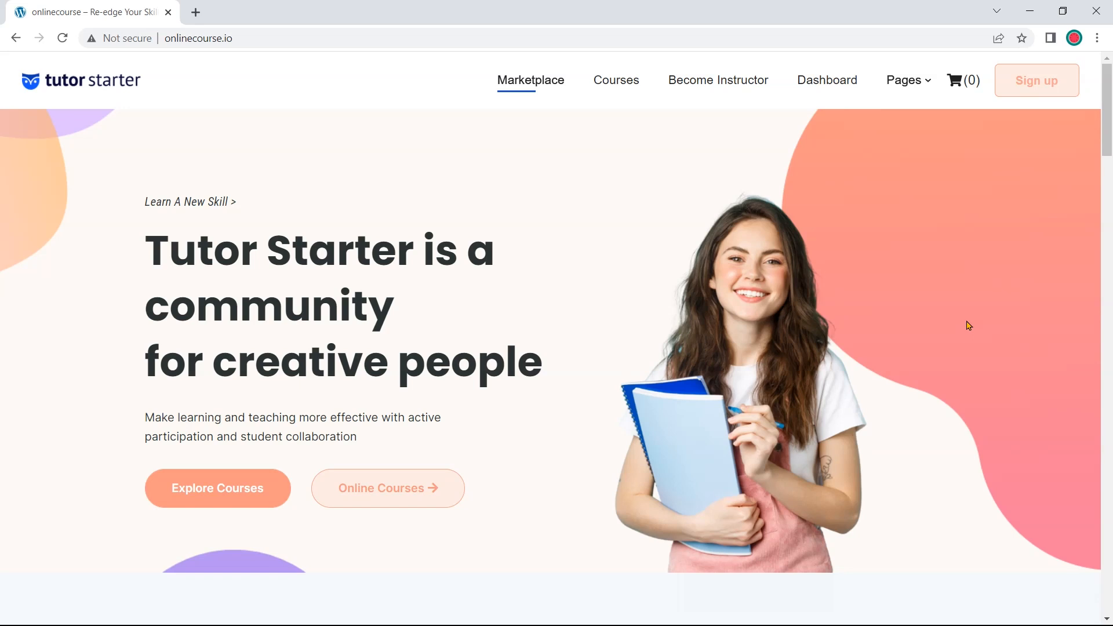
Preview the Tutor Starter homepage at phone size using DevTools Pixel 5 emulation
right_click(966, 325)
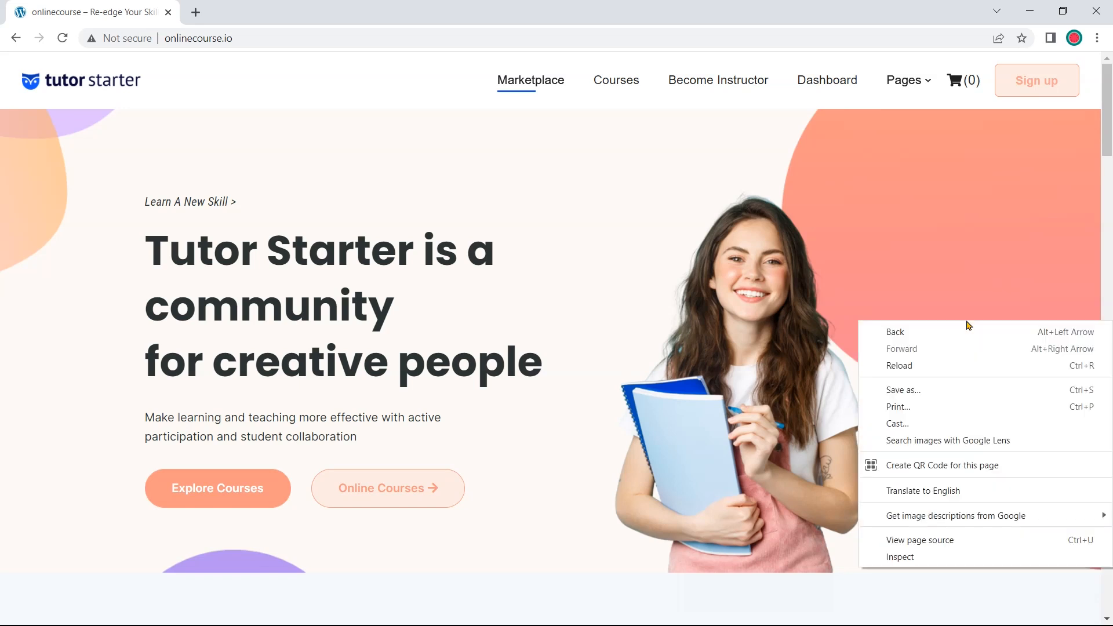
click(957, 557)
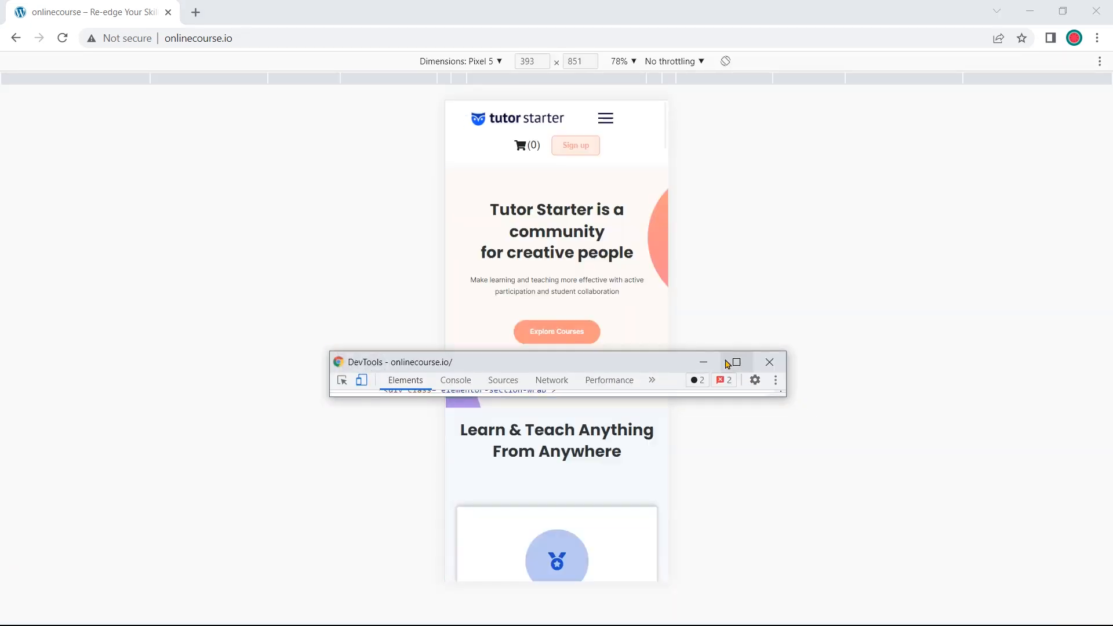
click(704, 362)
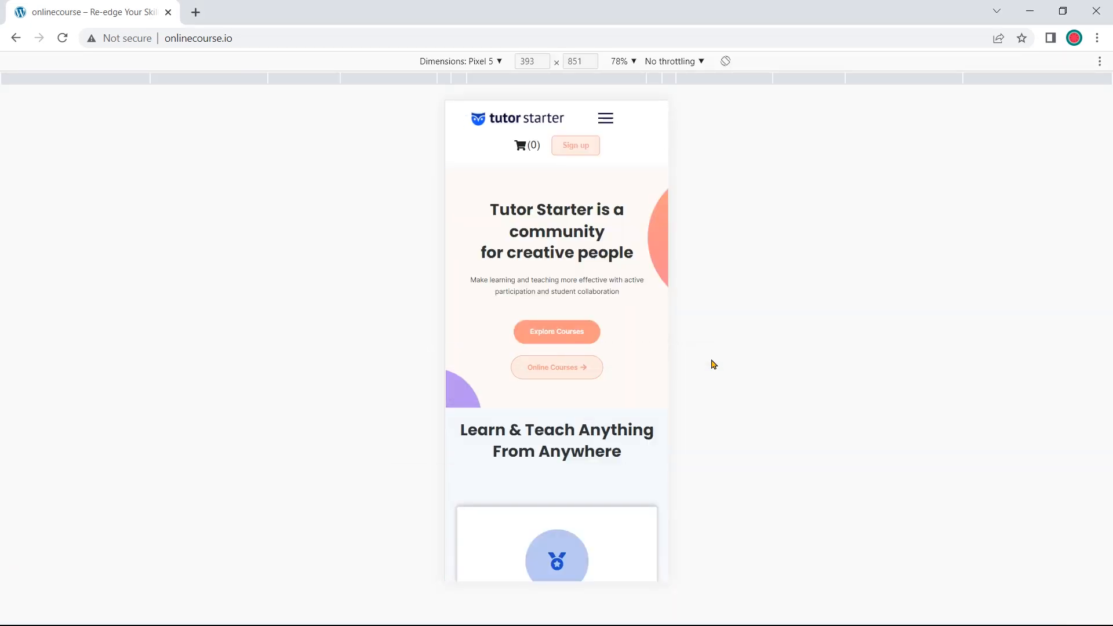
scroll(648, 314, down, 1)
scroll(648, 314, down, 3)
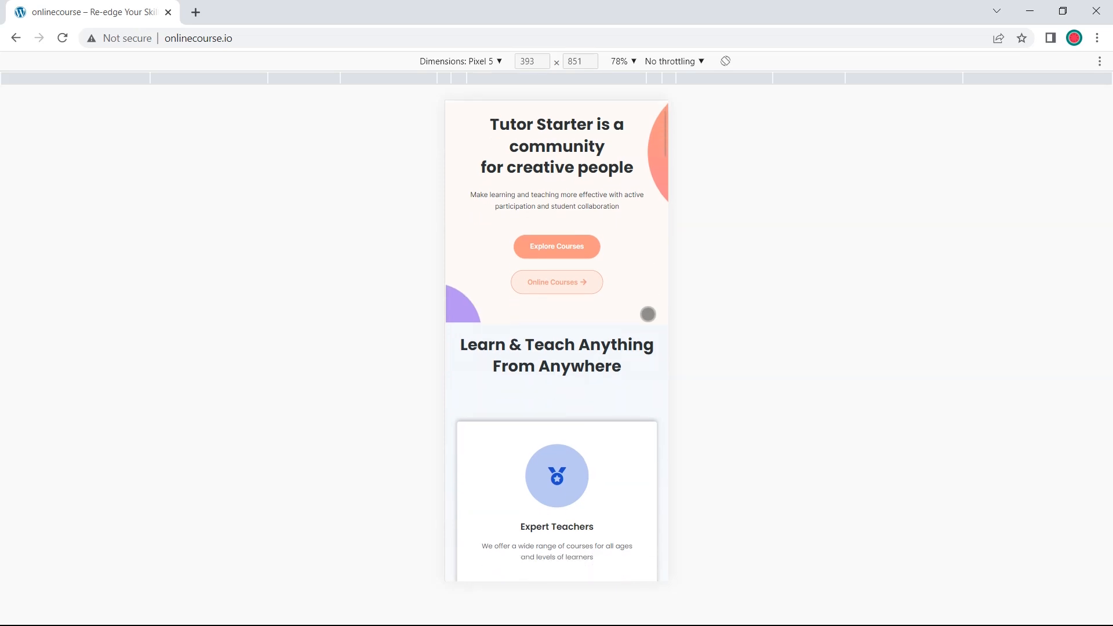
scroll(648, 314, down, 8)
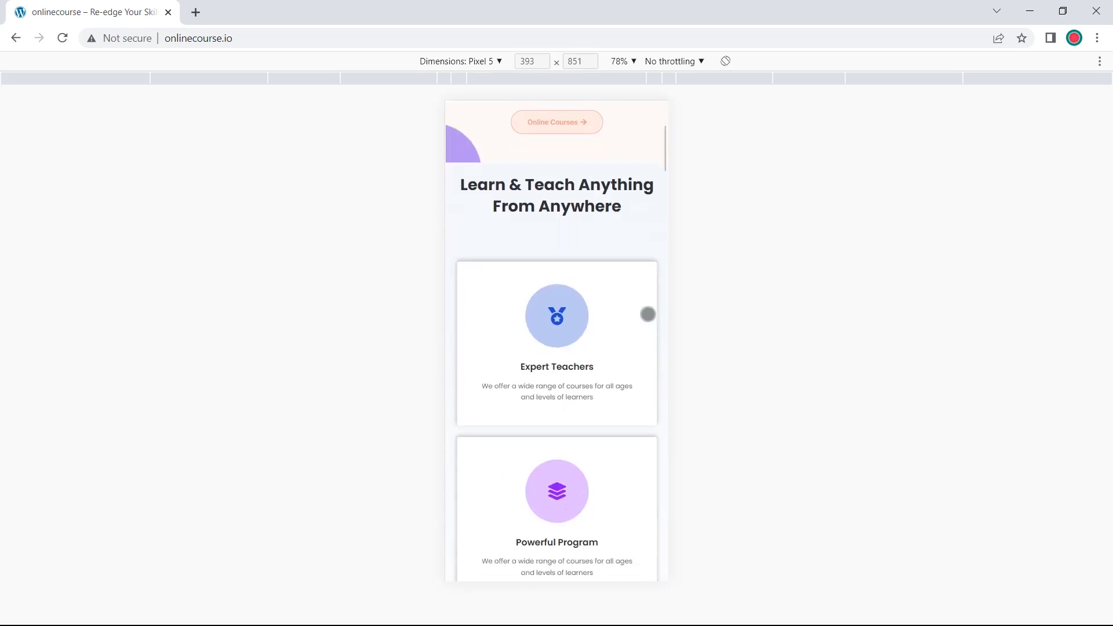
scroll(645, 313, down, 6)
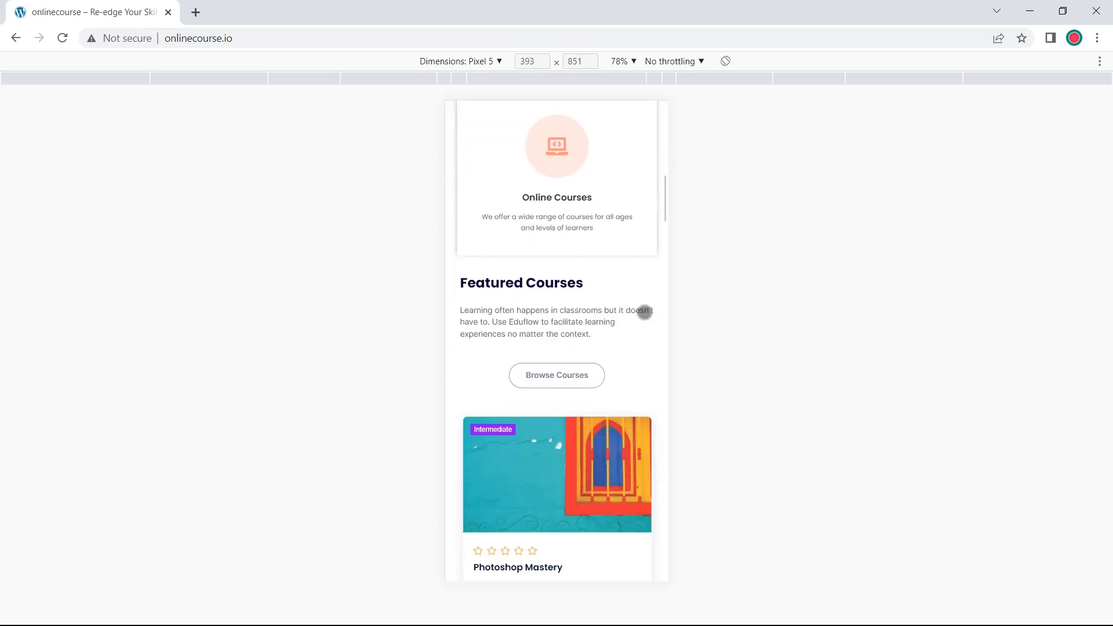
scroll(645, 313, down, 3)
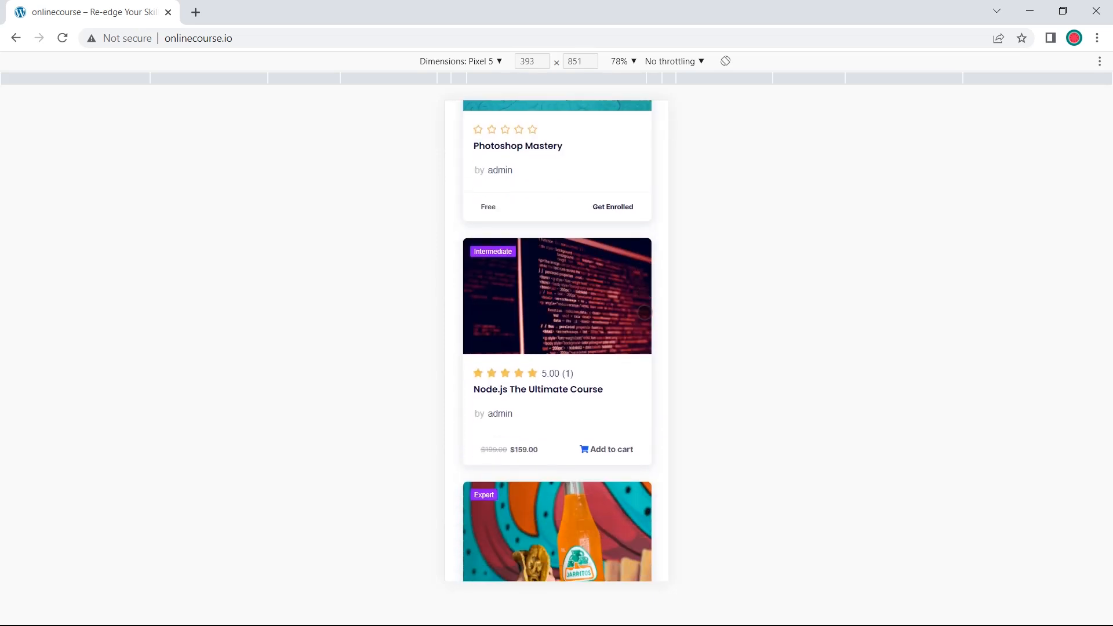
scroll(644, 313, down, 4)
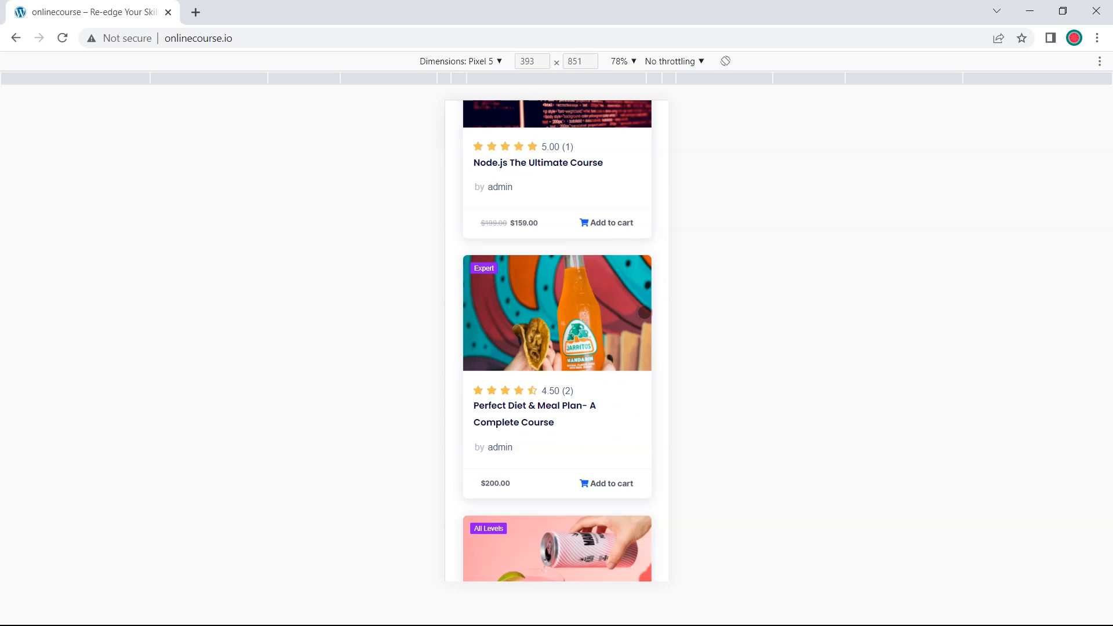
scroll(644, 312, up, 15)
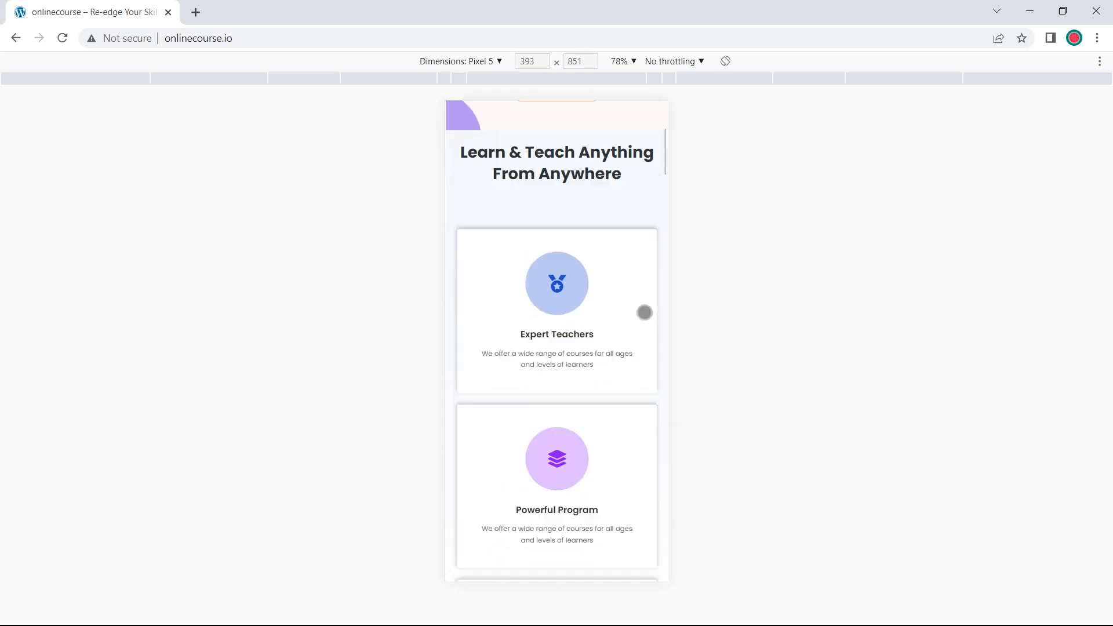
scroll(645, 313, up, 2)
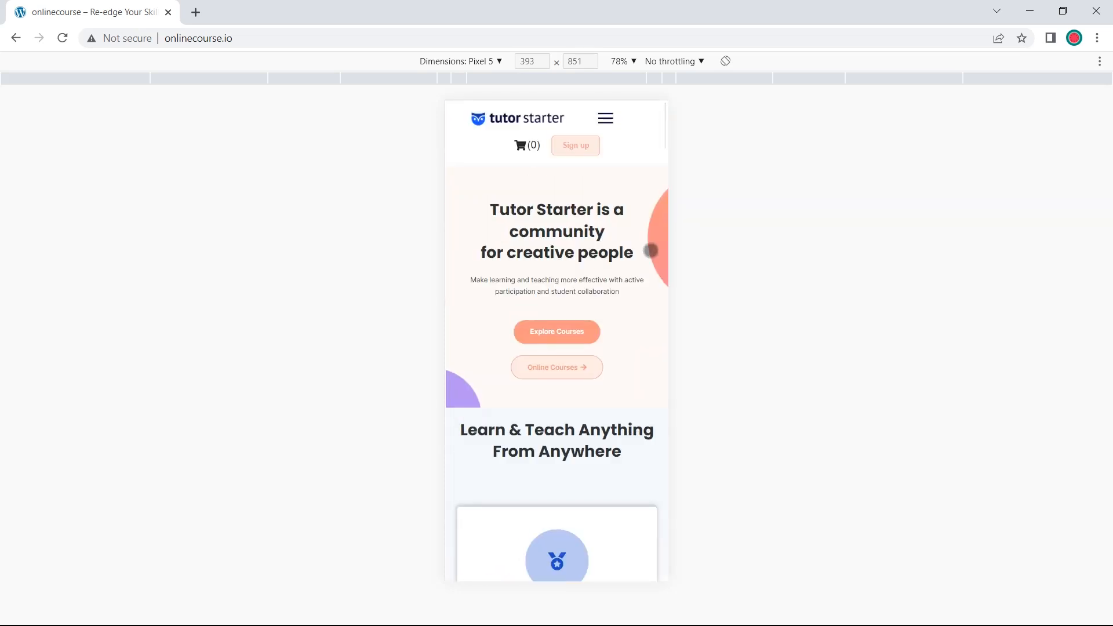
Go to the Courses page through the mobile hamburger menu
click(611, 123)
click(596, 114)
click(605, 120)
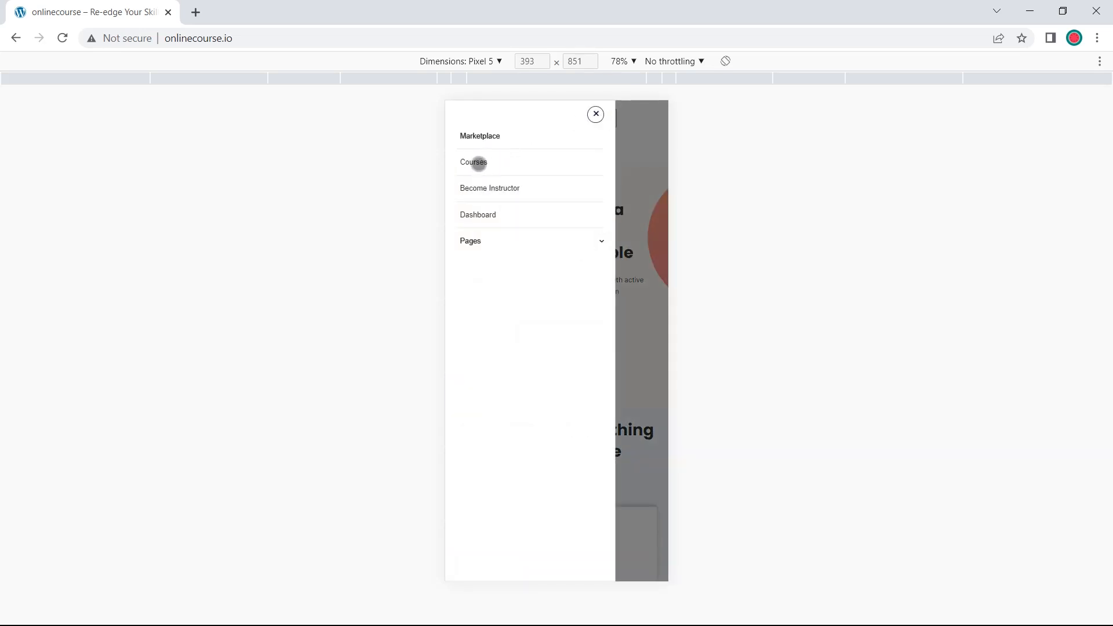
click(479, 163)
scroll(545, 202, down, 2)
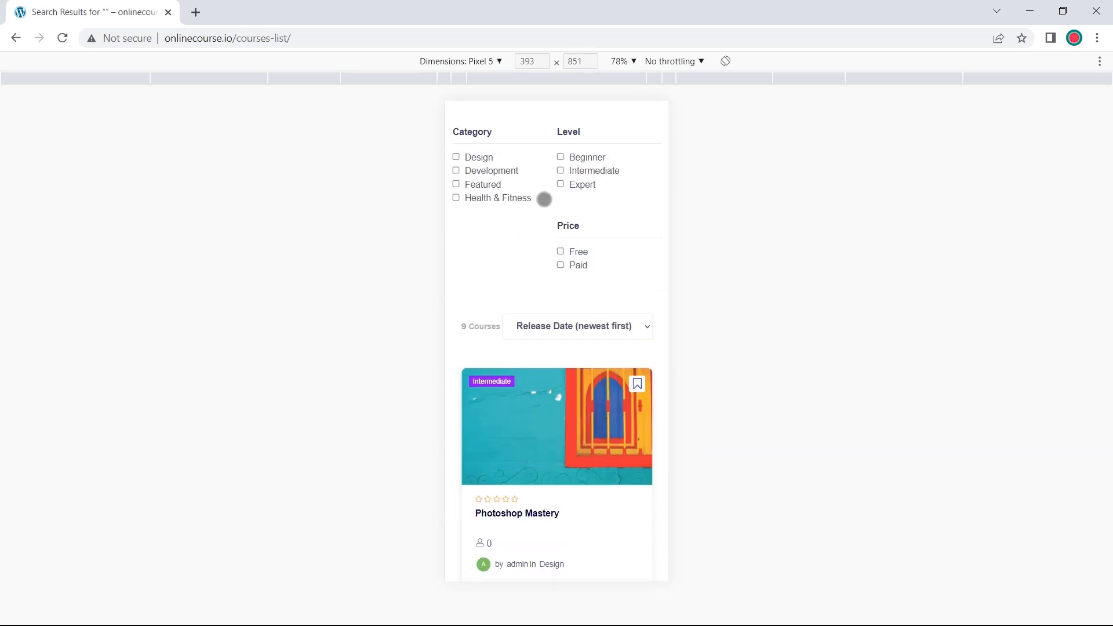
Scroll the mobile course list, then close DevTools to see the 9 courses at desktop width
scroll(544, 199, down, 4)
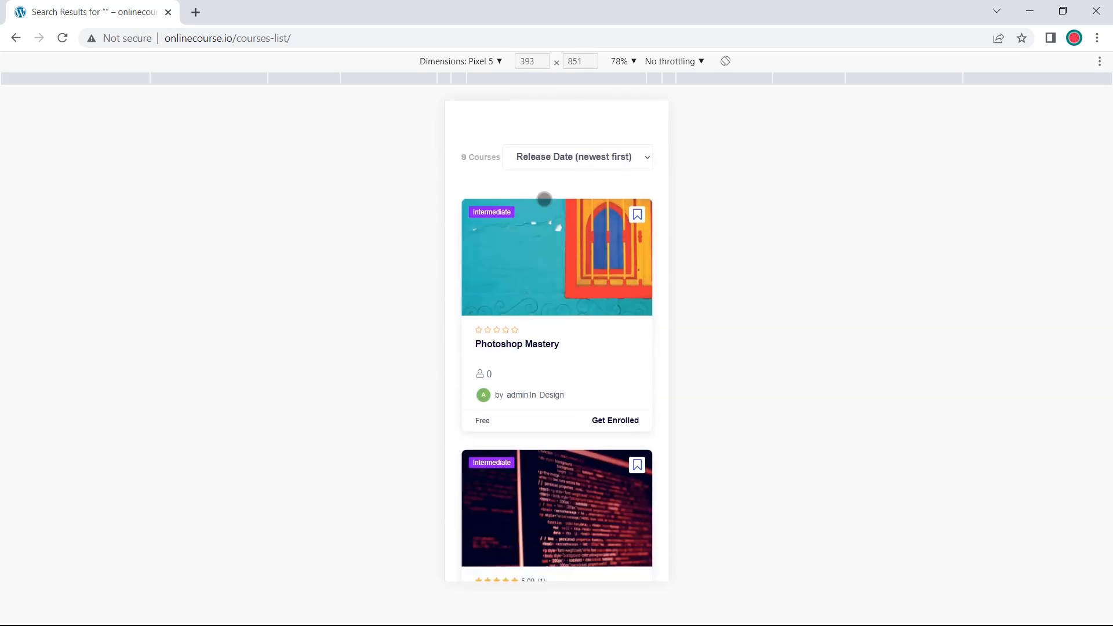
scroll(545, 199, down, 10)
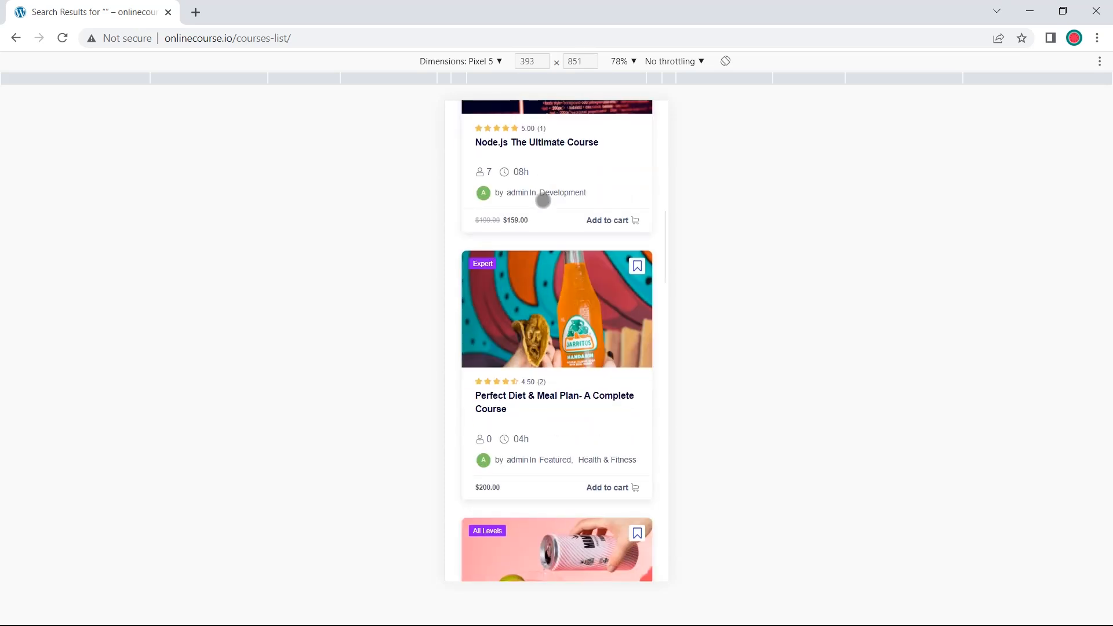
scroll(543, 200, down, 5)
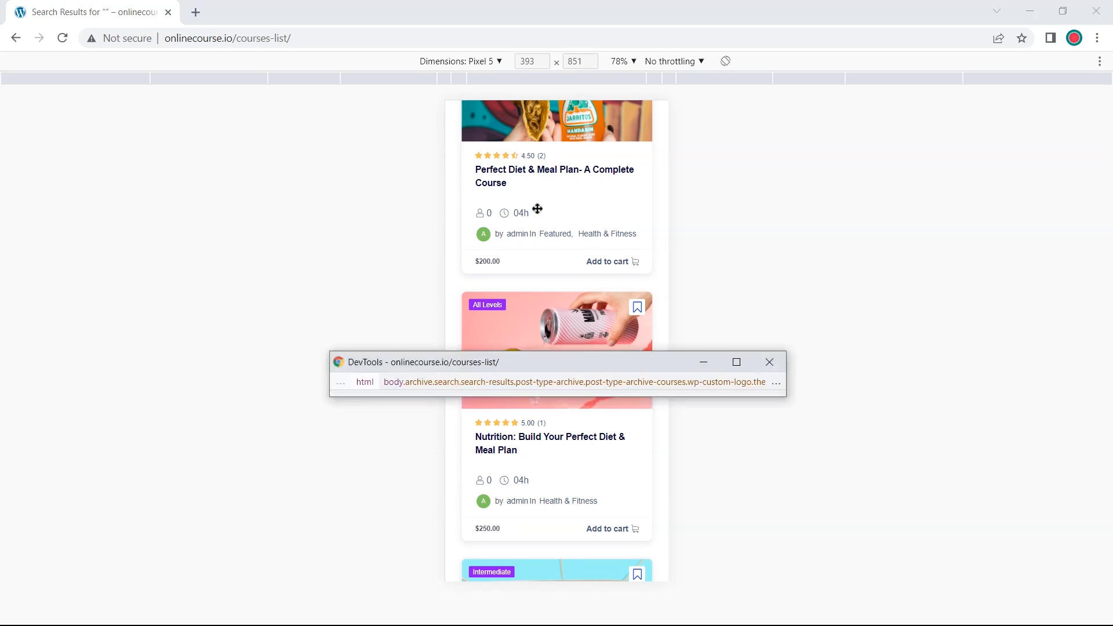
click(769, 361)
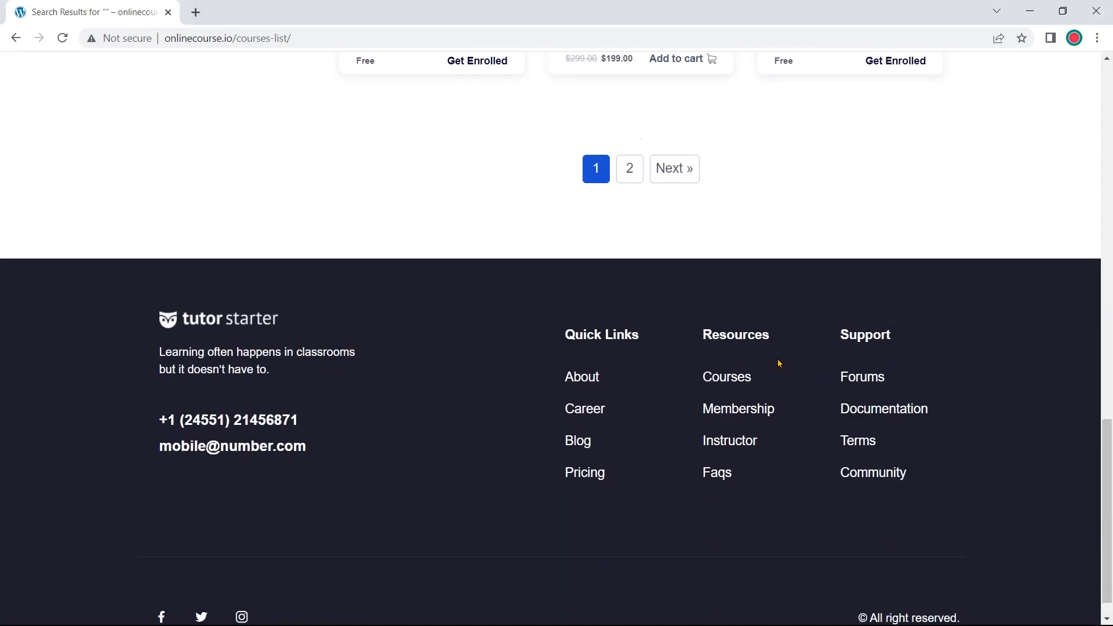
scroll(774, 354, up, 10)
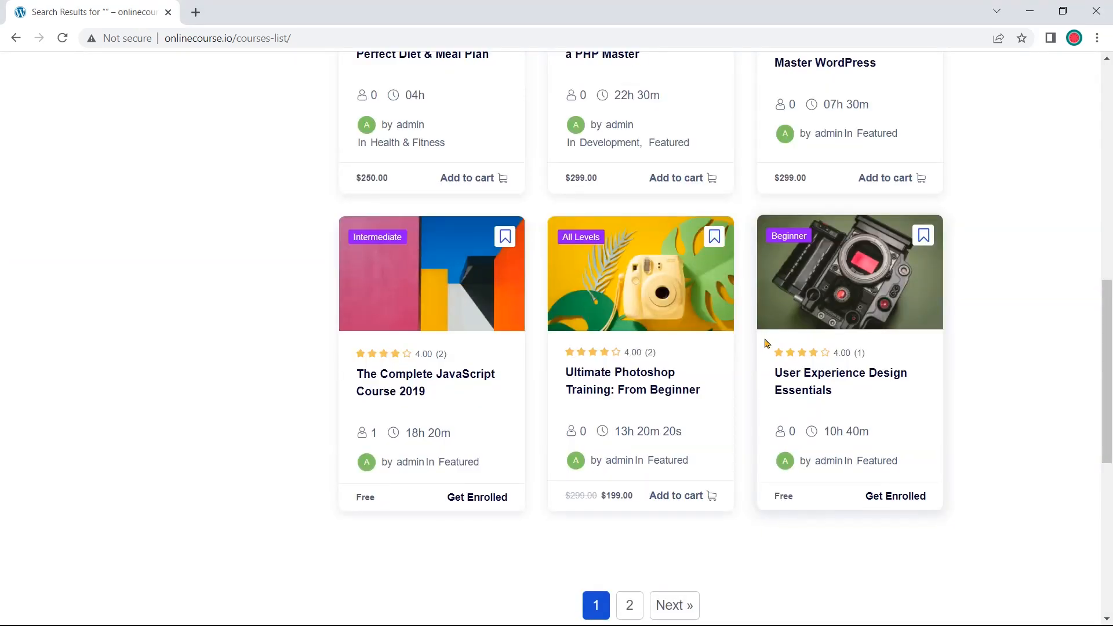
scroll(714, 426, up, 12)
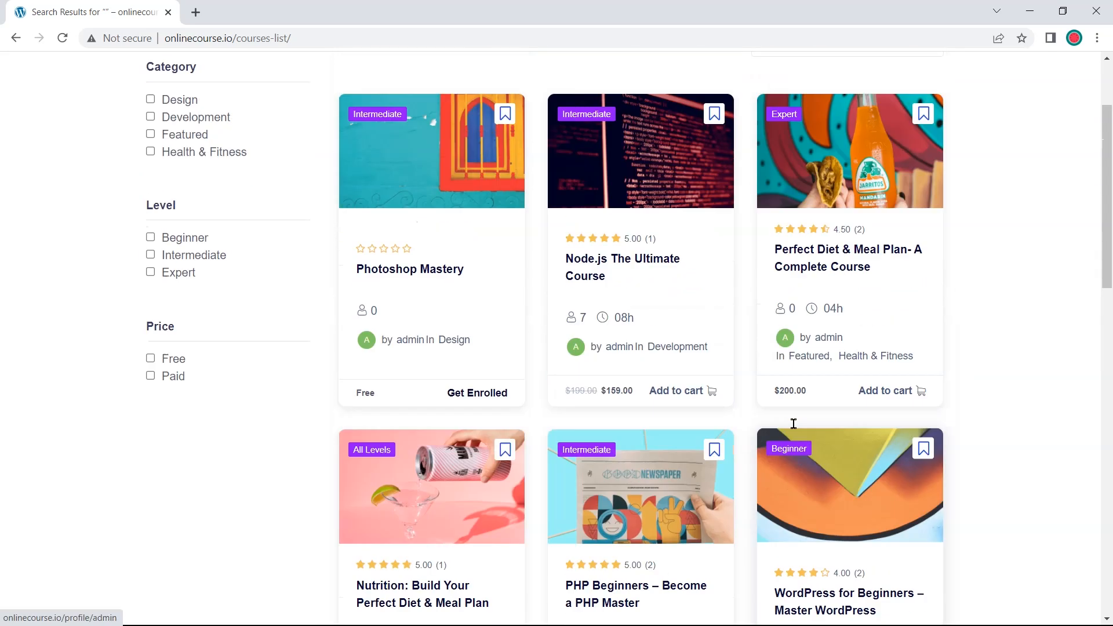
scroll(794, 424, up, 3)
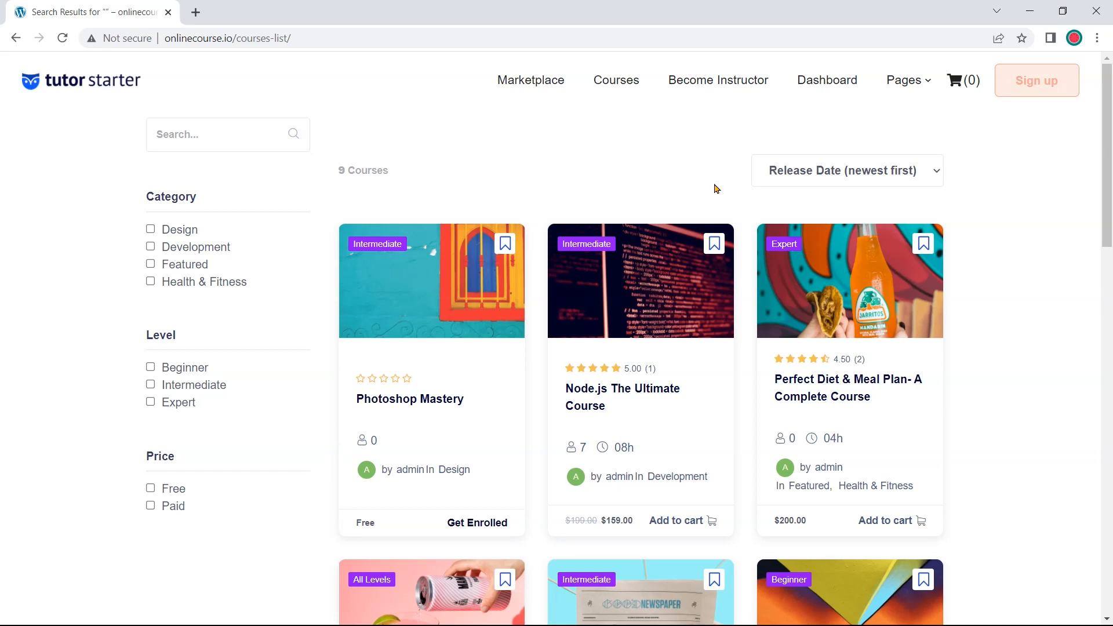
scroll(716, 189, down, 3)
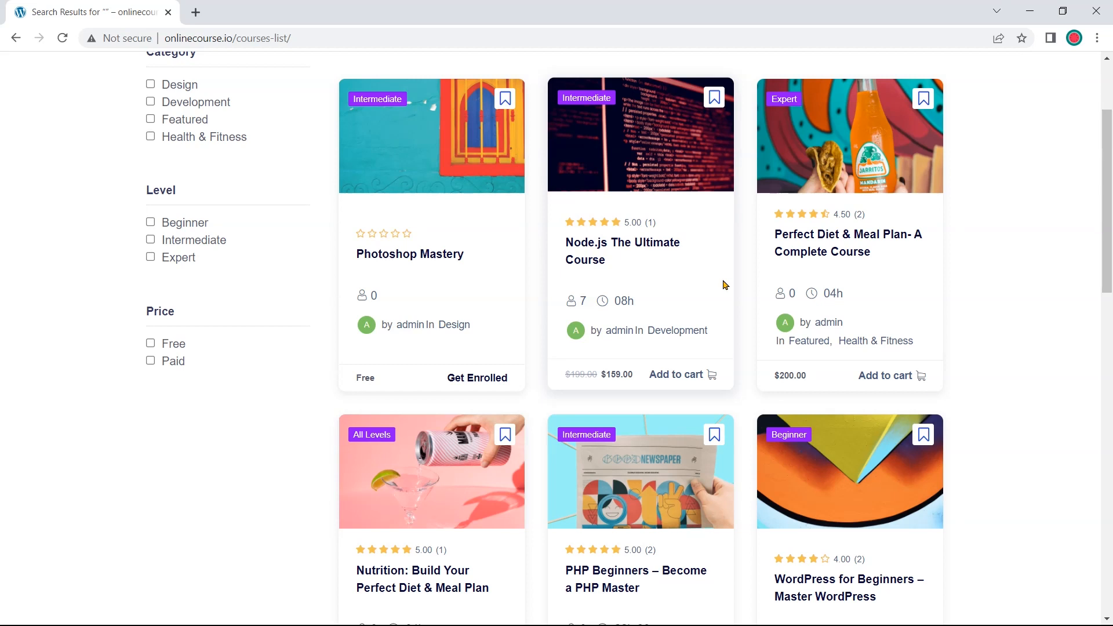
Open the Node.js The Ultimate Course page and expand then collapse its Quiz topic
click(608, 251)
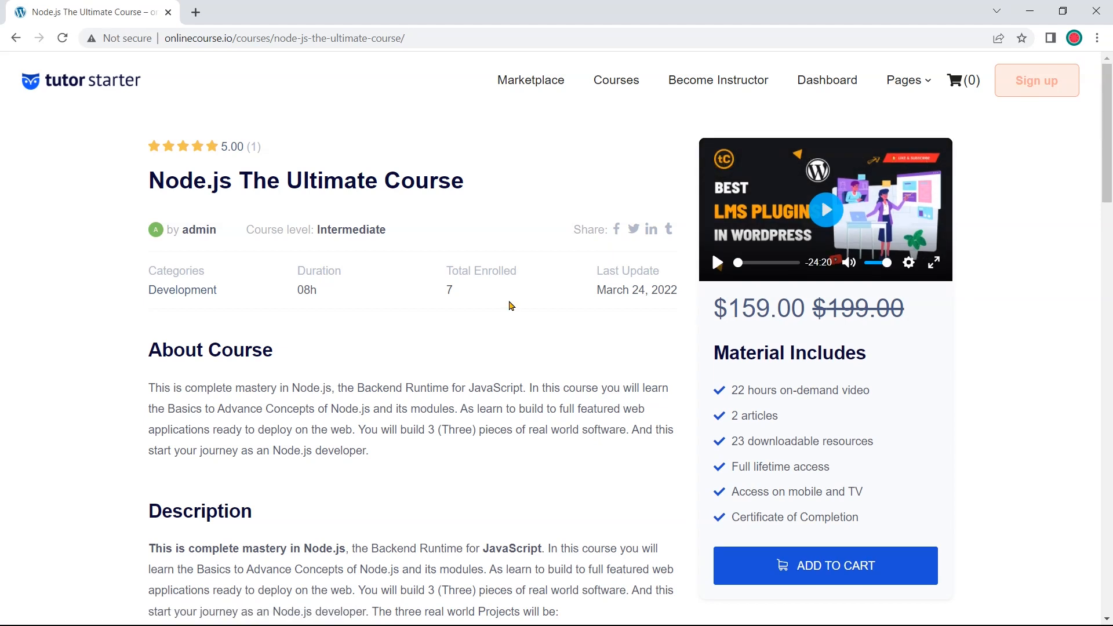
scroll(510, 305, down, 5)
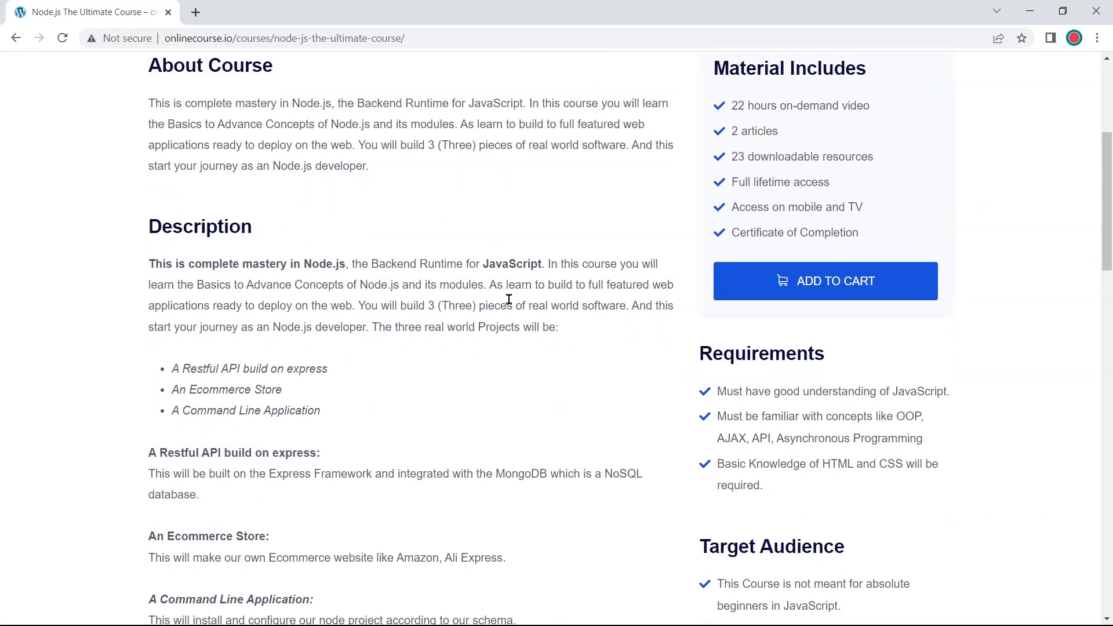
scroll(509, 298, down, 6)
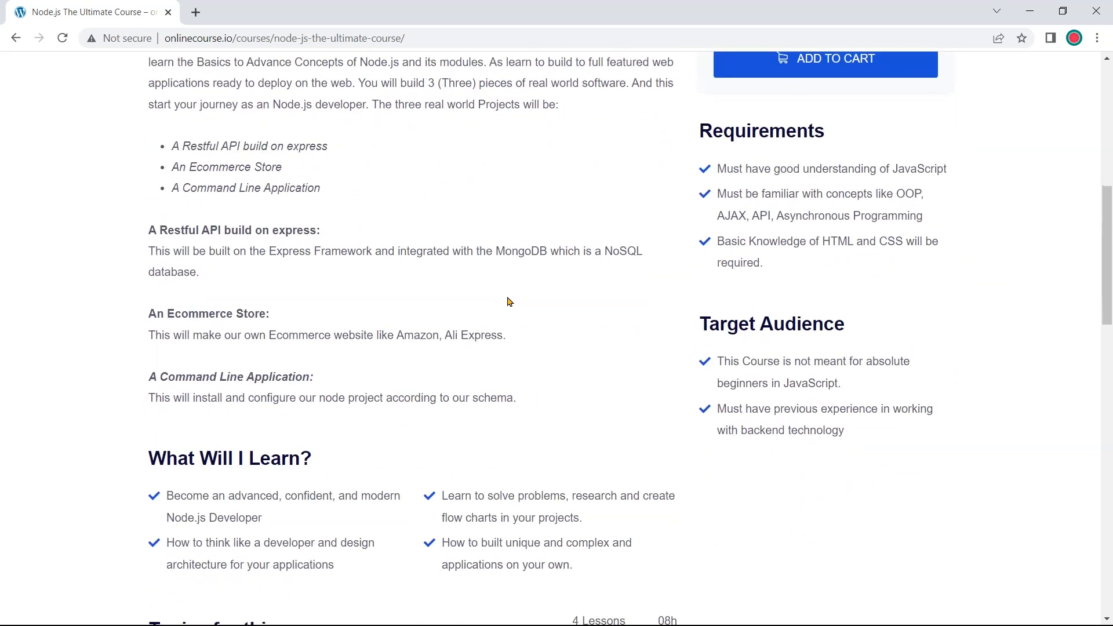
scroll(509, 301, down, 2)
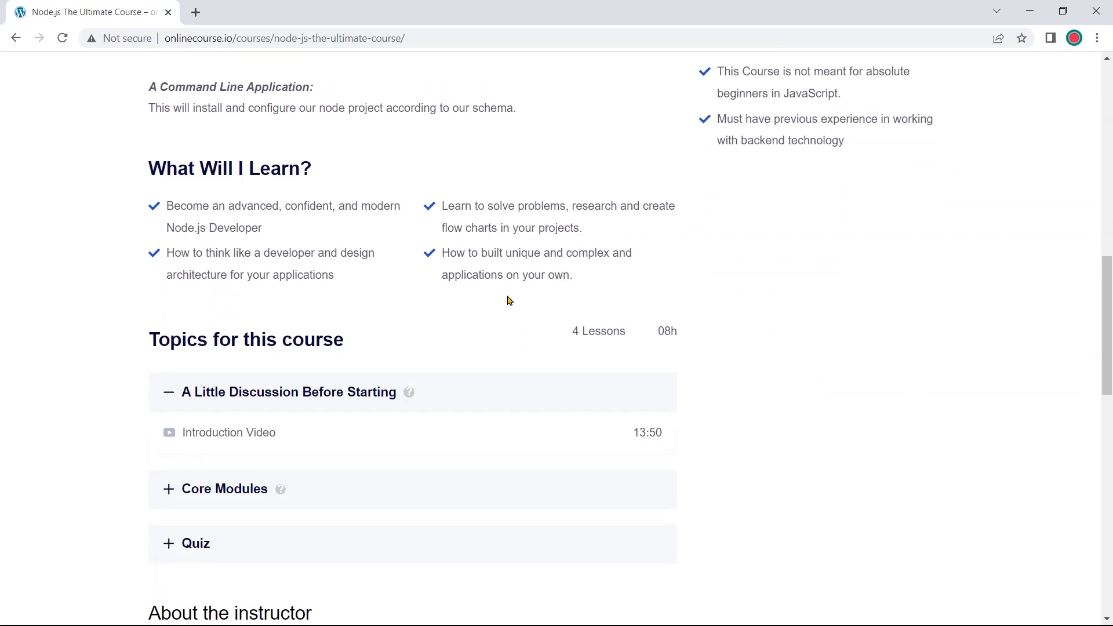
scroll(508, 299, down, 1)
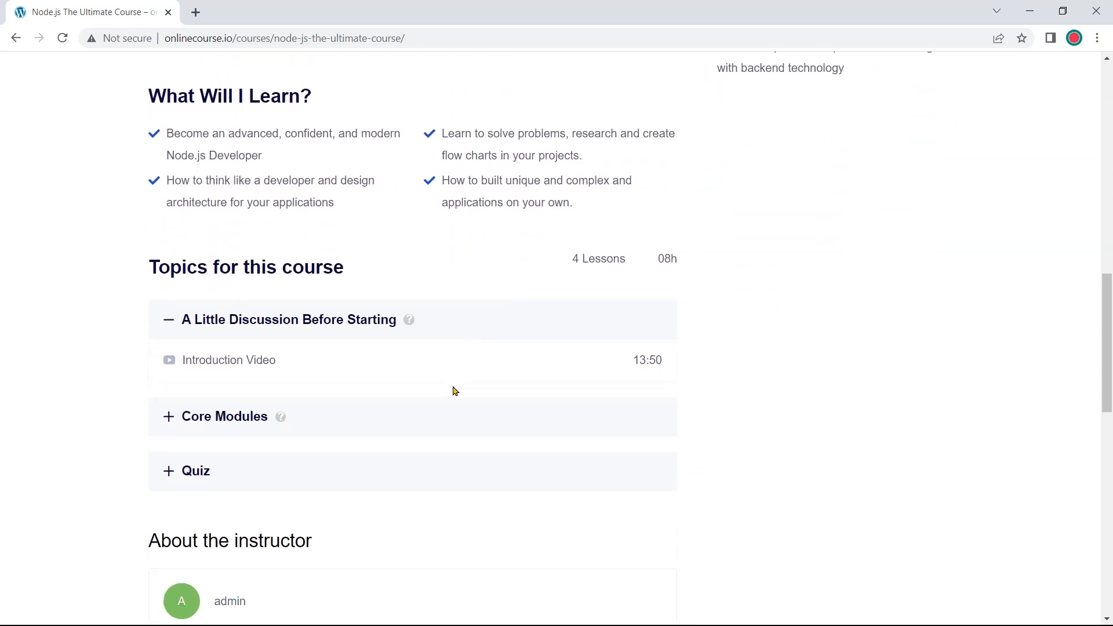
click(422, 474)
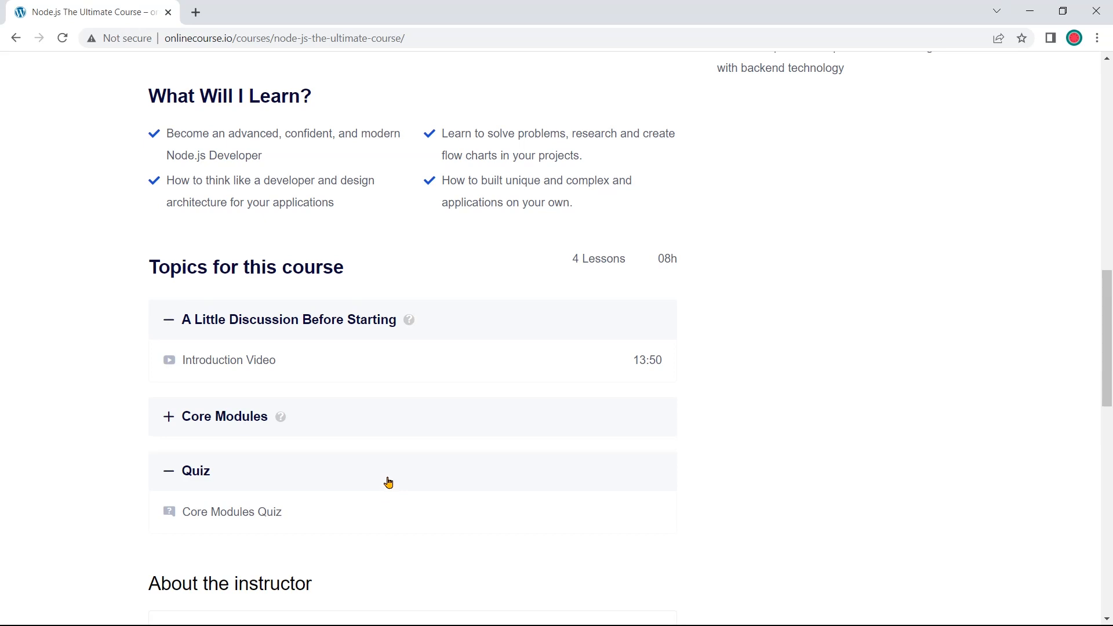
click(389, 483)
scroll(343, 477, down, 7)
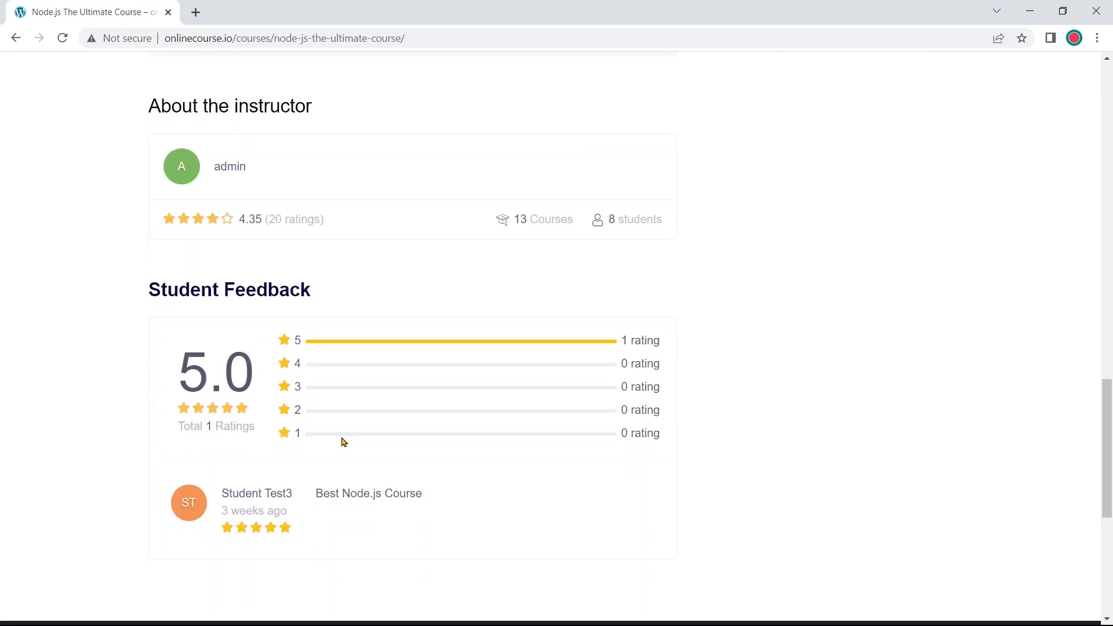
Return to the top and open the Become Instructor registration form
scroll(405, 462, up, 7)
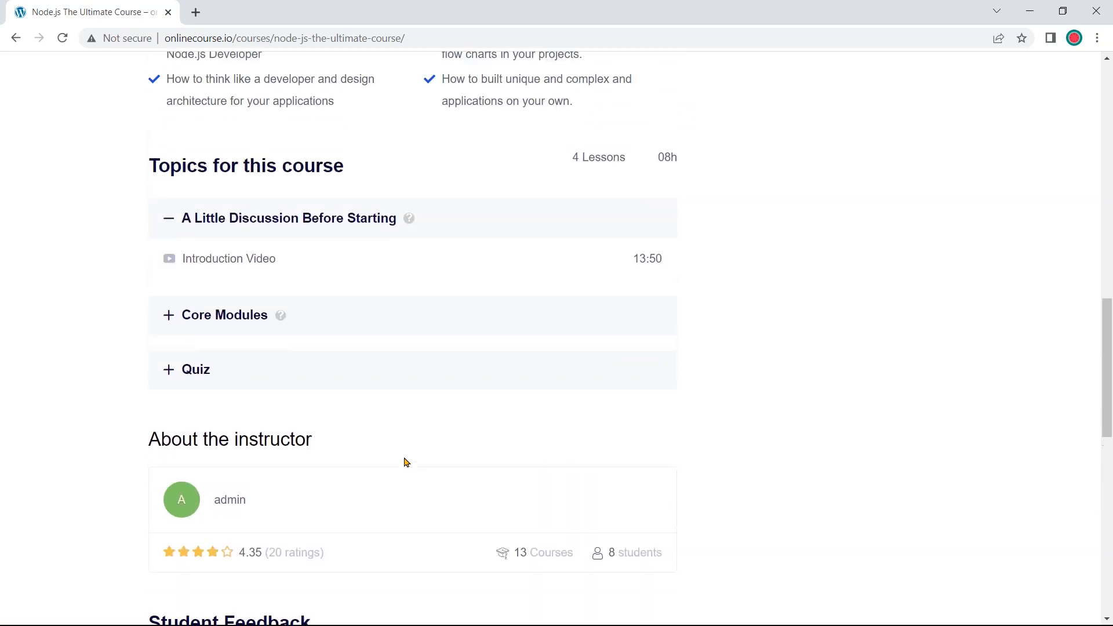
scroll(405, 462, up, 6)
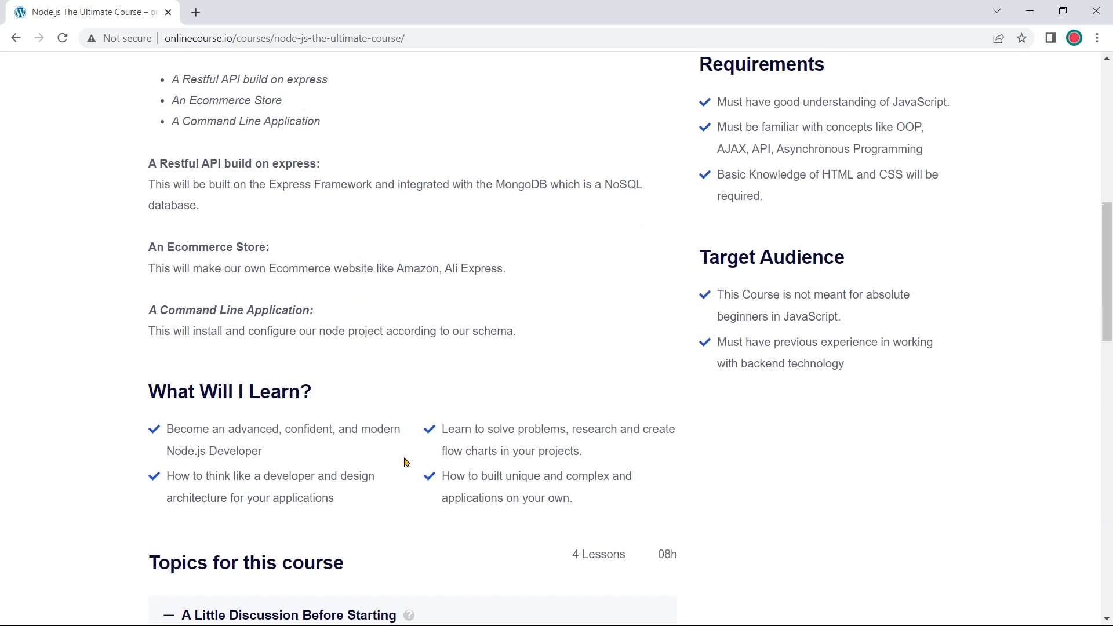
scroll(405, 462, up, 8)
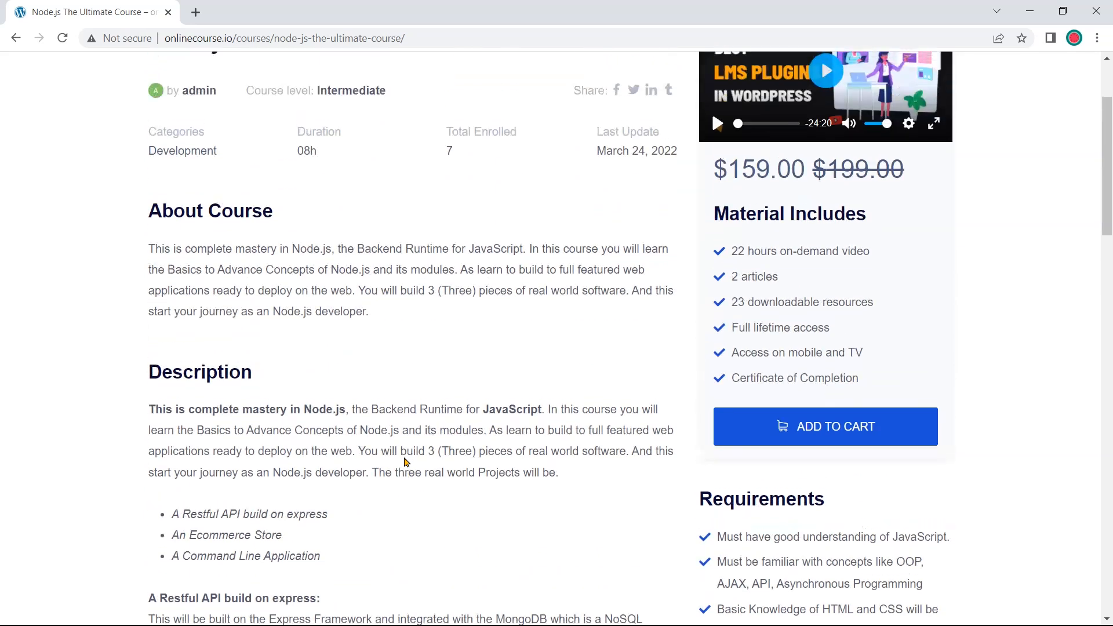
scroll(406, 462, up, 1)
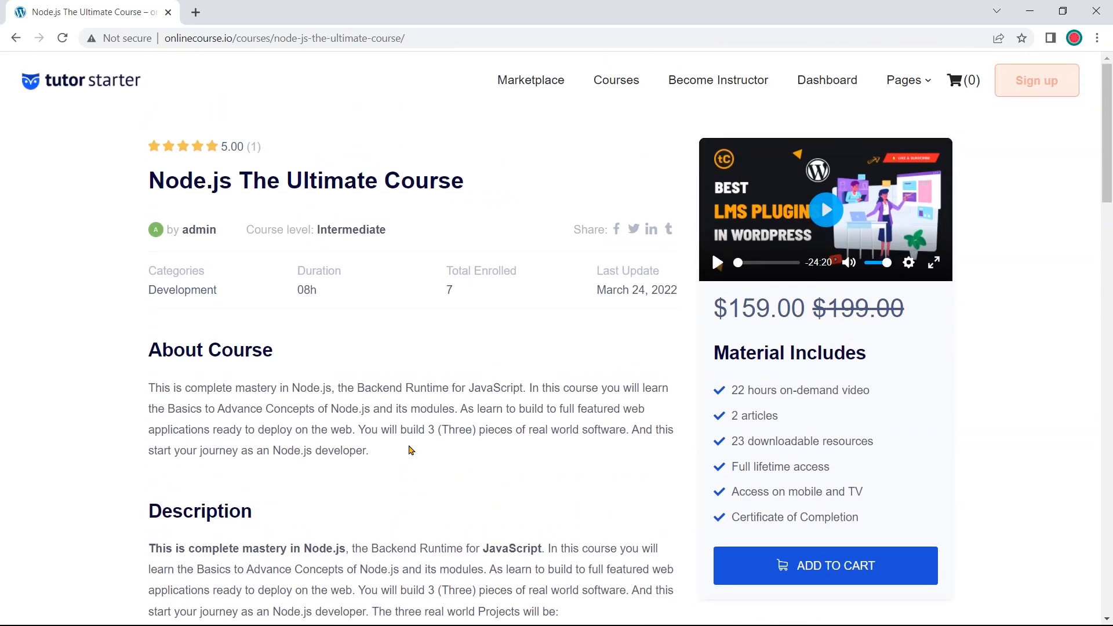
click(712, 92)
Open Courses and look through all 9 course cards before returning to the top
click(604, 84)
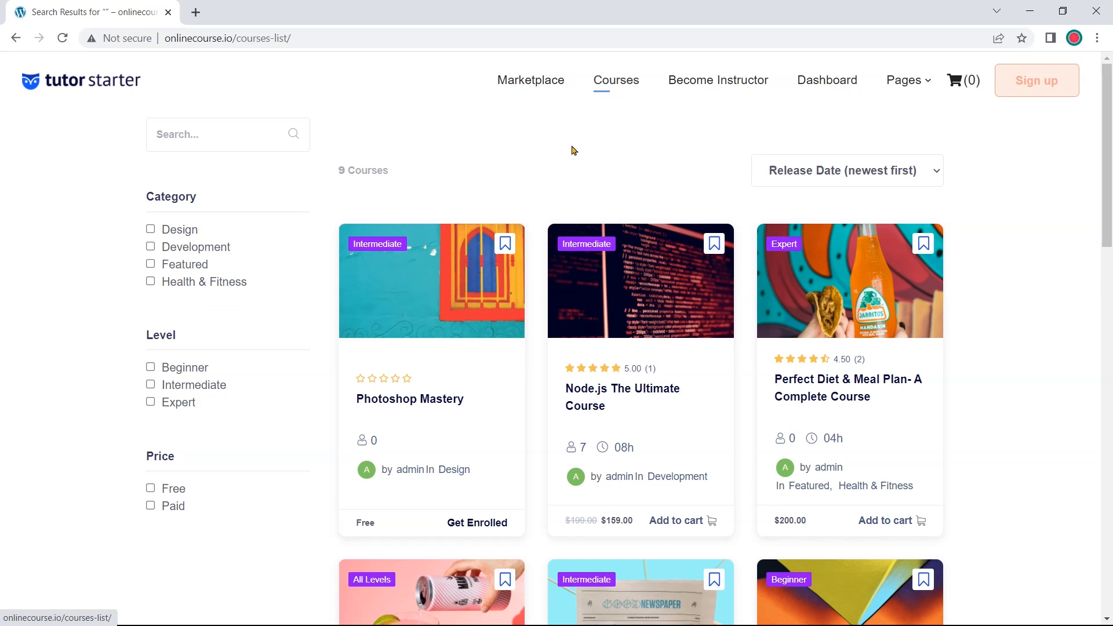
scroll(572, 149, down, 2)
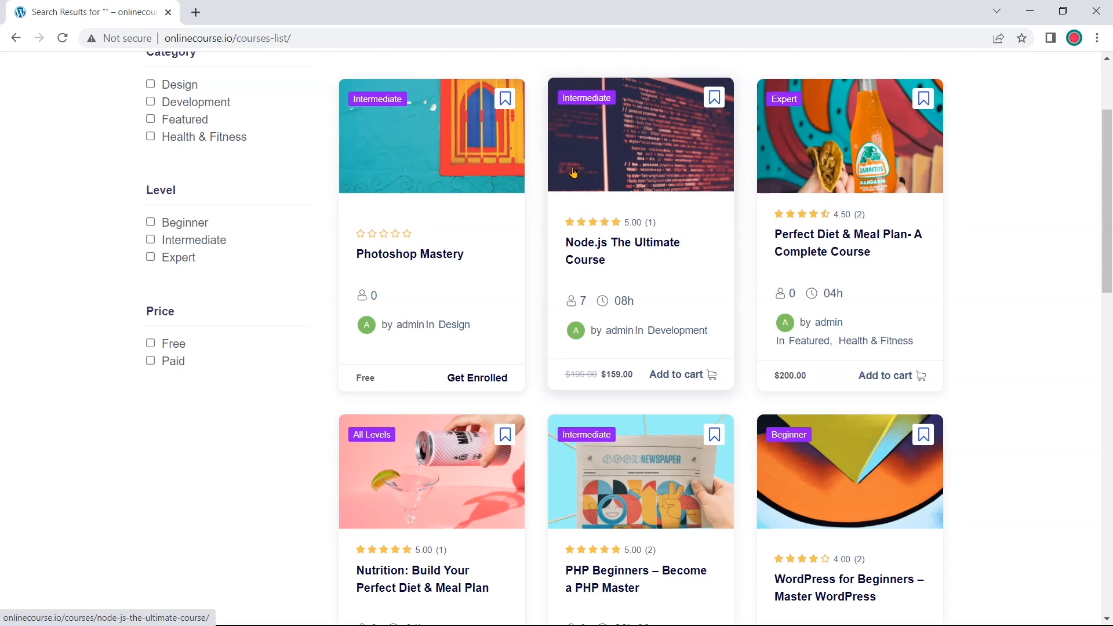
scroll(573, 172, down, 5)
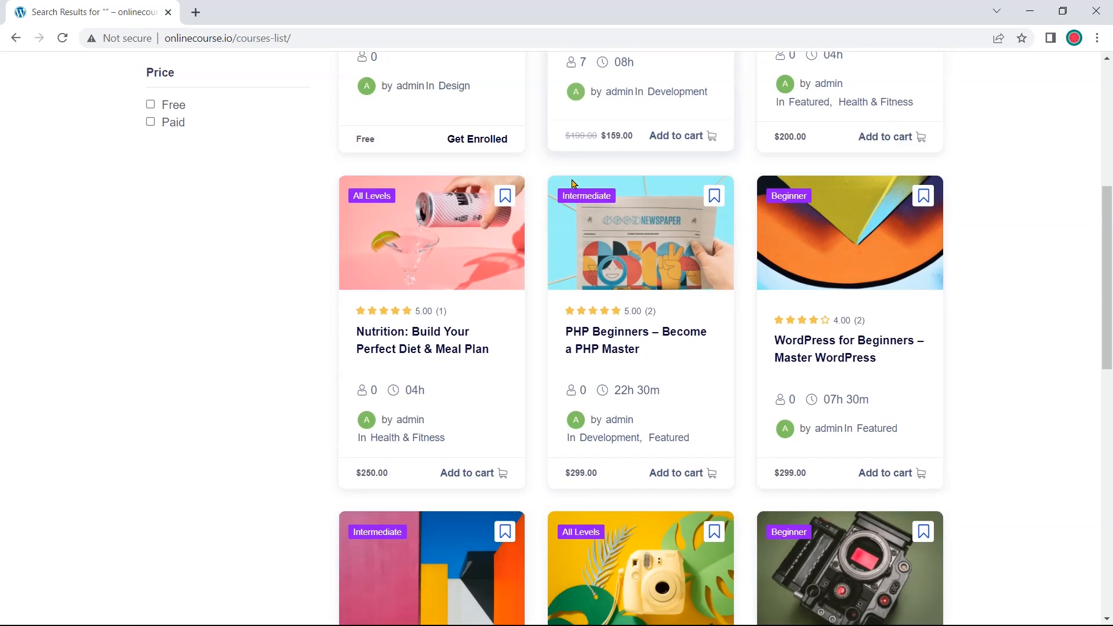
scroll(572, 185, down, 1)
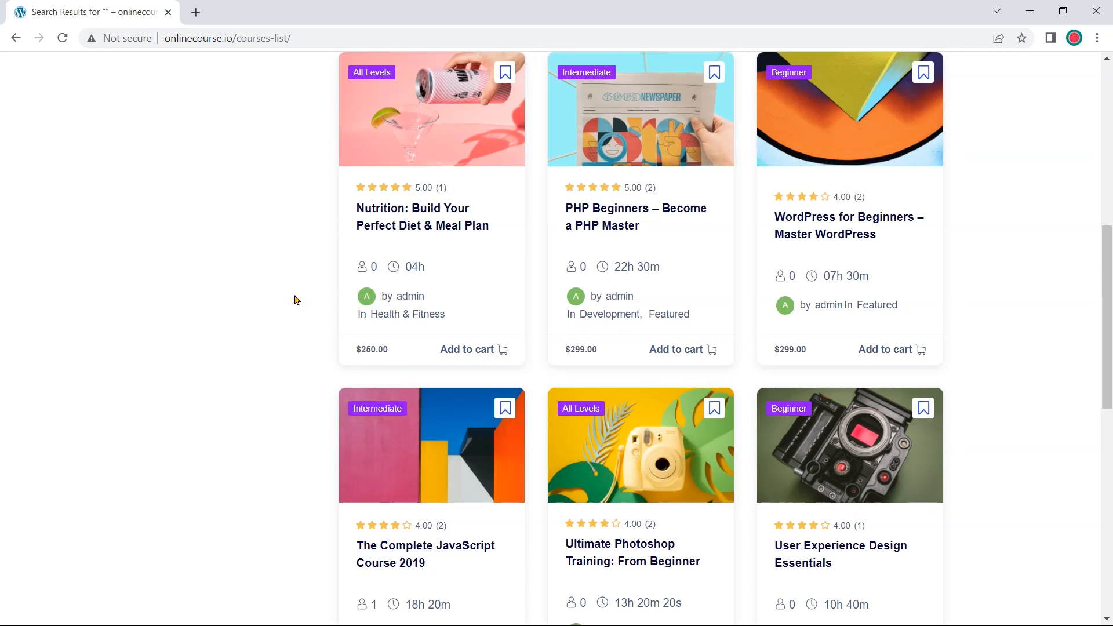
scroll(296, 299, down, 1)
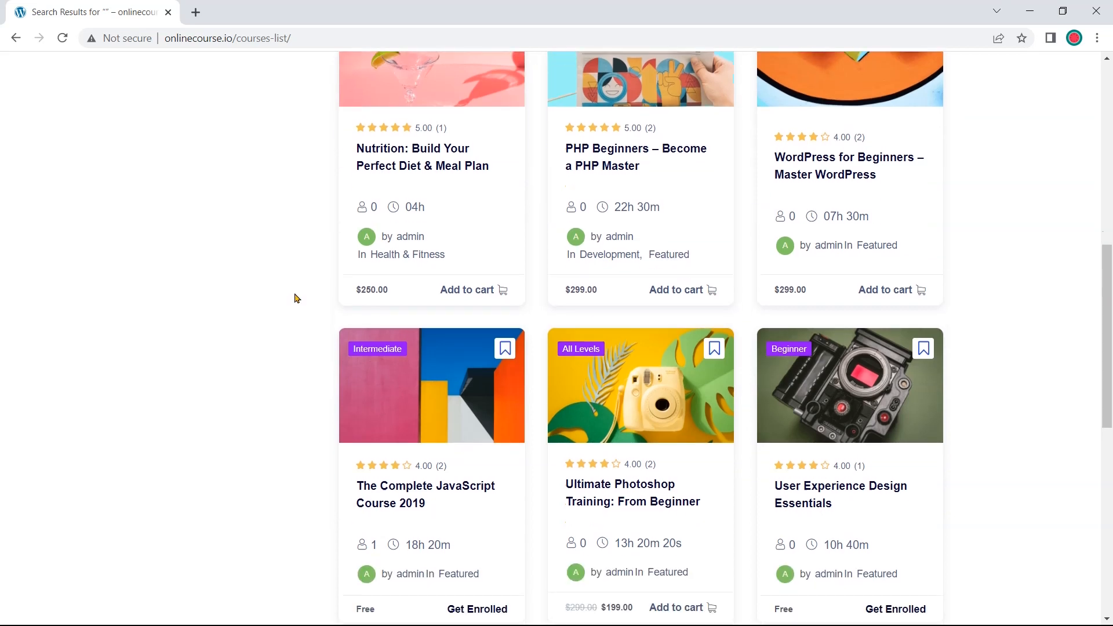
scroll(296, 299, up, 3)
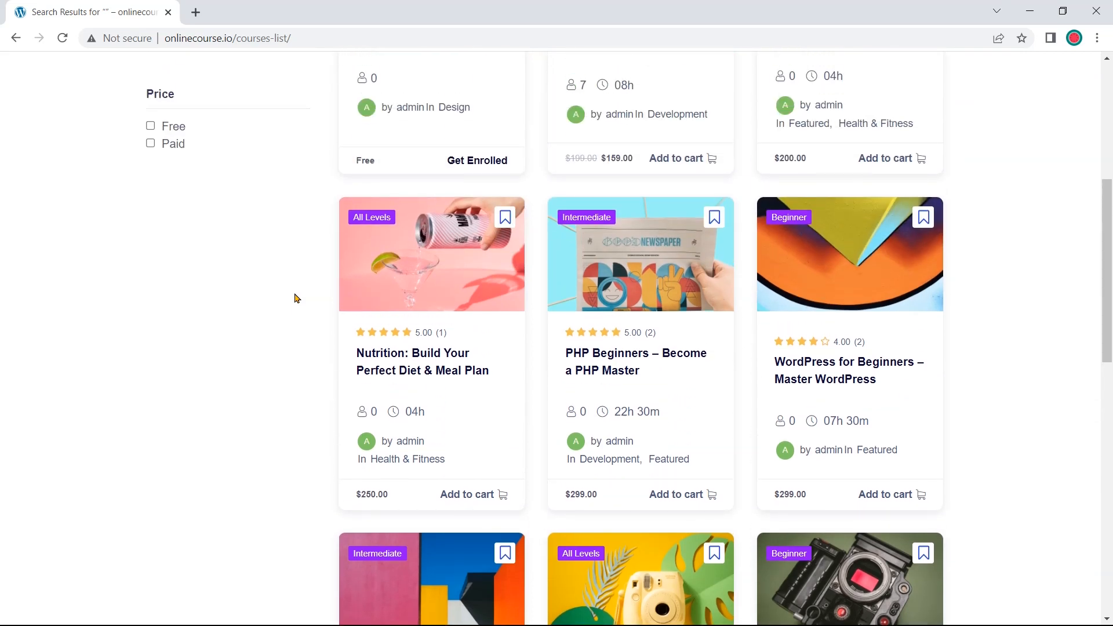
scroll(296, 299, up, 6)
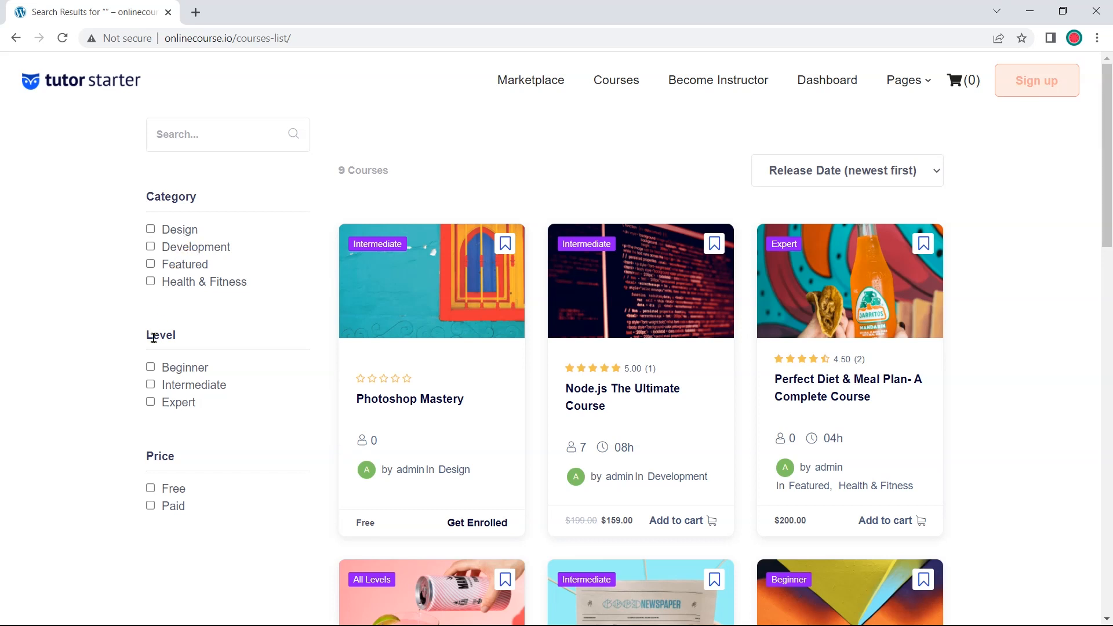
click(220, 137)
text(node)
key(Return)
click(184, 548)
click(152, 230)
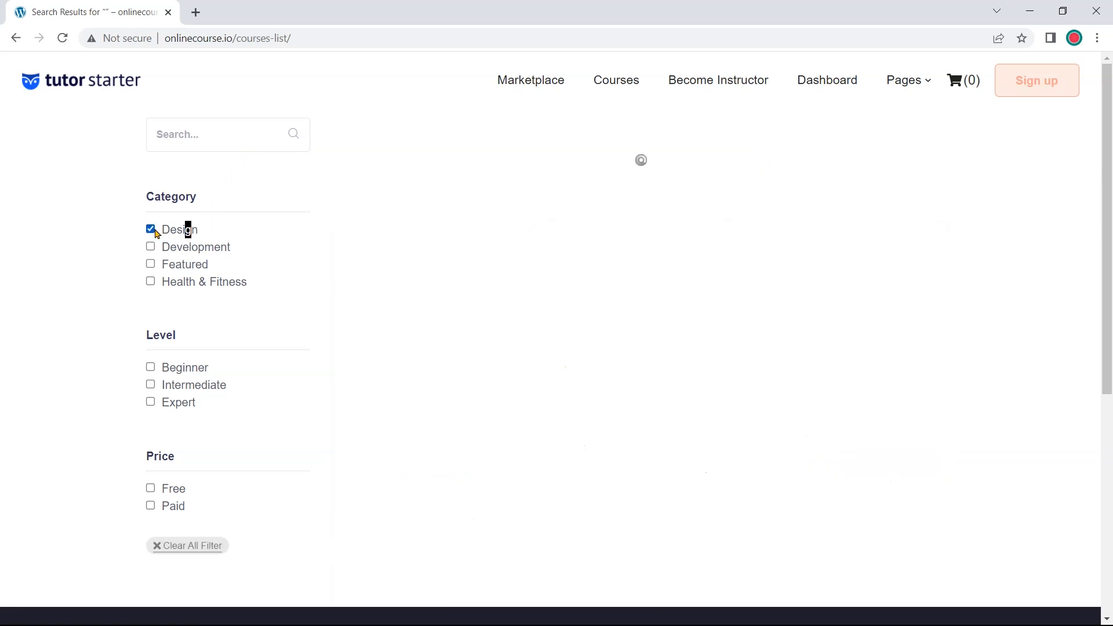
click(188, 230)
click(188, 389)
click(188, 386)
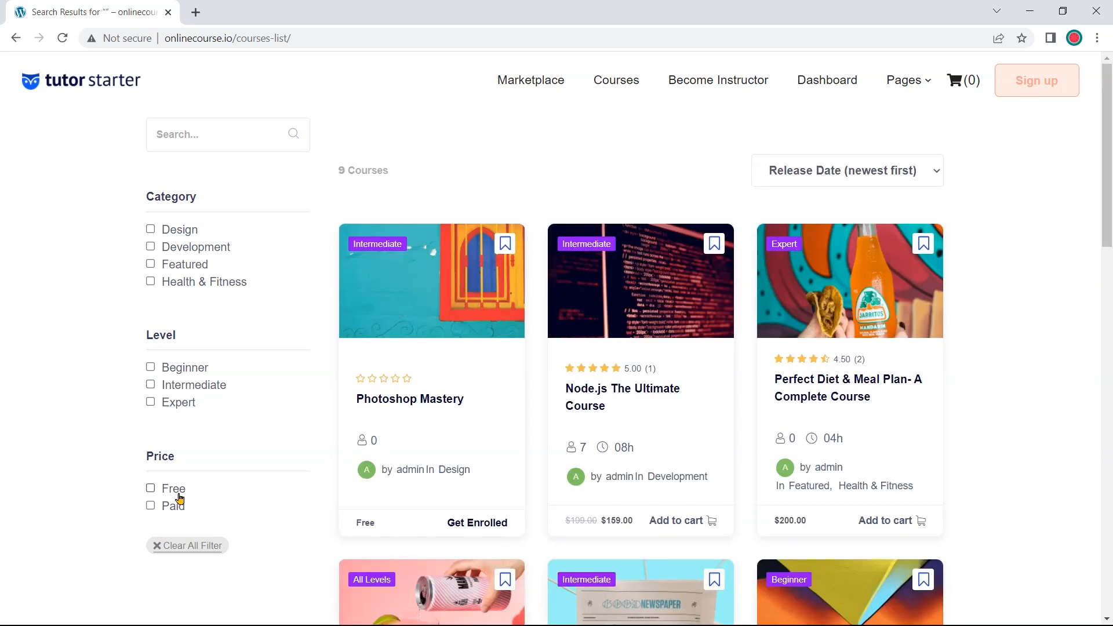
click(177, 507)
click(176, 506)
click(837, 90)
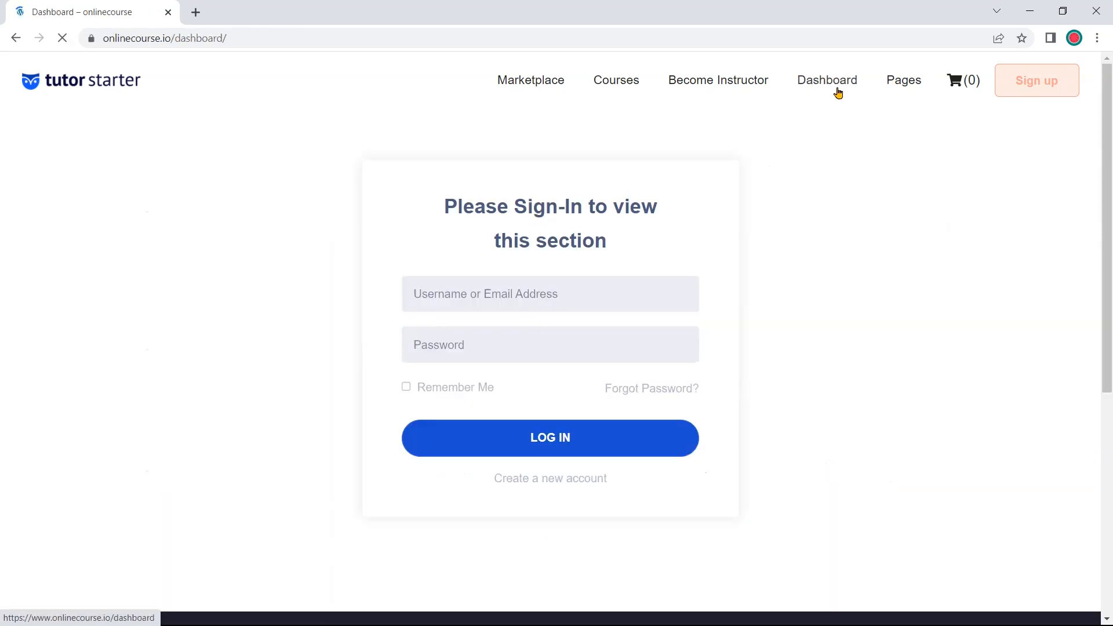
Log in with the username admin and the account password
click(661, 295)
text(admin)
key(Tab)
text(••••••••)
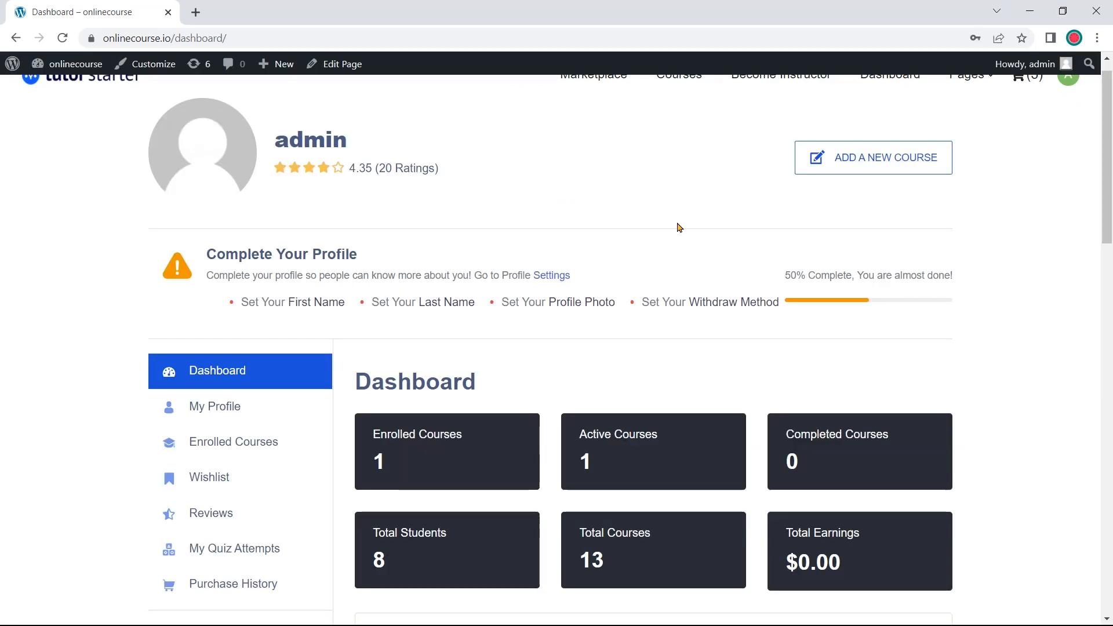
scroll(678, 226, down, 1)
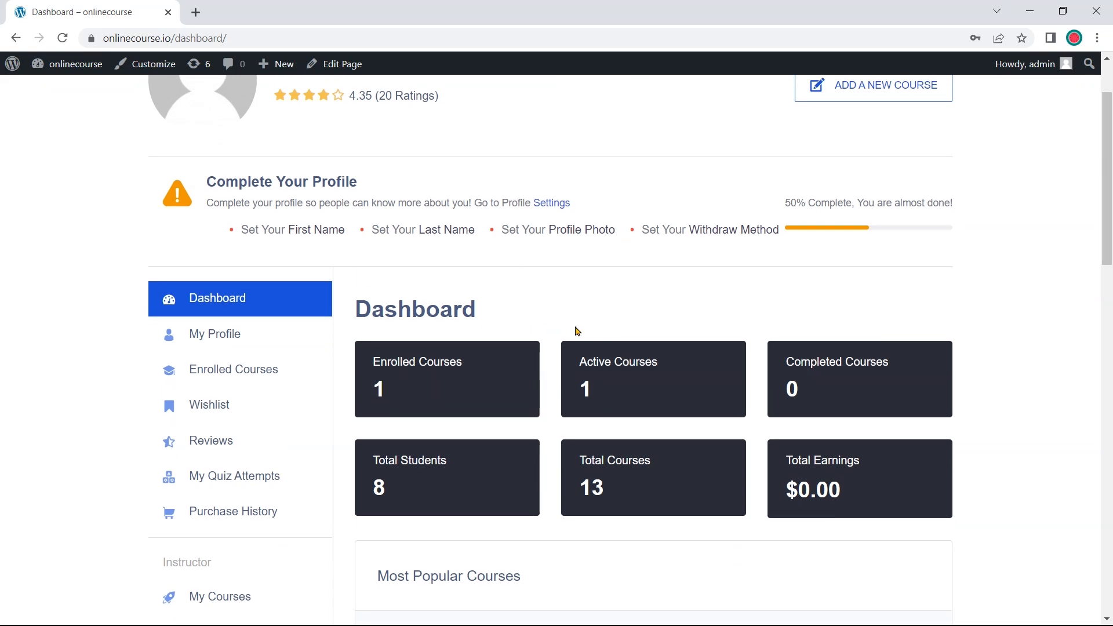
scroll(775, 324, down, 1)
scroll(774, 324, down, 1)
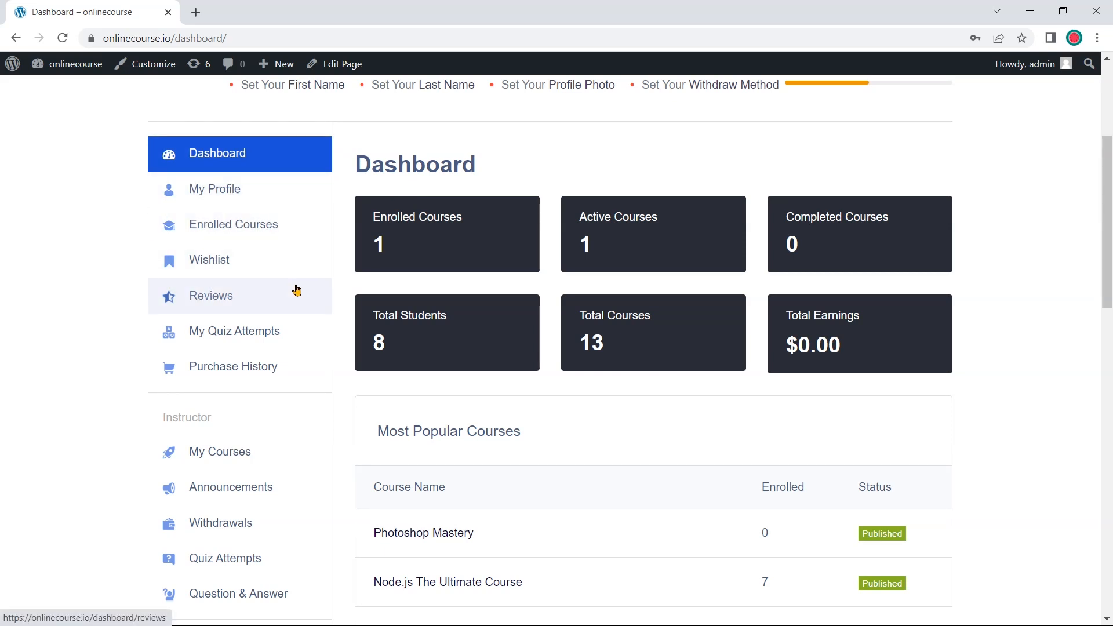
Browse the dashboard's Enrolled Courses and Reviews pages
click(296, 238)
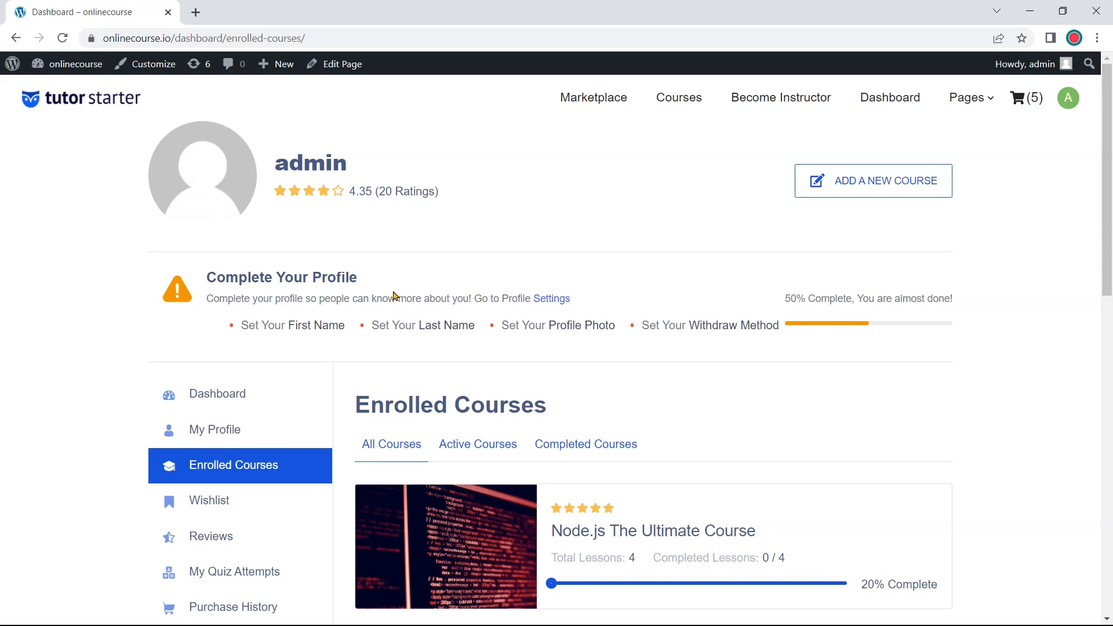
scroll(392, 295, down, 2)
scroll(482, 362, down, 3)
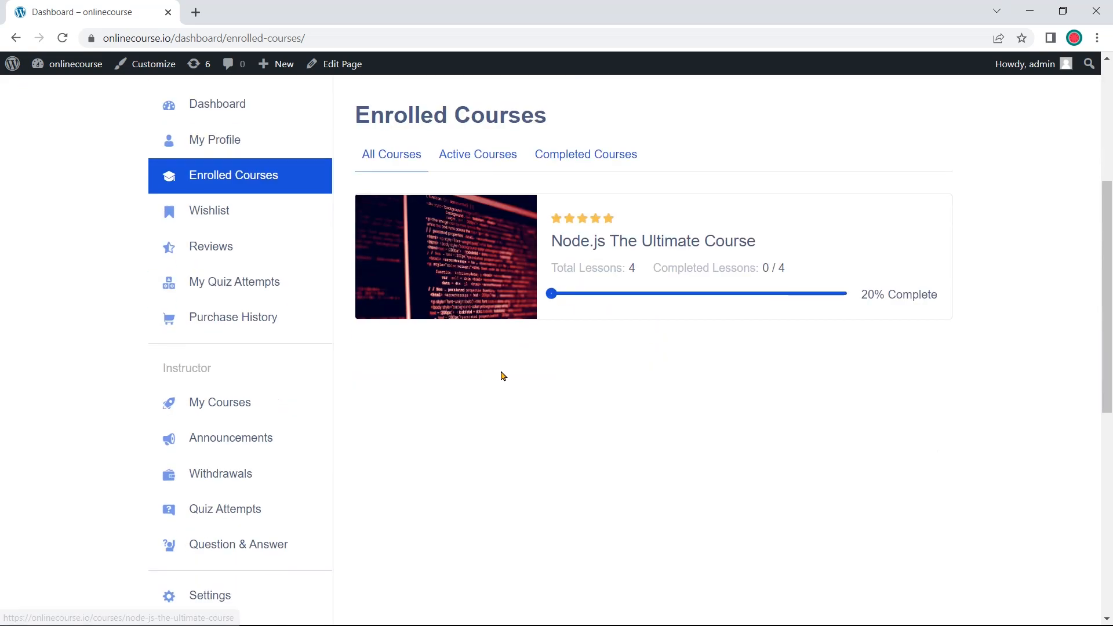
click(296, 261)
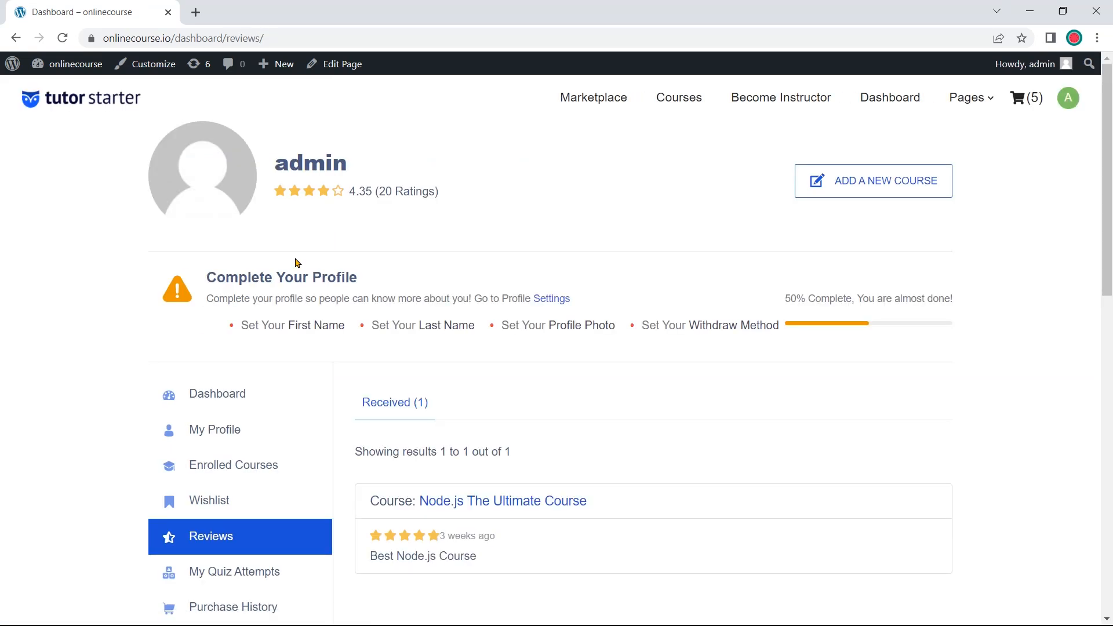
scroll(398, 330, down, 5)
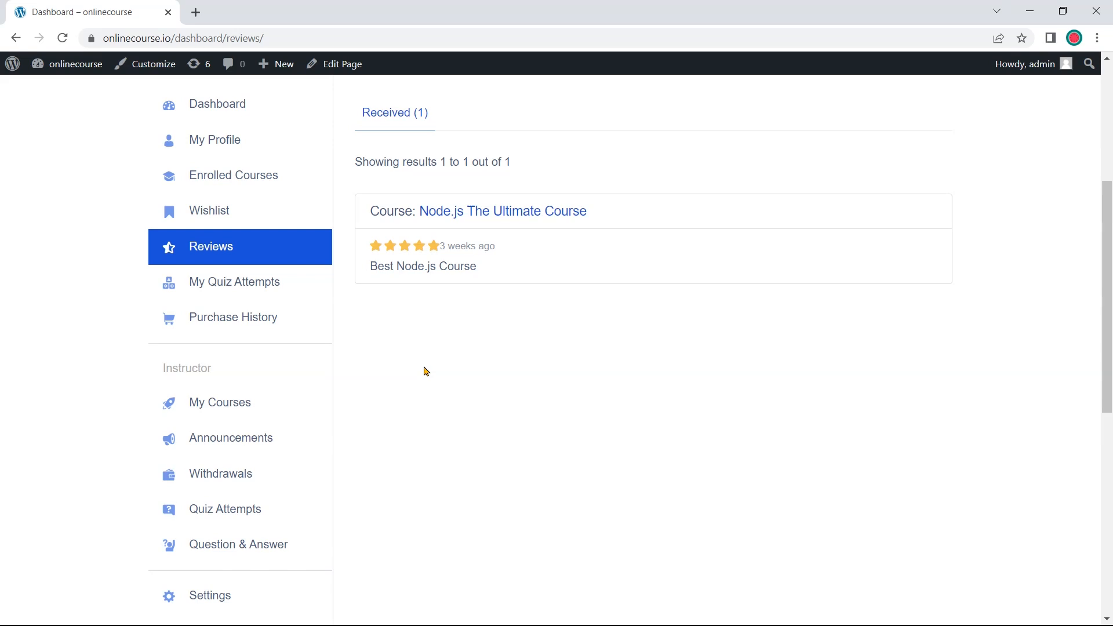
scroll(426, 371, down, 3)
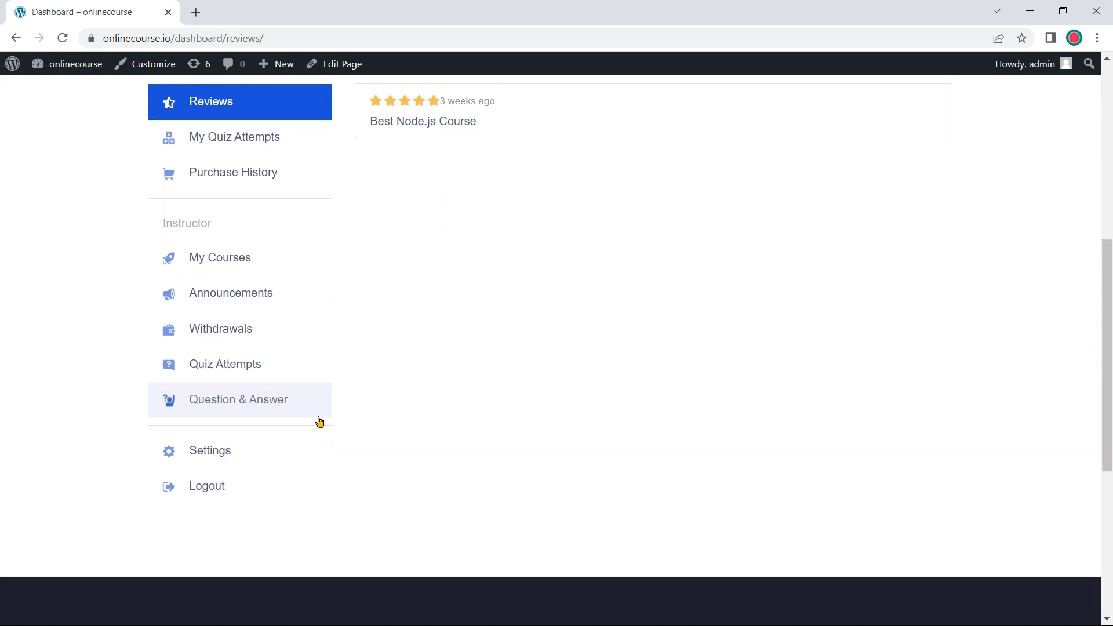
Review the Settings Profile form, showing the profile 50% complete
click(267, 459)
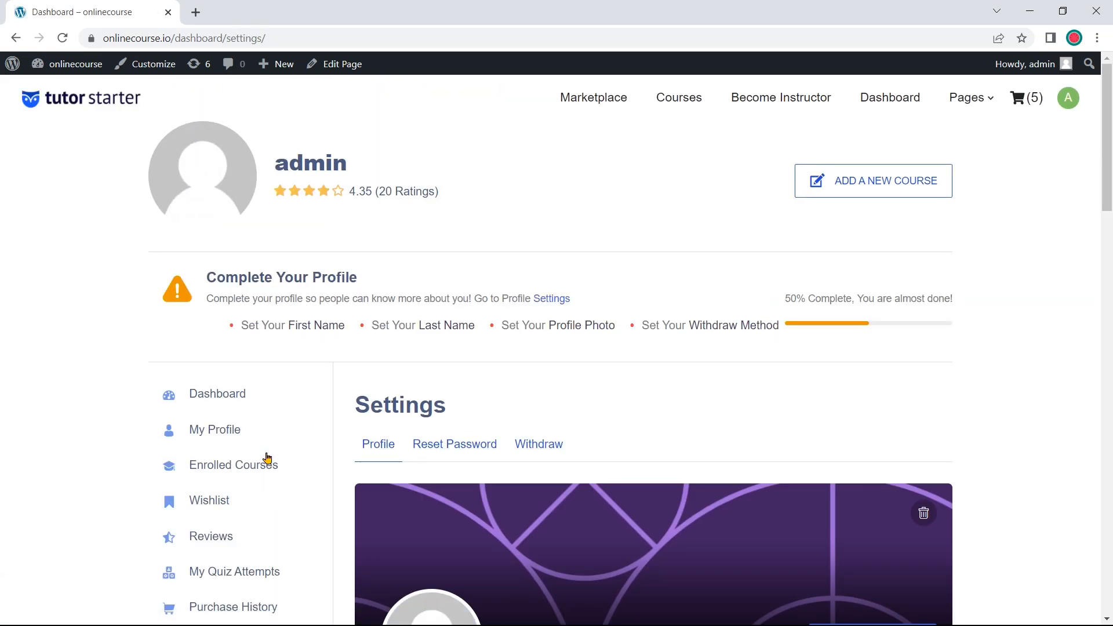
scroll(591, 405, down, 3)
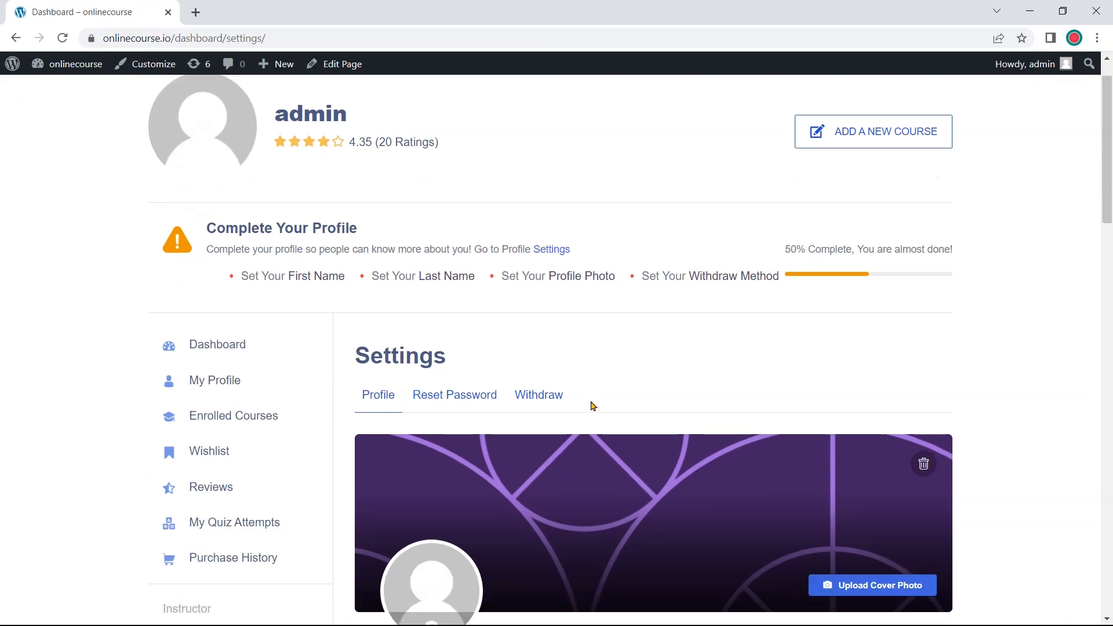
scroll(591, 405, down, 3)
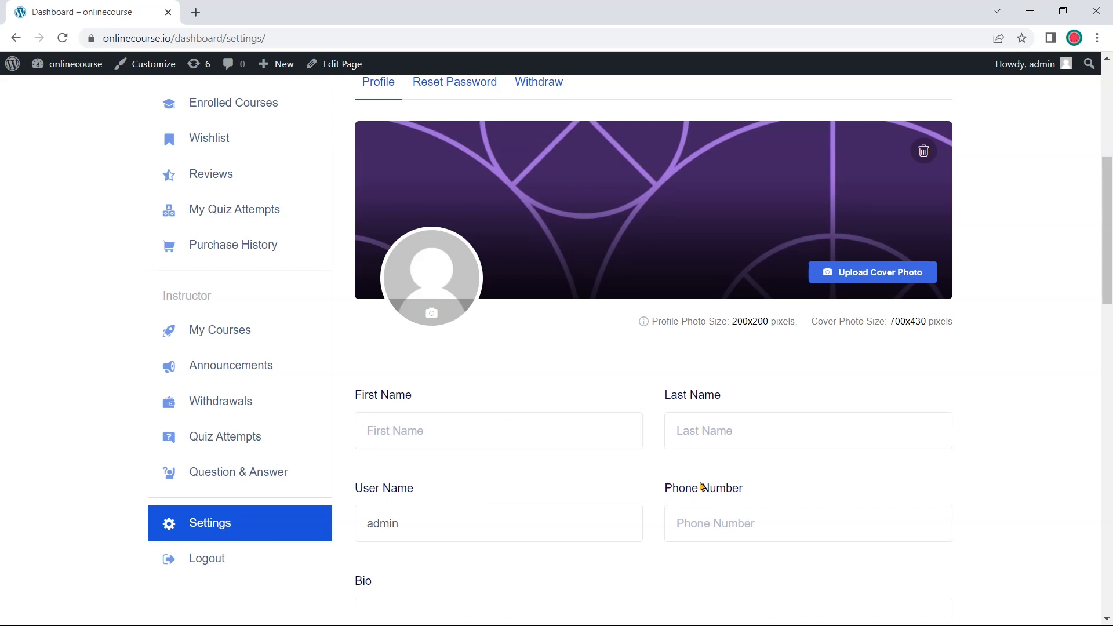
scroll(702, 488, up, 4)
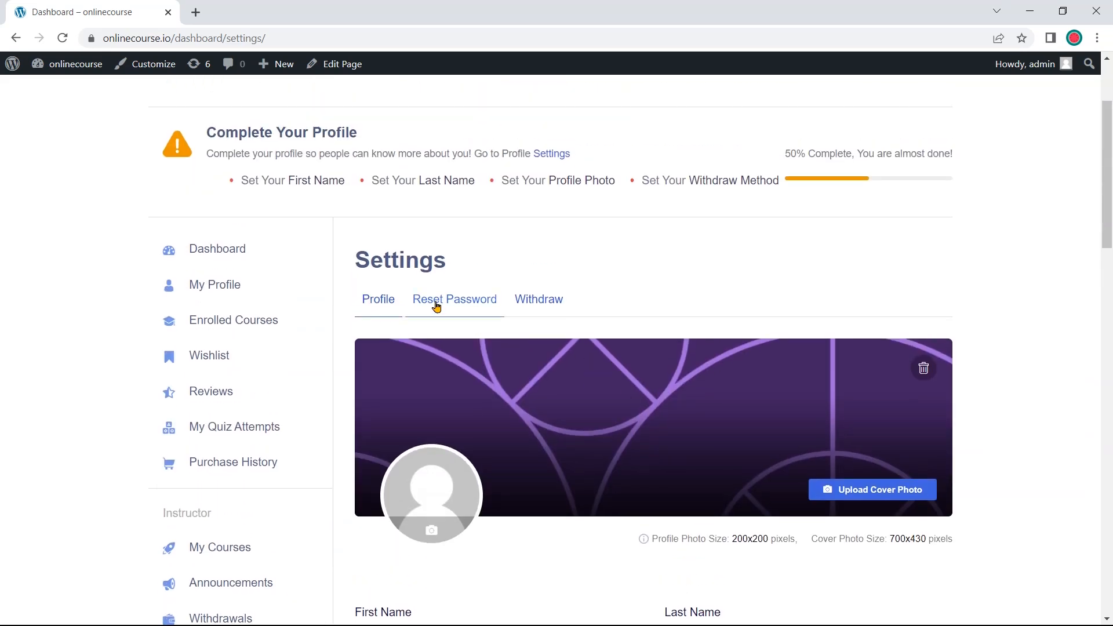
scroll(489, 309, up, 3)
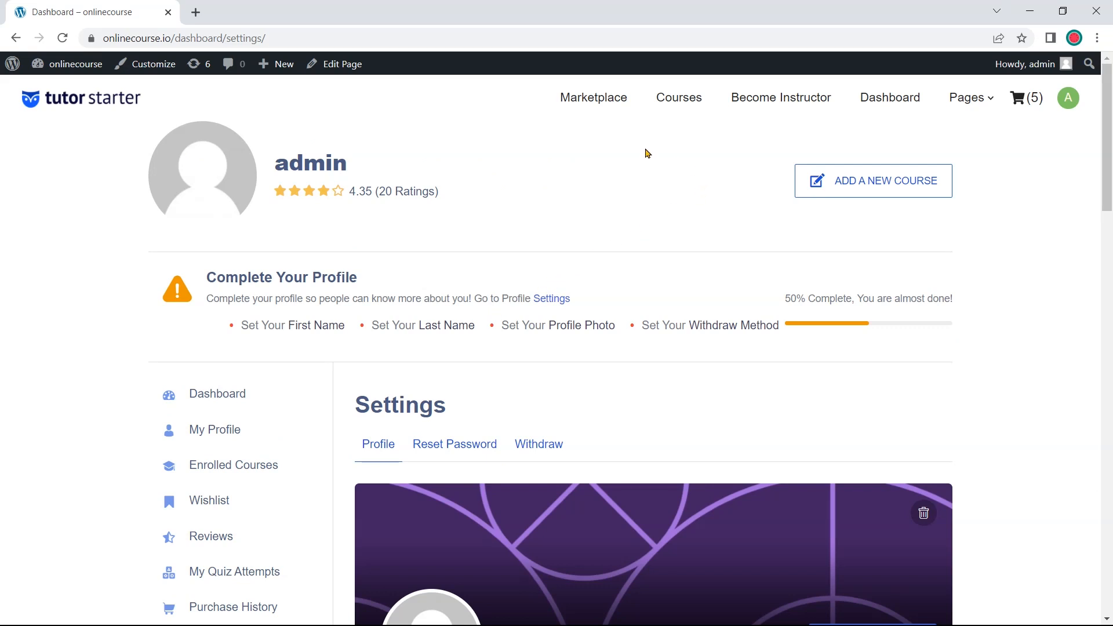
click(611, 109)
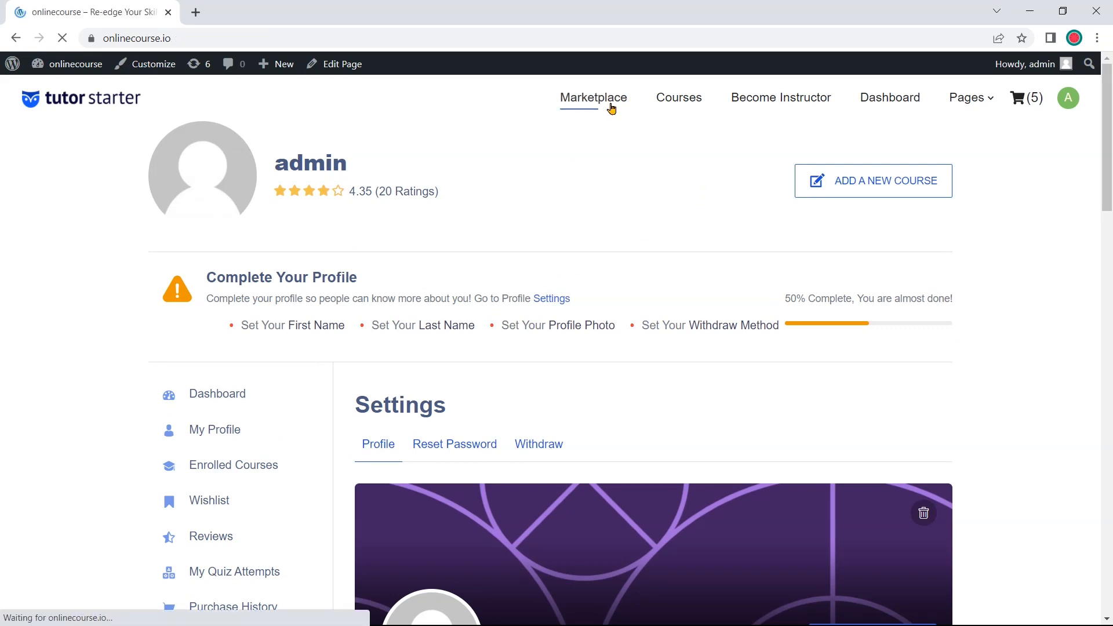
Scroll the Marketplace homepage down to the Featured Courses section
scroll(617, 154, down, 3)
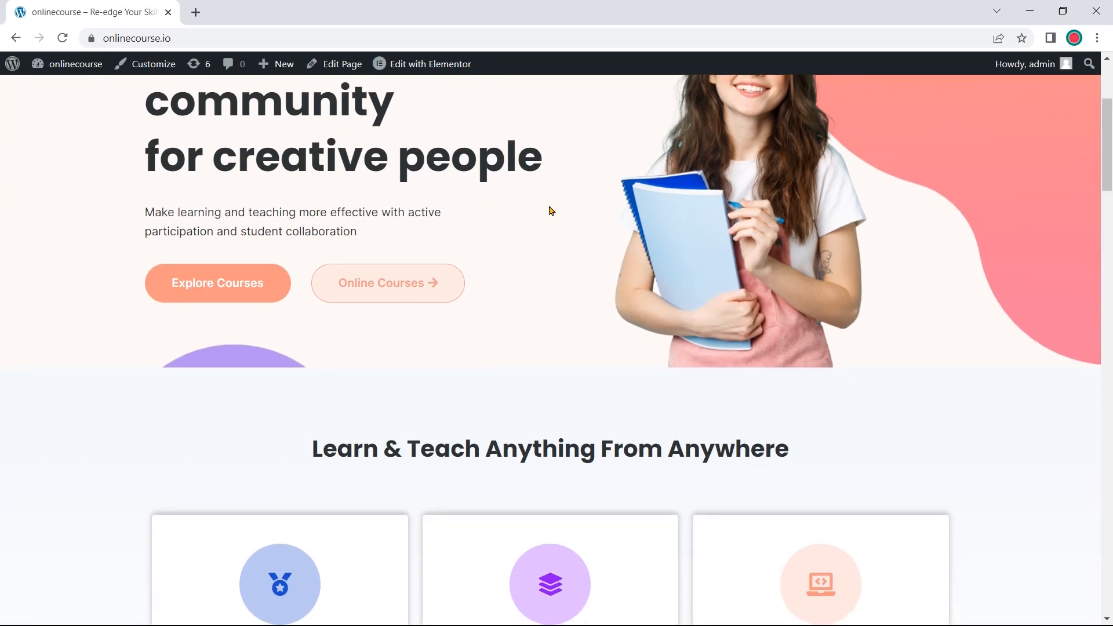
scroll(548, 238, down, 3)
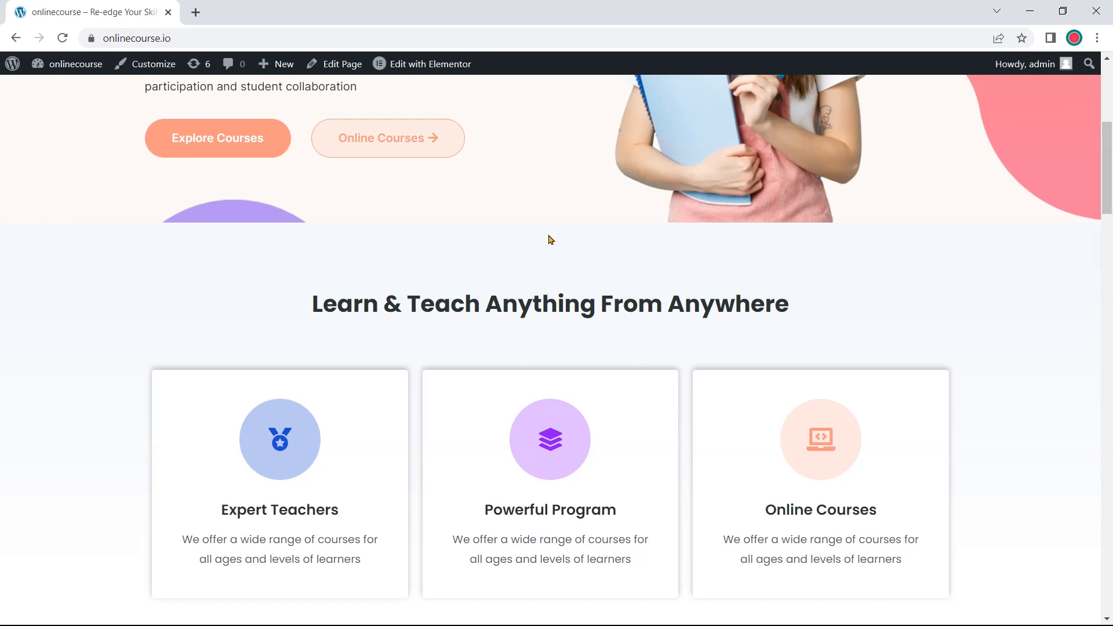
scroll(549, 242, down, 3)
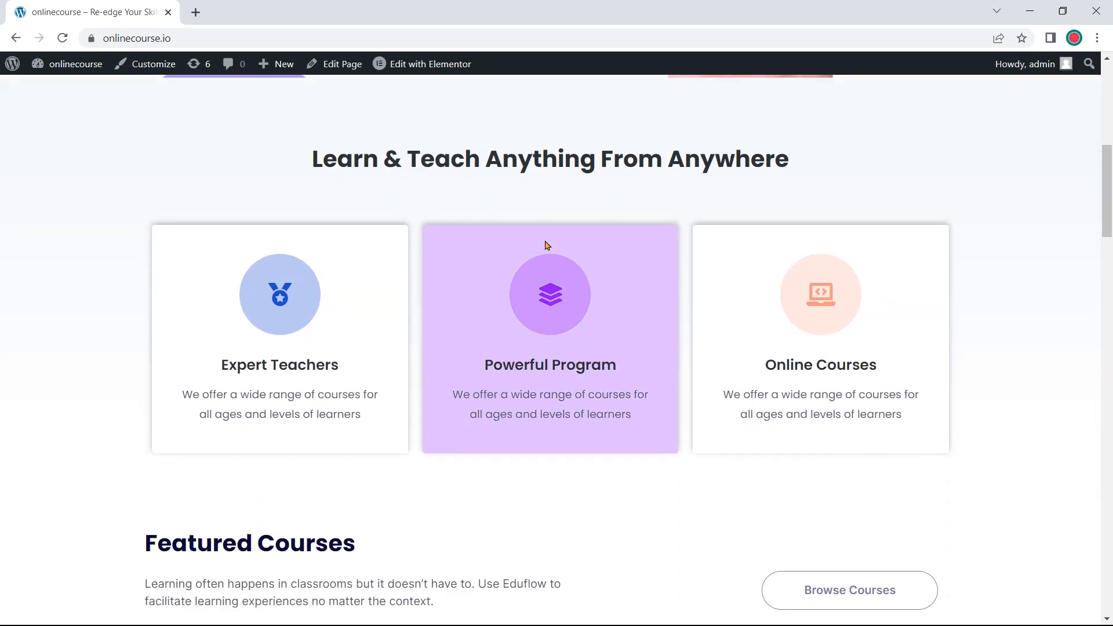
scroll(525, 247, down, 4)
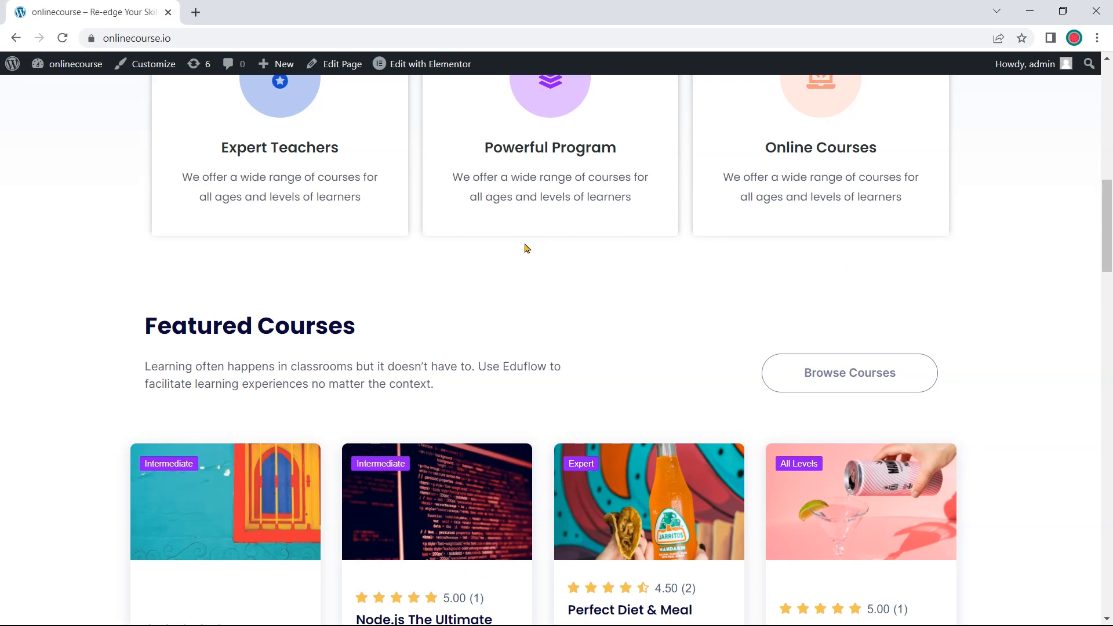
scroll(527, 248, down, 1)
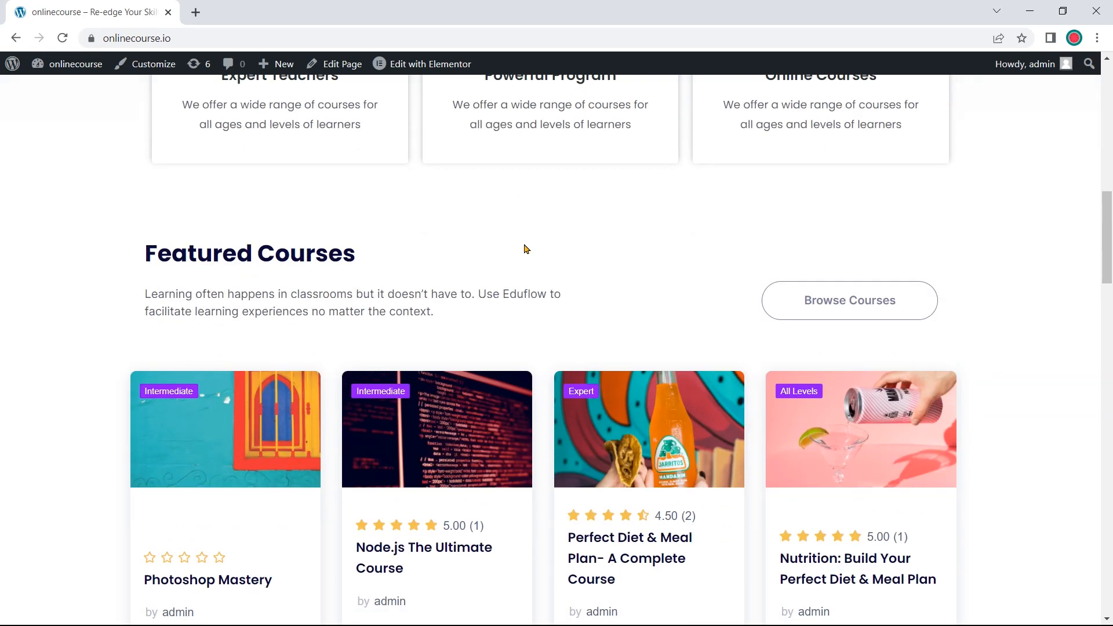
scroll(525, 249, up, 6)
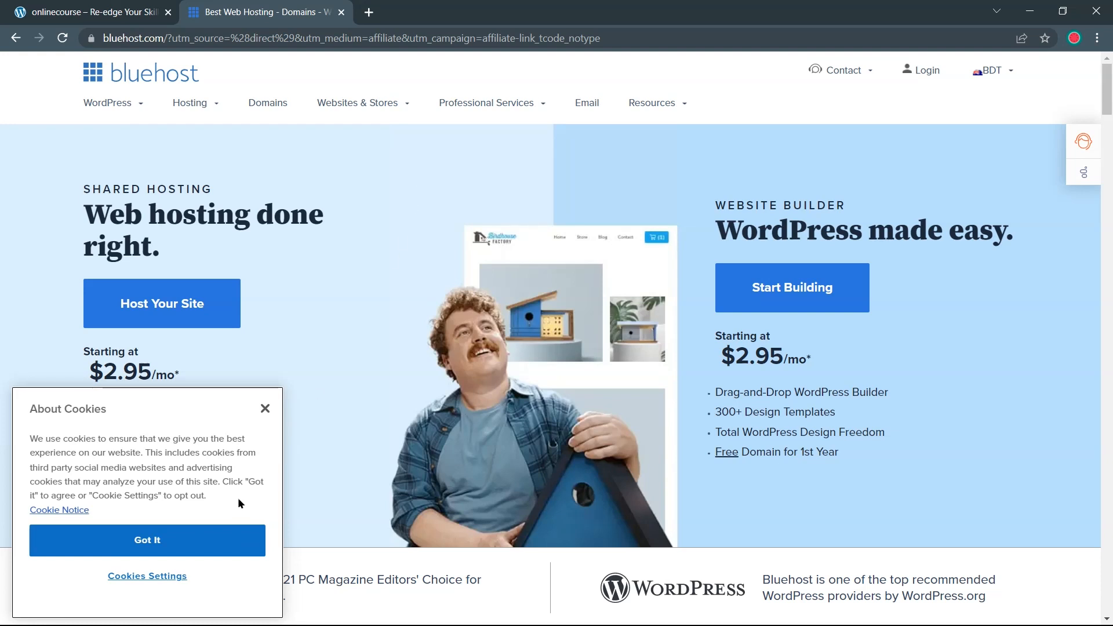
Dismiss the cookie notice and open Bluehost's WordPress Hosting plans page
click(216, 541)
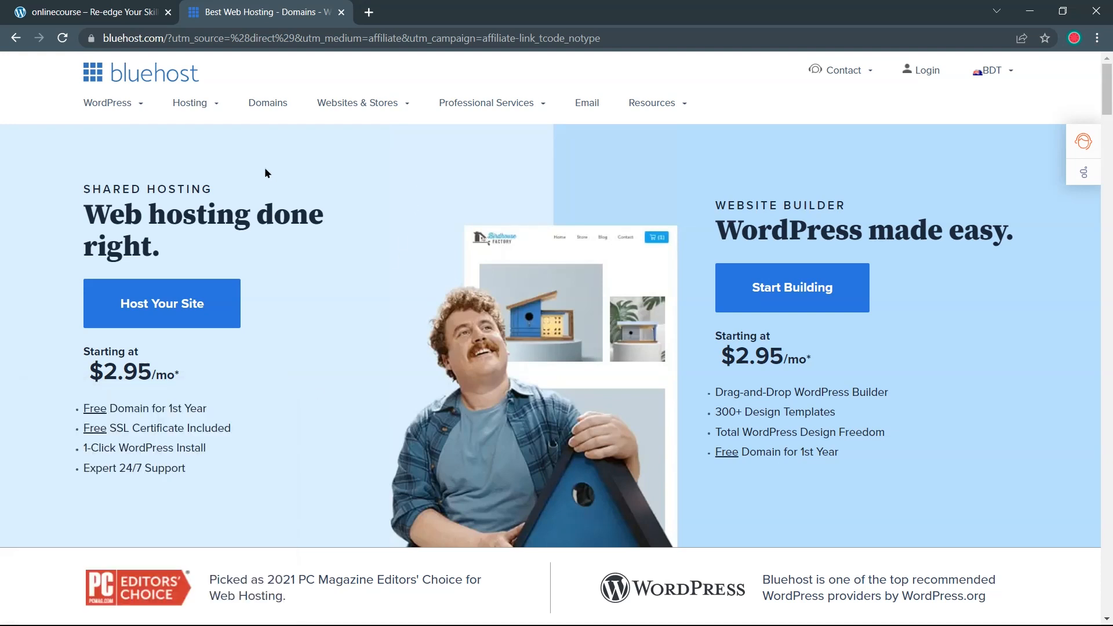
mouse_move(134, 105)
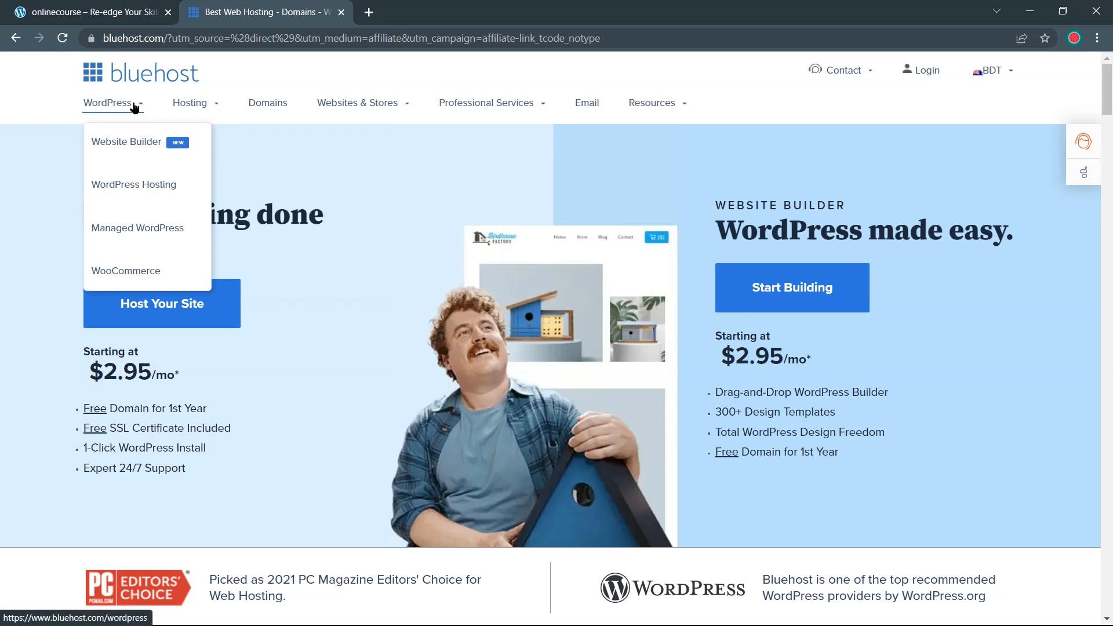
click(154, 185)
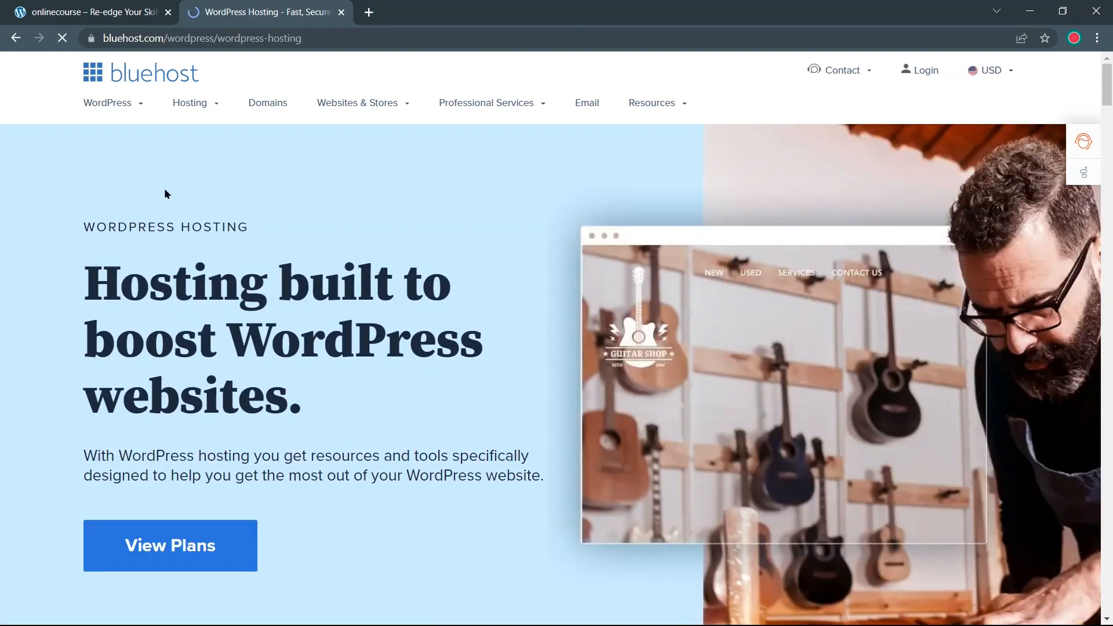
scroll(172, 194, down, 5)
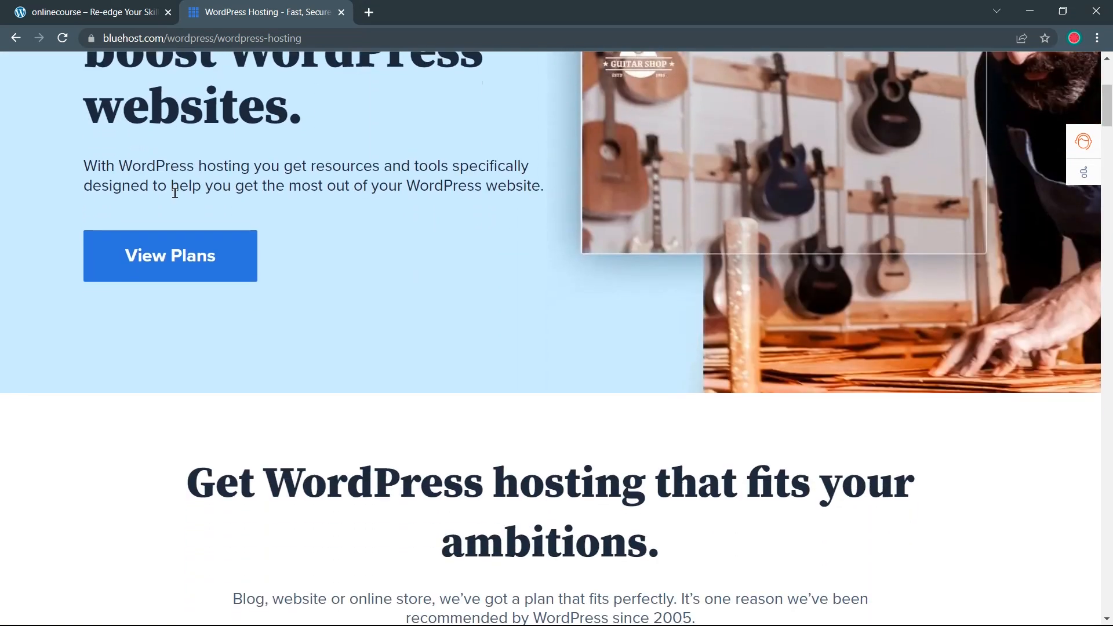
scroll(175, 193, down, 6)
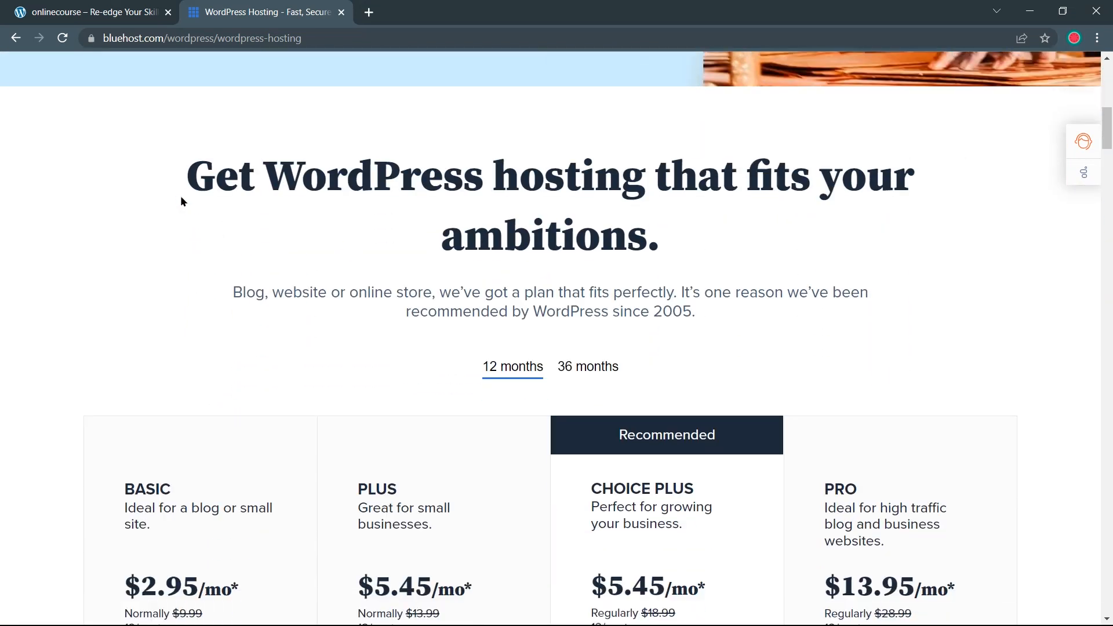
scroll(182, 197, down, 6)
scroll(183, 192, up, 1)
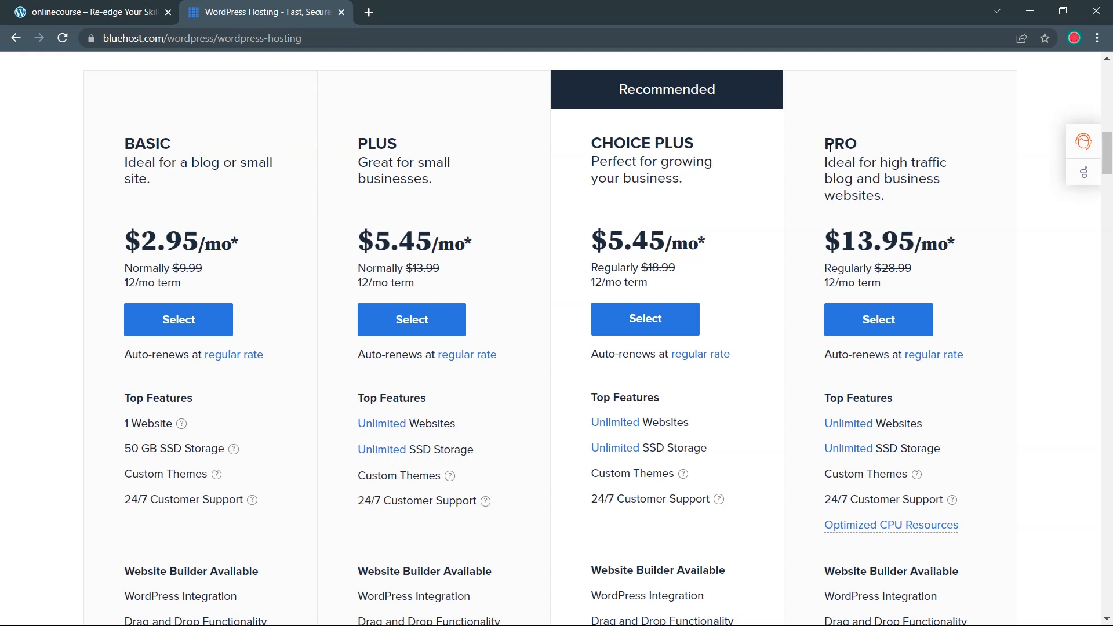
Compare the plans and select the recommended Choice Plus plan
drag(589, 148, 668, 140)
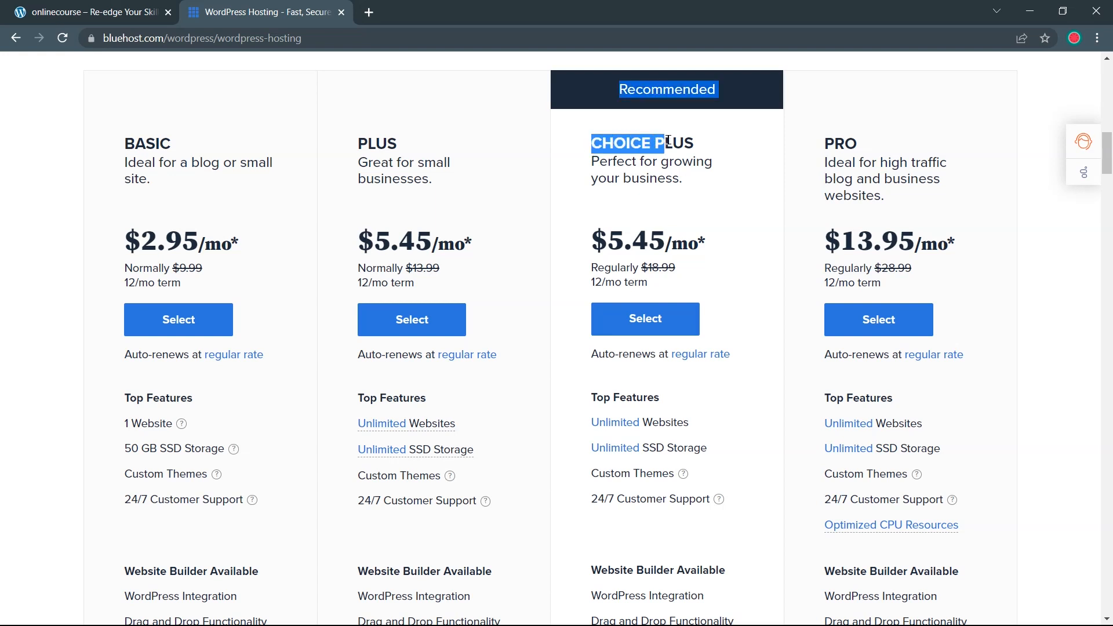
scroll(696, 281, down, 2)
scroll(696, 280, down, 4)
scroll(692, 279, up, 7)
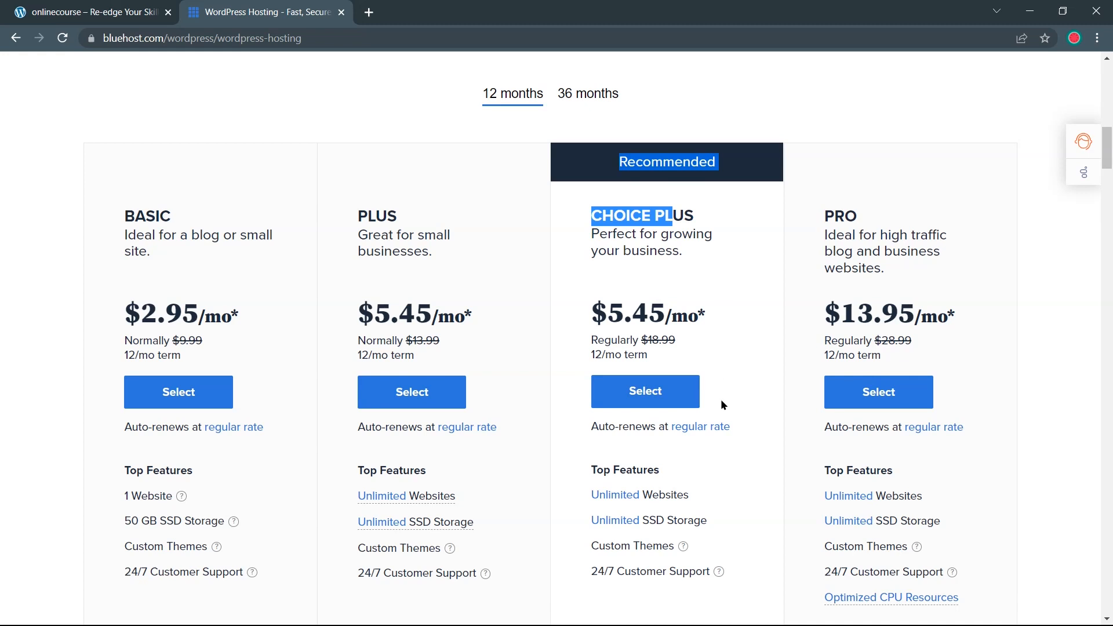
scroll(720, 380, down, 1)
drag(693, 422, 604, 421)
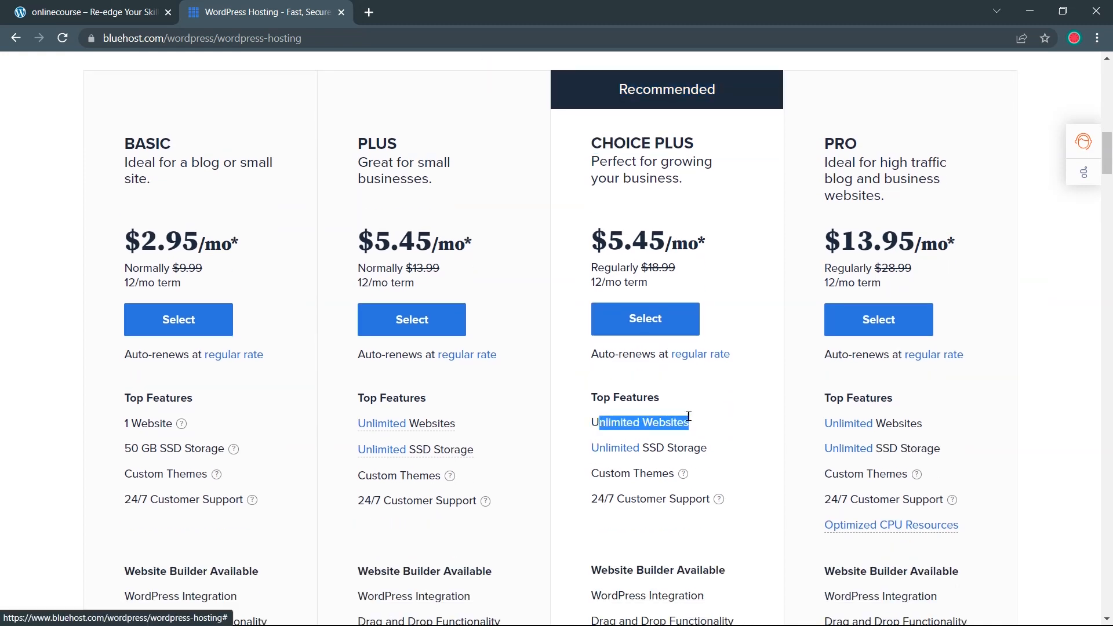
click(724, 424)
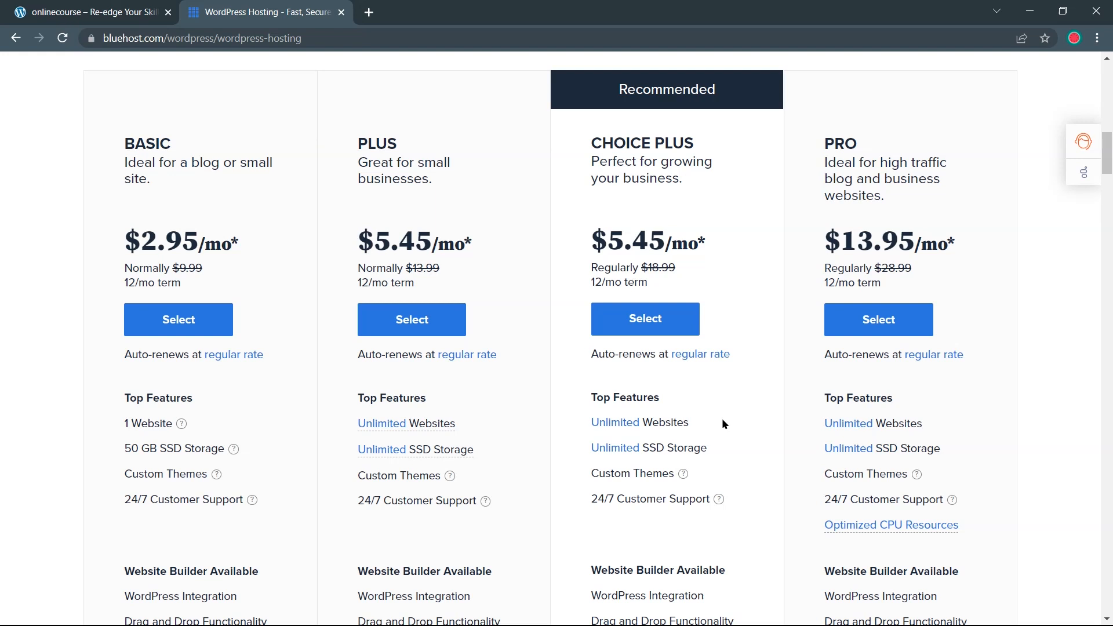
scroll(722, 419, up, 3)
click(681, 472)
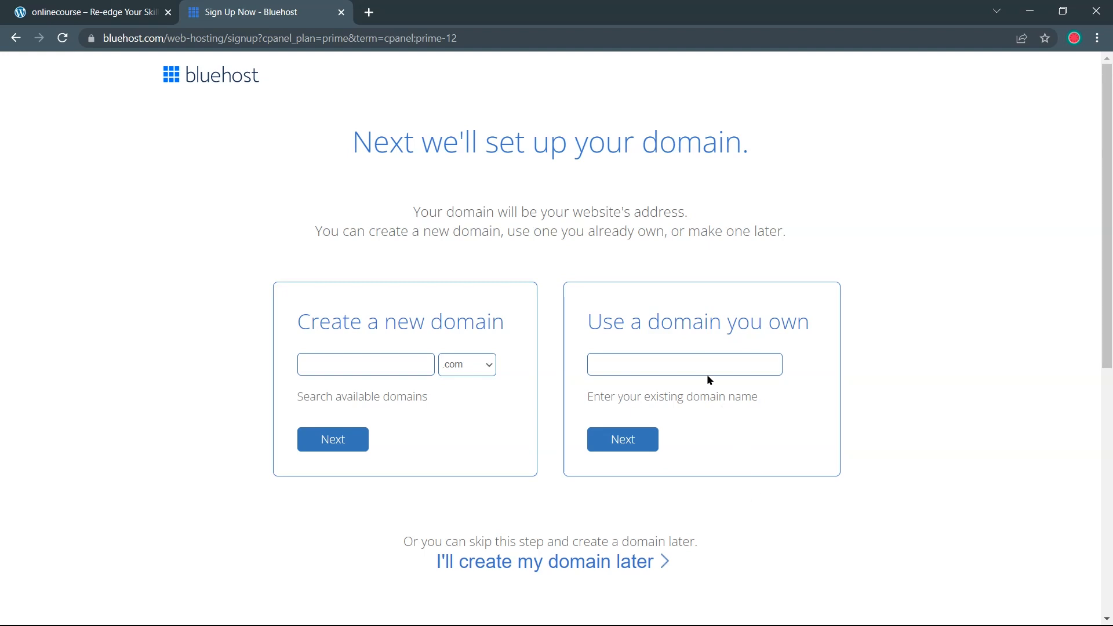
Create the new domain iecourses.com and continue to account creation
click(689, 370)
click(345, 362)
click(345, 362)
text(iecourses)
click(337, 449)
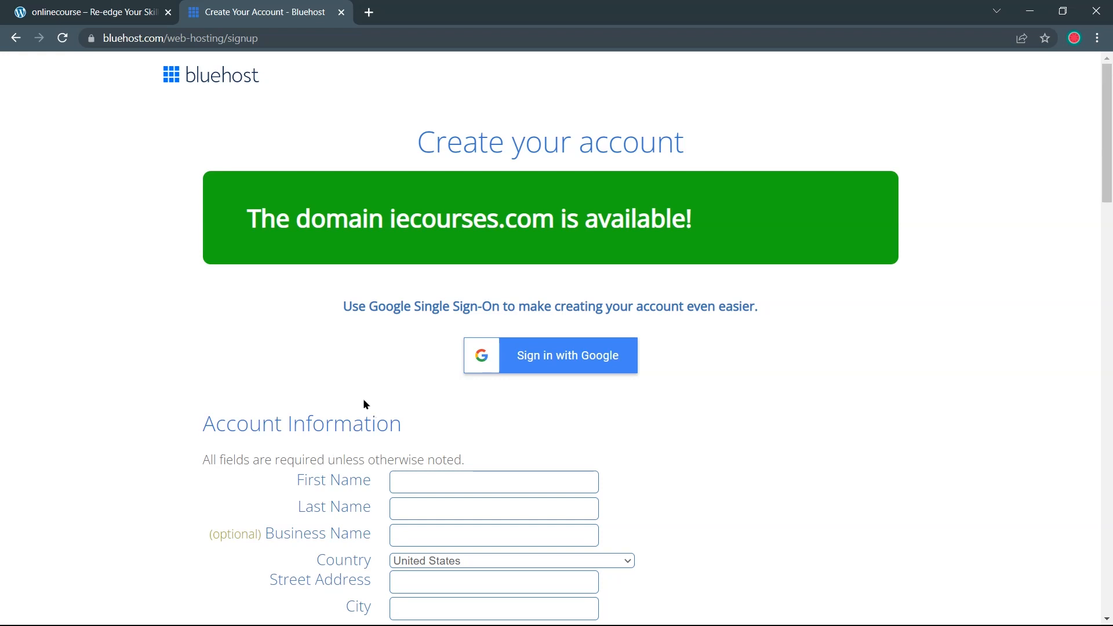
Enter the account holder's first name, last name, street address and city
scroll(364, 405, down, 2)
click(424, 336)
text(John  Doe)
click(435, 362)
text(Starling)
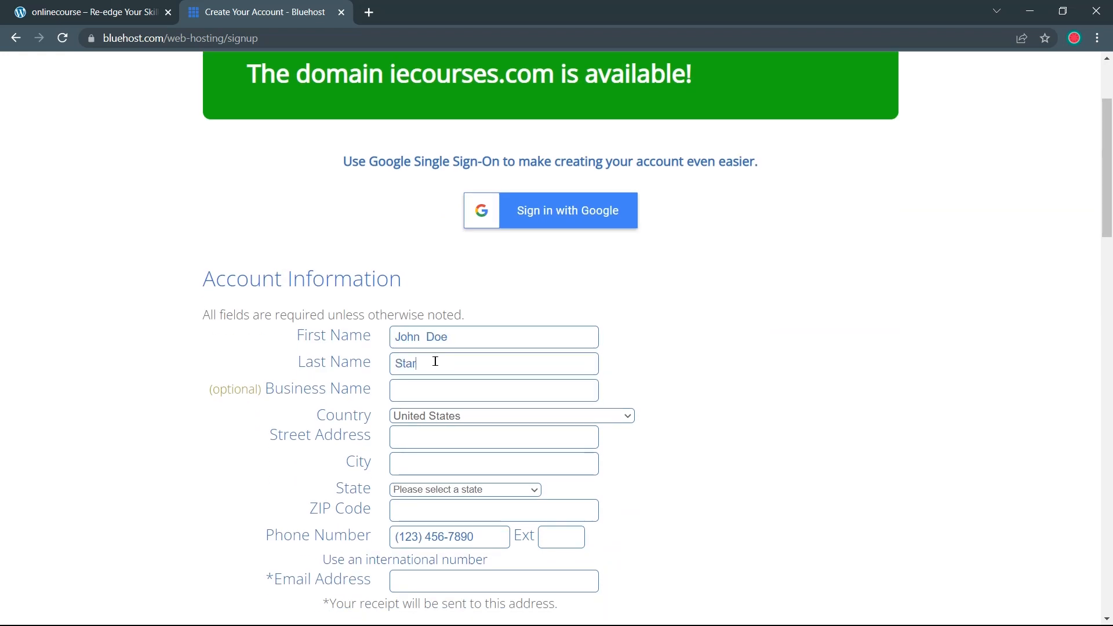
click(445, 434)
click(445, 464)
text(Cooper)
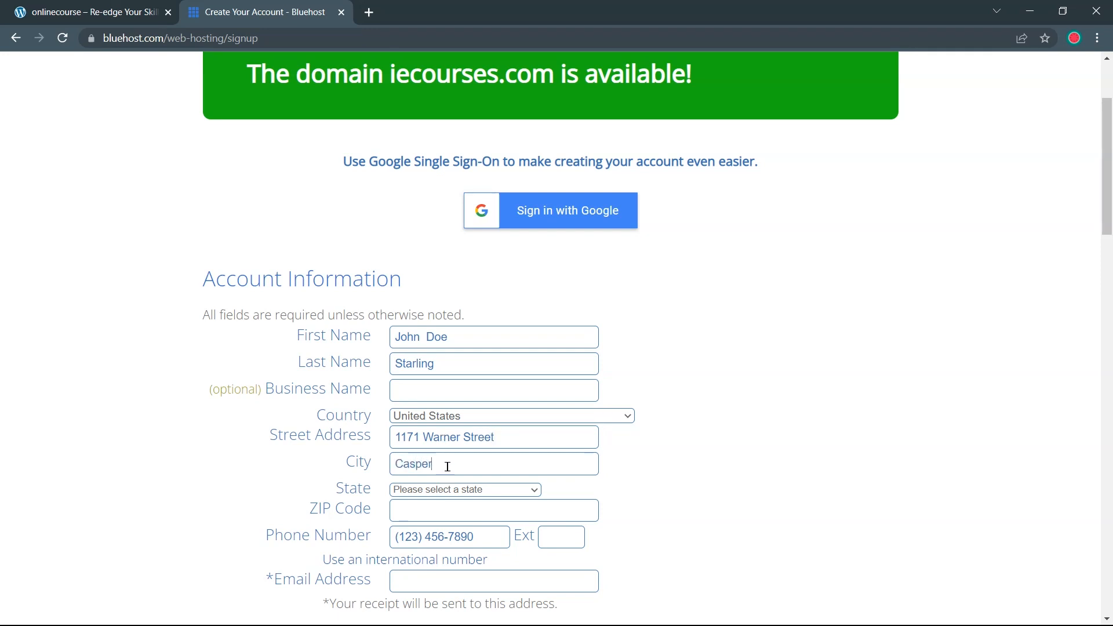
Choose the state and fill in the ZIP code, phone number and e-mail address
click(495, 490)
scroll(473, 443, down, 9)
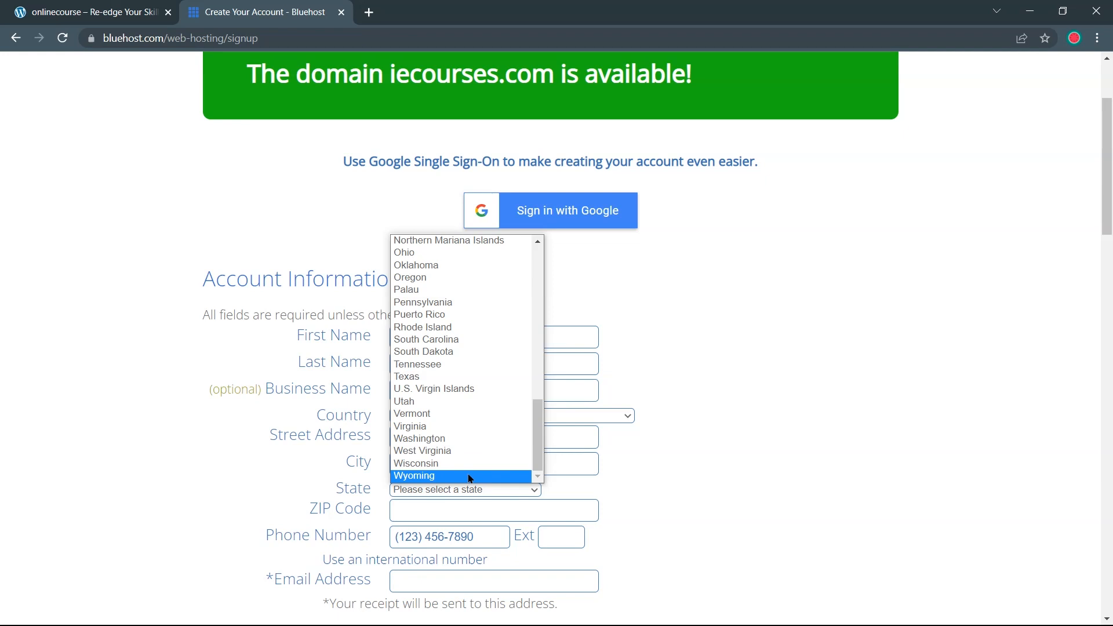
click(471, 478)
scroll(471, 489, down, 1)
click(487, 438)
text(826014)
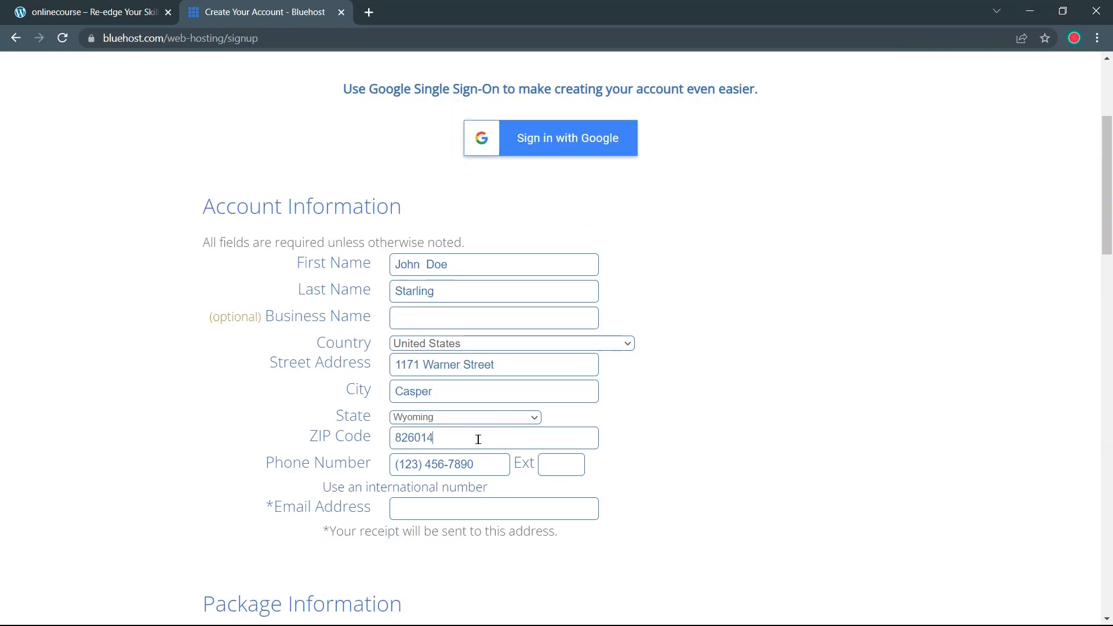
scroll(488, 391, down, 1)
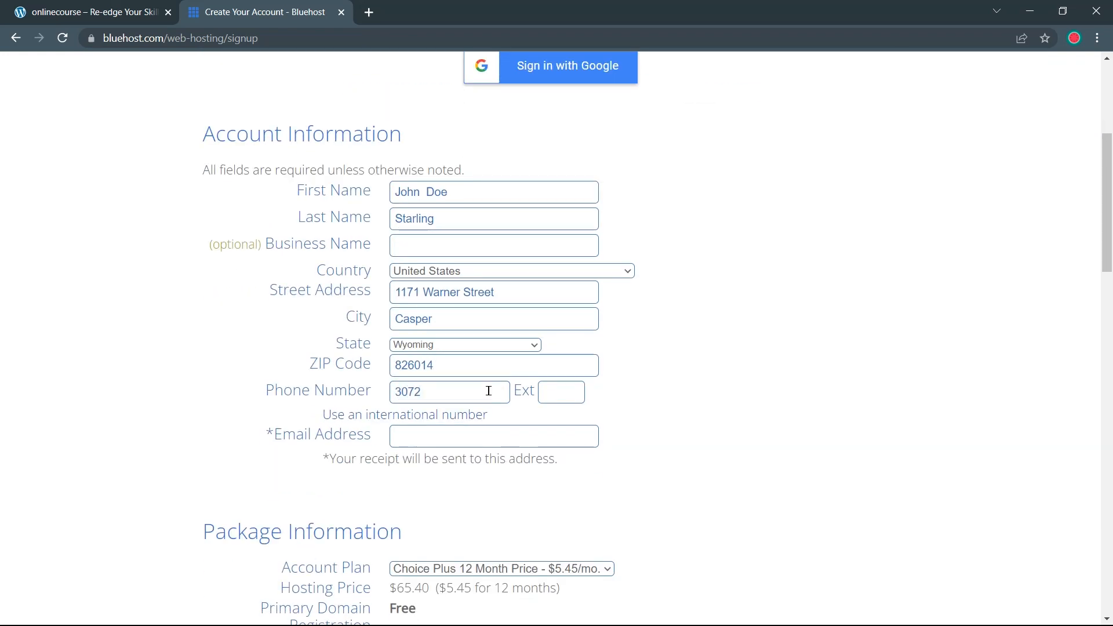
scroll(490, 390, down, 1)
click(497, 365)
text(test@username.com)
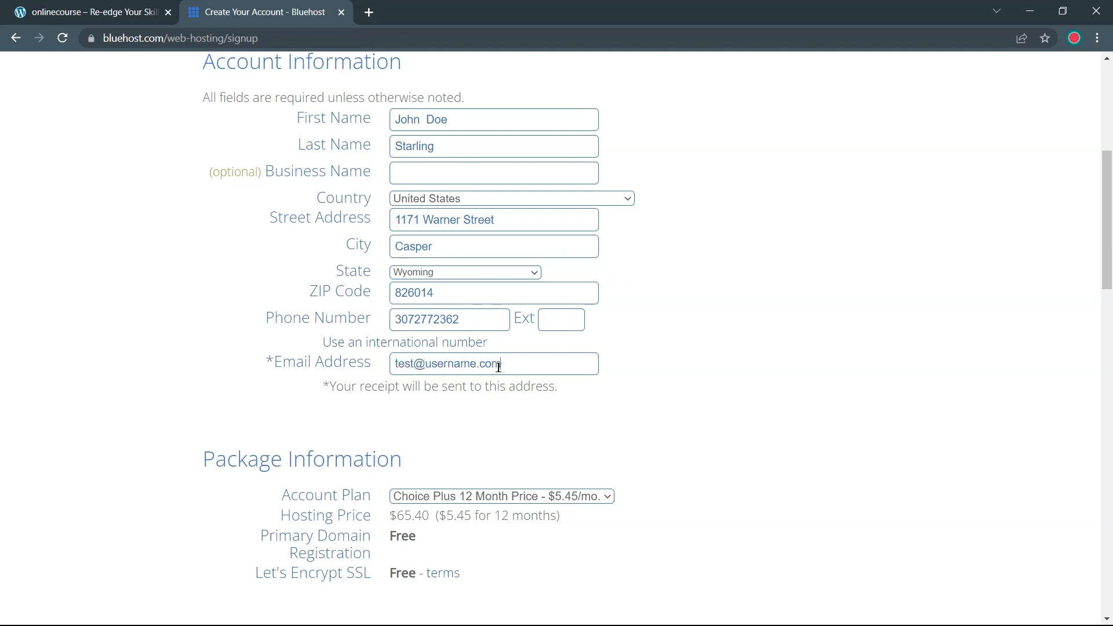
Keep the Choice Plus plan on the 12 Month term, totalling $65.40
scroll(473, 418, down, 1)
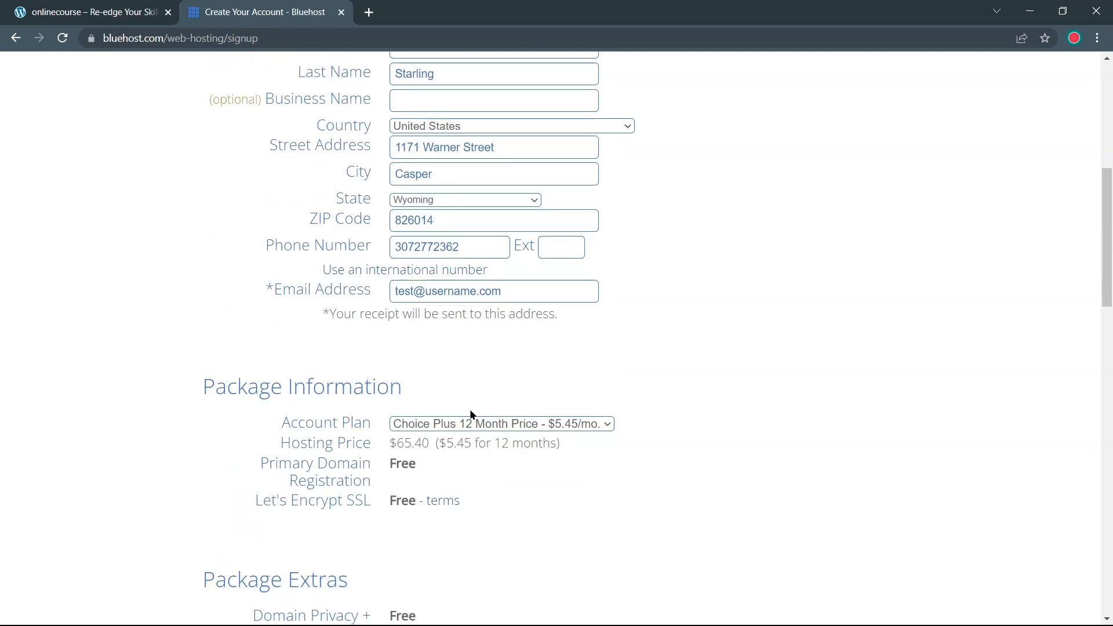
scroll(471, 415, down, 1)
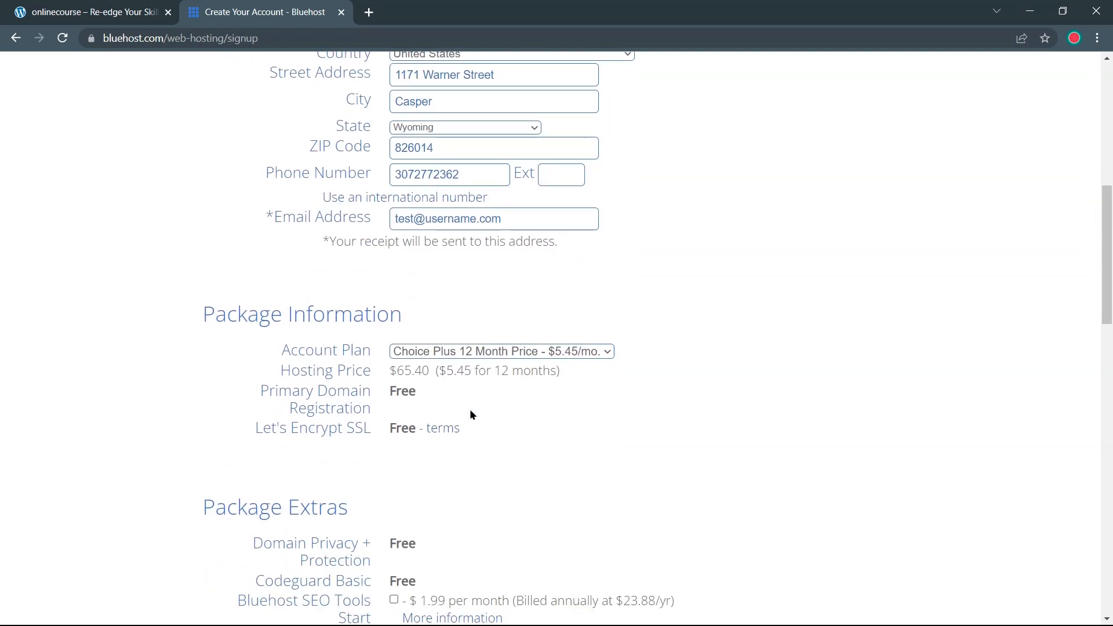
click(457, 352)
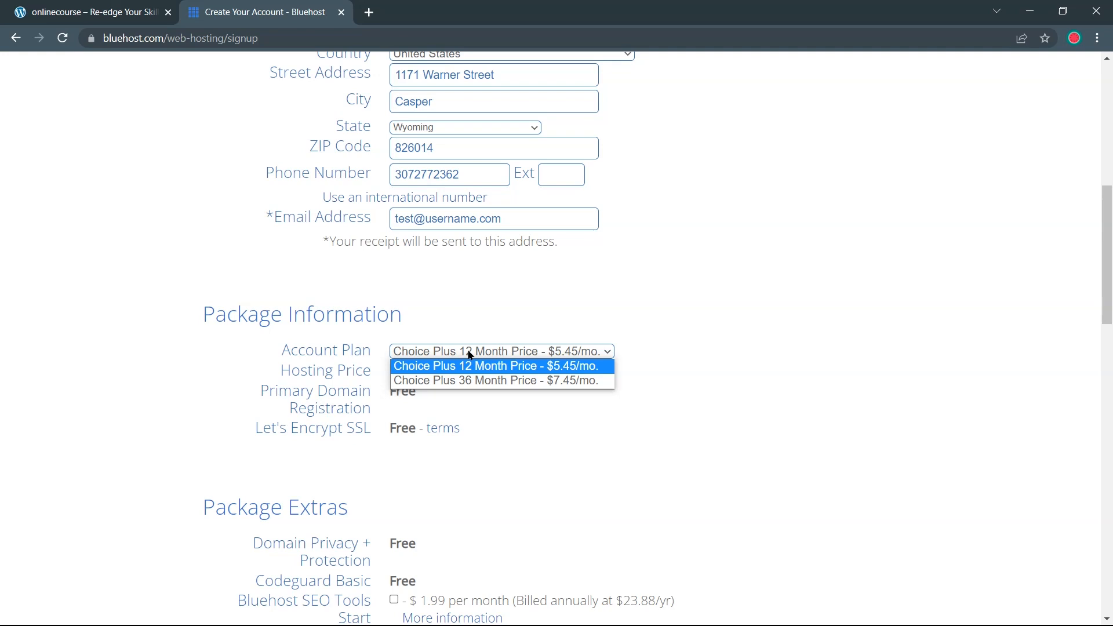
click(470, 355)
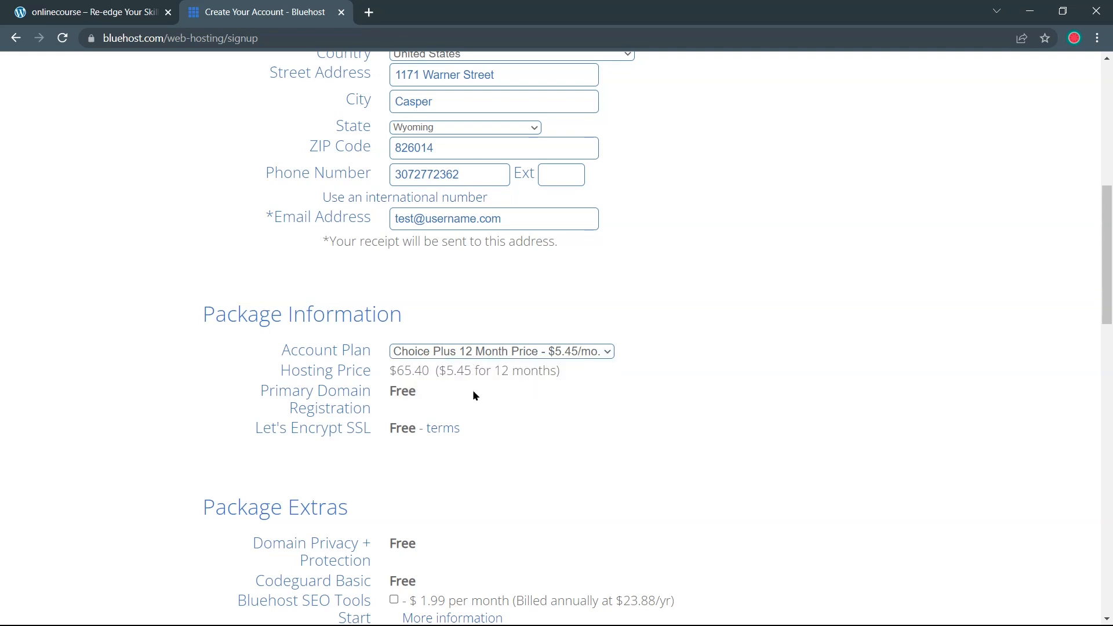
scroll(468, 419, down, 1)
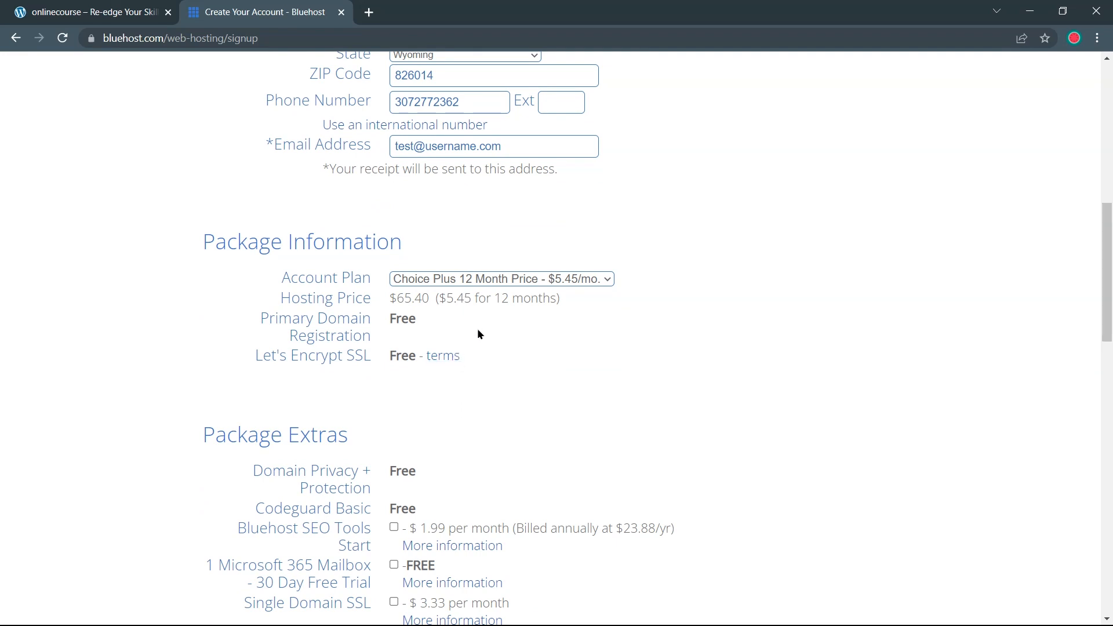
scroll(478, 330, down, 3)
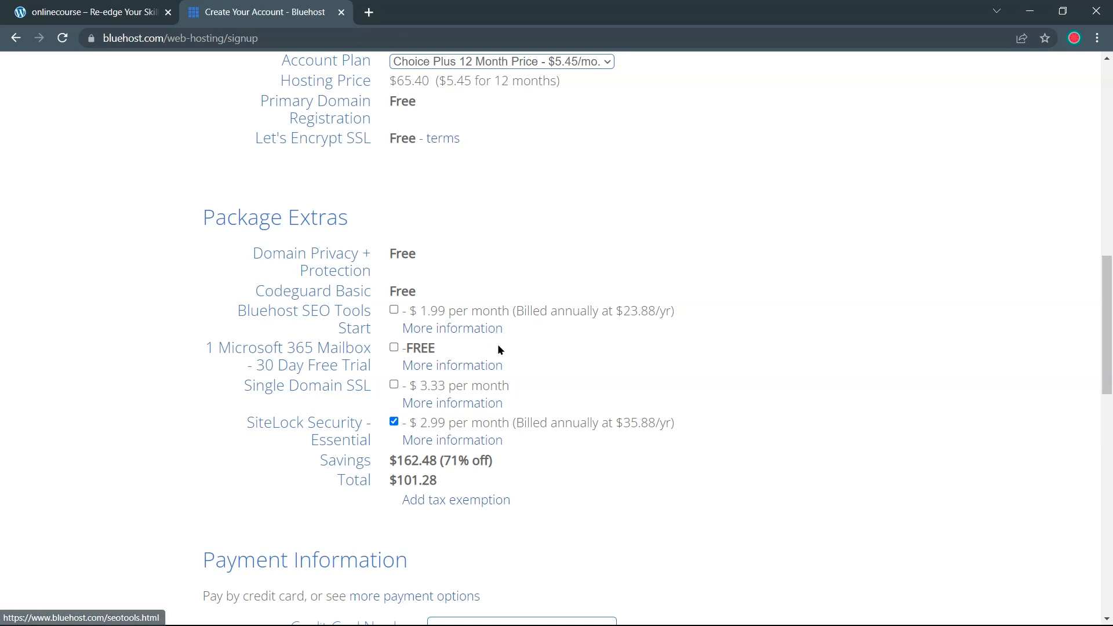
Remove the SiteLock Security add-on and check the $65.40 order total
click(394, 422)
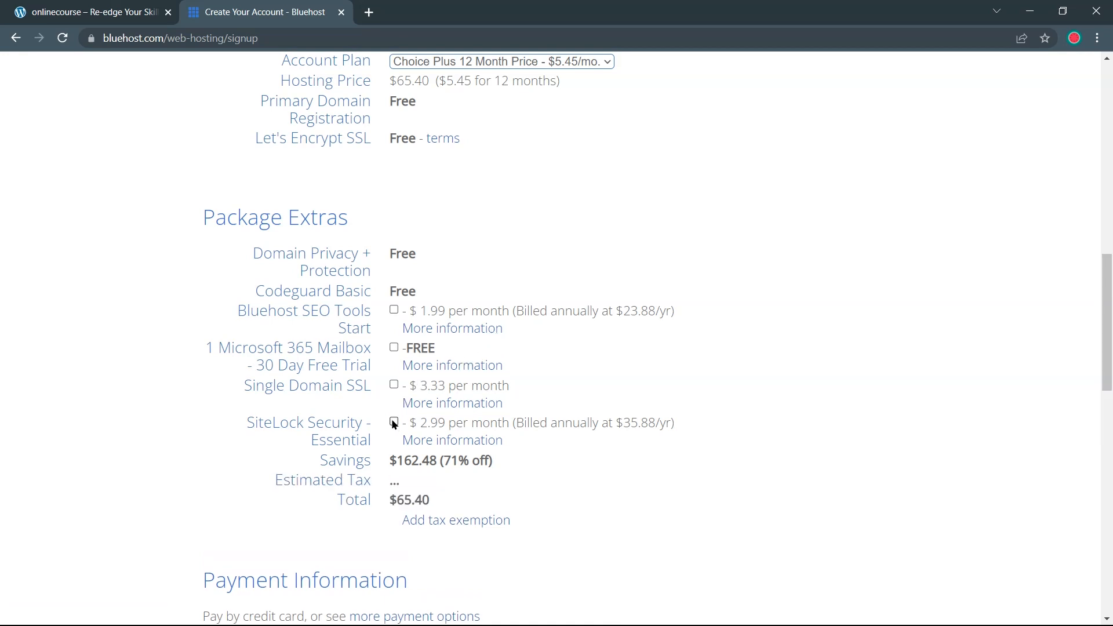
scroll(499, 429, down, 2)
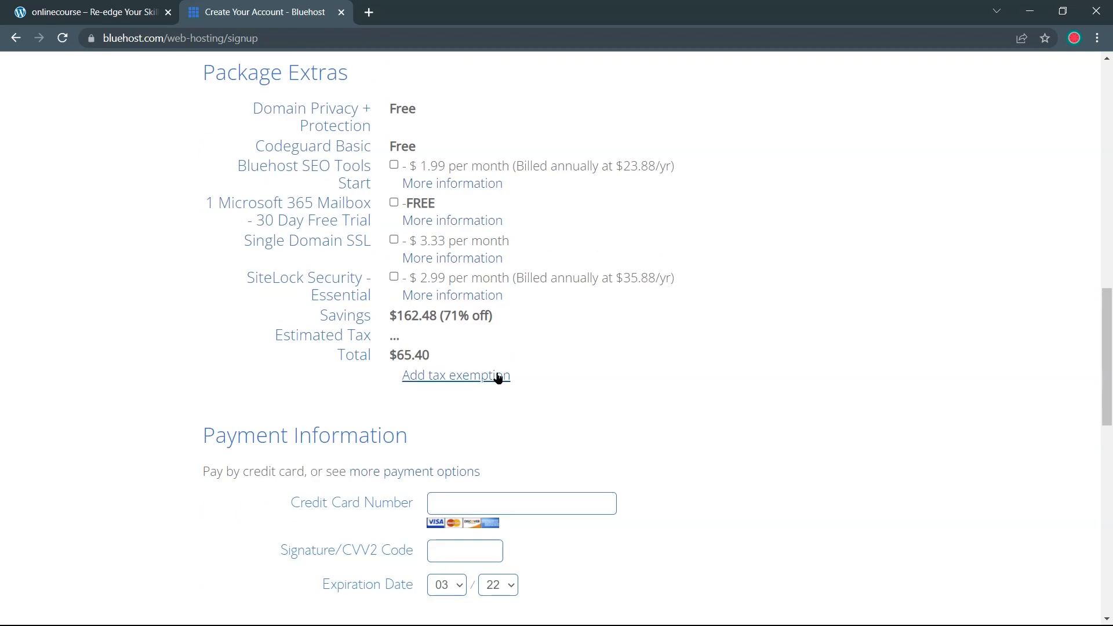
drag(460, 353, 347, 353)
click(527, 366)
scroll(555, 383, down, 1)
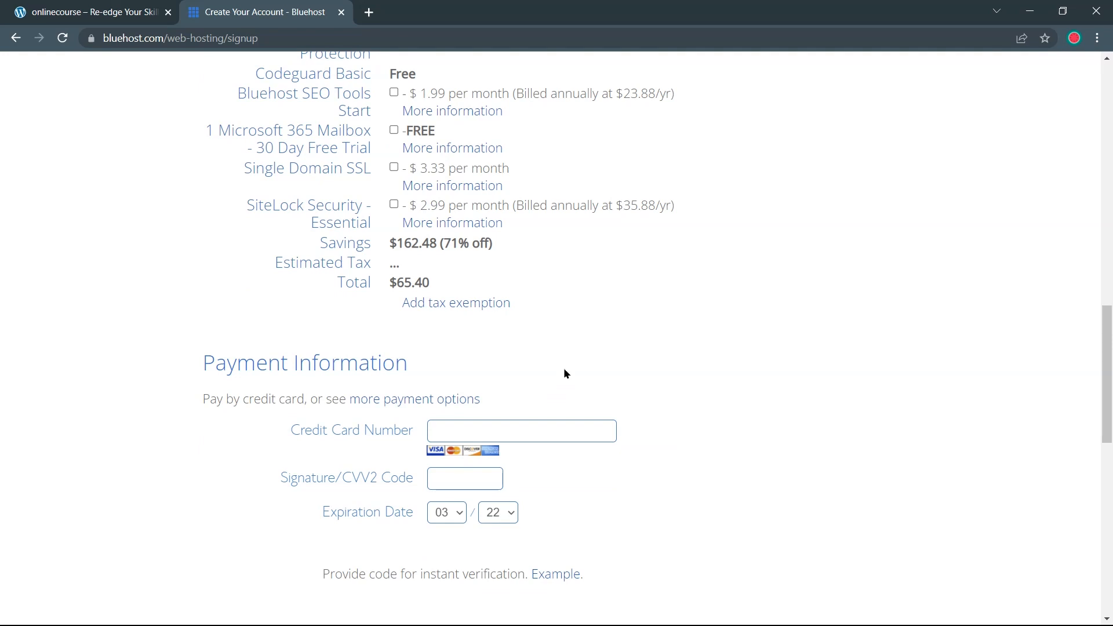
scroll(564, 371, down, 1)
Enter the card number, security code and expiry date, and accept the renewal terms
click(535, 358)
click(480, 400)
click(507, 443)
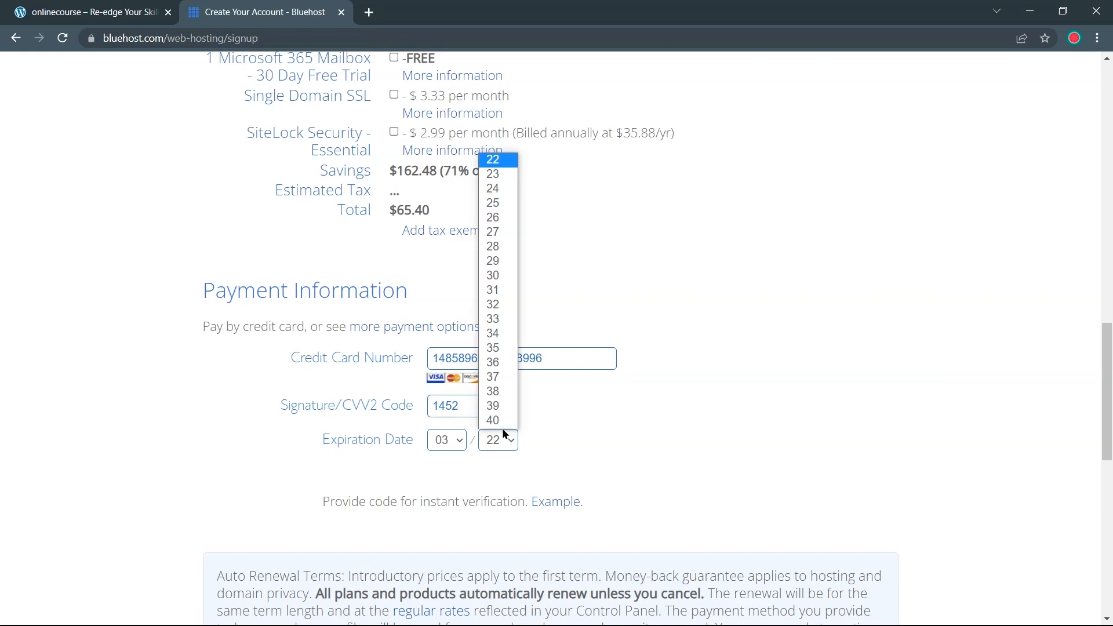
click(497, 201)
click(459, 441)
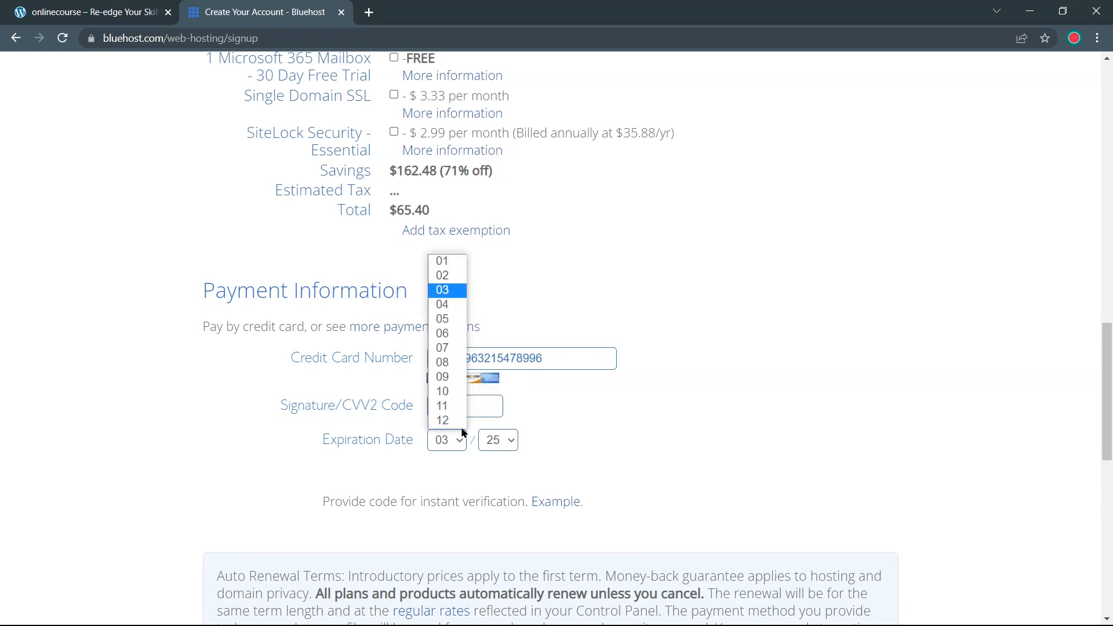
click(447, 292)
click(454, 446)
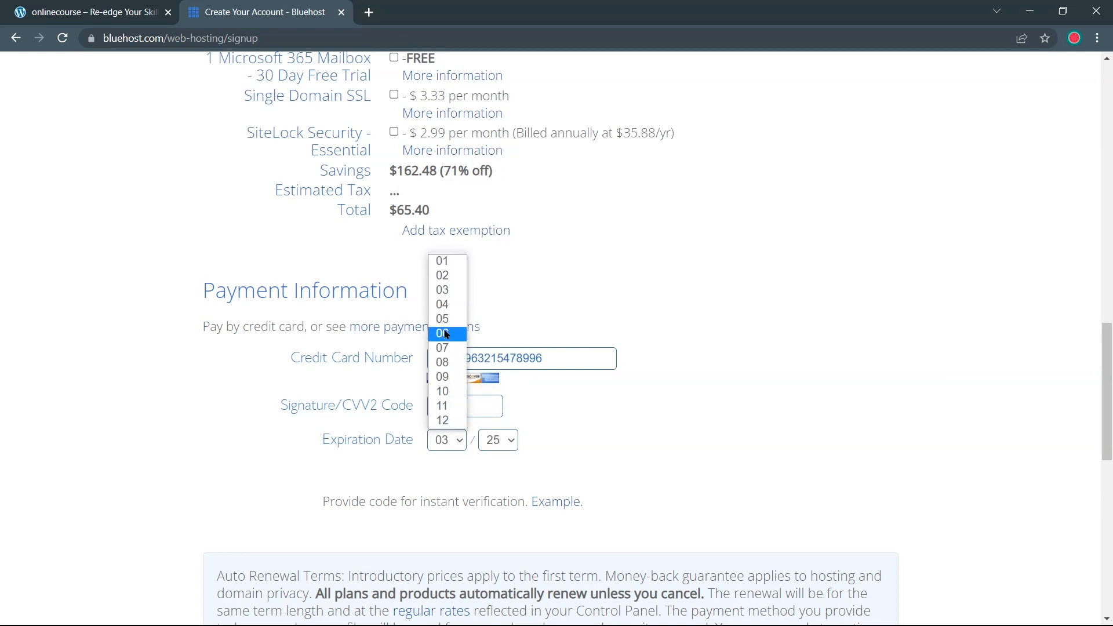
click(448, 304)
scroll(480, 447, down, 6)
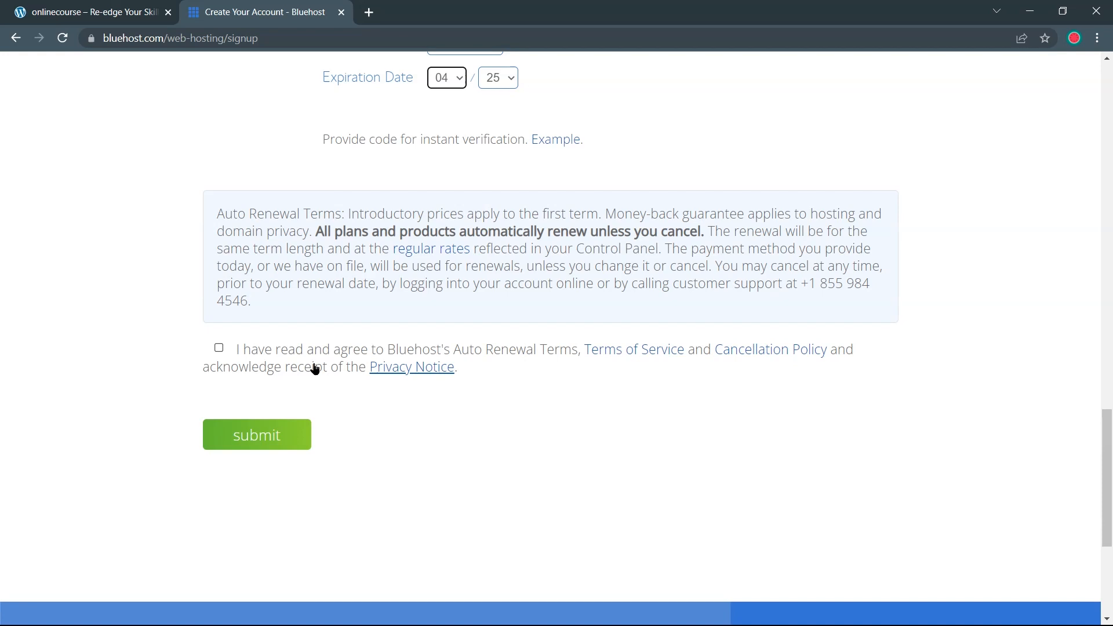
click(219, 349)
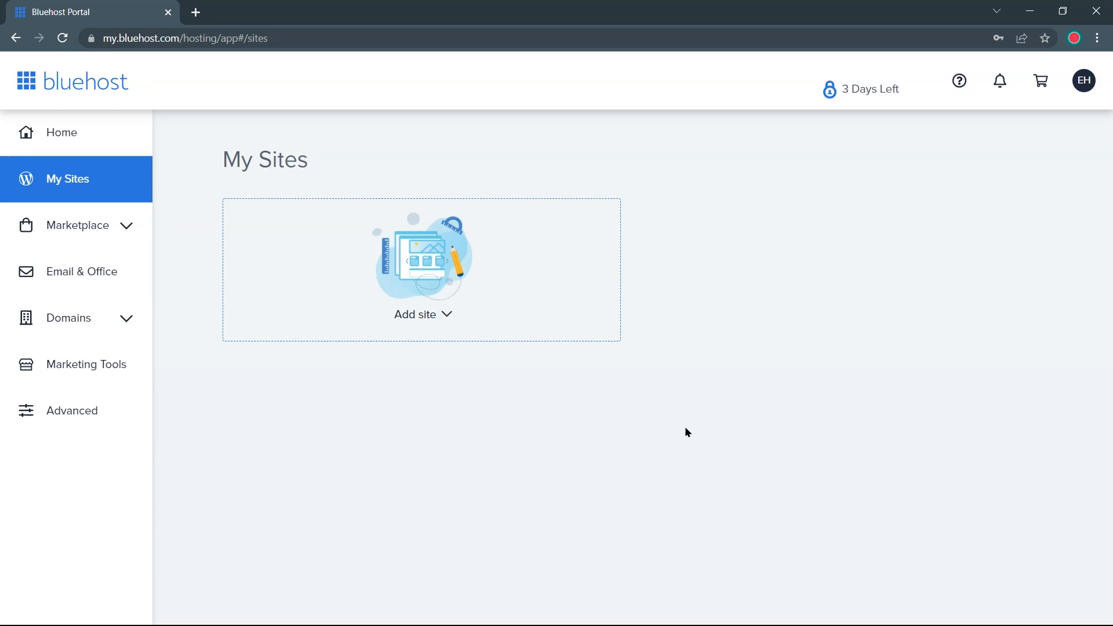
From My Sites, choose Add site > Create New Site in Bluehost
click(407, 312)
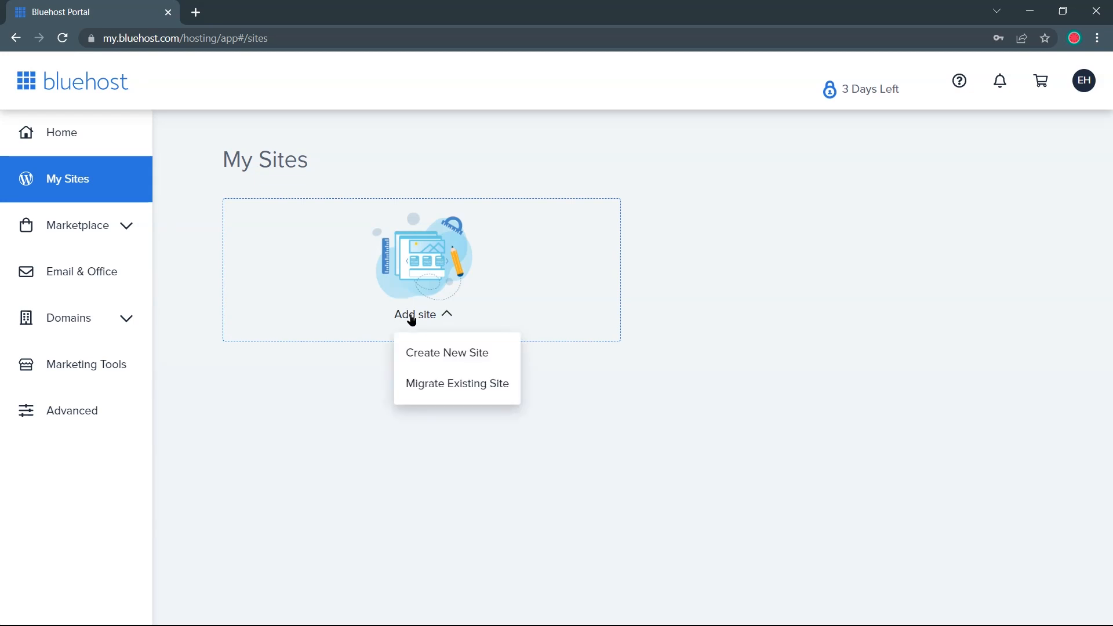
click(426, 352)
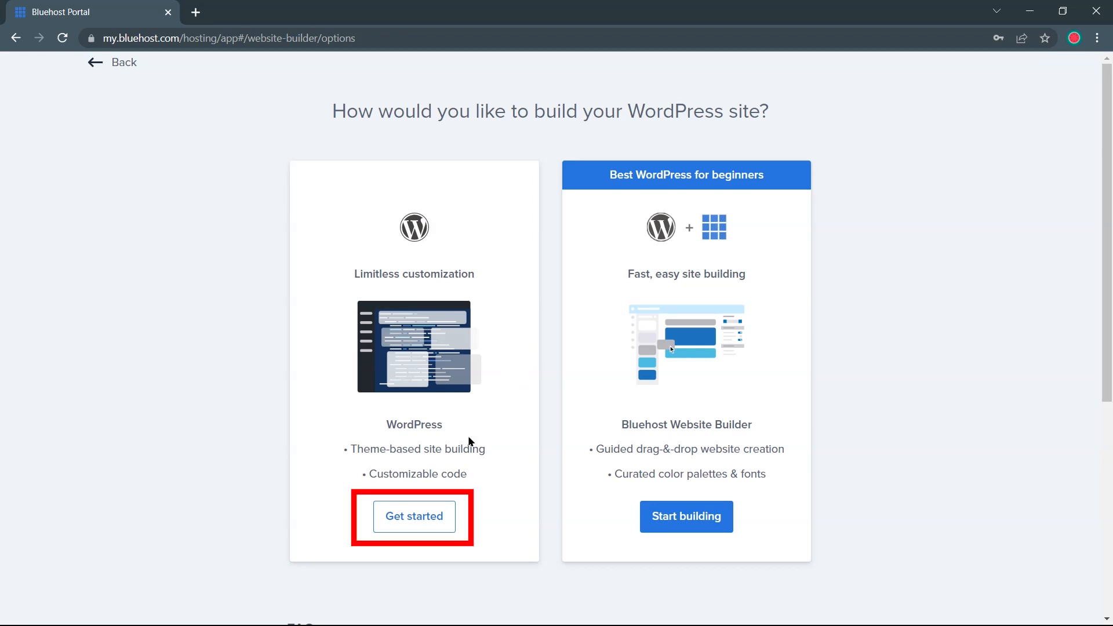
Build with plain WordPress, naming the site 'eLearn' with tagline 'Education that inspires'
click(422, 510)
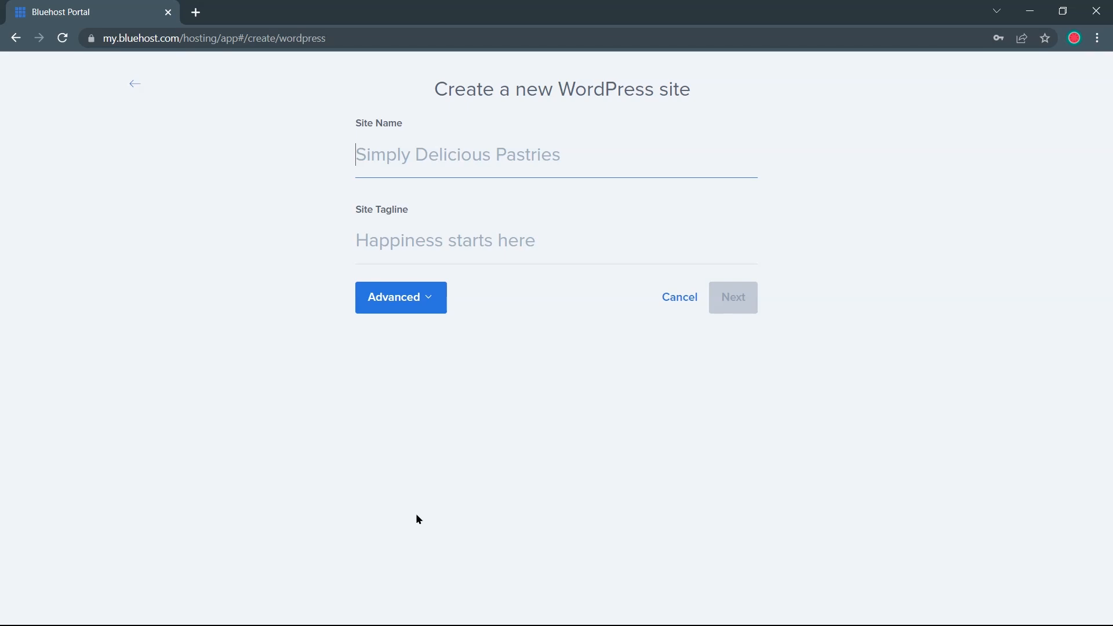
text(eLearn)
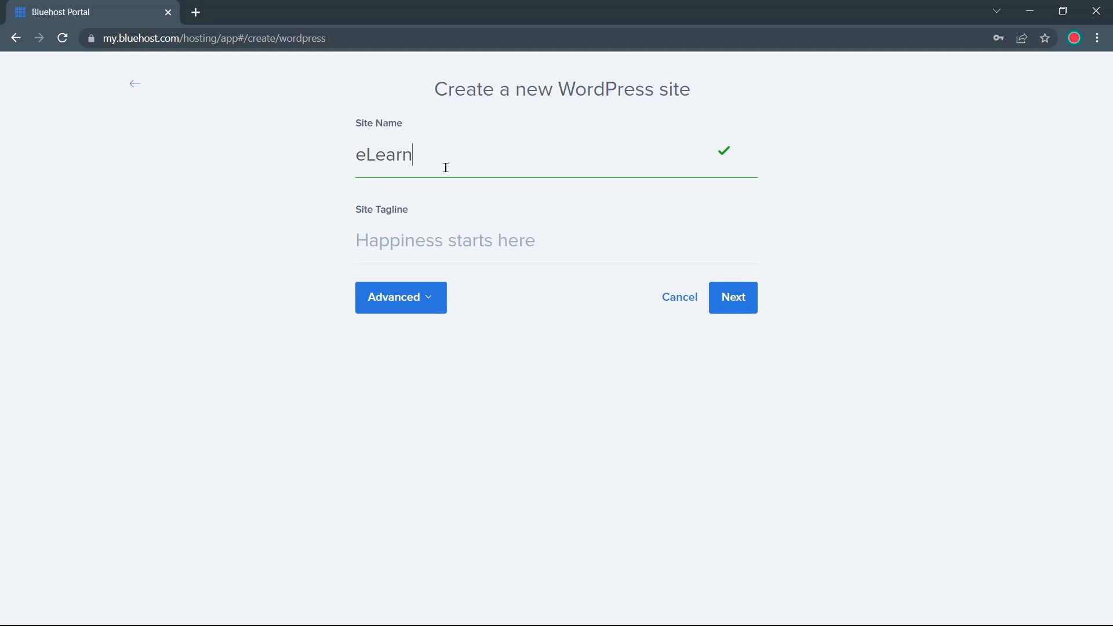
click(447, 238)
text(Education that inspires)
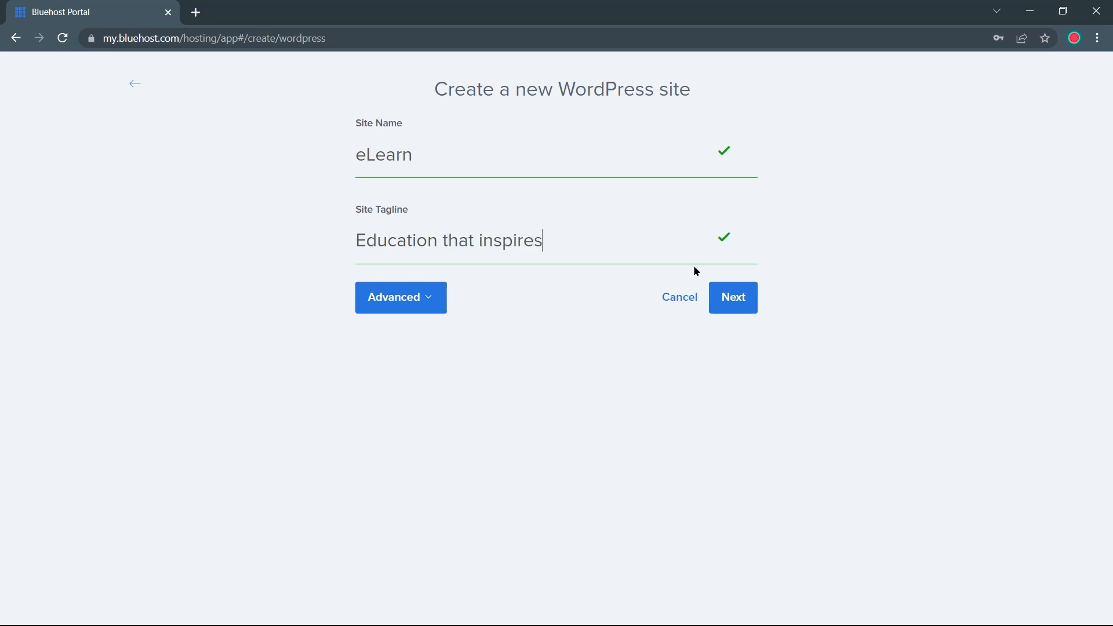
click(735, 298)
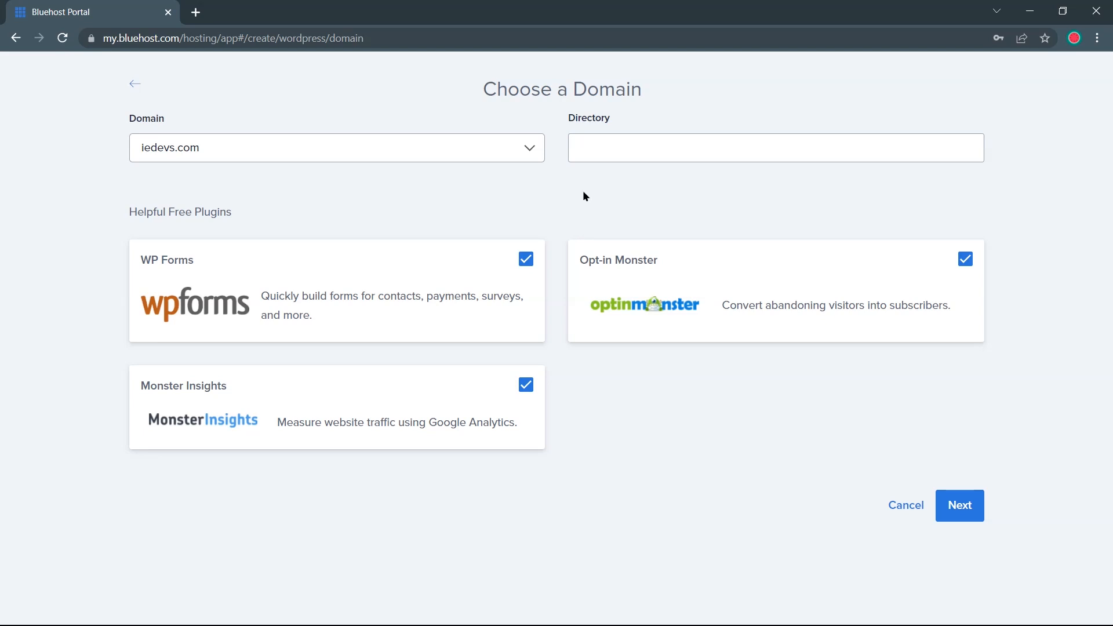
Keep iedevs.com as the domain and untick WP Forms, Monster Insights and Opt-in Monster
click(529, 152)
click(528, 152)
click(618, 142)
click(526, 259)
click(526, 388)
click(966, 259)
click(964, 505)
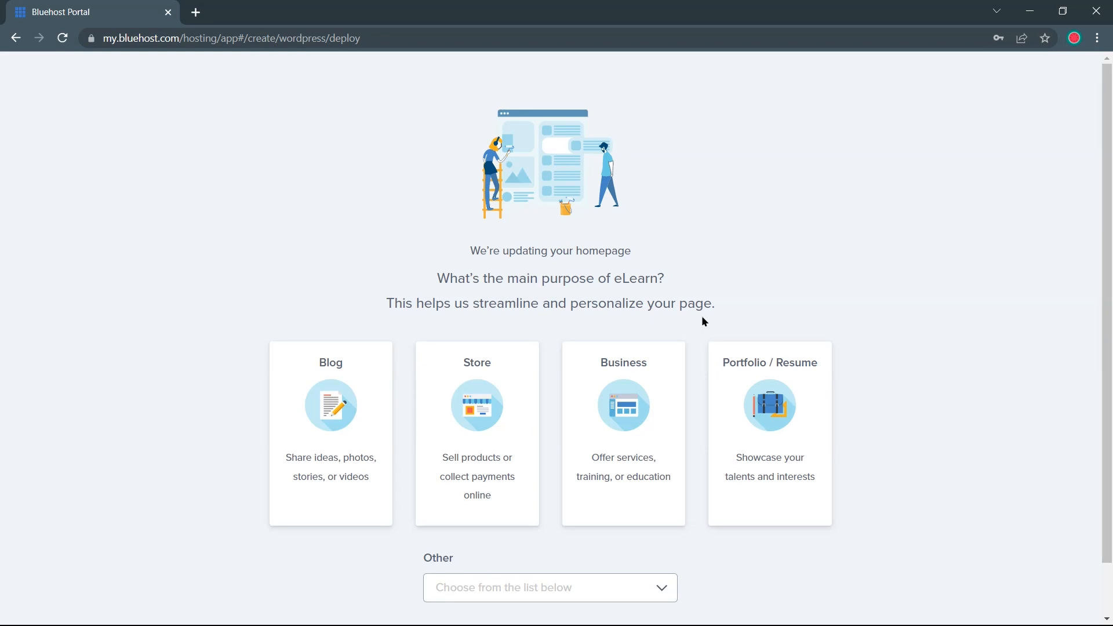
Skip the site-purpose question and review the new site's login username and password
scroll(707, 322, down, 1)
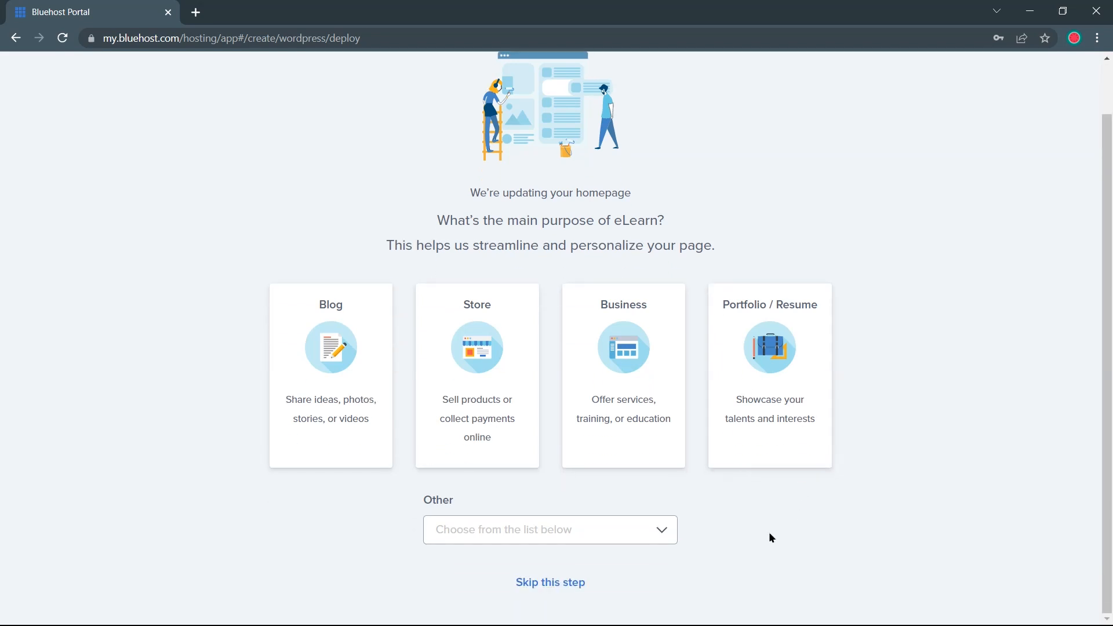
click(581, 583)
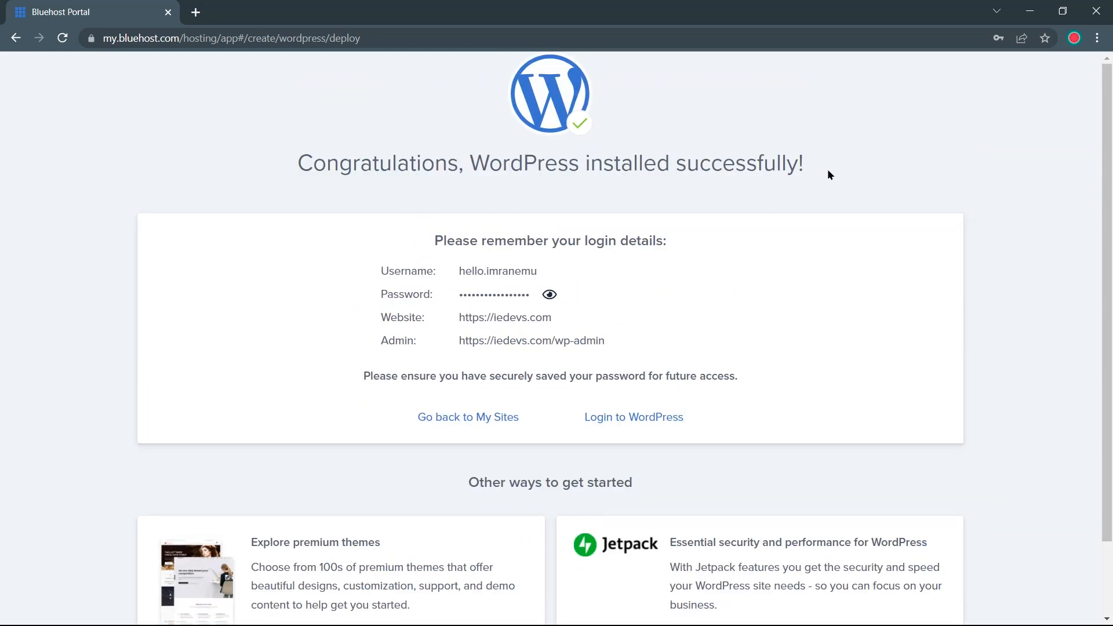
drag(827, 169, 916, 163)
triple_click(515, 273)
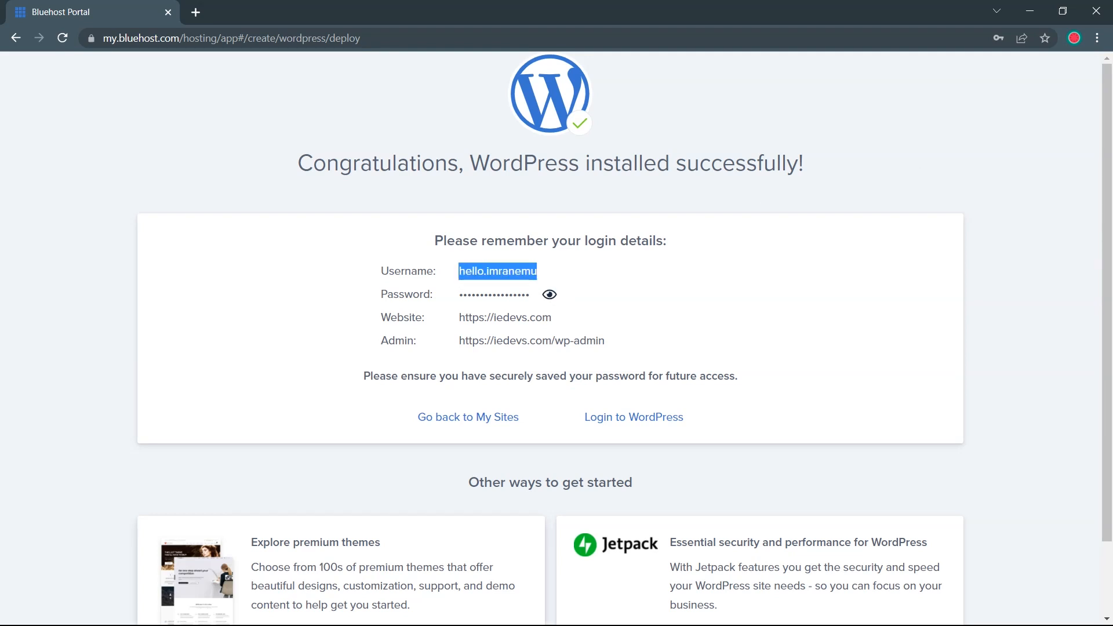
drag(458, 294, 505, 330)
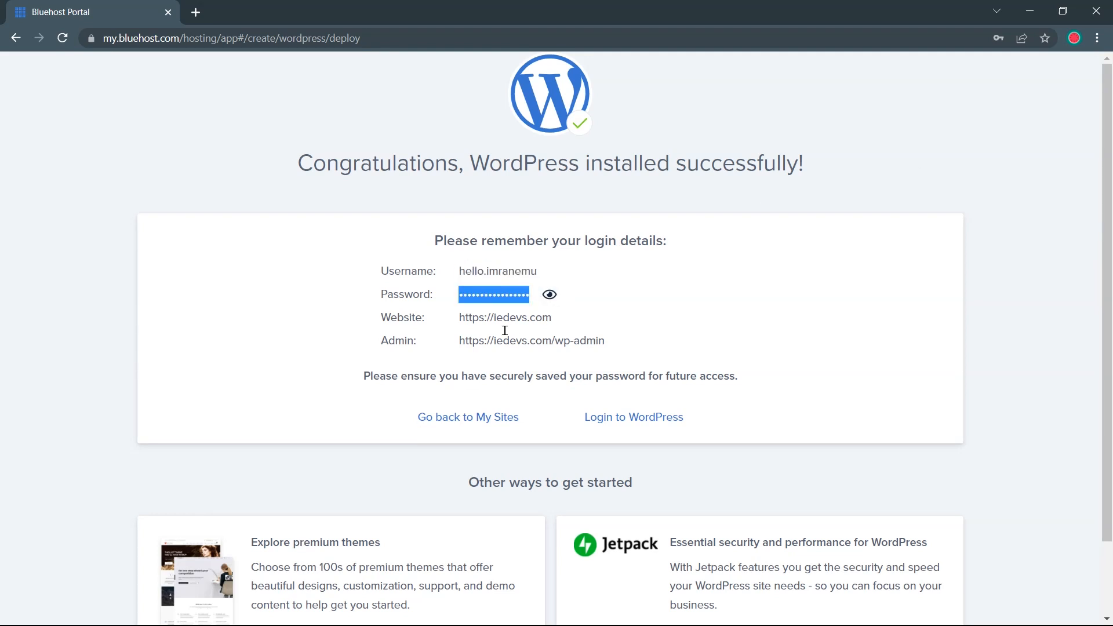
click(336, 416)
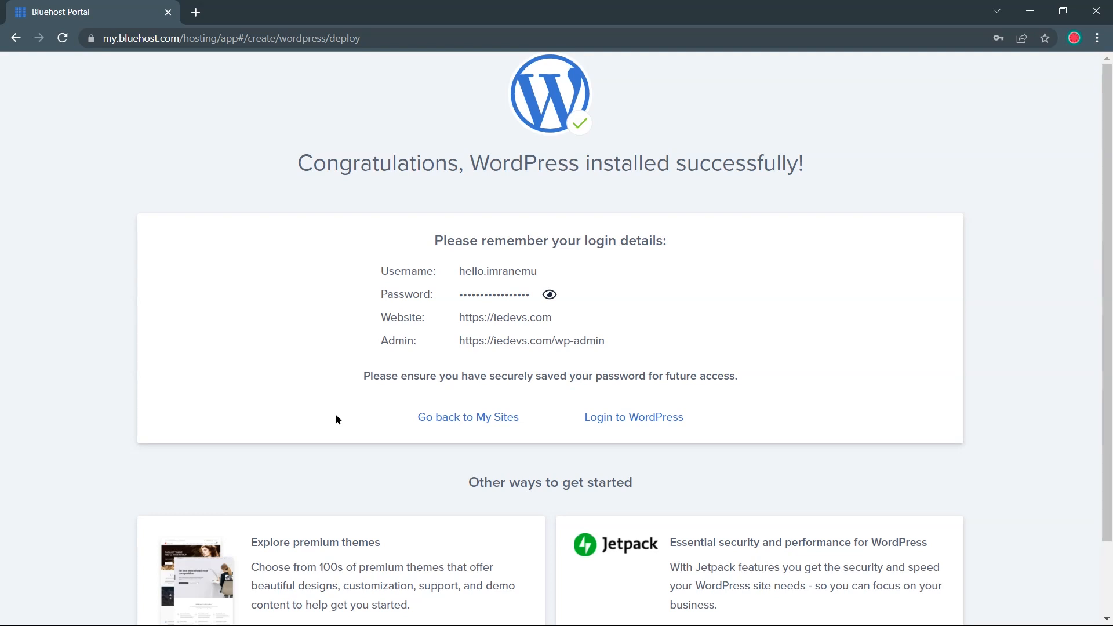
Log into the eLearn WordPress admin from the Bluehost confirmation page
click(597, 419)
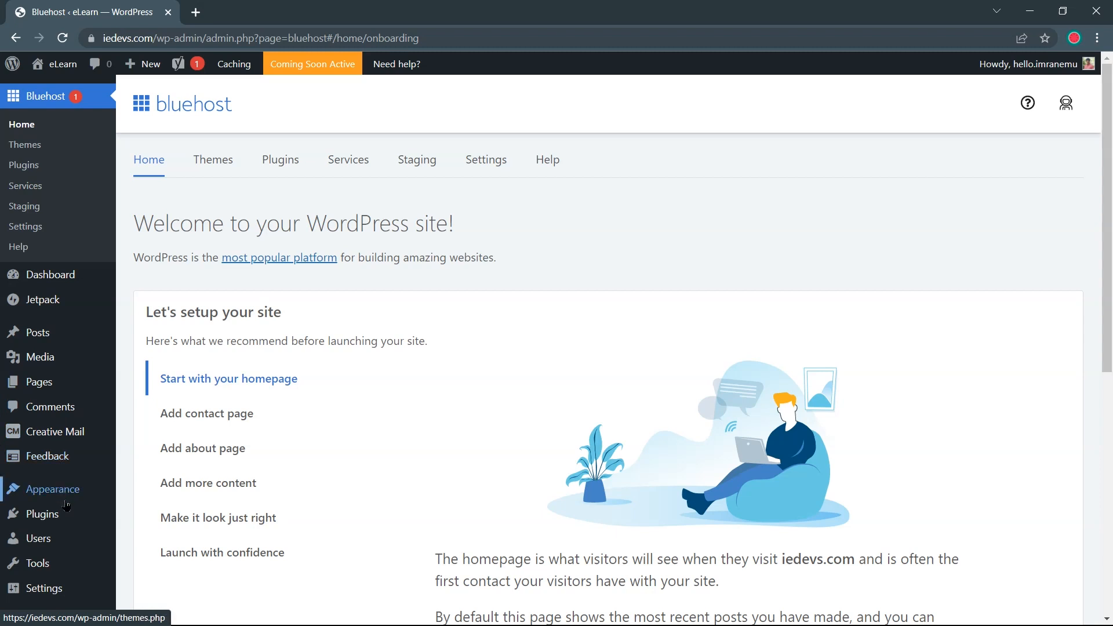
mouse_move(77, 529)
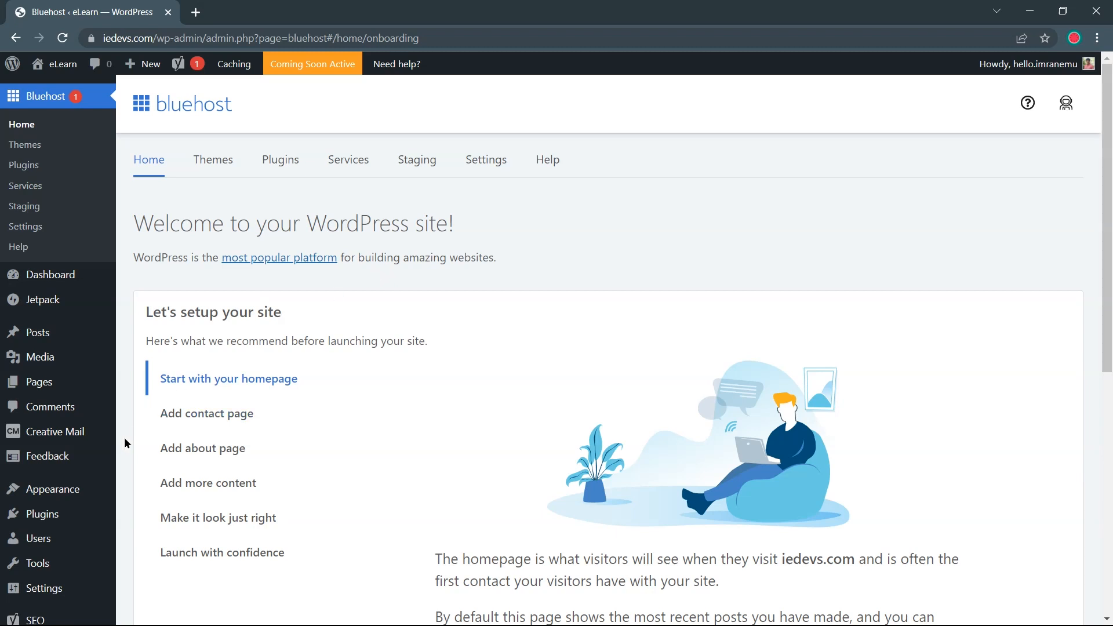
Select all six plugins under Installed Plugins and bulk-deactivate them
click(144, 518)
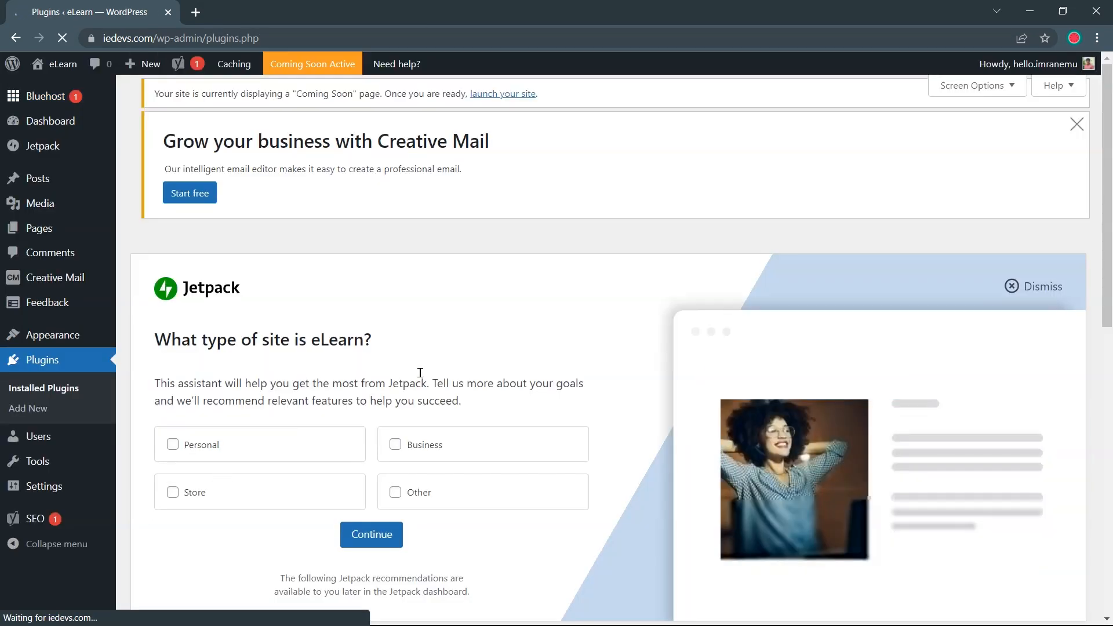
scroll(483, 322, down, 10)
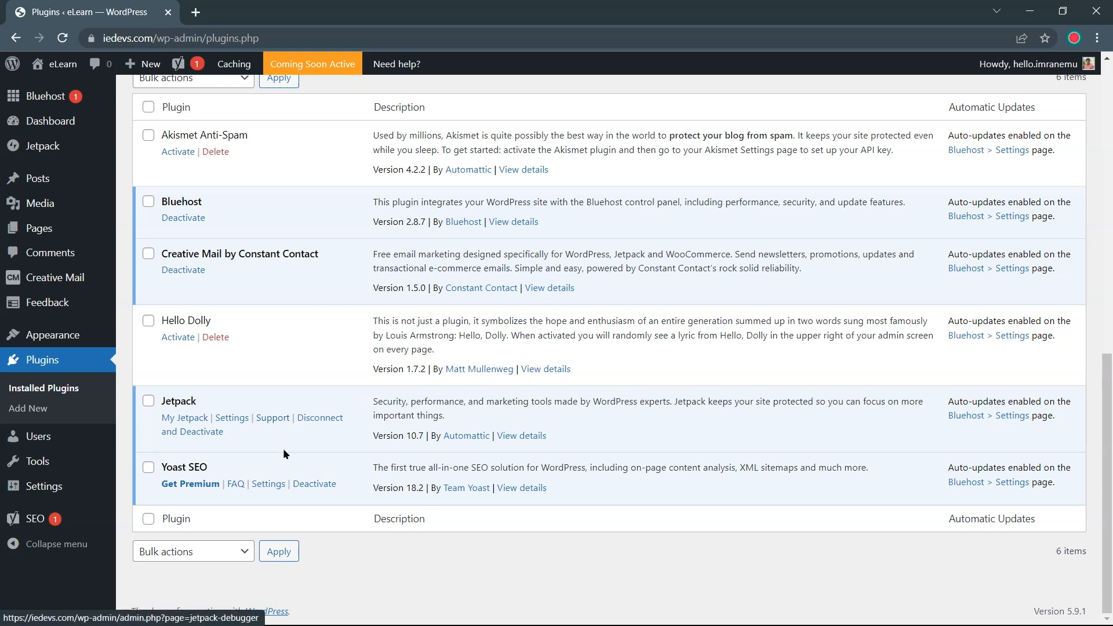
scroll(278, 313, up, 2)
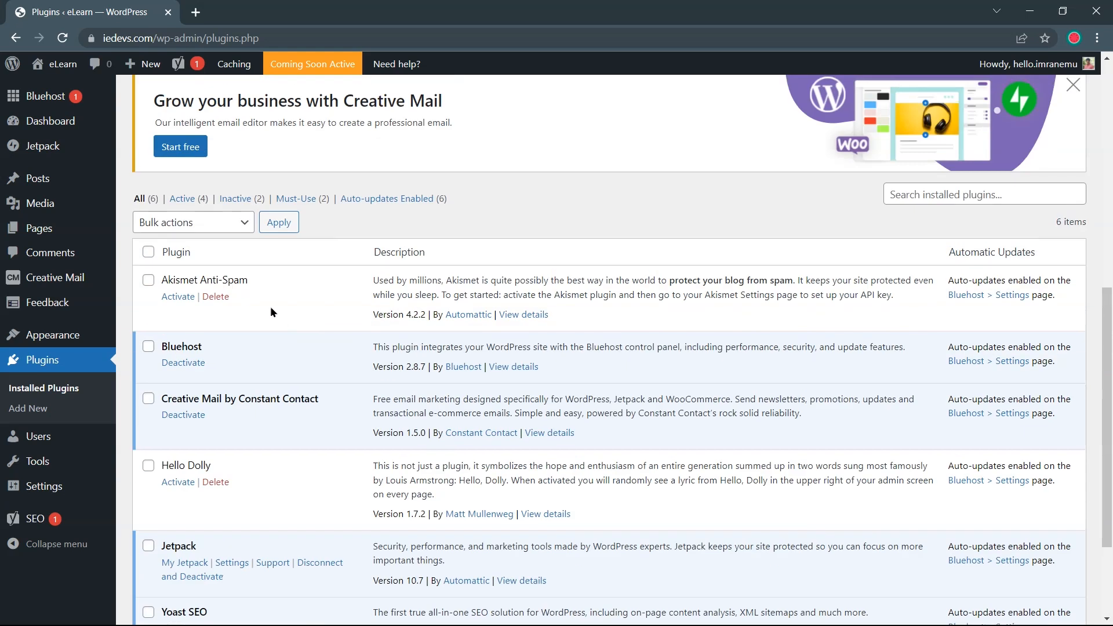
click(148, 253)
scroll(207, 326, down, 2)
scroll(207, 325, up, 4)
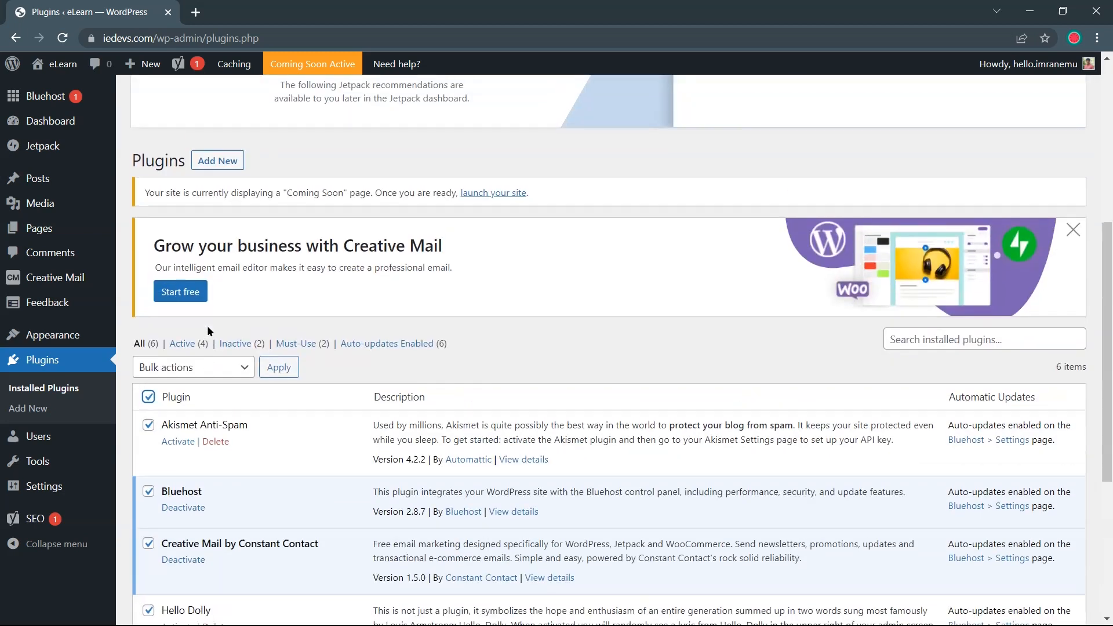
scroll(211, 314, down, 1)
click(218, 297)
click(221, 340)
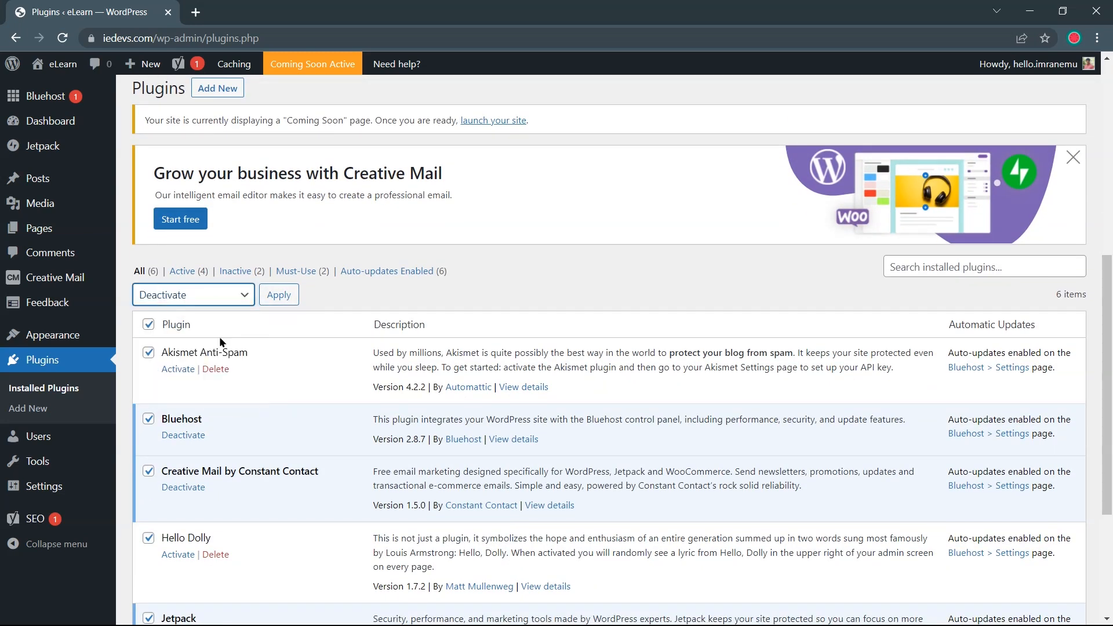
click(278, 297)
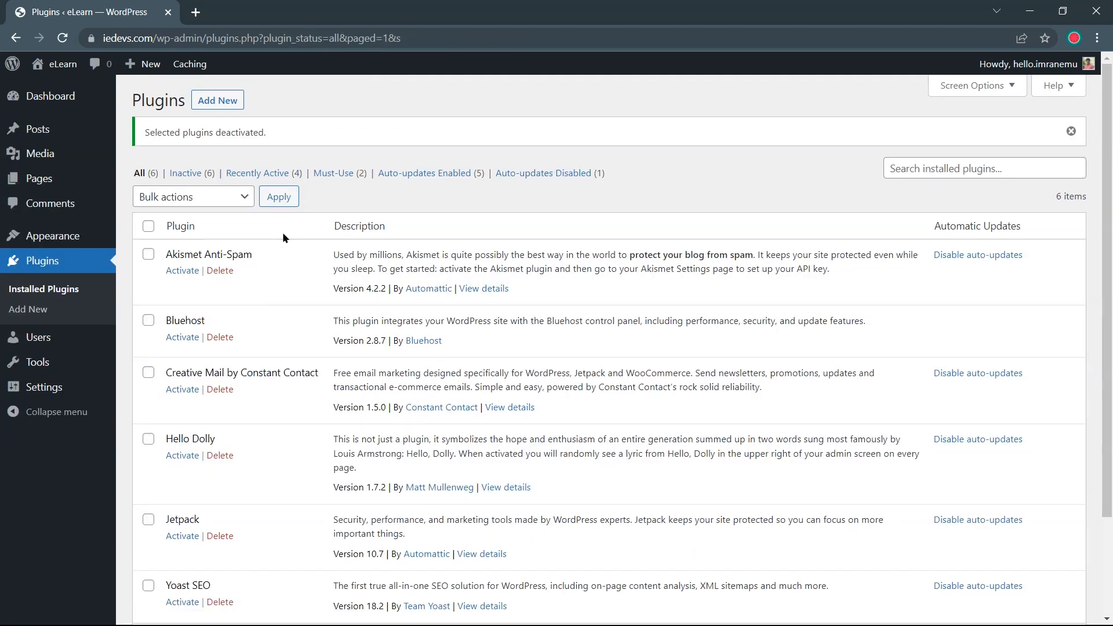
Bulk-delete all six deactivated plugins and confirm the deletion
click(148, 226)
click(180, 197)
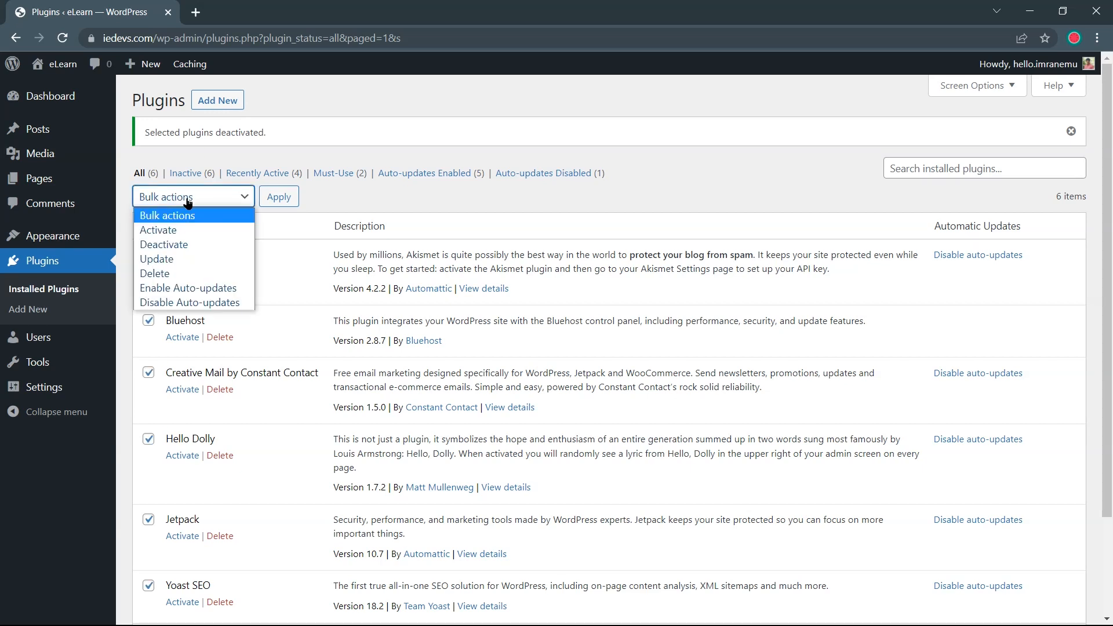
click(196, 273)
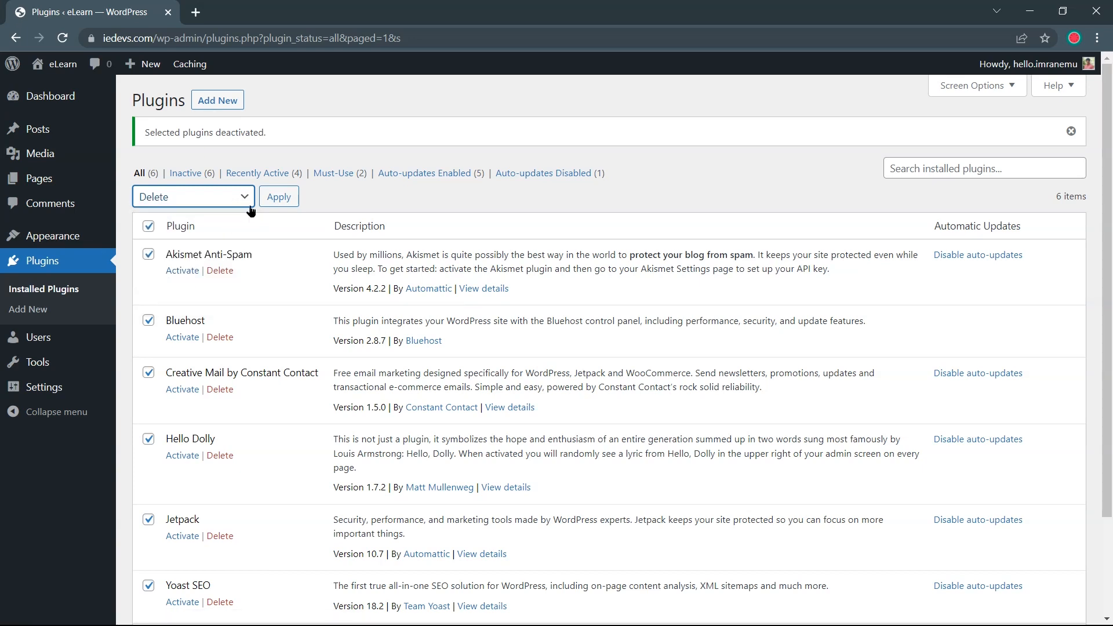
click(280, 197)
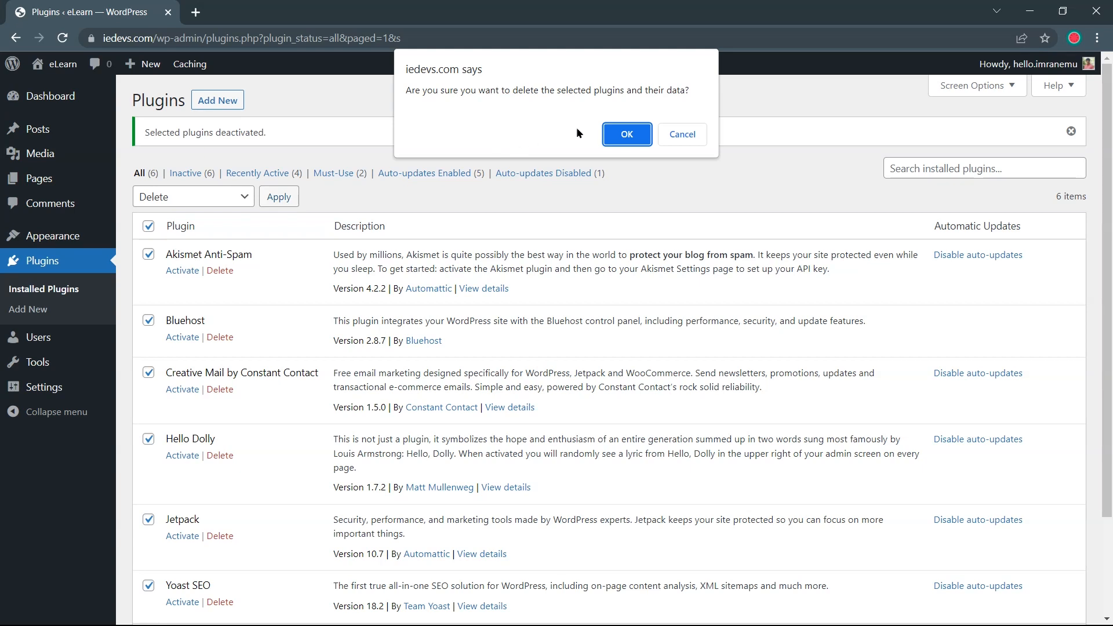
click(615, 136)
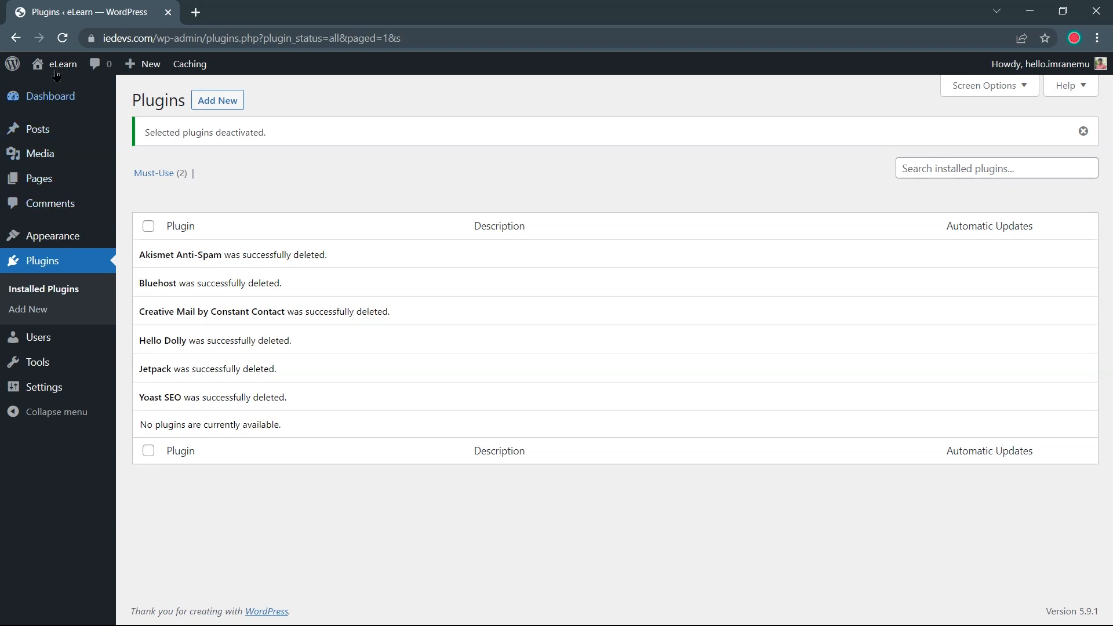
Open the eLearn Visit Site link in a new browser tab
mouse_move(54, 68)
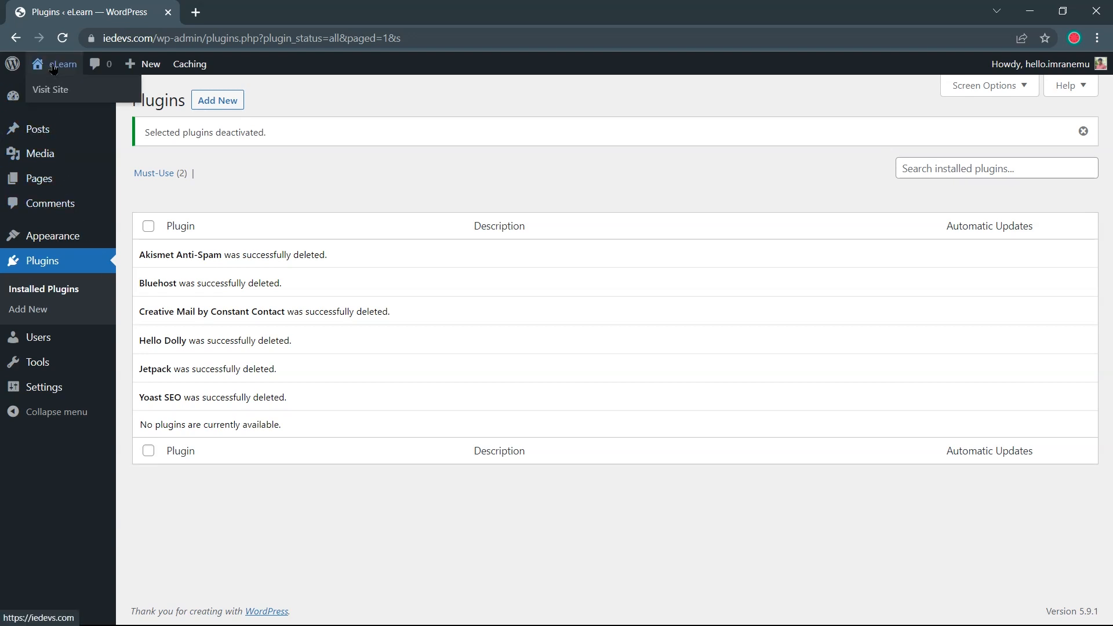
right_click(63, 87)
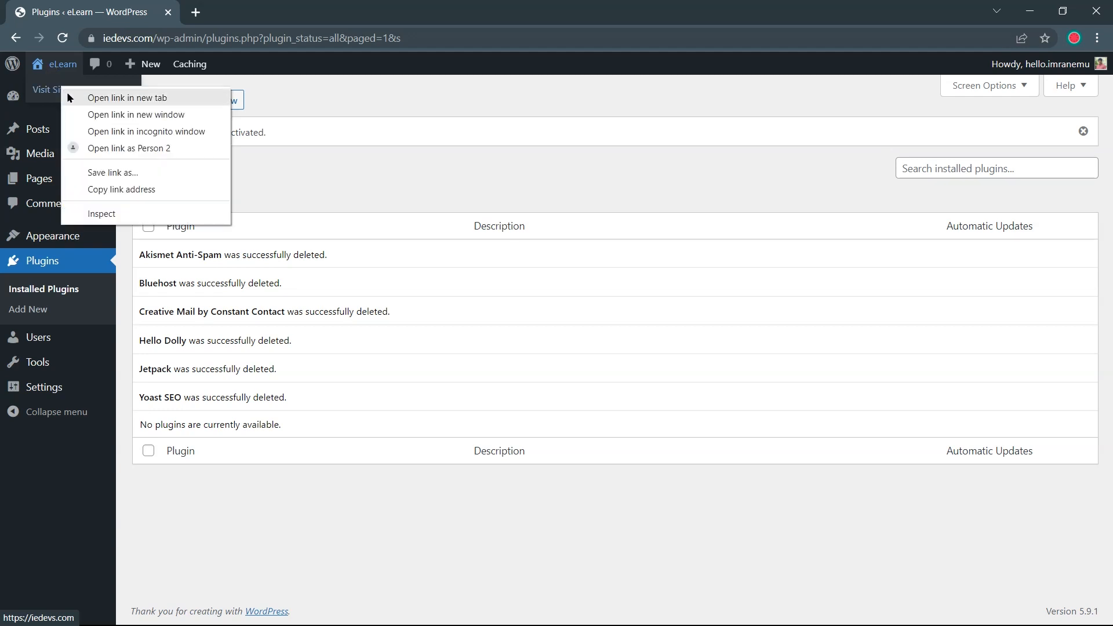
click(67, 98)
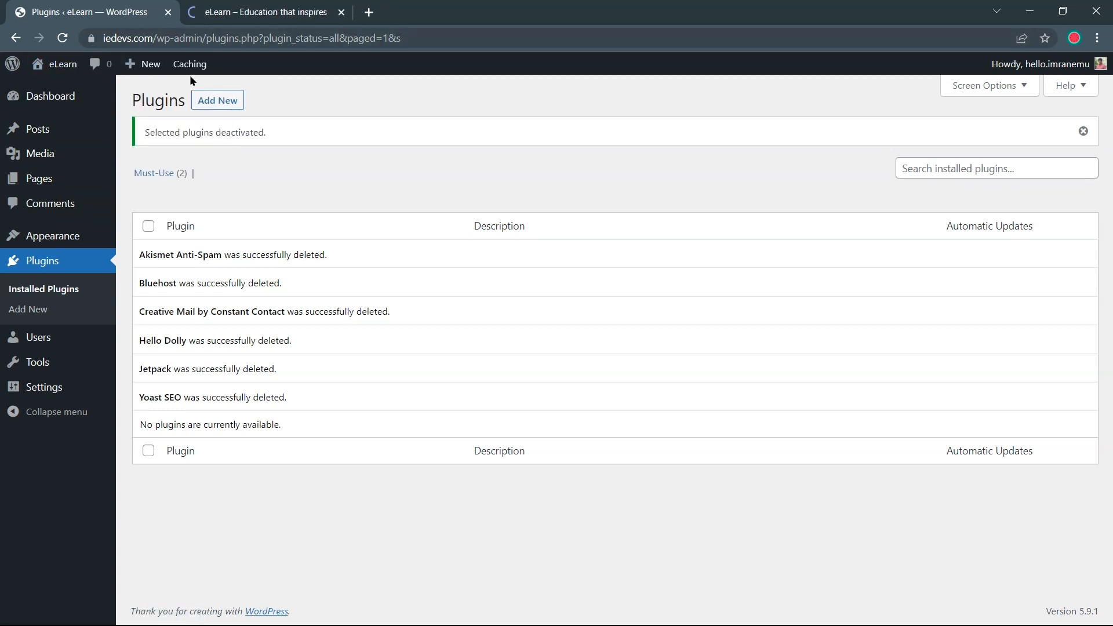
click(244, 15)
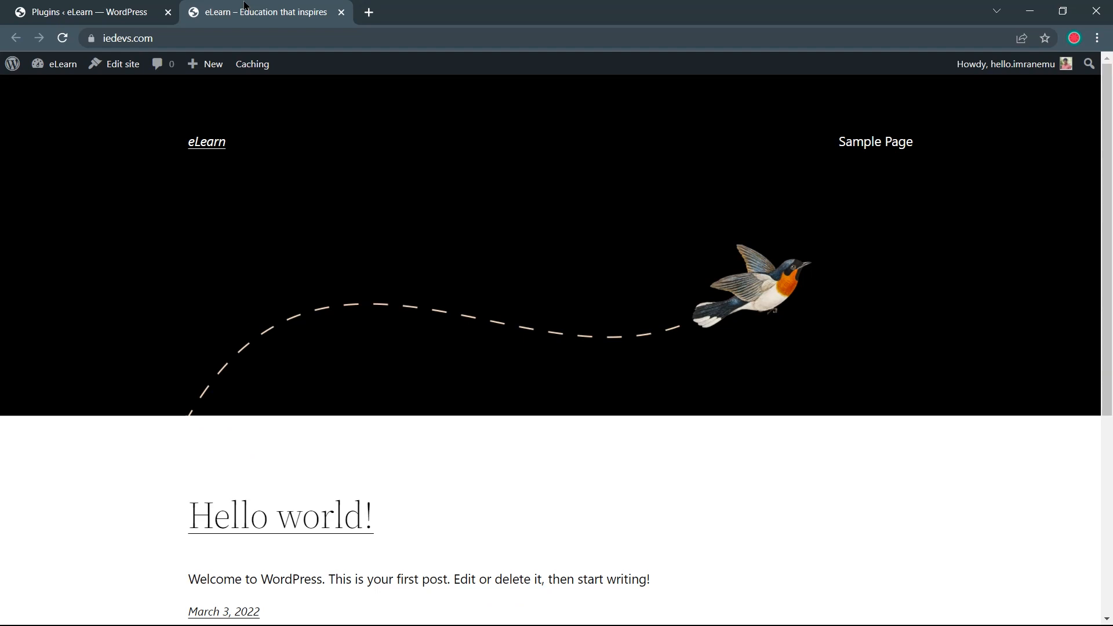
Browse the live homepage's 'Hello world!' post, then return to the Plugins tab
scroll(363, 219, down, 1)
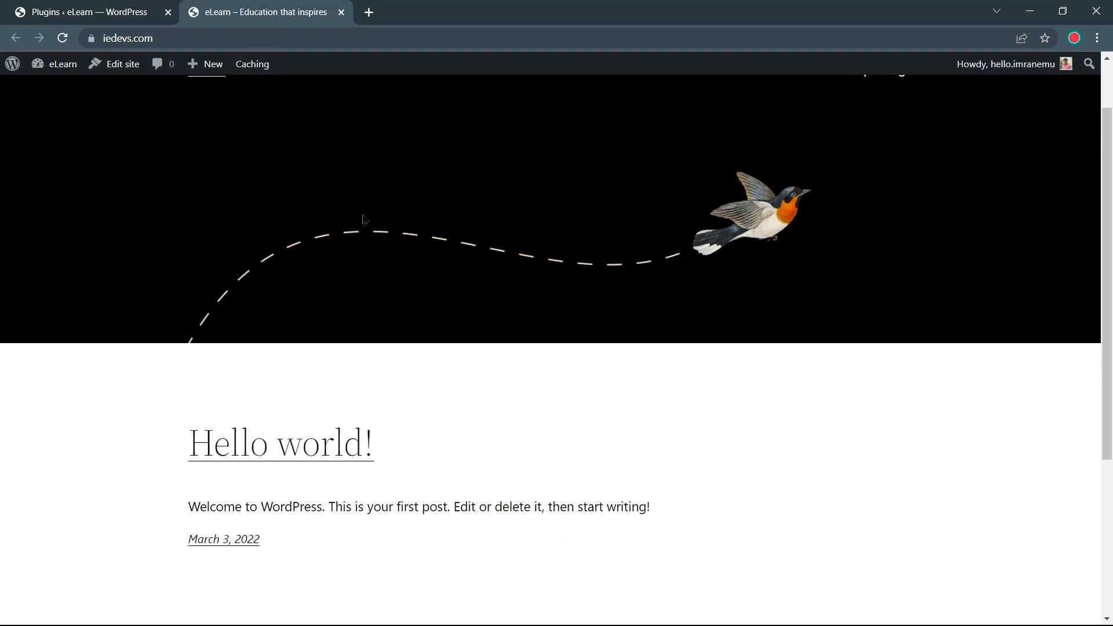
scroll(364, 219, up, 1)
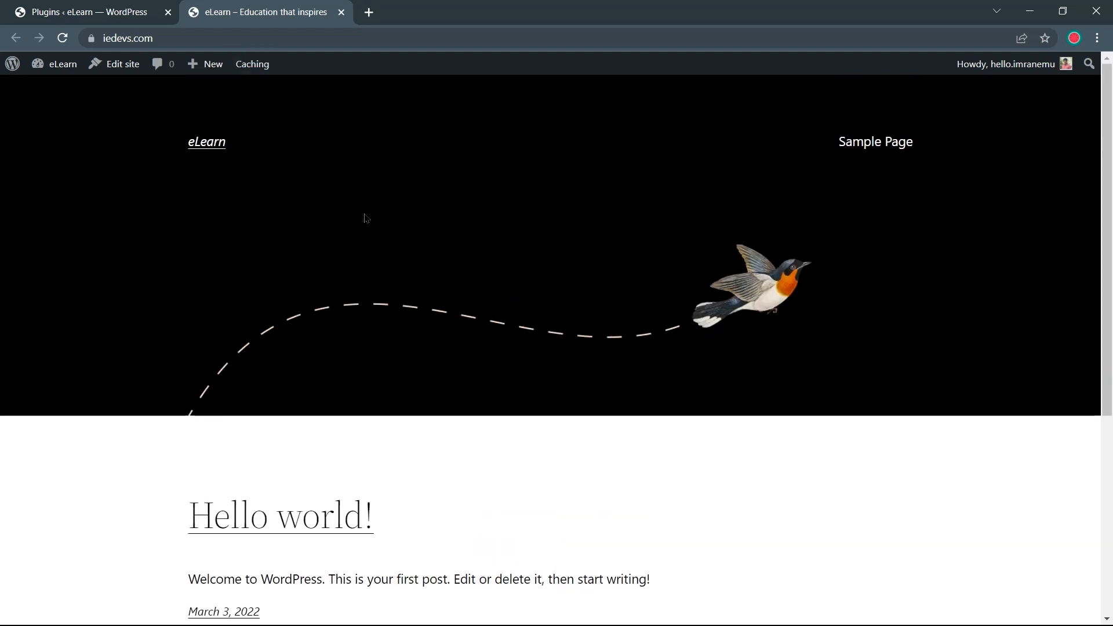
scroll(424, 280, down, 1)
scroll(424, 277, down, 1)
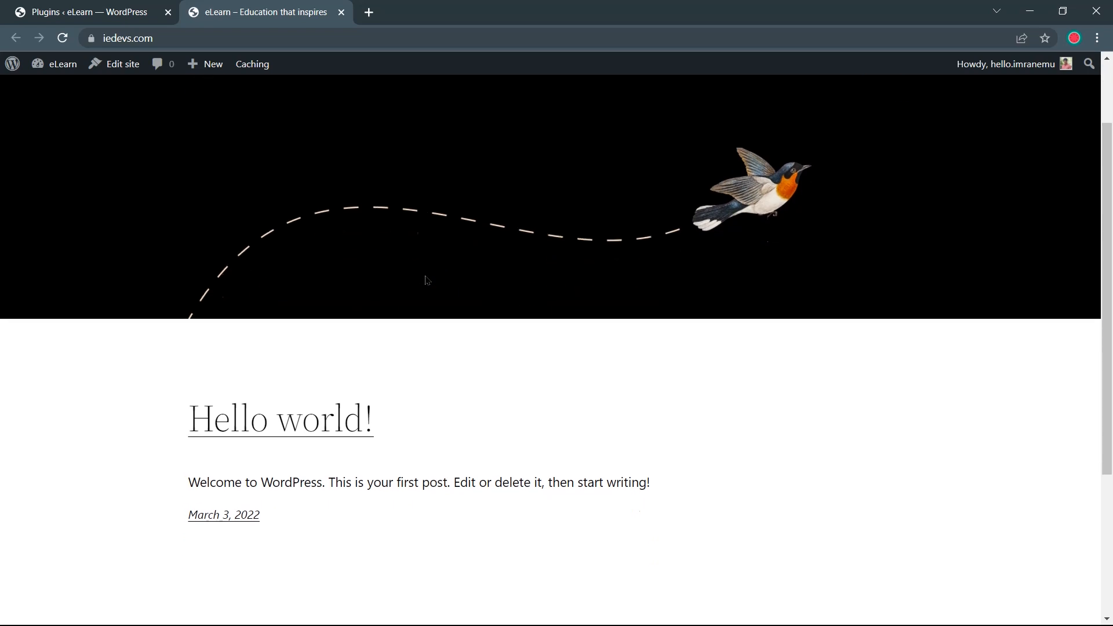
scroll(454, 290, down, 1)
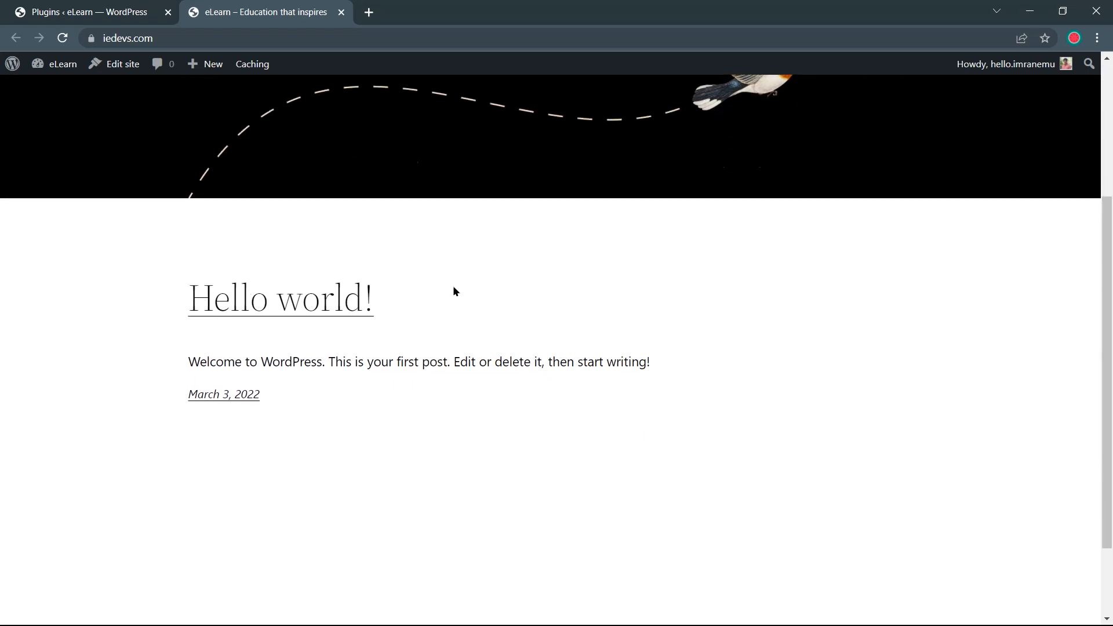
scroll(464, 286, down, 1)
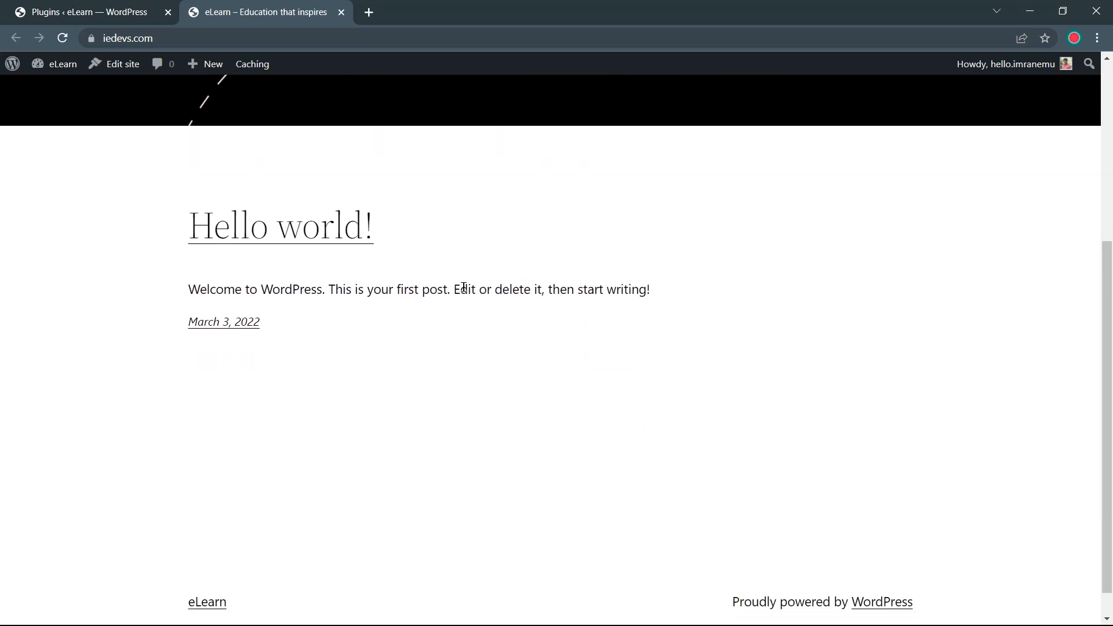
scroll(464, 287, down, 1)
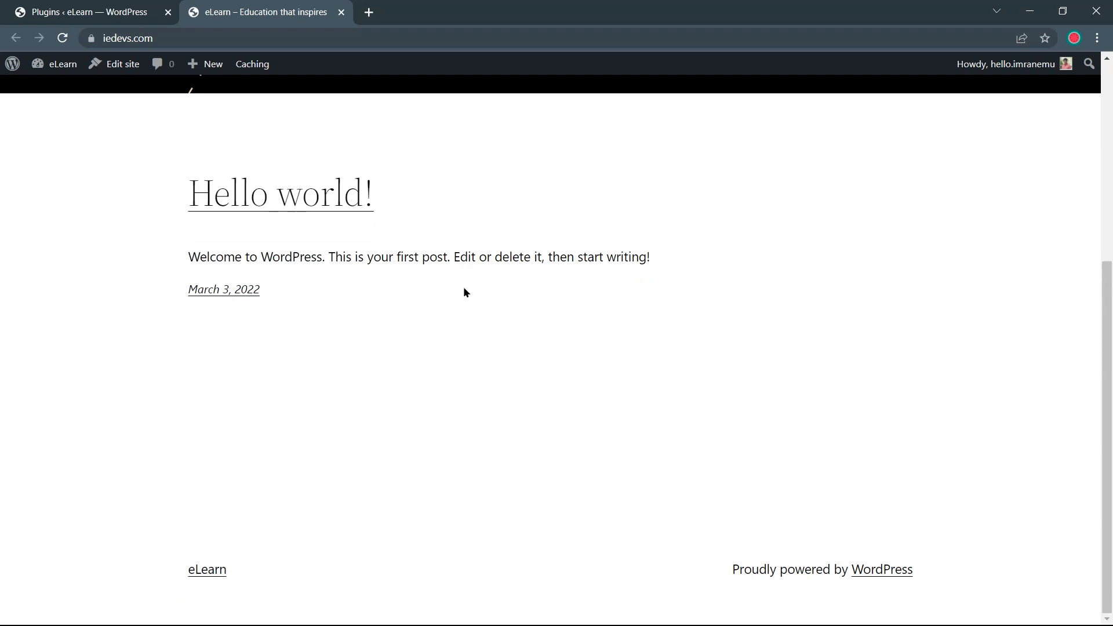
scroll(463, 291, up, 3)
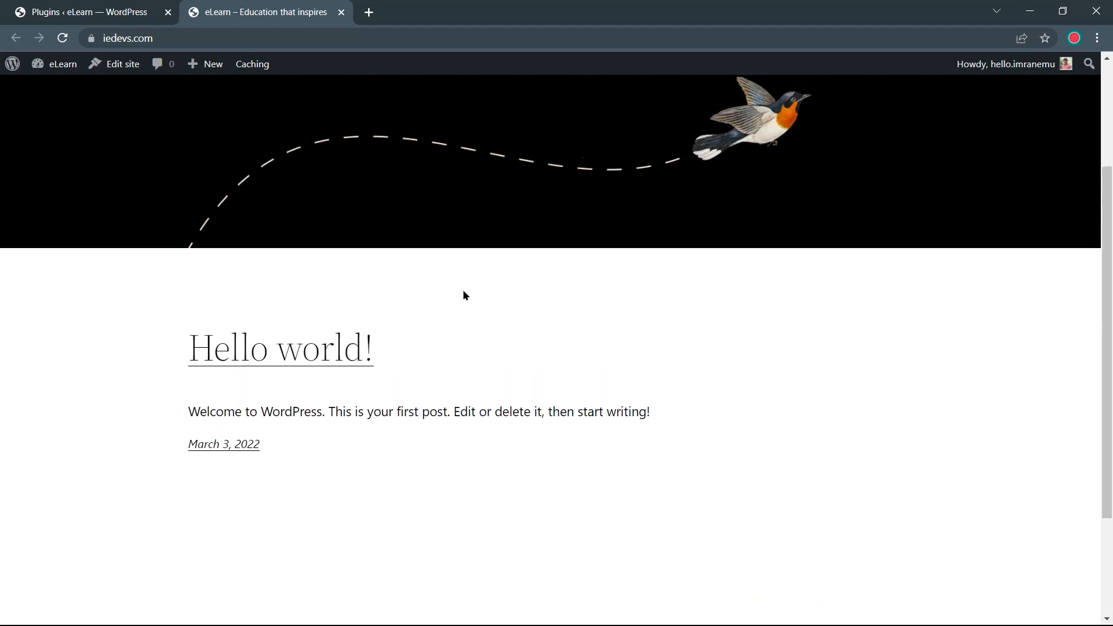
scroll(465, 299, up, 2)
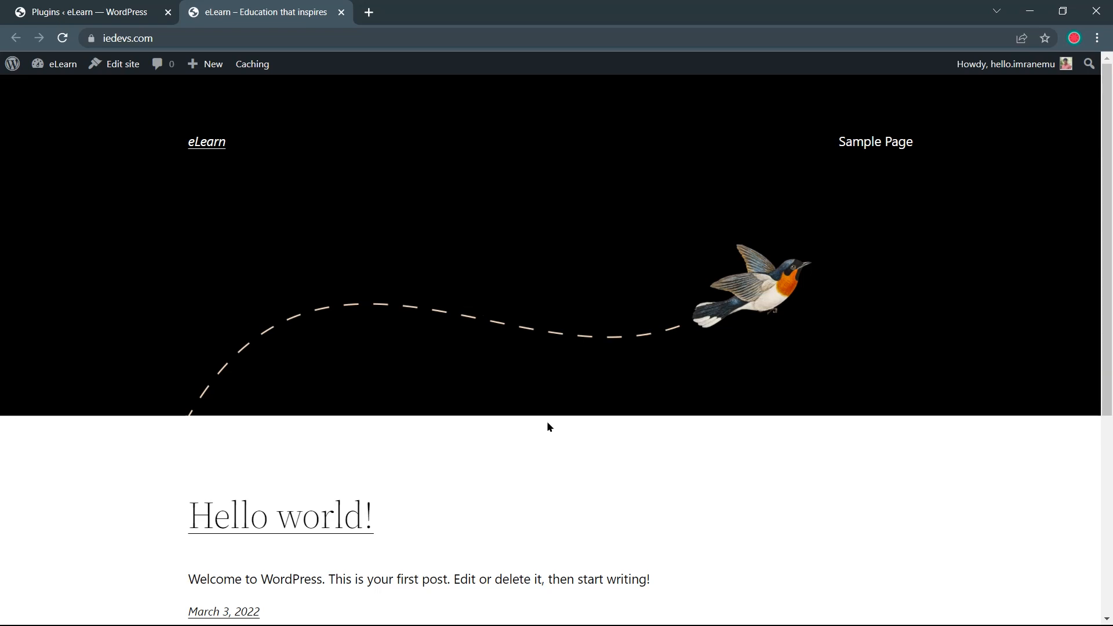
click(72, 7)
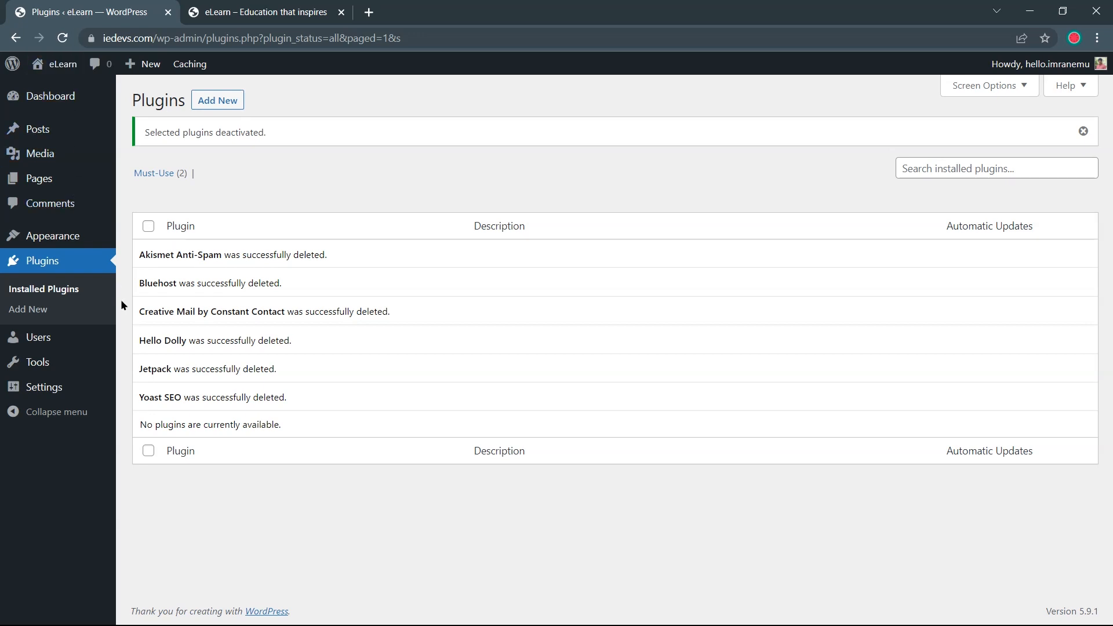
Open Settings > General and review the Site Title and administration email fields
mouse_move(100, 392)
click(137, 396)
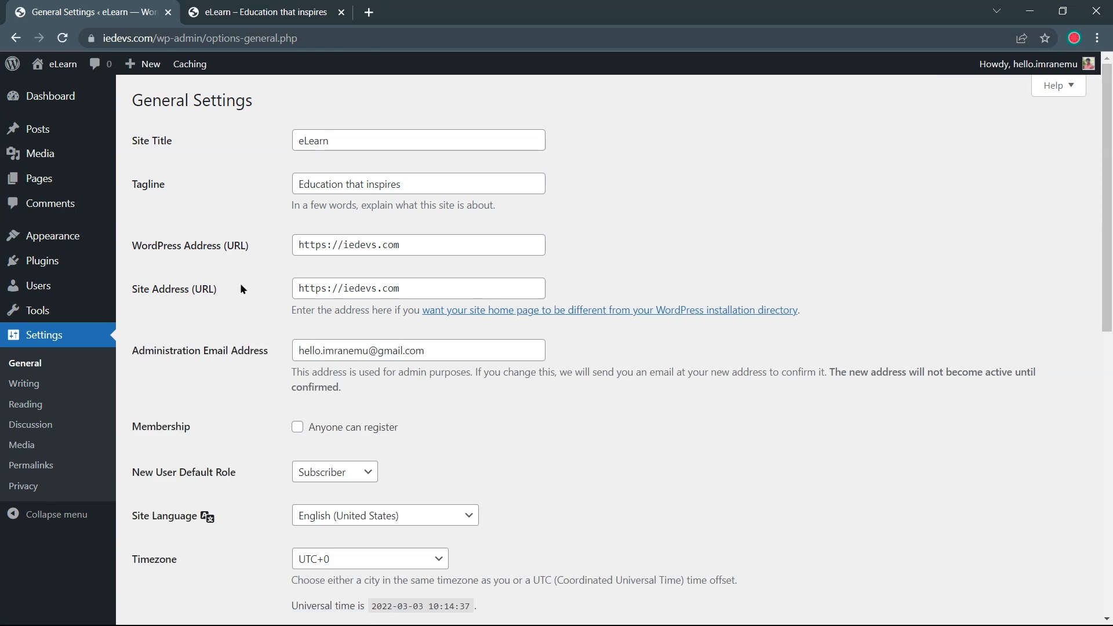
scroll(242, 289, down, 10)
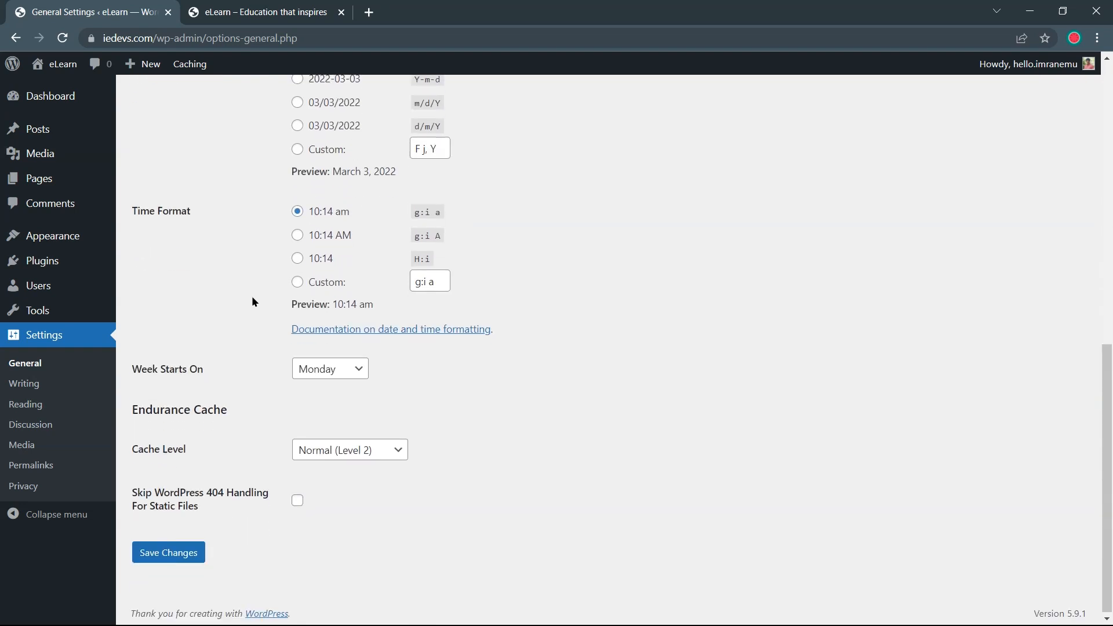
scroll(253, 298, up, 10)
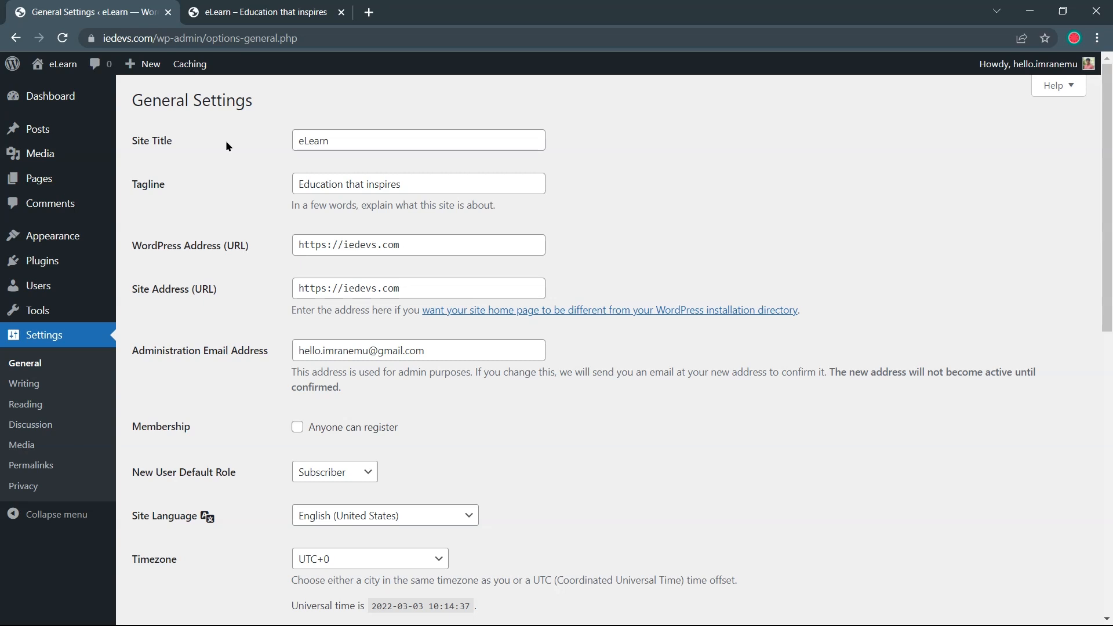
mouse_move(334, 145)
mouse_down()
mouse_move(303, 137)
mouse_move(328, 139)
mouse_up()
click(279, 155)
scroll(573, 273, down, 2)
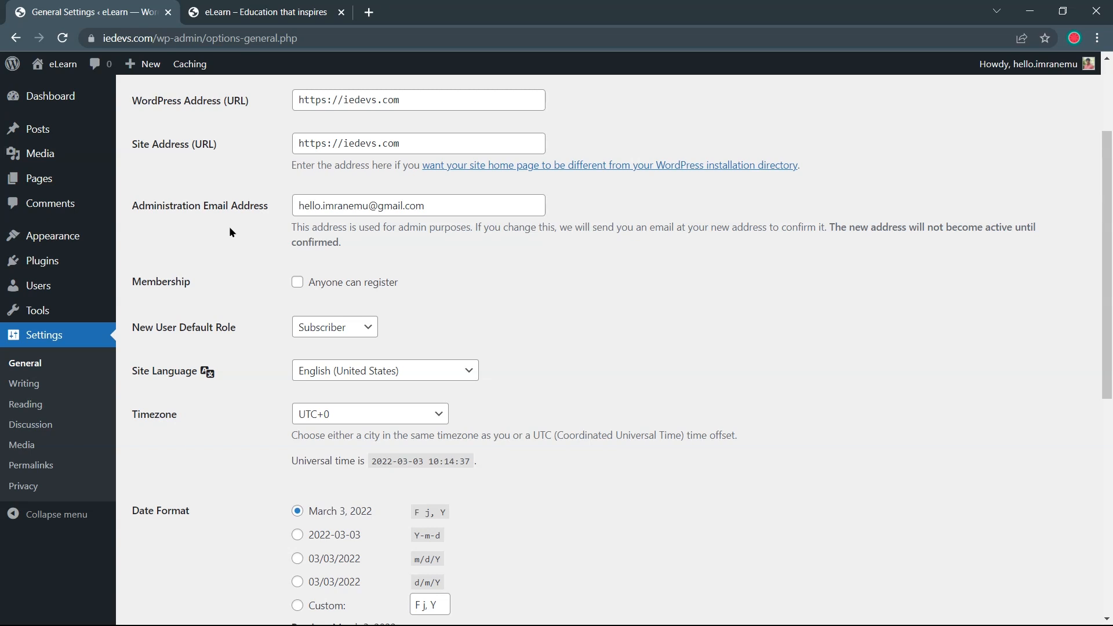
drag(439, 206, 287, 203)
click(264, 221)
drag(432, 206, 293, 206)
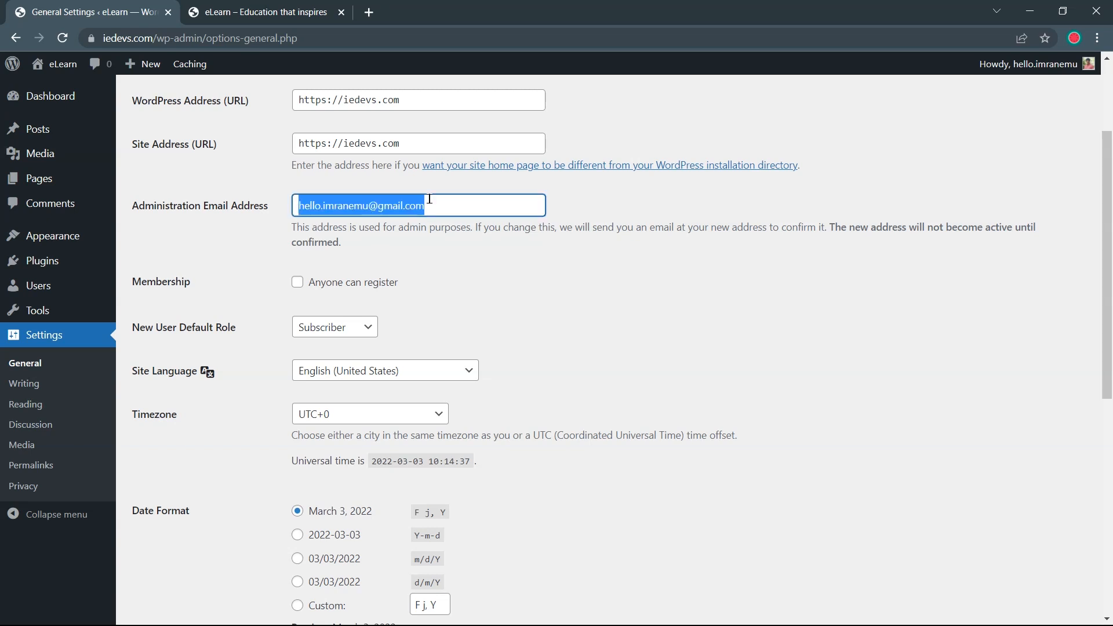
click(445, 255)
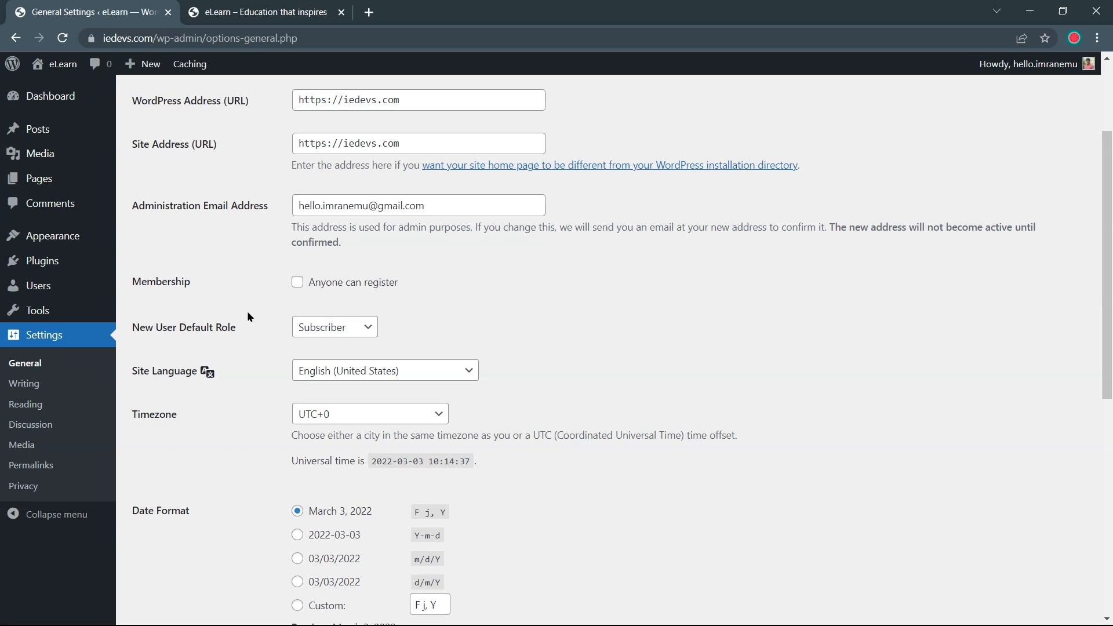
Enable 'Anyone can register' under Membership and save the general settings
click(298, 284)
scroll(258, 388, down, 3)
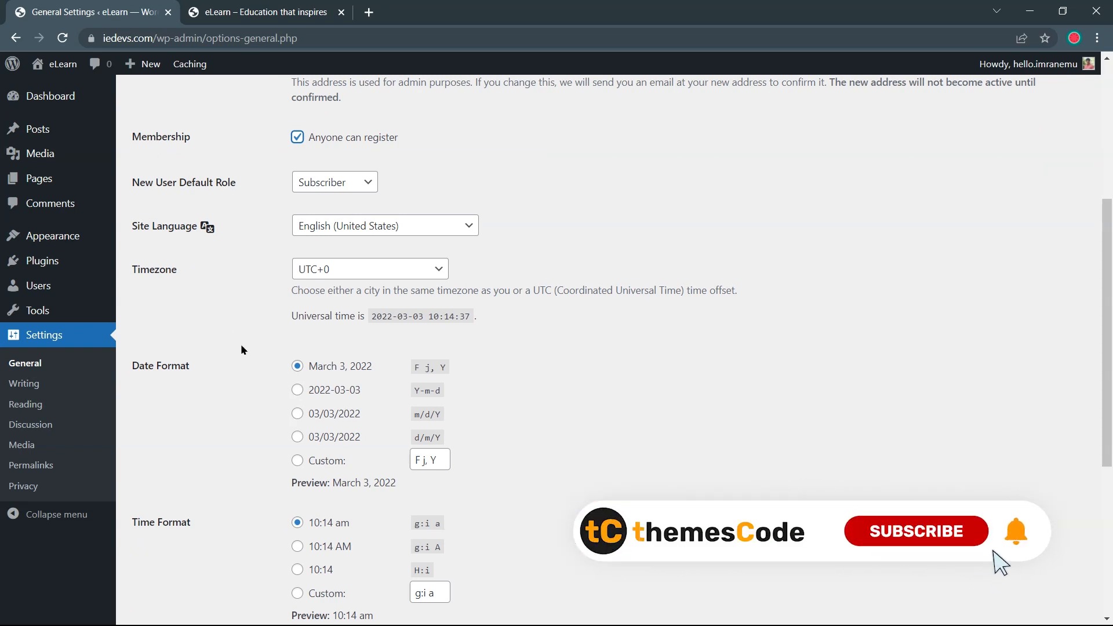
scroll(274, 420, down, 5)
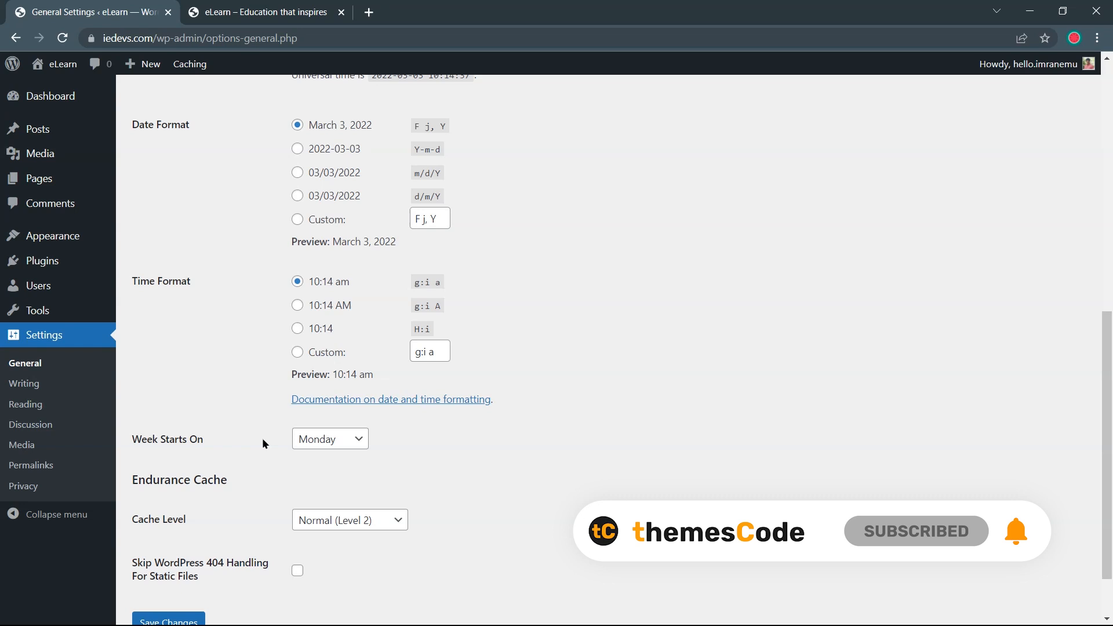
scroll(262, 437, down, 2)
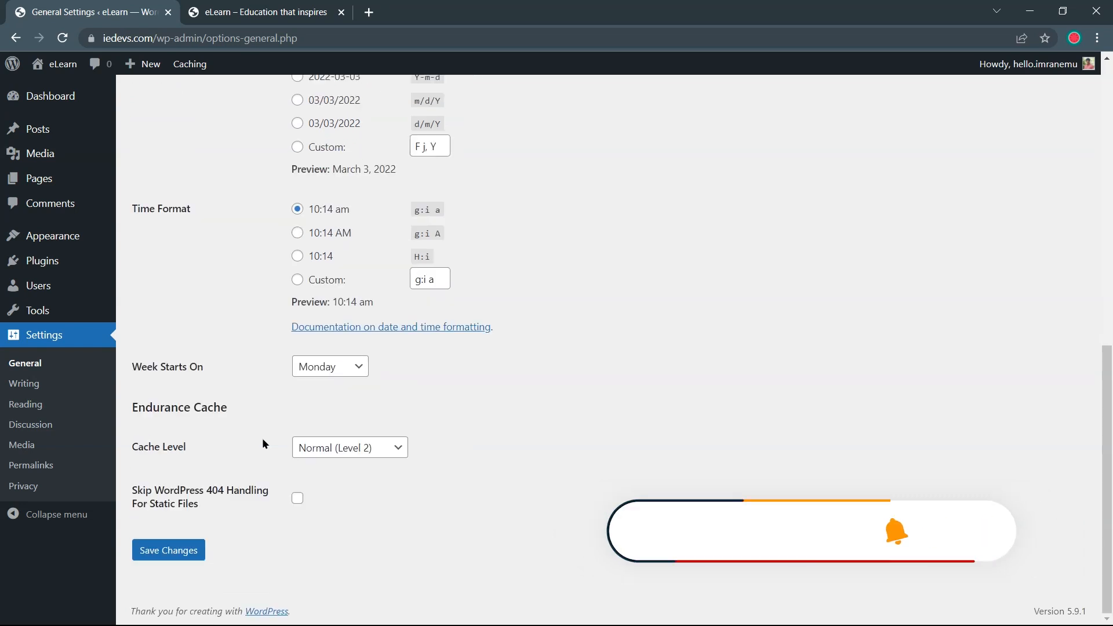
click(181, 550)
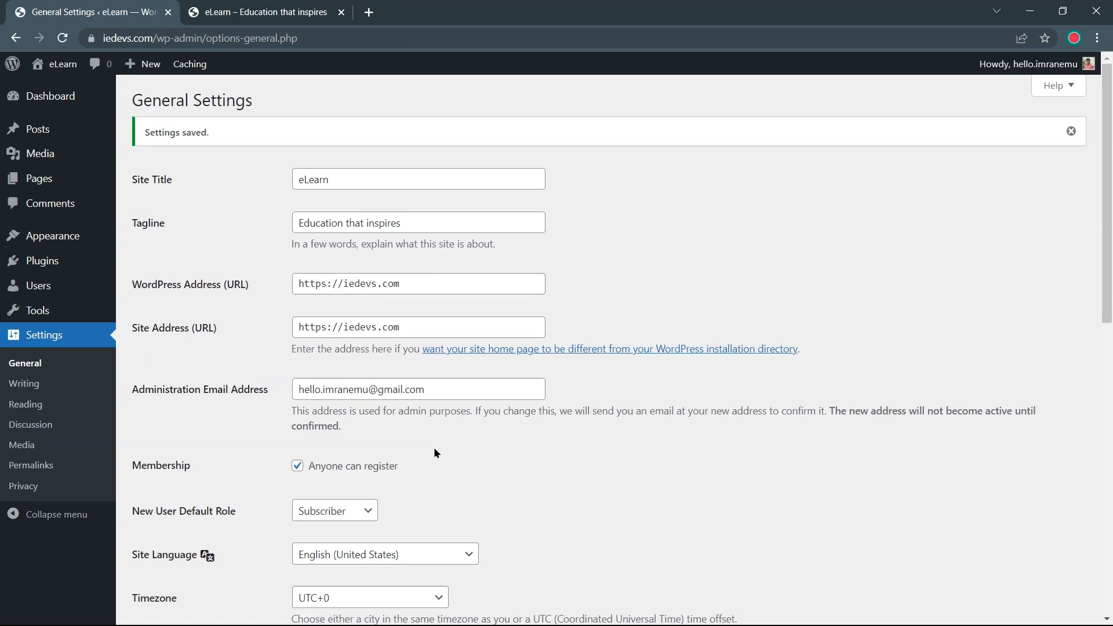
click(56, 472)
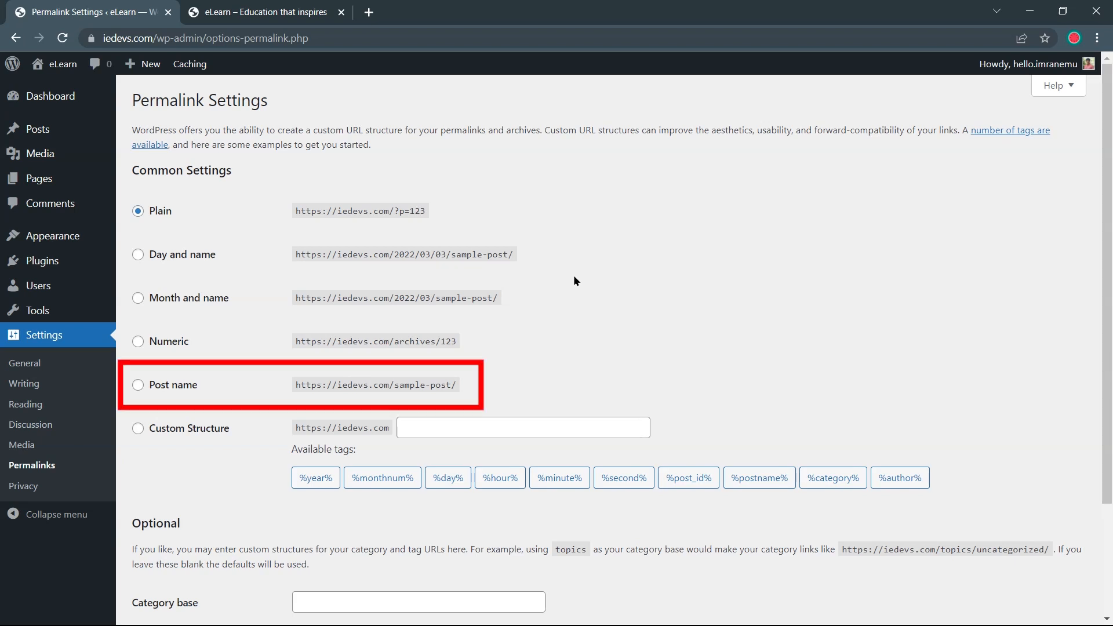
Change eLearn's permalinks to the Post name structure (/sample-post/) and save the change
click(164, 389)
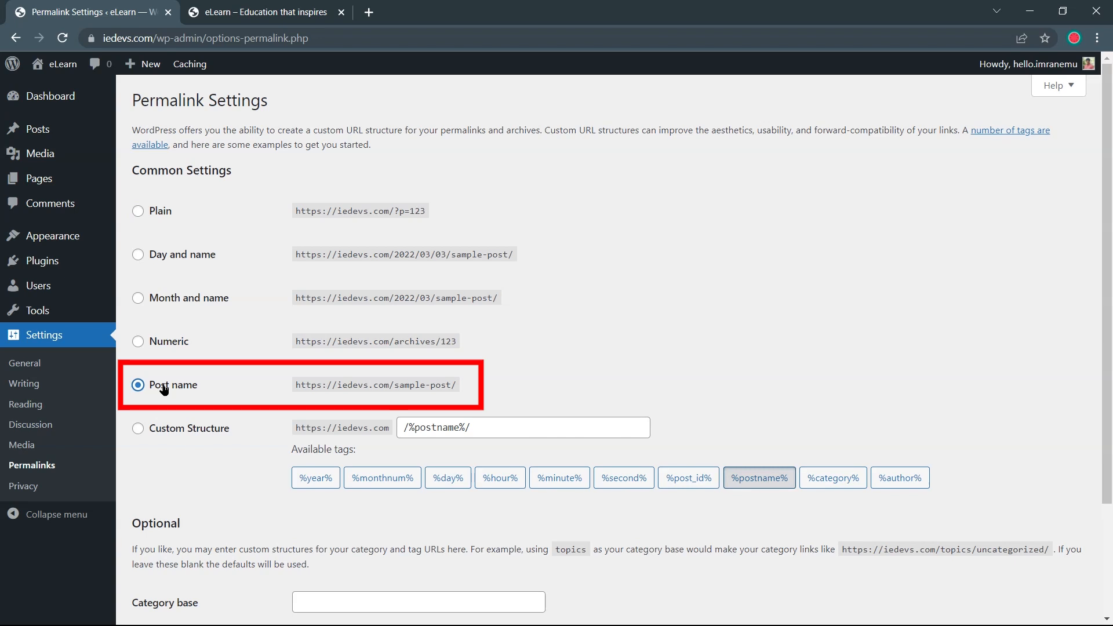
scroll(235, 461, down, 3)
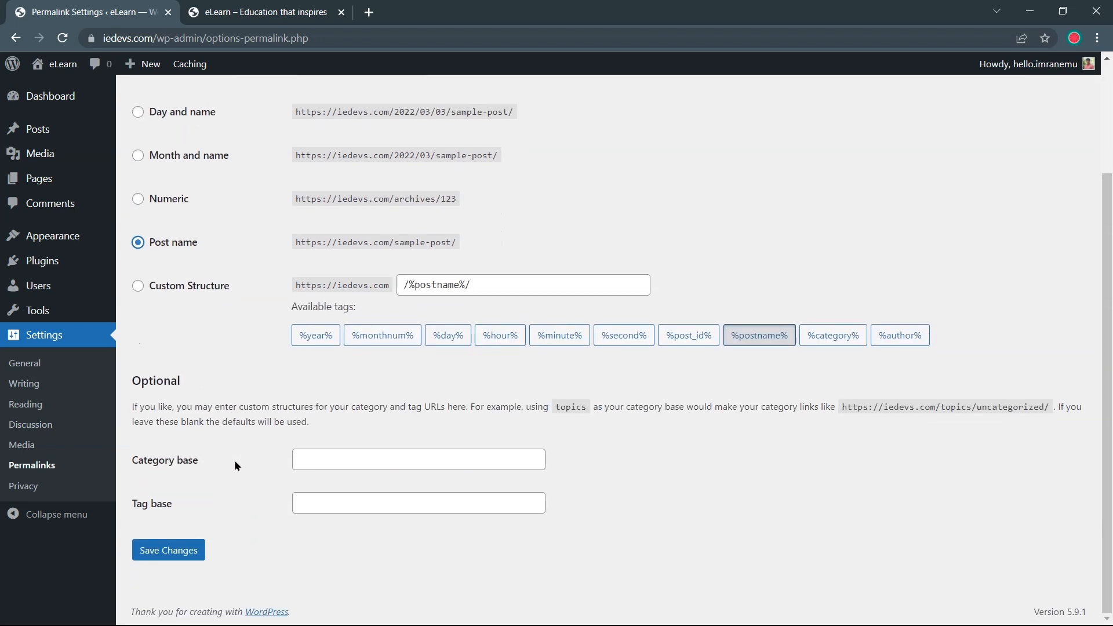
click(180, 556)
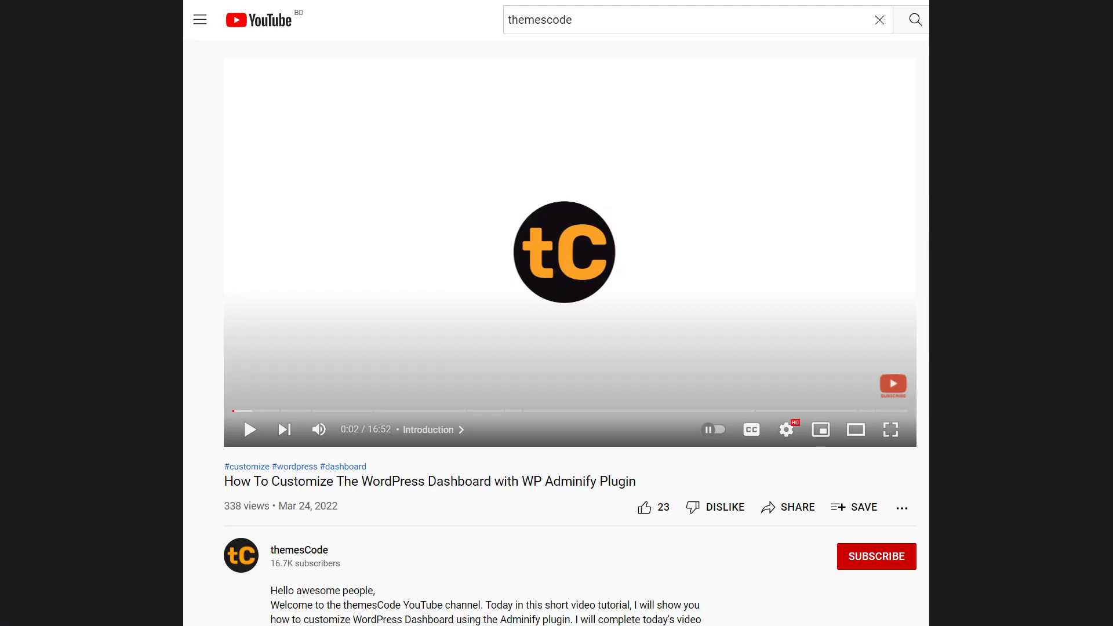
Scroll down the YouTube video's description to read its chapter list and links
scroll(556, 314, down, 5)
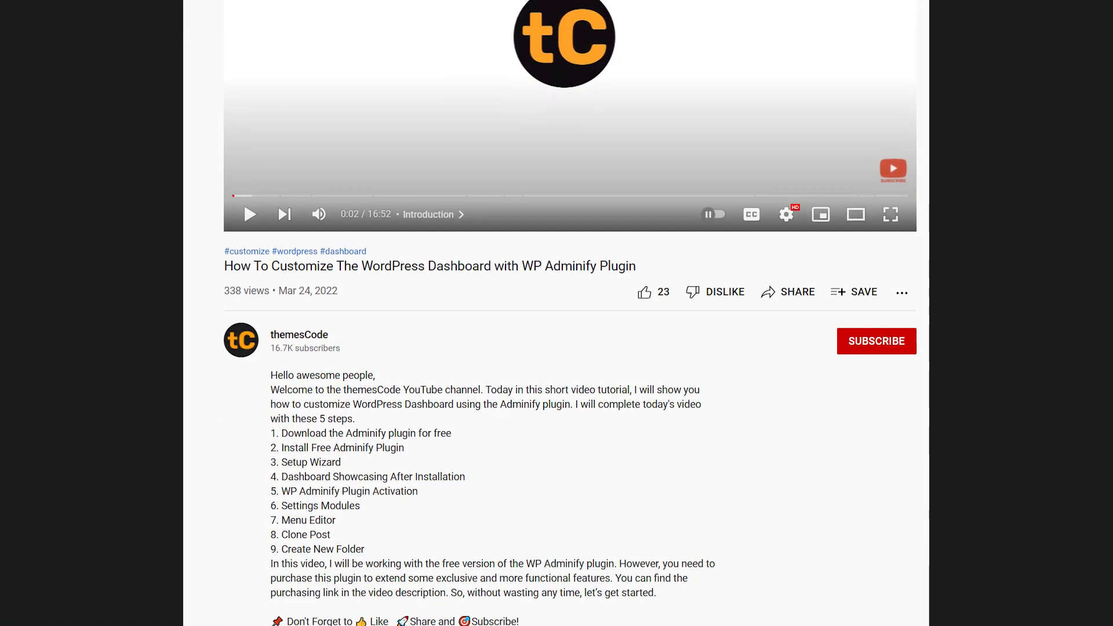
scroll(557, 313, down, 5)
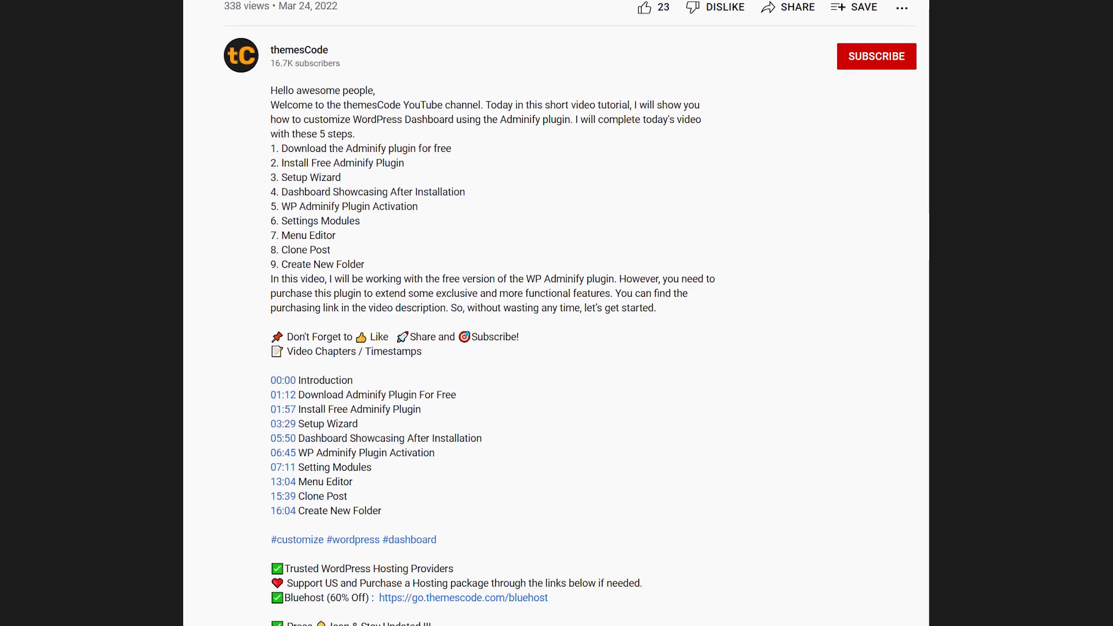
scroll(557, 313, down, 2)
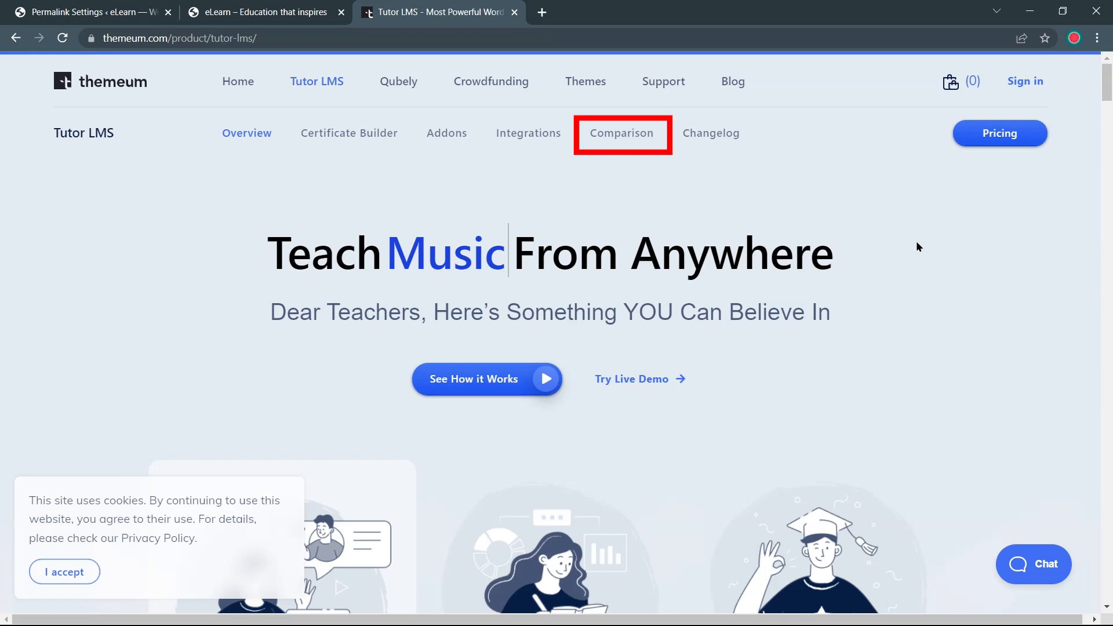
Open Themeum's Tutor LMS Free vs Pro comparison and download the free plugin as tutor (2).zip
click(620, 139)
scroll(626, 215, down, 20)
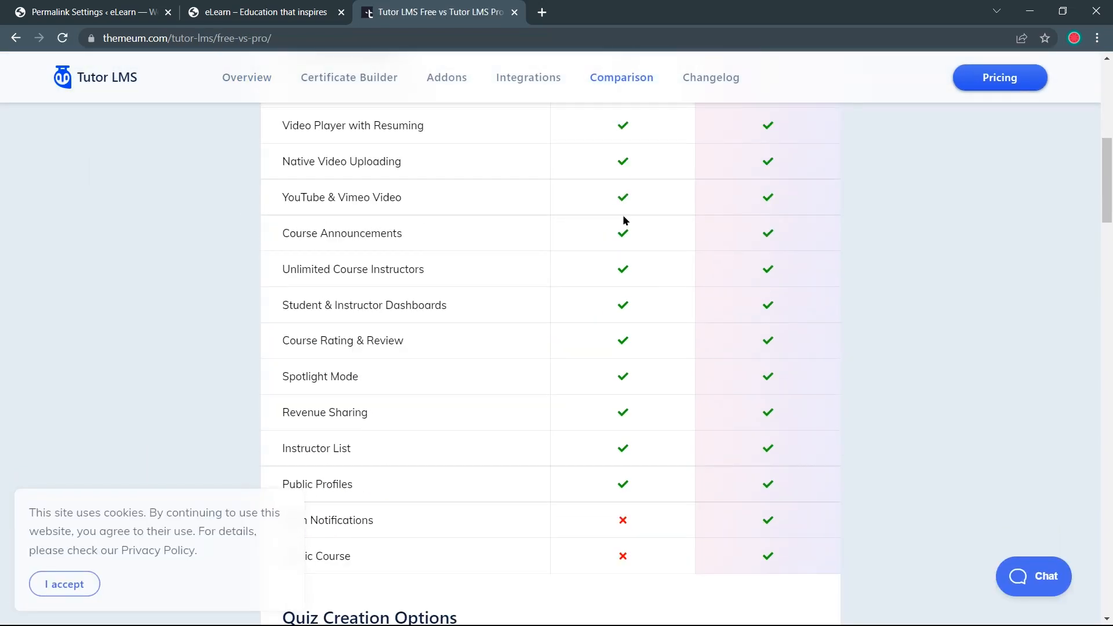
scroll(625, 219, down, 20)
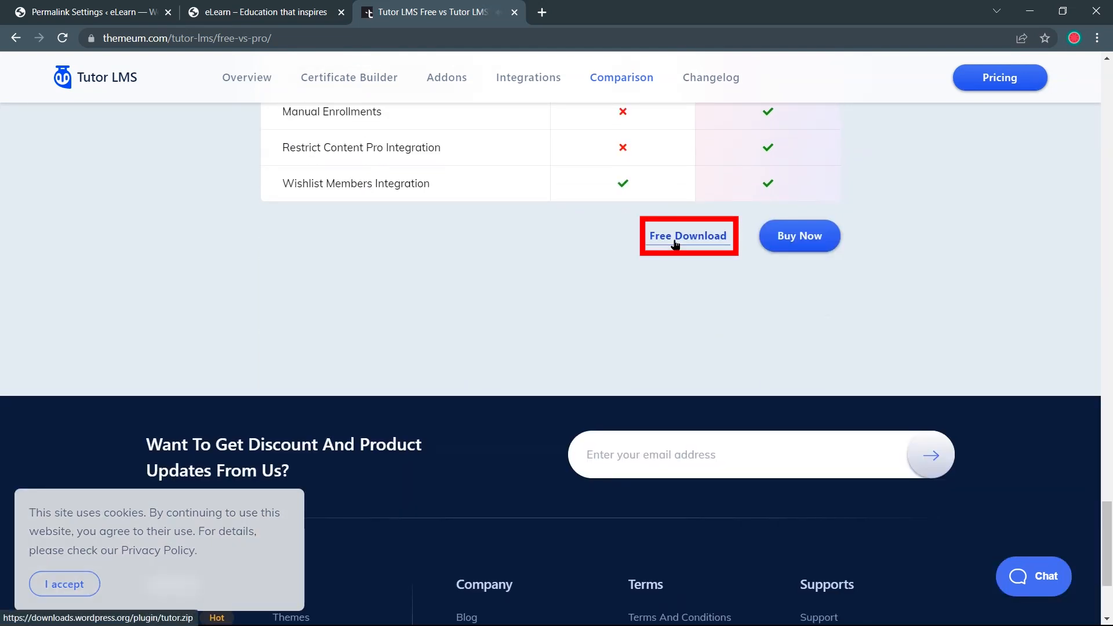
click(675, 240)
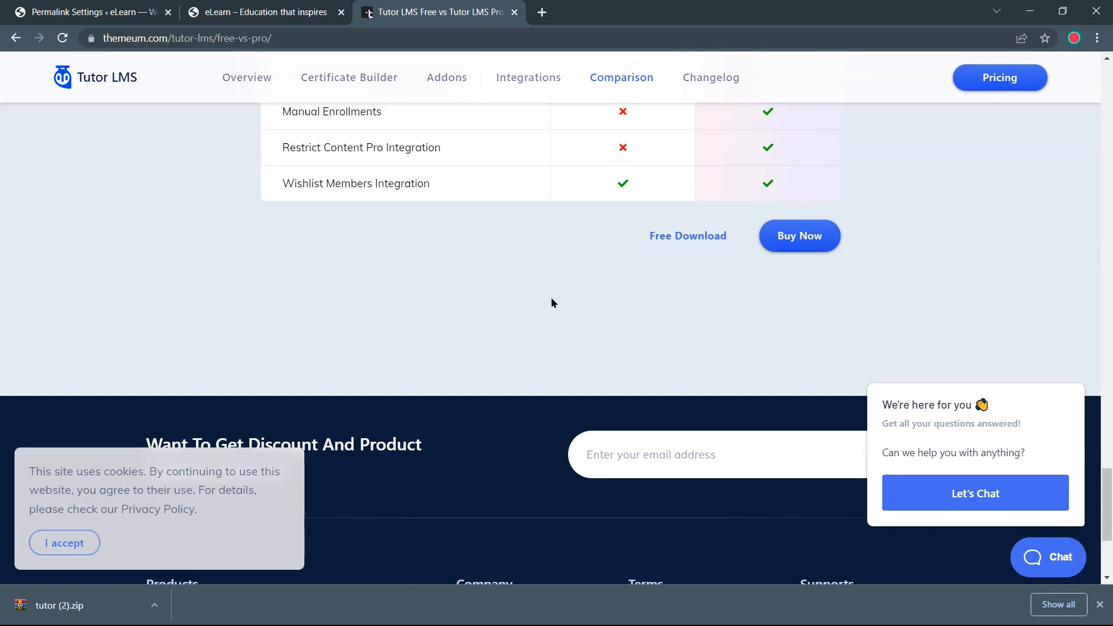
Close the Tutor LMS product and eLearn front-end tabs, then go to Plugins > Add New
click(513, 15)
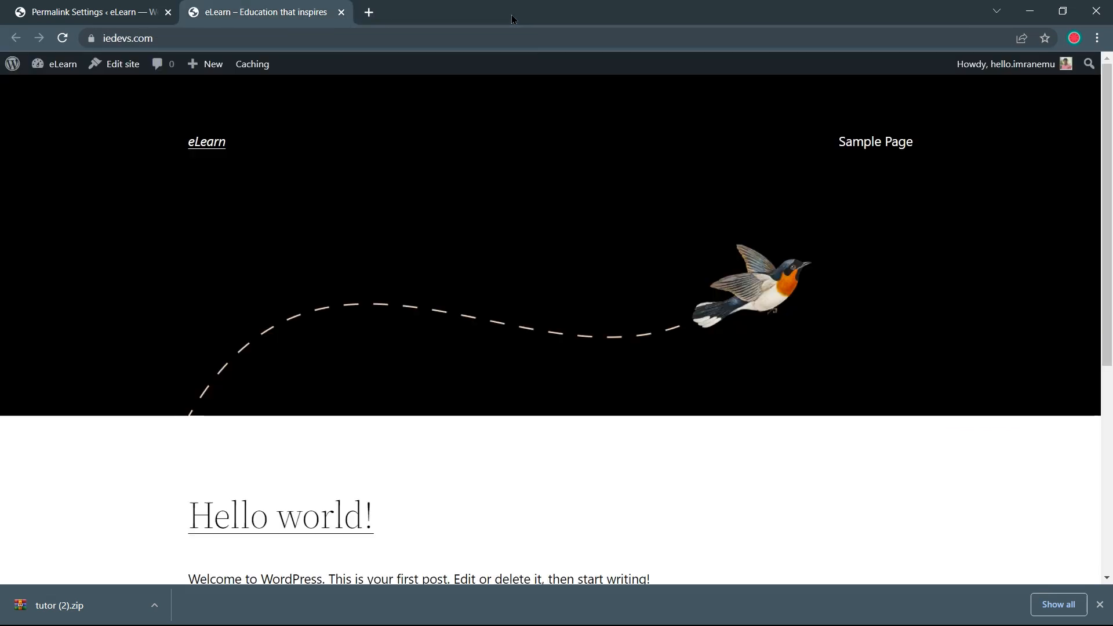
click(342, 12)
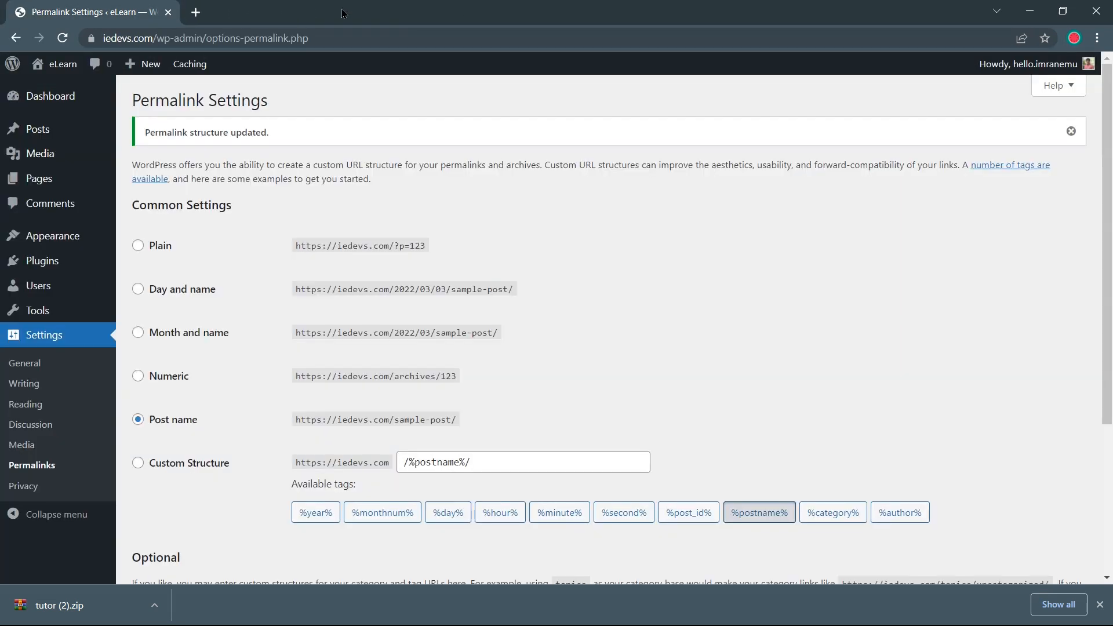
mouse_move(81, 266)
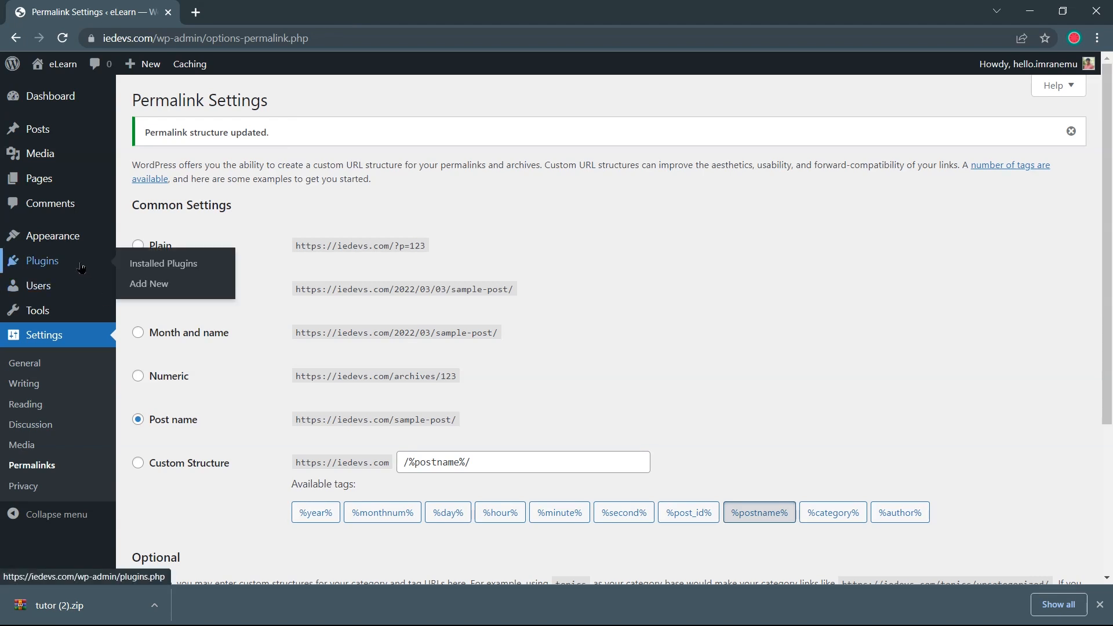
click(132, 290)
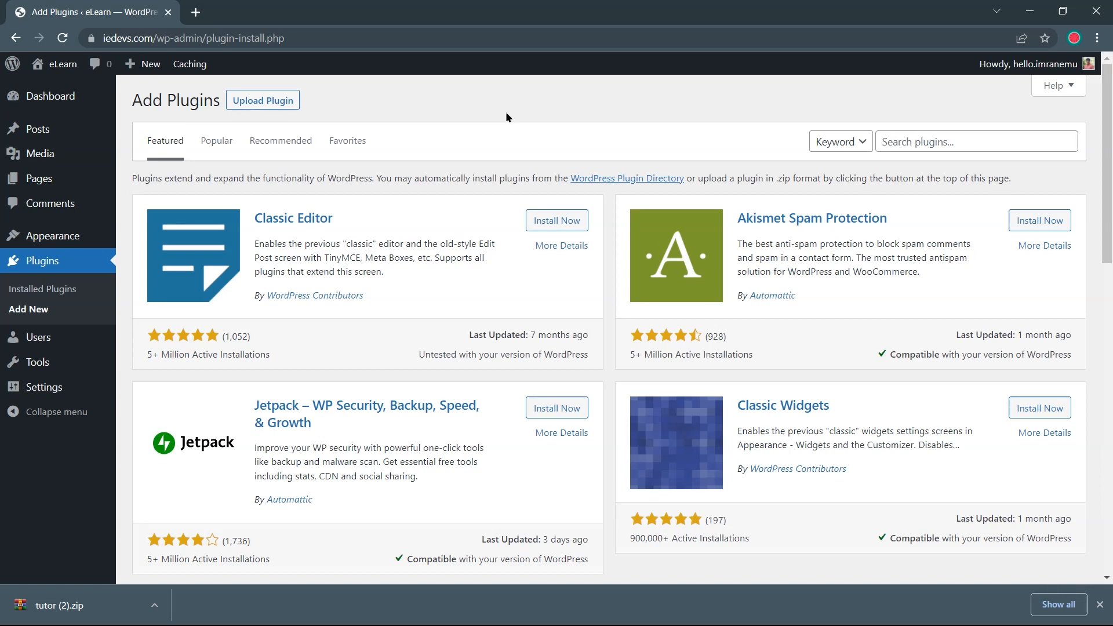
Upload tutor (2).zip from the Downloads folder as a plugin and install it
click(282, 101)
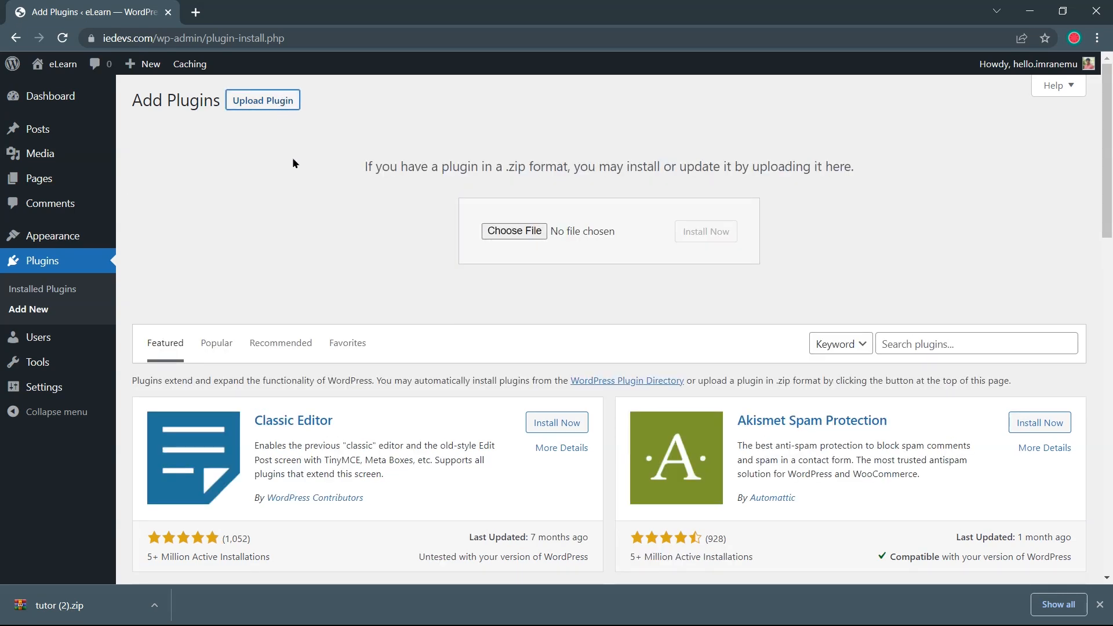
click(533, 231)
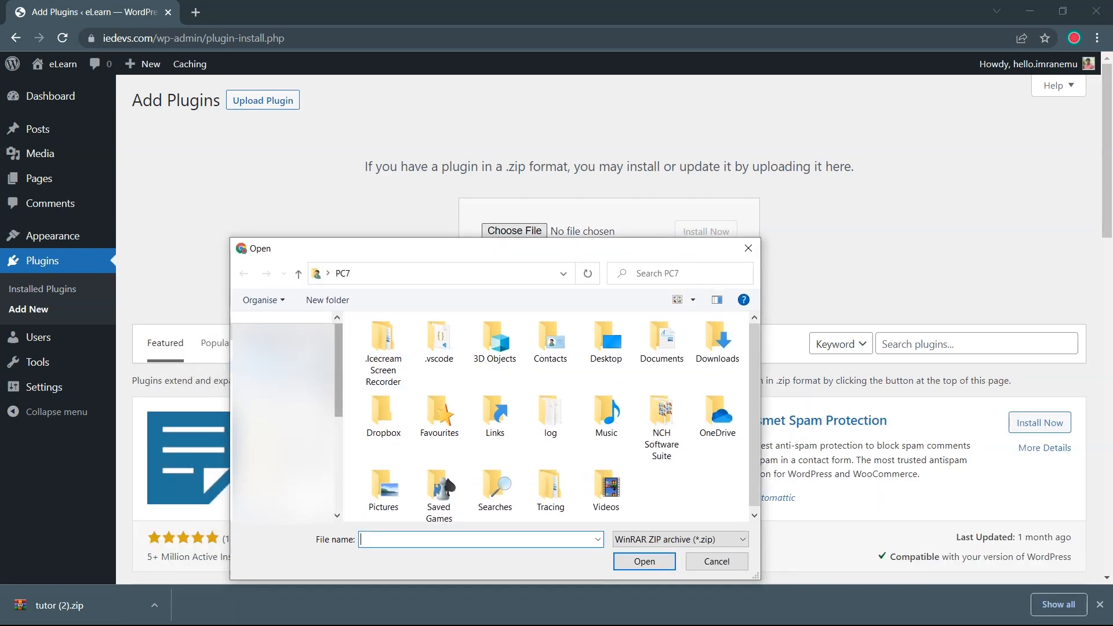
double_click(717, 348)
drag(394, 374, 631, 207)
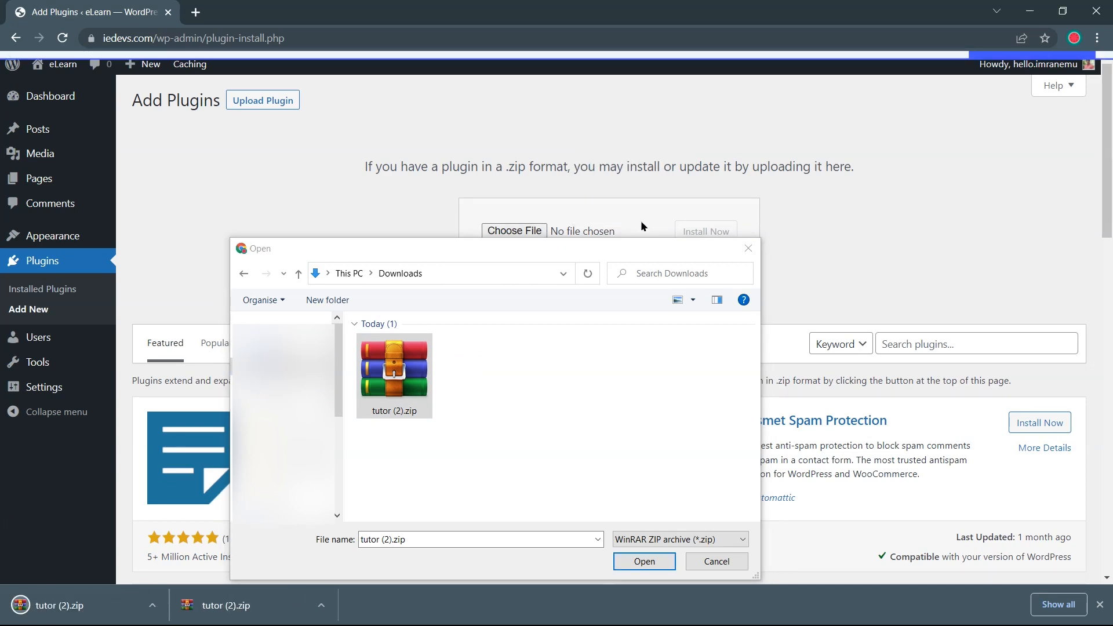
click(573, 597)
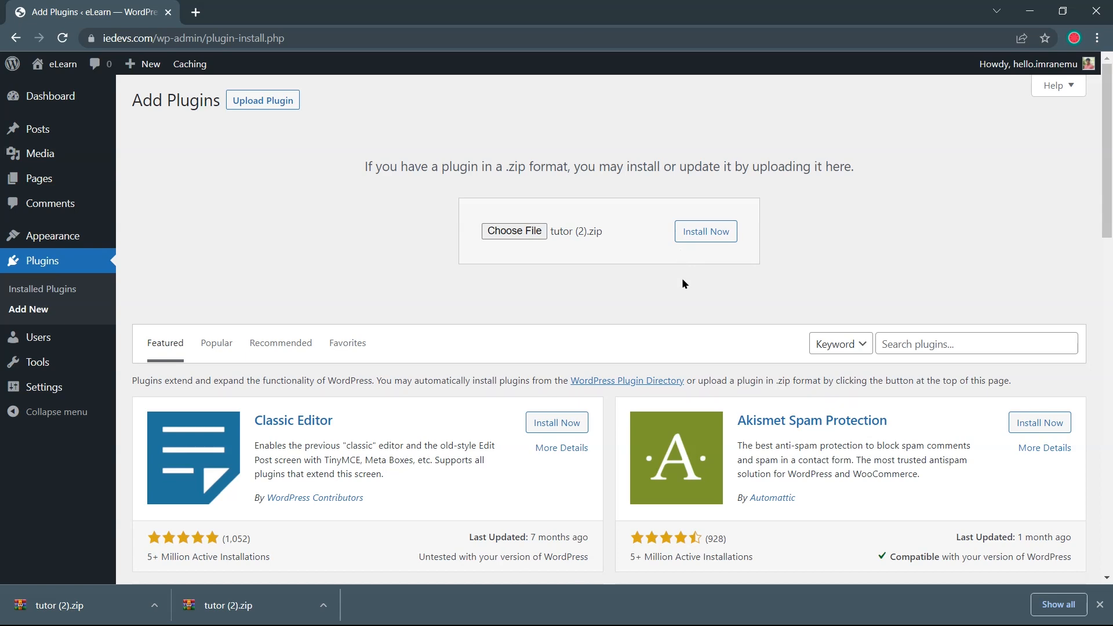
click(701, 241)
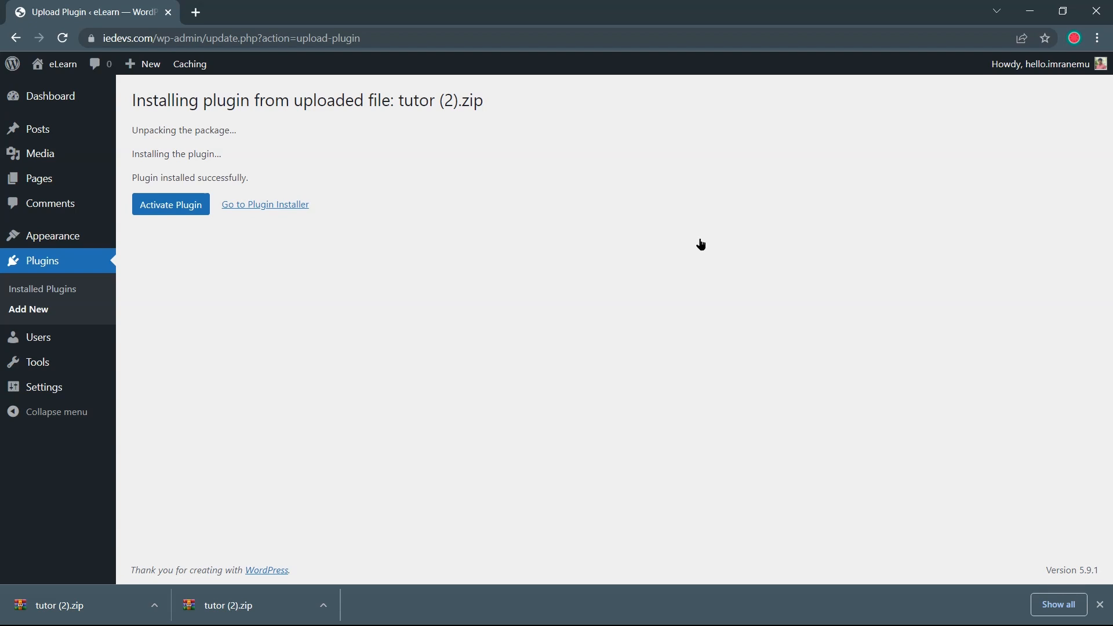
Activate the Tutor LMS plugin and start its setup wizard from the welcome page
click(181, 210)
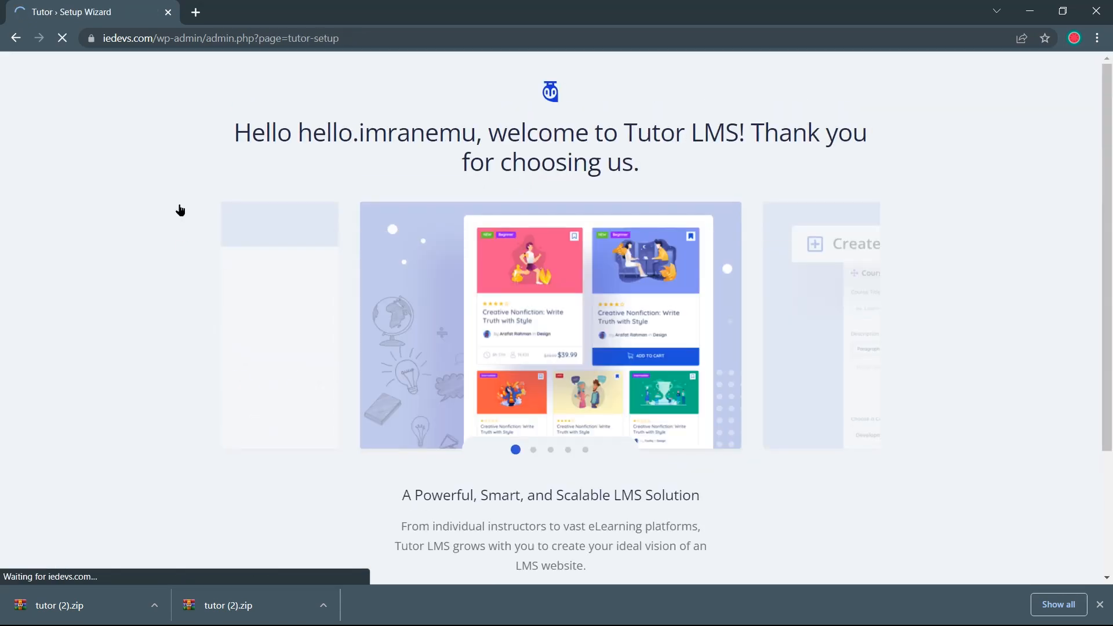
scroll(181, 241, down, 2)
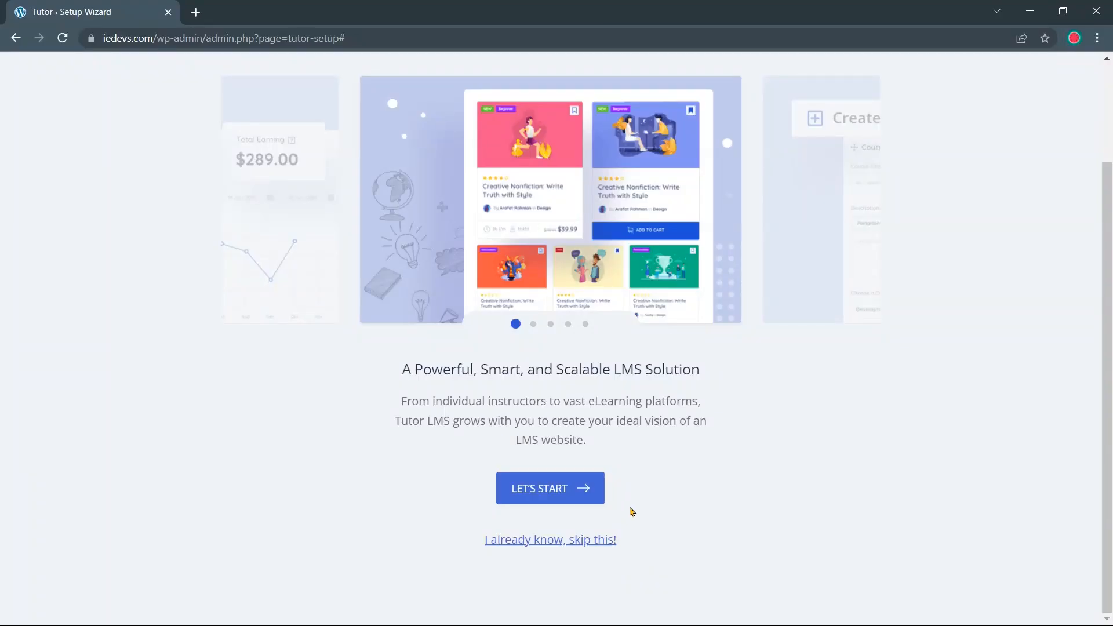
click(589, 499)
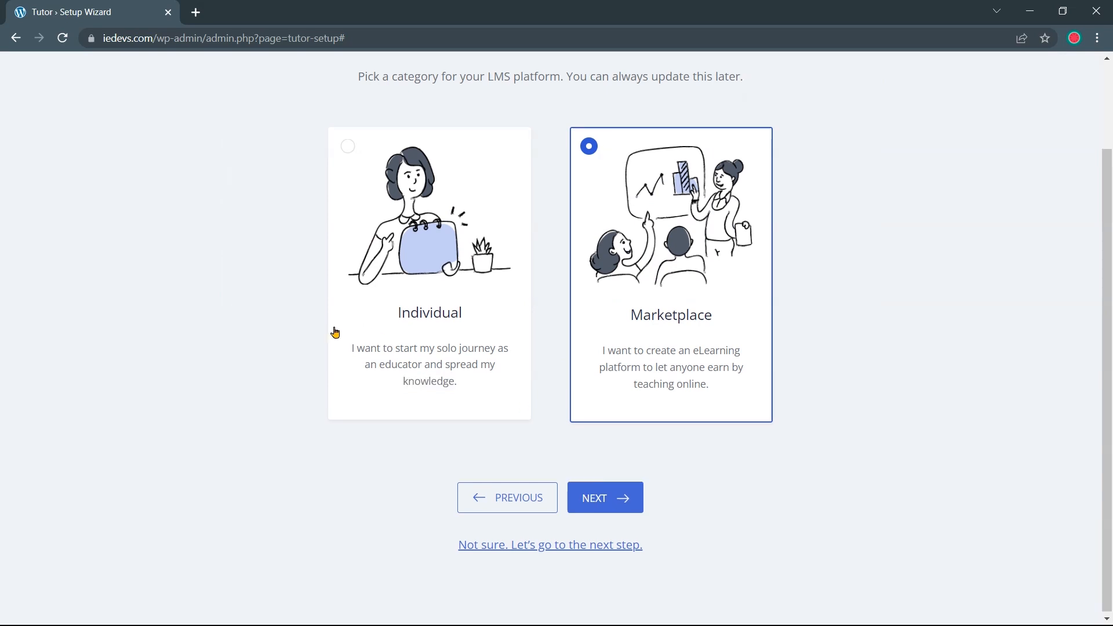
Choose Marketplace over Individual as the platform category and continue to General Settings
scroll(302, 334, up, 2)
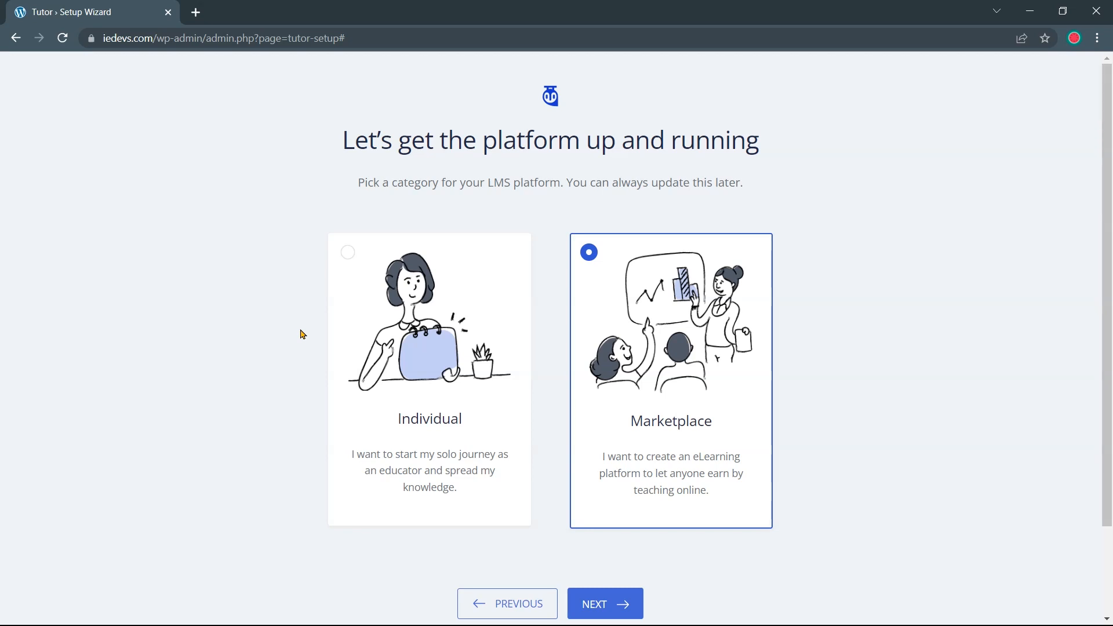
click(392, 360)
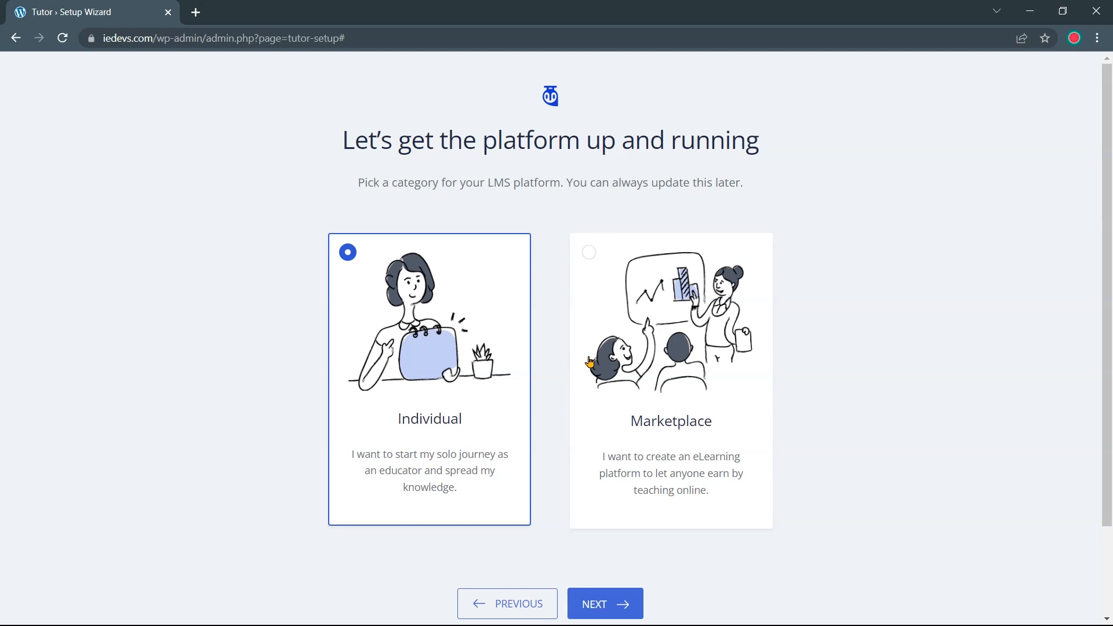
click(597, 258)
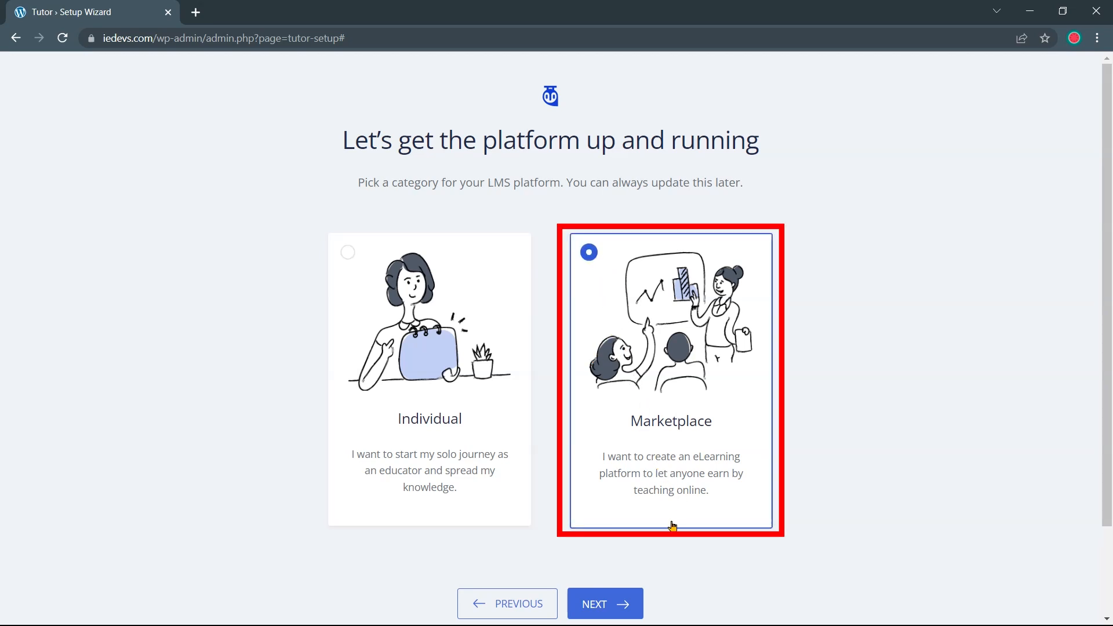
click(613, 602)
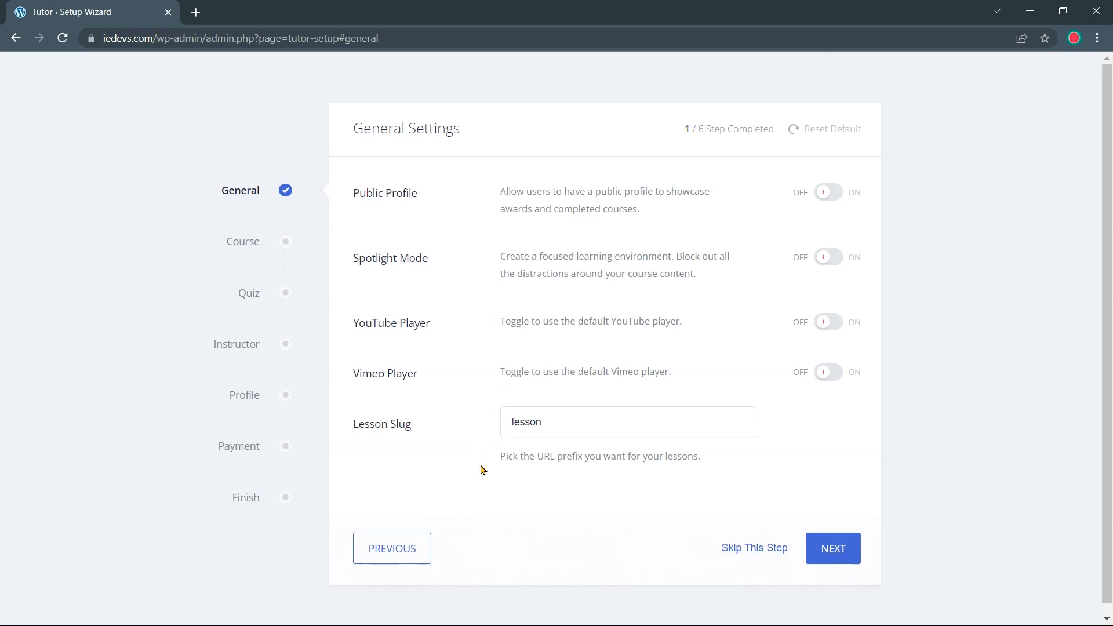
scroll(441, 183, down, 1)
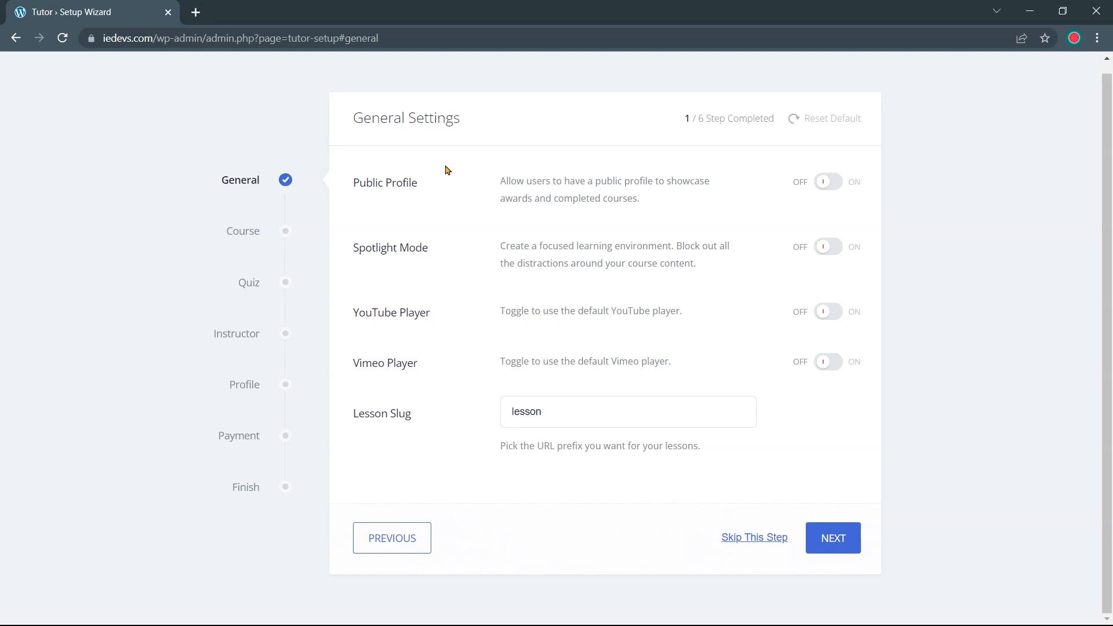
mouse_move(419, 184)
mouse_down()
mouse_move(355, 183)
mouse_move(419, 184)
mouse_up()
Load the onlinecourse.io demo site in a new tab and open 'Node.js The Ultimate Course'
click(195, 12)
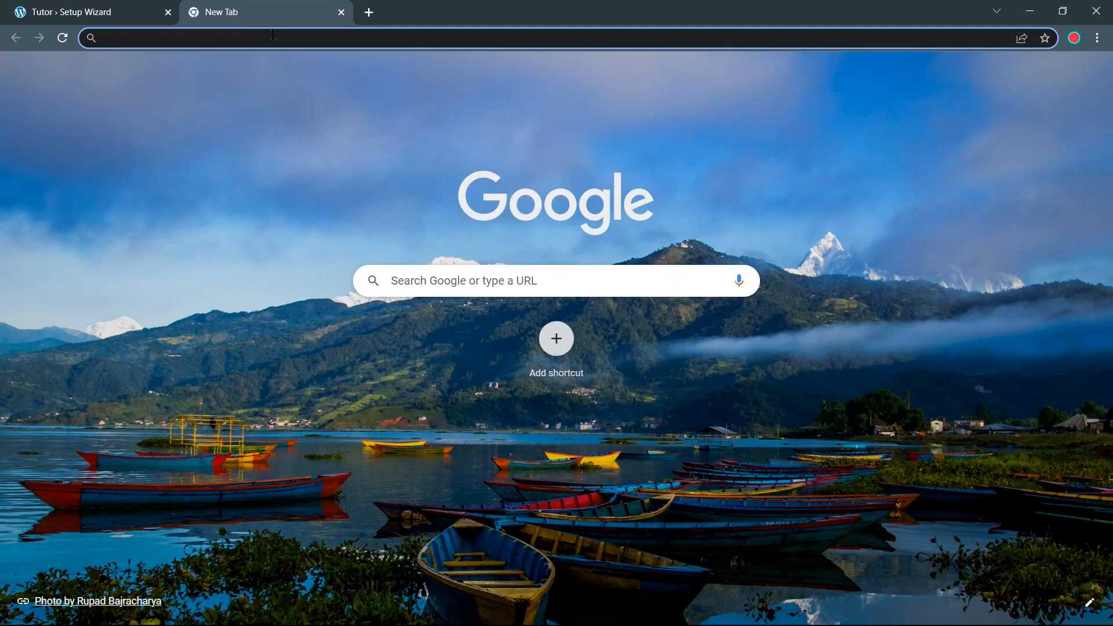
text(onl)
key(Return)
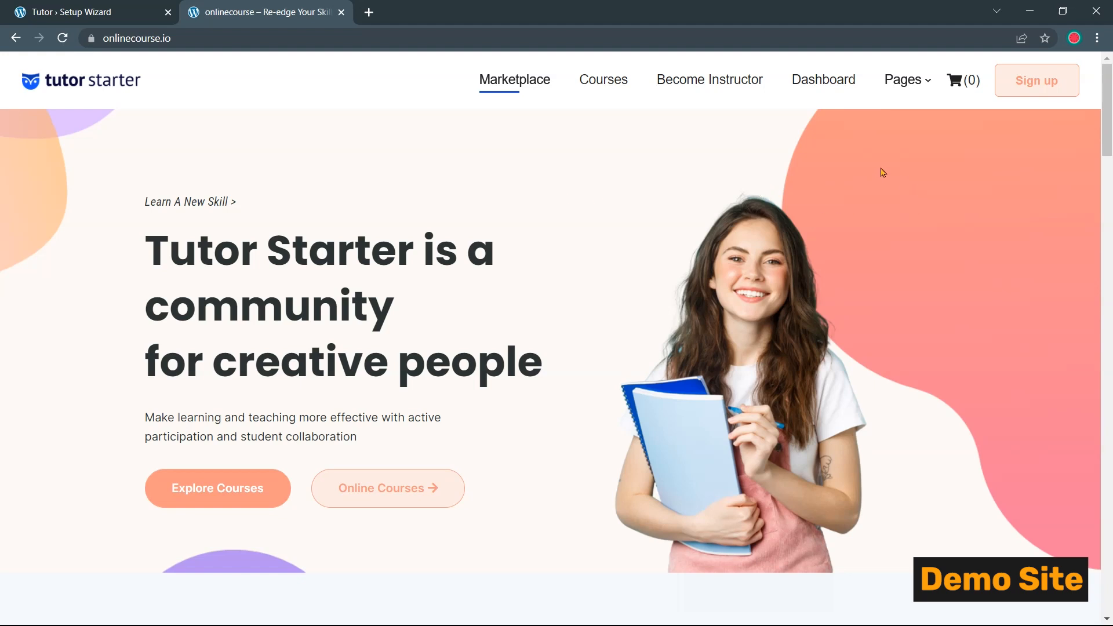
scroll(820, 192, down, 1)
scroll(673, 183, down, 10)
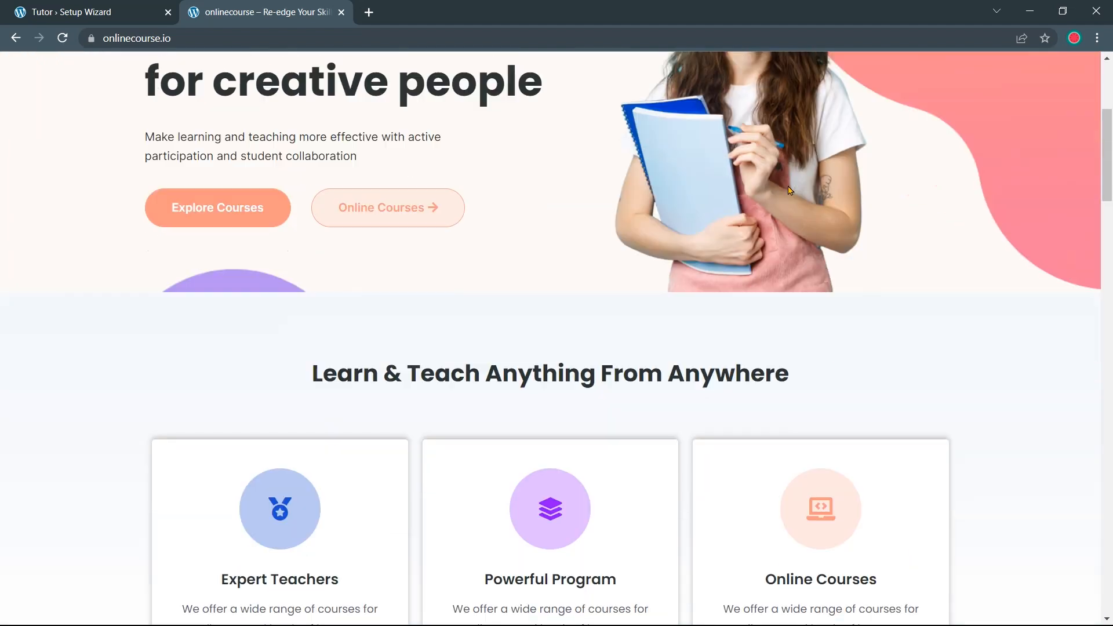
scroll(616, 180, down, 5)
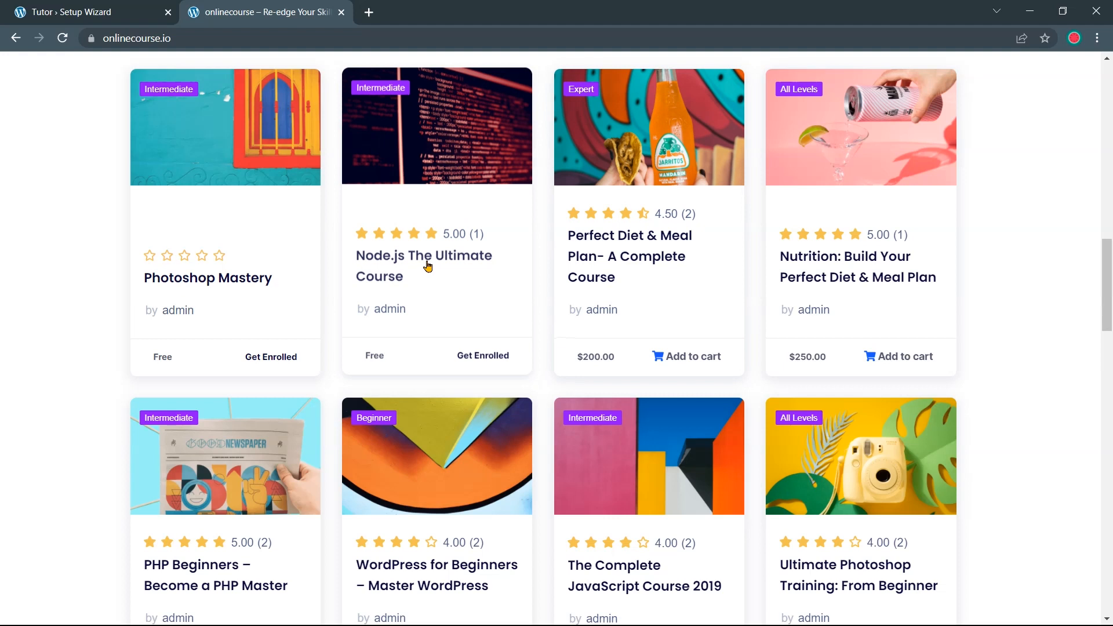
click(427, 262)
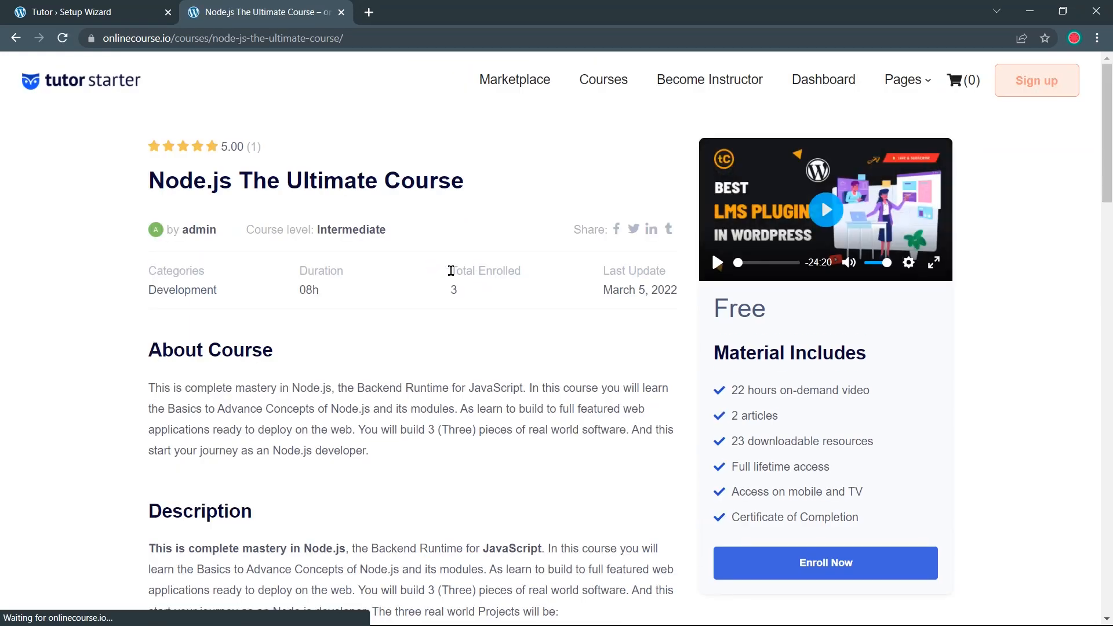
Browse the course author's profile, with its empty biography and course cards, then return to the wizard
click(199, 231)
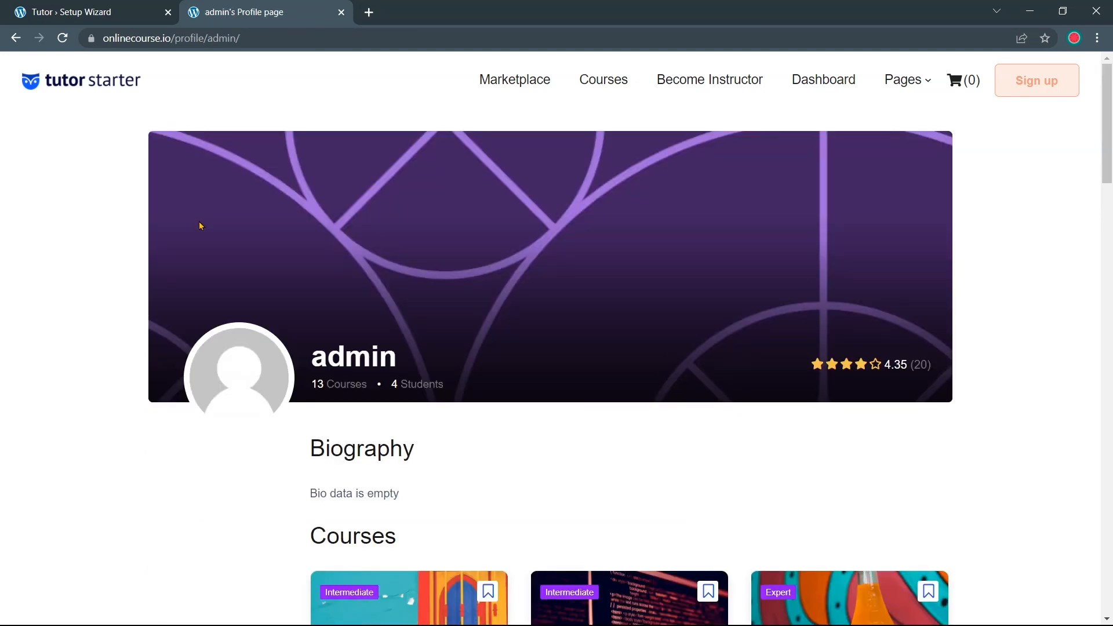
scroll(200, 226, down, 6)
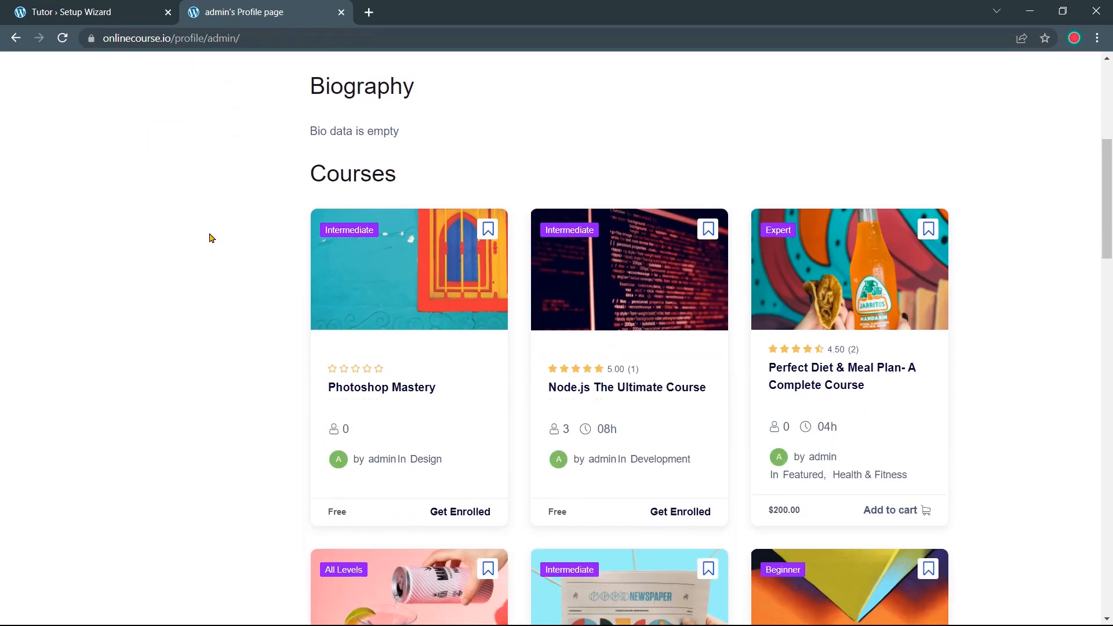
scroll(200, 205, up, 3)
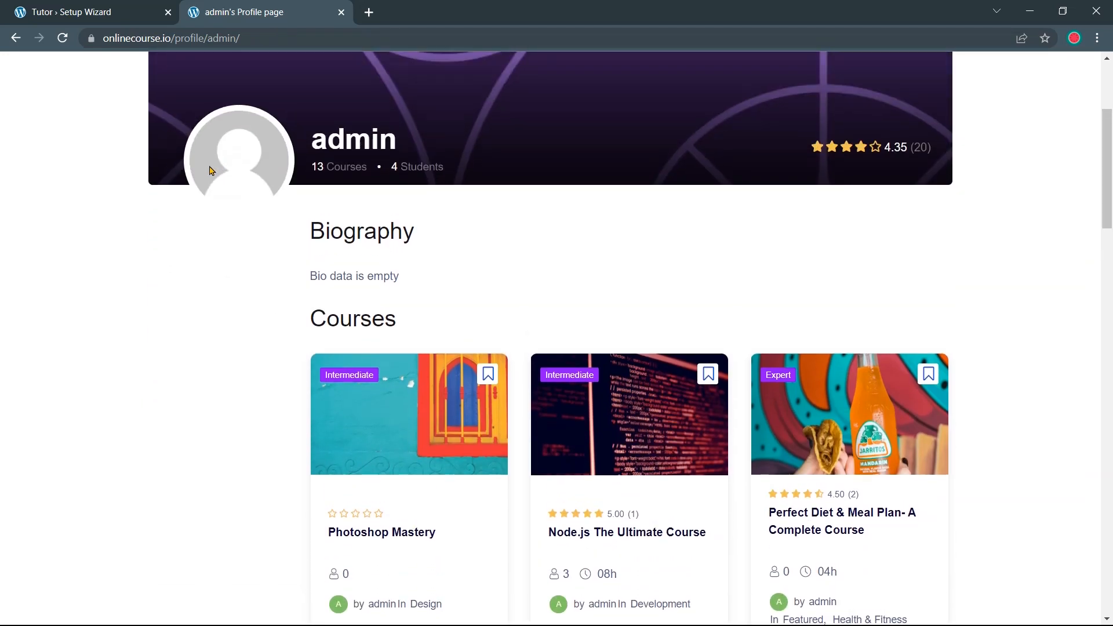
scroll(313, 174, up, 1)
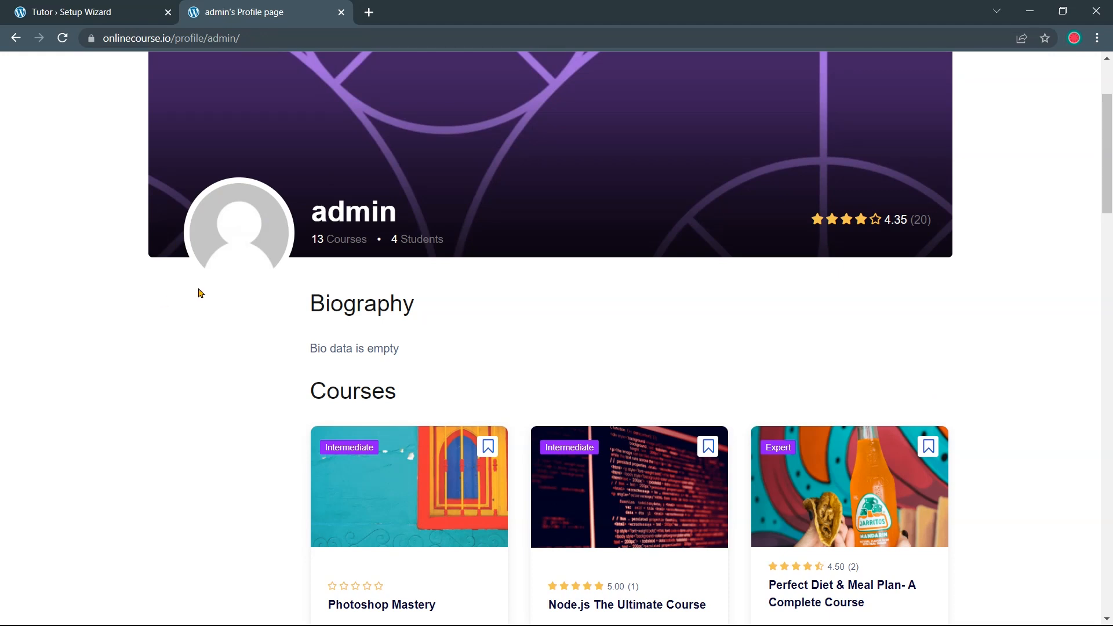
scroll(290, 261, up, 1)
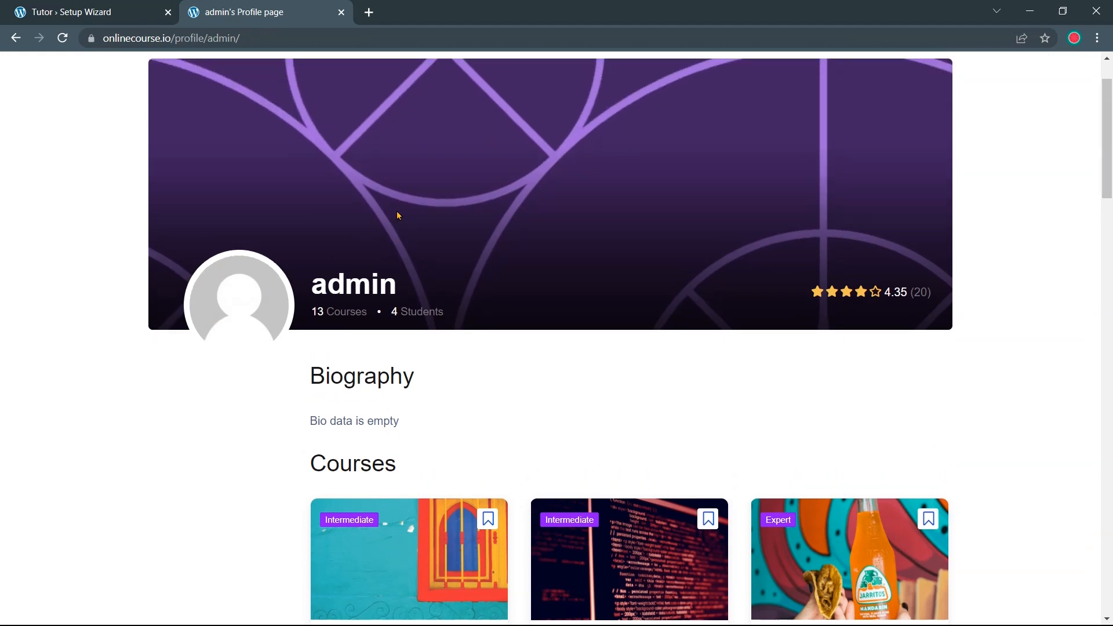
scroll(398, 215, down, 3)
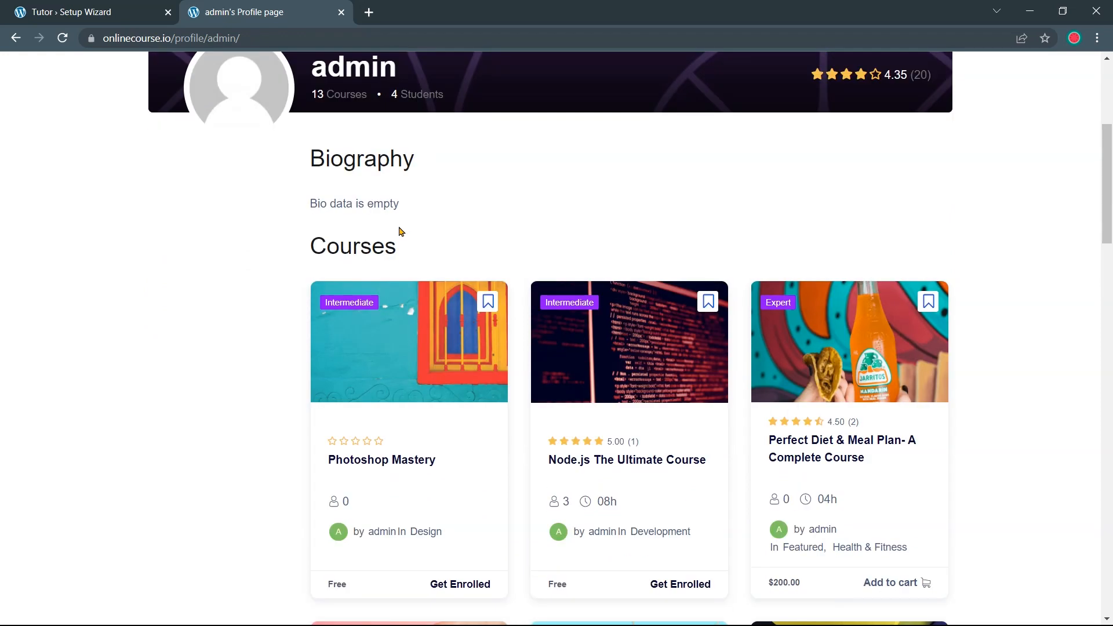
scroll(799, 286, down, 10)
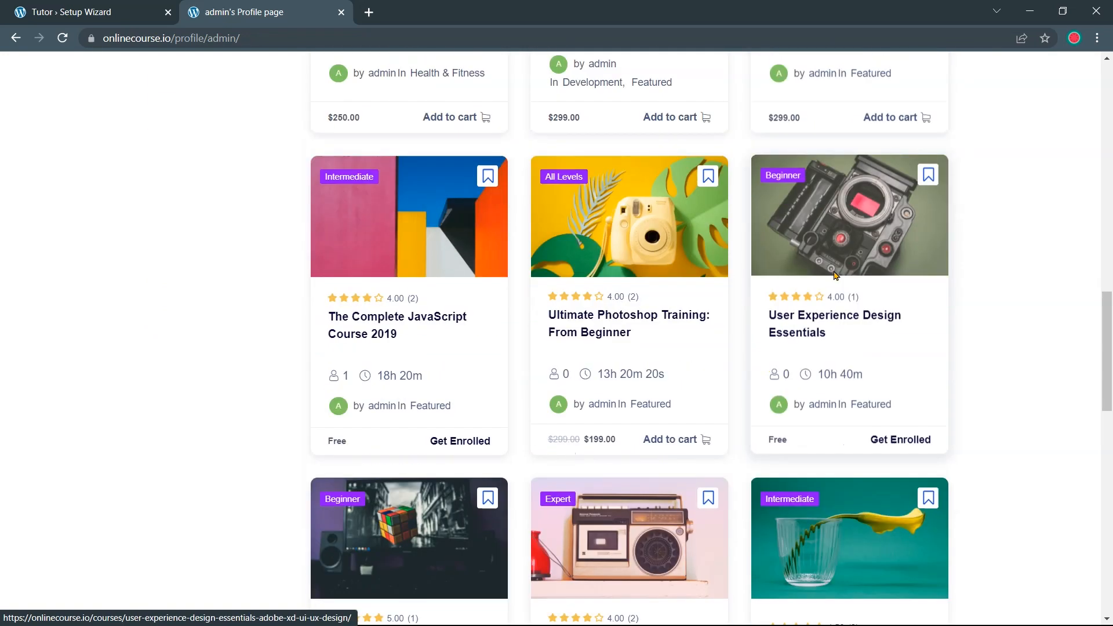
scroll(797, 287, down, 5)
scroll(793, 296, up, 15)
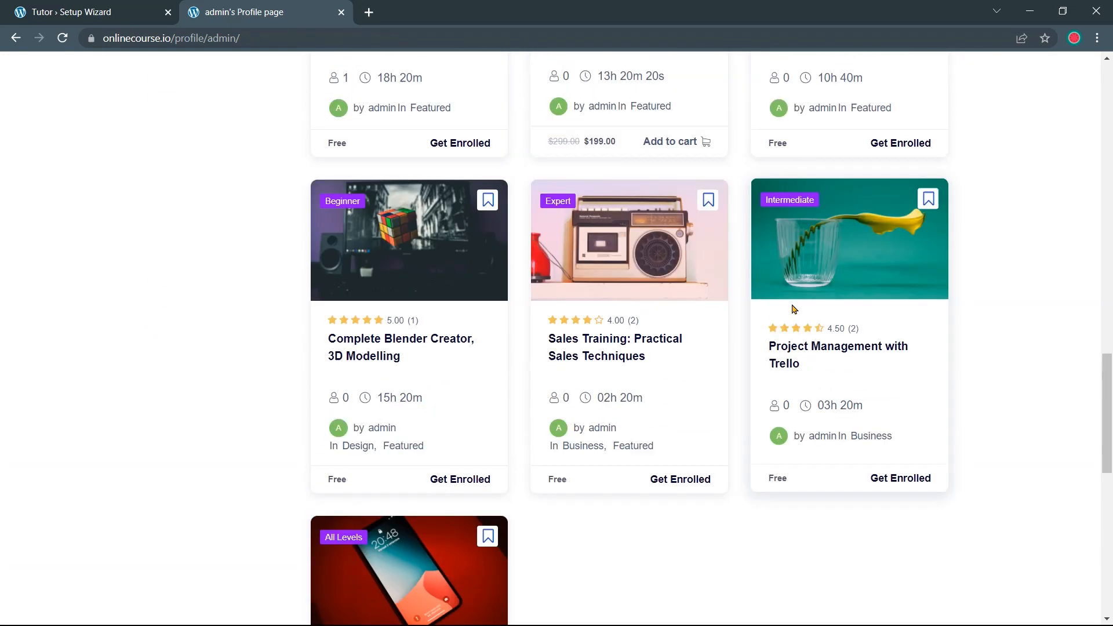
scroll(791, 306, up, 12)
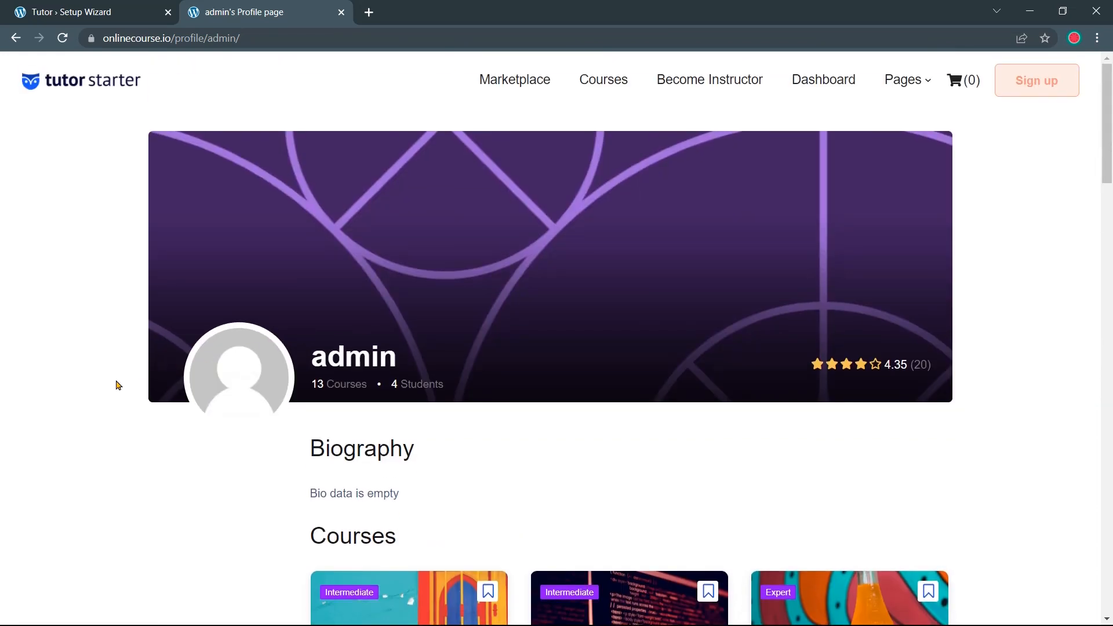
scroll(118, 384, down, 5)
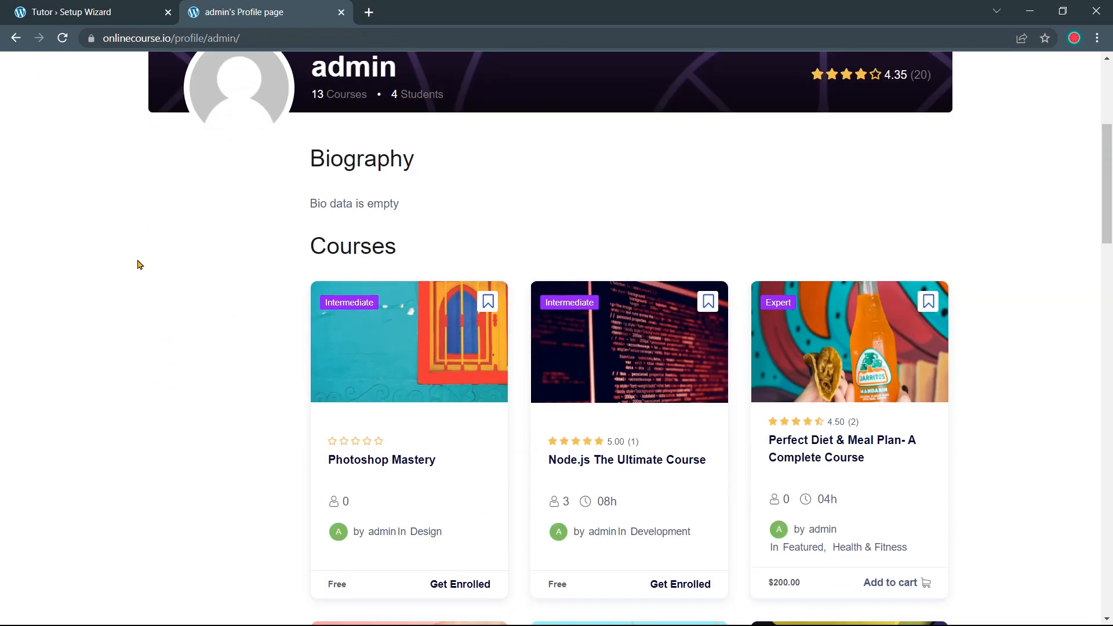
click(142, 17)
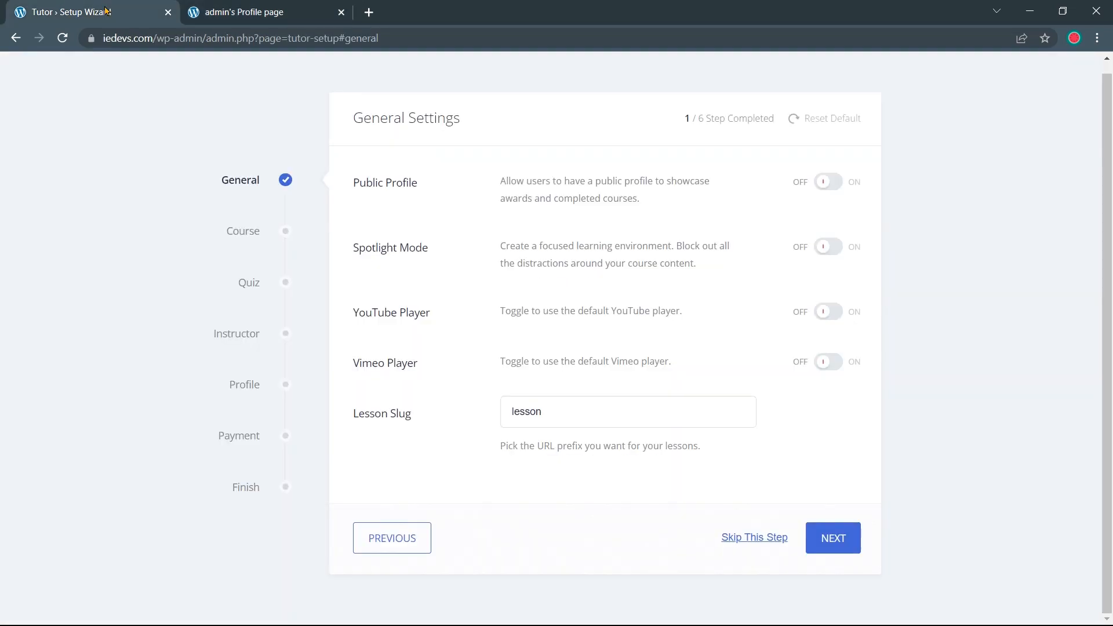
Turn on Public Profile in Tutor LMS General Settings and continue to Course Settings
click(817, 185)
mouse_move(415, 252)
mouse_down()
mouse_move(351, 250)
mouse_move(434, 253)
mouse_up()
mouse_move(418, 419)
mouse_down()
mouse_move(363, 418)
mouse_move(415, 420)
mouse_up()
click(814, 535)
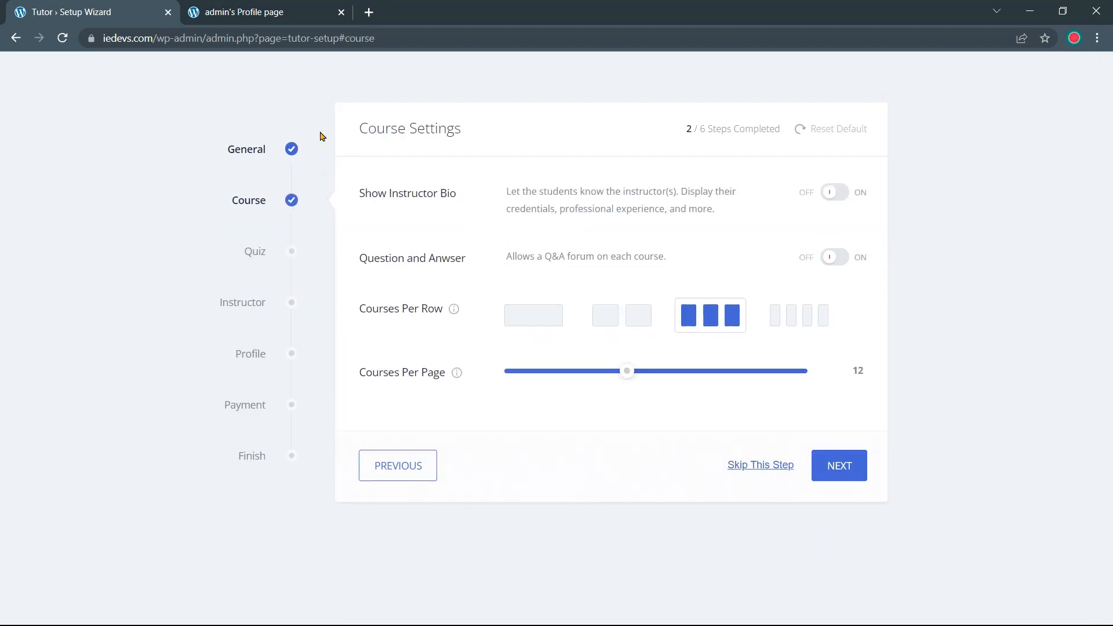
Highlight the Course Settings heading and the Show Instructor Bio option for emphasis
drag(463, 128, 358, 120)
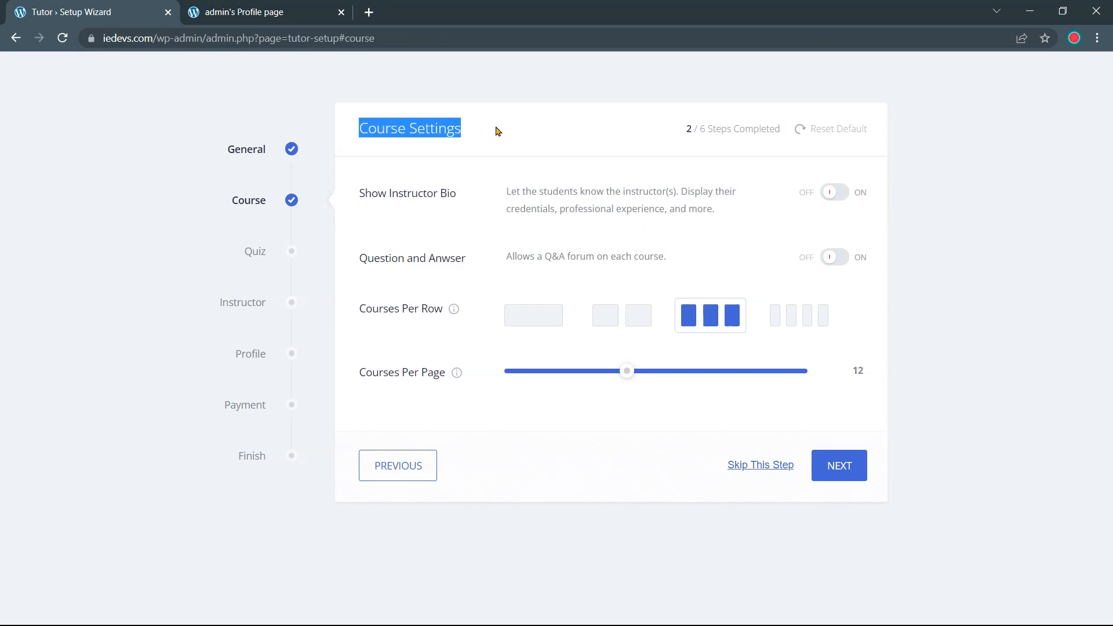
click(440, 213)
drag(359, 194, 457, 193)
click(468, 176)
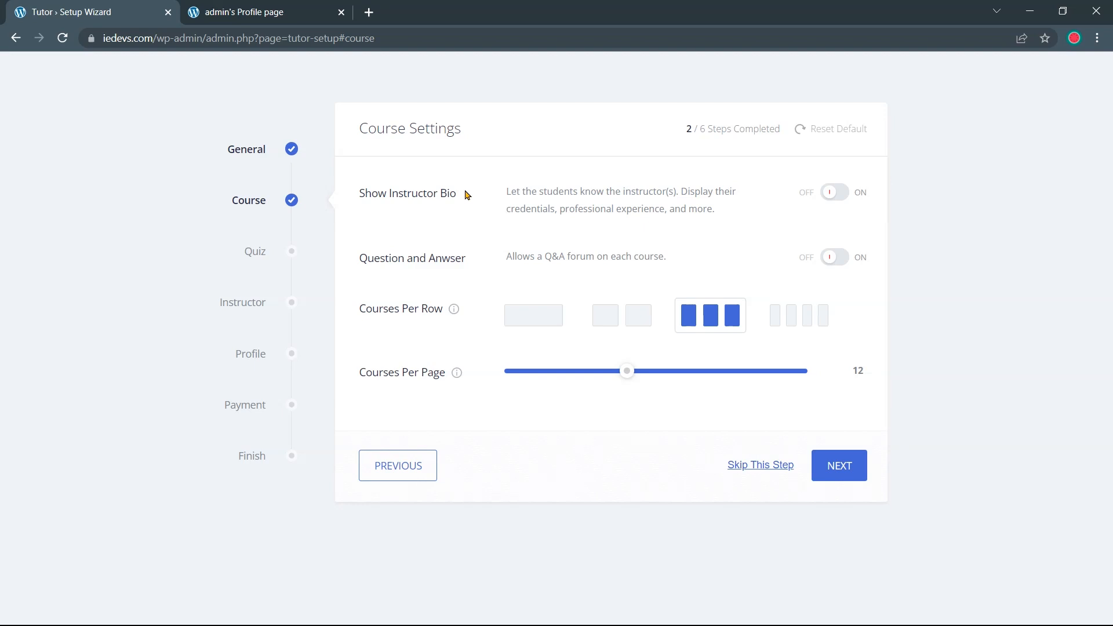
Point out the empty Biography section on the admin's public profile, then return to Course Settings
click(275, 17)
scroll(469, 328, down, 4)
drag(314, 226, 435, 241)
click(440, 256)
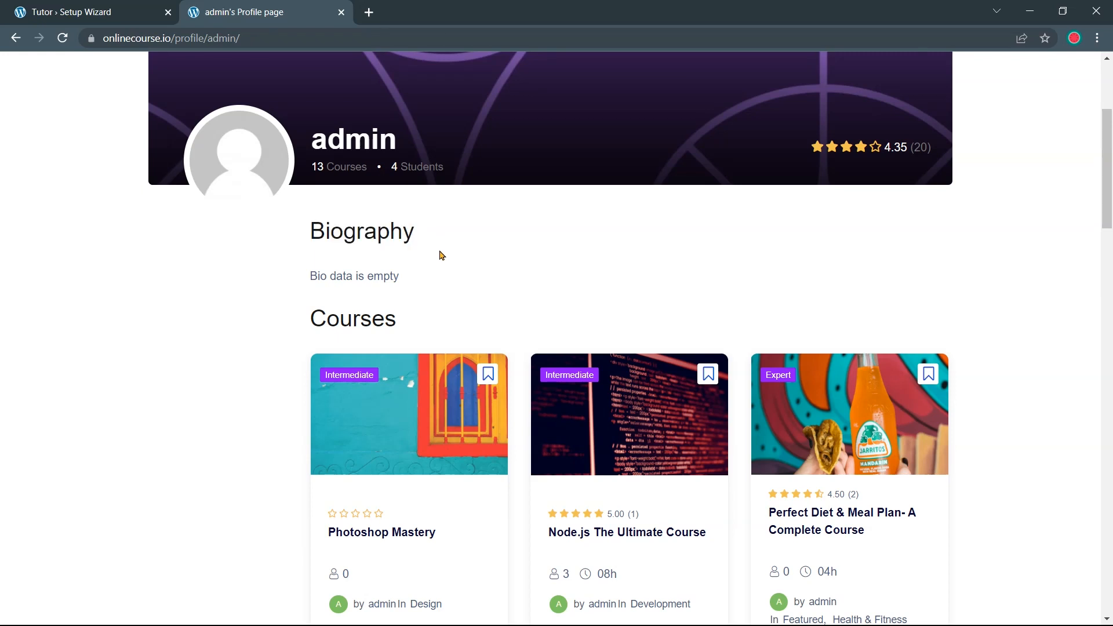
drag(410, 278, 301, 285)
click(292, 288)
scroll(444, 268, up, 3)
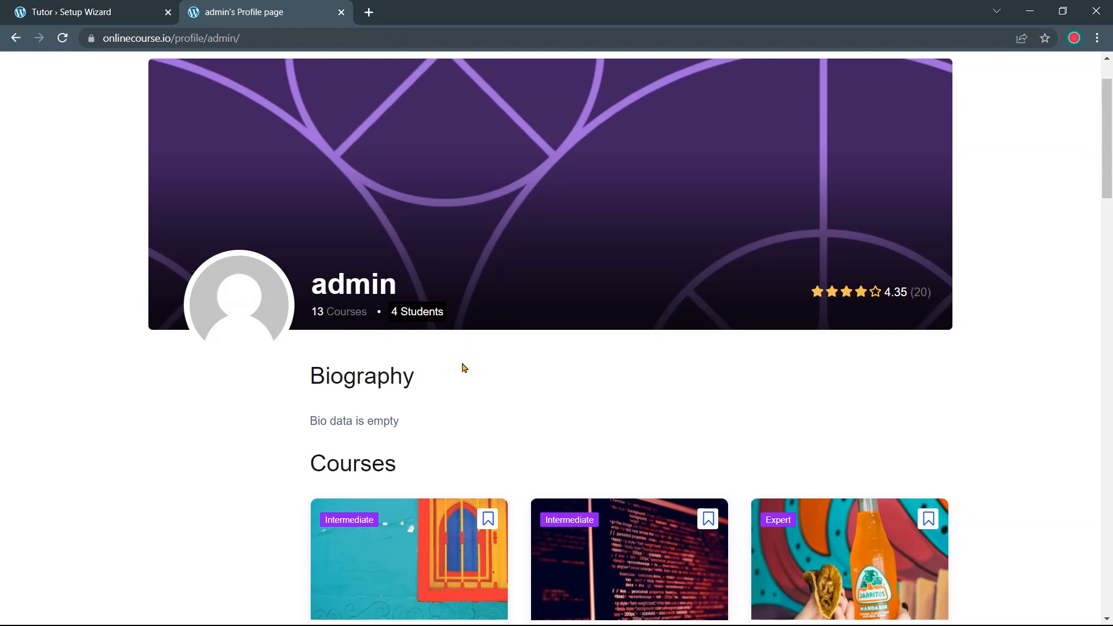
click(128, 13)
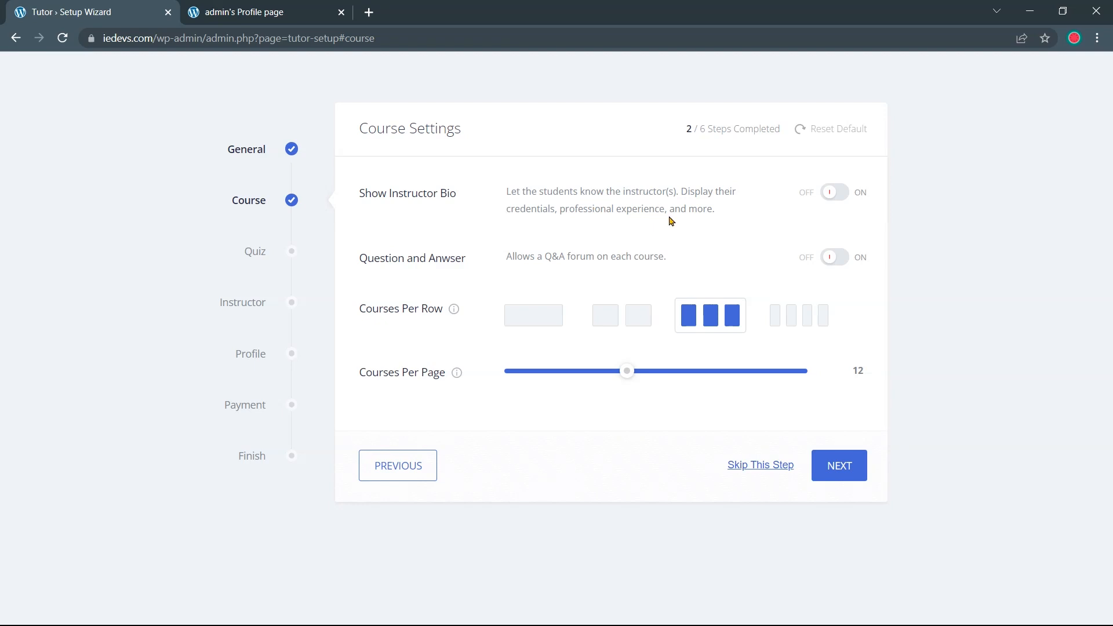
Turn on Show Instructor Bio and Question and Answer, then switch to the profile tab
click(826, 194)
click(822, 259)
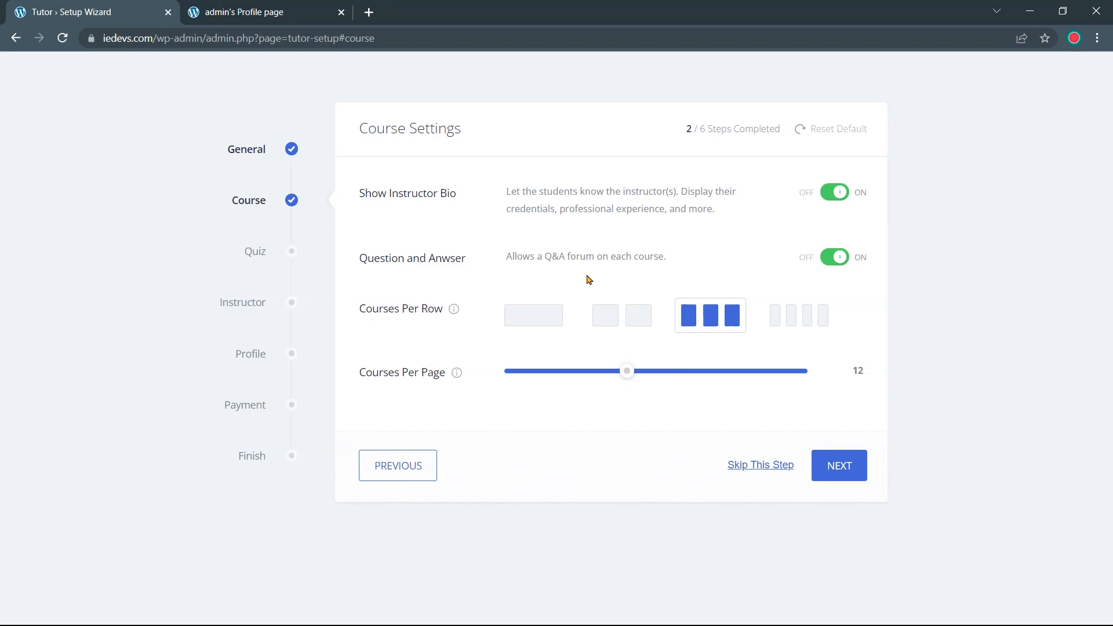
click(255, 14)
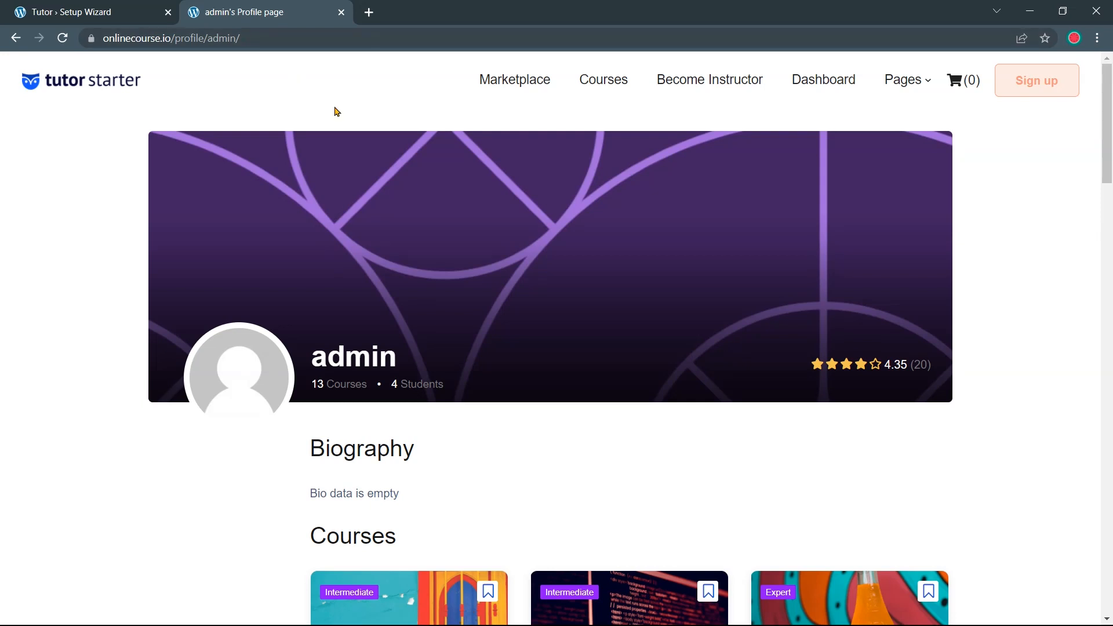
Log in to the demo site's user dashboard with the student account's credentials
click(808, 88)
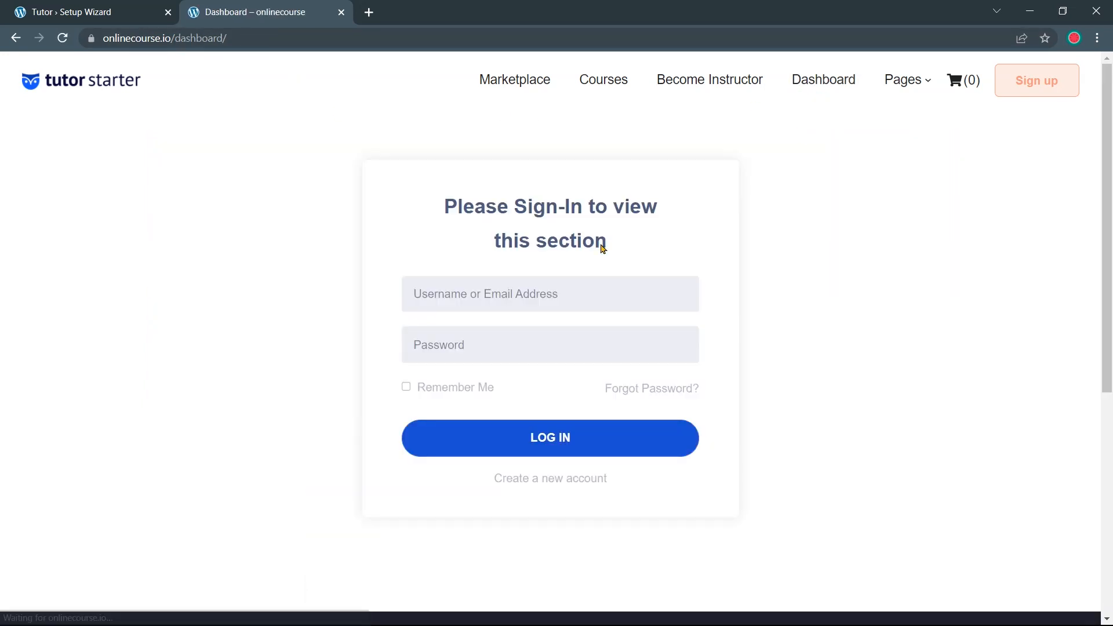
click(570, 288)
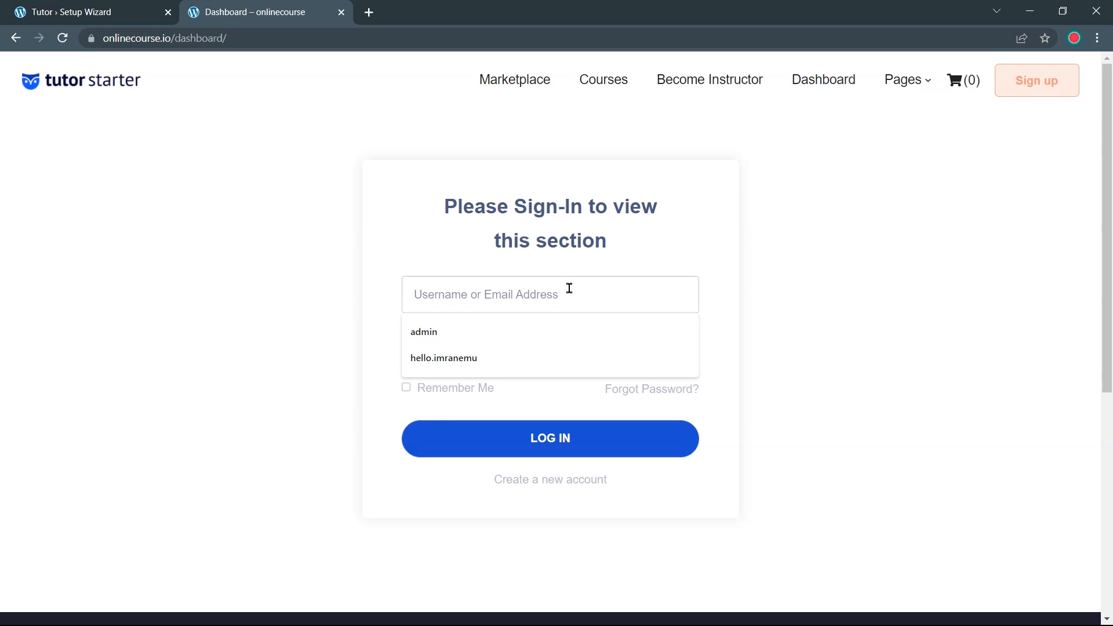
text(mystudent)
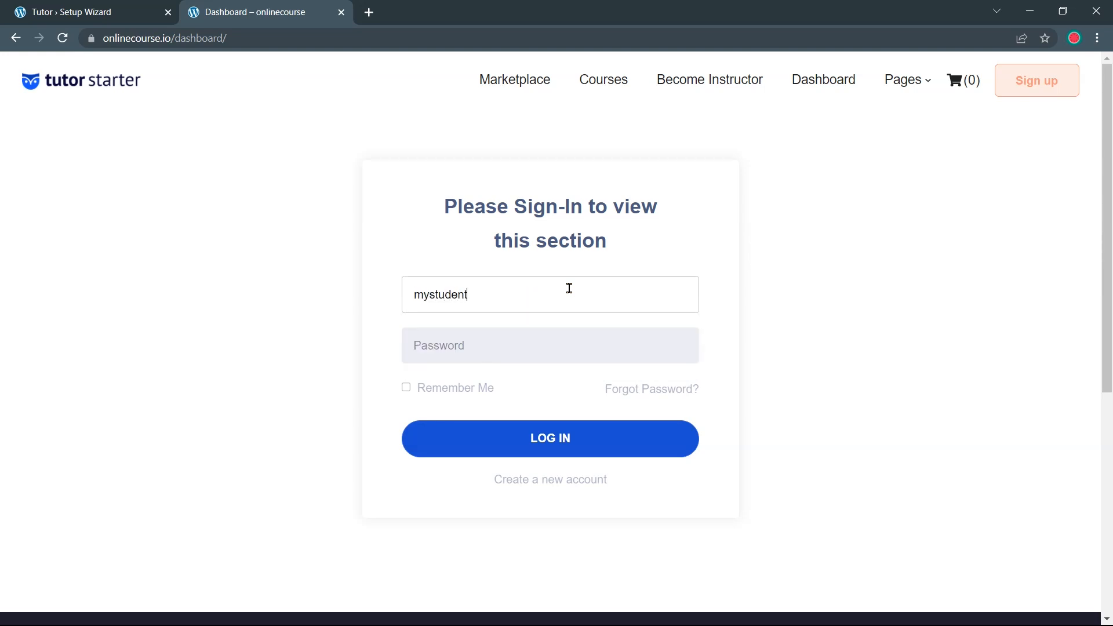
key(Tab)
click(516, 440)
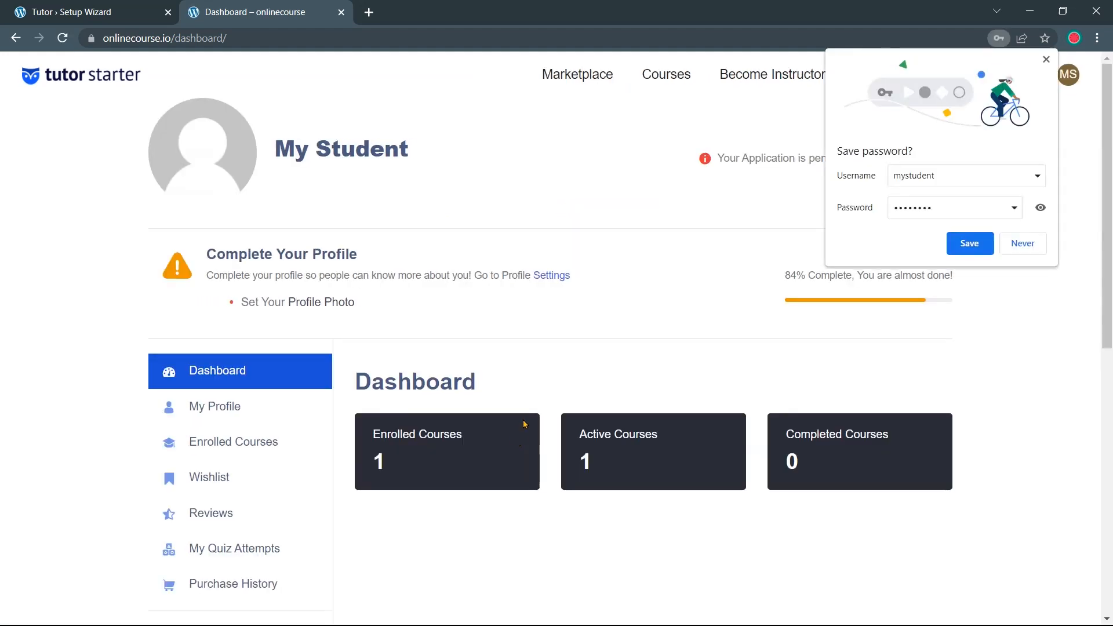
Open the 'Node.js The Ultimate Course' page from the student's enrolled courses
scroll(646, 390, down, 4)
scroll(634, 400, up, 3)
scroll(455, 350, up, 2)
scroll(333, 371, down, 4)
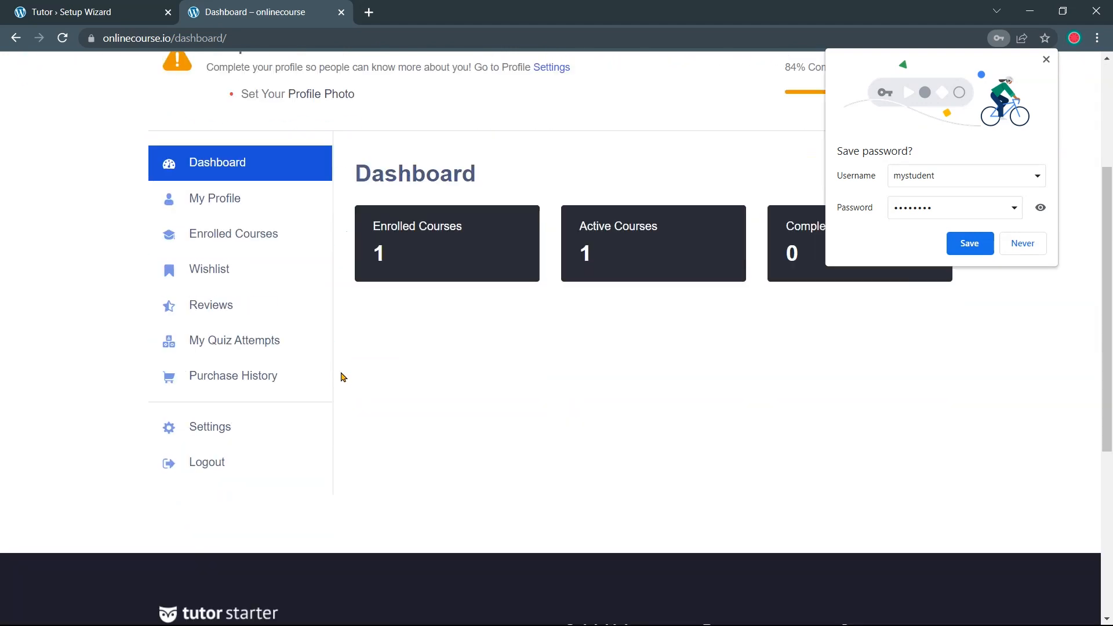
click(286, 233)
scroll(487, 442, down, 2)
scroll(612, 409, down, 1)
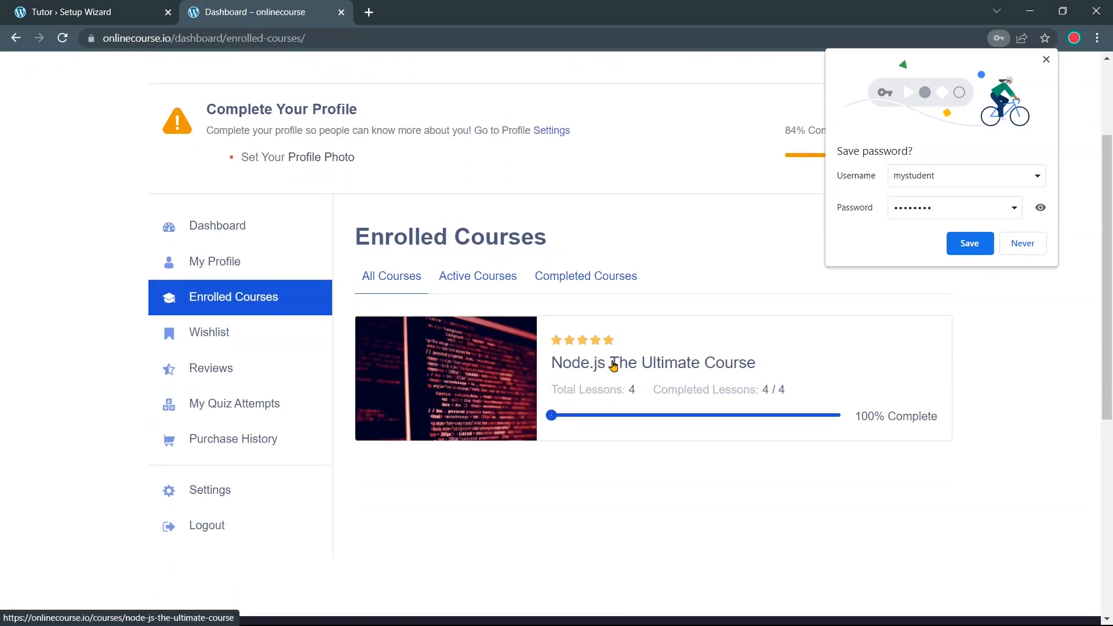
click(614, 363)
Retake the completed Node.js course, resetting its previous progress
scroll(615, 360, down, 4)
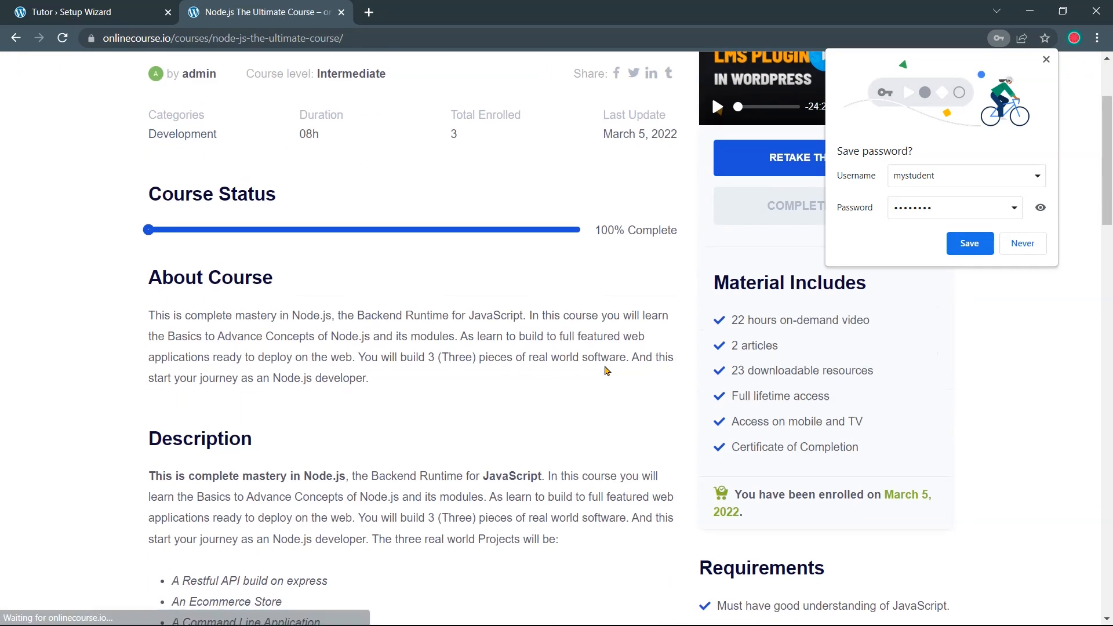
scroll(615, 346, up, 3)
click(783, 231)
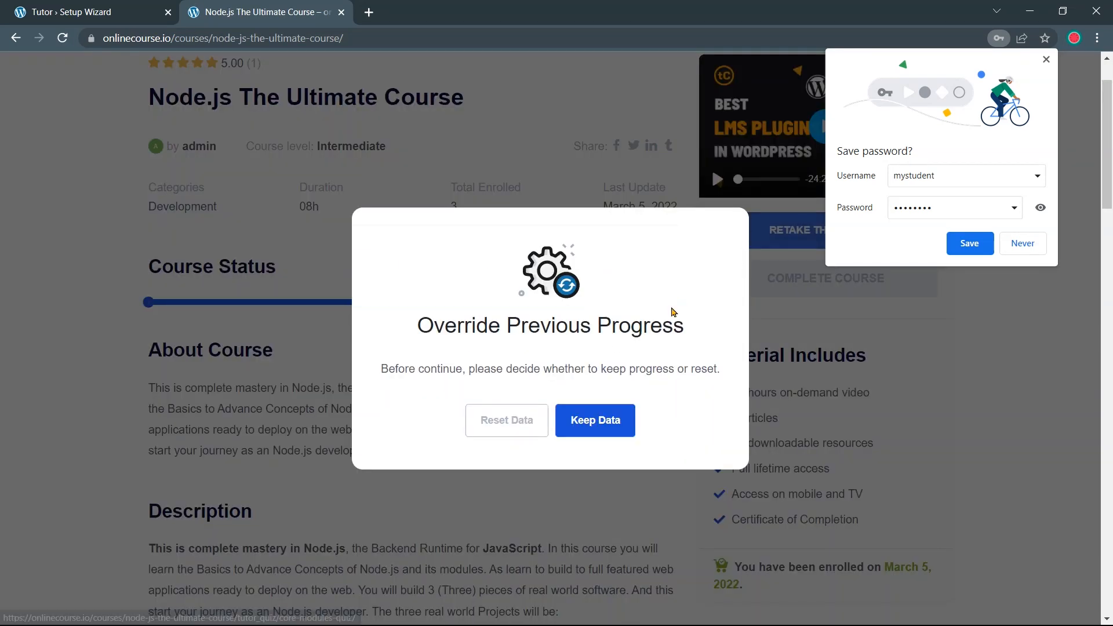
click(535, 405)
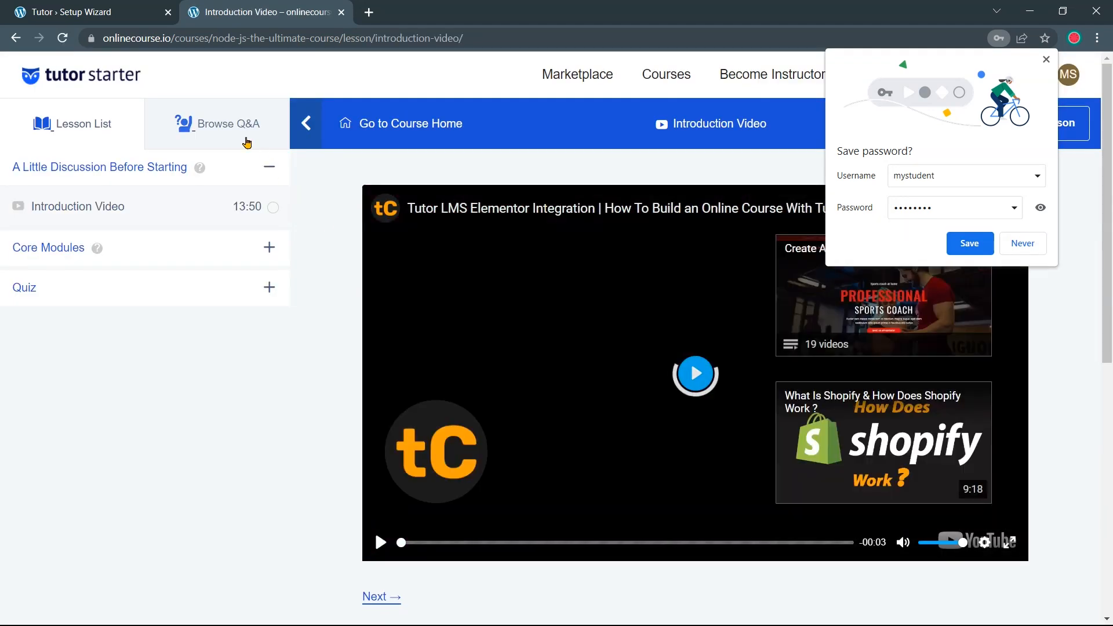
Show the Introduction Video lesson's Q&A and briefly highlight the student's quiz question
click(225, 139)
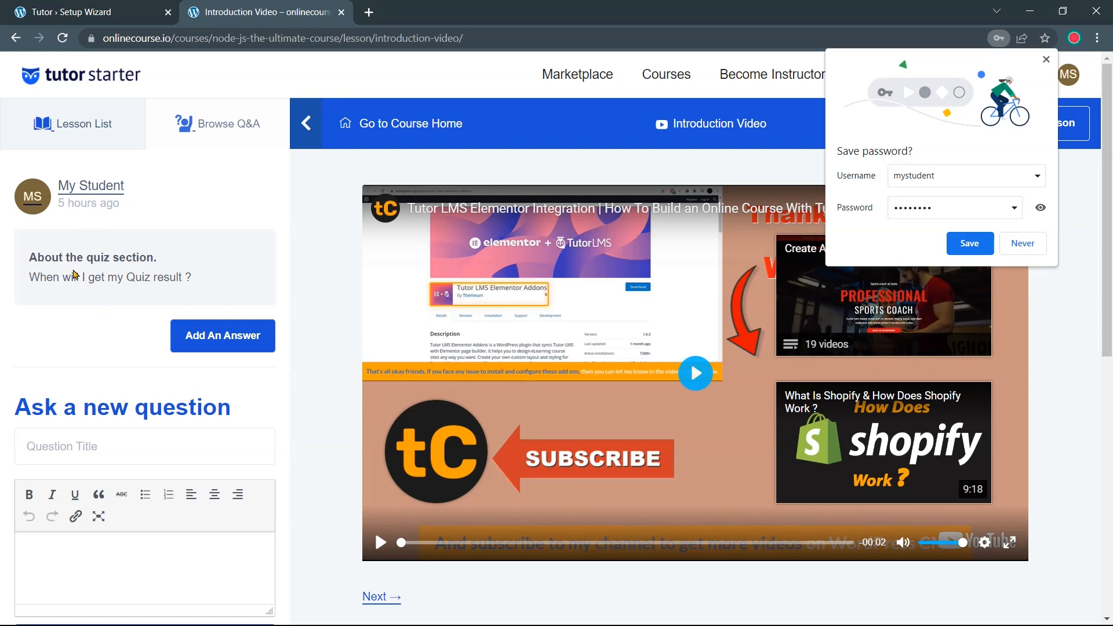
drag(191, 278, 27, 256)
click(203, 285)
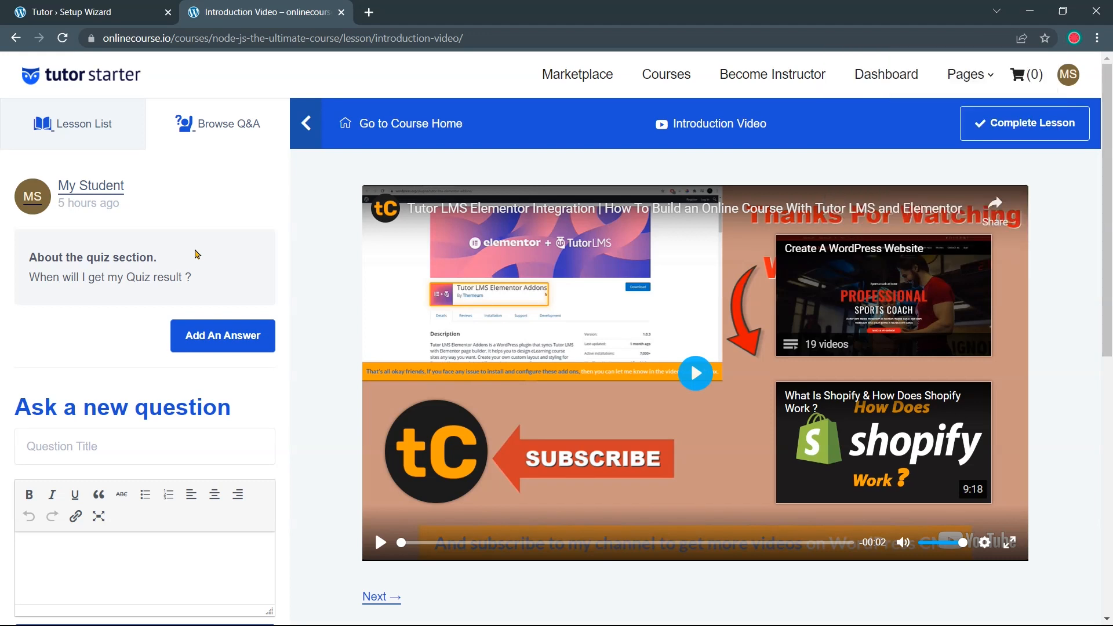
Compare the wizard's Courses Per Row setting with the demo site's full courses list
click(87, 11)
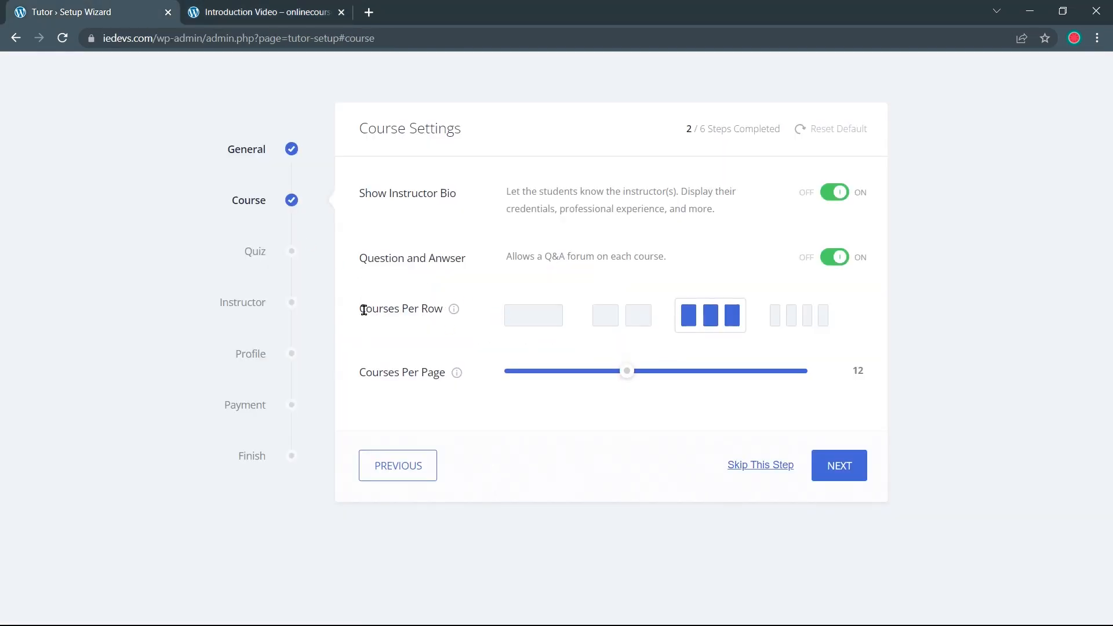
drag(360, 309, 450, 321)
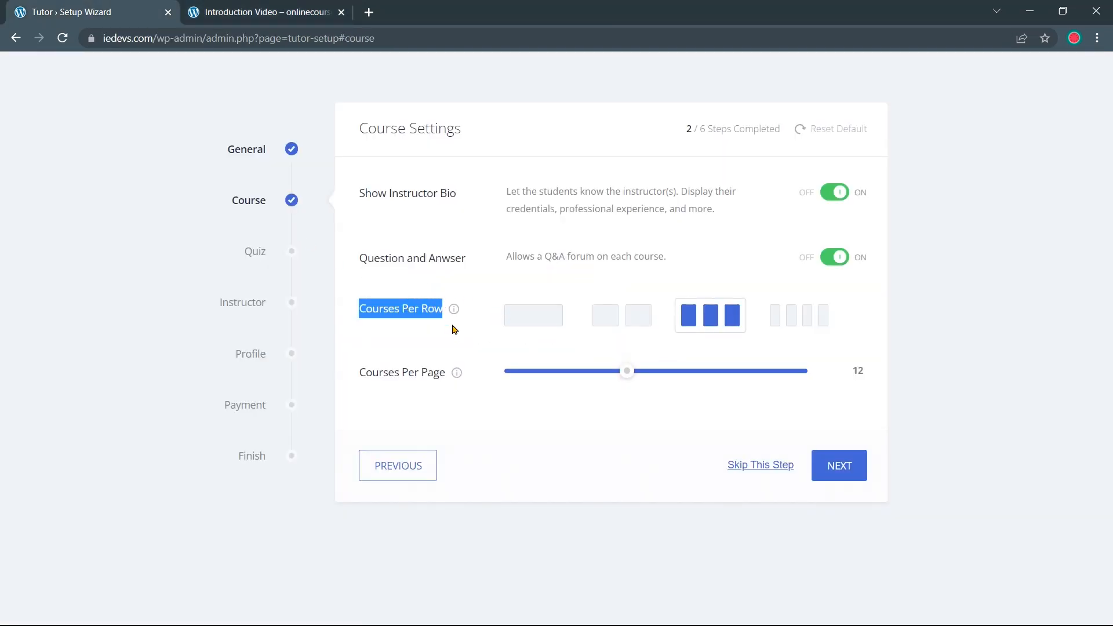
click(450, 331)
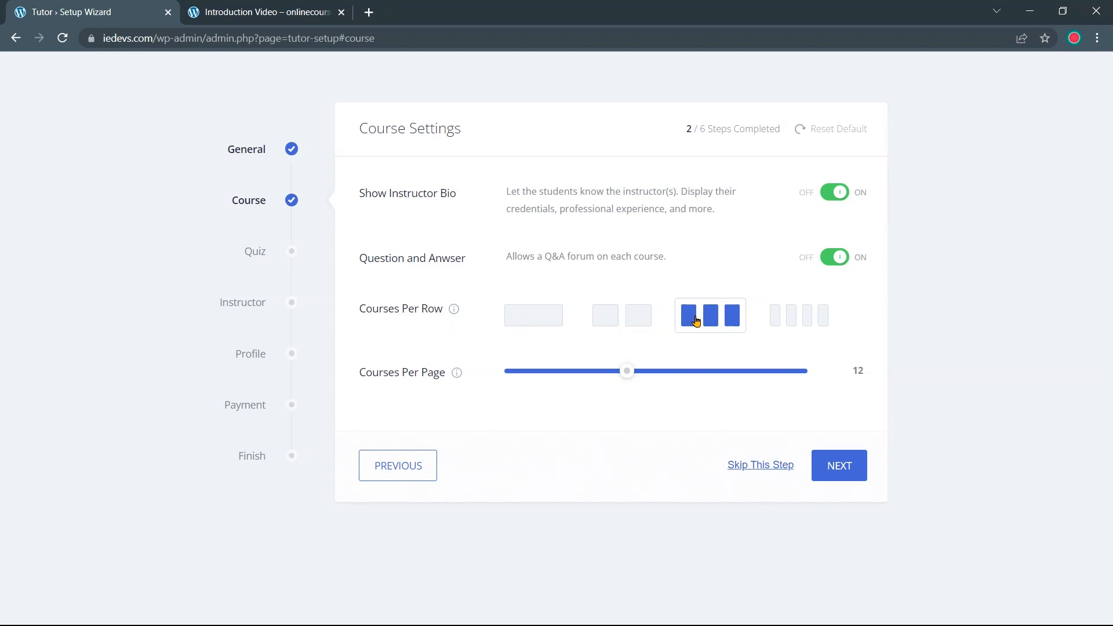
click(279, 8)
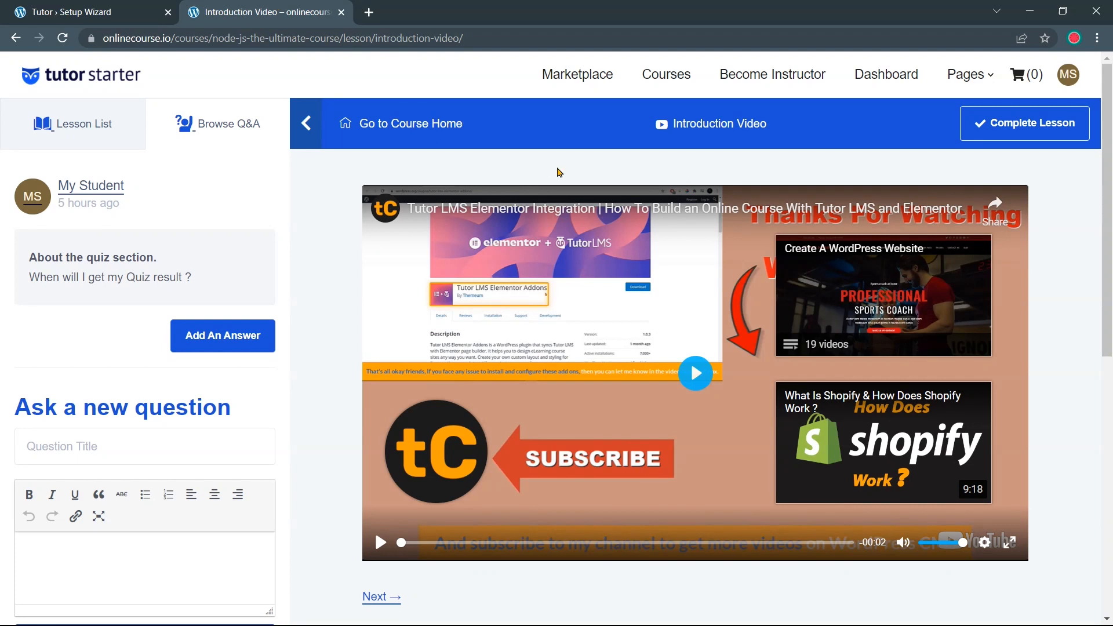
click(666, 76)
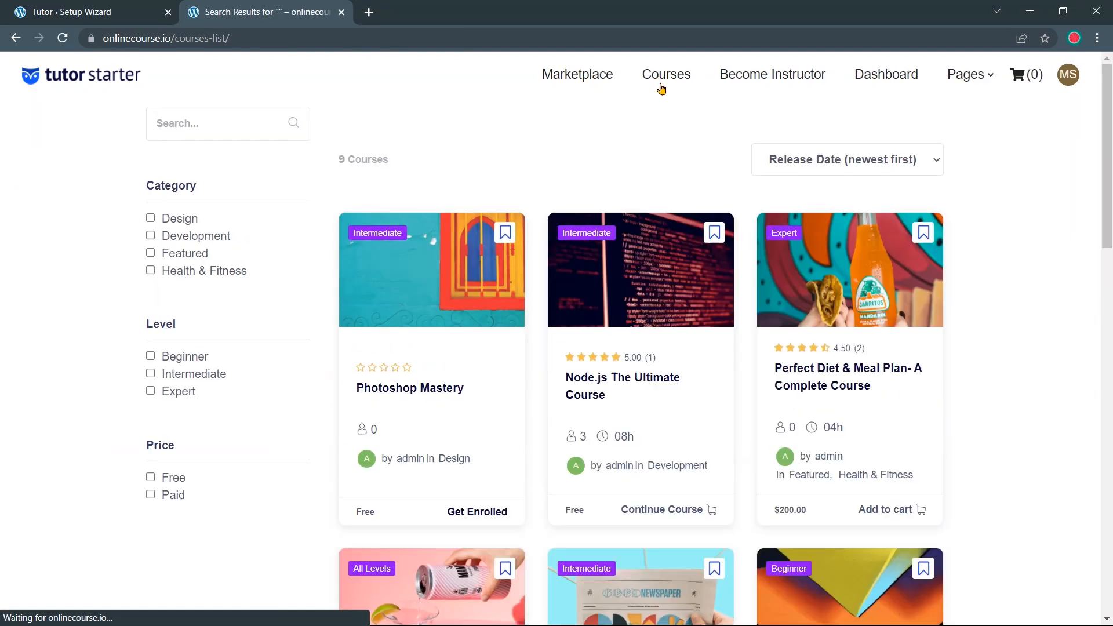
scroll(667, 202, down, 1)
scroll(667, 202, down, 2)
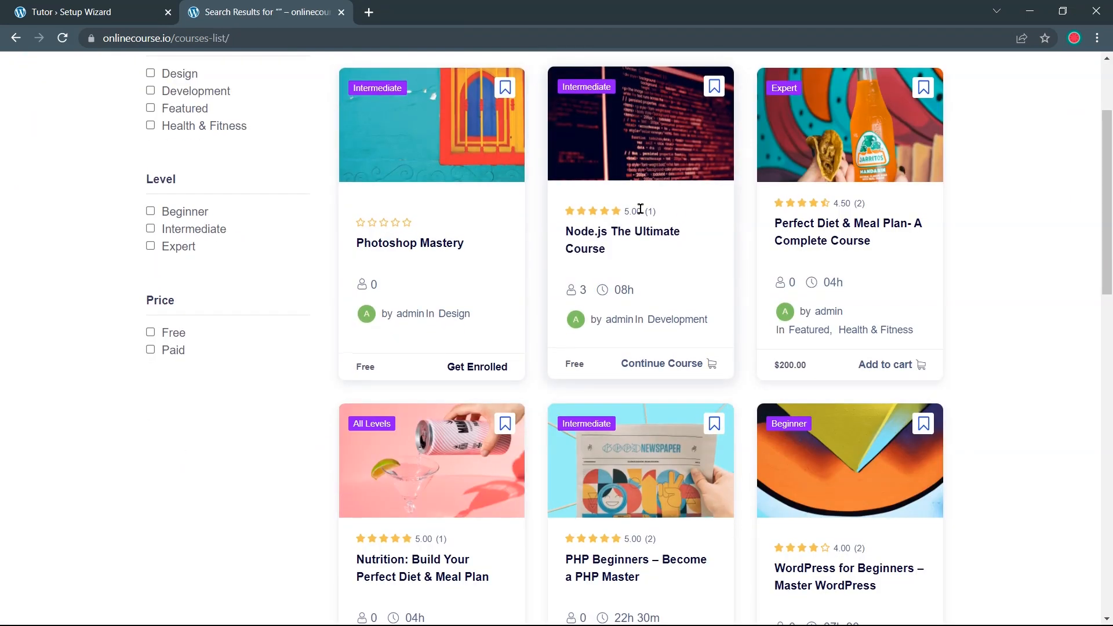
Keep Courses Per Page at 12 and save the course settings
click(103, 8)
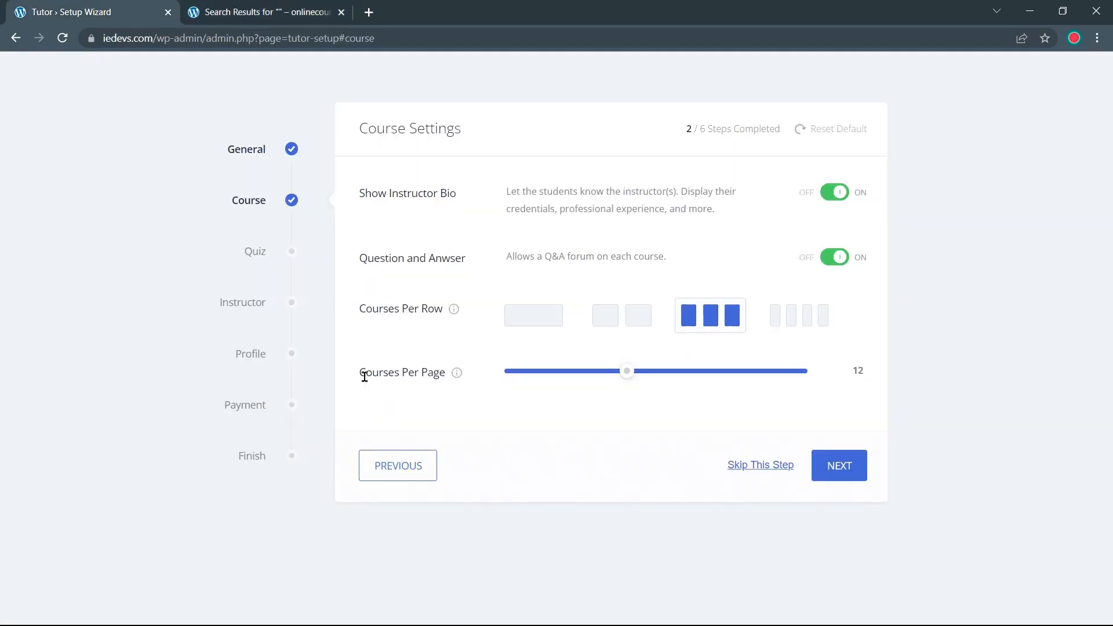
drag(360, 374, 415, 371)
drag(440, 373, 480, 390)
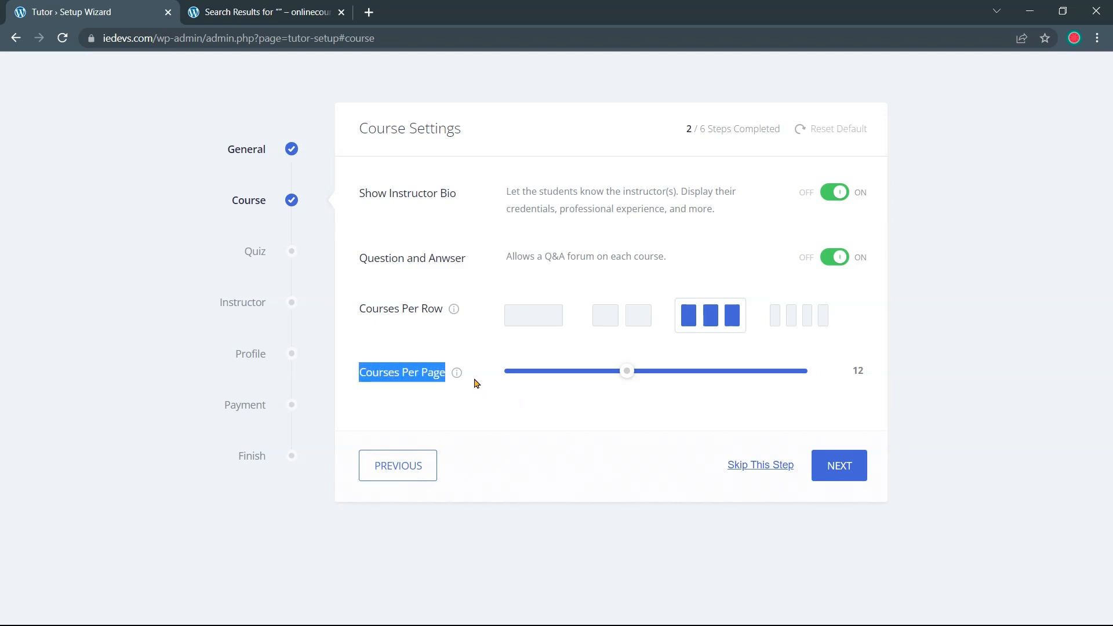
click(471, 379)
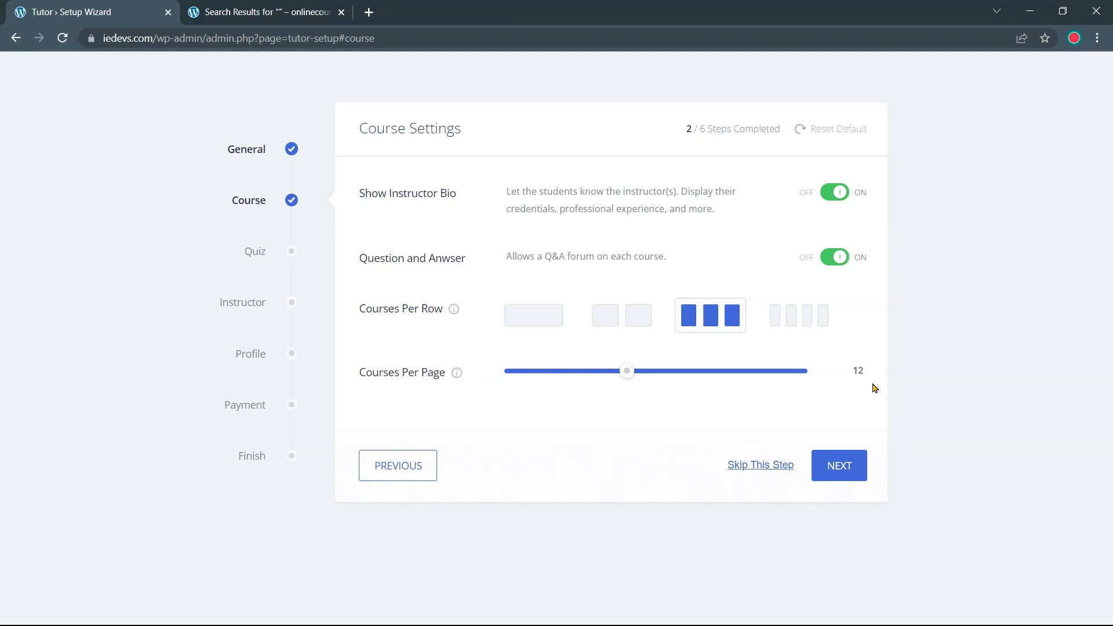
double_click(856, 374)
click(849, 376)
click(844, 474)
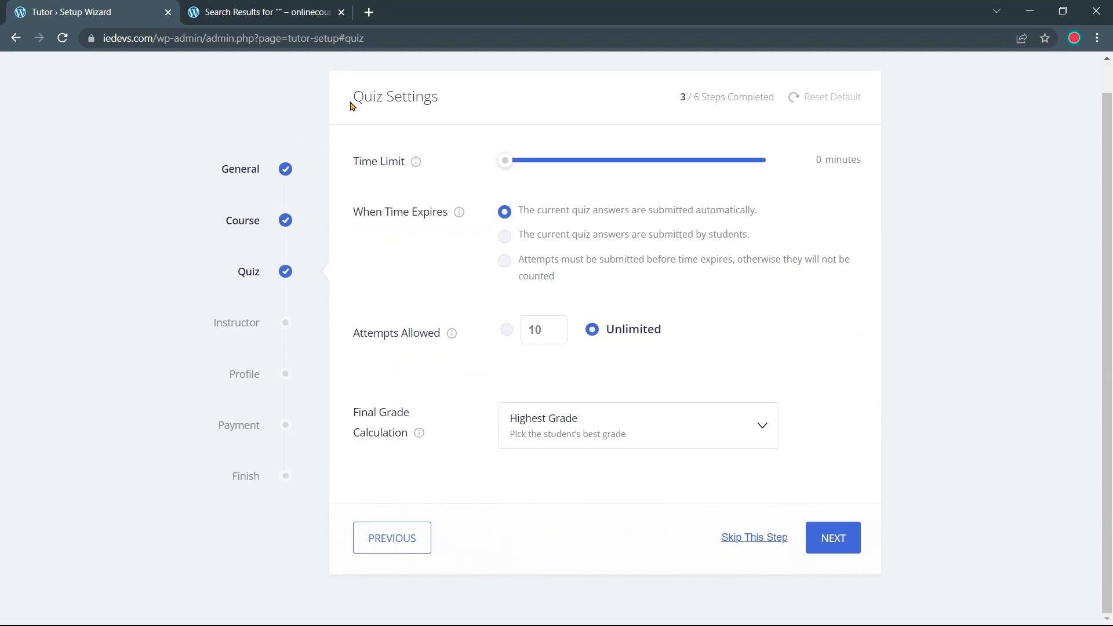
Review the Quiz Settings heading, Time Limit and When Time Expires options
drag(351, 104, 442, 113)
click(444, 118)
drag(410, 166, 354, 170)
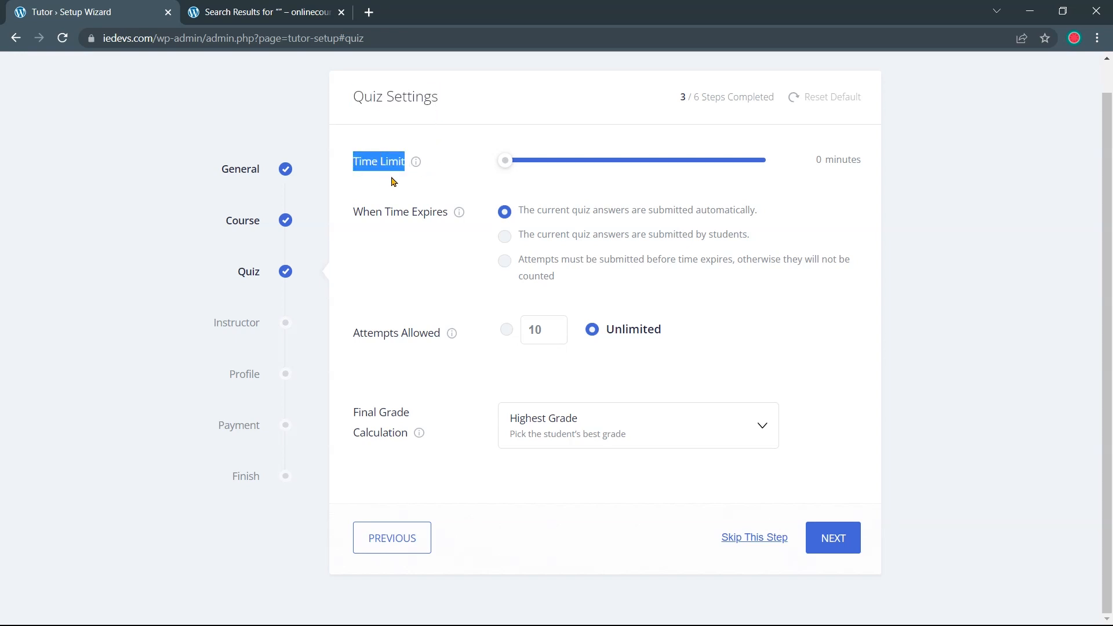
click(404, 180)
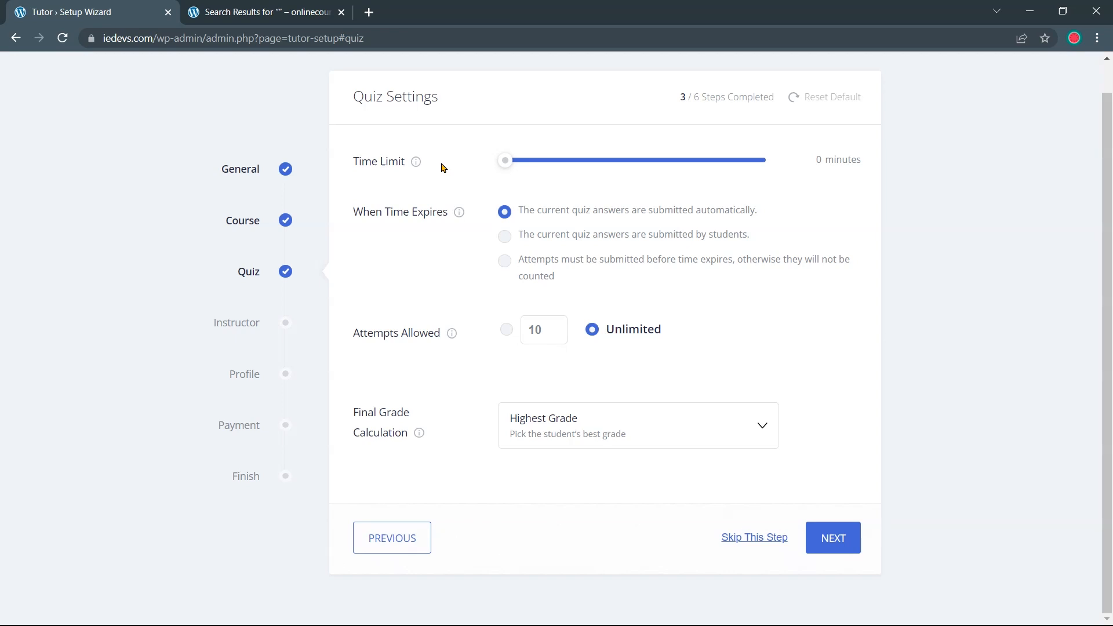
drag(348, 215, 448, 217)
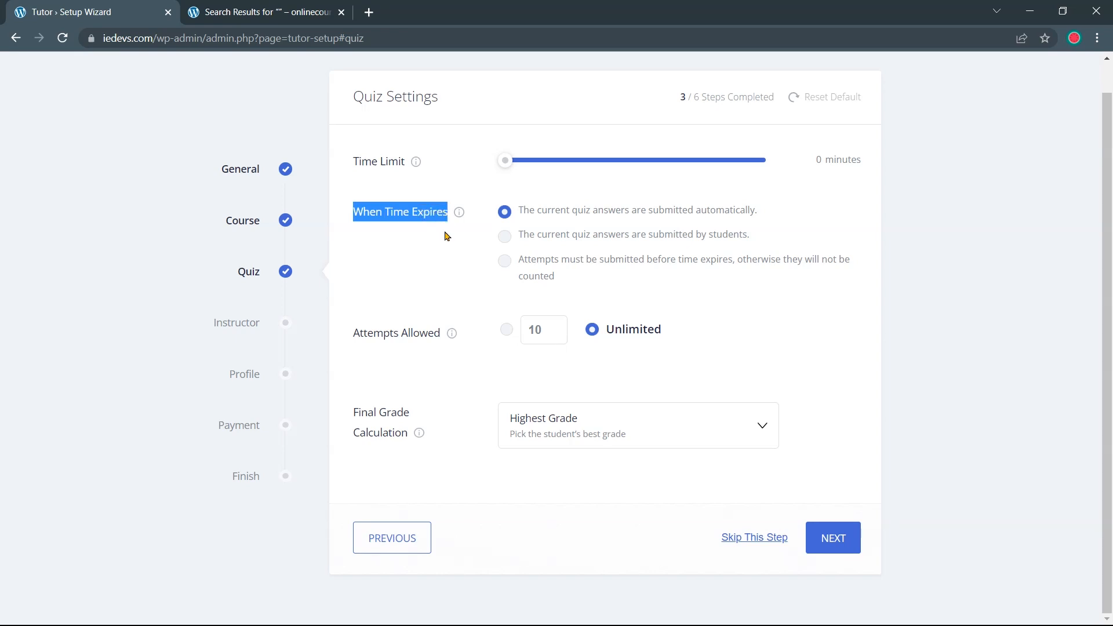
click(447, 236)
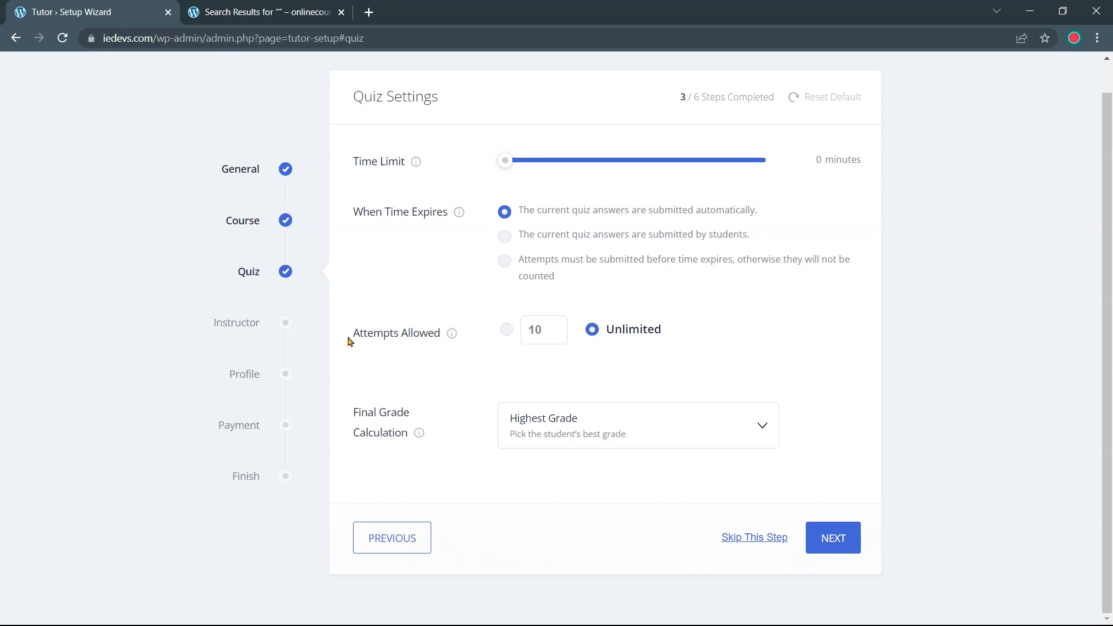
Review Attempts Allowed, keep Highest Grade as final grade calculation, and save quiz settings
drag(354, 332, 445, 337)
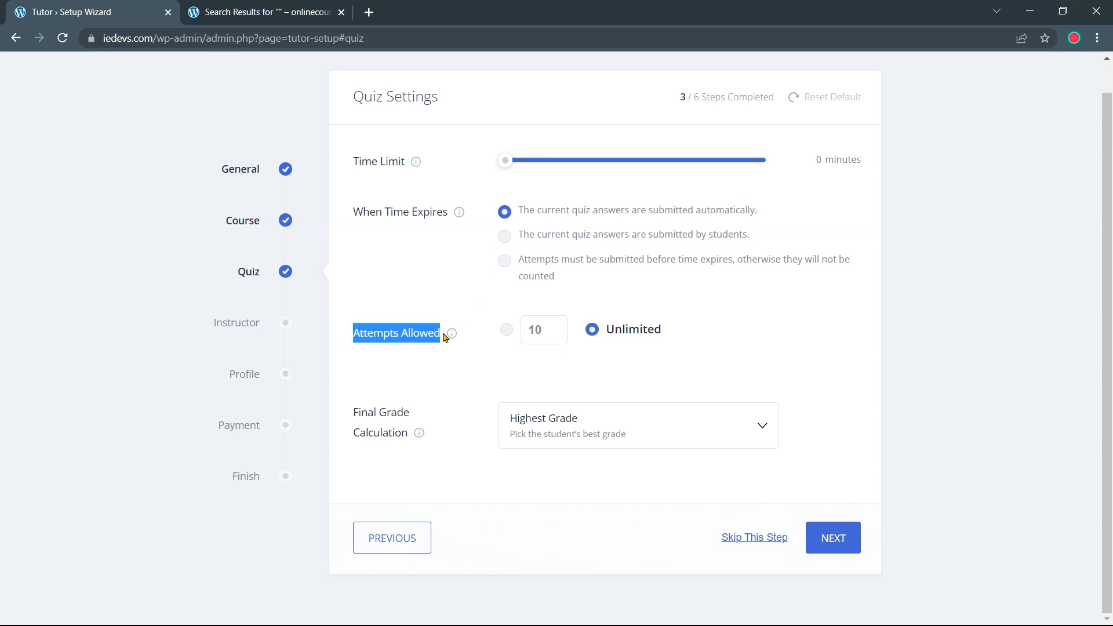
click(439, 365)
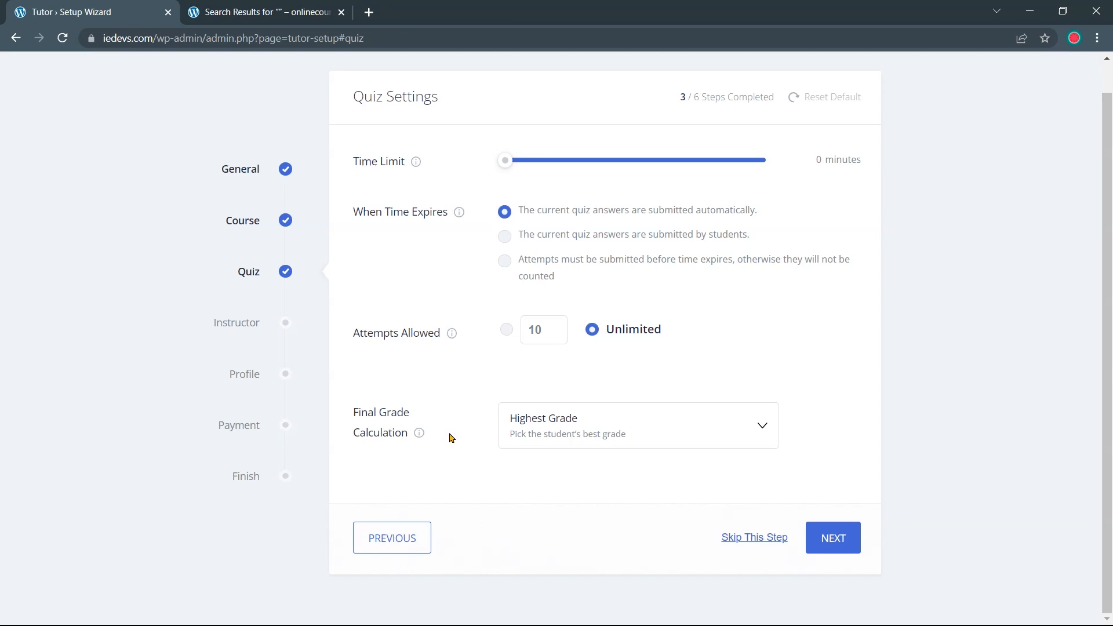
click(753, 427)
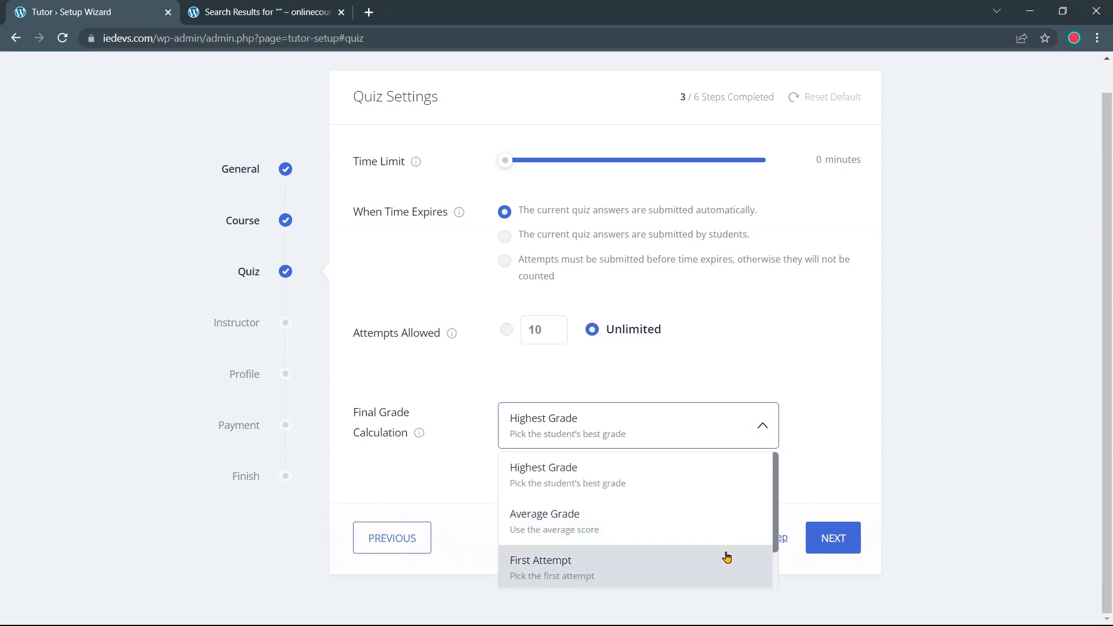
click(763, 426)
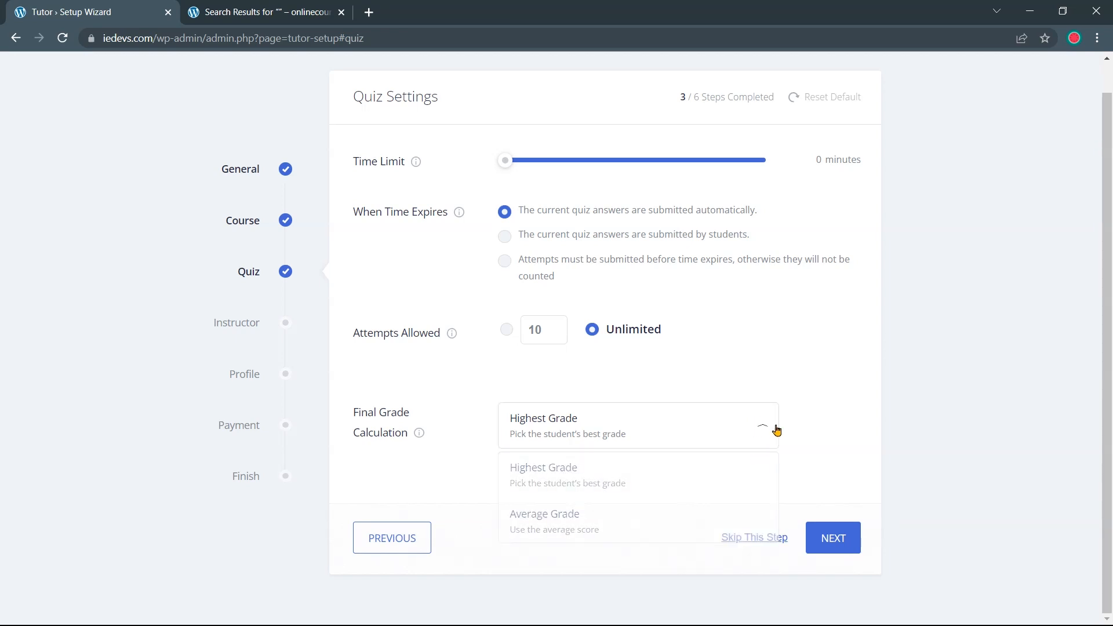
click(837, 535)
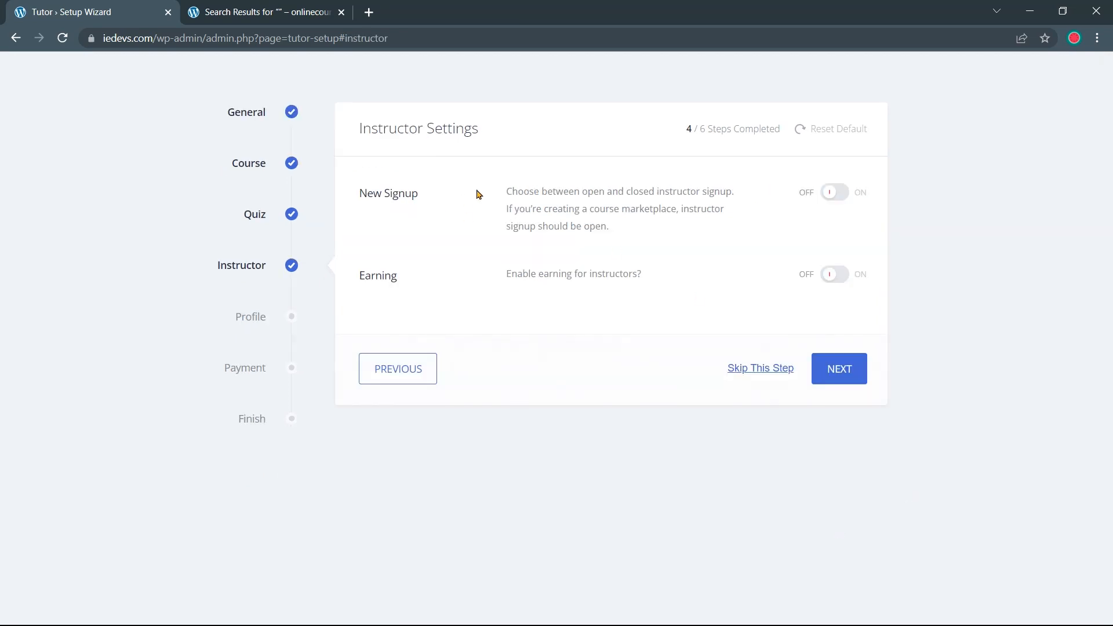
Turn on instructor New Signup and Earning, then save the instructor settings
drag(355, 195, 422, 197)
click(474, 171)
click(833, 197)
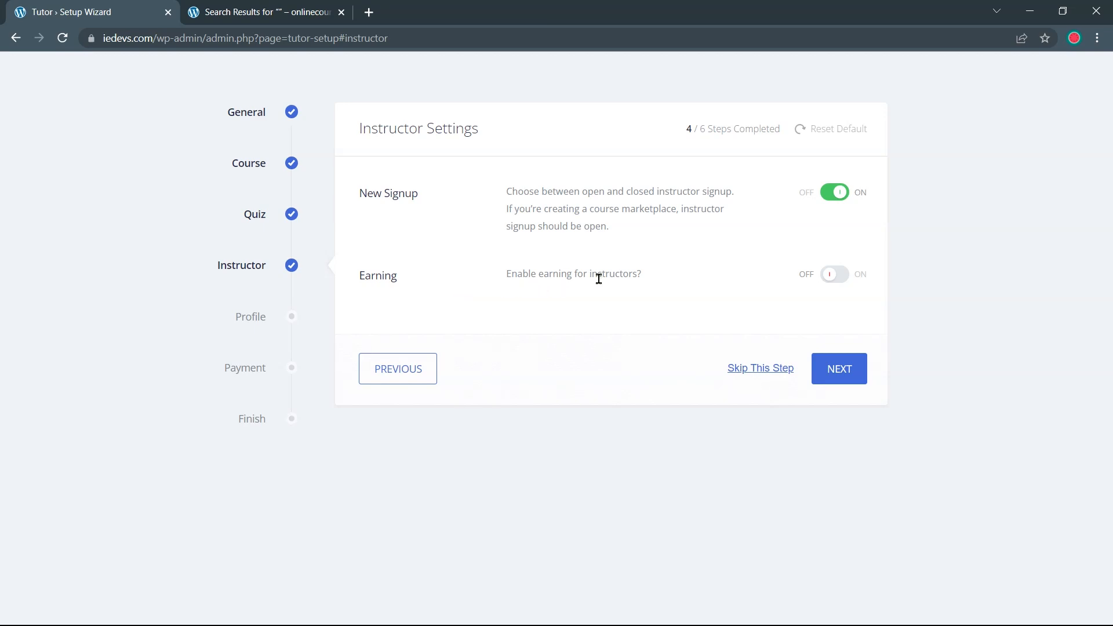
click(831, 277)
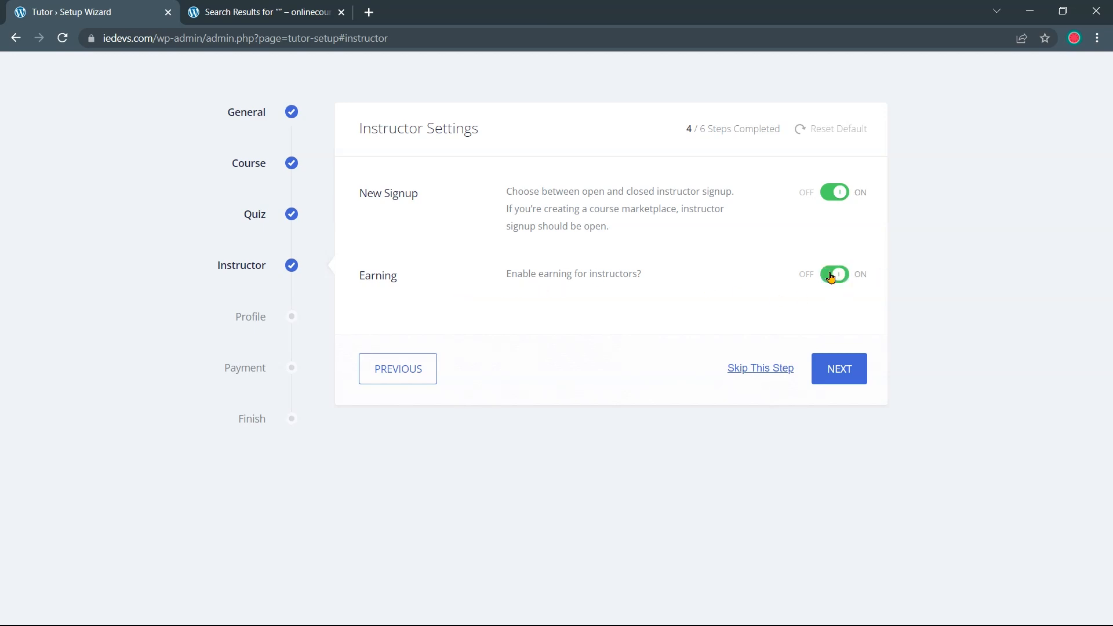
click(850, 374)
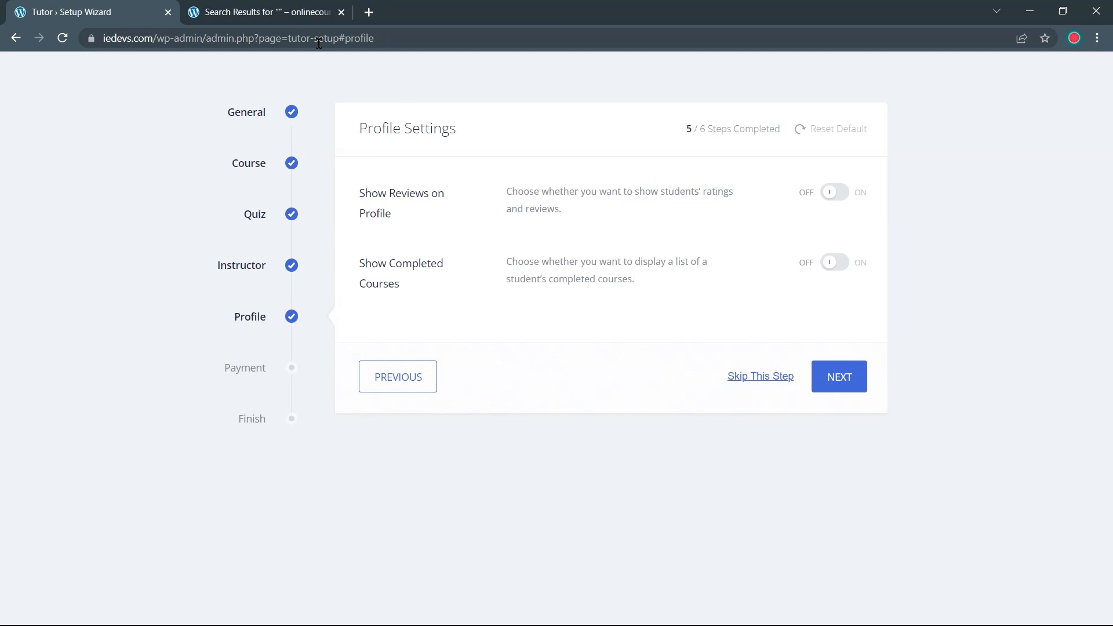
View a course author's profile page on the demo site's courses list
click(293, 13)
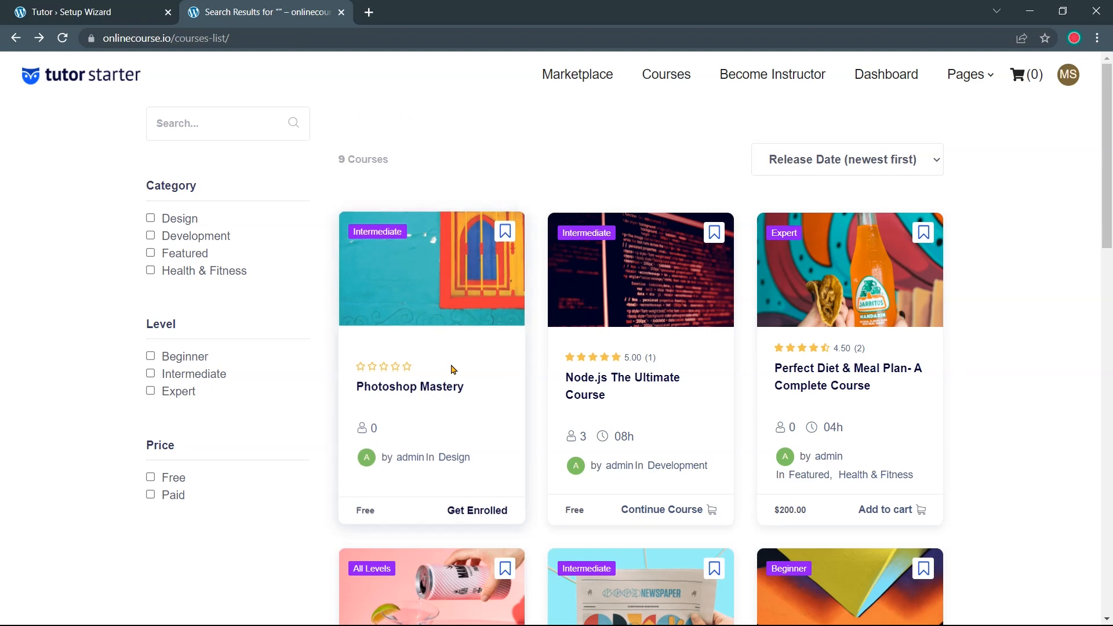
scroll(450, 368, down, 3)
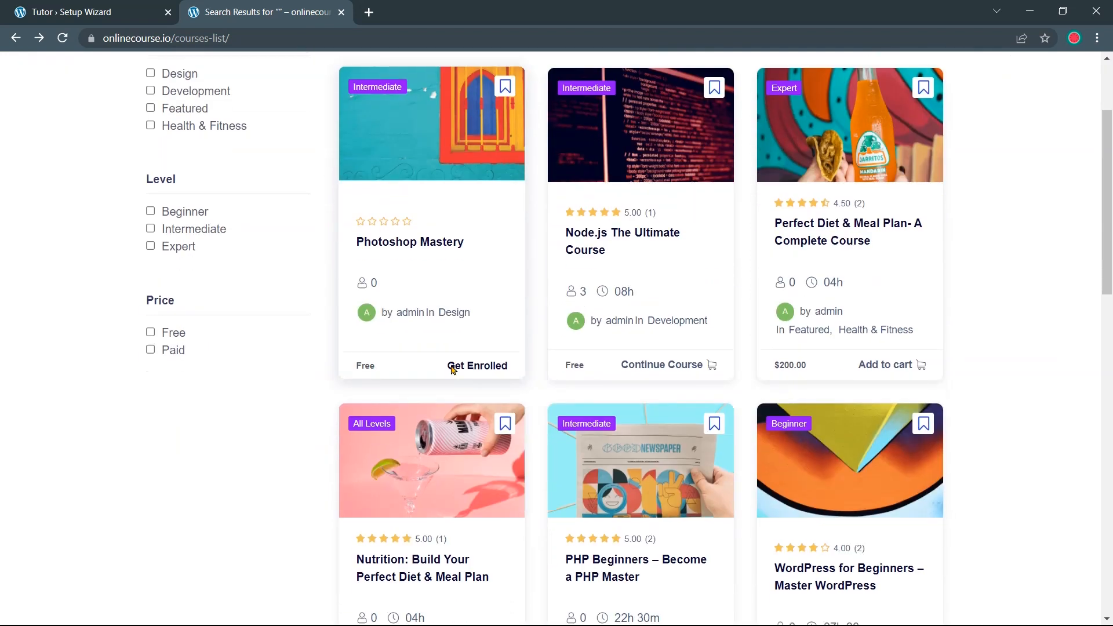
click(405, 314)
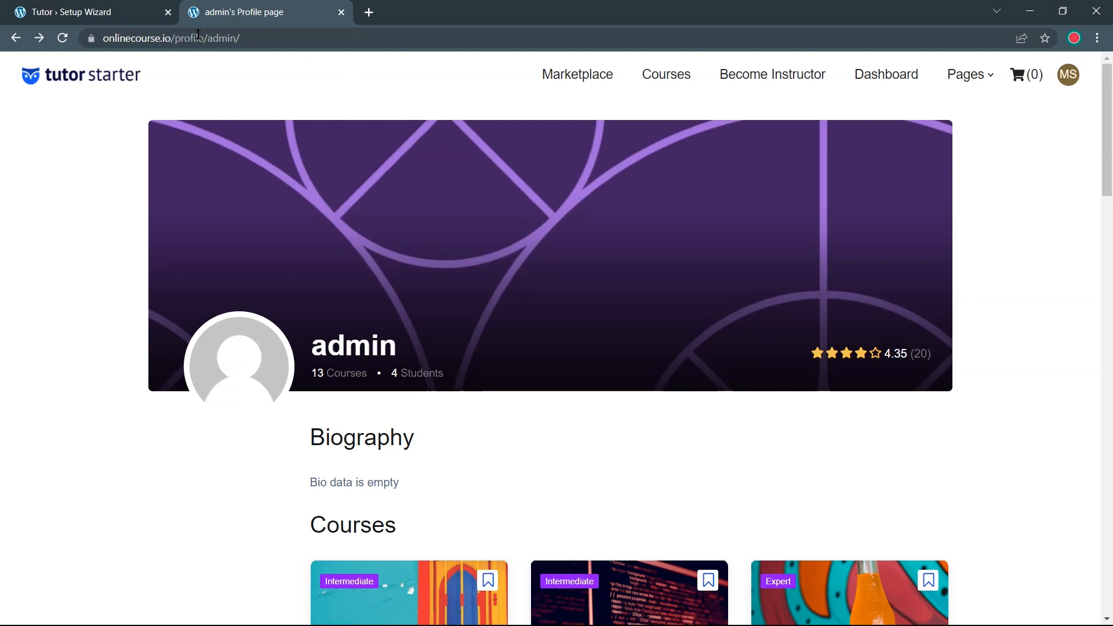
click(75, 7)
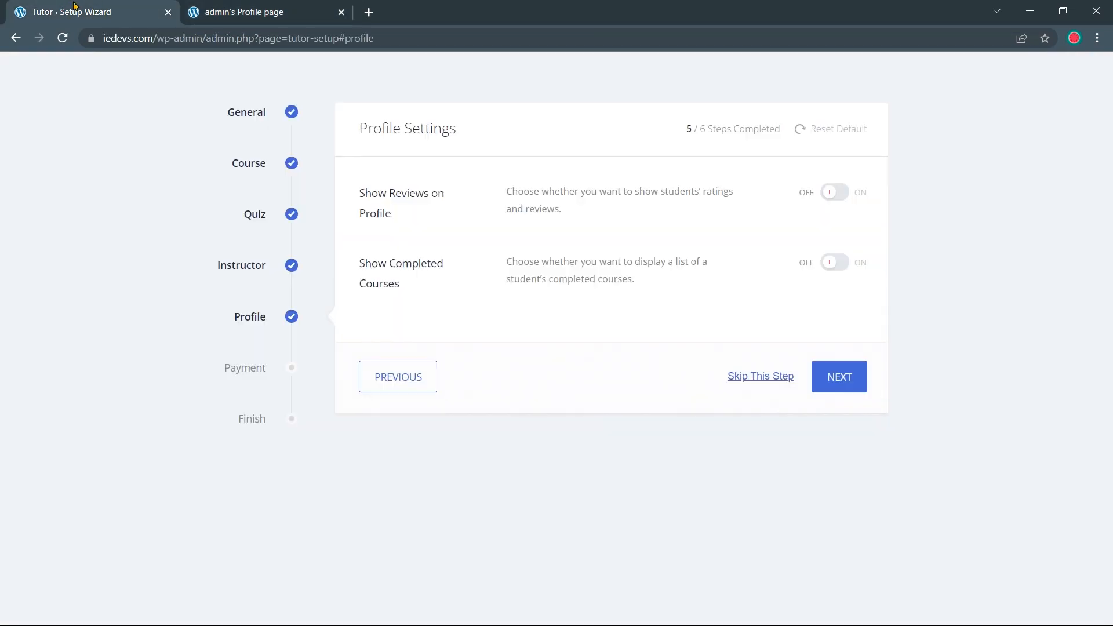
Turn on Show Reviews on Profile and Show Completed Courses, then save profile settings
click(831, 196)
double_click(521, 262)
drag(559, 275, 634, 278)
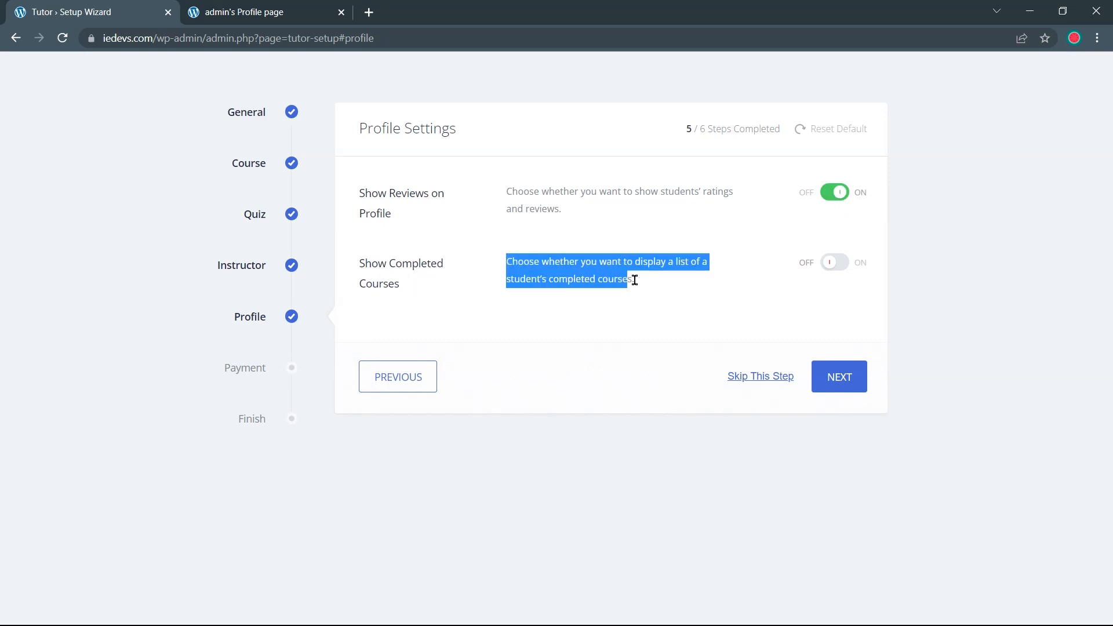
click(503, 259)
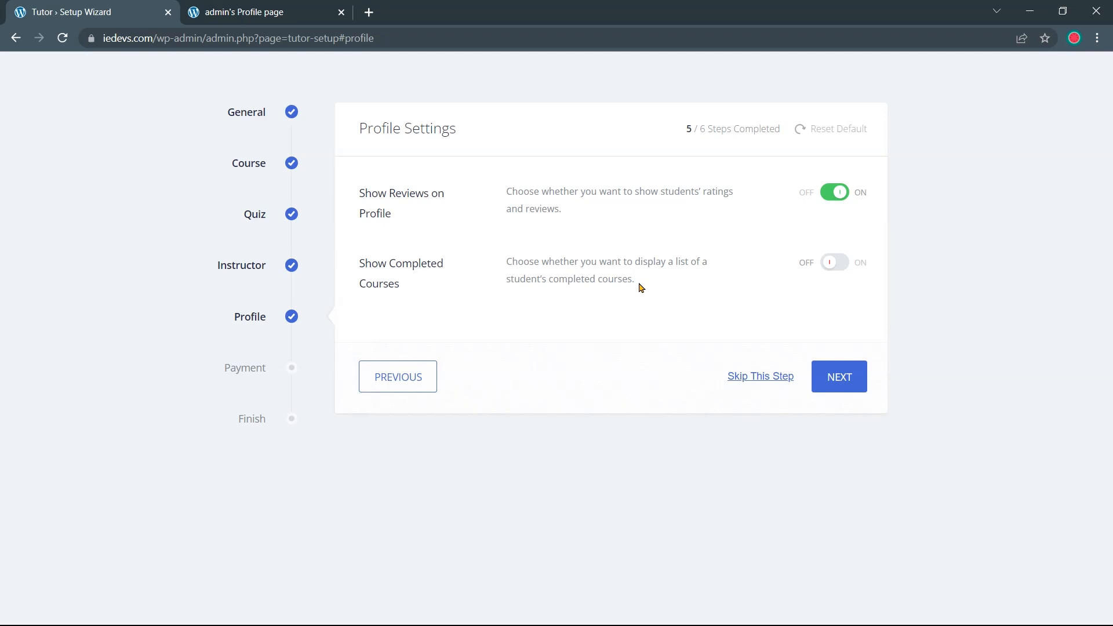
mouse_move(638, 281)
mouse_down()
mouse_move(547, 278)
mouse_move(505, 259)
mouse_move(630, 281)
mouse_up()
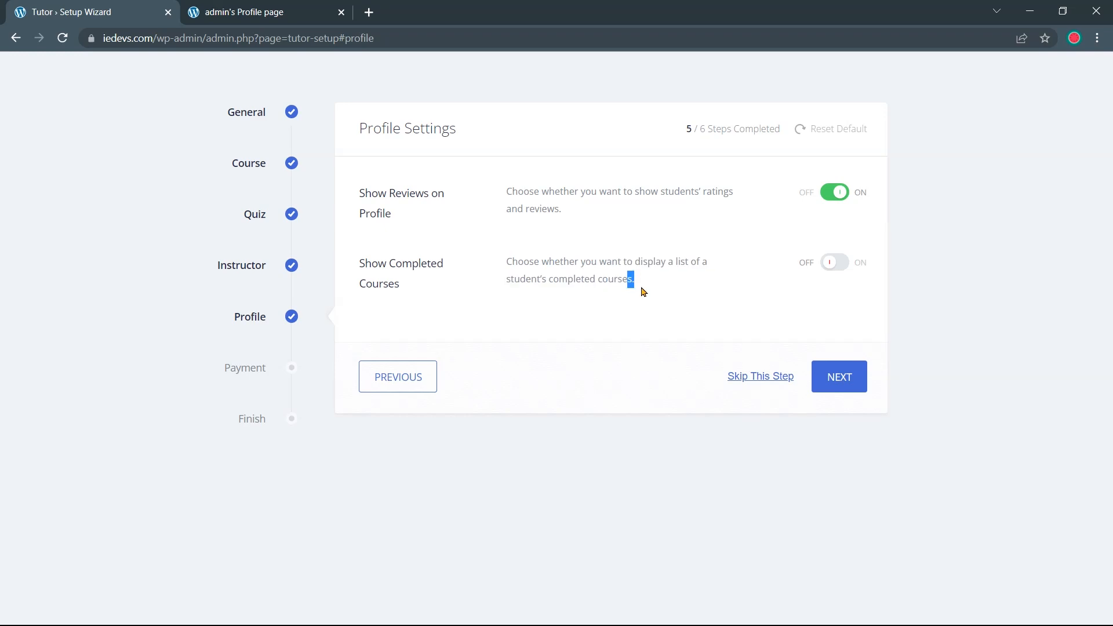
click(830, 265)
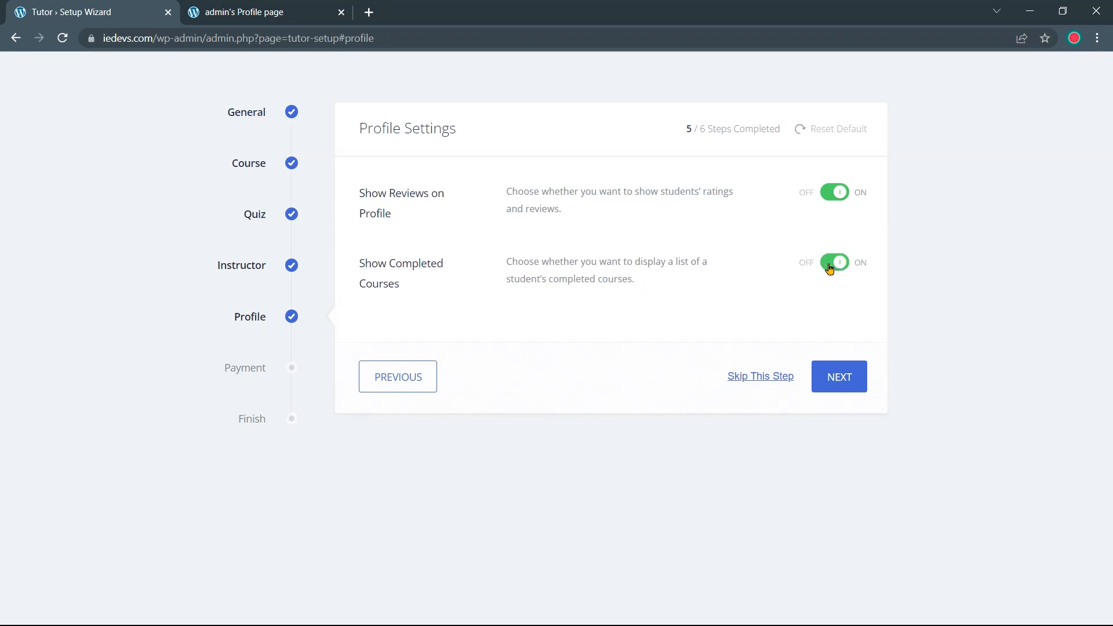
click(842, 384)
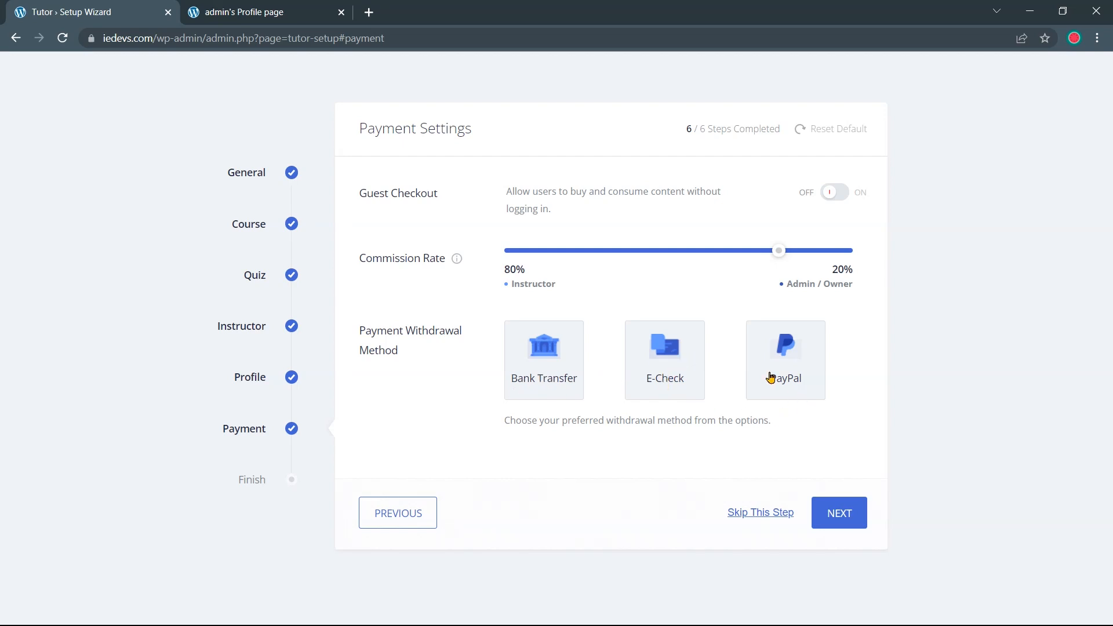
Move past Payment Settings to the wizard's Finish page and choose Create a New Course
click(846, 516)
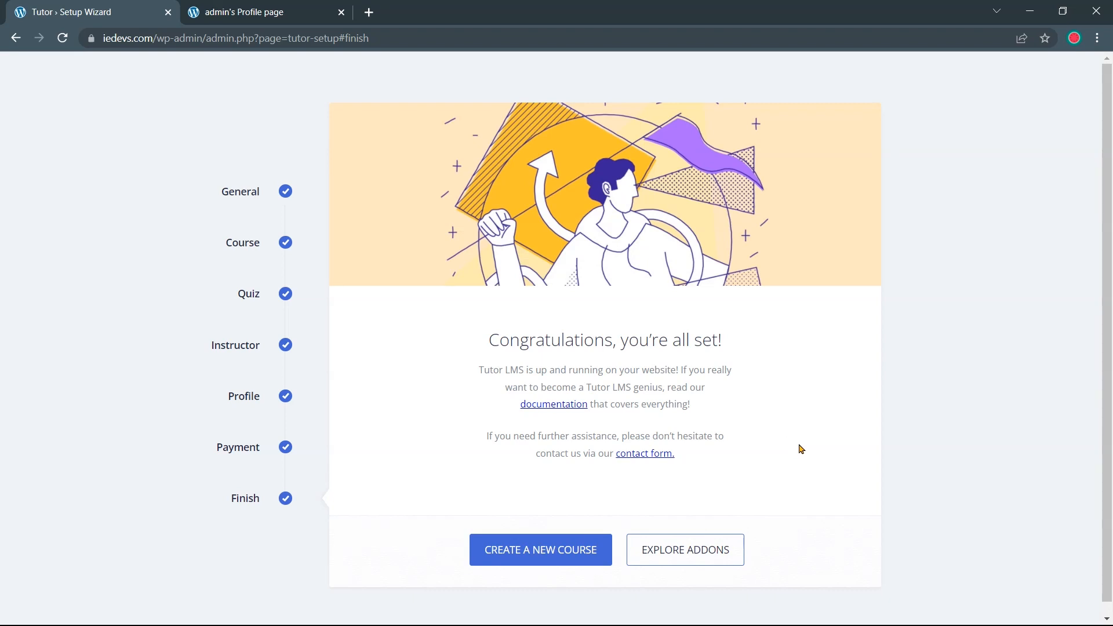
scroll(801, 449, down, 1)
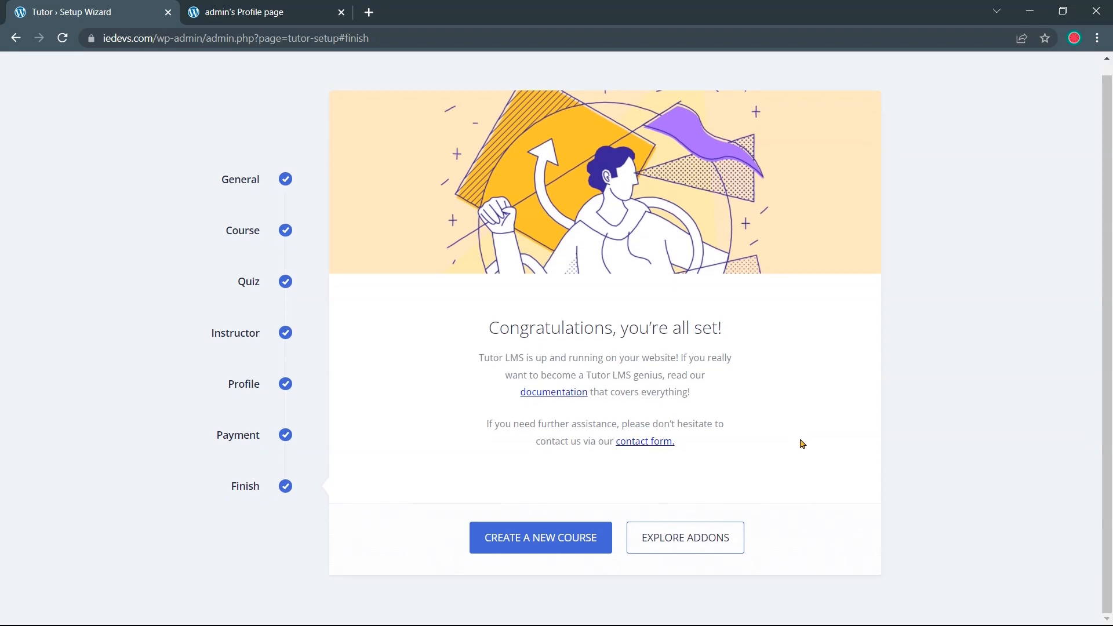
click(568, 541)
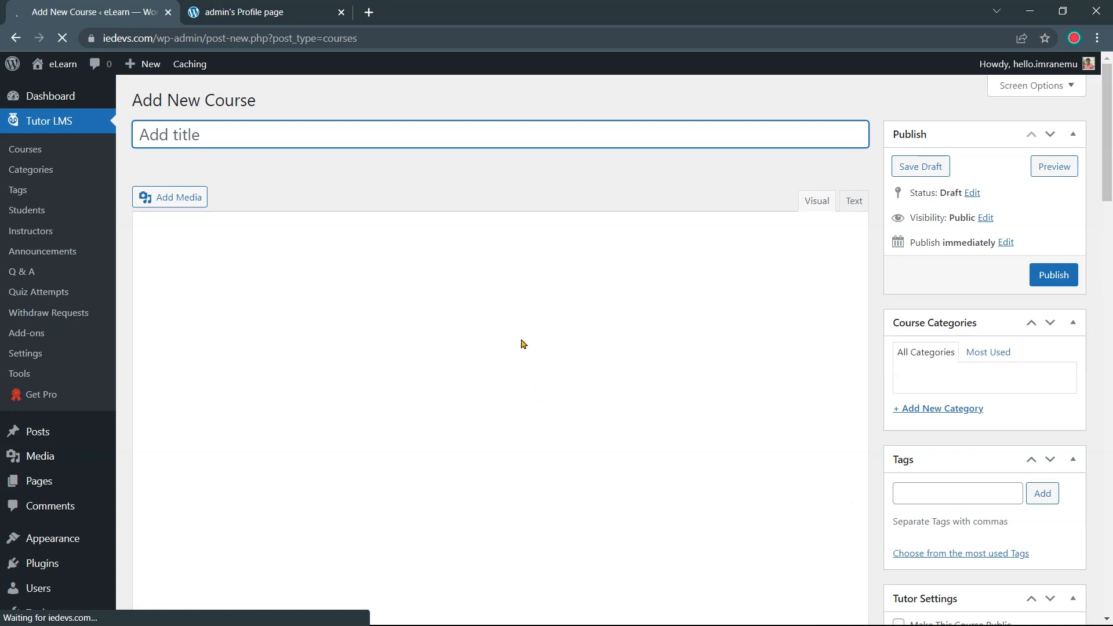
Scroll through the blank Add New Course form's settings, then go back to the admin Dashboard
scroll(518, 283, down, 6)
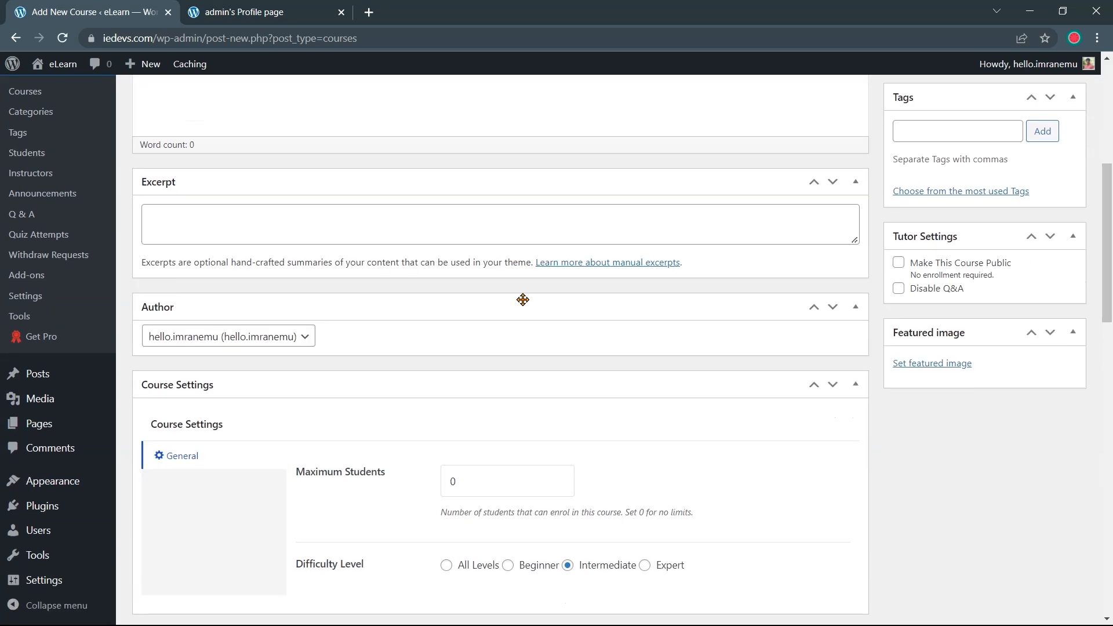
scroll(524, 300, down, 7)
scroll(525, 322, down, 8)
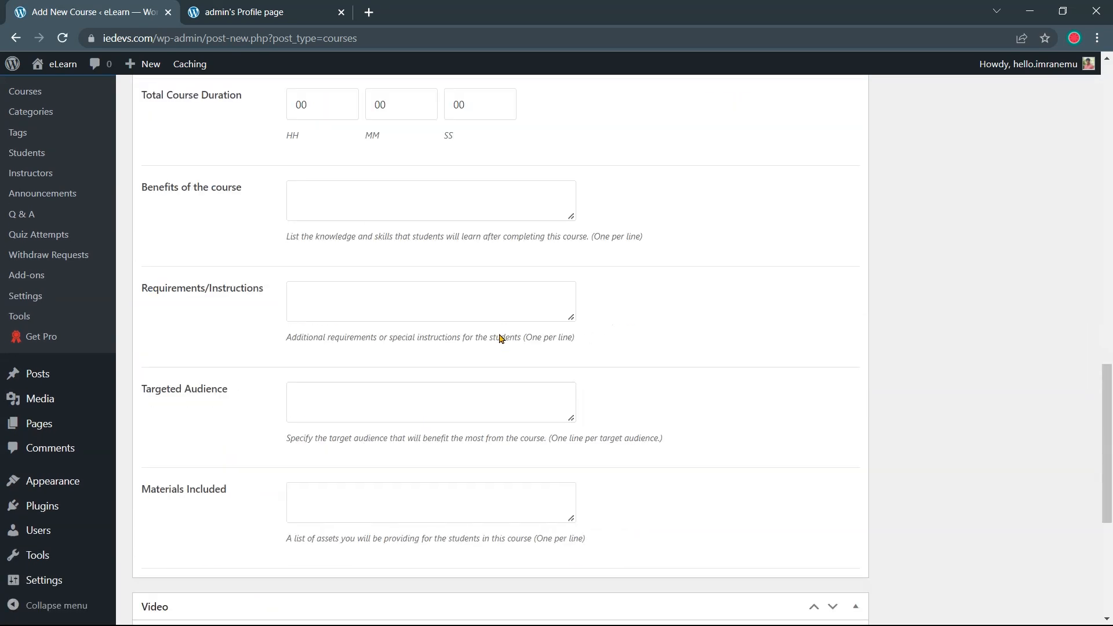
scroll(530, 325, up, 6)
scroll(530, 393, up, 14)
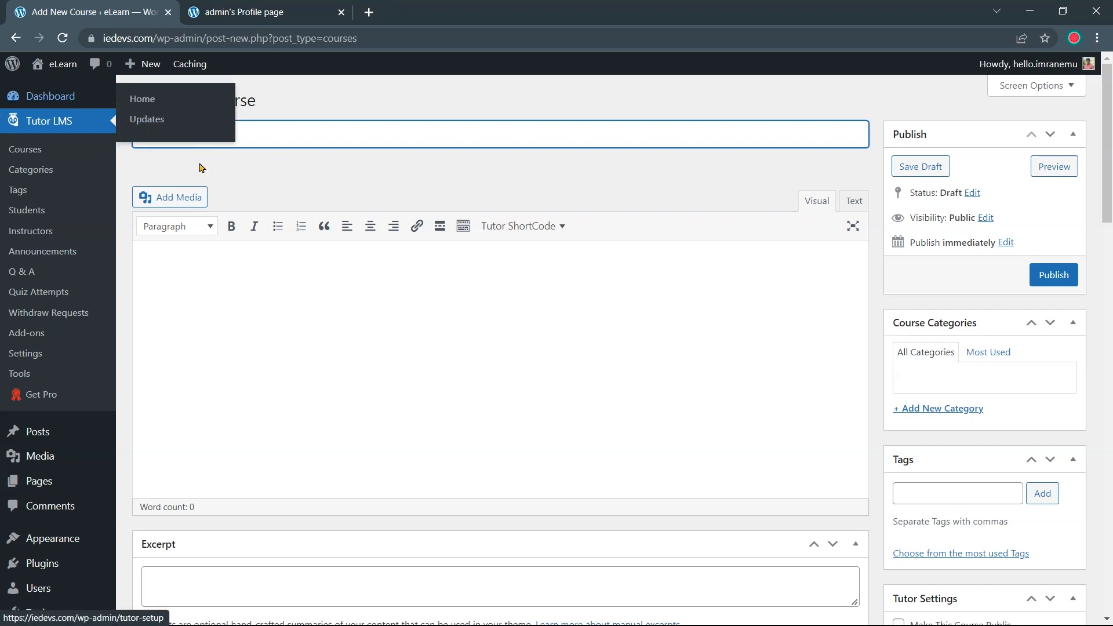
click(60, 97)
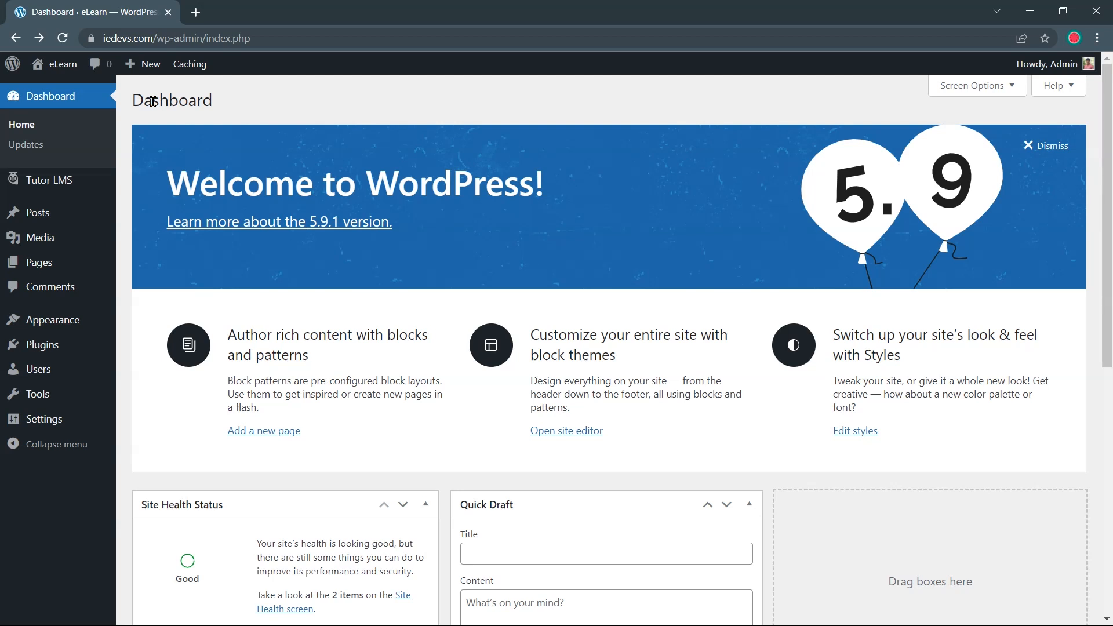
Open the Dashboard page's View link from the Pages list in a new browser tab
click(79, 269)
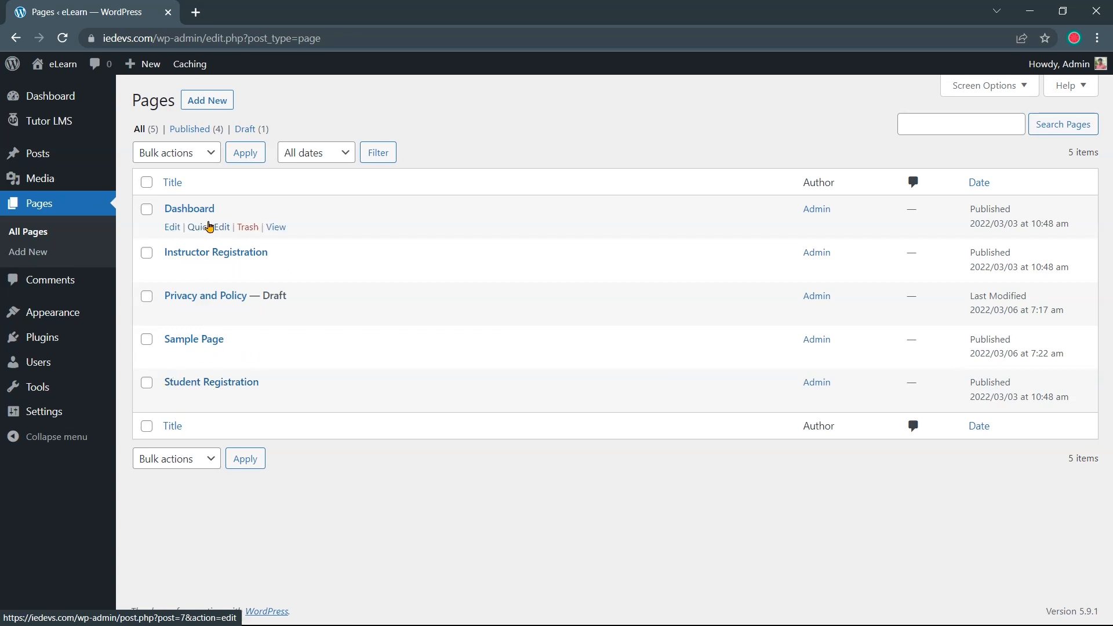
right_click(275, 228)
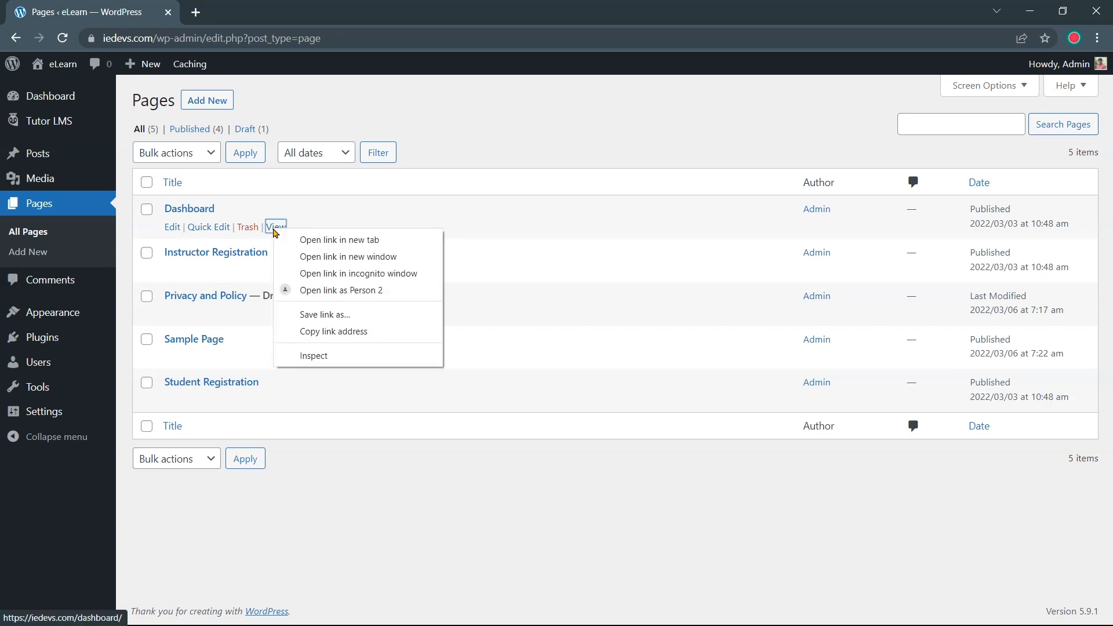
click(292, 245)
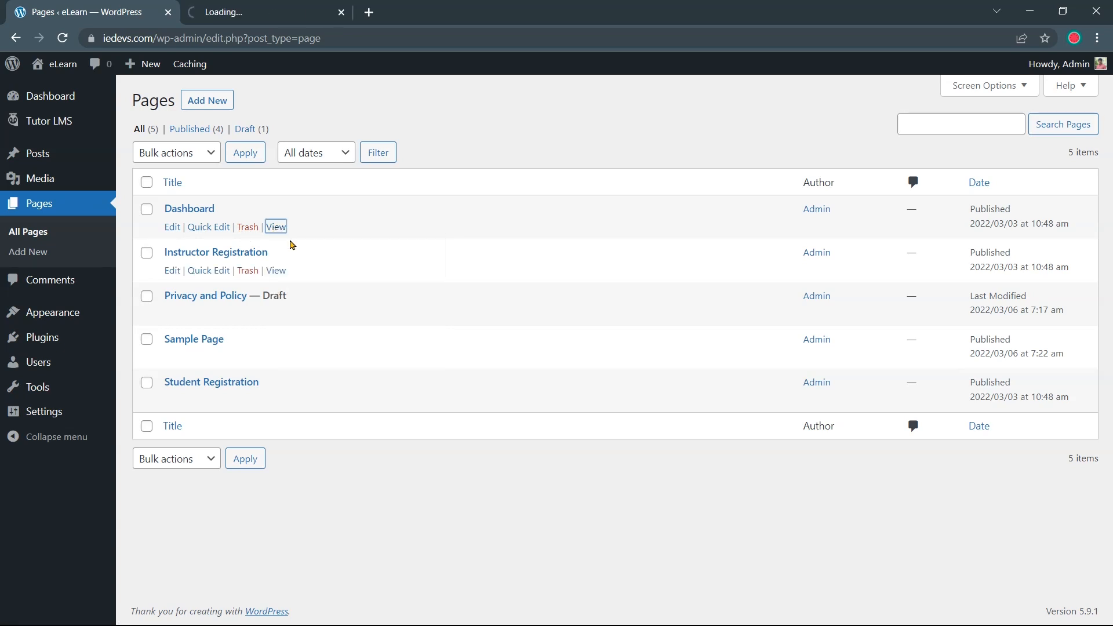
Switch to the Dashboard – eLearn tab and scroll through its student and instructor menu sections
click(255, 11)
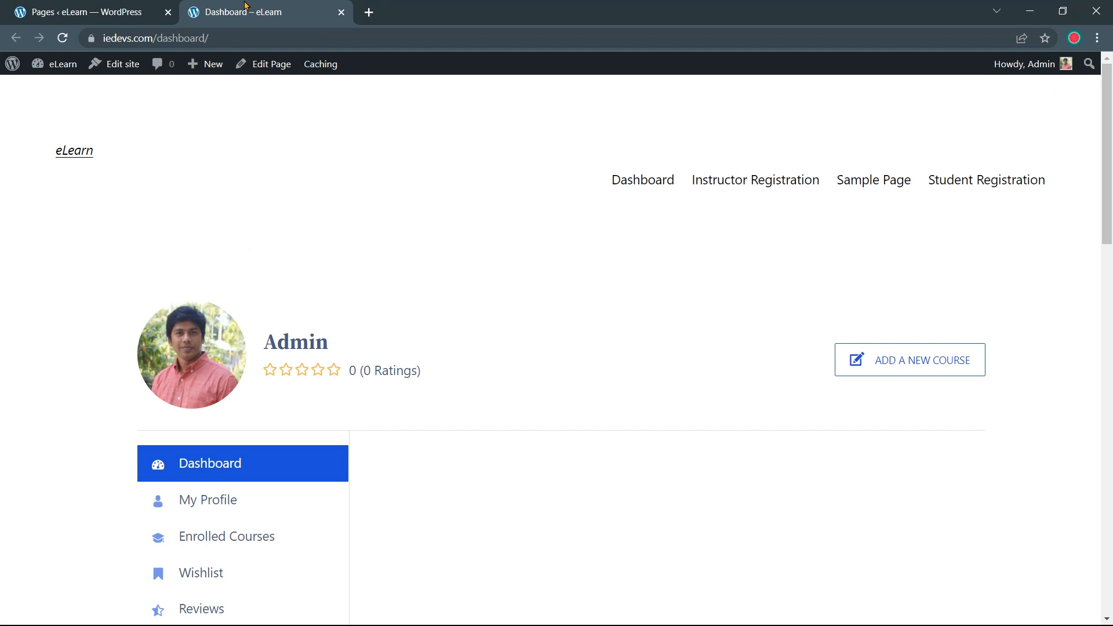
scroll(441, 257, down, 1)
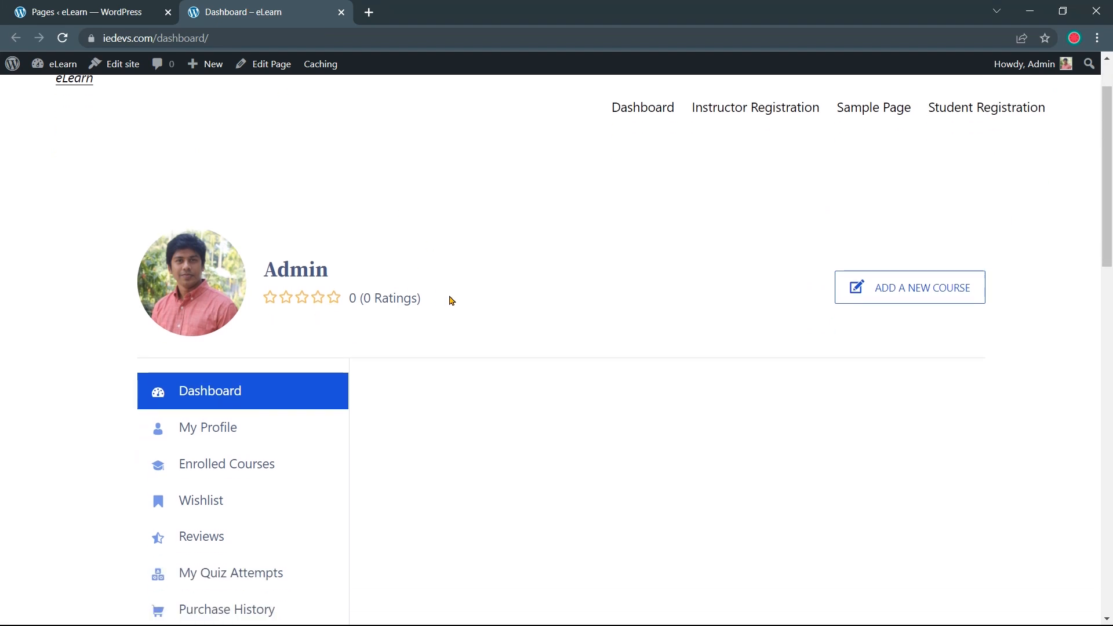
scroll(456, 306, down, 1)
scroll(456, 306, down, 2)
scroll(450, 308, down, 1)
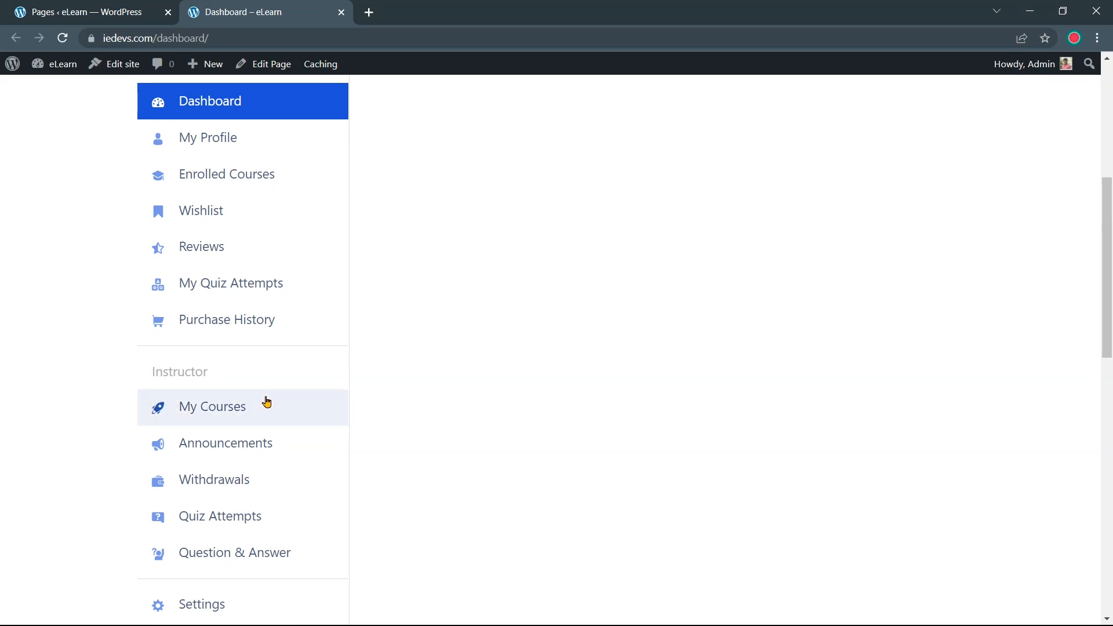
scroll(325, 383, down, 2)
scroll(403, 333, down, 1)
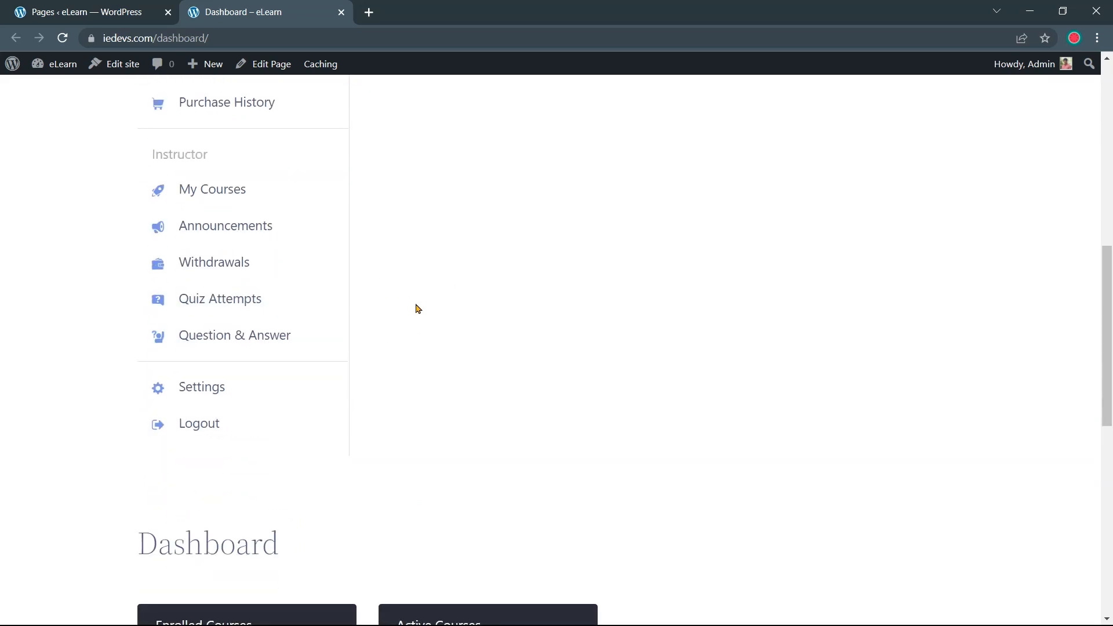
scroll(415, 307, up, 2)
scroll(415, 308, up, 4)
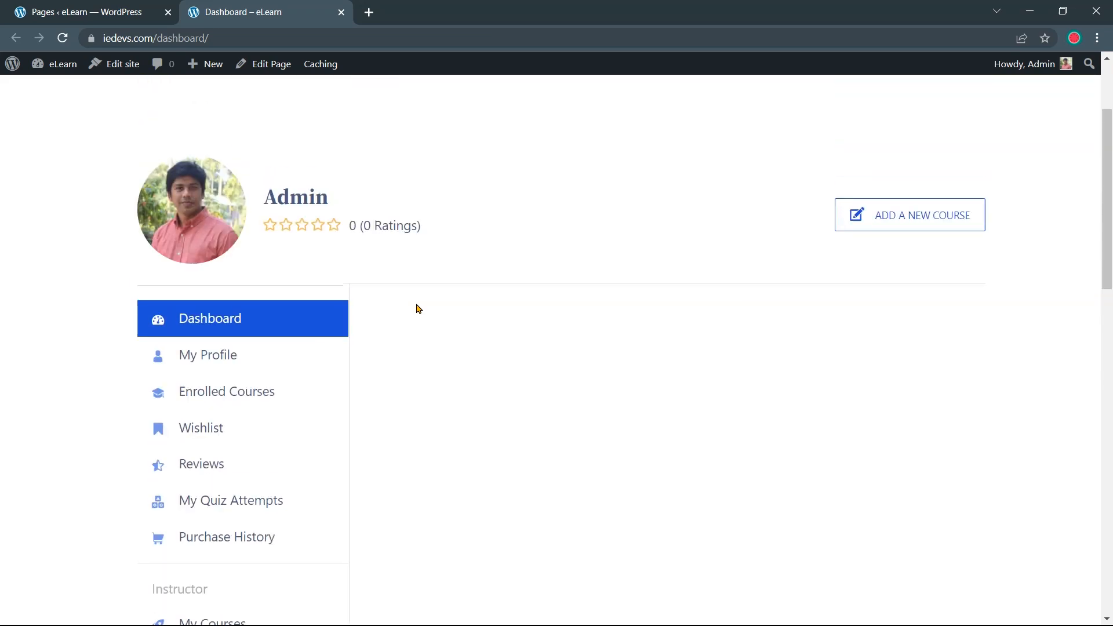
scroll(417, 307, down, 2)
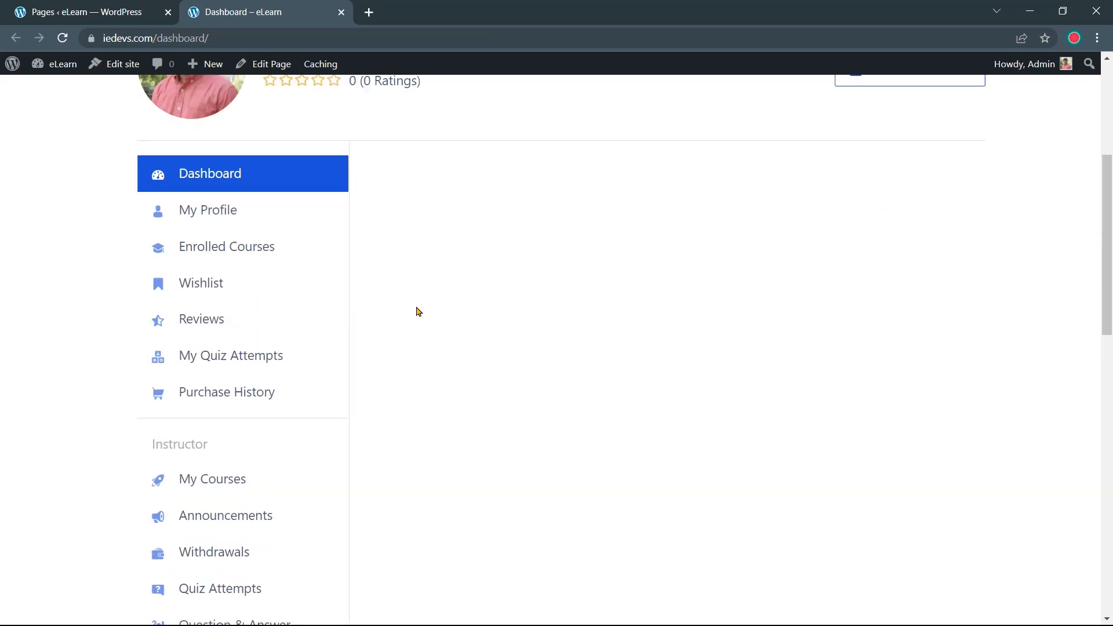
scroll(416, 311, down, 2)
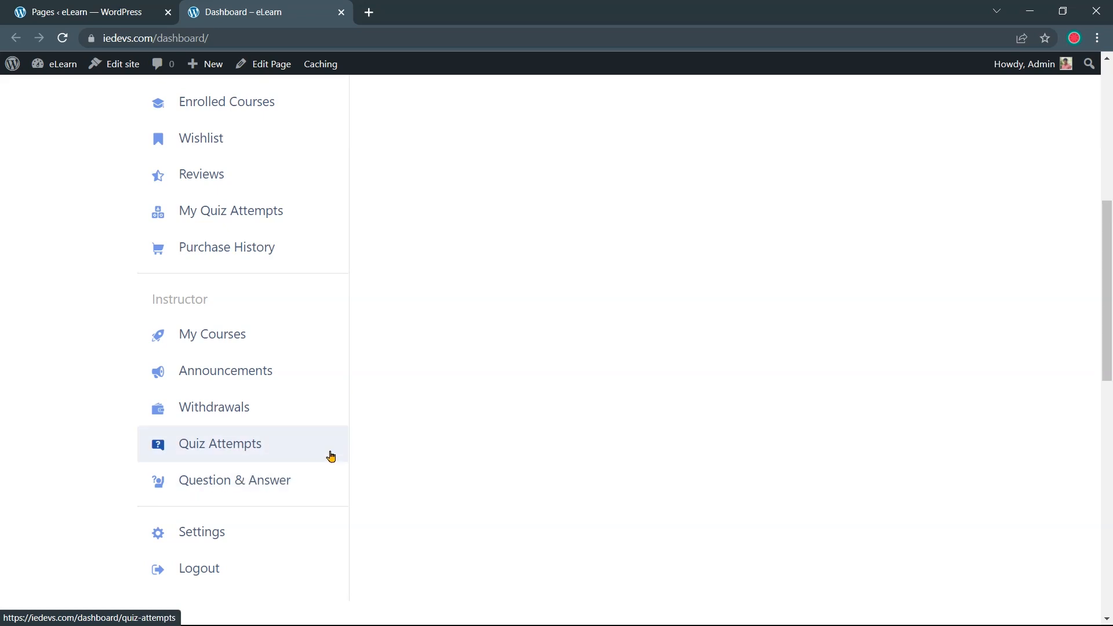
scroll(360, 348, down, 2)
scroll(364, 352, down, 1)
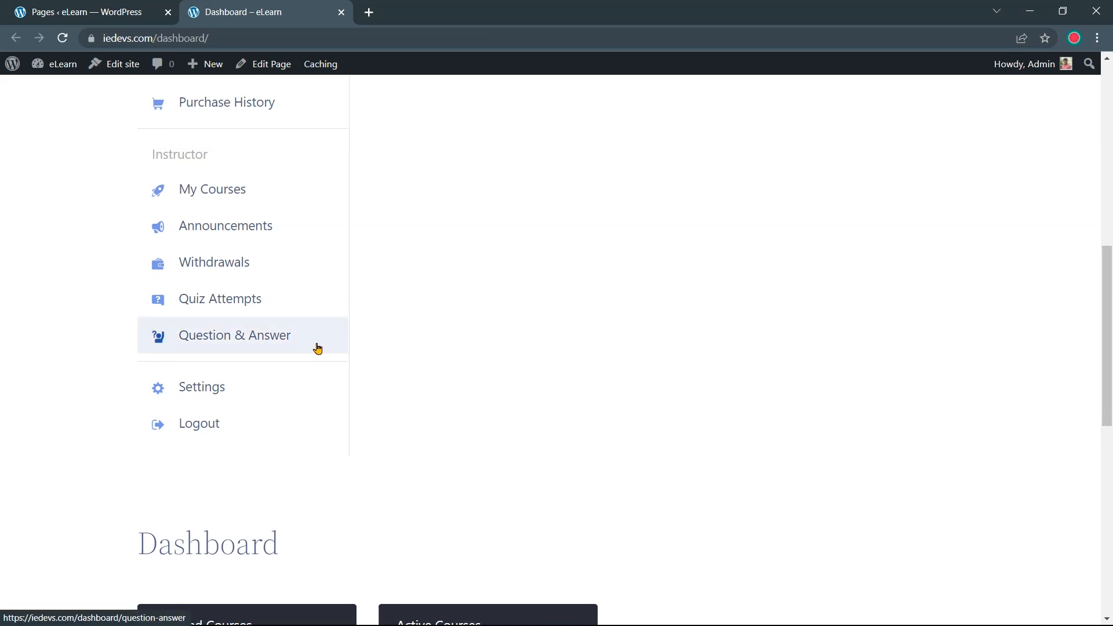
scroll(317, 348, up, 8)
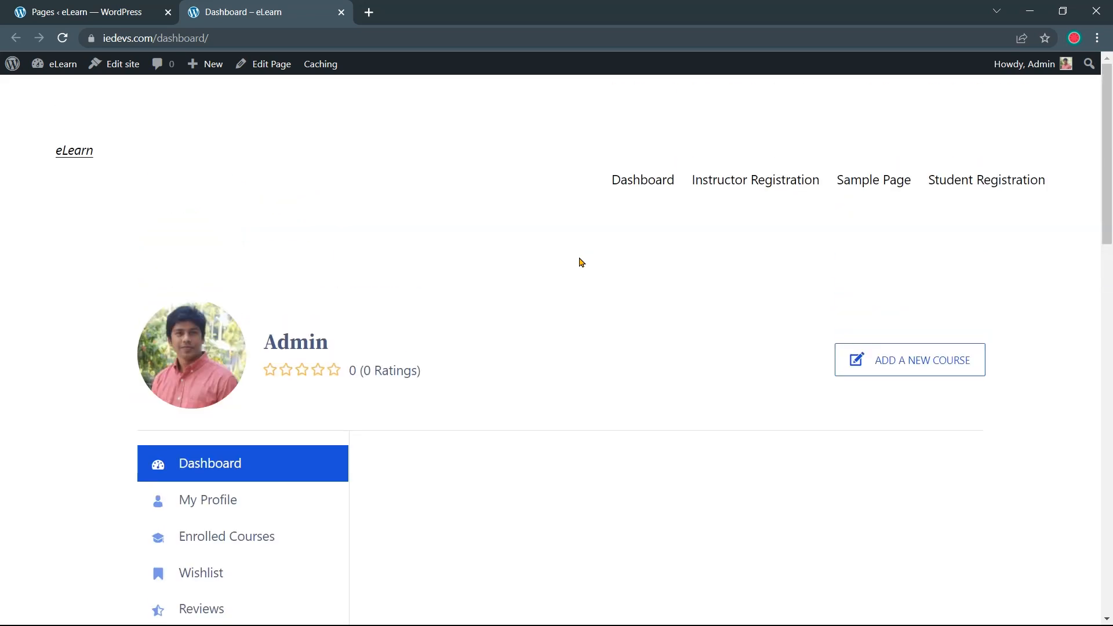
Open the Instructor Registration page from the site navigation and scroll through it
click(752, 182)
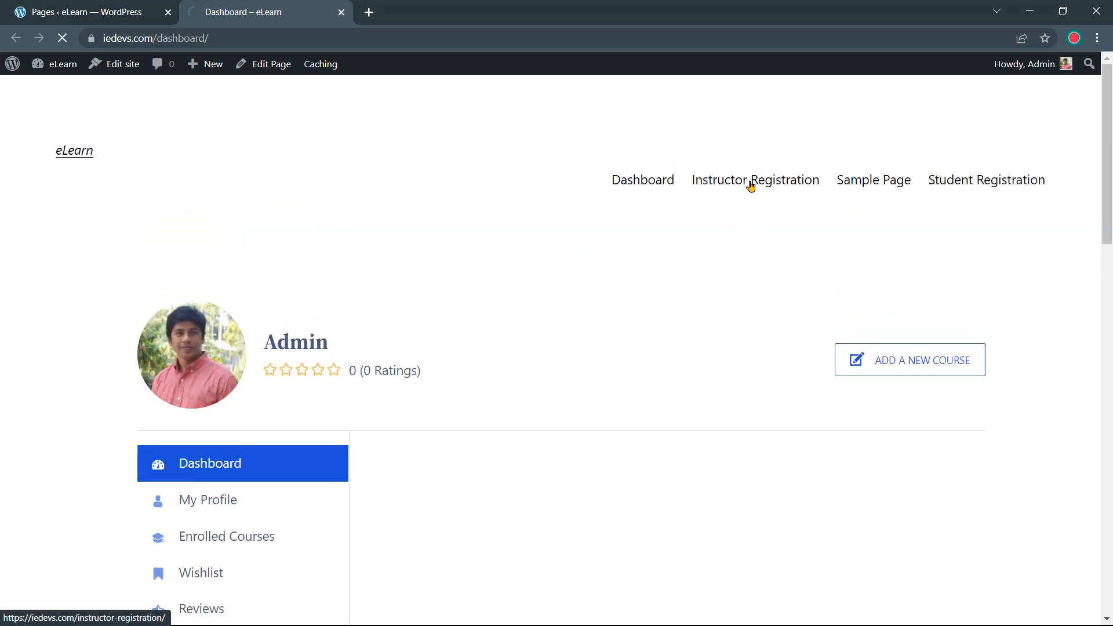
scroll(619, 266, down, 3)
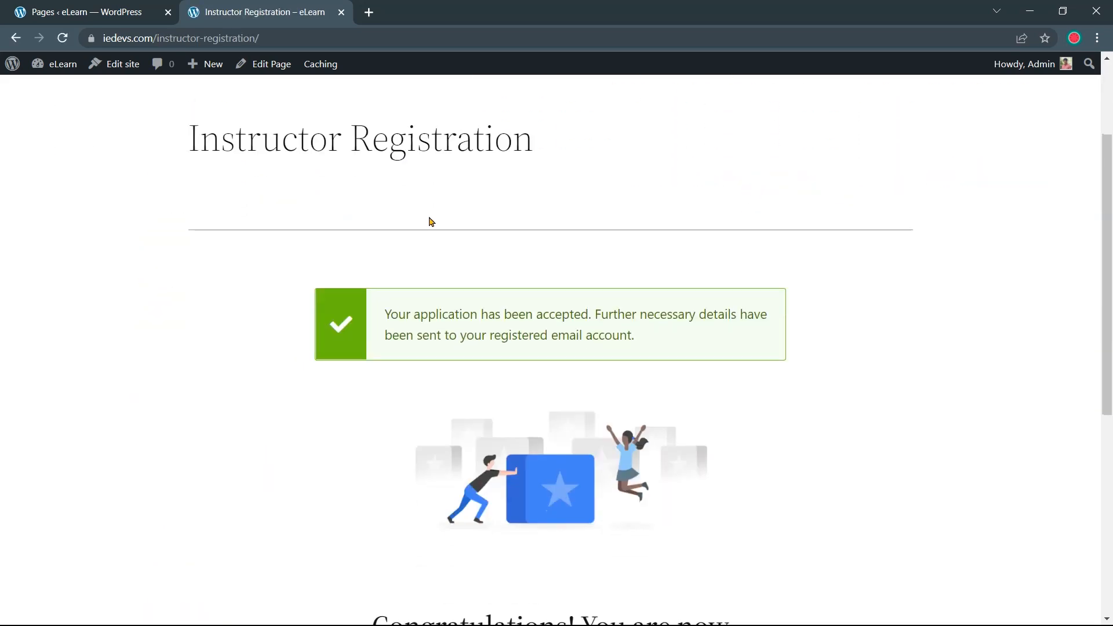
scroll(449, 247, down, 2)
scroll(479, 296, up, 3)
scroll(416, 318, down, 3)
scroll(441, 325, down, 1)
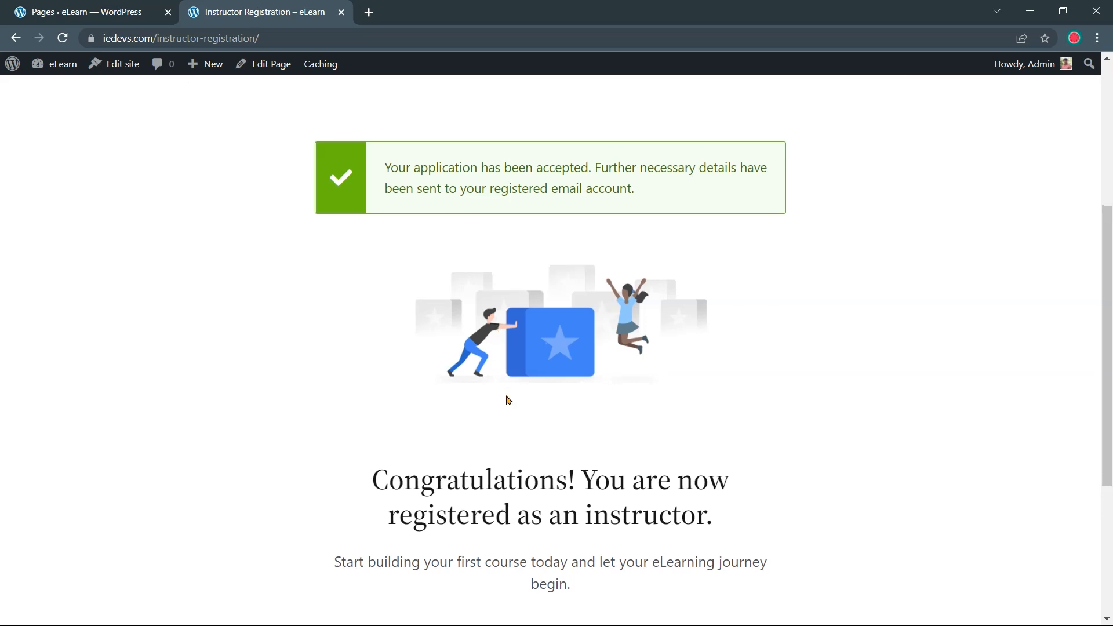
scroll(506, 398, down, 2)
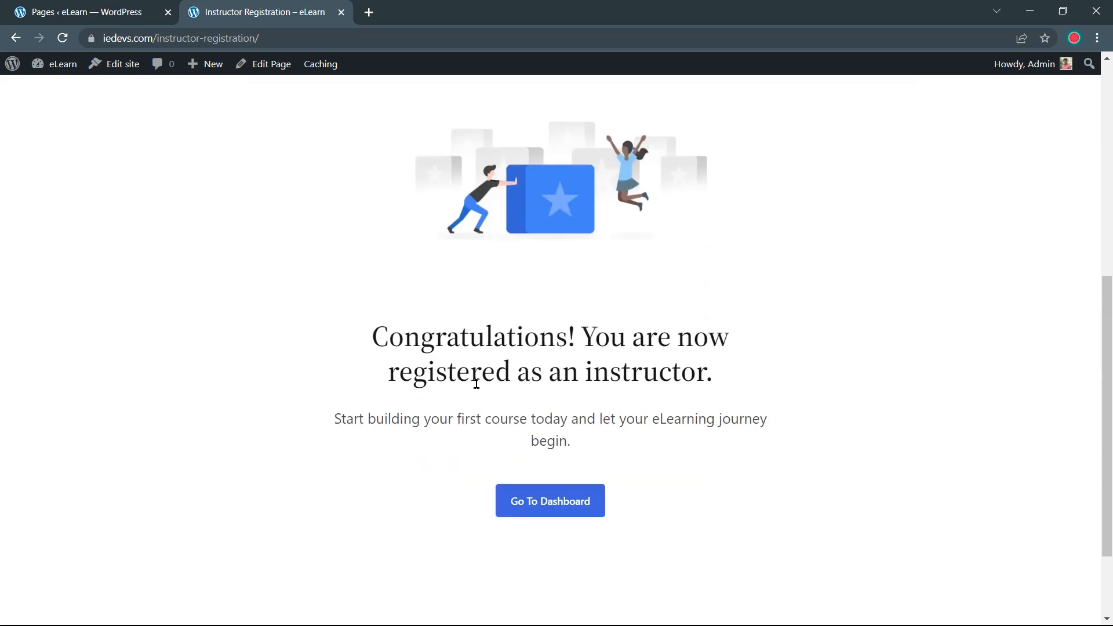
scroll(635, 388, up, 4)
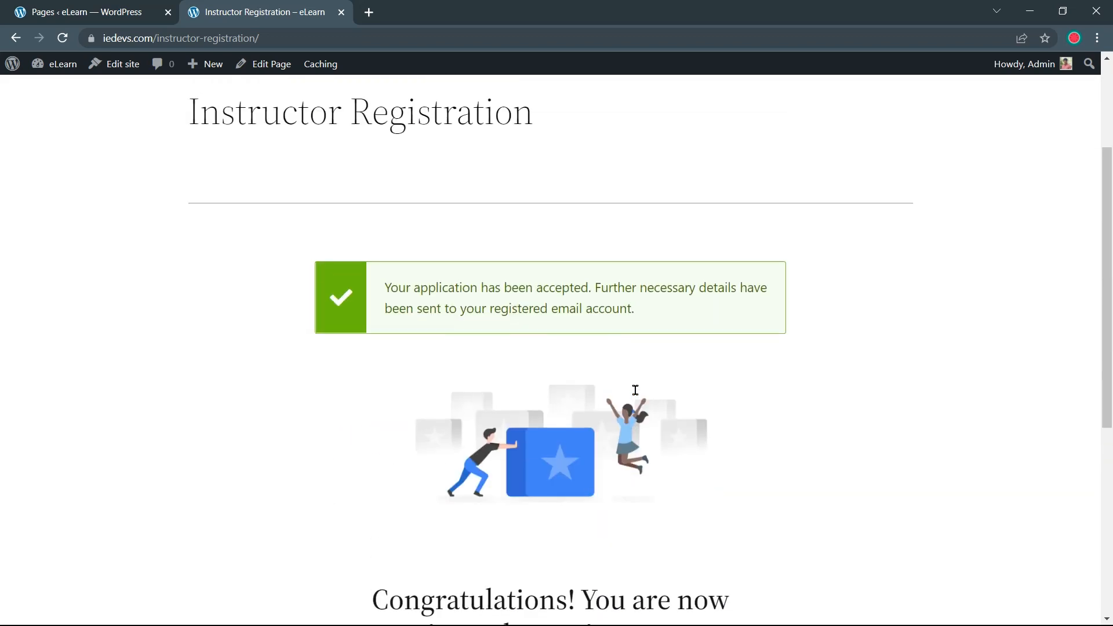
scroll(635, 389, up, 3)
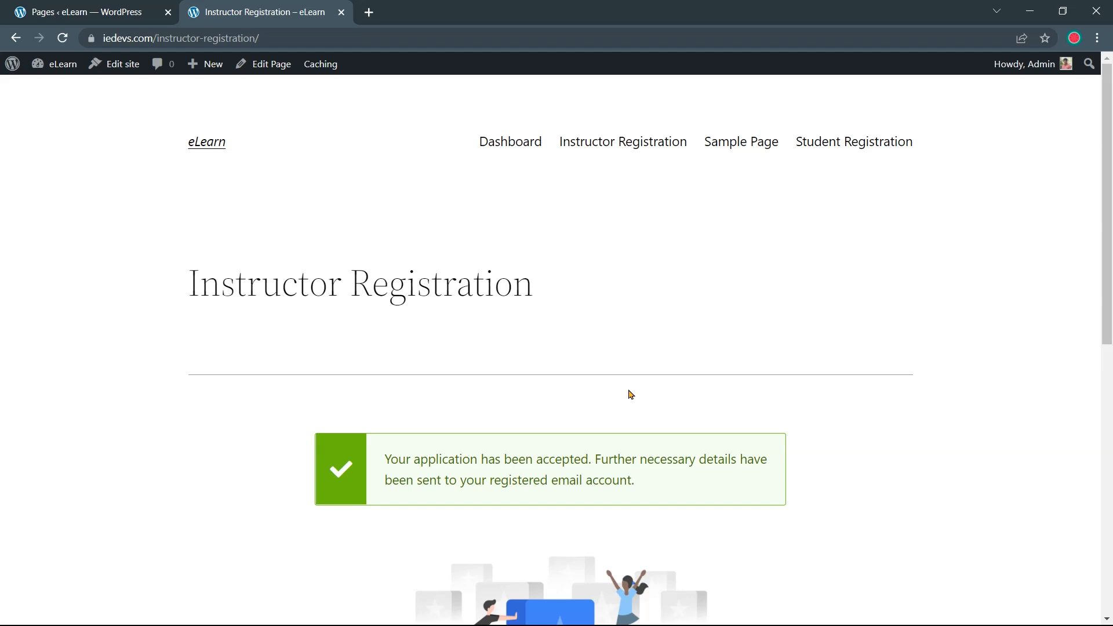
Open the Student Registration page, which reports the user is already logged in
click(836, 149)
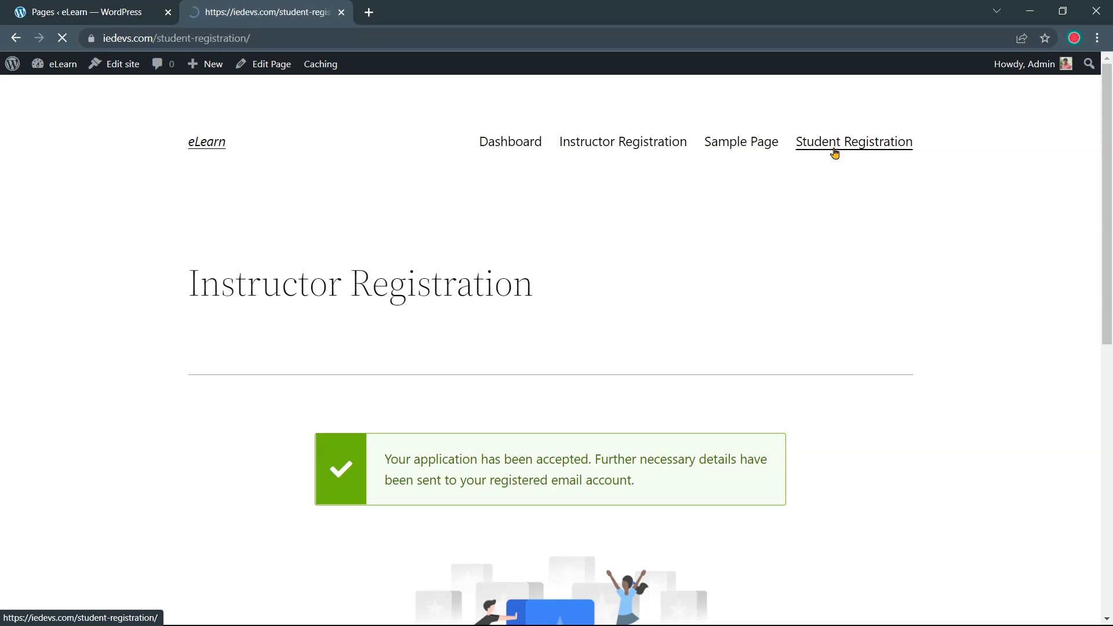
scroll(718, 301, down, 2)
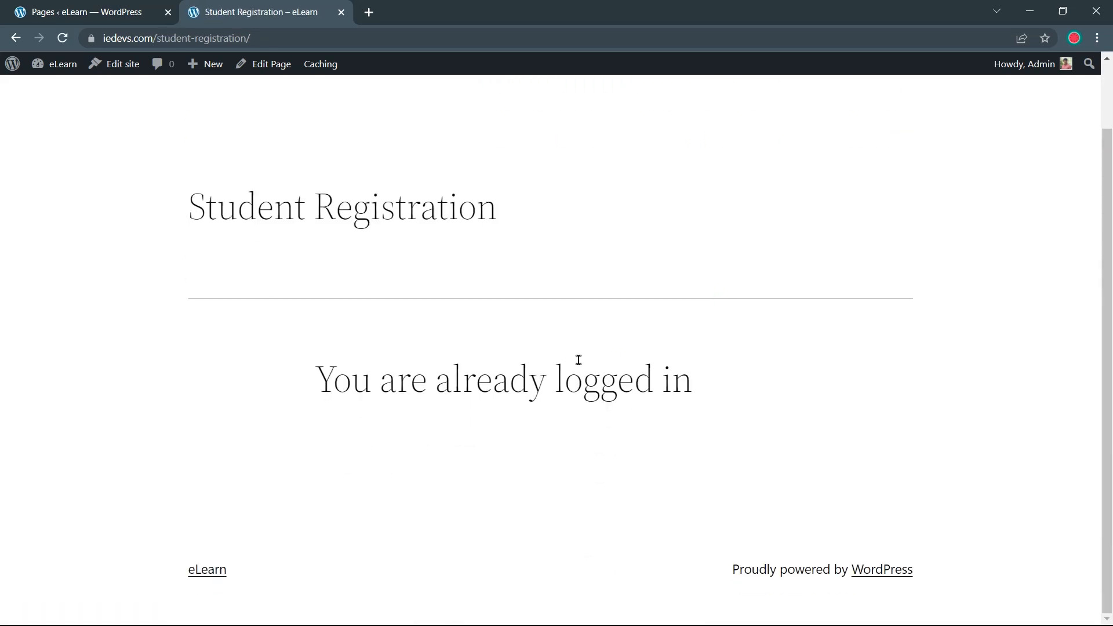
scroll(579, 360, up, 2)
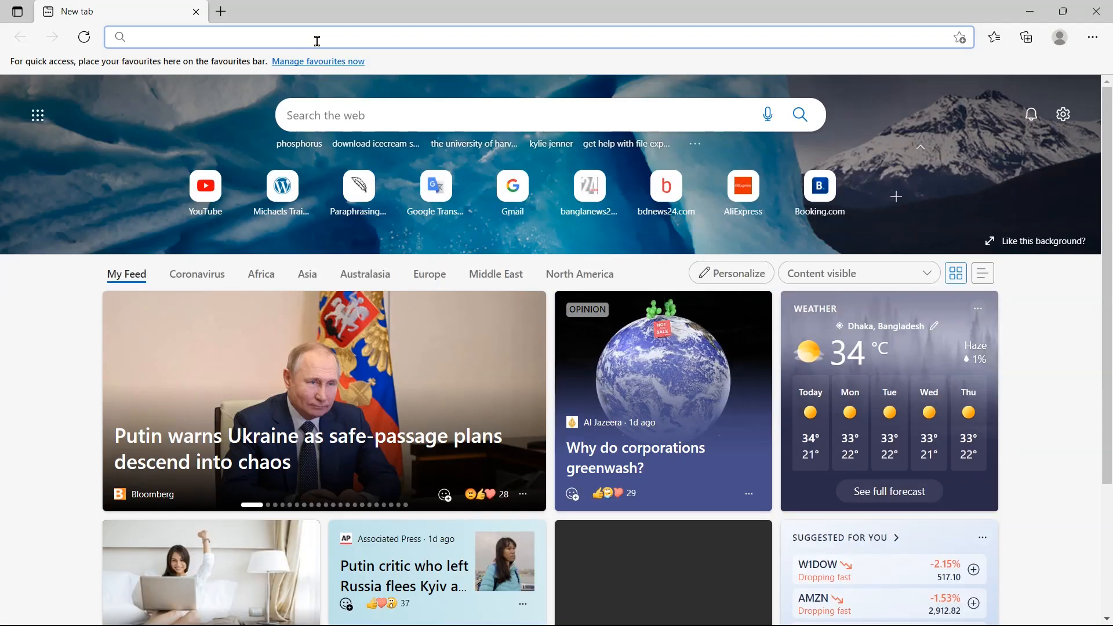
Load the iedevs.com site and click through the Instructor Registration form's name and e-mail fields
text(iedevs.com)
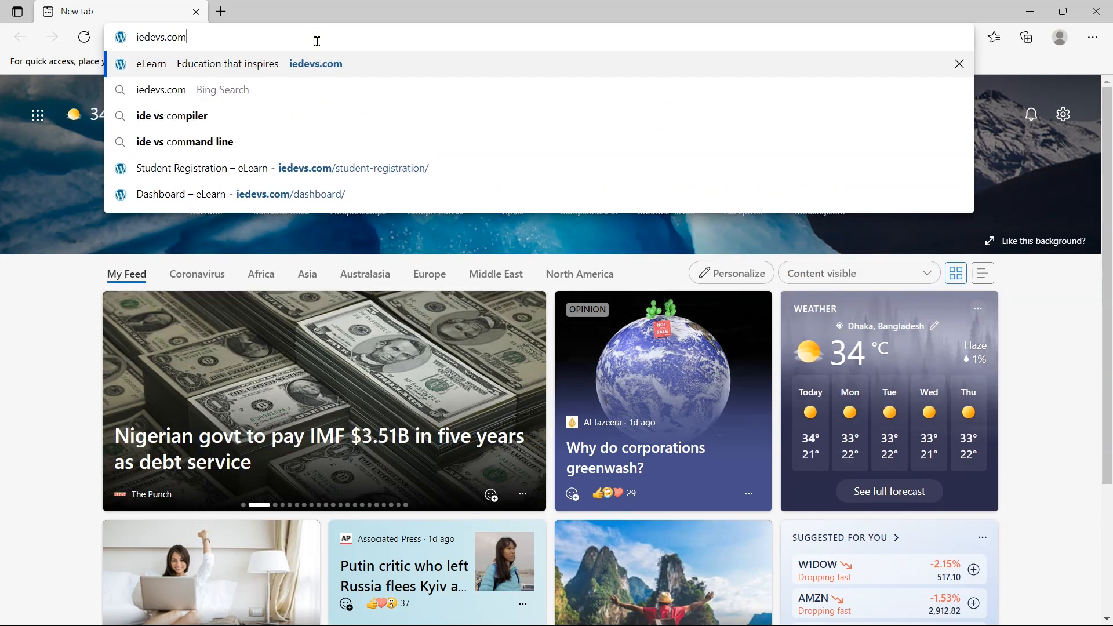
key(Return)
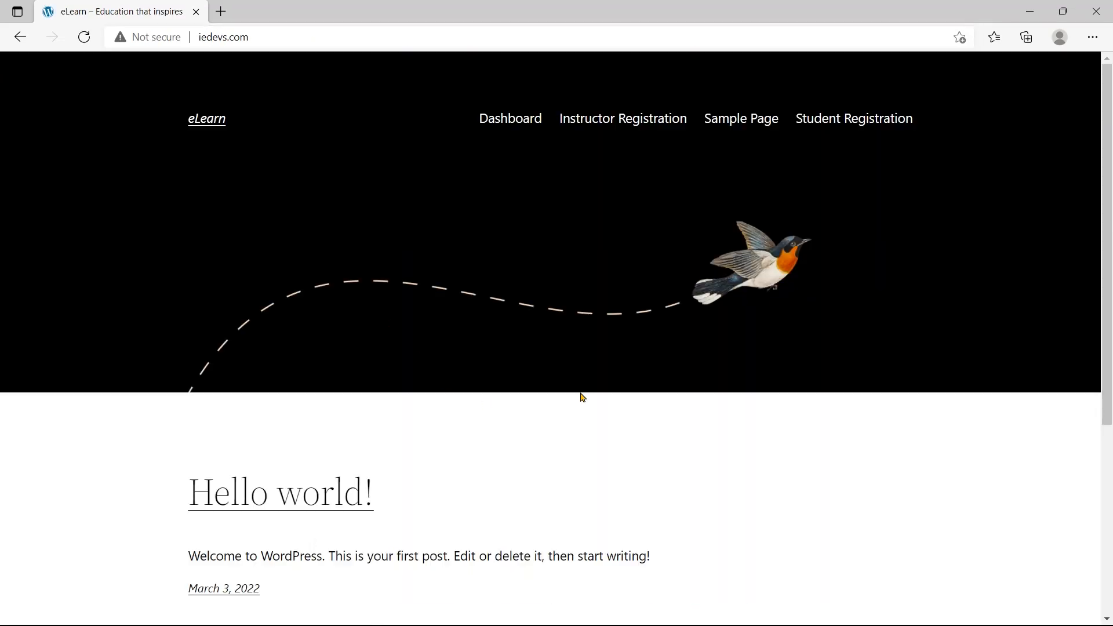
click(582, 125)
scroll(579, 180, down, 3)
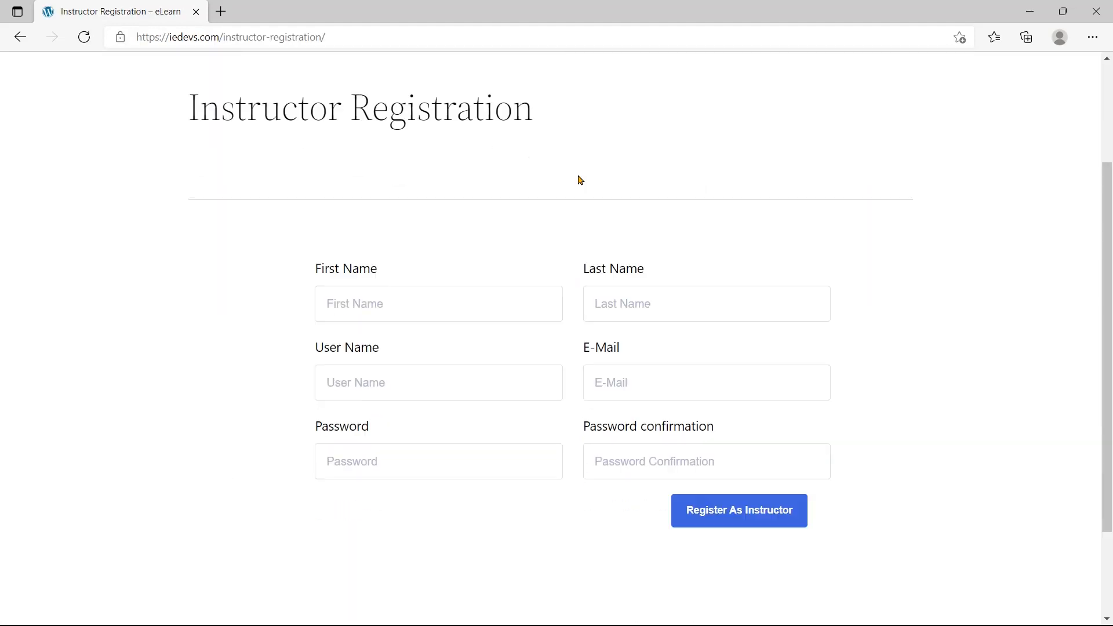
click(484, 283)
click(614, 291)
key(Tab)
key(Tab)
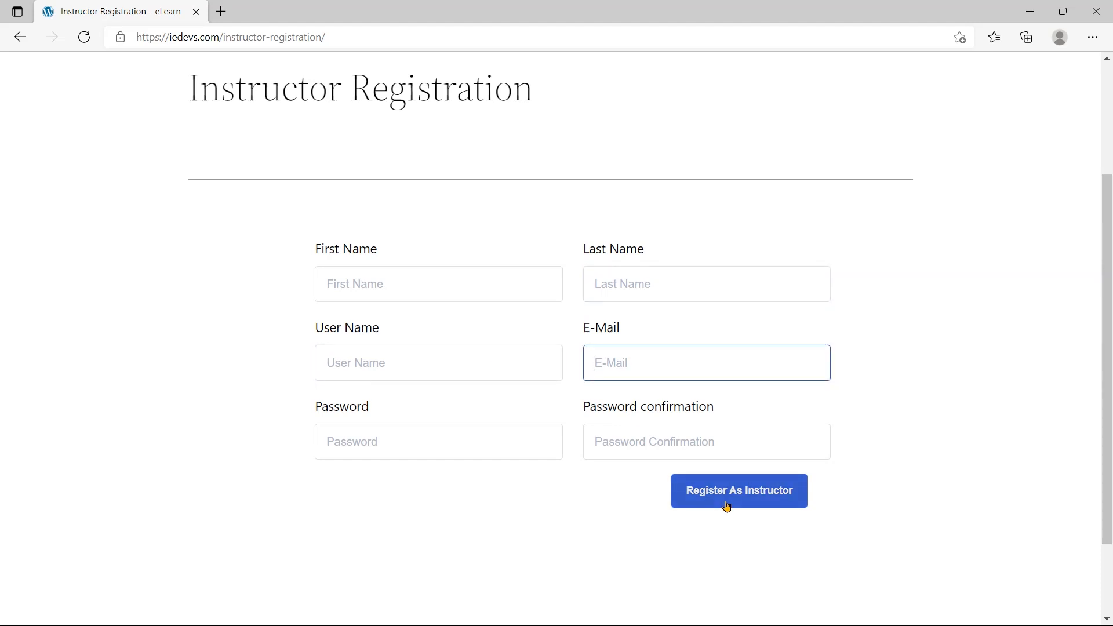
scroll(727, 506, up, 3)
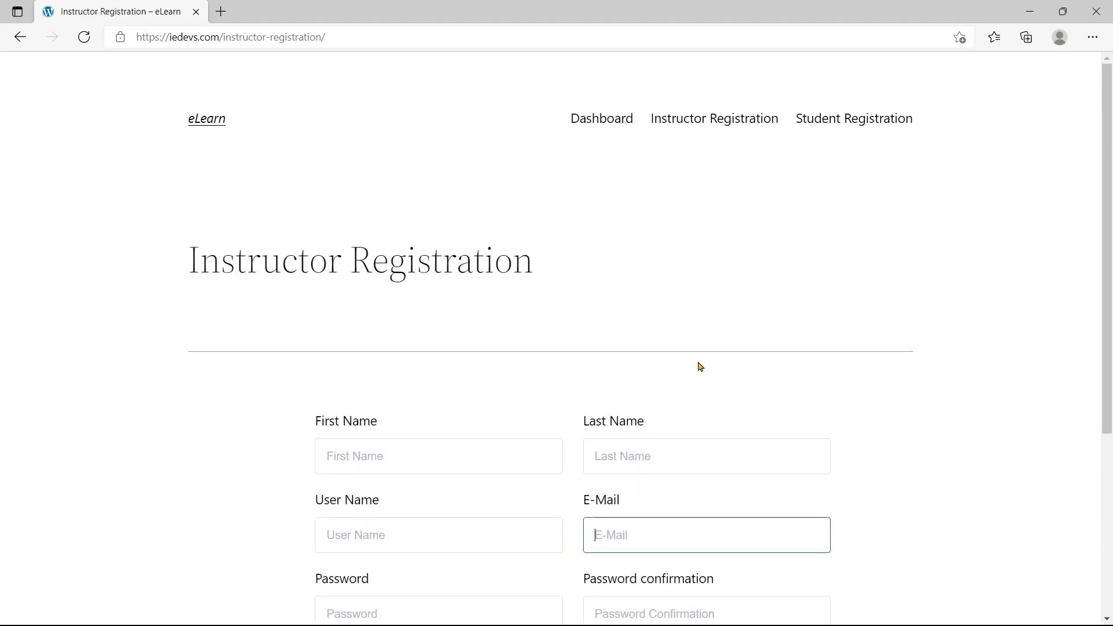
Open the Student Registration form, try its first-name field, then close the Edge window
click(827, 121)
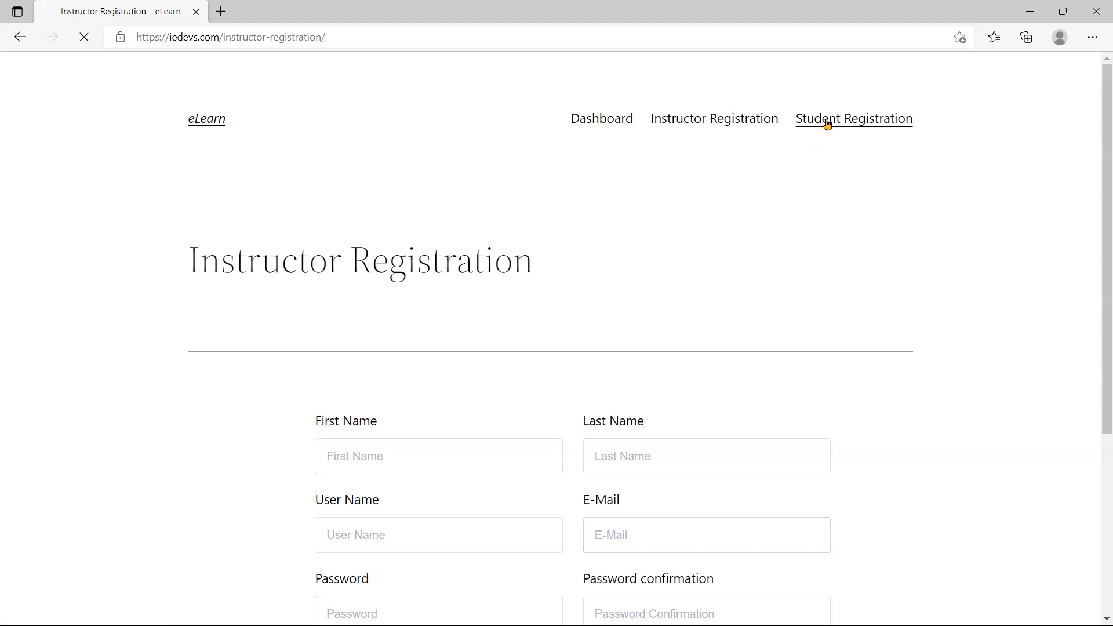
scroll(696, 255, down, 3)
click(506, 287)
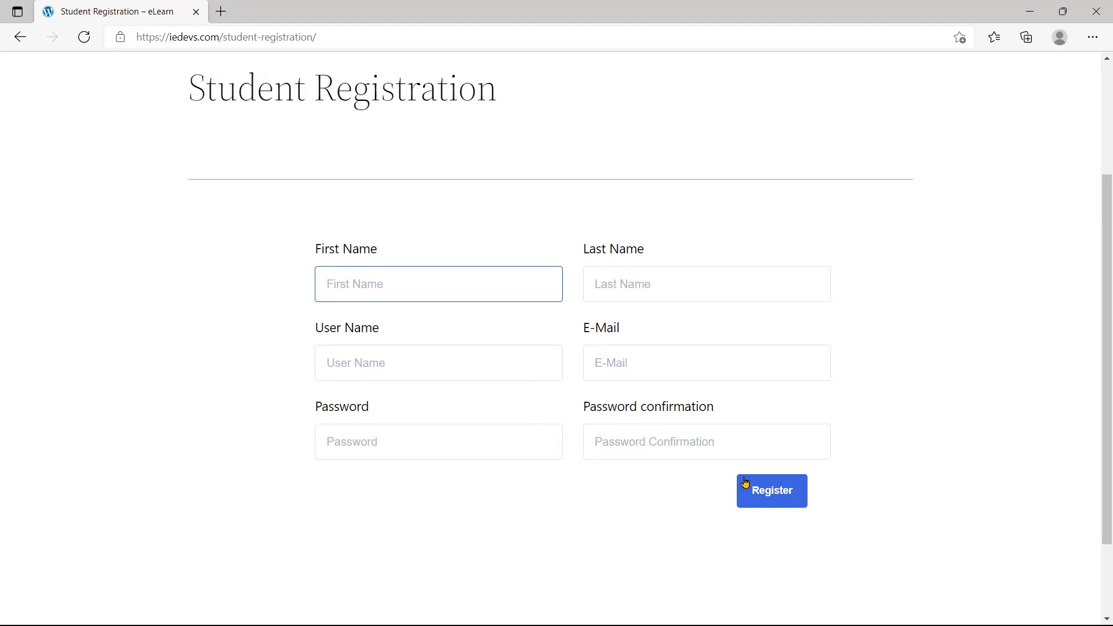
scroll(757, 490, up, 2)
scroll(757, 491, up, 2)
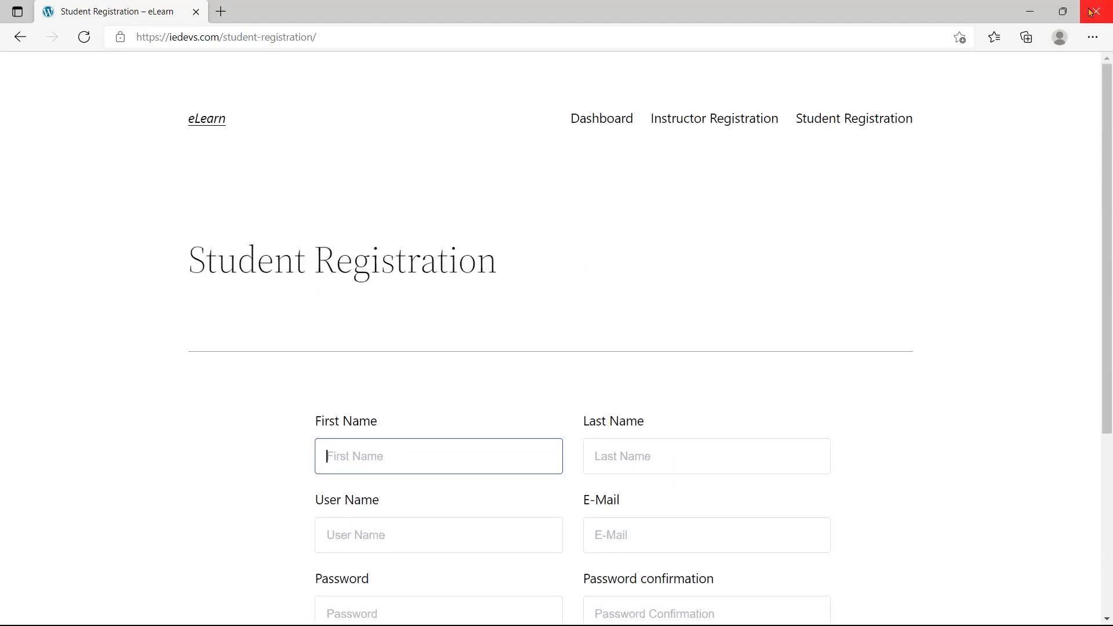
click(1092, 11)
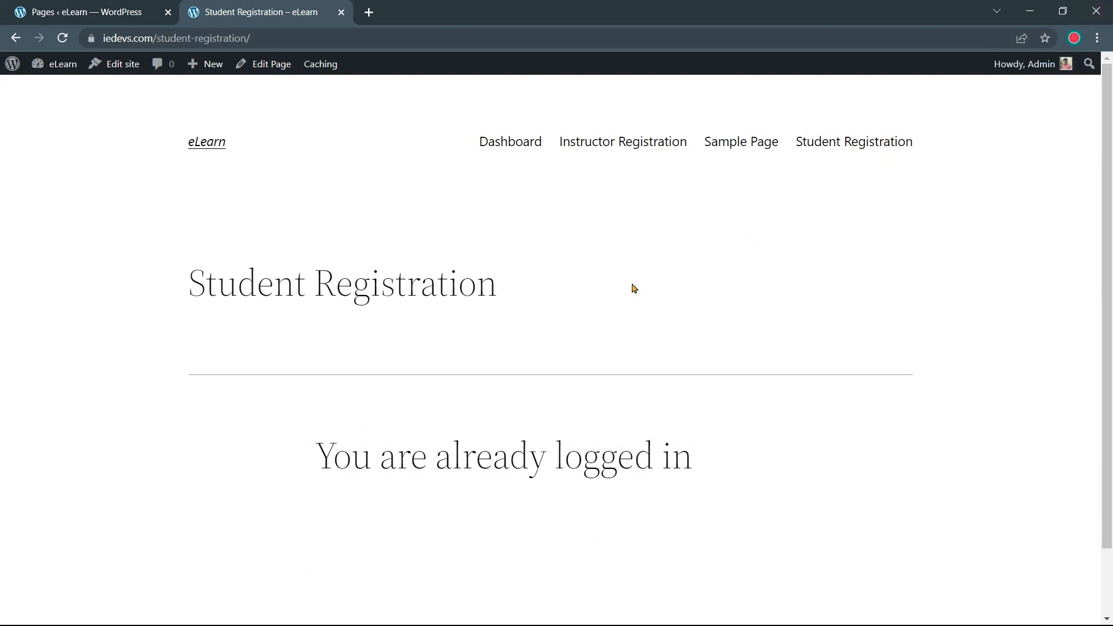
Move the Privacy and Policy and Sample Page pages to the trash
click(119, 12)
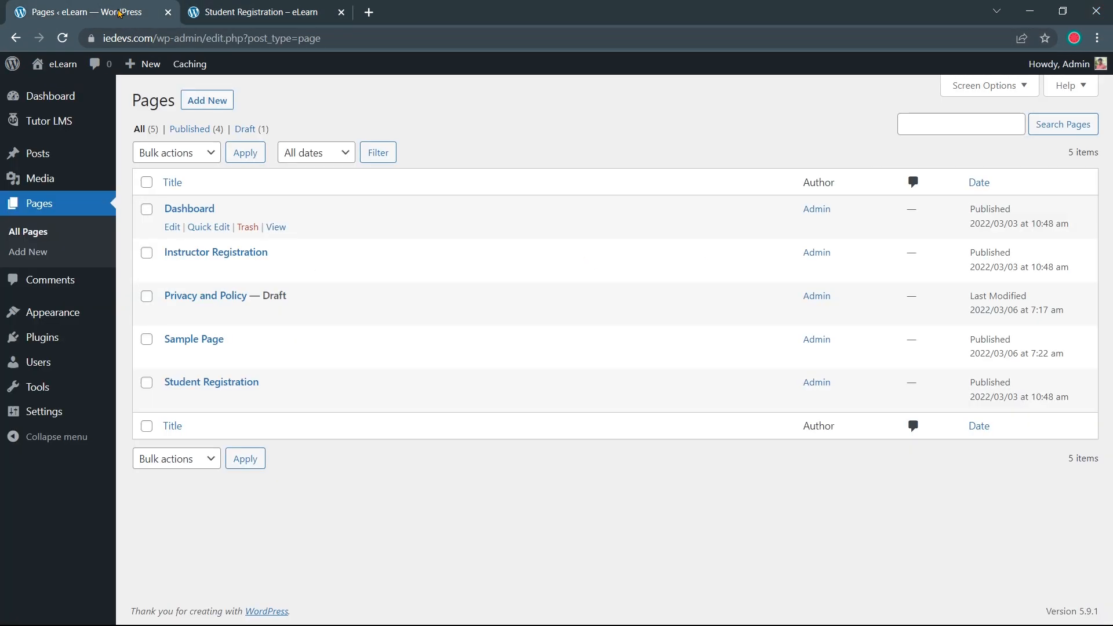
click(341, 12)
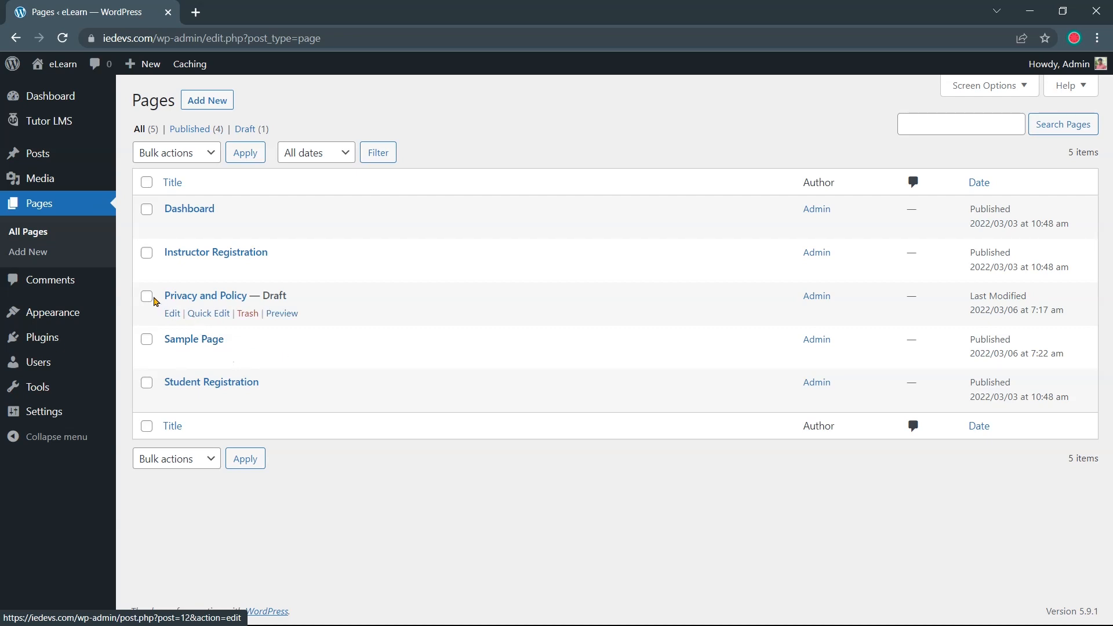
click(148, 344)
click(211, 156)
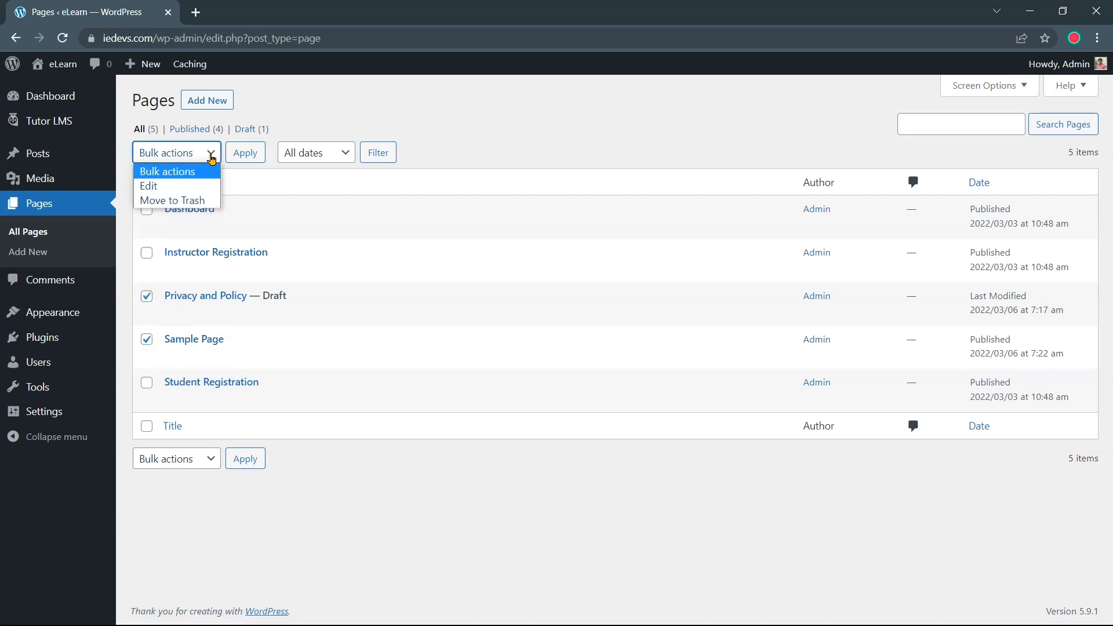
click(208, 200)
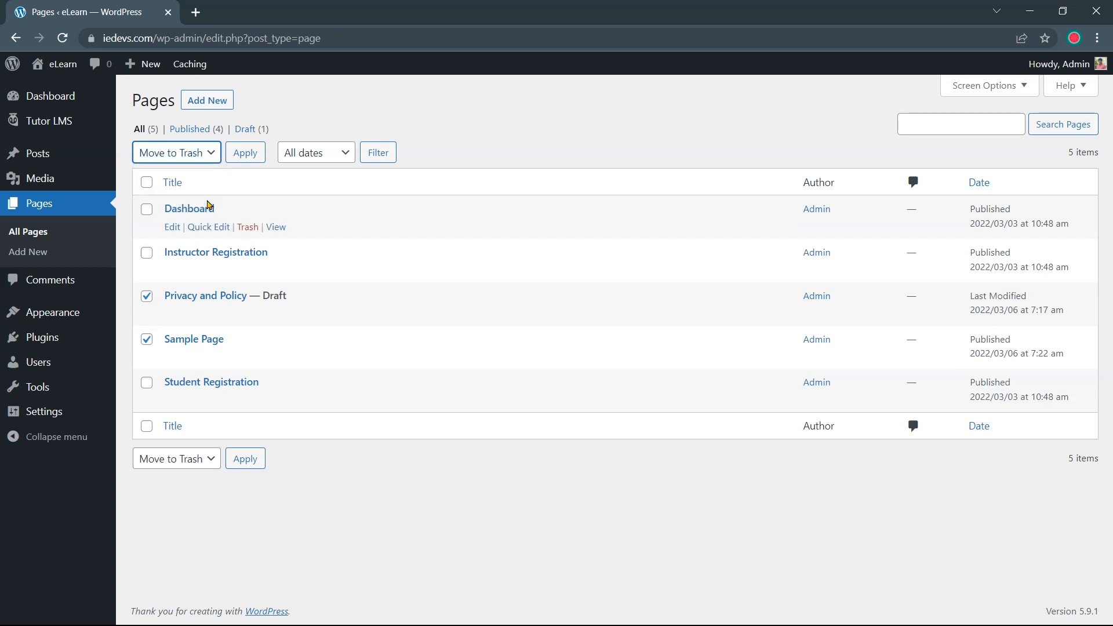
click(242, 160)
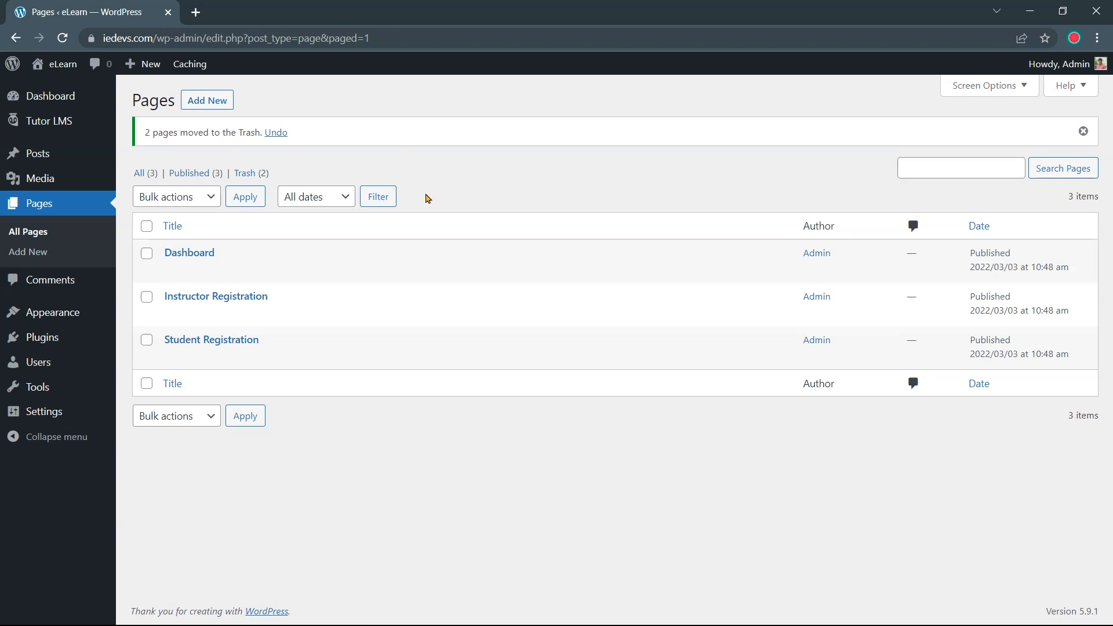
Permanently delete both pages from the Trash
click(250, 179)
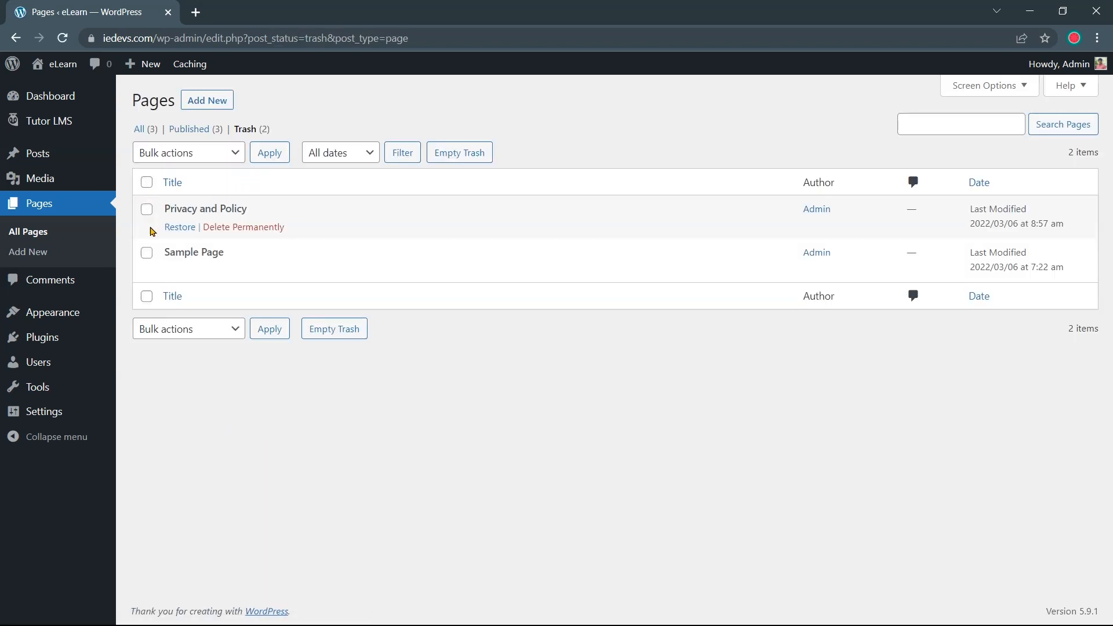
click(146, 298)
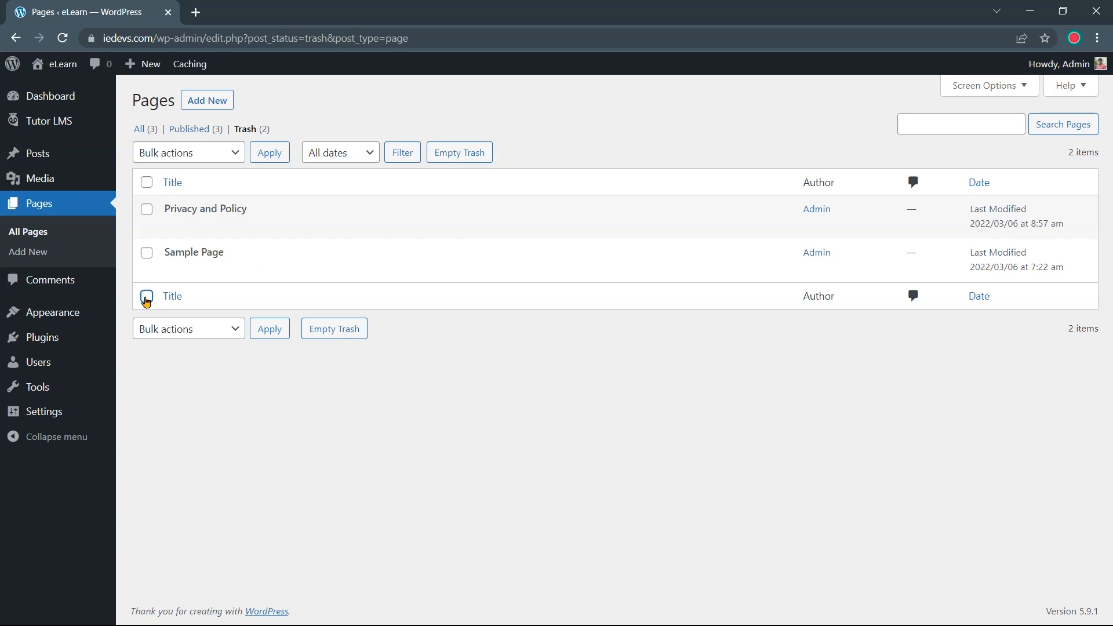
click(205, 161)
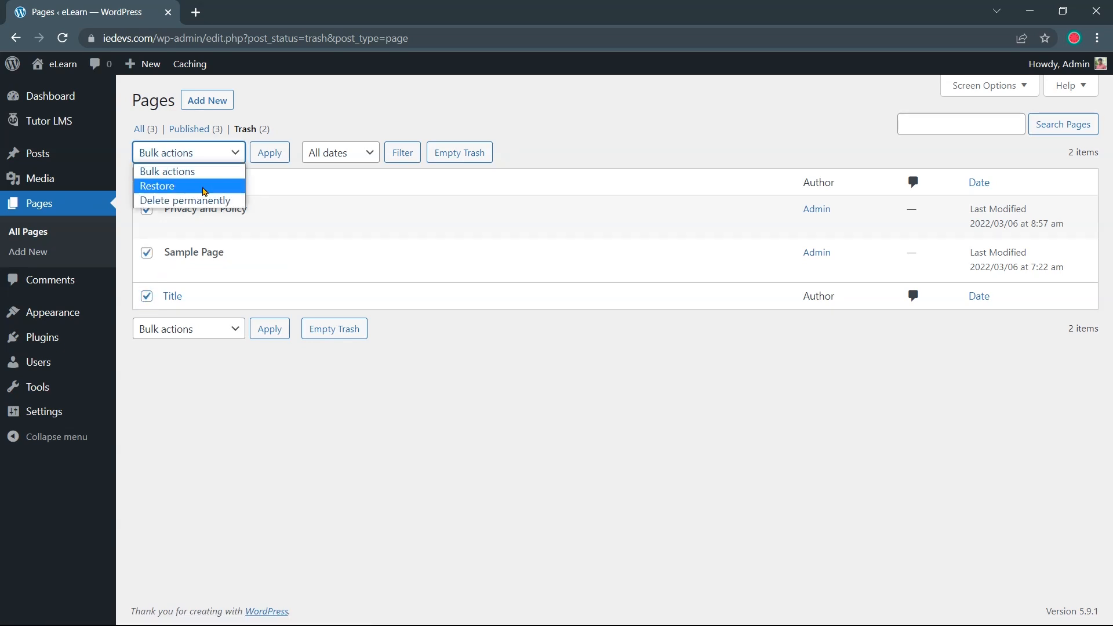
click(174, 200)
click(266, 160)
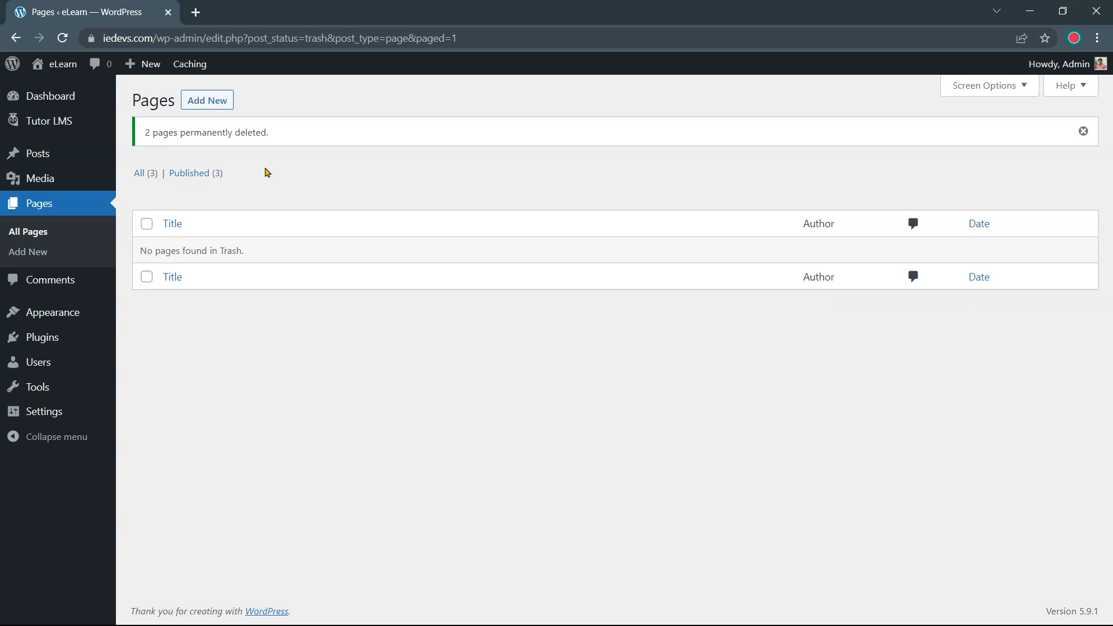
Paste the themeum.com Tutor Starter theme page address into a new browser tab
key(alt+Left)
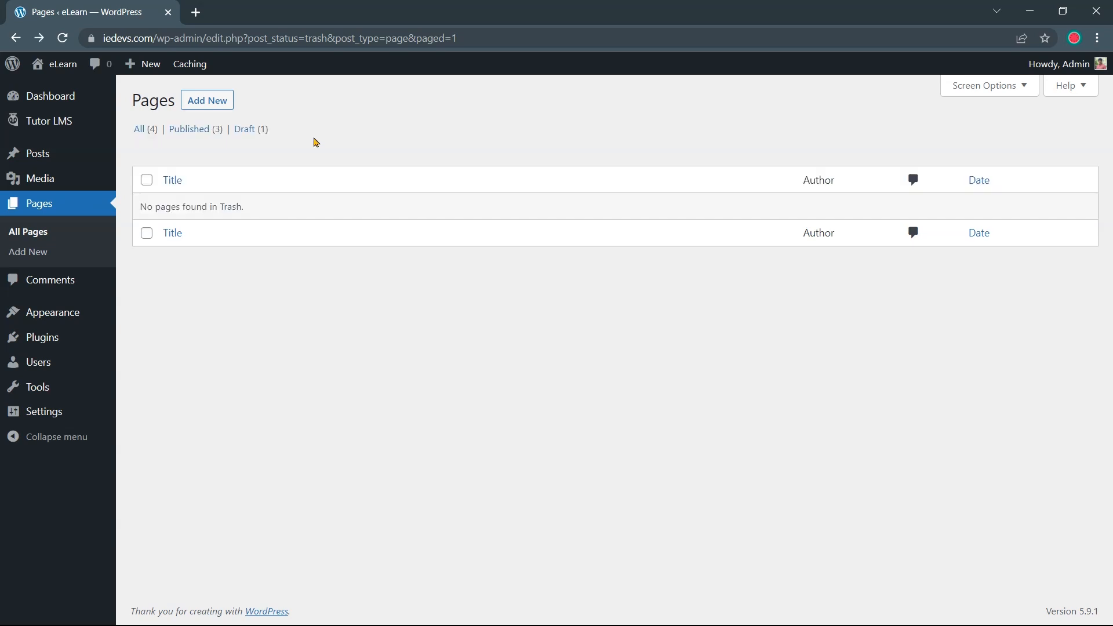
click(196, 12)
text(https://www.themeum.com/product/tutorstarter/)
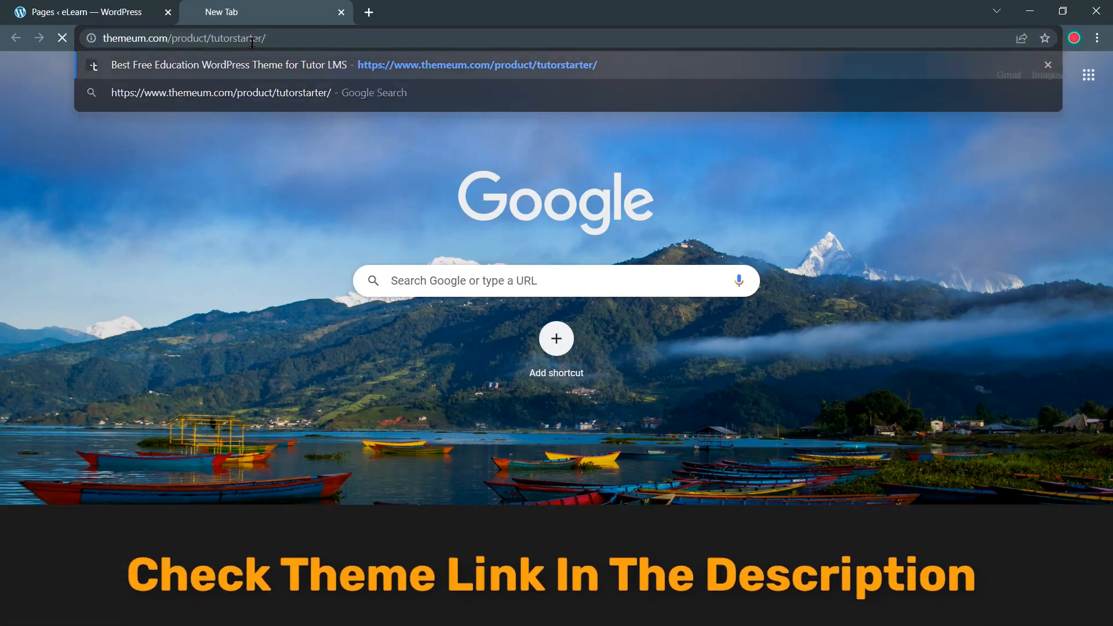
Download the free Tutor Starter theme as tutorstarter.1.0.7.zip, then return to the WordPress tab
click(257, 65)
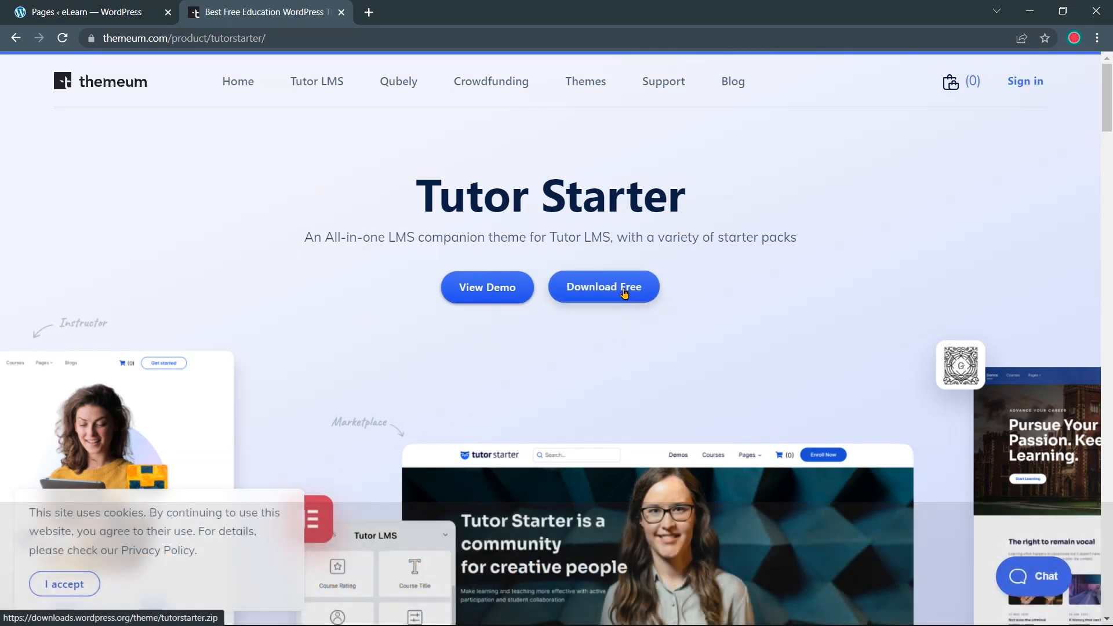
click(625, 293)
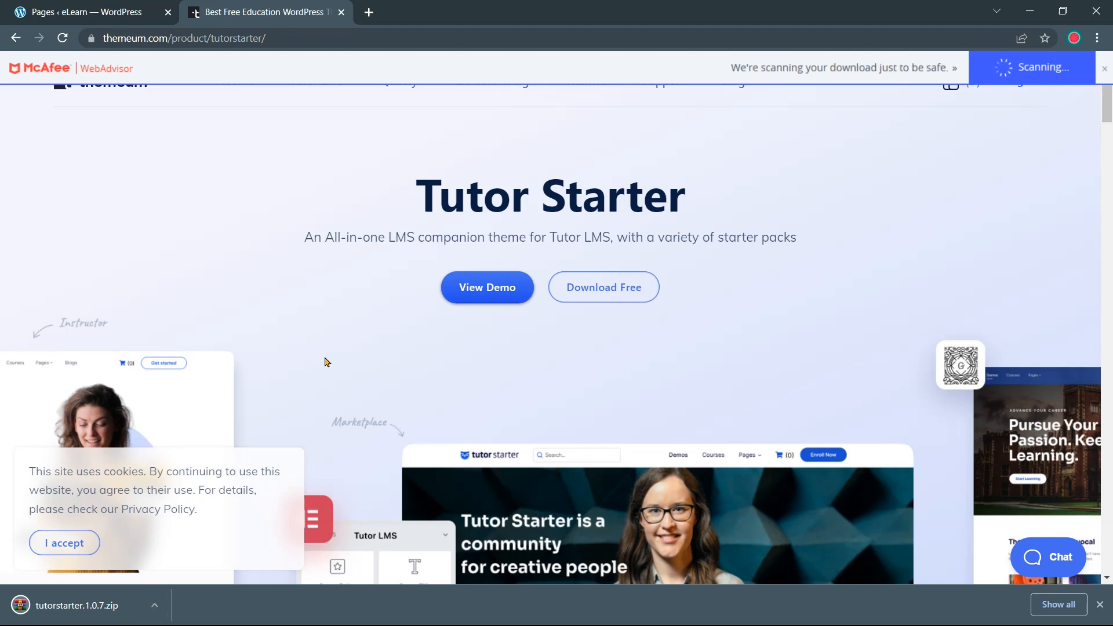
click(140, 6)
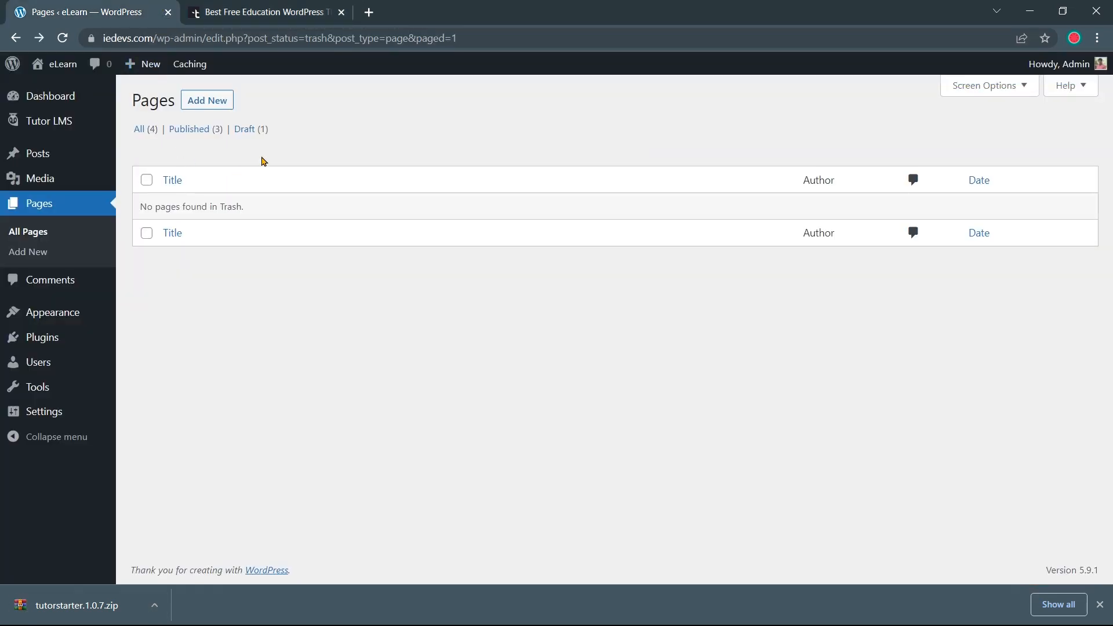
Upload tutorstarter.1.0.7.zip under Appearance > Themes > Add New > Upload Theme and install it
mouse_move(87, 318)
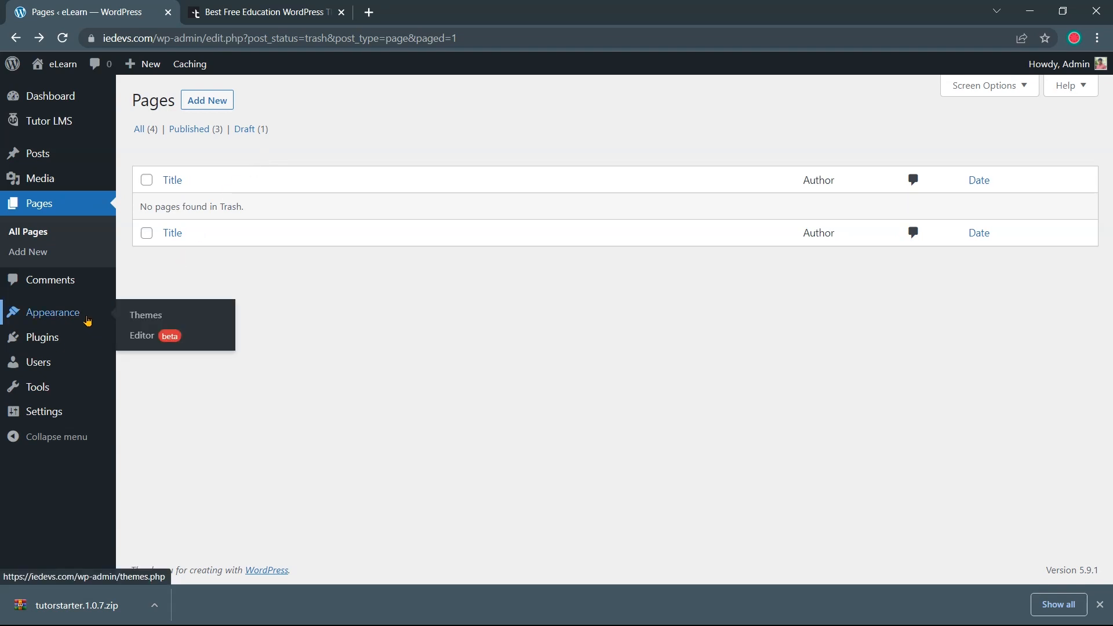
click(142, 316)
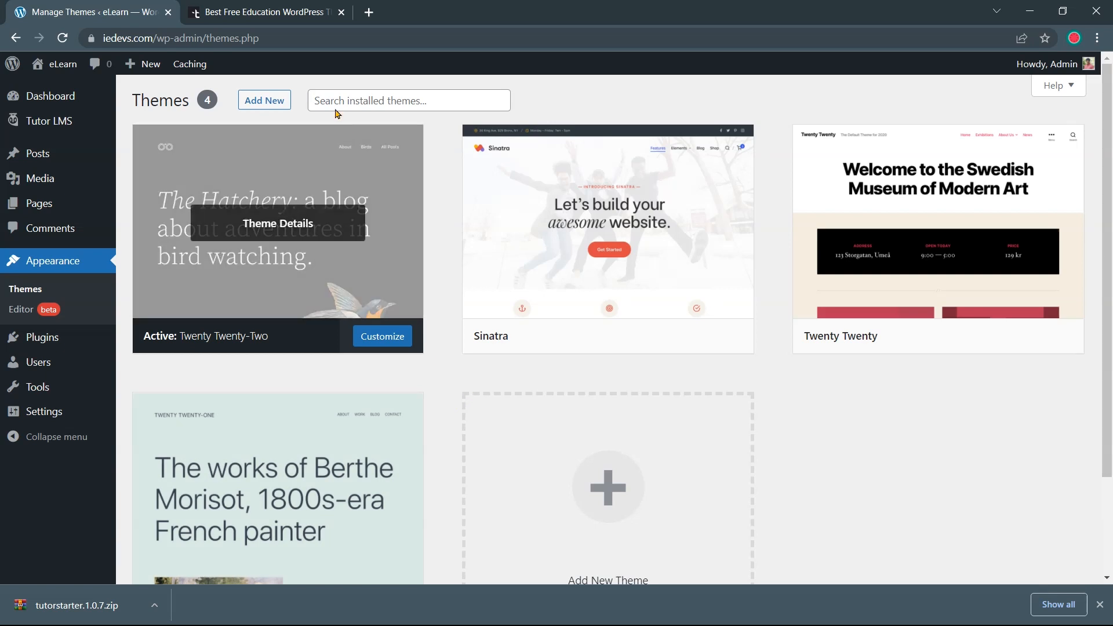
click(273, 104)
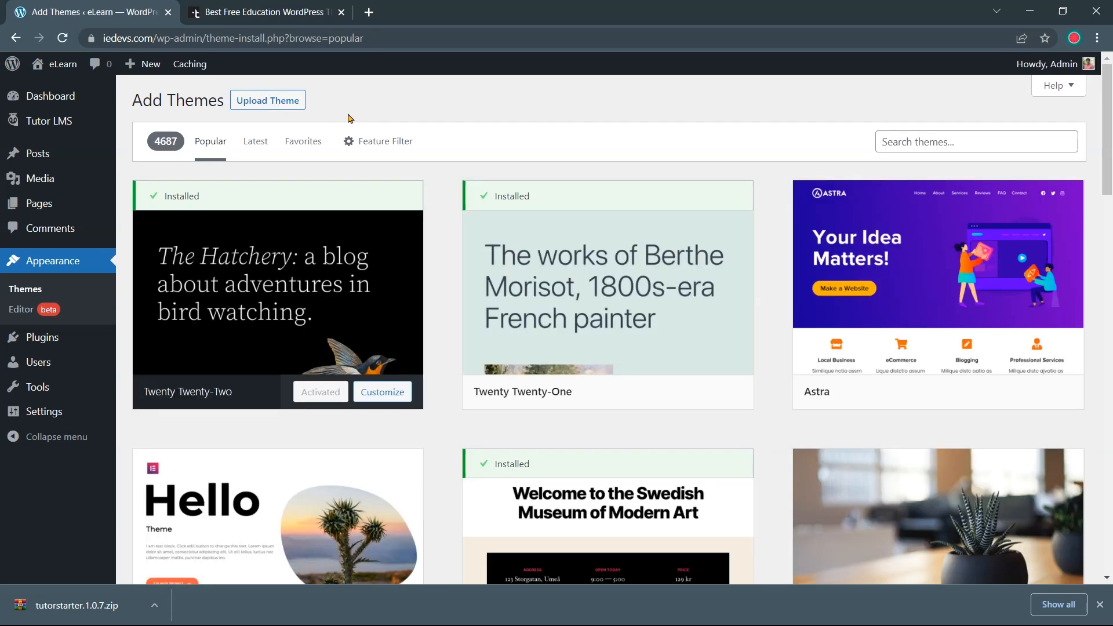
click(281, 105)
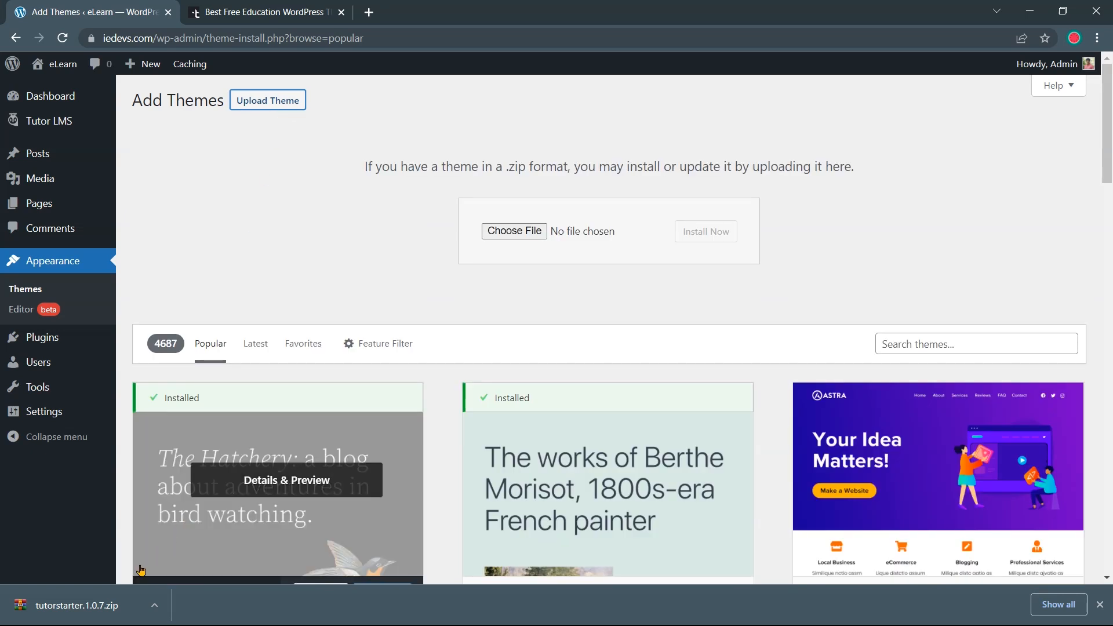
drag(110, 609, 561, 232)
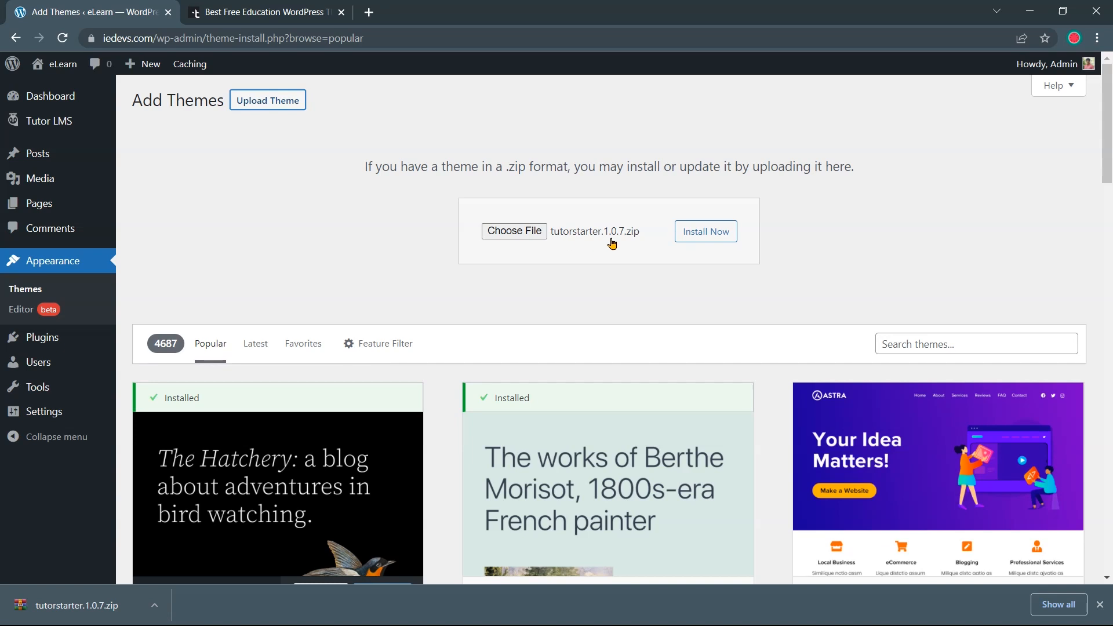
click(1100, 604)
click(721, 233)
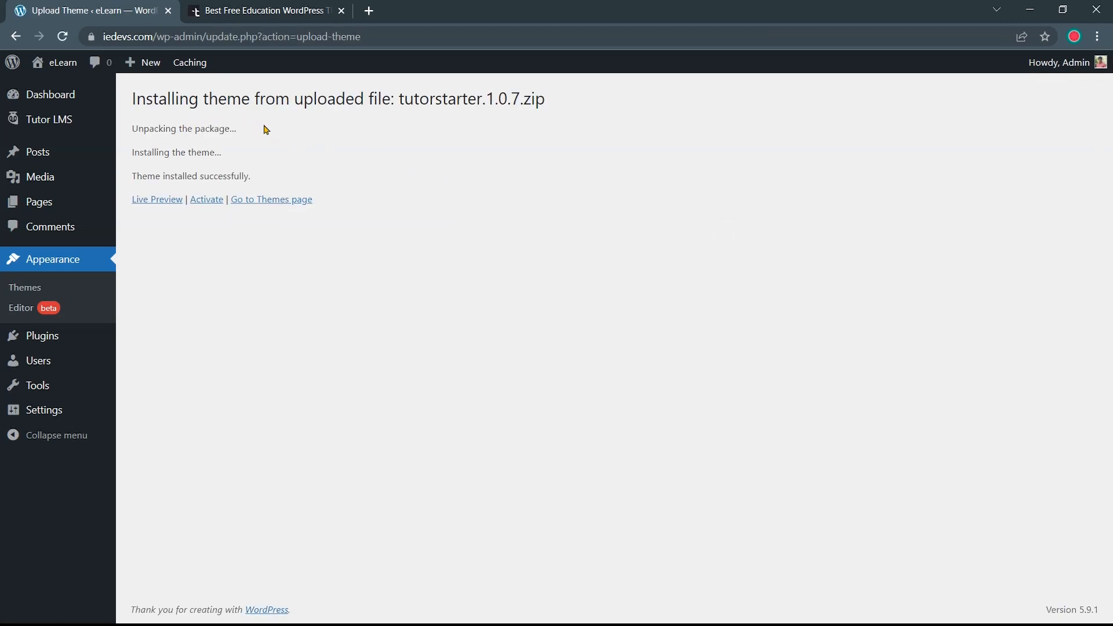
Activate Tutor Starter and confirm it appears first as the active theme on the Themes page
click(212, 202)
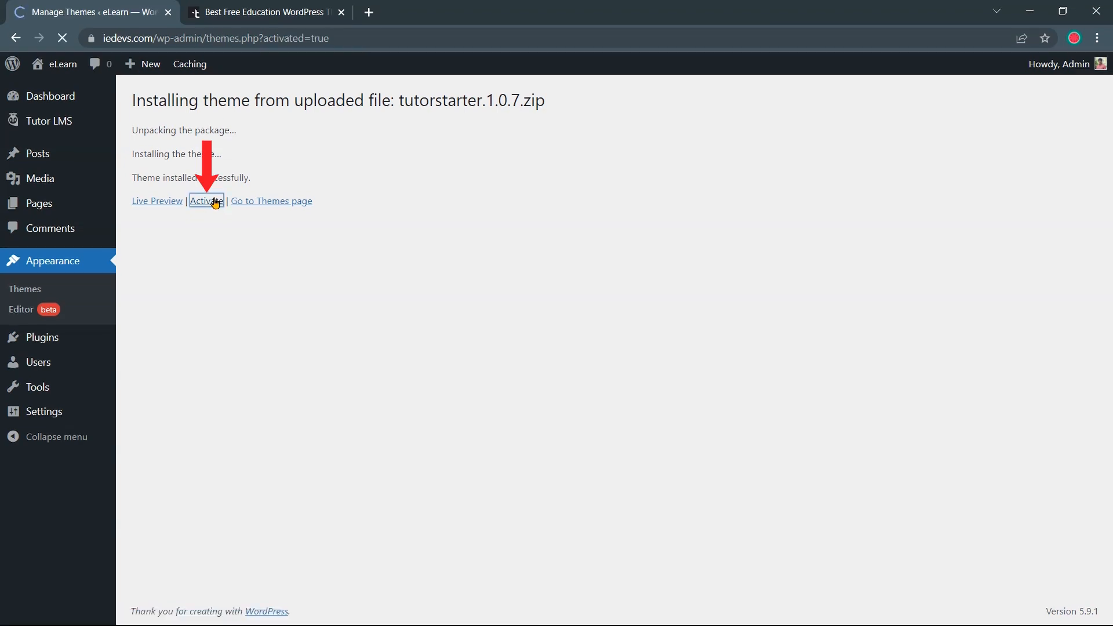
scroll(434, 219, down, 1)
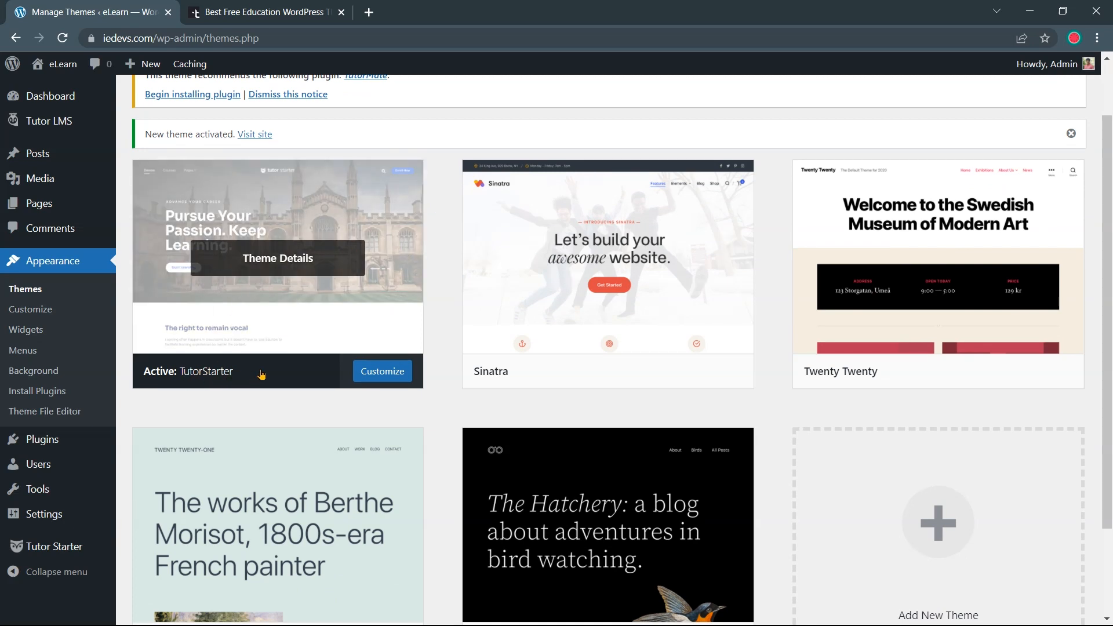
scroll(261, 371, down, 1)
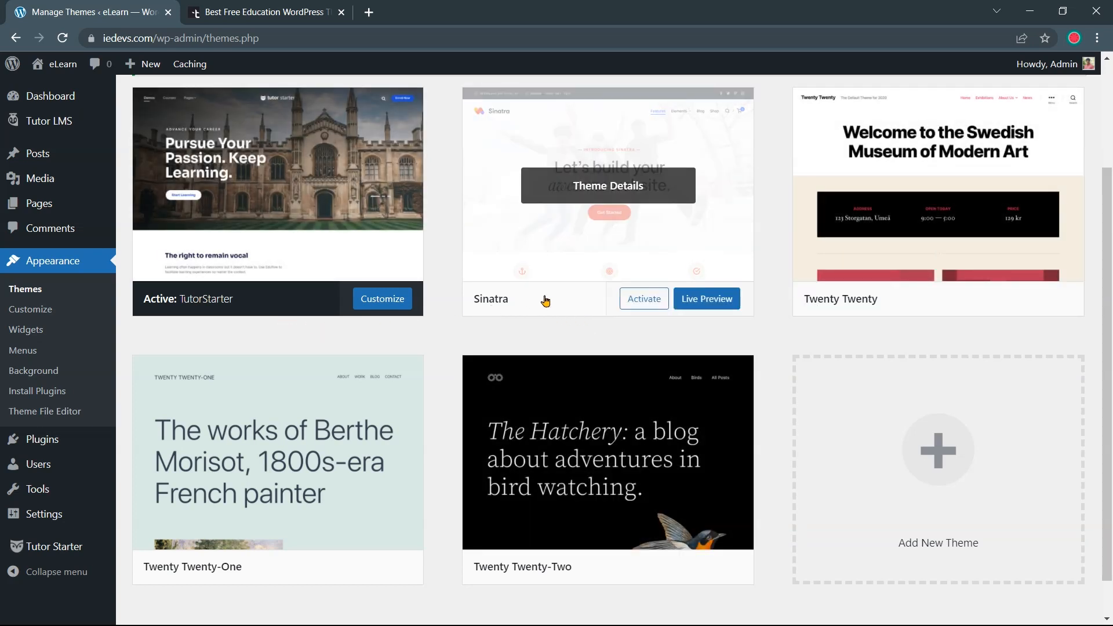
scroll(754, 307, down, 1)
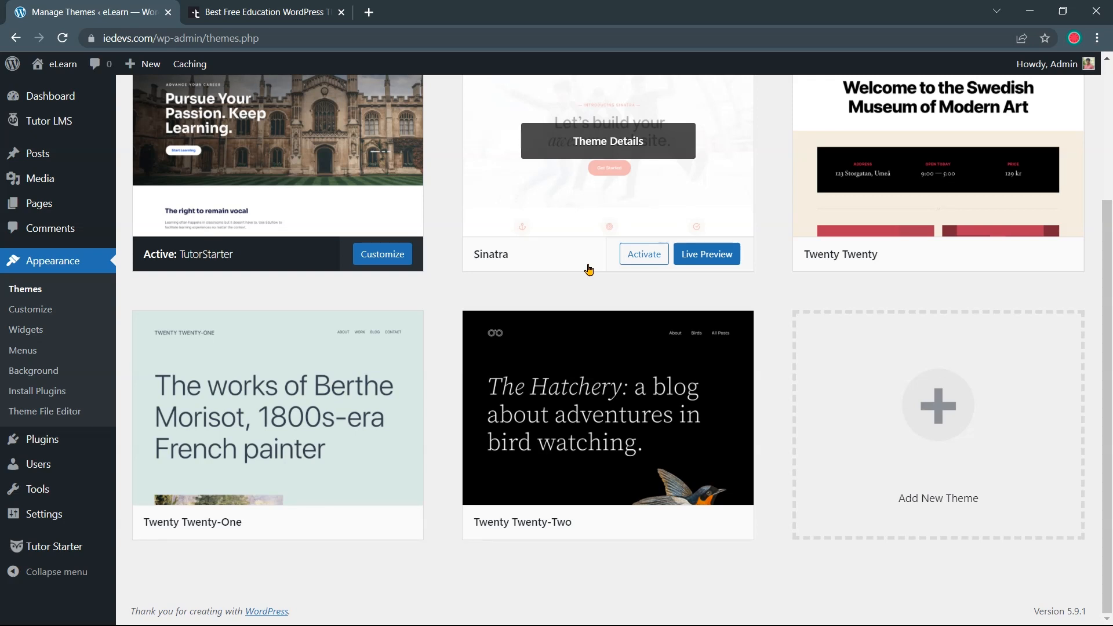
Delete the Sinatra, Twenty Twenty and Twenty Twenty-Two themes, leaving only TutorStarter
click(590, 266)
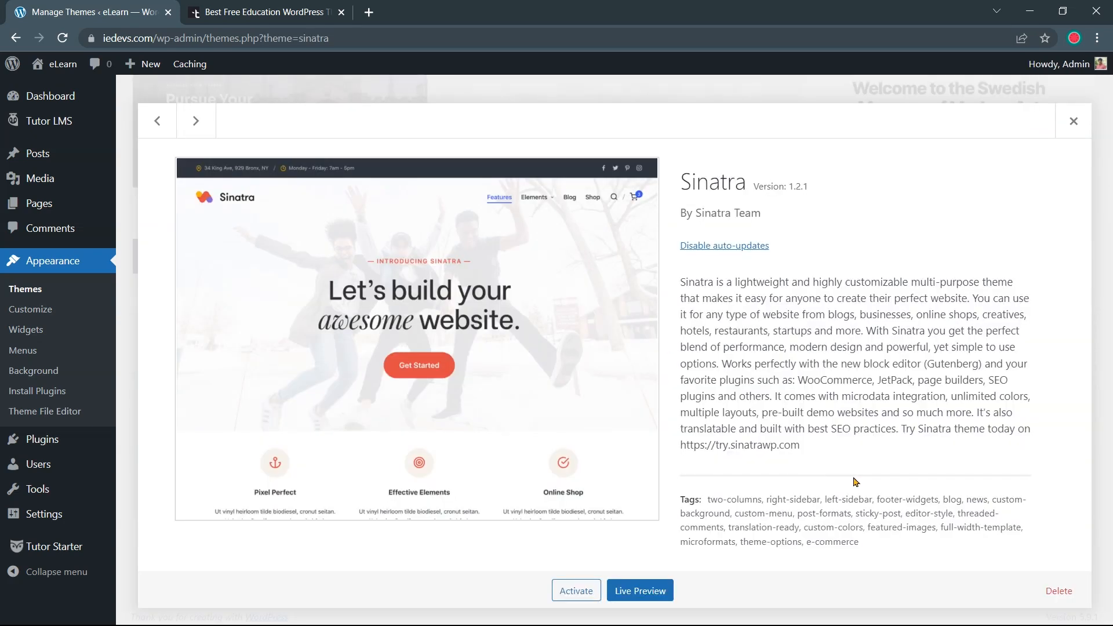
click(1059, 591)
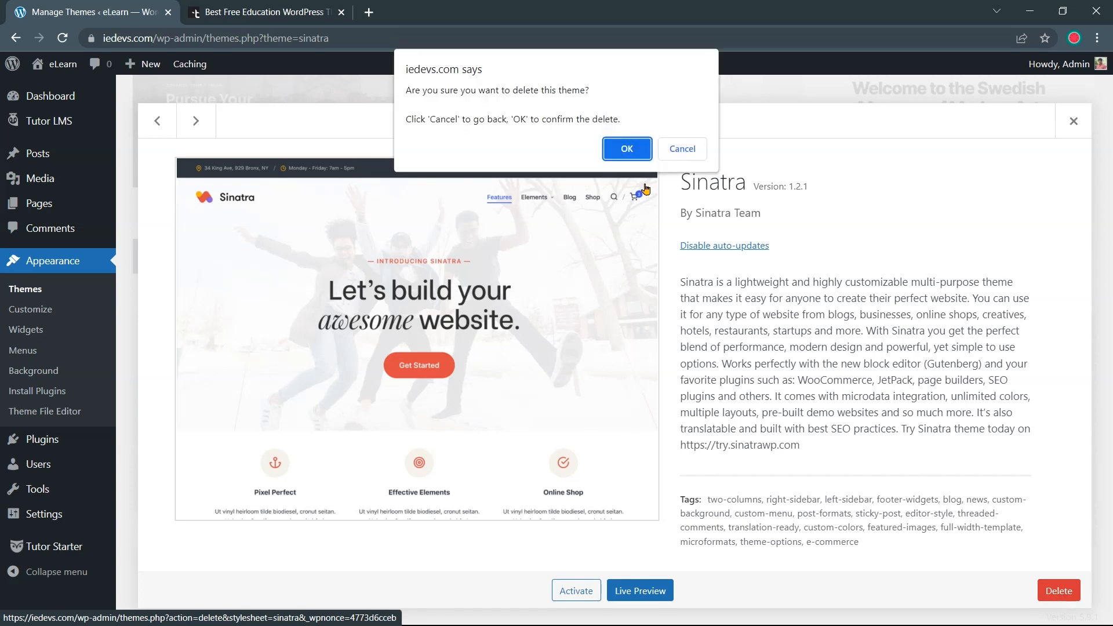
click(628, 152)
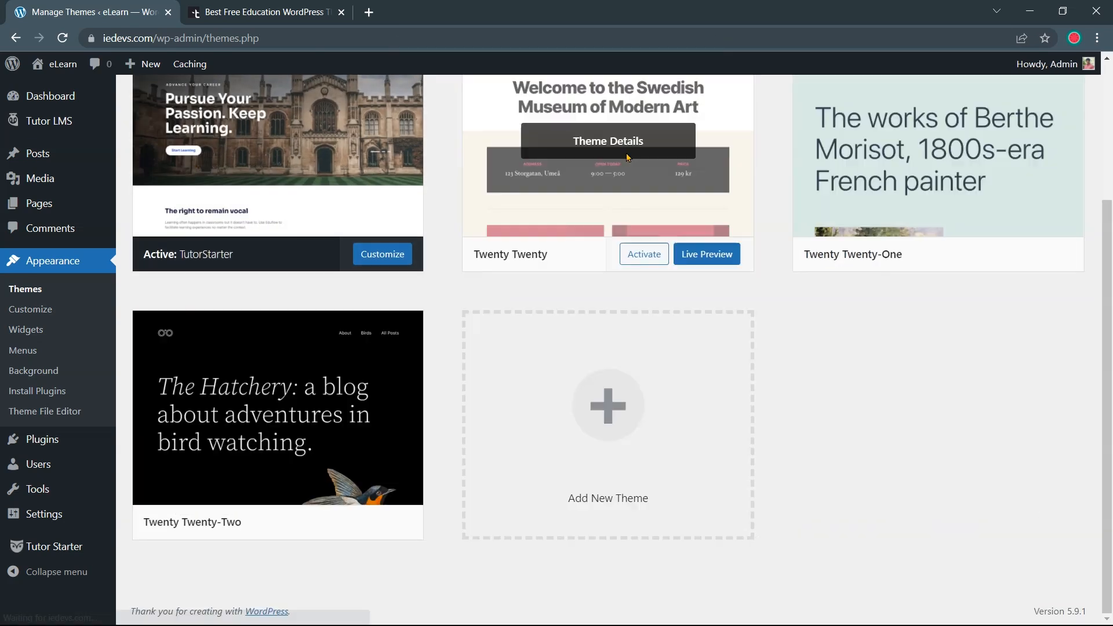
click(512, 262)
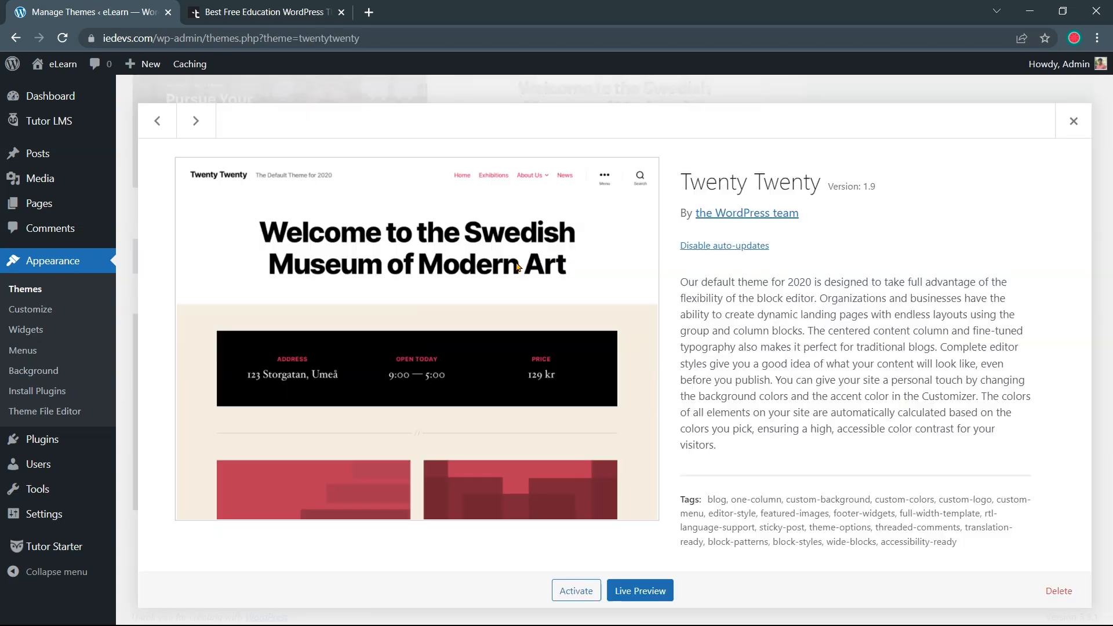
click(1059, 591)
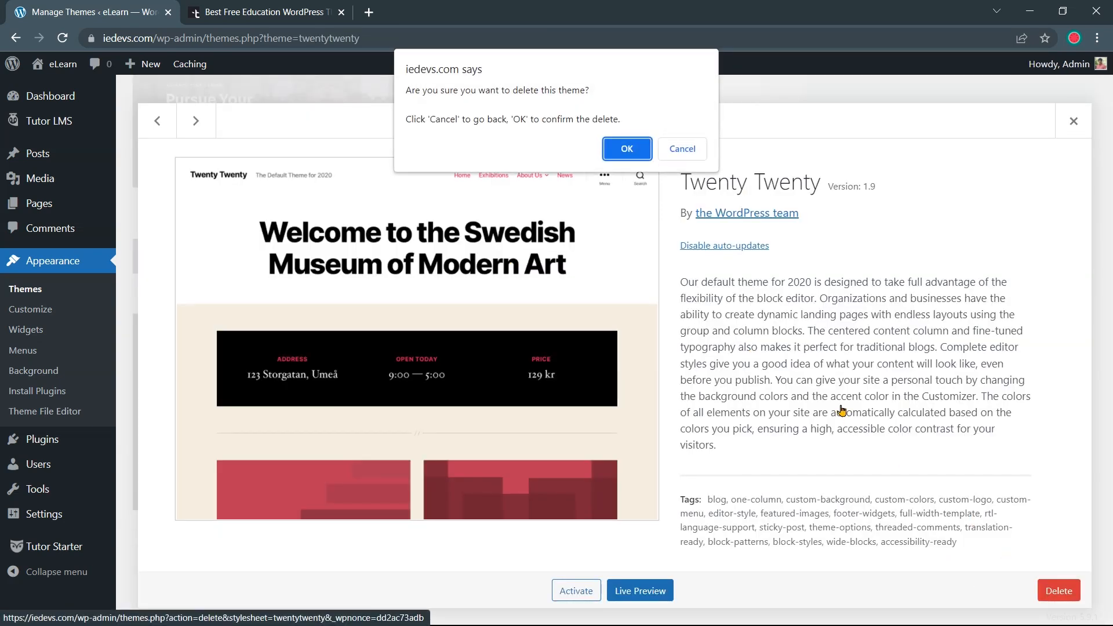
click(624, 151)
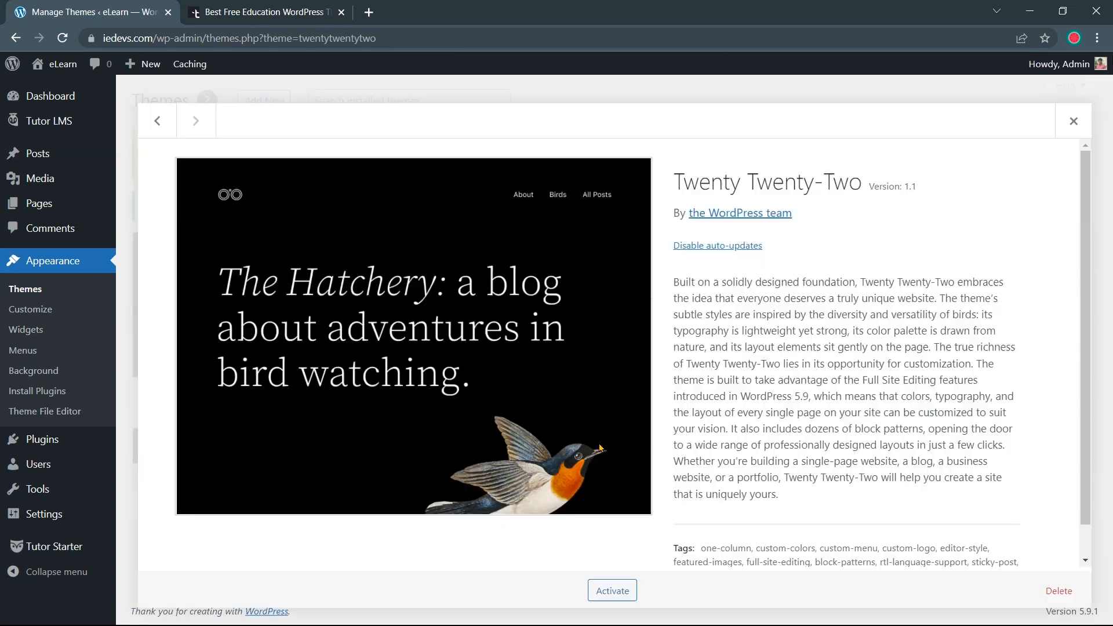
click(625, 149)
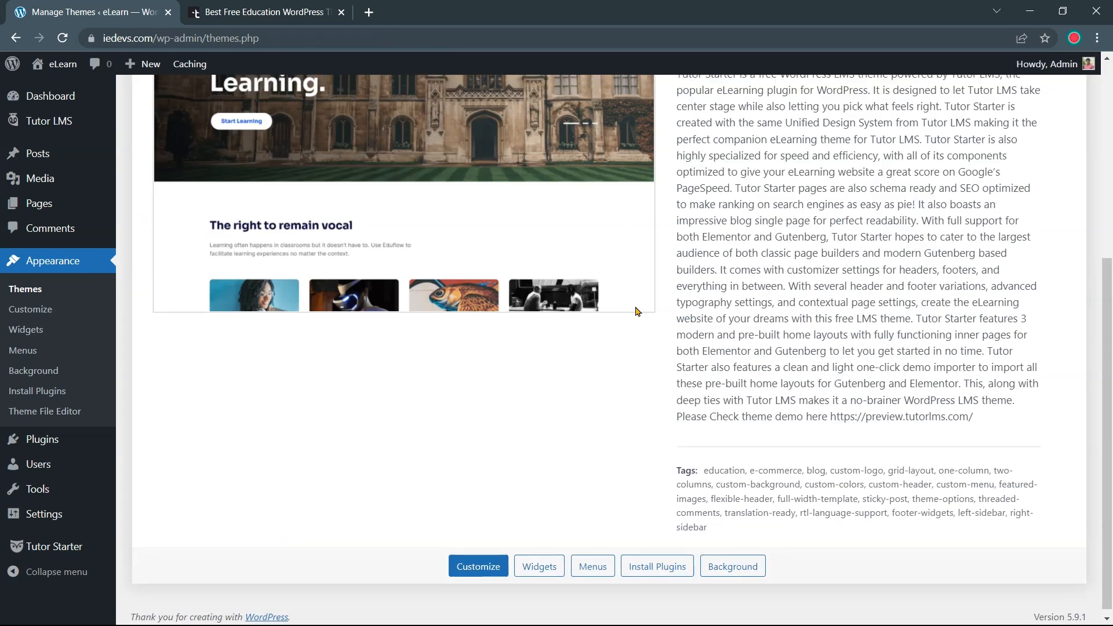
scroll(634, 309, up, 5)
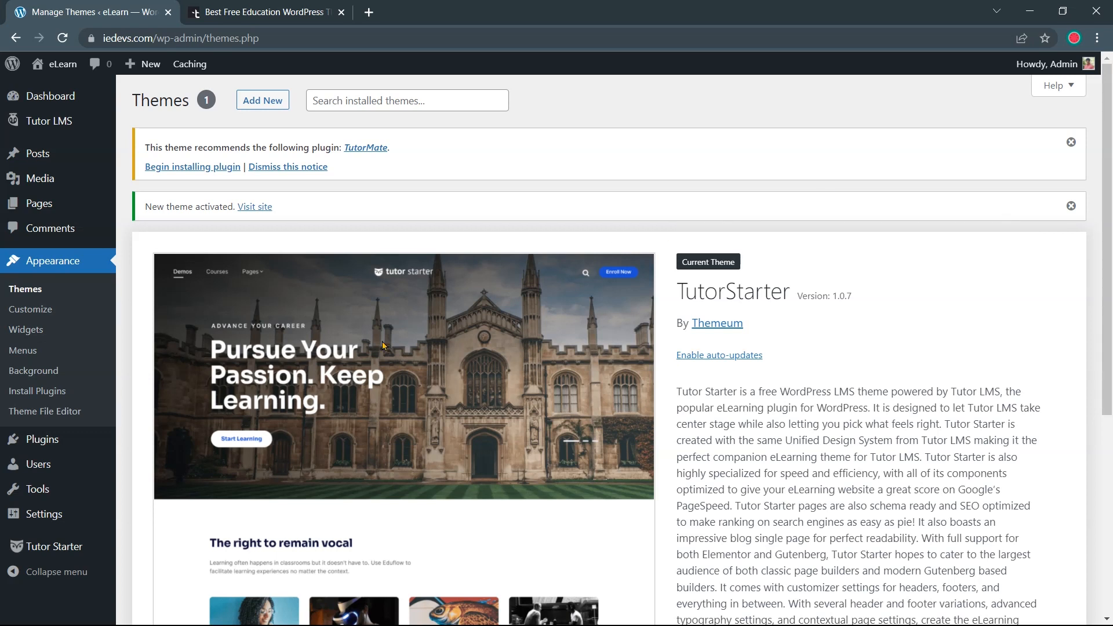
Install the theme's recommended TutorMate plugin from the Plugins page
mouse_move(84, 443)
click(152, 447)
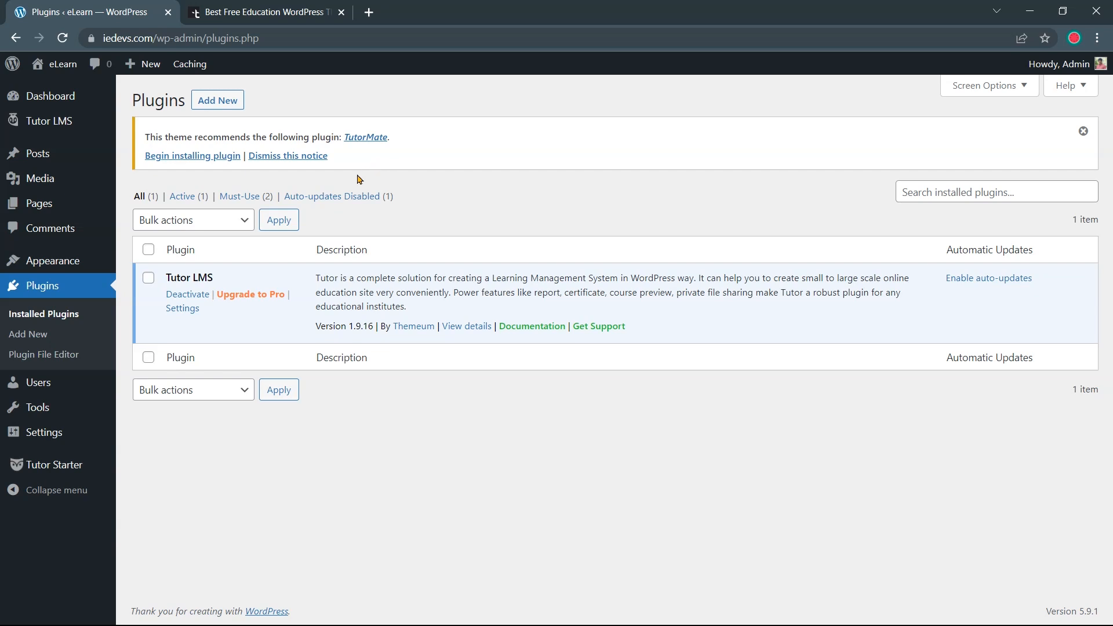
click(204, 157)
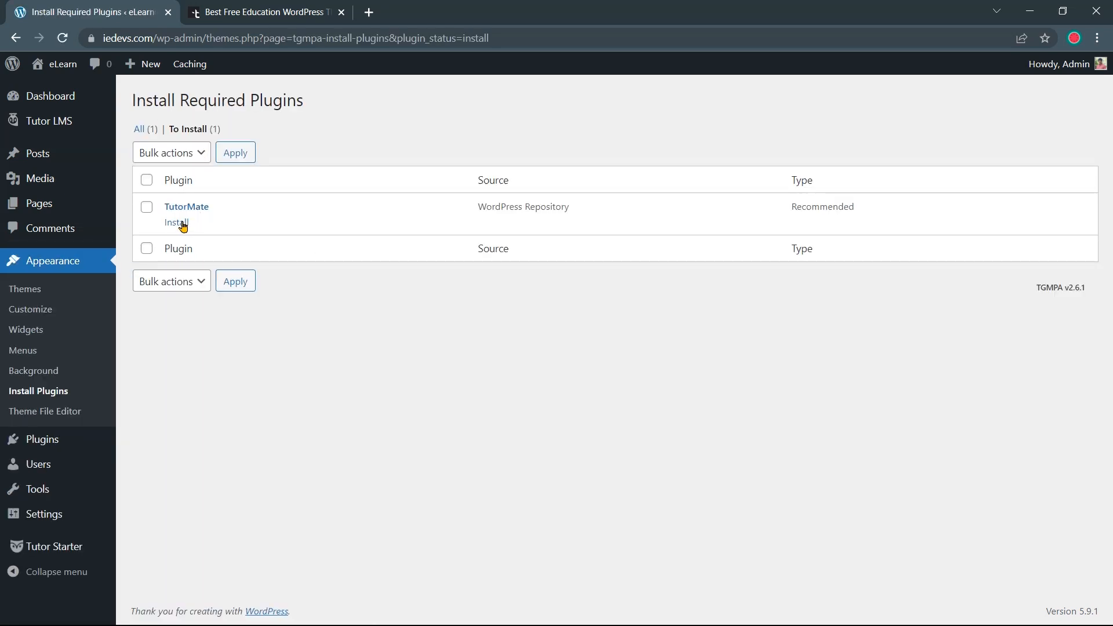
click(178, 224)
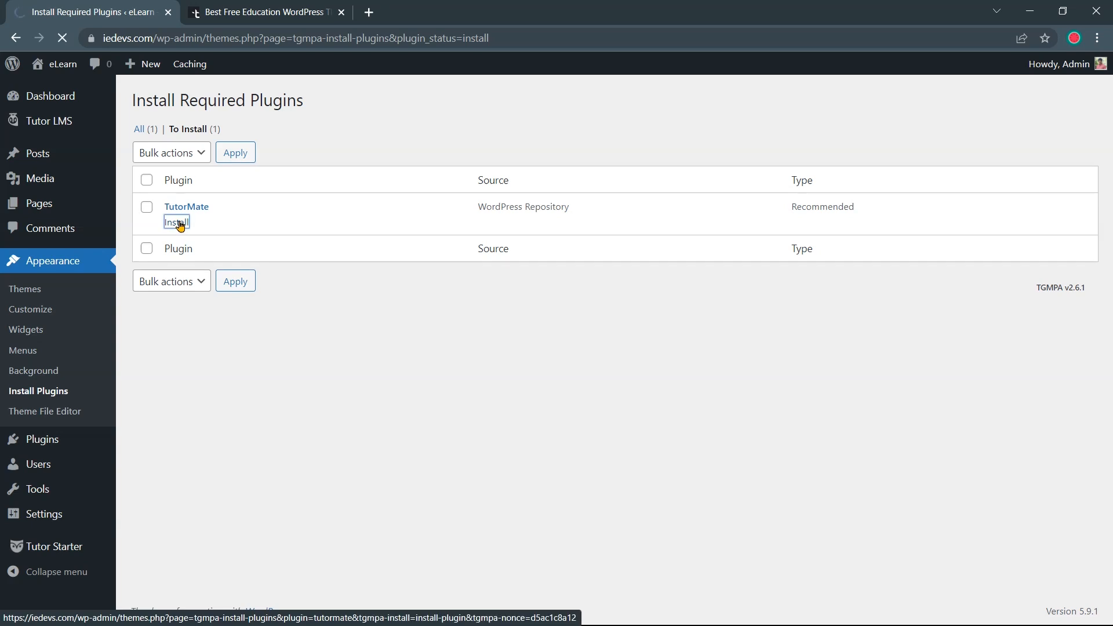
drag(255, 100, 345, 115)
click(318, 277)
Activate TutorMate in the Installed Plugins list
mouse_move(76, 442)
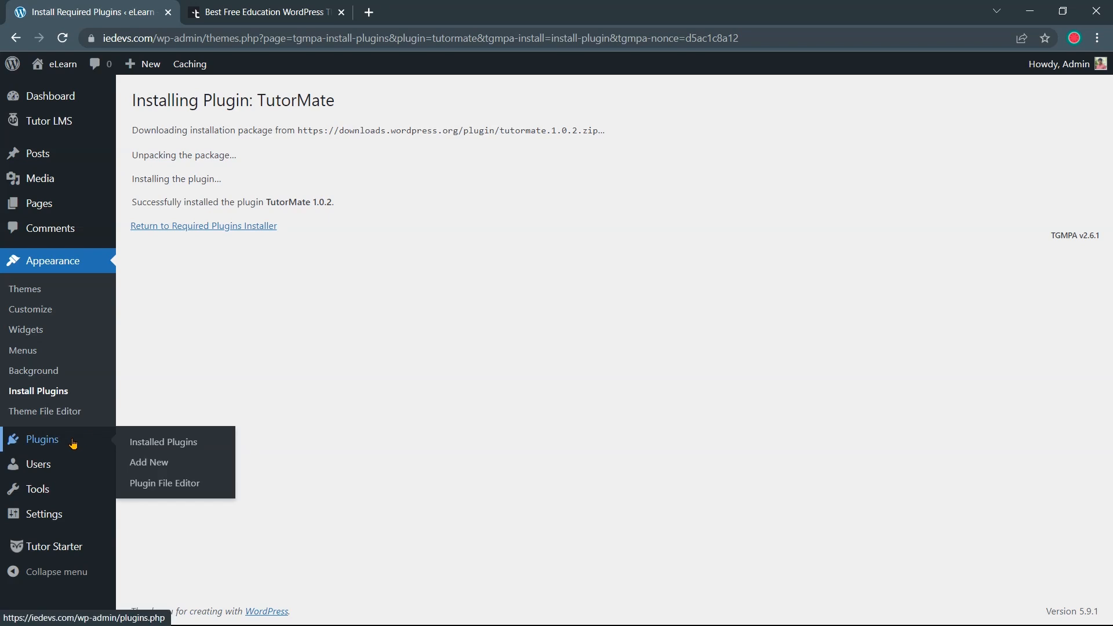
click(133, 443)
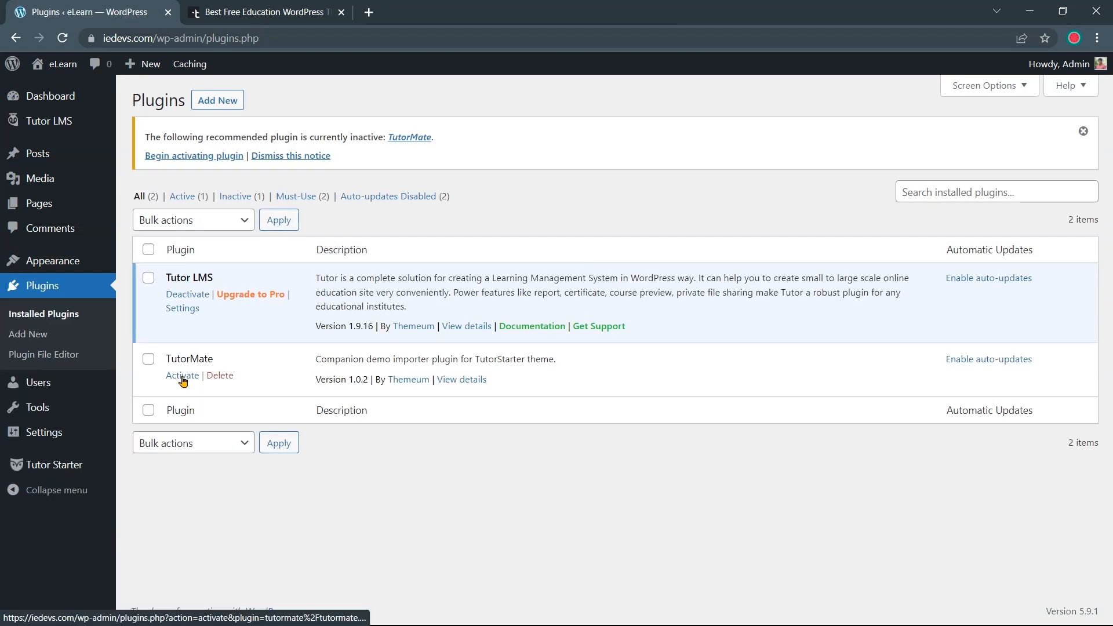
click(183, 377)
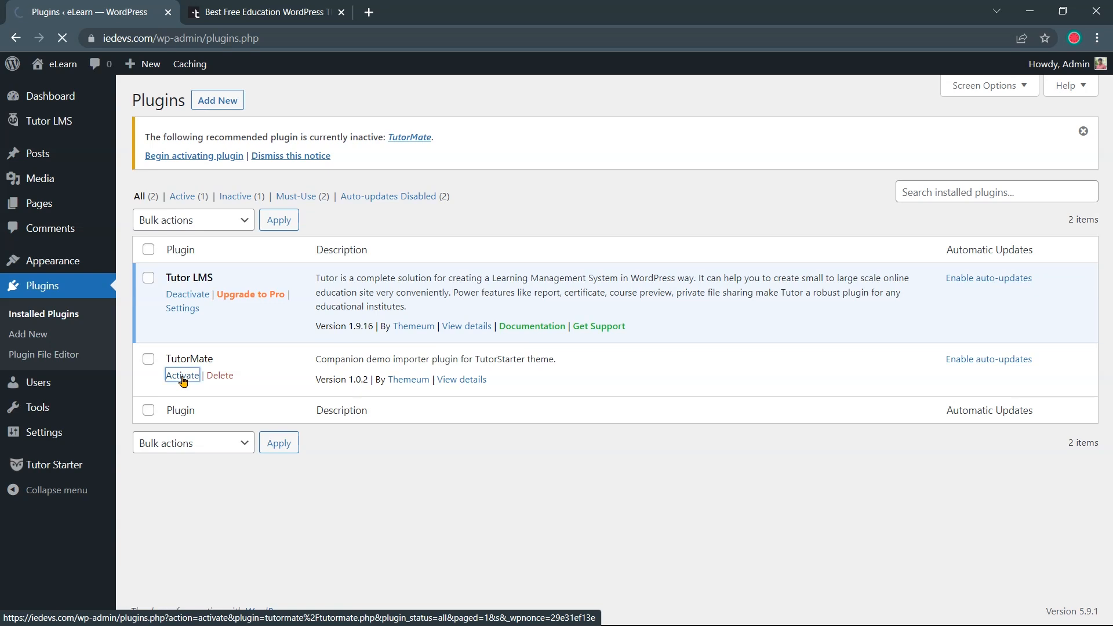
mouse_move(74, 470)
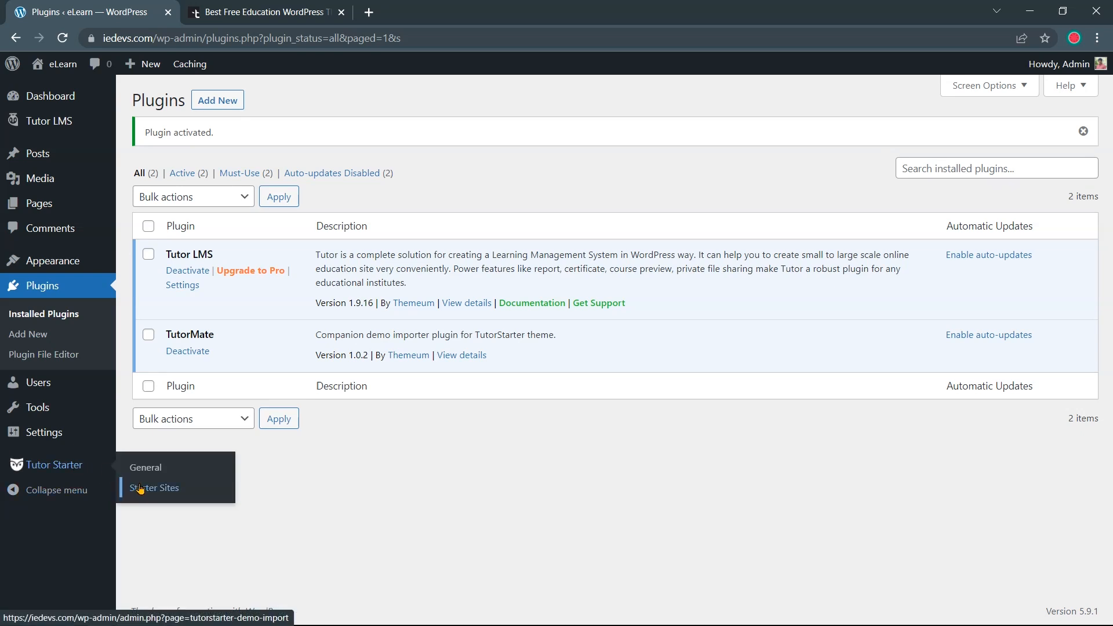
Open Tutor Starter's Starter Sites page and review the Single Course, Instructor and Marketplace demos
click(161, 489)
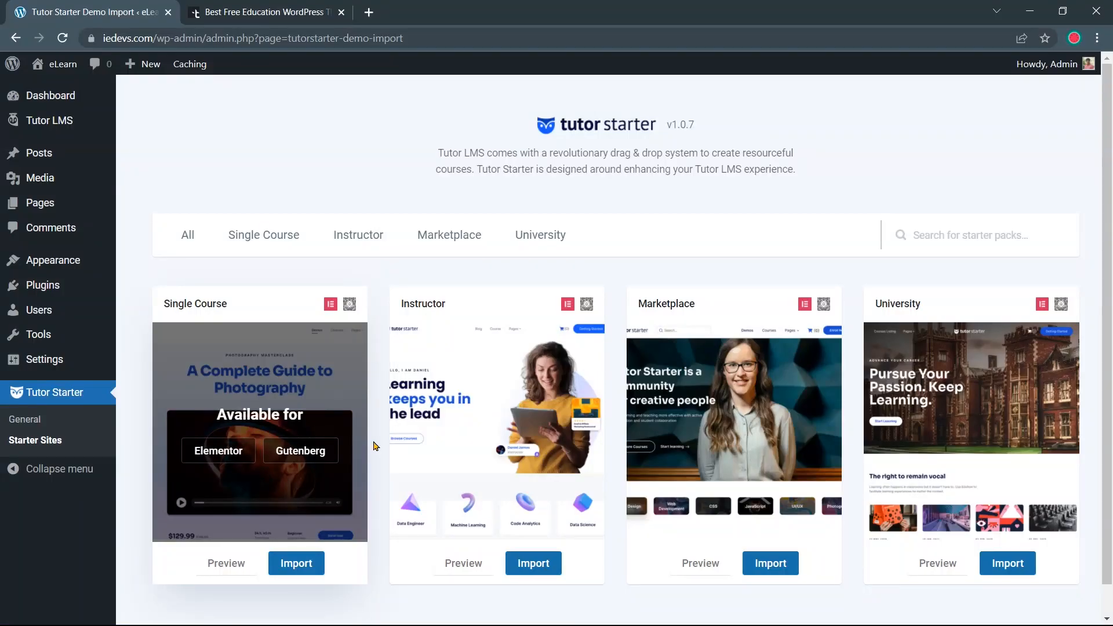
scroll(392, 436, down, 1)
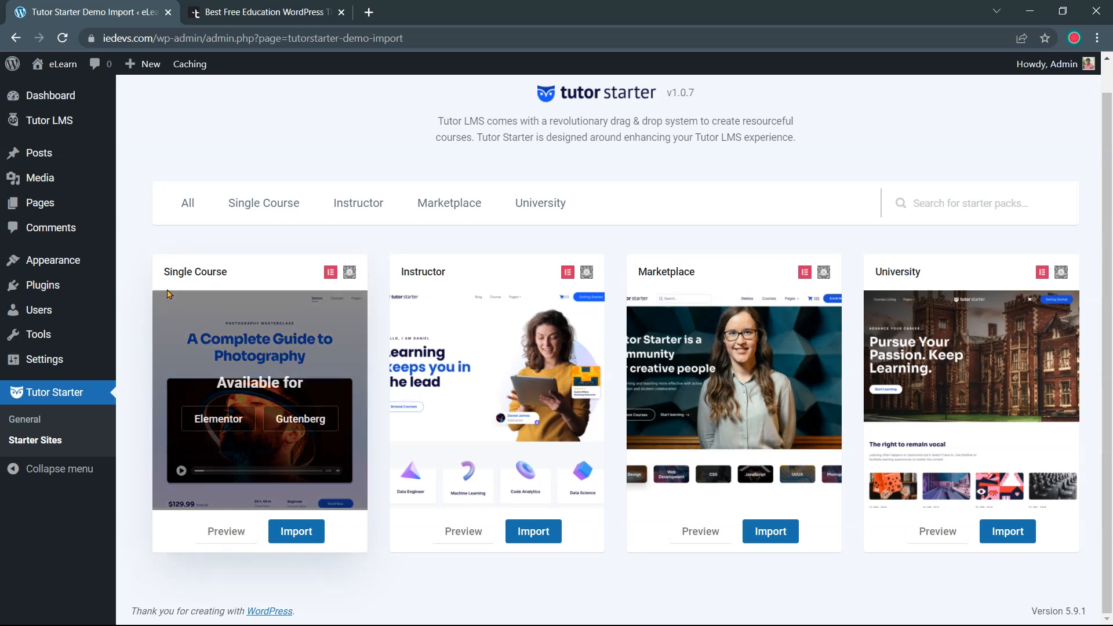
drag(156, 277, 230, 277)
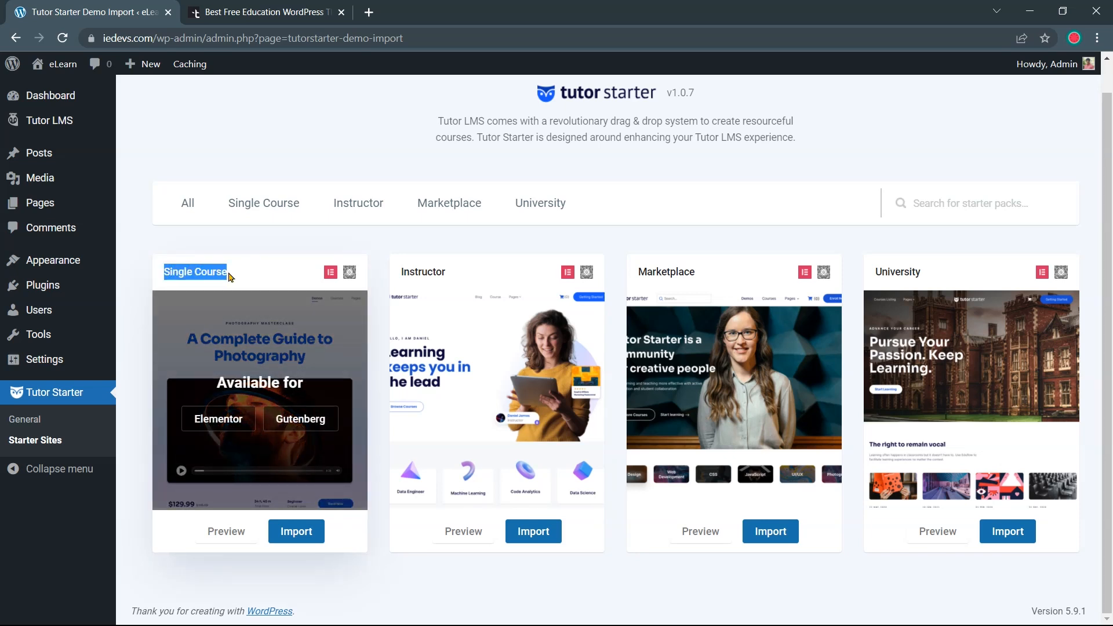
click(232, 277)
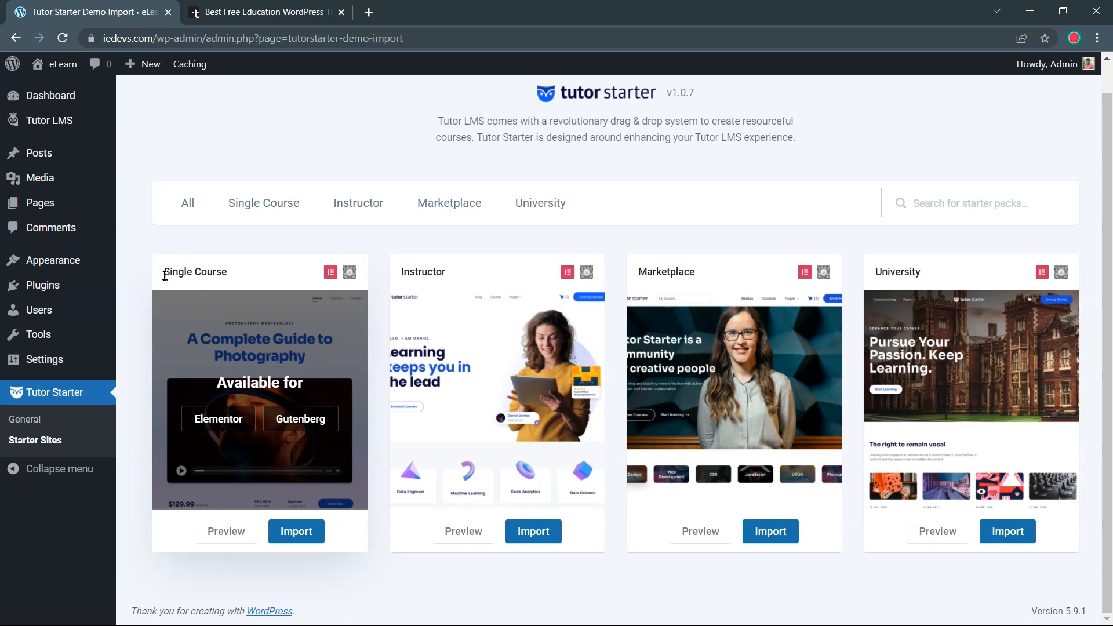
drag(445, 273, 403, 278)
click(455, 277)
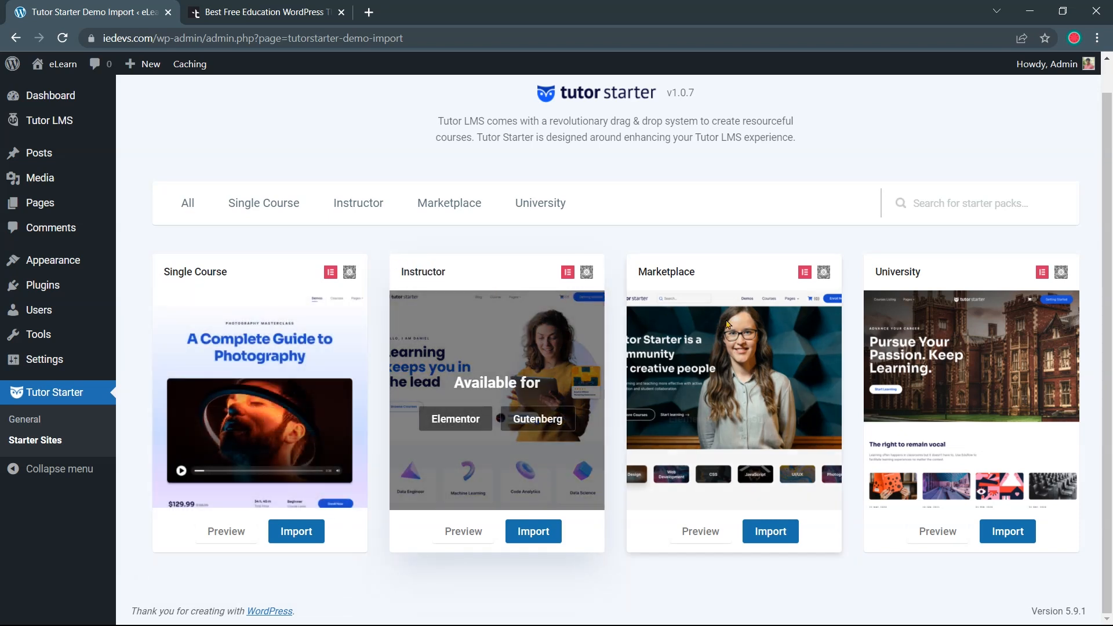
drag(691, 272, 638, 273)
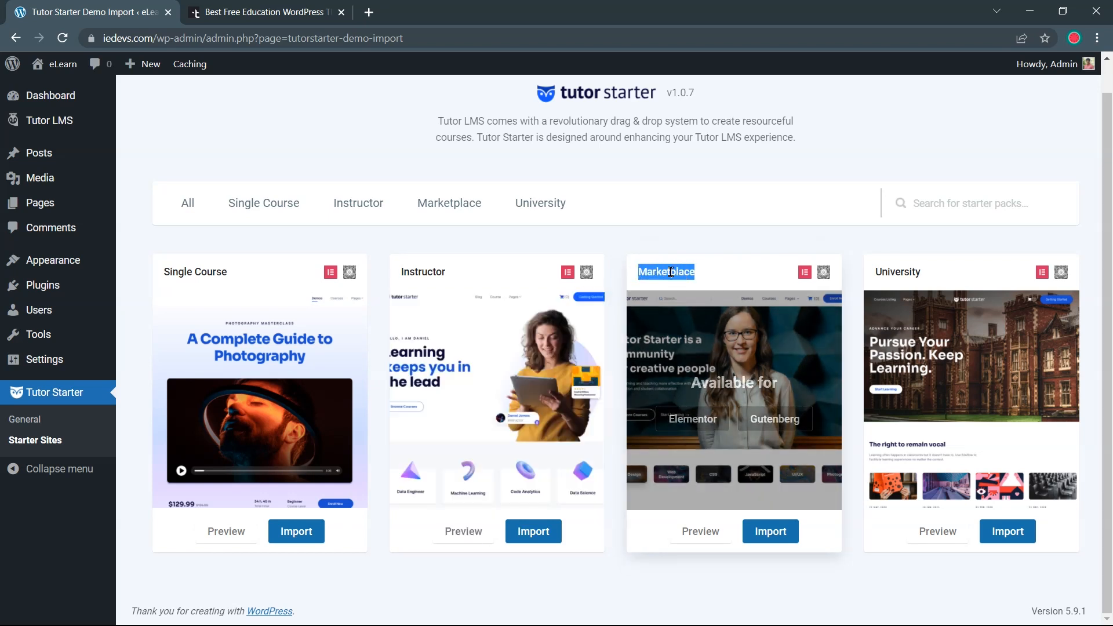
click(703, 276)
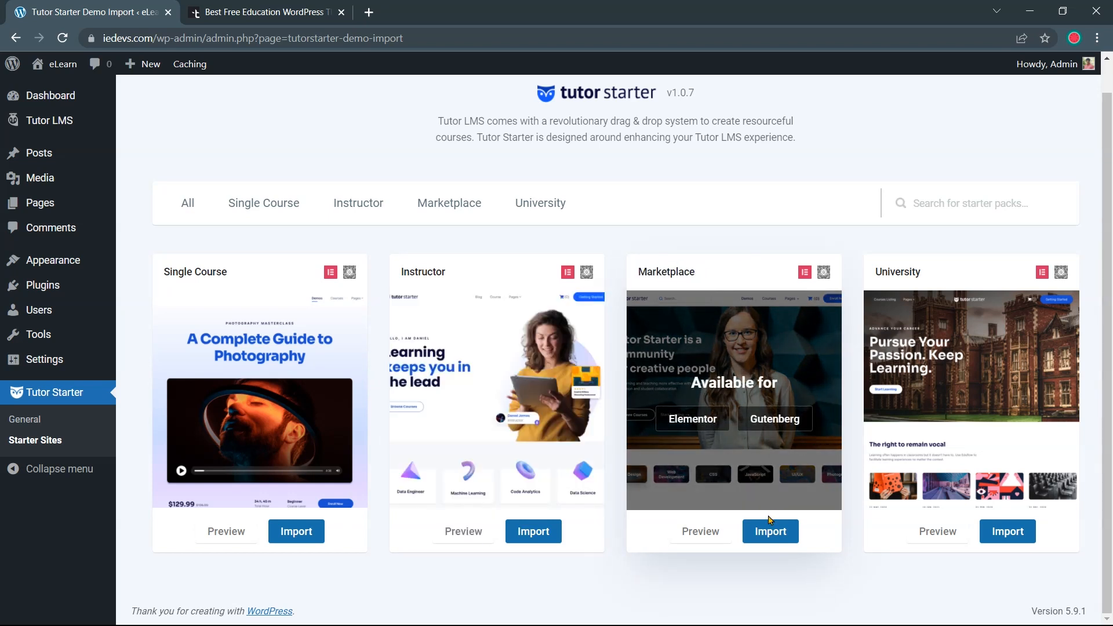
Browse the Marketplace demo preview from preview.tutorlms.com in a new tab, then return to Starter Sites
right_click(714, 531)
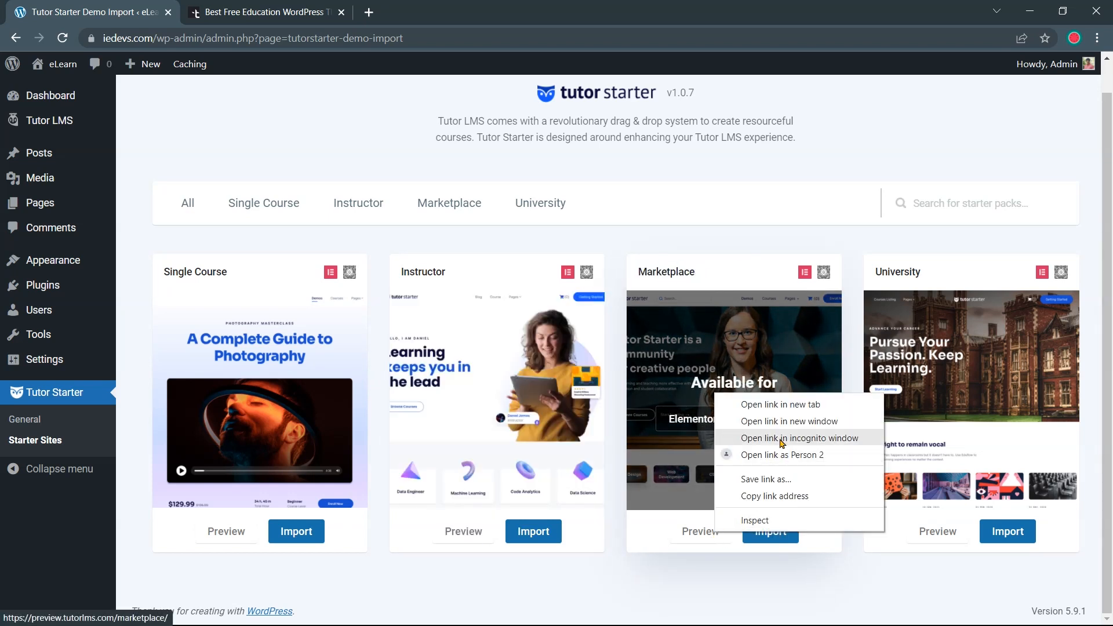
click(784, 406)
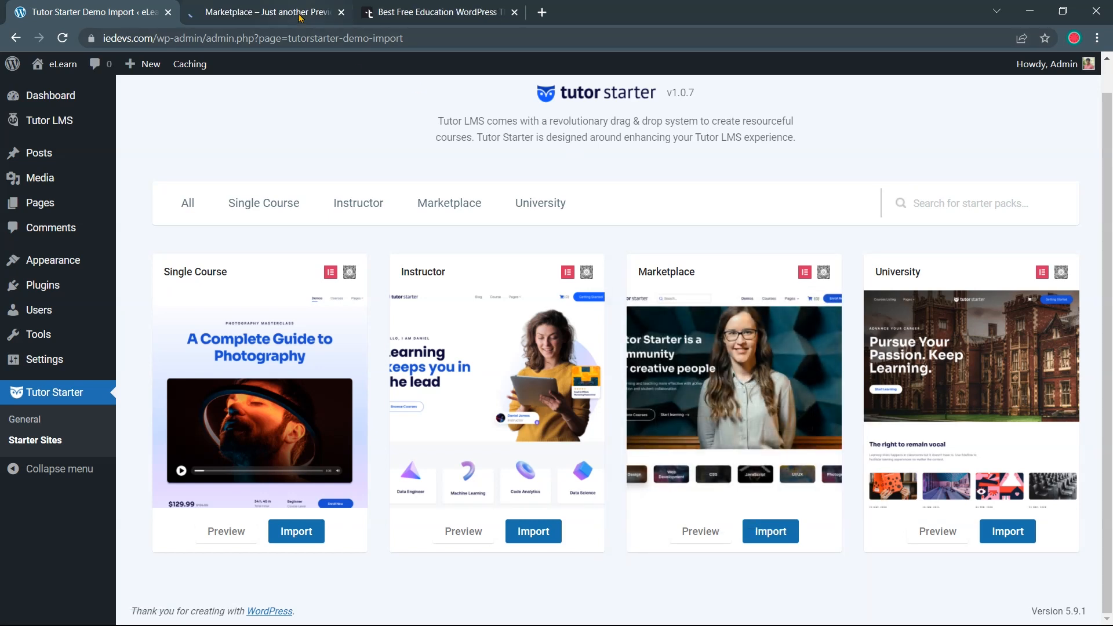
click(267, 12)
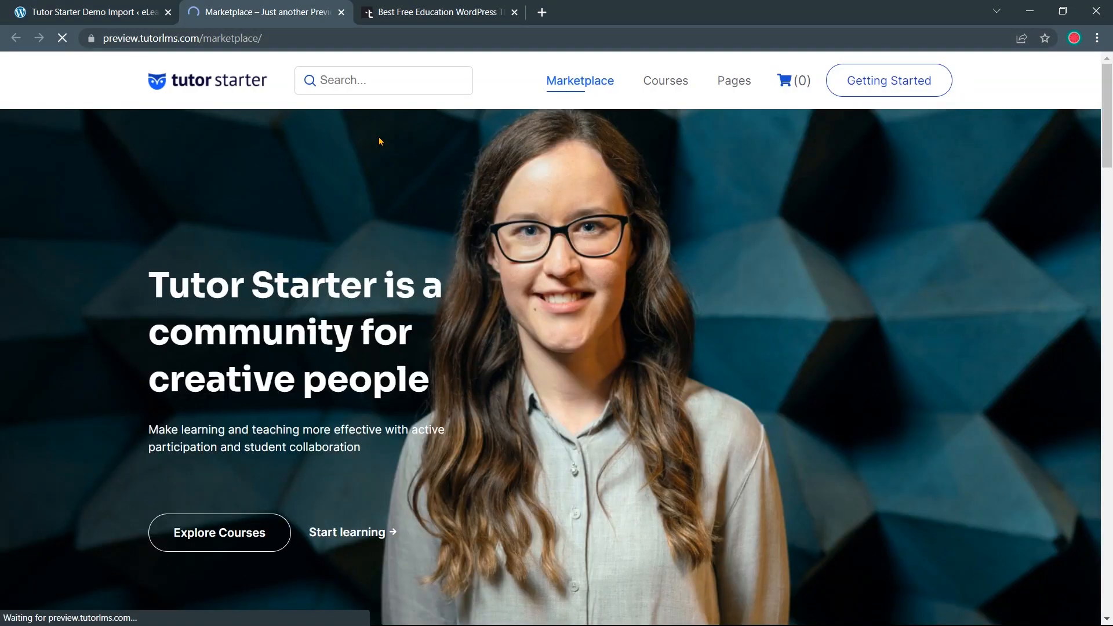
scroll(464, 232, down, 10)
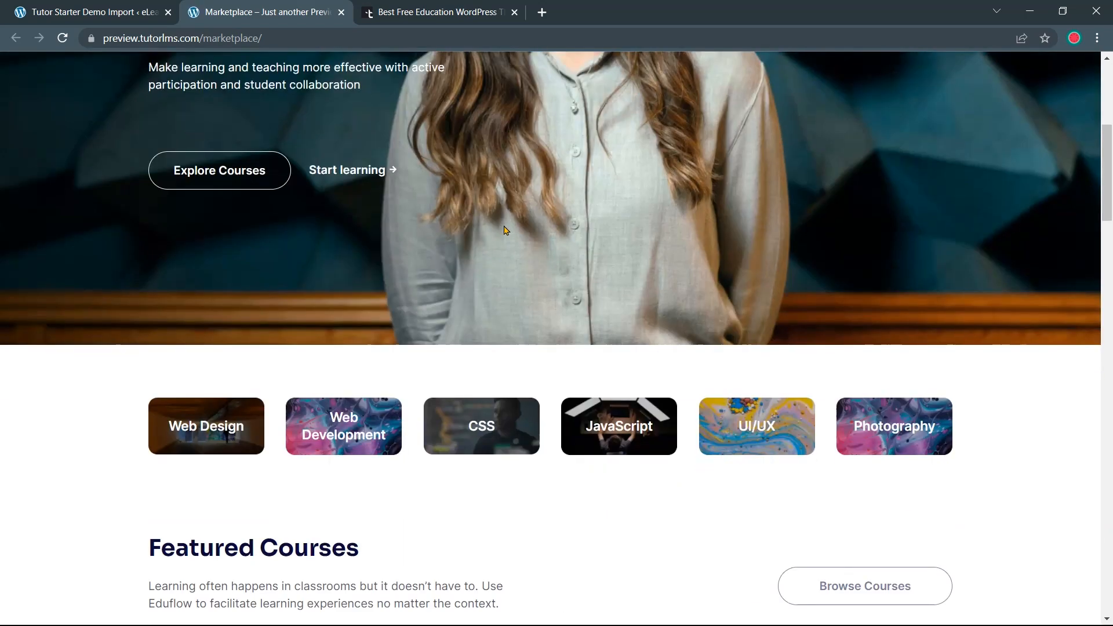
scroll(478, 257, down, 20)
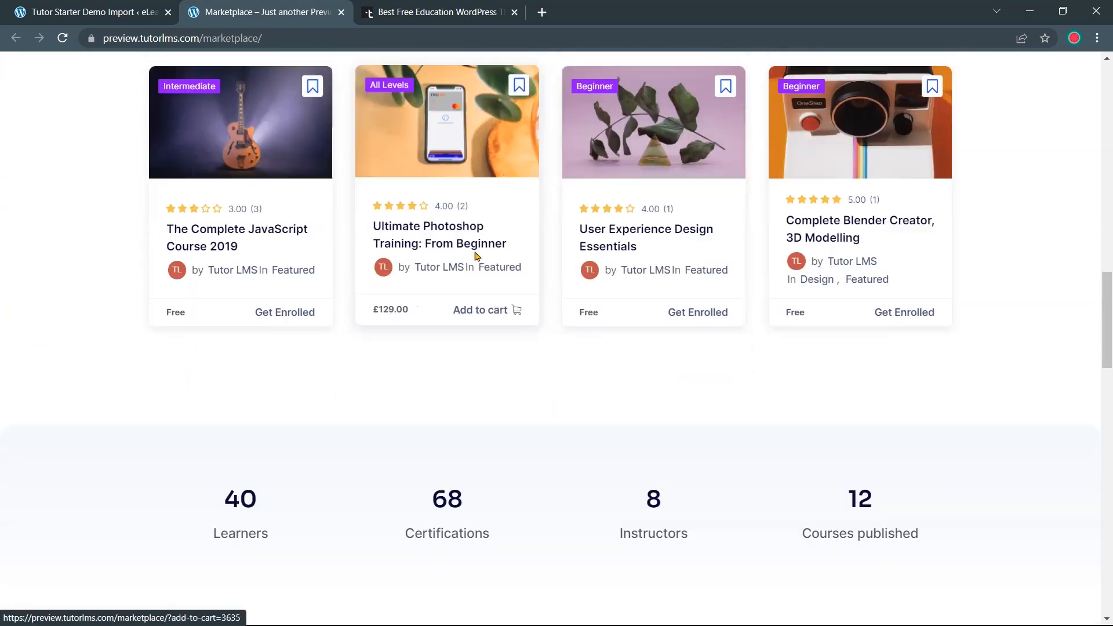
scroll(492, 264, down, 15)
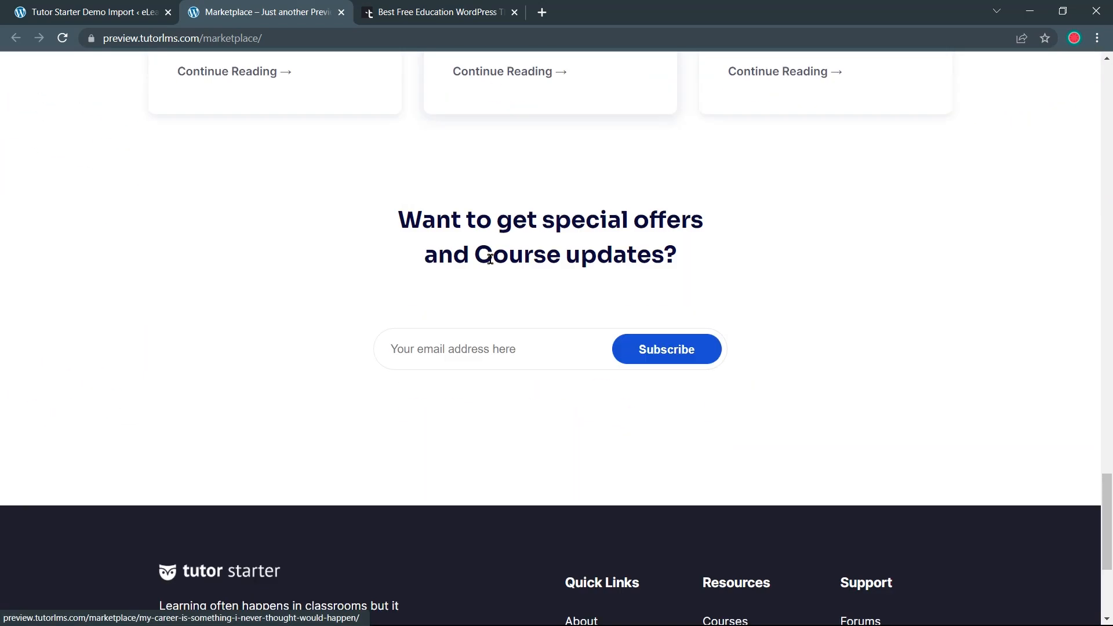
key(Home)
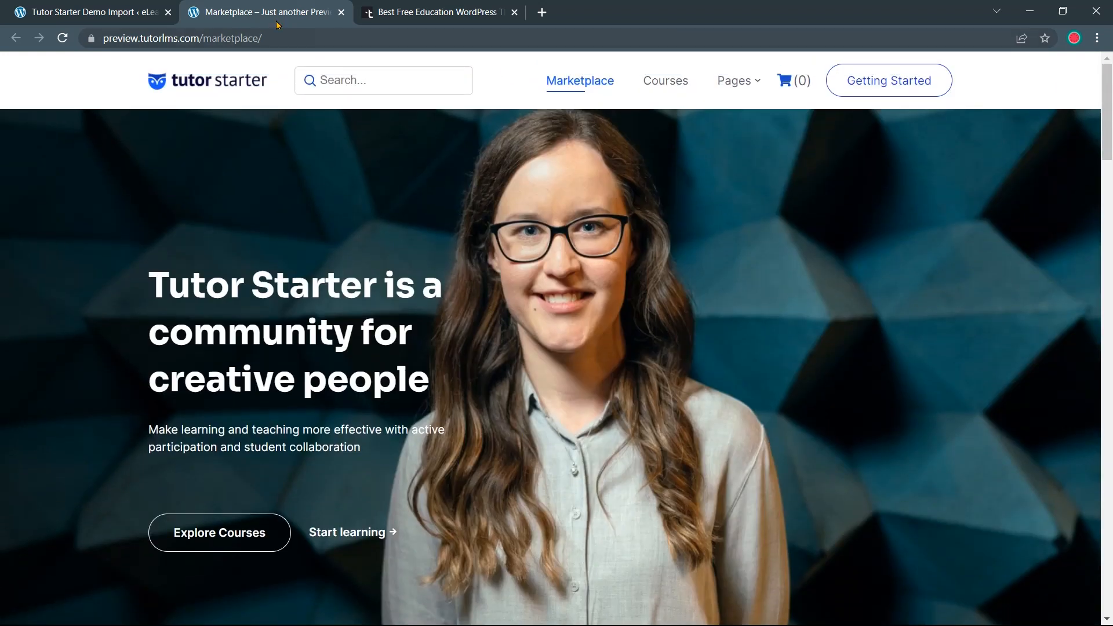
click(92, 12)
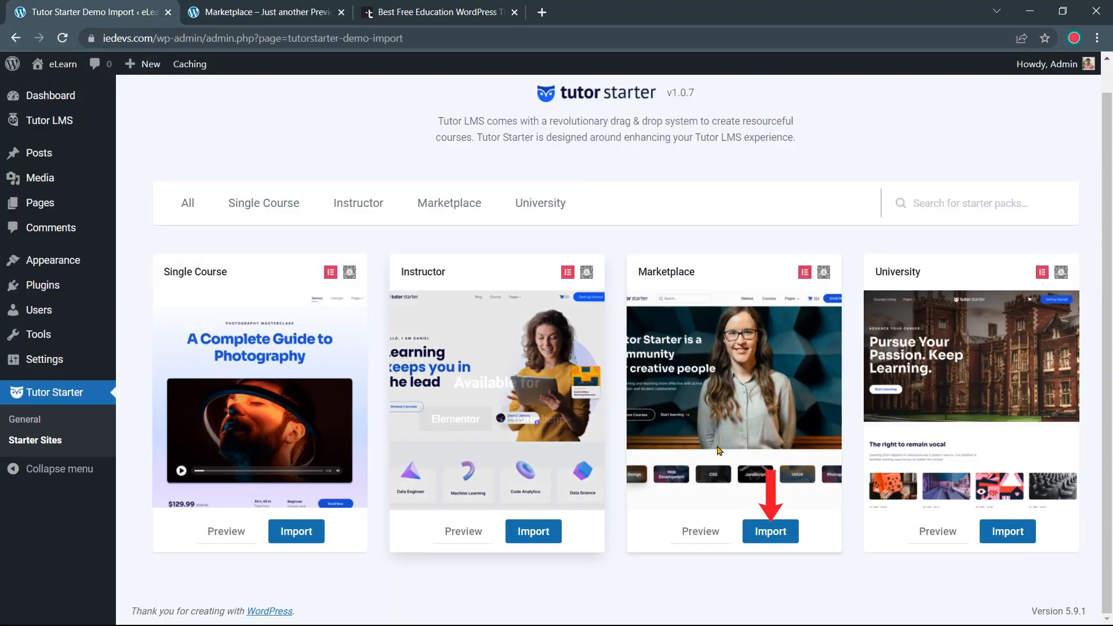
Start importing the Marketplace demo and view its Required Plugins section
click(767, 531)
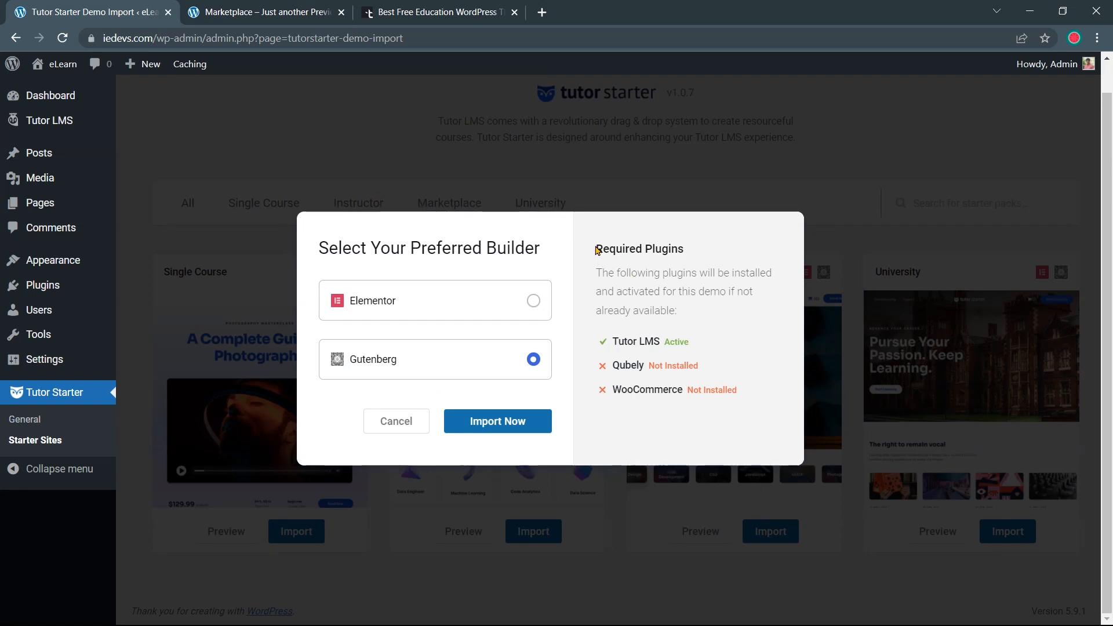
drag(594, 248, 688, 246)
click(633, 367)
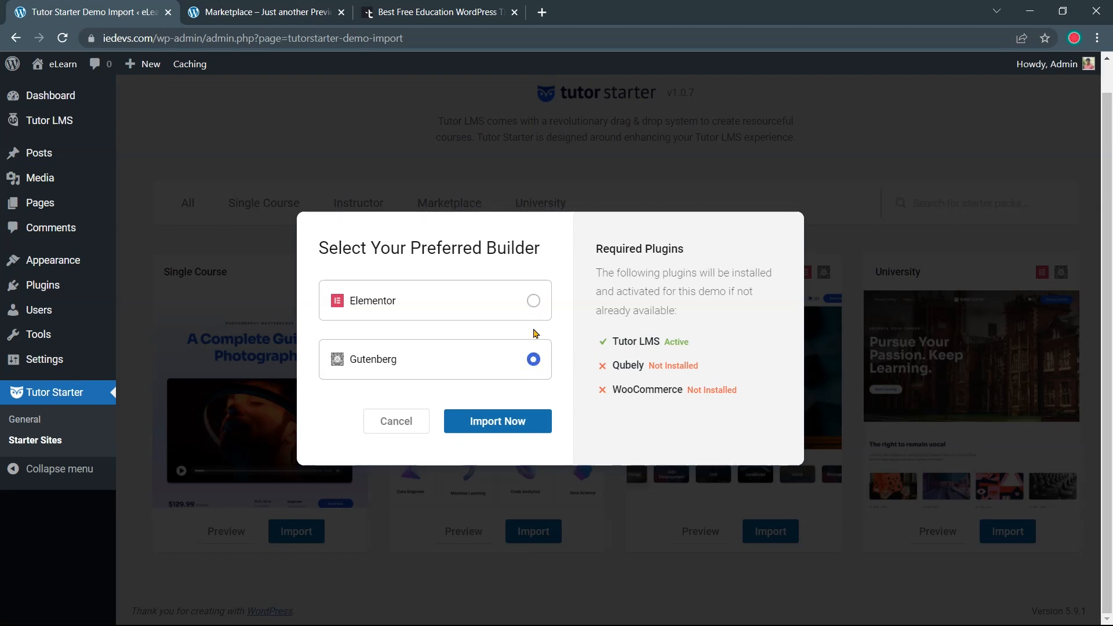
Choose Elementor as builder, noting Elementor, WooCommerce and Tutor LMS Elementor Addons are missing, and import
click(532, 303)
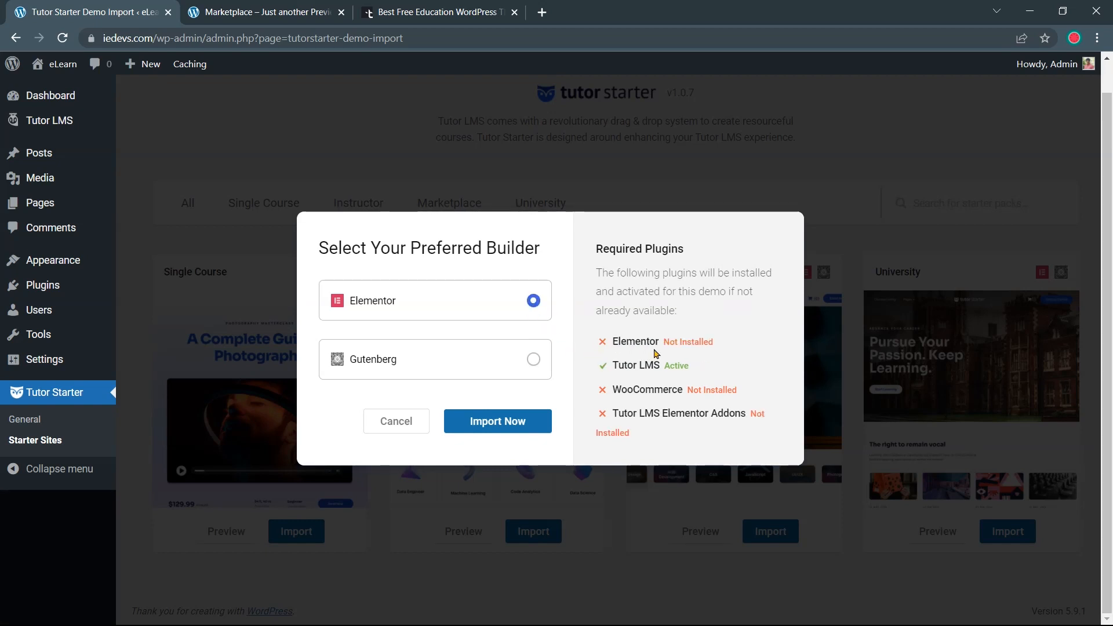
drag(717, 349, 606, 348)
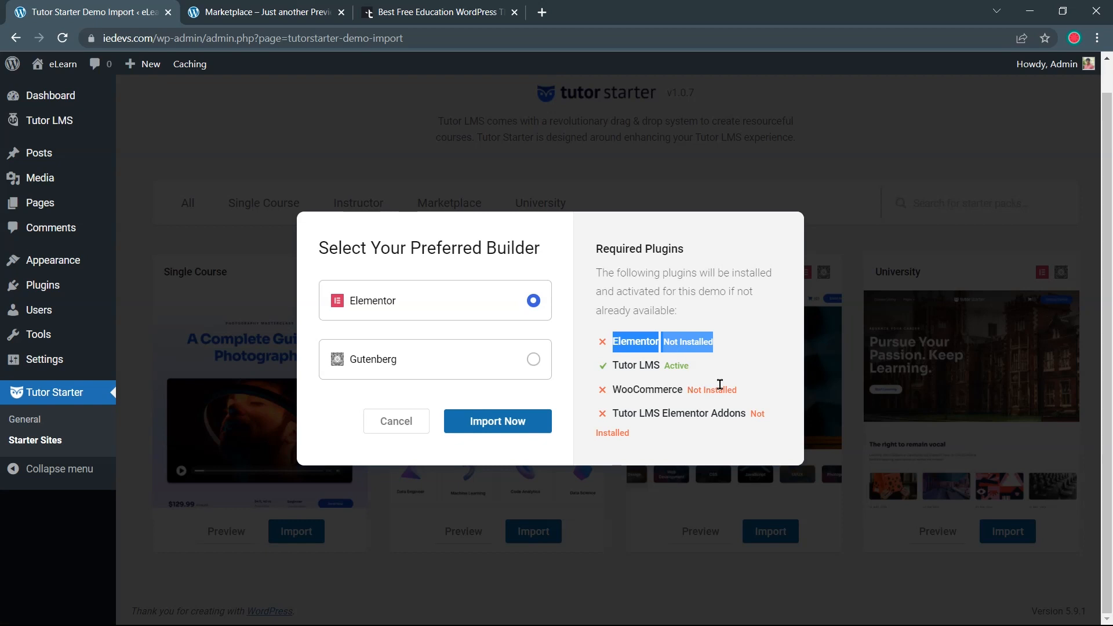
drag(737, 387, 603, 406)
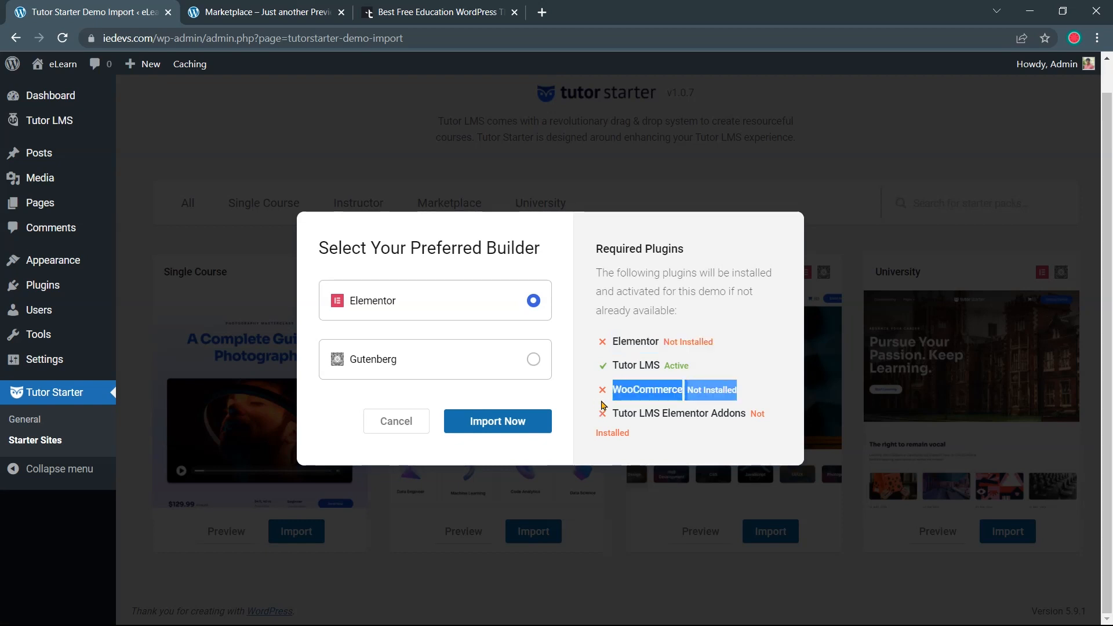
click(699, 429)
drag(756, 415, 597, 419)
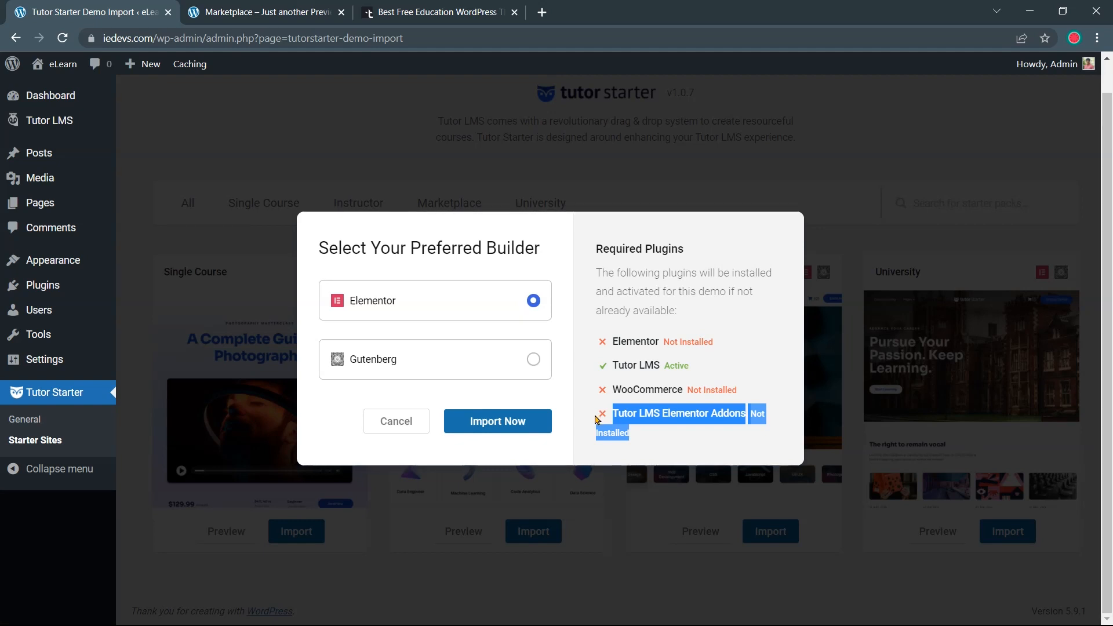
click(526, 426)
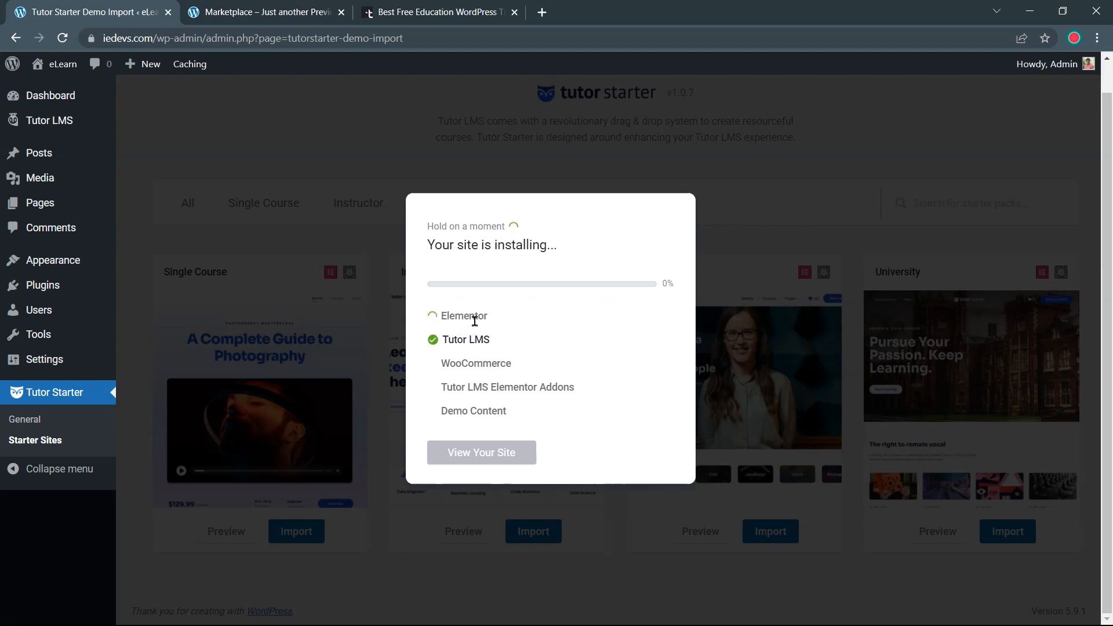
Let Elementor, WooCommerce and Tutor LMS Elementor Addons install, then close the Import Successful dialog
double_click(478, 316)
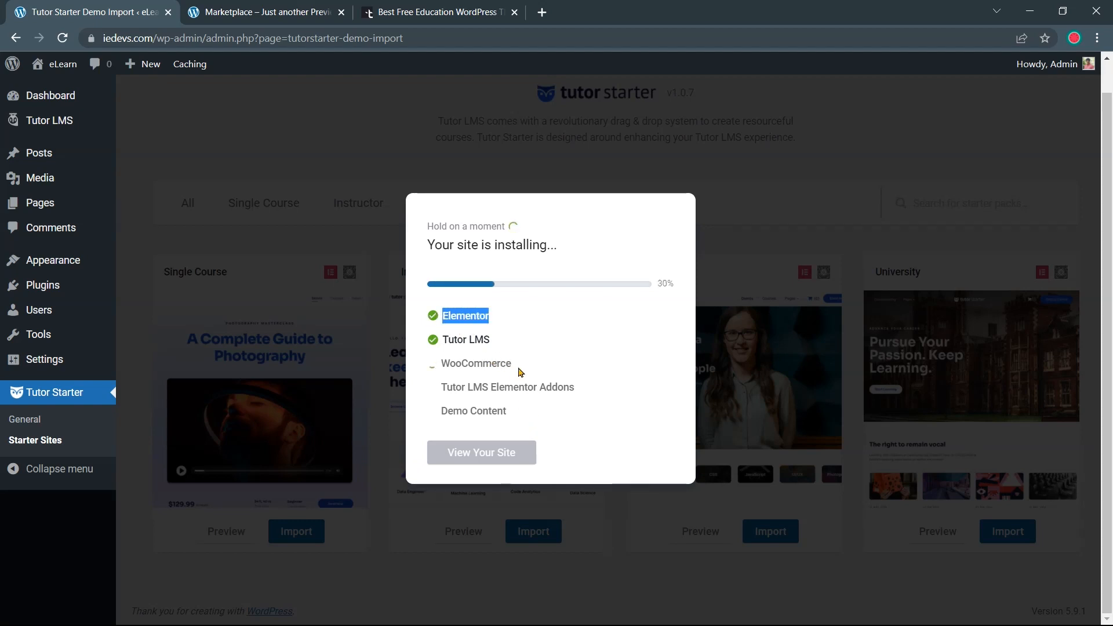
drag(516, 365, 440, 365)
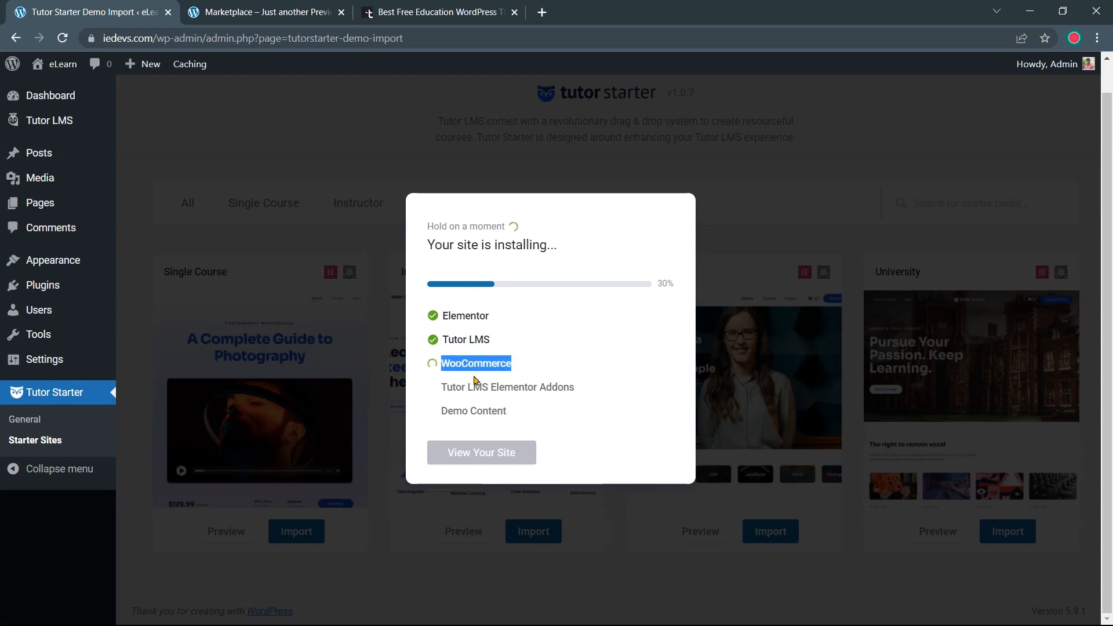
drag(575, 387, 464, 387)
click(538, 415)
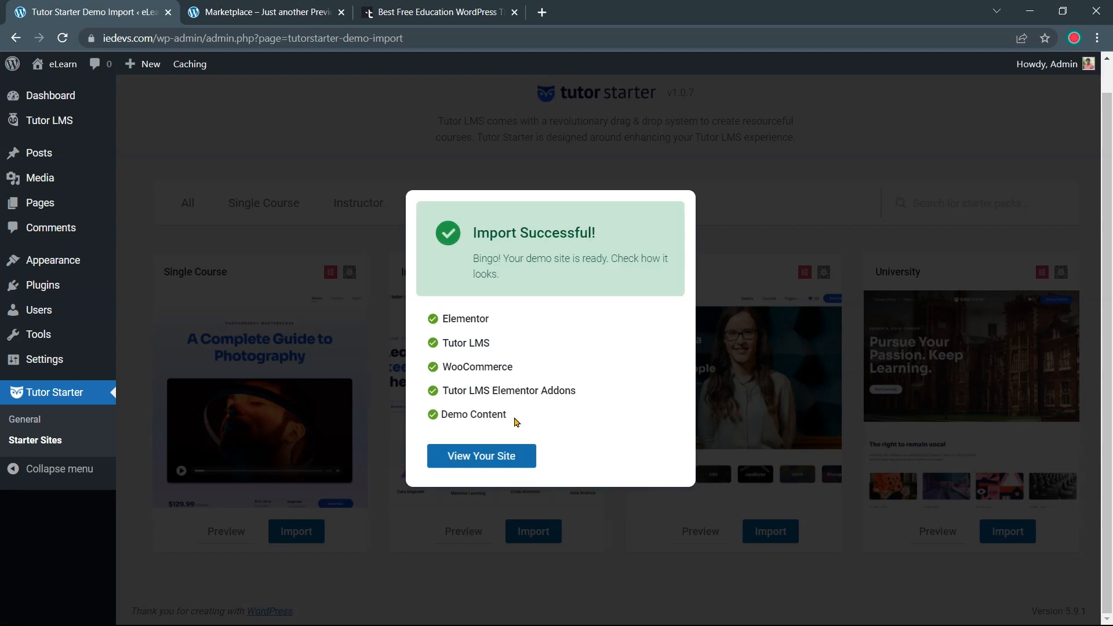
click(515, 418)
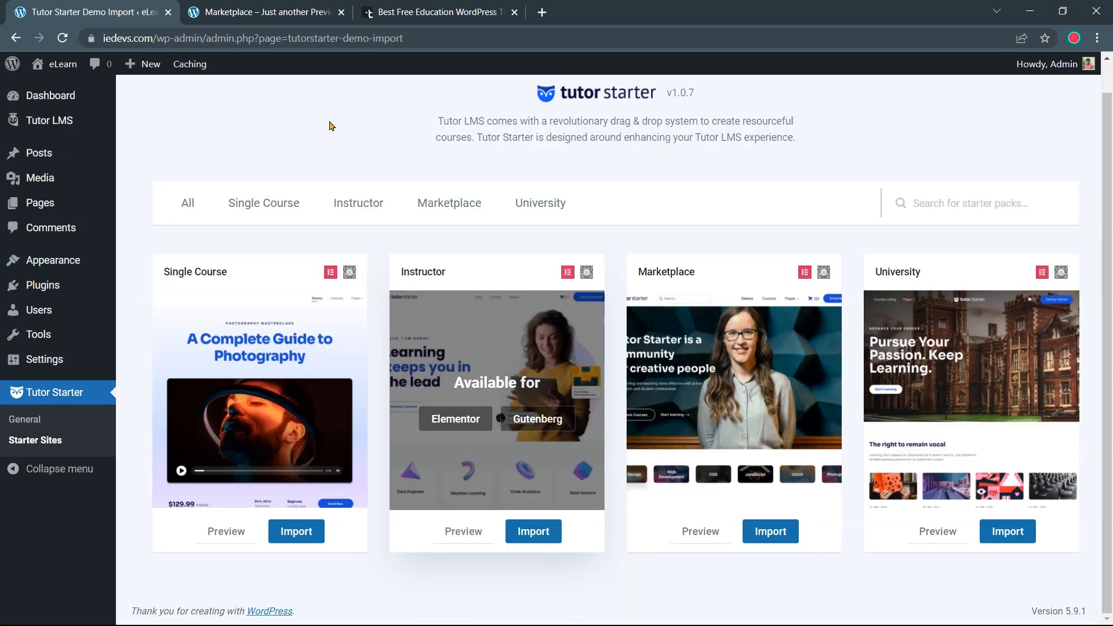
Close the Marketplace and Best Free Education tabs and open the eLearn site in a new tab
click(341, 12)
click(342, 12)
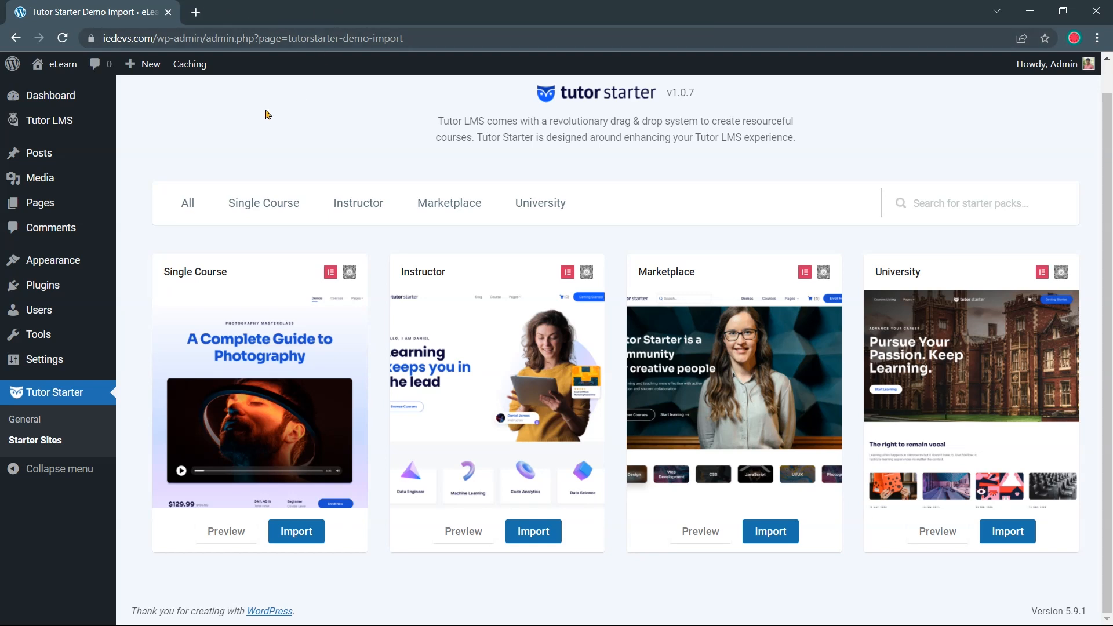
mouse_move(55, 65)
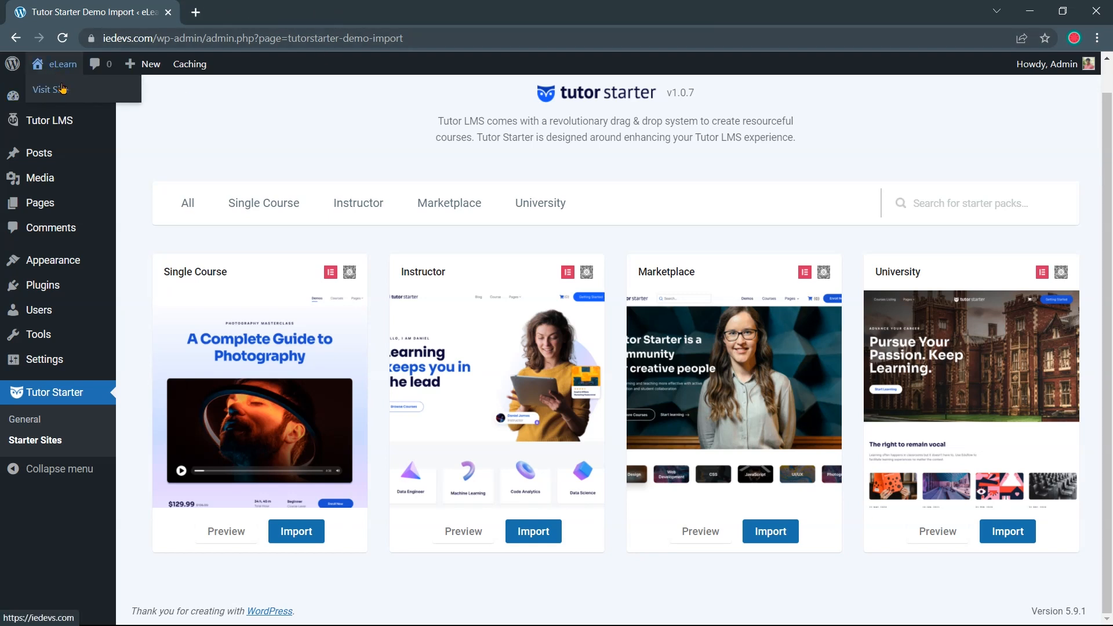
right_click(62, 88)
click(90, 95)
click(225, 18)
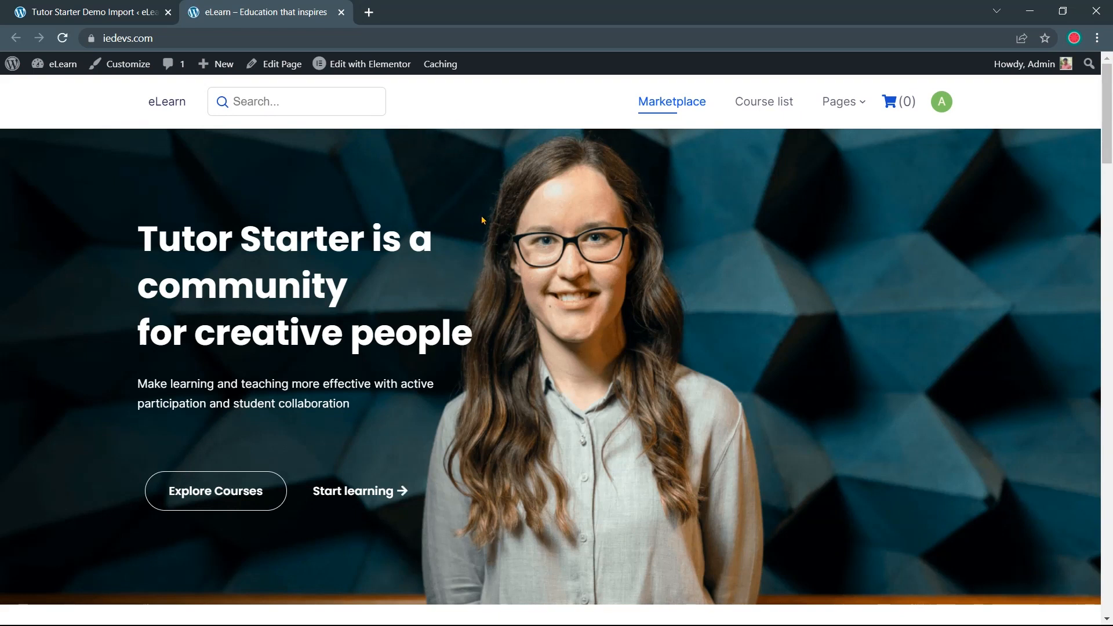
Scroll through the eLearn homepage with its 'Tutor Starter is a community for creative people' hero
scroll(481, 219, down, 6)
scroll(481, 223, down, 15)
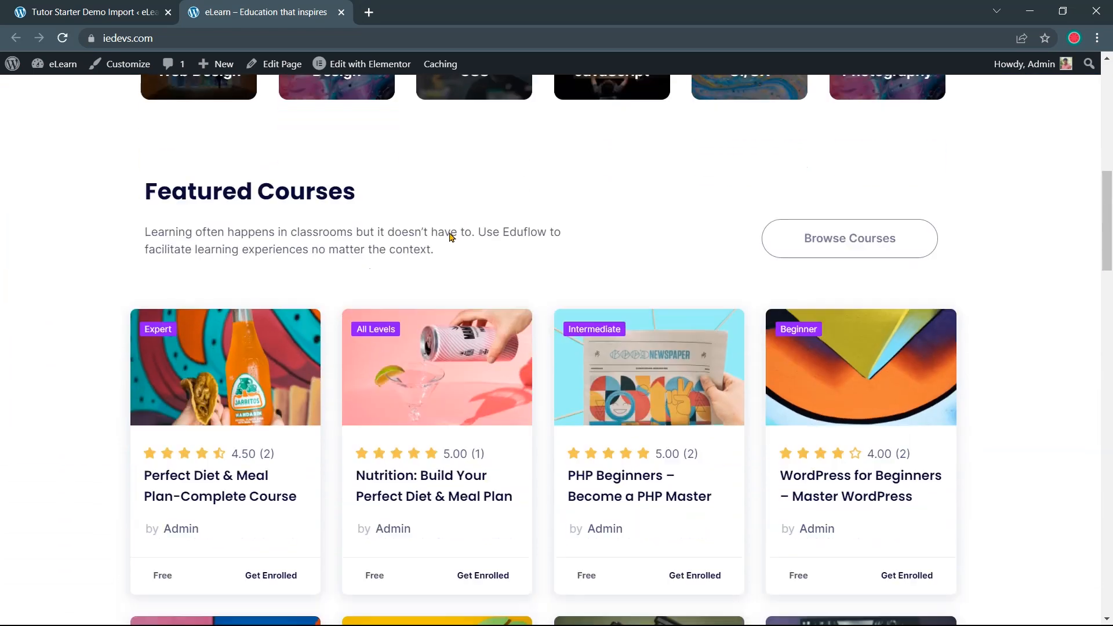
scroll(450, 236, down, 15)
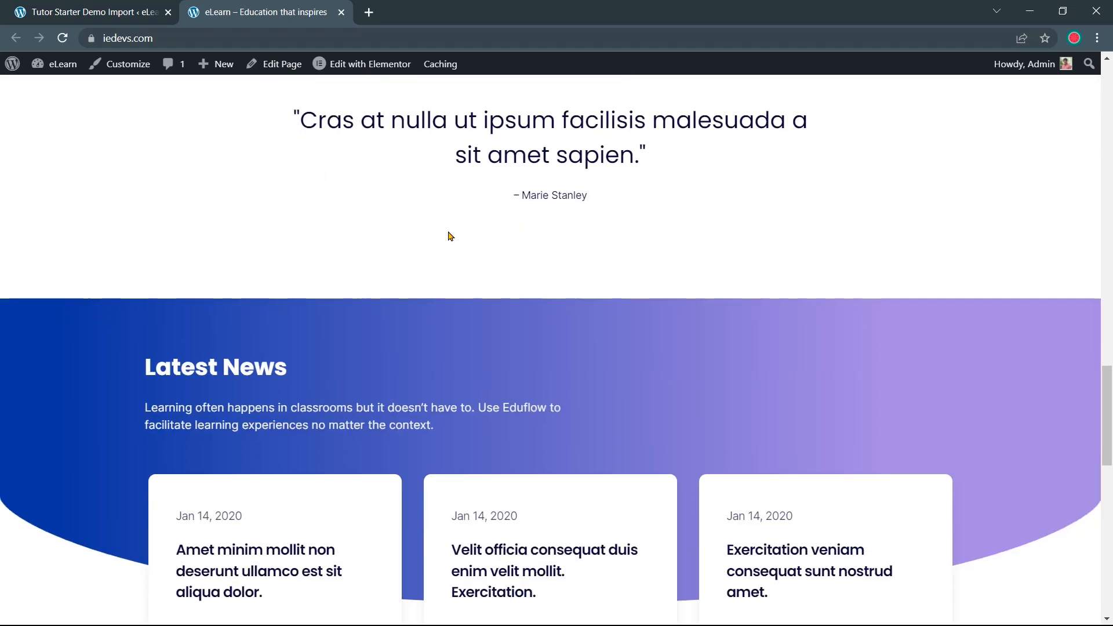
scroll(450, 236, up, 6)
scroll(449, 236, up, 20)
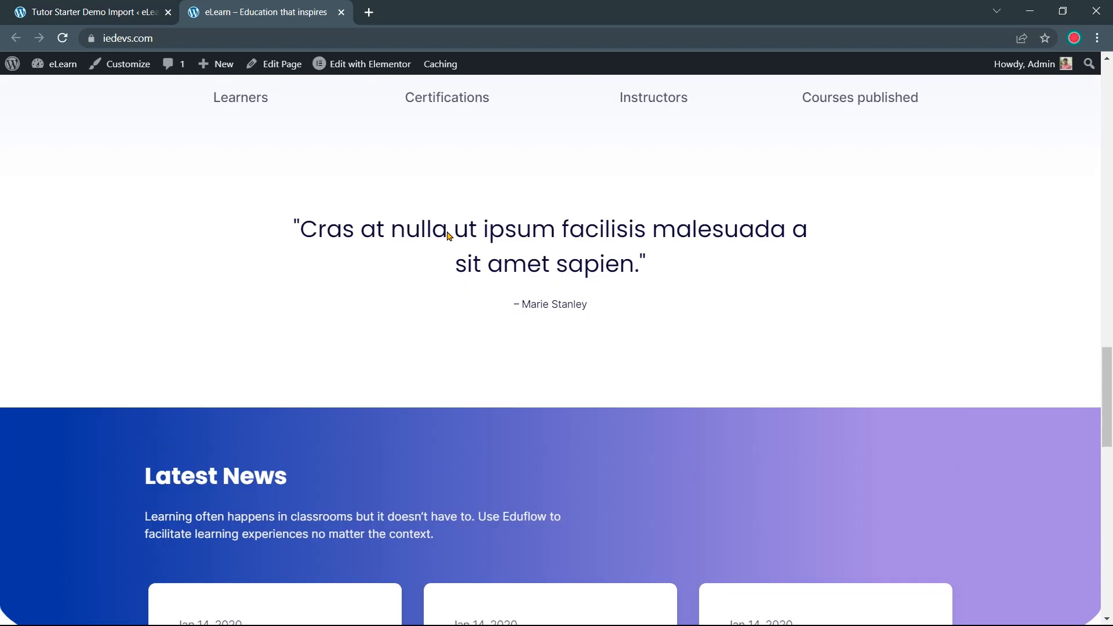
scroll(446, 237, up, 10)
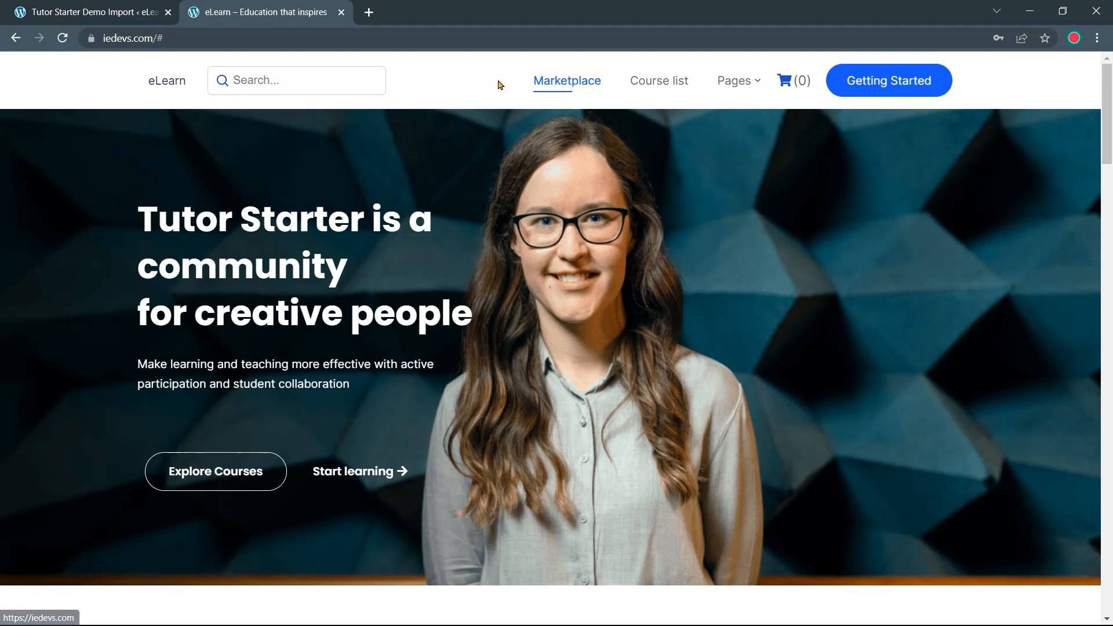
click(650, 89)
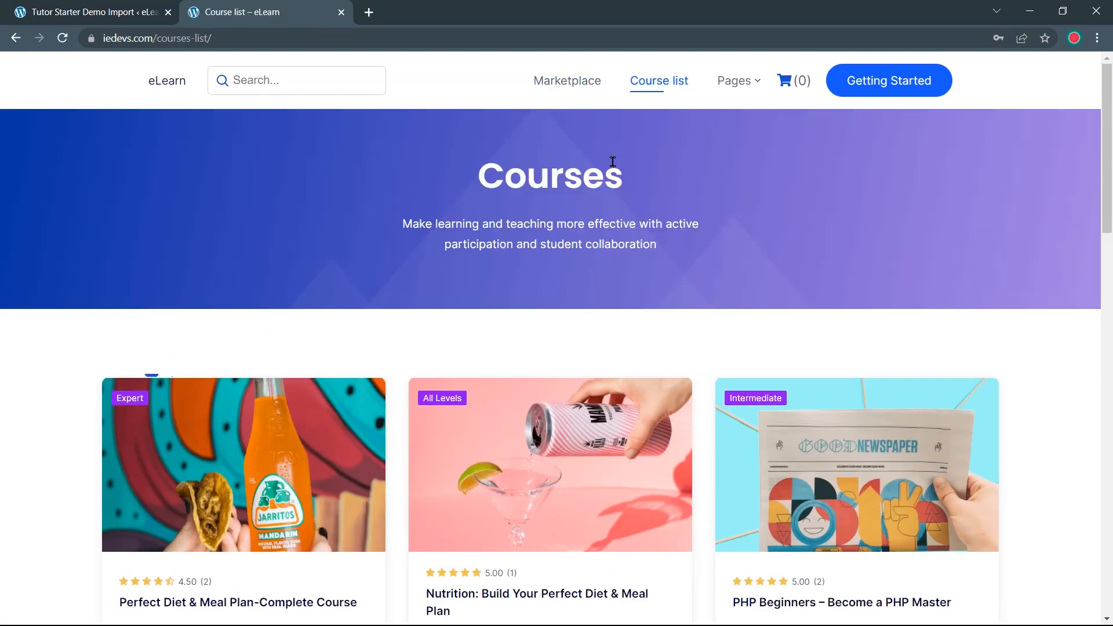
scroll(638, 159, down, 2)
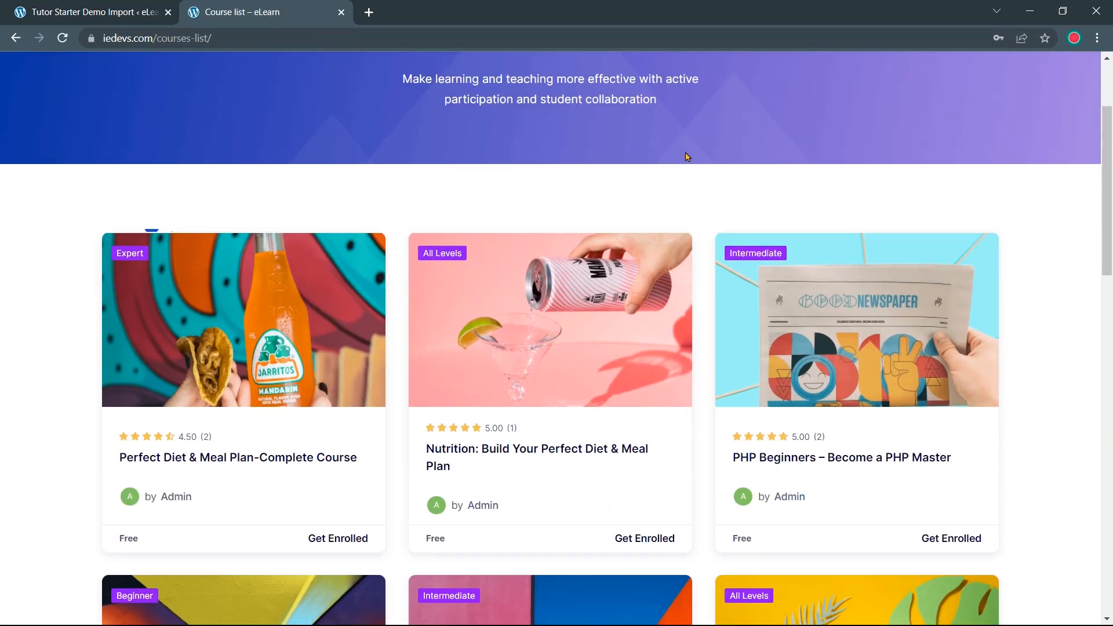
scroll(695, 161, down, 6)
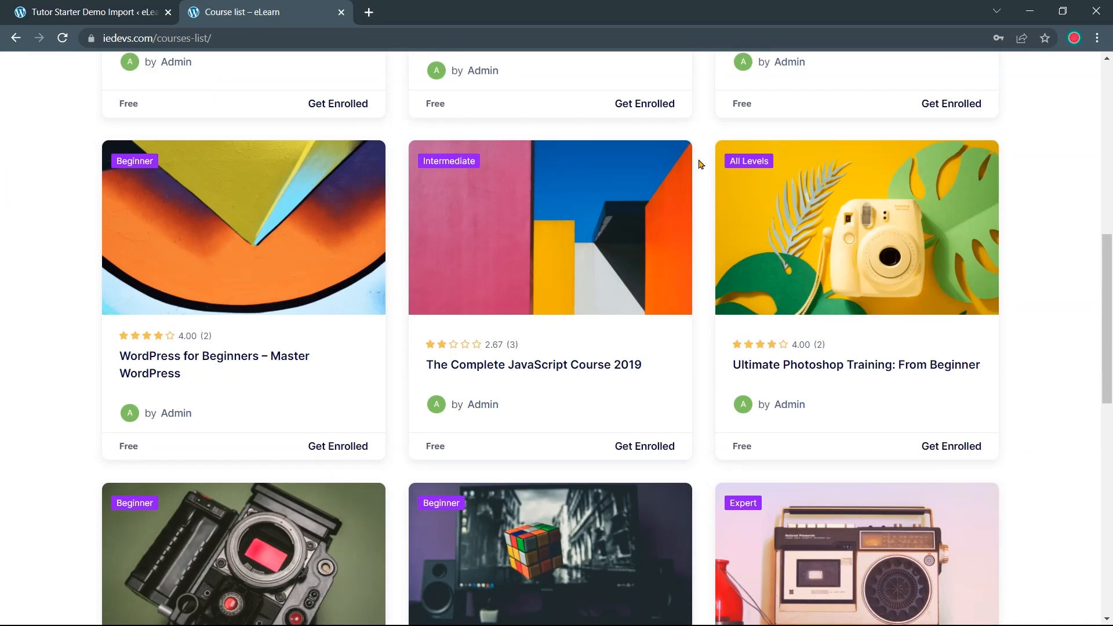
scroll(701, 164, up, 7)
scroll(1086, 266, down, 1)
scroll(1086, 266, down, 2)
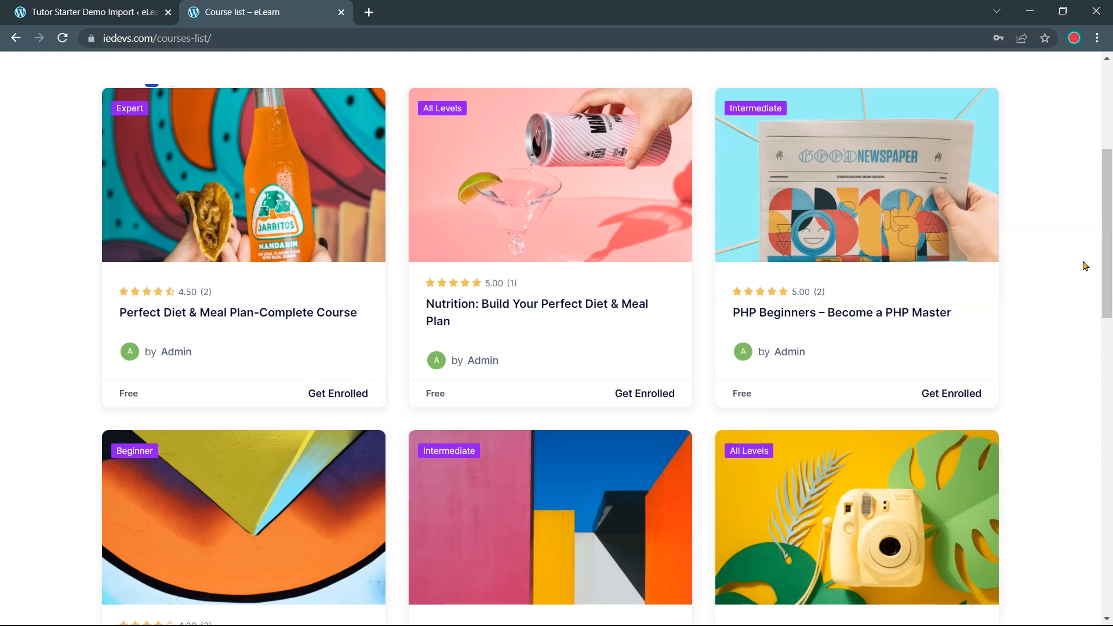
scroll(1078, 270, down, 6)
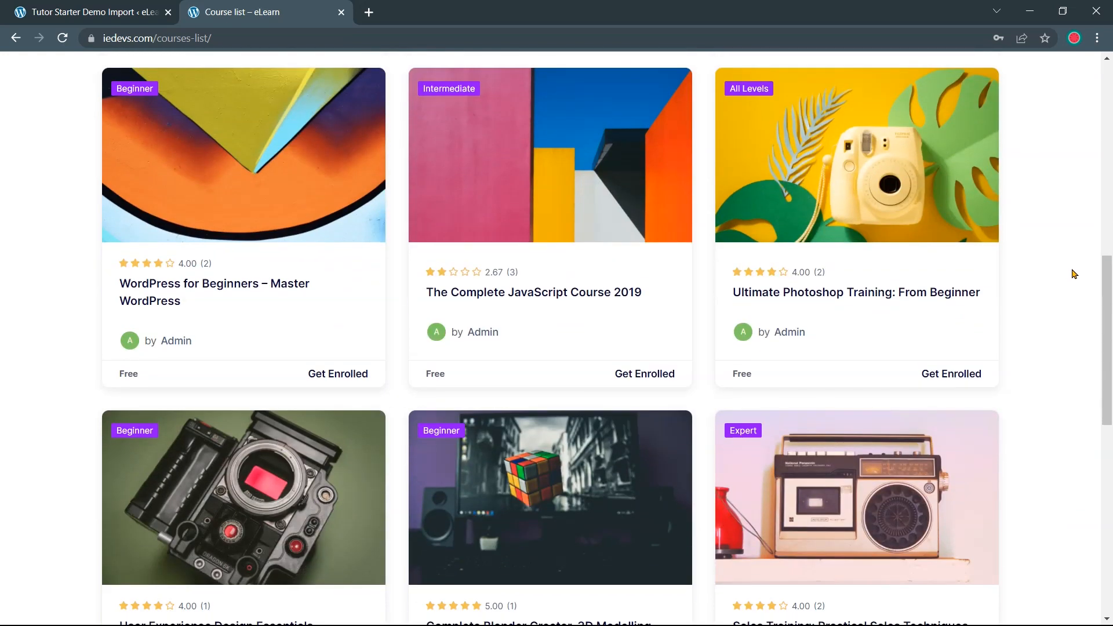
scroll(1074, 271, up, 6)
scroll(1074, 274, up, 3)
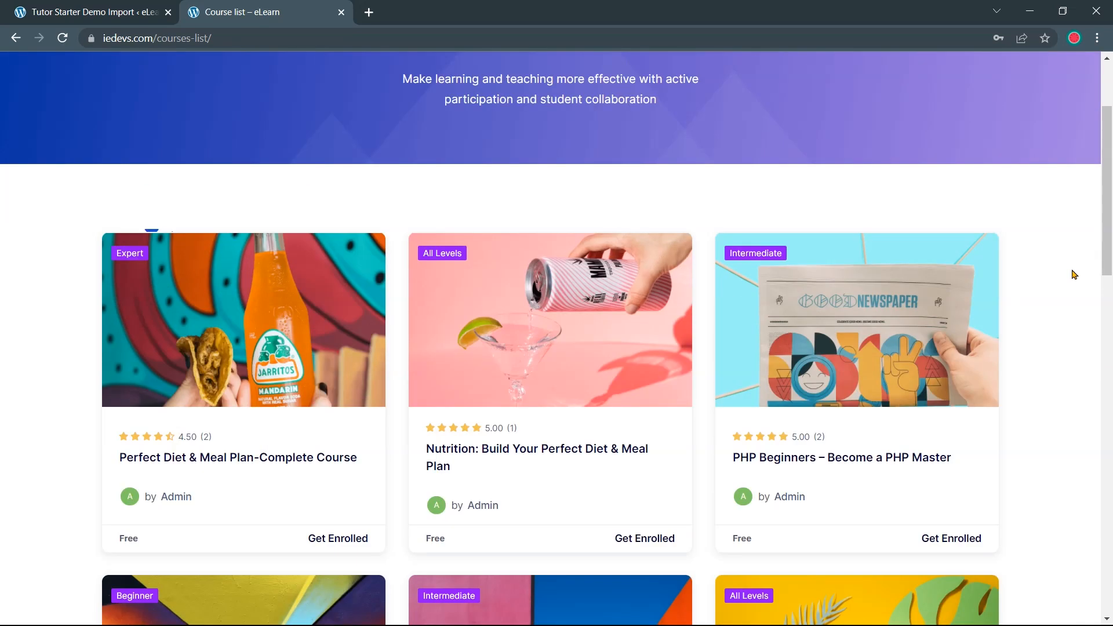
scroll(1074, 275, up, 3)
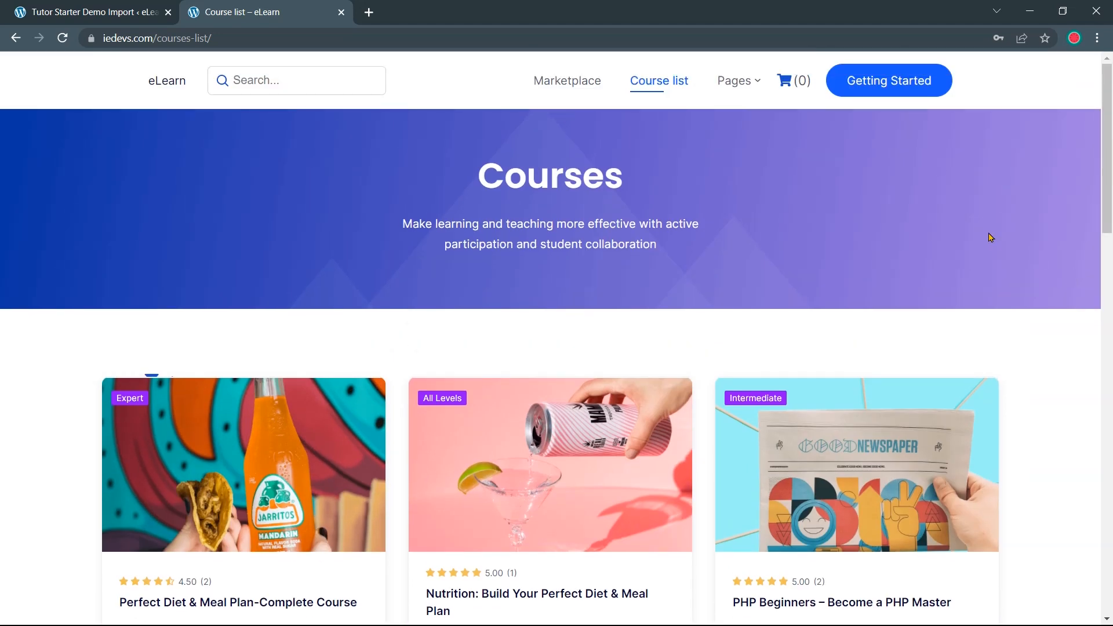
mouse_move(749, 86)
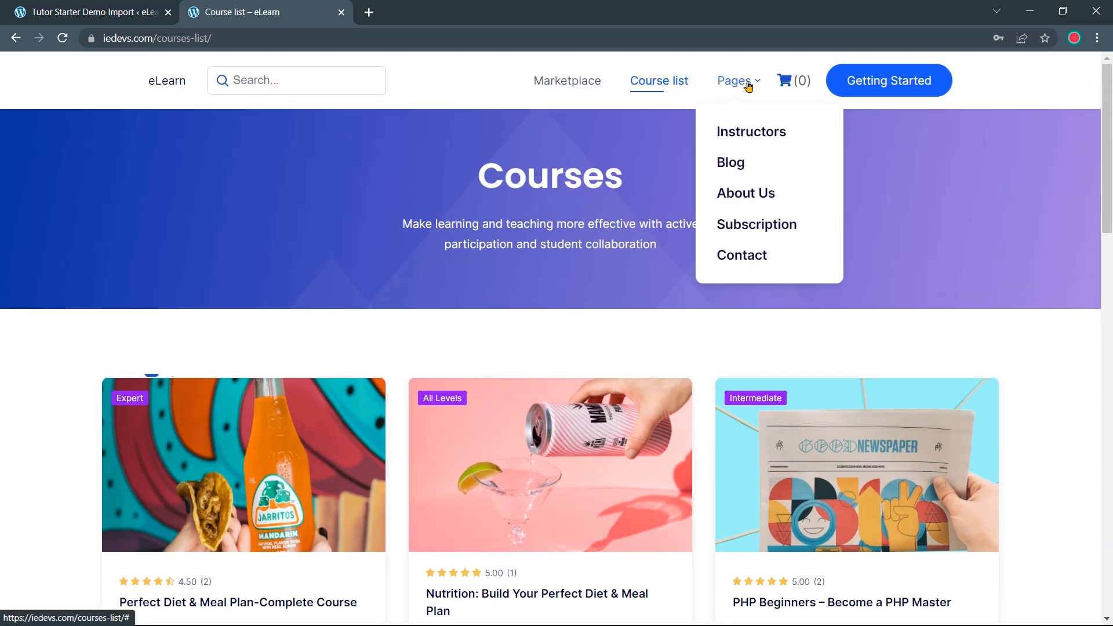
click(750, 138)
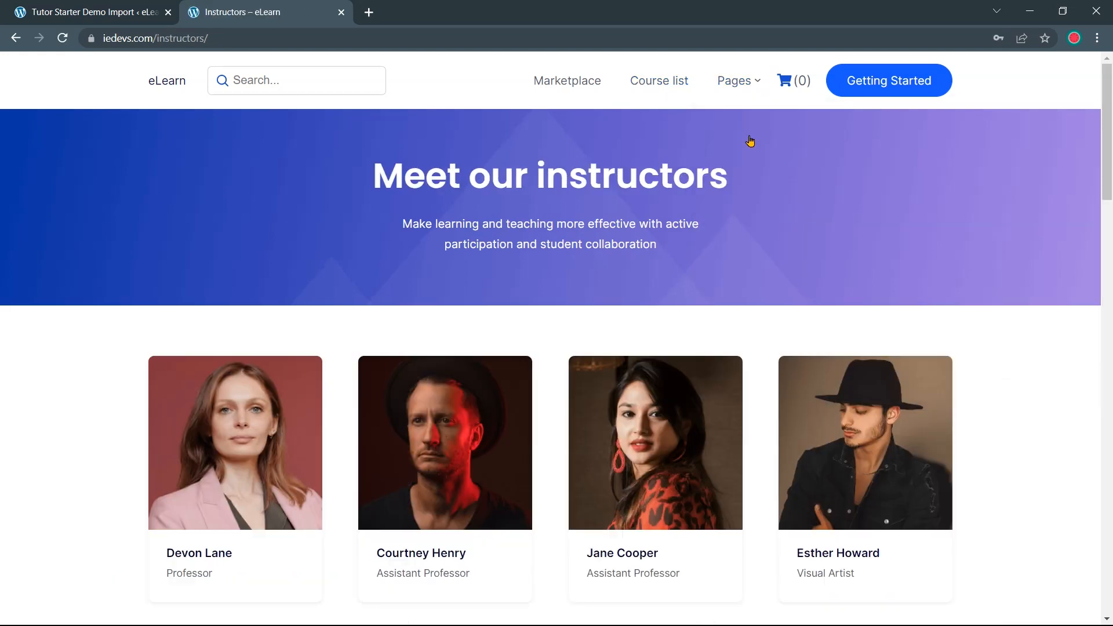
scroll(915, 263, down, 5)
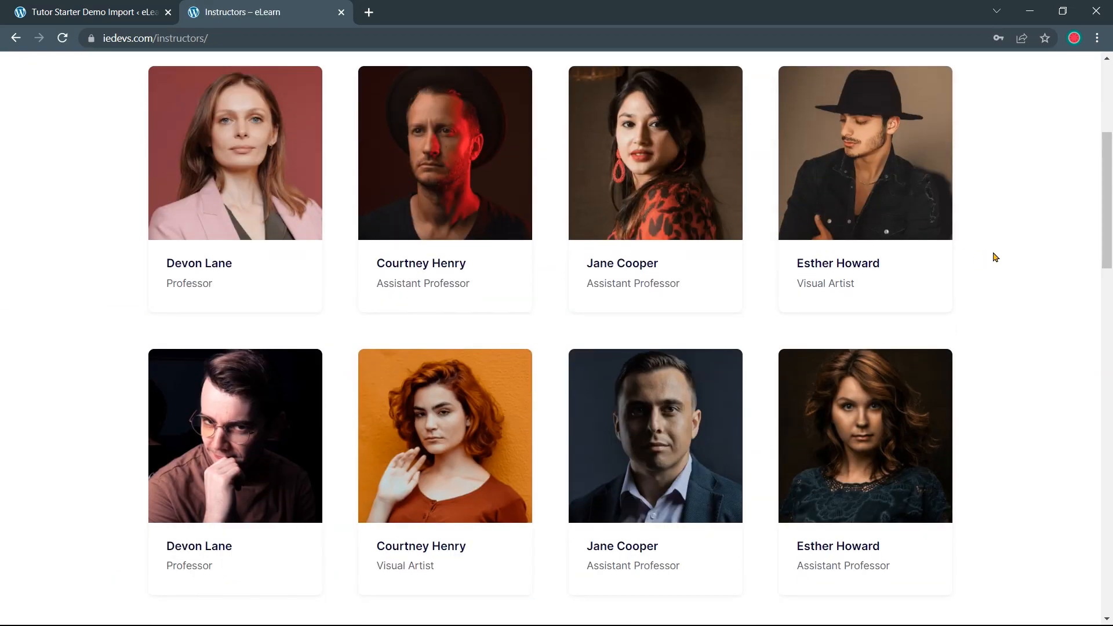
scroll(997, 257, down, 2)
scroll(1000, 255, down, 10)
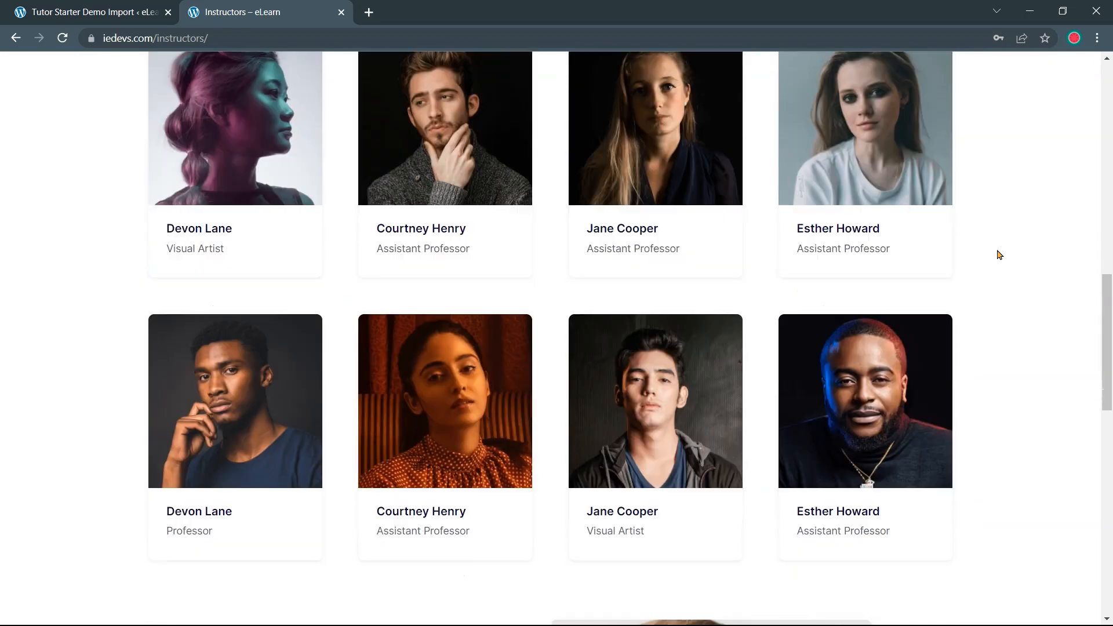
scroll(999, 253, up, 4)
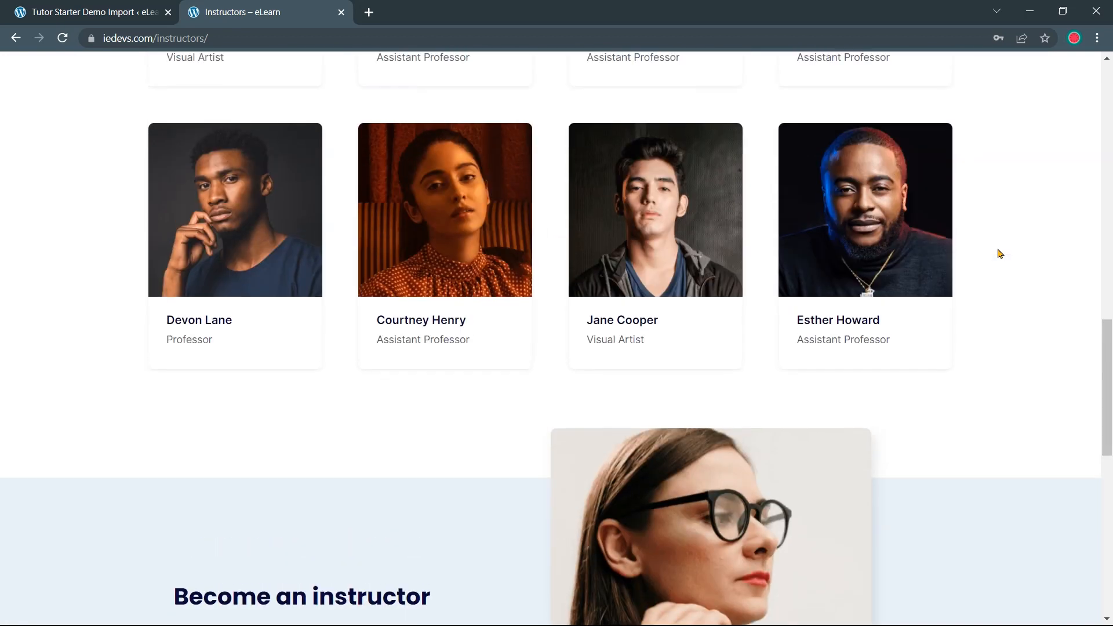
scroll(1000, 254, up, 10)
scroll(1000, 253, up, 2)
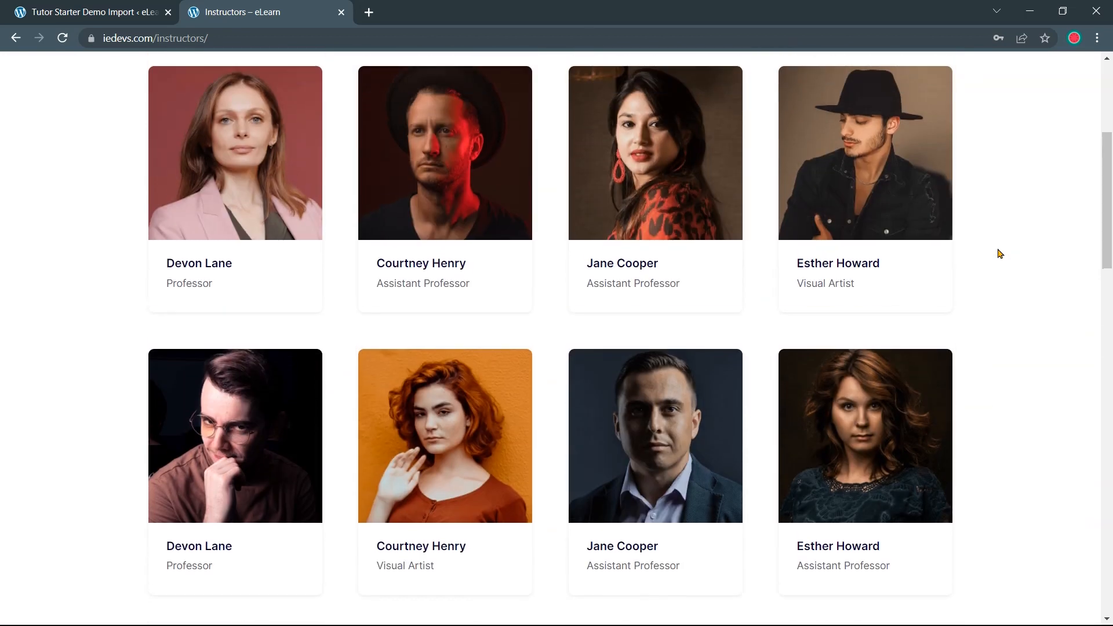
scroll(999, 254, up, 1)
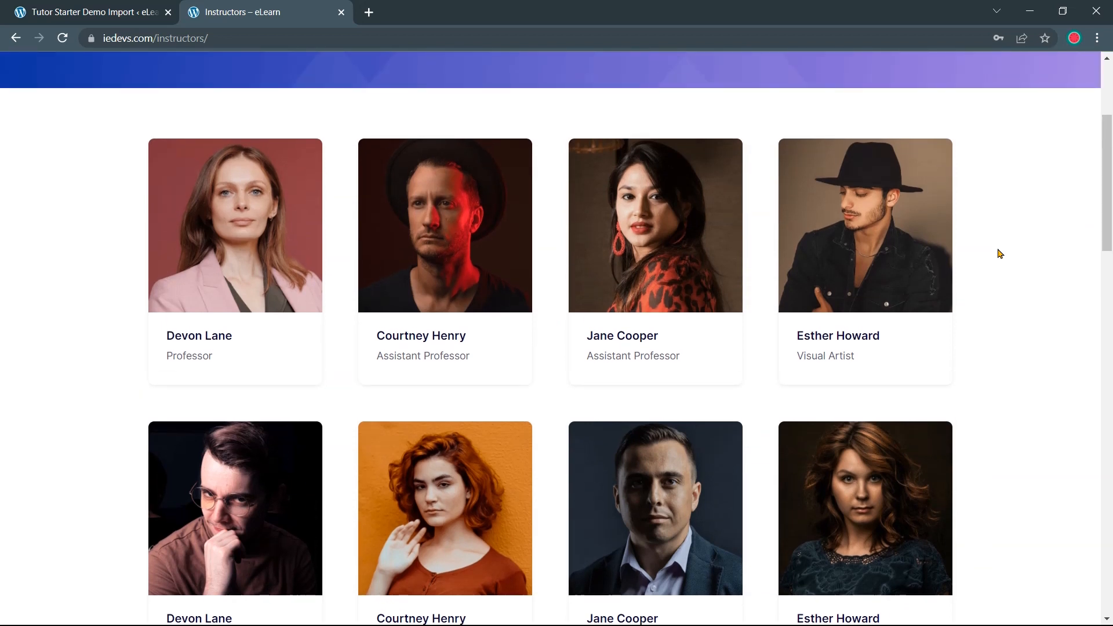
scroll(1000, 254, up, 2)
scroll(1000, 254, down, 6)
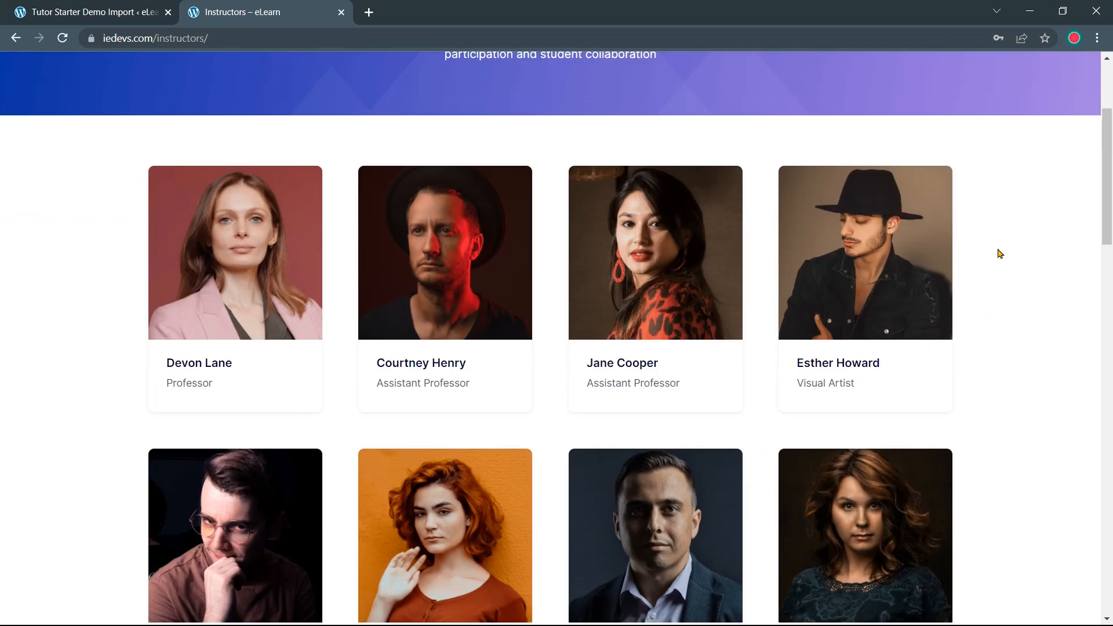
scroll(999, 253, down, 8)
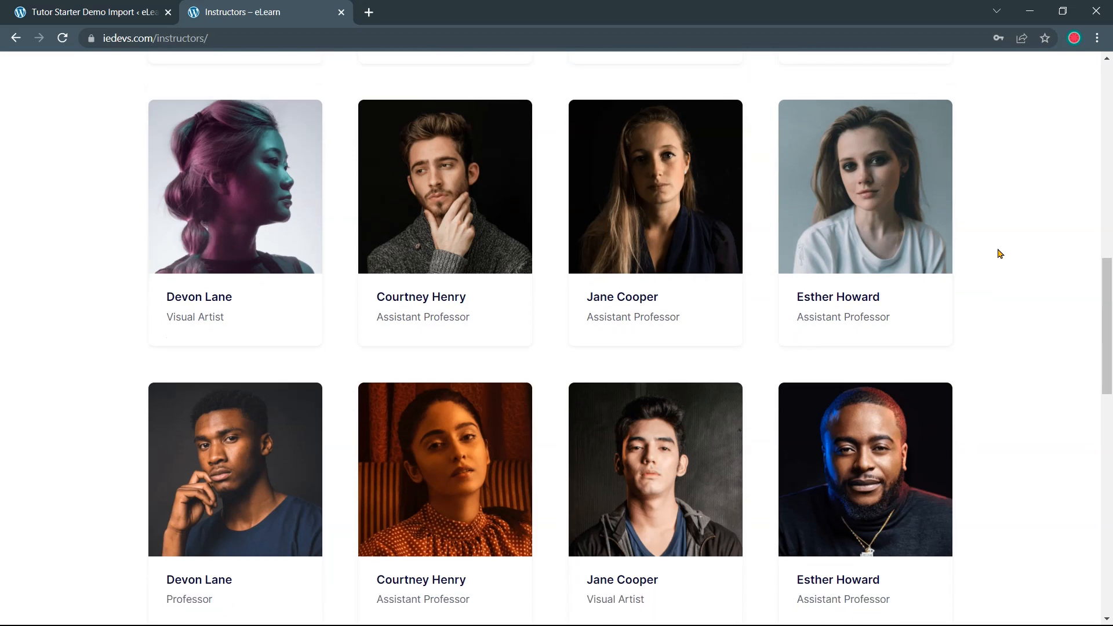
scroll(1000, 253, up, 8)
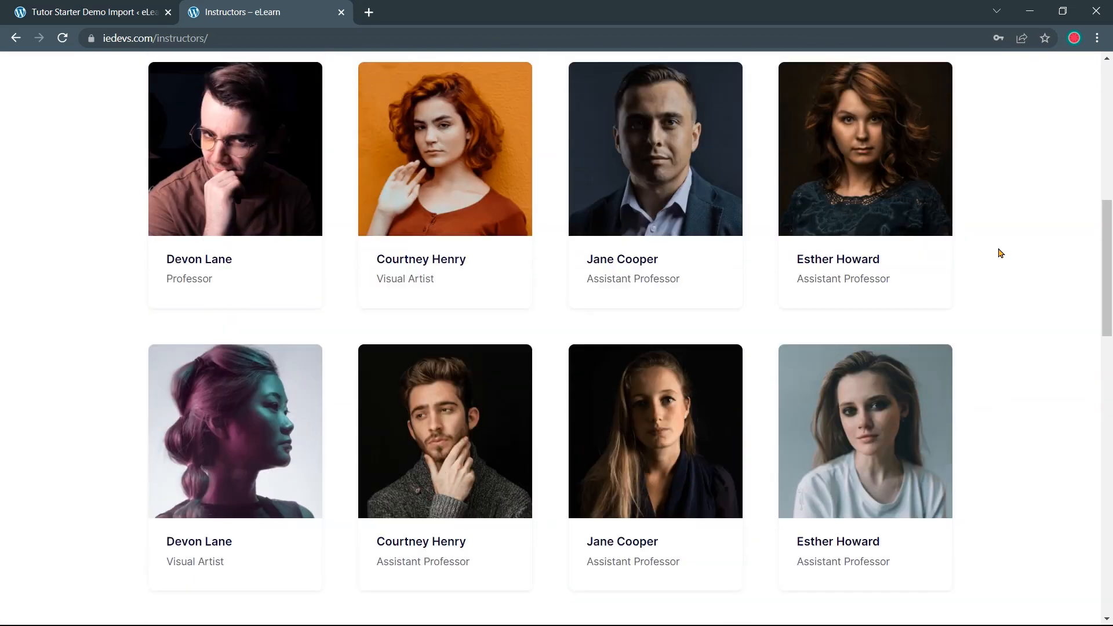
scroll(1000, 253, up, 7)
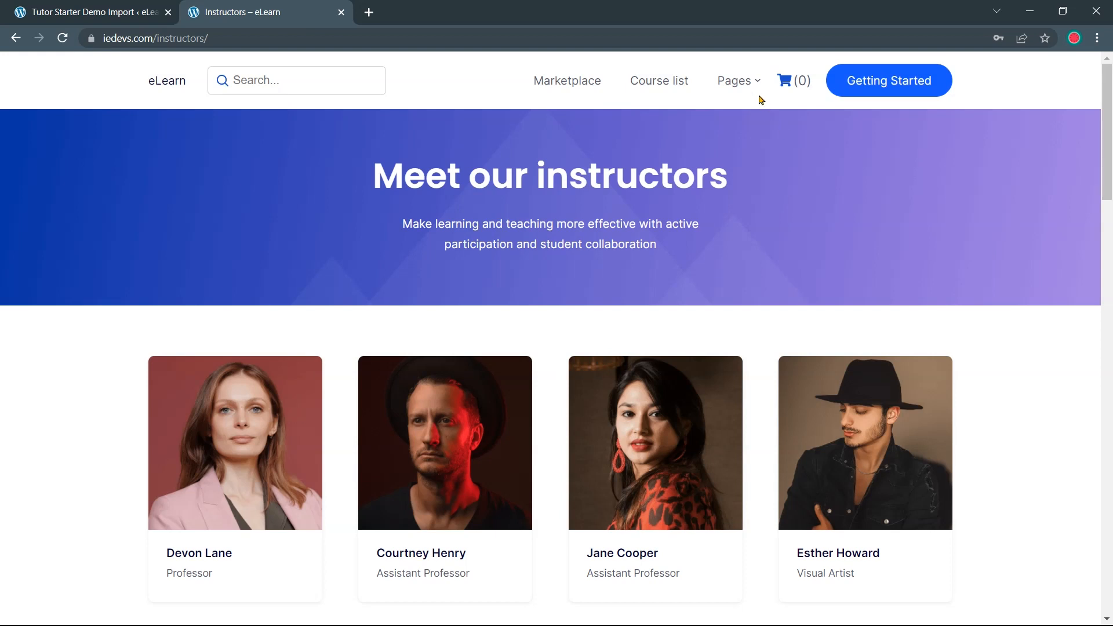
mouse_move(754, 85)
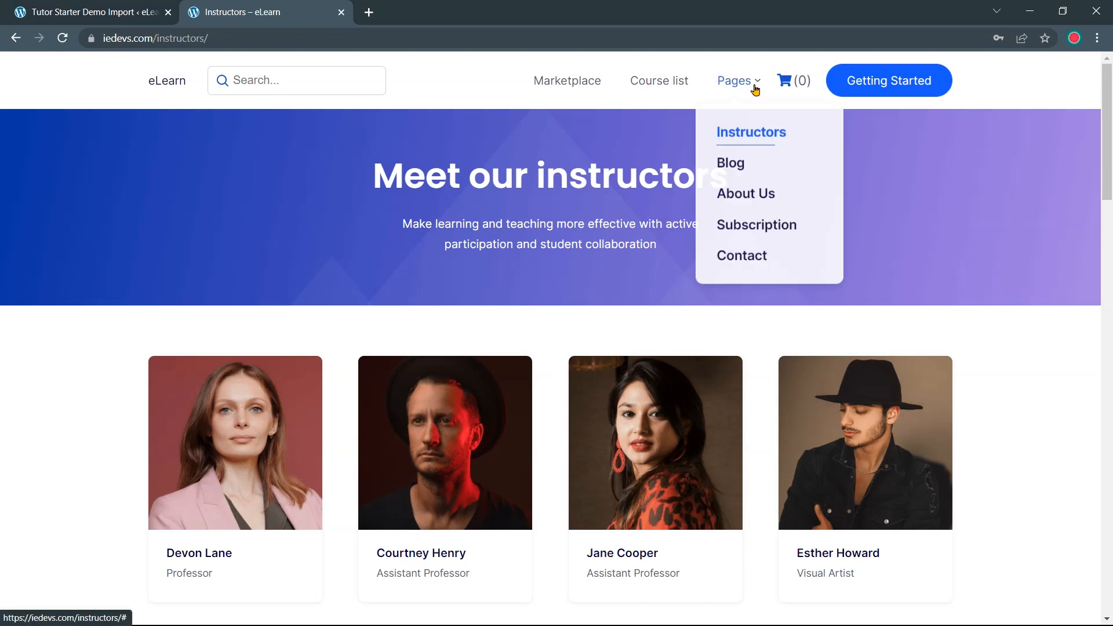
Browse the Blog page's post cards and open the February 17, 2021 post on blowing through capital
click(732, 162)
scroll(994, 277, down, 3)
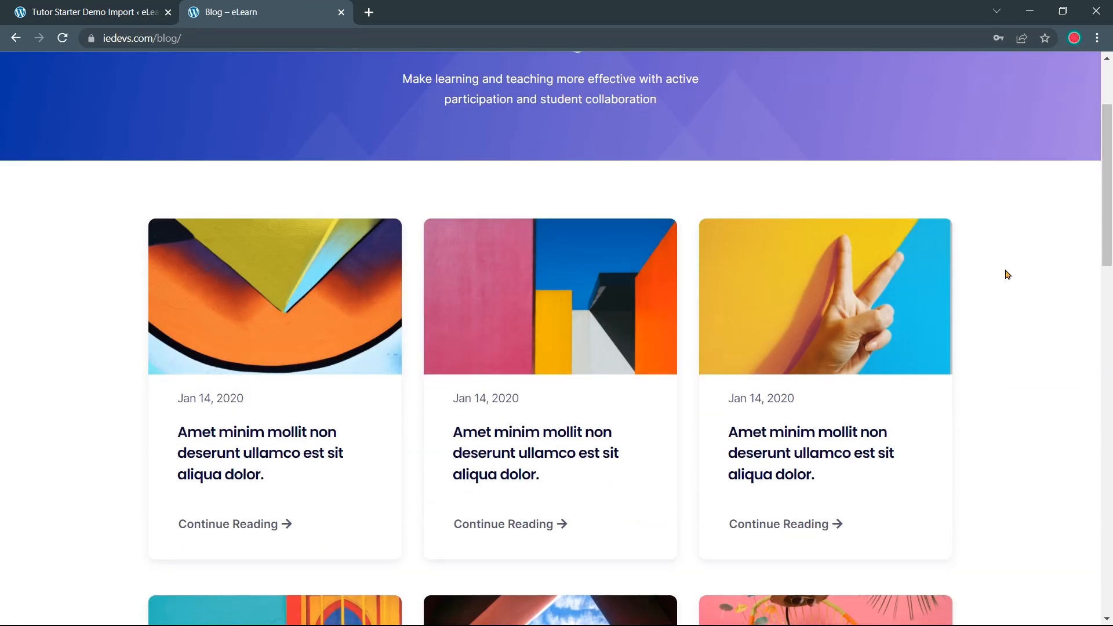
scroll(1008, 274, down, 3)
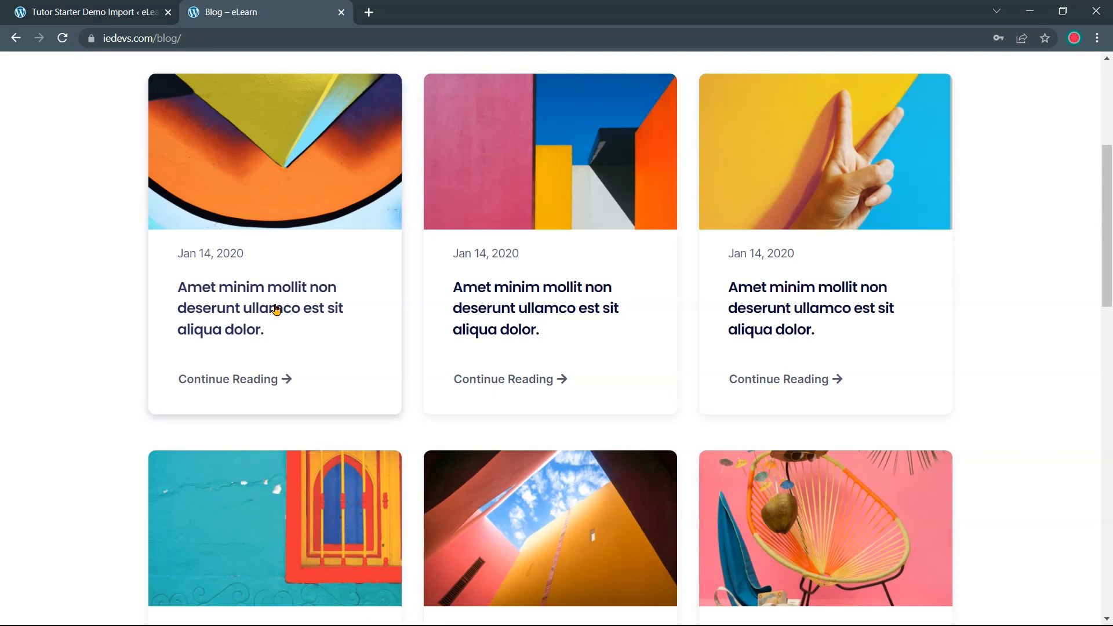
scroll(276, 309, down, 1)
scroll(276, 309, down, 8)
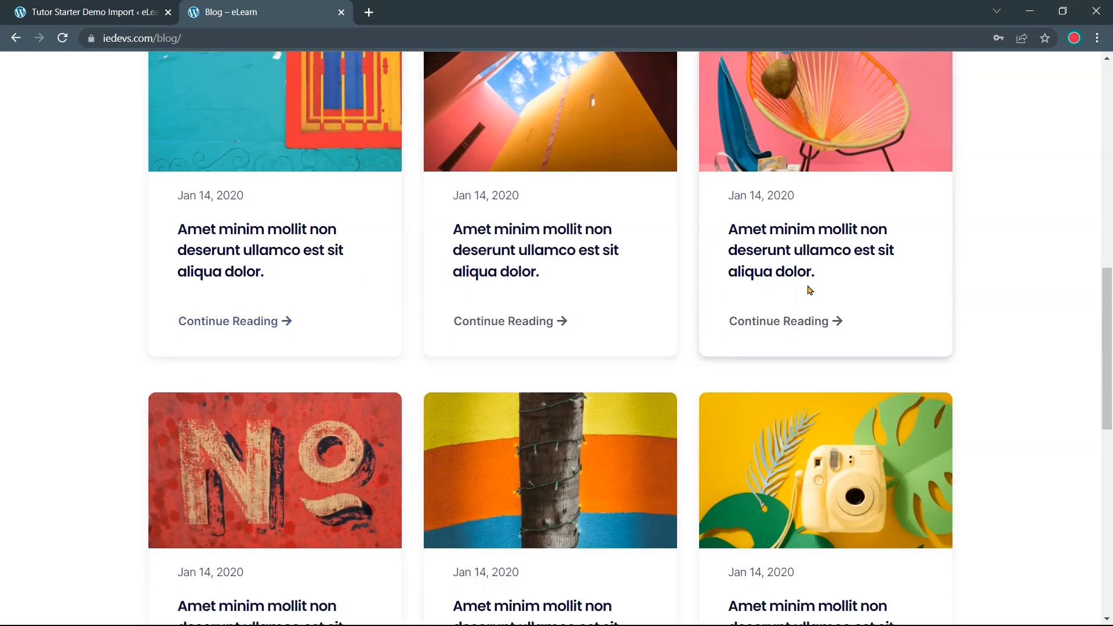
scroll(997, 330, down, 1)
scroll(1009, 327, down, 4)
scroll(1031, 330, up, 12)
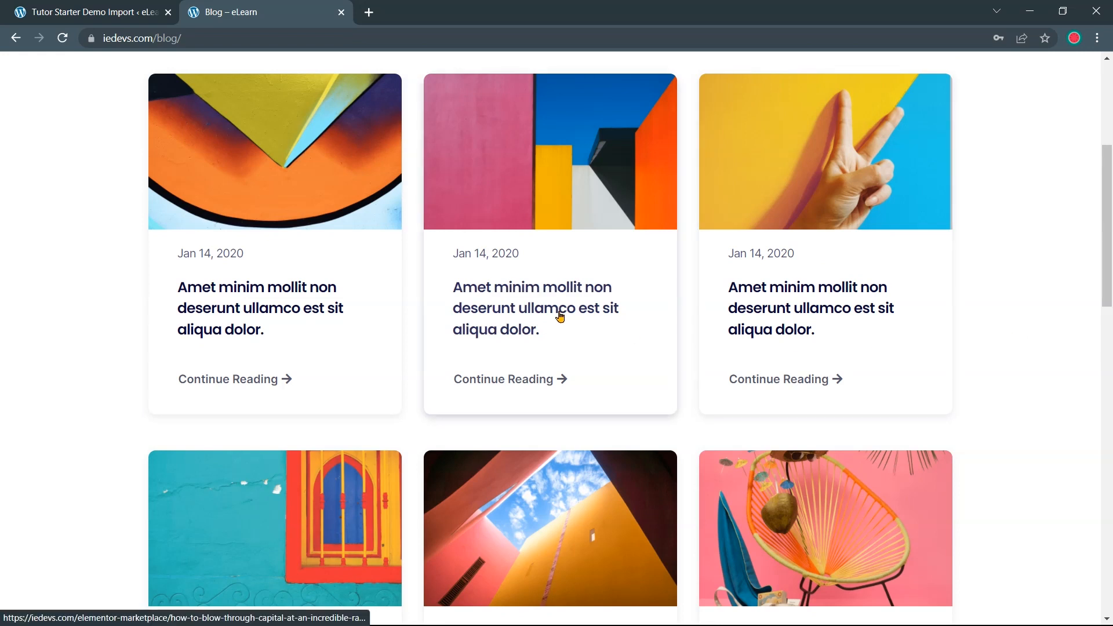
click(559, 315)
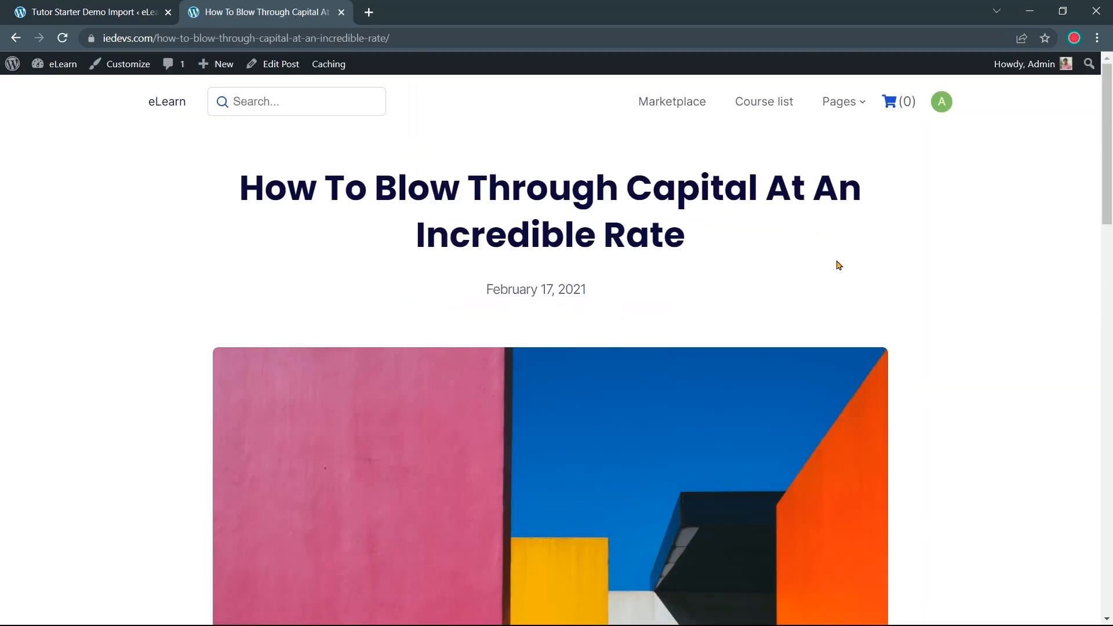
Scroll through the blog post and back up, then open About Us from the Pages menu
scroll(879, 270, down, 5)
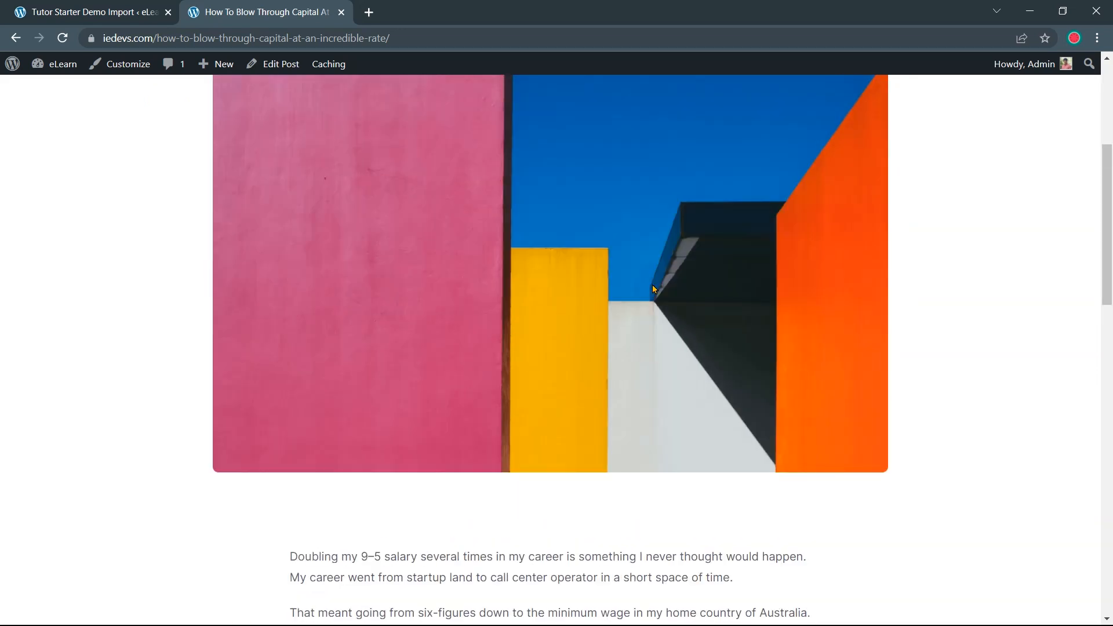
scroll(580, 336, down, 4)
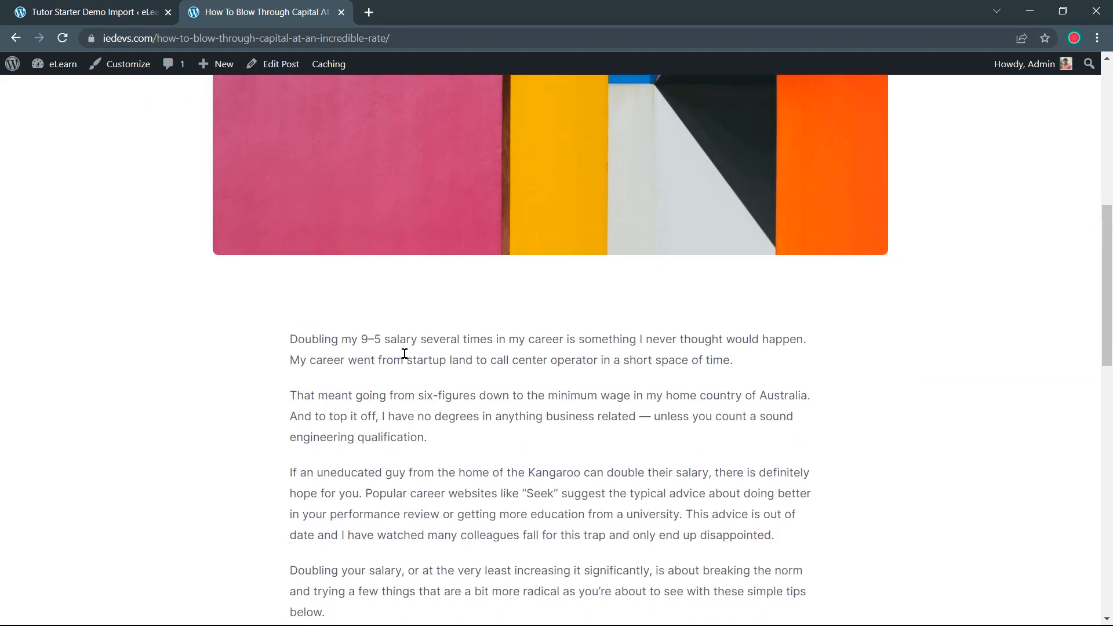
scroll(406, 354, down, 8)
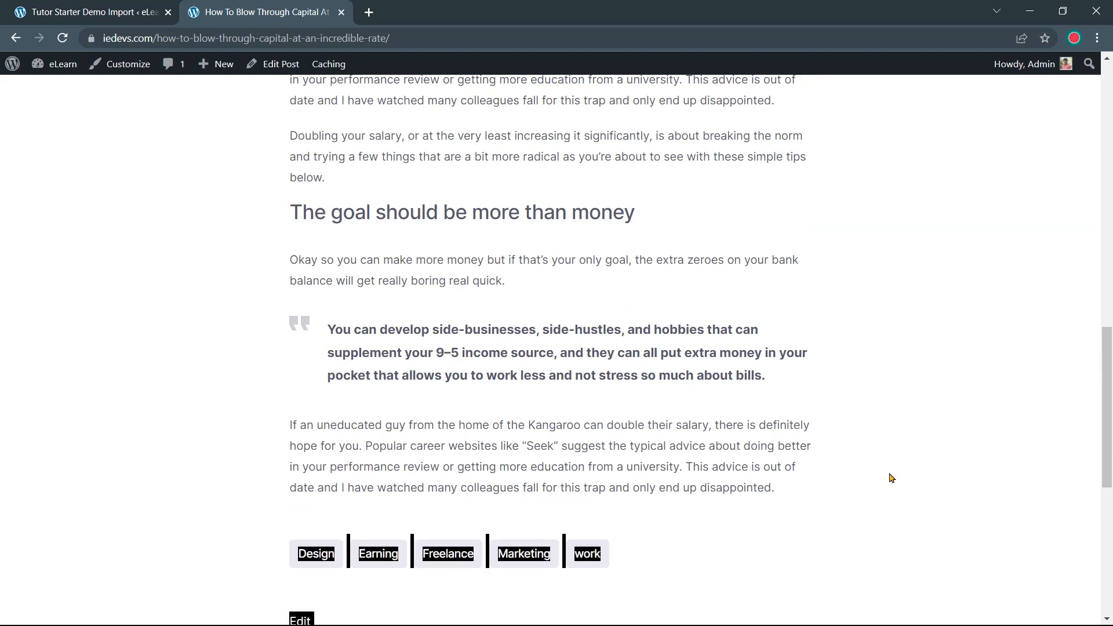
scroll(906, 476, up, 12)
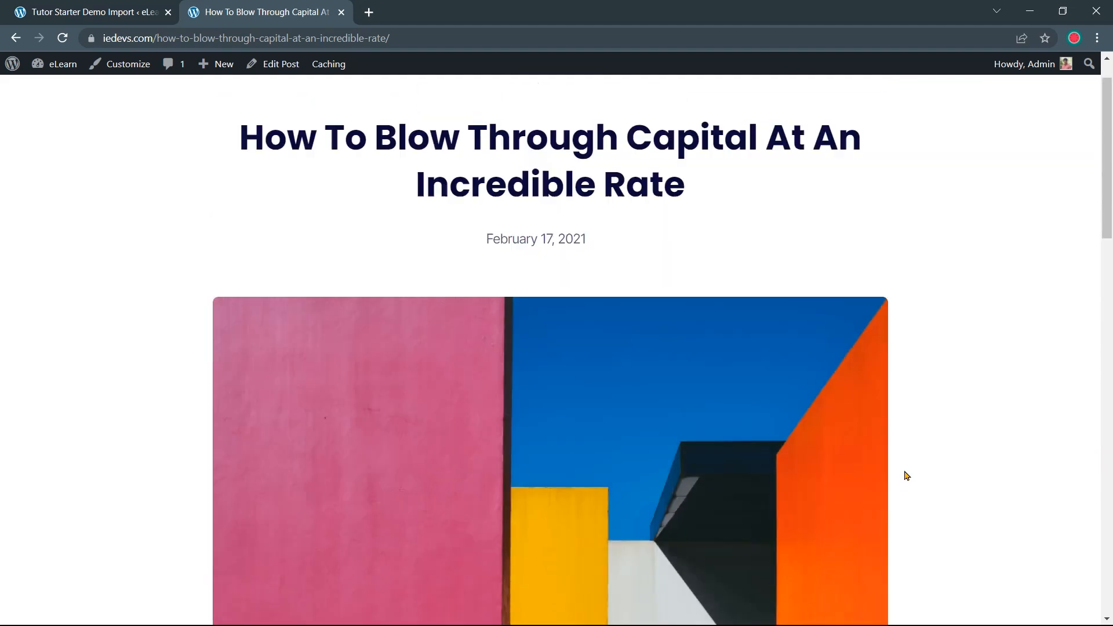
mouse_move(849, 108)
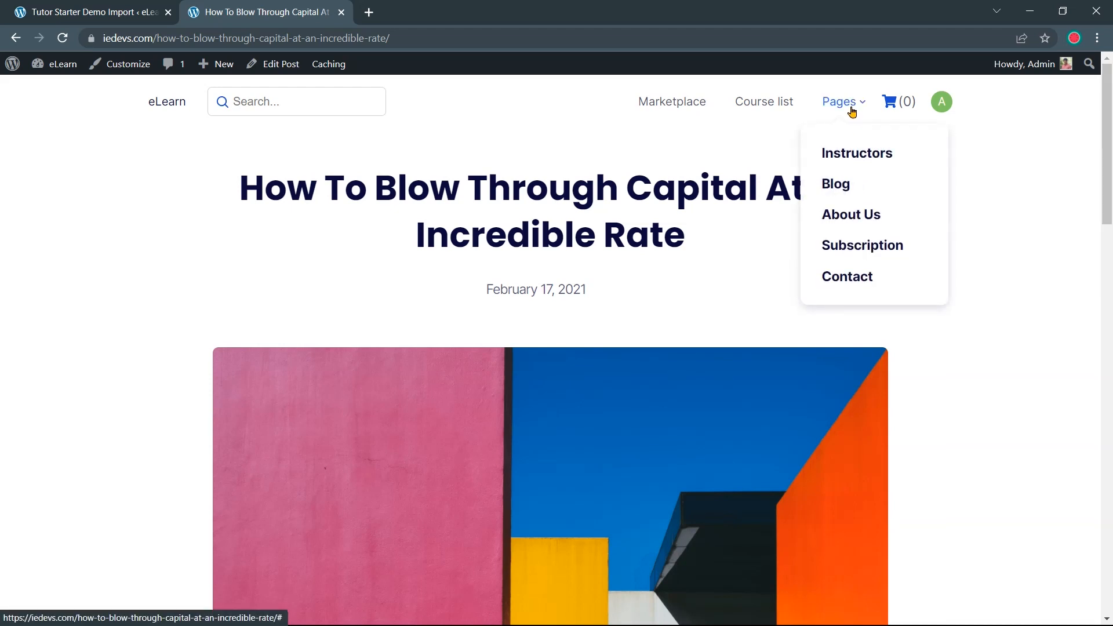
click(844, 224)
Scroll the About Us page down to Our Team and back, then open Pages > Subscription
scroll(897, 330, down, 3)
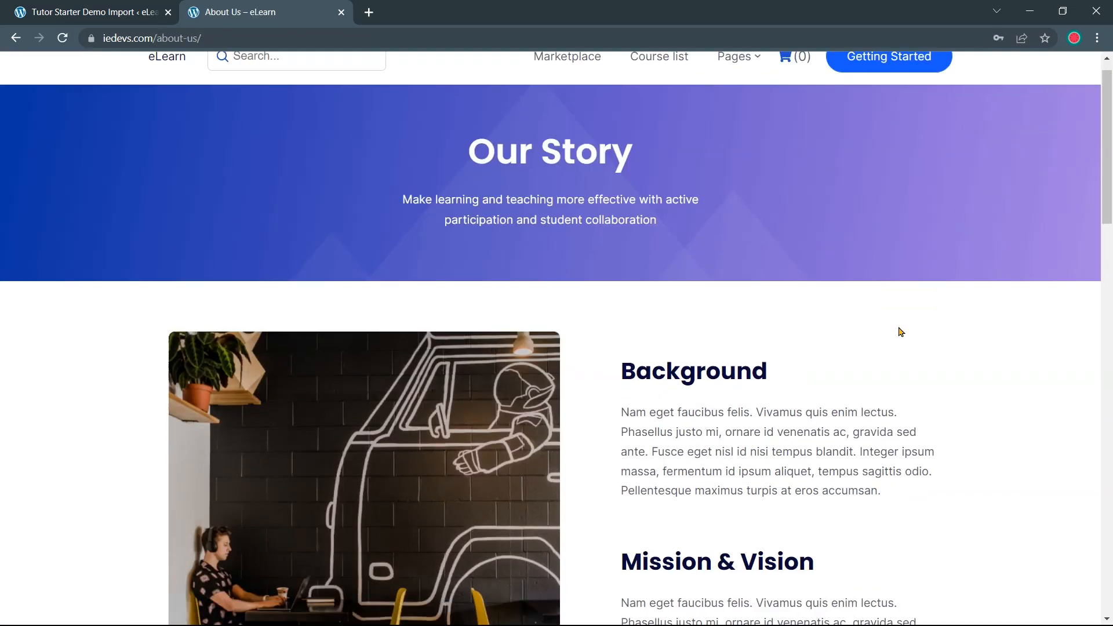
scroll(957, 281, down, 1)
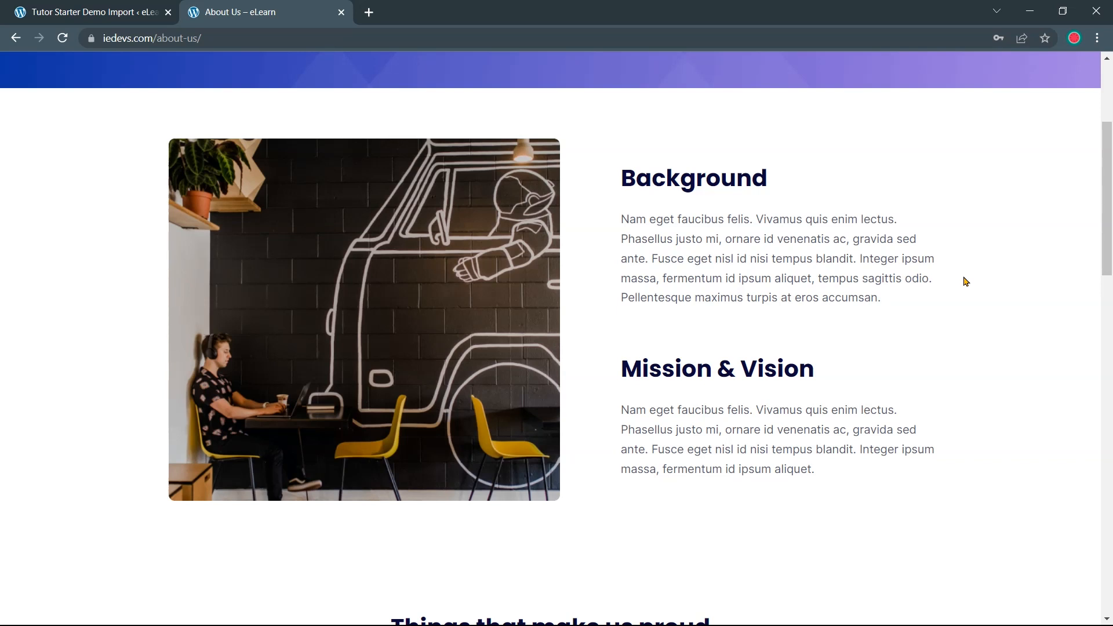
scroll(966, 282, down, 2)
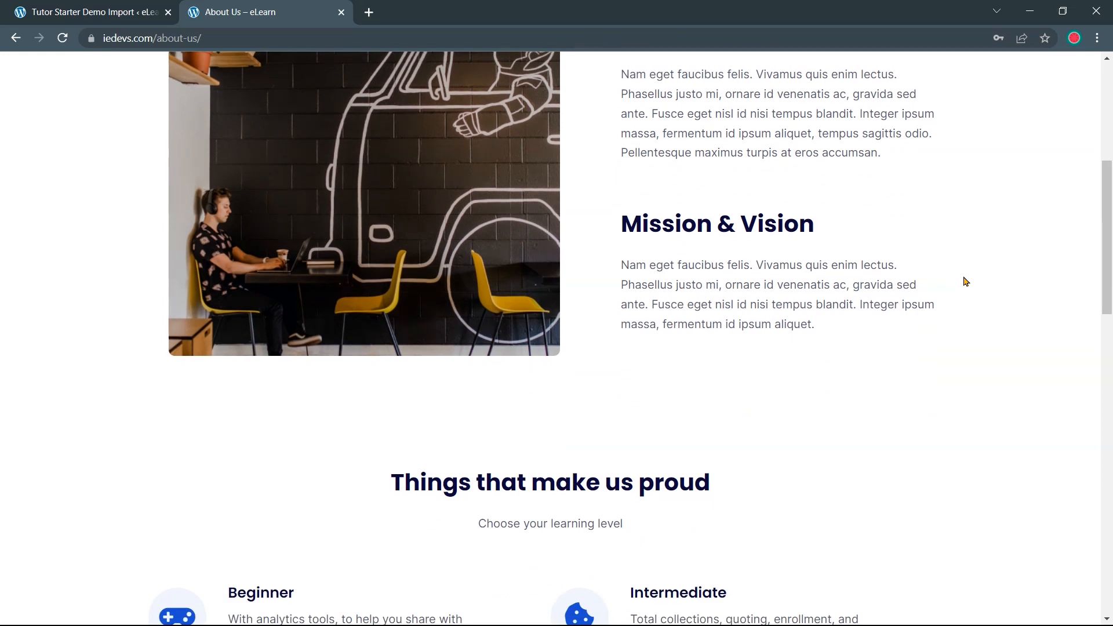
scroll(966, 283, down, 1)
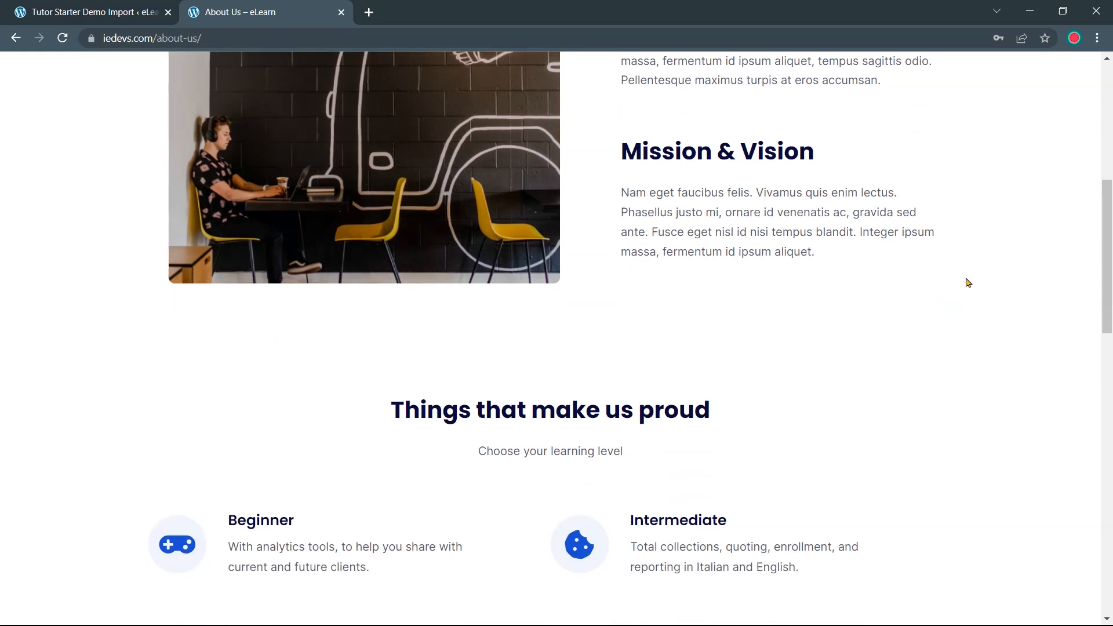
scroll(967, 283, up, 2)
scroll(967, 282, up, 1)
scroll(967, 283, down, 2)
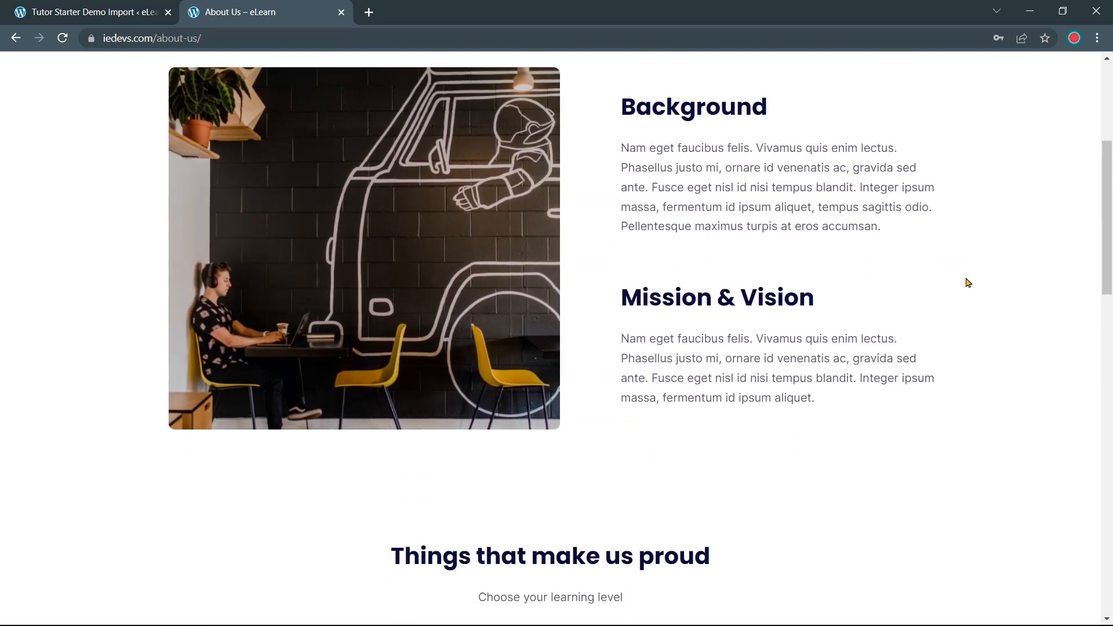
scroll(968, 283, down, 3)
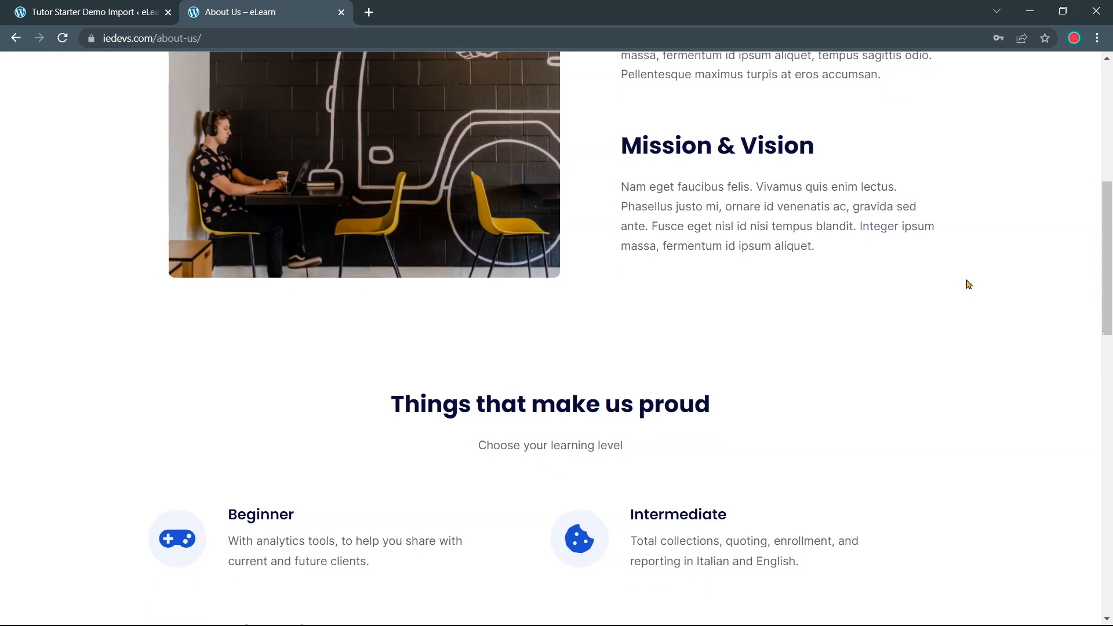
scroll(968, 284, up, 2)
scroll(969, 284, up, 3)
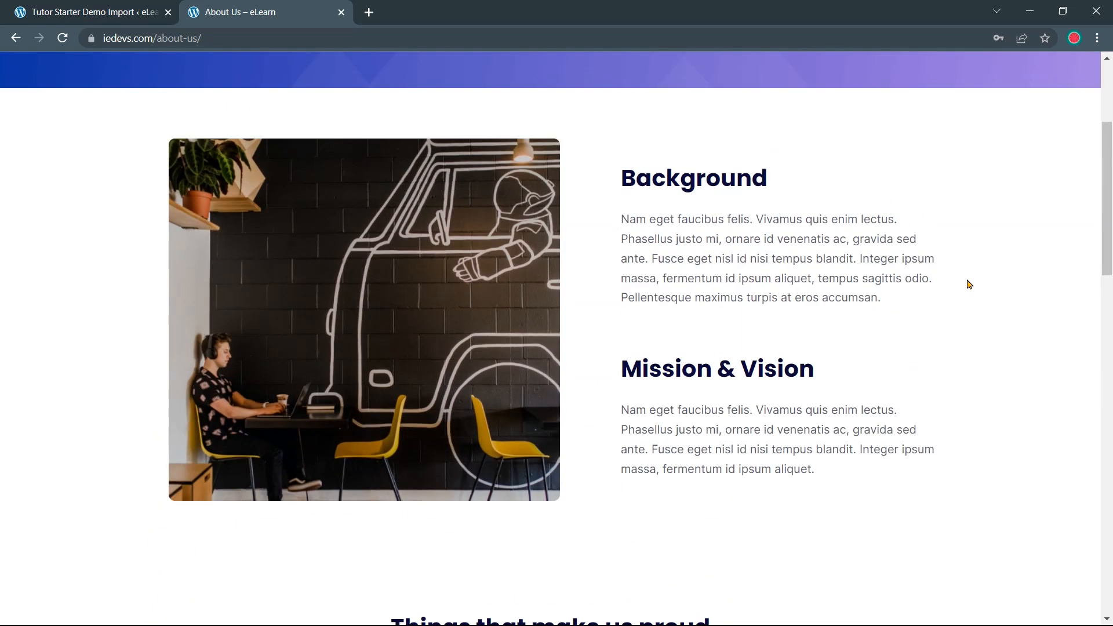
scroll(967, 284, down, 7)
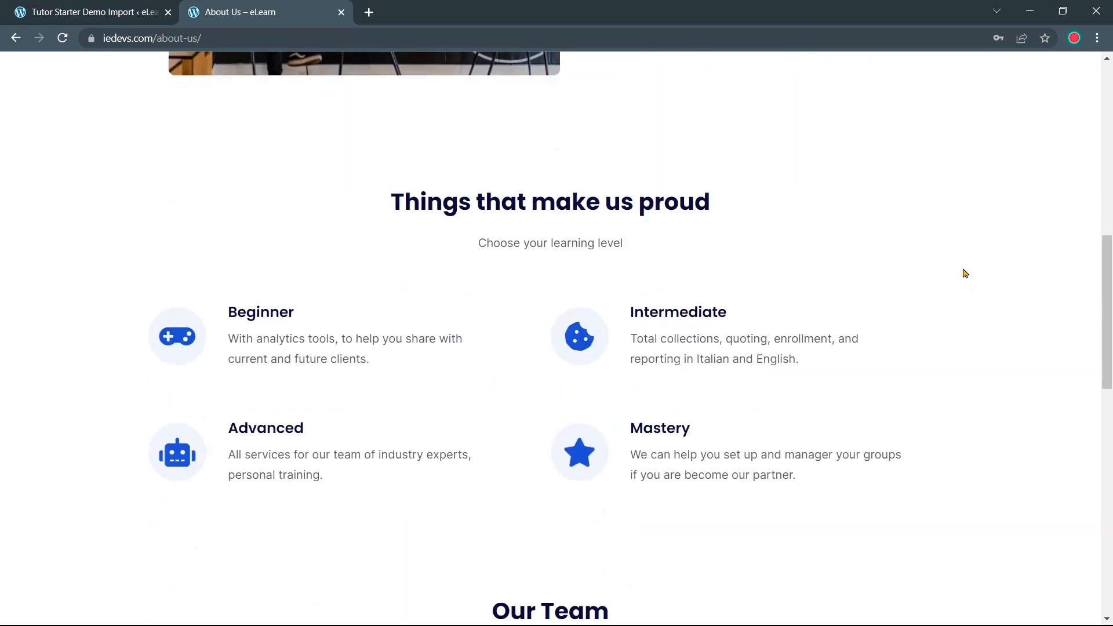
scroll(965, 273, down, 7)
scroll(985, 286, up, 2)
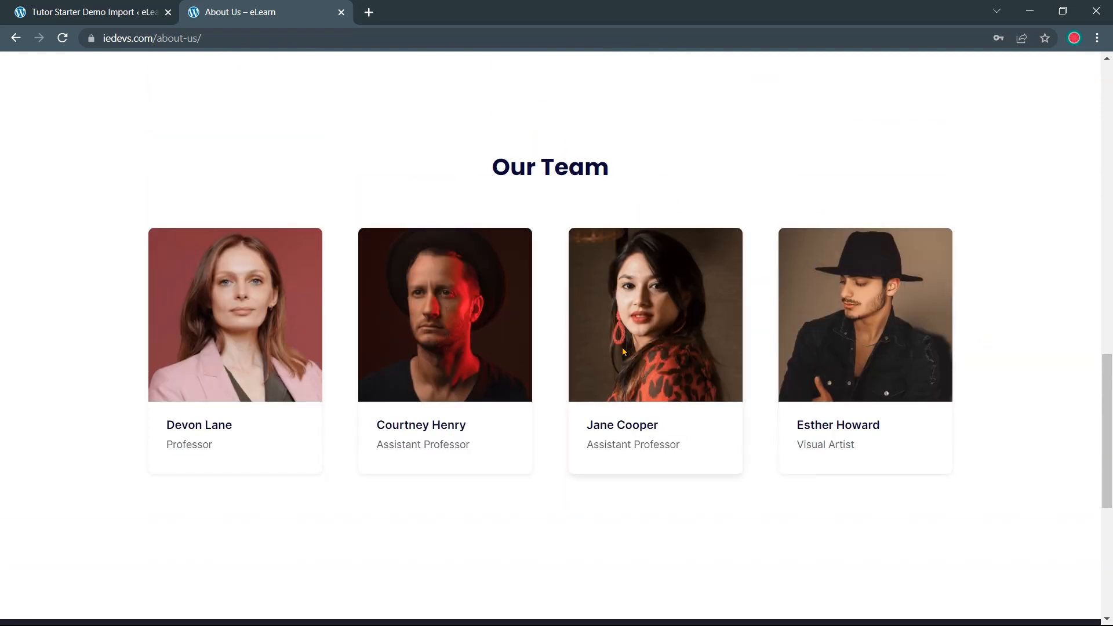
scroll(1006, 370, up, 5)
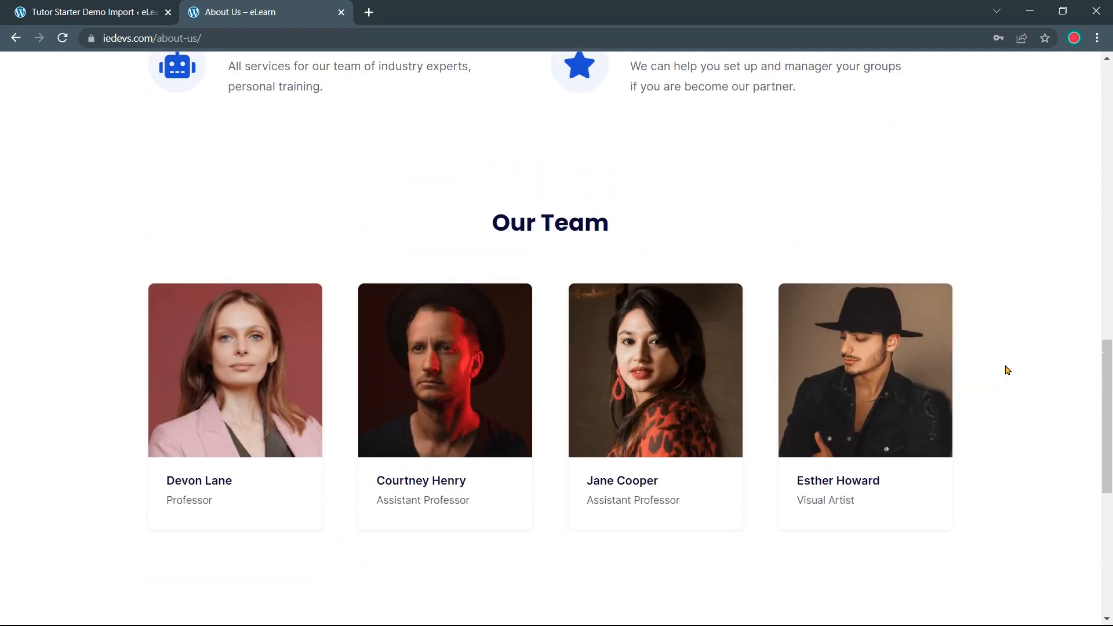
scroll(1006, 369, down, 6)
scroll(1003, 368, up, 17)
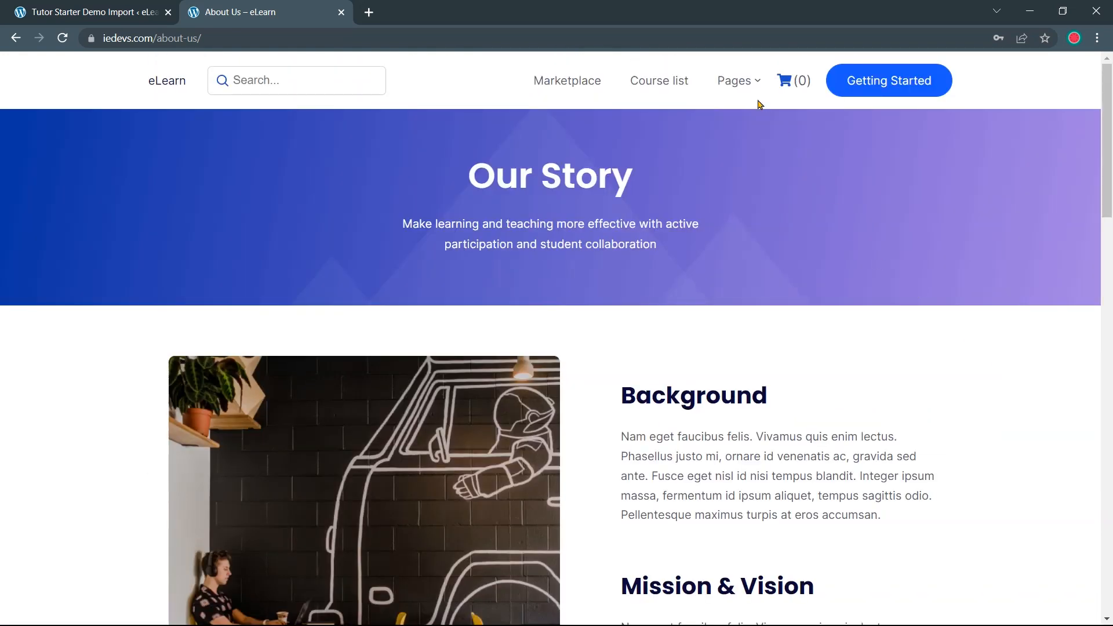
mouse_move(746, 88)
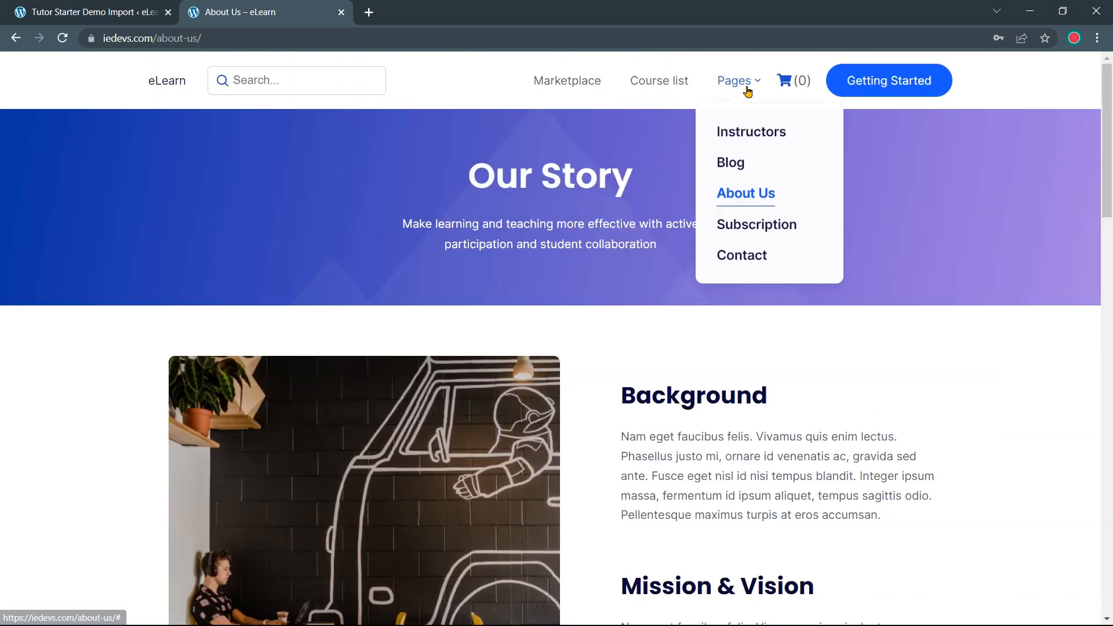
click(772, 231)
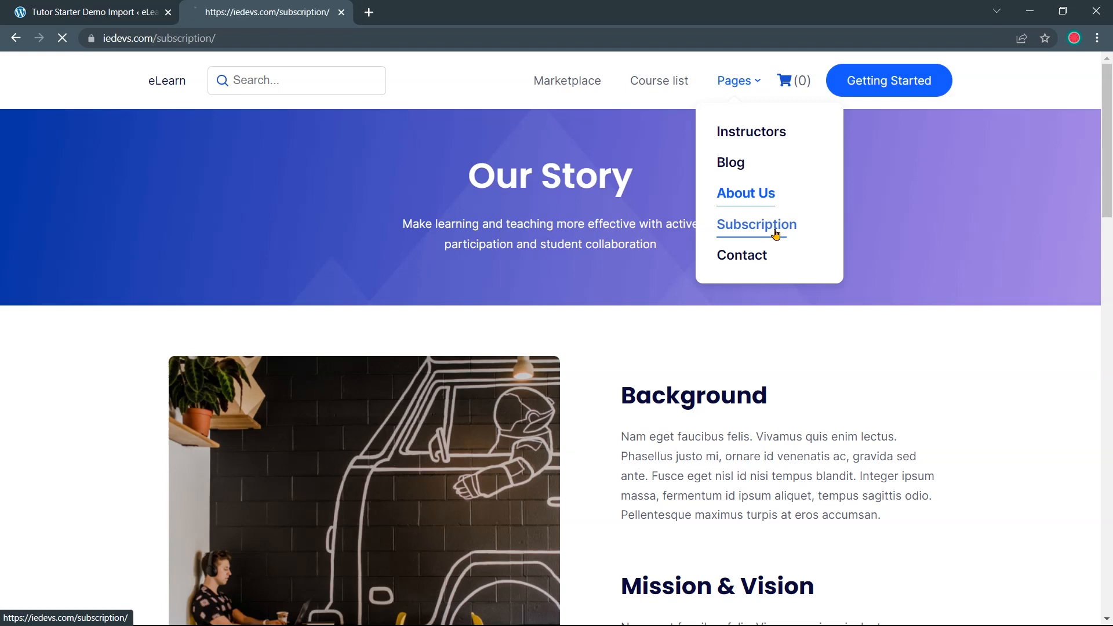
Review the Subscription page's plans, then go to the Contact page from the Pages menu
scroll(765, 255, down, 5)
scroll(939, 284, up, 2)
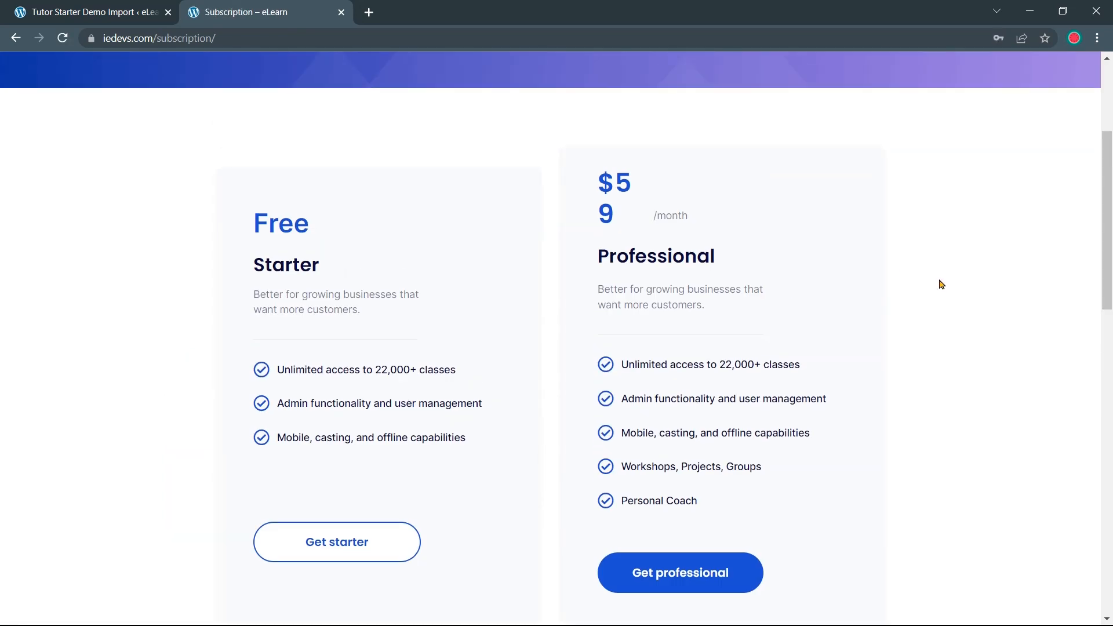
scroll(945, 281, down, 1)
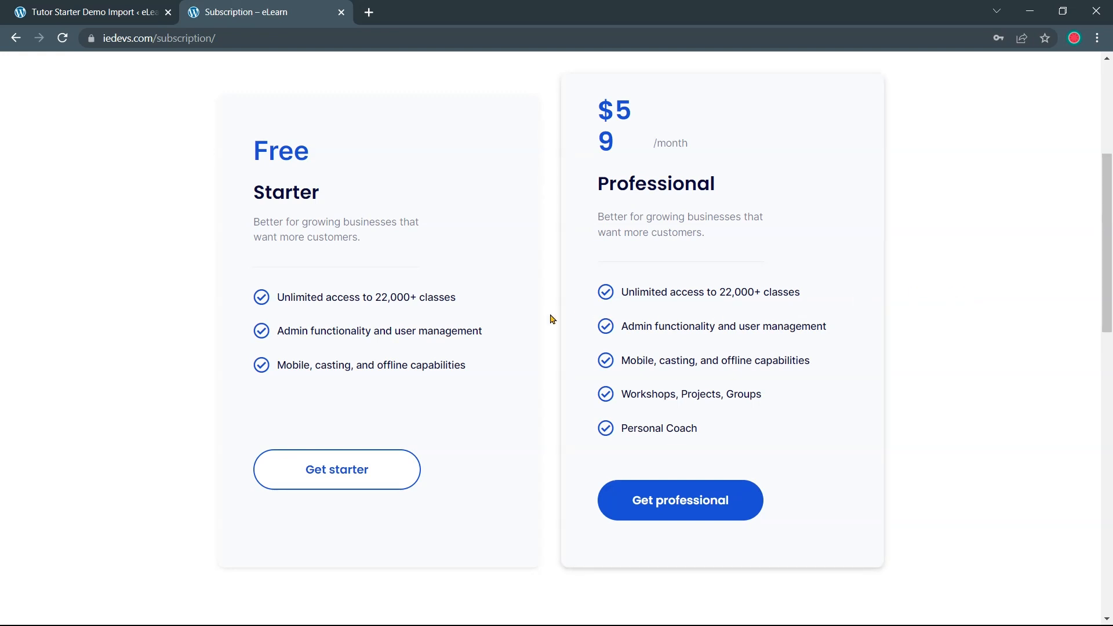
scroll(552, 319, down, 1)
scroll(552, 319, down, 10)
scroll(785, 316, up, 9)
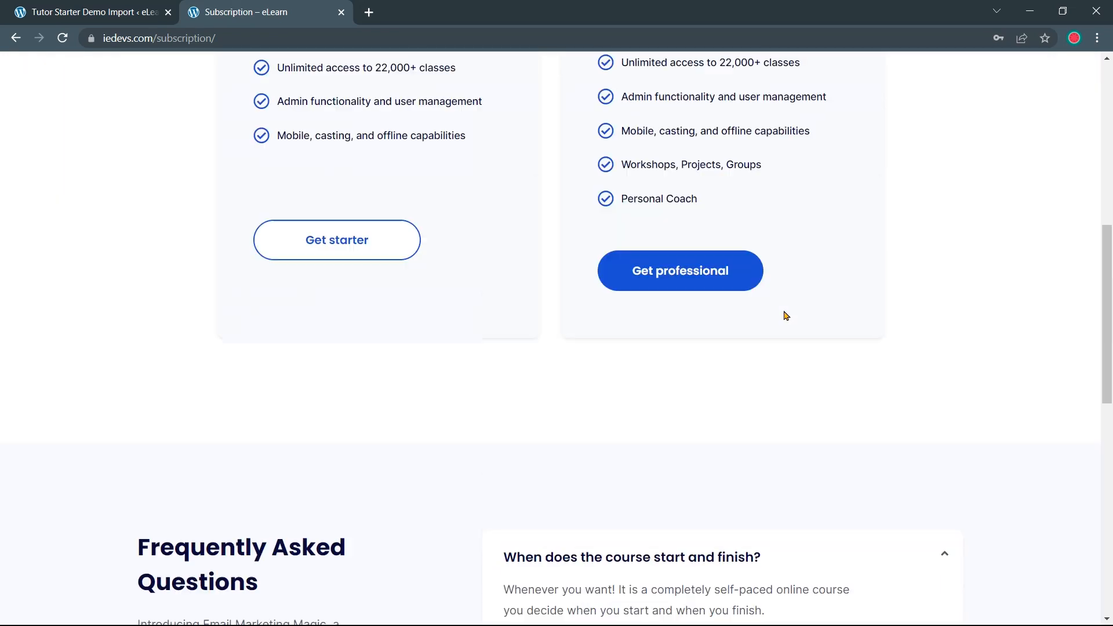
scroll(850, 329, up, 6)
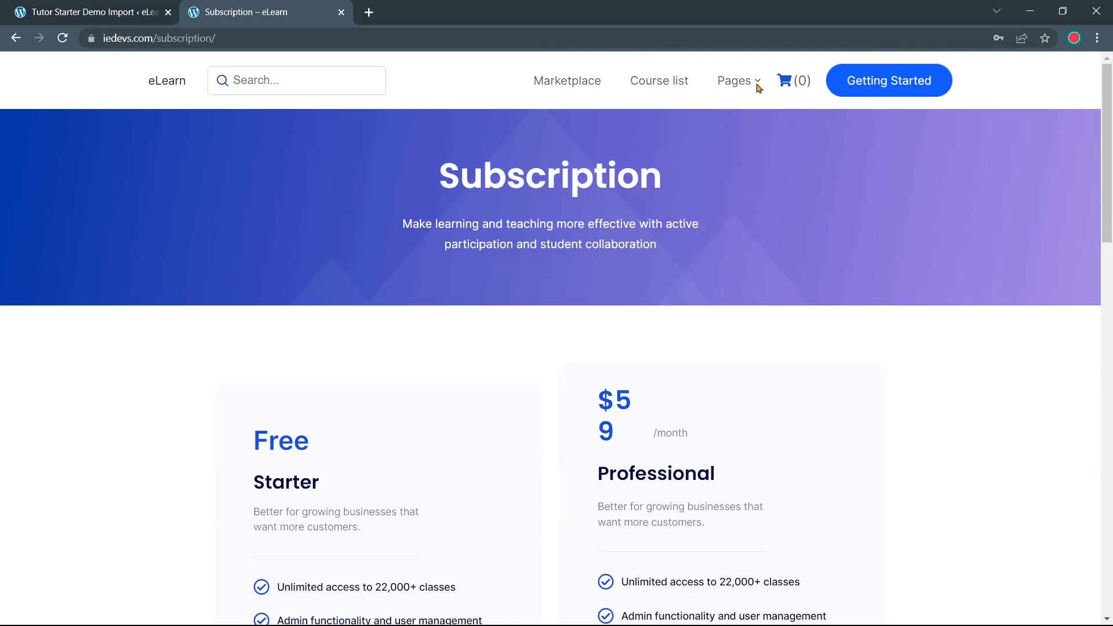
mouse_move(756, 85)
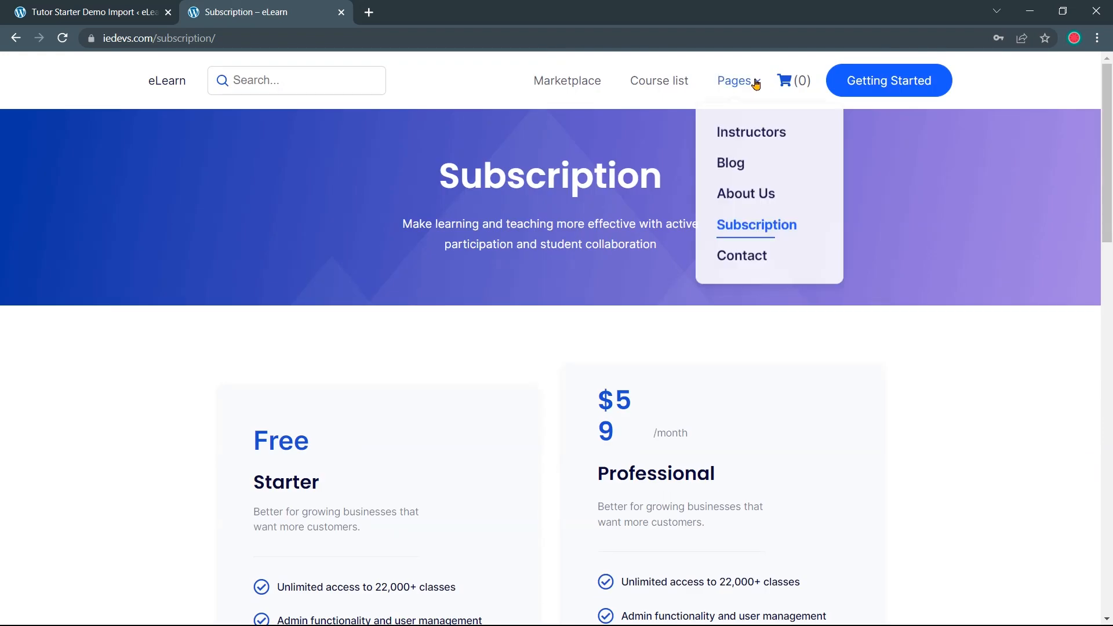
click(747, 257)
scroll(812, 277, down, 4)
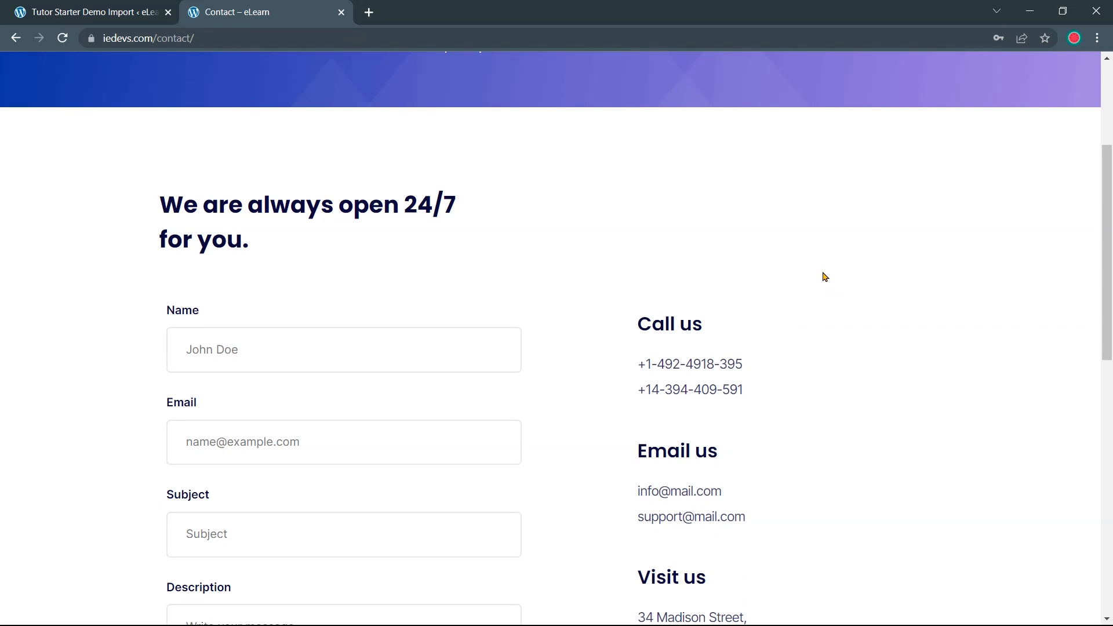
scroll(704, 273, up, 4)
scroll(667, 286, down, 4)
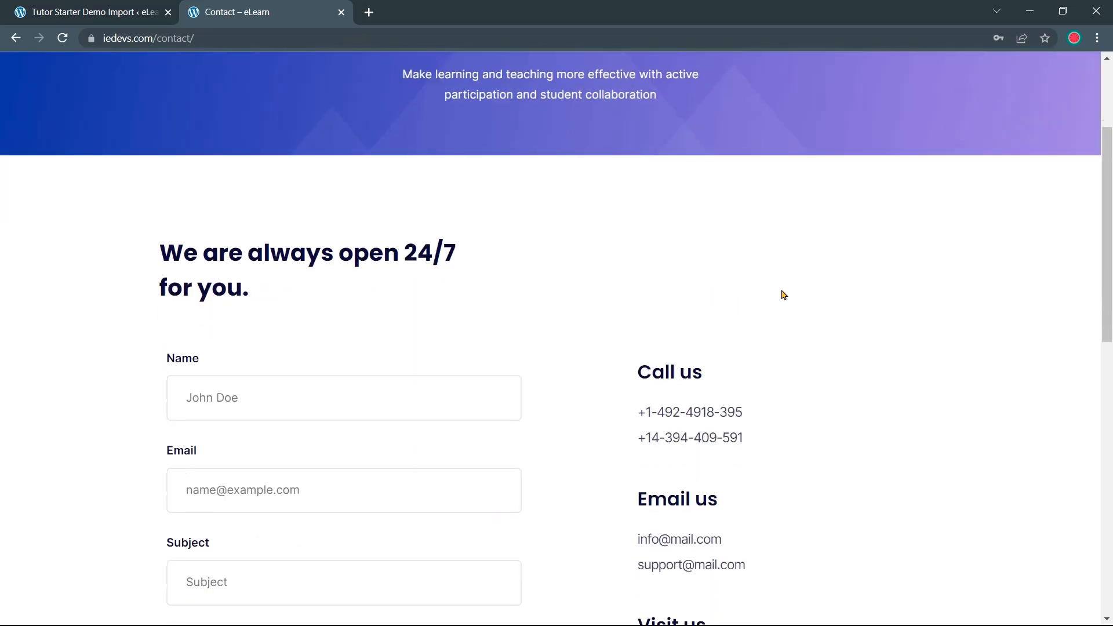
scroll(842, 281, down, 3)
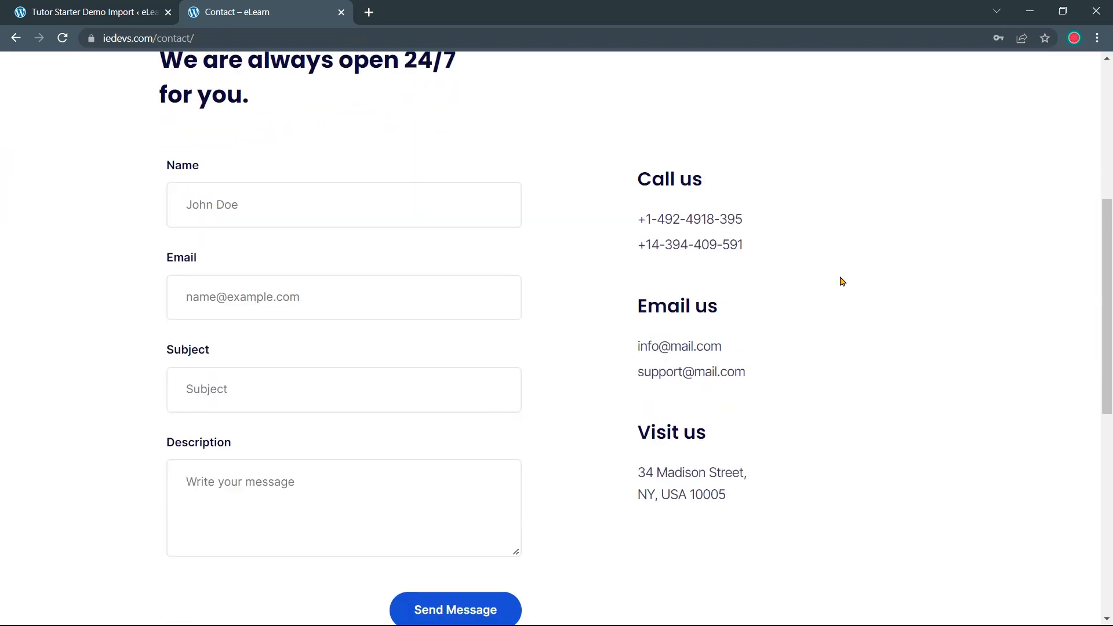
scroll(861, 281, up, 1)
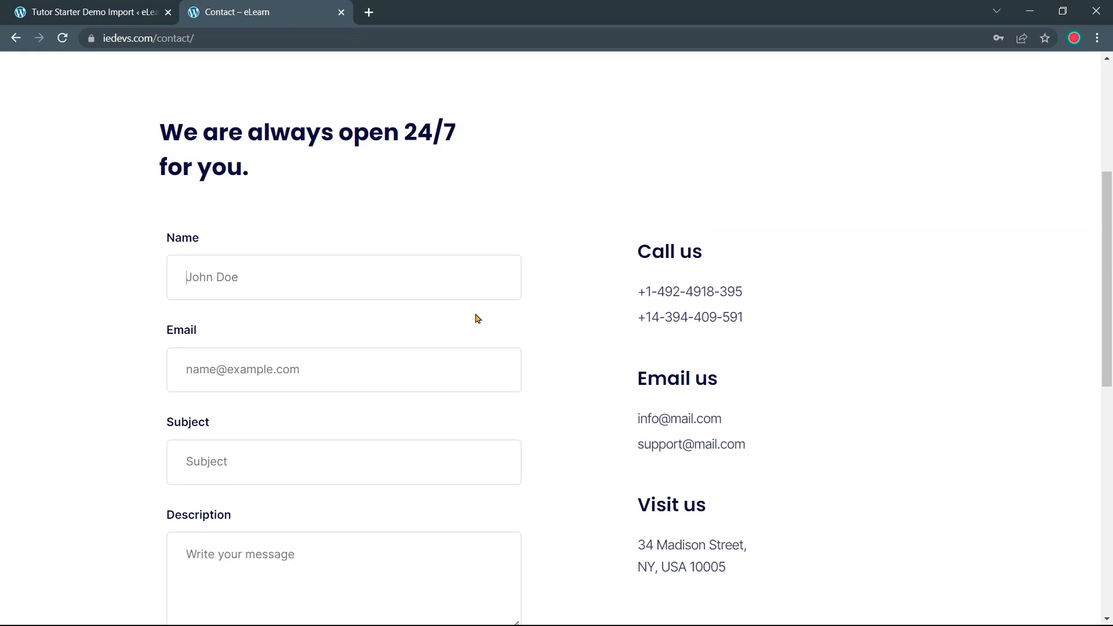
drag(637, 250, 765, 380)
click(845, 385)
scroll(845, 385, down, 4)
drag(805, 334, 748, 296)
Browse the course list, then return to the eLearn home page and review its Featured Courses and stats
scroll(781, 311, up, 4)
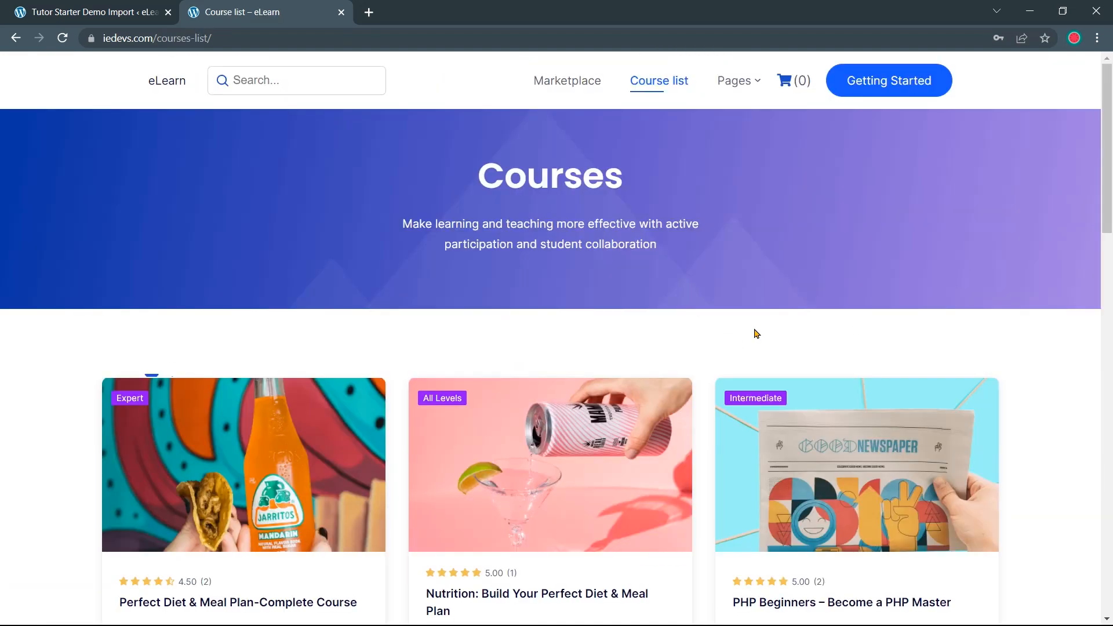
scroll(757, 334, down, 5)
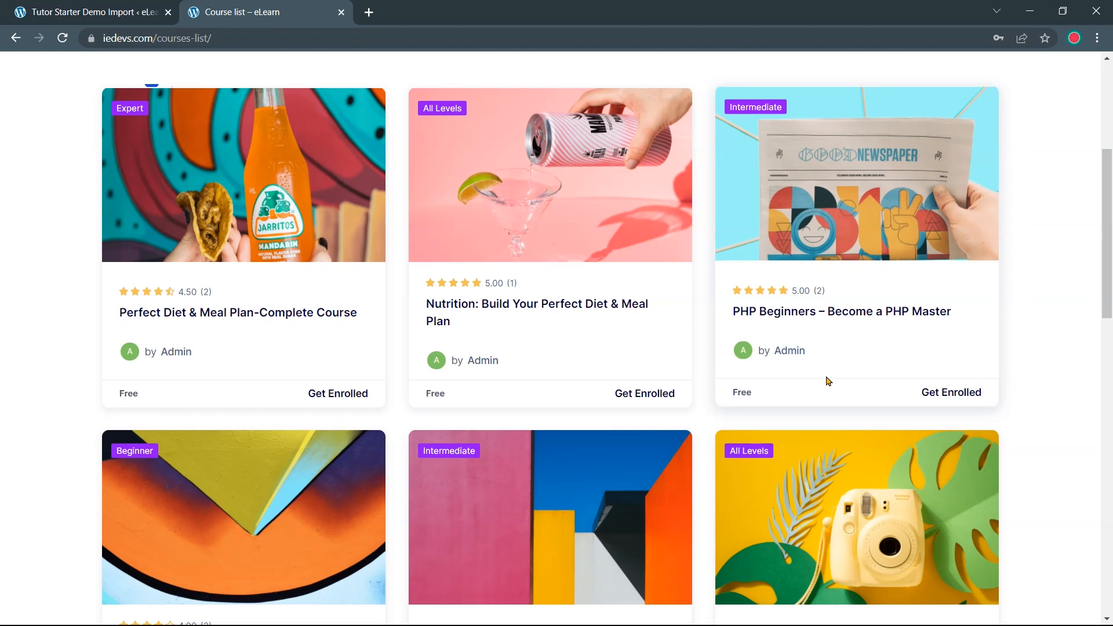
scroll(830, 360, up, 5)
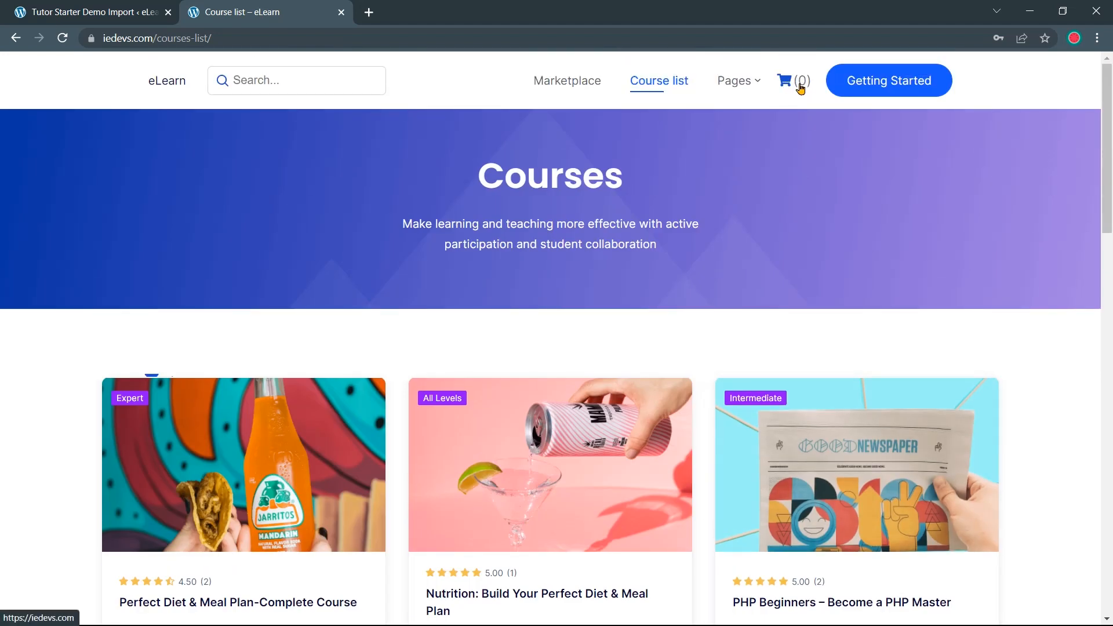
click(880, 88)
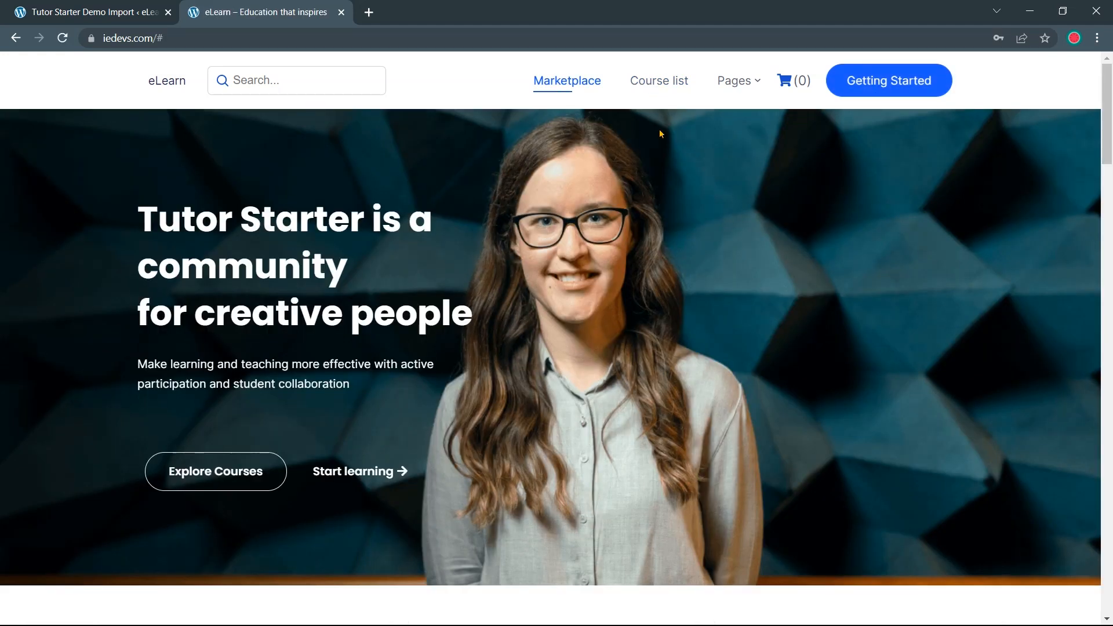
scroll(684, 211, down, 1)
scroll(685, 211, up, 1)
scroll(551, 173, down, 10)
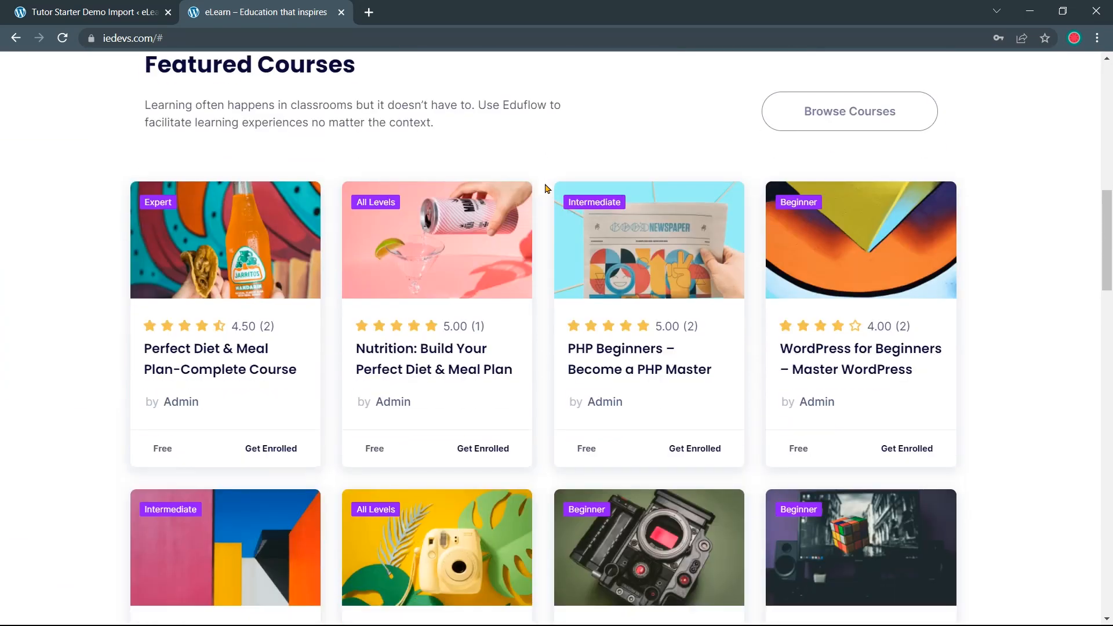
scroll(545, 189, down, 11)
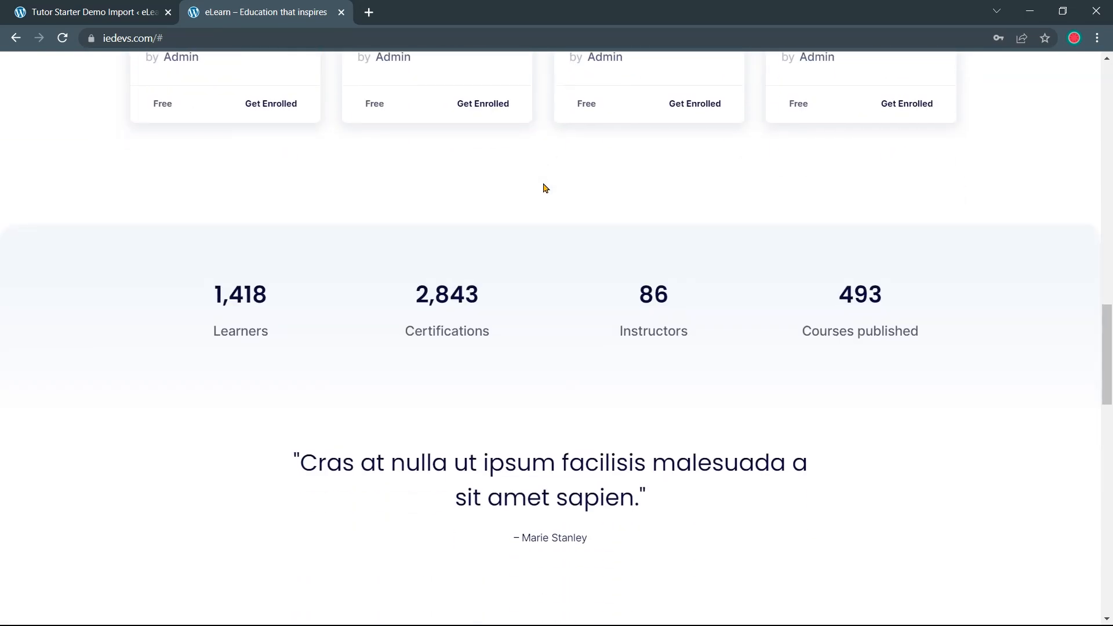
scroll(544, 186, up, 5)
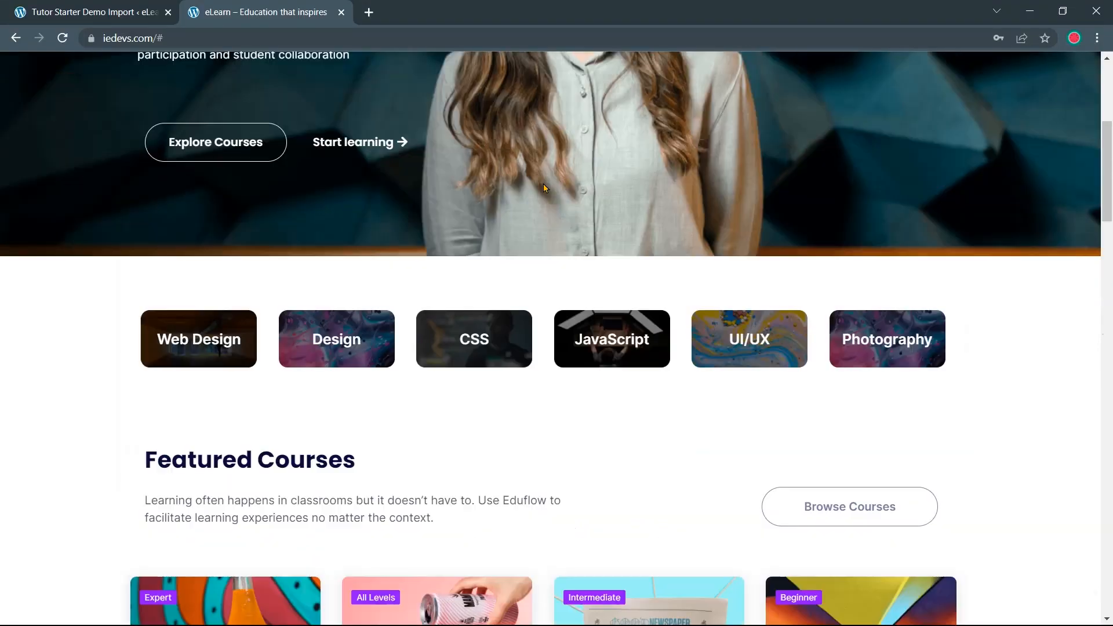
Back in the admin dashboard, start a new course from the Tutor LMS Courses list
scroll(544, 183, up, 2)
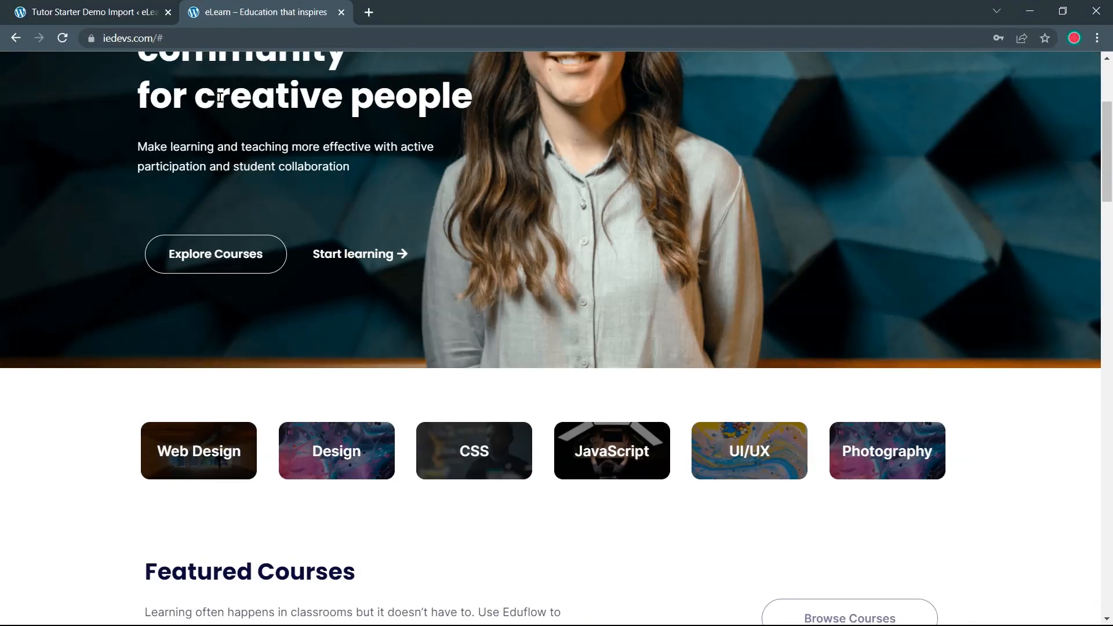
click(83, 7)
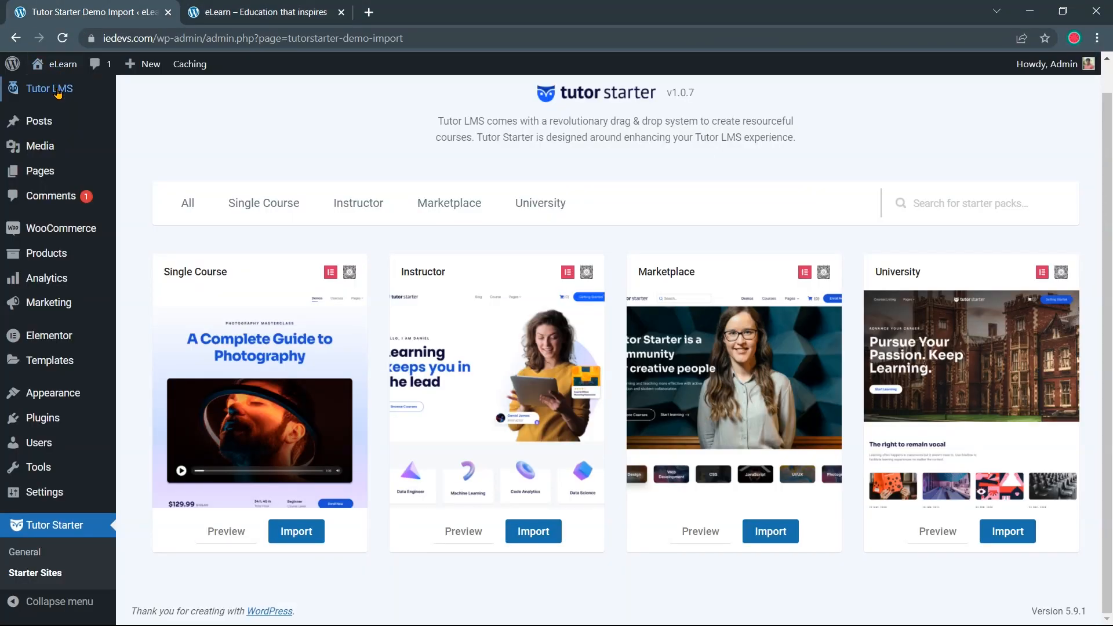
mouse_move(58, 127)
mouse_move(60, 96)
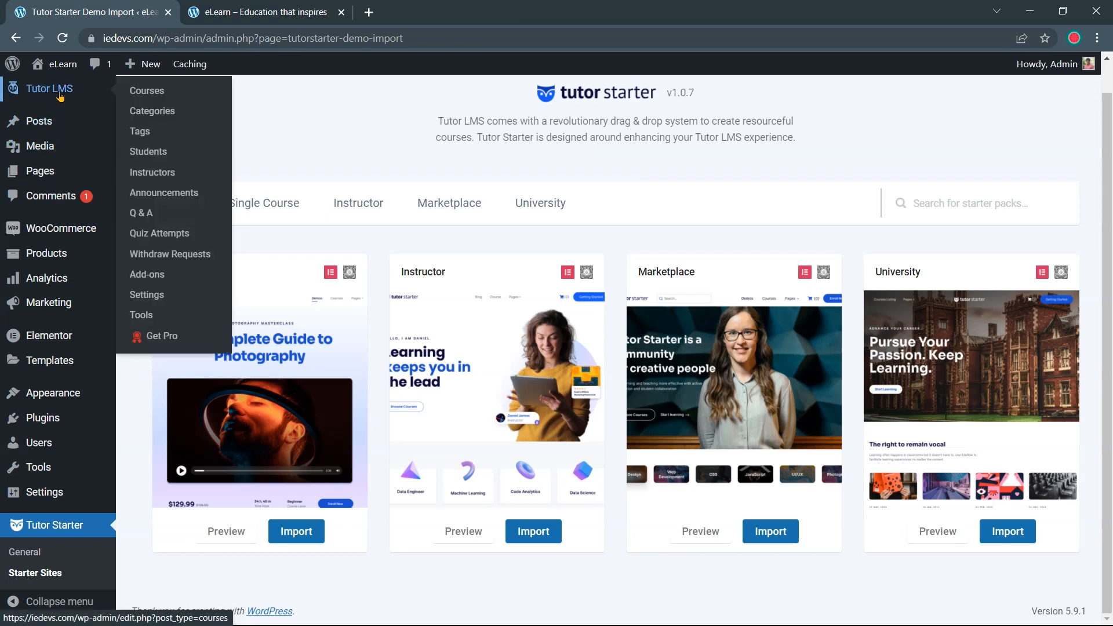
click(137, 93)
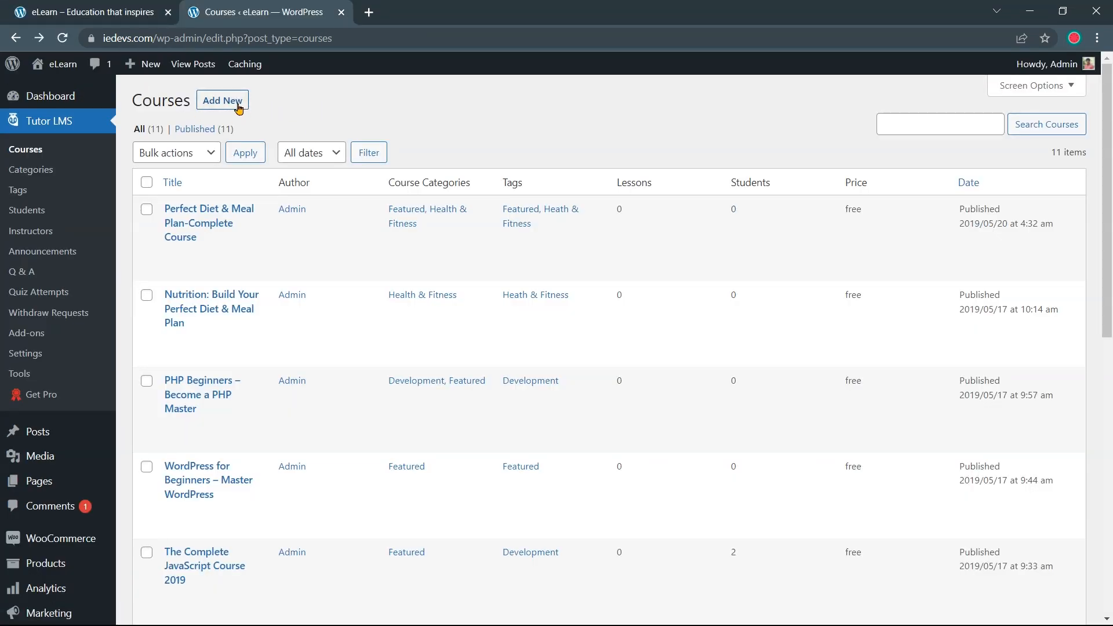
click(238, 104)
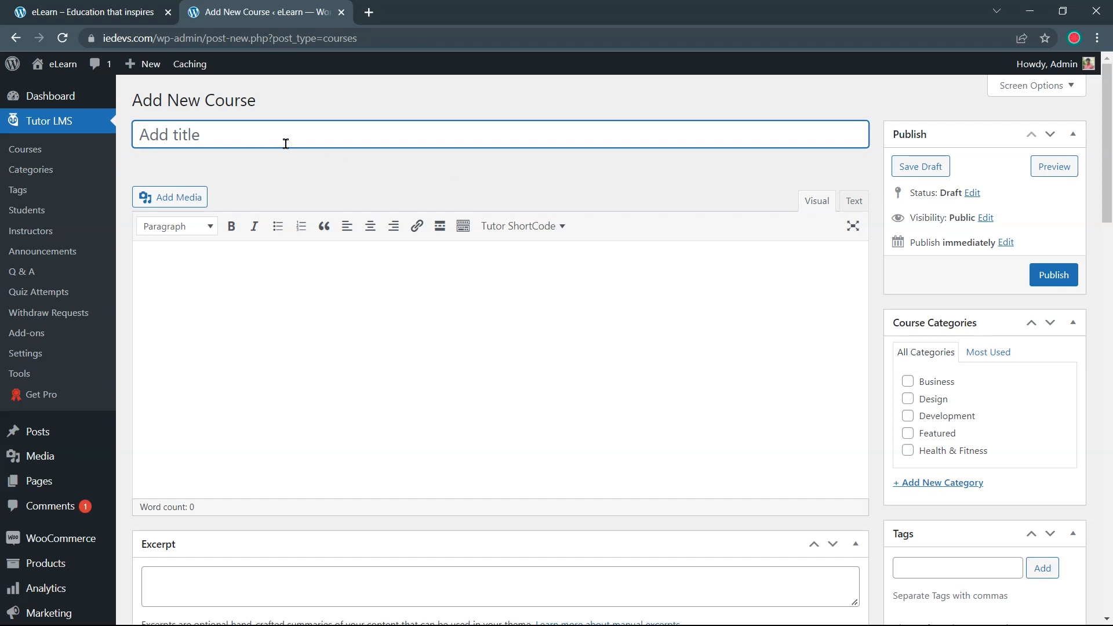
scroll(336, 209, down, 2)
scroll(339, 220, down, 4)
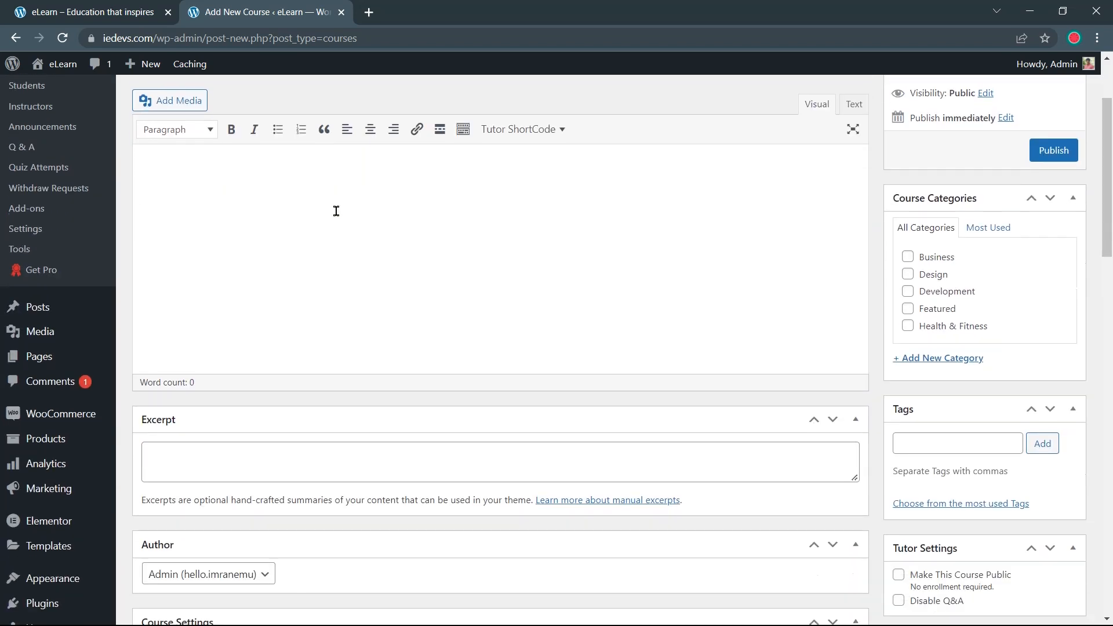
click(343, 234)
scroll(331, 221, down, 1)
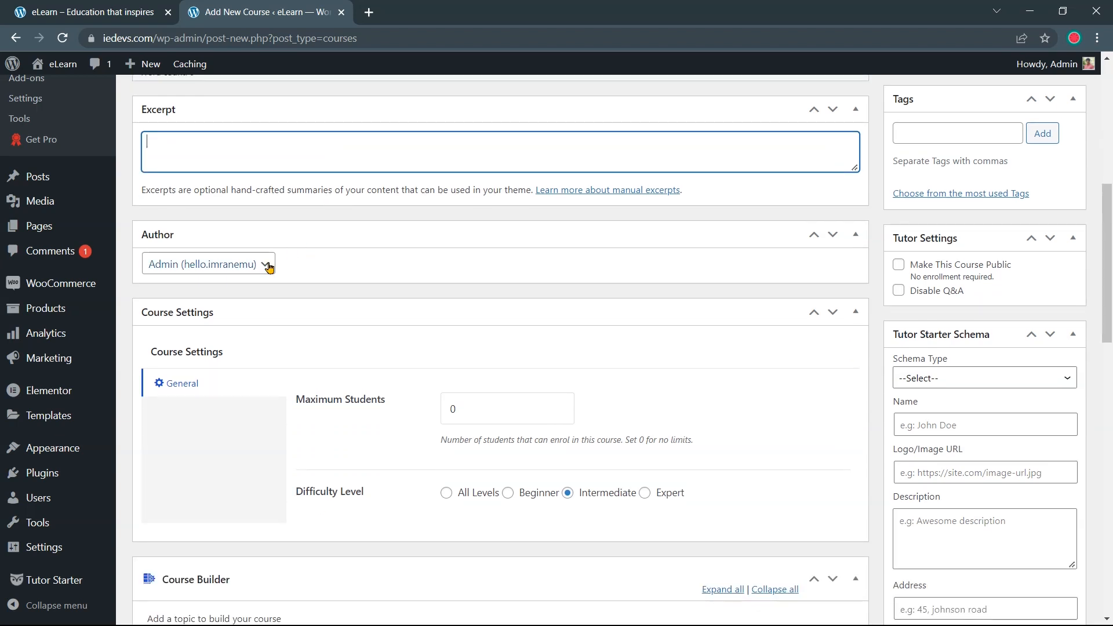
scroll(380, 281, down, 2)
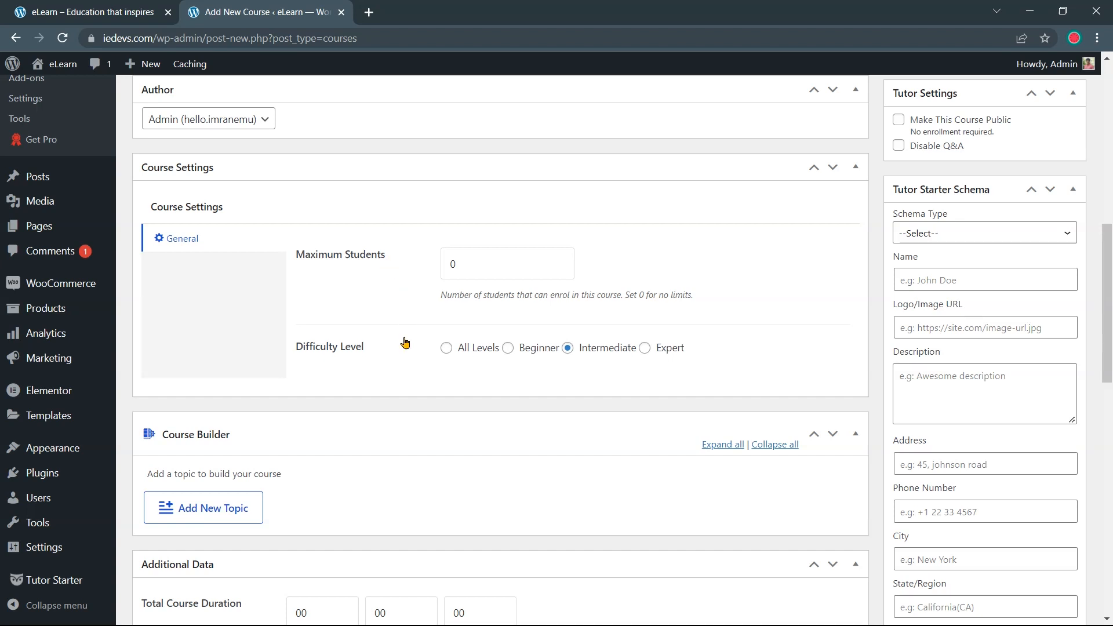
scroll(395, 308, down, 1)
scroll(392, 294, down, 1)
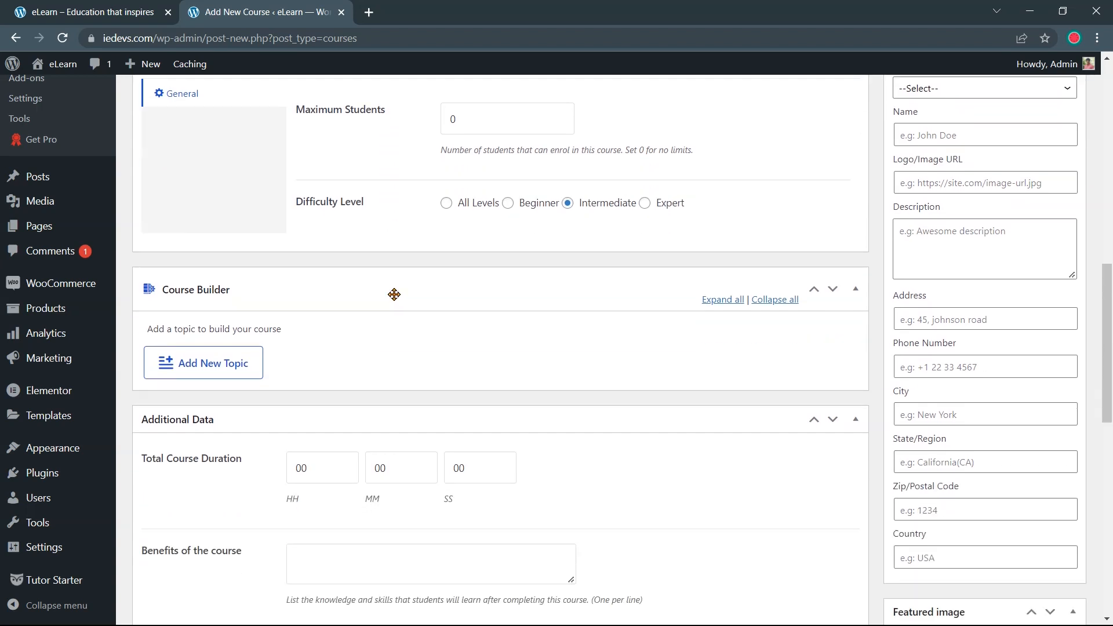
click(351, 291)
click(338, 291)
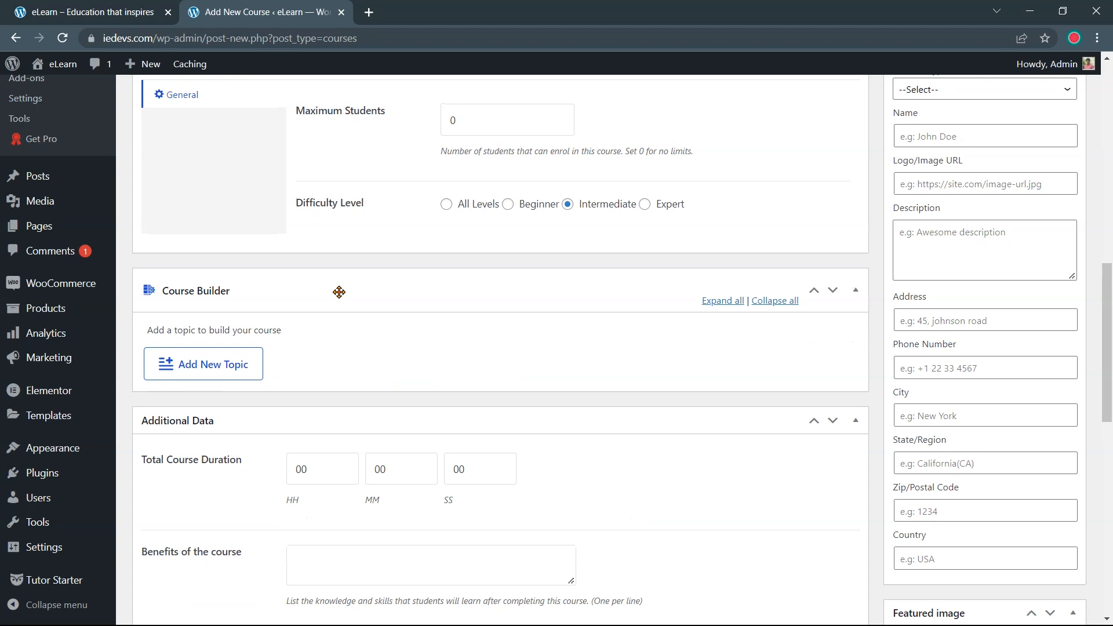
scroll(339, 295, down, 2)
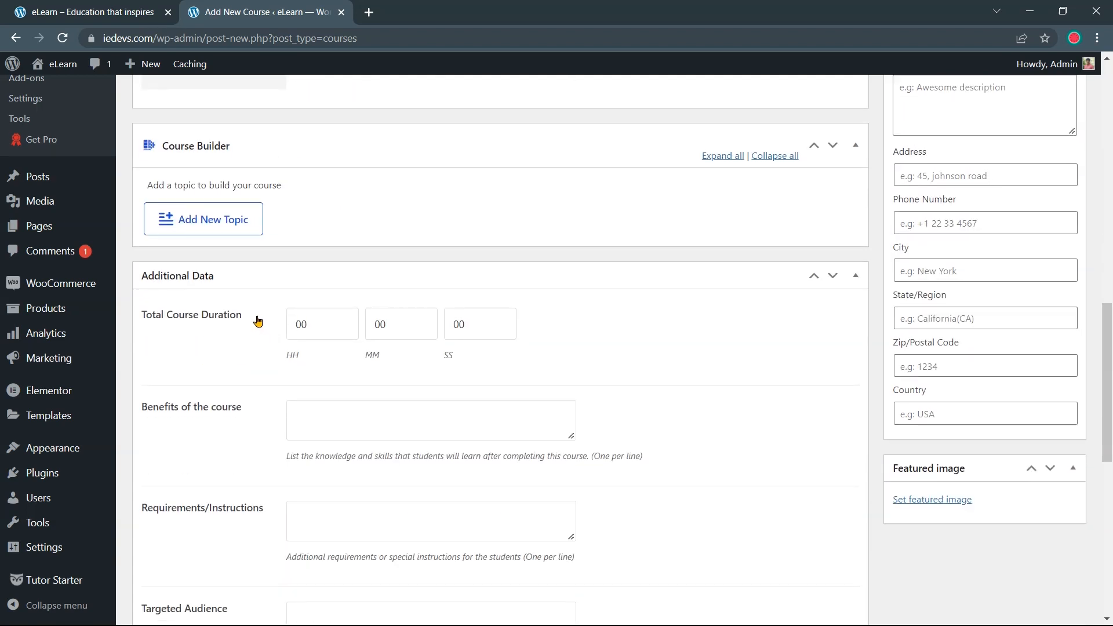
scroll(262, 310, down, 1)
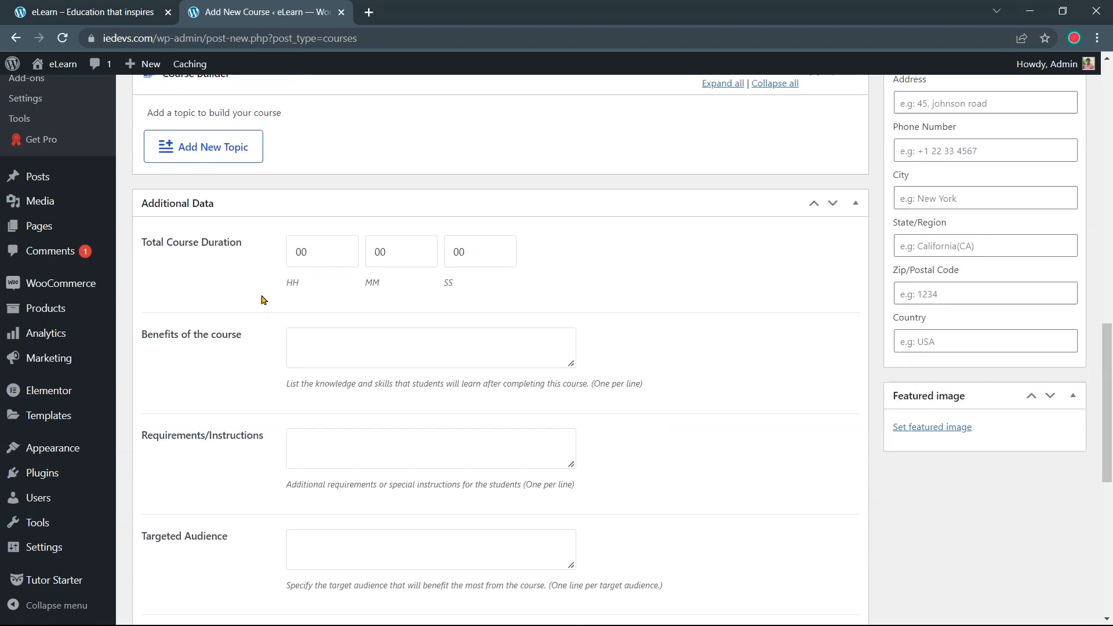
scroll(262, 309, down, 2)
scroll(254, 208, down, 1)
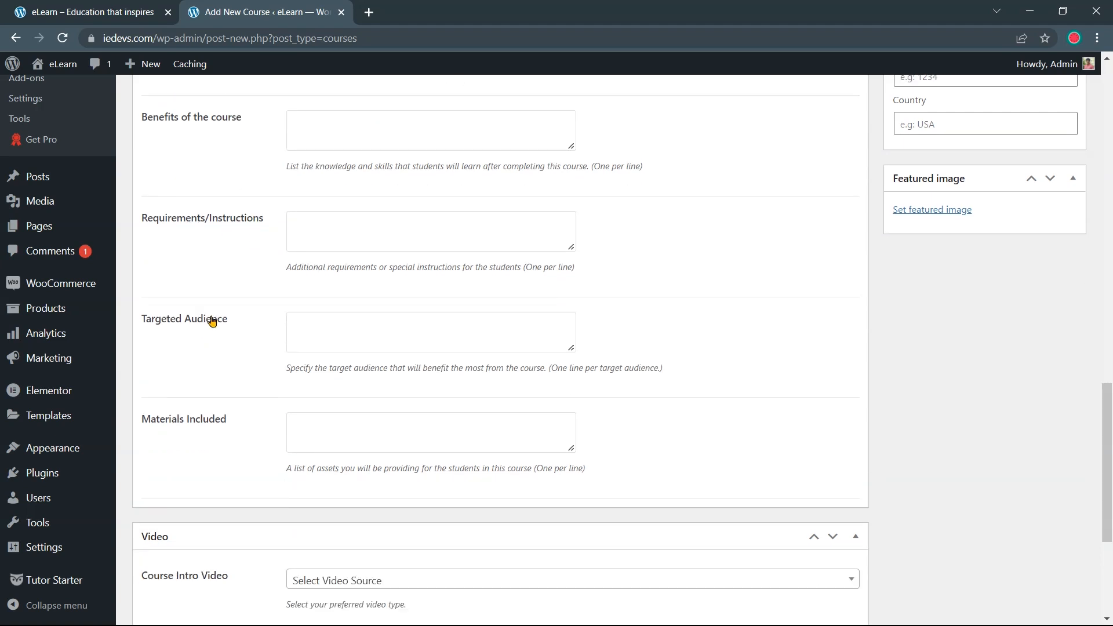
scroll(235, 362, down, 1)
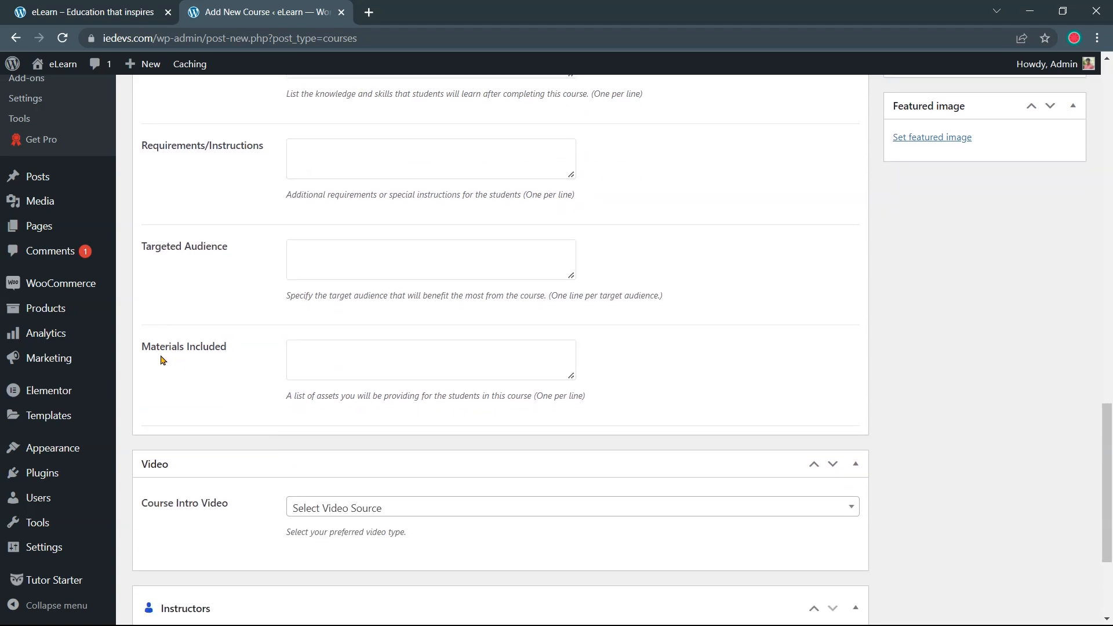
scroll(250, 361, down, 2)
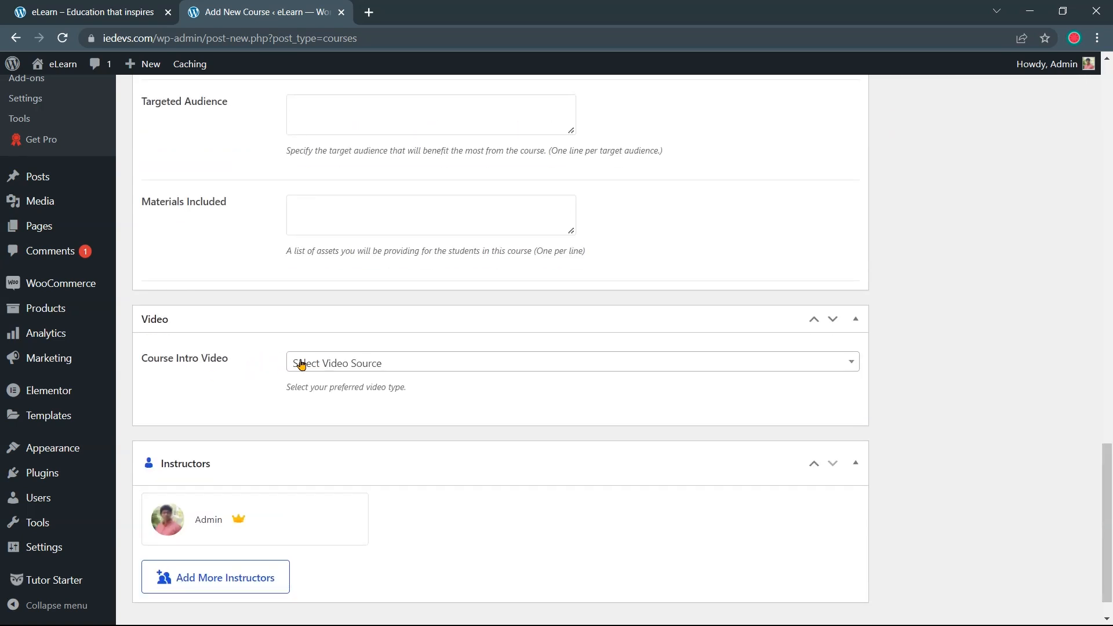
scroll(264, 365, down, 1)
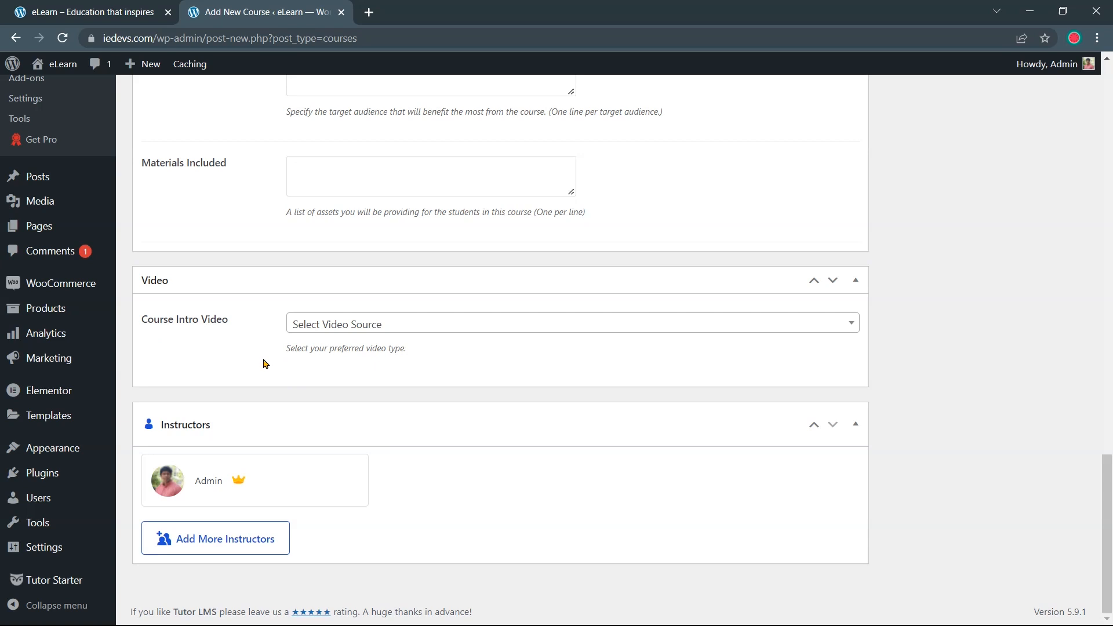
scroll(259, 350, up, 10)
scroll(256, 350, up, 15)
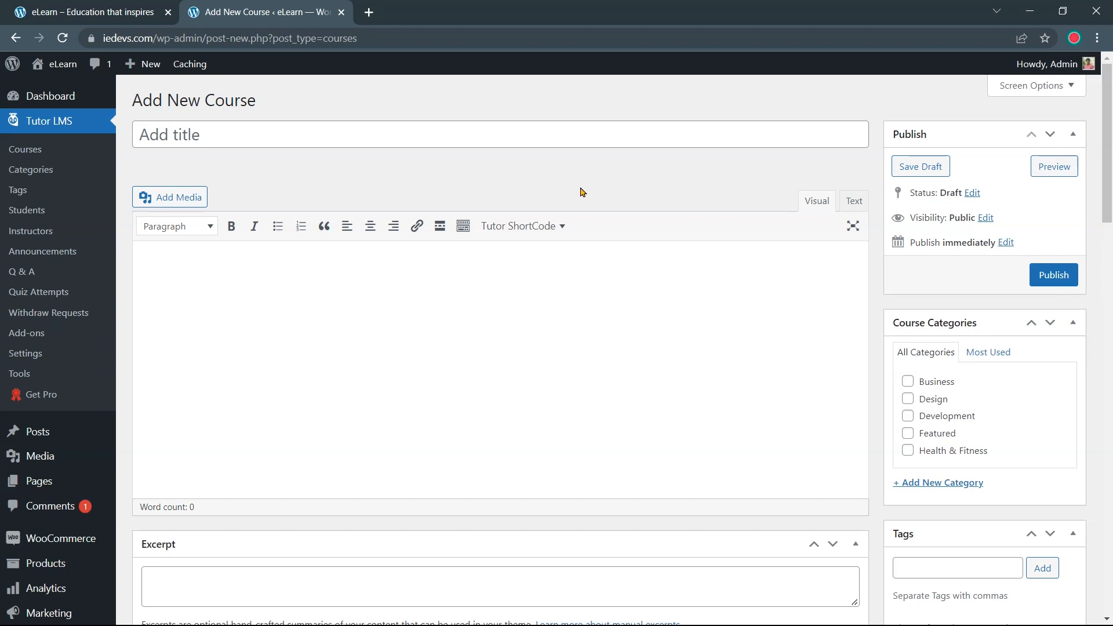
Load onlinecourse.io in a new tab and open its Node.js The Ultimate Course page, then return to the editor
click(370, 12)
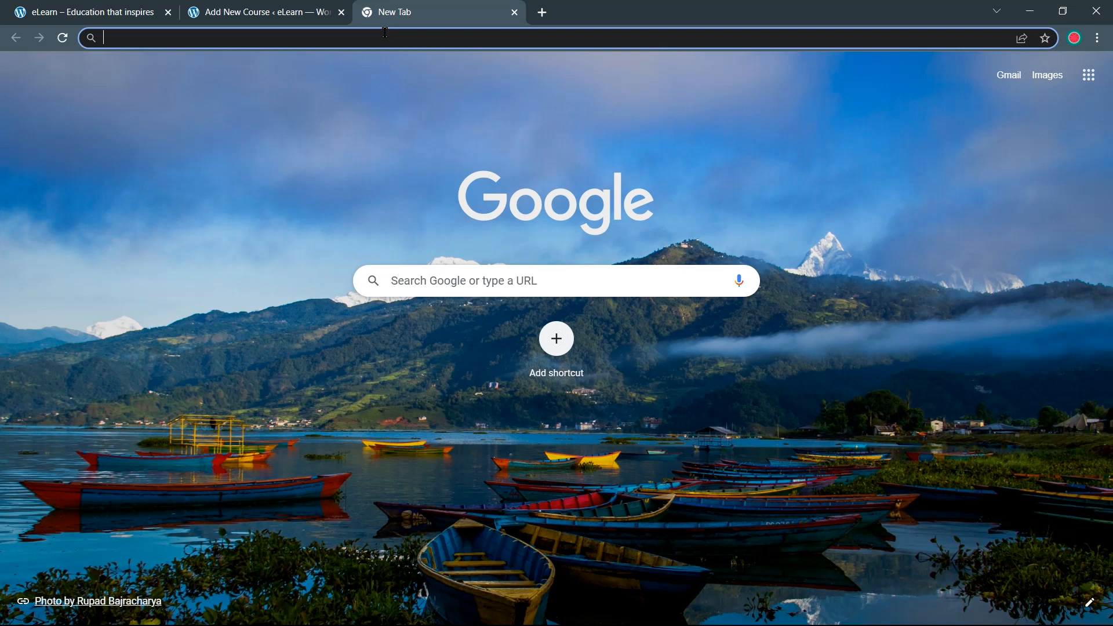
text(onlinecourse.io)
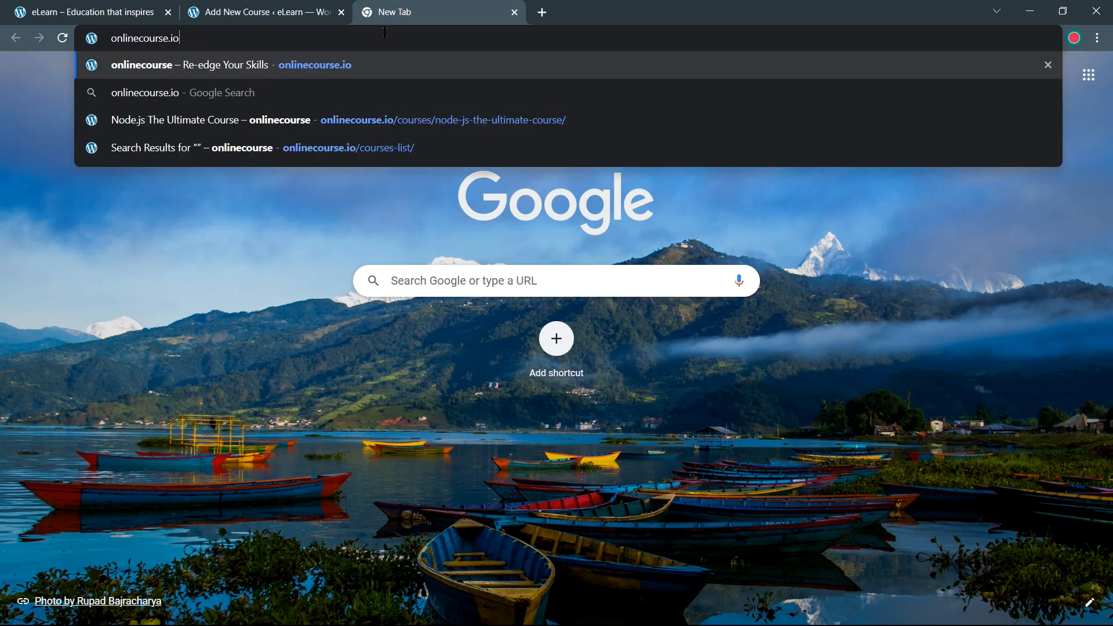
key(Return)
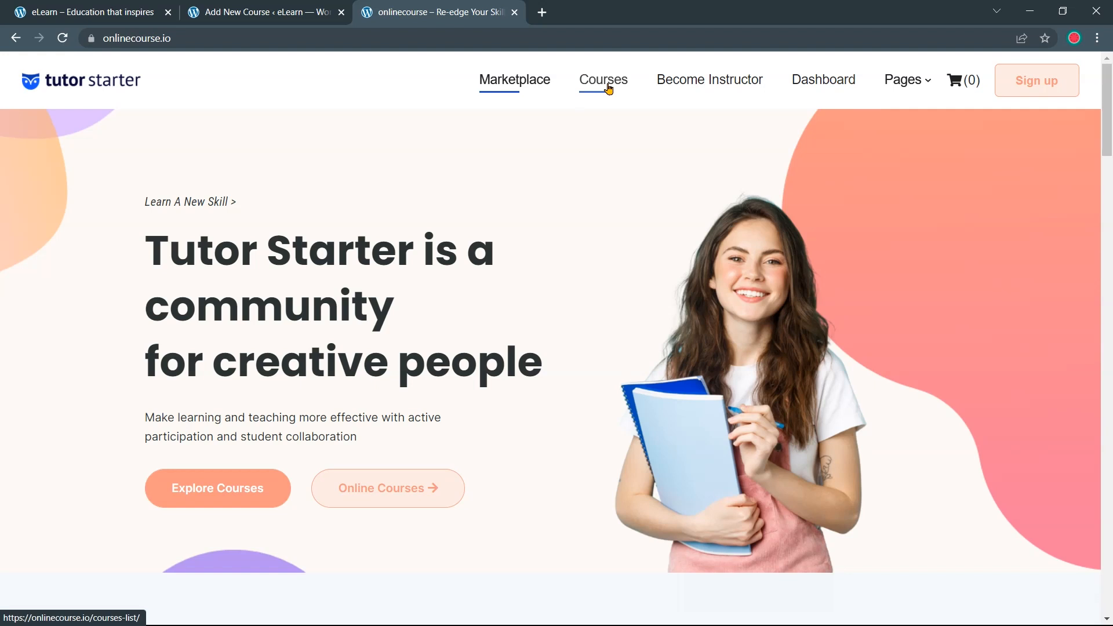
click(608, 87)
scroll(507, 143, down, 3)
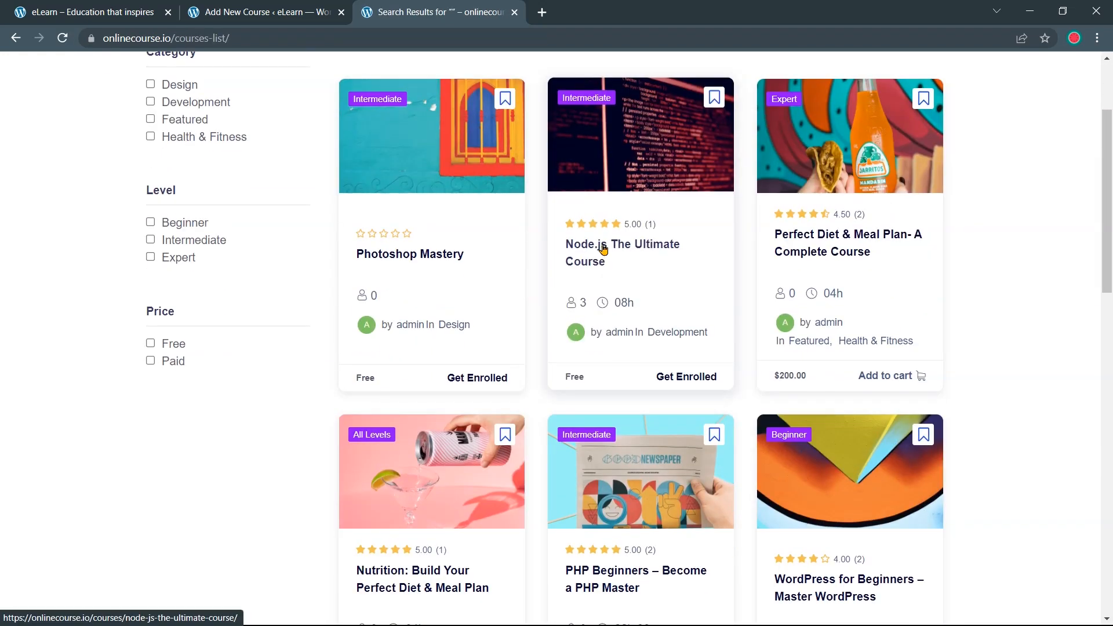
click(603, 248)
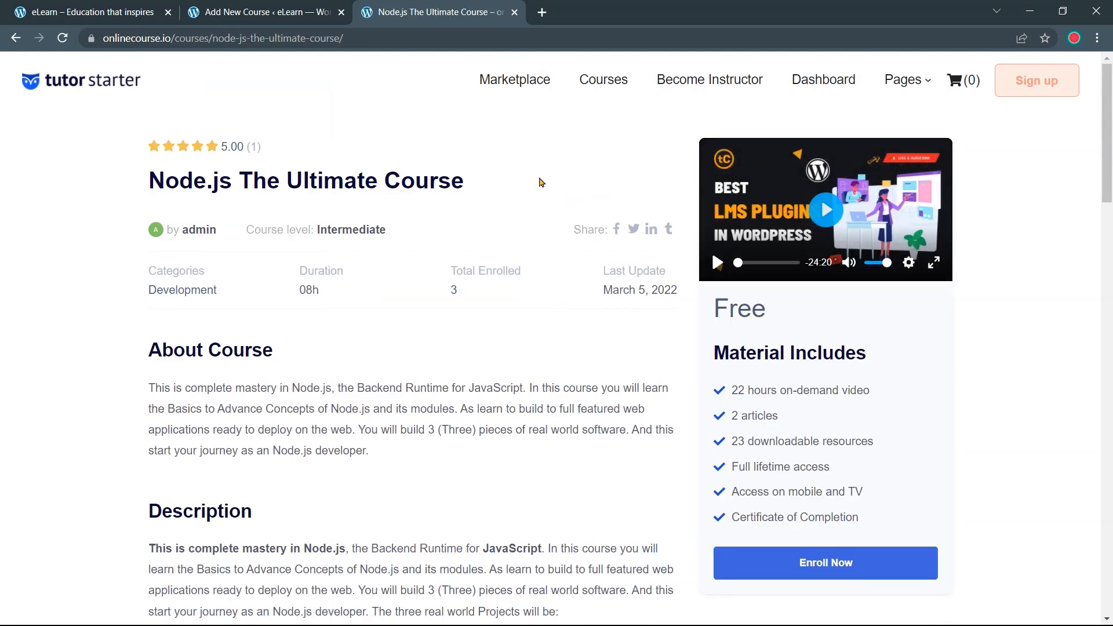
click(226, 9)
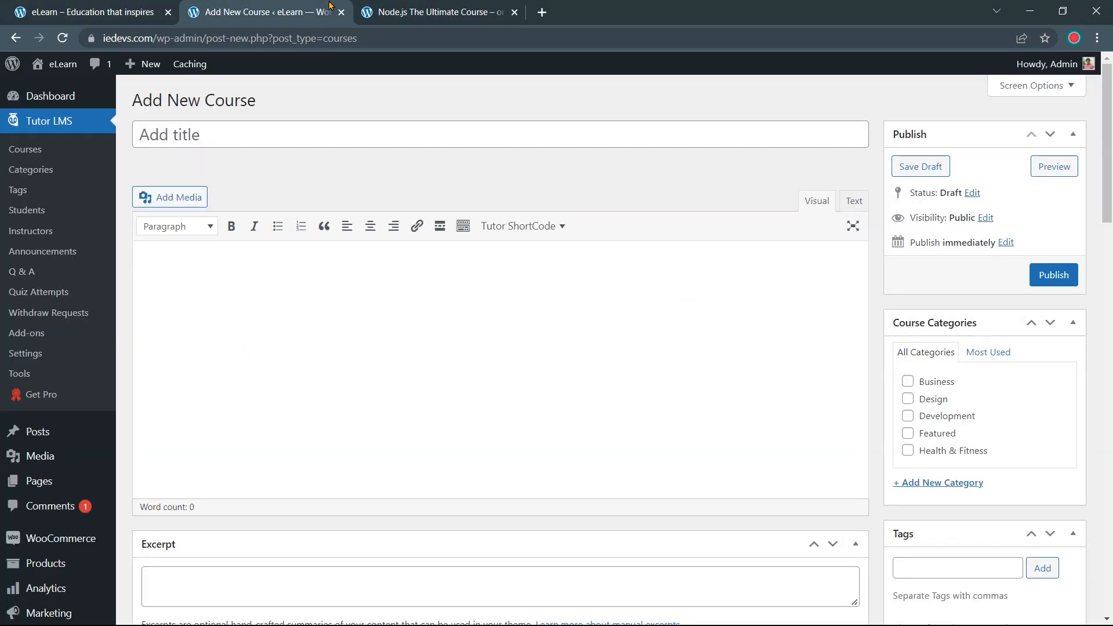
Copy the demo's course title and paste 'Node.js The Ultimate Course' into the new course's title field
key(ctrl+Tab)
scroll(284, 135, down, 1)
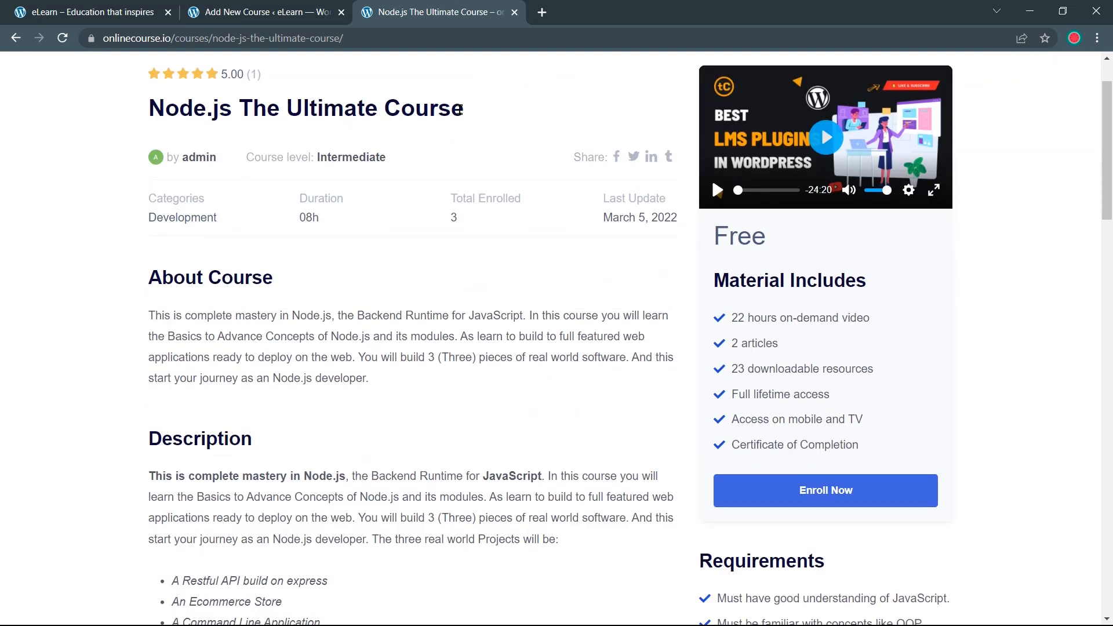
drag(470, 112, 144, 114)
key(ctrl+c)
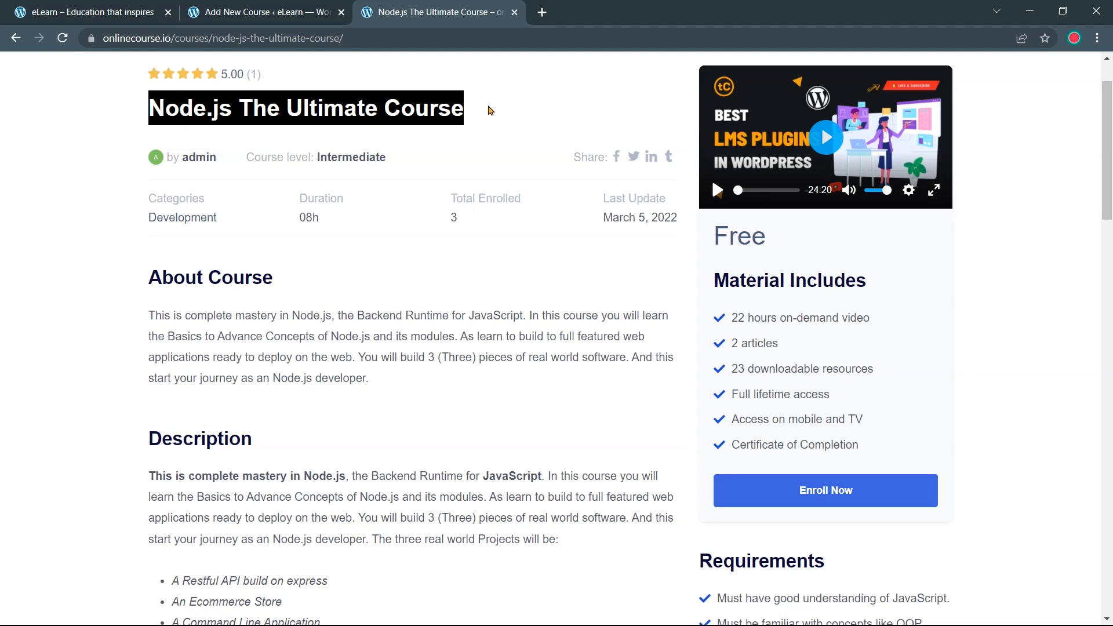
click(296, 14)
click(294, 145)
key(ctrl+v)
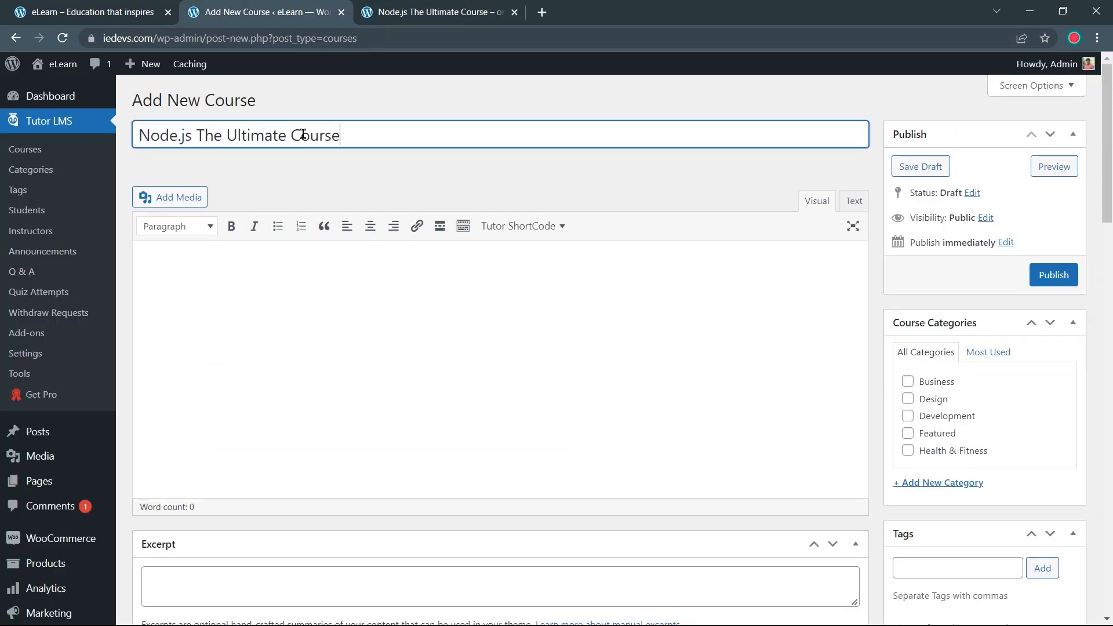
click(368, 173)
drag(141, 135, 375, 137)
click(375, 140)
click(380, 165)
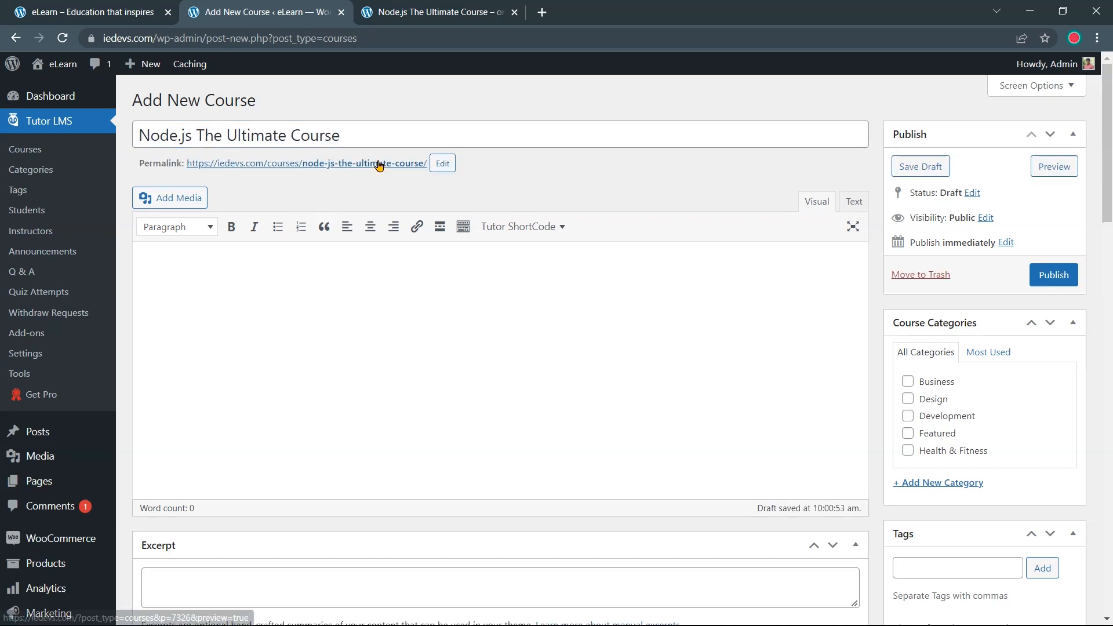
click(426, 13)
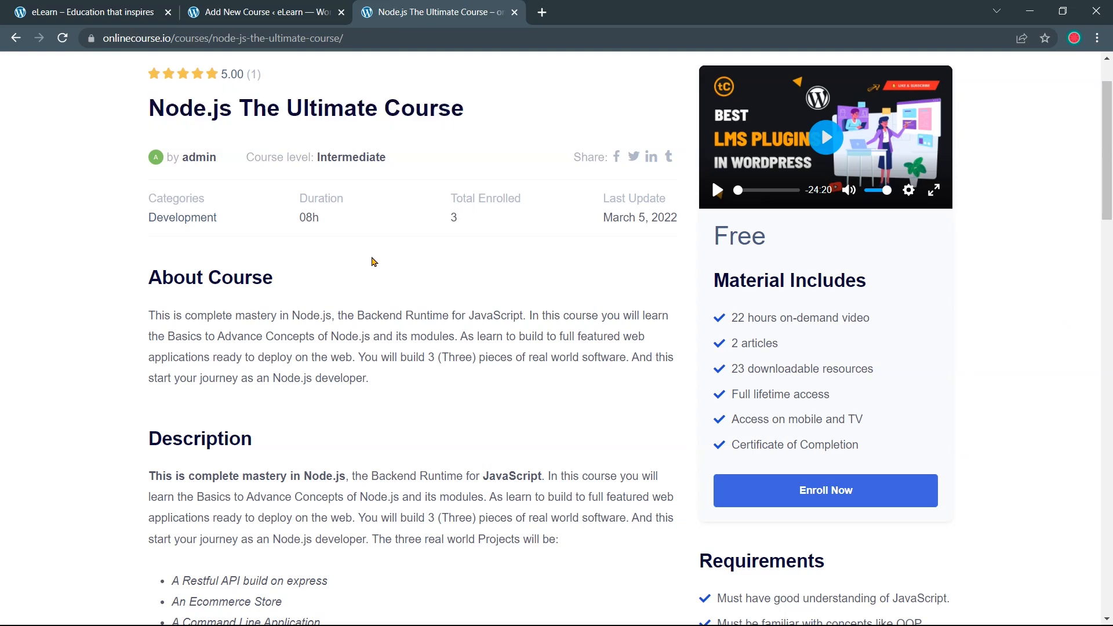
Copy the demo's About Course paragraph and paste it into the course Excerpt box
scroll(374, 262, down, 1)
drag(145, 215, 267, 210)
click(281, 219)
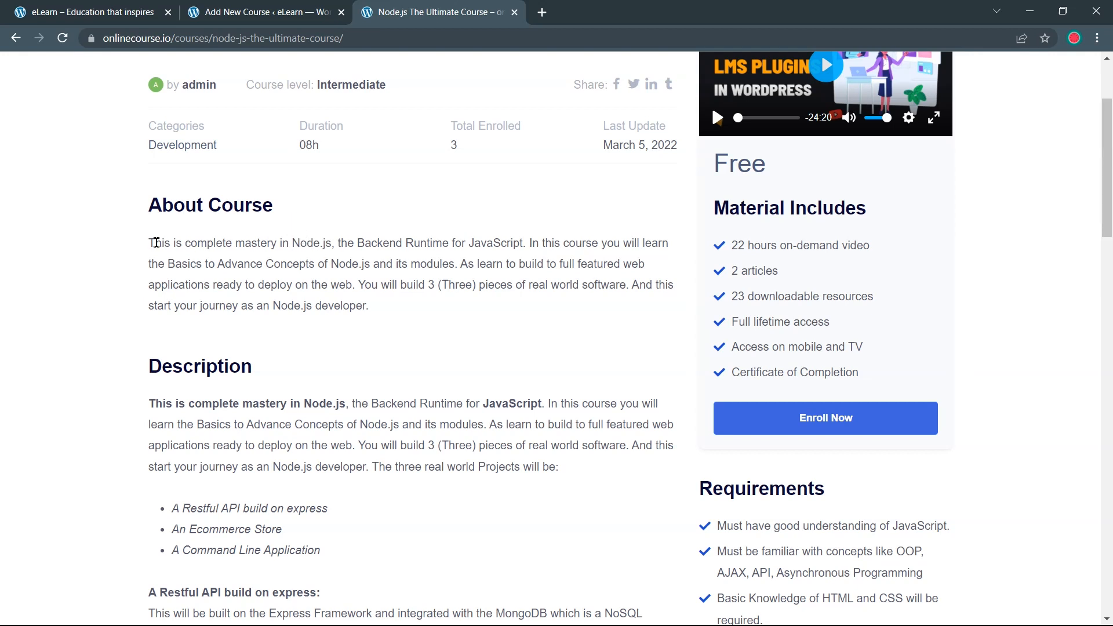
drag(374, 310, 148, 243)
key(ctrl+c)
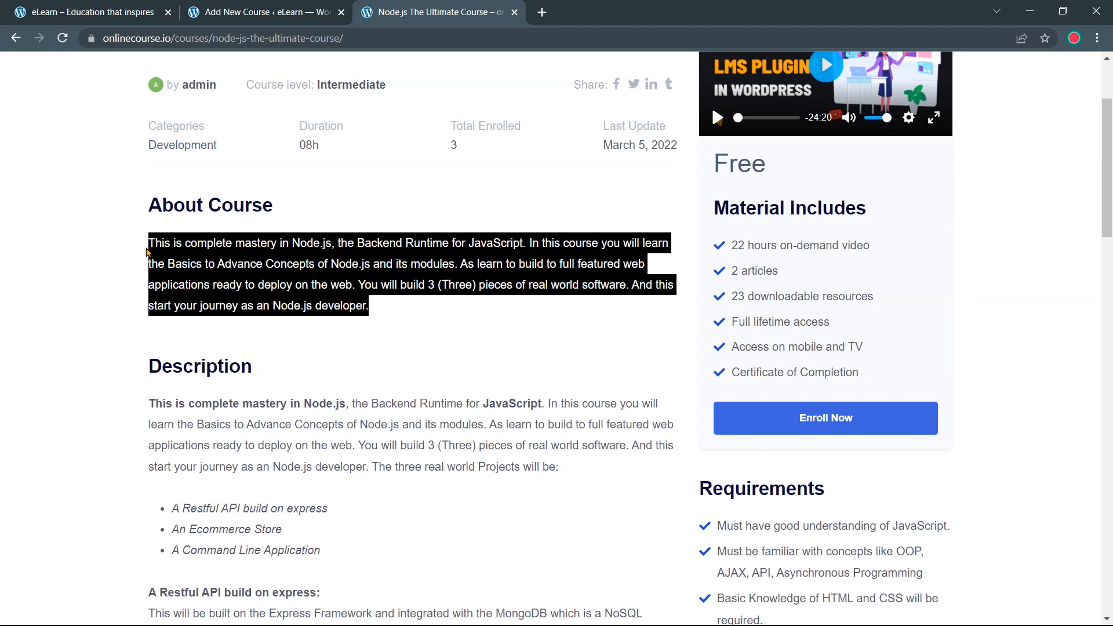
click(264, 11)
scroll(220, 361, down, 5)
click(207, 360)
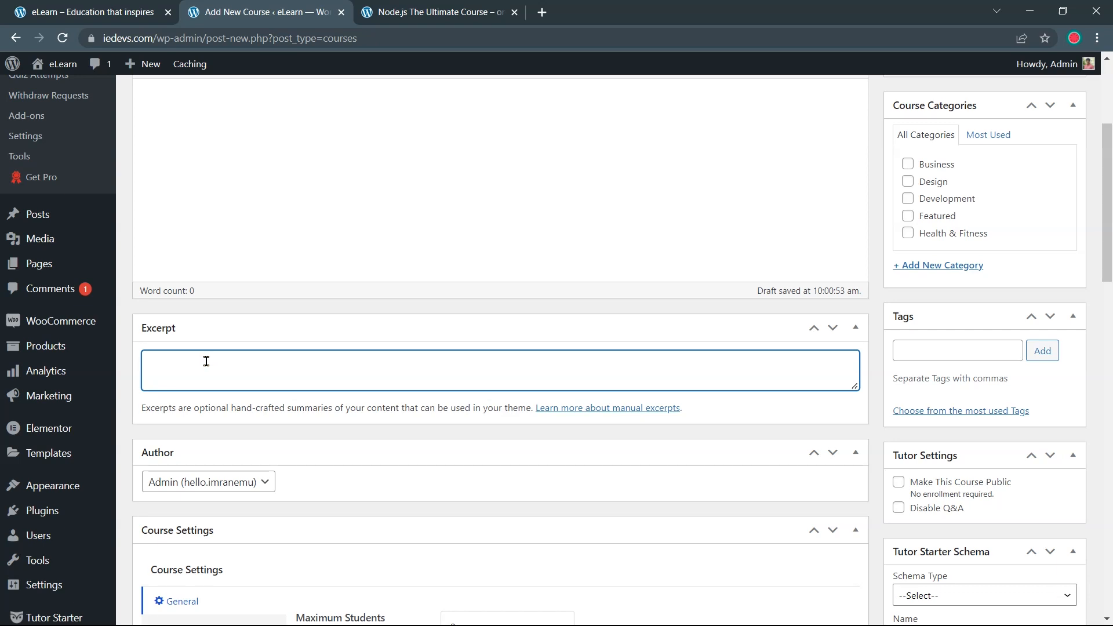
key(ctrl+v)
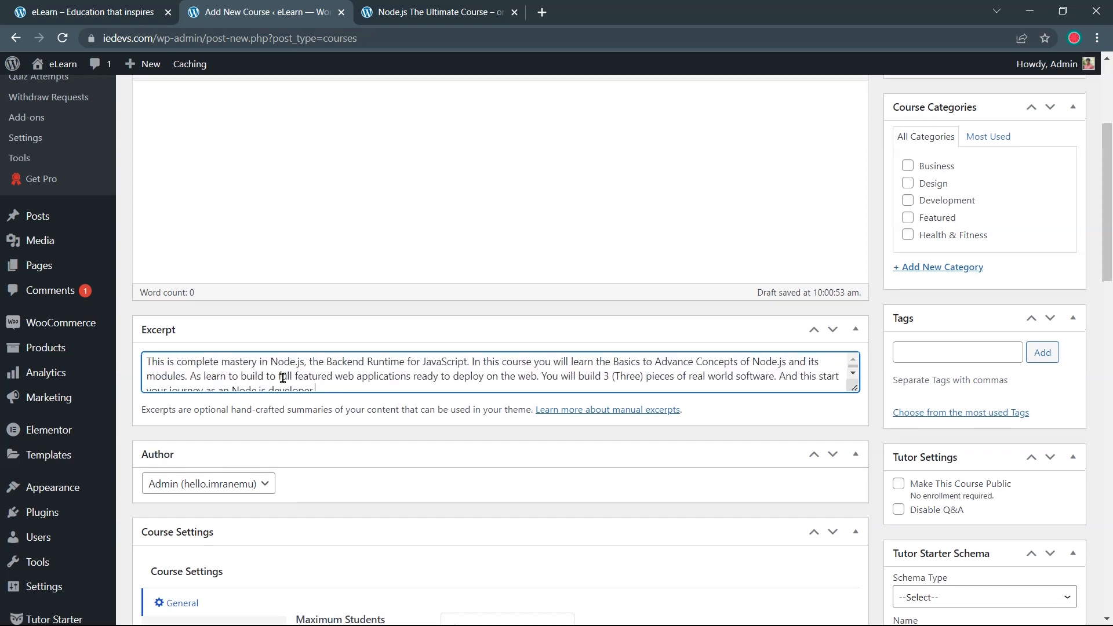
scroll(349, 254, up, 3)
Copy the demo page's entire Description section, then return to the course editor
click(454, 7)
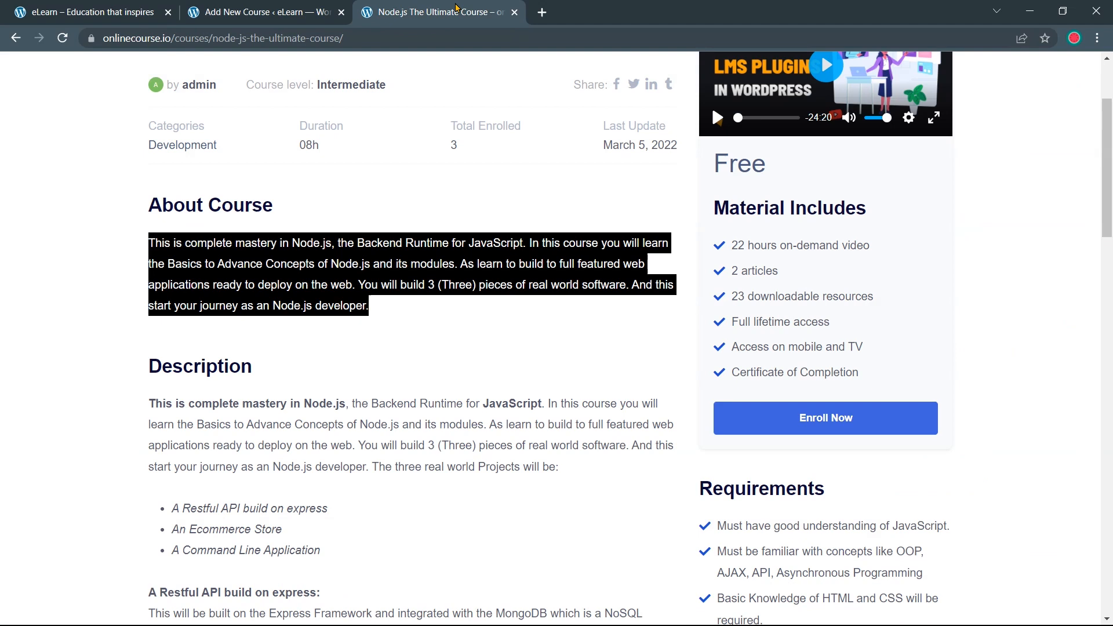
click(408, 199)
scroll(408, 199, down, 2)
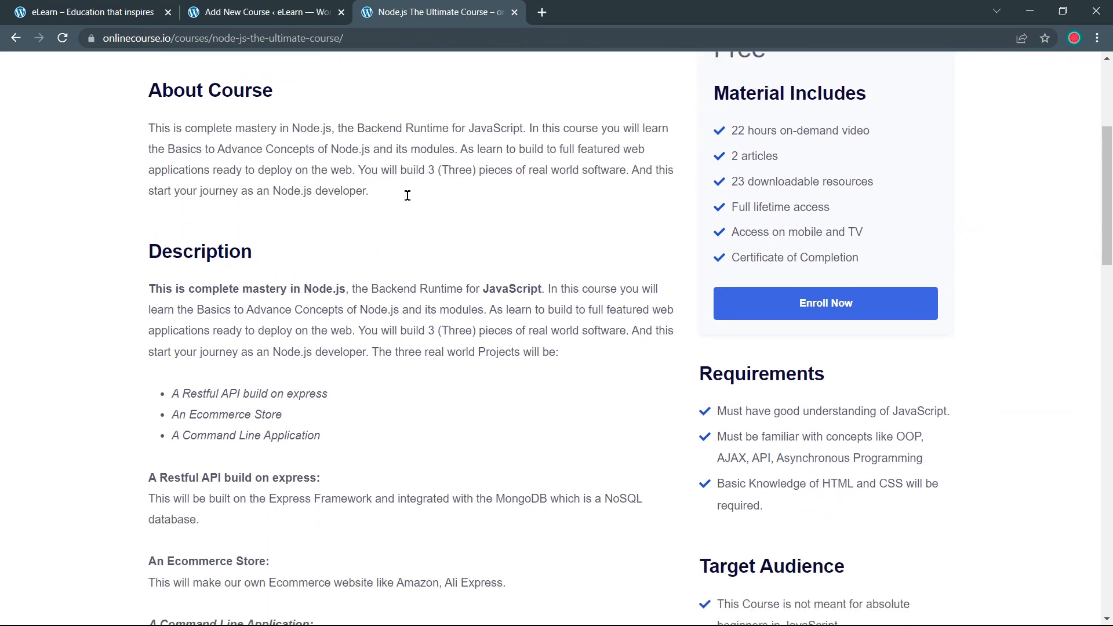
drag(258, 223, 150, 223)
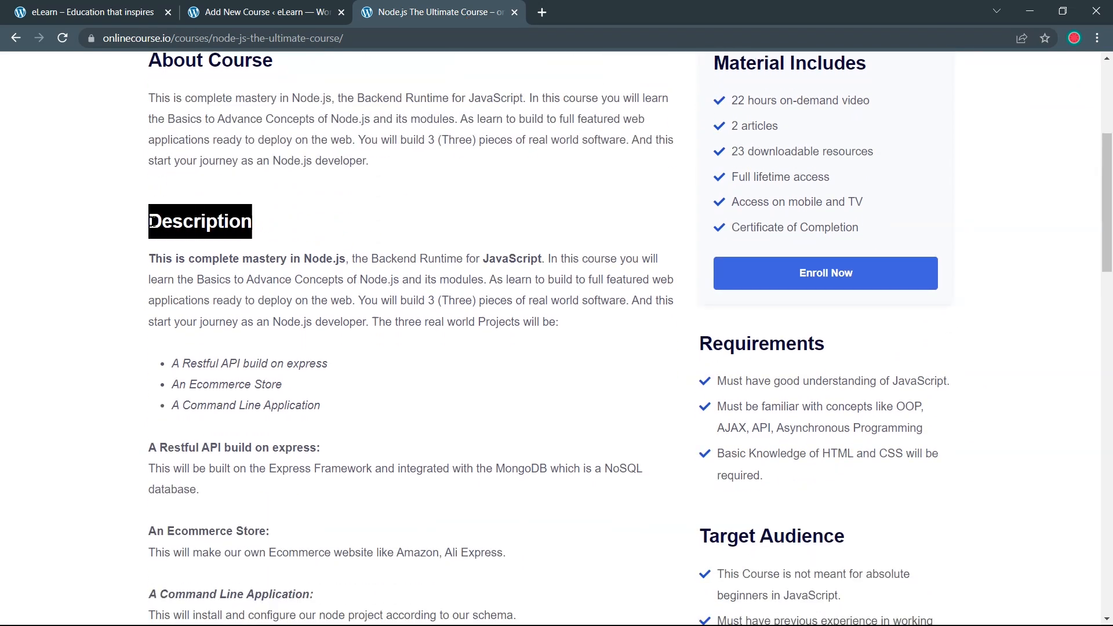
click(278, 227)
scroll(278, 226, down, 1)
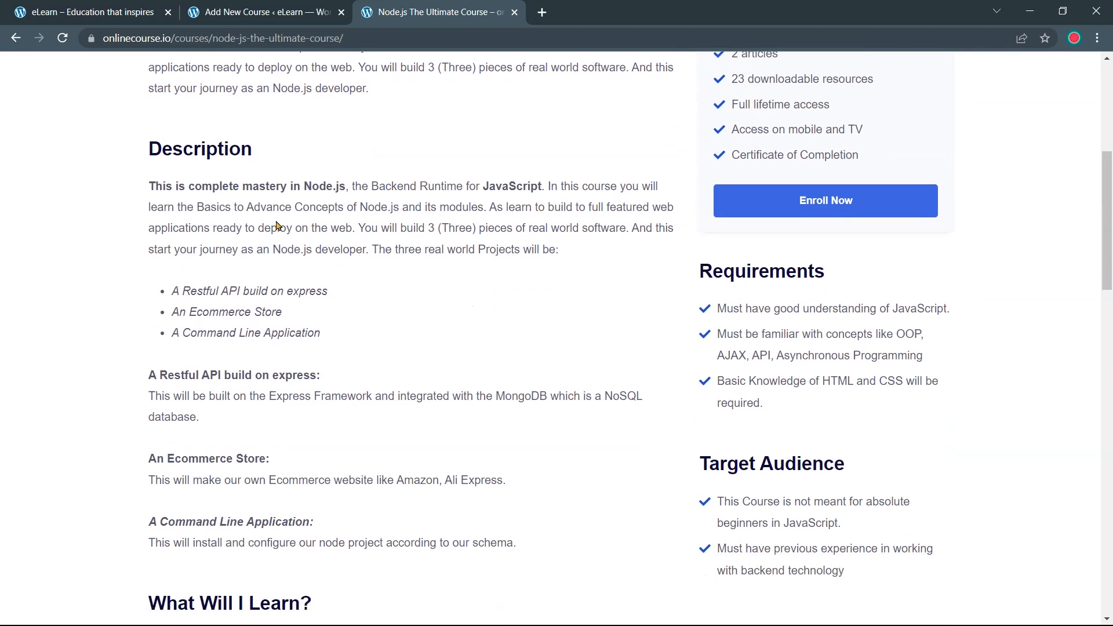
drag(150, 185, 150, 181)
triple_click(508, 539)
drag(473, 524, 146, 194)
key(ctrl+c)
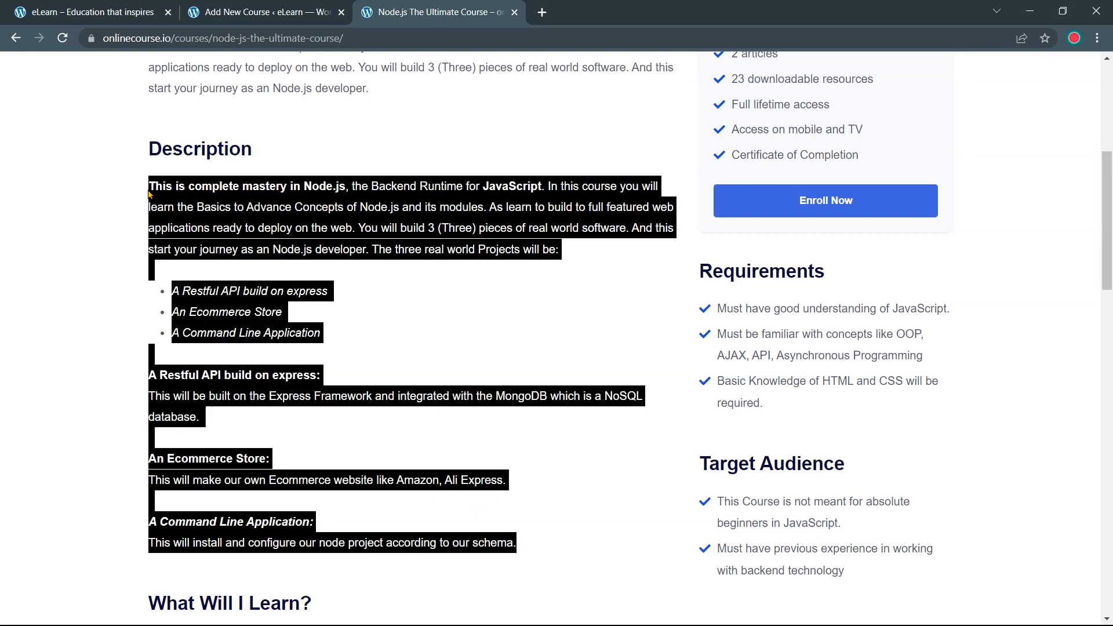
click(243, 11)
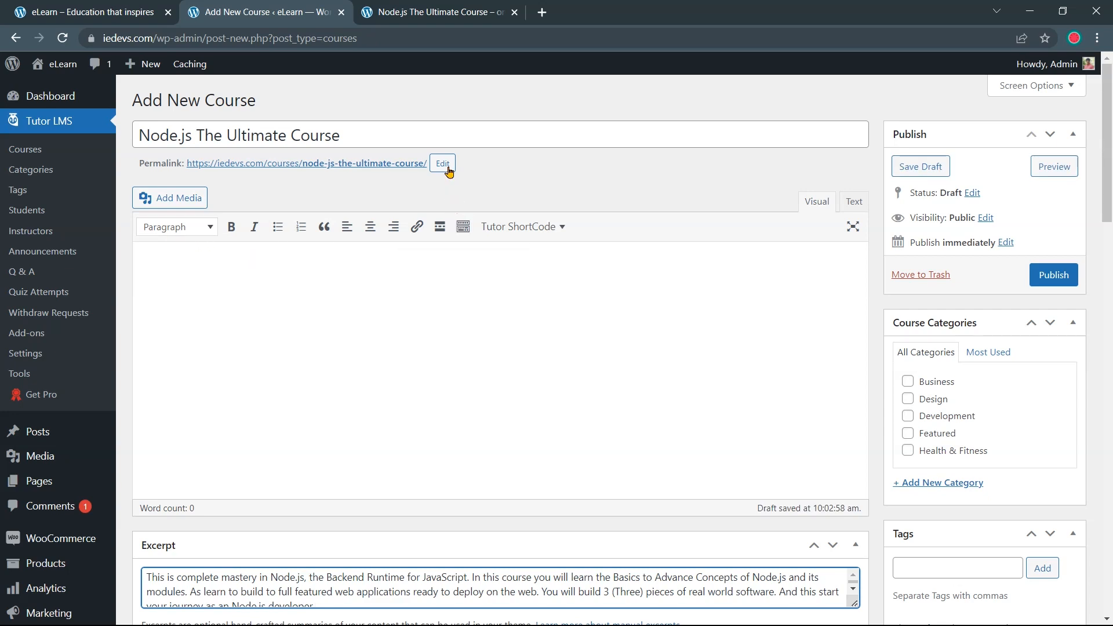
Paste the copied Node.js description into the course's Visual editor
click(381, 263)
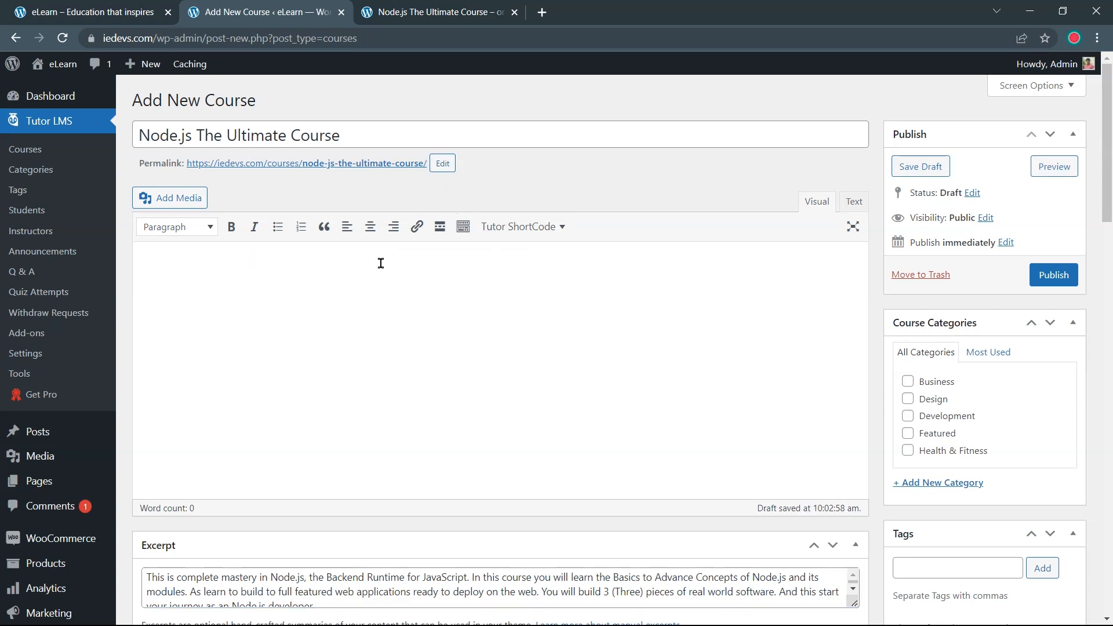
key(ctrl+v)
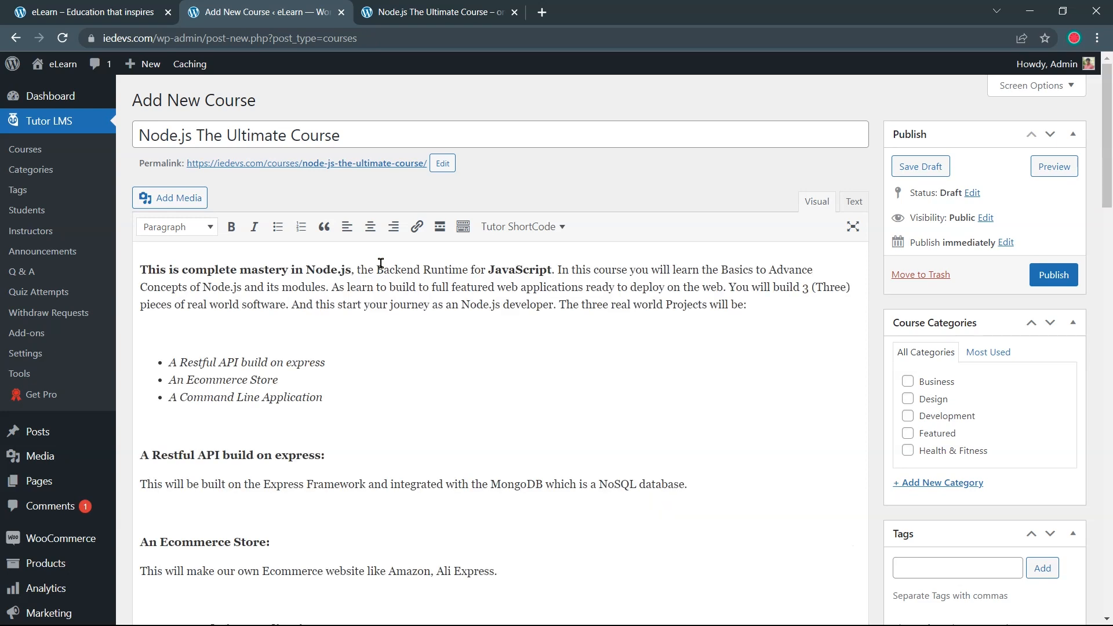
scroll(381, 263, down, 1)
click(405, 279)
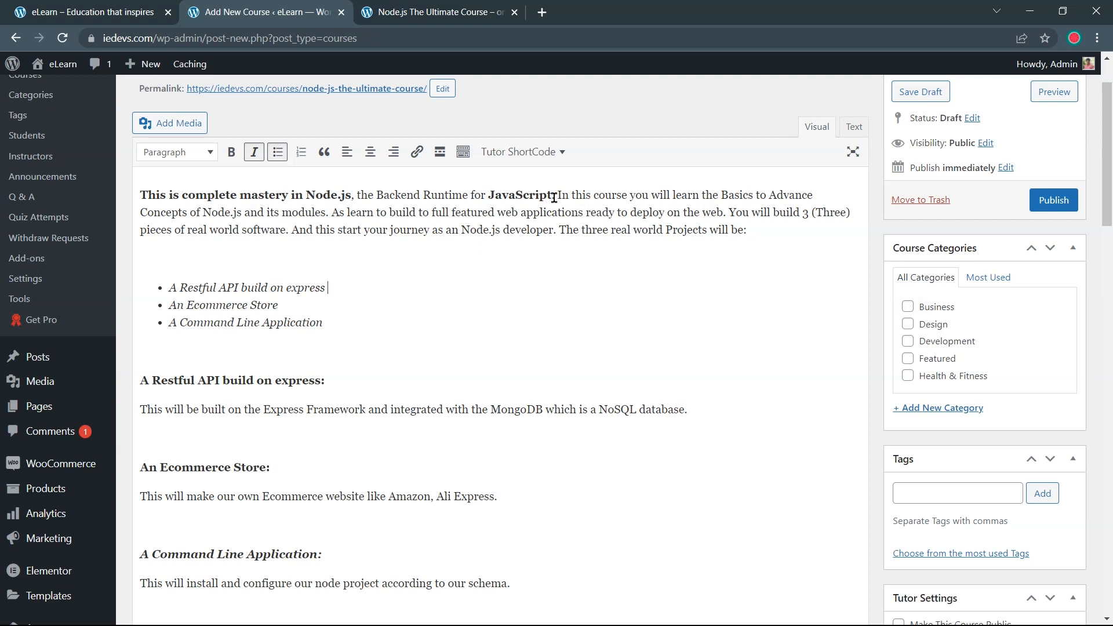
Make the 'Basics to Advance' sentence bold and italic
drag(557, 196, 811, 193)
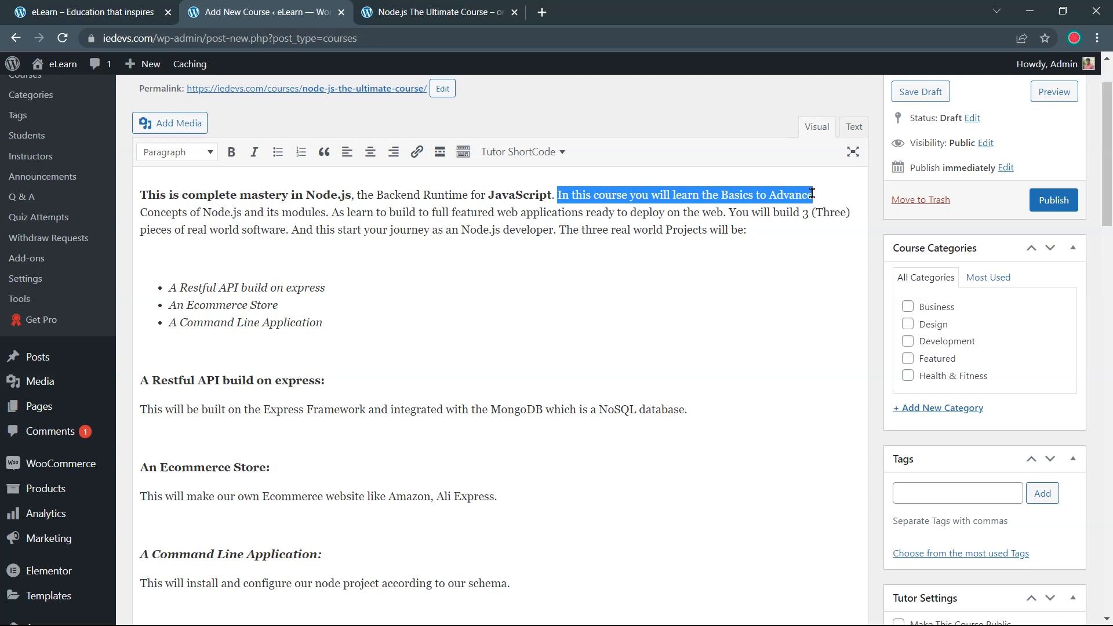
click(232, 153)
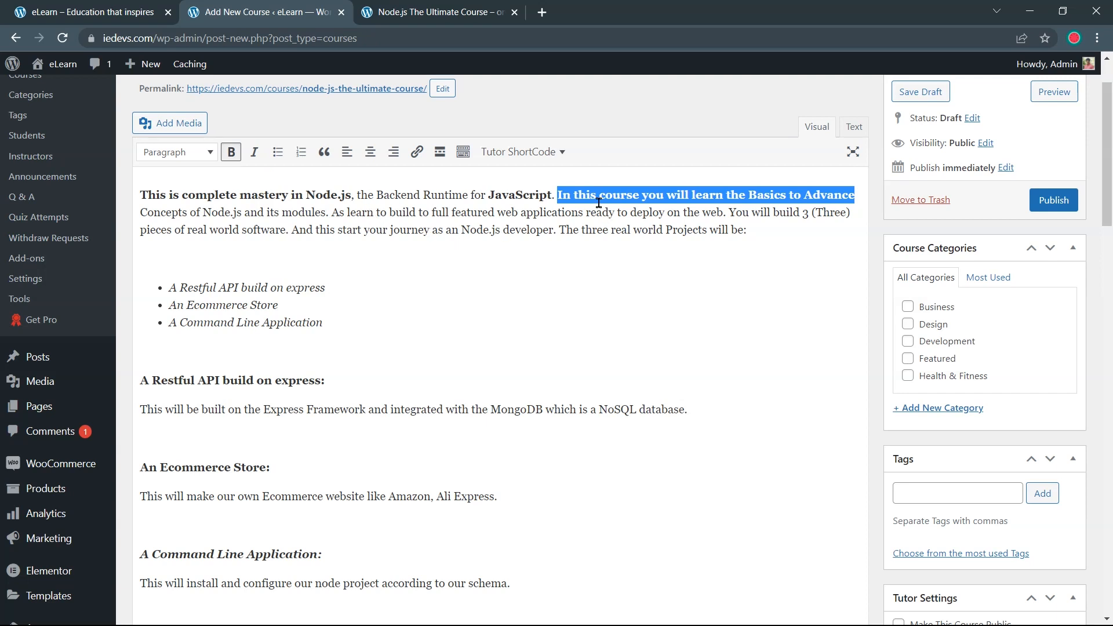
click(255, 152)
click(572, 258)
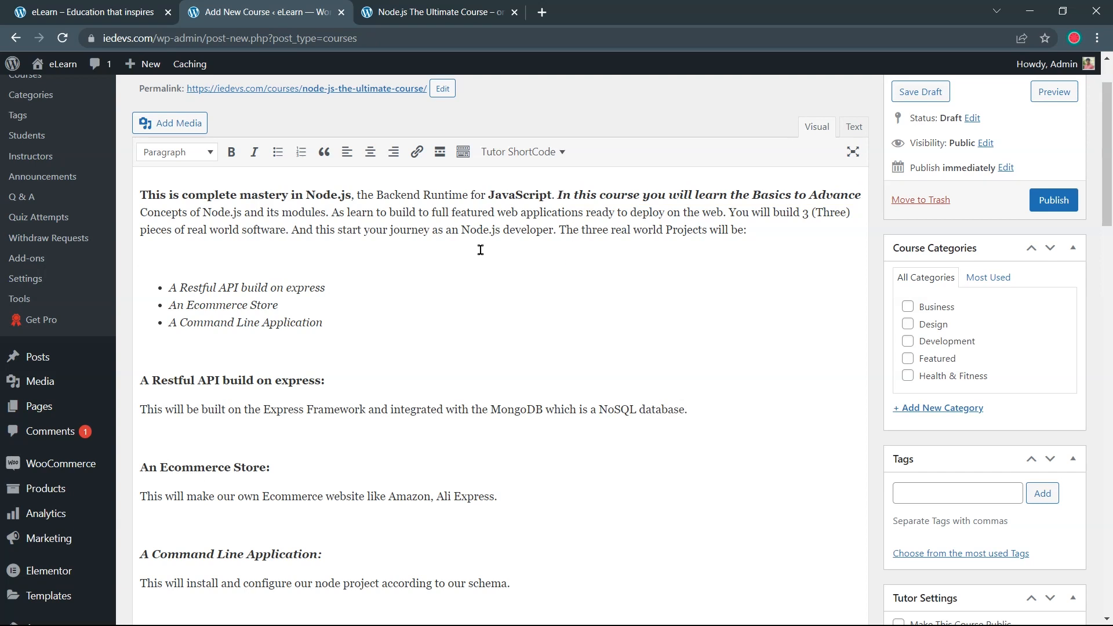
Turn the opening paragraph into a bullet item, leaving the empty line below it plain
drag(160, 290, 280, 323)
click(339, 349)
scroll(339, 350, down, 3)
scroll(406, 337, up, 4)
click(764, 303)
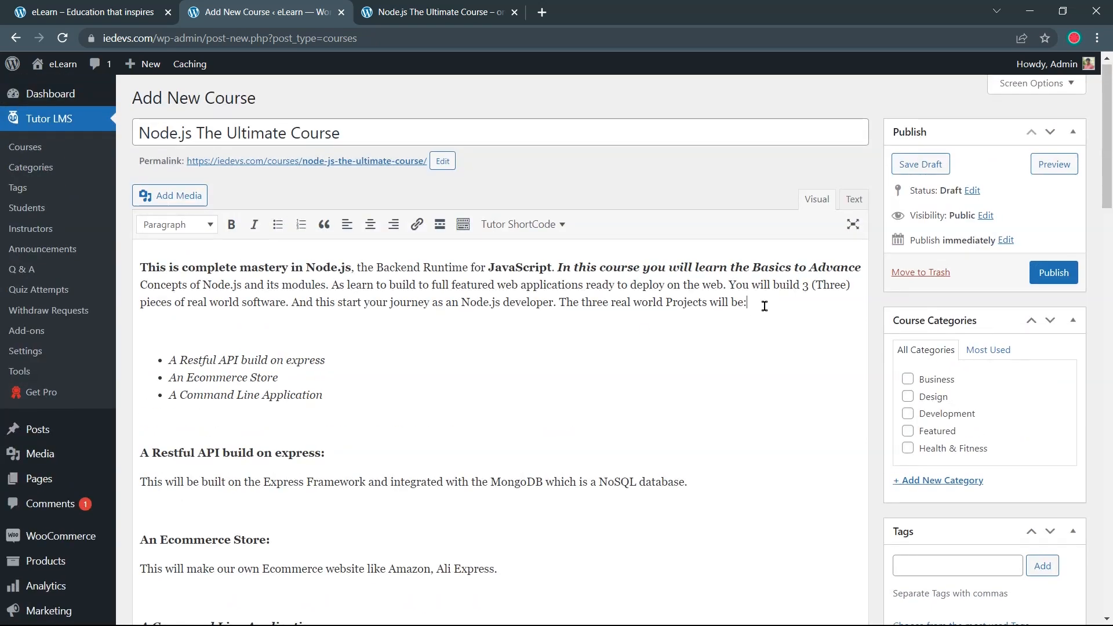
click(279, 225)
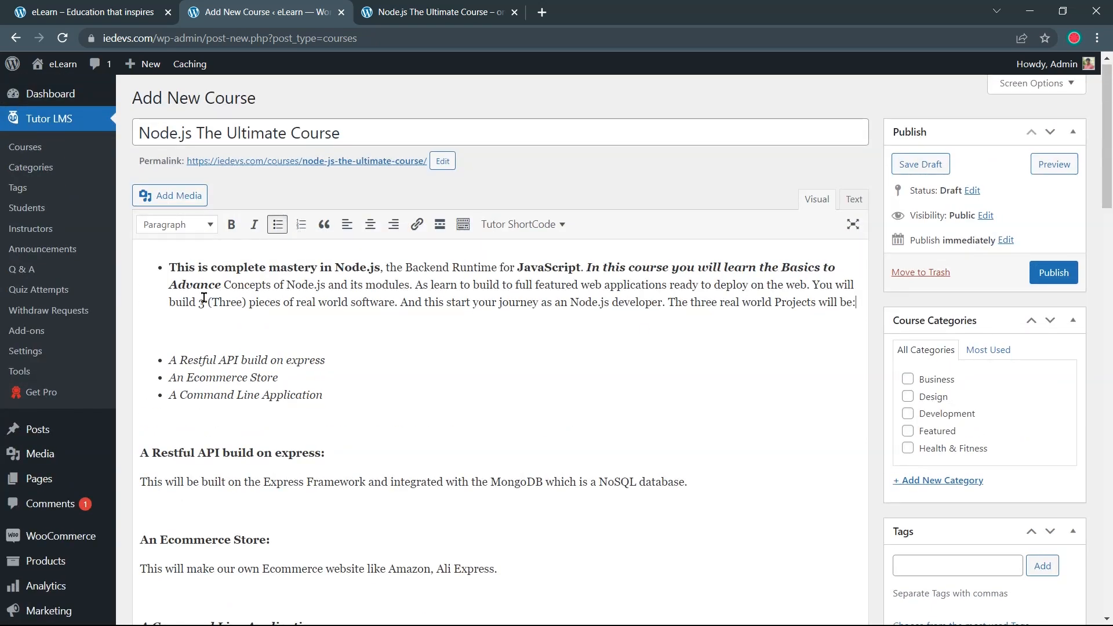
drag(171, 265, 212, 303)
click(275, 311)
click(277, 227)
click(274, 228)
scroll(274, 228, down, 1)
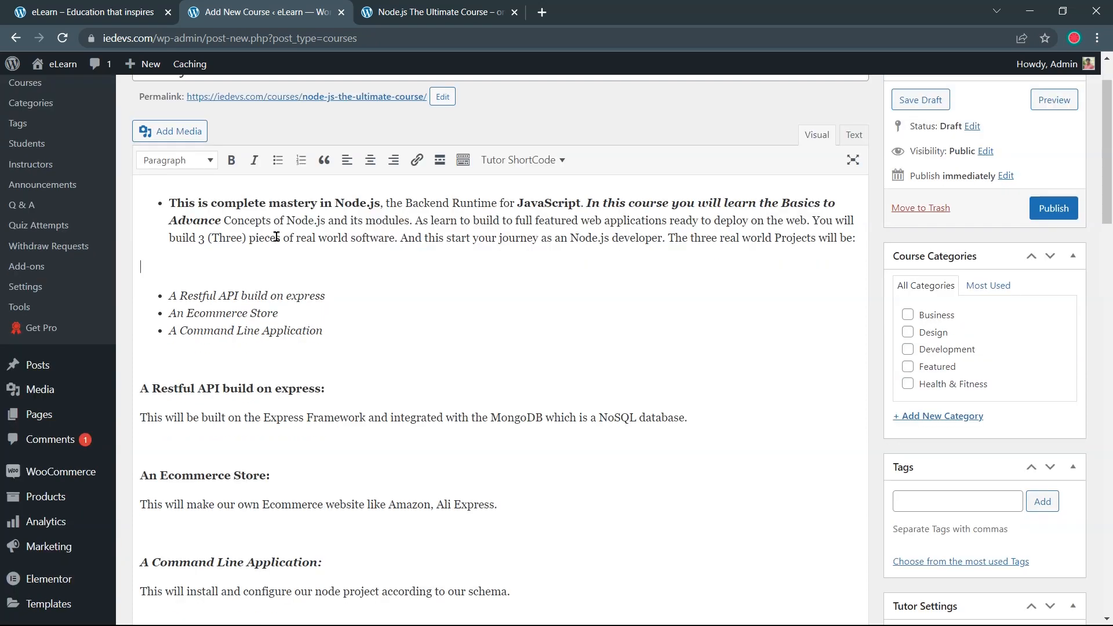
Add 'This course is not for absolute beginner' below the intro as numbered item 1
key(ctrl+z)
key(ctrl+z)
key(ctrl+z)
click(755, 218)
key(Return)
text(This course is not)
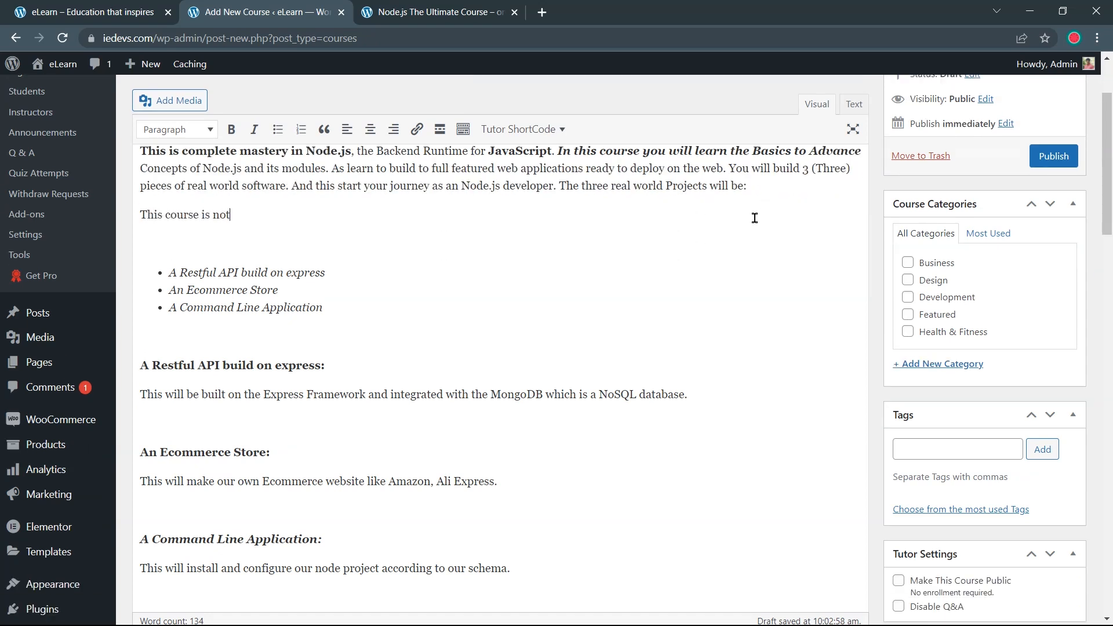
text( for absolute beginners)
click(279, 129)
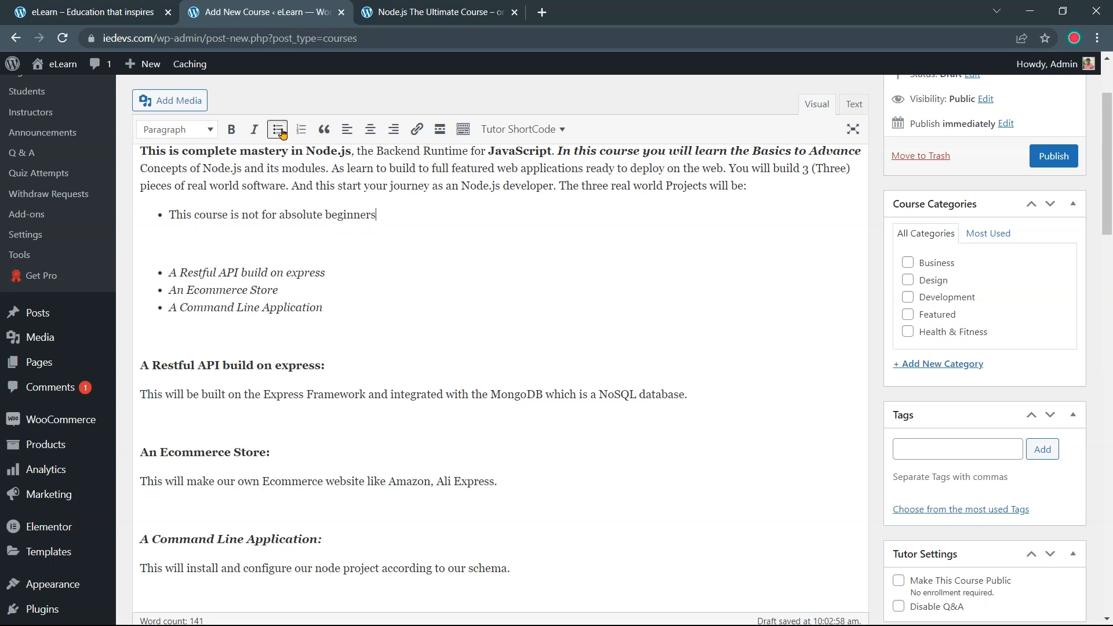
click(379, 215)
click(301, 130)
Try centre and right alignment on the numbered item, then set it back to left
drag(170, 214, 378, 218)
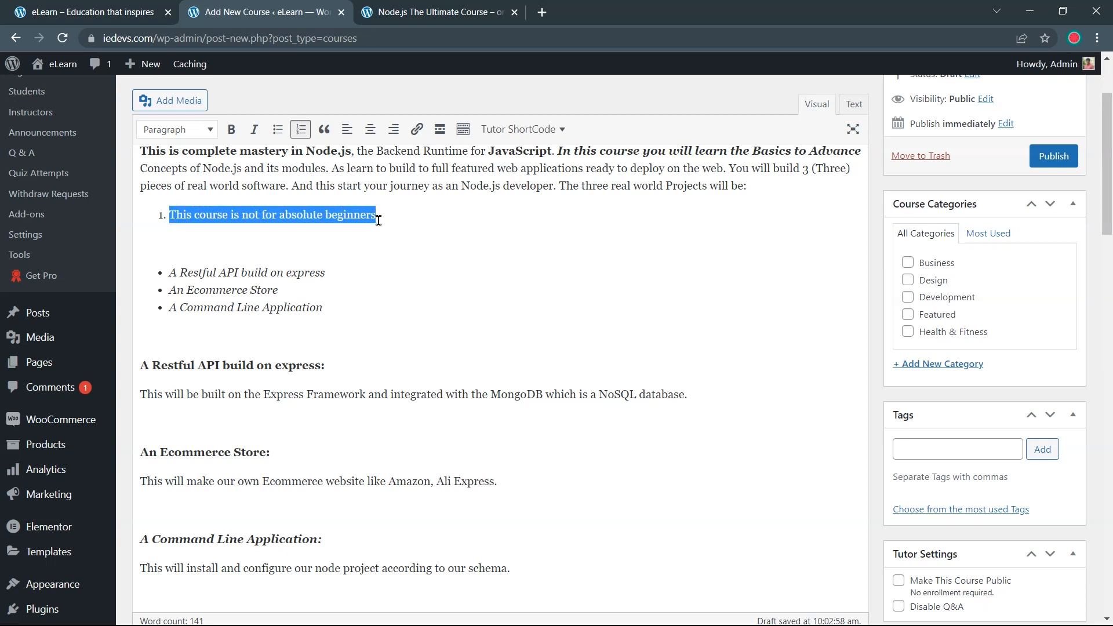
click(370, 129)
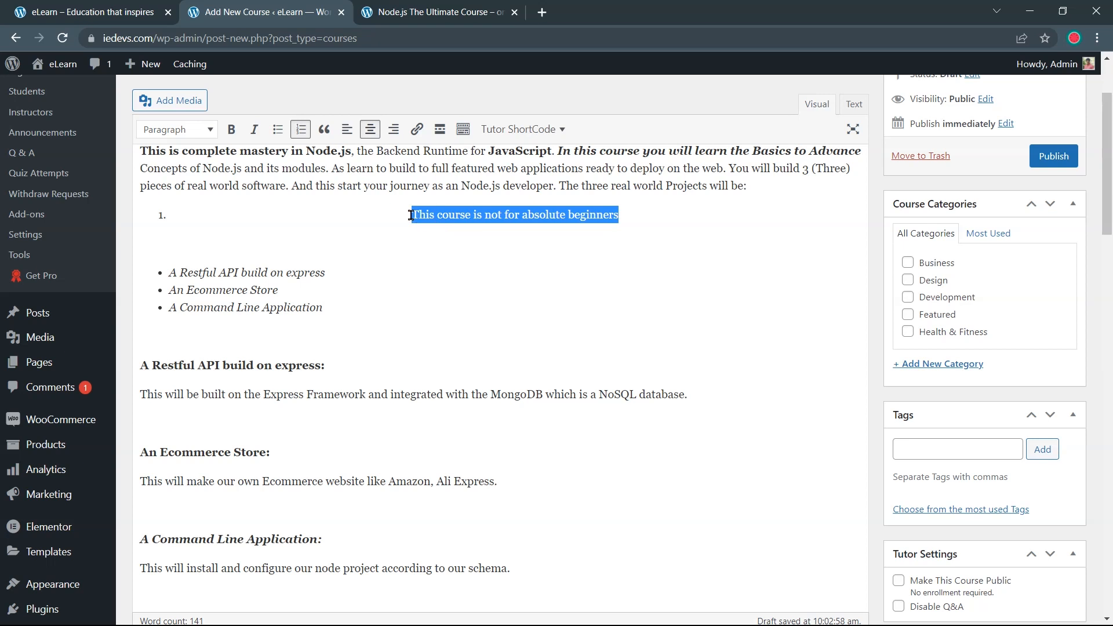
click(621, 214)
shift+click(408, 208)
click(626, 214)
drag(626, 214, 408, 209)
click(393, 129)
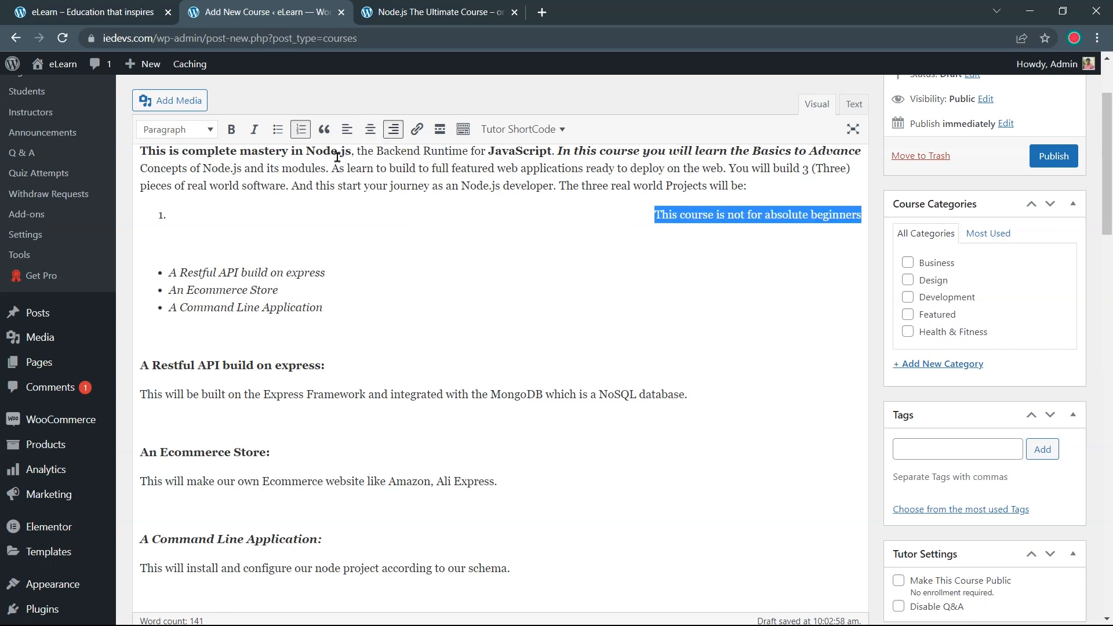
click(354, 130)
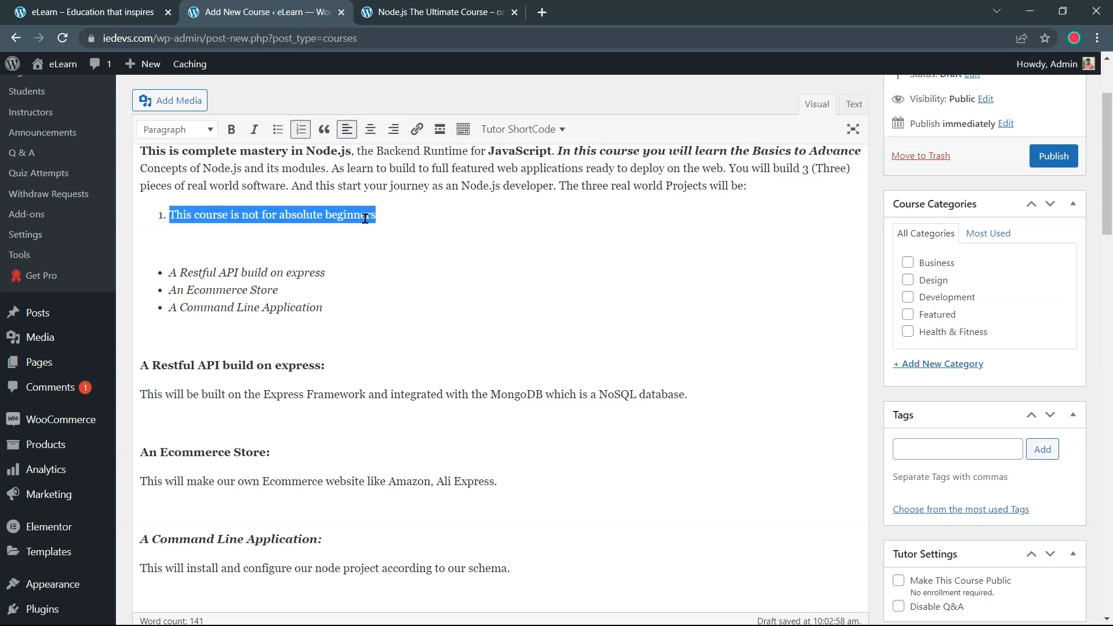
click(390, 212)
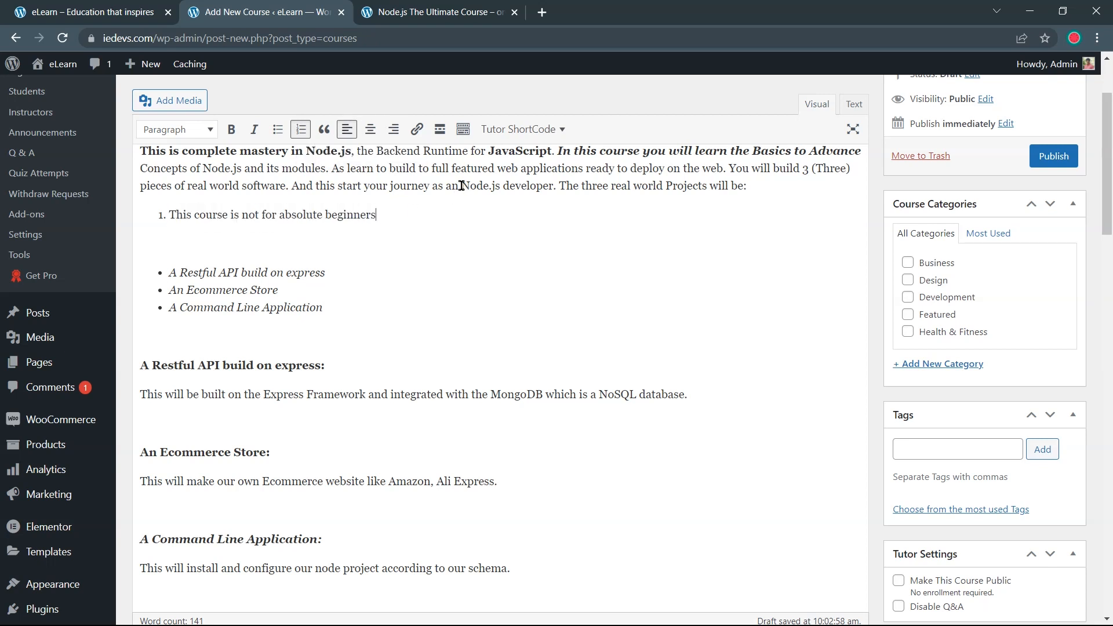
drag(665, 187, 706, 187)
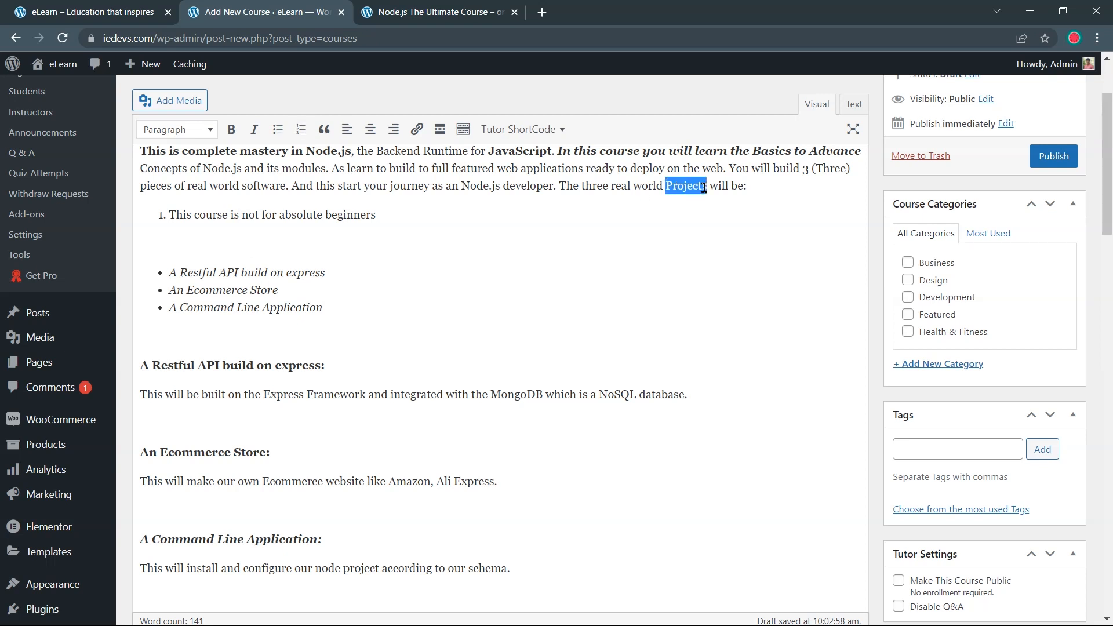
click(424, 131)
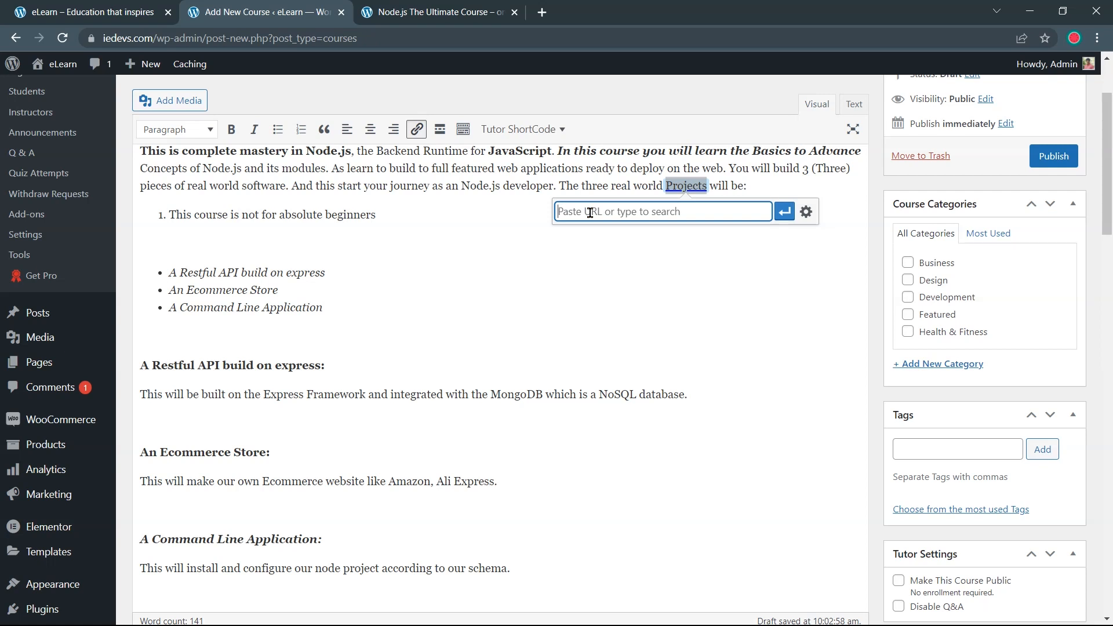
text(www.)
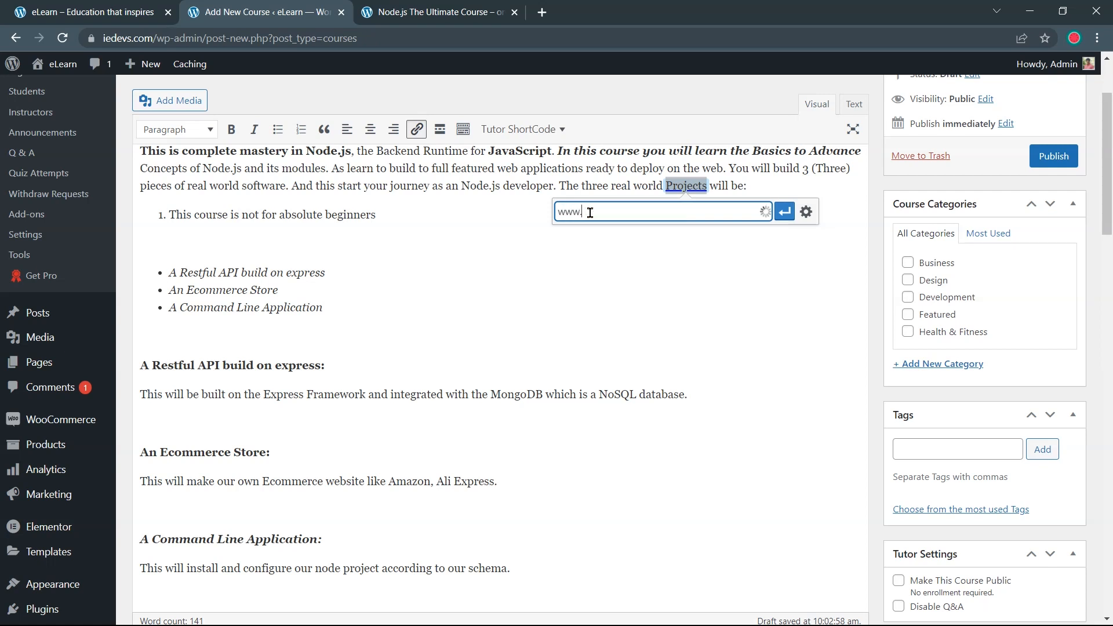
text(google.com)
click(591, 212)
click(672, 240)
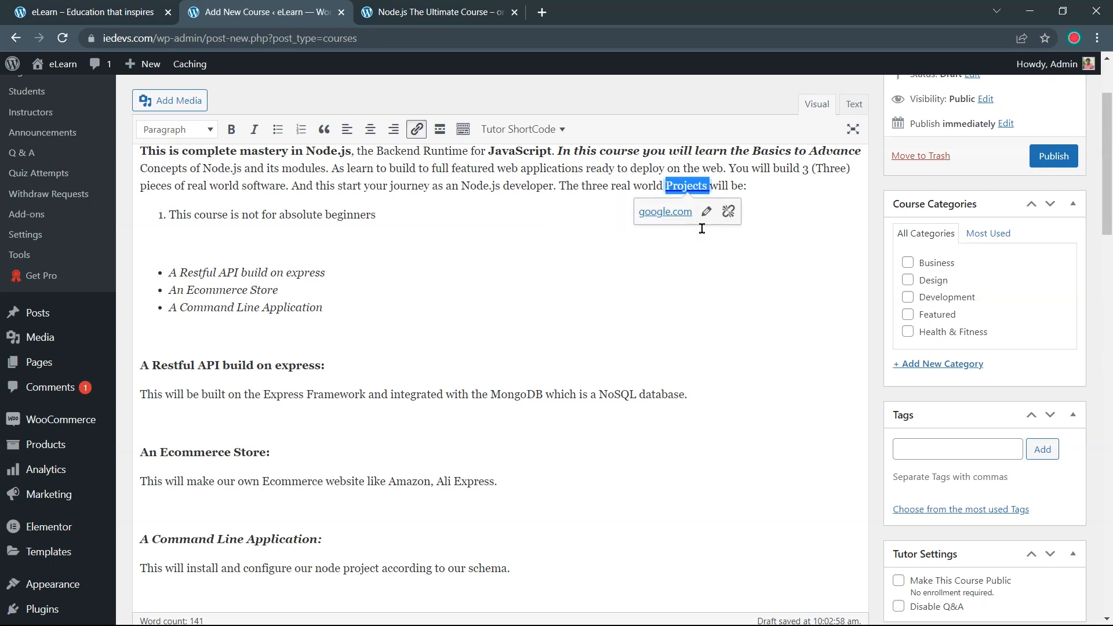
click(632, 225)
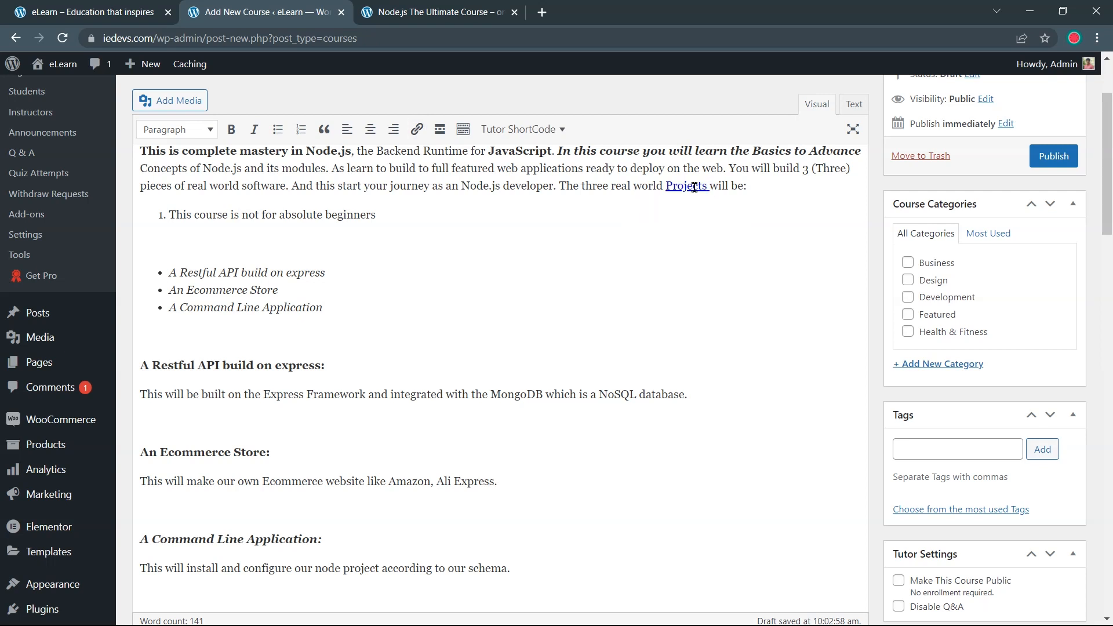
scroll(694, 187, up, 1)
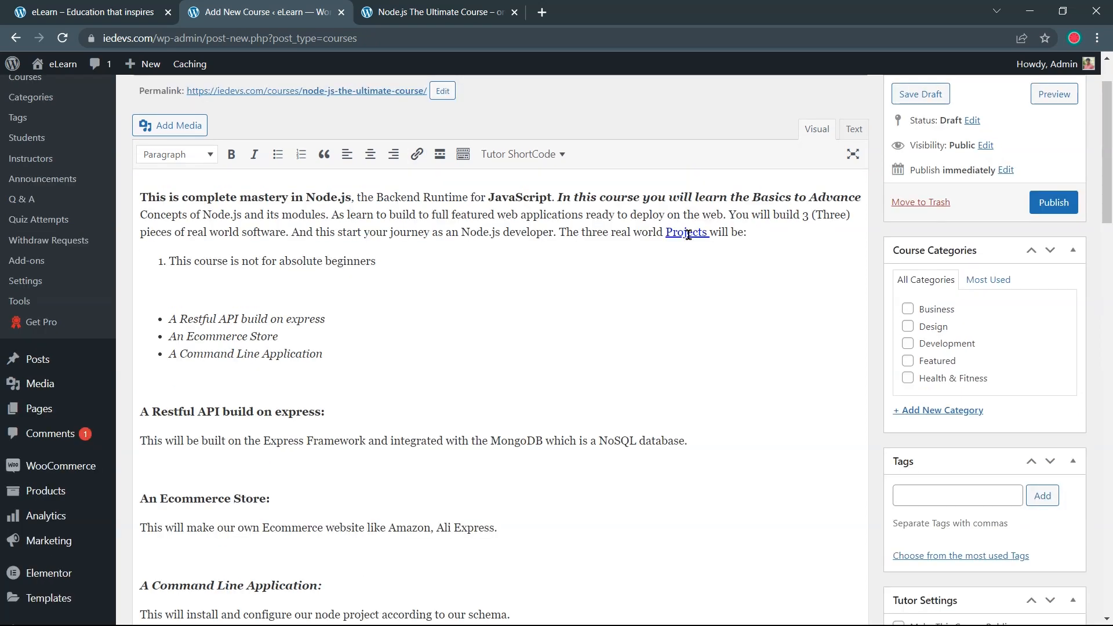
Strike through 'absolute beginners', then try adding horizontal lines and undo them
click(466, 159)
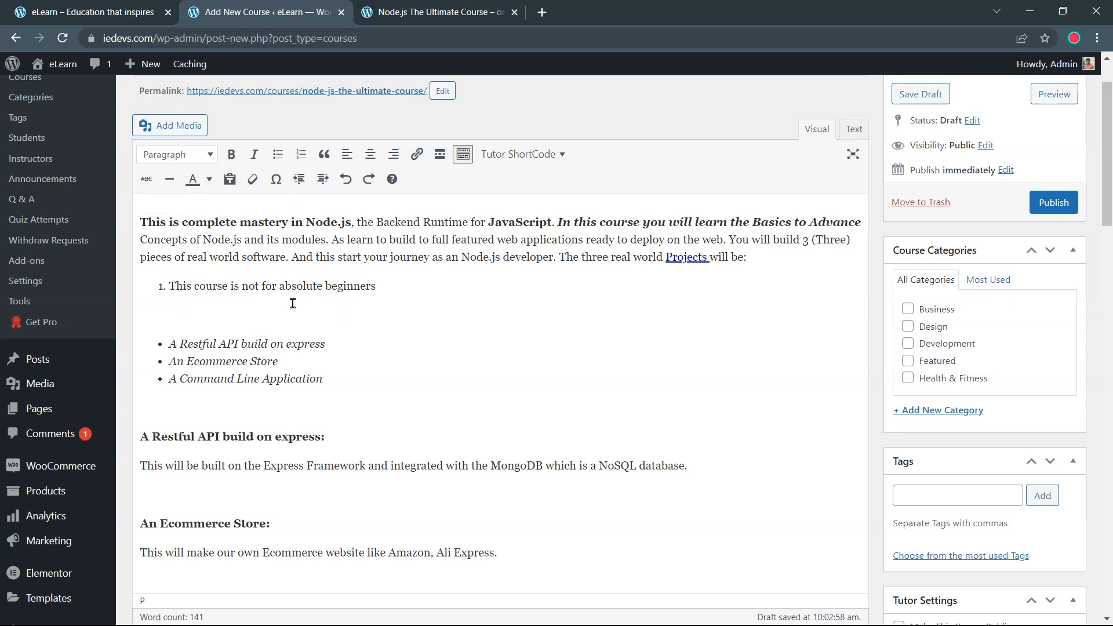
drag(286, 286, 377, 287)
click(148, 181)
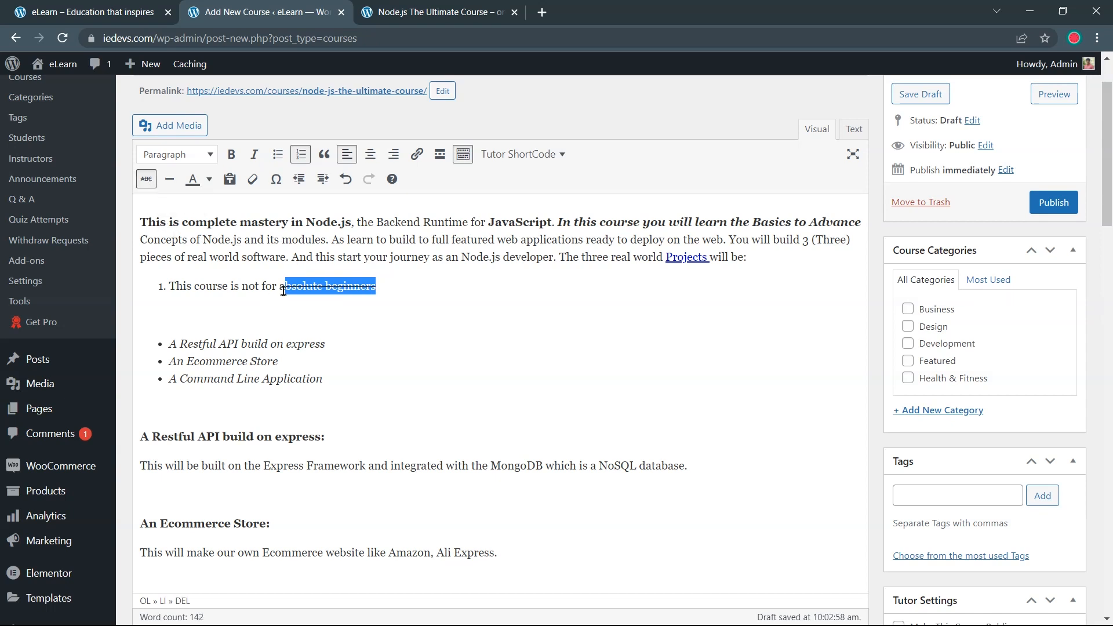
click(375, 287)
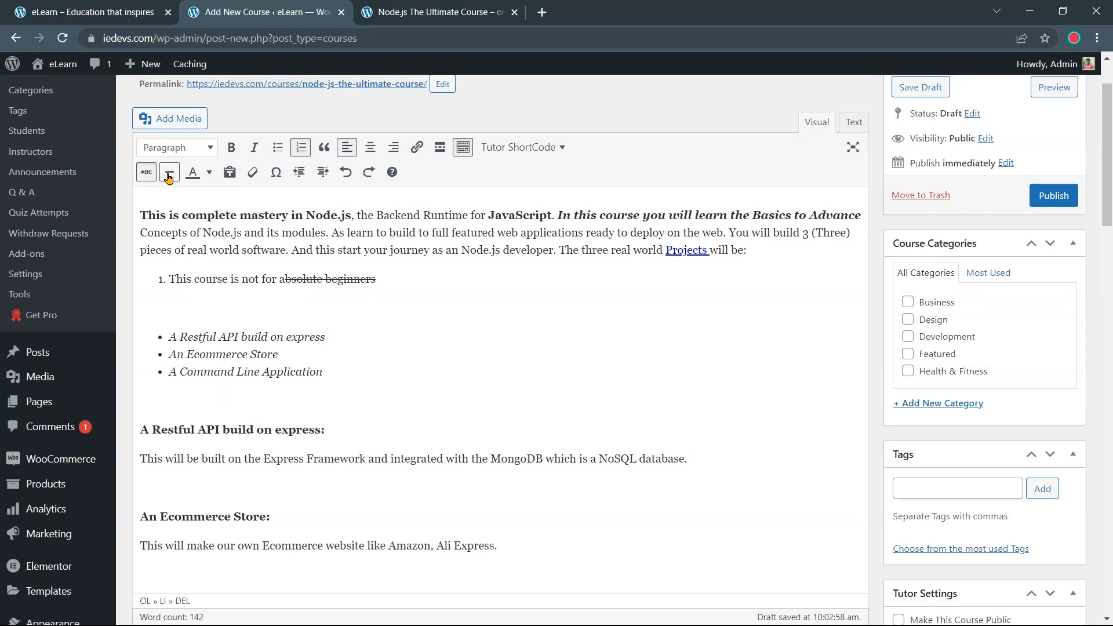
click(168, 176)
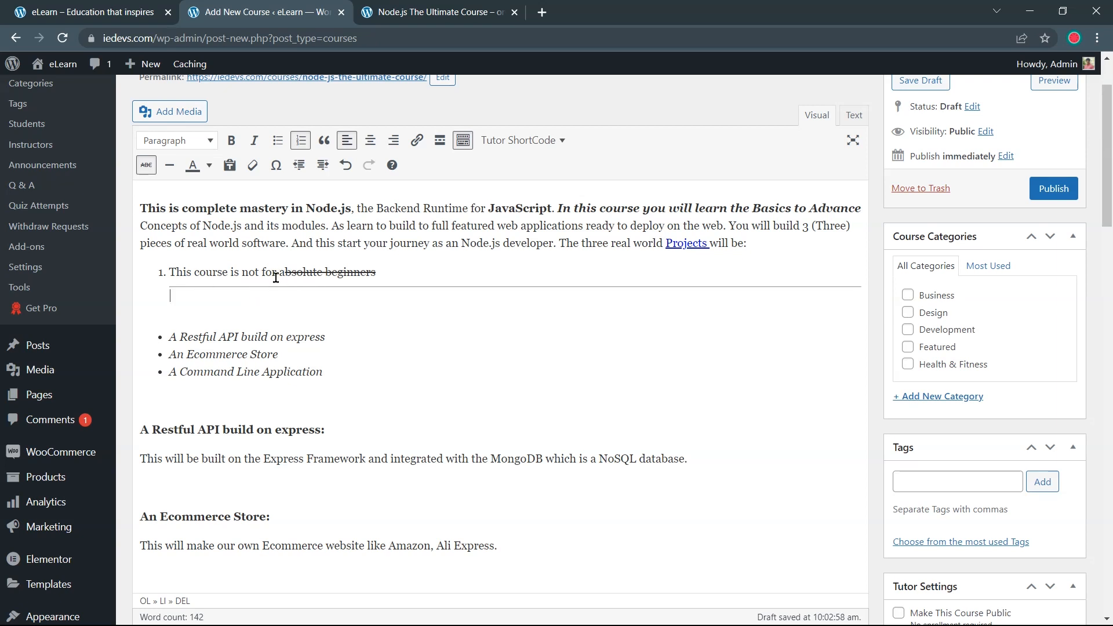
click(170, 165)
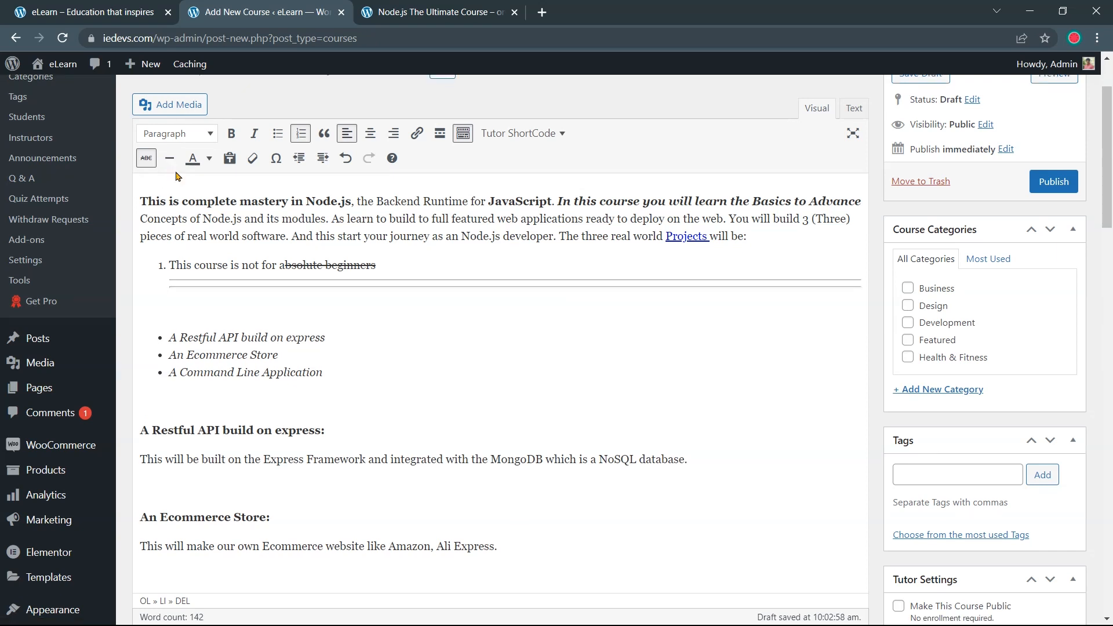
key(ctrl+z)
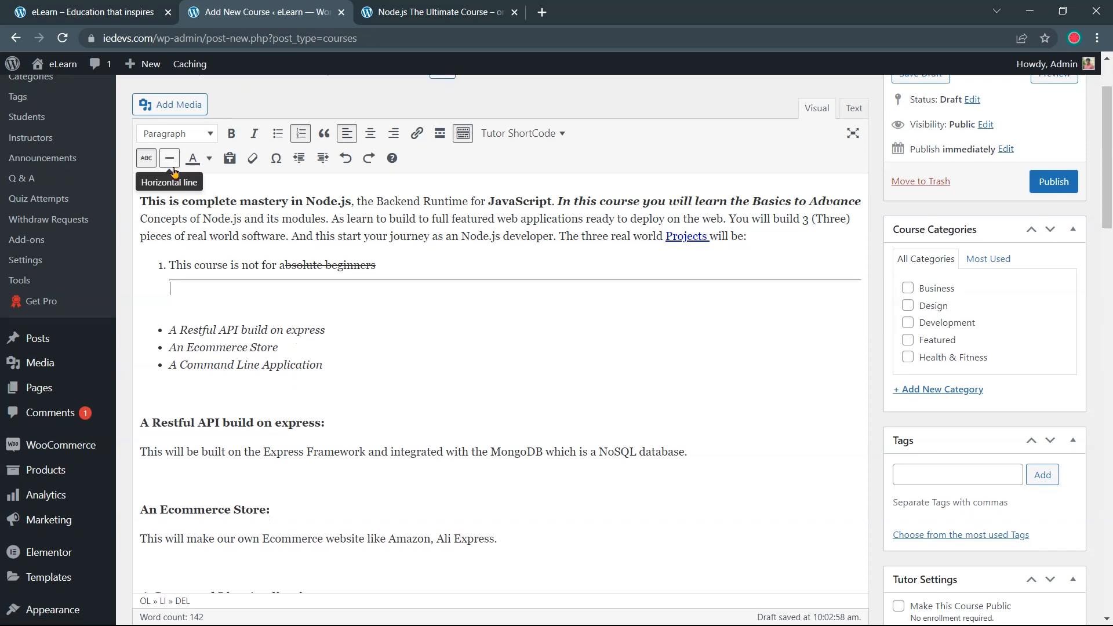
click(345, 160)
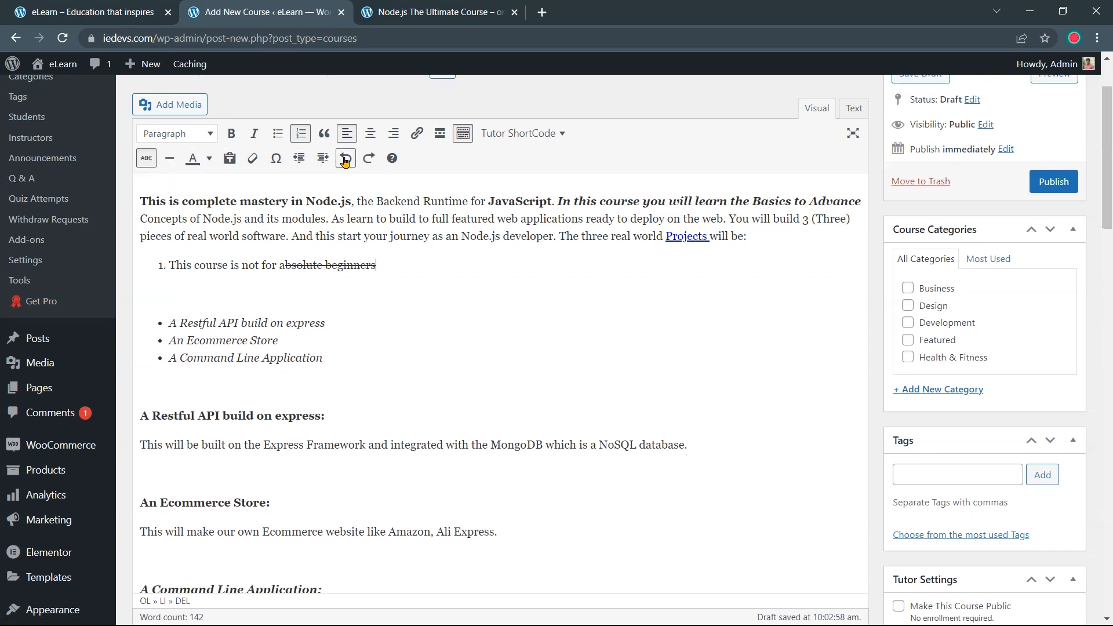
Colour the words 'three real world' cyan
click(207, 160)
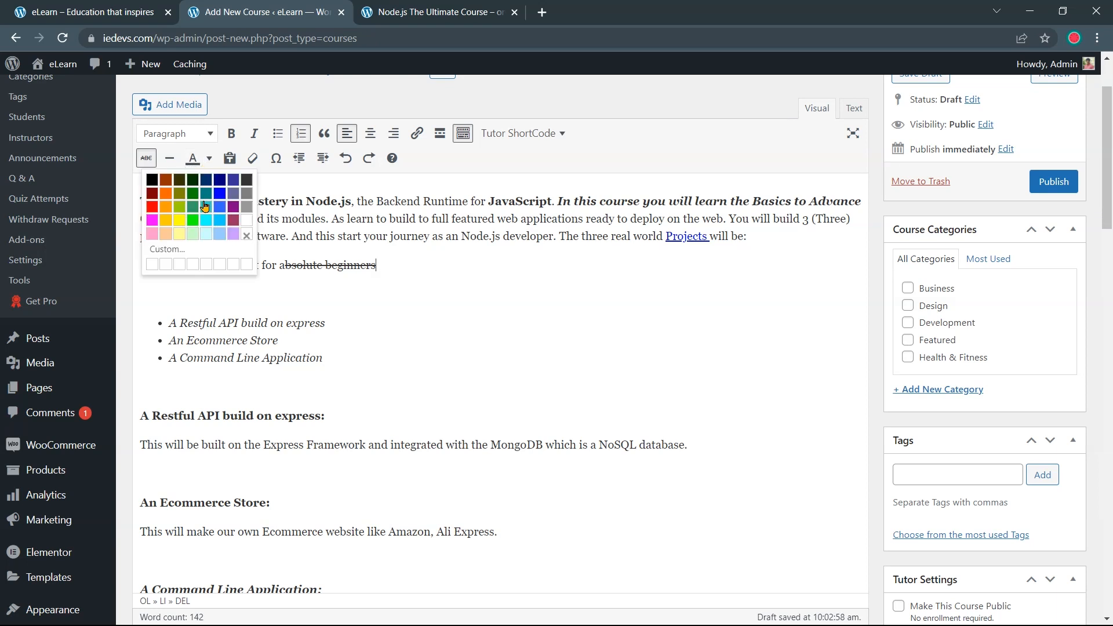
click(206, 221)
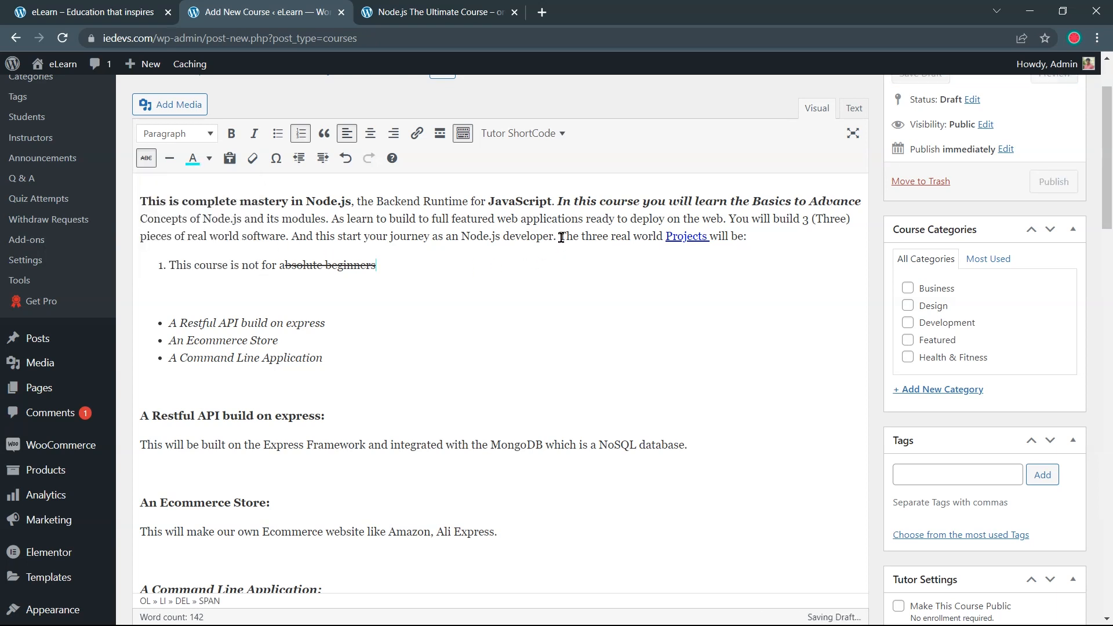
drag(581, 238, 664, 237)
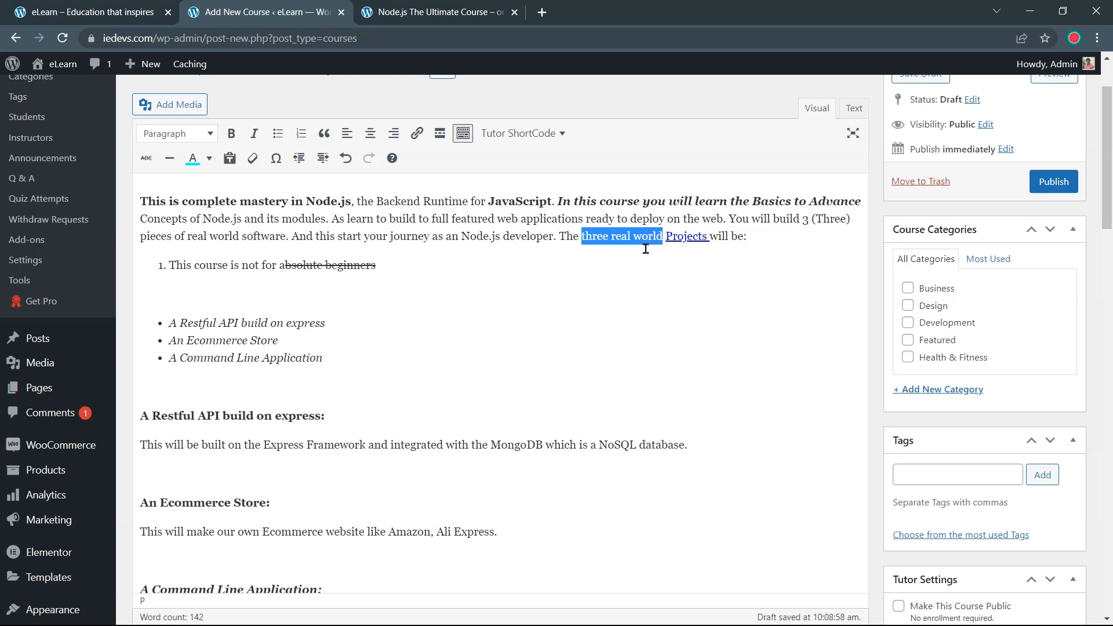
click(192, 158)
click(545, 267)
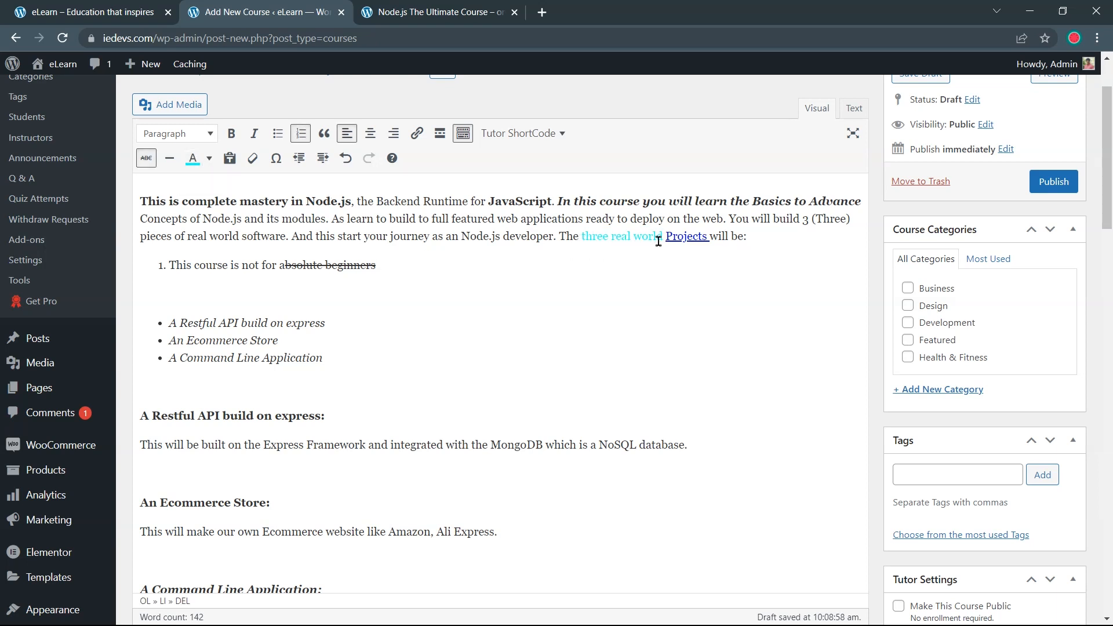
click(193, 163)
Colour the first bullet, 'A Restful API build on express', red
click(209, 159)
click(153, 209)
drag(327, 323, 167, 325)
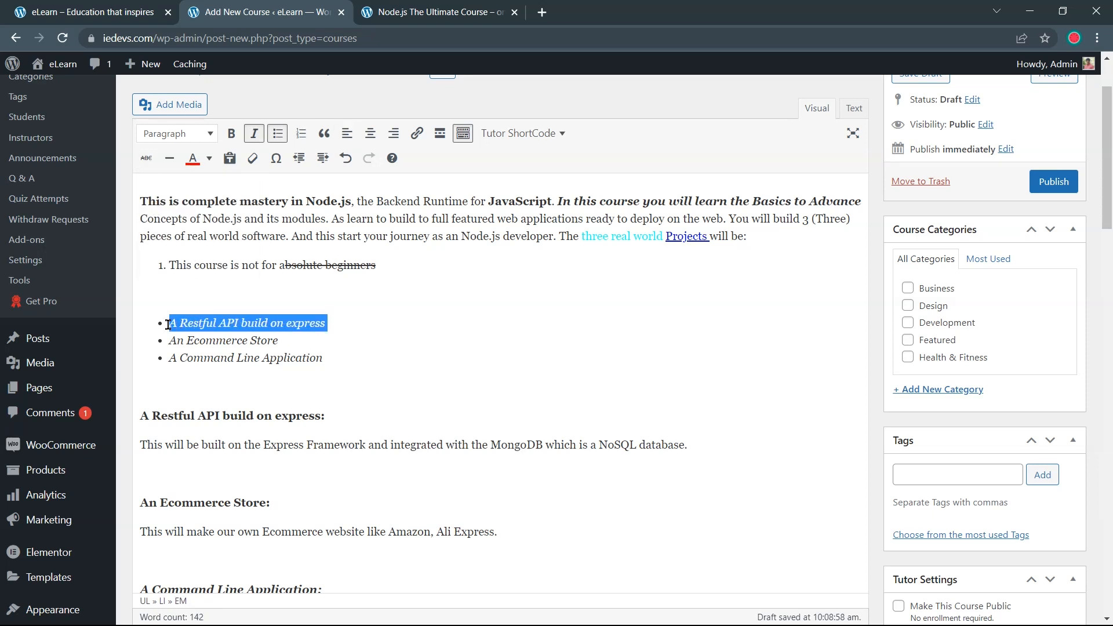
click(192, 158)
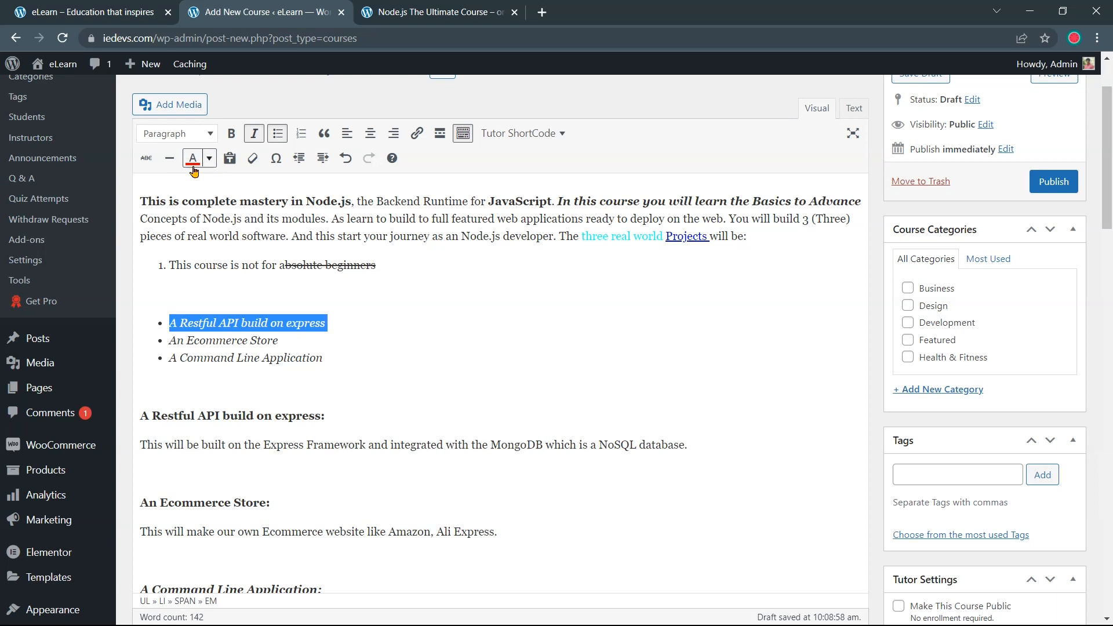
click(330, 323)
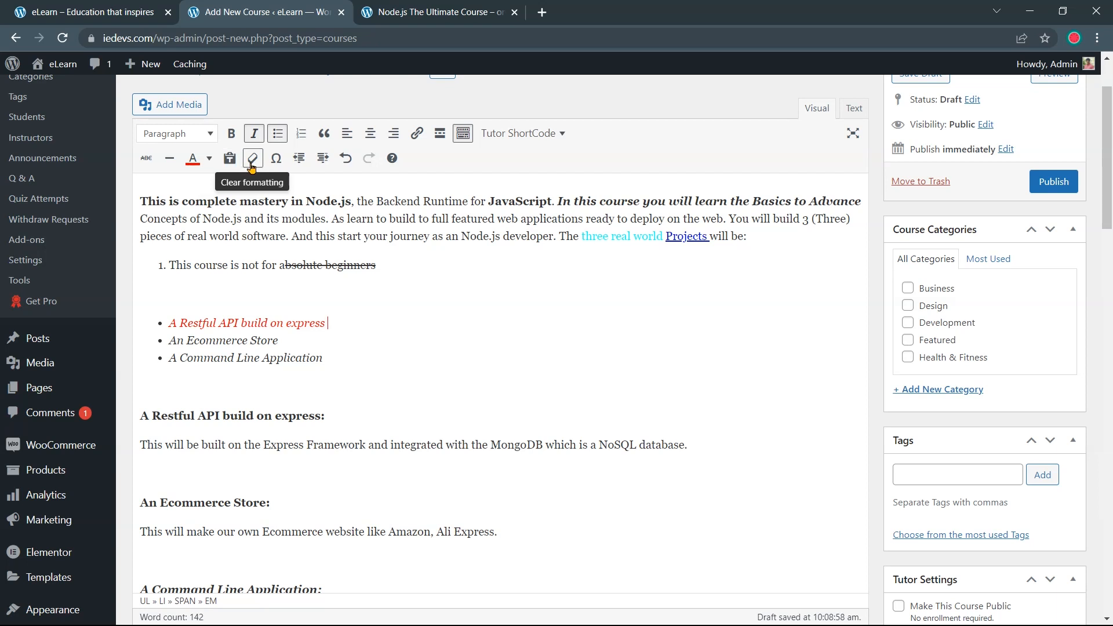
Clear the strikethrough formatting from 'absolute beginners'
drag(379, 268, 281, 267)
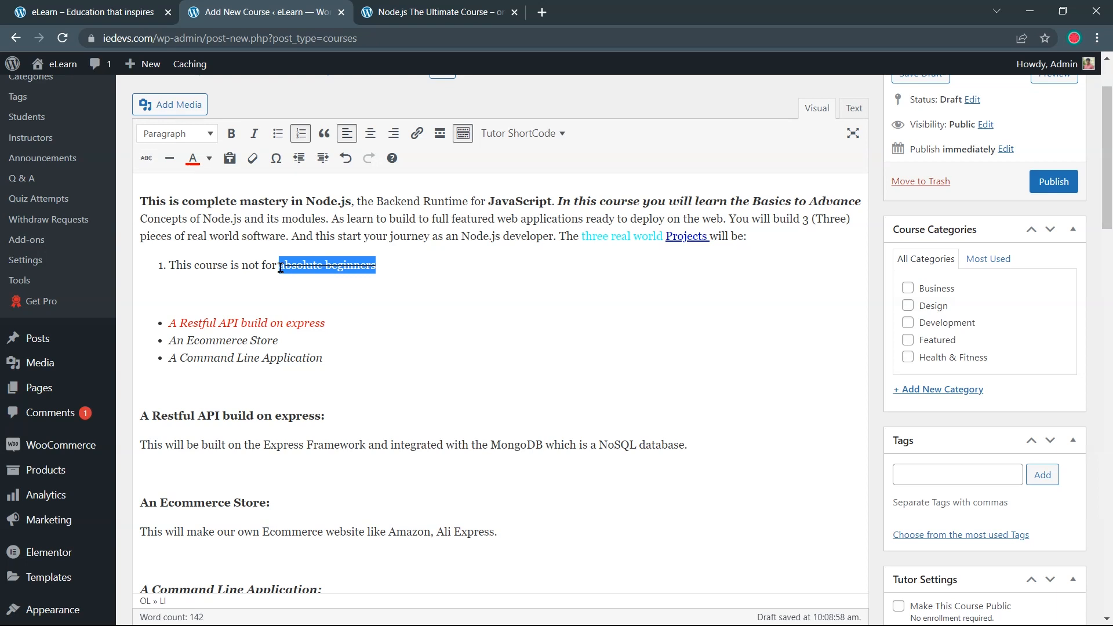
click(251, 159)
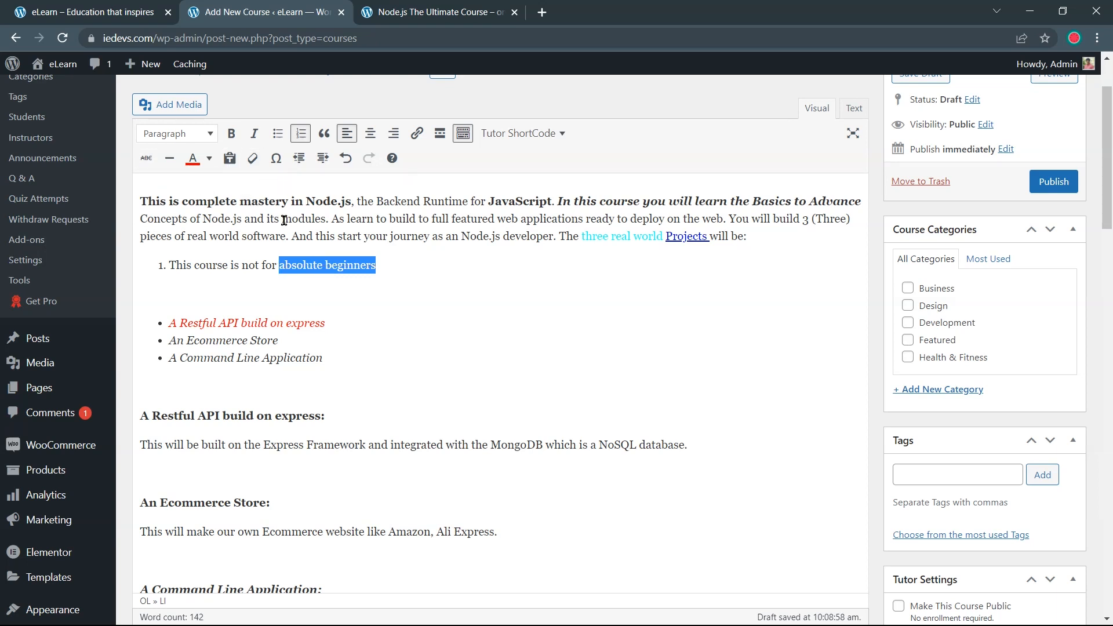
click(379, 268)
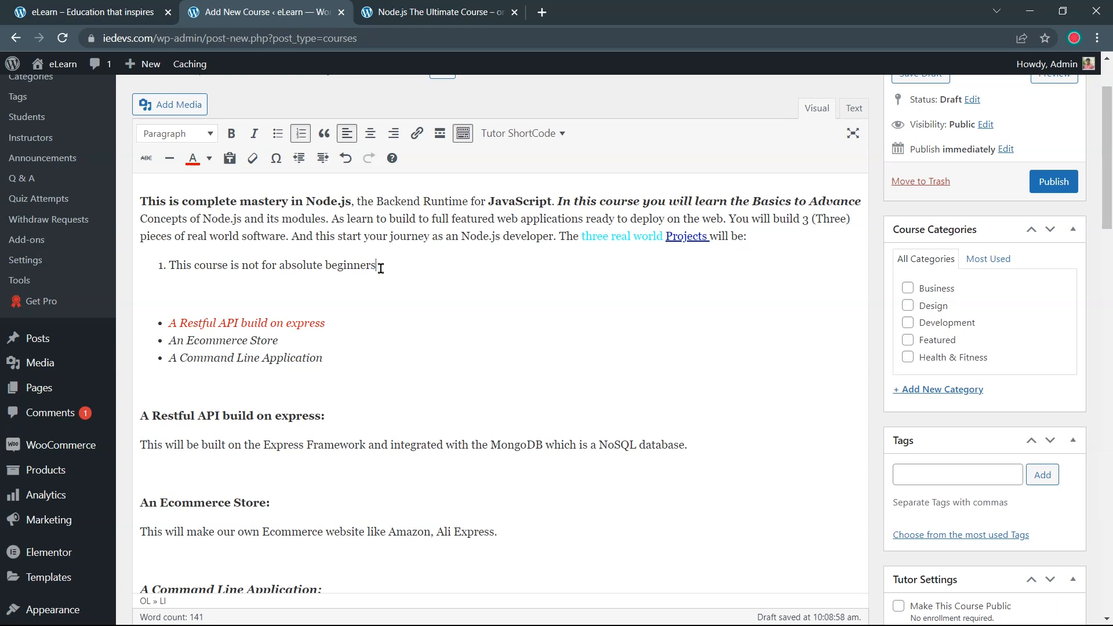
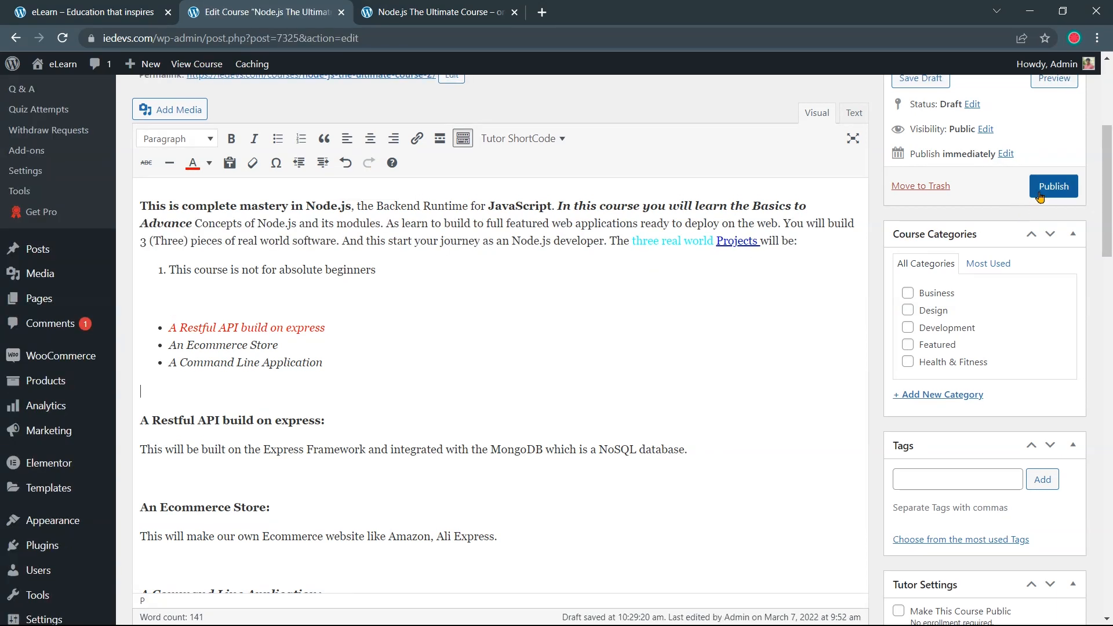
Publish the course and open it from the homepage's Featured Courses list
click(1044, 191)
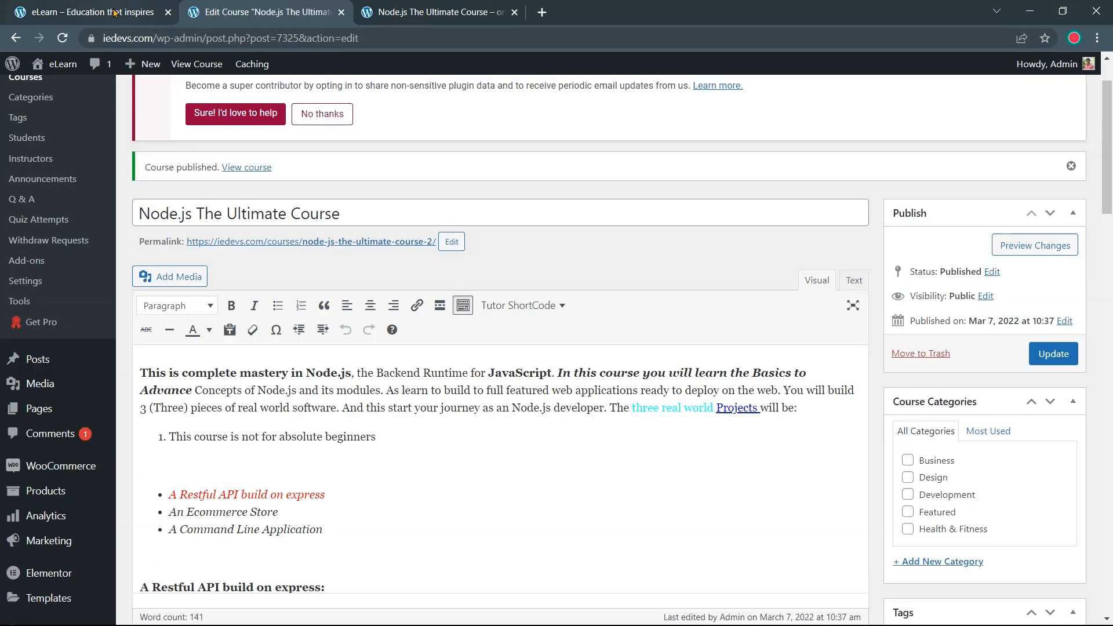
click(115, 12)
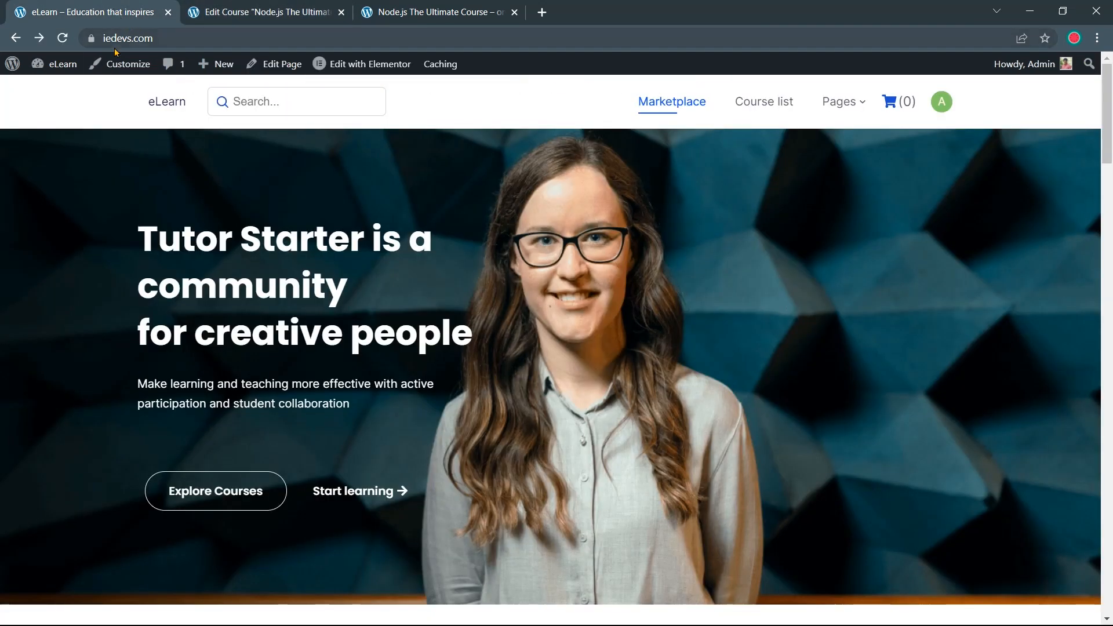
click(68, 39)
scroll(328, 254, down, 3)
scroll(333, 257, down, 7)
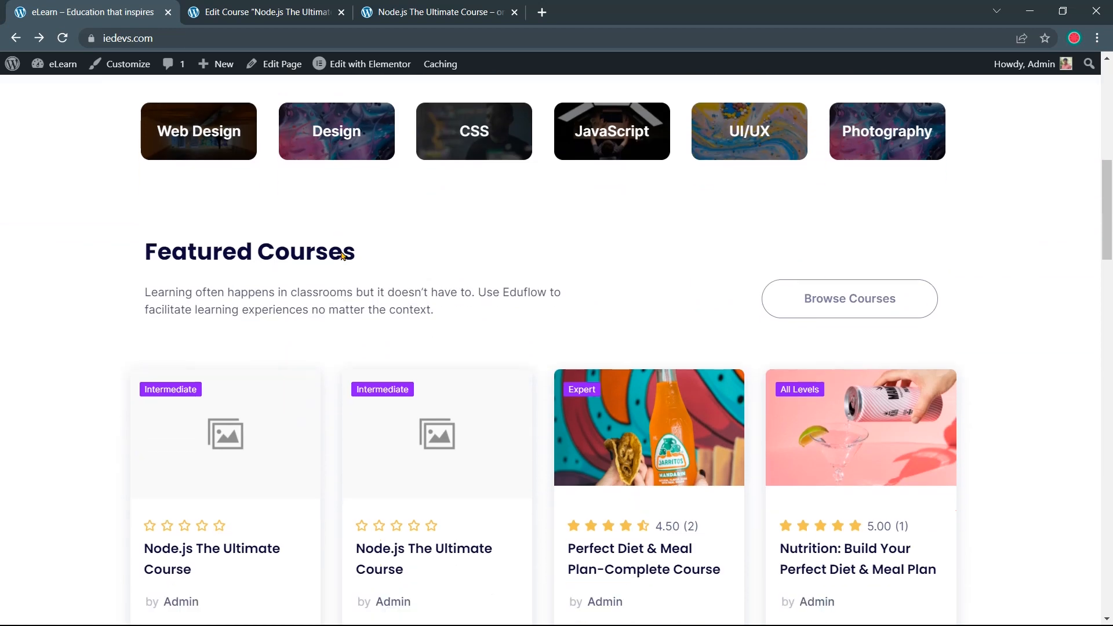
scroll(343, 256, down, 1)
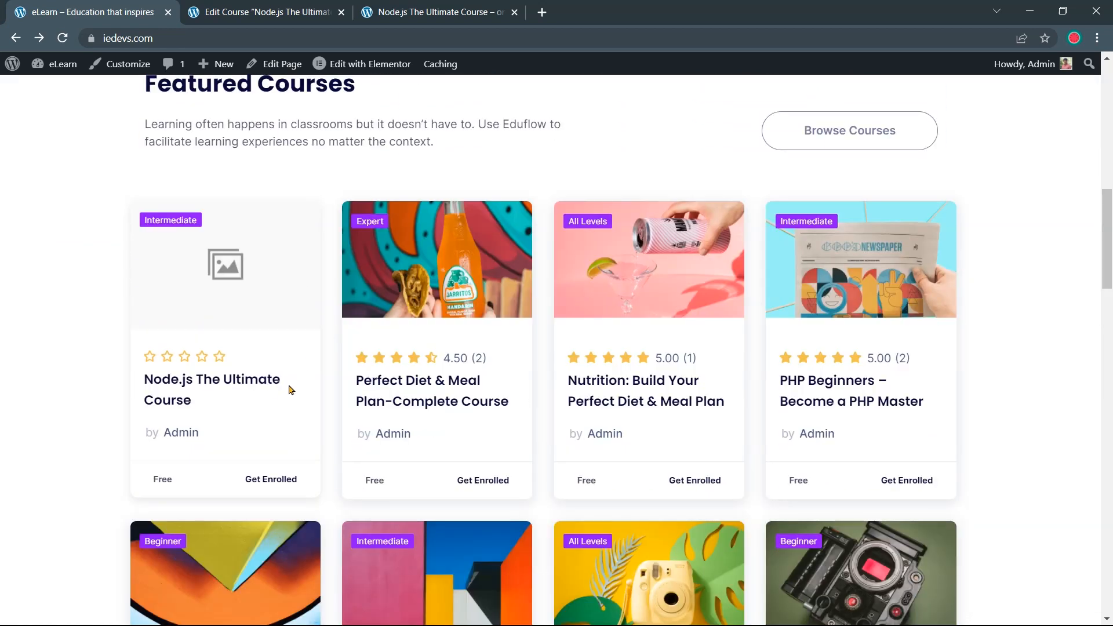
click(260, 383)
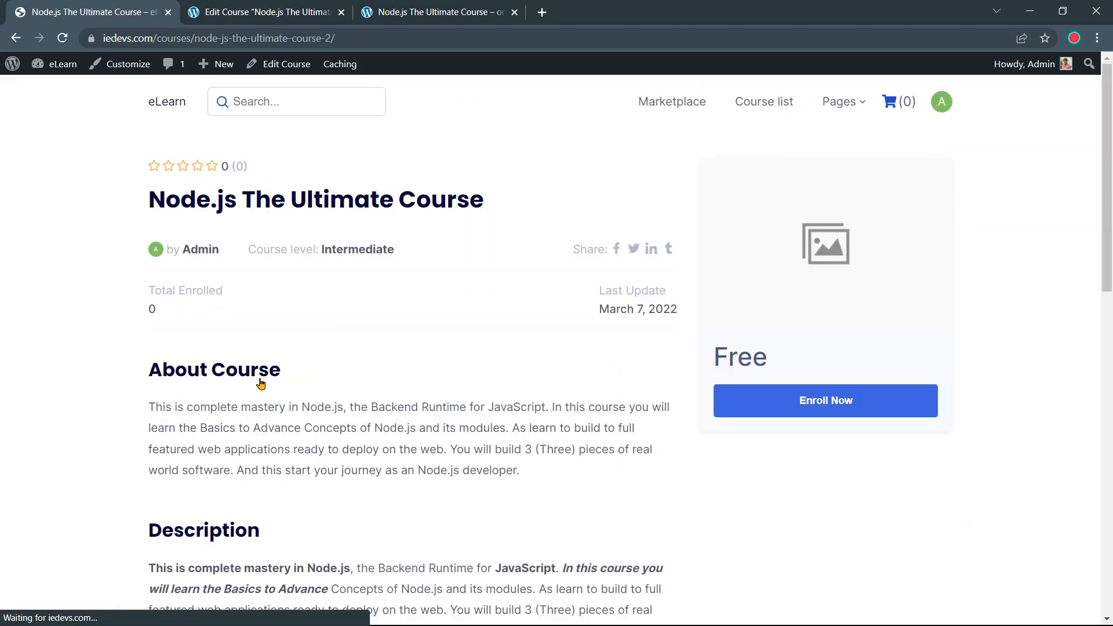
Review the About Course and Description text on the live course page
drag(151, 298, 286, 300)
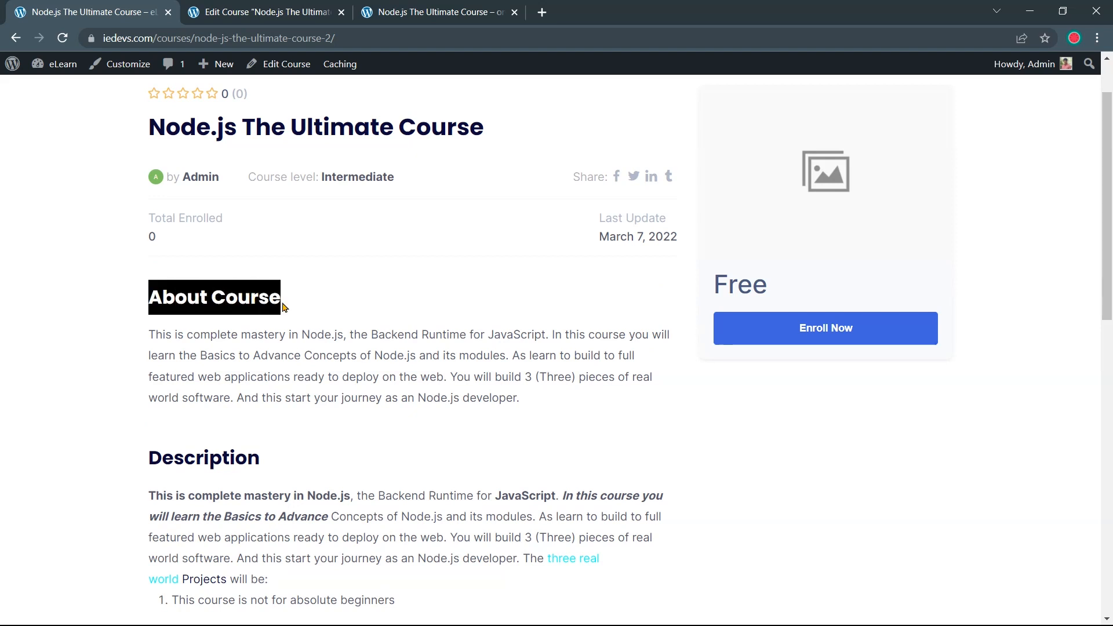
scroll(331, 323, down, 1)
click(238, 380)
drag(261, 384, 160, 383)
scroll(348, 290, up, 2)
click(407, 217)
scroll(360, 357, down, 1)
scroll(356, 371, down, 1)
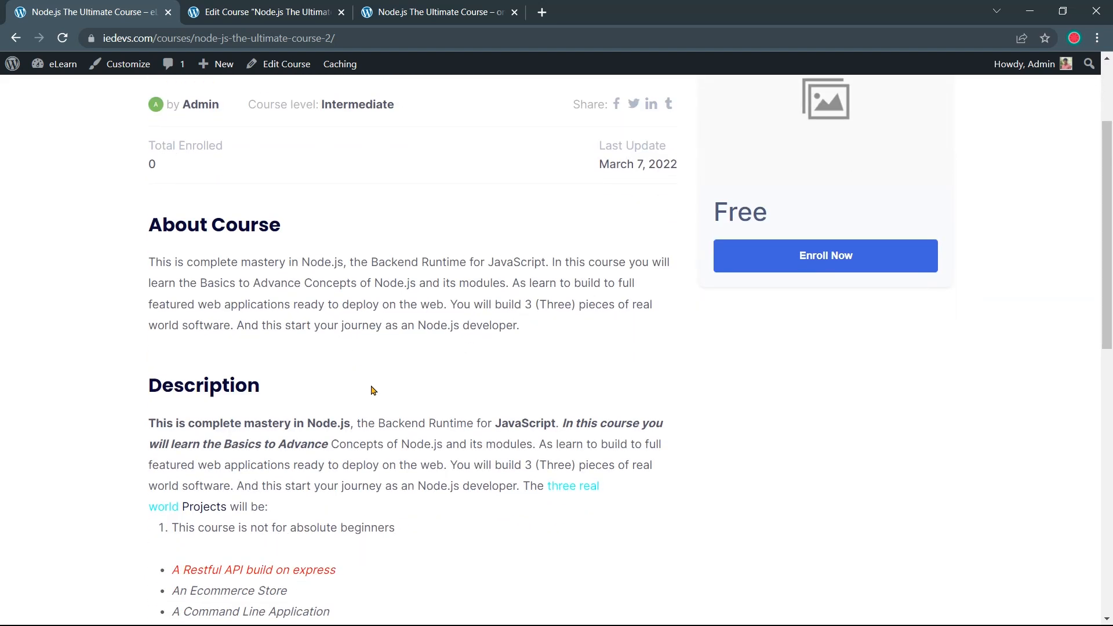
scroll(372, 390, up, 1)
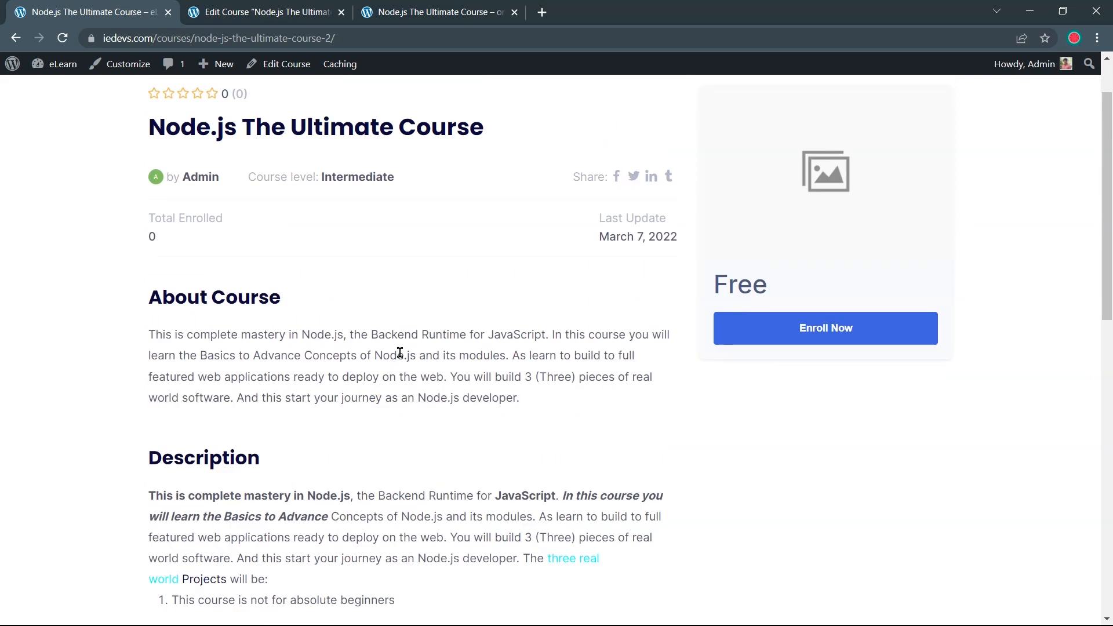
click(459, 18)
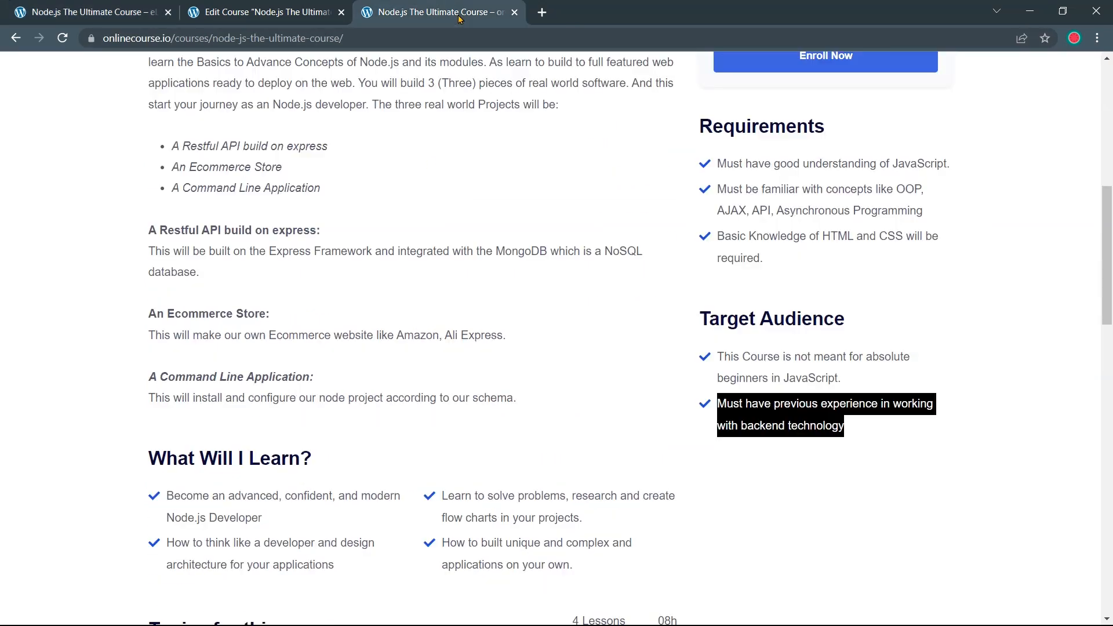
Look over the demo course's Requirements, Target Audience and What Will I Learn? sections
scroll(520, 272, up, 4)
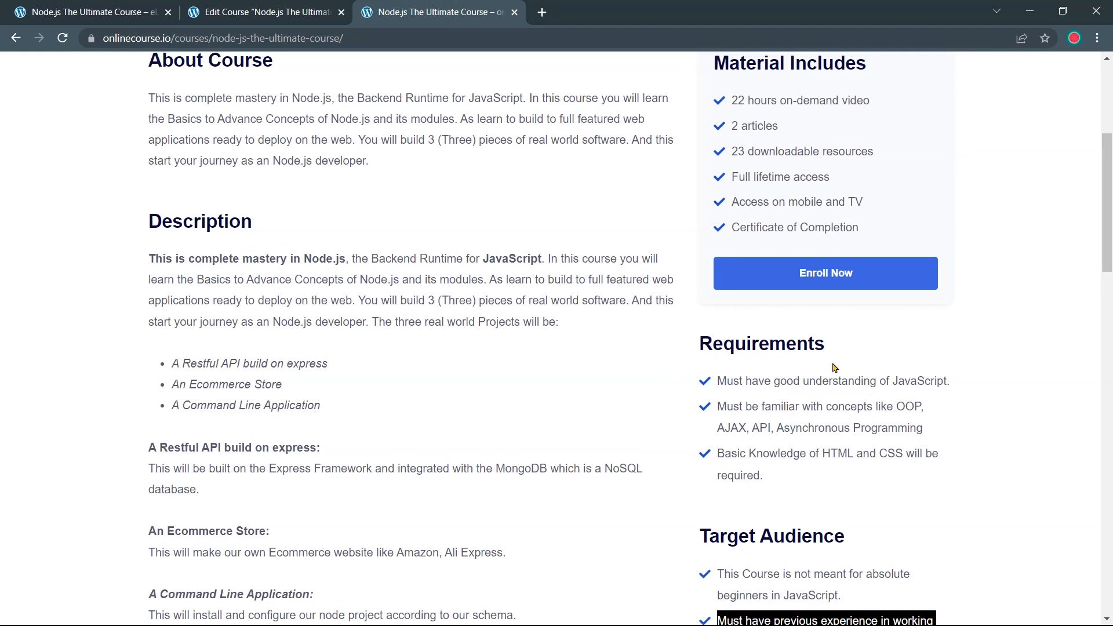
drag(826, 343, 696, 341)
click(685, 350)
scroll(686, 350, down, 1)
drag(845, 463, 674, 471)
click(674, 471)
scroll(616, 470, down, 2)
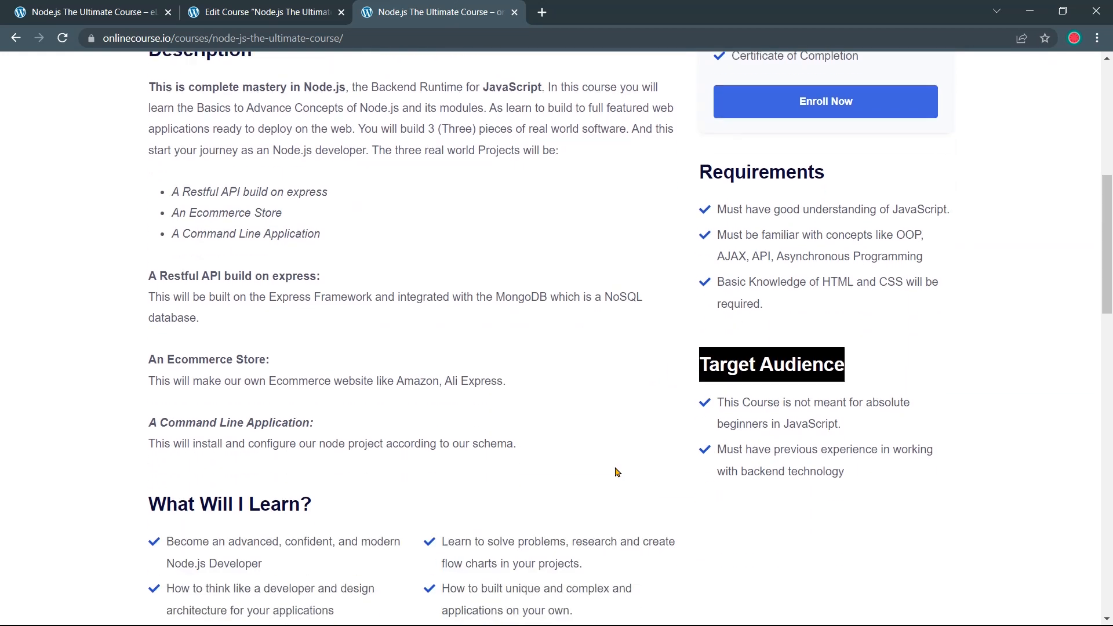
drag(356, 458, 146, 460)
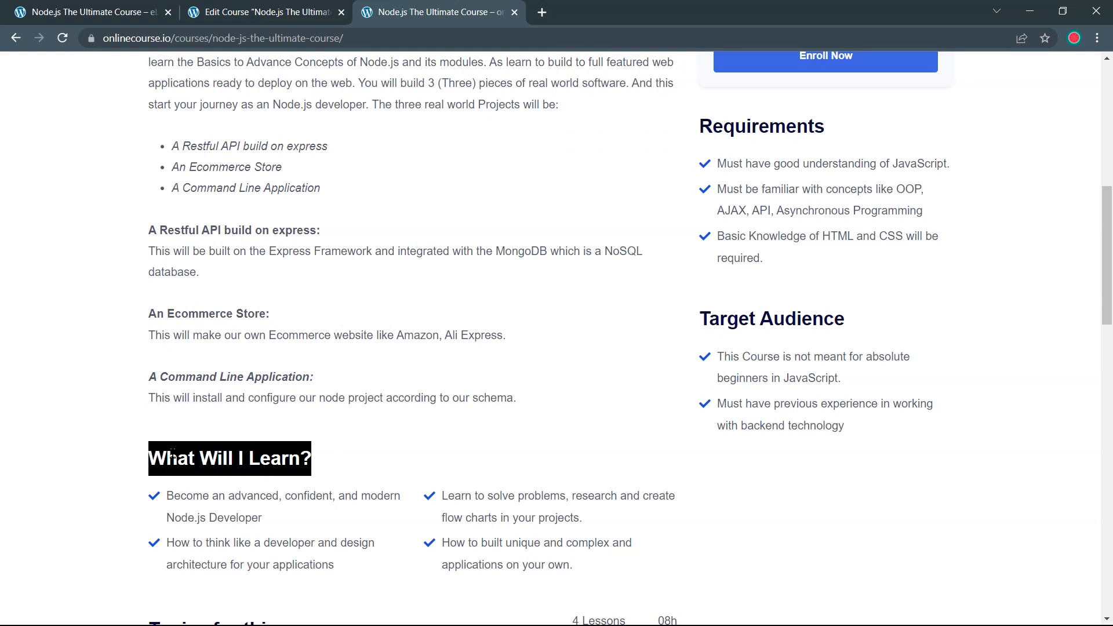
click(498, 440)
scroll(498, 441, up, 9)
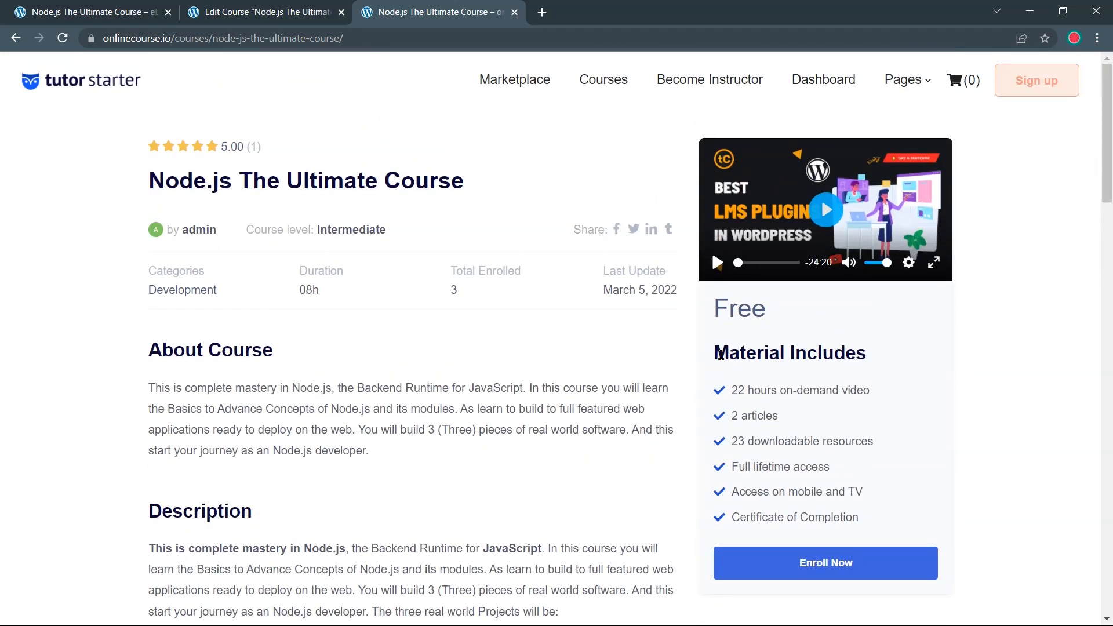
Copy the first What Will I Learn? bullet and go back to the Edit Course form
scroll(516, 418, down, 5)
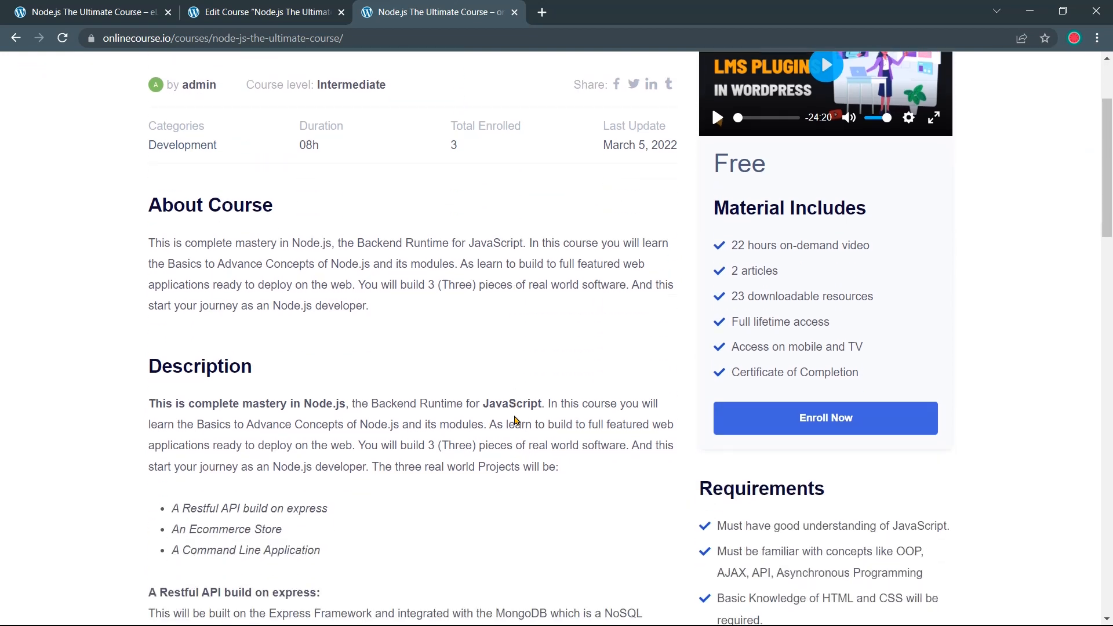
scroll(513, 416, down, 6)
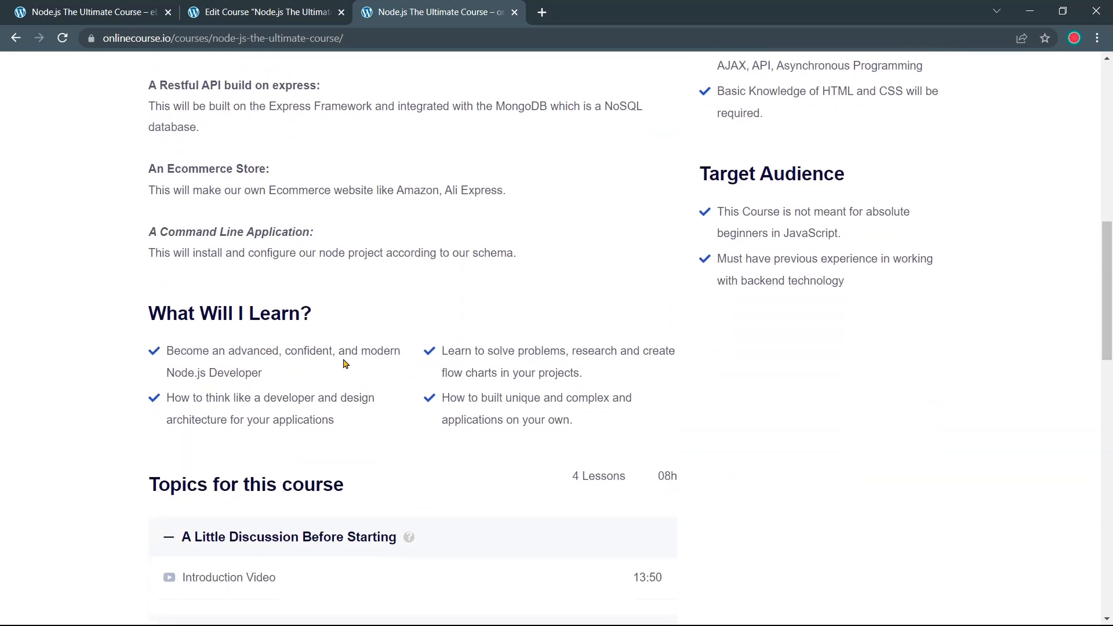
mouse_move(325, 318)
mouse_down()
mouse_move(146, 318)
mouse_move(311, 327)
mouse_up()
scroll(313, 327, up, 11)
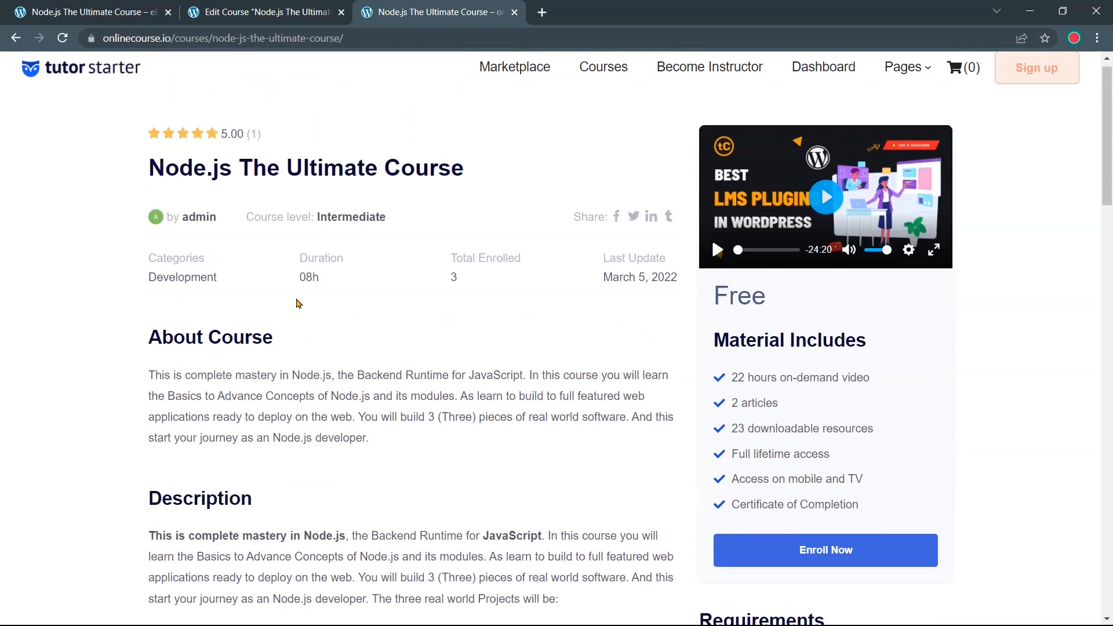
scroll(380, 267, down, 10)
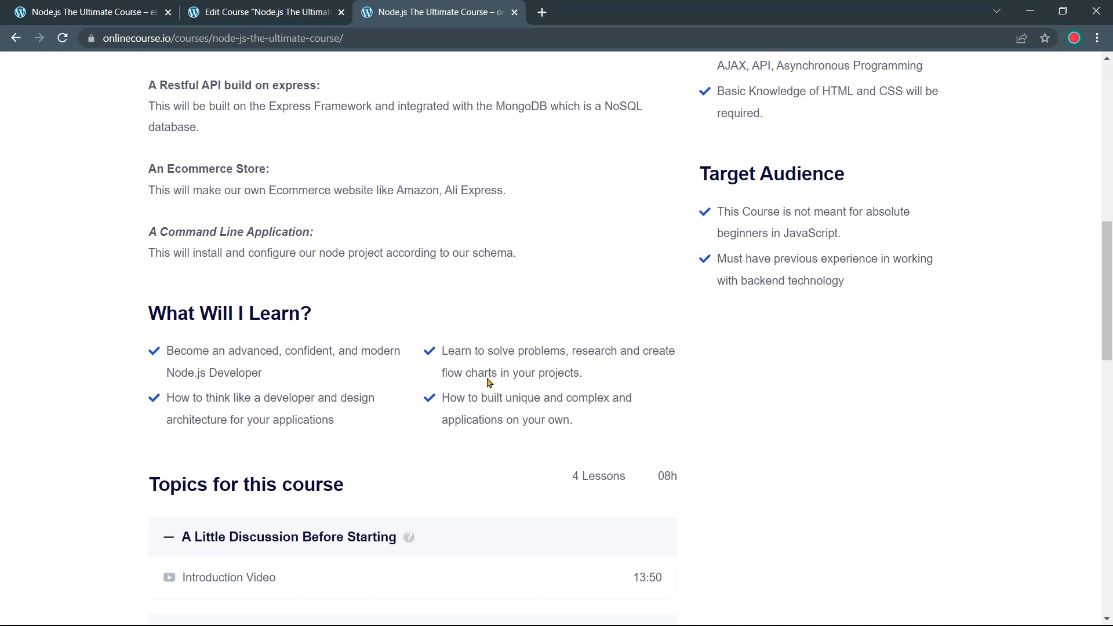
drag(262, 372, 167, 350)
key(ctrl+c)
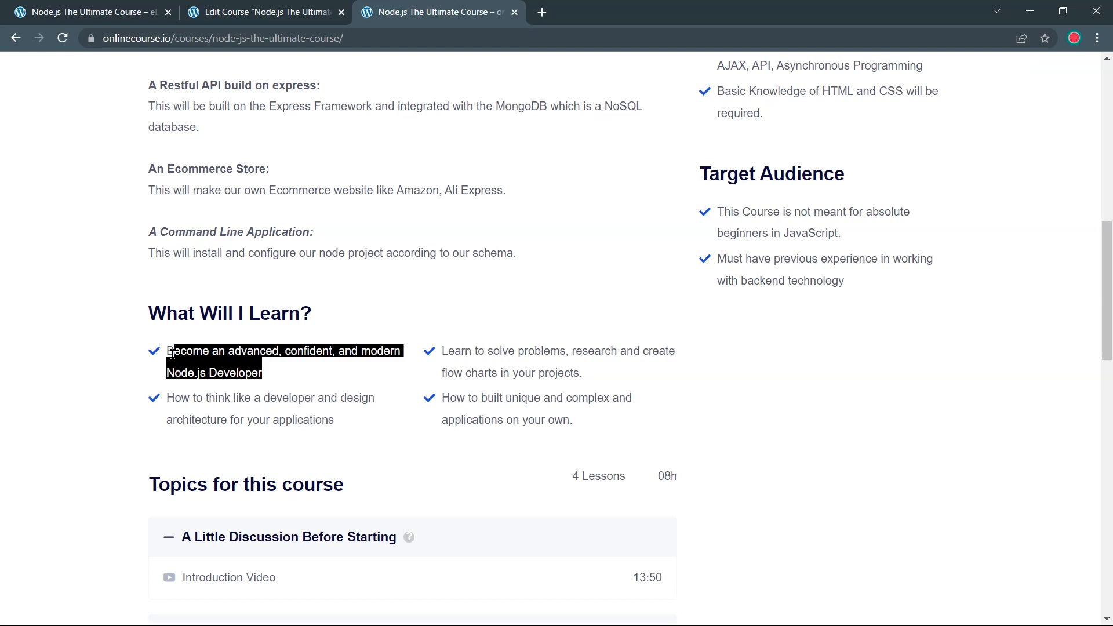
click(261, 13)
scroll(323, 435, down, 20)
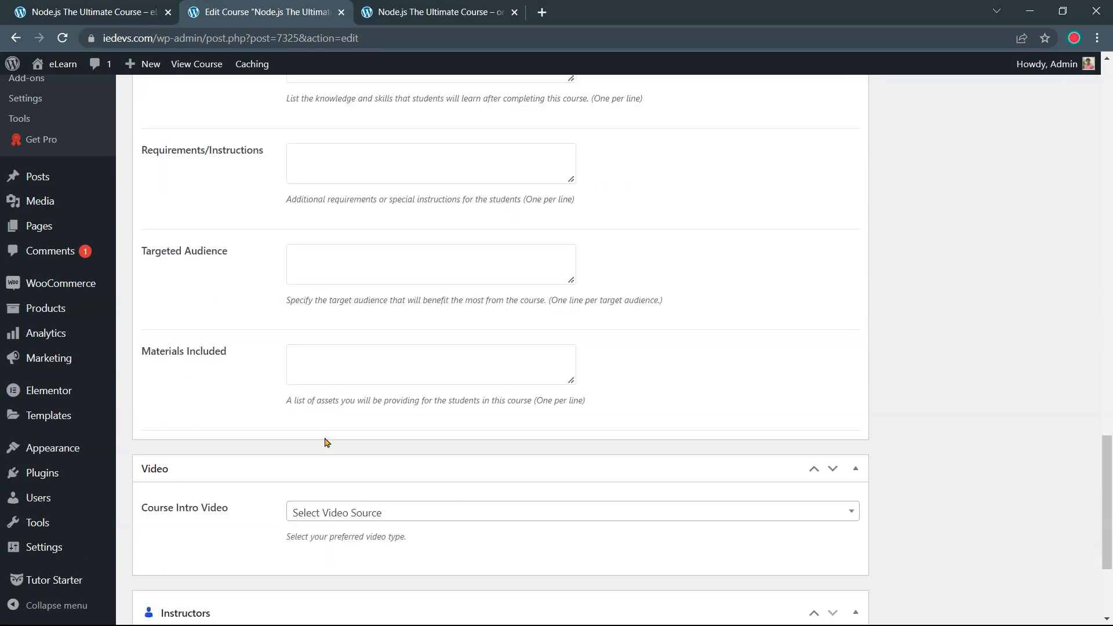
Paste the first learning outcome into the Benefits of the course field
scroll(325, 436, up, 2)
scroll(325, 437, up, 2)
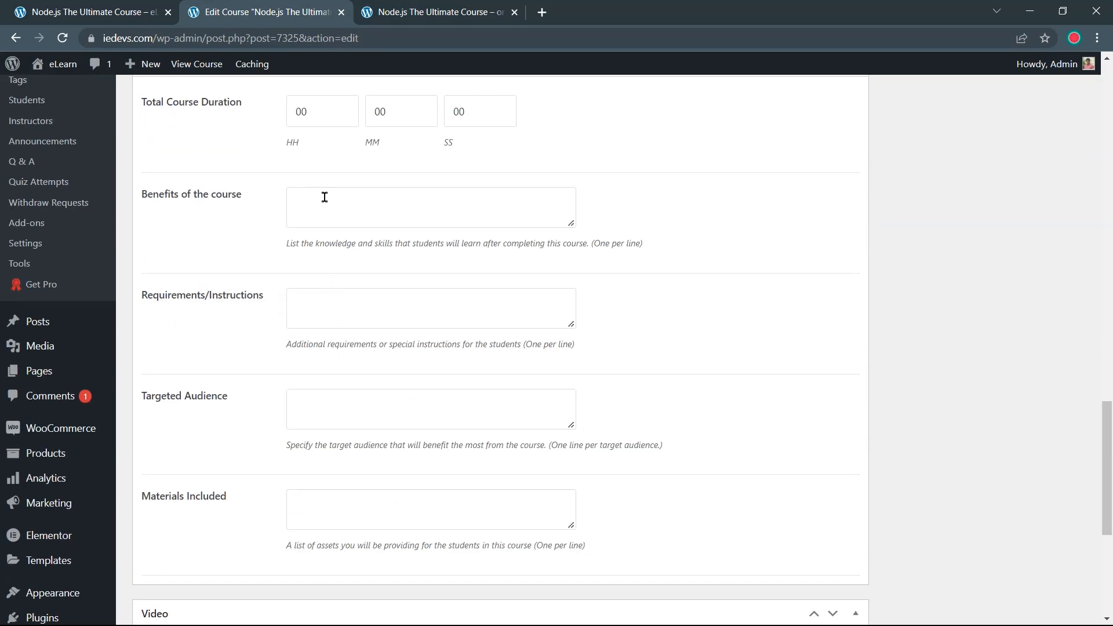
click(325, 197)
click(399, 18)
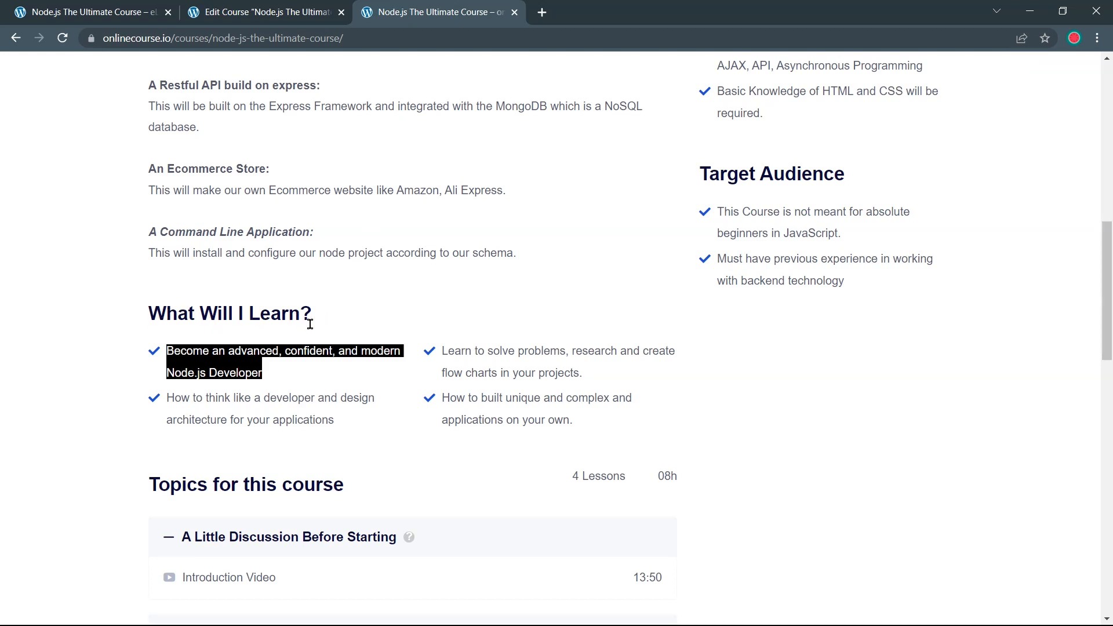
click(297, 6)
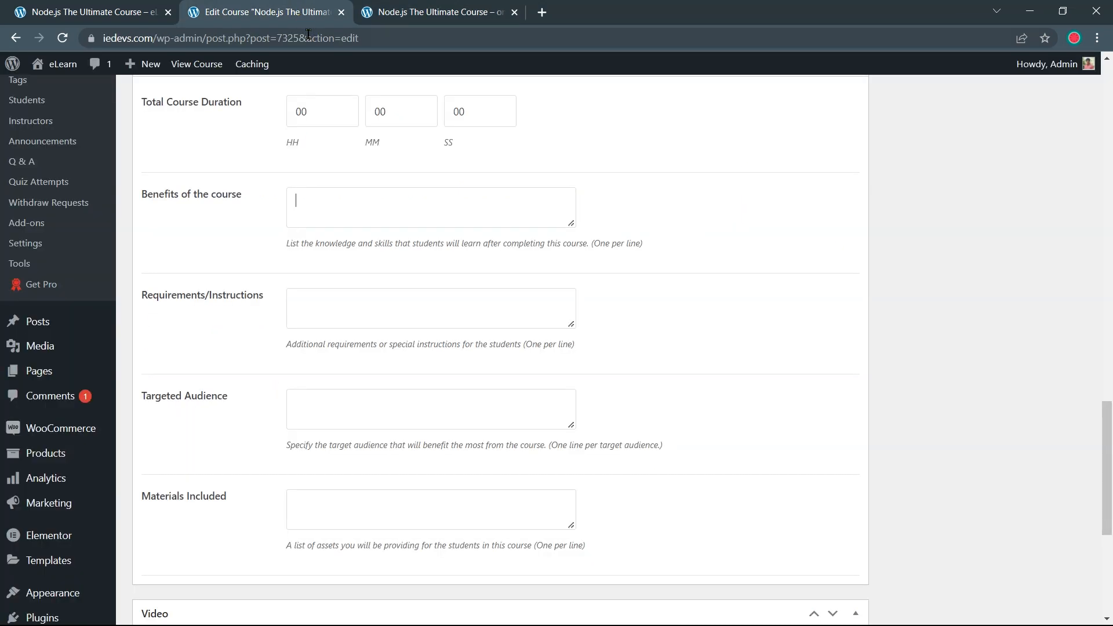
key(ctrl+v)
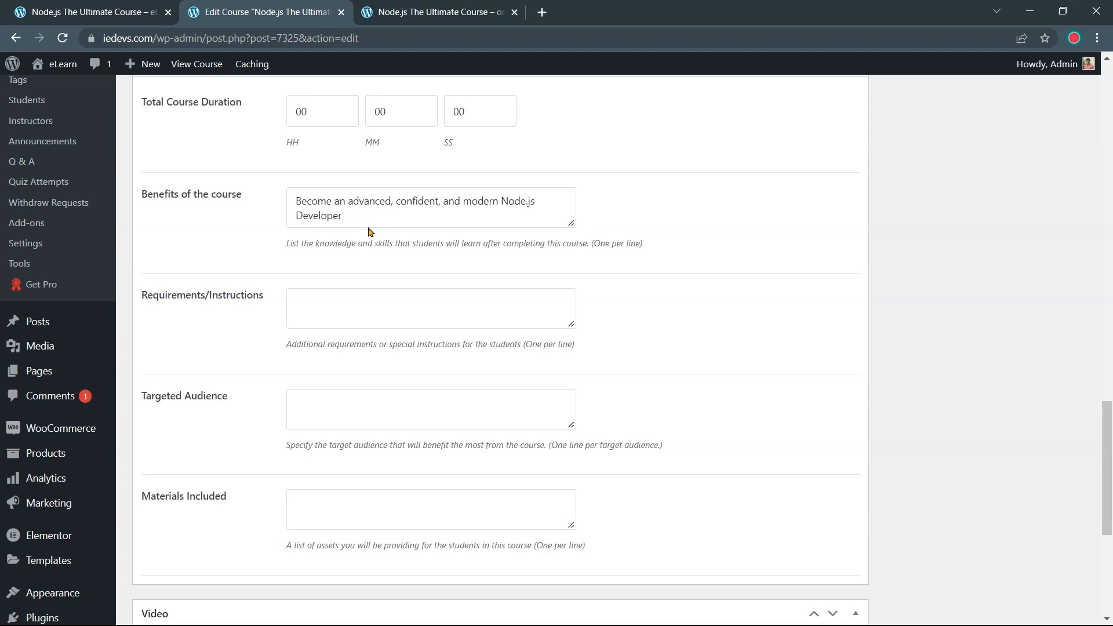
Add 'How to think like a developer' as a new Benefits line
click(406, 16)
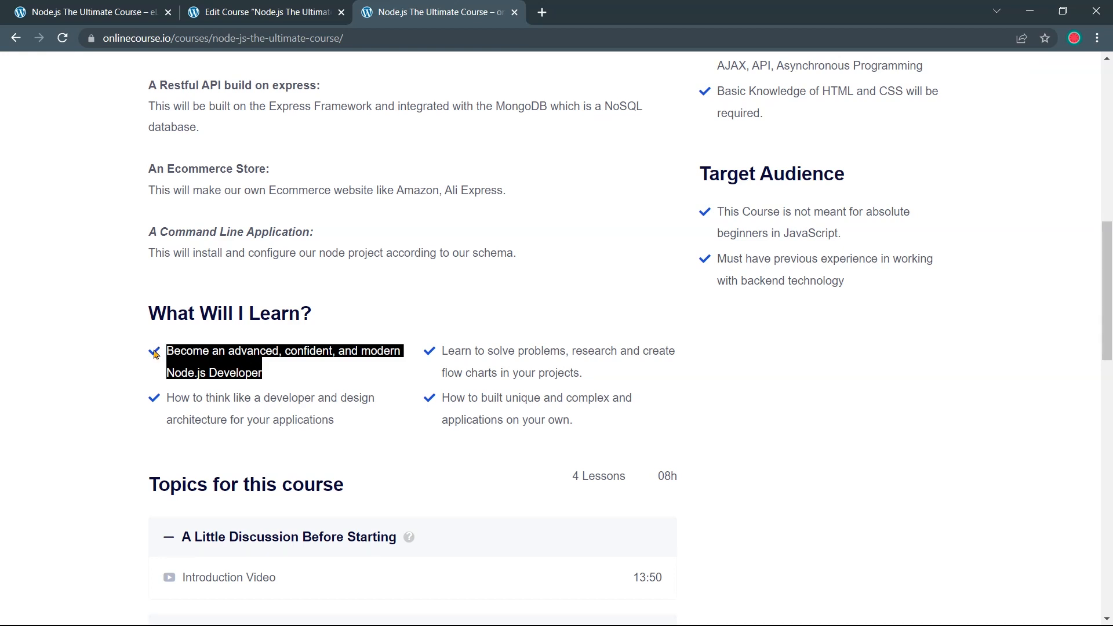
click(286, 390)
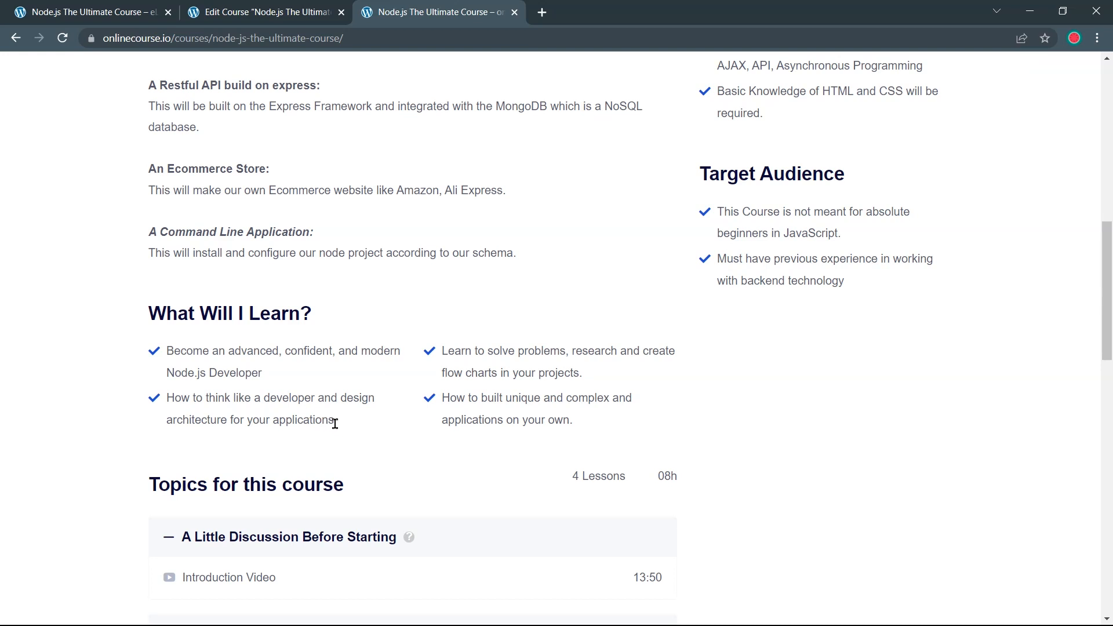
drag(341, 428, 177, 401)
key(ctrl+c)
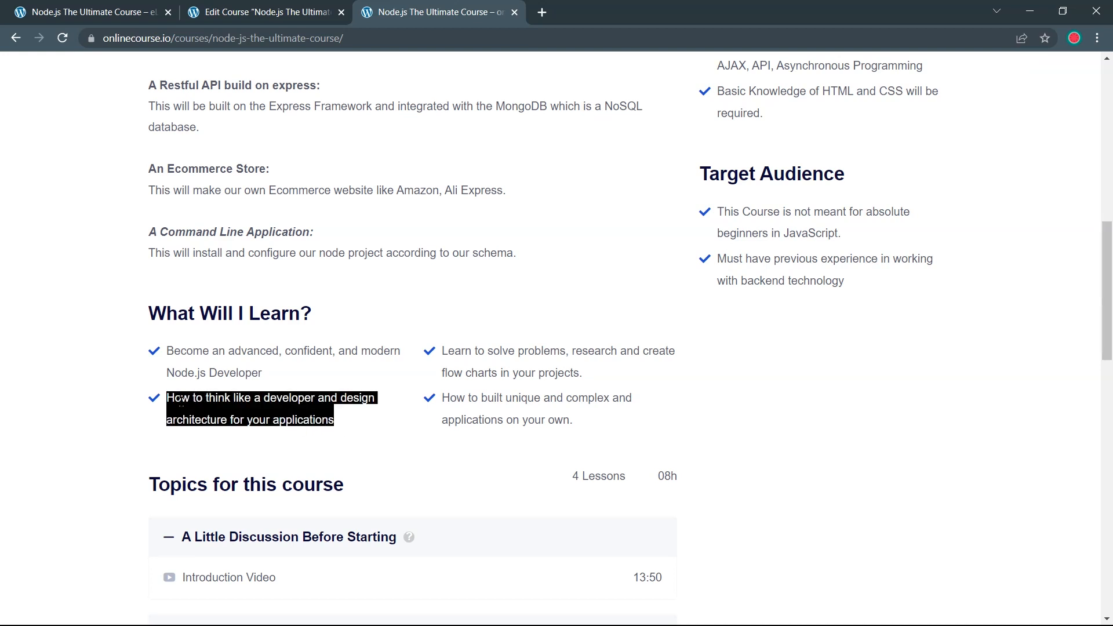
click(249, 12)
click(357, 217)
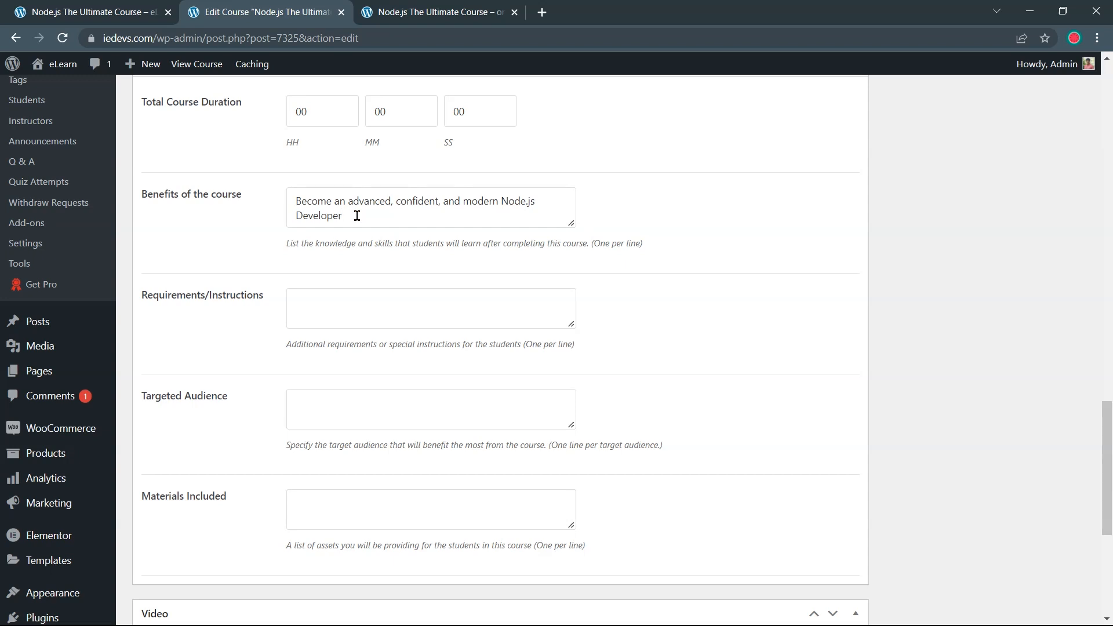
key(Return)
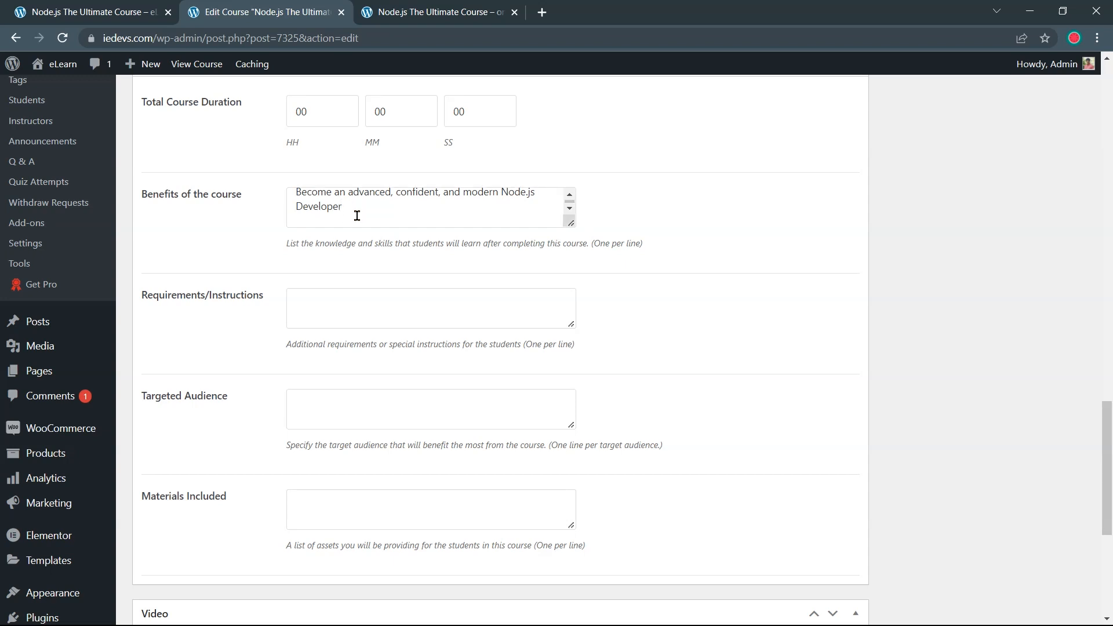
key(ctrl+v)
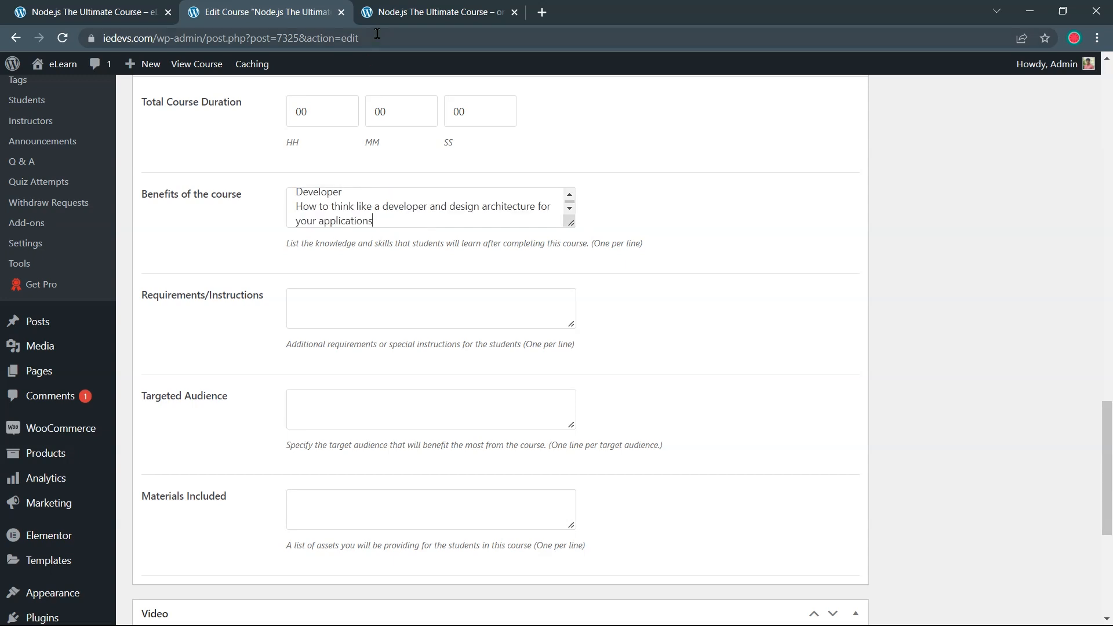
Add 'Learn to solve problems' and the last learning point as further Benefits lines
click(394, 14)
drag(582, 374, 438, 355)
key(ctrl+c)
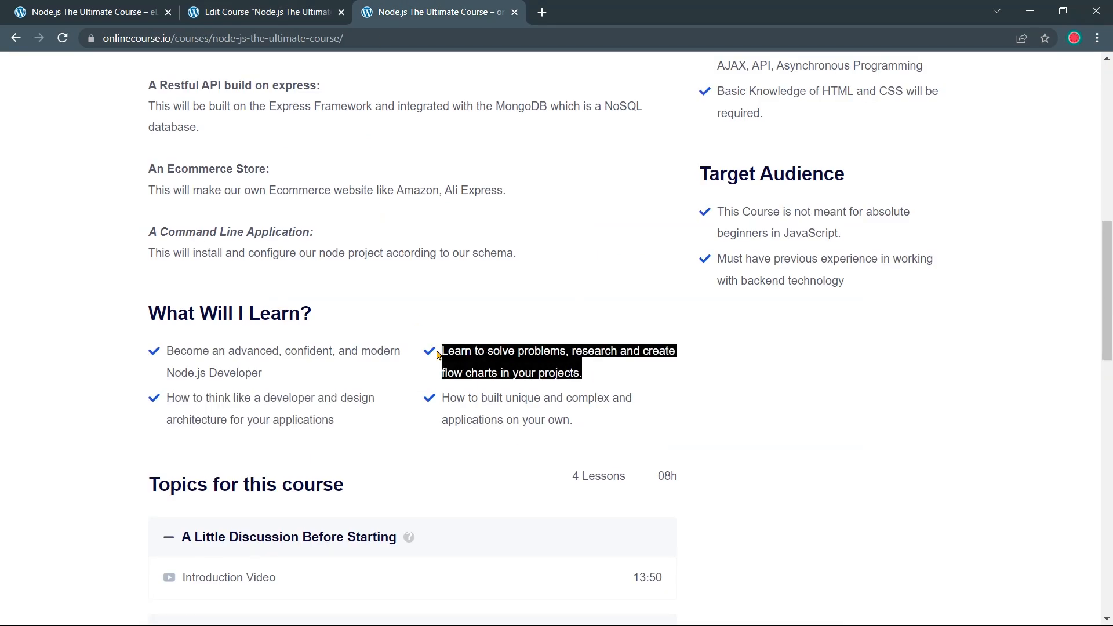
click(251, 7)
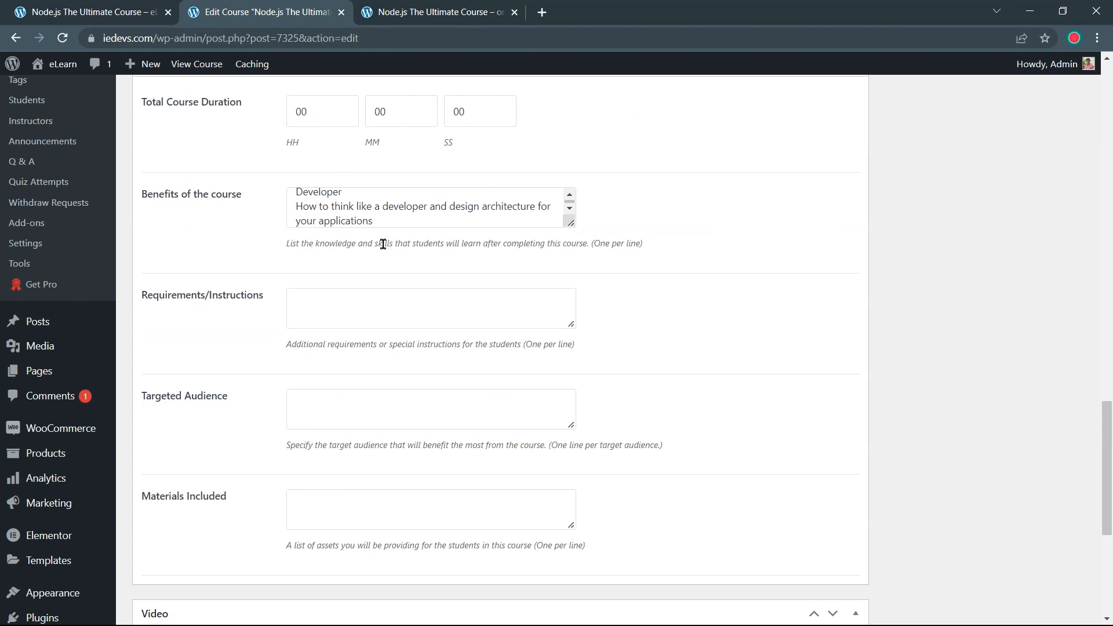
key(Return)
key(ctrl+v)
click(425, 16)
drag(580, 429, 440, 400)
key(ctrl+c)
click(282, 16)
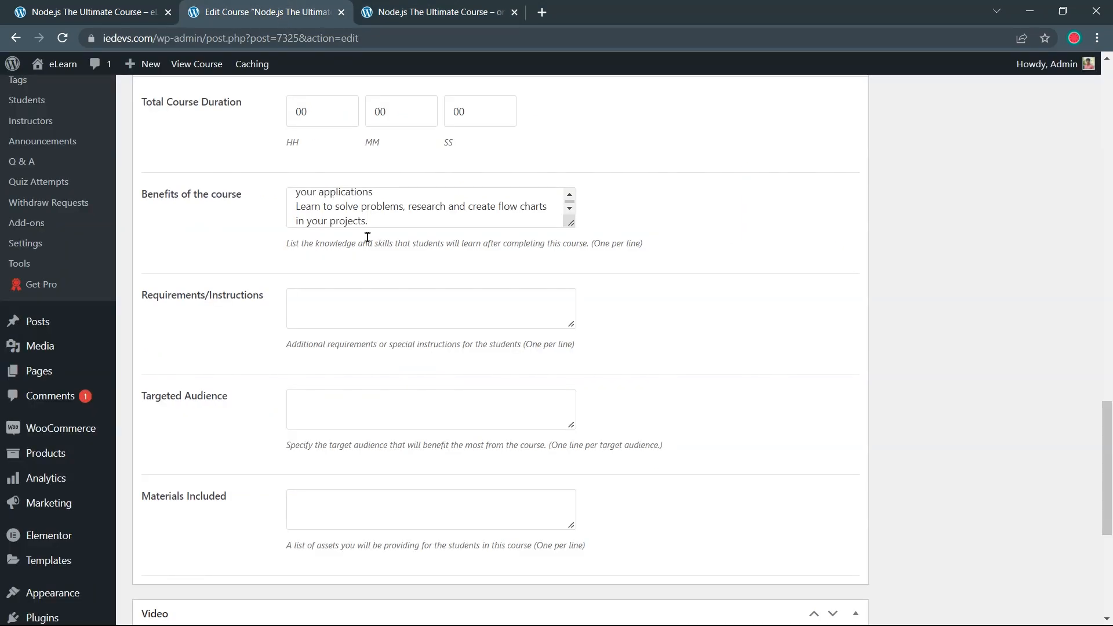
key(Return)
key(ctrl+v)
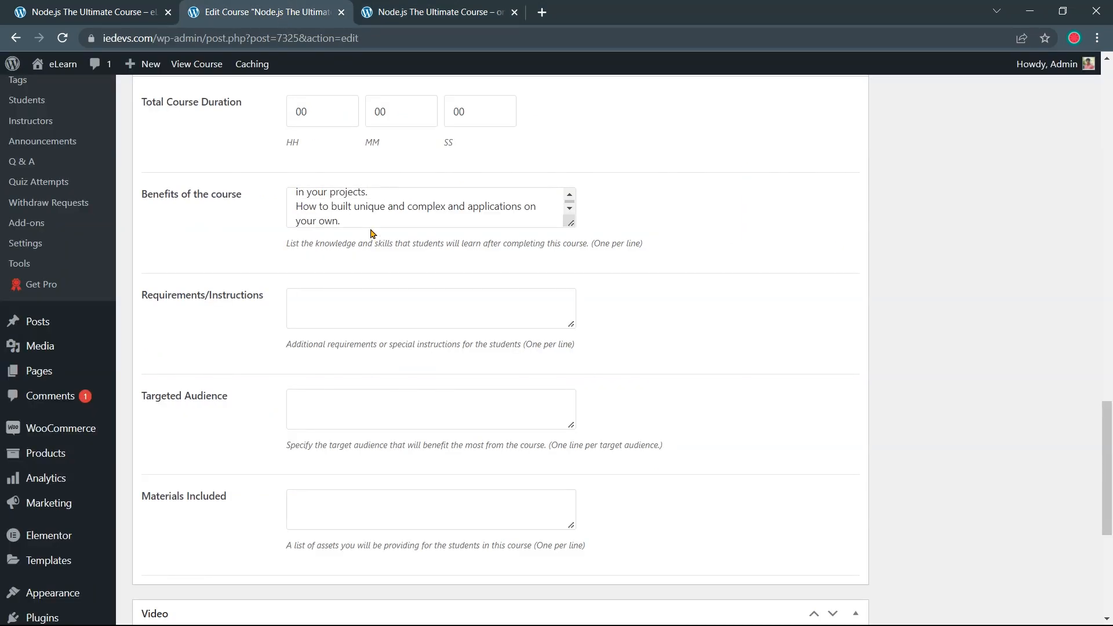
scroll(386, 281, up, 1)
Select the first requirement on the demo course page
click(432, 15)
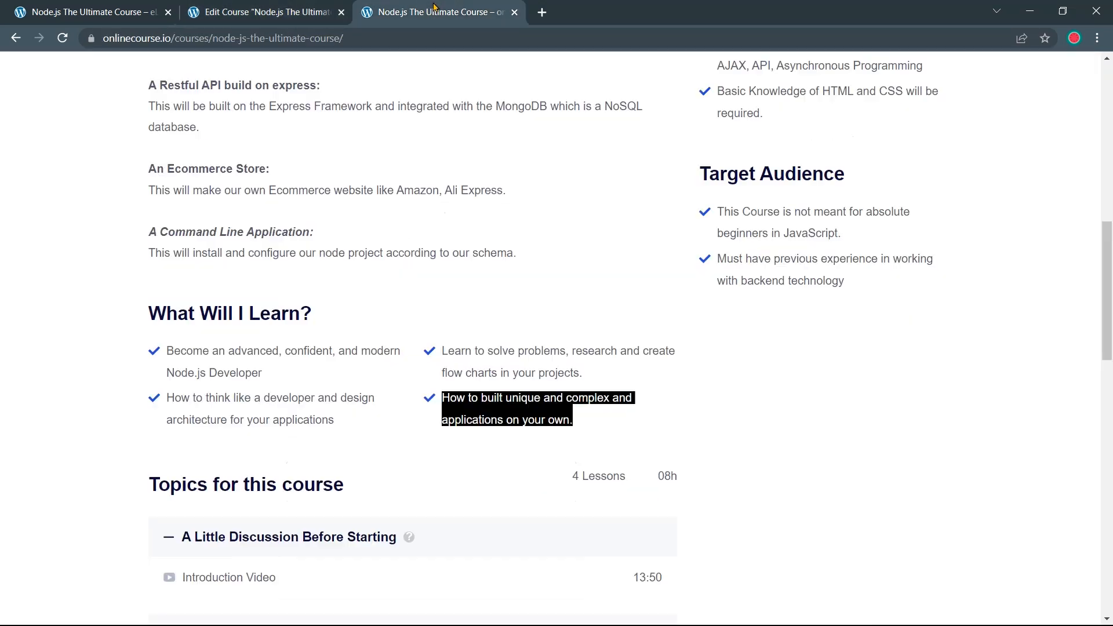
scroll(557, 280, up, 2)
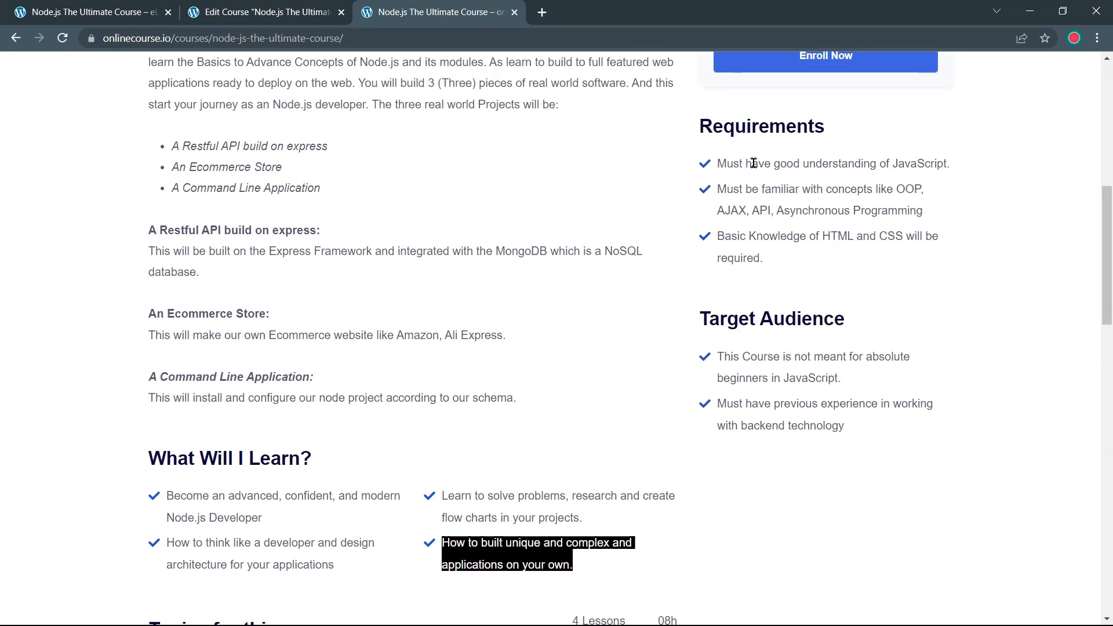
drag(701, 125, 829, 125)
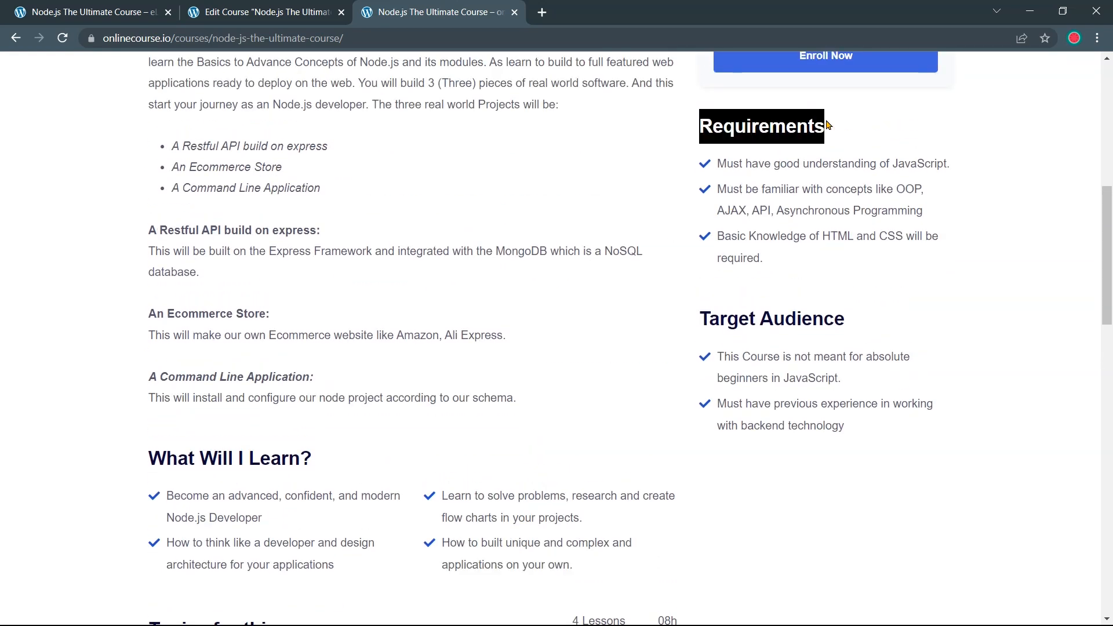
click(806, 272)
drag(954, 164, 719, 164)
key(ctrl+c)
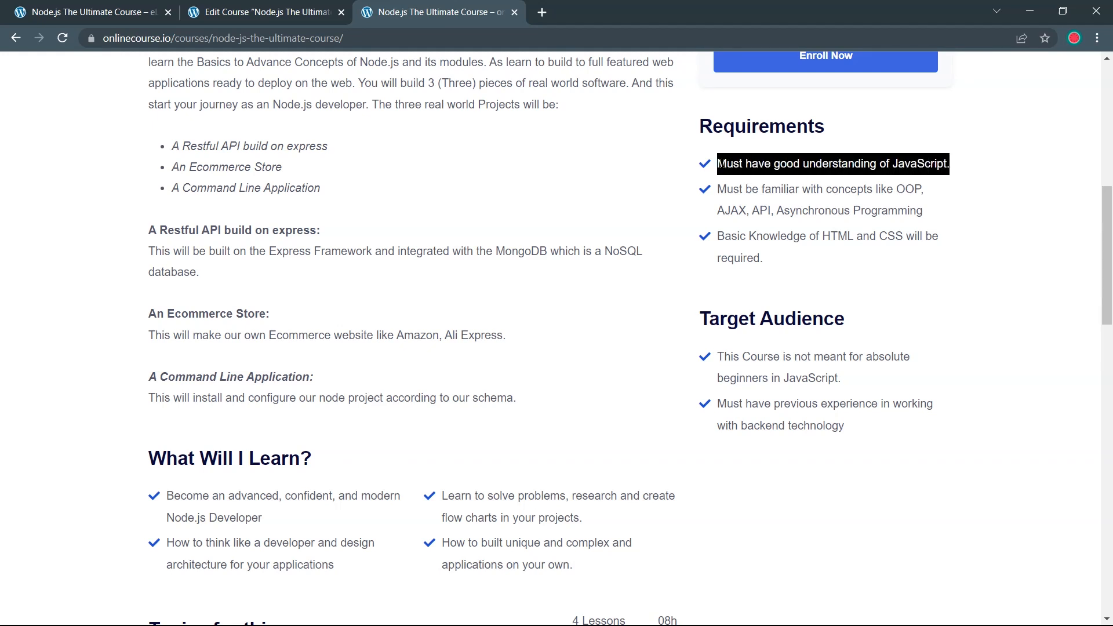
Paste the JavaScript understanding requirement into Requirements/Instructions
click(284, 7)
scroll(367, 216, down, 2)
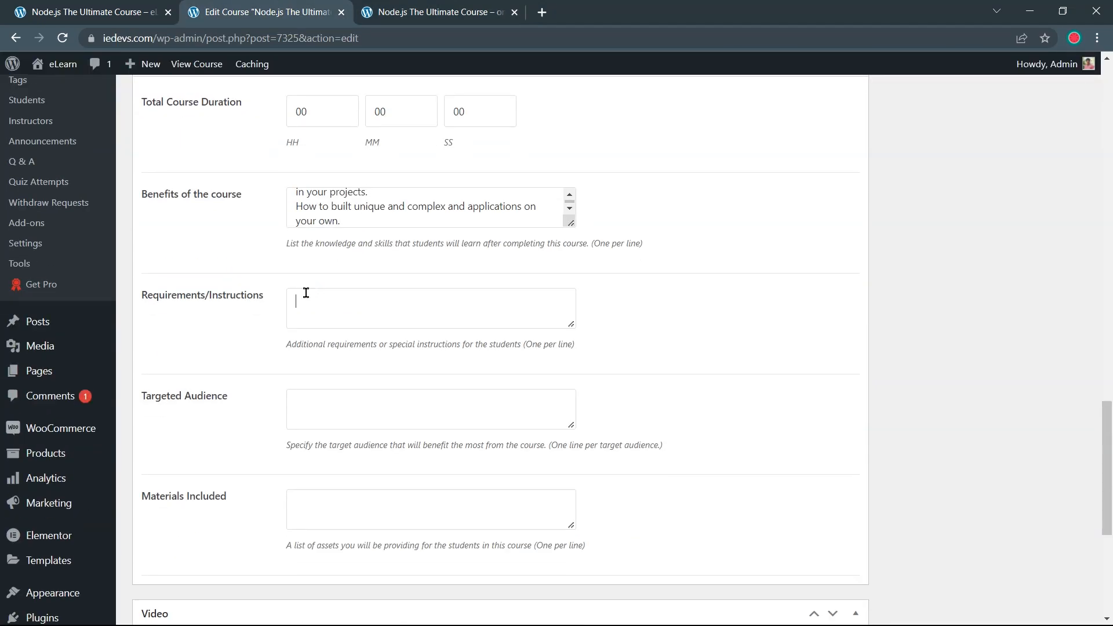
click(306, 293)
key(ctrl+v)
click(410, 14)
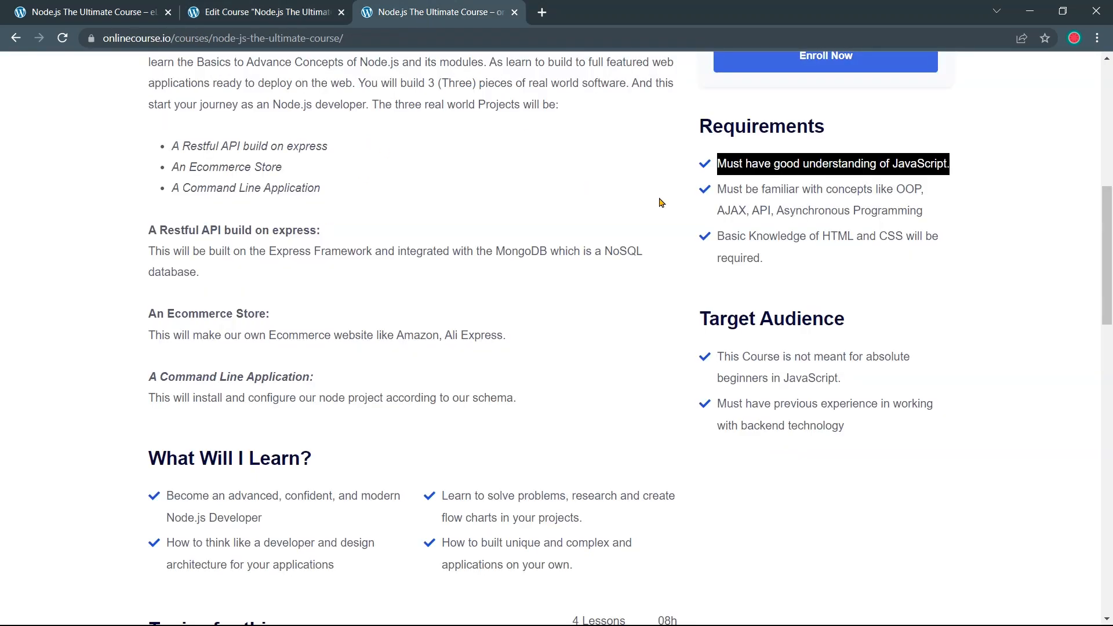
click(954, 167)
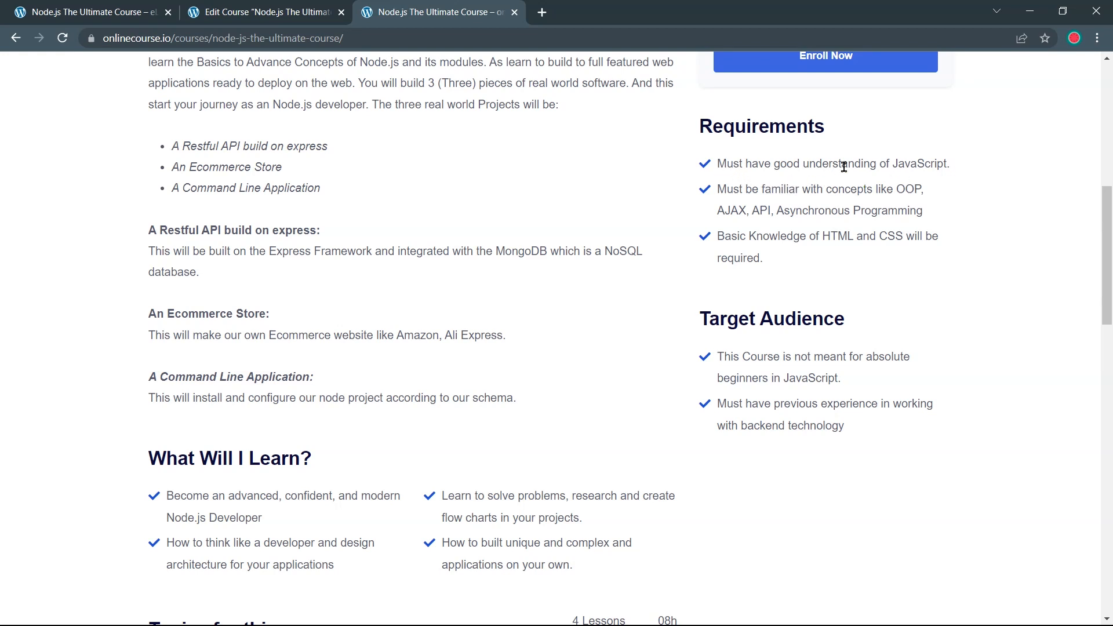
Add the OOP/AJAX/API/asynchronous concepts requirement on a new line and enlarge the box
scroll(930, 285, up, 1)
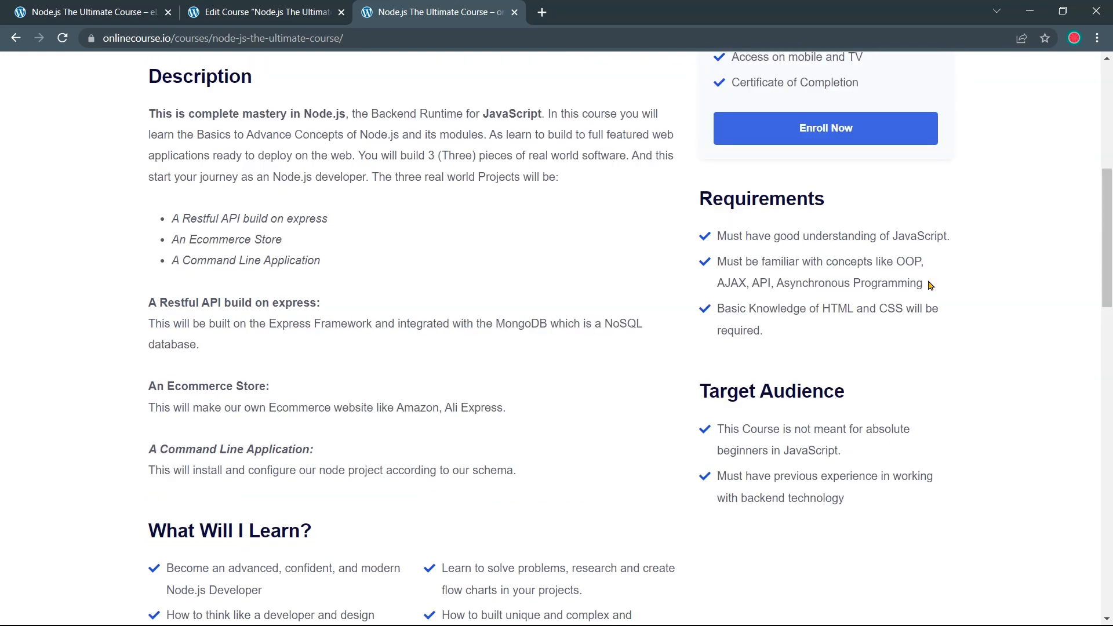
drag(930, 285, 708, 256)
key(ctrl+c)
click(292, 12)
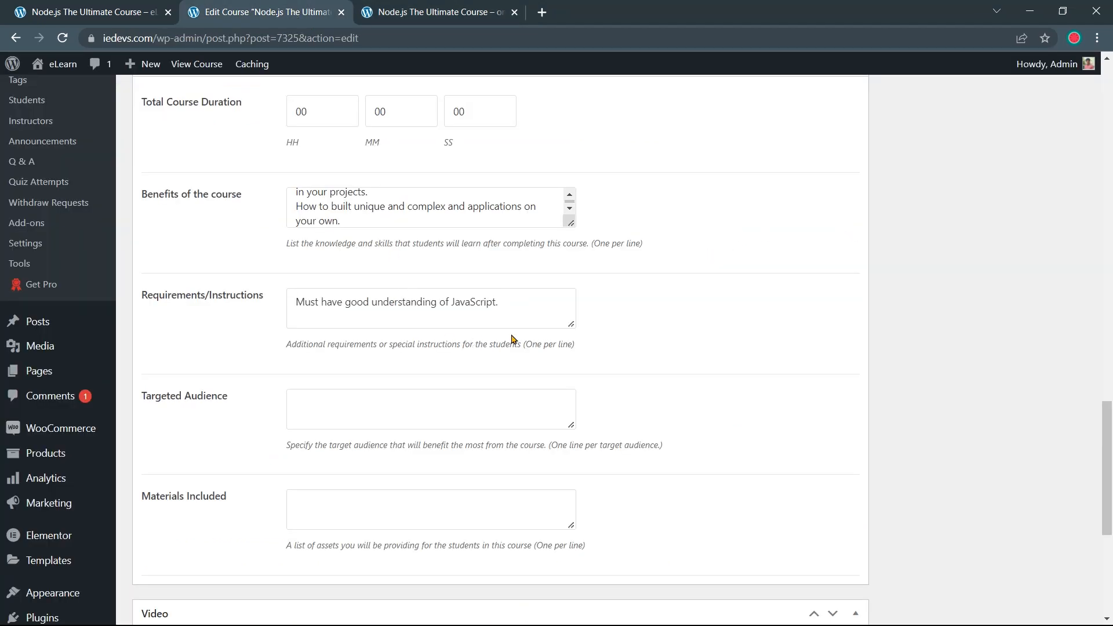
click(516, 322)
key(Return)
key(ctrl+v)
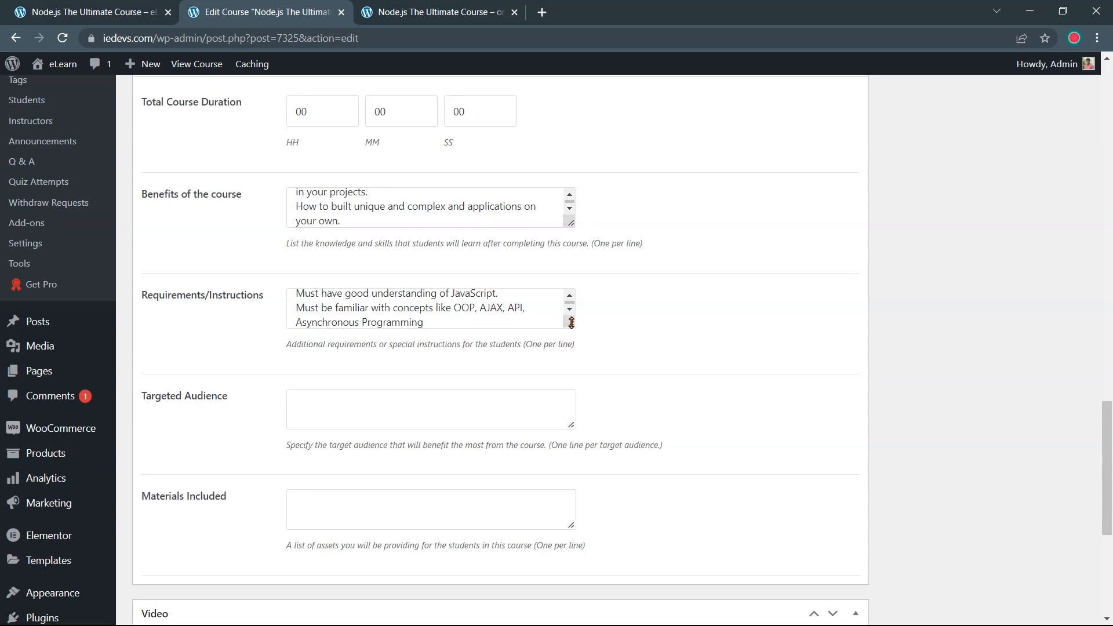
drag(571, 323, 590, 385)
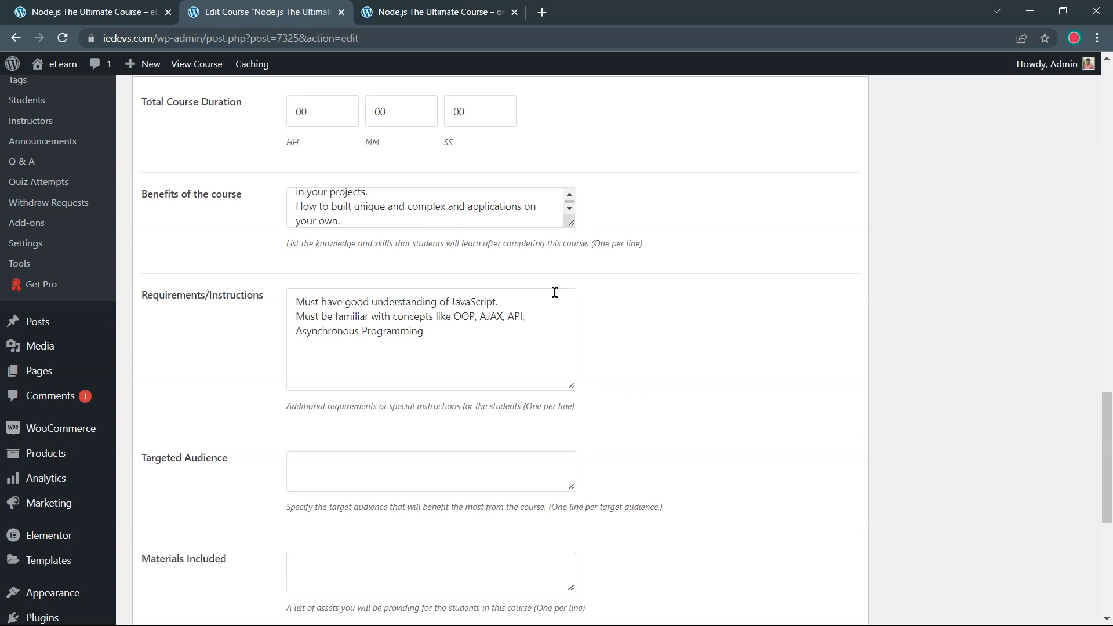
Add basic HTML and CSS as the third requirement
click(476, 8)
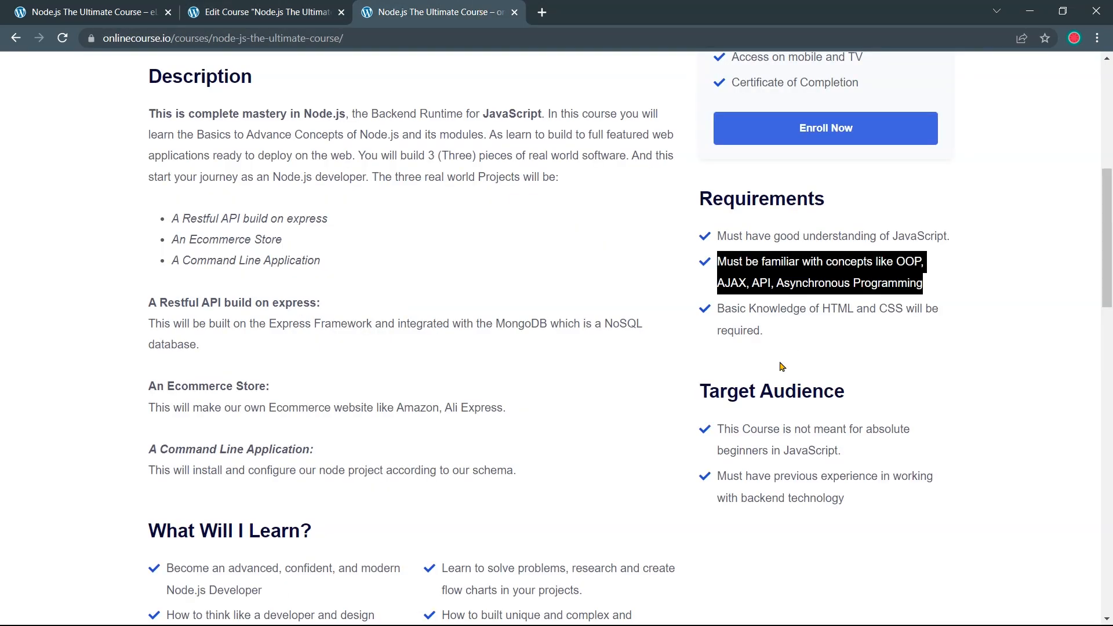
drag(765, 334, 722, 314)
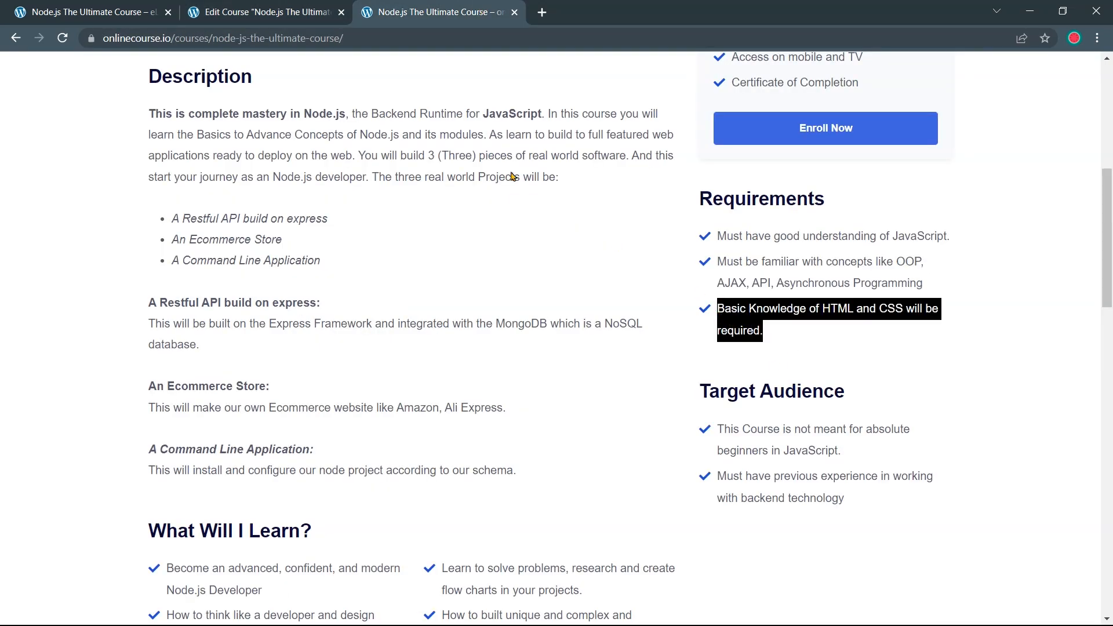
click(304, 14)
click(445, 355)
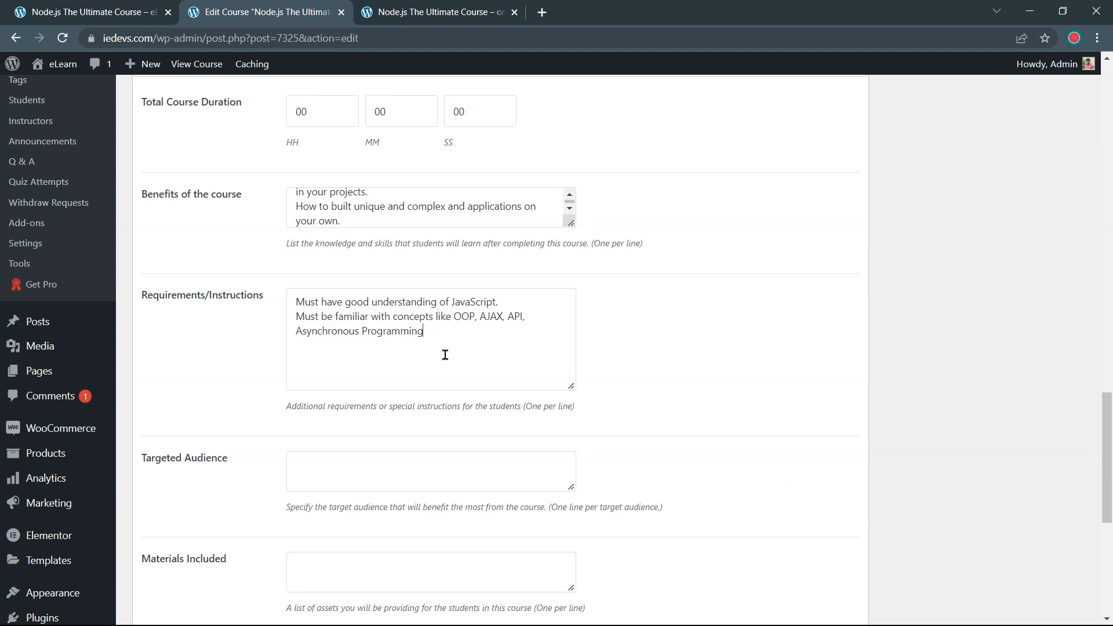
key(Return)
text(Basic Knowledge of HTML and CSS will be required.)
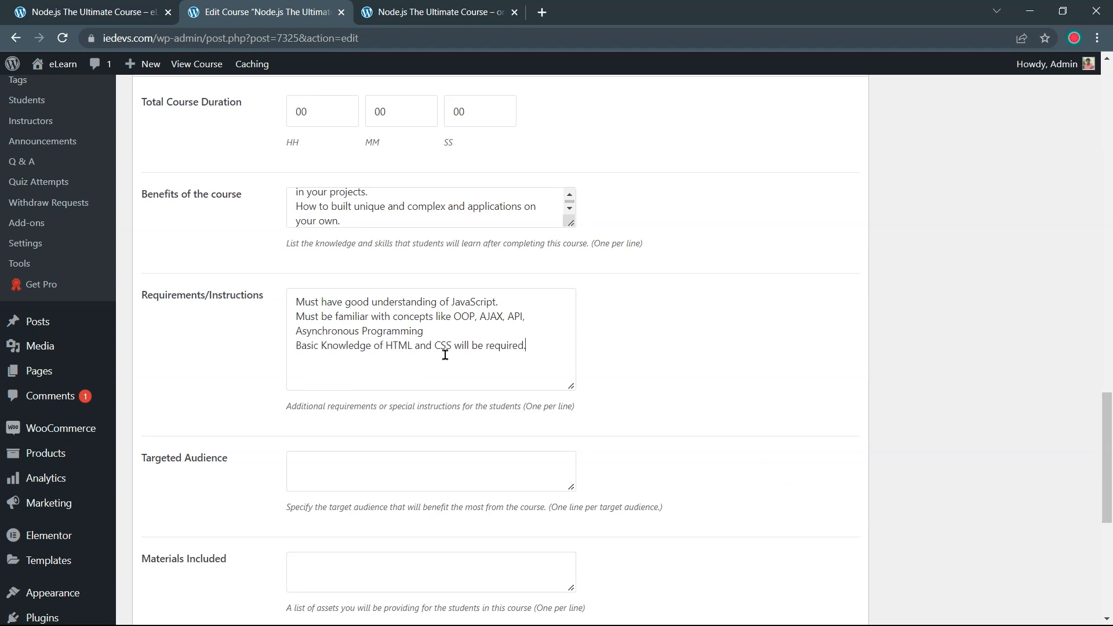
scroll(443, 369, down, 1)
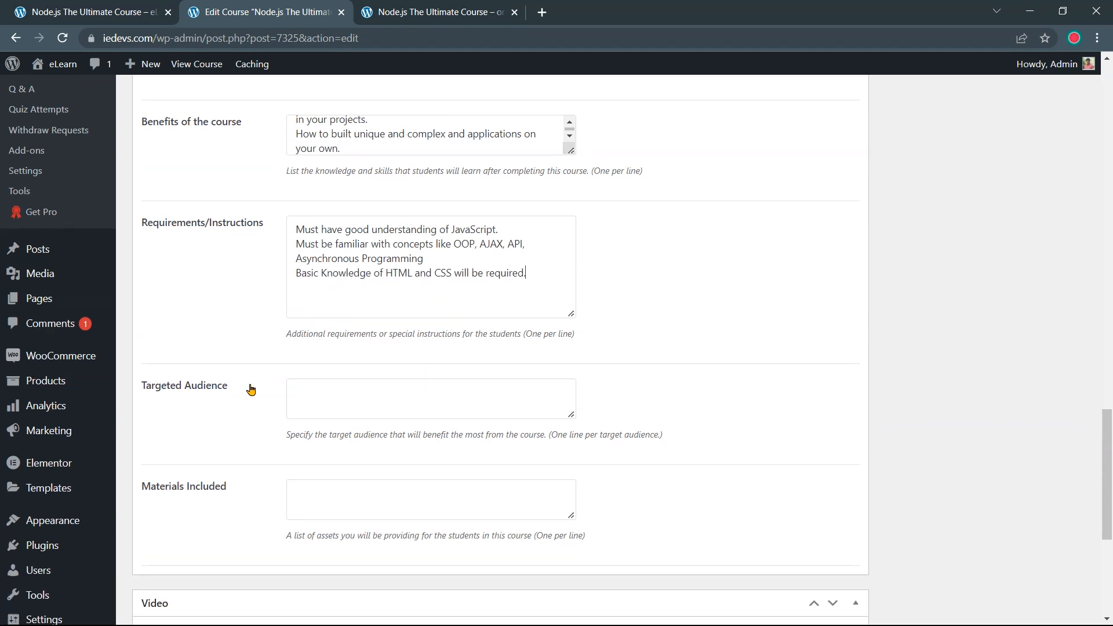
drag(228, 387, 144, 395)
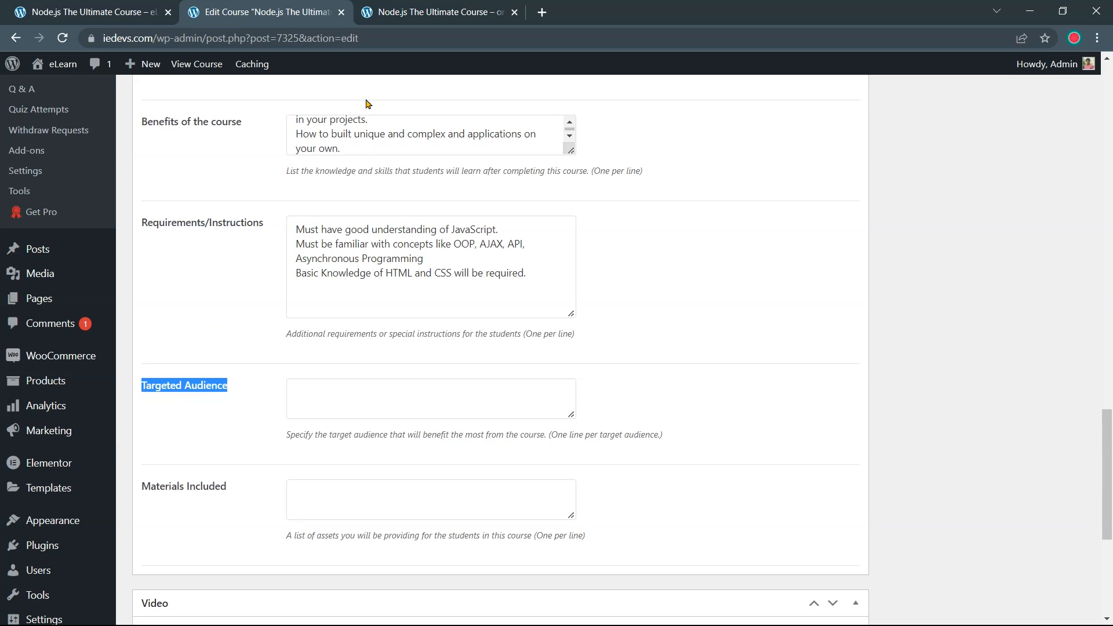
Paste the two audience lines, no absolute JavaScript beginners and prior backend experience, into Targeted Audience
click(433, 17)
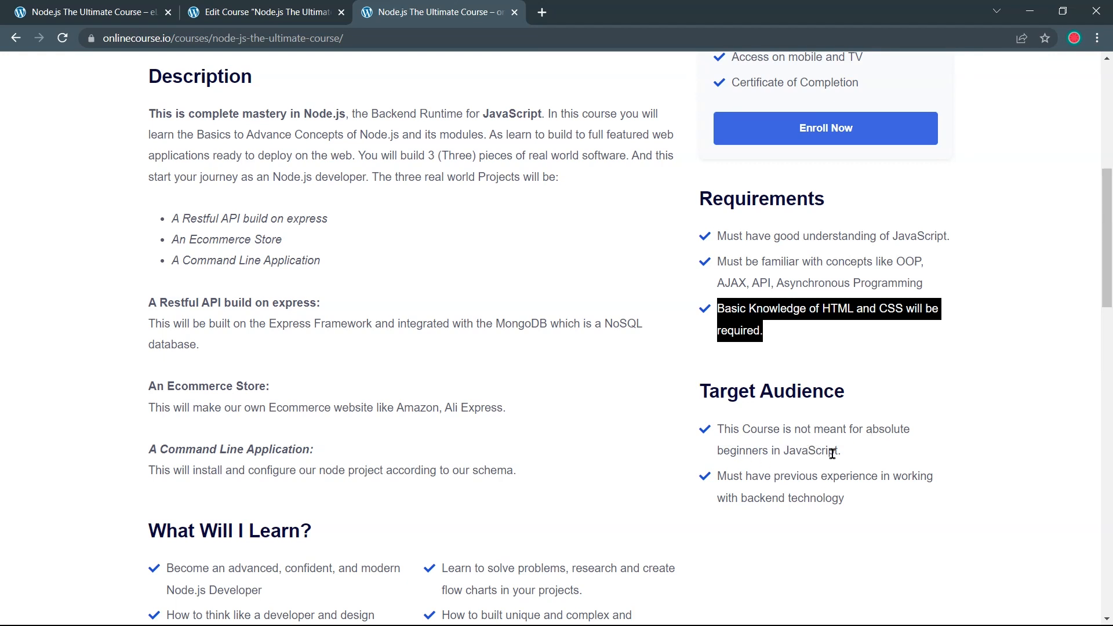
drag(843, 457, 719, 431)
key(ctrl+c)
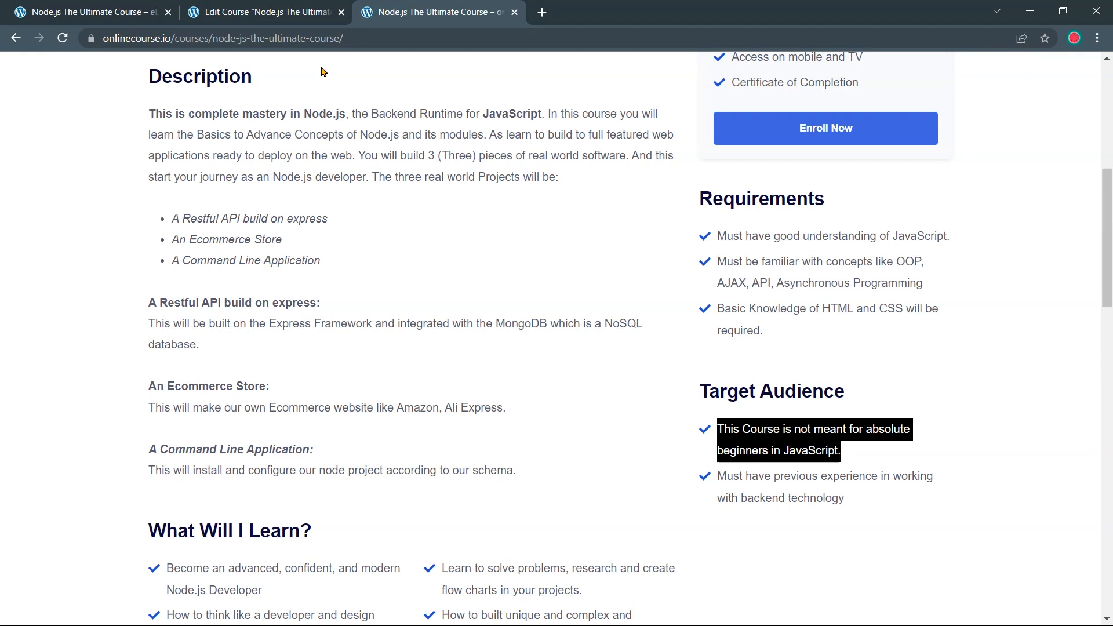
click(300, 17)
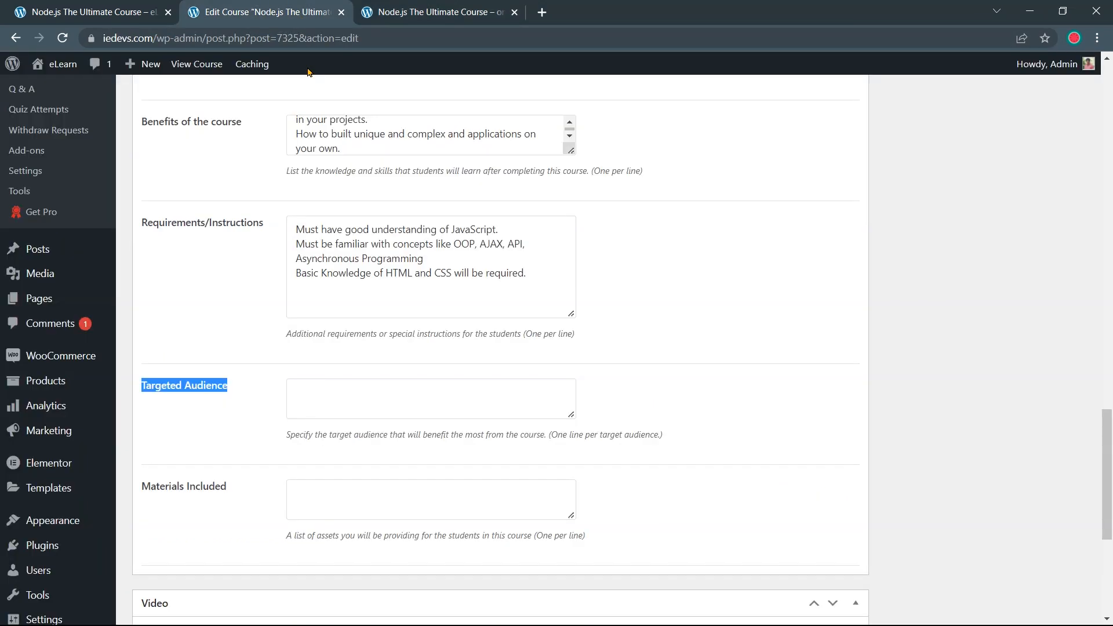
click(301, 381)
key(ctrl+v)
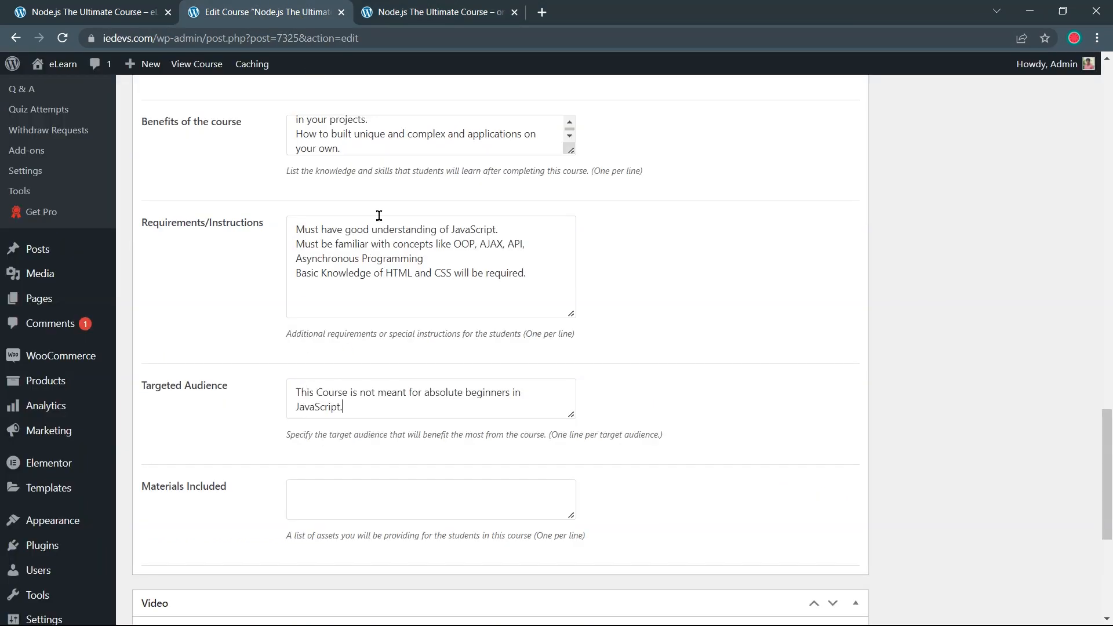
click(433, 17)
drag(855, 502, 717, 475)
key(ctrl+c)
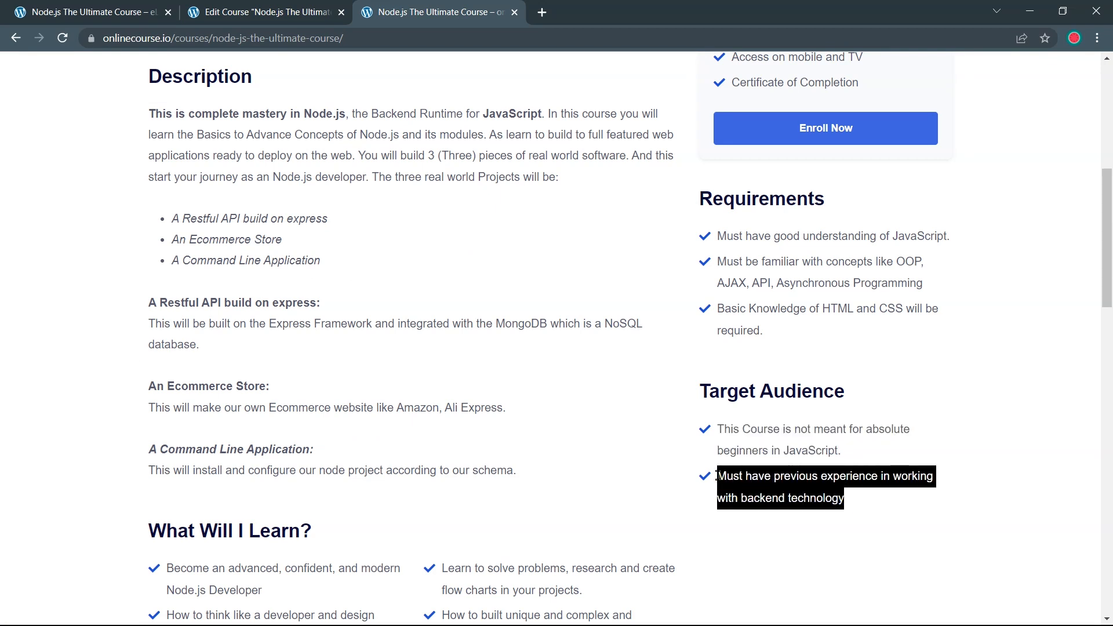
click(282, 10)
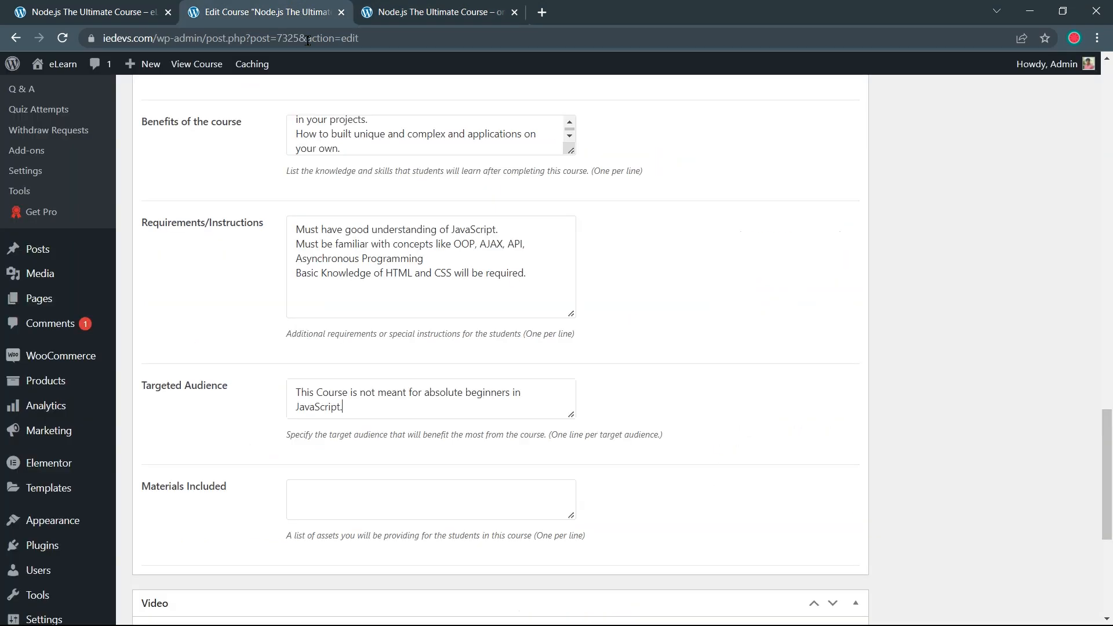
key(Return)
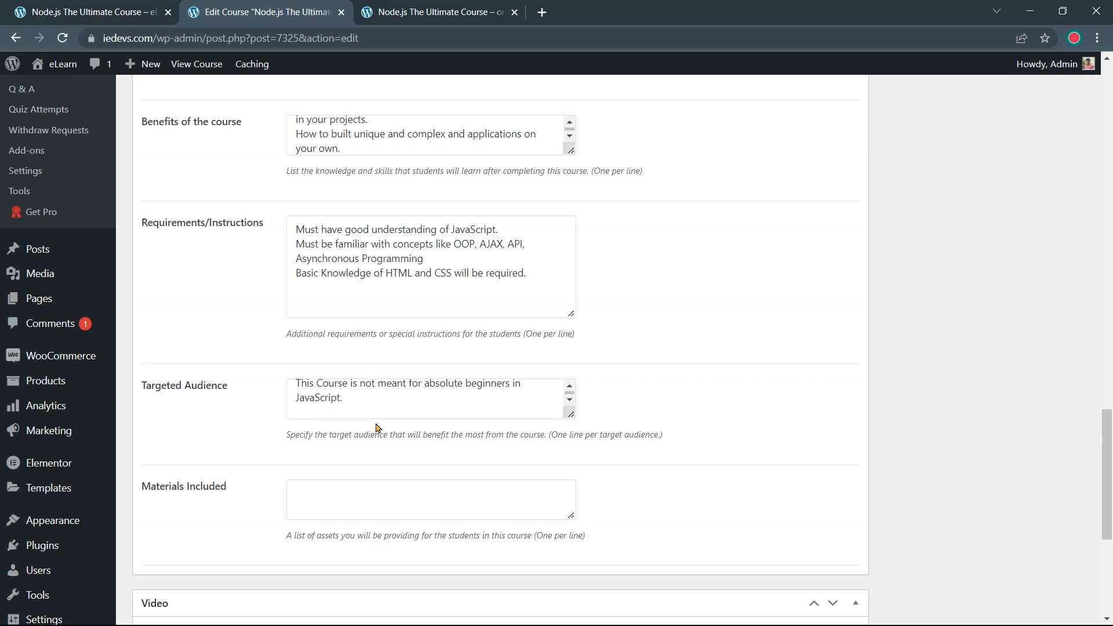
key(ctrl+v)
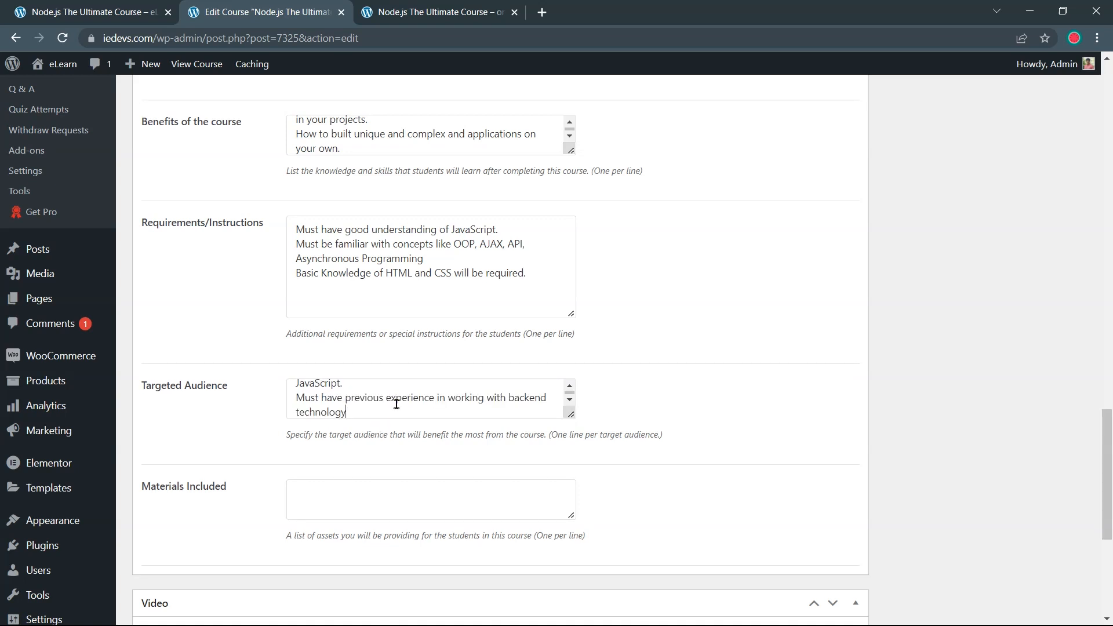
click(407, 17)
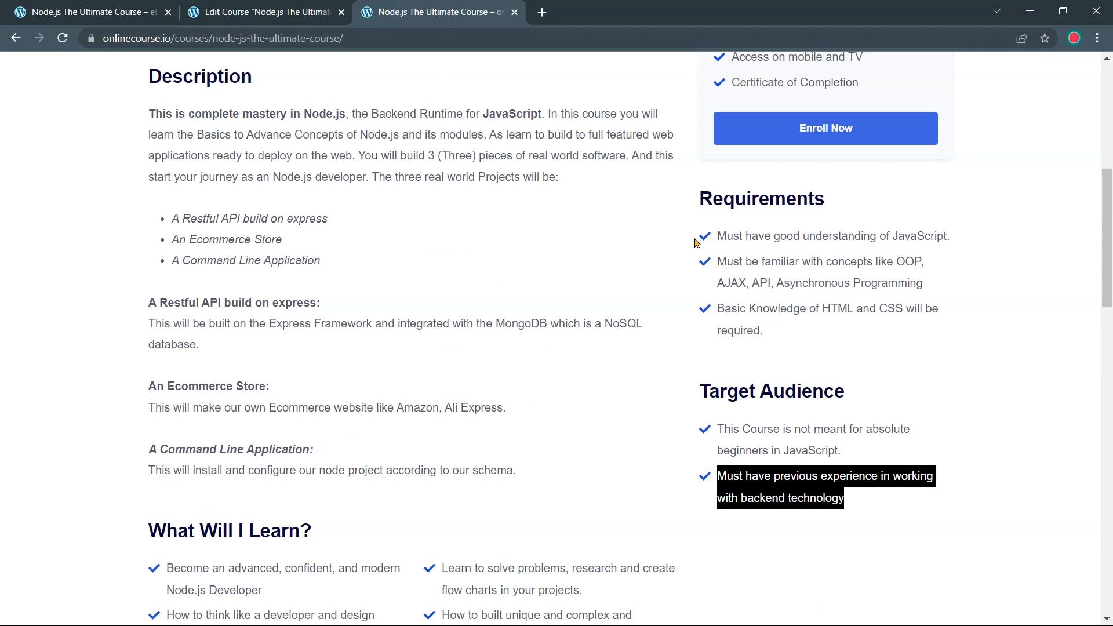
Look over the demo's Material Includes items, such as 23 downloadable resources and Access on mobile and TV
scroll(823, 369, up, 5)
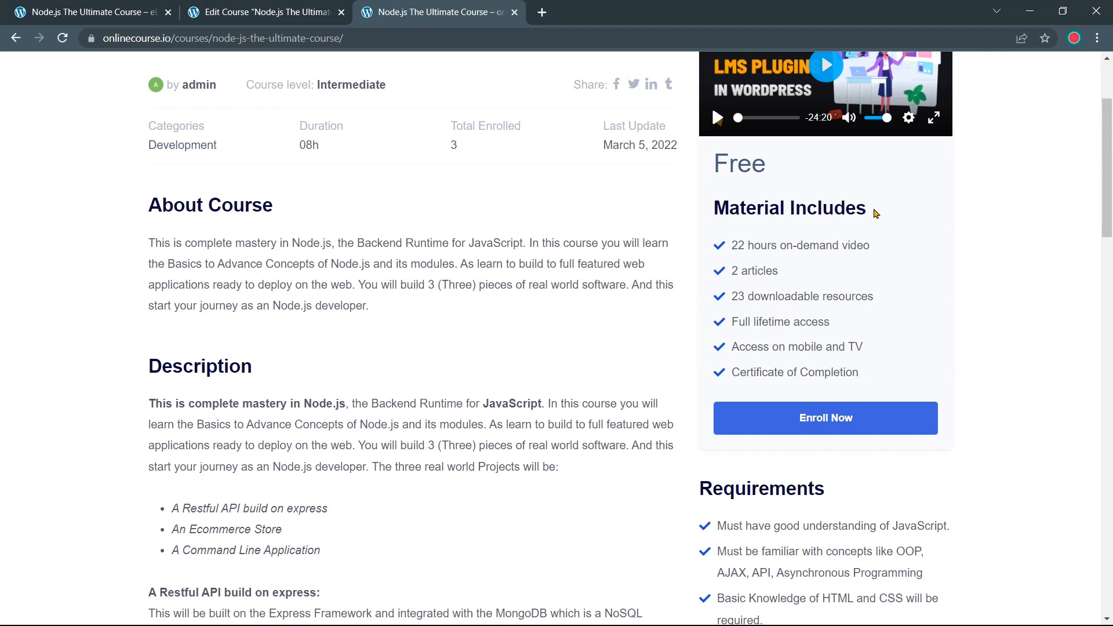
mouse_move(871, 245)
mouse_down()
mouse_move(732, 247)
mouse_move(872, 248)
mouse_up()
drag(734, 297, 847, 328)
click(896, 323)
drag(730, 347, 868, 371)
click(870, 351)
scroll(876, 342, up, 1)
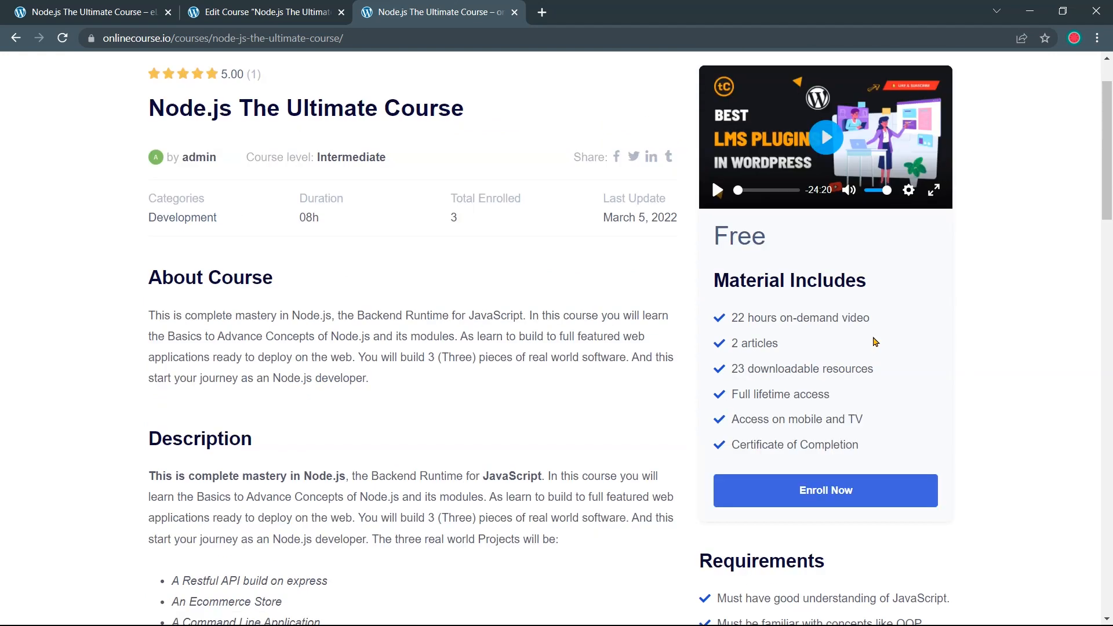
Paste the materials from 22 hours on-demand video to Certificate of Completion into Materials Included
drag(872, 317, 726, 330)
key(ctrl+c)
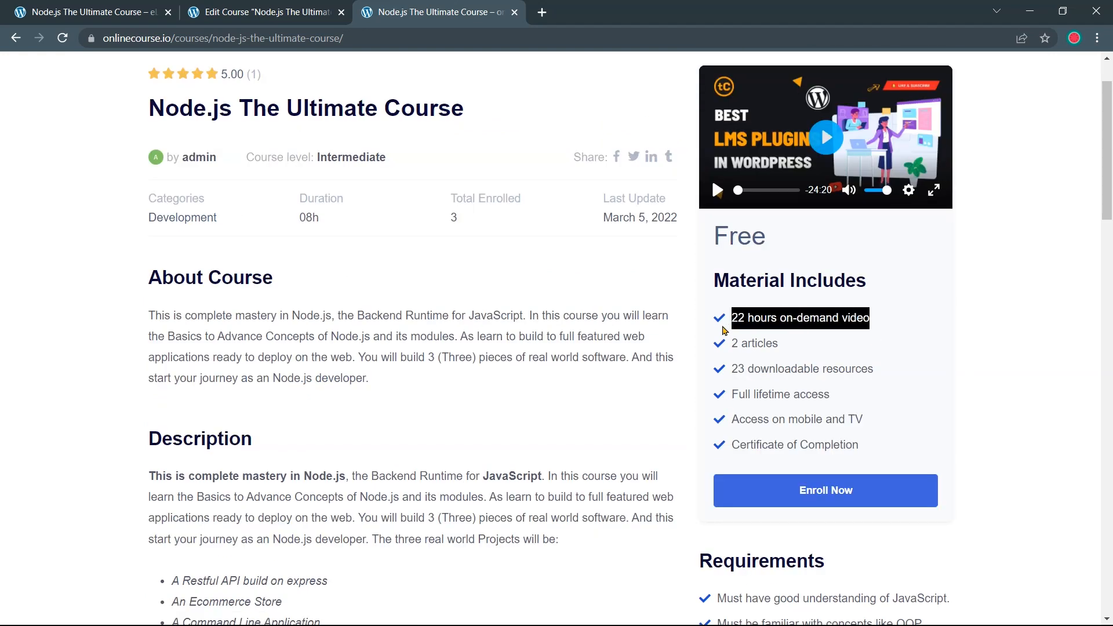
click(300, 22)
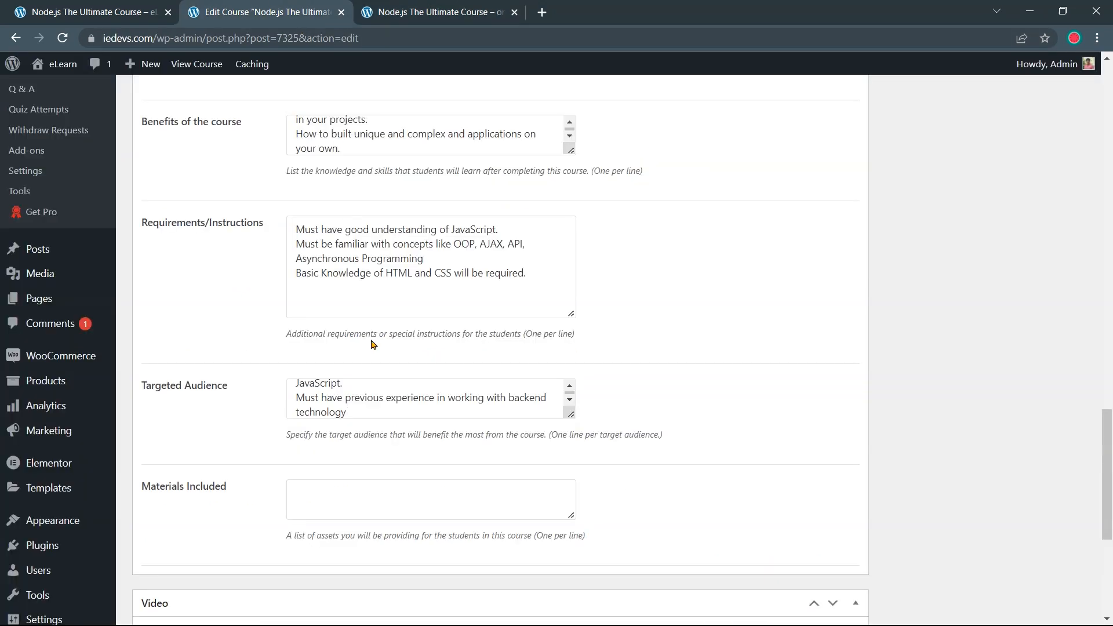
key(ctrl+v)
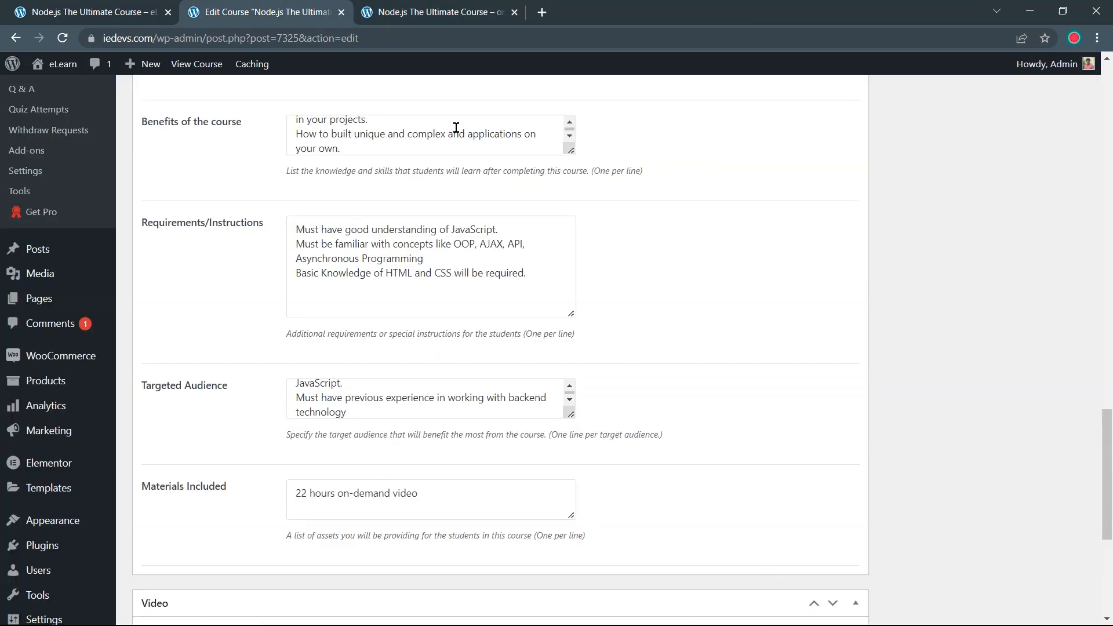
click(436, 17)
drag(732, 444, 859, 445)
key(ctrl+c)
click(261, 12)
click(457, 509)
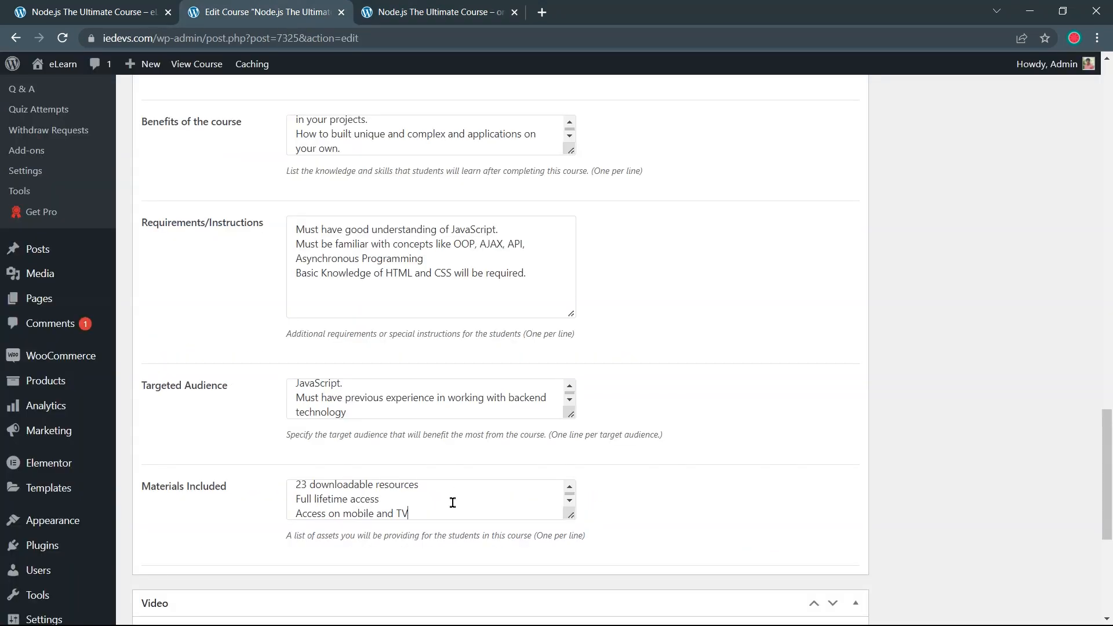
key(Return)
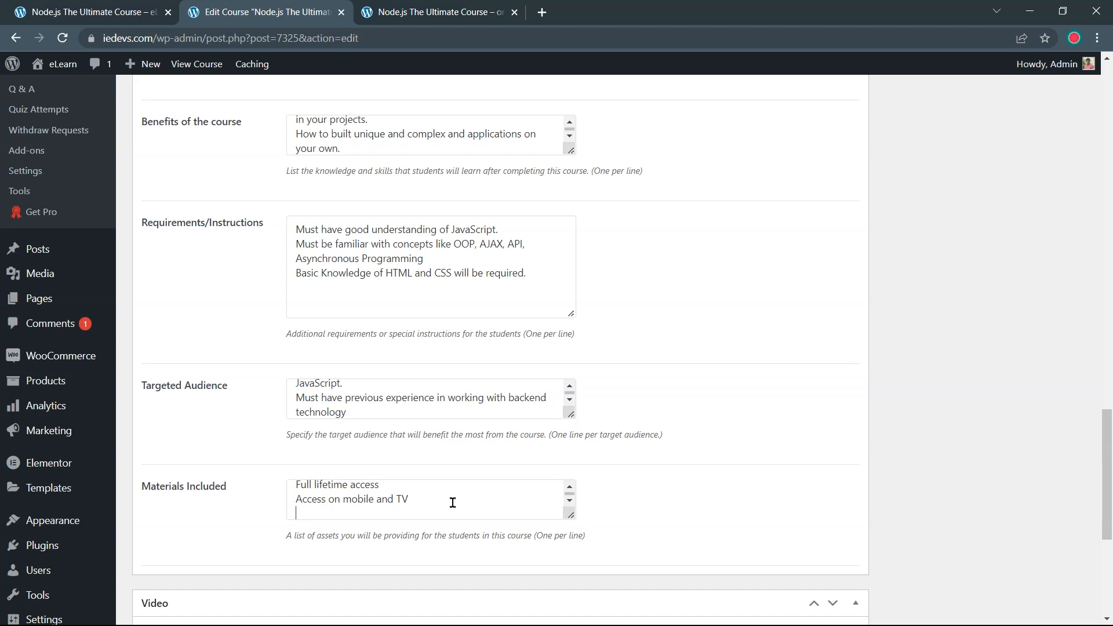
key(ctrl+v)
scroll(453, 503, up, 8)
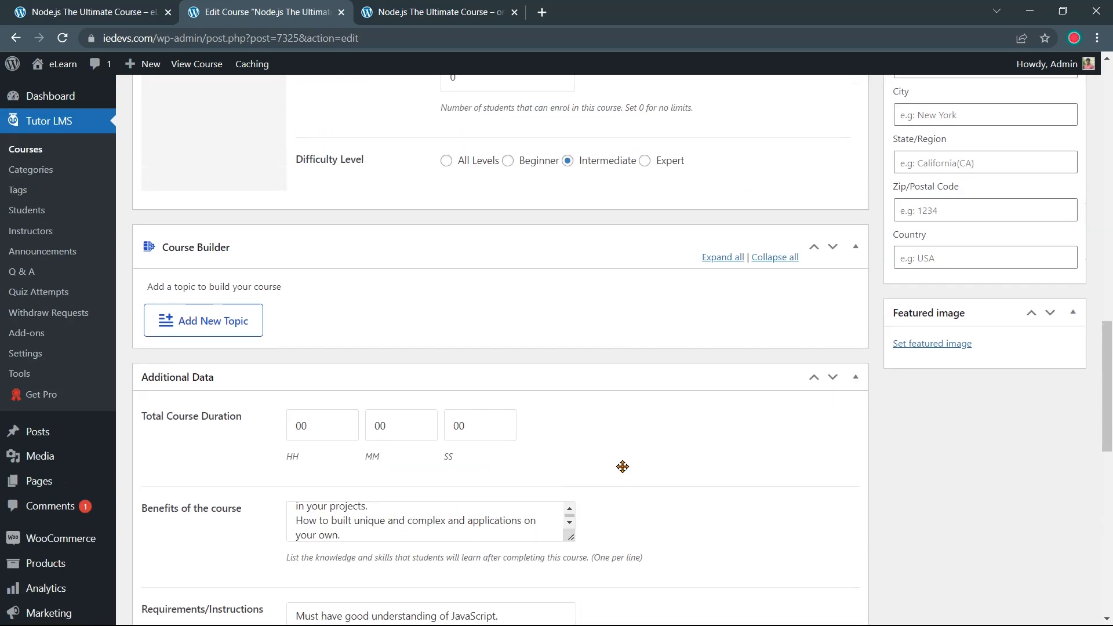
Update the course to save the new fields
scroll(622, 467, up, 12)
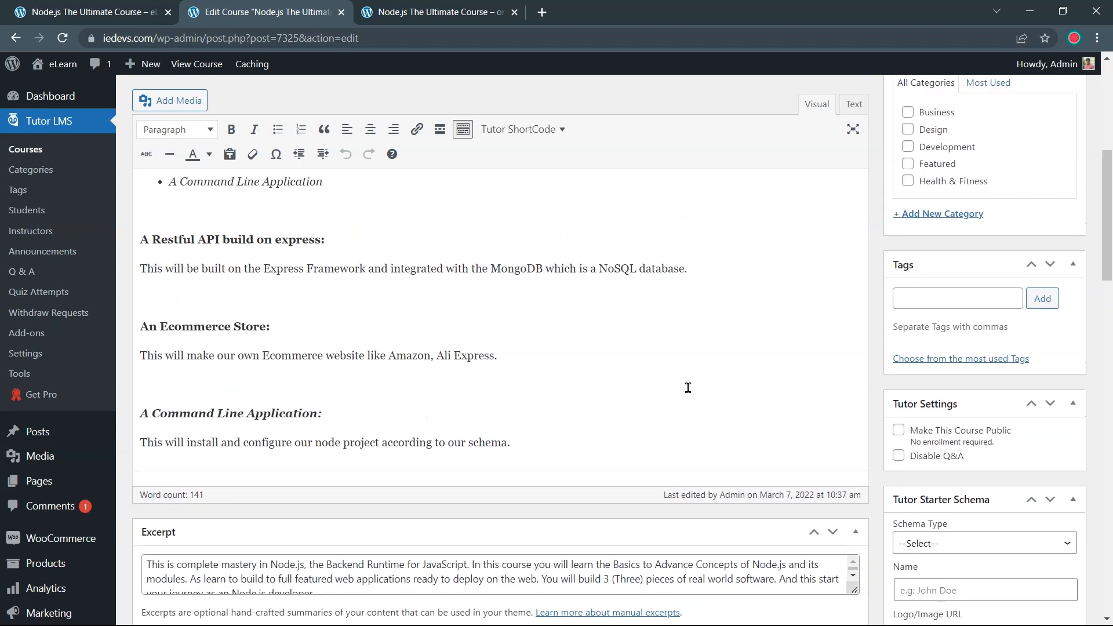
scroll(688, 387, up, 5)
click(1053, 241)
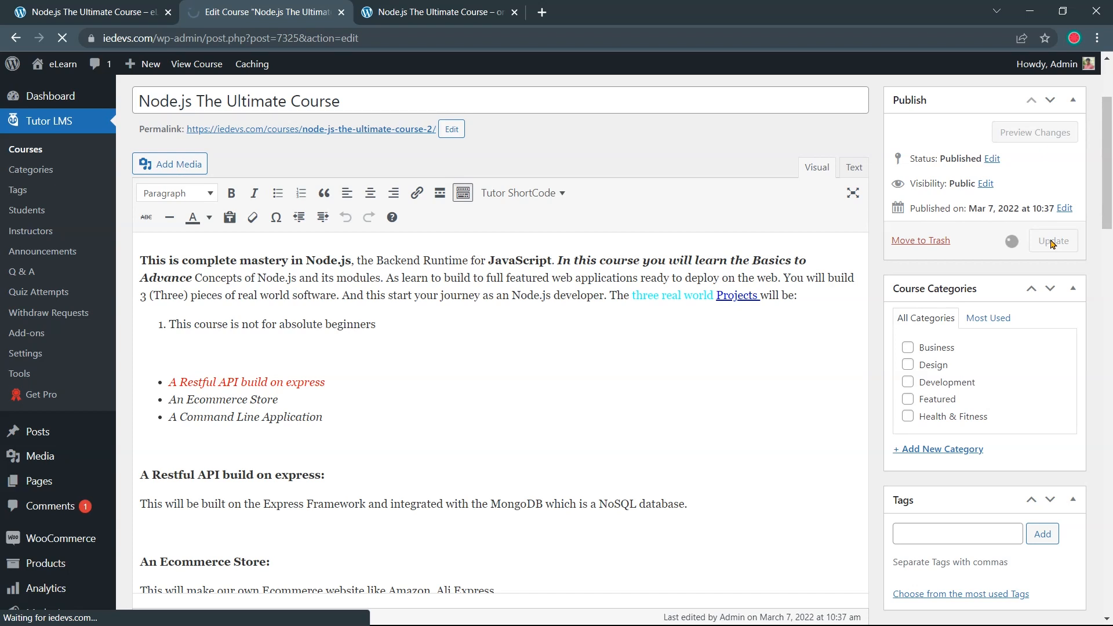
Reload the public course page to check the new Material Includes section
click(90, 8)
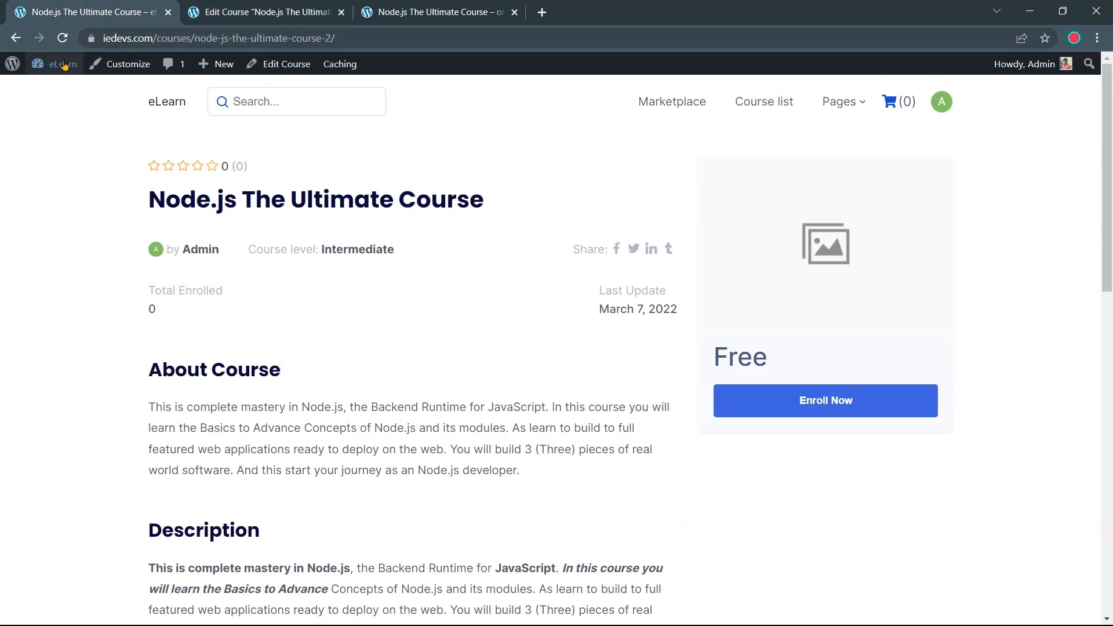
click(63, 39)
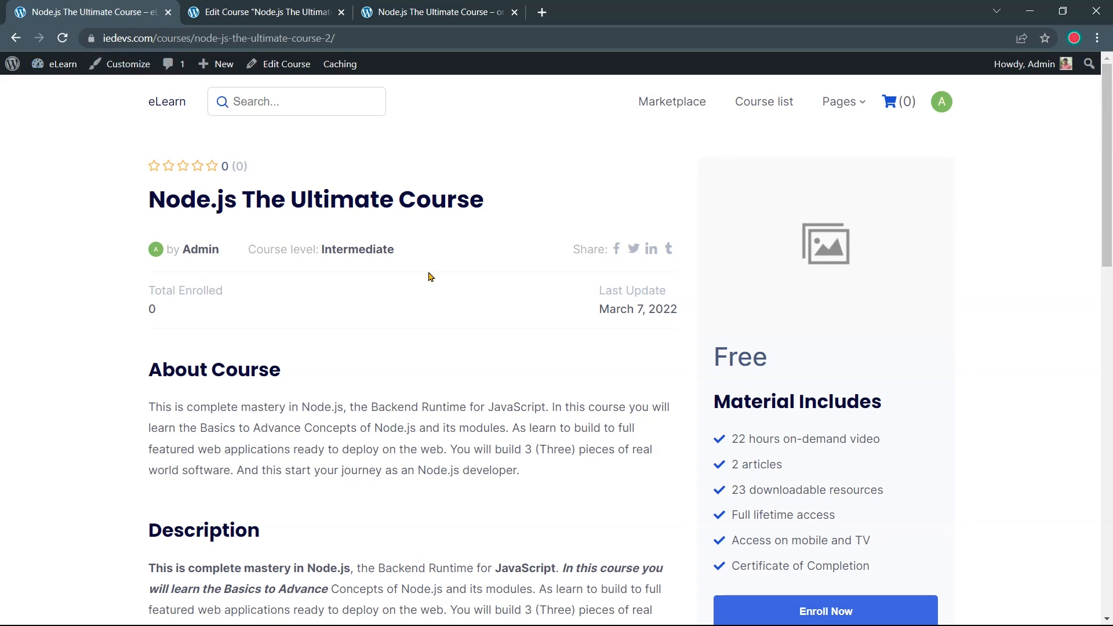
scroll(388, 279, down, 3)
drag(709, 191, 897, 217)
click(885, 199)
scroll(883, 196, down, 1)
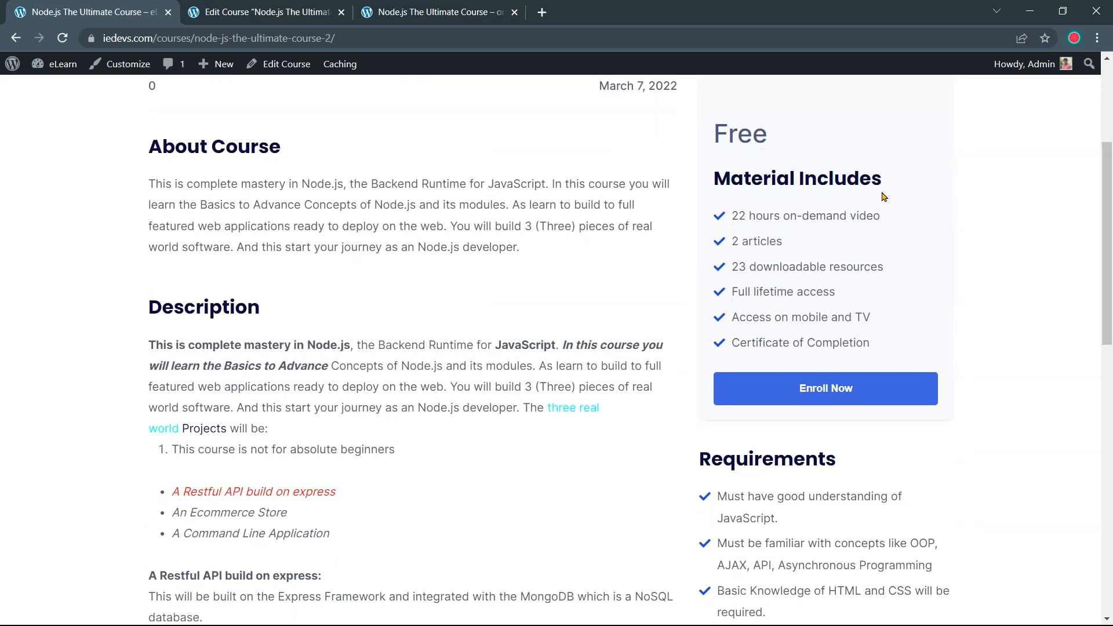
scroll(882, 232, down, 3)
scroll(709, 394, up, 6)
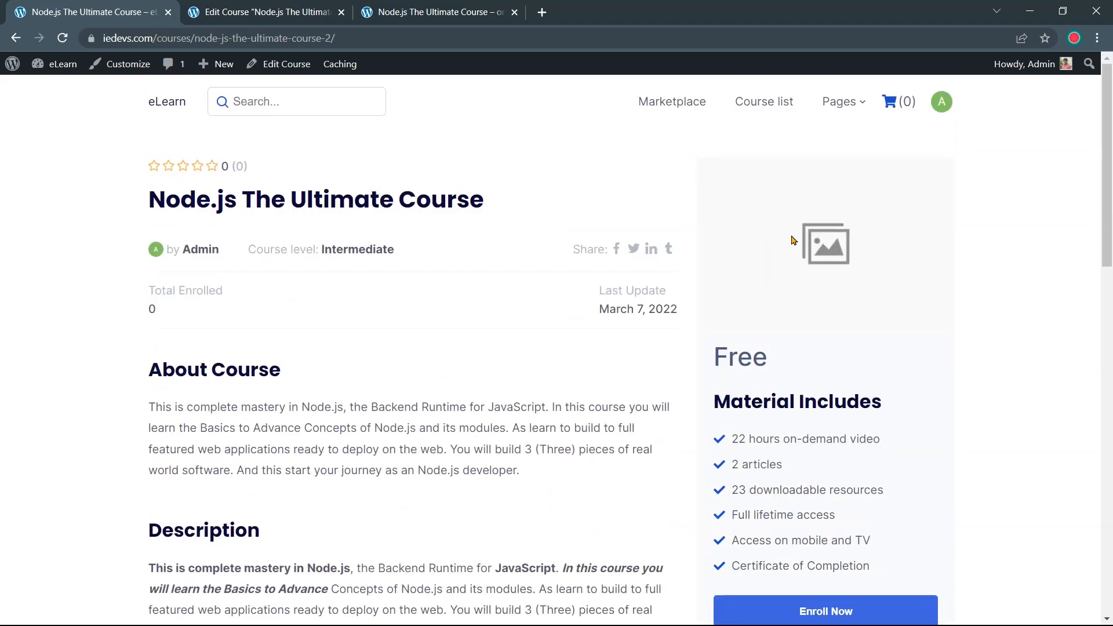
click(312, 5)
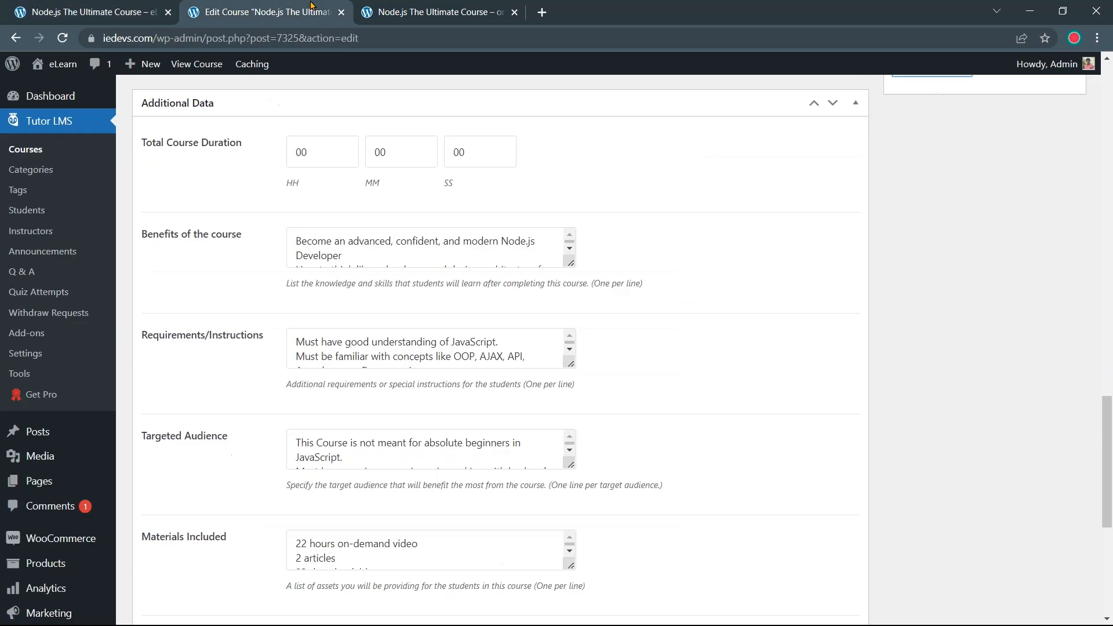
Start a featured image upload and browse to Desktop > Resources > Images
scroll(930, 321, down, 6)
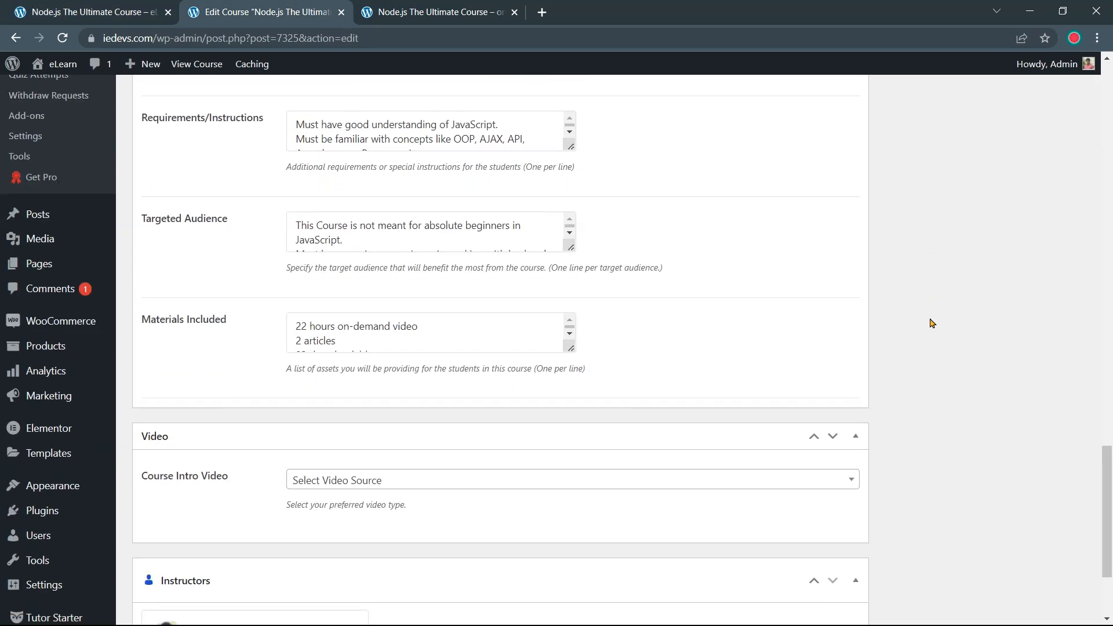
scroll(931, 322, up, 10)
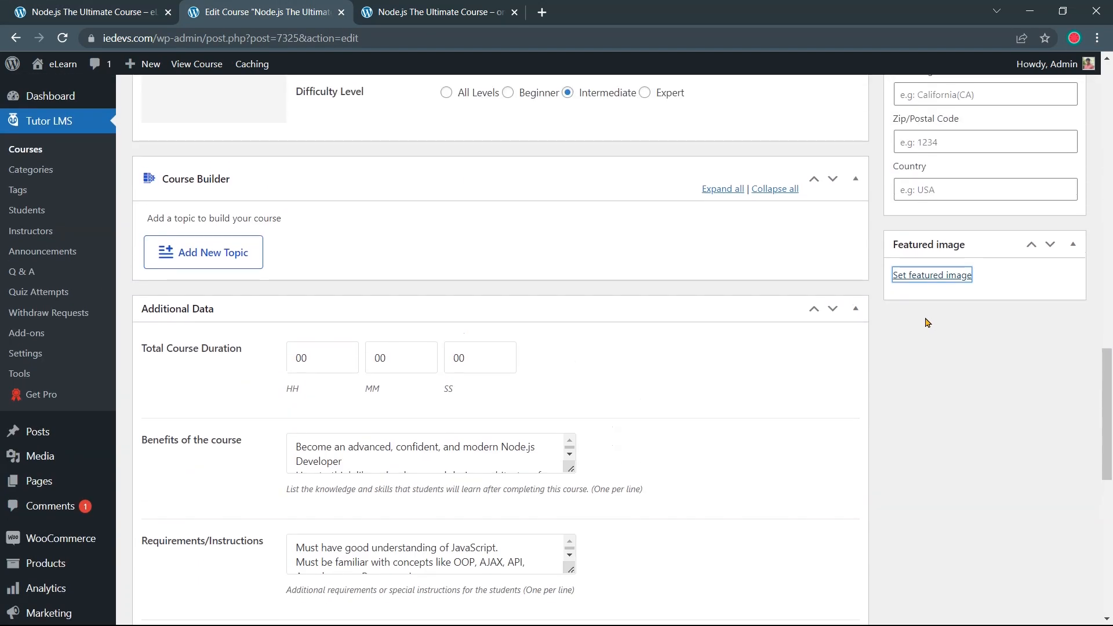
click(919, 276)
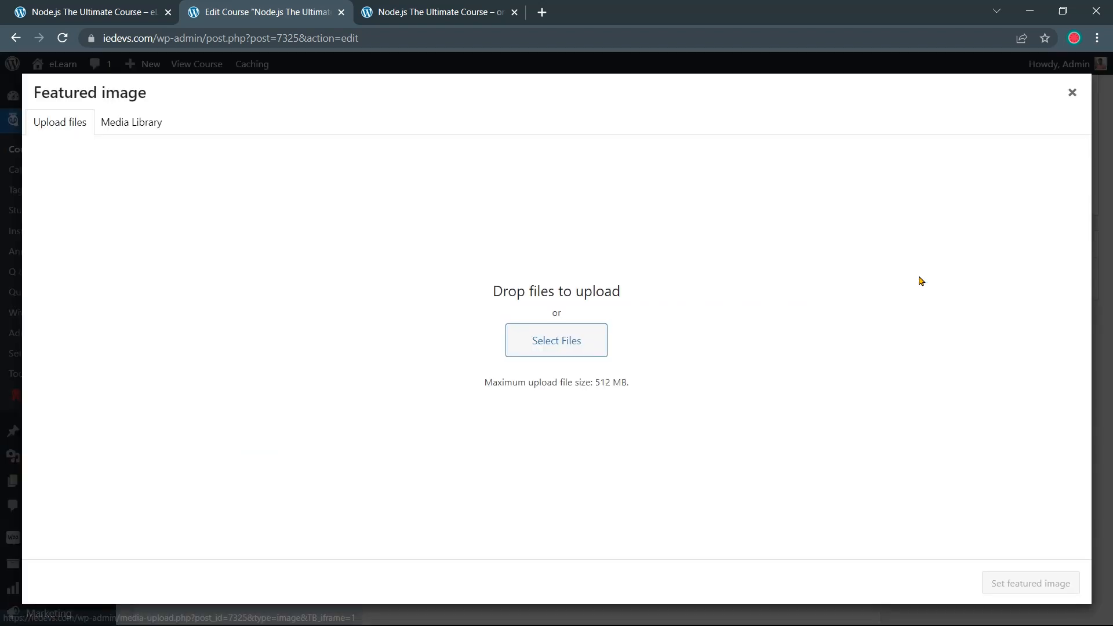
click(580, 348)
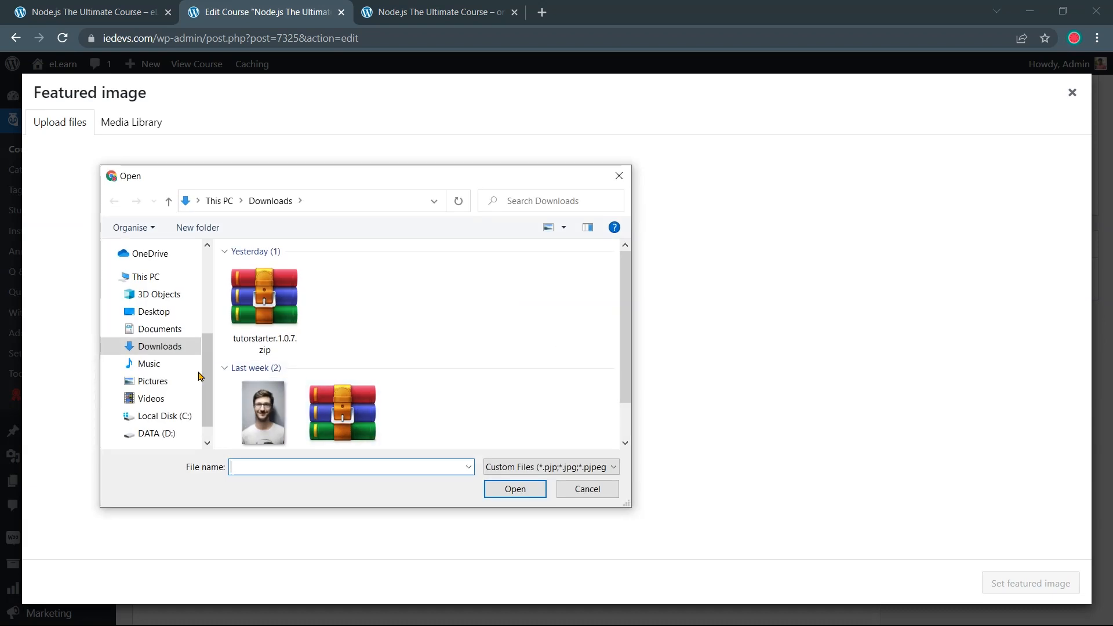
click(172, 313)
double_click(425, 299)
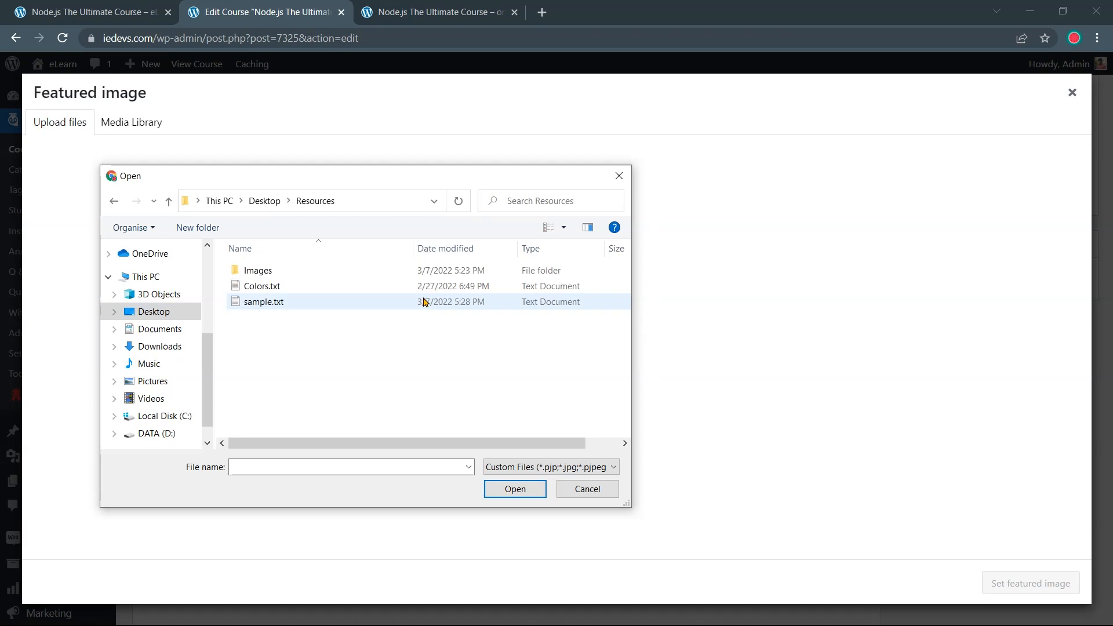
double_click(329, 271)
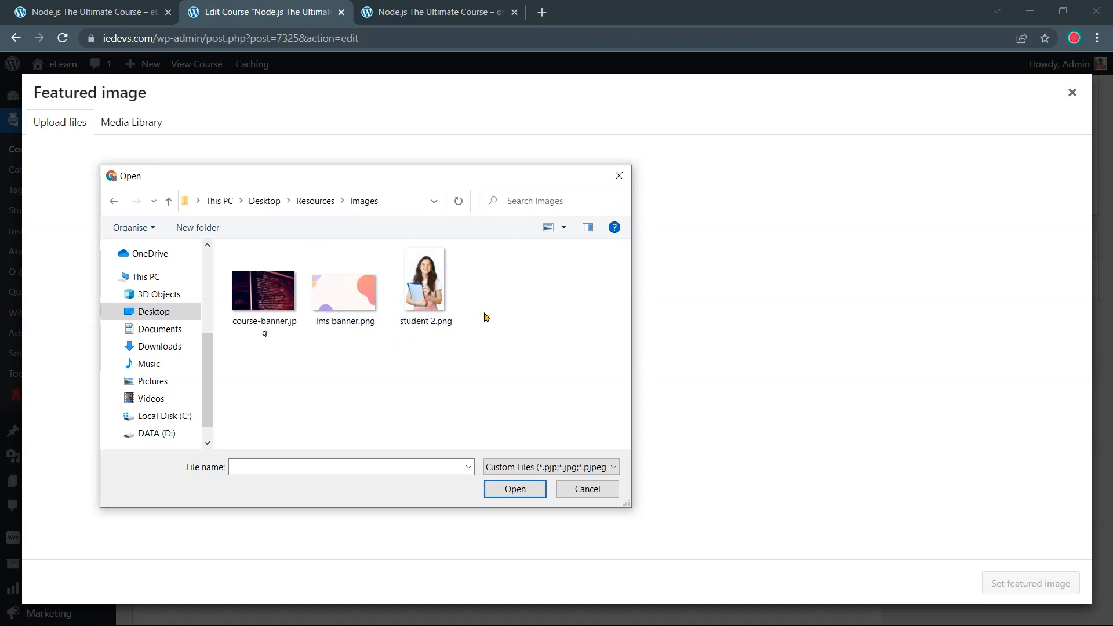
Upload course-banner.jpg, lms banner.png and student 2.png, and set course-banner.jpg as featured image
drag(492, 308, 474, 310)
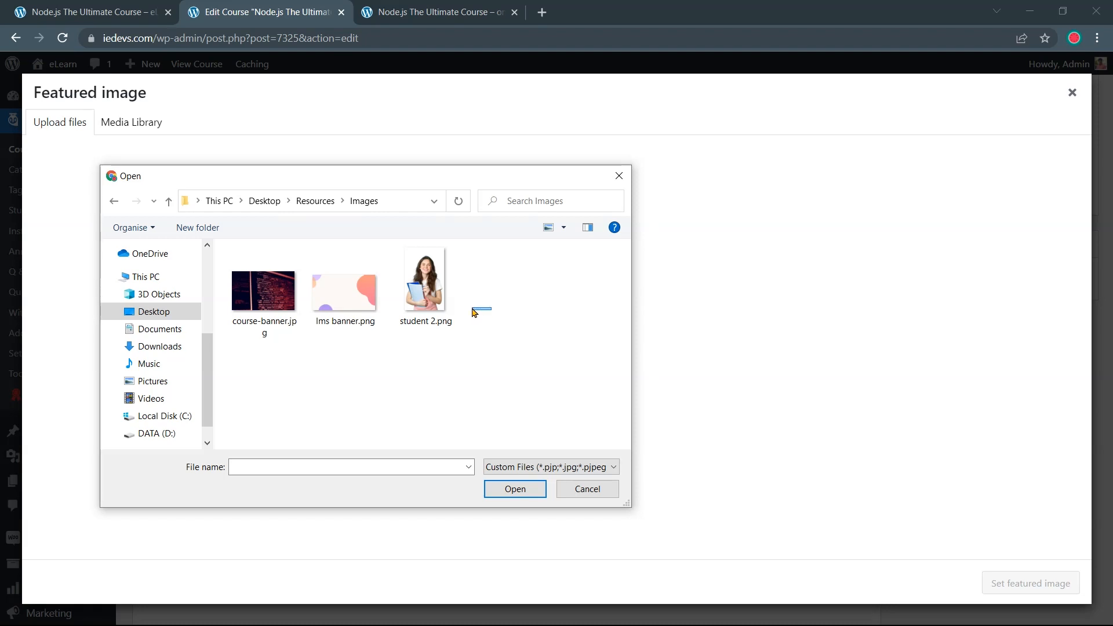
drag(472, 309, 273, 310)
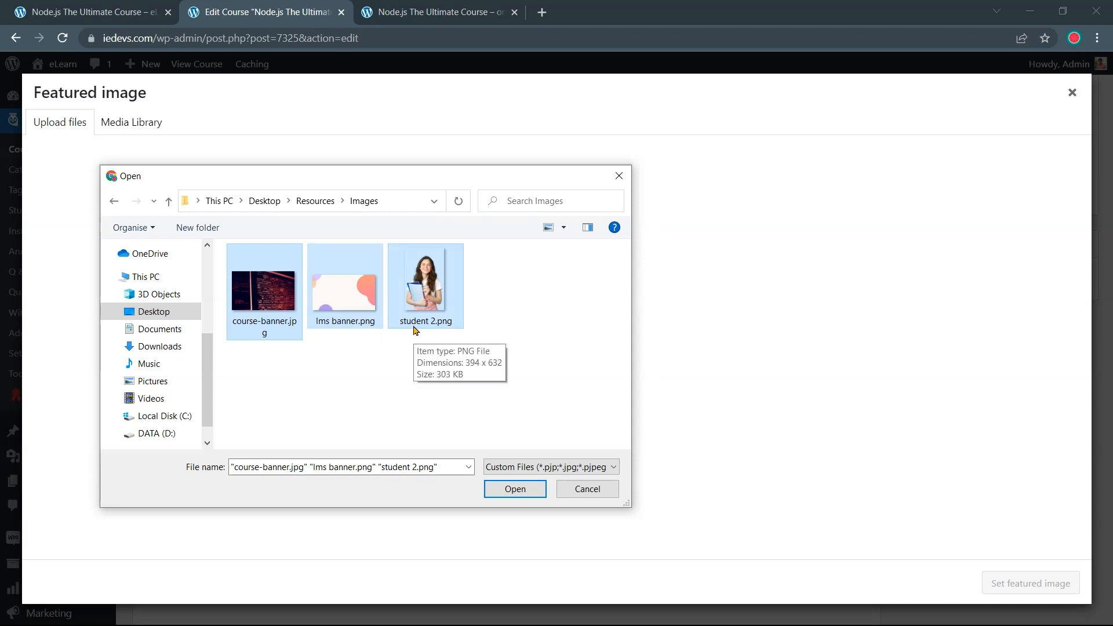
click(512, 489)
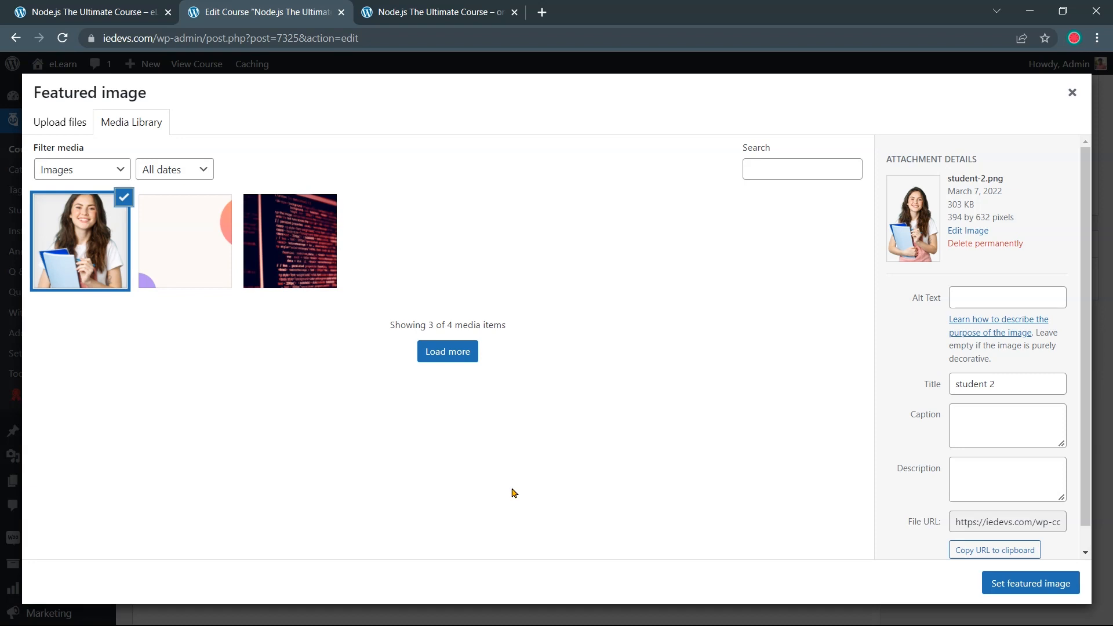
click(312, 259)
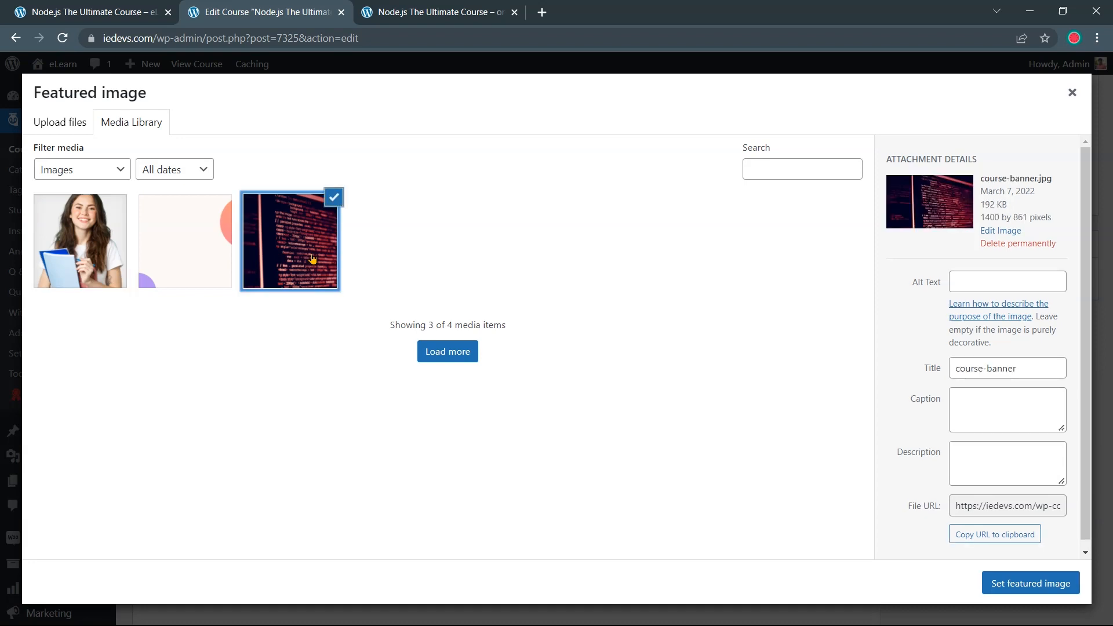
click(1005, 589)
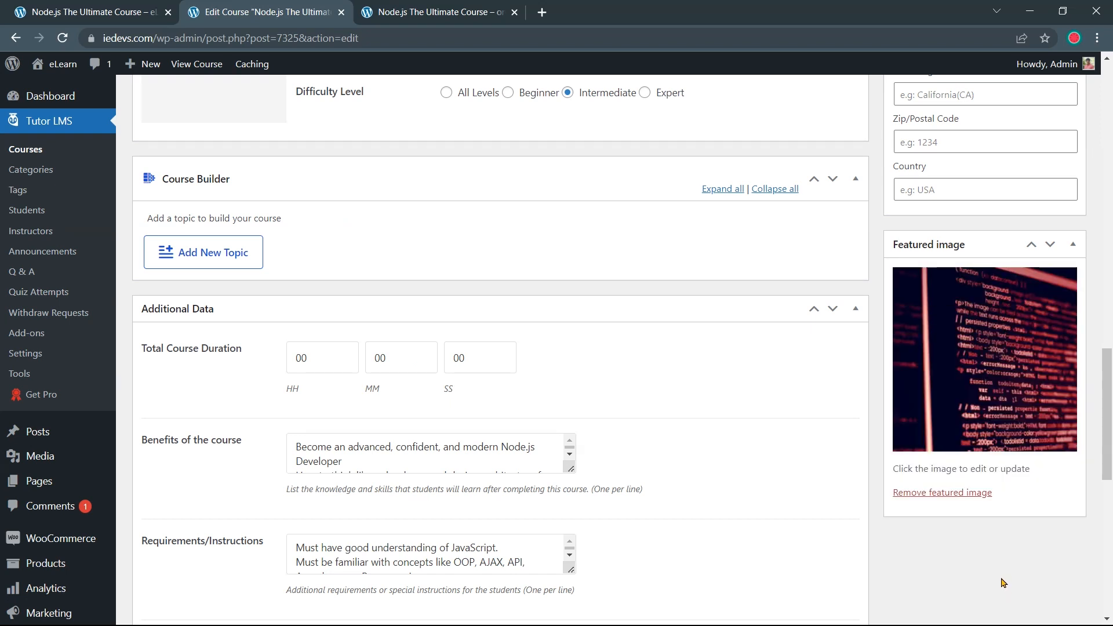
Update the course, then reload its live page to confirm the code-screen banner shows as the course image
scroll(1004, 582, up, 20)
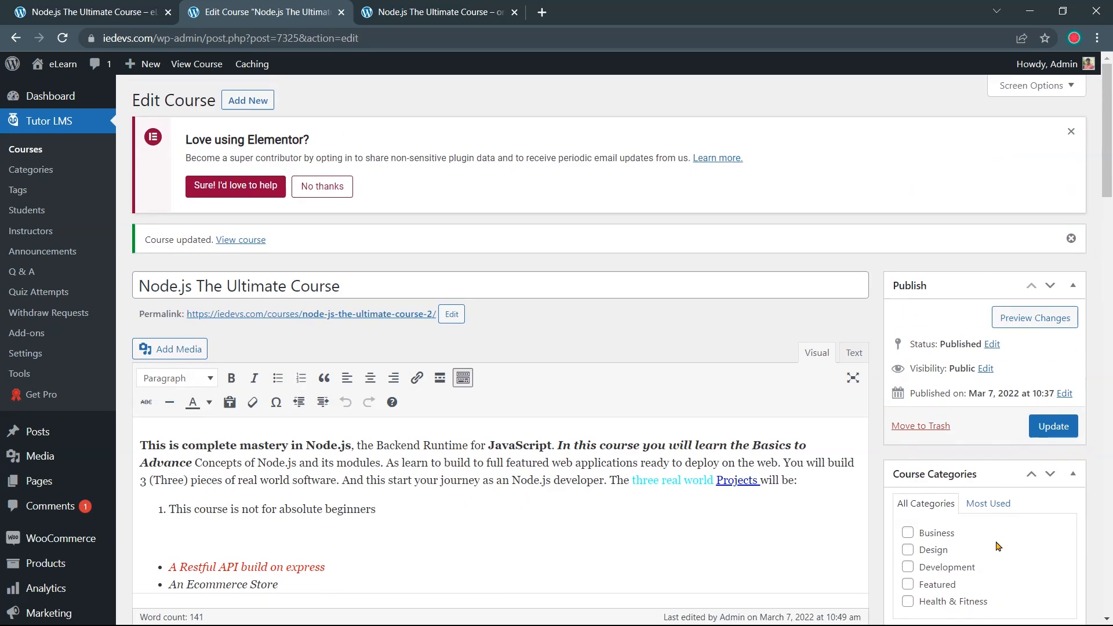
click(1053, 426)
click(123, 10)
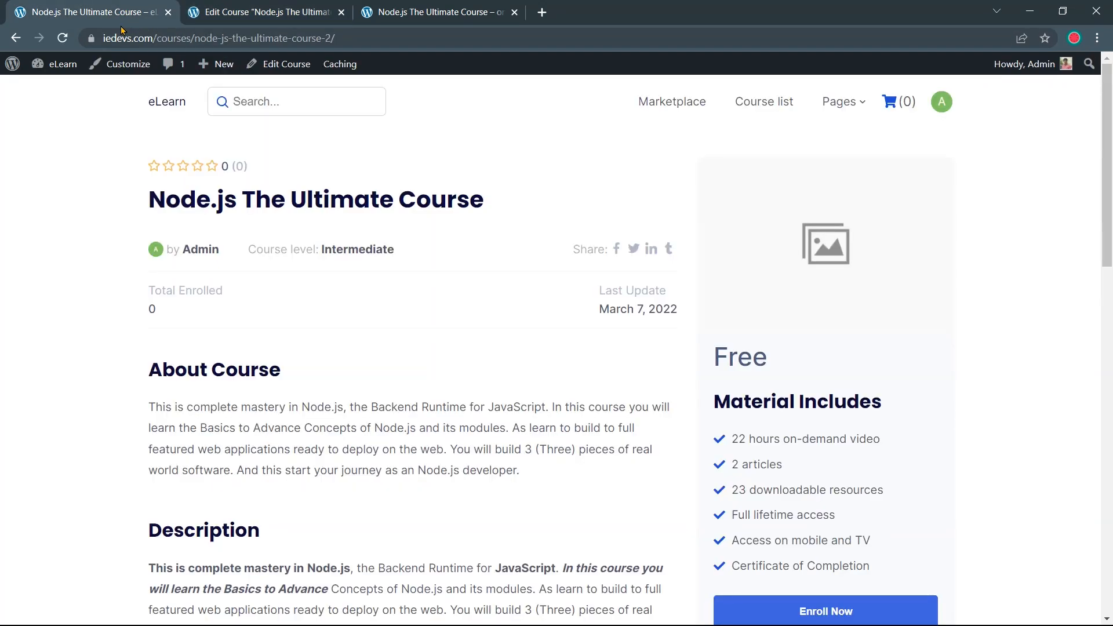
click(63, 39)
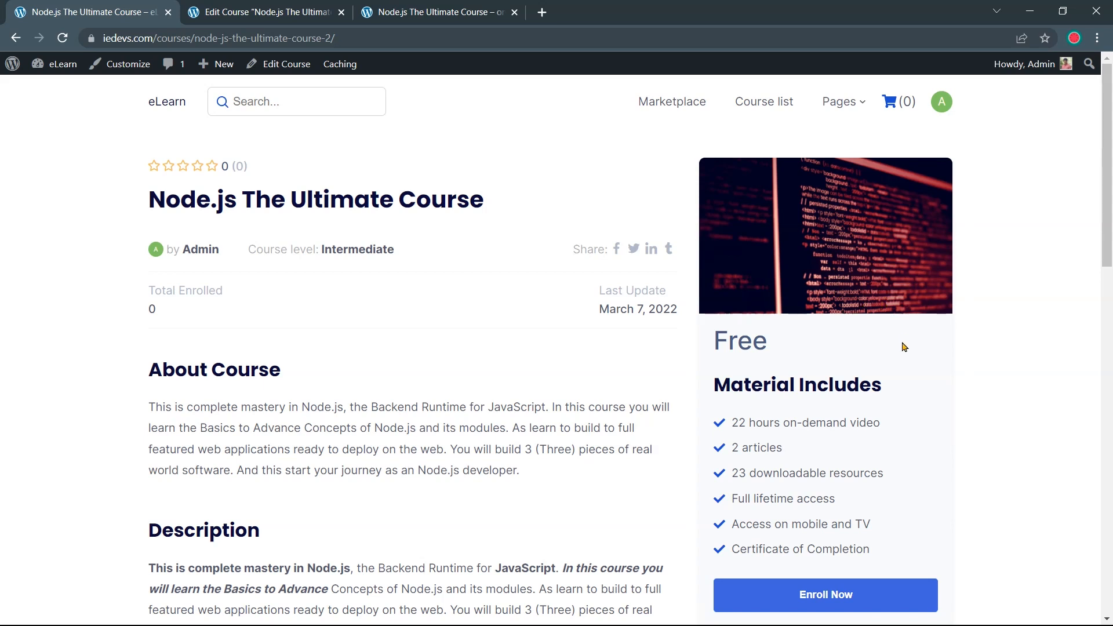
scroll(922, 402, down, 9)
scroll(934, 423, up, 9)
Compare the level on the live course page, then change the difficulty from Intermediate to Expert
click(264, 7)
scroll(572, 338, down, 8)
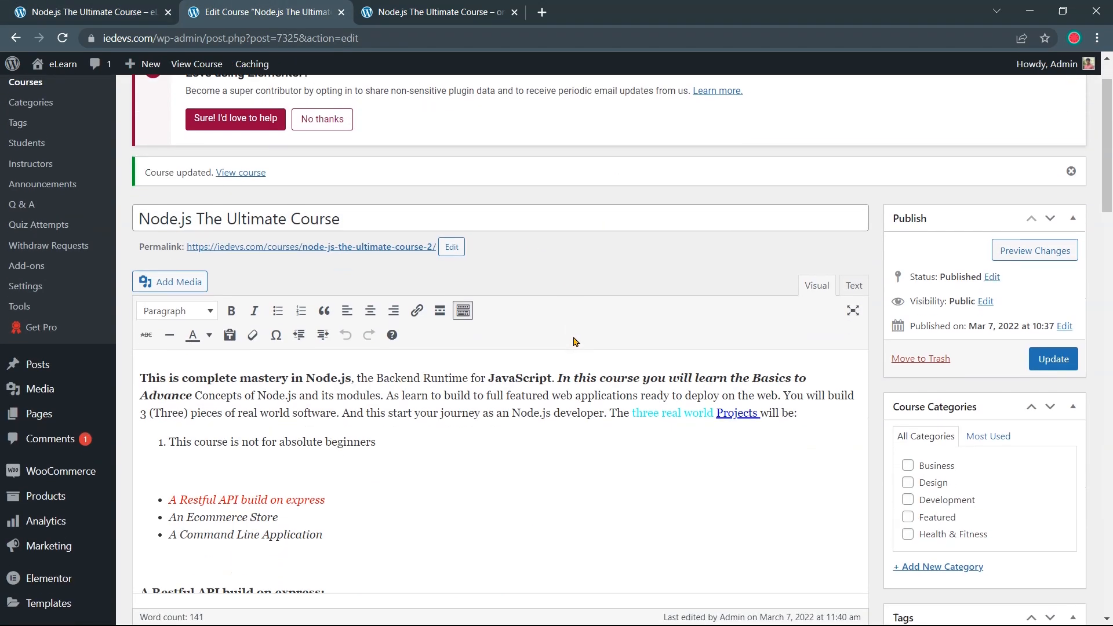
scroll(573, 336, down, 8)
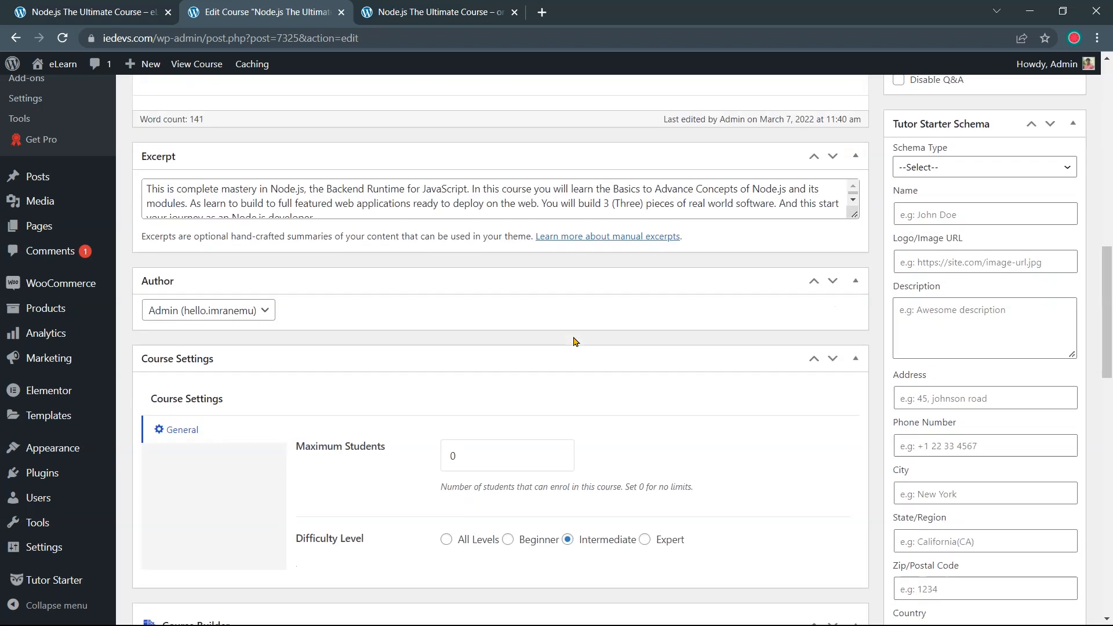
scroll(575, 341, down, 4)
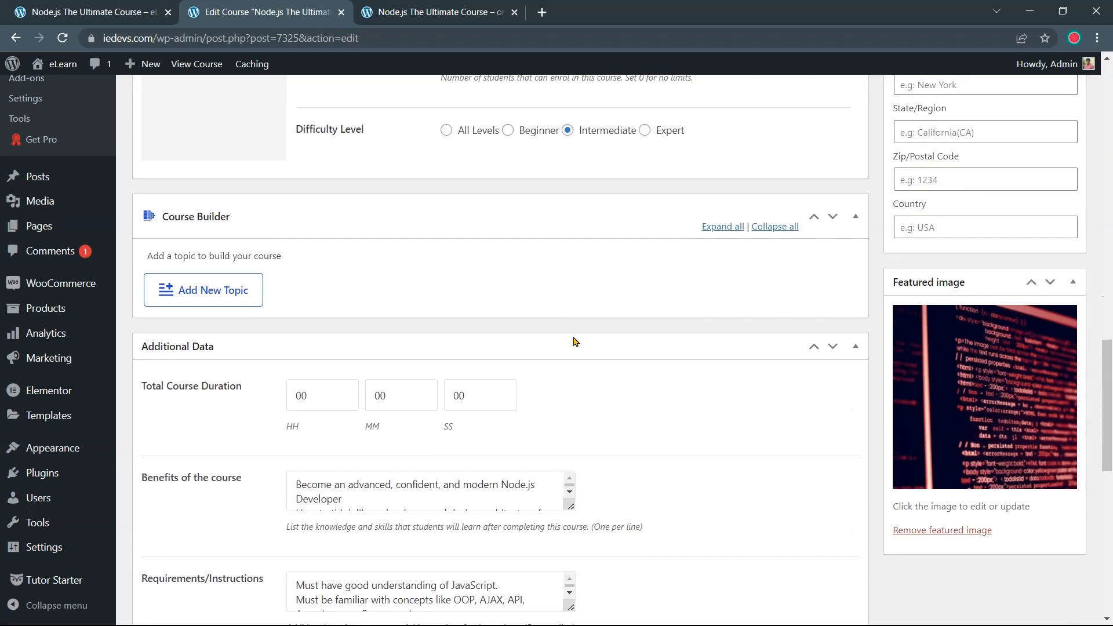
scroll(575, 341, up, 4)
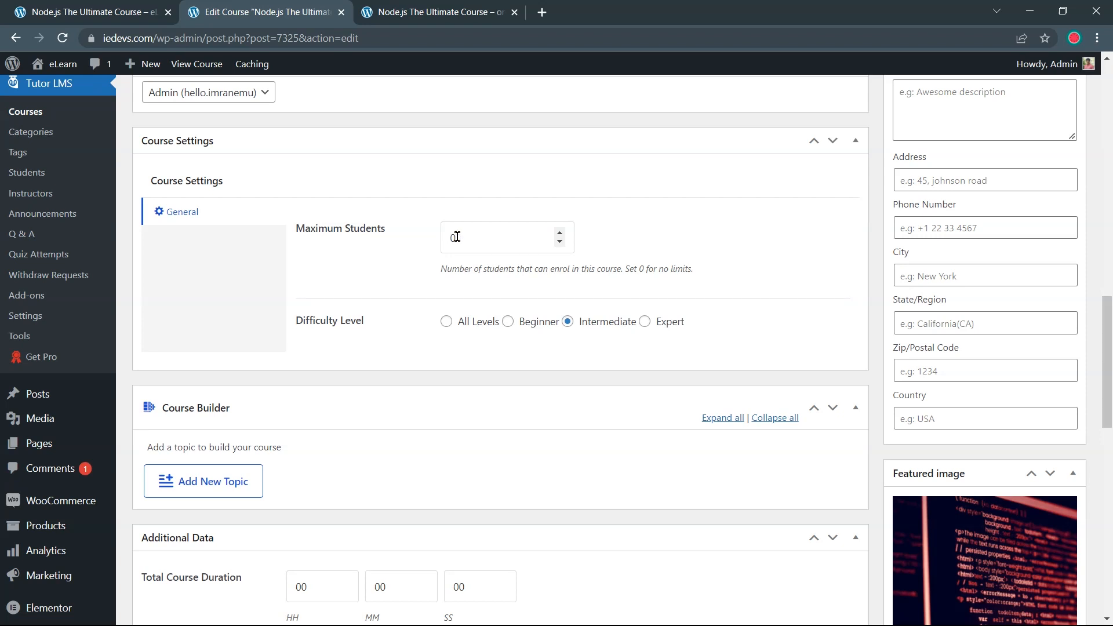
click(560, 241)
click(441, 12)
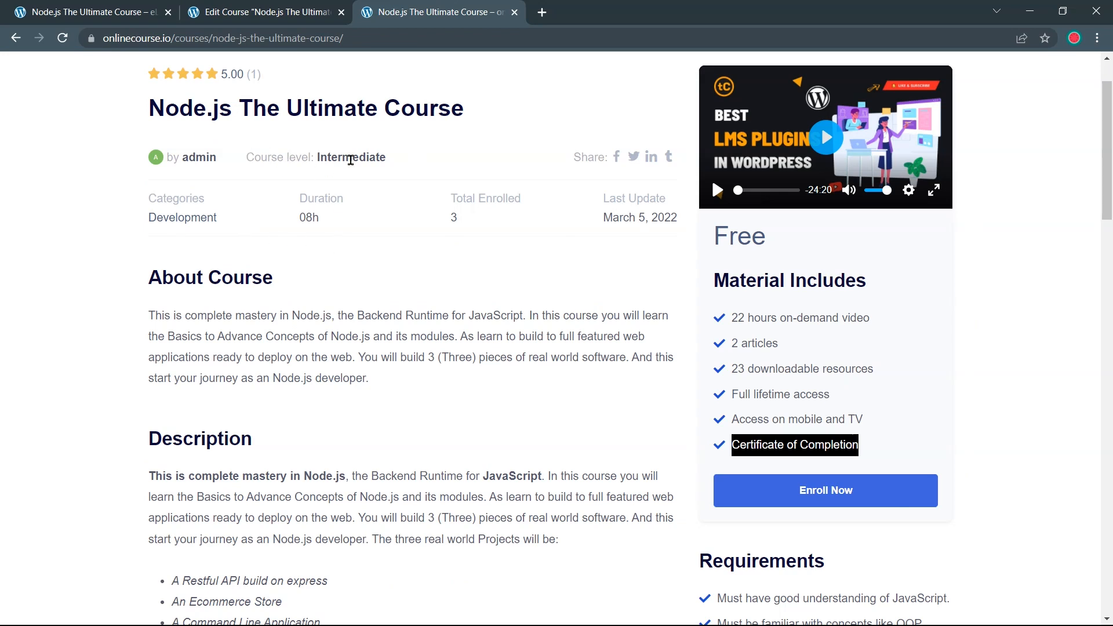
mouse_move(390, 159)
mouse_down()
mouse_move(328, 159)
mouse_move(403, 161)
mouse_up()
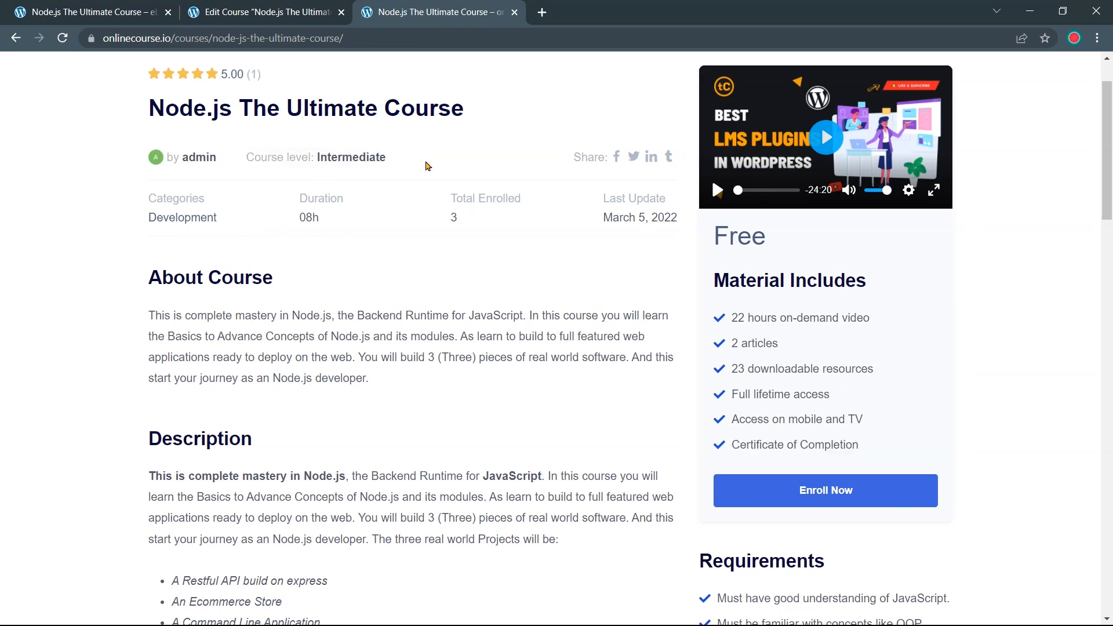
key(ctrl+shift+Tab)
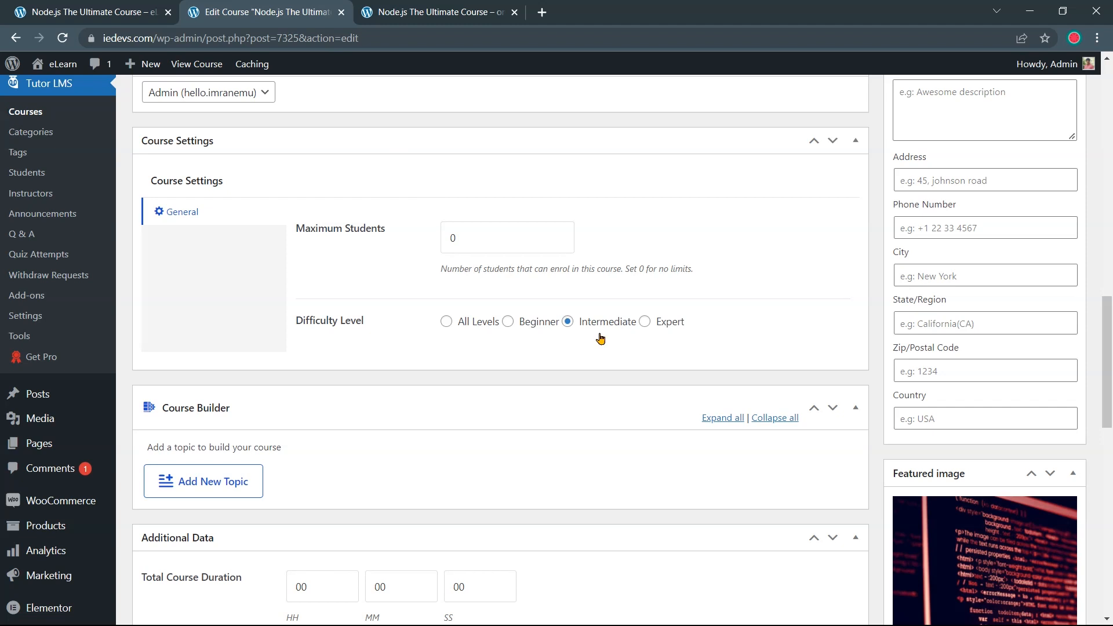
click(646, 322)
Choose YouTube as the course intro video source
scroll(701, 357, up, 3)
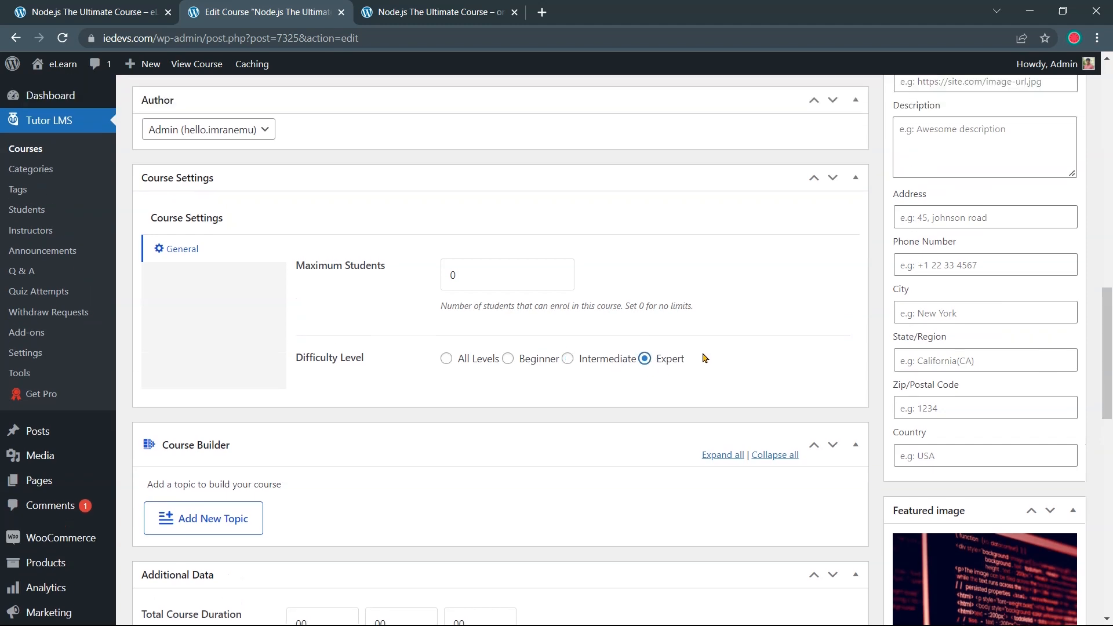
scroll(703, 357, down, 15)
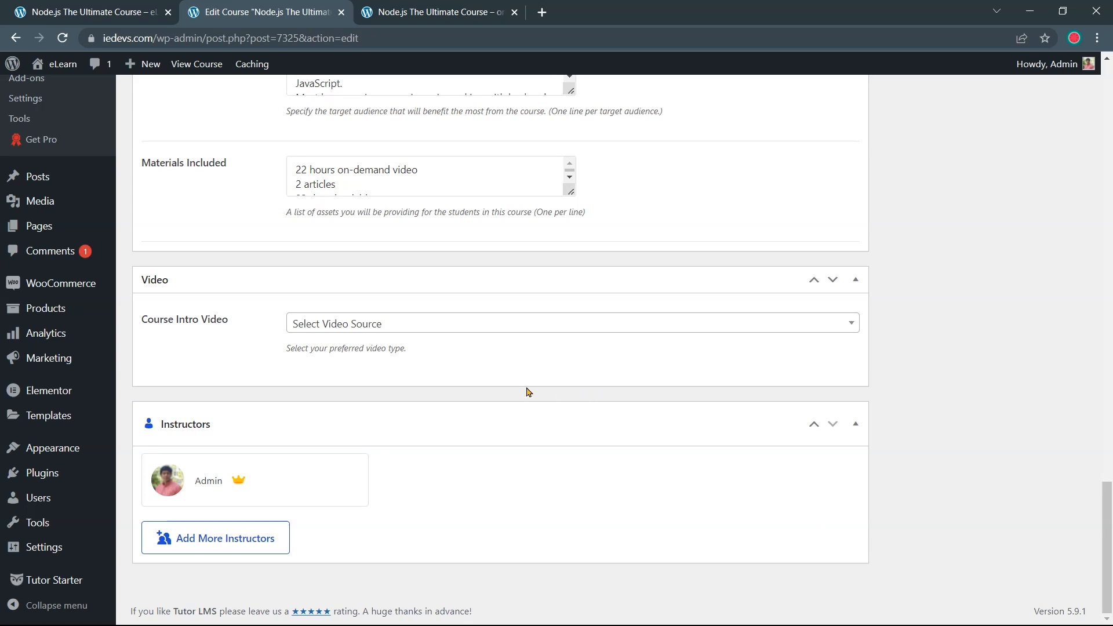
click(505, 325)
click(410, 454)
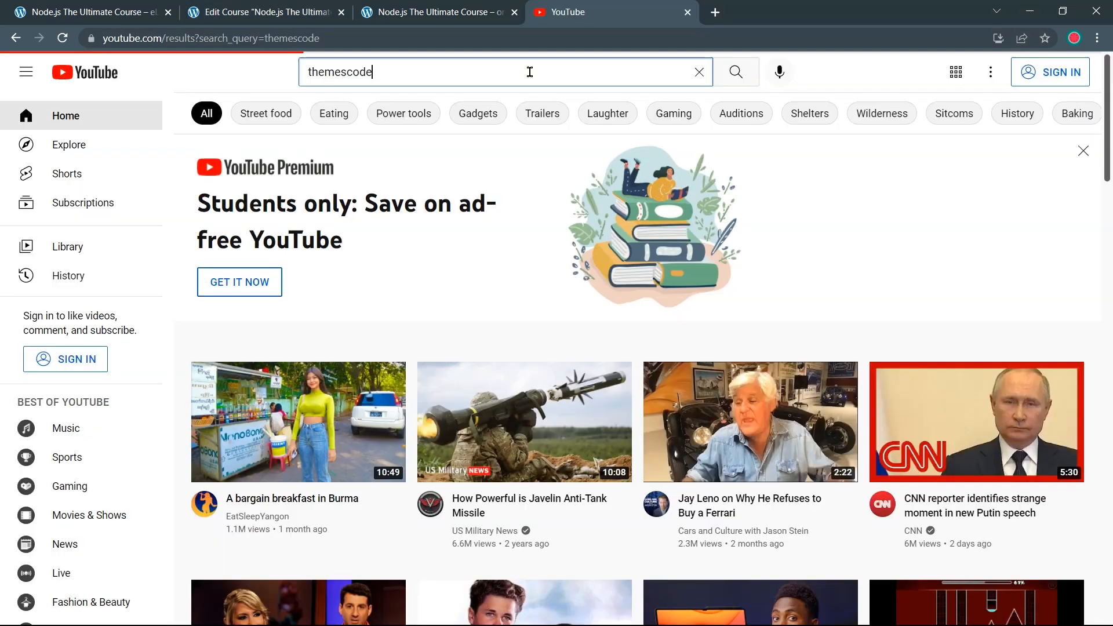
Search YouTube for themescode, copy the WordPress Elementor tutorial's share link, and close YouTube
key(Return)
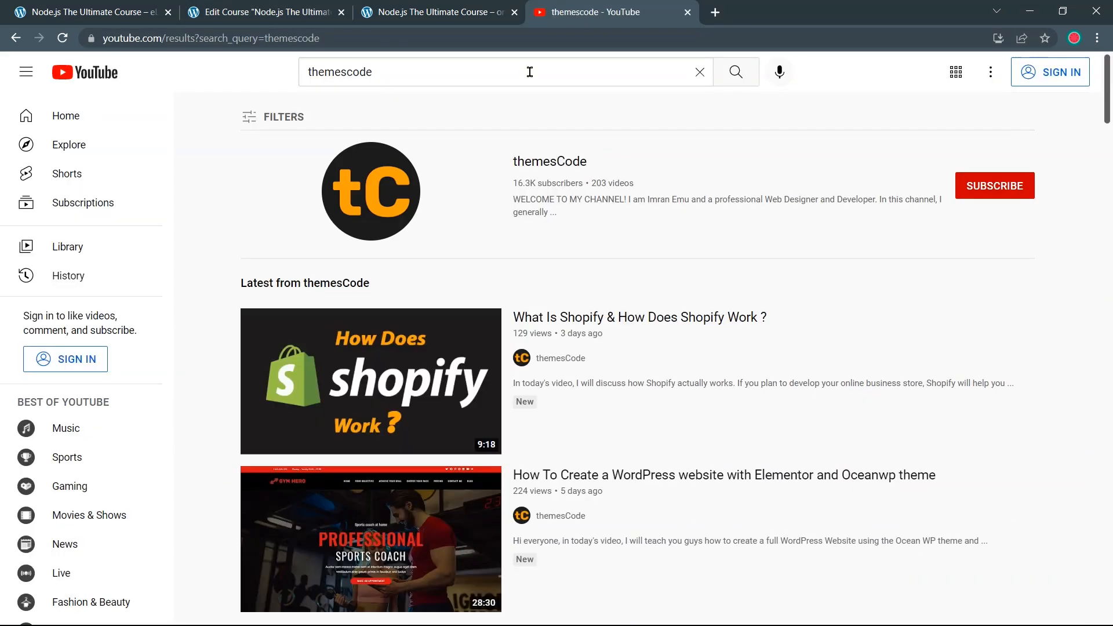
scroll(559, 261, down, 3)
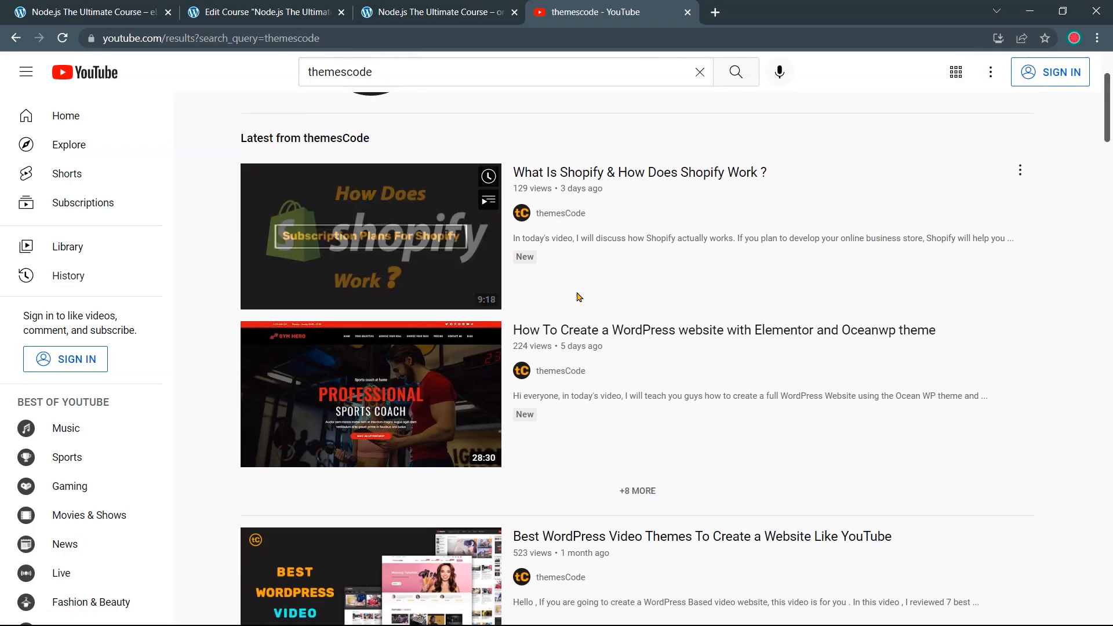
click(572, 335)
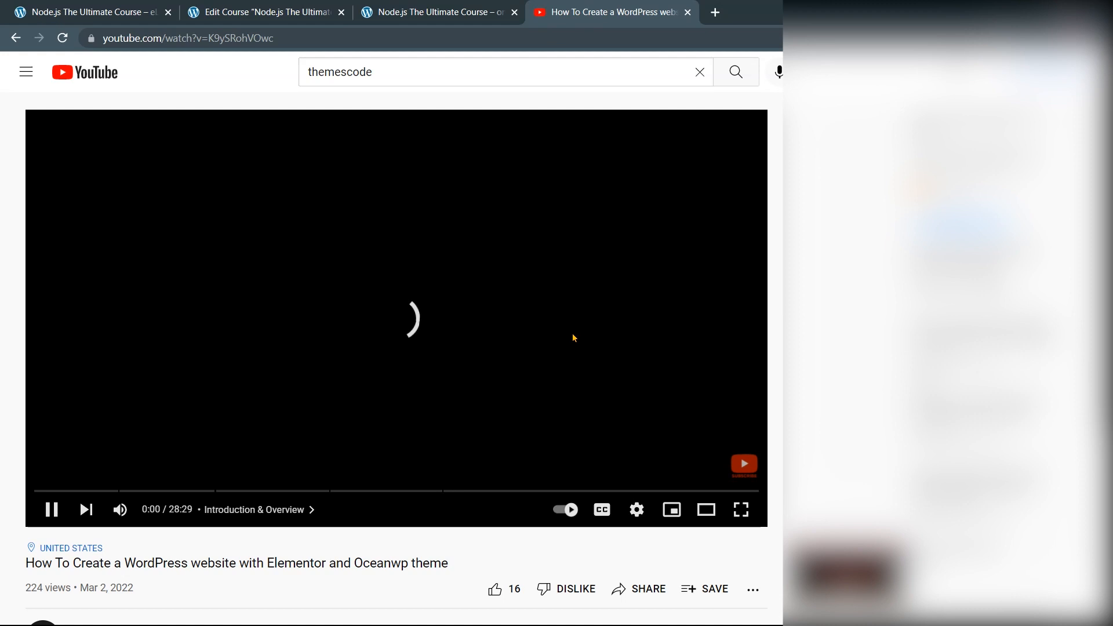
scroll(572, 336, down, 3)
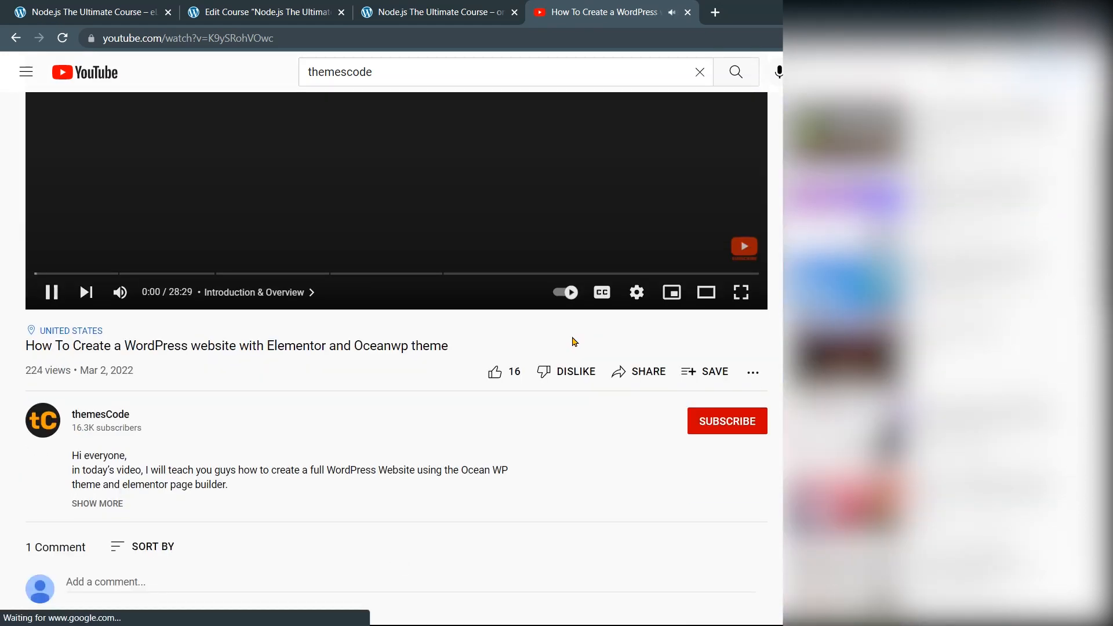
click(628, 378)
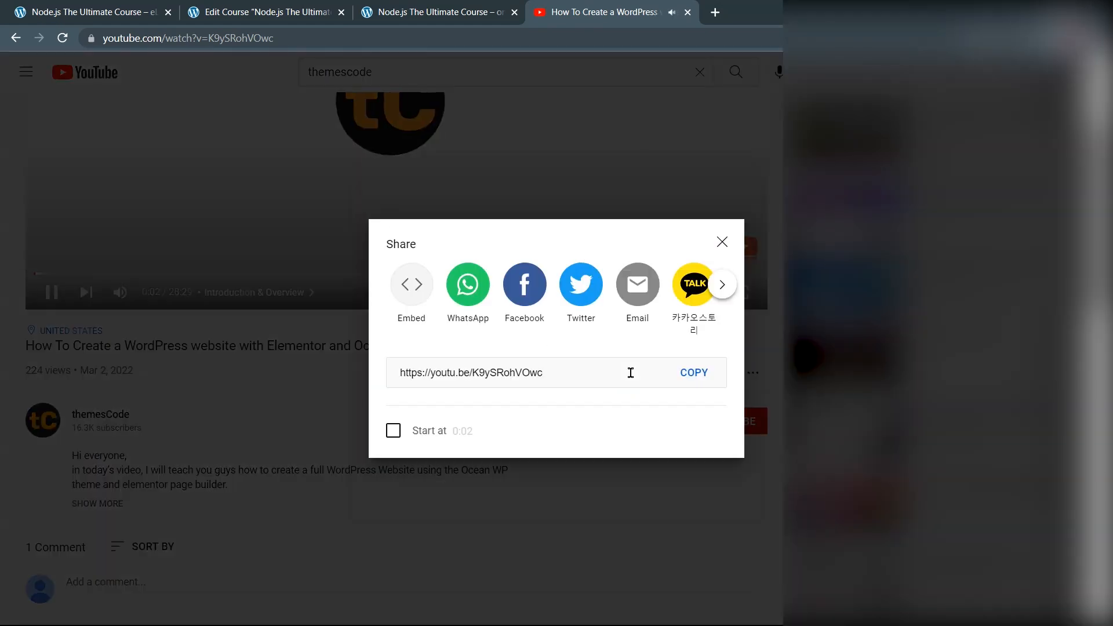
click(614, 377)
click(684, 374)
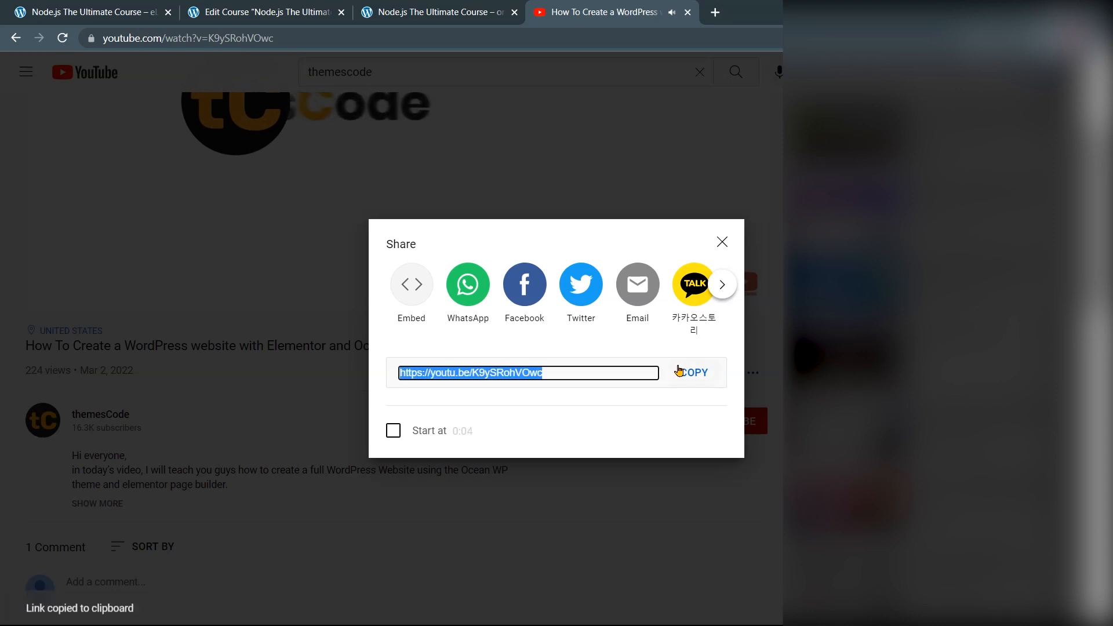
click(688, 13)
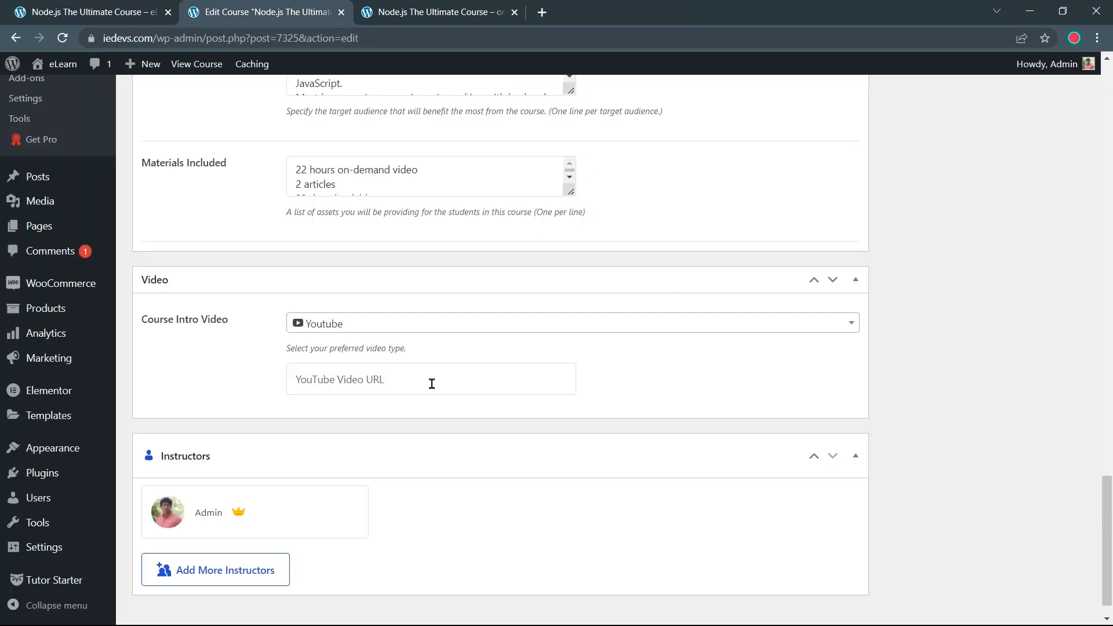
Paste the themesCode YouTube link as the intro video URL and update the course
key(ctrl+v)
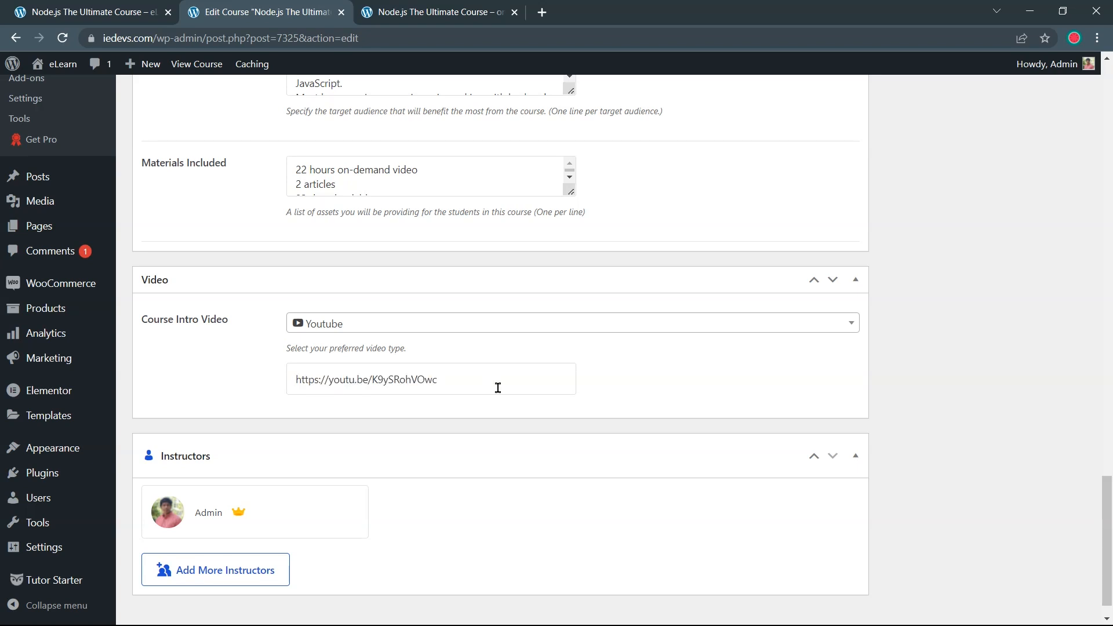
scroll(547, 396, up, 20)
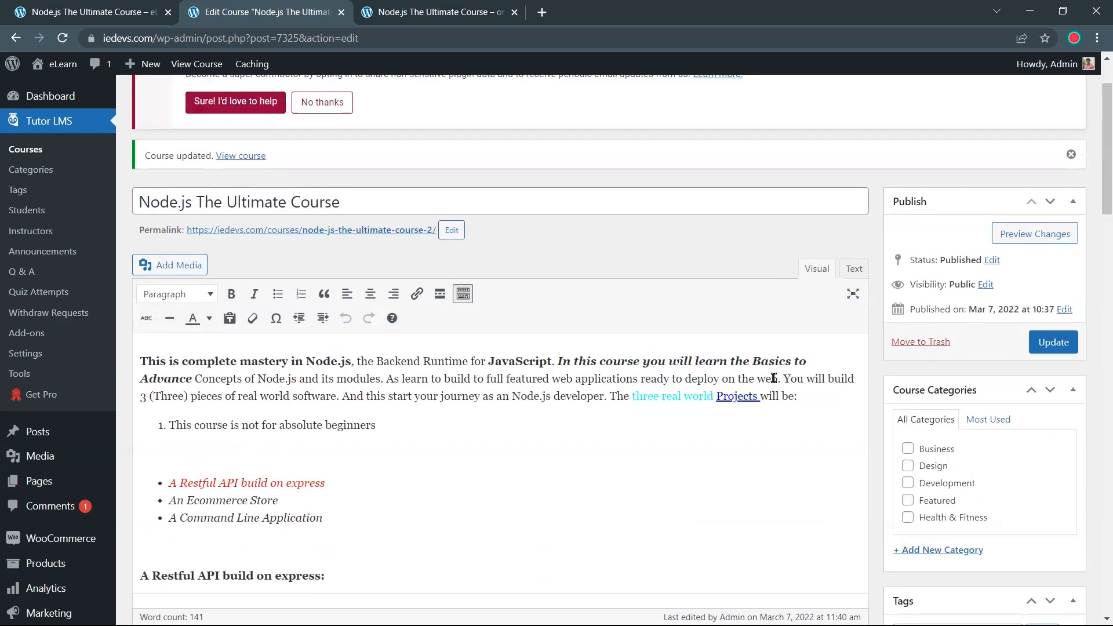
click(1052, 350)
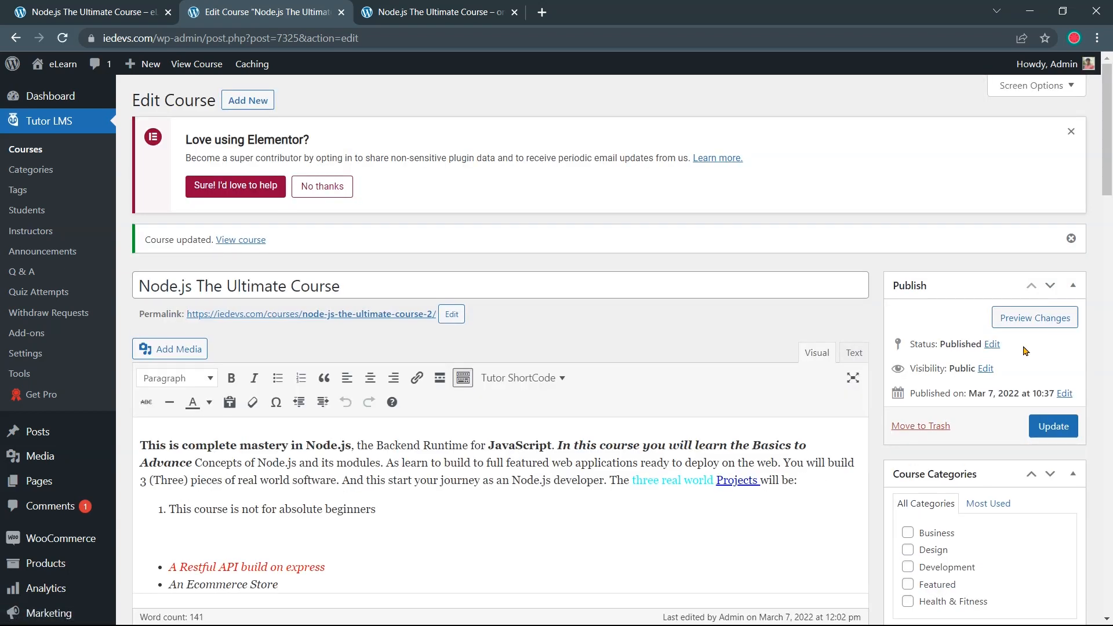
Reload the live course page and play the new intro video, then return to the editor
click(55, 7)
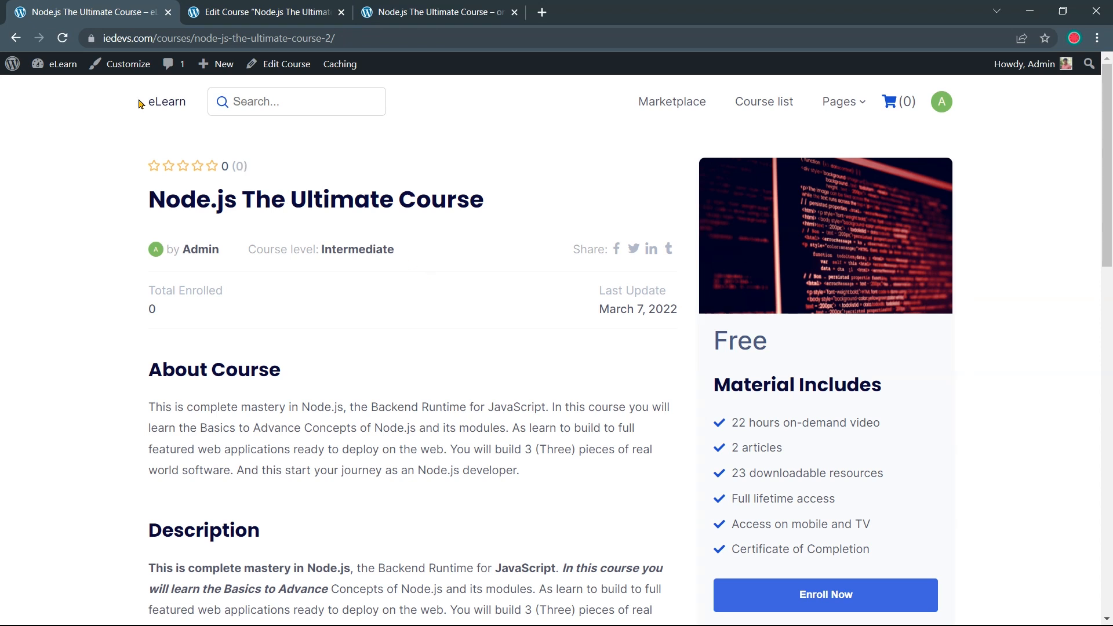
click(62, 39)
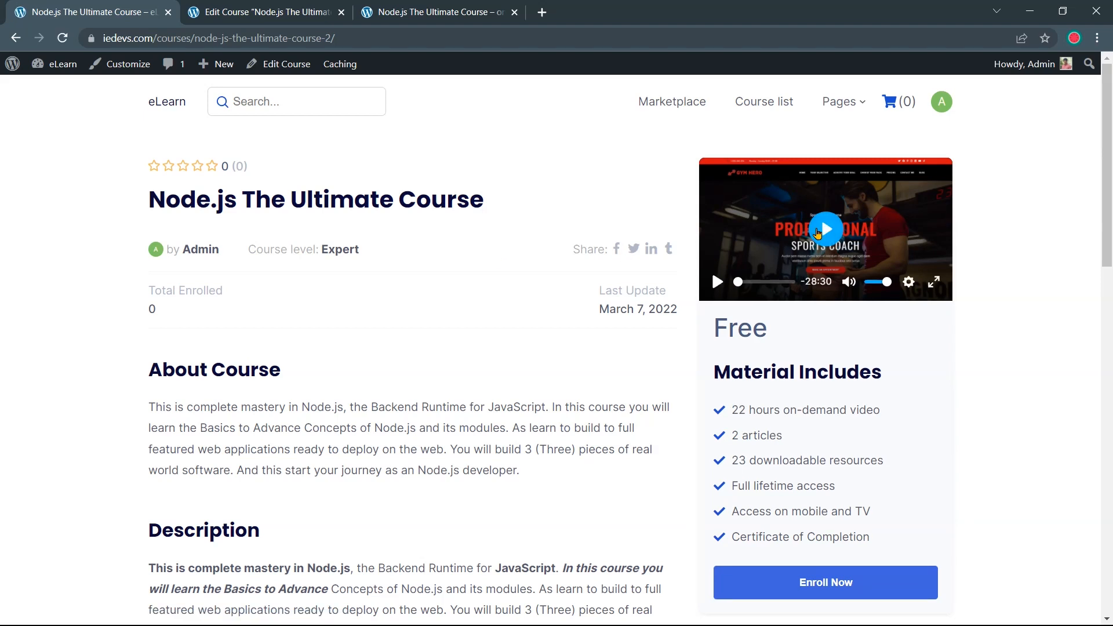
click(818, 233)
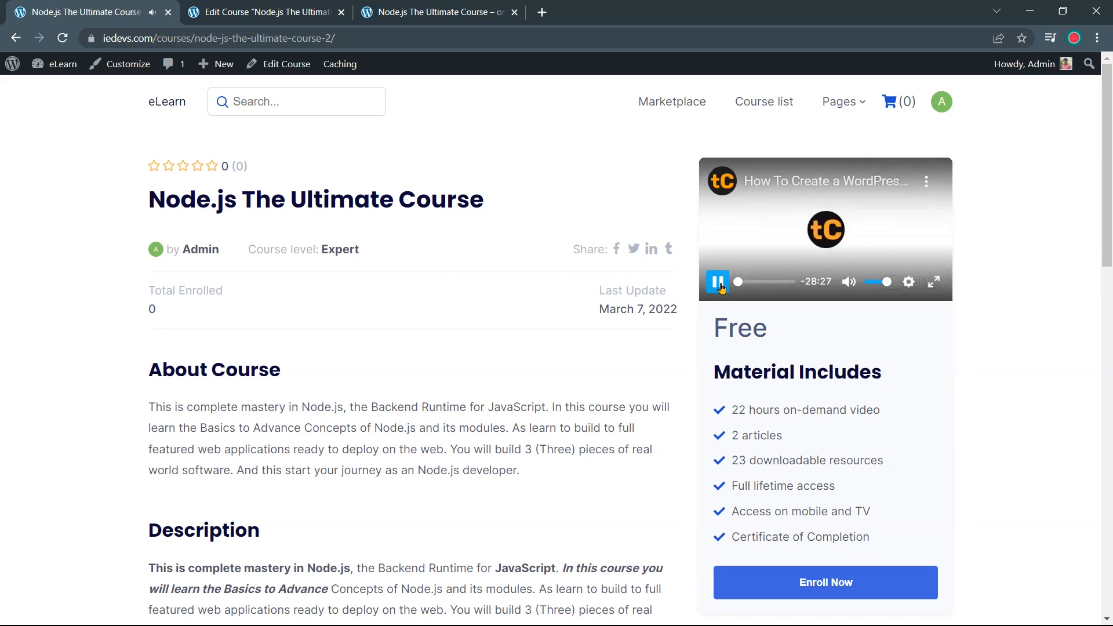
scroll(615, 317, down, 15)
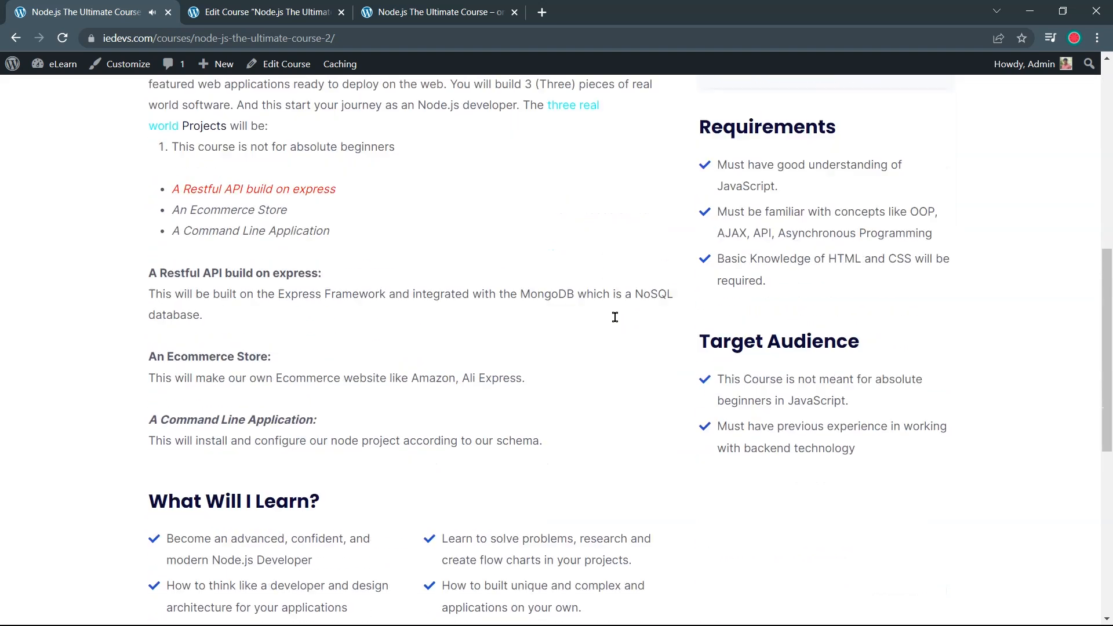
scroll(615, 317, up, 5)
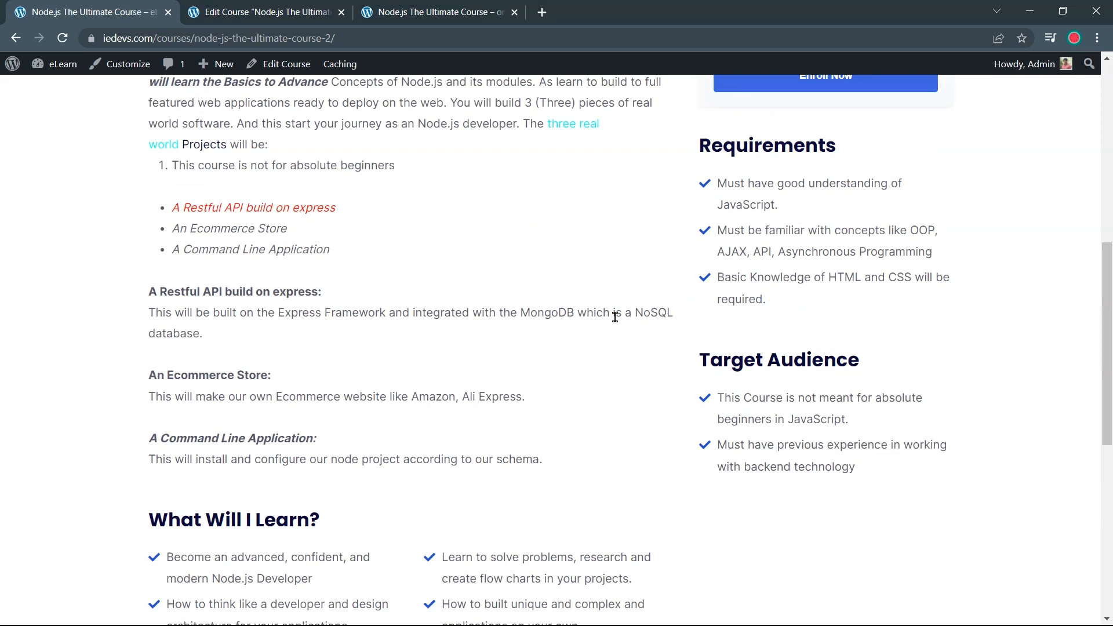
scroll(615, 317, up, 8)
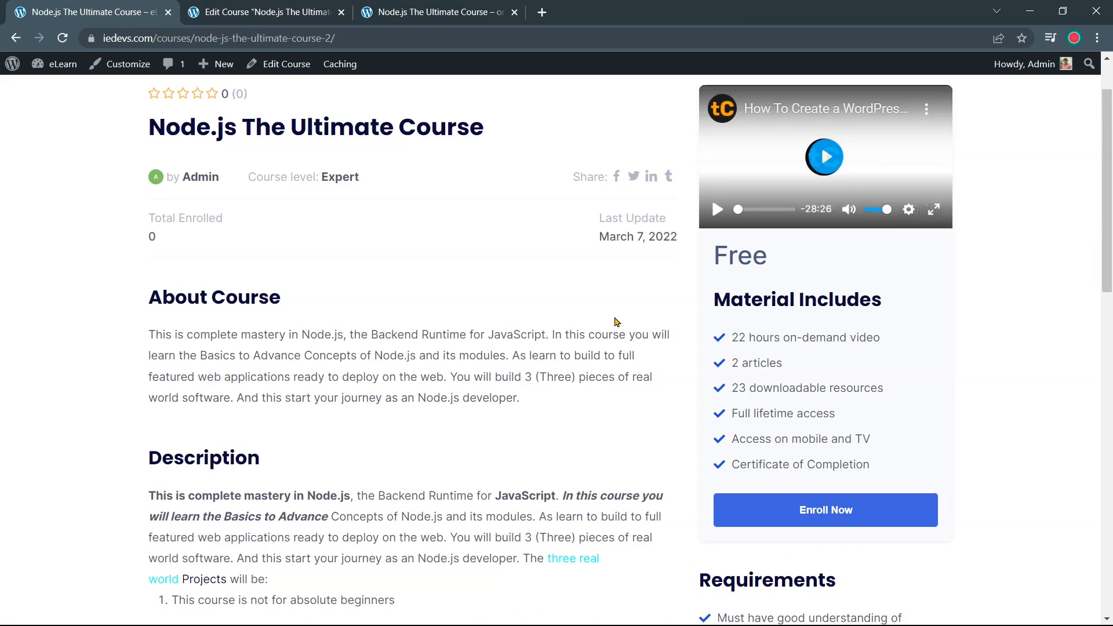
click(274, 14)
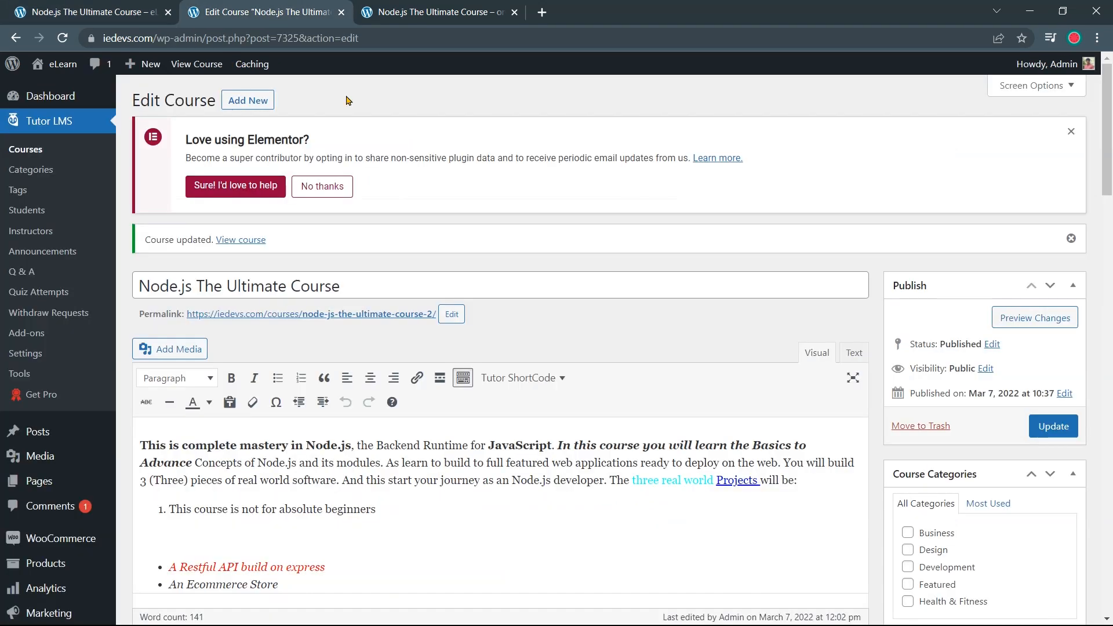
scroll(518, 324, down, 18)
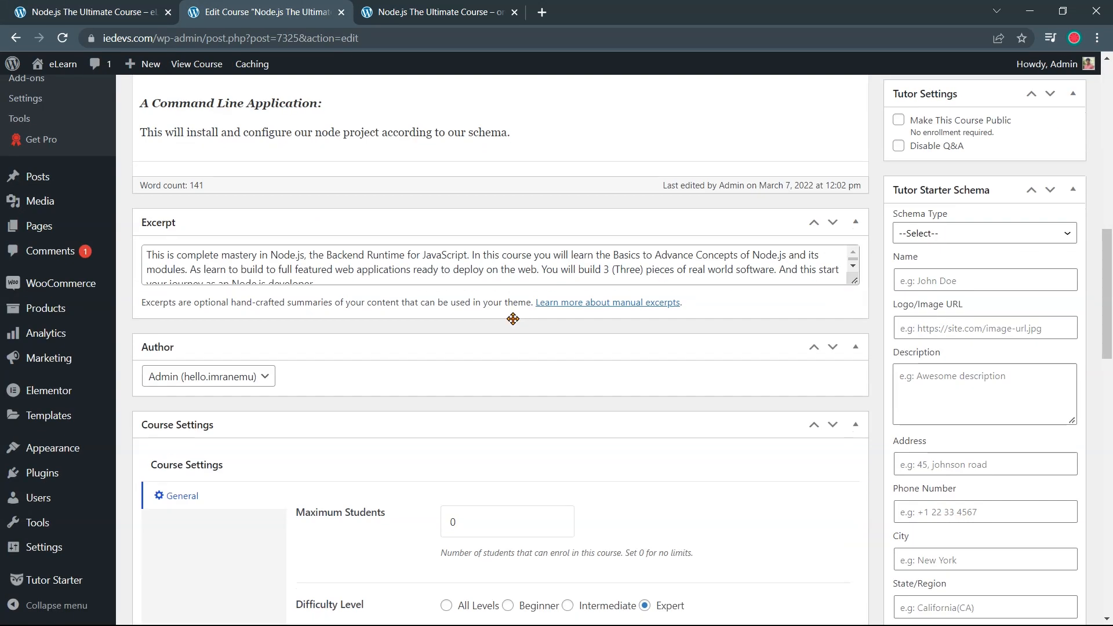
scroll(513, 319, down, 10)
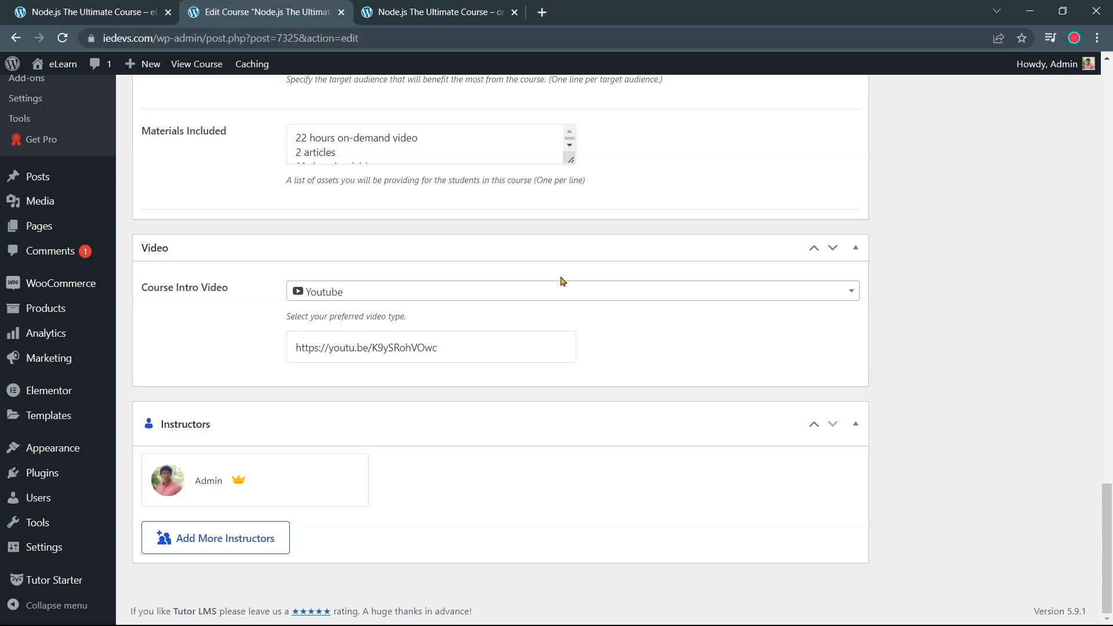
scroll(561, 281, up, 9)
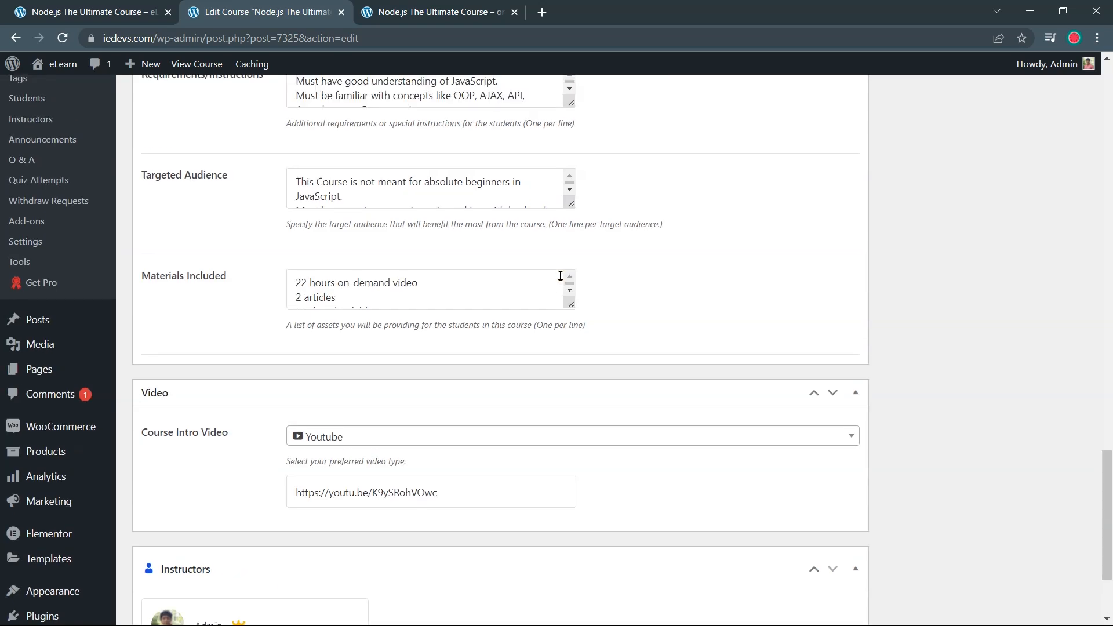
scroll(561, 281, up, 1)
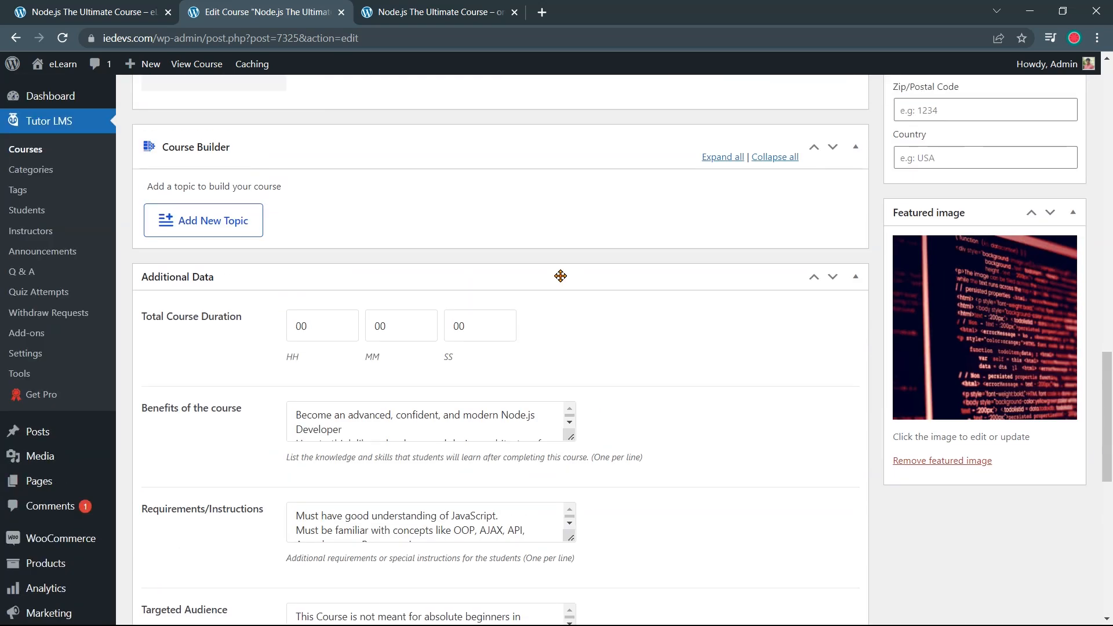
scroll(561, 276, up, 1)
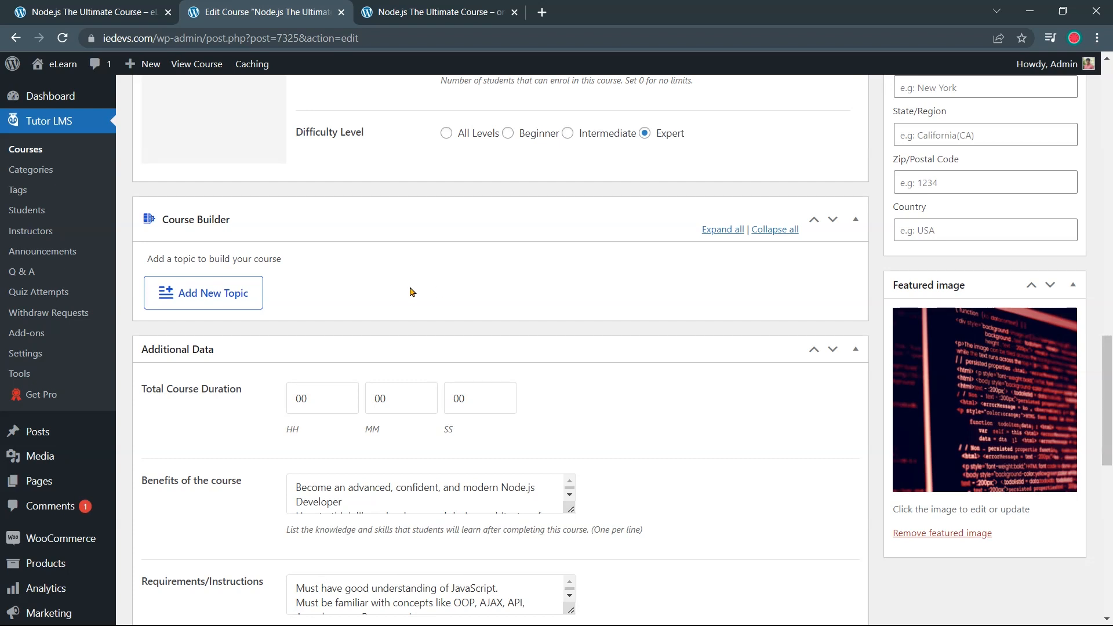
Start a new topic and paste 'A Little Discussion Before Starting', copied from the live page, as its name
click(243, 302)
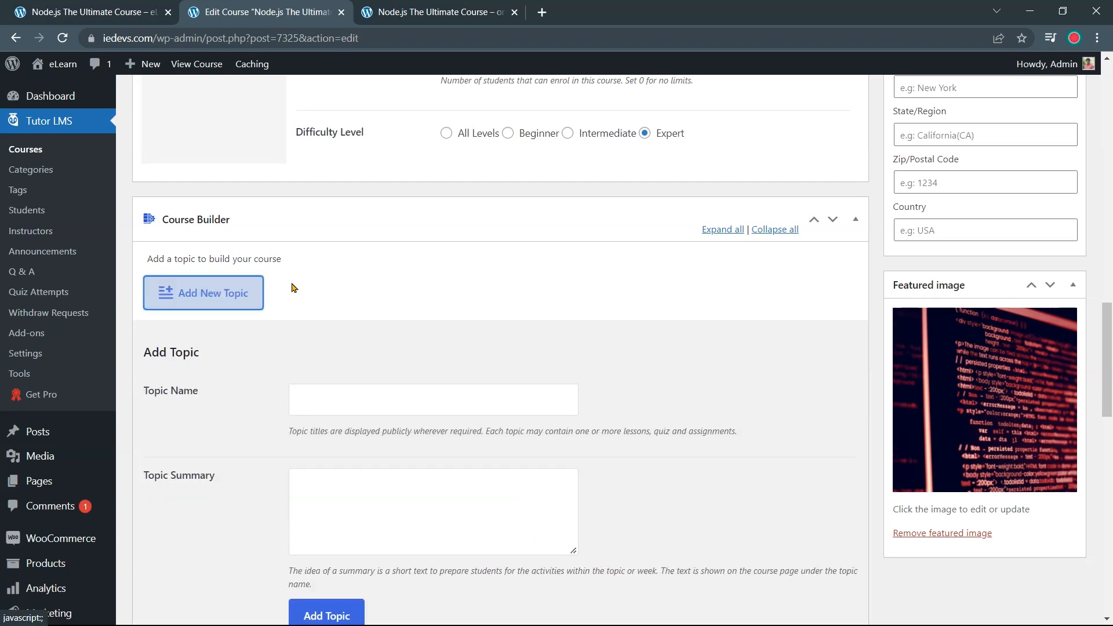
click(455, 11)
scroll(480, 278, down, 10)
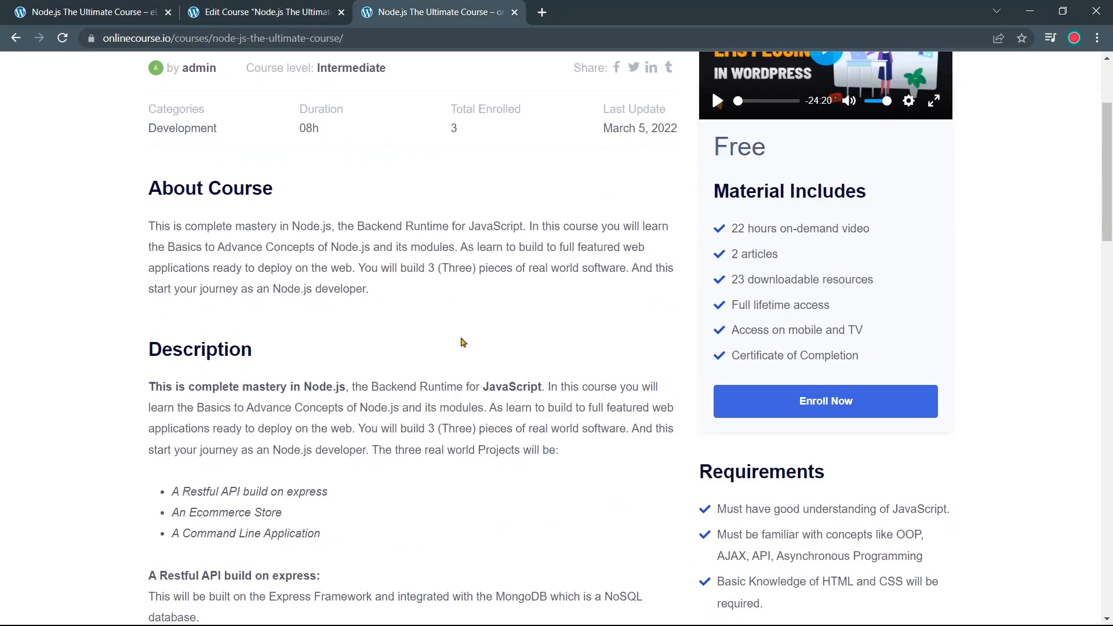
scroll(457, 342, down, 4)
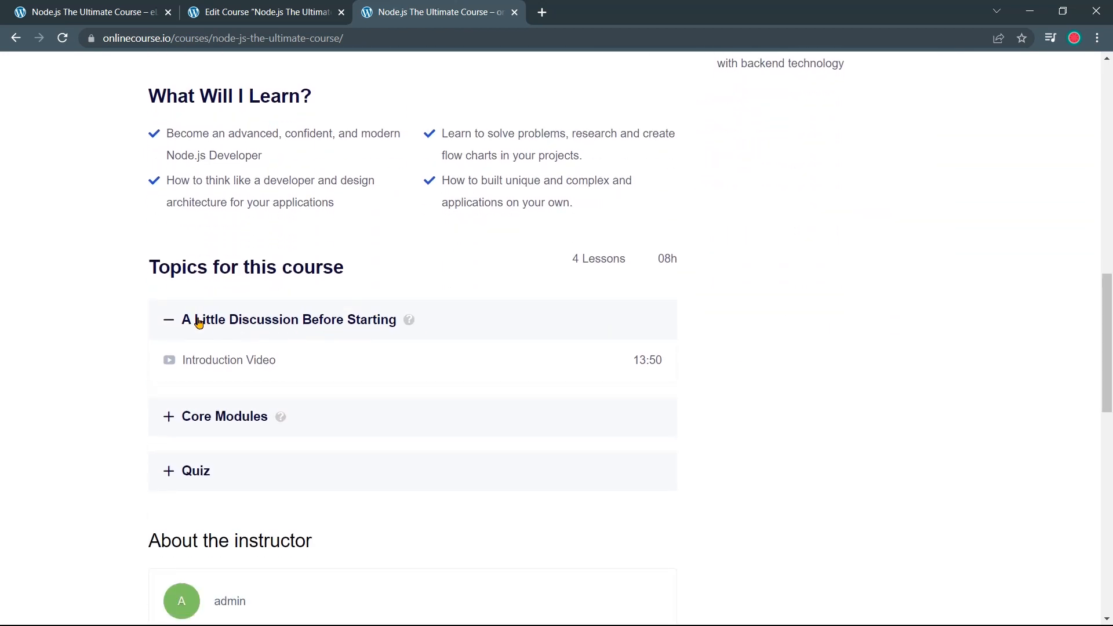
drag(178, 320, 399, 325)
key(ctrl+c)
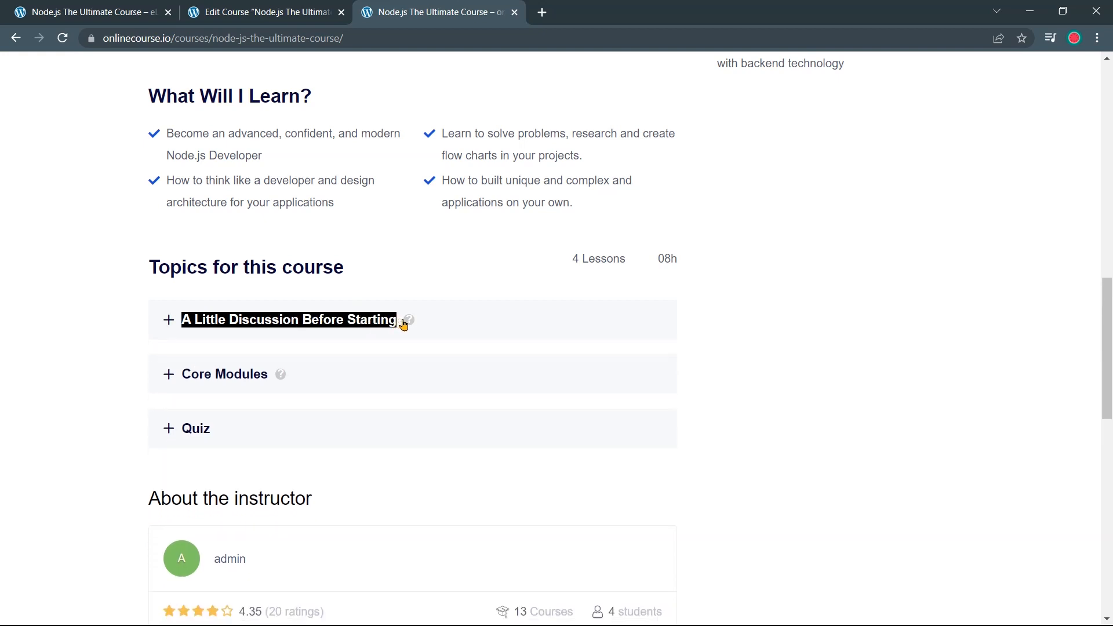
click(279, 12)
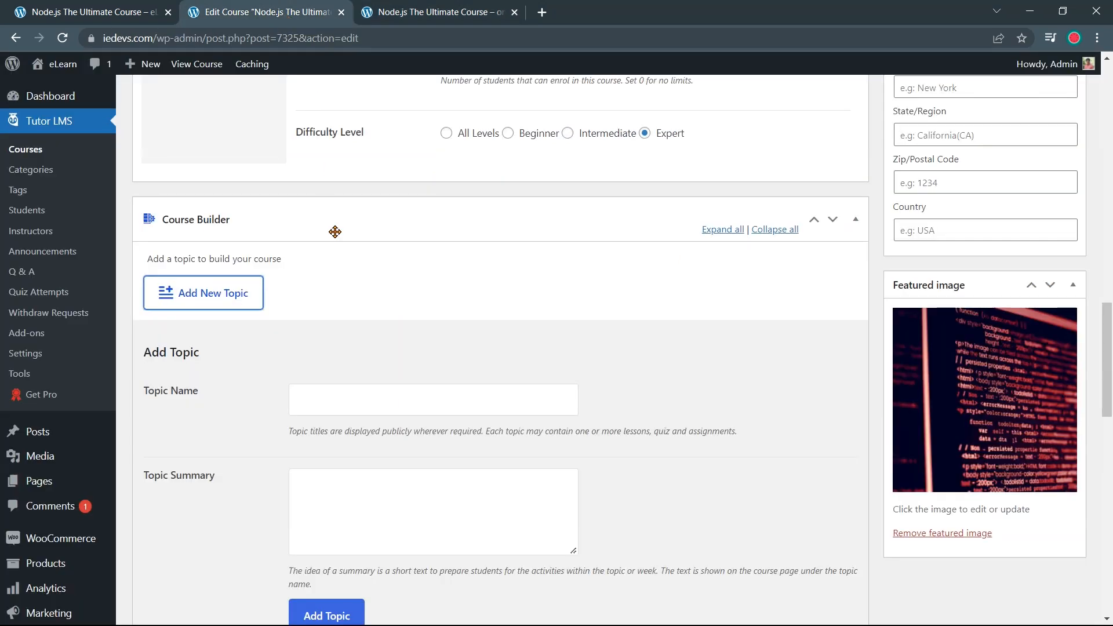
click(360, 406)
key(ctrl+v)
Copy the topic's course-structure description from the live page into the summary and add the topic
scroll(263, 426, down, 1)
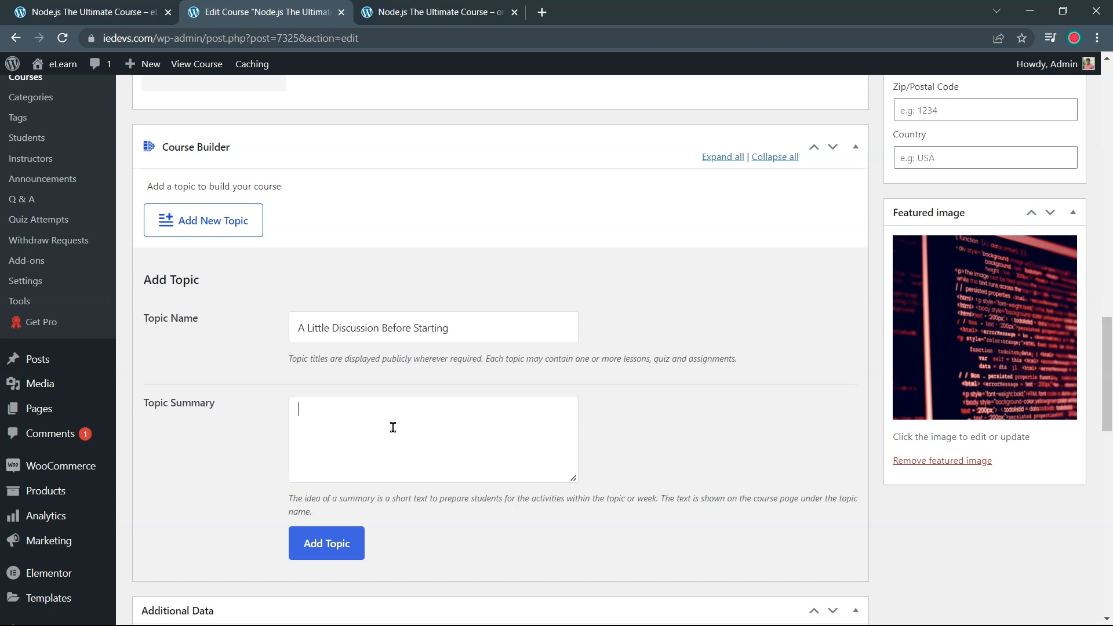
click(442, 12)
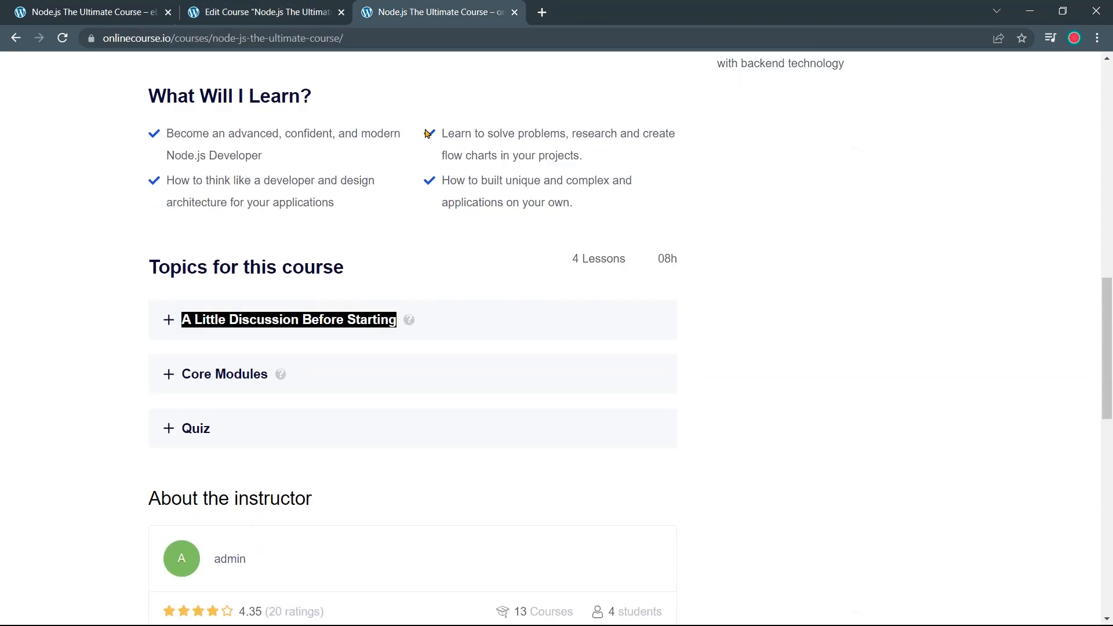
click(409, 325)
drag(455, 384, 156, 364)
key(ctrl+c)
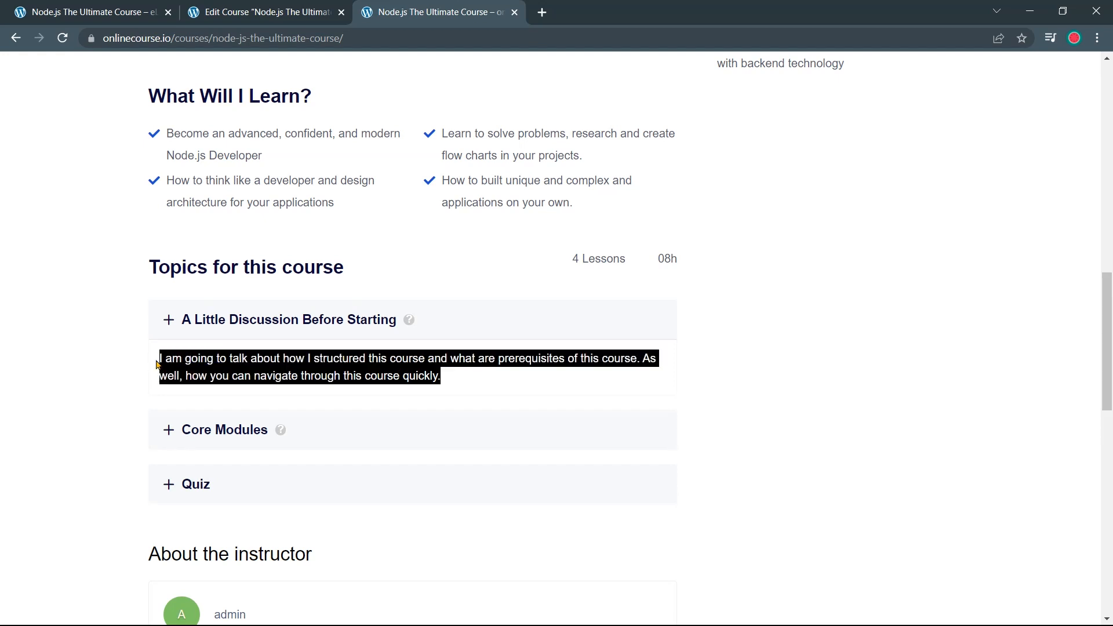
click(263, 18)
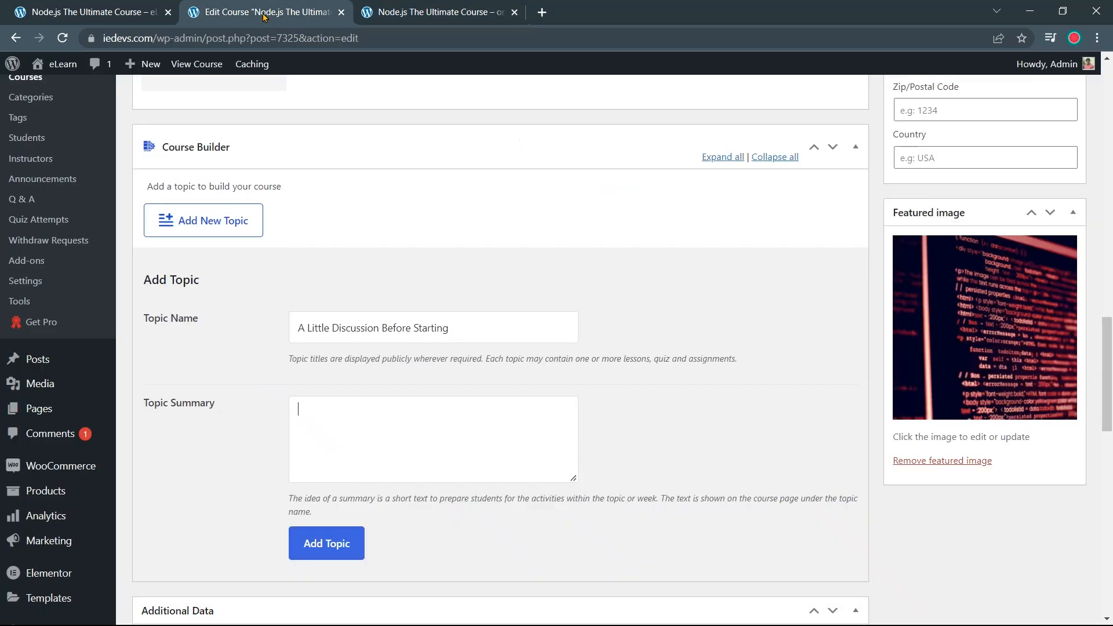
click(360, 415)
key(ctrl+v)
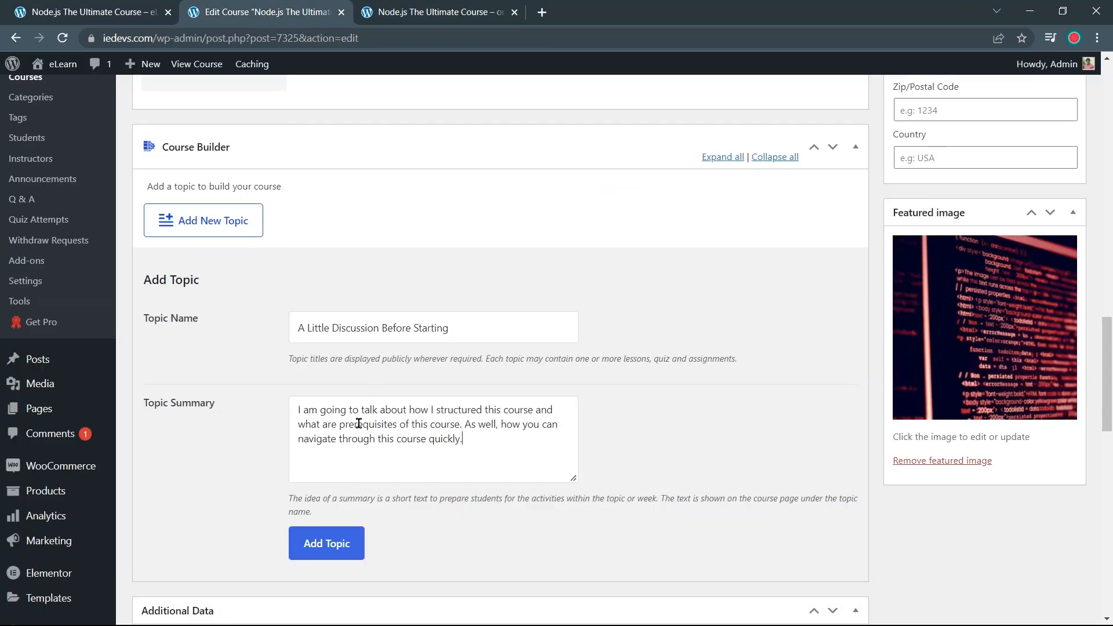
scroll(359, 427, down, 1)
click(350, 471)
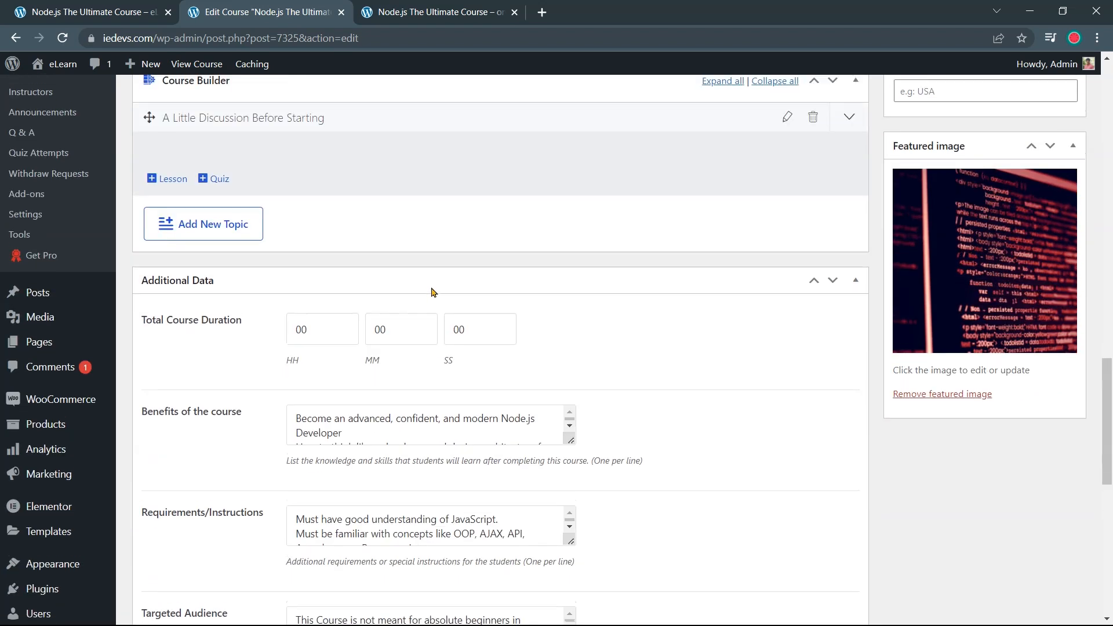
Add a lesson to the new topic titled 'Introduction Video'
scroll(462, 224, up, 1)
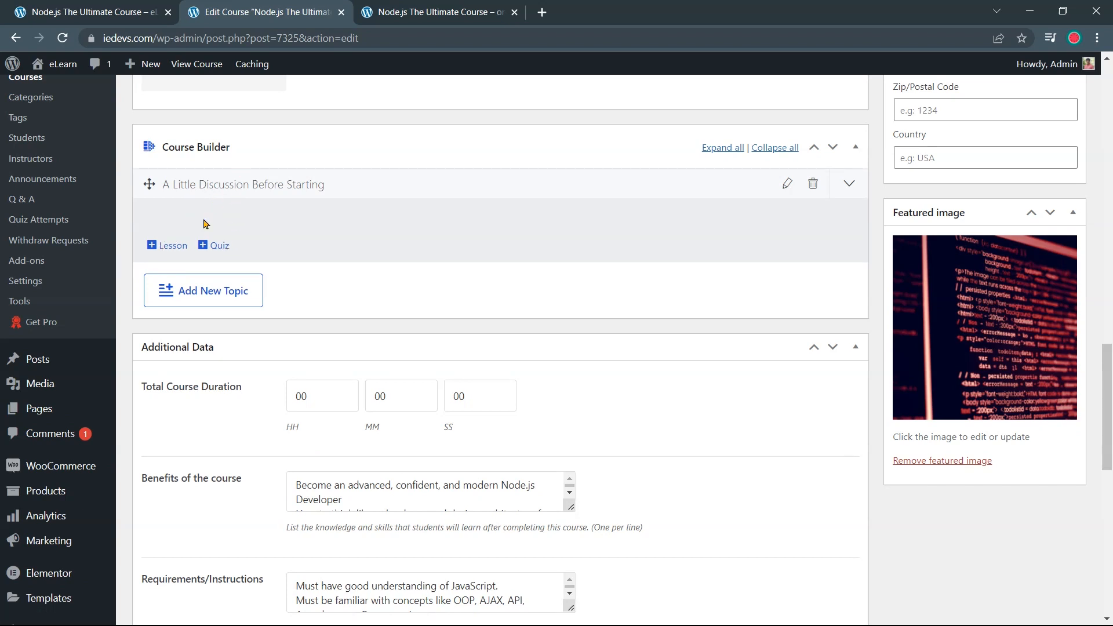
click(172, 248)
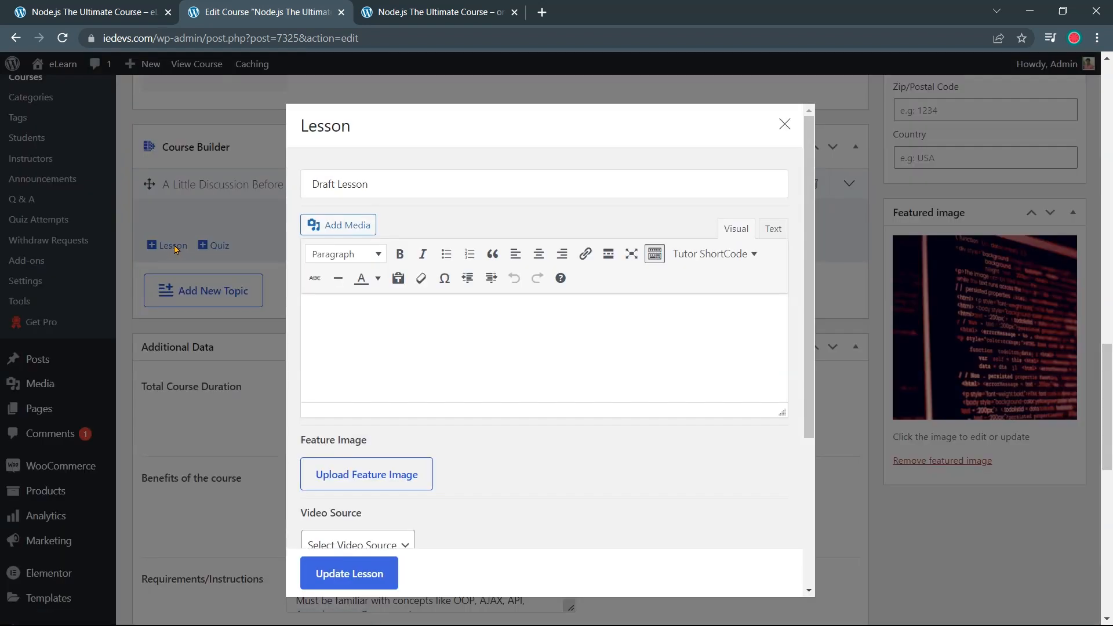
triple_click(390, 185)
text(In)
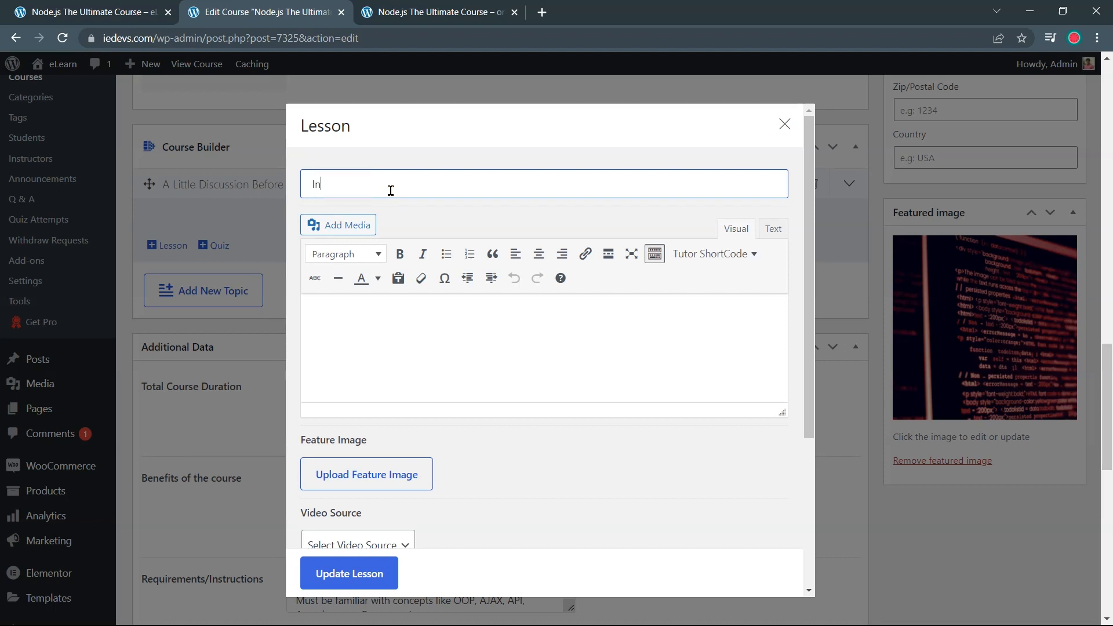
text(troduction Video)
Check the topic's lesson on the live page, then set the lesson's video source to YouTube
click(444, 12)
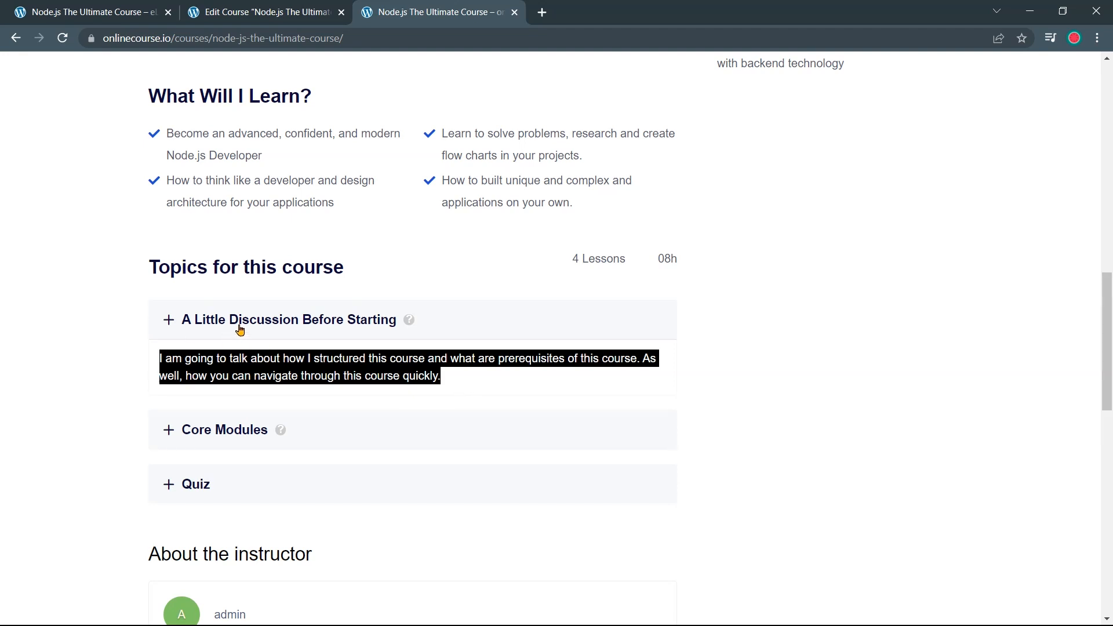
click(165, 321)
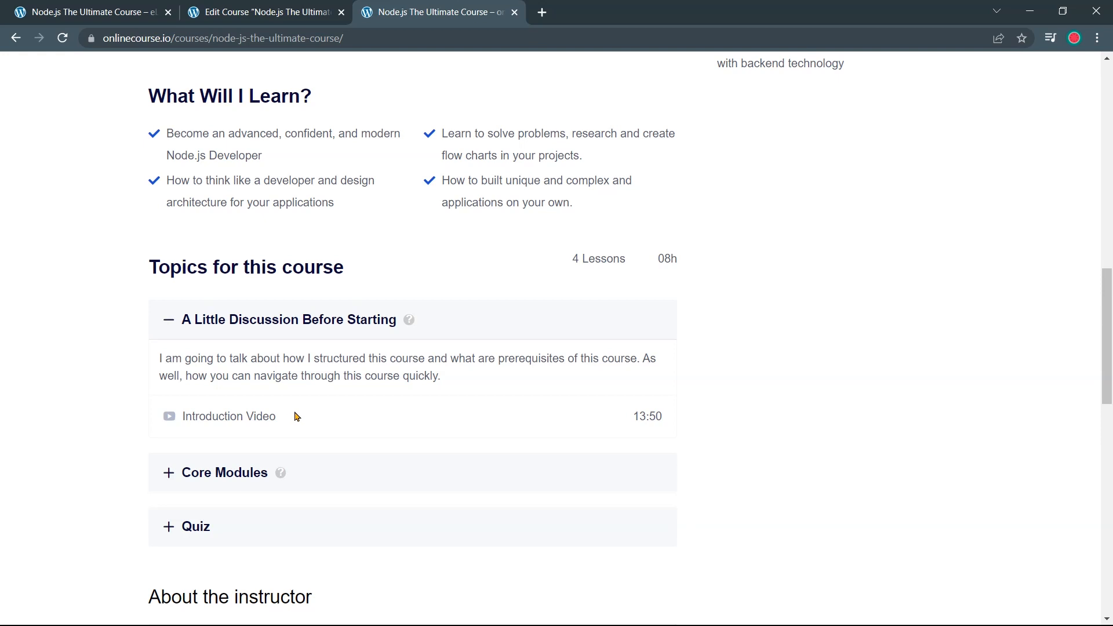
click(271, 13)
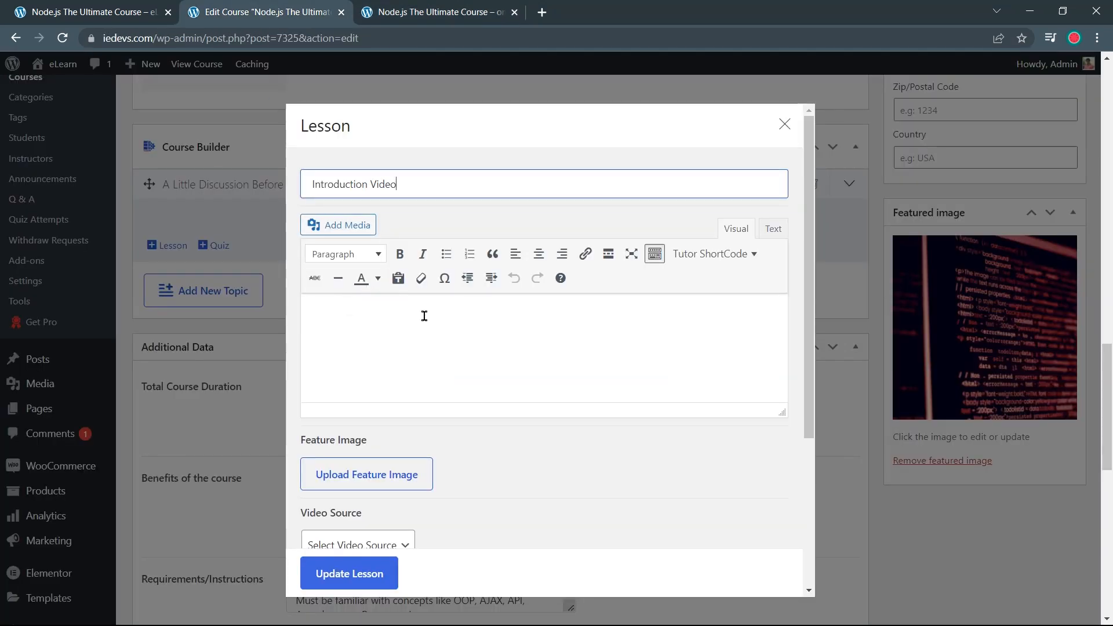
click(410, 349)
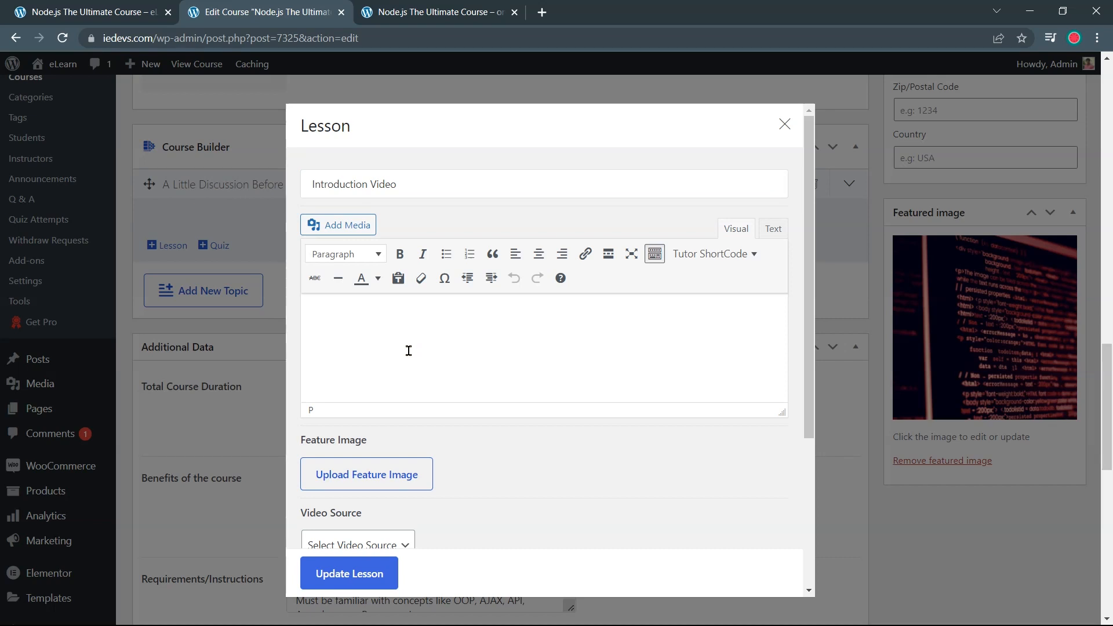
scroll(410, 350, down, 3)
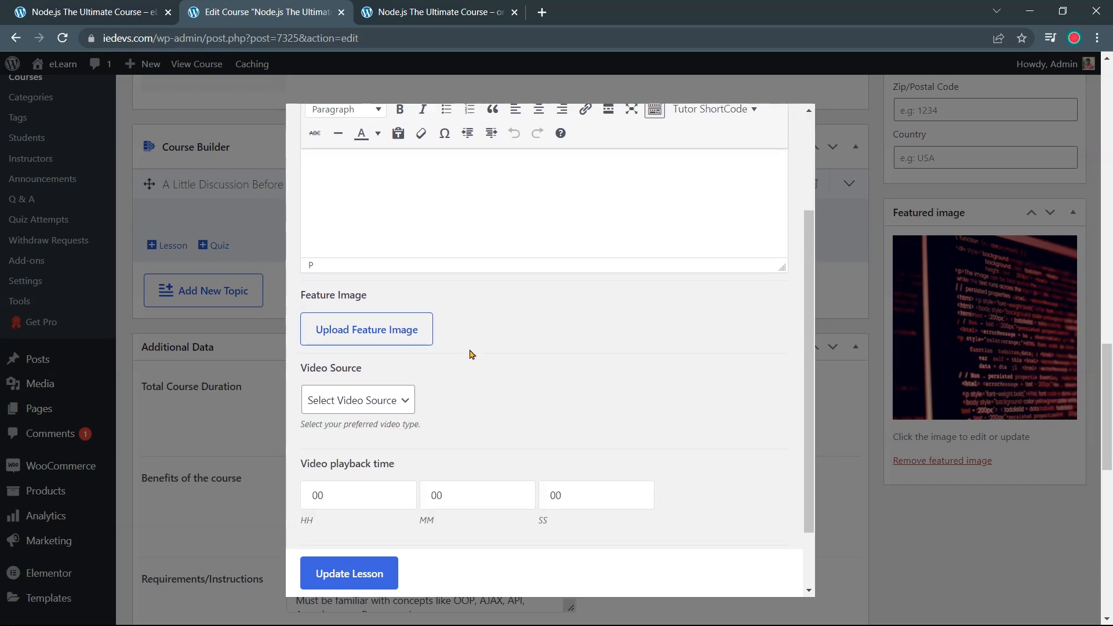
scroll(470, 353, down, 1)
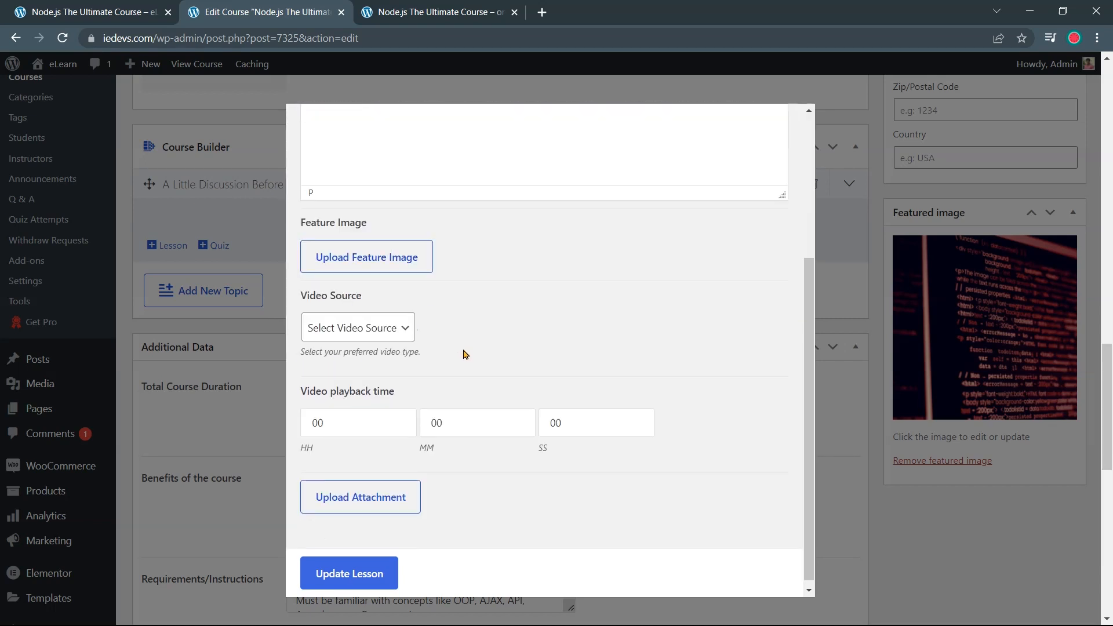
click(407, 333)
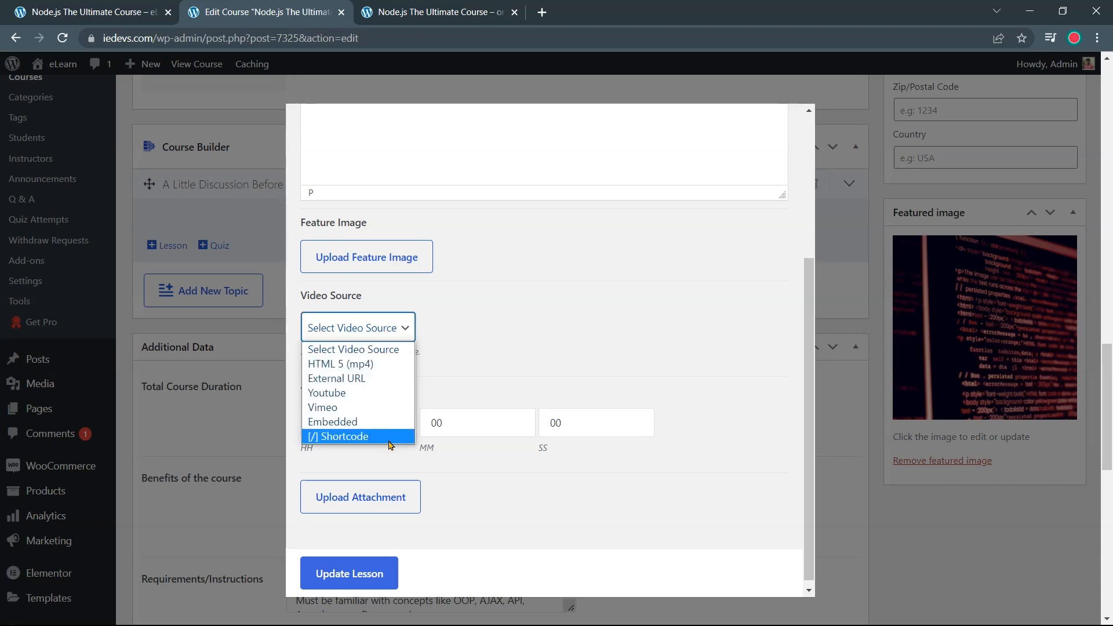
click(394, 393)
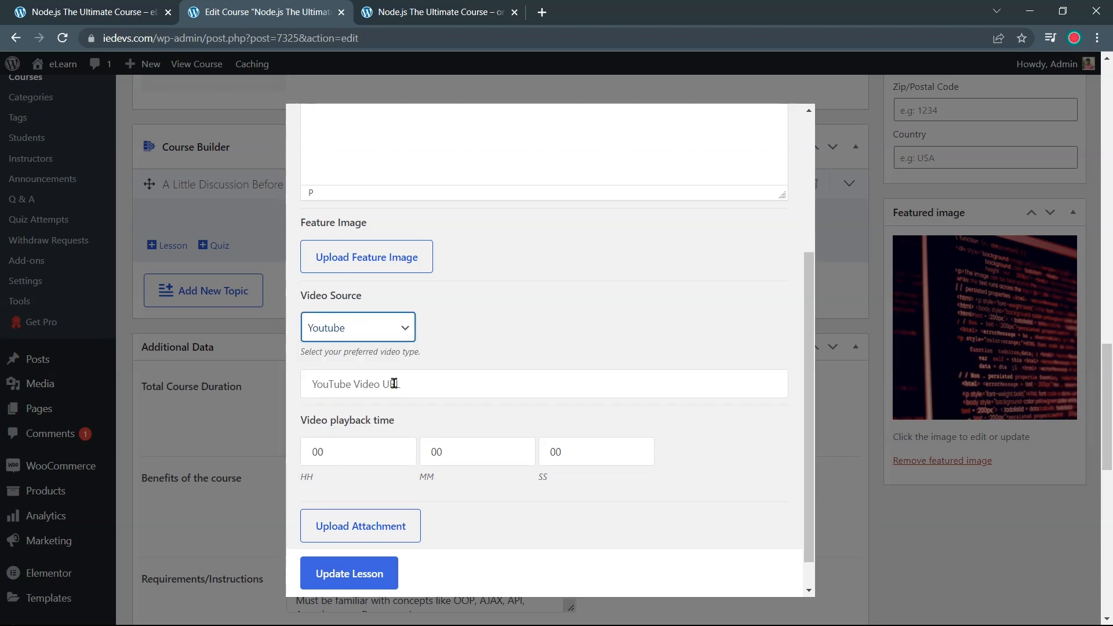
click(541, 12)
Load youtube.com and open the channel's uploaded videos in YouTube Studio
text(youtube.com)
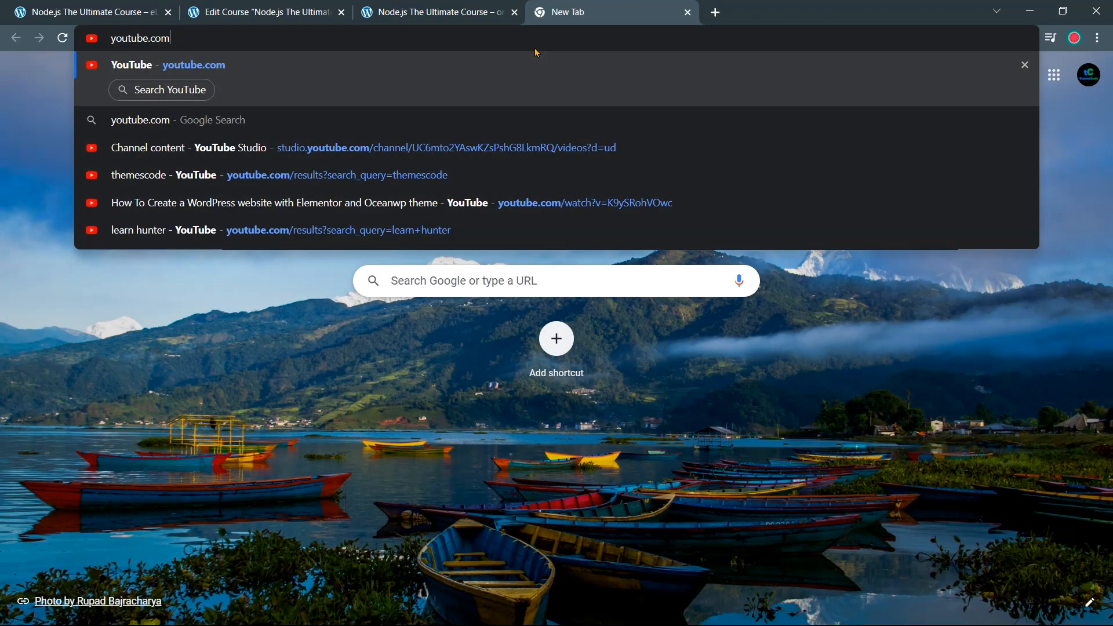
key(Return)
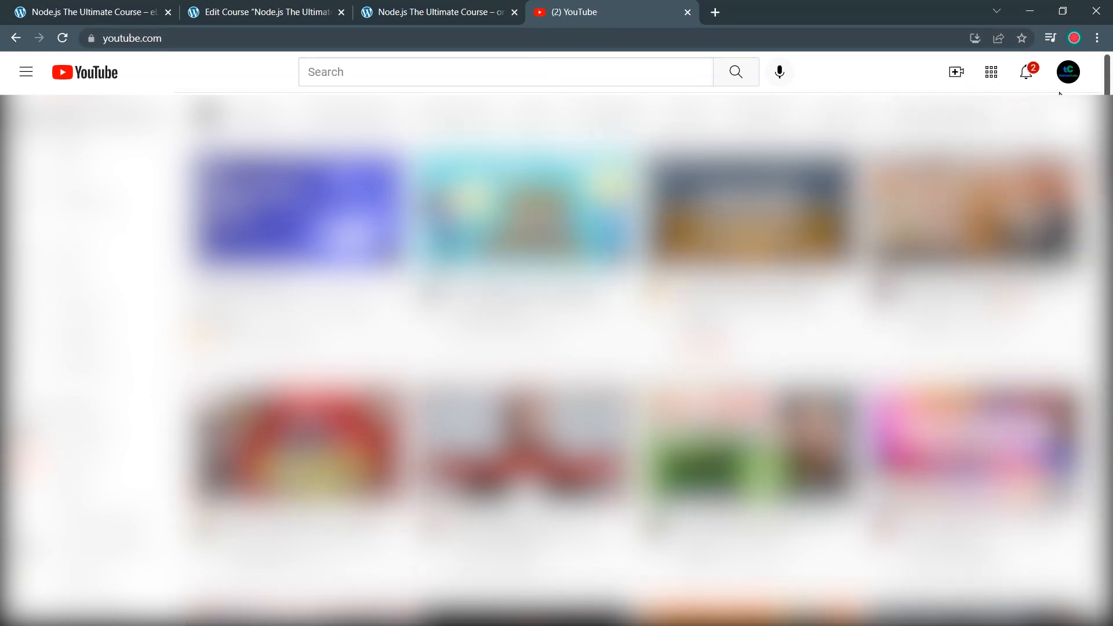
click(1072, 78)
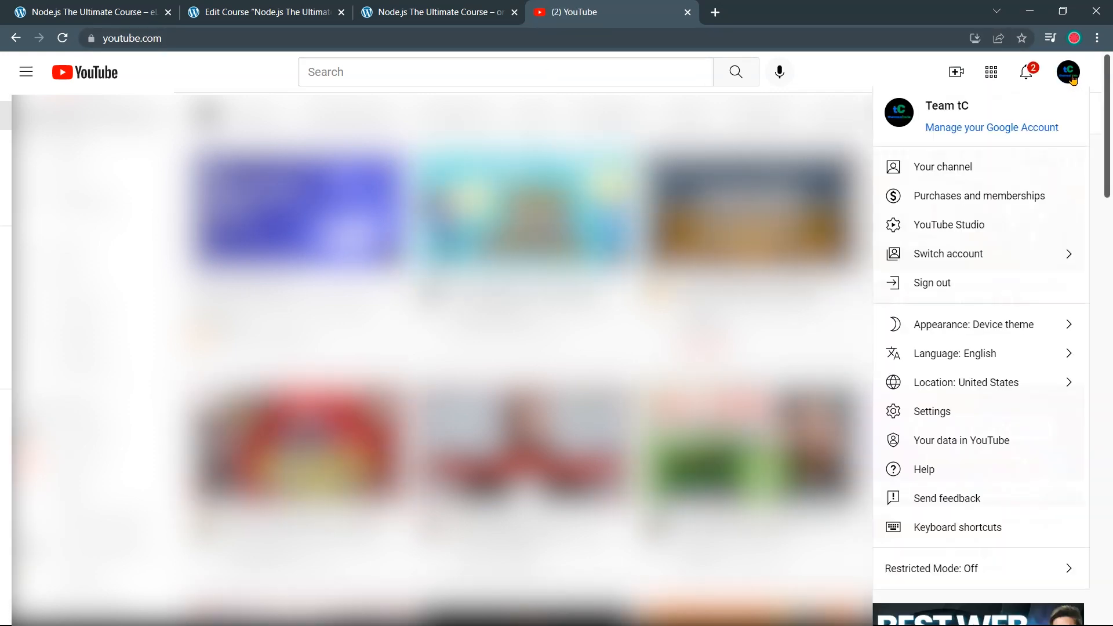
click(1014, 232)
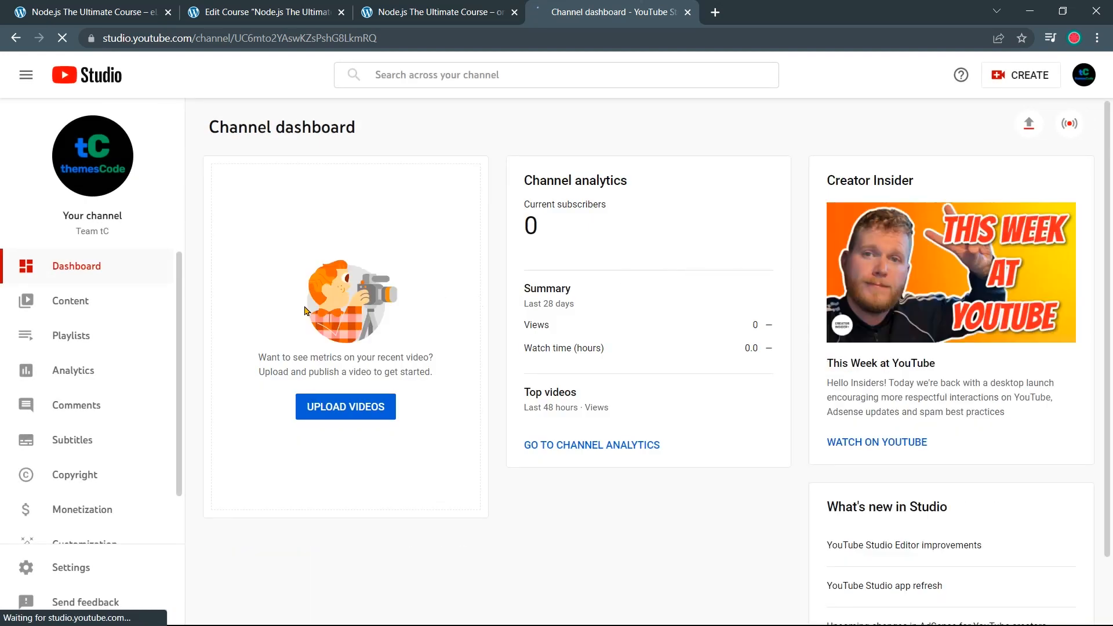
click(135, 309)
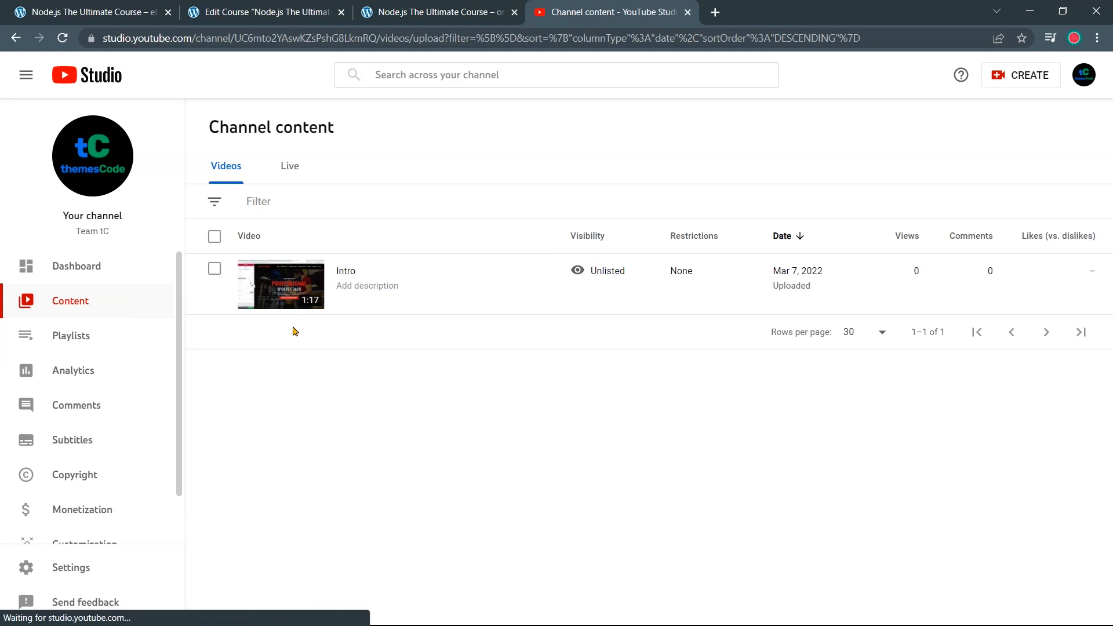
Copy the Intro video's shareable link and go back to the lesson editor
mouse_move(498, 297)
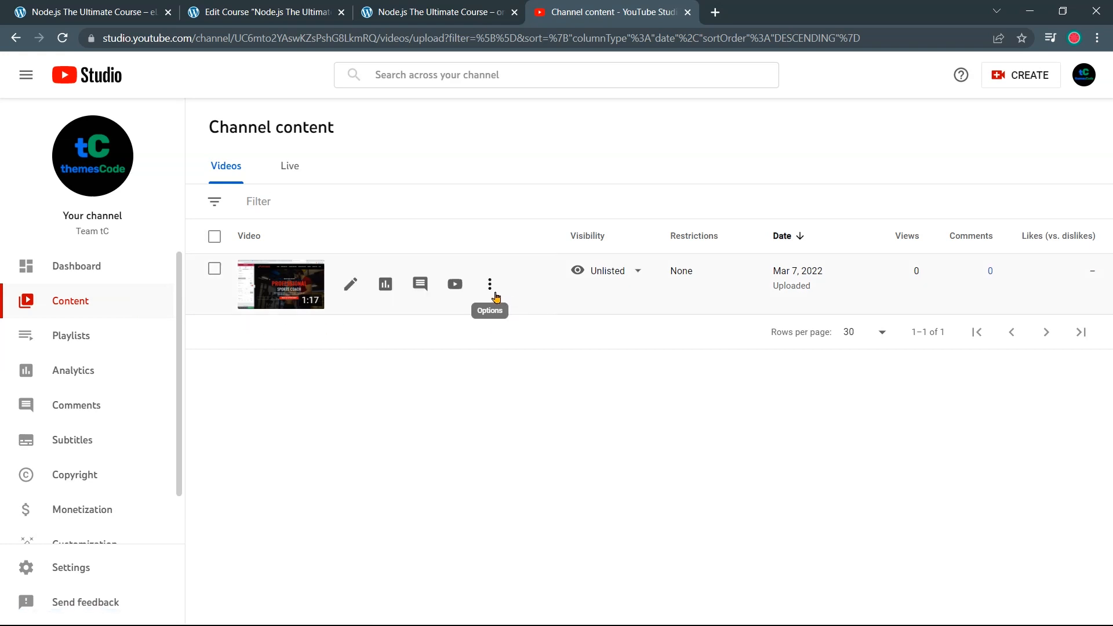
mouse_move(619, 286)
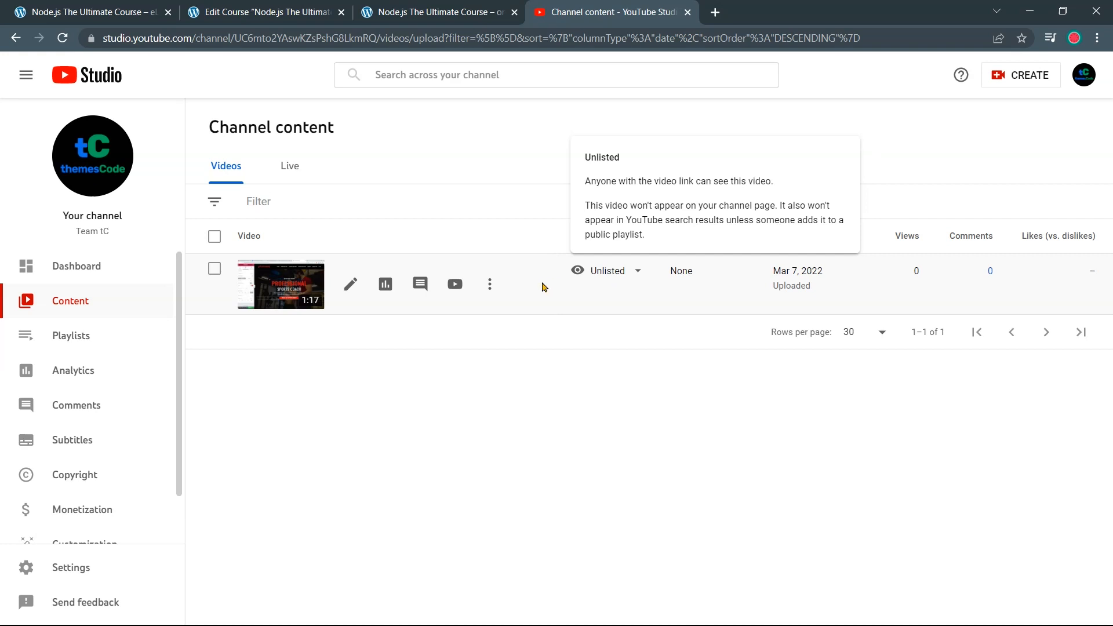
click(490, 284)
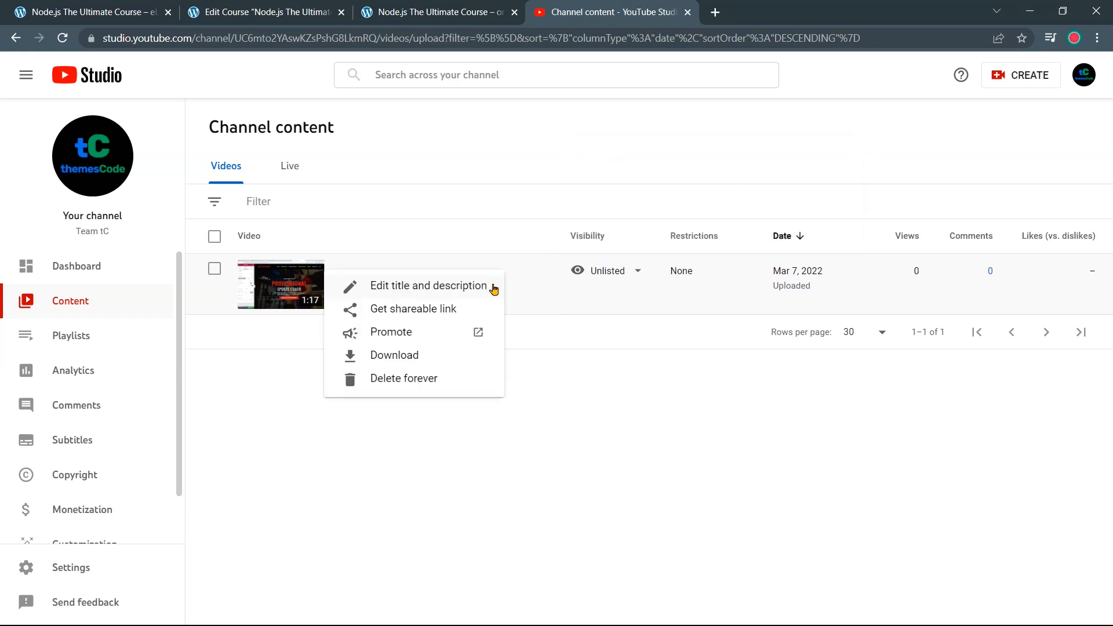
click(470, 315)
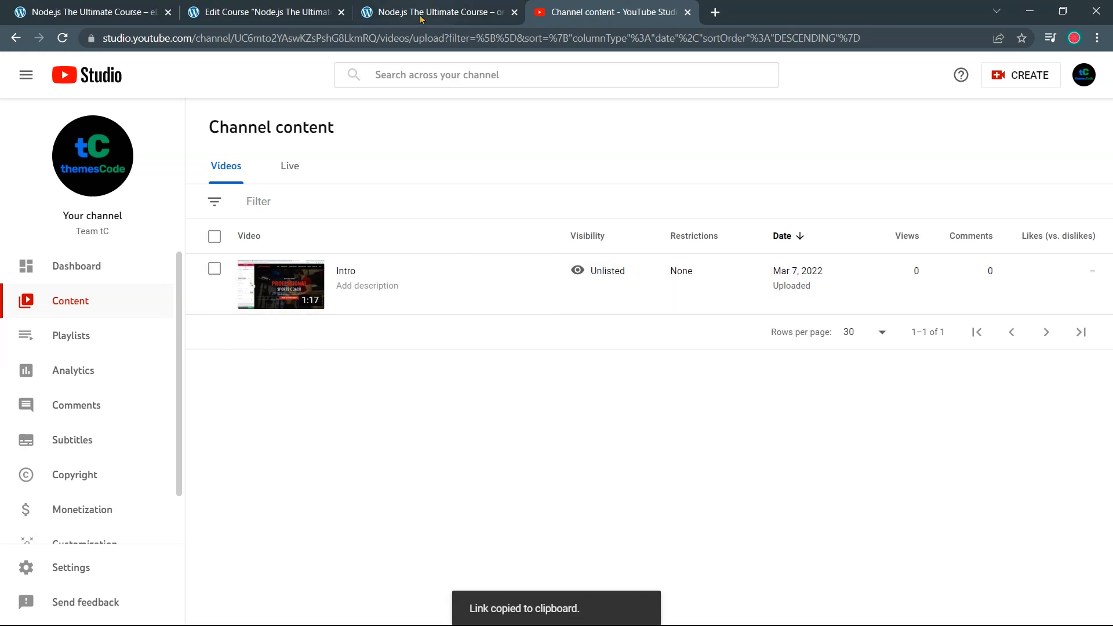
click(272, 12)
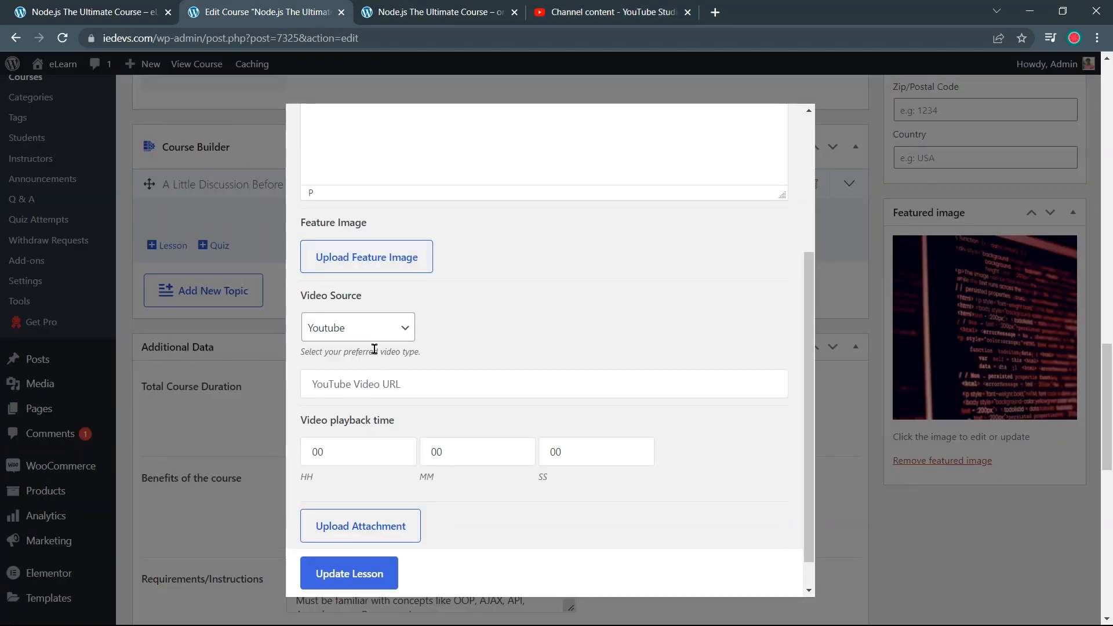
Paste the copied YouTube link into the lesson's video URL field
click(383, 380)
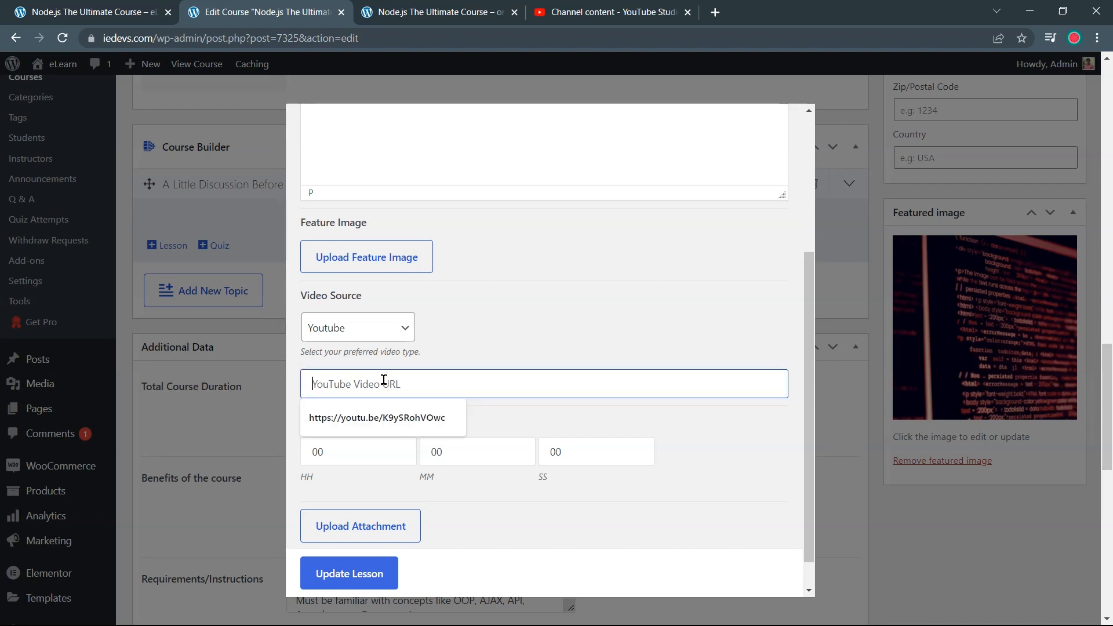
key(ctrl+v)
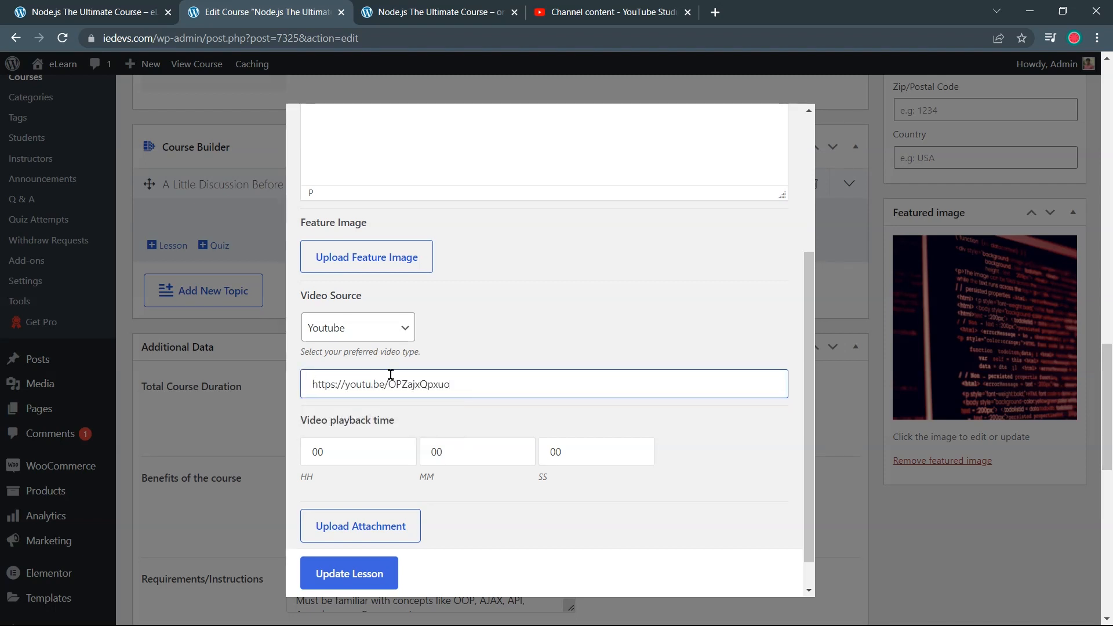
click(496, 413)
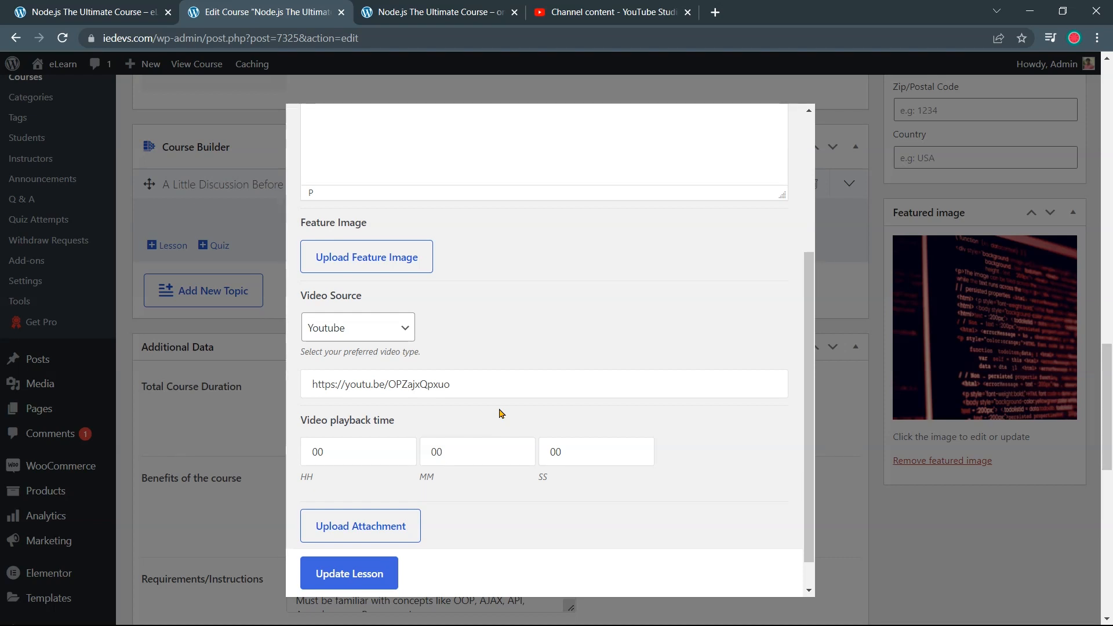
Check the video's length in YouTube Studio and set the playback time to 01:17
click(587, 14)
click(297, 12)
scroll(521, 435, down, 1)
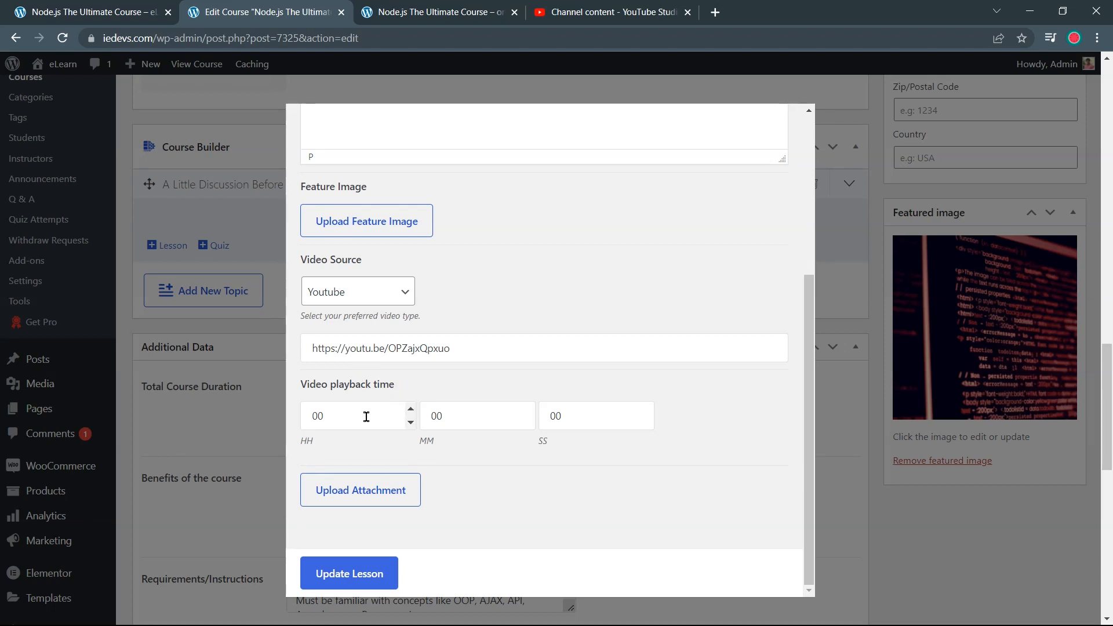
click(578, 8)
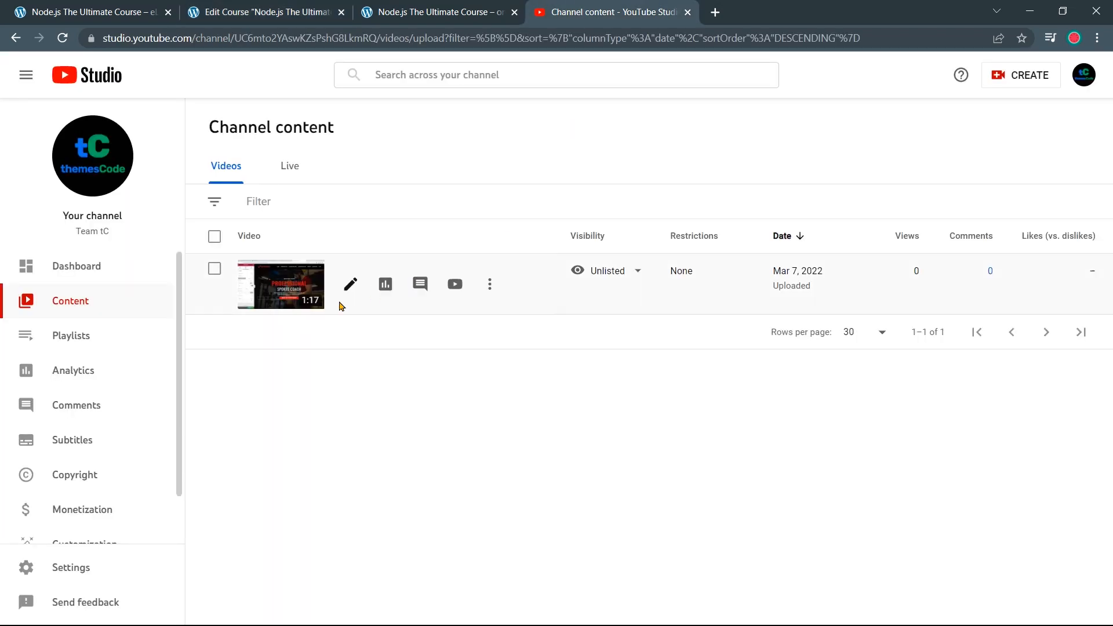
click(435, 14)
click(317, 17)
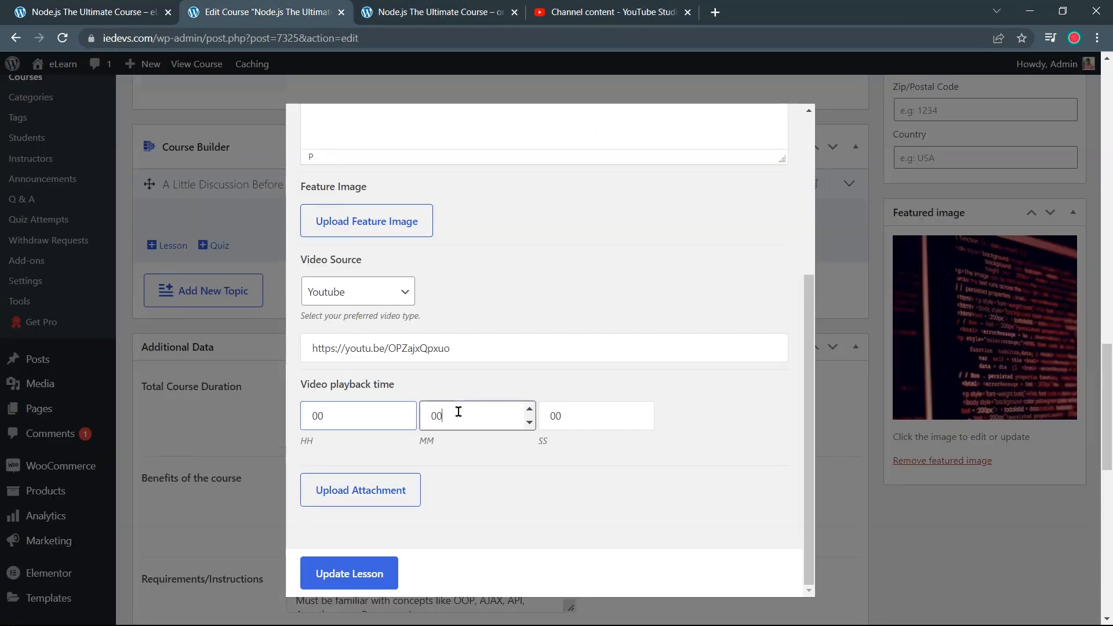
double_click(556, 417)
text(17)
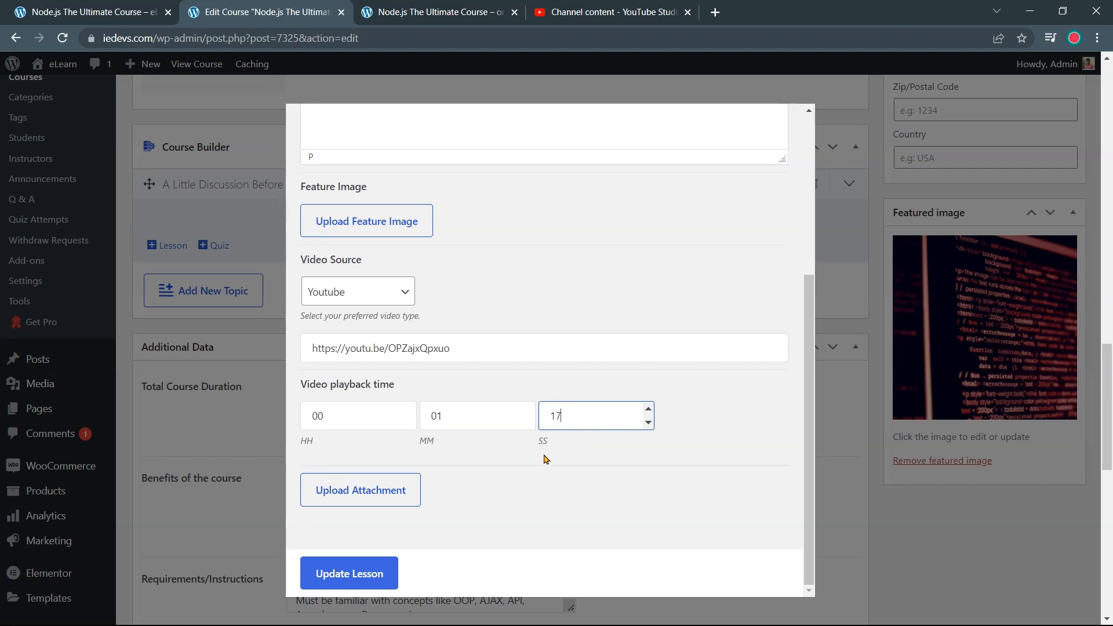
scroll(544, 455, down, 3)
Save the lesson with Update Lesson, then update the course
click(363, 579)
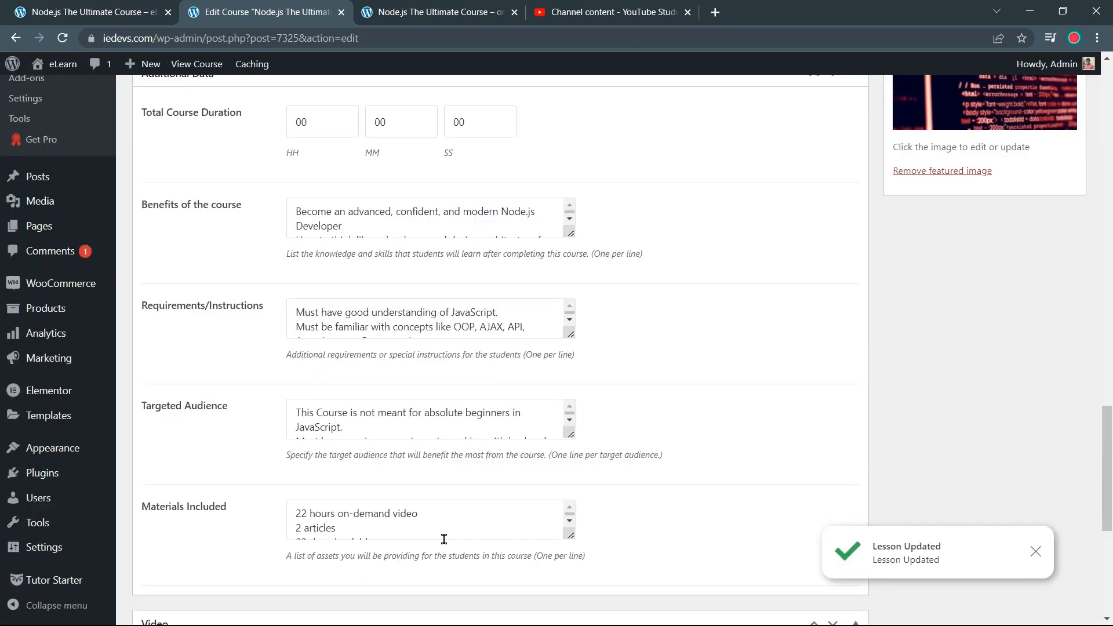
scroll(444, 540, up, 15)
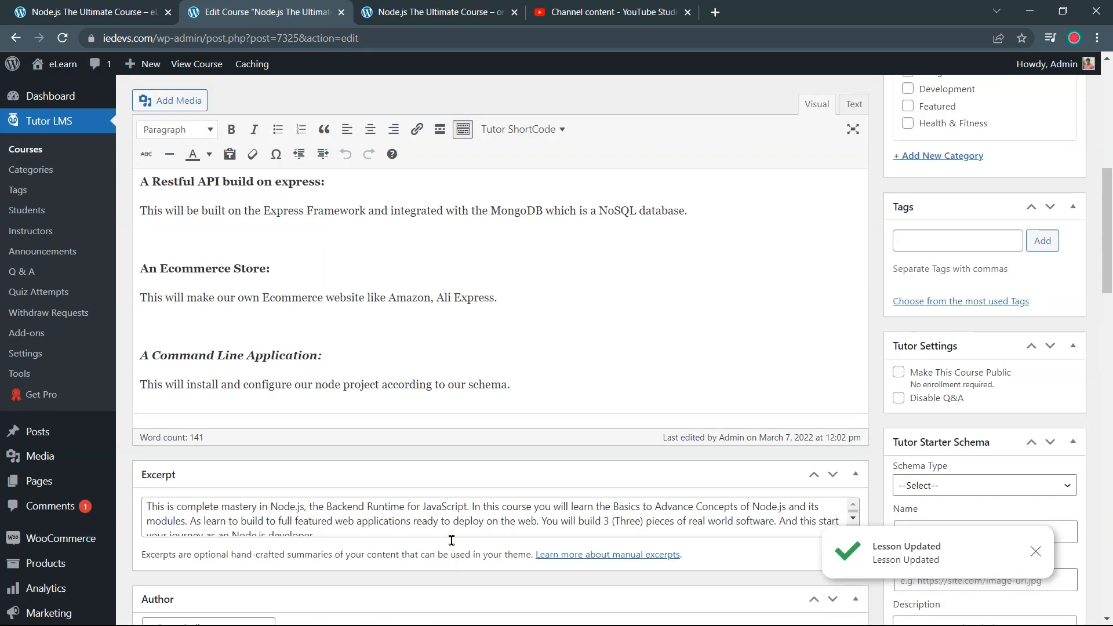
scroll(451, 540, up, 5)
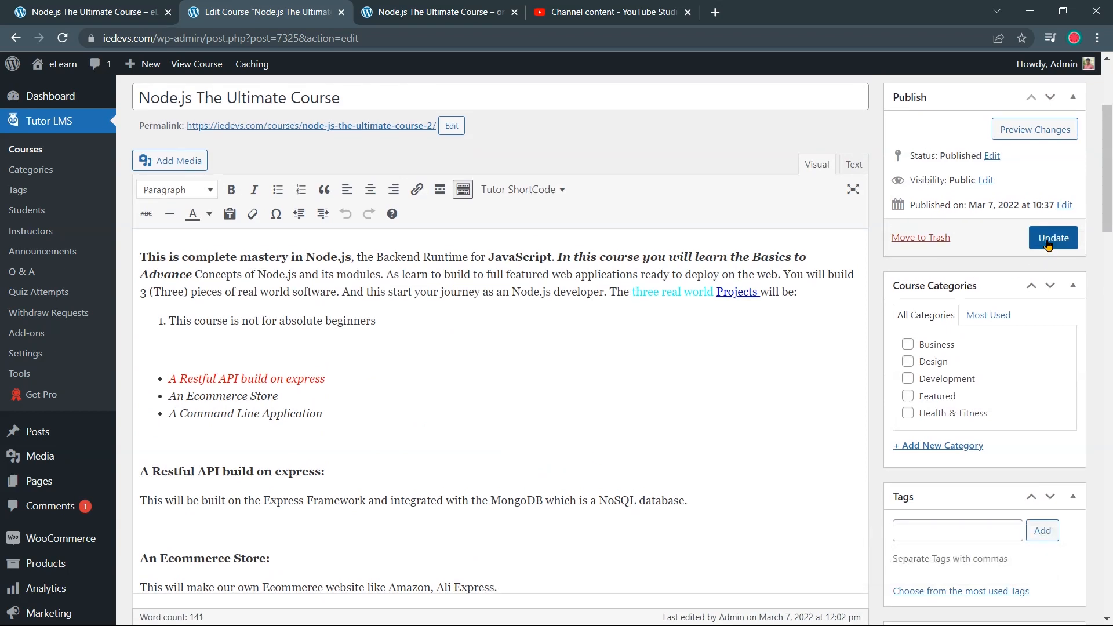
click(1049, 246)
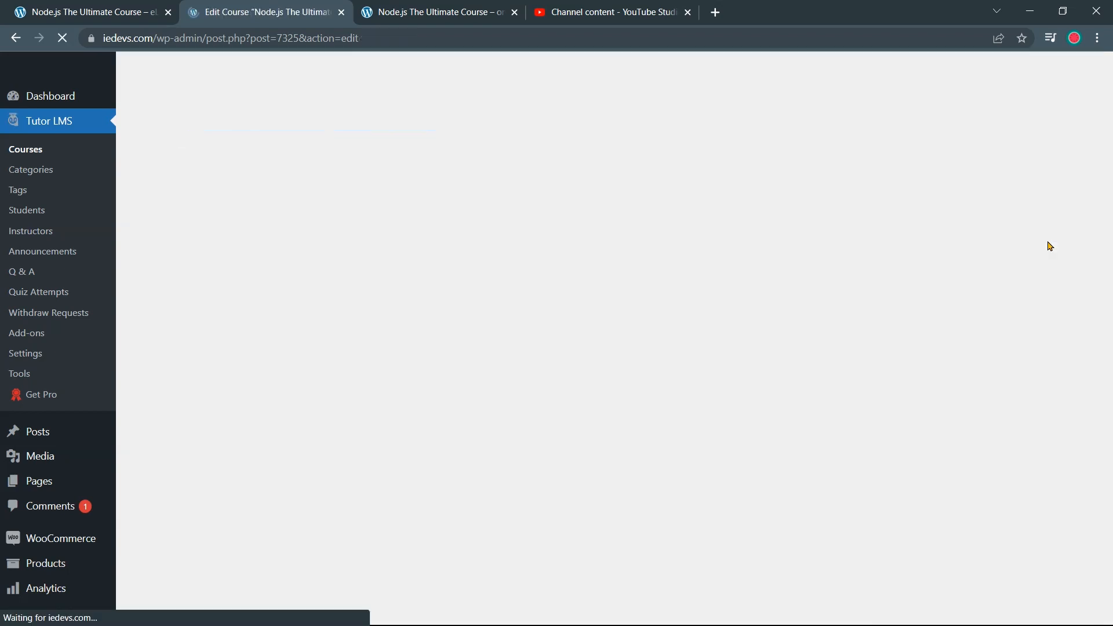
click(93, 11)
Reload the live course page, review the topic's lesson list, and enrol in the course
click(63, 38)
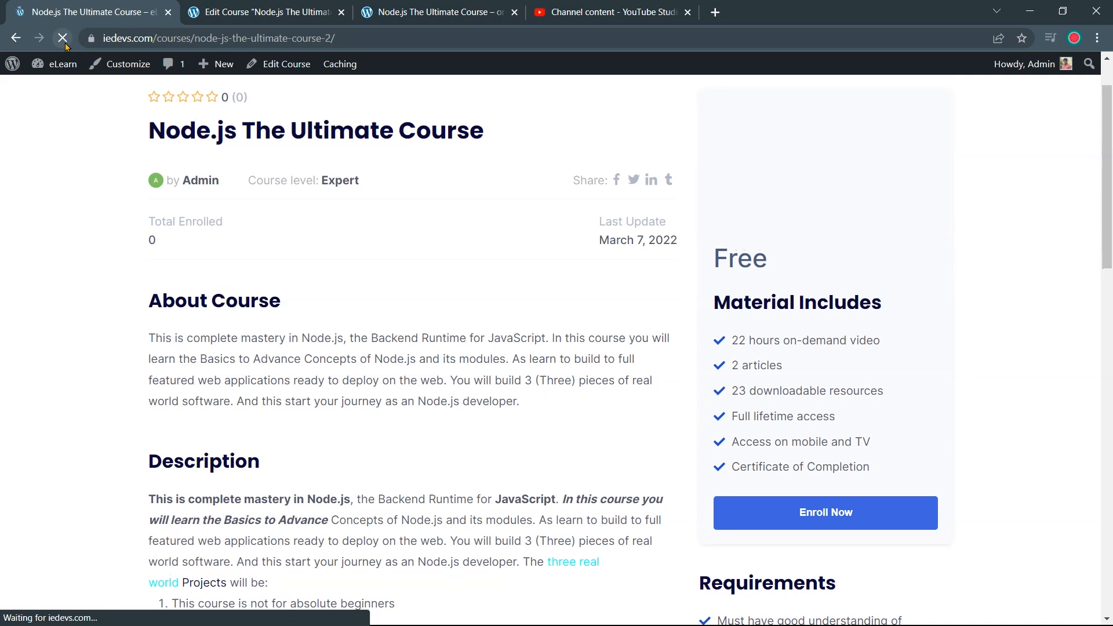
scroll(577, 408, down, 15)
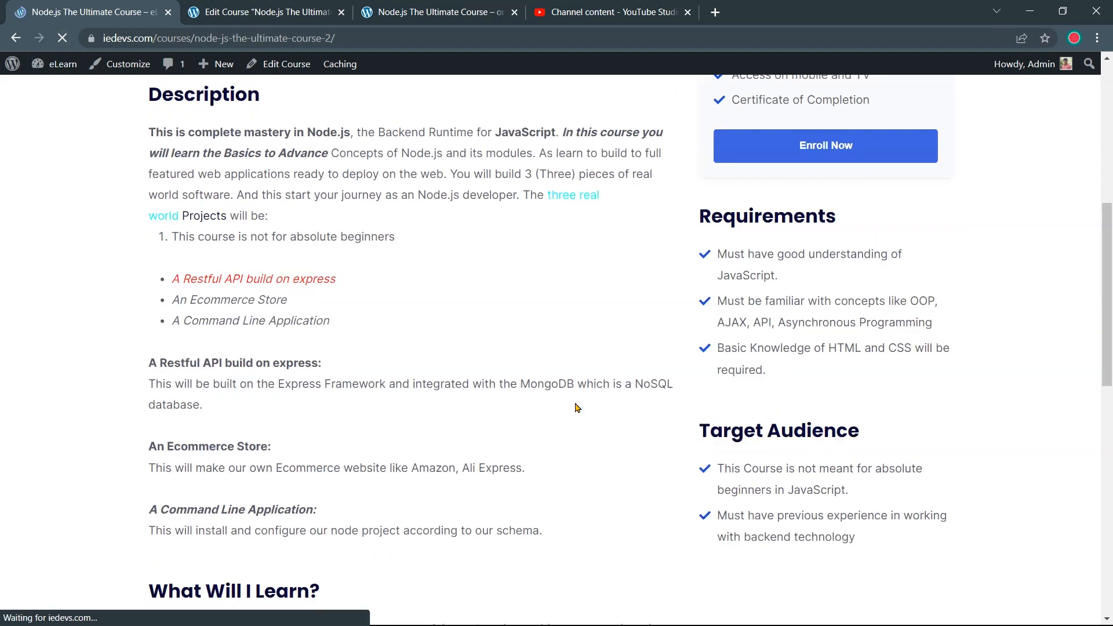
scroll(574, 400, up, 2)
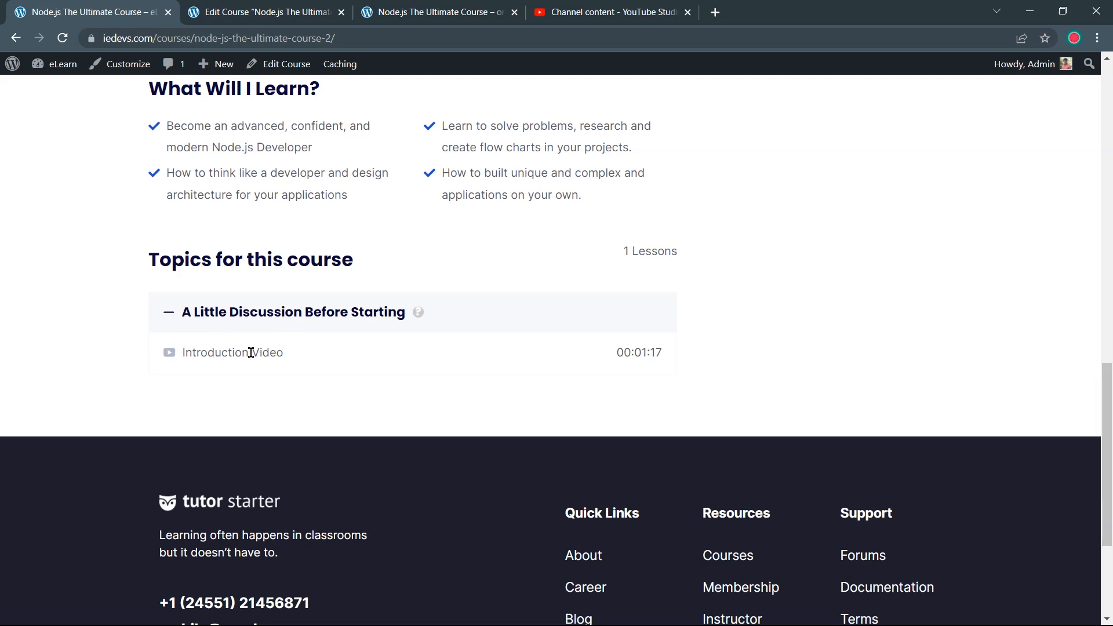
click(276, 323)
click(278, 322)
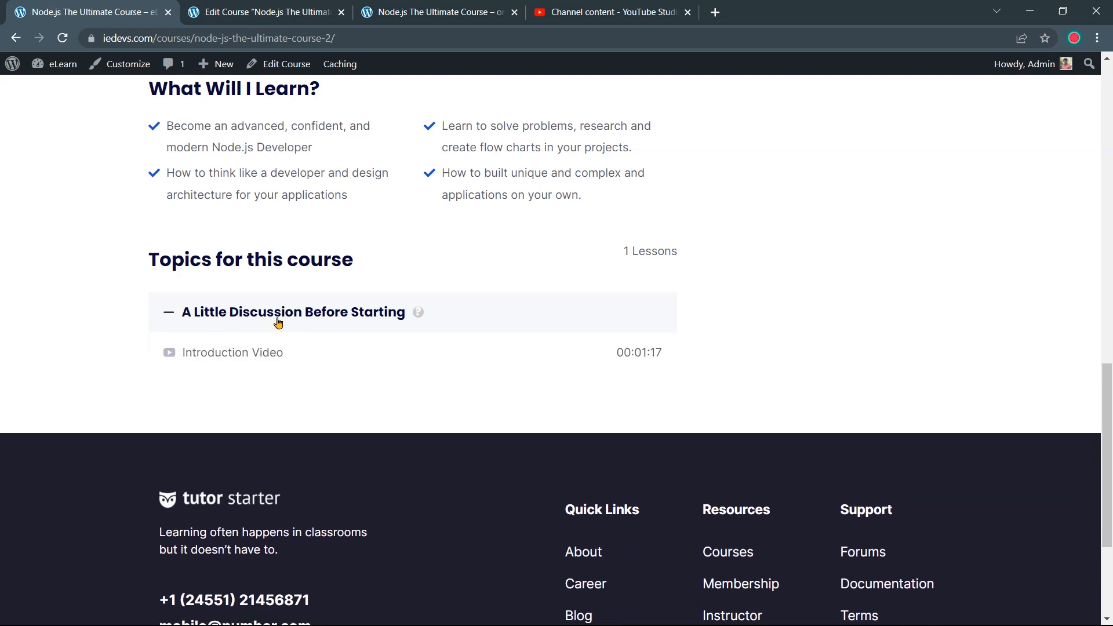
scroll(172, 359, up, 3)
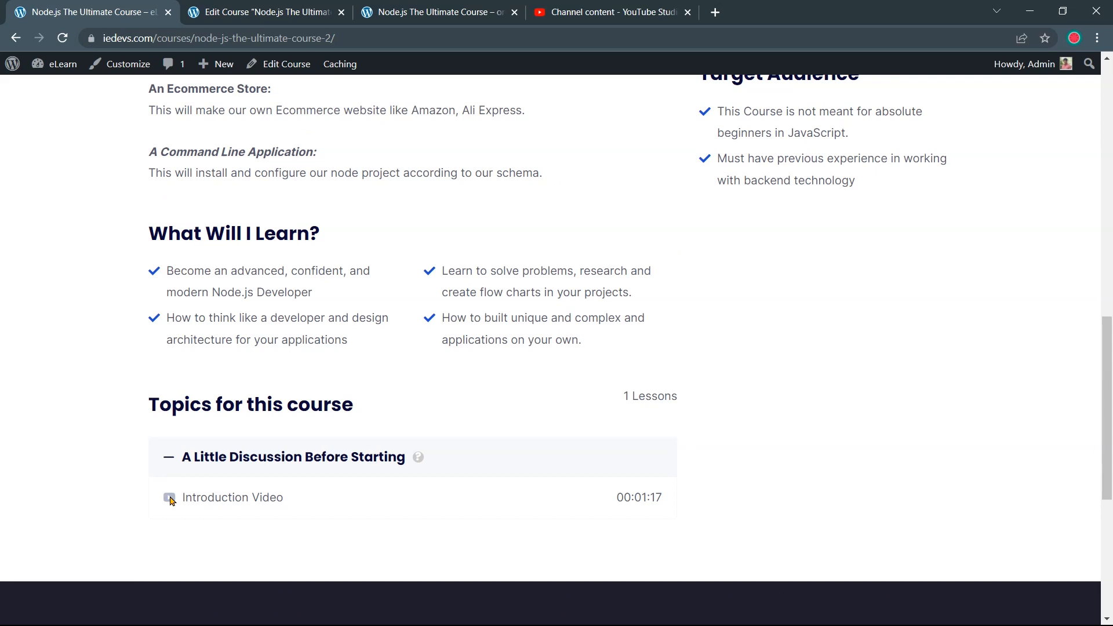
scroll(323, 492, up, 9)
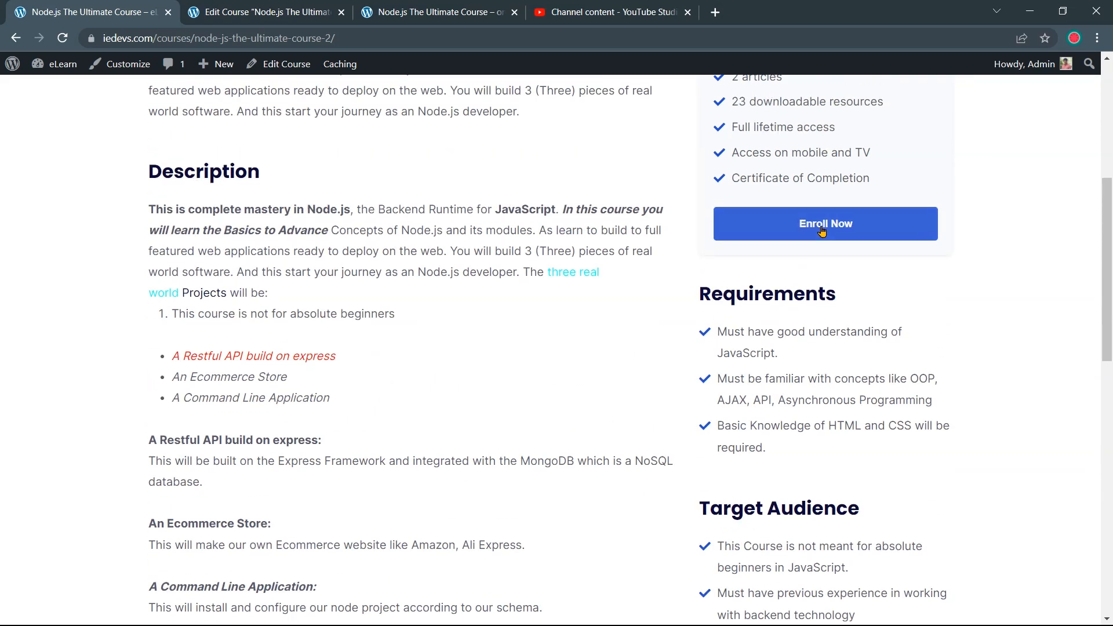
click(822, 231)
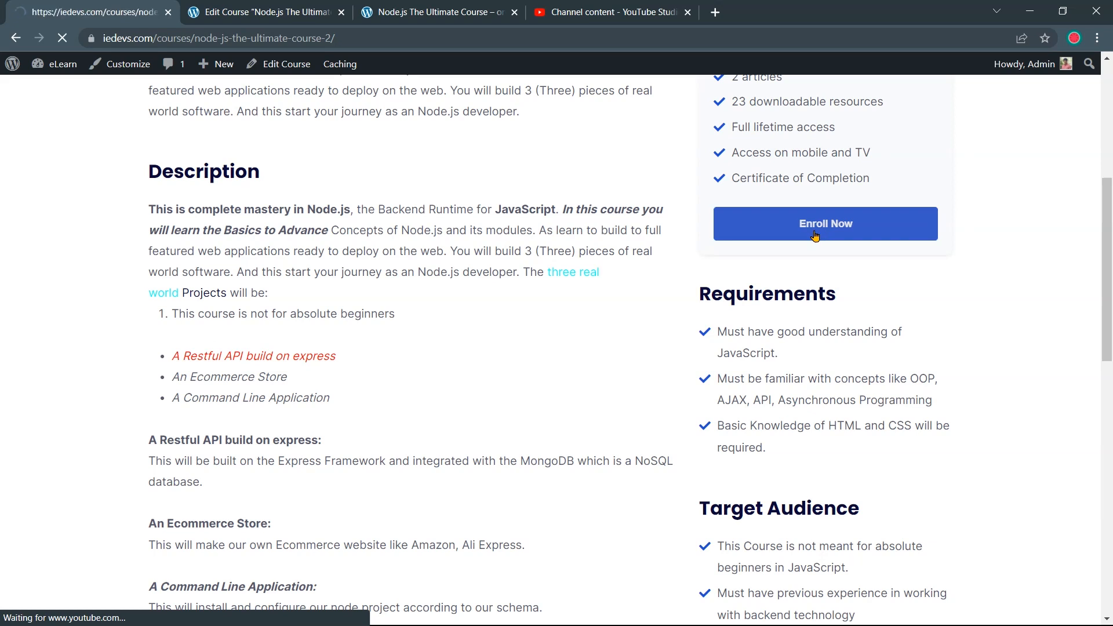
Open the Introduction Video lesson, play its video, then pause it
scroll(632, 400, down, 15)
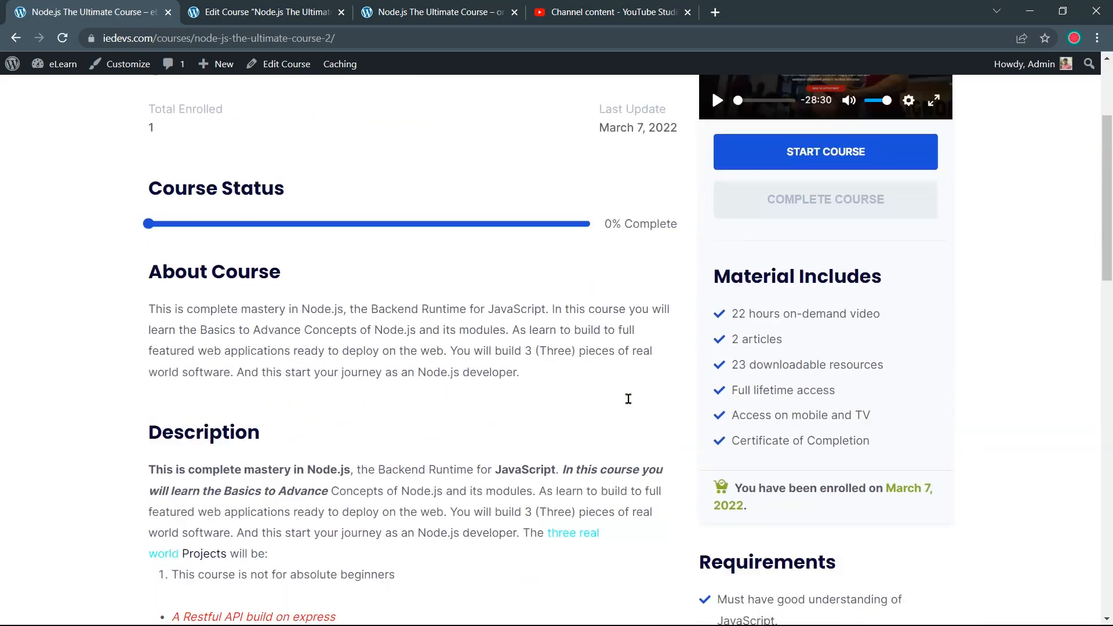
scroll(607, 414, down, 1)
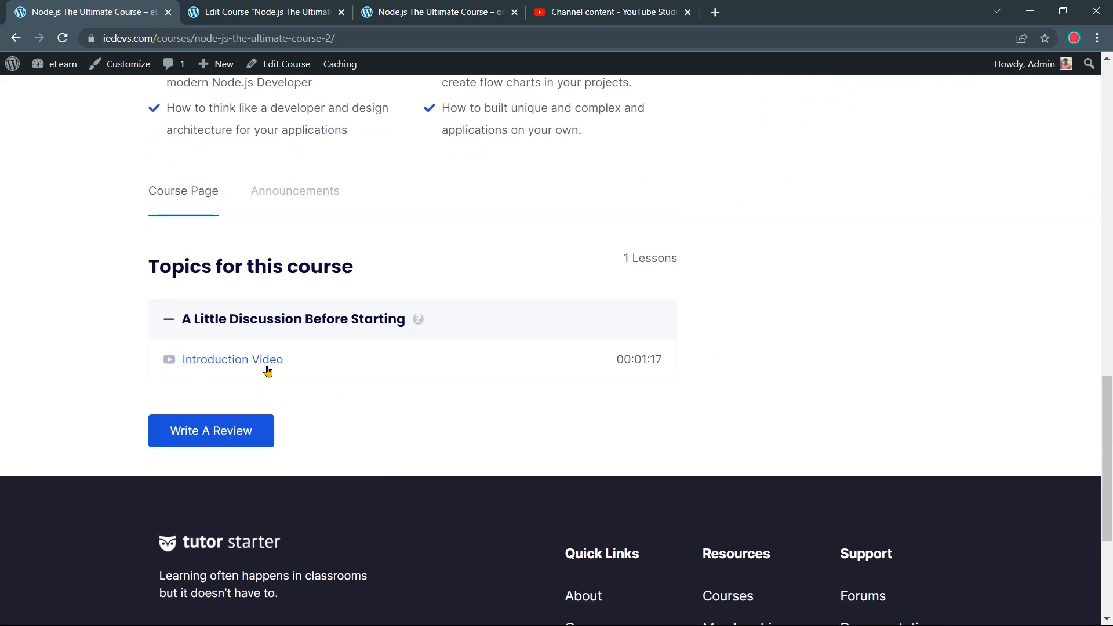
click(261, 361)
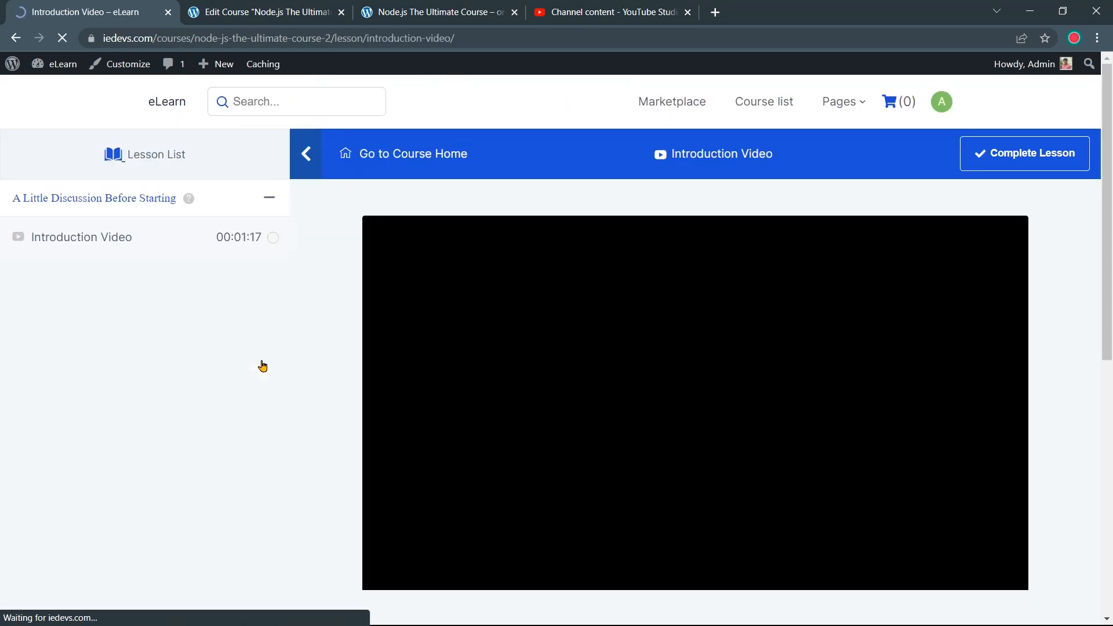
click(695, 403)
click(696, 404)
scroll(696, 405, down, 2)
scroll(695, 404, up, 1)
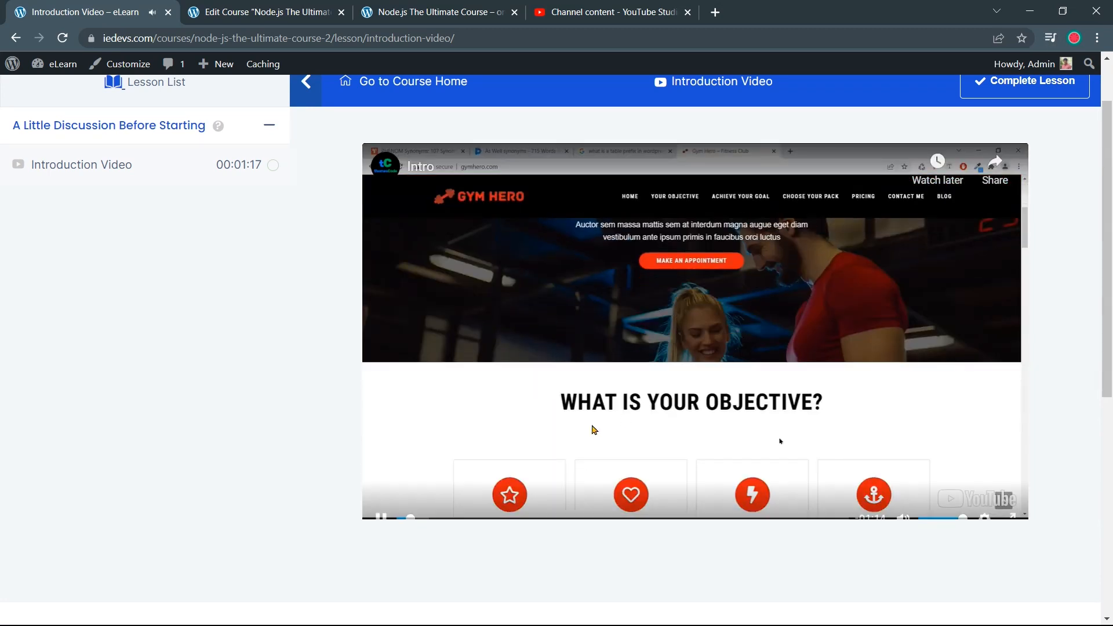
click(381, 501)
scroll(616, 417, up, 1)
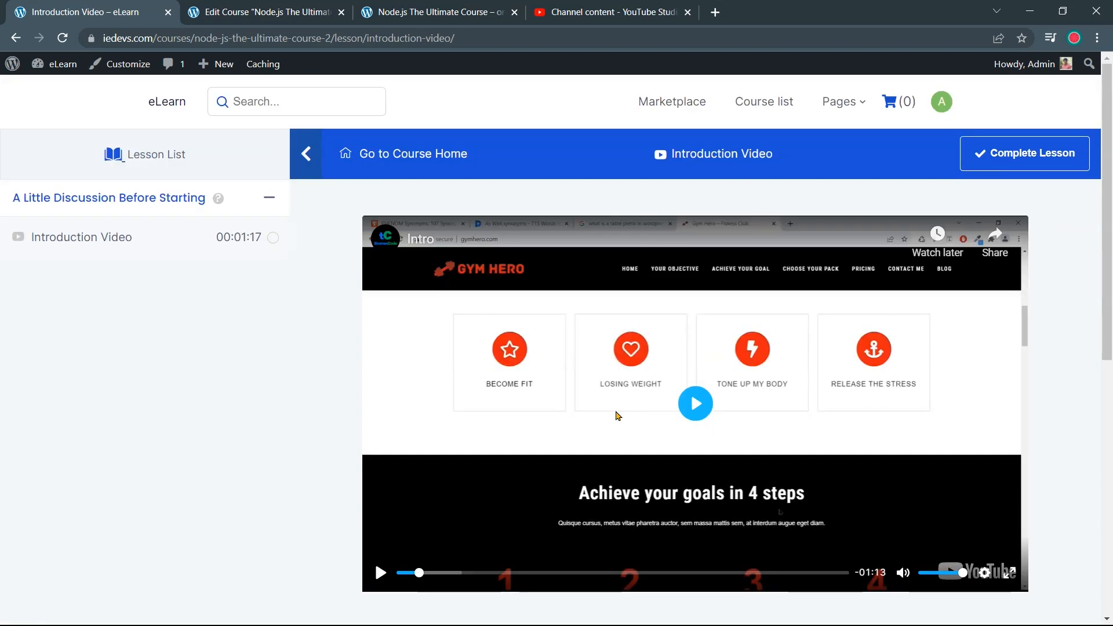
Return to Edit Course and scroll through the Course Builder, Additional Data and Video sections
click(311, 15)
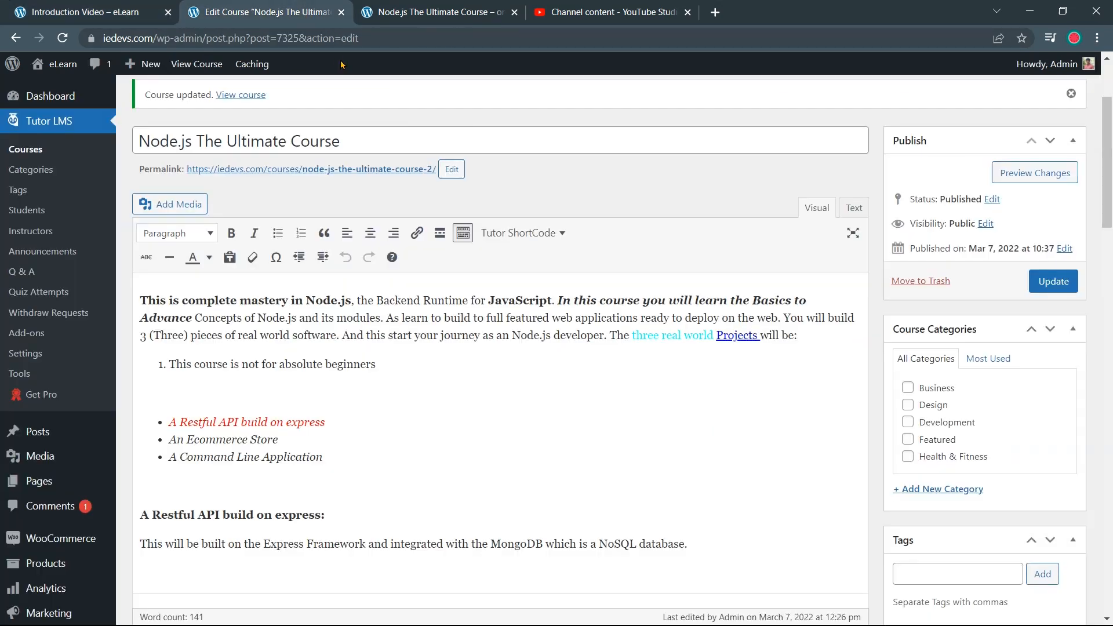
scroll(509, 461, down, 15)
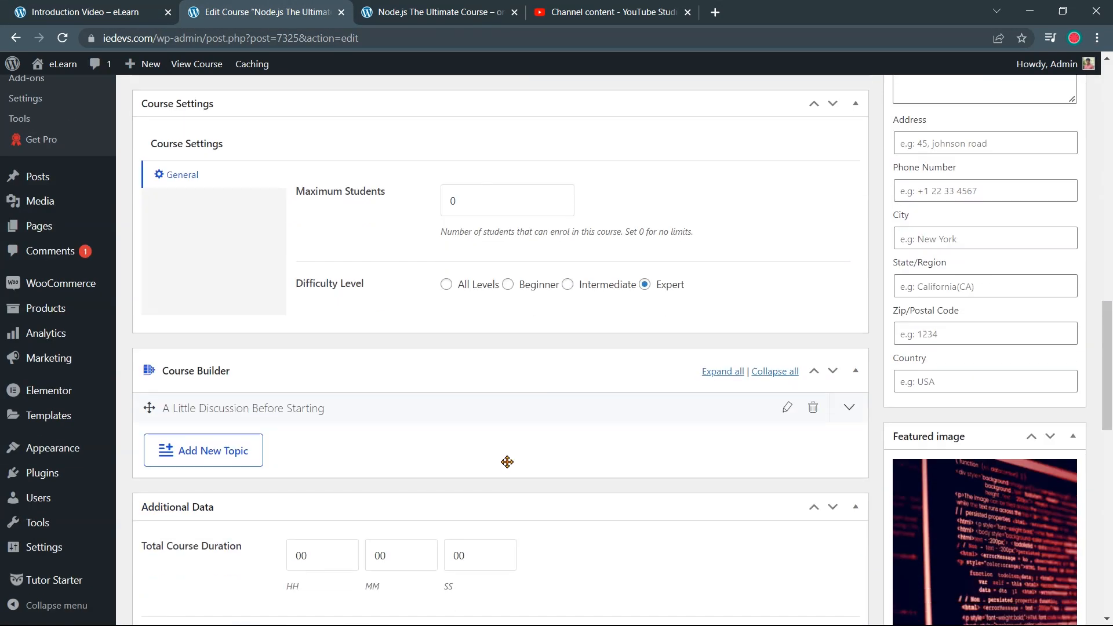
scroll(507, 462, down, 8)
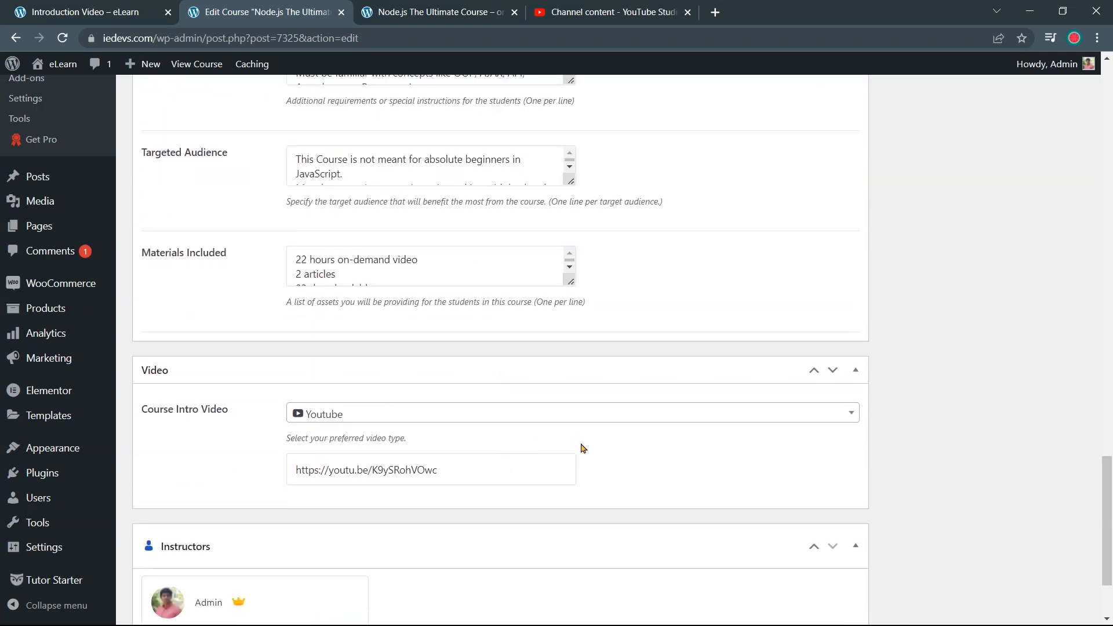
scroll(583, 448, up, 12)
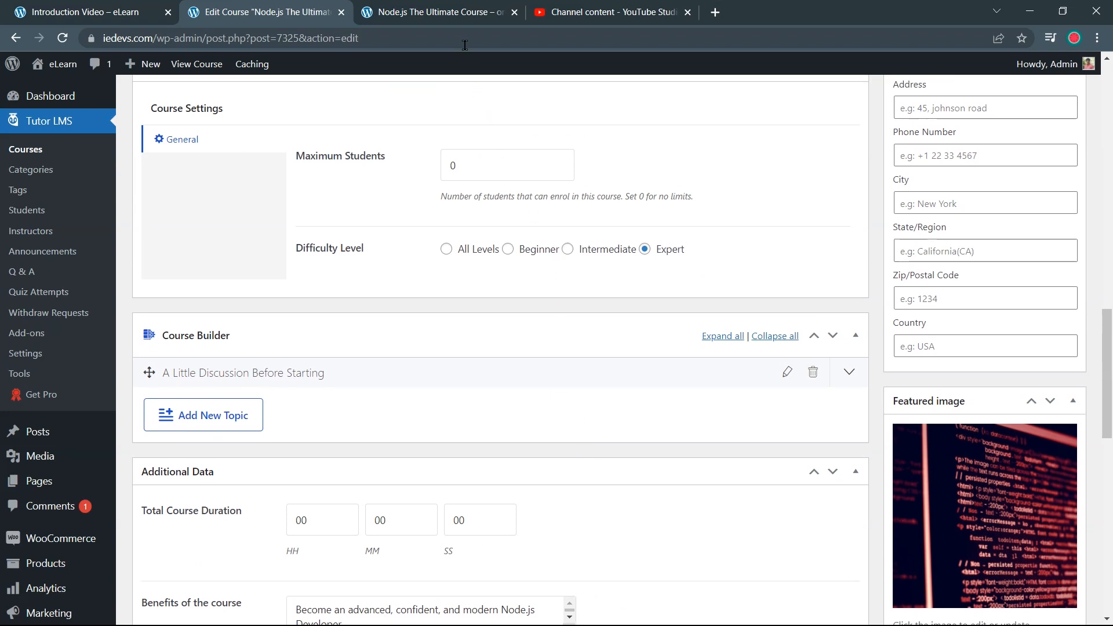
On the public Node.js course page, collapse the first topic, expand Core Modules and select its heading
click(462, 21)
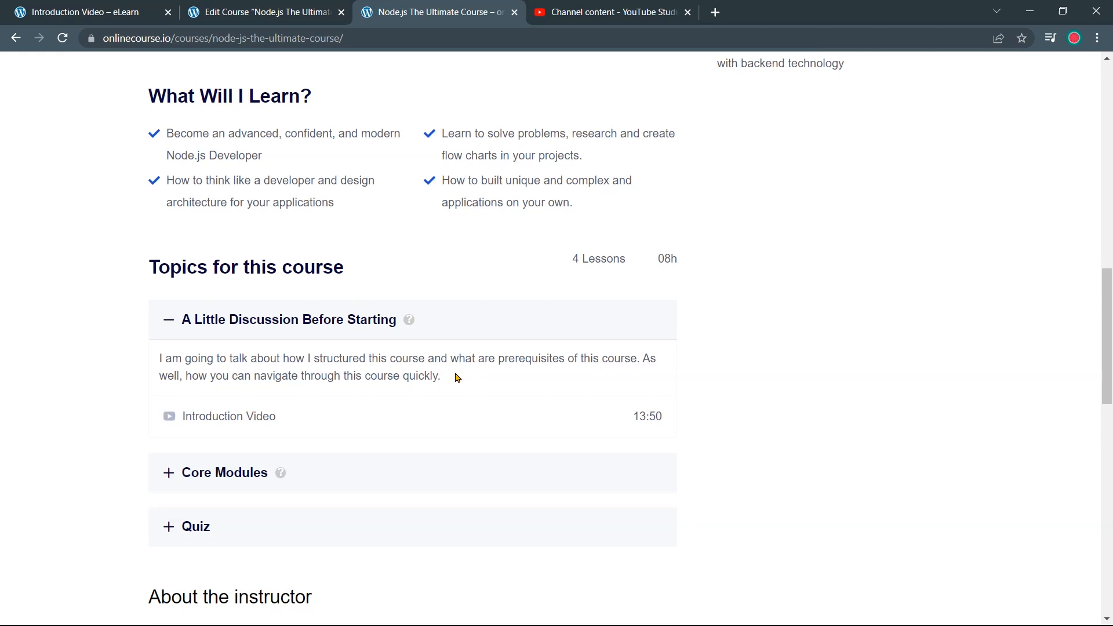
click(259, 328)
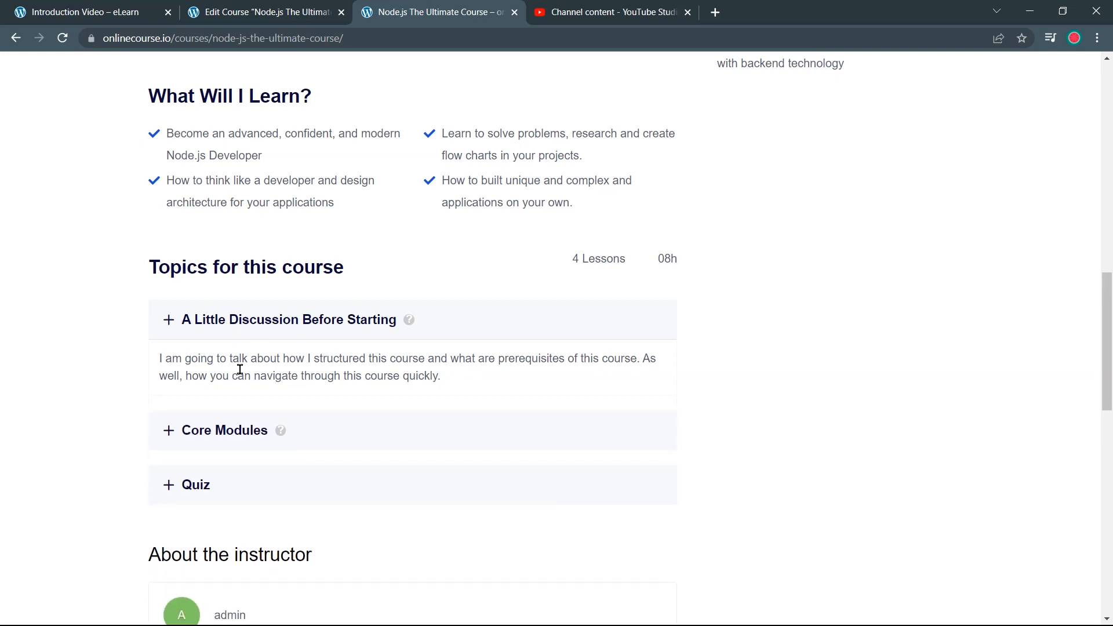
click(177, 325)
click(177, 325)
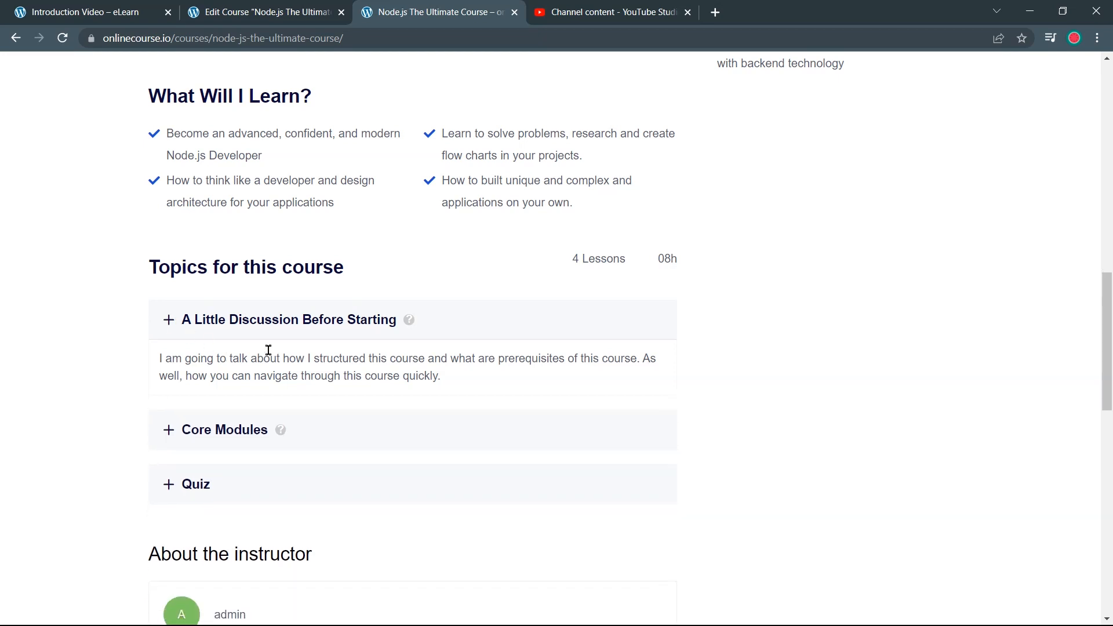
click(406, 321)
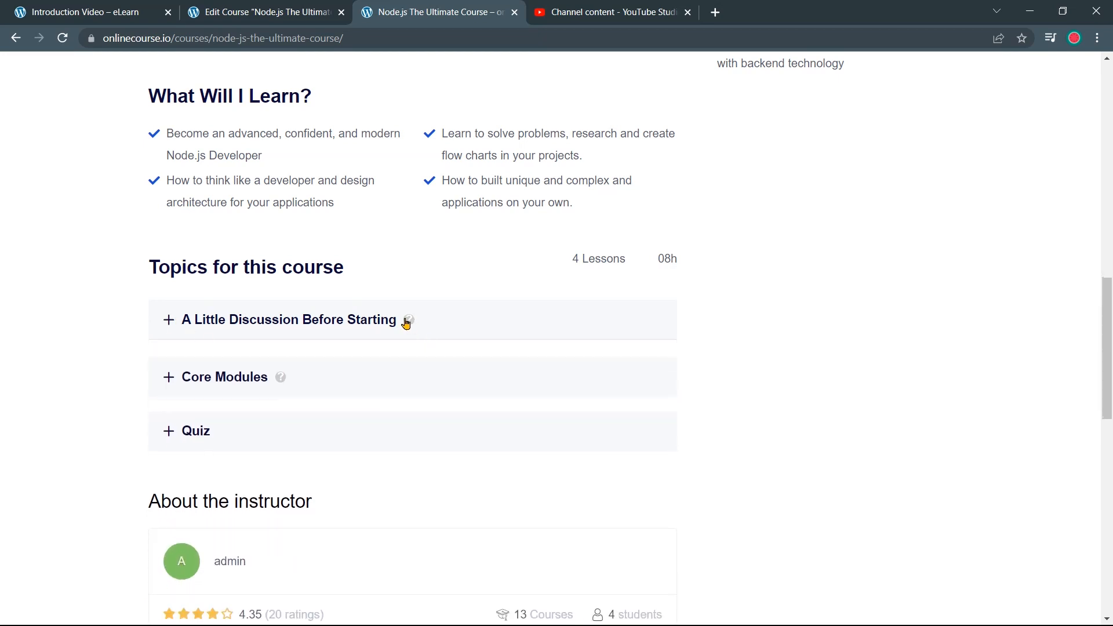
click(307, 376)
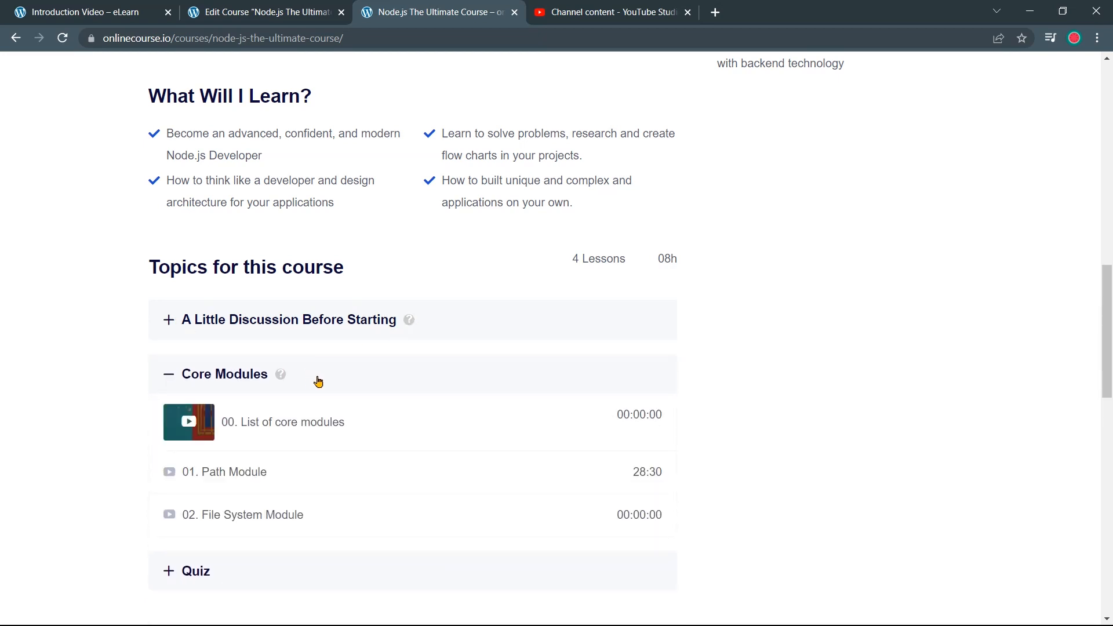
drag(270, 377, 181, 384)
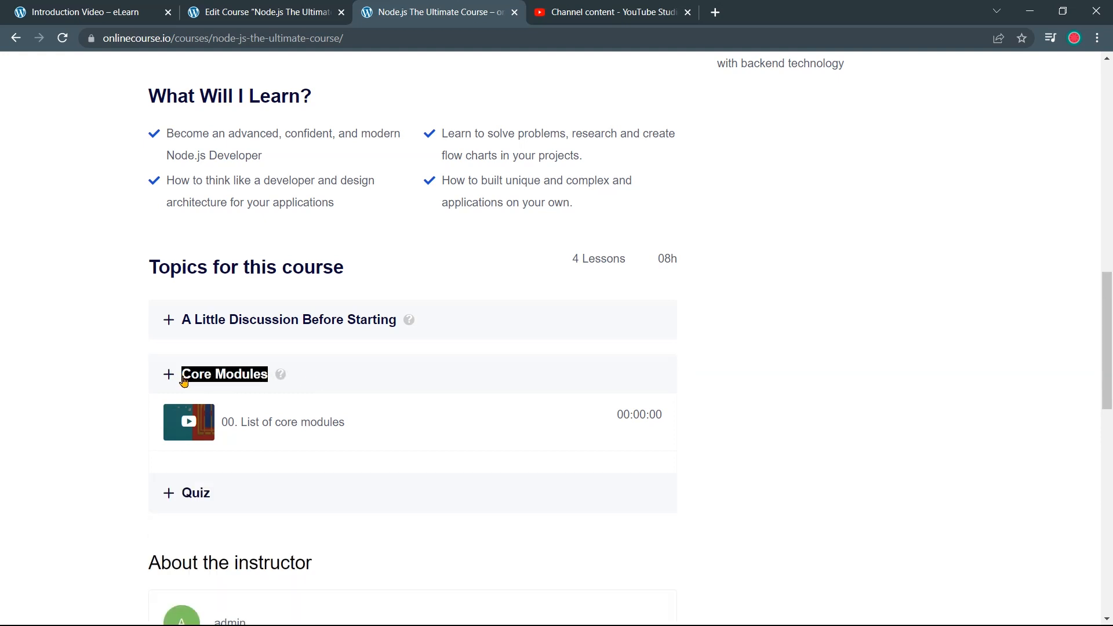
click(274, 11)
scroll(343, 353, down, 4)
Add a topic named 'Core Modules' below A Little Discussion Before Starting
scroll(363, 425, up, 6)
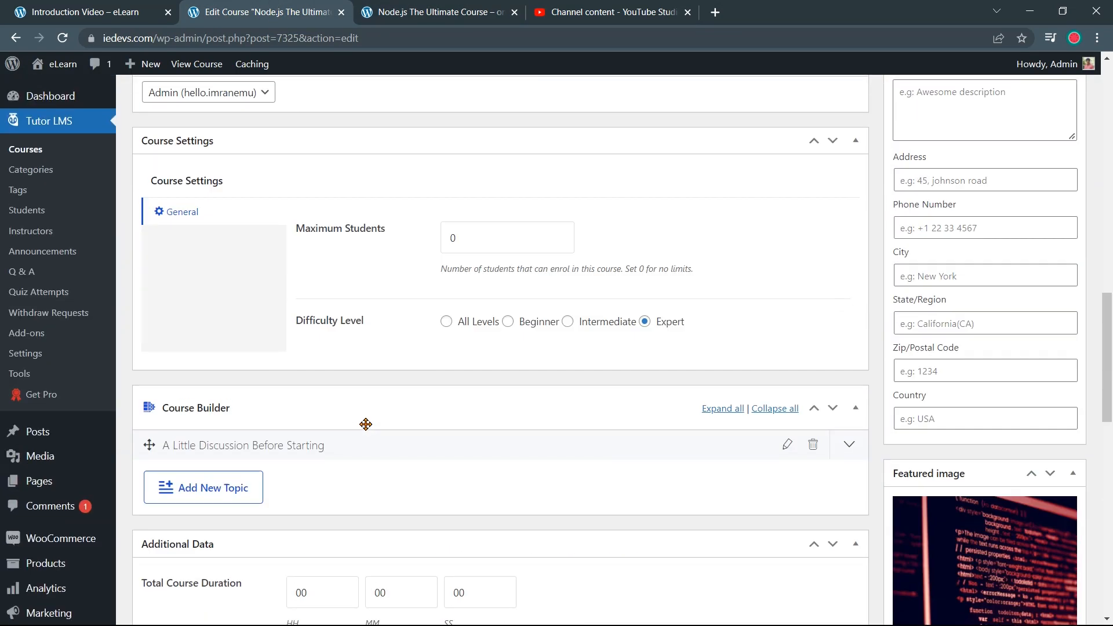
click(224, 496)
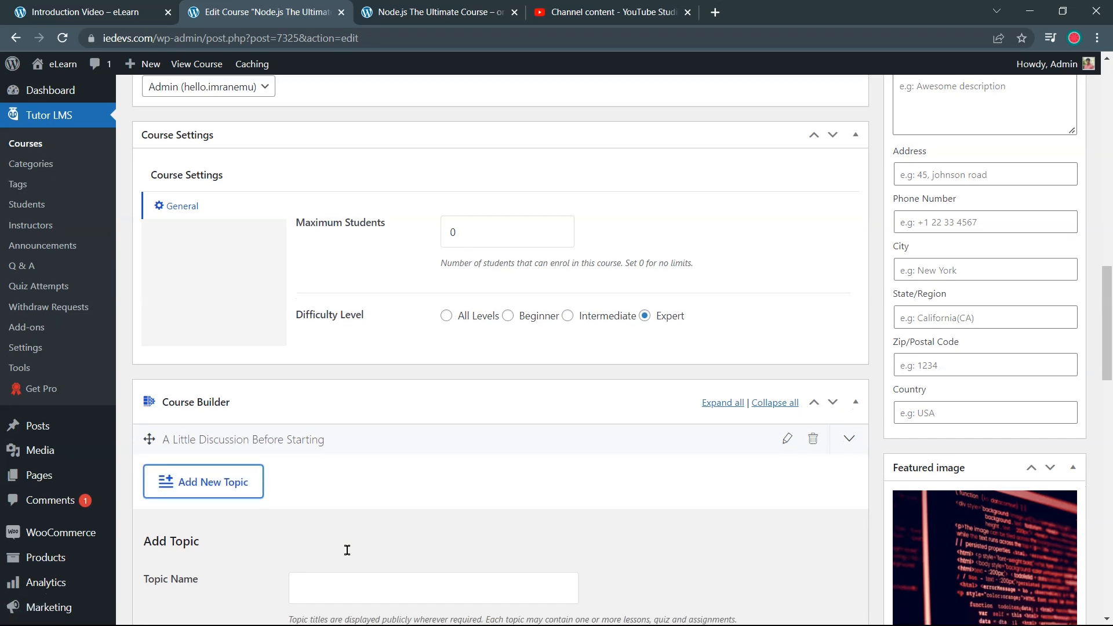
scroll(347, 550, down, 3)
text(Core Modules)
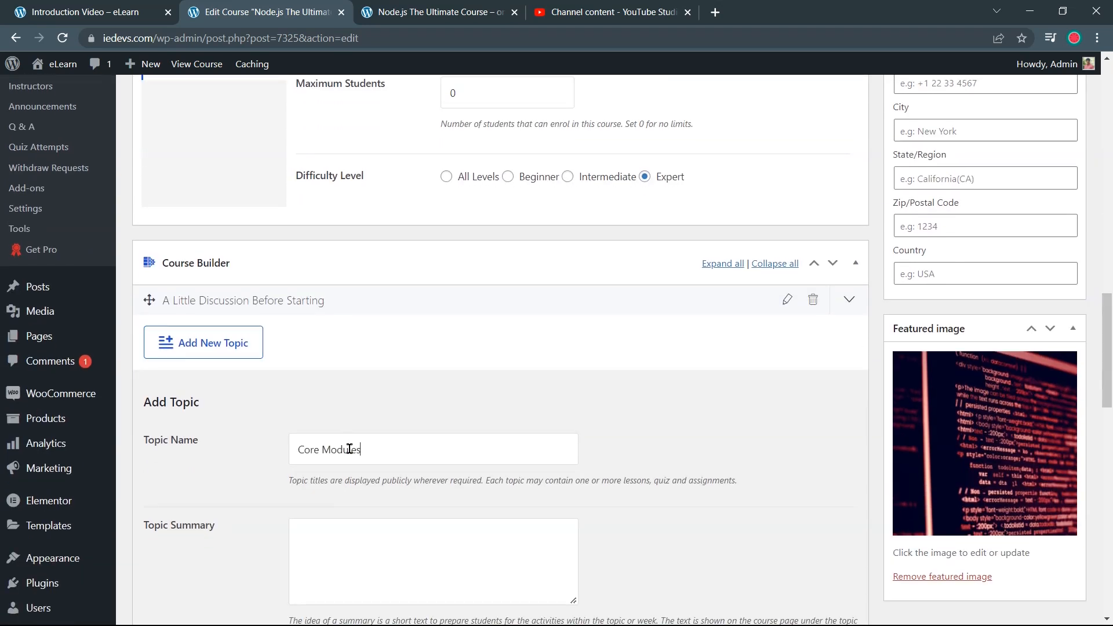
scroll(577, 479, down, 3)
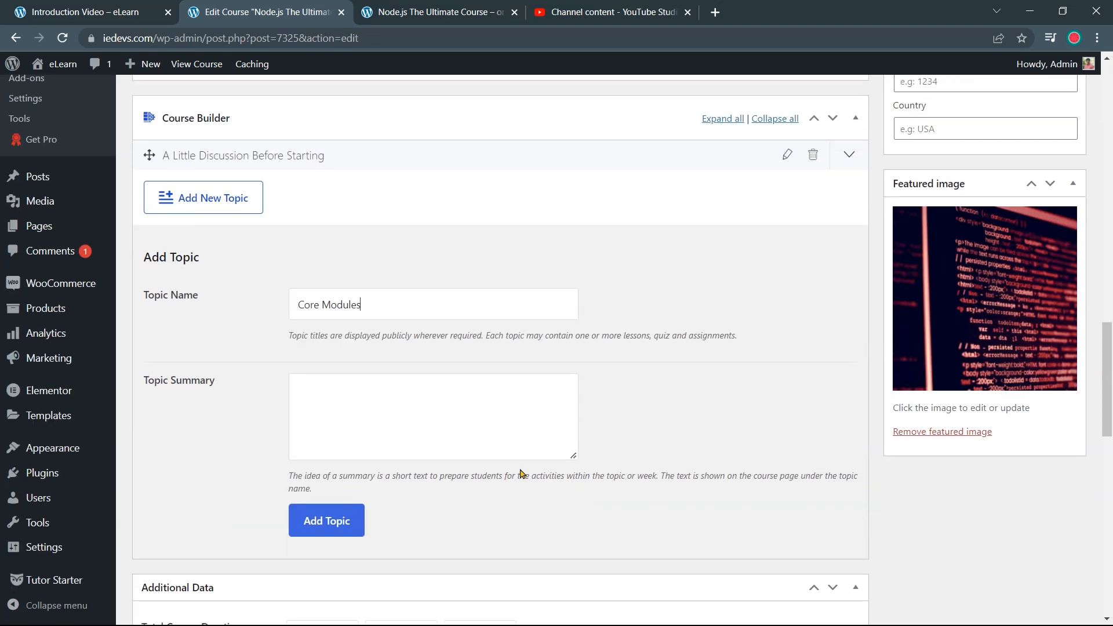
click(338, 532)
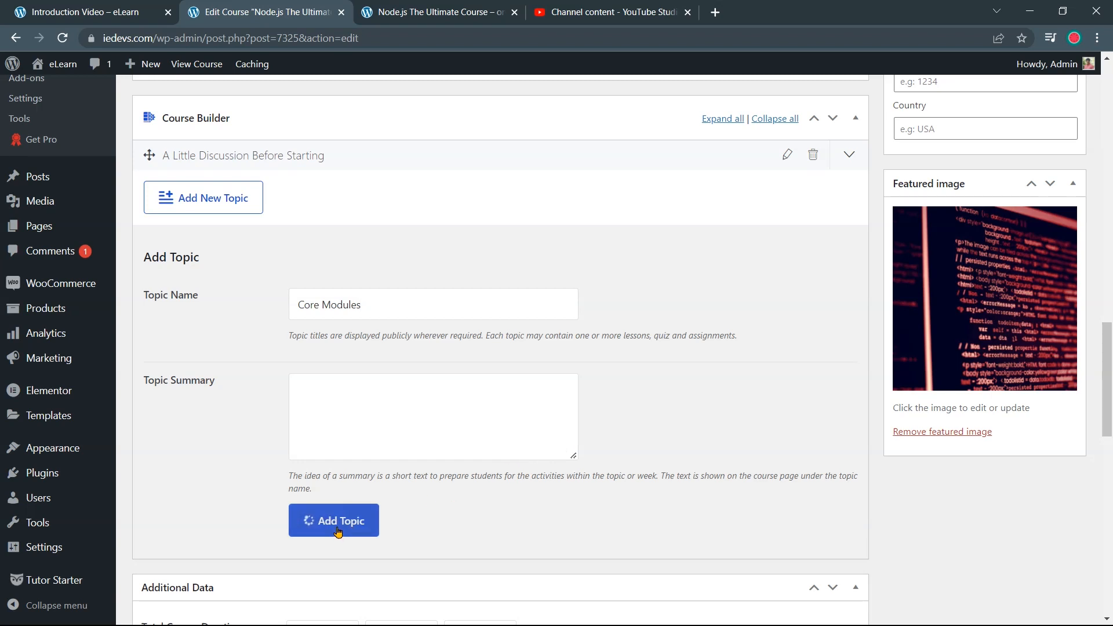
scroll(406, 436, up, 3)
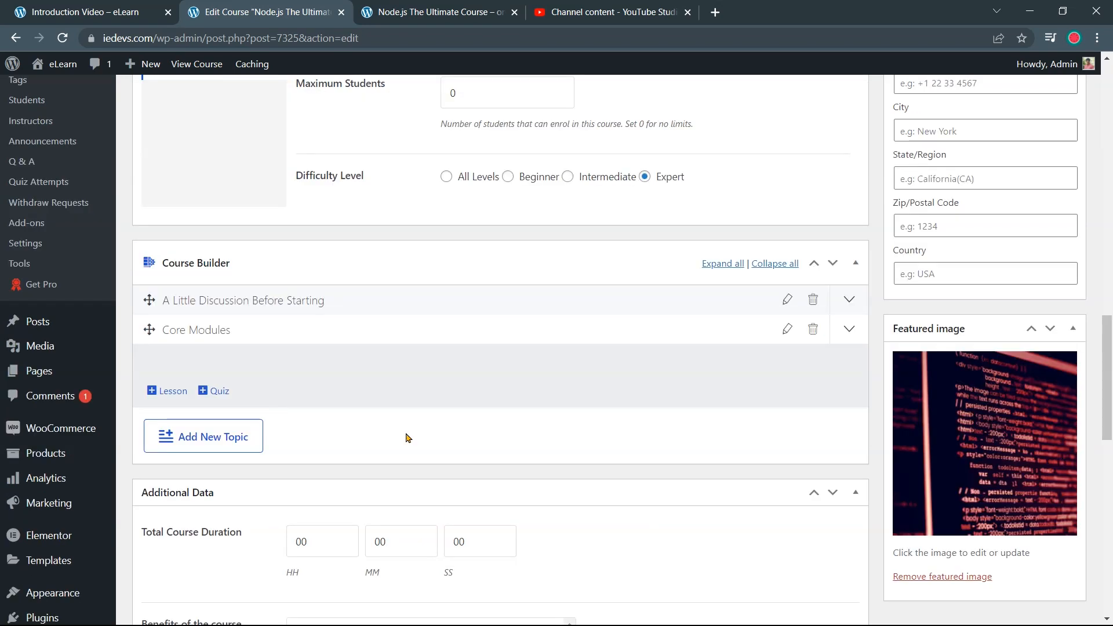
Start a Core Modules lesson titled '00. List of core modules', copied from the public course page
click(160, 392)
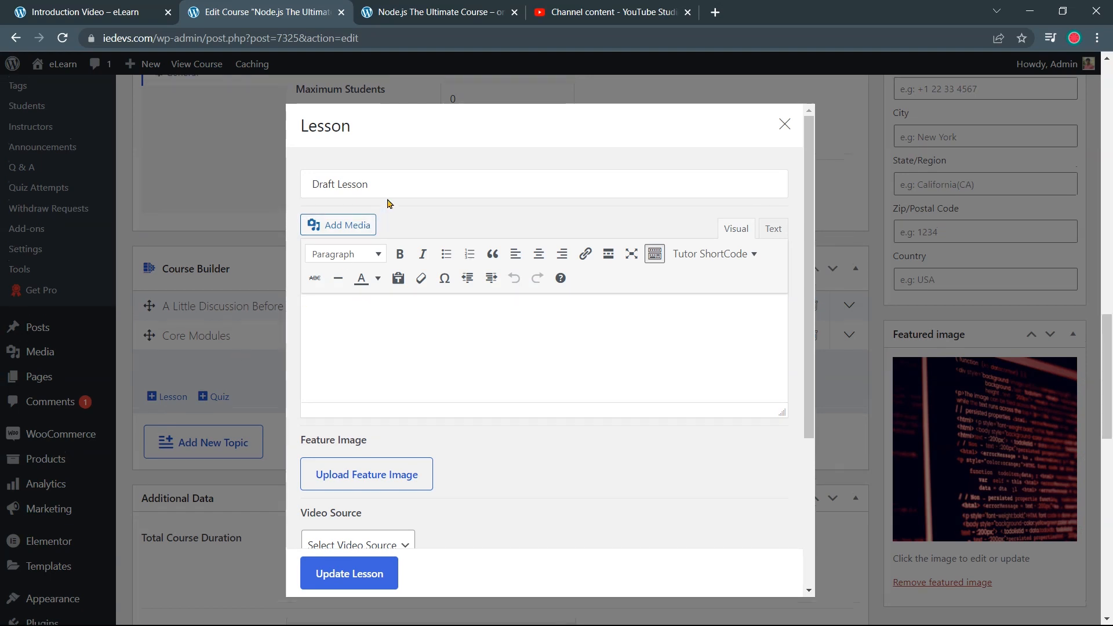
click(441, 17)
drag(359, 432, 215, 441)
key(ctrl+c)
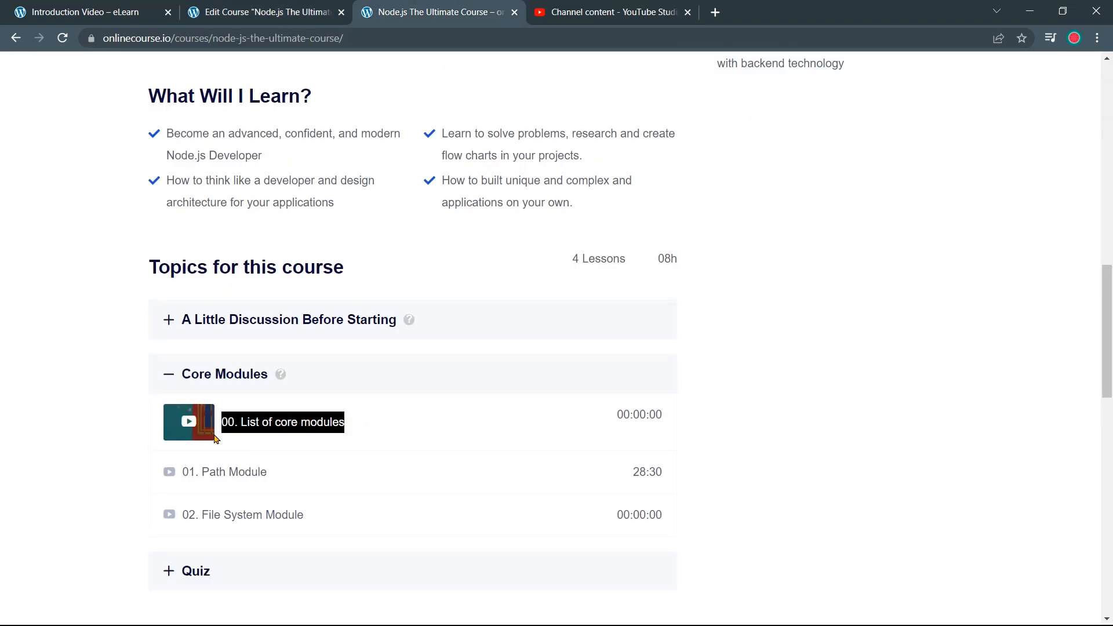
click(261, 12)
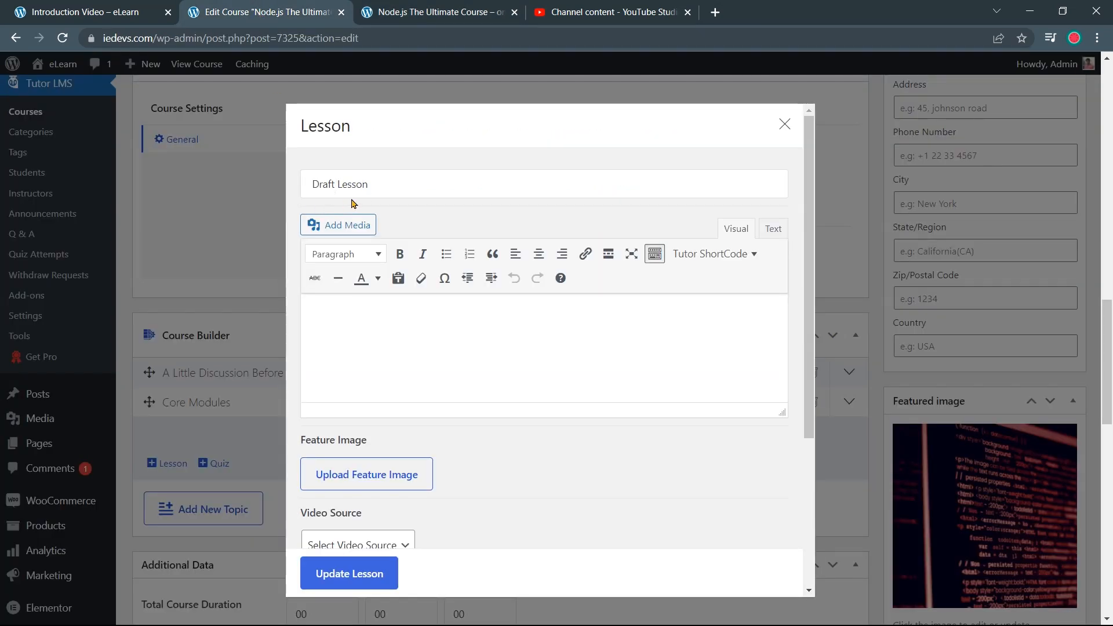
triple_click(373, 183)
key(ctrl+v)
Write the description 'This lesson covers all you need to know about' node core modules
click(390, 319)
scroll(390, 320, up, 3)
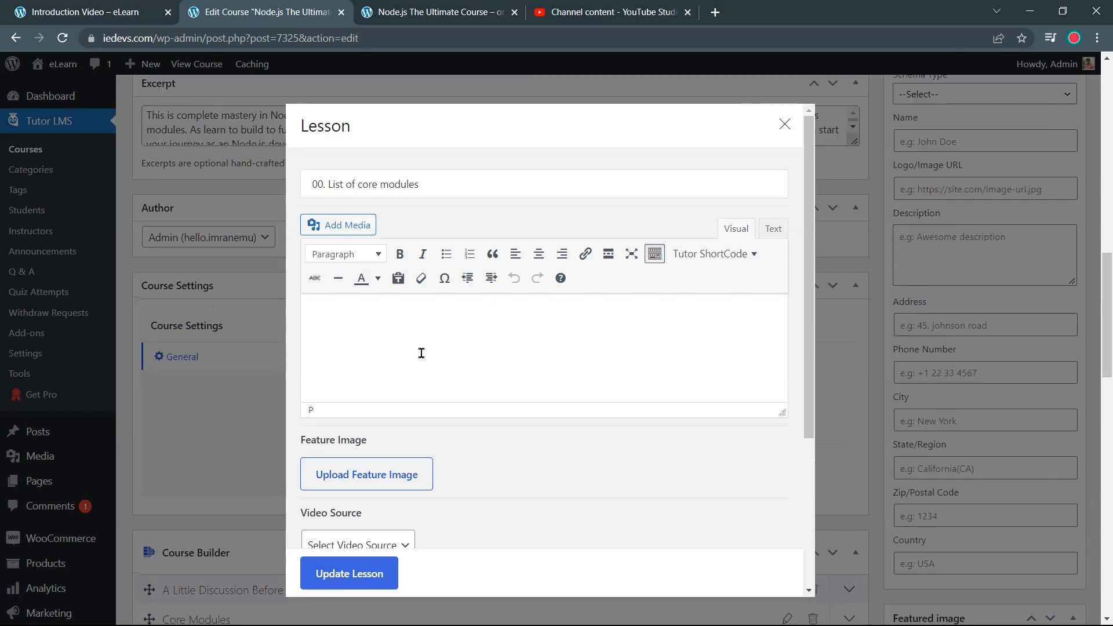
scroll(419, 321, down, 1)
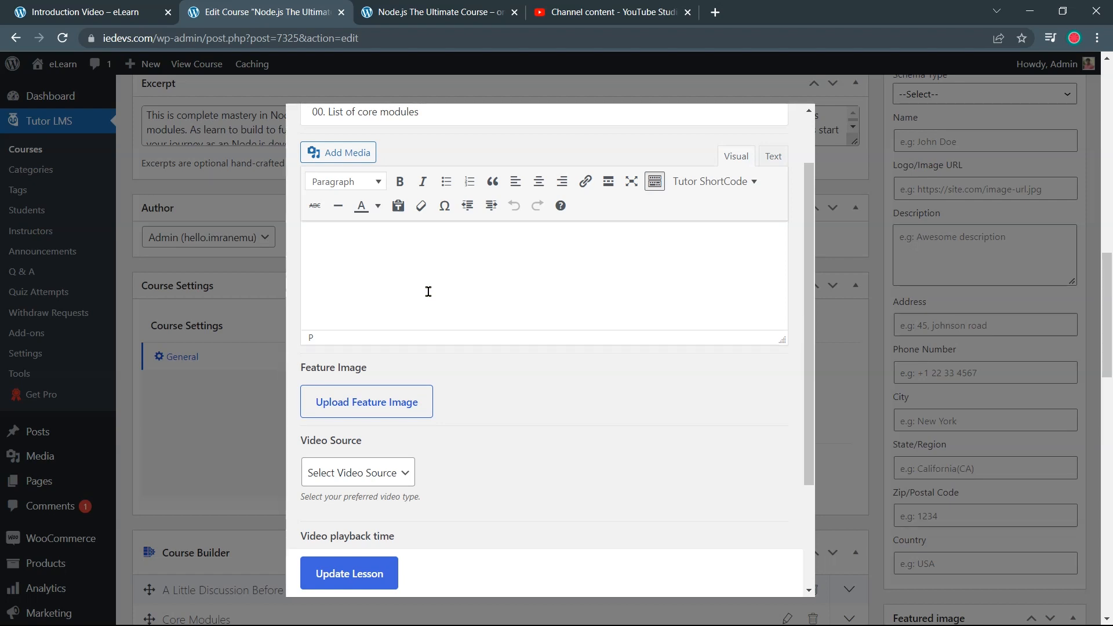
text(This lesson covers all you need to know about node core modules.)
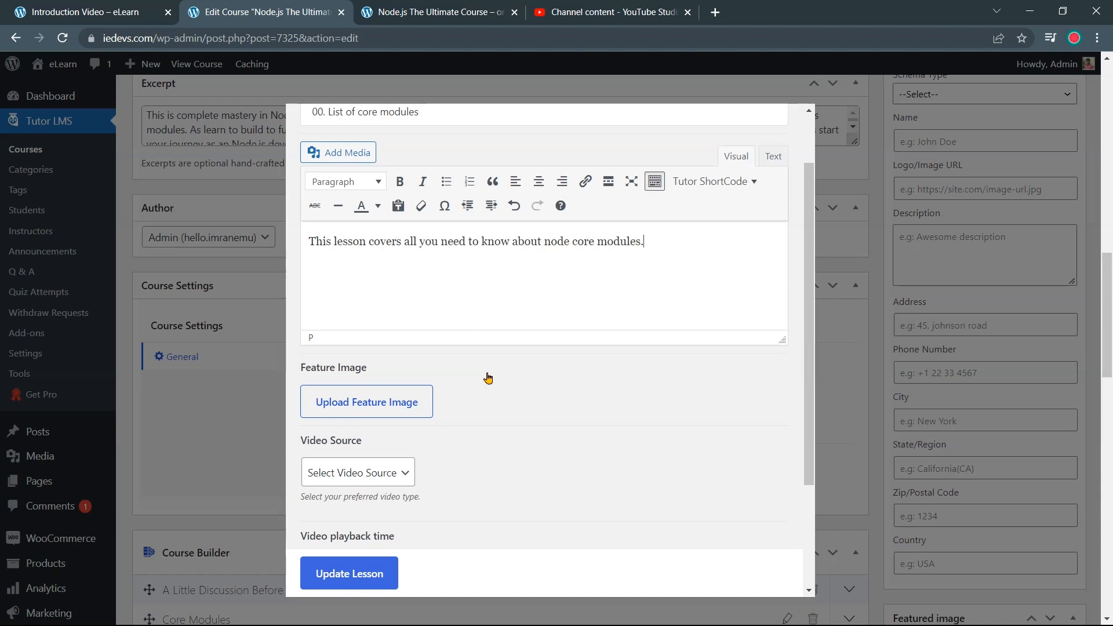
scroll(488, 378, down, 1)
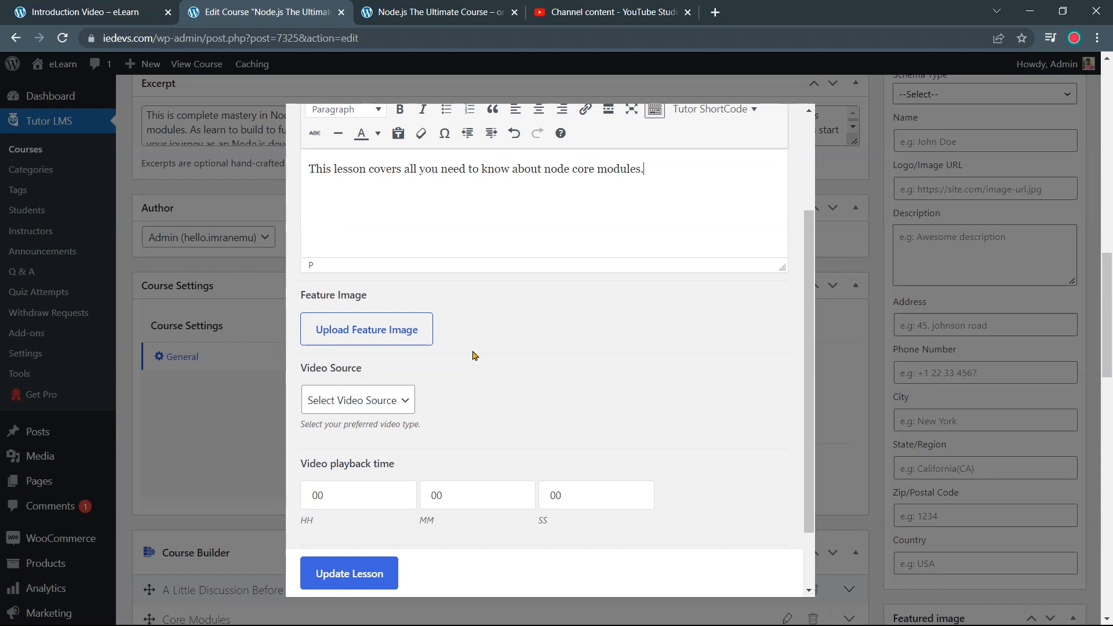
click(421, 340)
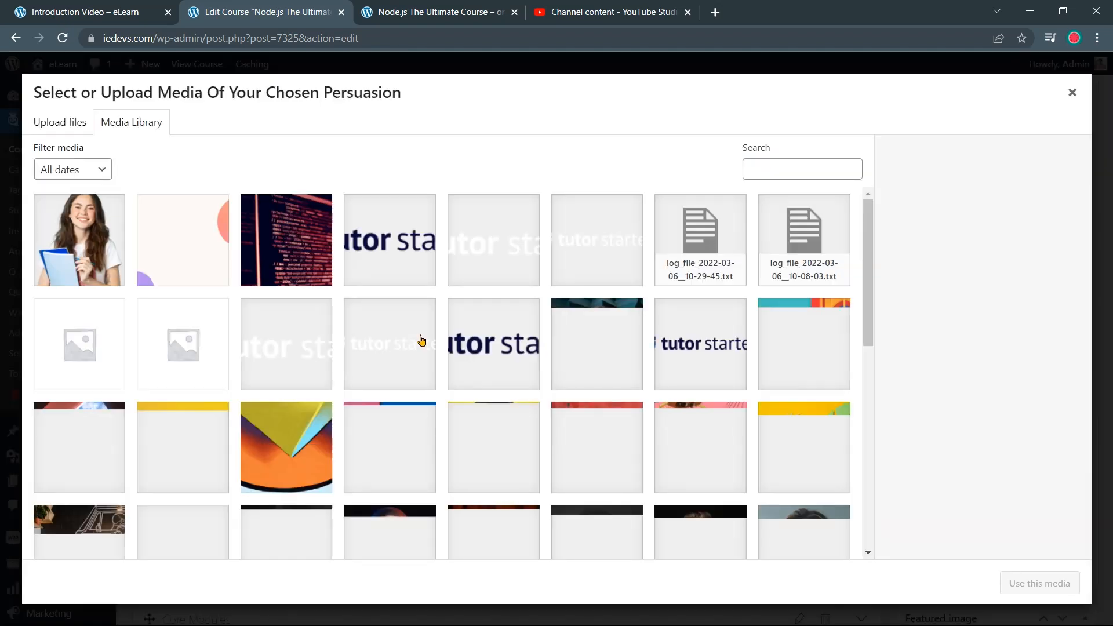
Pick marketplace-course-5.png from the Media Library as the lesson's feature image
scroll(402, 319, down, 9)
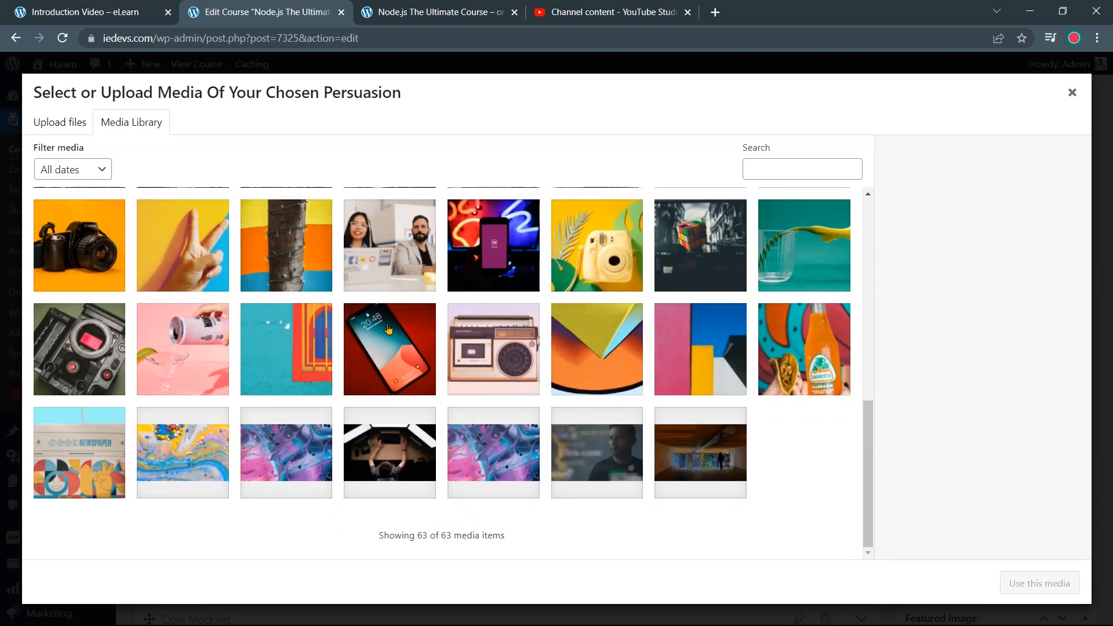
click(190, 458)
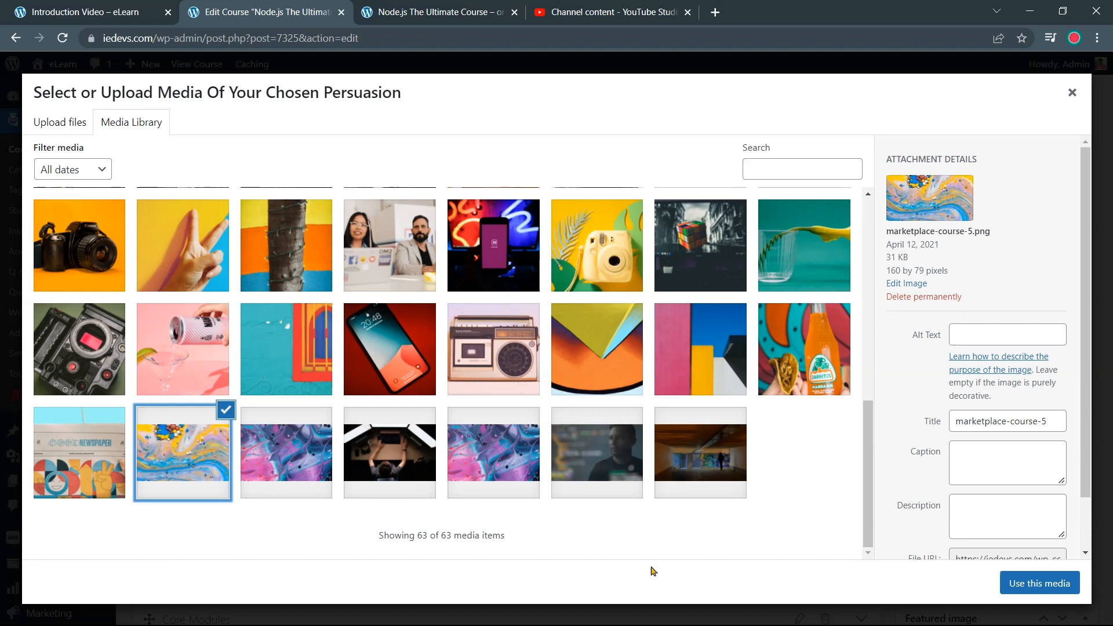
click(1014, 586)
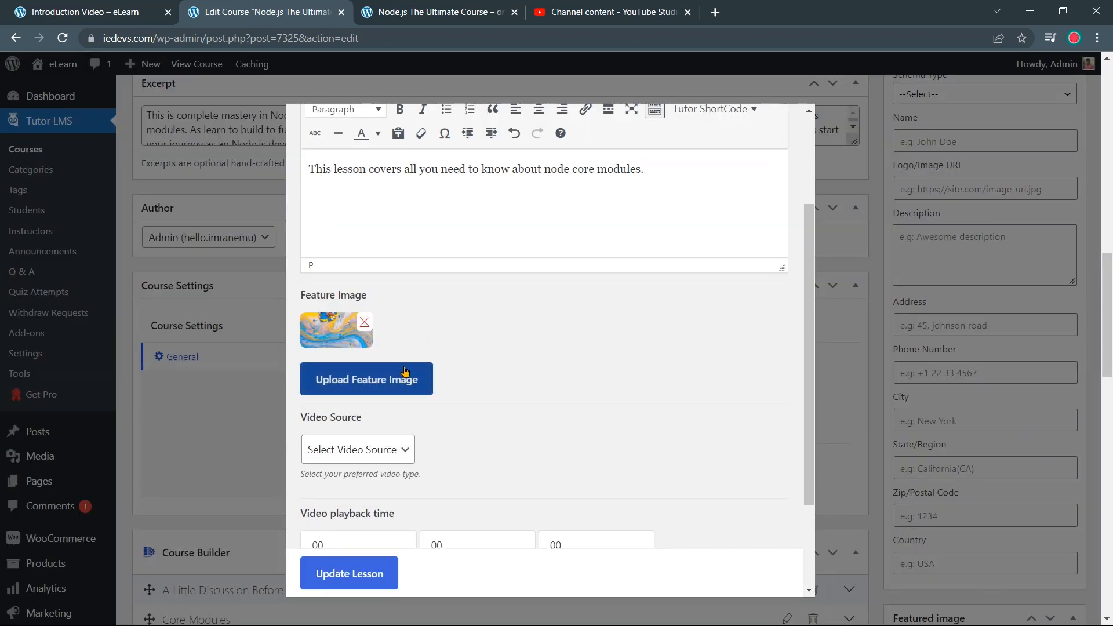
scroll(448, 406, down, 1)
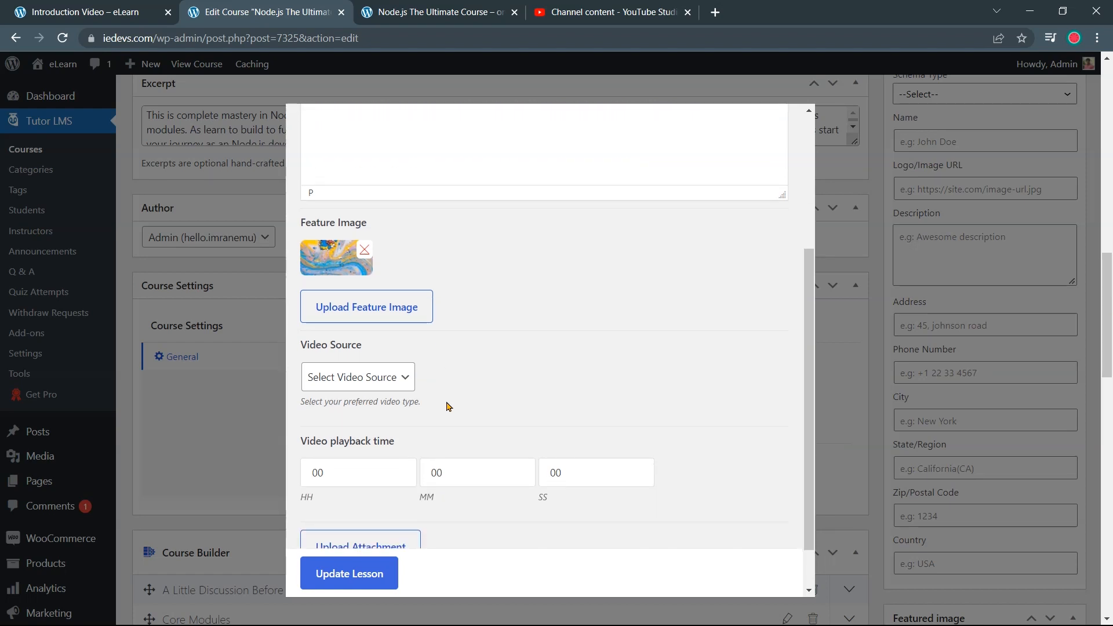
Set the video source to YouTube and paste the Intro video's link copied from YouTube Studio
click(399, 381)
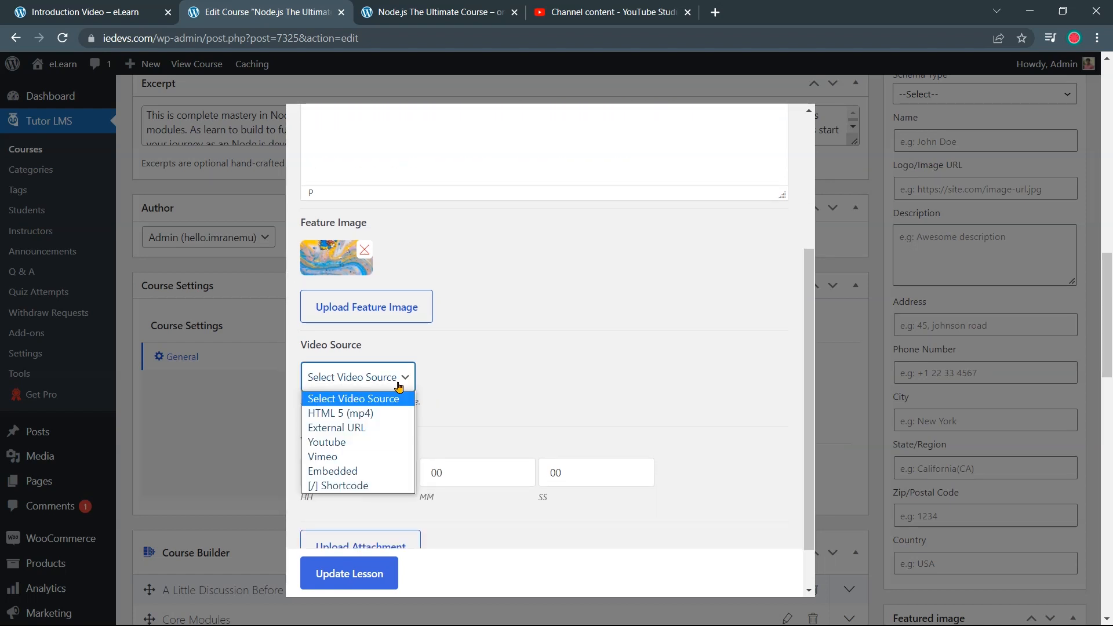
click(383, 447)
scroll(450, 420, down, 2)
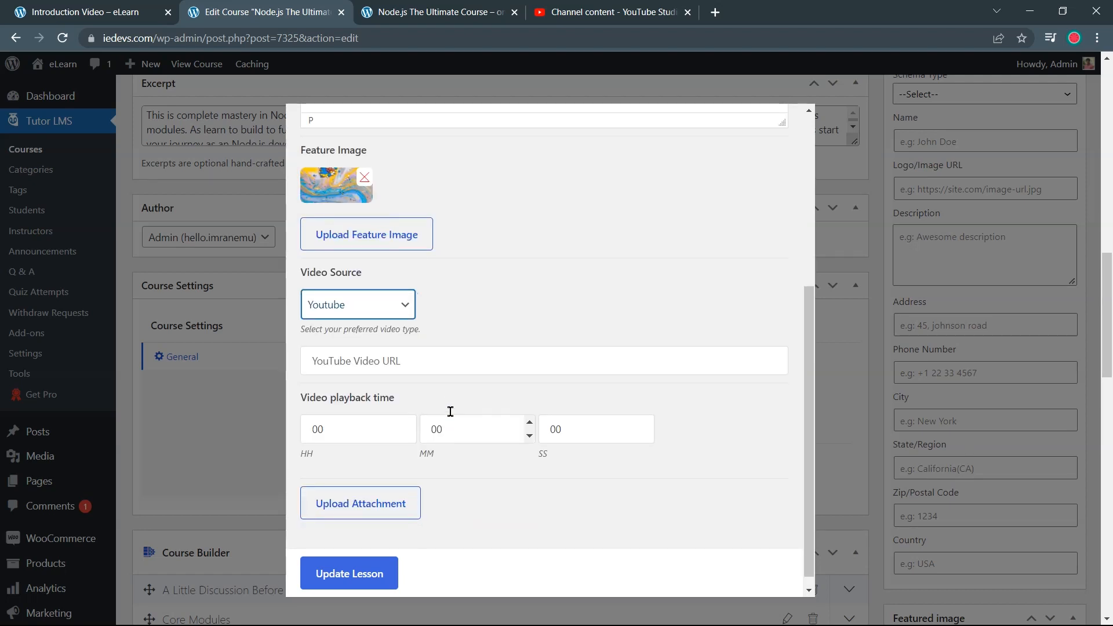
click(441, 368)
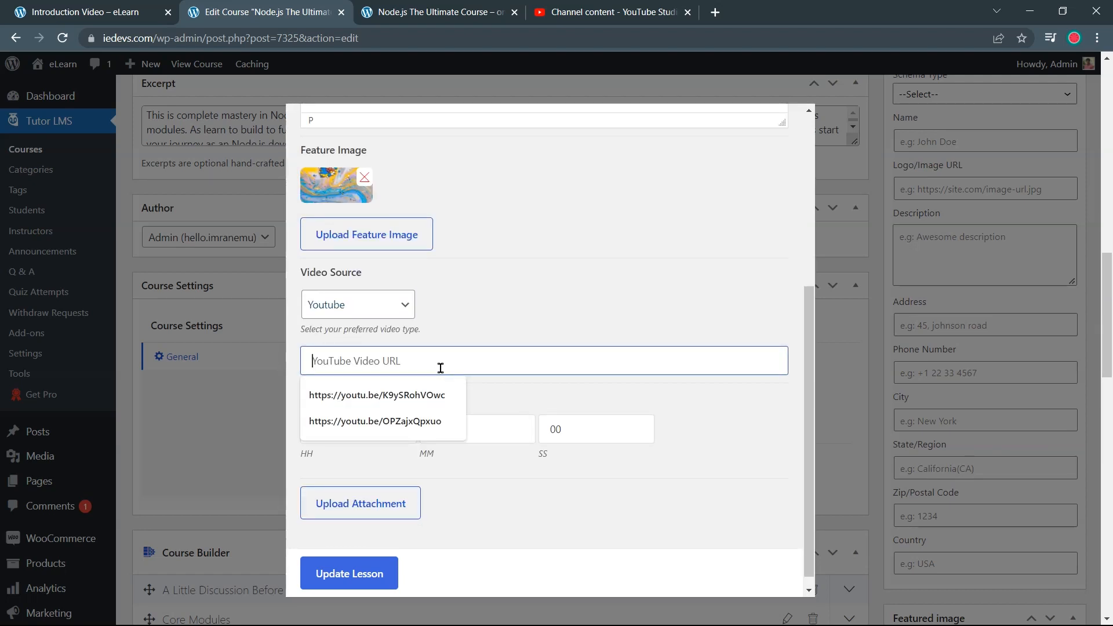
click(606, 12)
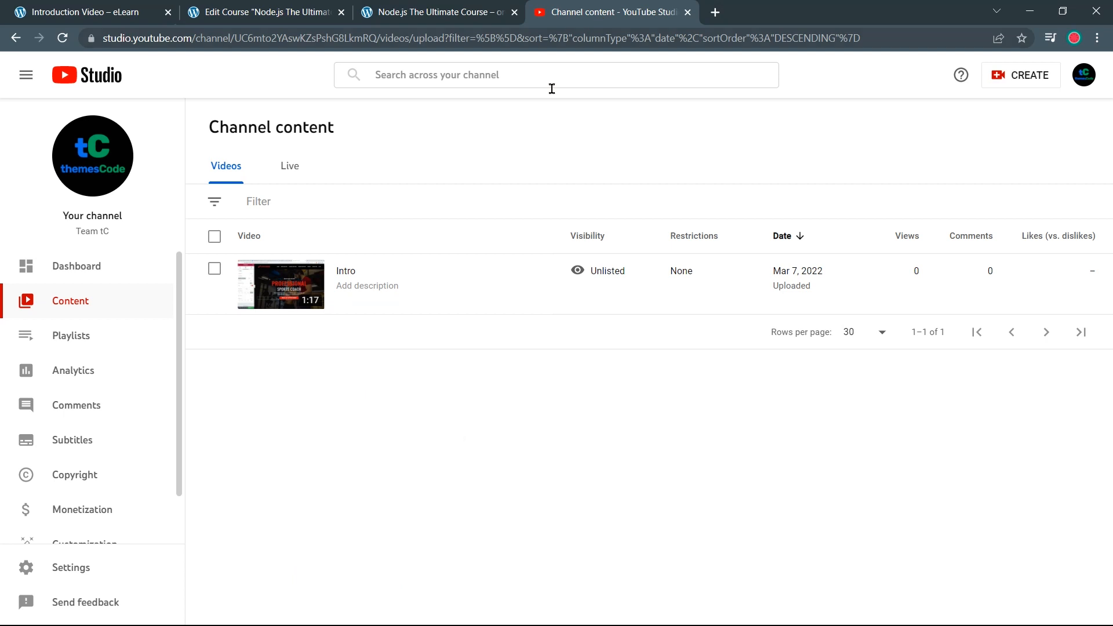
click(500, 288)
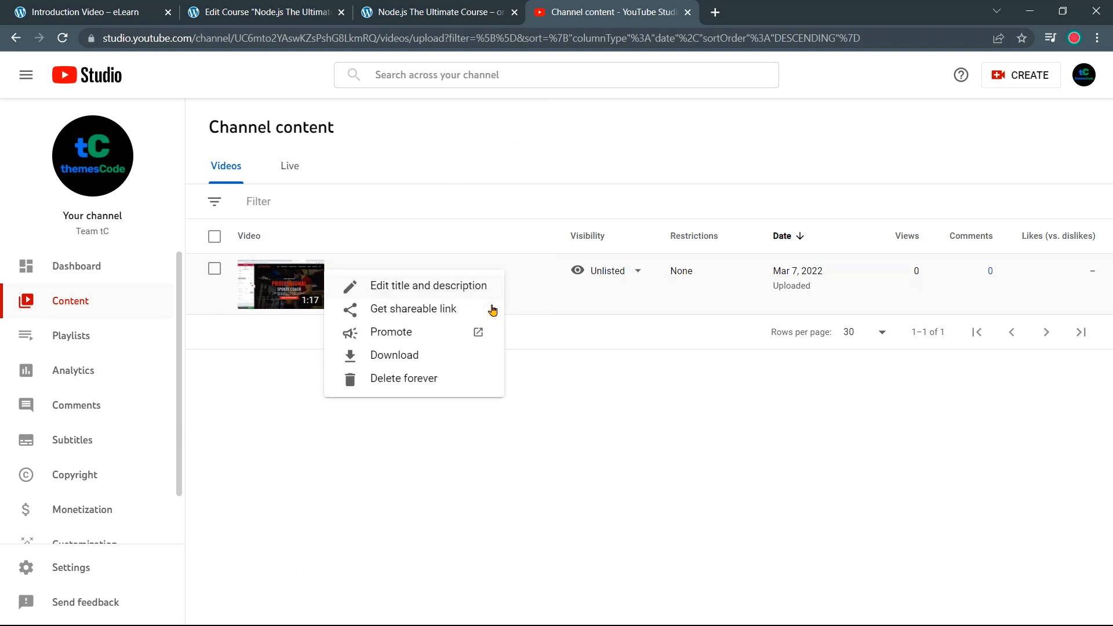
click(442, 310)
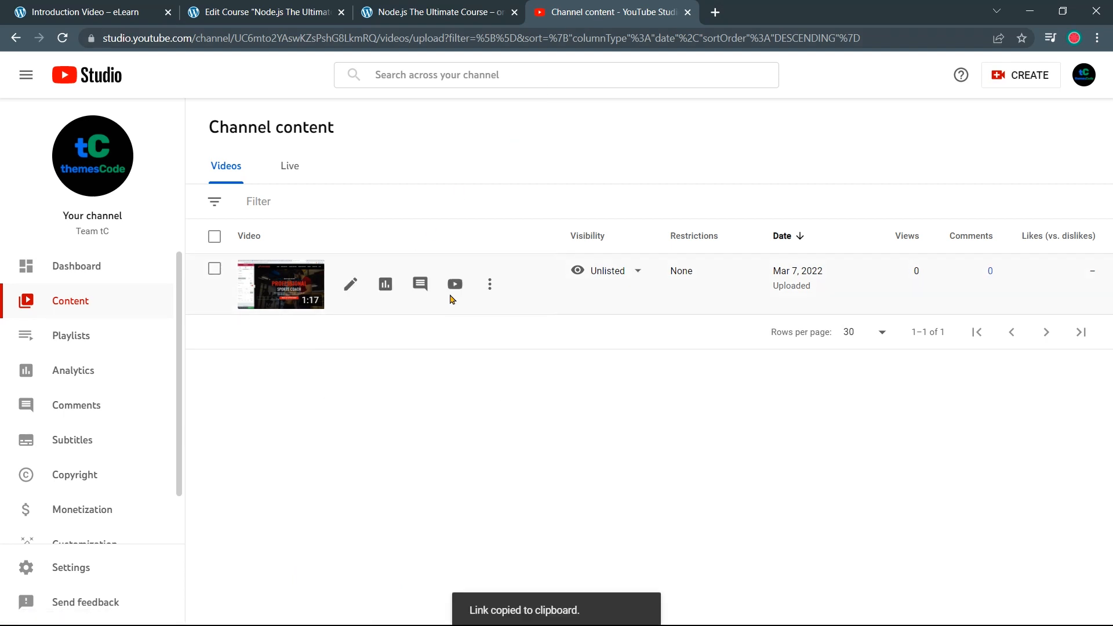
click(411, 21)
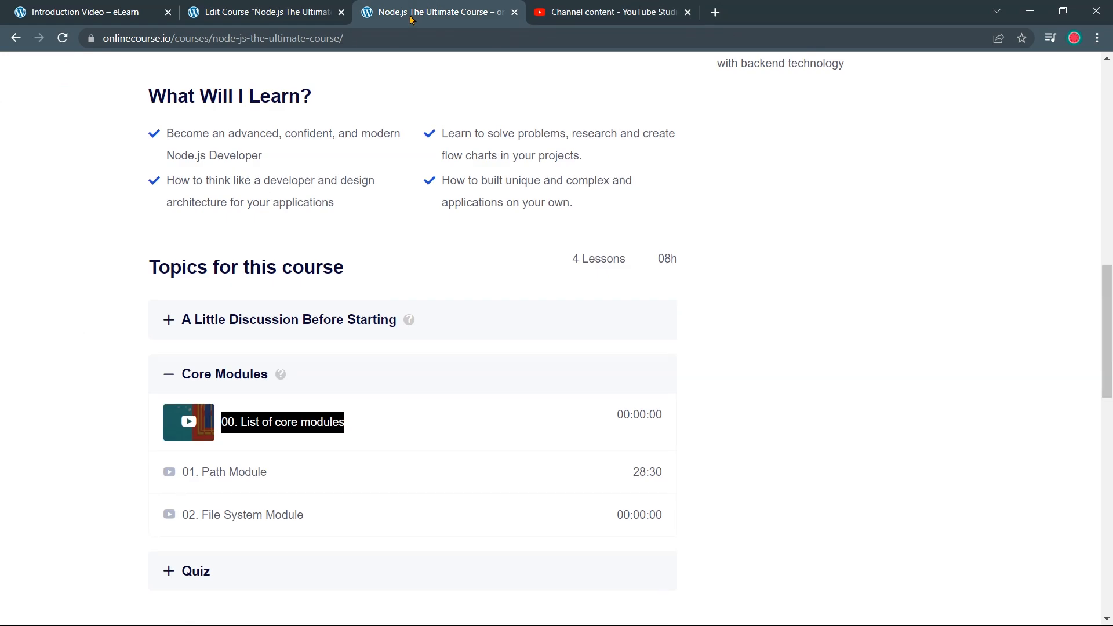
click(272, 13)
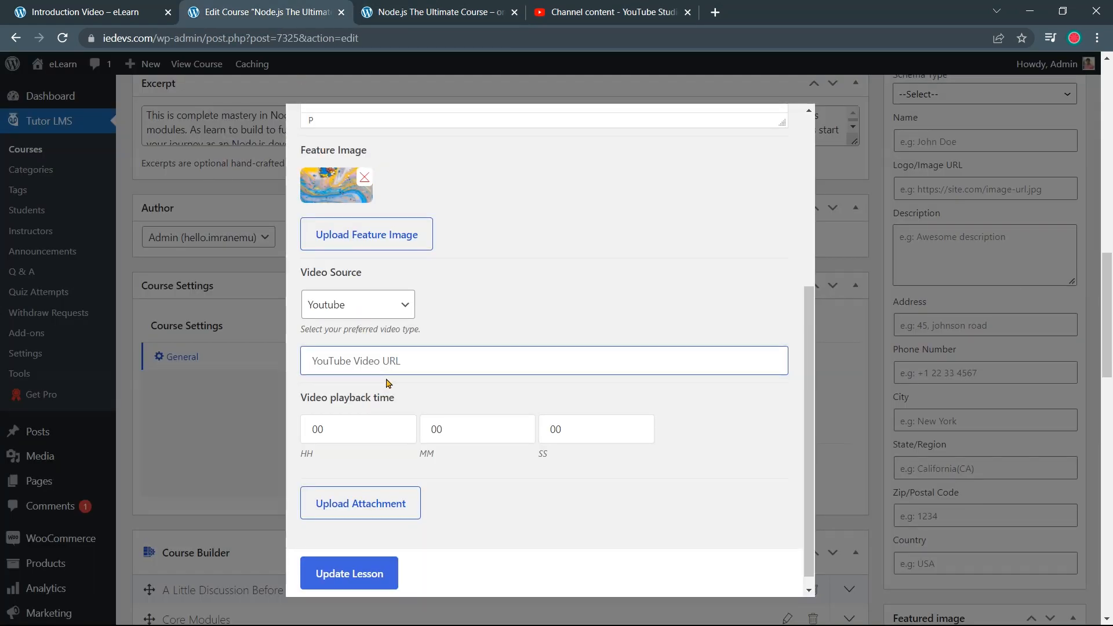
key(ctrl+v)
Enter a video playback time of 1 minute 17 seconds
scroll(388, 383, down, 1)
click(460, 425)
text(1)
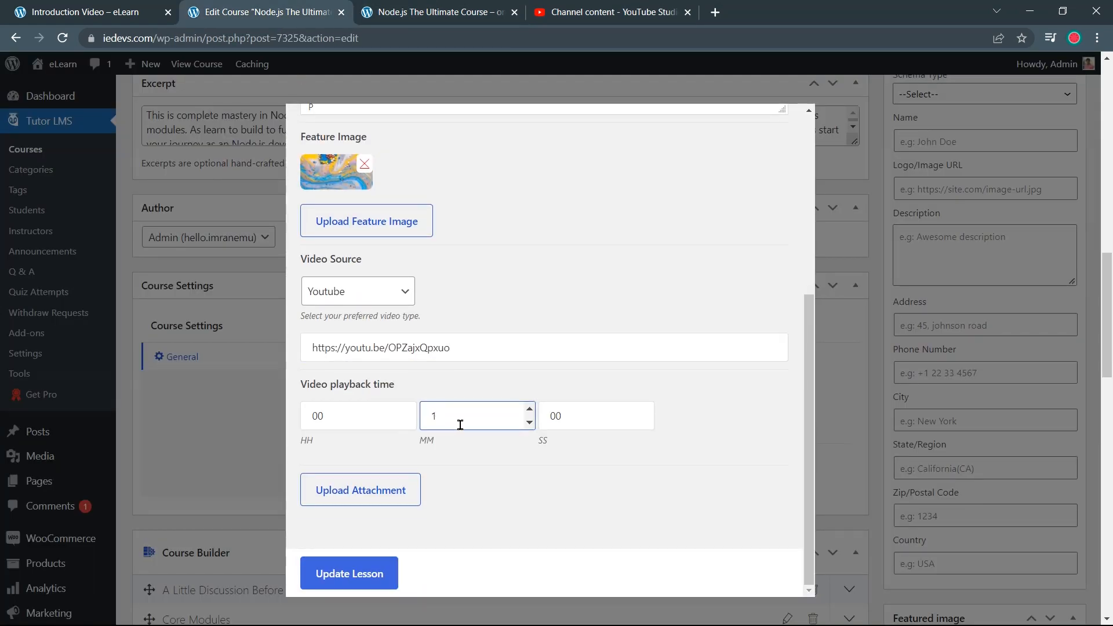
click(545, 417)
text(17)
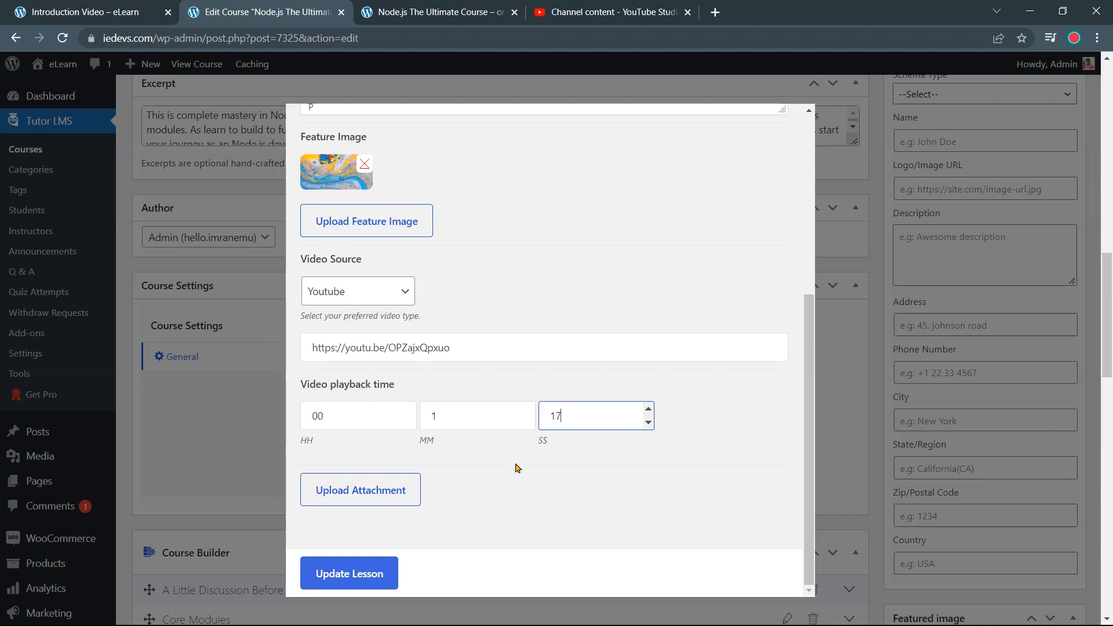
scroll(510, 473, down, 3)
scroll(455, 504, up, 1)
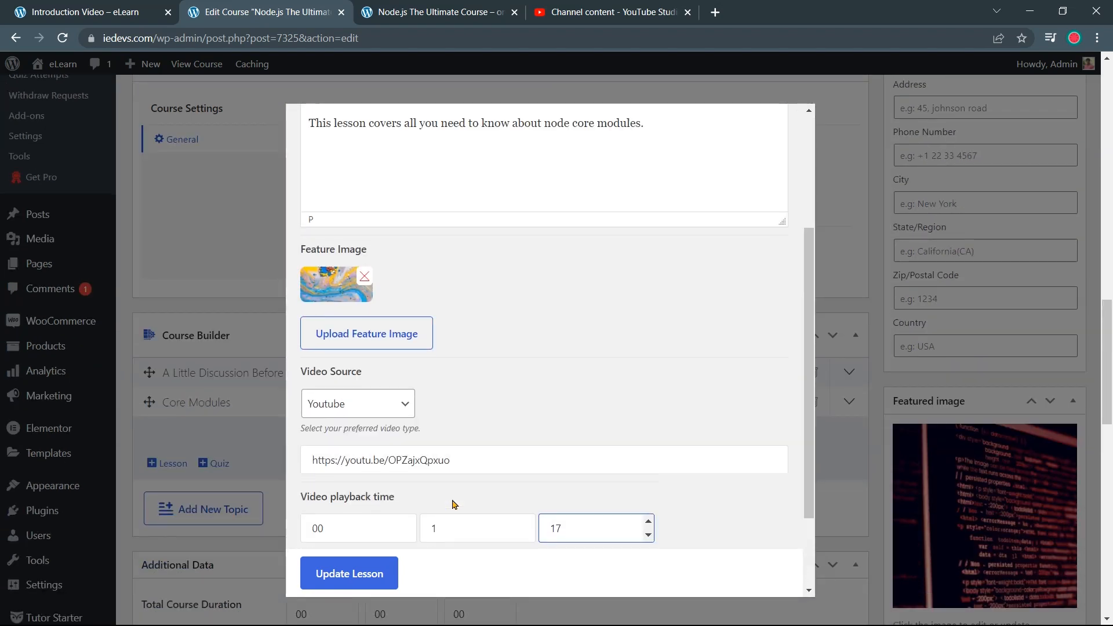
Upload Desktop\Resources\sample.txt as the lesson attachment and update the lesson
scroll(450, 493, down, 2)
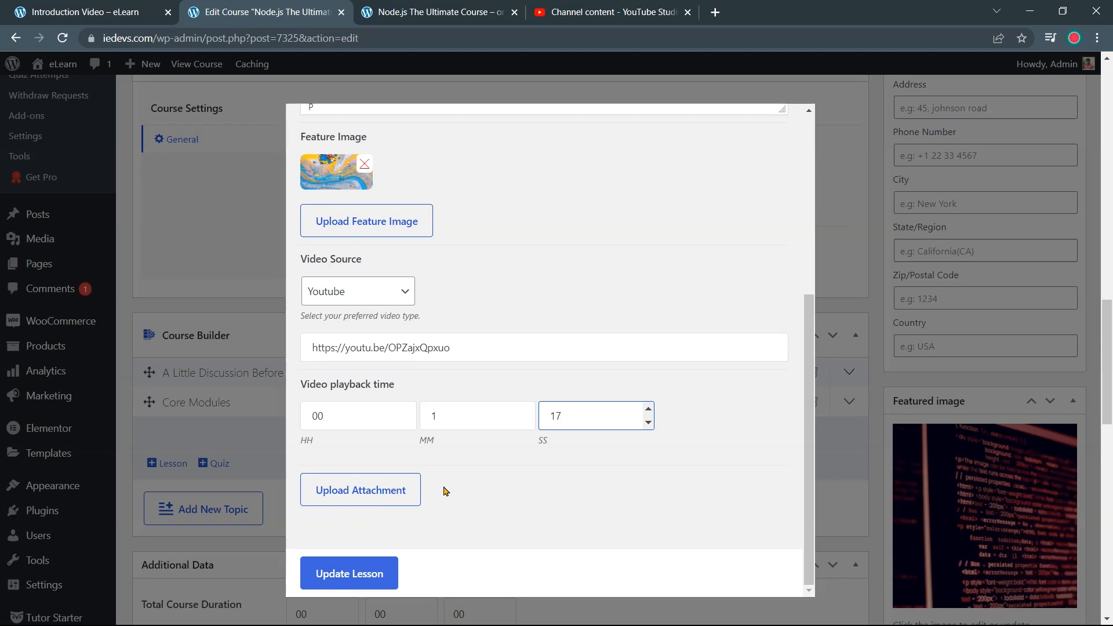
click(410, 498)
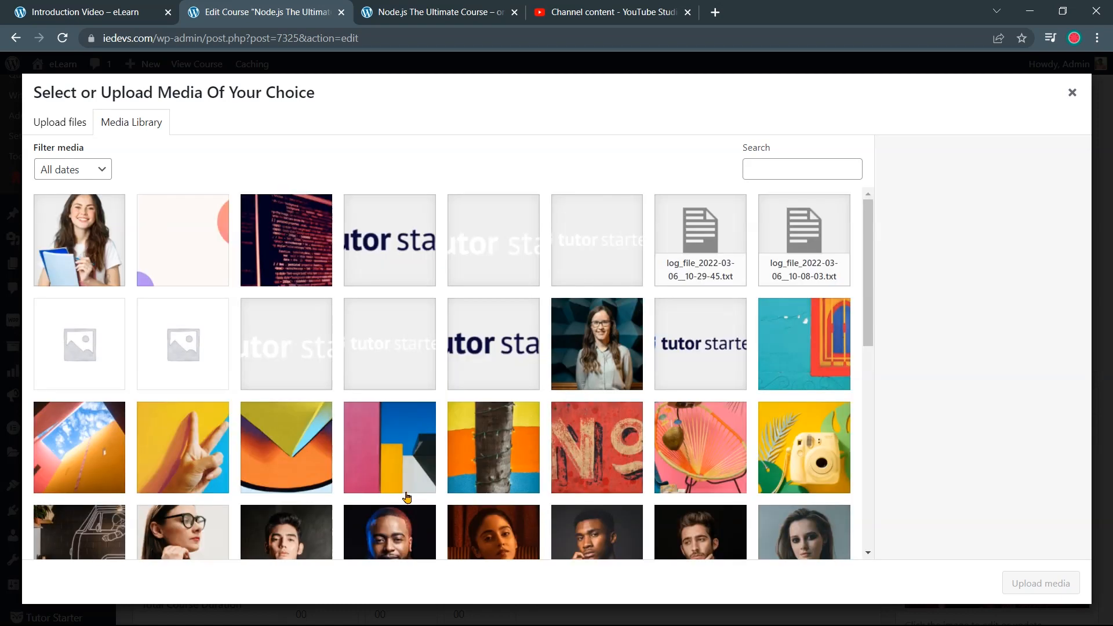
click(63, 125)
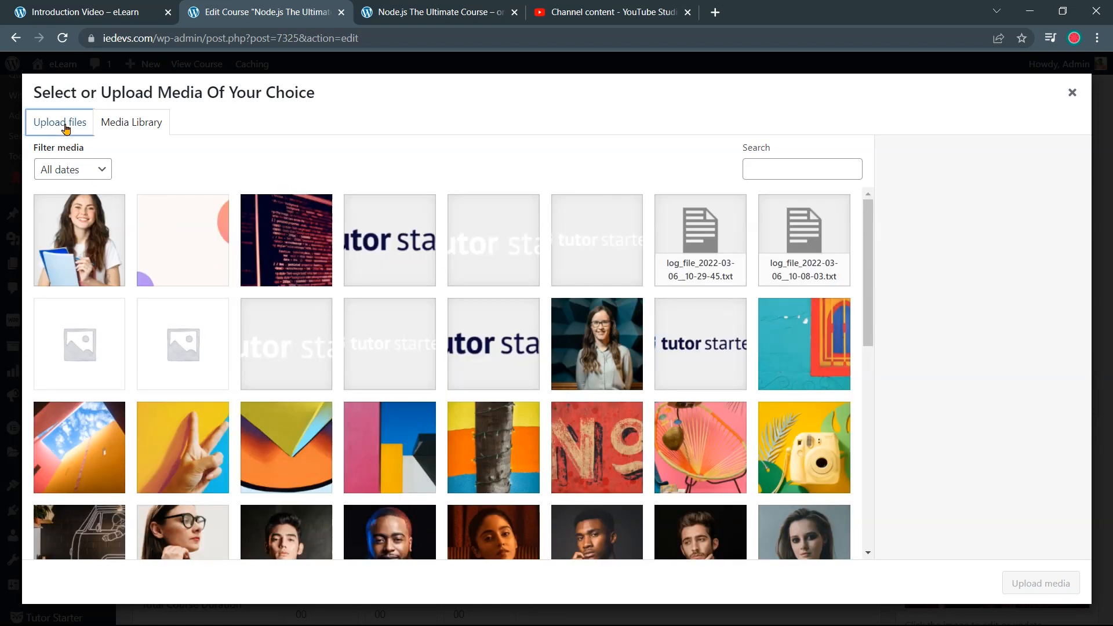
click(532, 354)
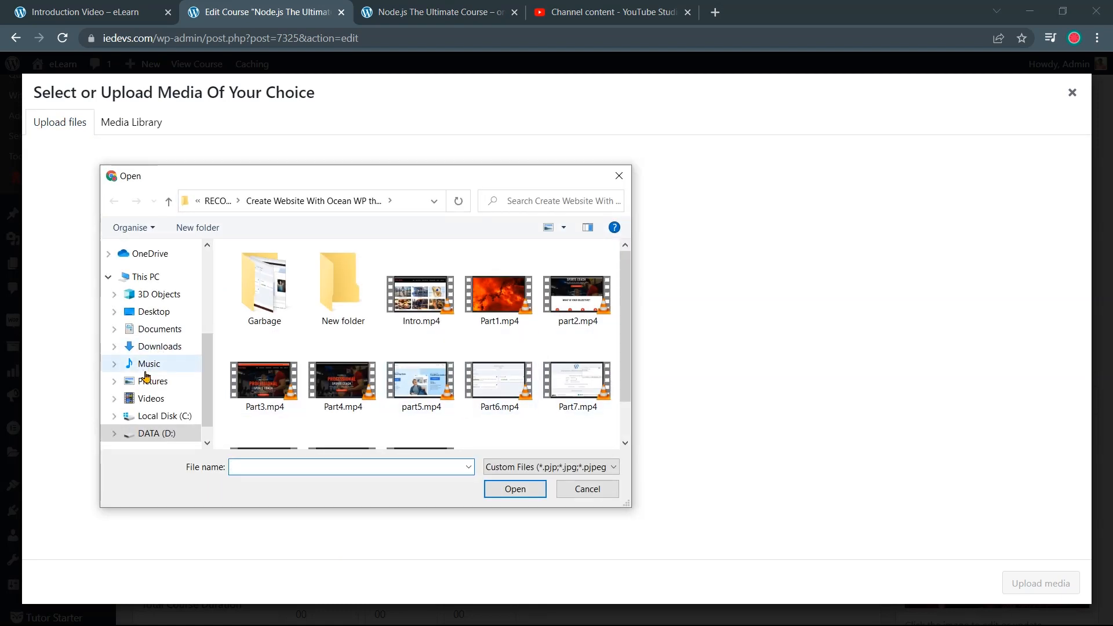
click(154, 311)
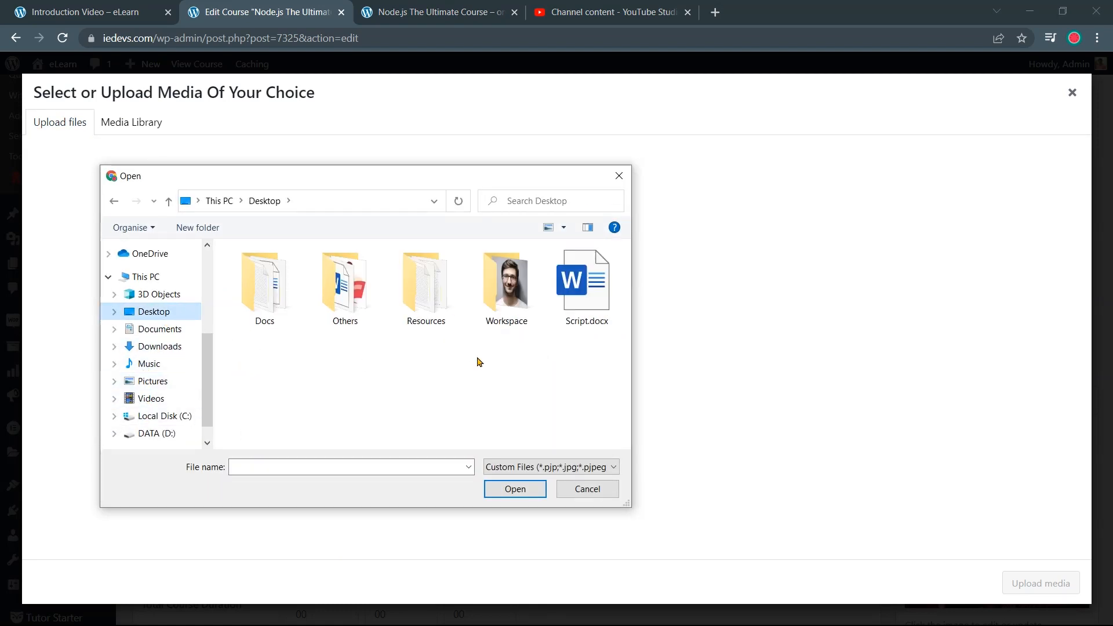
double_click(393, 318)
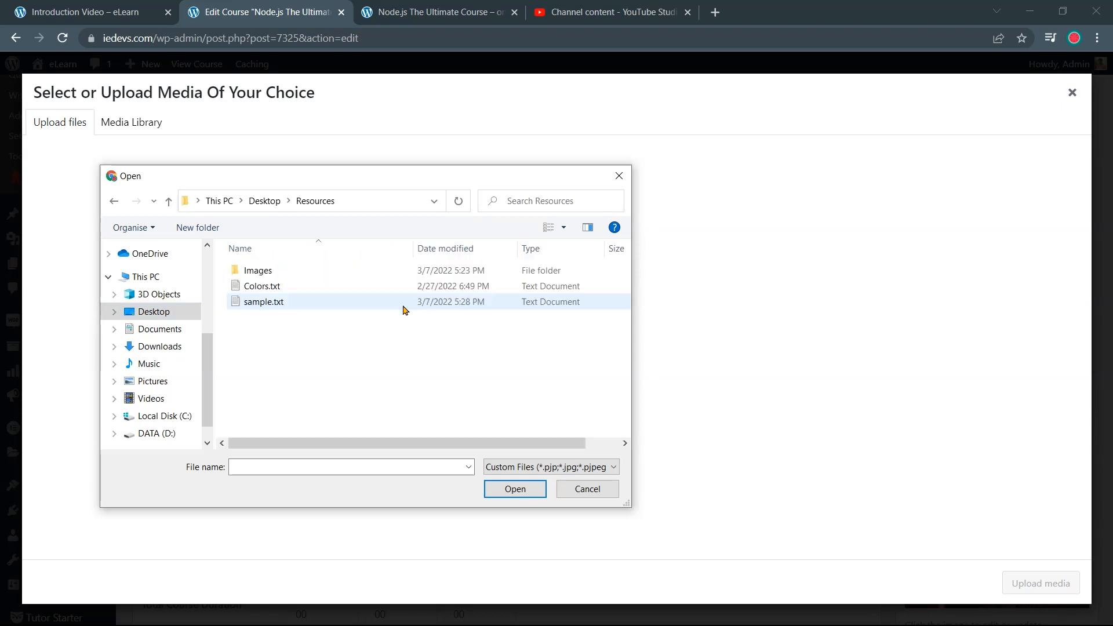
click(350, 306)
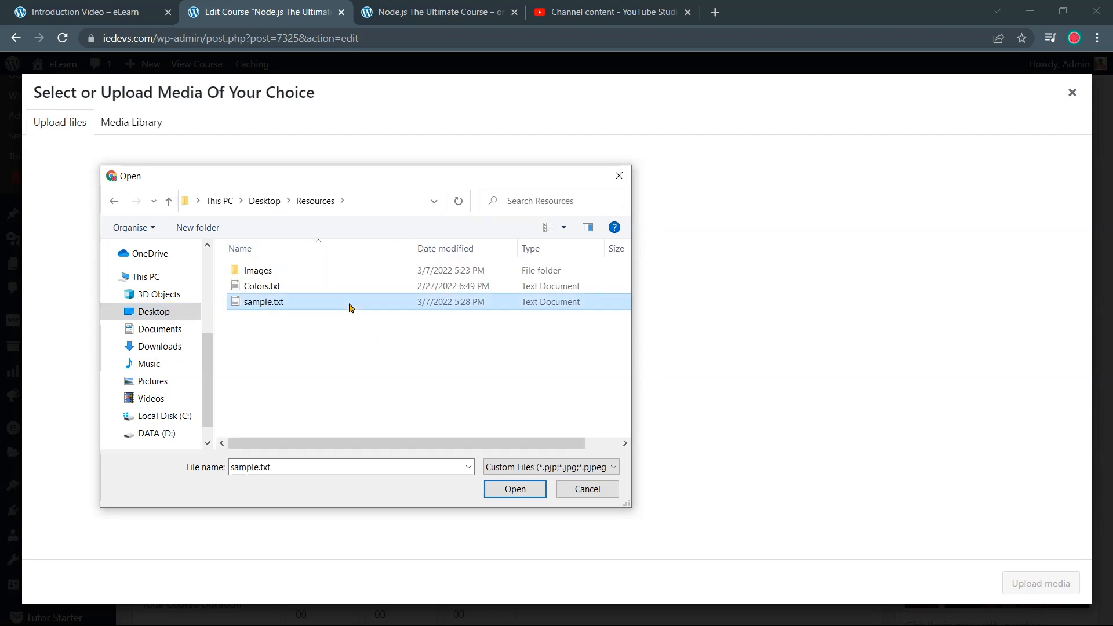
click(523, 490)
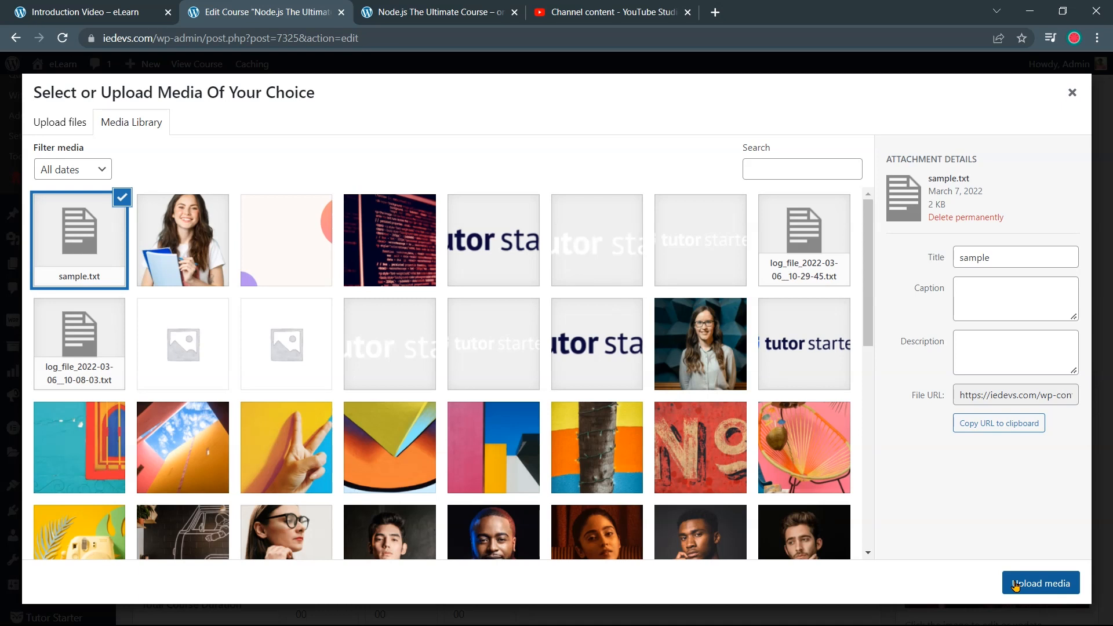
click(1016, 584)
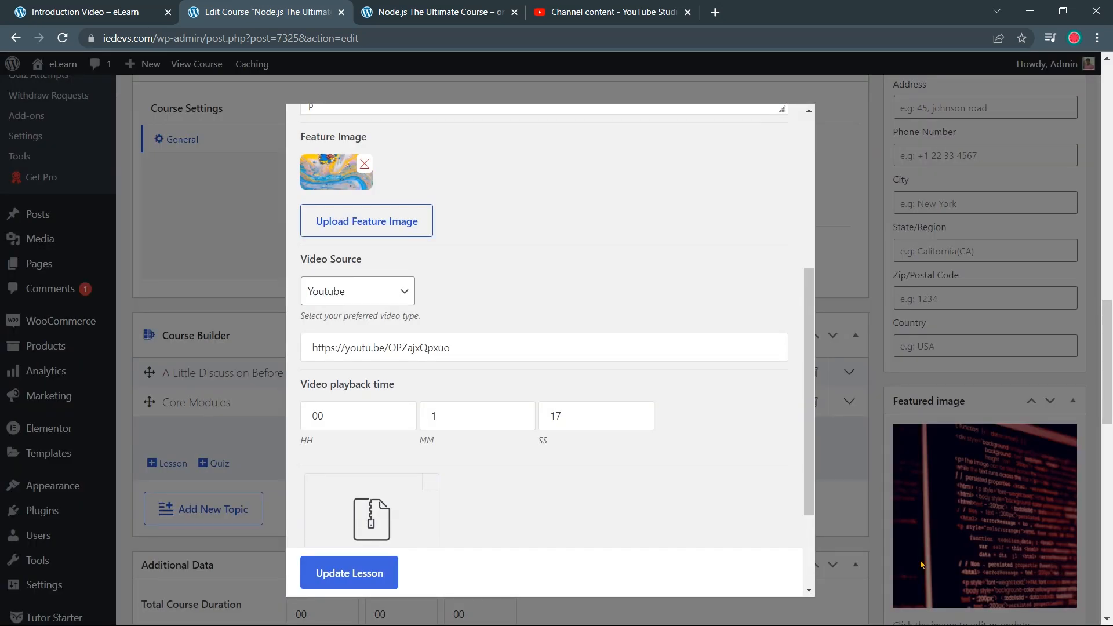
scroll(607, 492, down, 3)
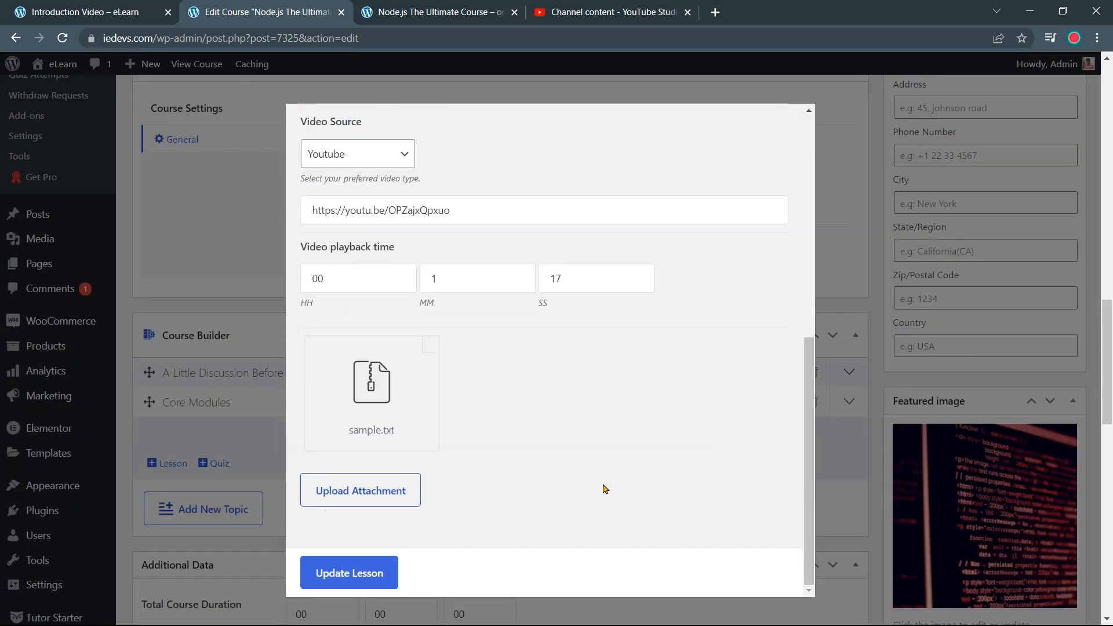
click(381, 573)
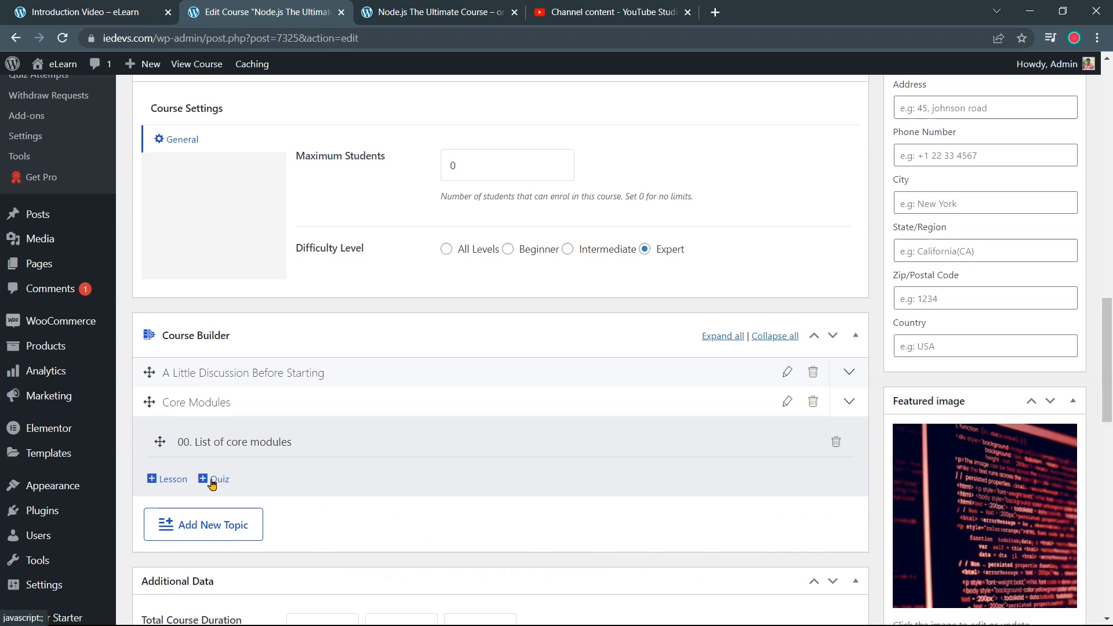
Start a second Core Modules lesson titled '01. Path Module', copied from the public course page
click(178, 483)
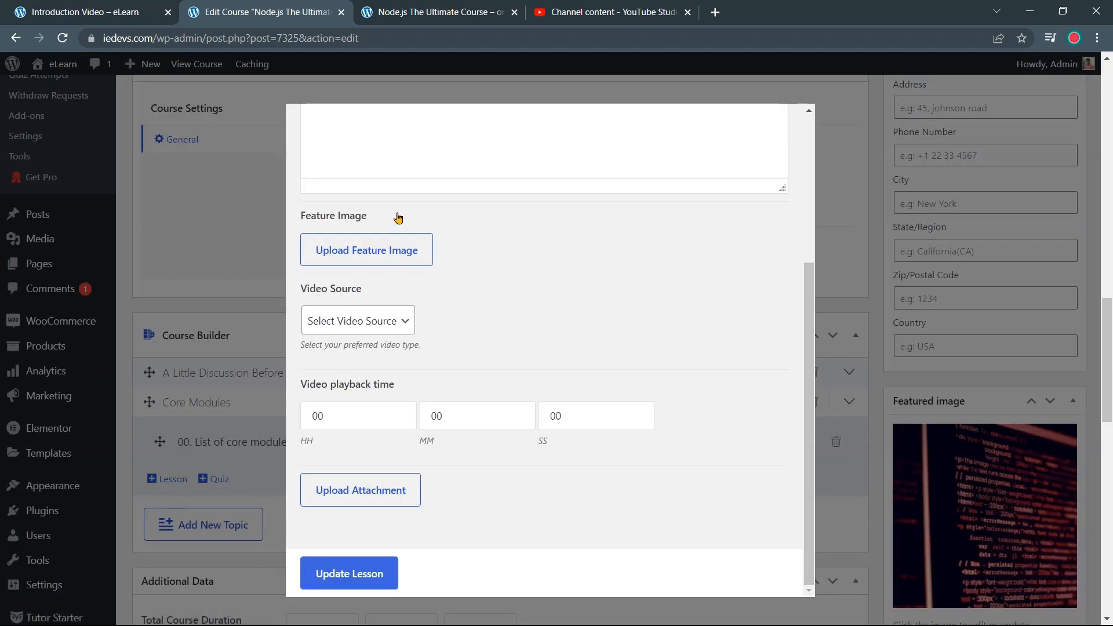
click(437, 16)
drag(277, 470, 168, 481)
key(ctrl+c)
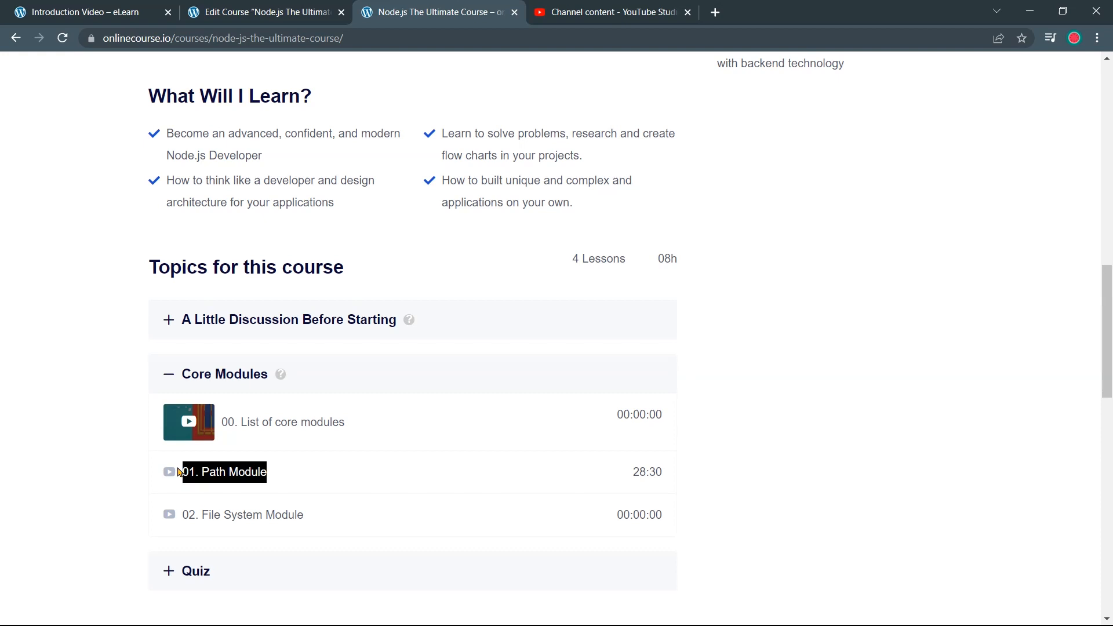
click(316, 5)
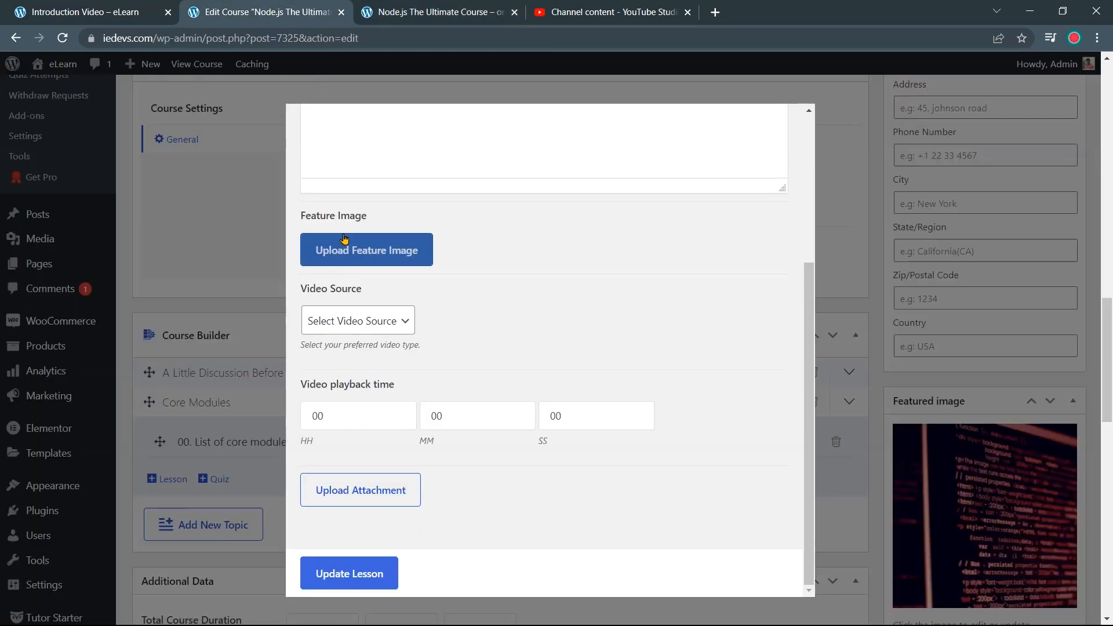
scroll(400, 261, up, 3)
scroll(380, 238, up, 2)
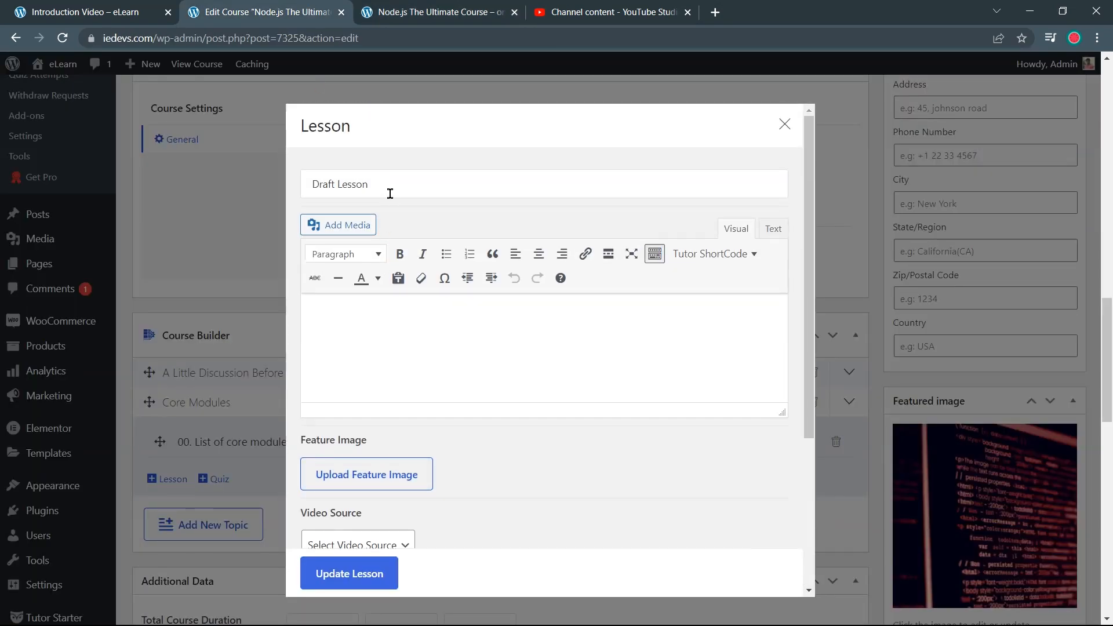
drag(390, 191, 258, 214)
key(ctrl+v)
Place the cursor in the lesson body and open a new browser tab
click(460, 357)
scroll(460, 357, down, 3)
scroll(330, 322, up, 3)
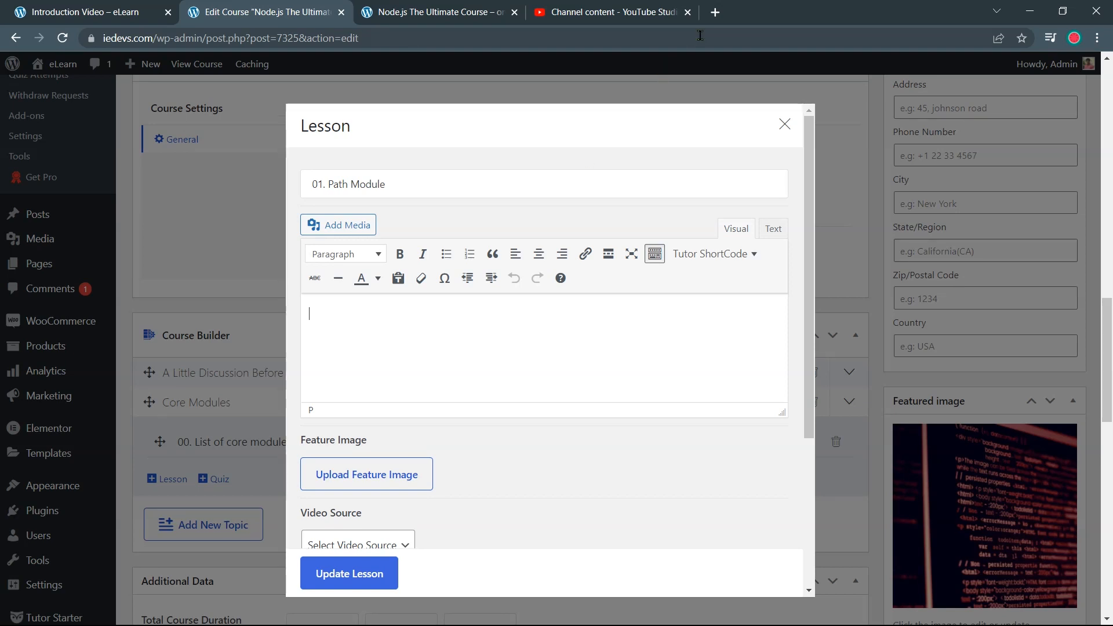
click(715, 13)
Generate five paragraphs of Lorem Ipsum on lipsum.com and copy them
text(lipsum.com)
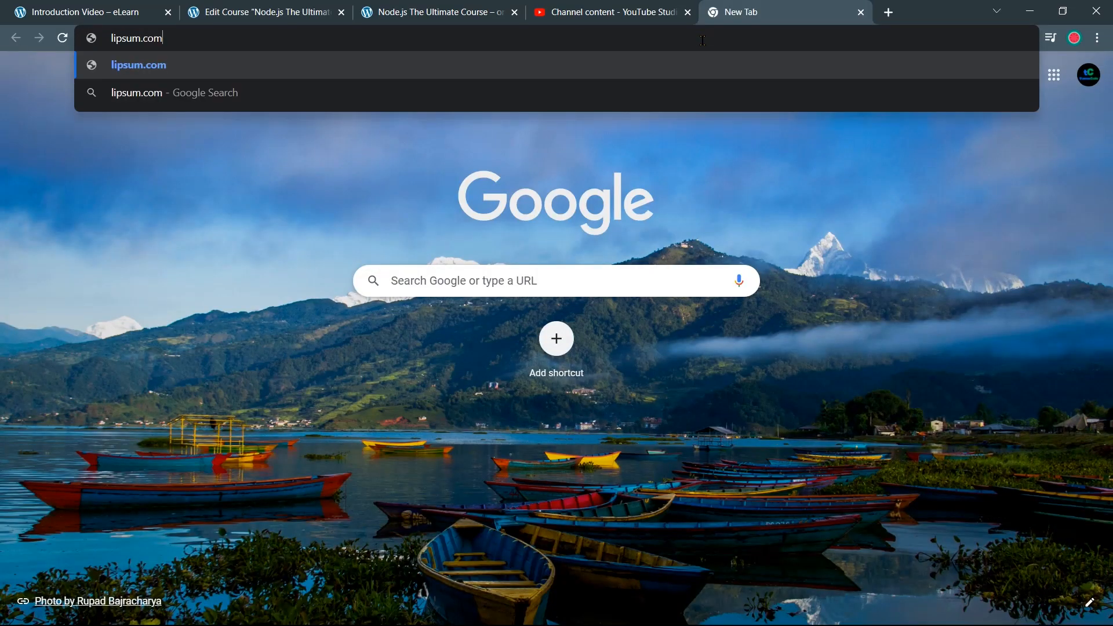
key(Return)
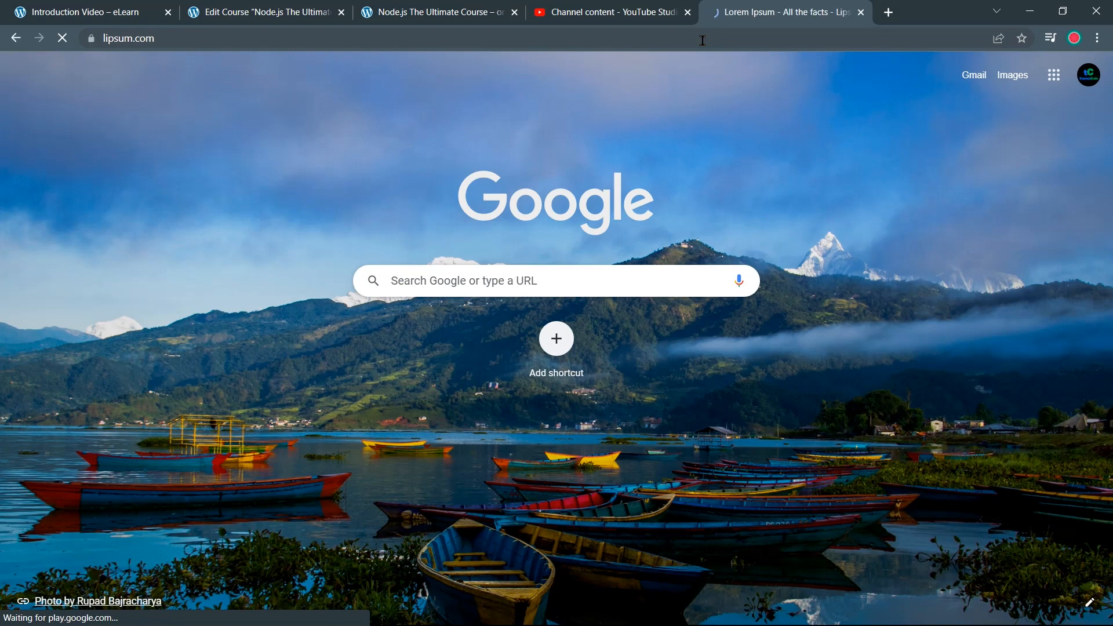
scroll(770, 185, down, 10)
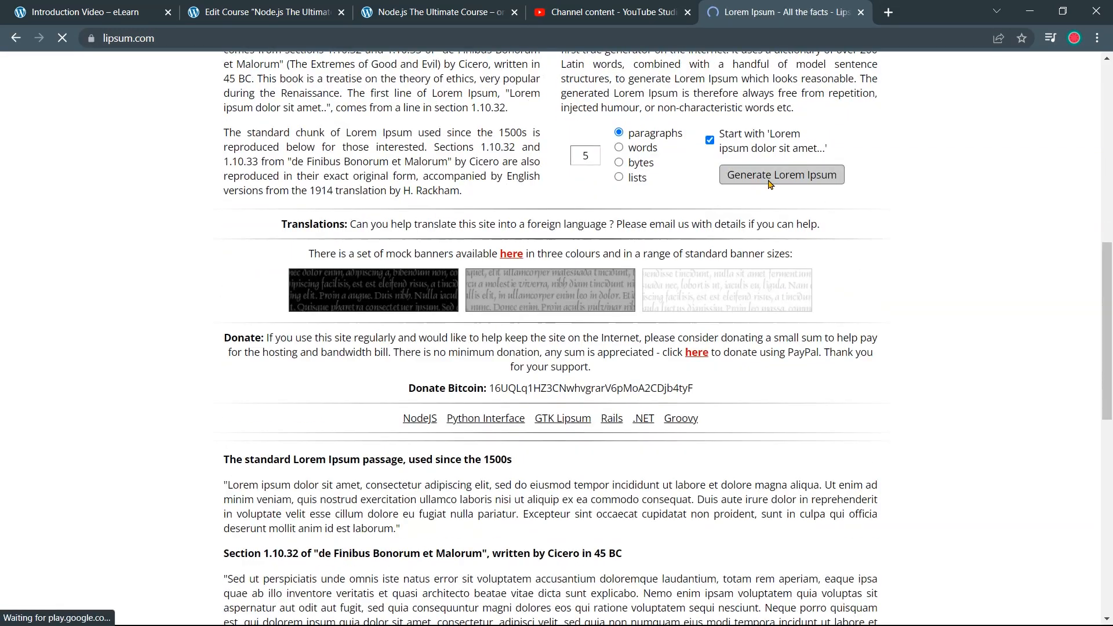
click(770, 181)
scroll(686, 403, down, 4)
drag(845, 462, 292, 6)
key(ctrl+c)
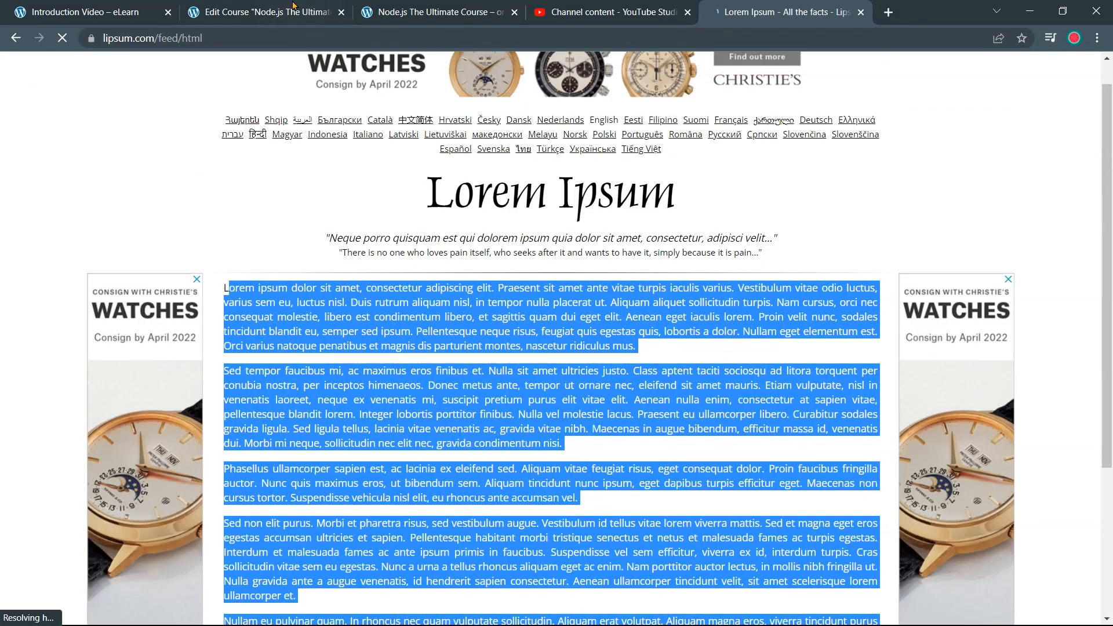
click(284, 6)
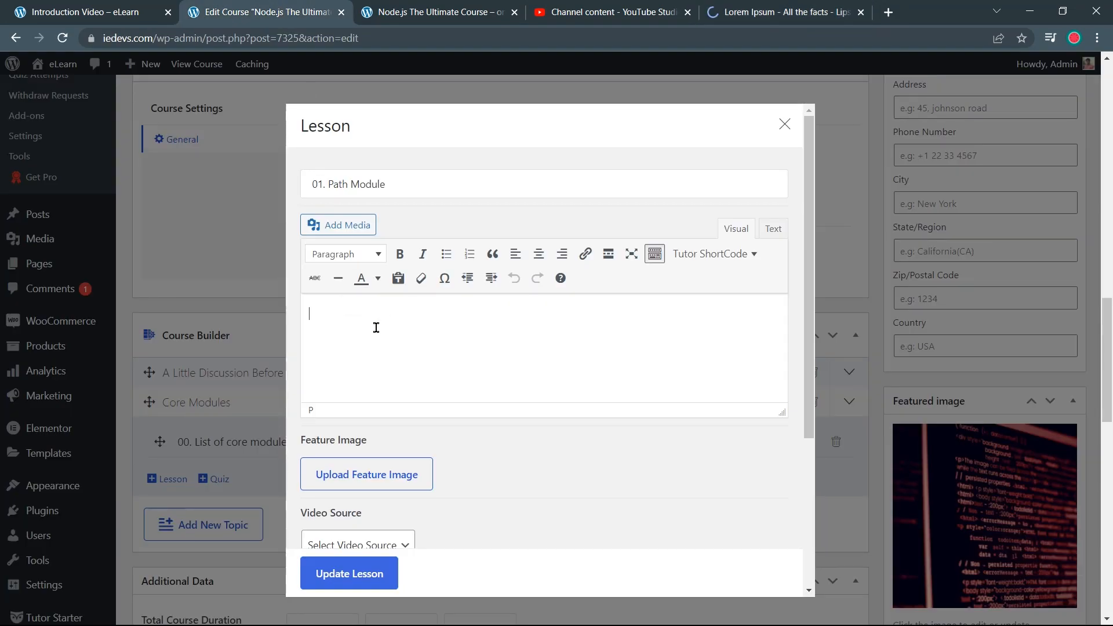
Paste the Lorem Ipsum text as the 01. Path Module body and save the lesson
key(ctrl+v)
scroll(486, 354, up, 5)
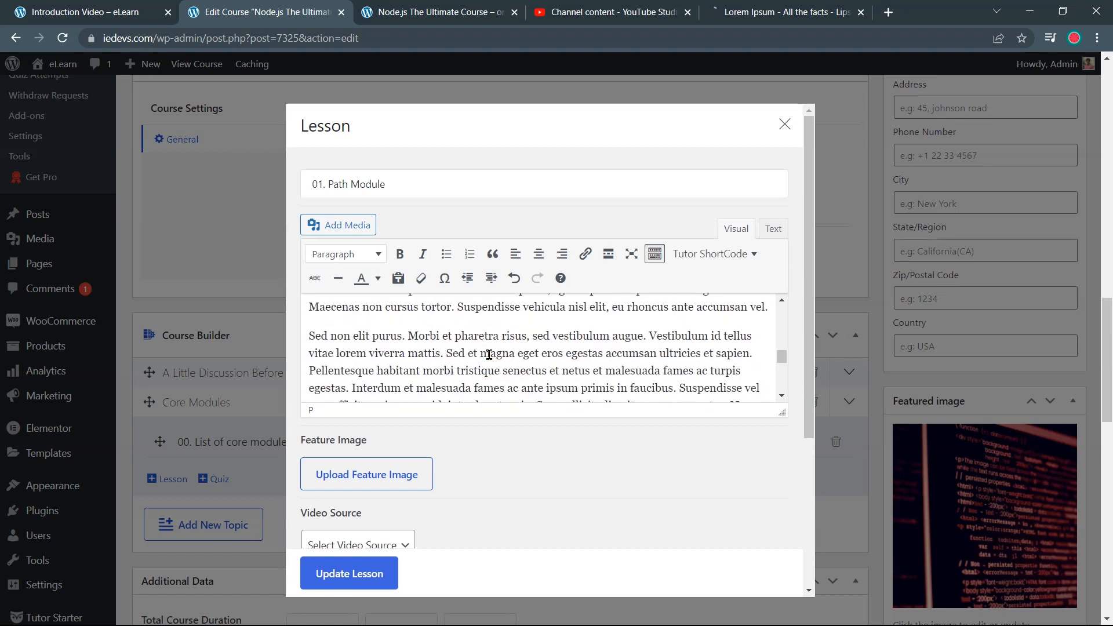
scroll(486, 361, up, 3)
scroll(429, 493, down, 5)
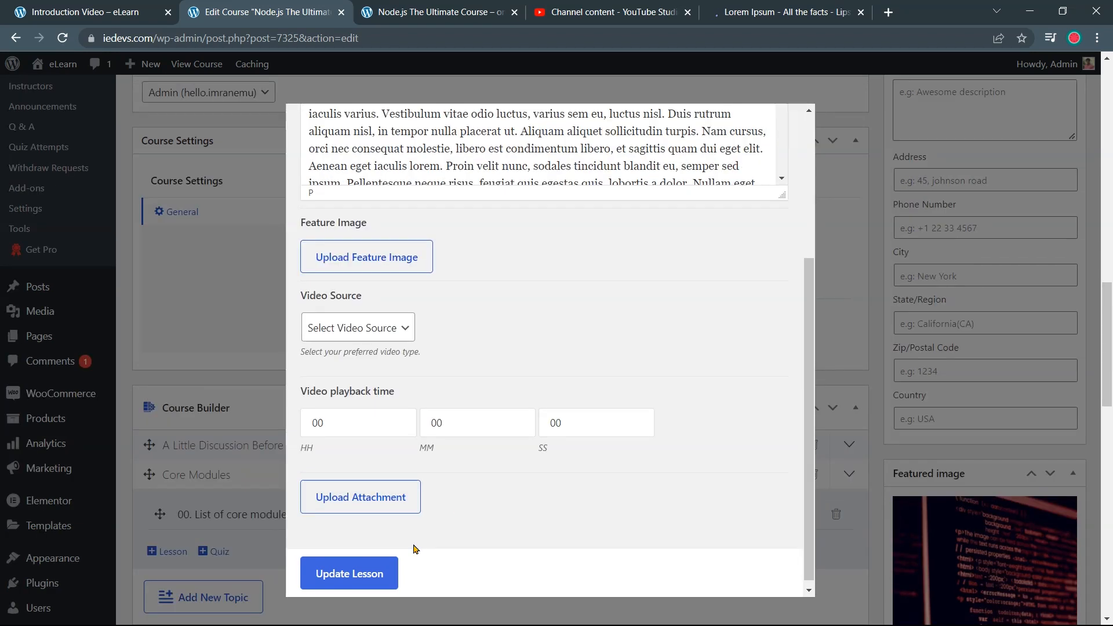
click(364, 579)
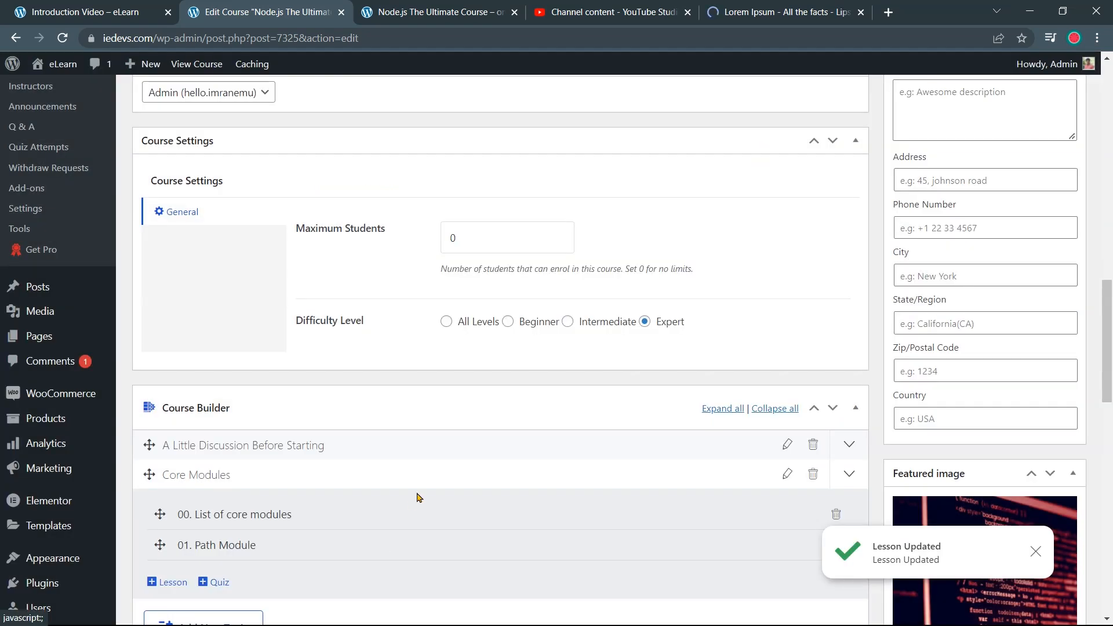
Update the Node.js The Ultimate Course course
scroll(410, 505, up, 7)
scroll(736, 394, up, 10)
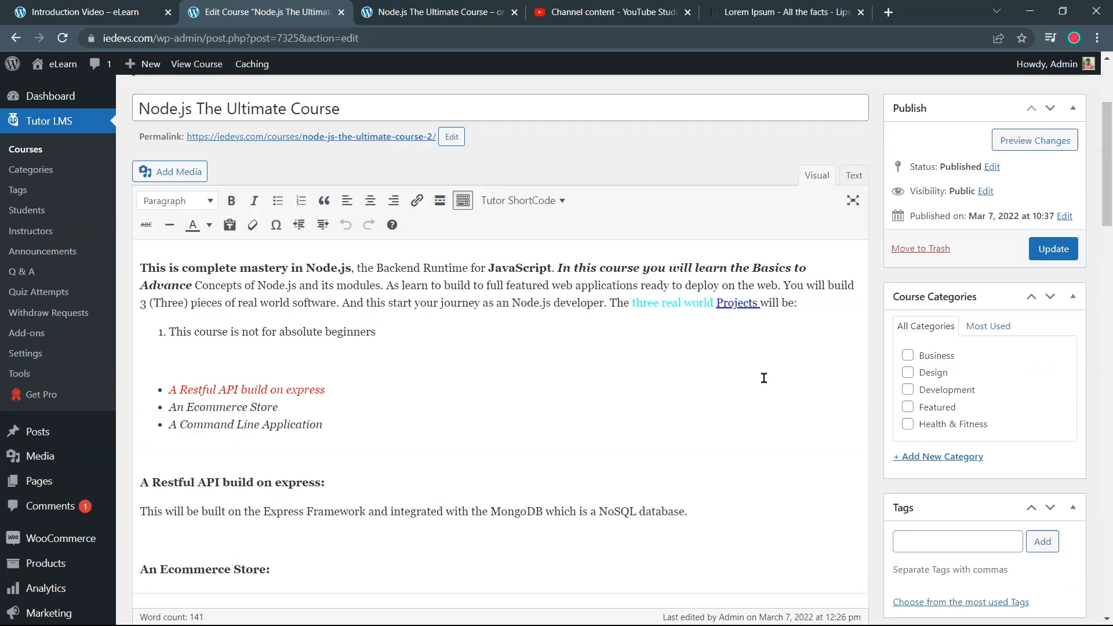
click(1064, 360)
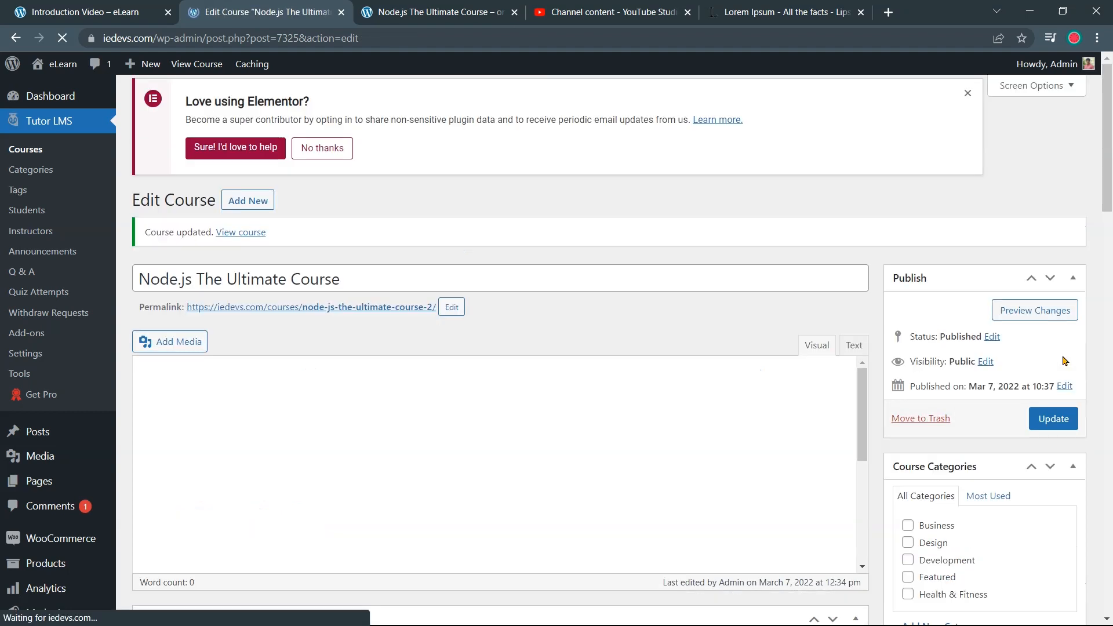
Reload the live course page and expand the Core Modules topic
click(101, 18)
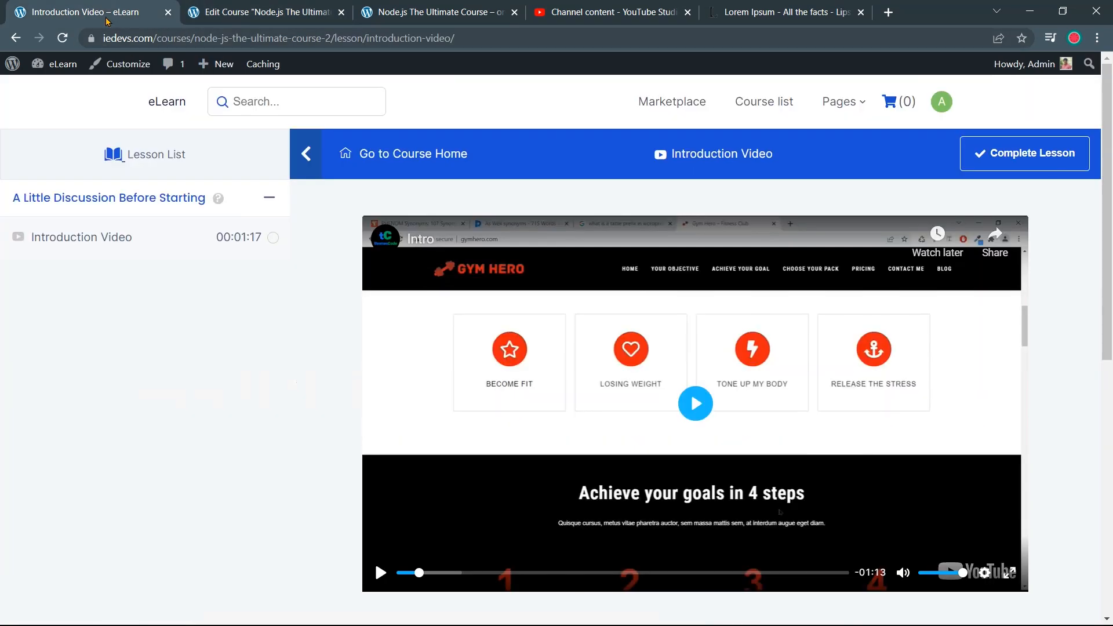
click(21, 43)
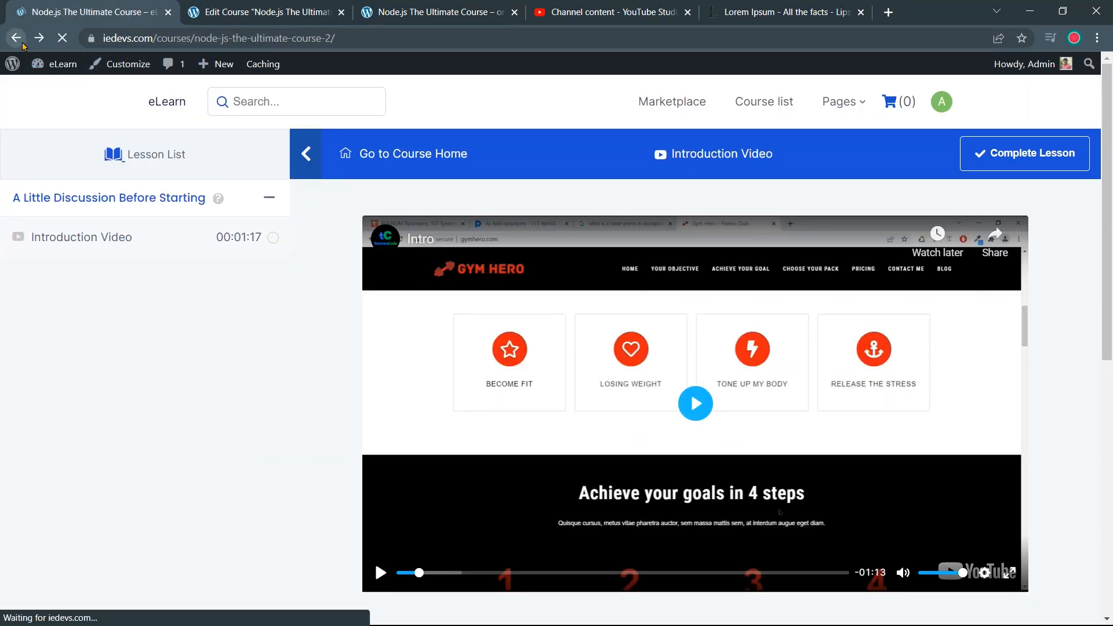
scroll(120, 122, up, 15)
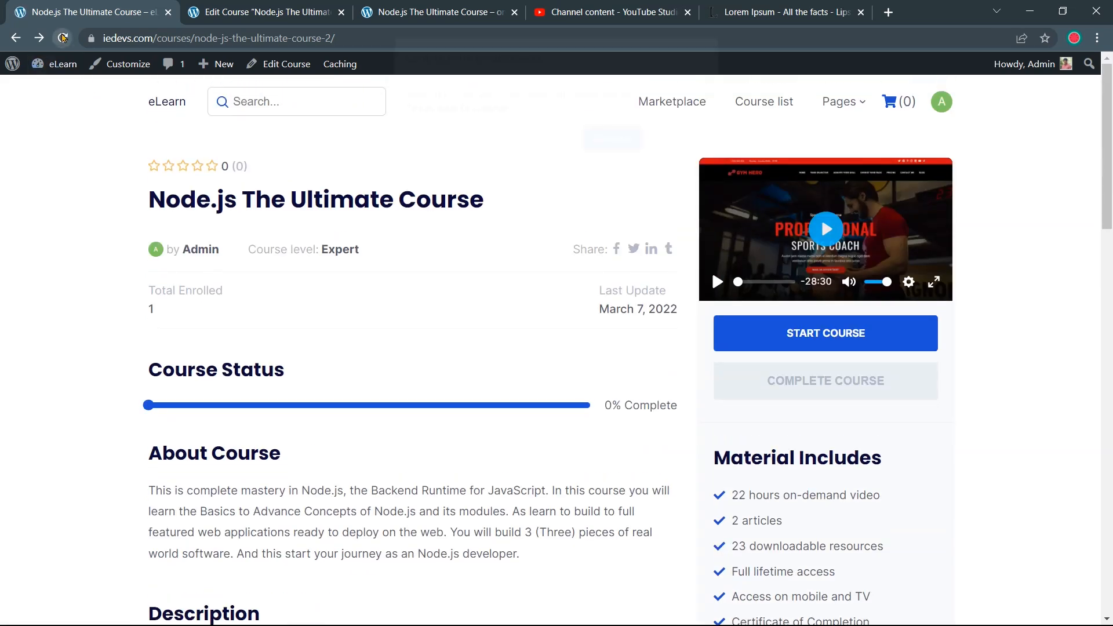
click(63, 39)
click(594, 159)
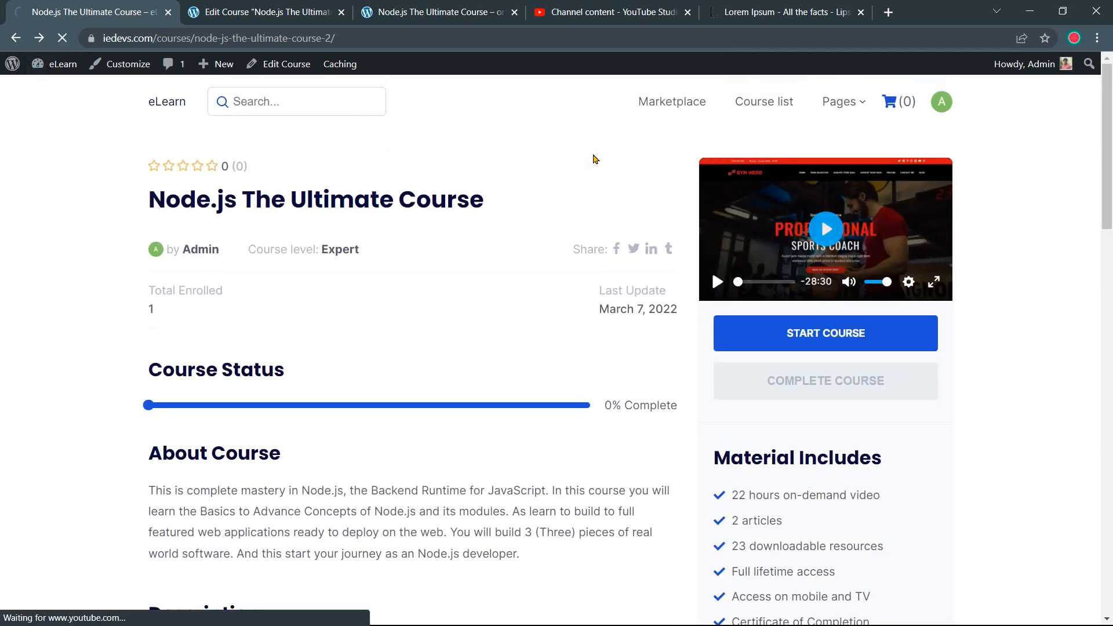
scroll(596, 163, down, 13)
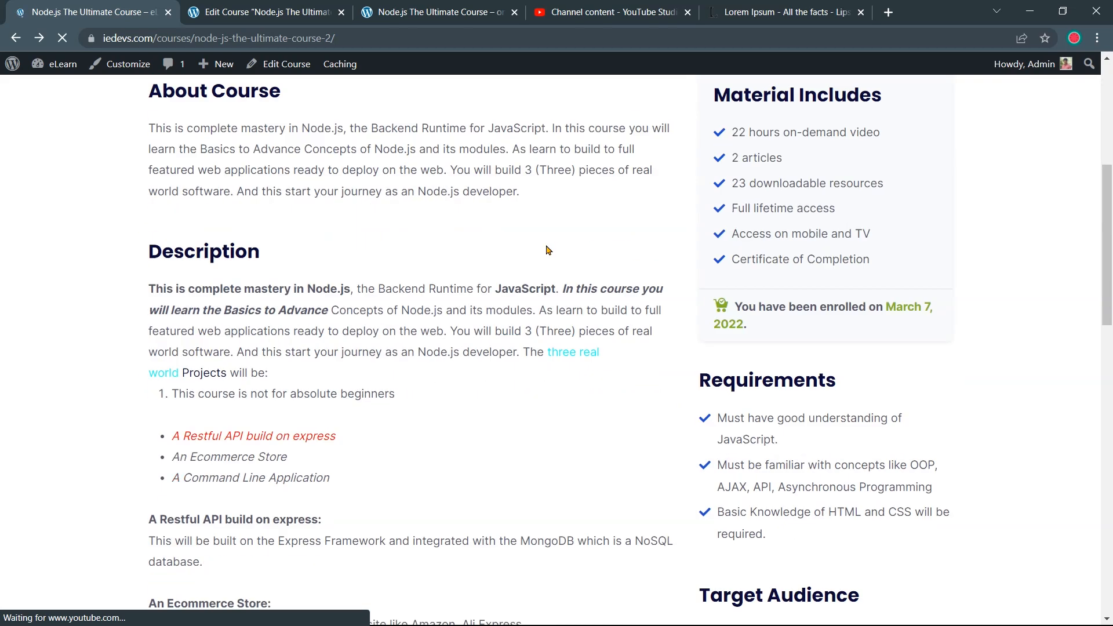
scroll(532, 259, down, 8)
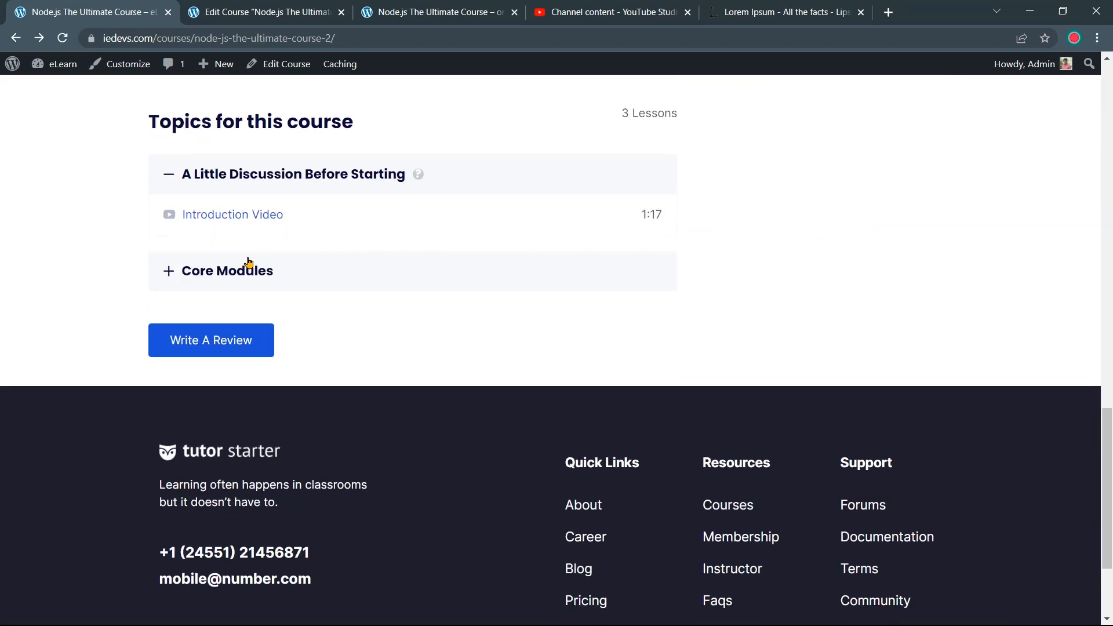
click(219, 277)
View the 01. Path Module and 00. List of core modules lessons, then return to the course editor
click(256, 355)
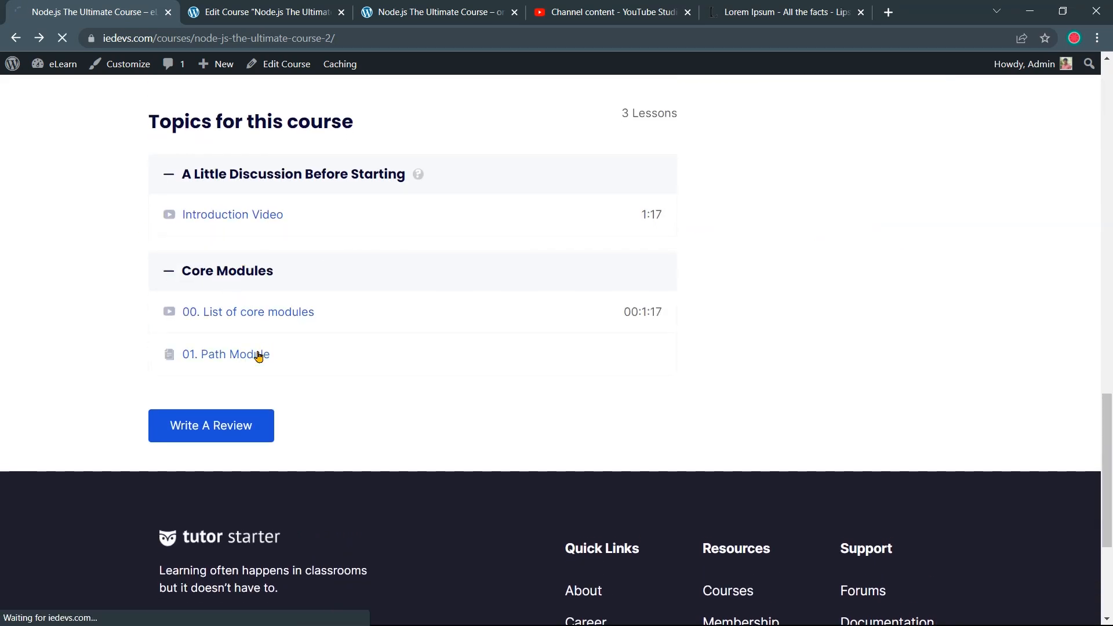
scroll(564, 363, down, 10)
scroll(567, 360, up, 10)
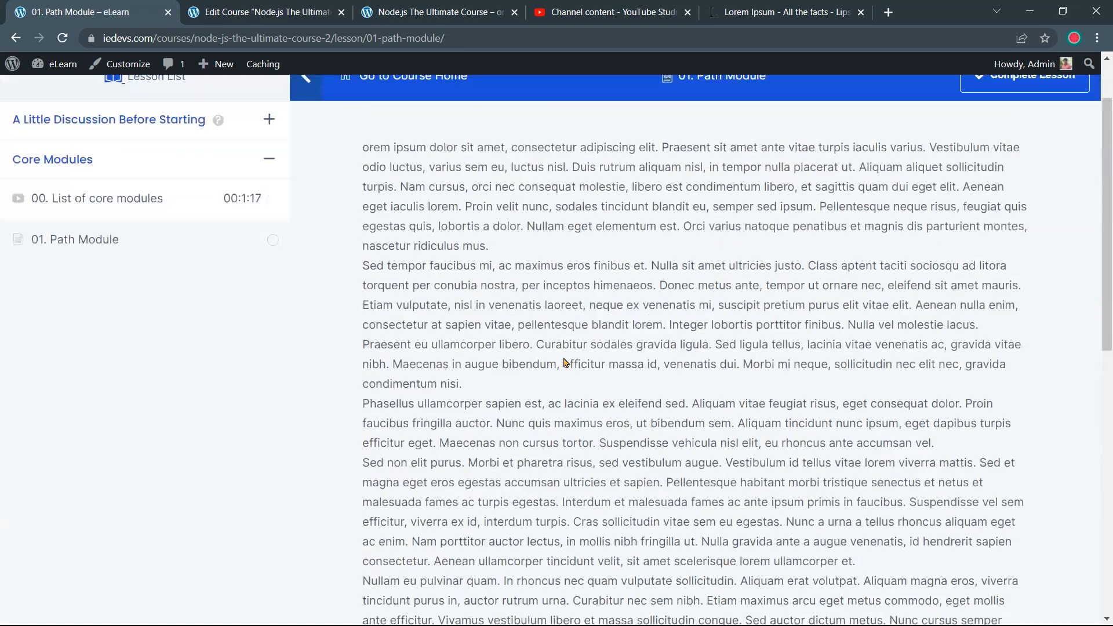
mouse_move(364, 234)
mouse_down()
mouse_move(765, 522)
mouse_move(775, 509)
mouse_move(790, 542)
mouse_move(776, 498)
mouse_move(748, 471)
mouse_move(588, 383)
mouse_move(410, 227)
mouse_move(359, 225)
mouse_up()
scroll(775, 509, down, 4)
scroll(748, 471, up, 4)
click(182, 280)
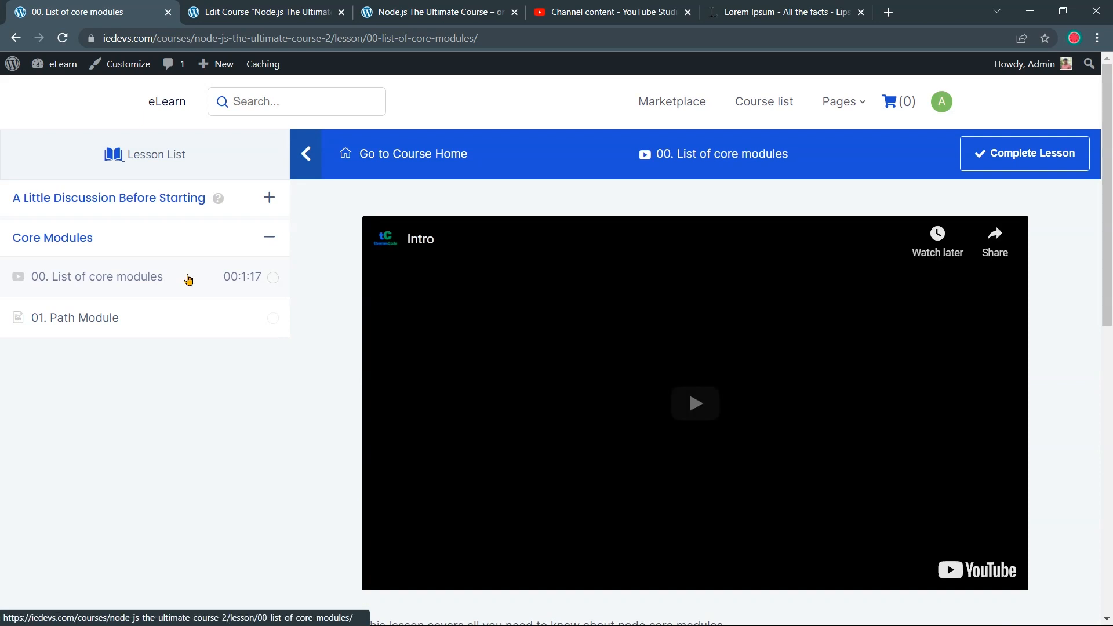
scroll(459, 317, down, 5)
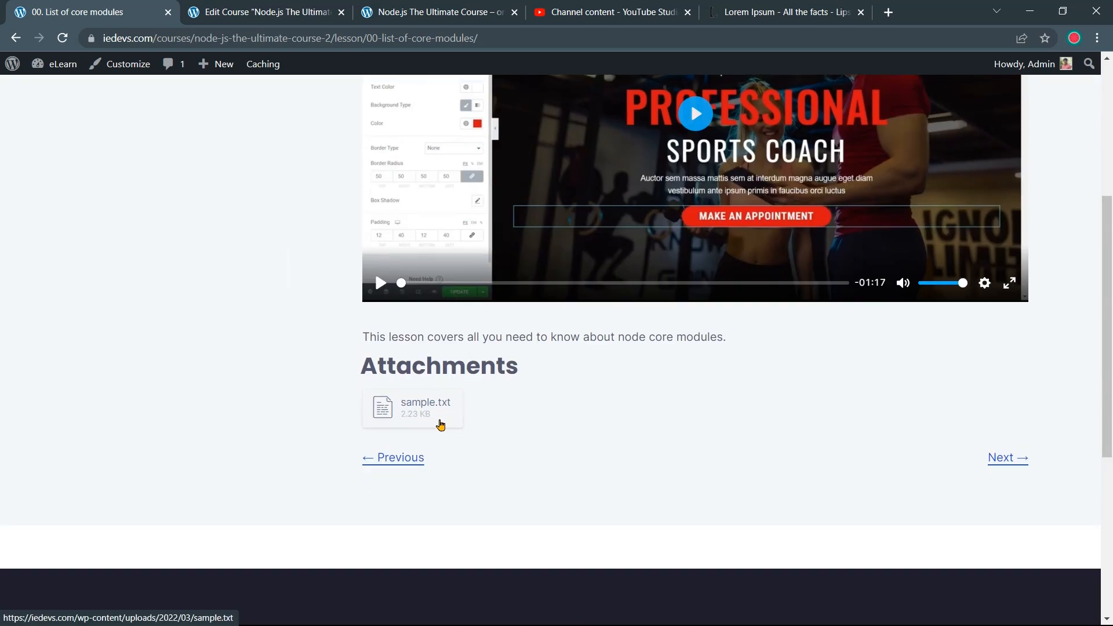
scroll(308, 403, up, 5)
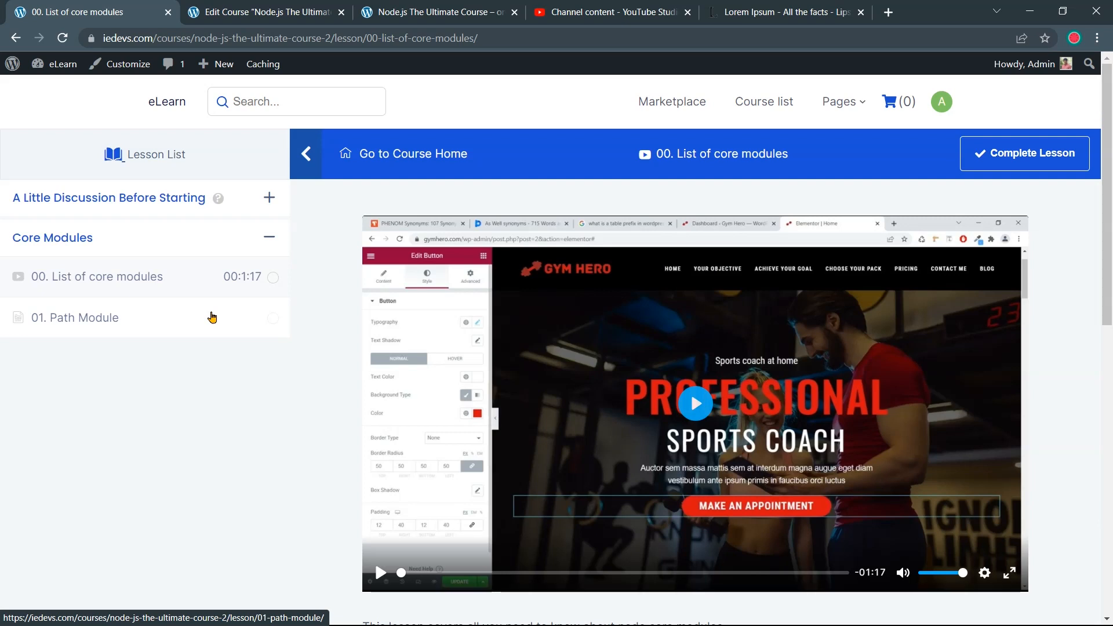
click(244, 21)
scroll(443, 328, down, 20)
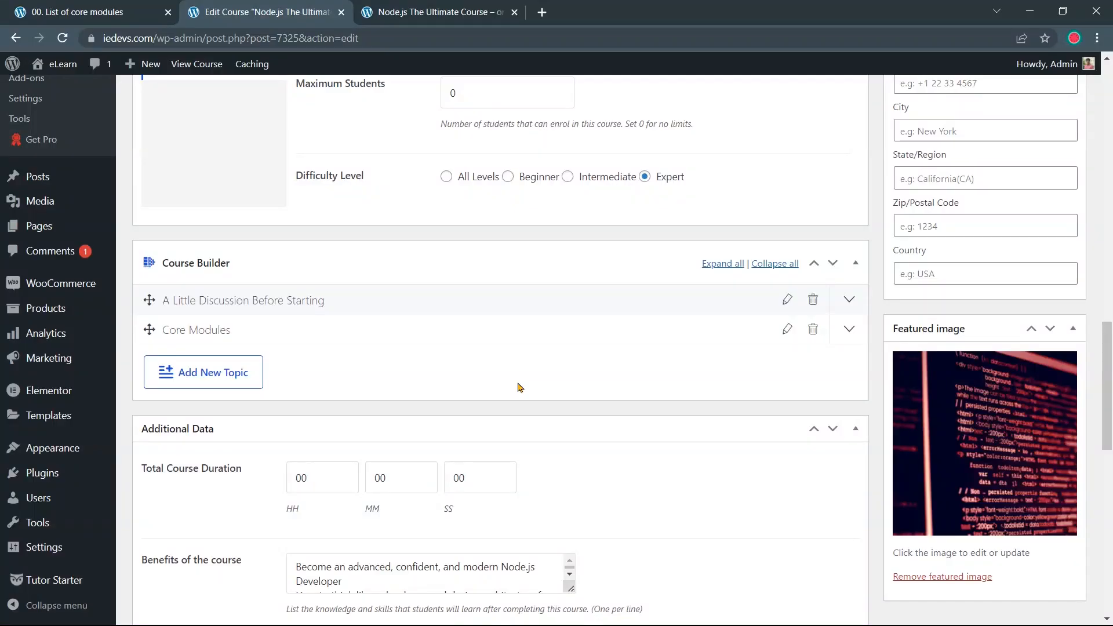
On the demo site's Node.js course page, expand and collapse the Quiz topic to check its quiz
click(422, 14)
scroll(504, 315, down, 3)
click(369, 396)
scroll(367, 400, down, 1)
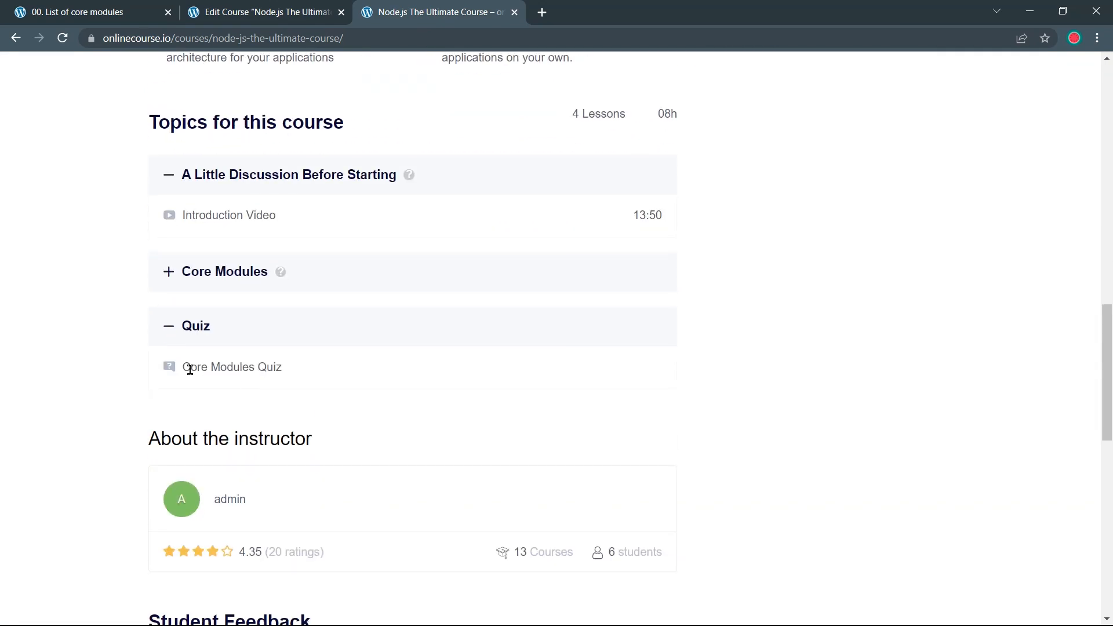
click(298, 338)
scroll(318, 340, up, 8)
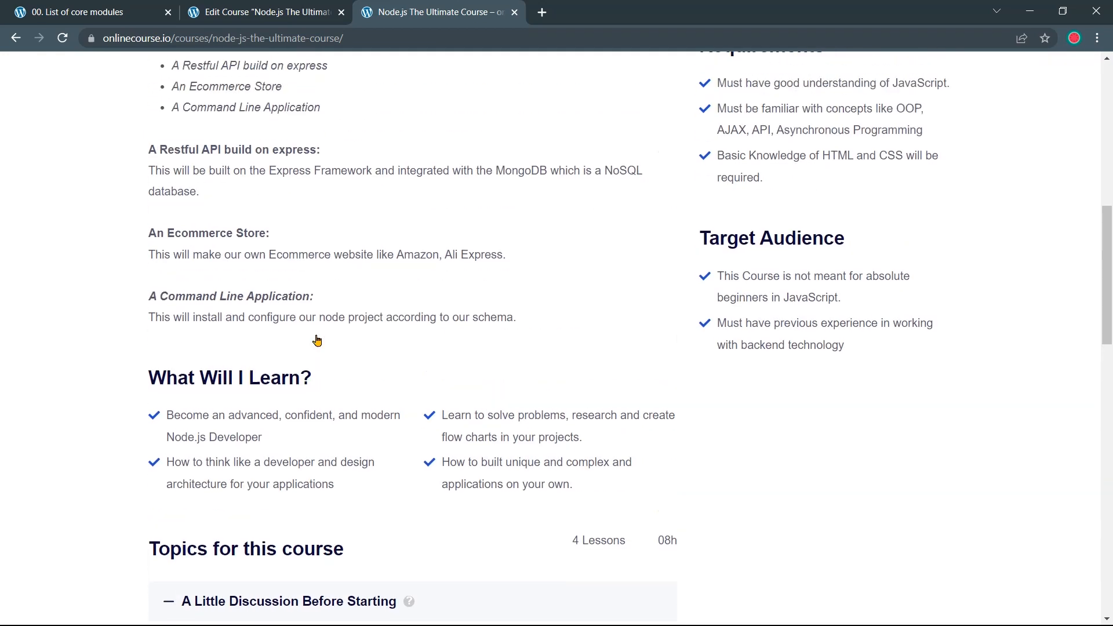
scroll(318, 341, up, 6)
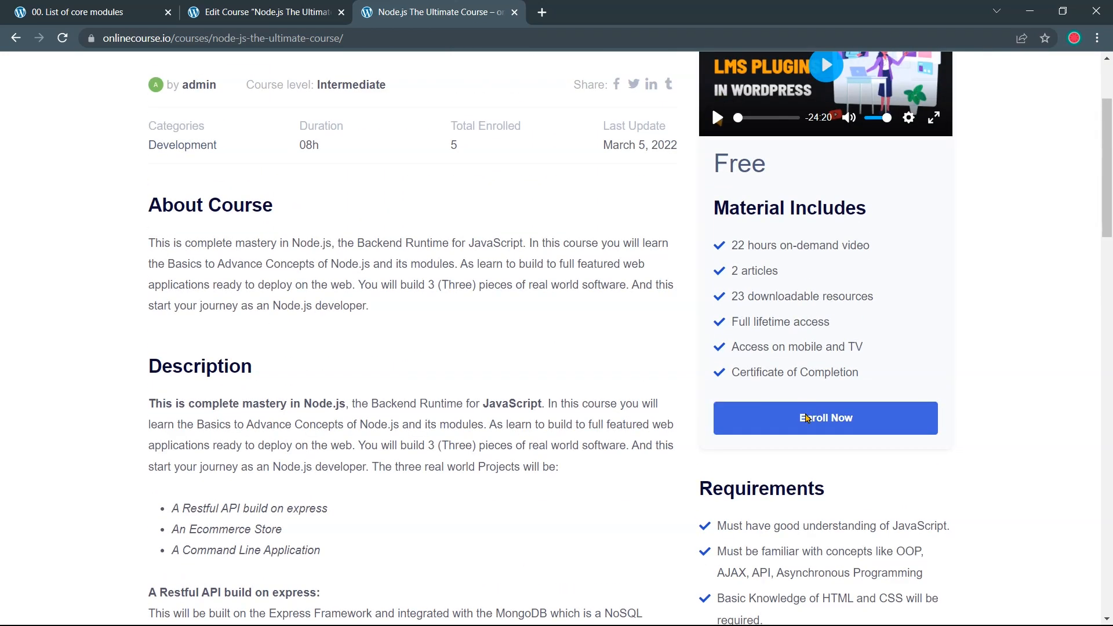
Choose Enroll Now and sign in with the admin username and password
click(806, 418)
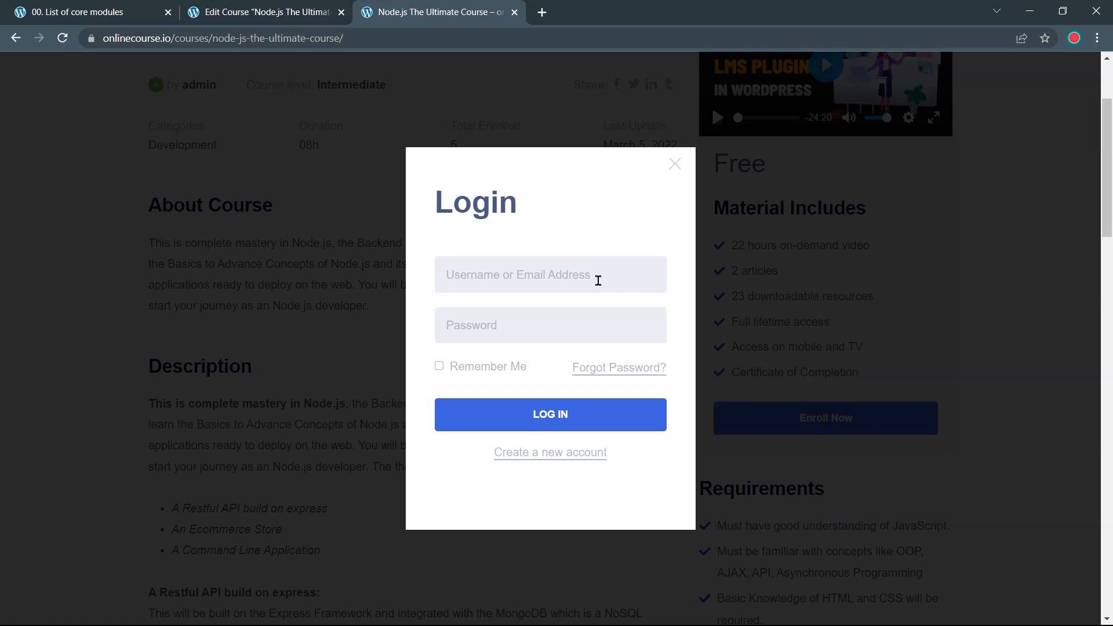
click(598, 278)
click(590, 273)
text(admin)
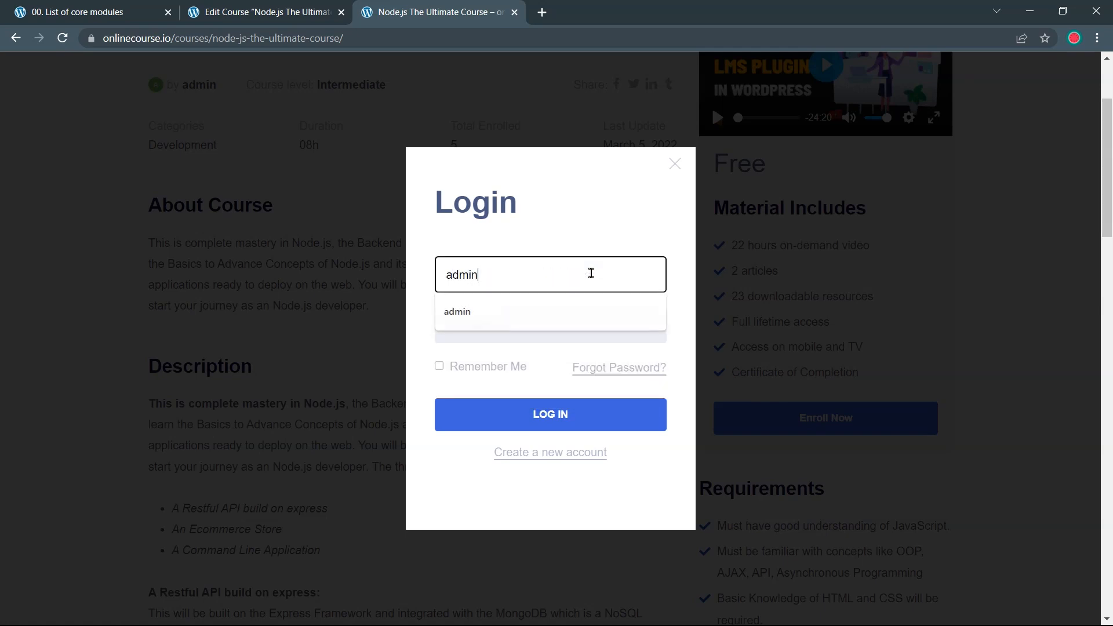
click(605, 325)
text(••••)
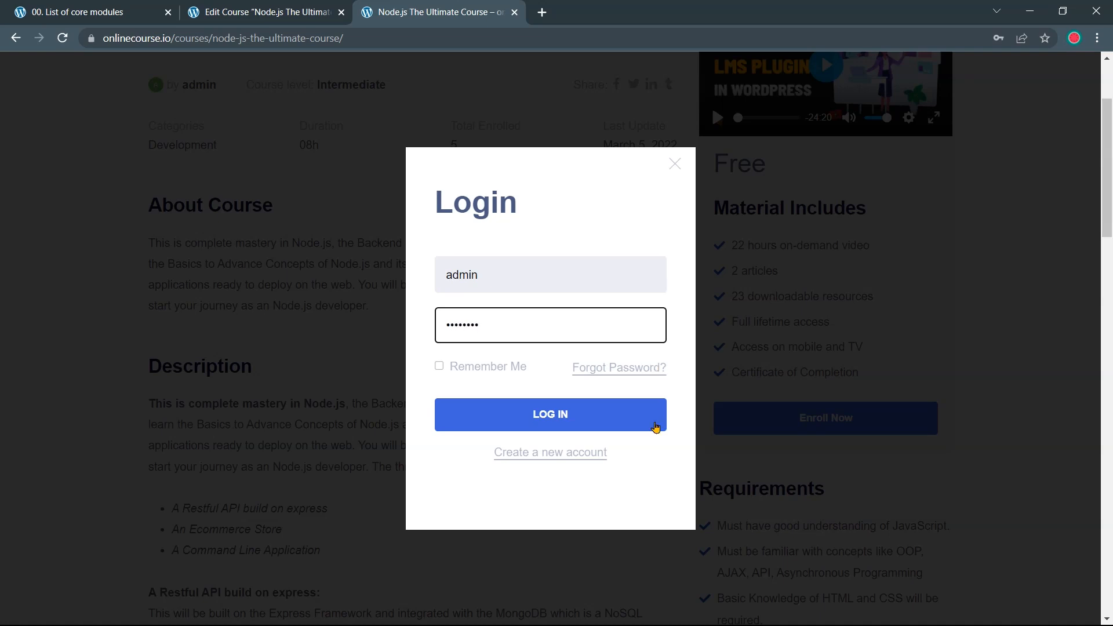
click(644, 419)
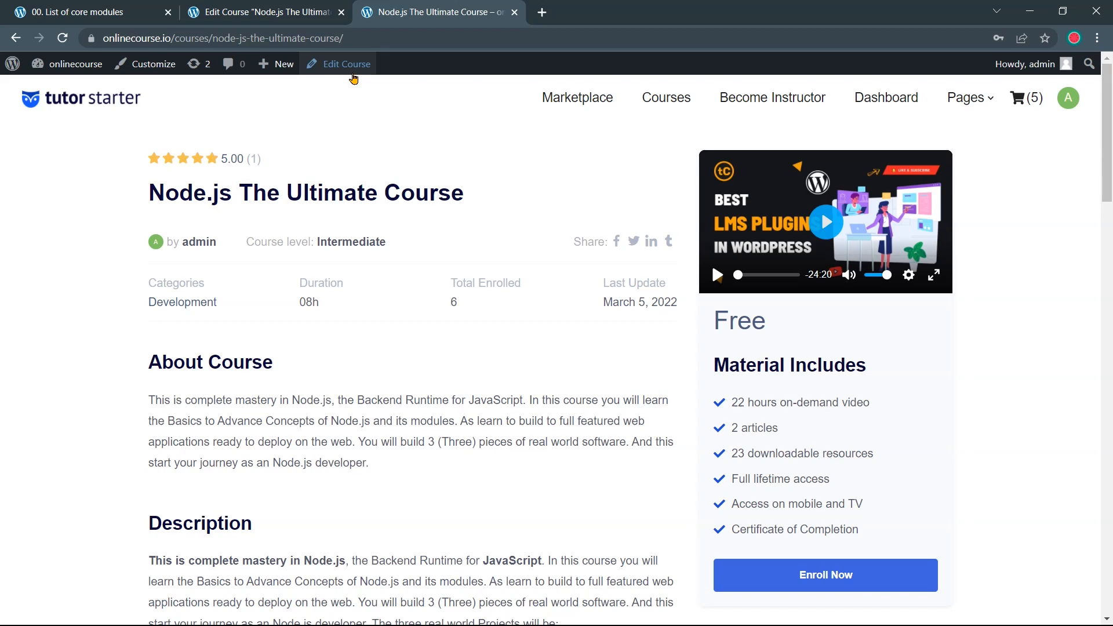
In the course editor's Course Builder, open the Quiz topic's Core Modules Quiz and view its Questions tab
click(348, 65)
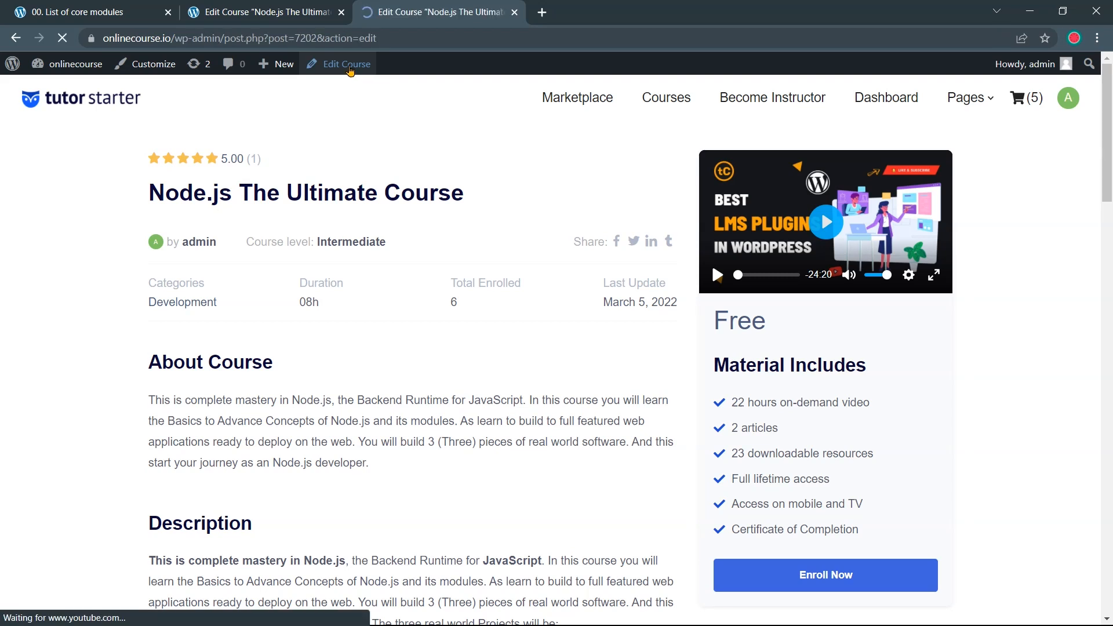
scroll(423, 259, down, 10)
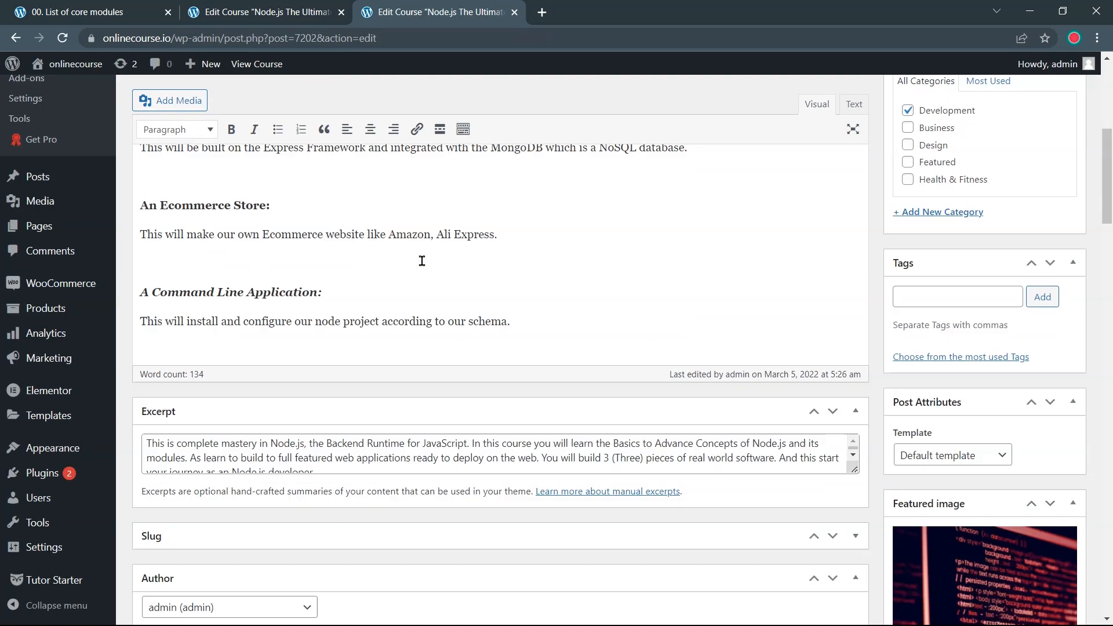
scroll(425, 261, down, 8)
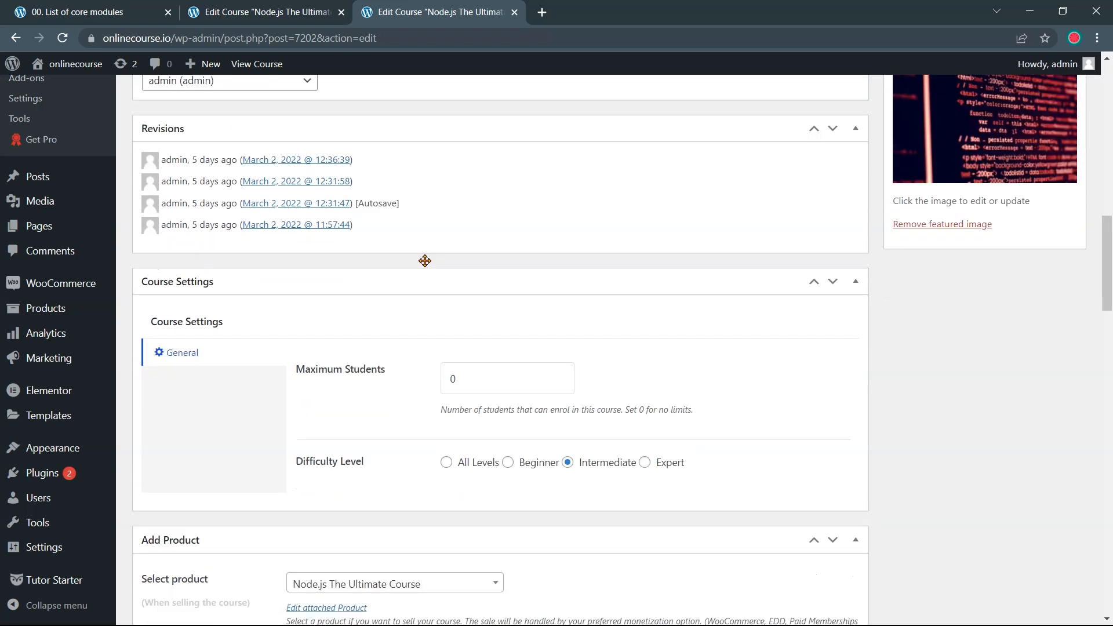
scroll(426, 266, down, 6)
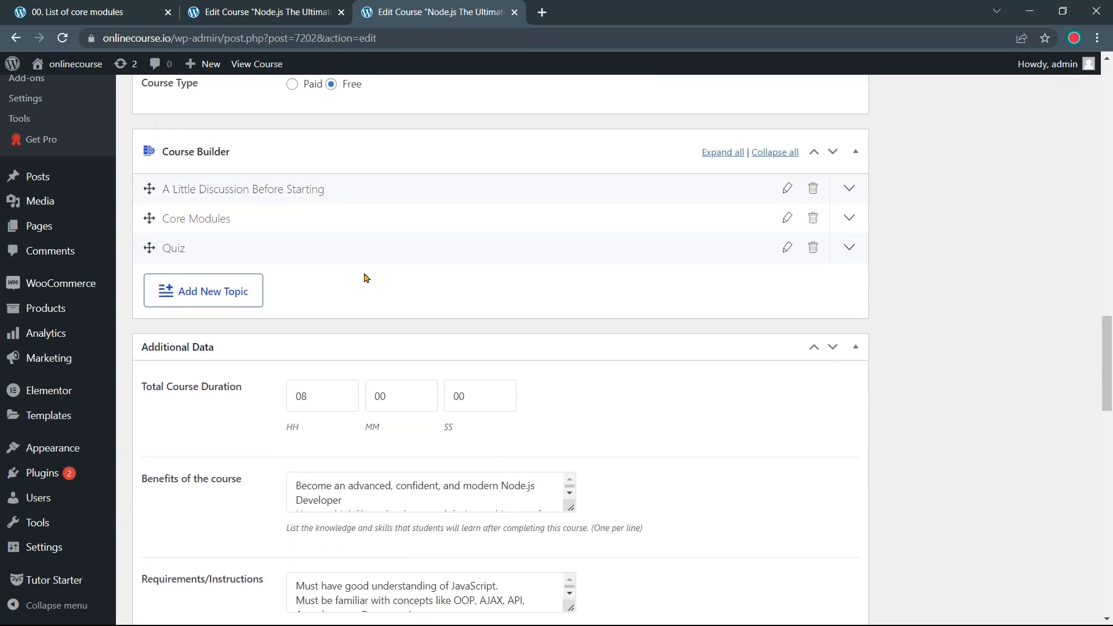
click(247, 256)
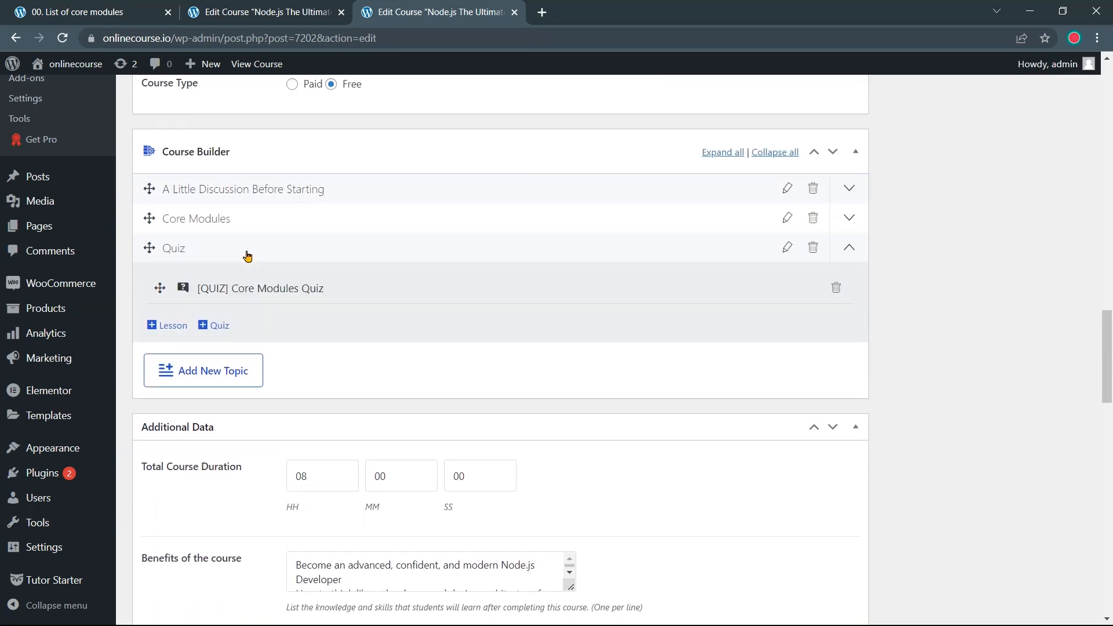
click(273, 291)
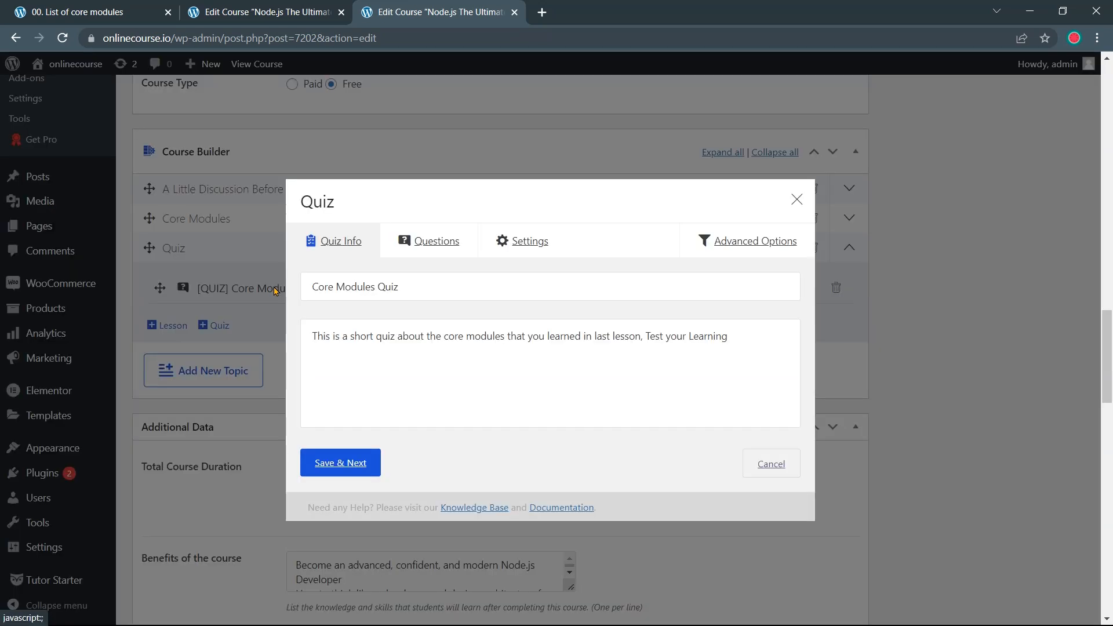
click(436, 241)
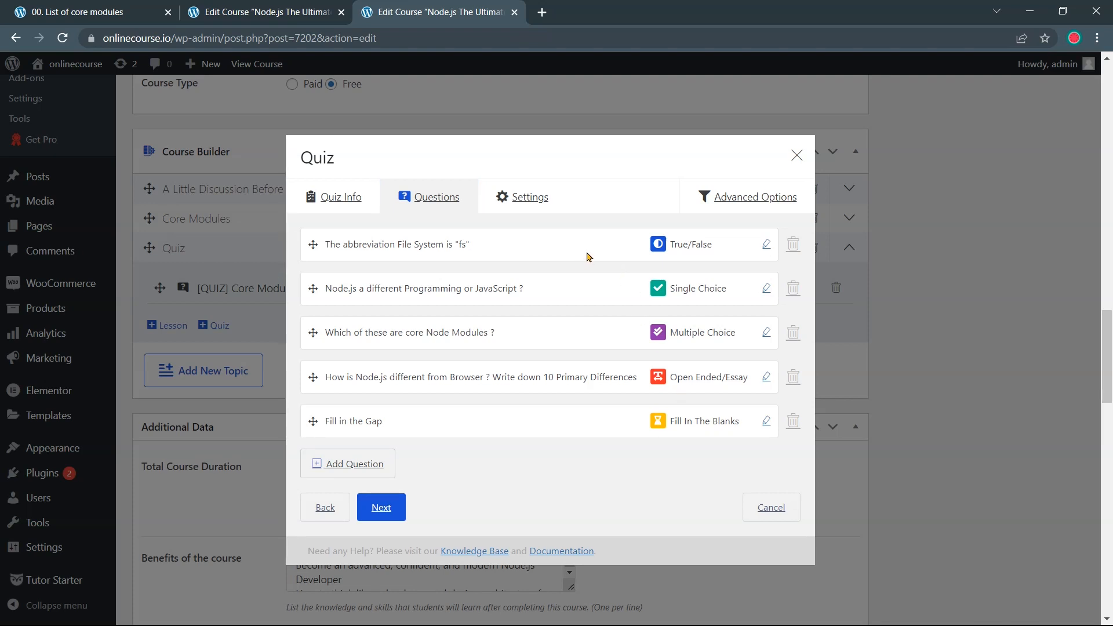
View the reference quiz's fs True/False question, then return to the eLearn Node.js course editor
click(766, 244)
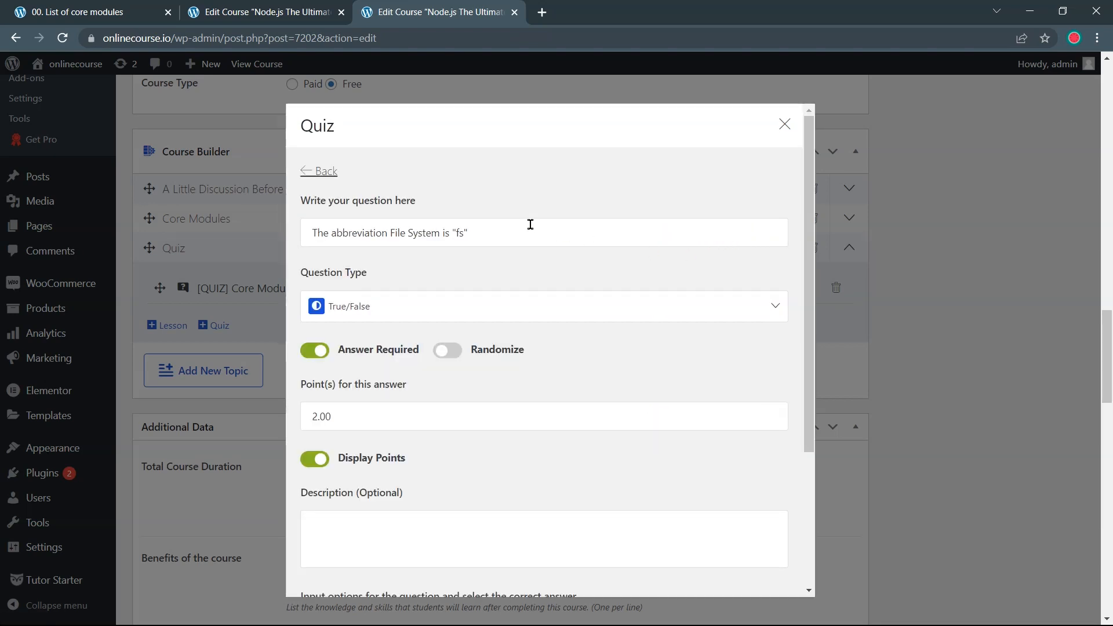
click(261, 12)
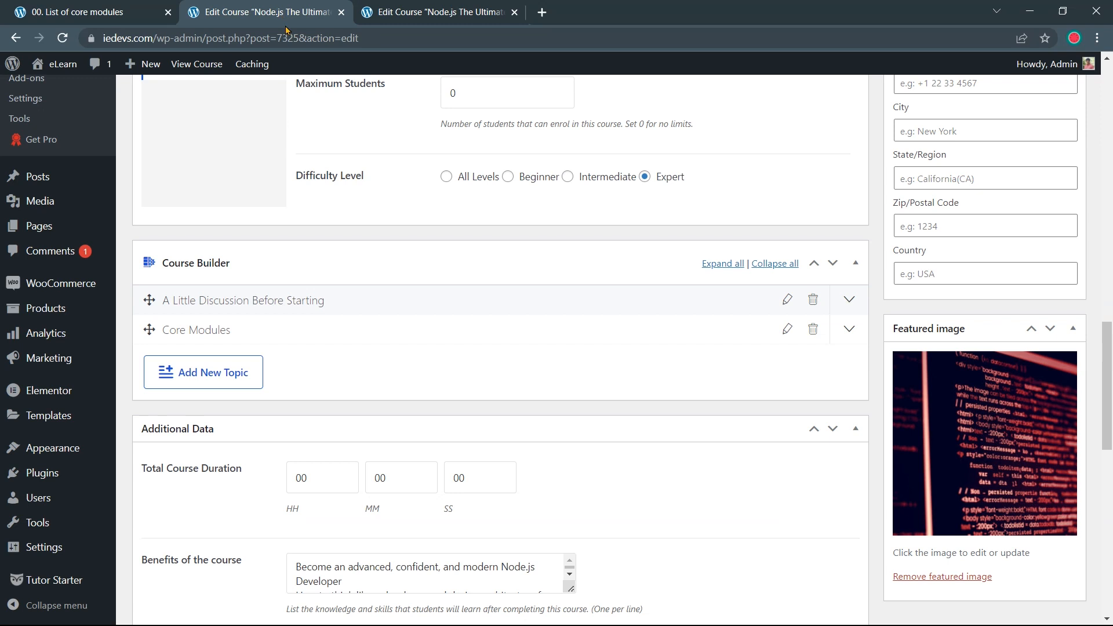
Add a 'Core Modules Quiz' topic summarised 'test your core modules knowledge in here.' and start its quiz
click(238, 374)
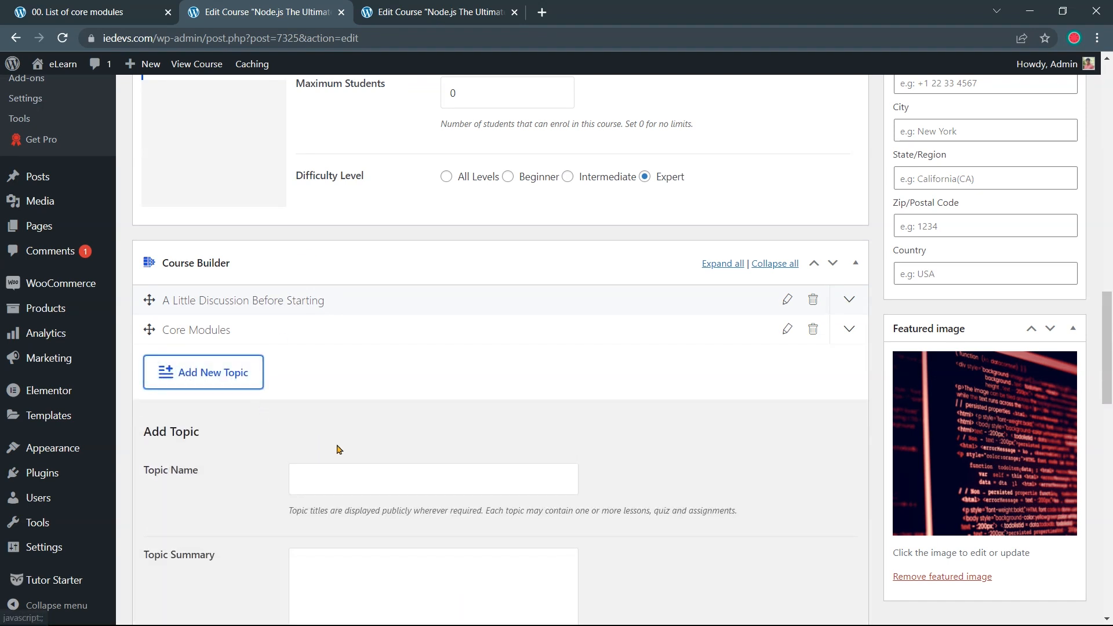
scroll(347, 441, down, 1)
click(361, 413)
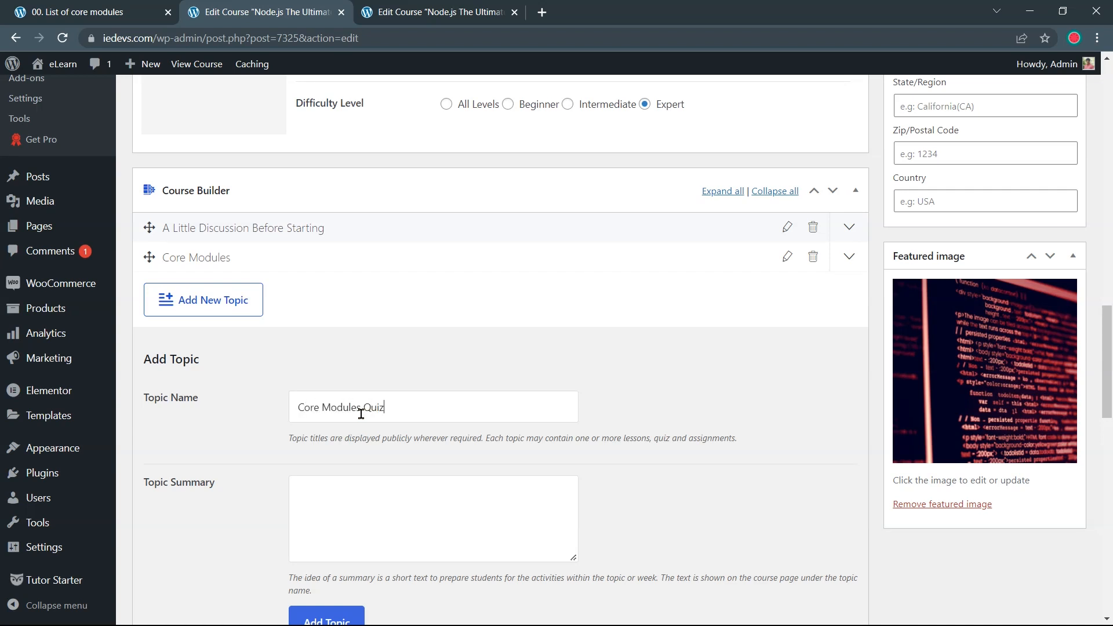
text(test your core modules knowledge in here.)
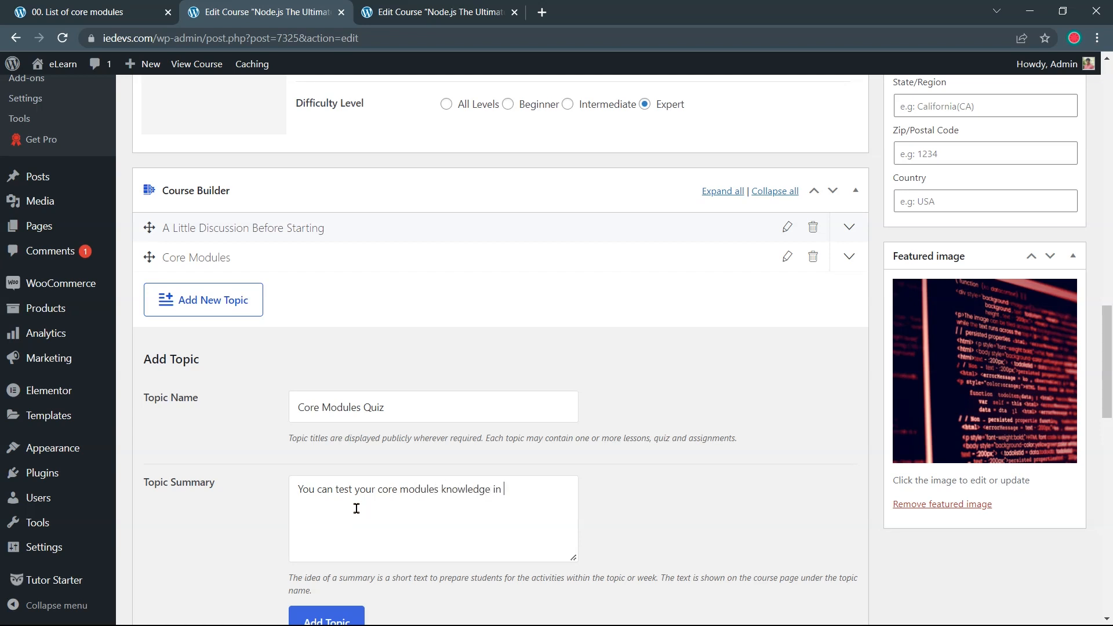
scroll(355, 497, down, 2)
click(345, 488)
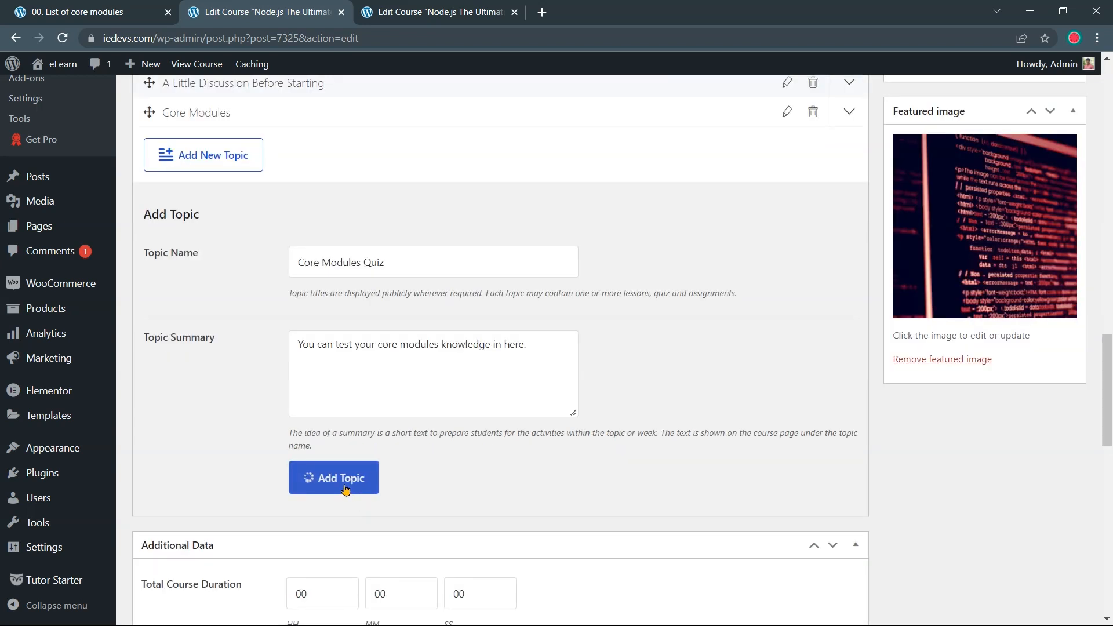
scroll(305, 294, up, 1)
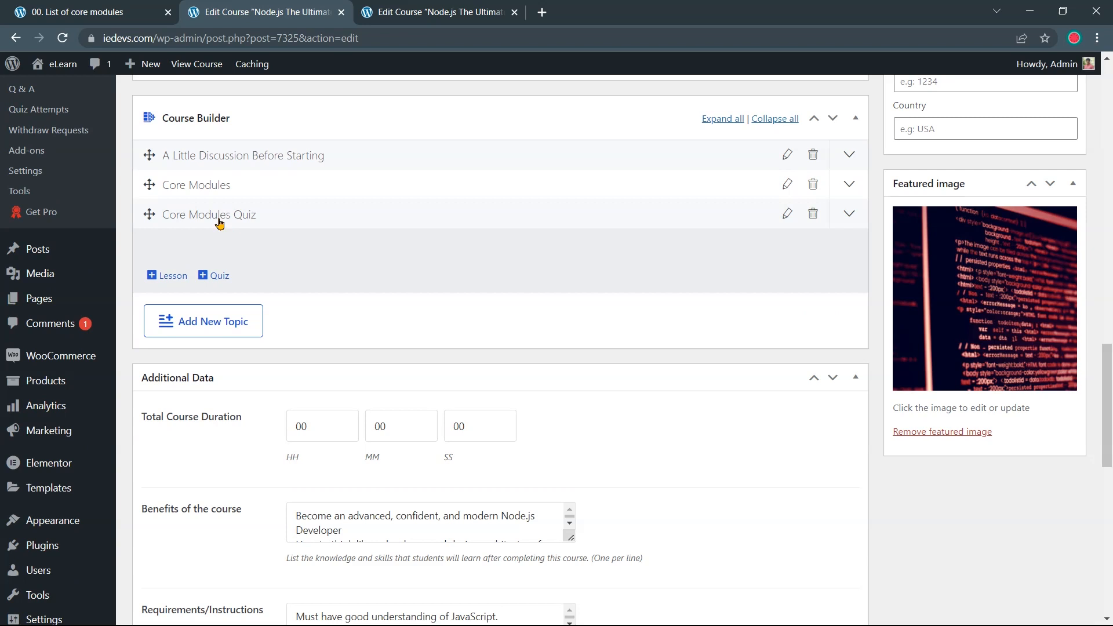
click(207, 278)
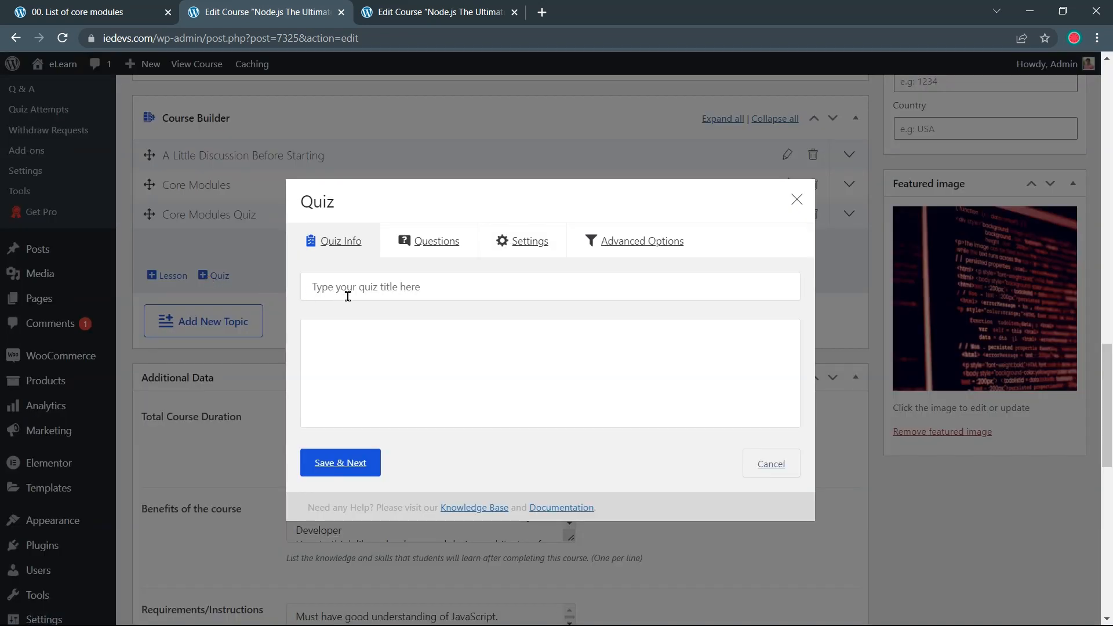
Title the quiz 'Quiz', describe it as testing knowledge of Node.js core modules, and save
click(344, 292)
text(Quiz)
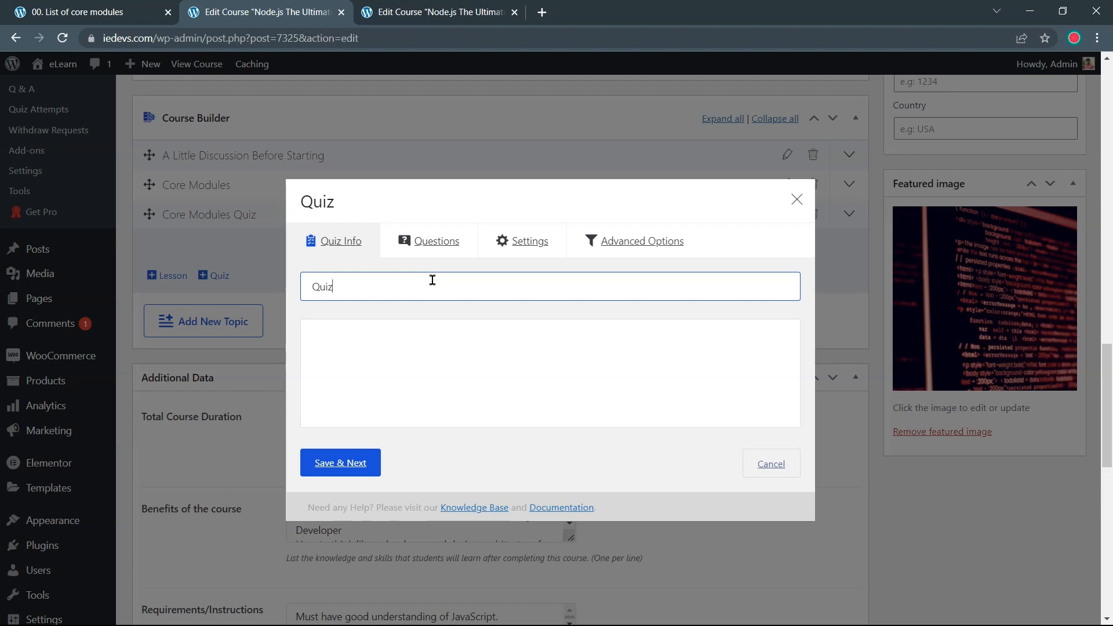
click(418, 325)
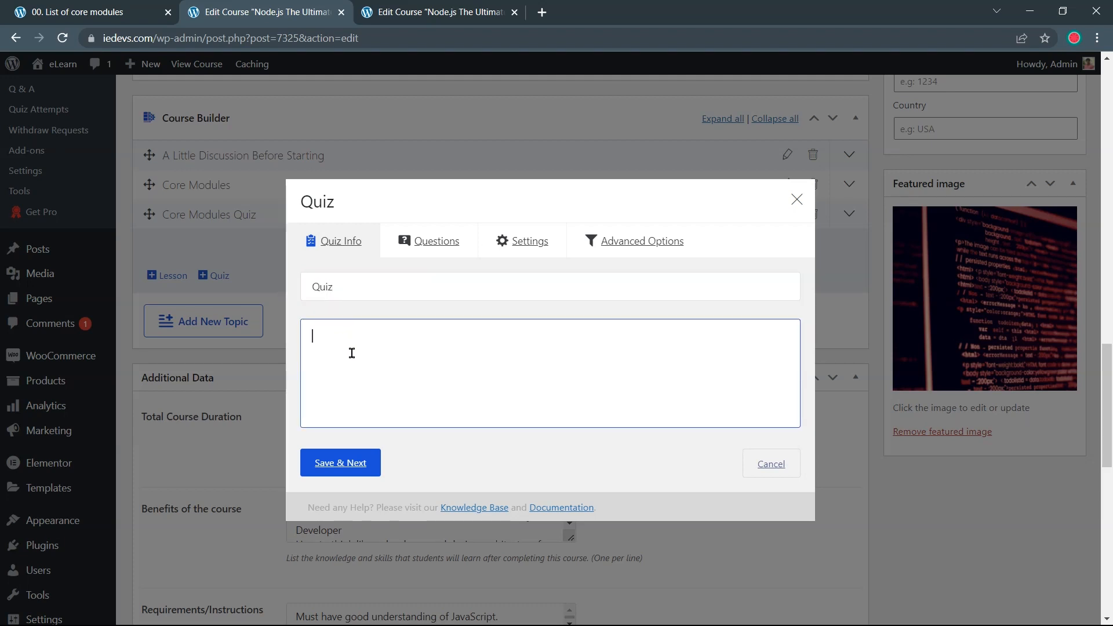
text(This quiz will test your knowledge about the core modules in Node.js. As w)
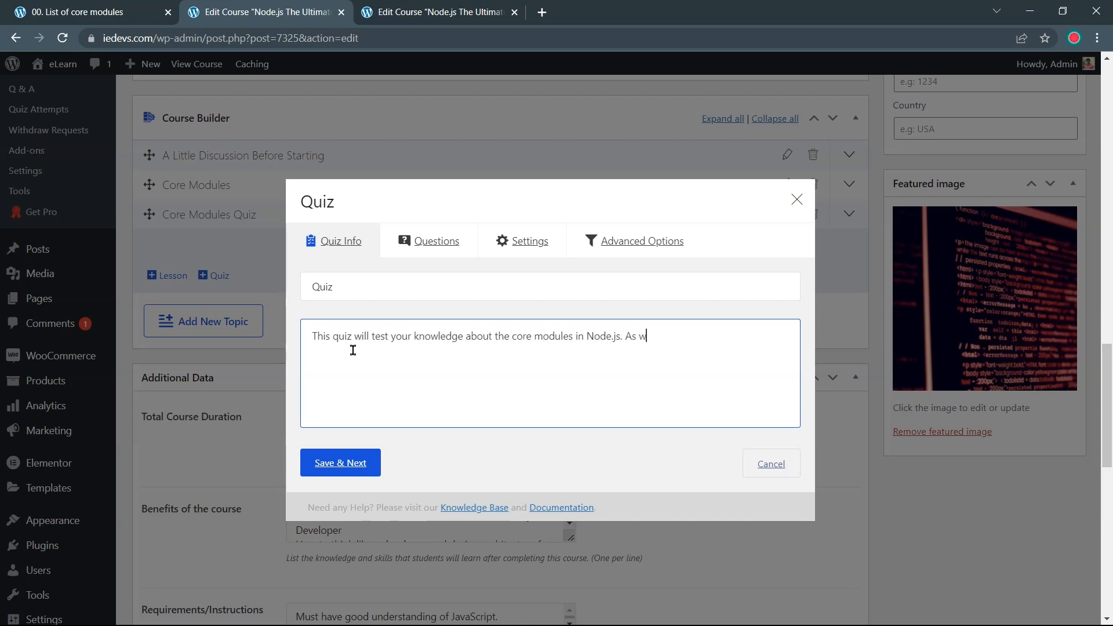
text(ell learn how new things about this server side technology)
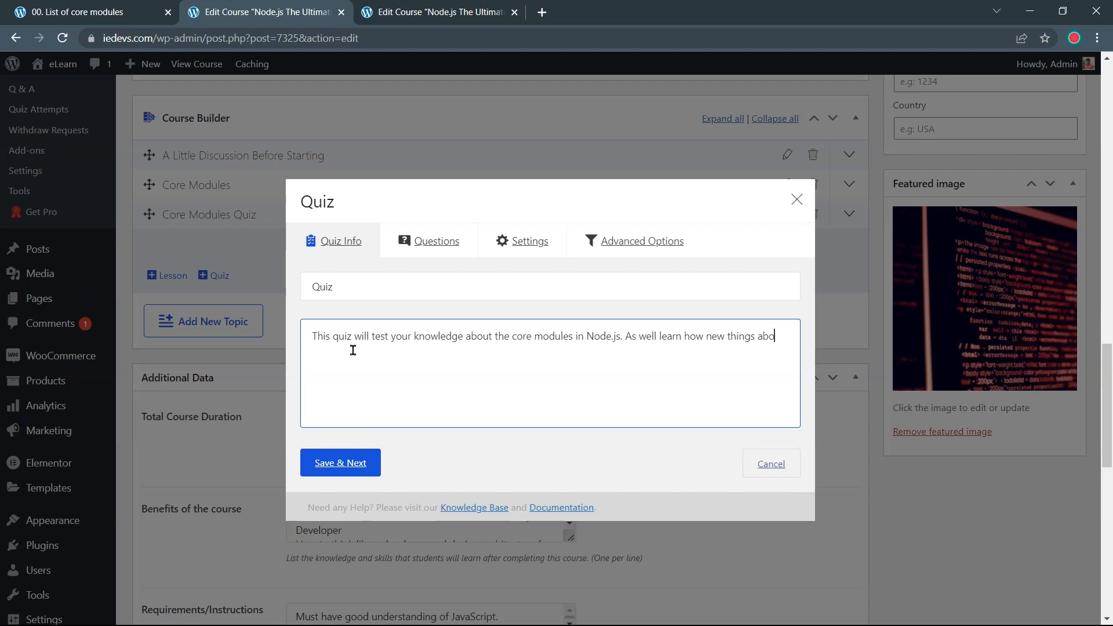
click(352, 464)
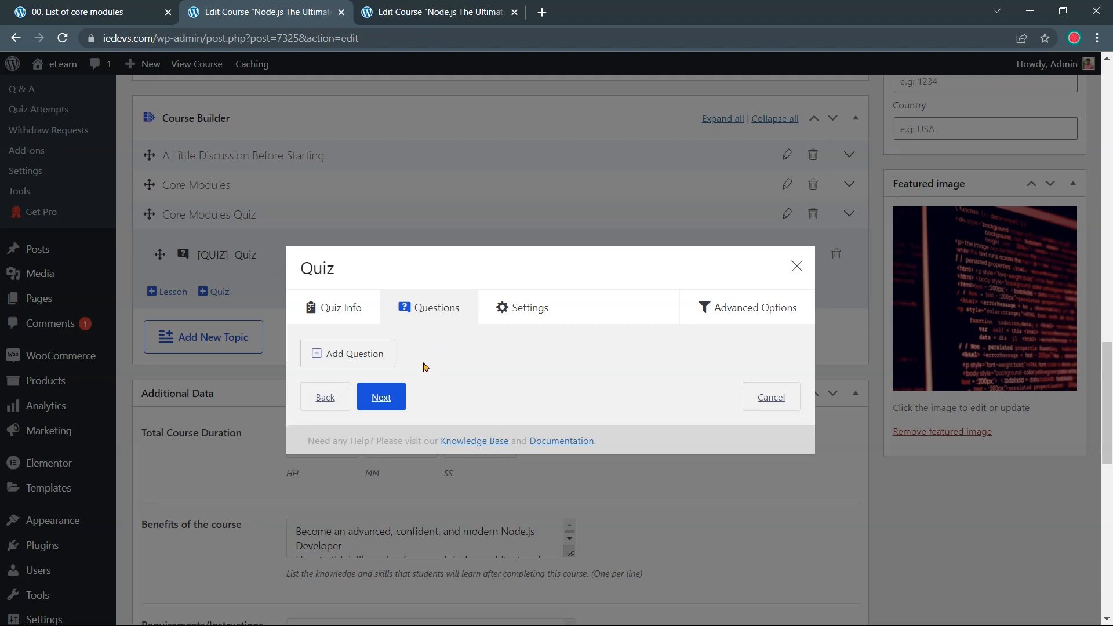
Add a first question reading 'The abbreviation File System is "fs"', pasted from the reference quiz
click(384, 362)
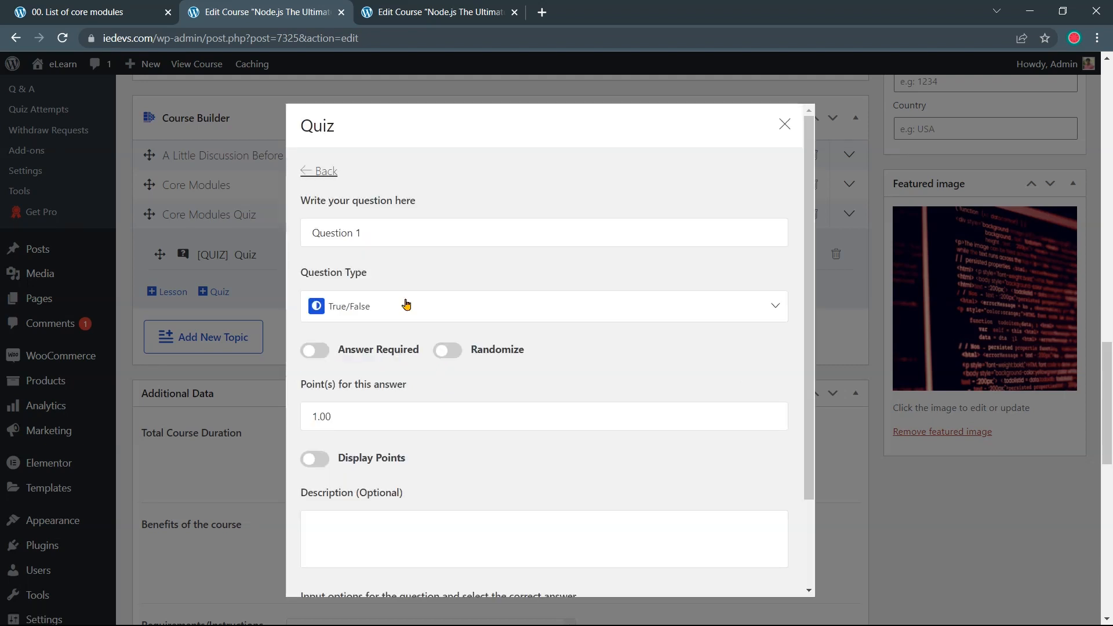
click(403, 240)
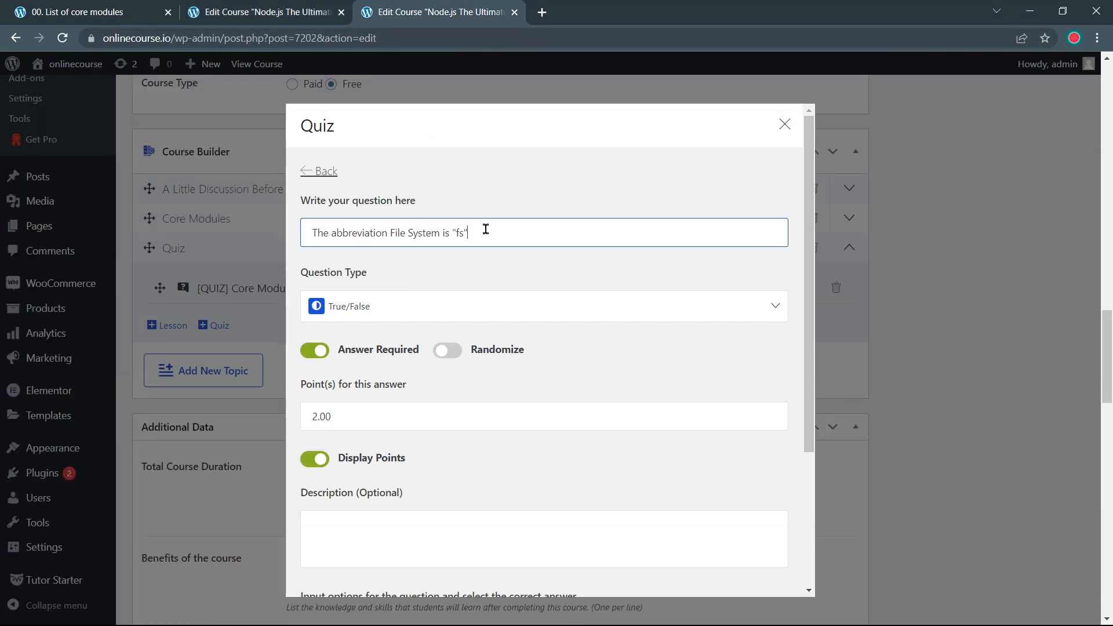
drag(486, 232, 292, 240)
key(ctrl+c)
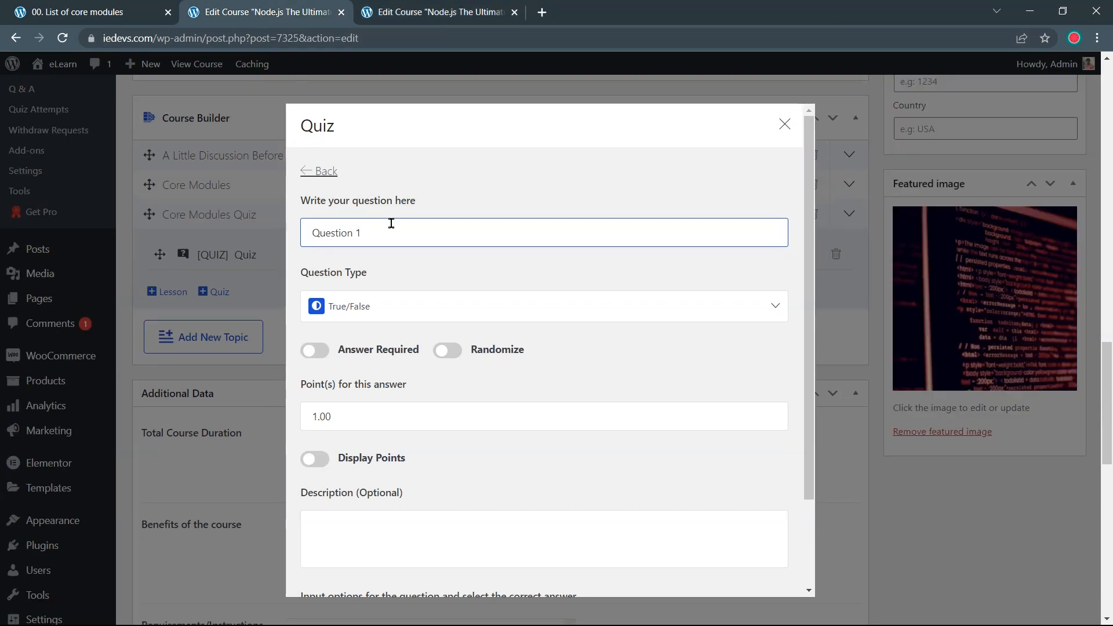
drag(390, 229, 297, 244)
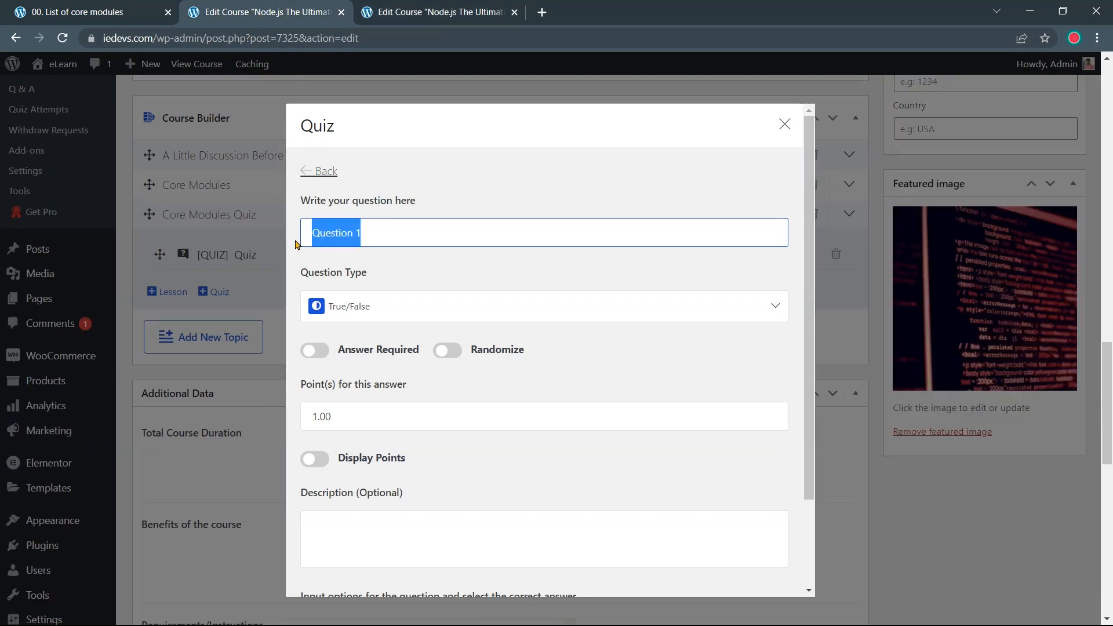
key(ctrl+v)
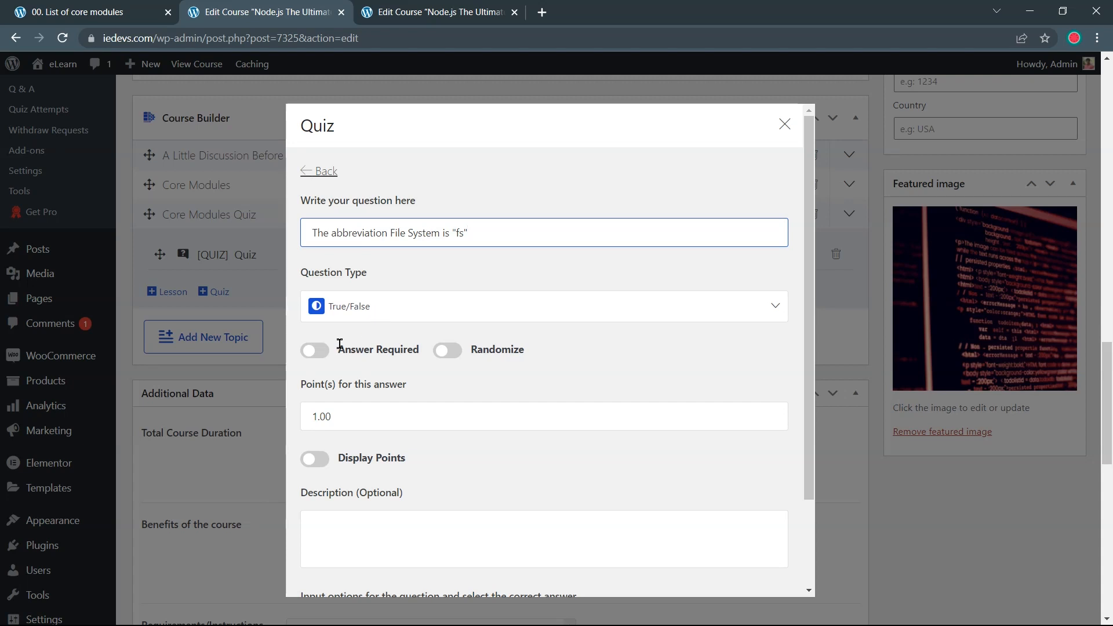
Make the question answer-required and randomized, and display its points
click(316, 351)
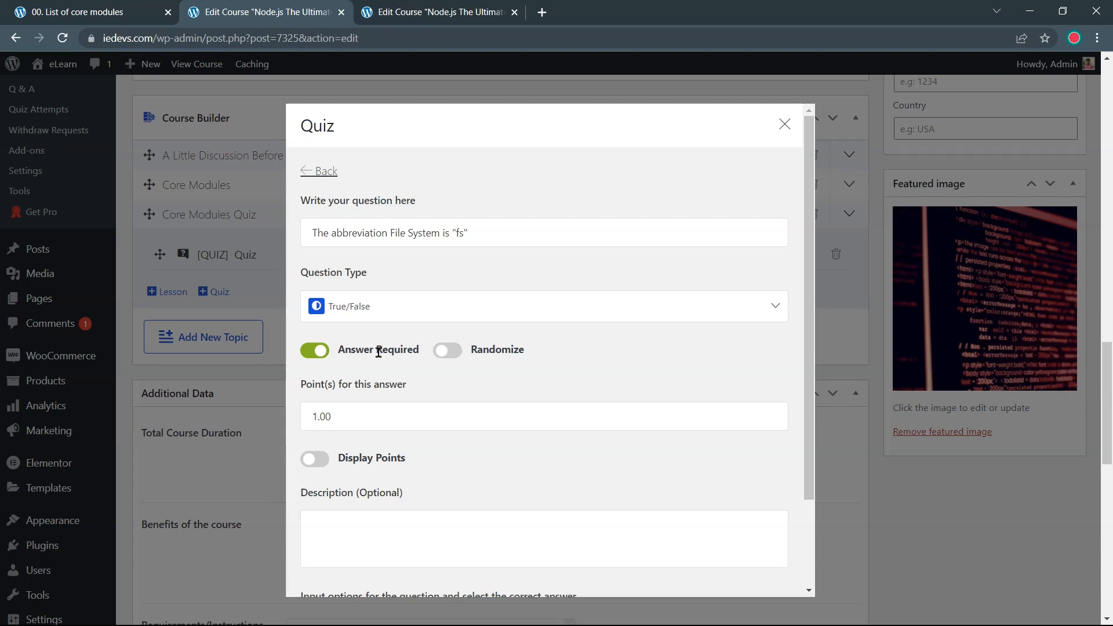
click(441, 354)
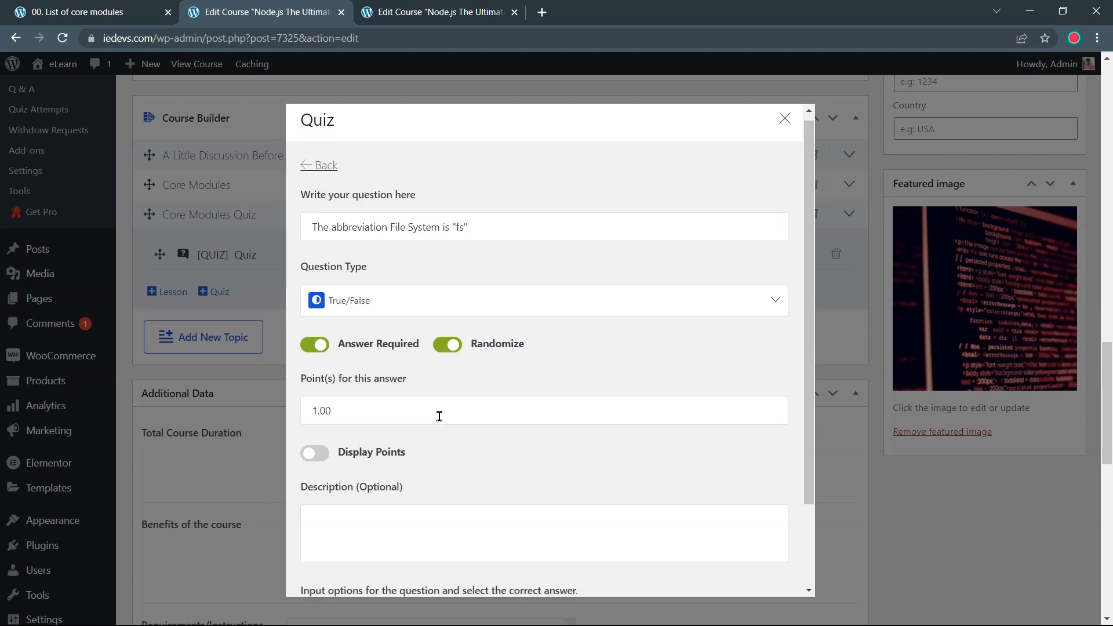
scroll(437, 416, down, 1)
click(426, 345)
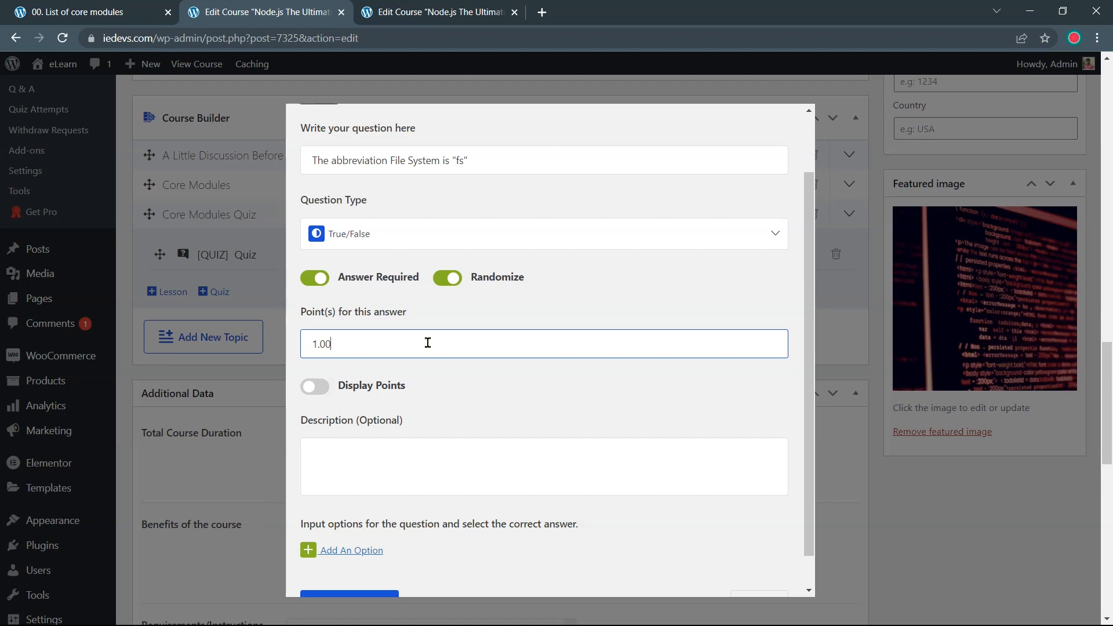
click(316, 390)
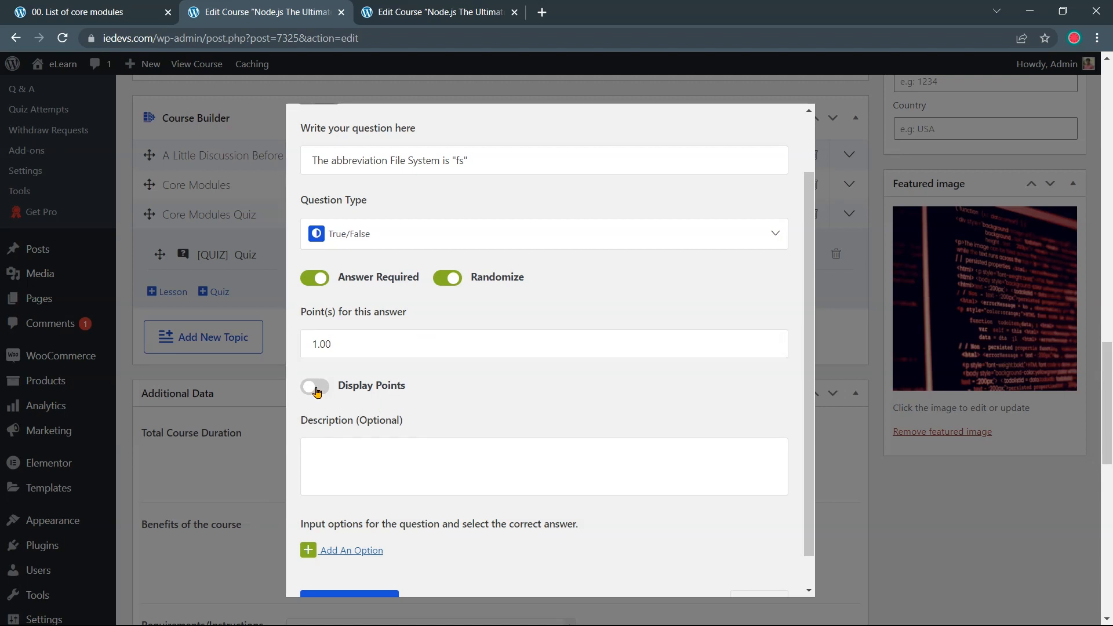
drag(341, 386, 404, 385)
click(421, 390)
scroll(419, 418, down, 1)
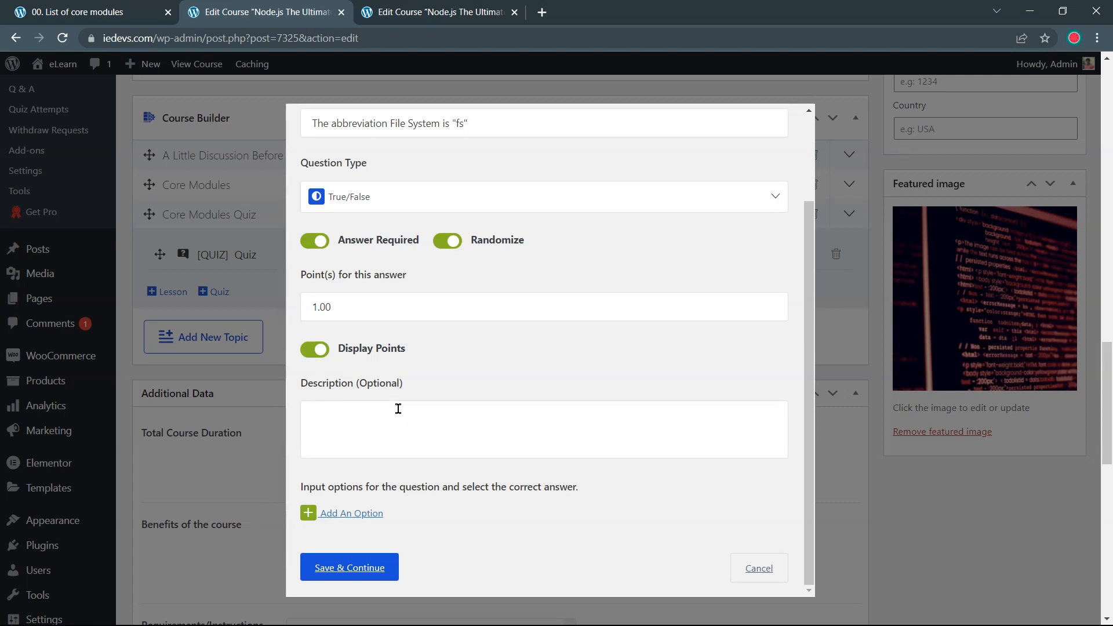
Add the True/False options, mark True correct, and save the question
click(371, 515)
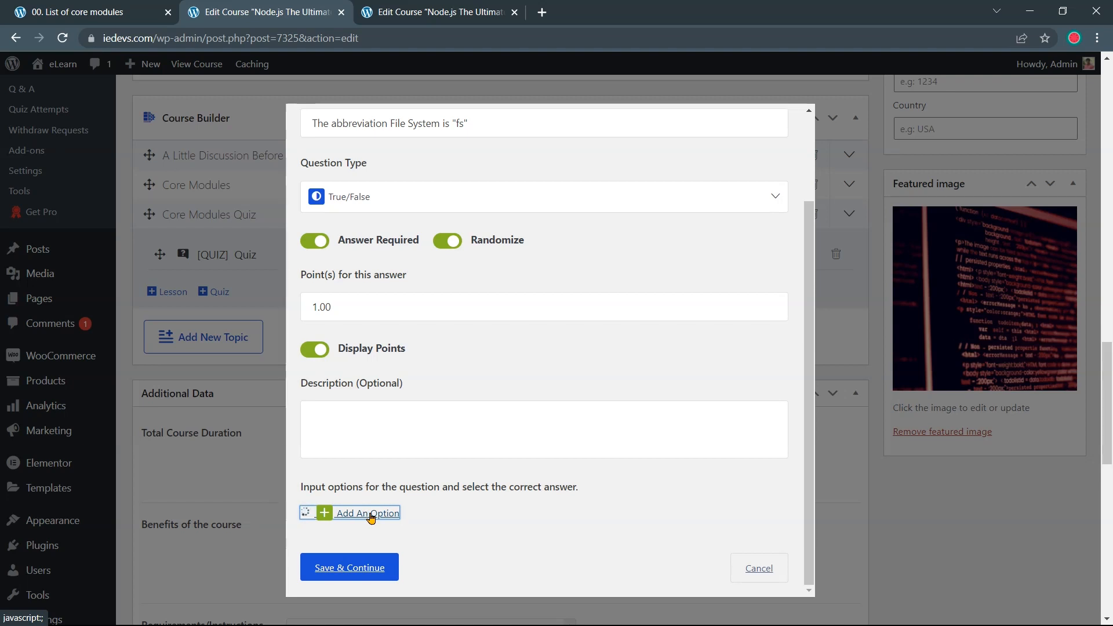
scroll(372, 517, down, 3)
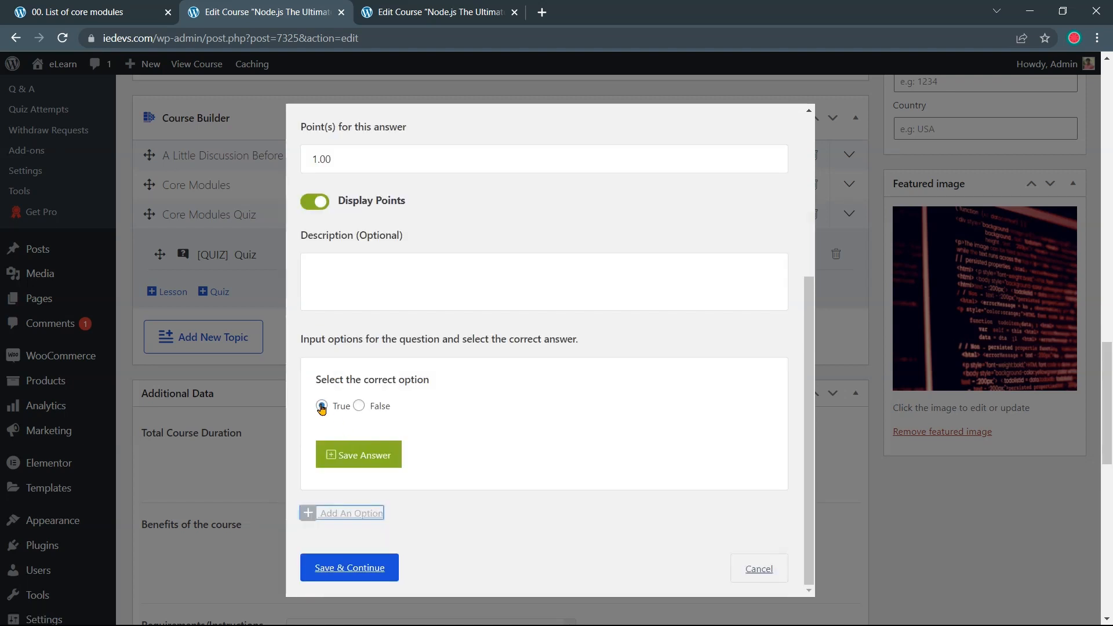
click(353, 460)
scroll(333, 429, down, 5)
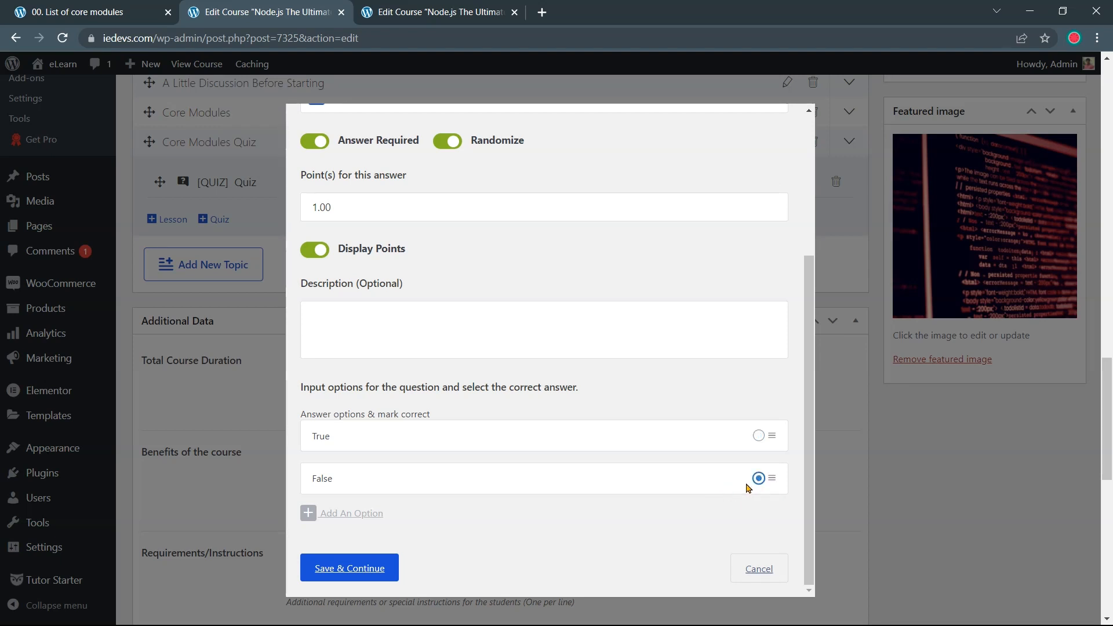
click(758, 435)
click(350, 571)
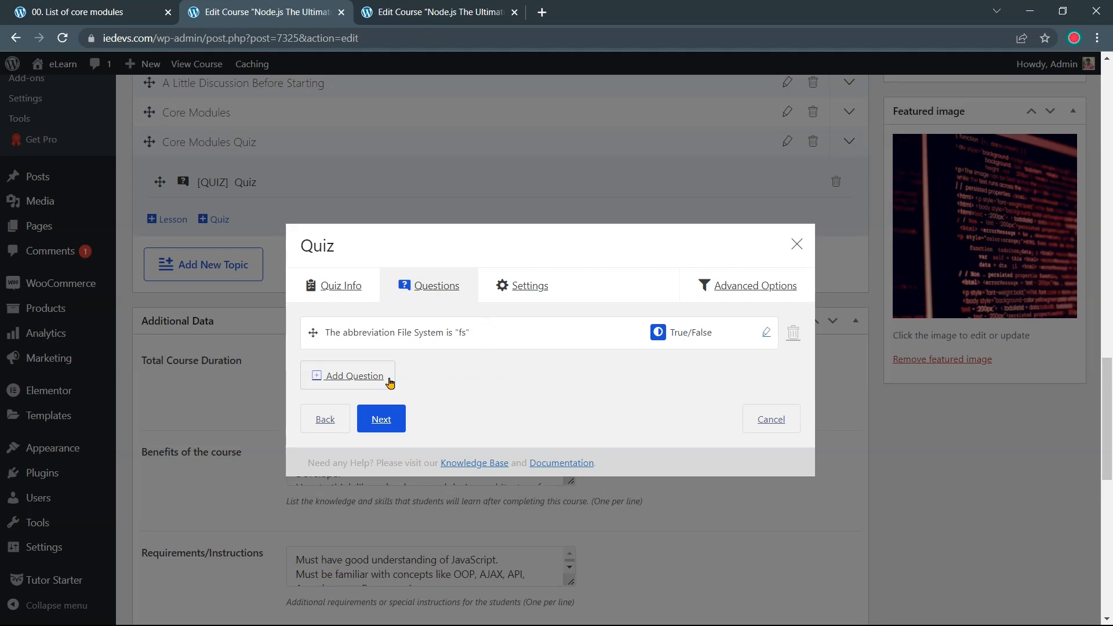
Add a second question with the Node.js-vs-JavaScript text copied from the reference quiz
click(368, 381)
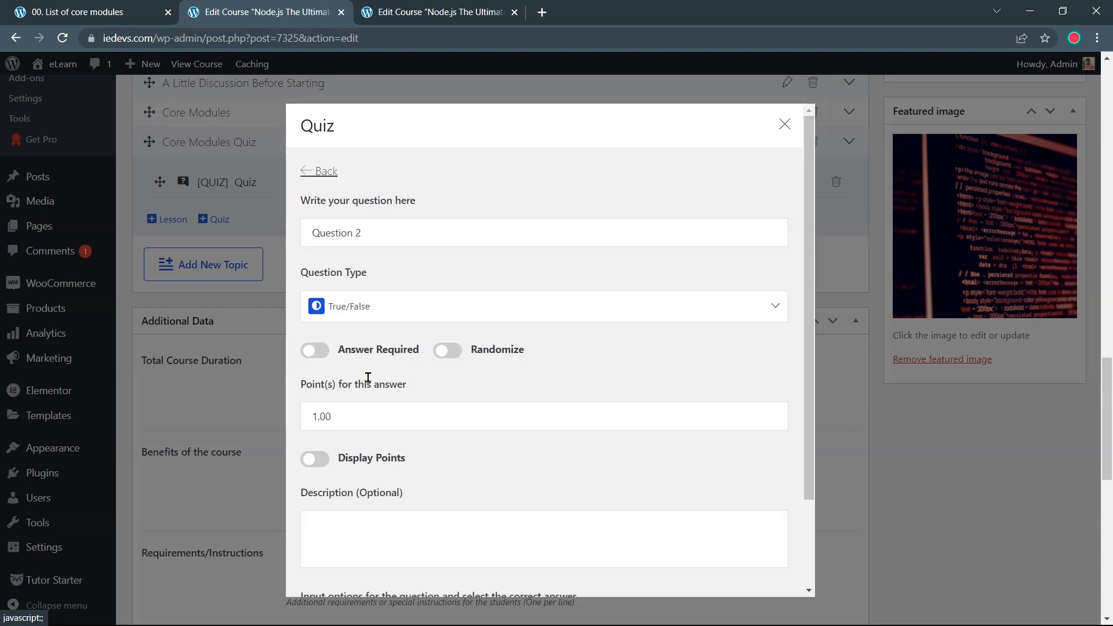
click(441, 12)
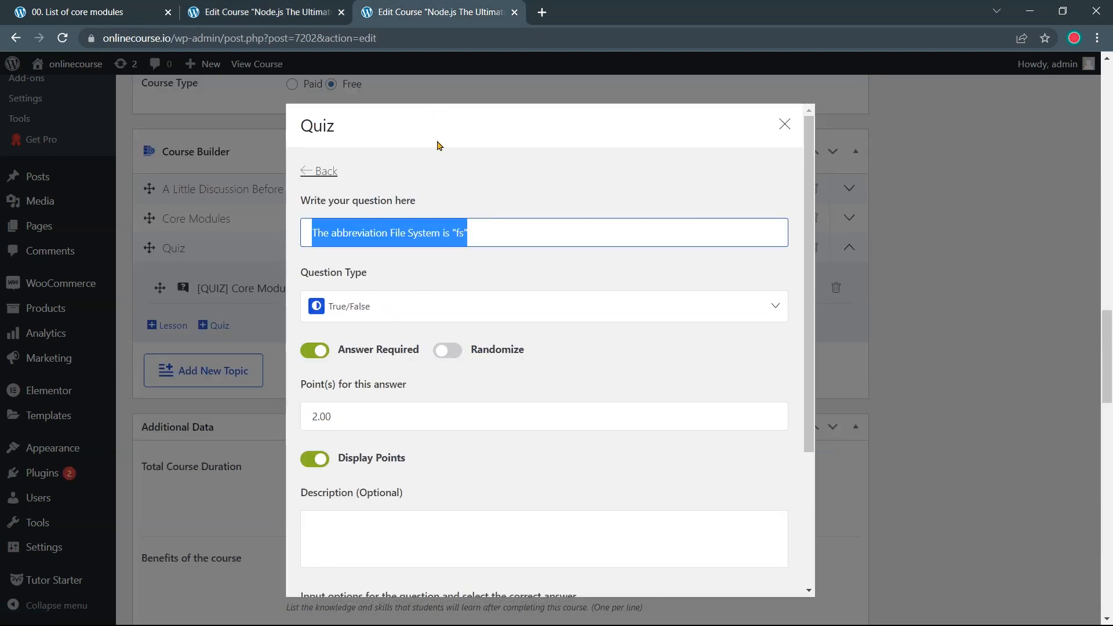
click(326, 172)
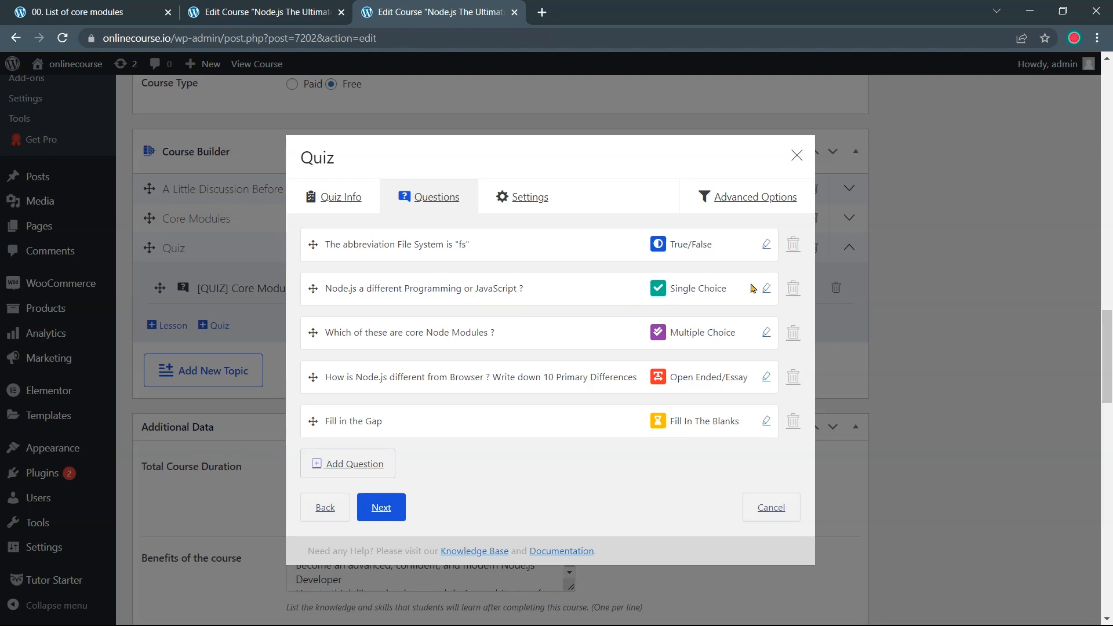
click(765, 288)
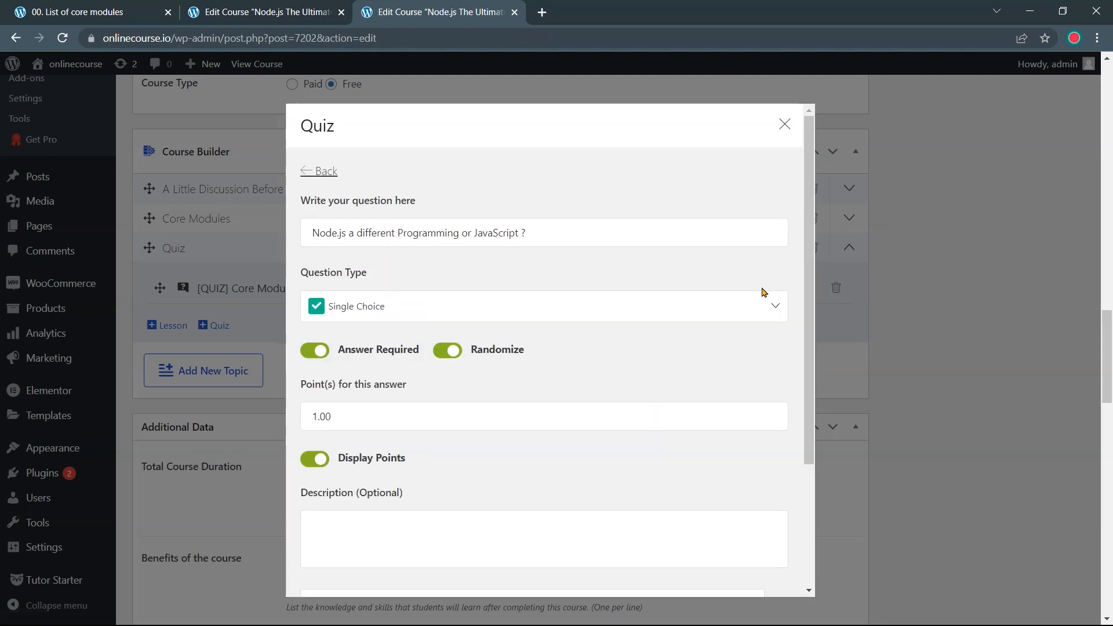
drag(561, 232, 306, 246)
key(ctrl+c)
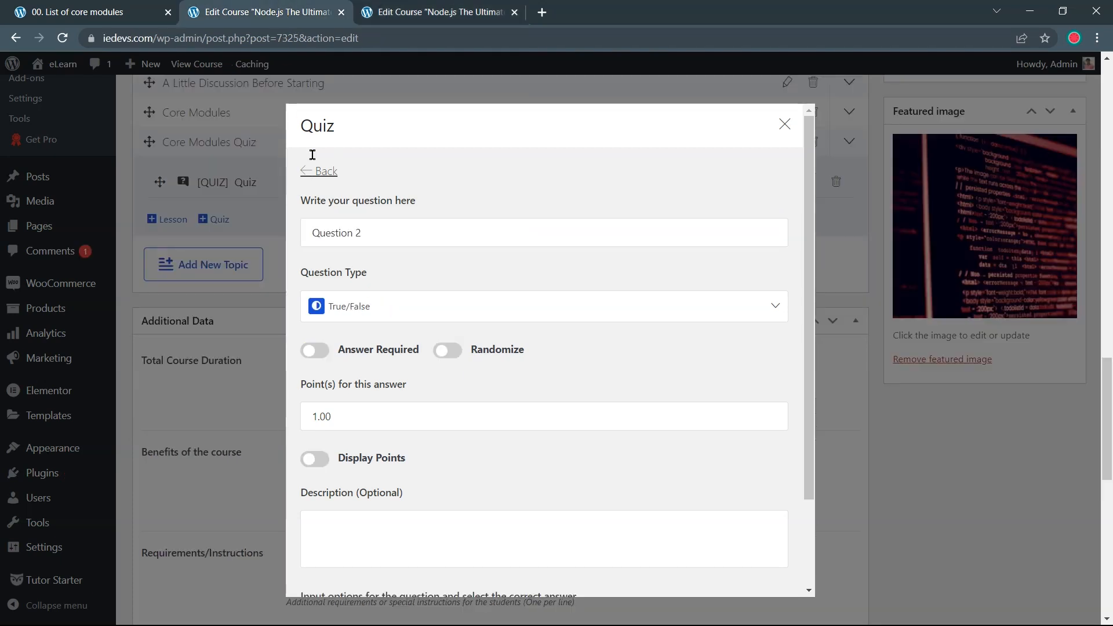
drag(360, 233, 293, 248)
key(ctrl+v)
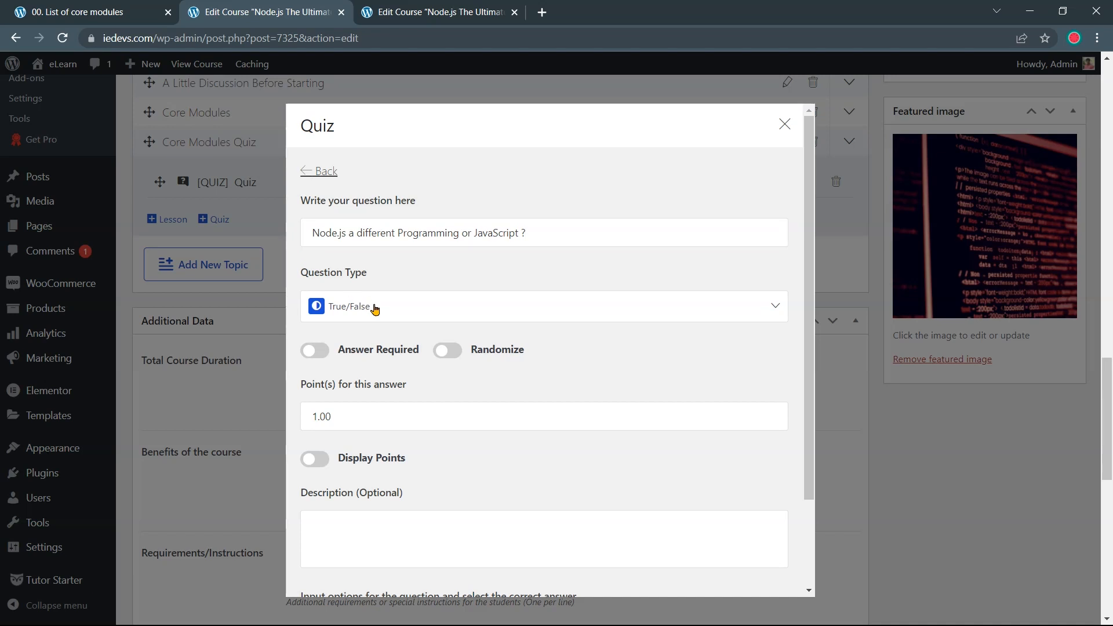
Make it a Single Choice question, answer-required and randomized, with points displayed
click(380, 313)
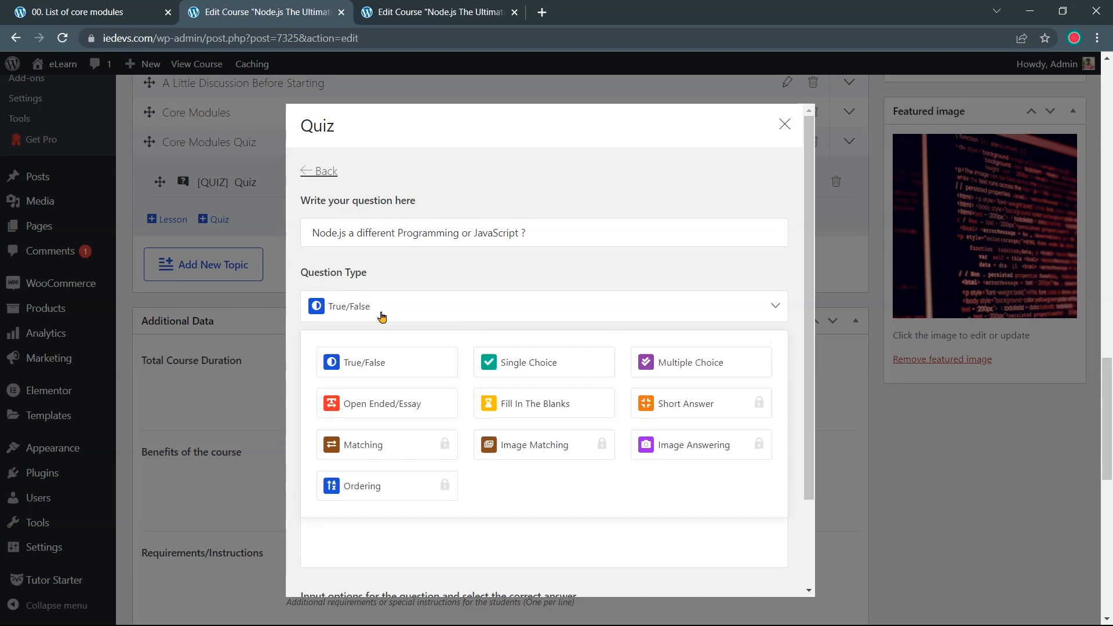
click(500, 364)
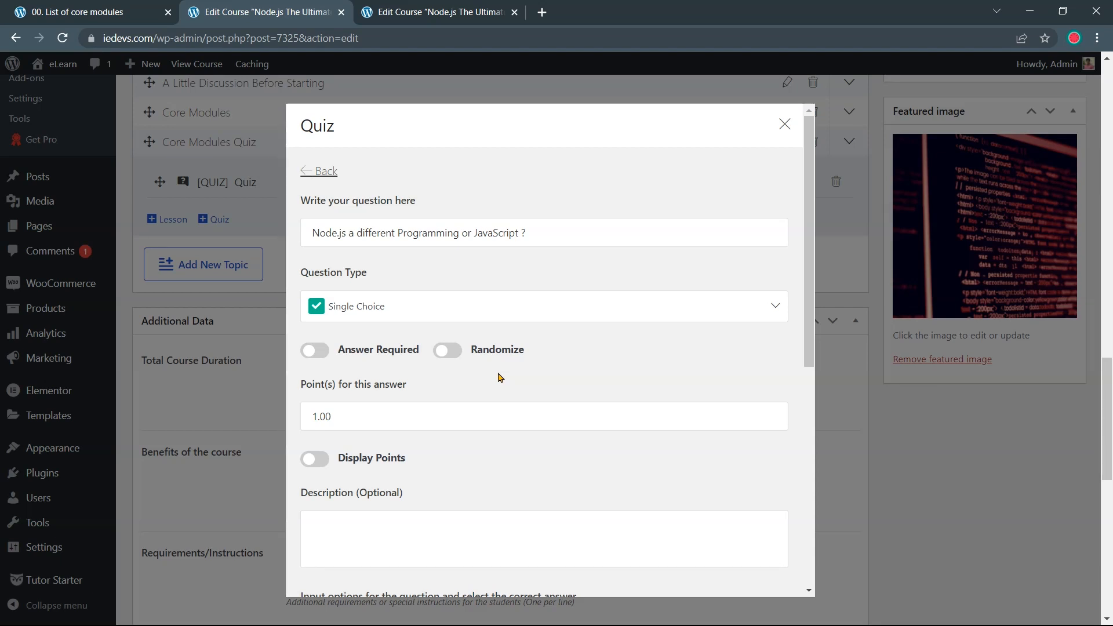
click(314, 352)
click(448, 351)
click(311, 464)
scroll(417, 446, down, 5)
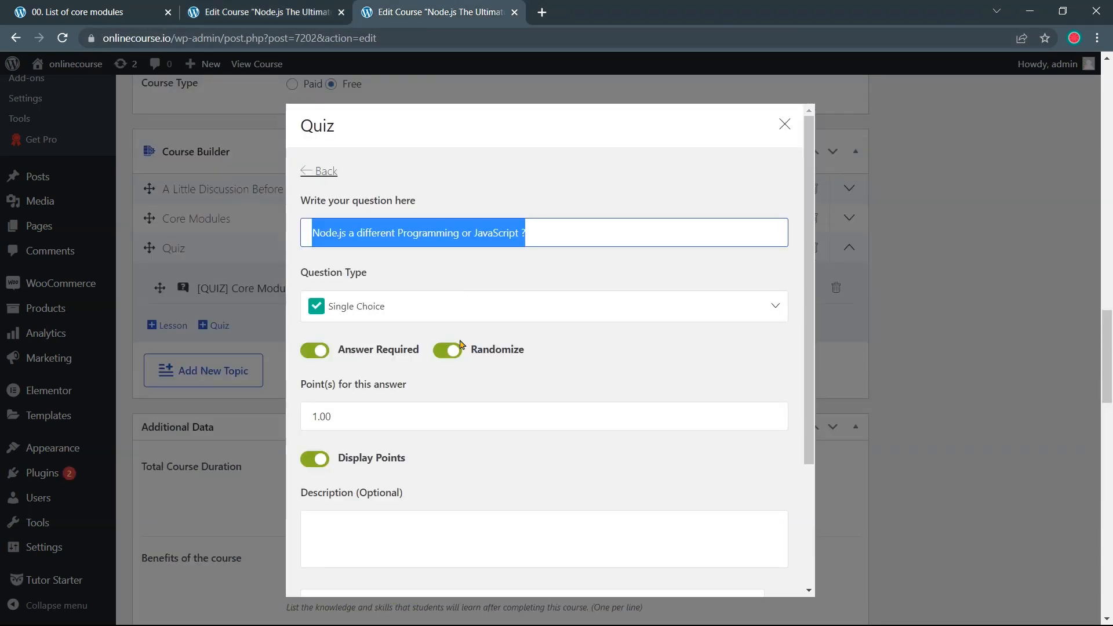
scroll(467, 383, down, 5)
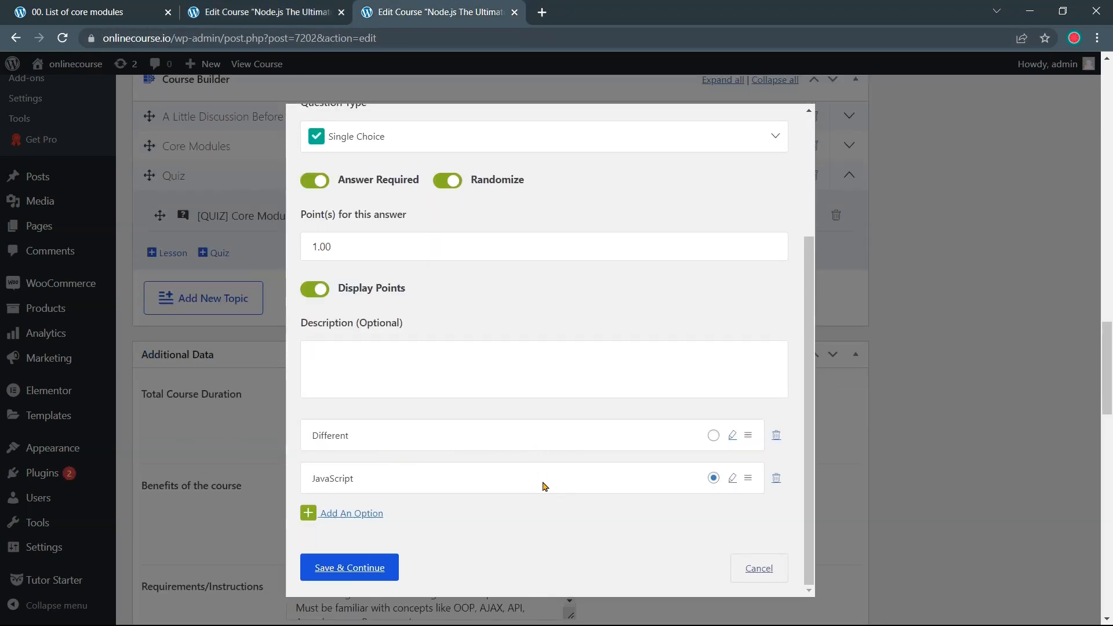
Add 'Different' as the first answer option
click(285, 18)
scroll(446, 440, up, 1)
scroll(450, 436, down, 3)
scroll(448, 435, down, 1)
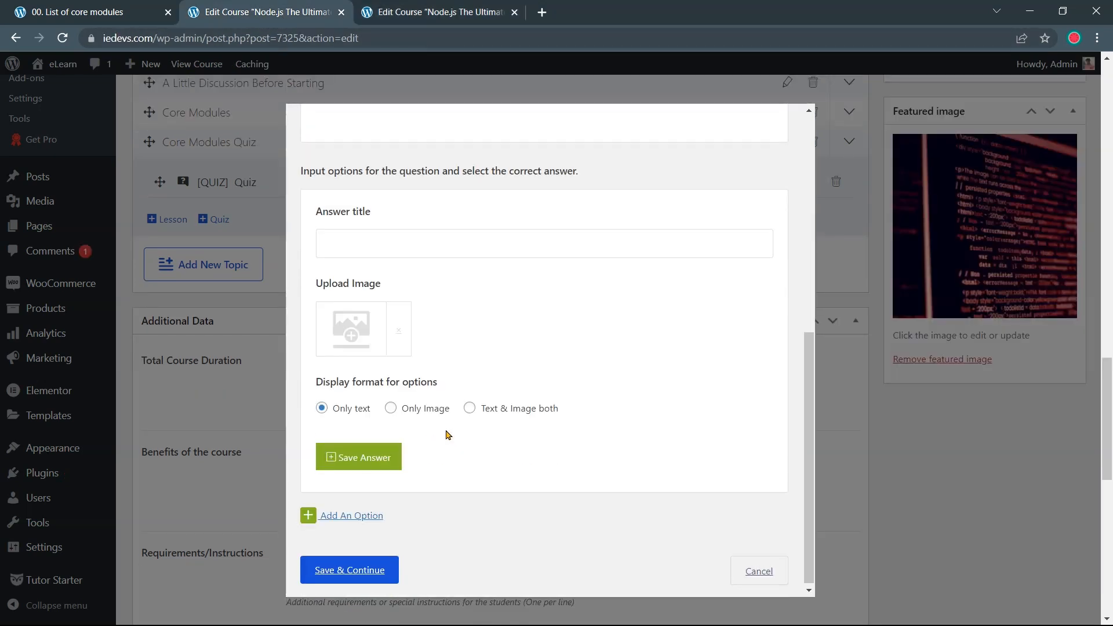
click(401, 240)
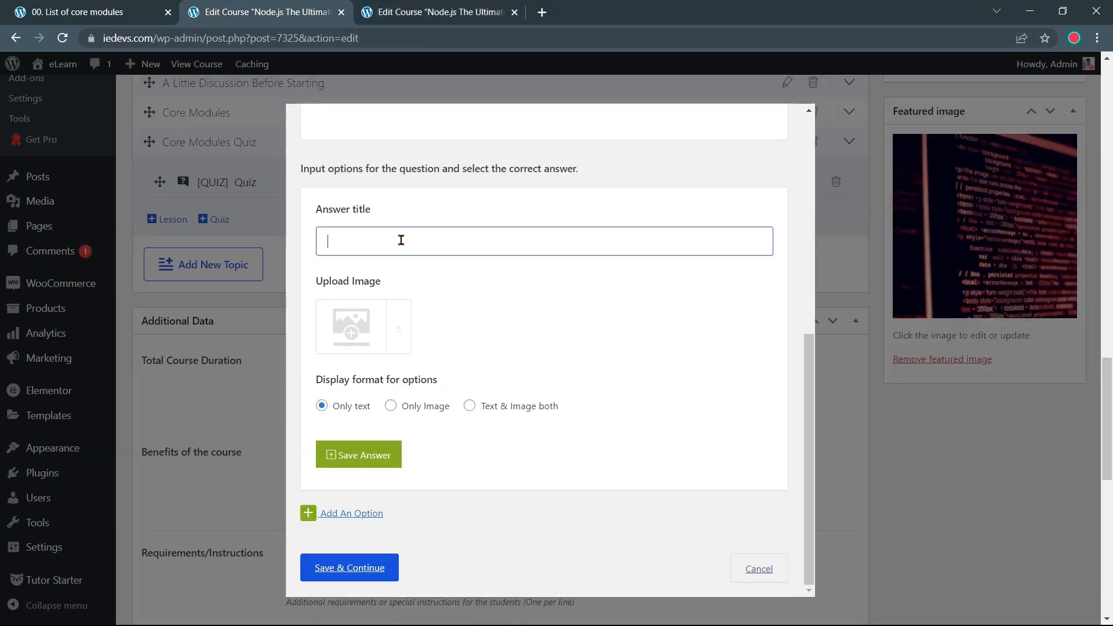
text(Different)
click(378, 454)
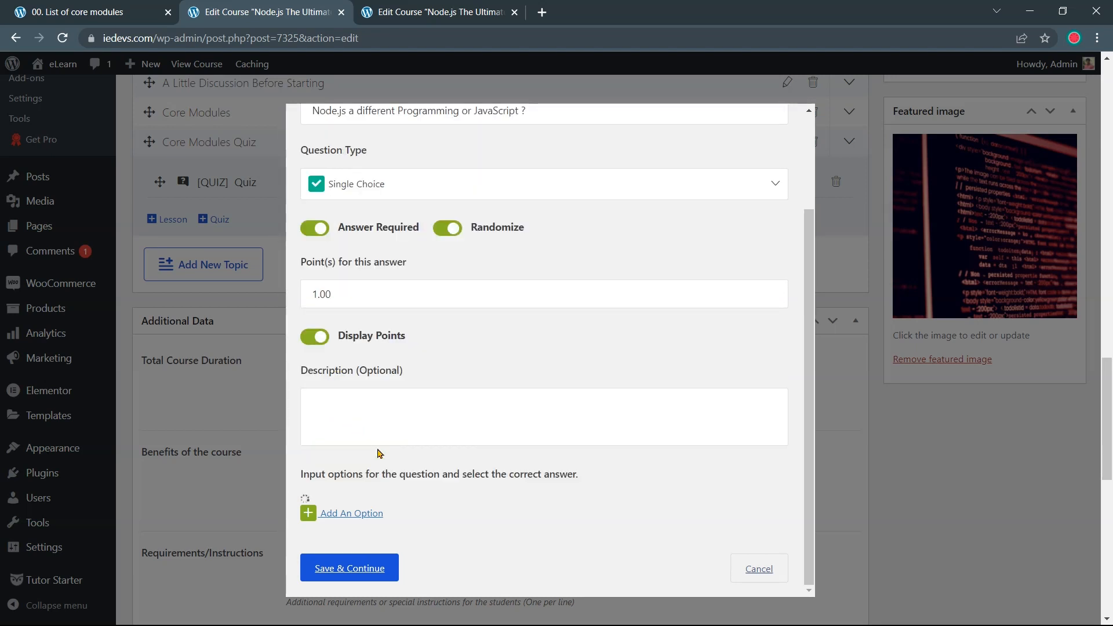
Add a 'JavaScript' option, mark it correct, and save the question
scroll(399, 456, down, 2)
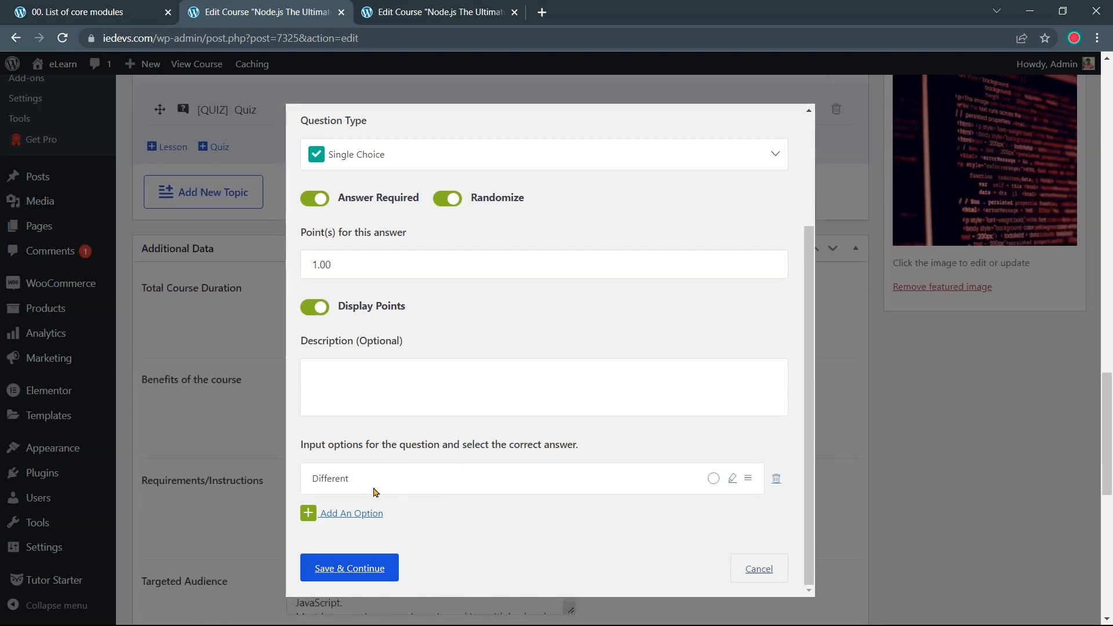
click(372, 515)
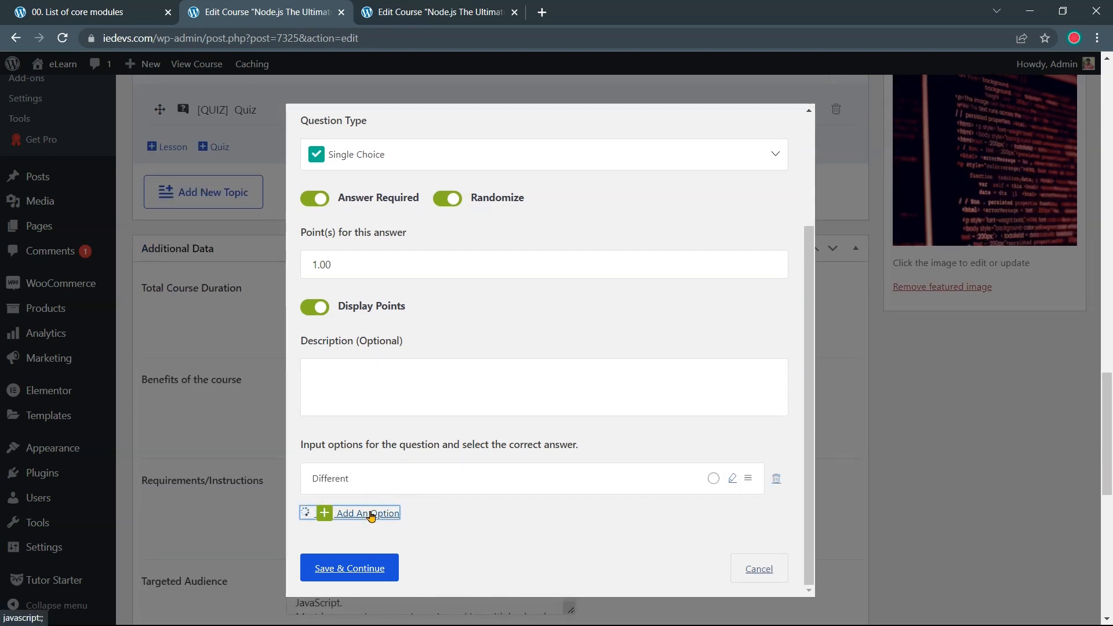
click(380, 558)
text(Javascript)
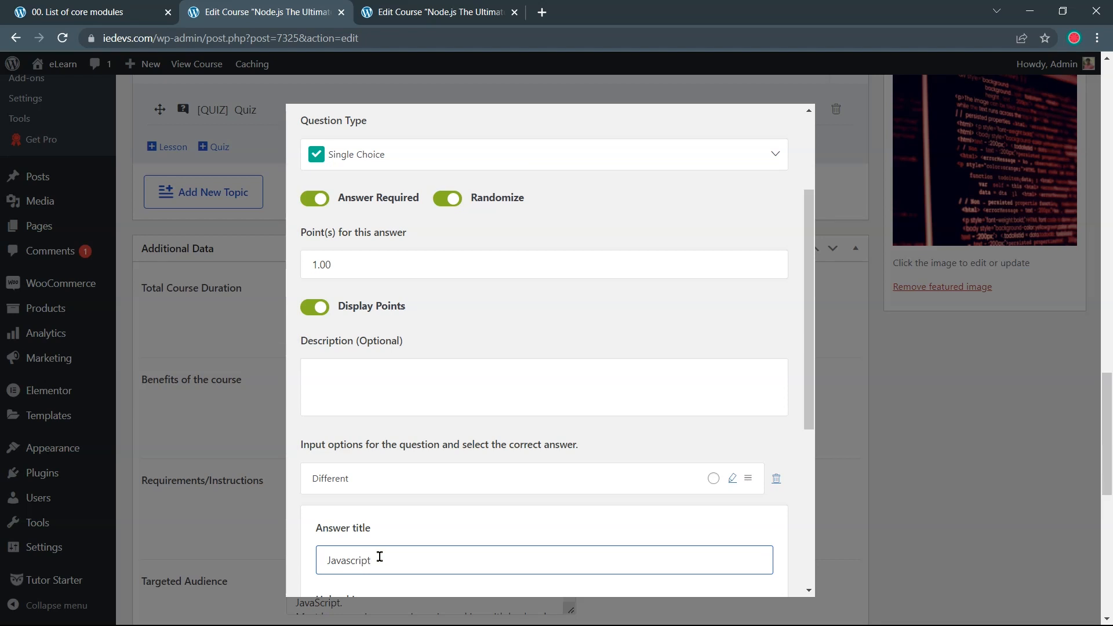
scroll(380, 557, down, 5)
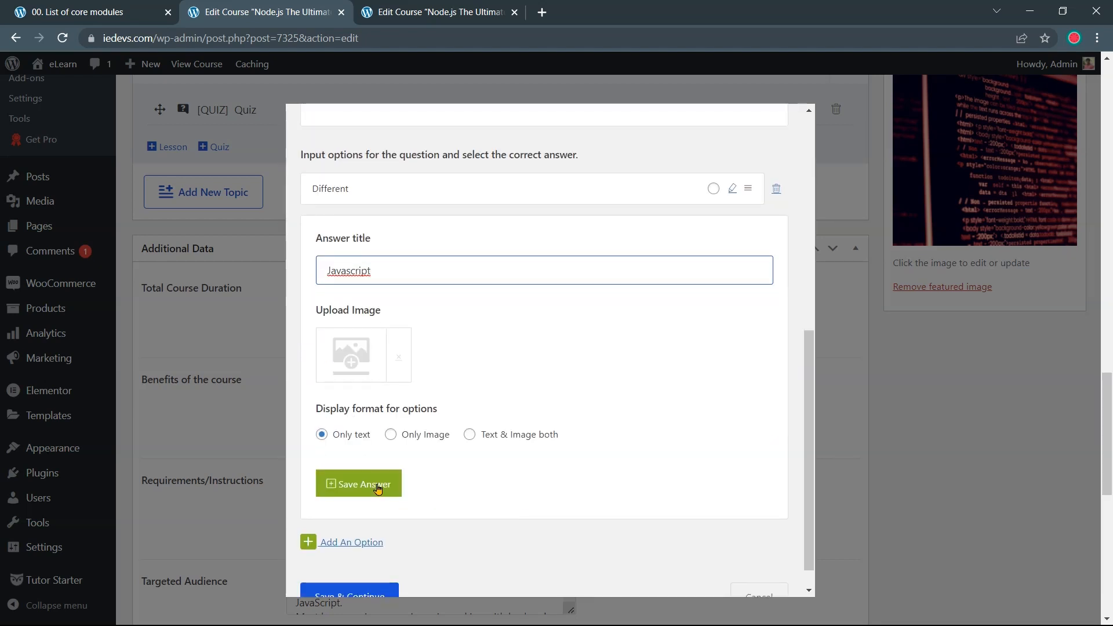
right_click(351, 271)
click(374, 294)
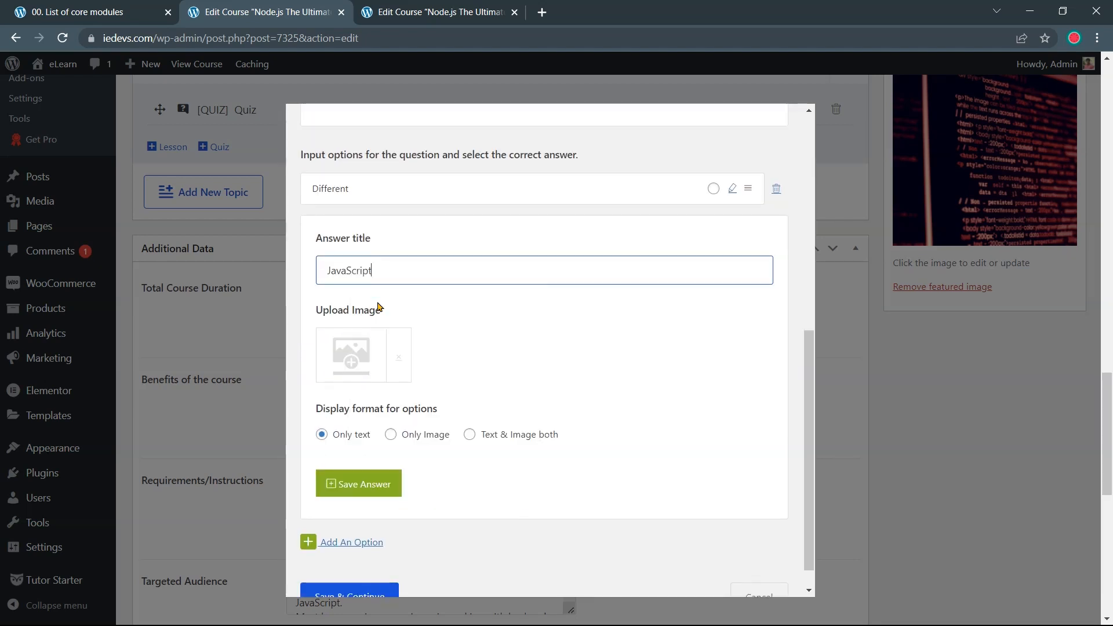
click(356, 484)
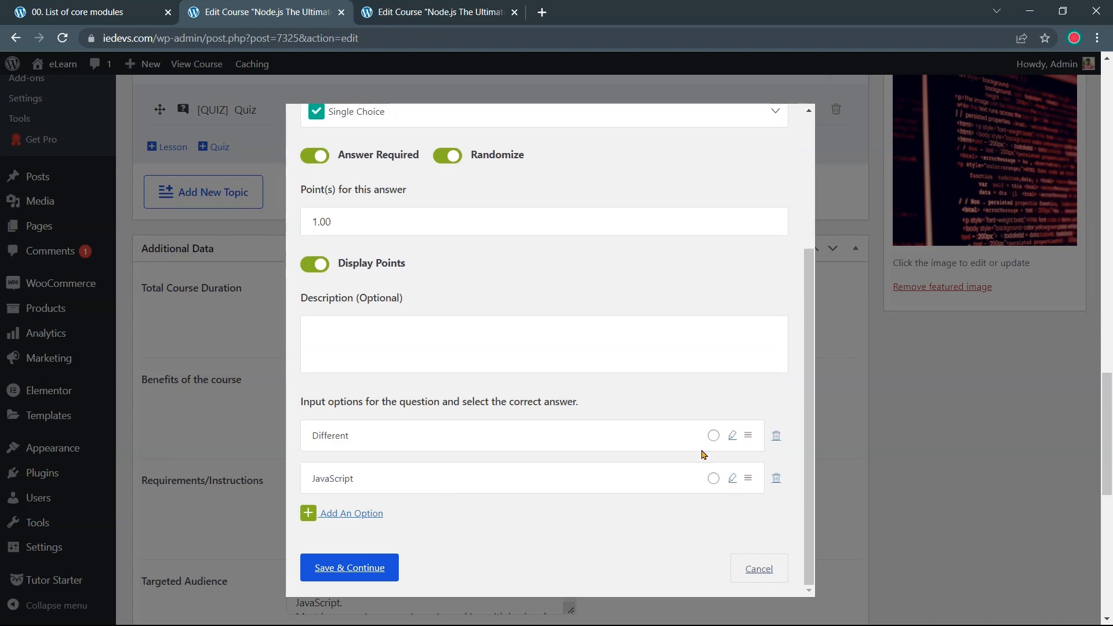
click(714, 479)
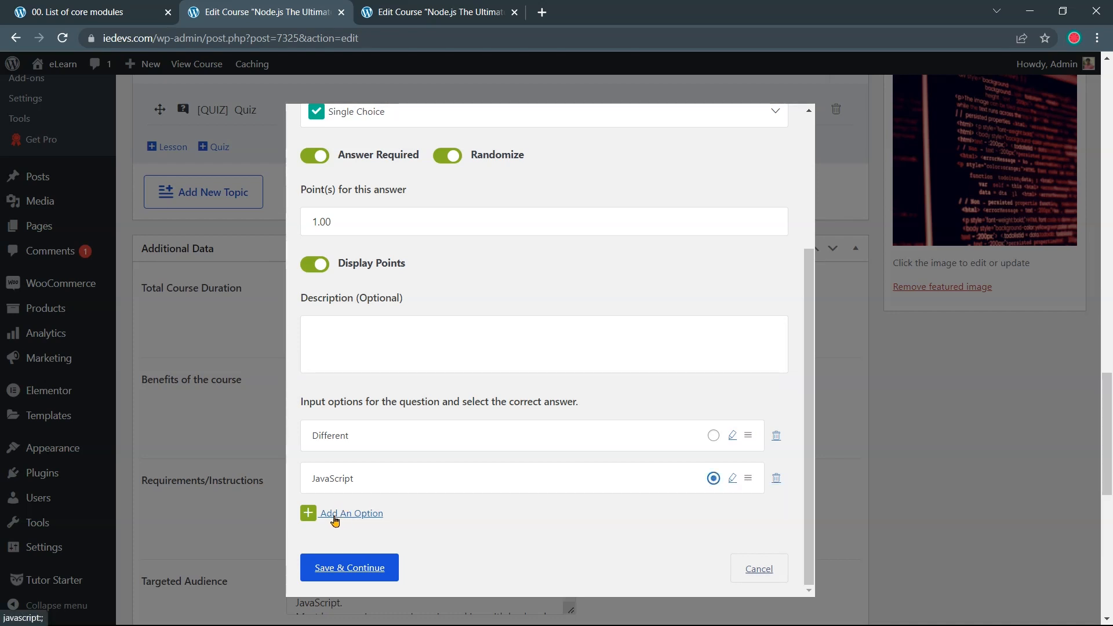
click(350, 572)
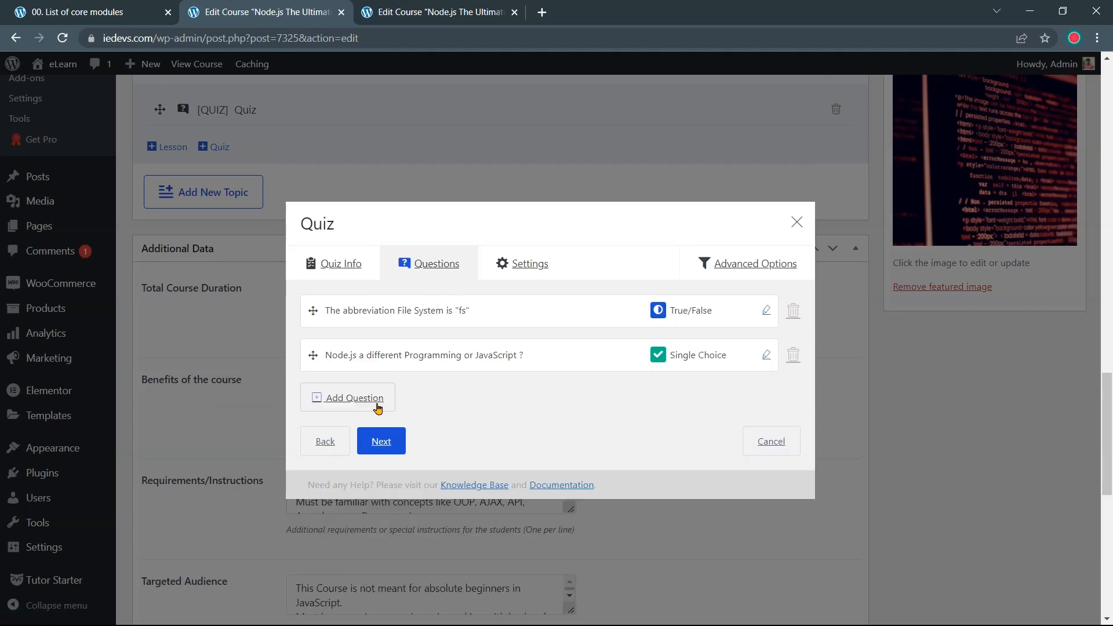
Add a third question, pasting 'Which of these are core Node Modules ?' from the reference quiz
click(365, 404)
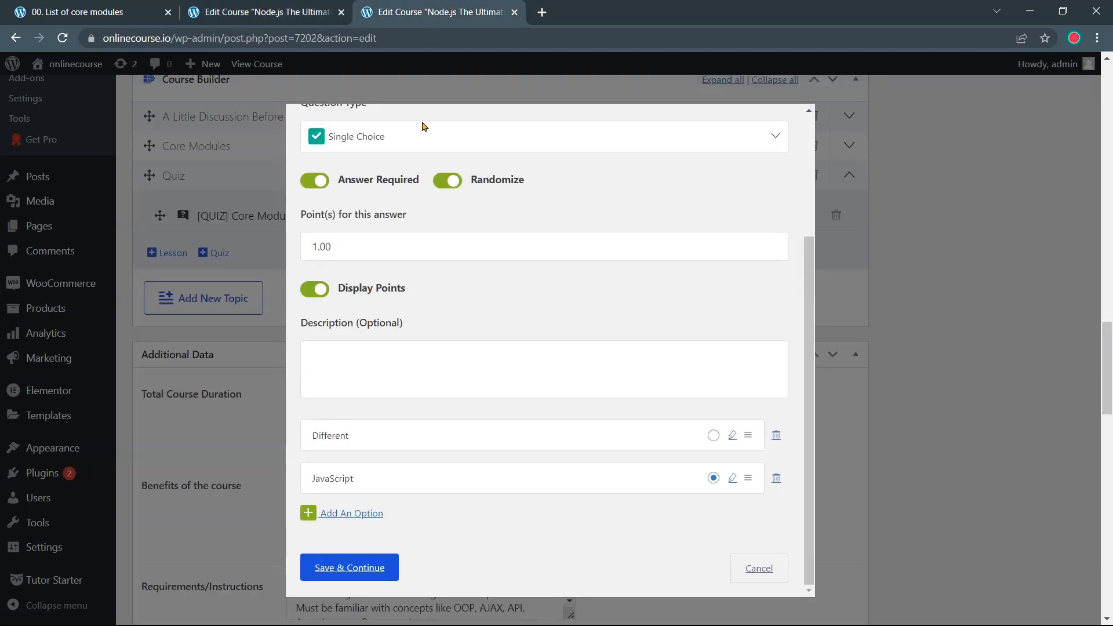
scroll(422, 126, up, 3)
click(322, 149)
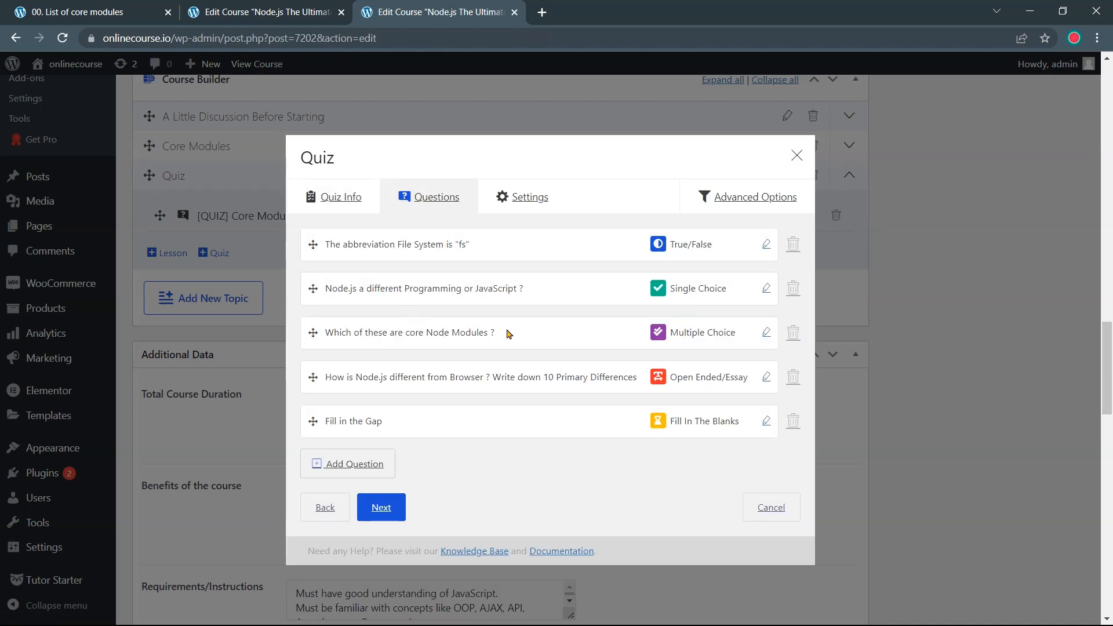
click(765, 333)
drag(508, 240, 292, 258)
key(ctrl+c)
click(260, 12)
triple_click(394, 232)
key(ctrl+v)
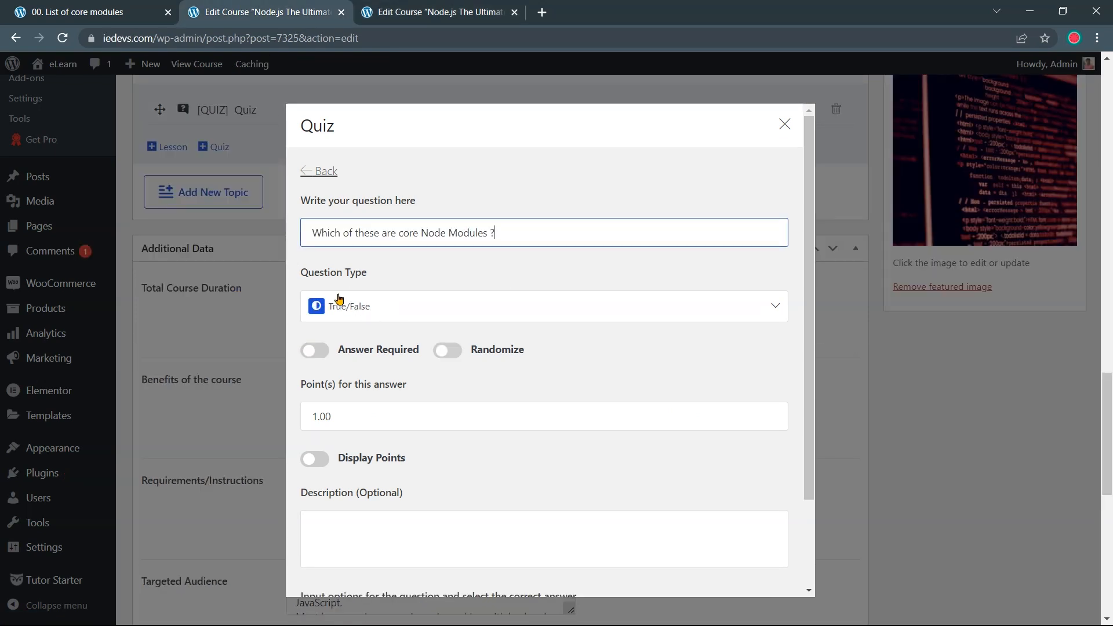
Make it Multiple Choice, answer-required, randomized, worth 2 points with points displayed
click(388, 311)
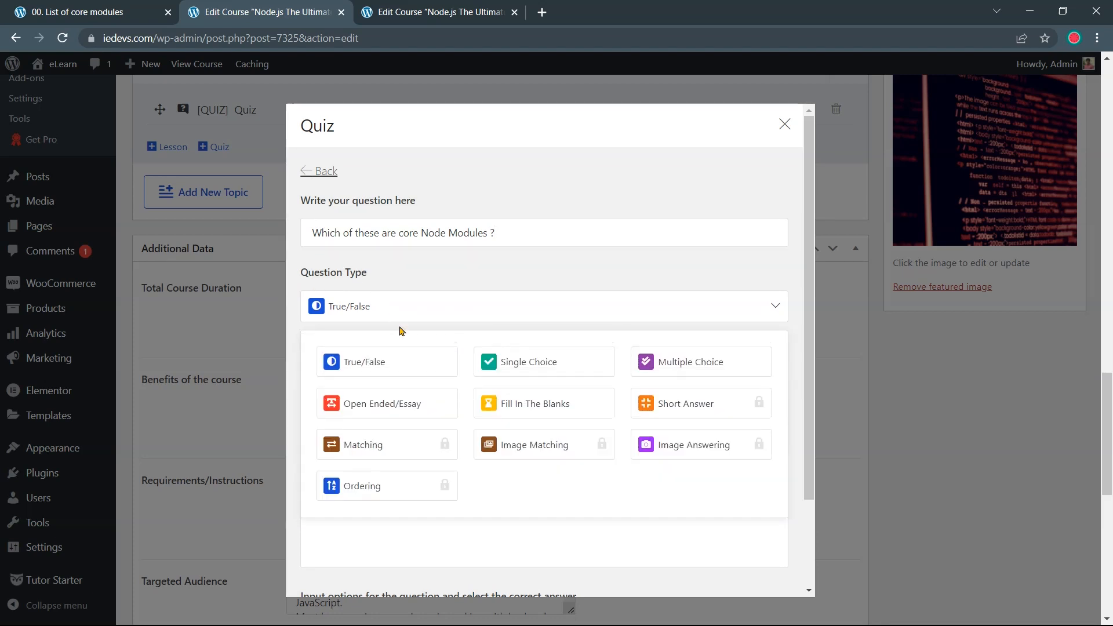
click(667, 367)
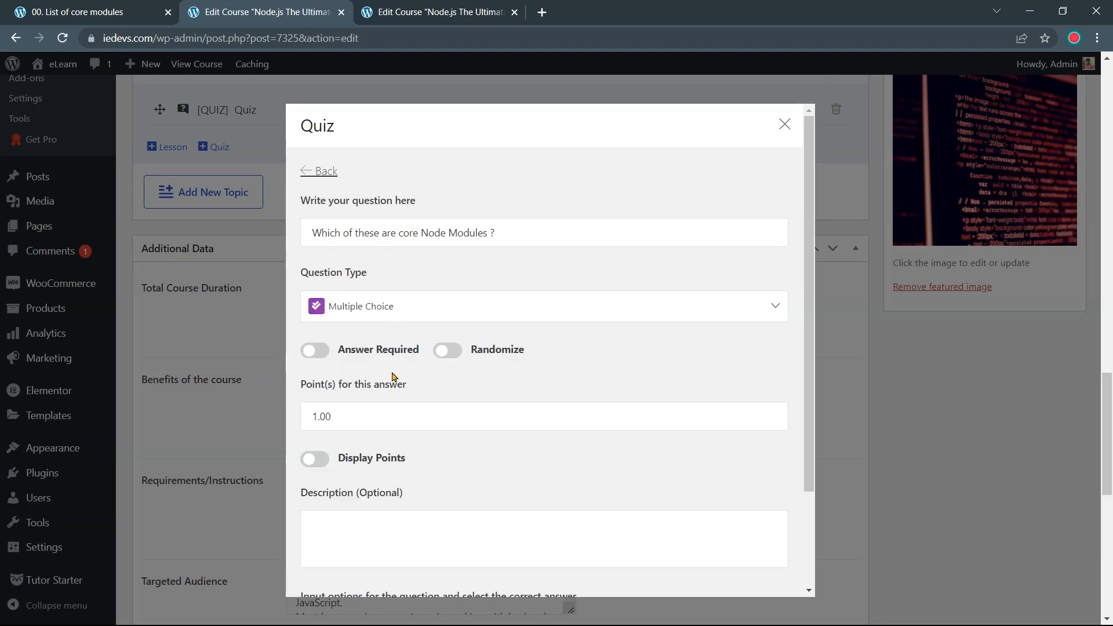
click(313, 351)
click(442, 354)
scroll(442, 363, down, 1)
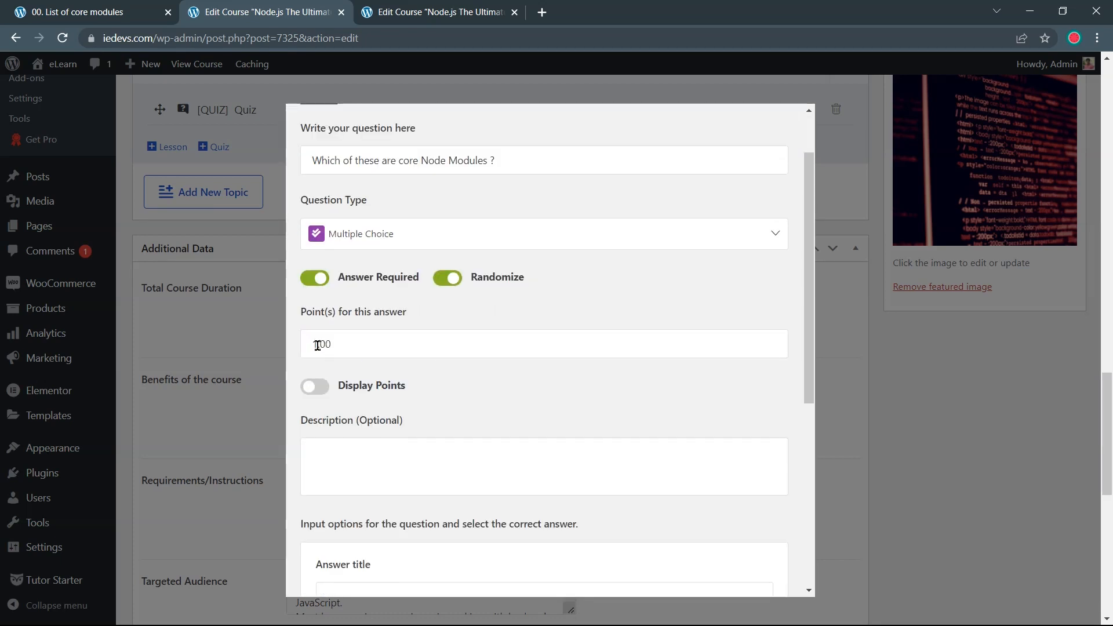
drag(318, 346, 313, 346)
key(BackSpace)
text(2)
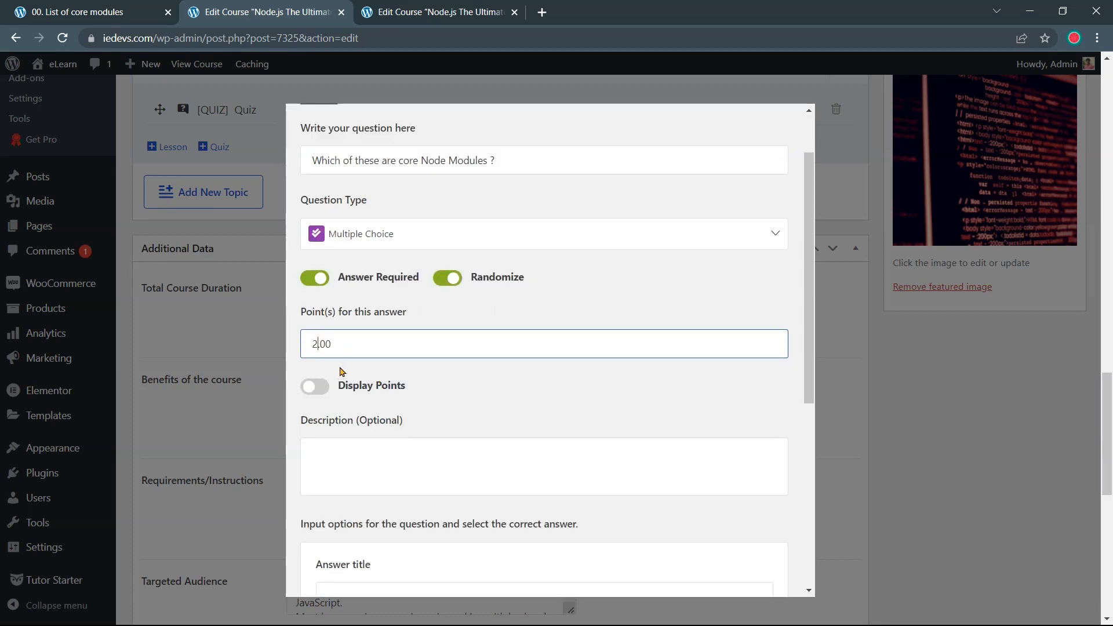
drag(405, 375, 340, 402)
click(313, 386)
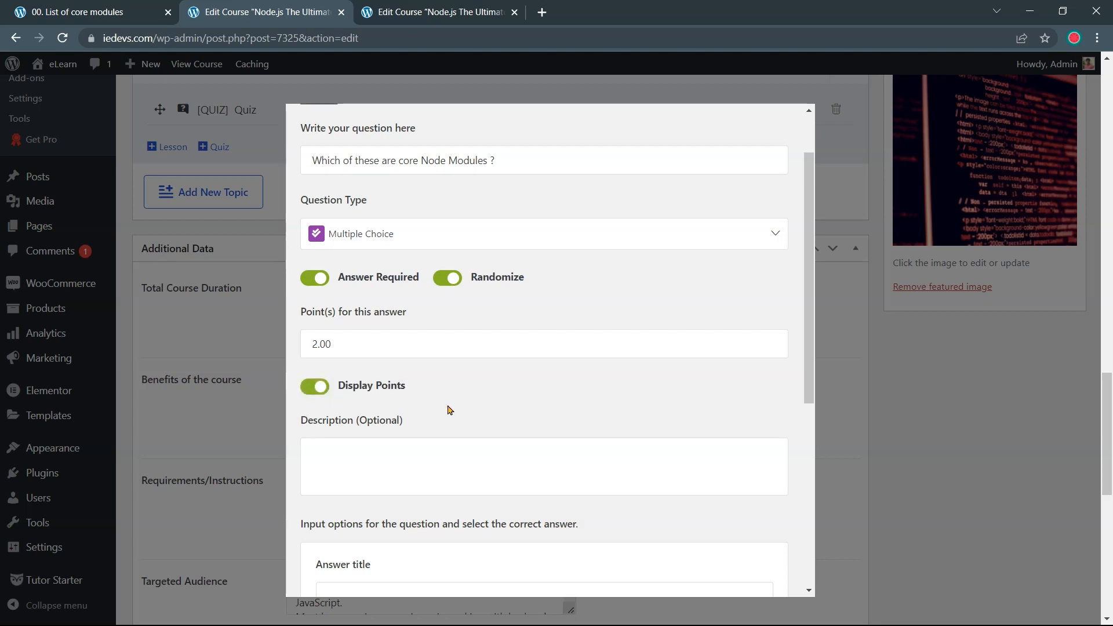
scroll(450, 411, down, 2)
scroll(450, 412, down, 1)
Add the answer options 'filesystem' and 'url'
click(475, 385)
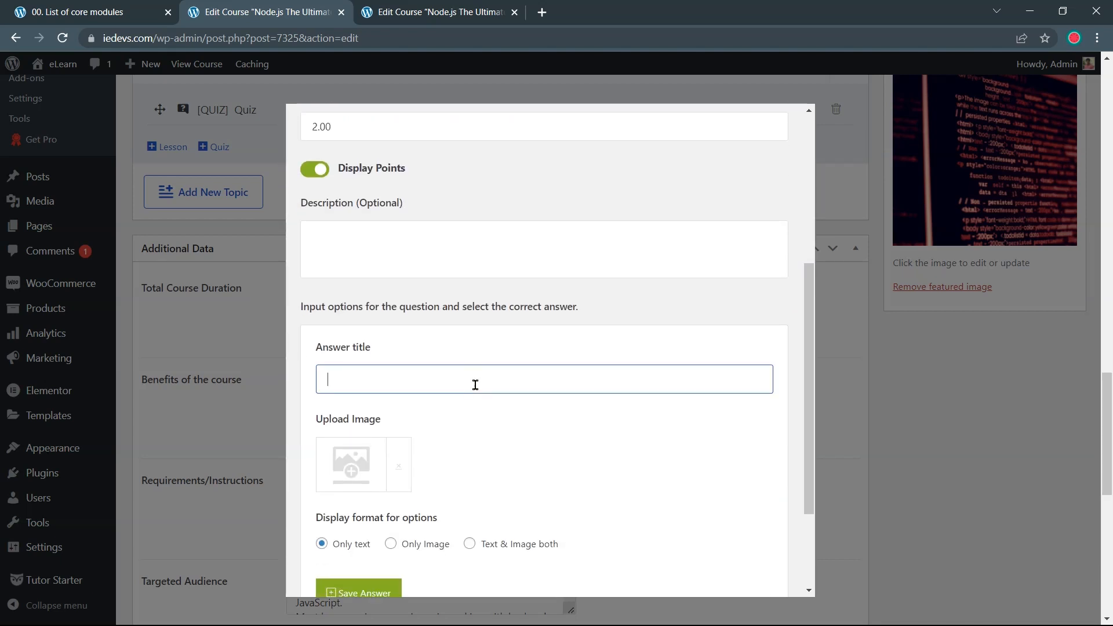
text(filesystem)
scroll(439, 401, down, 1)
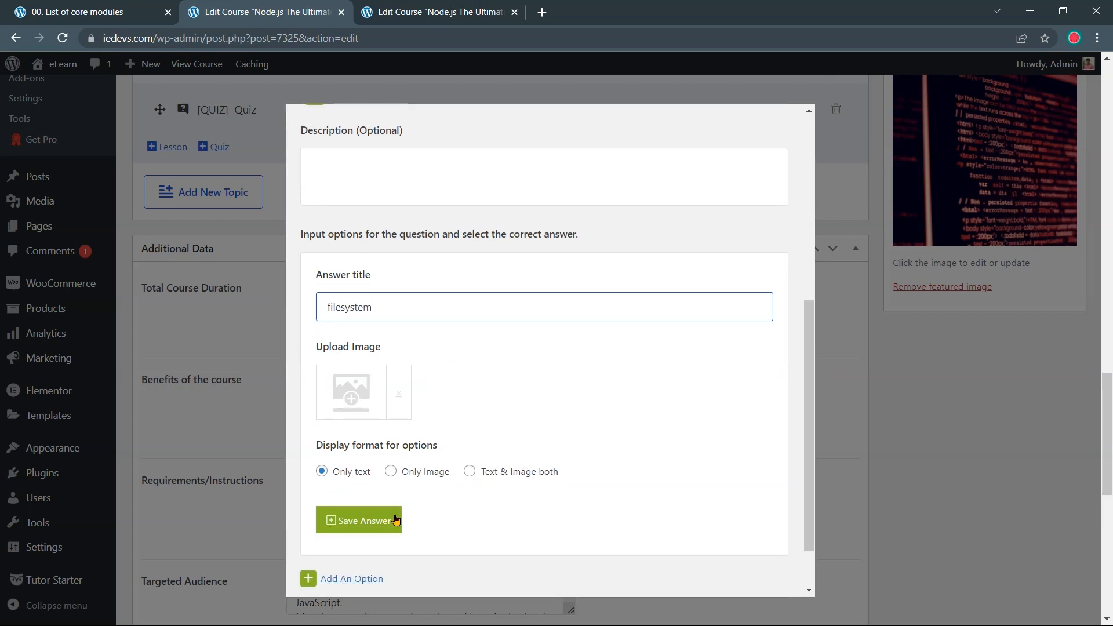
click(386, 455)
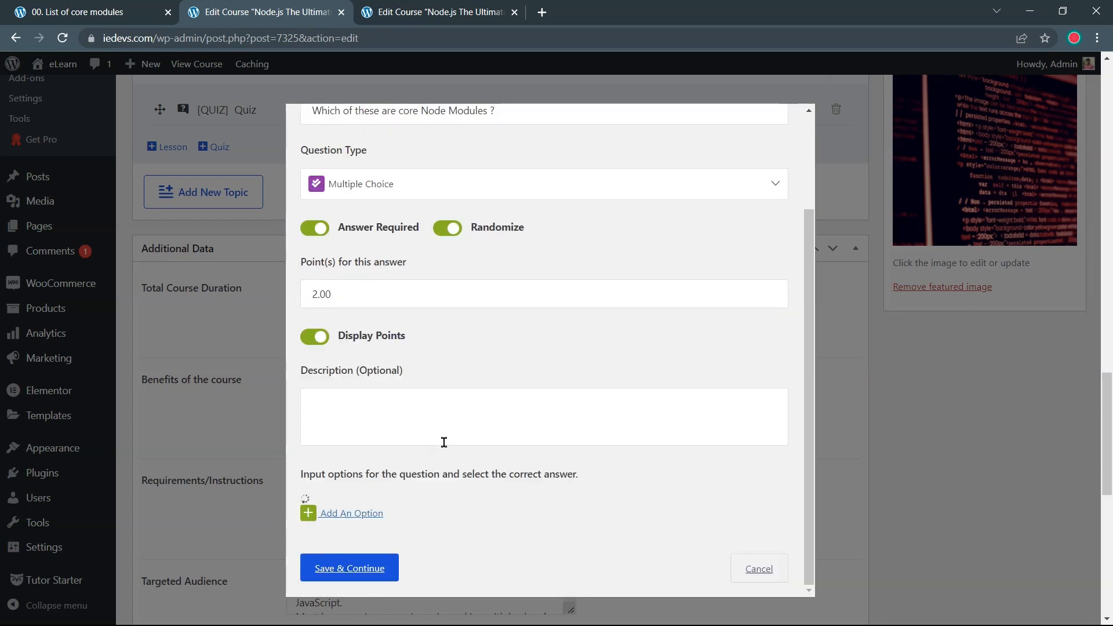
click(347, 514)
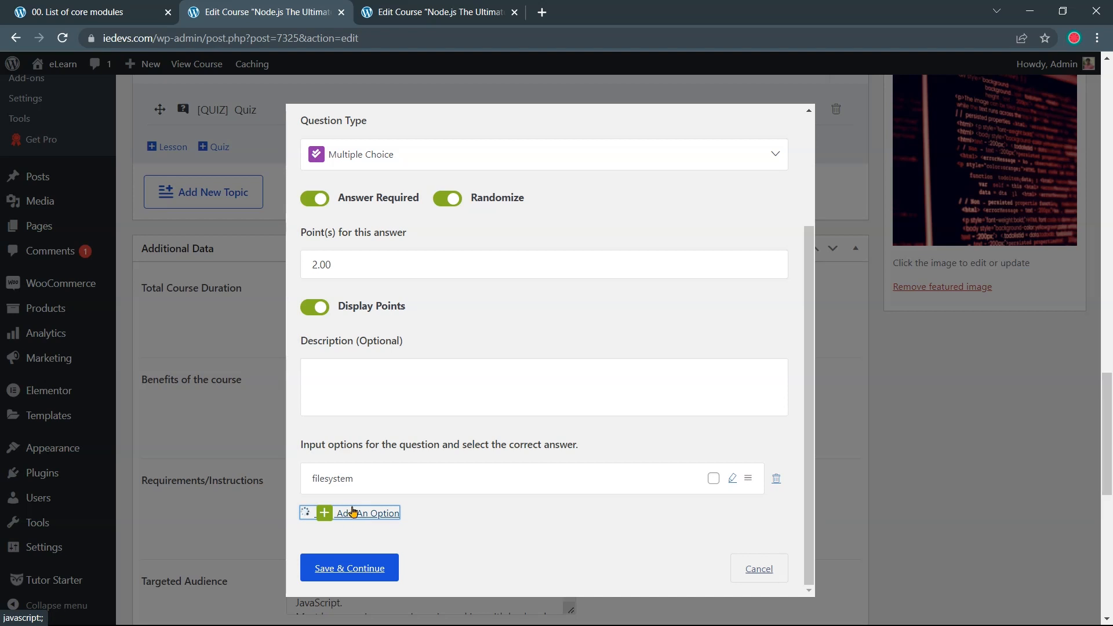
scroll(392, 484, down, 1)
click(394, 484)
text(url)
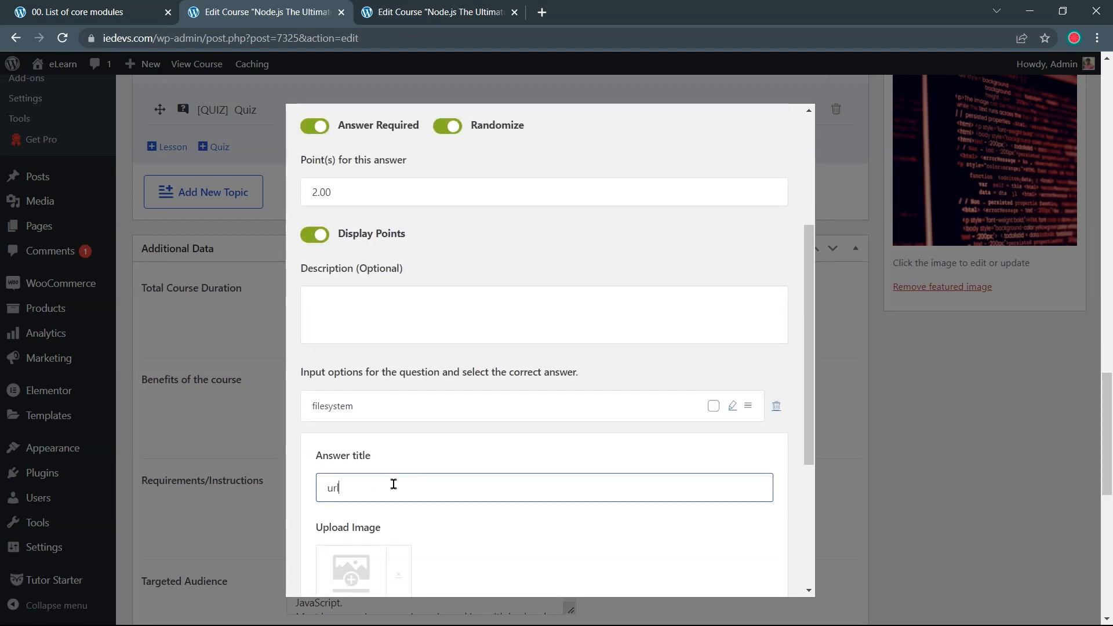
scroll(447, 491, down, 3)
click(374, 483)
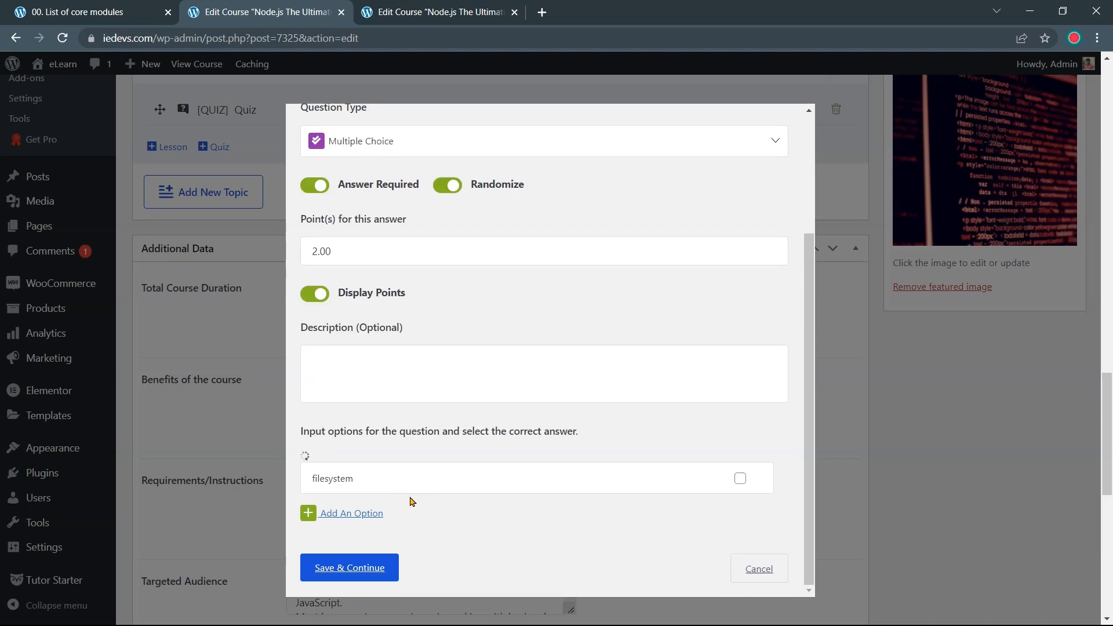
Add the answer options 'http' and 'DOM'
scroll(412, 501, down, 2)
click(362, 514)
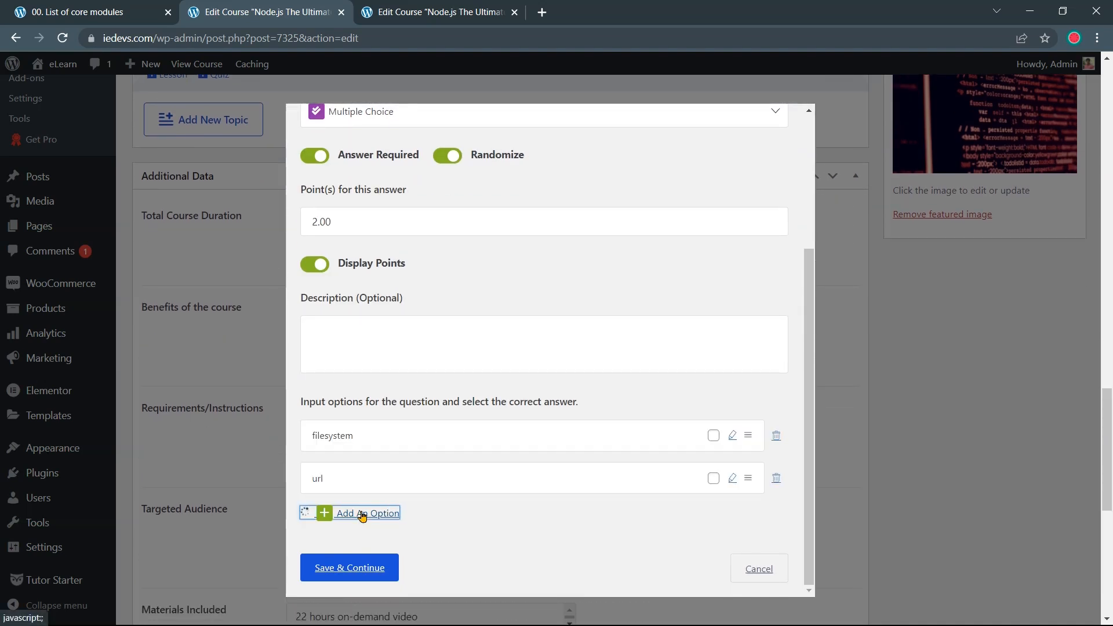
text(http)
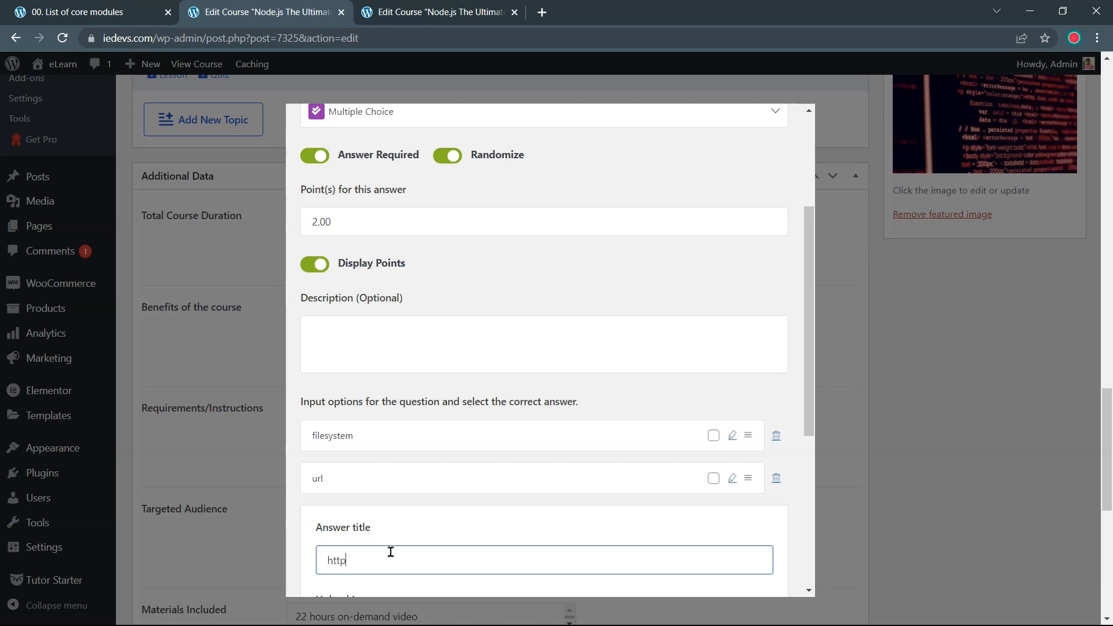
scroll(385, 554, down, 3)
click(372, 555)
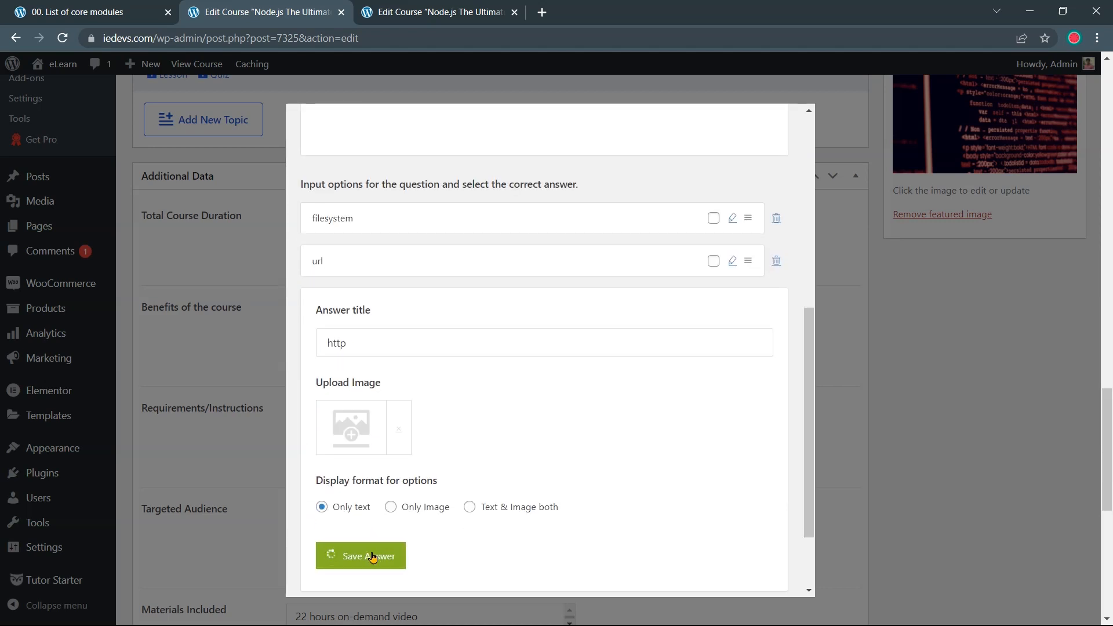
click(345, 516)
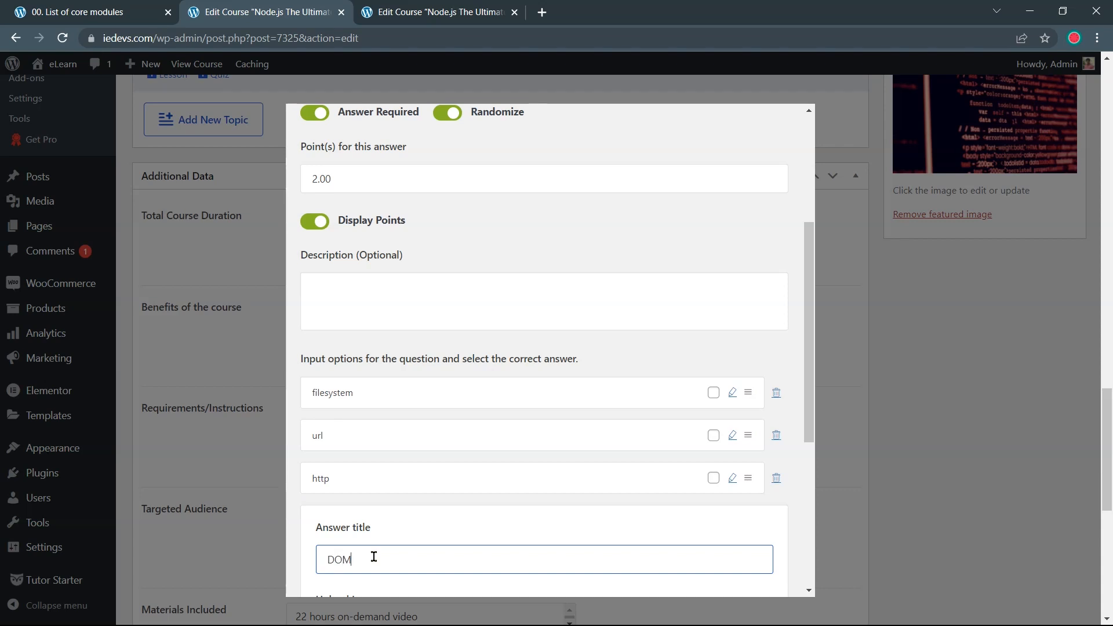
scroll(374, 557, down, 5)
click(364, 458)
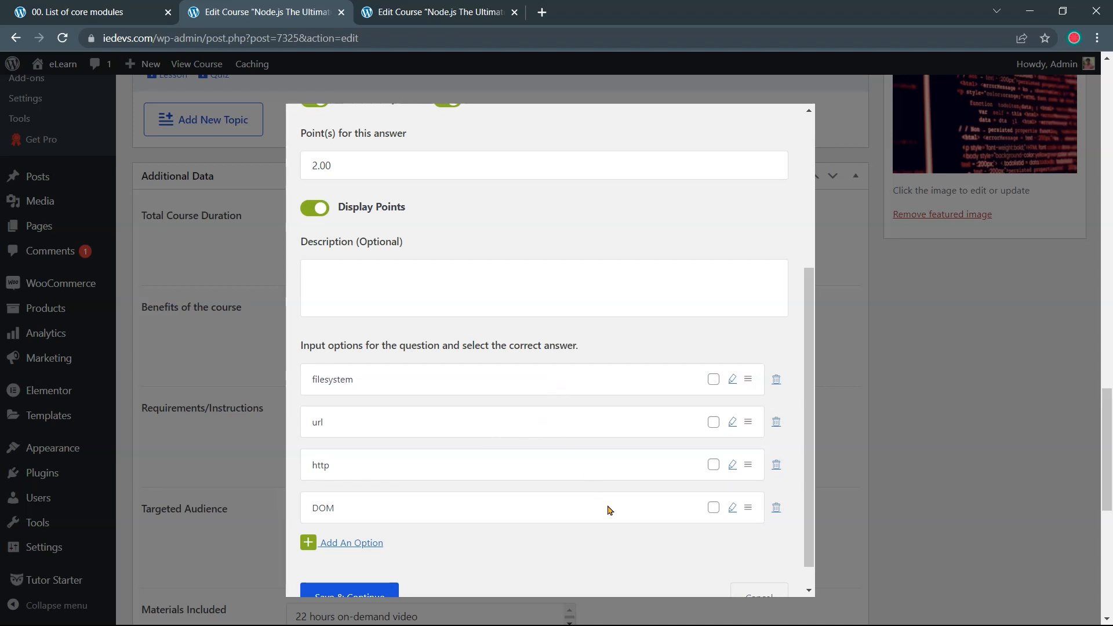
Mark filesystem, url and http as correct and save the question
scroll(551, 346, up, 4)
scroll(559, 350, down, 5)
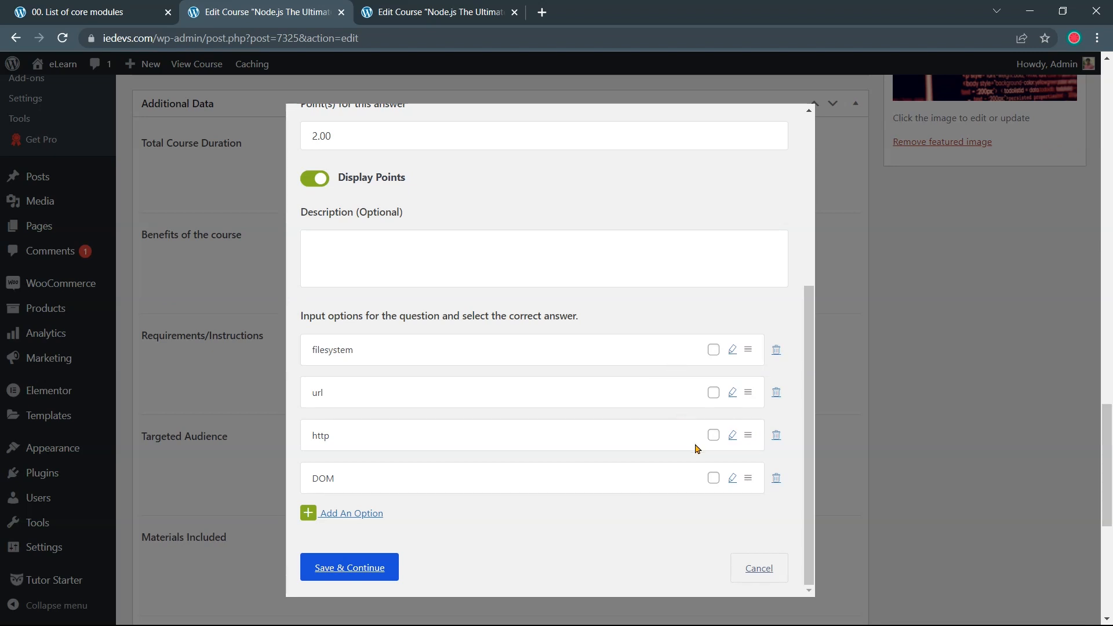
scroll(667, 313, up, 4)
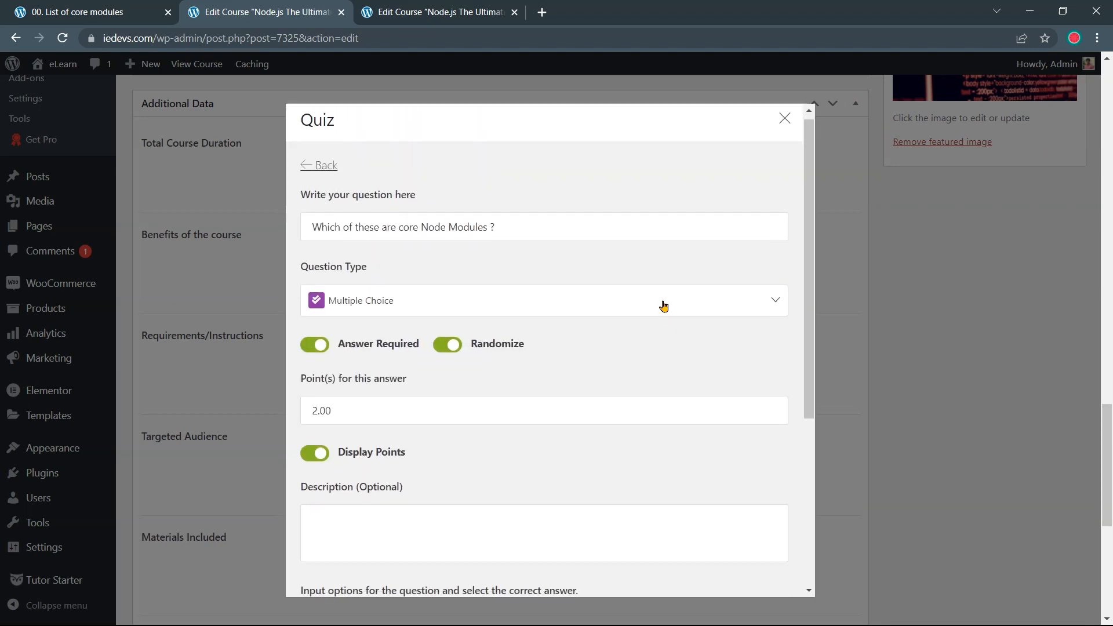
scroll(706, 363, down, 5)
click(713, 349)
click(714, 392)
click(714, 437)
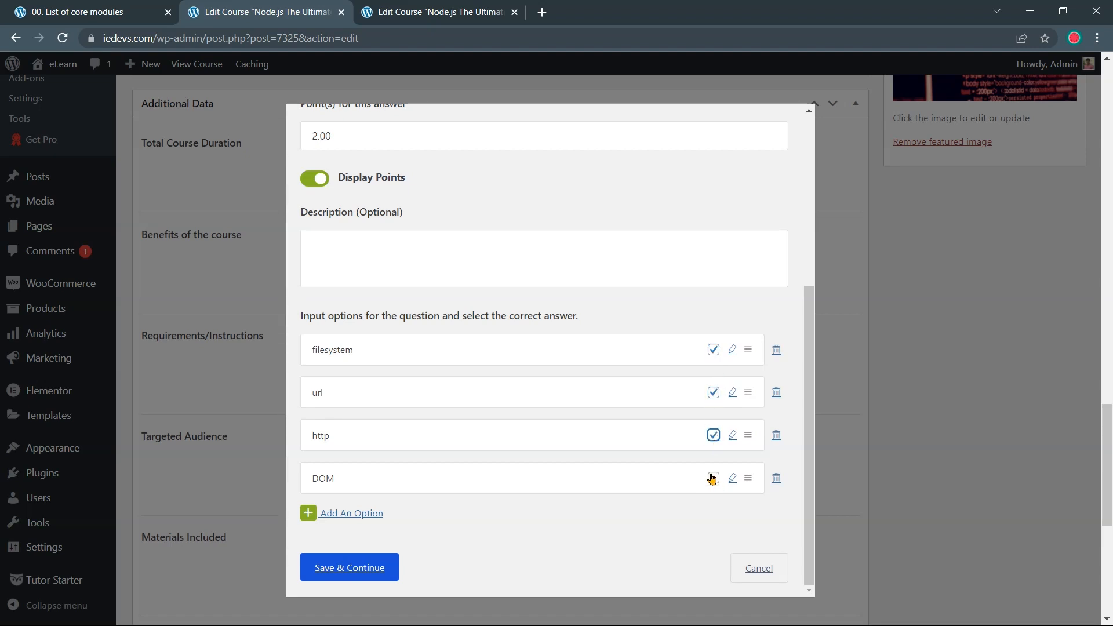
click(370, 575)
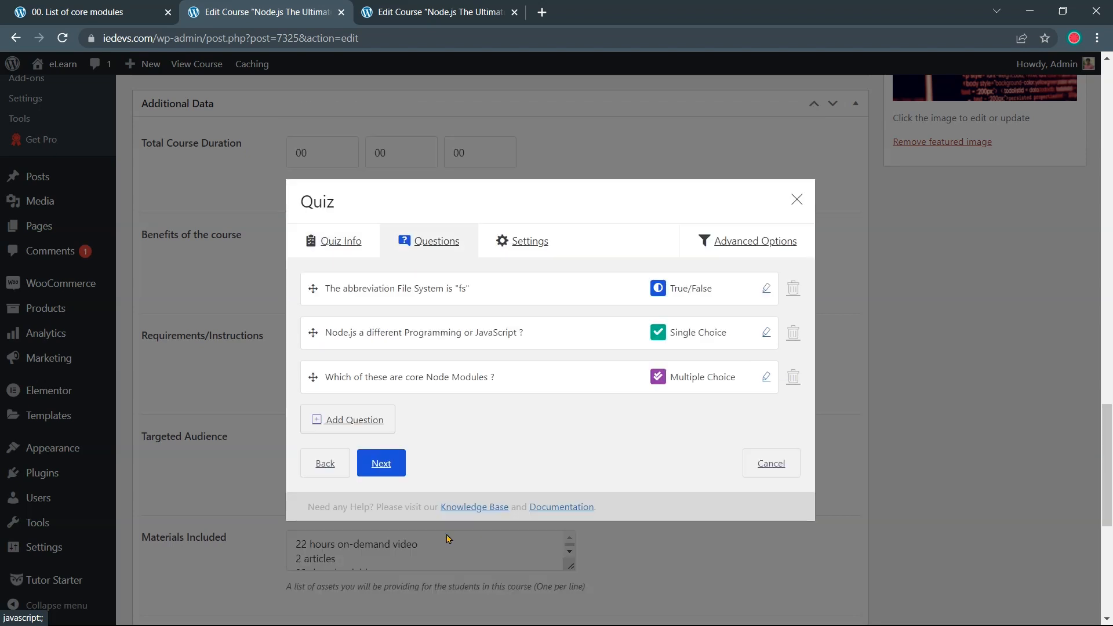
Add a fourth question with the Node.js-vs-browser essay text copied from the reference quiz
click(435, 13)
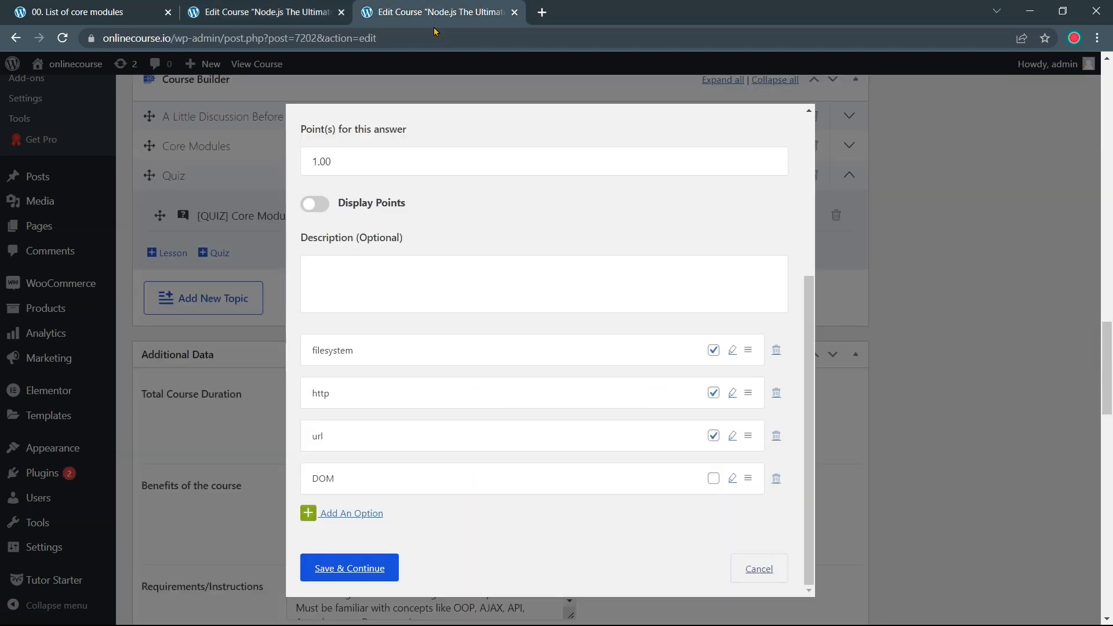
scroll(346, 158, up, 5)
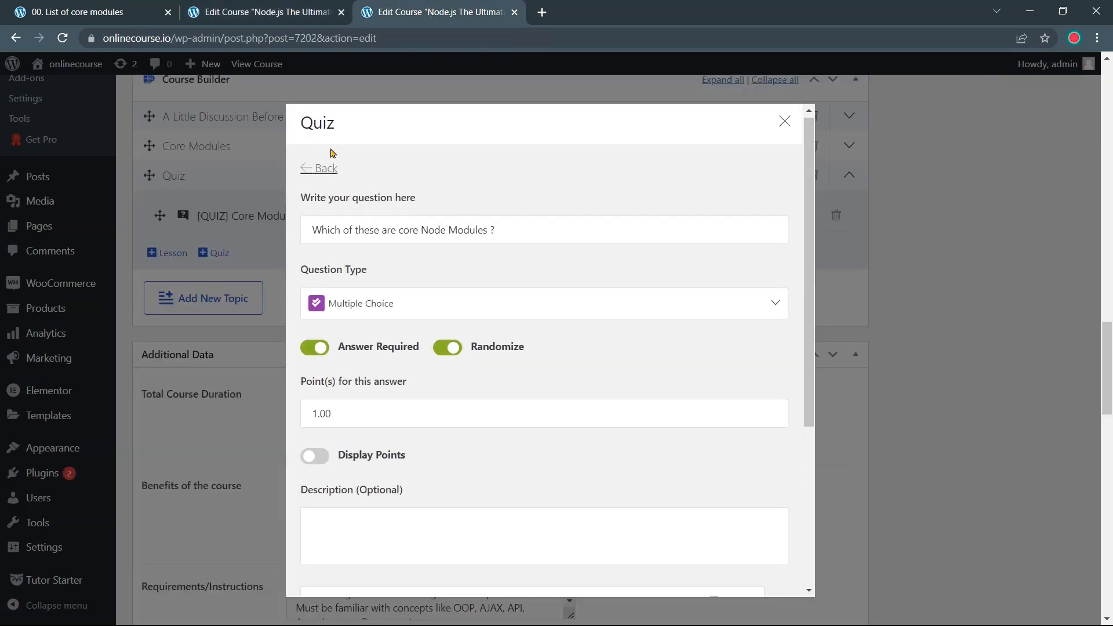
click(327, 171)
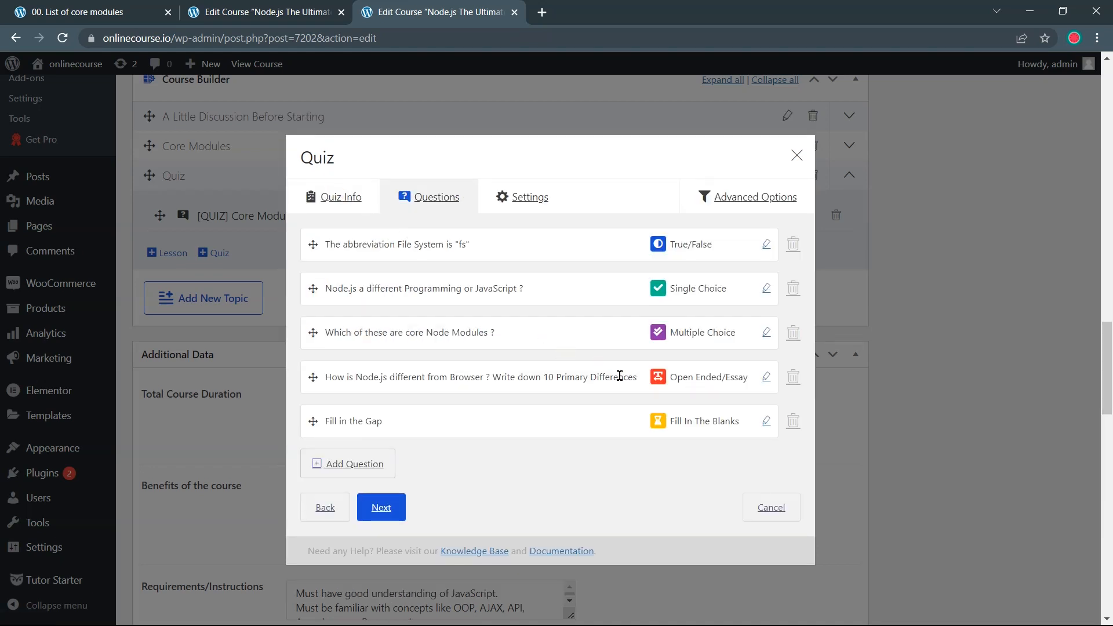
click(765, 377)
drag(681, 235, 289, 261)
key(ctrl+c)
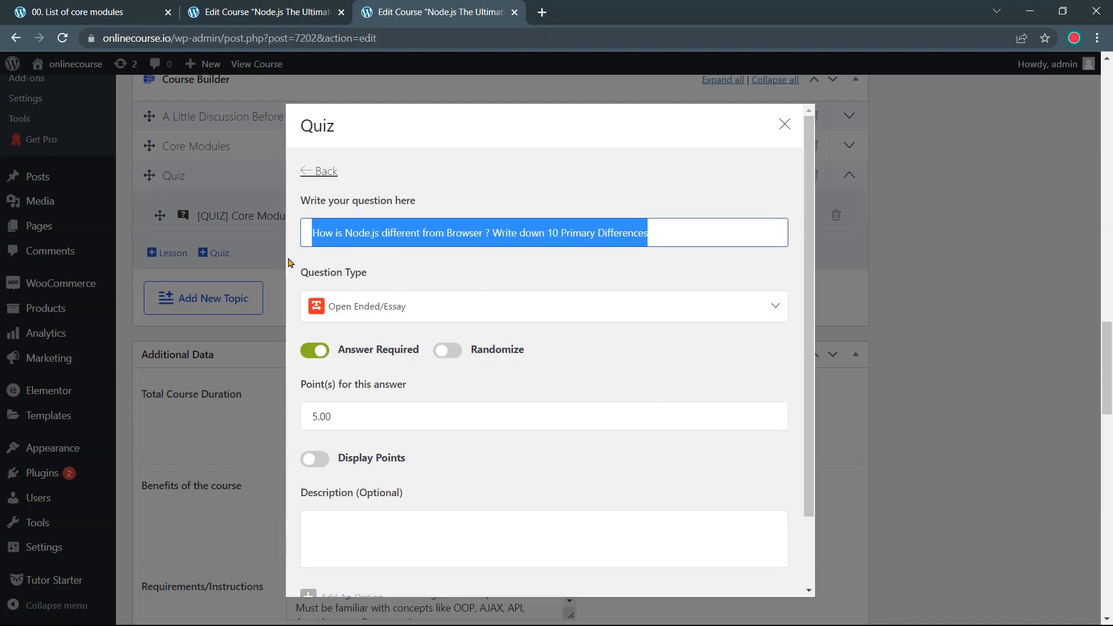
click(262, 9)
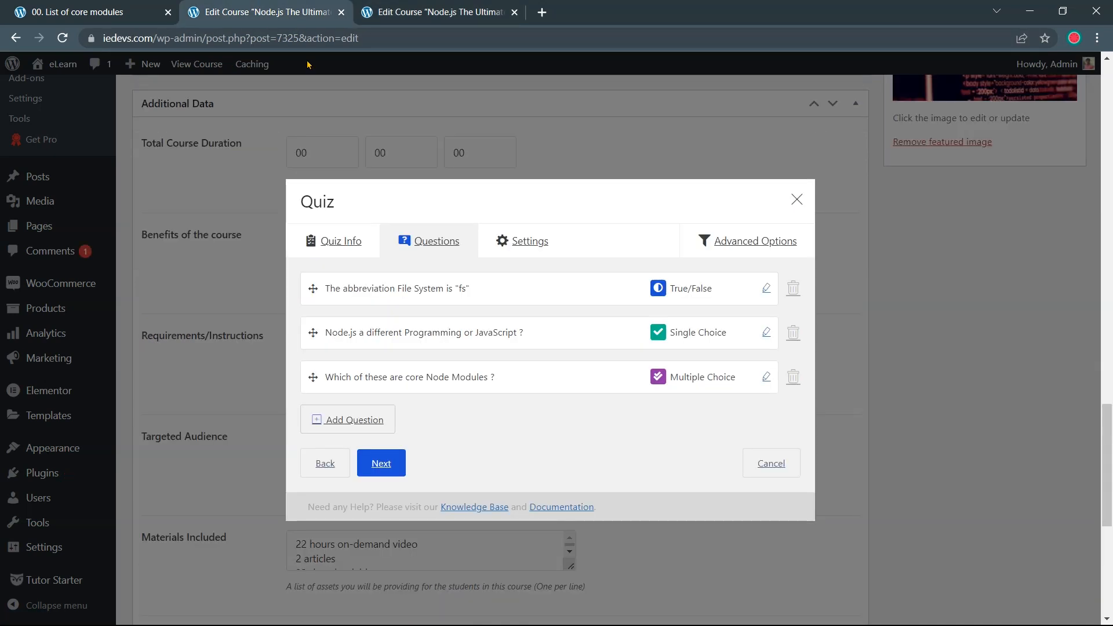
click(334, 430)
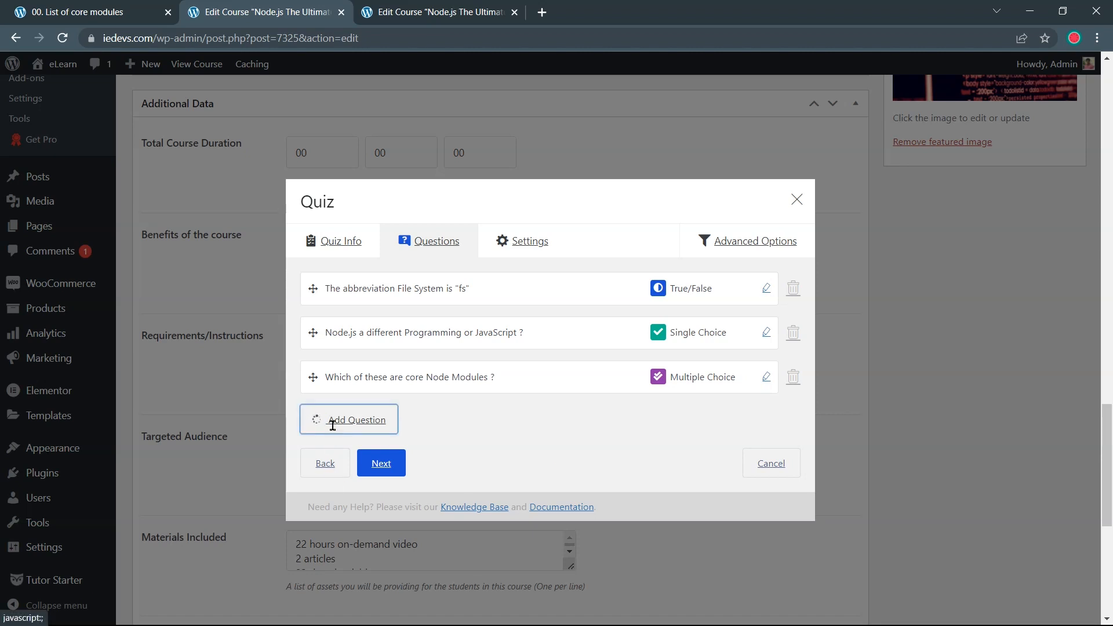
drag(397, 231, 290, 256)
key(ctrl+v)
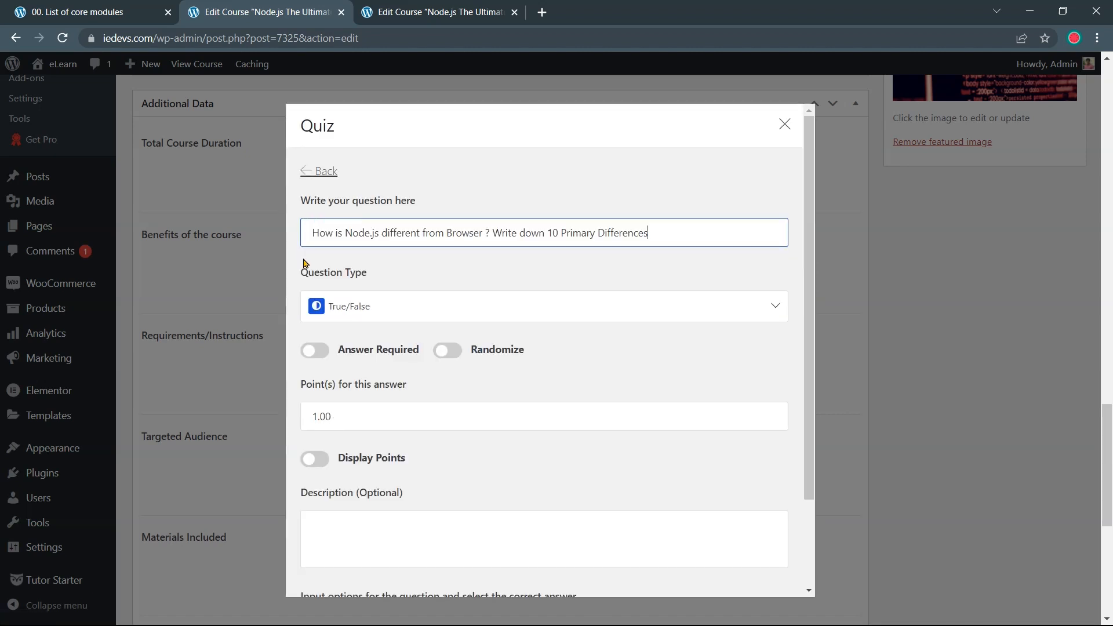
Make it an answer-required, randomized Open Ended/Essay worth 5 displayed points, and save
click(456, 307)
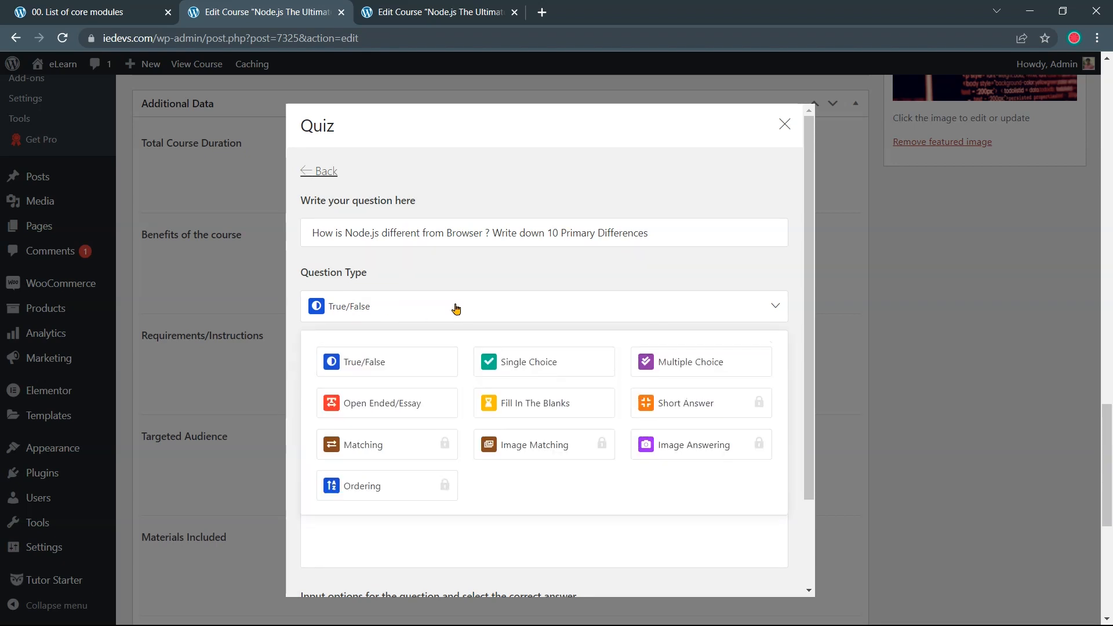
click(416, 407)
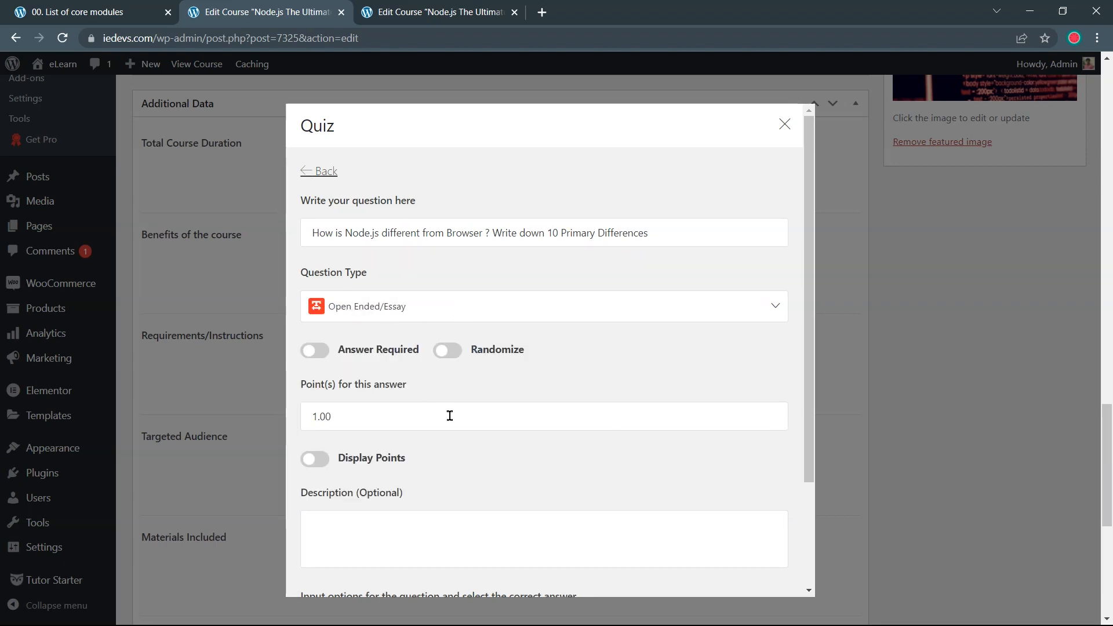
click(315, 350)
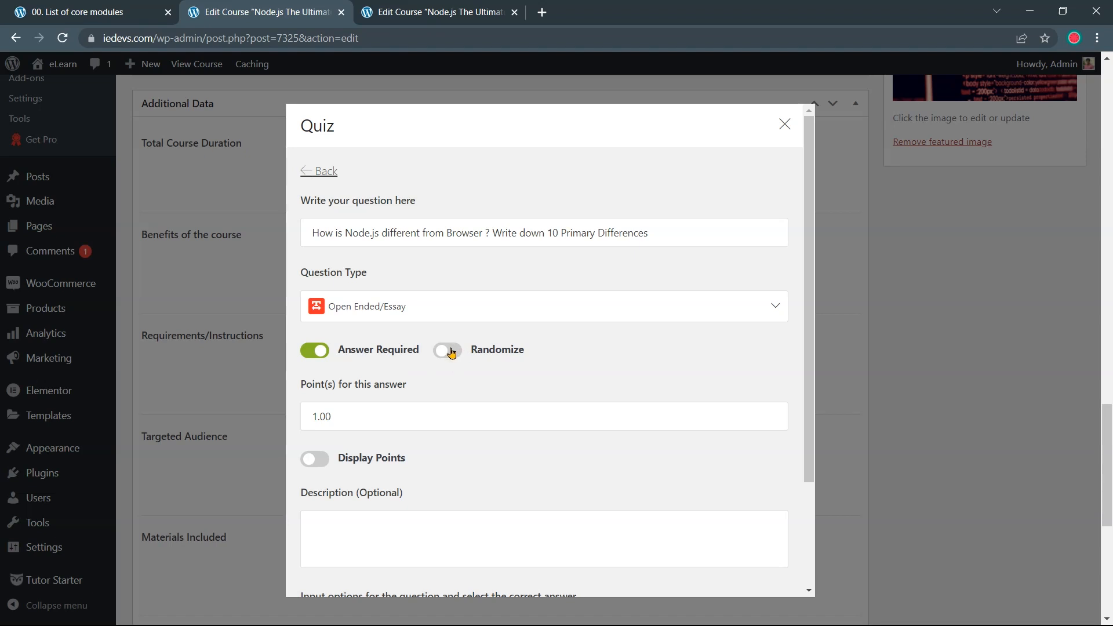
click(449, 351)
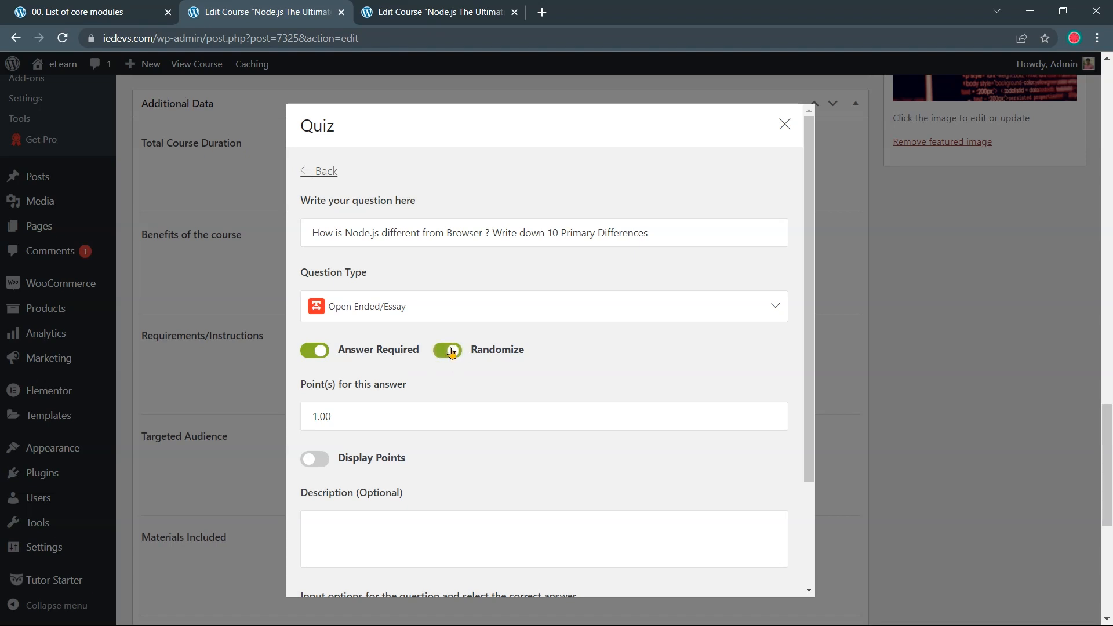
click(318, 421)
drag(316, 419, 307, 418)
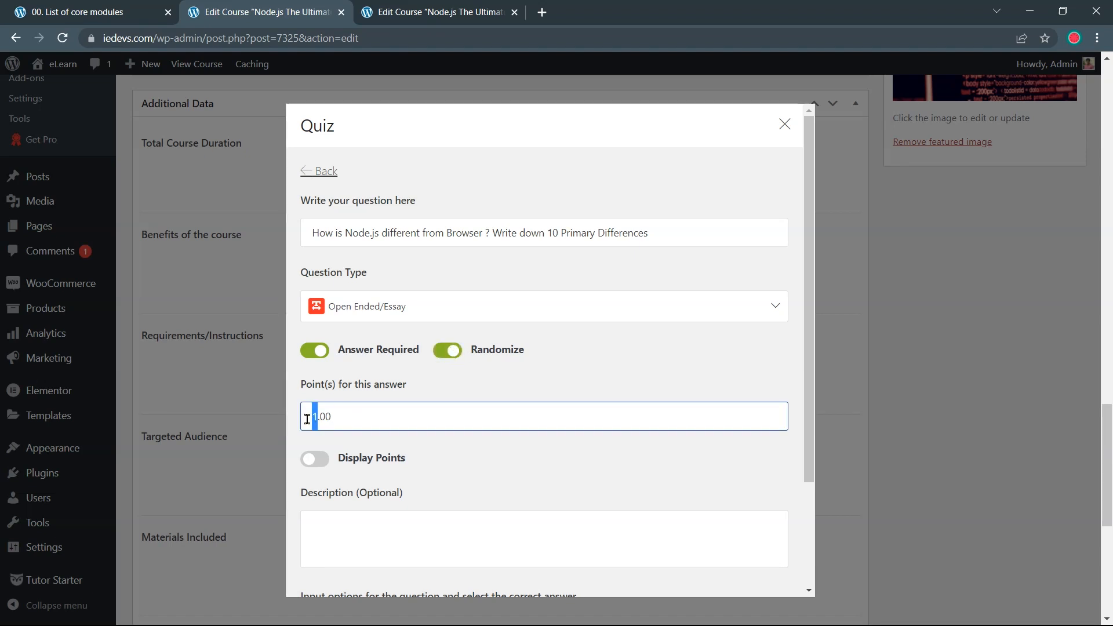
text(5)
scroll(395, 456, down, 1)
click(314, 386)
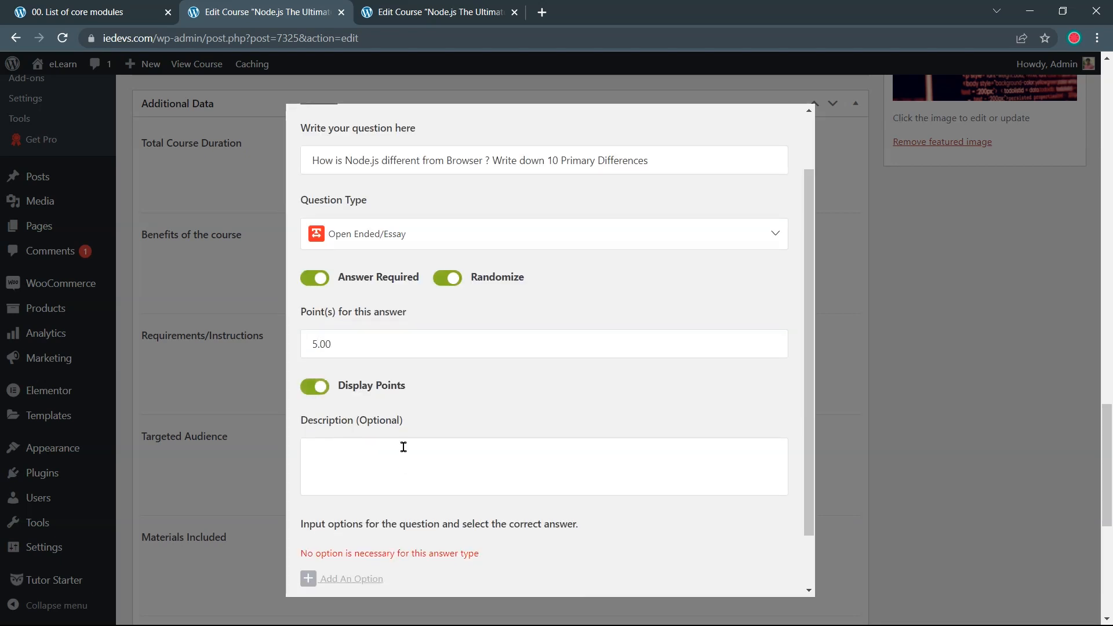
scroll(399, 448, down, 1)
click(416, 413)
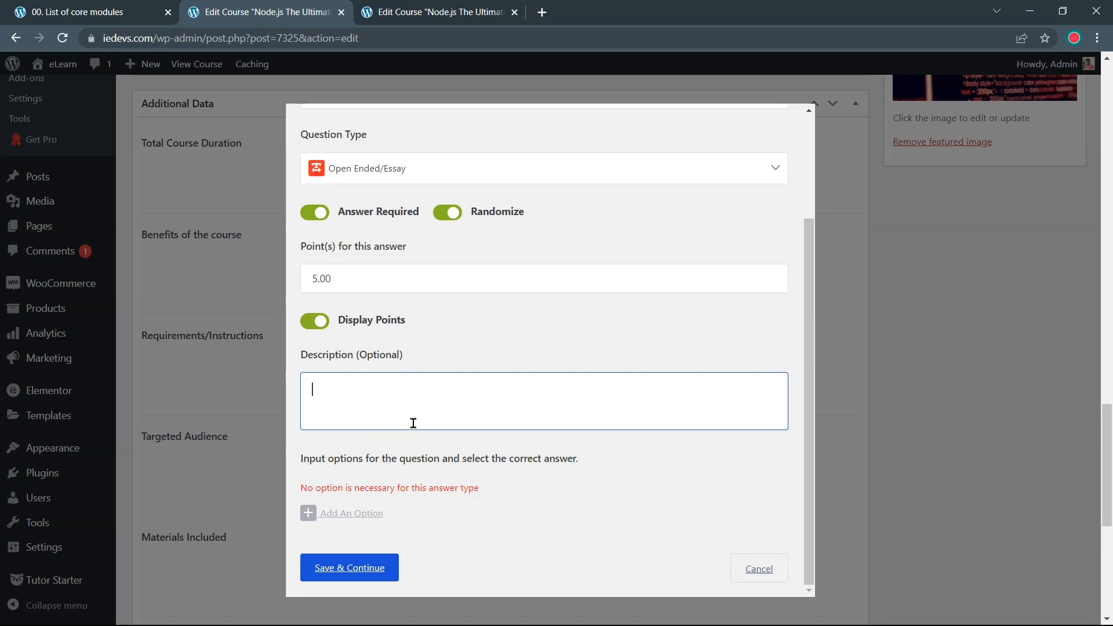
click(384, 564)
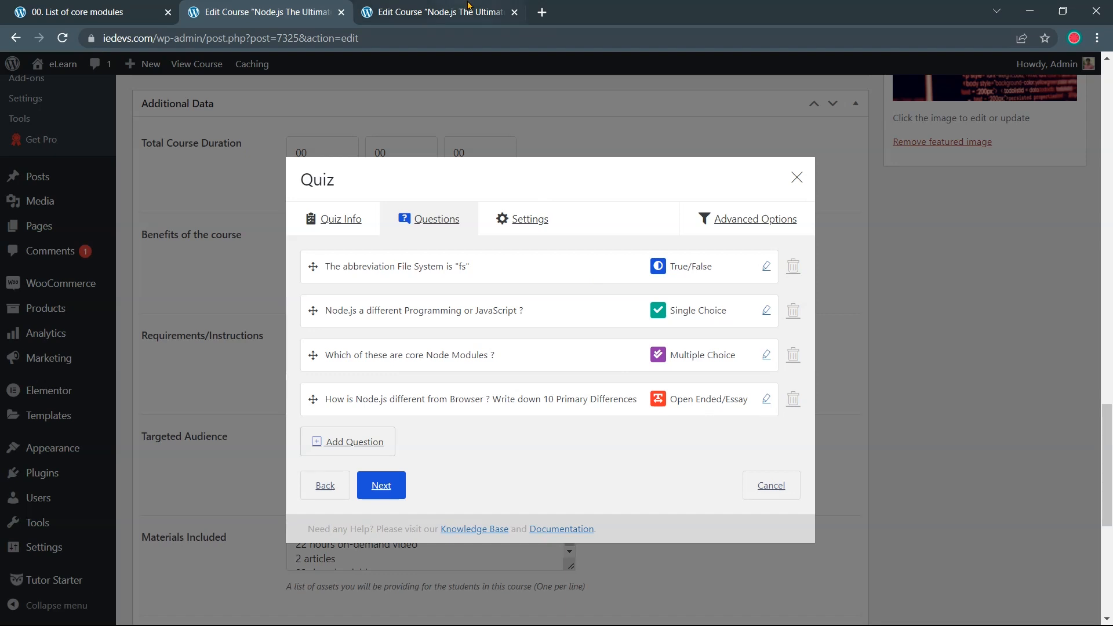
Copy the 'Fill in the Gap' title from the reference quiz into a new question
click(467, 10)
scroll(342, 199, up, 2)
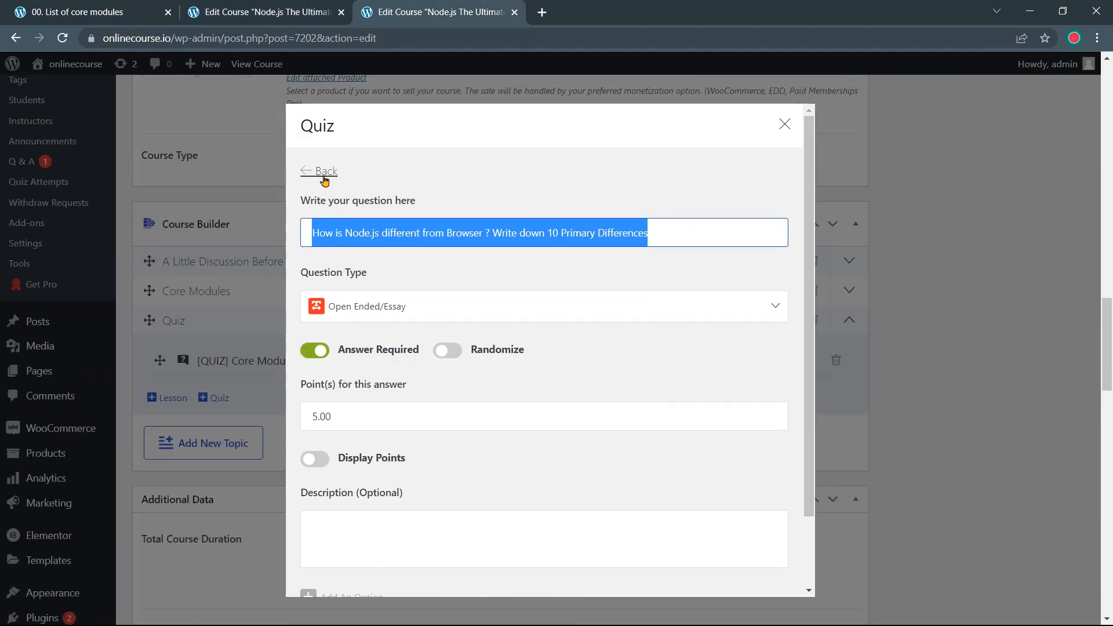
click(323, 171)
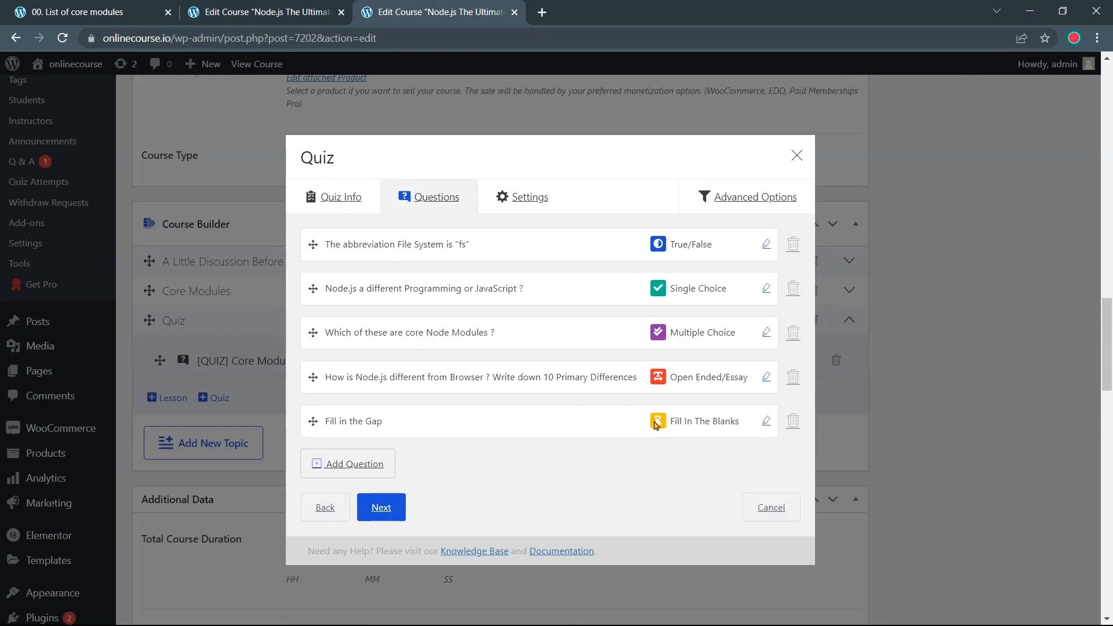
click(766, 422)
drag(372, 233, 300, 246)
key(ctrl+c)
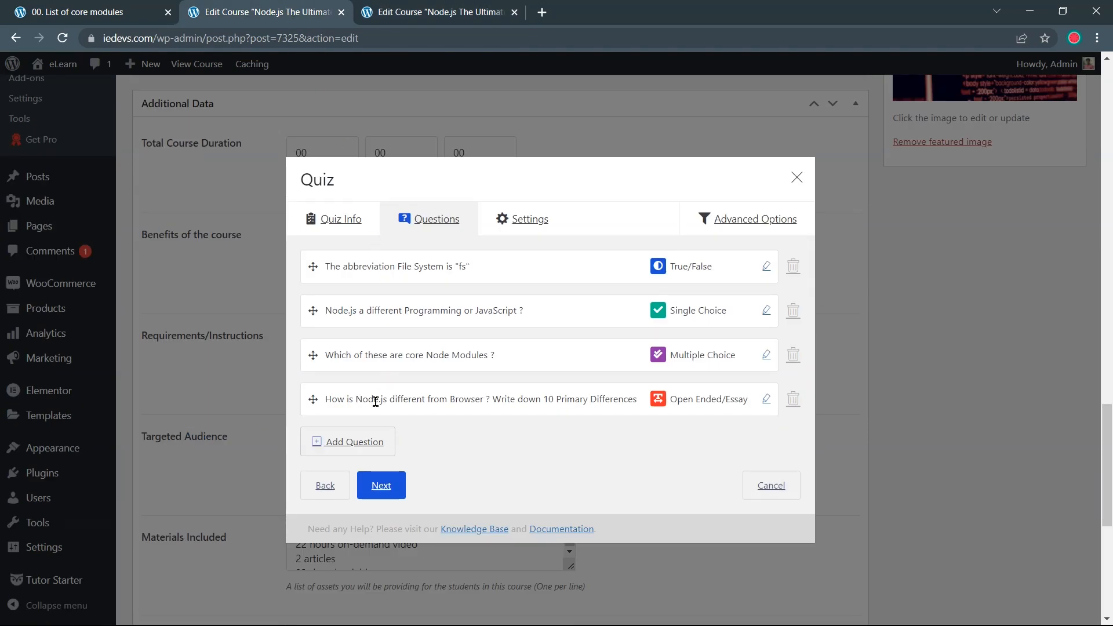
click(364, 442)
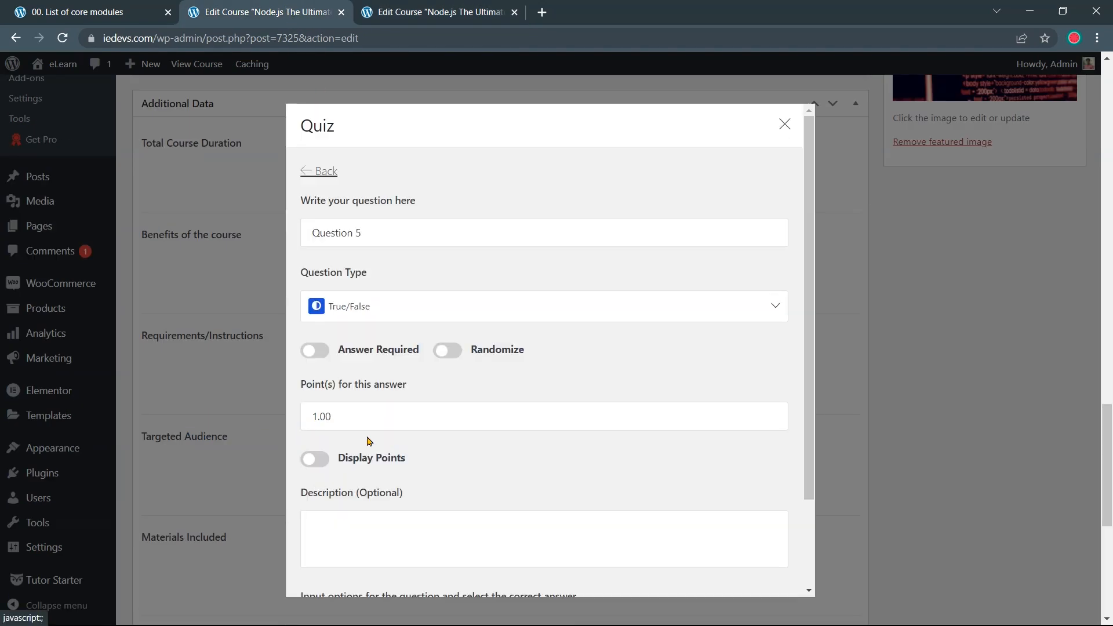
drag(387, 238, 293, 242)
key(ctrl+v)
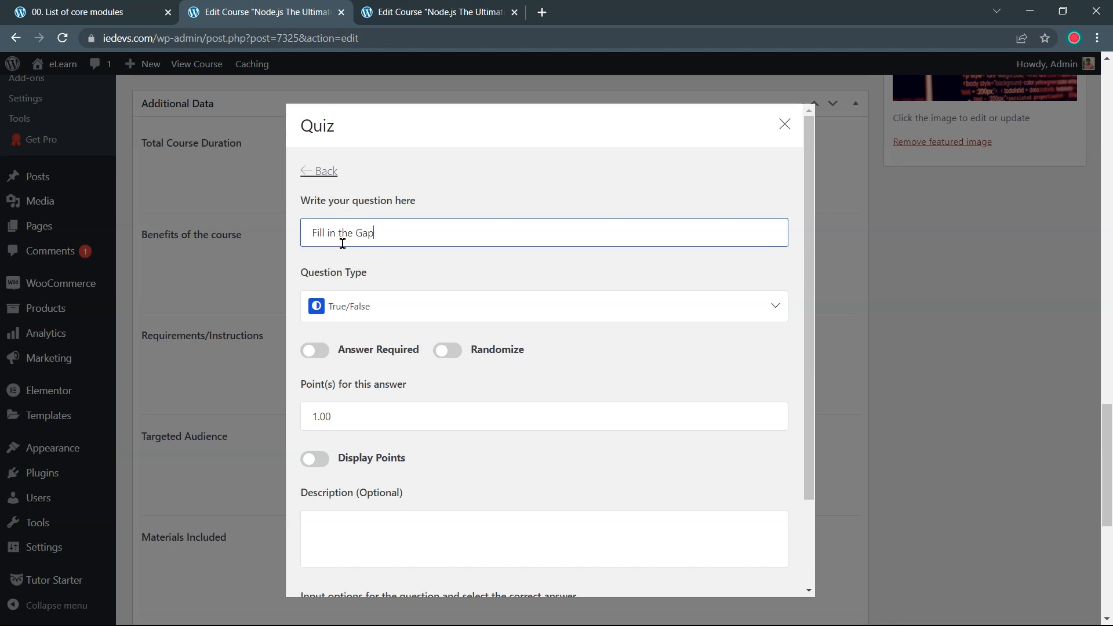
Make the question Fill In The Blanks with Randomize and Display Points on
click(393, 315)
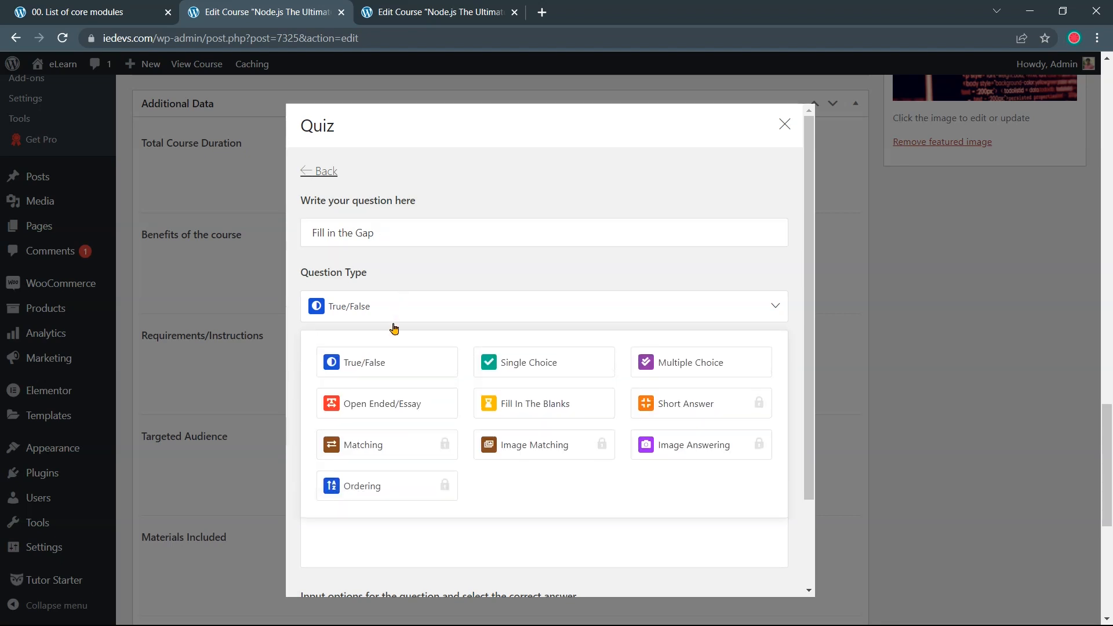
click(517, 408)
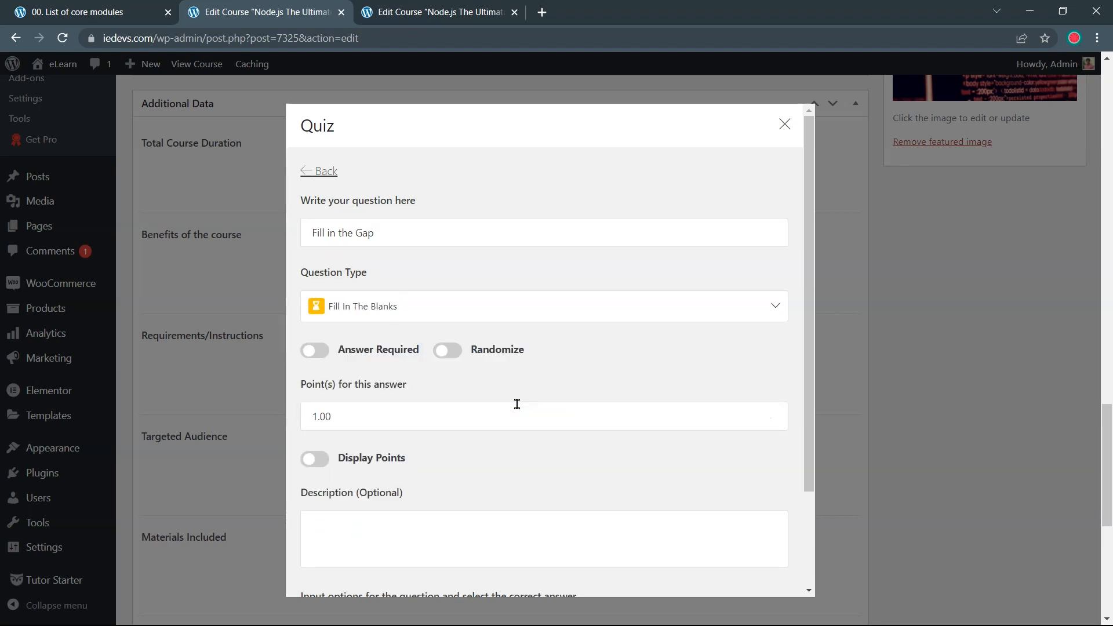
click(313, 350)
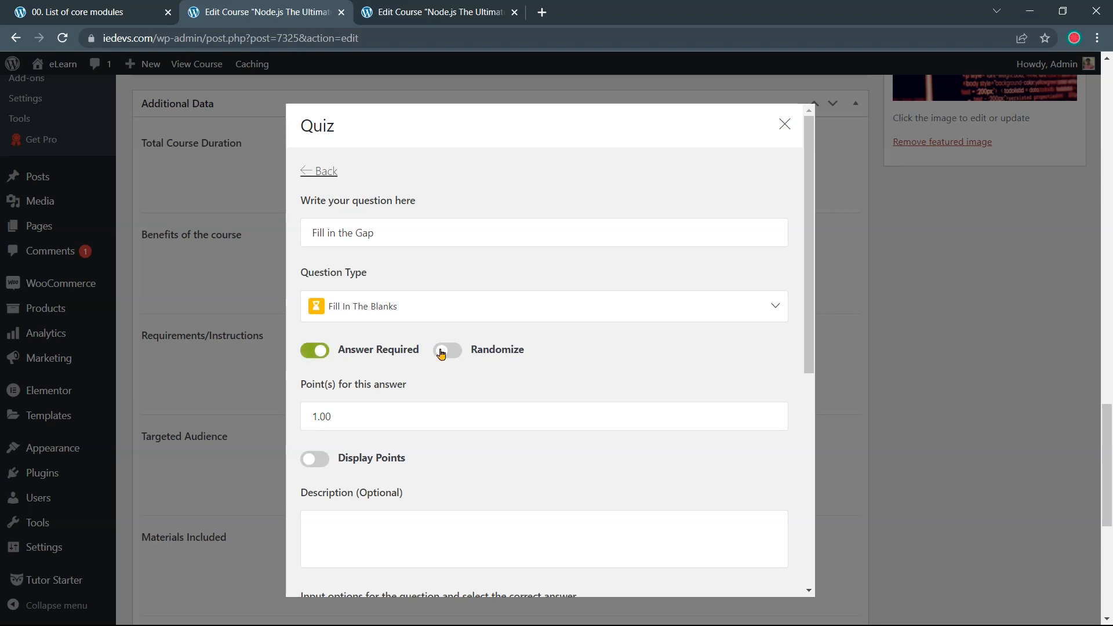
click(442, 351)
scroll(377, 427, down, 1)
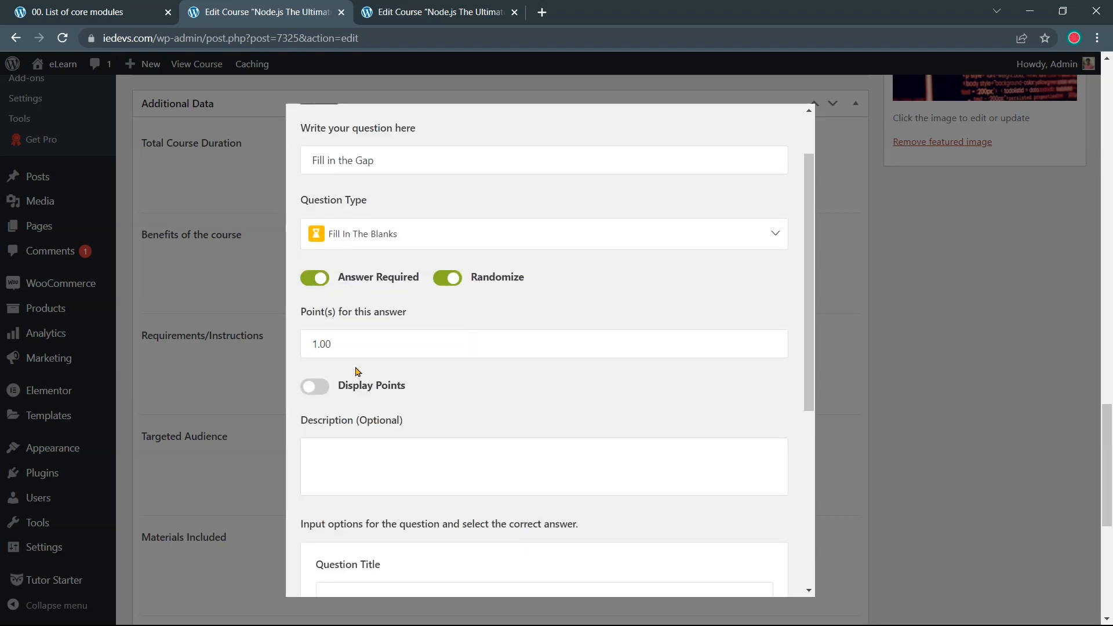
click(314, 387)
scroll(398, 403, down, 2)
Paste the reference quiz's sentence 'Node is JavaScript {dash}' into the question sentence field
click(417, 438)
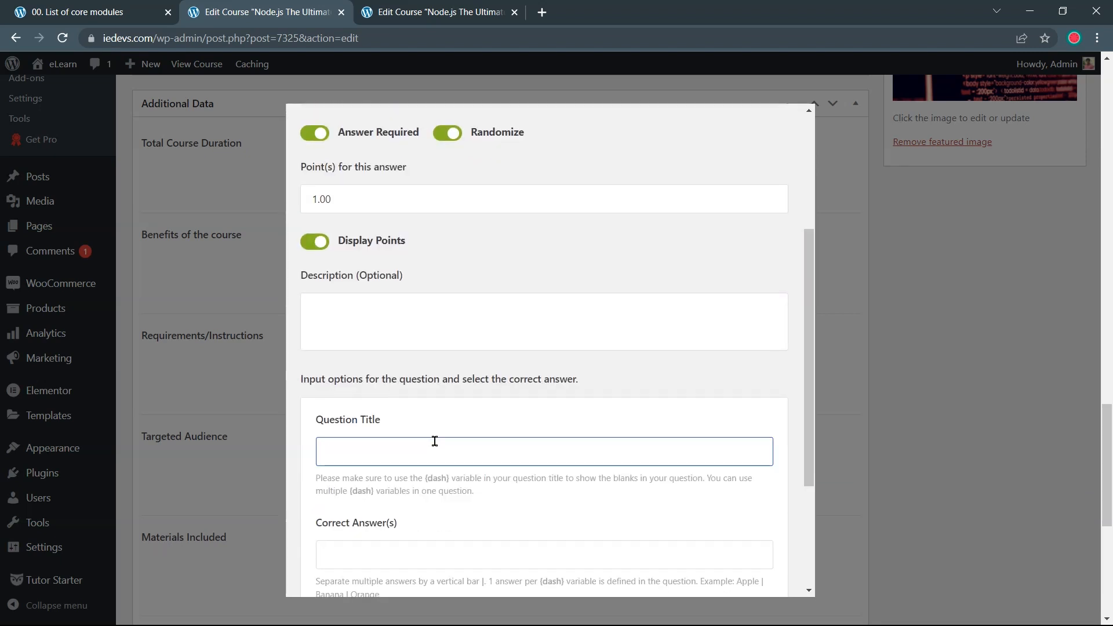
click(466, 12)
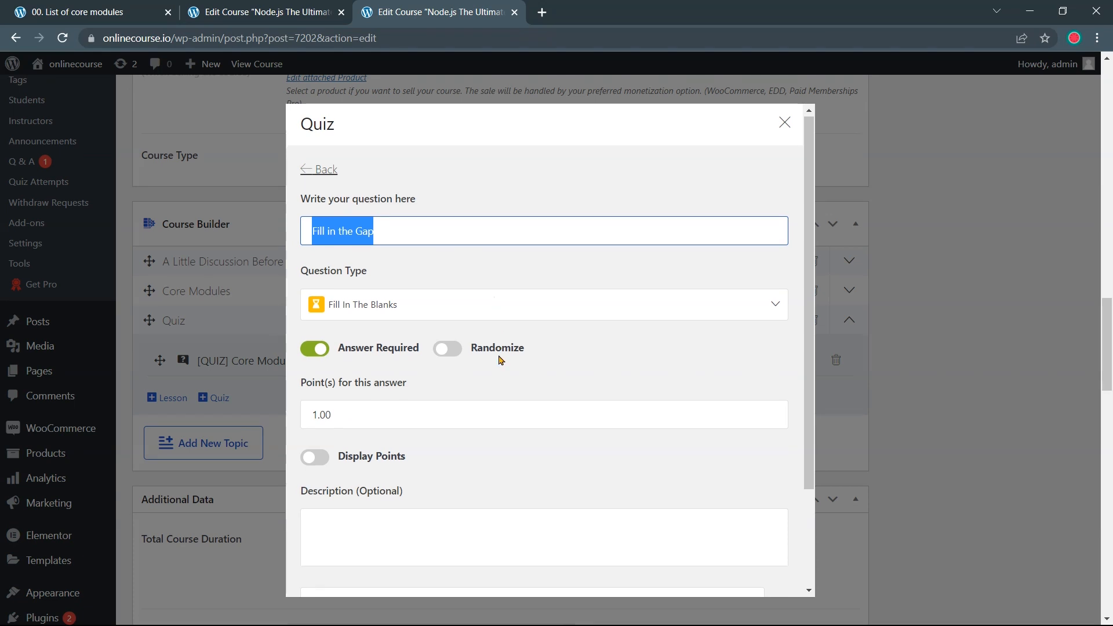
scroll(503, 365, down, 2)
click(732, 479)
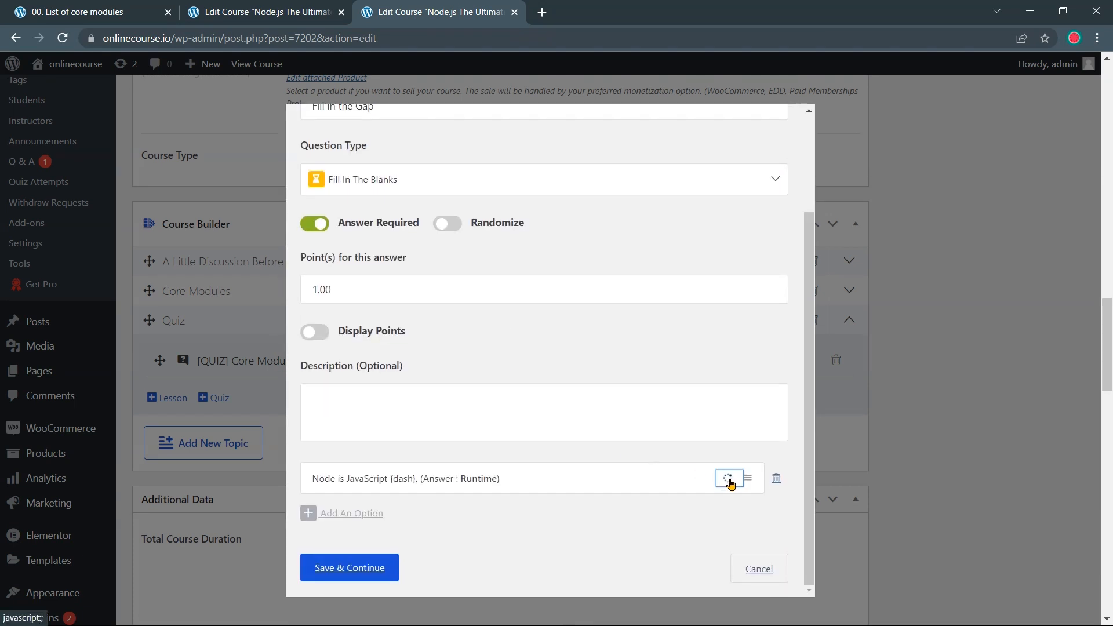
scroll(638, 487, down, 1)
drag(489, 489, 303, 499)
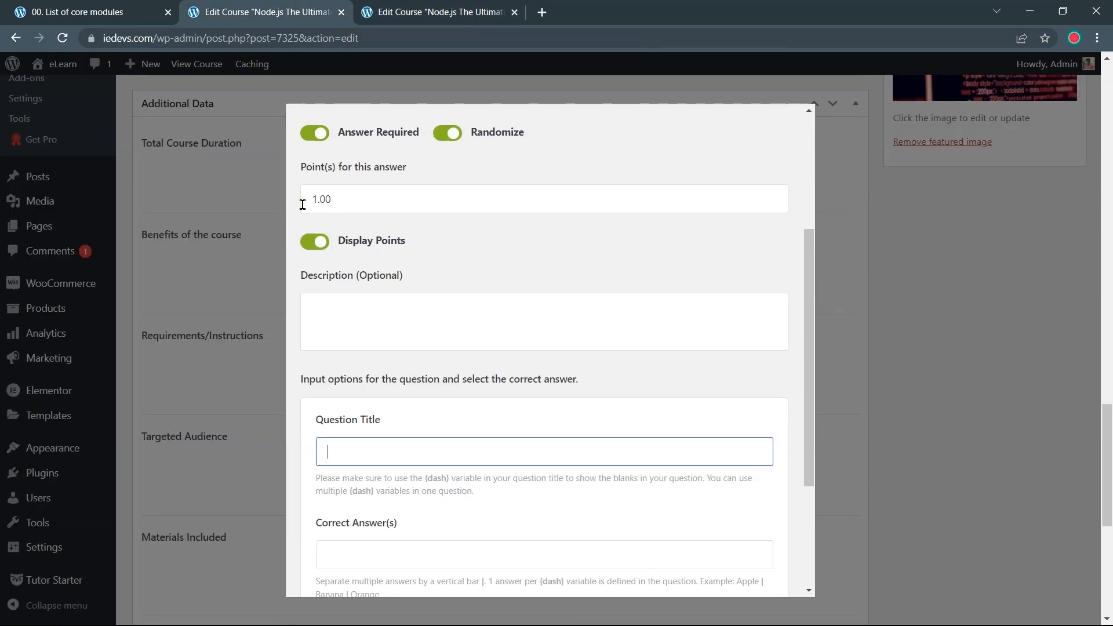
text(Node is JavaScript {dash}.)
Copy Runtime from the reference quiz and paste it as the blank's answer
click(426, 15)
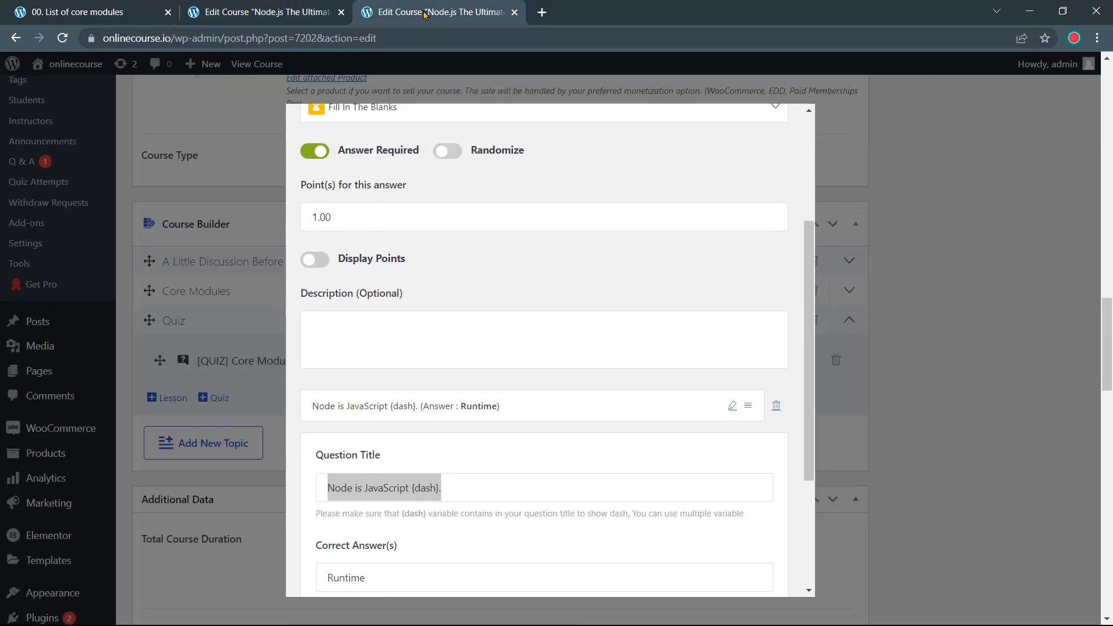
scroll(443, 368, down, 4)
drag(390, 378, 318, 387)
key(ctrl+c)
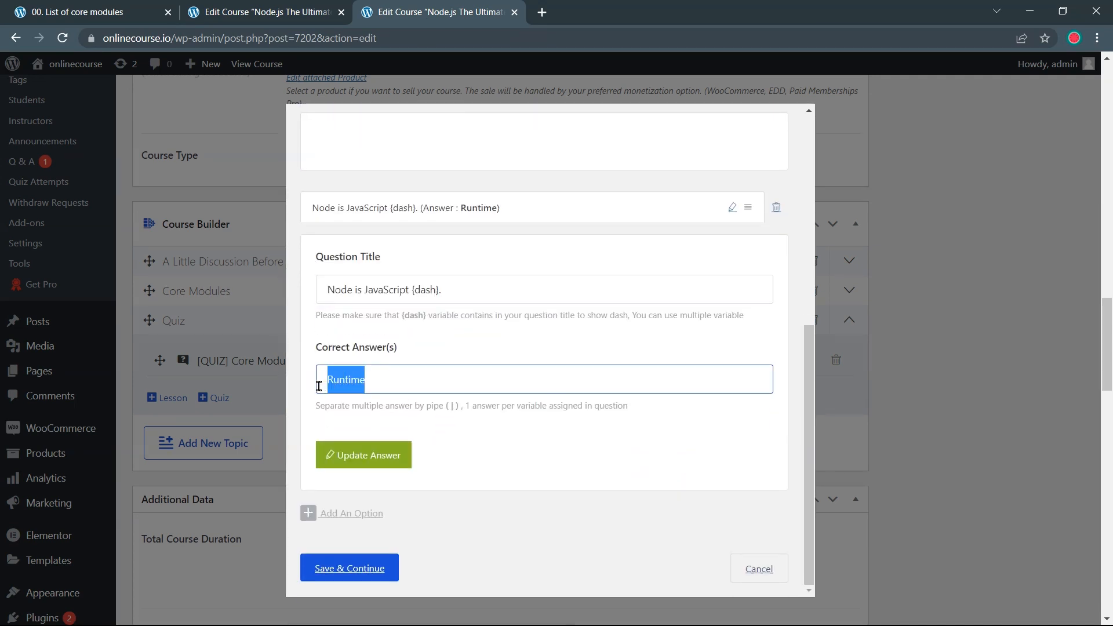
click(256, 17)
click(396, 559)
key(ctrl+v)
Finish the sentence as 'Node is JavaScript {dash}.' by adding the closing period
click(462, 459)
drag(315, 476, 476, 494)
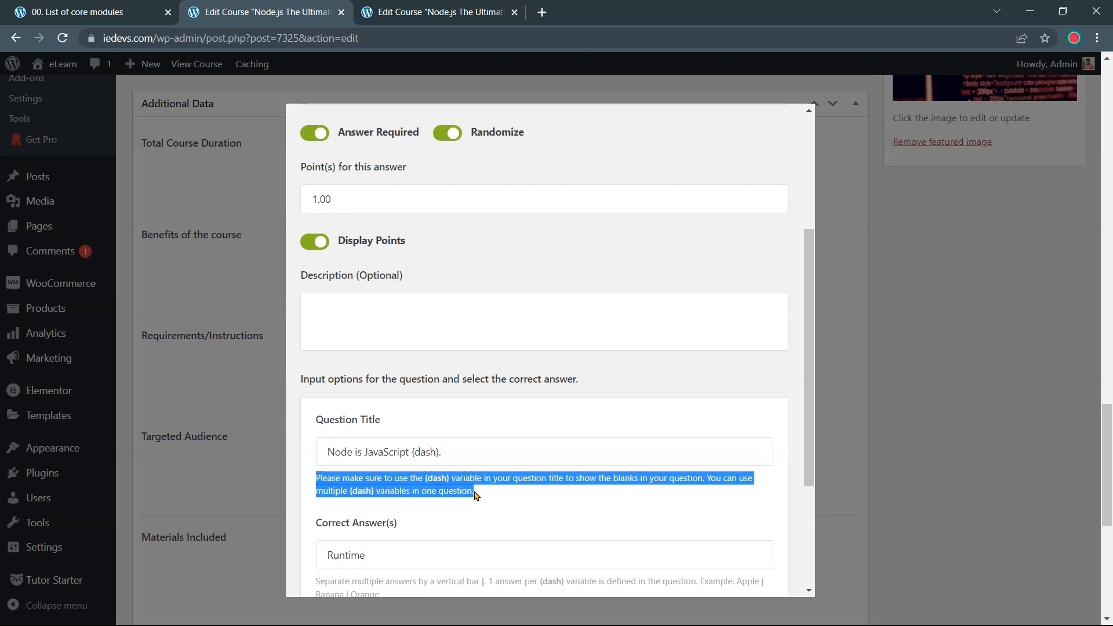
click(509, 503)
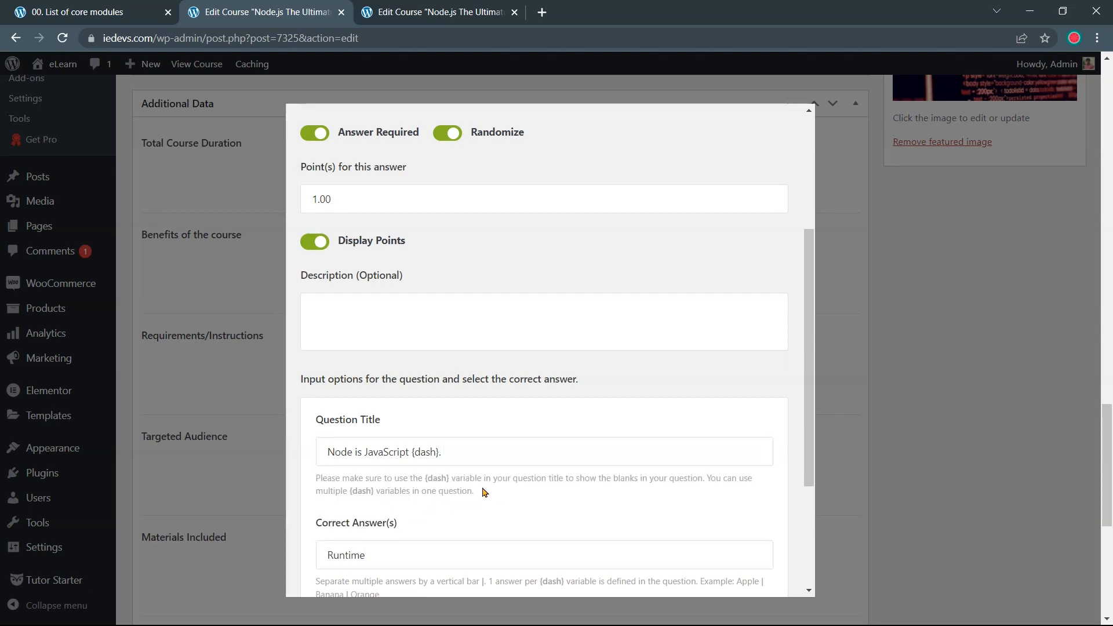
click(438, 454)
text(.)
click(412, 452)
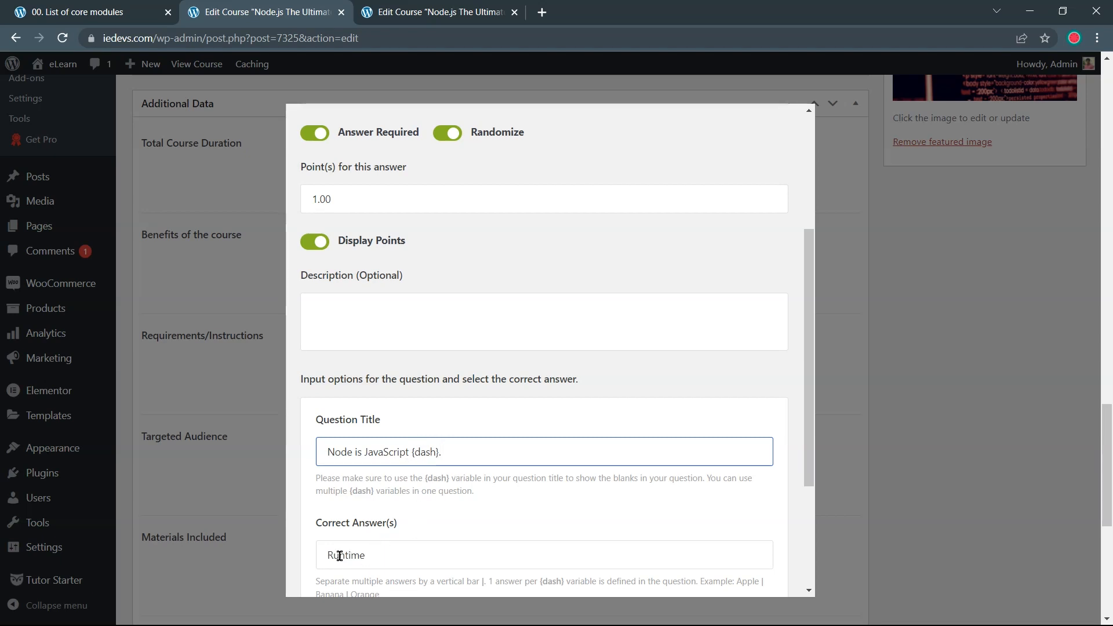
Save the Runtime answer option, then save the question with Save & Continue
drag(326, 555, 369, 555)
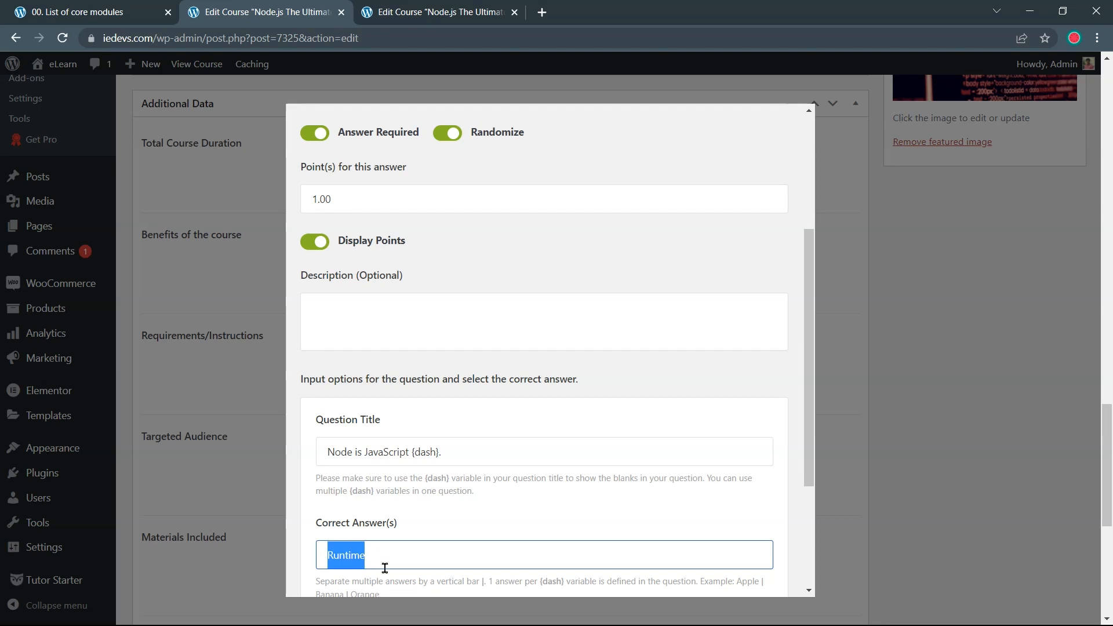
click(379, 559)
scroll(379, 559, down, 1)
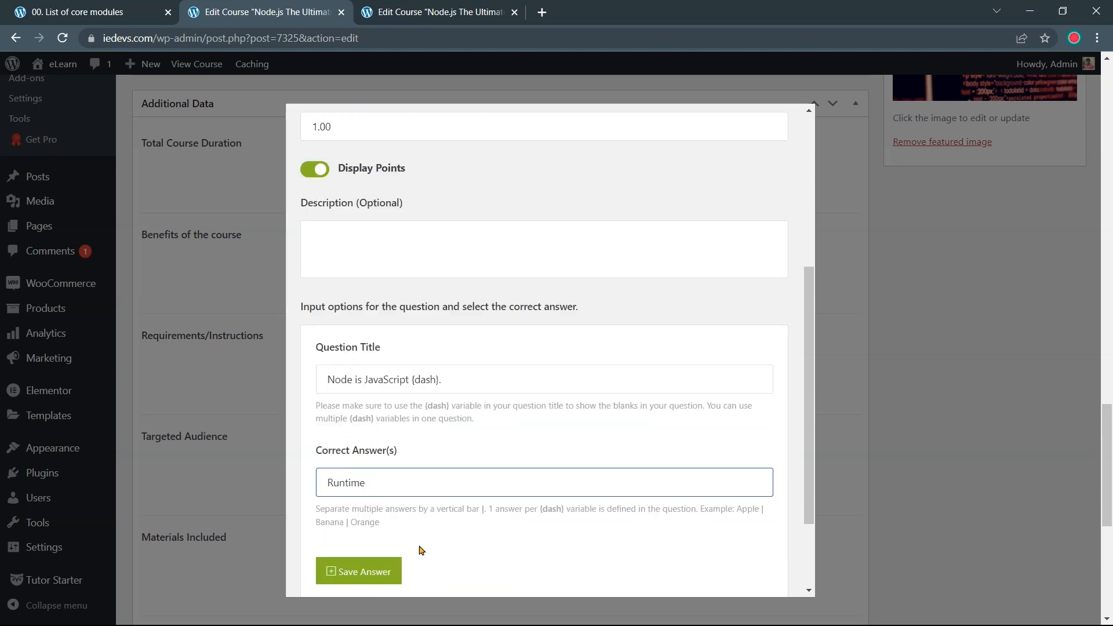
click(387, 574)
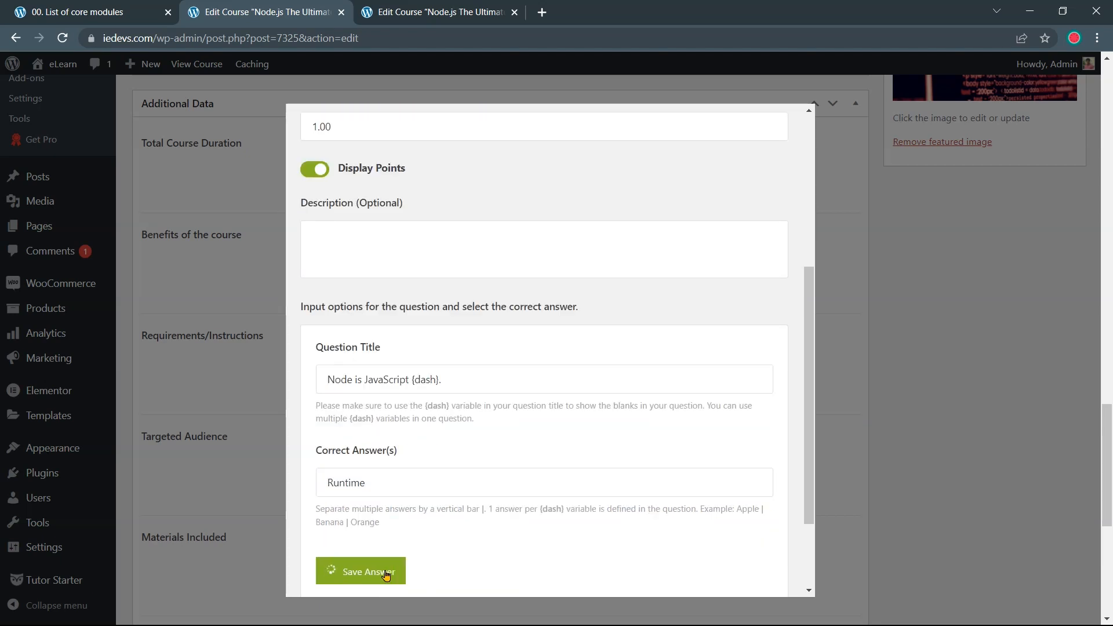
scroll(400, 583, down, 2)
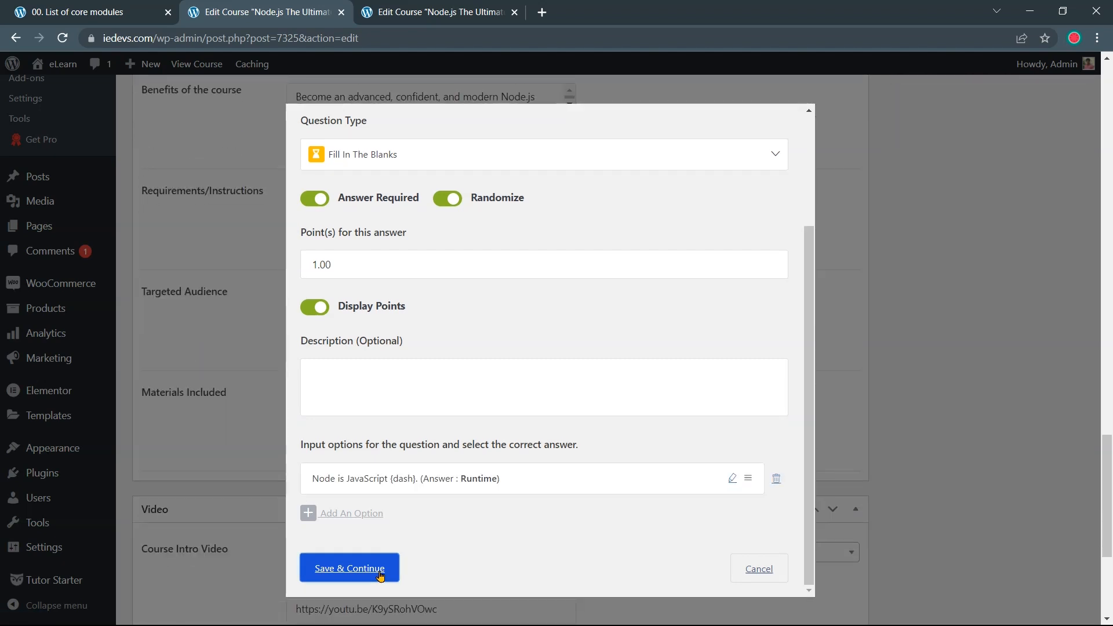
click(381, 574)
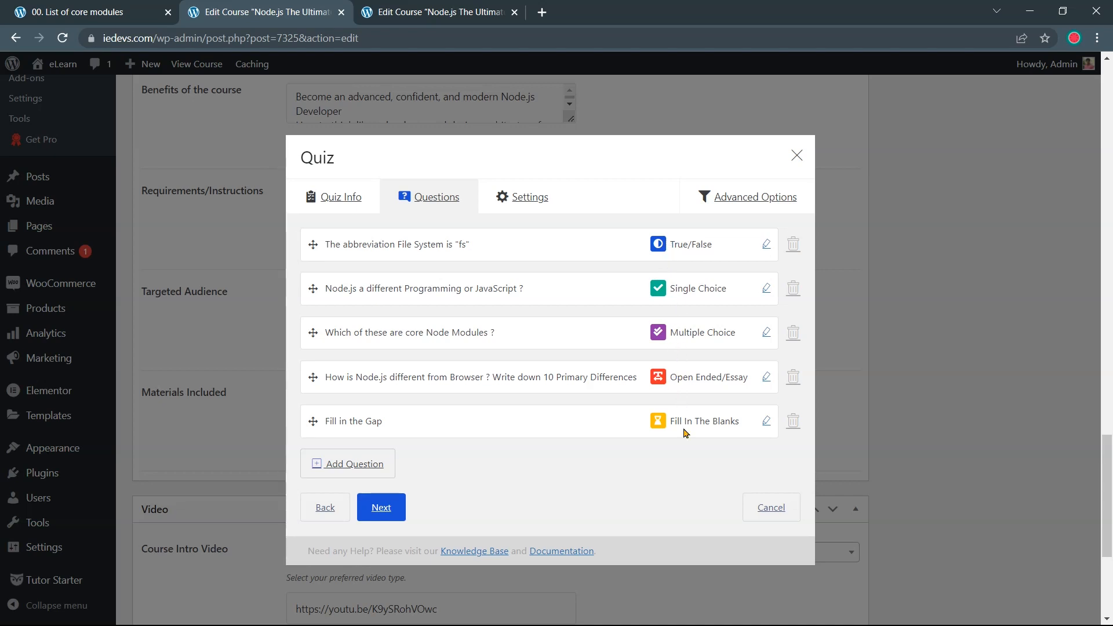
Open the quiz Settings and choose Default quiz feedback mode
click(528, 205)
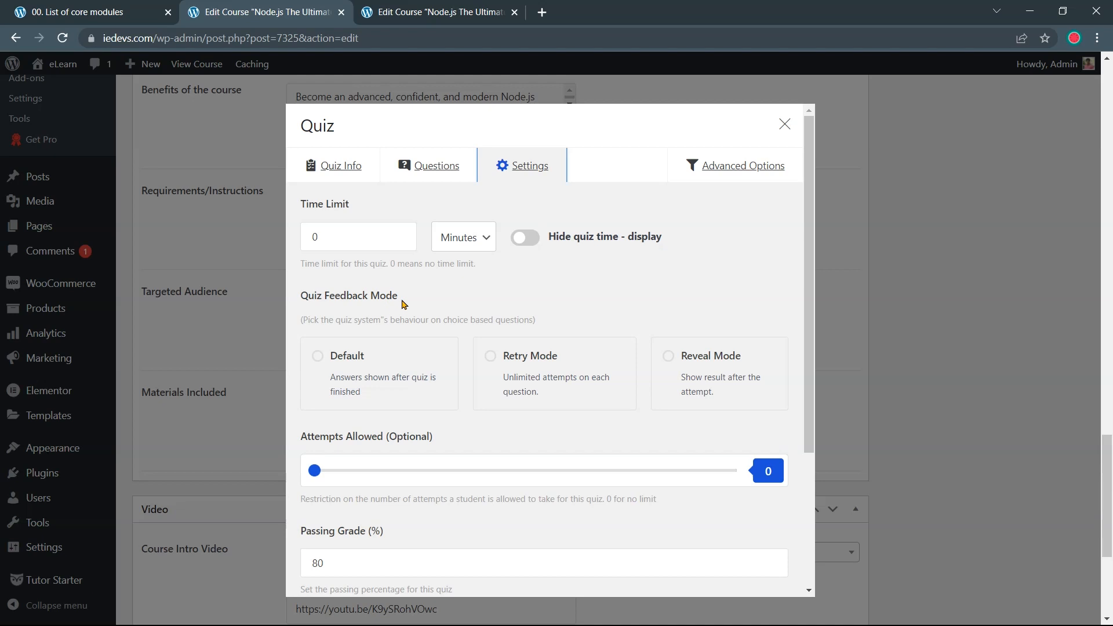
click(361, 366)
Keep the passing grade at 80% and save the quiz settings
scroll(394, 354, down, 1)
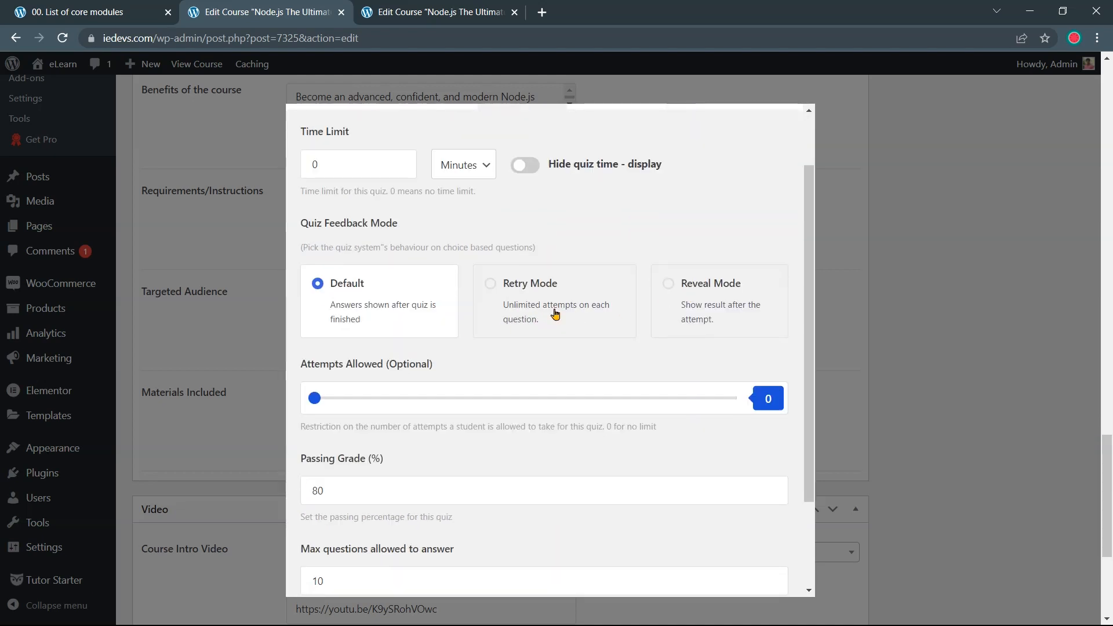
scroll(344, 329, down, 1)
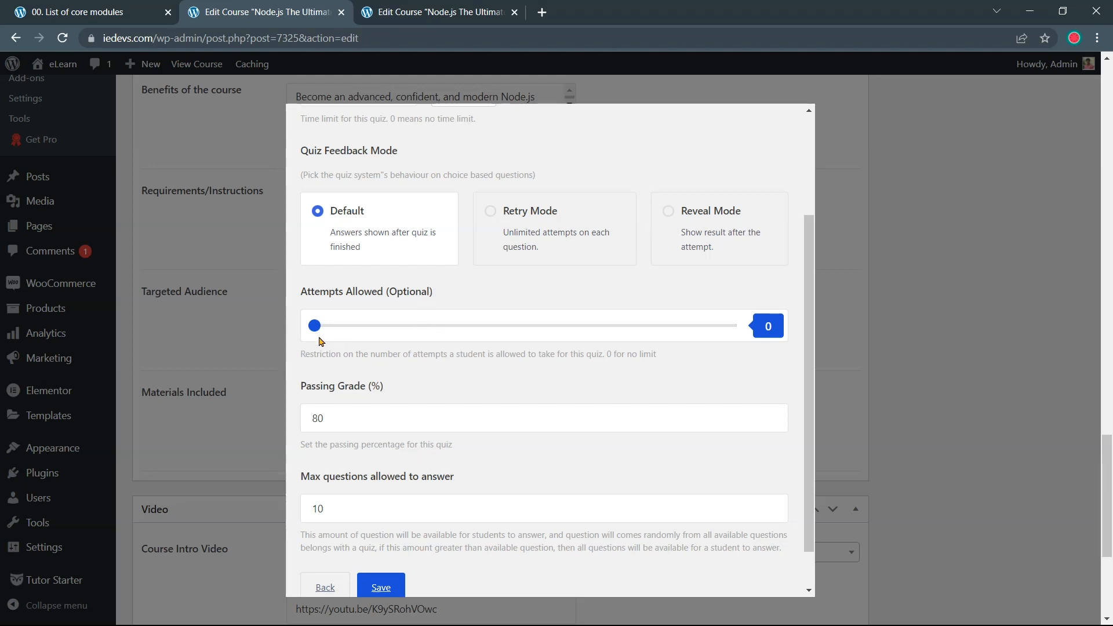
scroll(360, 380, down, 1)
click(378, 369)
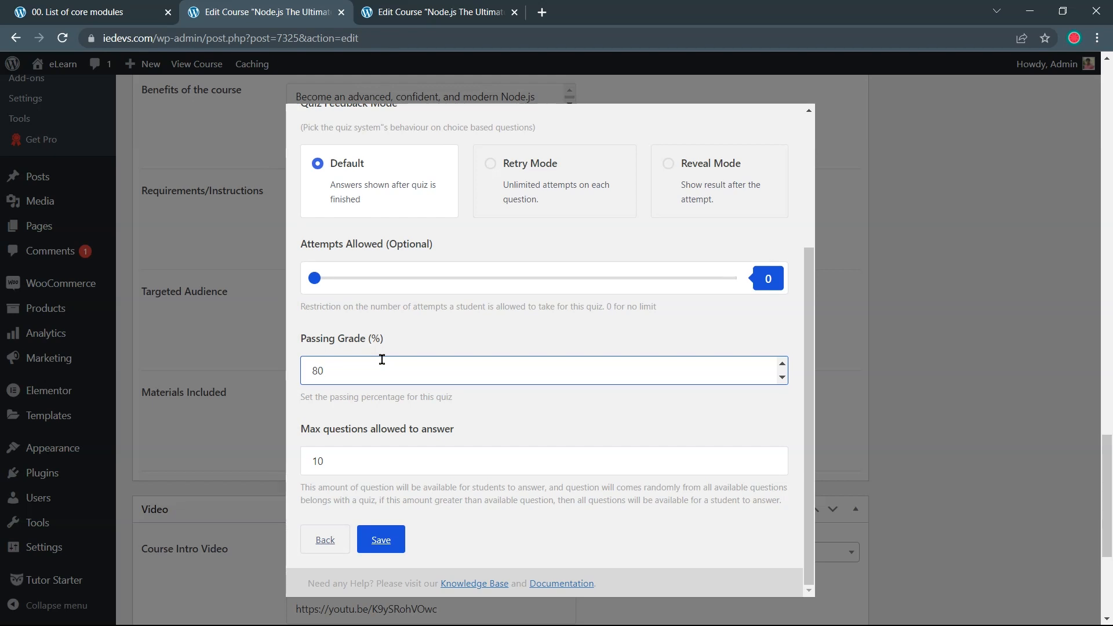
click(478, 420)
click(782, 364)
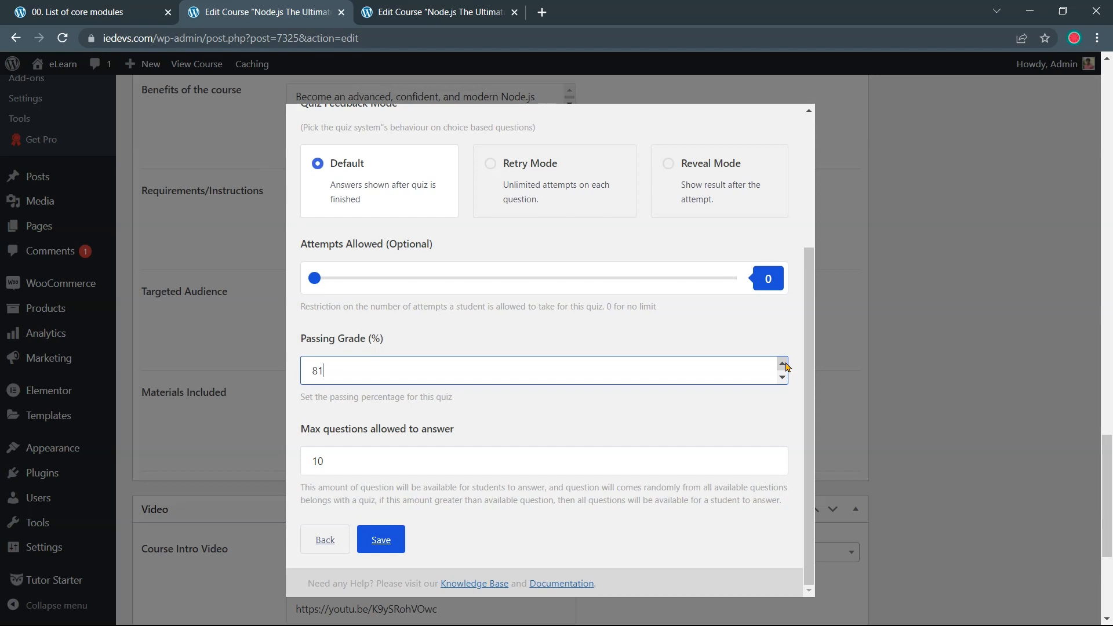
click(784, 378)
scroll(402, 455, down, 1)
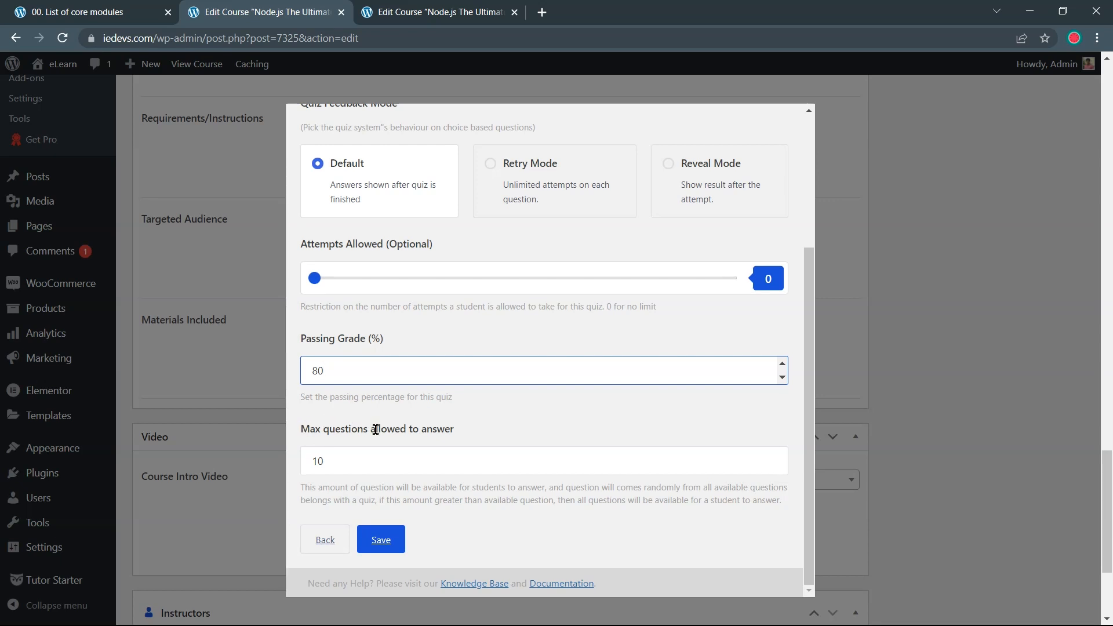
click(463, 434)
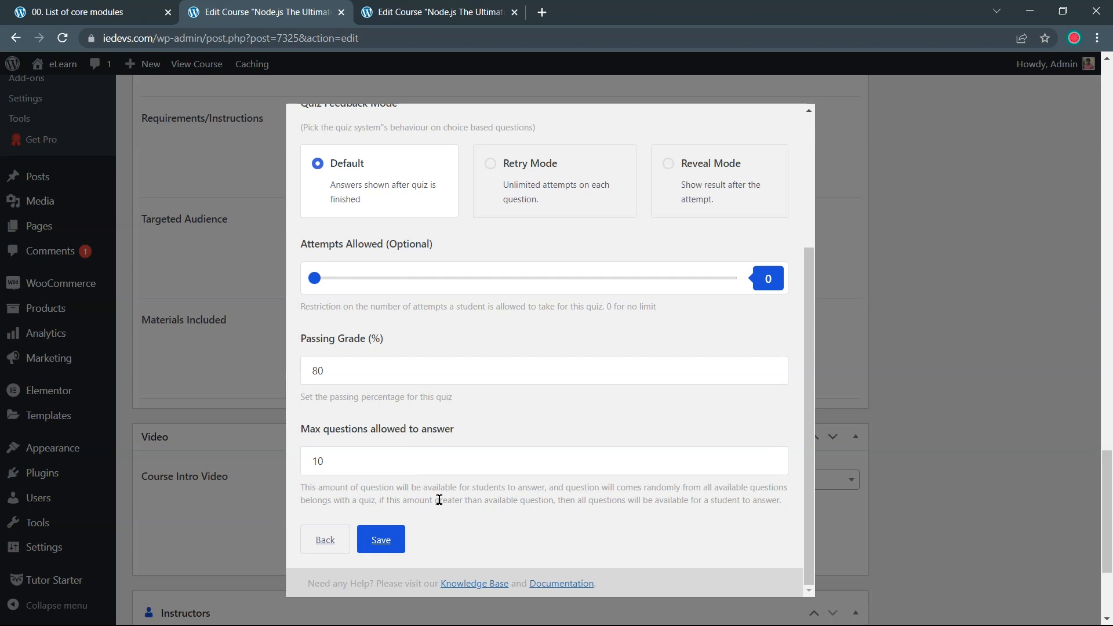
click(385, 539)
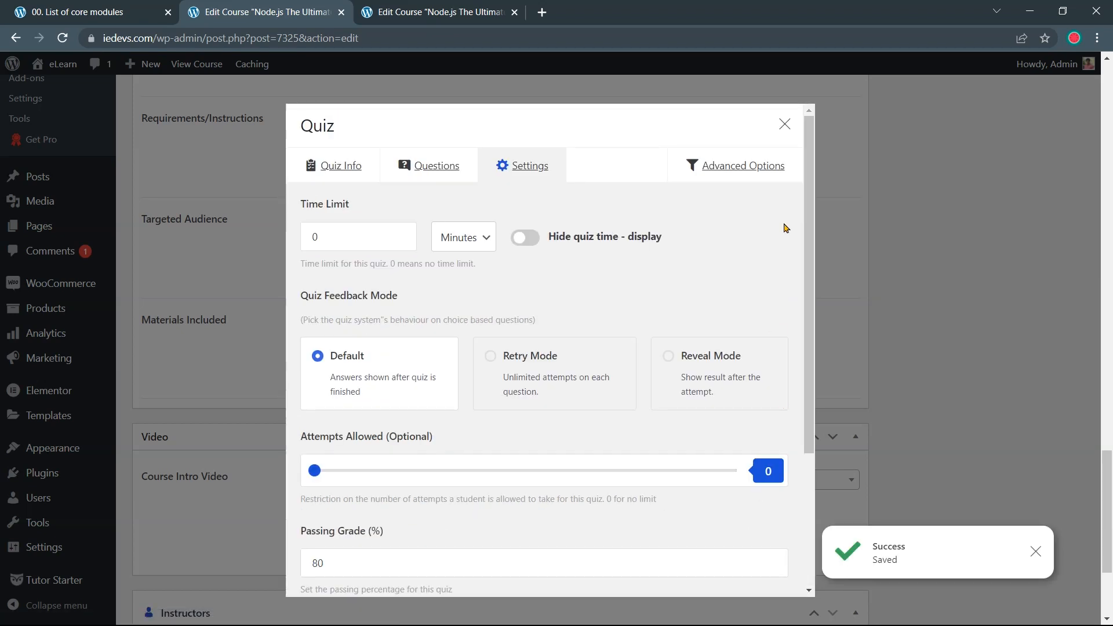
Close the quiz editor, tick the Development course category and update the course
click(783, 128)
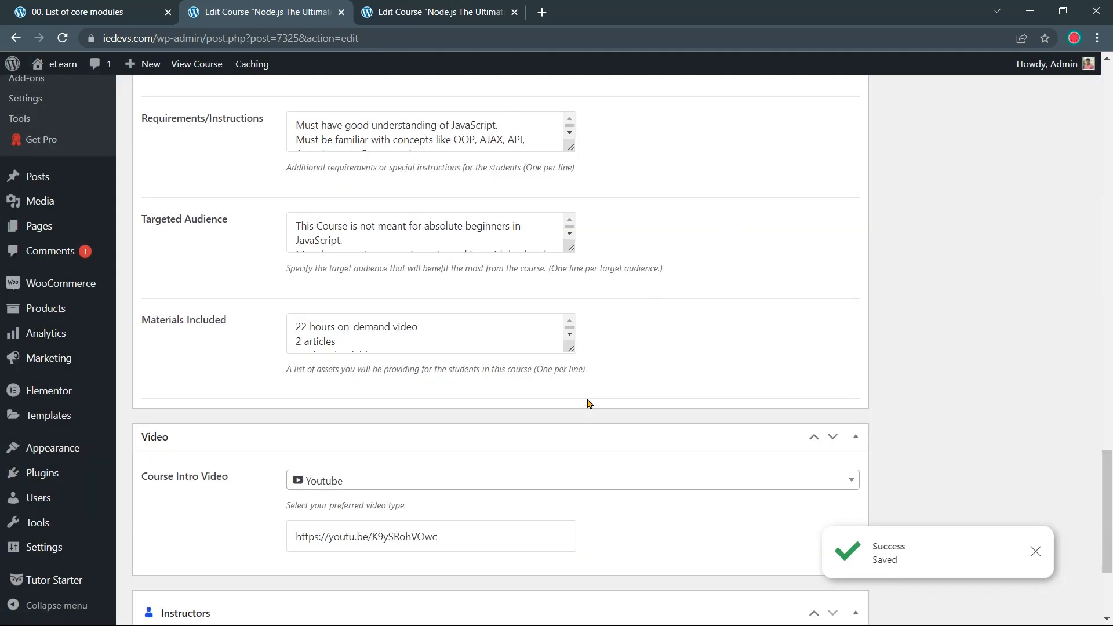
scroll(589, 400, up, 10)
scroll(589, 404, up, 15)
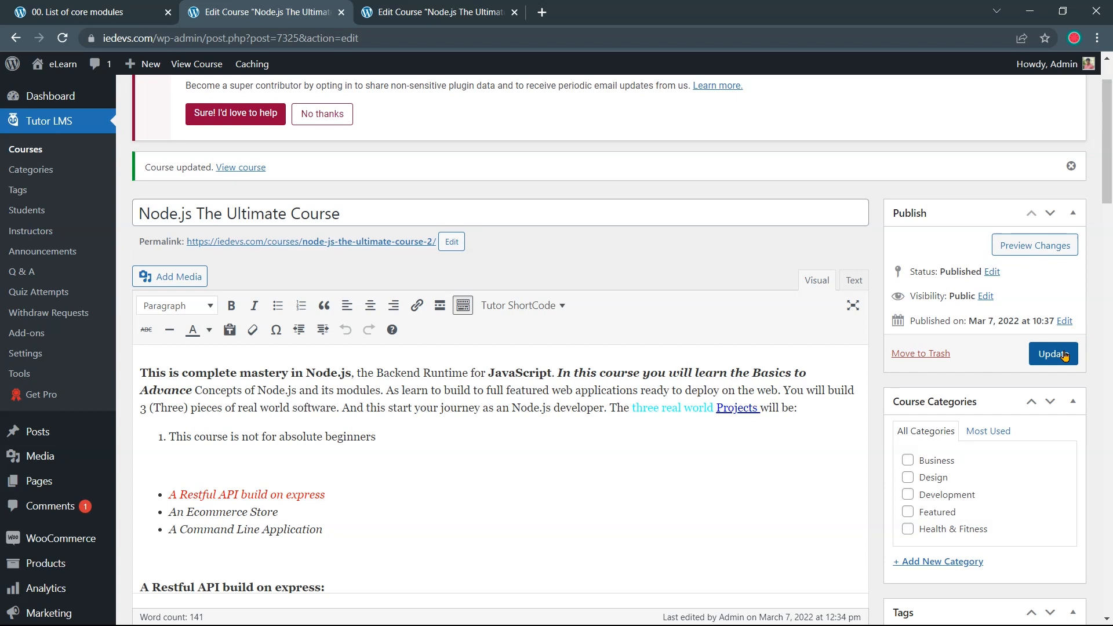
scroll(864, 400, down, 1)
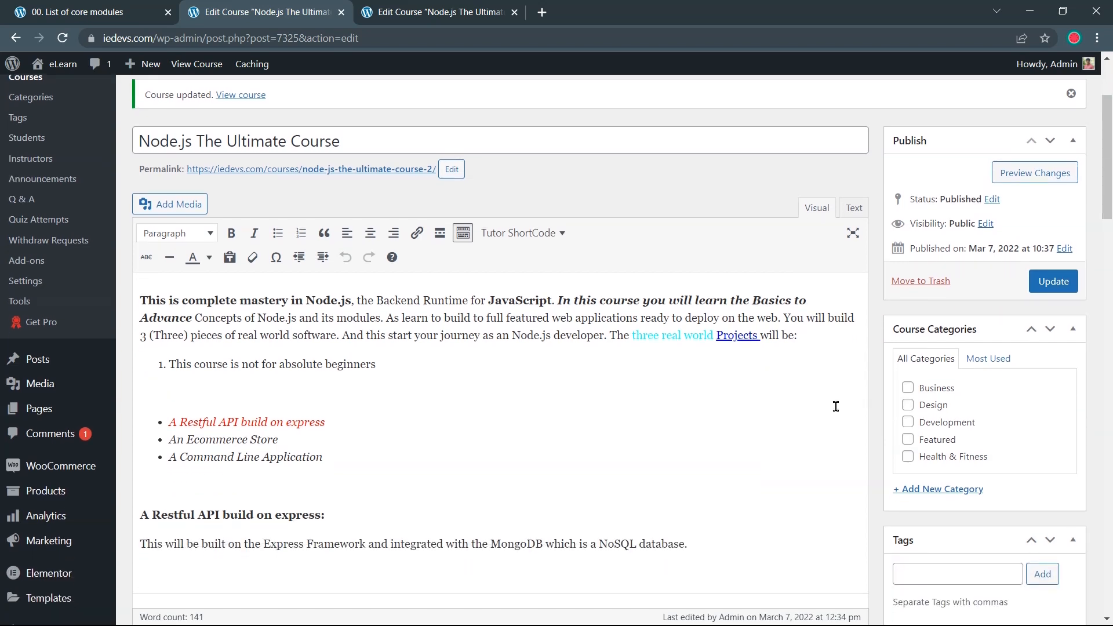
scroll(838, 368, down, 1)
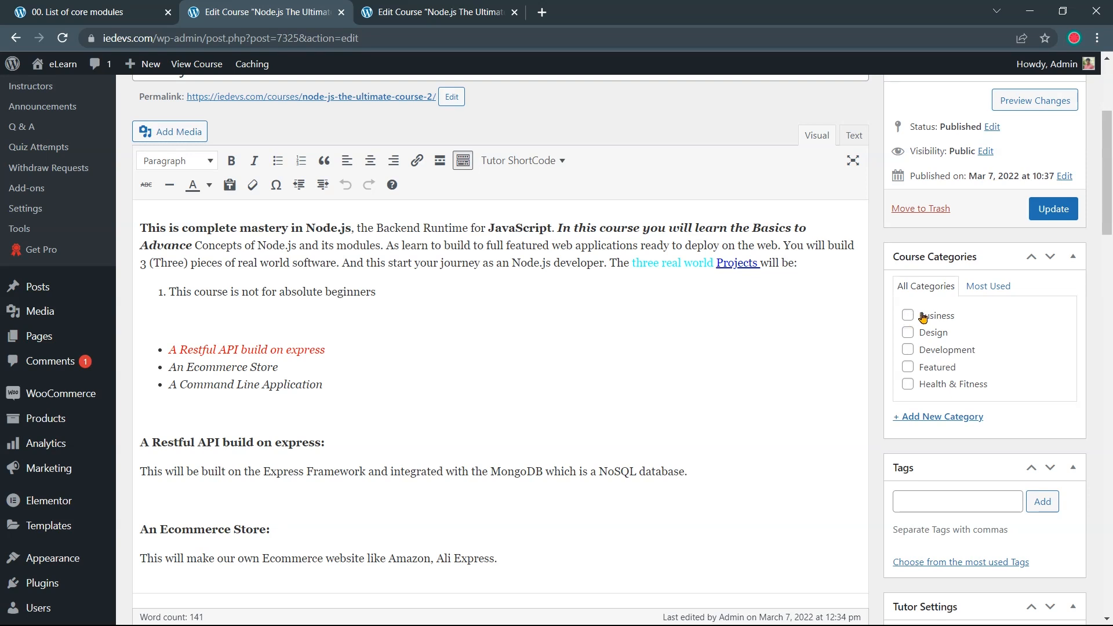
scroll(914, 341, down, 1)
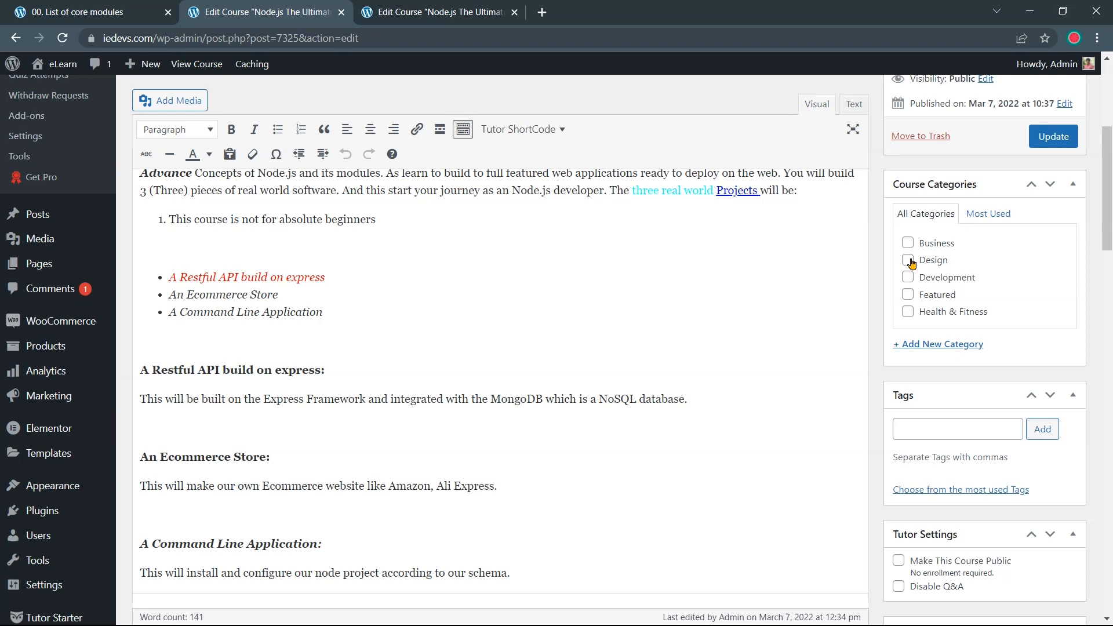
click(908, 278)
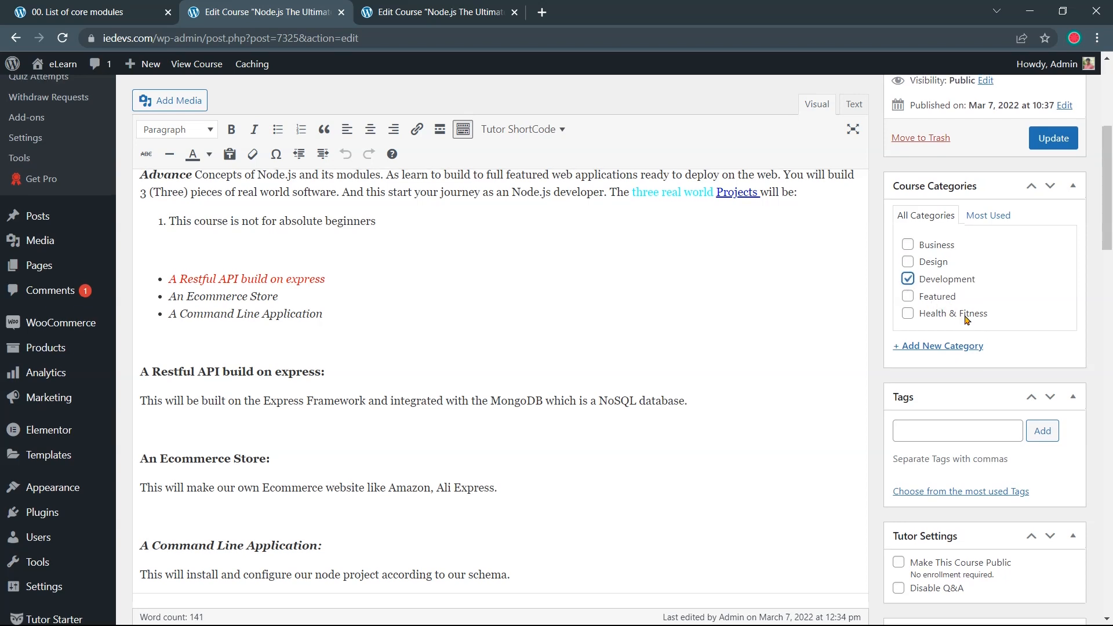
scroll(962, 316, up, 3)
click(1047, 284)
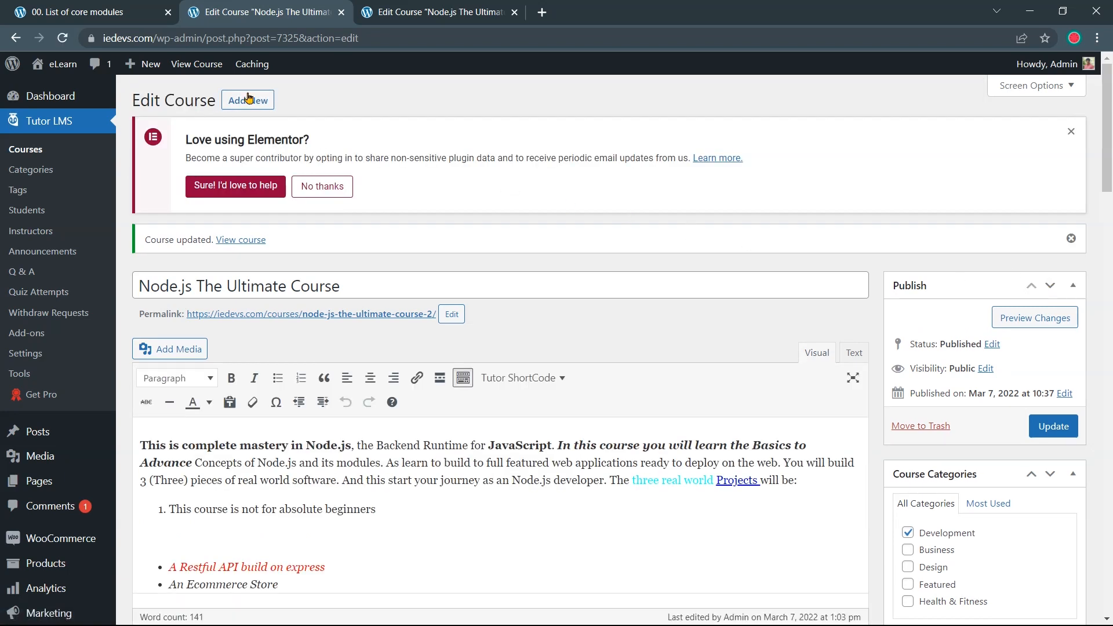
click(113, 12)
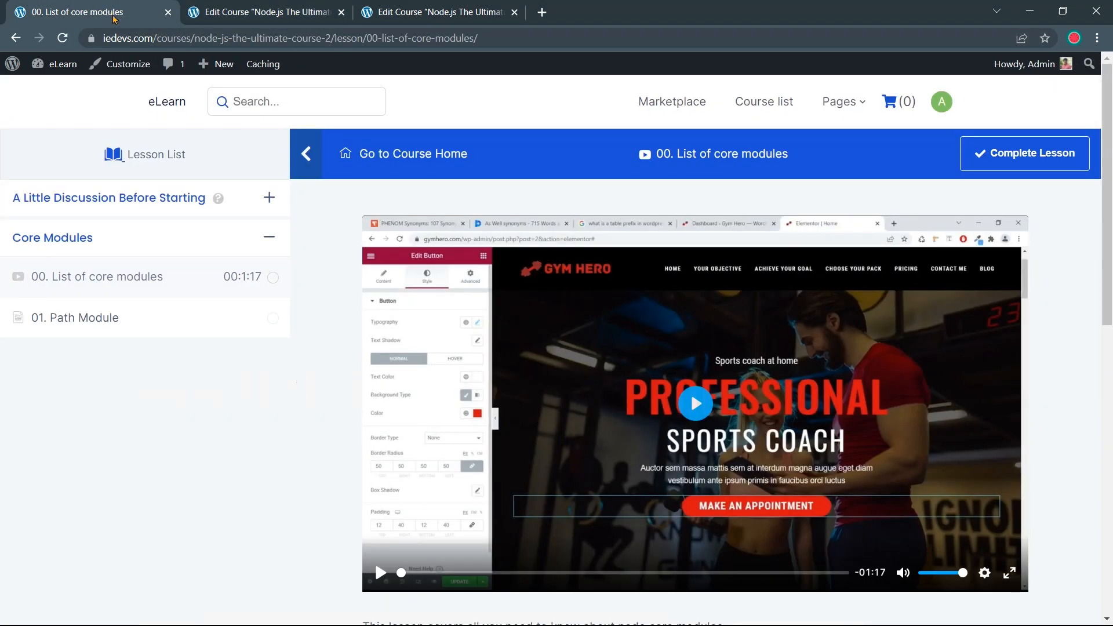
Reload the lesson, open the Core Modules Quiz's Quiz item and start the attempt
click(69, 46)
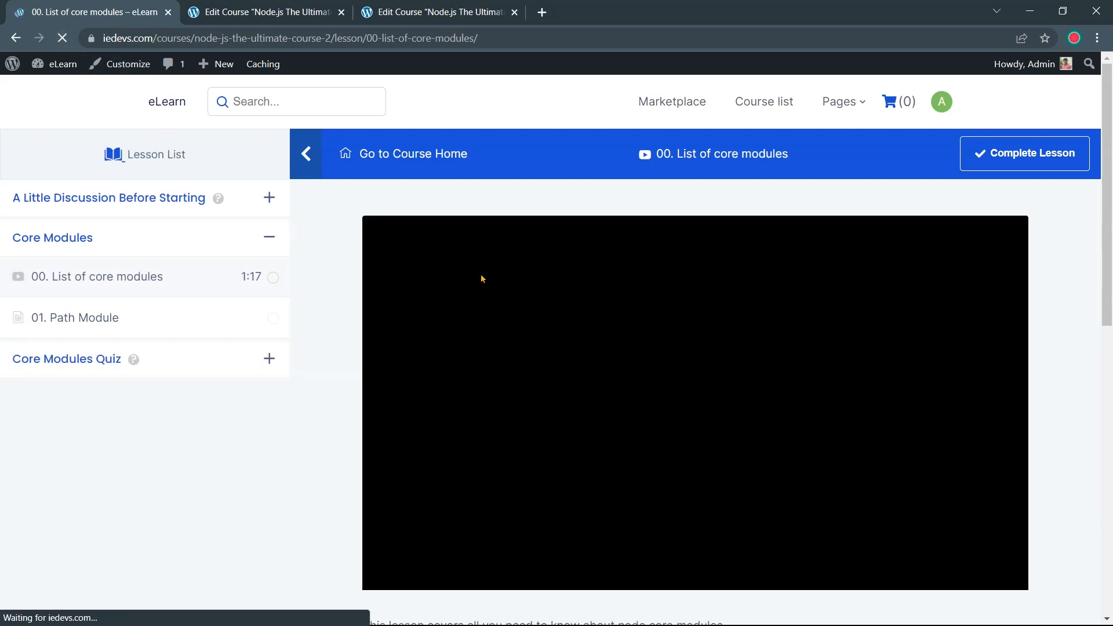
click(211, 367)
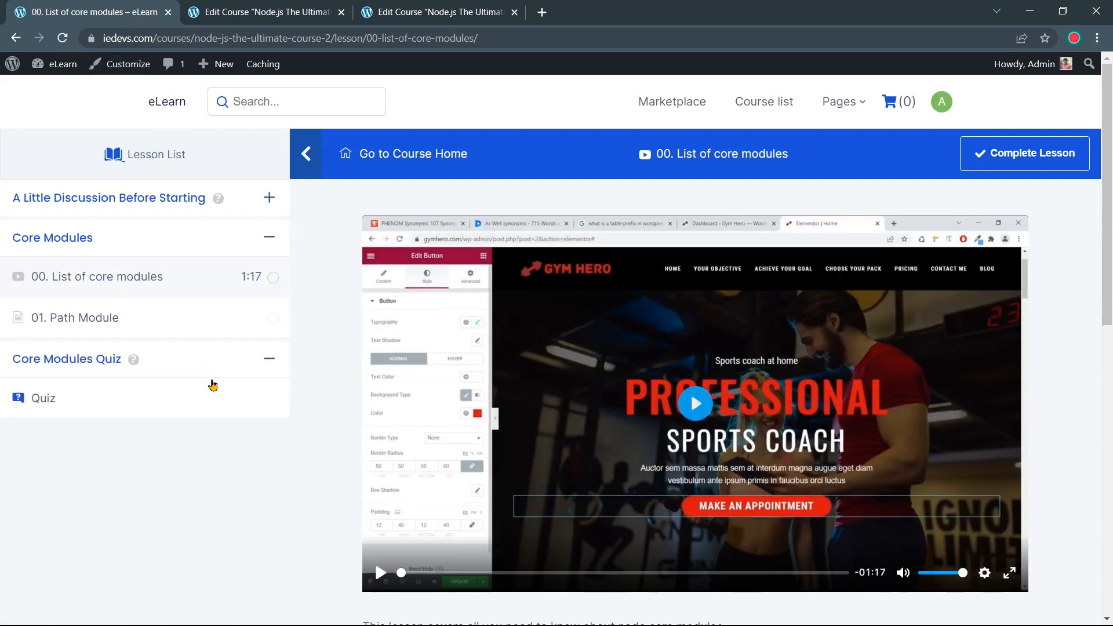
click(71, 406)
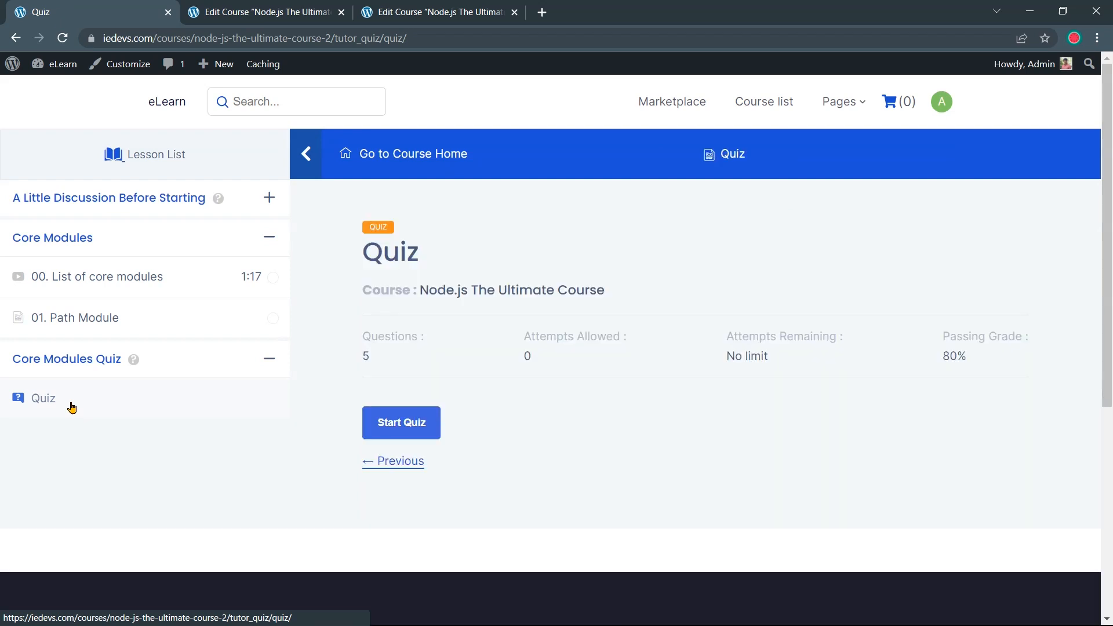
click(415, 423)
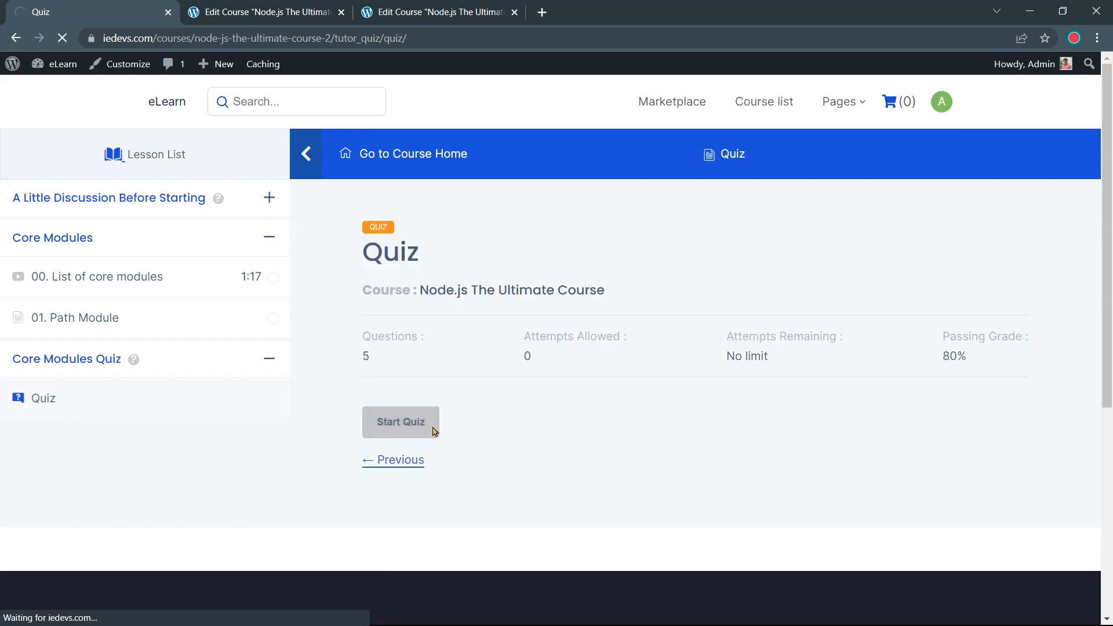
scroll(447, 411, down, 1)
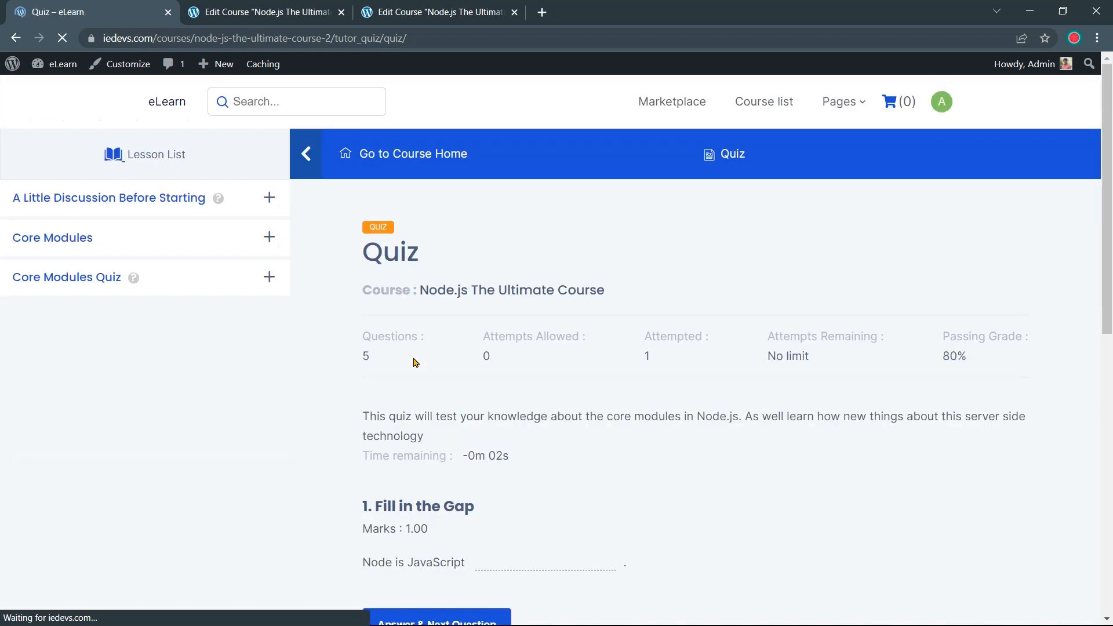
scroll(502, 439, down, 1)
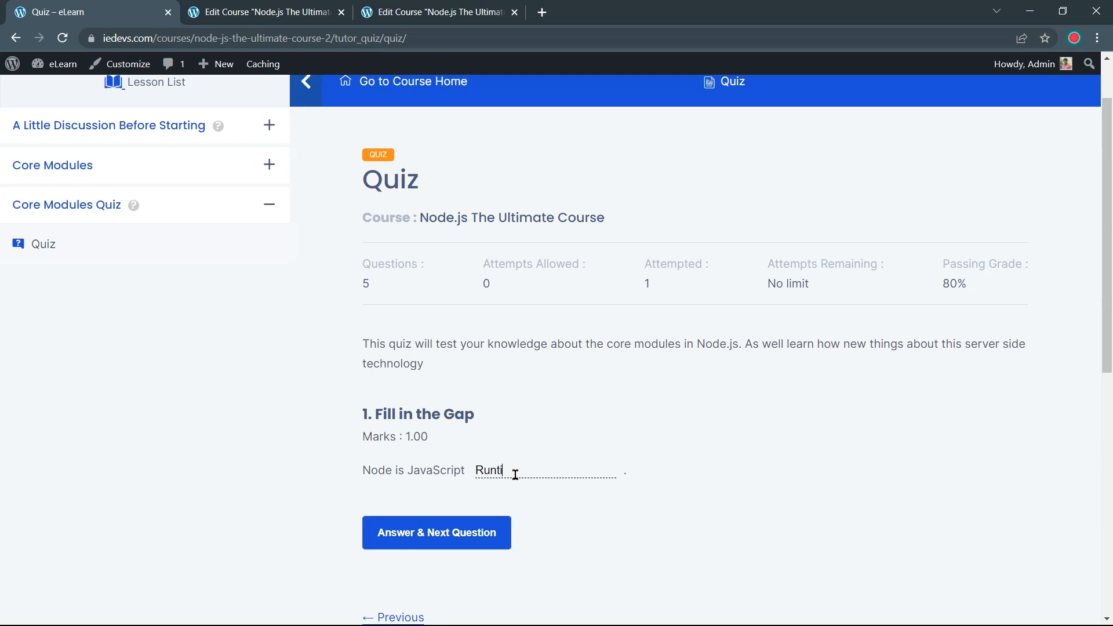
Submit question 1 and answer True for question 2
click(496, 528)
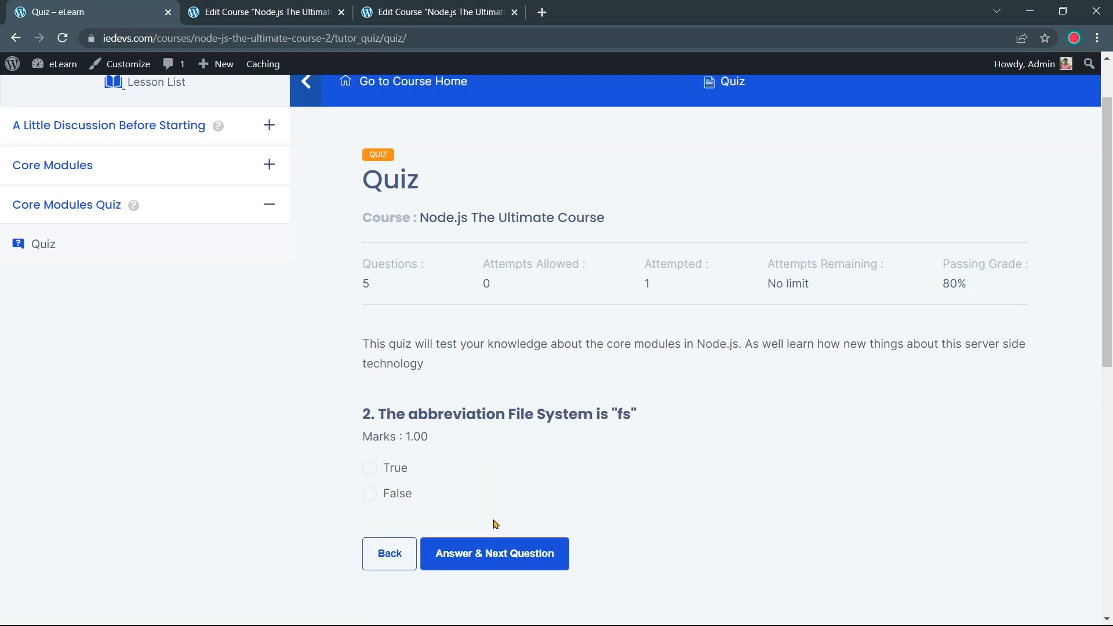
drag(382, 416, 641, 432)
click(643, 429)
drag(439, 443, 367, 439)
click(454, 457)
mouse_move(443, 384)
mouse_down()
mouse_move(365, 339)
mouse_move(432, 368)
mouse_up()
click(436, 368)
scroll(467, 460, down, 1)
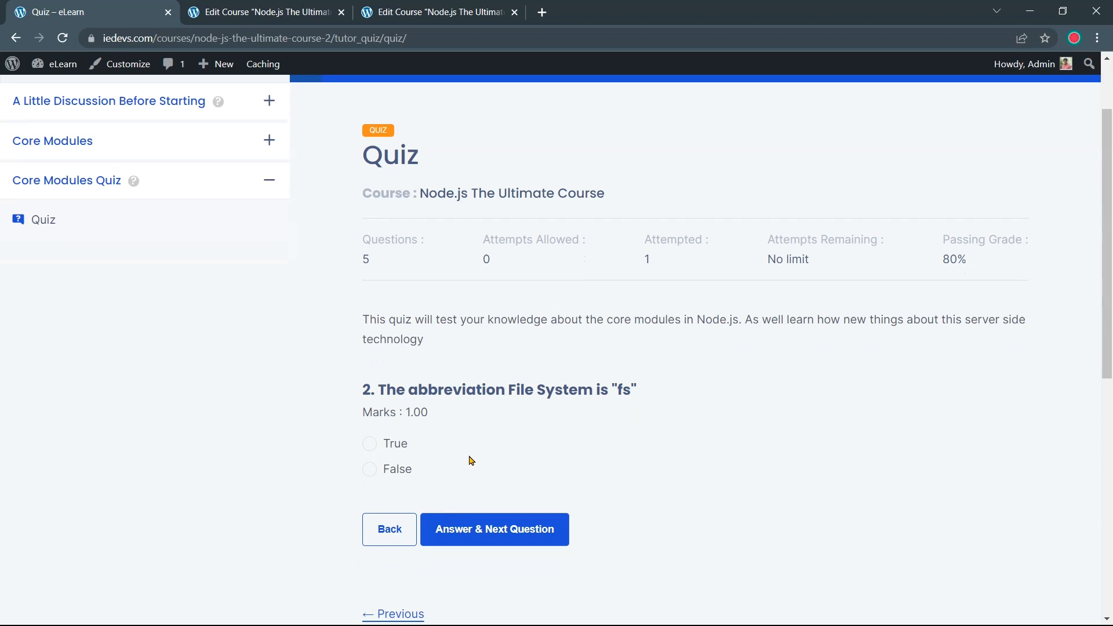
click(376, 399)
click(470, 488)
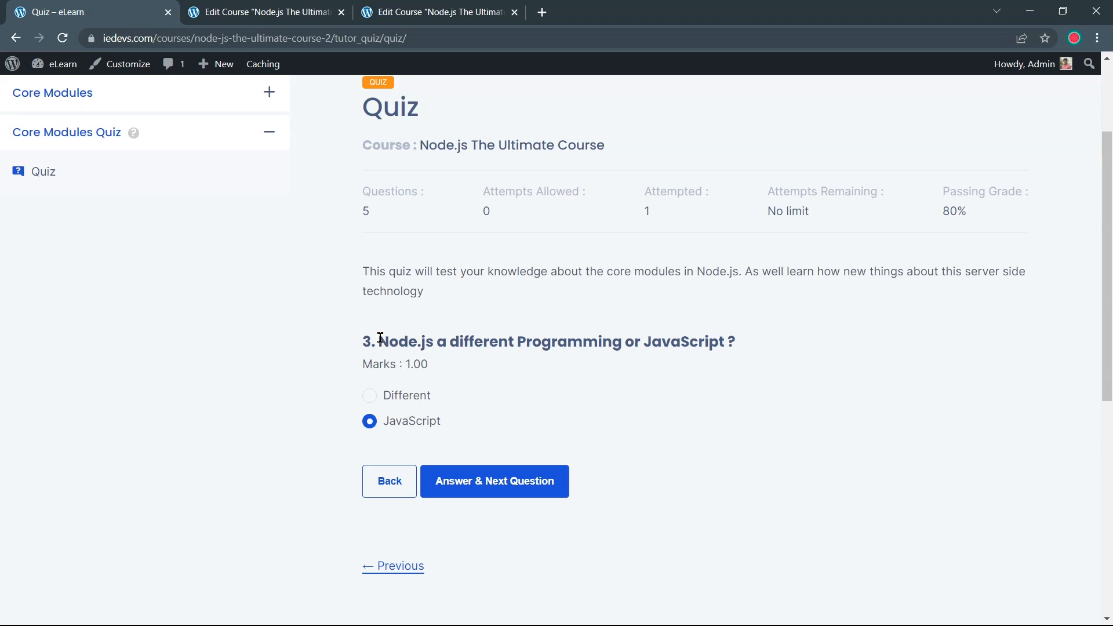
Answer JavaScript for question 3 and move on
drag(379, 337, 742, 339)
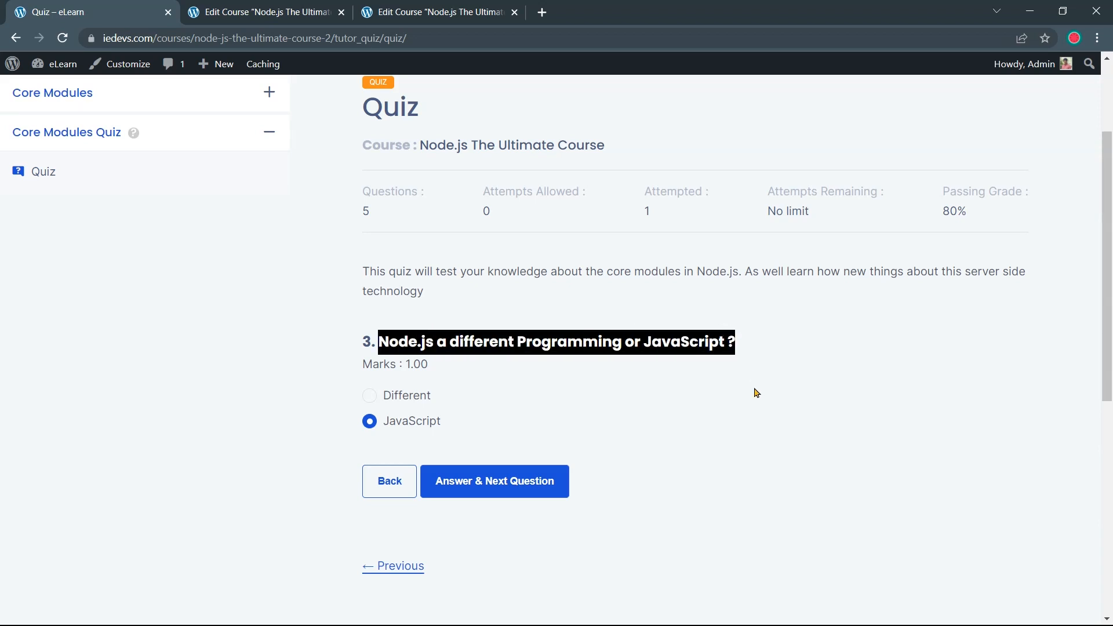
click(757, 393)
click(399, 402)
click(404, 411)
click(400, 398)
click(410, 422)
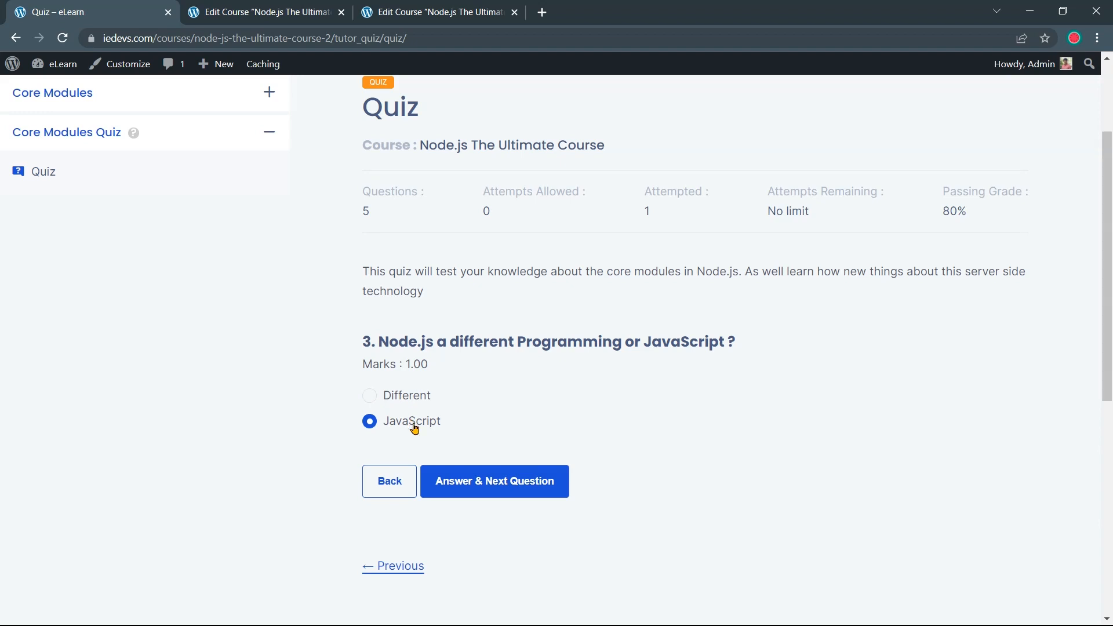
click(480, 485)
Tick filesystem, url and http as core modules for question 4
drag(379, 341, 684, 347)
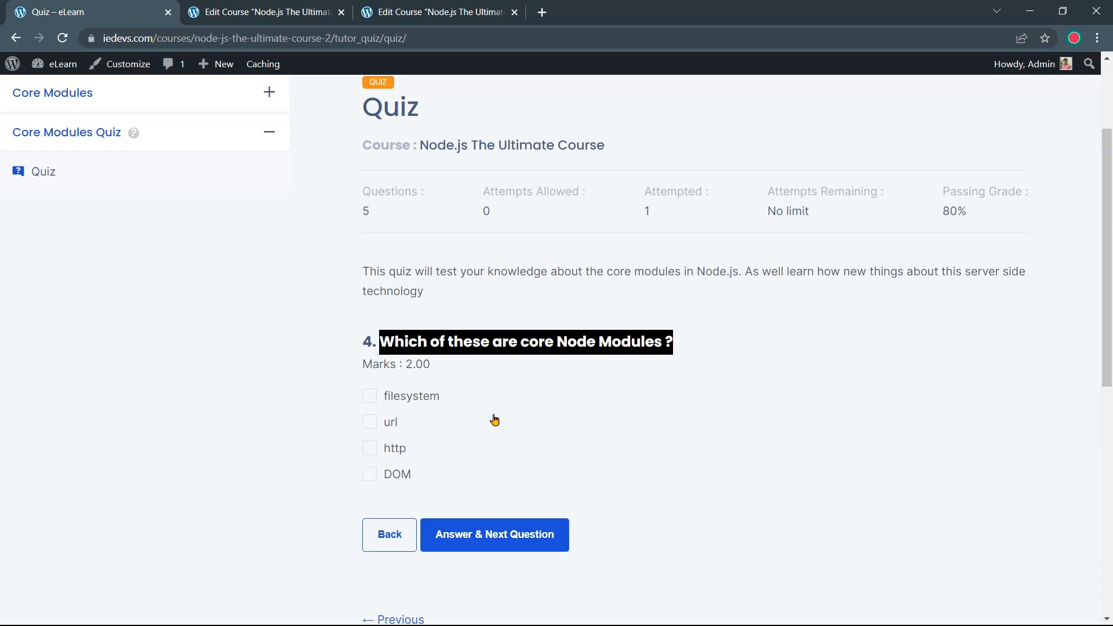
click(466, 385)
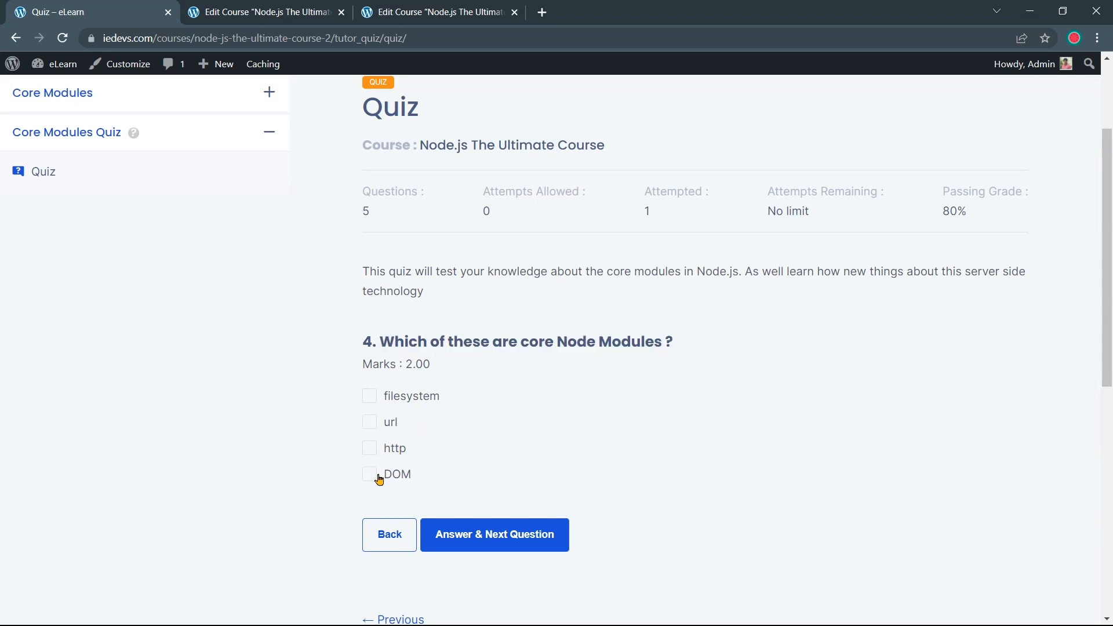
click(371, 397)
click(371, 422)
click(371, 448)
click(490, 527)
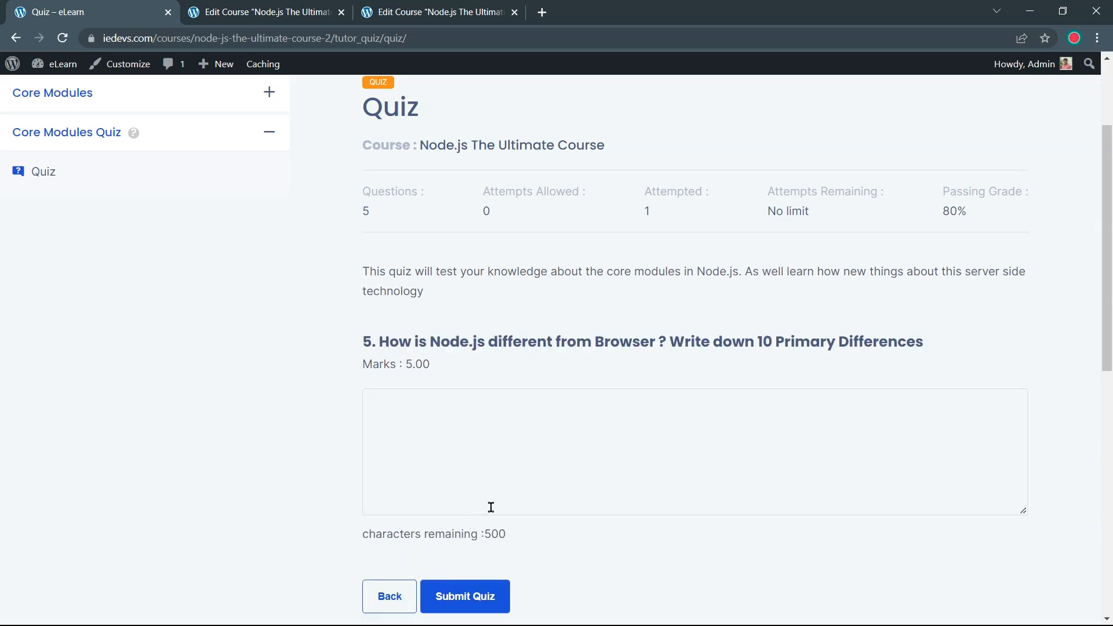
Type 'JavaScript in node js runs on server' as question 5's answer
click(504, 416)
scroll(504, 415, down, 1)
text(Javascript)
right_click(415, 323)
click(435, 338)
text(in node js runs on server)
drag(548, 324, 367, 325)
key(ctrl+c)
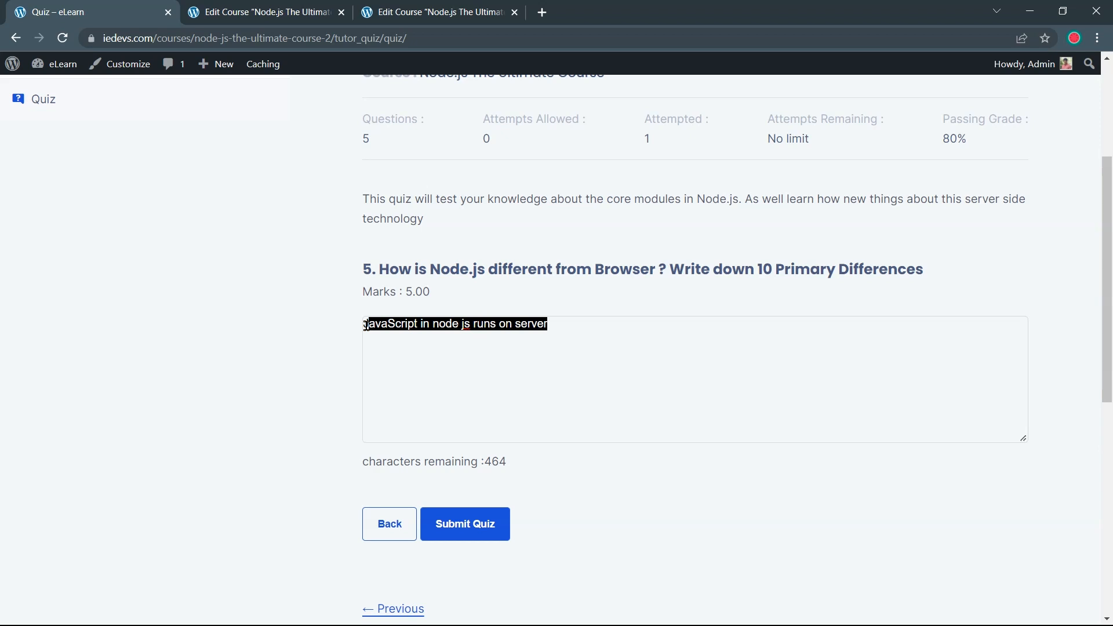
click(558, 324)
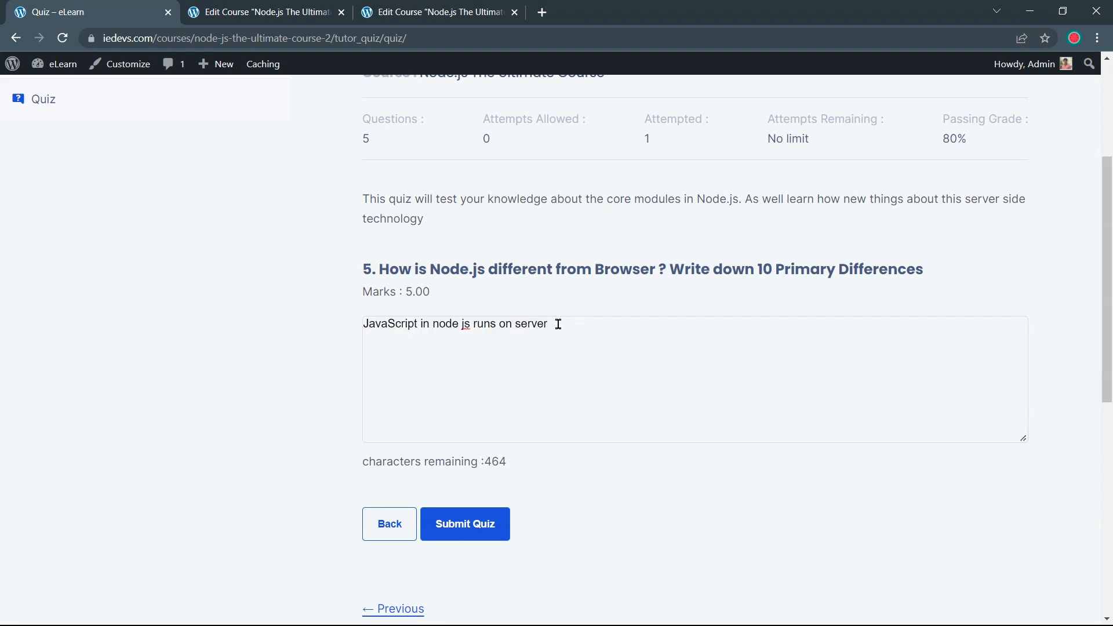
Repeat the answer sentence on three more lines and submit the quiz
key(Return)
key(ctrl+v)
key(Return)
key(ctrl+v)
key(Return)
key(ctrl+v)
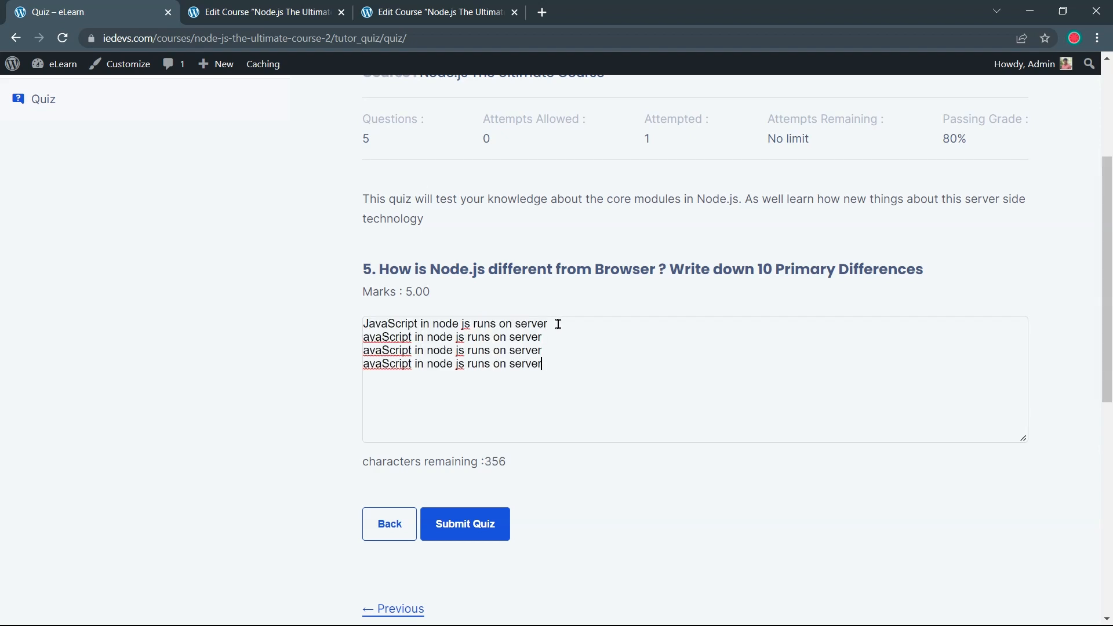
key(Return)
key(ctrl+v)
click(497, 528)
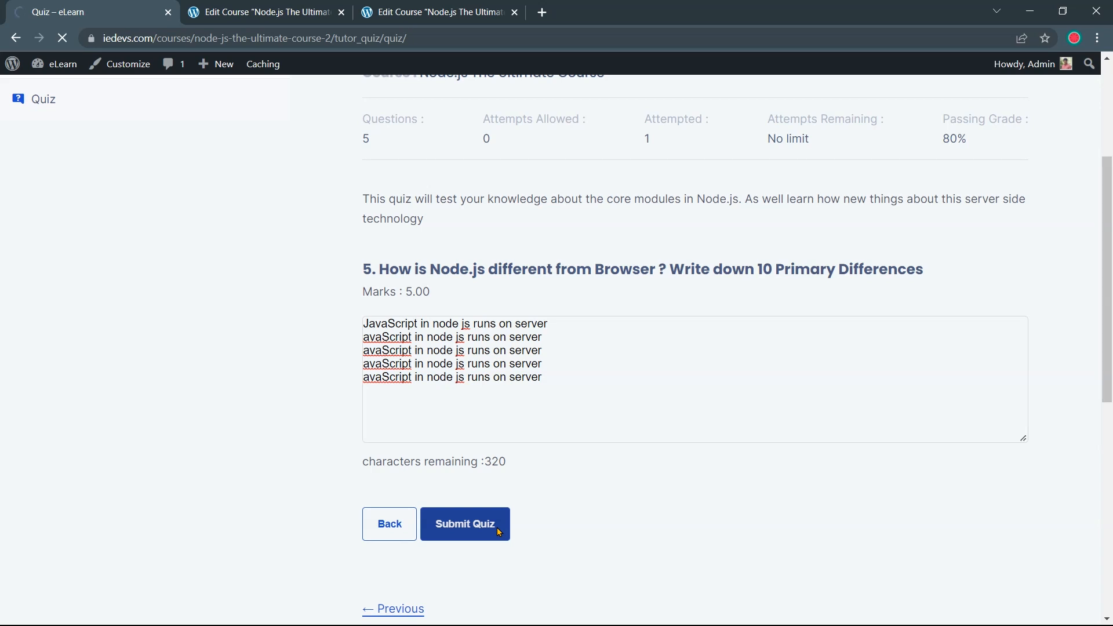
scroll(513, 502, down, 1)
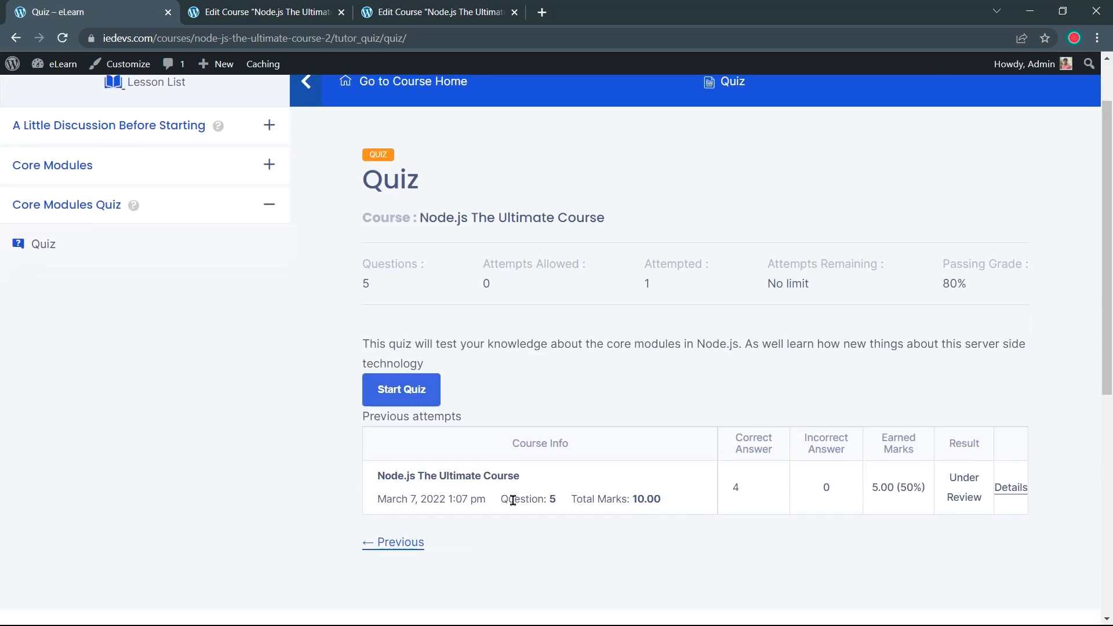
Review the Previous attempts table's answer and marks columns, then return to the course editor
scroll(513, 500, down, 1)
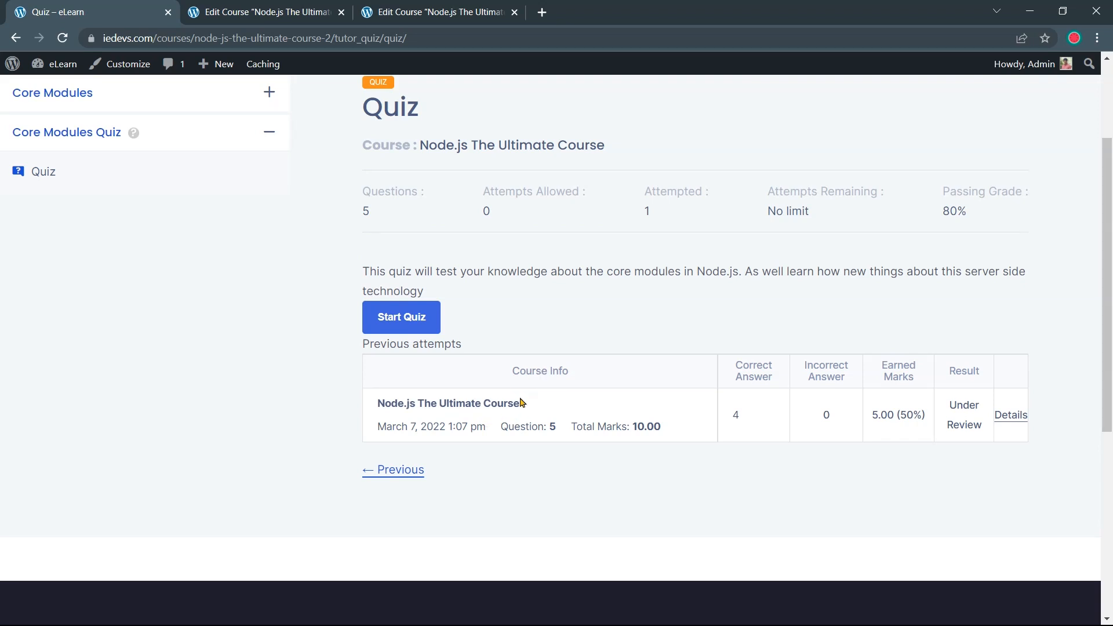
drag(735, 362, 932, 393)
click(773, 380)
click(890, 467)
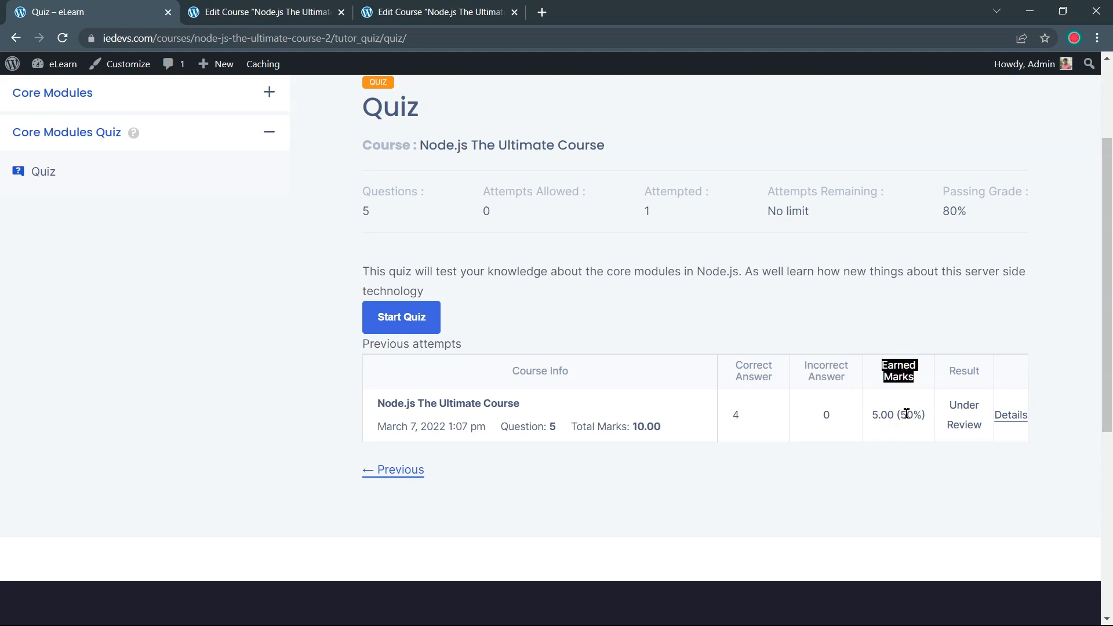
click(947, 467)
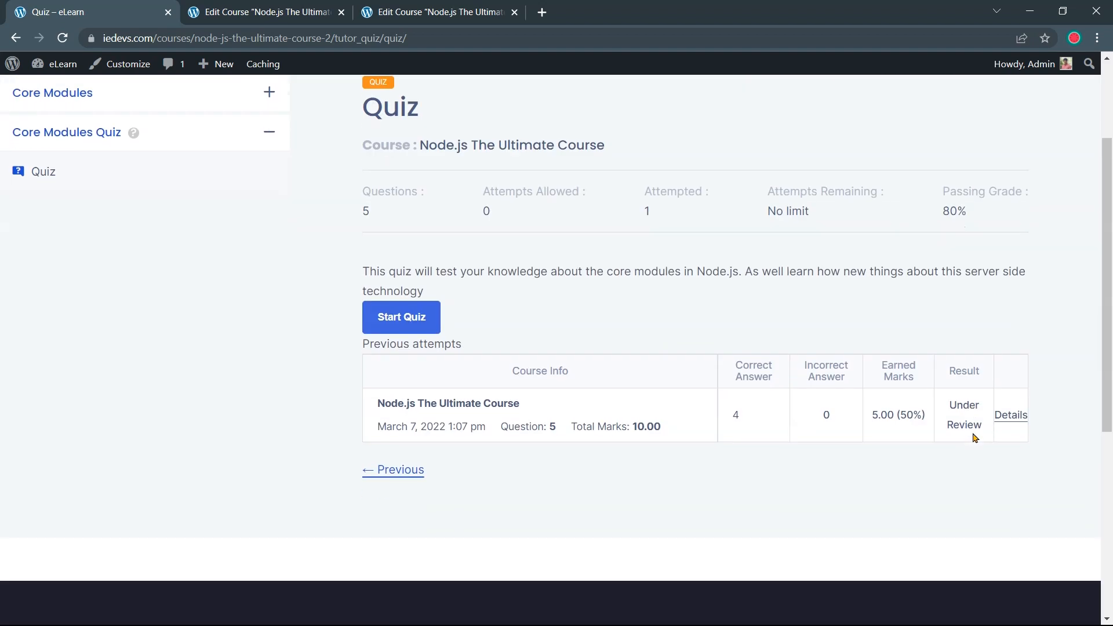
click(238, 13)
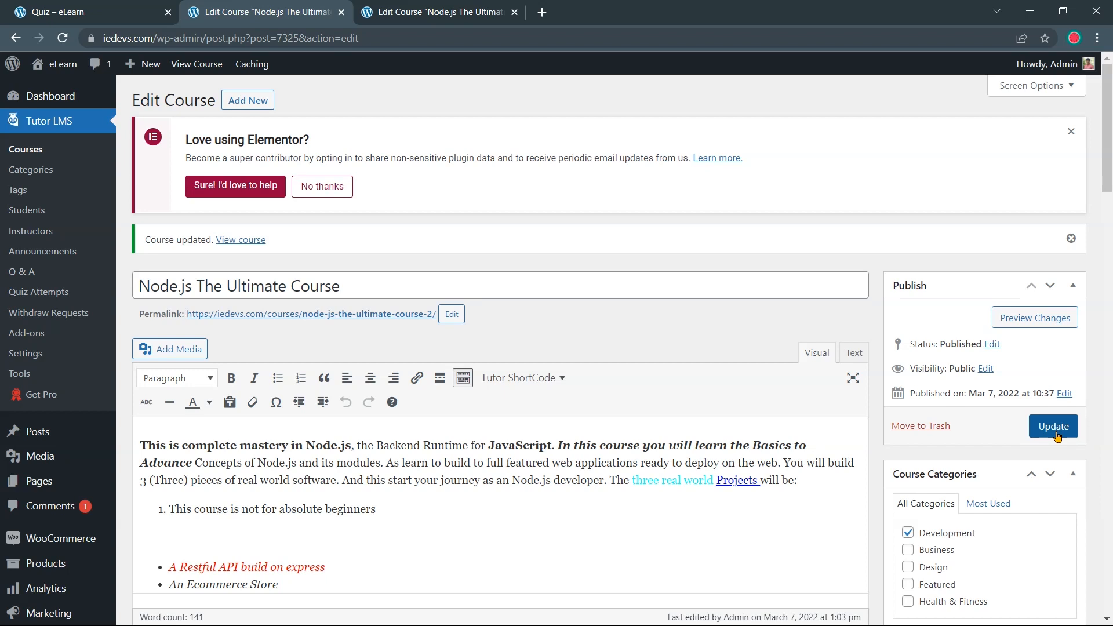
Add course tags Development, Javascript and Node, and update the course
scroll(1058, 436, down, 5)
click(975, 435)
text(Development)
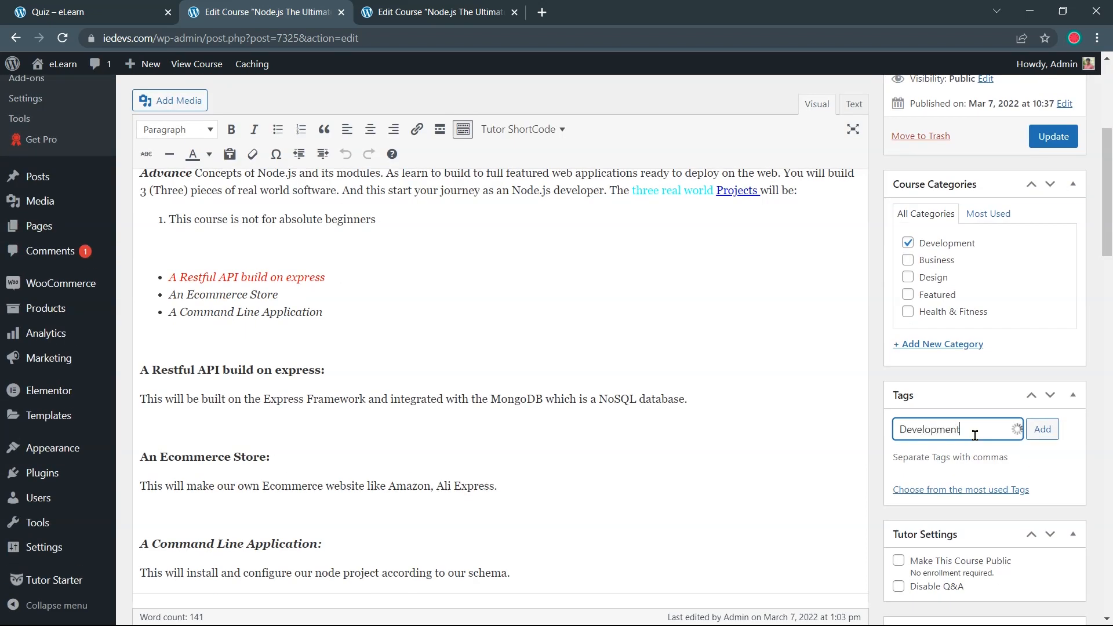
key(Return)
text(Javascript)
key(Return)
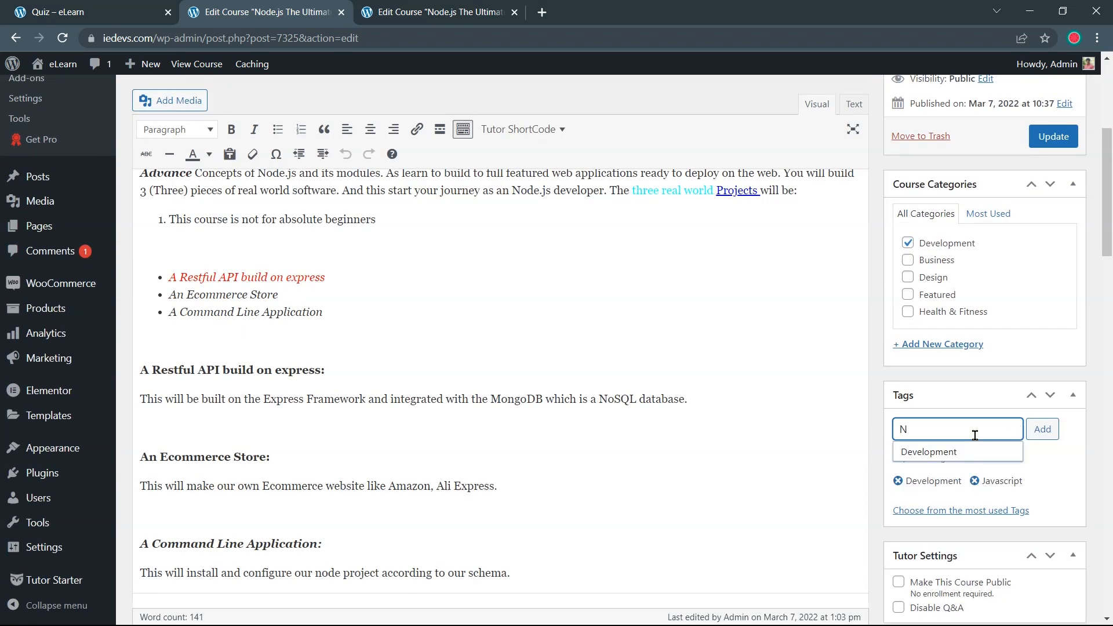
text(Node)
click(1042, 429)
scroll(995, 466, down, 4)
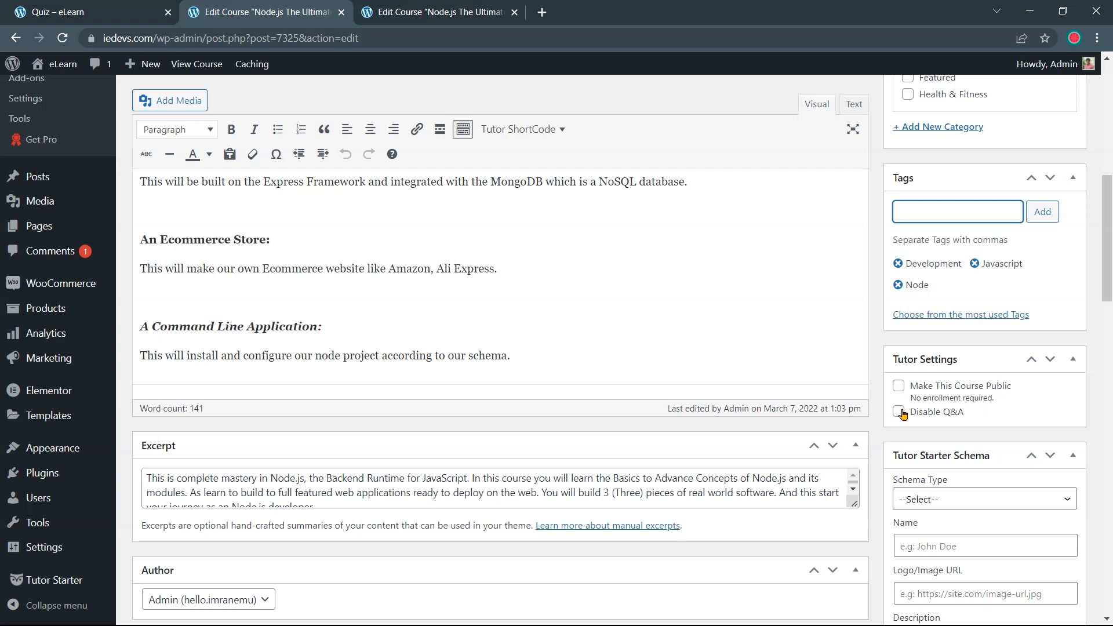
scroll(933, 413, up, 5)
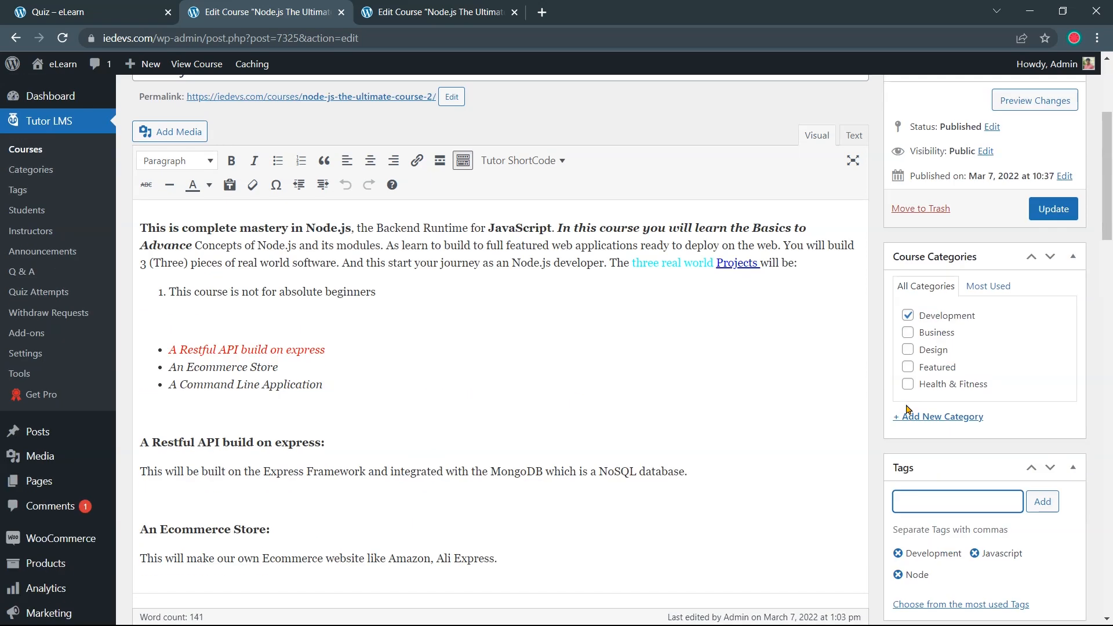
scroll(931, 432, down, 4)
scroll(930, 461, down, 1)
scroll(930, 420, up, 6)
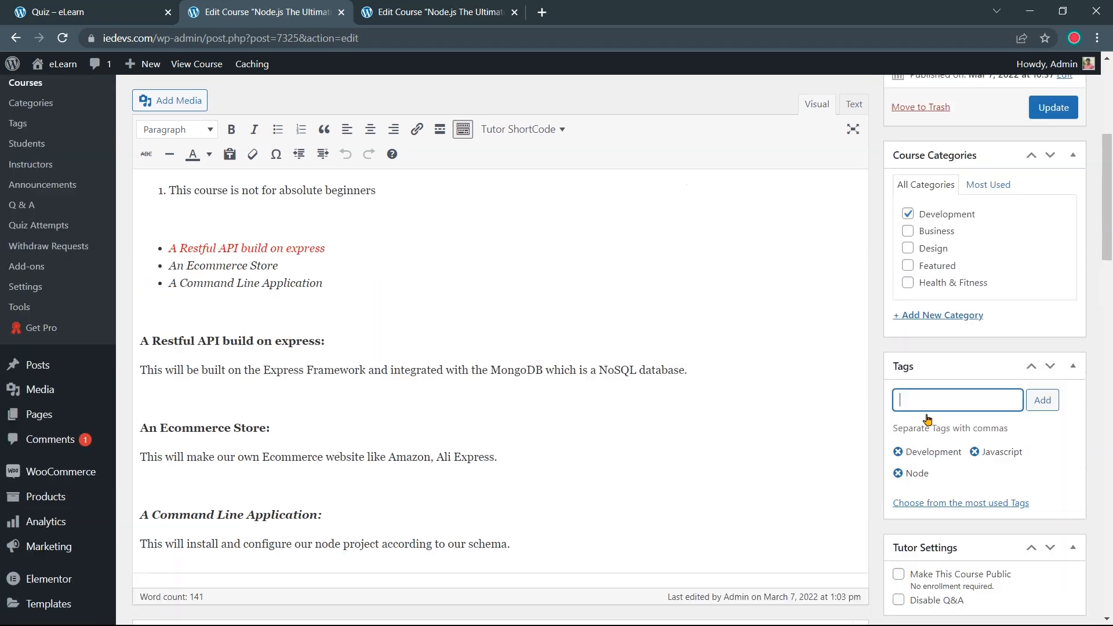
click(1047, 426)
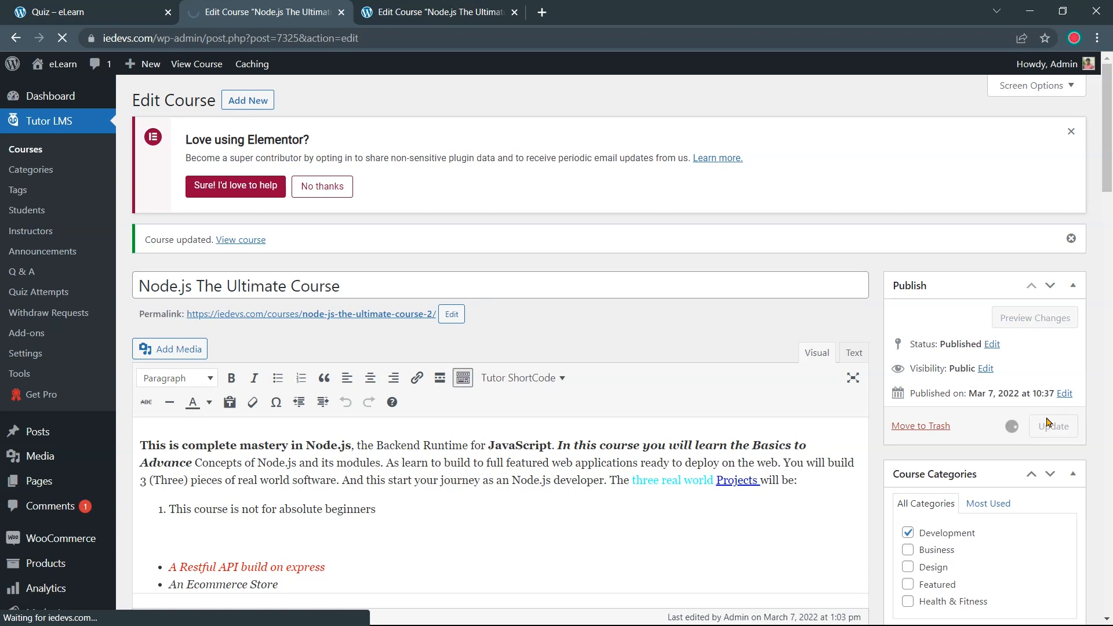
Change Total Course Duration to 22 hours 40 minutes and update the course
scroll(1067, 435, down, 20)
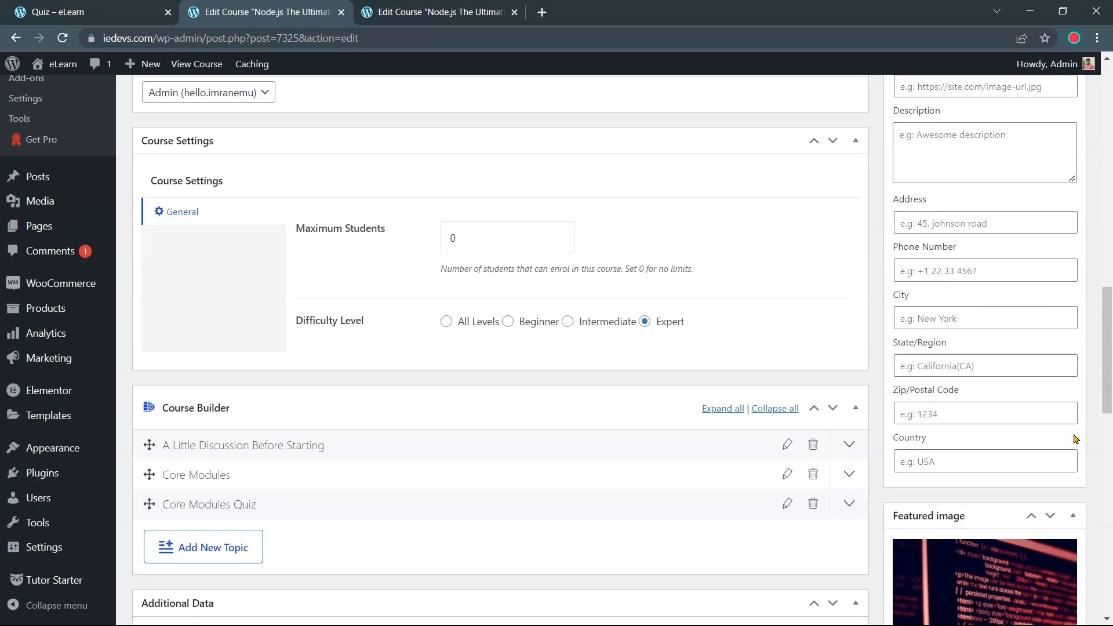
double_click(297, 291)
click(312, 297)
drag(312, 294, 294, 295)
text(22)
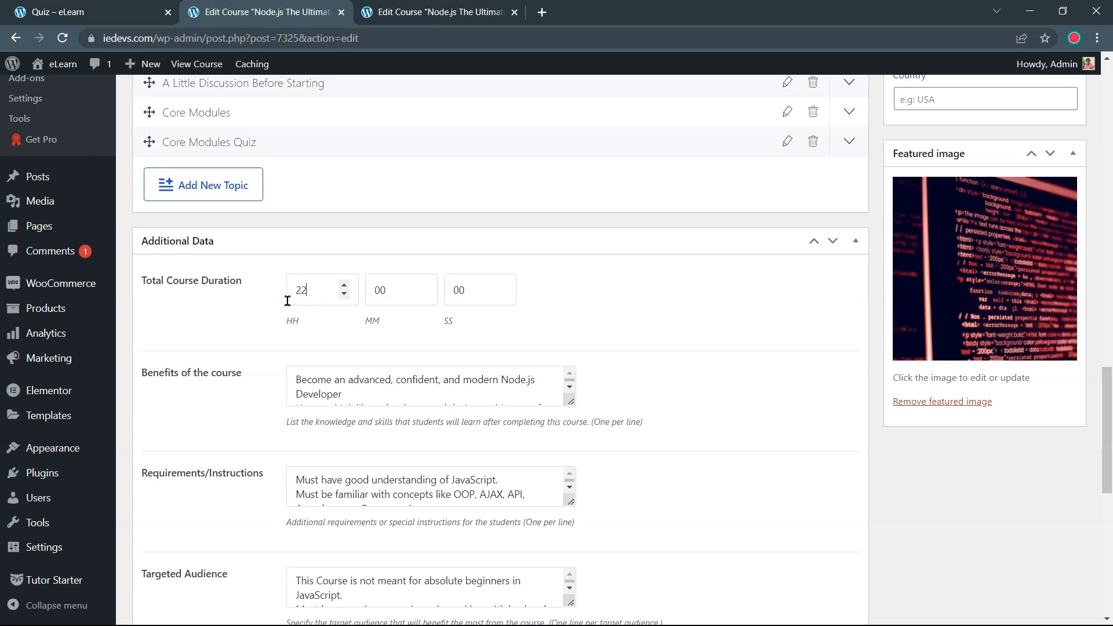
scroll(578, 309, up, 6)
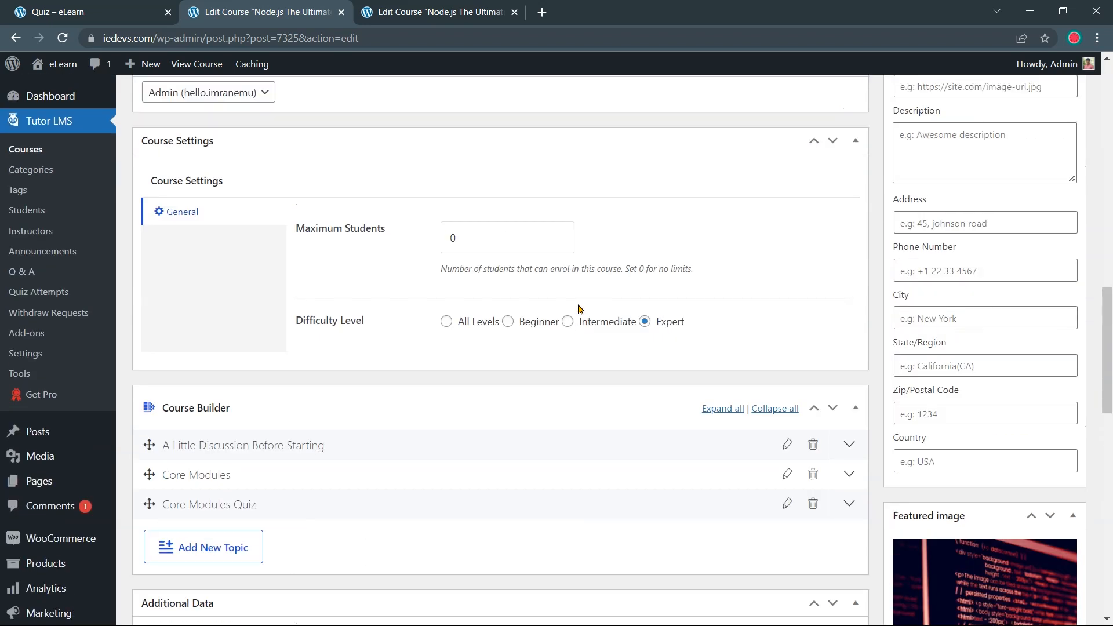
scroll(578, 310, down, 6)
drag(390, 293, 366, 292)
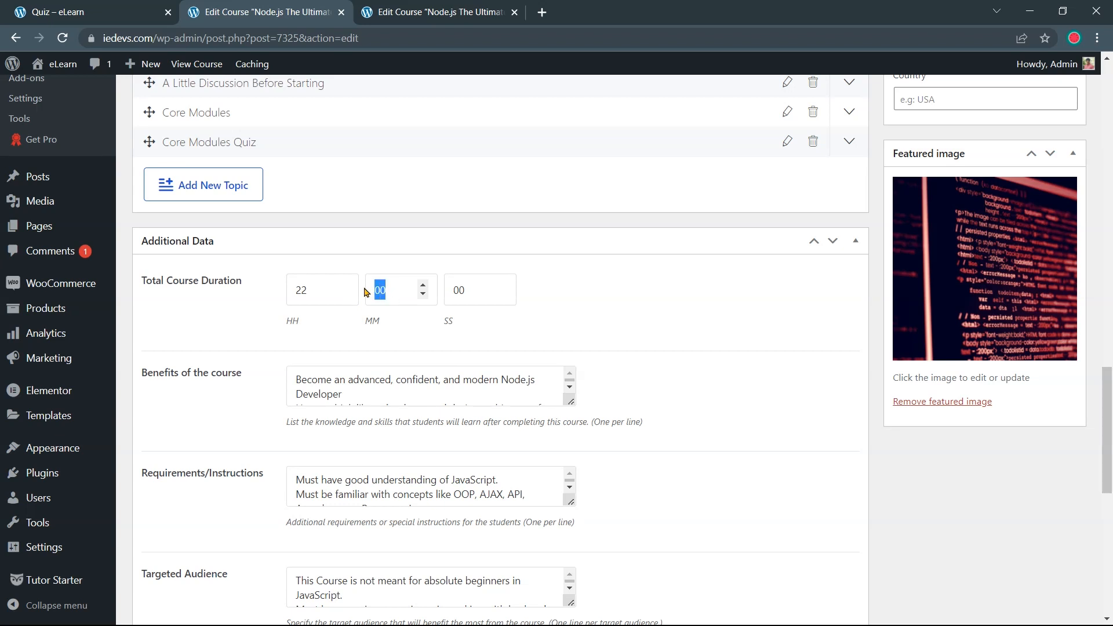
text(4)
scroll(663, 331, up, 20)
scroll(663, 331, up, 4)
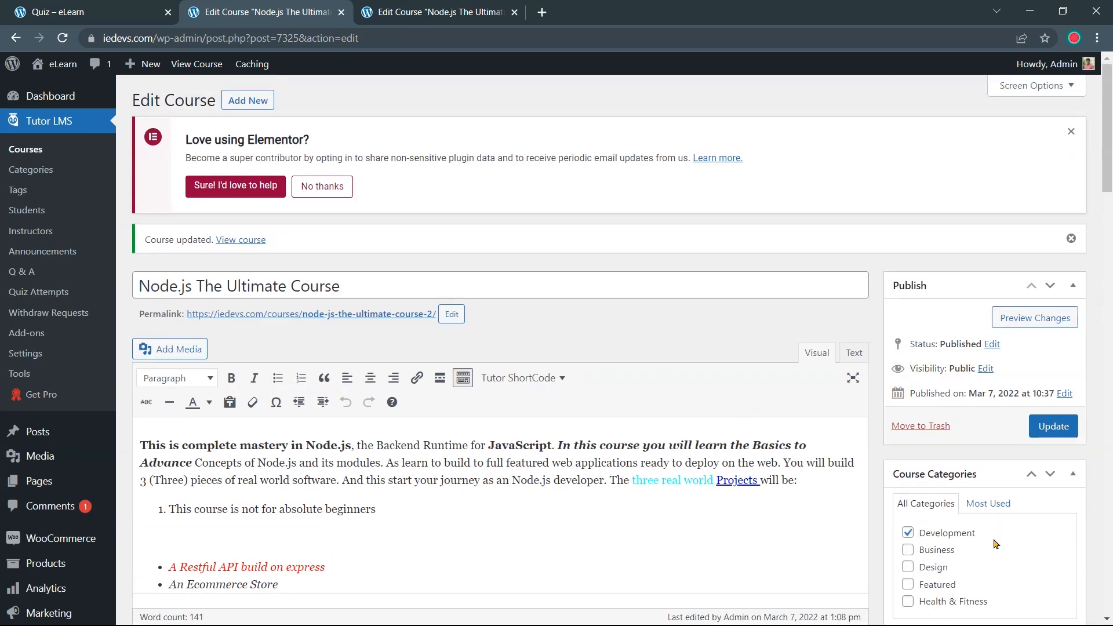
click(1051, 427)
Open the public site in a new tab from the admin bar's Visit Site link
click(75, 7)
click(16, 39)
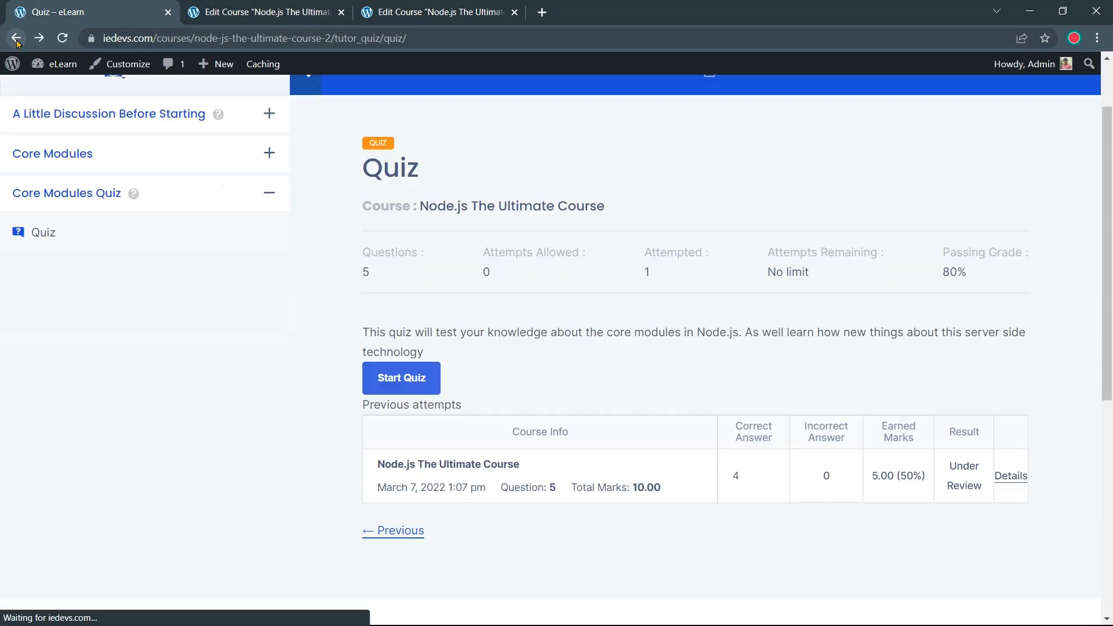
click(208, 11)
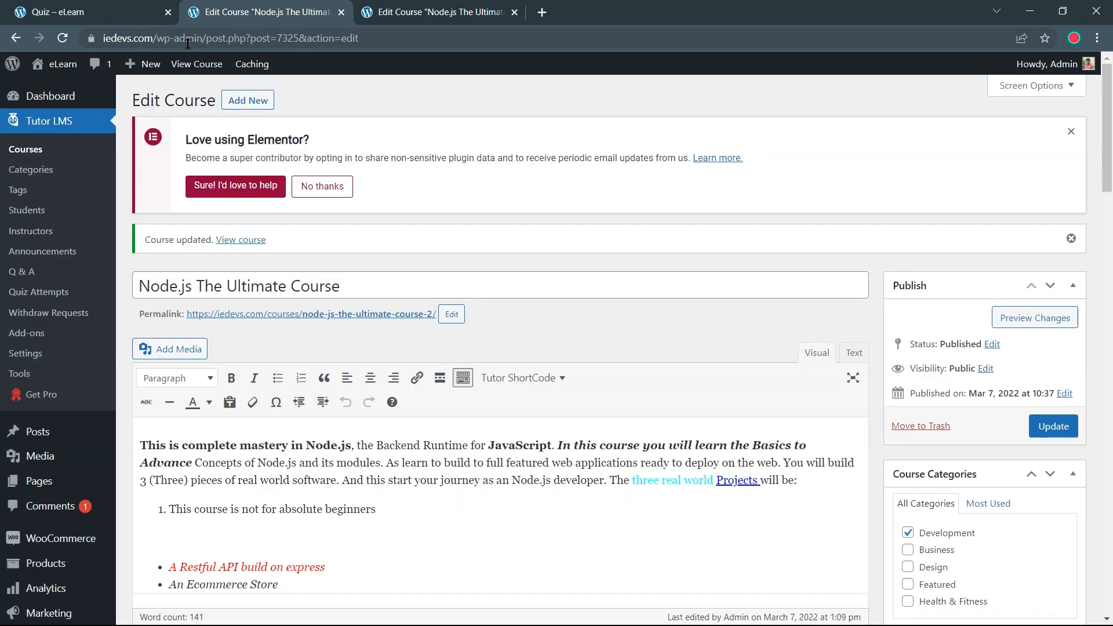
mouse_move(63, 72)
right_click(64, 91)
click(85, 99)
click(399, 6)
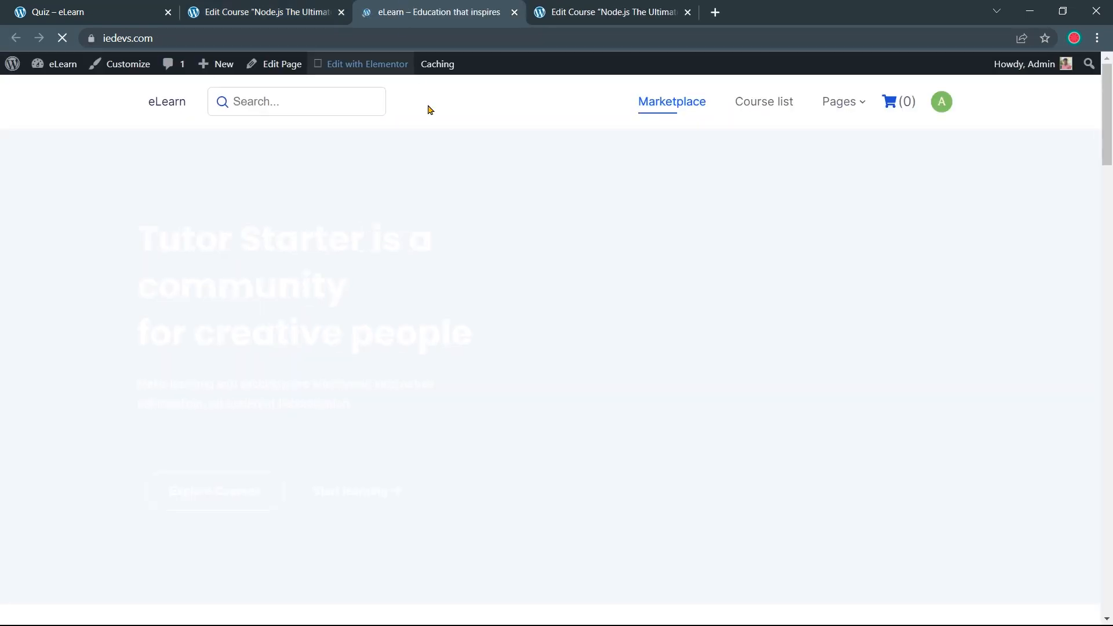
Open the Node.js The Ultimate Course page and review its 22h 40m duration and enrolment details
scroll(439, 154, down, 14)
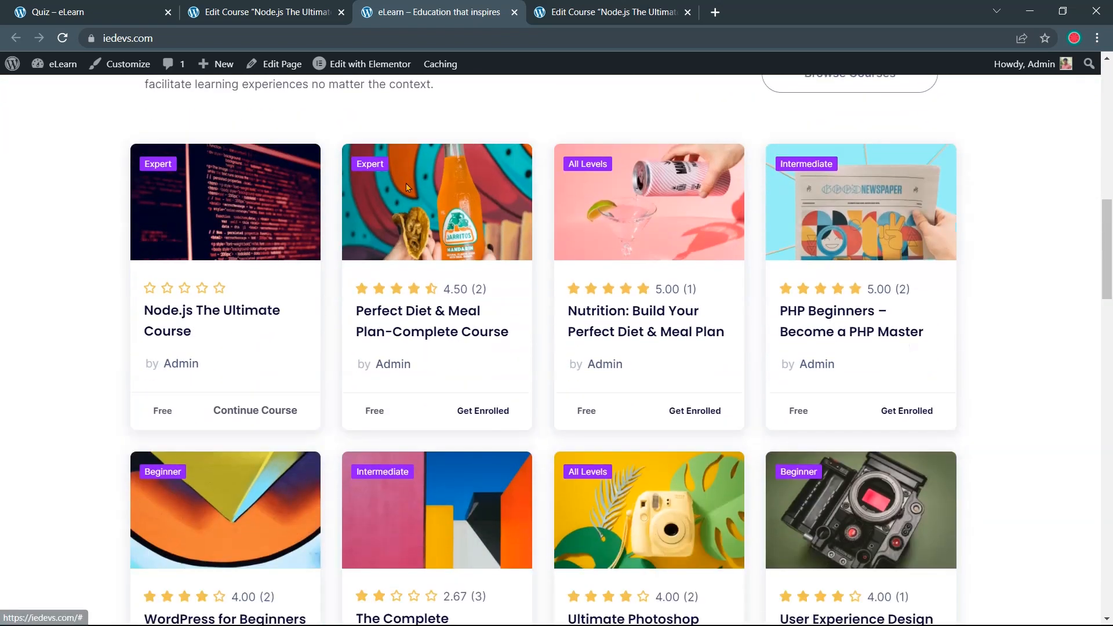
click(233, 297)
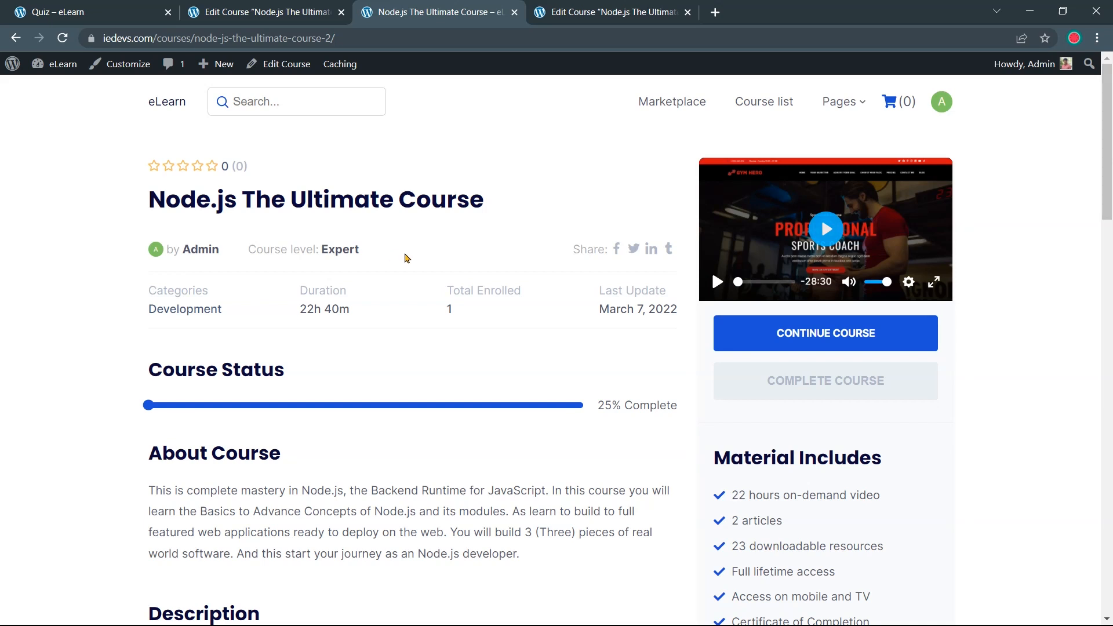
scroll(402, 253, down, 2)
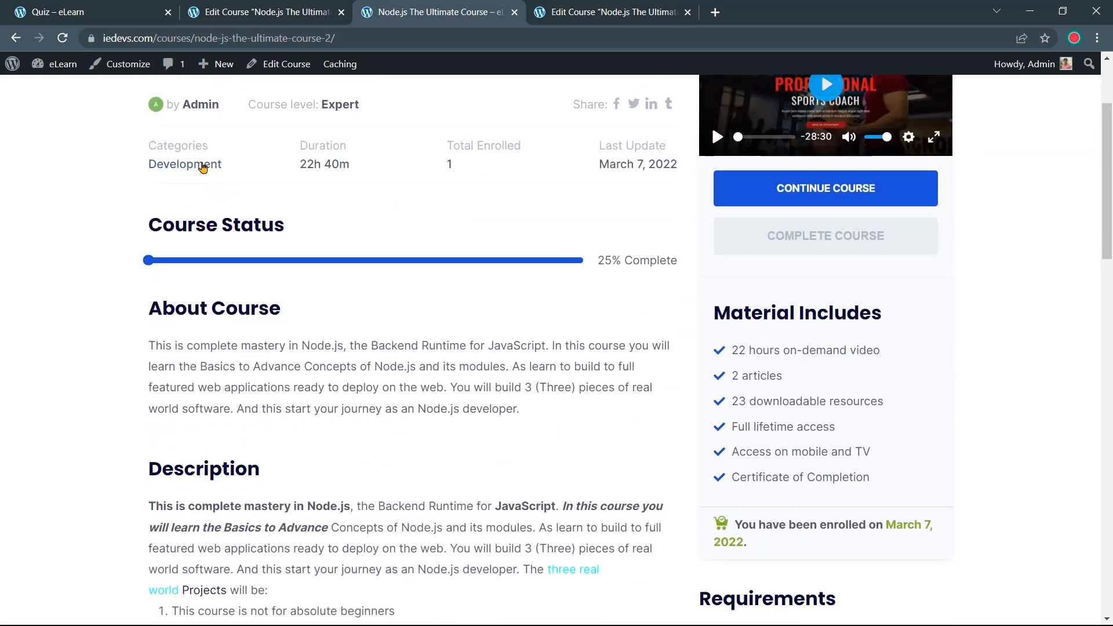
triple_click(446, 152)
scroll(519, 186, down, 1)
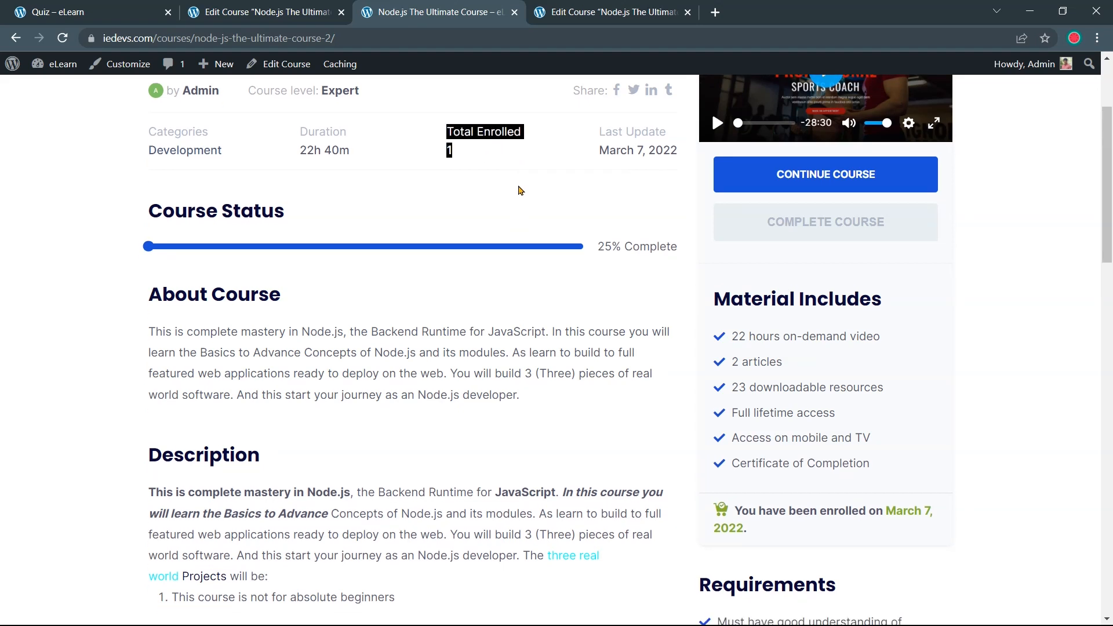
scroll(520, 190, down, 15)
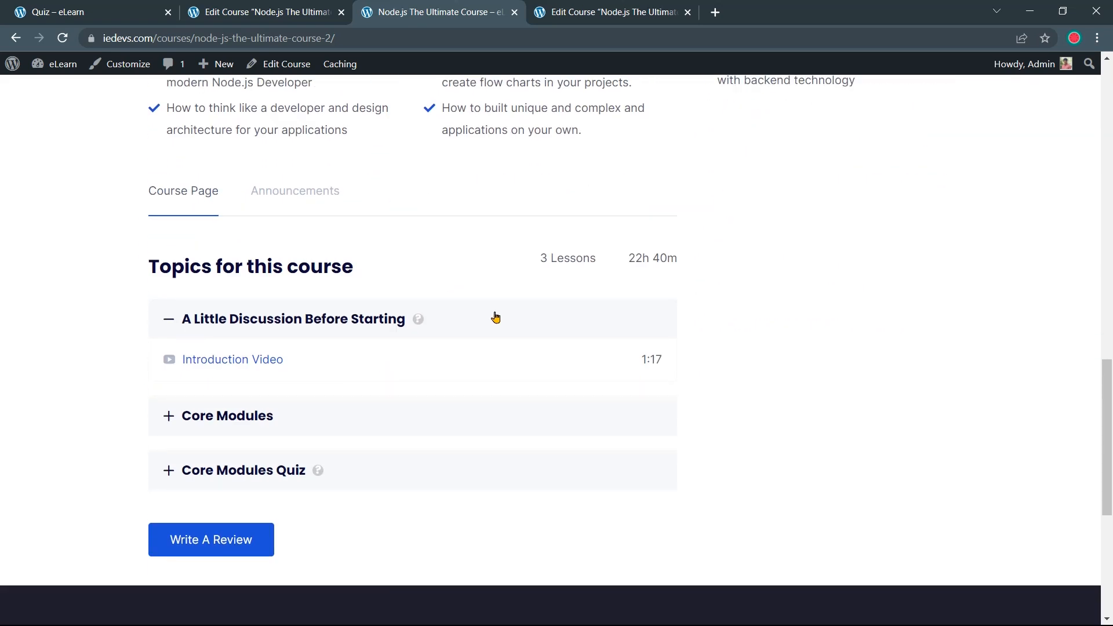
scroll(473, 328, up, 15)
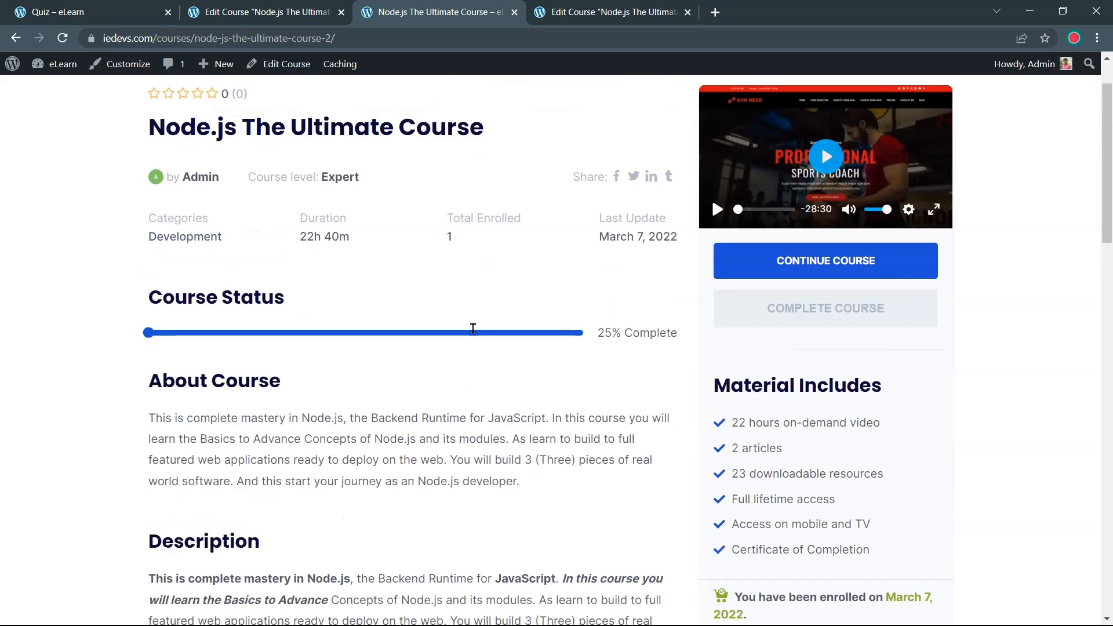
scroll(473, 329, up, 2)
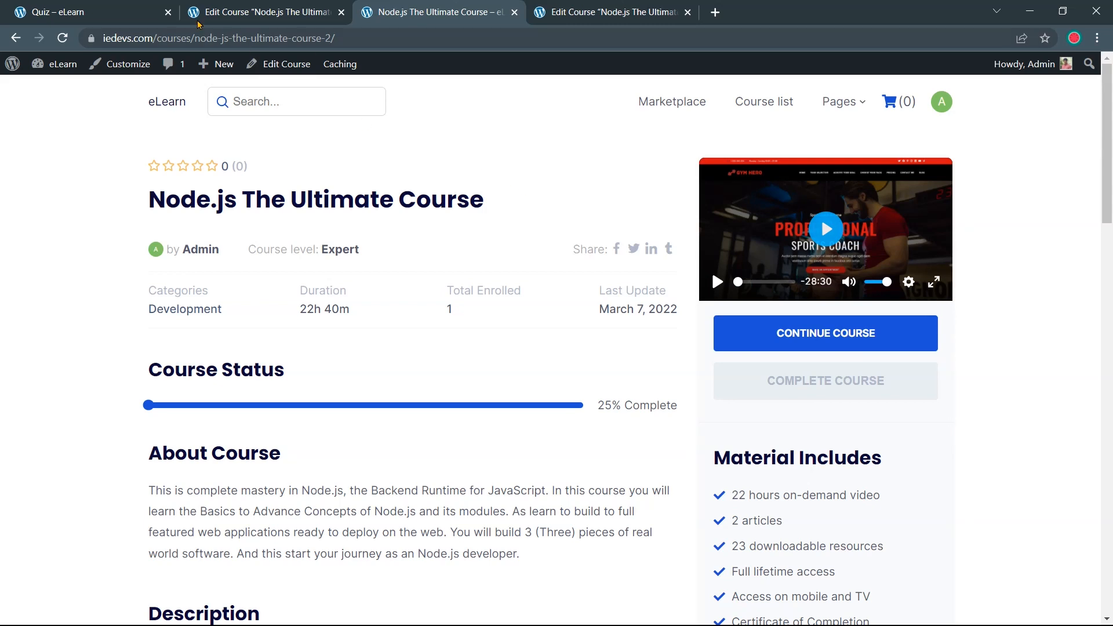
Close the quiz and duplicate editing tabs, visit the Dashboard, and return to Edit Course
click(168, 12)
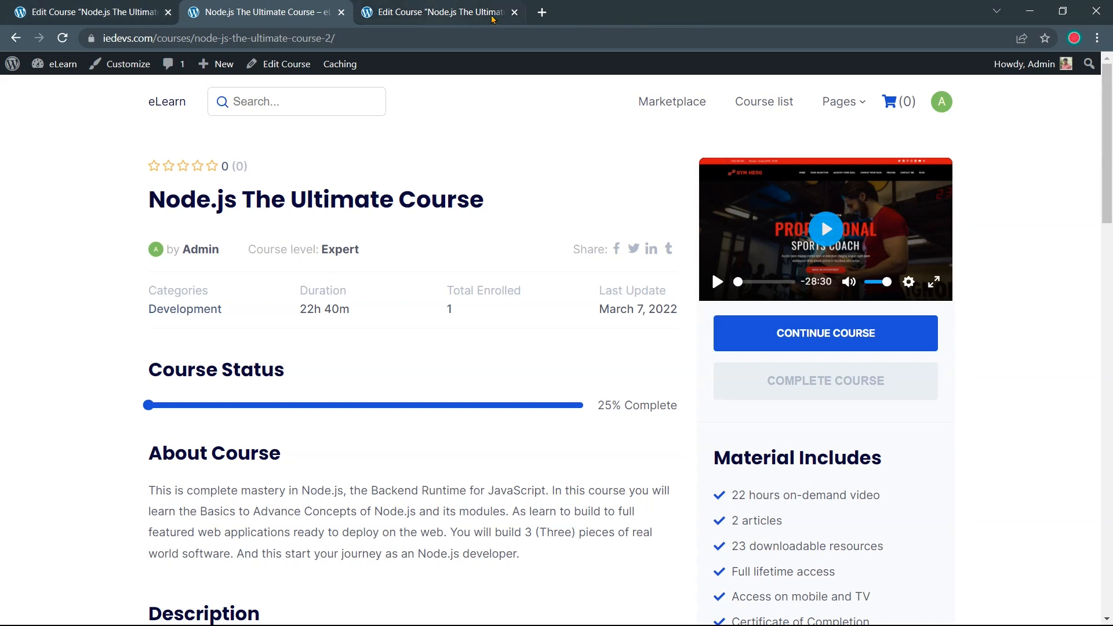
click(514, 12)
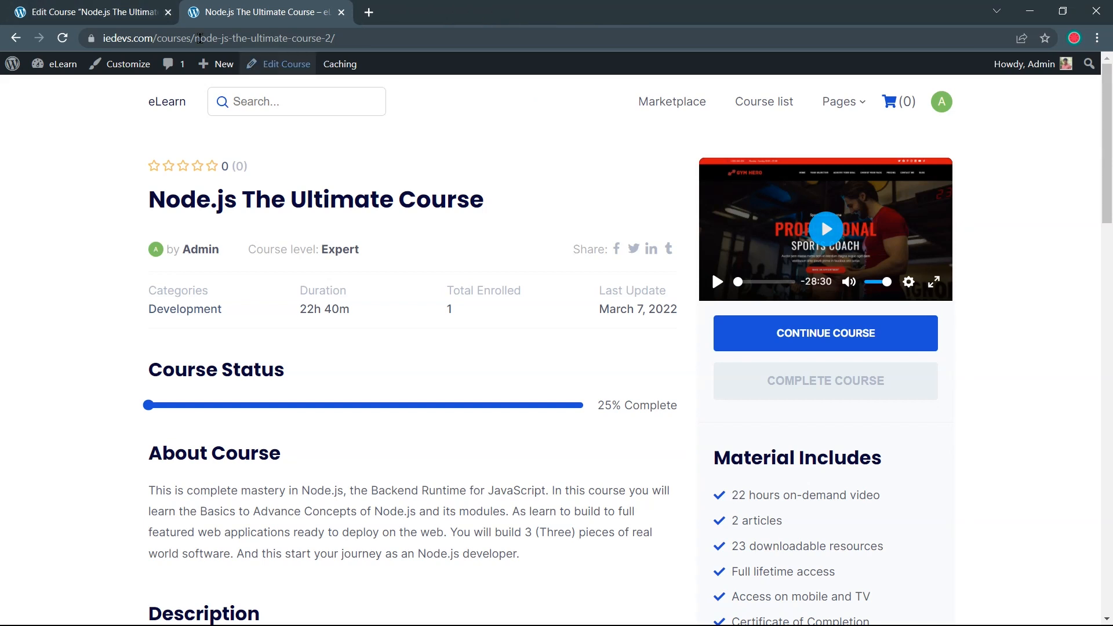
click(107, 11)
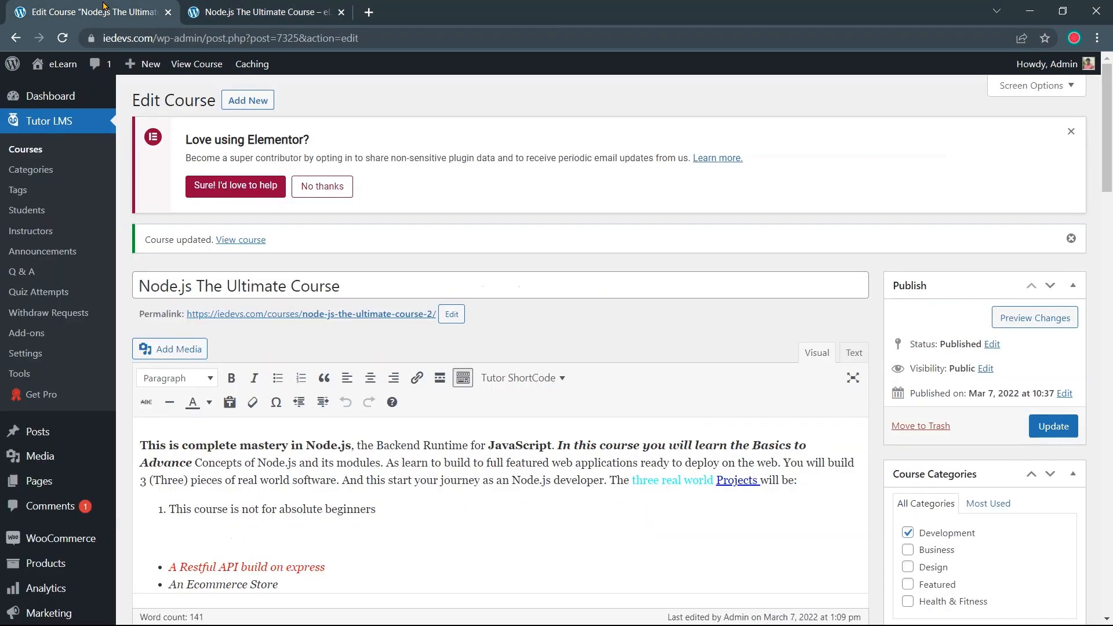
click(64, 106)
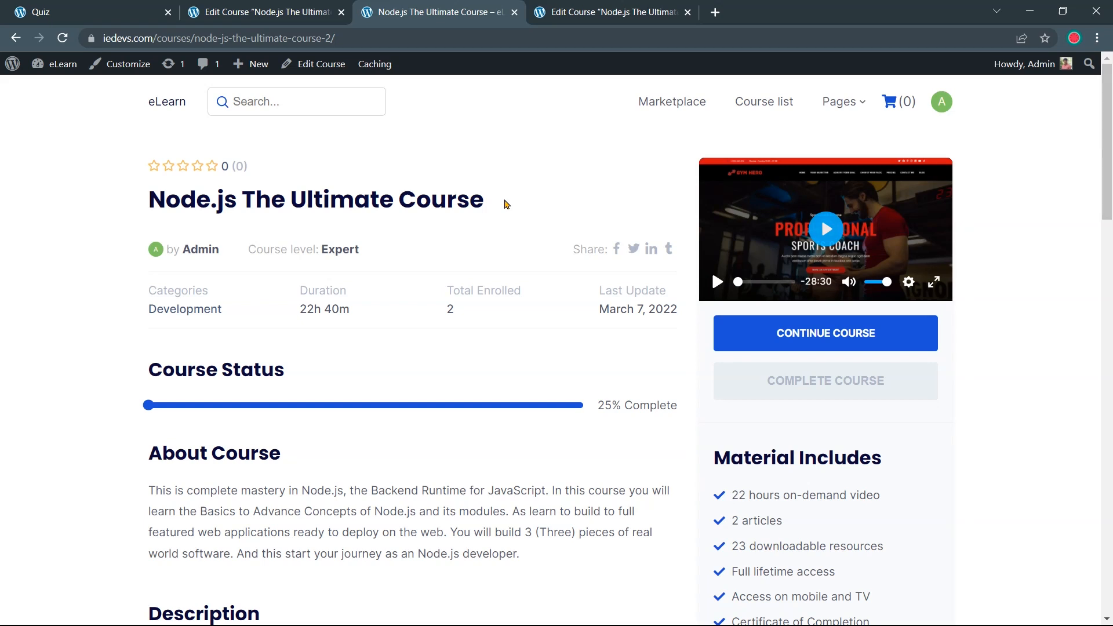
click(275, 12)
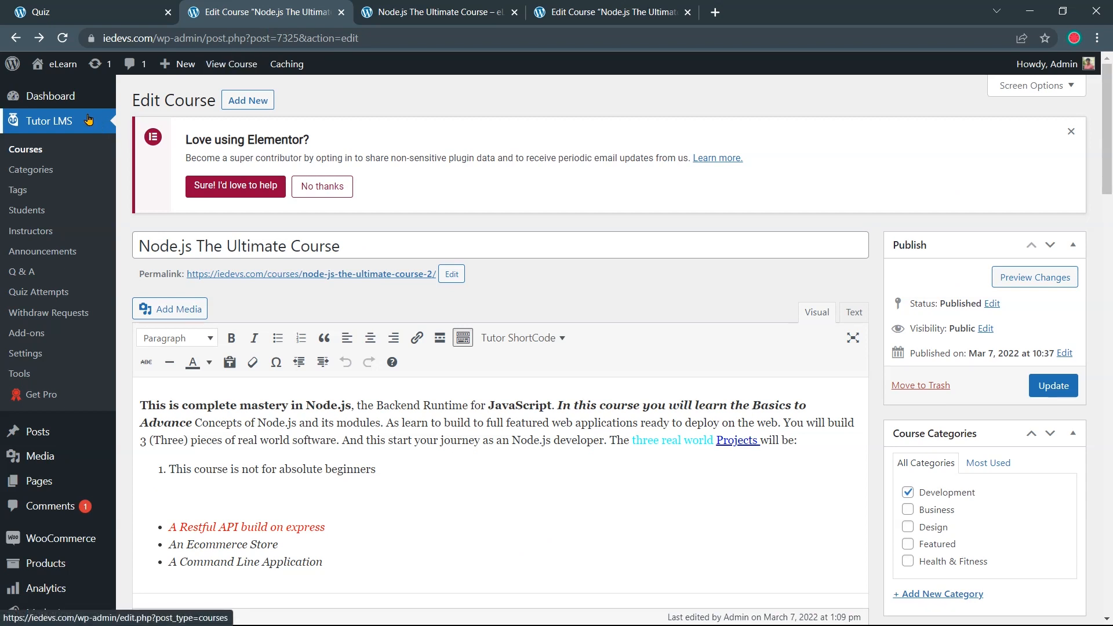
Tick Question and Answer Enable under Tutor LMS Settings > Course and save the settings
click(26, 354)
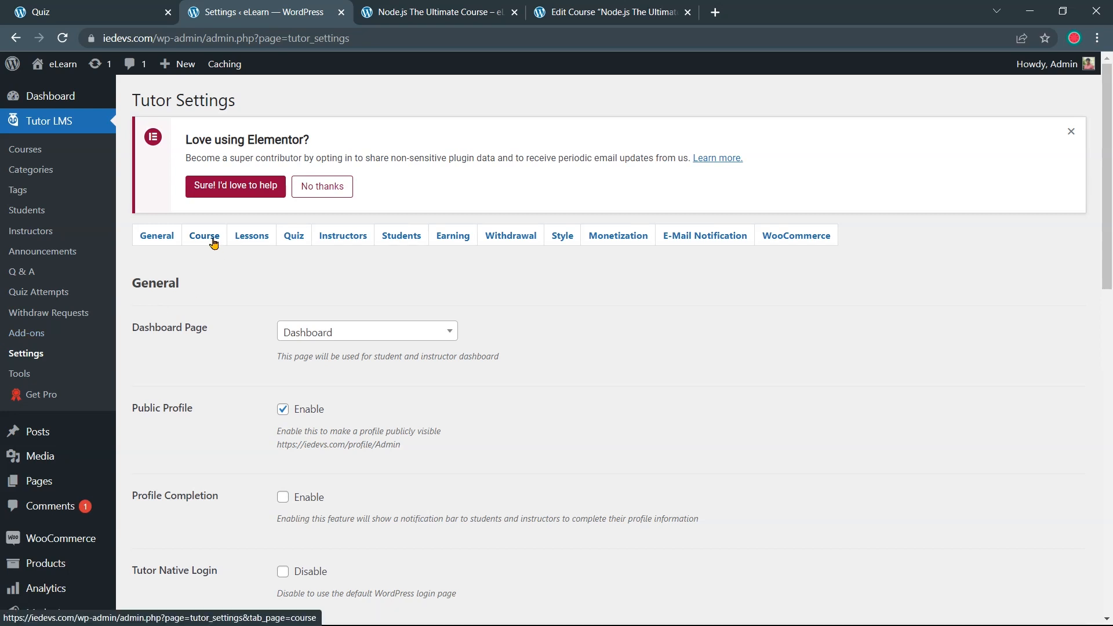
click(213, 242)
scroll(348, 307, down, 4)
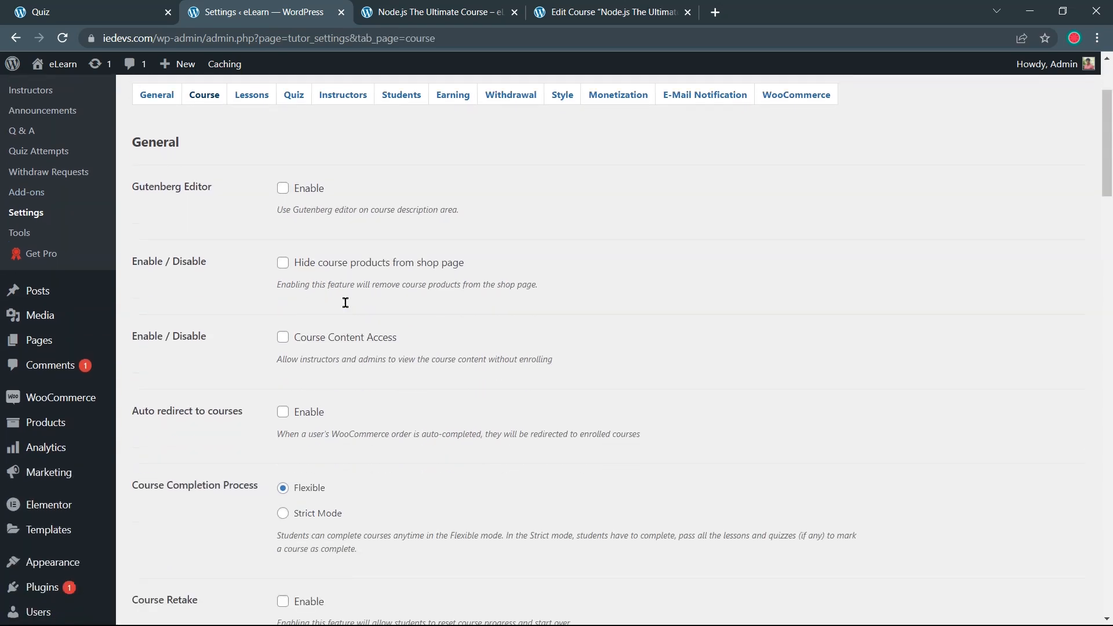
scroll(348, 308, down, 14)
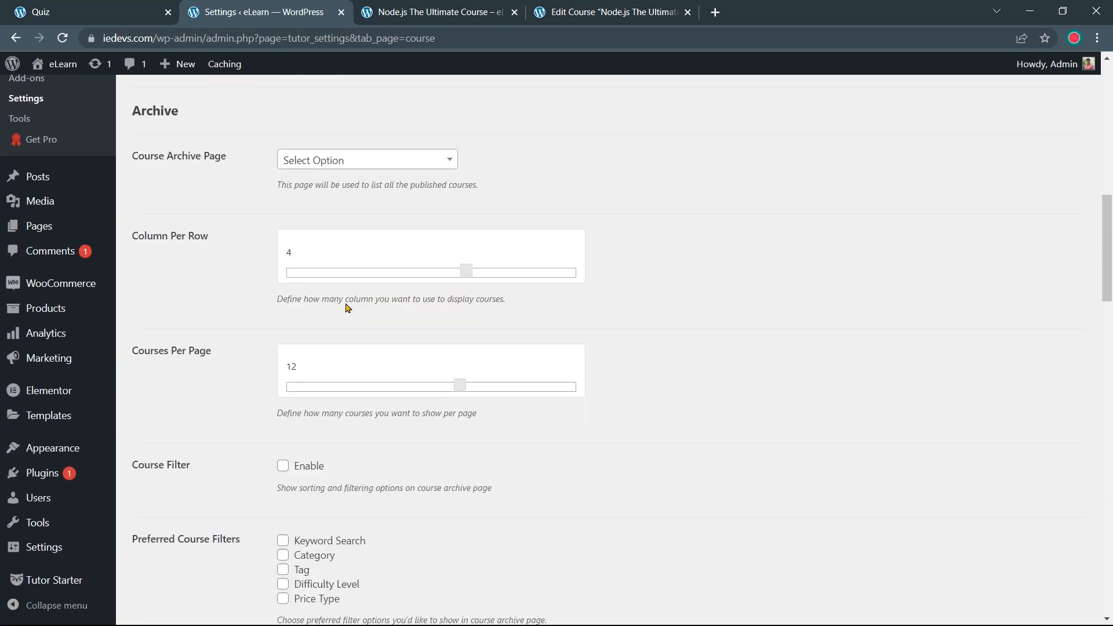
scroll(348, 308, down, 4)
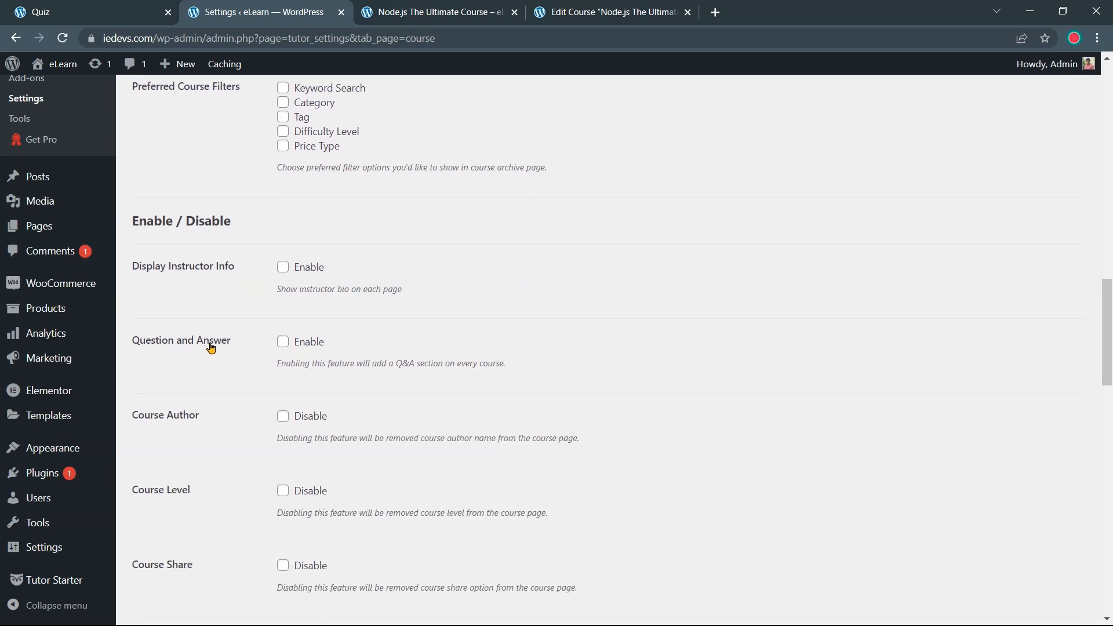
click(283, 342)
scroll(288, 355, down, 8)
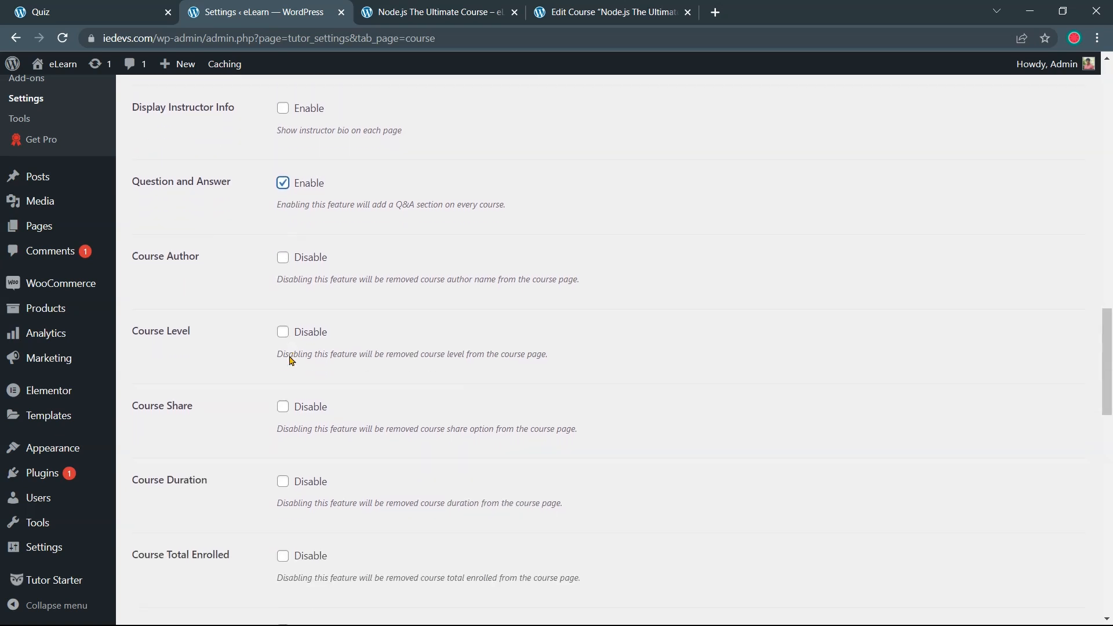
scroll(290, 361, down, 13)
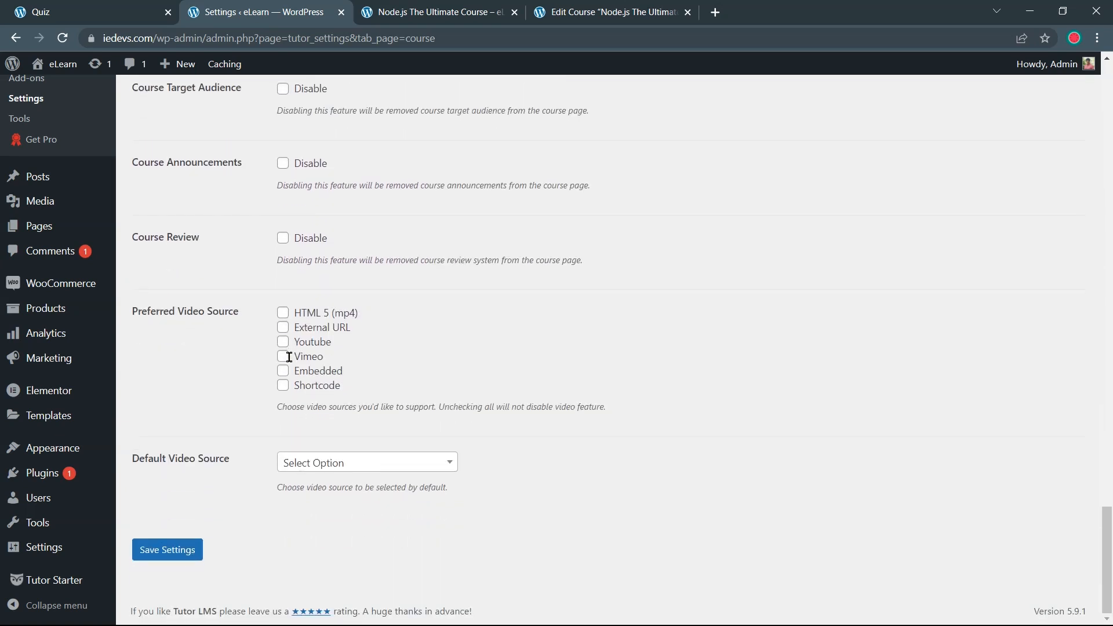
click(174, 554)
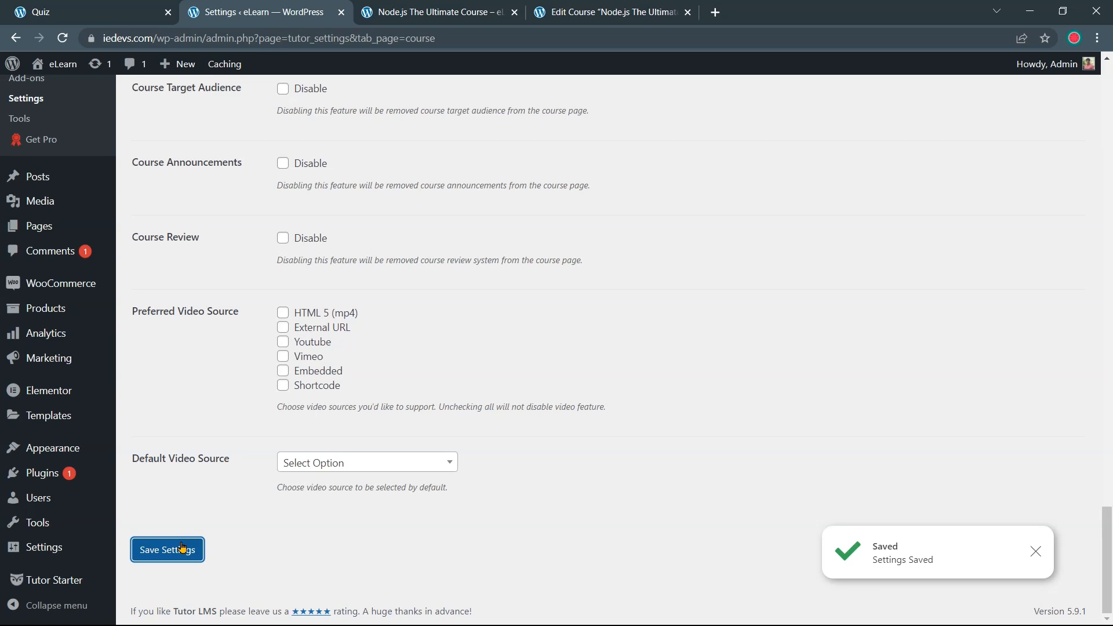
click(418, 20)
Reload the Node.js course page and open its Q&A section
click(63, 39)
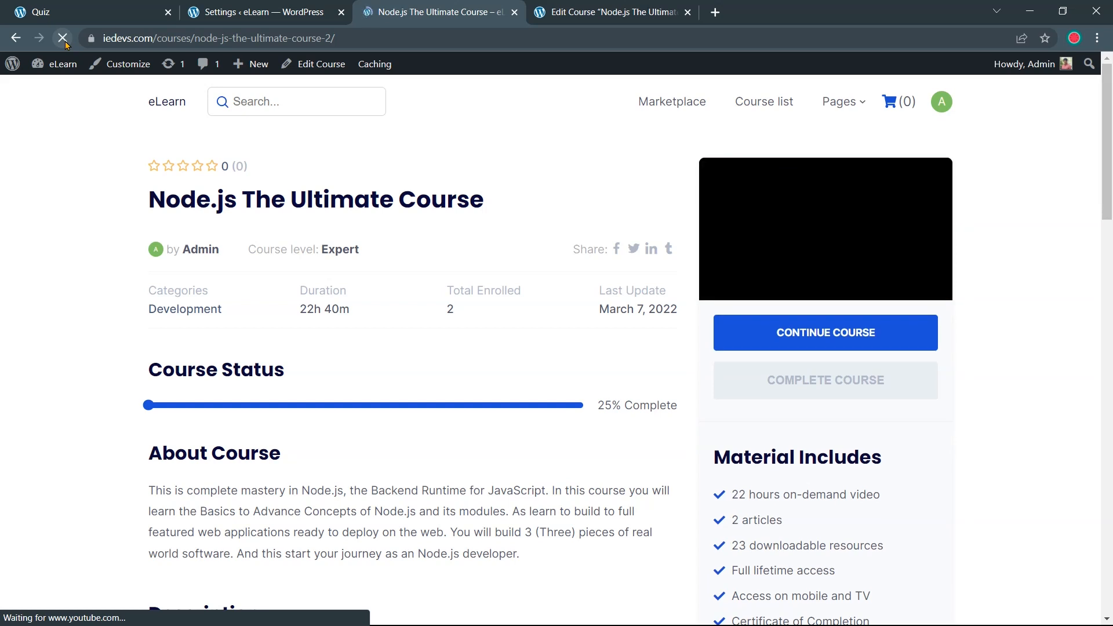
scroll(366, 186, down, 10)
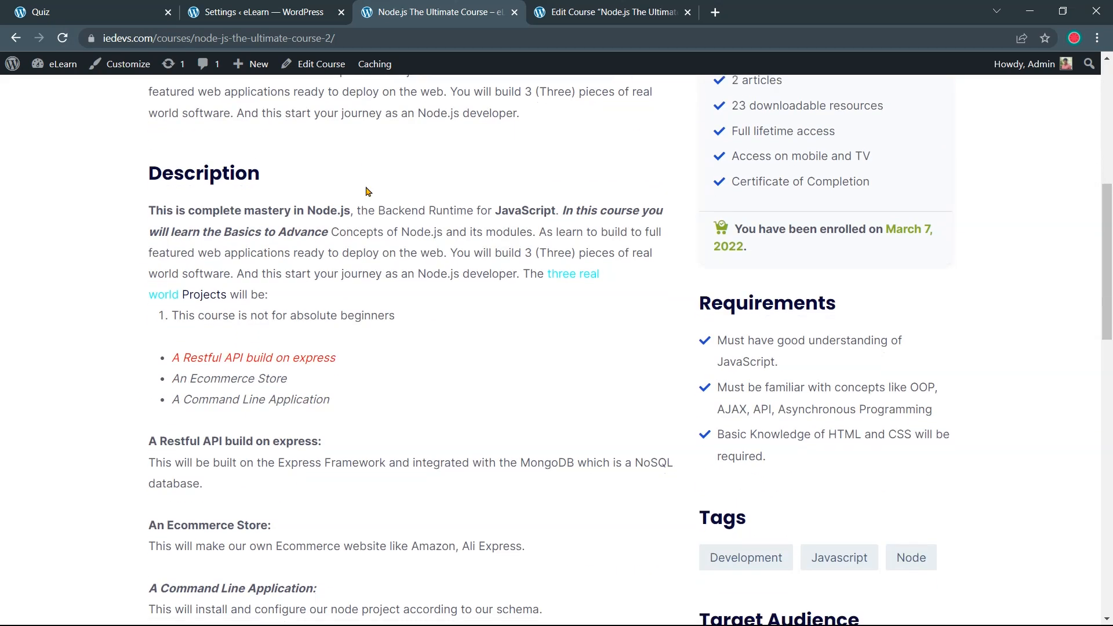
scroll(366, 194, down, 1)
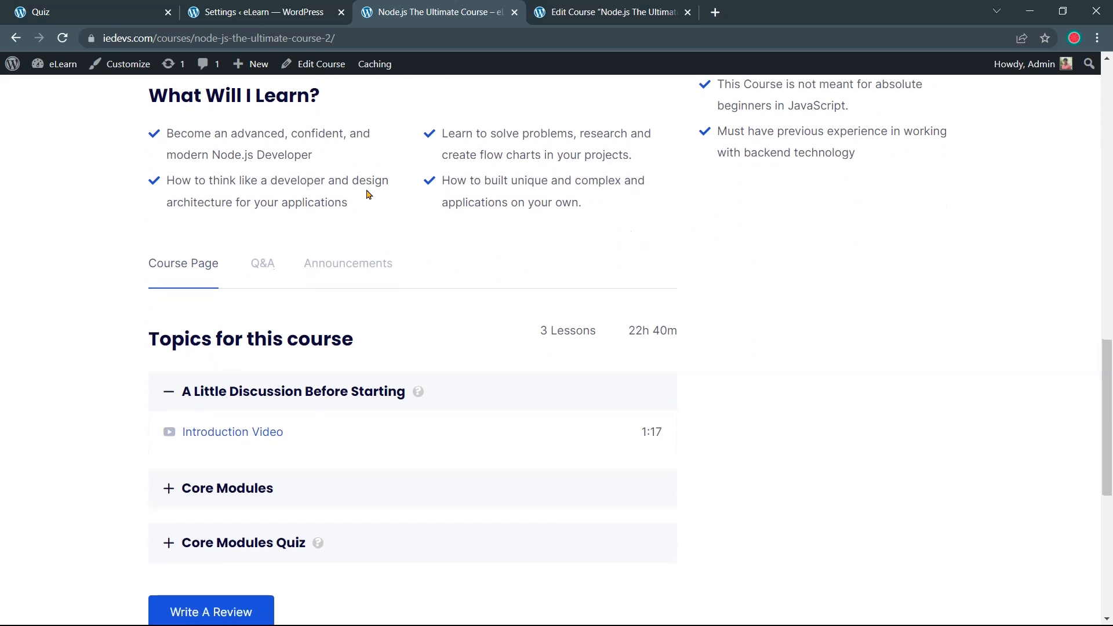
click(270, 268)
scroll(271, 266, down, 6)
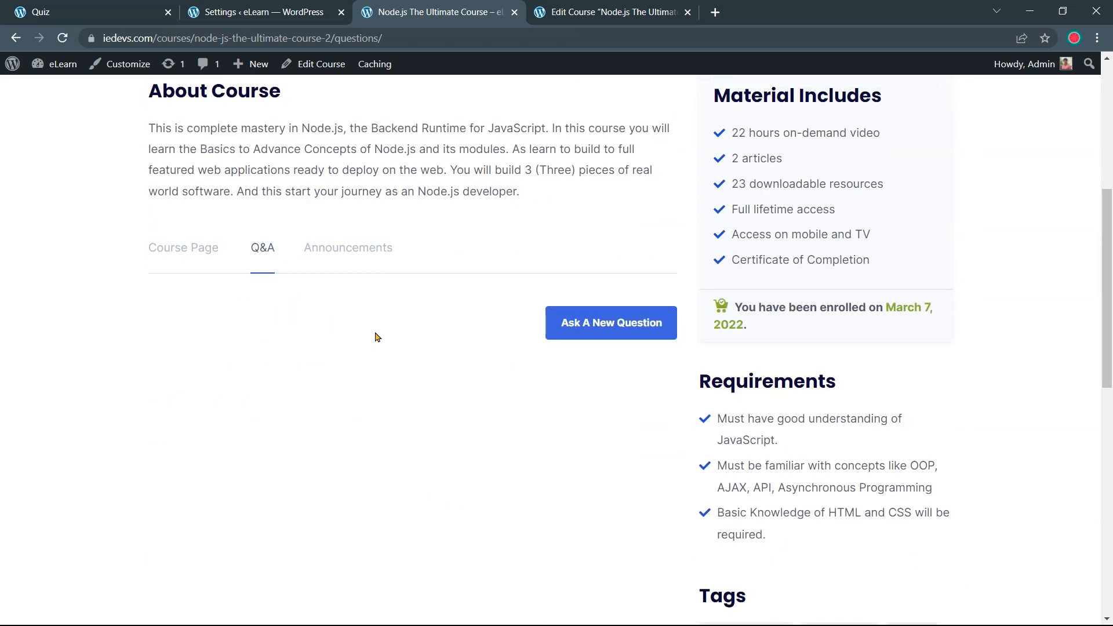
Post the question 'This is demo question?' with the body 'I am doing this in a test purpose.'
click(572, 339)
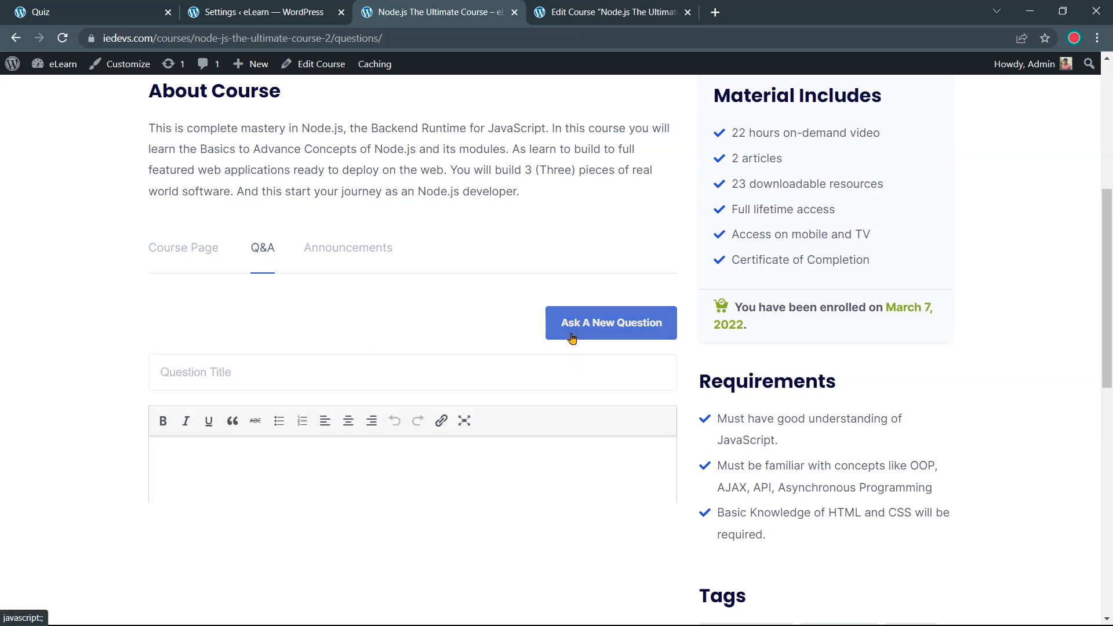
click(530, 368)
text(This is demo question?)
key(Tab)
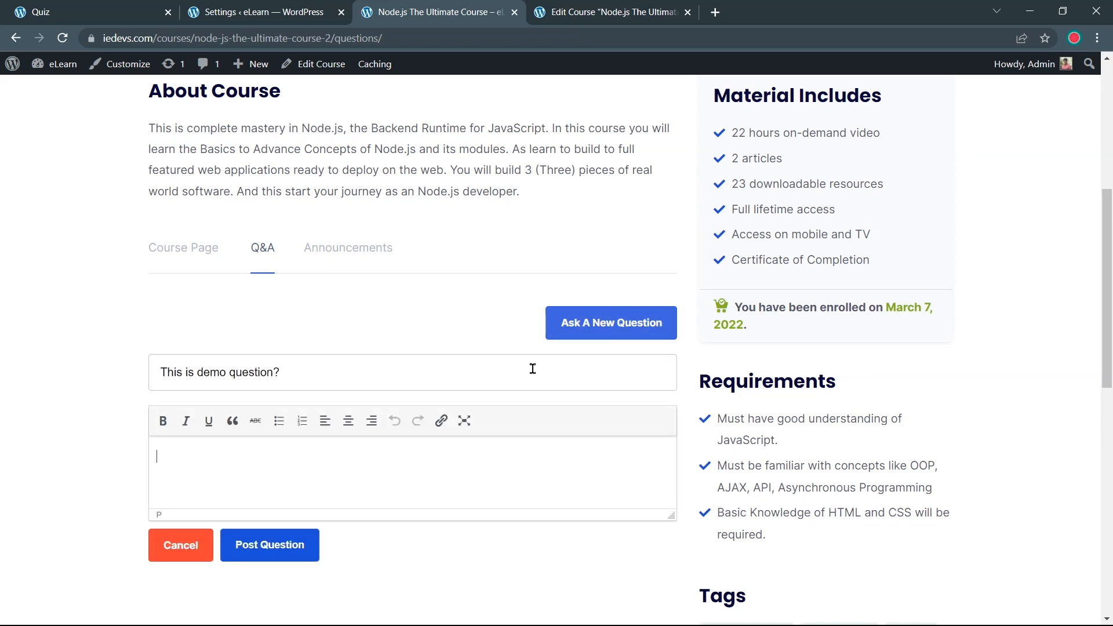
text(I am doing this in a test purpose.)
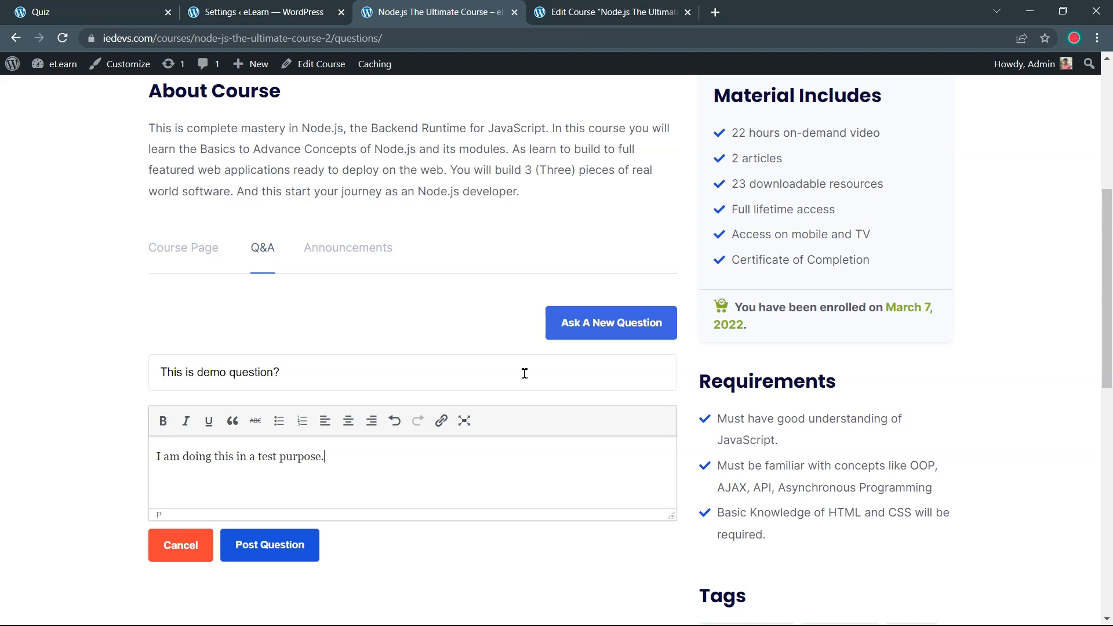
click(276, 561)
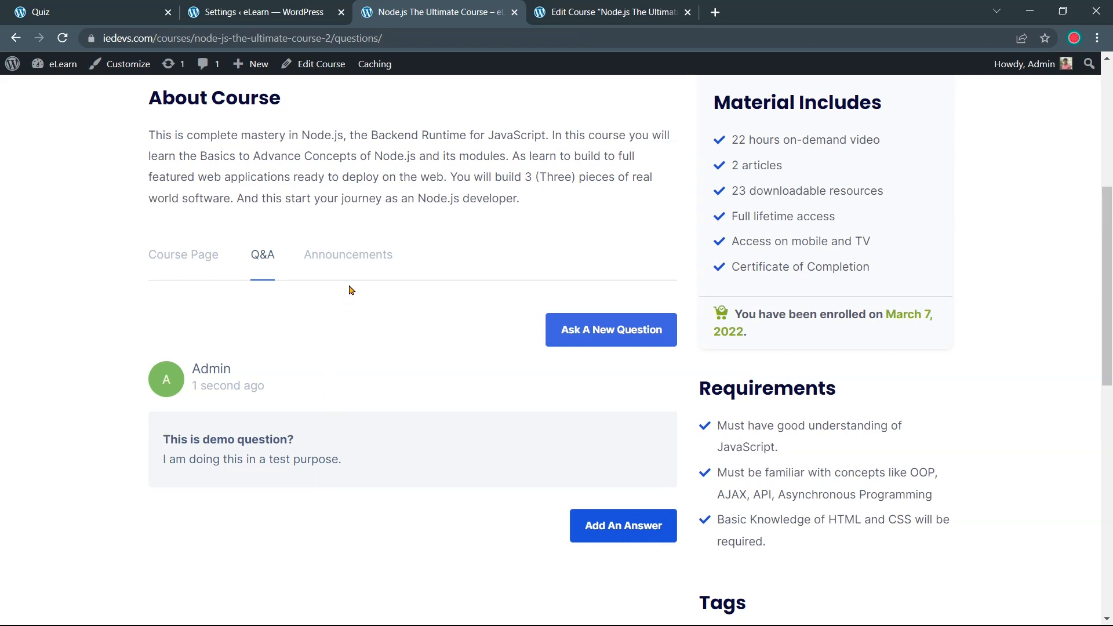
click(354, 267)
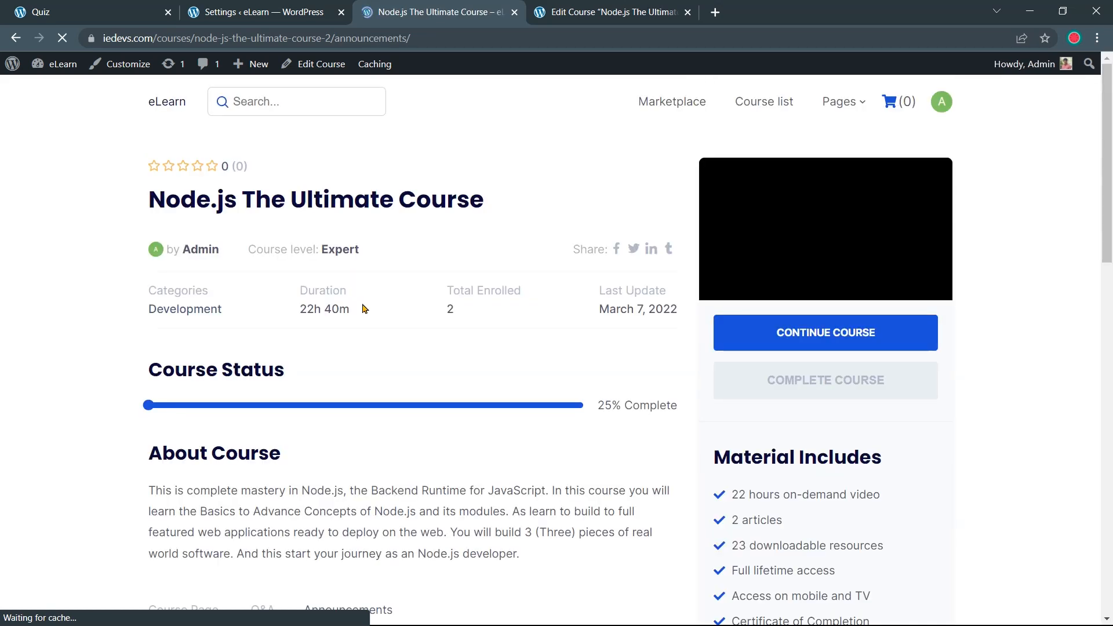
Go to the admin Tutor LMS Announcements list and start a new announcement
scroll(365, 308, down, 7)
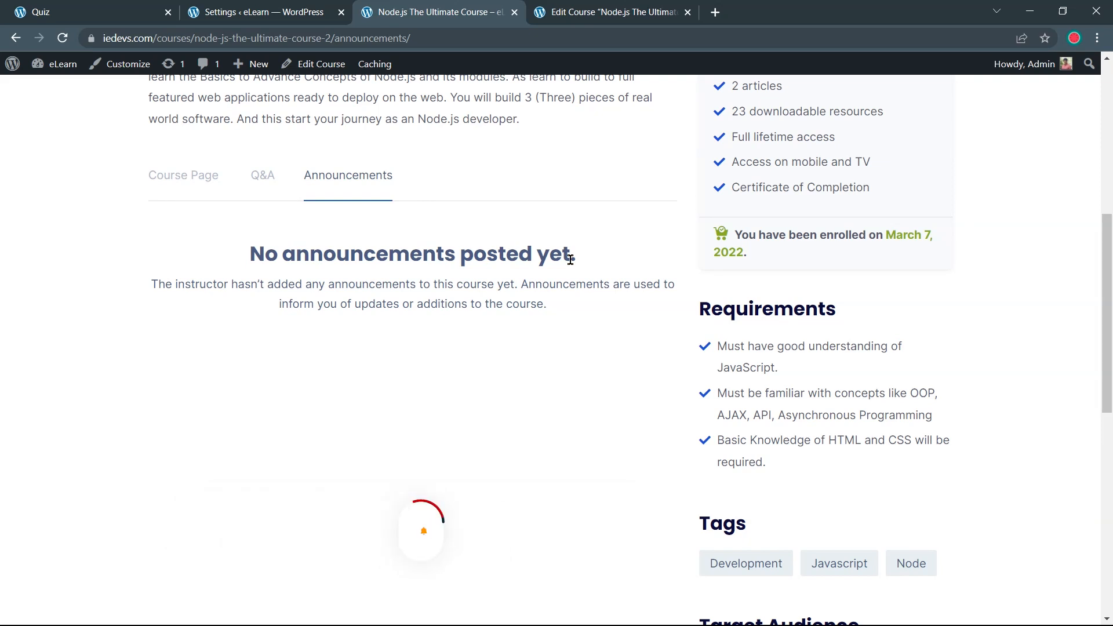
click(291, 23)
scroll(70, 191, up, 4)
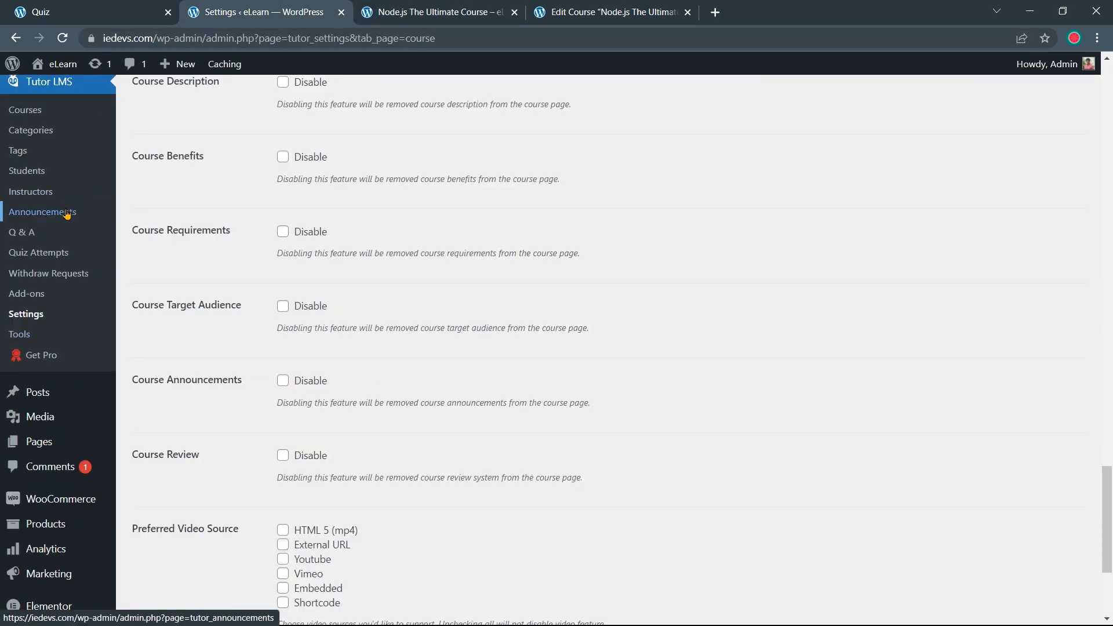
click(67, 213)
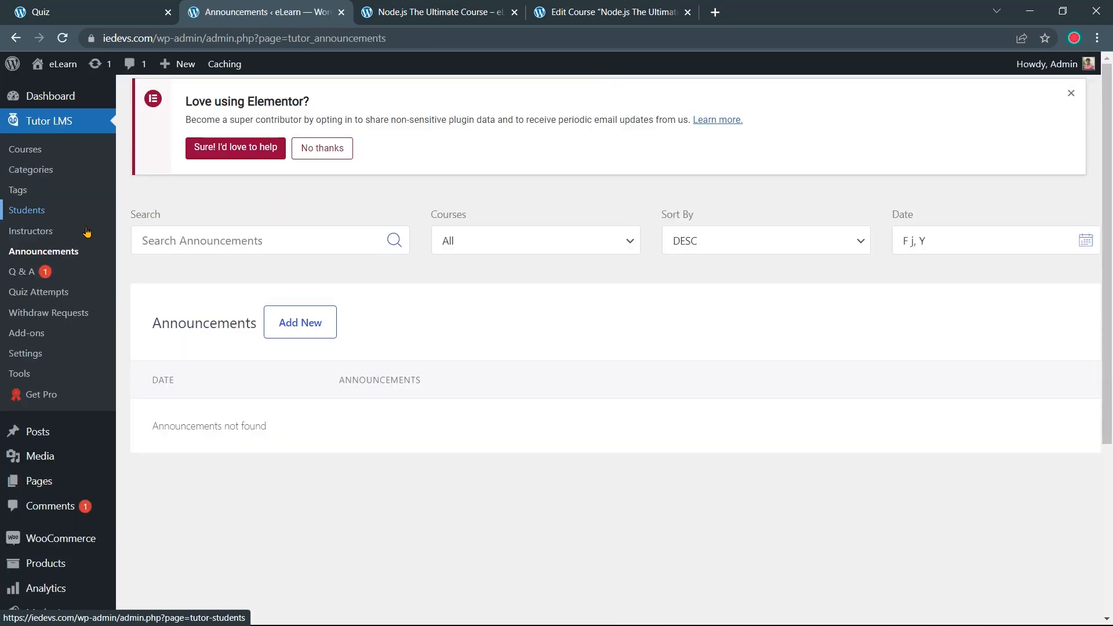
click(296, 335)
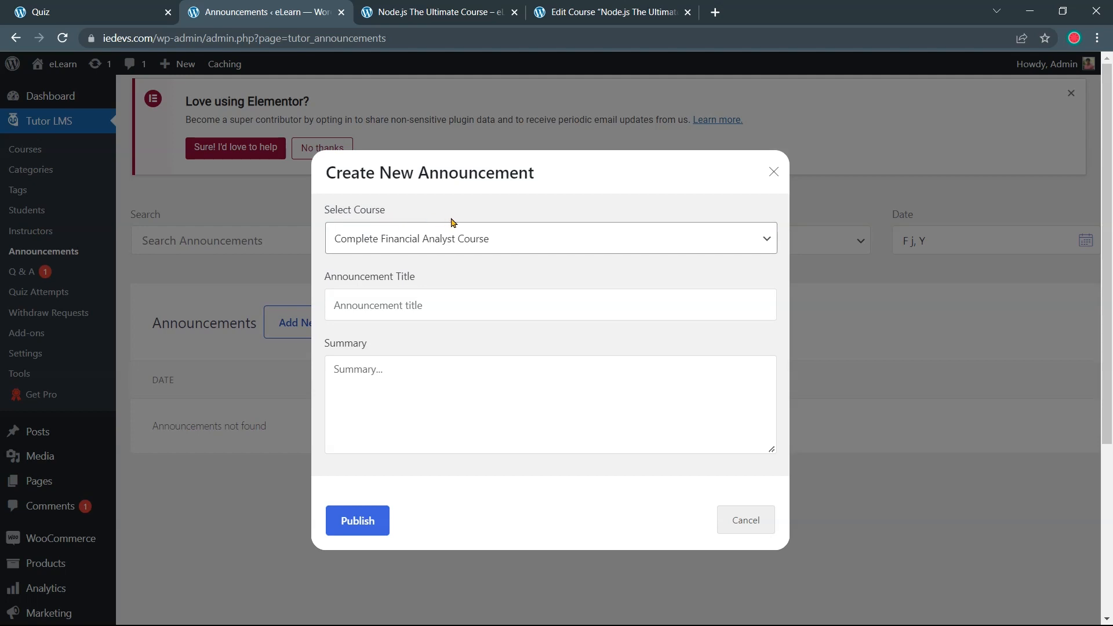
Publish 'This is a demo announcement.' with its summary for Node.js The Ultimate Course
click(530, 243)
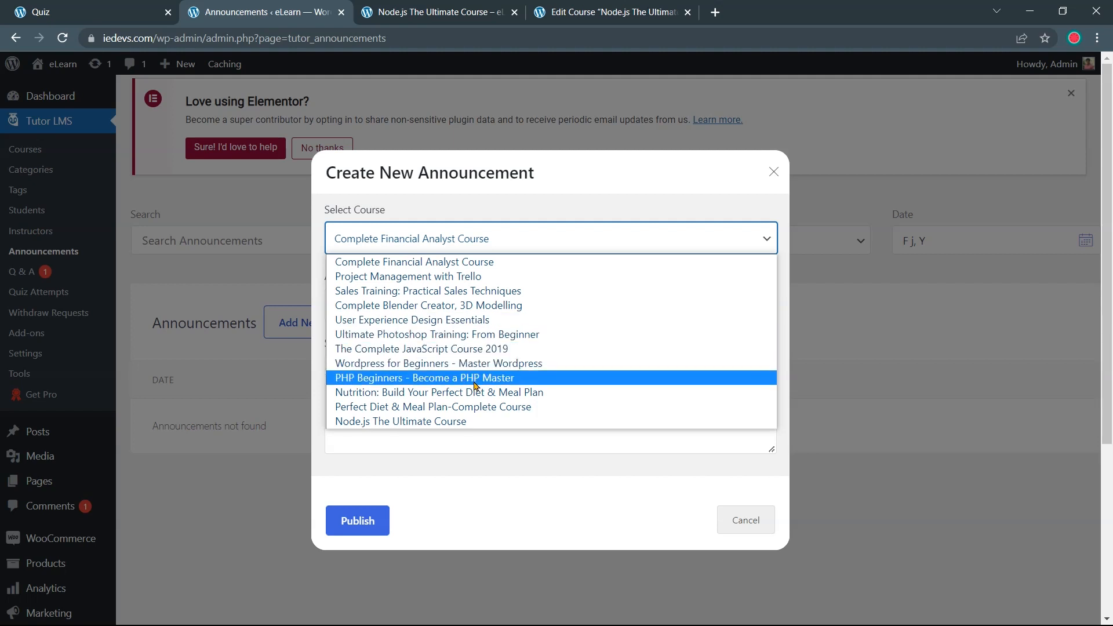
click(466, 418)
click(457, 310)
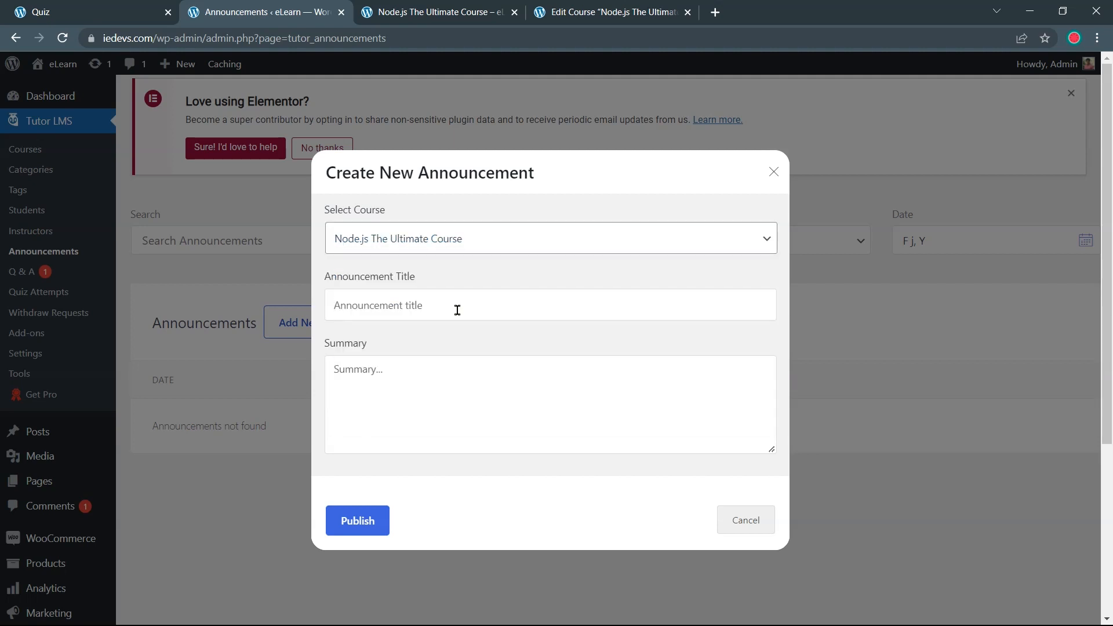
text(This is a demo announcement.)
click(438, 376)
text(This )
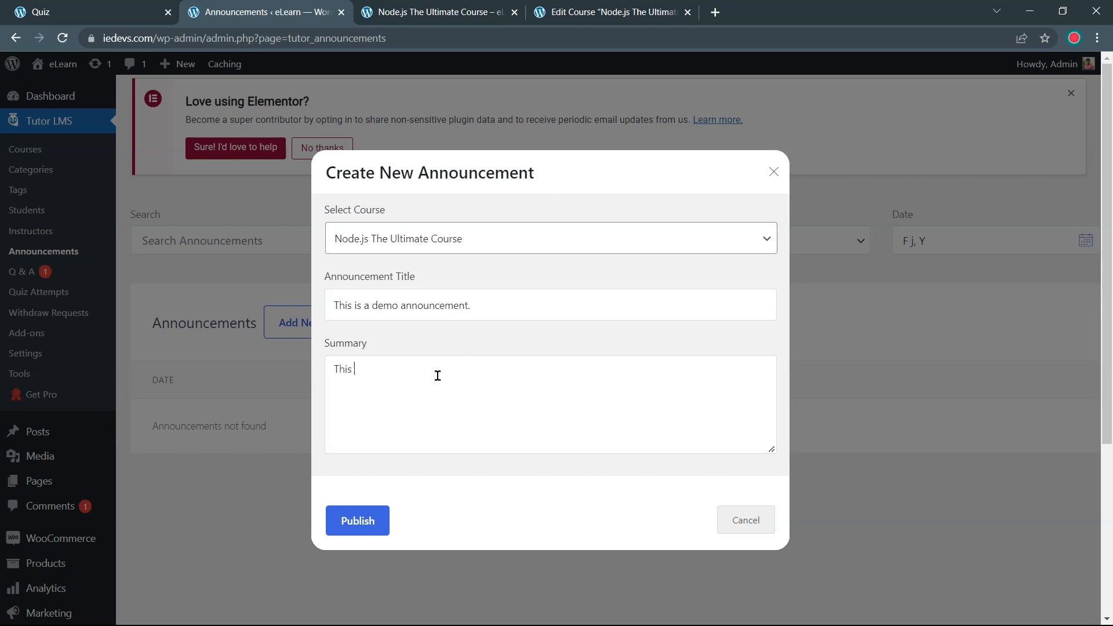
text(is just a demo announcement to show you guys how you can do this.)
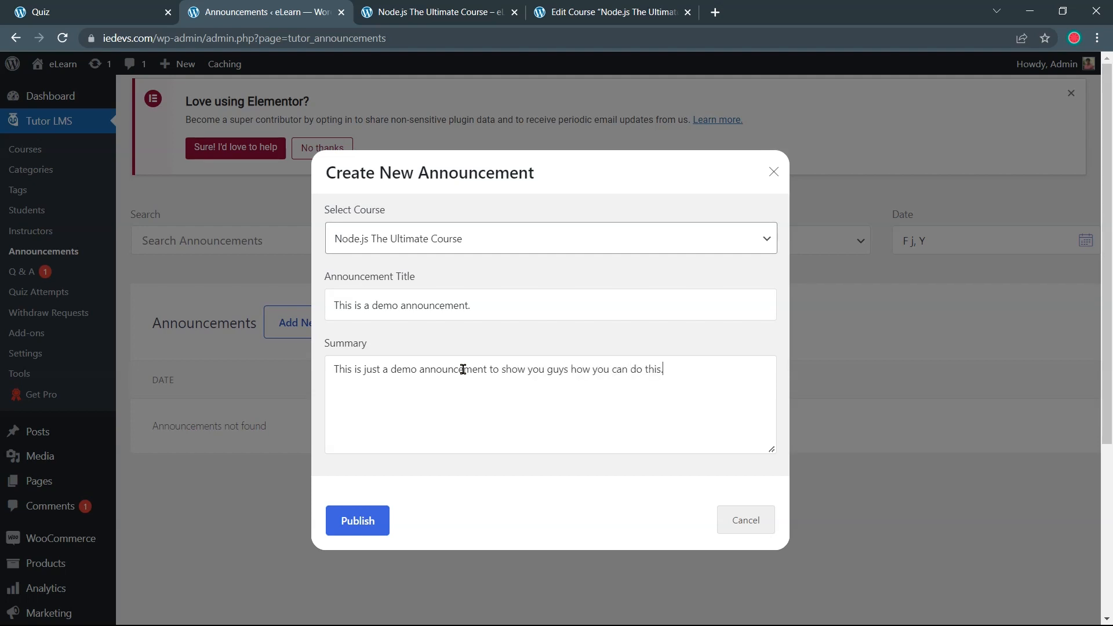
click(377, 523)
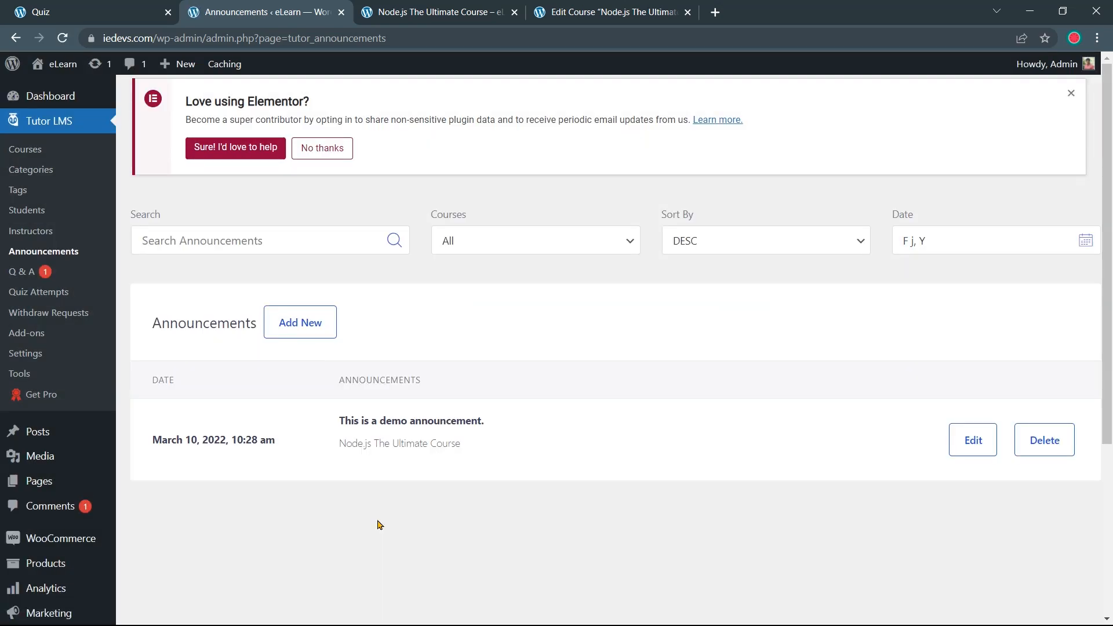
Reload the course page to see the announcement, then open Tutor LMS Q & A in admin
click(450, 13)
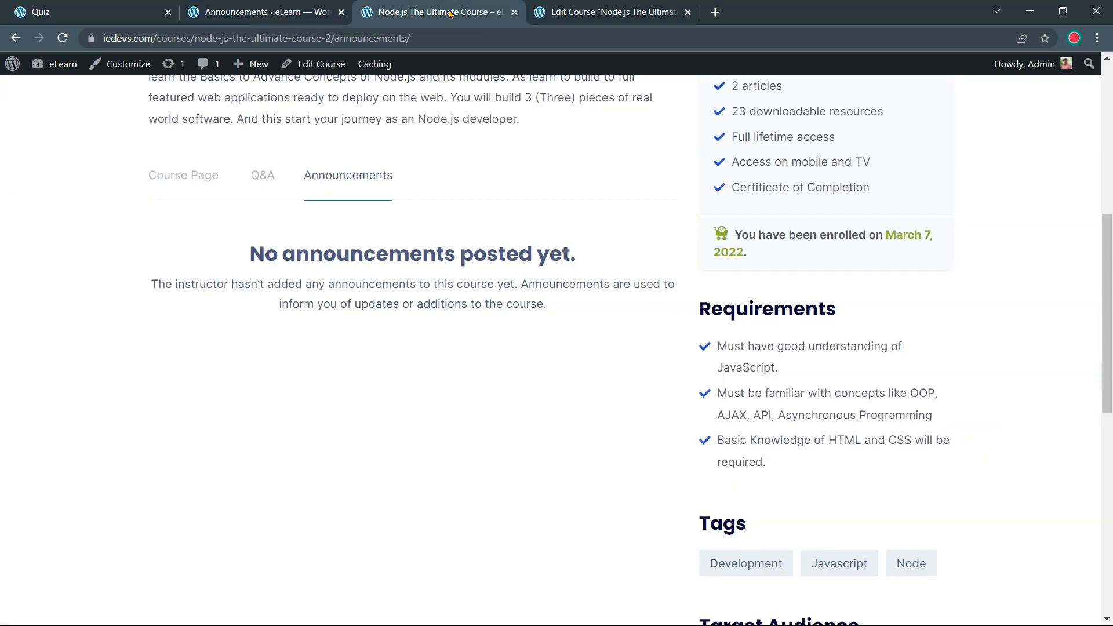
click(64, 39)
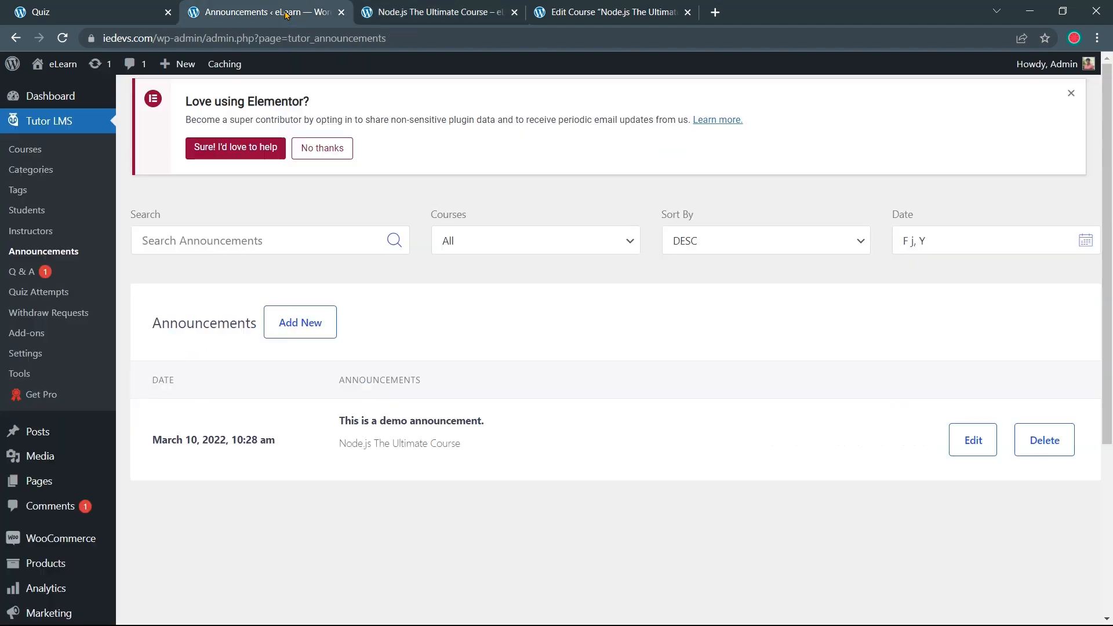
click(286, 12)
click(61, 279)
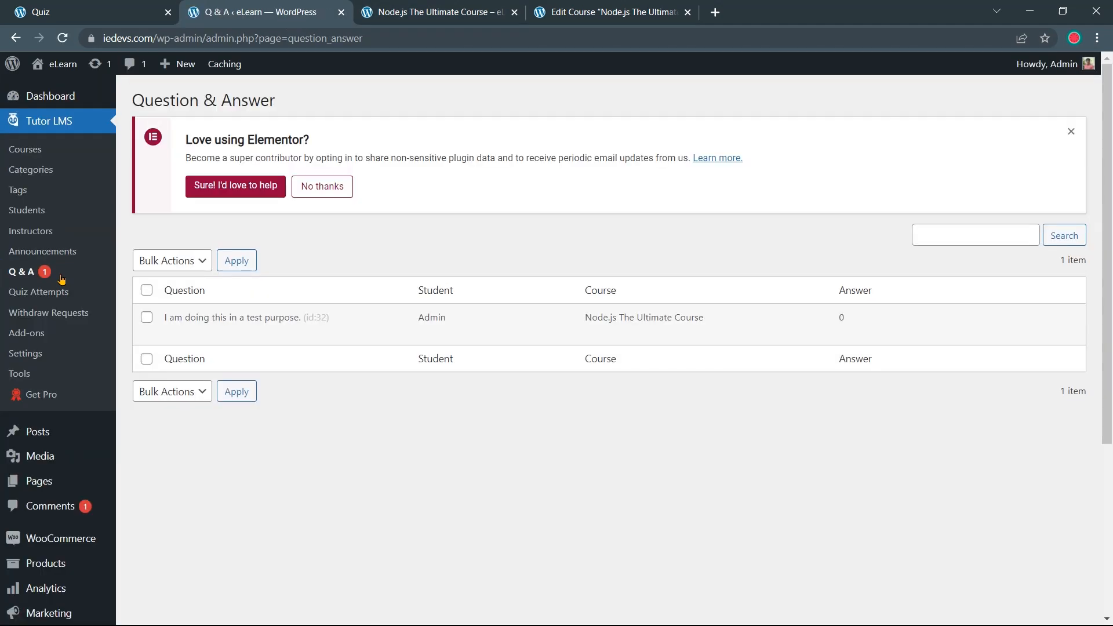
Answer the demo question with 'This is a demo answer for the question made in Q&A section.'
mouse_move(182, 337)
click(185, 336)
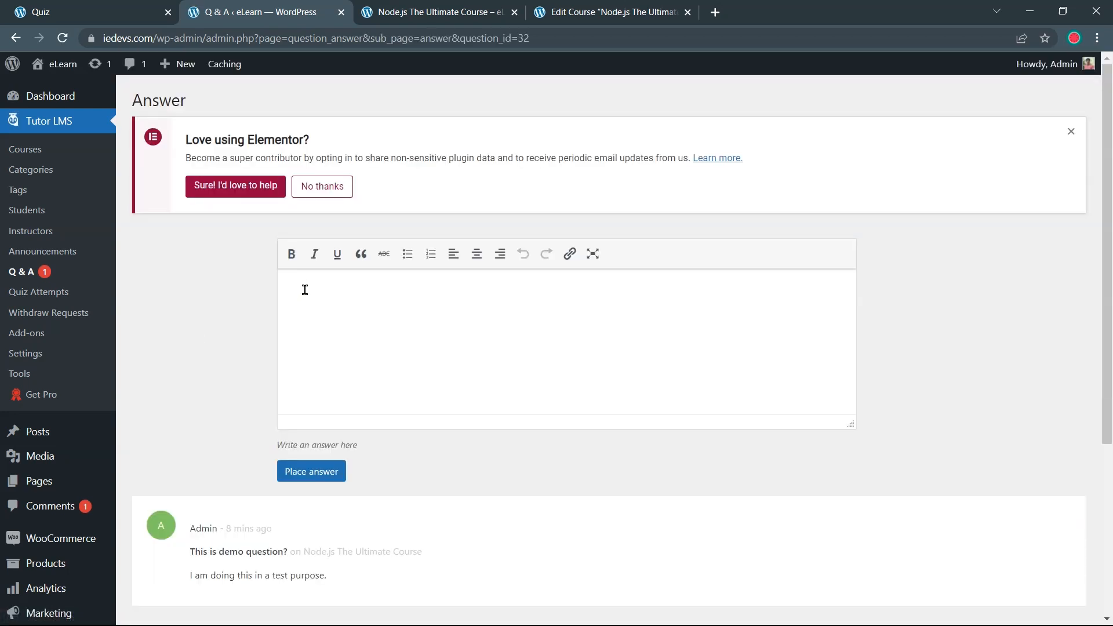
text(This is a demo answer for the)
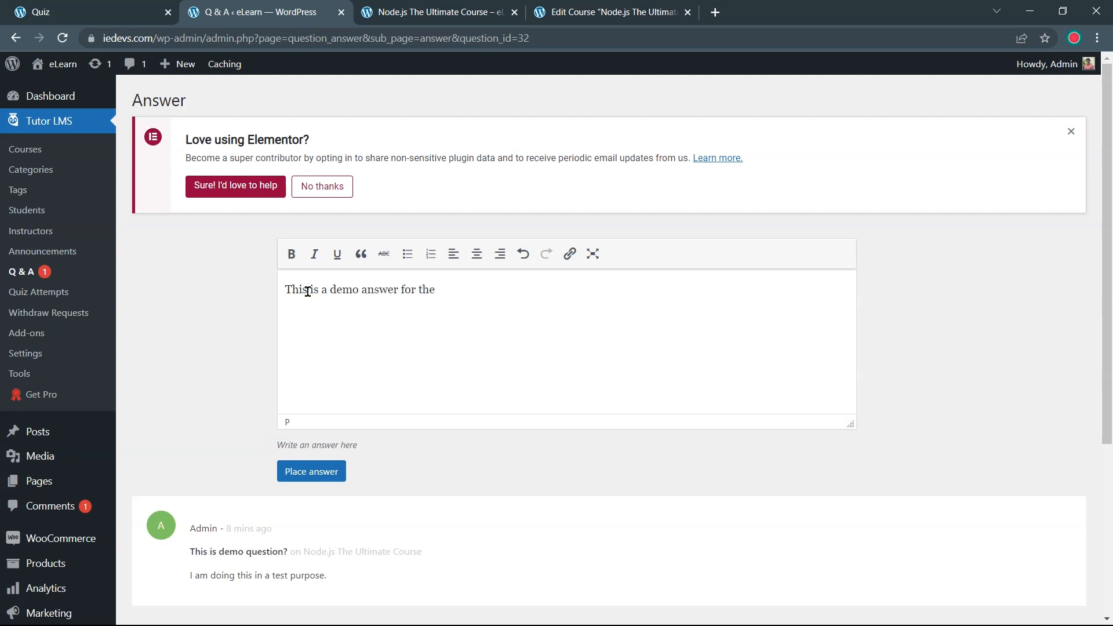
text( question made in Q&A section.)
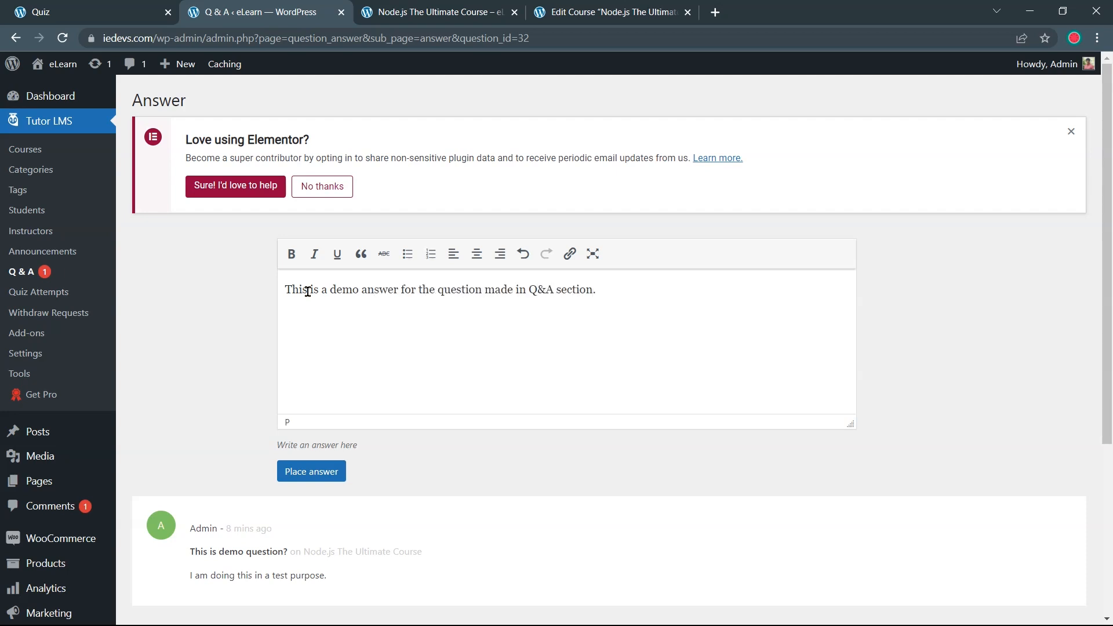
click(318, 477)
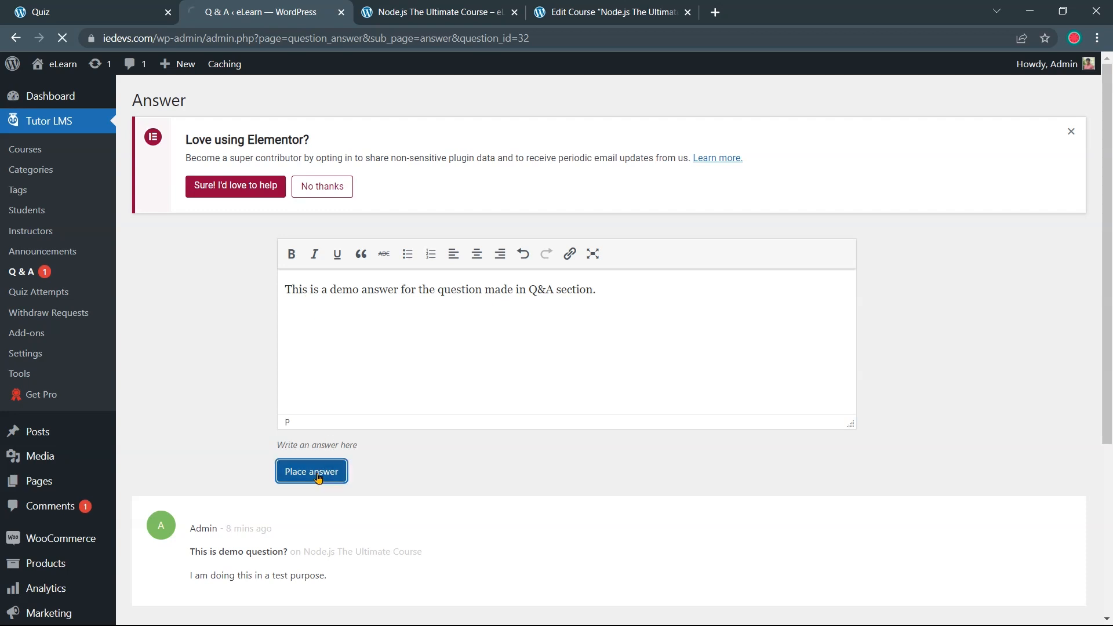
scroll(316, 480, down, 2)
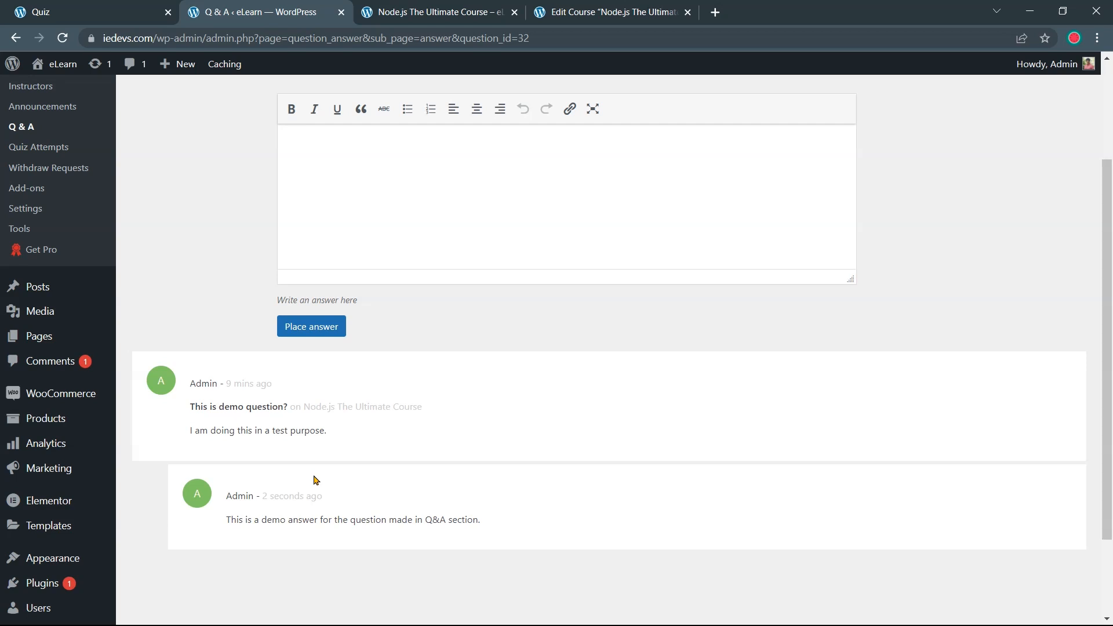
Check the answer appears in the Node.js course's Q&A section, then return to admin
click(432, 18)
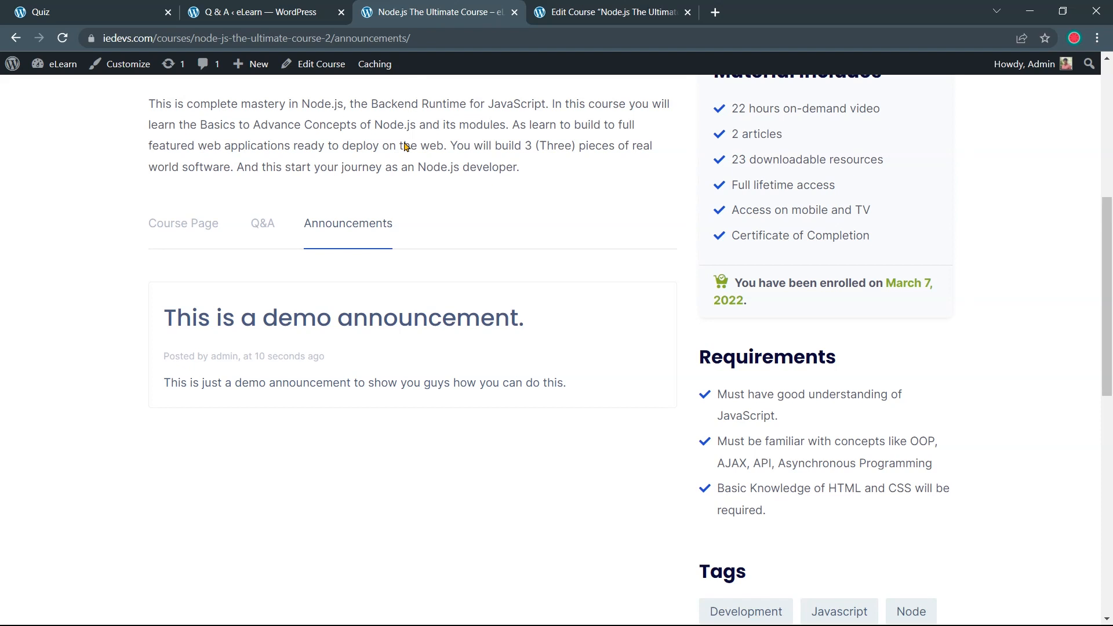
click(268, 229)
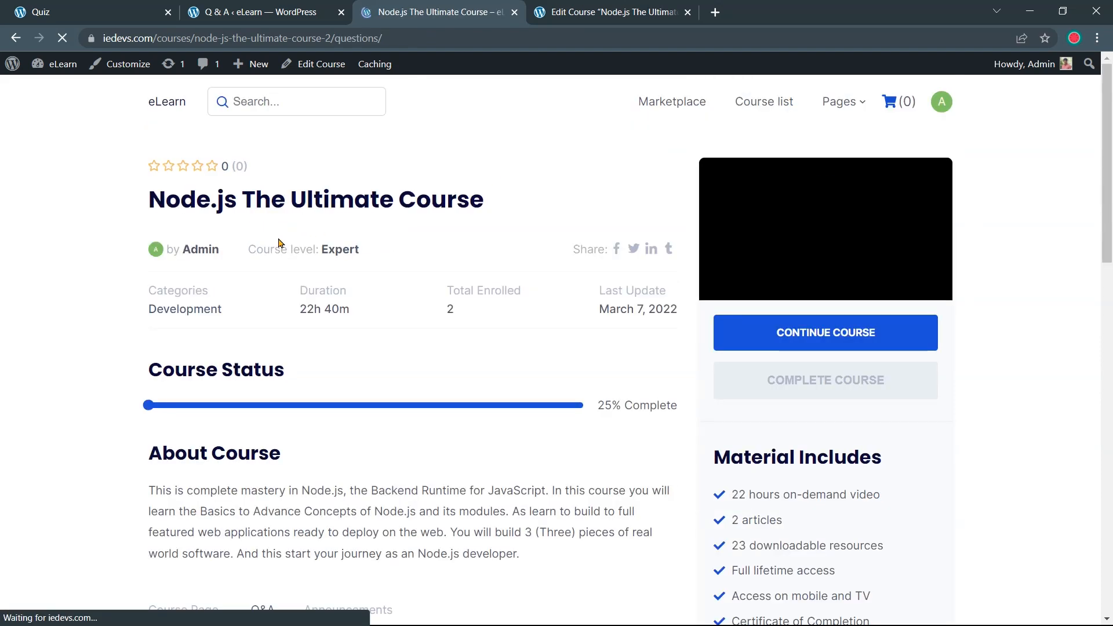
scroll(278, 238, down, 2)
scroll(278, 242, down, 6)
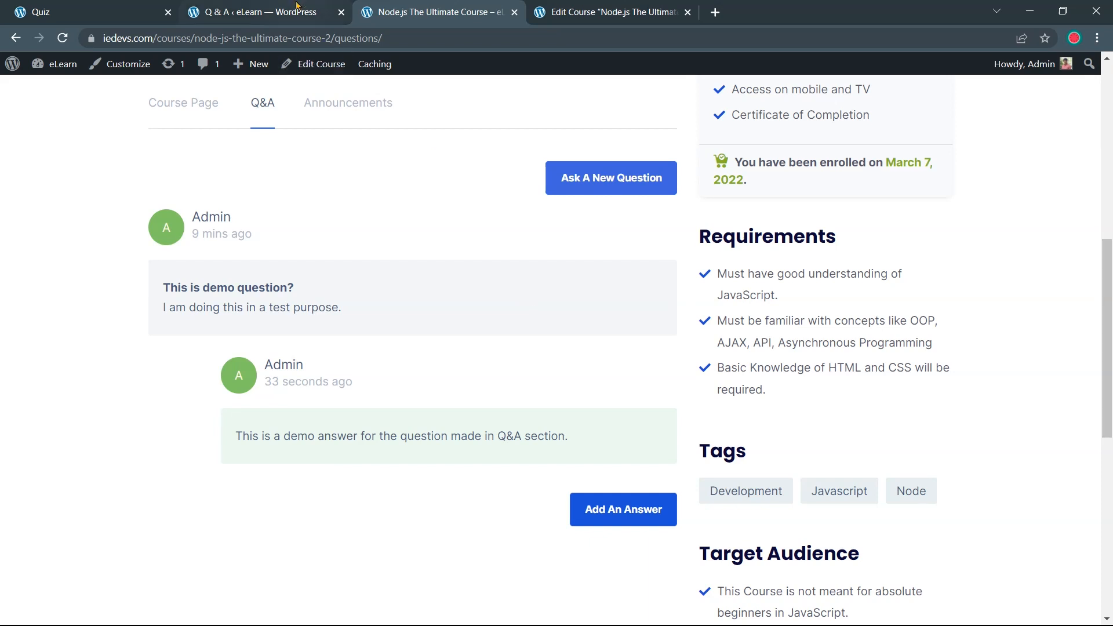
click(297, 6)
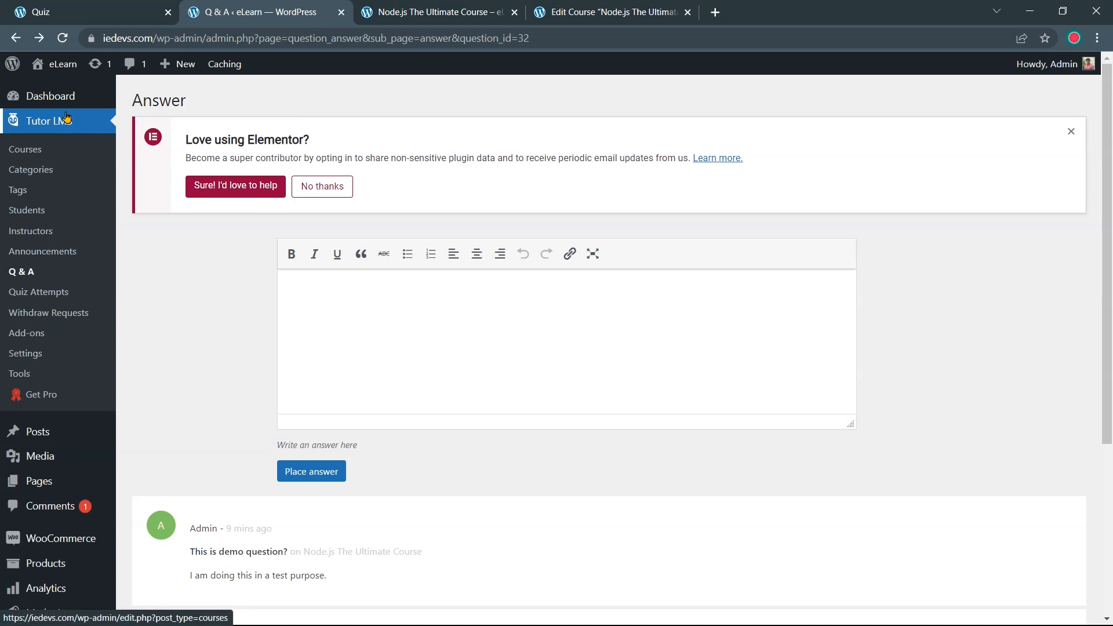
Review the student's quiz attempt and mark the answer to question 5 as correct
click(36, 295)
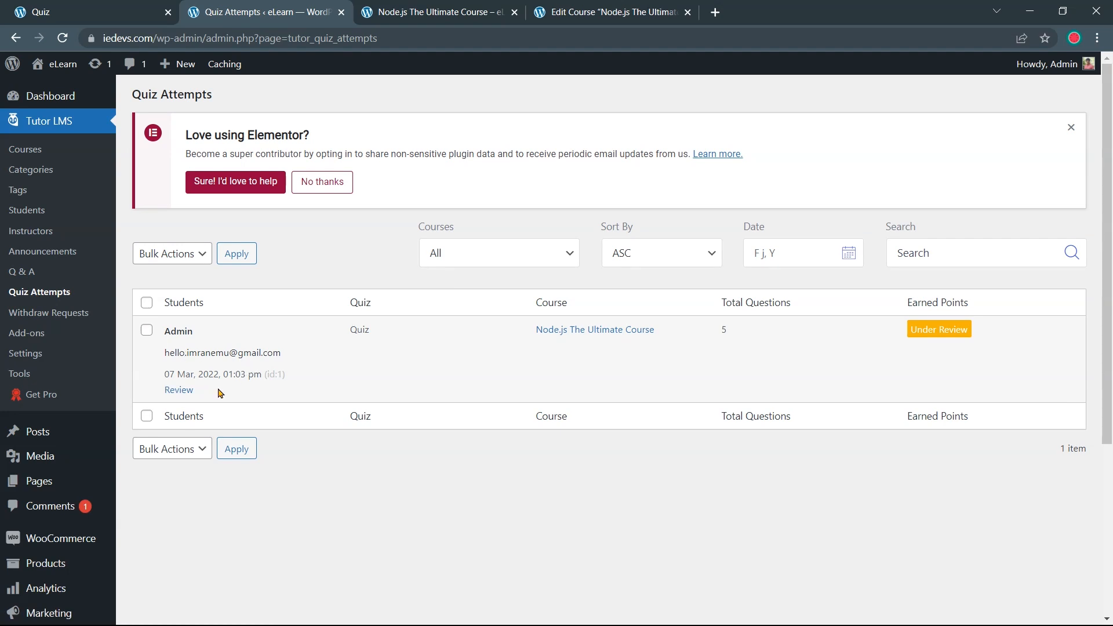
click(179, 394)
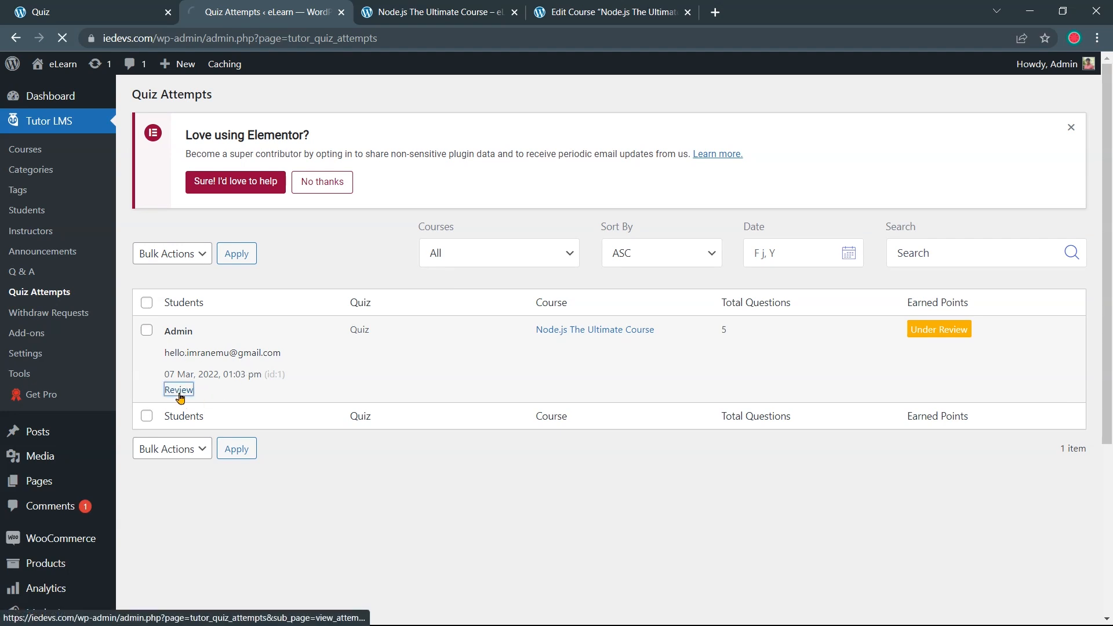
scroll(281, 412, down, 5)
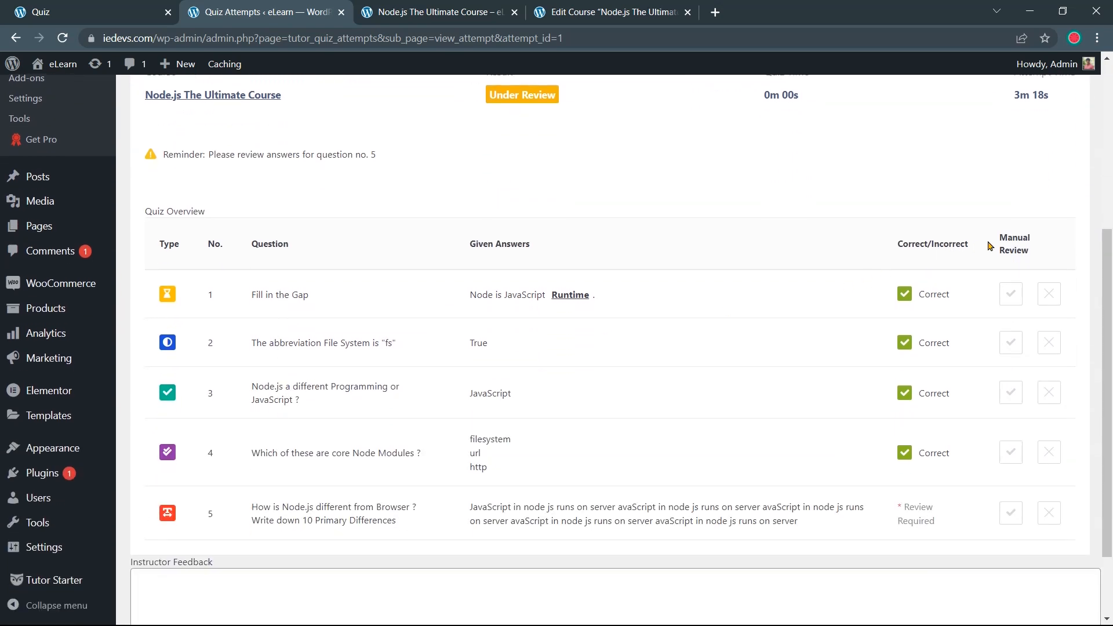
drag(999, 235, 1042, 243)
click(1002, 249)
scroll(992, 271, down, 1)
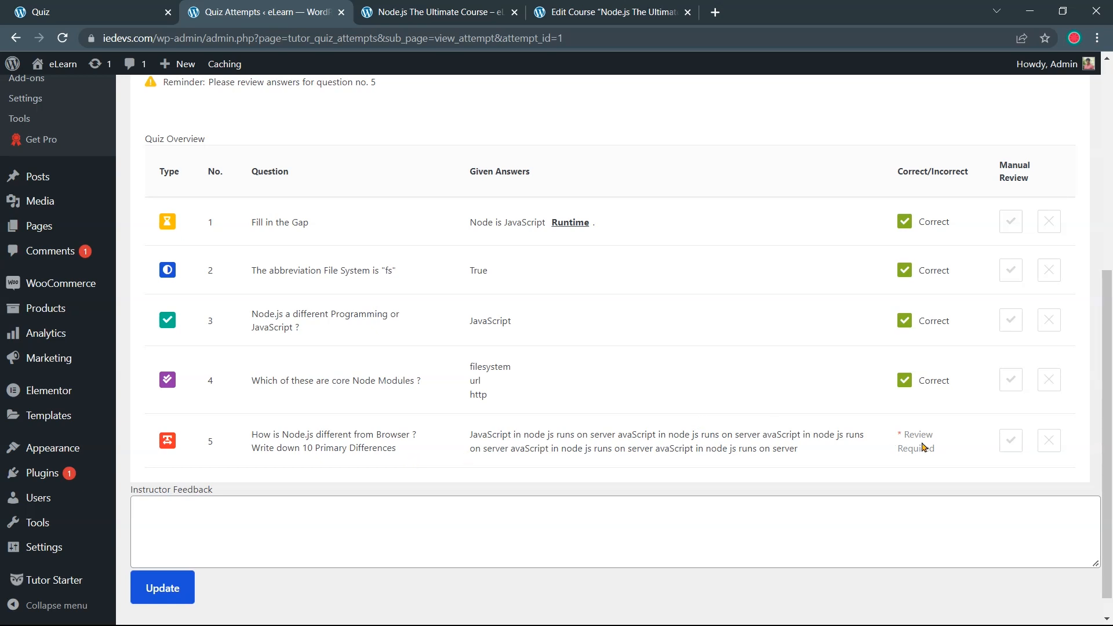
click(1010, 446)
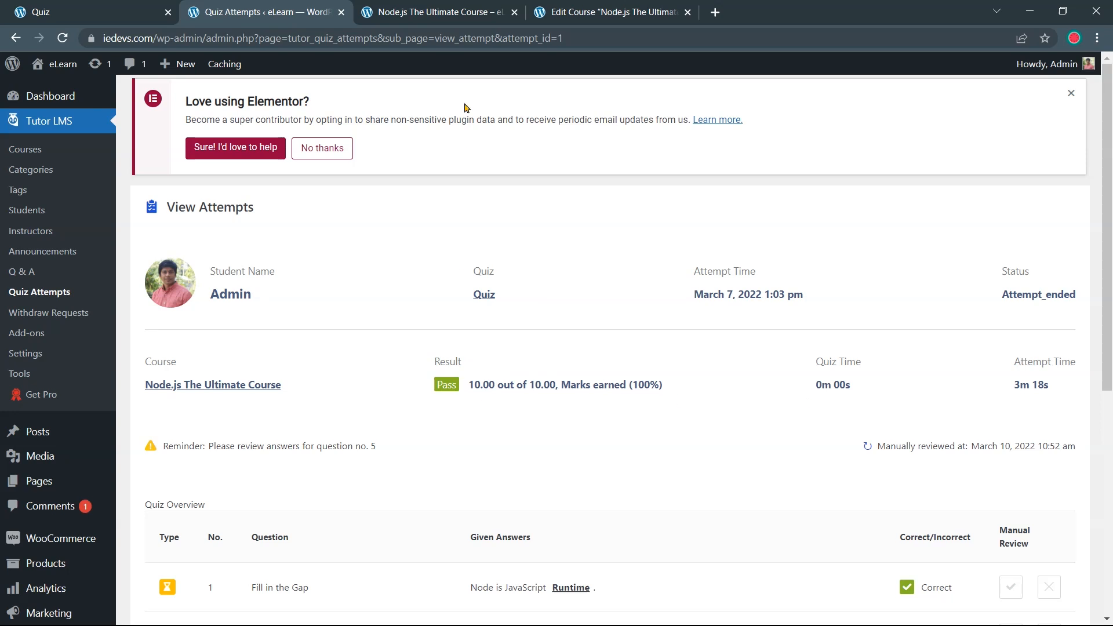
Reload the student's quiz page to confirm the updated marks, then close the quiz and attempts tabs
click(458, 13)
click(81, 12)
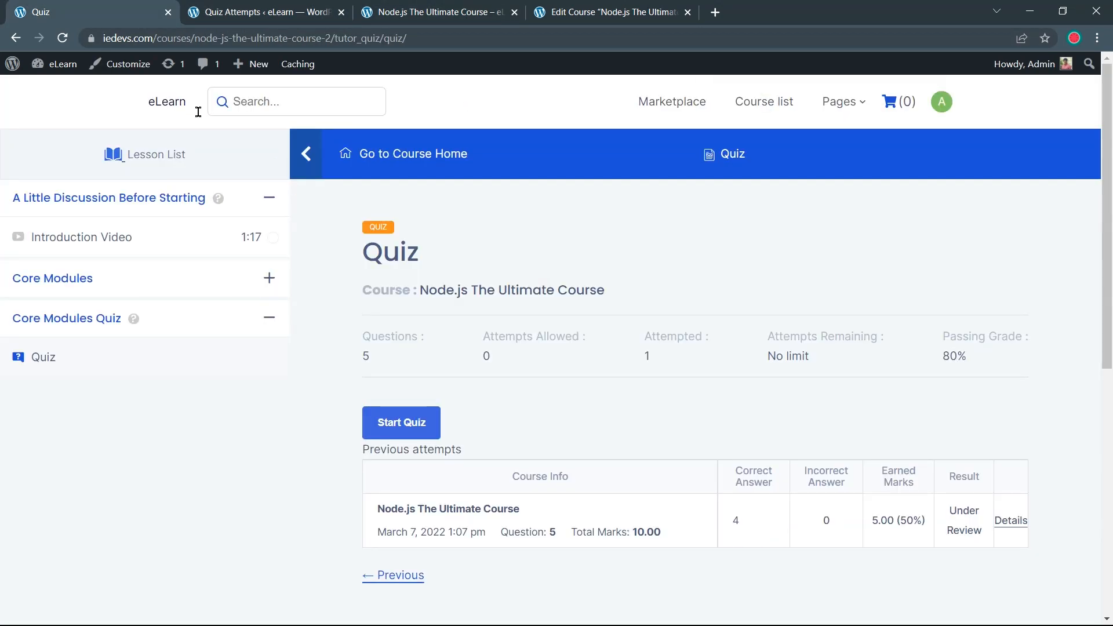
click(66, 41)
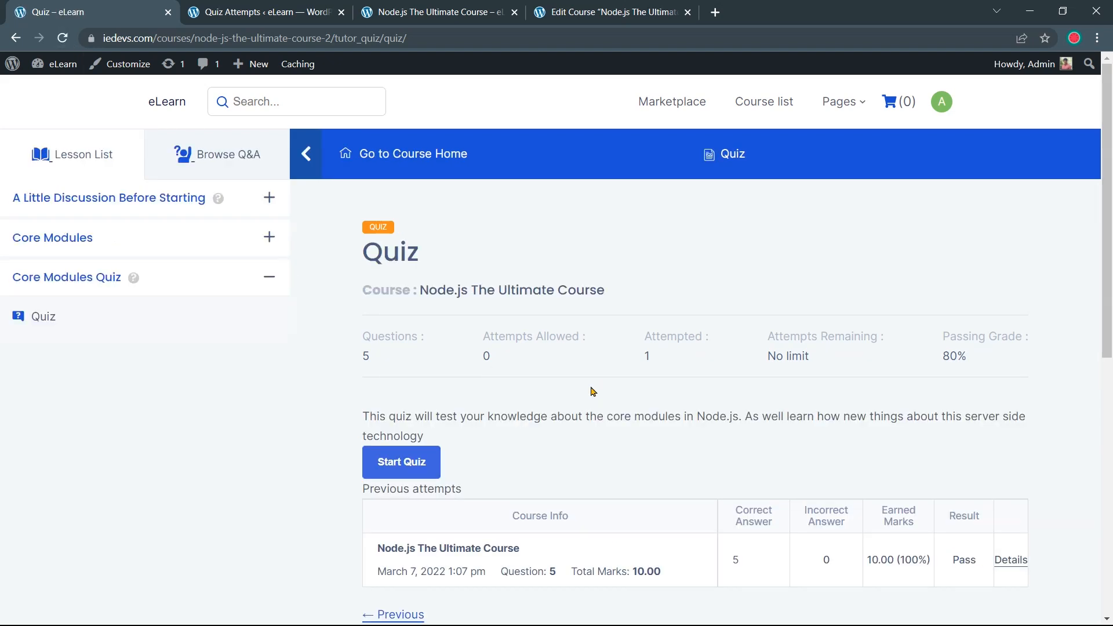
scroll(601, 389, down, 2)
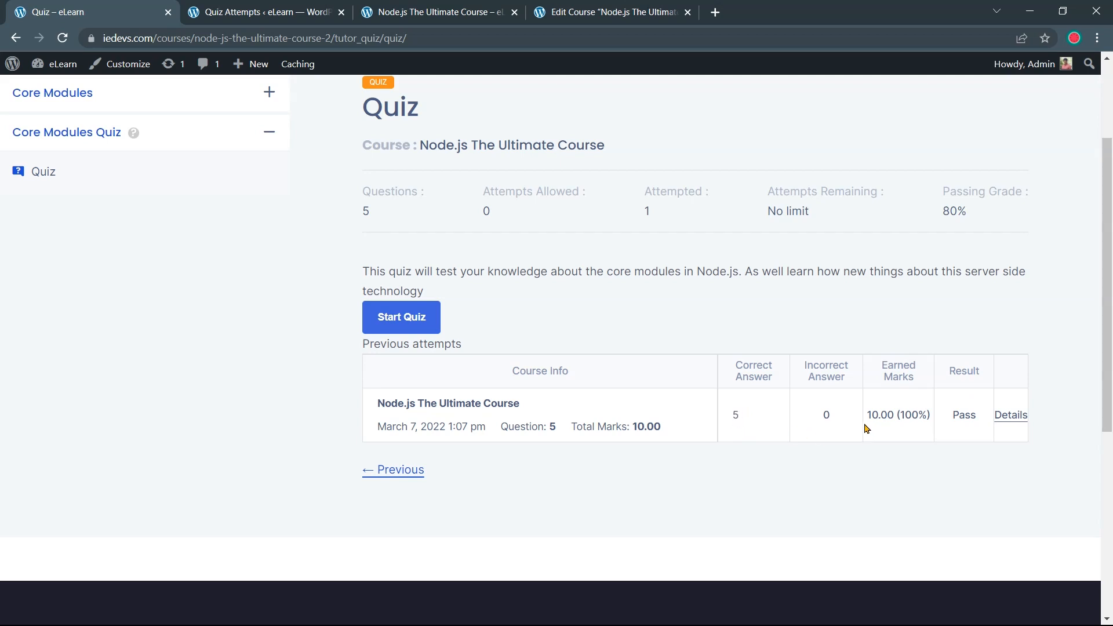
drag(867, 428, 984, 419)
click(948, 447)
click(972, 447)
scroll(788, 302, up, 3)
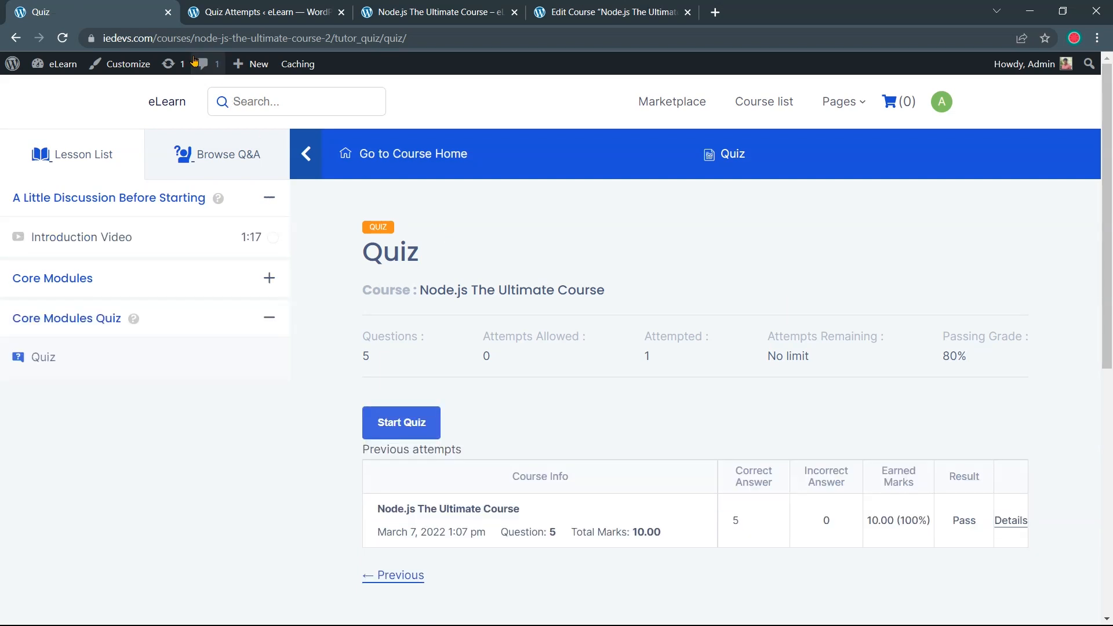
click(168, 12)
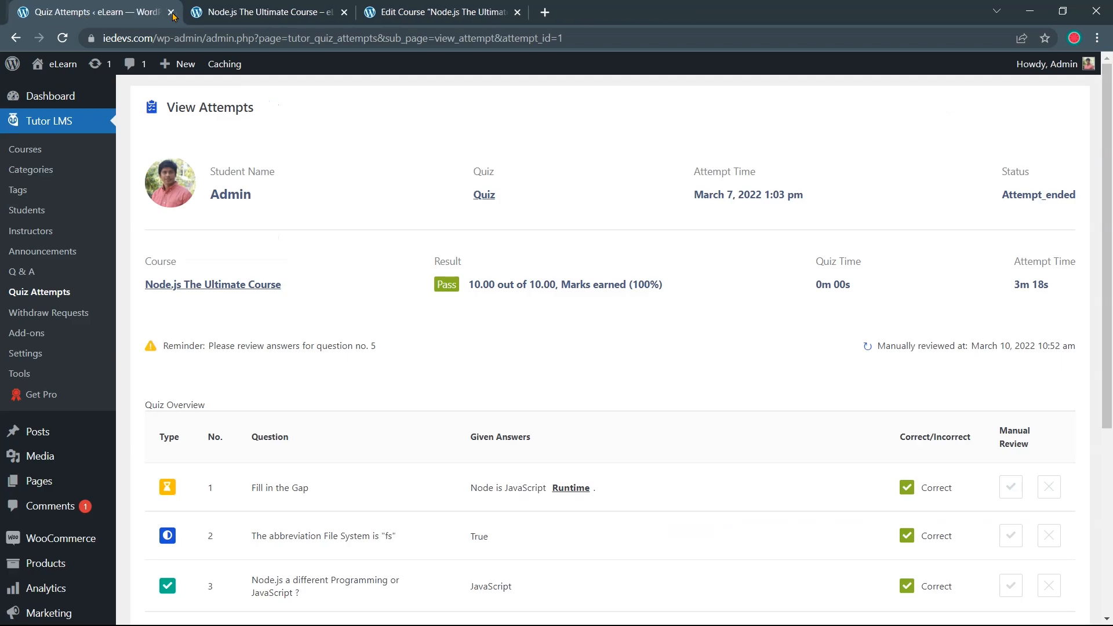
click(168, 12)
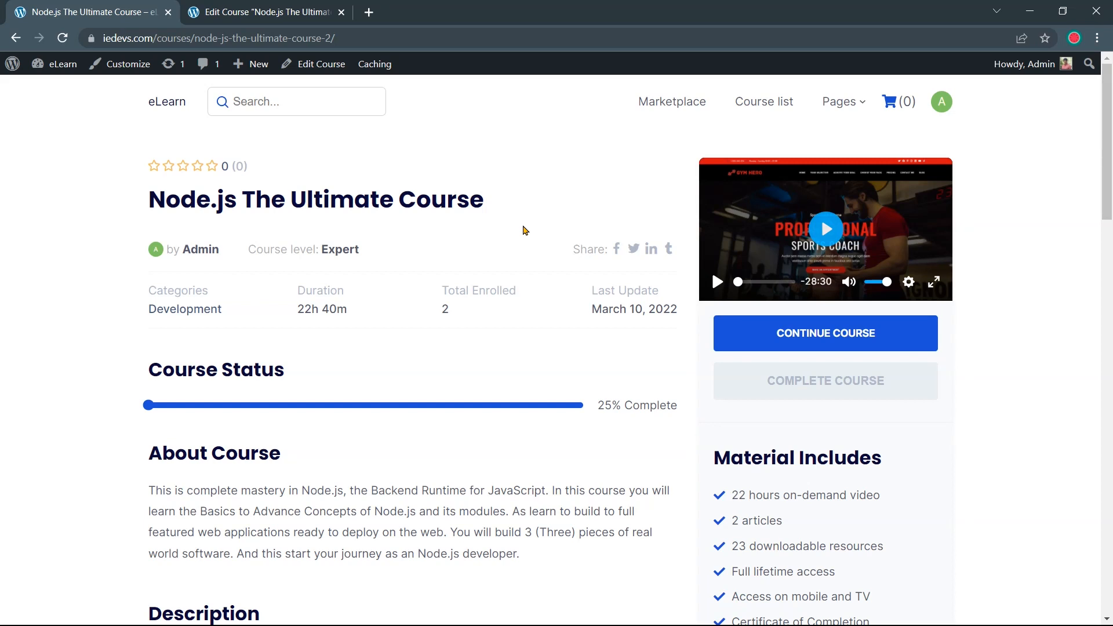
Set Tutor LMS Settings > Monetization to WooCommerce and save the setting
click(296, 18)
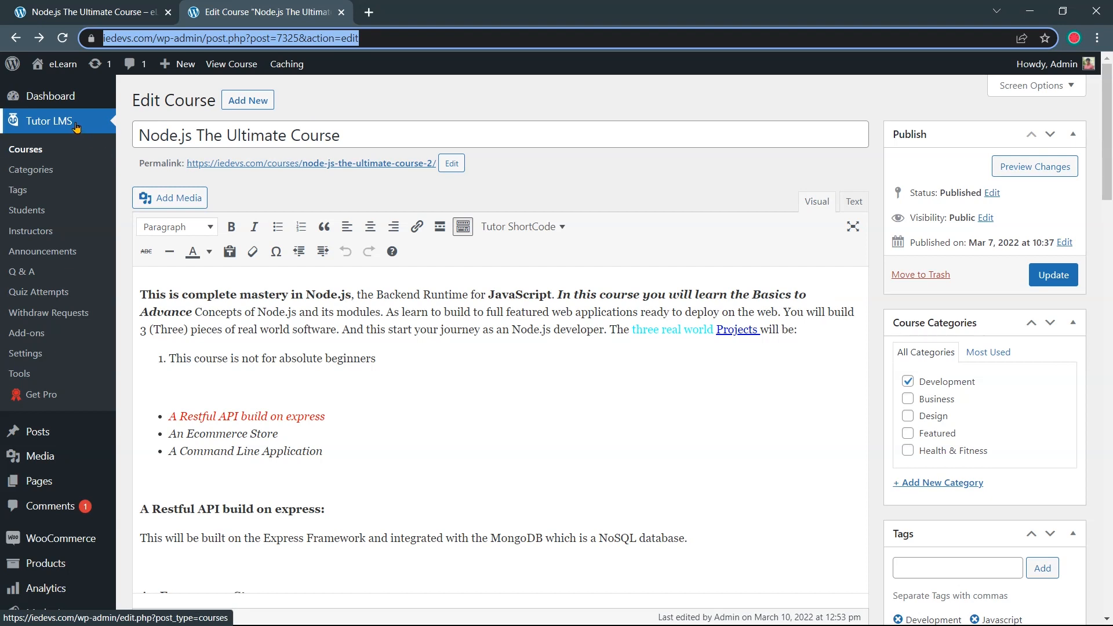
click(19, 355)
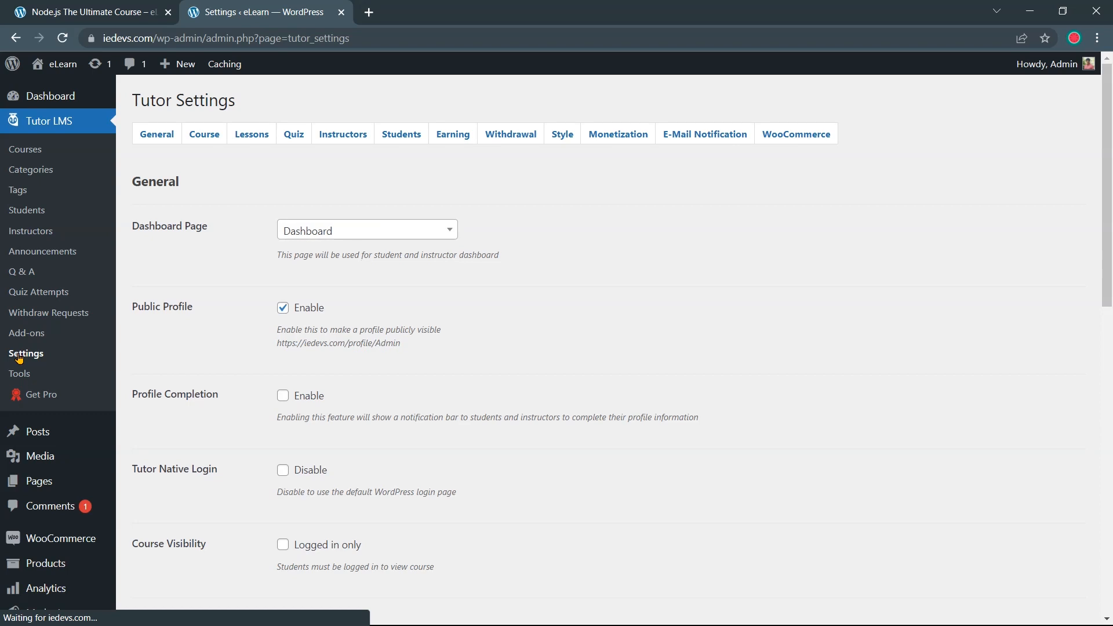
click(605, 135)
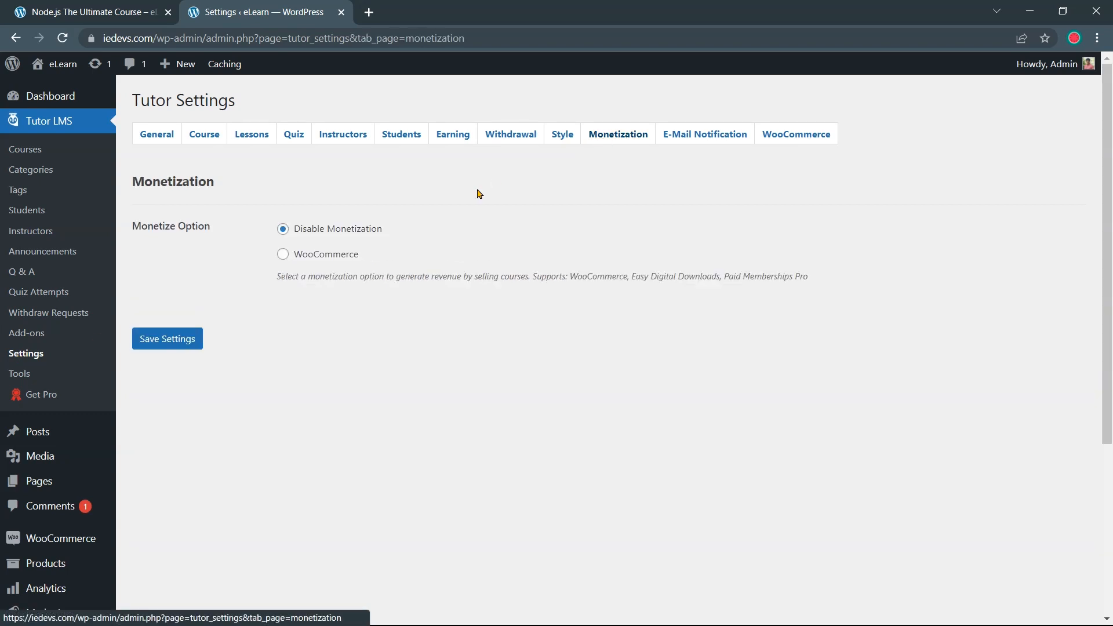
drag(219, 232, 131, 227)
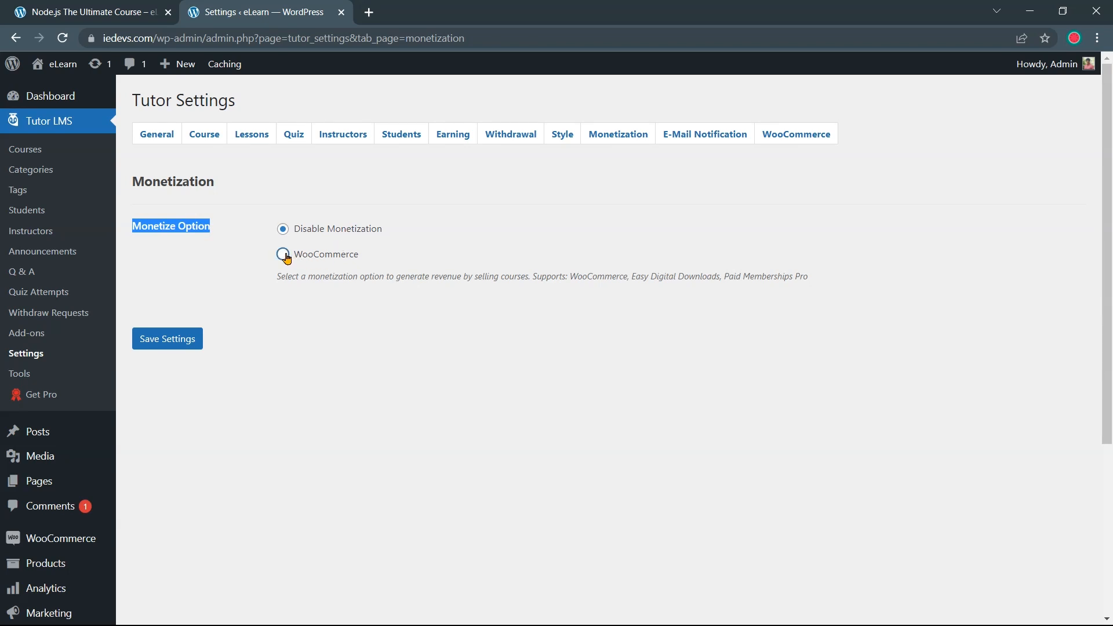
click(182, 341)
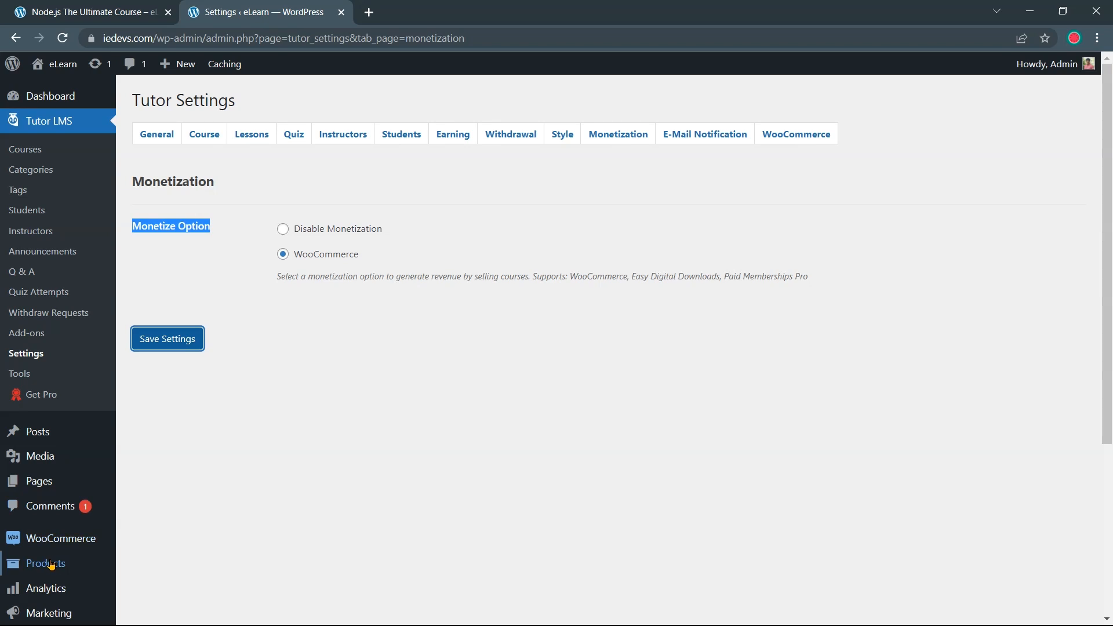
mouse_move(88, 560)
click(152, 522)
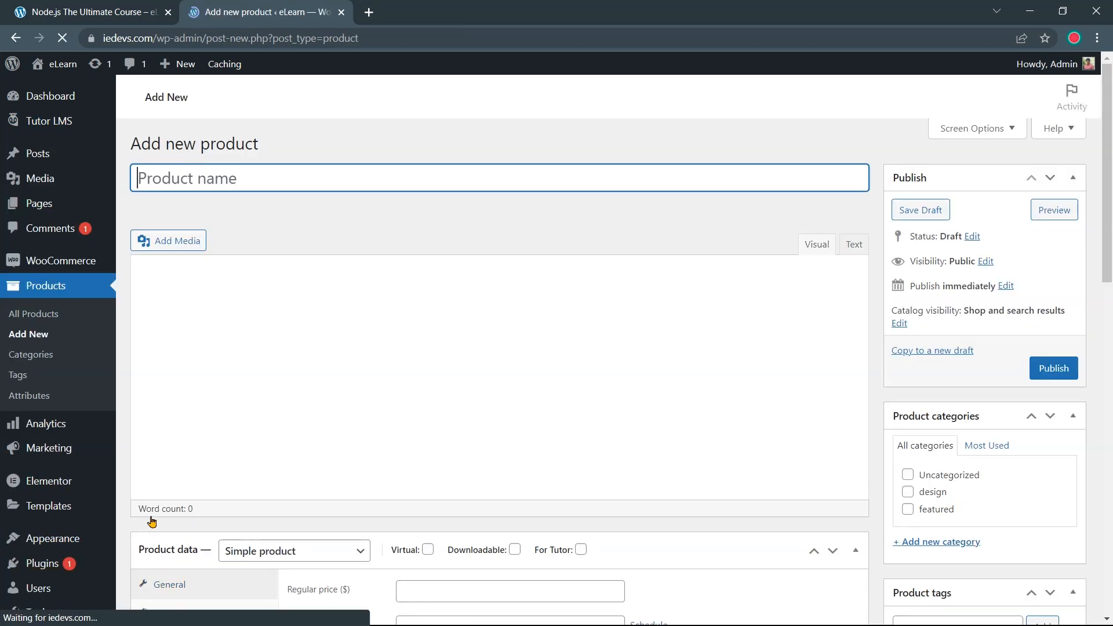
Copy the course title 'Node.js The Ultimate Course' into the new product's name
click(133, 11)
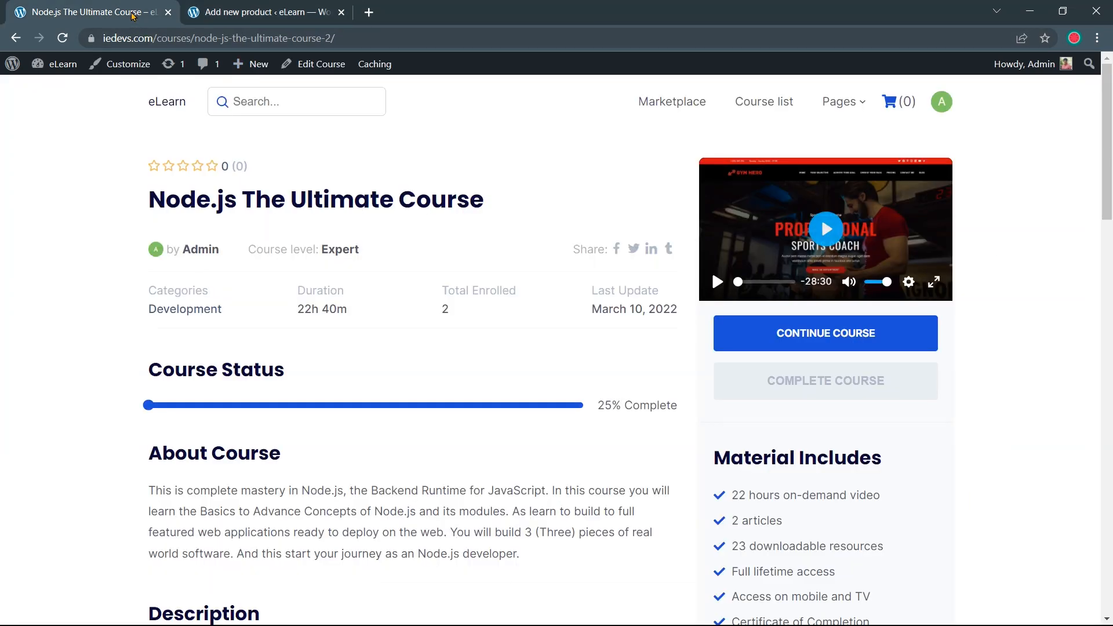
drag(492, 203, 151, 197)
right_click(162, 197)
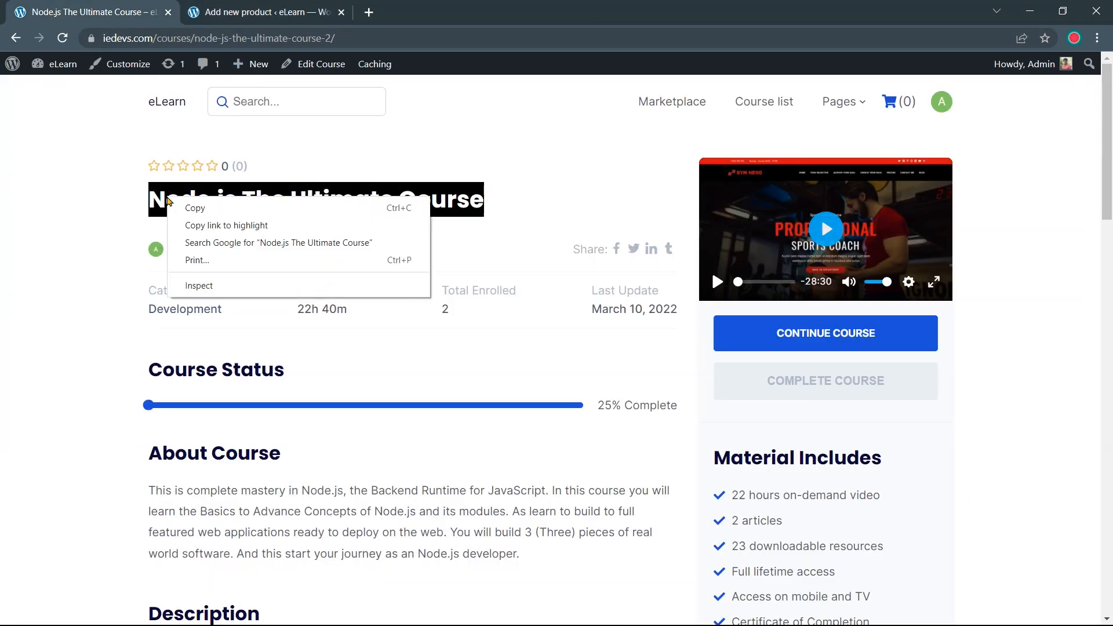
click(171, 204)
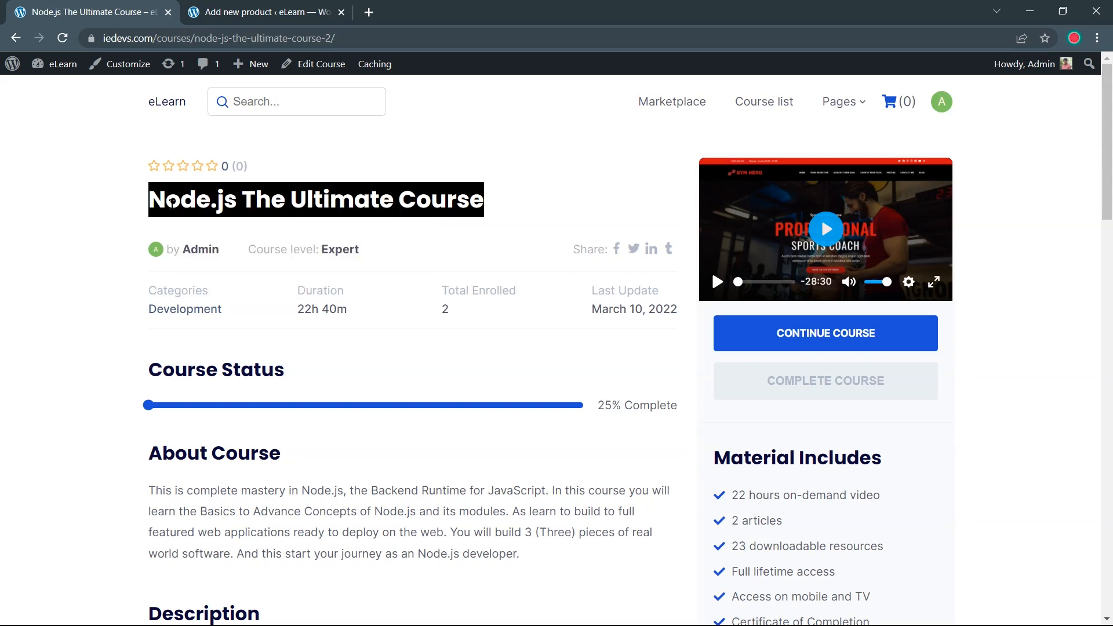
click(236, 19)
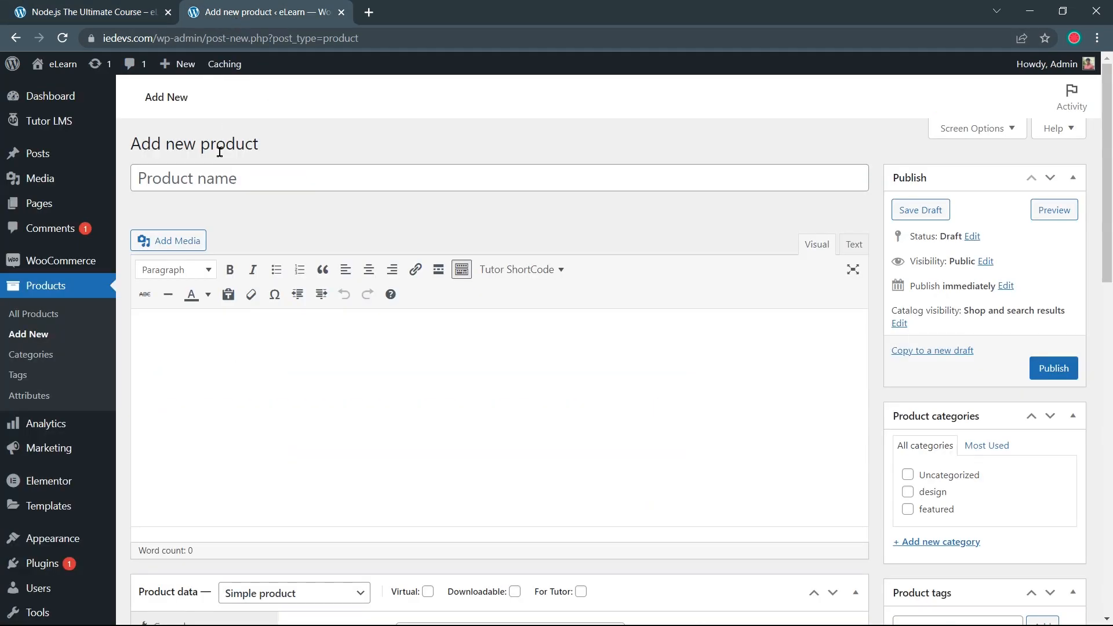
click(219, 175)
right_click(219, 176)
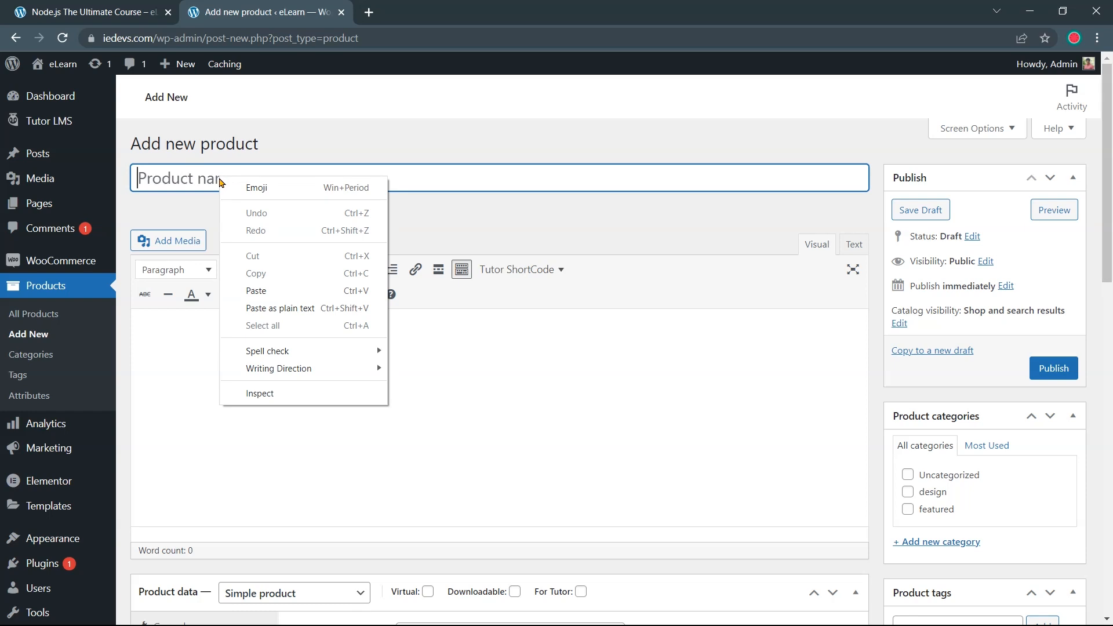
click(261, 290)
click(338, 205)
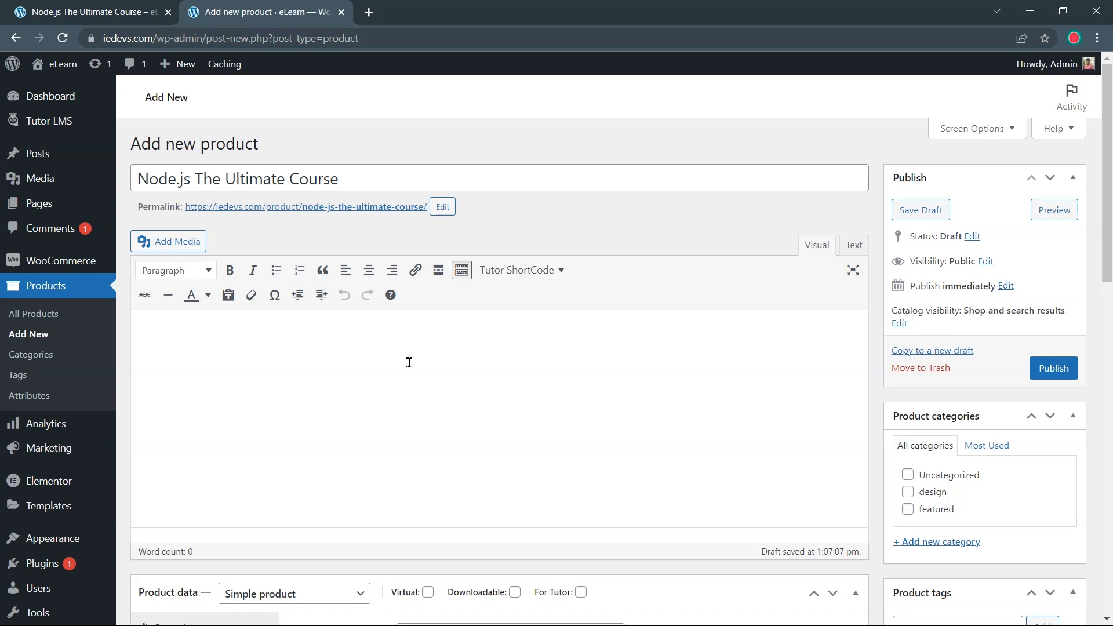
Mark the product For Tutor and set its regular price to 10
scroll(903, 459, down, 3)
scroll(762, 402, down, 1)
scroll(729, 381, up, 1)
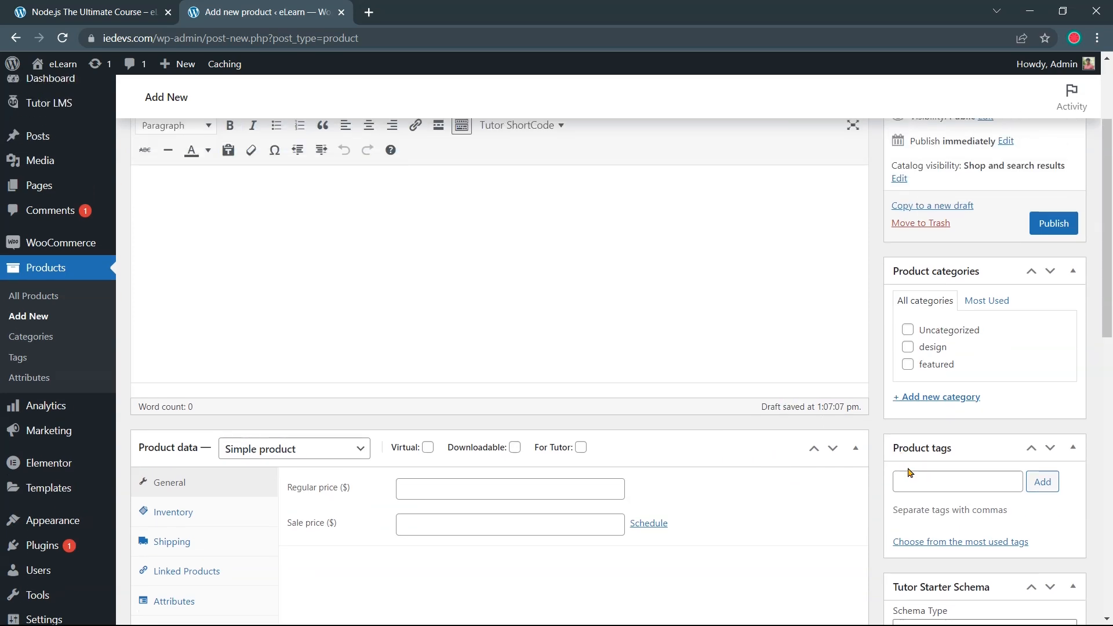
scroll(765, 374, up, 3)
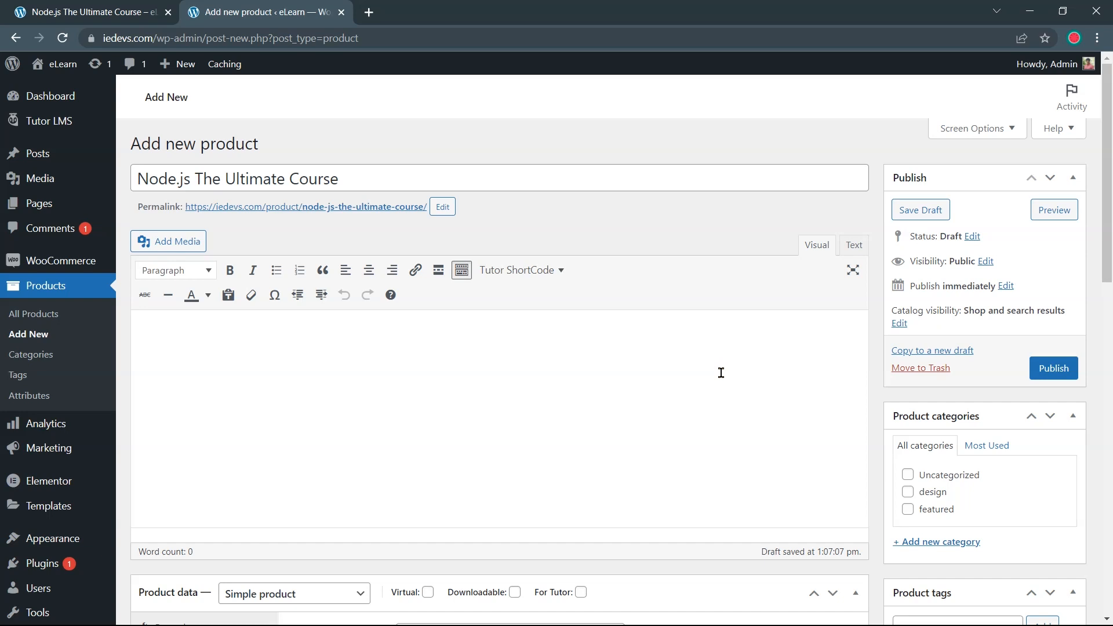
scroll(623, 380, down, 3)
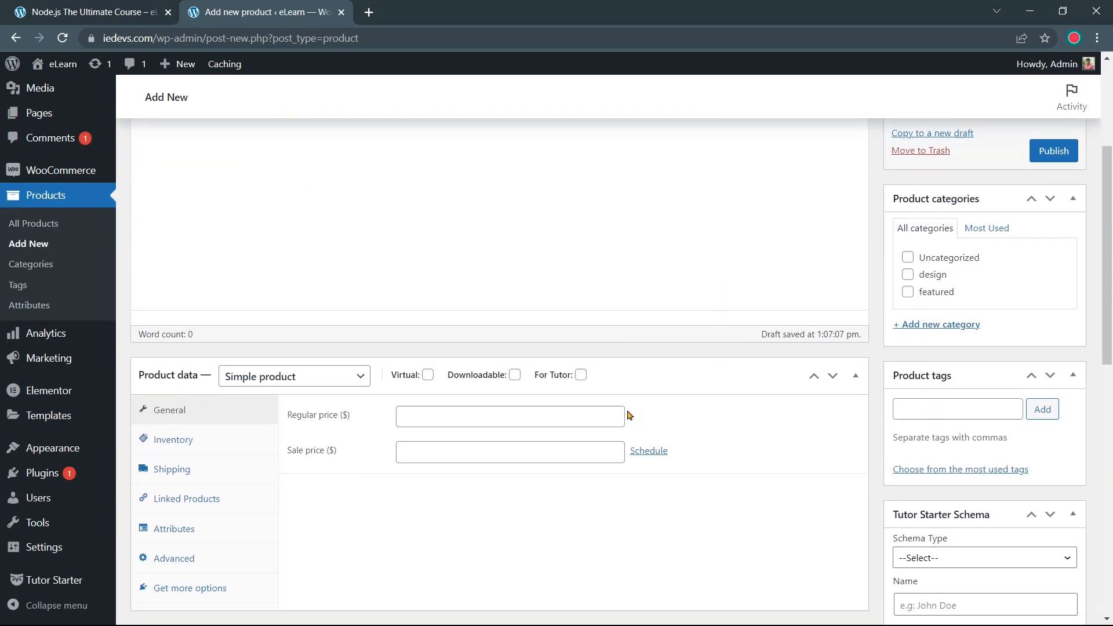
click(581, 377)
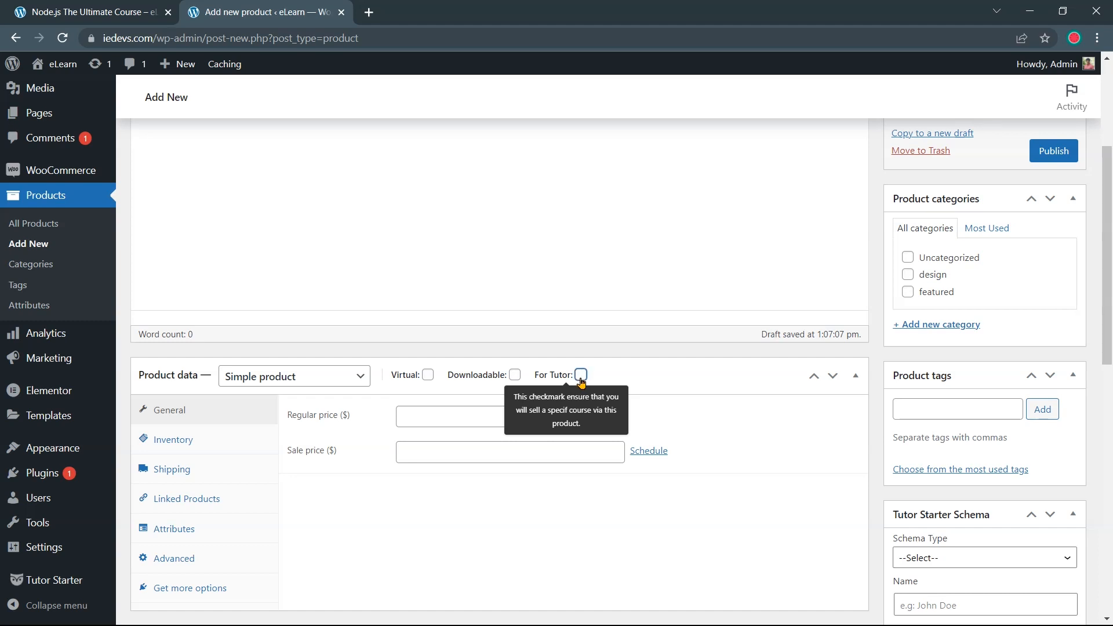
click(472, 418)
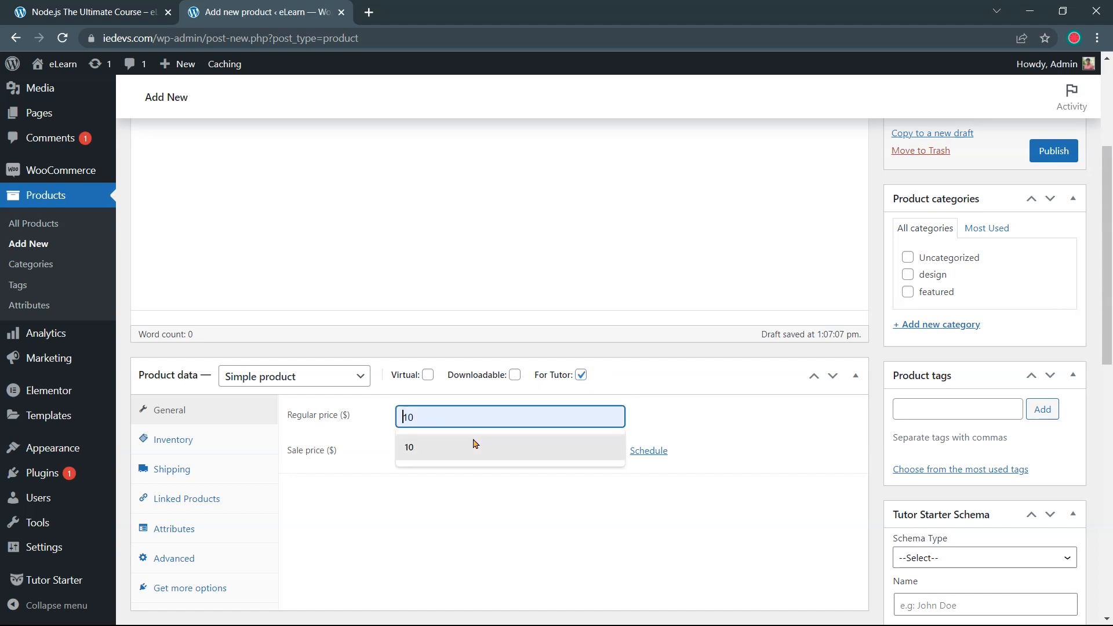
click(474, 445)
scroll(716, 406, down, 7)
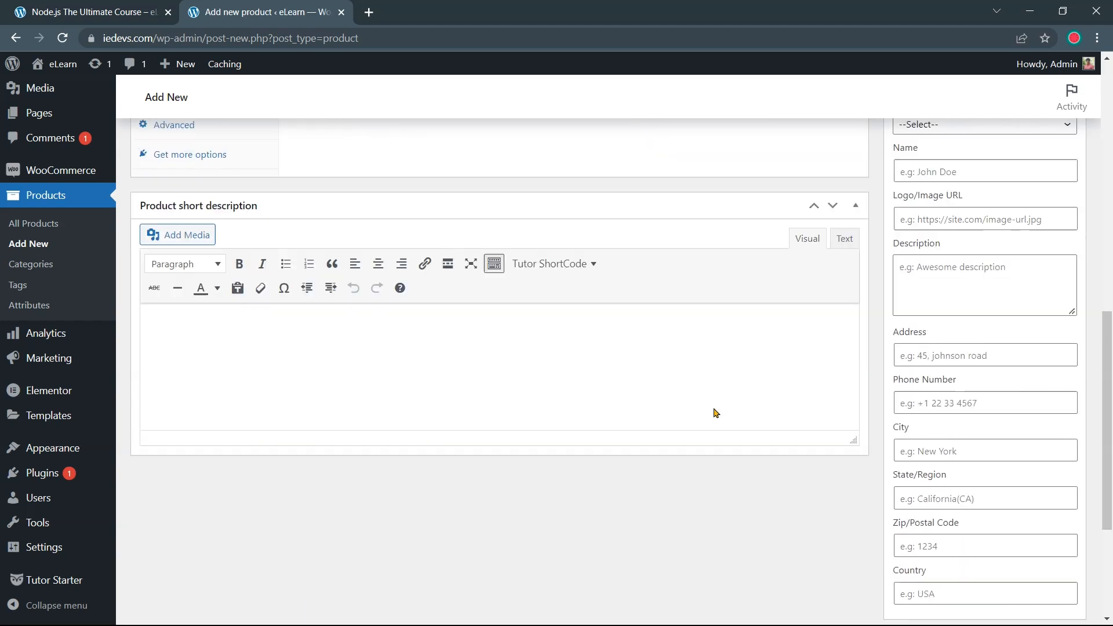
scroll(715, 413, down, 4)
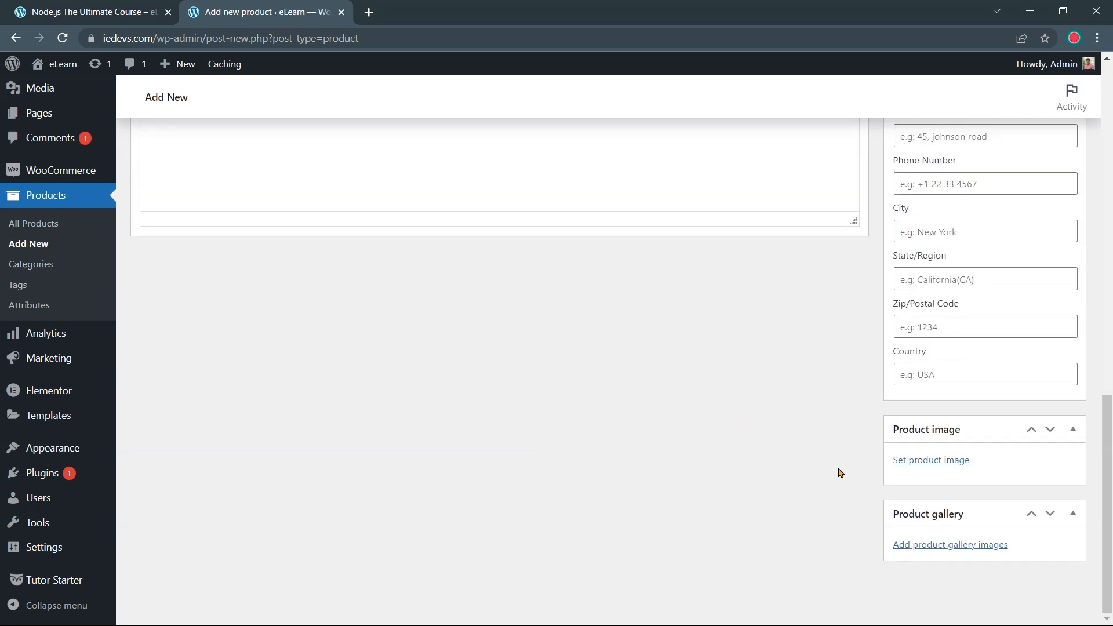
click(915, 465)
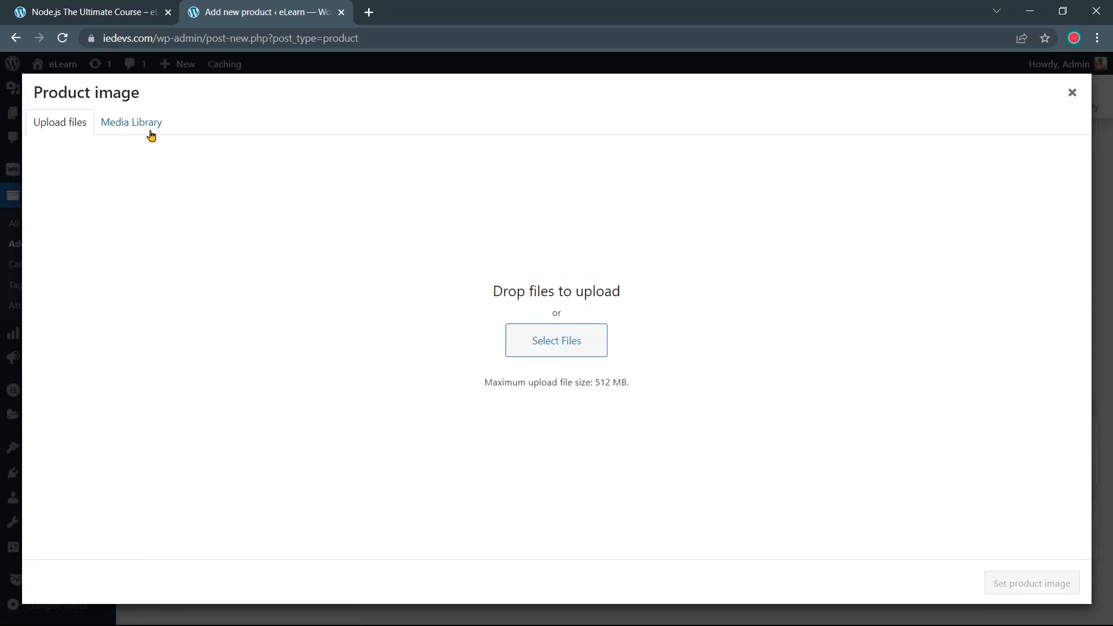
Choose course-banner.jpg from the Media Library as the product image
click(149, 134)
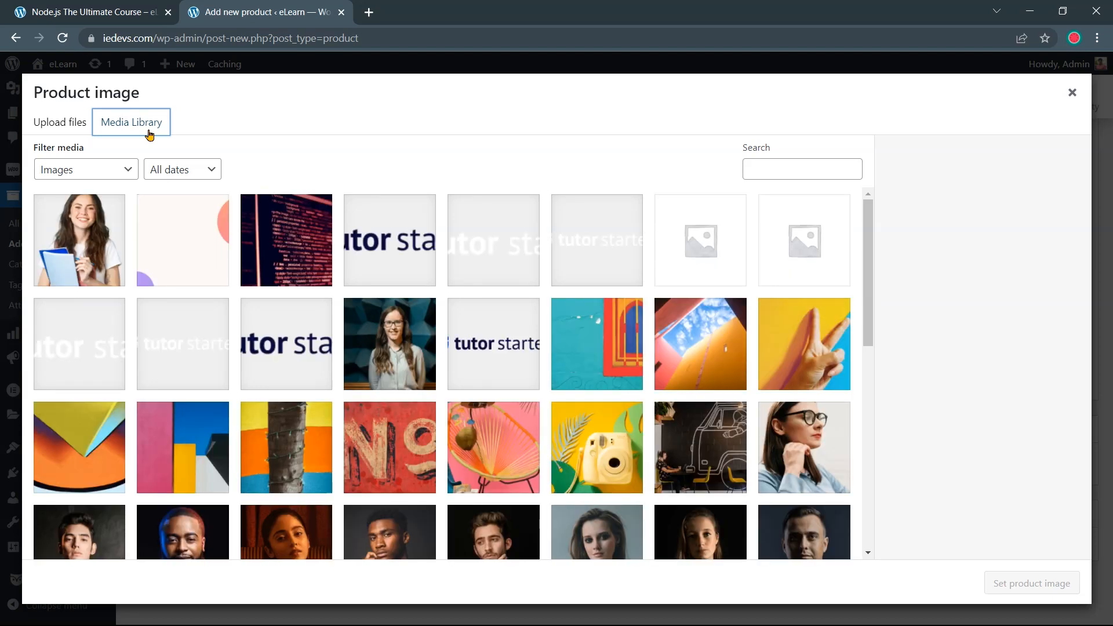
click(277, 225)
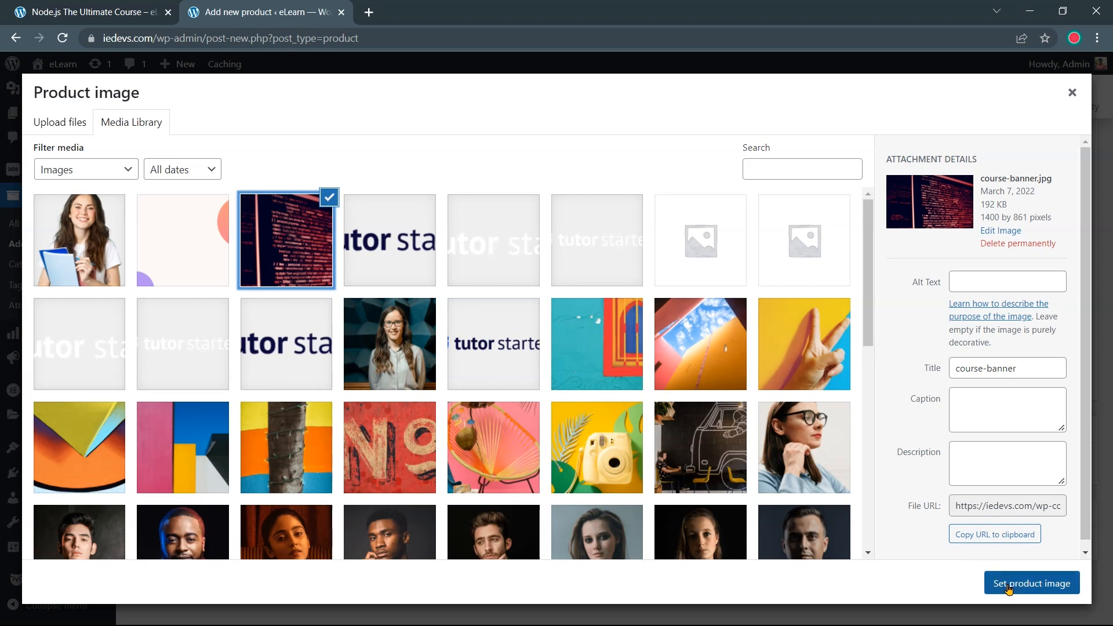
click(1009, 589)
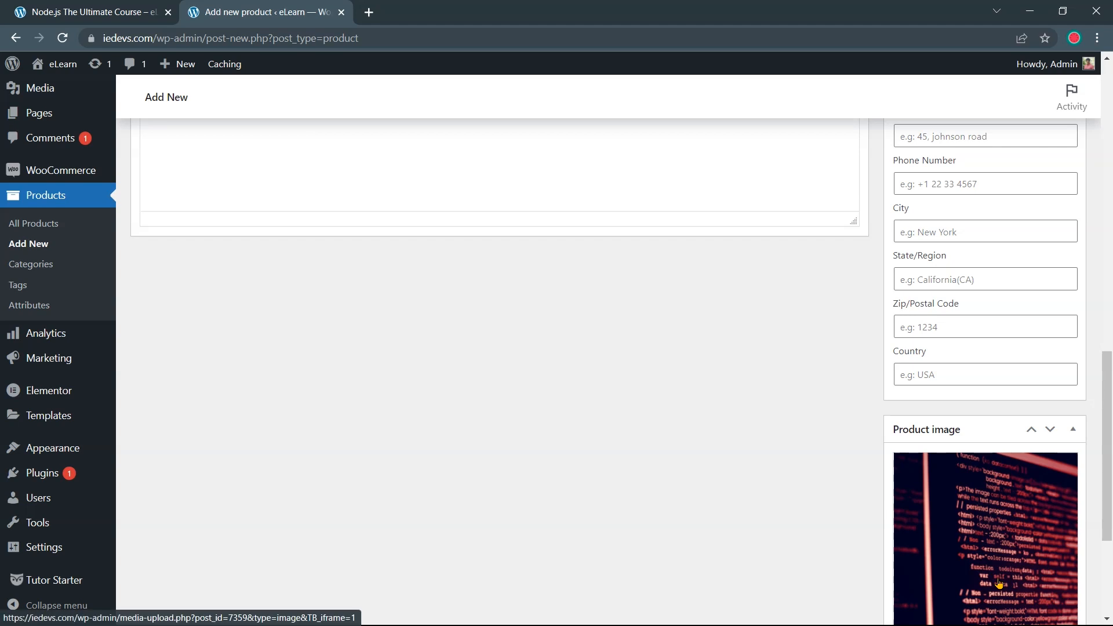
scroll(819, 540, up, 5)
scroll(820, 540, up, 9)
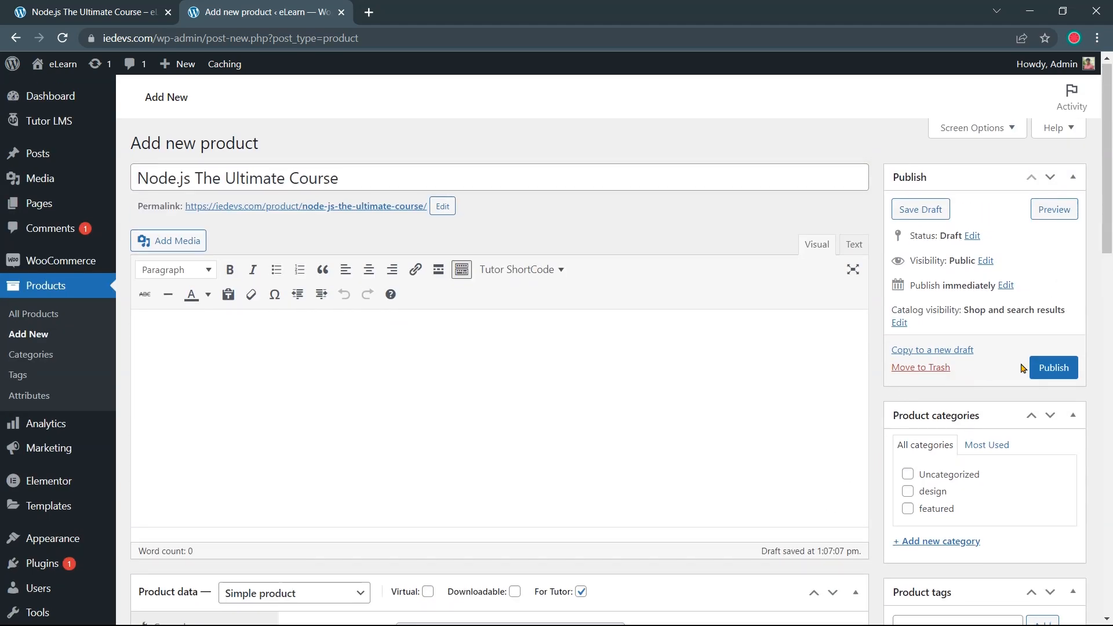
Publish the Node.js The Ultimate Course product and return to the course page tab
click(1042, 371)
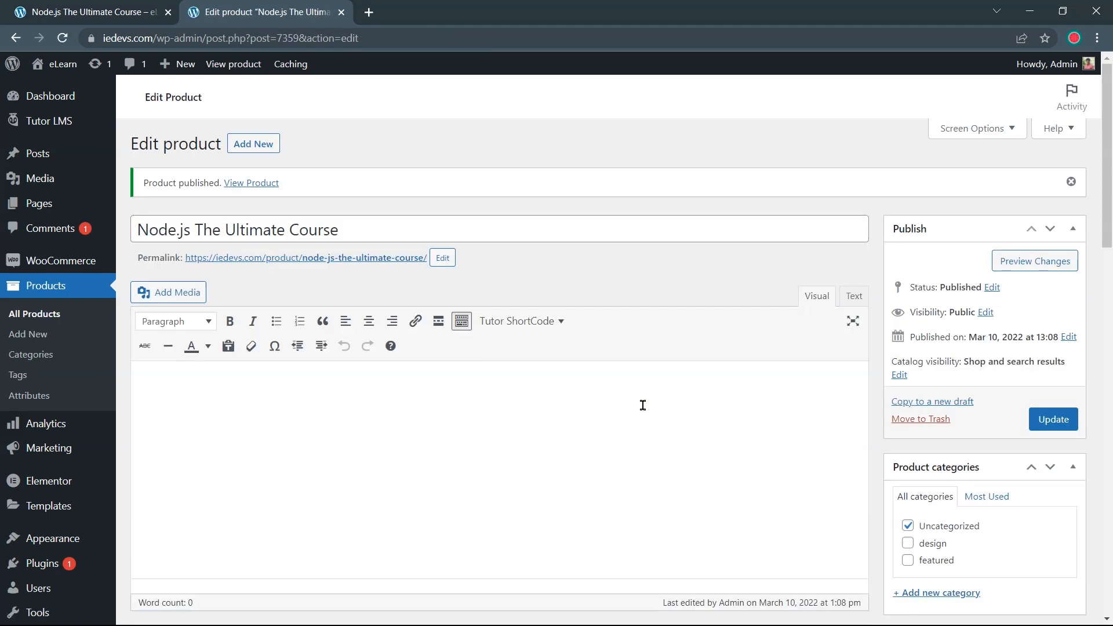
click(90, 13)
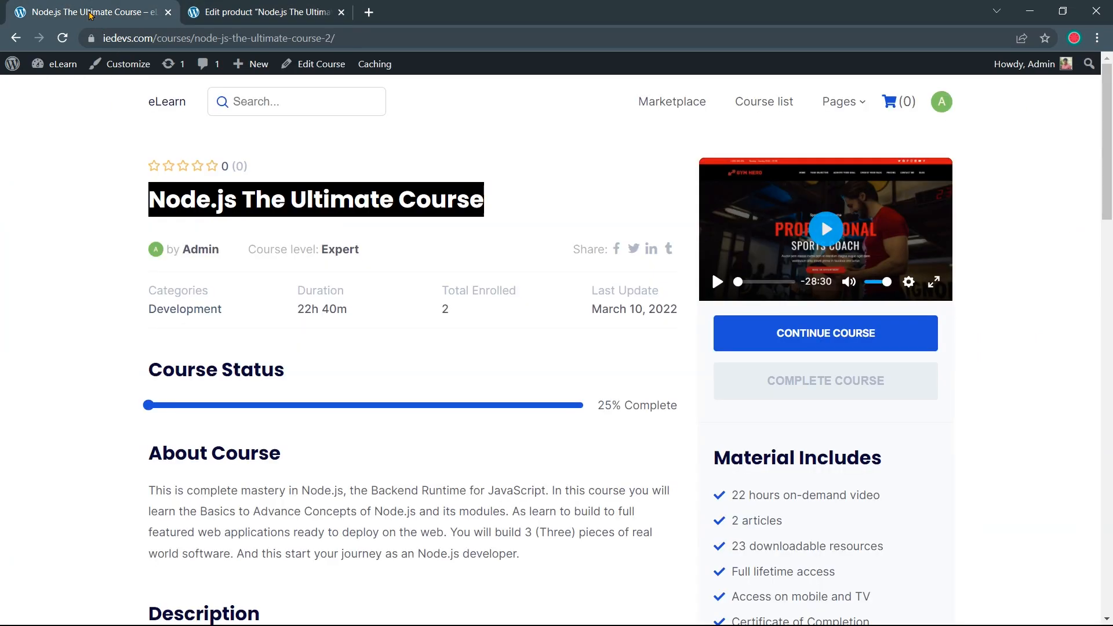
Edit the Node.js course and select Node.js The Ultimate Course as its product
click(321, 65)
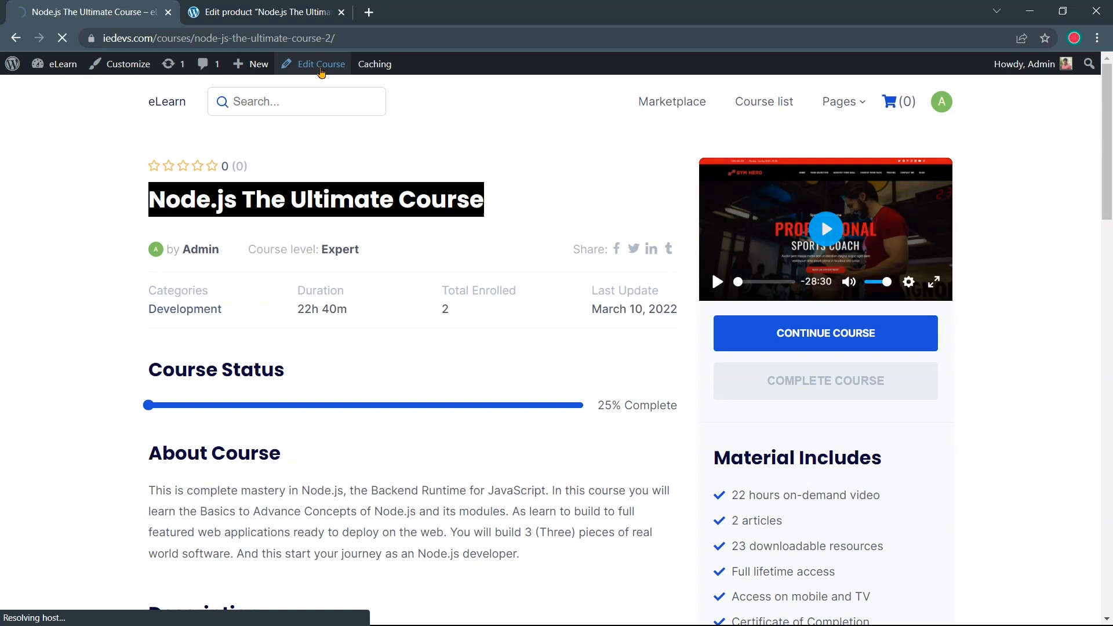
scroll(354, 195, down, 5)
scroll(359, 203, down, 5)
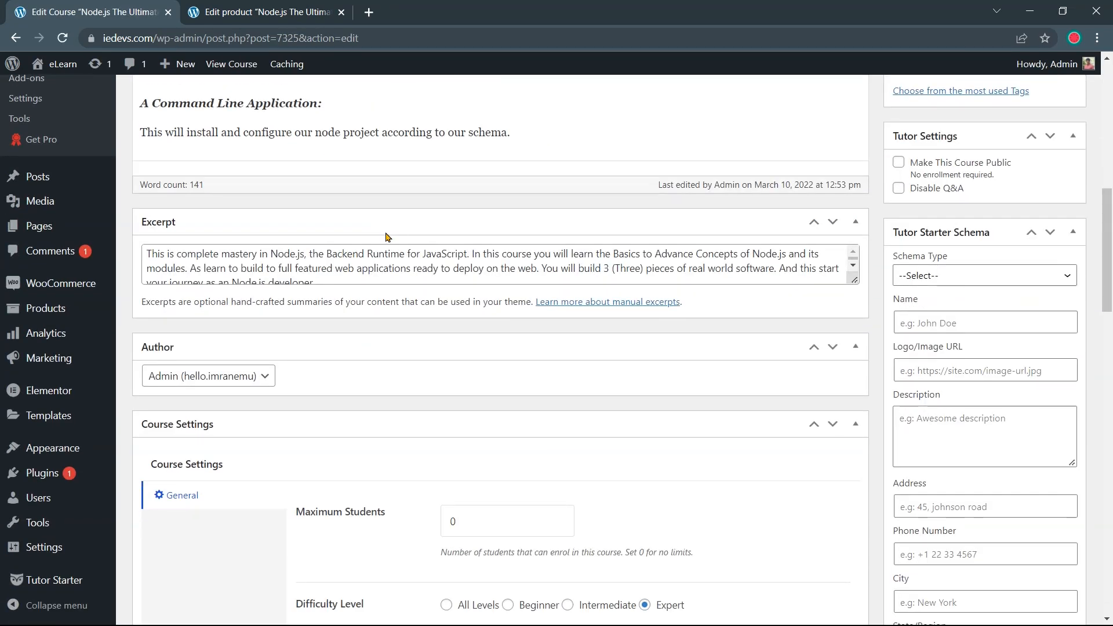
scroll(387, 236, down, 5)
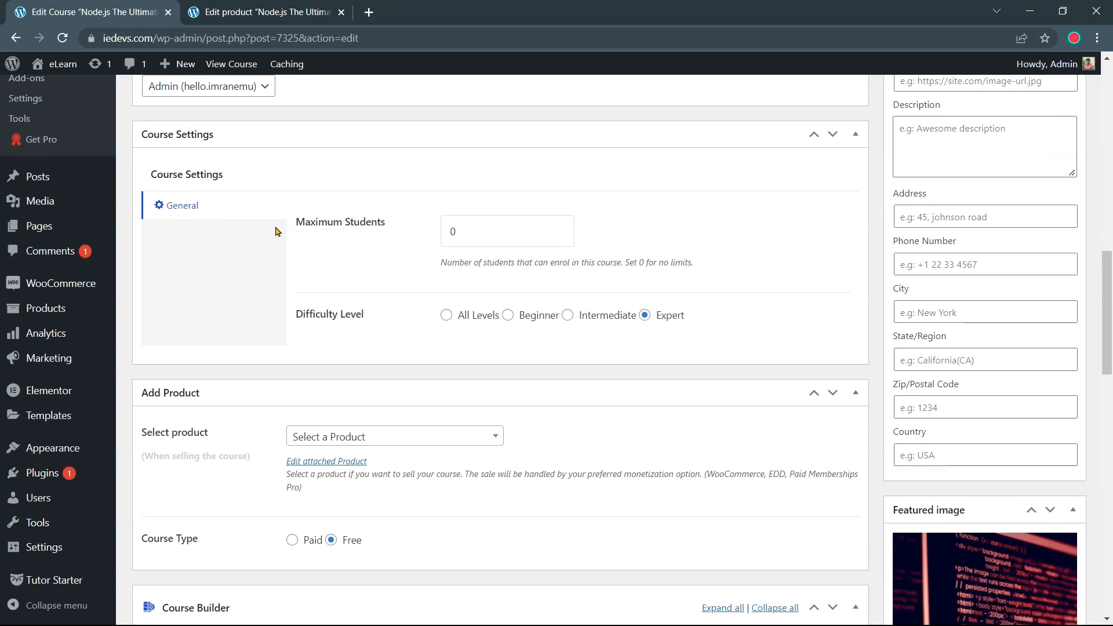
scroll(333, 318, down, 5)
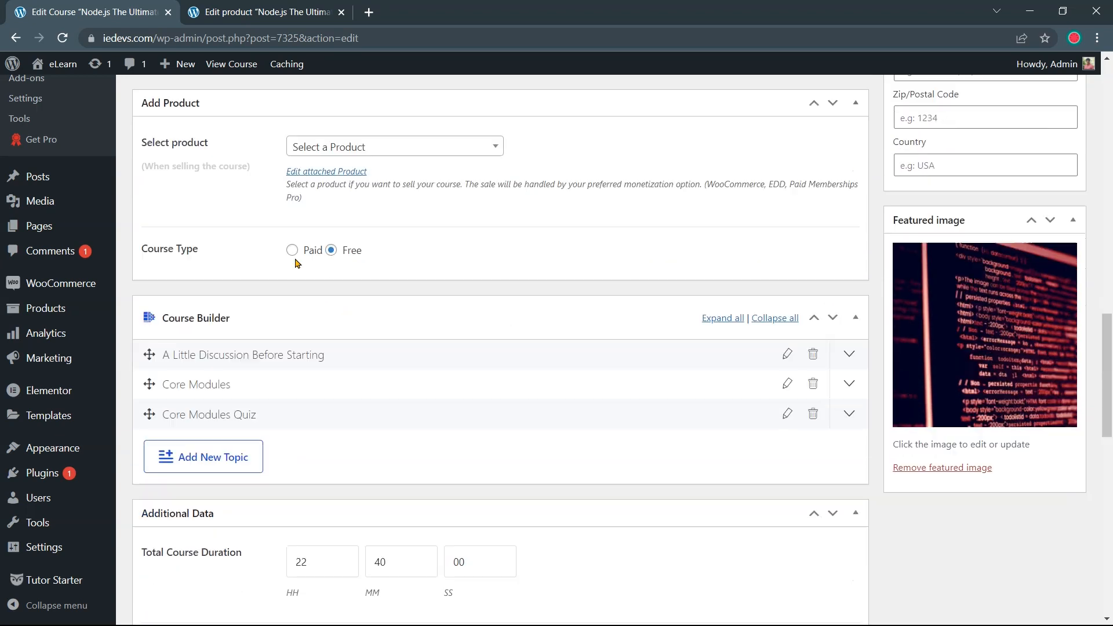
drag(214, 144, 142, 145)
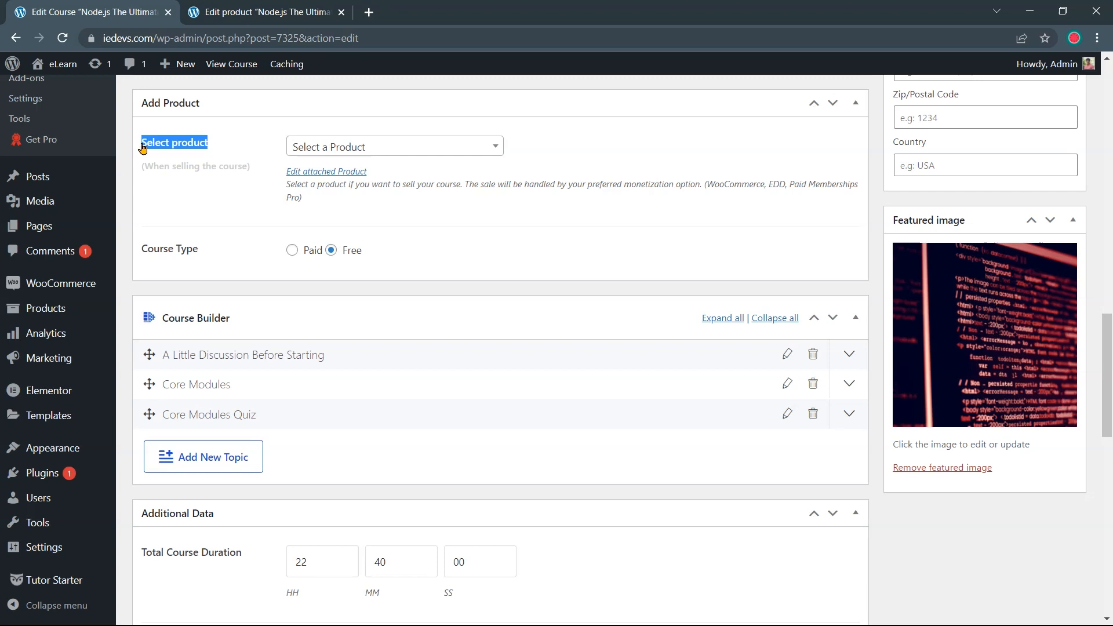
click(344, 149)
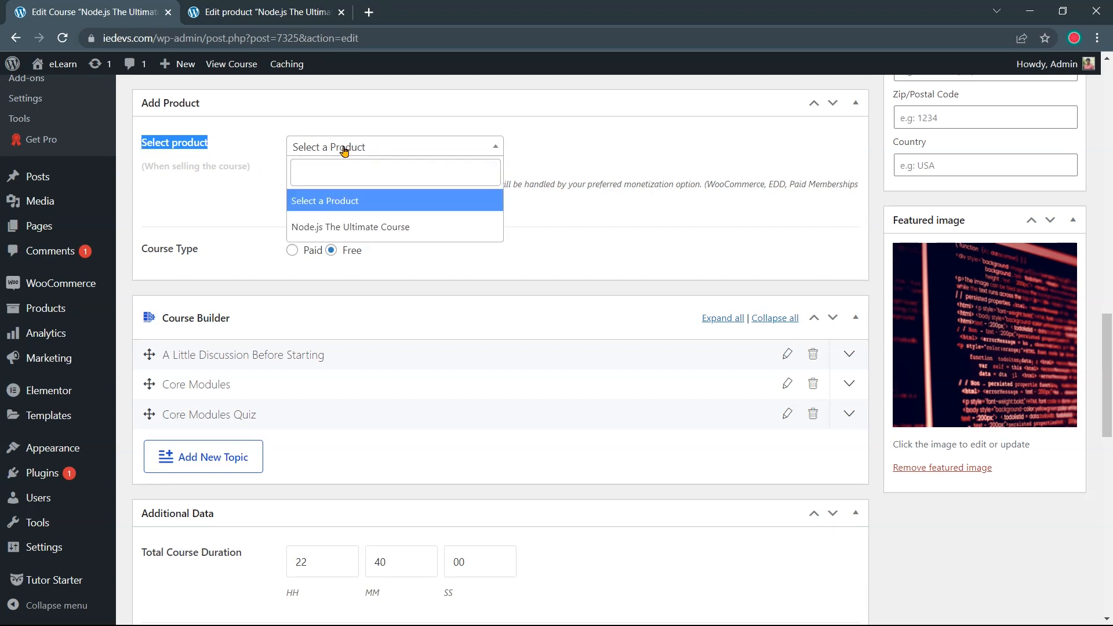
click(355, 228)
Set the course type to Paid and update the course
drag(199, 251, 138, 248)
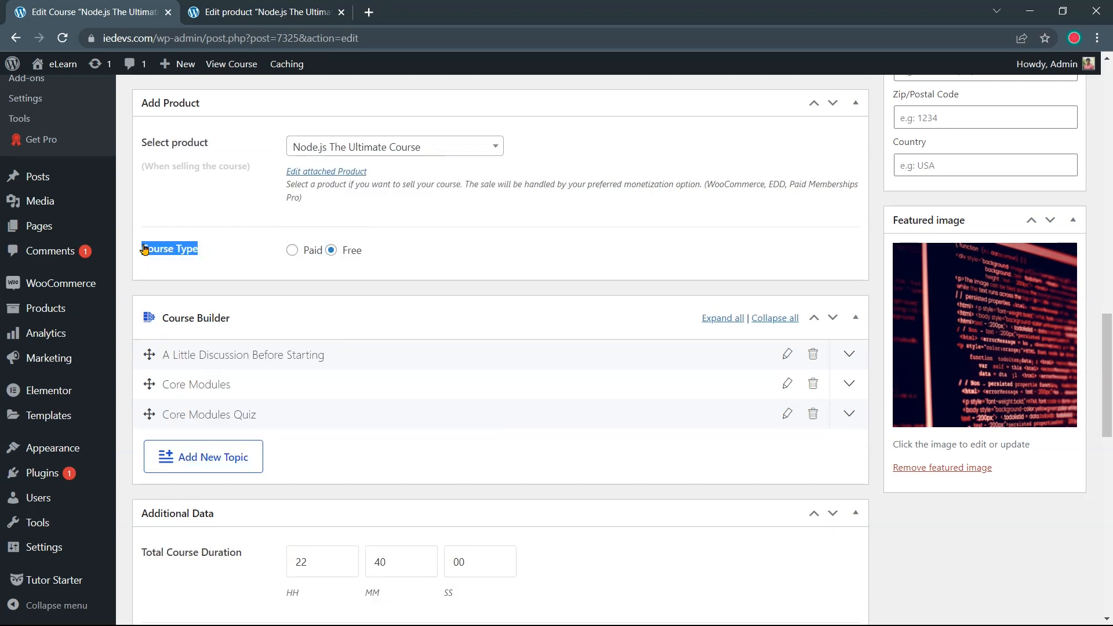
click(303, 251)
scroll(667, 291, up, 15)
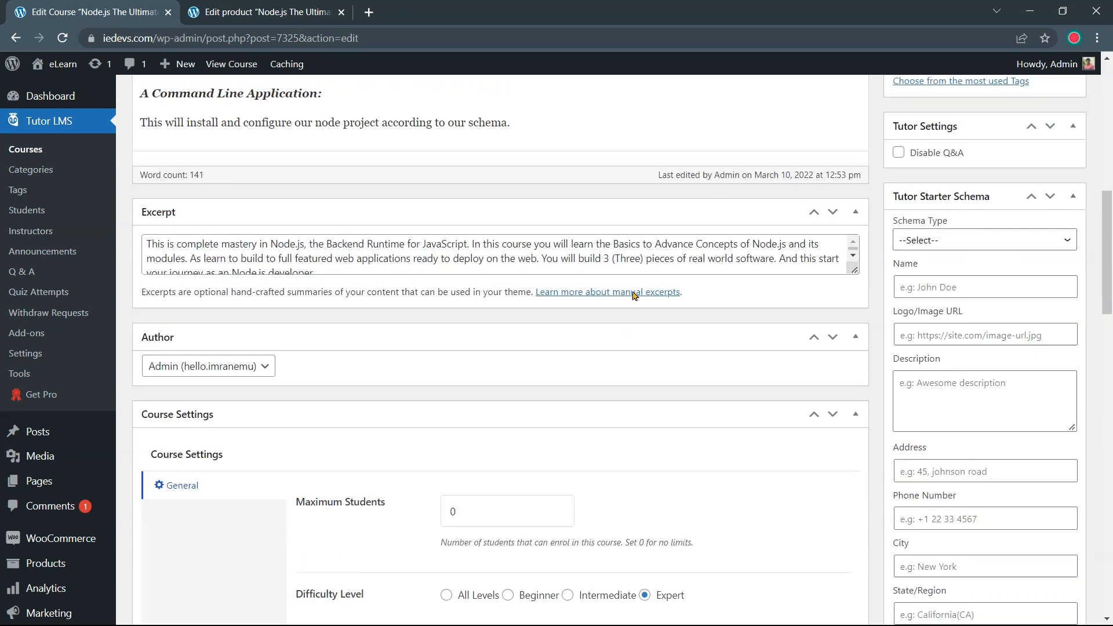
scroll(632, 291, up, 5)
click(1054, 231)
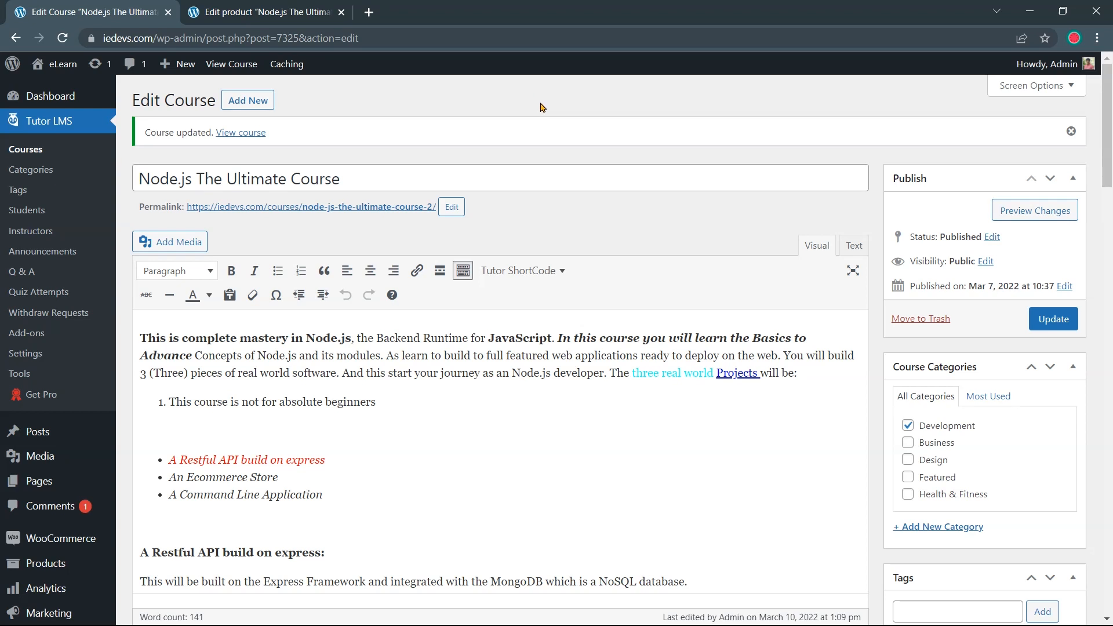
click(1088, 46)
Load iedevs.com in an incognito window and locate the $10.00 Node.js course
click(979, 80)
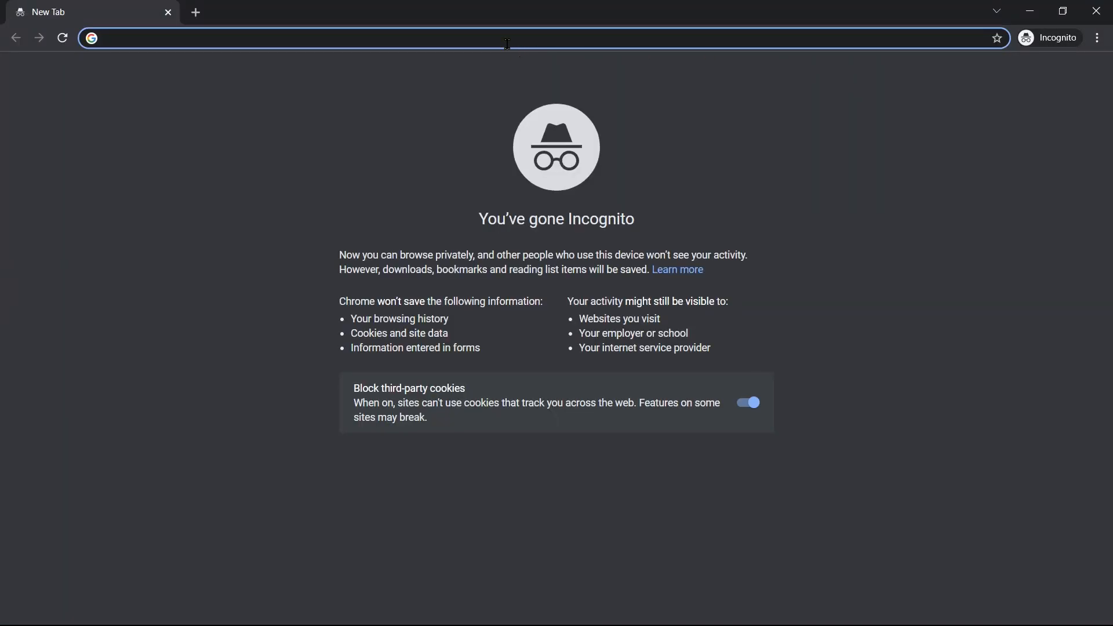
text(i)
key(Return)
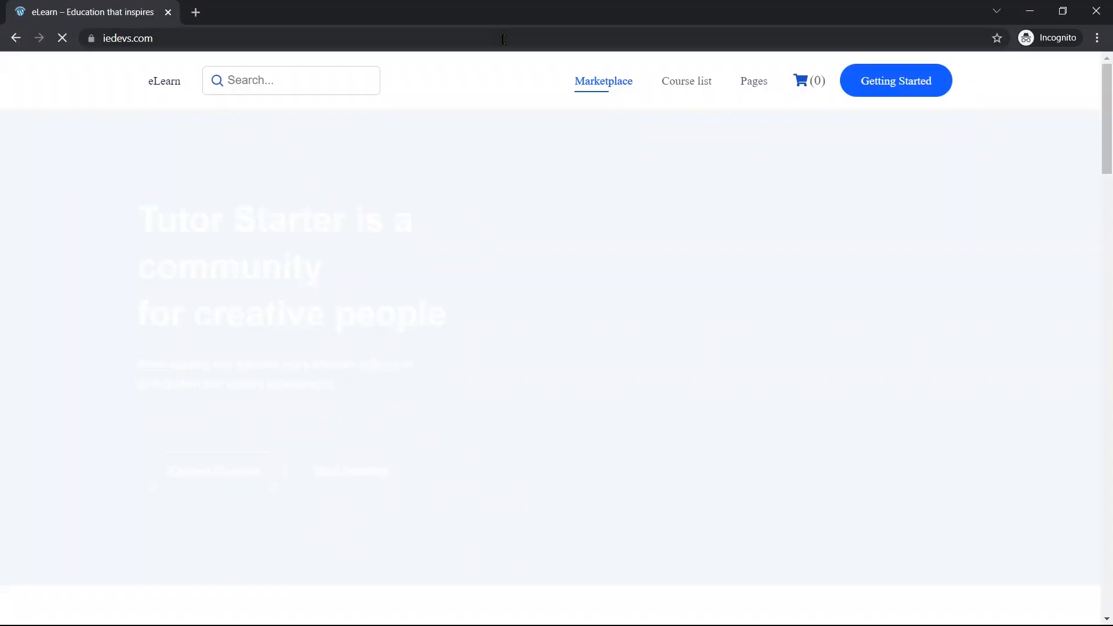
scroll(492, 89, down, 3)
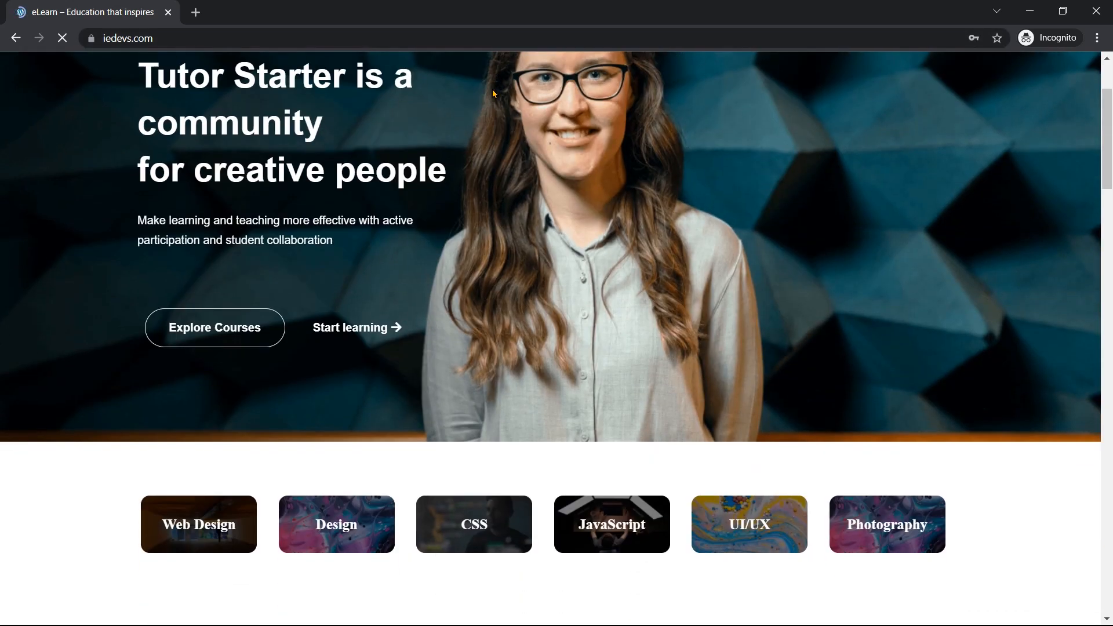
scroll(493, 93, down, 6)
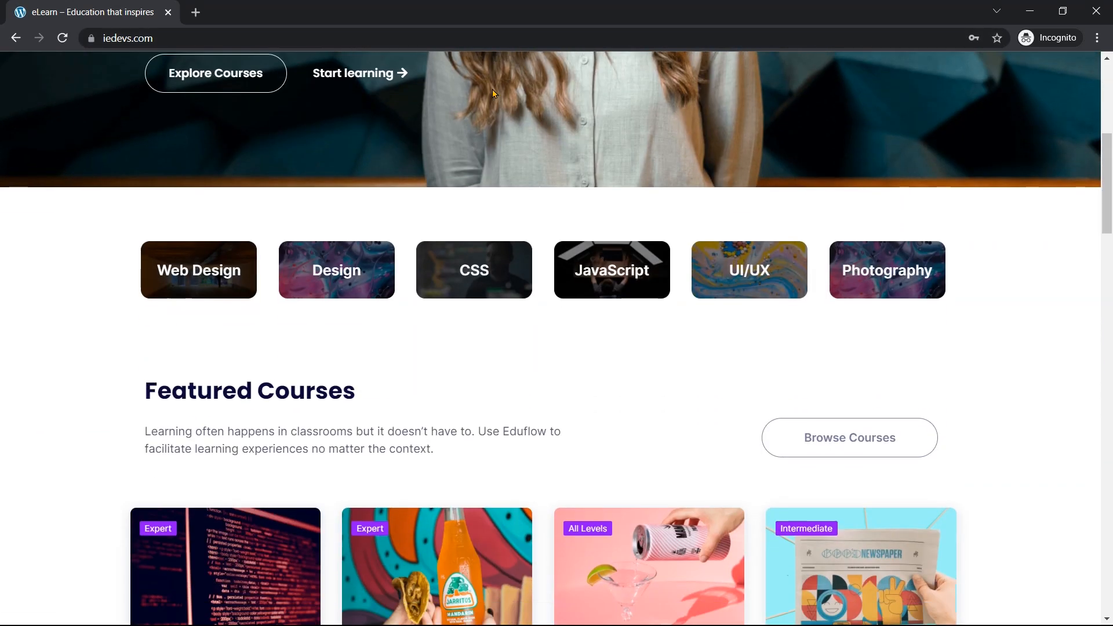
scroll(494, 94, down, 5)
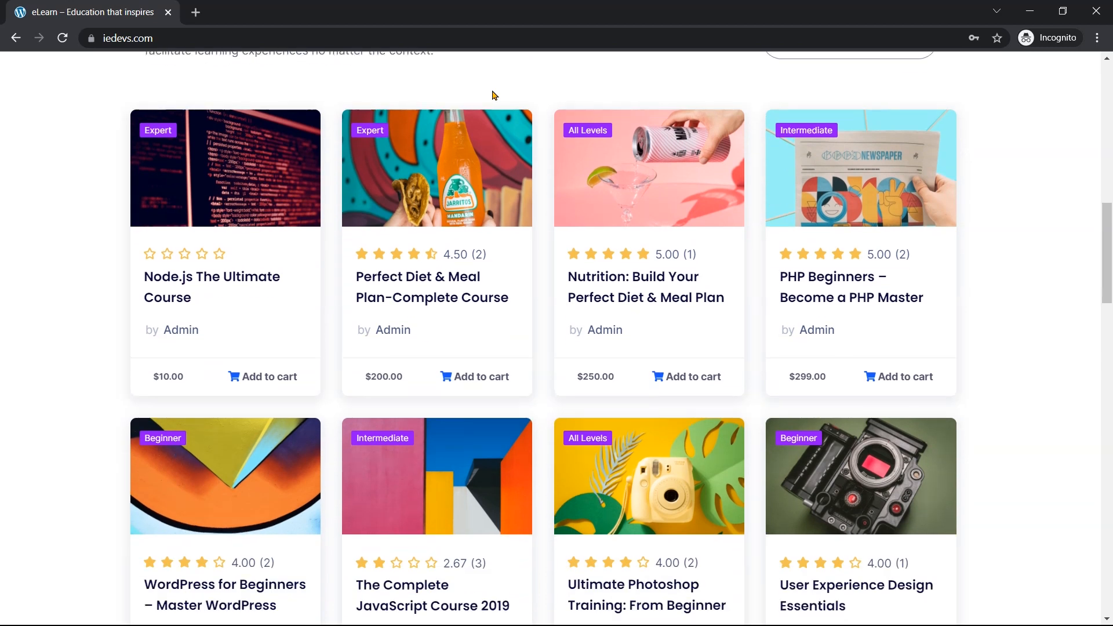
drag(189, 376, 152, 376)
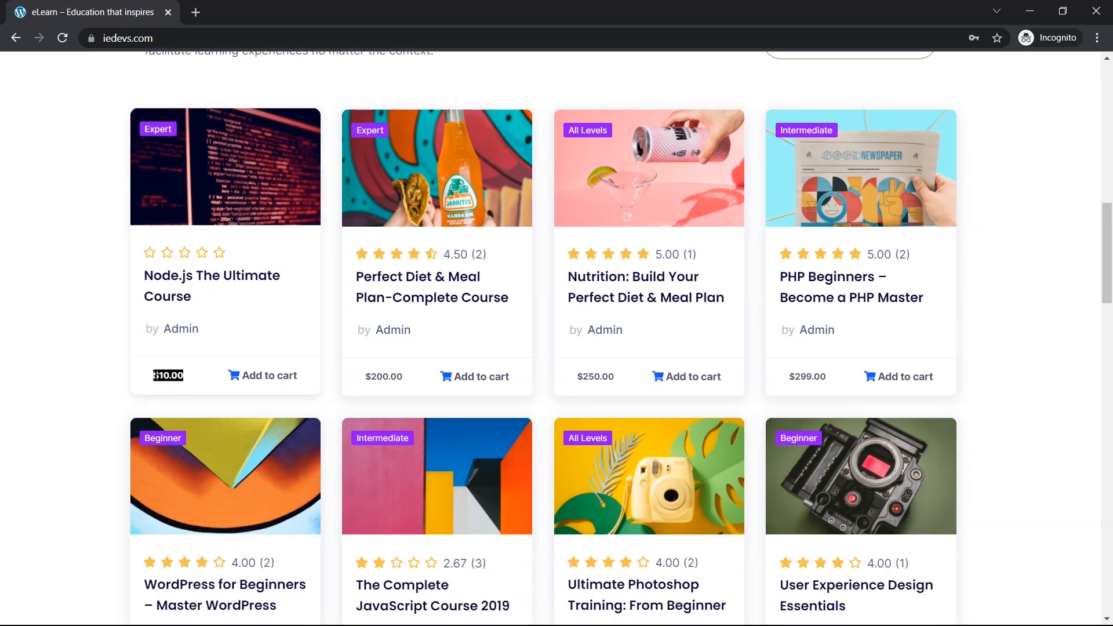
Open the Node.js The Ultimate Course page and try Add to Cart, bringing up the login prompt
click(200, 284)
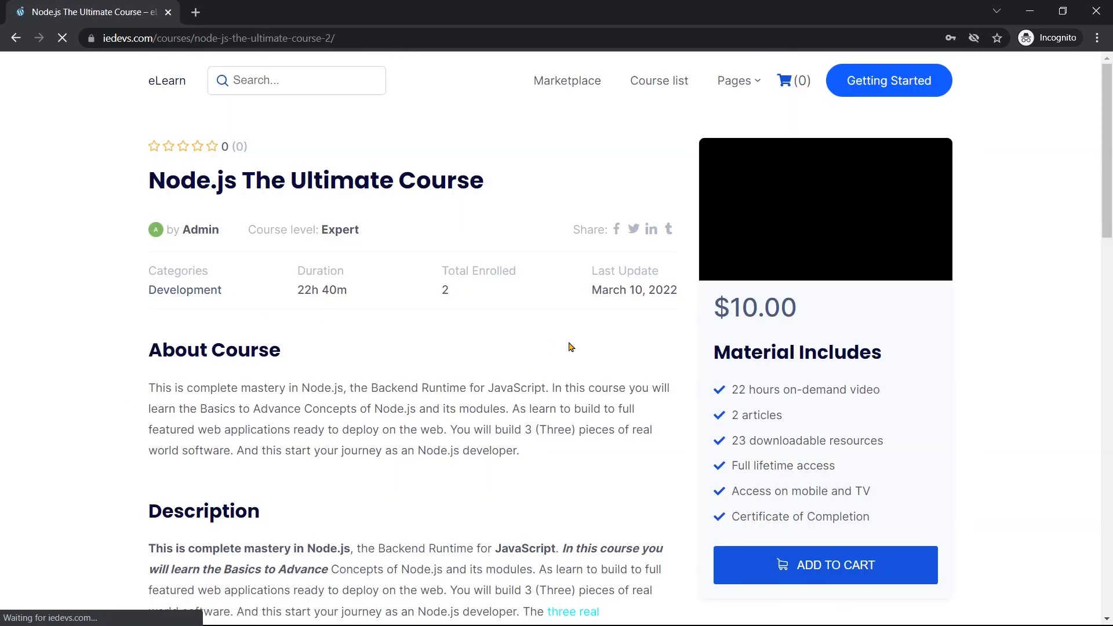
scroll(567, 345, down, 1)
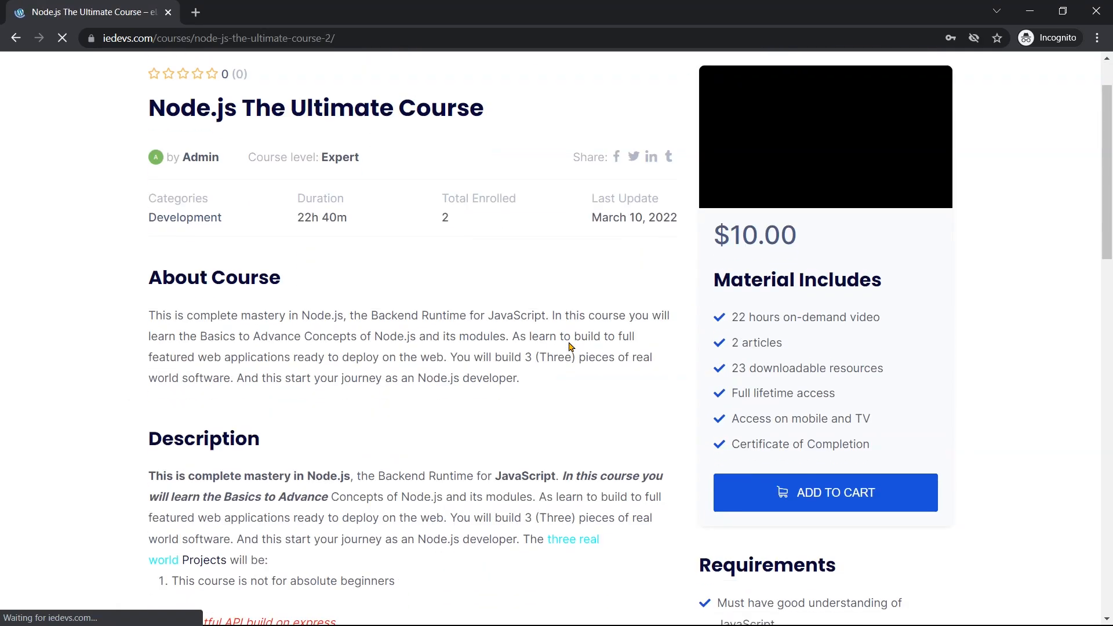
click(781, 500)
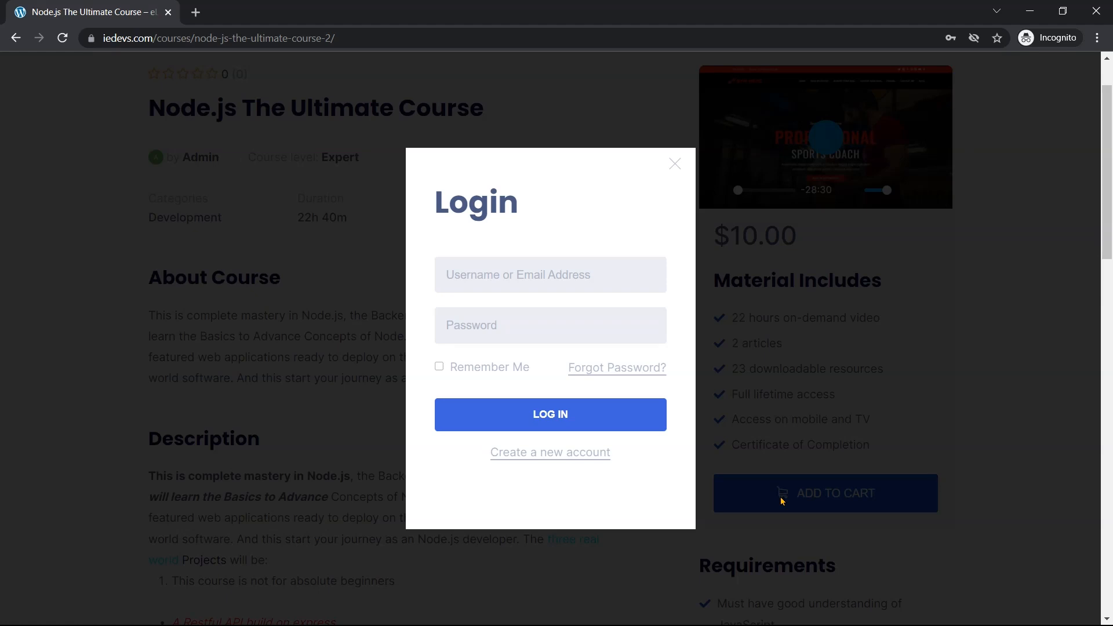
Open the registration form and enter the student's first name, last name, user name and e-mail
click(578, 462)
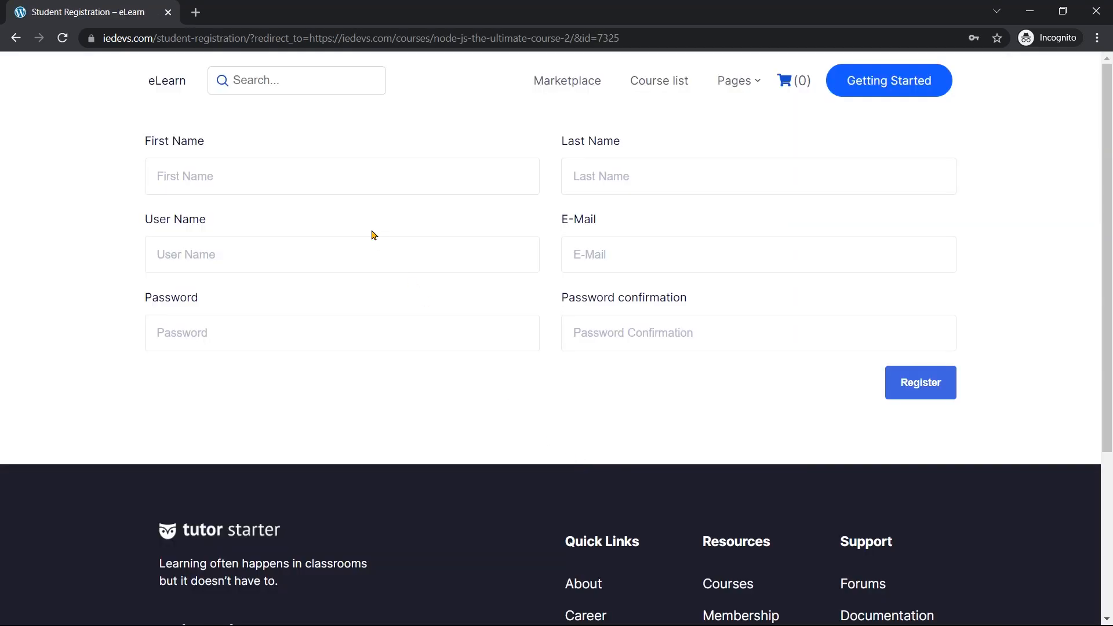
click(330, 178)
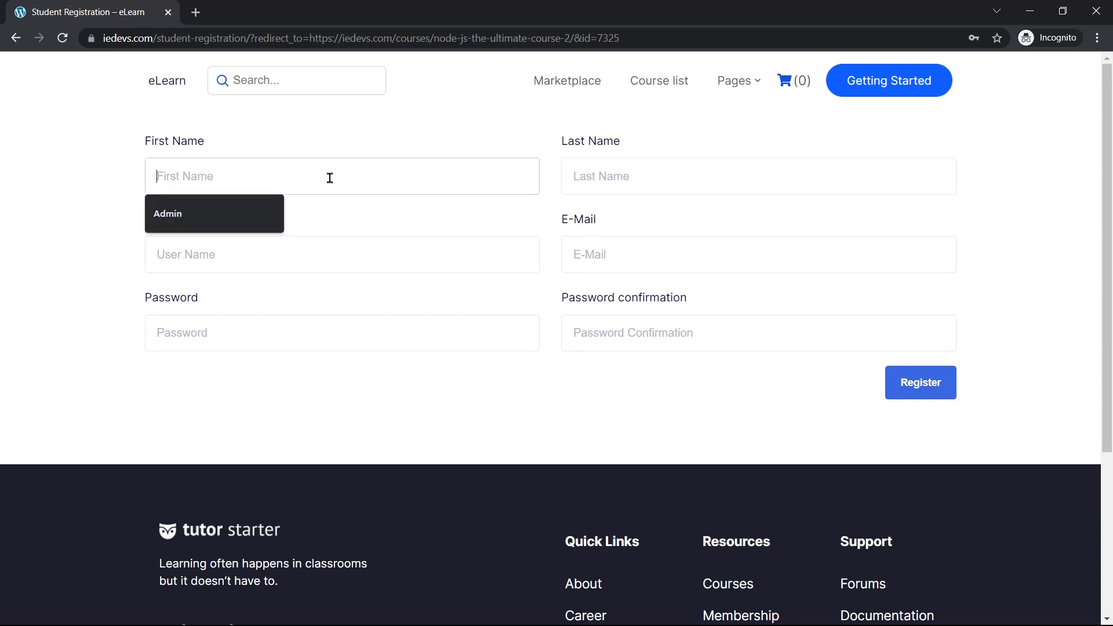
key(Tab)
key(Tab)
key(Tab)
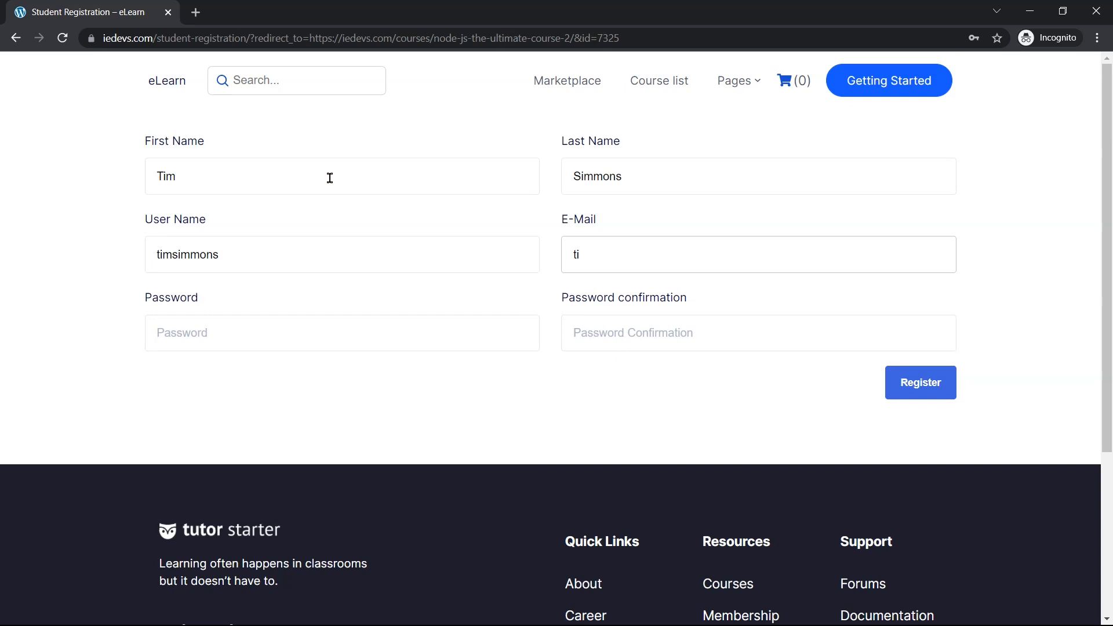
Enter and confirm the account password, then submit the registration
key(Tab)
click(625, 322)
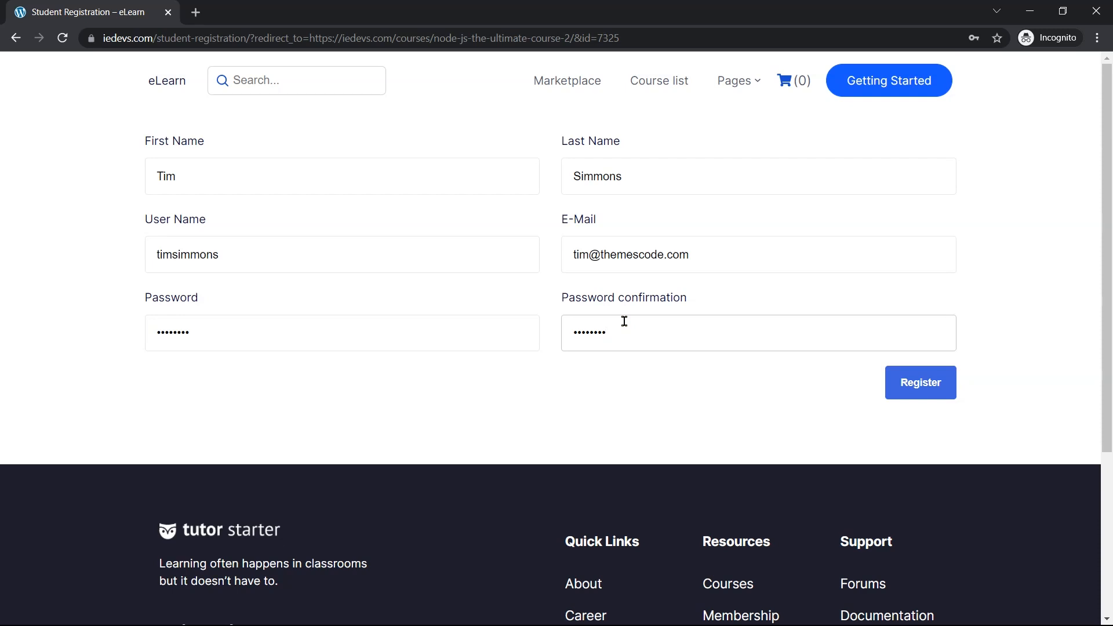
click(941, 395)
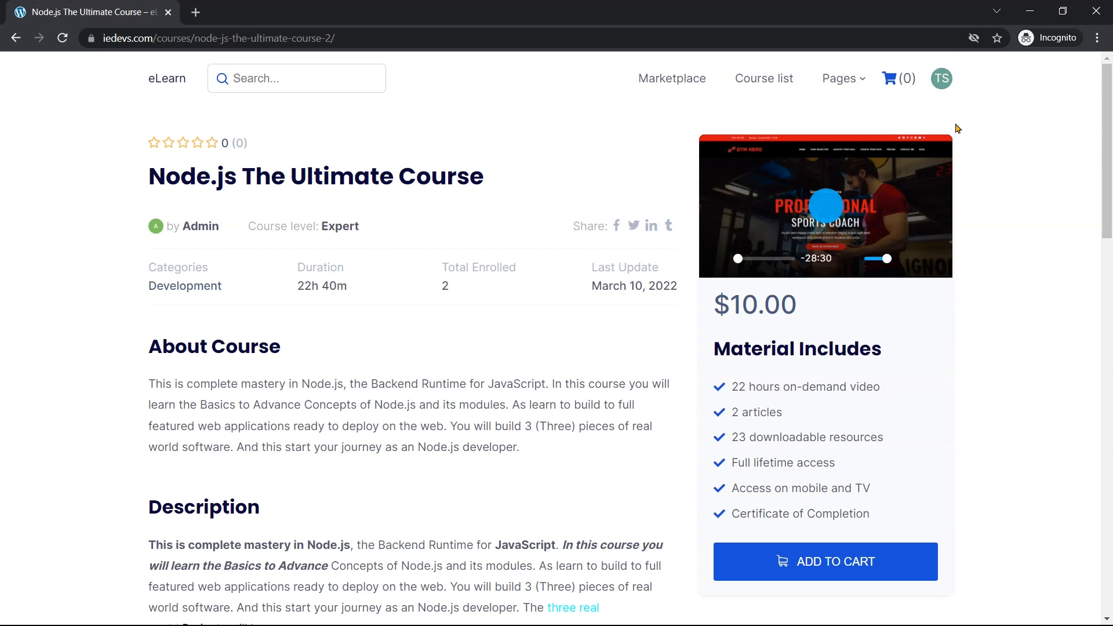
Add Node.js The Ultimate Course to the cart and view the cart showing 1 item
mouse_move(944, 94)
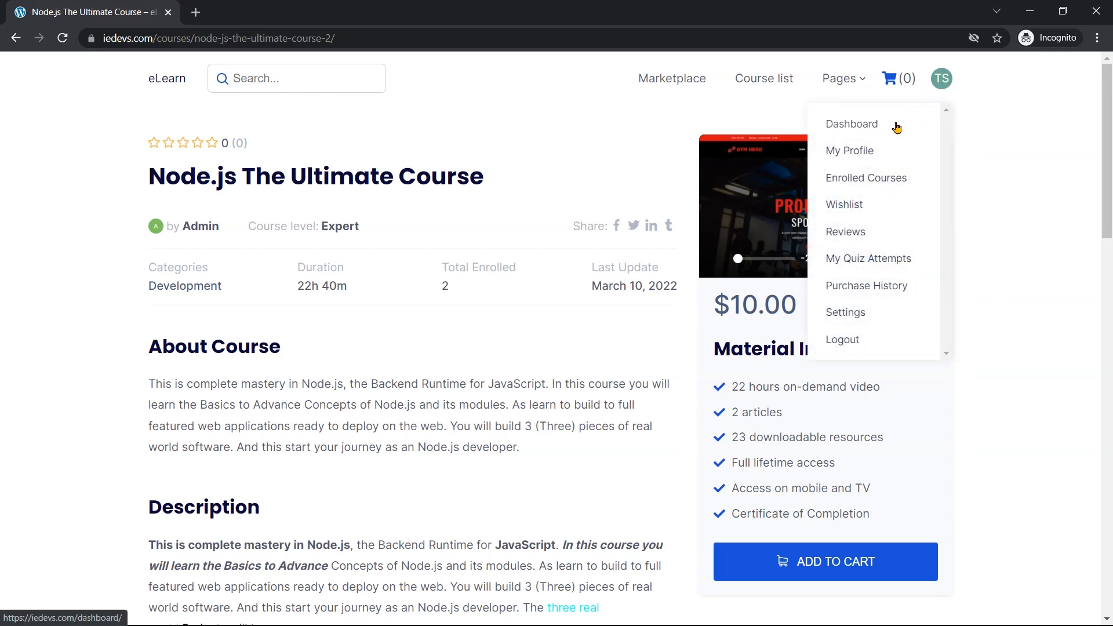
scroll(881, 226, down, 3)
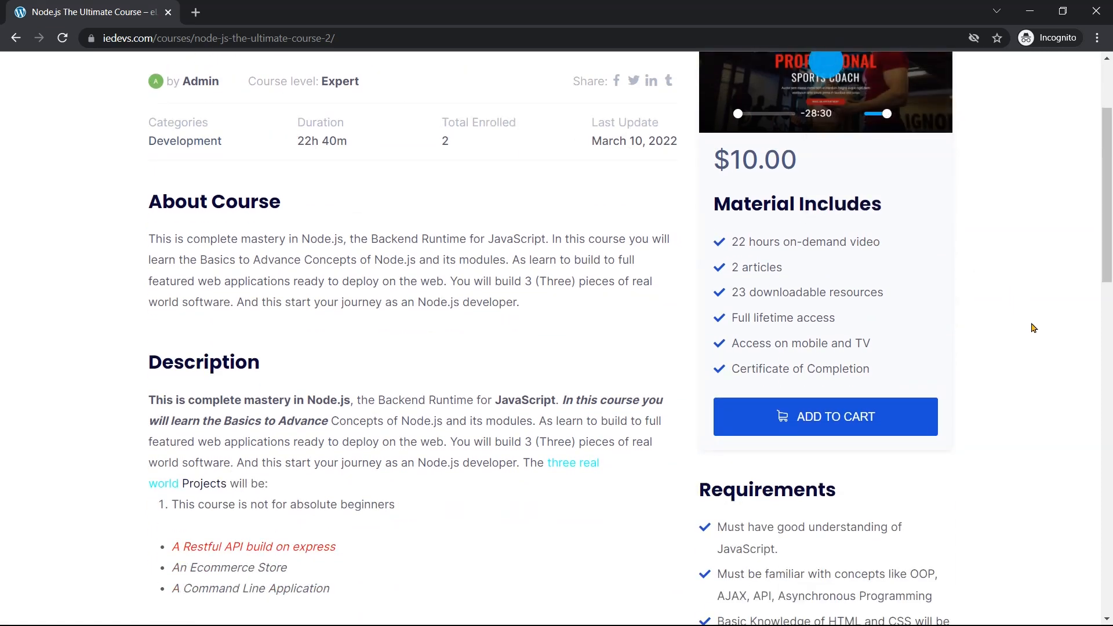
scroll(1032, 326, down, 1)
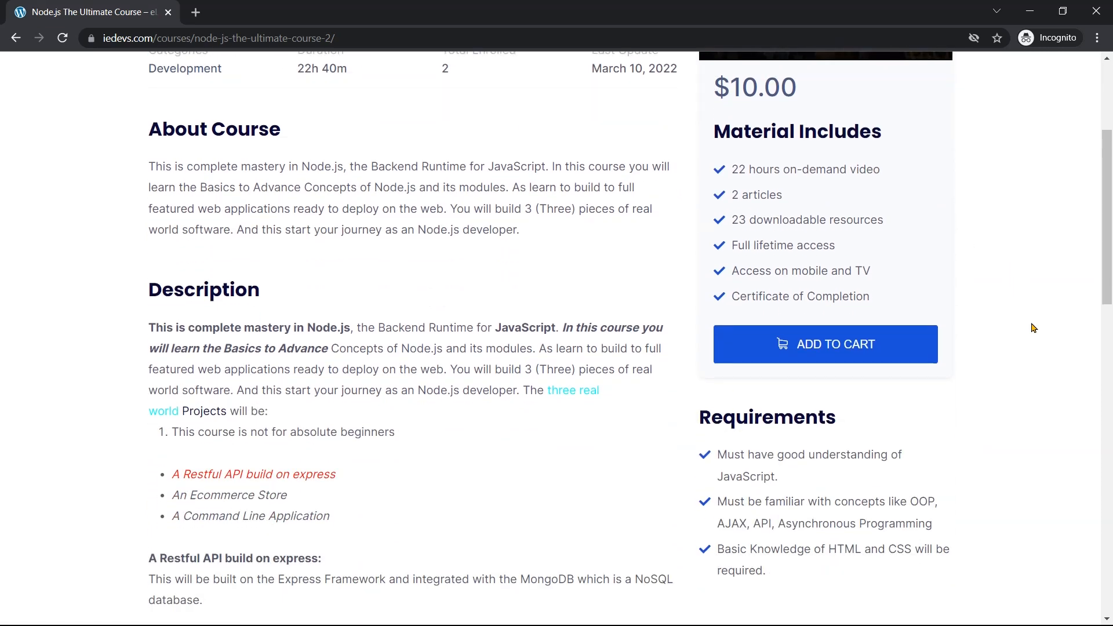
click(864, 349)
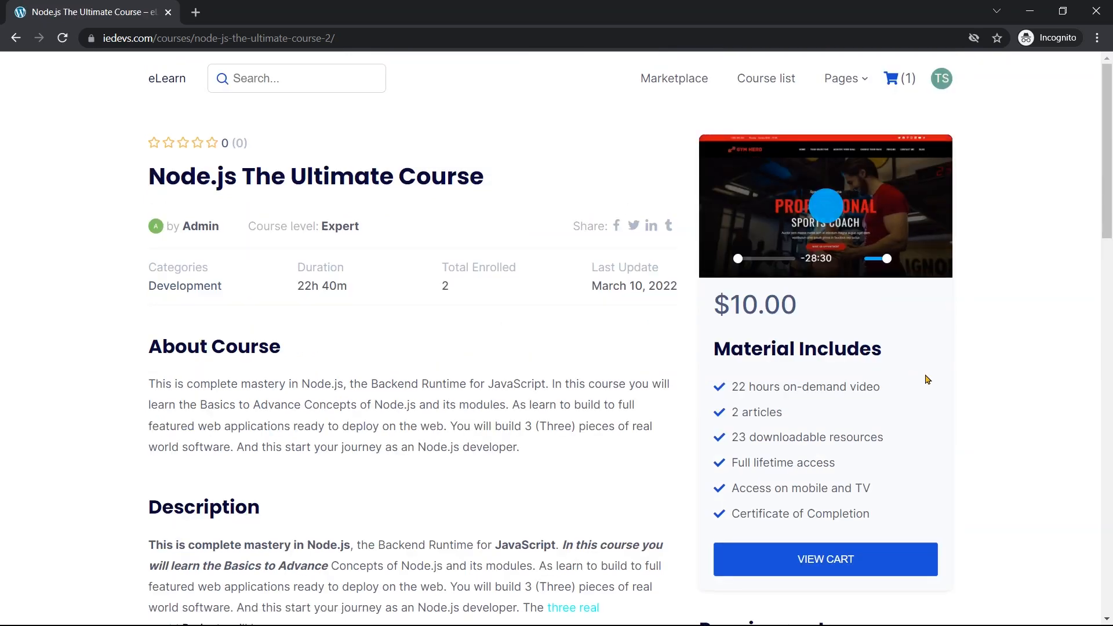
click(868, 570)
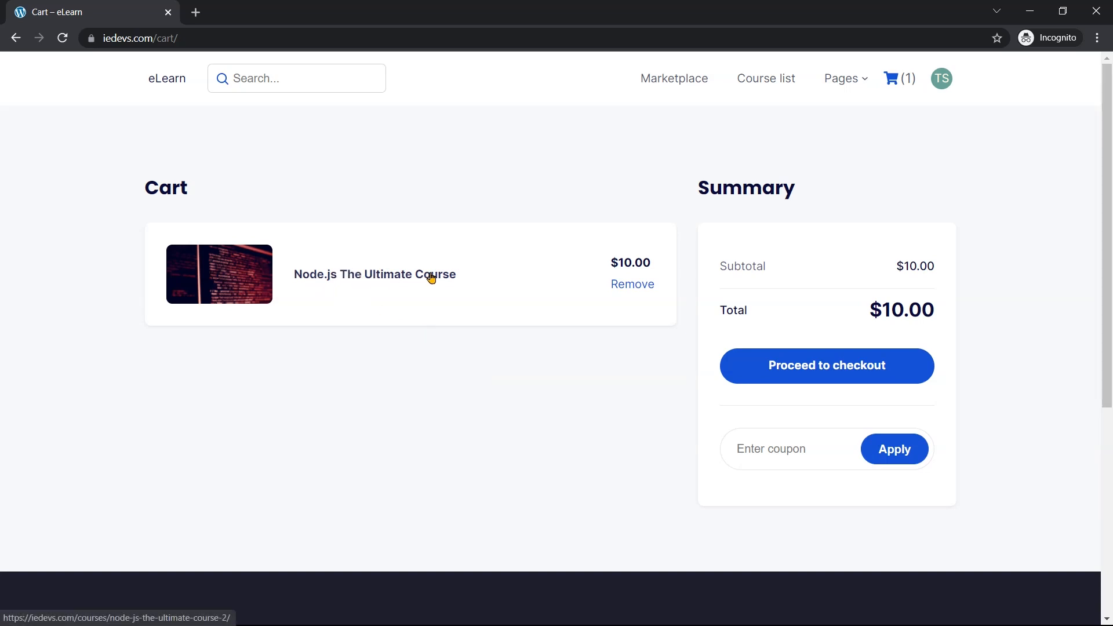
Proceed to checkout for the $10.00 order and highlight the no-payment-methods notice
click(765, 372)
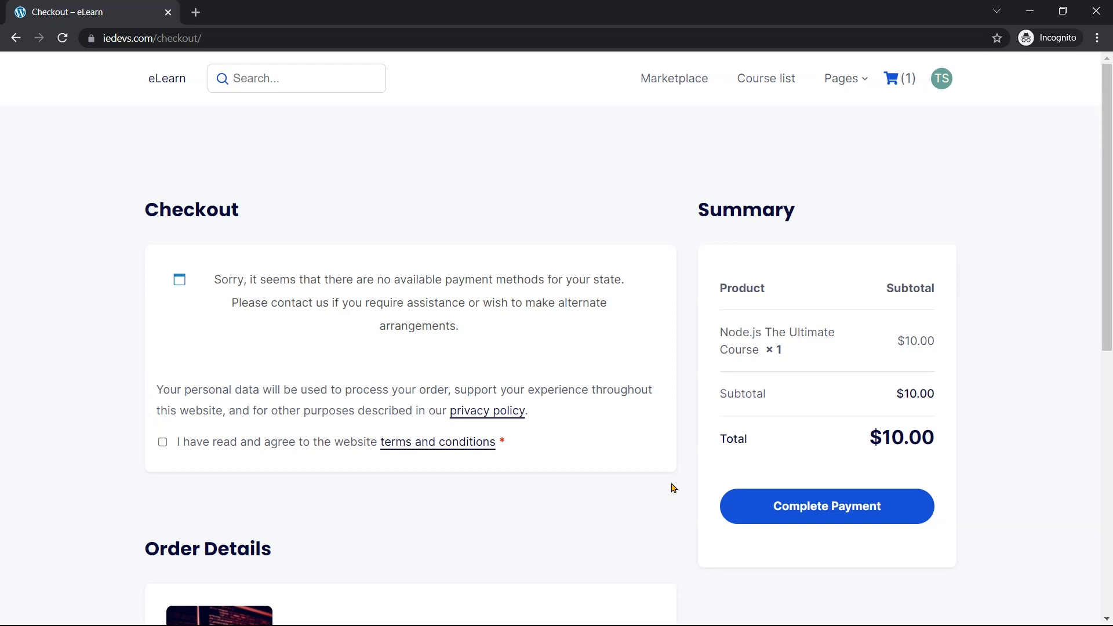
drag(204, 283, 474, 333)
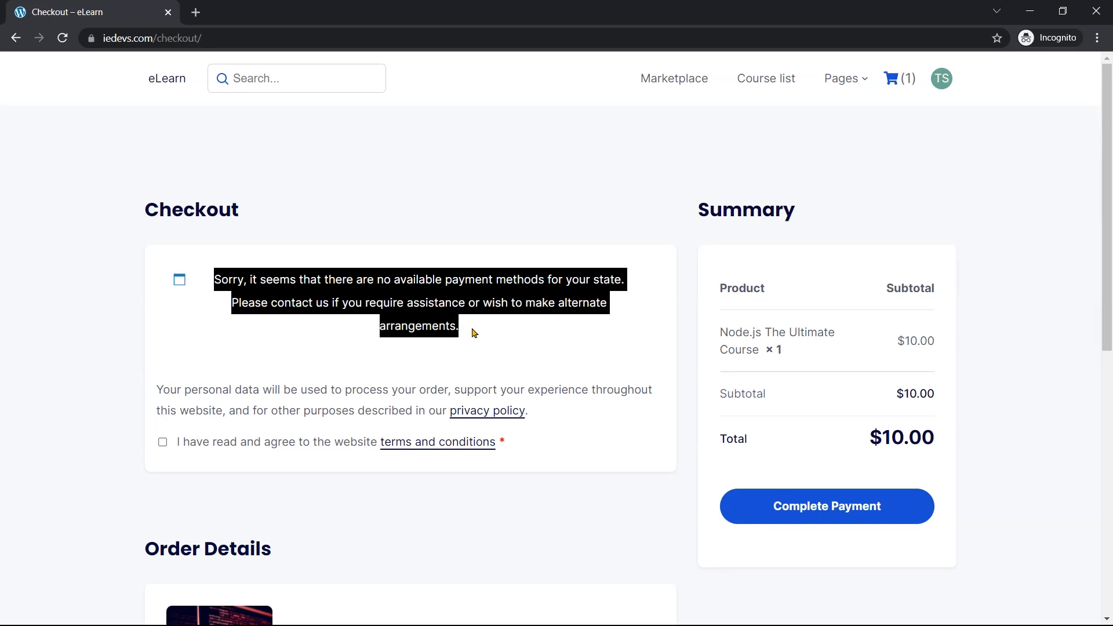
click(474, 332)
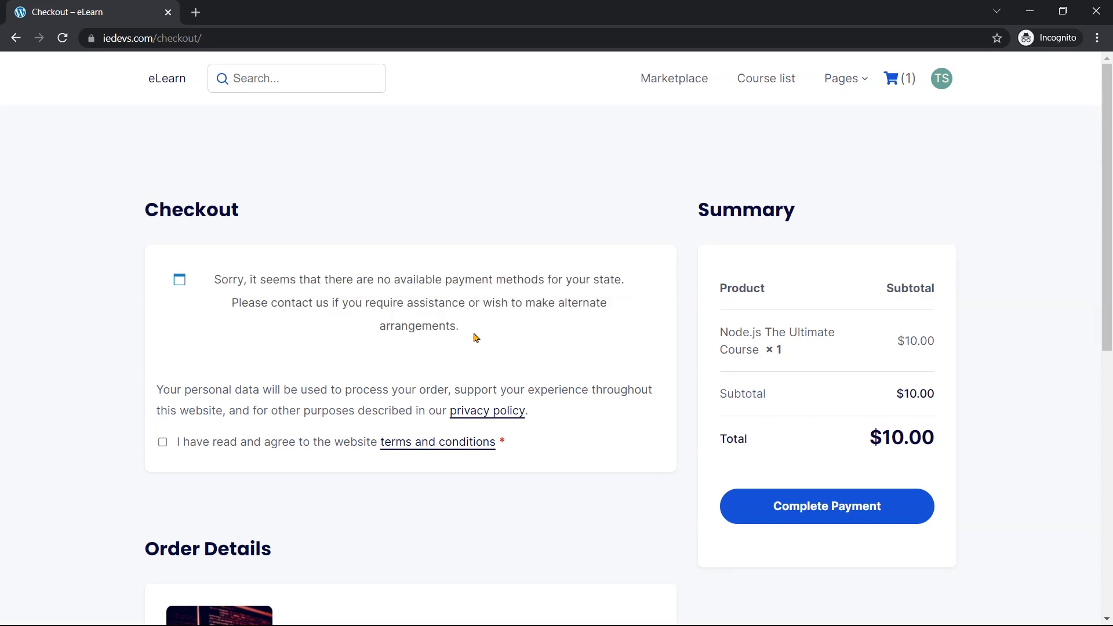
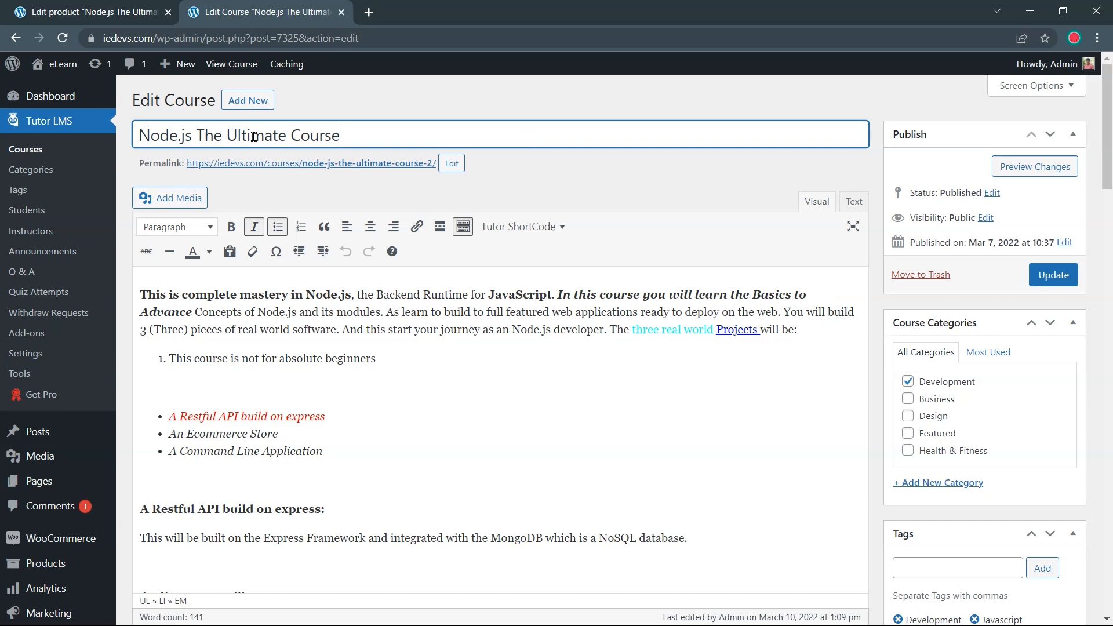
Return to the admin Dashboard, close the Edit product tab, and open the eLearn site in a new tab
click(97, 102)
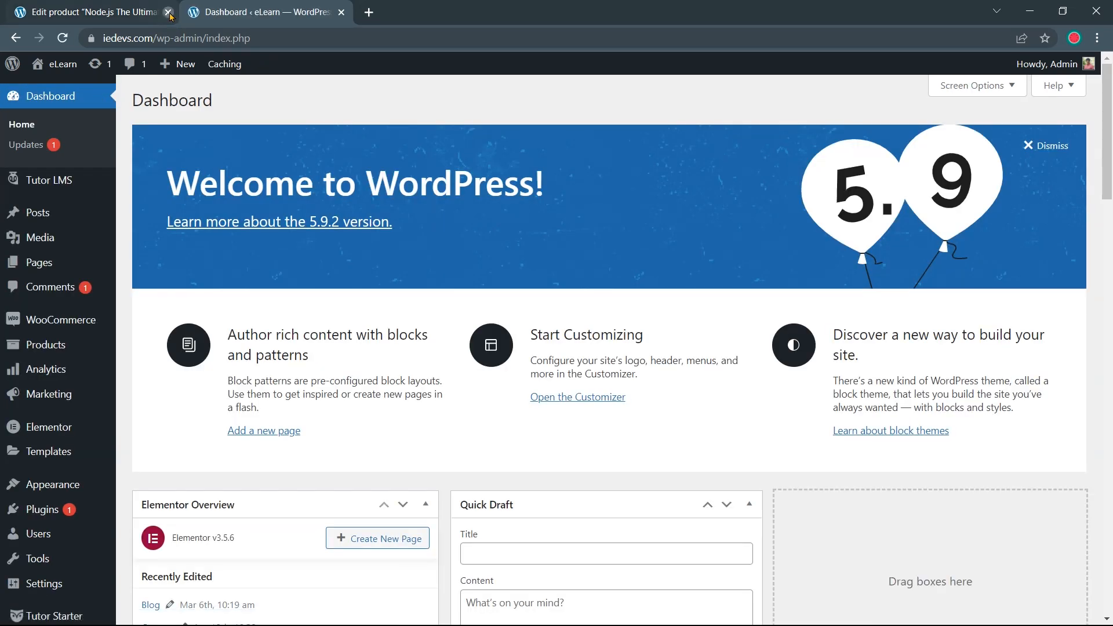
click(168, 12)
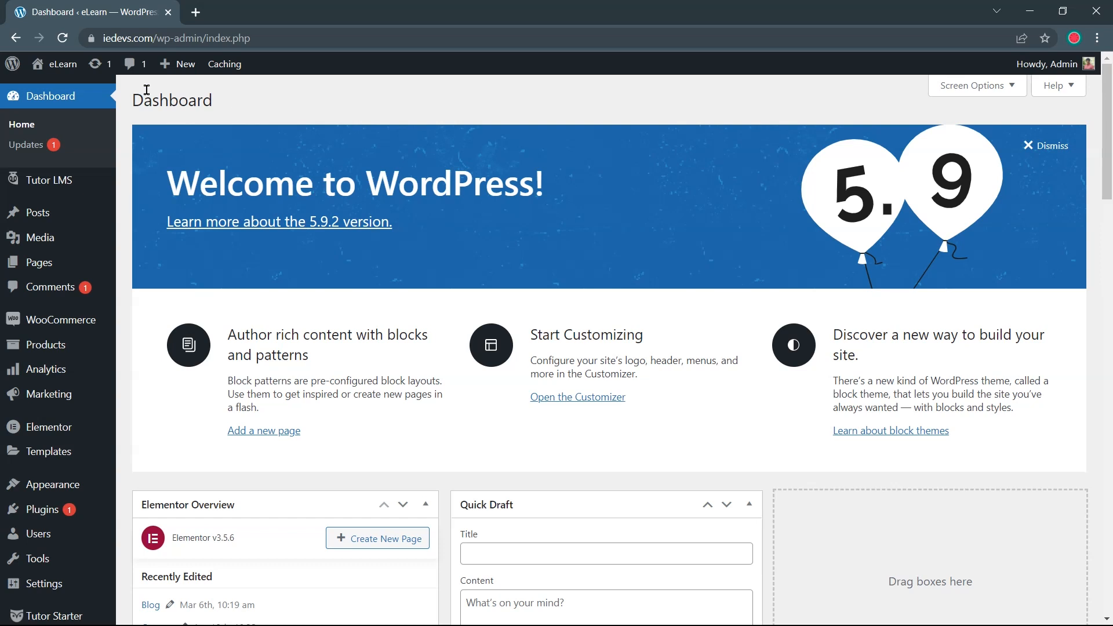
mouse_move(73, 68)
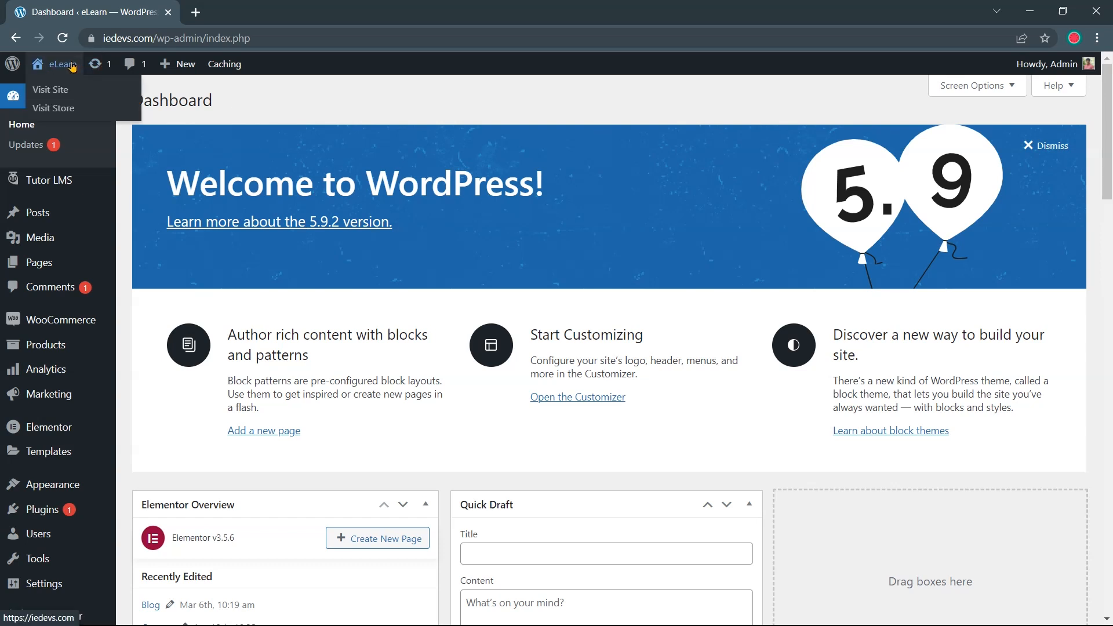
right_click(65, 92)
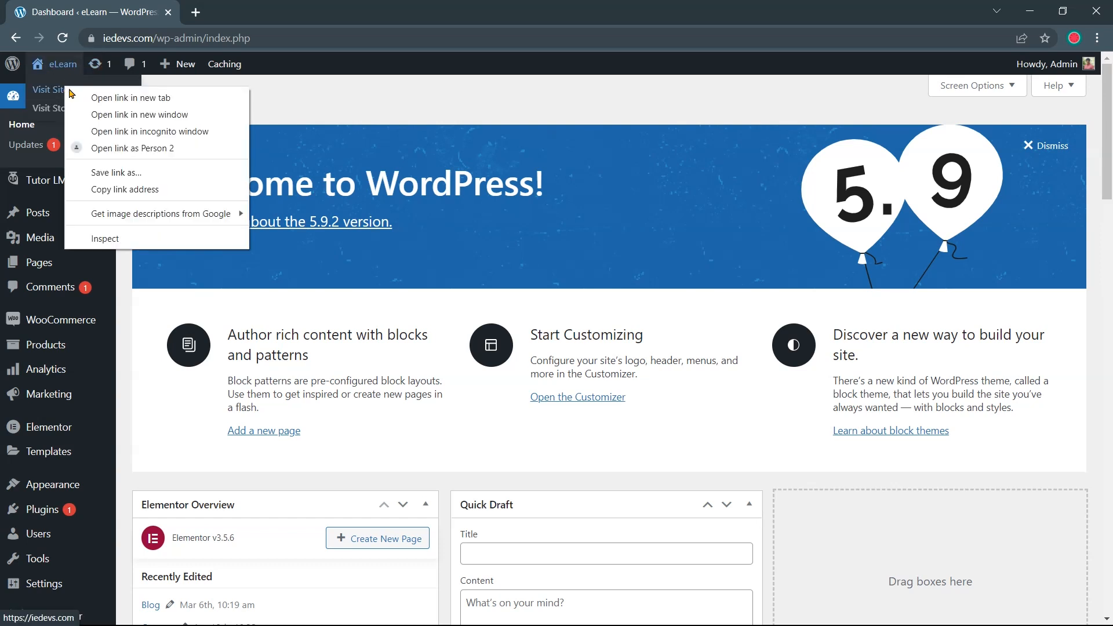
click(82, 96)
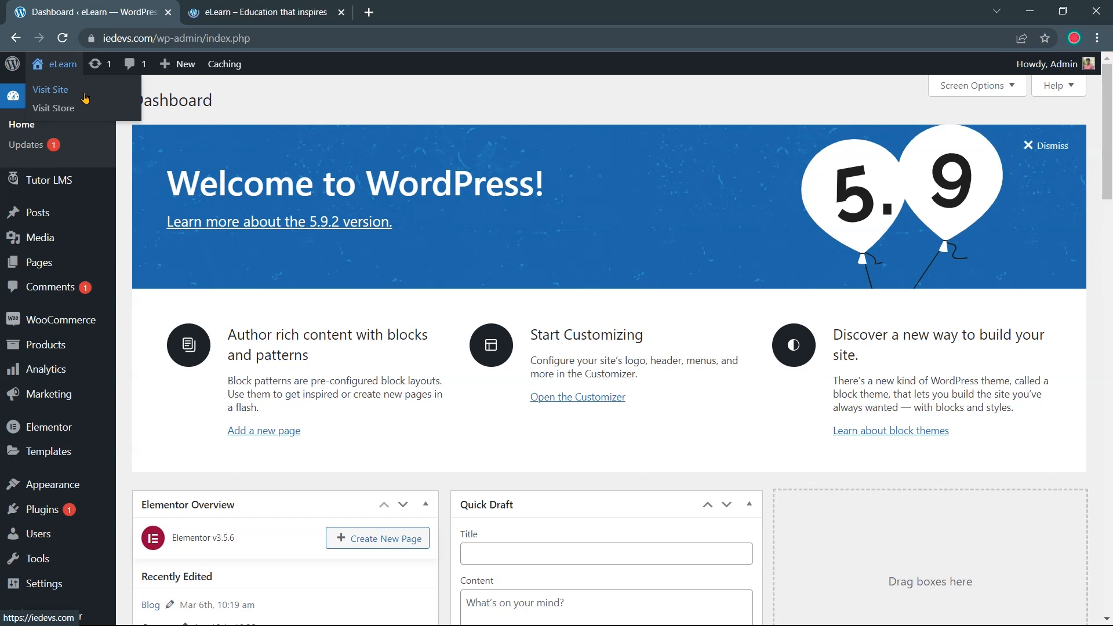
Scroll through the live eLearn homepage to review its current design
click(235, 15)
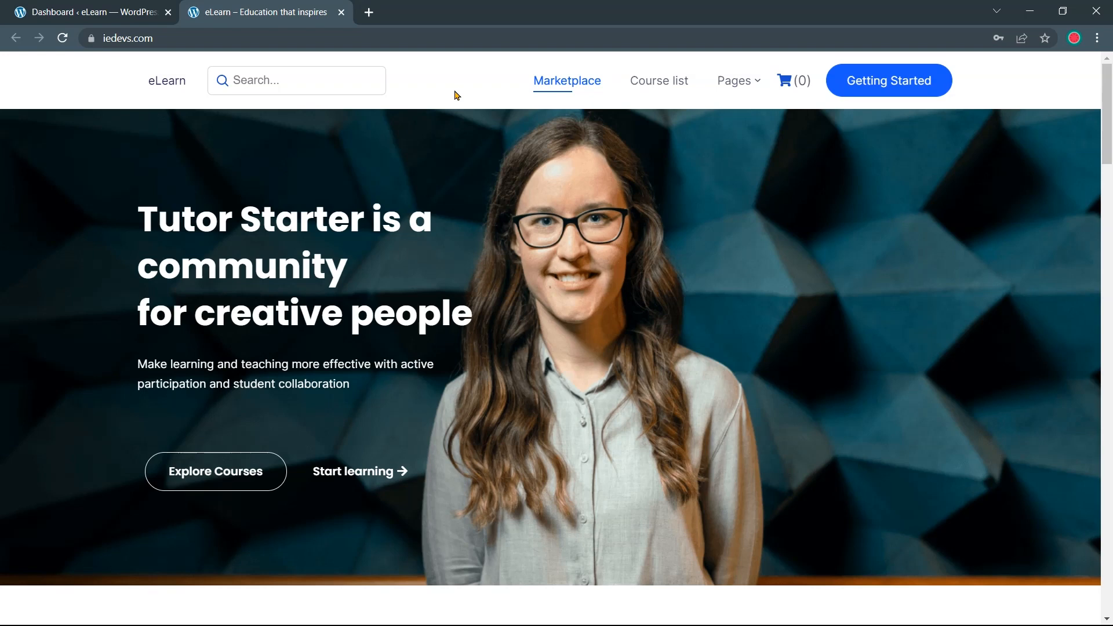
scroll(456, 95, down, 9)
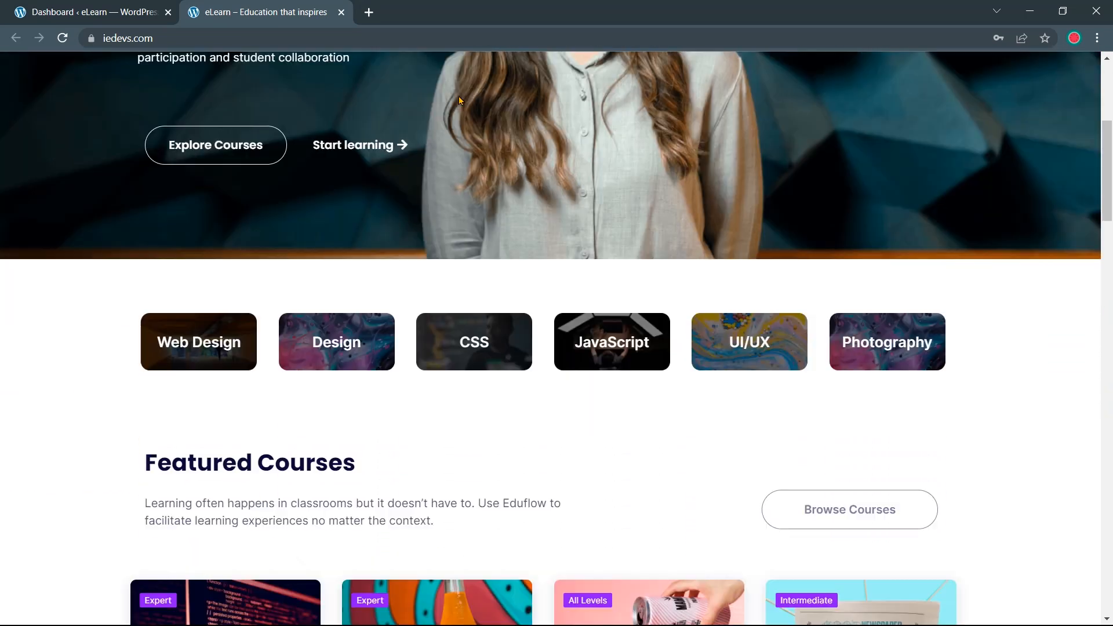
scroll(458, 102, down, 5)
scroll(460, 103, up, 13)
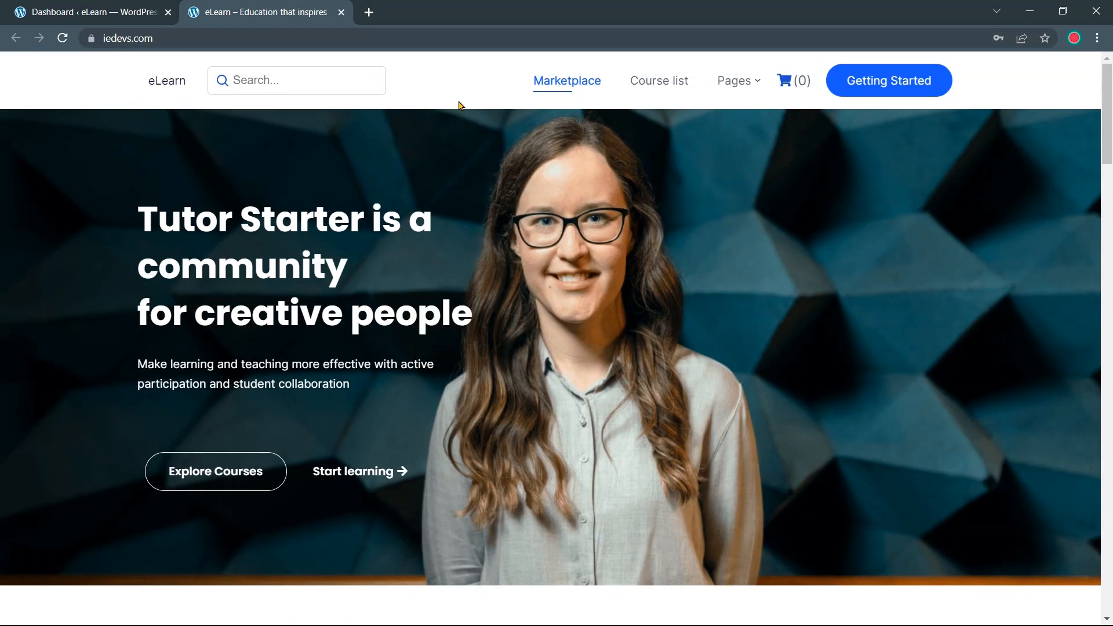
Load onlinecourse.io in a new tab and browse down its homepage
click(369, 13)
text(onlin)
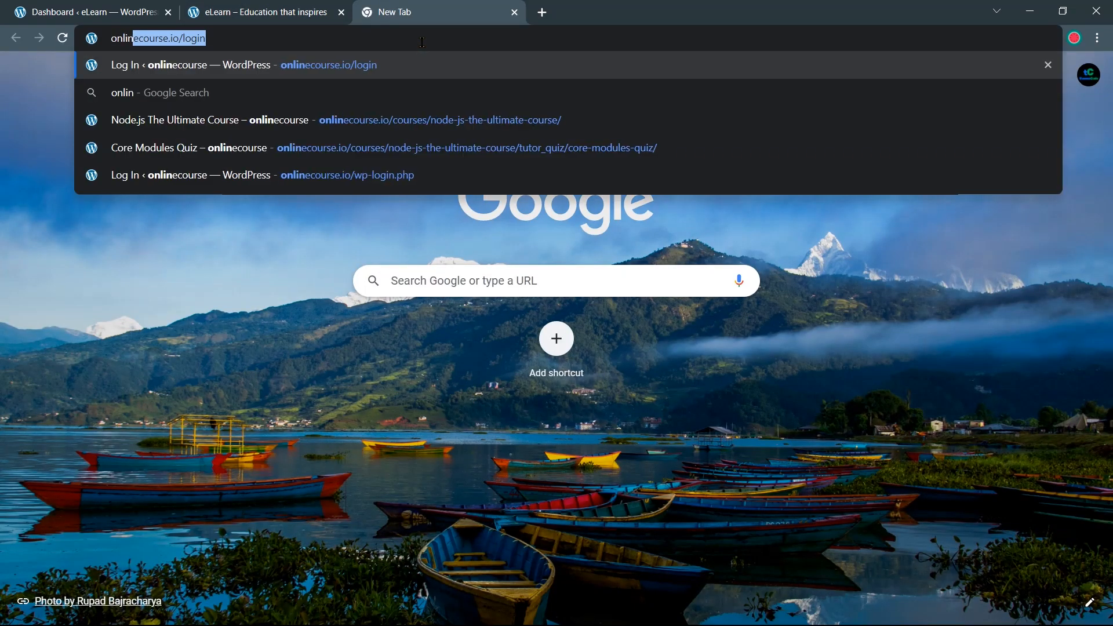
text(e)
key(Return)
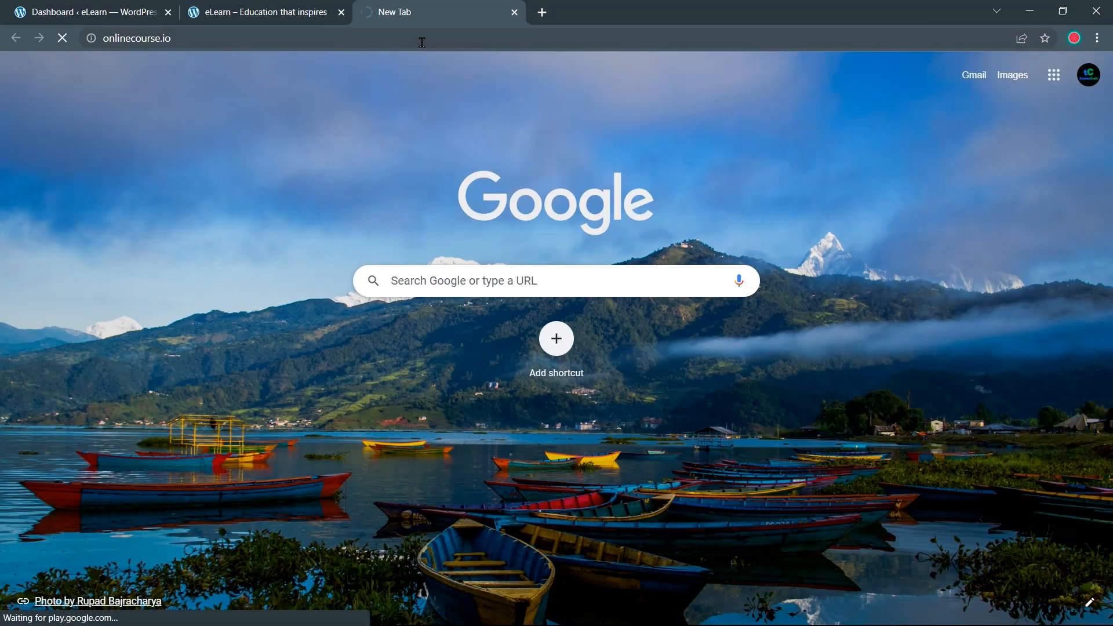
scroll(423, 79, down, 4)
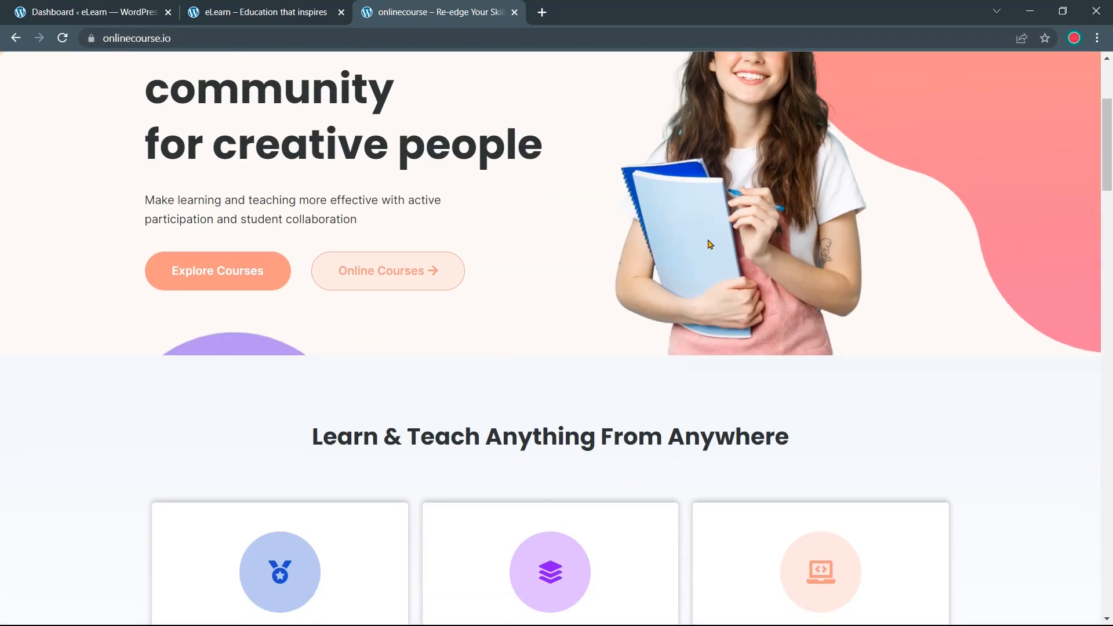
scroll(711, 244, up, 4)
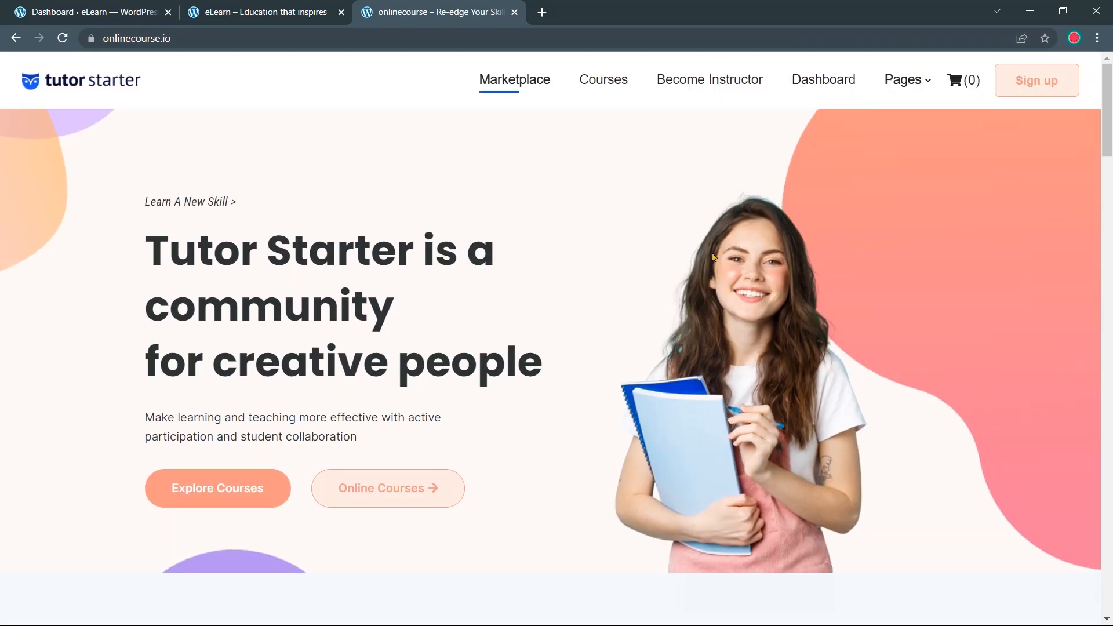
scroll(721, 256, down, 8)
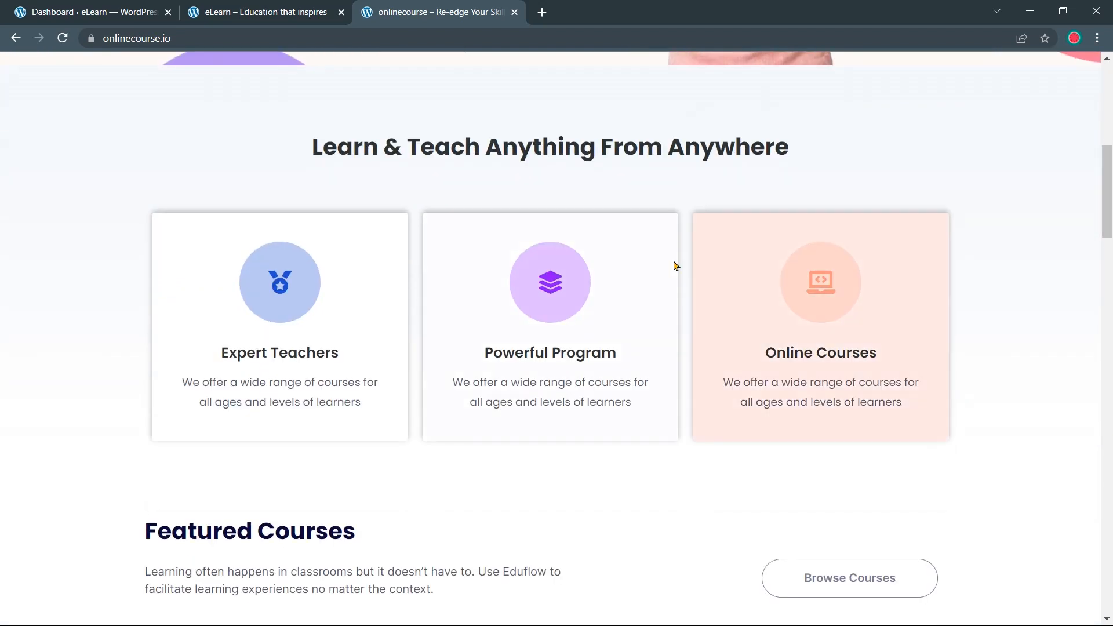
scroll(667, 255, down, 5)
scroll(666, 256, down, 18)
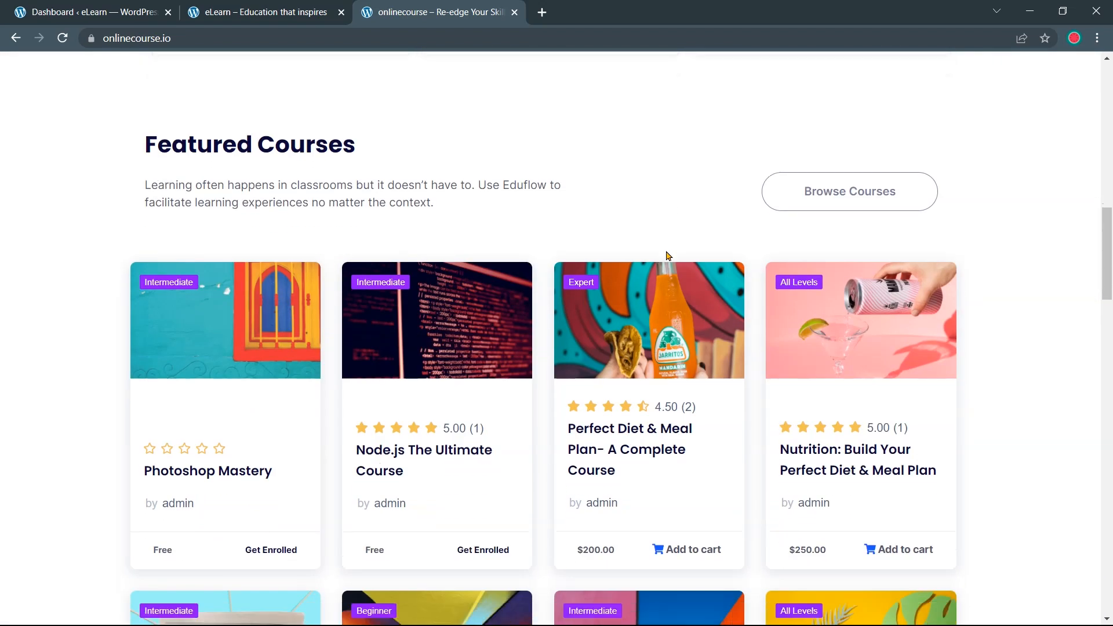
scroll(665, 262, down, 10)
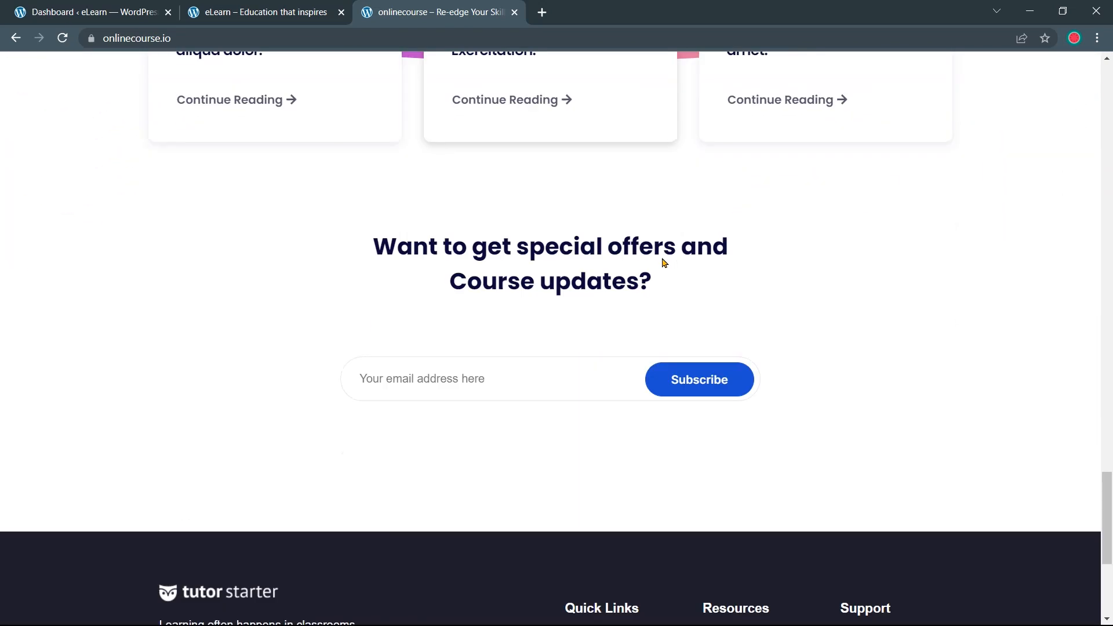
key(Home)
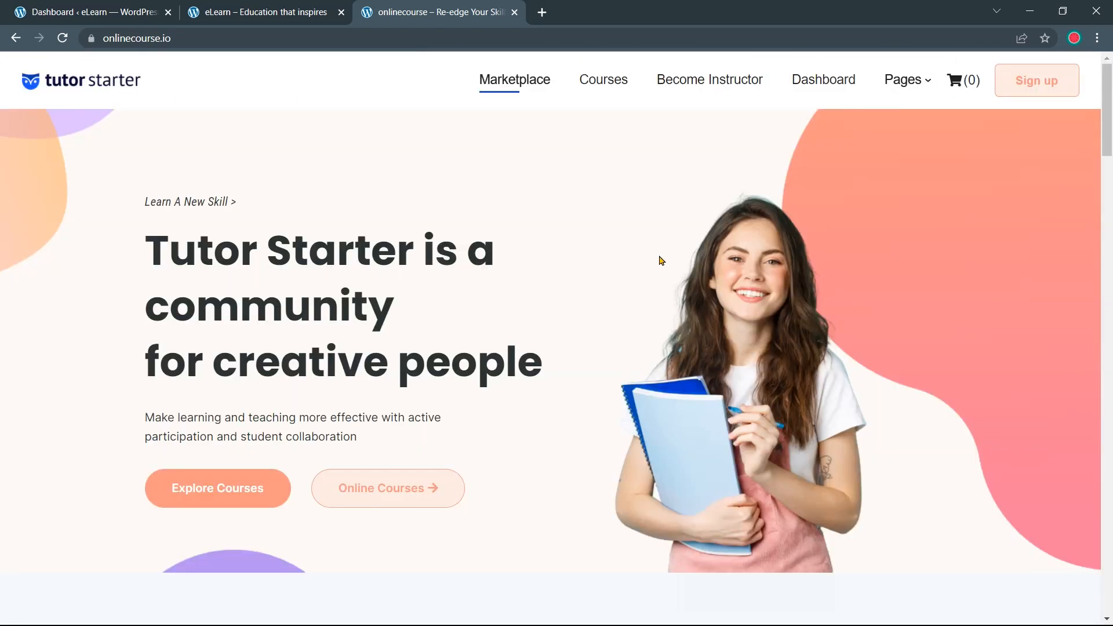
Compare the eLearn and onlinecourse.io tabs, then go back to the WordPress Dashboard
click(287, 13)
click(434, 9)
click(115, 8)
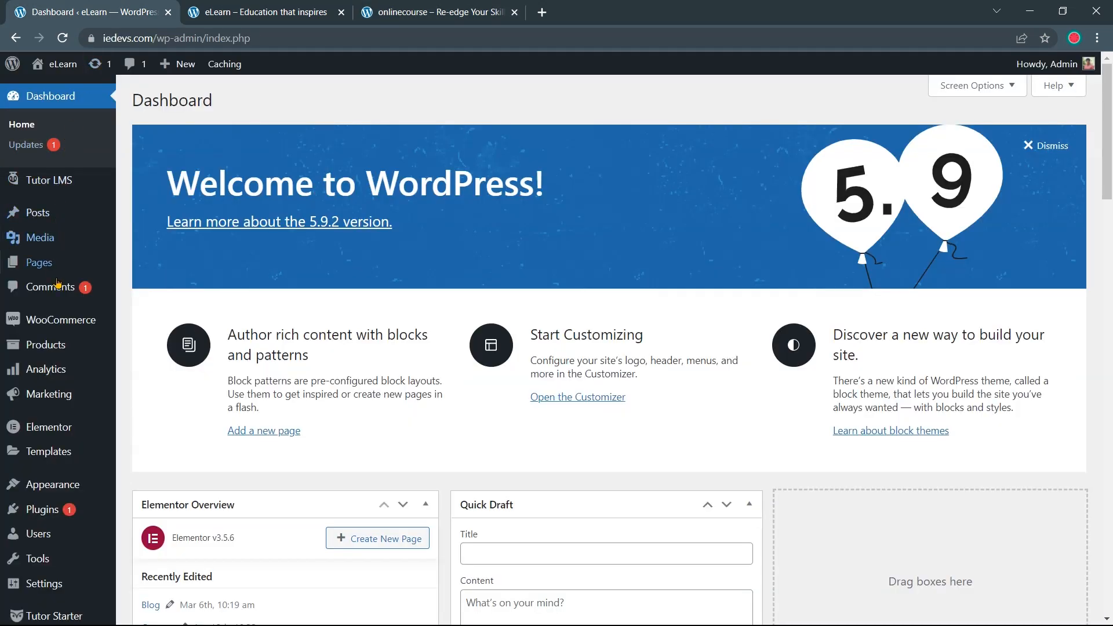
Open Tutor Starter General options and the Header card in the Customizer
scroll(52, 579, down, 1)
mouse_move(67, 586)
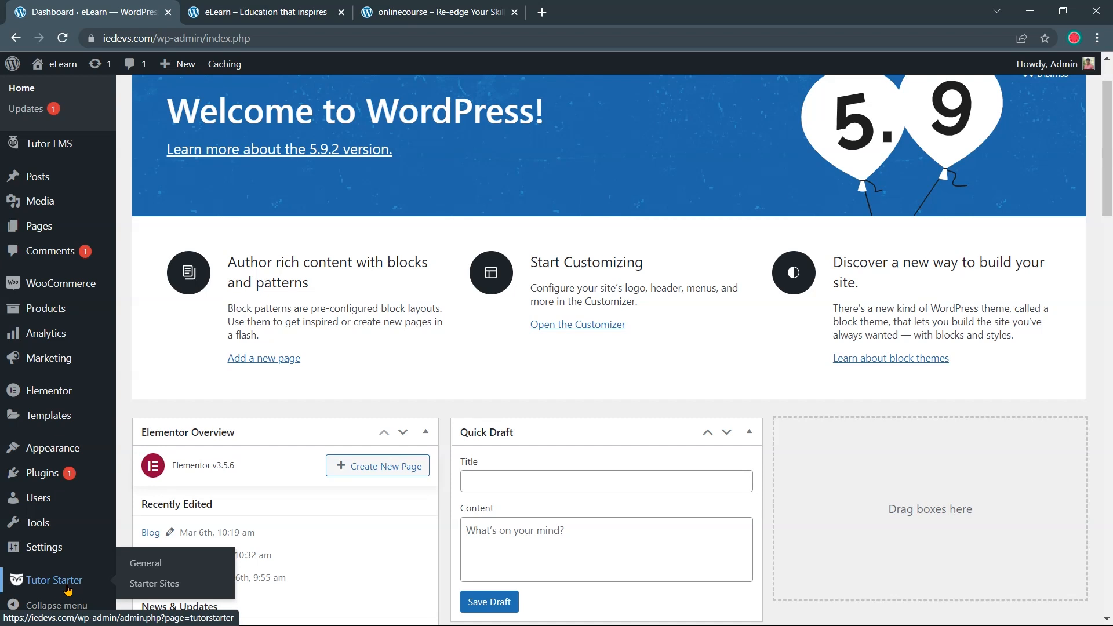
click(139, 570)
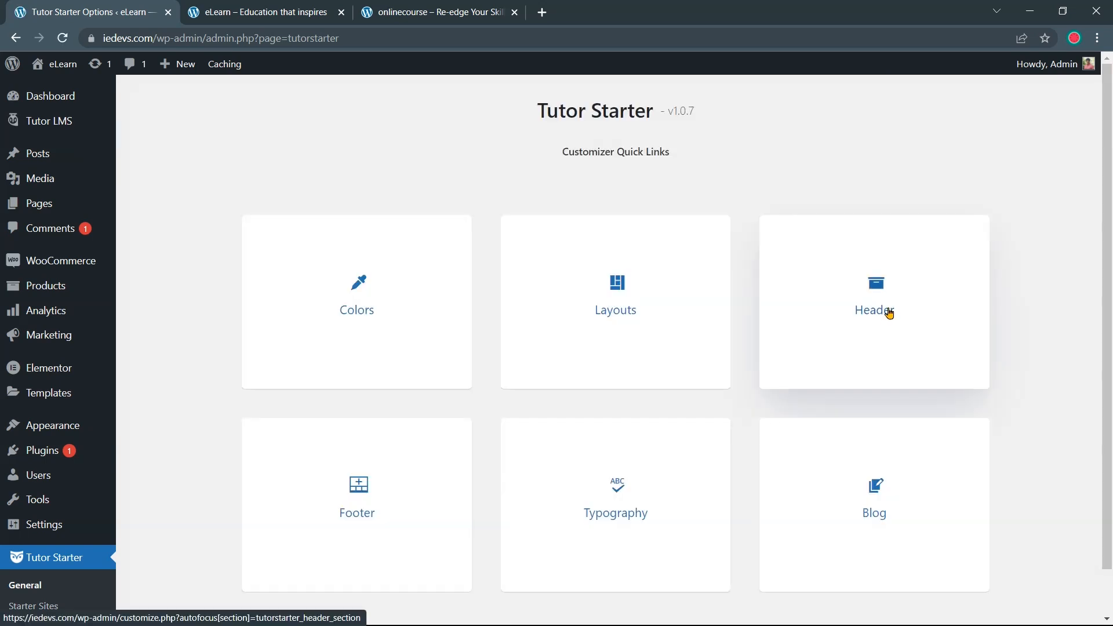
click(883, 314)
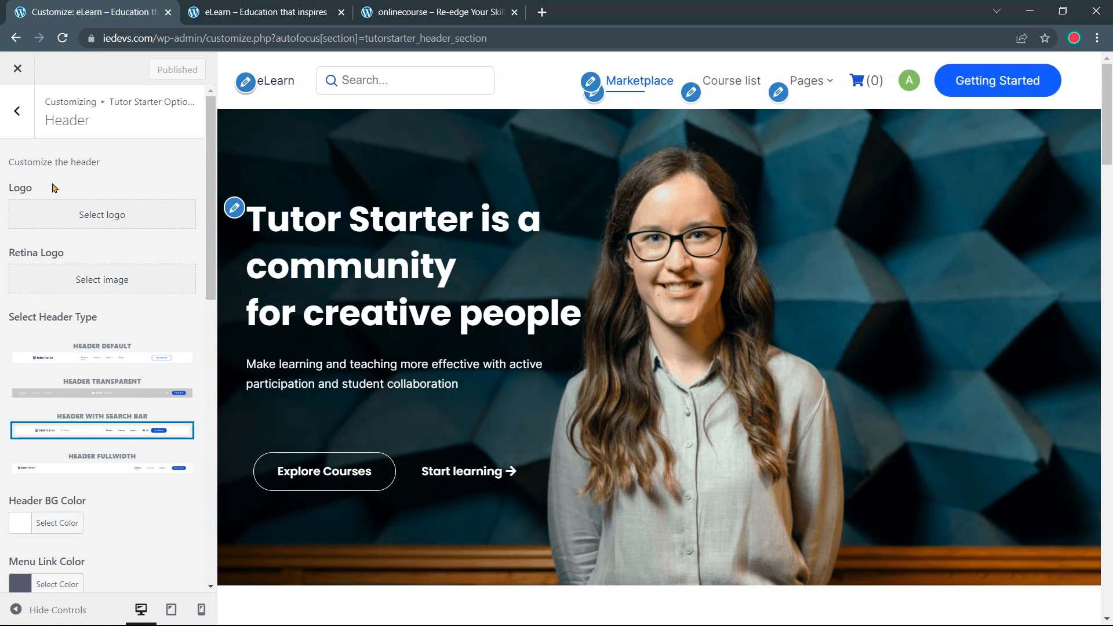
Set the tutor starter Media Library image as the site logo without cropping
click(76, 215)
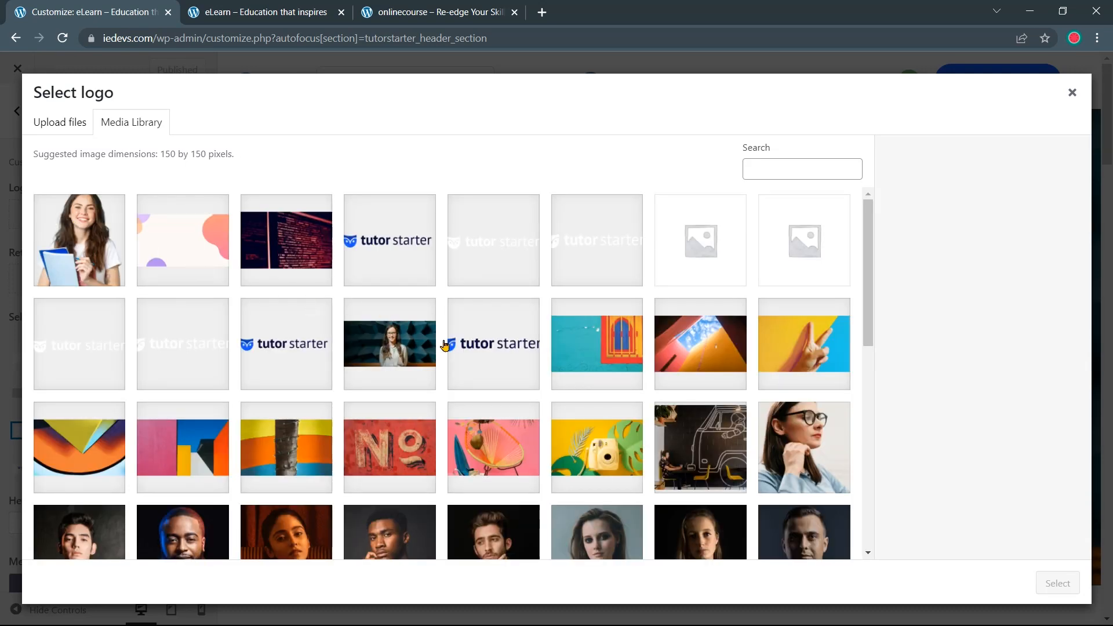
click(490, 362)
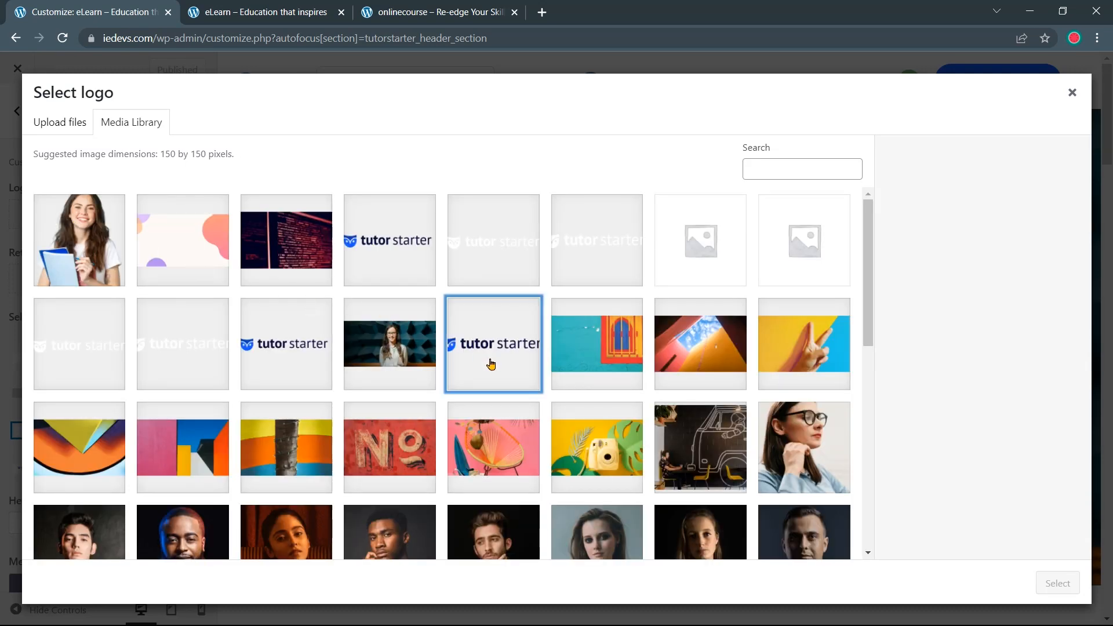
click(1057, 586)
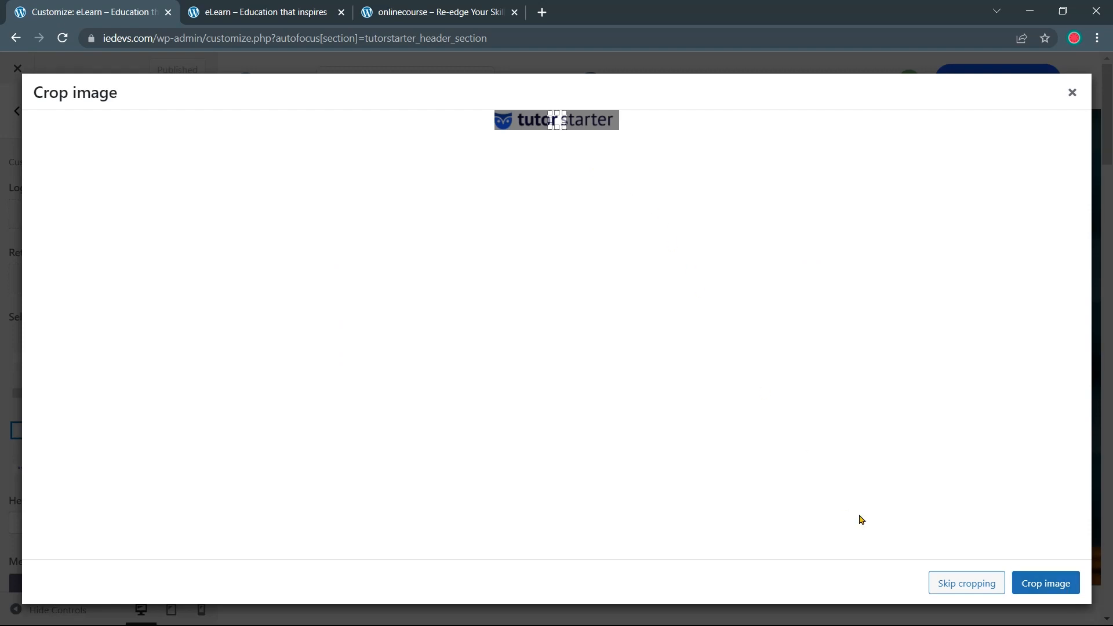
click(953, 591)
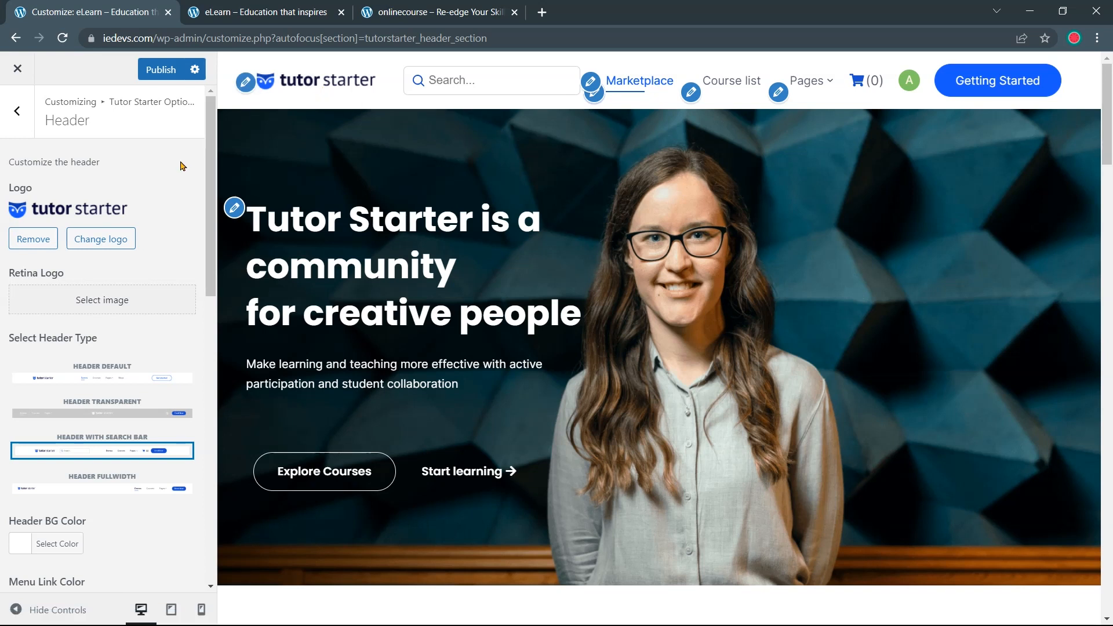
Choose Header Fullwidth as the header type so the search bar disappears
scroll(181, 166, down, 1)
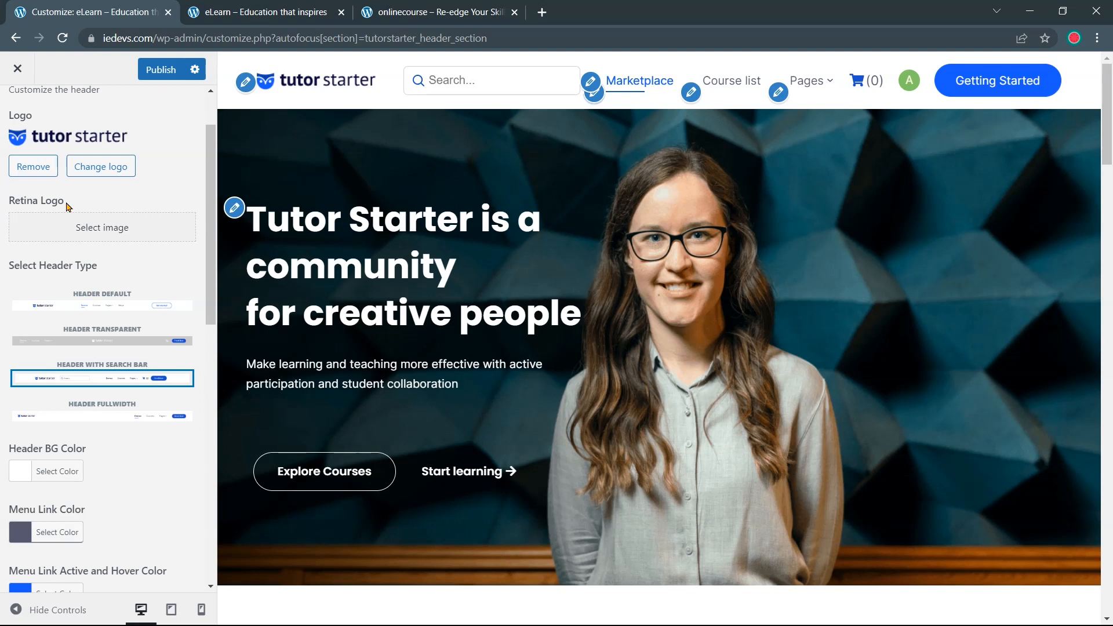
scroll(66, 207, down, 1)
drag(98, 193, 8, 196)
click(100, 204)
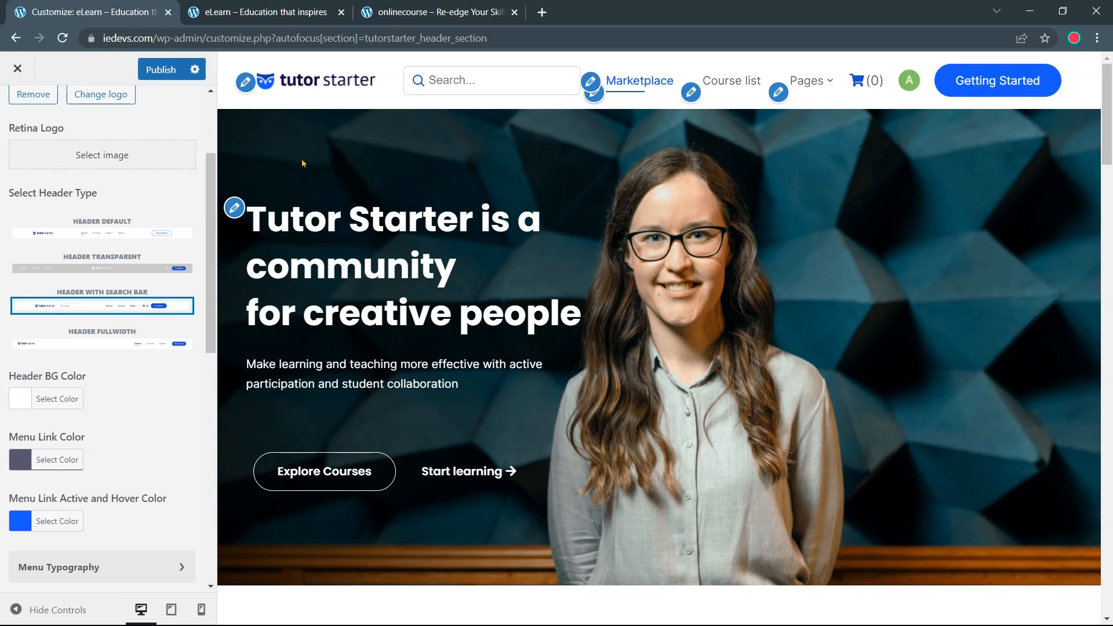
click(430, 13)
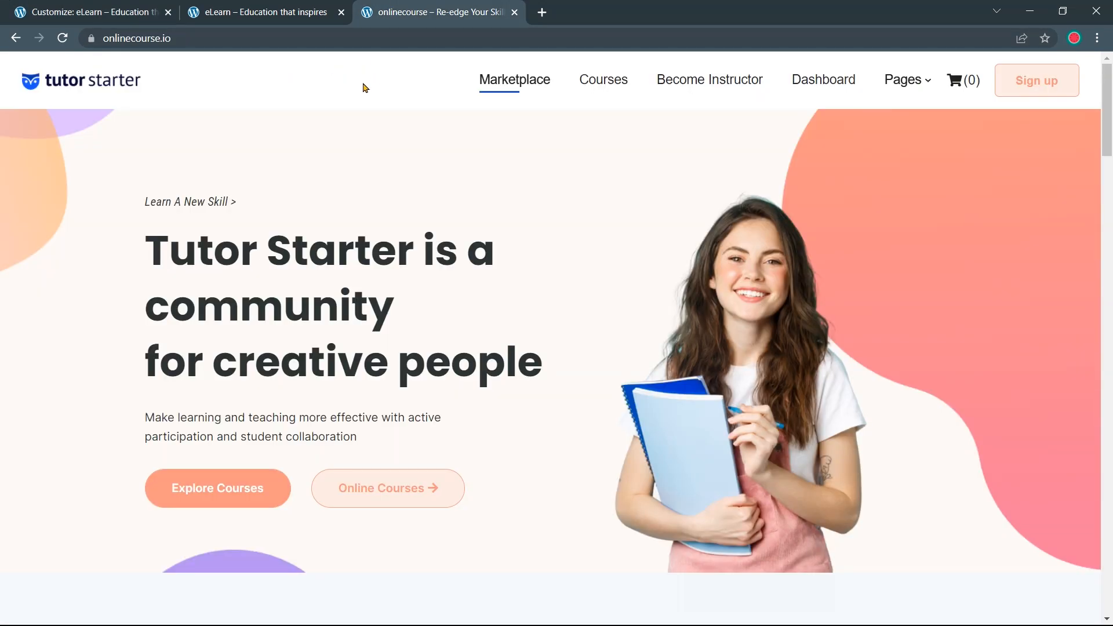
click(105, 14)
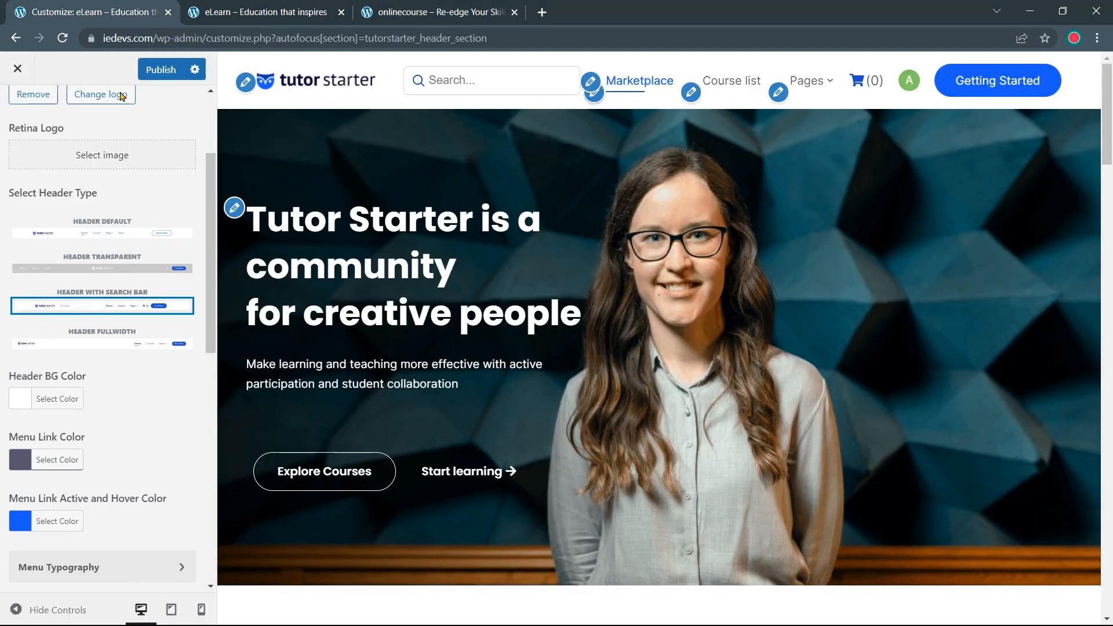
click(120, 343)
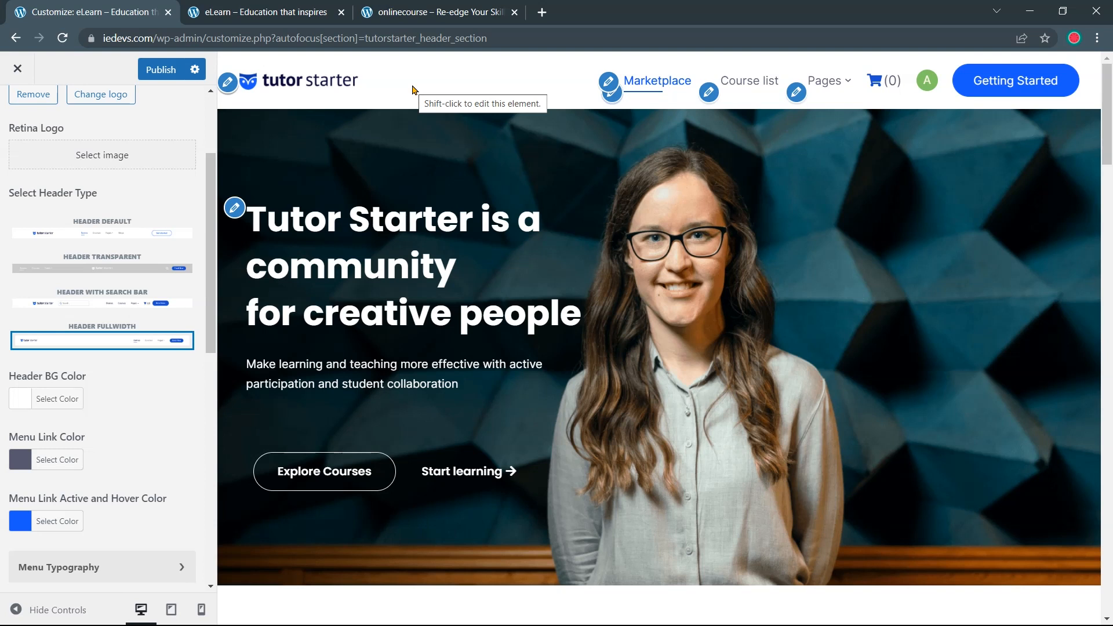
scroll(27, 342, down, 1)
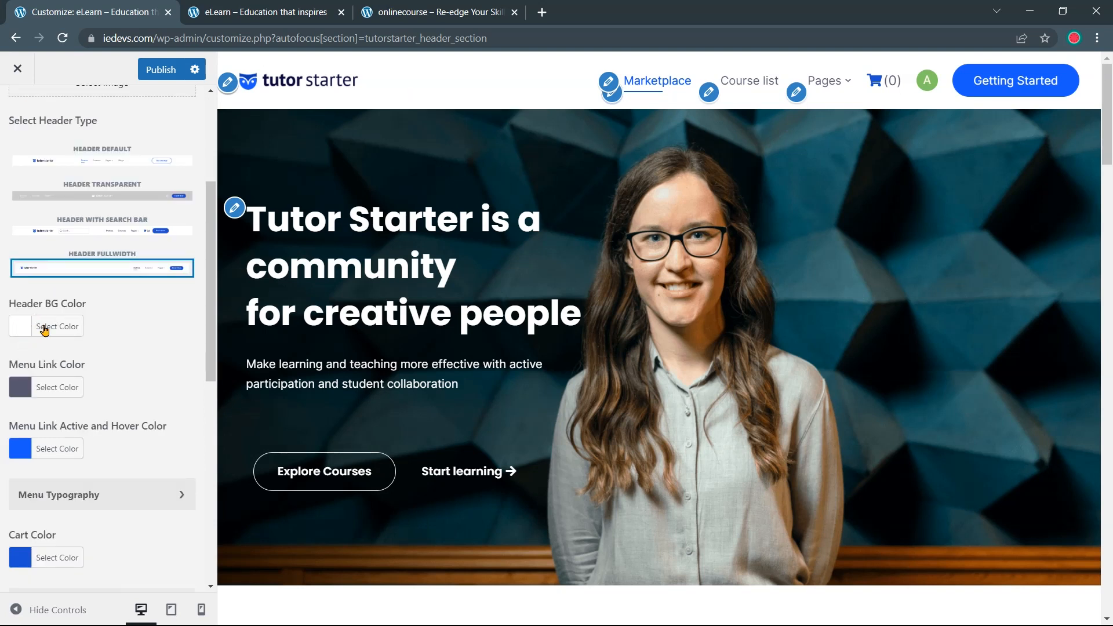
Try a grey header background, then reset it to the default white
click(45, 327)
mouse_move(62, 396)
mouse_down()
mouse_move(14, 424)
mouse_move(60, 377)
mouse_move(66, 384)
mouse_move(53, 377)
mouse_up()
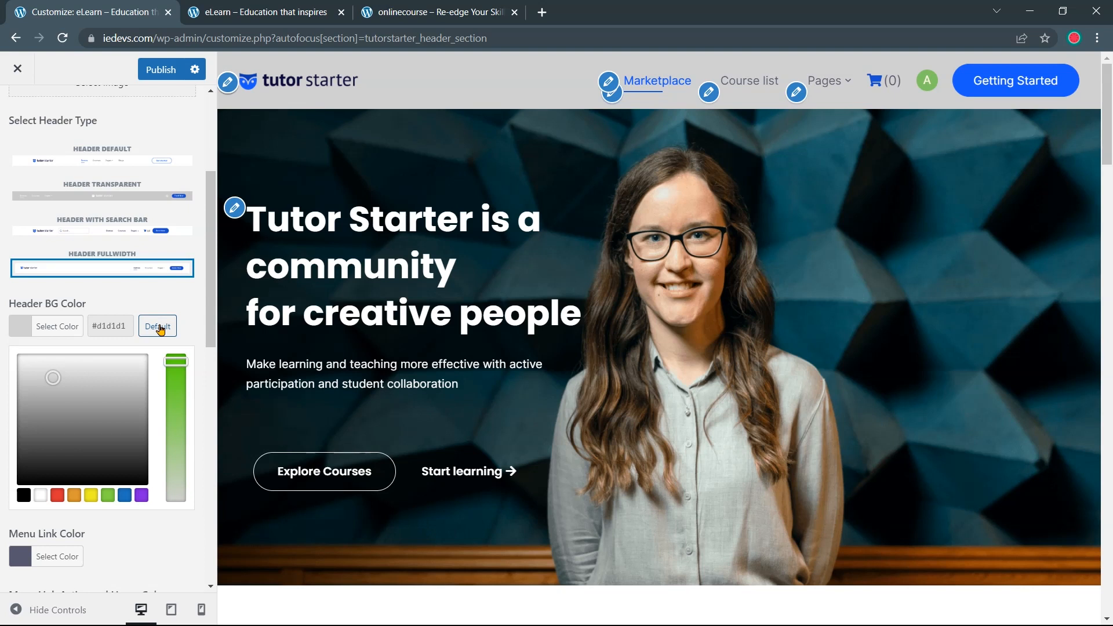
click(161, 327)
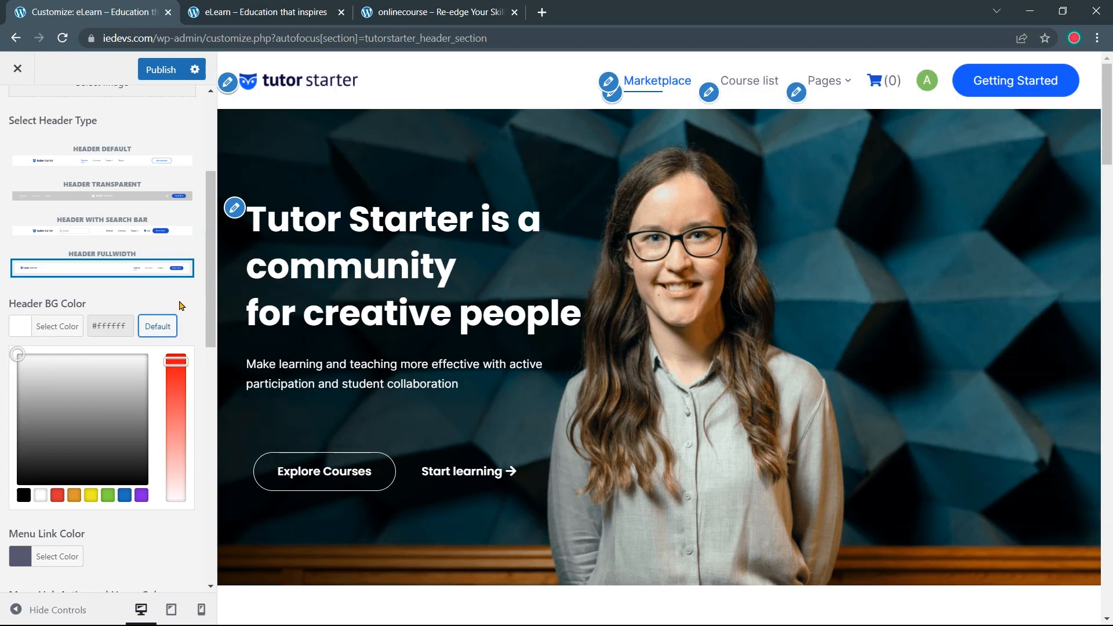
click(80, 330)
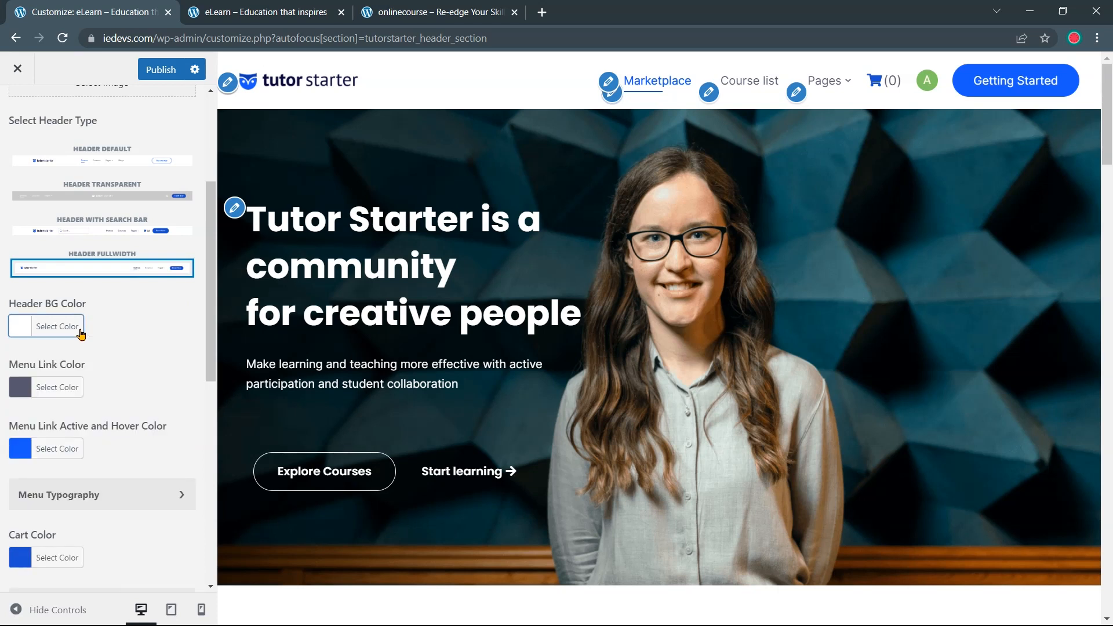
scroll(71, 328, down, 1)
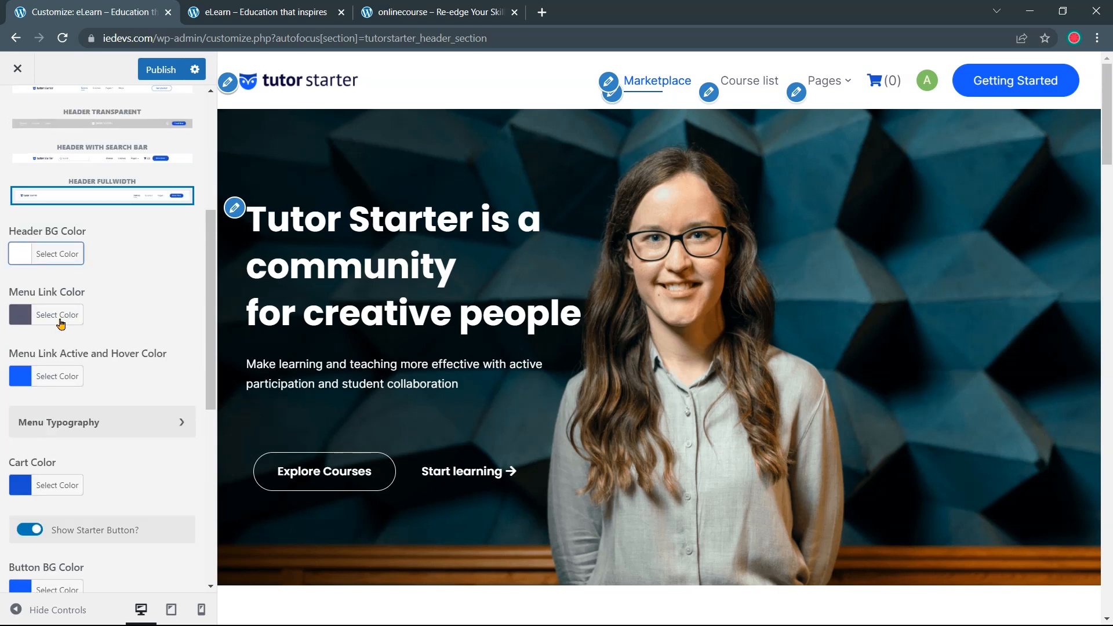
scroll(61, 324, up, 1)
click(421, 14)
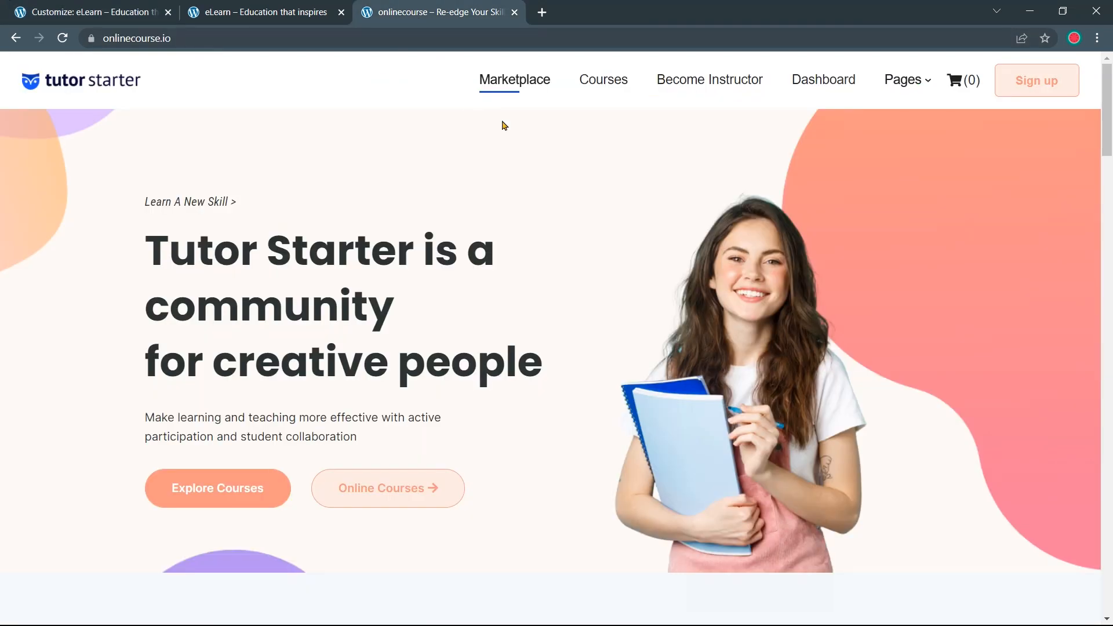
drag(418, 14, 272, 13)
click(87, 12)
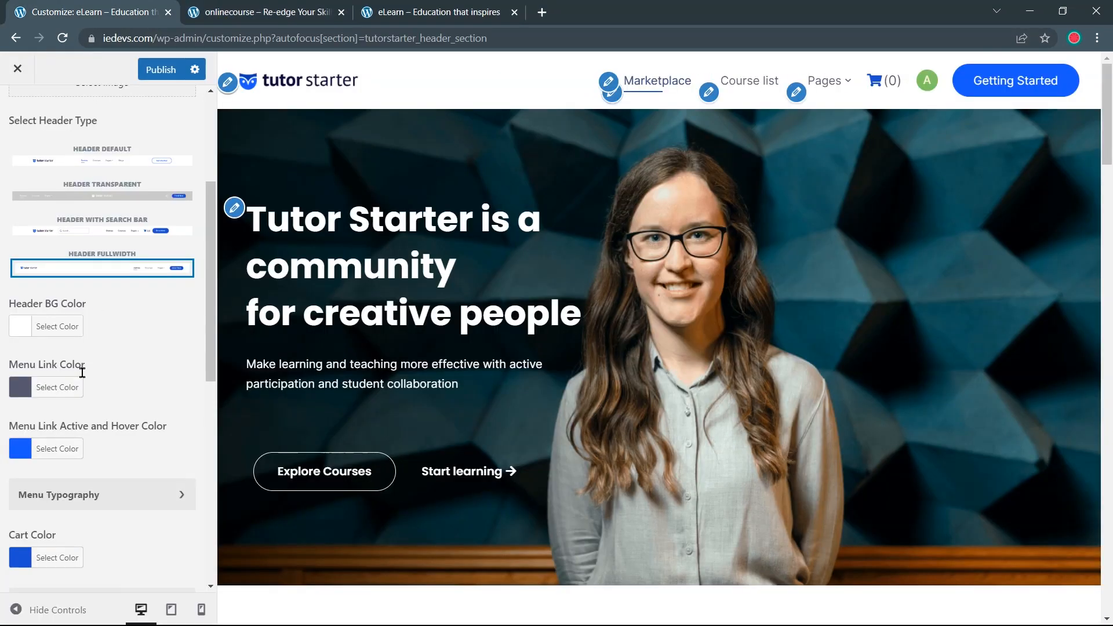
Set the Menu Link and Active/Hover link colours to #222222
click(77, 392)
drag(97, 387, 127, 378)
text(222222)
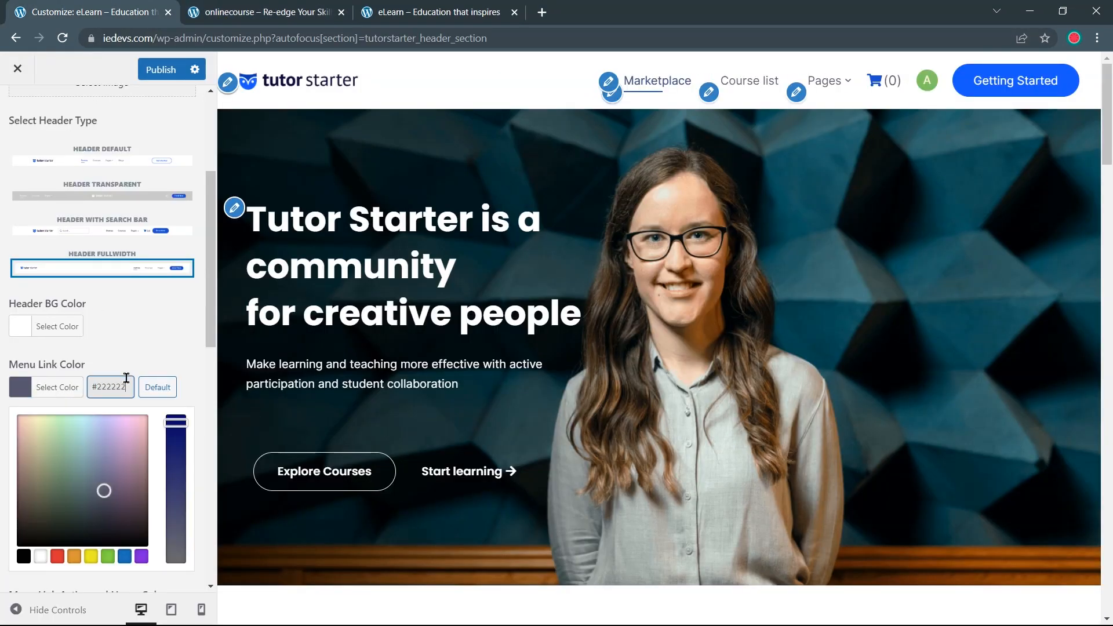
click(162, 364)
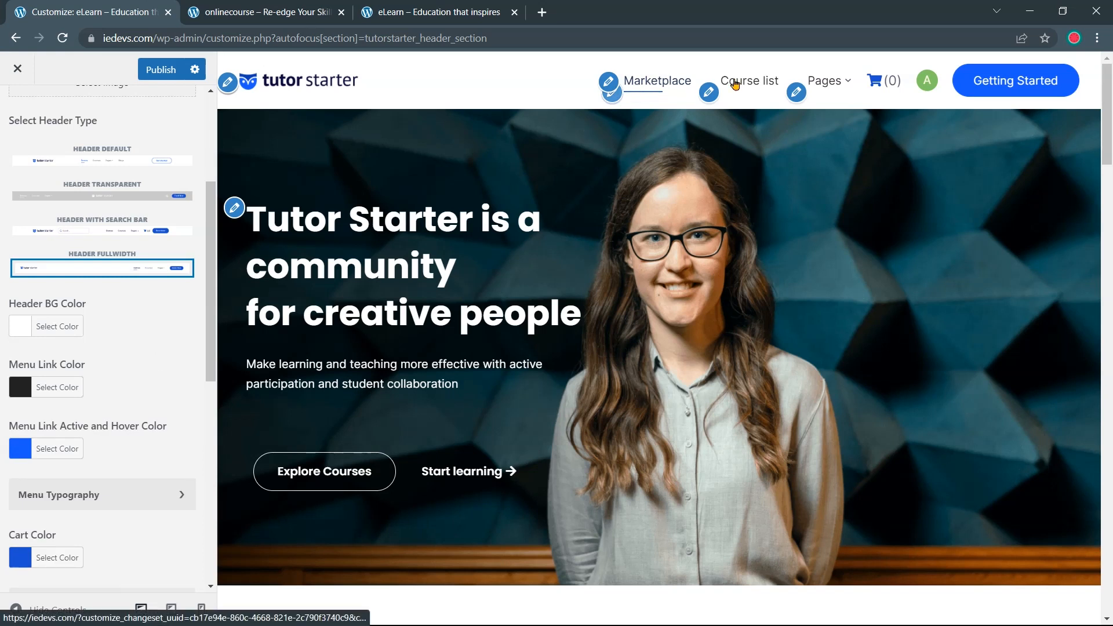
scroll(156, 354, down, 1)
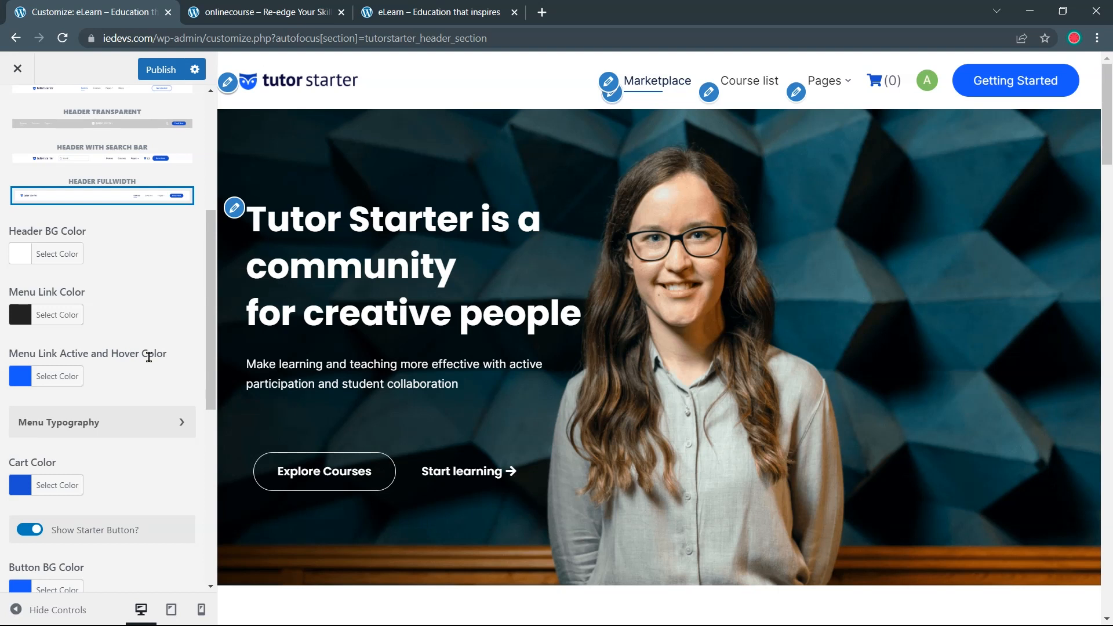
click(68, 378)
double_click(100, 373)
text(222222)
click(158, 334)
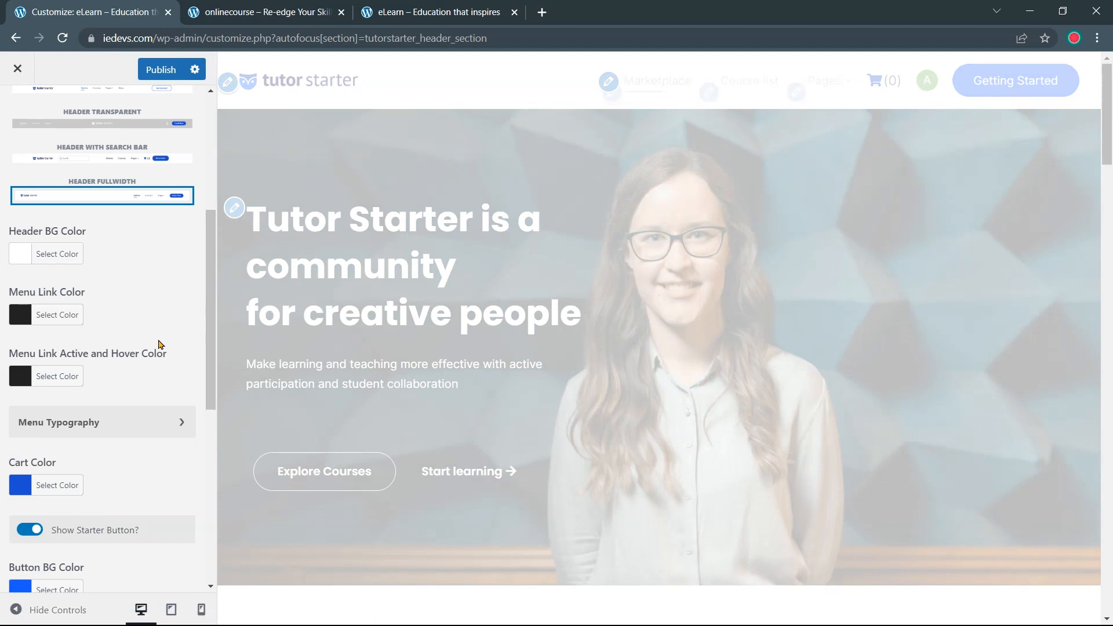
scroll(157, 345, down, 1)
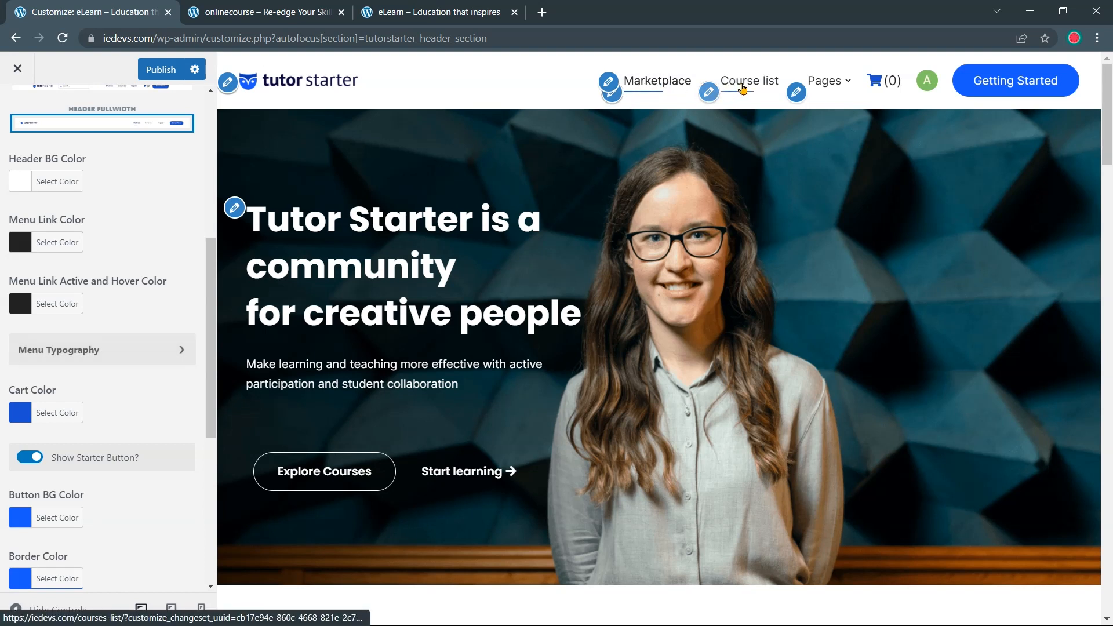
Set the menu typography to font size 17 and font weight 500
click(184, 348)
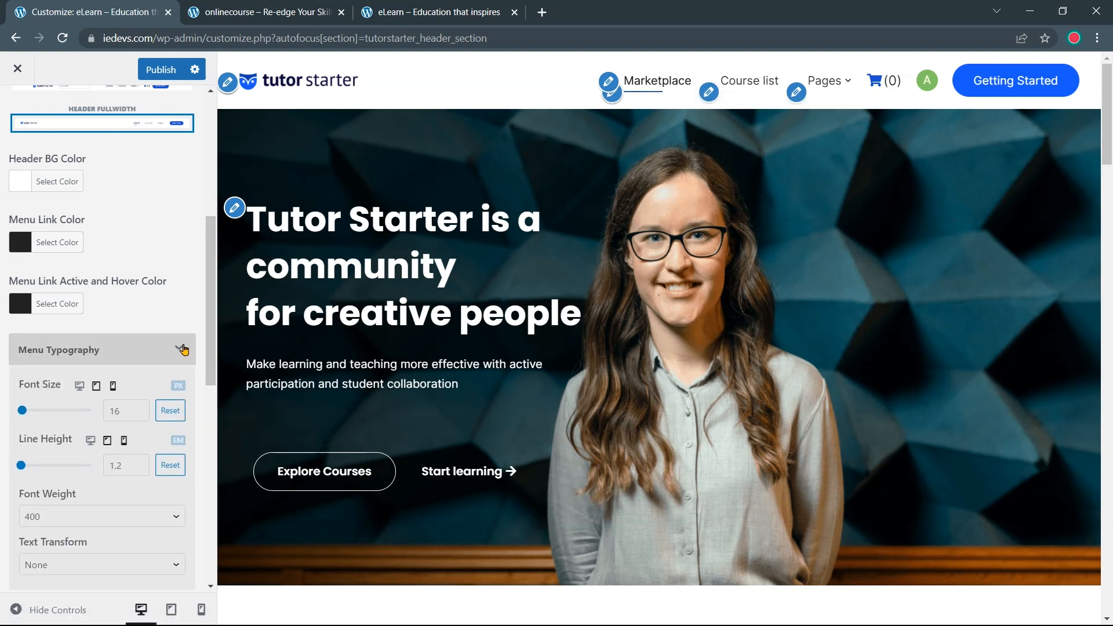
click(140, 408)
scroll(141, 412, down, 3)
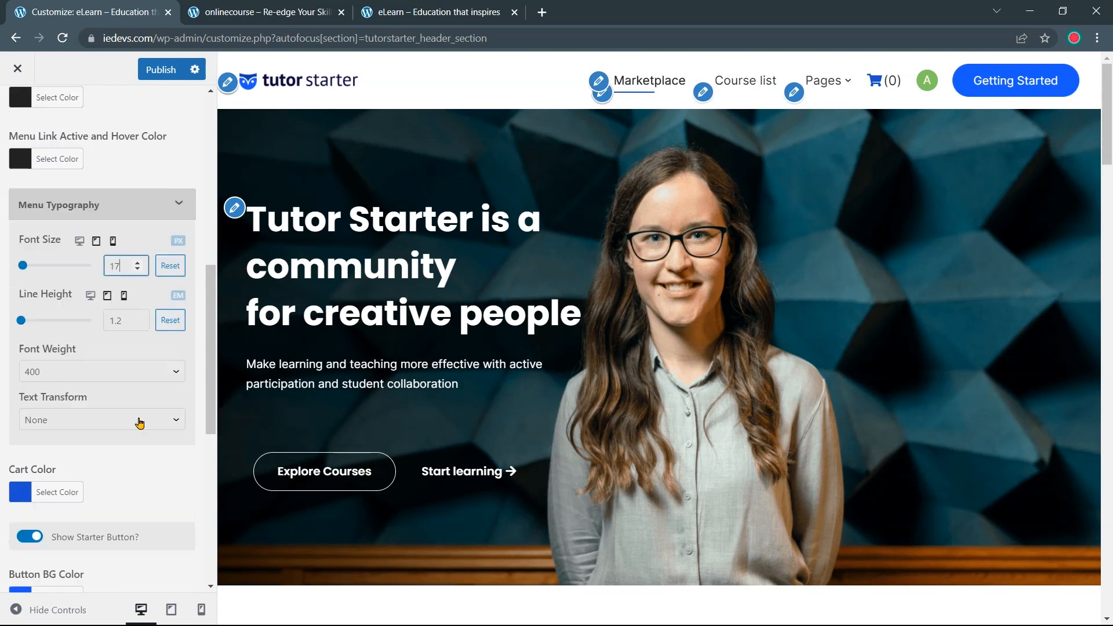
click(151, 381)
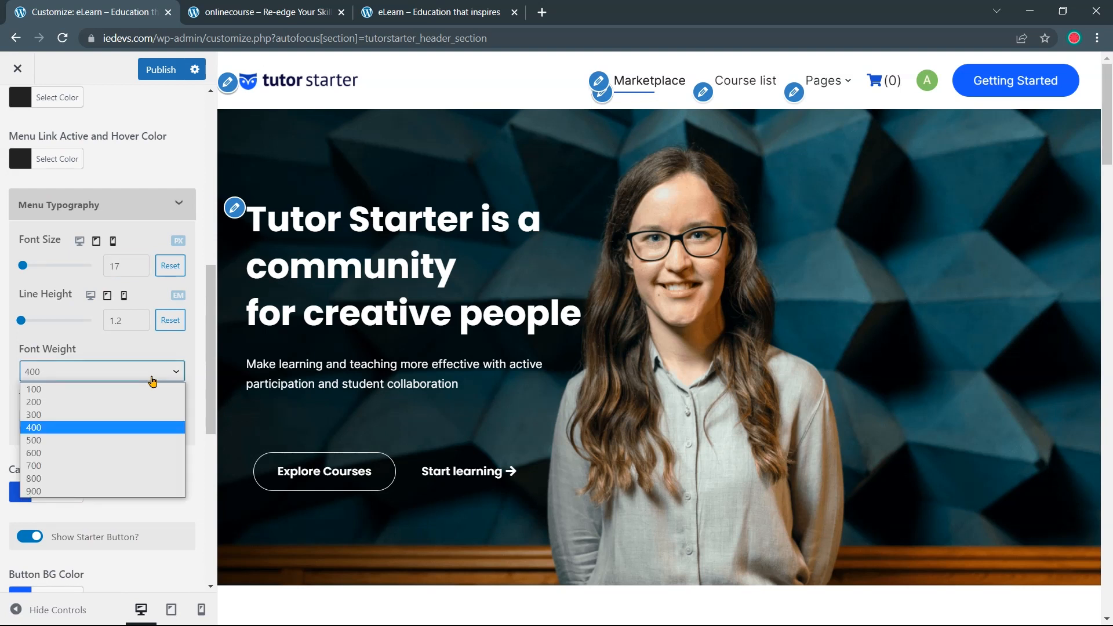
click(129, 444)
click(178, 207)
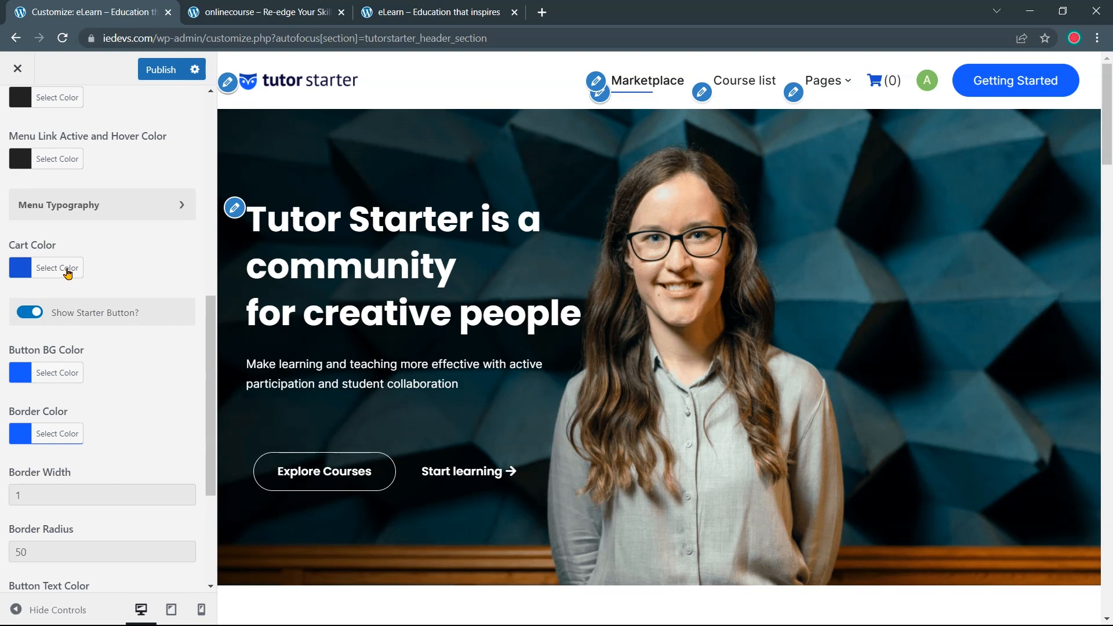
Set the header Cart colour to #222222
click(67, 273)
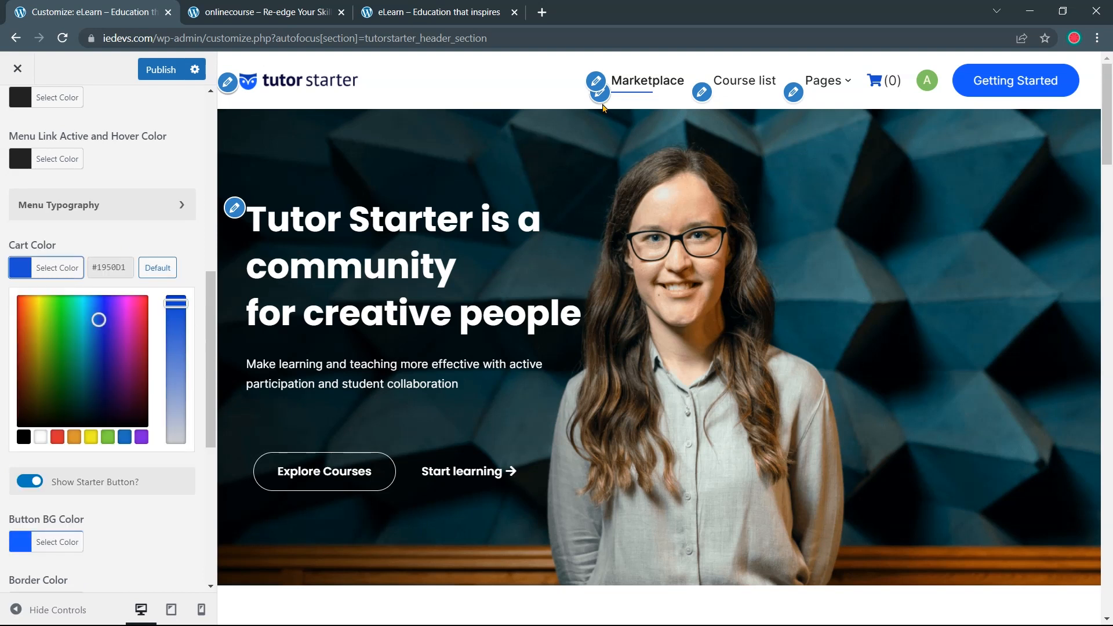
drag(97, 267, 137, 267)
text(222222)
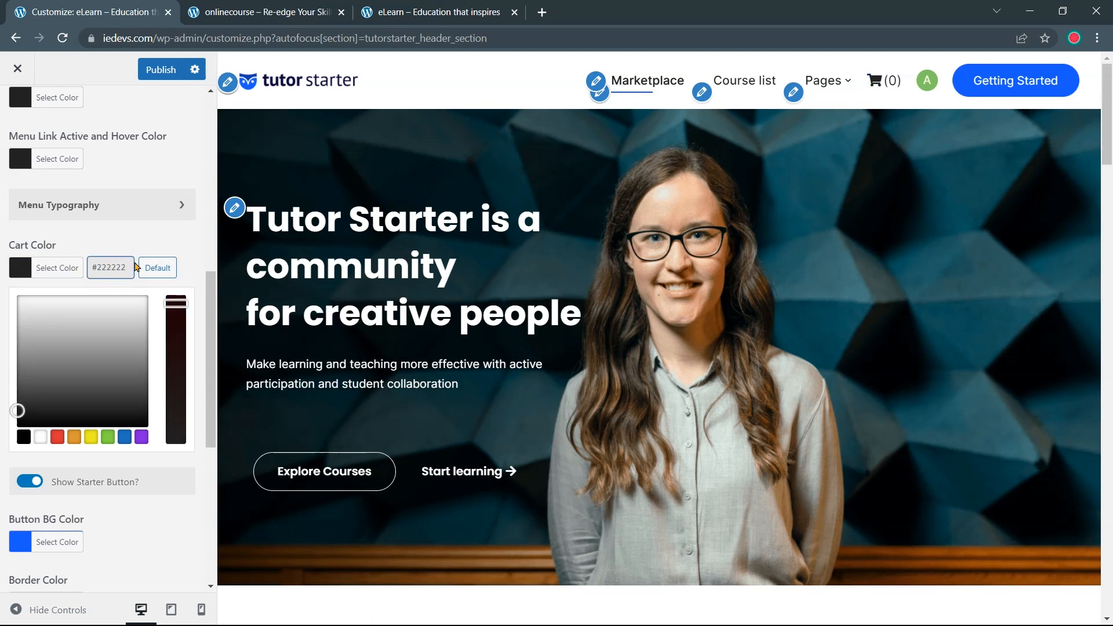
click(141, 246)
scroll(141, 246, down, 1)
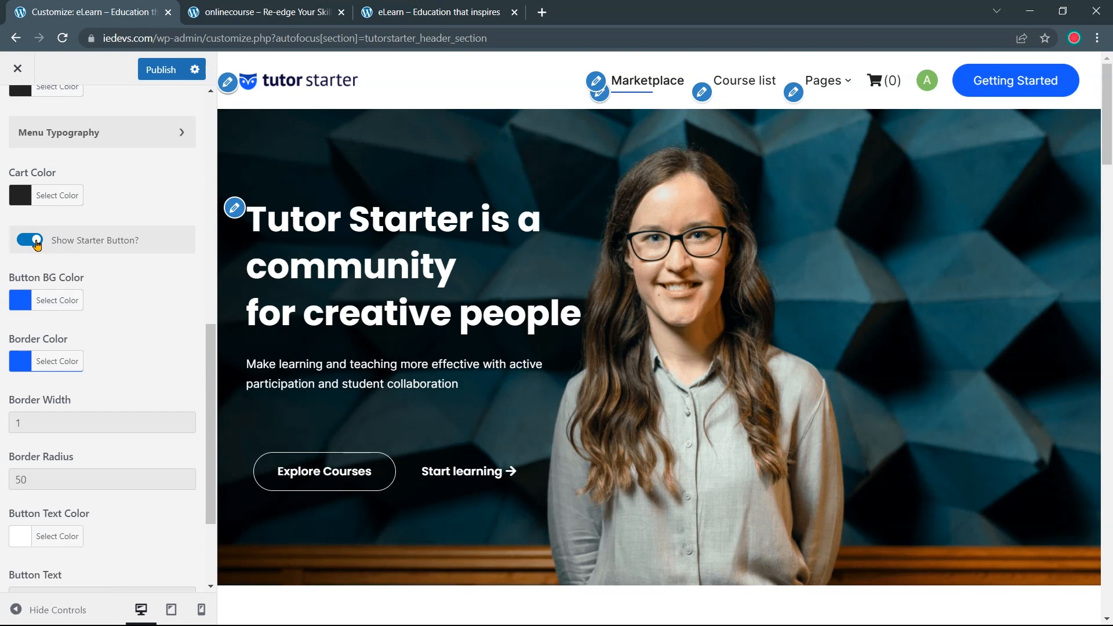
Hide the Getting Started button, compare with onlinecourse.io, then show it again
click(36, 244)
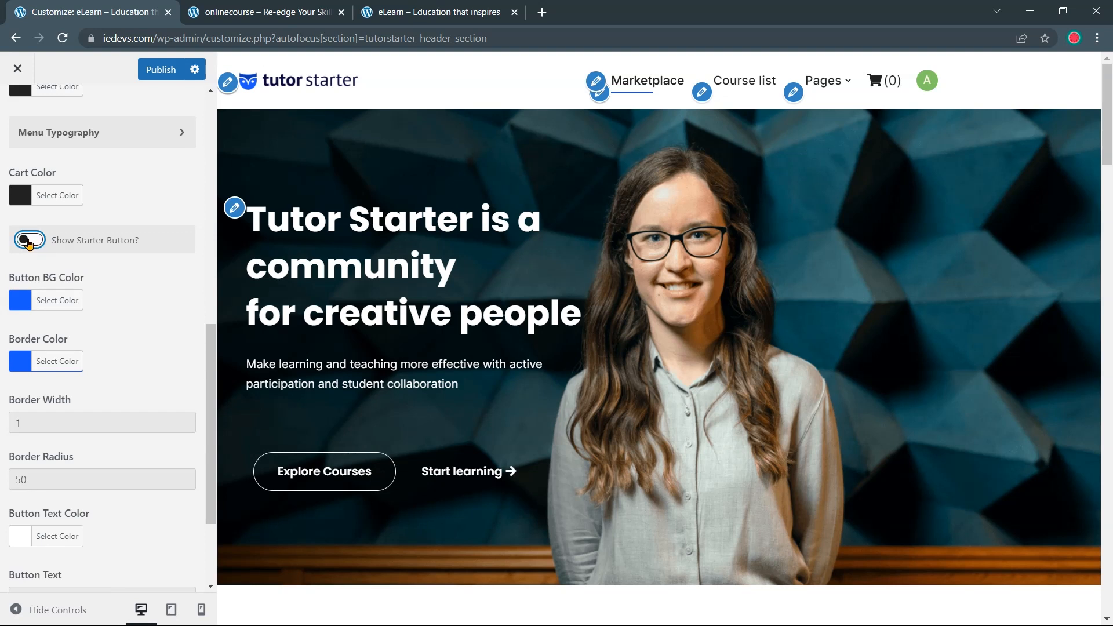
click(293, 11)
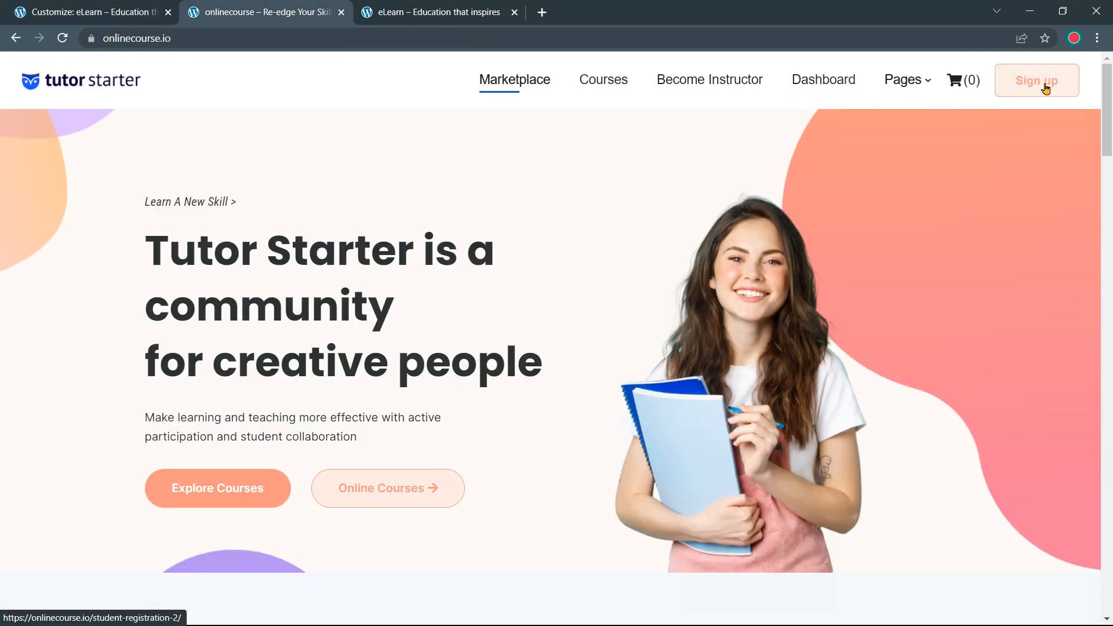
click(478, 6)
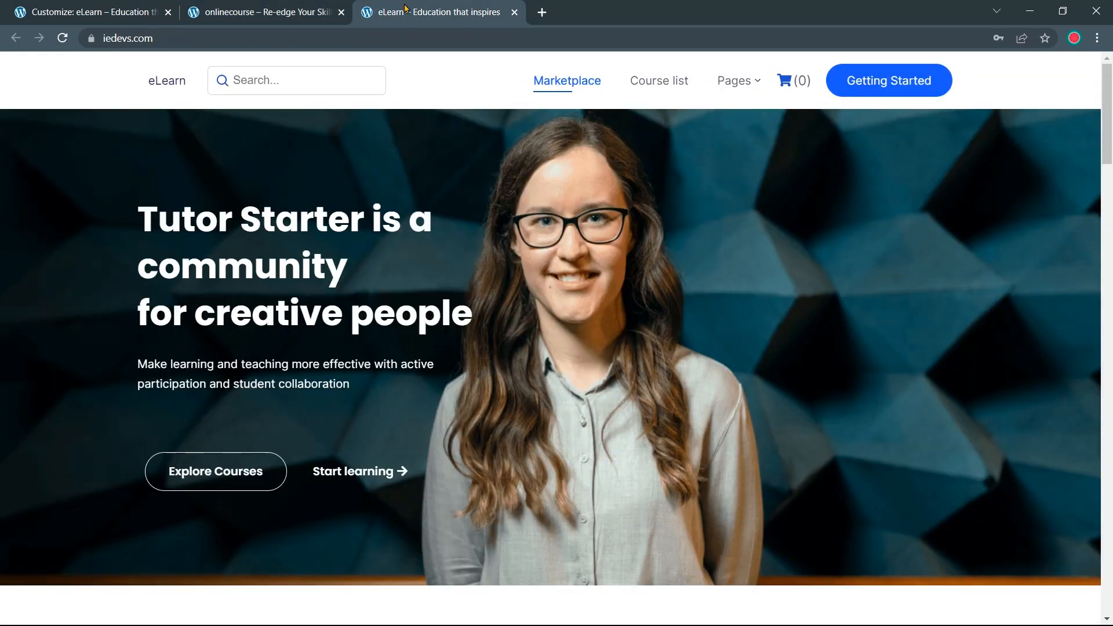
click(203, 9)
click(99, 7)
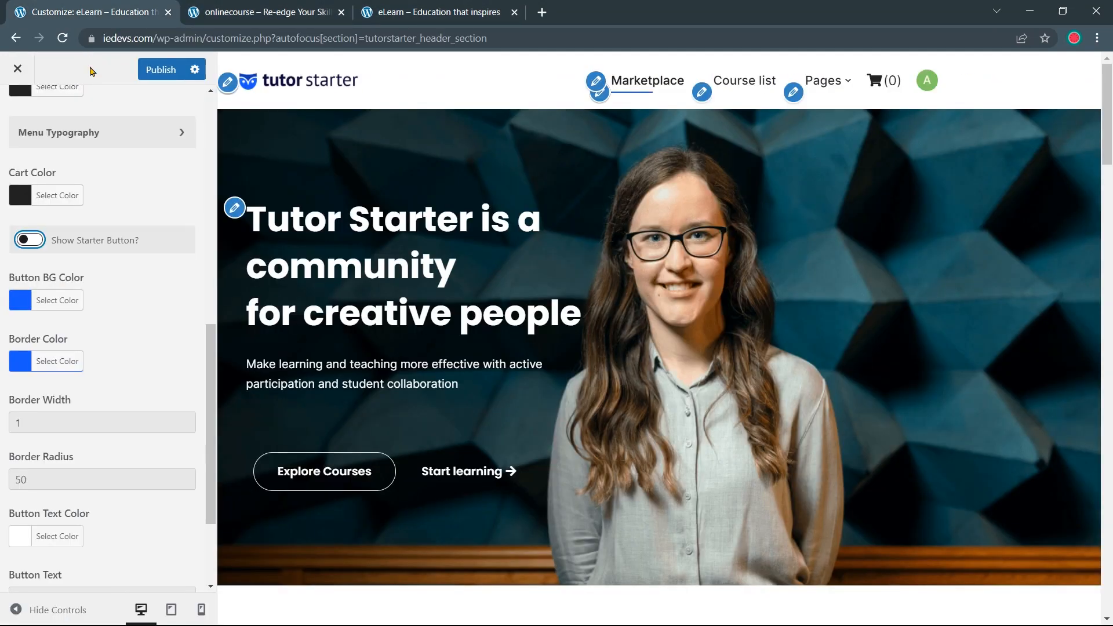
click(25, 244)
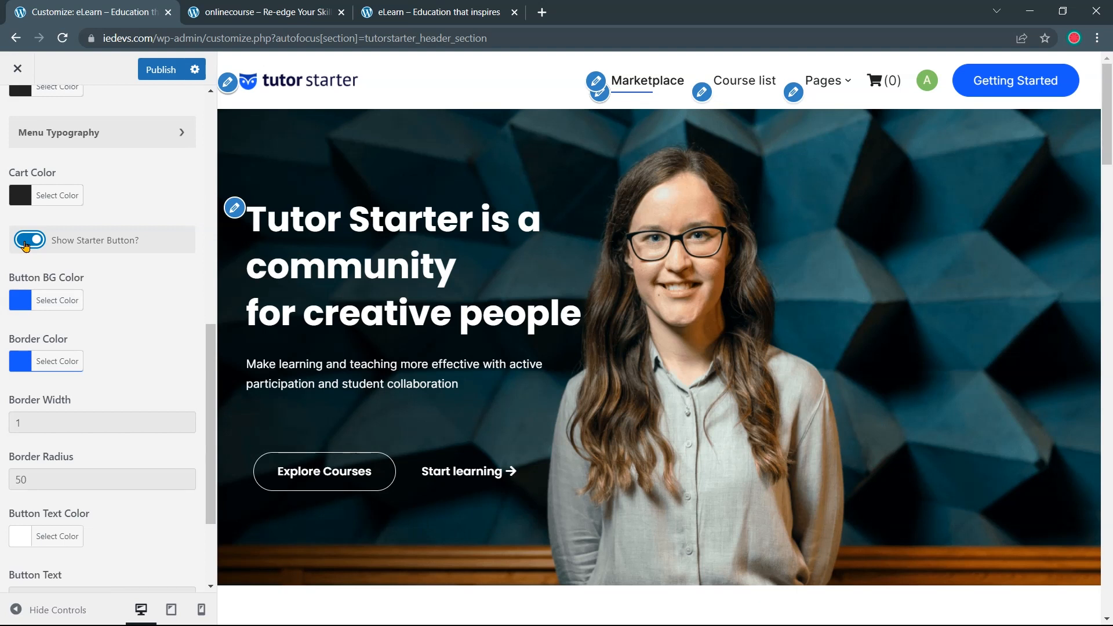
Copy #FAA694 from the colour notes and make it the button text colour
click(54, 303)
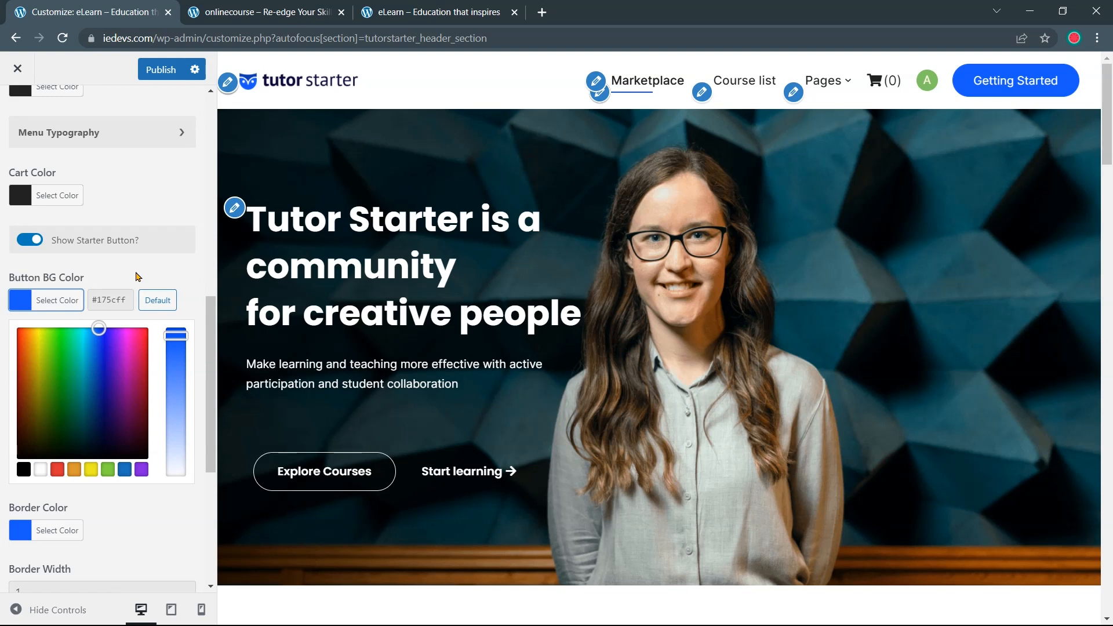
key(alt+Tab)
click(563, 356)
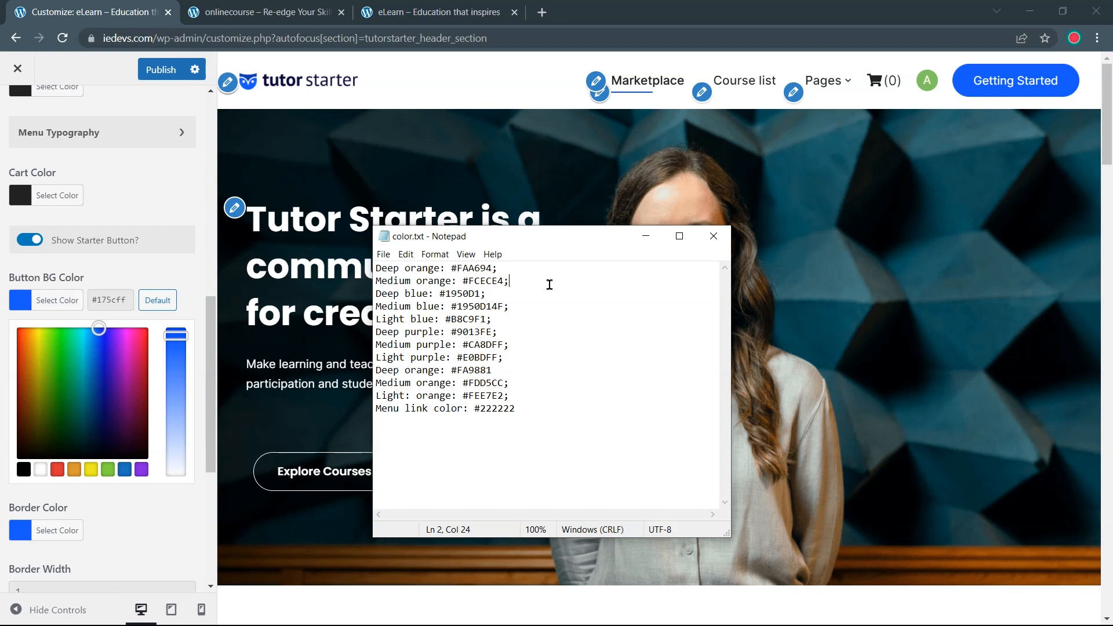
click(509, 269)
drag(456, 271, 451, 269)
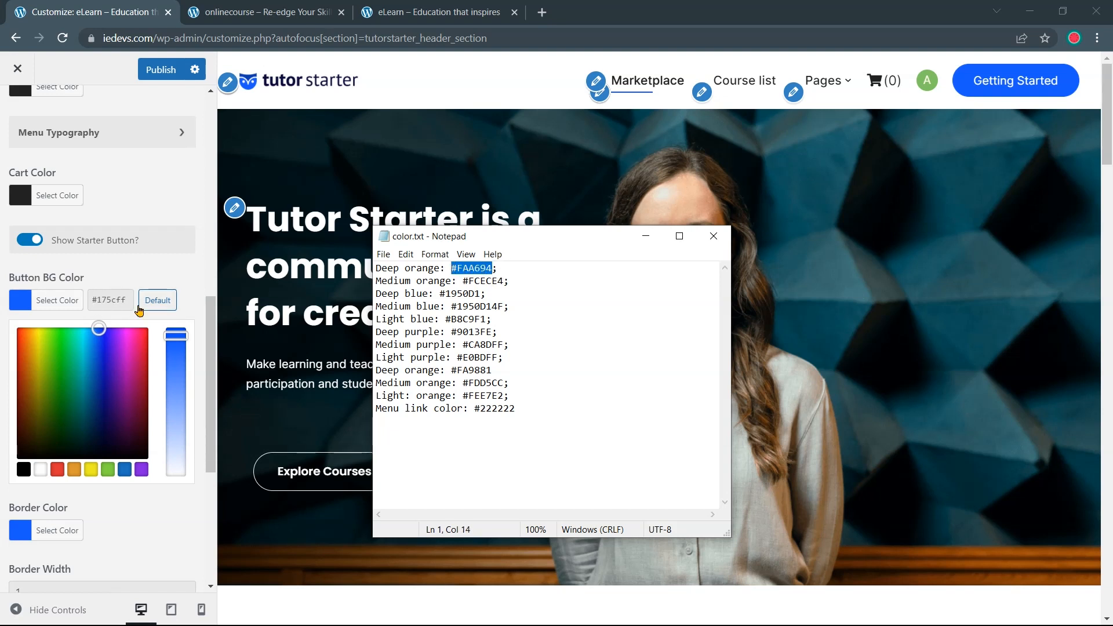
scroll(139, 310, down, 5)
click(76, 392)
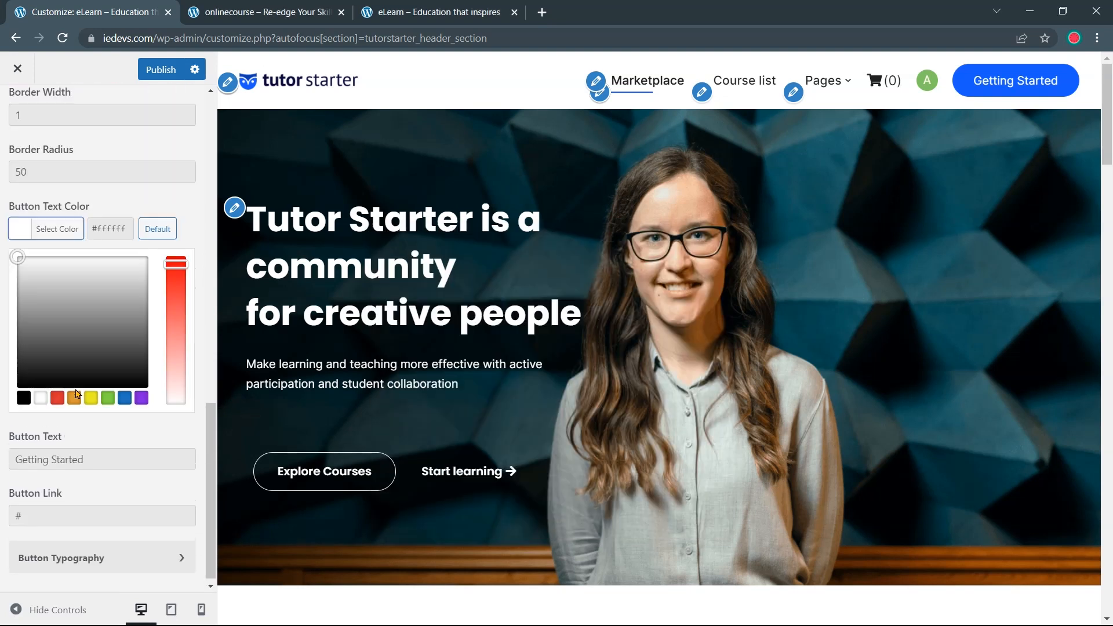
triple_click(114, 228)
text(#faa694)
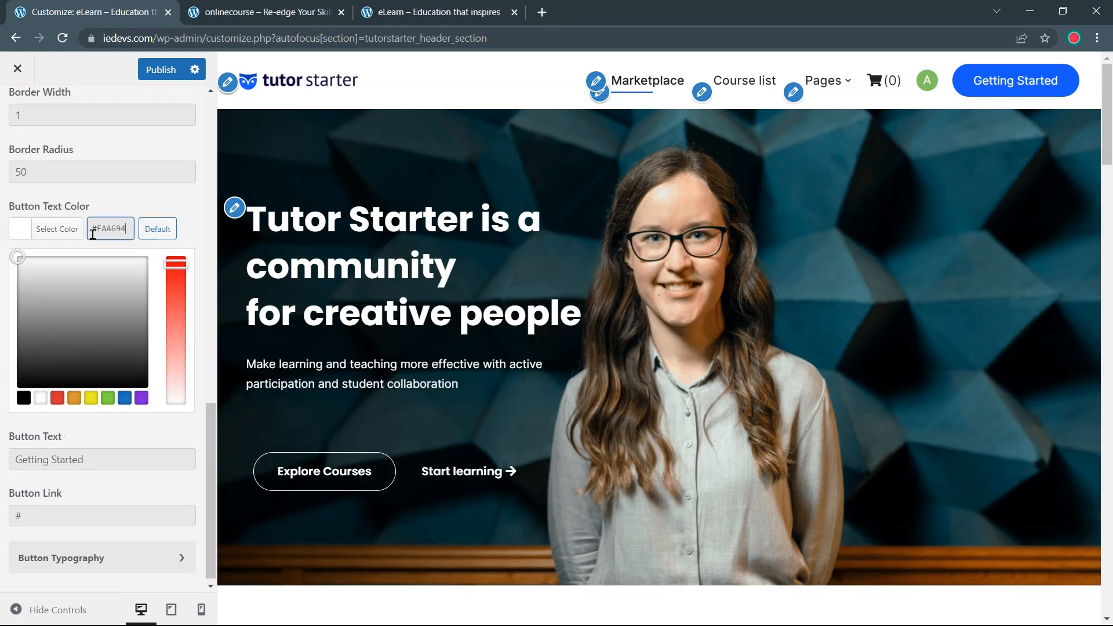
click(136, 200)
Give the button a pale peach #fcece4 background in place of #175cff
scroll(137, 228, up, 2)
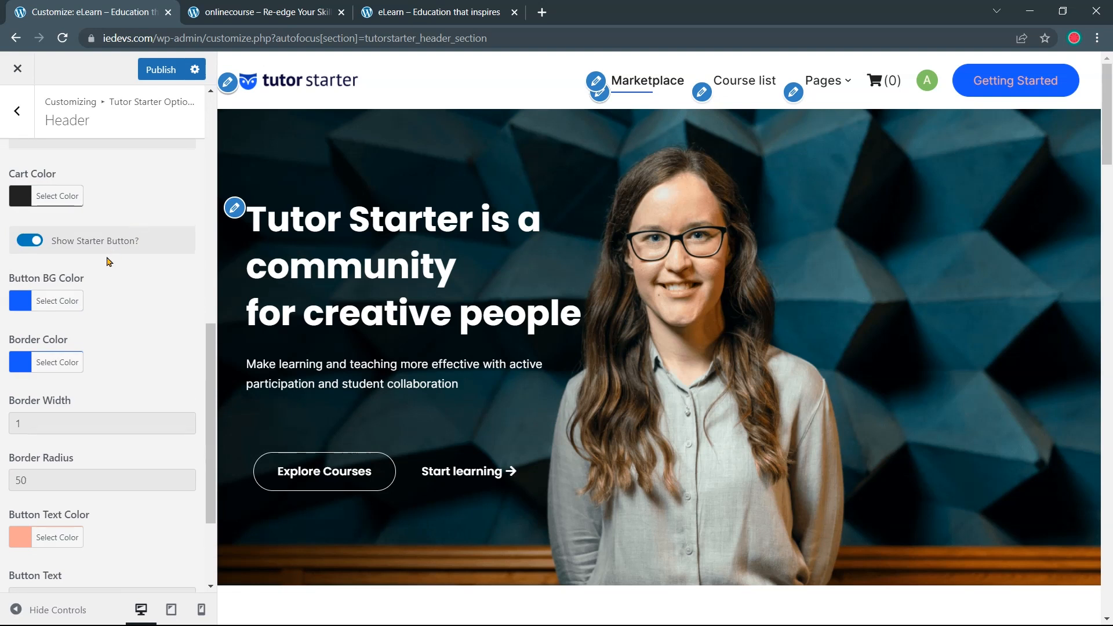
click(71, 297)
key(alt+Tab)
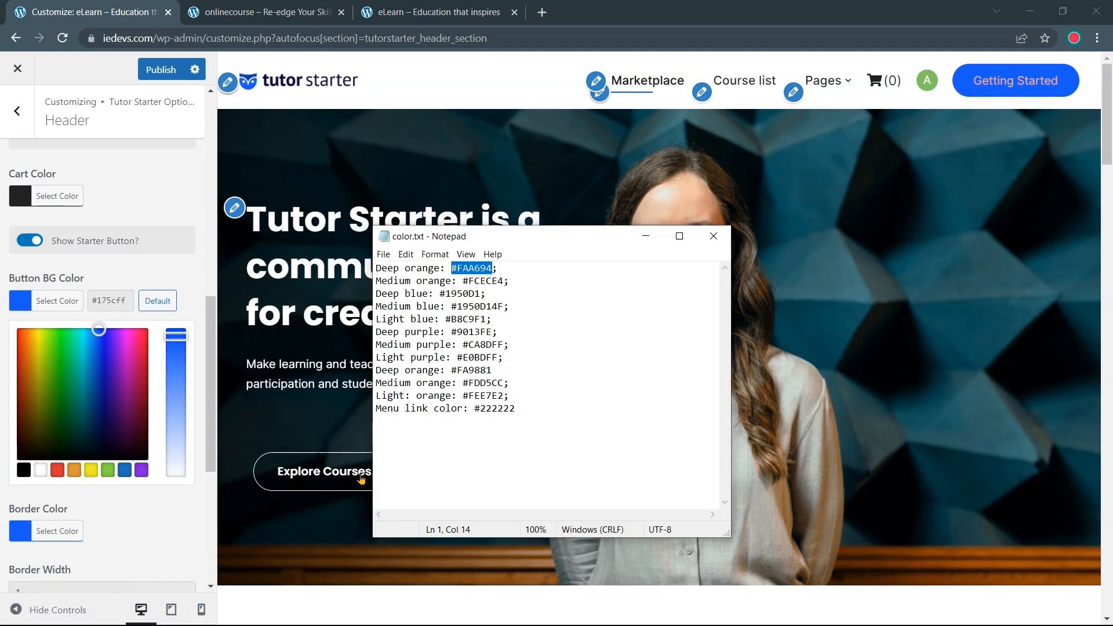
drag(465, 283, 503, 281)
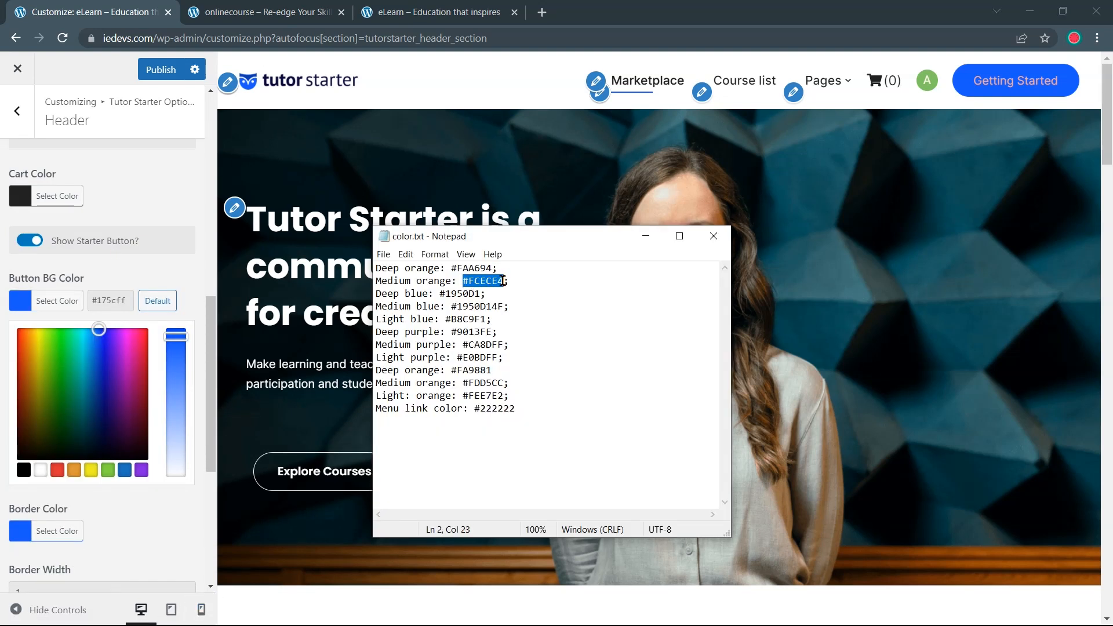
click(93, 297)
drag(95, 298, 134, 300)
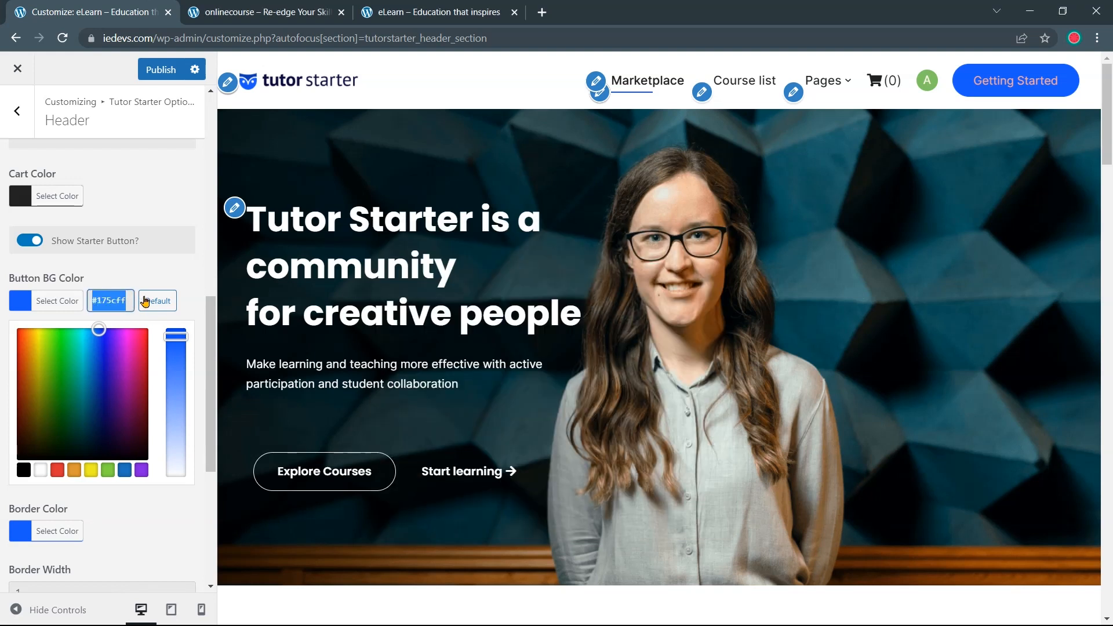
text(#fcece4)
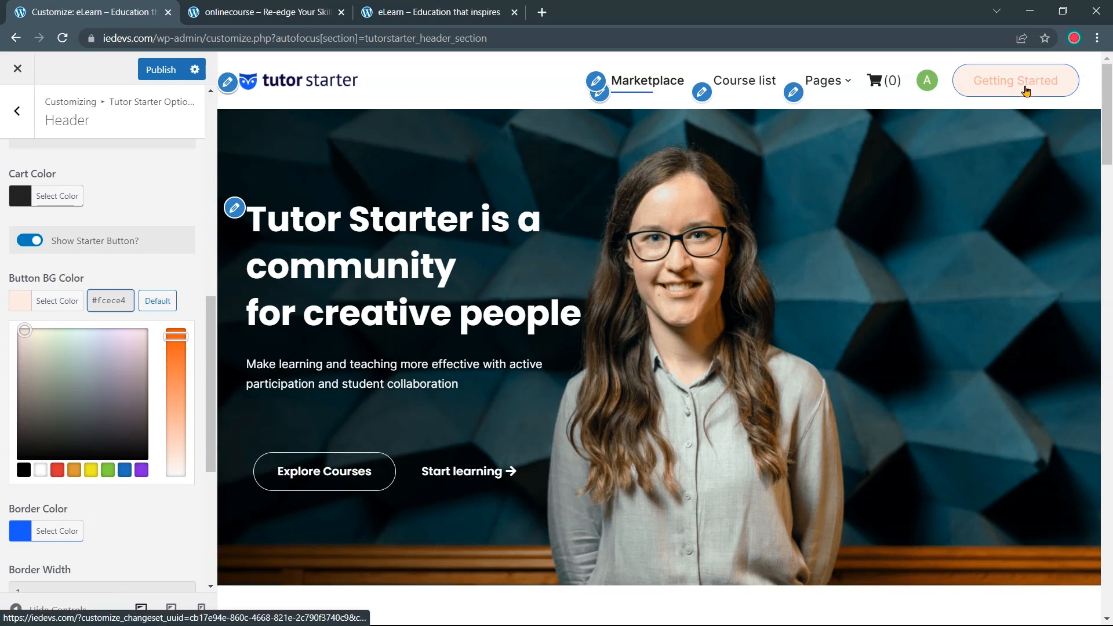
click(265, 8)
click(95, 11)
Change the button border from #175cff to salmon #faa694 and compare with onlinecourse.io
scroll(79, 384, down, 3)
scroll(58, 400, down, 1)
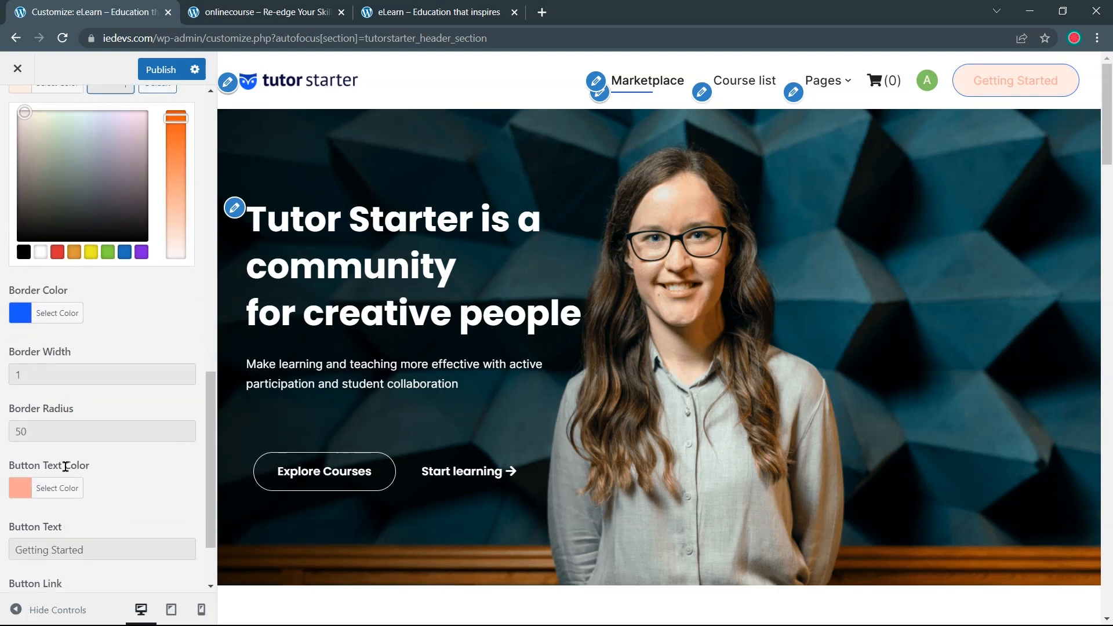
click(55, 490)
drag(125, 319, 89, 319)
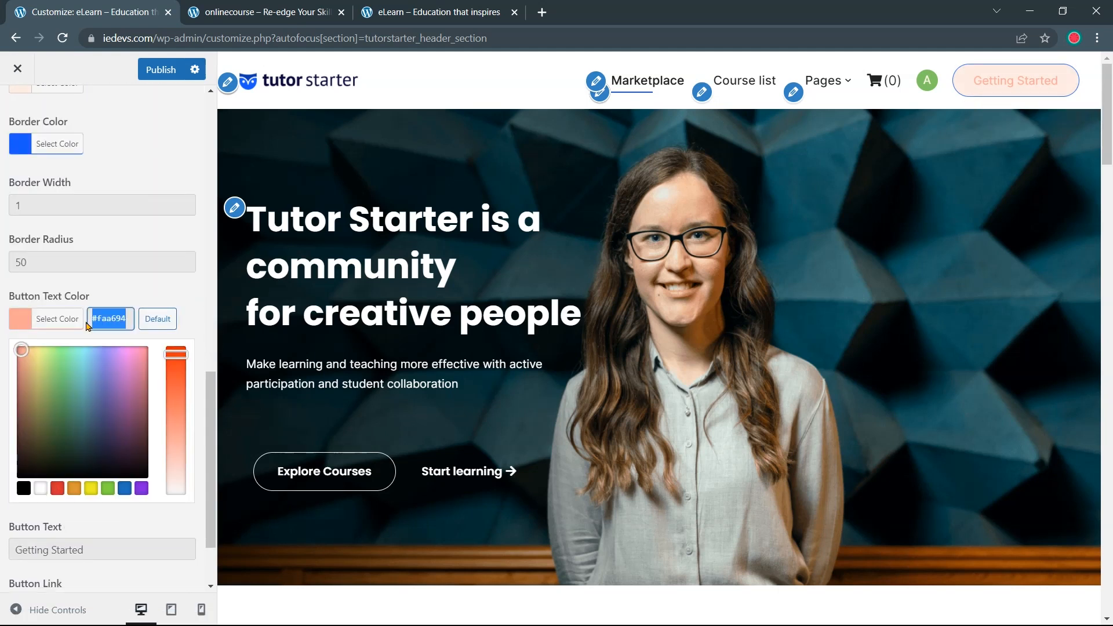
click(127, 294)
click(67, 223)
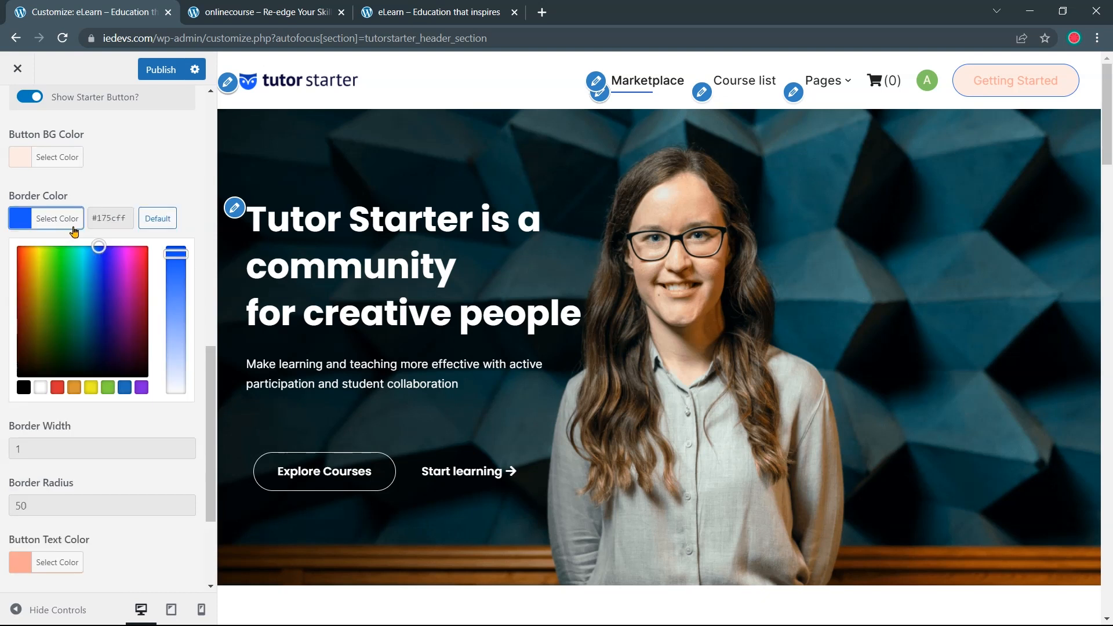
drag(124, 218, 90, 218)
key(ctrl+v)
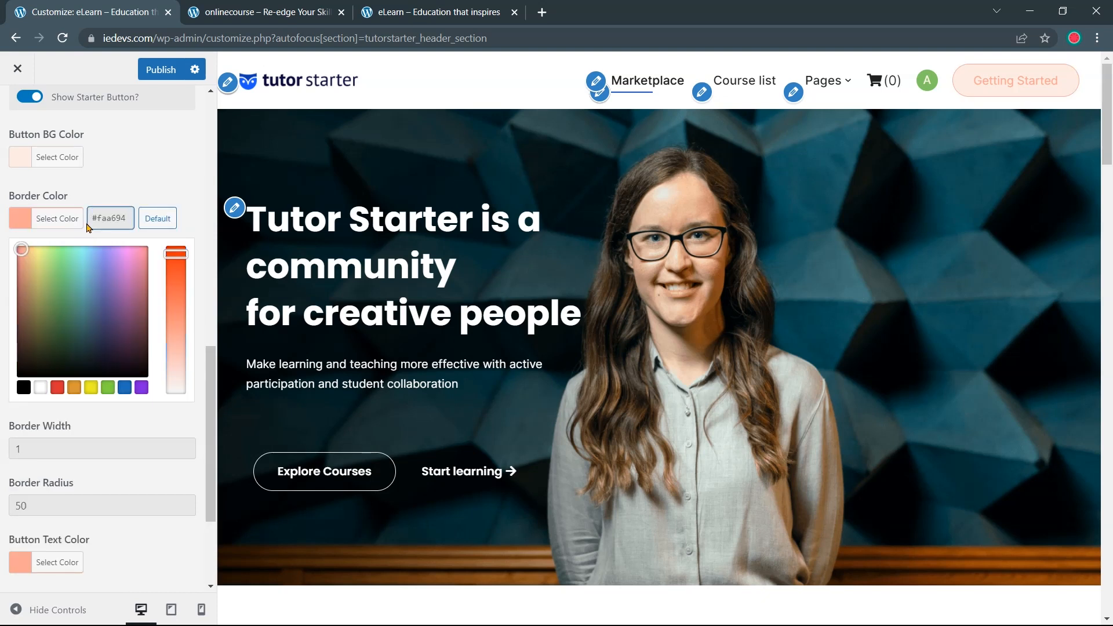
click(107, 196)
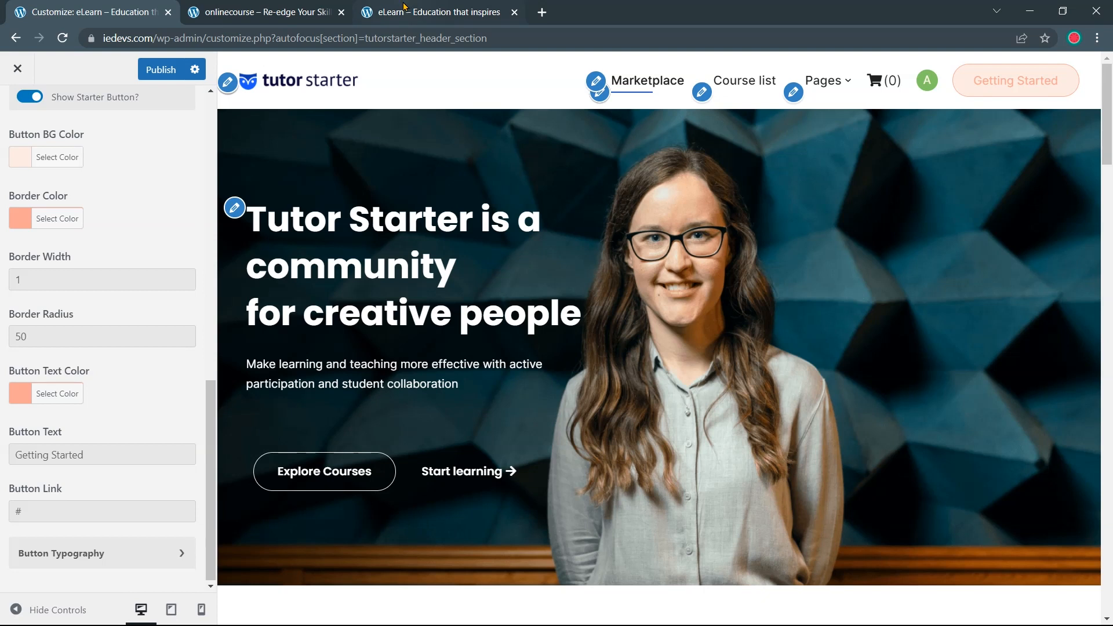
click(264, 12)
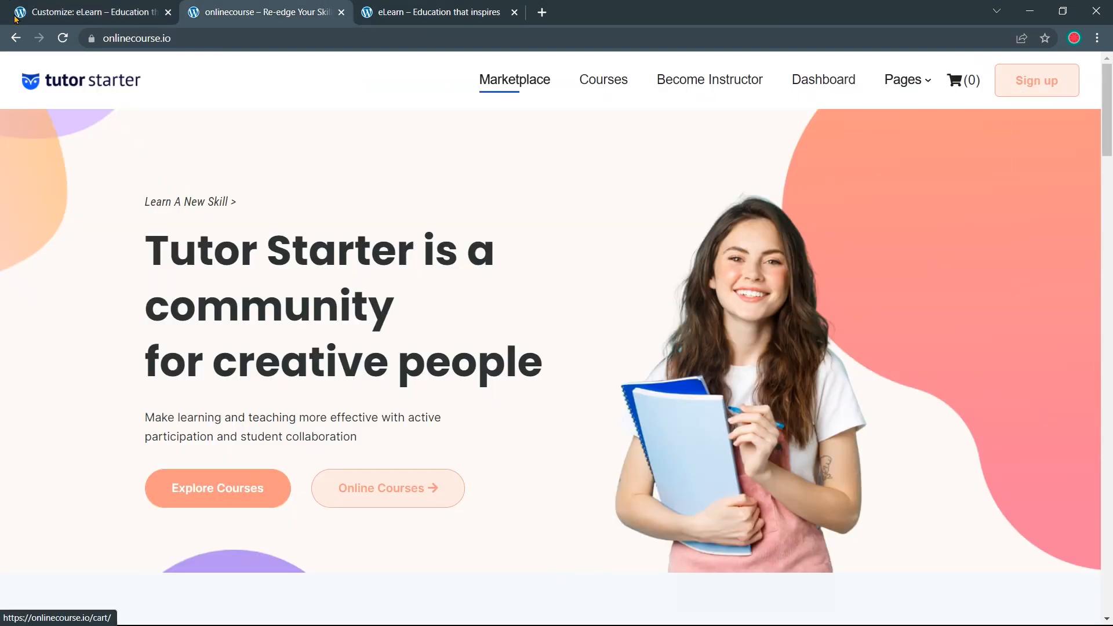
Rename the header button to 'Sign Up' and set its border radius to 6
click(80, 8)
drag(88, 451, 13, 454)
key(BackSpace)
text(Sign Up)
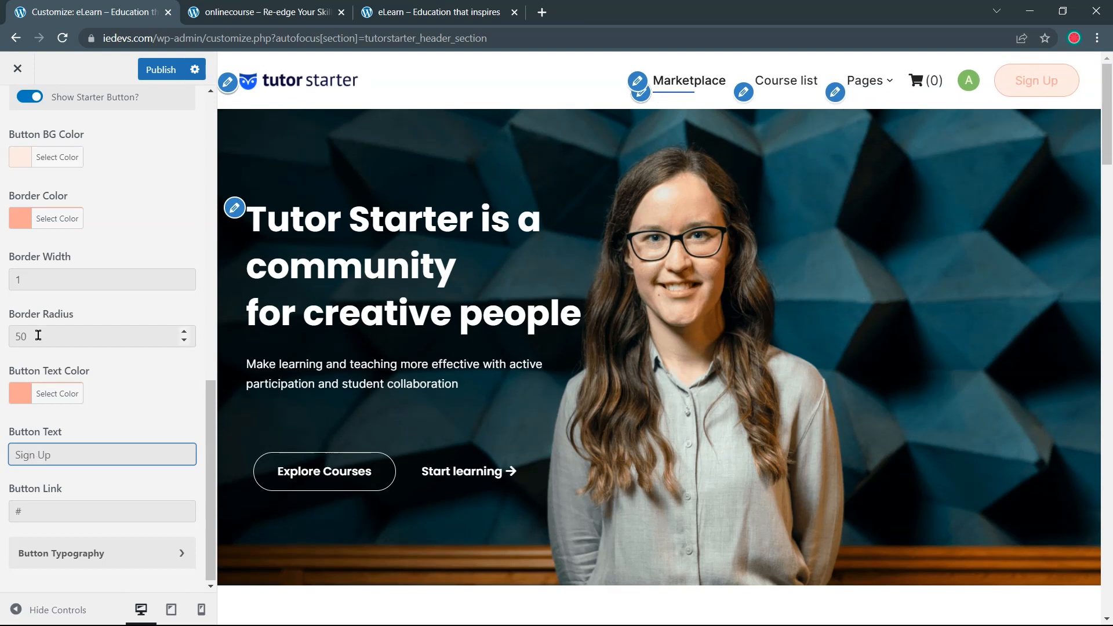
click(184, 341)
click(184, 341)
click(184, 341)
click(184, 341)
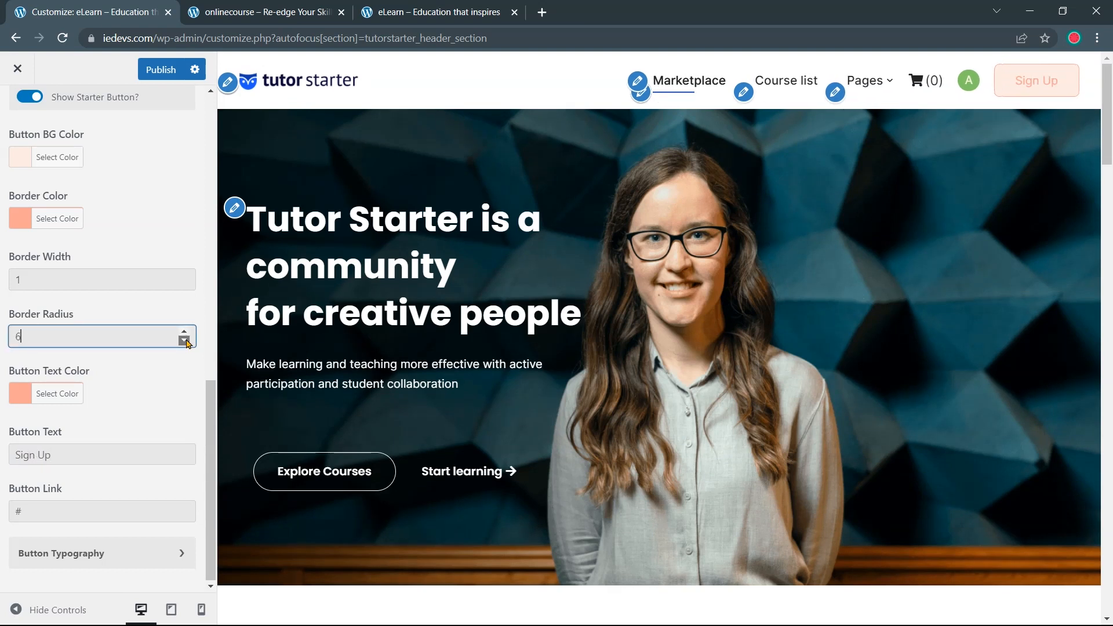
click(185, 333)
click(185, 333)
Set the button typography font weight to 500
click(98, 554)
scroll(116, 522, down, 3)
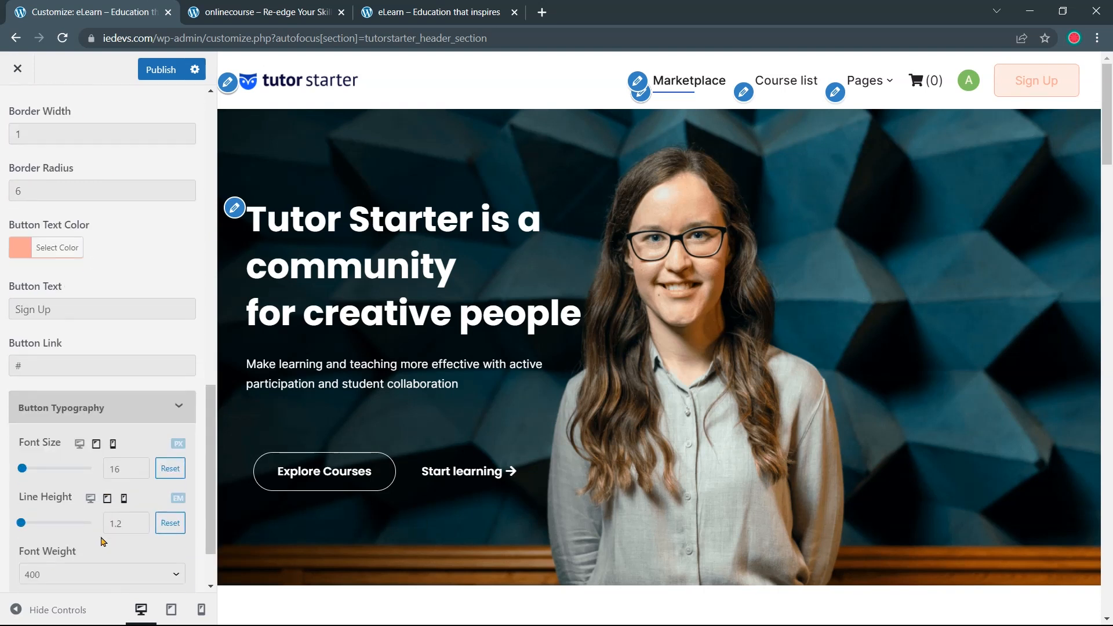
scroll(139, 517, down, 2)
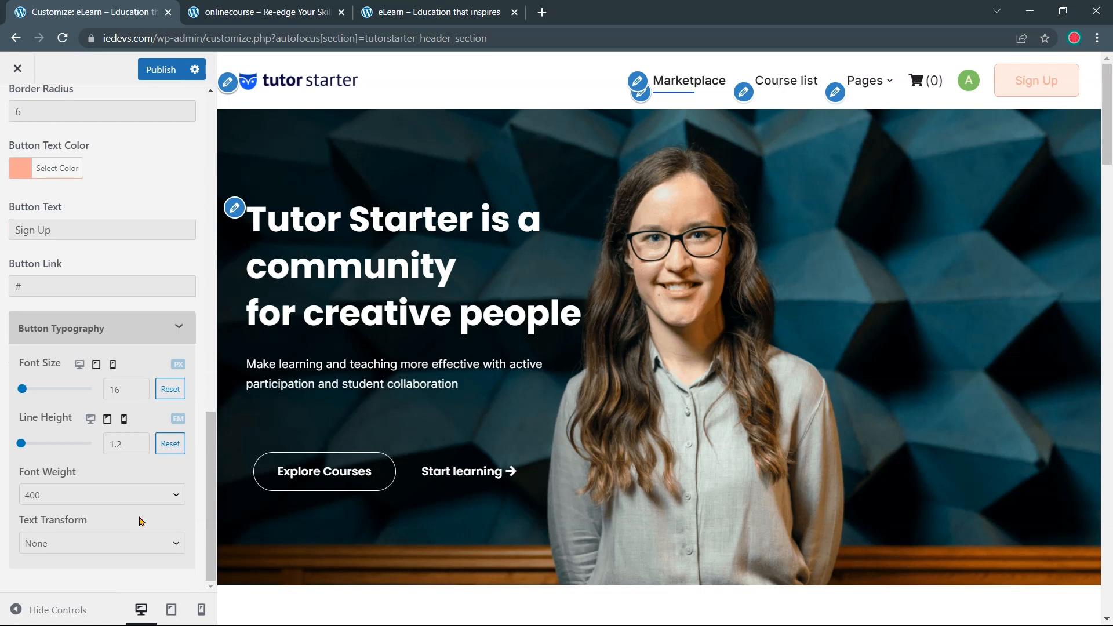
click(169, 498)
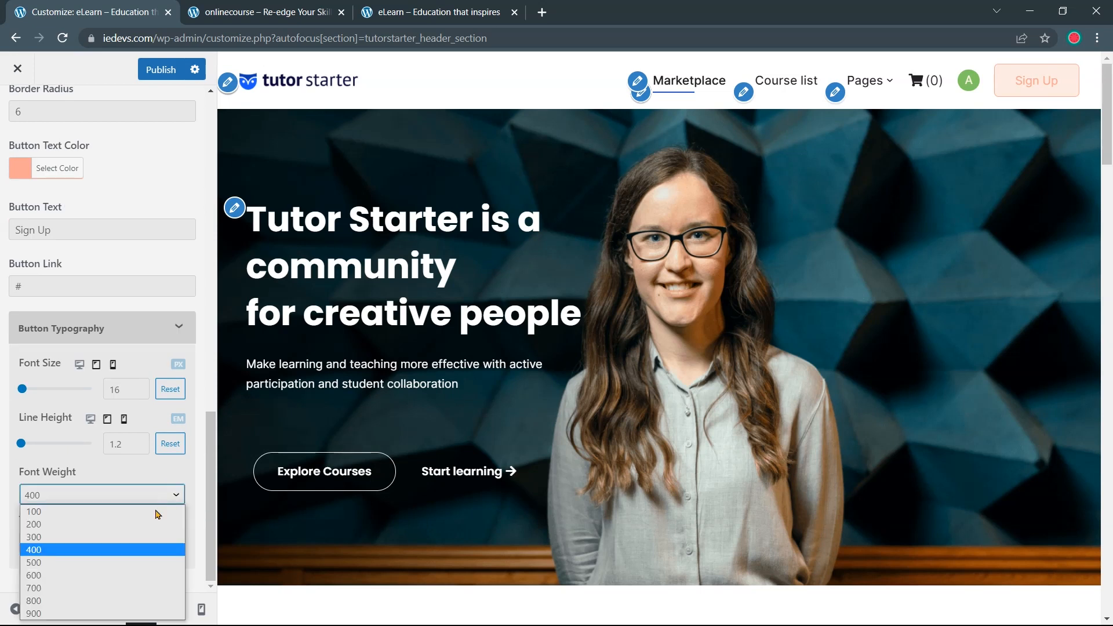
click(125, 563)
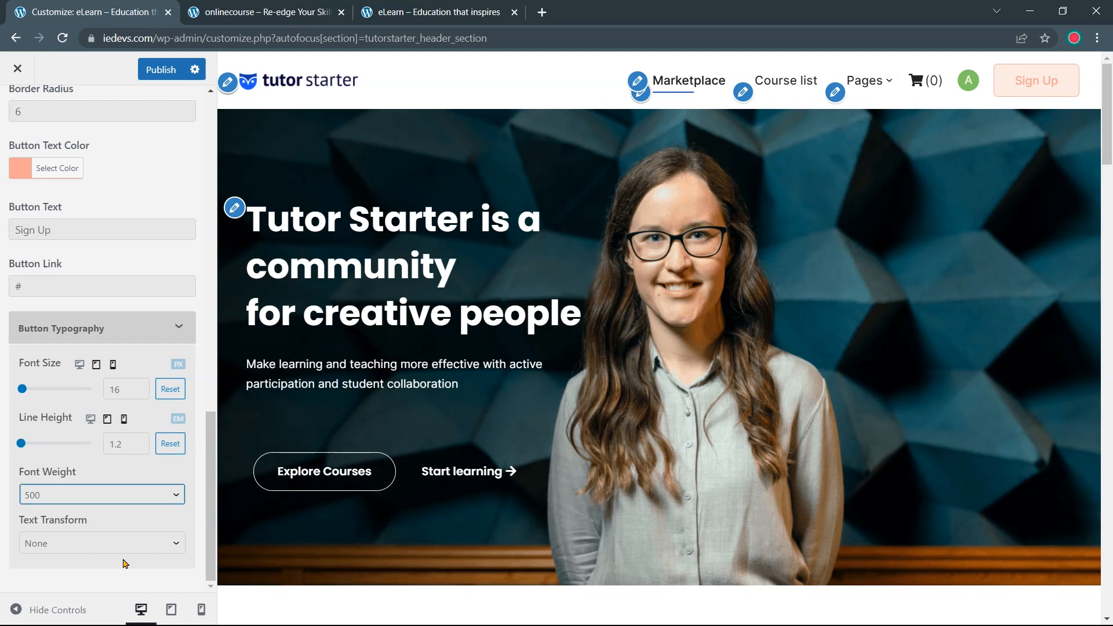
click(179, 328)
click(61, 505)
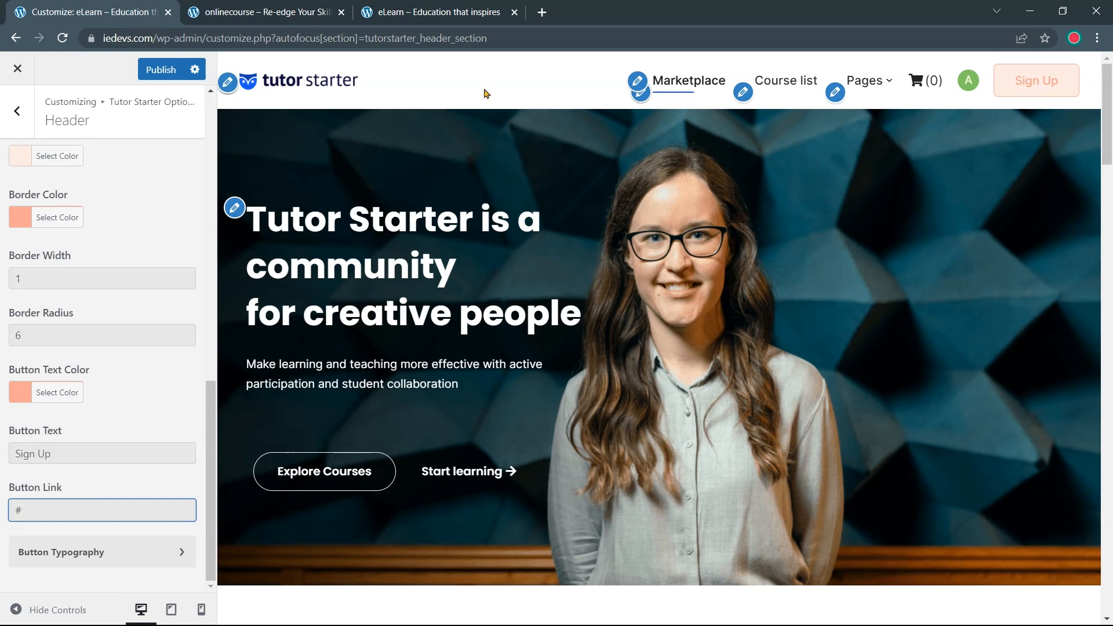
Load iedevs.com/wp-admin in a new first tab and open the All Pages list
click(543, 14)
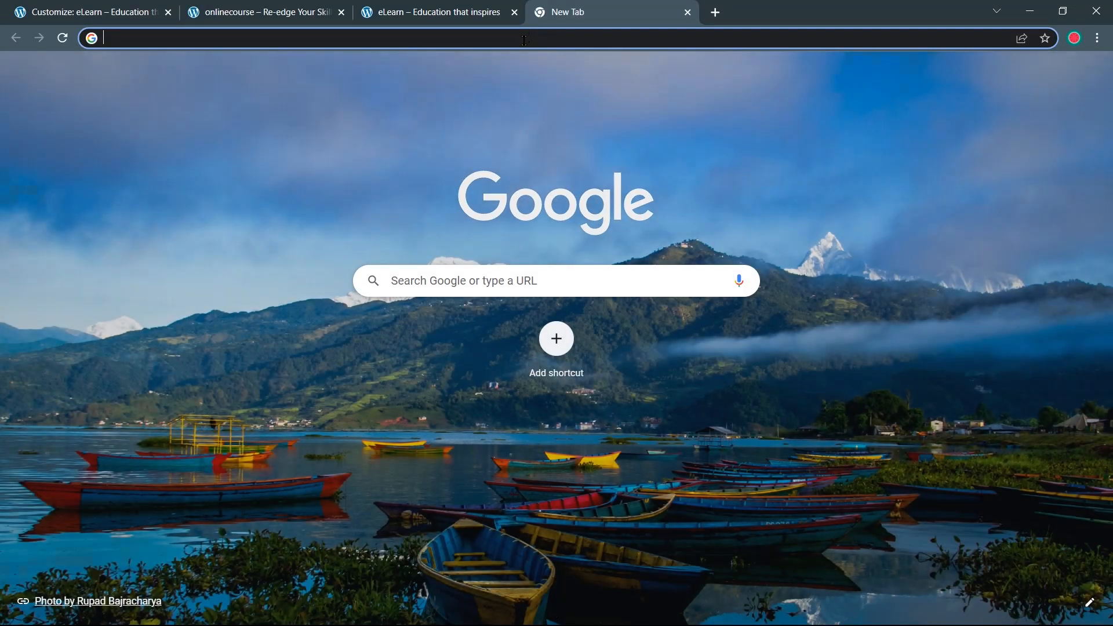
text(i)
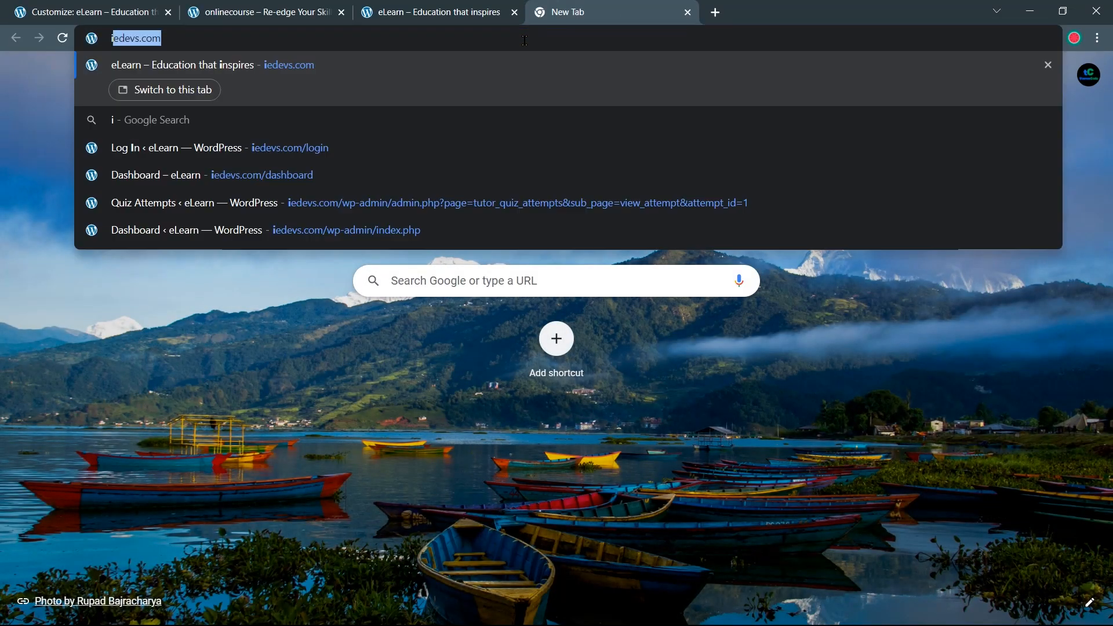
text(edevs.com/)
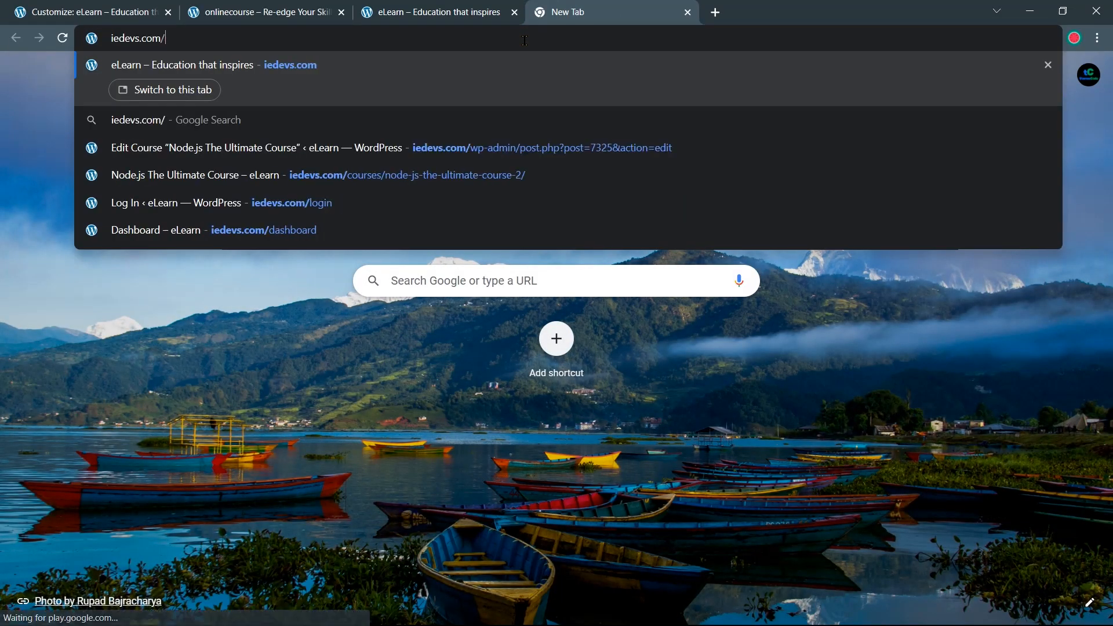
text(wp-admin)
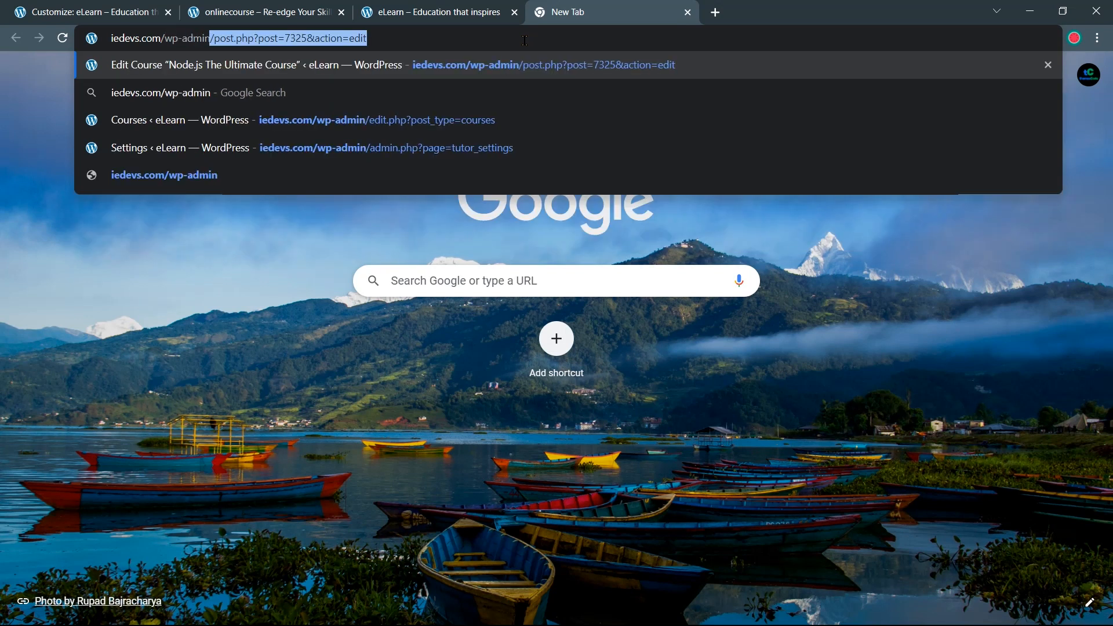
key(Delete)
key(Return)
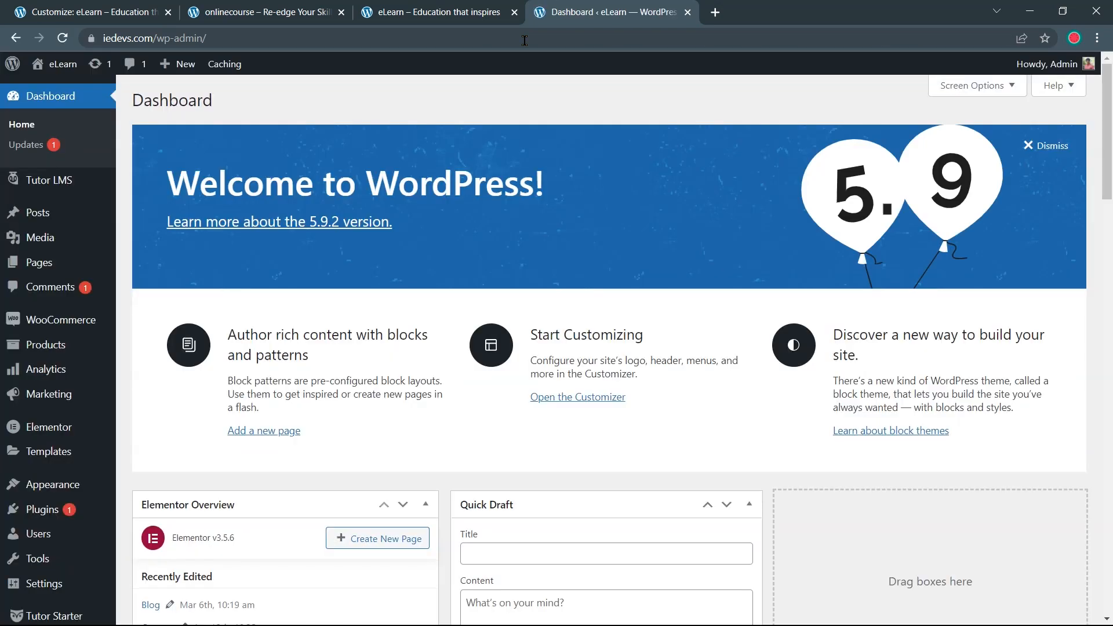
drag(559, 16, 70, 23)
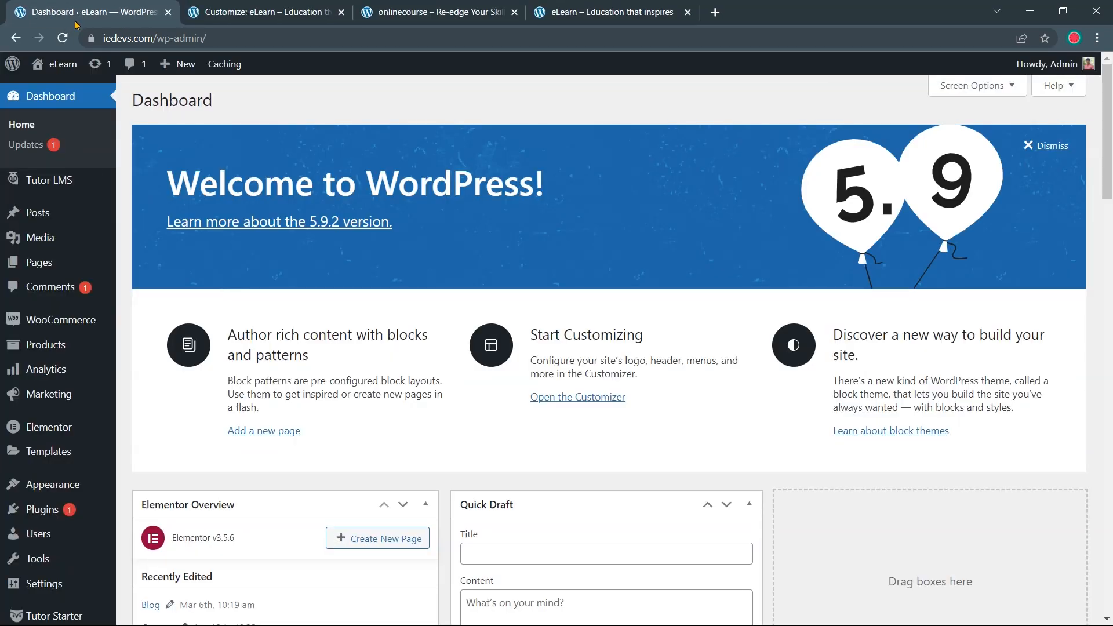
scroll(68, 304, down, 1)
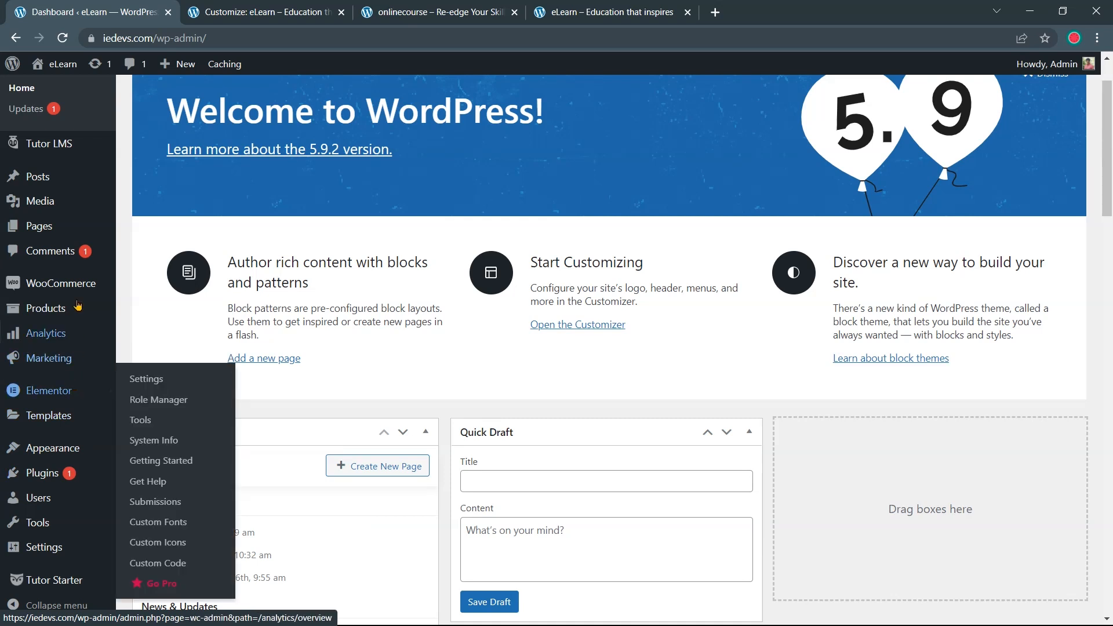
mouse_move(70, 231)
click(150, 232)
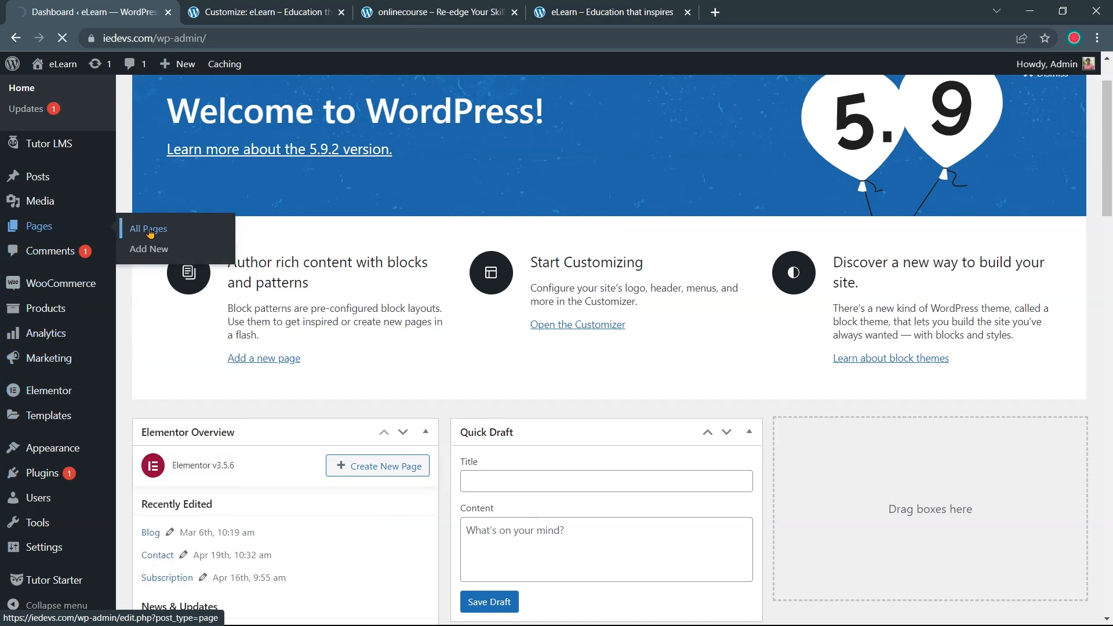
scroll(394, 192, down, 3)
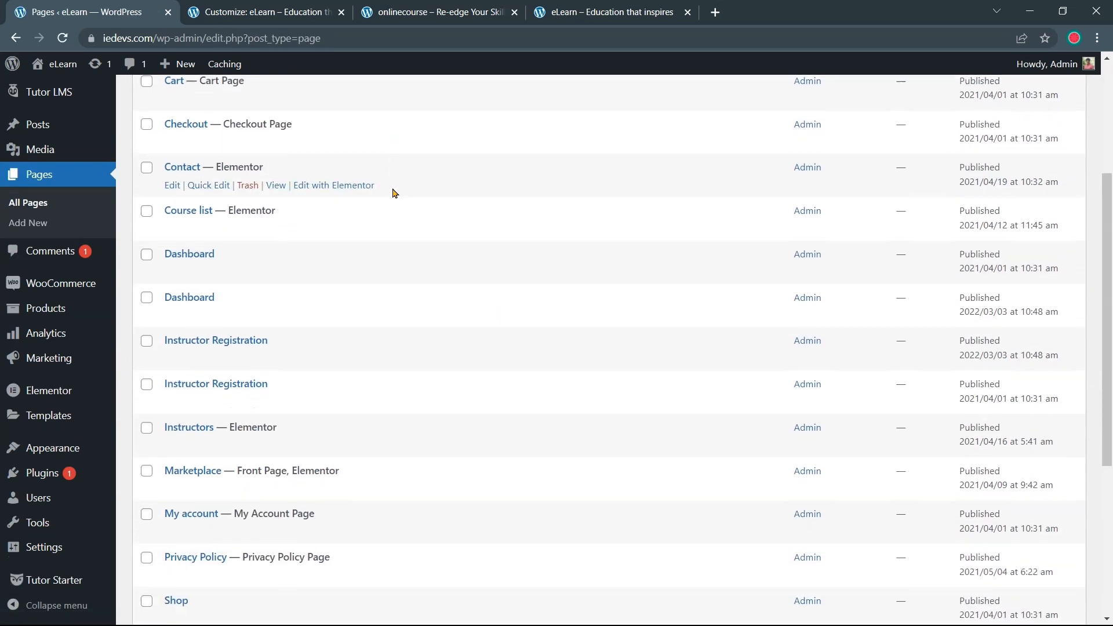
scroll(393, 193, down, 5)
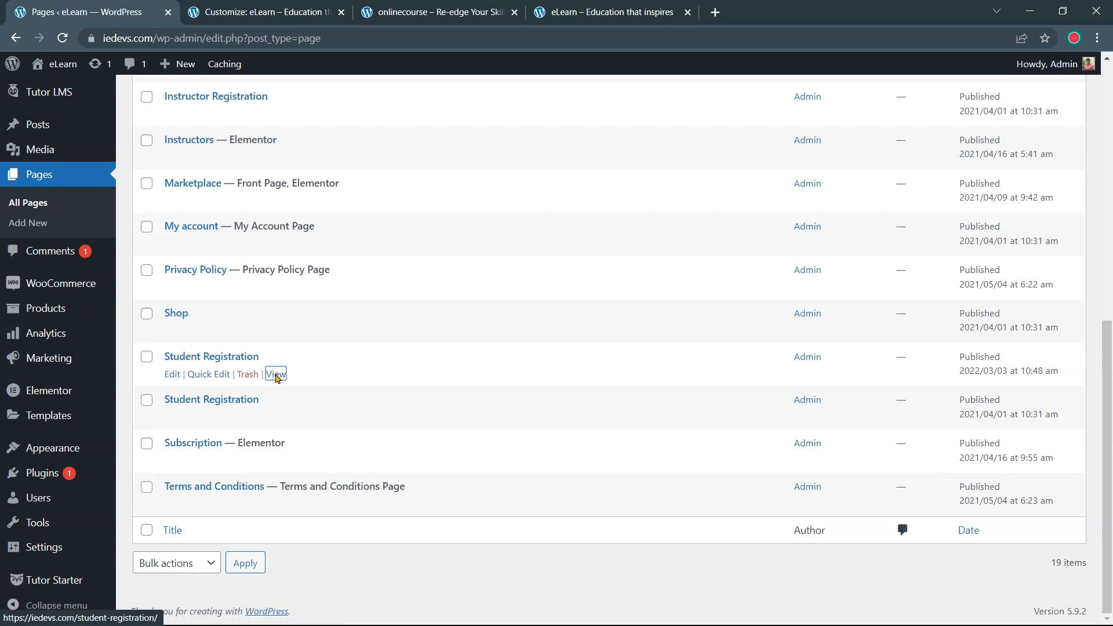
Copy the Student Registration page URL and paste it into the Button Link field
right_click(276, 378)
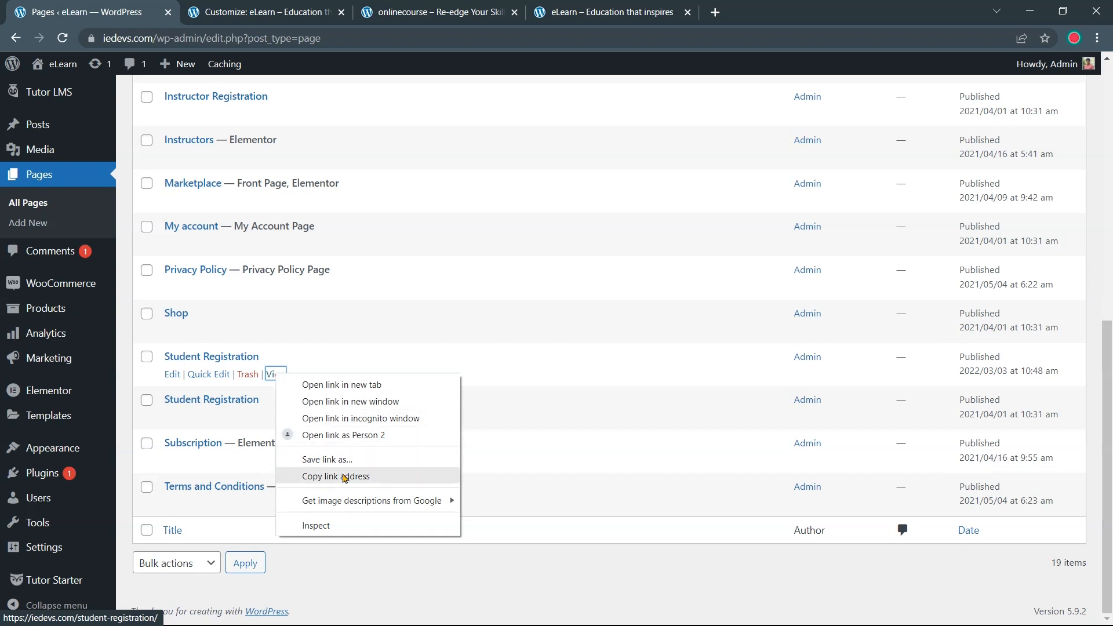
click(344, 478)
click(264, 13)
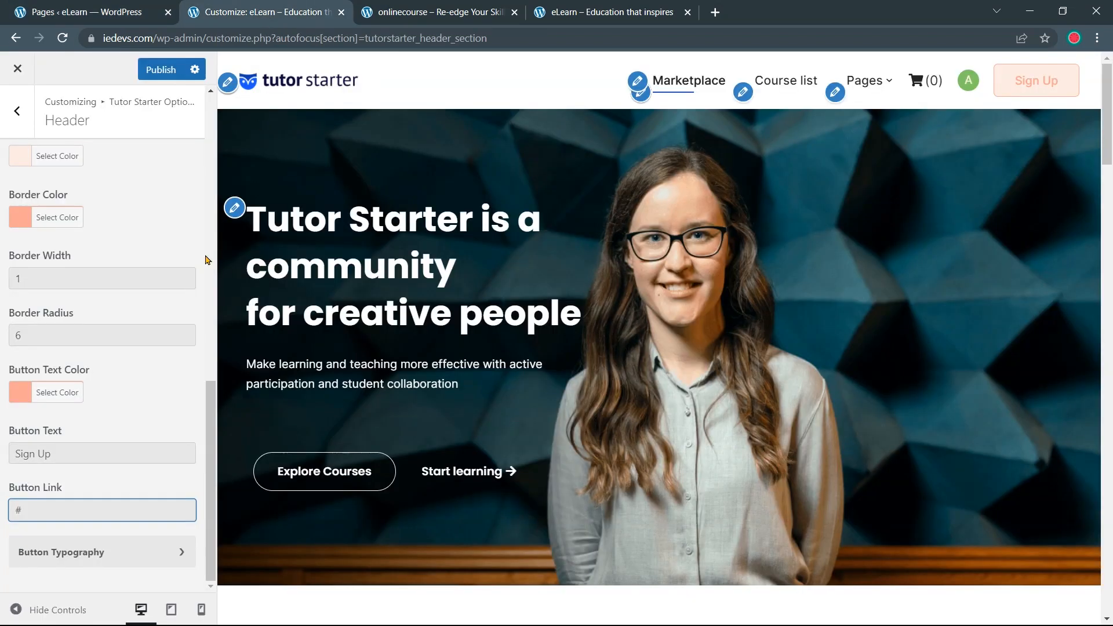
double_click(17, 510)
key(ctrl+v)
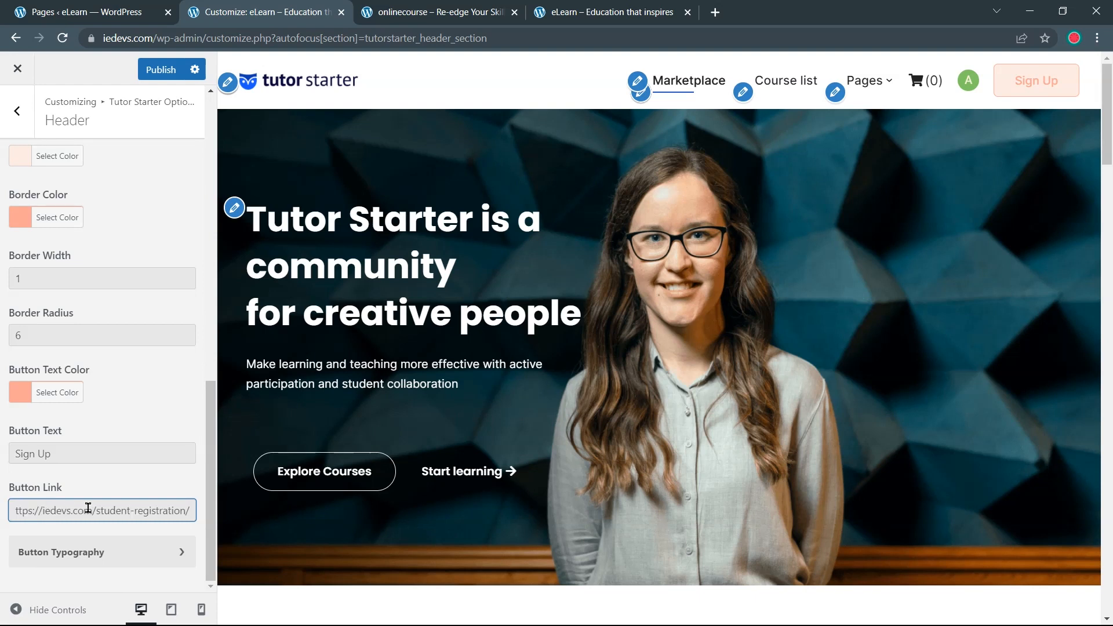
drag(91, 509, 4, 520)
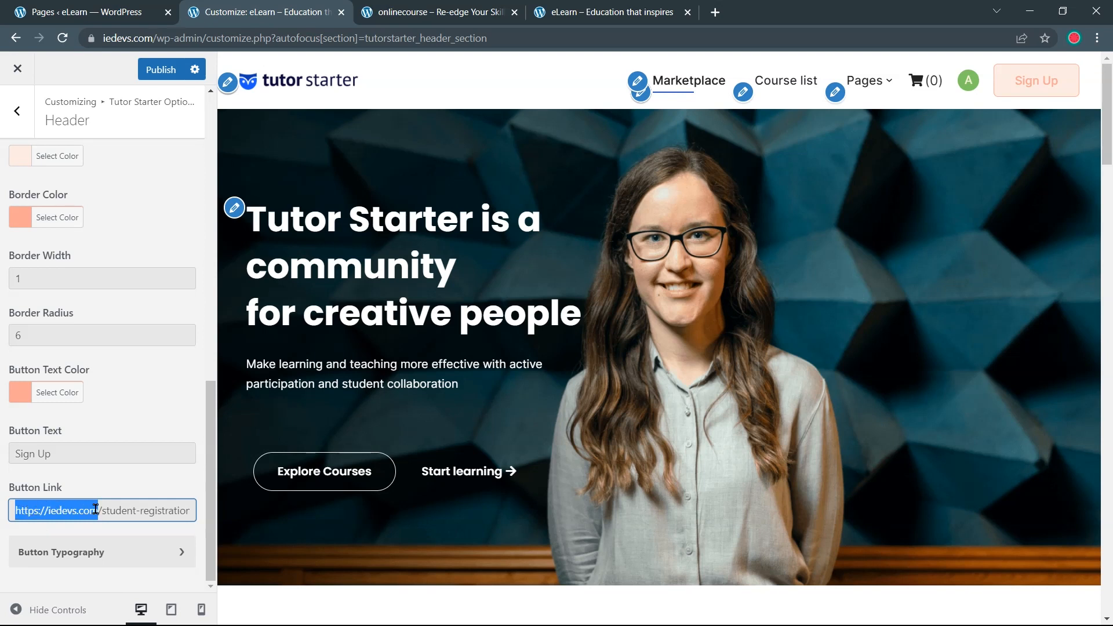
Trim the Sign Up Button Link to /student-registration/, publish, and reload the live site
key(BackSpace)
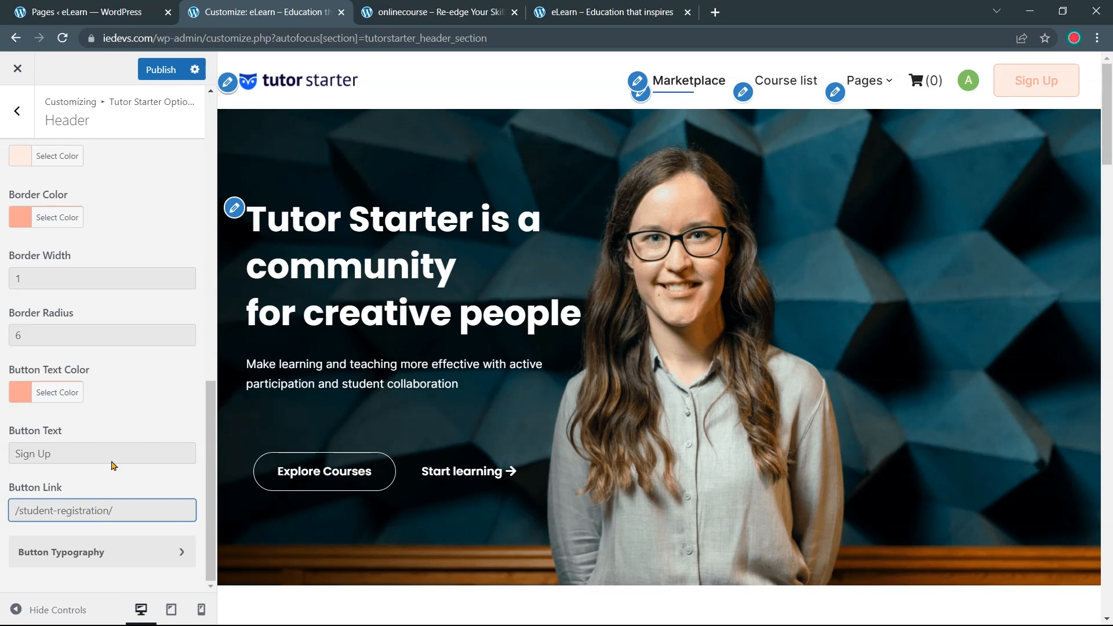
click(167, 74)
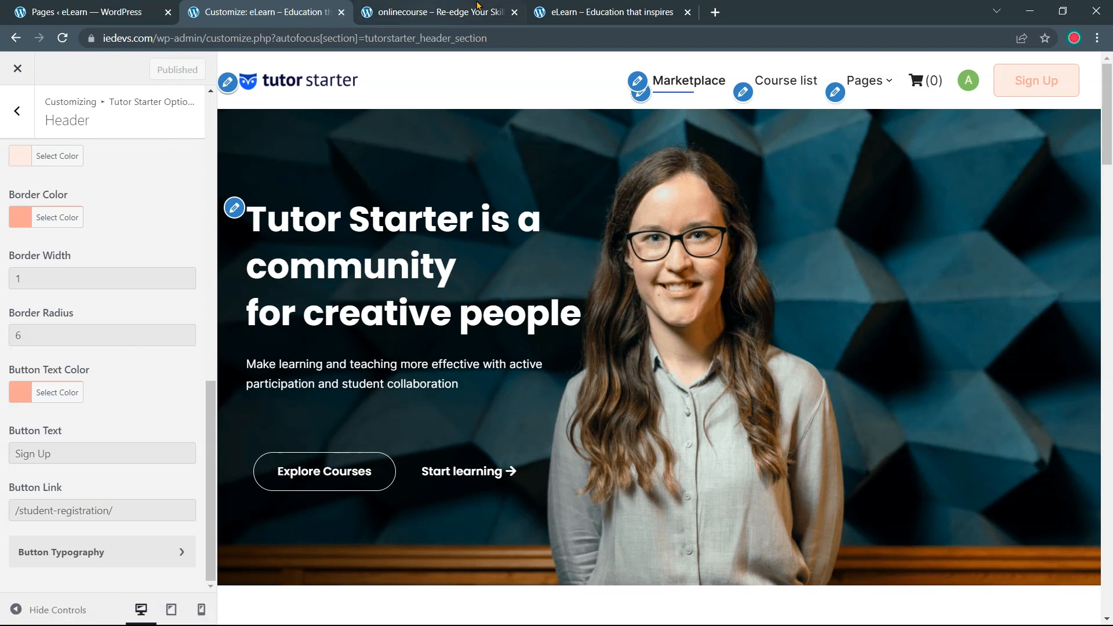
click(577, 6)
click(411, 81)
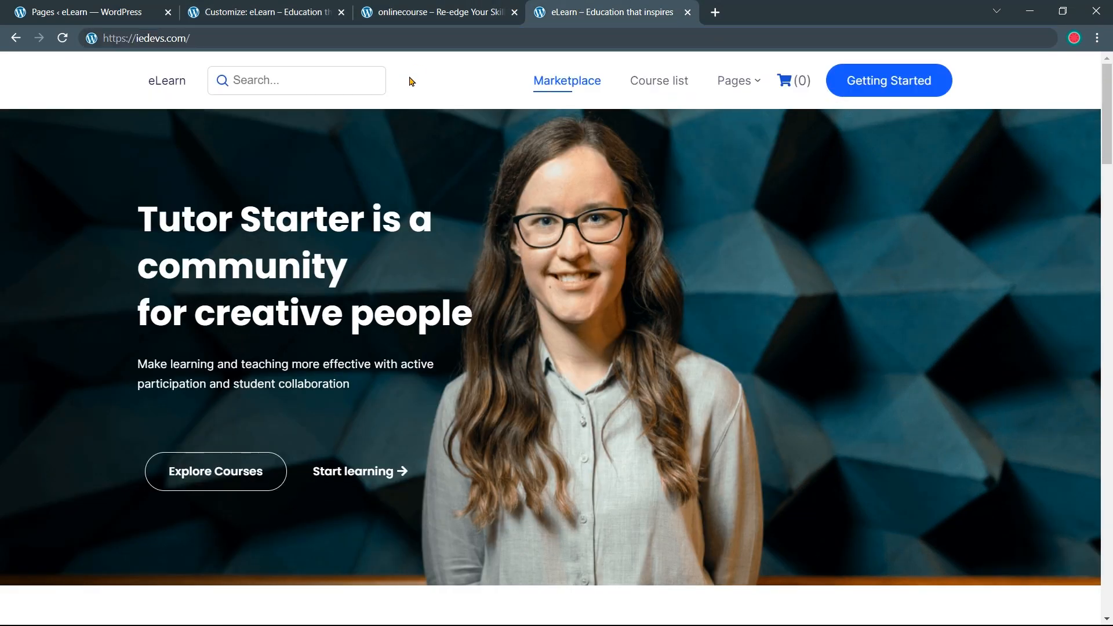
click(69, 38)
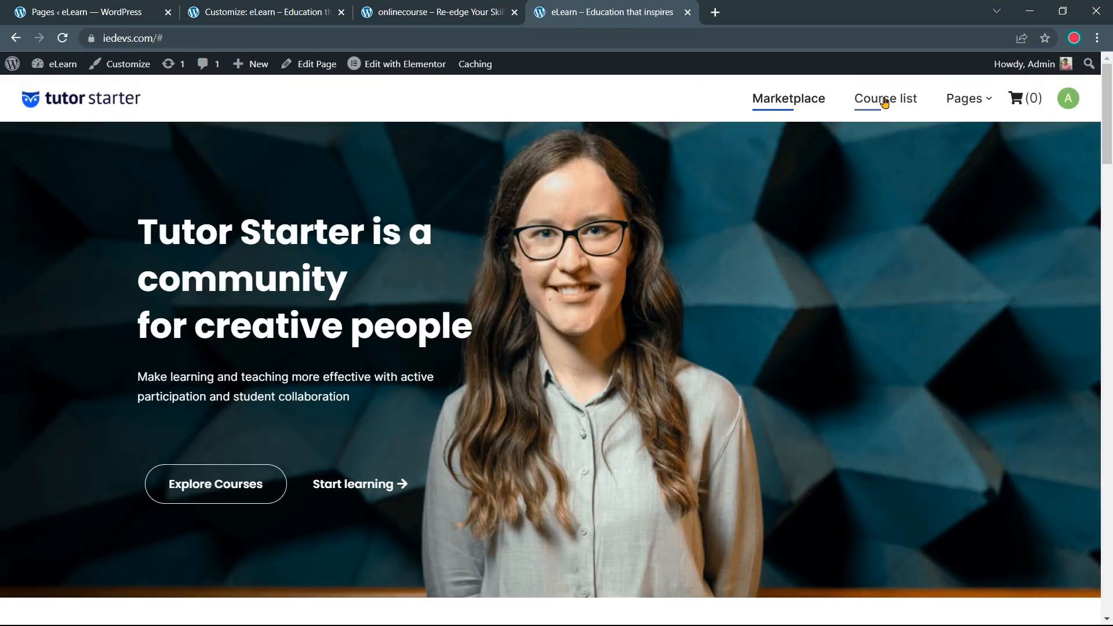
Load iedevs.com in a private window, confirm Sign Up opens registration, then minimize it
mouse_move(970, 103)
click(1097, 38)
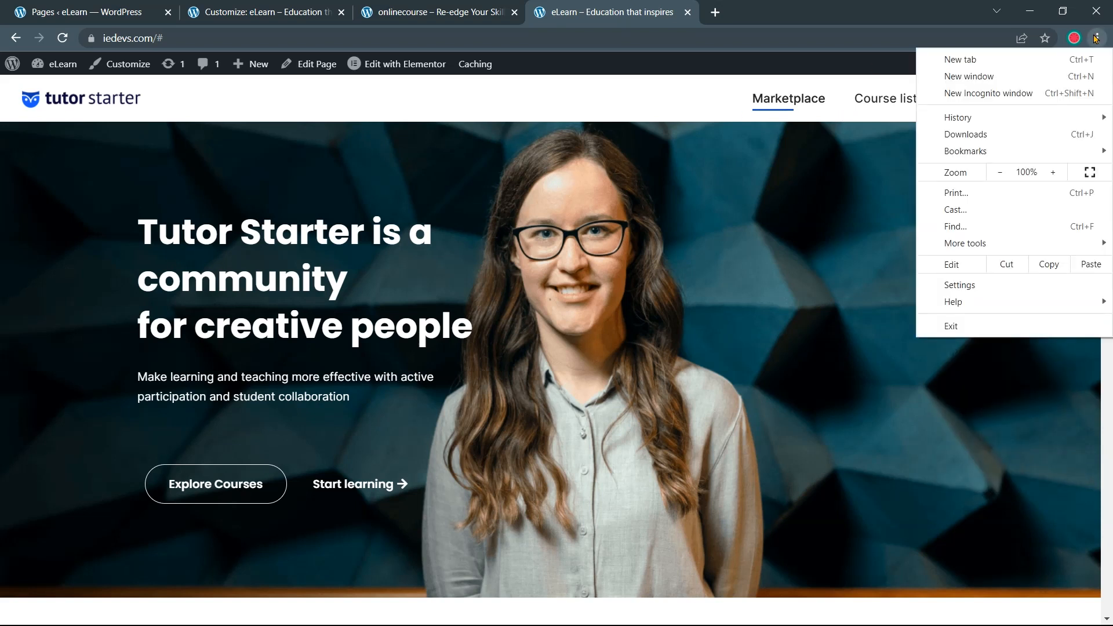
click(1063, 96)
text(iedevs.com)
key(Return)
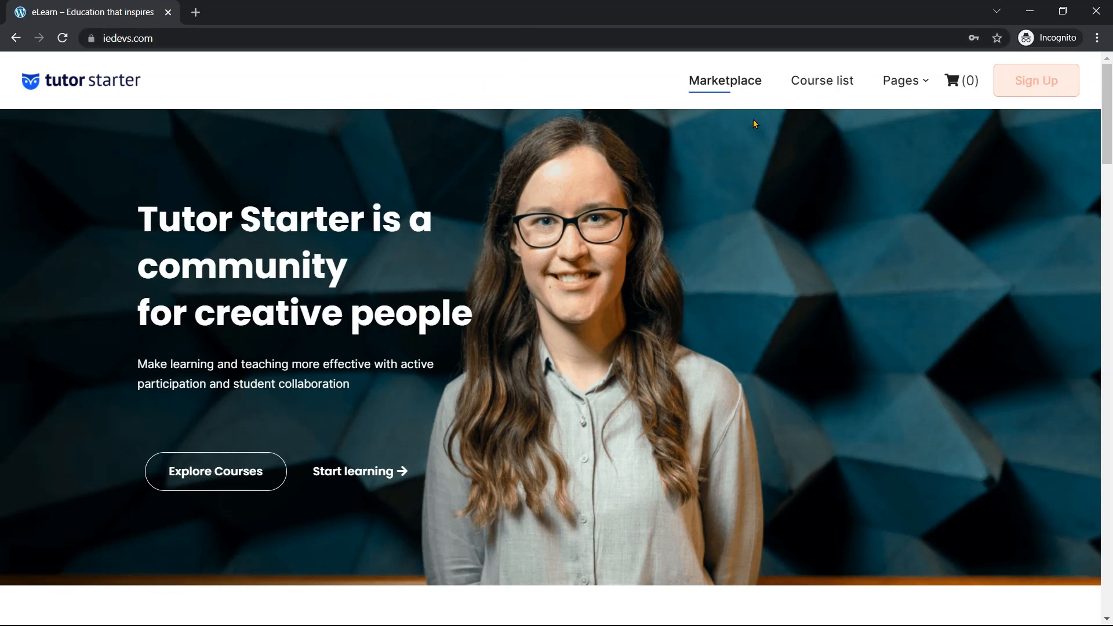
click(1035, 85)
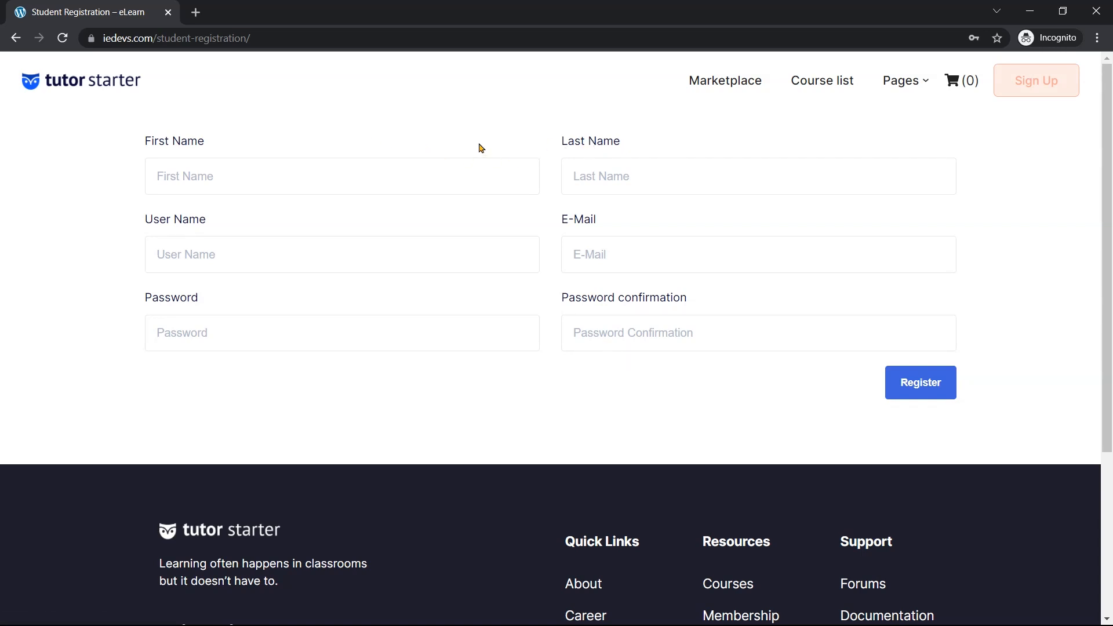
click(1033, 14)
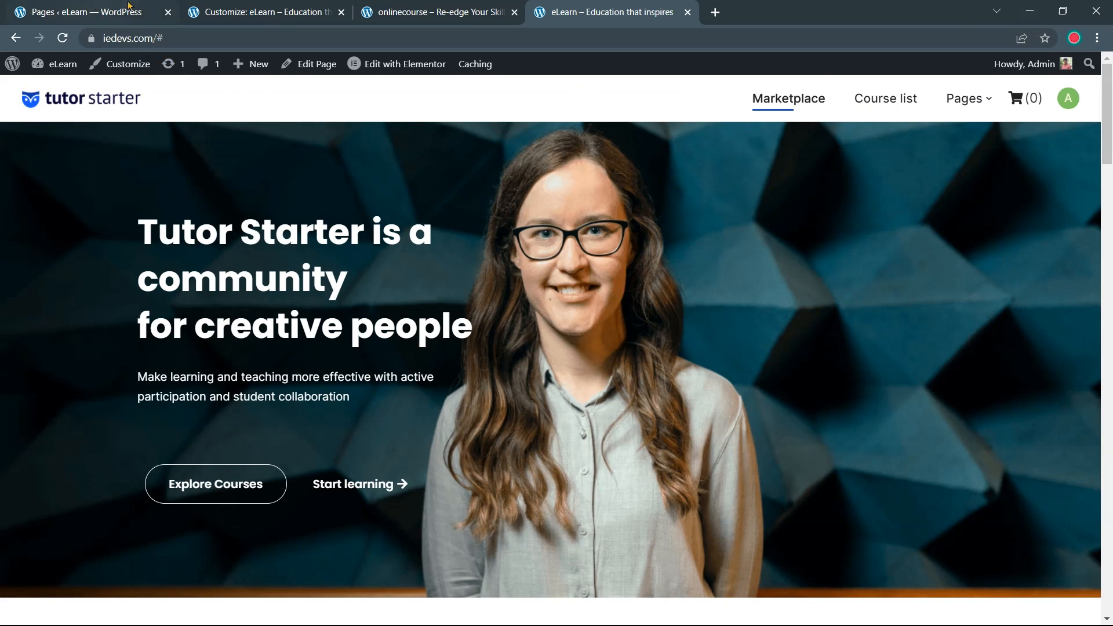
Compare the header against onlinecourse.io, then back out of the Header panel to the Customizer root
click(261, 12)
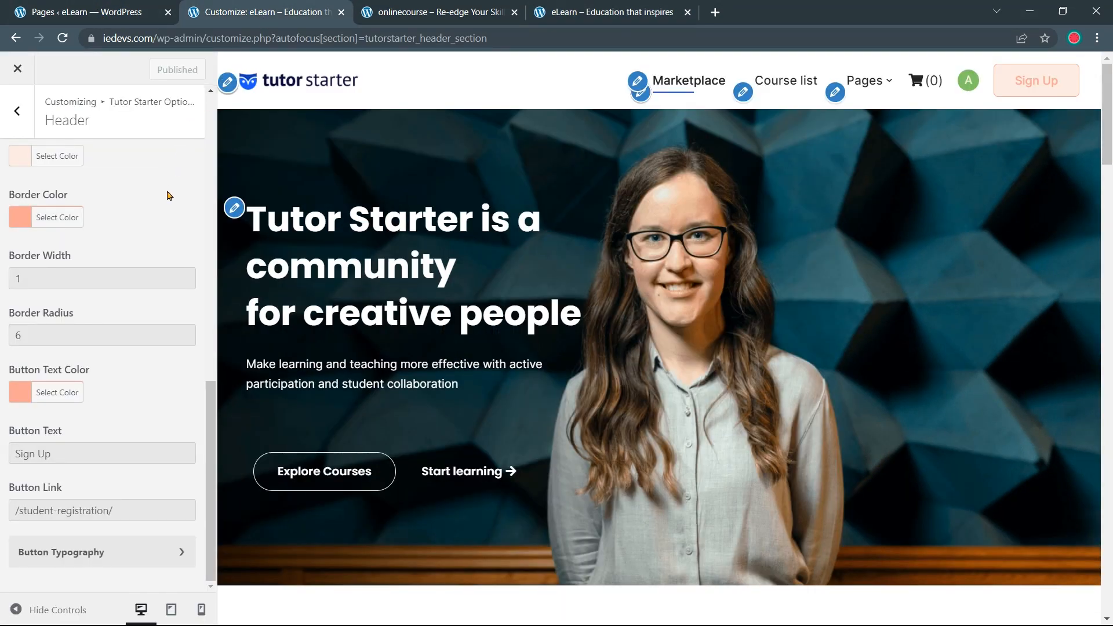
scroll(168, 196, up, 8)
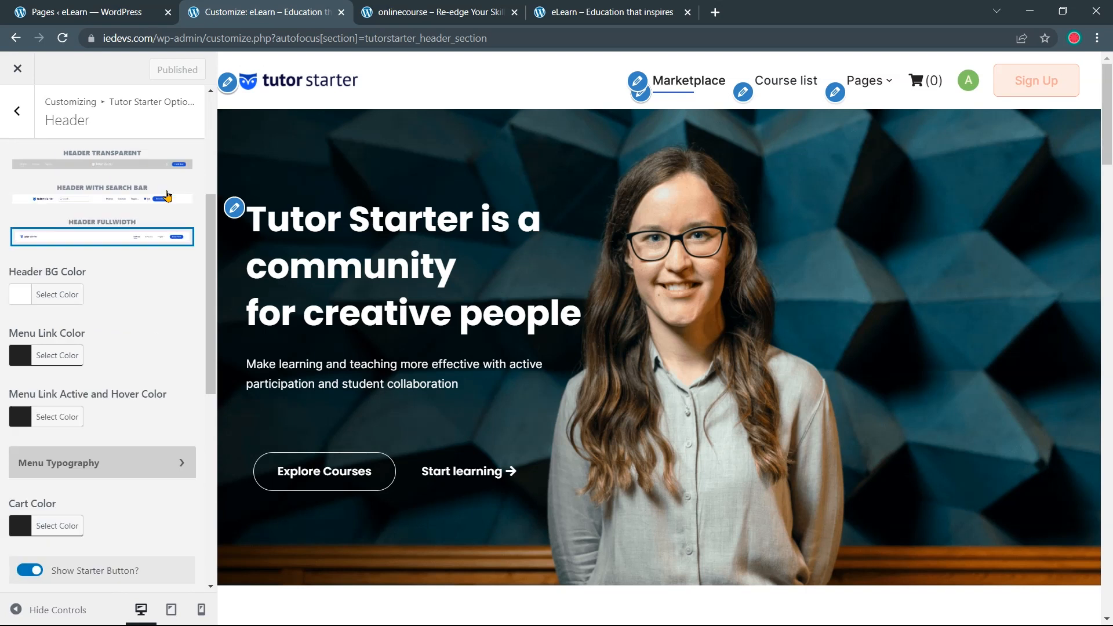
scroll(168, 196, up, 5)
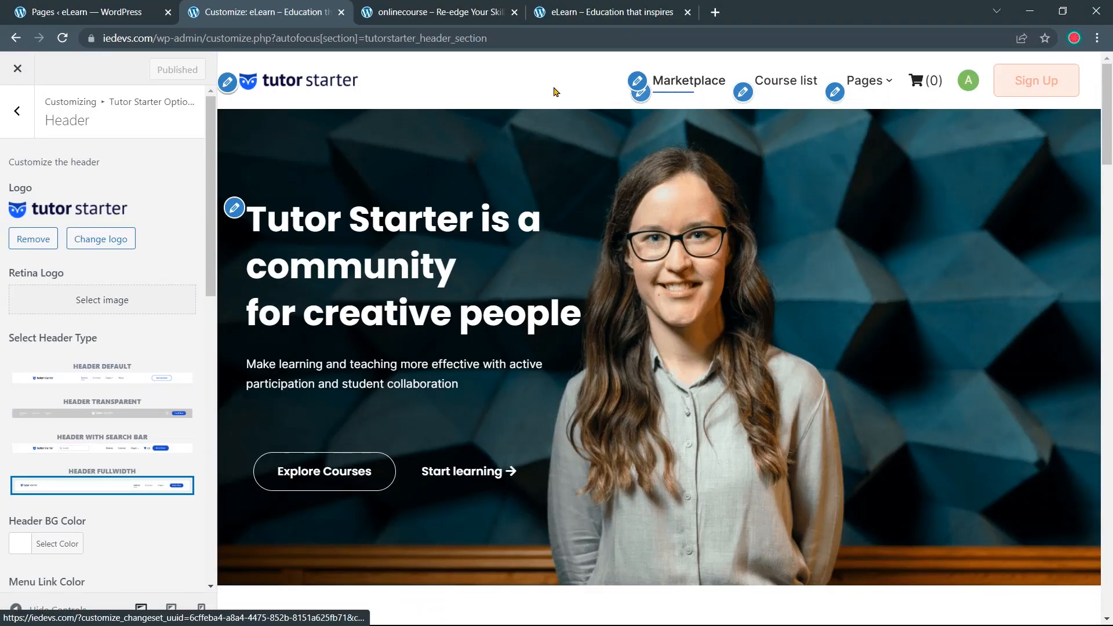
click(463, 12)
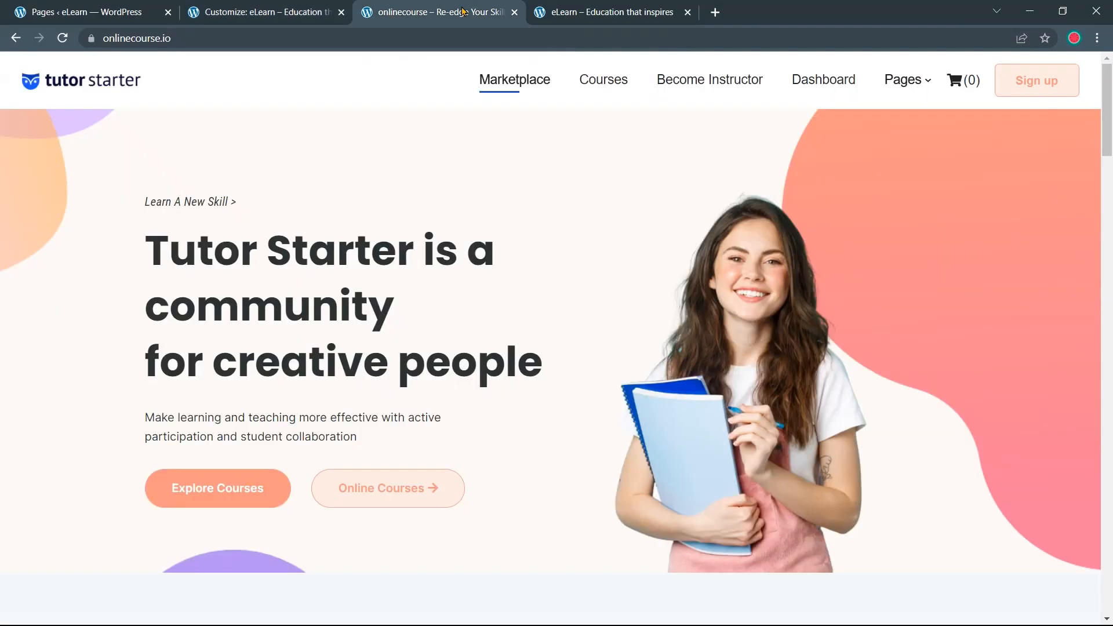
mouse_move(909, 90)
click(268, 9)
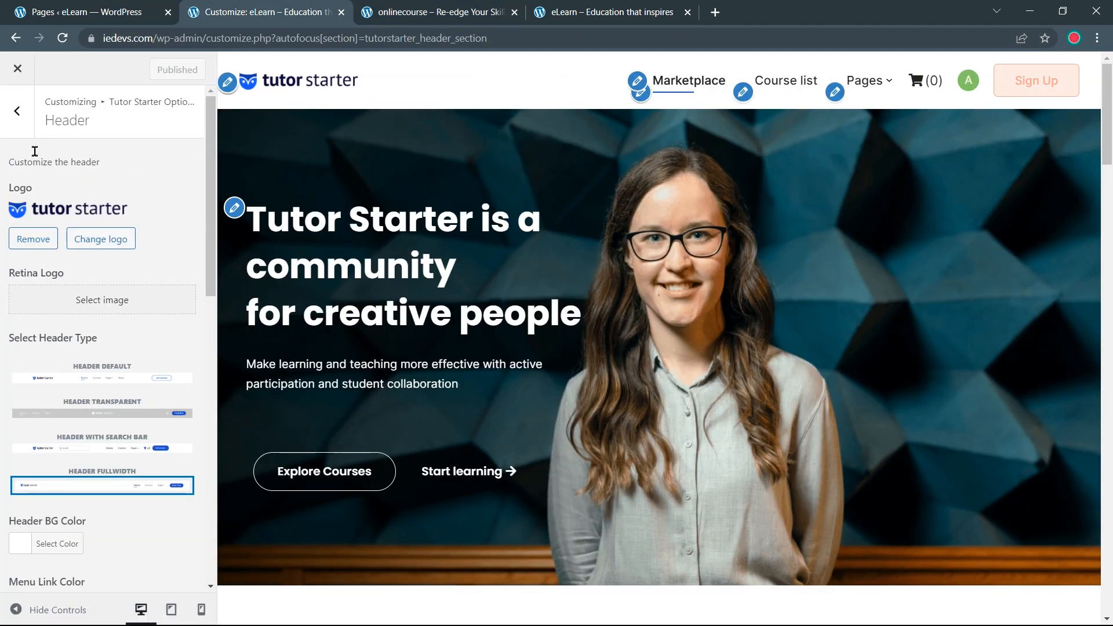
click(23, 124)
click(23, 124)
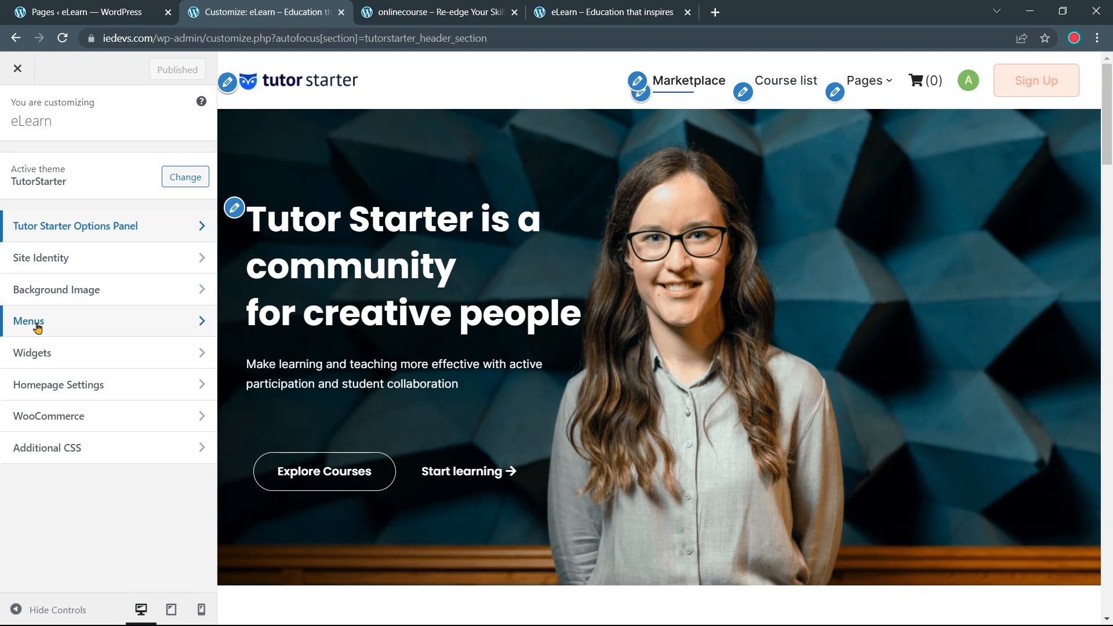
Open the Primary menu and rename the Course list item to Courses
click(56, 329)
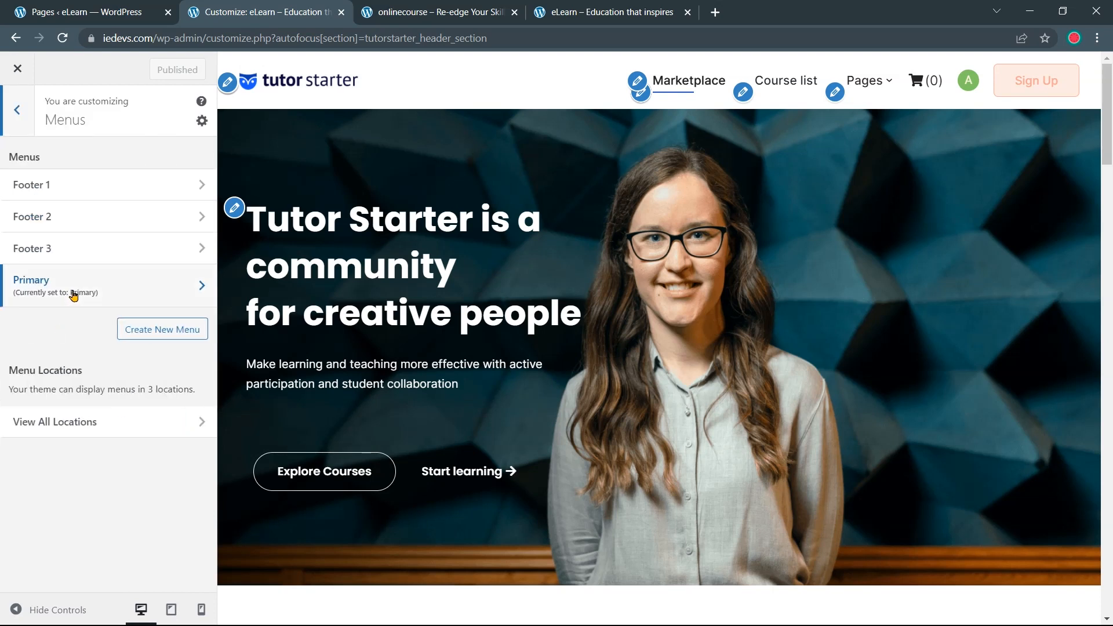
click(73, 296)
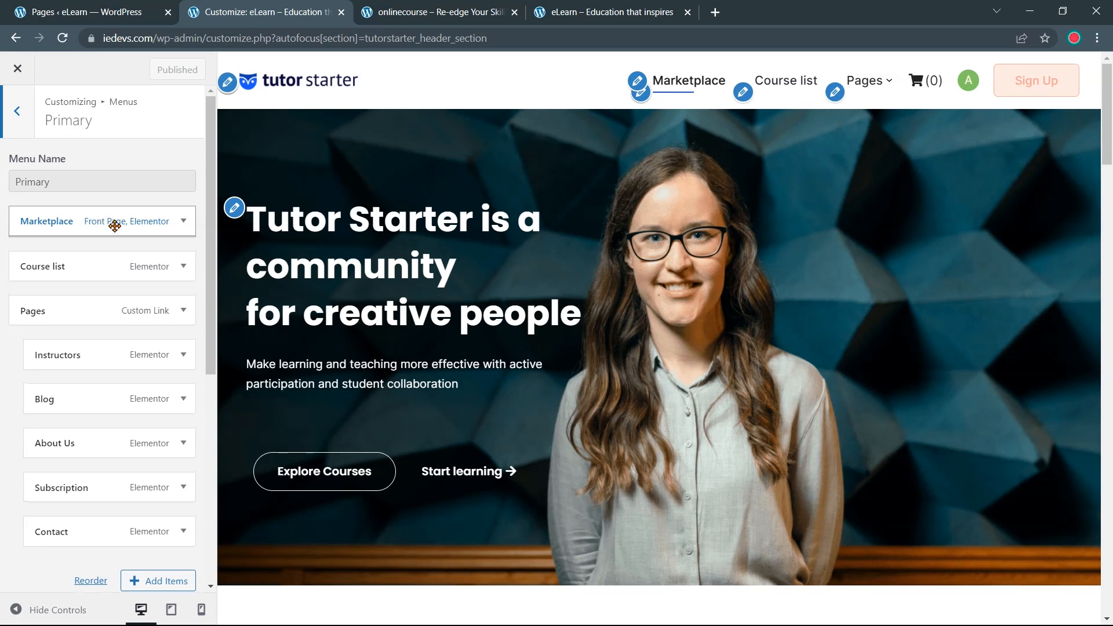
click(111, 224)
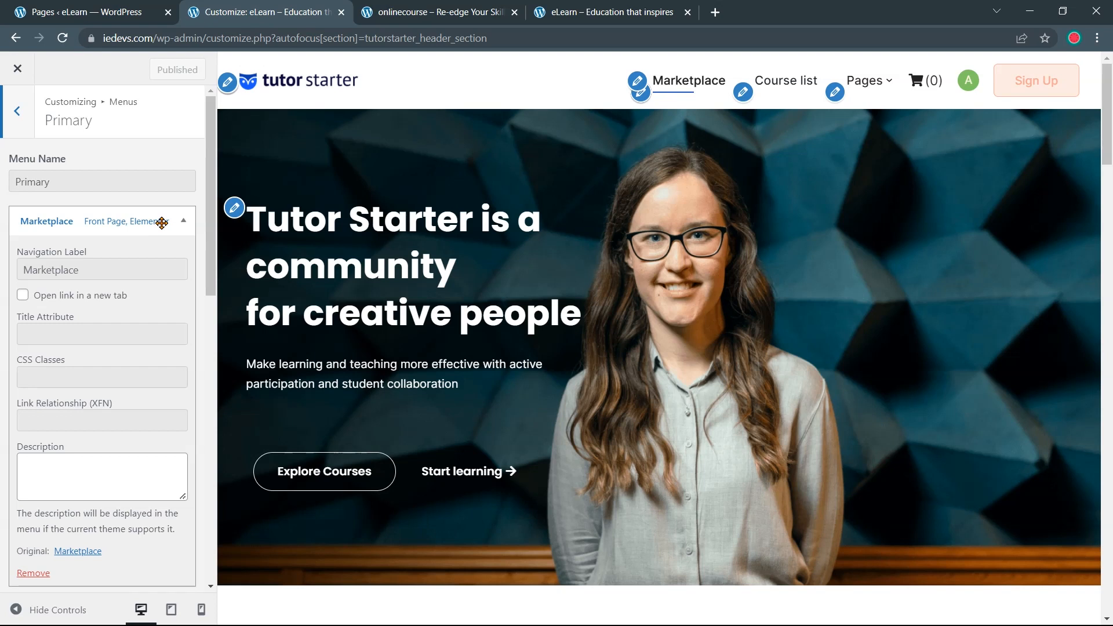
click(183, 223)
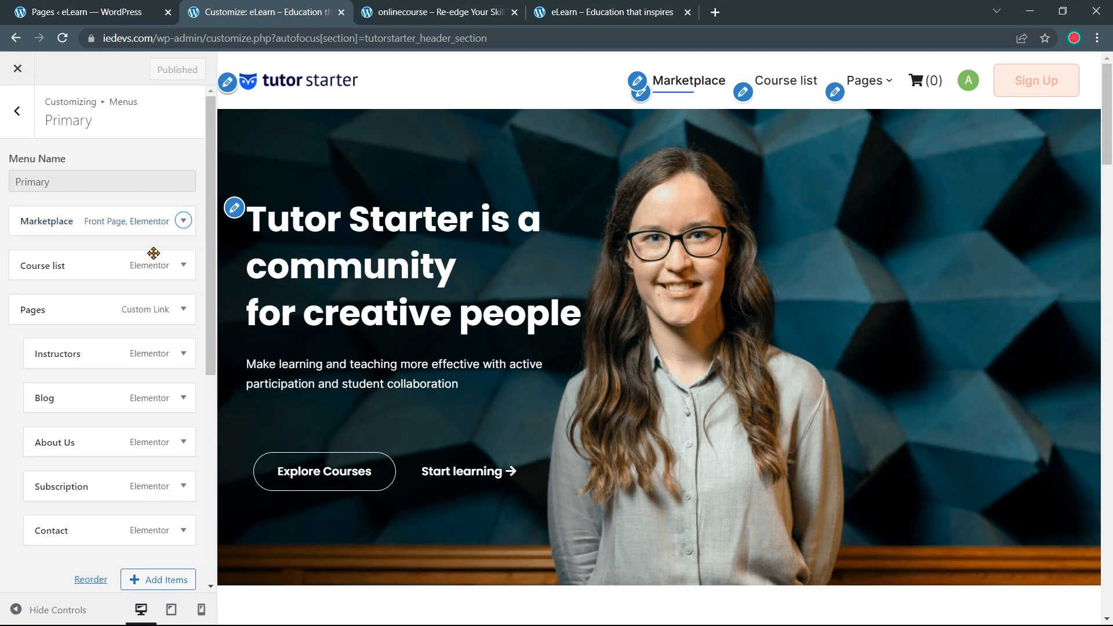
click(170, 269)
click(91, 317)
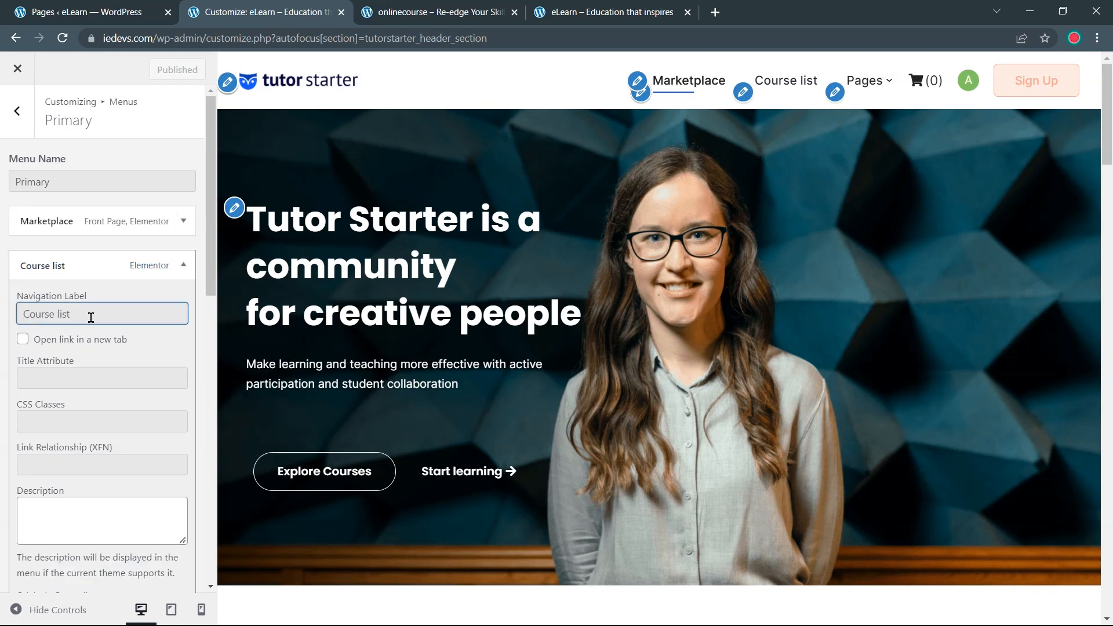
key(ctrl+a)
text(C)
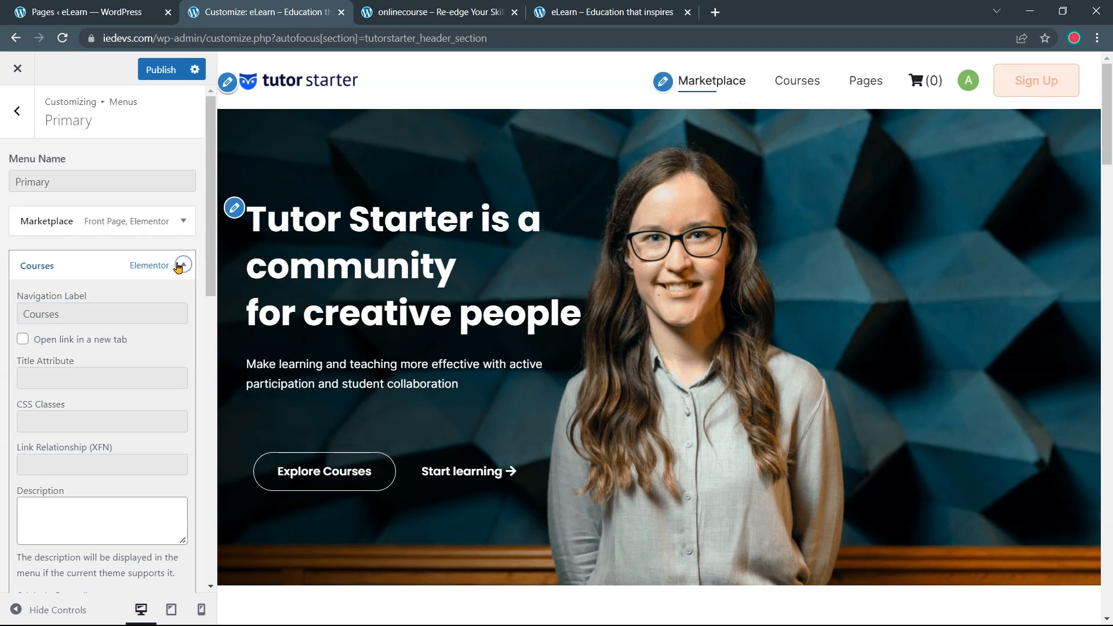
click(180, 266)
Remove the Subscription item from the Primary menu
scroll(175, 244, down, 1)
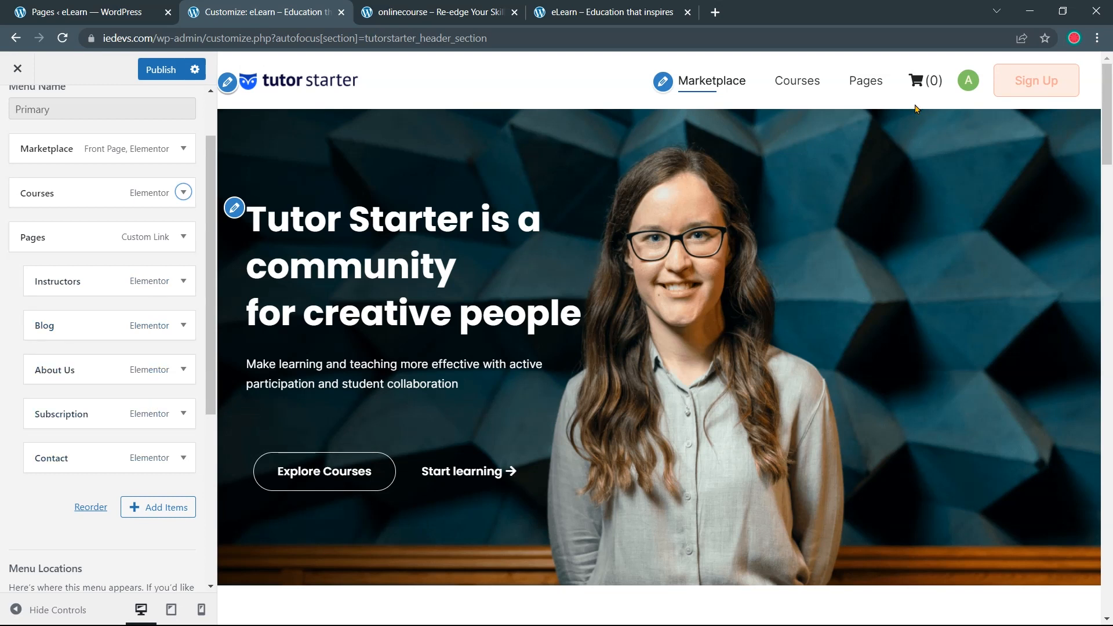
mouse_move(875, 88)
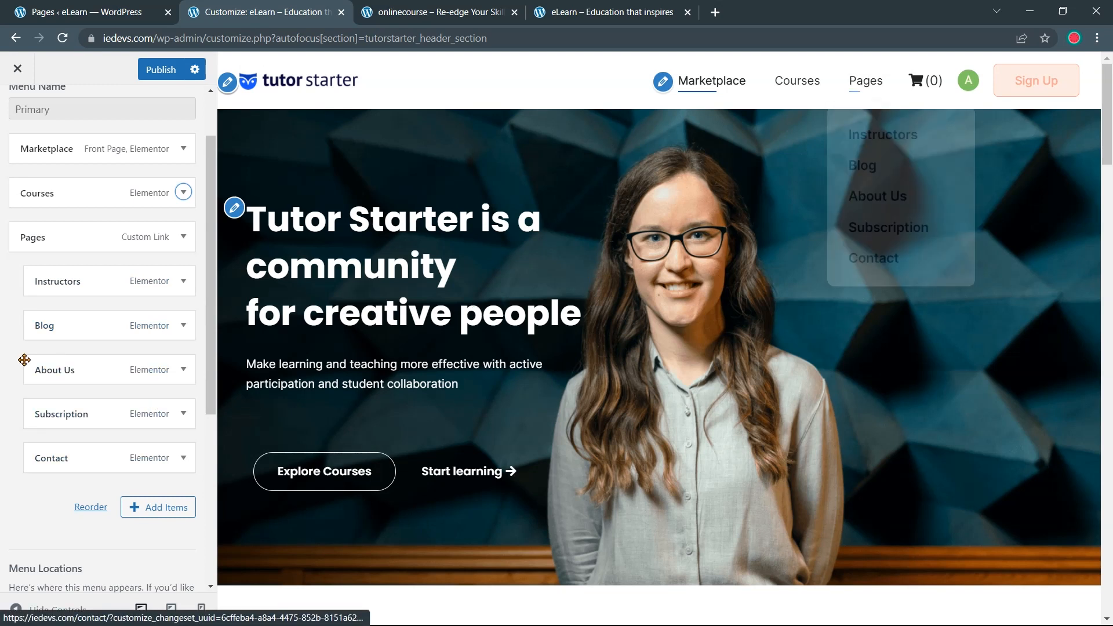
click(129, 414)
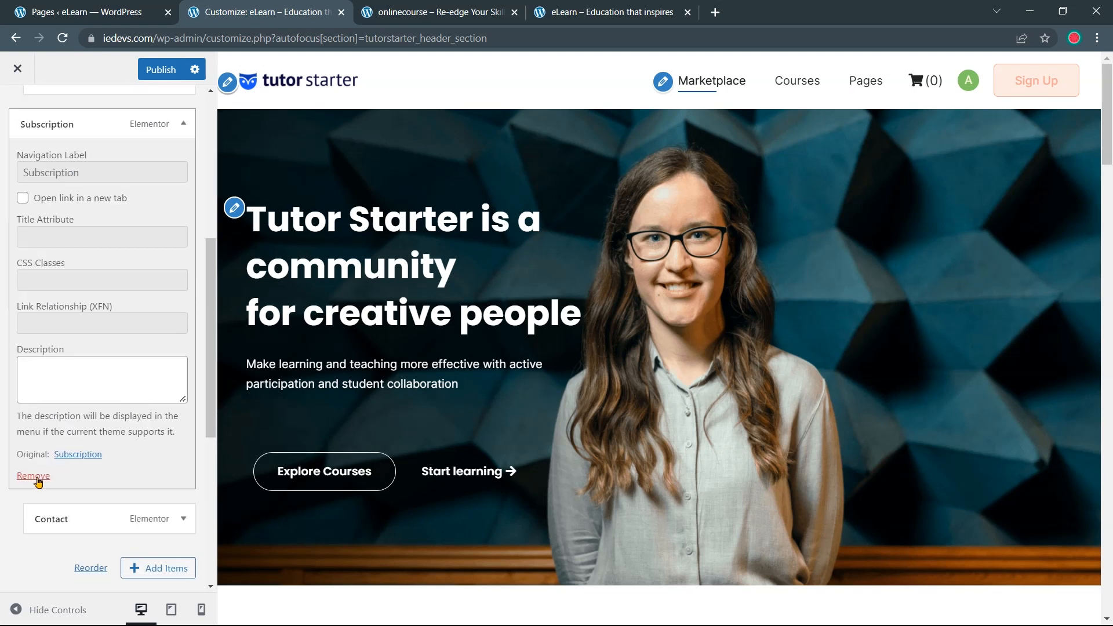
click(33, 476)
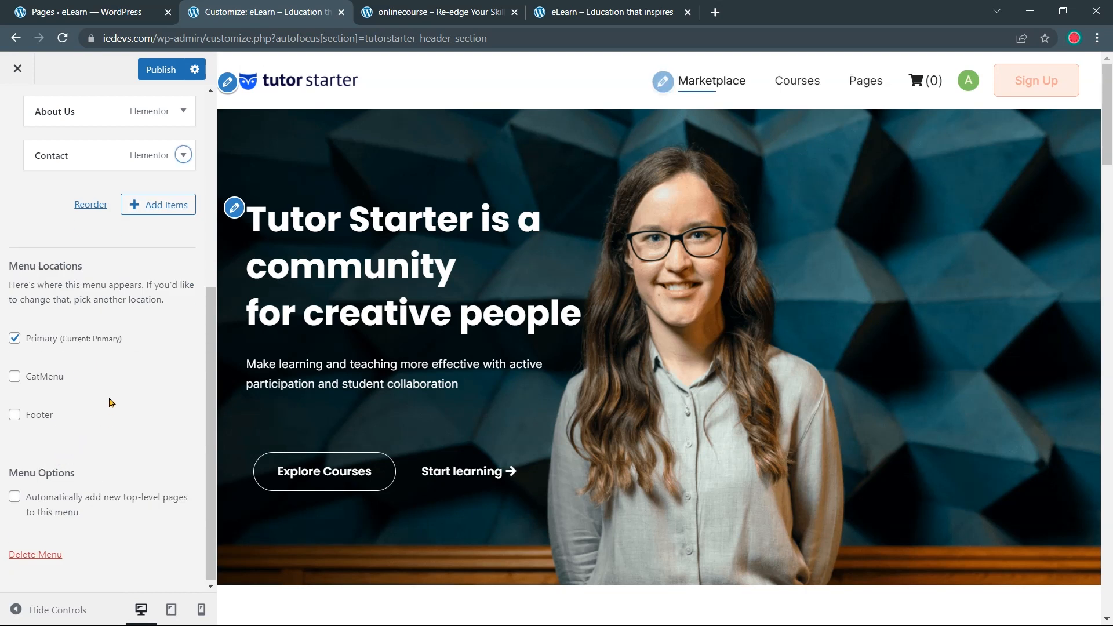
Relabel Blog as Posts and place it first under Pages, above Instructors
scroll(109, 398, up, 5)
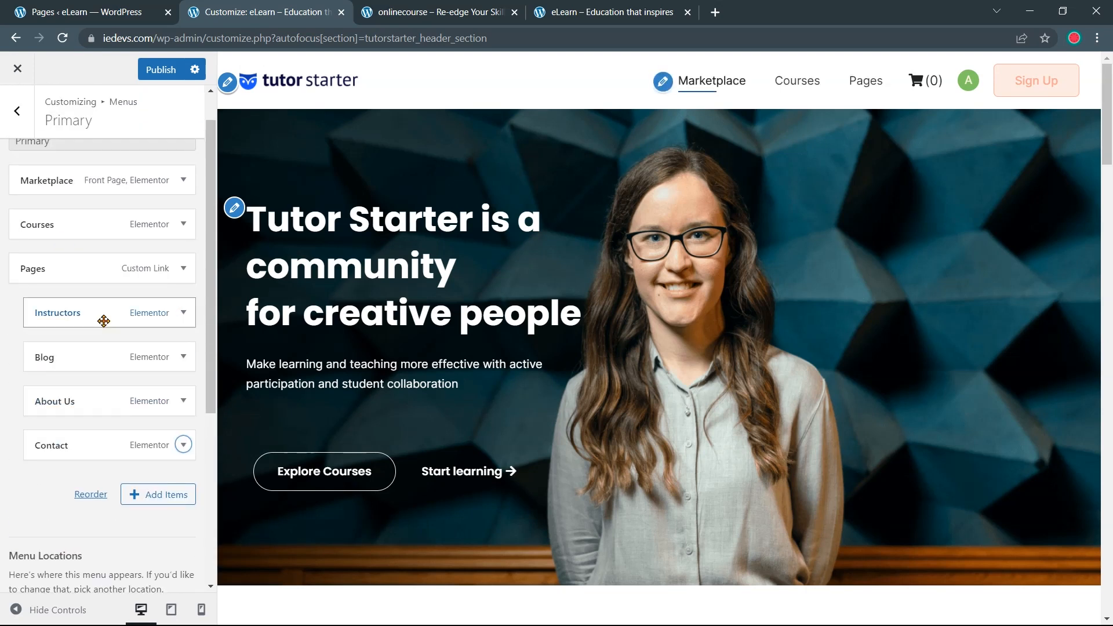
click(139, 357)
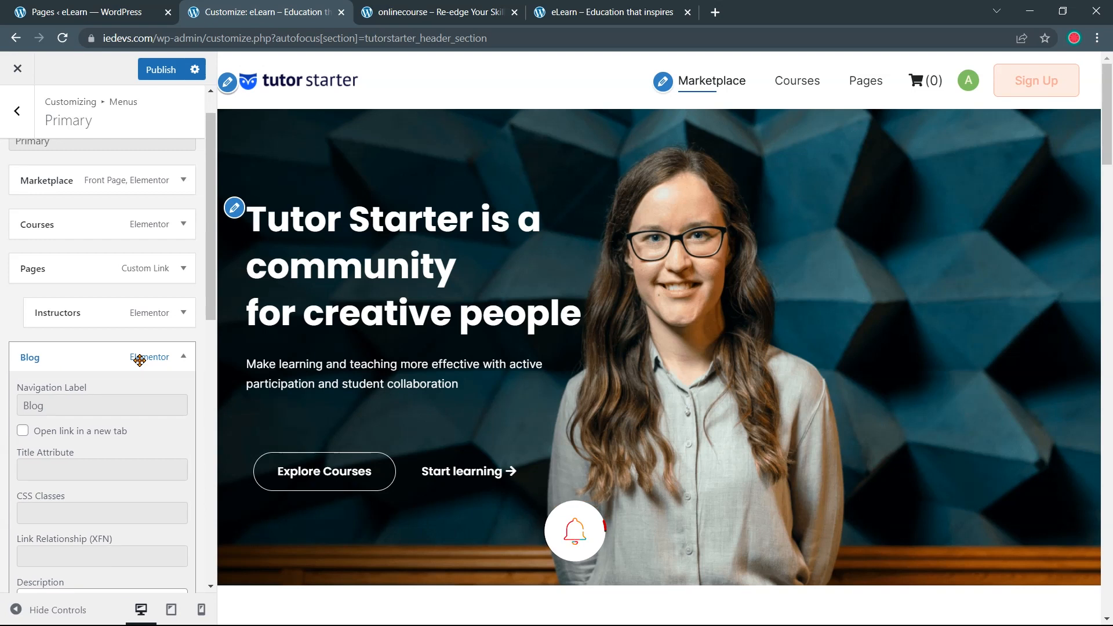
click(103, 397)
text(P)
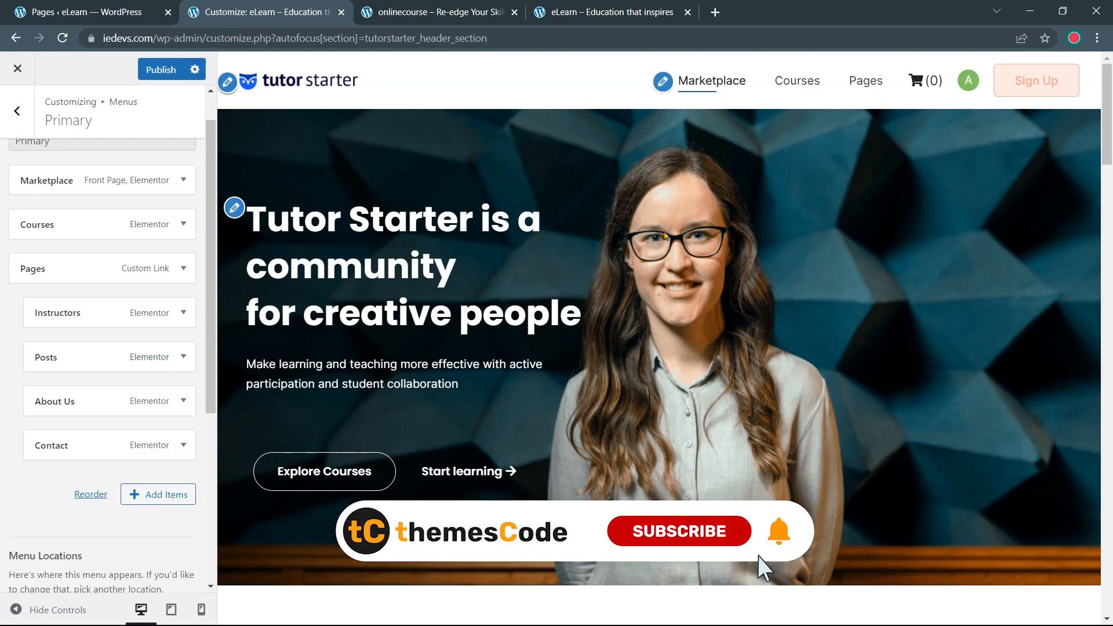
mouse_move(873, 85)
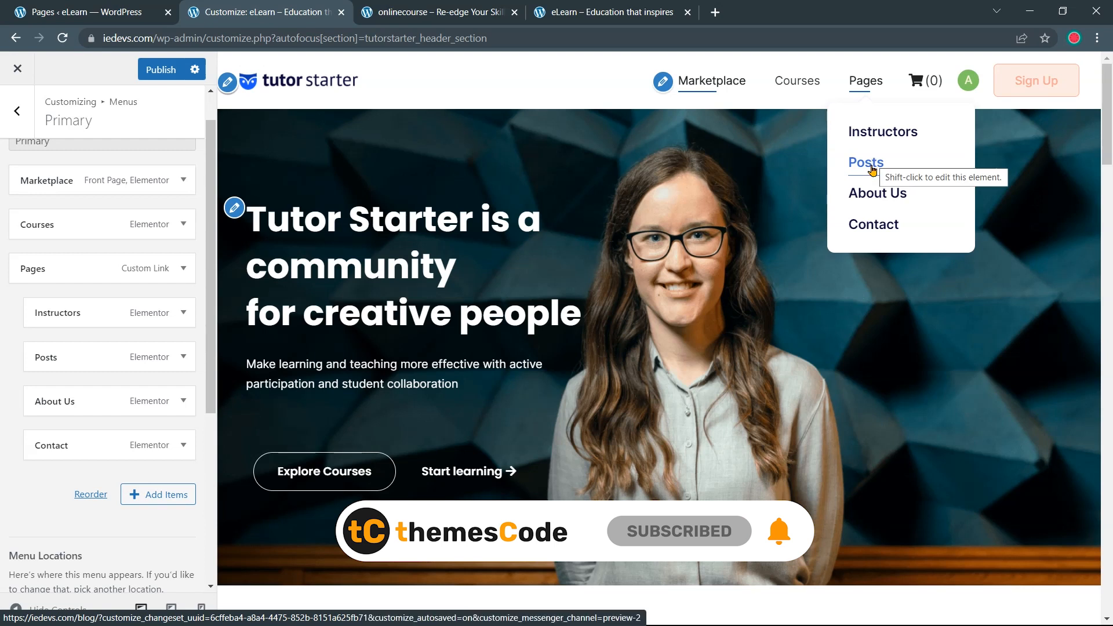
drag(152, 357, 155, 295)
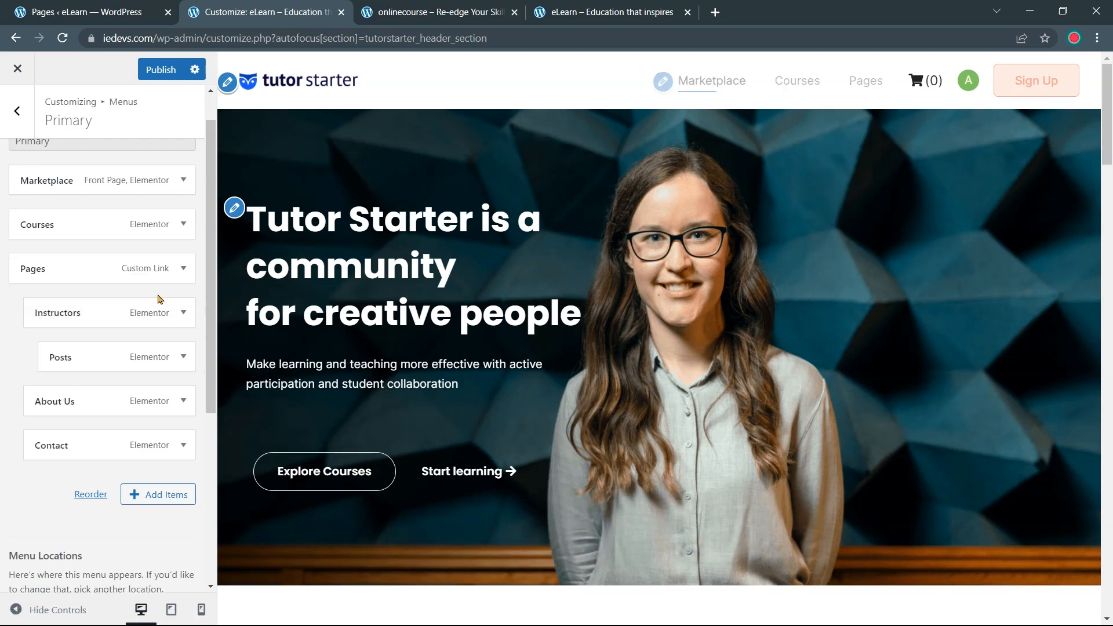
drag(124, 363, 115, 277)
Bring up the Add Items panel and scroll its Pages list
scroll(109, 363, down, 1)
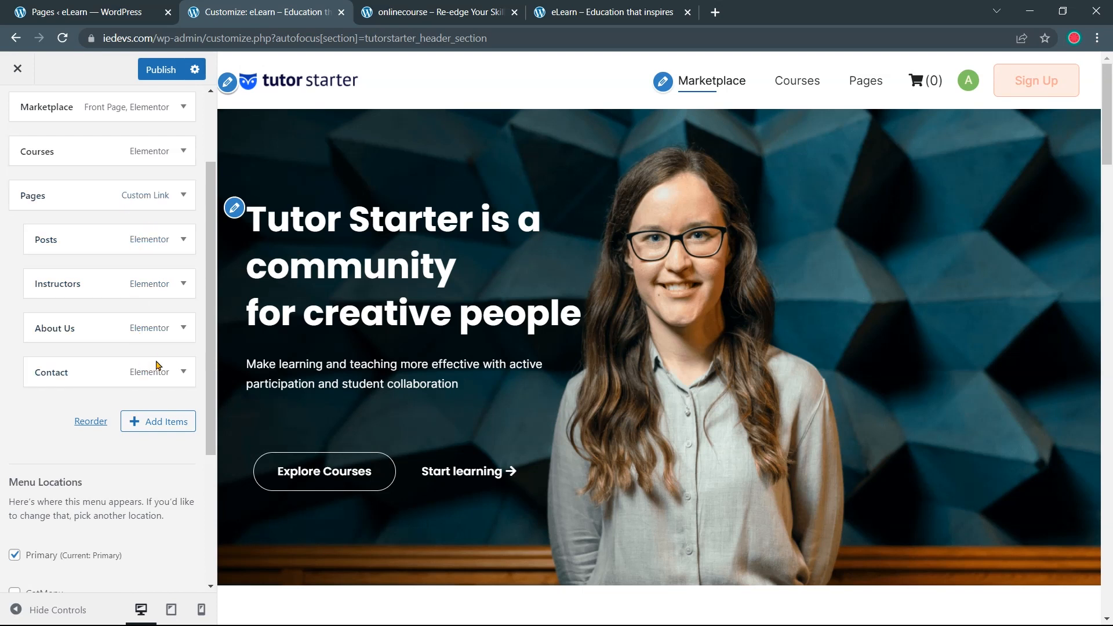
click(160, 423)
click(160, 422)
scroll(325, 255, down, 1)
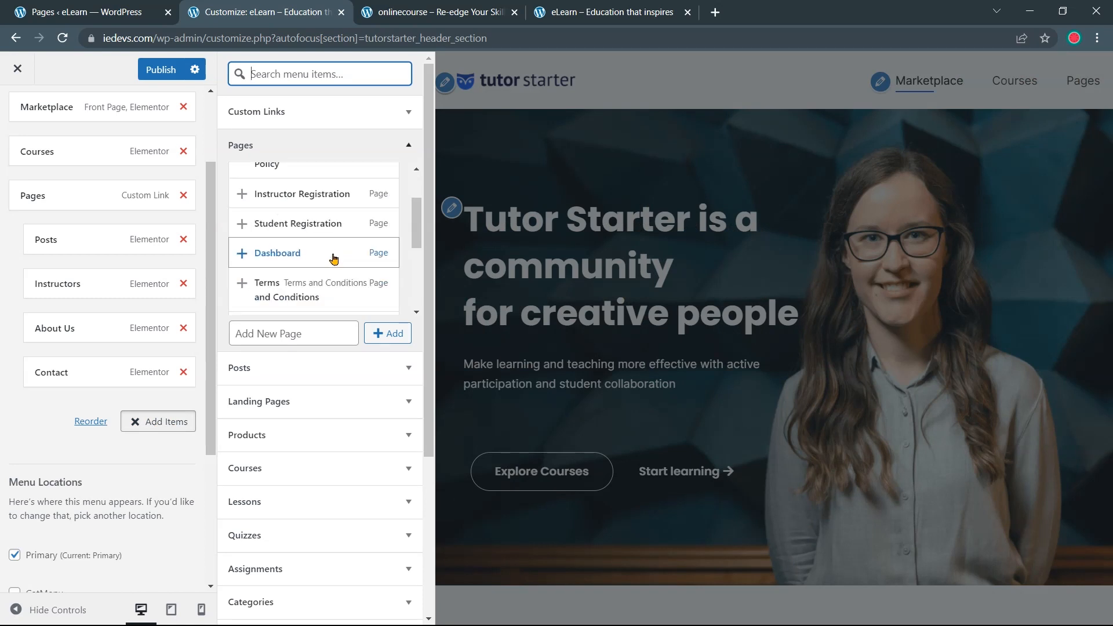
Add the Terms and Conditions page and nest it under Pages
click(319, 297)
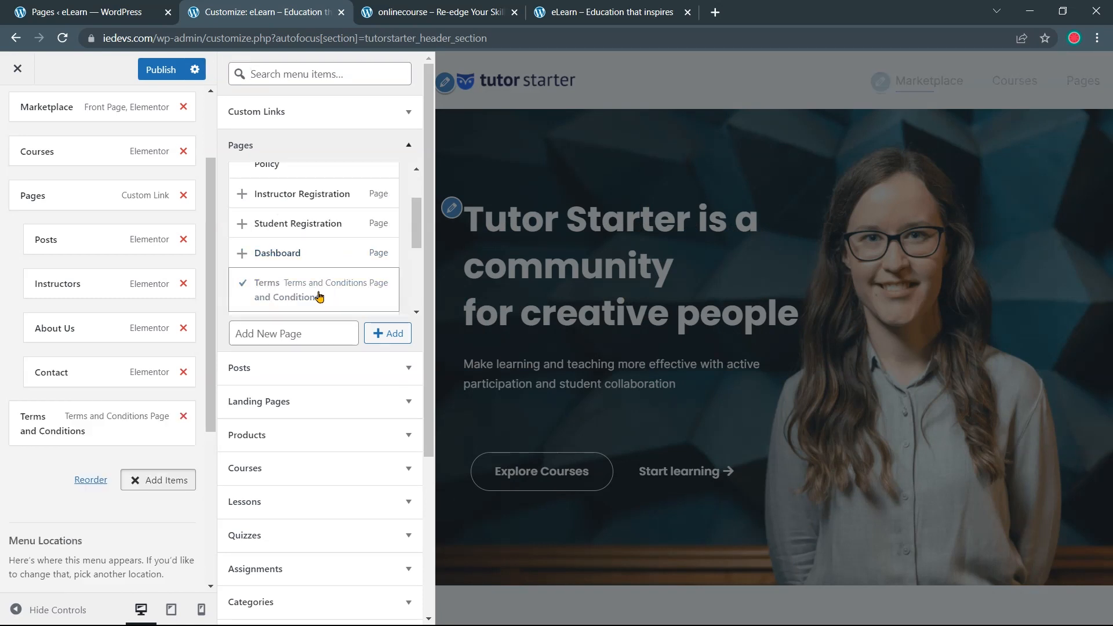
click(163, 482)
drag(127, 428, 147, 406)
mouse_move(866, 87)
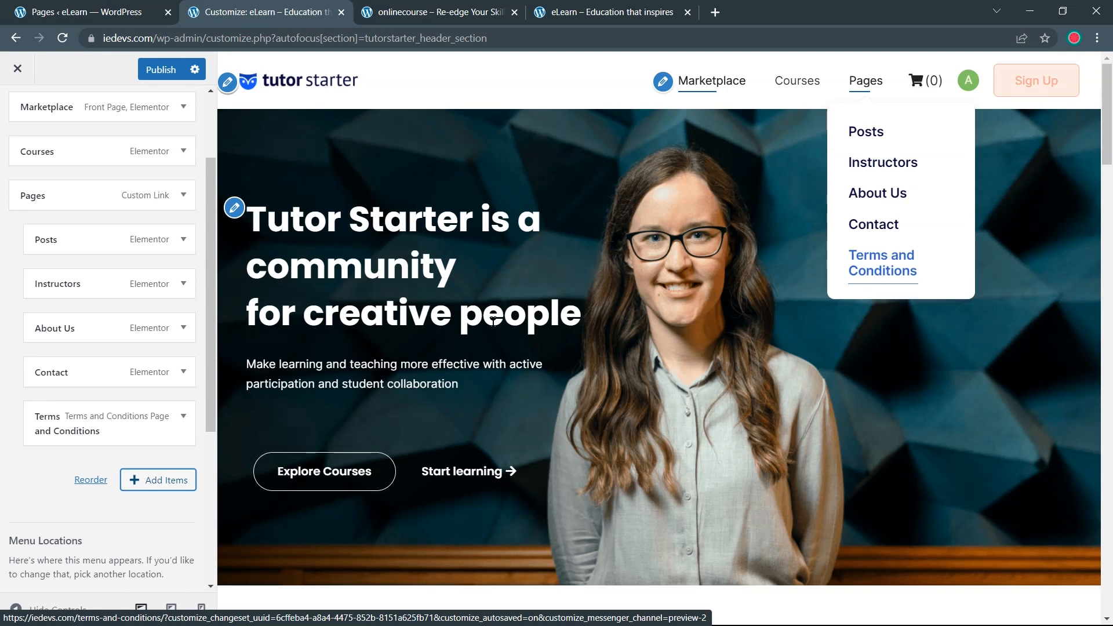
scroll(196, 363, down, 2)
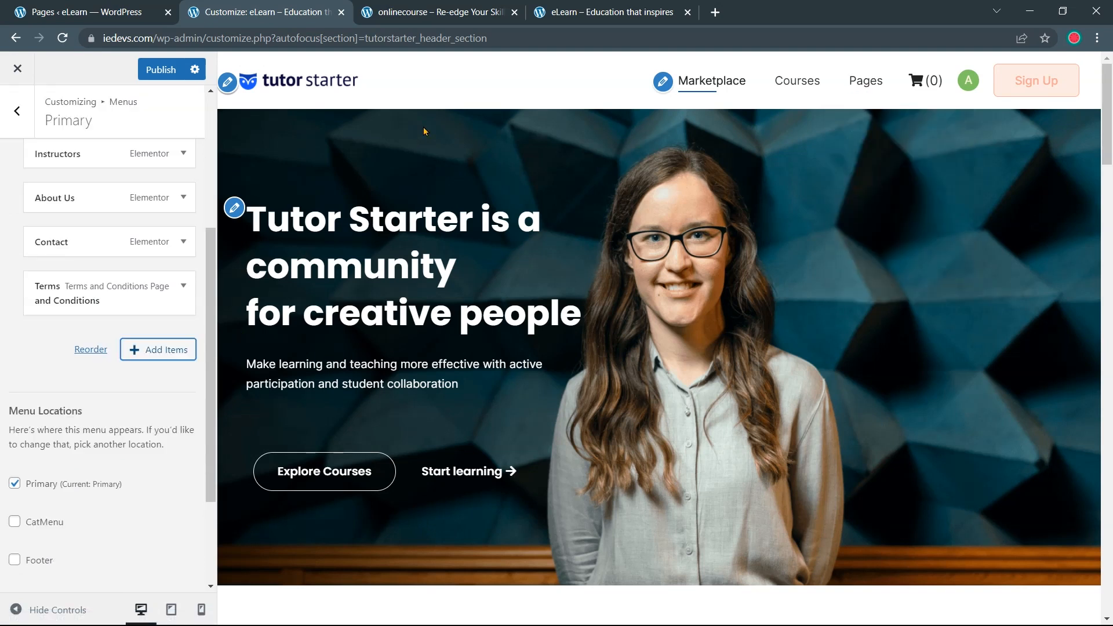
click(472, 16)
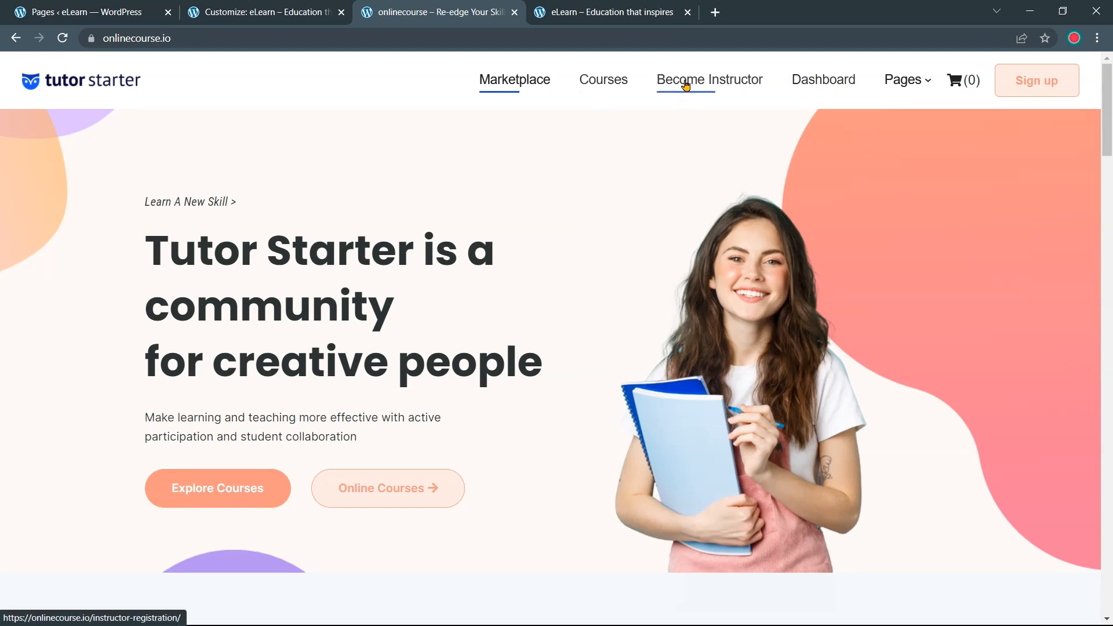
key(ctrl+shift+Tab)
scroll(154, 284, up, 4)
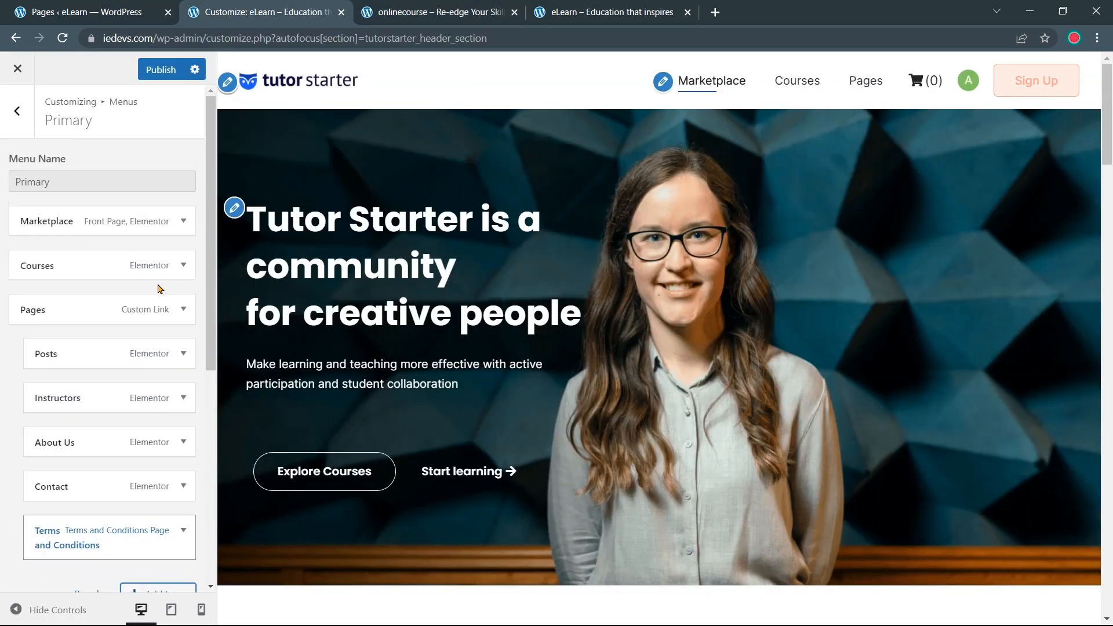
scroll(157, 278, down, 4)
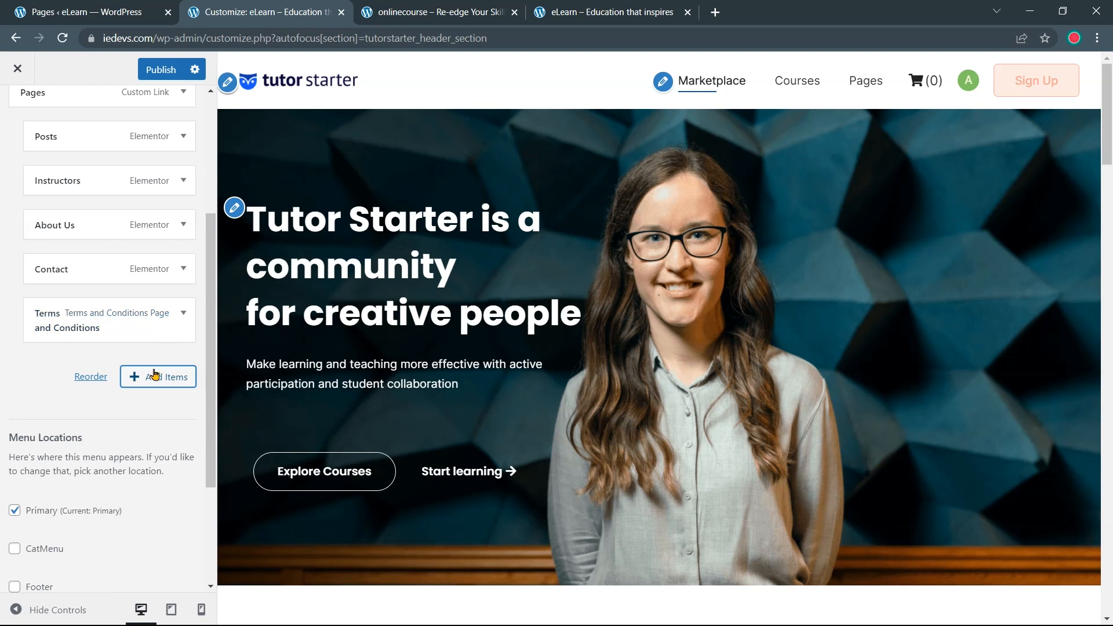
Add the Dashboard and Instructor Registration pages to the Primary menu
click(152, 378)
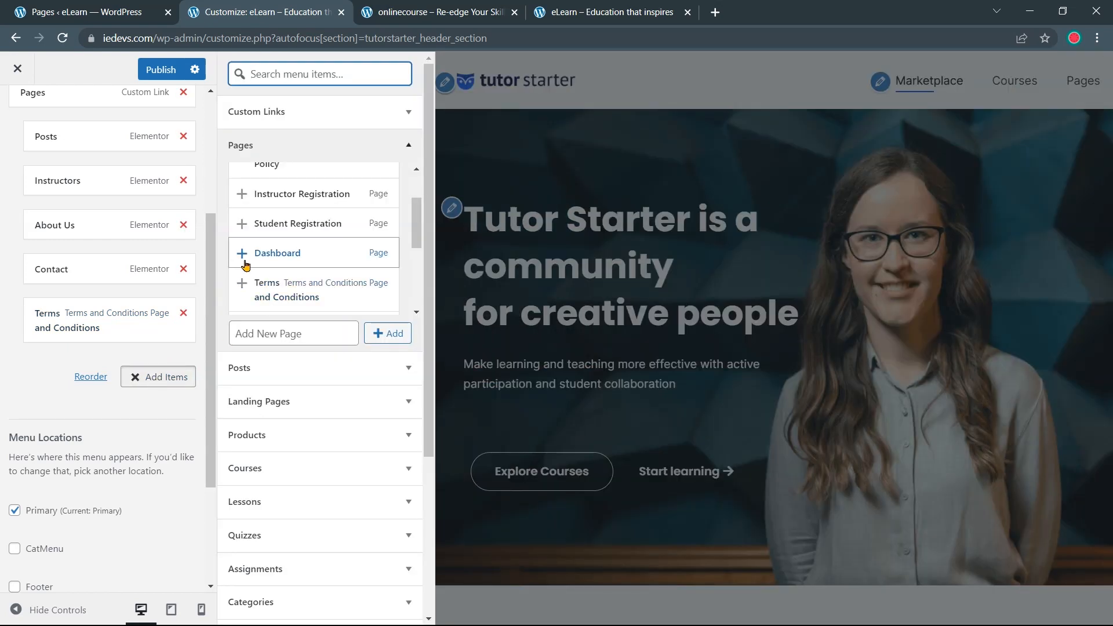
click(242, 259)
scroll(288, 259, up, 1)
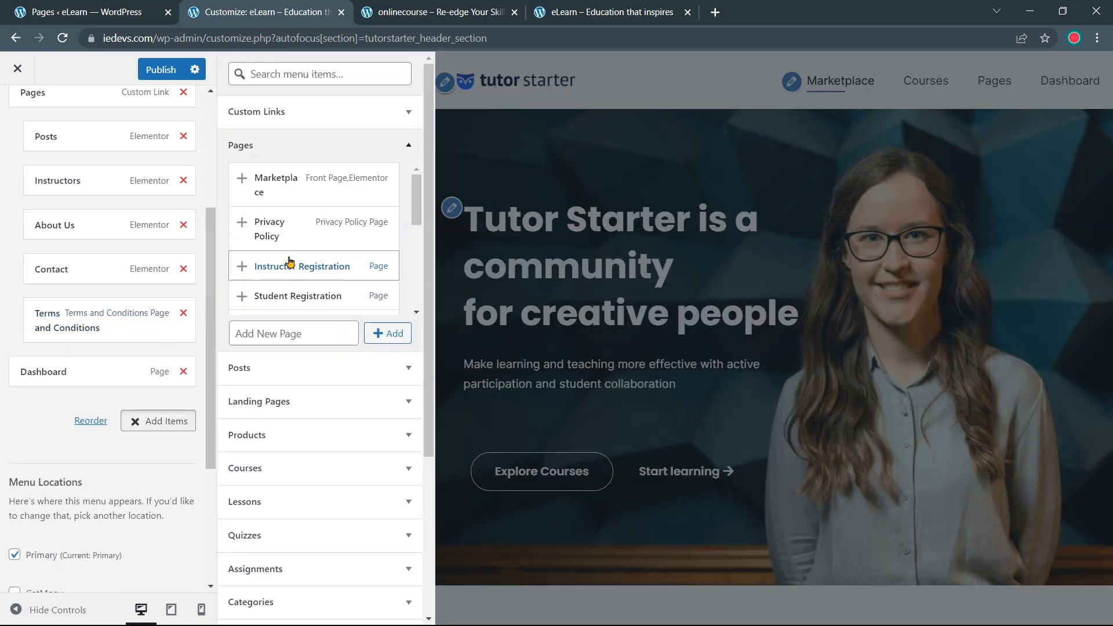
click(240, 267)
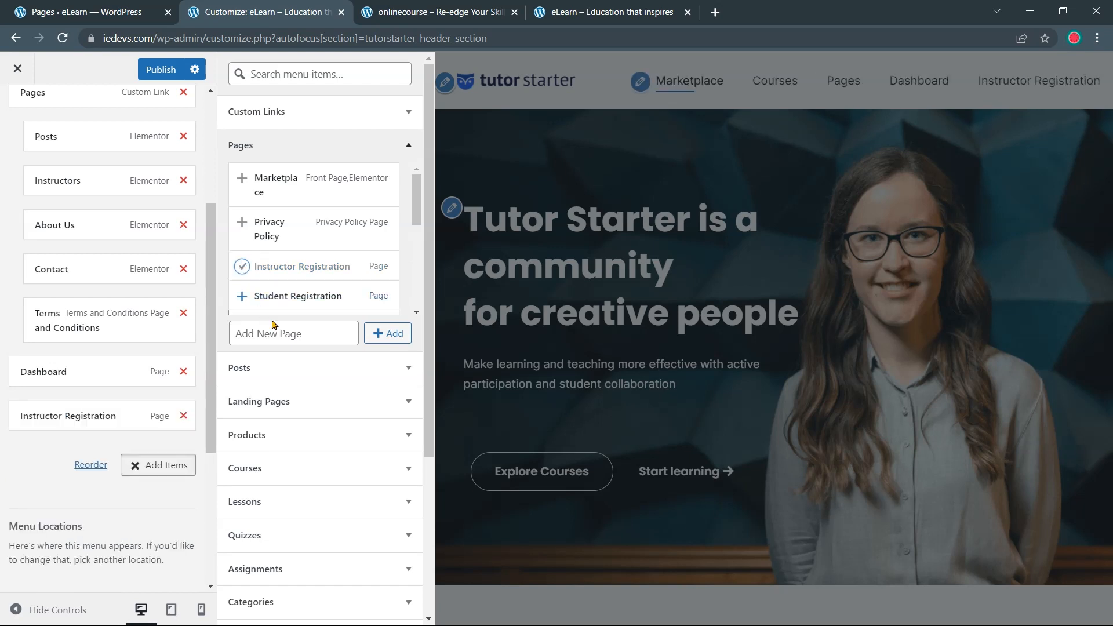
click(172, 468)
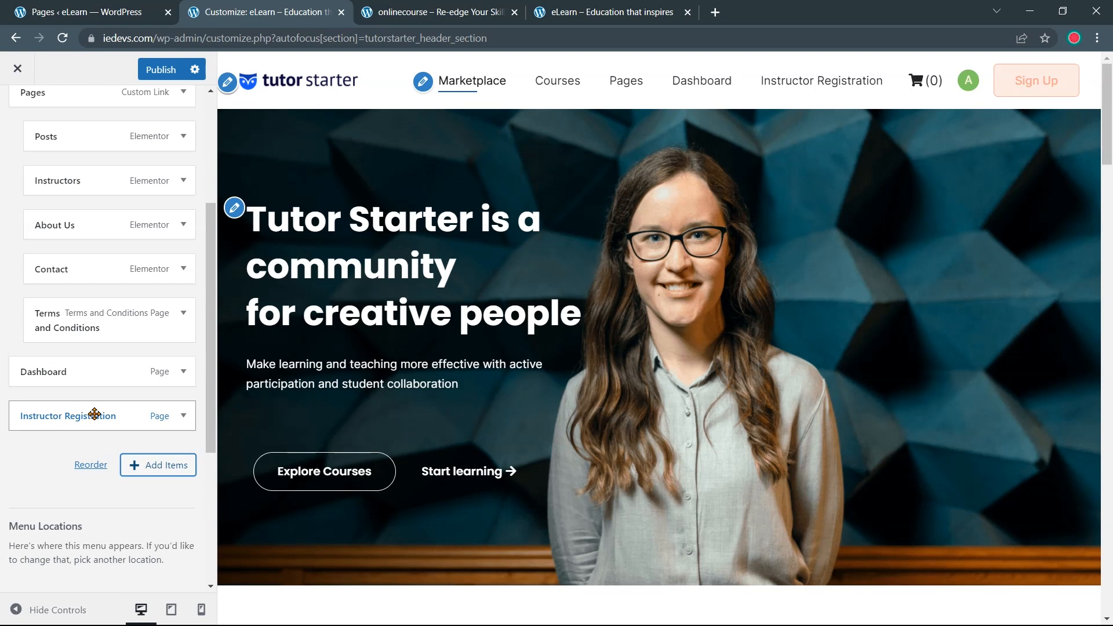
Move Instructor Registration right after Courses and relabel it Become Instructor
drag(99, 416, 140, 256)
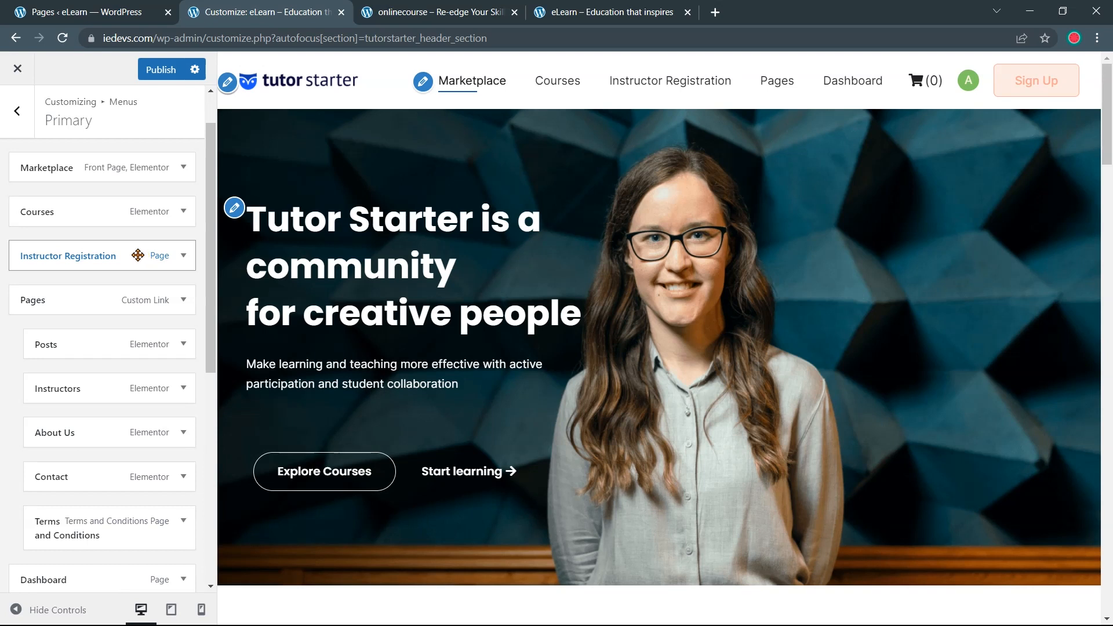
click(154, 255)
click(117, 308)
key(BackSpace)
key(BackSpace)
key(BackSpace)
key(BackSpace)
key(BackSpace)
key(BackSpace)
key(BackSpace)
key(BackSpace)
key(BackSpace)
key(BackSpace)
key(BackSpace)
key(BackSpace)
key(BackSpace)
key(BackSpace)
key(BackSpace)
key(BackSpace)
key(BackSpace)
key(BackSpace)
key(BackSpace)
key(BackSpace)
text(B)
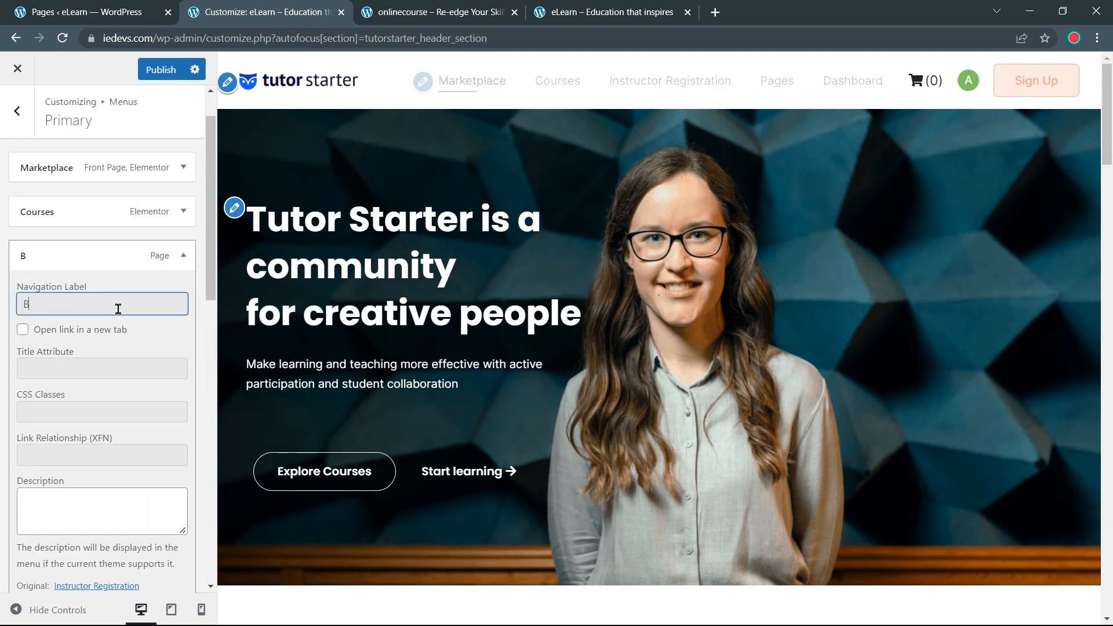
text(ecome Instructor)
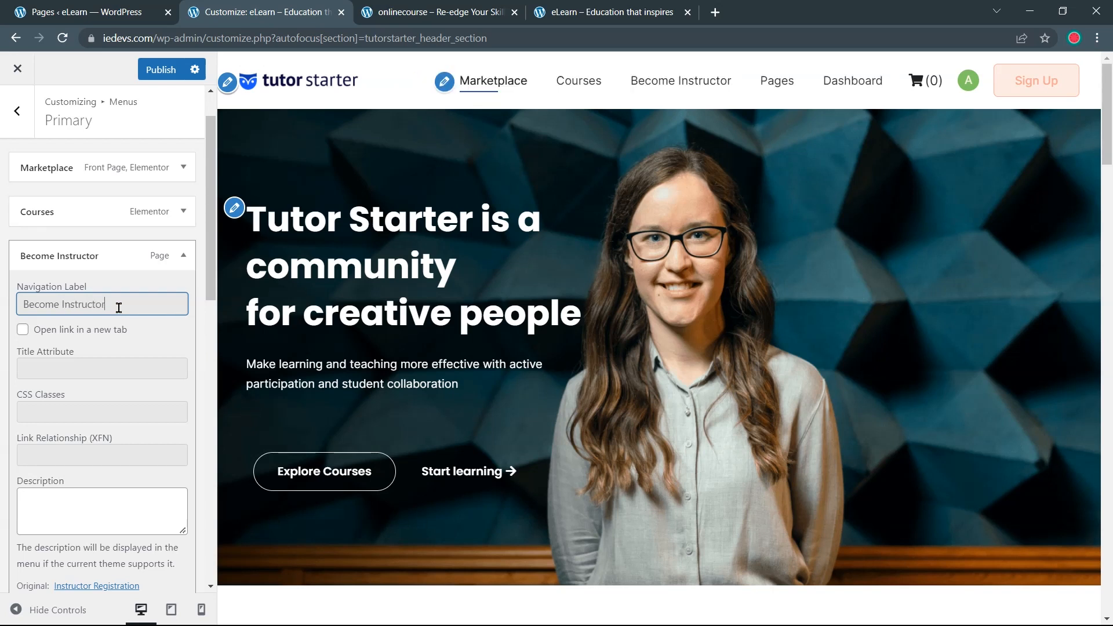
scroll(119, 308, down, 5)
scroll(50, 306, up, 5)
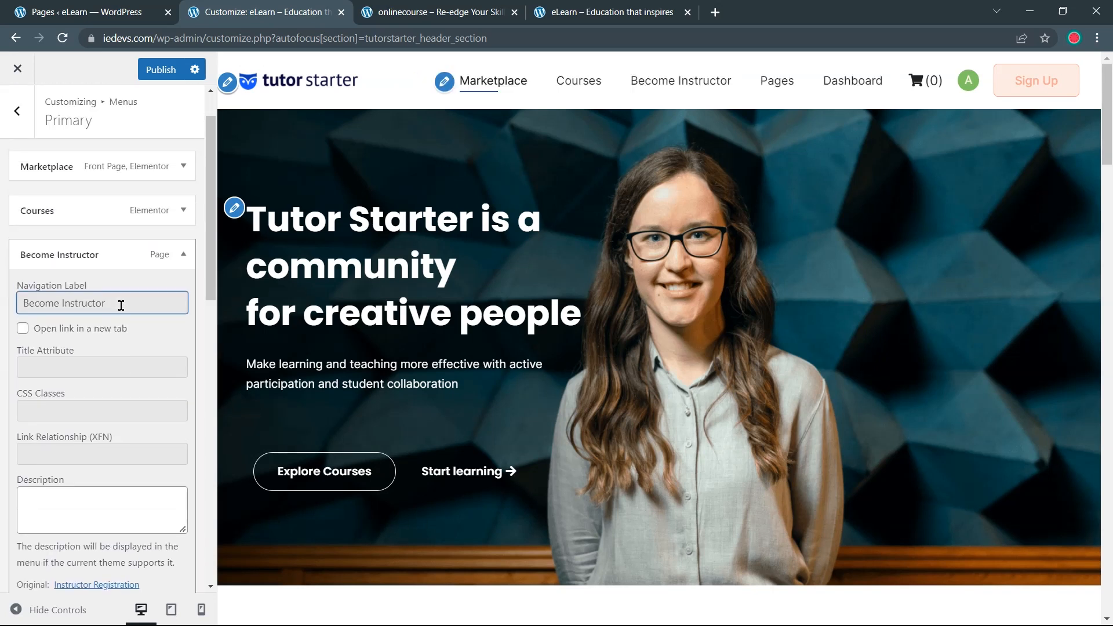
click(154, 253)
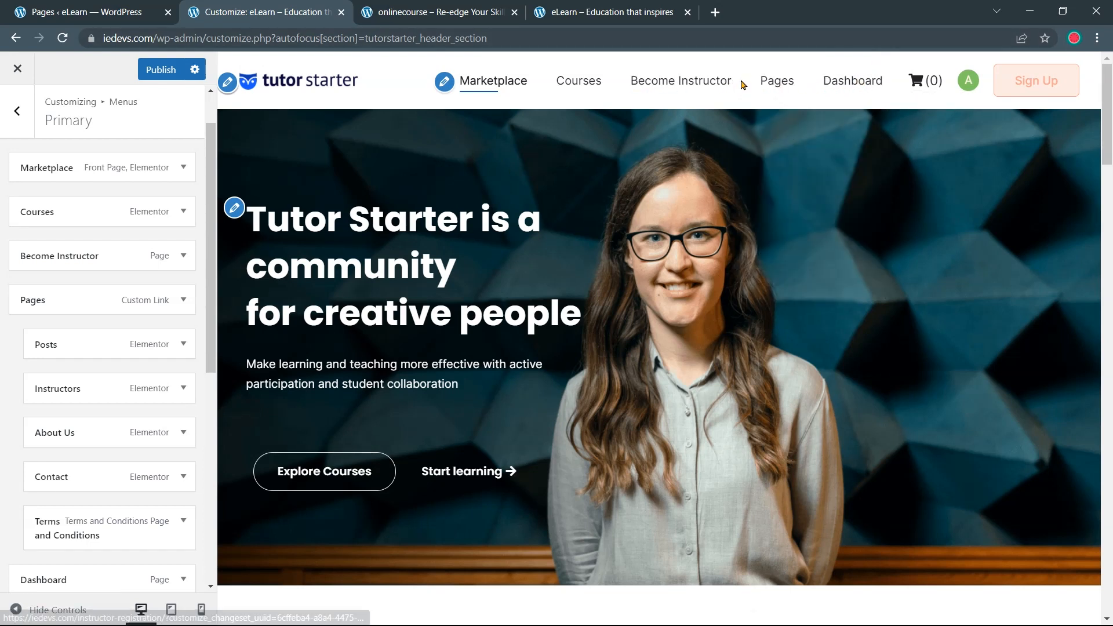
Place Dashboard right after Become Instructor and publish the menu
scroll(137, 291, down, 5)
mouse_move(138, 291)
mouse_down()
mouse_move(147, 202)
mouse_move(149, 240)
mouse_move(137, 234)
mouse_move(110, 301)
mouse_move(154, 308)
mouse_move(147, 325)
mouse_move(123, 272)
mouse_move(149, 258)
mouse_move(144, 229)
mouse_move(126, 269)
mouse_move(137, 294)
mouse_move(120, 293)
mouse_up()
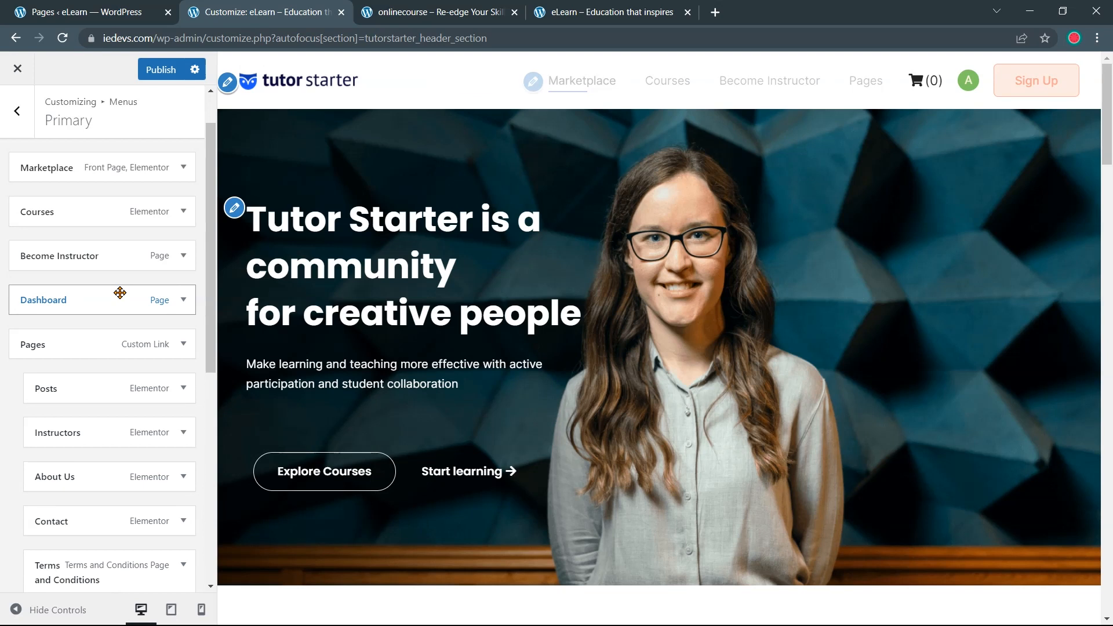
click(167, 74)
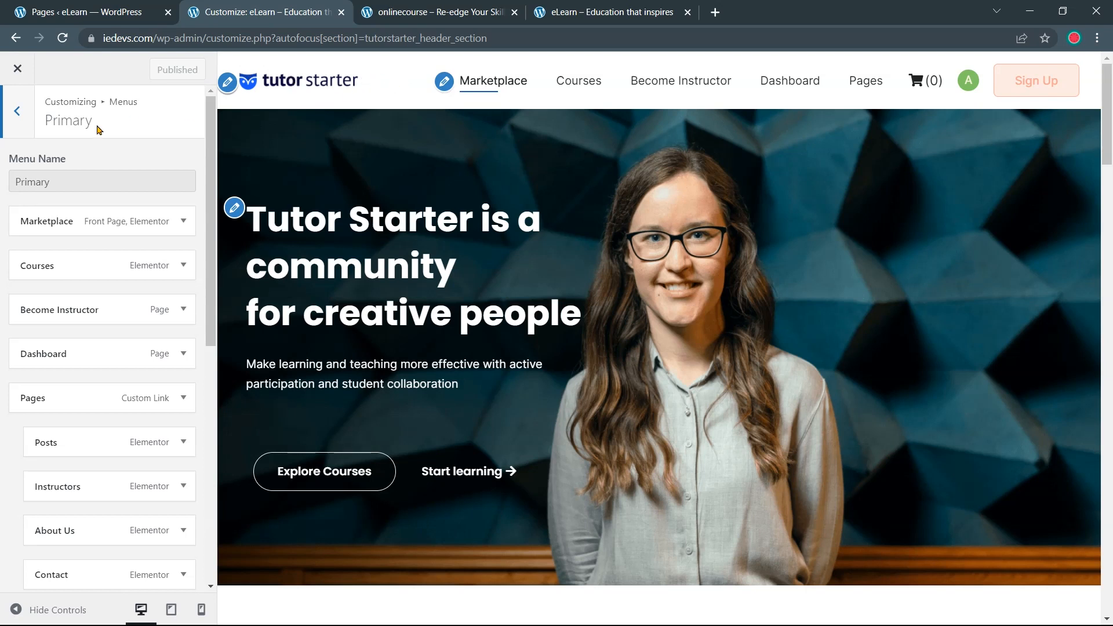
Return to the Menus list, scroll the preview down to the footer, and open Footer 1
click(24, 121)
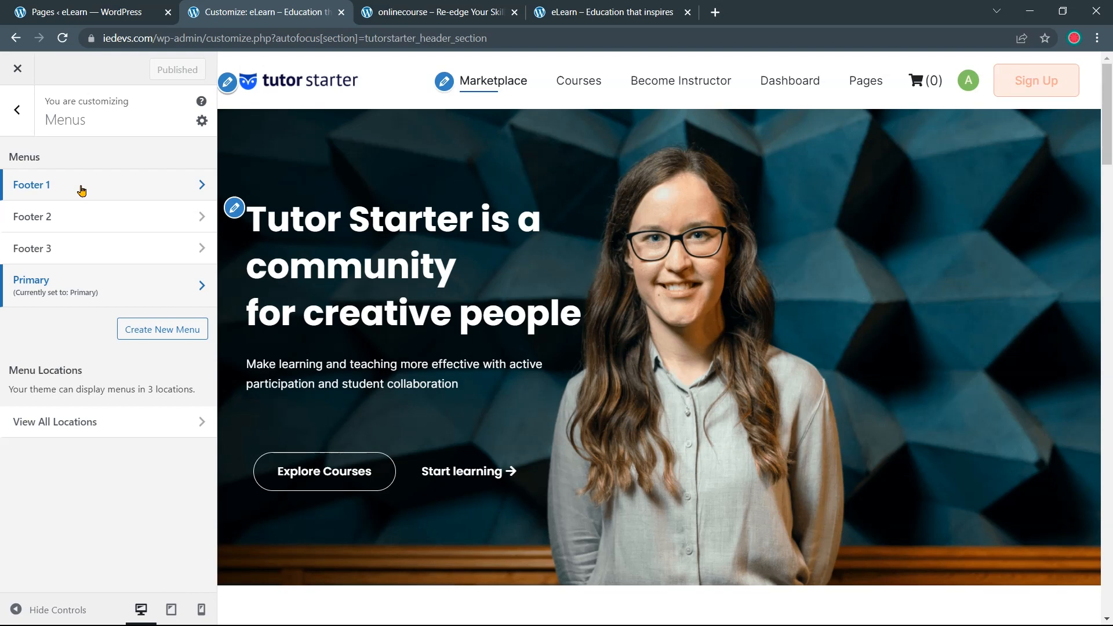
scroll(659, 206, down, 10)
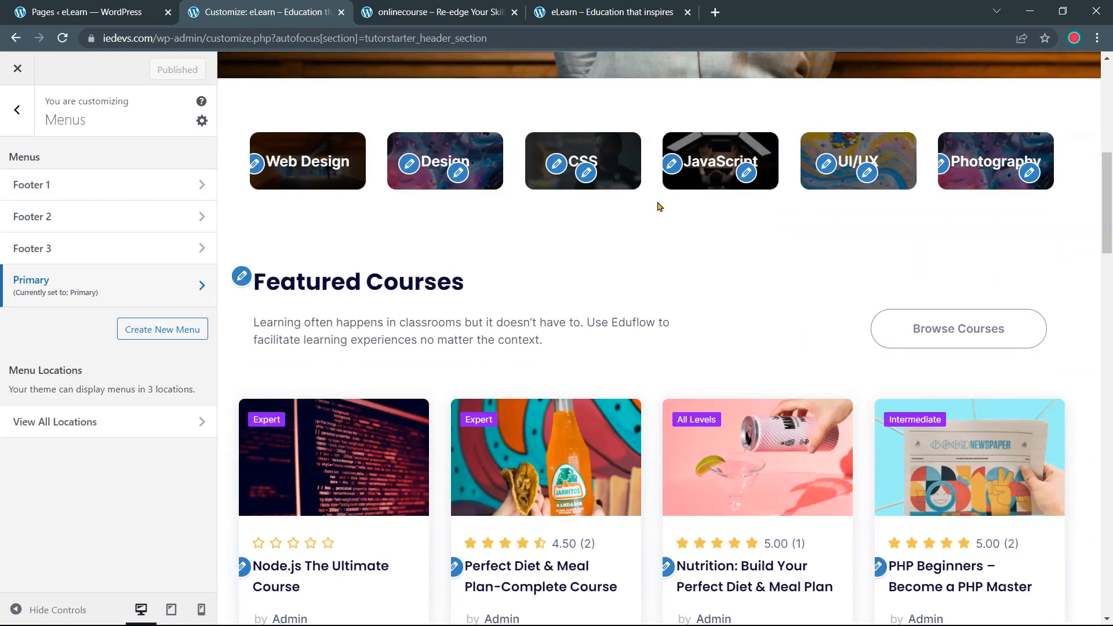
scroll(659, 205, down, 15)
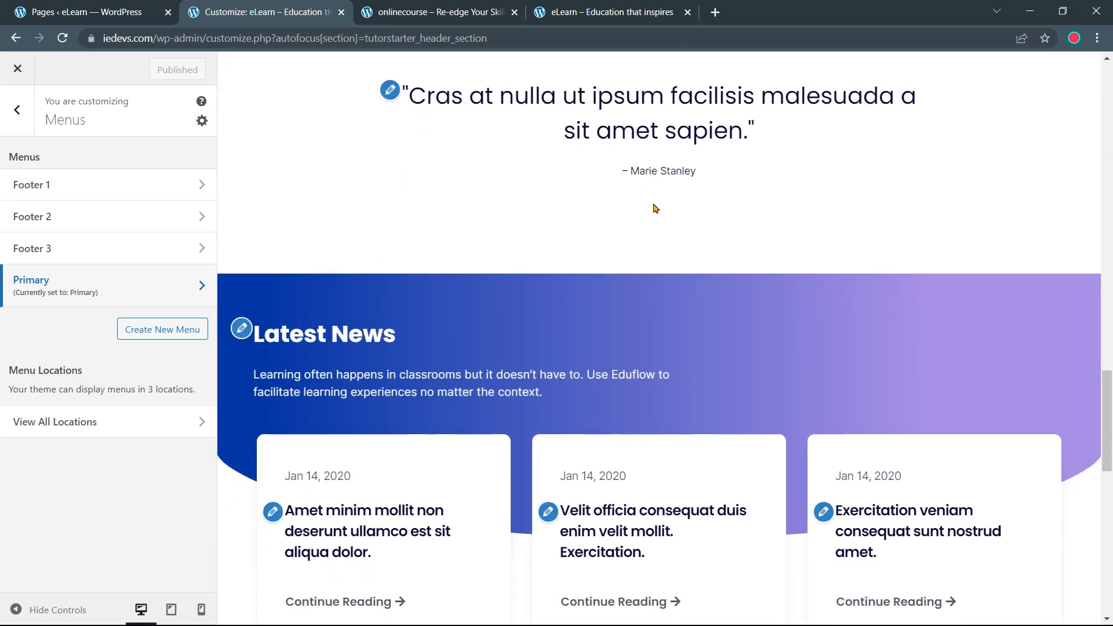
scroll(652, 203, down, 4)
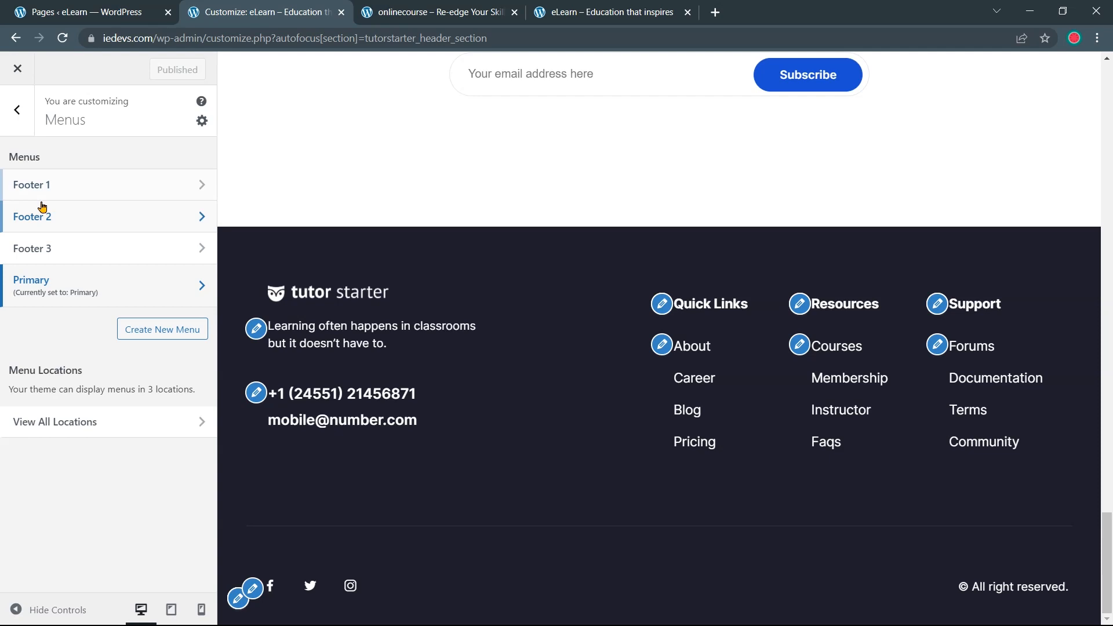
click(65, 192)
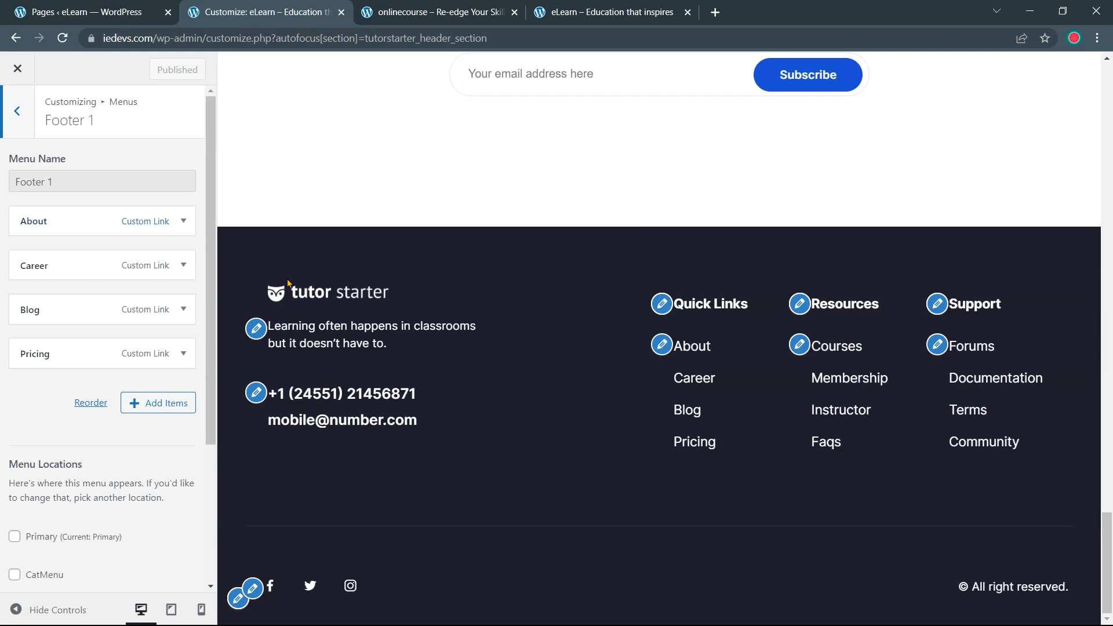
Expand the footer About item and copy the About Us page's address from the pages list
click(698, 349)
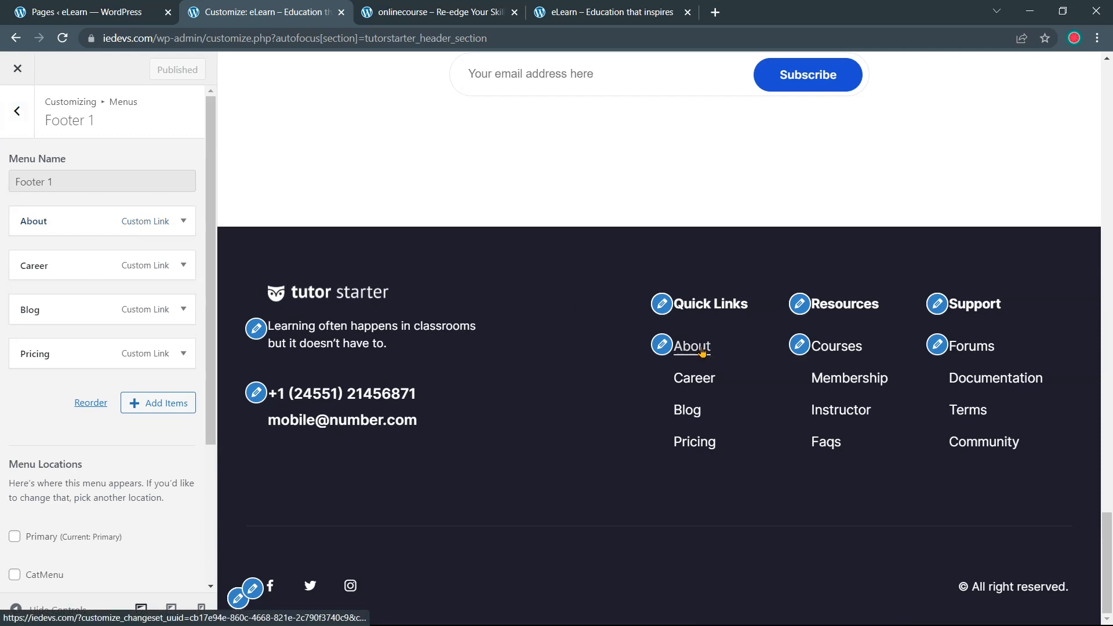
scroll(701, 347, down, 20)
scroll(670, 328, down, 20)
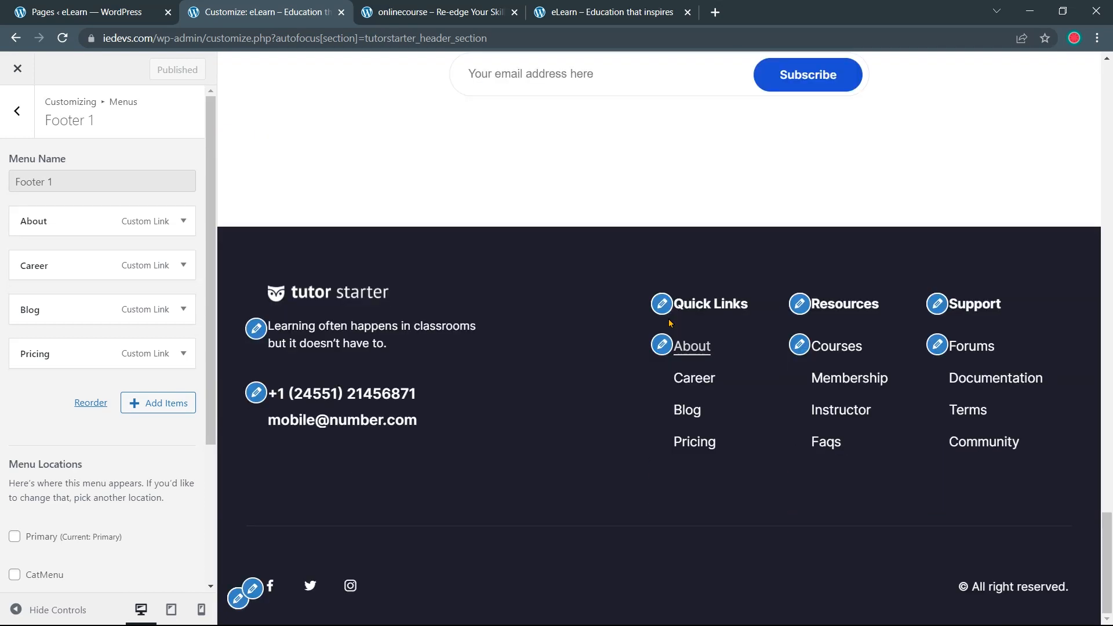
click(183, 221)
click(96, 272)
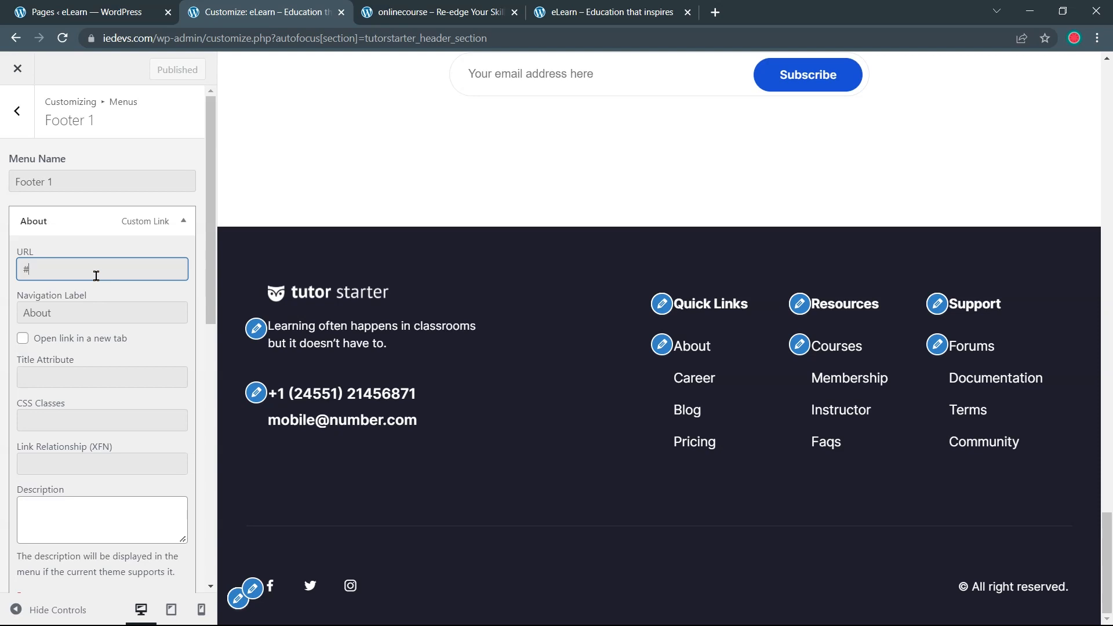
click(117, 15)
scroll(207, 177, up, 7)
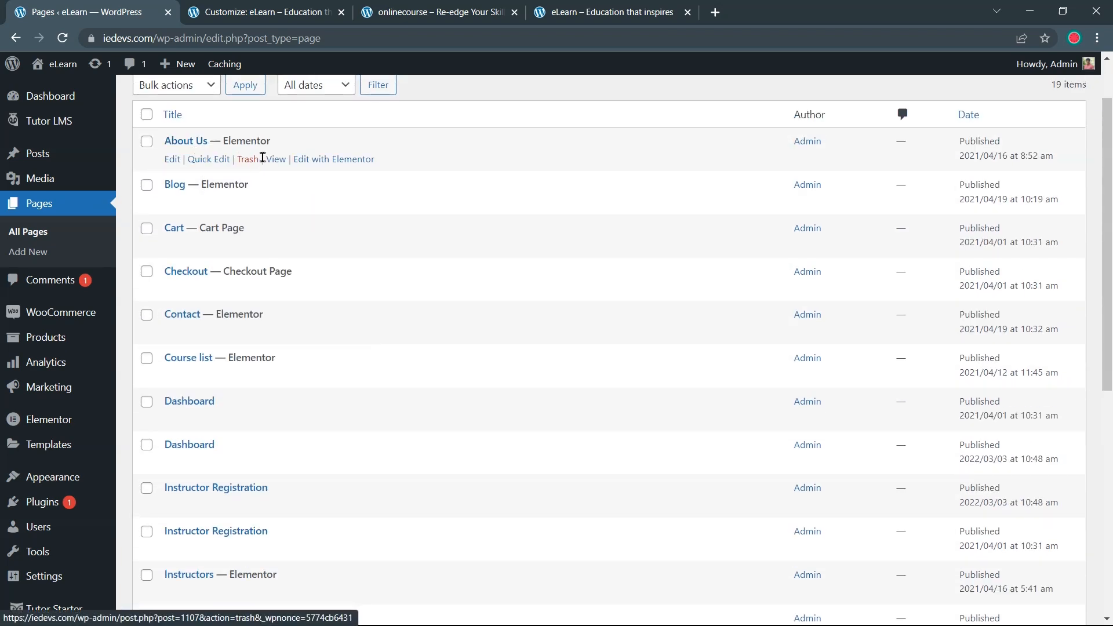
right_click(277, 165)
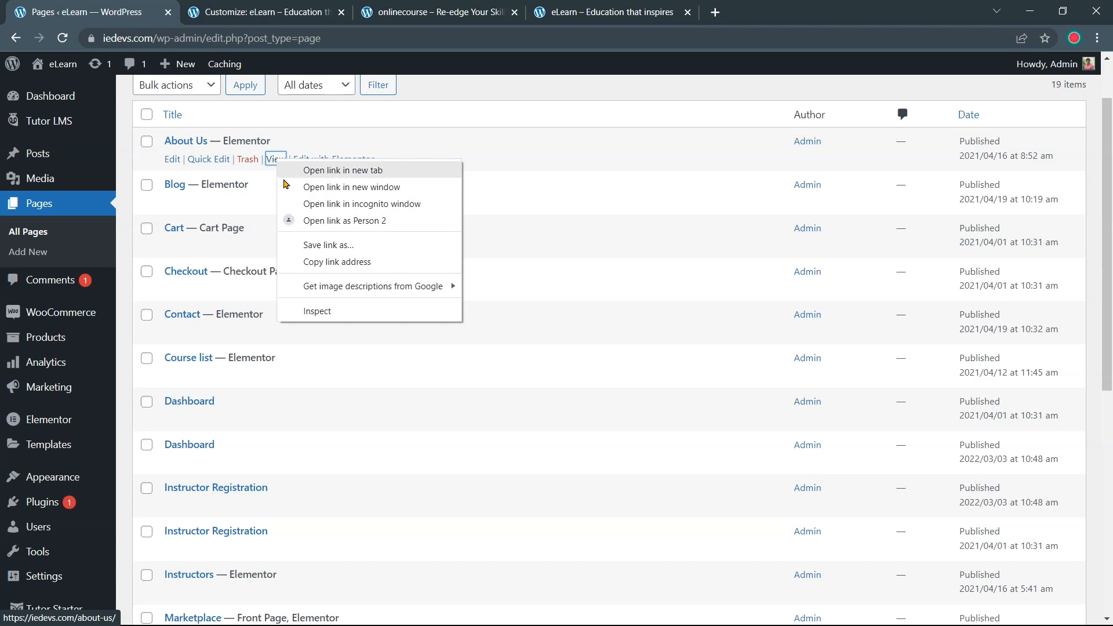
click(330, 264)
click(271, 14)
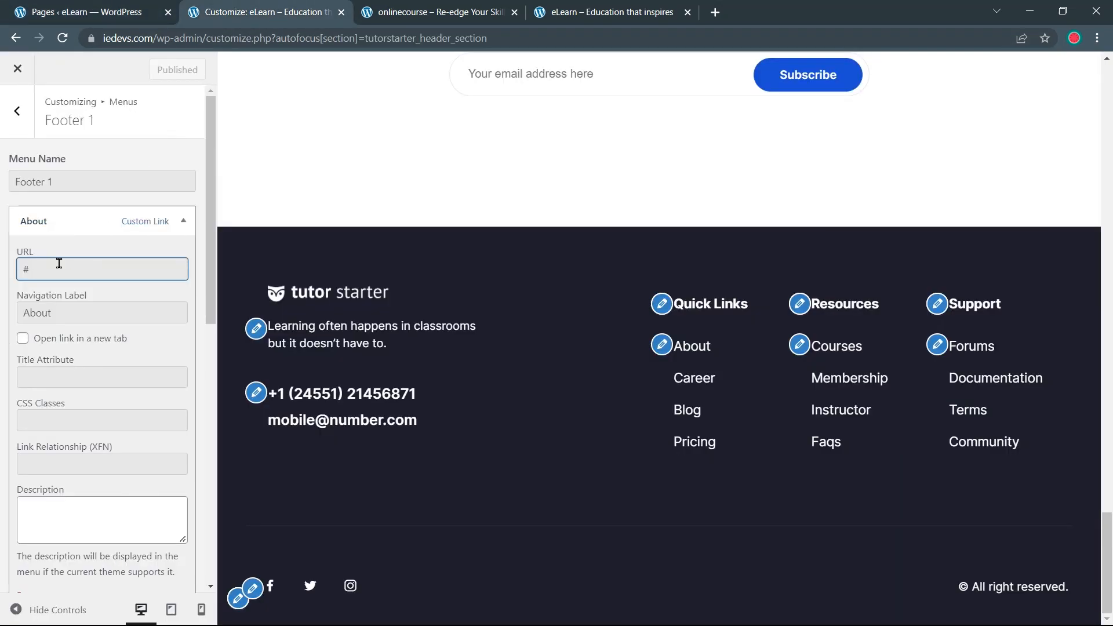
Paste the address into the About URL, trim it to /about-us/, and publish
double_click(24, 269)
key(ctrl+v)
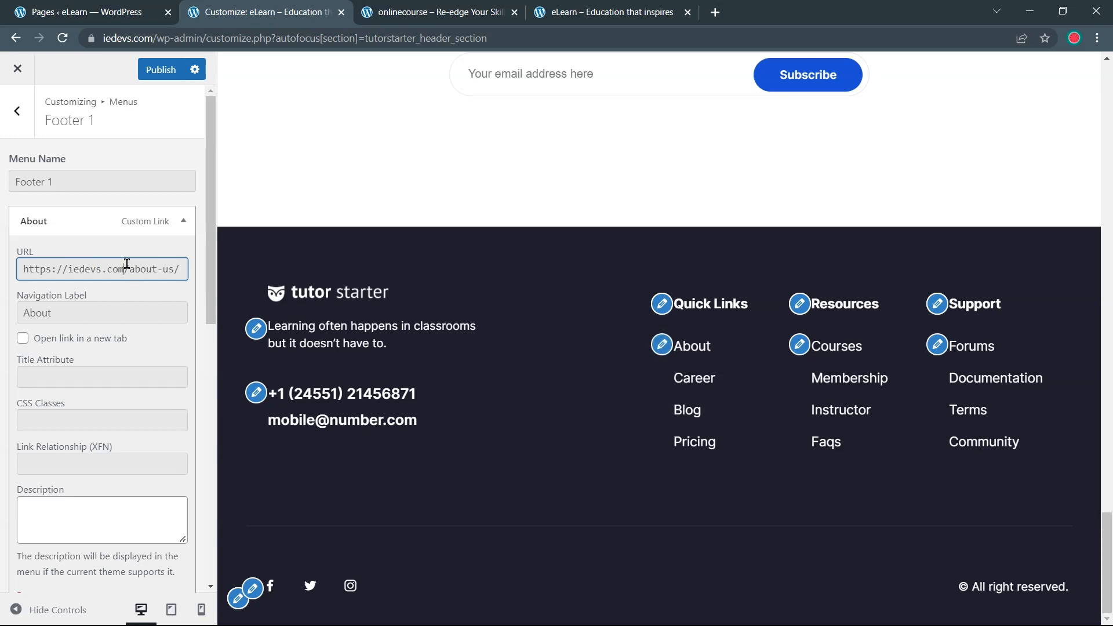
drag(124, 269, 19, 270)
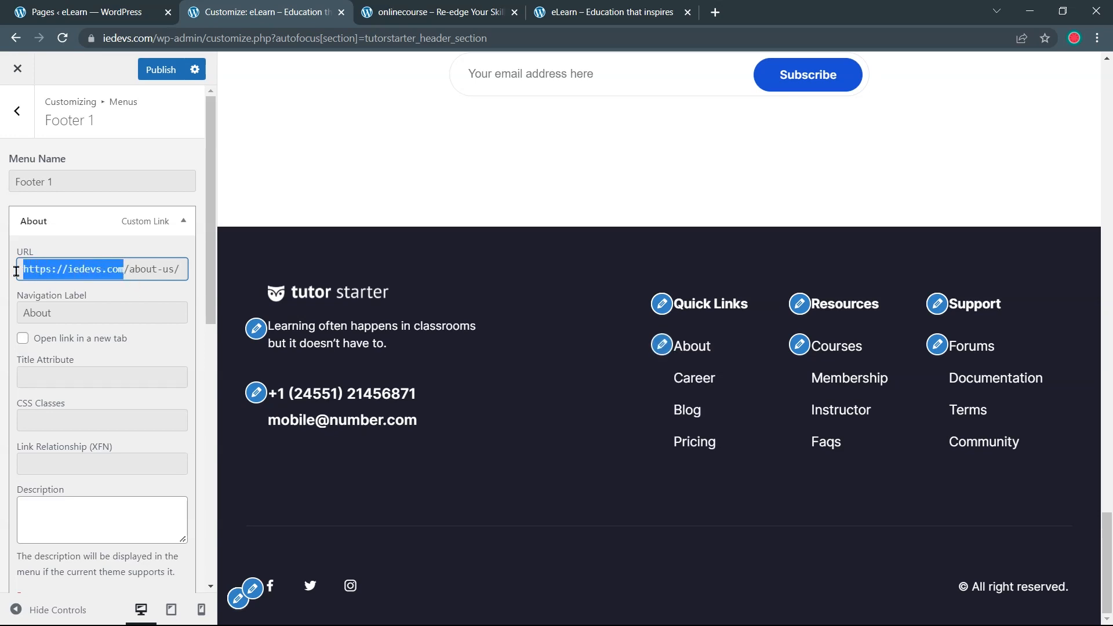
key(BackSpace)
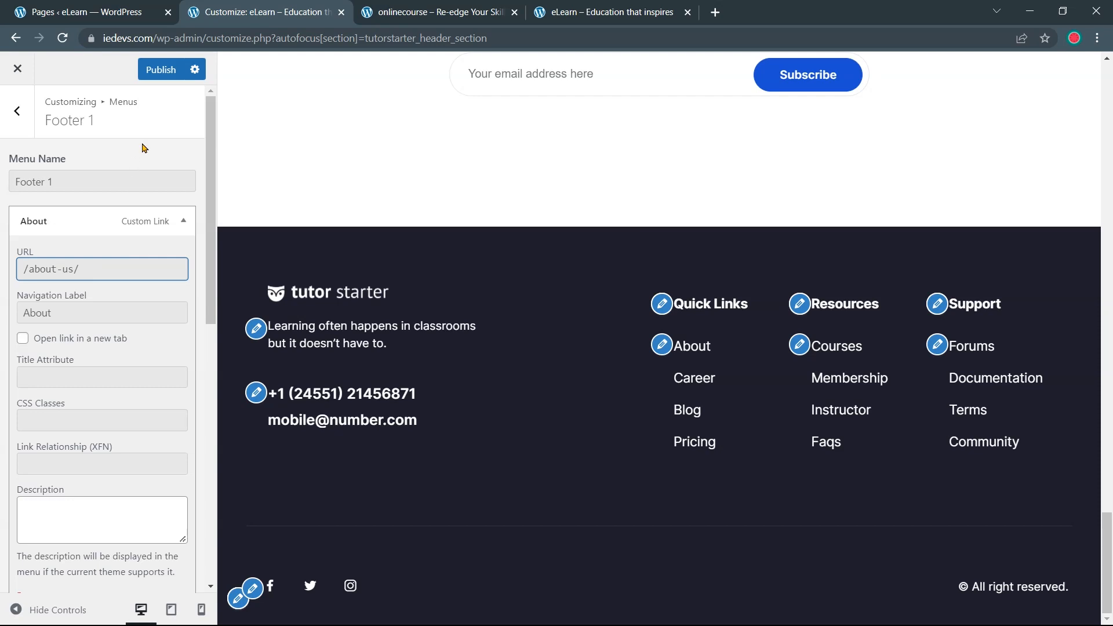
click(168, 71)
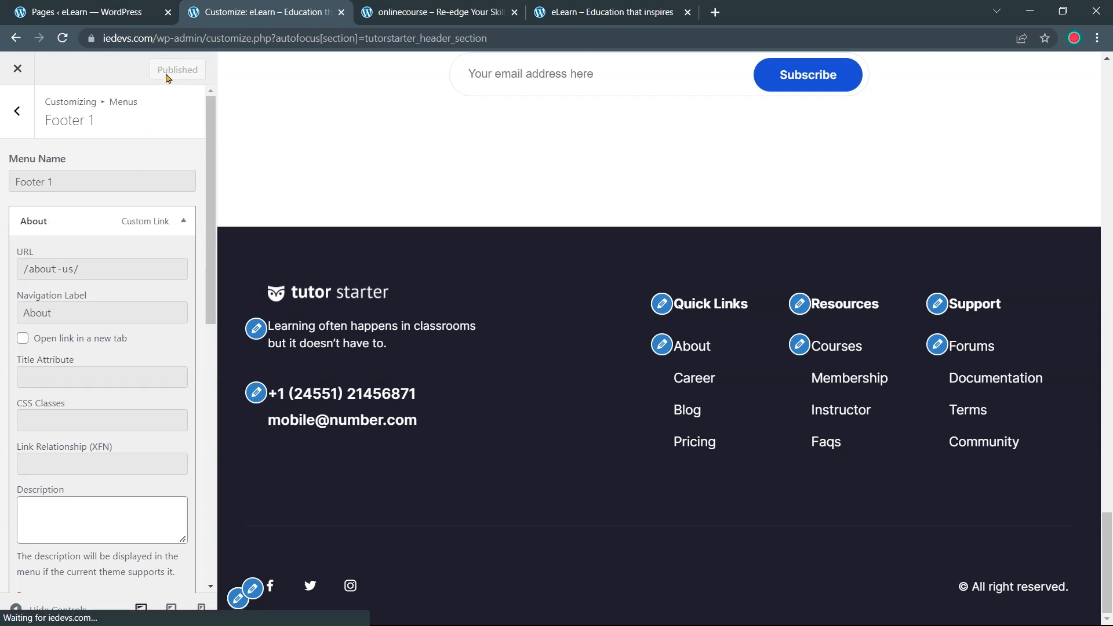
scroll(153, 139, down, 1)
click(185, 149)
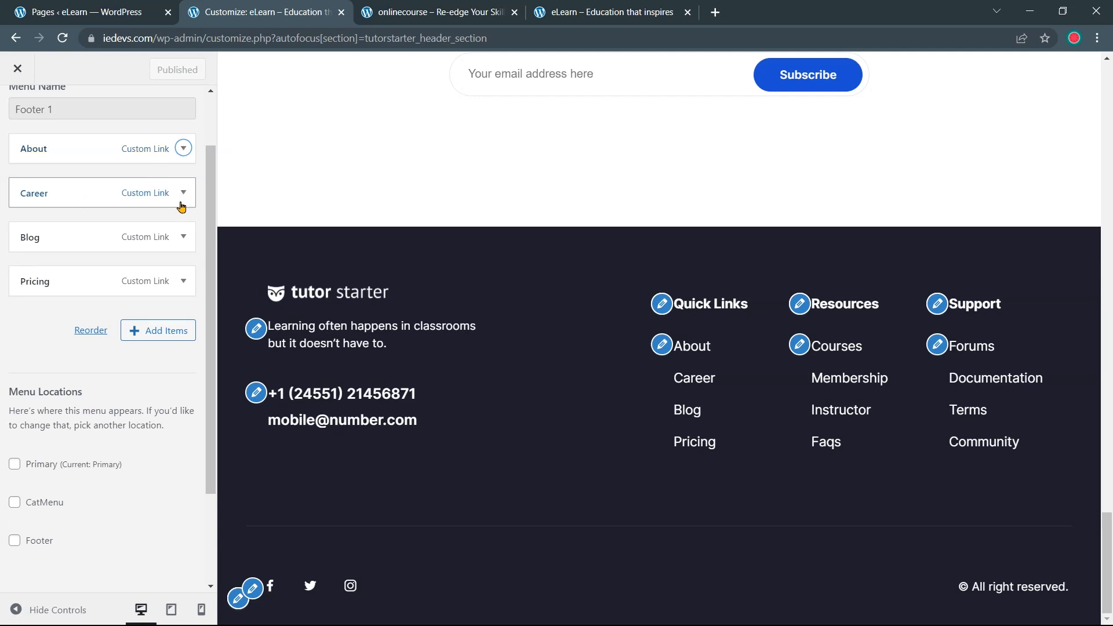
Replace the Blog item's # URL with the Blog page link trimmed to /blog/, and publish
click(179, 242)
click(95, 278)
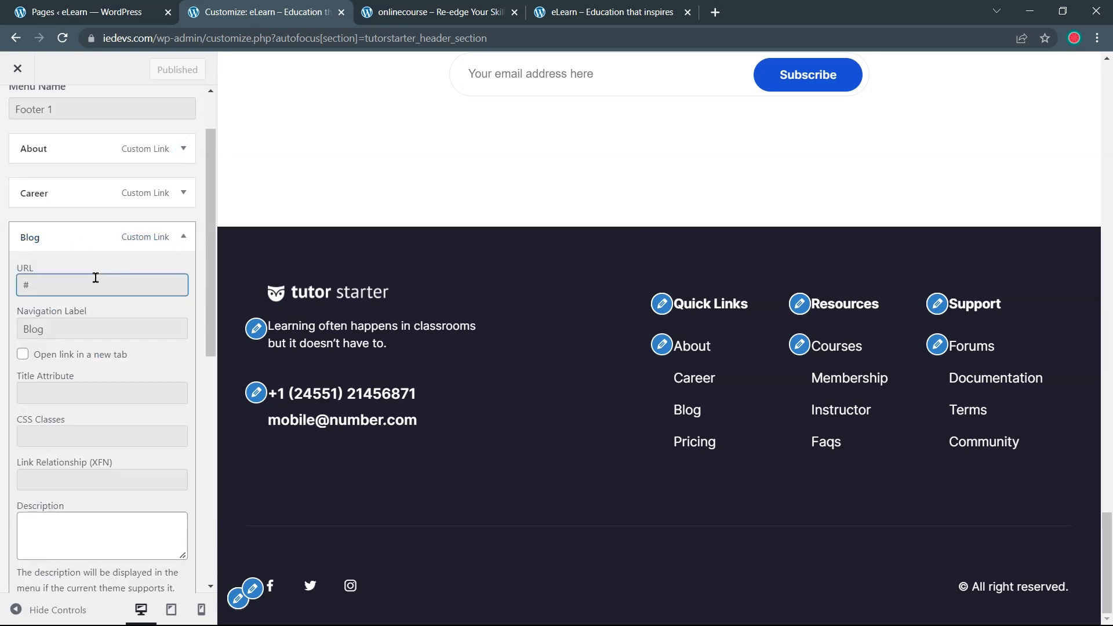
click(111, 4)
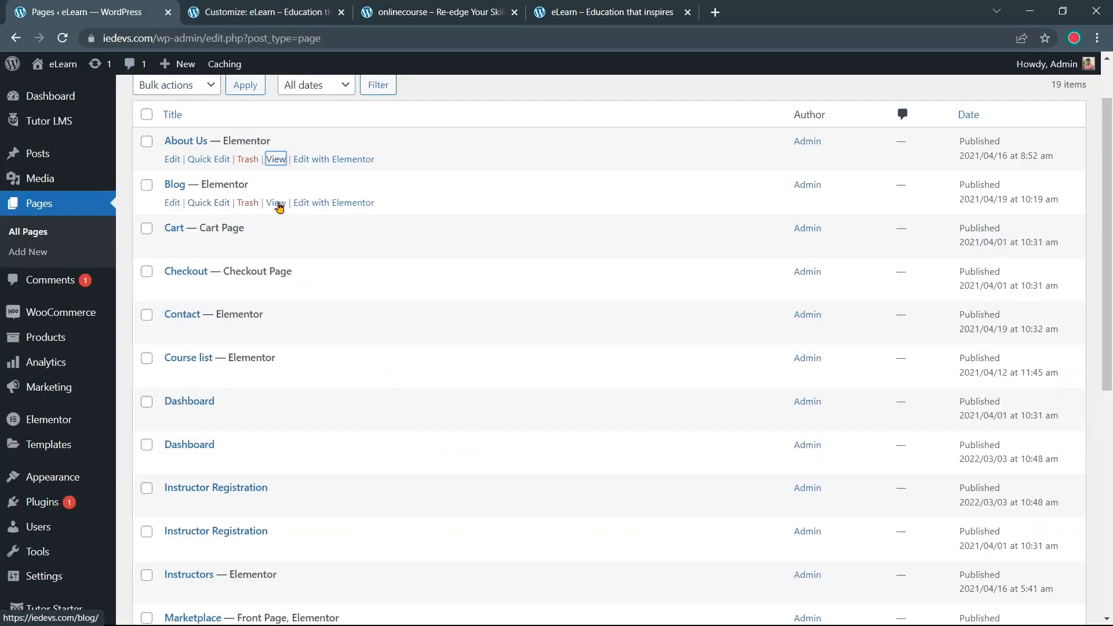
right_click(277, 205)
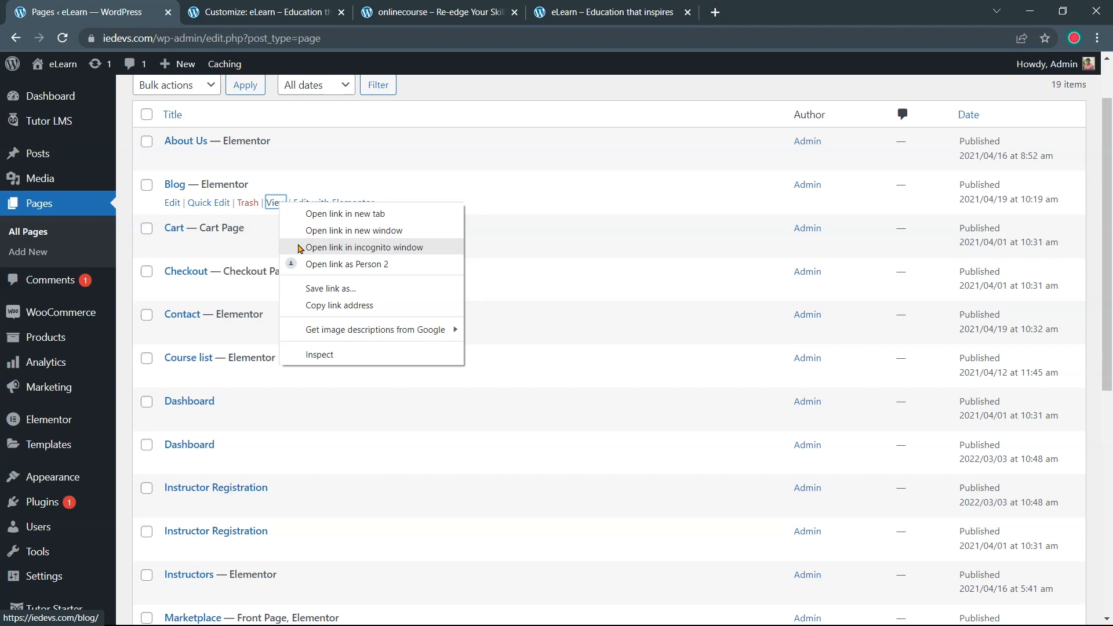
click(333, 305)
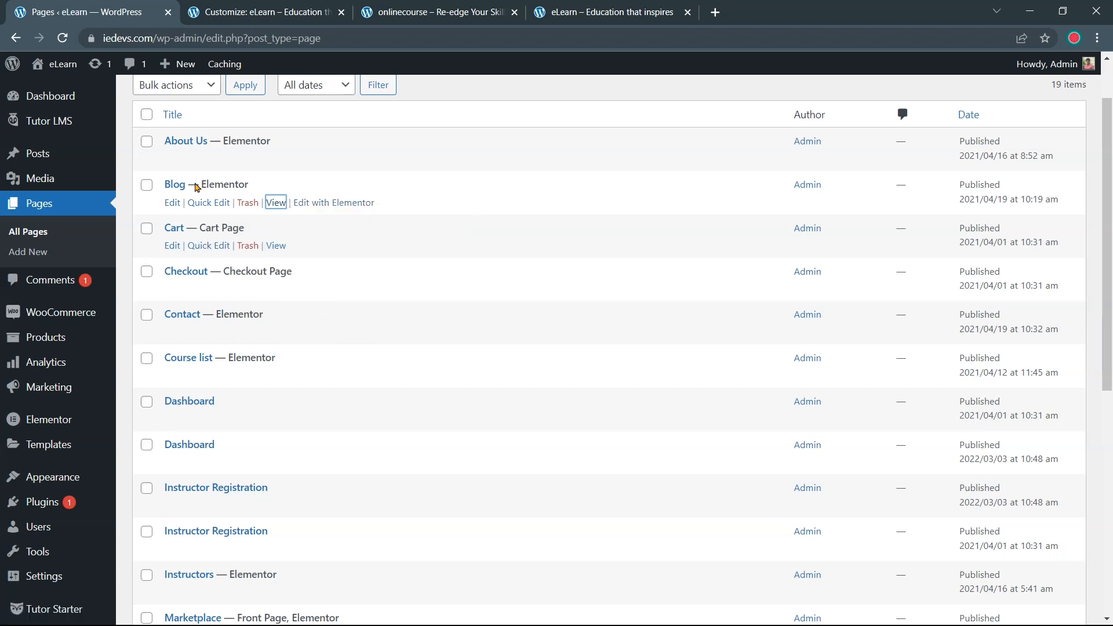
click(229, 12)
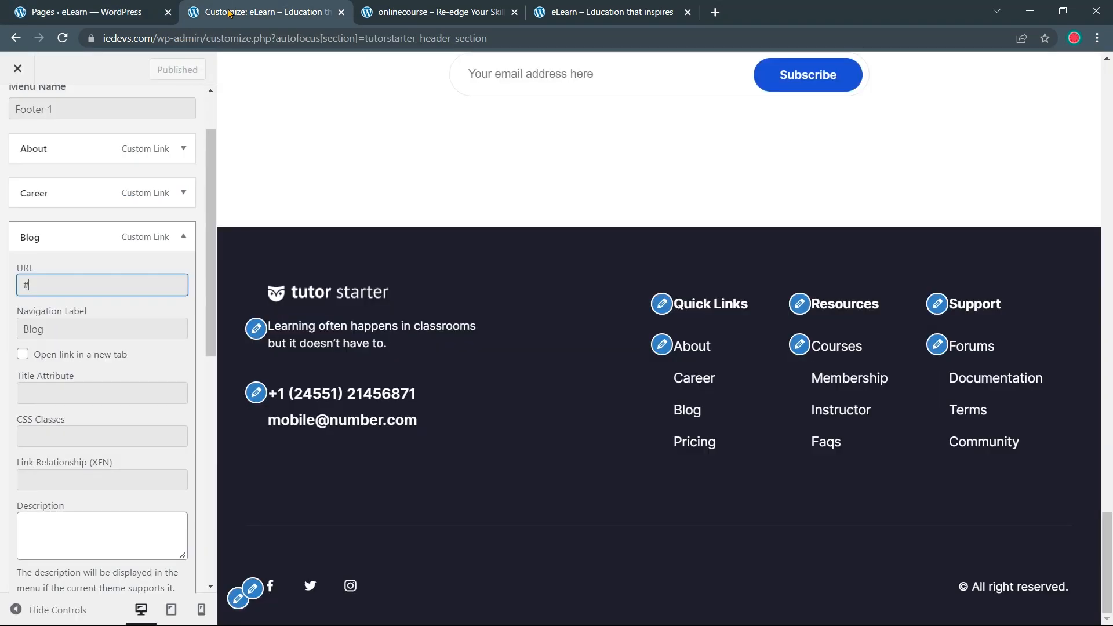
key(ctrl+a)
key(ctrl+v)
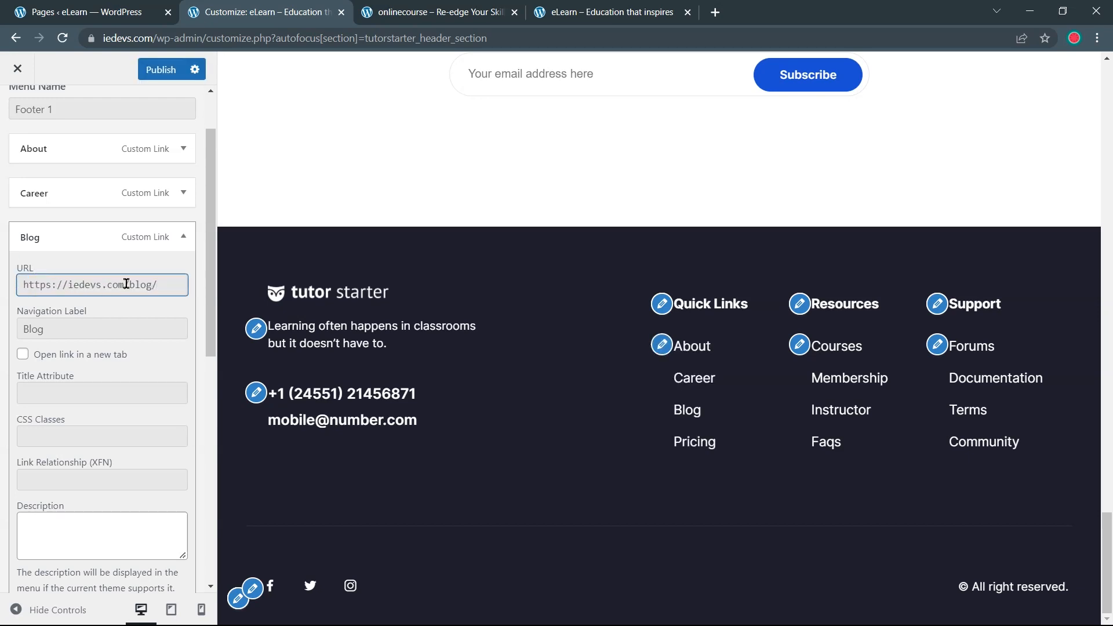
drag(122, 284, 17, 284)
key(BackSpace)
click(150, 73)
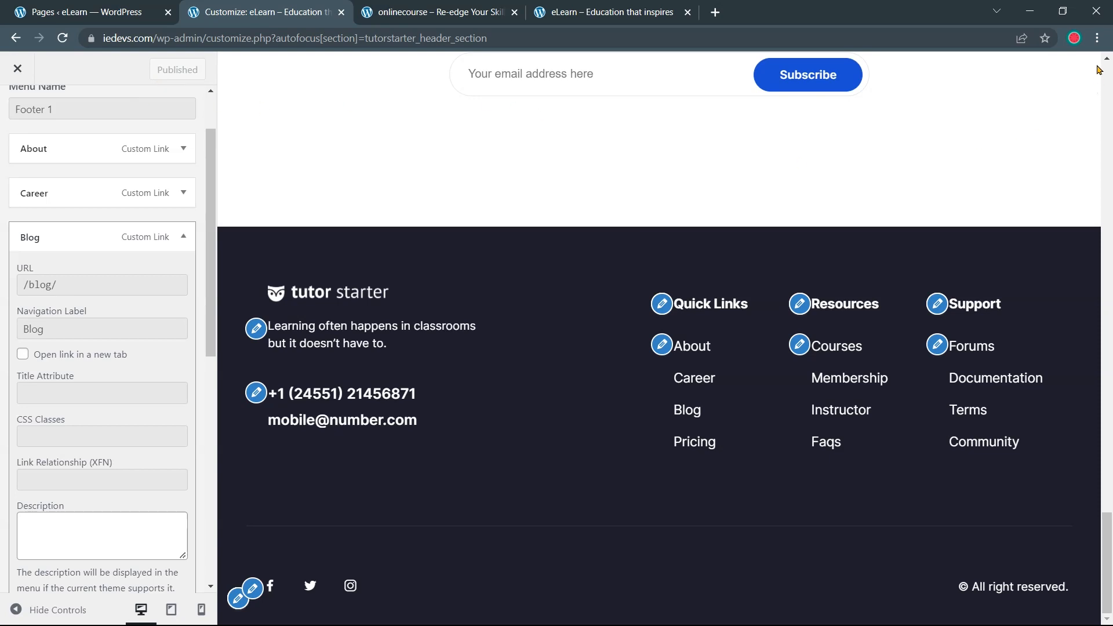
click(1098, 38)
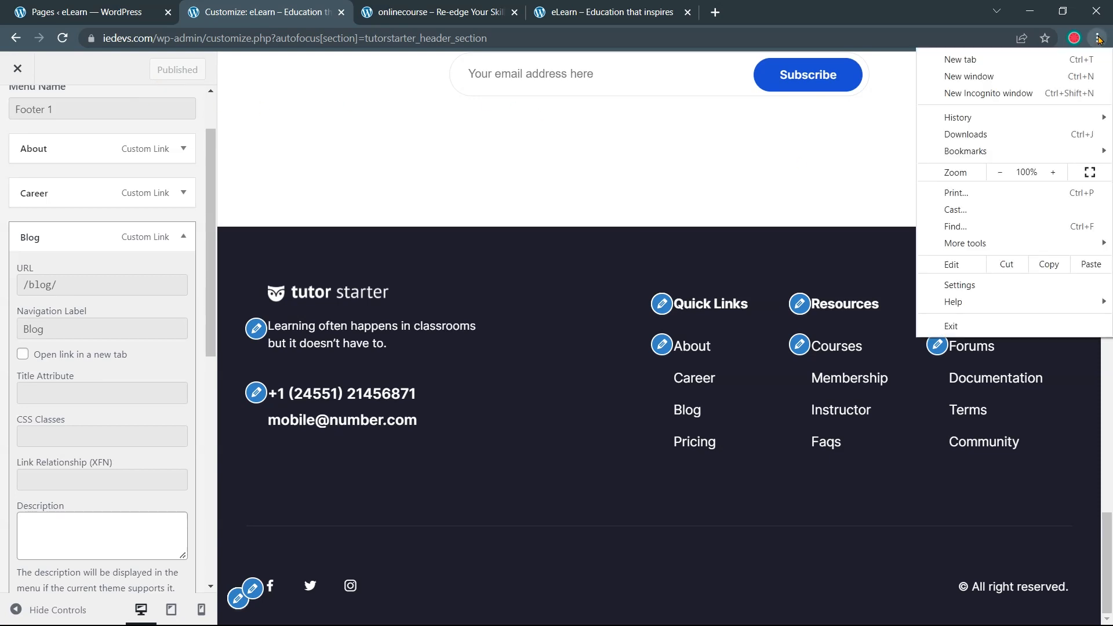
Load iedevs.com in a private window and test the footer About link
click(1065, 93)
text(iedevs.com)
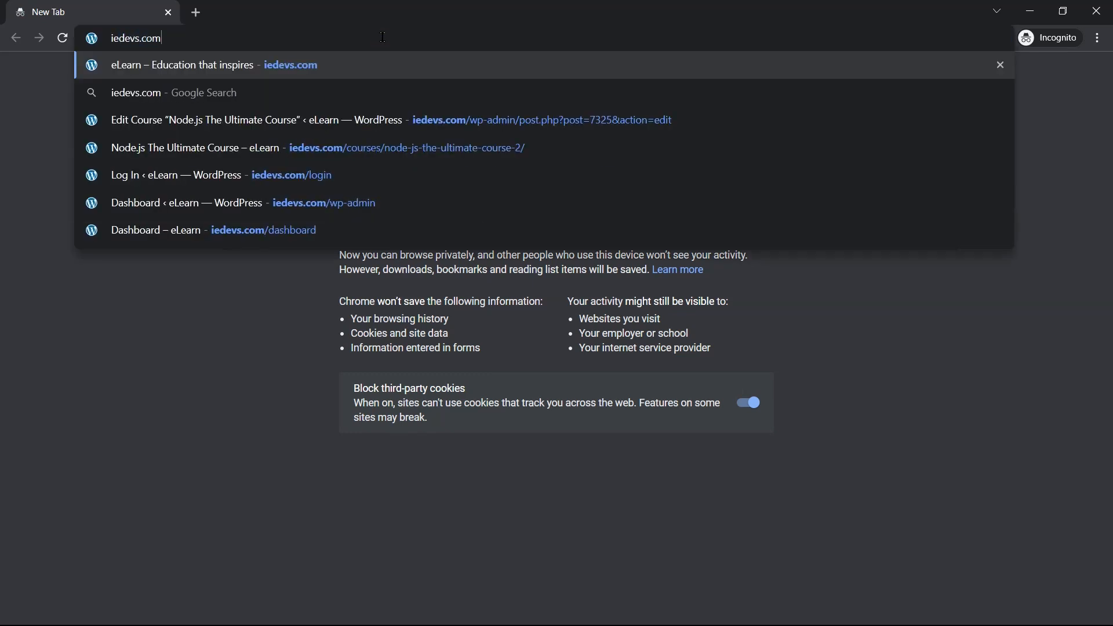
key(Return)
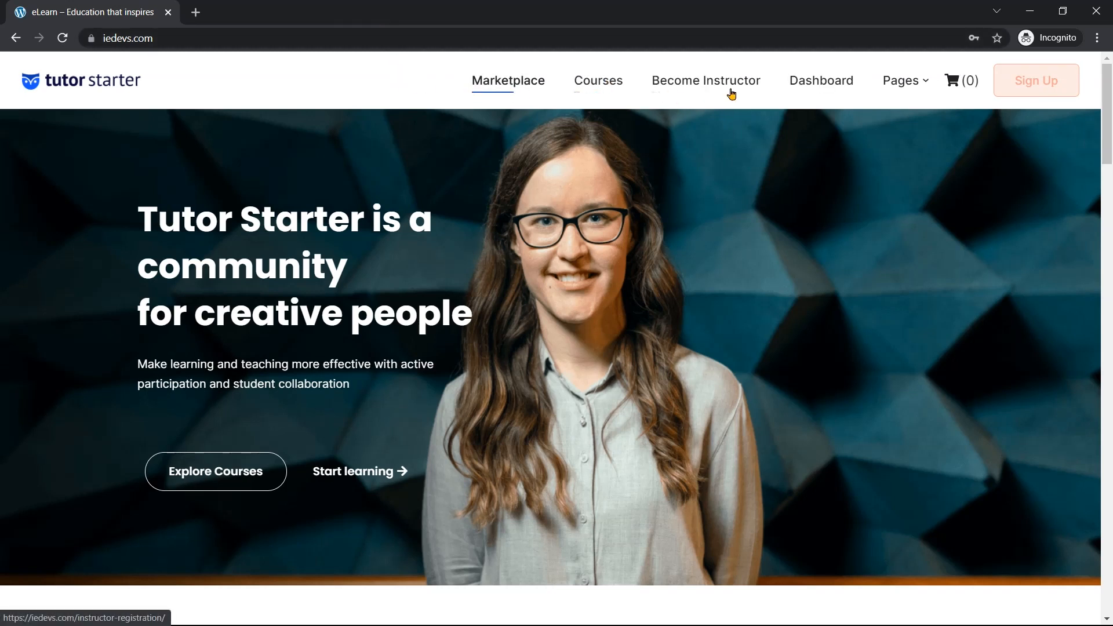
mouse_move(914, 82)
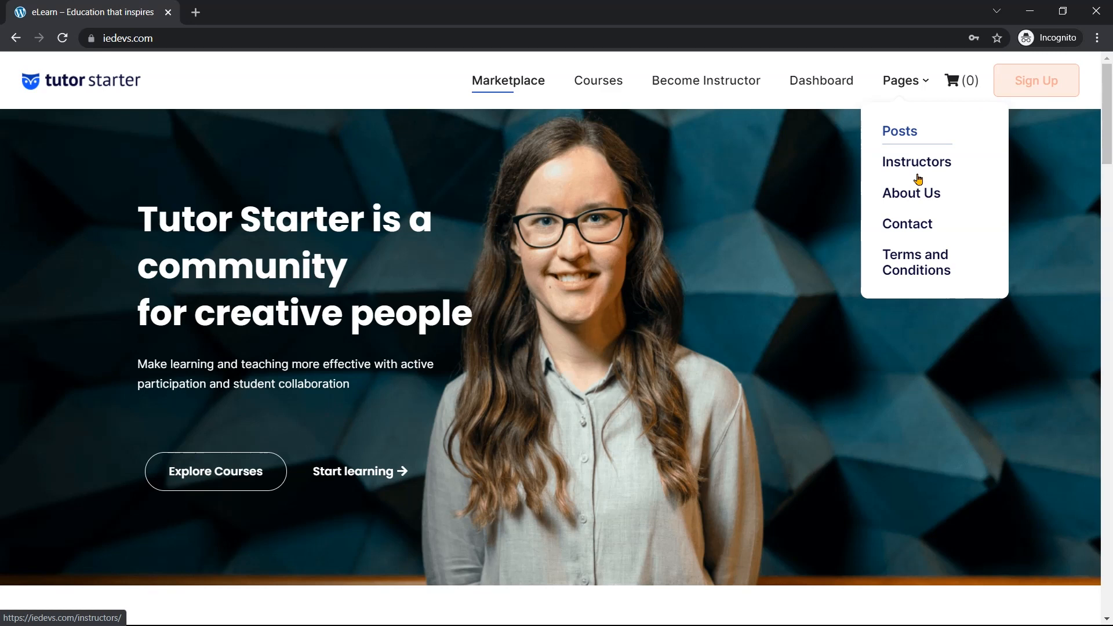
scroll(795, 301, down, 8)
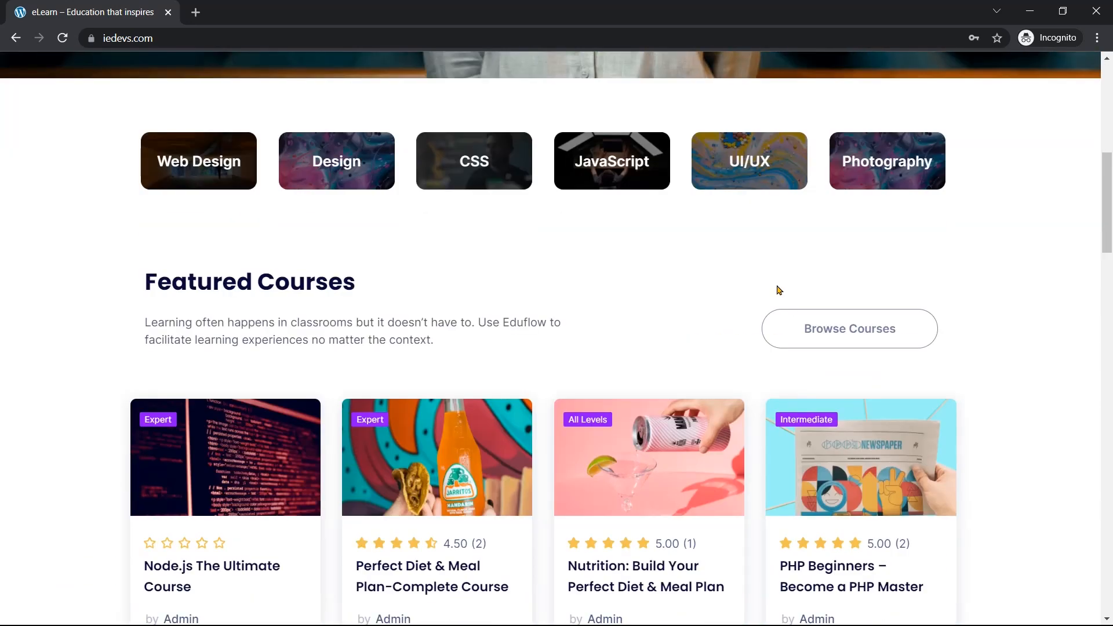
scroll(779, 290, down, 20)
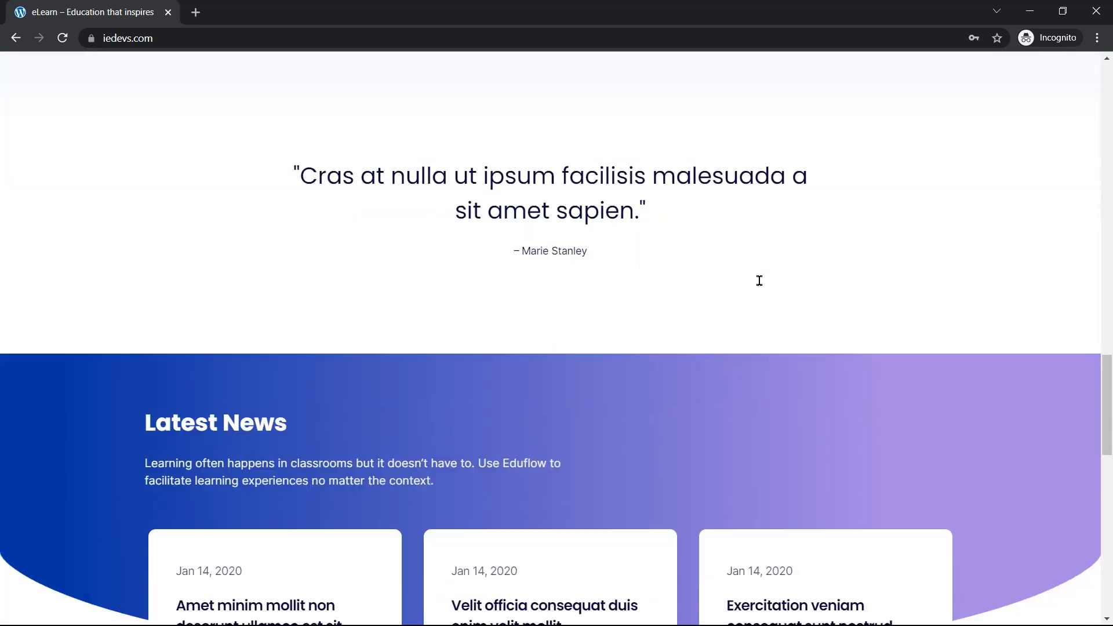
scroll(760, 280, down, 15)
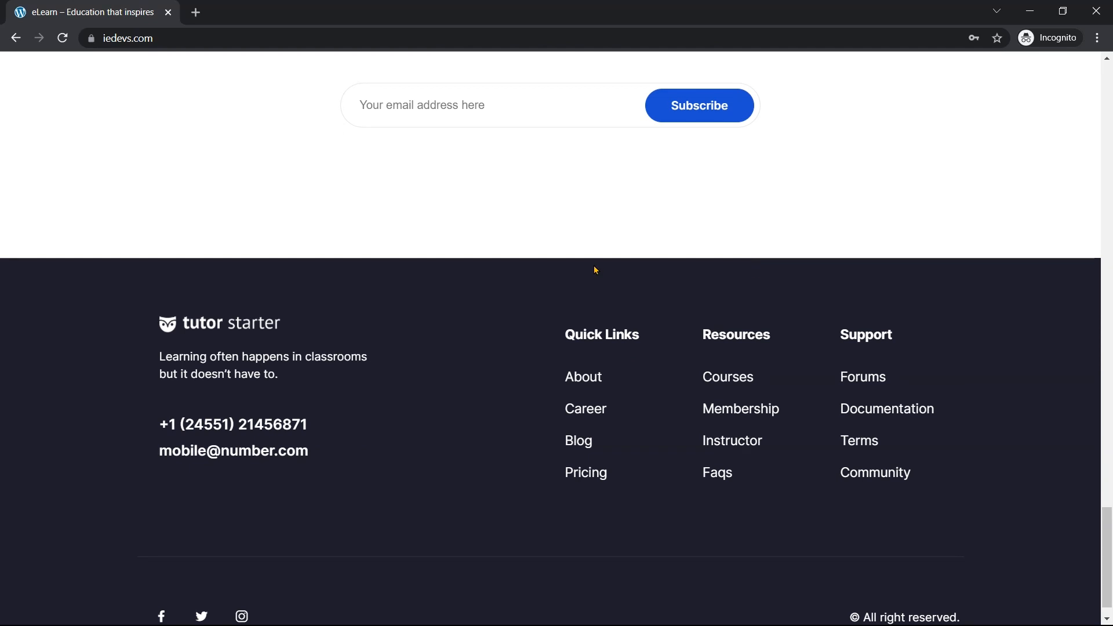
click(585, 381)
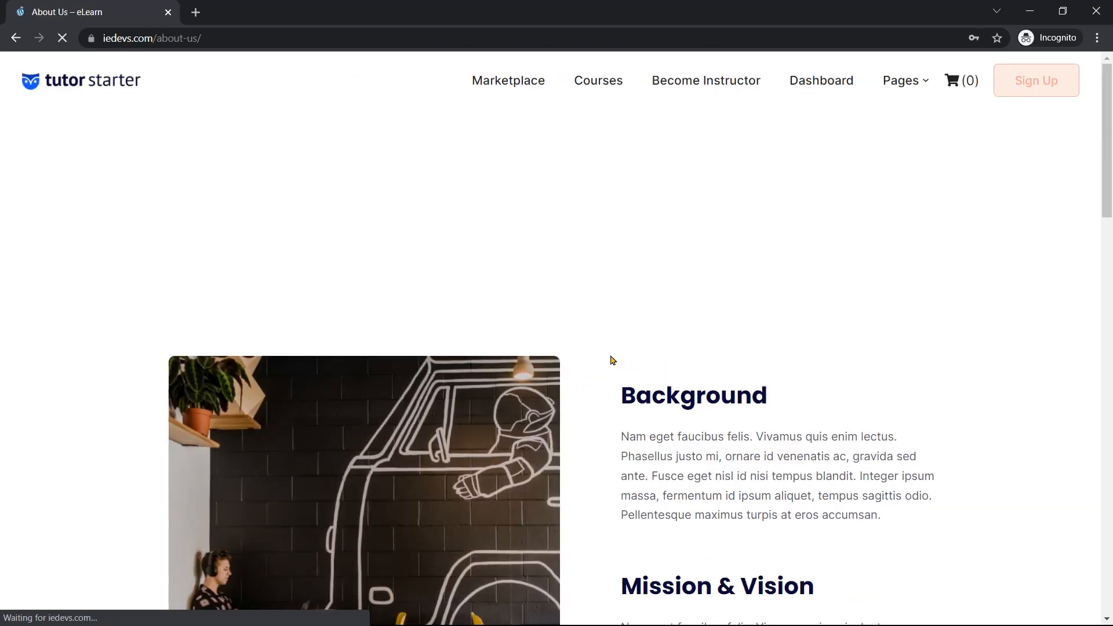
Open the live /blog/ page from the footer, scroll through it, and return to the Customizer
scroll(634, 351, down, 13)
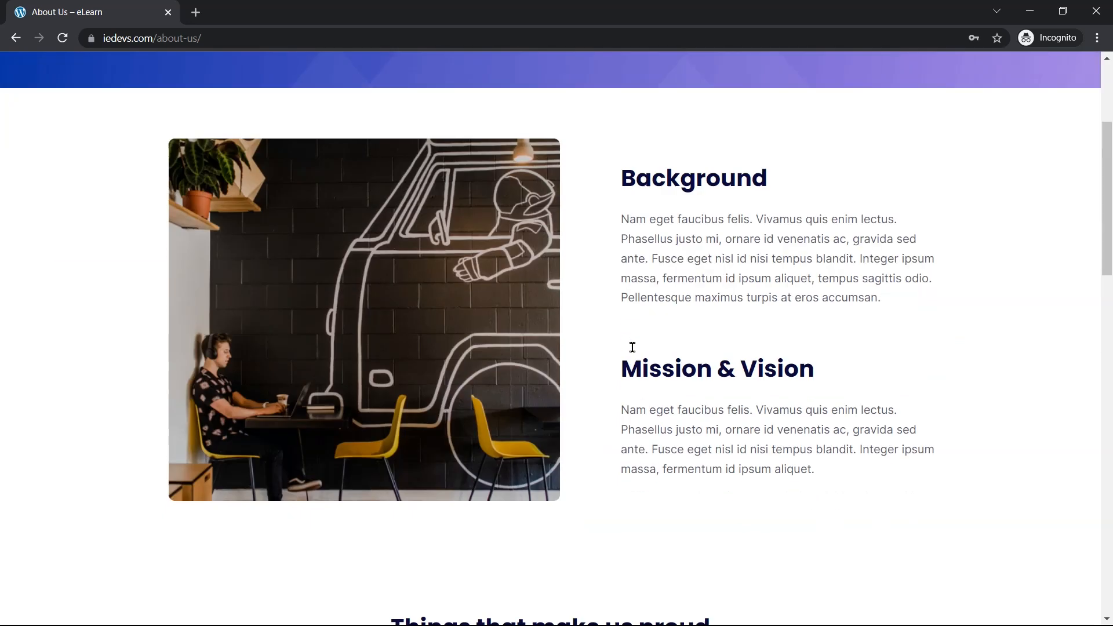
scroll(632, 354, down, 6)
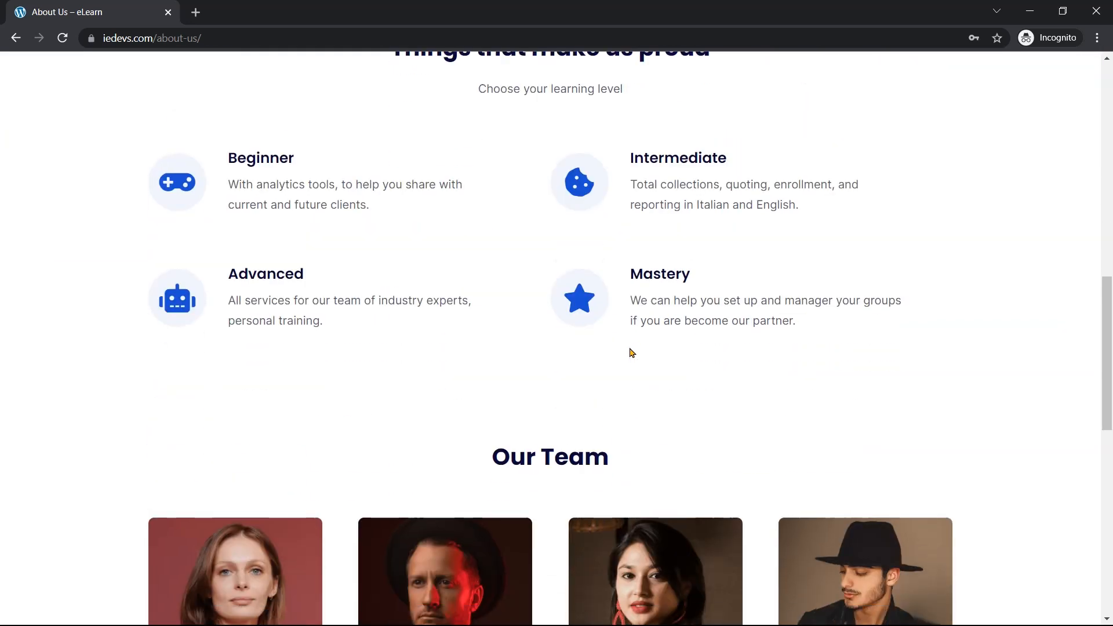
scroll(629, 347, up, 8)
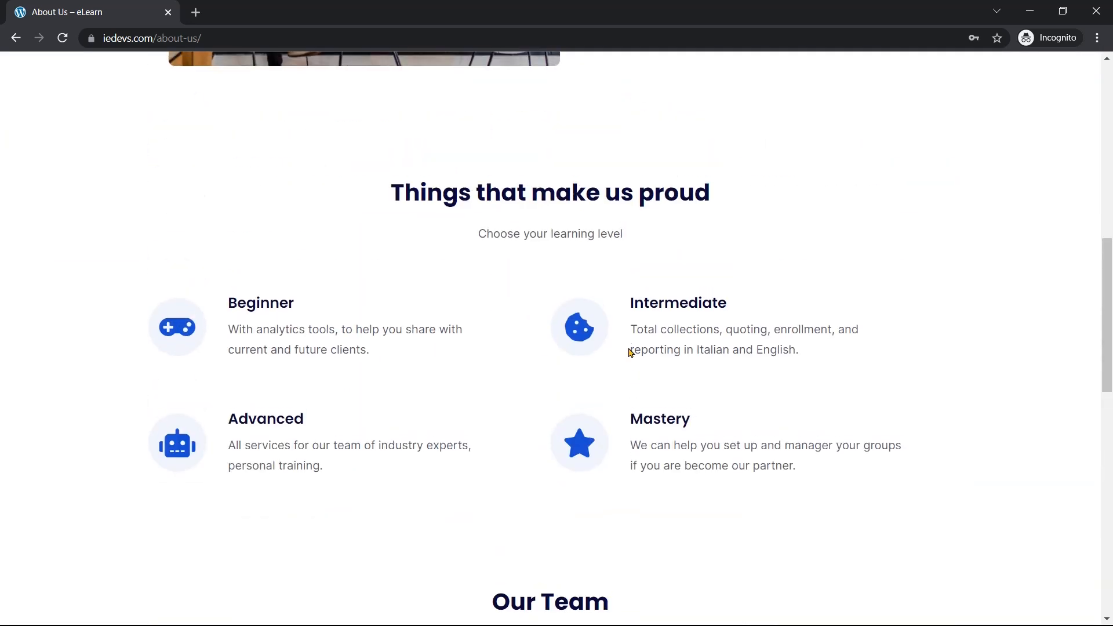
scroll(626, 354, down, 12)
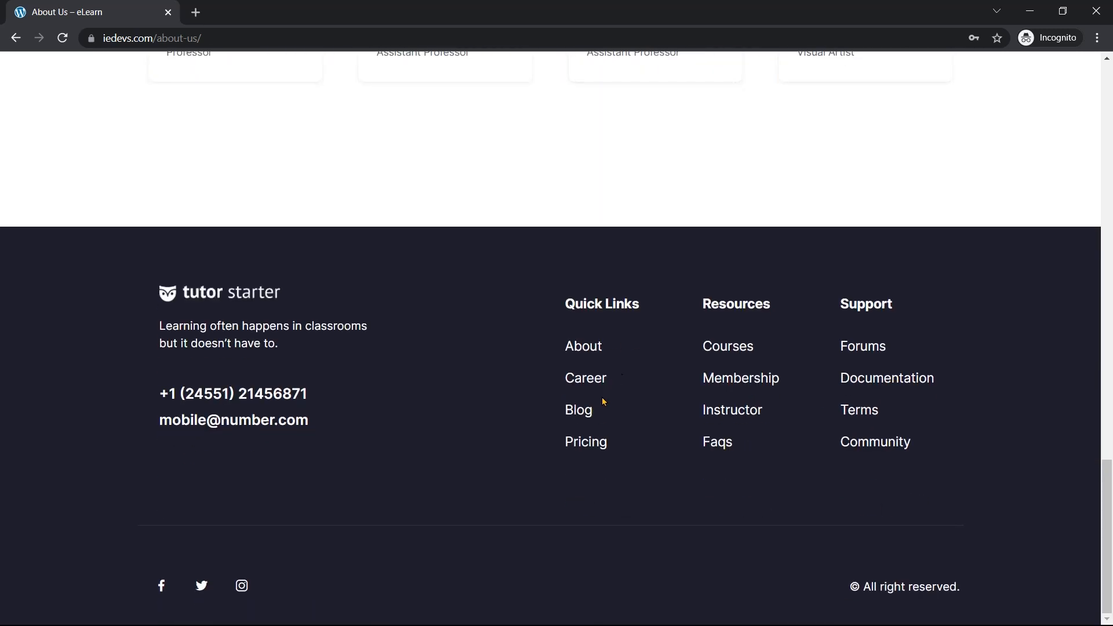
click(580, 413)
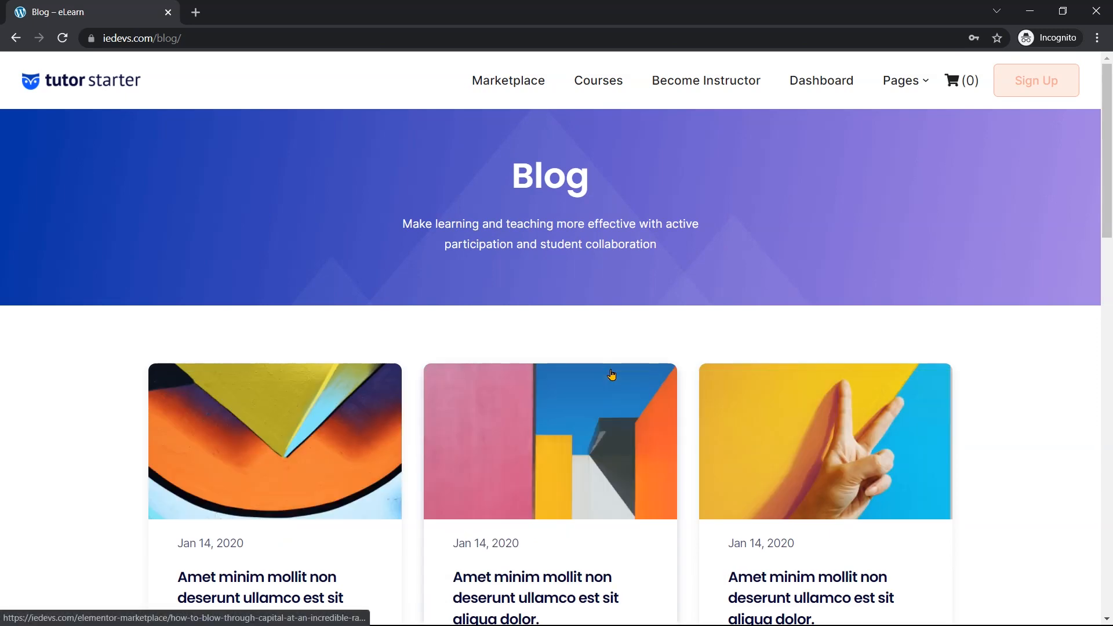
scroll(611, 374, down, 6)
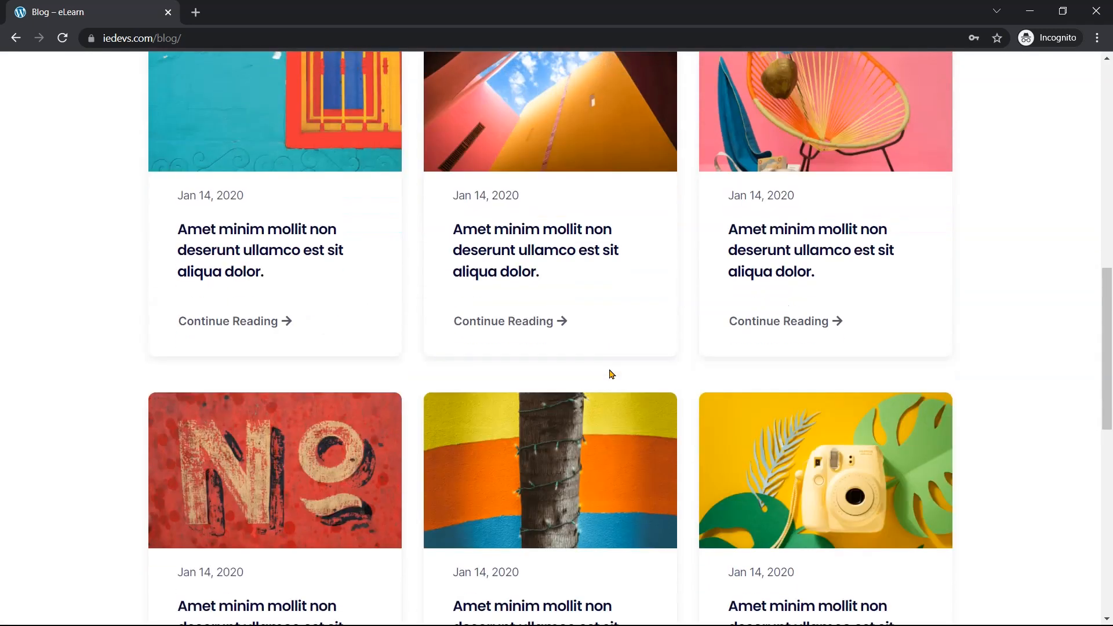
scroll(612, 374, down, 10)
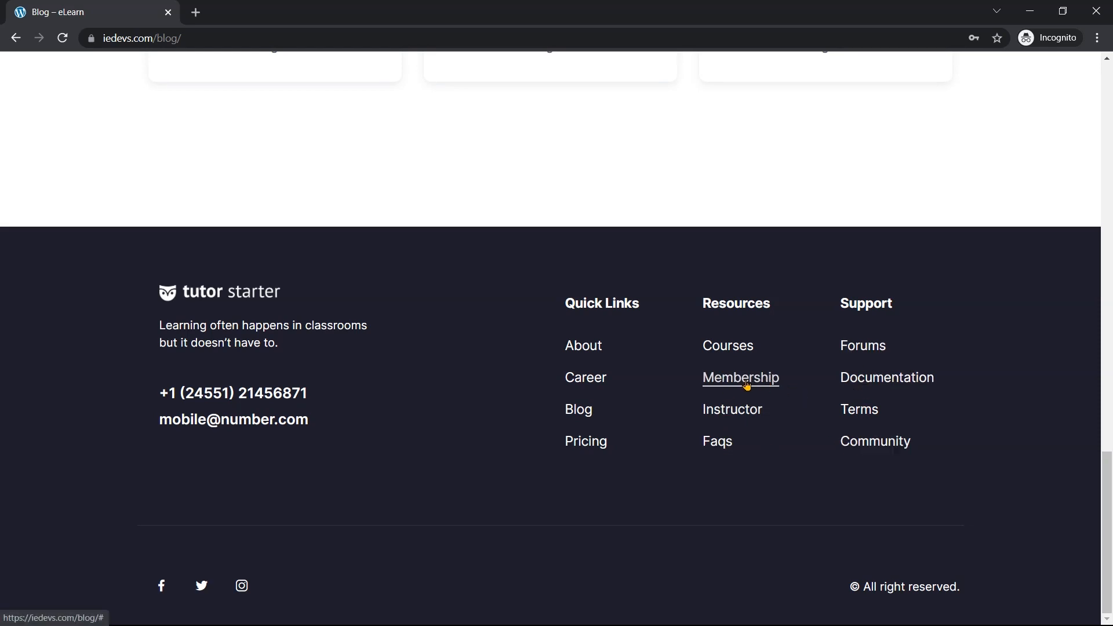
scroll(748, 387, up, 15)
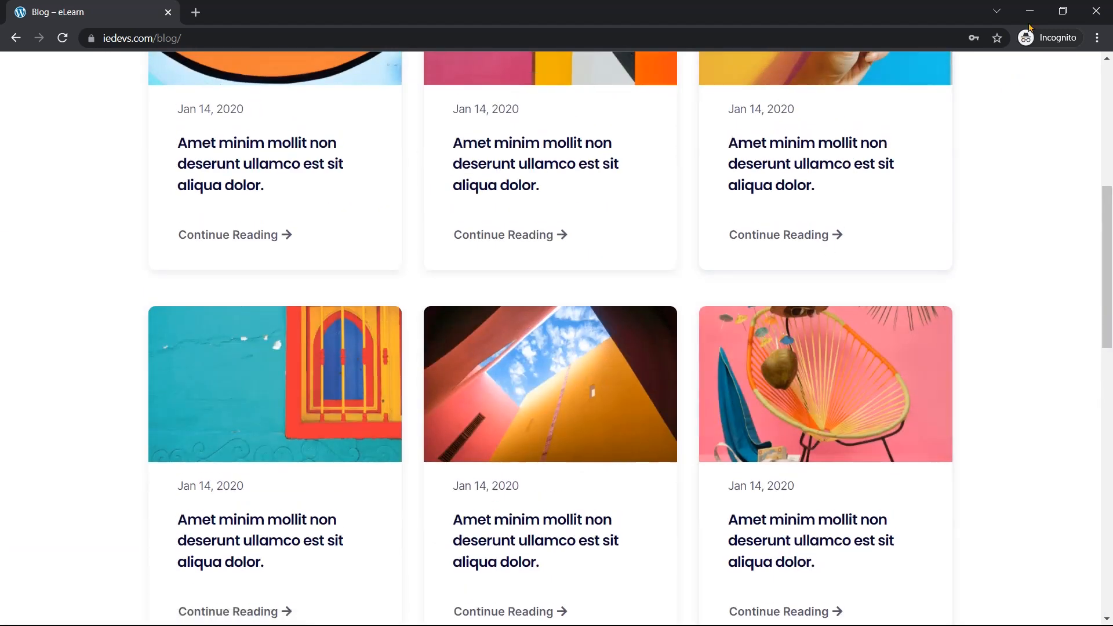
click(1030, 11)
scroll(559, 365, up, 1)
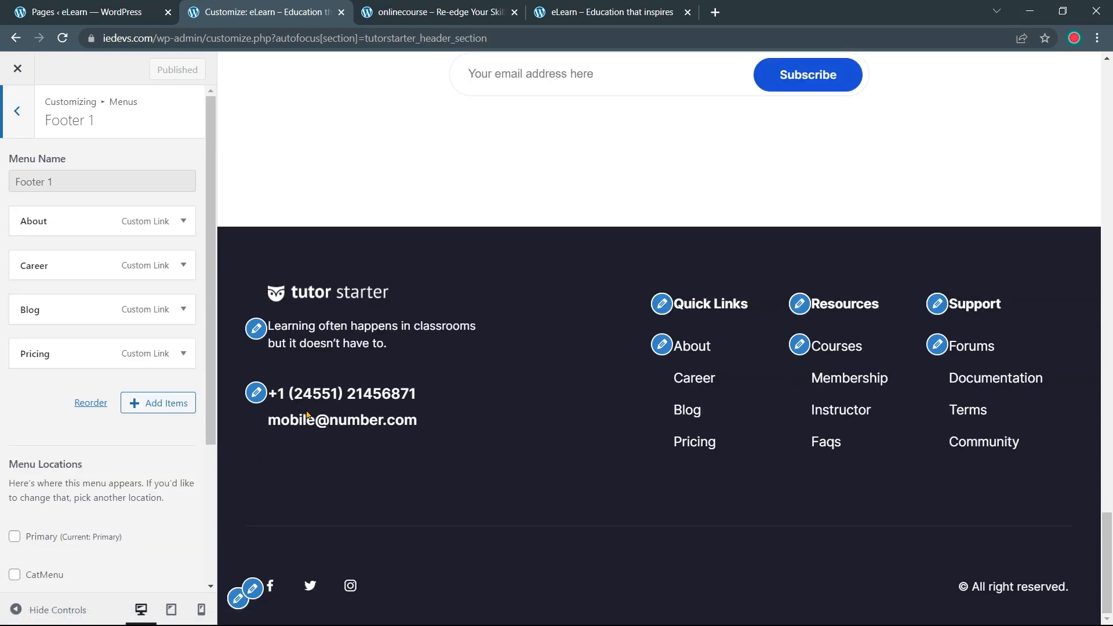
Open Tutor Starter Options Panel > Footer and toggle Show Social Media Icons off and back on
click(18, 112)
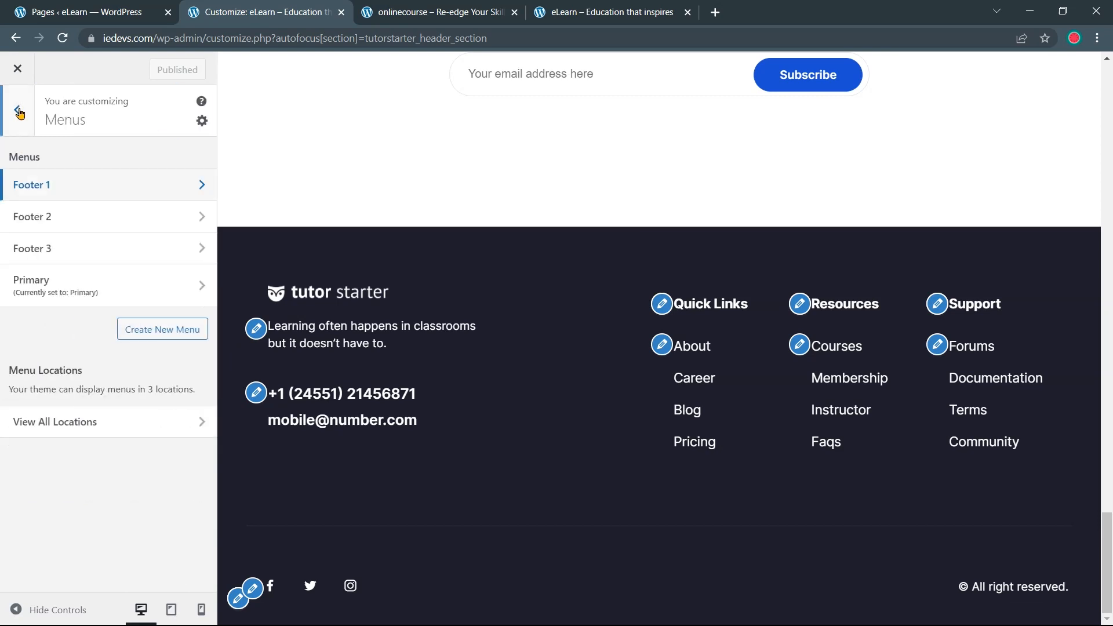
click(21, 120)
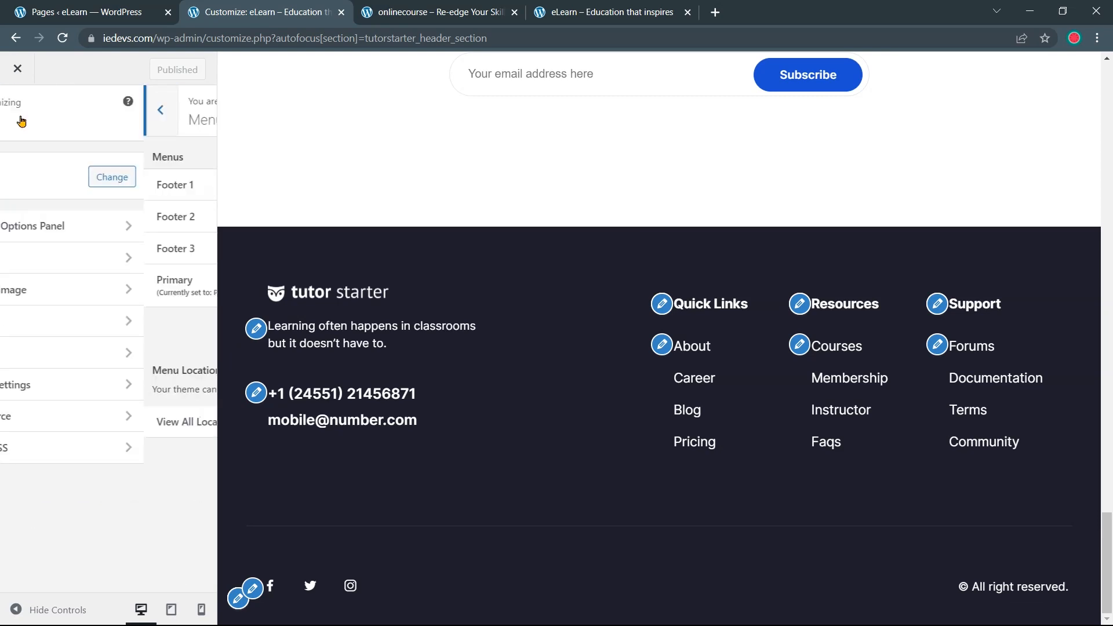
click(74, 227)
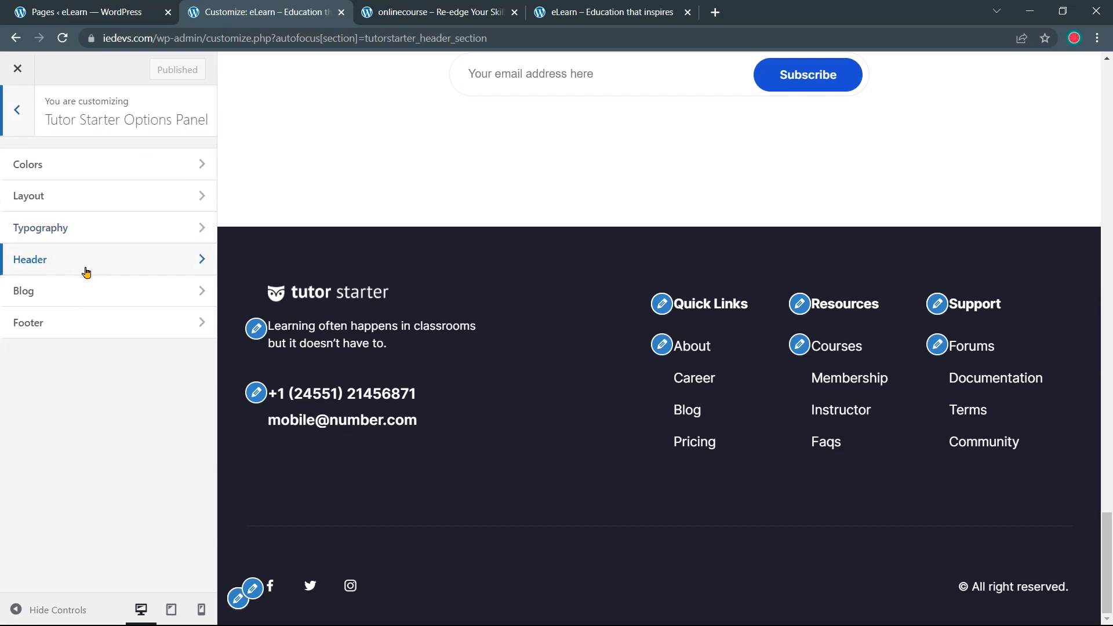
click(88, 329)
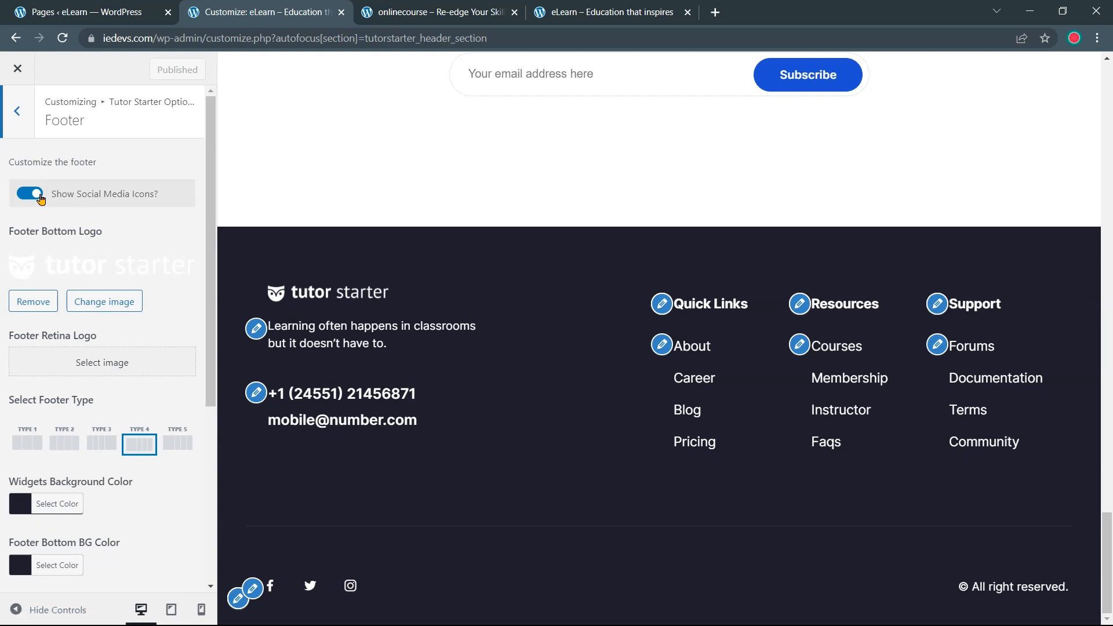
click(40, 198)
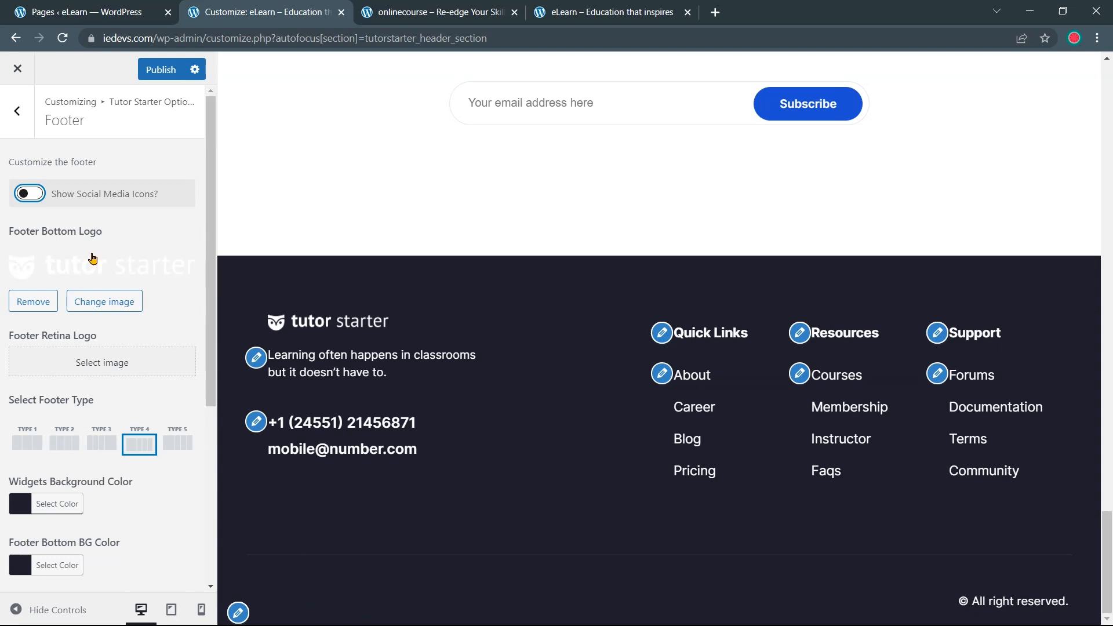
click(36, 199)
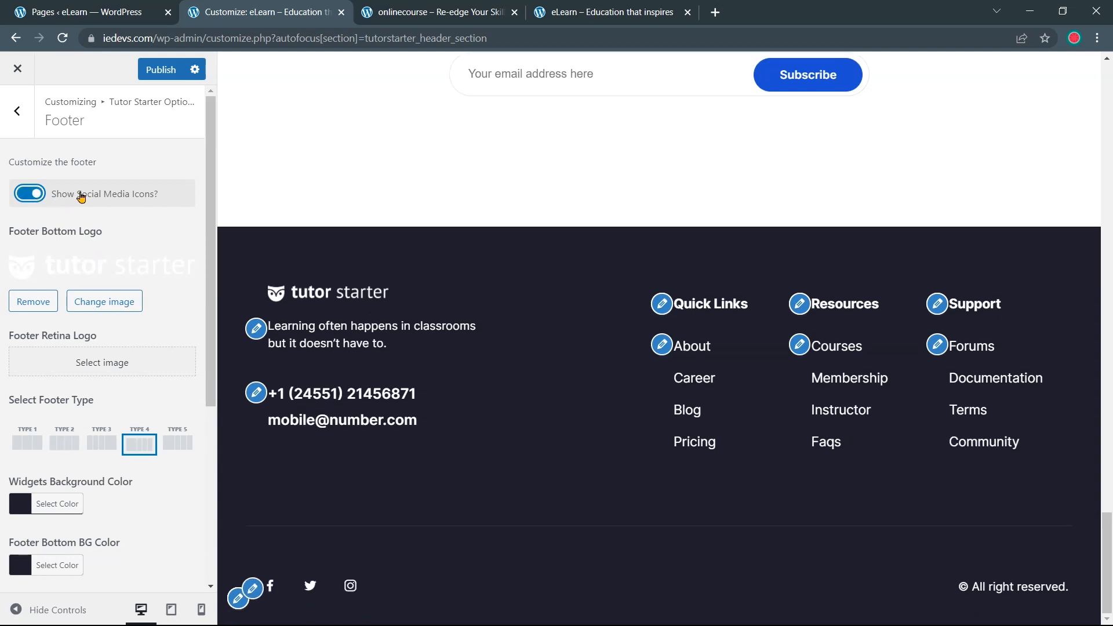
Open the footer logo's media library, close it unchanged, and review the footer tagline text
scroll(87, 193, down, 1)
drag(263, 298, 371, 295)
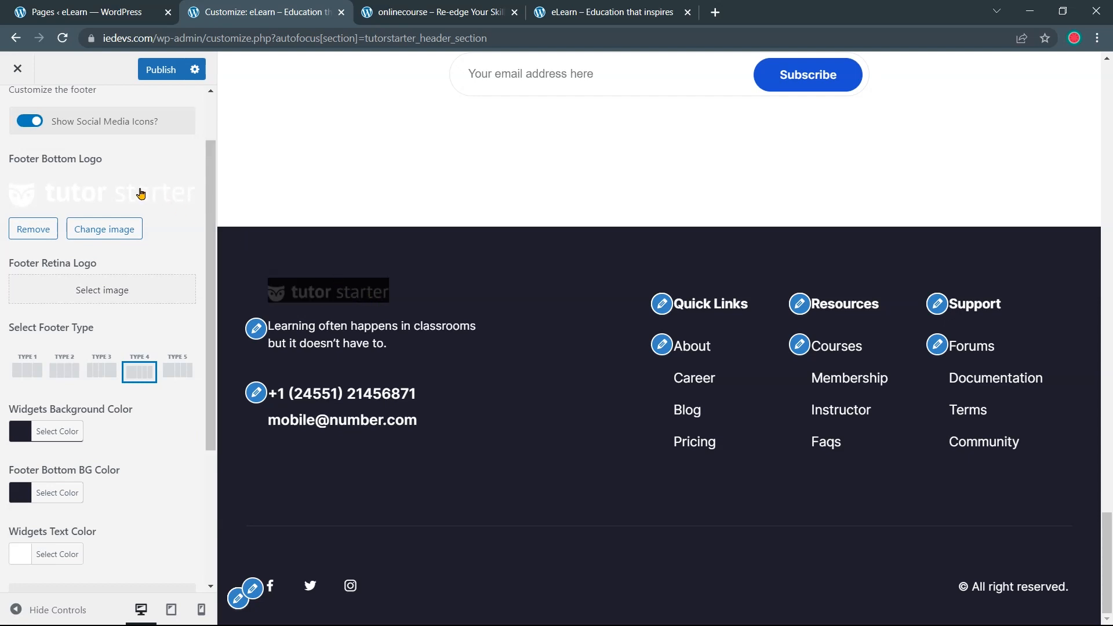
click(124, 228)
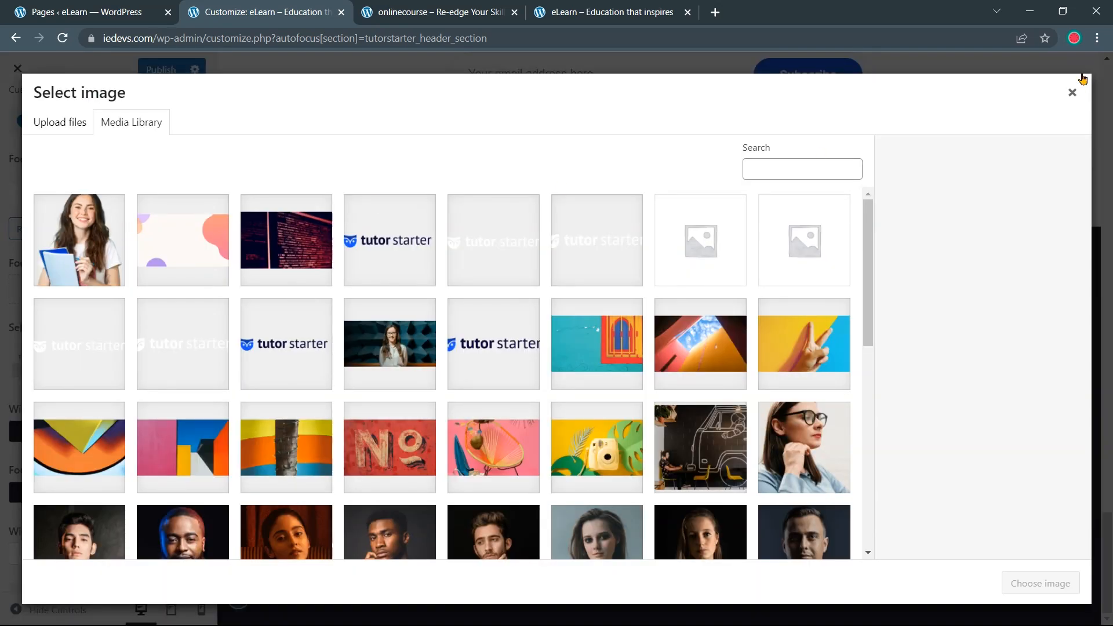
click(1072, 92)
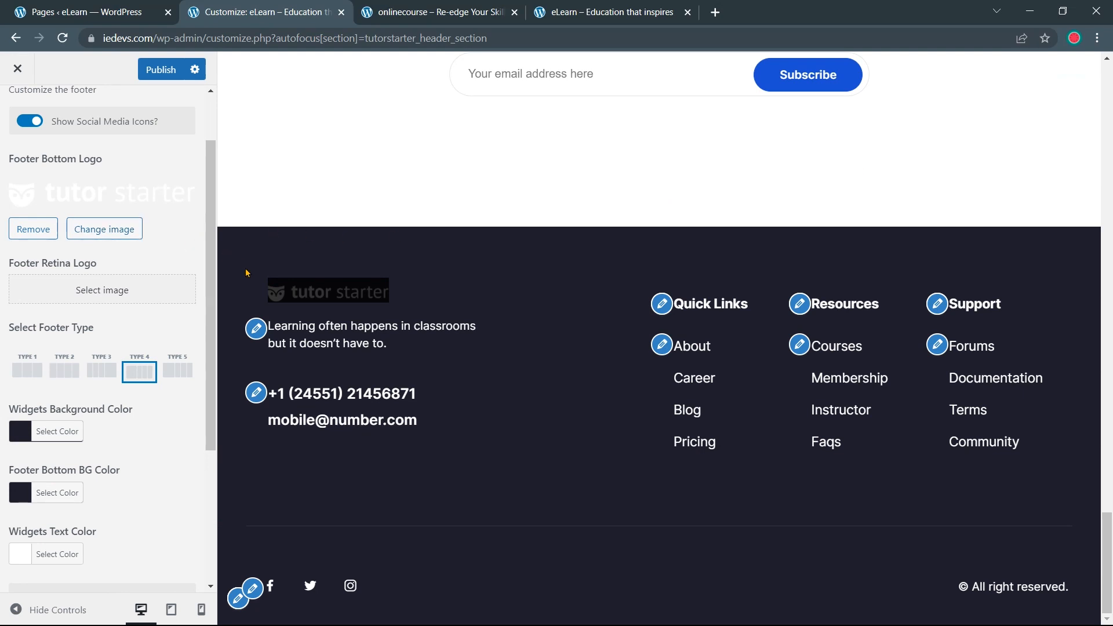
scroll(167, 226, down, 1)
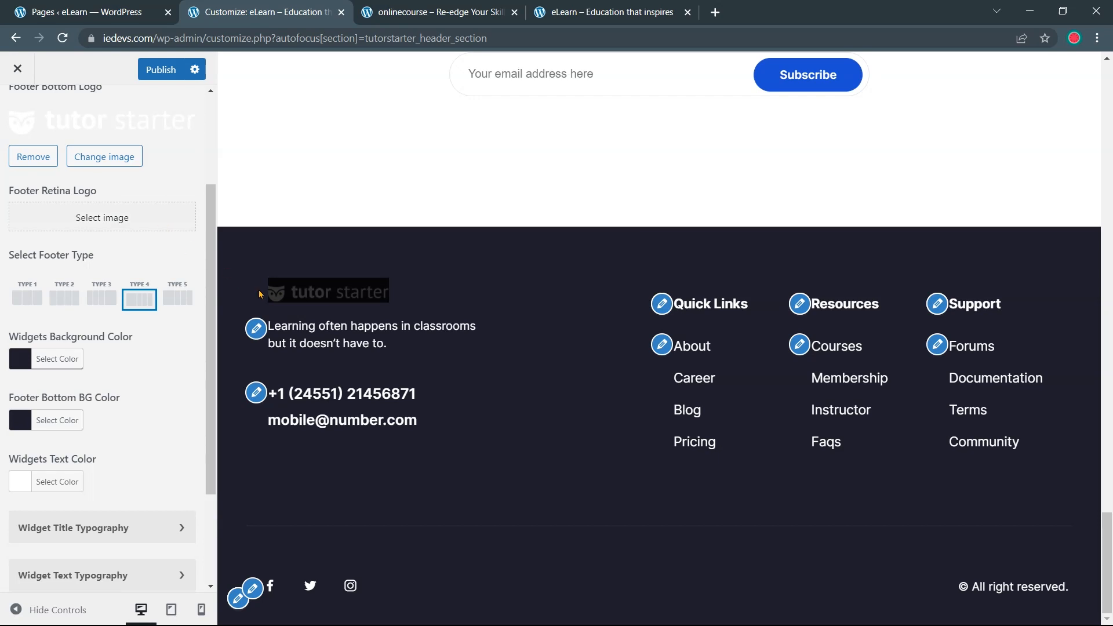
scroll(116, 232, down, 1)
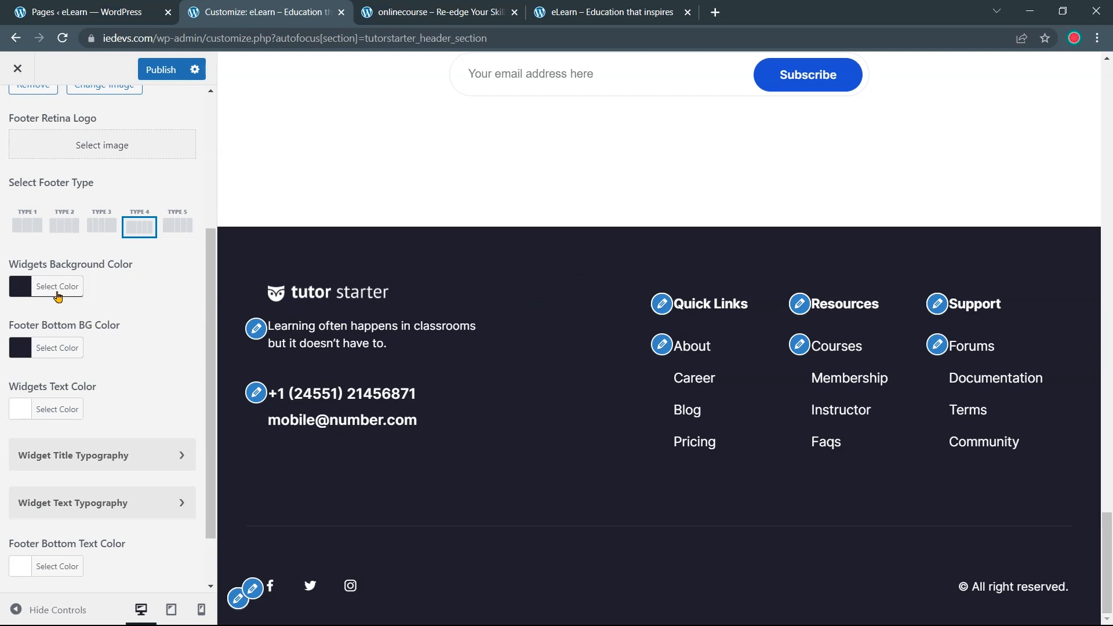
scroll(55, 293, down, 1)
drag(119, 259, 8, 113)
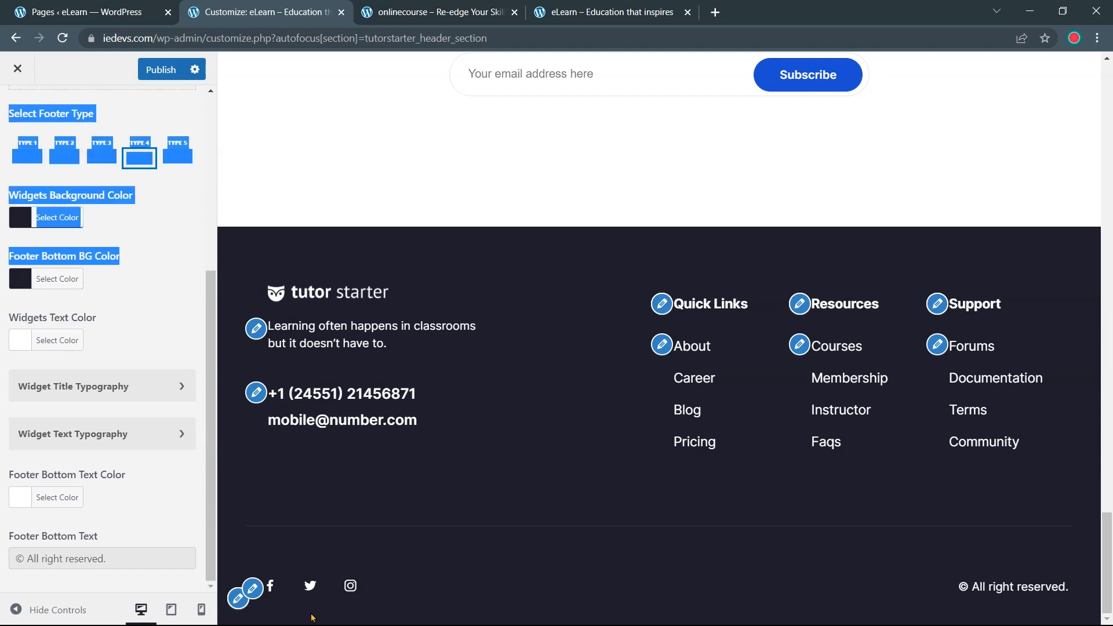
click(729, 604)
click(31, 317)
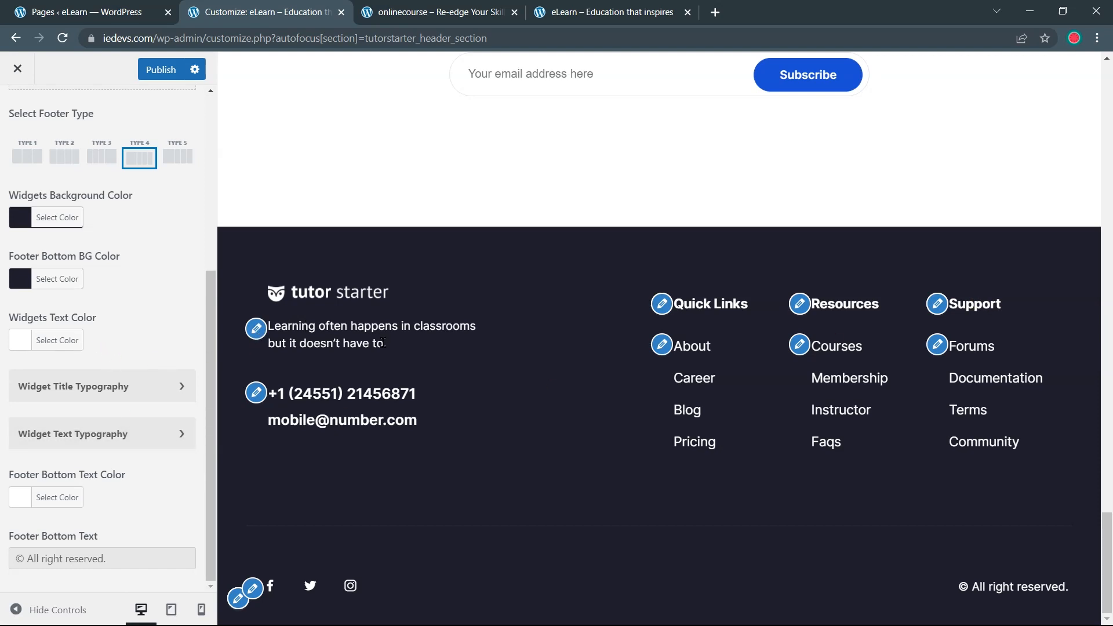
drag(386, 343, 258, 335)
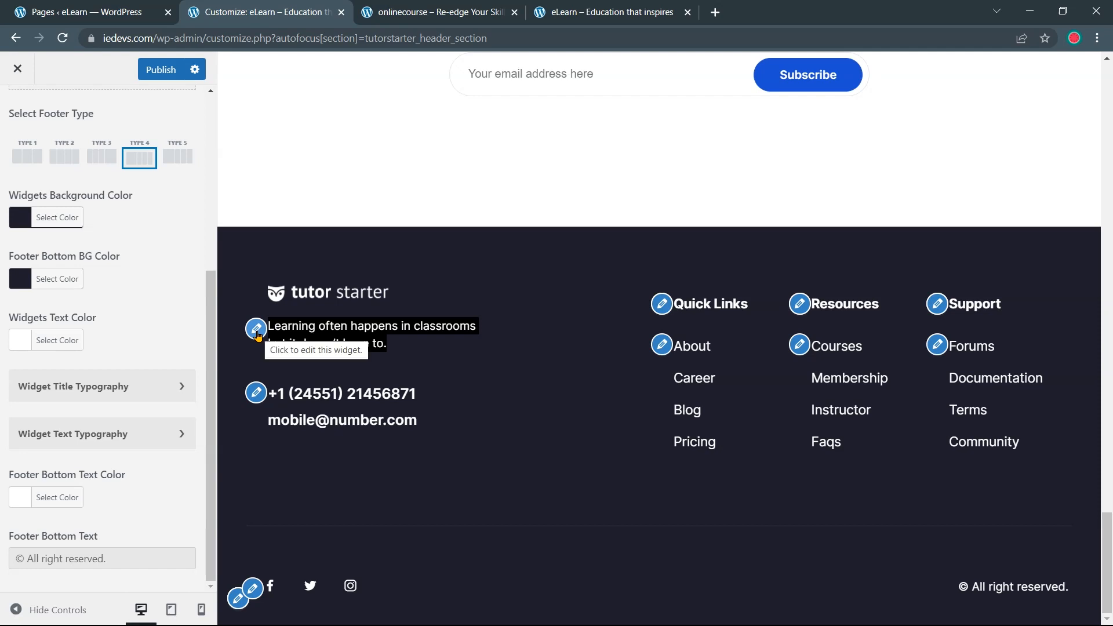
Change the Footer Widget 1 text from the classrooms tagline to 'Education That Inspires' and publish
click(256, 334)
click(108, 428)
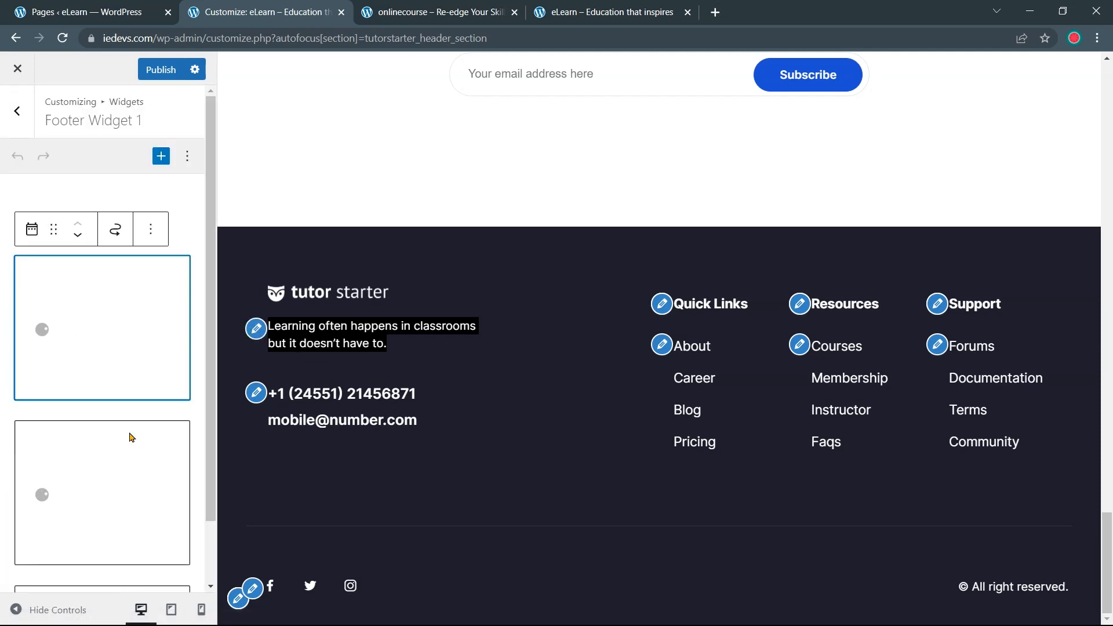
drag(150, 414, 35, 383)
text(Education That Inspires)
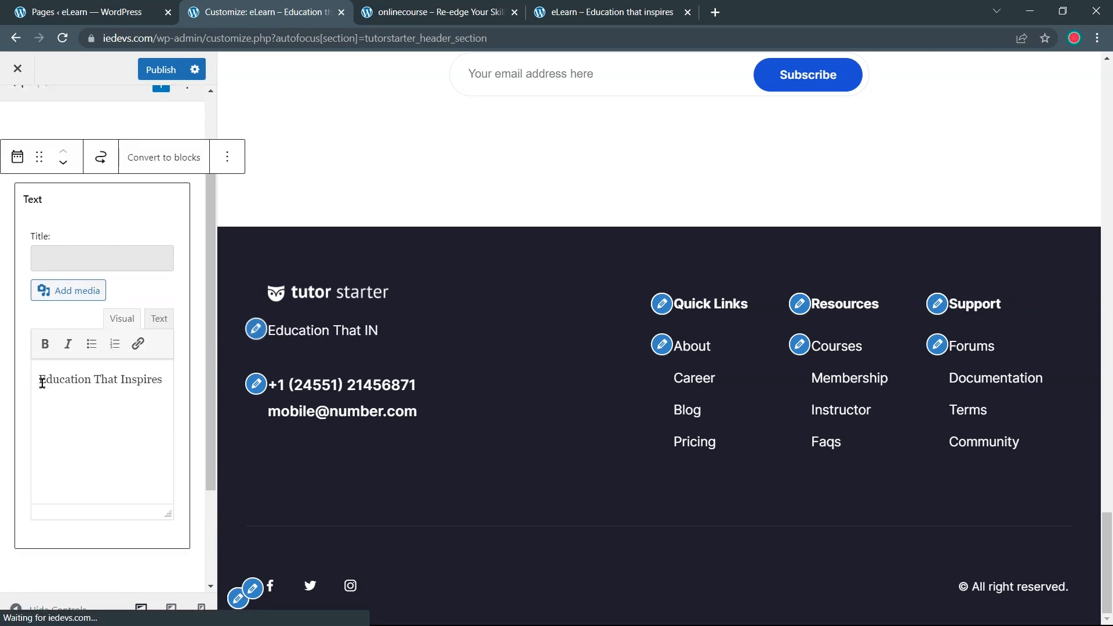
scroll(42, 382, up, 1)
click(166, 77)
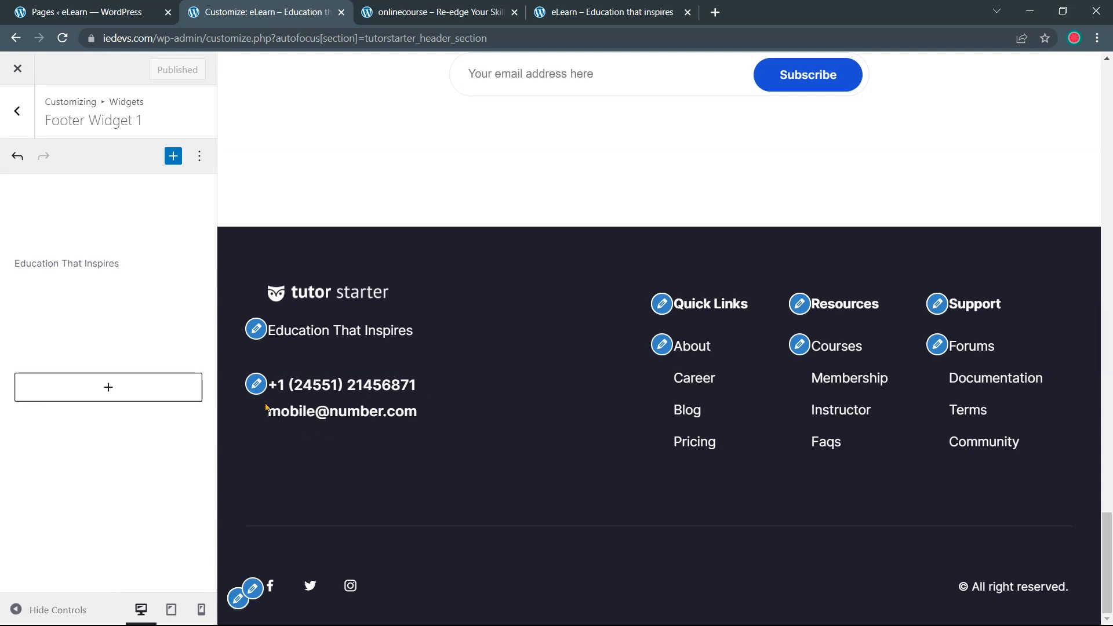
Replace the phone number and e-mail address in the footer contact Text widget, then publish
click(257, 386)
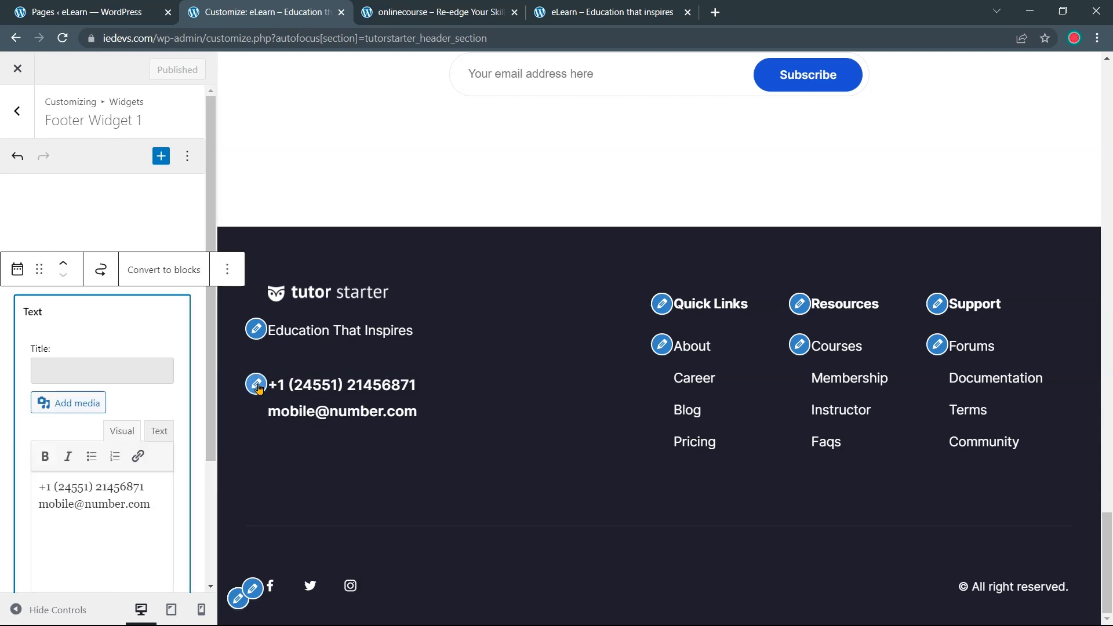
scroll(151, 429, down, 1)
drag(40, 414, 131, 431)
click(127, 447)
drag(133, 414, 44, 414)
key(ctrl+shift+Right)
key(ctrl+shift+Right)
key(ctrl+shift+Right)
key(ctrl+shift+Right)
text(879)
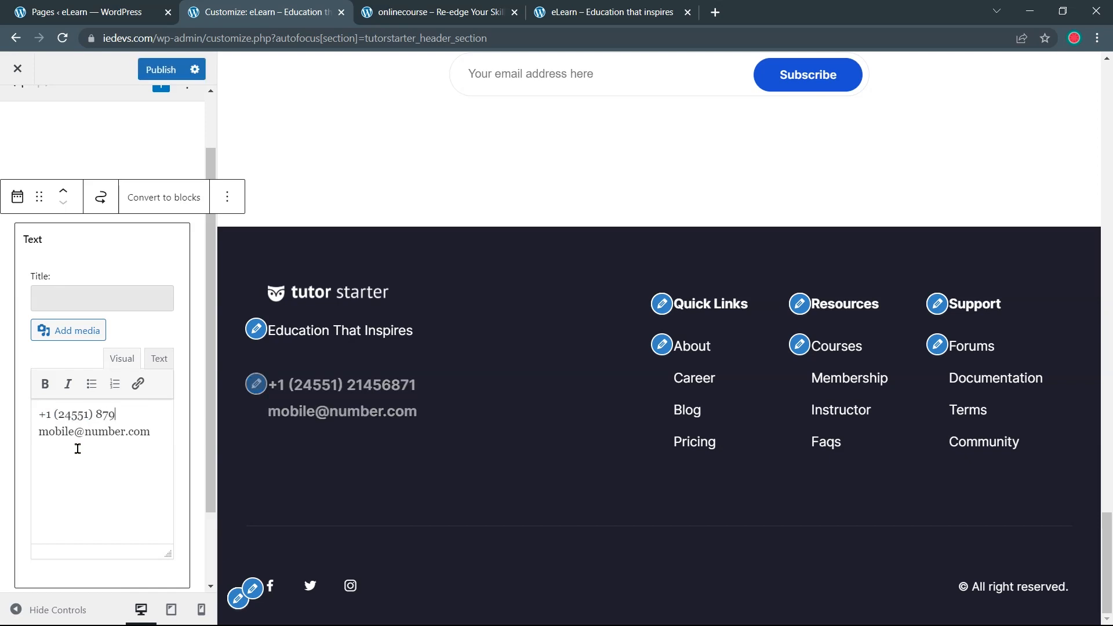
text(12470)
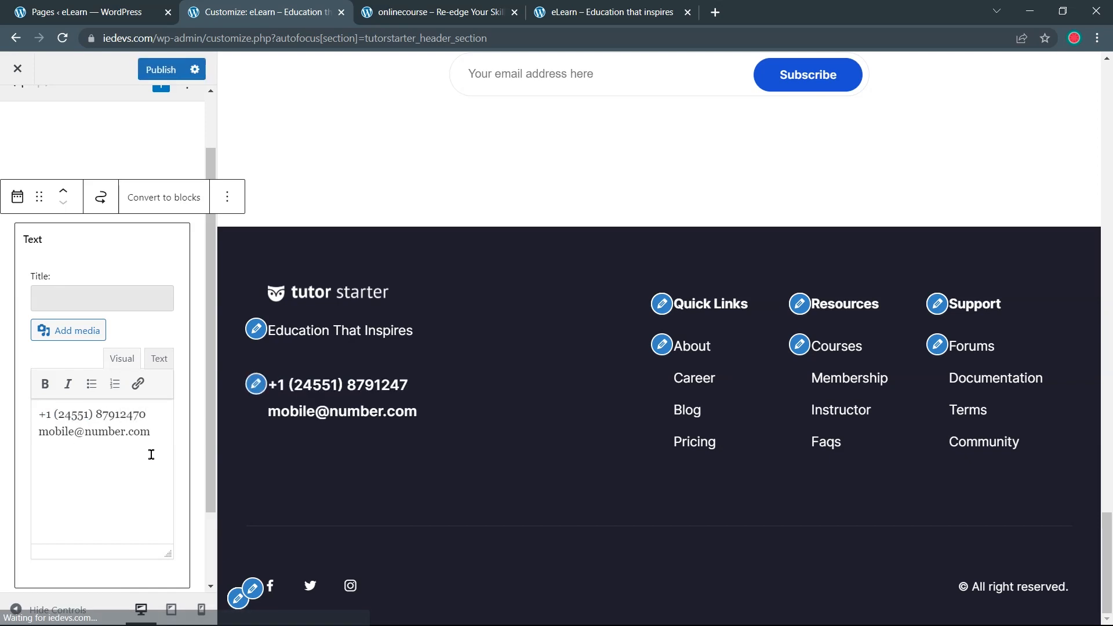
drag(151, 432, 40, 434)
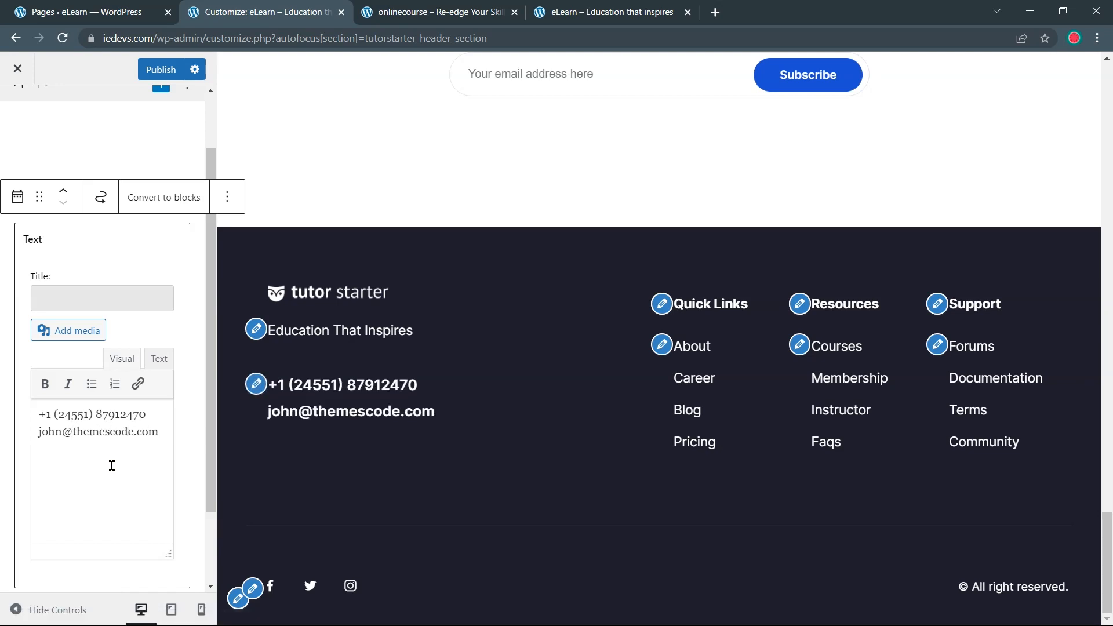
click(165, 73)
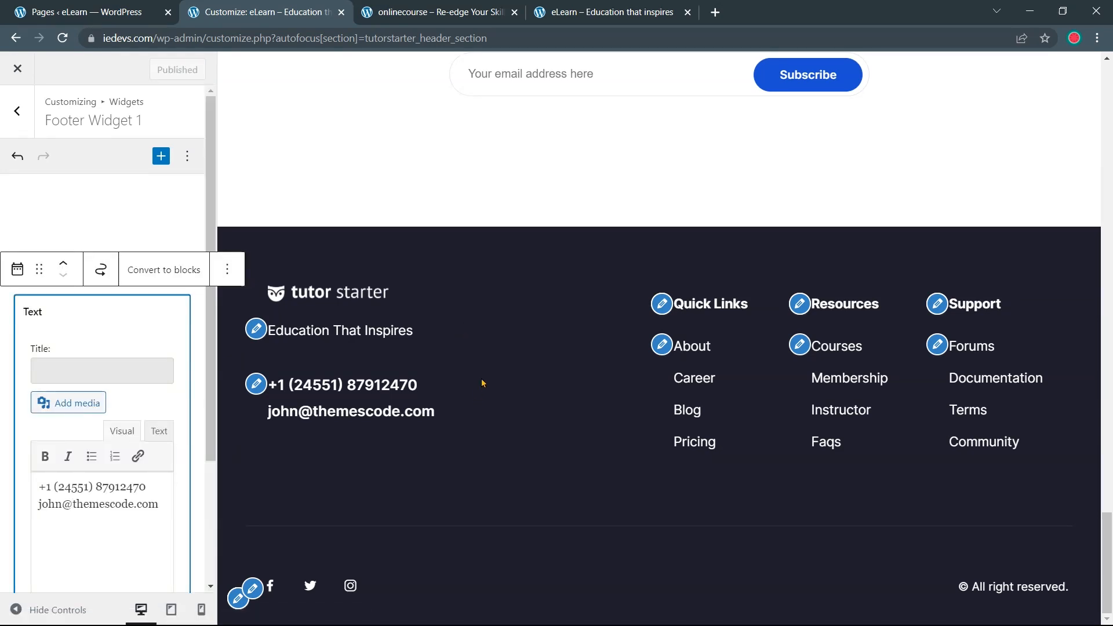
scroll(482, 378, up, 20)
Compare the eLearn footer preview against the onlinecourse.io reference site's footer
scroll(481, 378, up, 10)
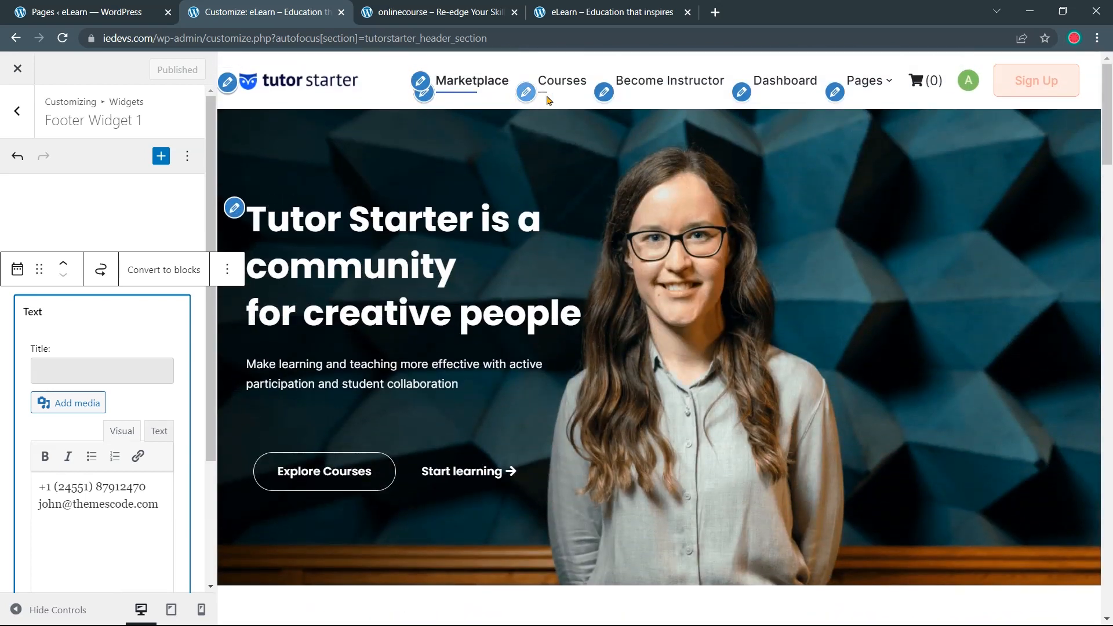
click(478, 16)
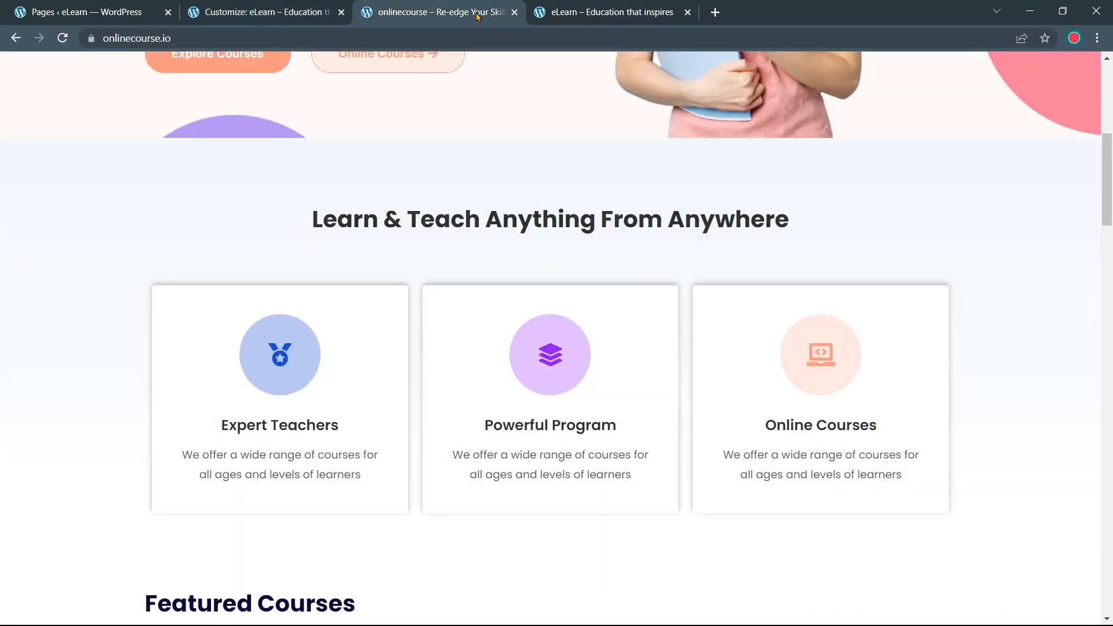
scroll(466, 121, up, 8)
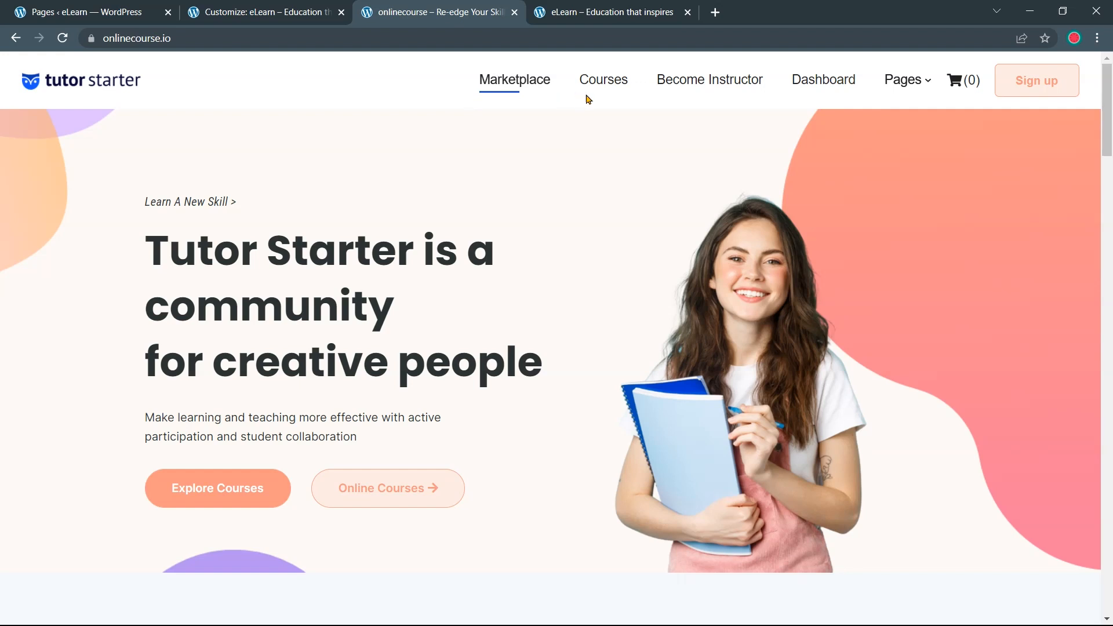
click(296, 12)
scroll(436, 102, down, 20)
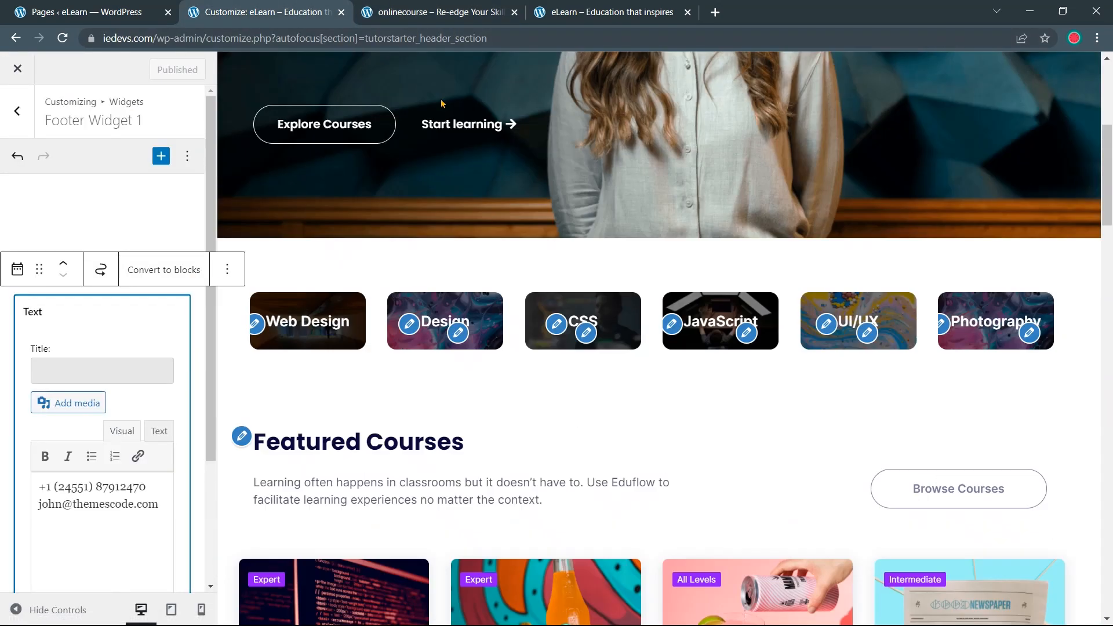
scroll(436, 102, down, 5)
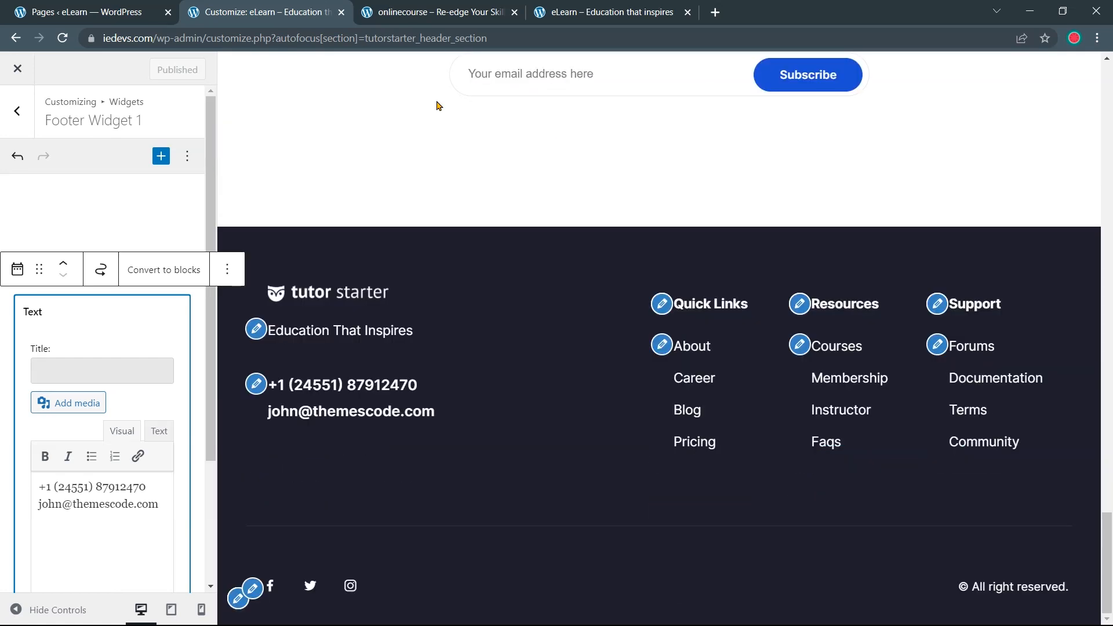
click(438, 13)
scroll(485, 294, down, 10)
scroll(484, 303, down, 20)
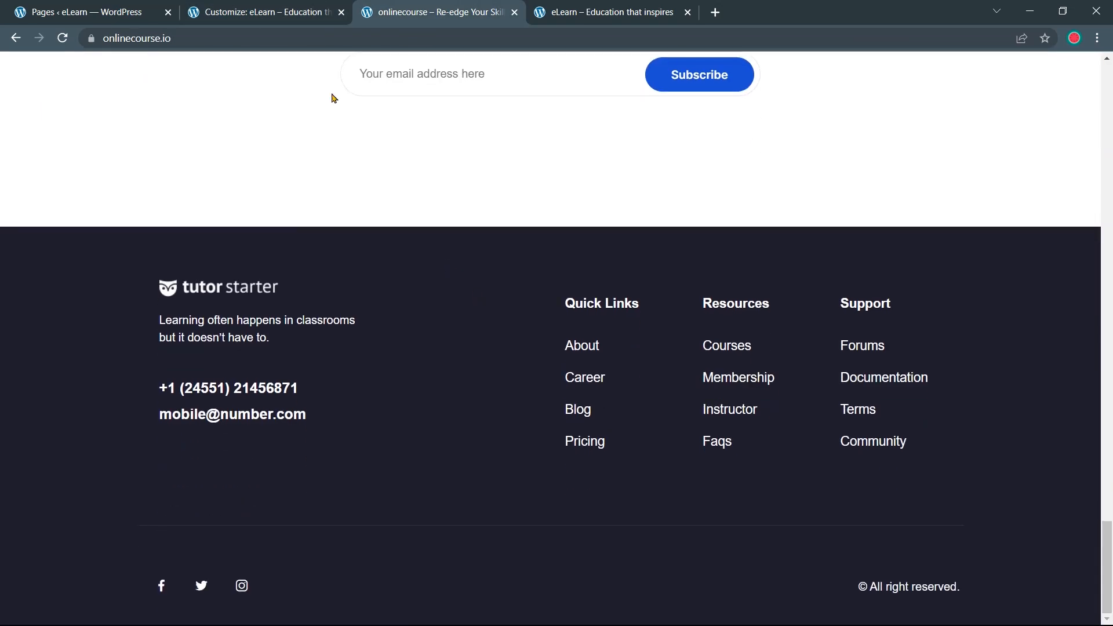
click(279, 12)
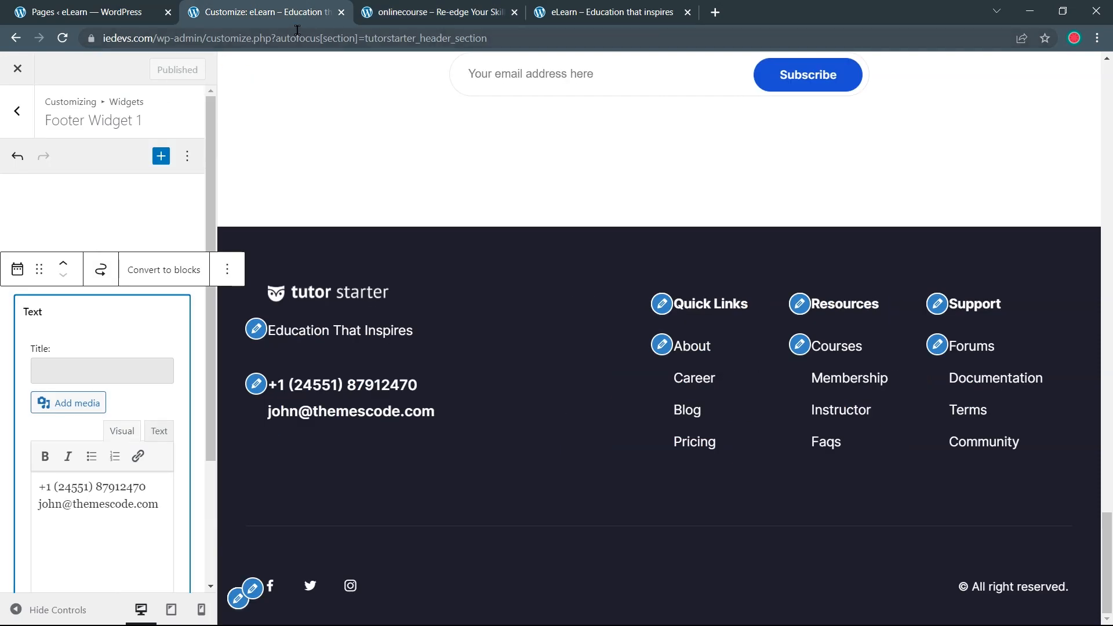
Close the Customizer, go to the WordPress Dashboard, and return to the live eLearn home page
click(341, 12)
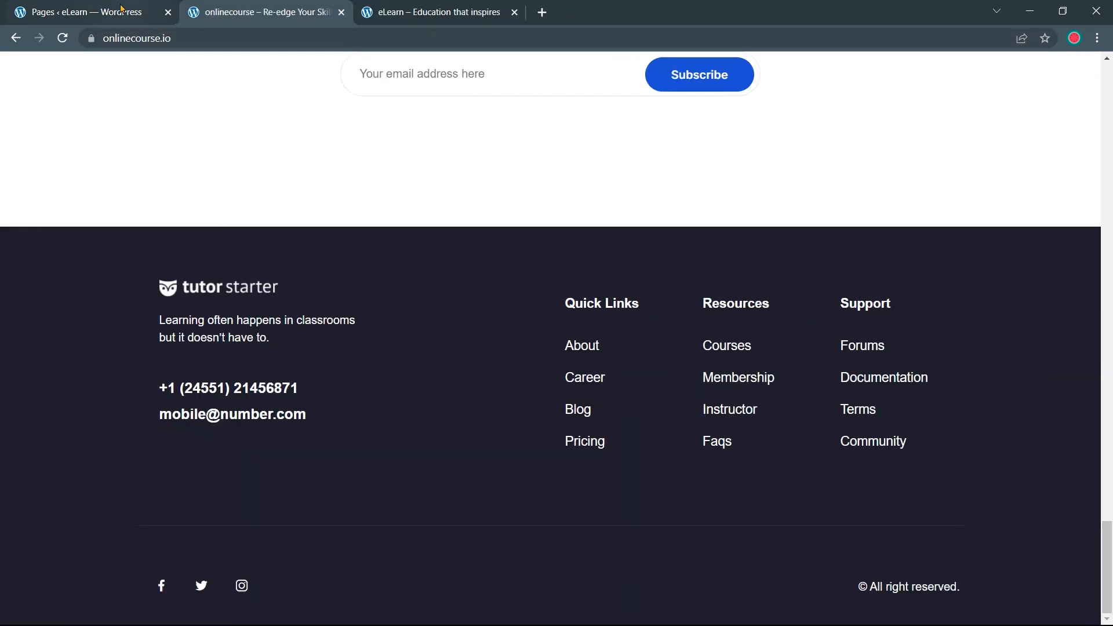
click(121, 8)
click(74, 102)
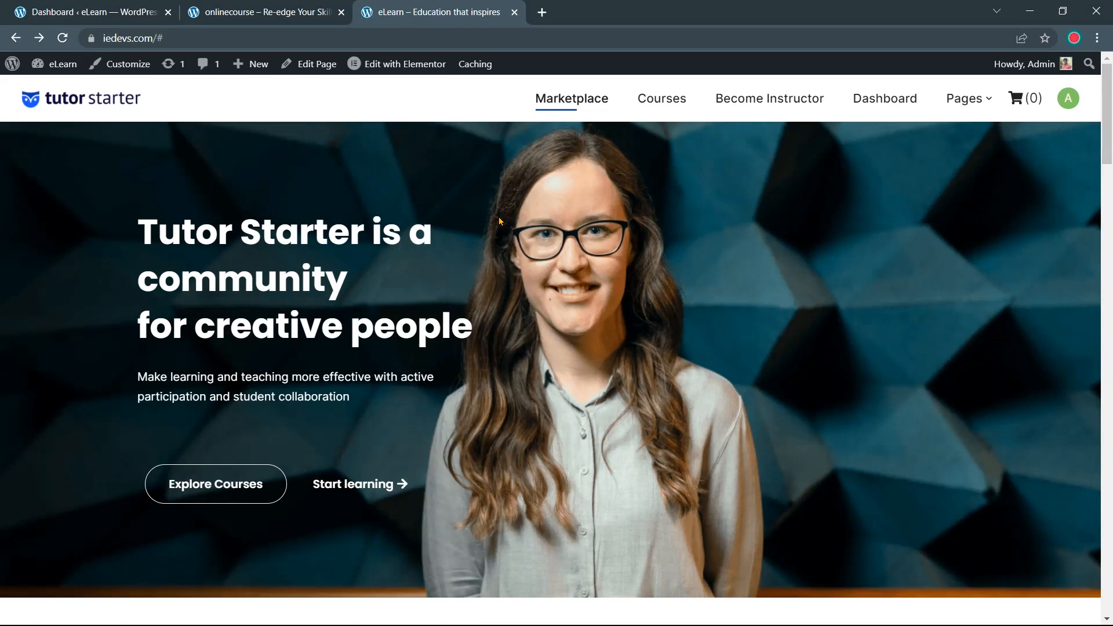
key(ctrl+shift+Tab)
scroll(368, 242, down, 5)
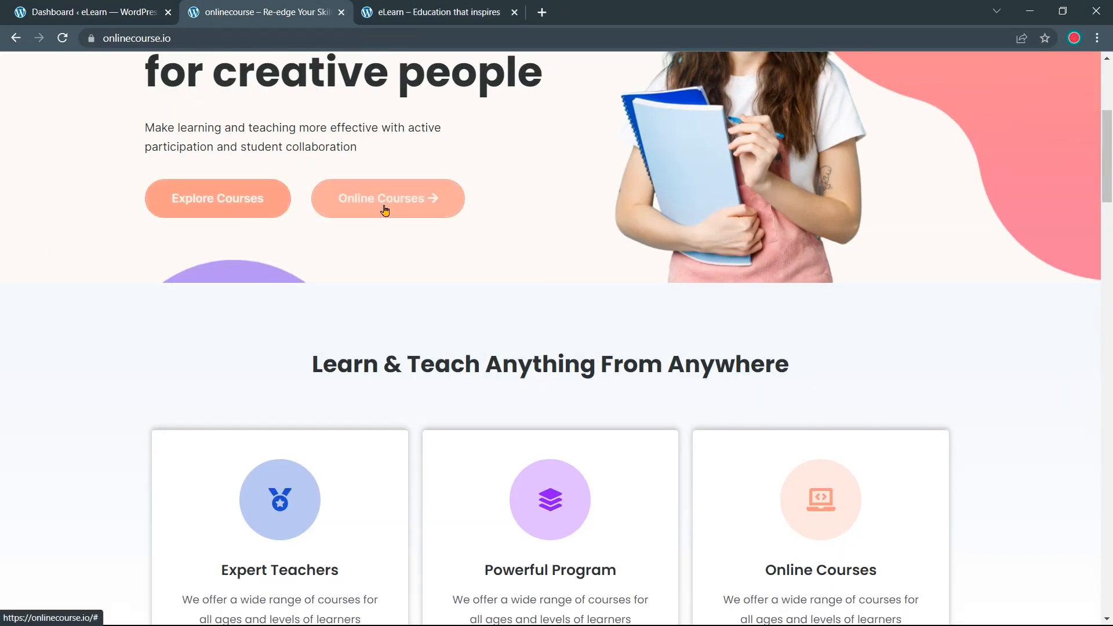
scroll(363, 241, down, 4)
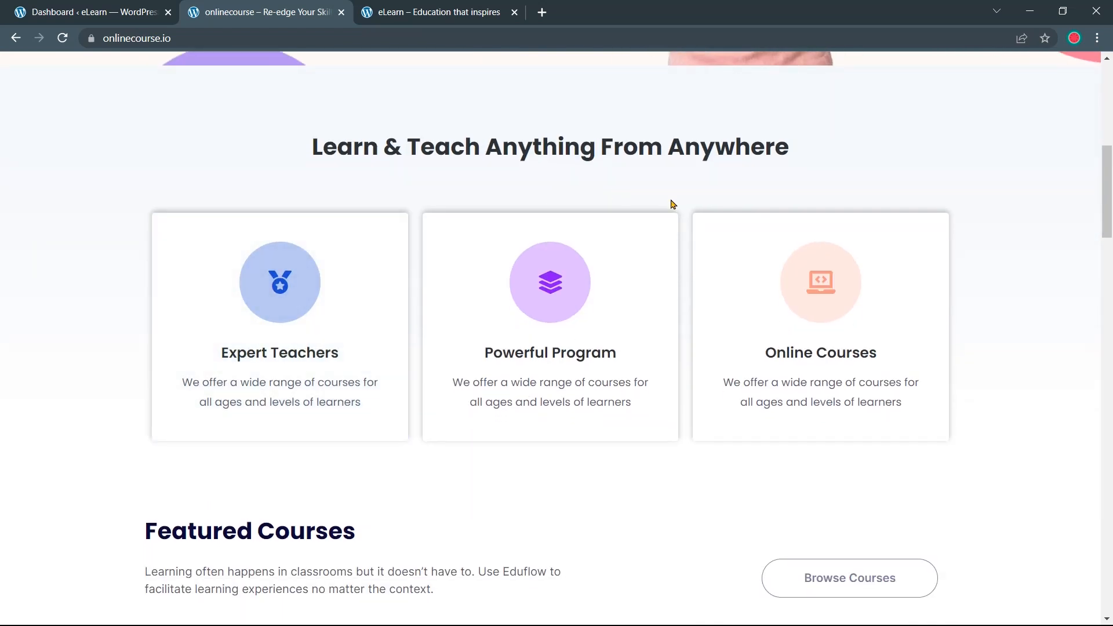
scroll(606, 204, up, 9)
key(ctrl+Tab)
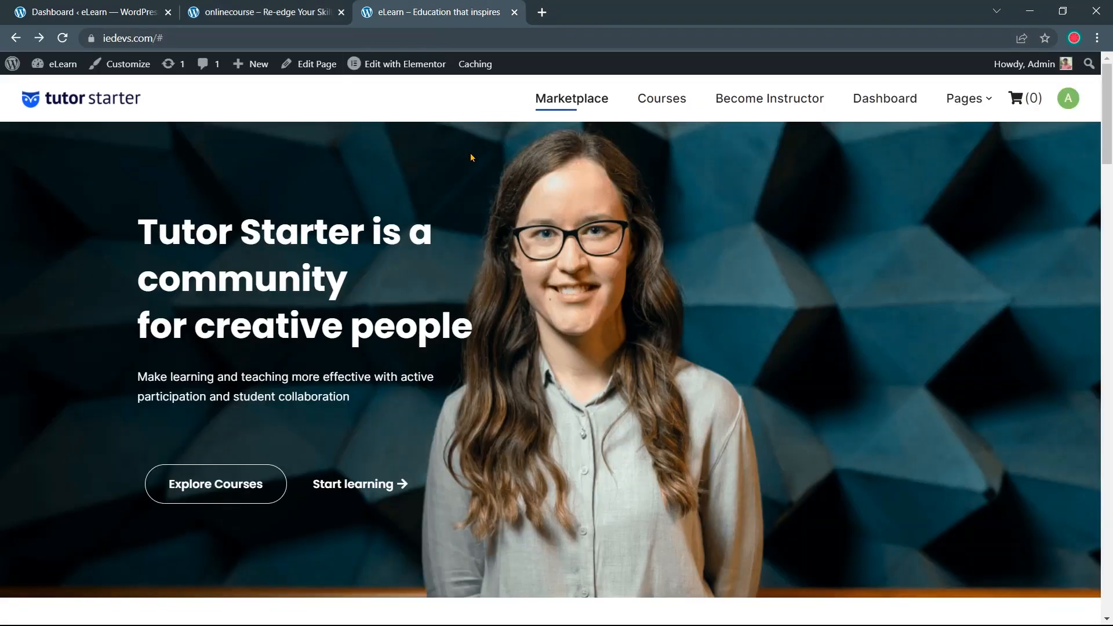
mouse_move(405, 74)
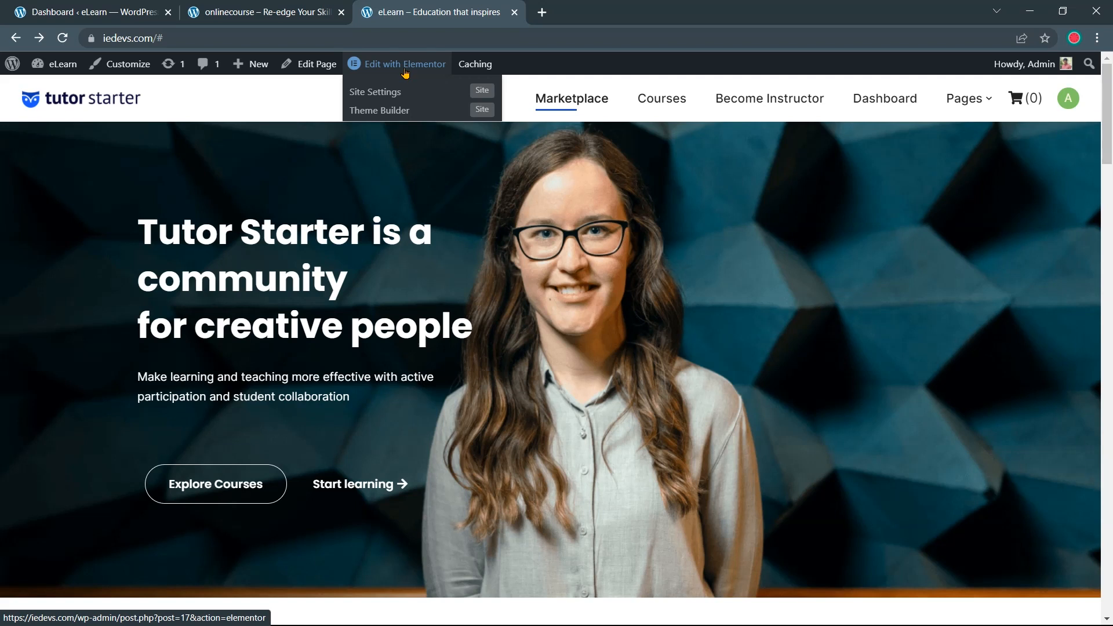
Recreate the default kit under Elementor > Tools, save, and reload the home page in Elementor
click(405, 73)
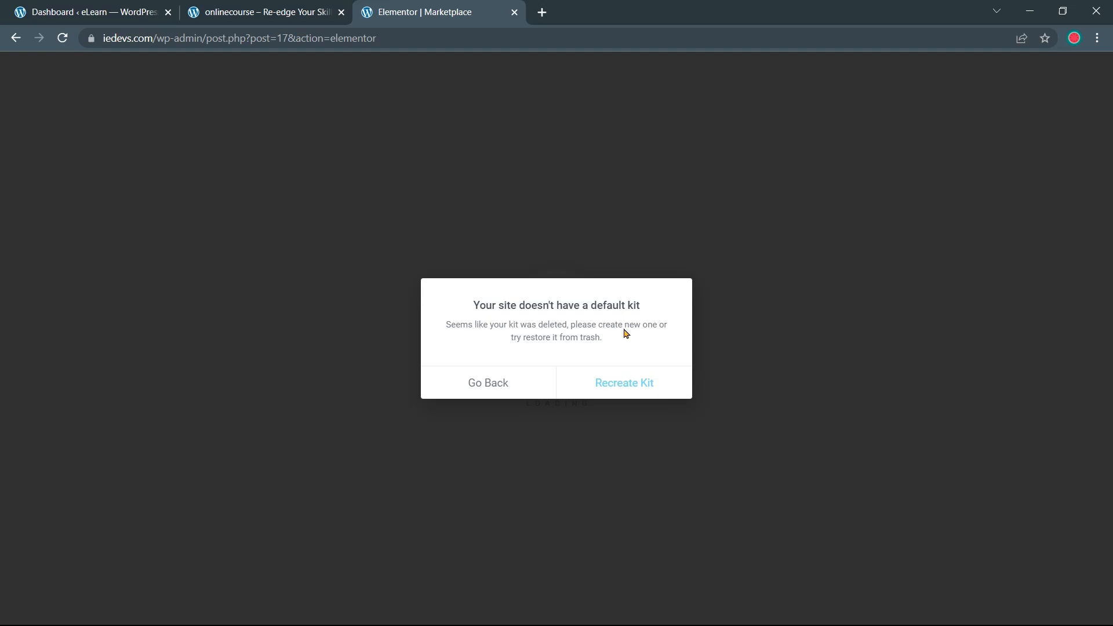
click(620, 393)
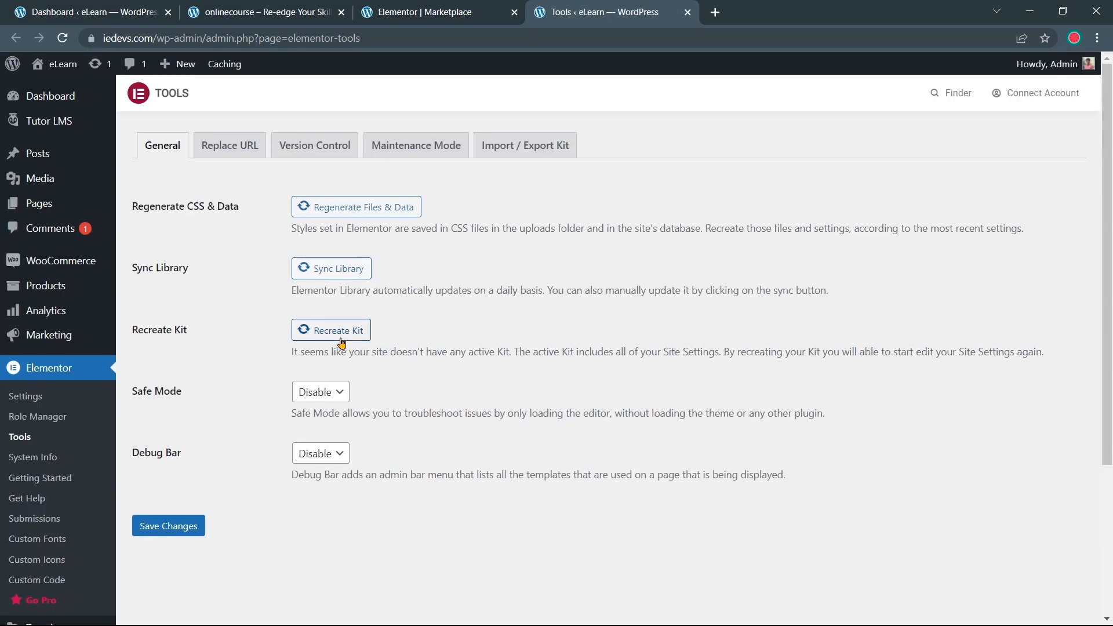
click(340, 342)
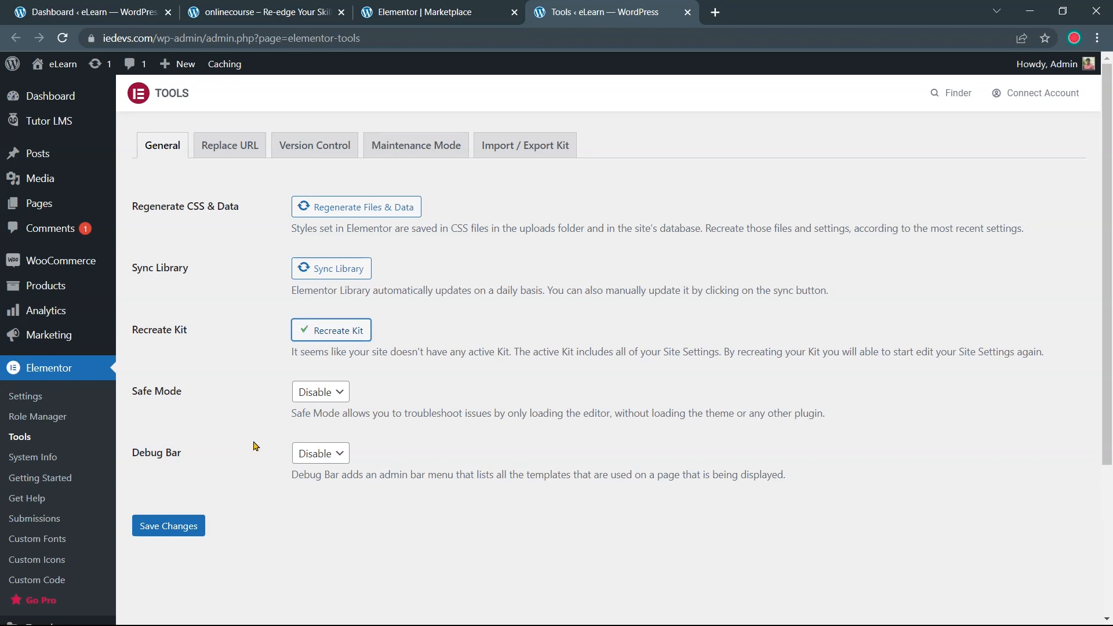
click(183, 534)
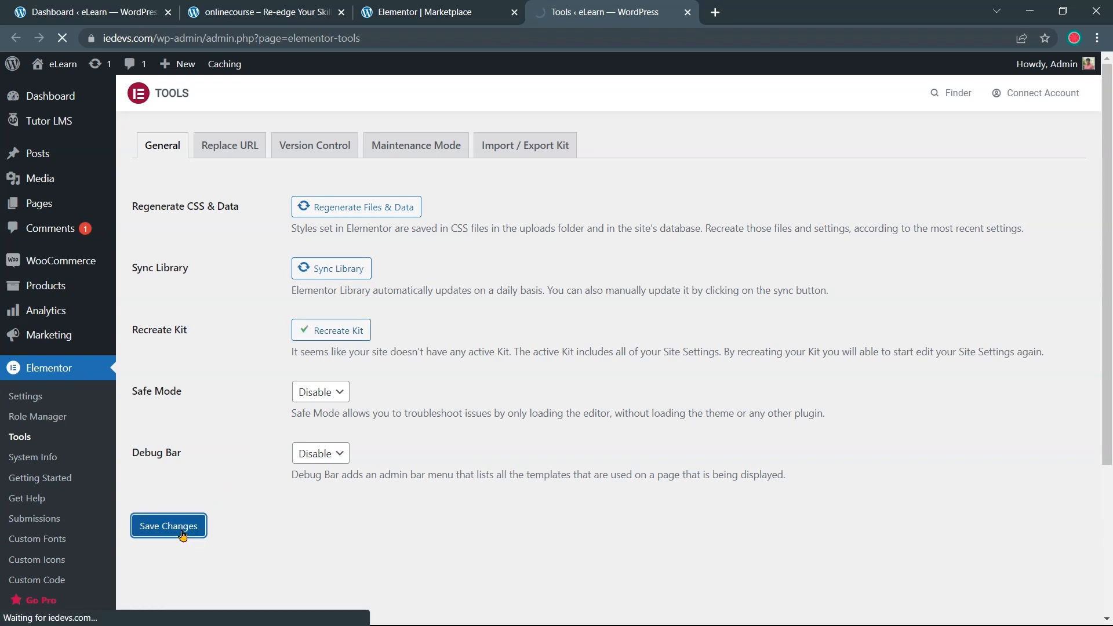
click(428, 18)
click(64, 40)
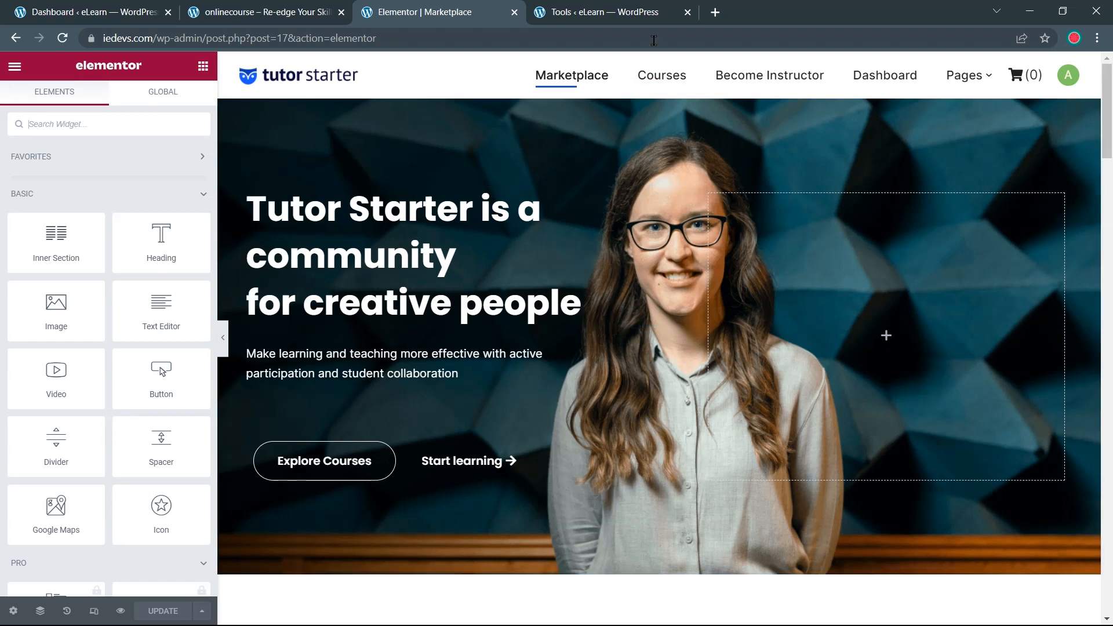
Set the hero section's Style > Background image to lms-banner from the Media Library
click(687, 12)
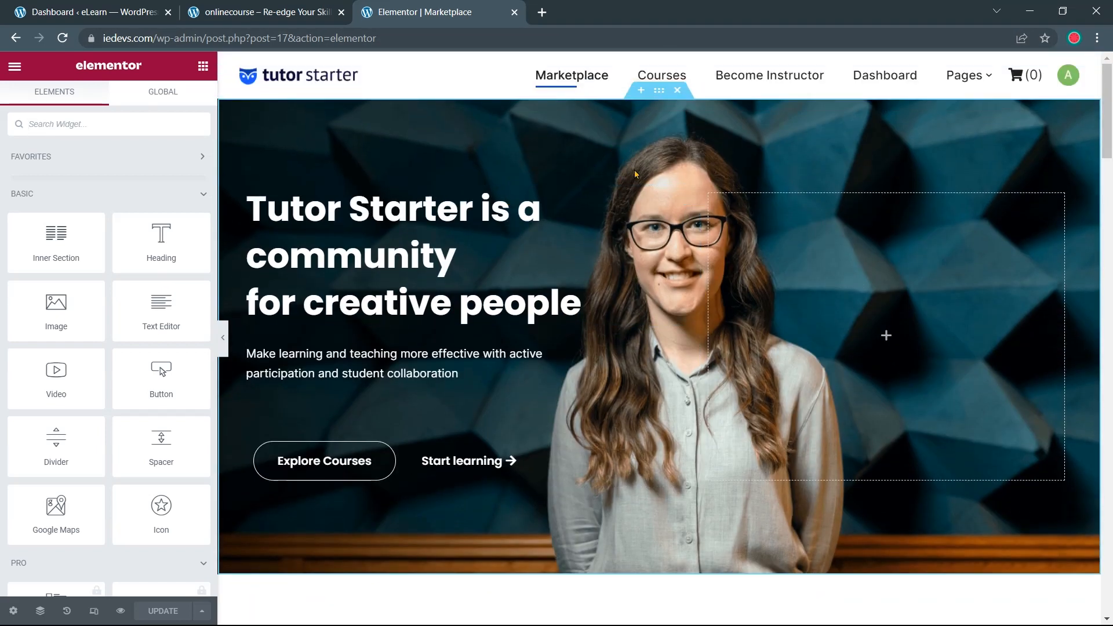
click(659, 91)
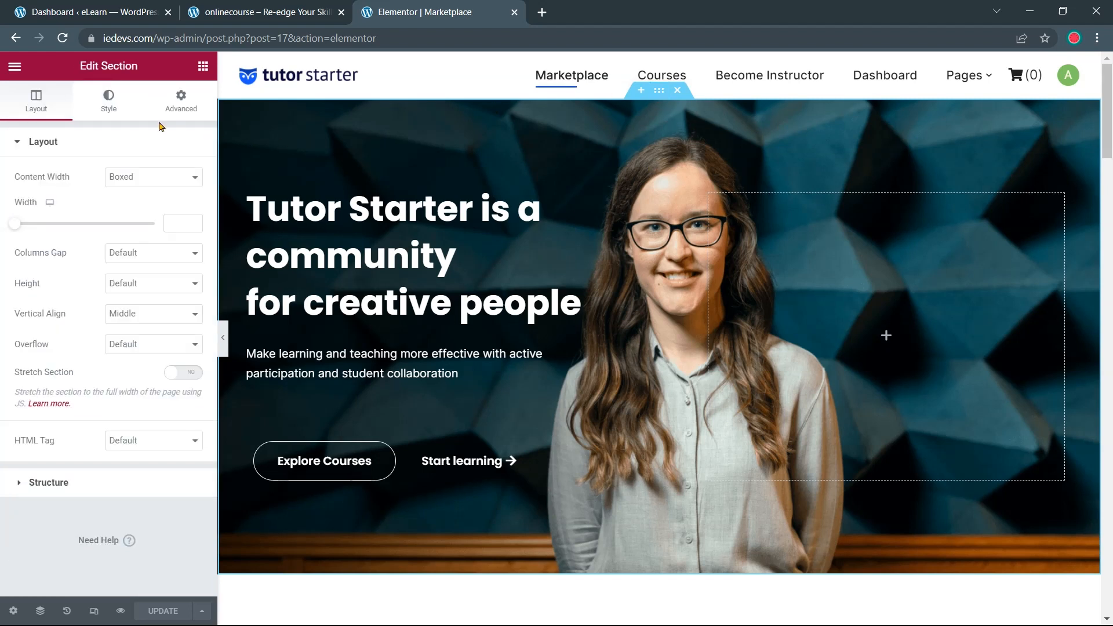
click(110, 111)
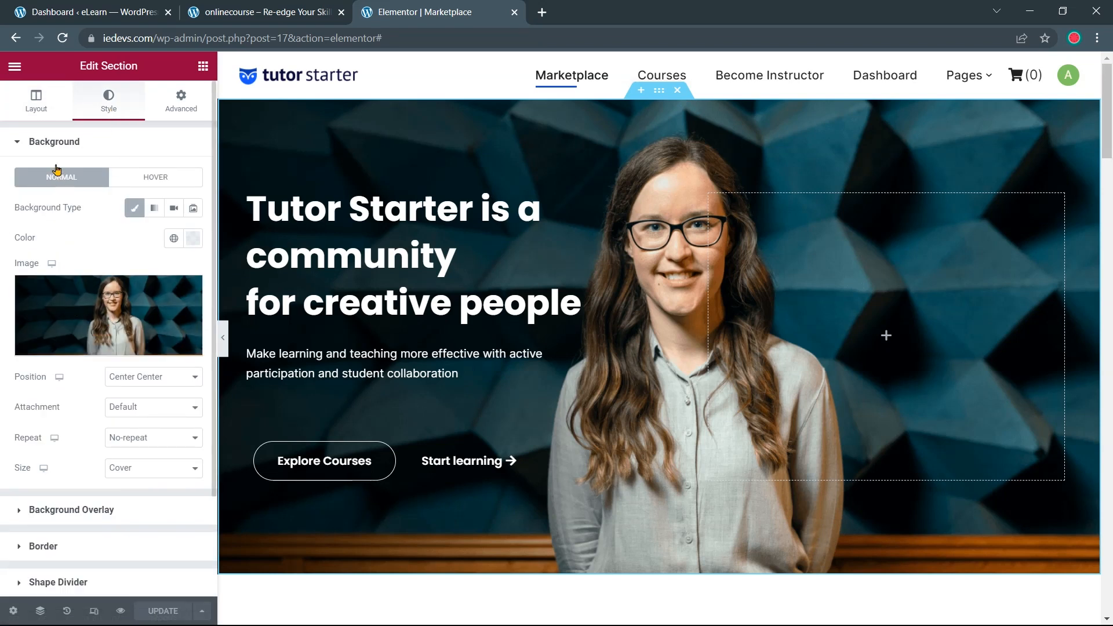
click(79, 307)
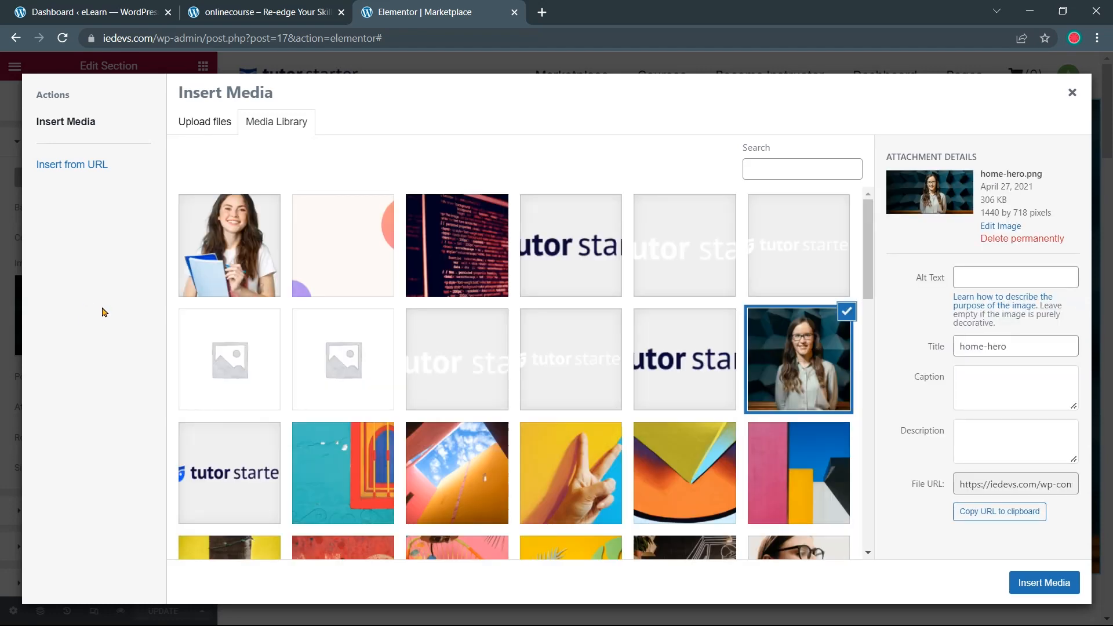
click(358, 250)
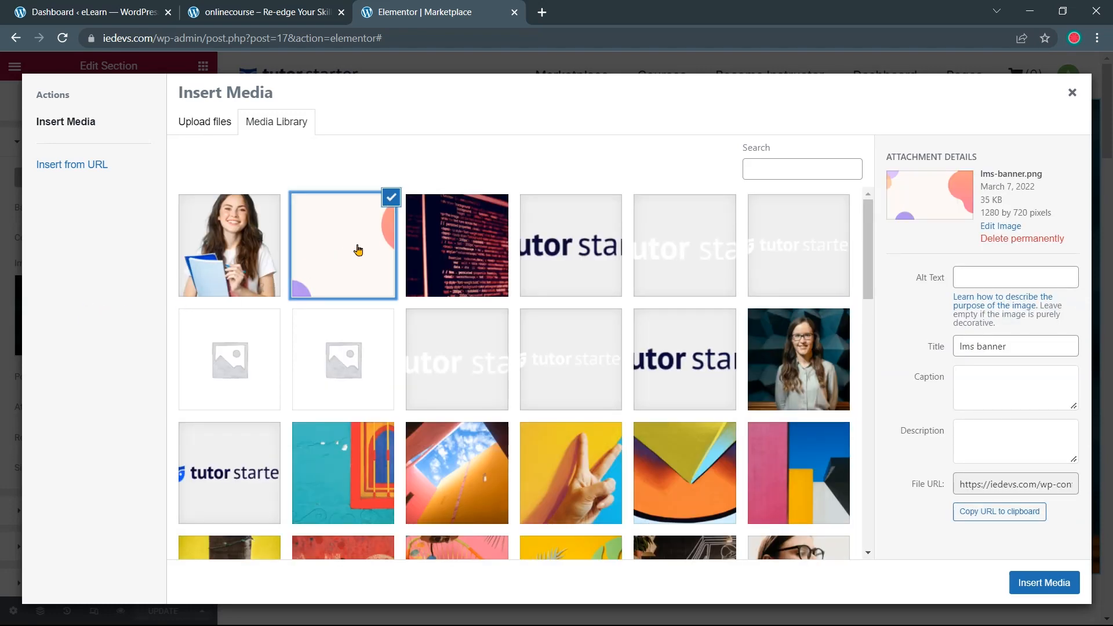
click(1024, 583)
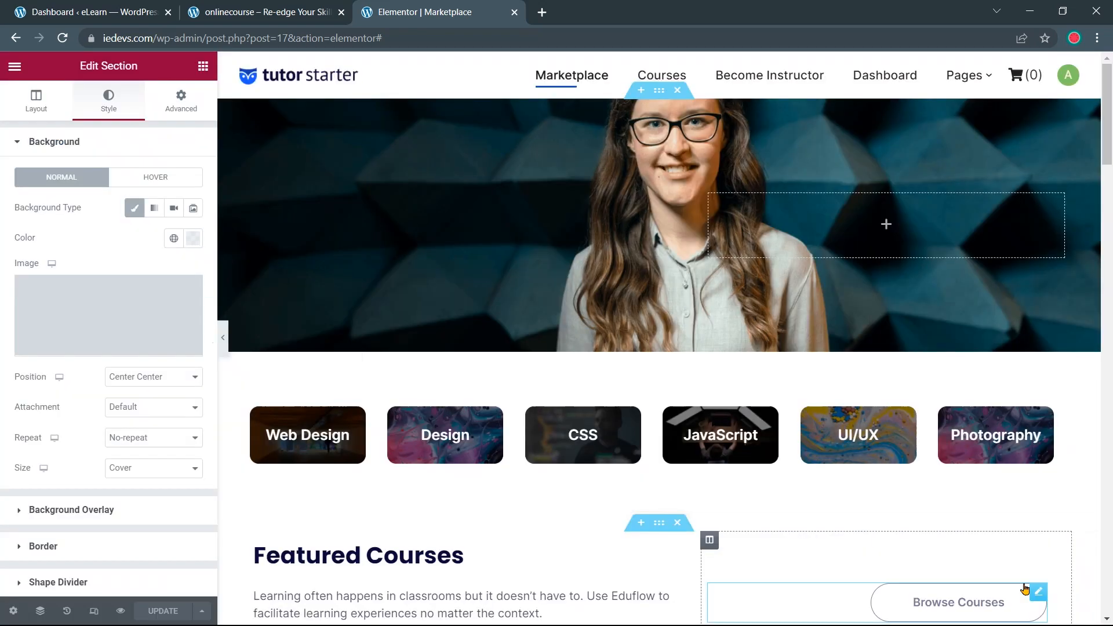
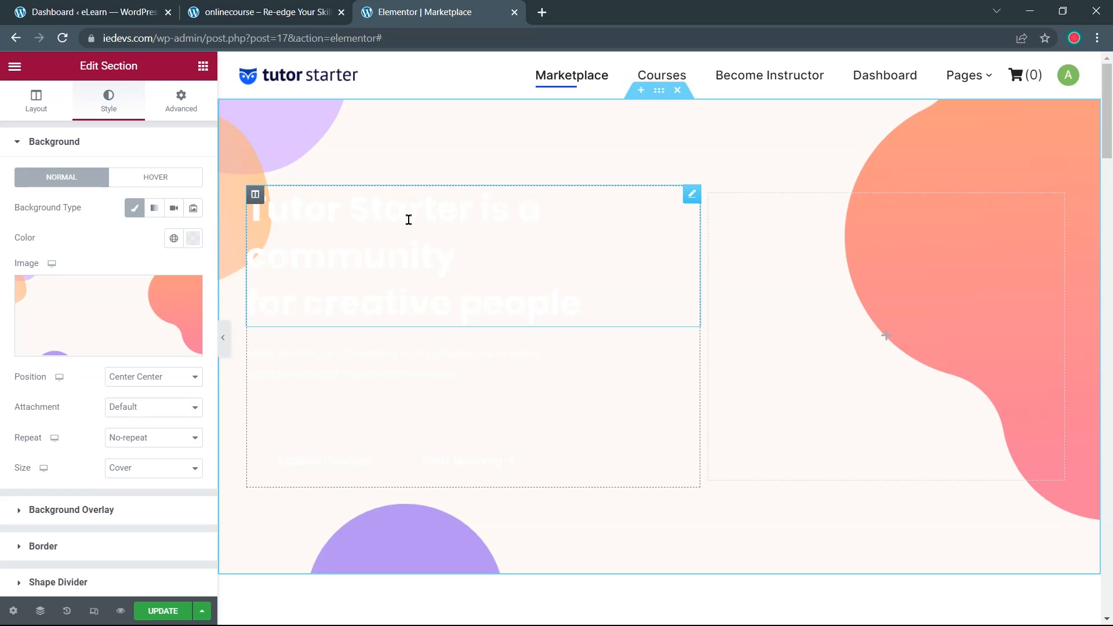
Change the hero heading's text colour to navy #0C083B, copied from the colour notes
click(417, 218)
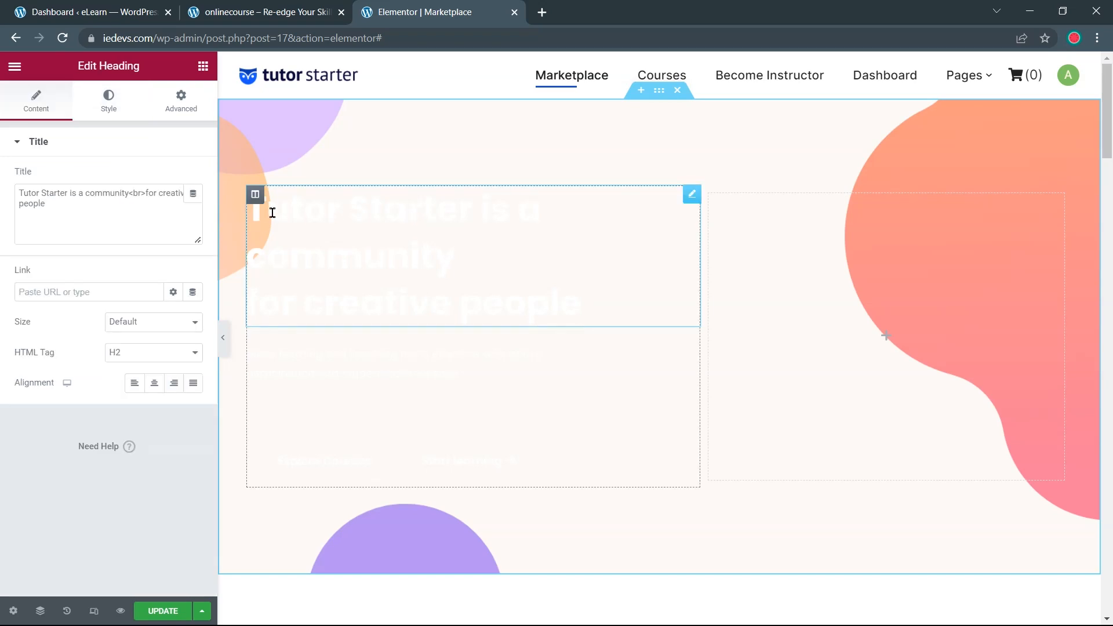
click(109, 112)
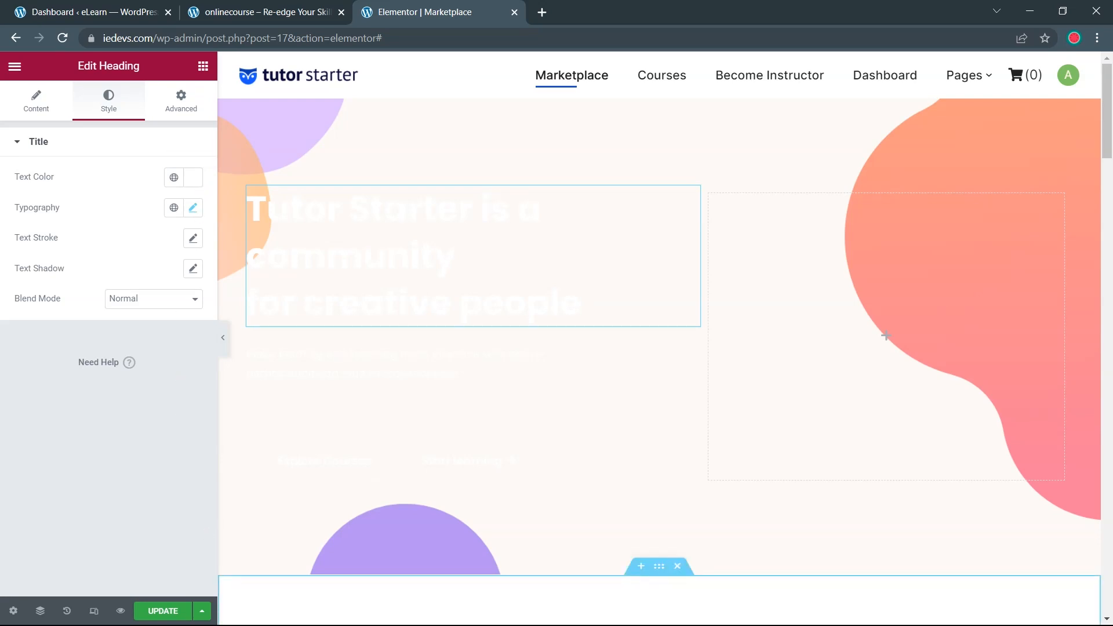
click(205, 616)
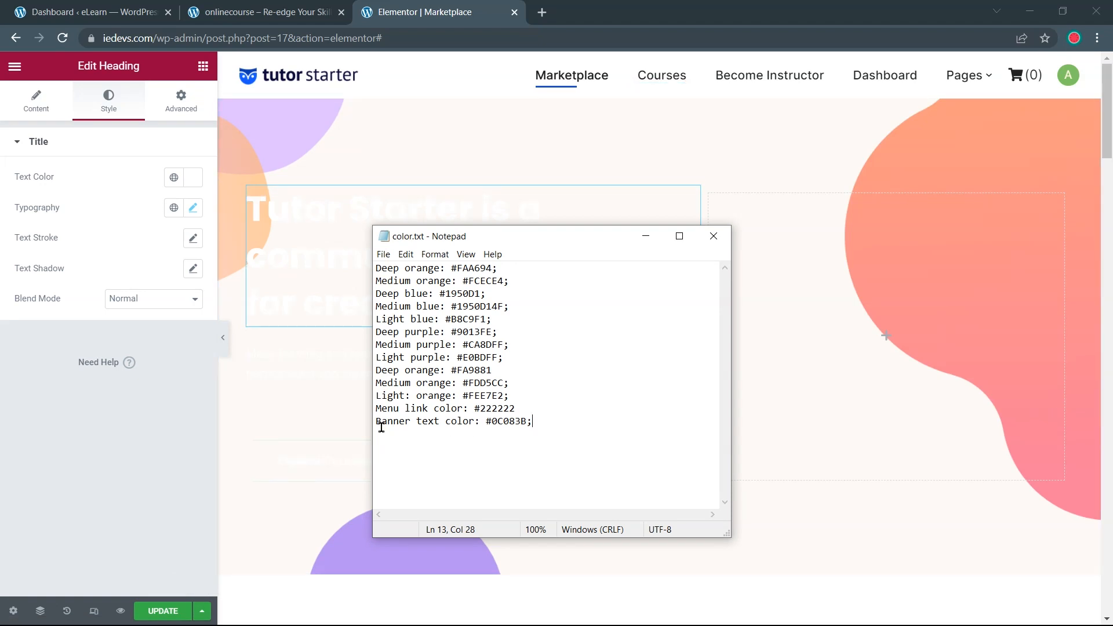
drag(485, 422, 524, 419)
key(ctrl+c)
click(193, 177)
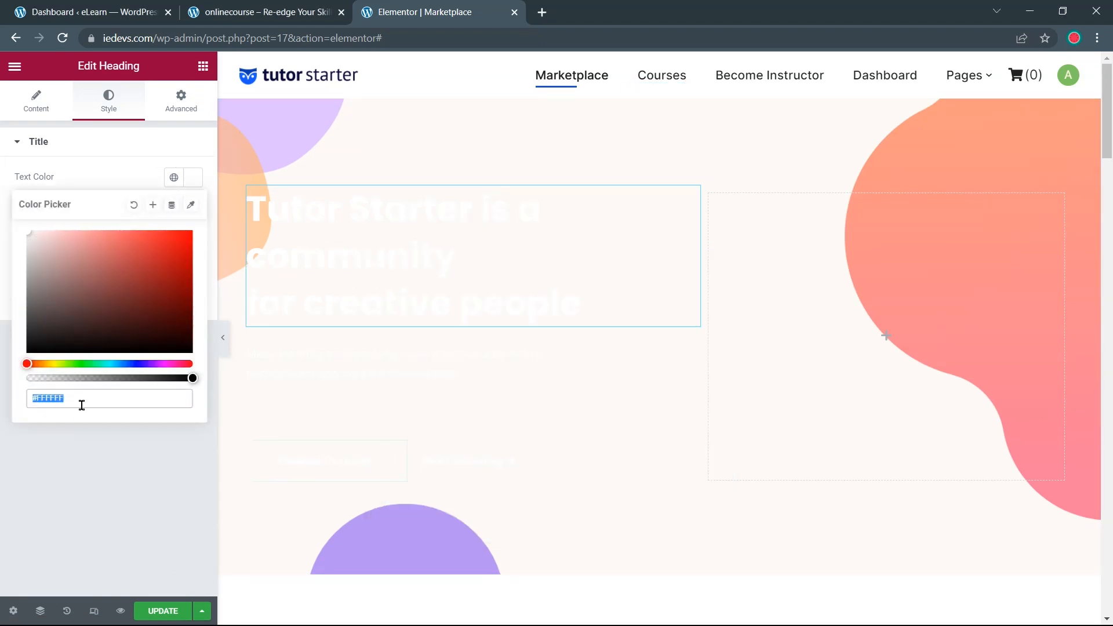
key(ctrl+v)
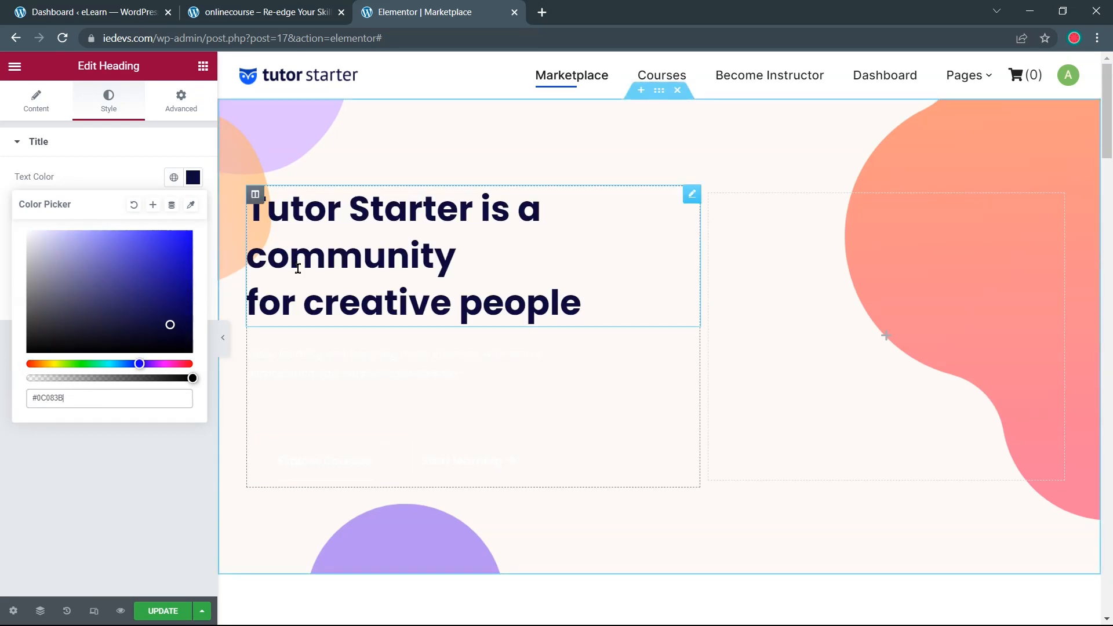
drag(64, 398, 23, 410)
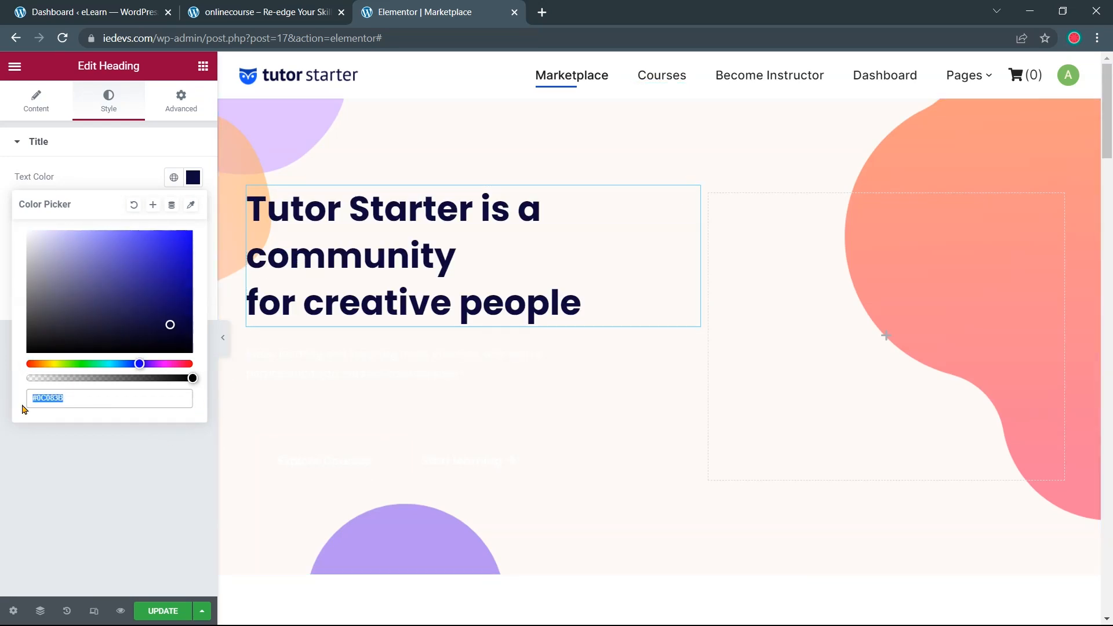
click(88, 441)
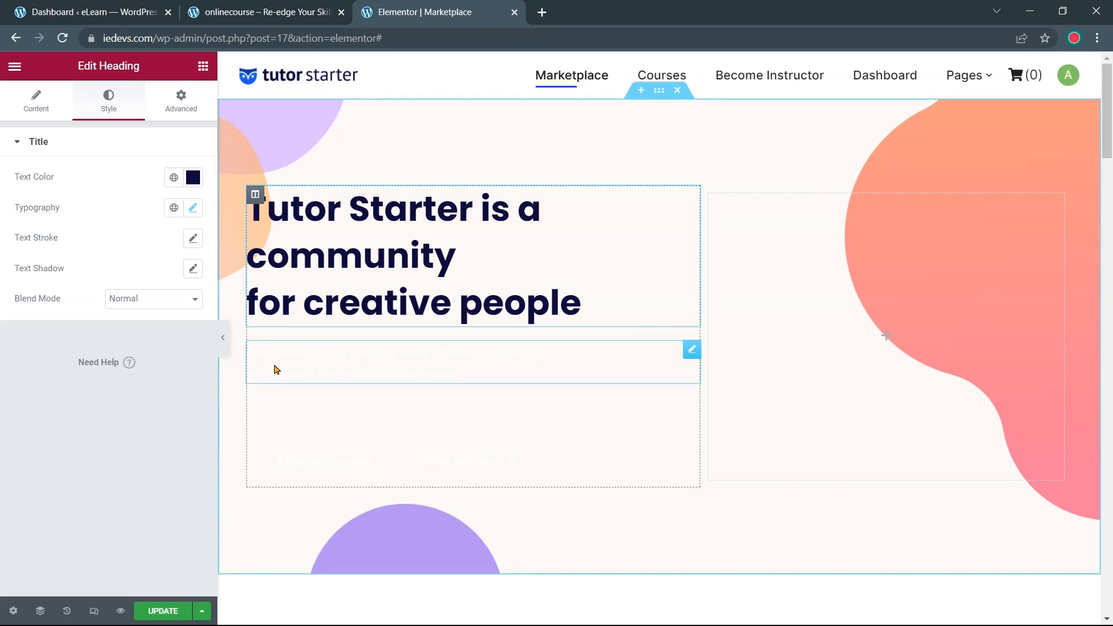
Give the paragraph below the heading the same #0C083B text colour
click(279, 368)
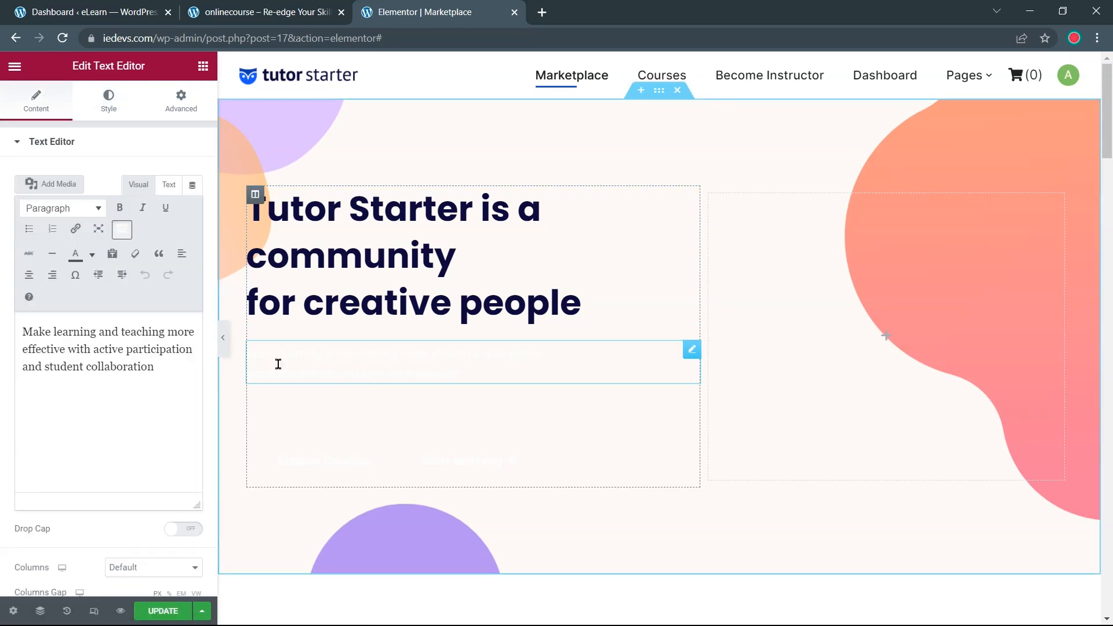
click(107, 101)
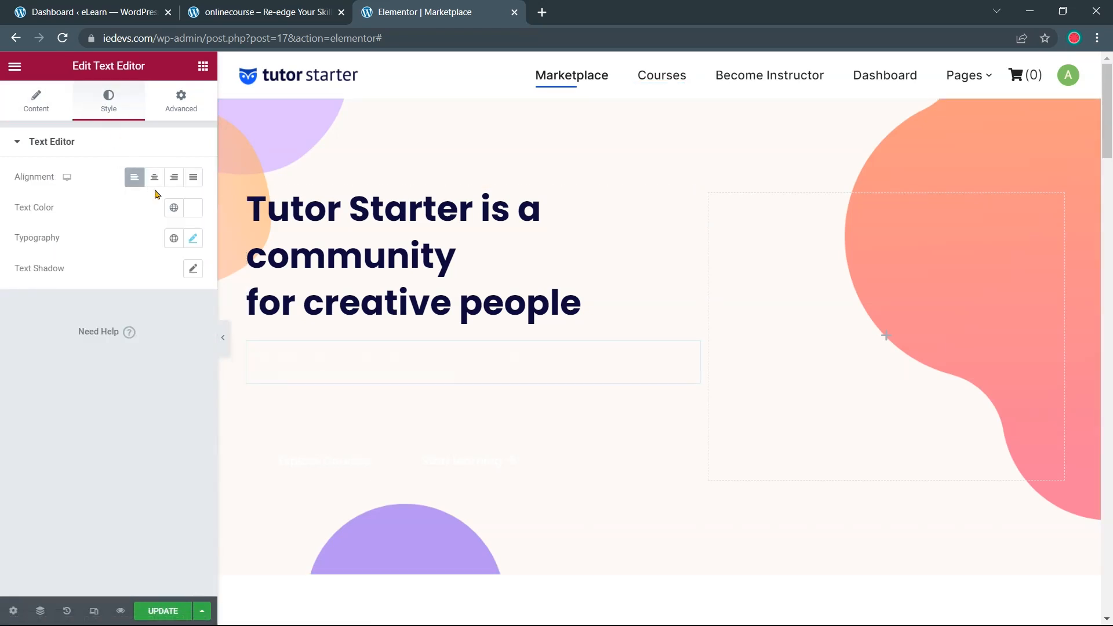
click(191, 209)
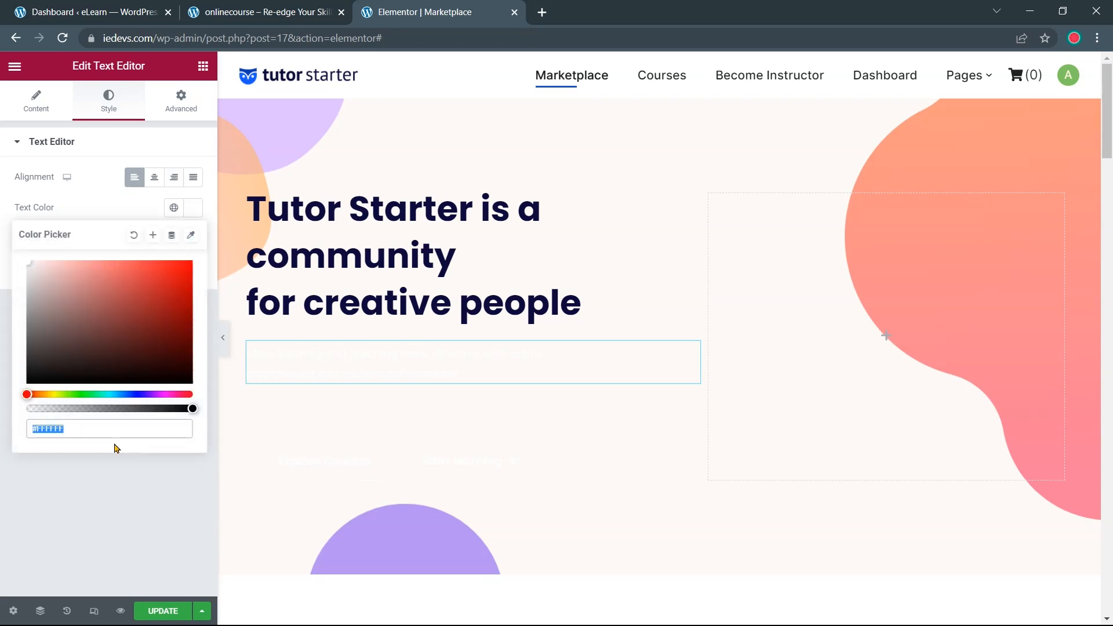
key(ctrl+v)
click(114, 448)
Copy the 'Learn A New Skill >' label text from the onlinecourse reference site
click(264, 17)
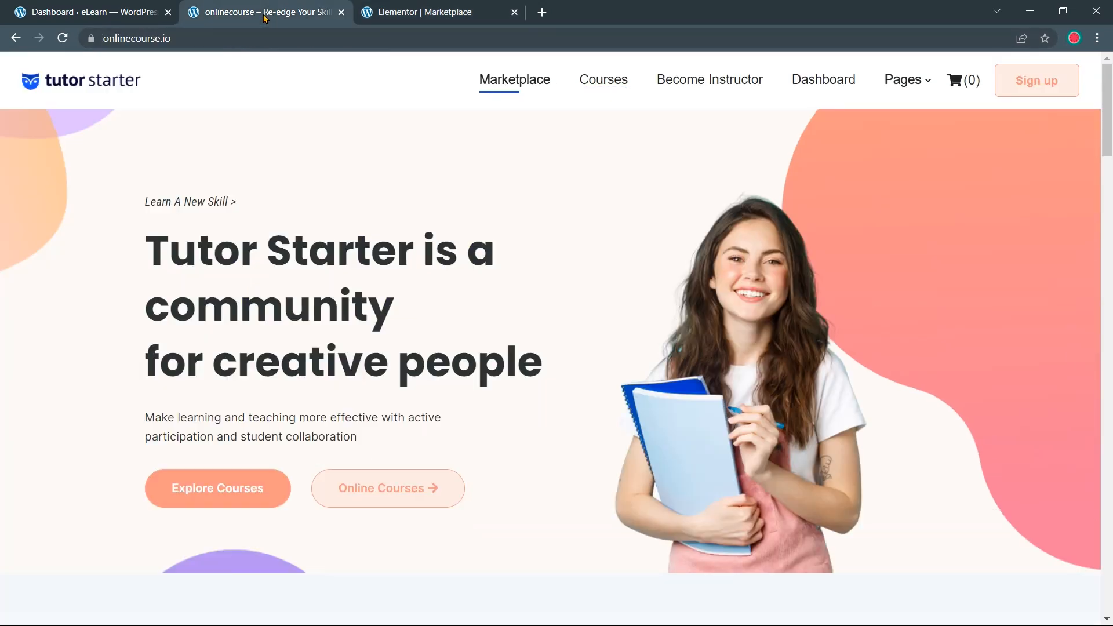
drag(239, 205, 145, 206)
key(ctrl+c)
click(393, 7)
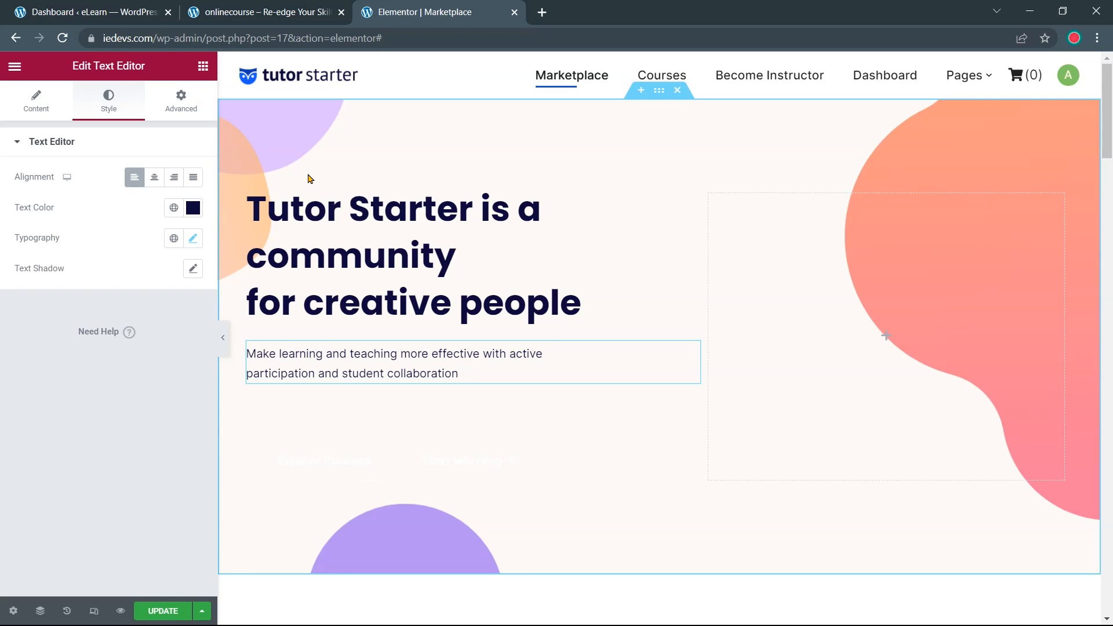
click(203, 66)
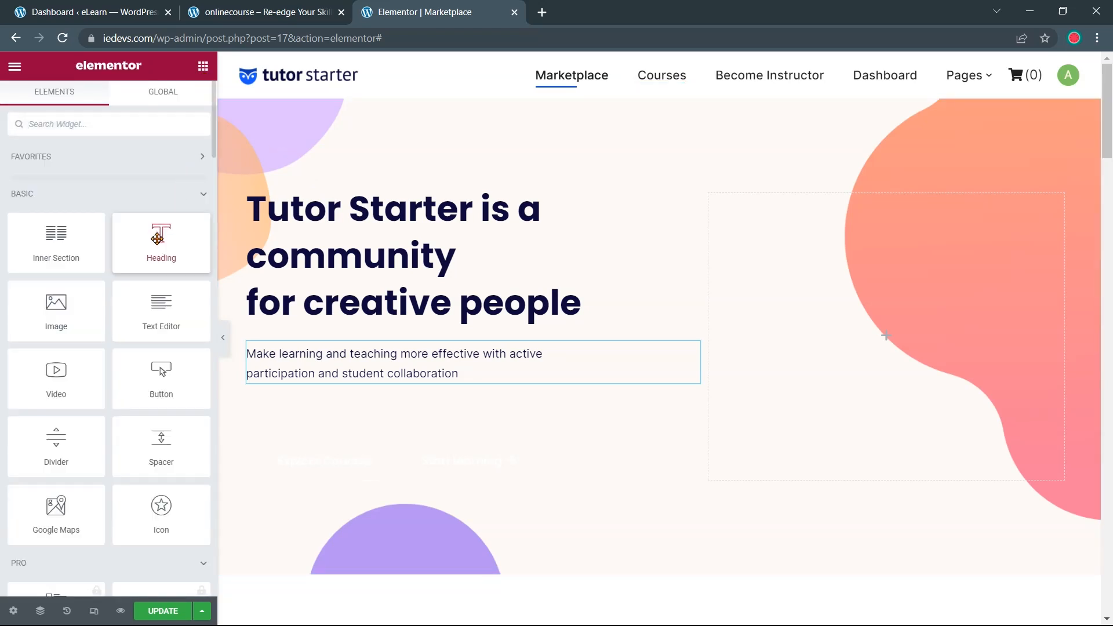
Add a Heading widget above the hero title reading 'Learn A New Skill >'
drag(157, 238, 371, 194)
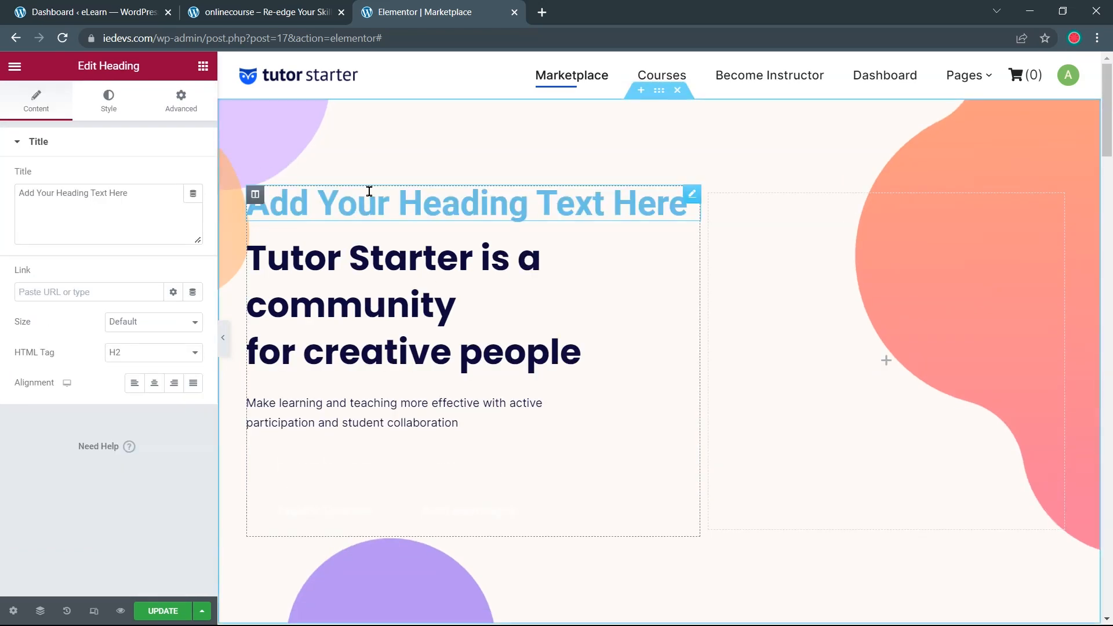
click(289, 18)
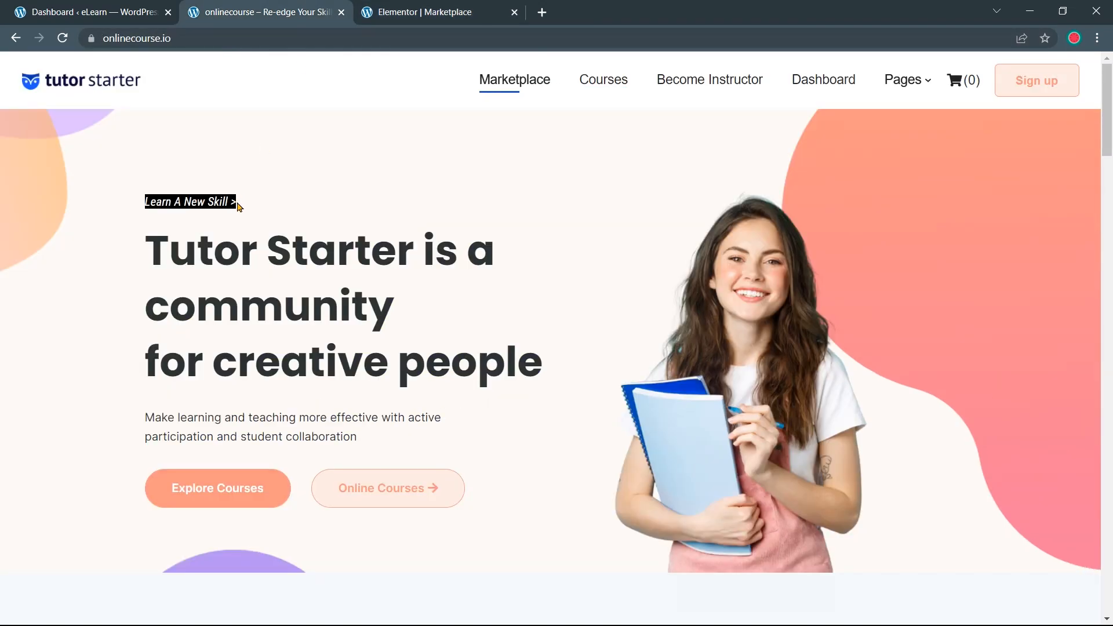
click(426, 11)
drag(143, 193, 22, 195)
key(ctrl+v)
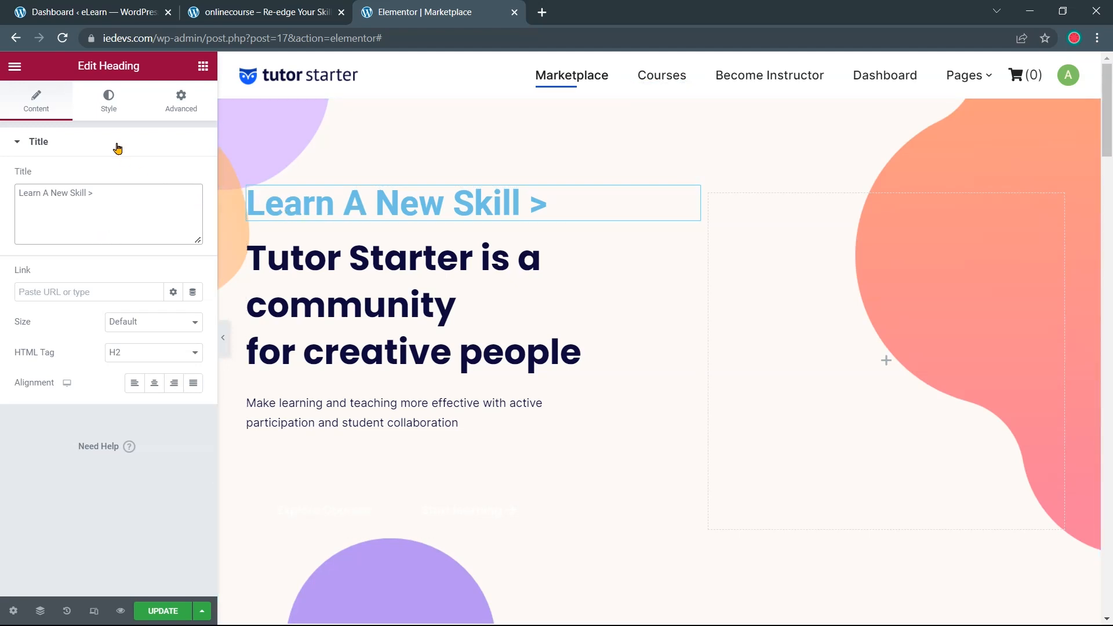
click(110, 111)
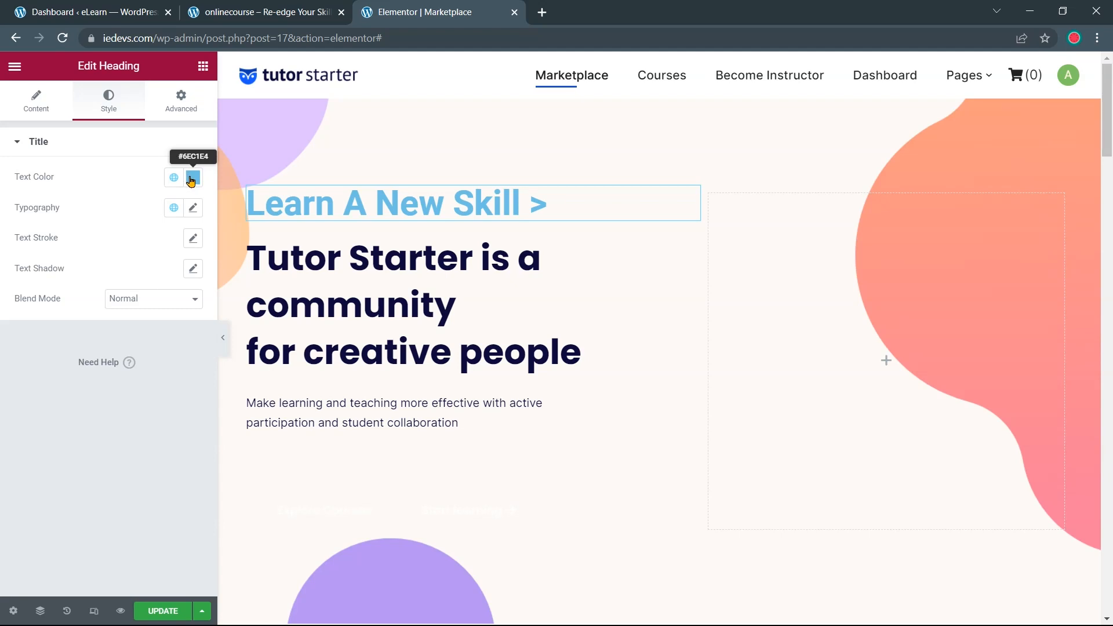
Save the hero title's navy #0C083B as a global colour named 'Text color'
click(583, 352)
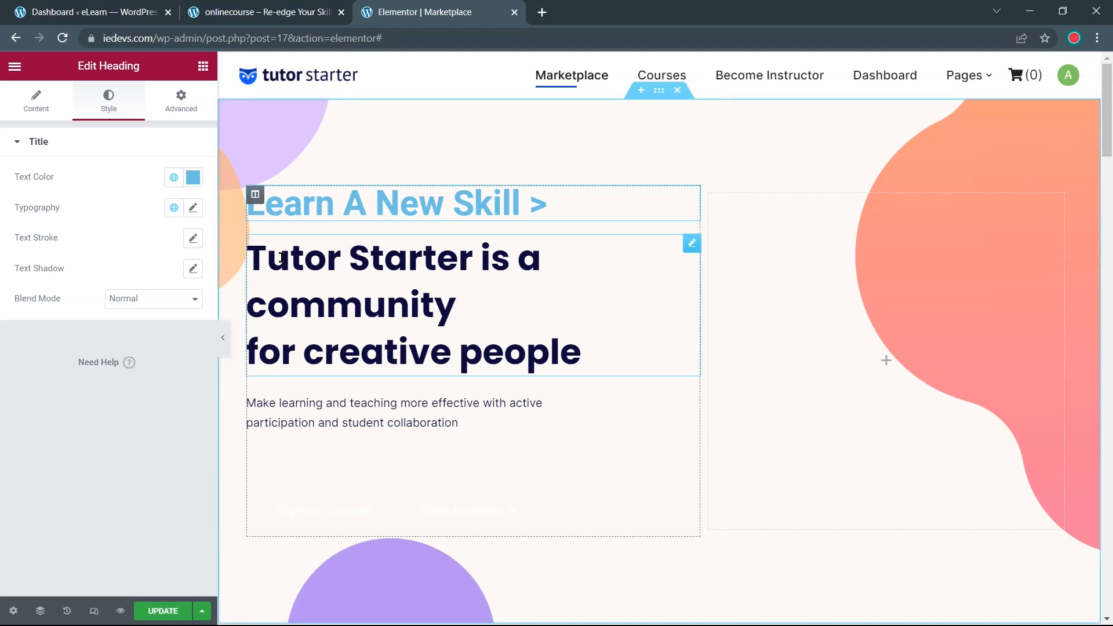
click(192, 179)
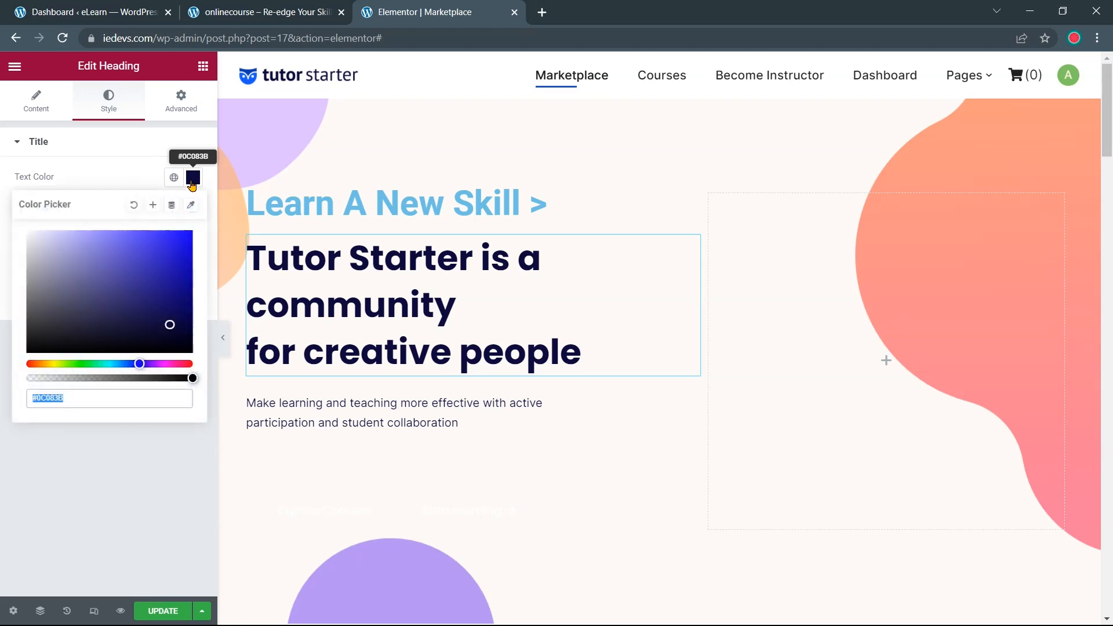
click(153, 206)
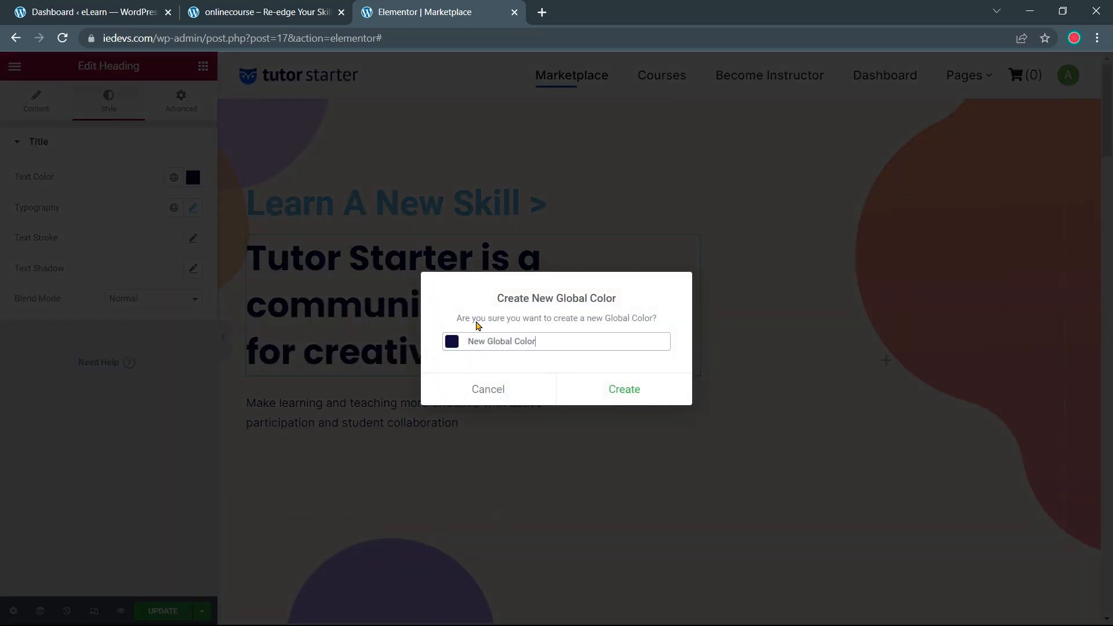
drag(543, 343, 472, 351)
text(Text color)
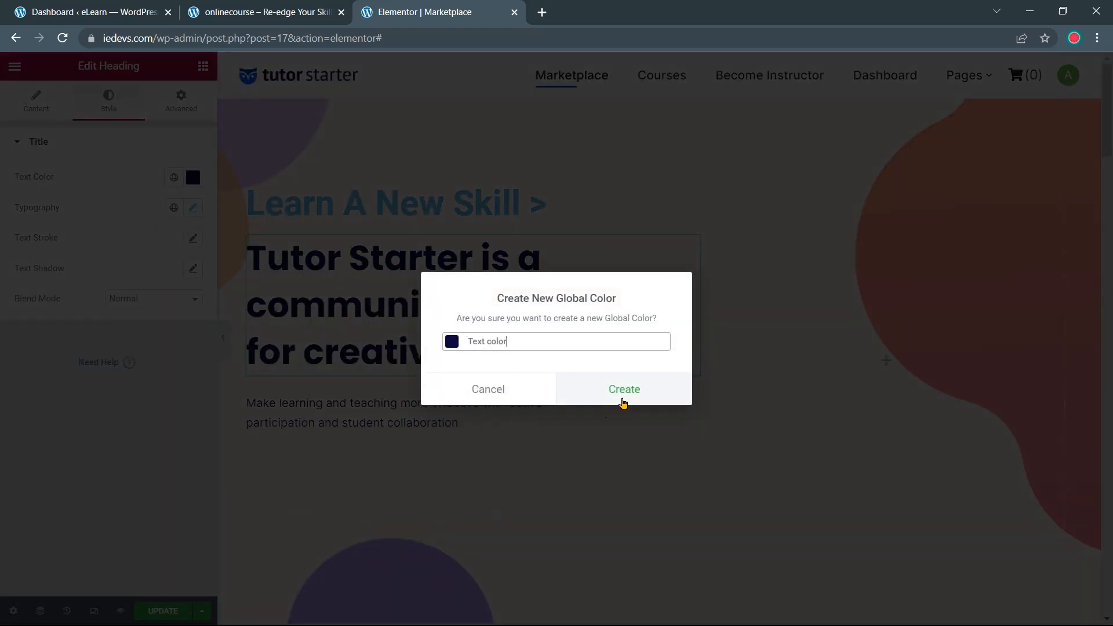
click(623, 390)
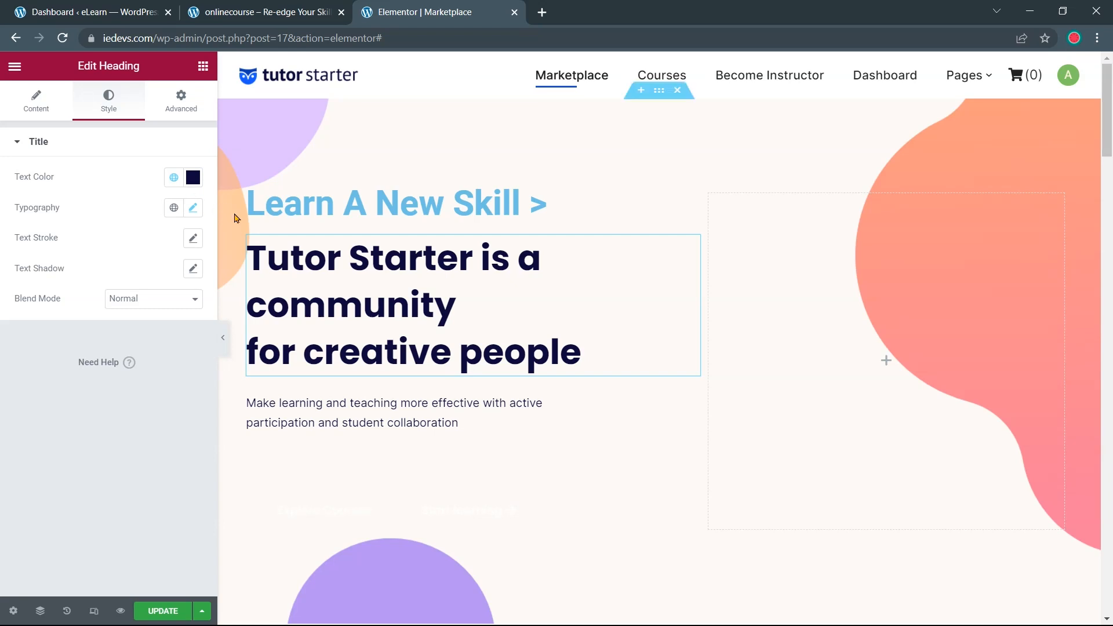
Apply the Text color global colour to the label and set its font size to 18 px
click(278, 204)
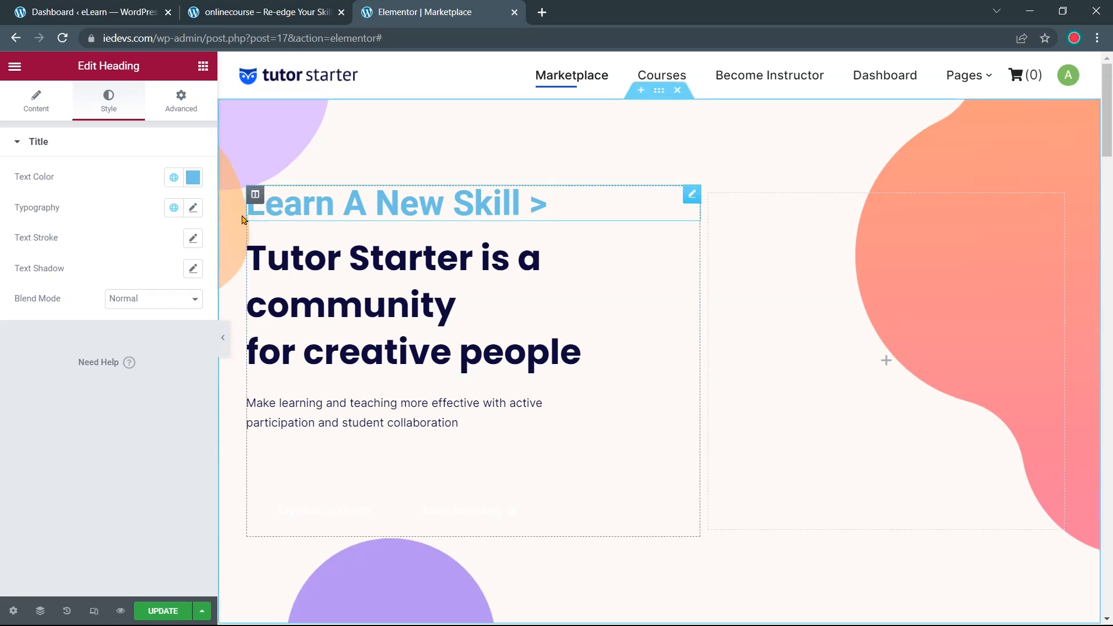
click(174, 180)
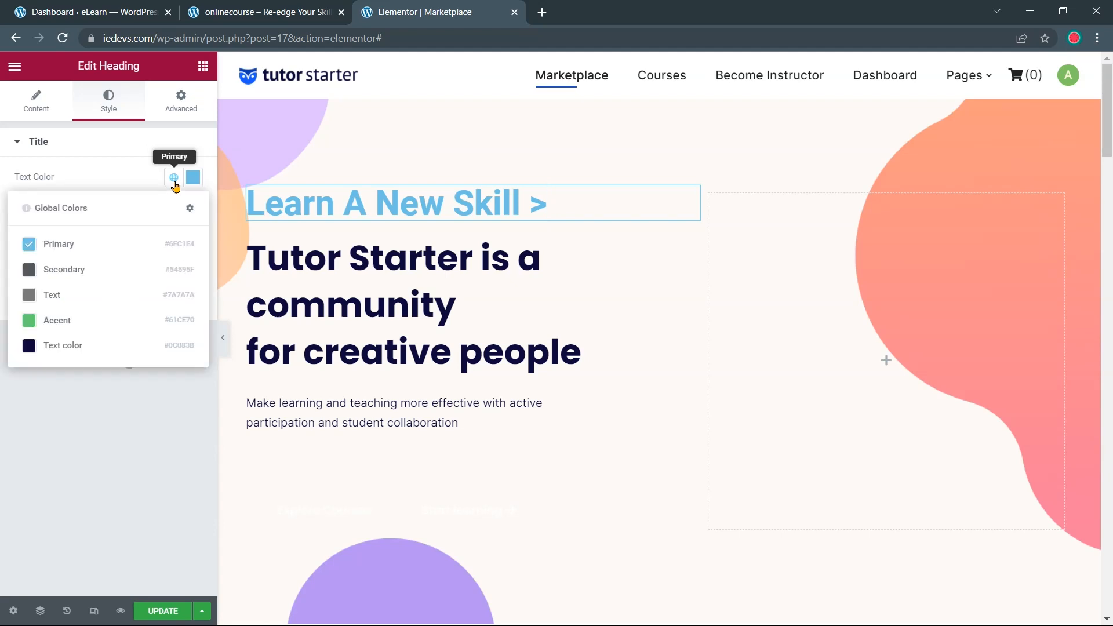
click(65, 346)
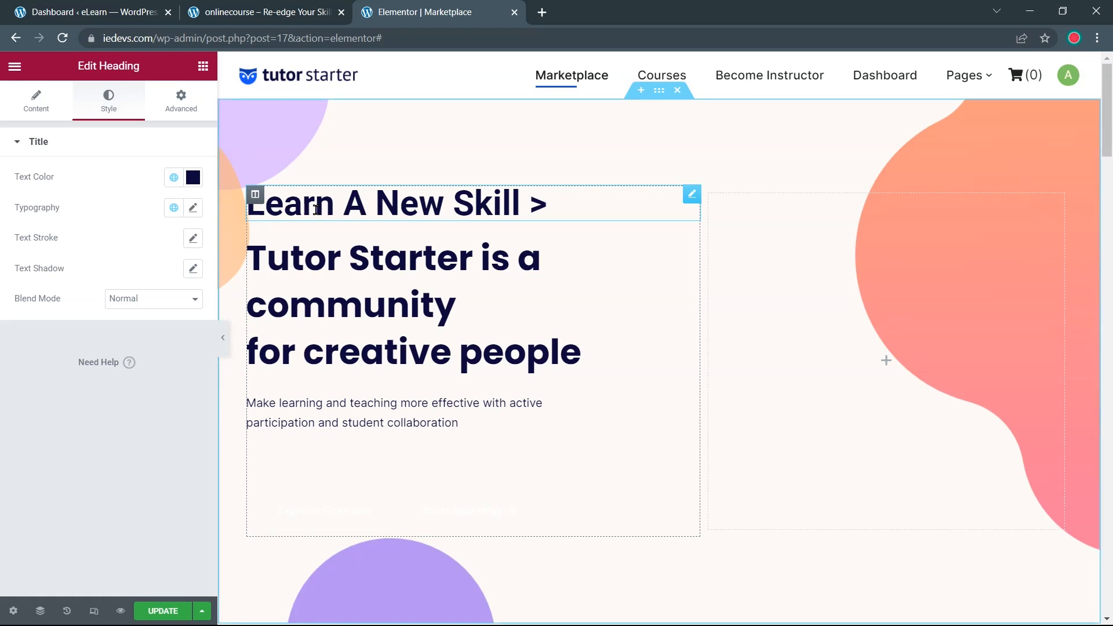
click(192, 209)
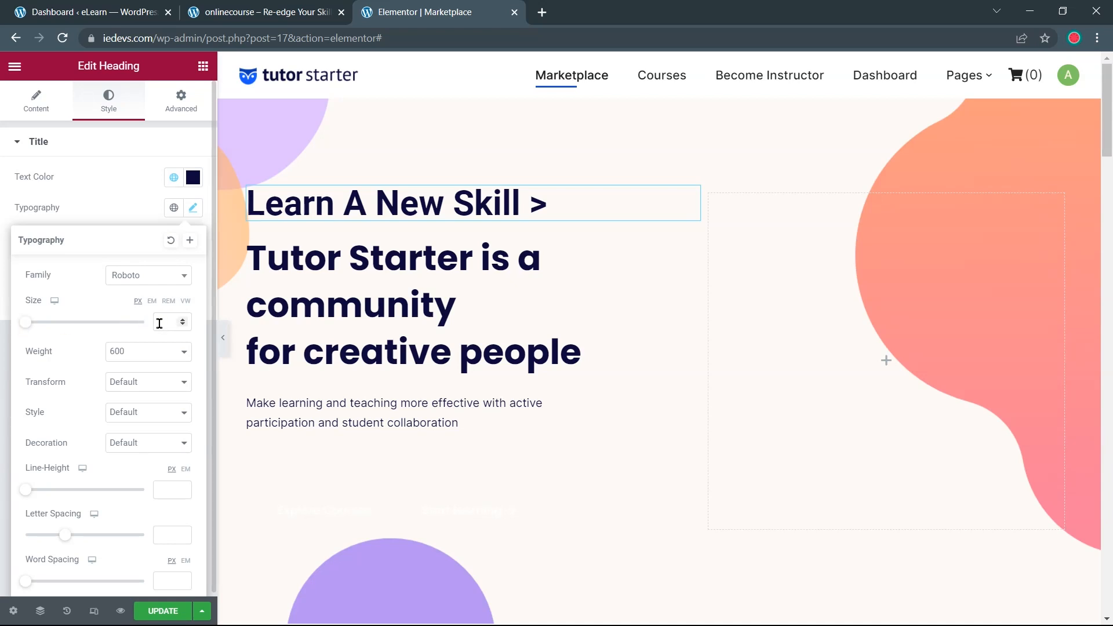
drag(32, 325, 33, 325)
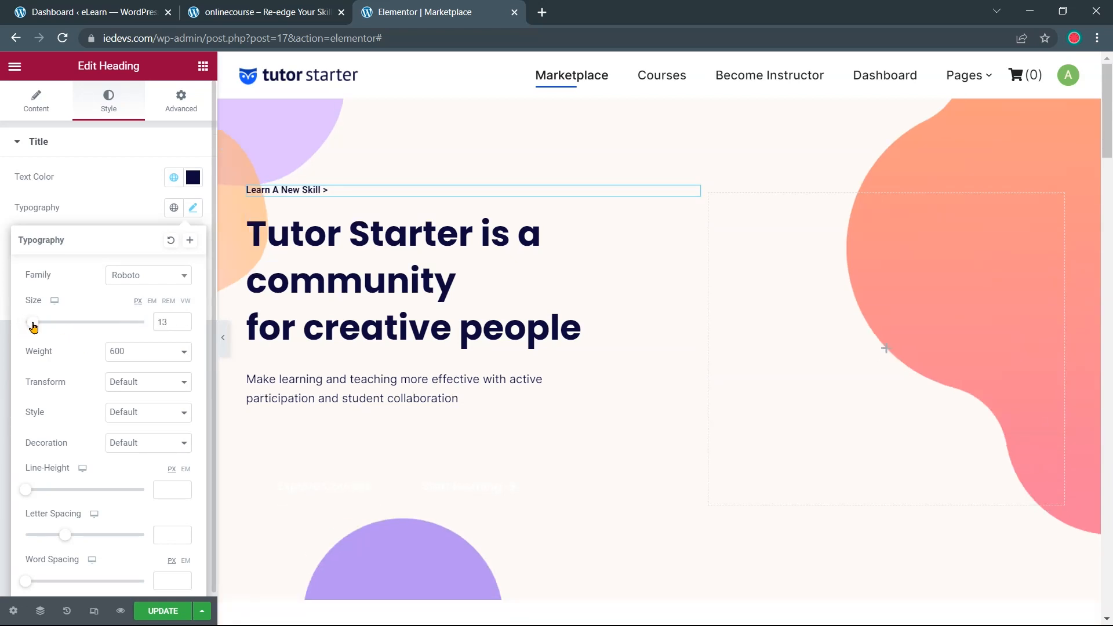
click(183, 320)
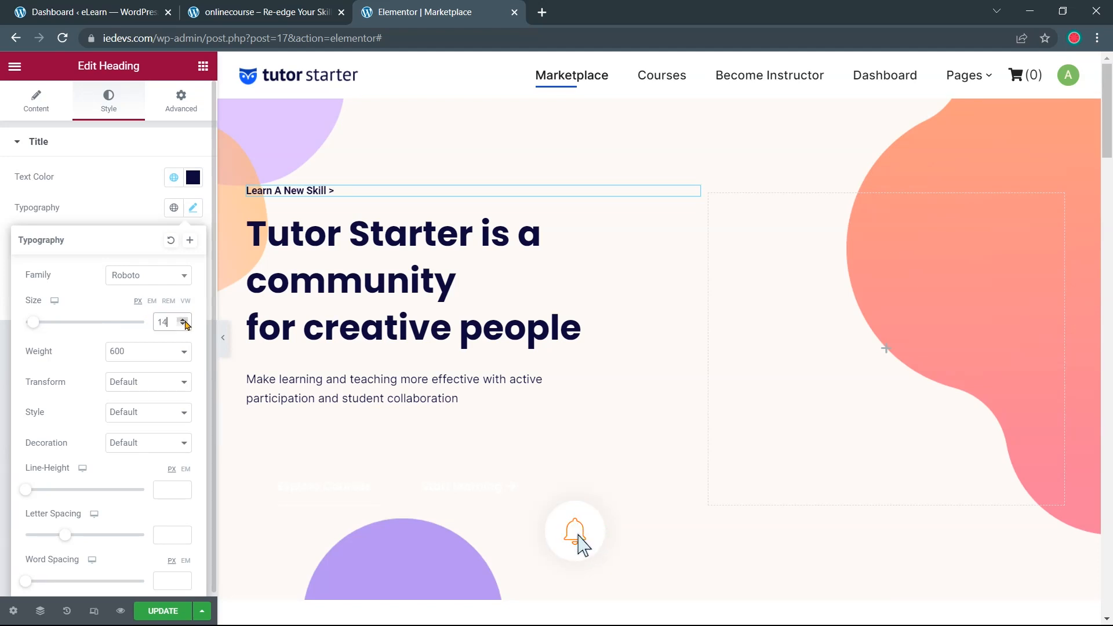
click(183, 320)
click(183, 319)
click(183, 319)
click(184, 320)
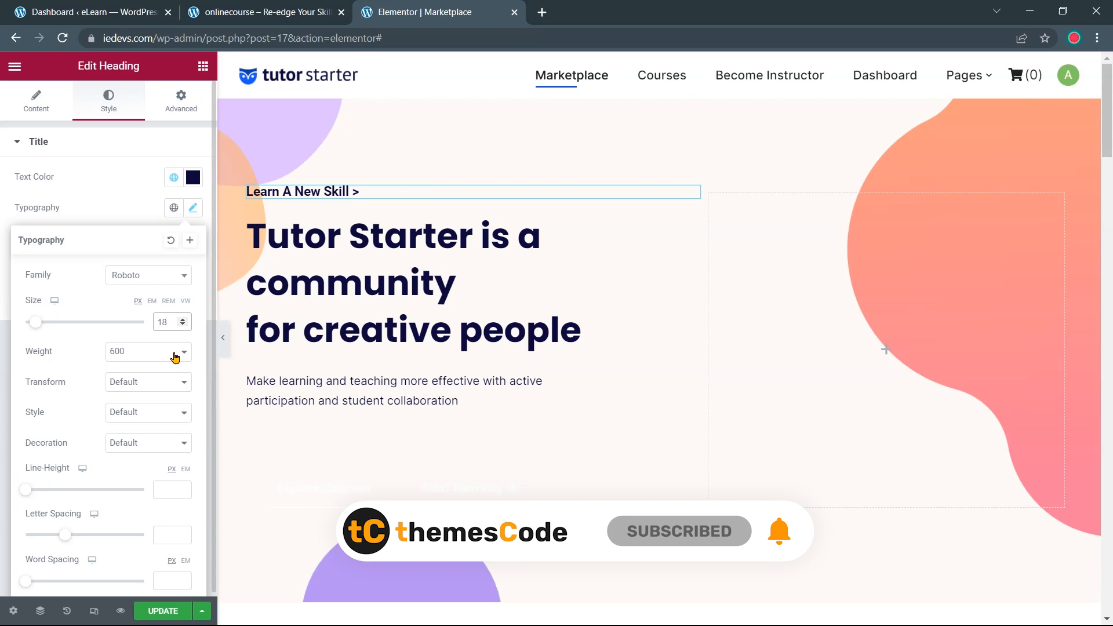
Set the label's font weight to 400 and style to italic, then compare with the reference site
click(175, 356)
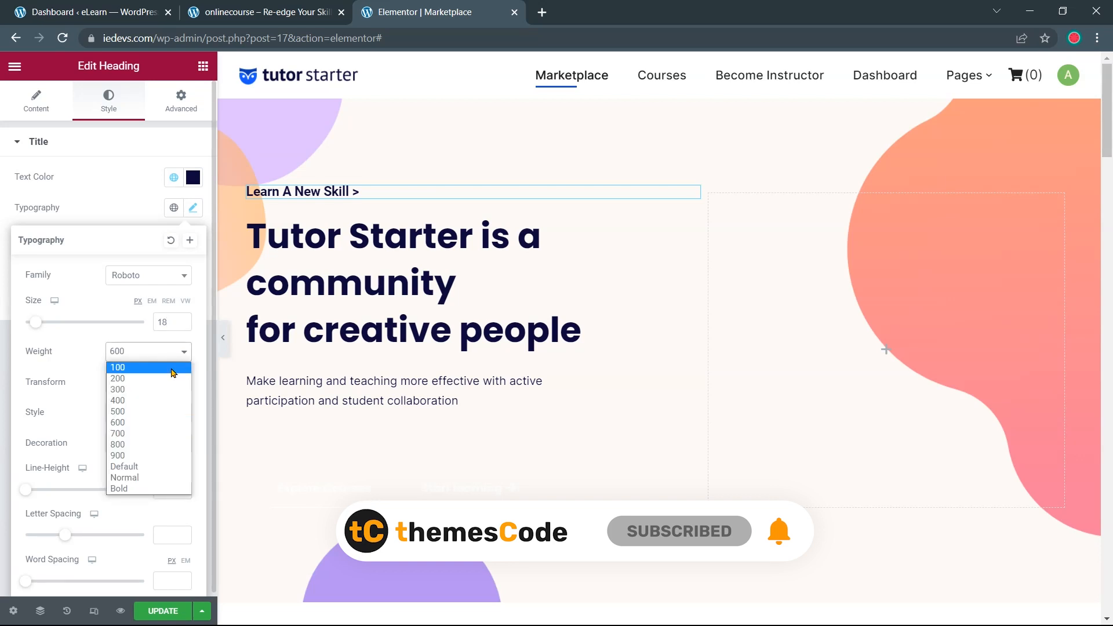
click(166, 401)
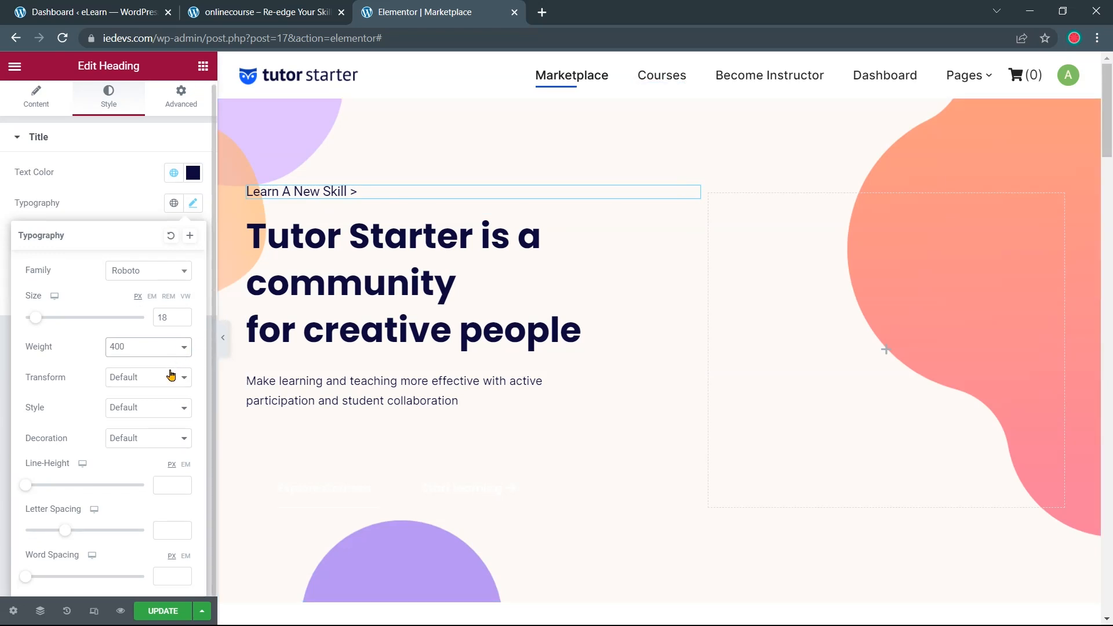
click(161, 411)
click(154, 445)
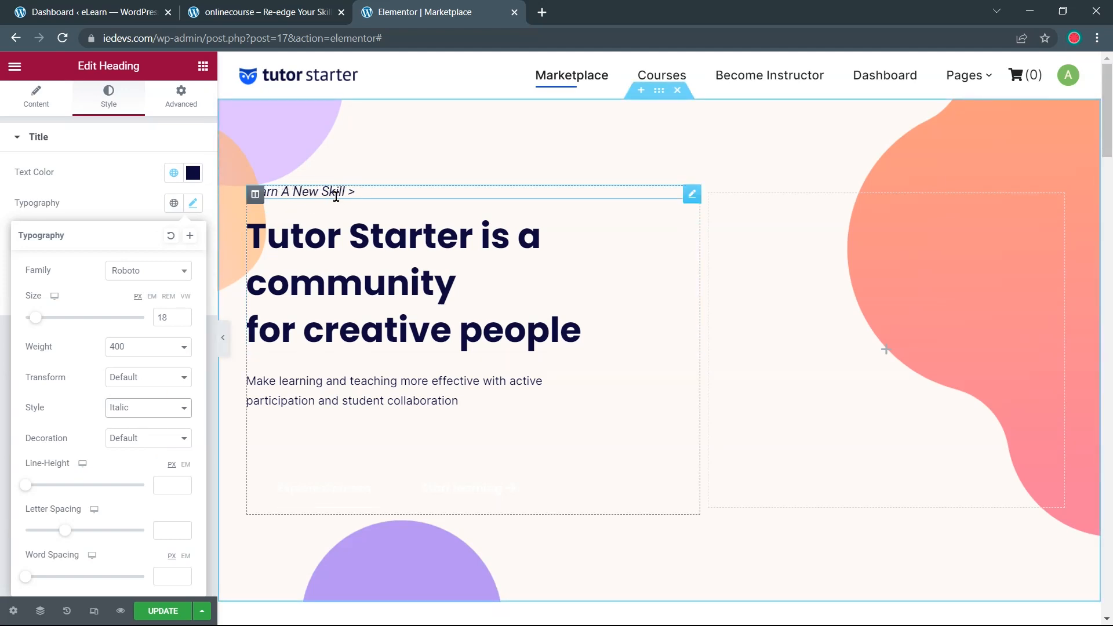
click(124, 200)
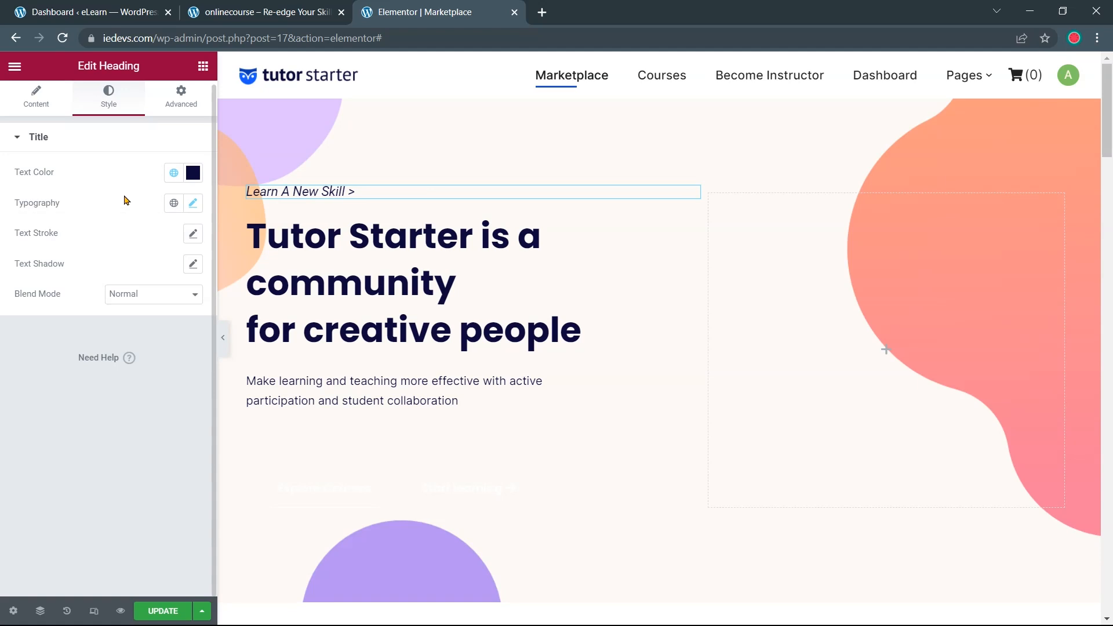
click(257, 14)
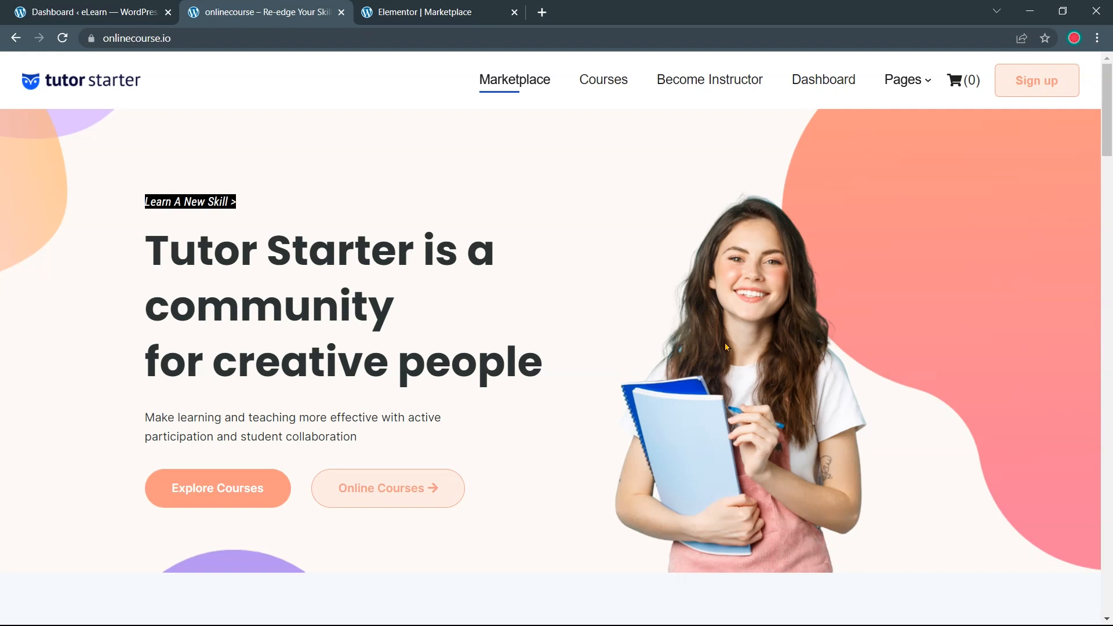
click(422, 10)
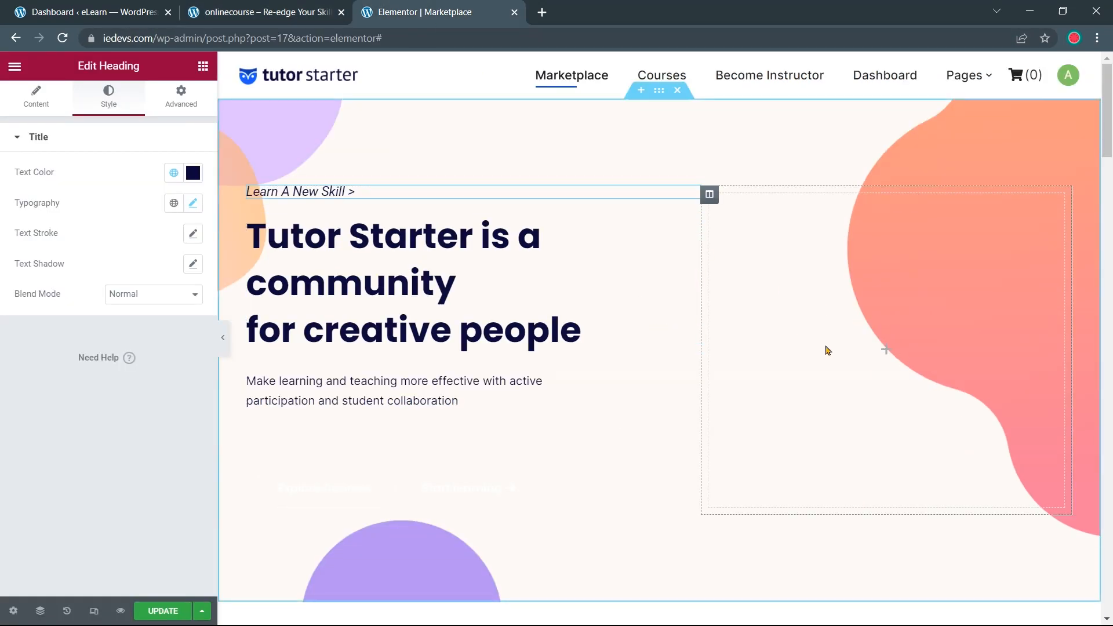
Add an Image widget to the hero's right column showing student-2.png from the Media Library
click(887, 352)
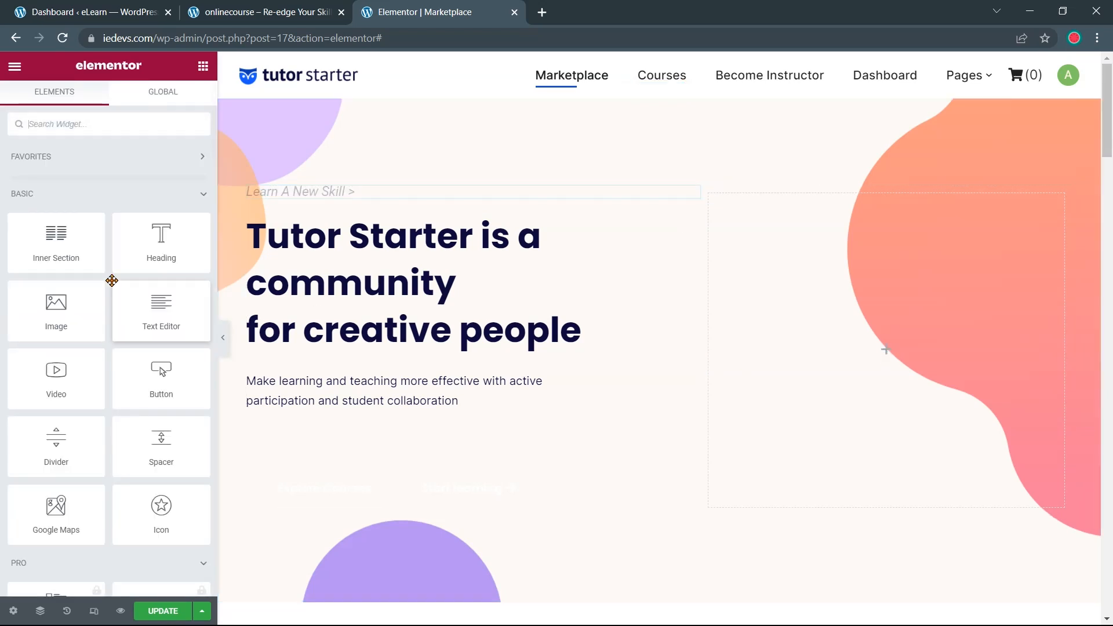
click(89, 126)
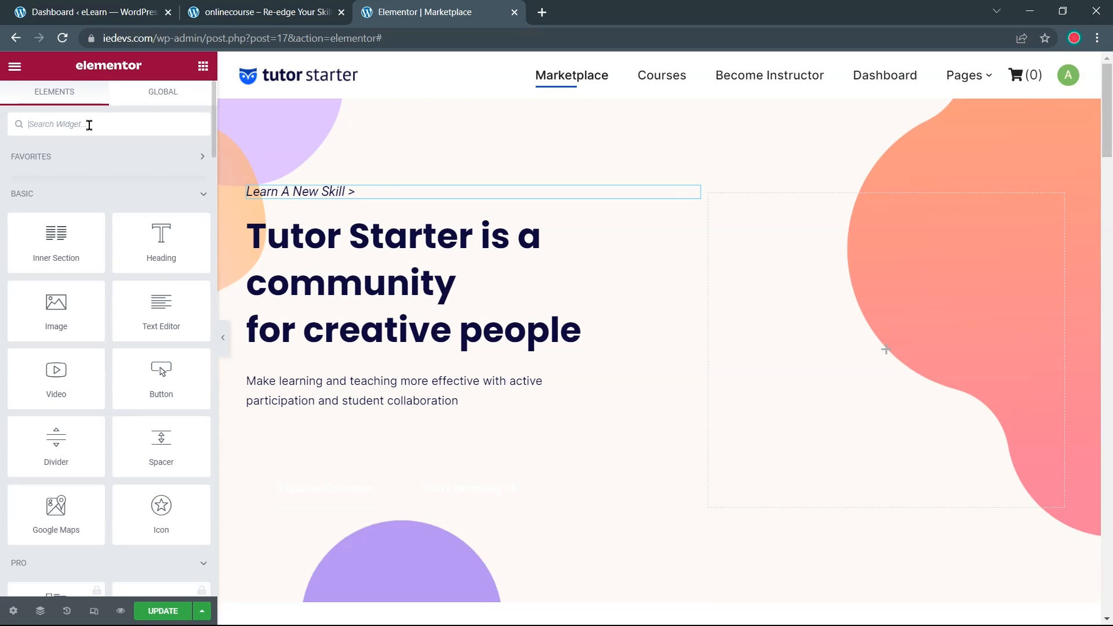
text(image)
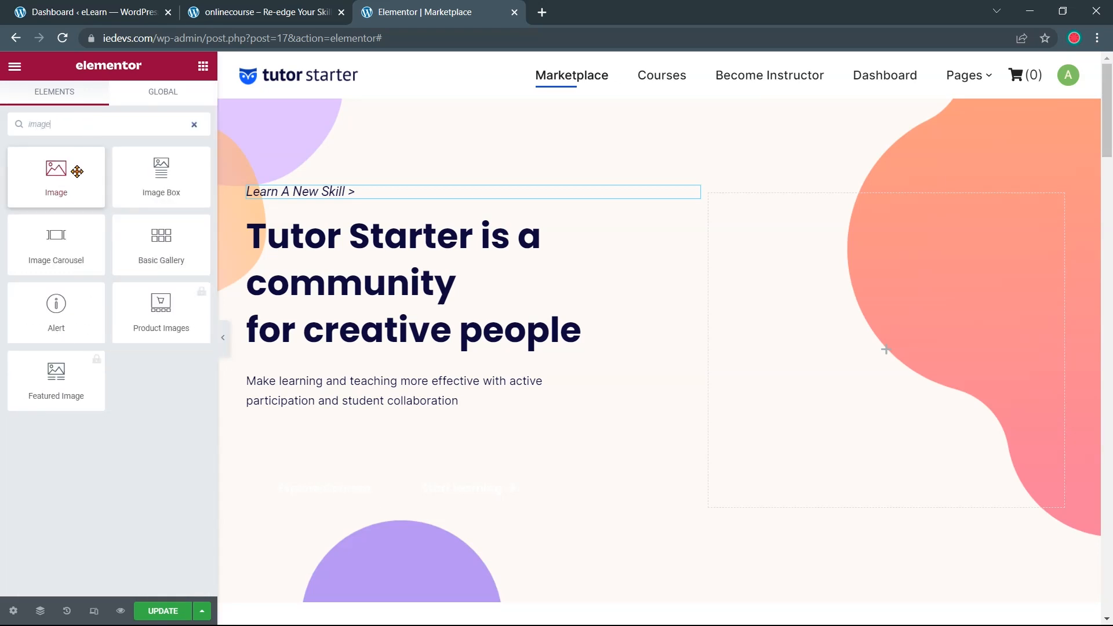
drag(52, 178, 880, 331)
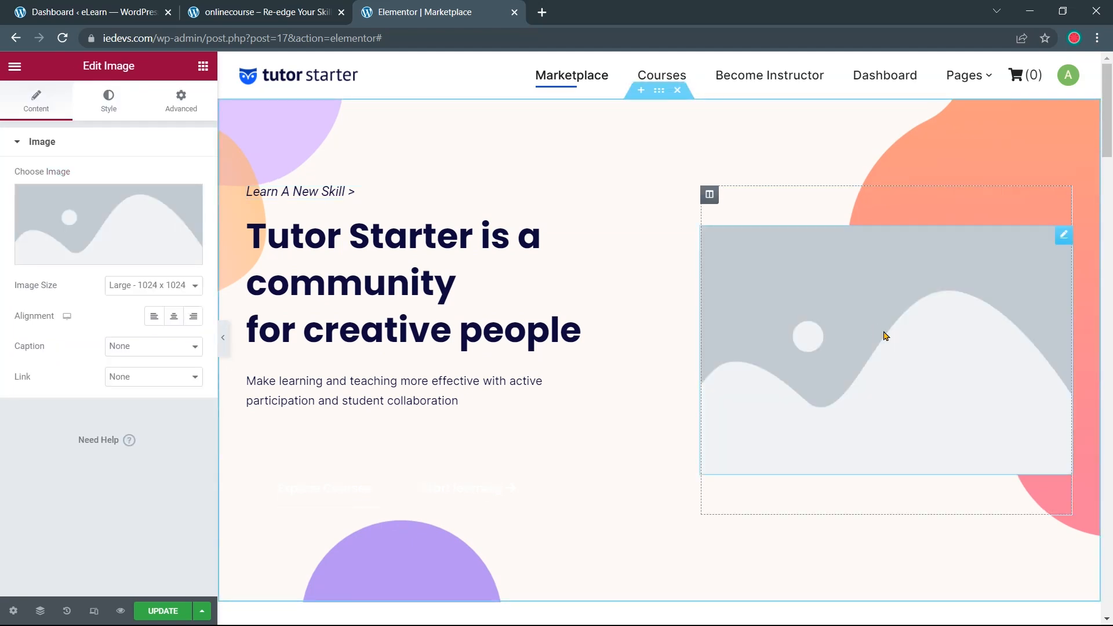
mouse_move(168, 225)
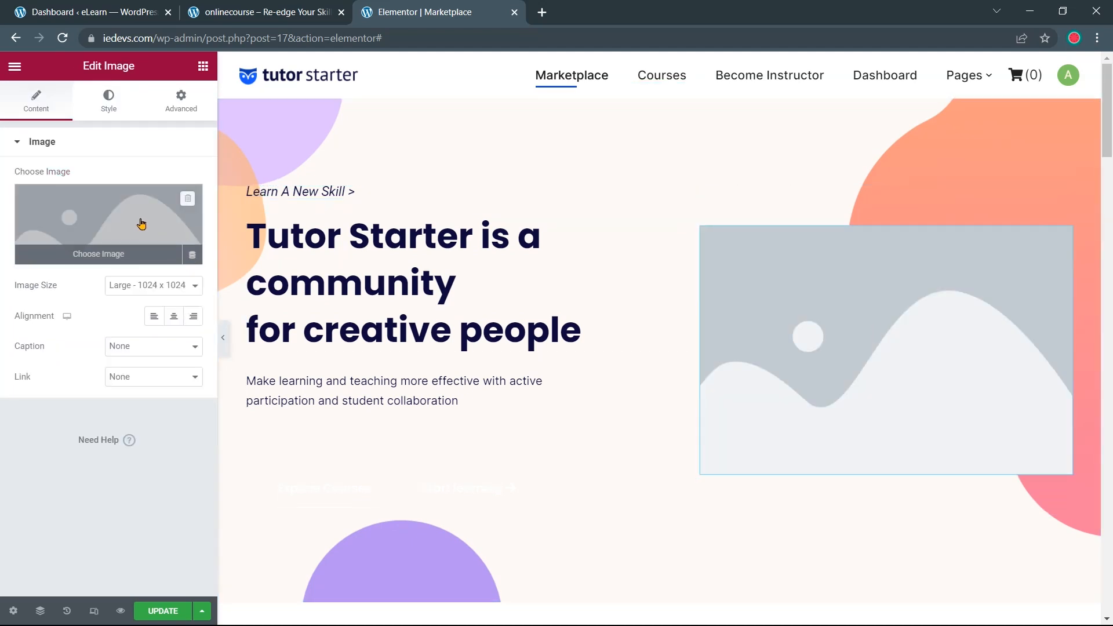
click(110, 234)
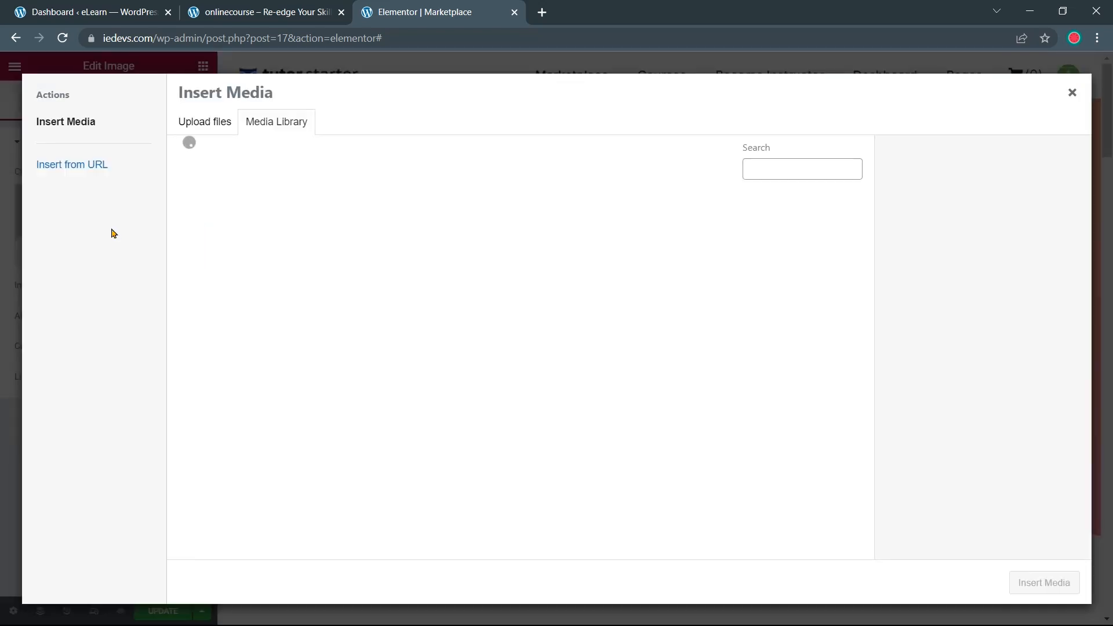
click(232, 246)
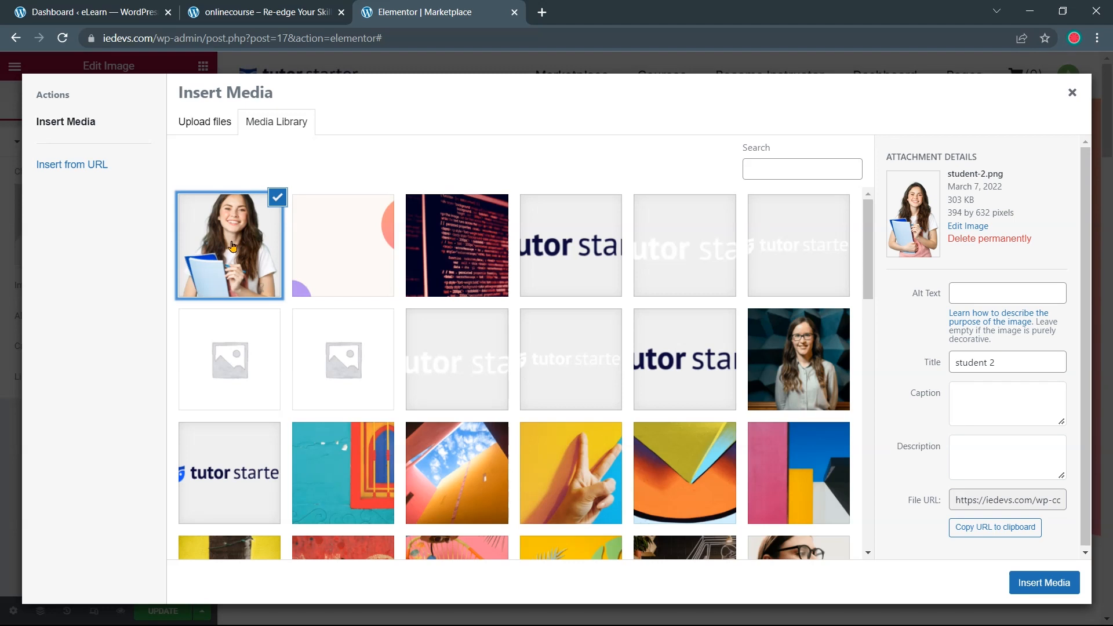
click(1024, 590)
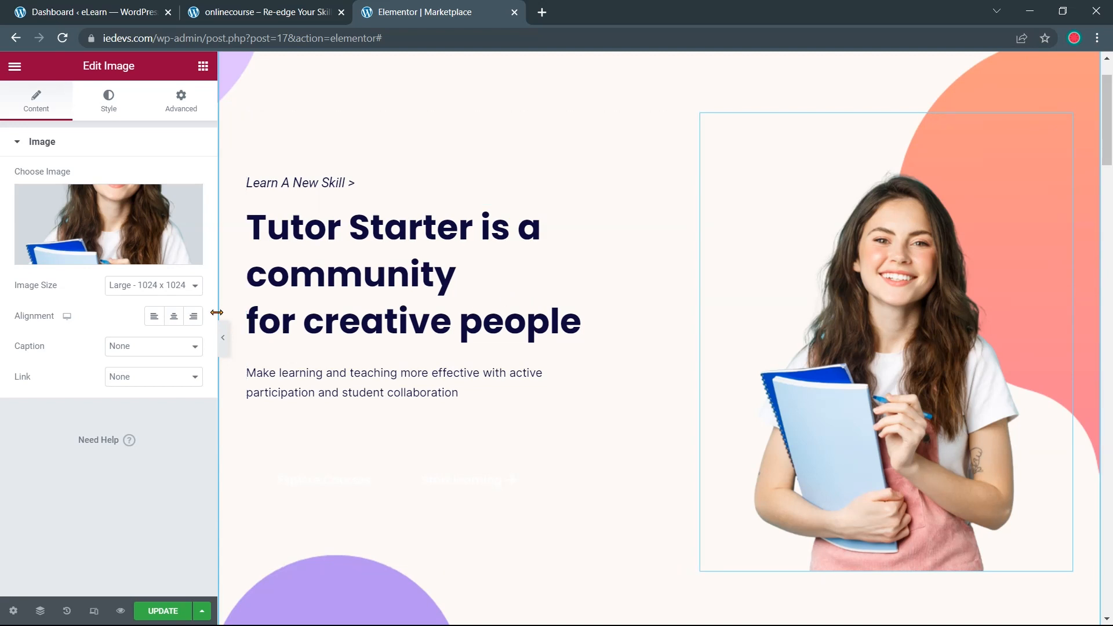
Set the image height to 600 and compare the hero with the reference site
click(109, 113)
click(175, 287)
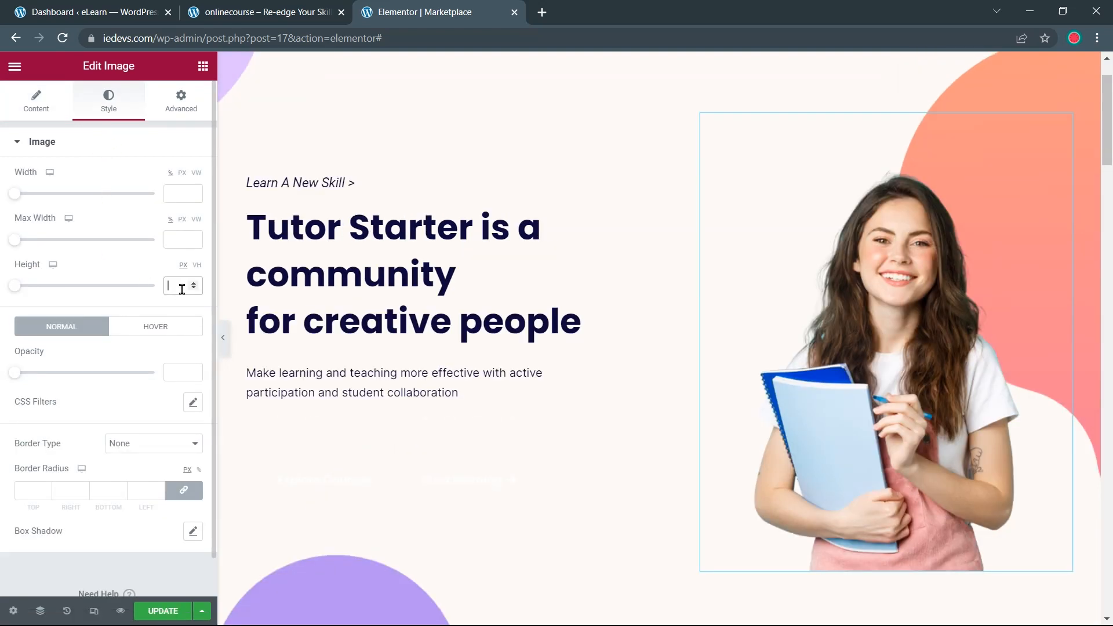
text(600)
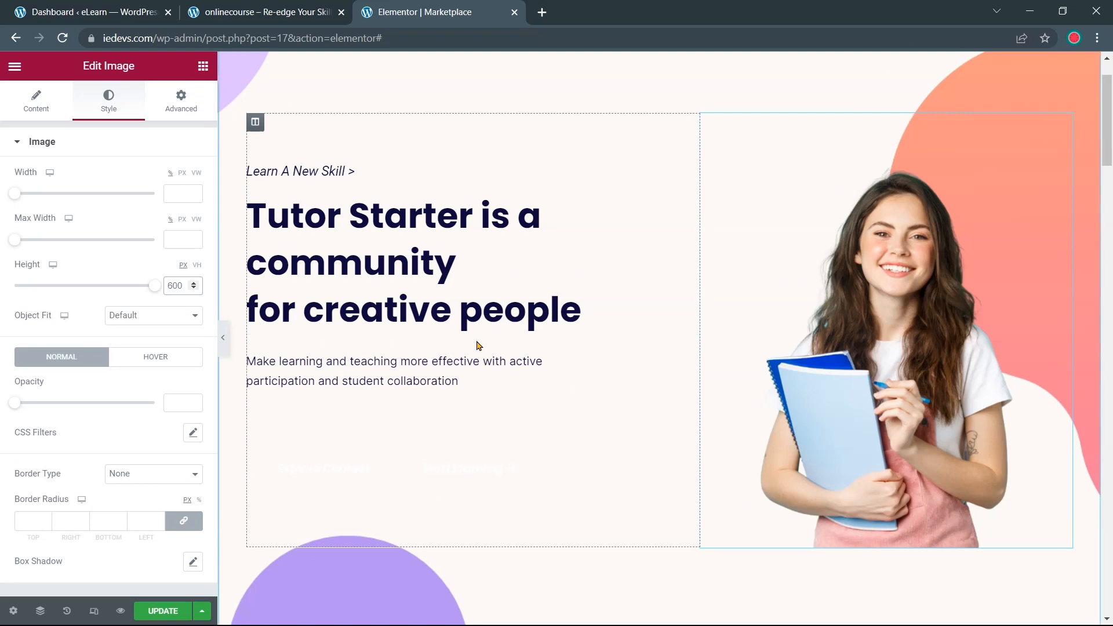
scroll(464, 313, down, 3)
click(266, 12)
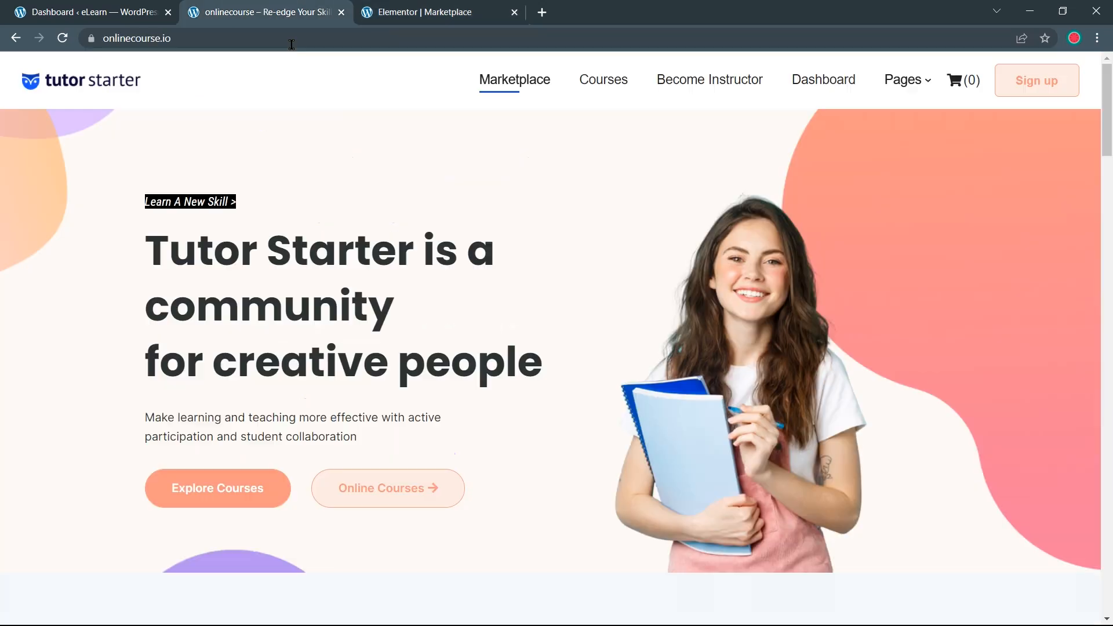
click(423, 13)
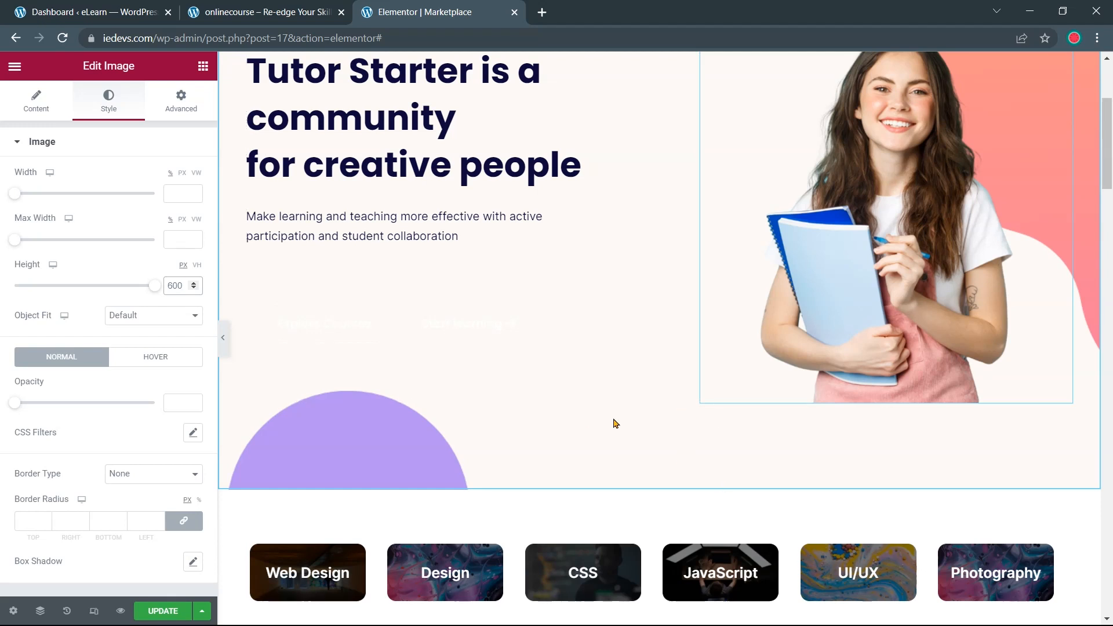
scroll(653, 427, up, 4)
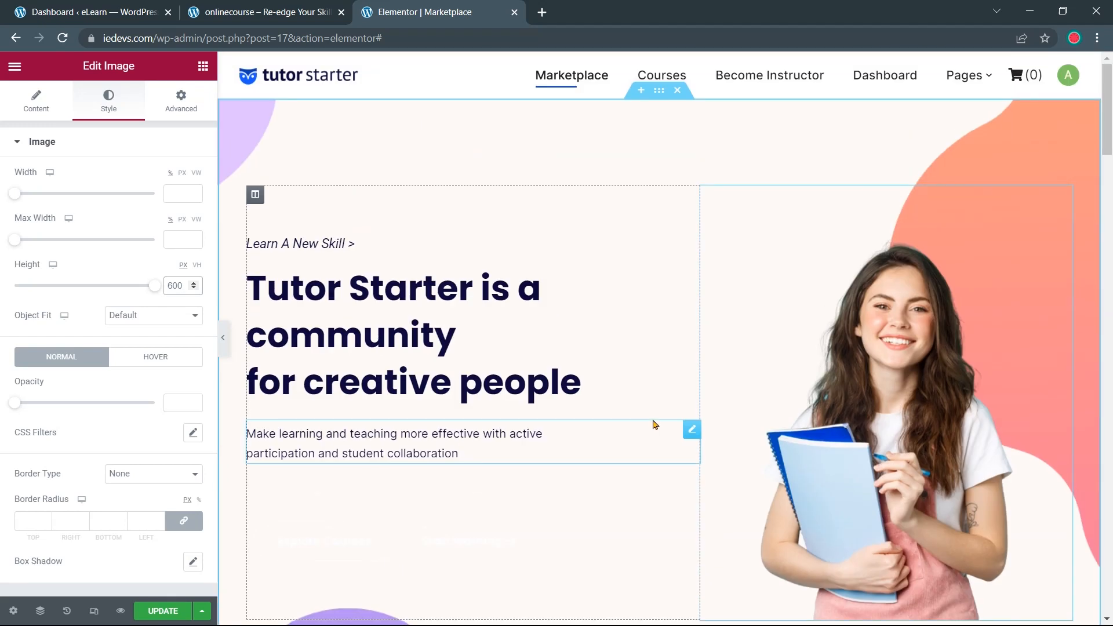
Set the hero section's top and bottom padding from 120 to 0
click(659, 90)
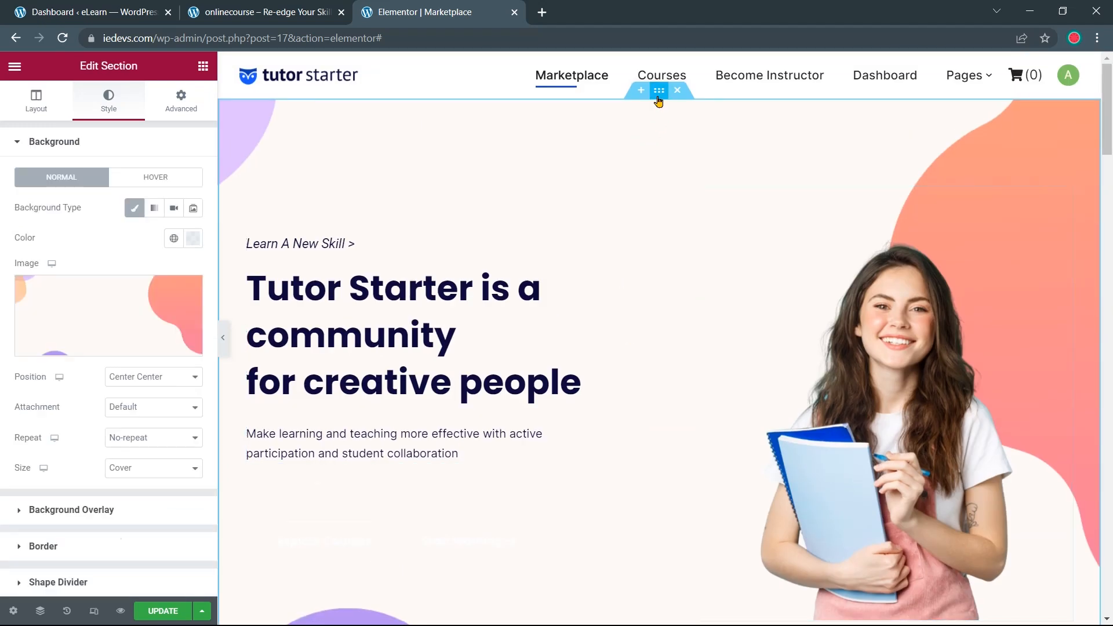
click(182, 100)
double_click(29, 251)
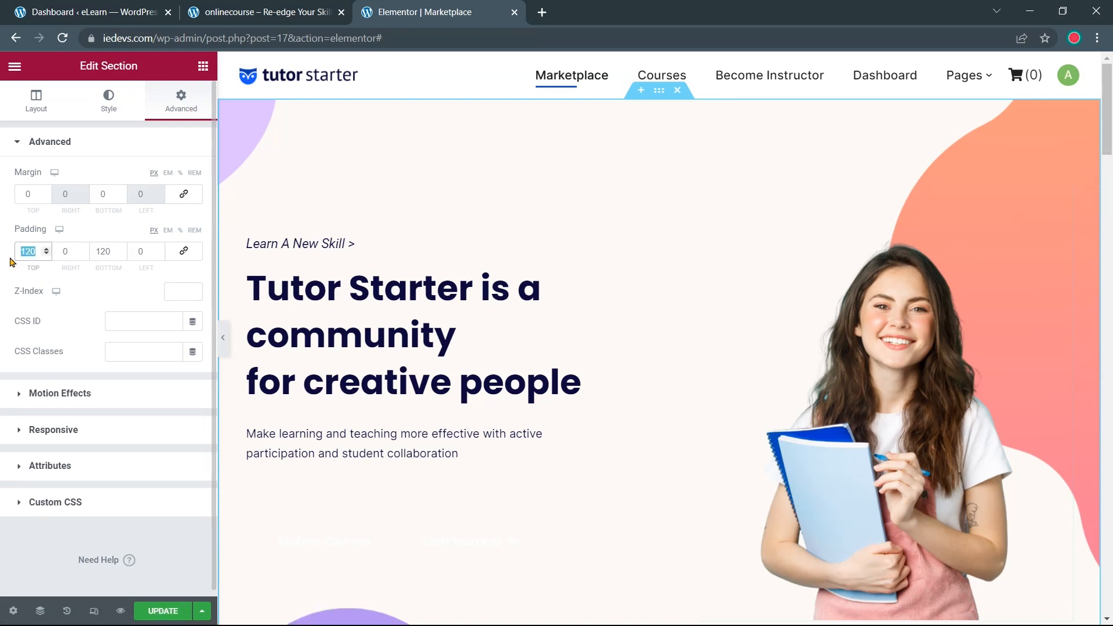
text(0)
double_click(105, 251)
text(0)
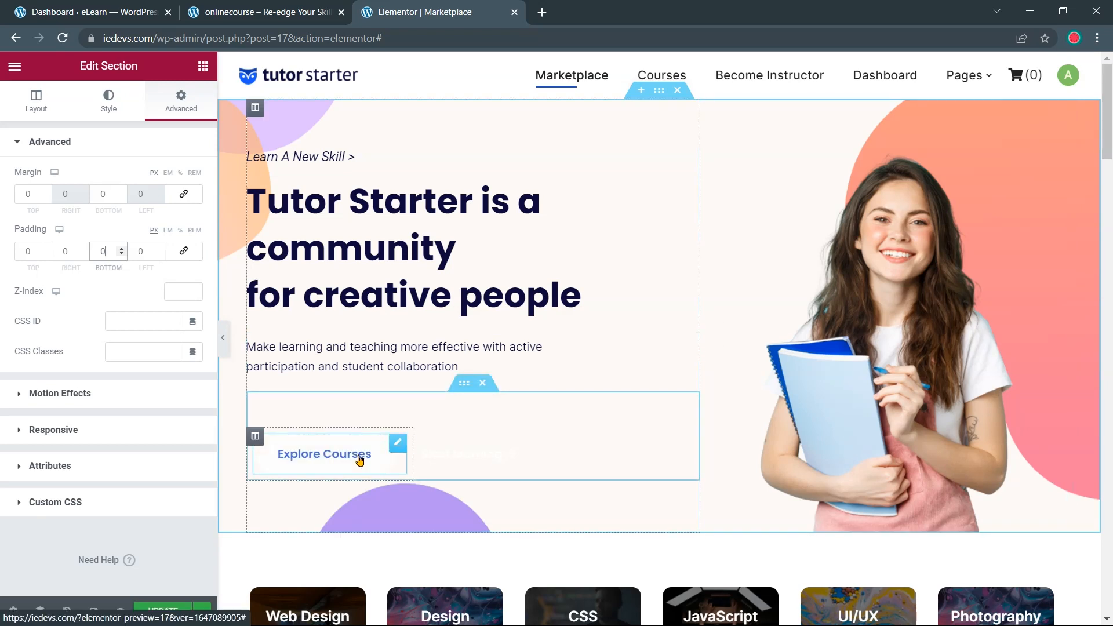
Set the Explore Courses button's text colour to #FAA694 from the color.txt notes
click(359, 460)
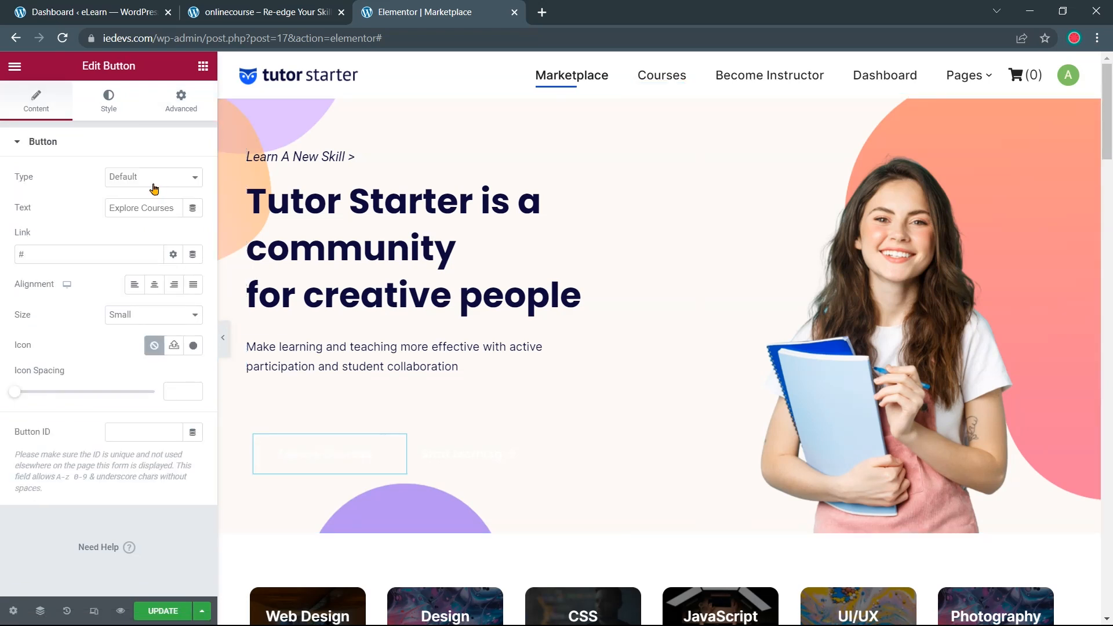
click(111, 114)
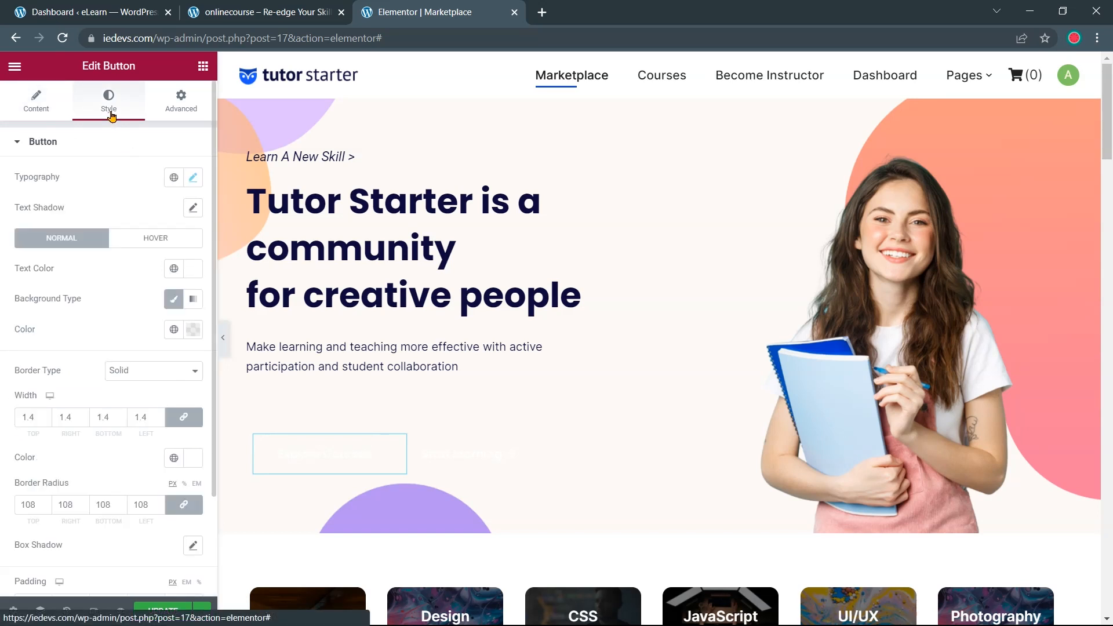
click(193, 270)
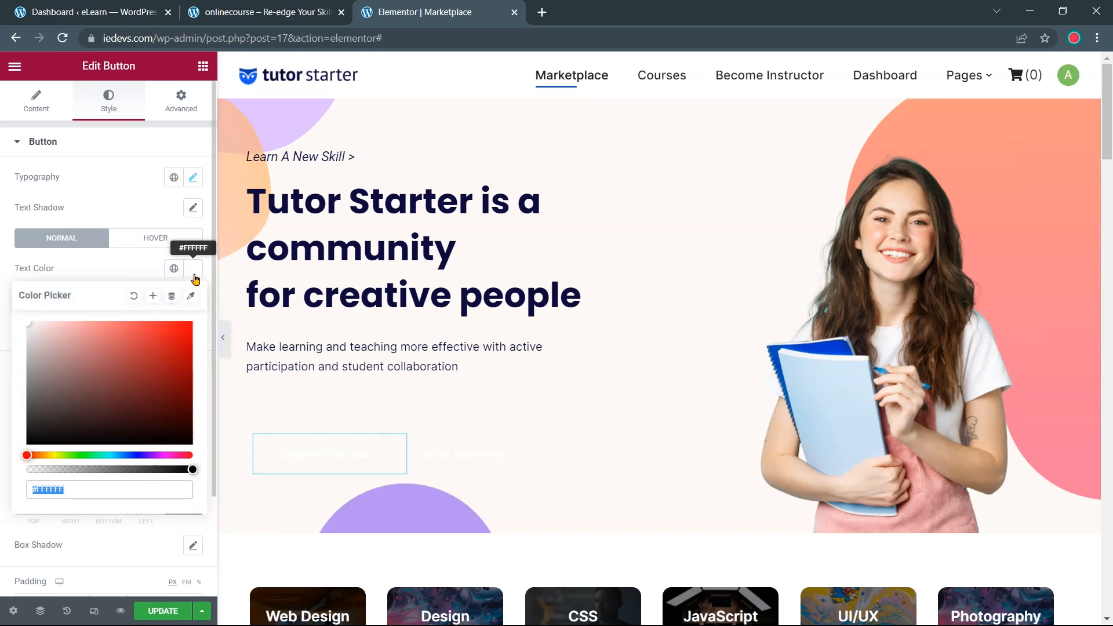
key(alt+Tab)
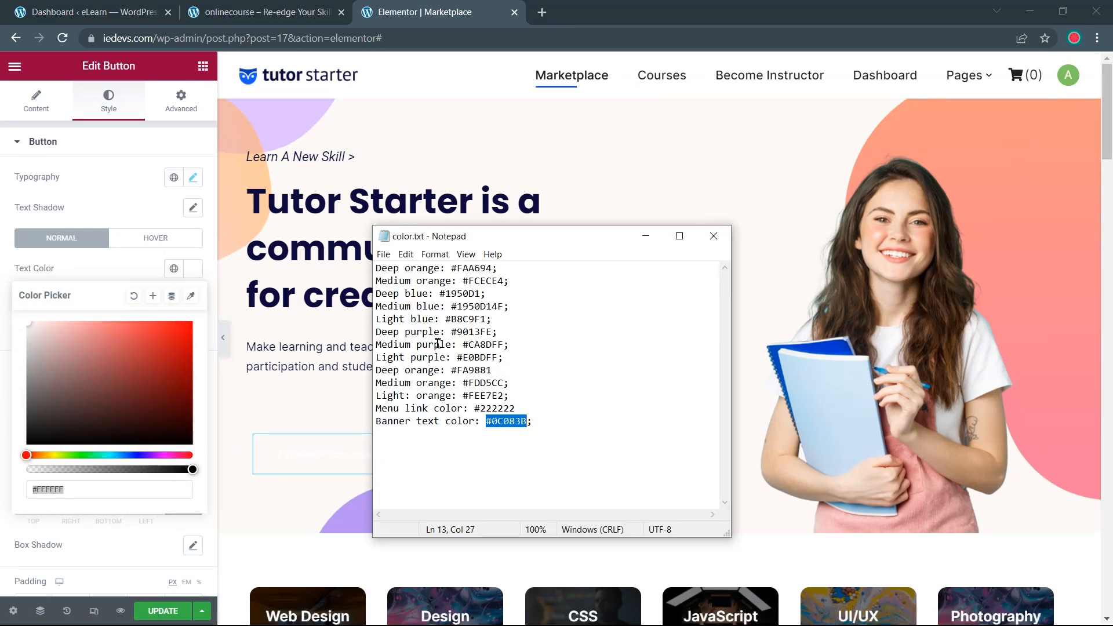
drag(452, 268, 496, 273)
key(ctrl+c)
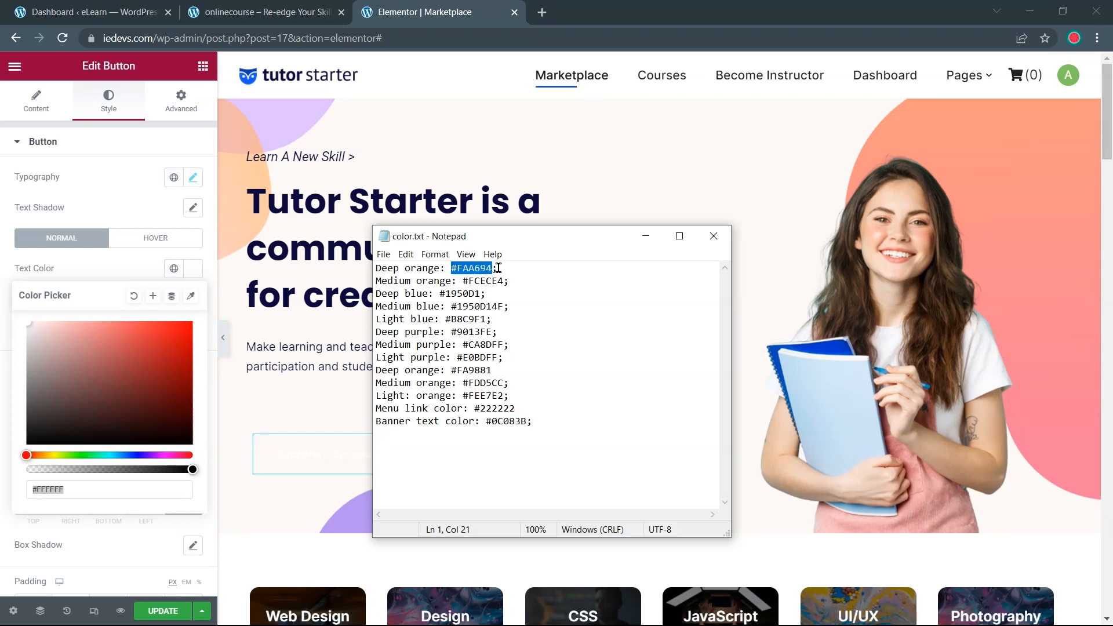
key(alt+Tab)
key(ctrl+v)
click(113, 301)
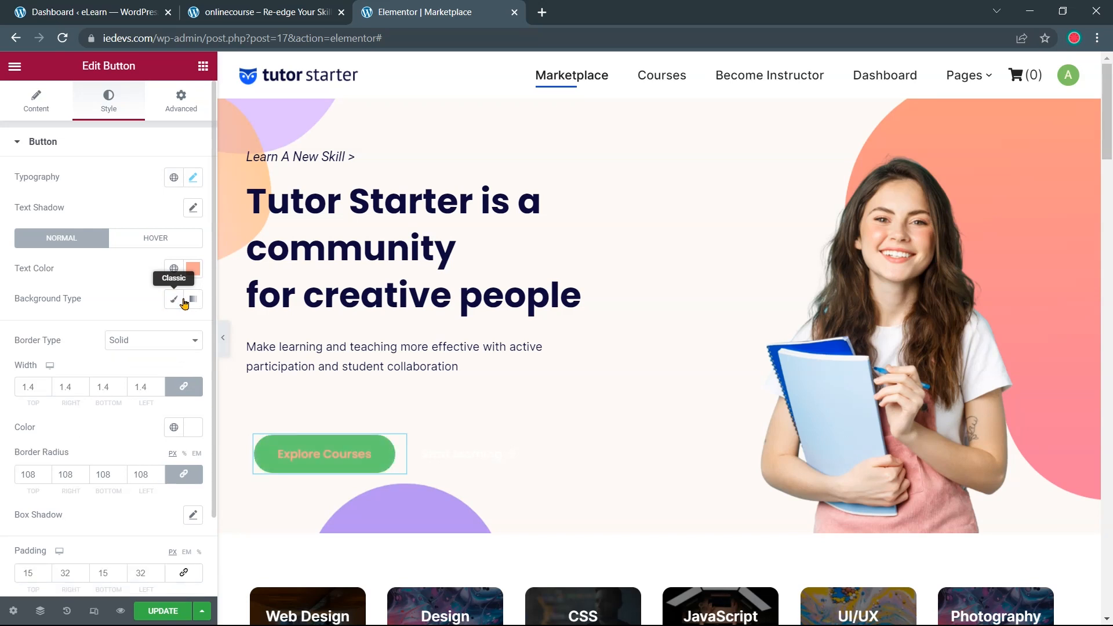
Keep a classic background and set the button background to #FCECE4
click(192, 299)
click(176, 300)
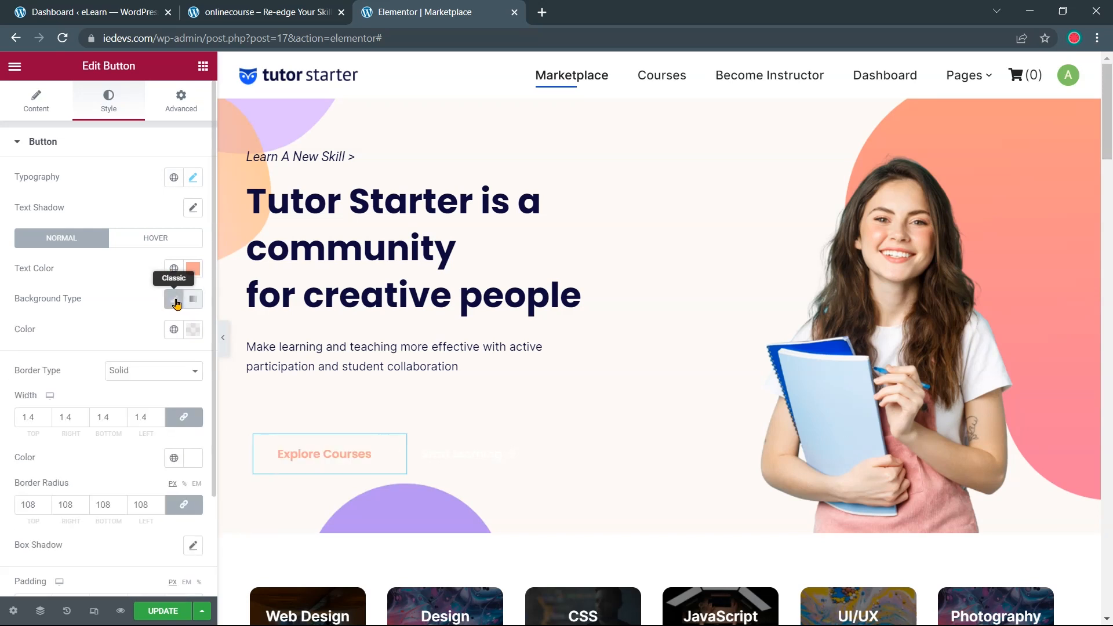
click(193, 330)
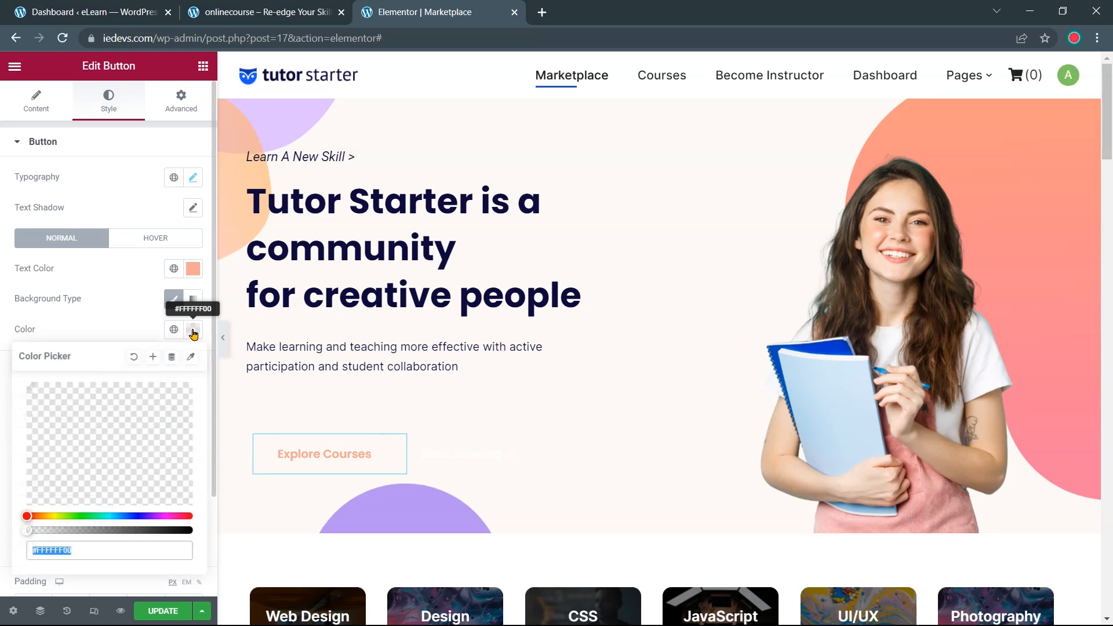
key(super)
click(261, 614)
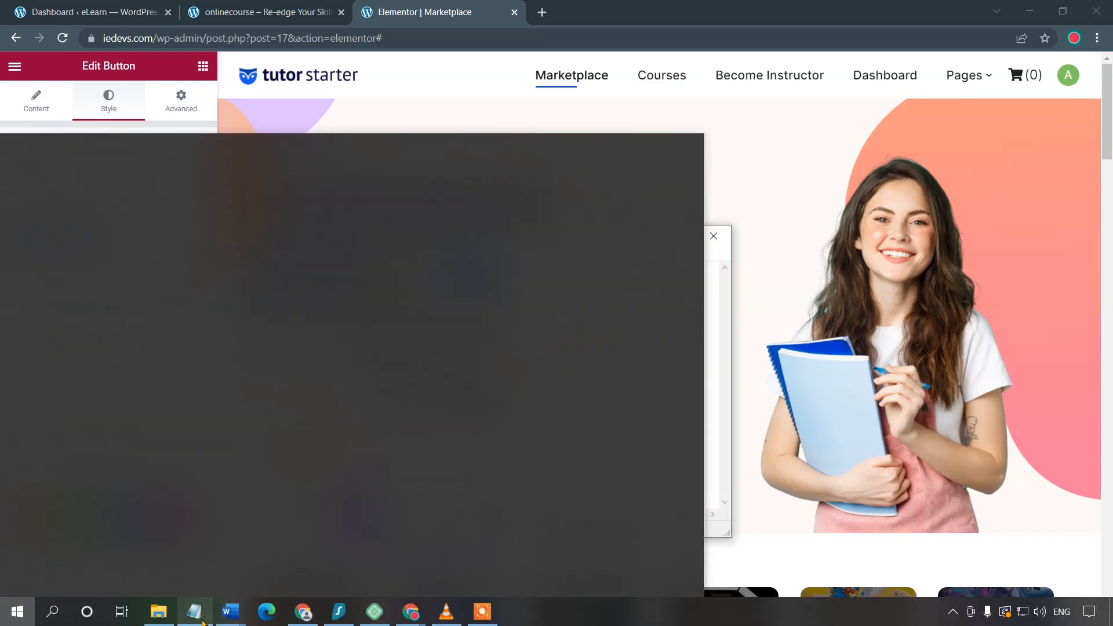
drag(463, 281, 502, 280)
key(ctrl+c)
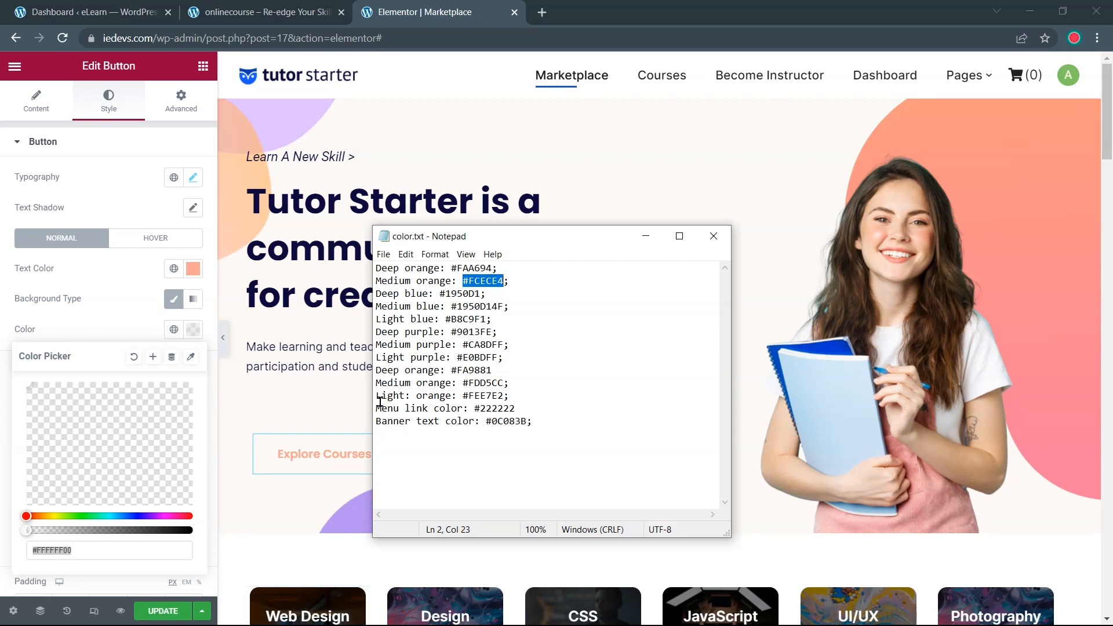
click(96, 555)
key(ctrl+v)
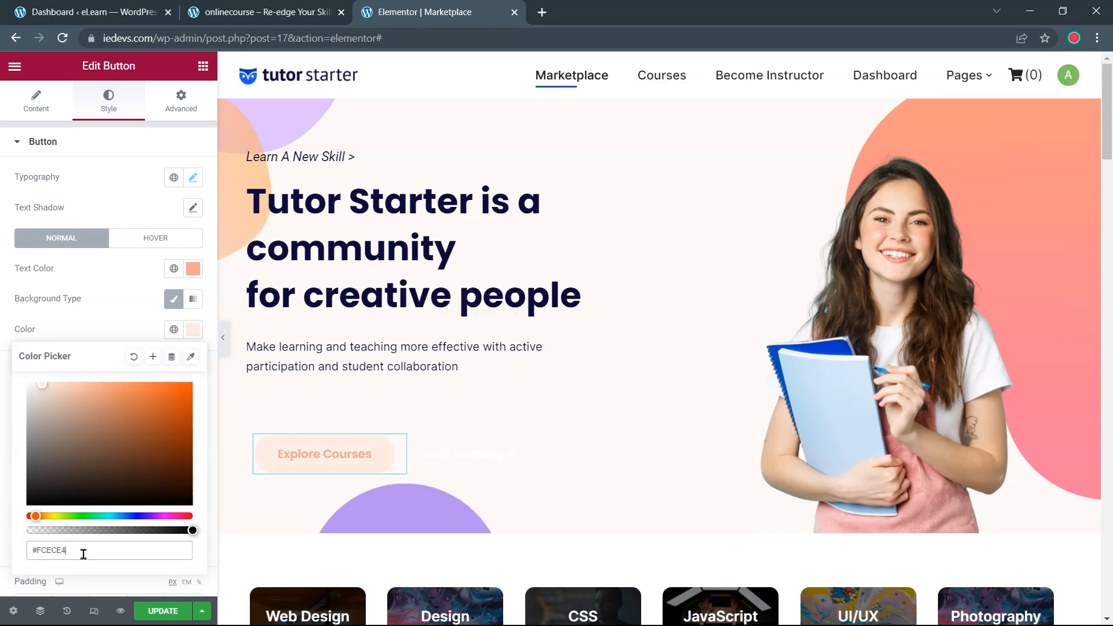
click(110, 333)
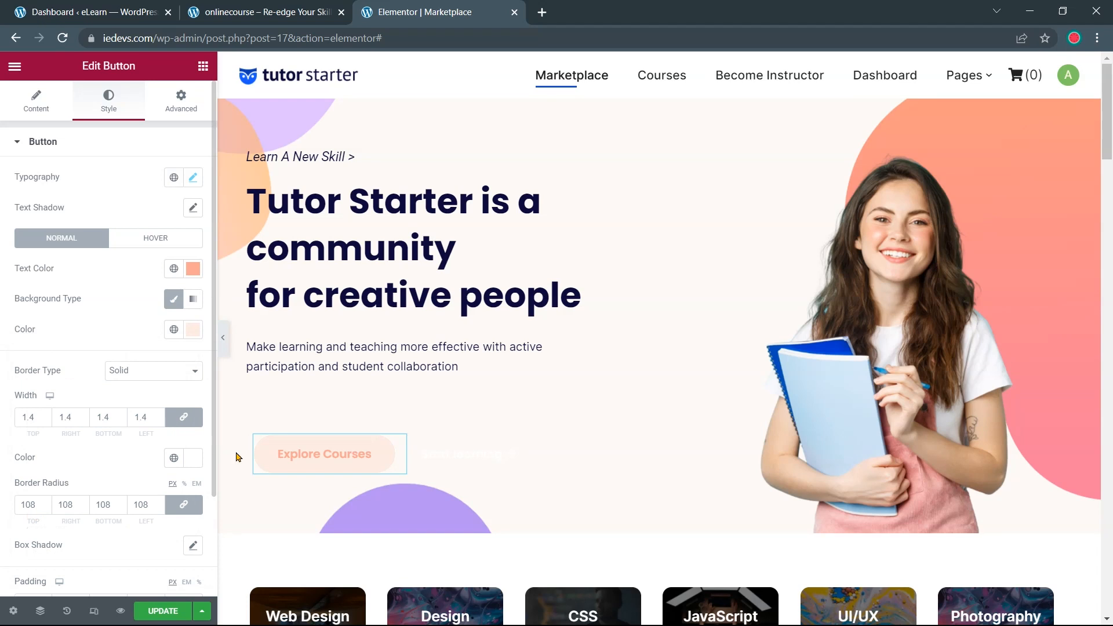
Change the Explore Courses button background to salmon #FAA694
click(417, 403)
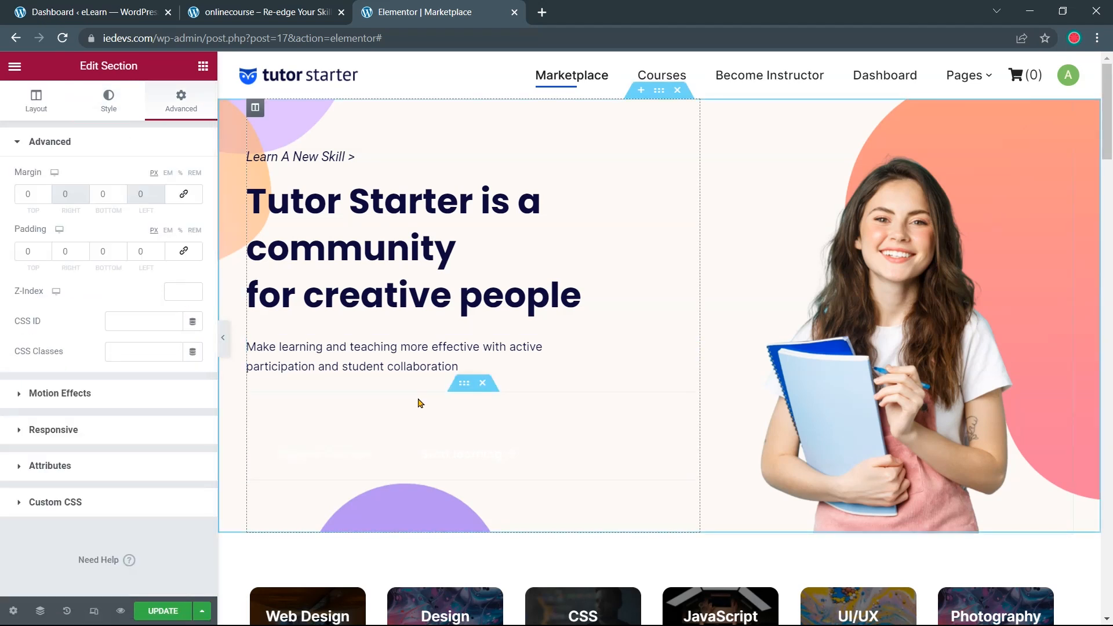
click(368, 466)
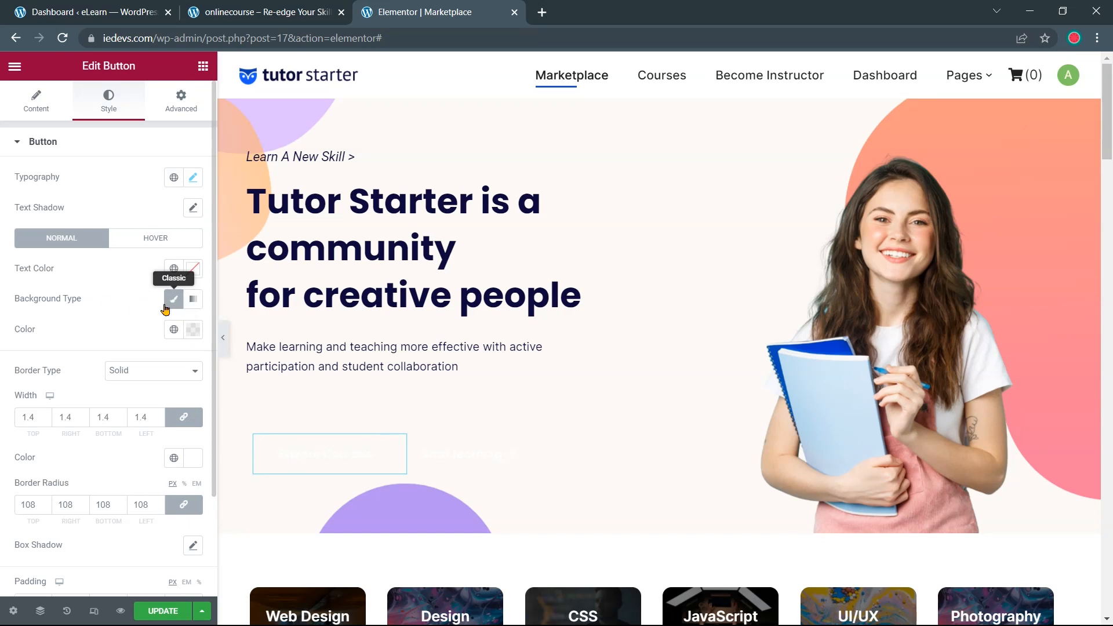
click(194, 335)
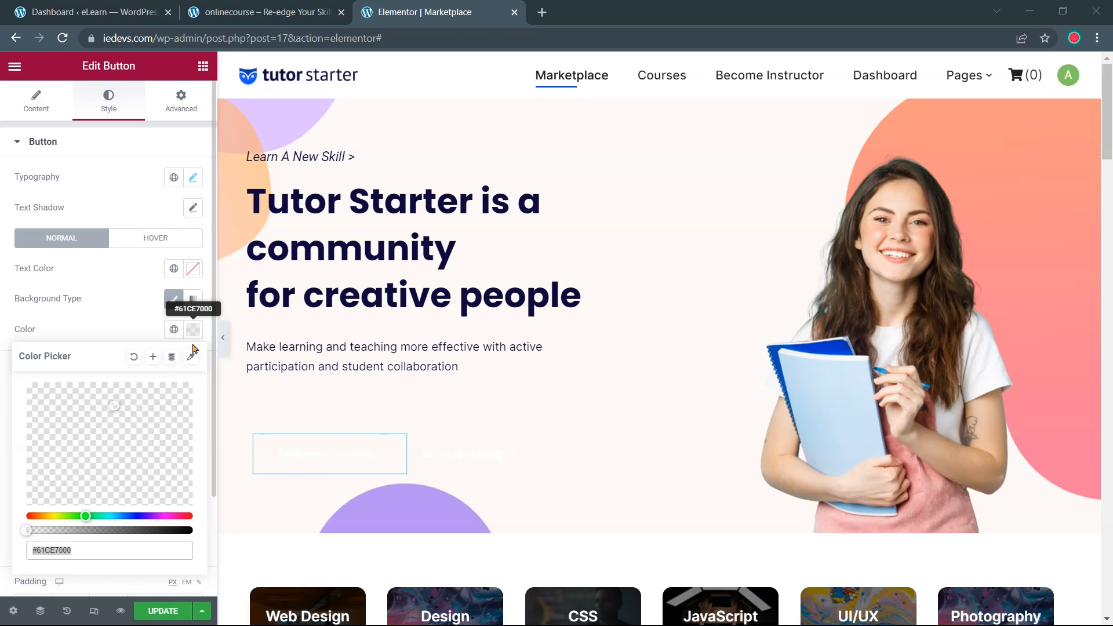
key(alt+Tab)
click(513, 291)
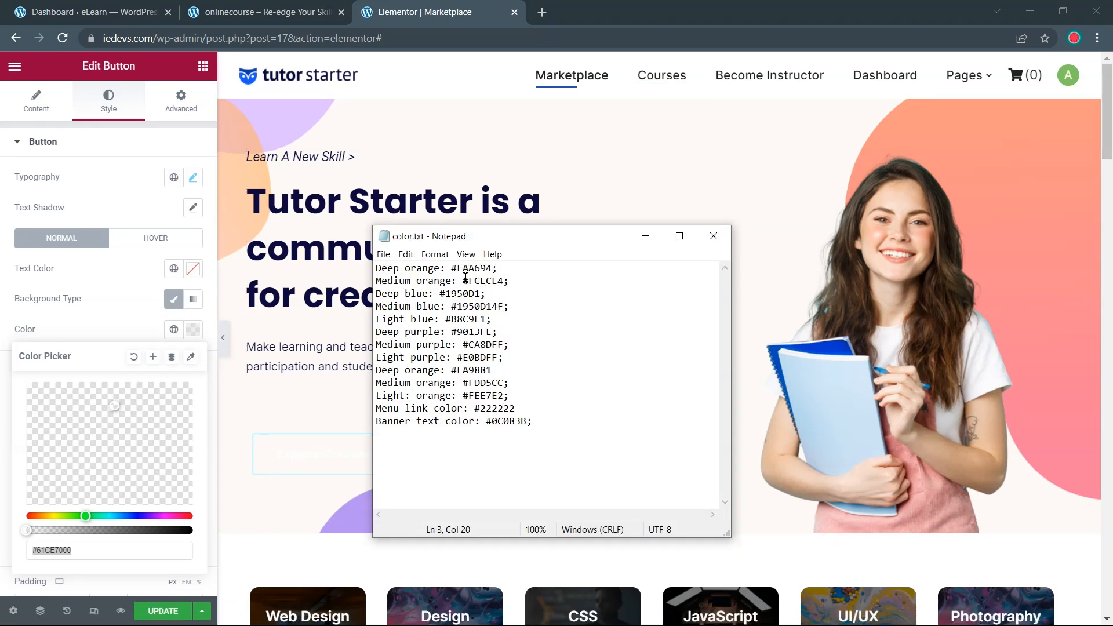
drag(485, 267, 492, 267)
key(ctrl+c)
drag(88, 548, 27, 555)
key(ctrl+v)
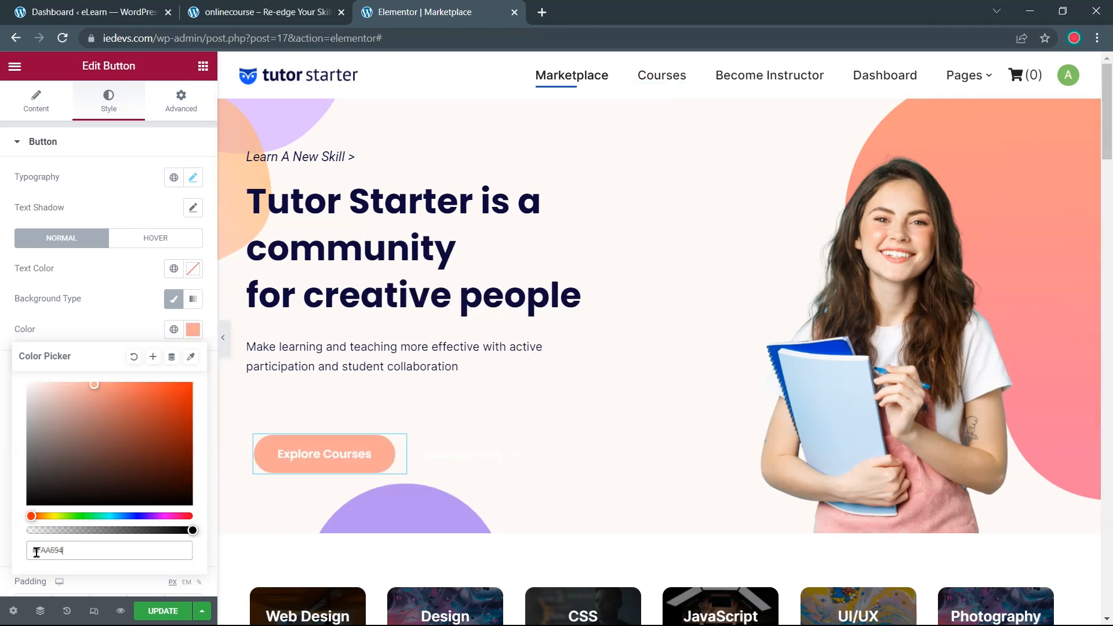
key(Return)
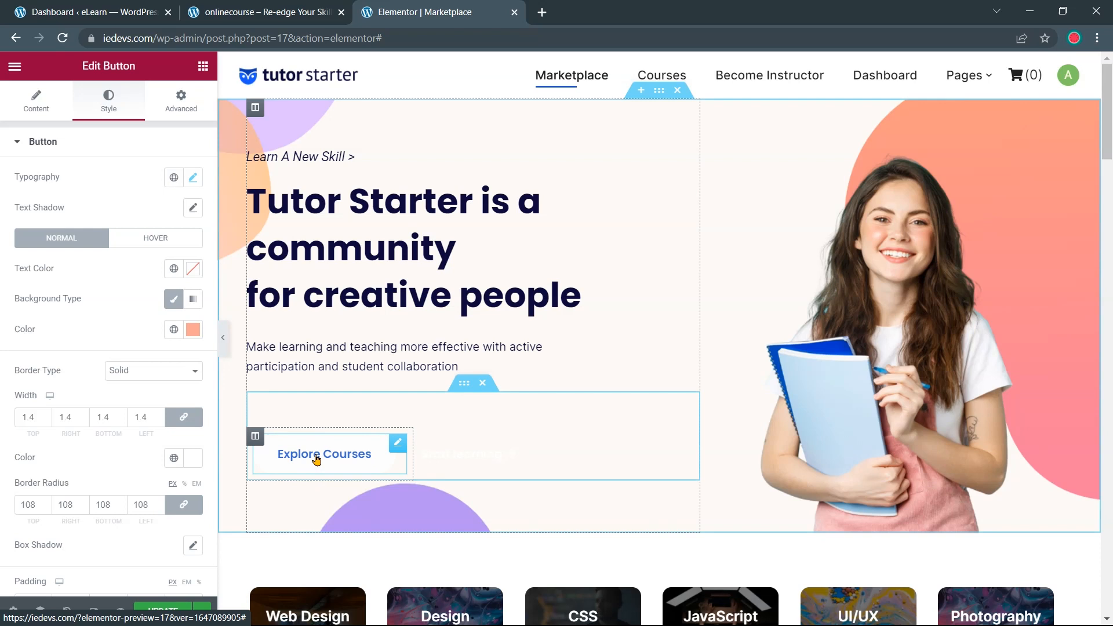
Set the button's hover text colour to #FAA694, replacing #1950D1
click(167, 244)
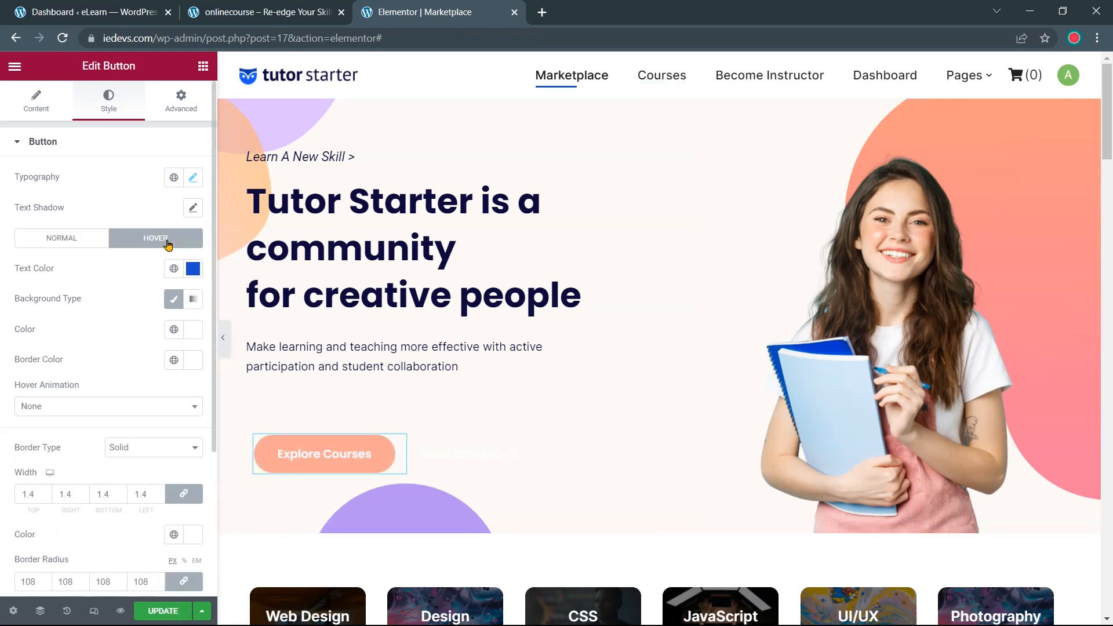
click(193, 269)
key(alt+Tab)
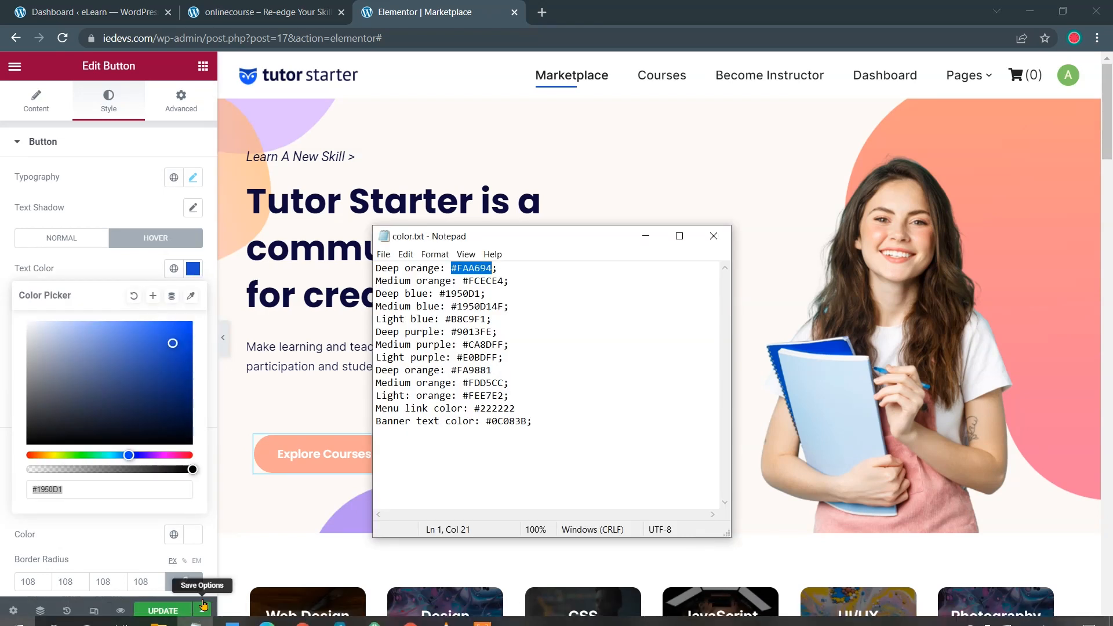
drag(494, 268, 461, 281)
key(ctrl+c)
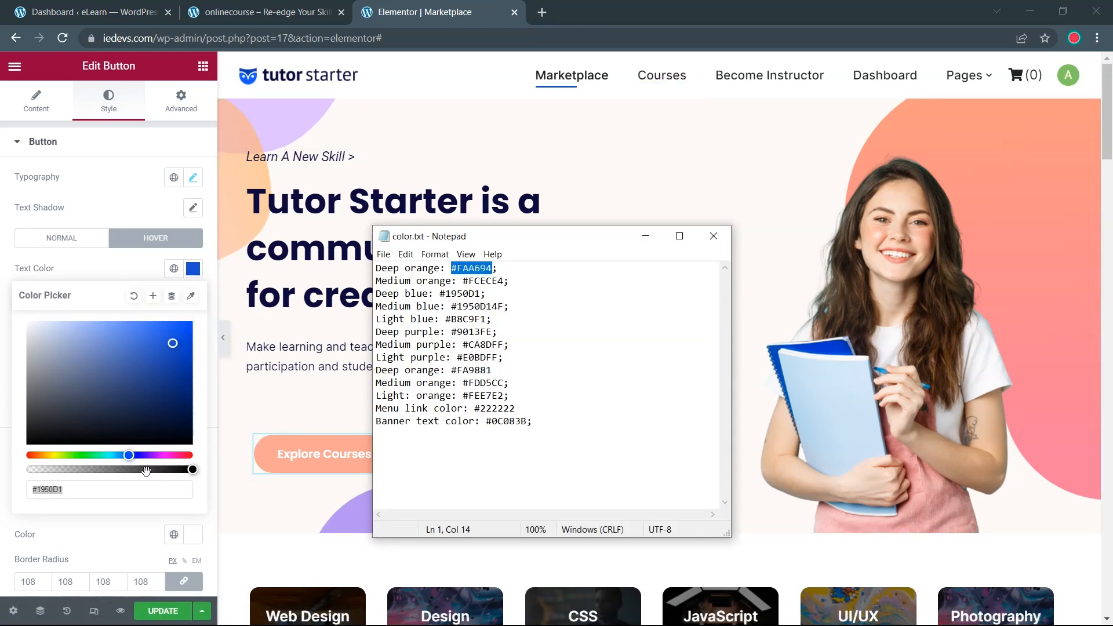
click(102, 489)
key(ctrl+v)
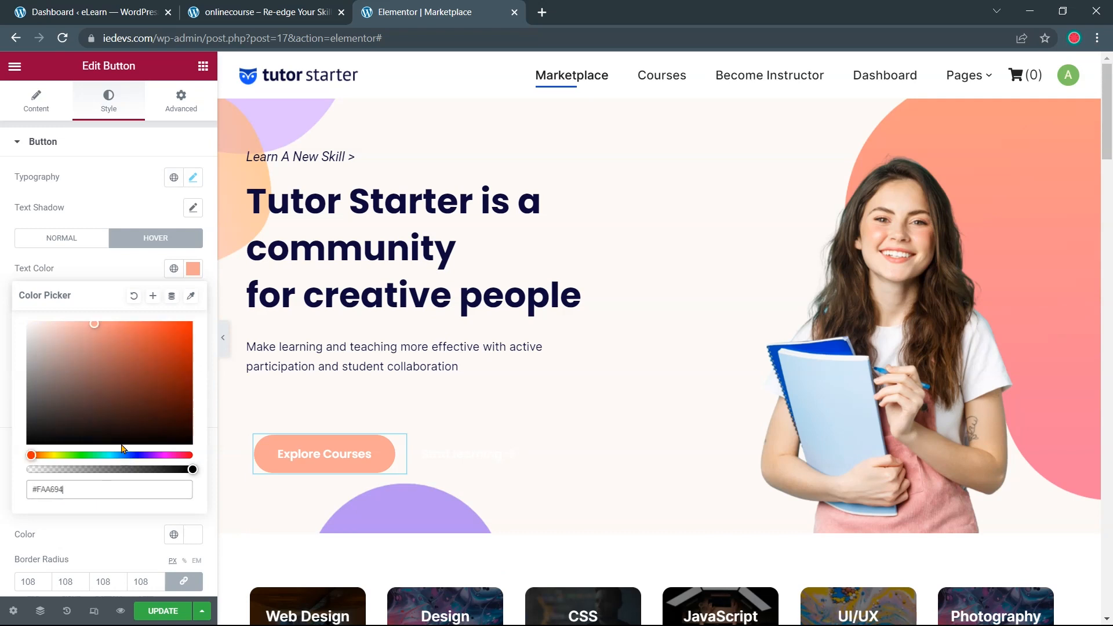
click(6, 401)
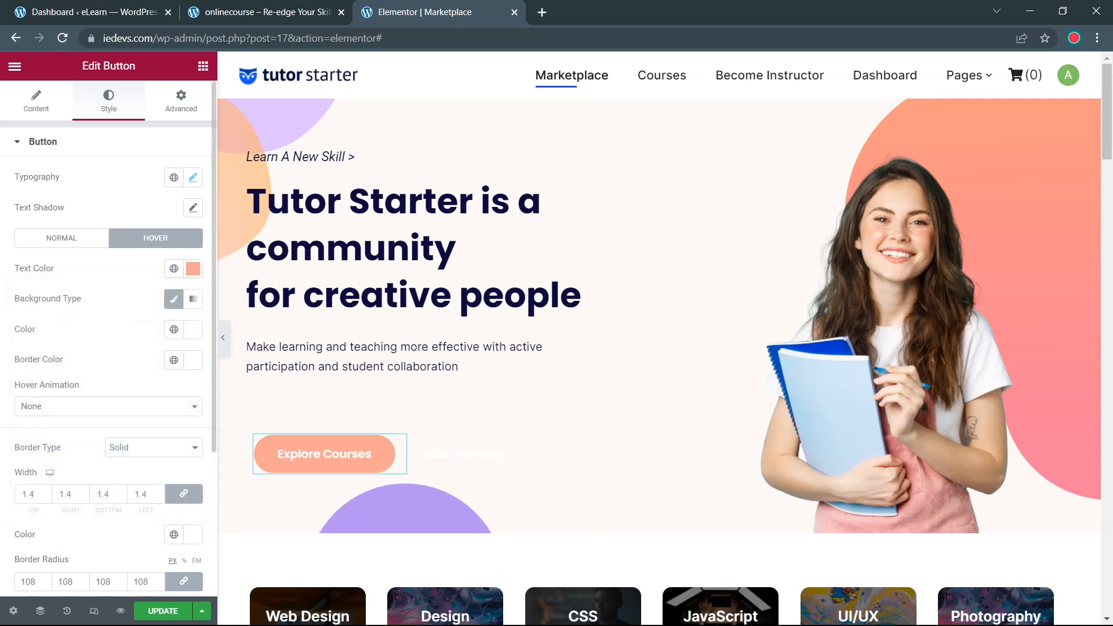
Set the hover background colour to #FCECE4 instead of #FFFFFF
click(193, 329)
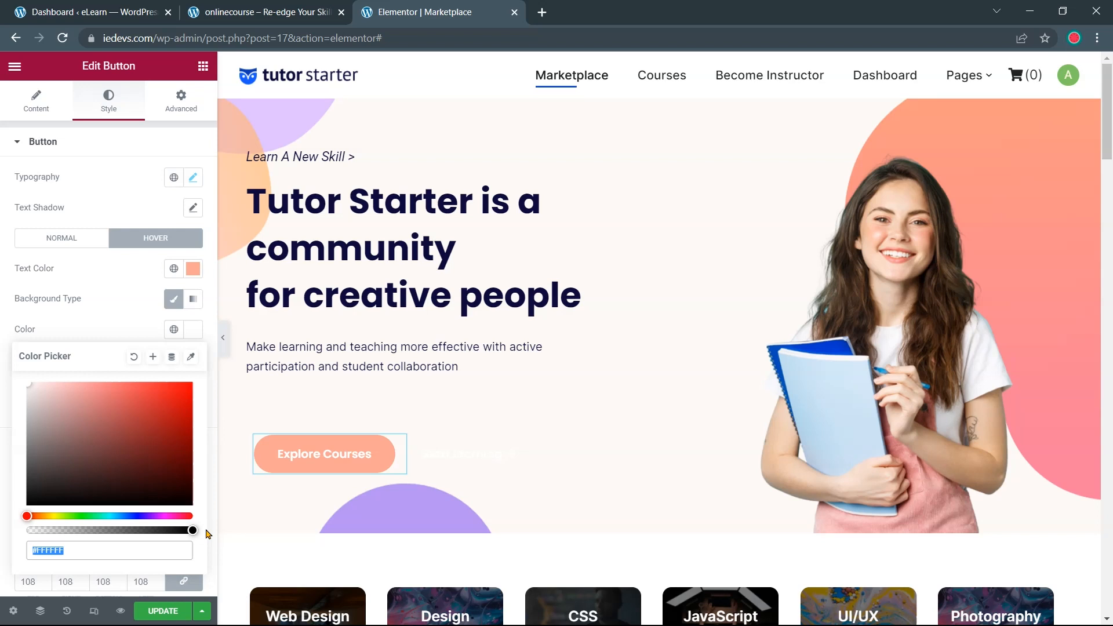
key(alt+Tab)
drag(462, 281, 503, 281)
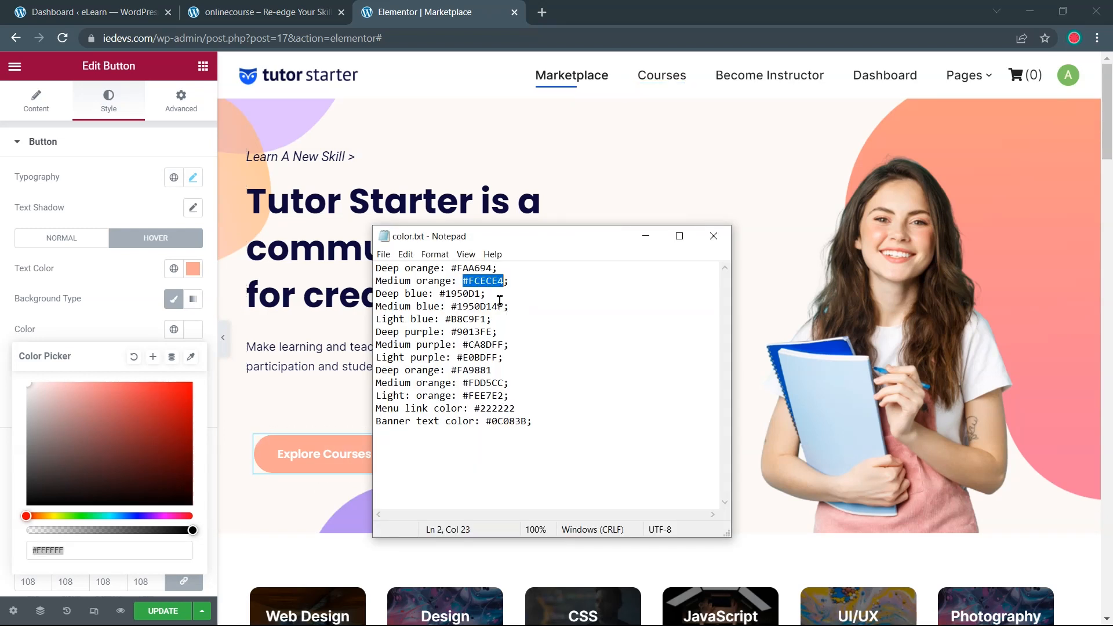
drag(84, 556, 24, 556)
key(ctrl+v)
click(8, 534)
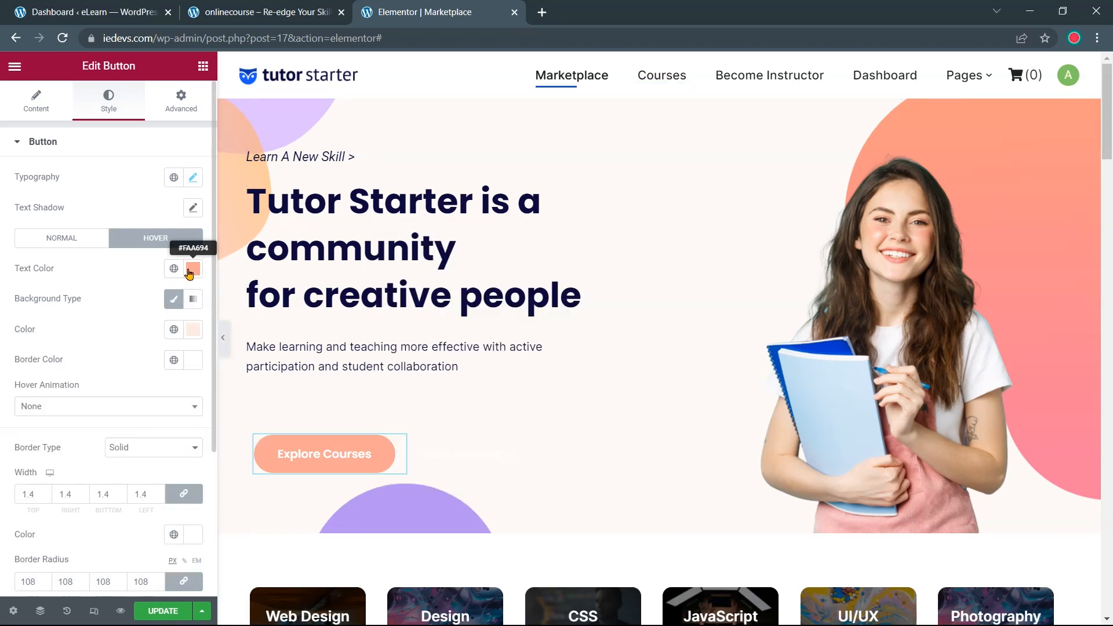
Set the hover border colour to #FAA694, reusing the hover text colour value
click(193, 269)
drag(77, 490, 27, 489)
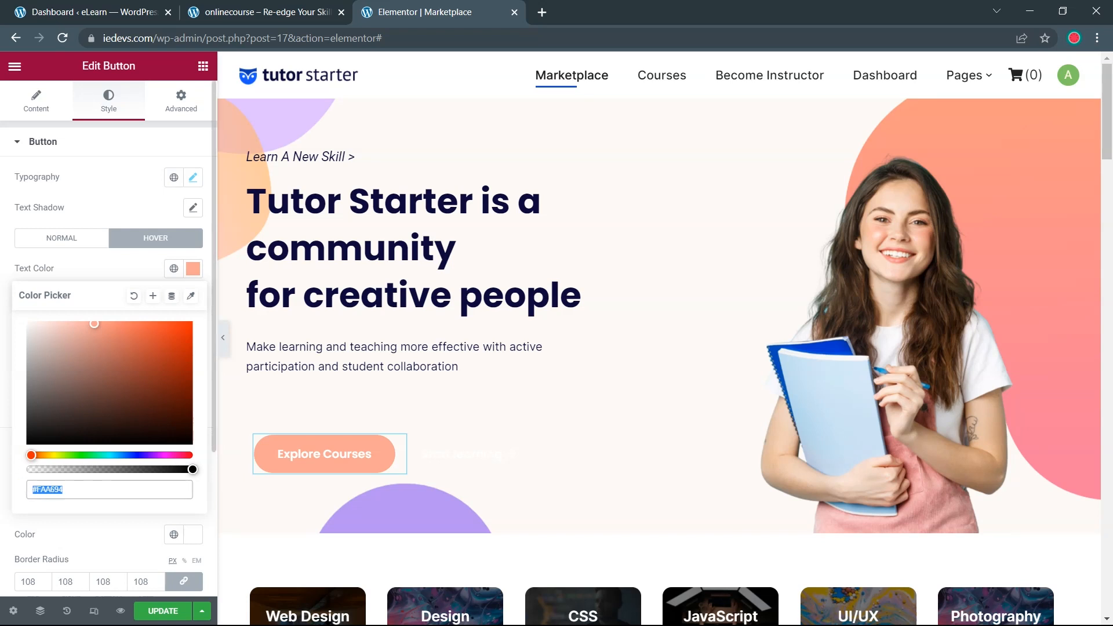
click(7, 468)
click(196, 361)
click(97, 577)
drag(97, 576, 25, 579)
key(ctrl+v)
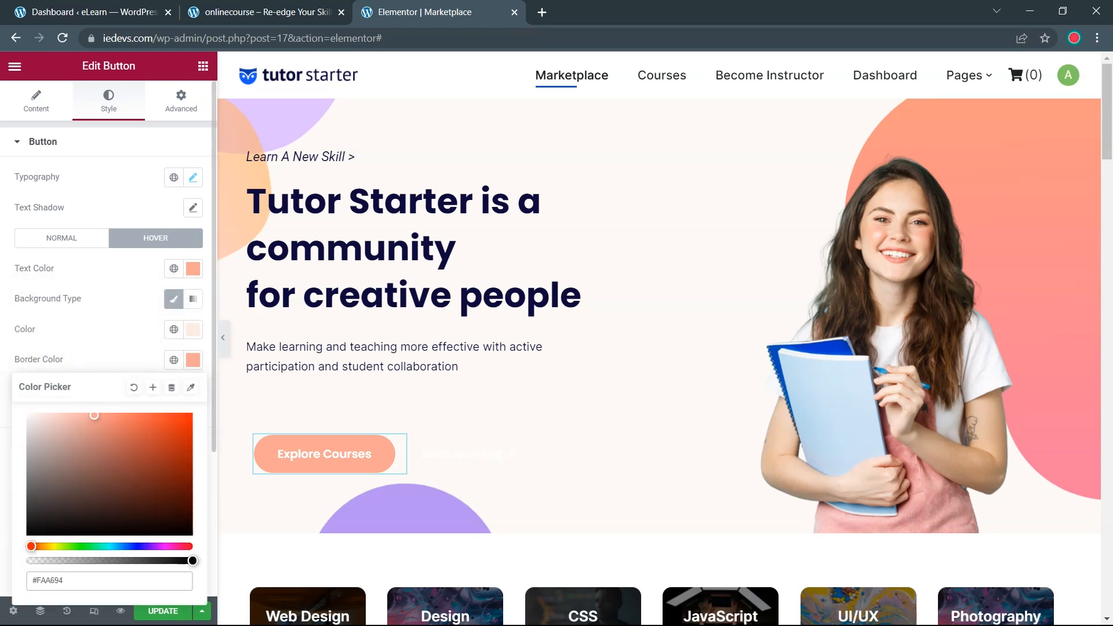
click(9, 579)
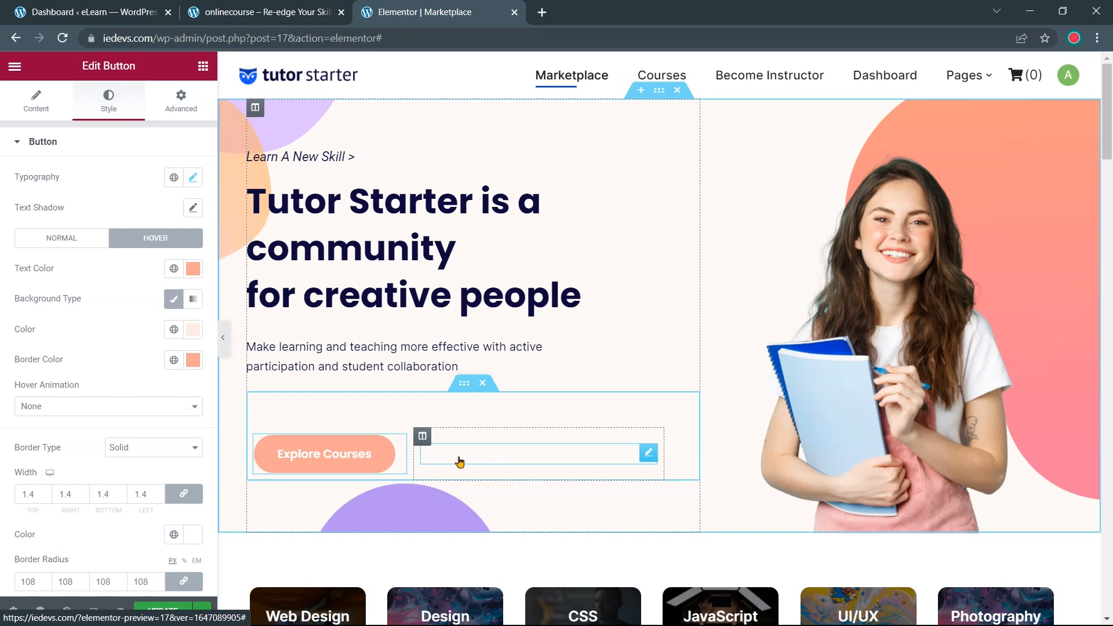
Check the Explore Courses button against onlinecourse.io, then show Elementor's widget list
click(266, 16)
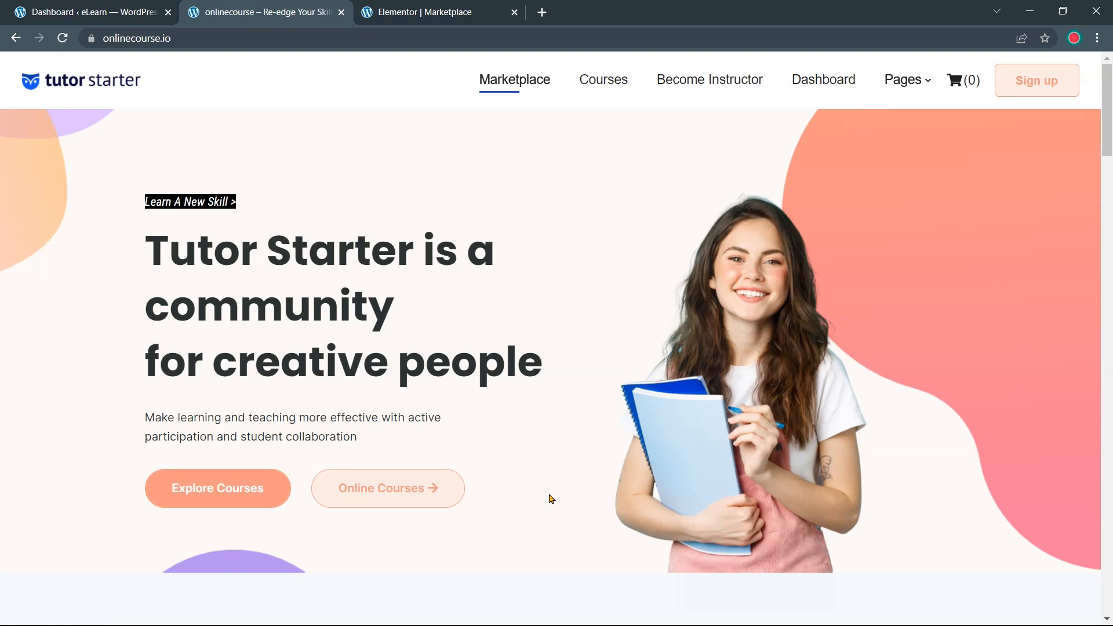
click(400, 11)
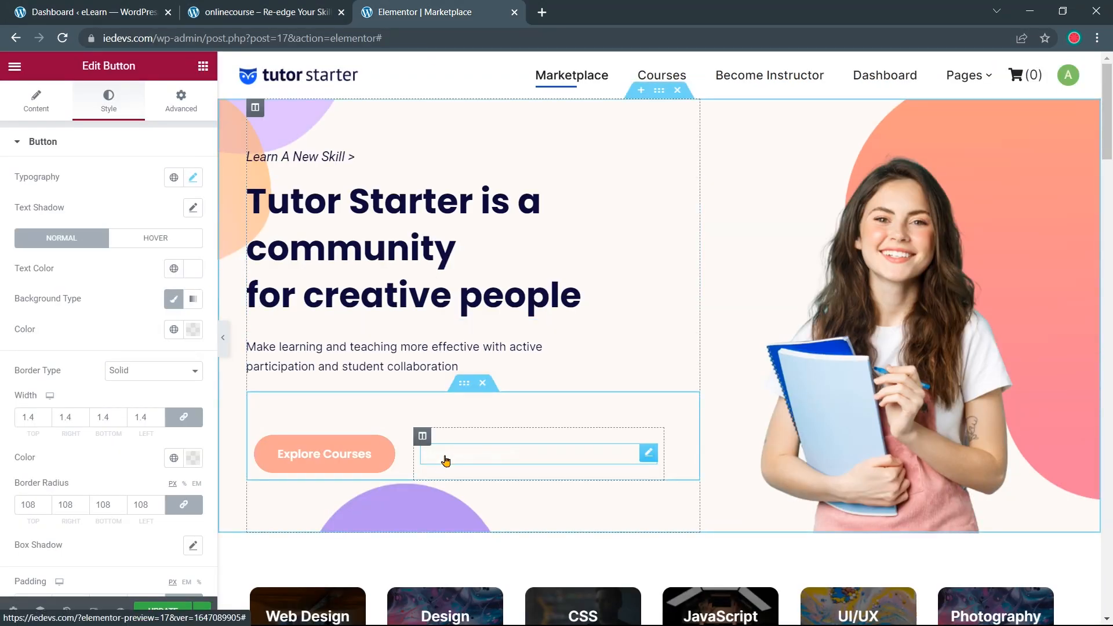
click(647, 457)
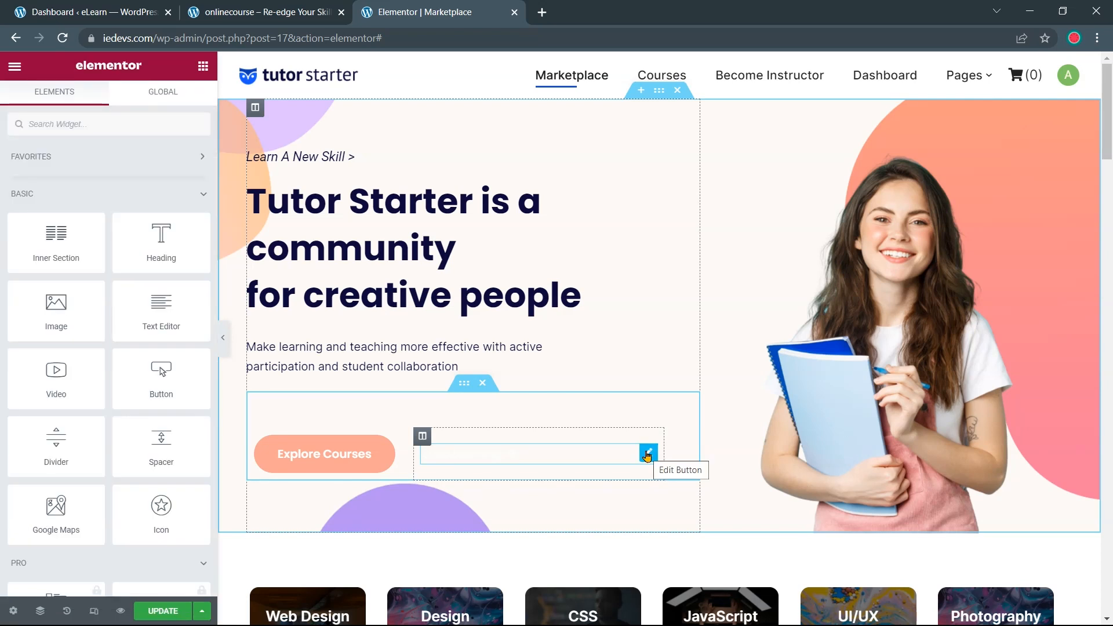
Paste the copied button styling onto Start learning and make its background pale pink #FCECE4
right_click(648, 457)
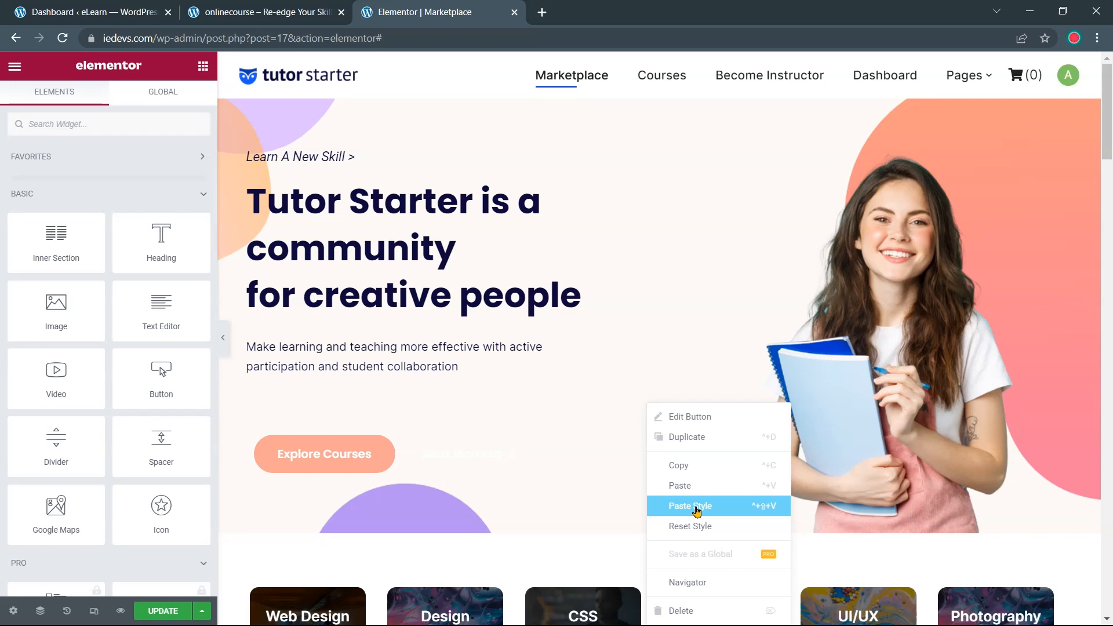
click(699, 510)
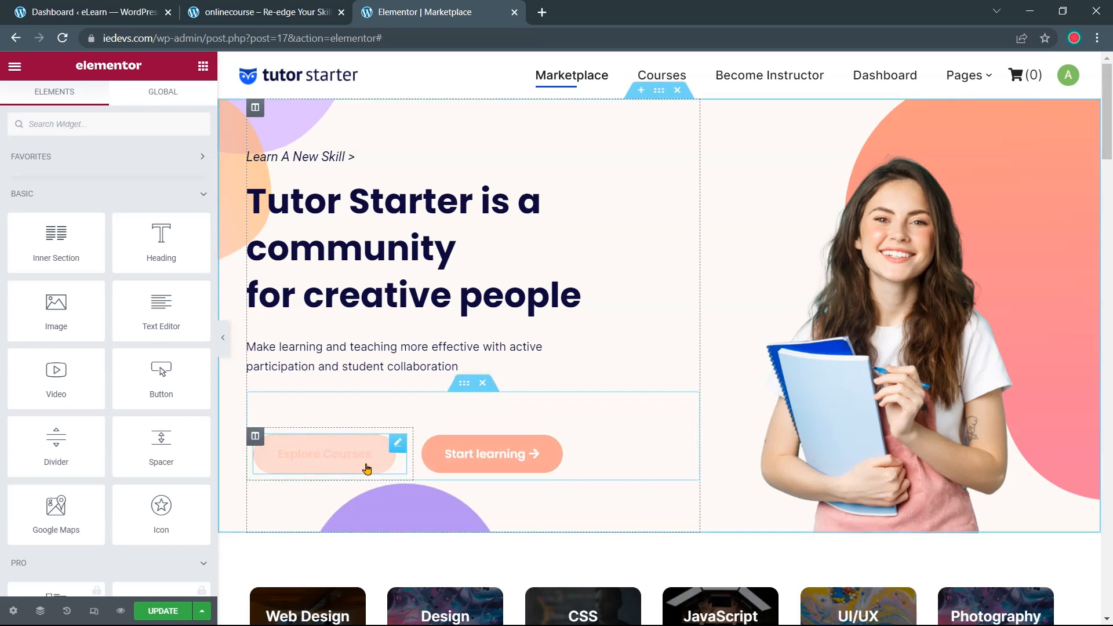
click(467, 470)
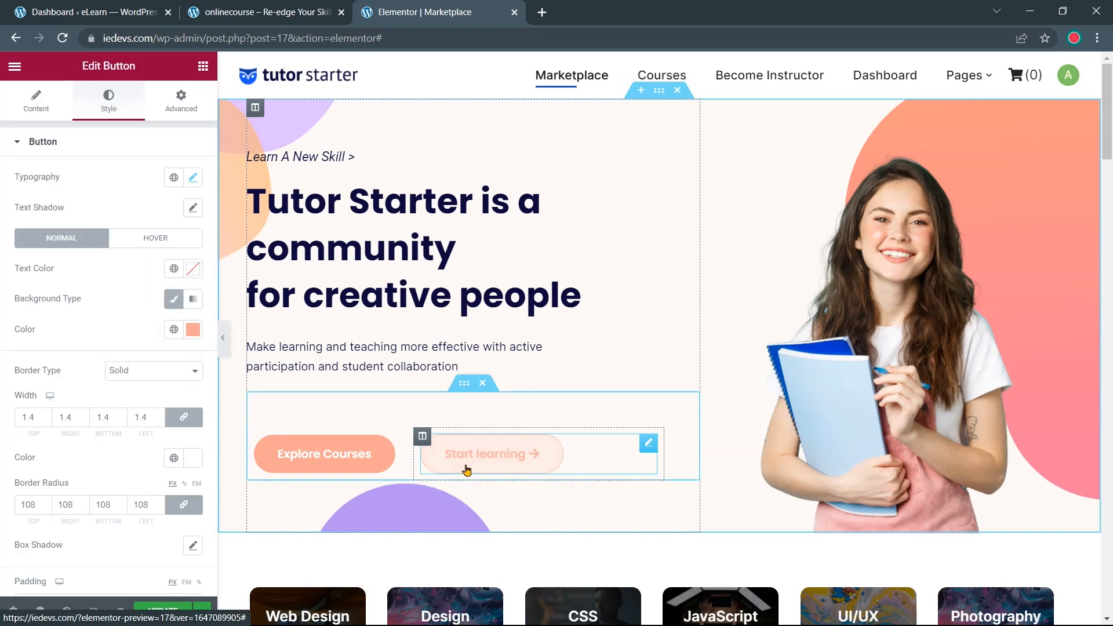
click(155, 238)
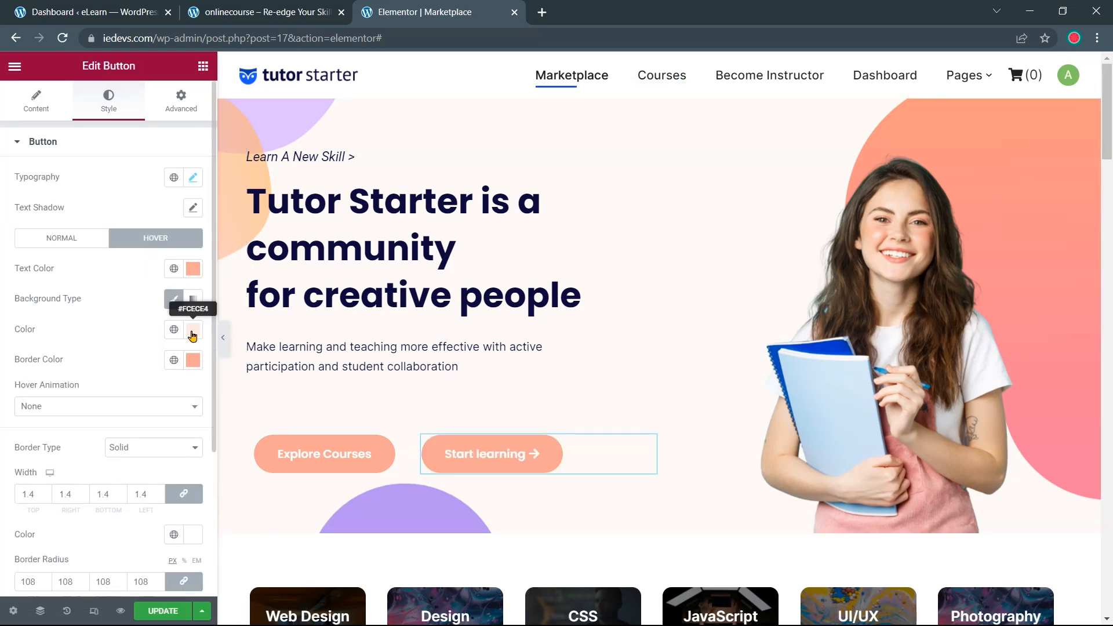
click(193, 330)
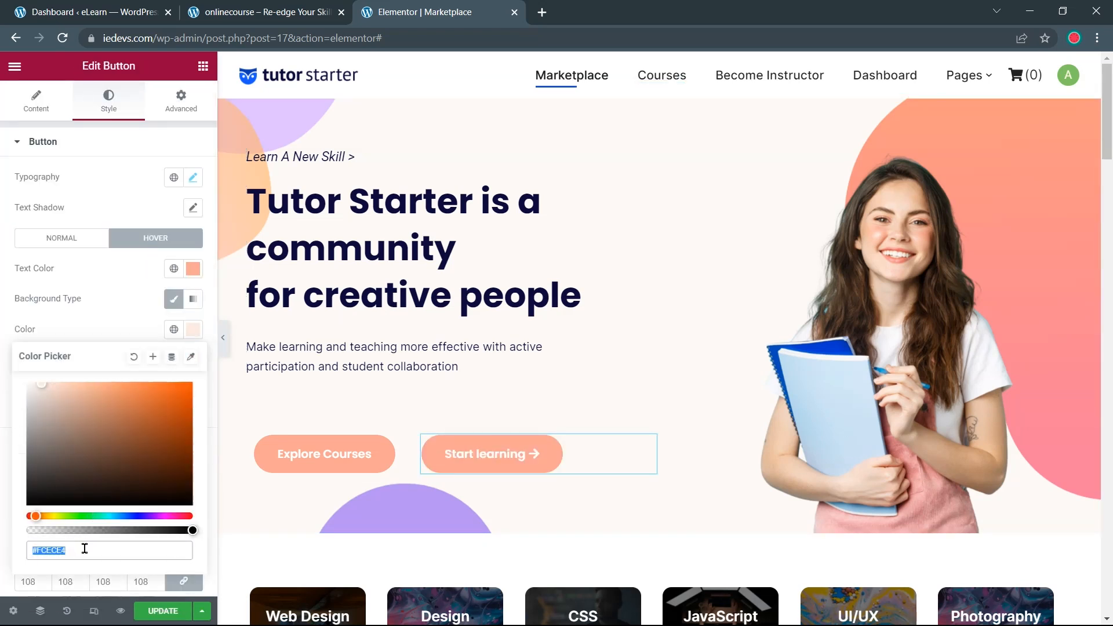
click(66, 243)
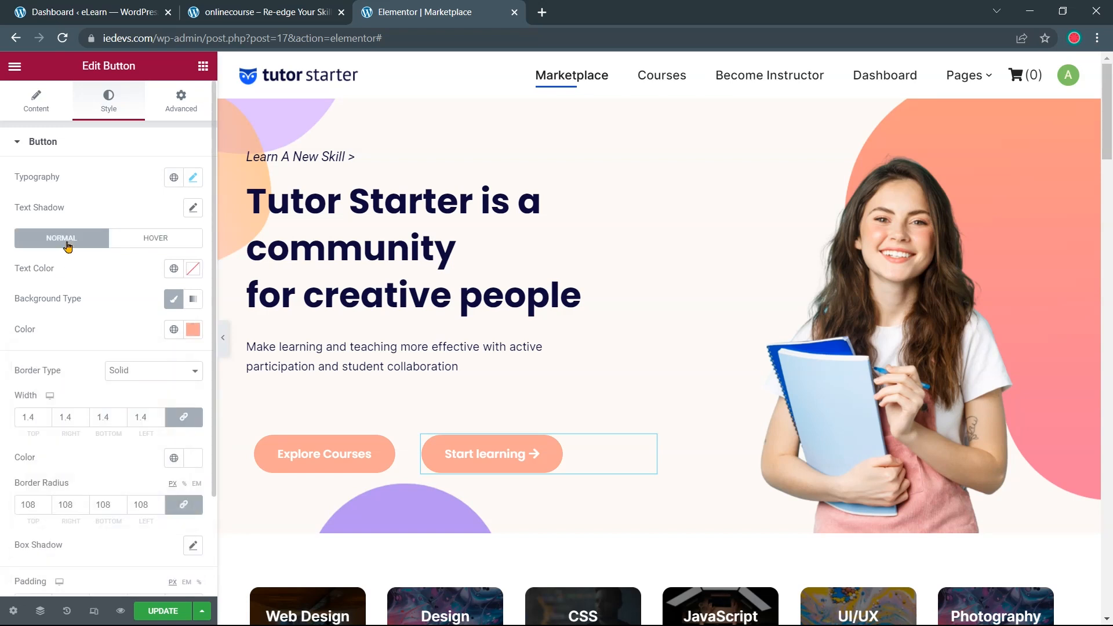
click(193, 329)
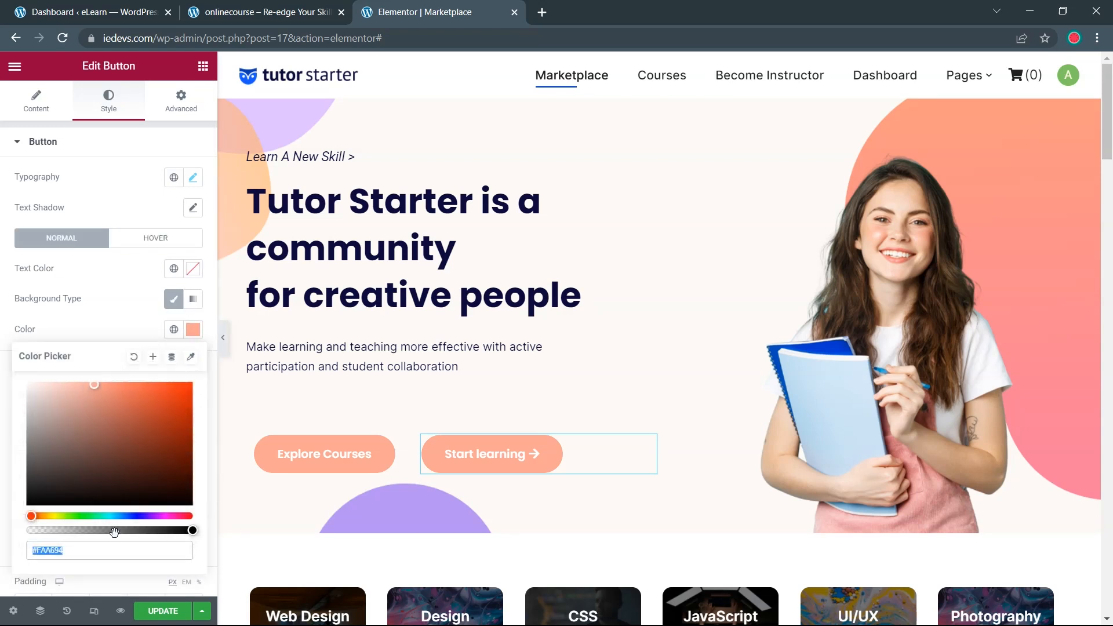
key(ctrl+v)
key(Return)
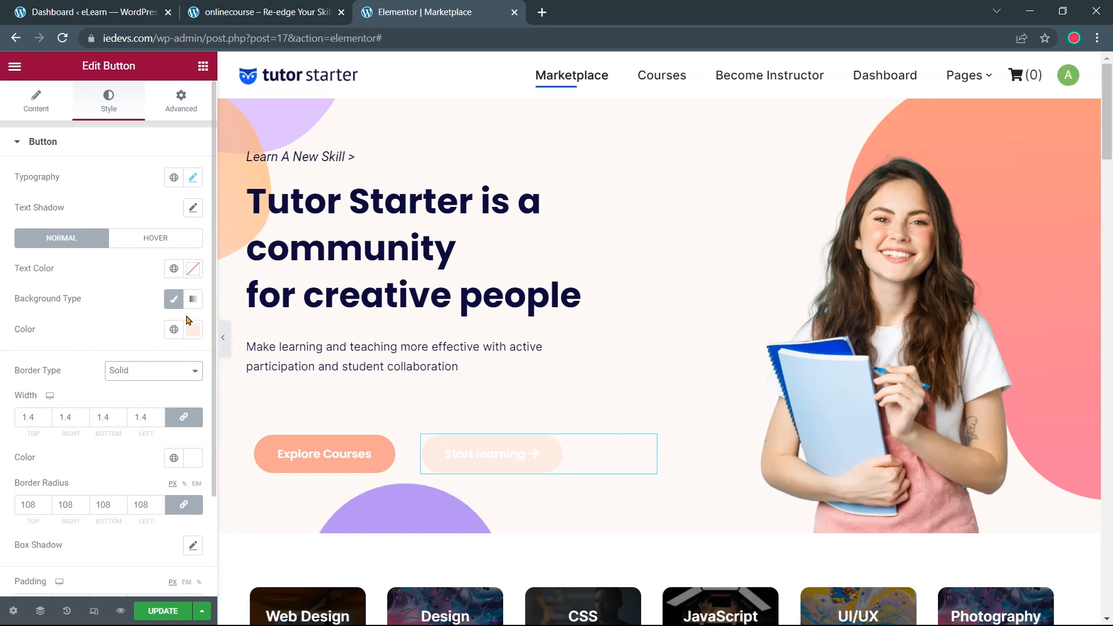
Make the Start learning button's normal border and text colour salmon #FAA694
click(157, 239)
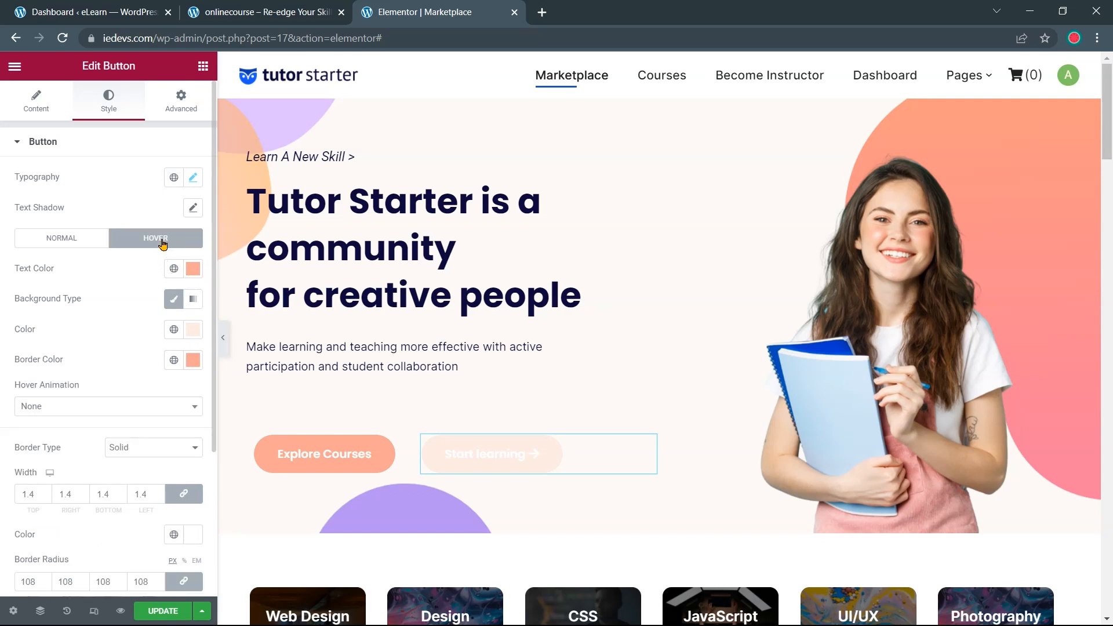
click(193, 269)
key(ctrl+c)
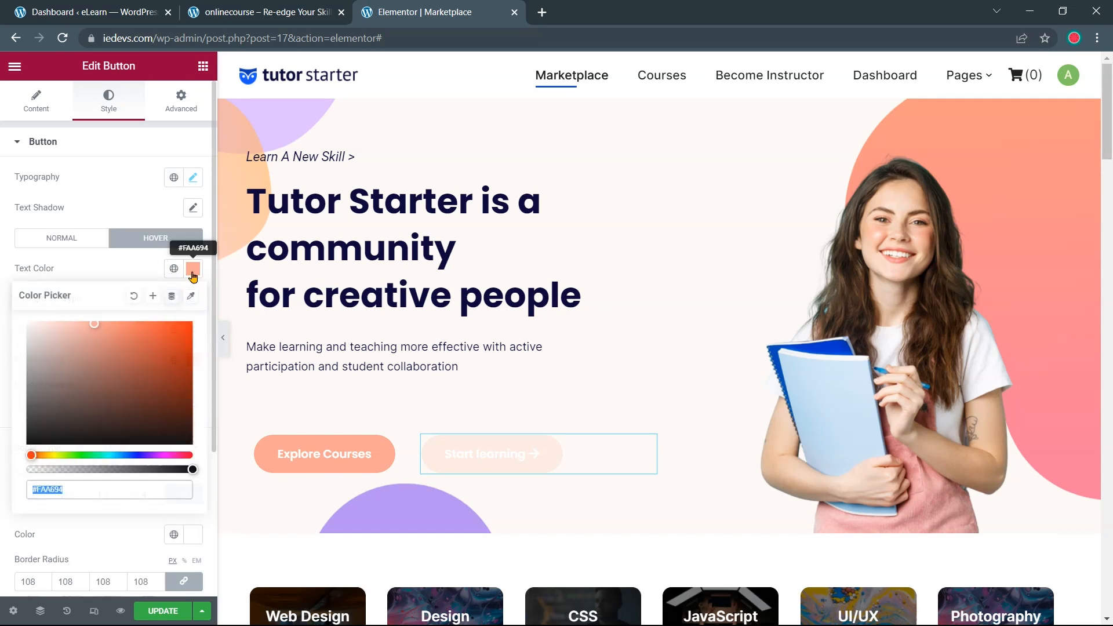
click(77, 242)
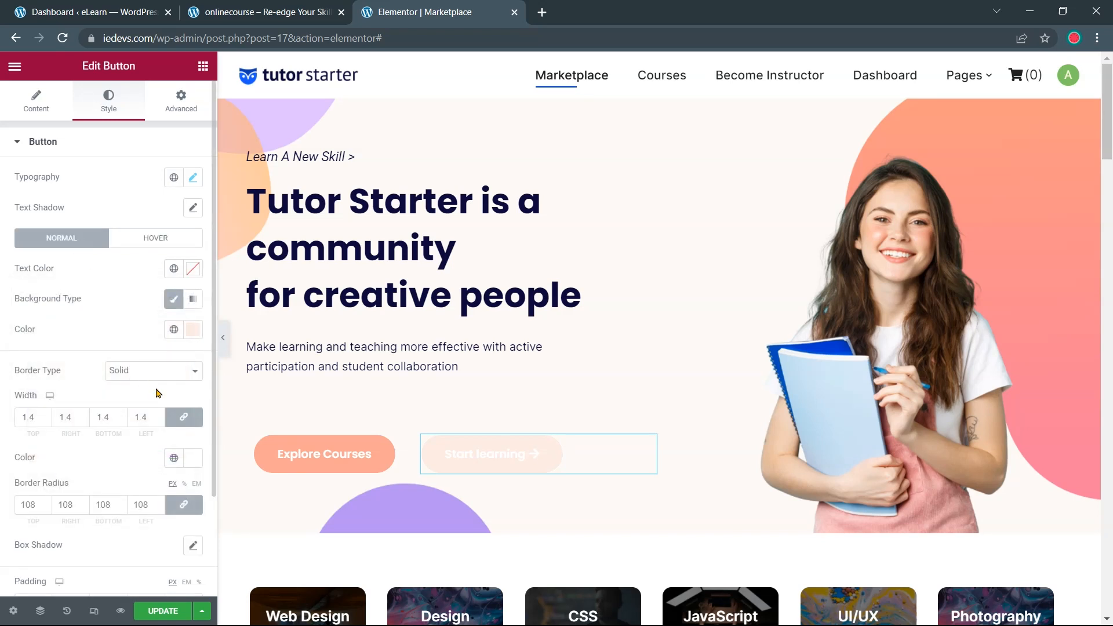
click(199, 466)
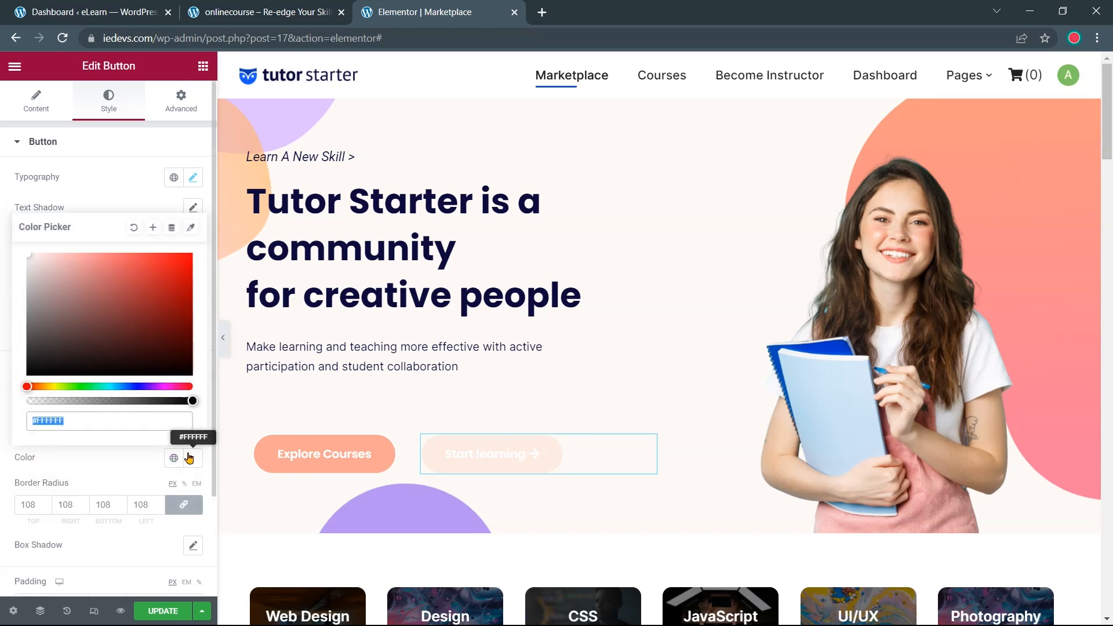
key(ctrl+v)
click(190, 458)
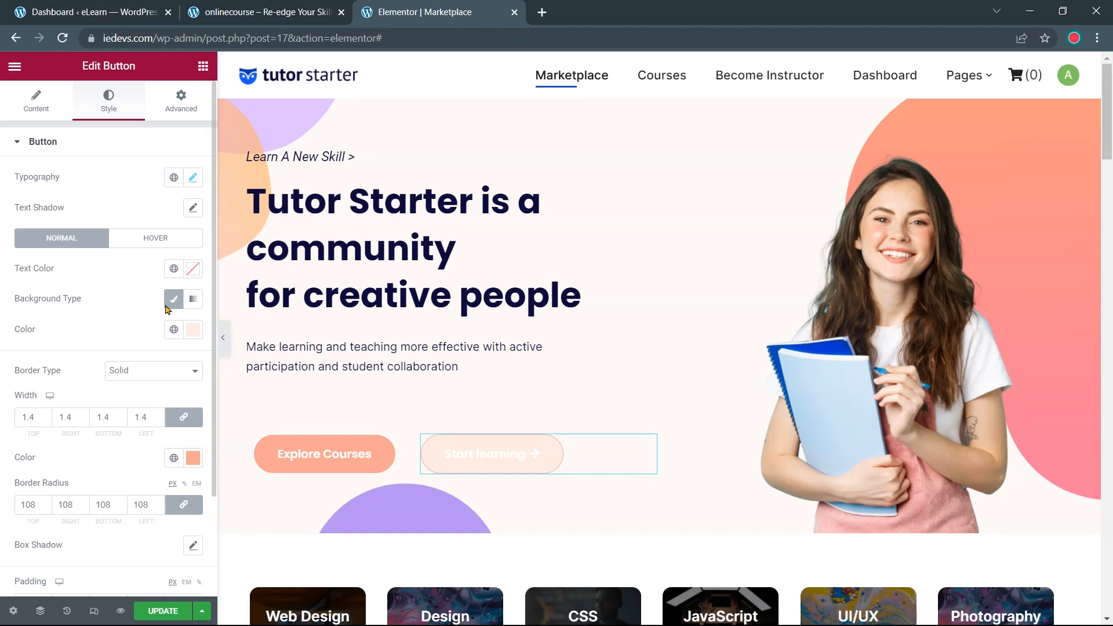
click(194, 271)
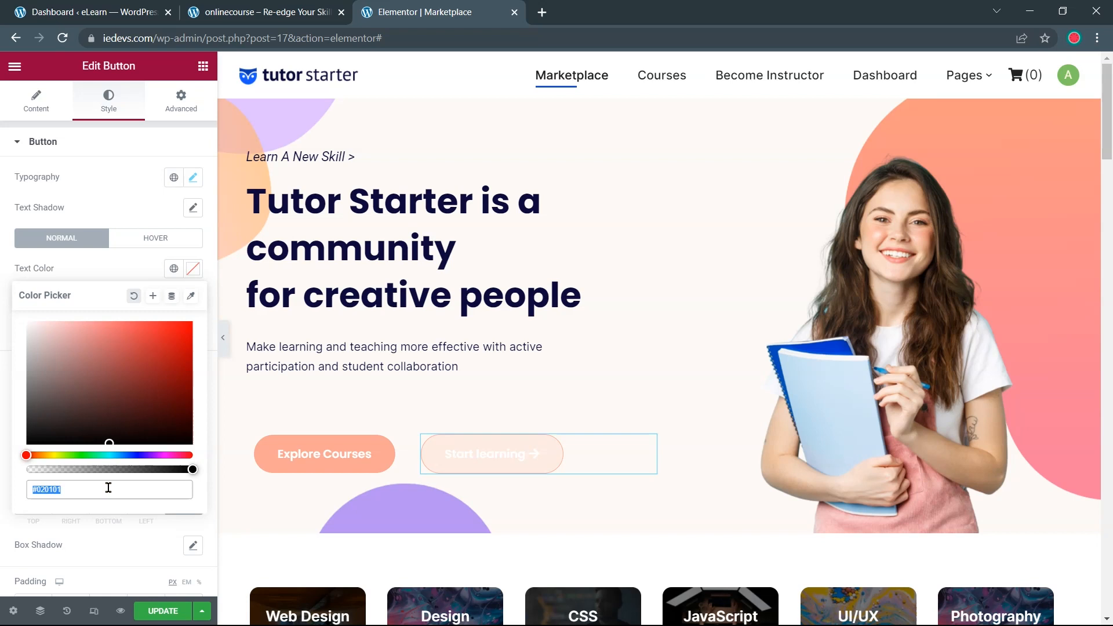
key(ctrl+v)
click(273, 459)
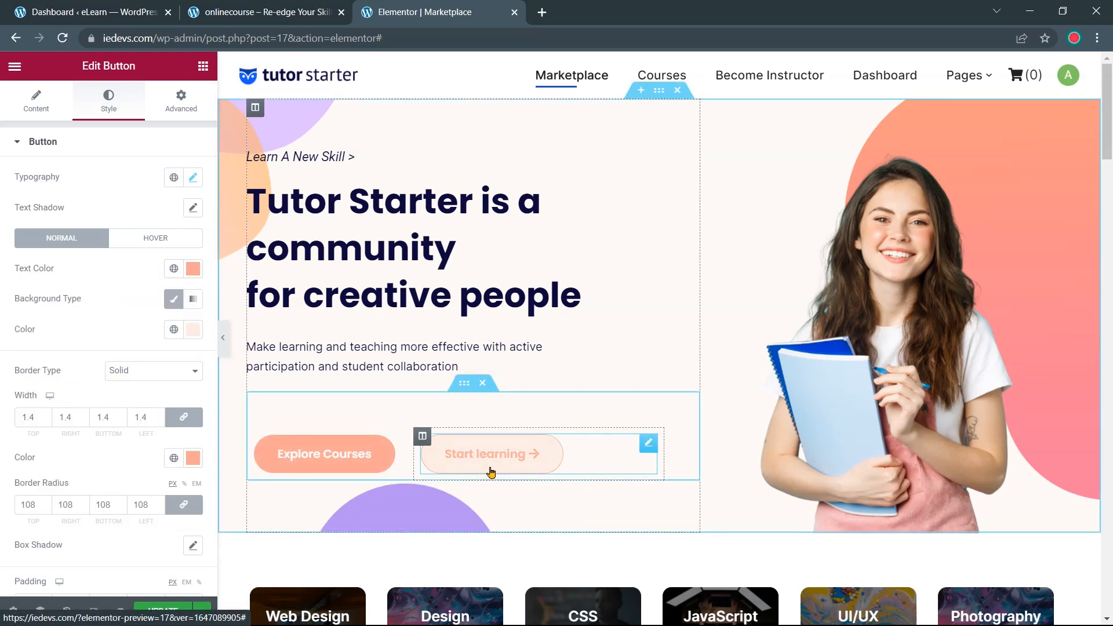
Give the Start learning button white text on a salmon #FAA694 background when hovered
click(129, 238)
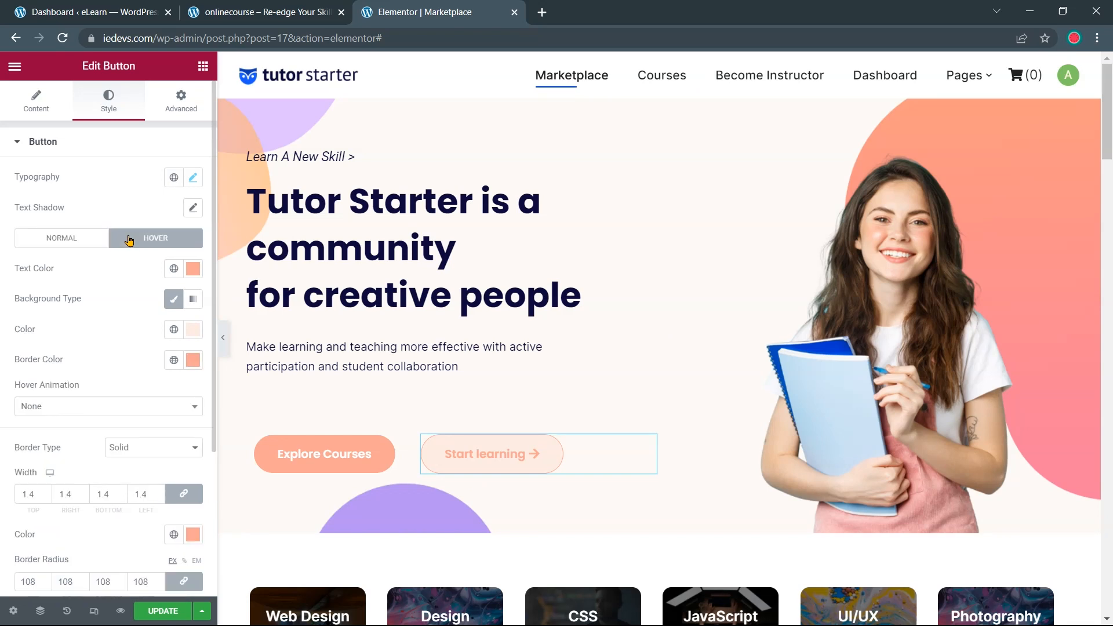
click(192, 270)
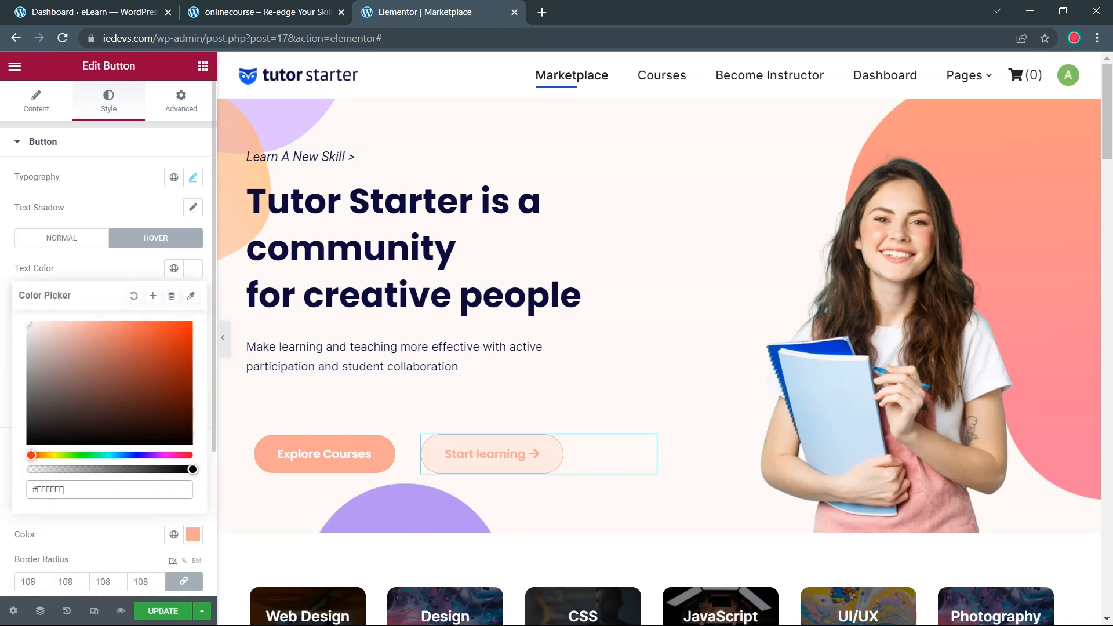
click(193, 360)
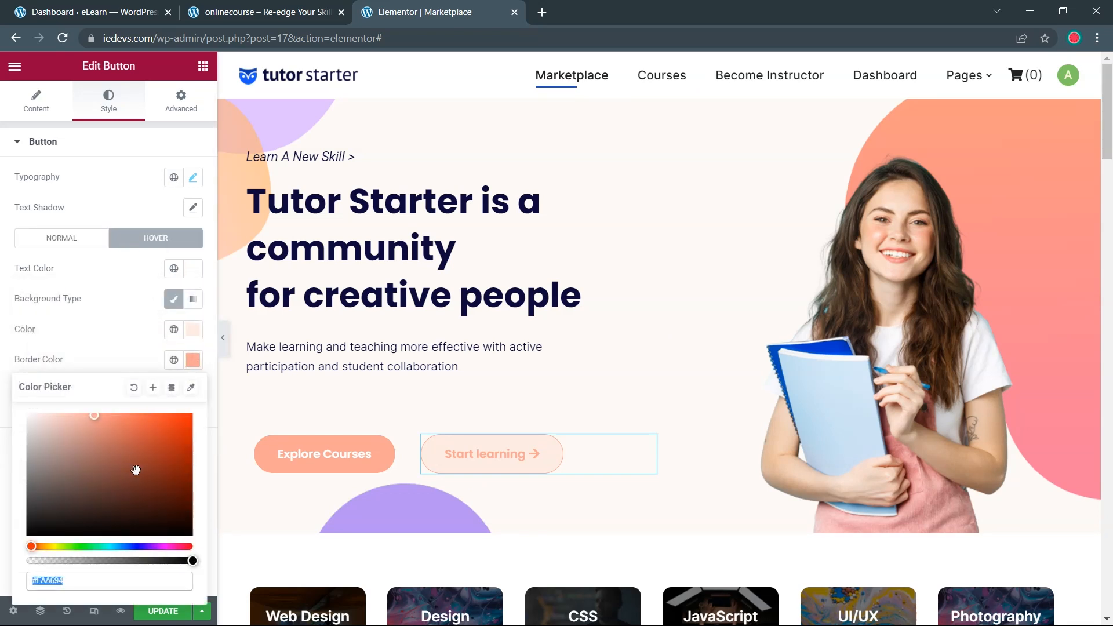
click(193, 331)
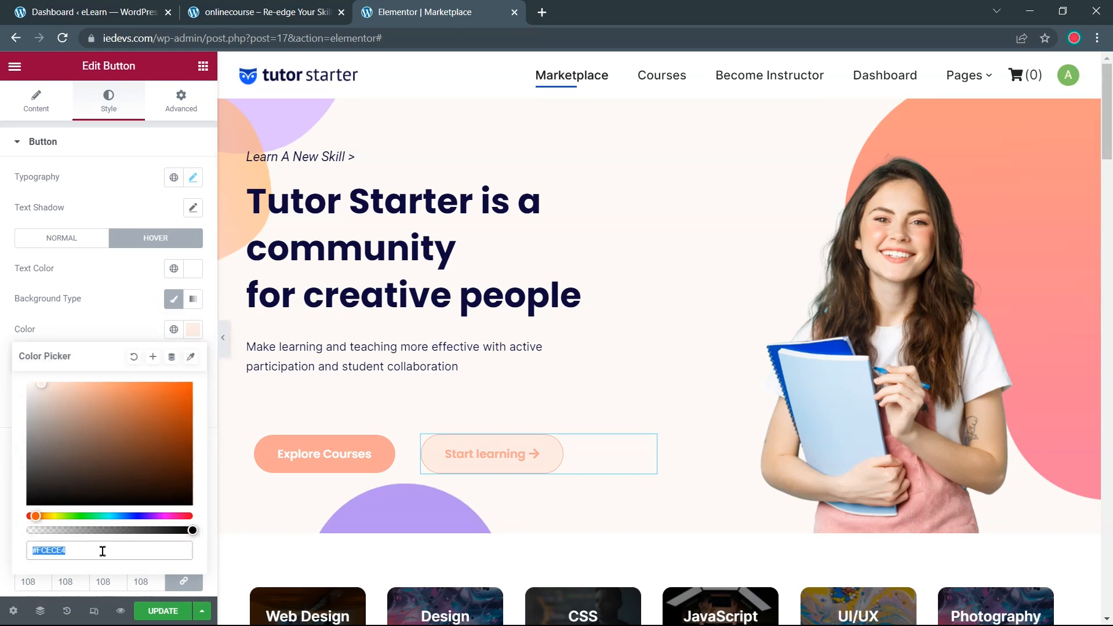
key(ctrl+v)
click(8, 485)
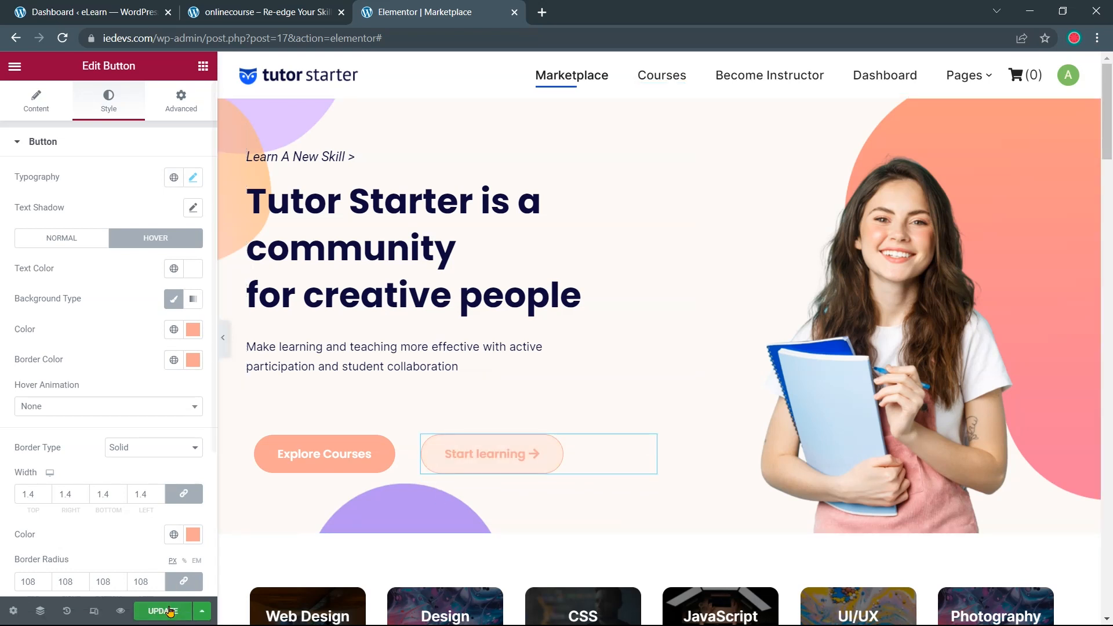
Save the restyled hero and preview it full width beside the live onlinecourse.io page
click(163, 612)
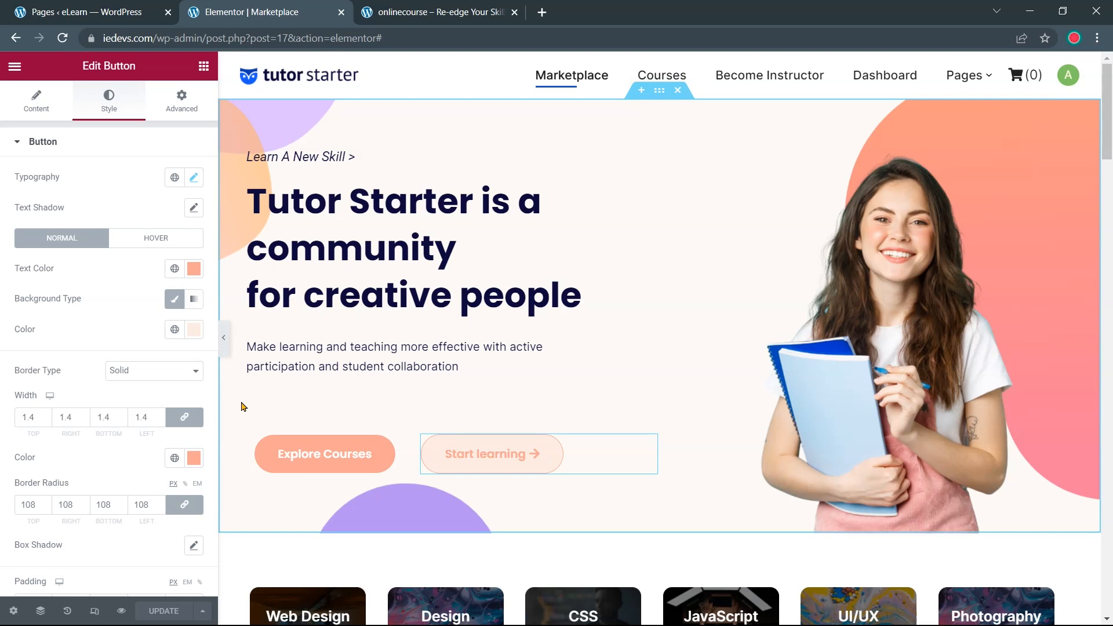
click(225, 347)
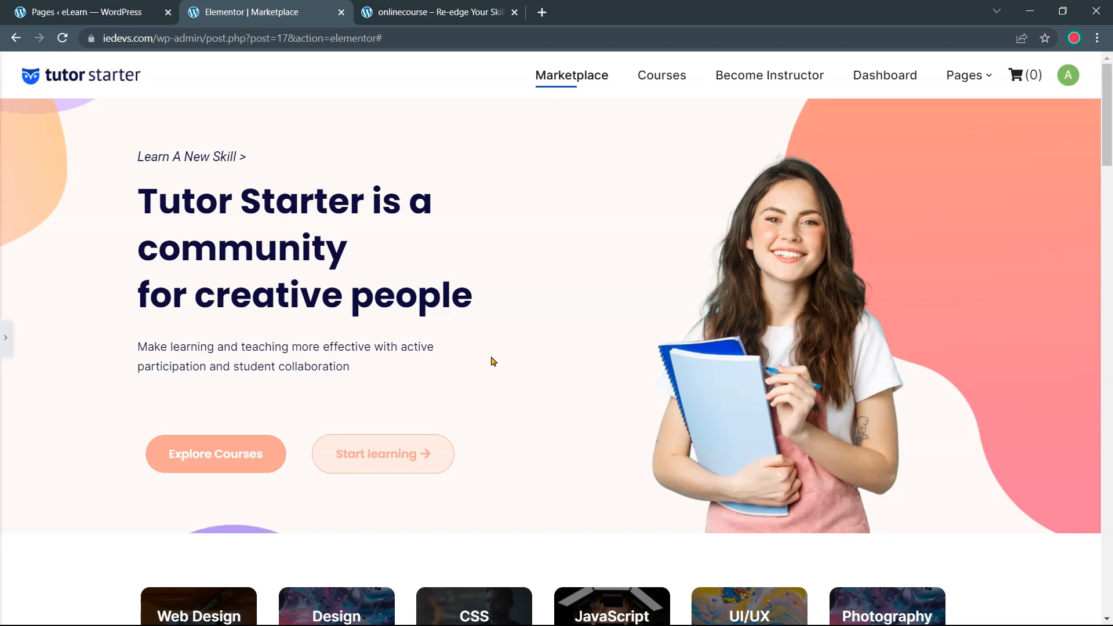
click(440, 22)
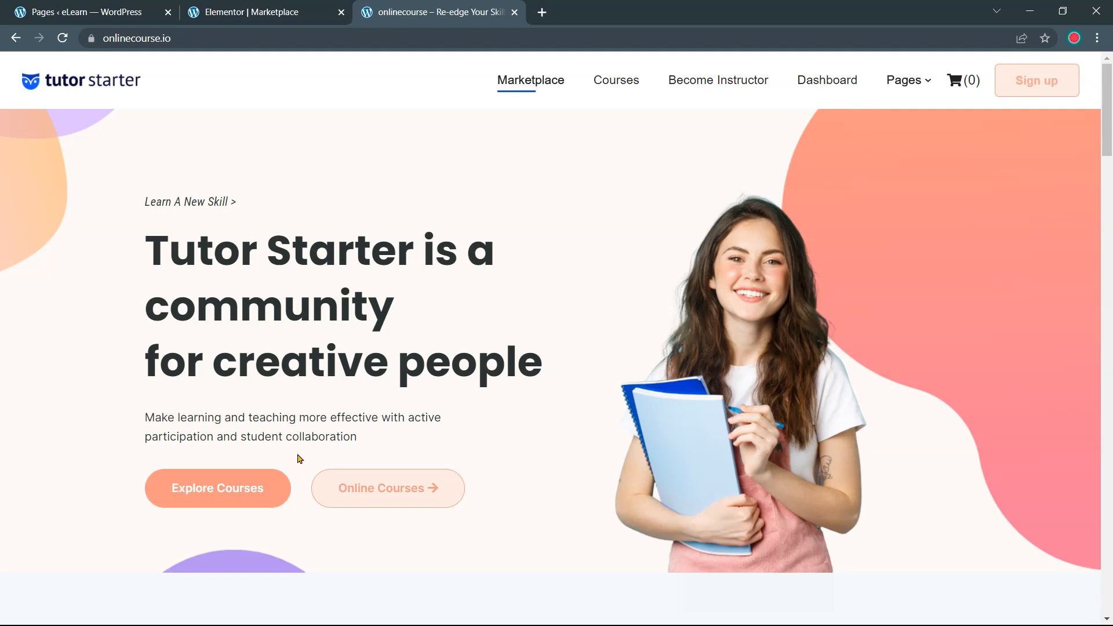
click(266, 12)
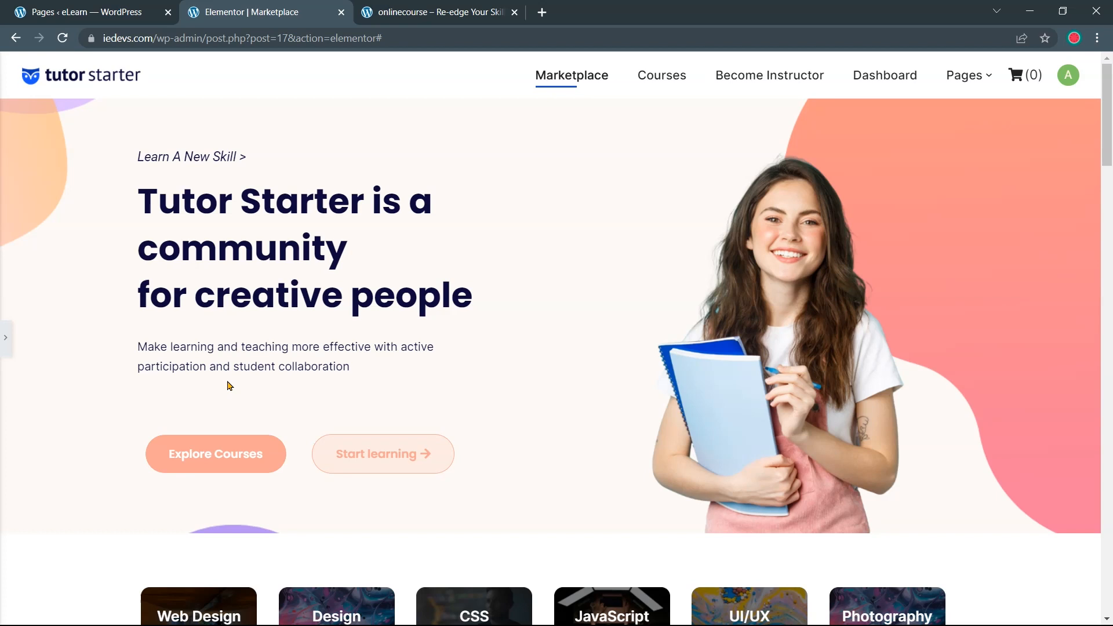
click(5, 338)
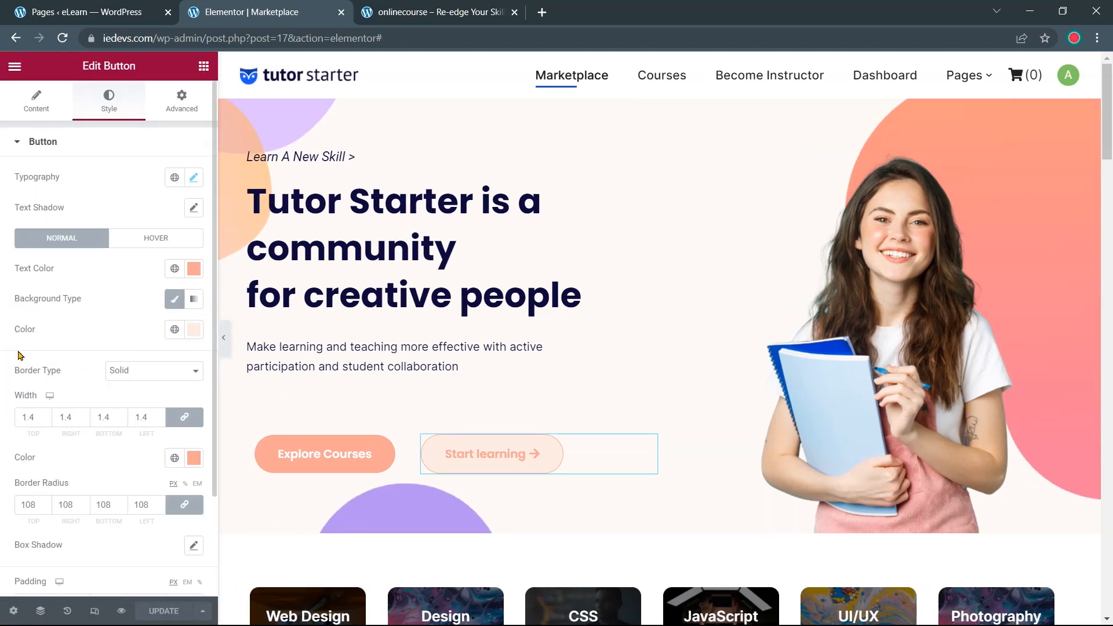
Change the 'Tutor Starter is a community for creative people' heading's typography size to 58 px
click(349, 254)
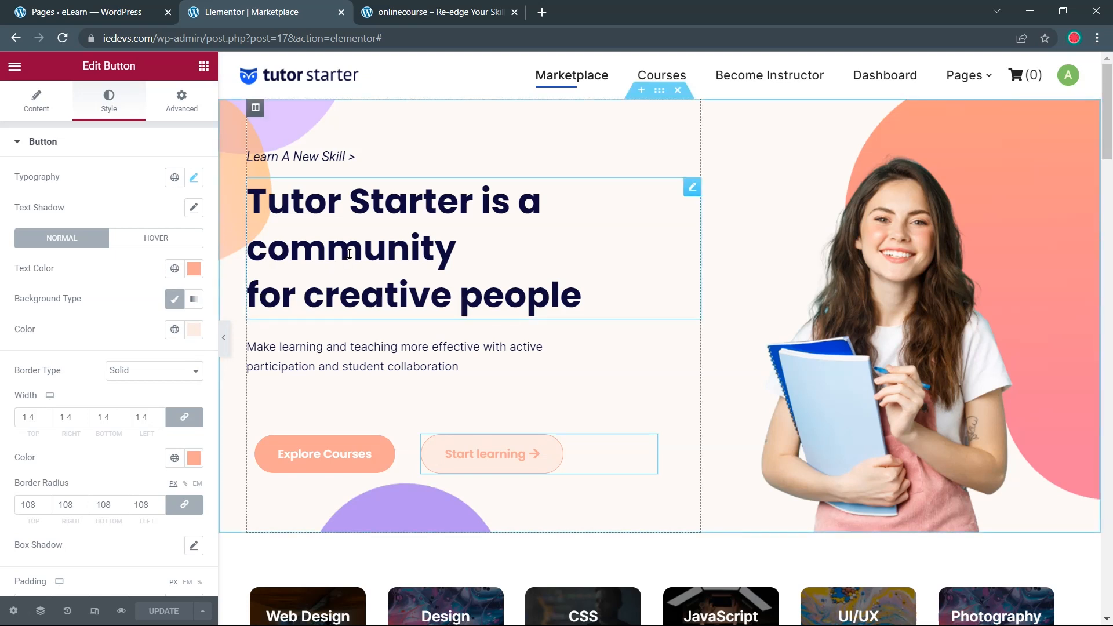
click(110, 110)
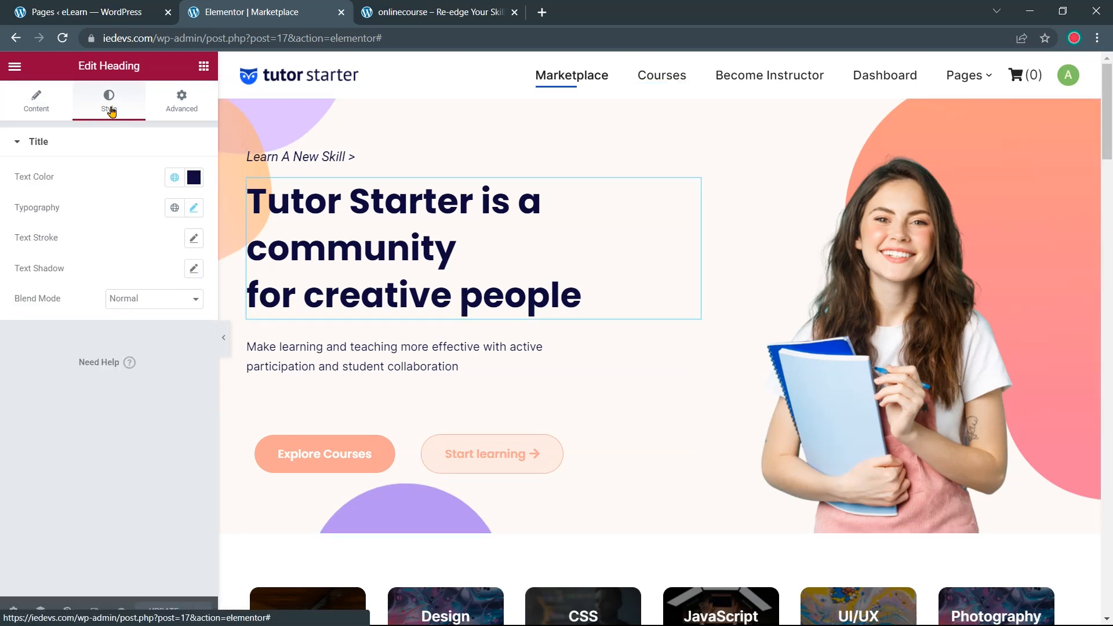
click(195, 210)
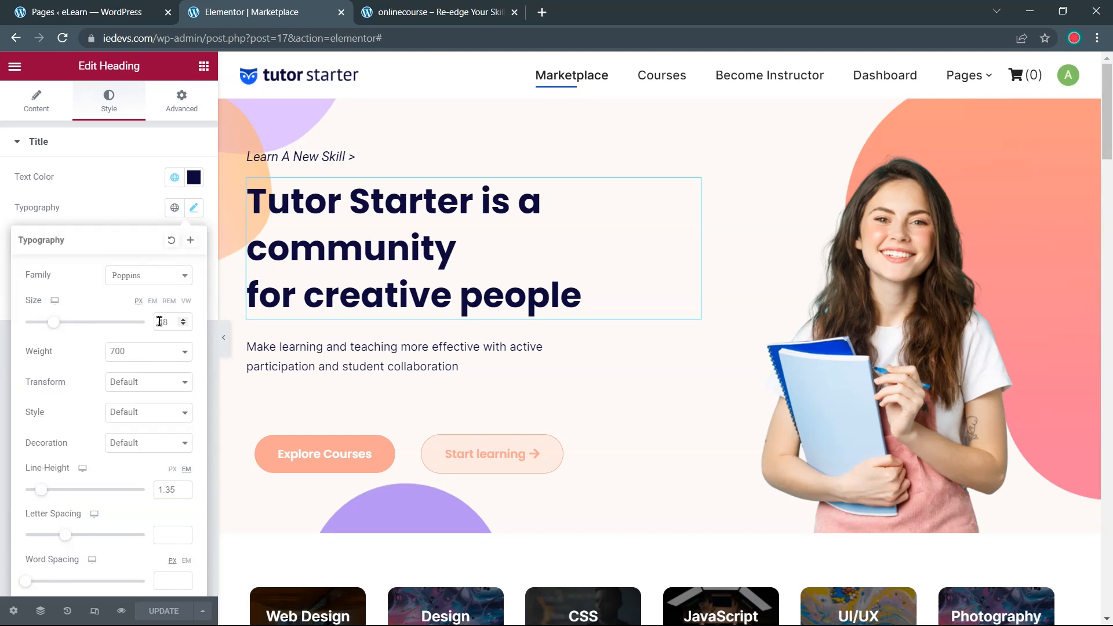
drag(162, 321, 153, 327)
text(5)
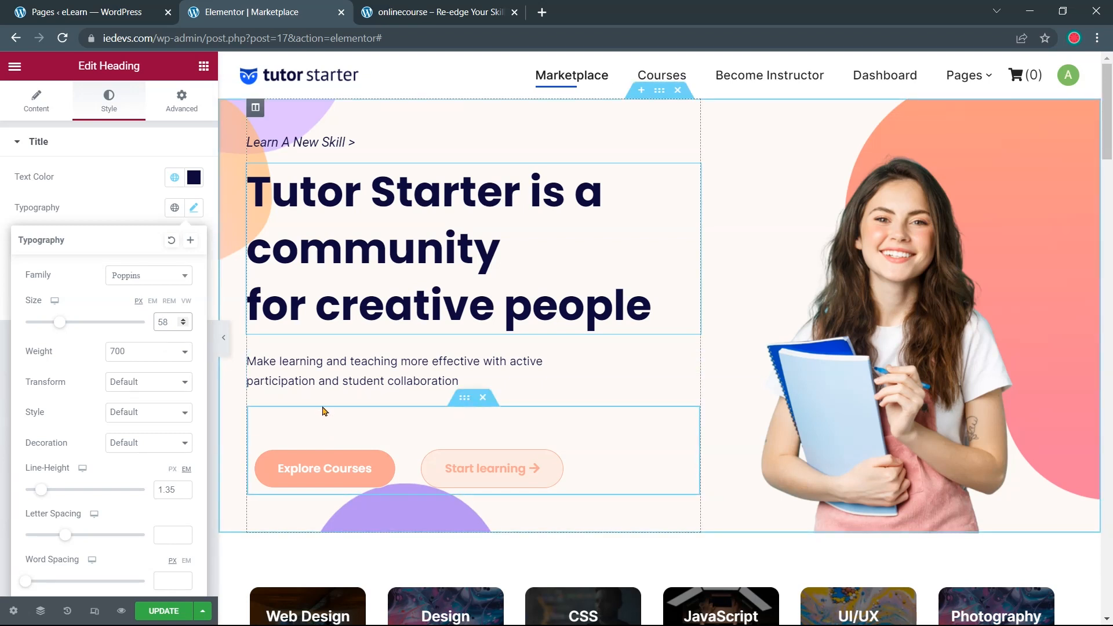
Set the button row's Advanced padding top to 10 and preview the result full width
click(465, 398)
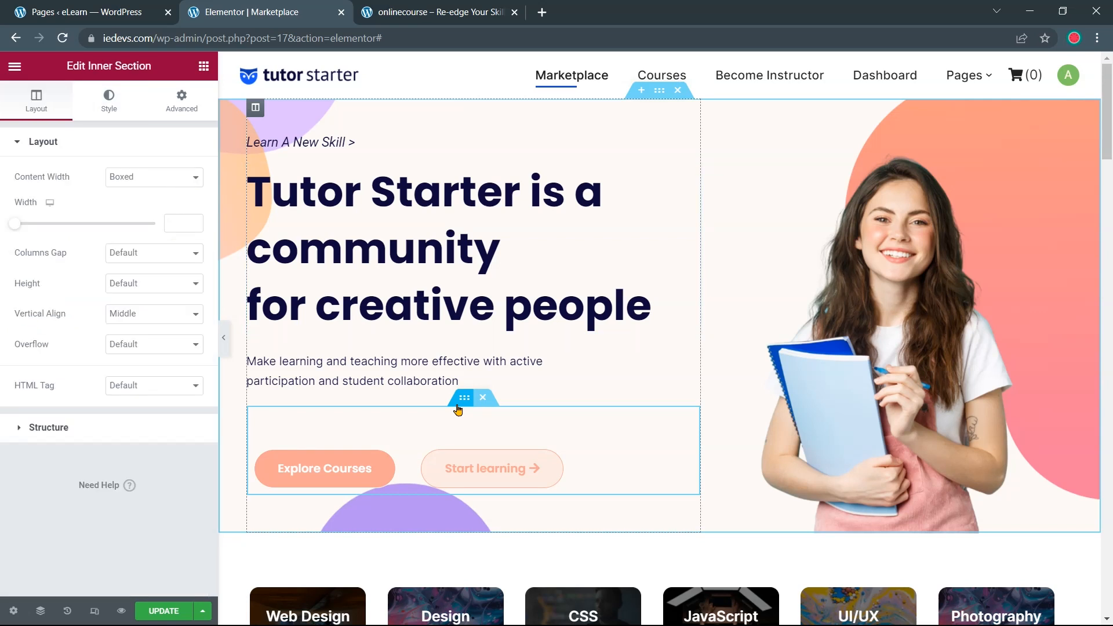
click(184, 109)
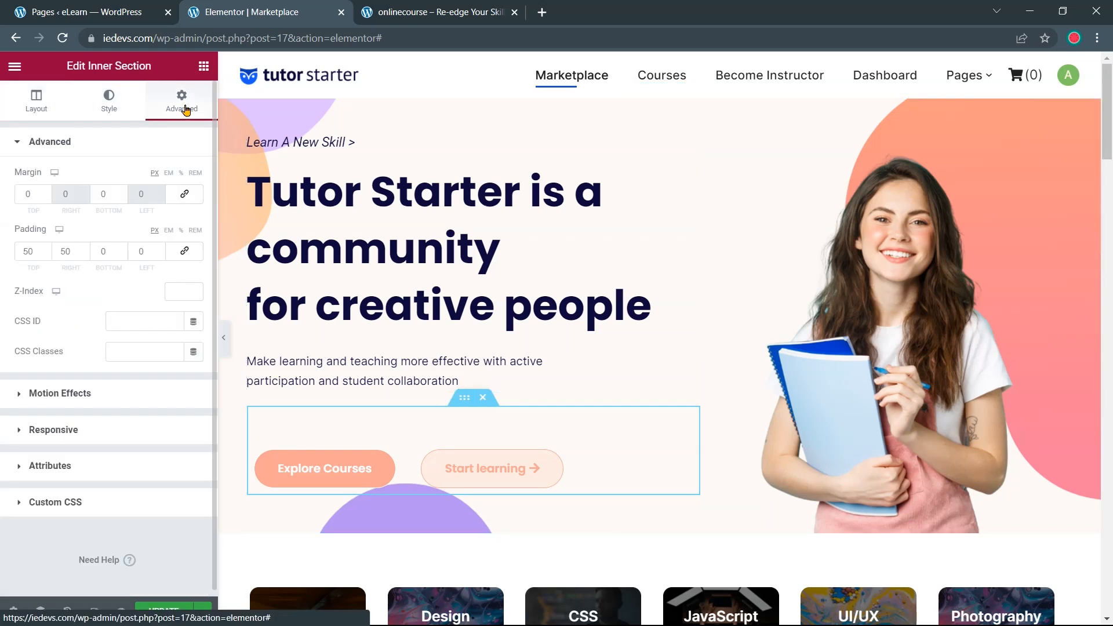
click(46, 254)
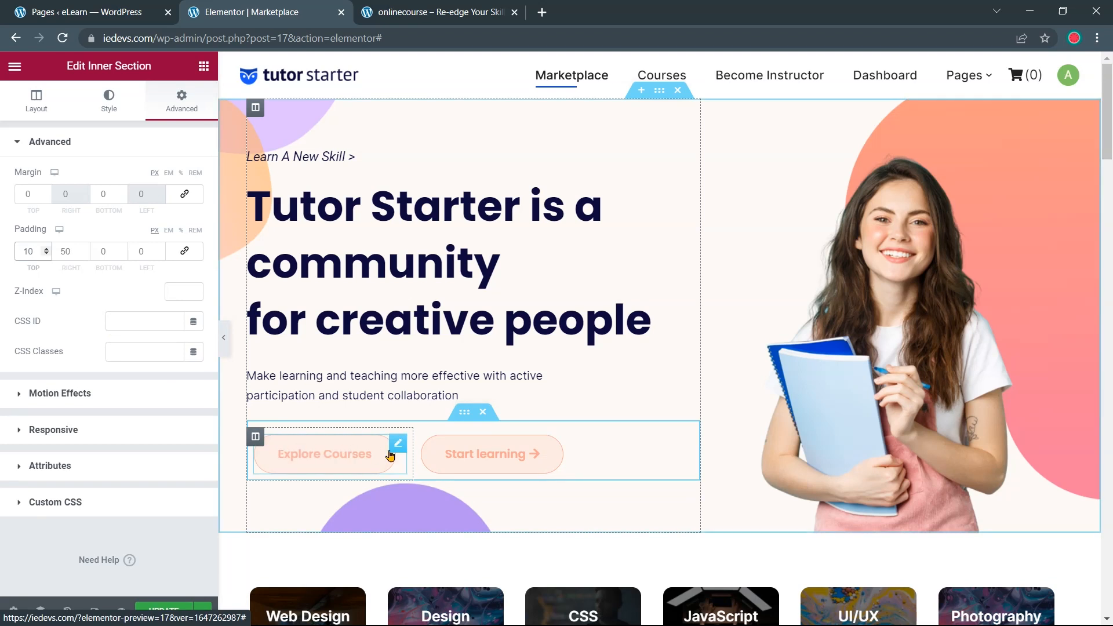
click(224, 340)
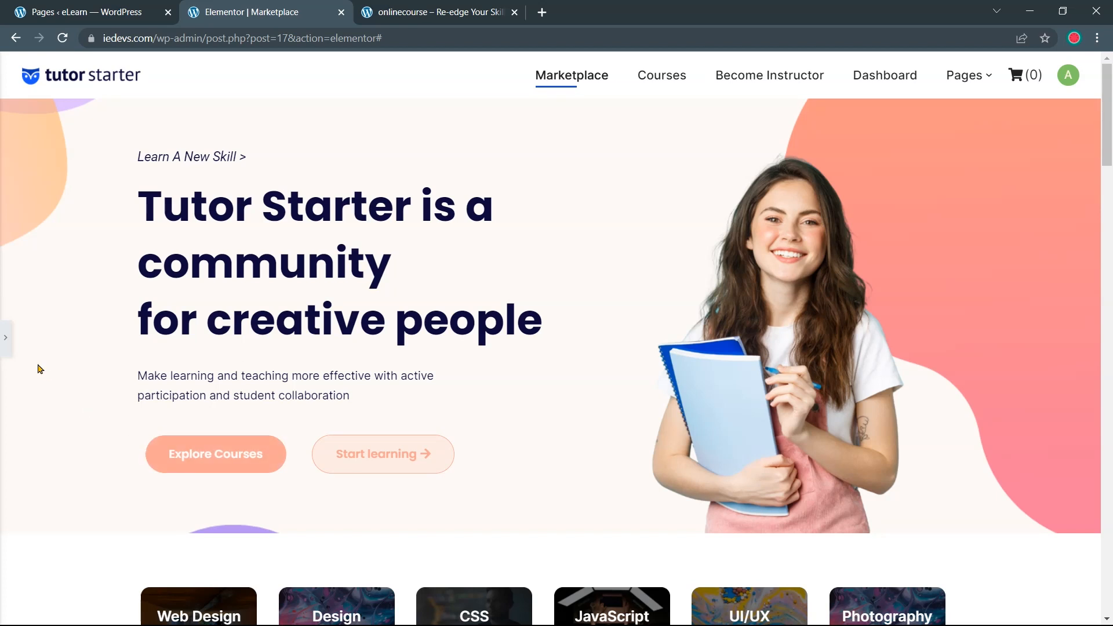
click(6, 338)
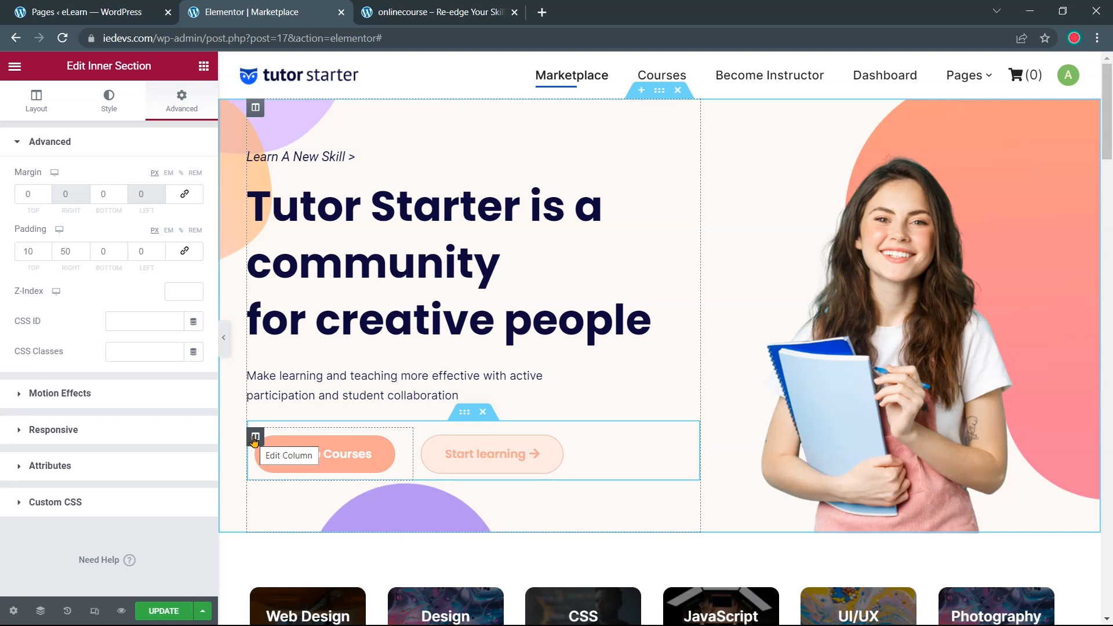
Align the Explore Courses button to the left
click(256, 439)
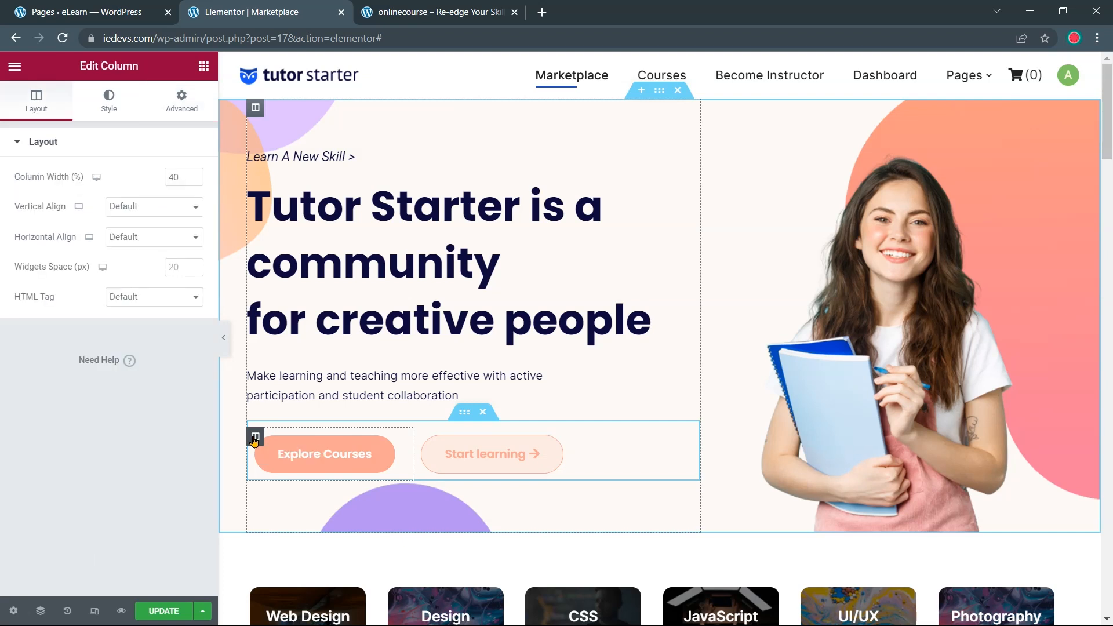
click(179, 114)
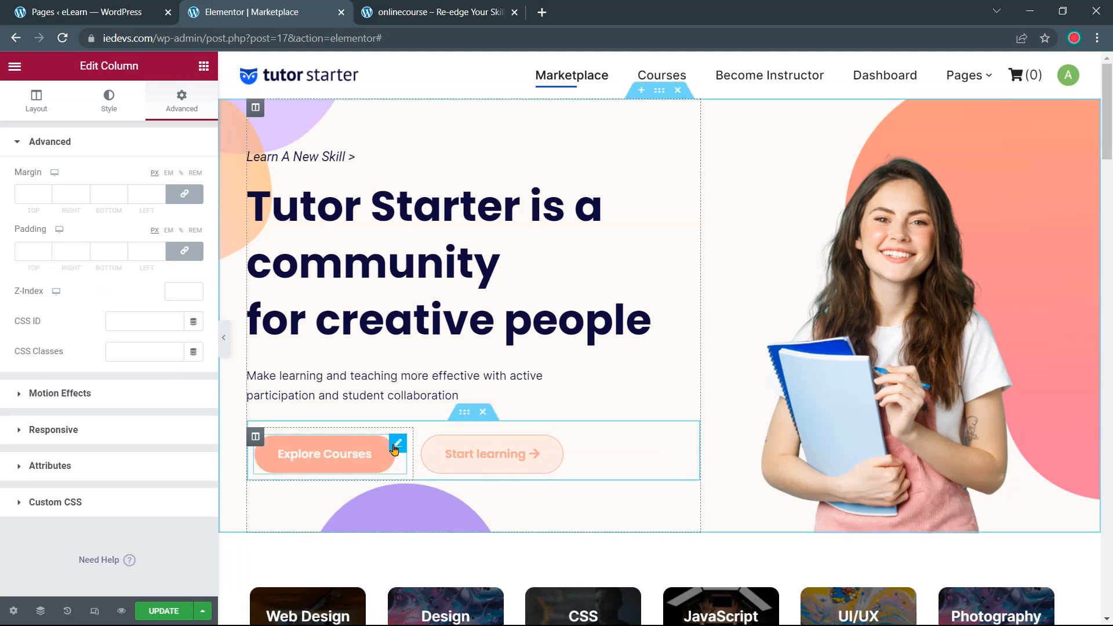
click(395, 448)
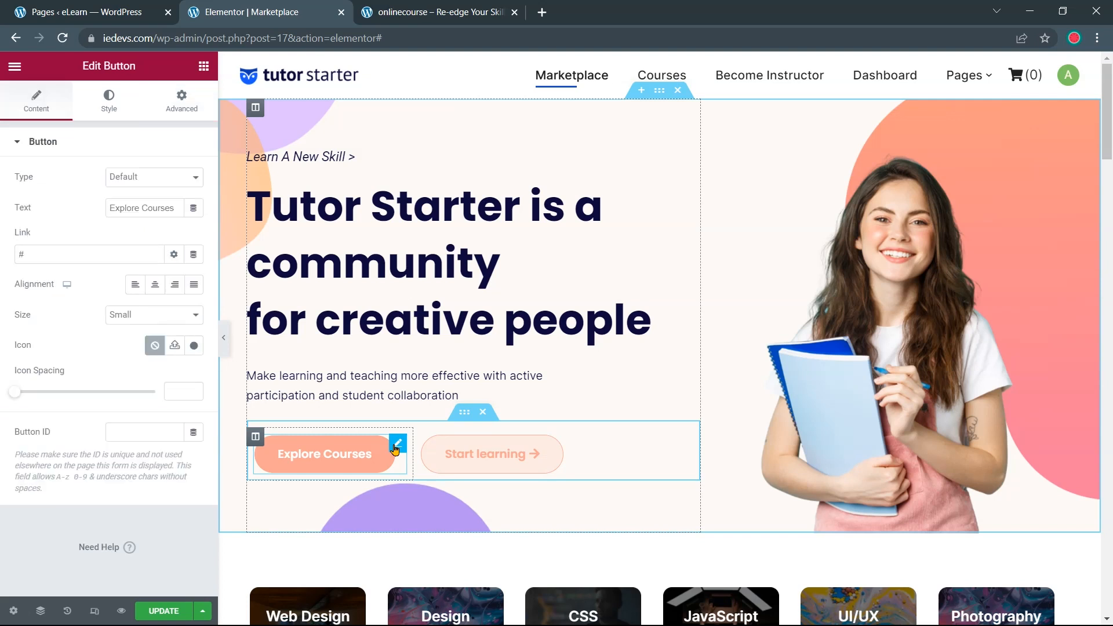
click(135, 287)
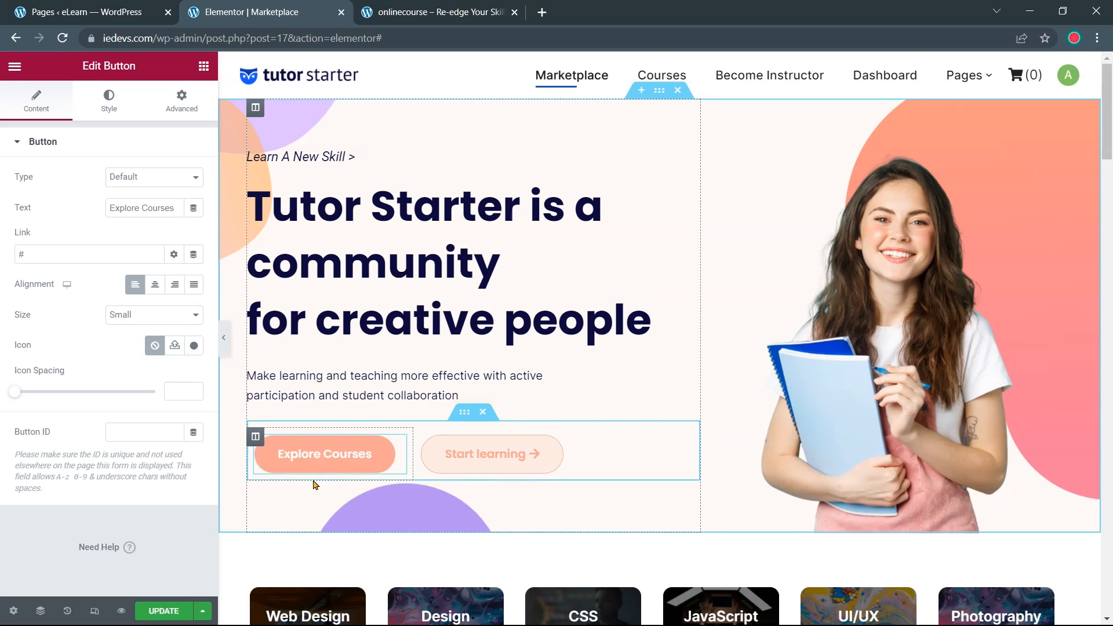
Give the Explore Courses column an unlinked left margin of -9
click(257, 439)
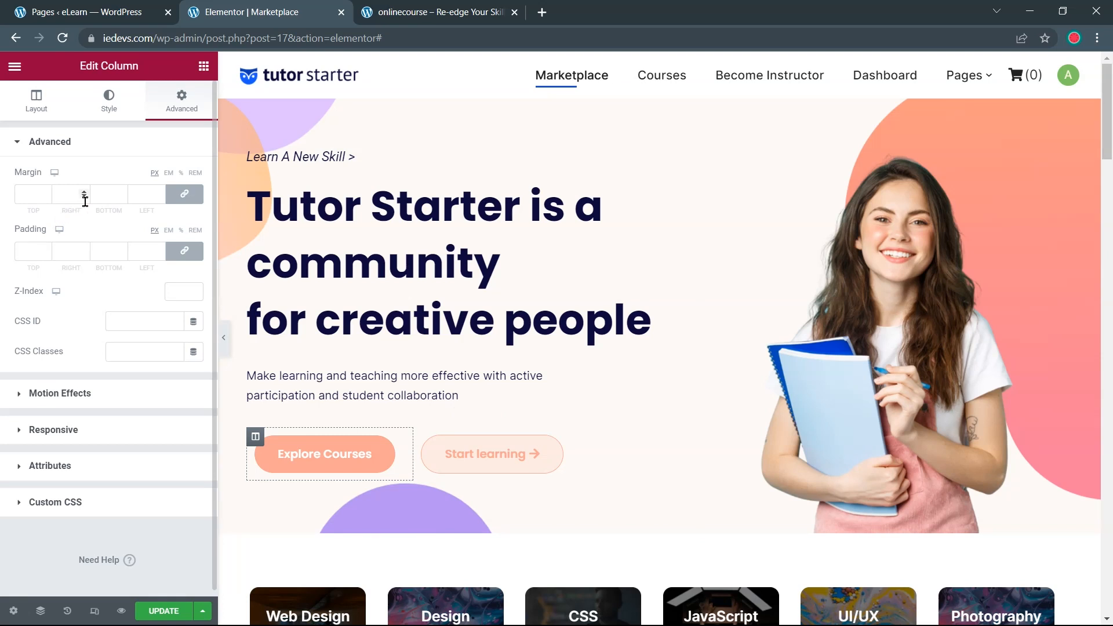
click(160, 197)
click(160, 197)
double_click(138, 197)
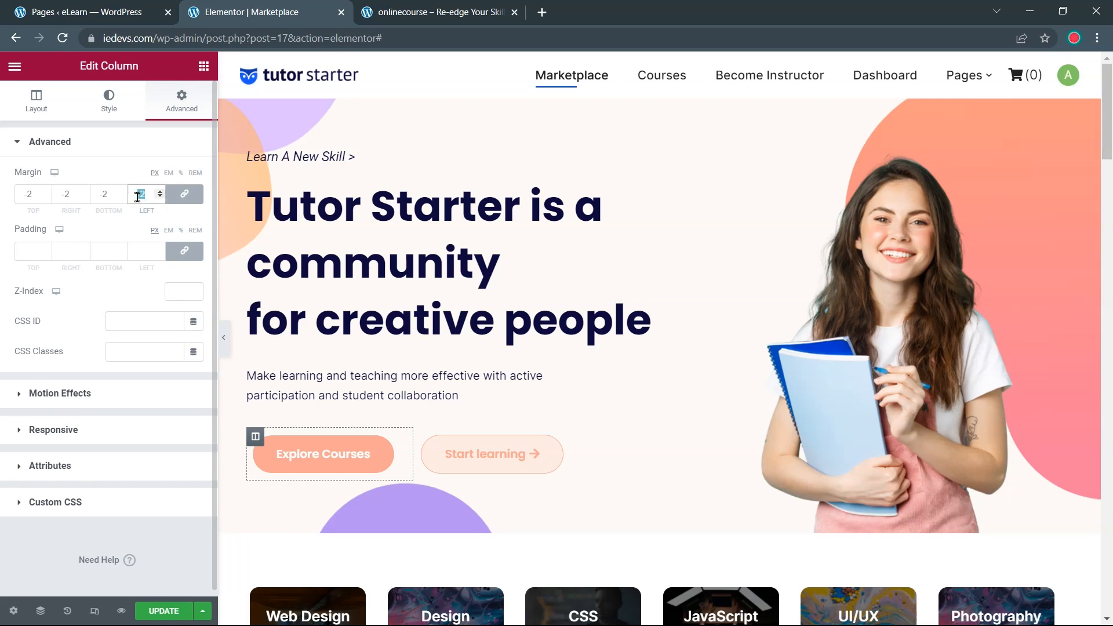
text(0)
click(184, 196)
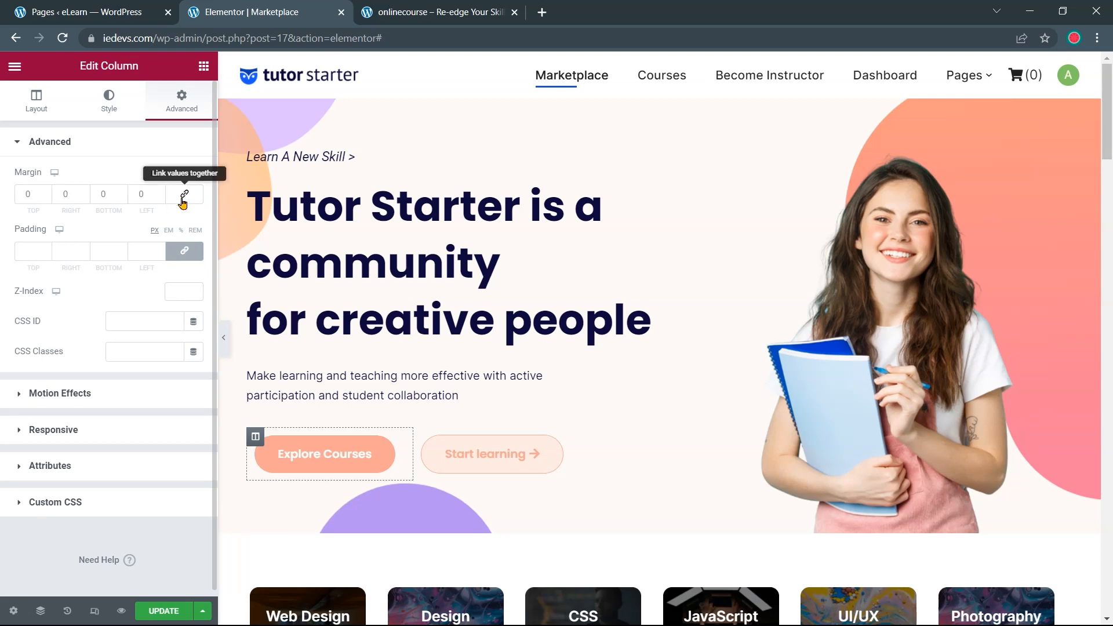
click(159, 199)
click(160, 198)
click(160, 198)
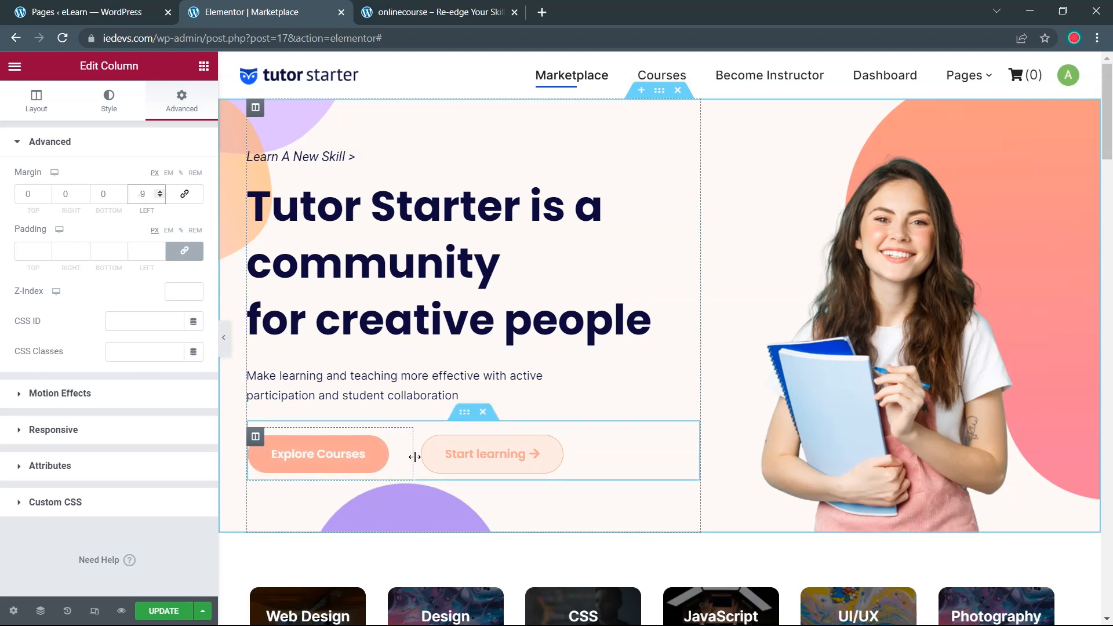
Narrow the Explore Courses column to 39% width beside Start learning
drag(415, 457, 407, 462)
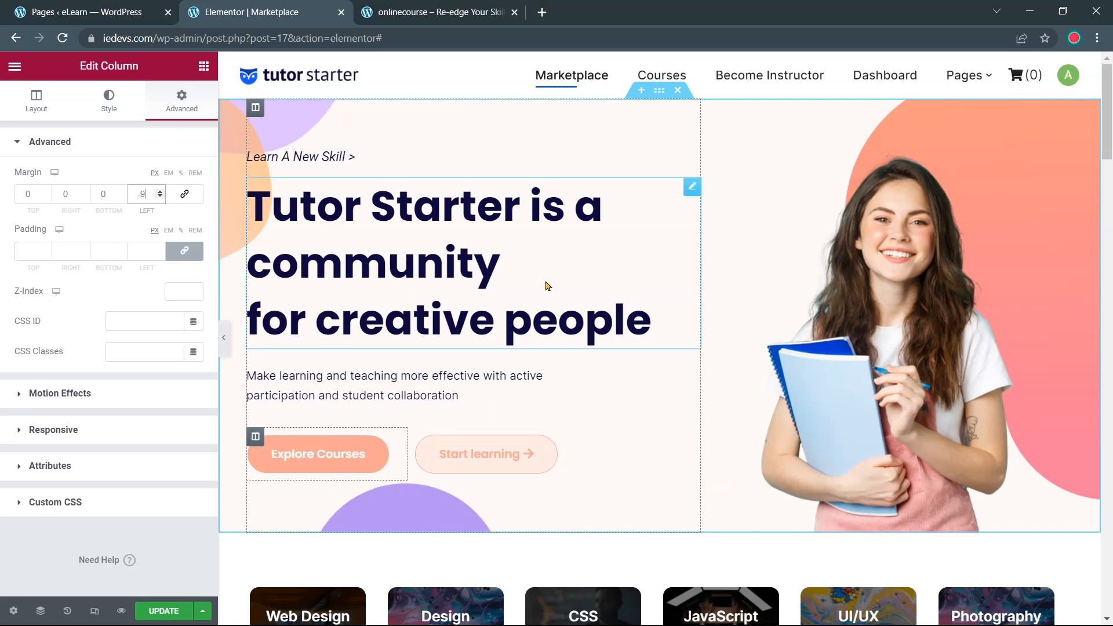
click(660, 90)
click(180, 108)
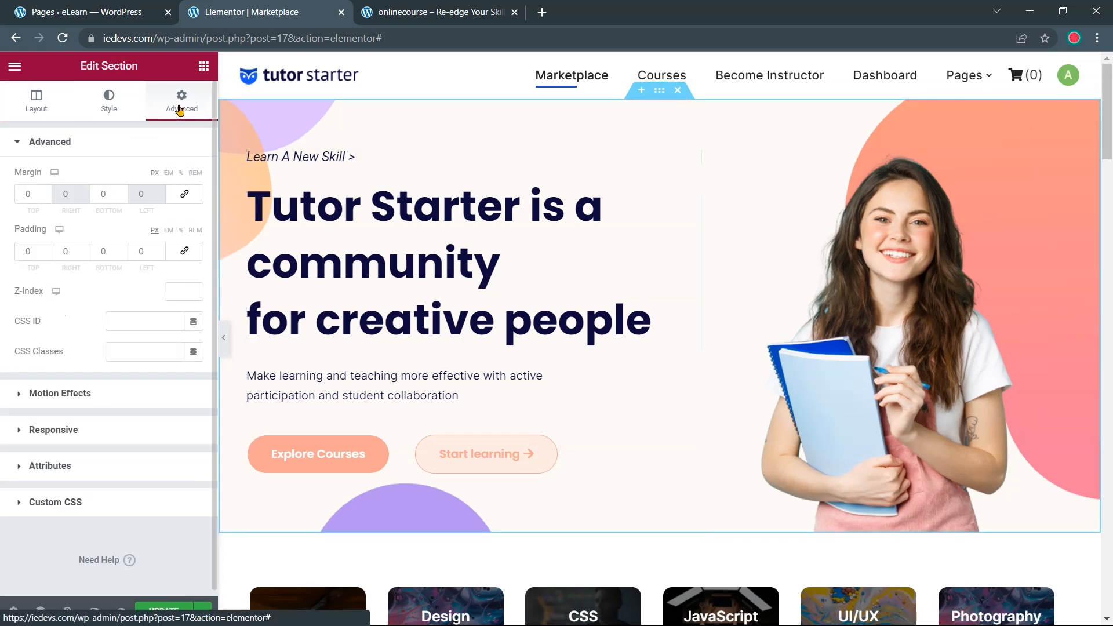
Set the hero section's top padding to 40, compare with the reference, and save
click(40, 254)
text(4)
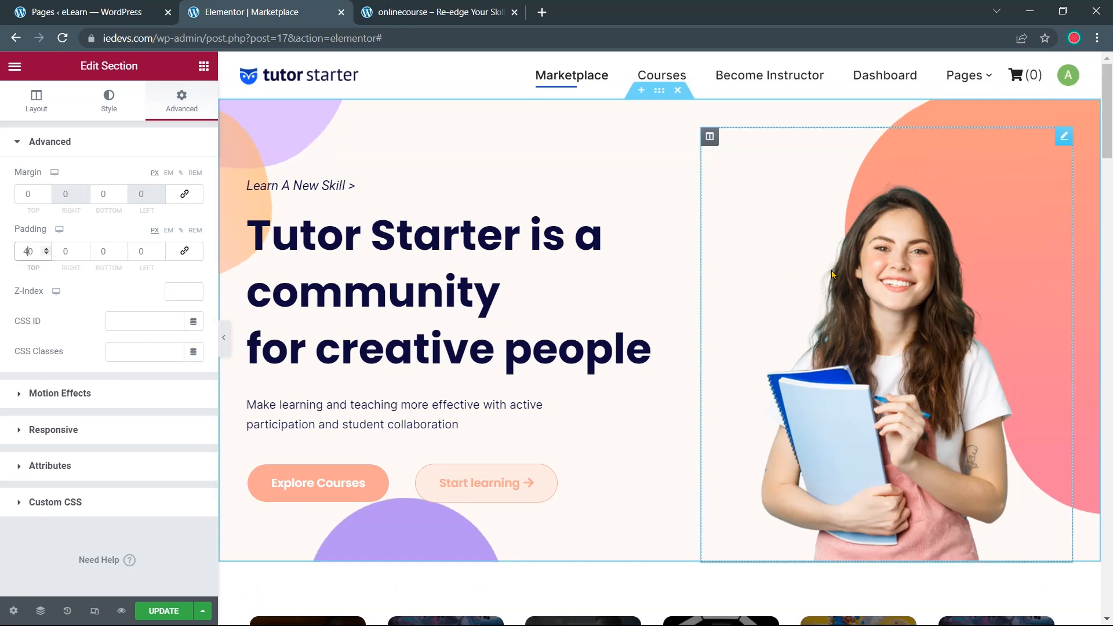
click(225, 340)
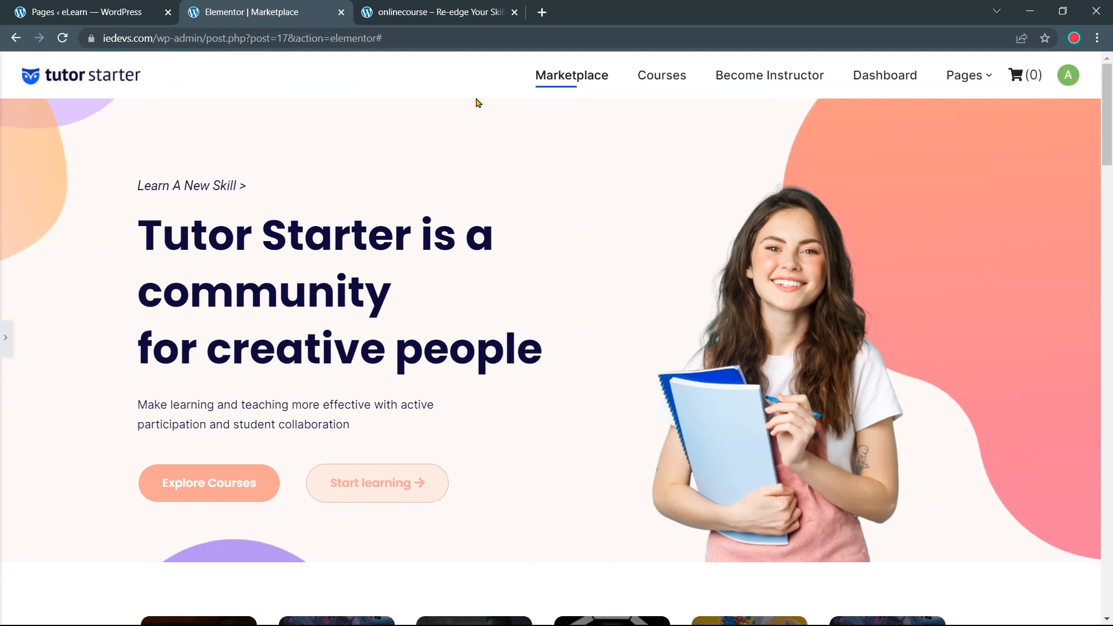
click(440, 12)
click(264, 12)
click(6, 339)
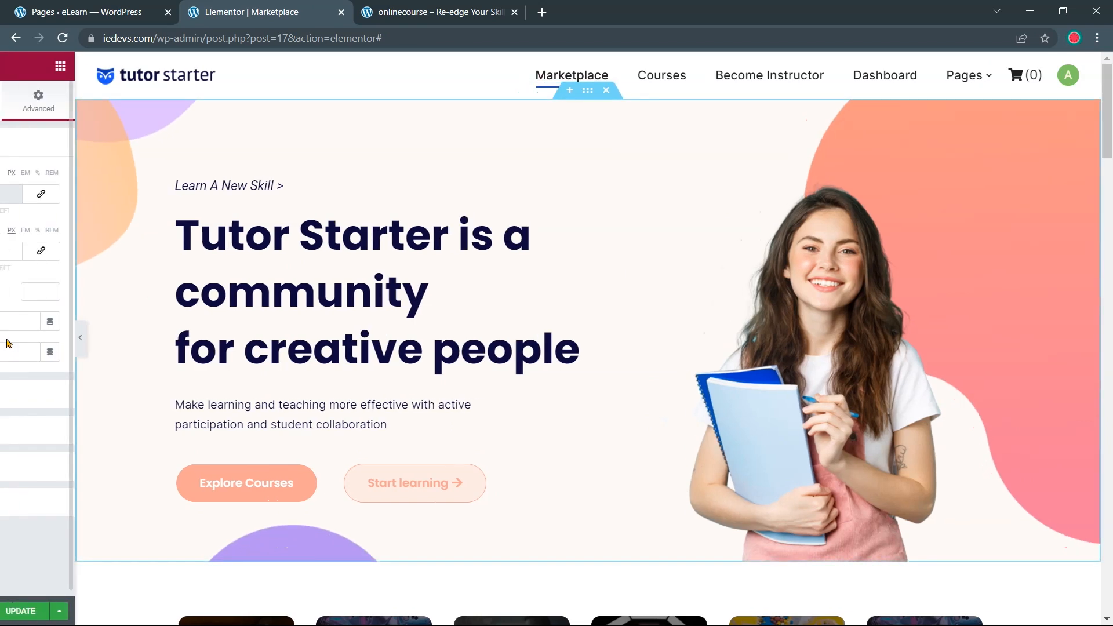
click(173, 615)
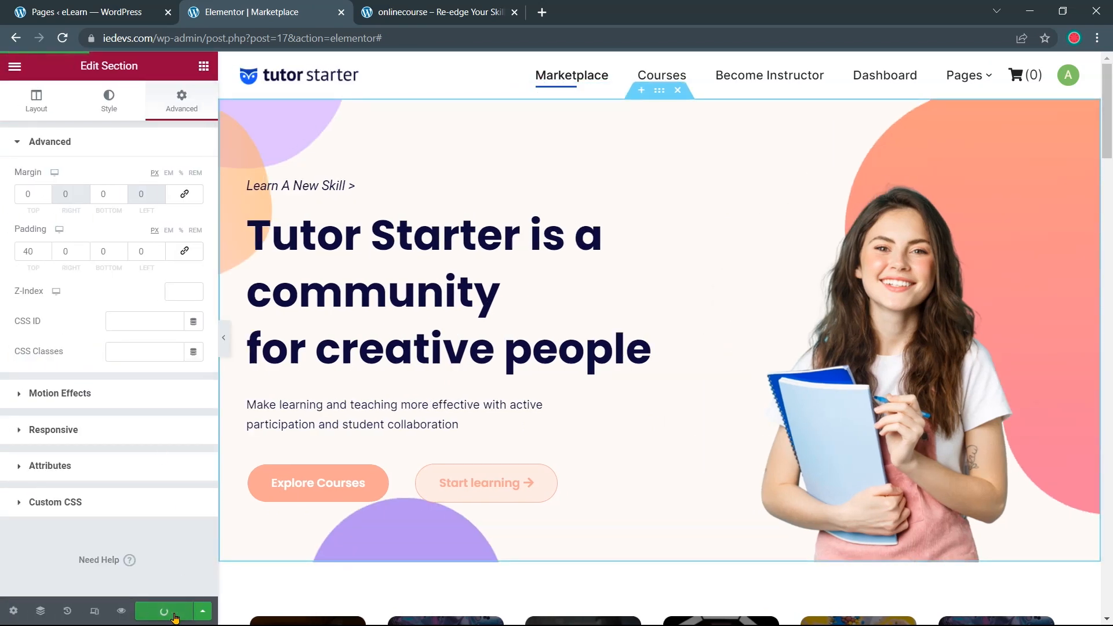
Scroll the onlinecourse.io page down to its 'Learn & Teach Anything From Anywhere' section
scroll(640, 484, down, 1)
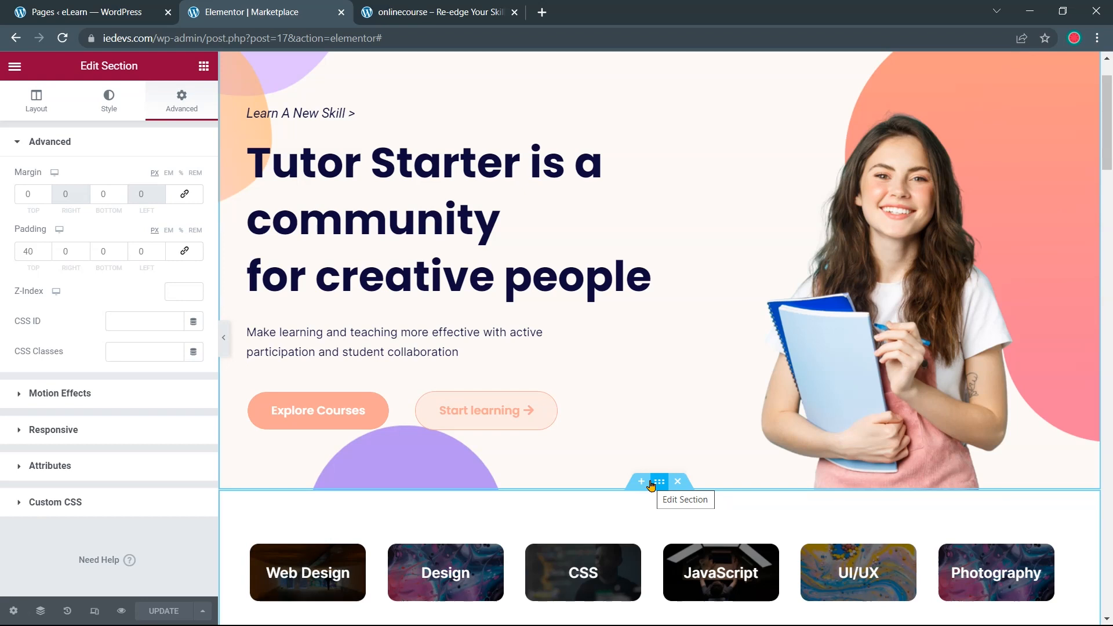
click(440, 11)
scroll(499, 409, down, 3)
scroll(498, 409, down, 1)
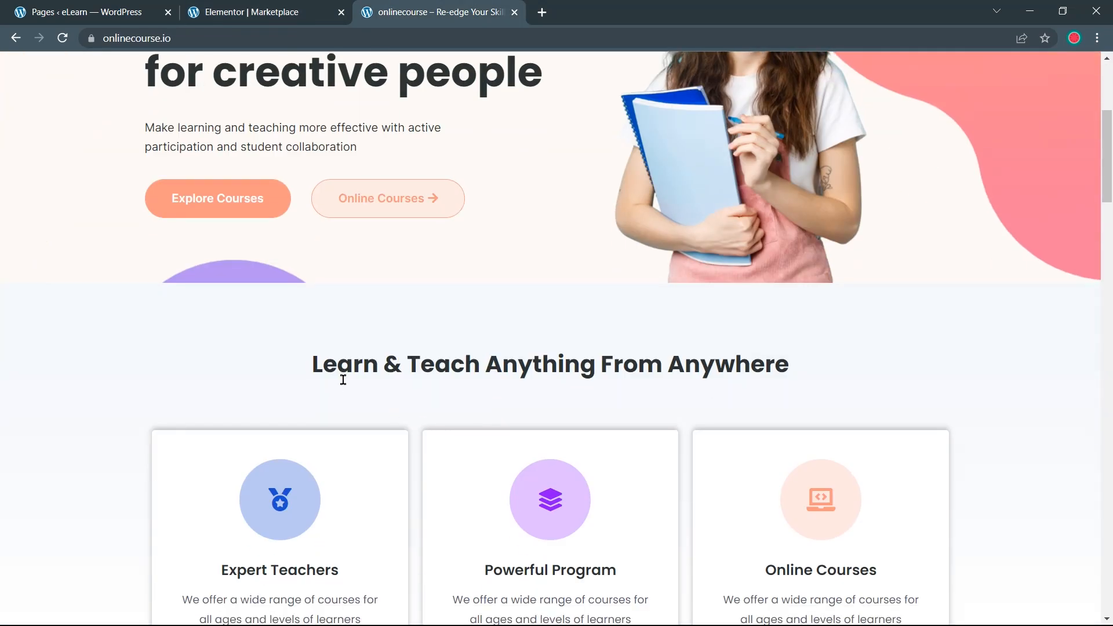
scroll(500, 398, down, 2)
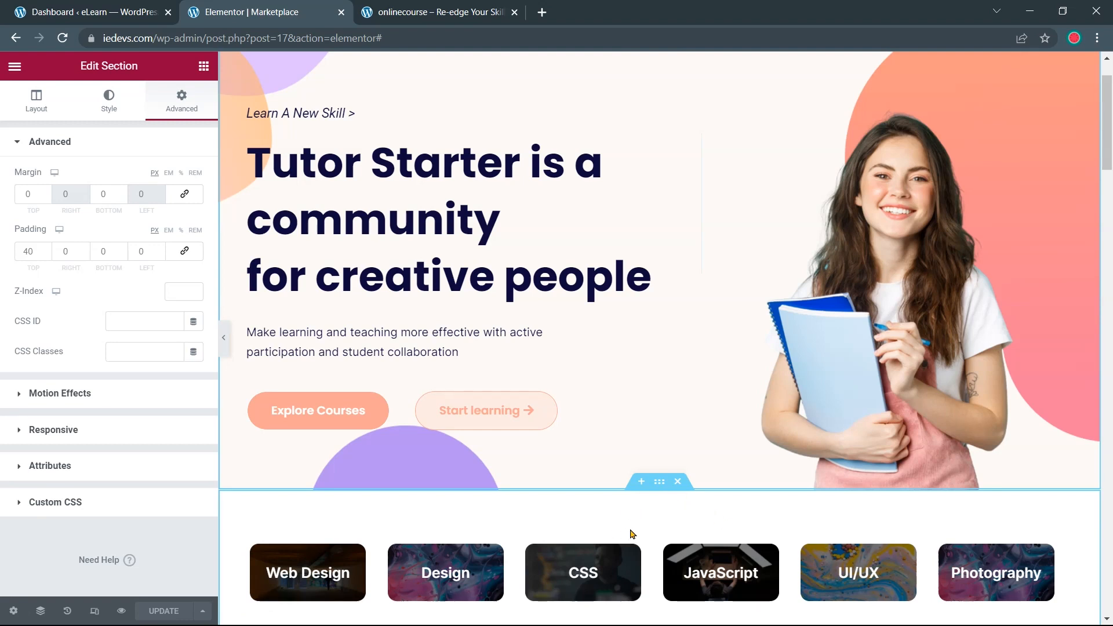
Delete the category cards row and insert a one-column section below the hero
click(678, 482)
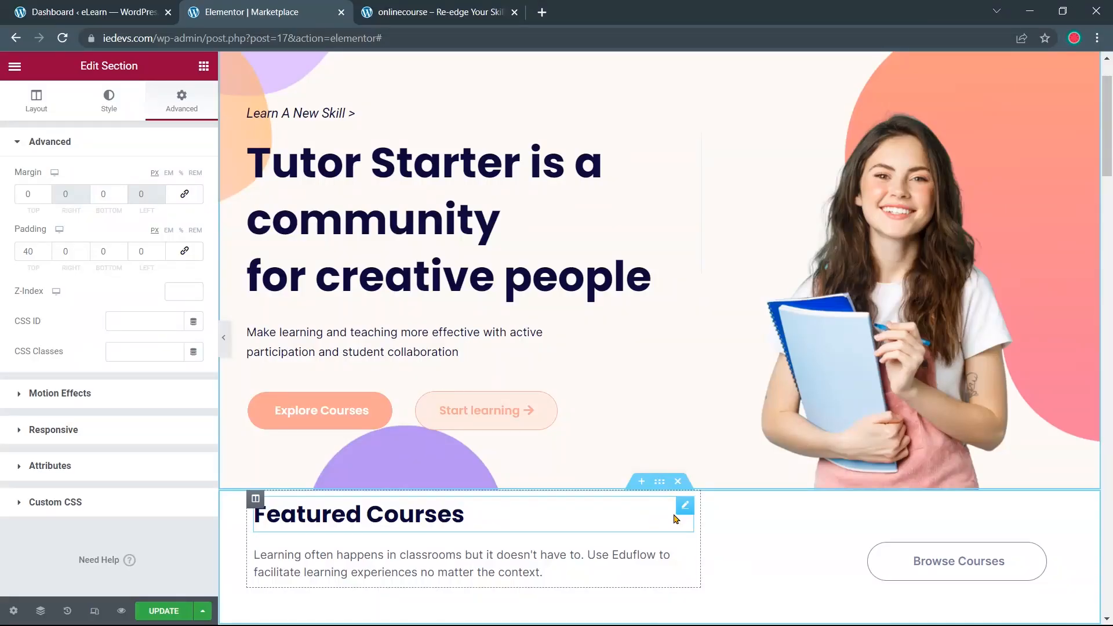
click(642, 484)
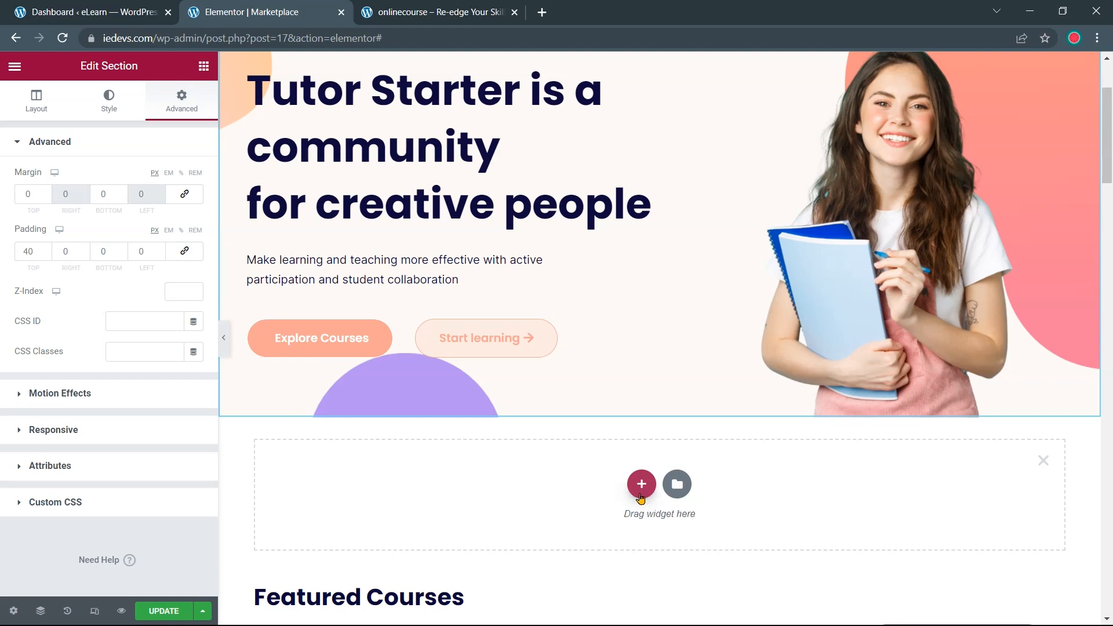
click(641, 494)
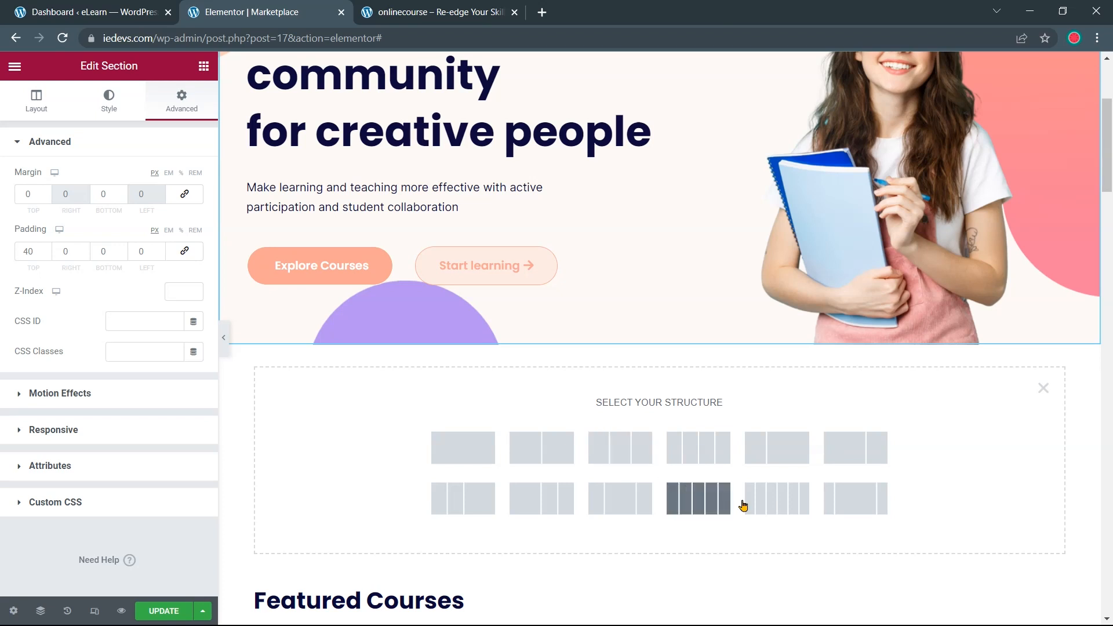
click(483, 451)
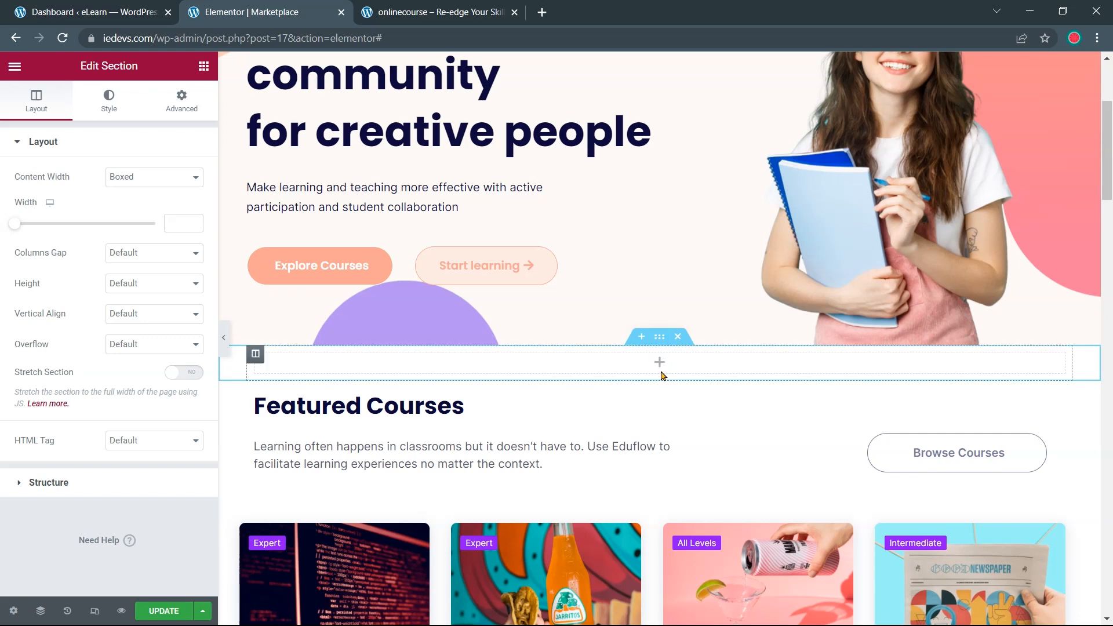
Unlink the new section's padding and set top and bottom to 80
click(184, 115)
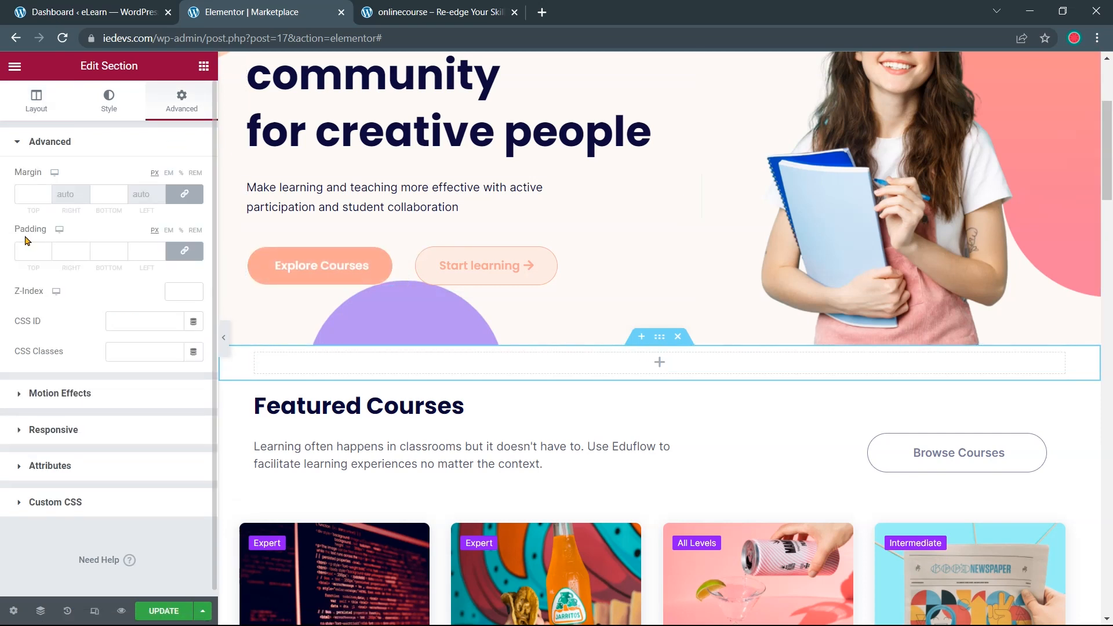
triple_click(160, 250)
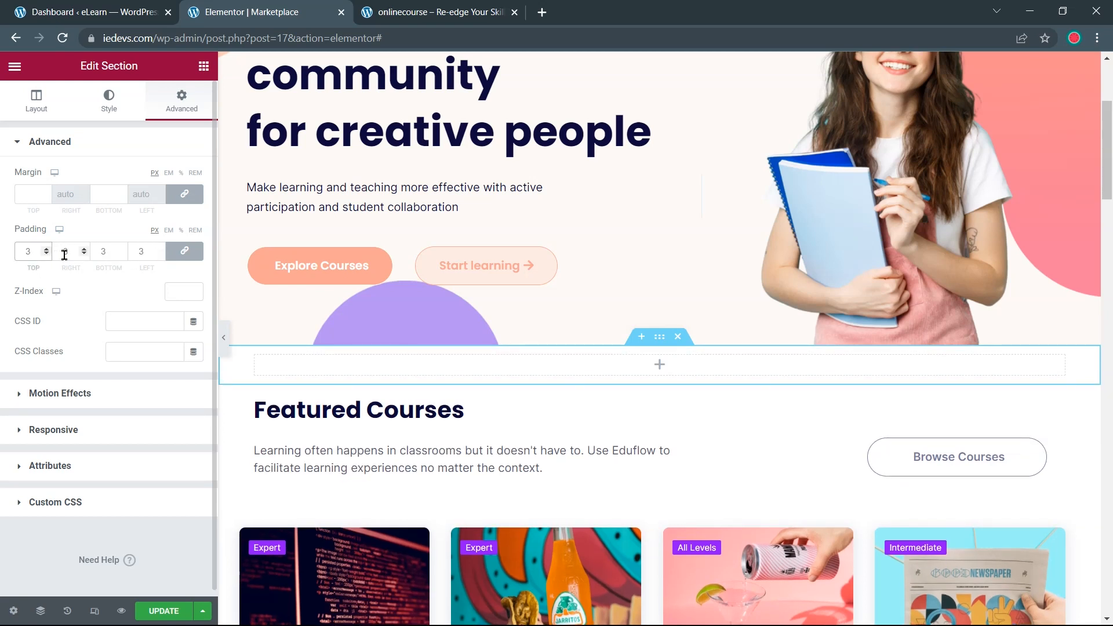
click(160, 254)
click(160, 254)
click(160, 254)
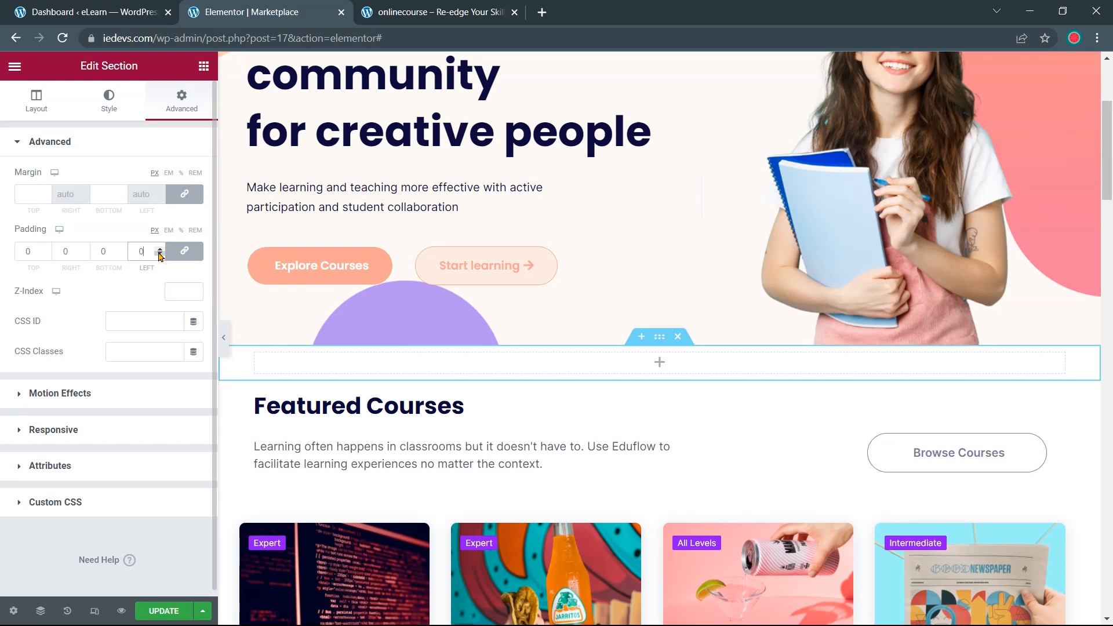
click(174, 254)
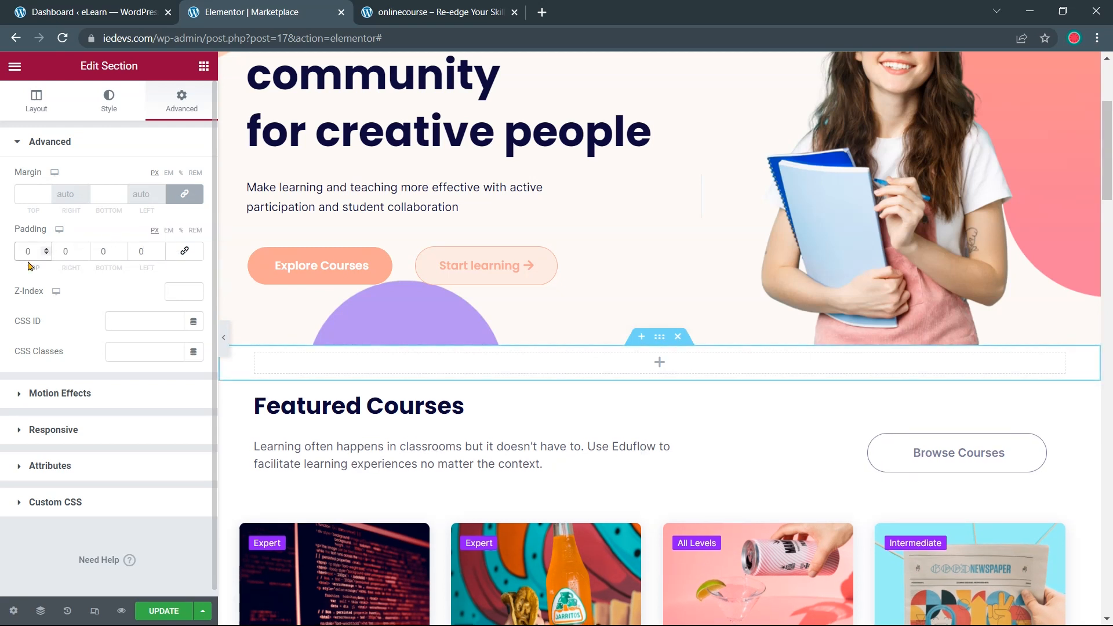
text(8)
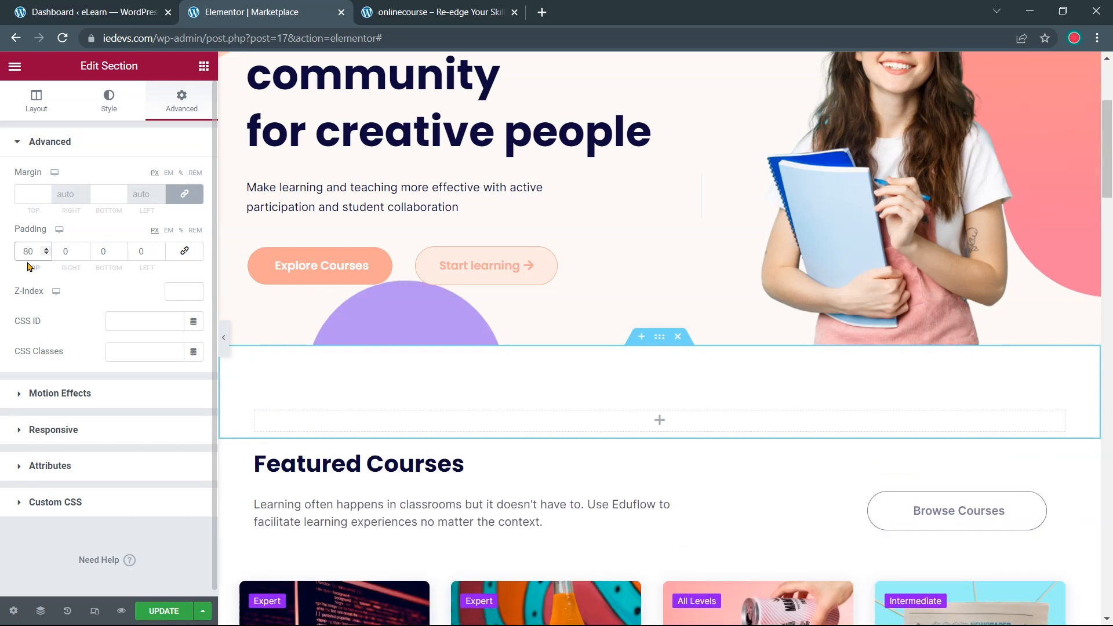
click(97, 251)
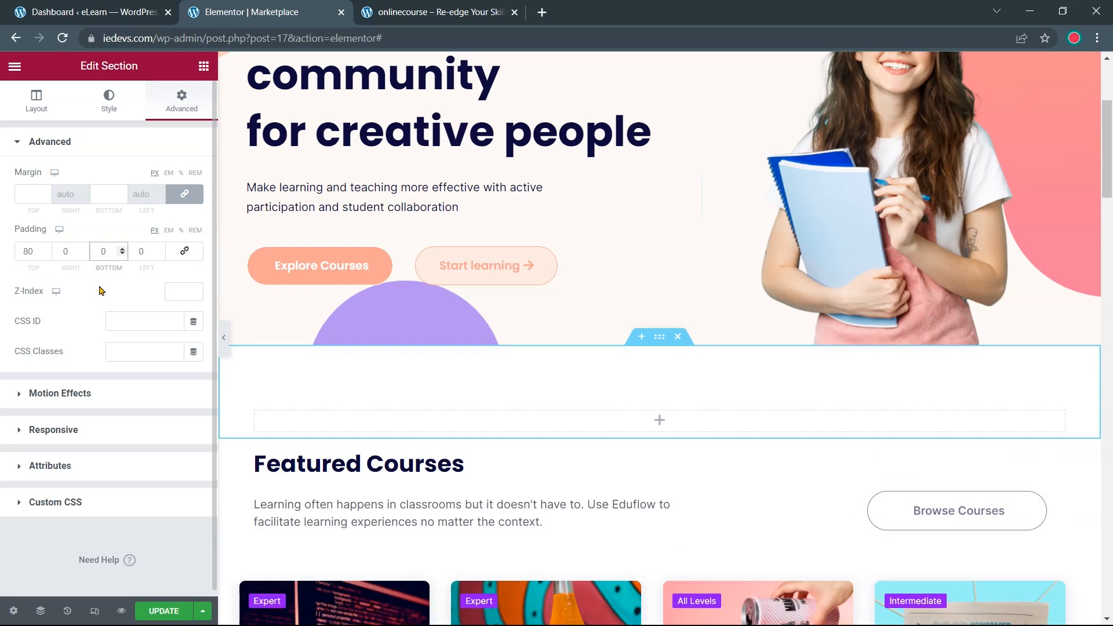
text(8)
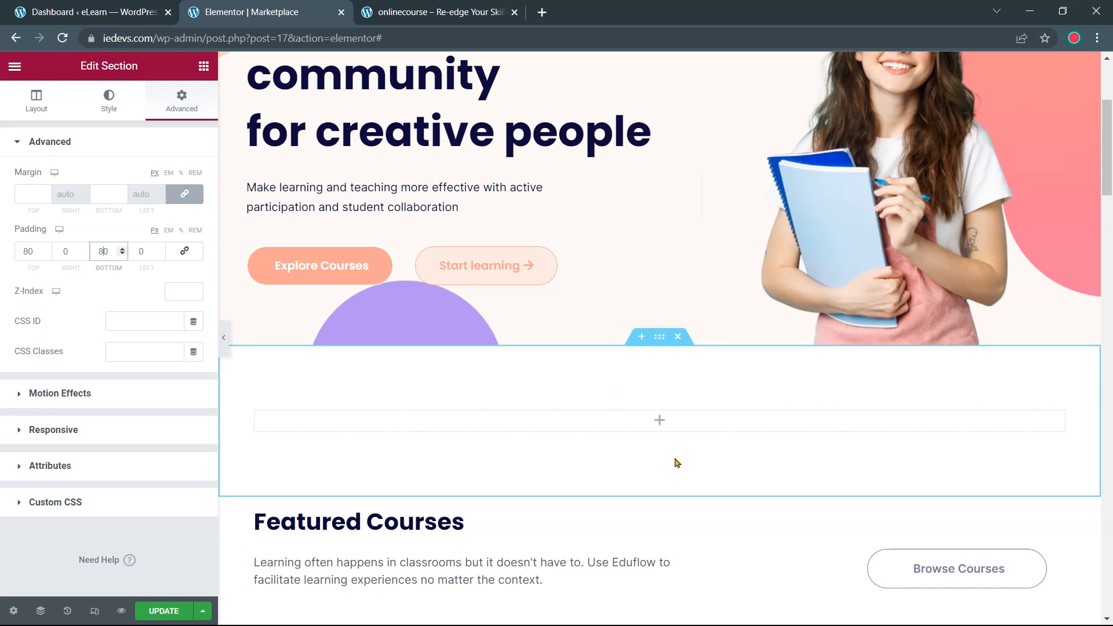
Compare the new section's spacing against the onlinecourse.io reference
click(462, 14)
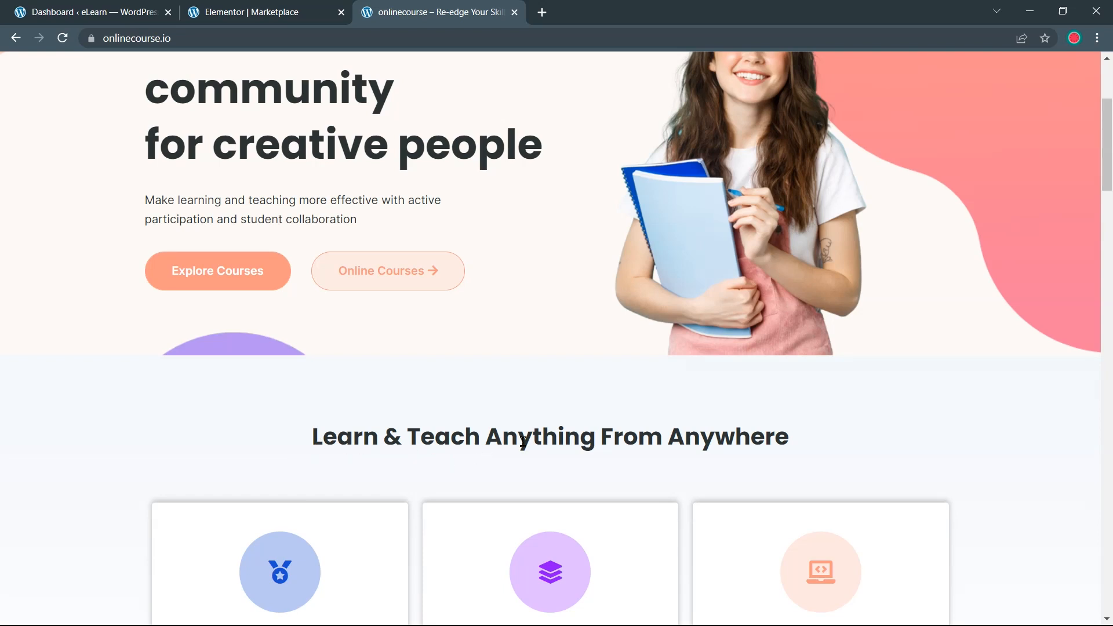
click(307, 11)
scroll(555, 355, down, 1)
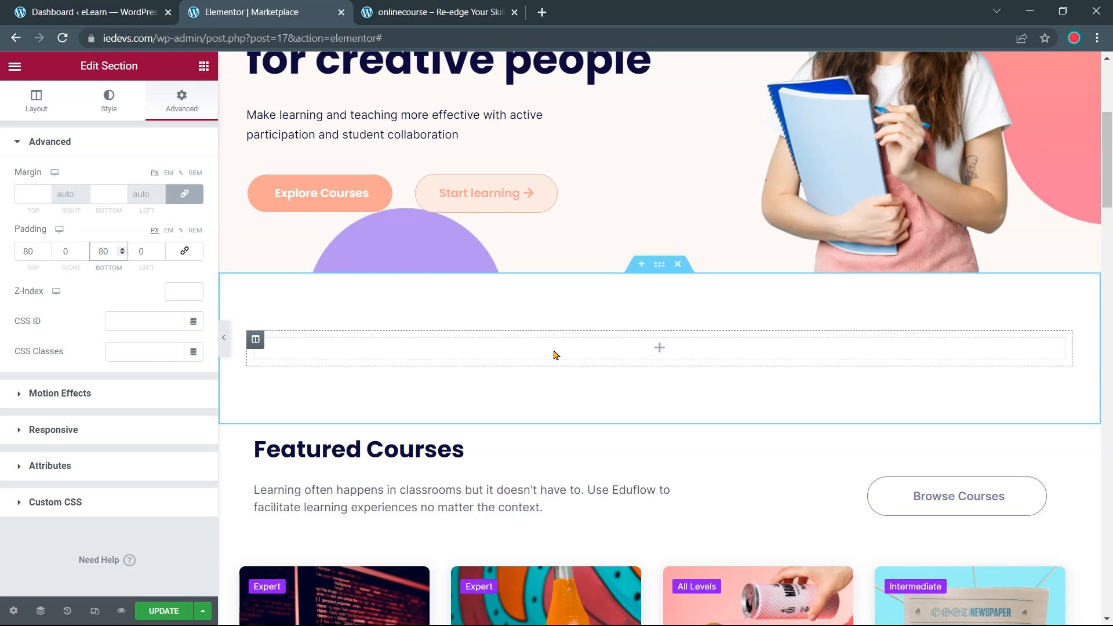
click(402, 351)
Paste a copy of the Featured Courses heading into the empty section's column
drag(174, 241, 401, 345)
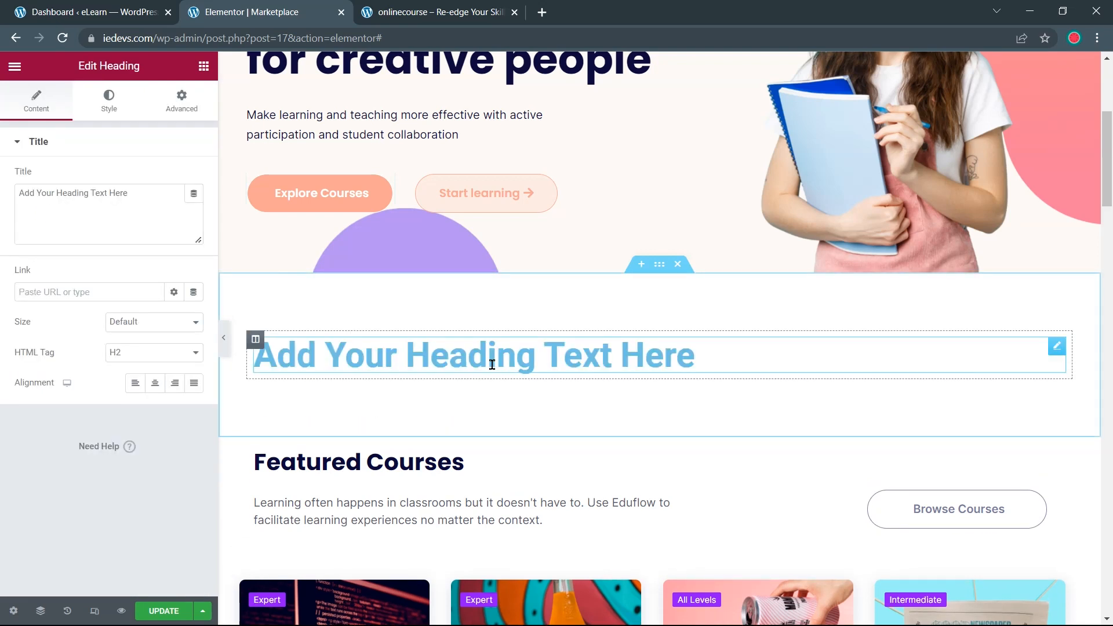
right_click(1058, 352)
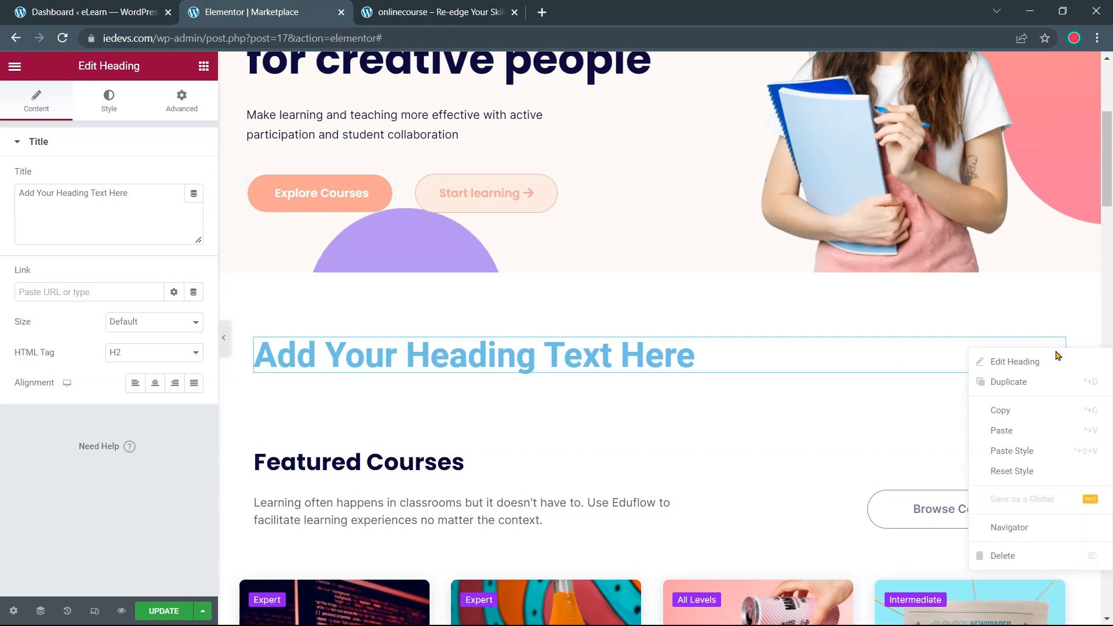
click(1040, 561)
scroll(803, 368, down, 1)
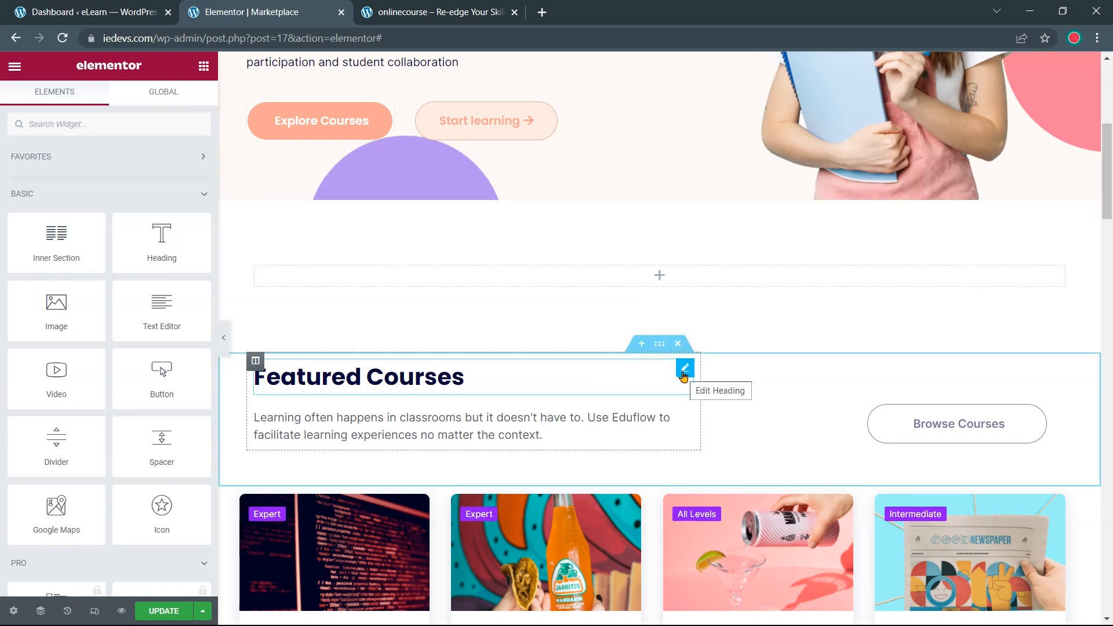
right_click(683, 375)
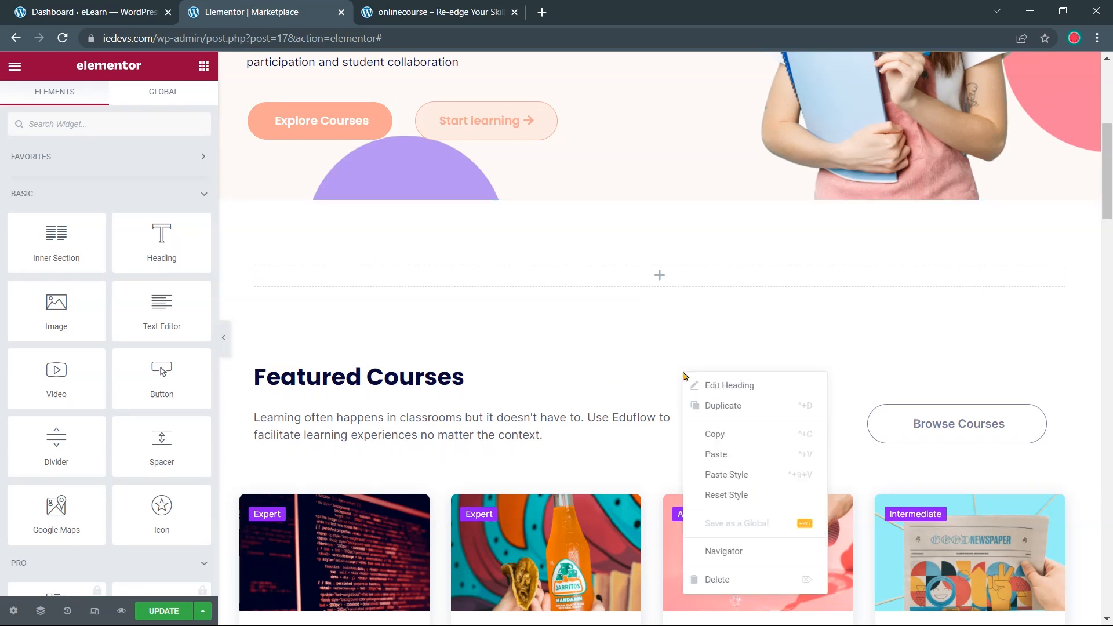
click(726, 440)
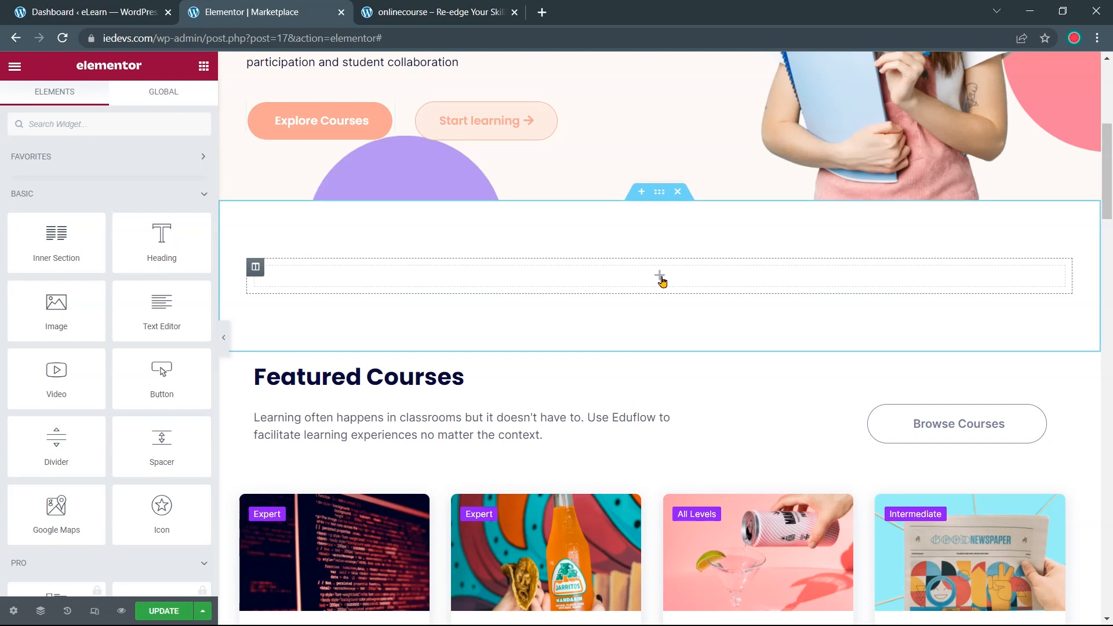
right_click(662, 282)
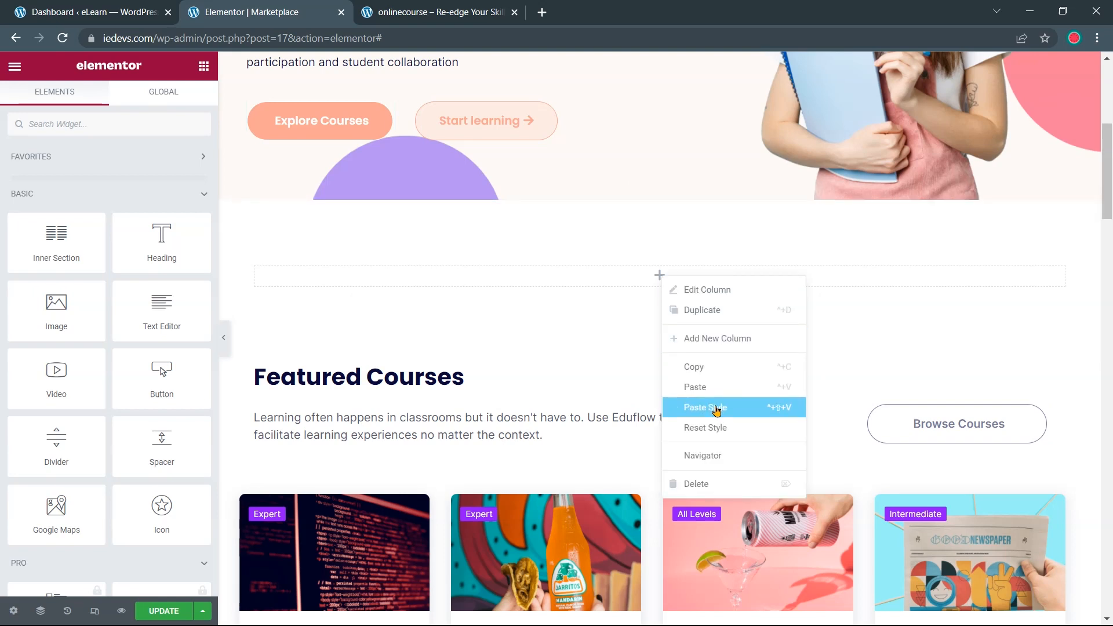
click(710, 388)
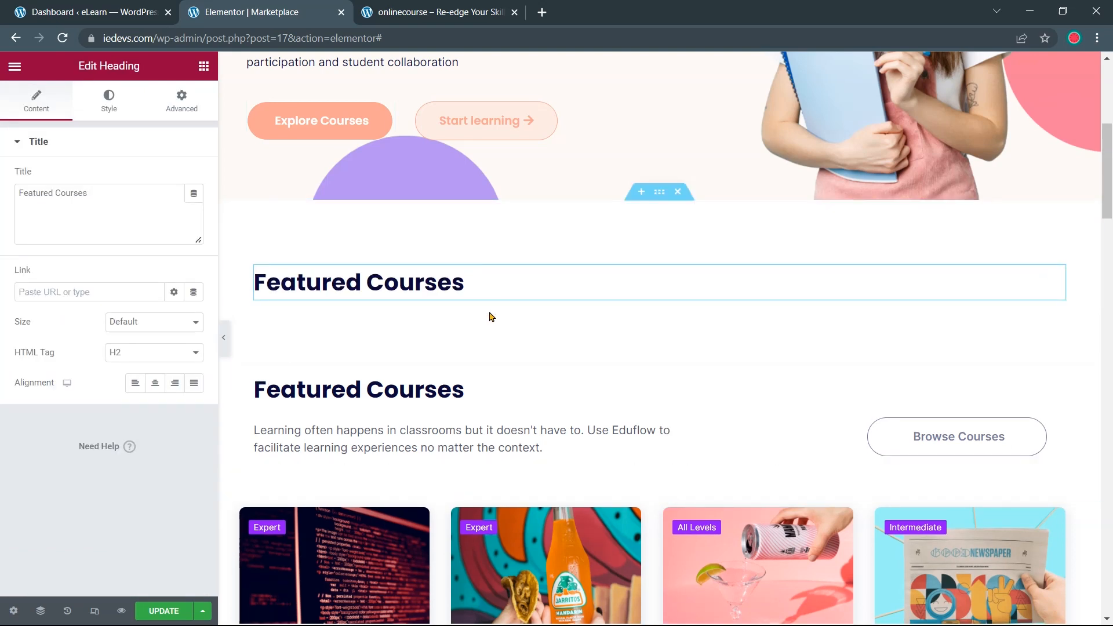
Replace the heading title with 'Learn & Teach Anything From Anywhere' from the live site and centre it
click(455, 22)
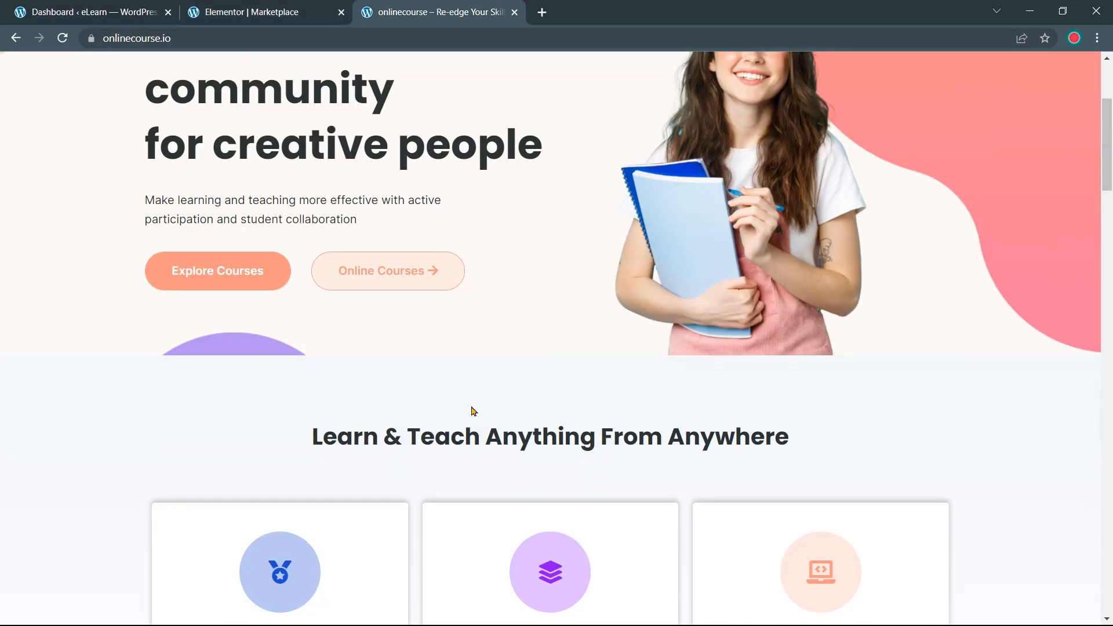
drag(790, 441, 333, 442)
right_click(333, 443)
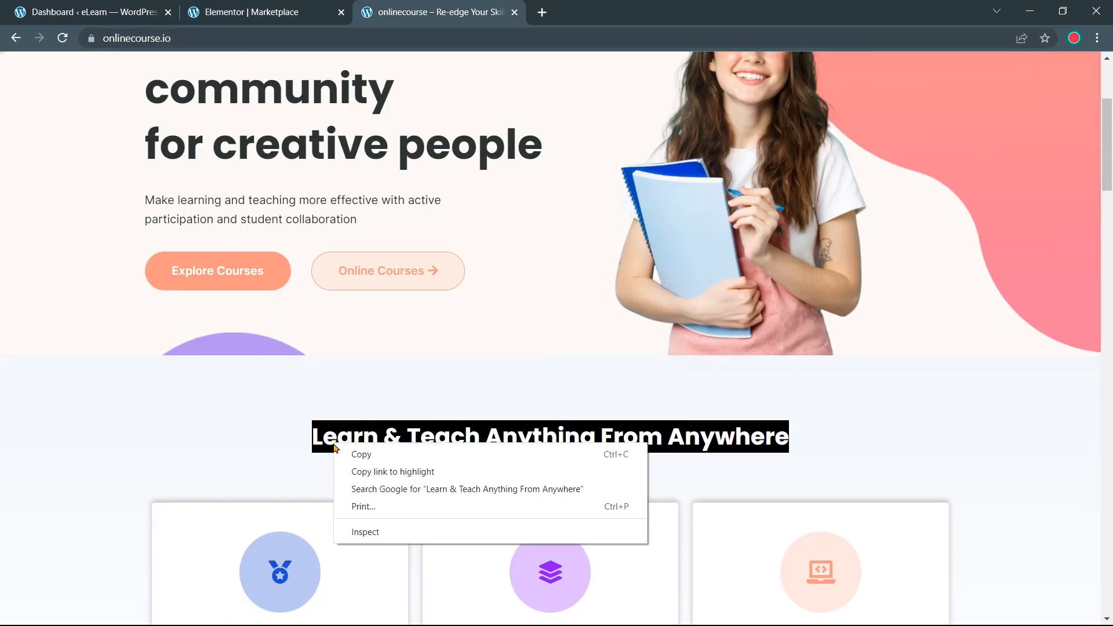
click(350, 454)
click(221, 16)
drag(131, 201, 18, 197)
key(ctrl+v)
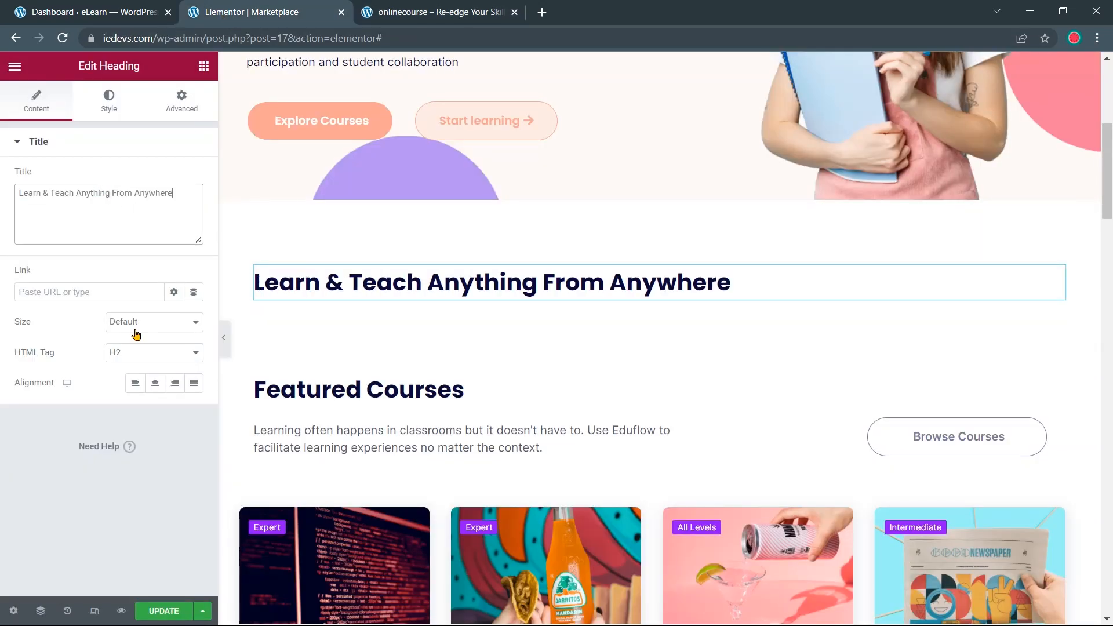
click(155, 388)
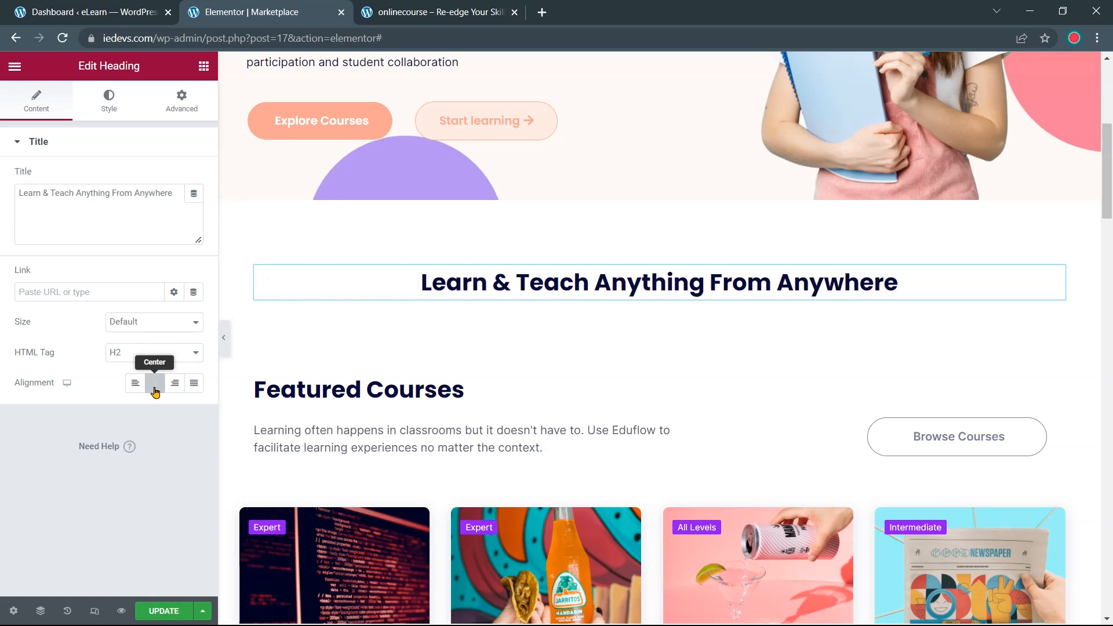
scroll(353, 276, down, 2)
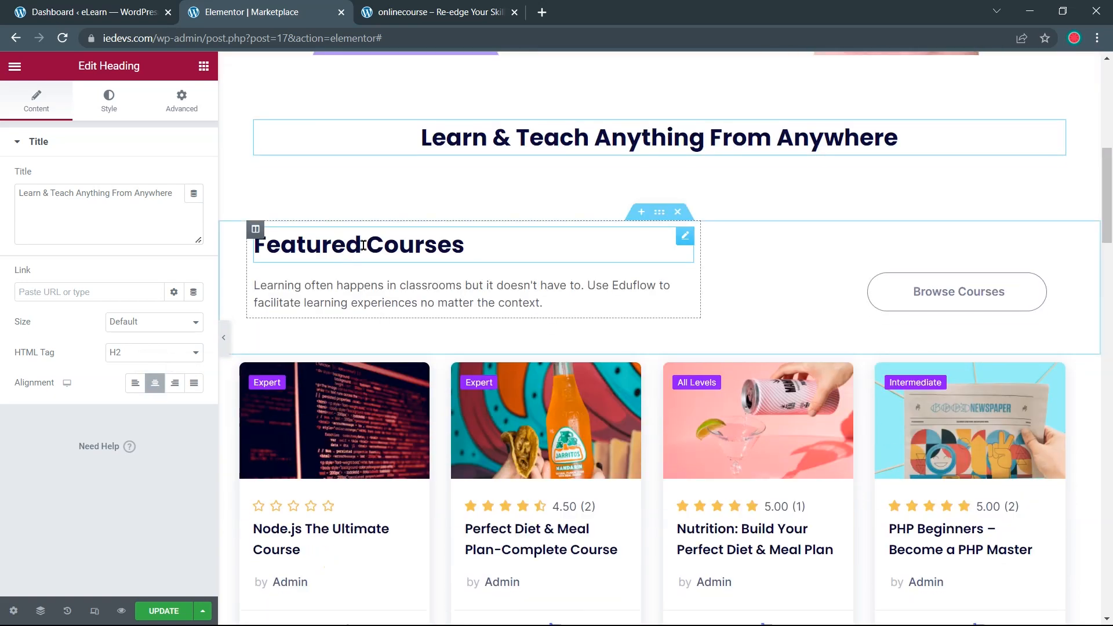
Drop an inner section under the heading and paste a copied column to make three columns
click(439, 13)
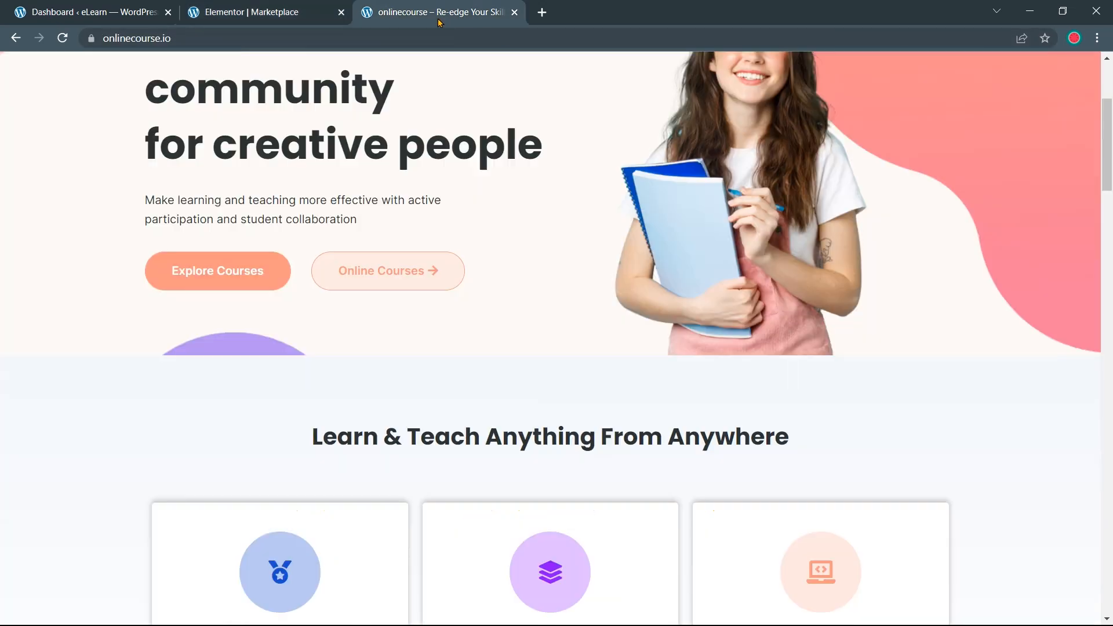
scroll(427, 225, down, 4)
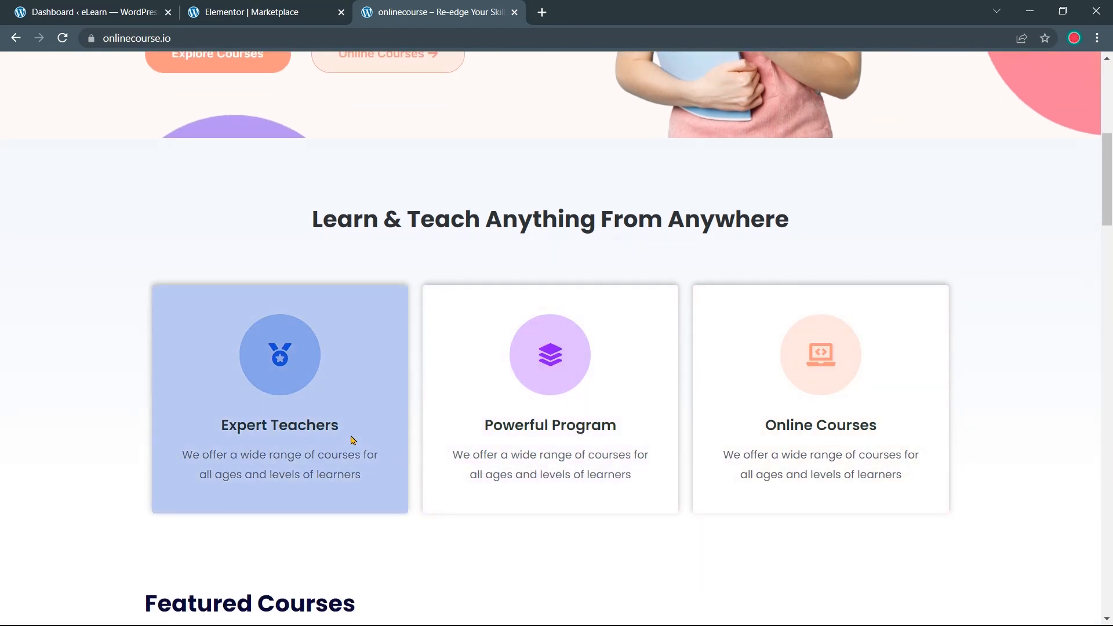
click(266, 12)
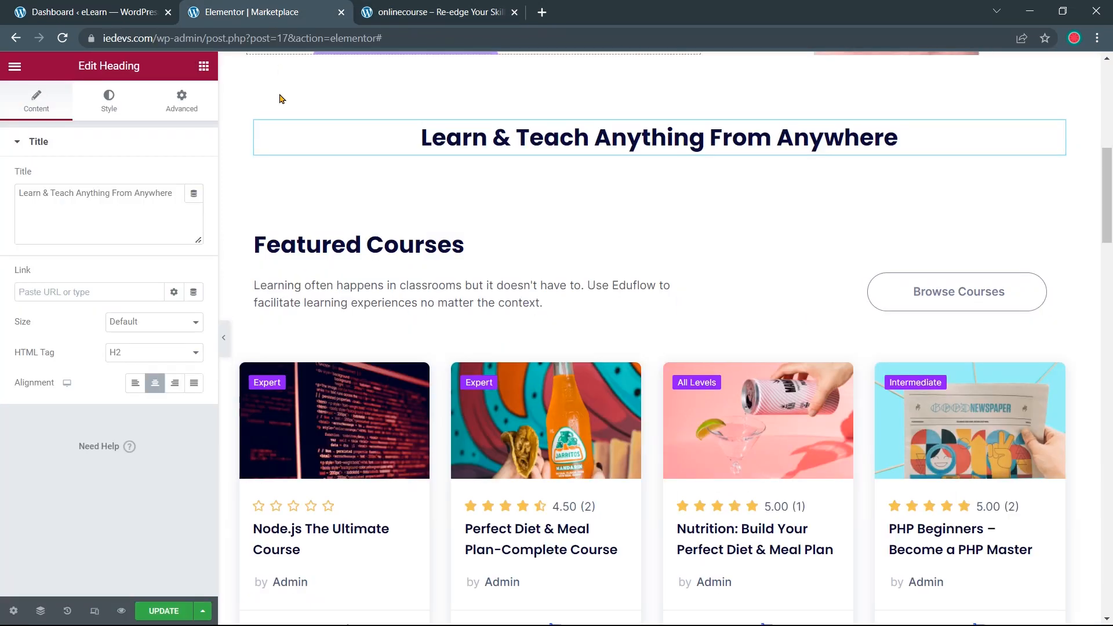
click(203, 66)
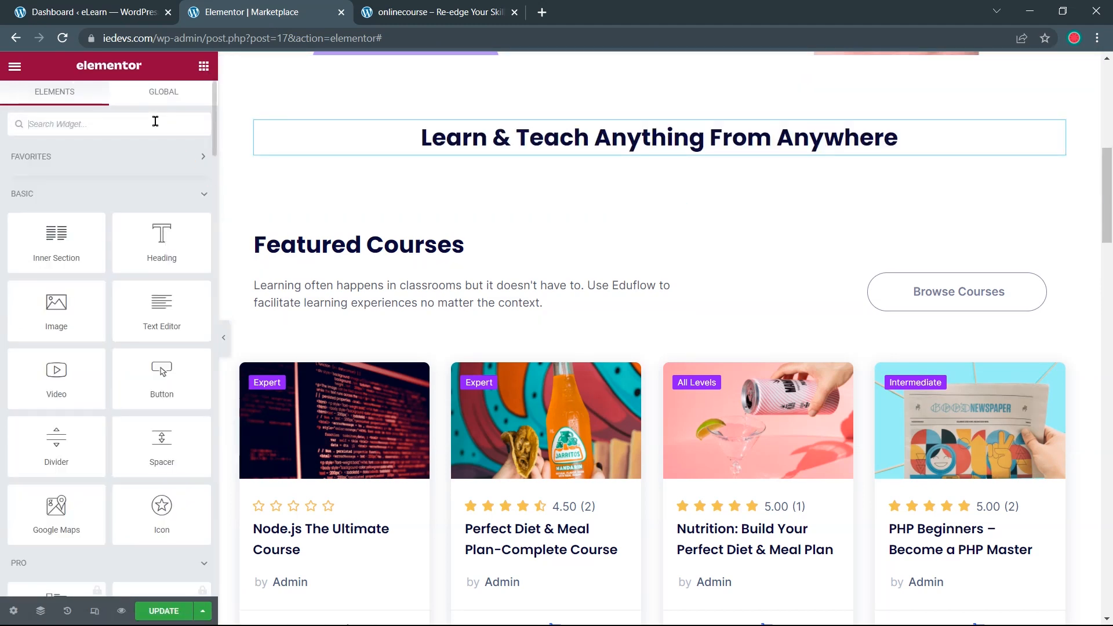
drag(49, 247, 577, 145)
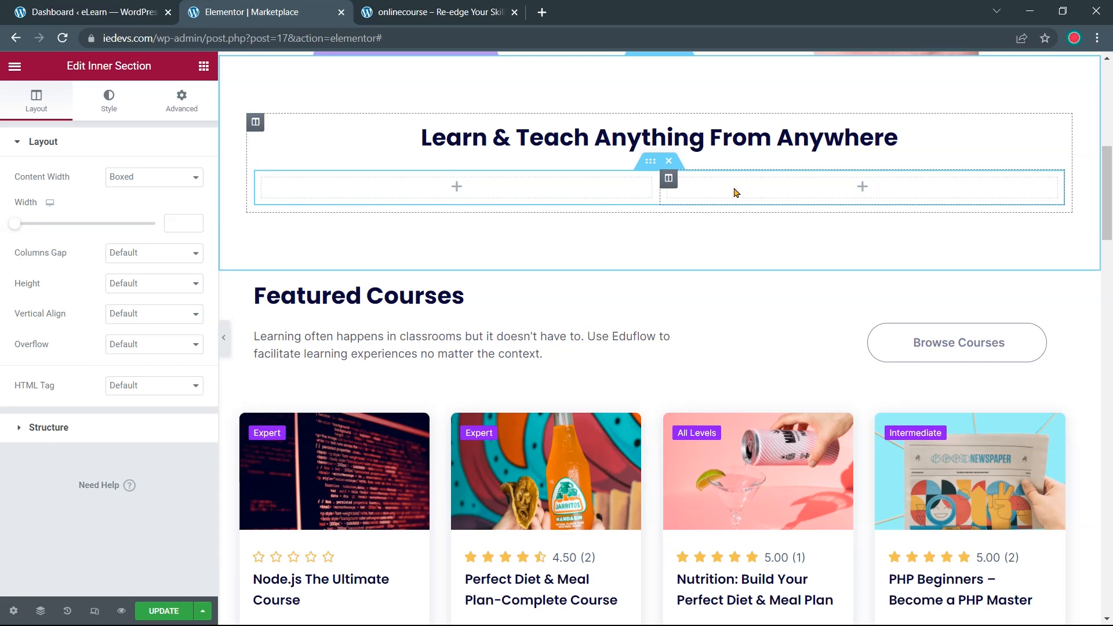
right_click(673, 180)
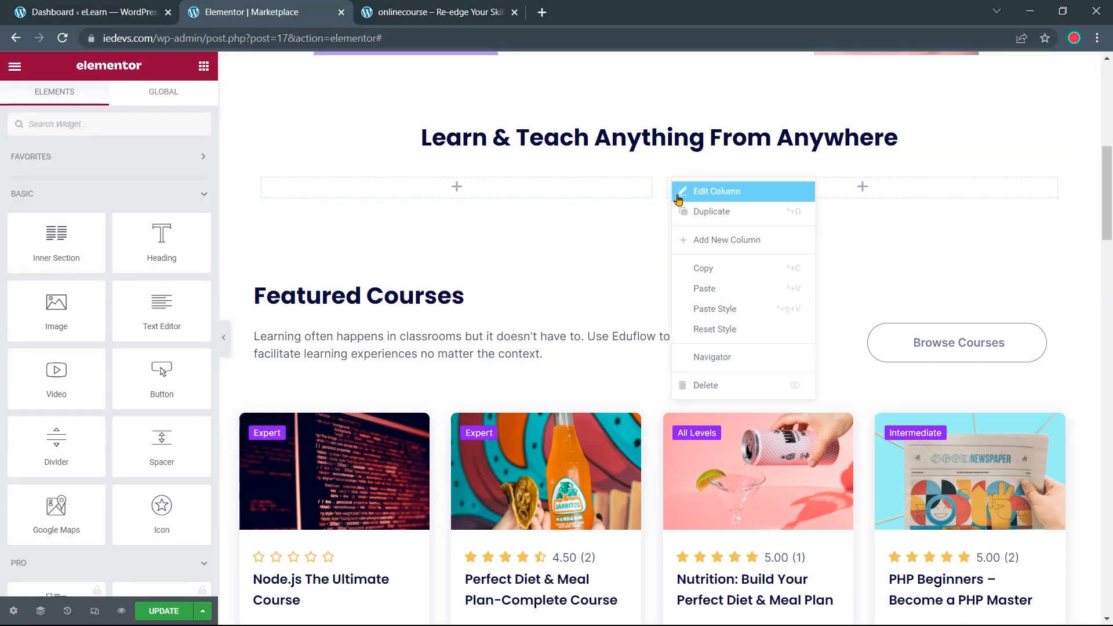
click(701, 269)
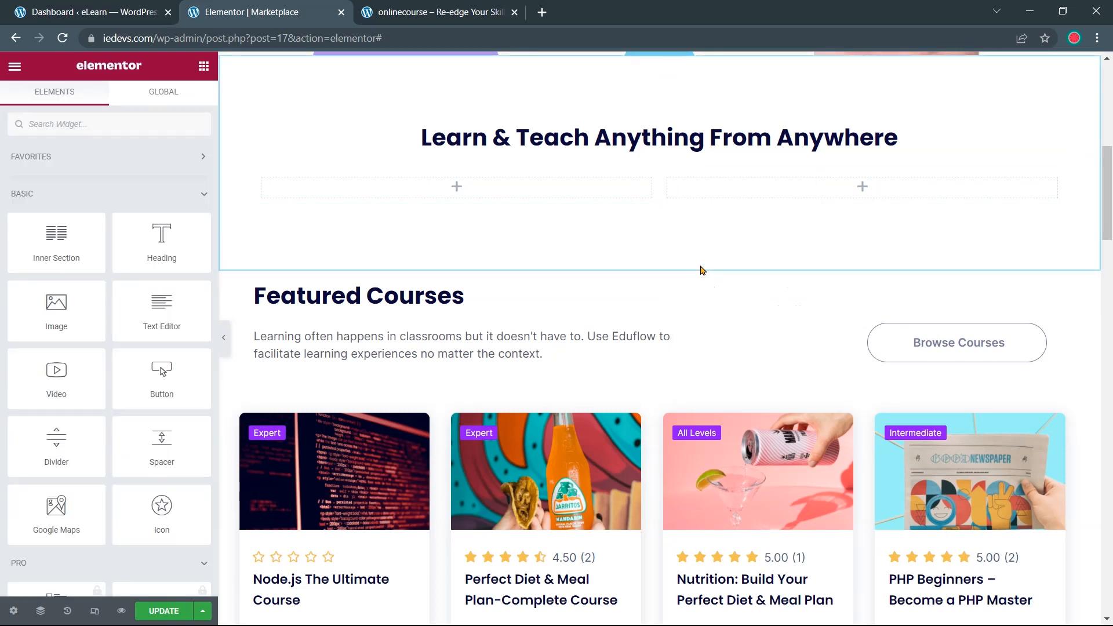
right_click(813, 176)
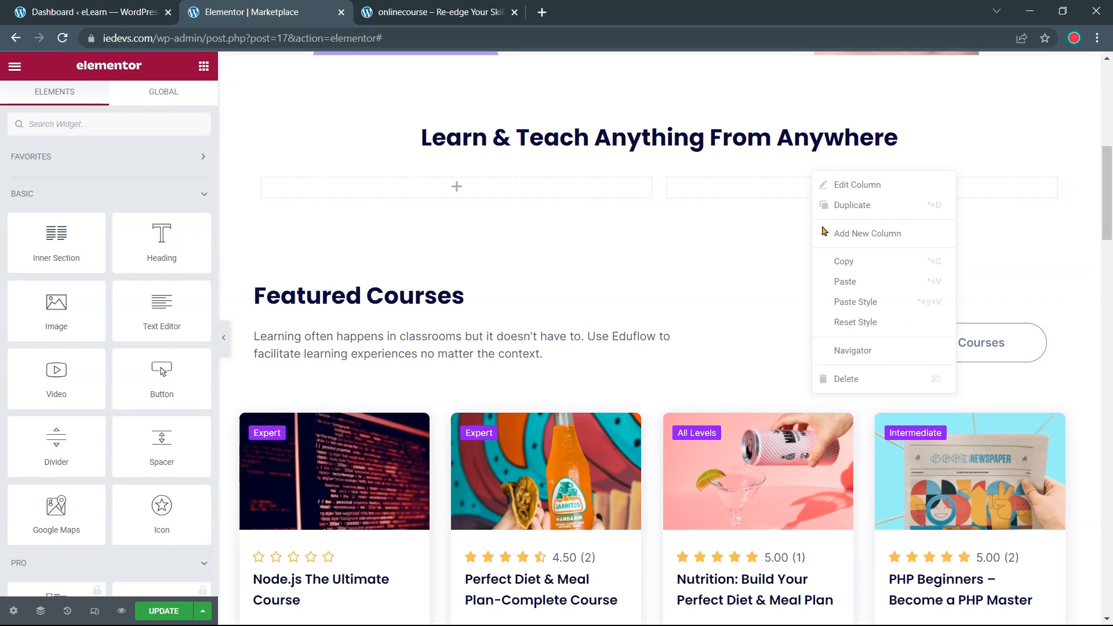
click(851, 283)
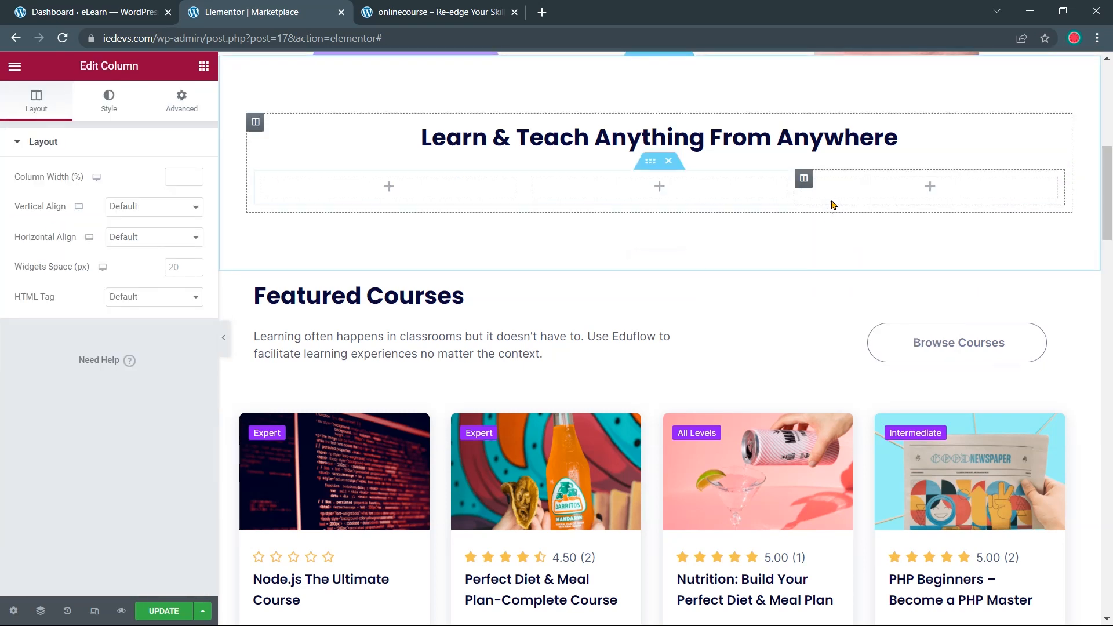
Unlink the inner section's padding and set its top padding to 30
click(651, 165)
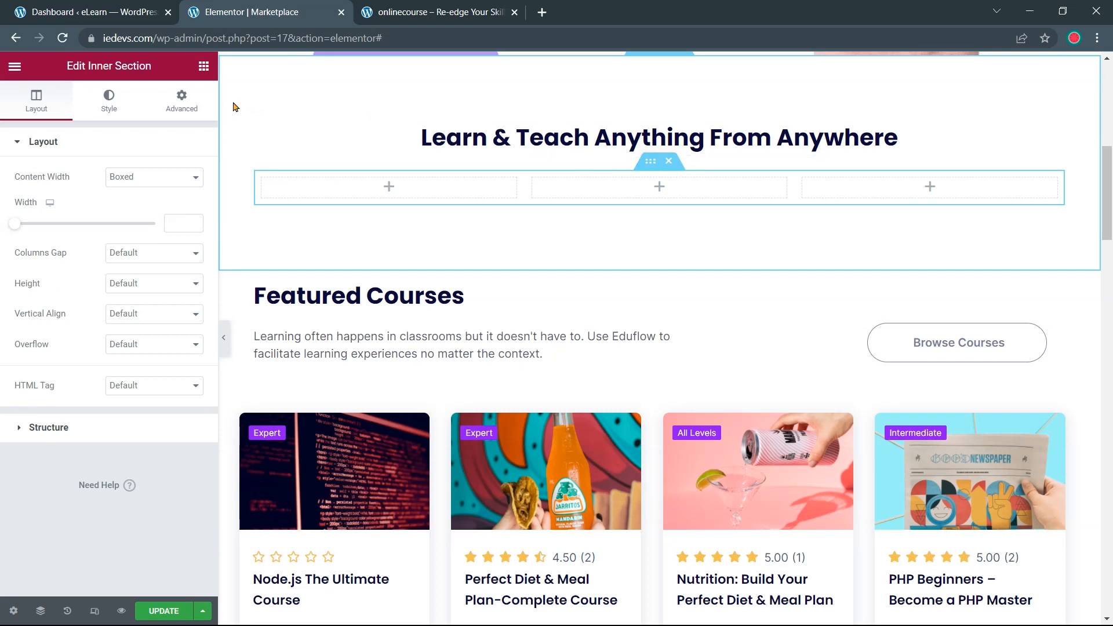
click(182, 99)
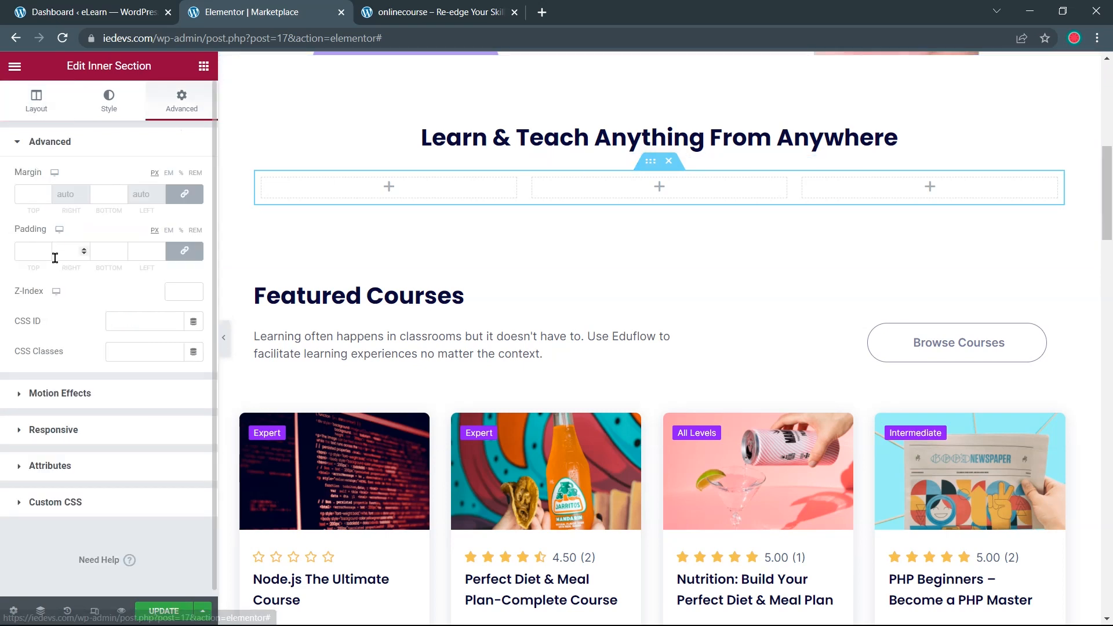
click(184, 258)
click(28, 251)
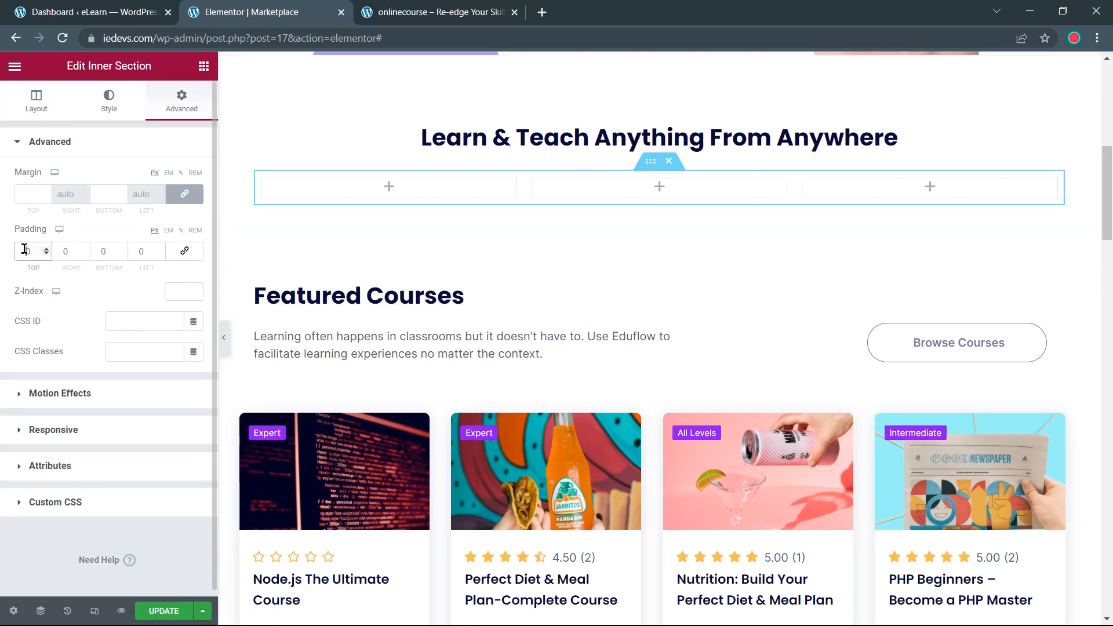
text(3)
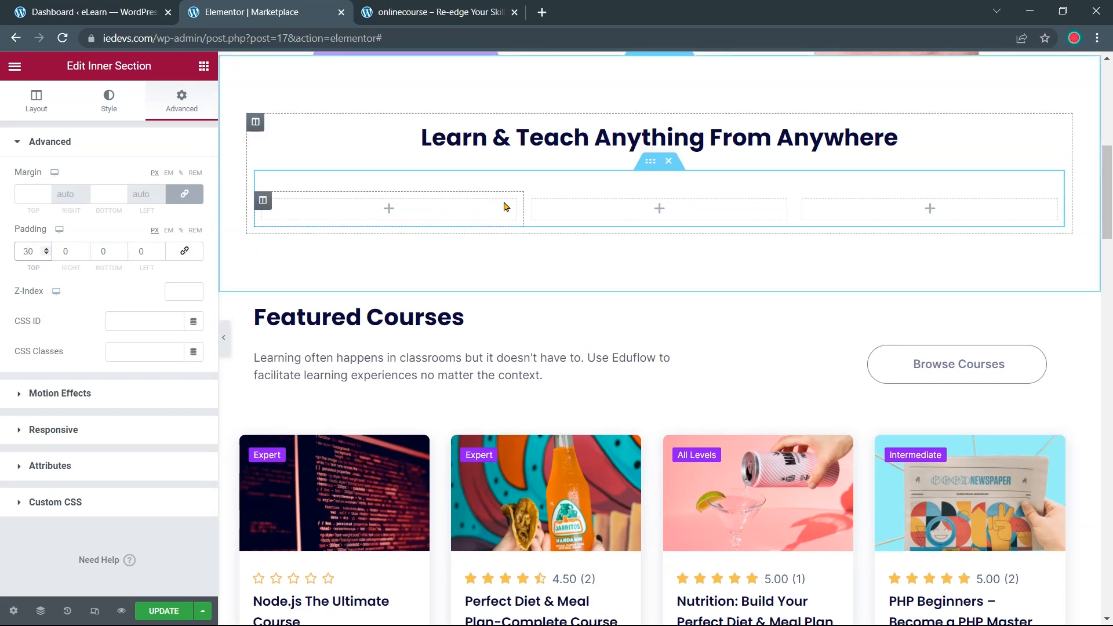
click(390, 212)
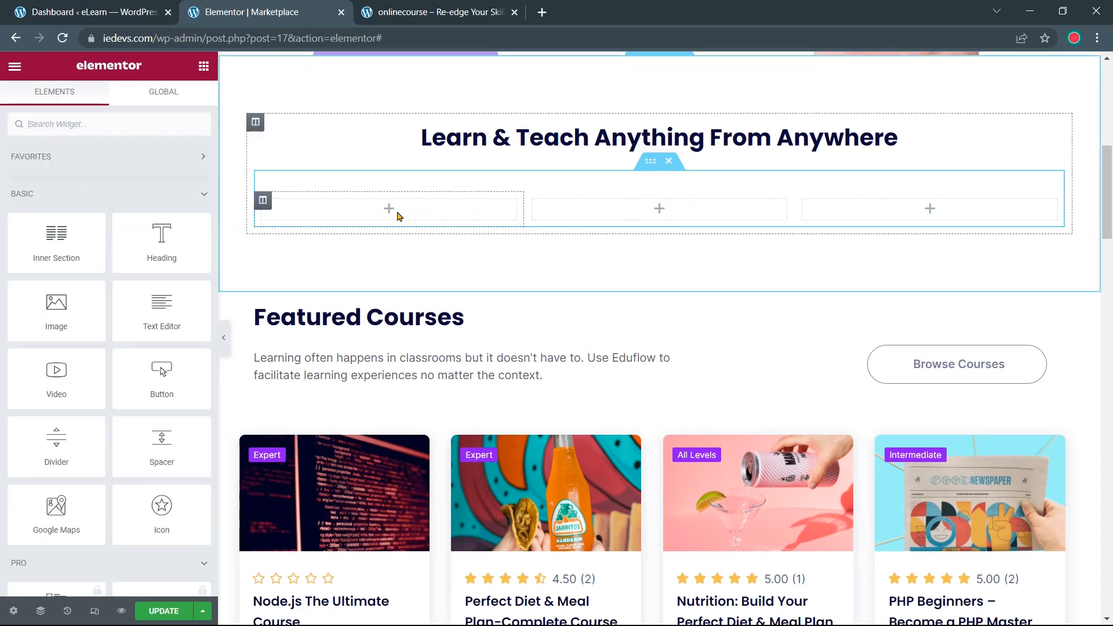
Place an Icon Box in the left column with its icon inside a filled circle
click(115, 124)
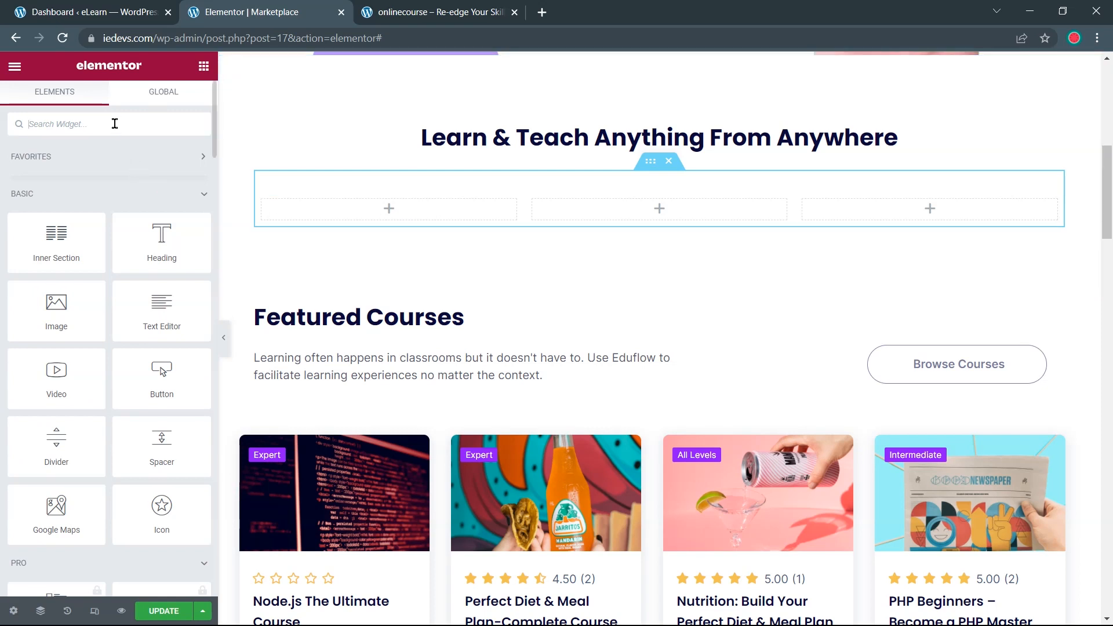
text(icon)
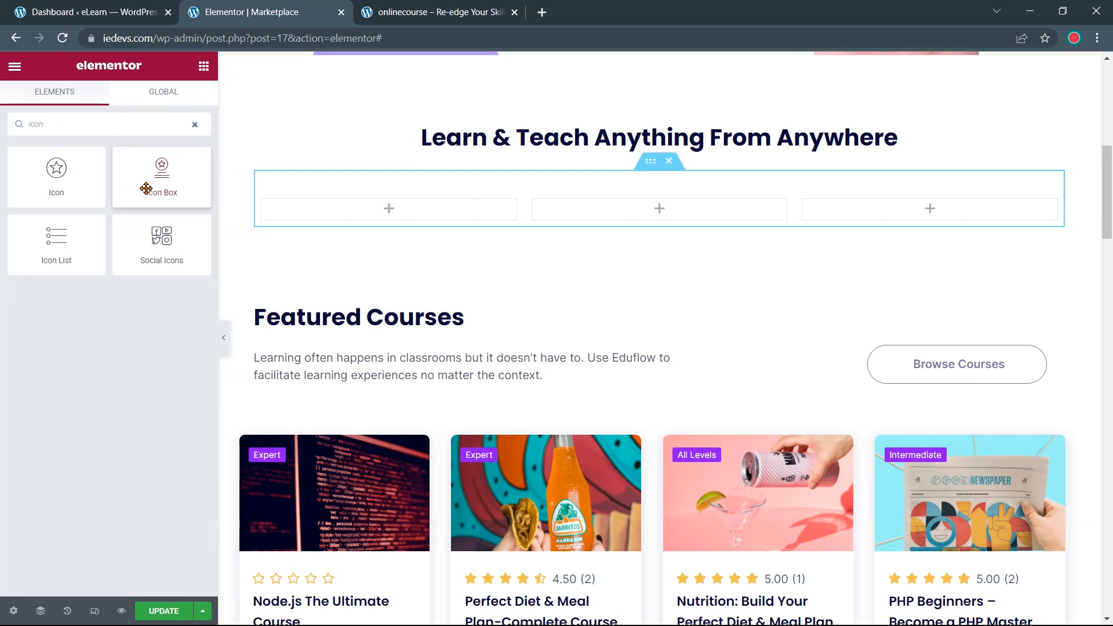
drag(151, 174, 374, 210)
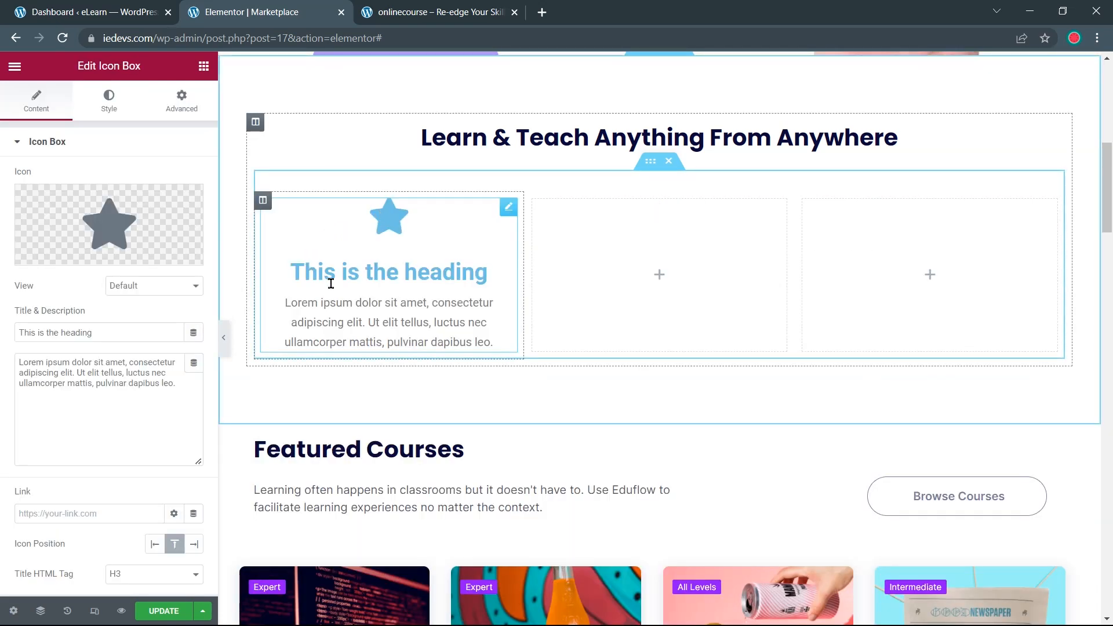
key(ctrl+Tab)
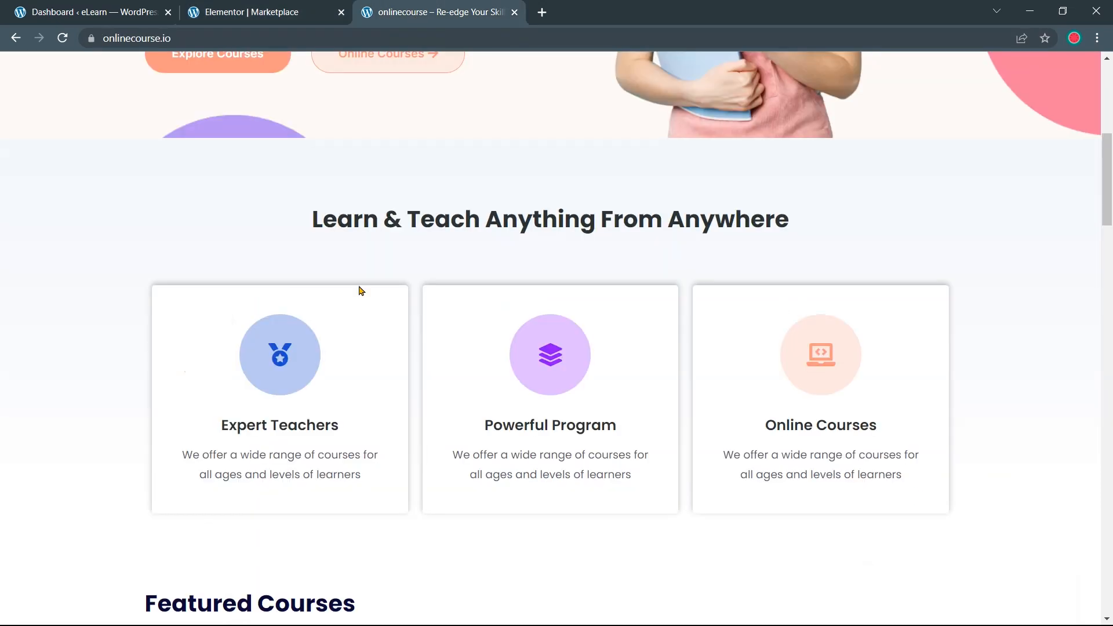
click(268, 18)
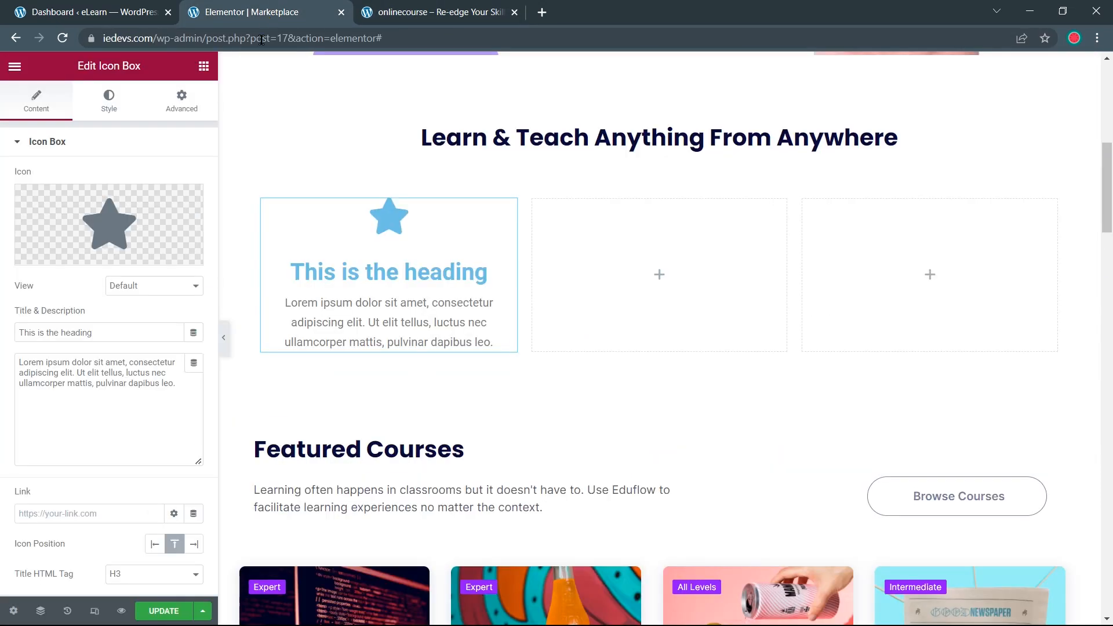
click(140, 294)
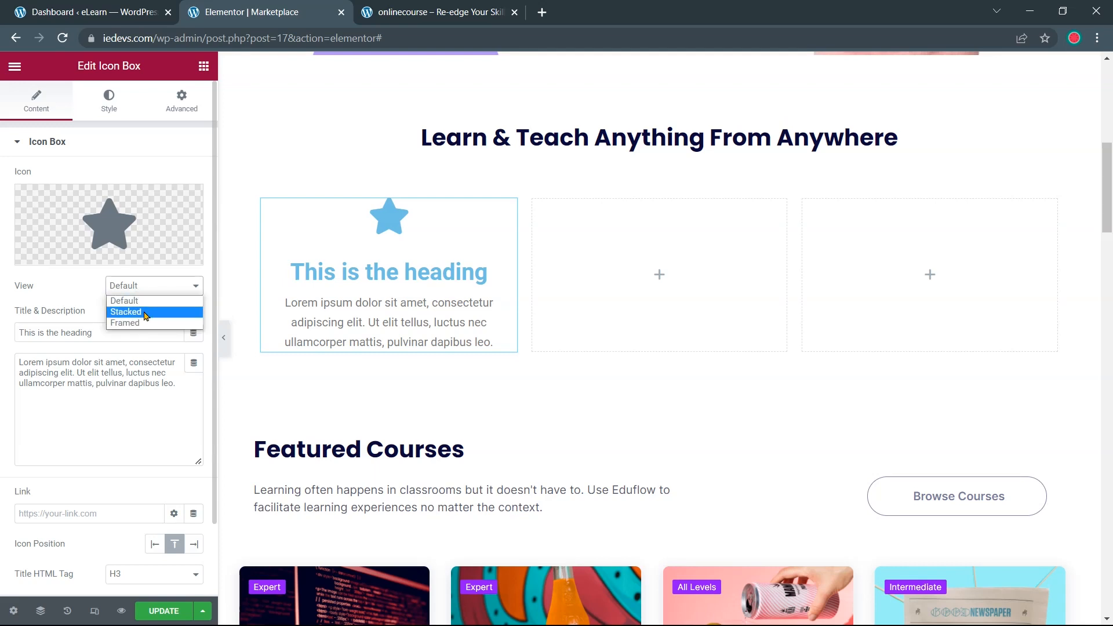
click(141, 311)
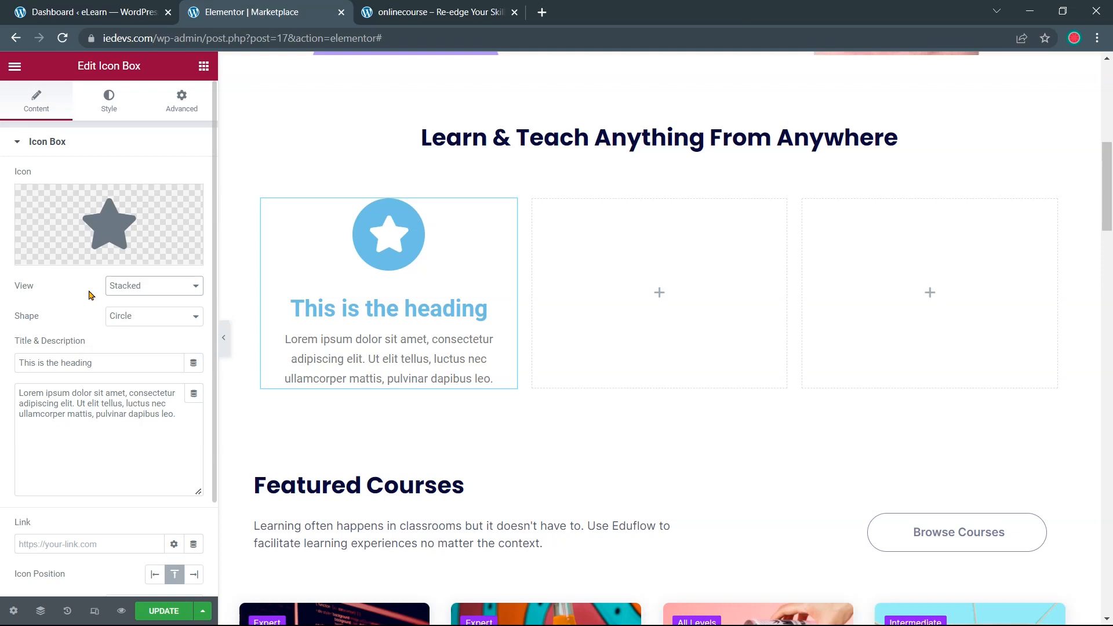
scroll(91, 296, down, 2)
Set the icon box title to 'Expert Teachers', copied from the reference card
click(423, 12)
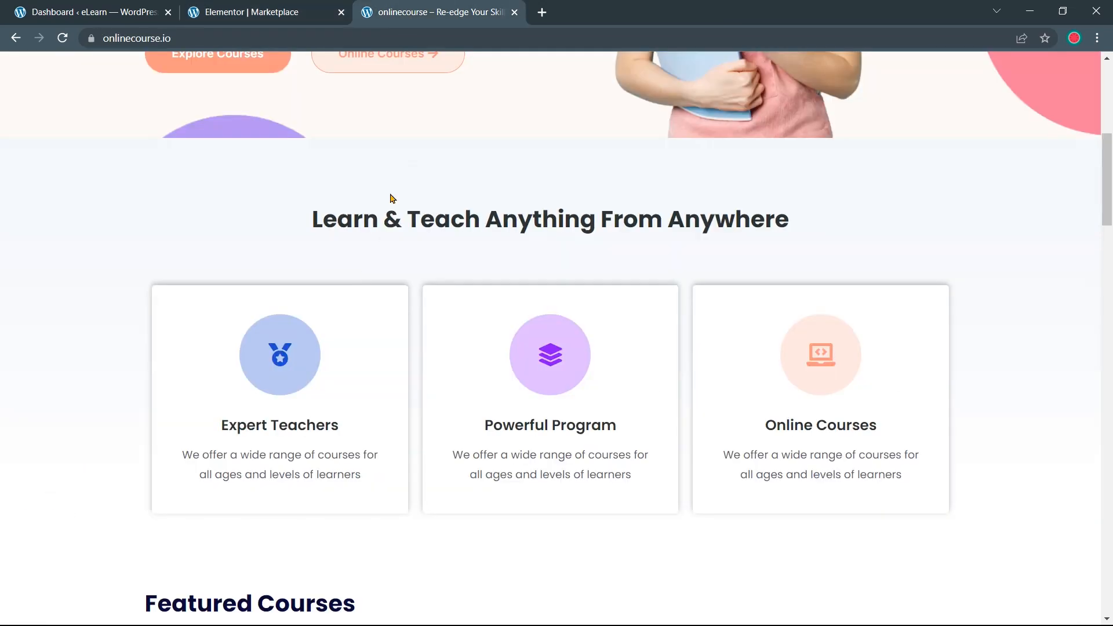
drag(348, 428, 222, 428)
right_click(238, 426)
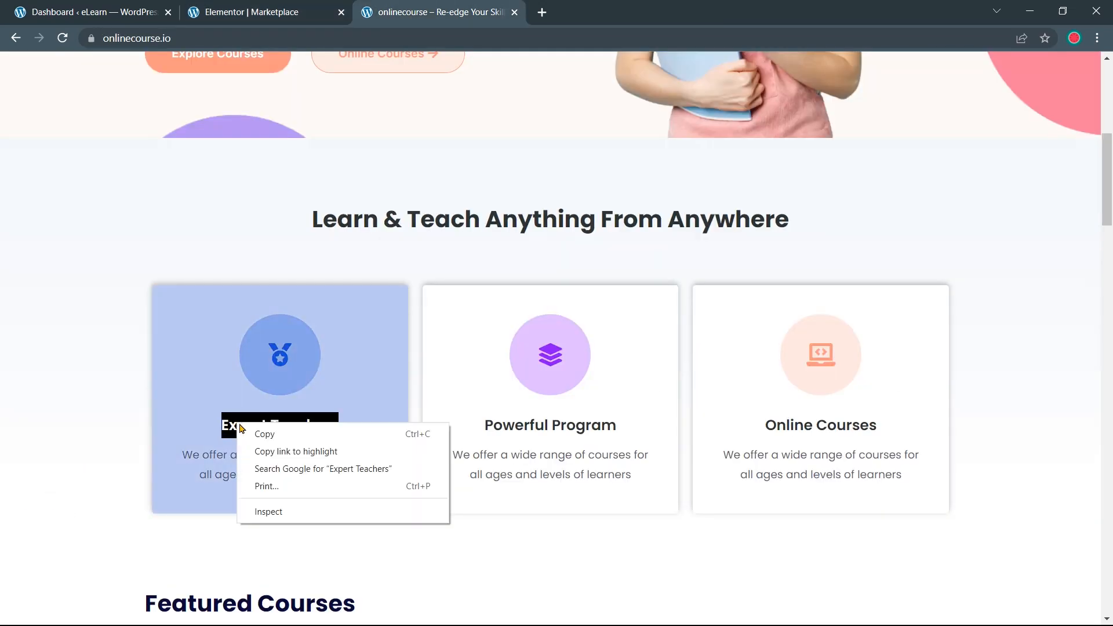
click(249, 432)
click(256, 14)
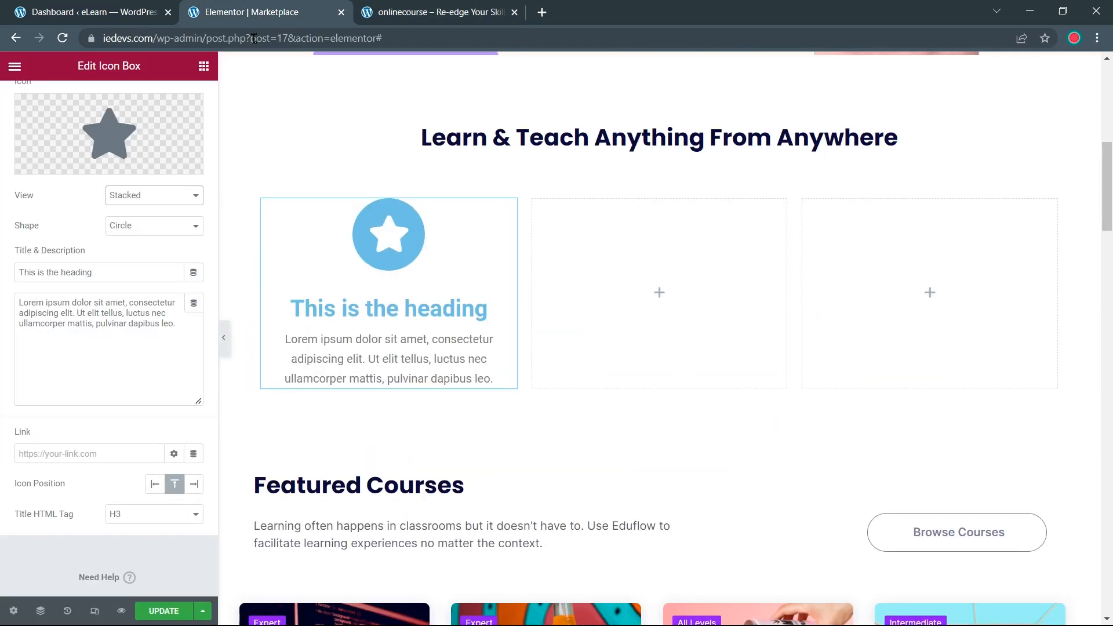
drag(92, 273, 14, 279)
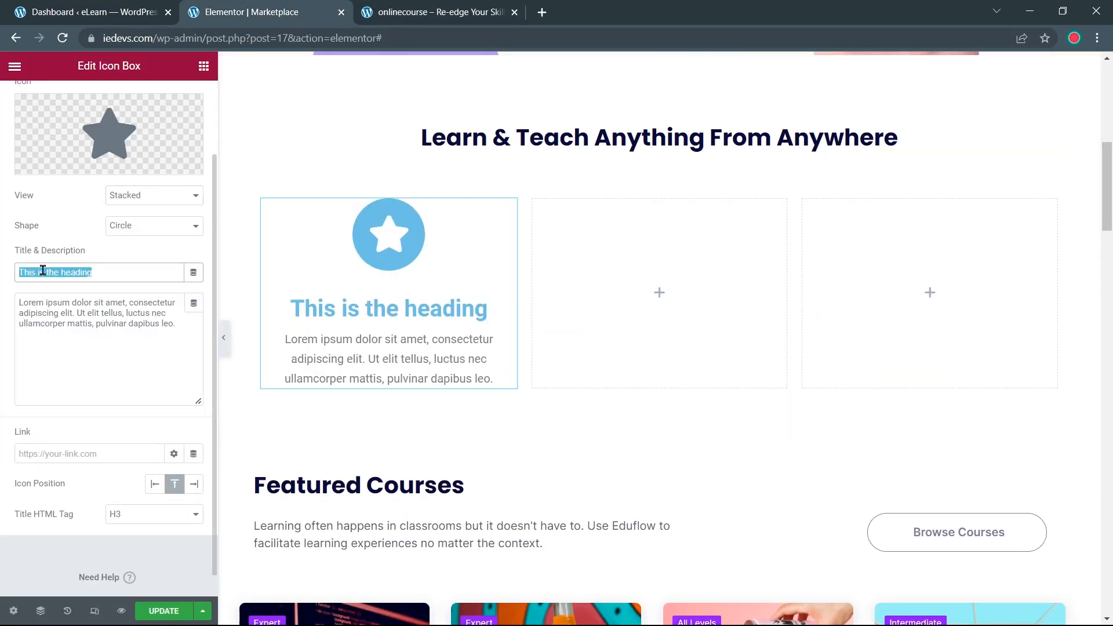
right_click(44, 270)
click(82, 343)
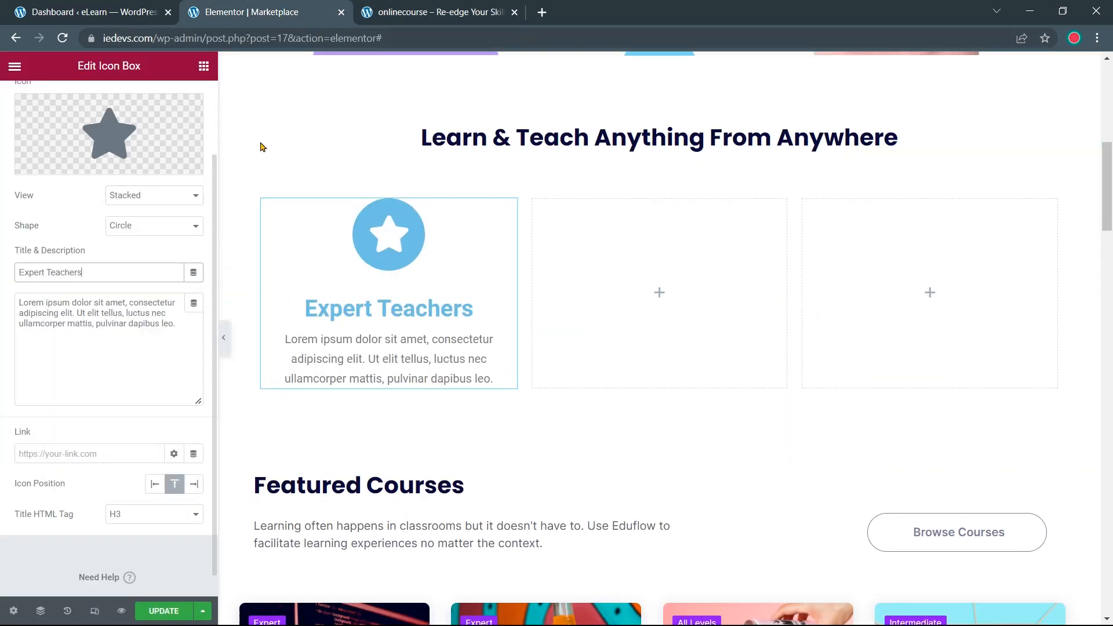
Replace the lorem ipsum description with the reference card's 'We offer a wide range of courses…' text
click(432, 12)
drag(362, 474, 182, 455)
right_click(204, 452)
click(219, 463)
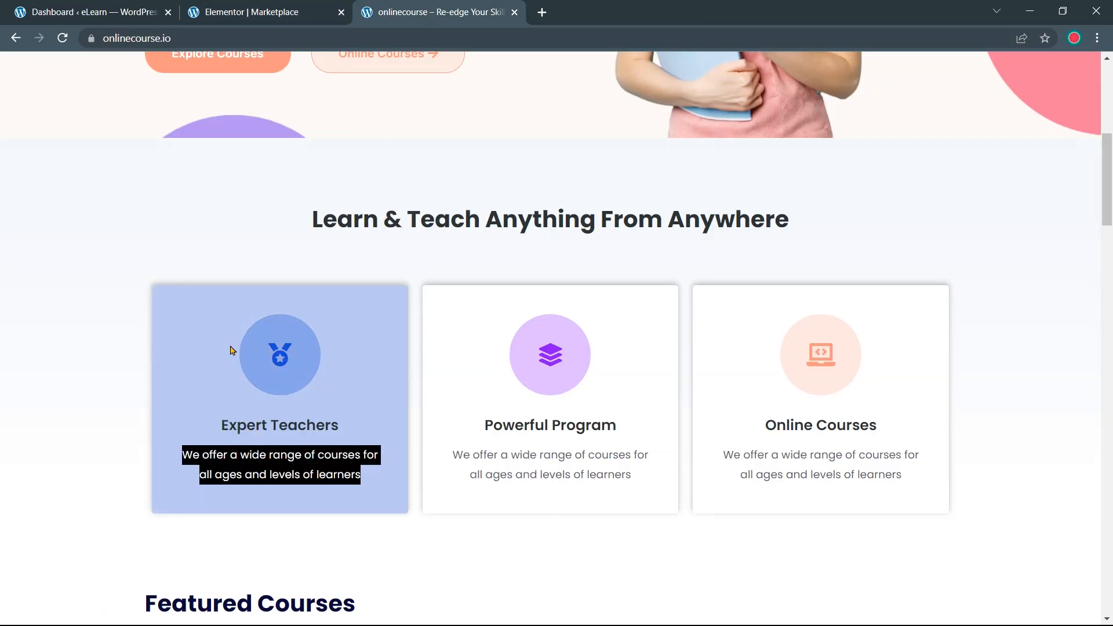
click(252, 14)
click(182, 322)
drag(182, 322, 17, 300)
right_click(57, 314)
click(91, 384)
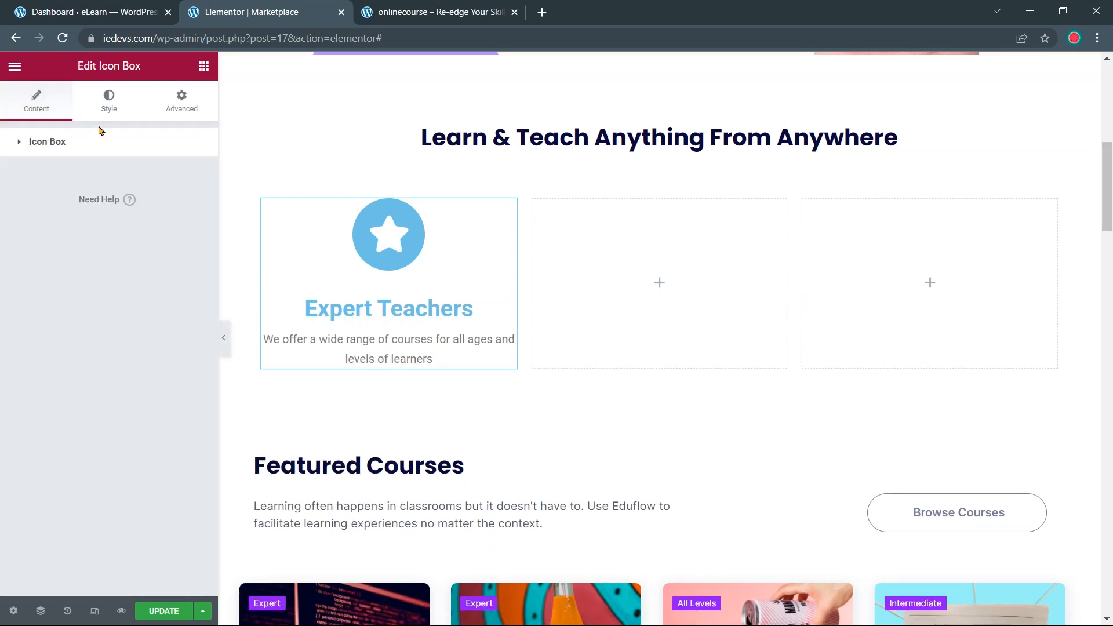
Copy the color.txt hex code list into a new anotepad.com note
click(102, 109)
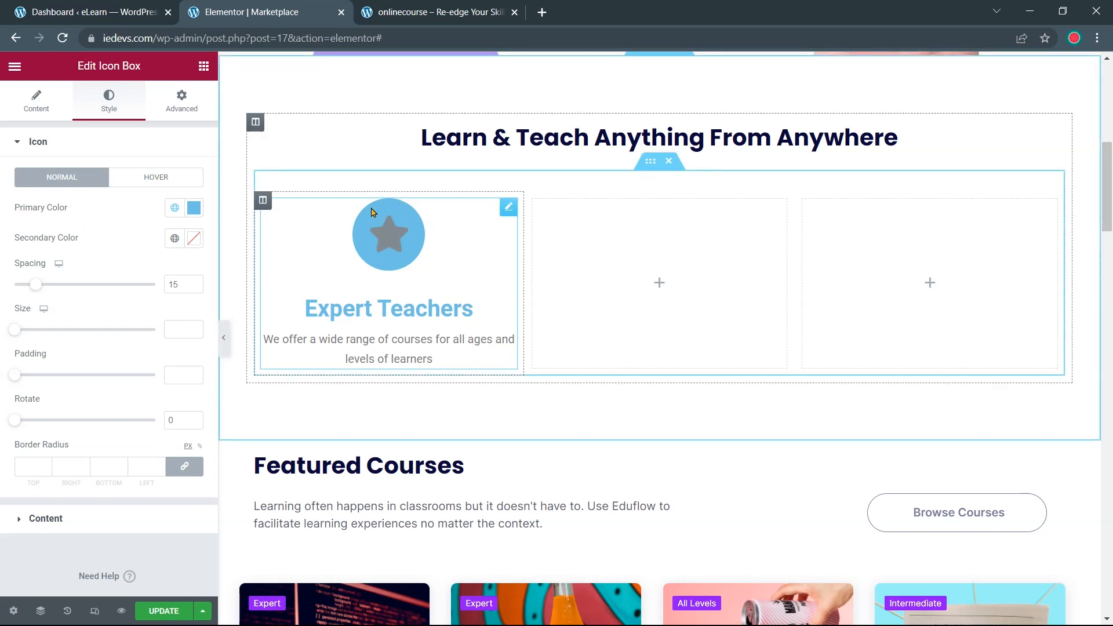
click(193, 209)
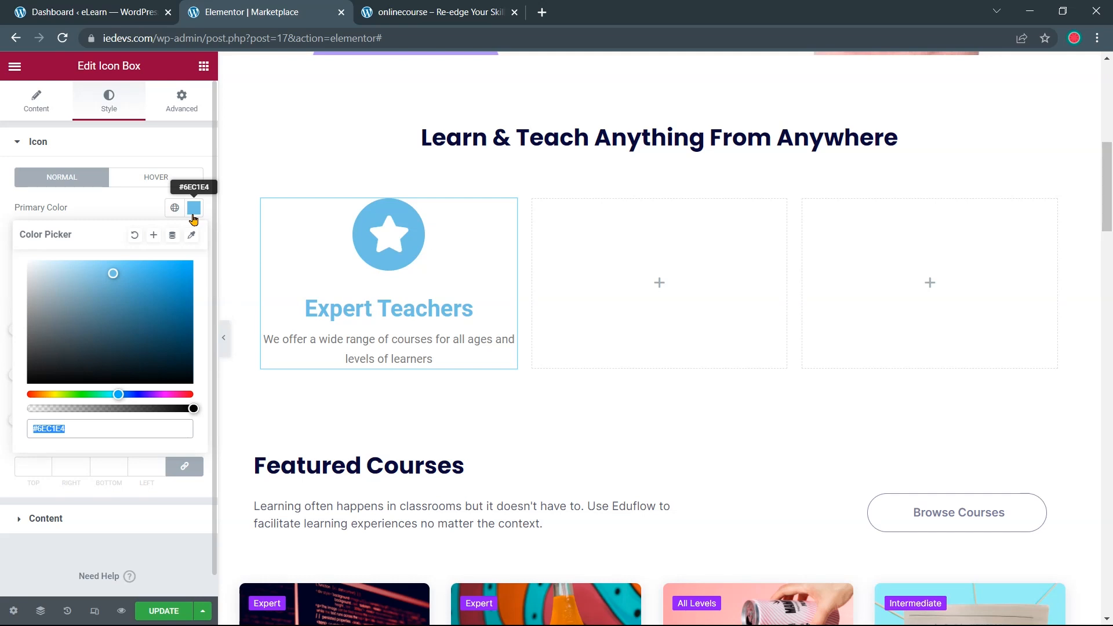
key(alt+Tab)
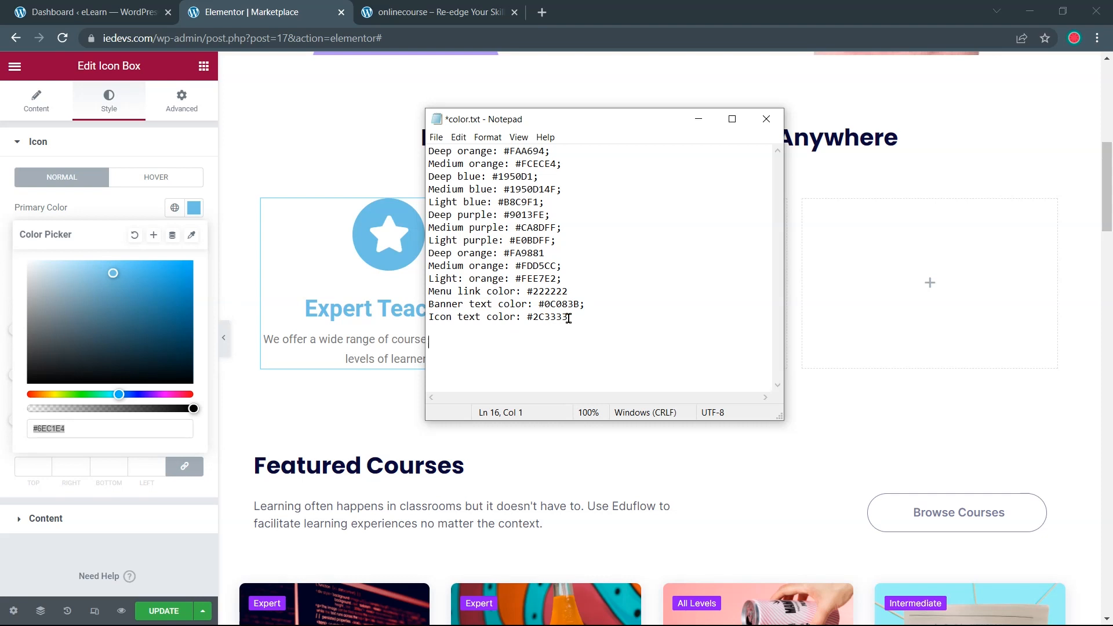
drag(569, 317, 425, 152)
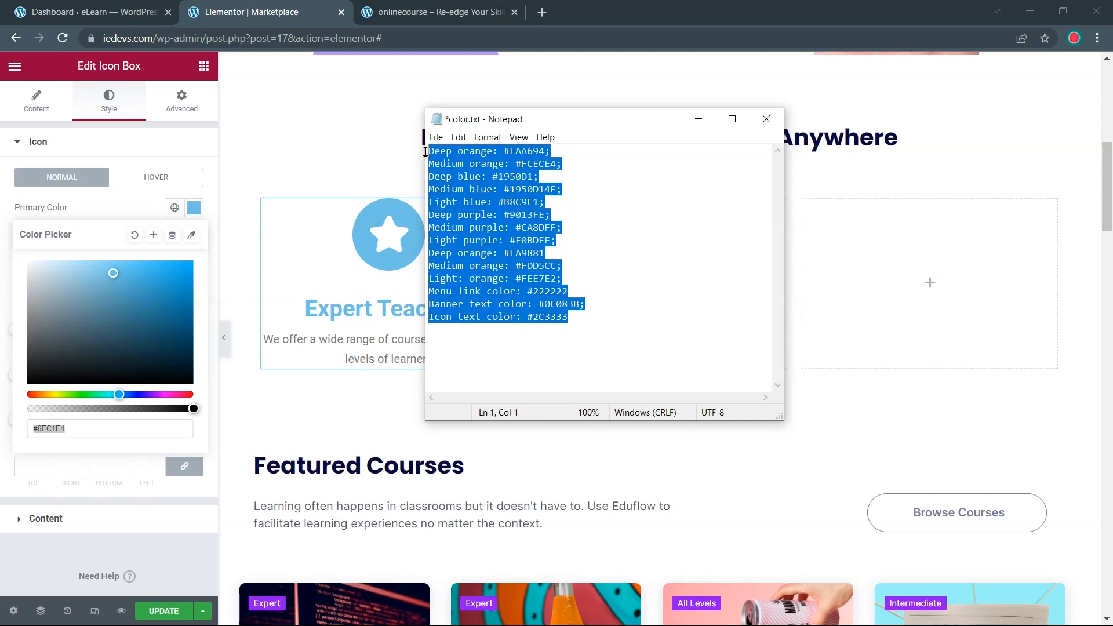
click(698, 119)
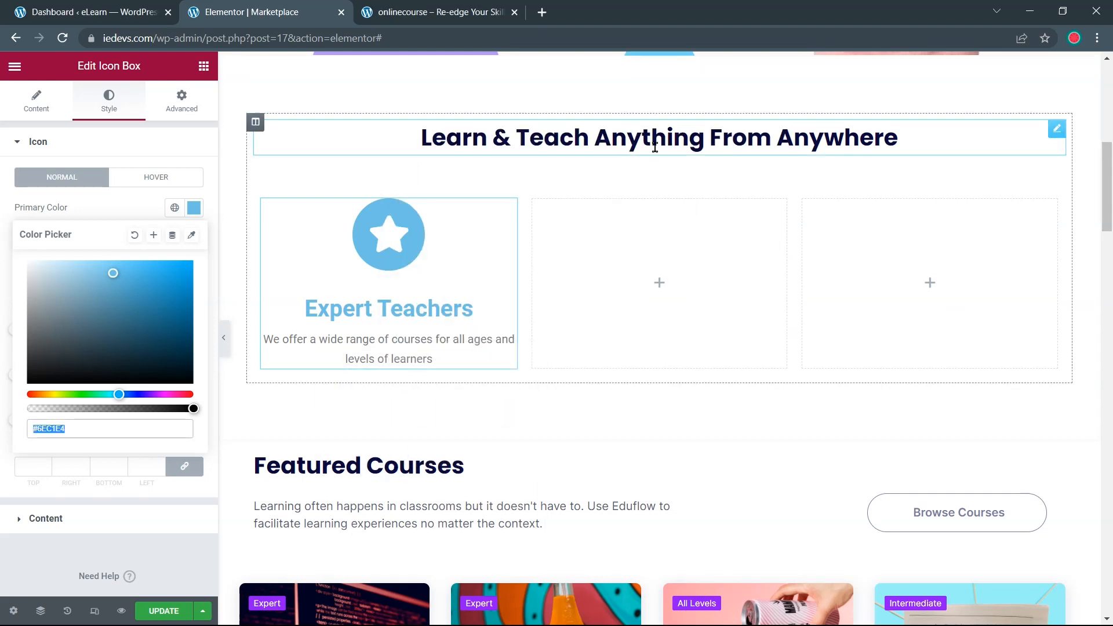
click(543, 14)
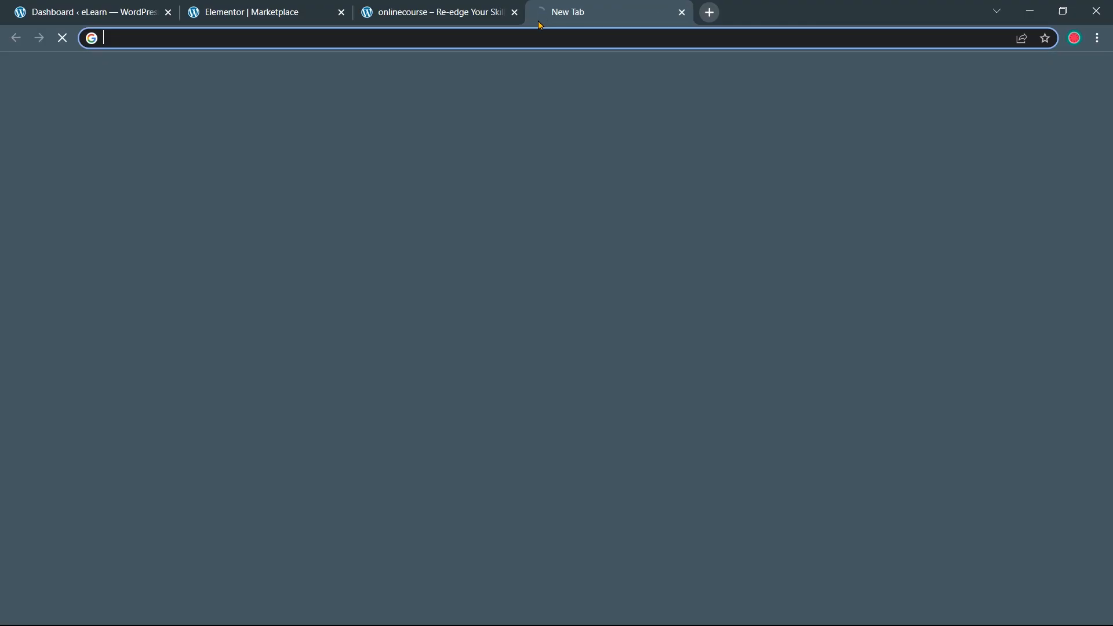
text(anotepad.com)
key(Return)
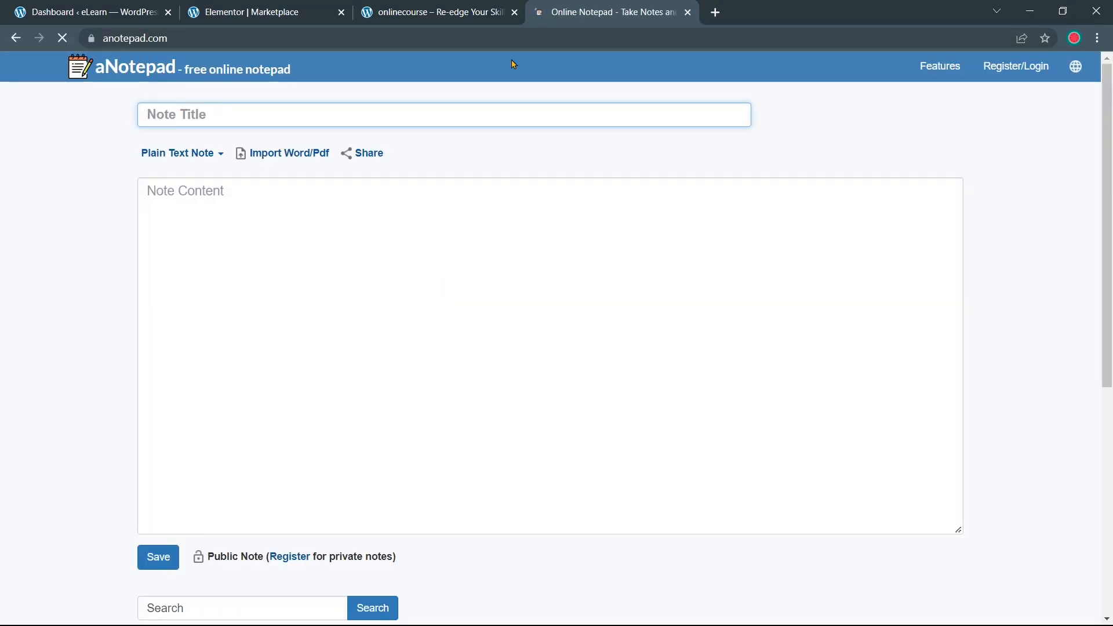
click(206, 203)
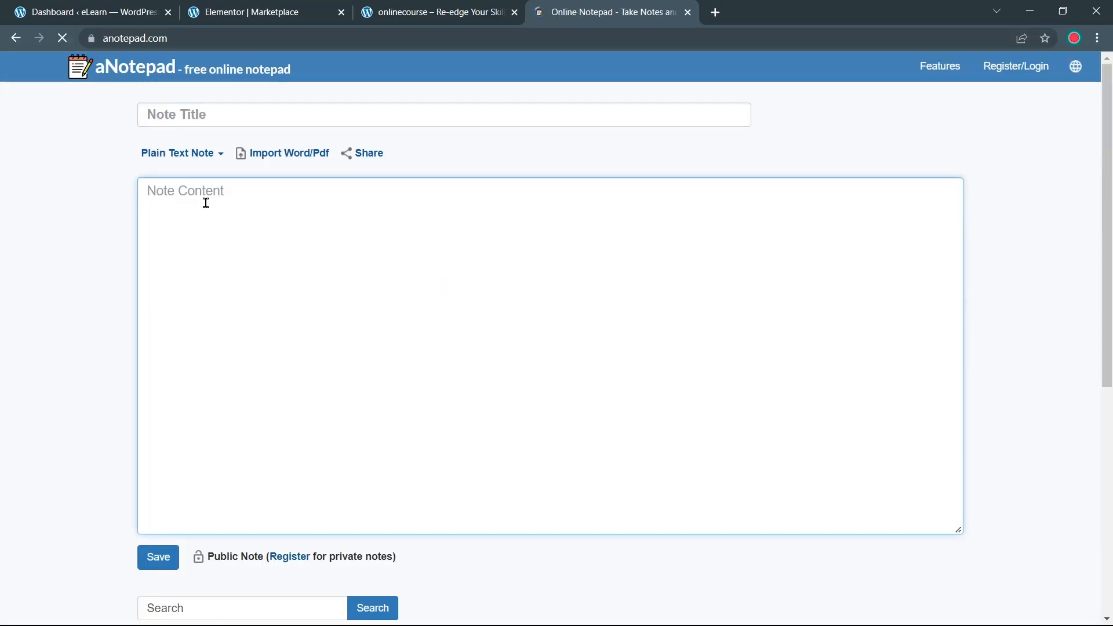
key(ctrl+v)
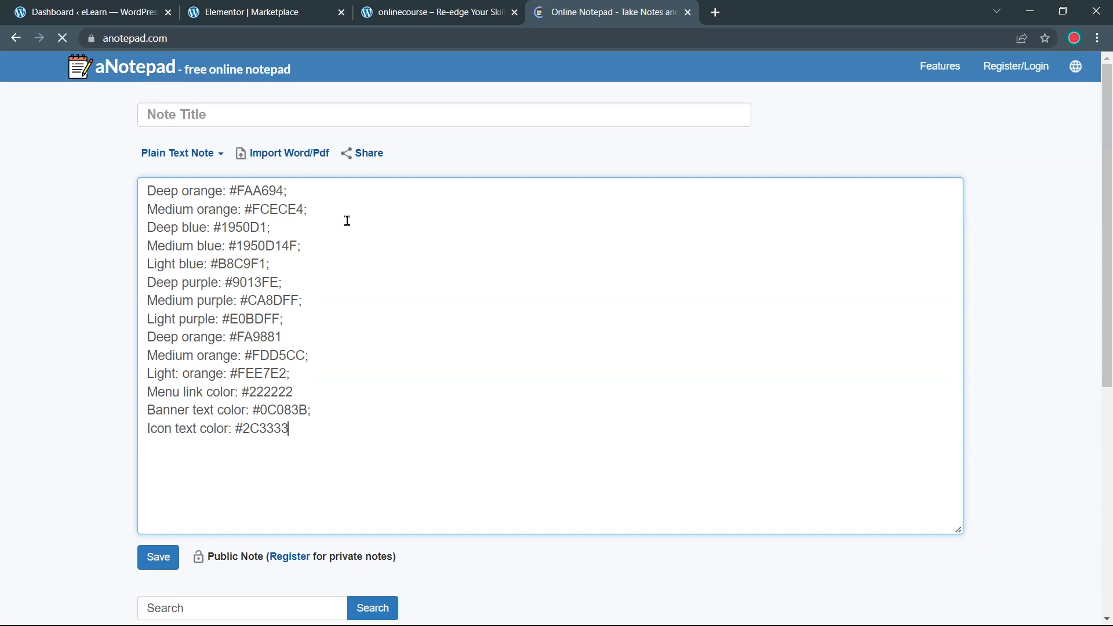
drag(604, 8, 430, 9)
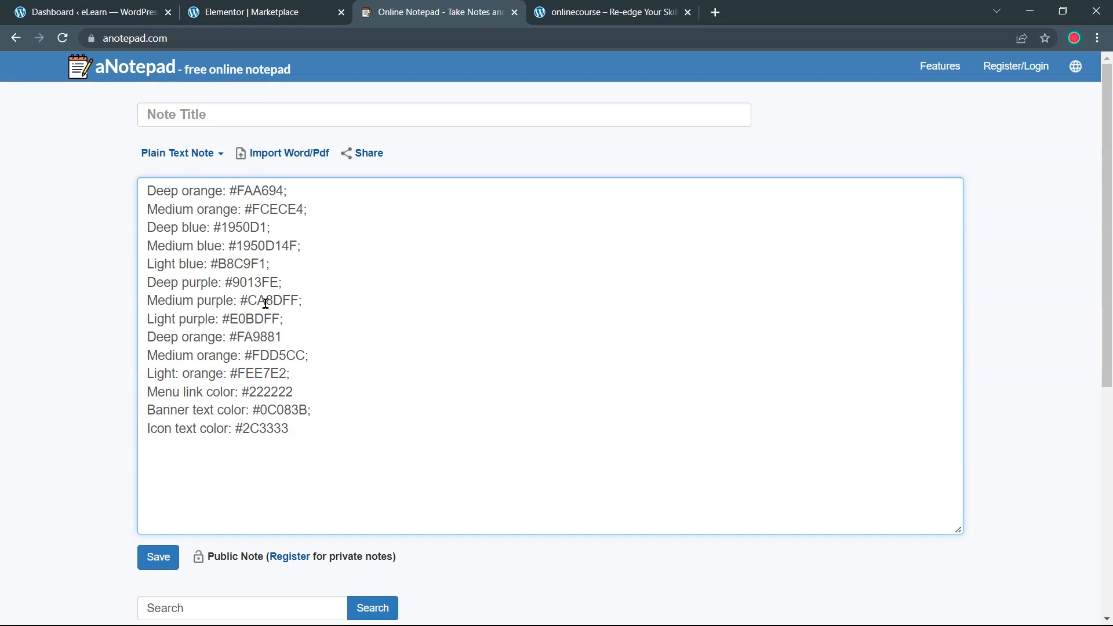
Set the icon's Primary Color to #1950D14F, copied from the note
drag(230, 248, 295, 247)
right_click(286, 246)
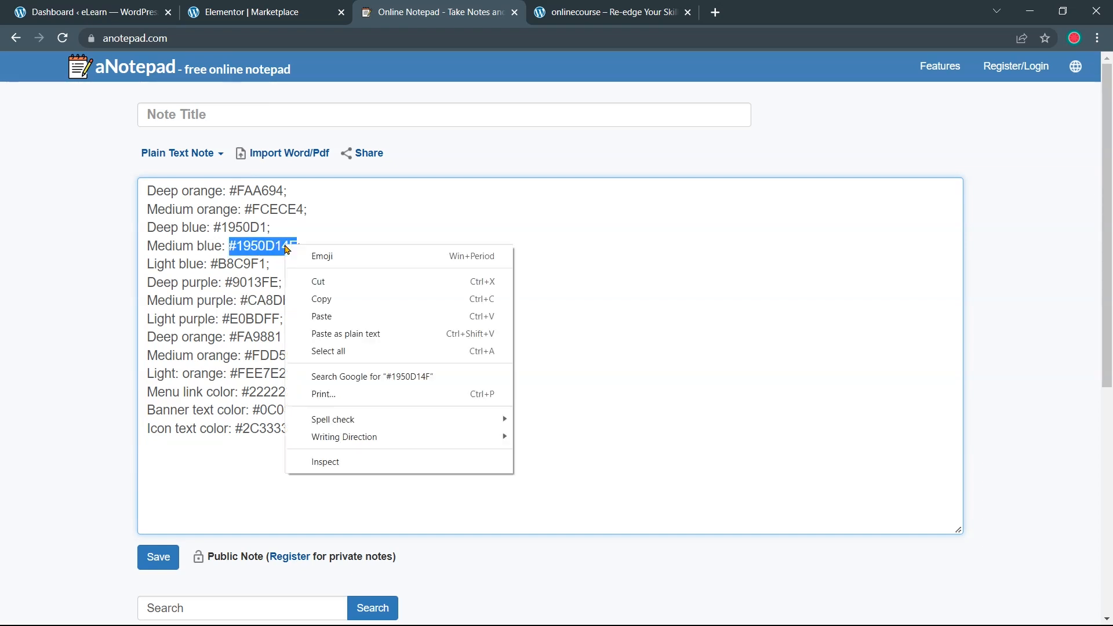
click(303, 299)
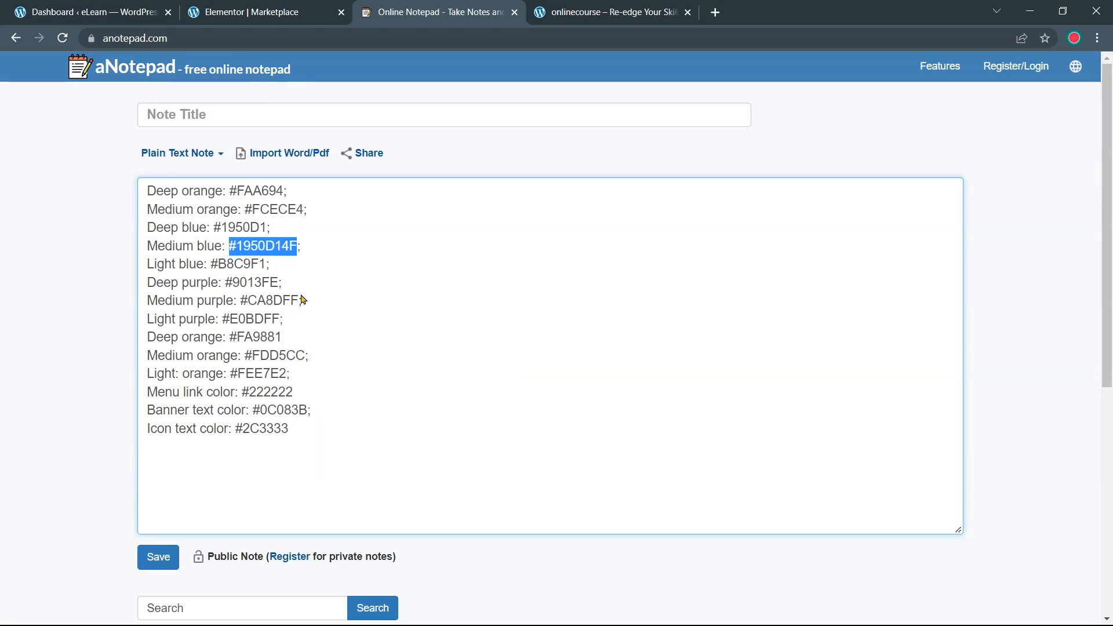
click(255, 12)
key(ctrl+v)
key(Return)
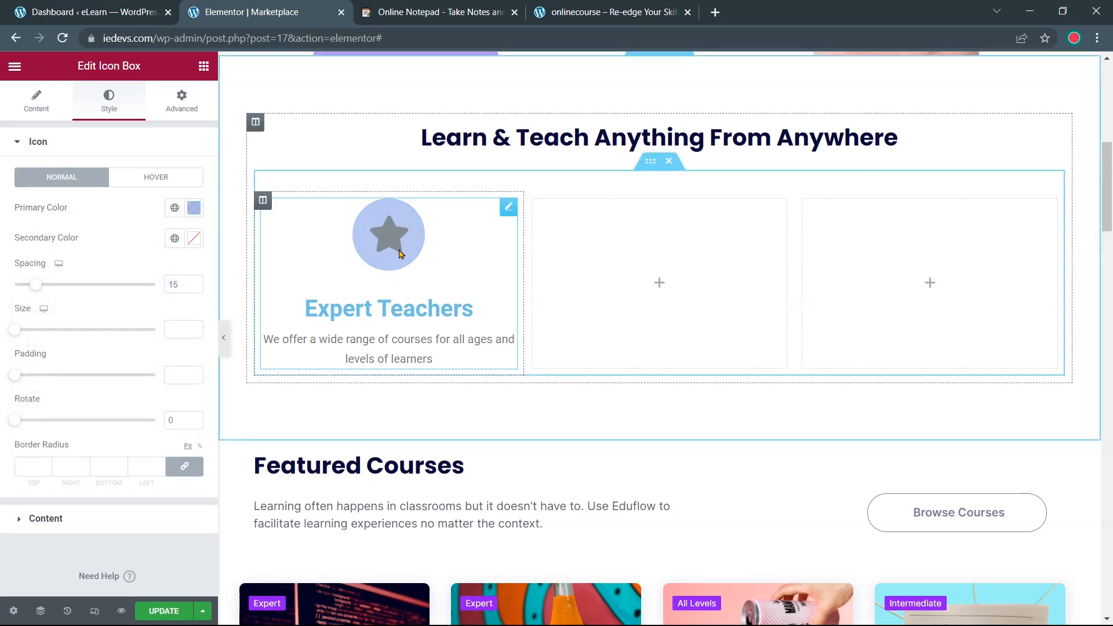
Set the icon's Secondary Color to #1950D1 for a deep blue star
click(430, 14)
drag(214, 227, 266, 227)
right_click(262, 227)
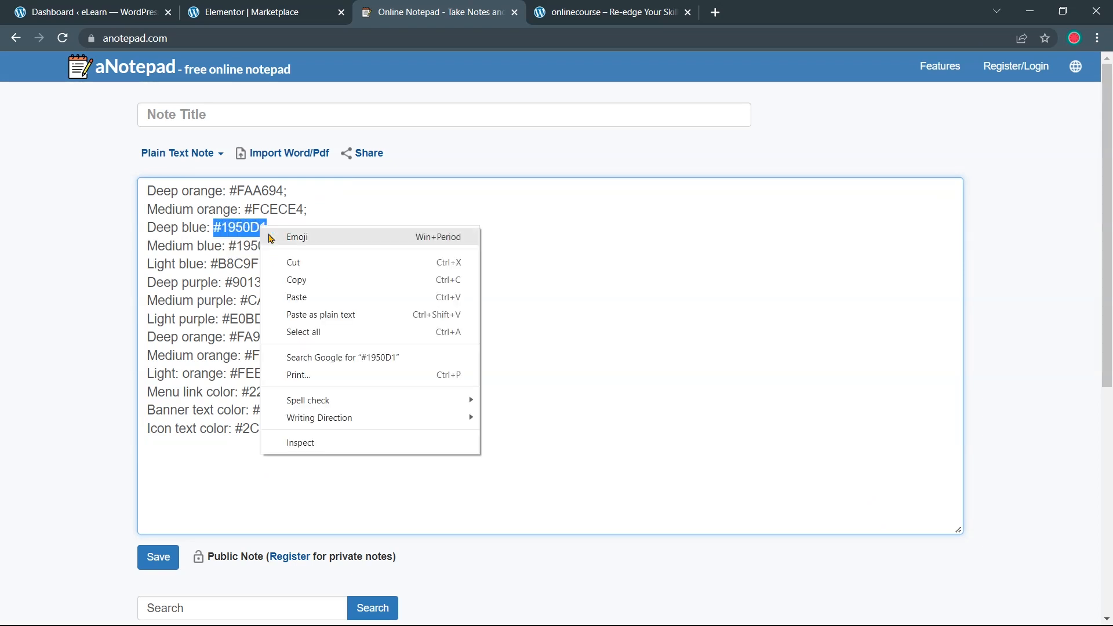
click(293, 281)
click(250, 12)
click(193, 238)
key(ctrl+v)
click(380, 225)
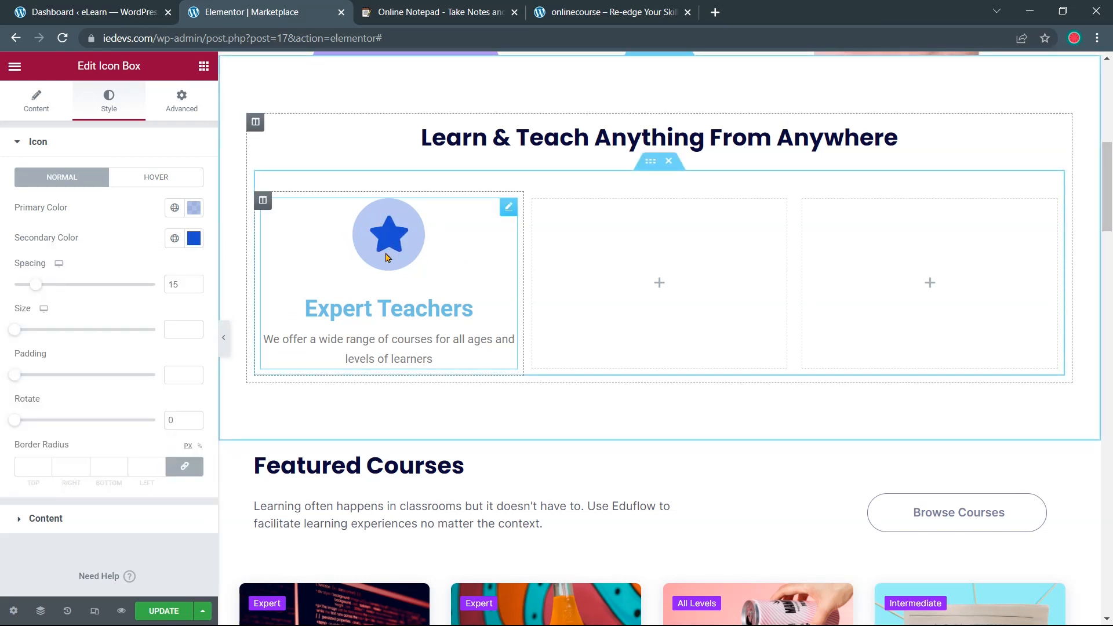
Give the Expert Teachers star icon size 32 and padding 40
click(180, 332)
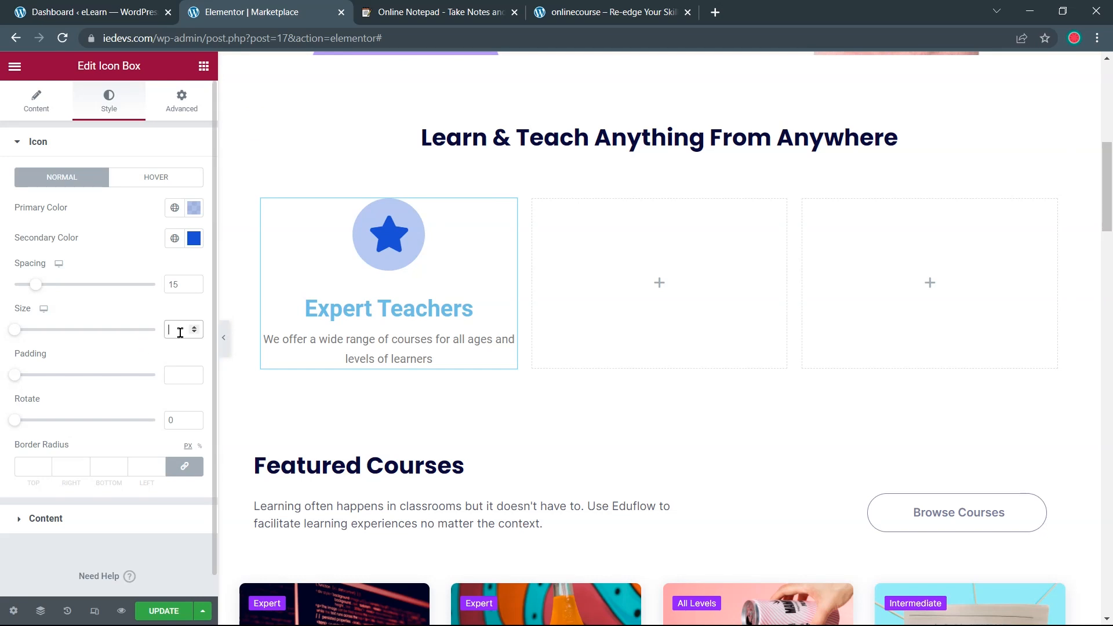
text(32)
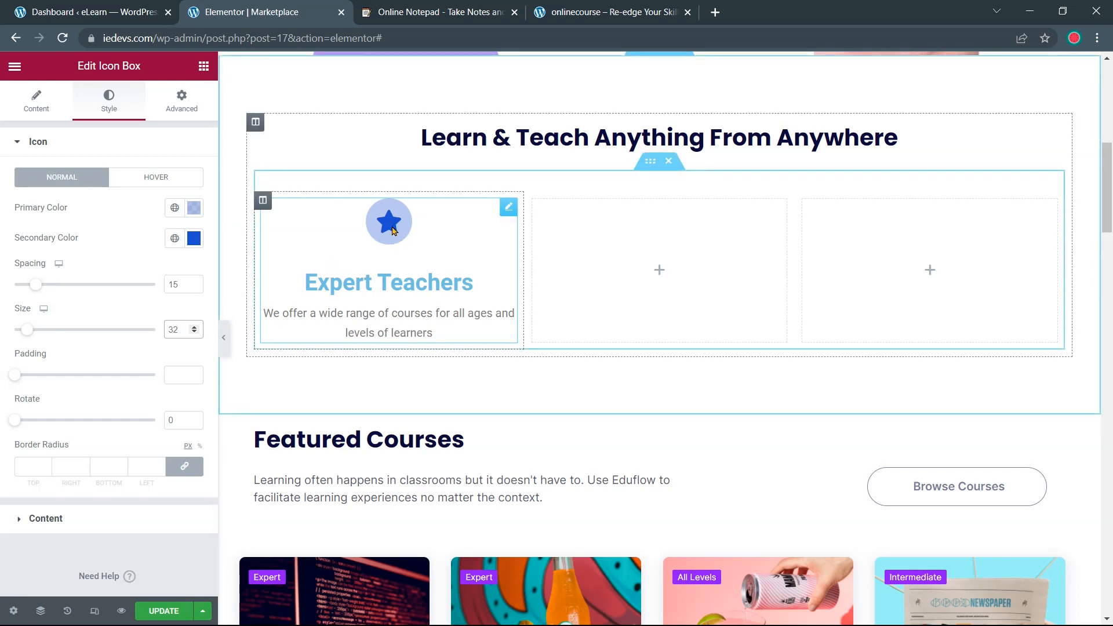
click(172, 374)
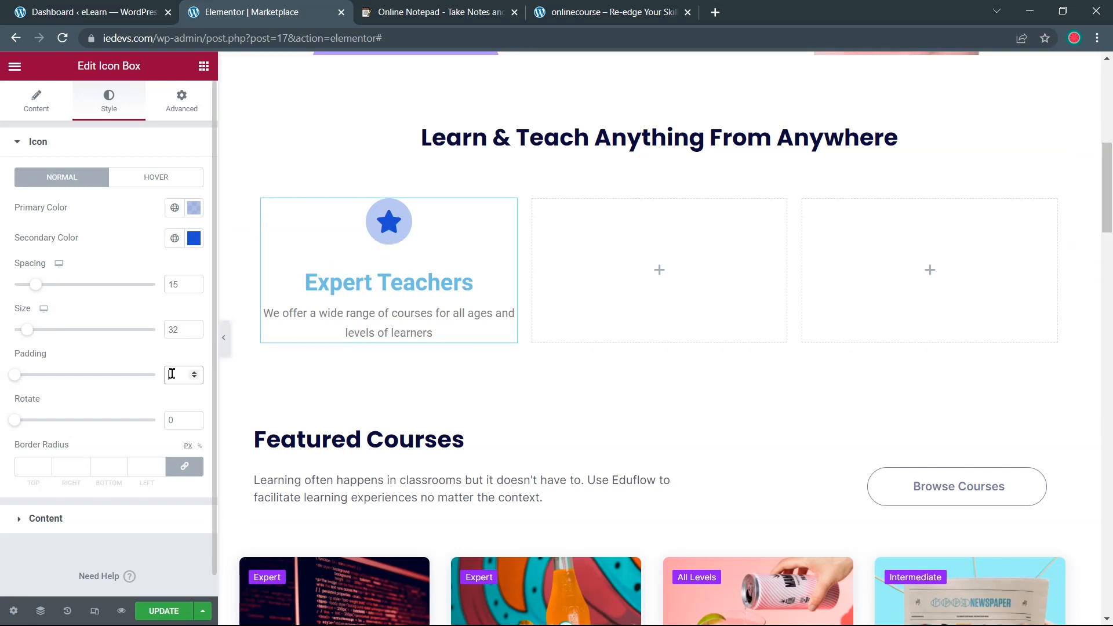
text(40)
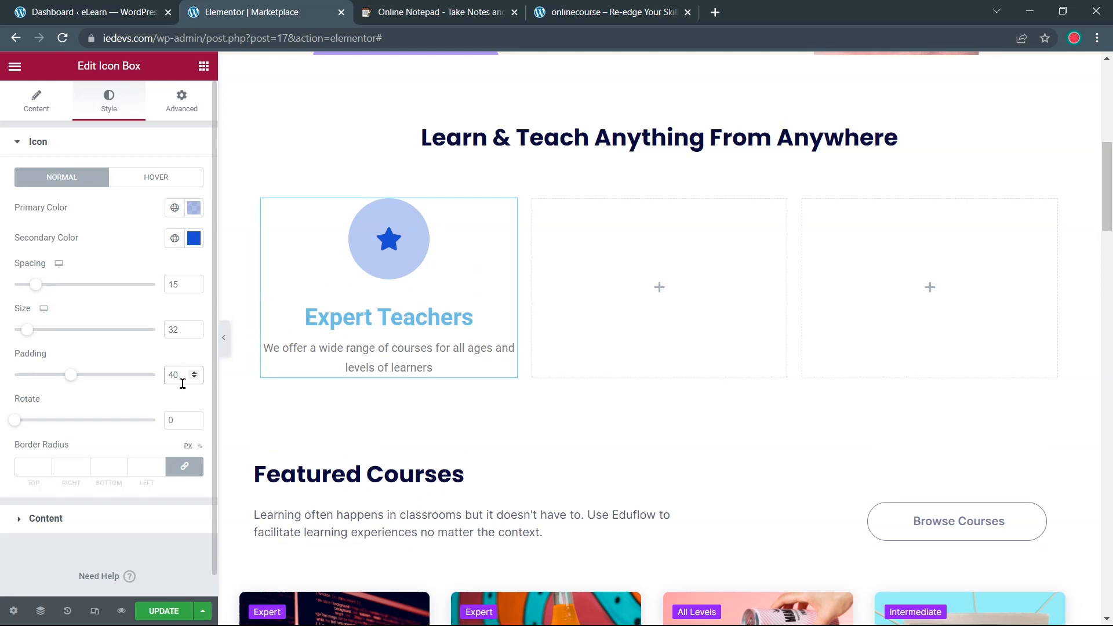
click(22, 143)
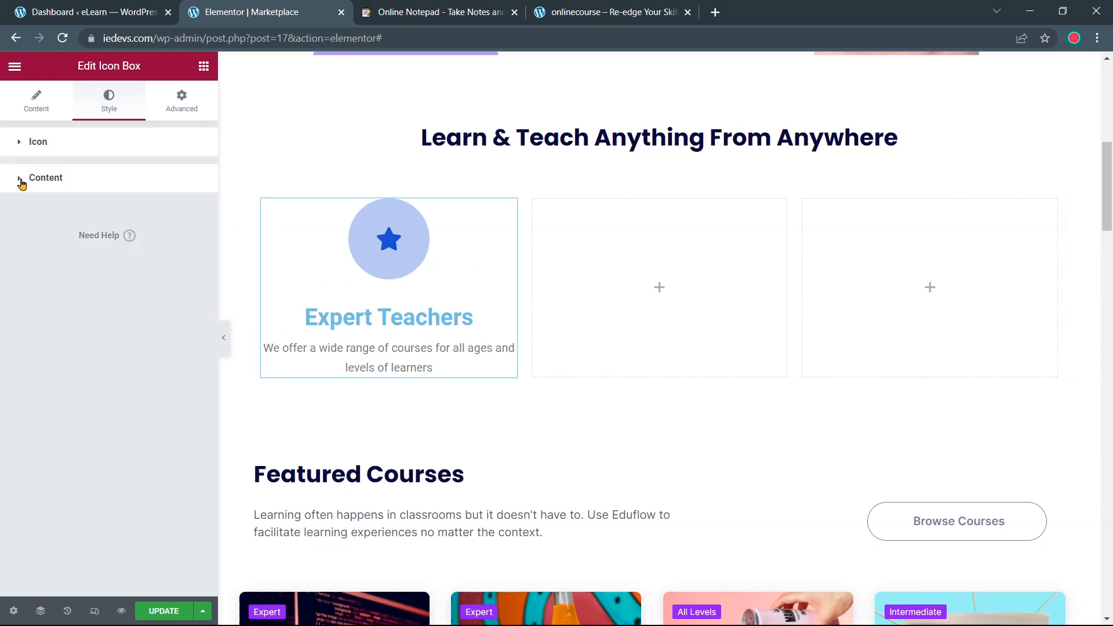
click(21, 180)
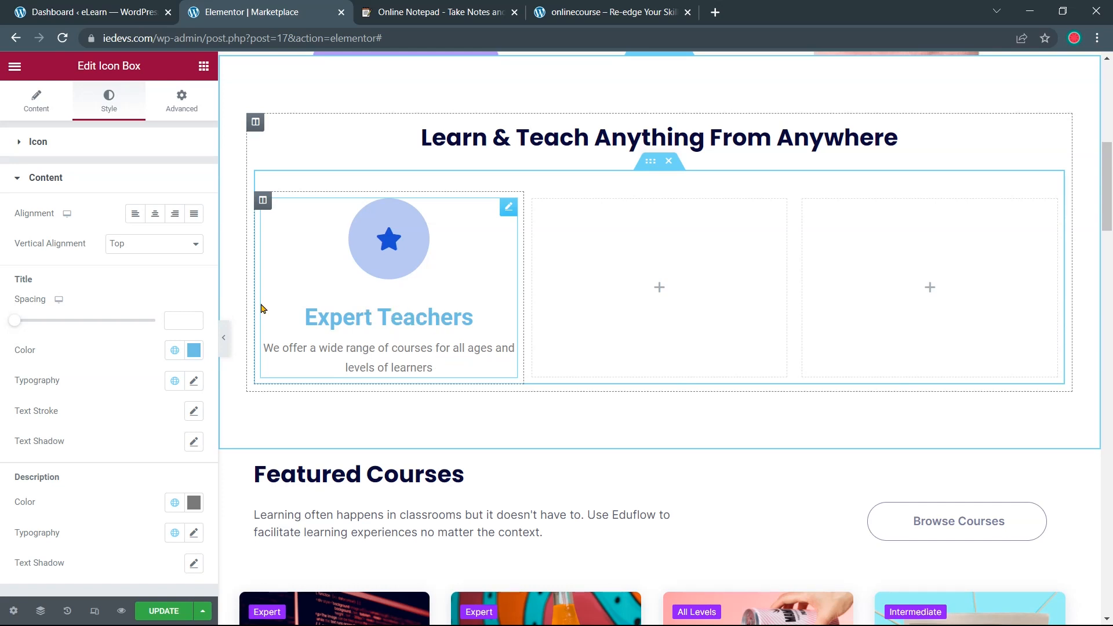
scroll(98, 201, down, 2)
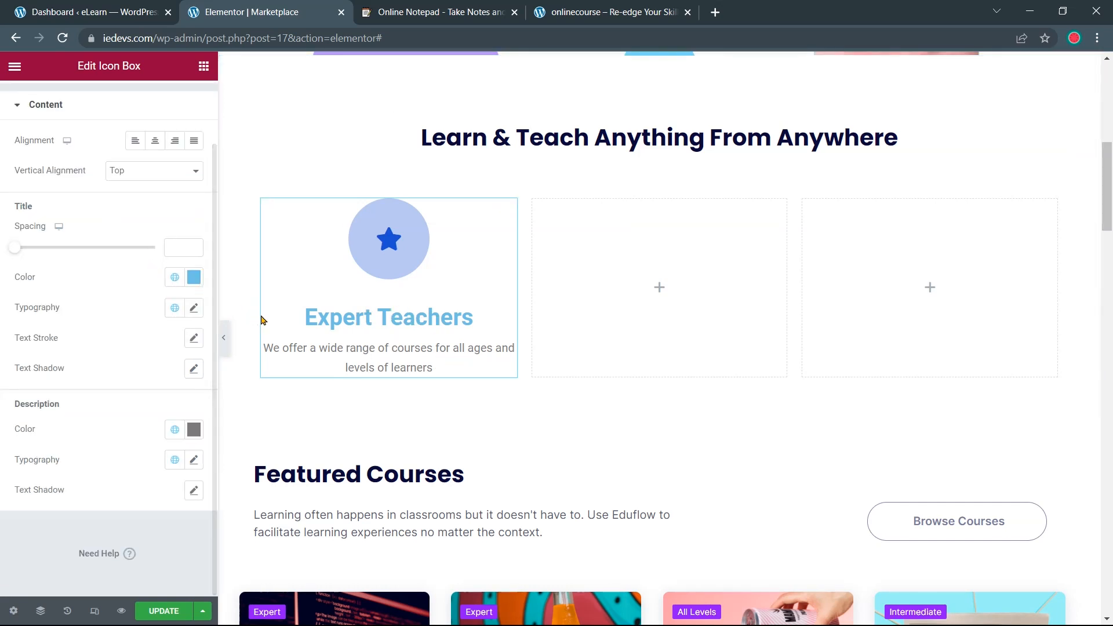
Colour the Expert Teachers title and description text dark #2C3333
click(389, 8)
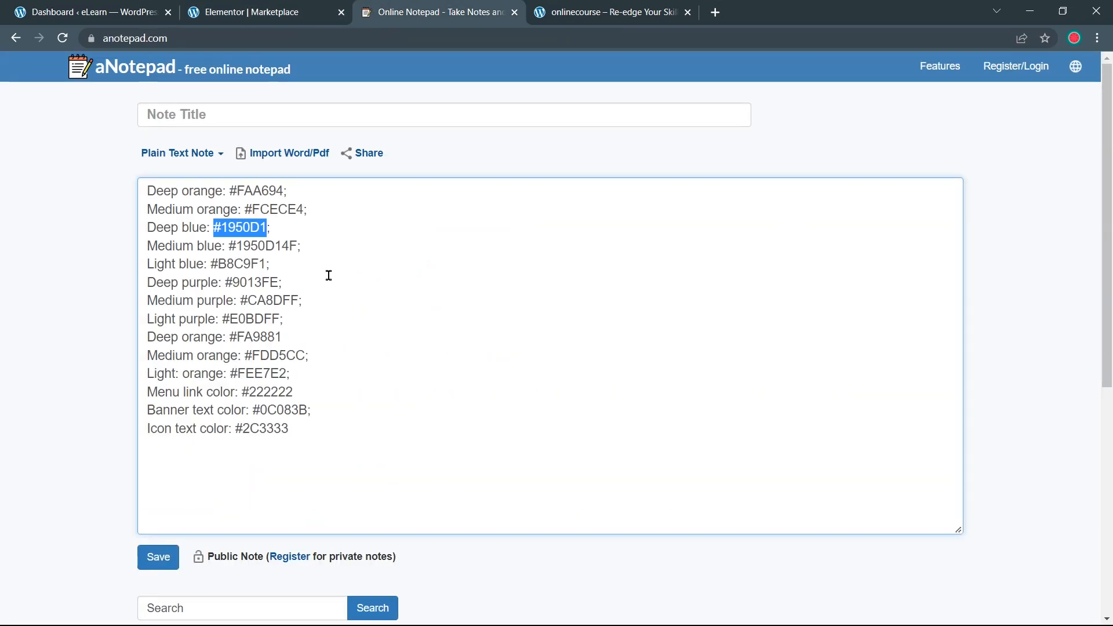
drag(232, 431, 296, 442)
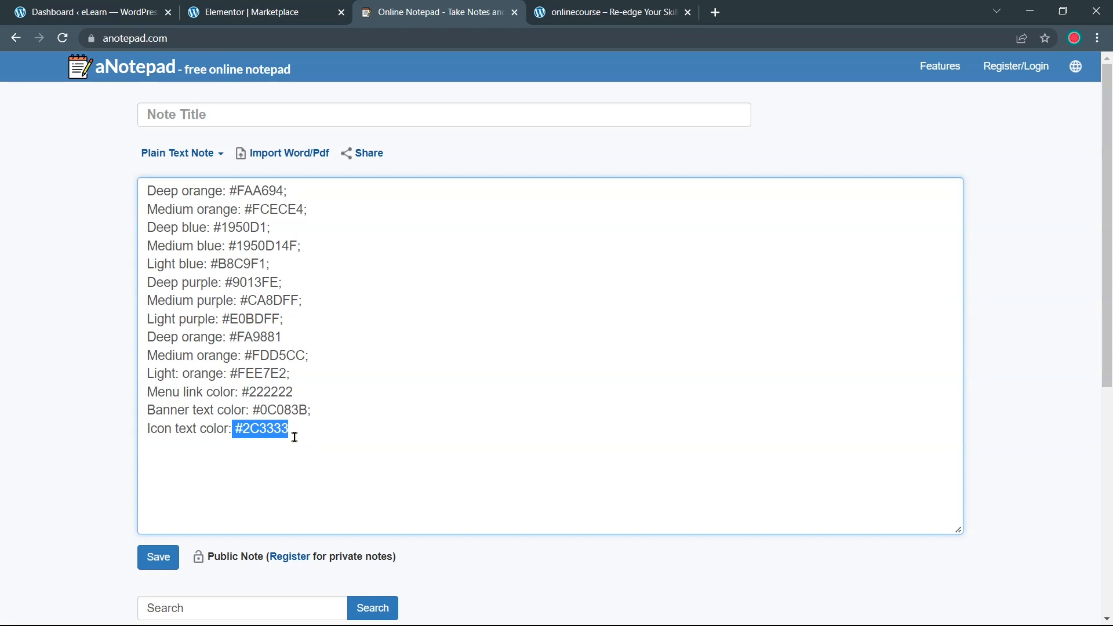
click(258, 12)
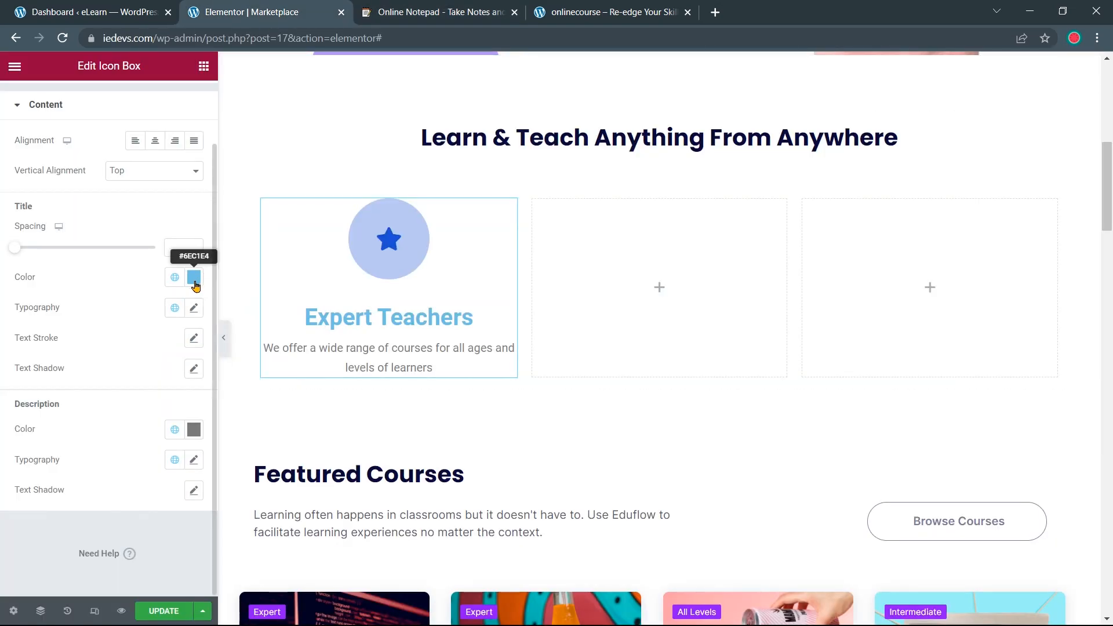
click(194, 284)
key(ctrl+v)
triple_click(102, 497)
key(ctrl+v)
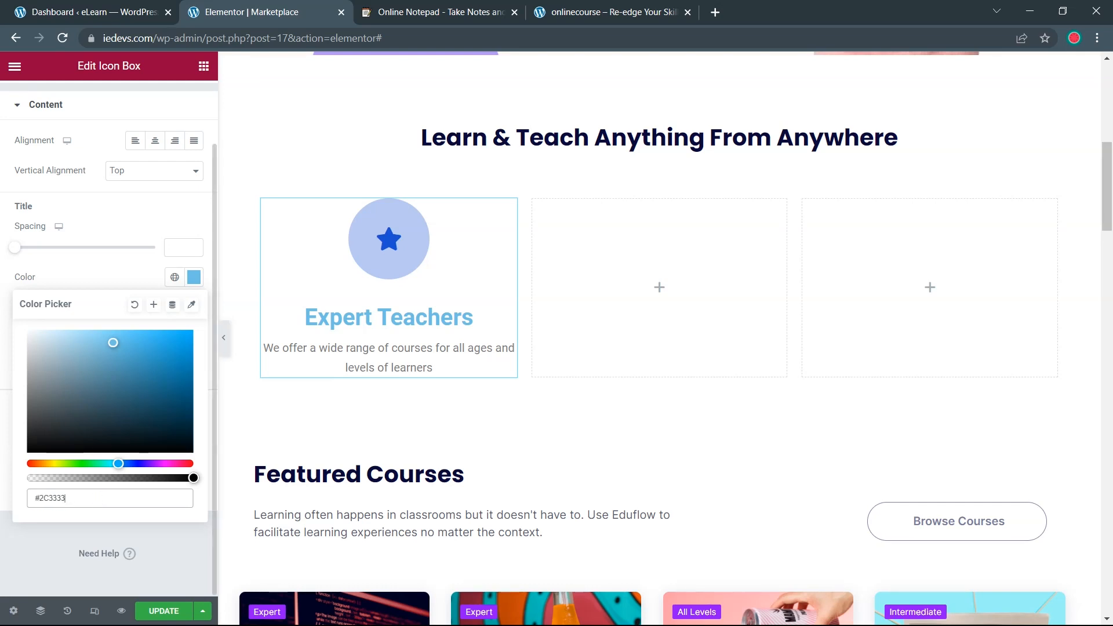
click(10, 462)
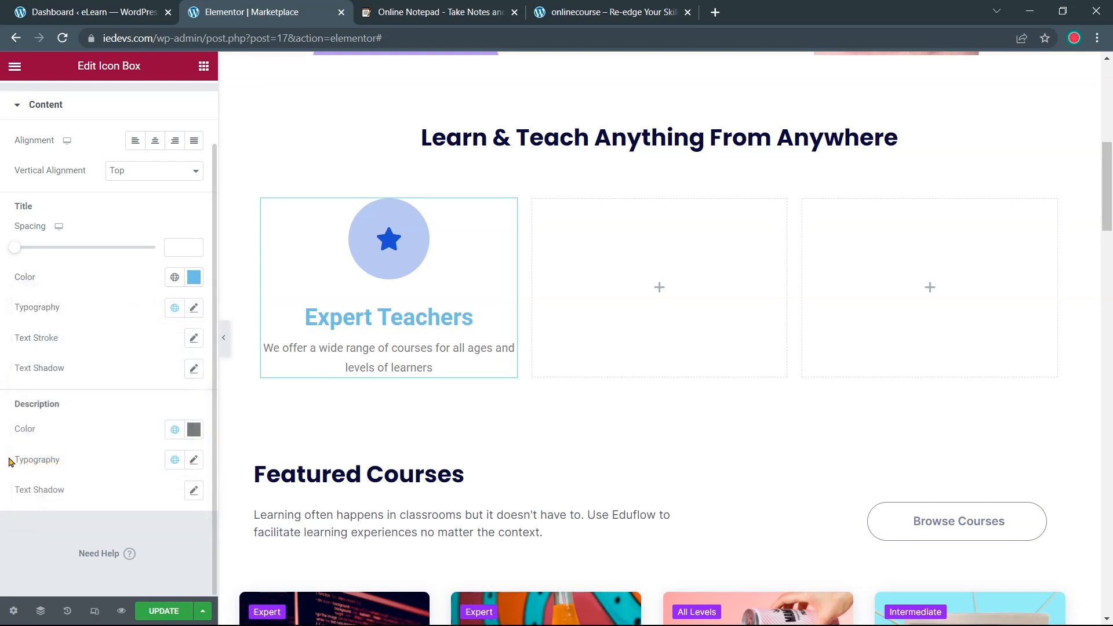
click(194, 430)
key(ctrl+v)
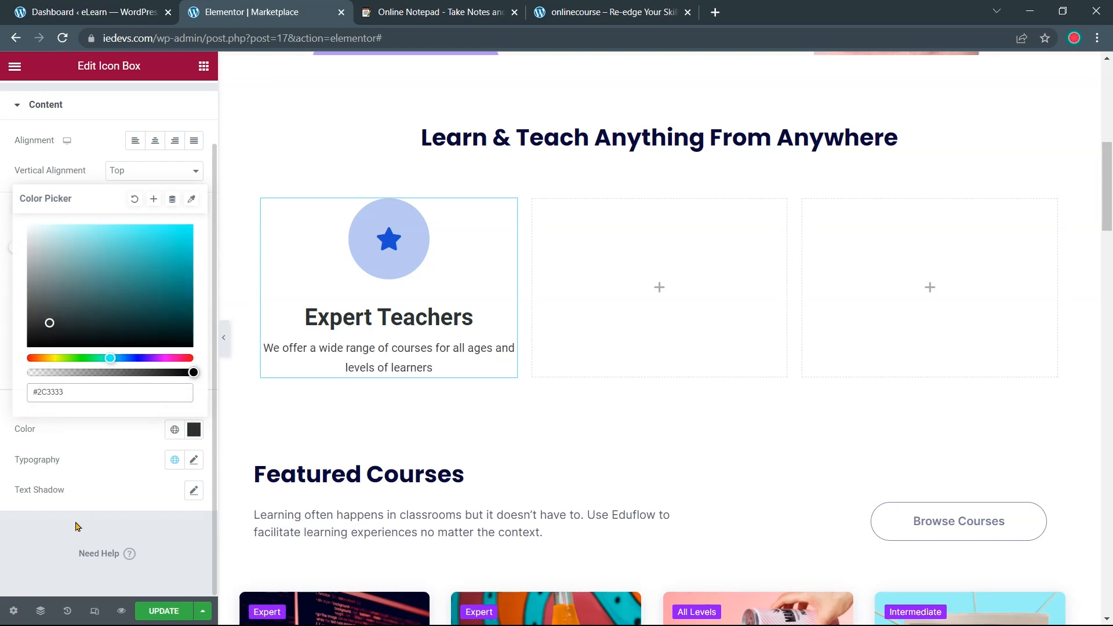
click(48, 533)
Set the title typography to Poppins at 20 px
click(194, 310)
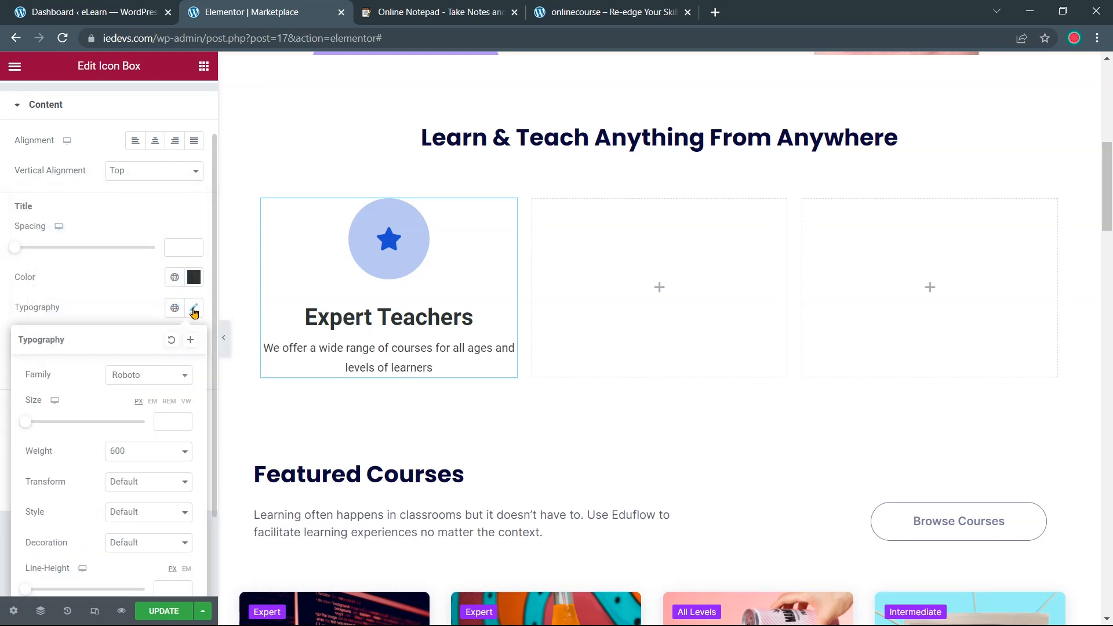
click(165, 421)
text(1)
text(8)
click(177, 375)
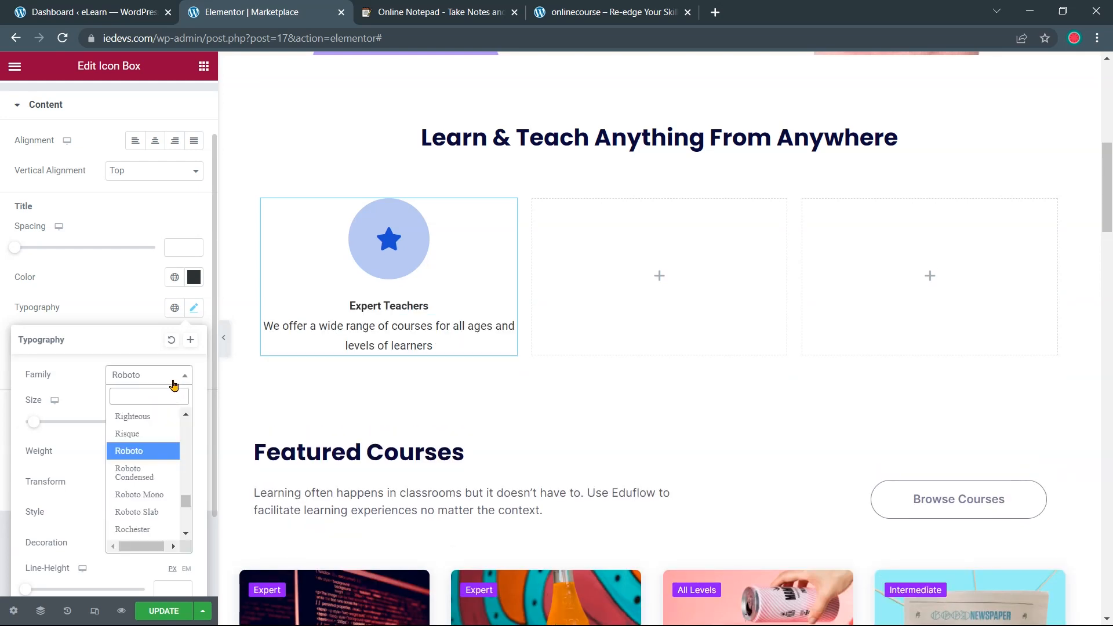
text(poppins)
key(Return)
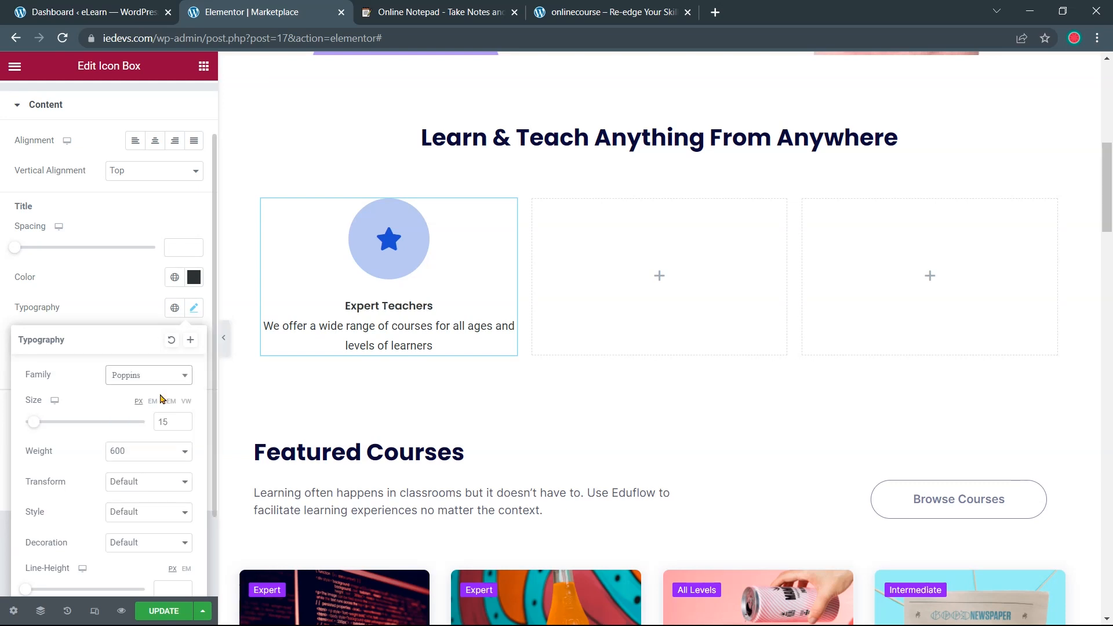
click(184, 424)
click(184, 420)
click(184, 421)
click(183, 420)
click(184, 420)
click(184, 421)
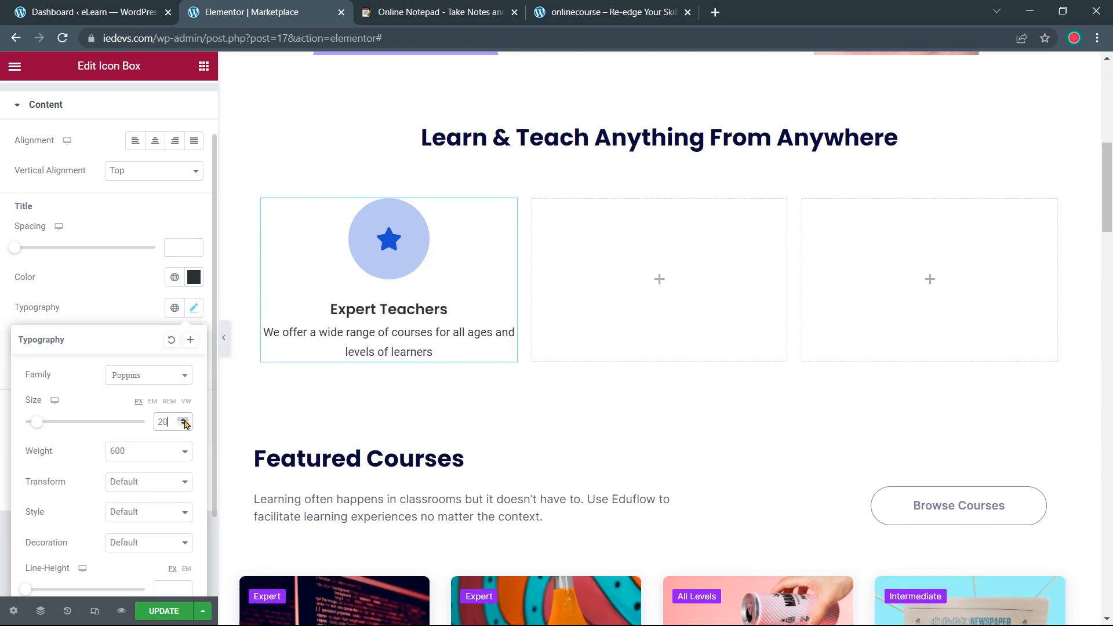
scroll(185, 425, down, 2)
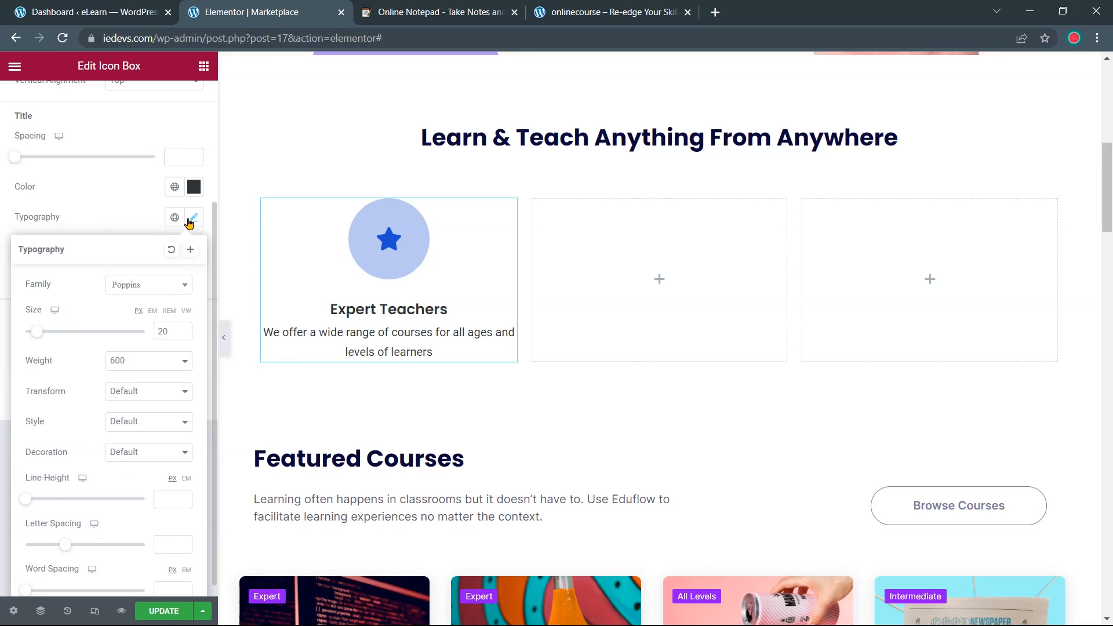
click(189, 222)
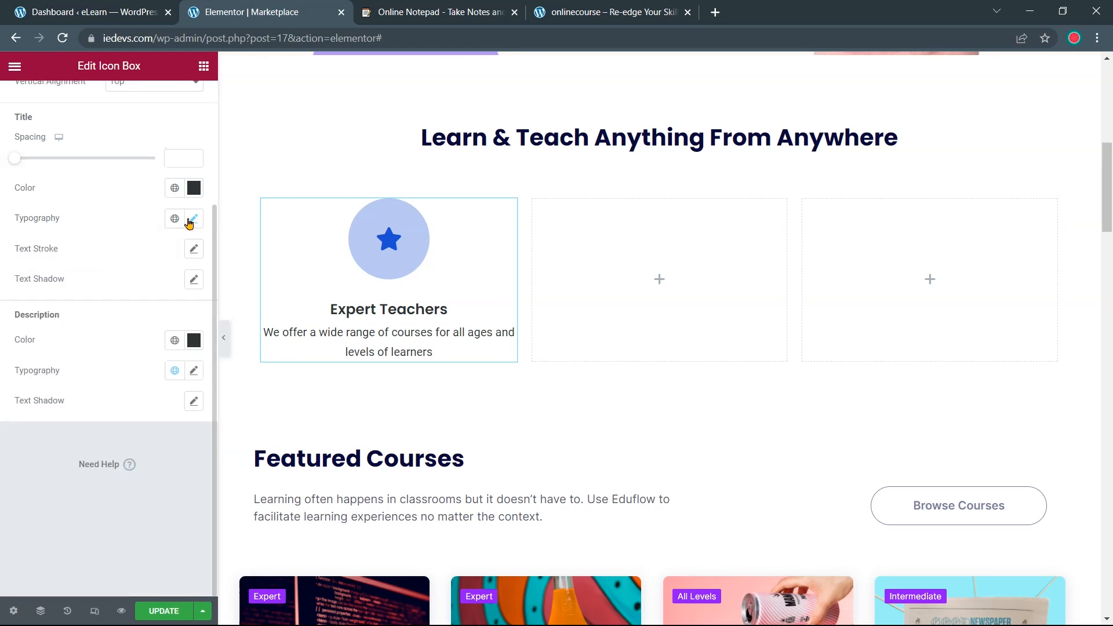
Set the description typography to Poppins at 15 px
click(194, 374)
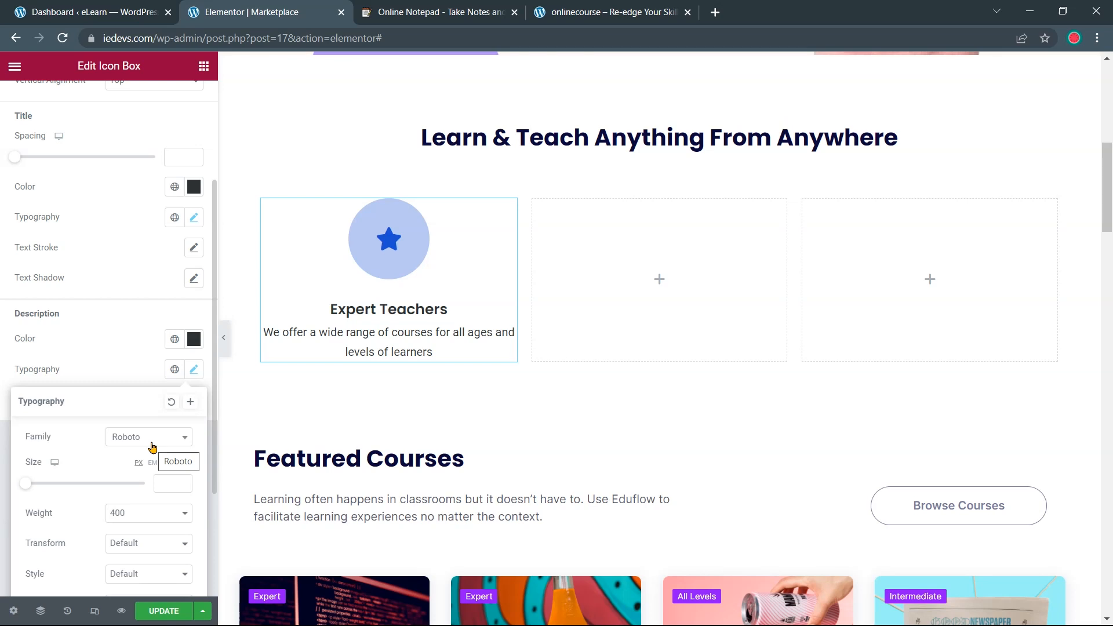
click(152, 444)
text(popp)
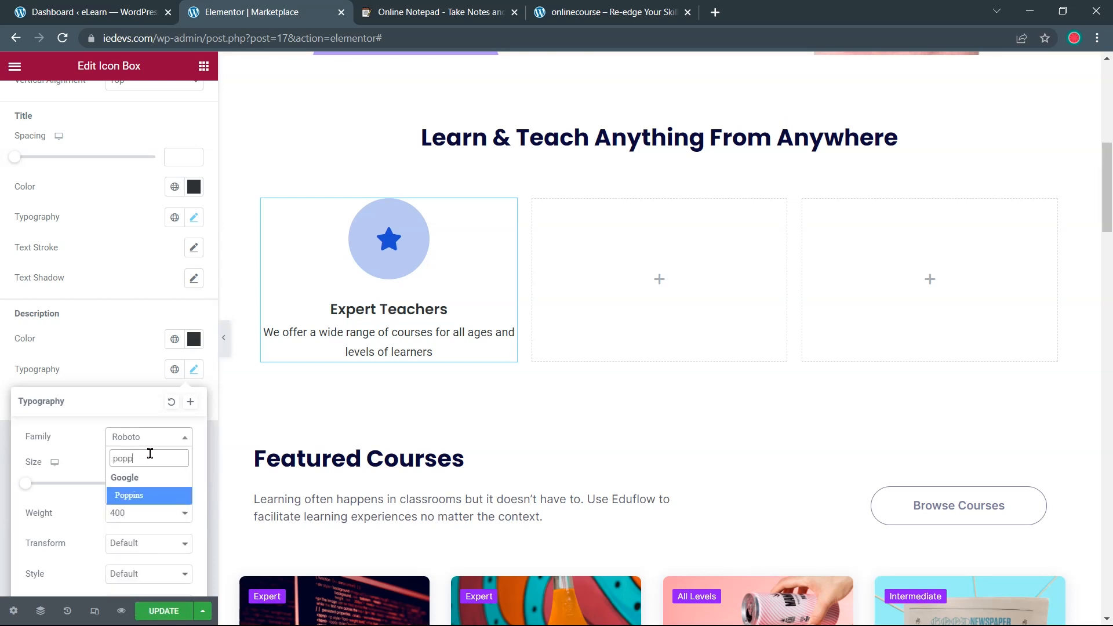
key(Return)
click(164, 486)
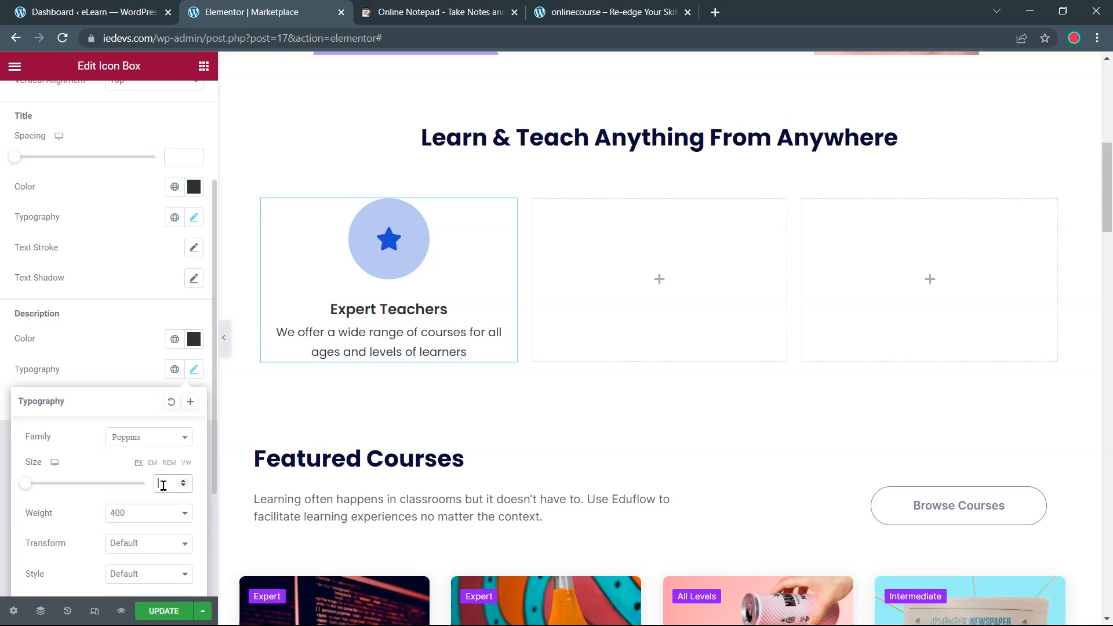
text(15)
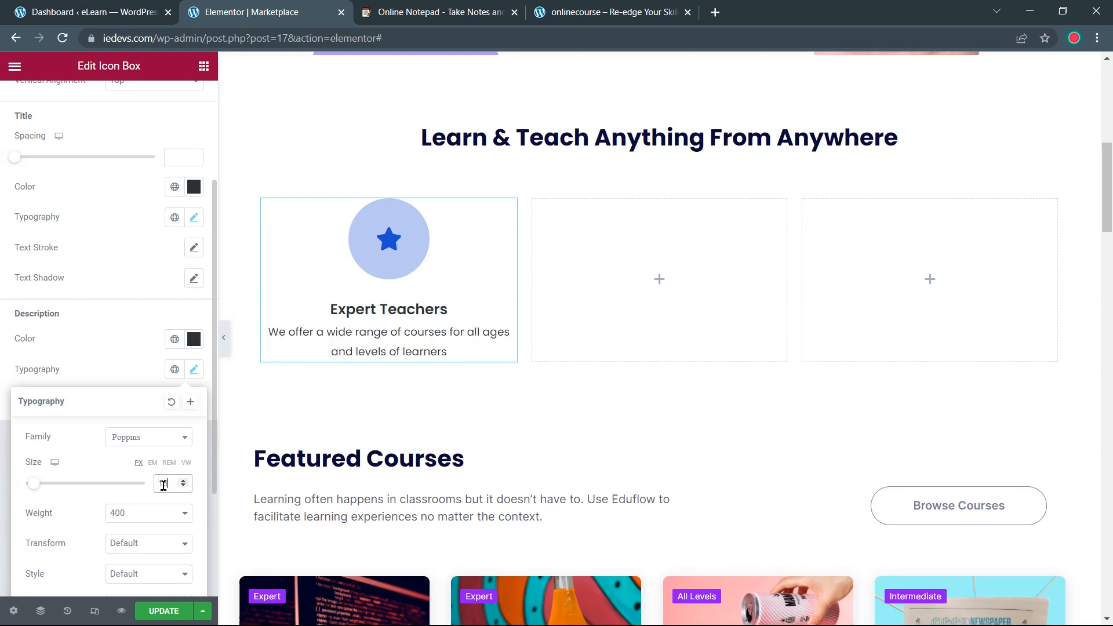
click(293, 353)
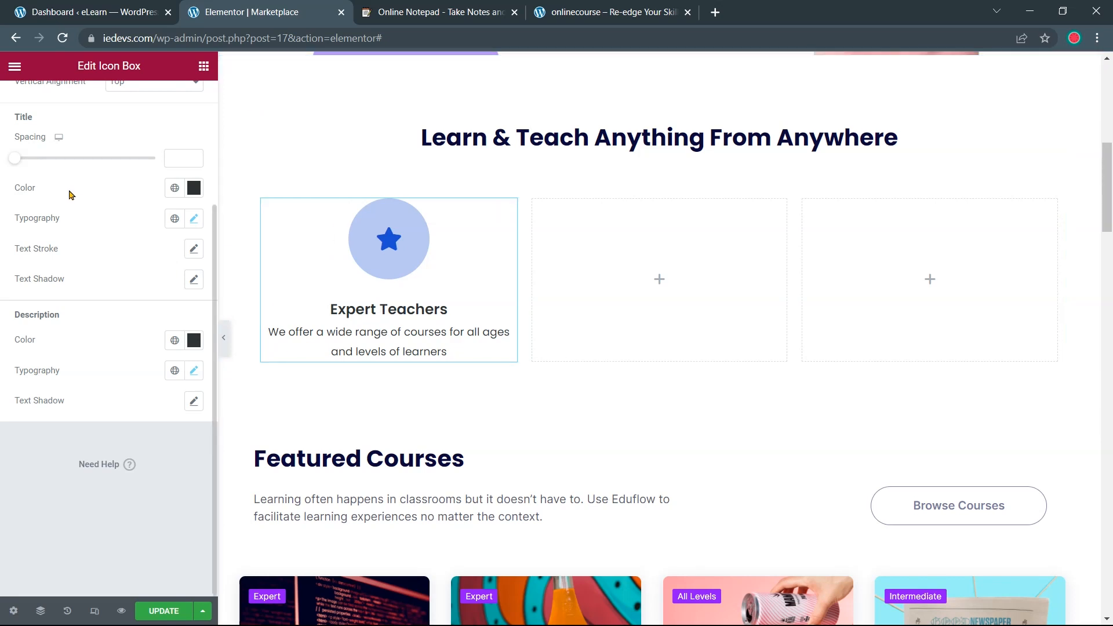
Set the title spacing below Expert Teachers to 15
click(179, 157)
text(1)
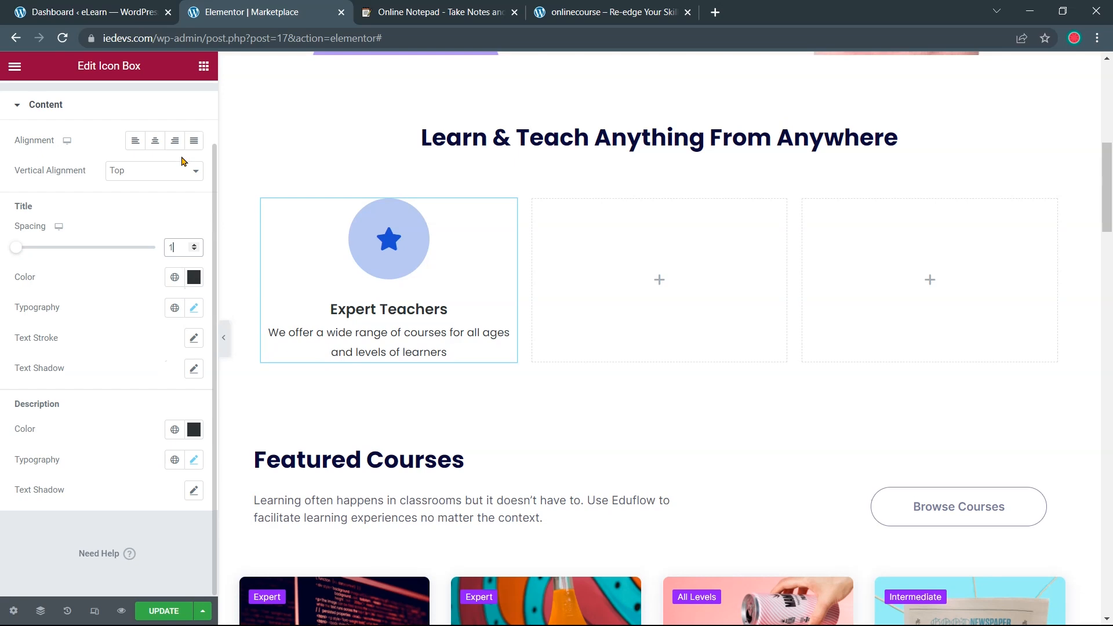
text(1)
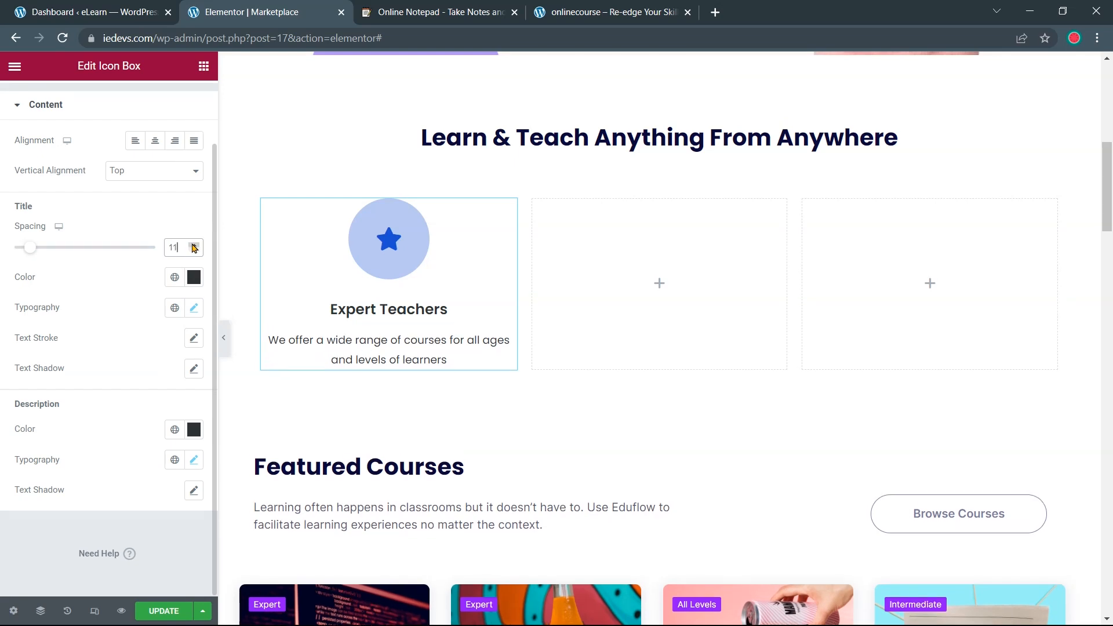
click(193, 245)
click(193, 245)
click(194, 245)
click(193, 245)
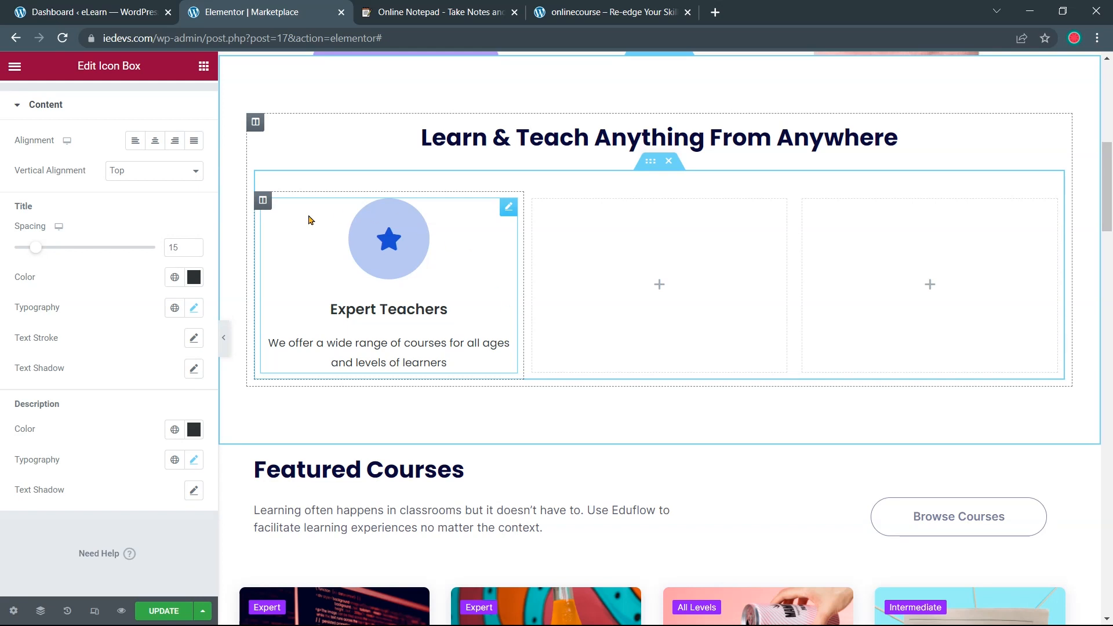
scroll(162, 131, up, 2)
Give the card 30 px linked padding, checking against the onlinecourse reference site
click(165, 116)
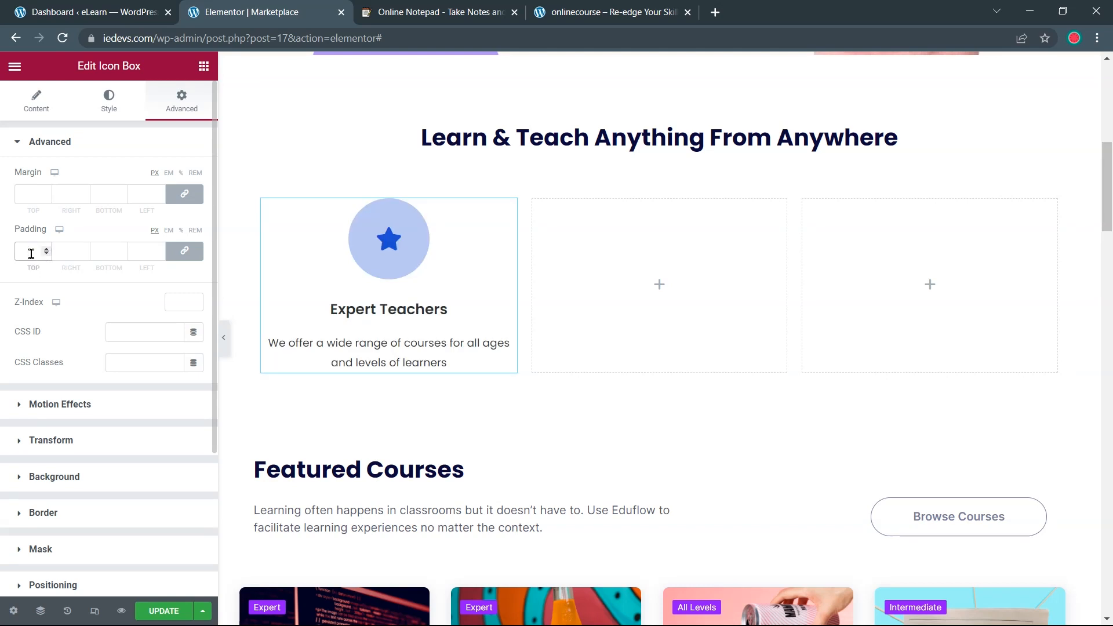
text(30)
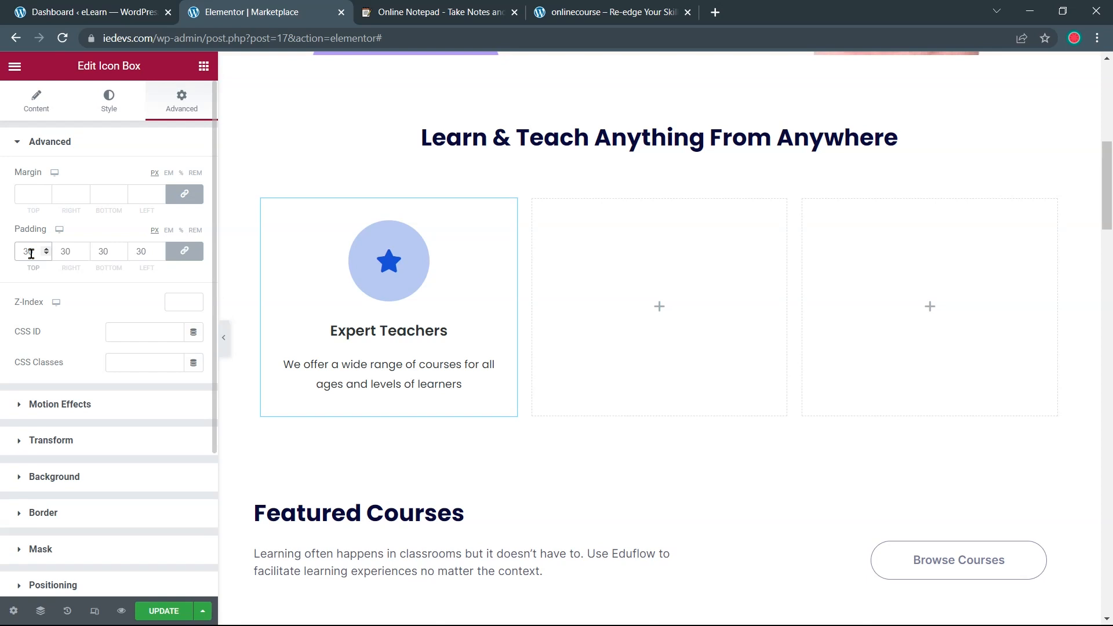
click(551, 12)
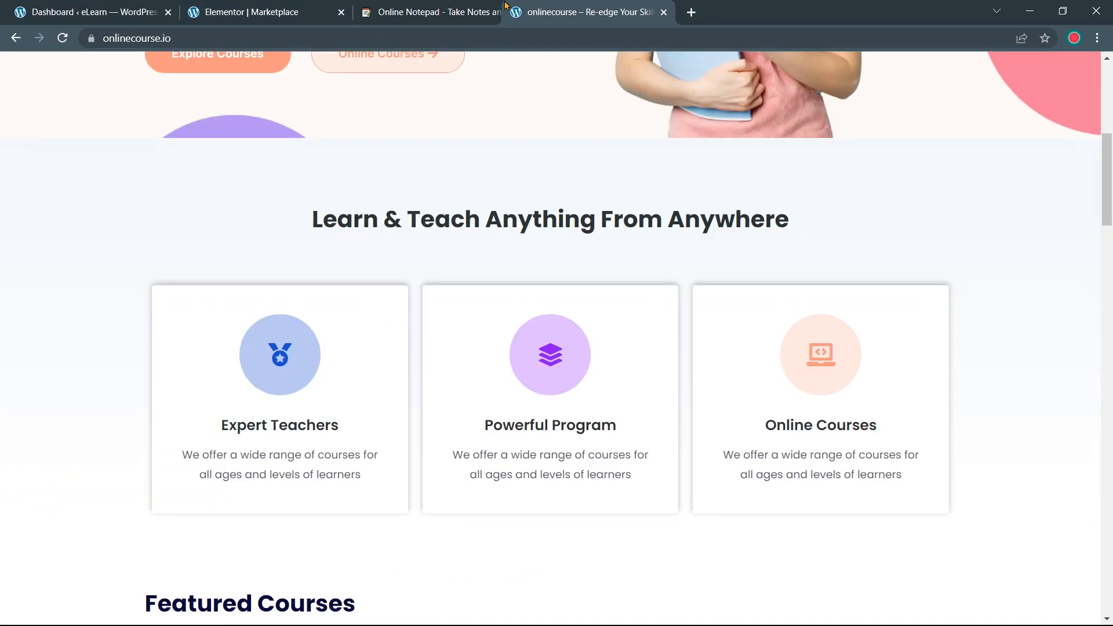
drag(505, 6, 441, 12)
scroll(383, 221, down, 2)
click(273, 14)
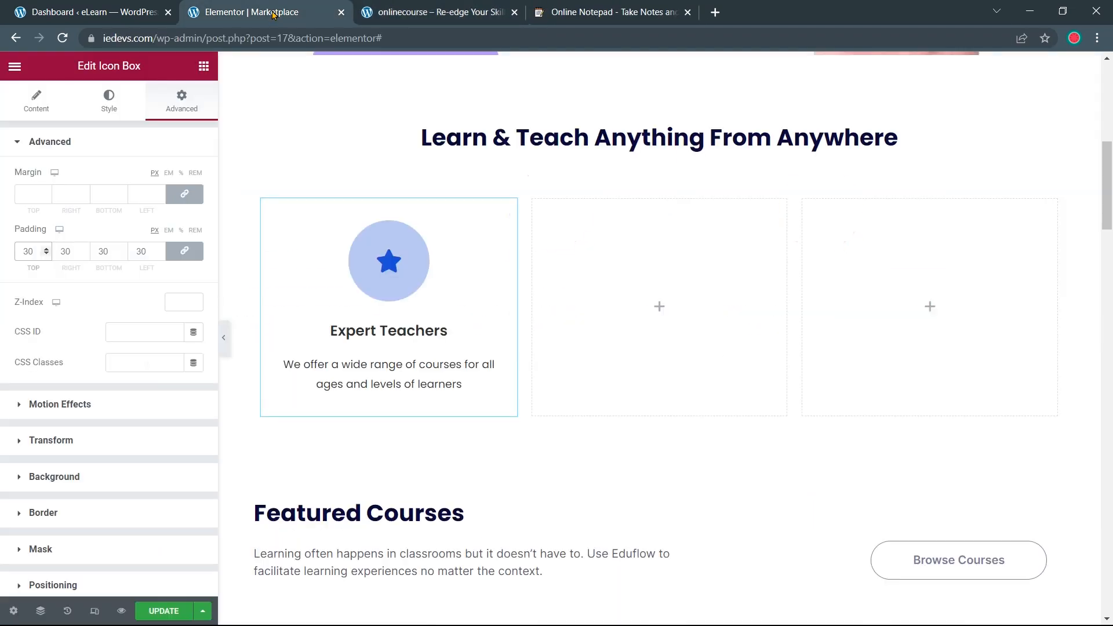
click(443, 15)
click(266, 20)
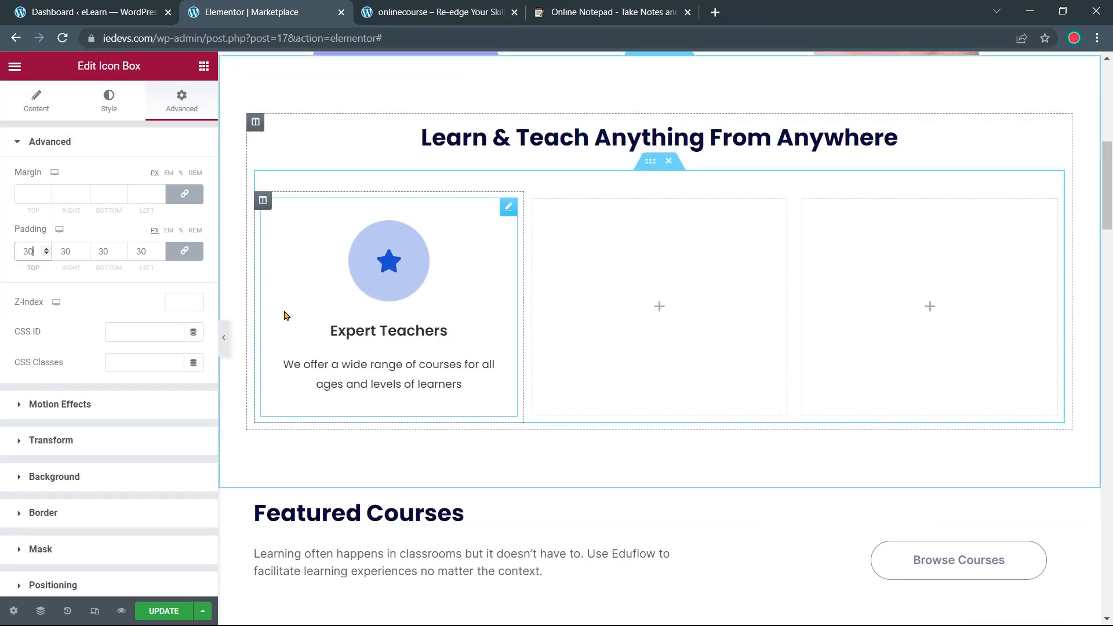
Give the card a Classic background with white as its colour
click(112, 480)
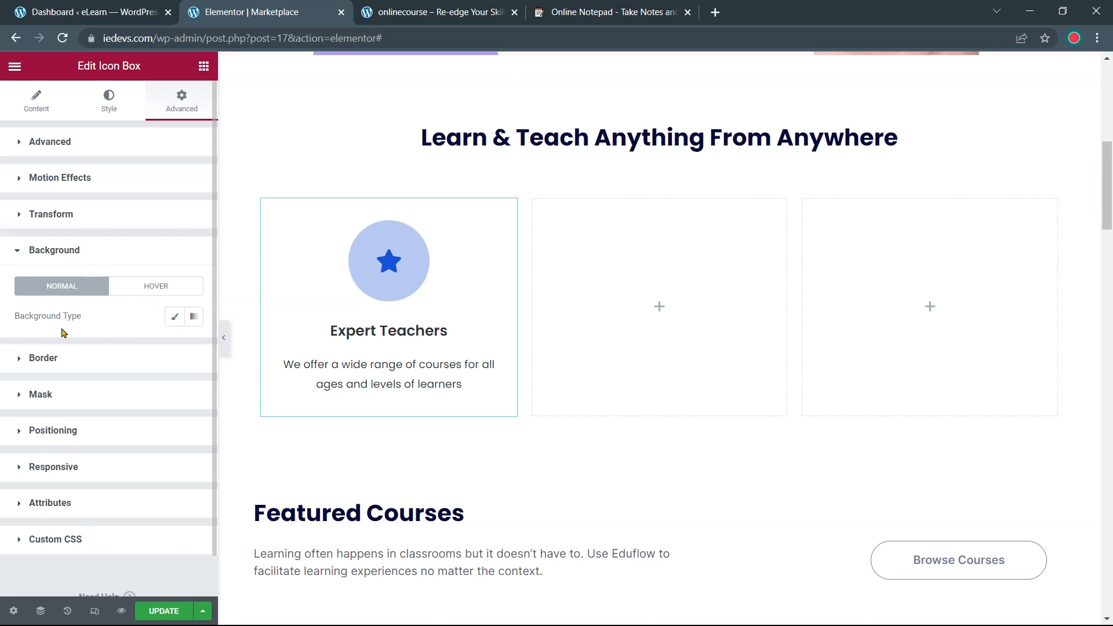
click(172, 319)
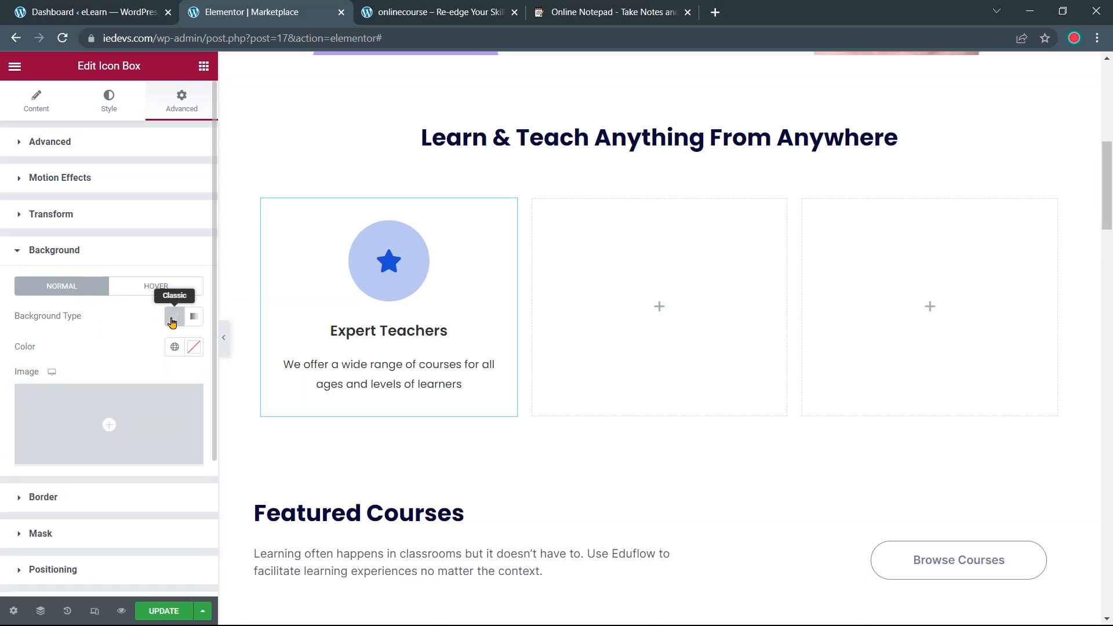
click(194, 346)
drag(65, 428, 23, 397)
click(212, 365)
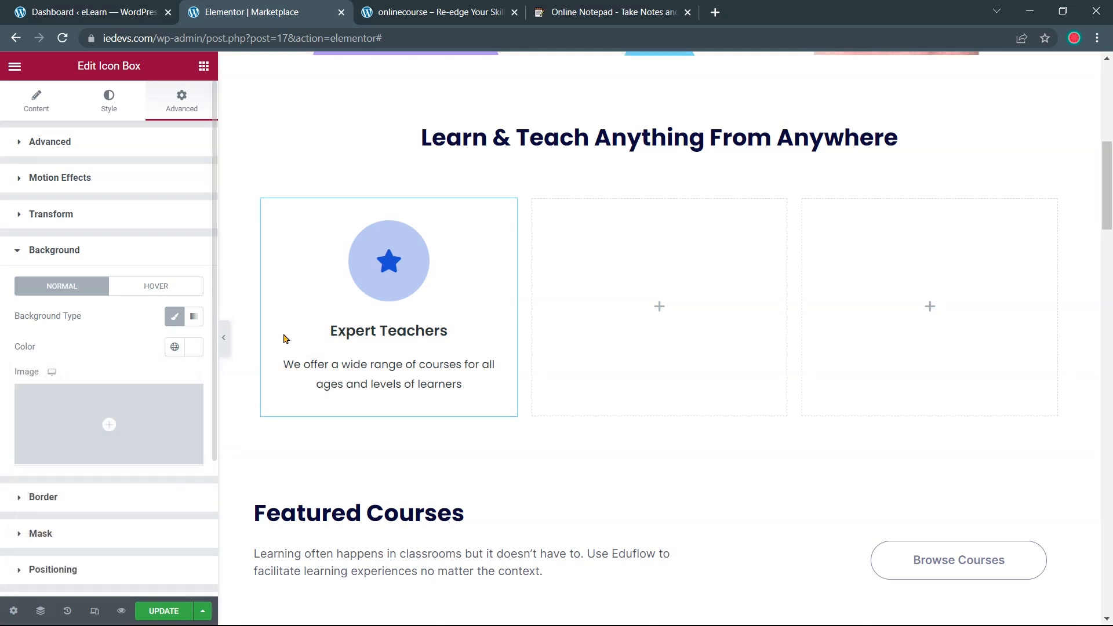
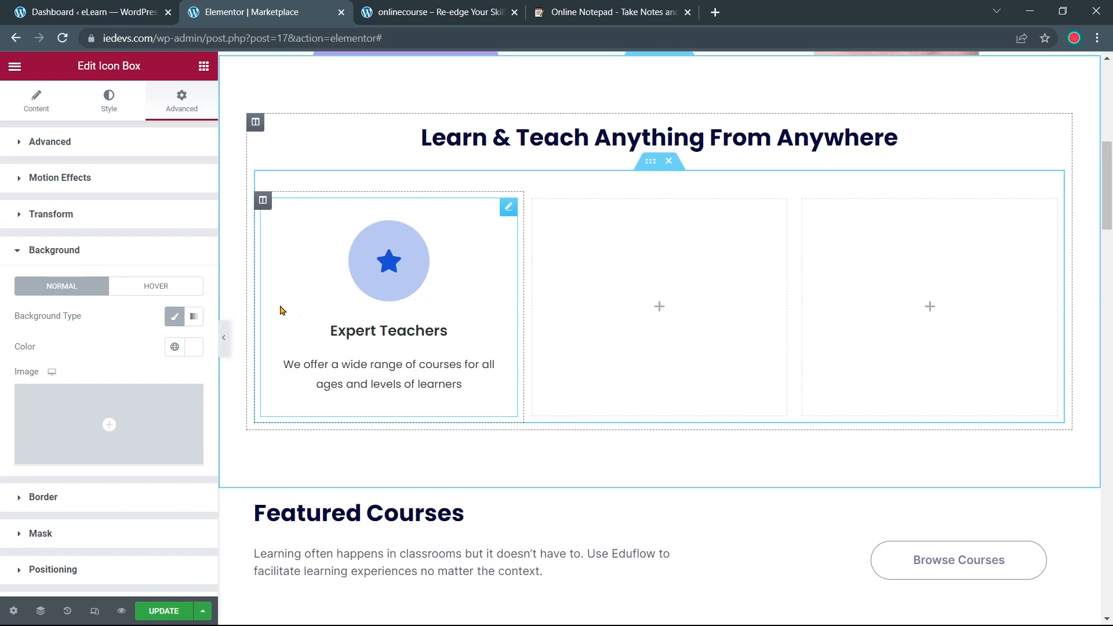
Give the Expert Teachers card a Classic hover background of light blue #B8C9F1
click(162, 292)
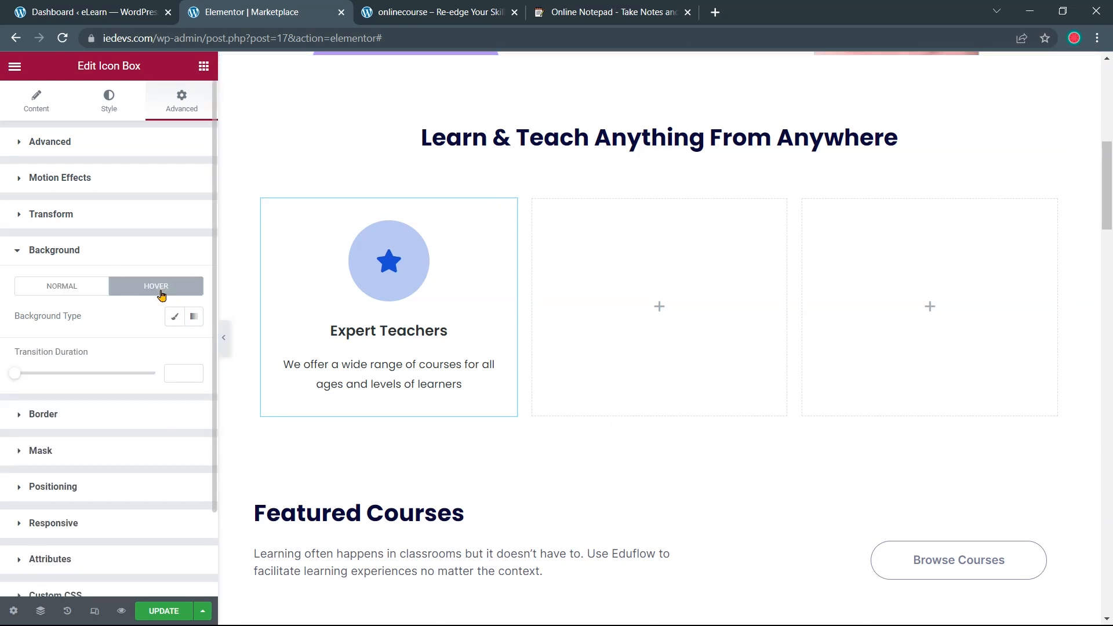
click(174, 318)
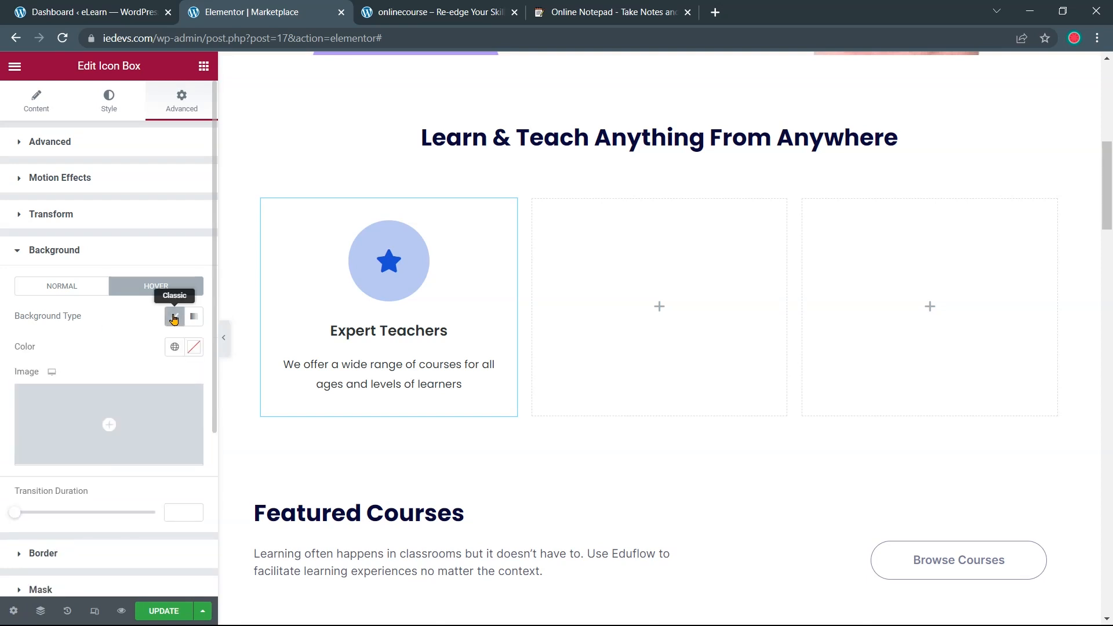
click(193, 347)
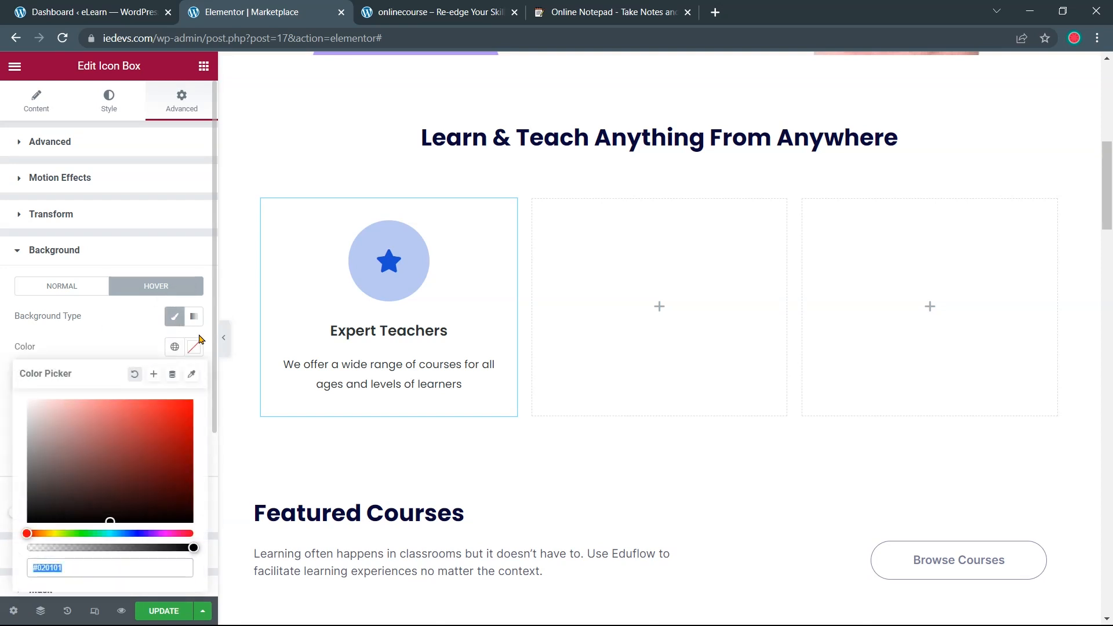
click(560, 8)
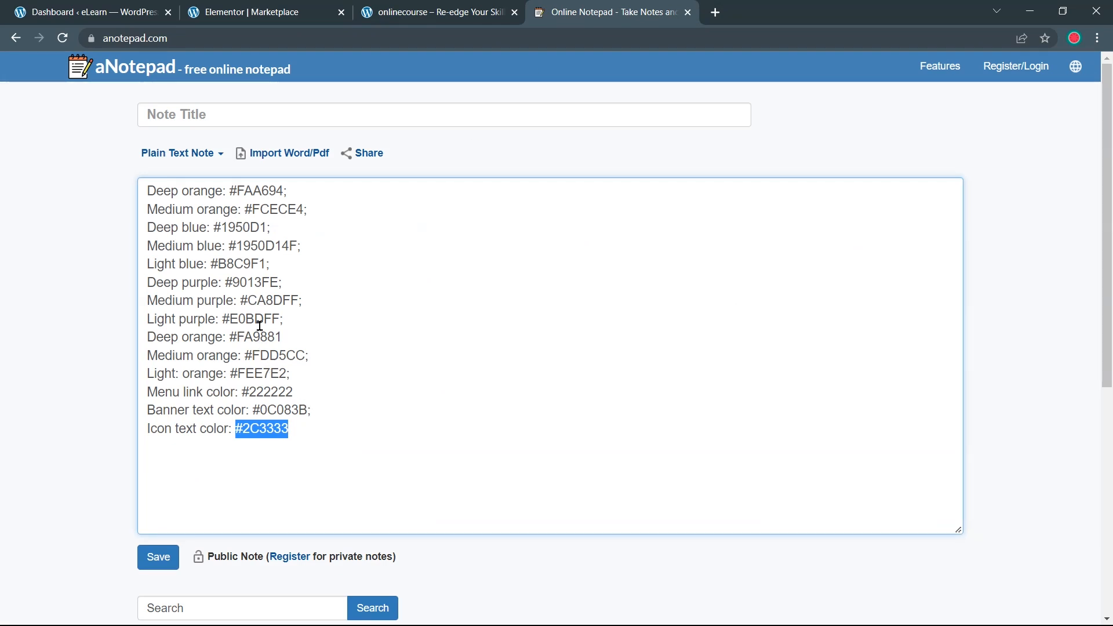
drag(207, 264, 267, 265)
key(ctrl+c)
click(277, 12)
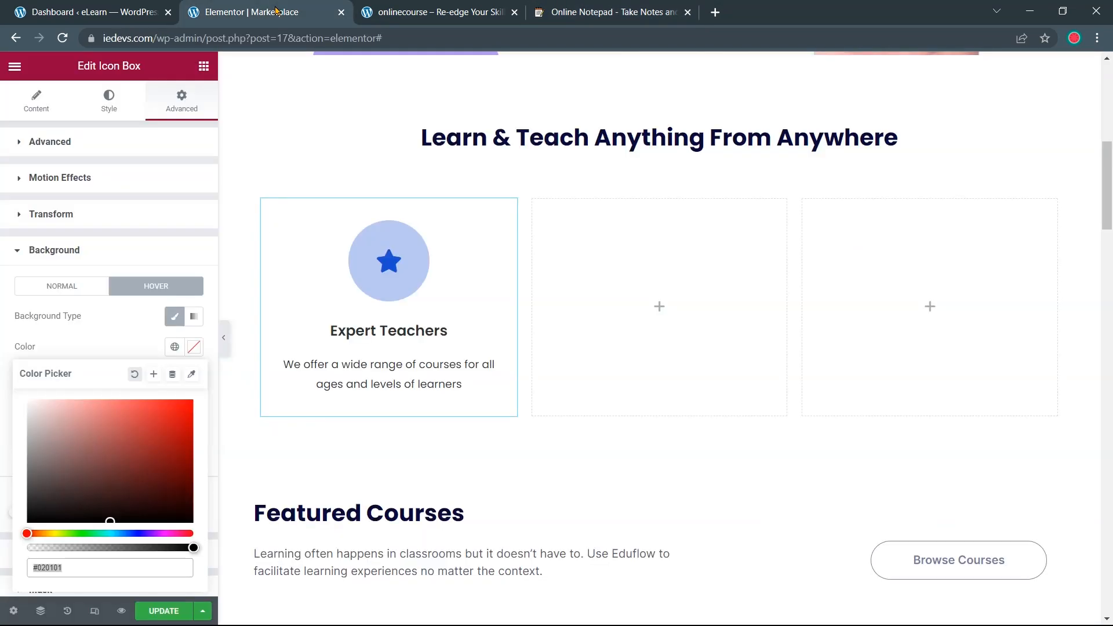
key(ctrl+v)
click(8, 539)
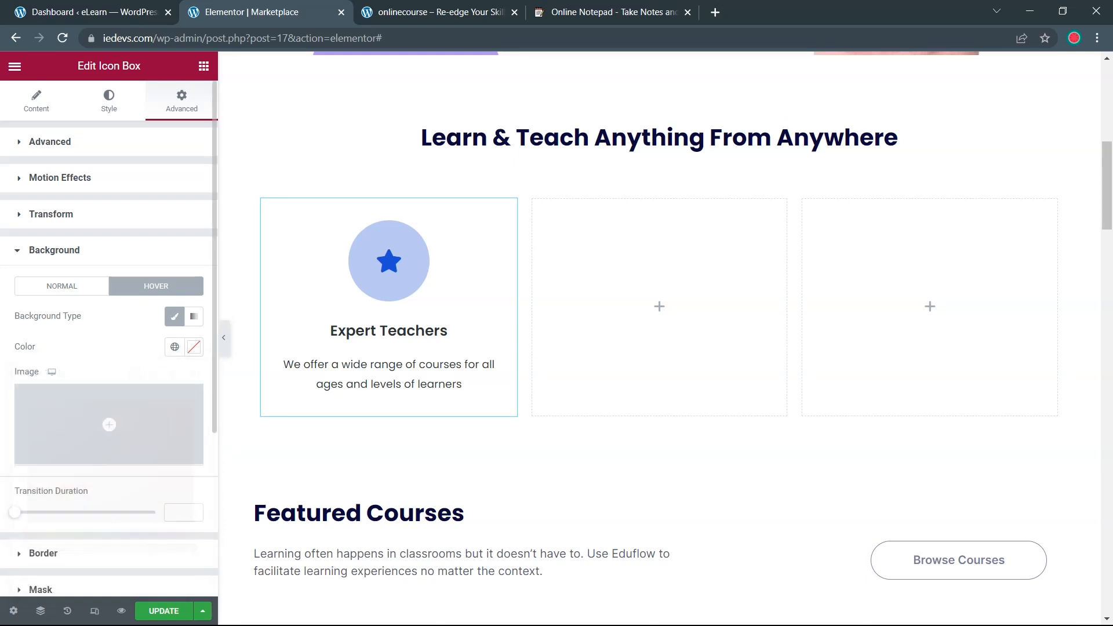
Set the hover transition duration to 0.3 and reapply the #B8C9F1 hover colour
click(196, 511)
click(196, 511)
click(196, 510)
click(196, 350)
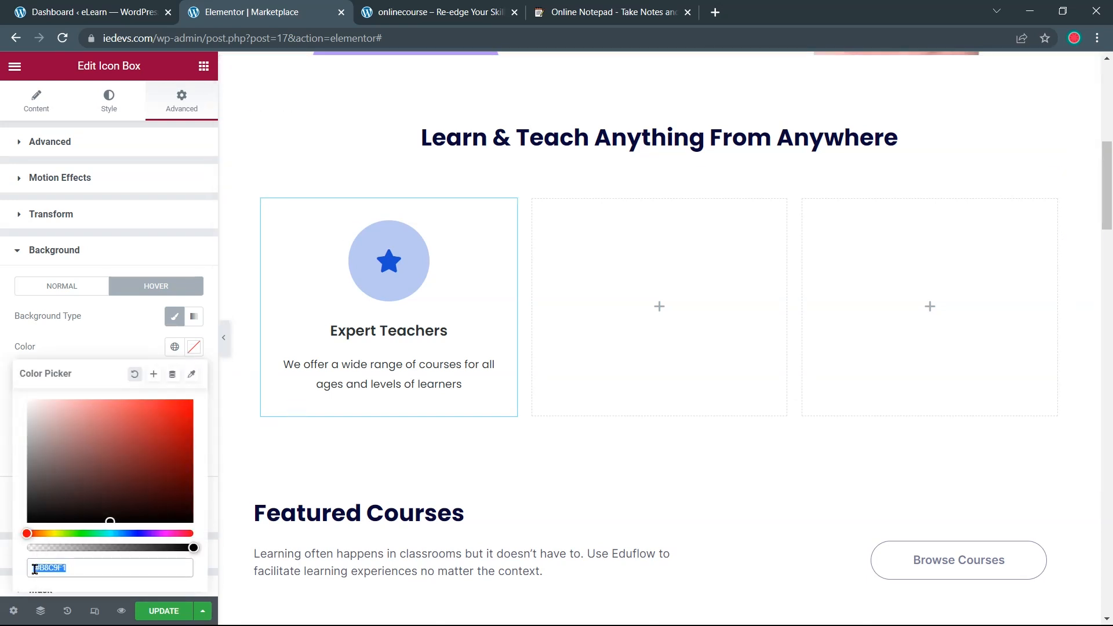
key(ctrl+v)
click(7, 522)
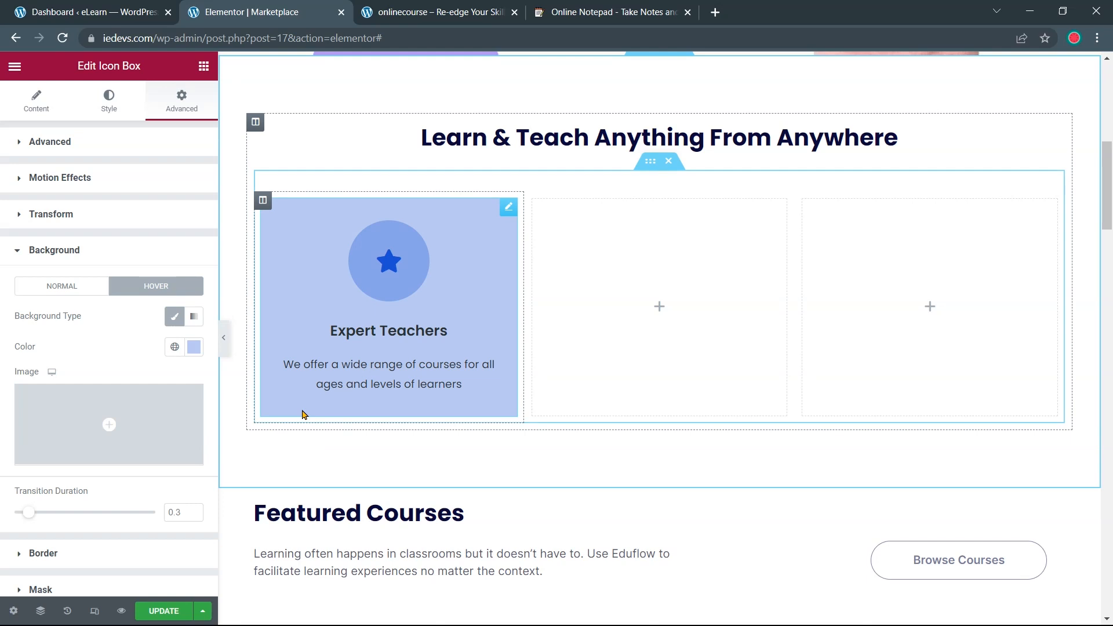
Preview the hover card and compare it with the live onlinecourse.io page
click(225, 339)
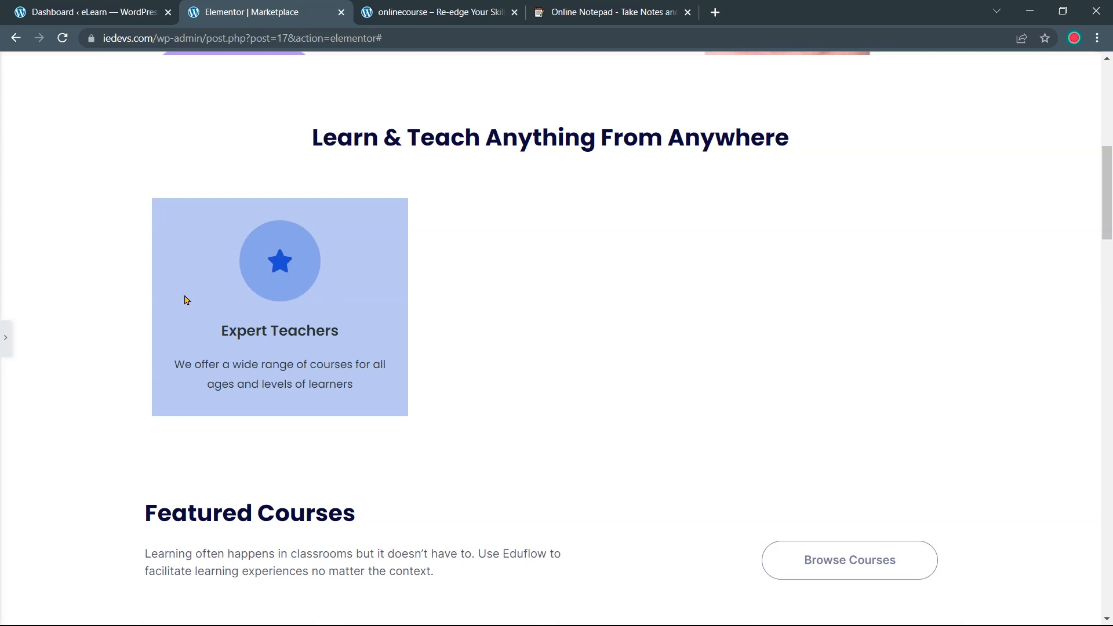
click(424, 18)
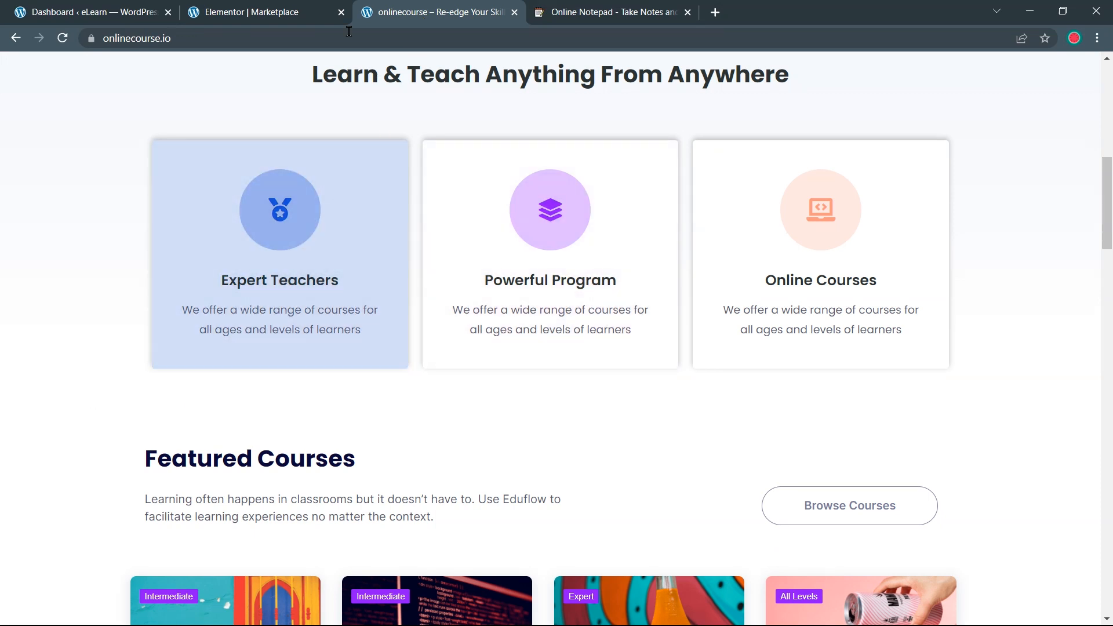
click(291, 7)
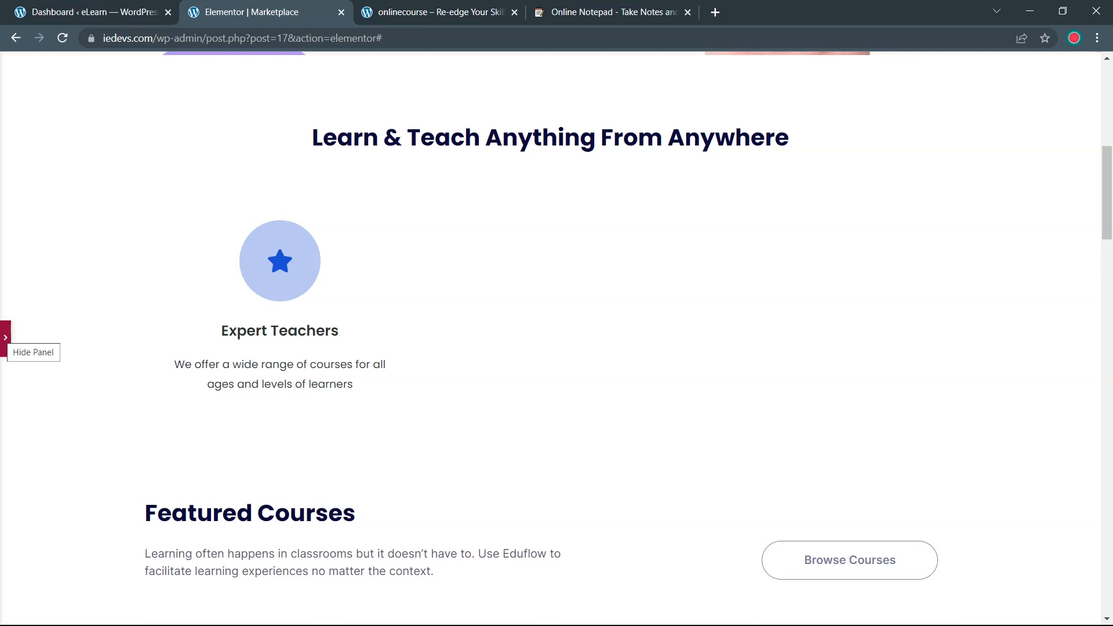
click(5, 338)
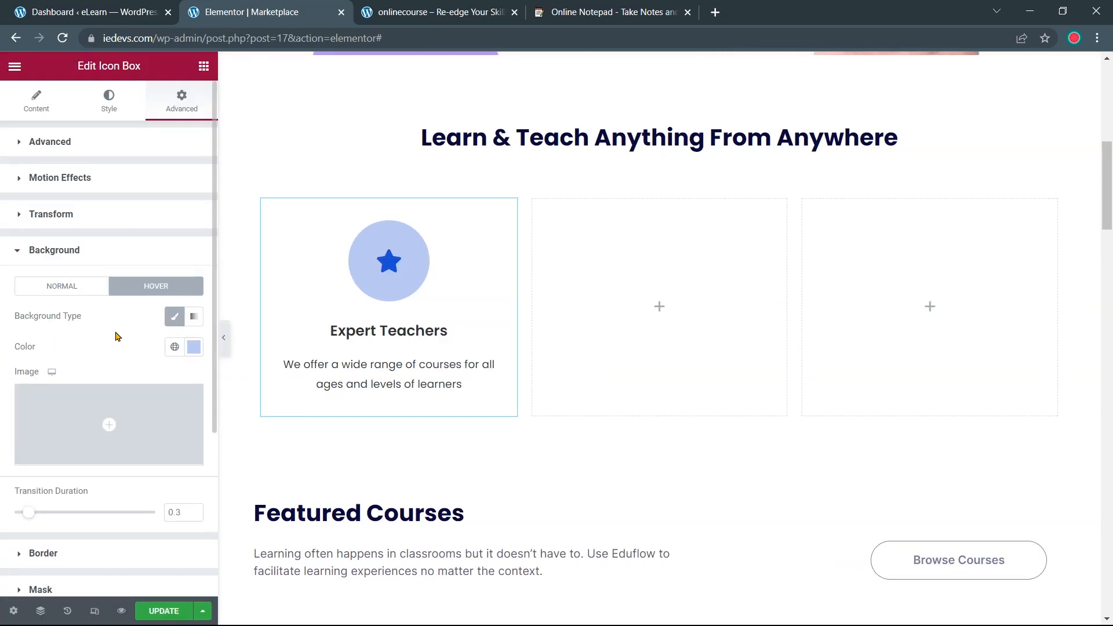
scroll(116, 336, down, 2)
click(95, 160)
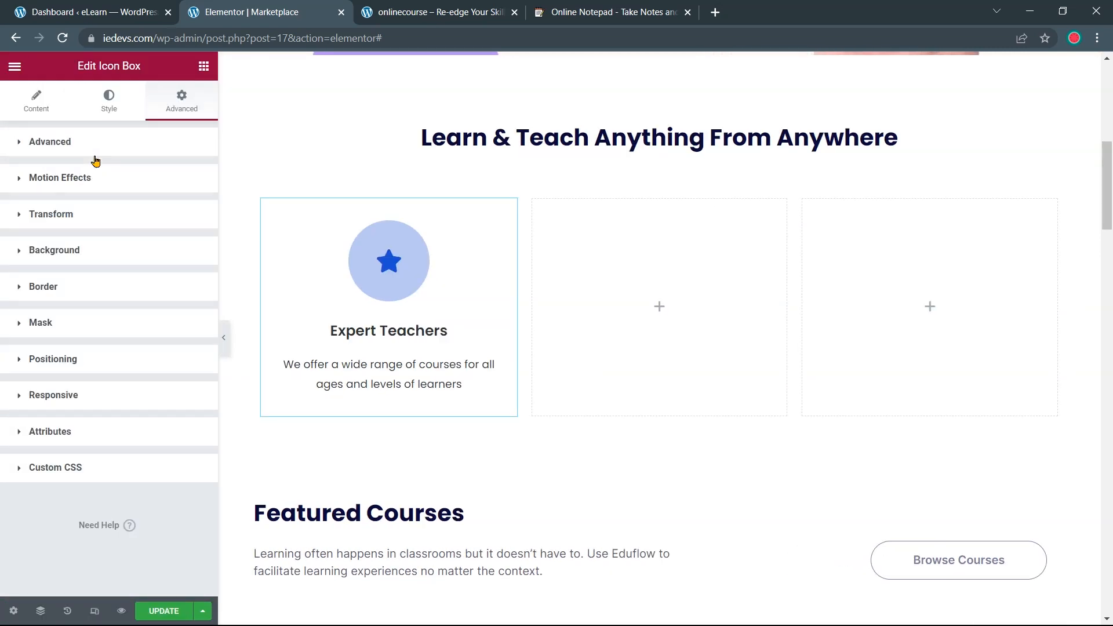
Give the card a box shadow with vertical offset 2 and blur 8
click(77, 291)
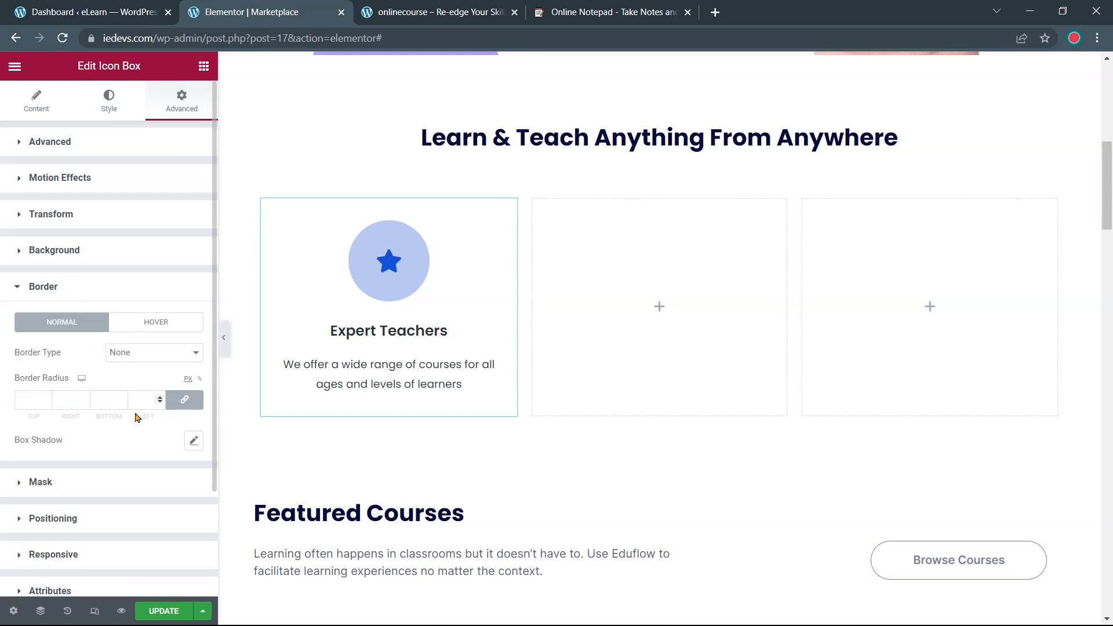
click(194, 441)
scroll(138, 444, down, 2)
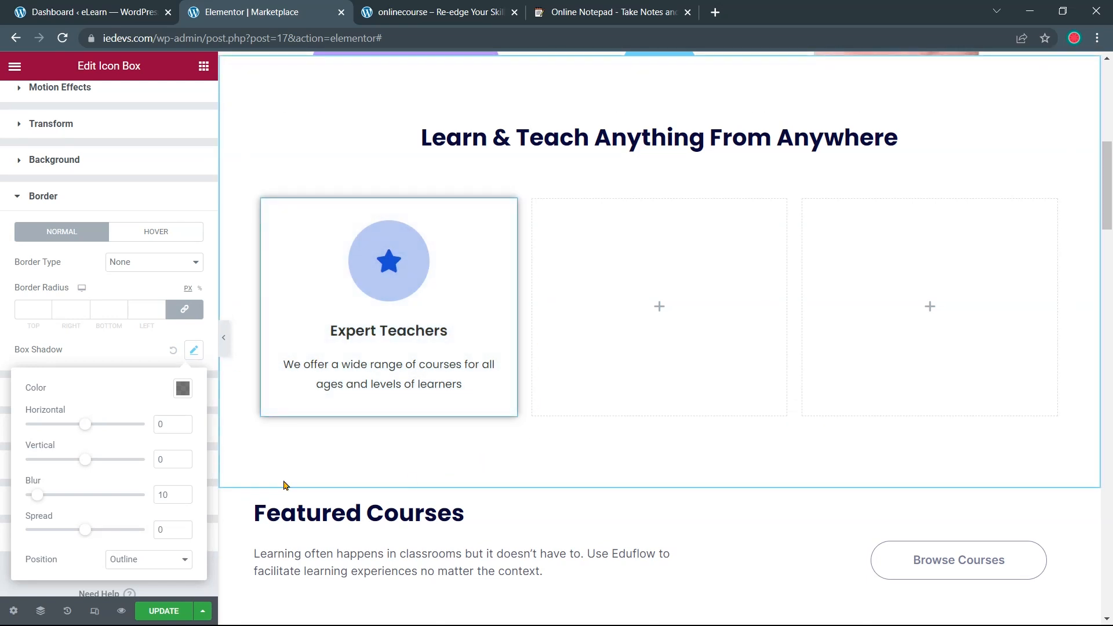
double_click(160, 464)
text(2)
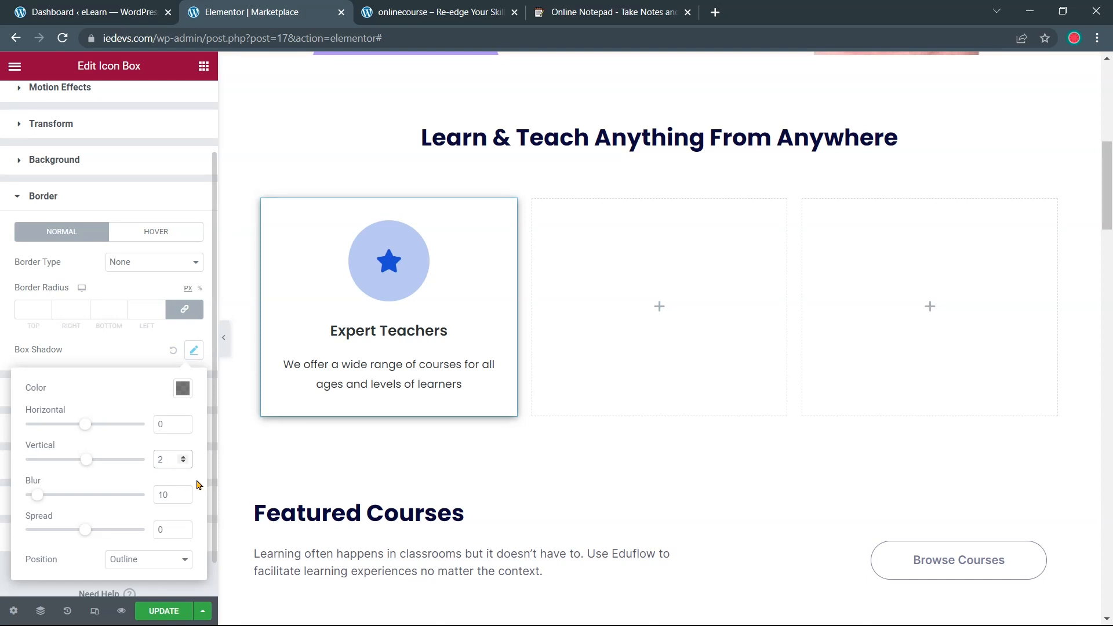
scroll(165, 482, down, 1)
double_click(163, 455)
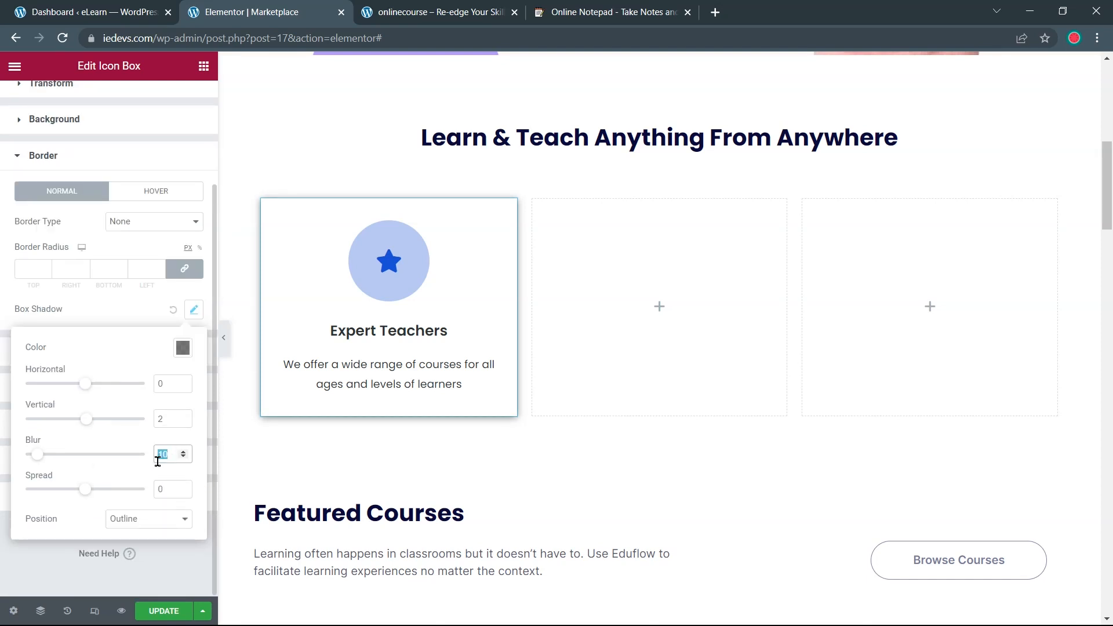
text(8)
click(152, 313)
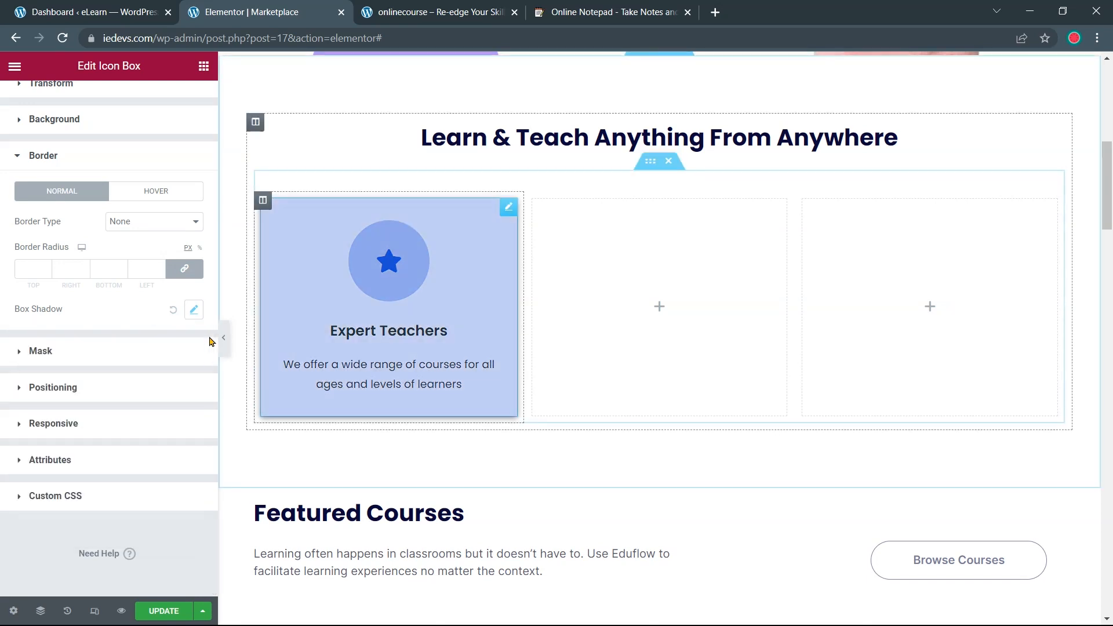
click(224, 338)
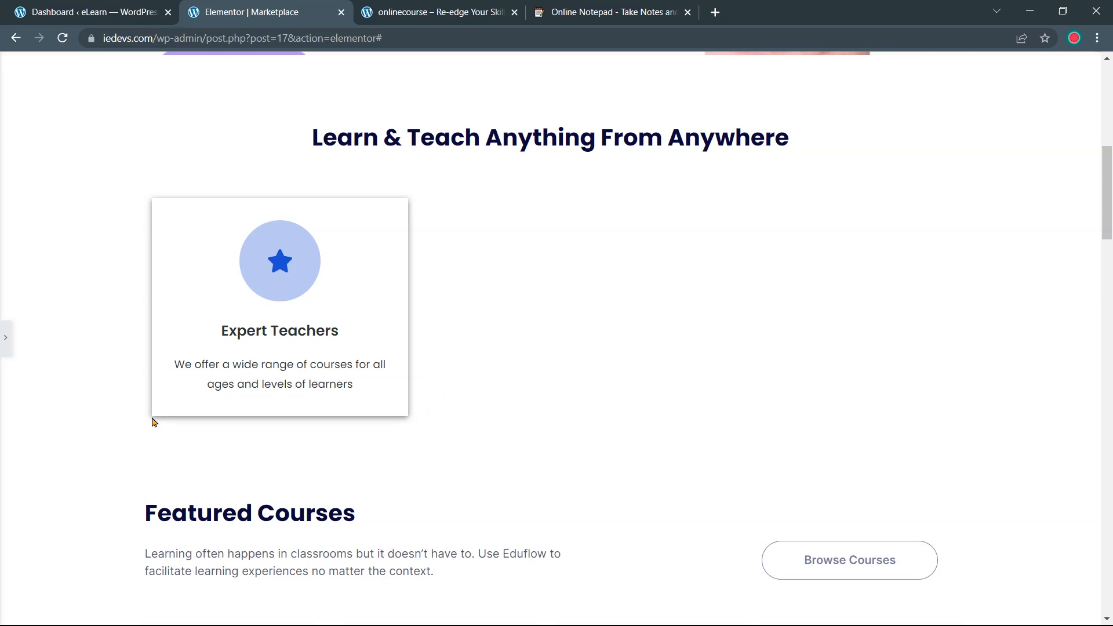
click(6, 338)
Round the card's corners with a 6 px border radius on all sides
click(37, 263)
click(45, 268)
click(46, 267)
click(45, 267)
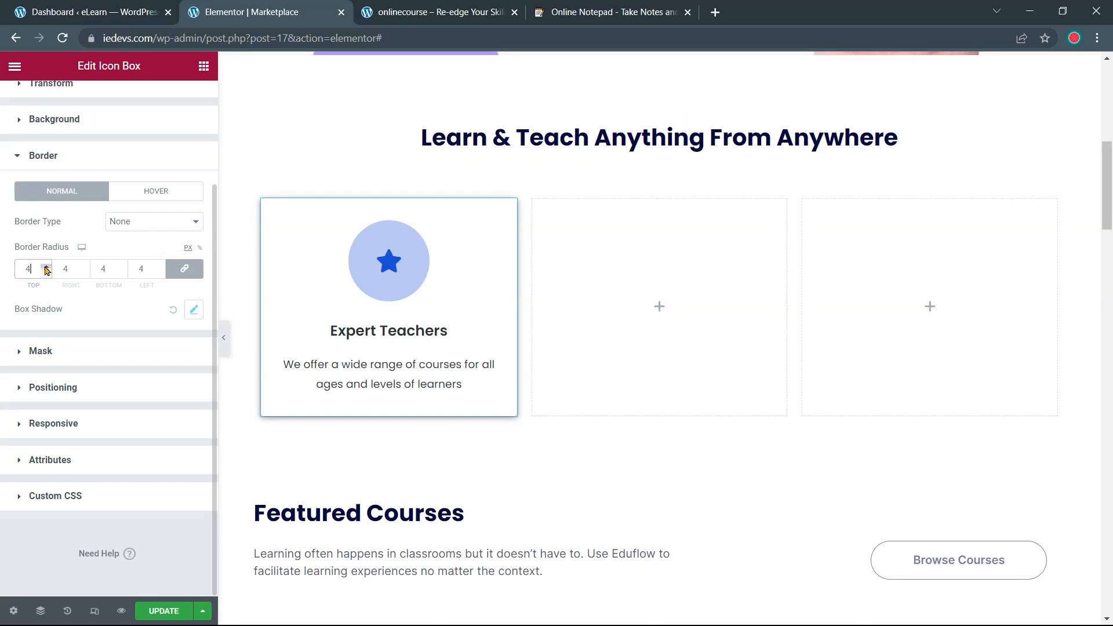
click(45, 267)
click(223, 338)
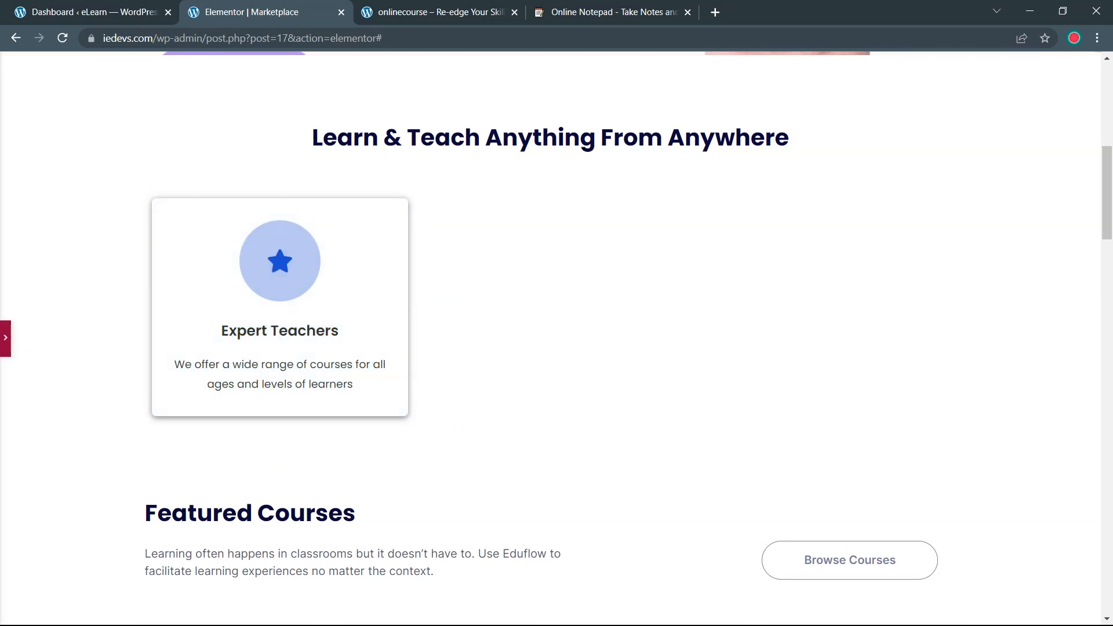
click(5, 338)
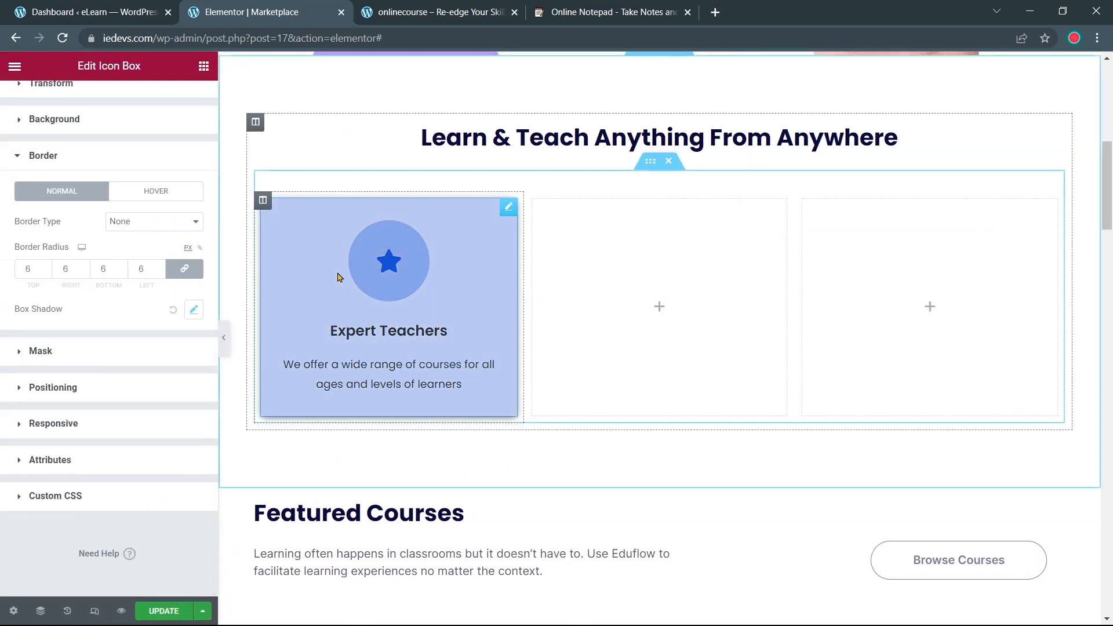
scroll(82, 239, up, 3)
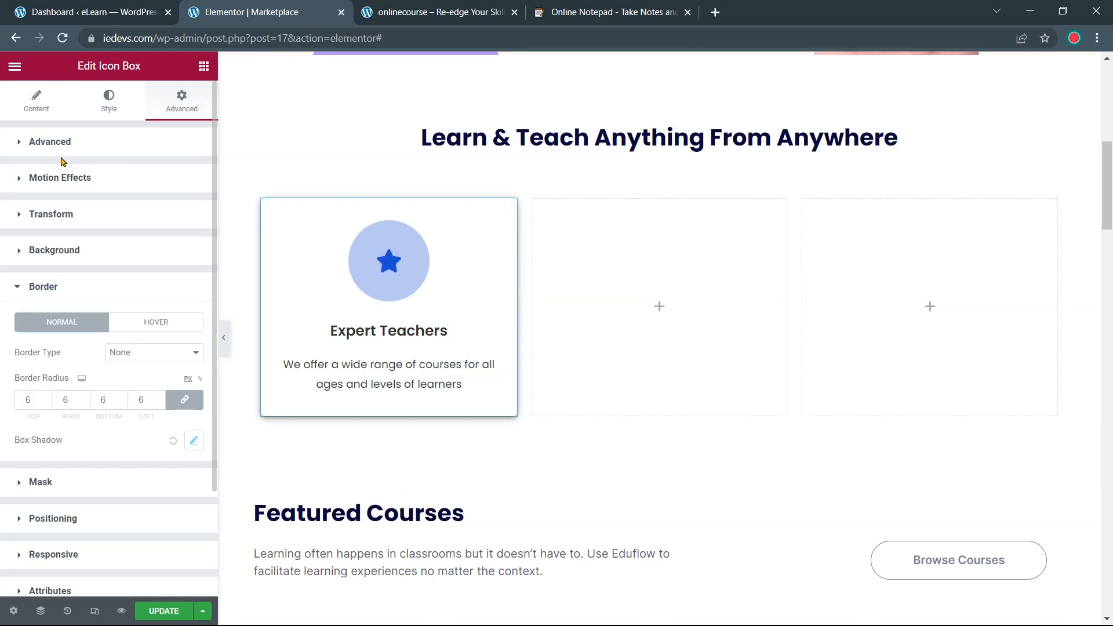
Swap the card's star icon for the Medal icon found by searching 'medal'
click(37, 112)
mouse_move(101, 226)
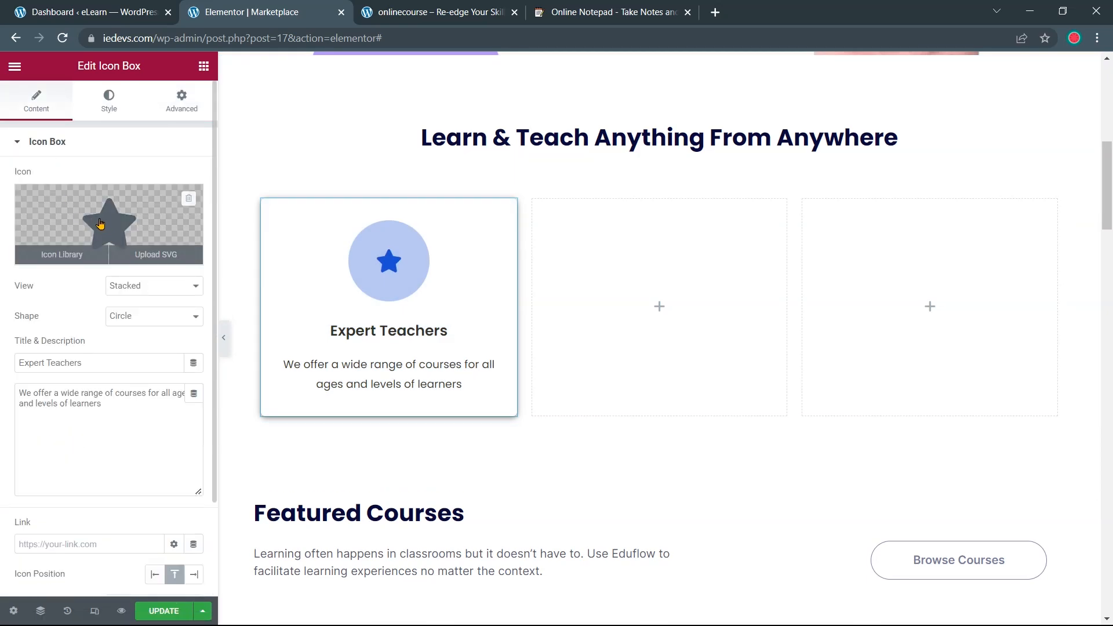
click(100, 223)
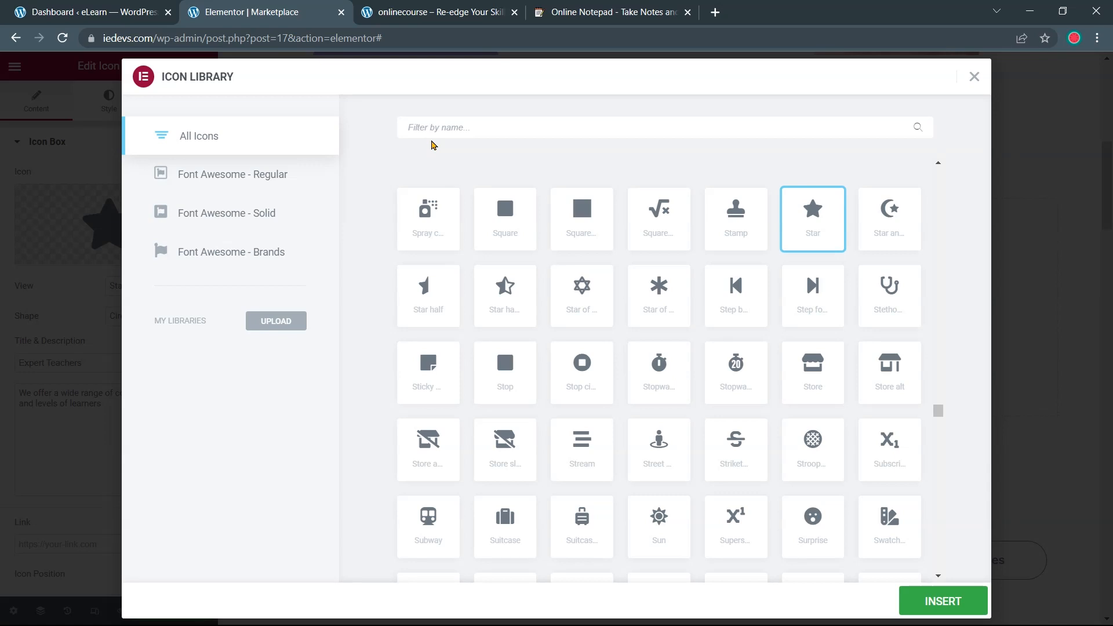
text(medal)
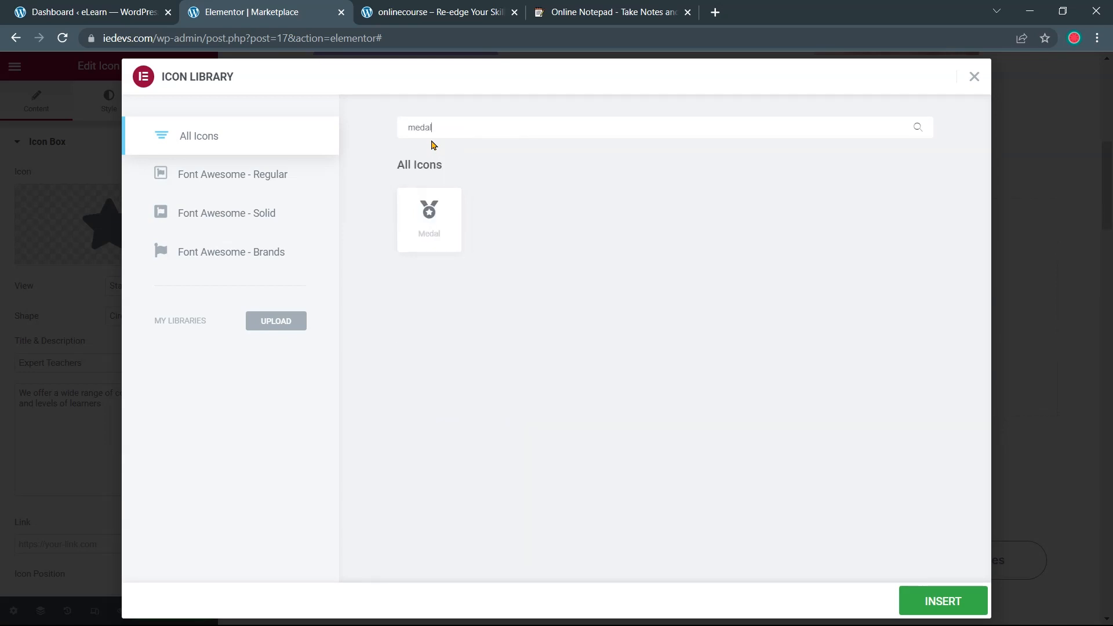
click(440, 223)
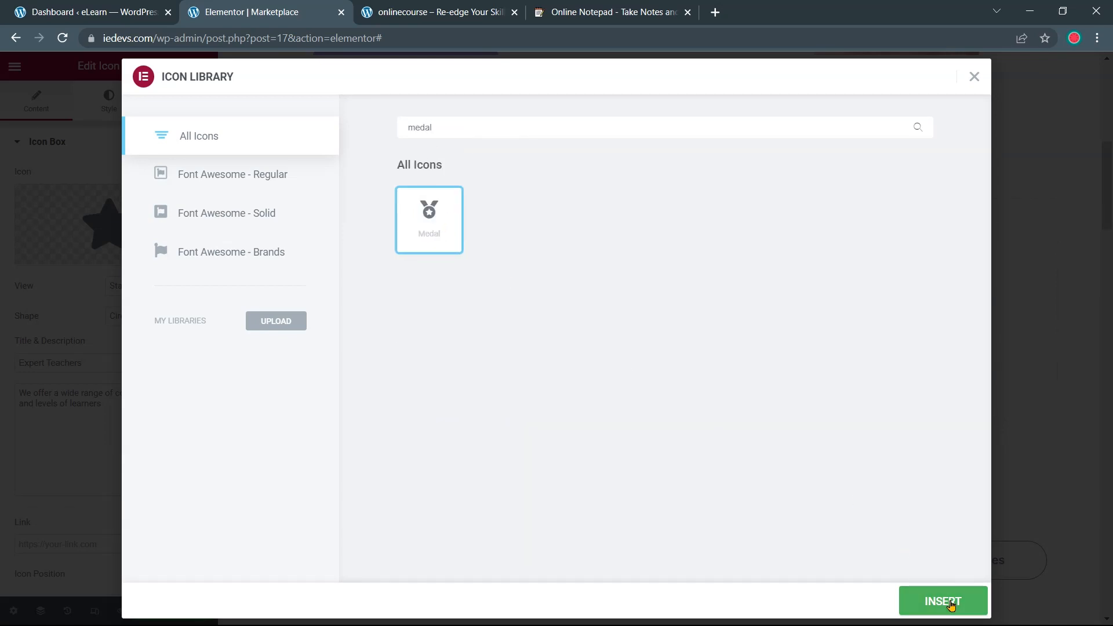
click(951, 604)
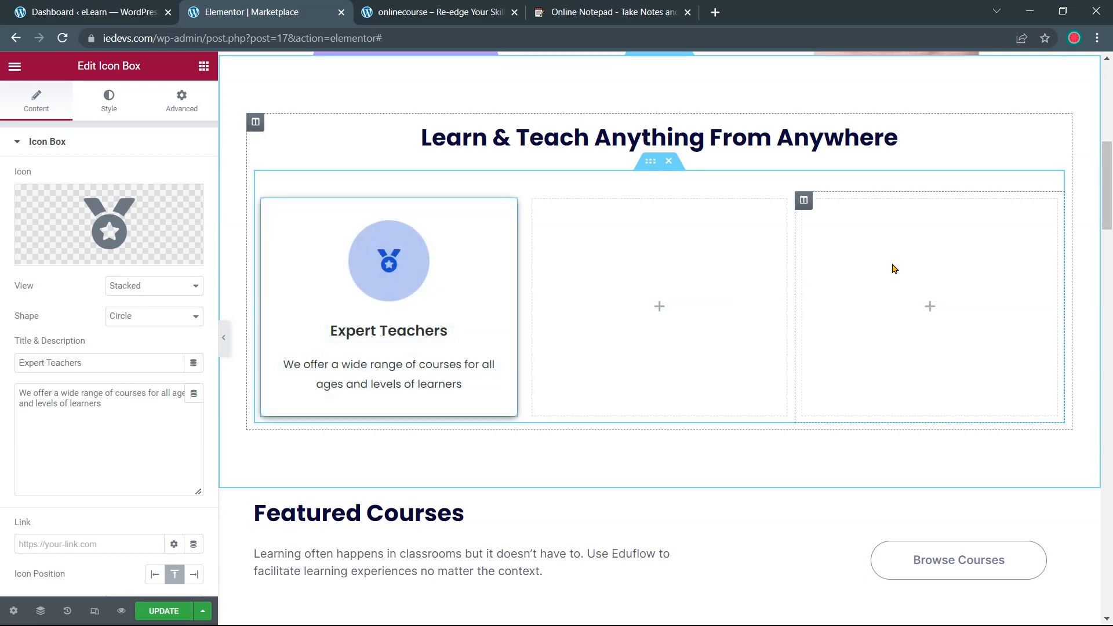
Copy the Expert Teachers card into the empty middle and right columns
right_click(505, 214)
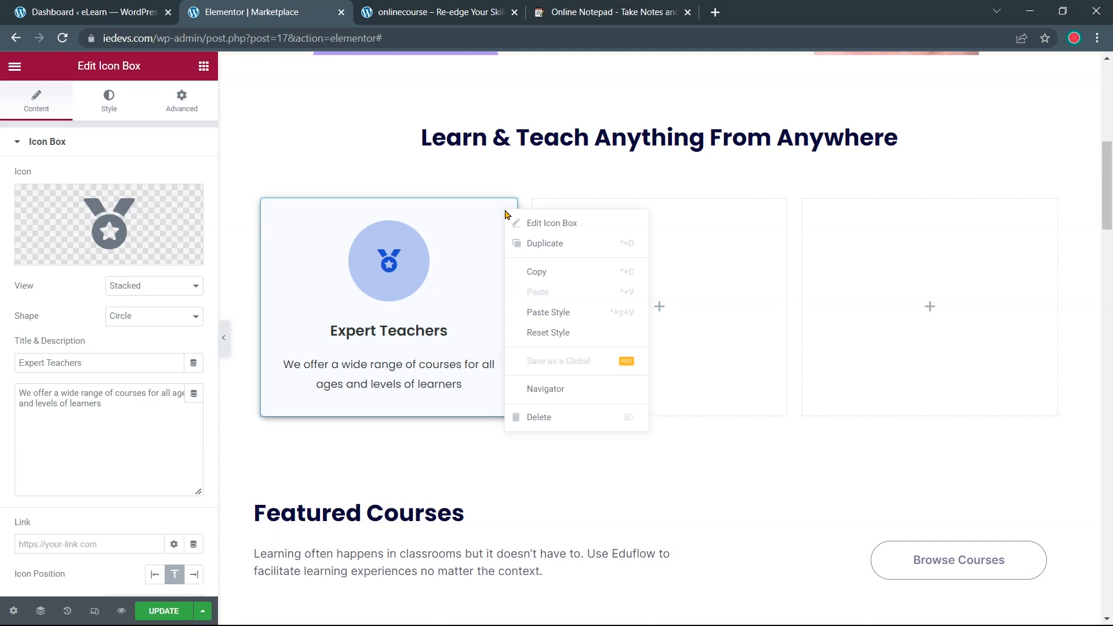
click(544, 281)
right_click(665, 252)
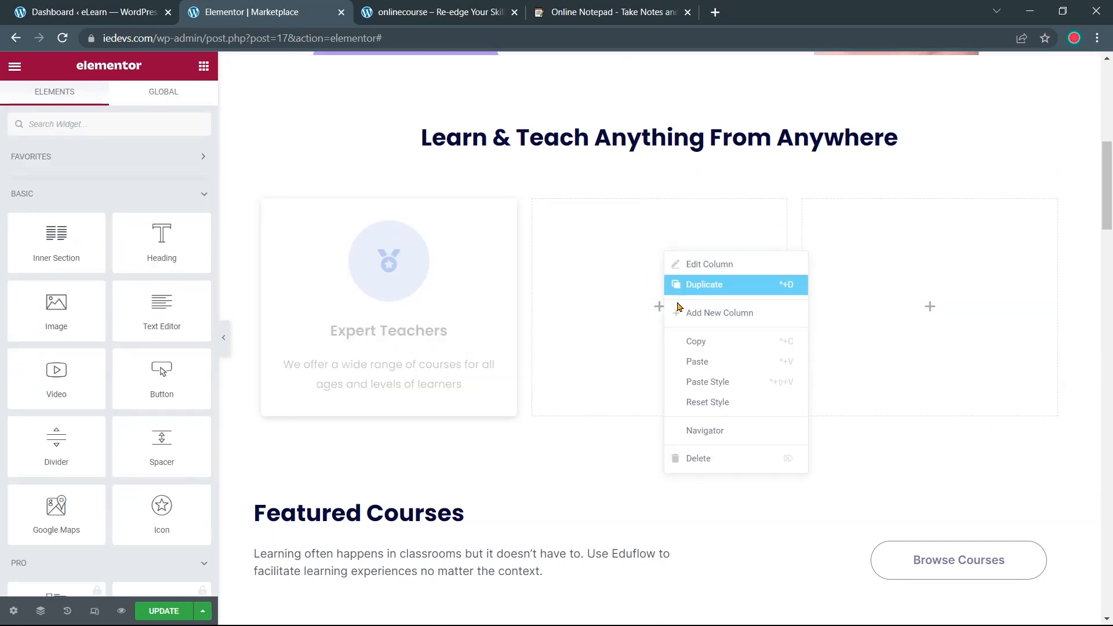
click(700, 364)
right_click(864, 262)
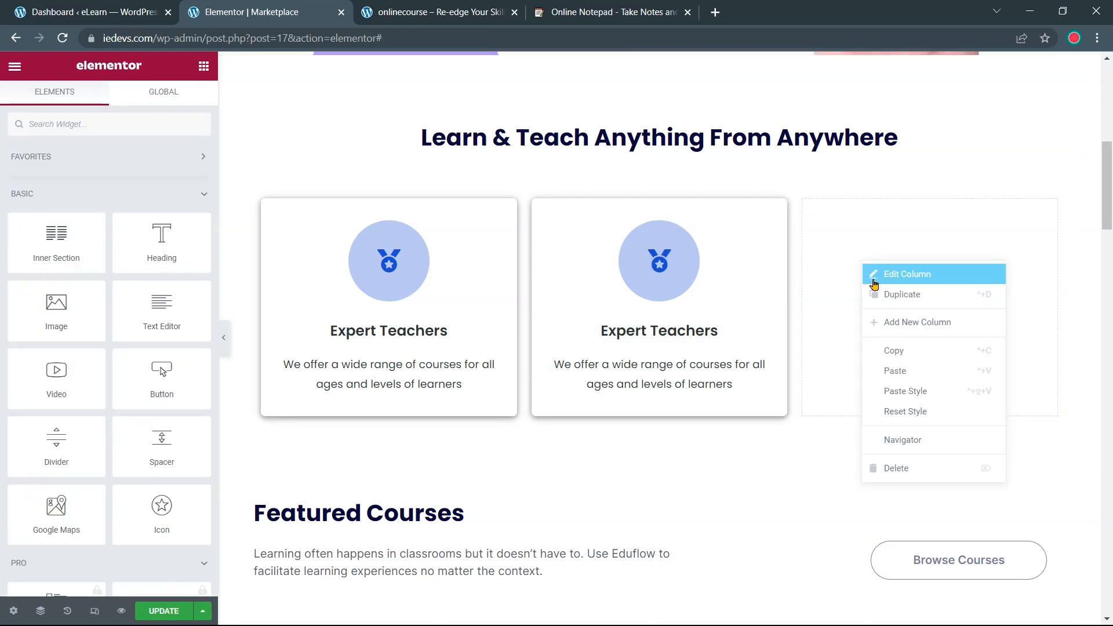
click(903, 370)
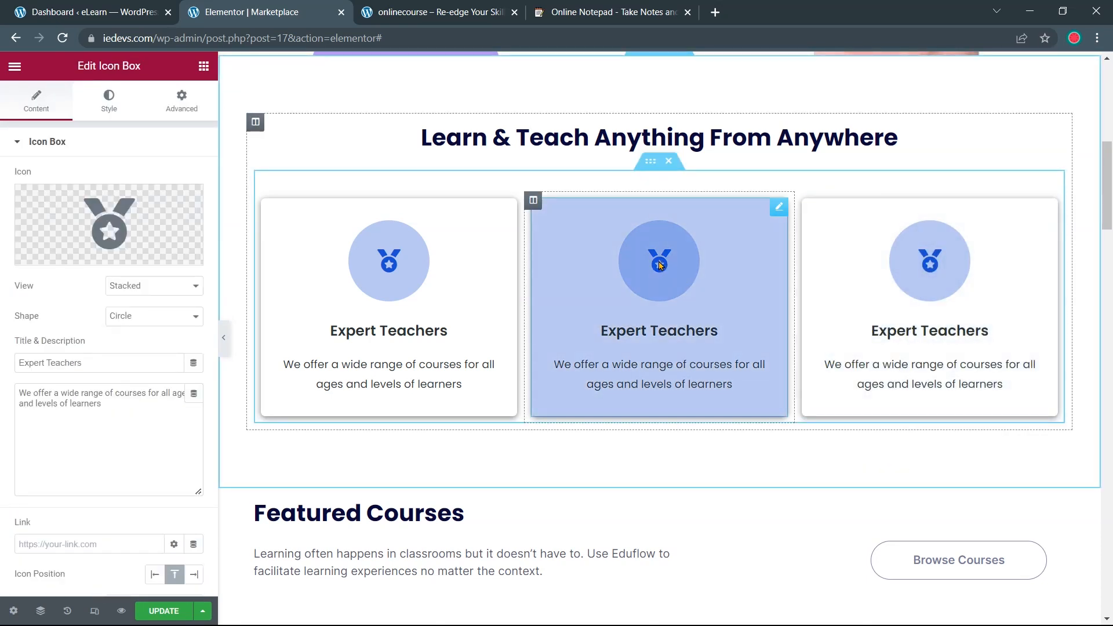
Give the middle card the Layer group icon
mouse_move(144, 232)
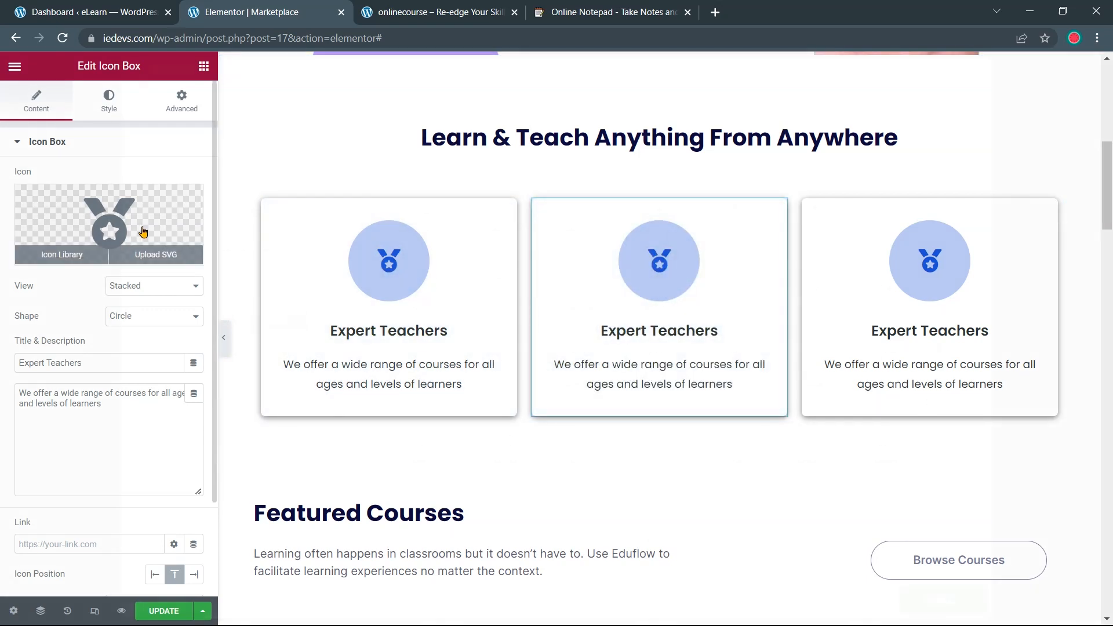
click(144, 232)
text(layer)
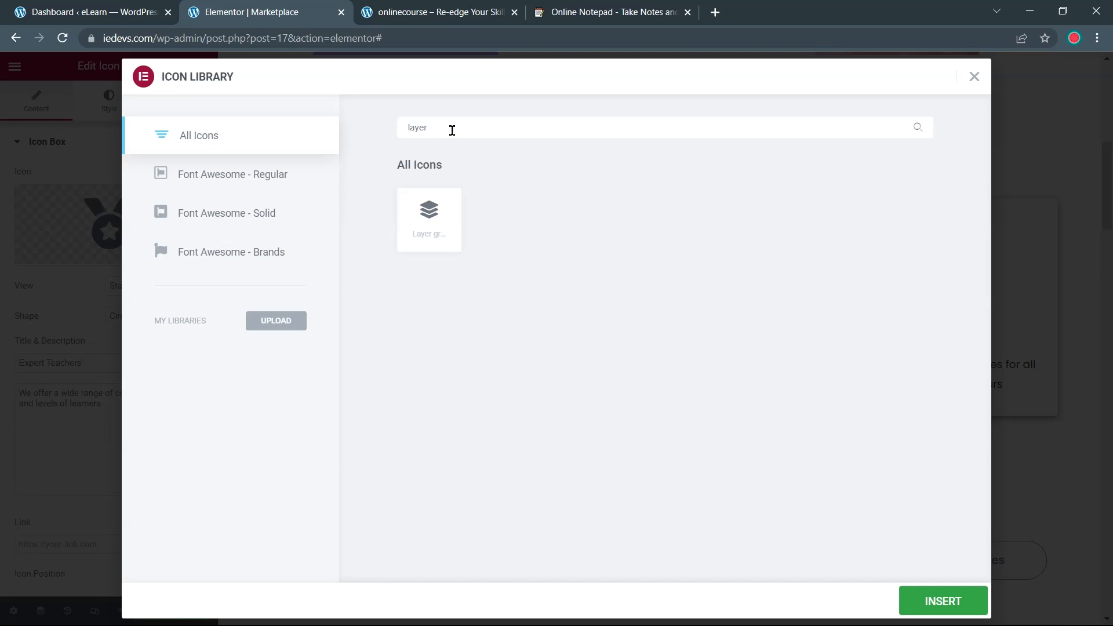
click(429, 220)
click(917, 604)
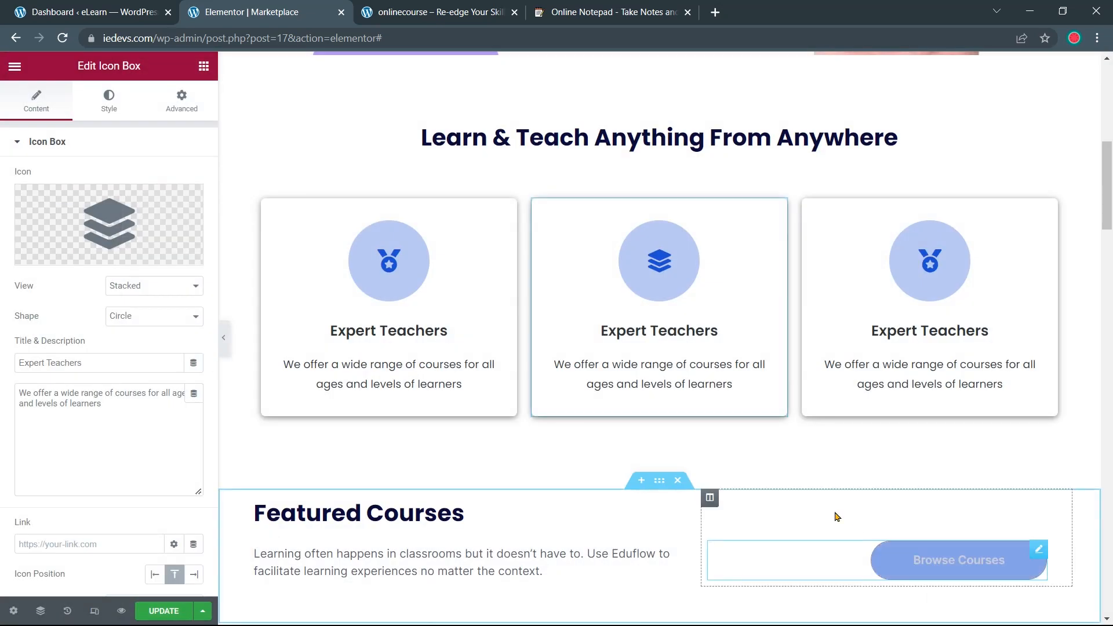
Set the middle card icon's primary colour to #CA8DFF
click(109, 110)
click(195, 208)
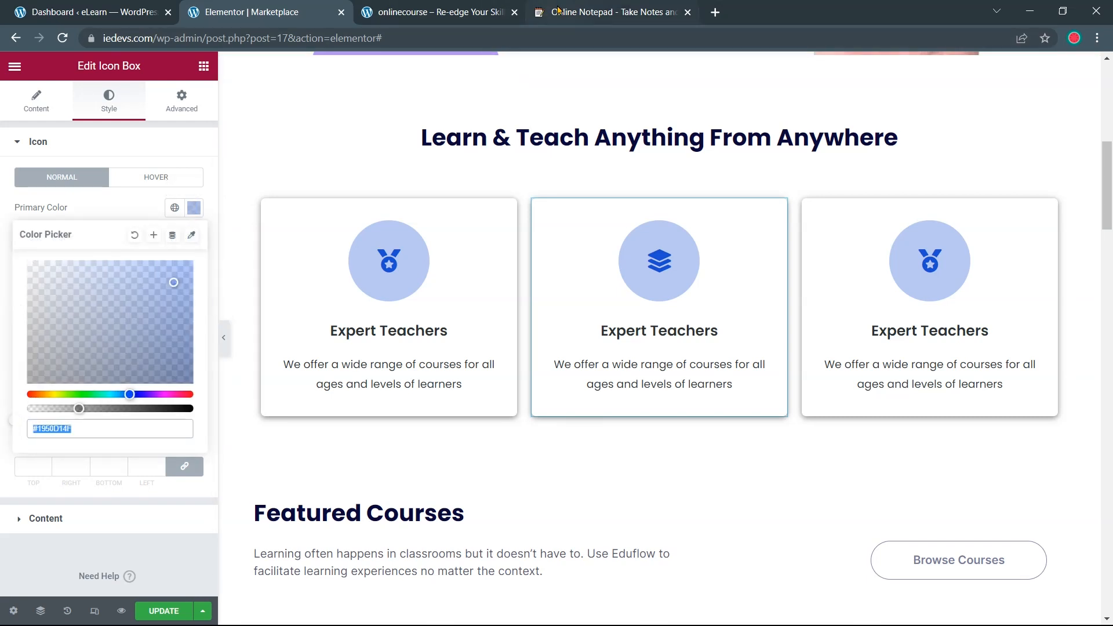
click(603, 13)
drag(240, 300, 299, 300)
right_click(282, 300)
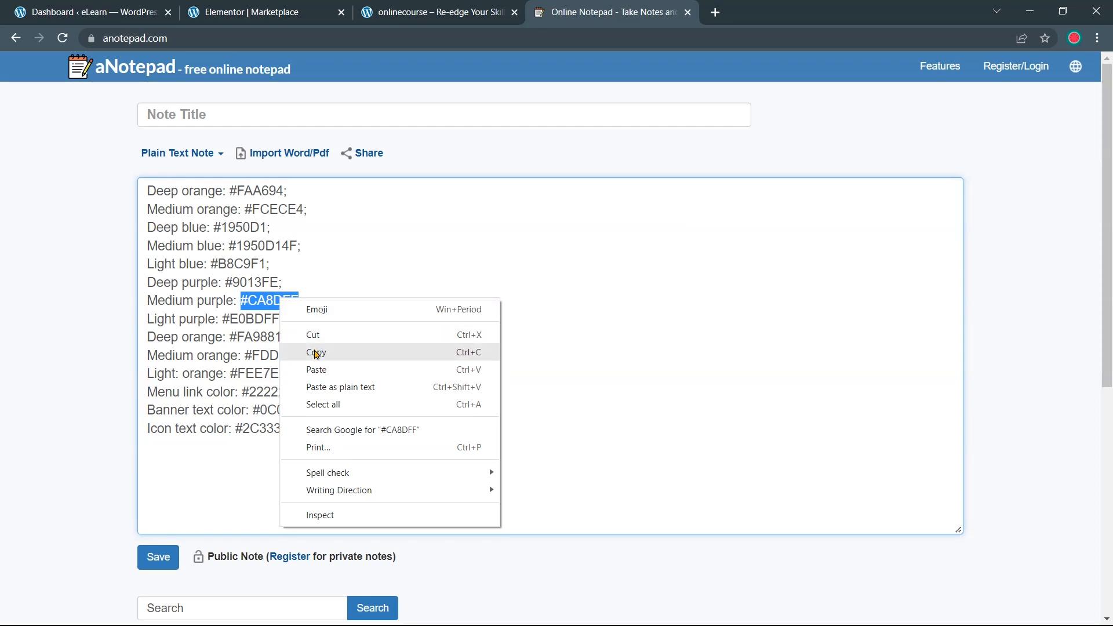
click(316, 352)
click(249, 12)
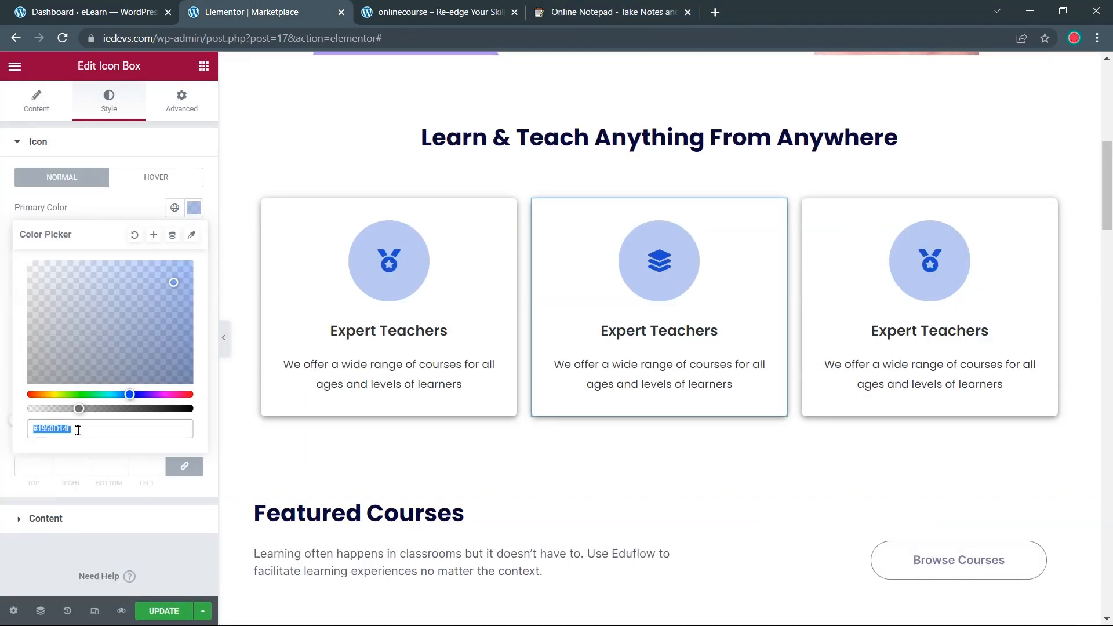
key(ctrl+v)
key(Return)
Set the middle card icon's secondary colour to #9013FE
click(191, 241)
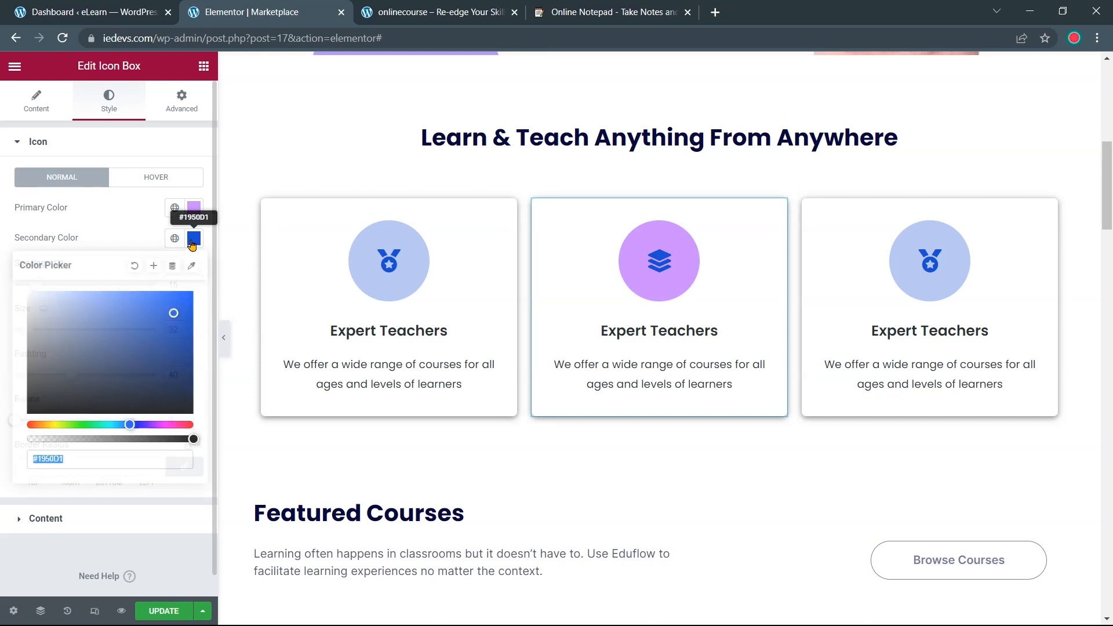
click(548, 12)
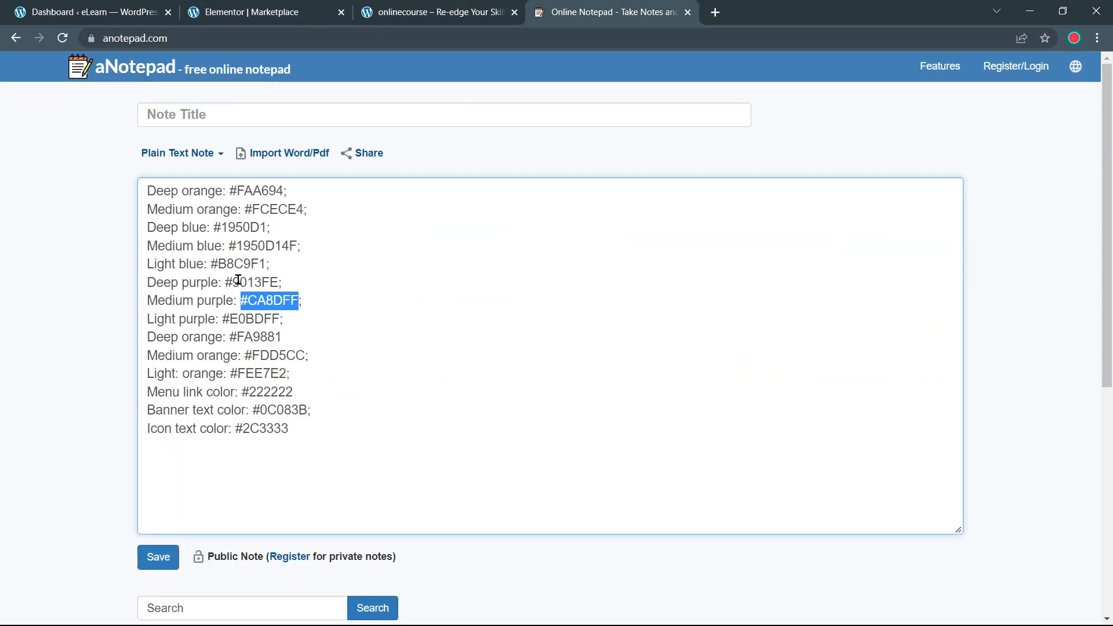
drag(225, 282, 278, 283)
right_click(290, 283)
click(301, 339)
click(281, 12)
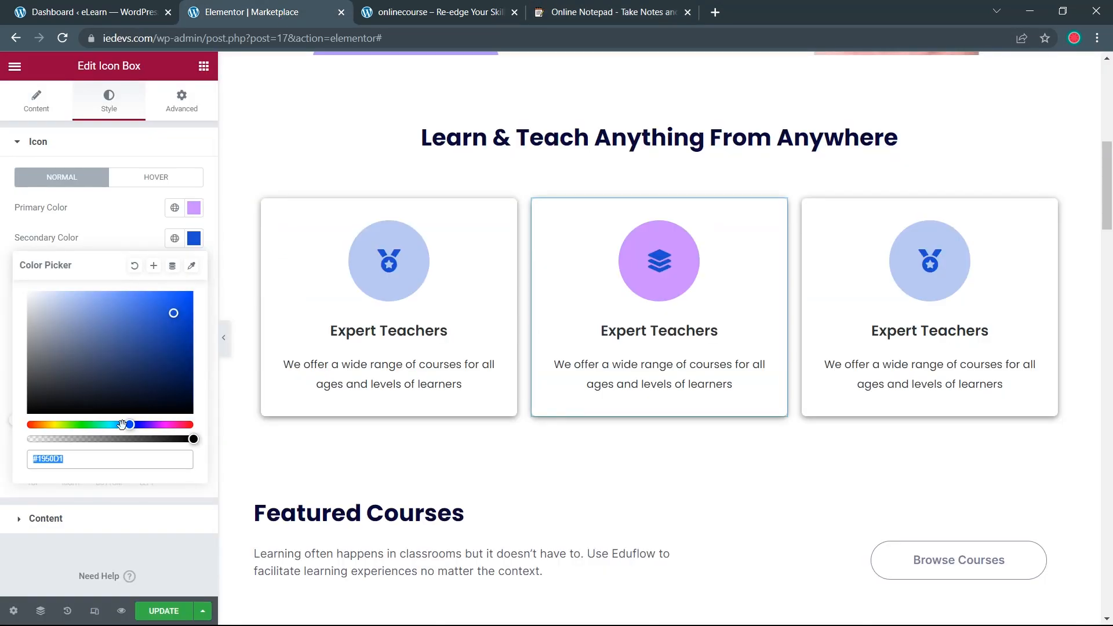
drag(90, 458, 25, 466)
key(ctrl+v)
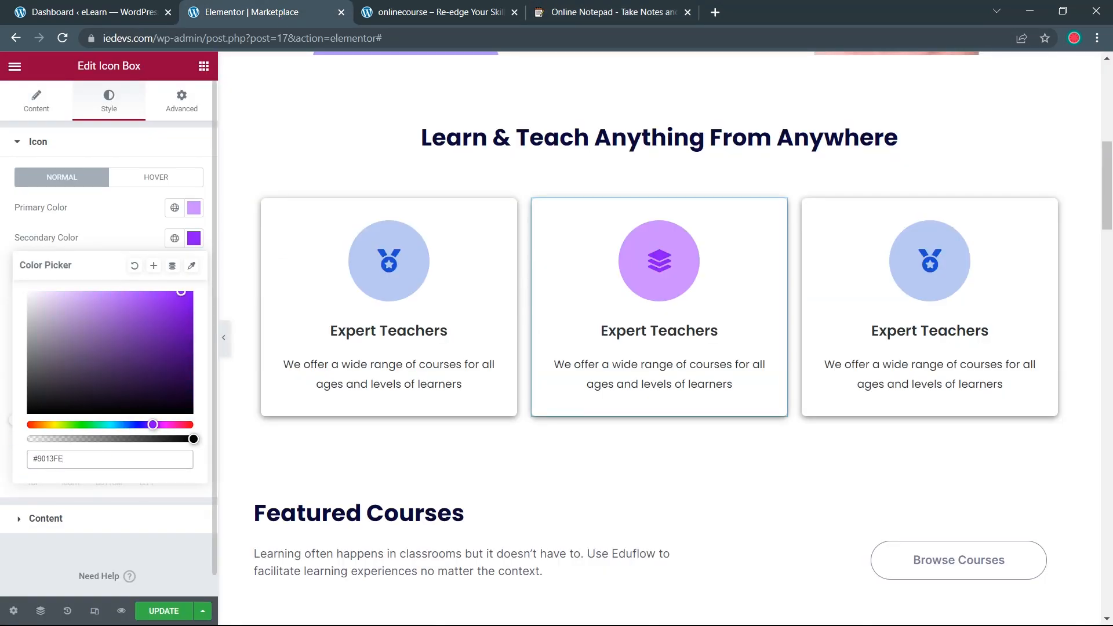
click(2, 388)
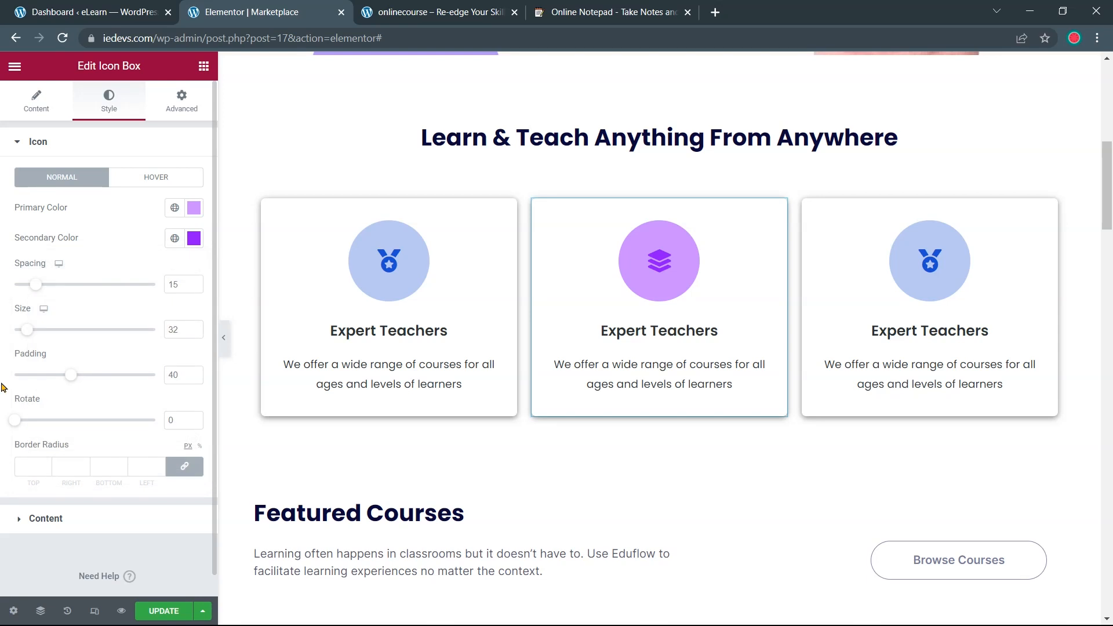
Give the middle card a light purple #E0BDFF hover background
click(173, 116)
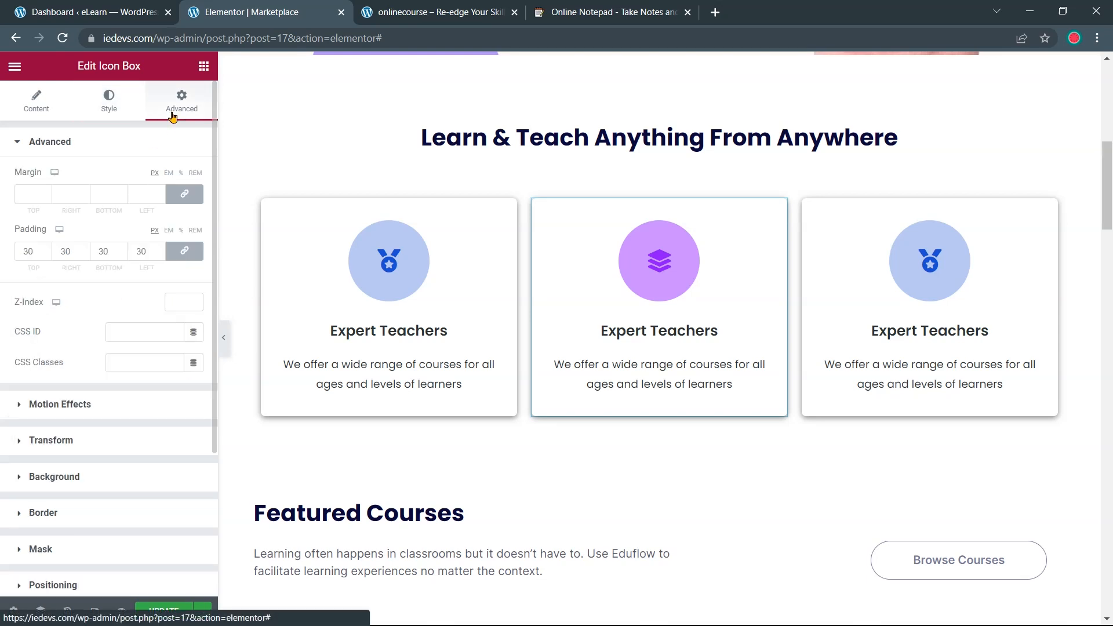
click(91, 480)
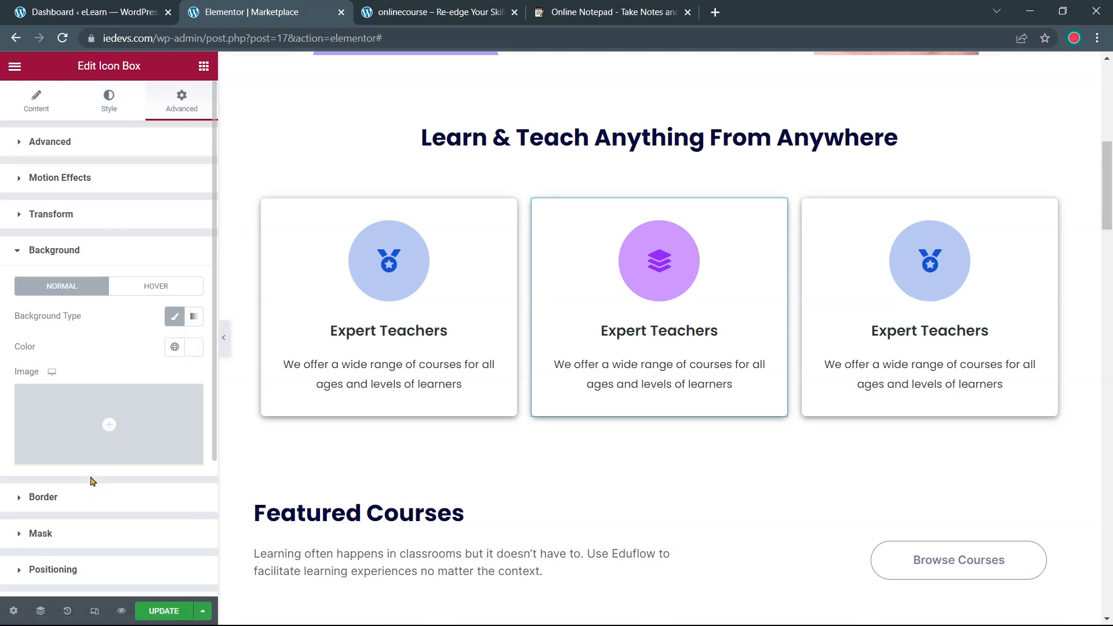
click(163, 289)
click(192, 347)
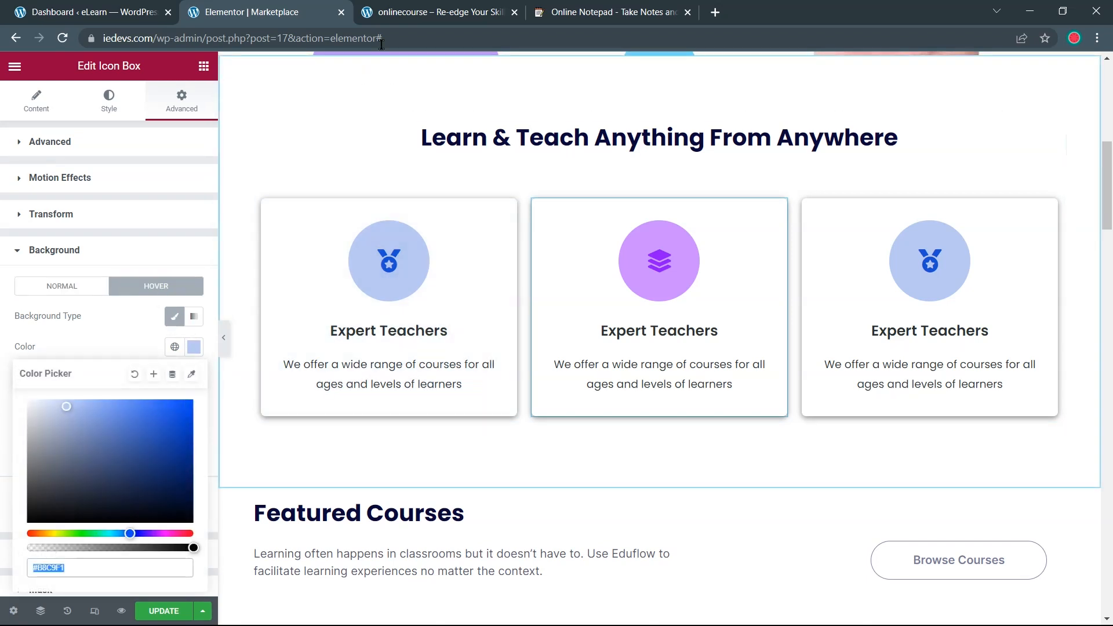
click(402, 15)
drag(506, 7, 499, 8)
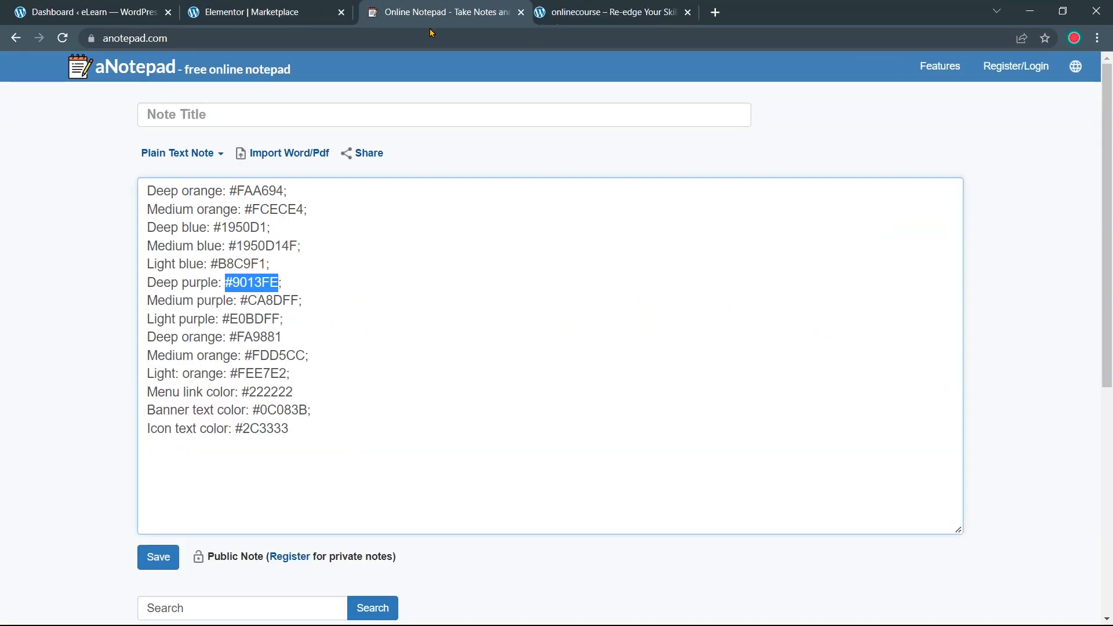
drag(223, 319, 275, 315)
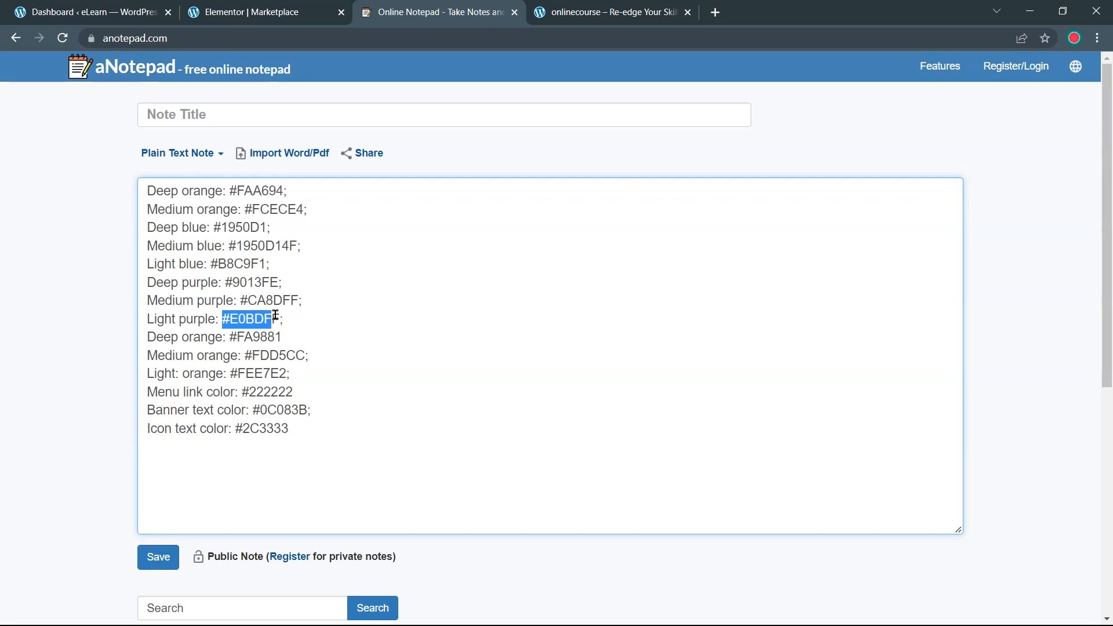
click(264, 12)
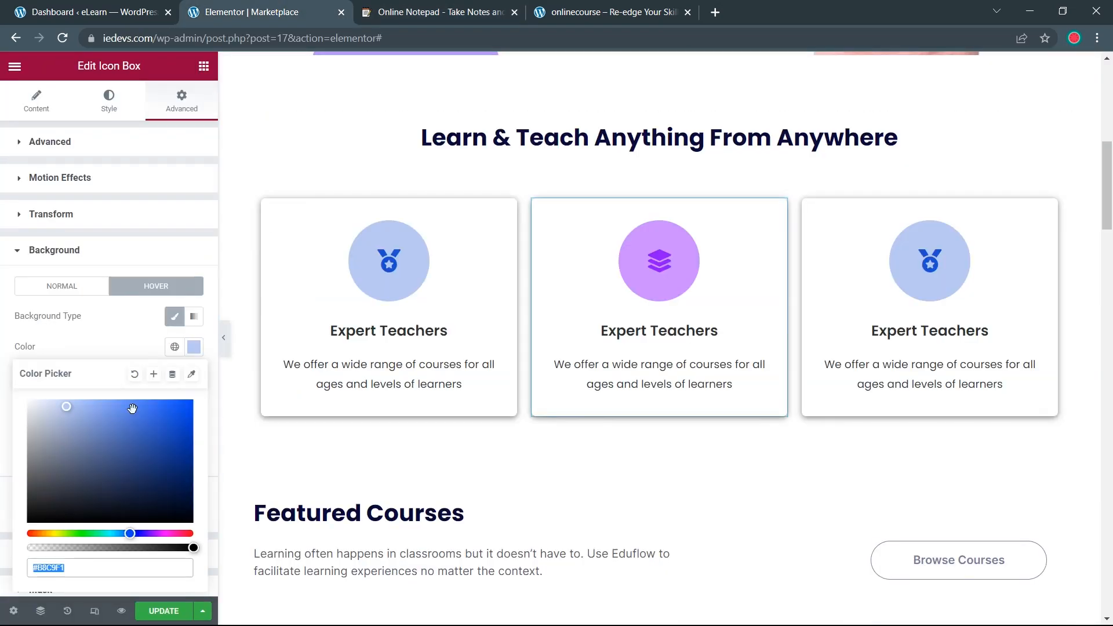
key(ctrl+v)
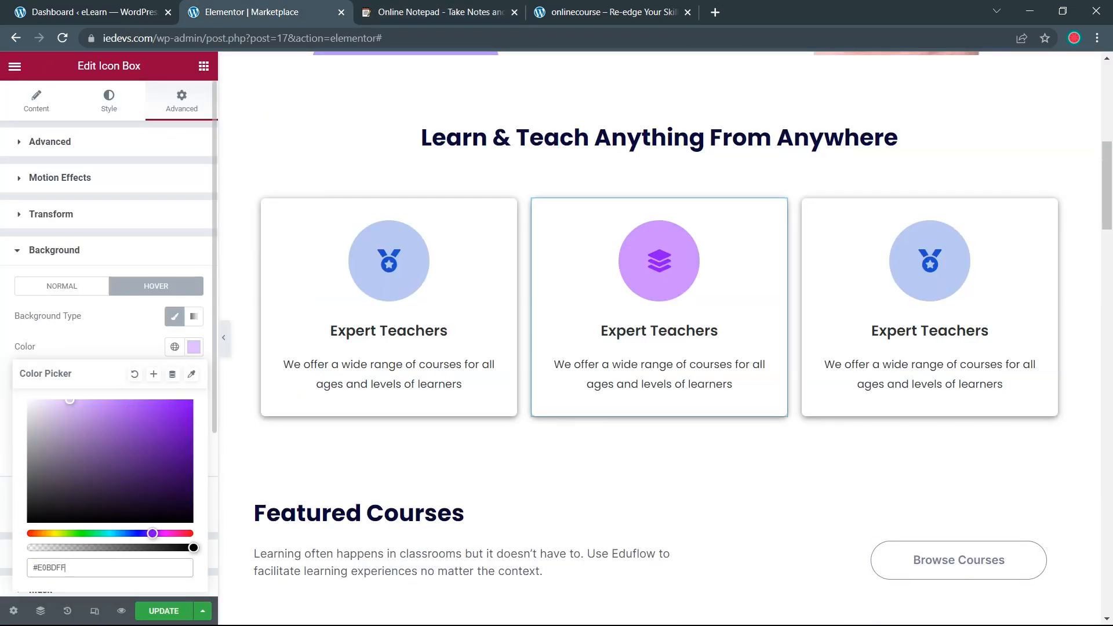
click(3, 481)
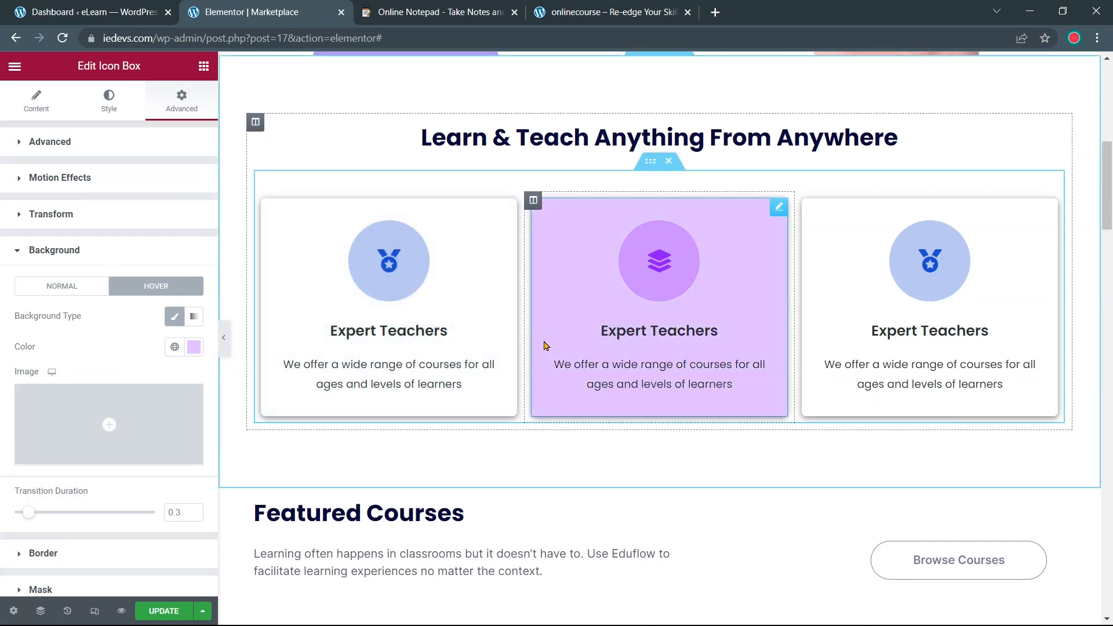
Retitle the middle card 'Powerful Program', copied from the onlinecourse.io site
click(603, 13)
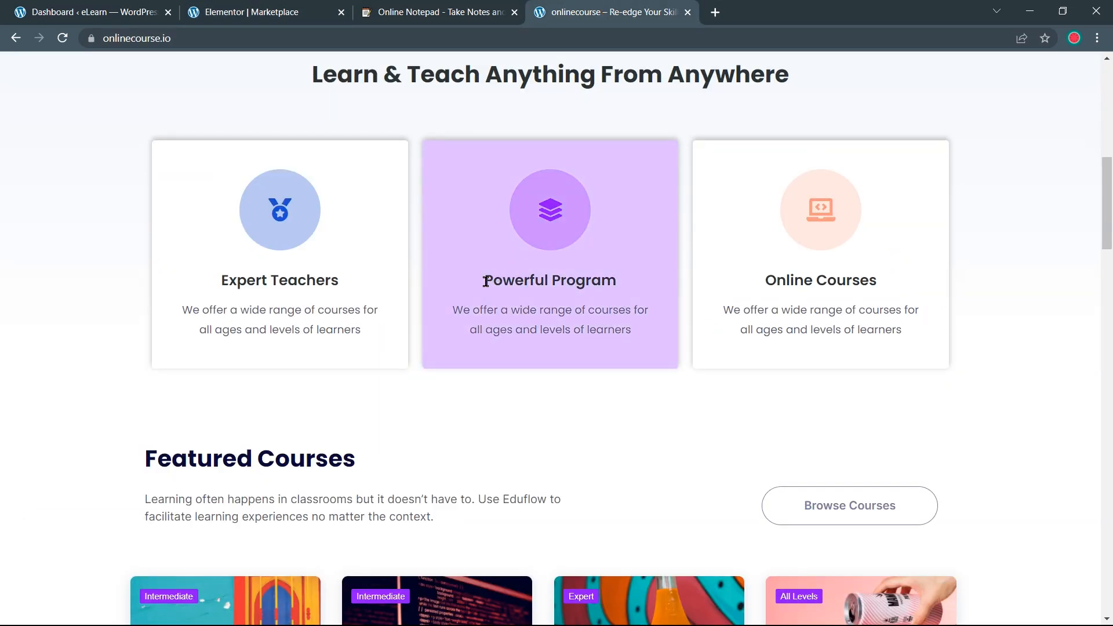
drag(480, 282, 613, 282)
right_click(592, 280)
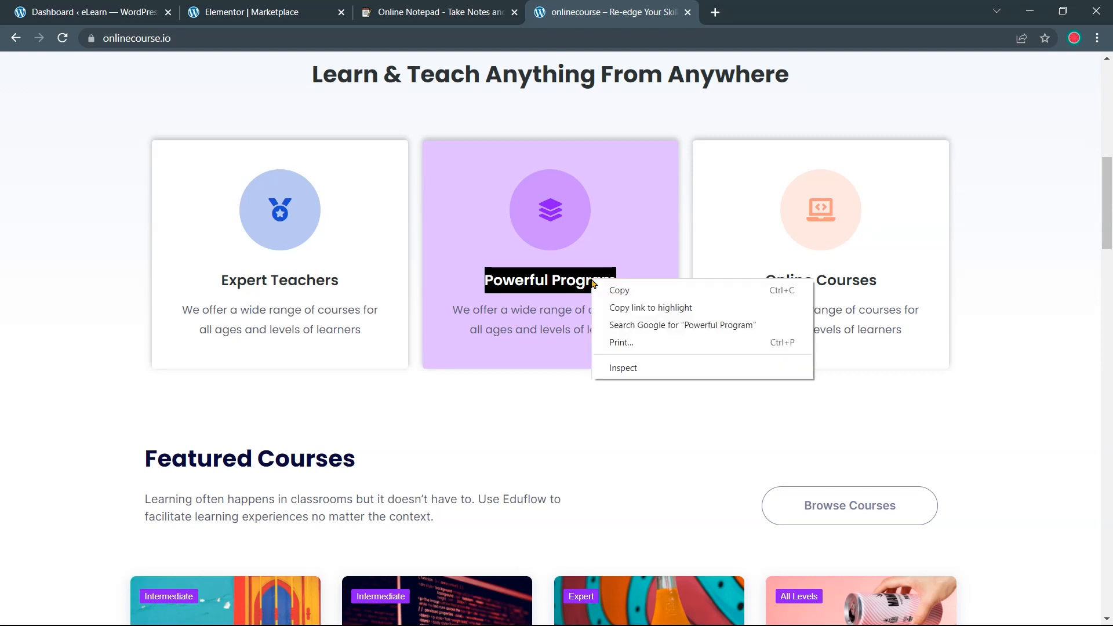
click(603, 290)
click(290, 13)
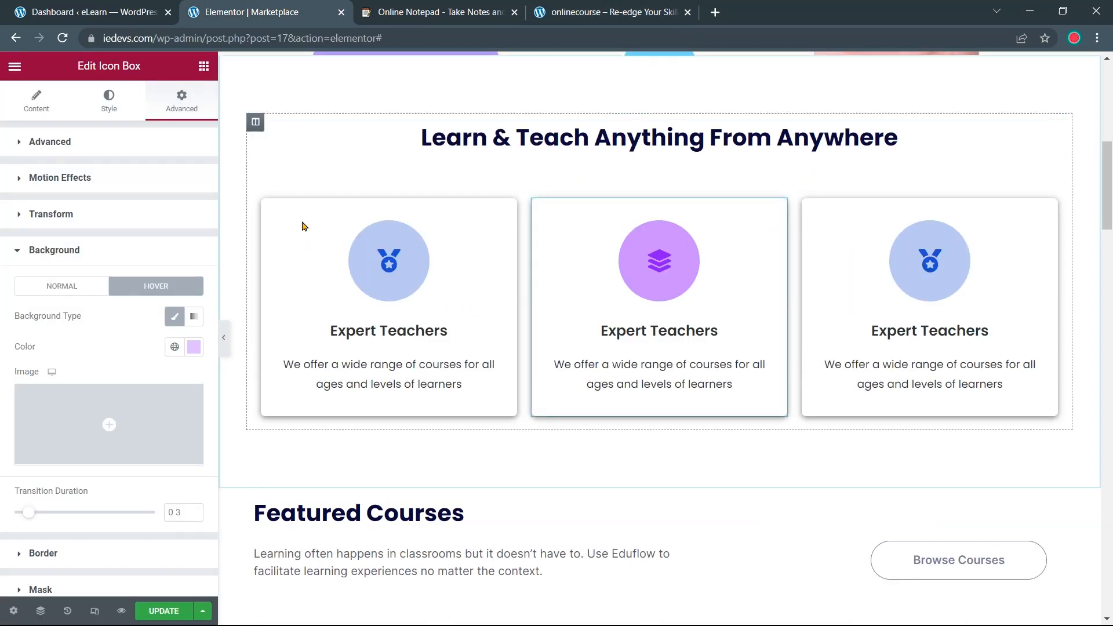
click(44, 107)
drag(92, 363, 25, 364)
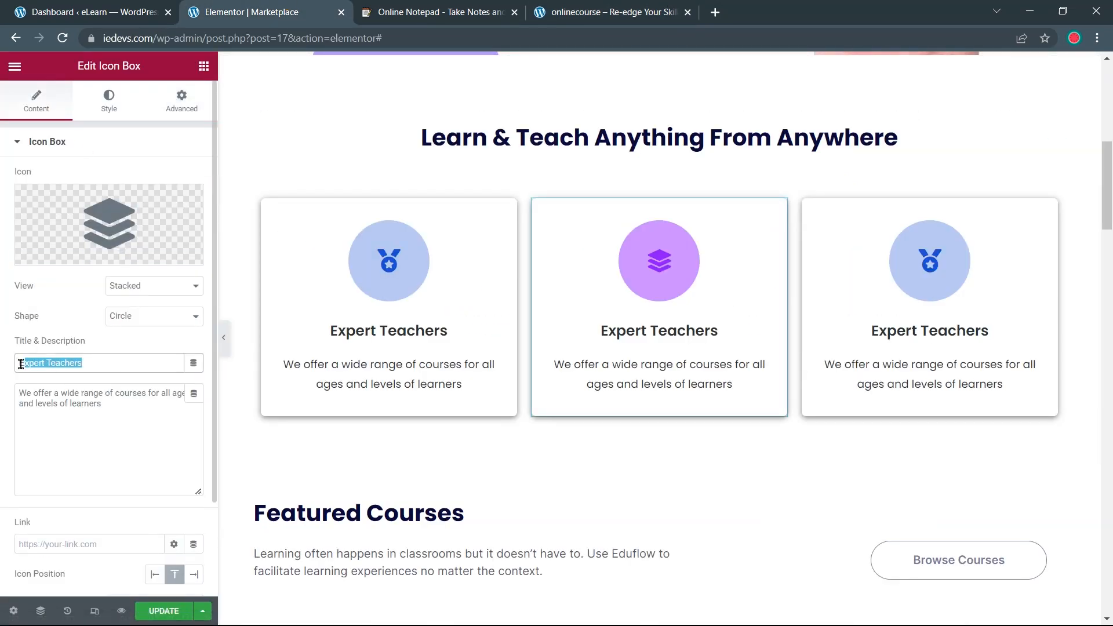
key(ctrl+v)
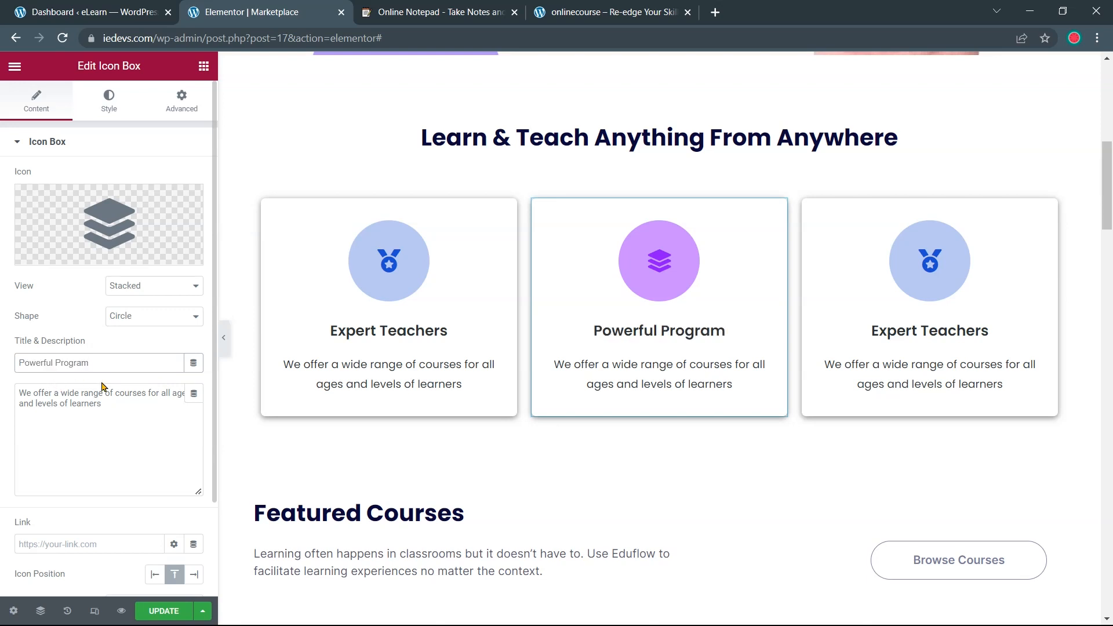
Replace the third card's icon with the laptop-with-code icon found by searching 'lap'
click(885, 290)
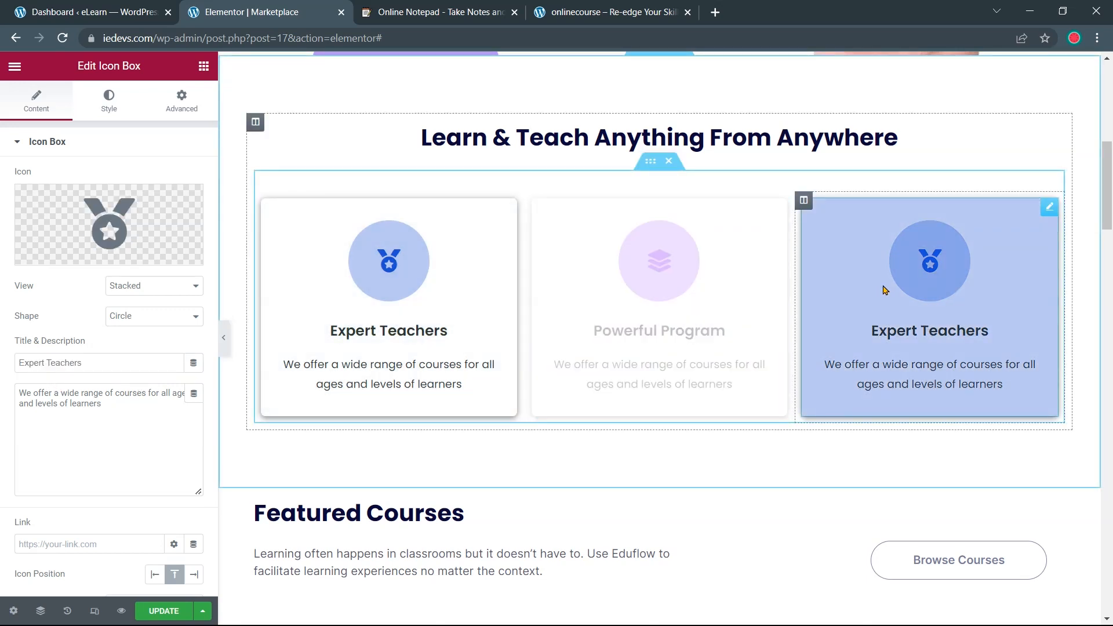
click(136, 226)
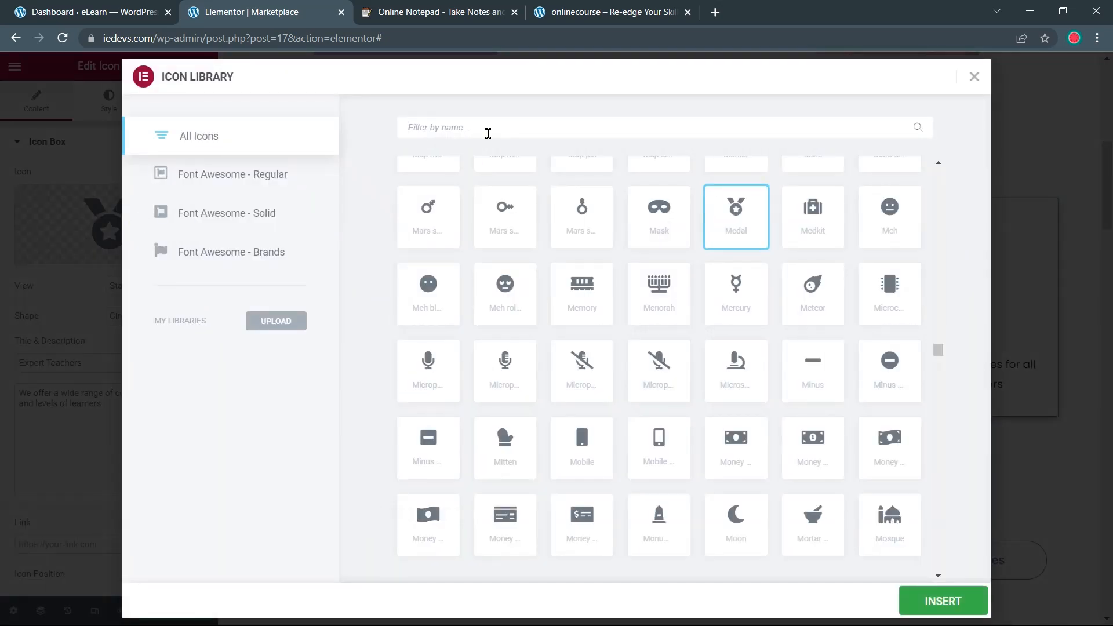
text(lapt)
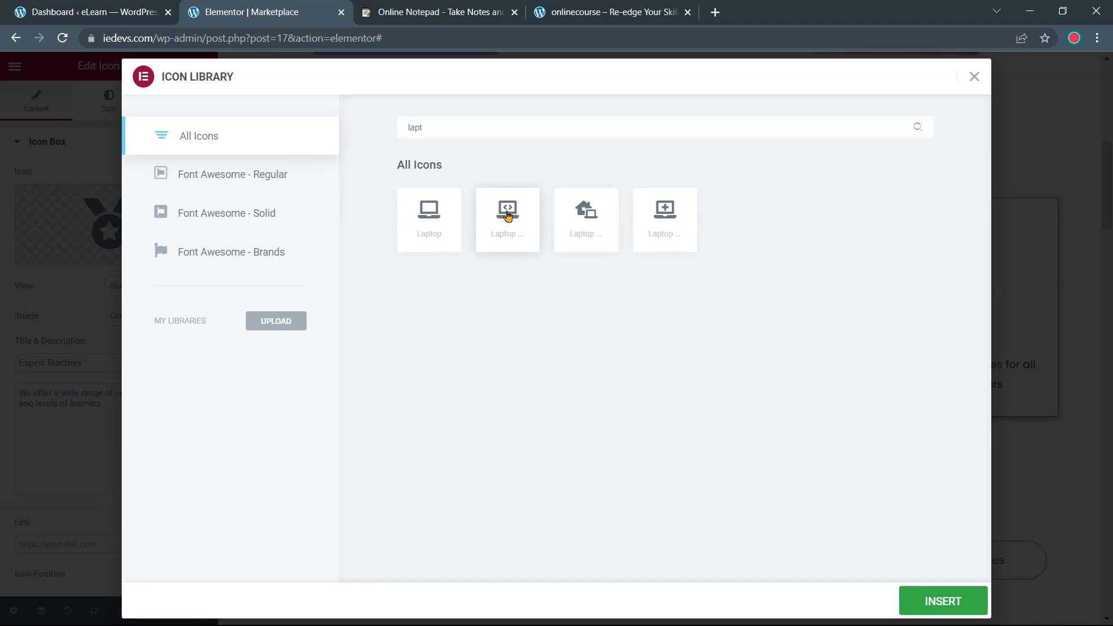
click(507, 215)
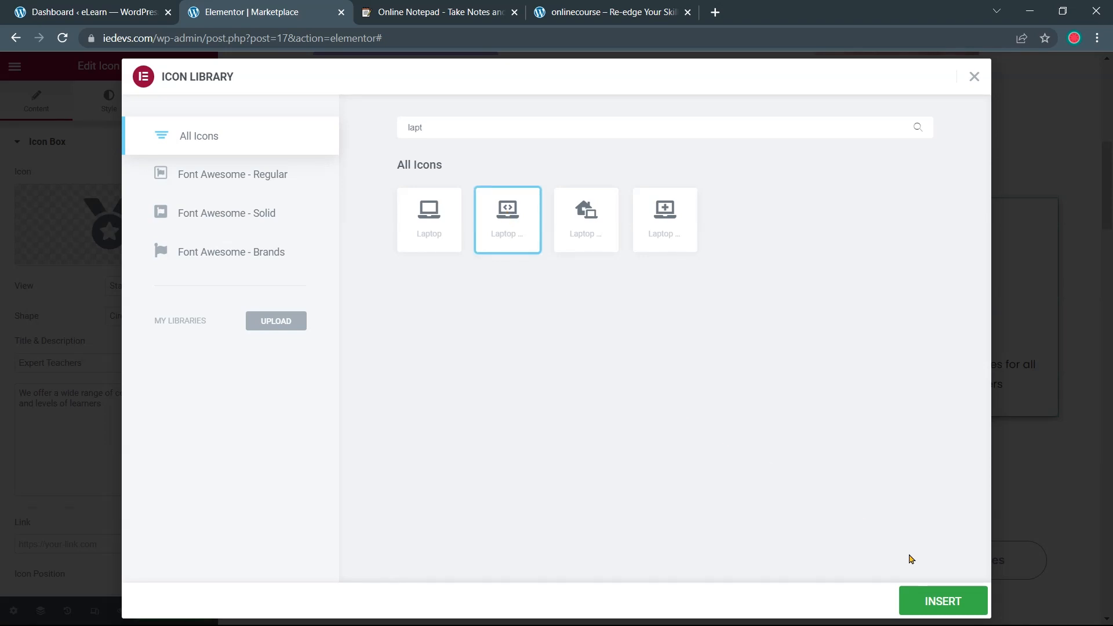
click(943, 601)
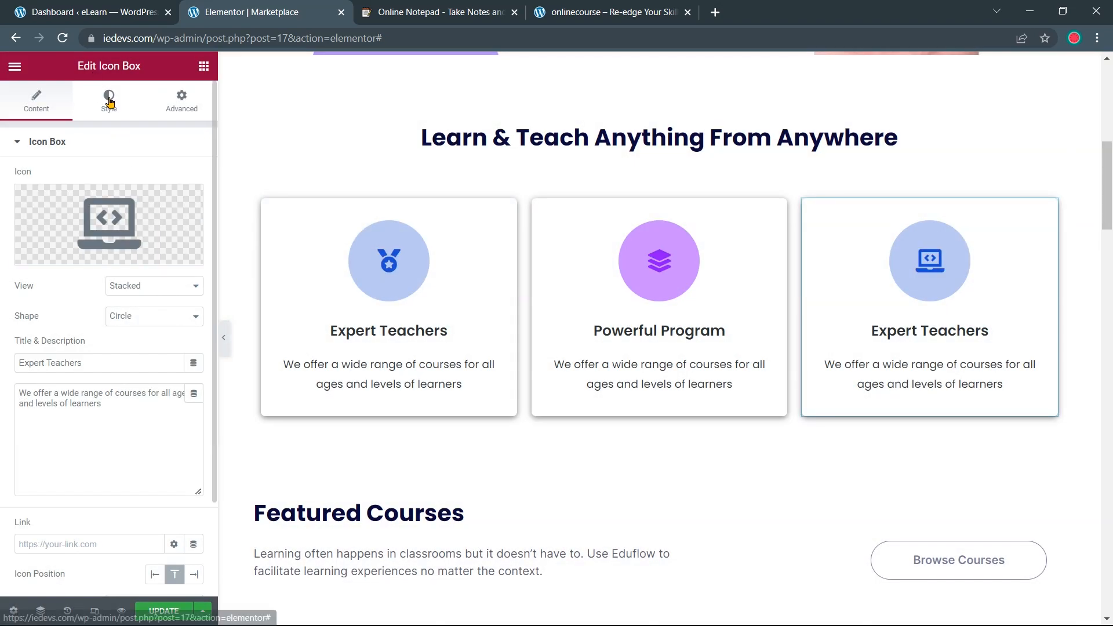
click(110, 100)
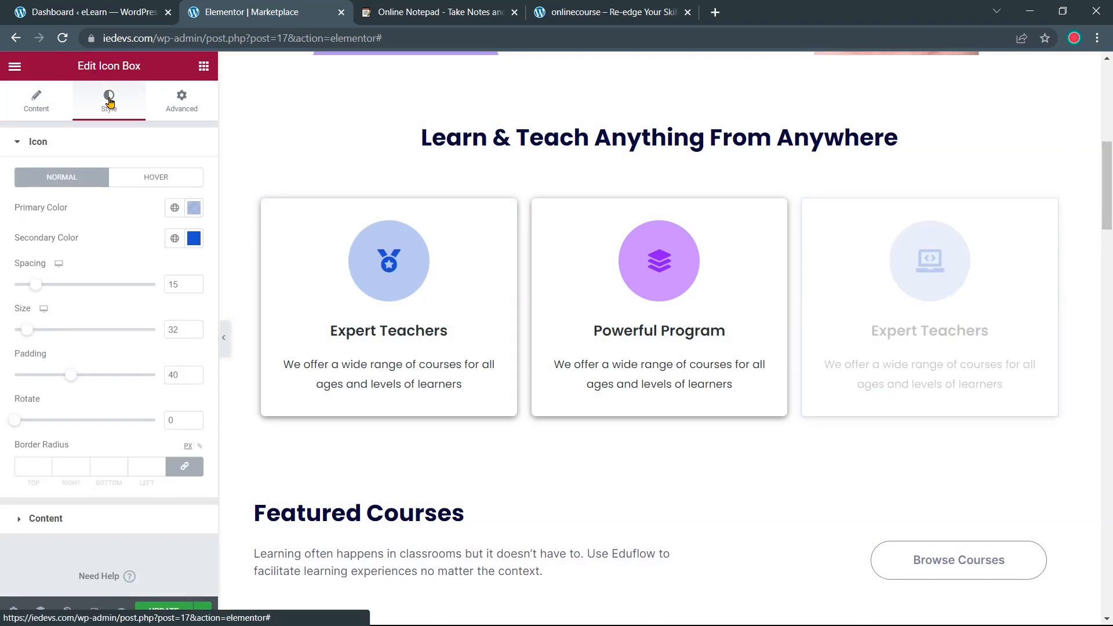
Set the third card's icon circle (primary) colour to #FDD5CC
click(193, 210)
click(423, 8)
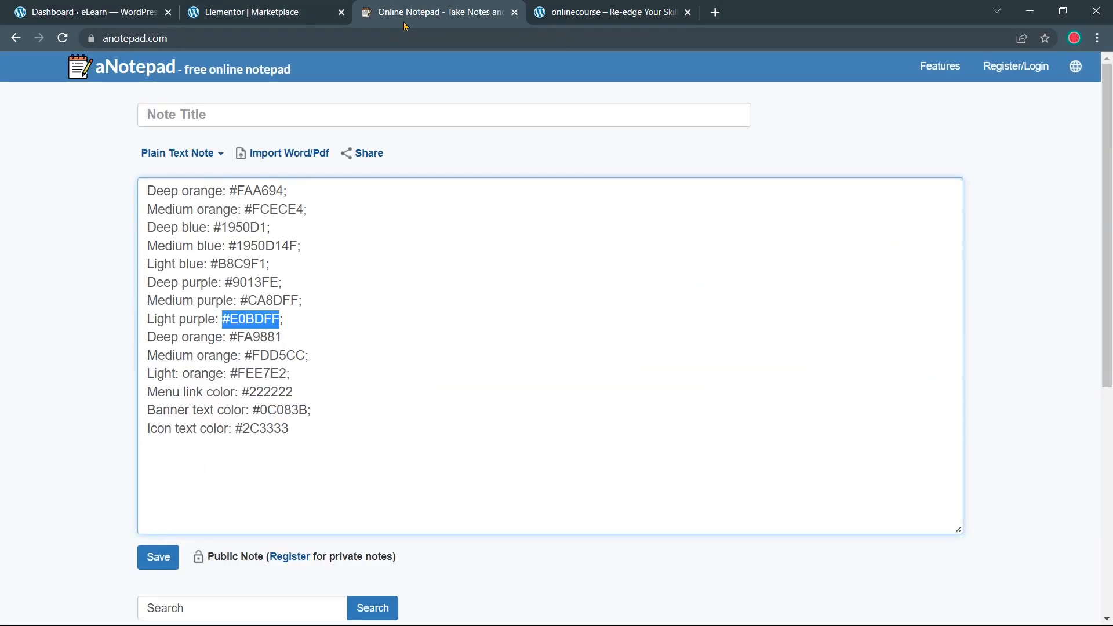
drag(245, 355, 302, 356)
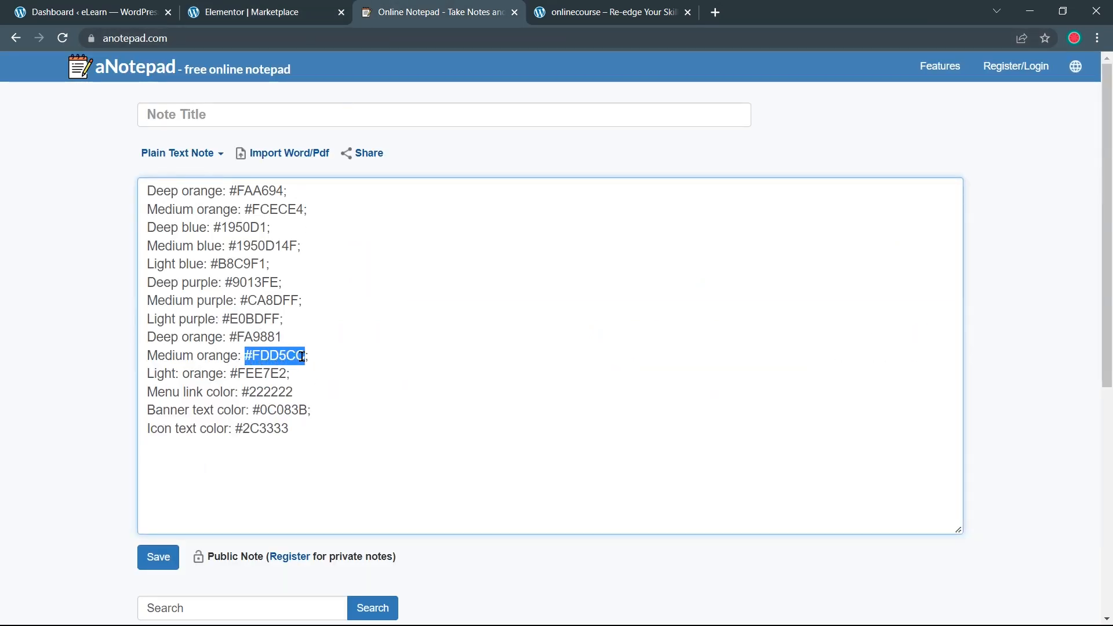
right_click(296, 355)
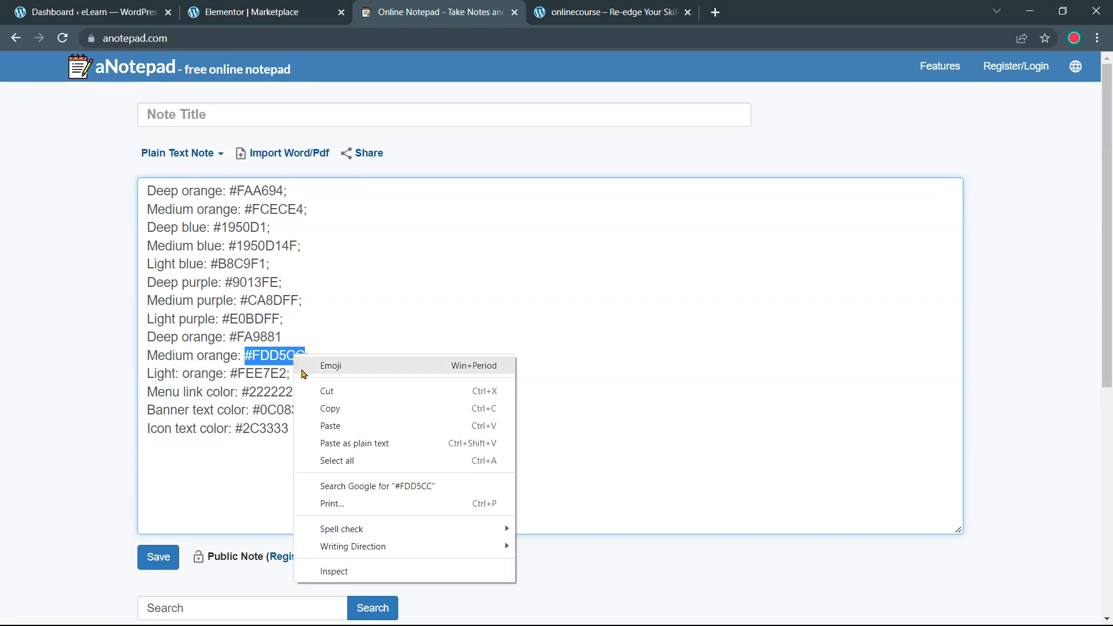
click(313, 409)
click(278, 18)
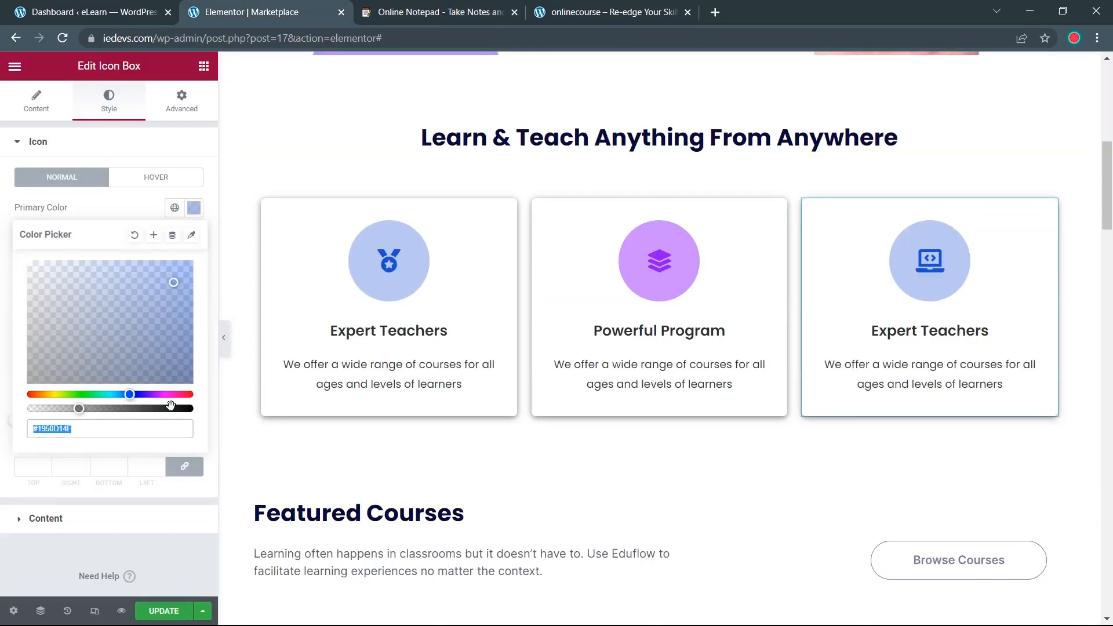
key(ctrl+v)
Set the third card's icon (secondary) colour to #FA9881
click(414, 12)
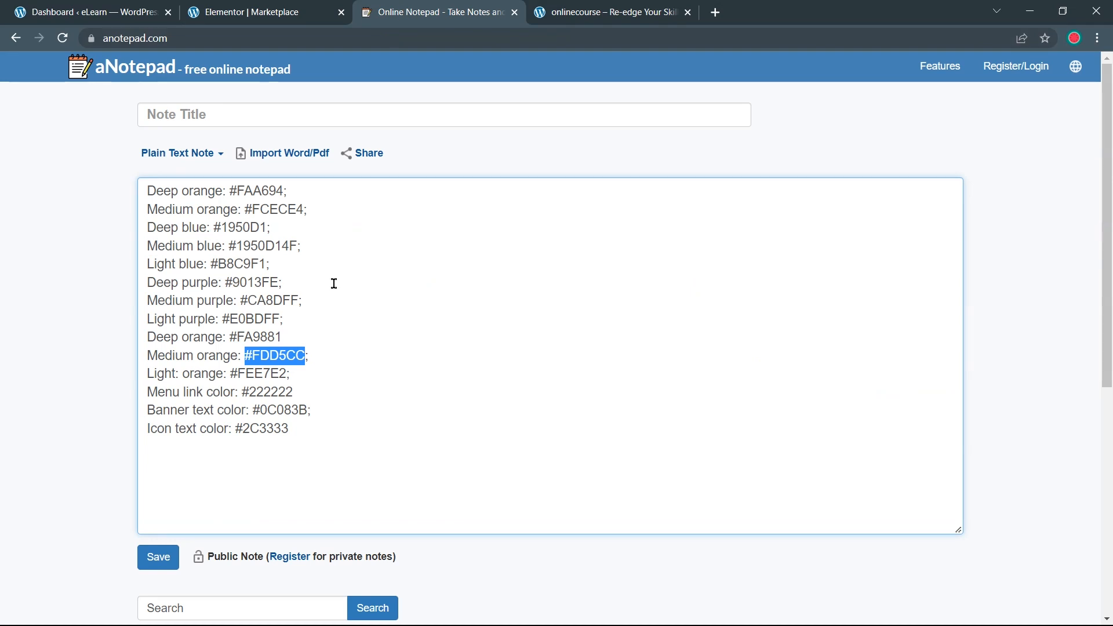
drag(229, 337, 283, 338)
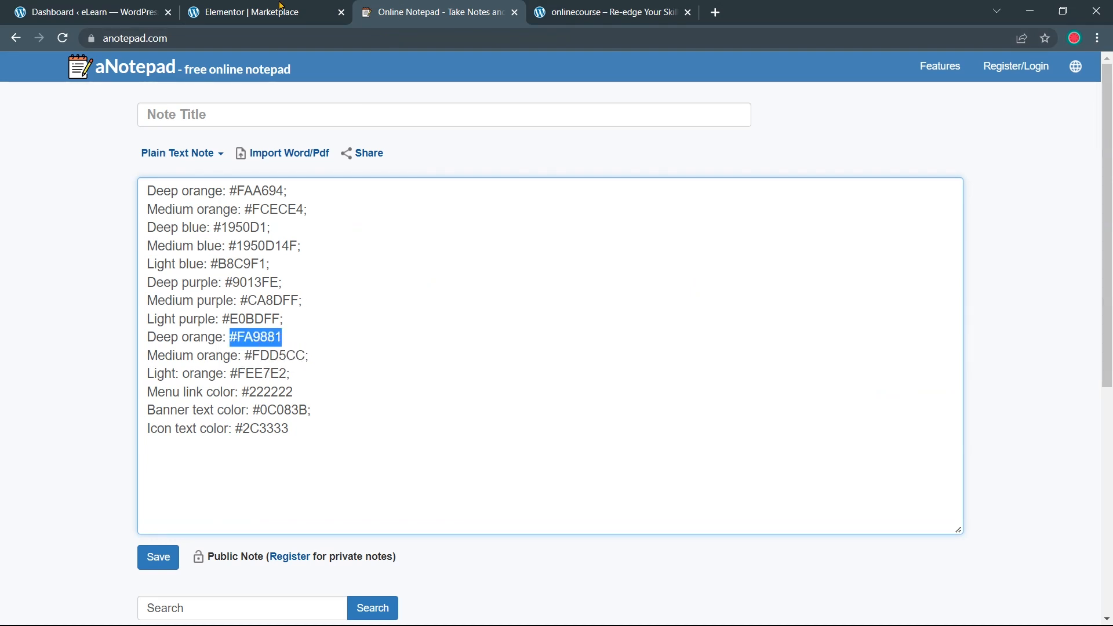
click(269, 7)
click(142, 204)
click(195, 238)
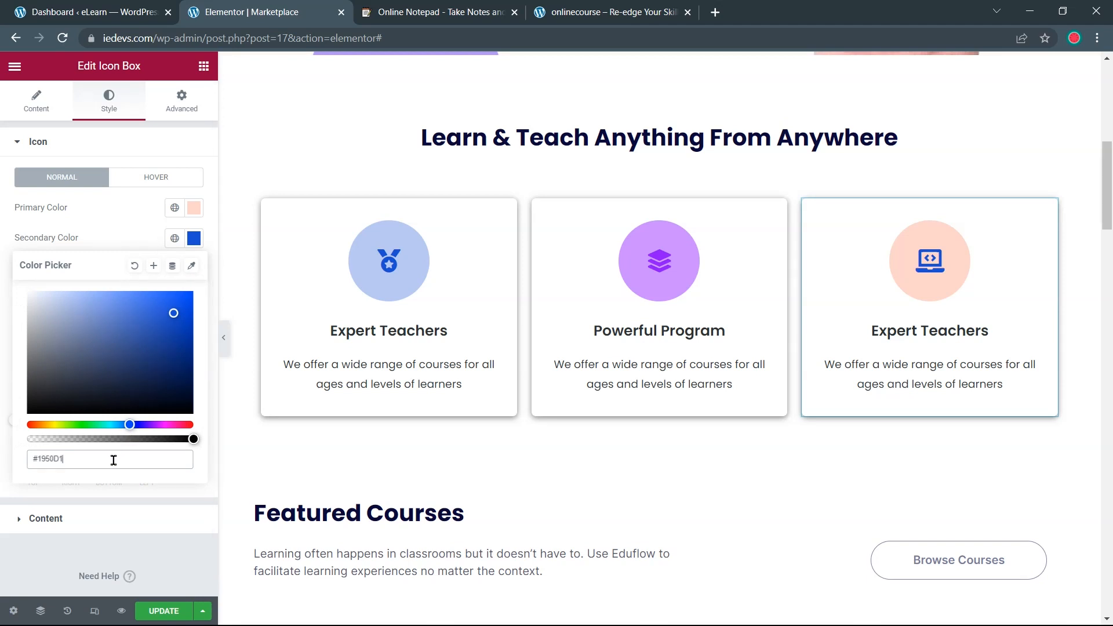
key(ctrl+v)
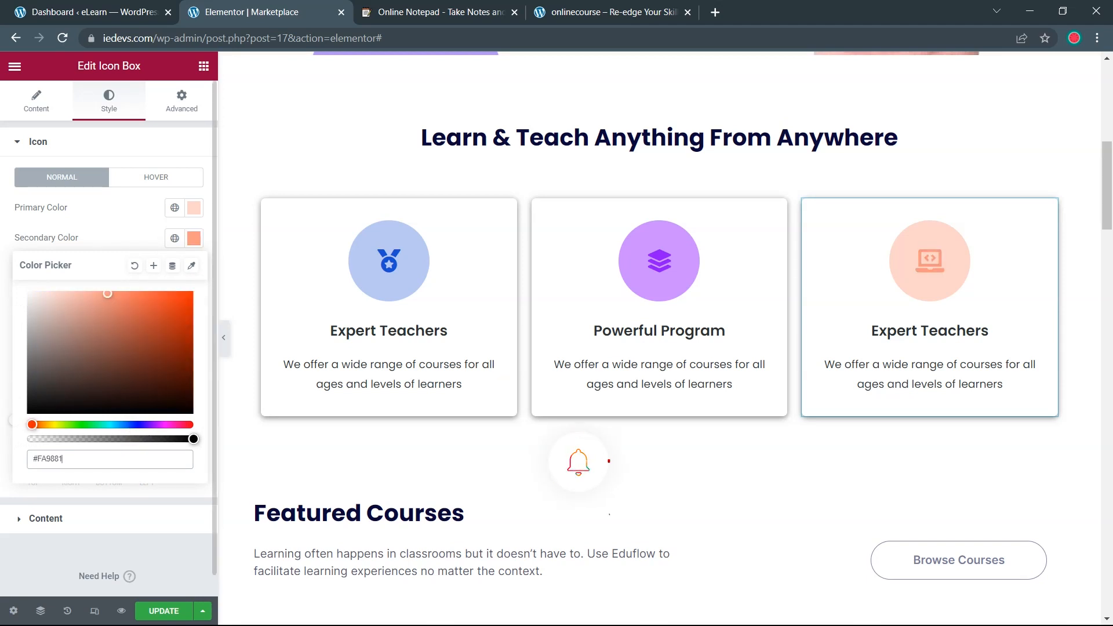
click(163, 154)
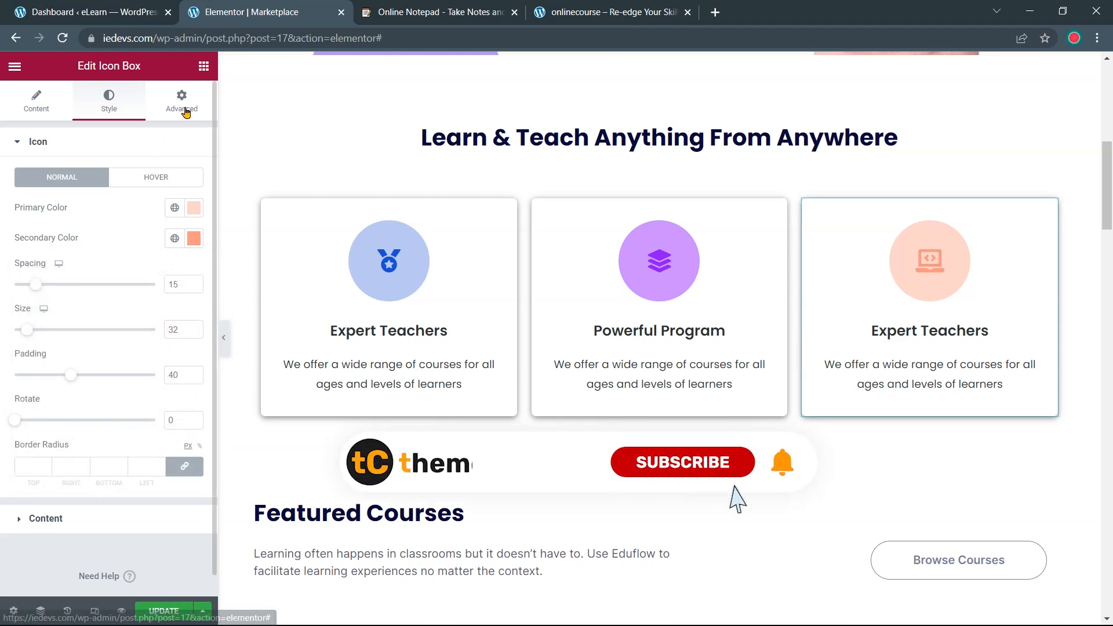
Give the third card a light peach #FEE7E2 hover background
click(183, 105)
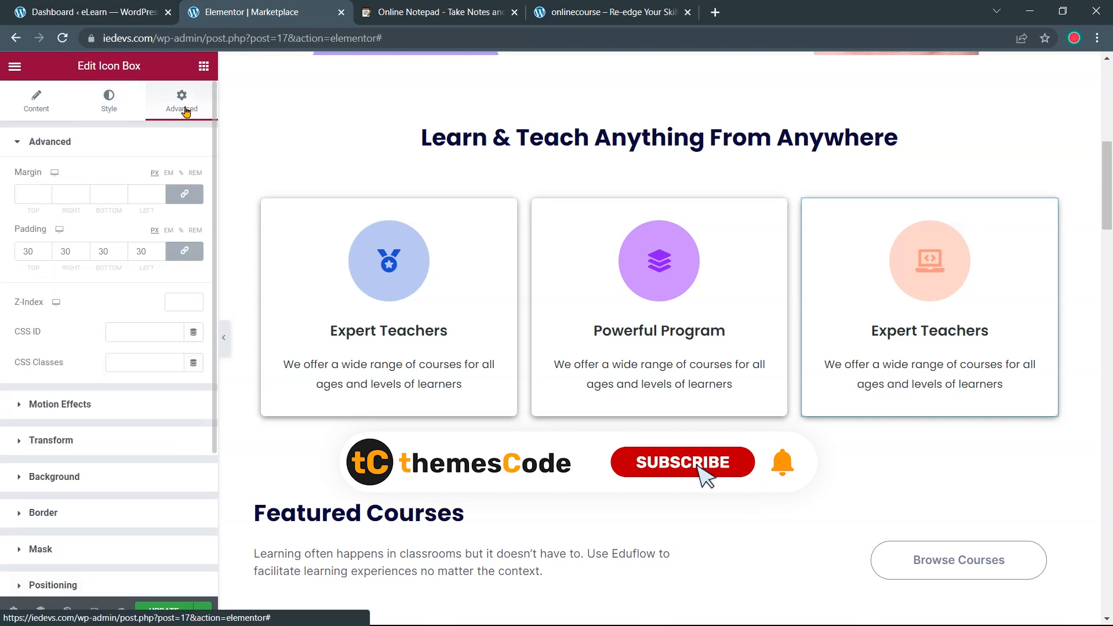
click(103, 485)
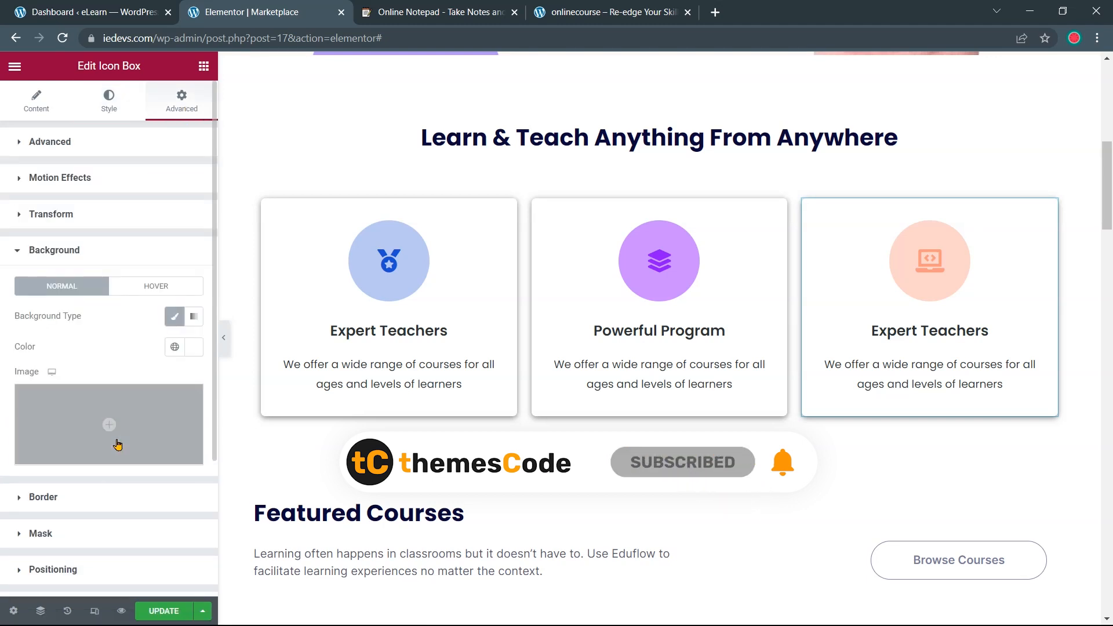
click(187, 290)
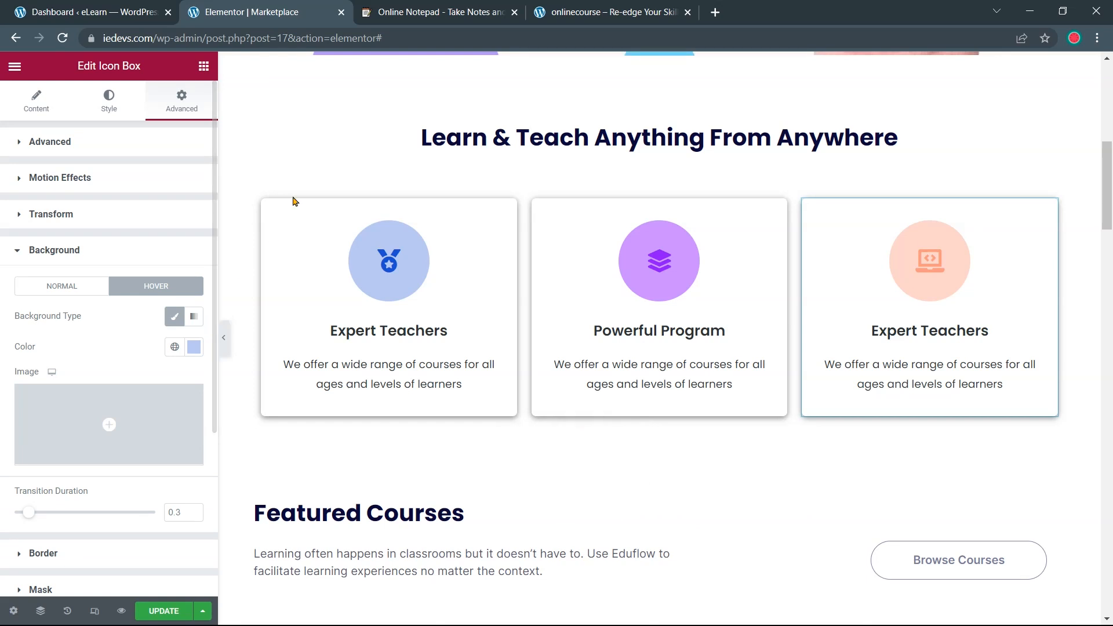
click(427, 15)
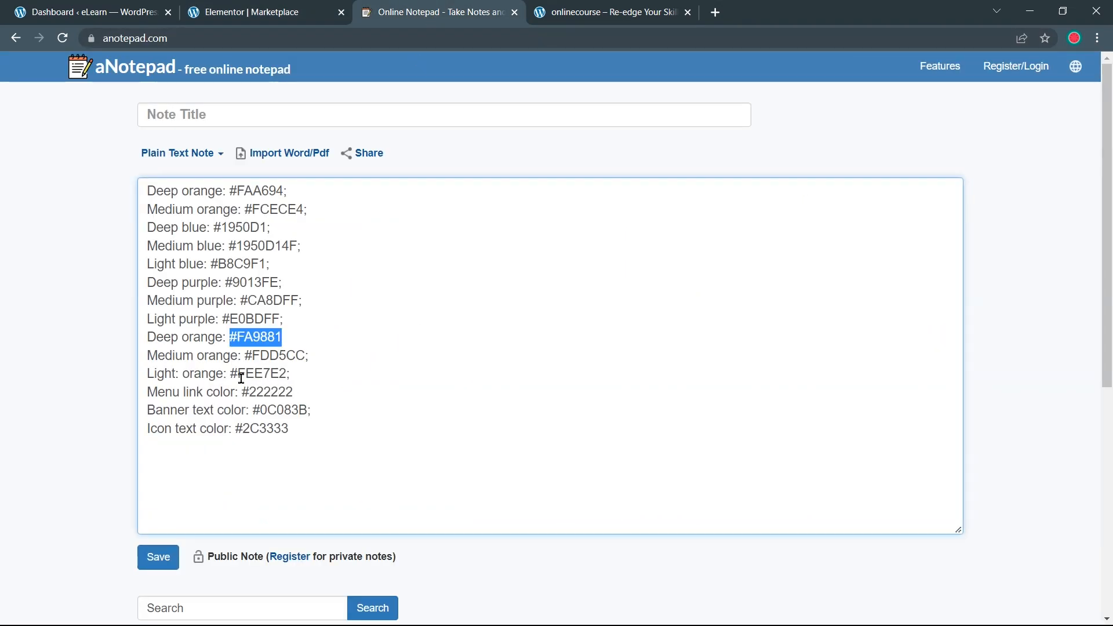
drag(232, 375, 284, 371)
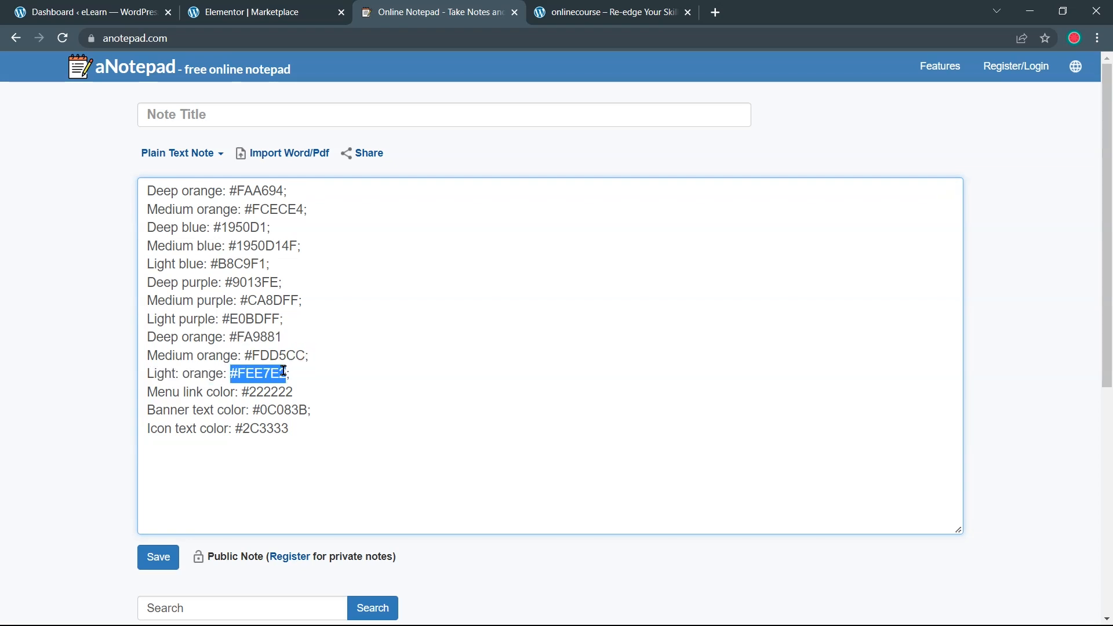
right_click(277, 375)
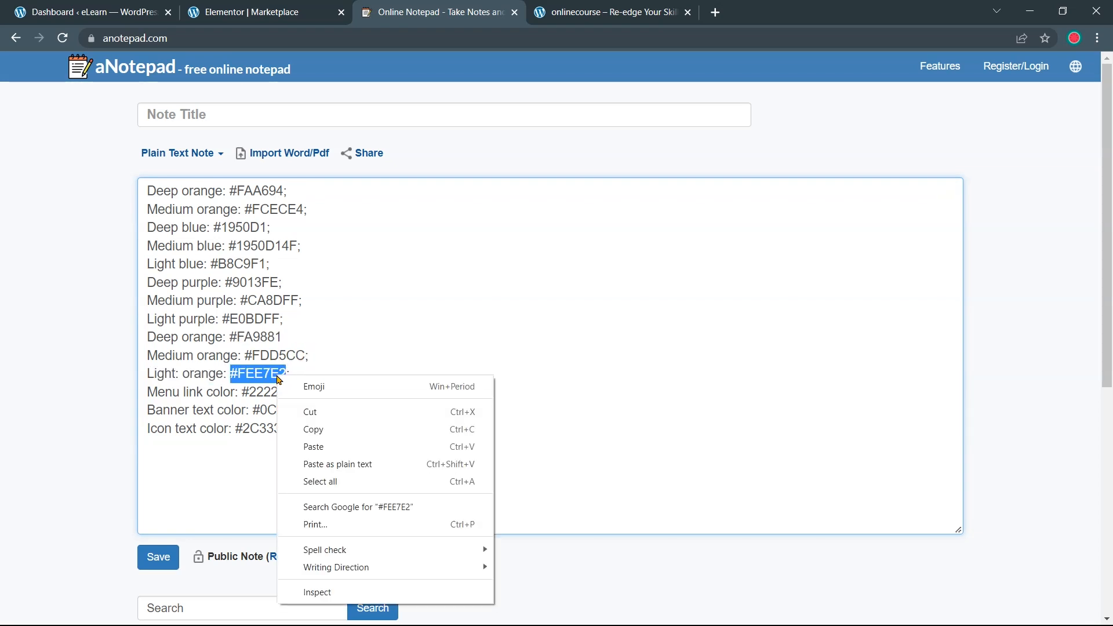
click(297, 429)
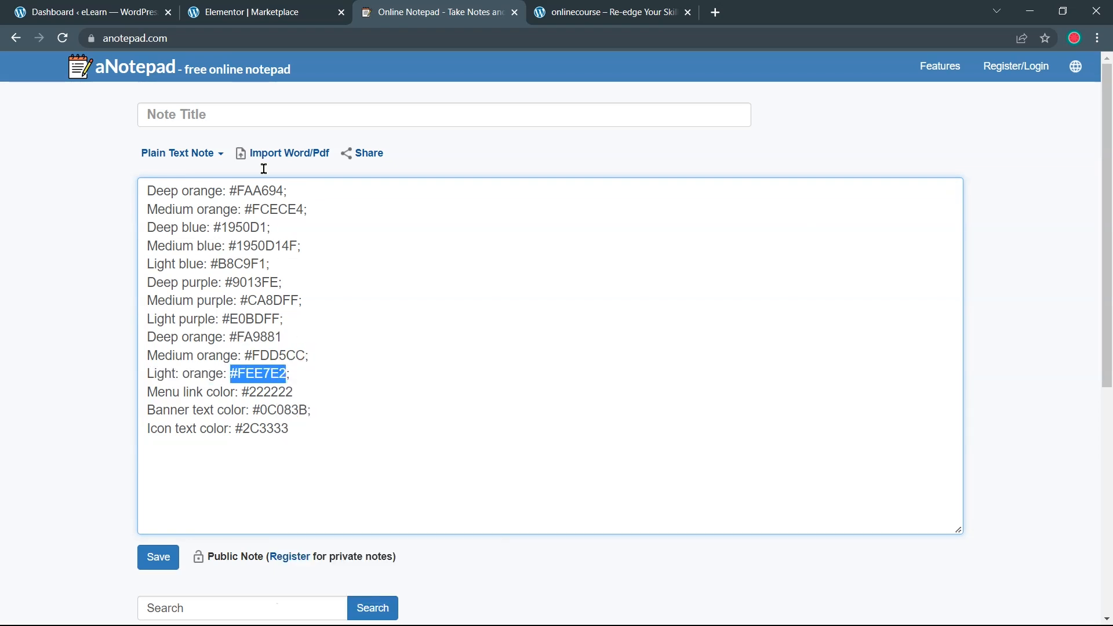
click(253, 12)
click(194, 347)
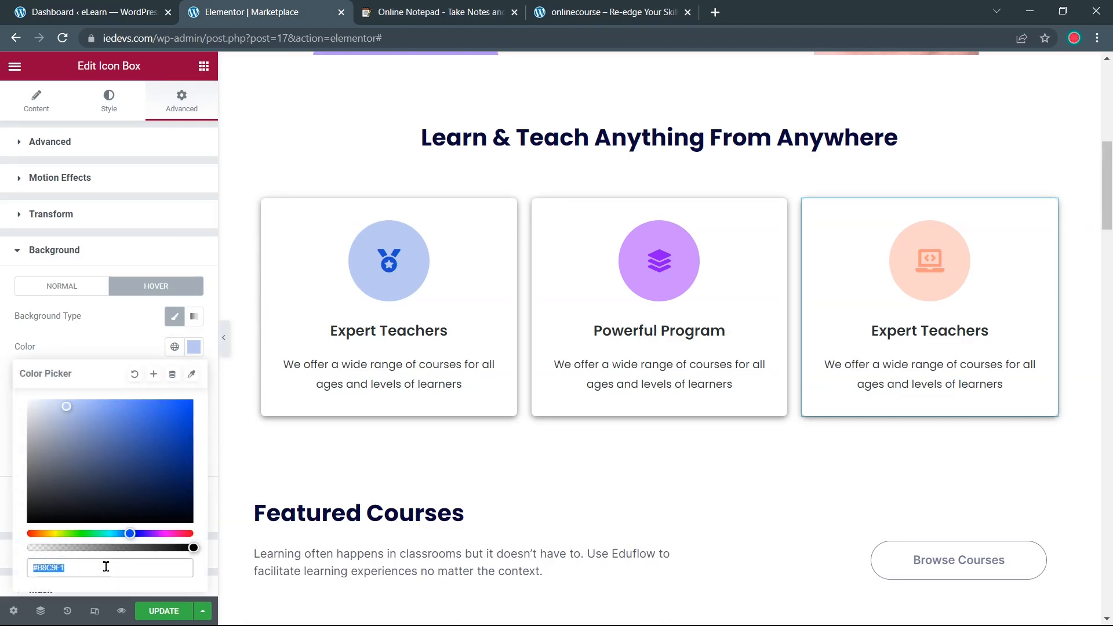
key(ctrl+v)
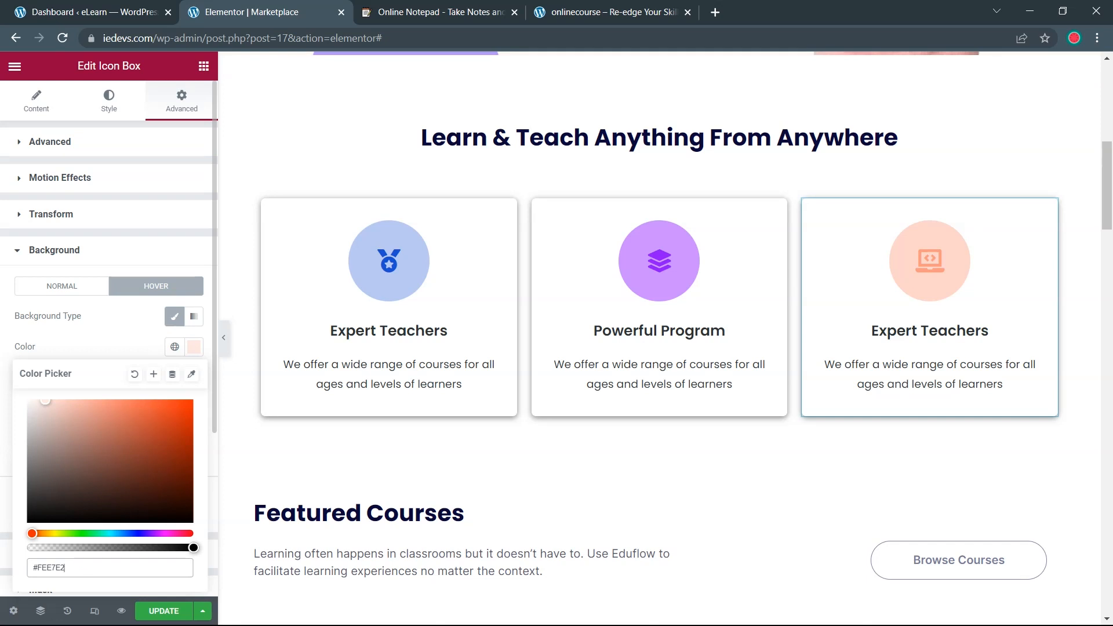
key(Return)
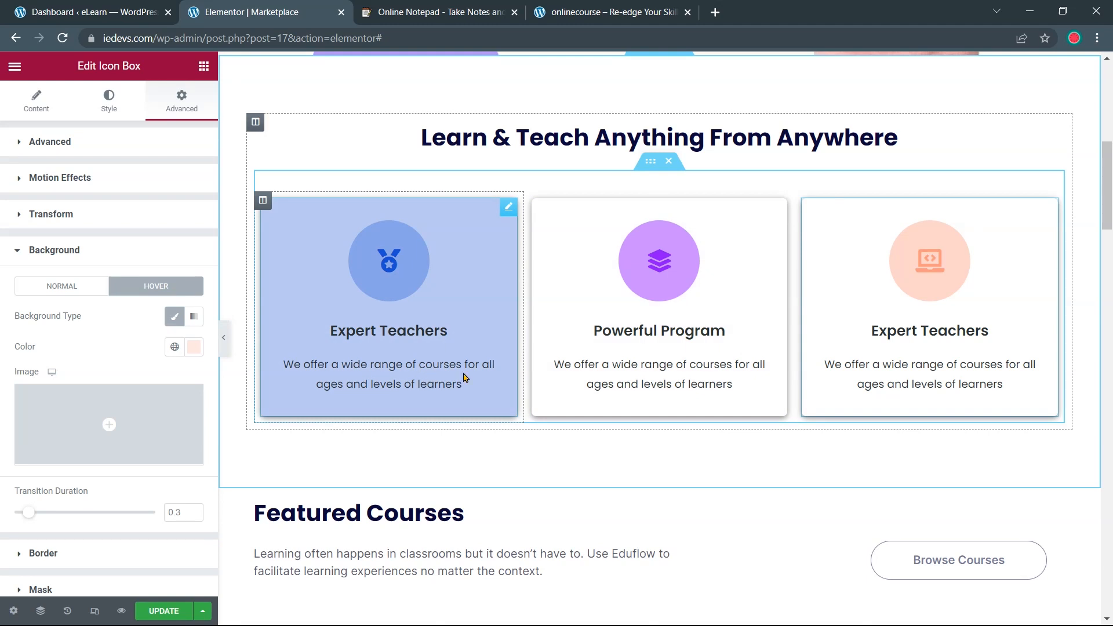
scroll(547, 361, up, 1)
scroll(541, 219, down, 3)
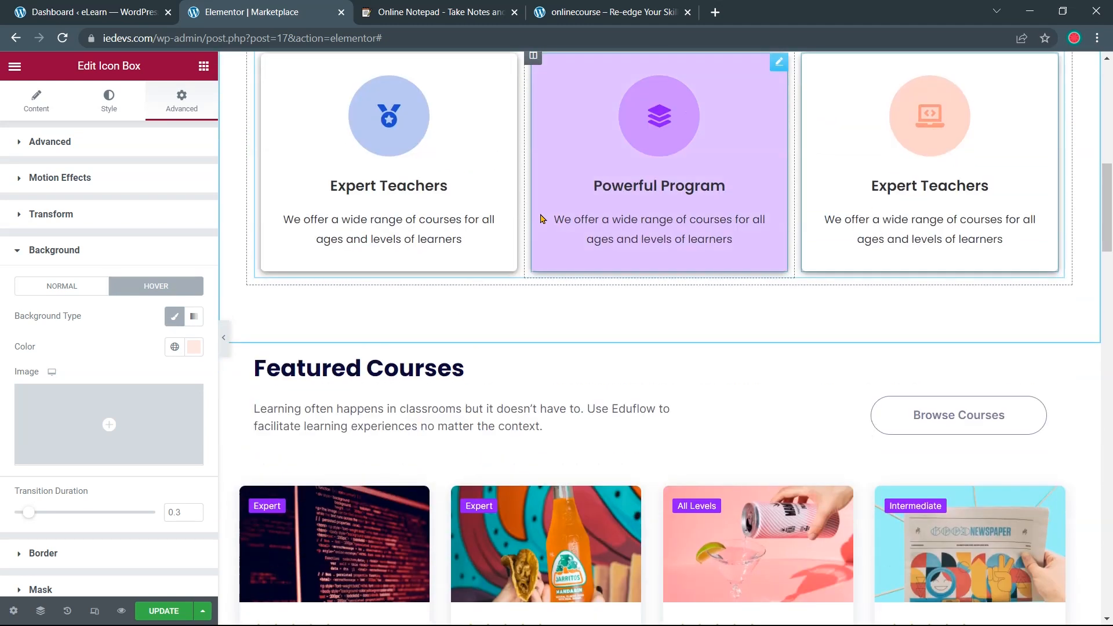
scroll(537, 293, up, 1)
click(577, 17)
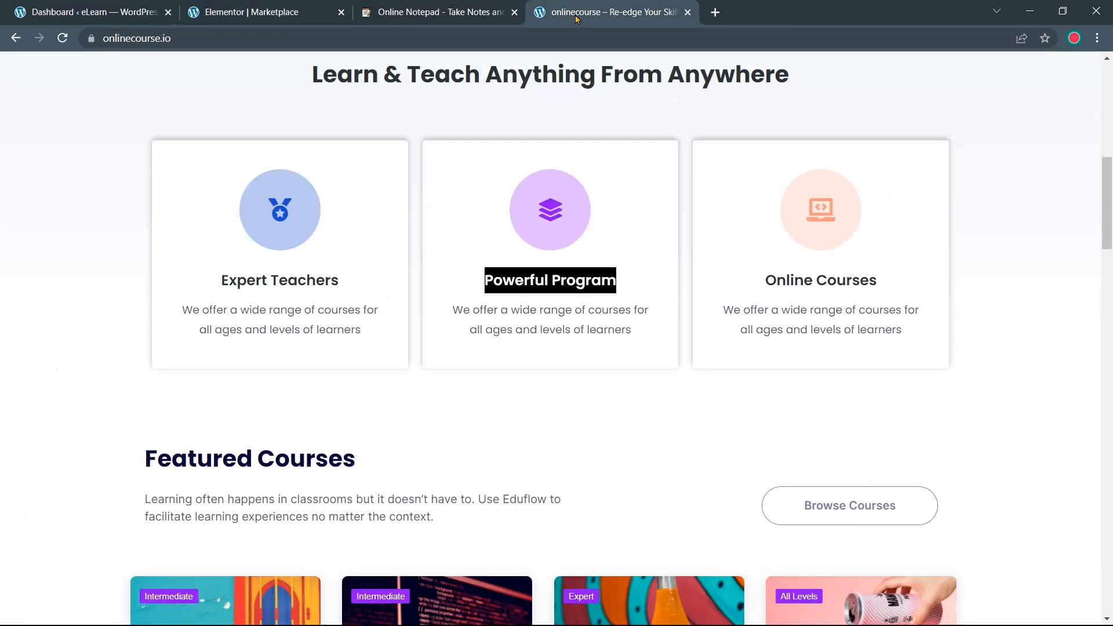
scroll(619, 191, up, 2)
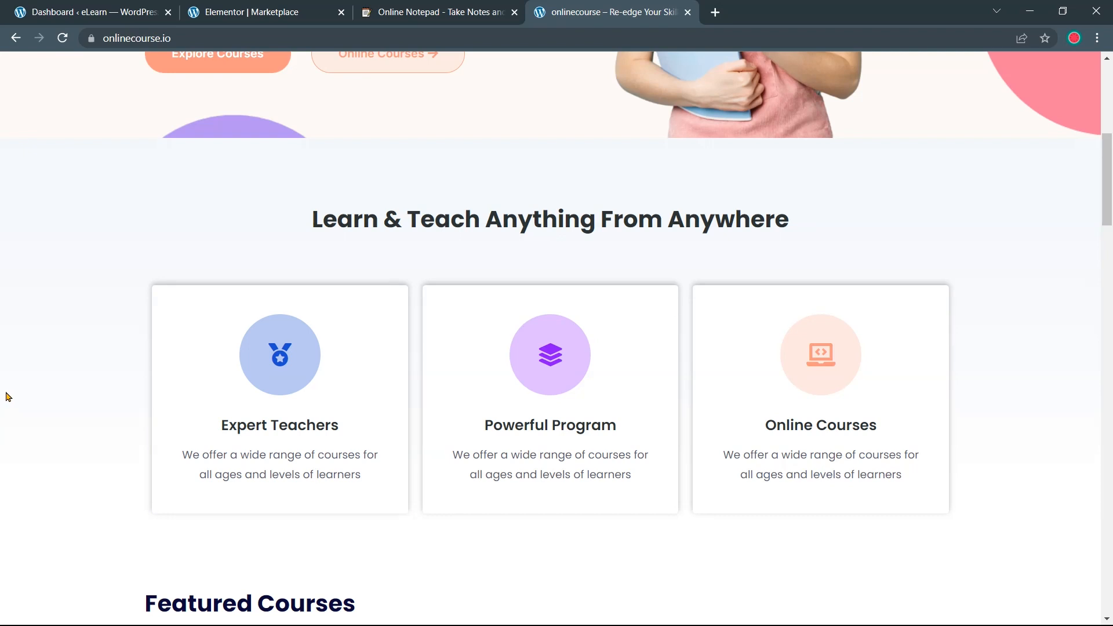
scroll(8, 397, down, 1)
scroll(18, 342, up, 2)
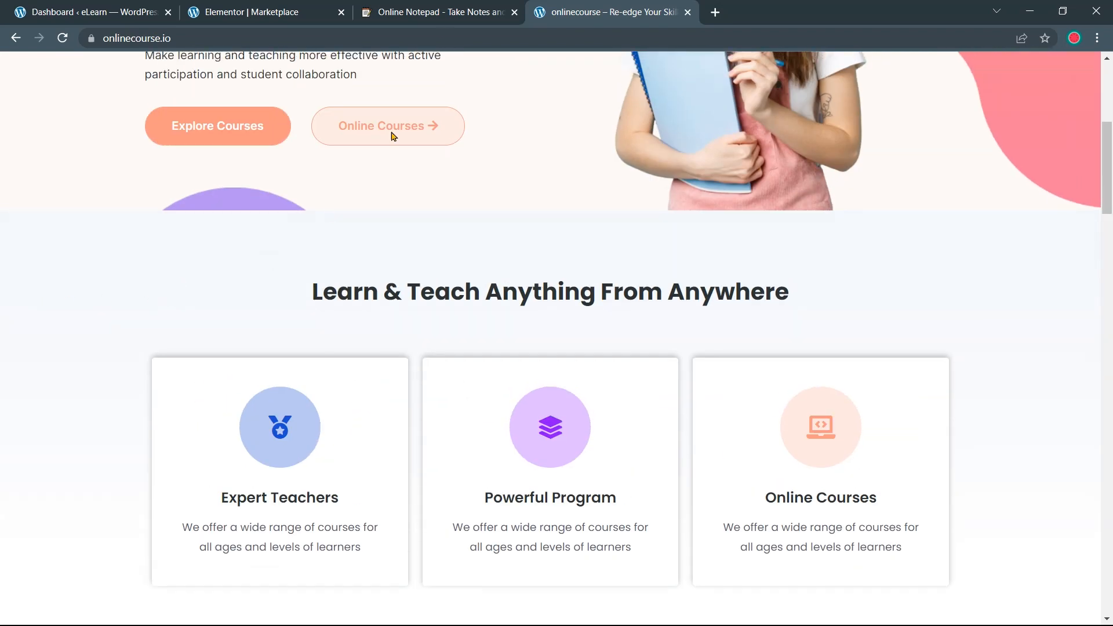
click(314, 5)
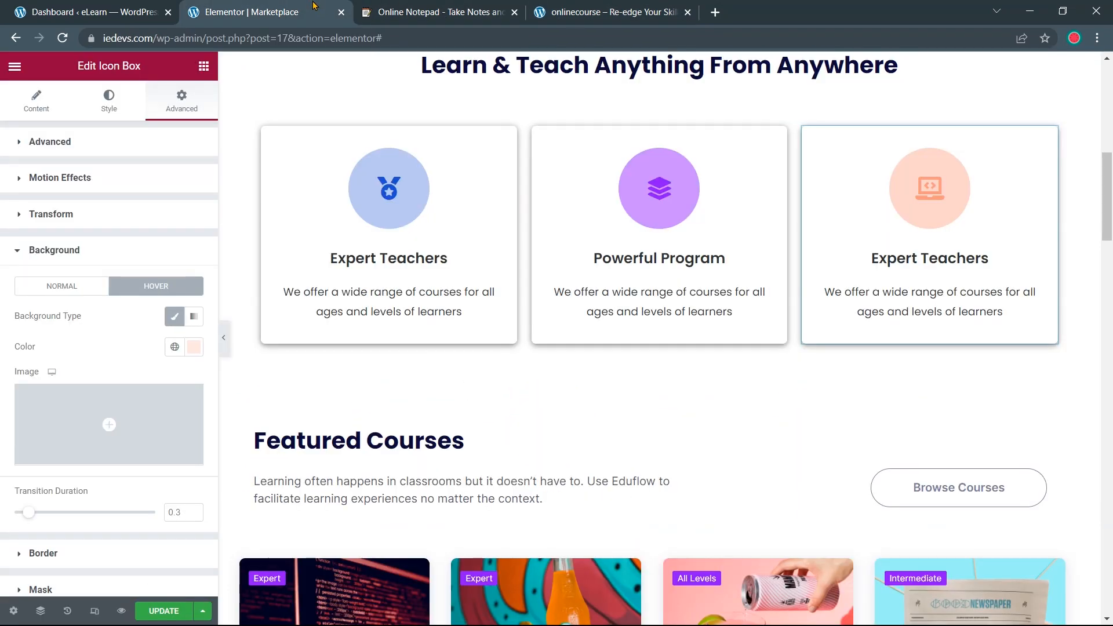
Give the feature-card section a Classic background sampled from the stats band, #EAF1F880
scroll(360, 291, down, 15)
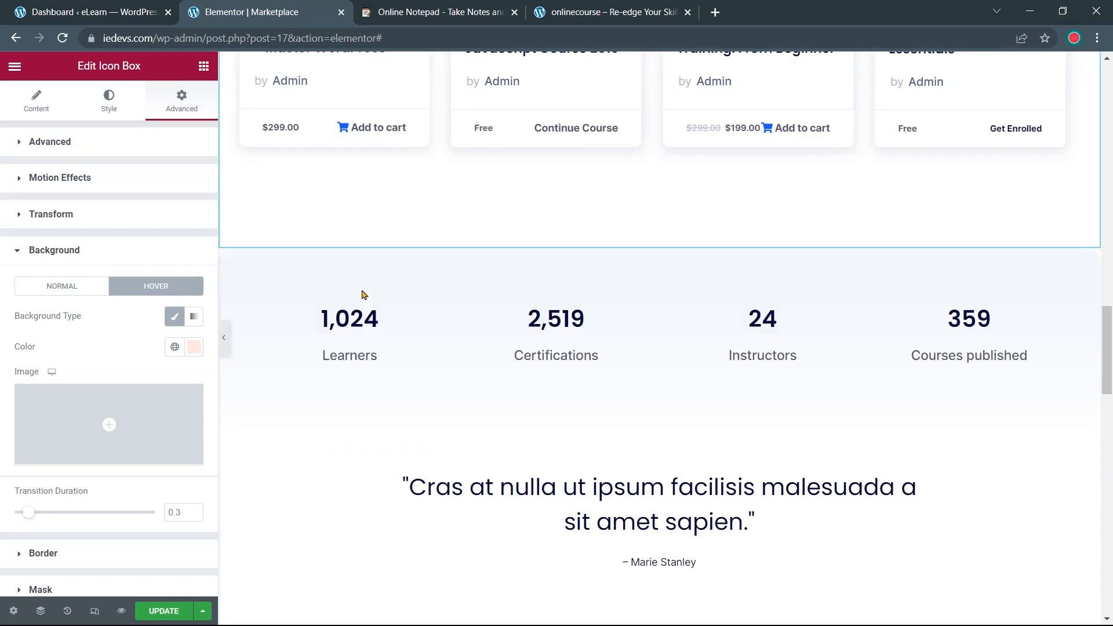
scroll(494, 280, up, 15)
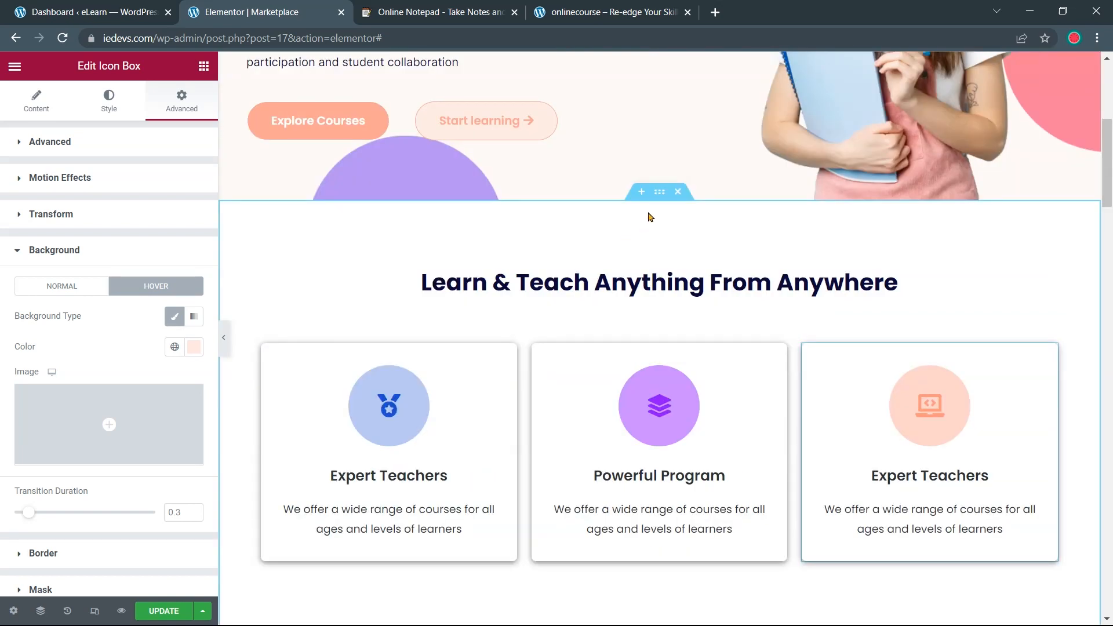
click(660, 197)
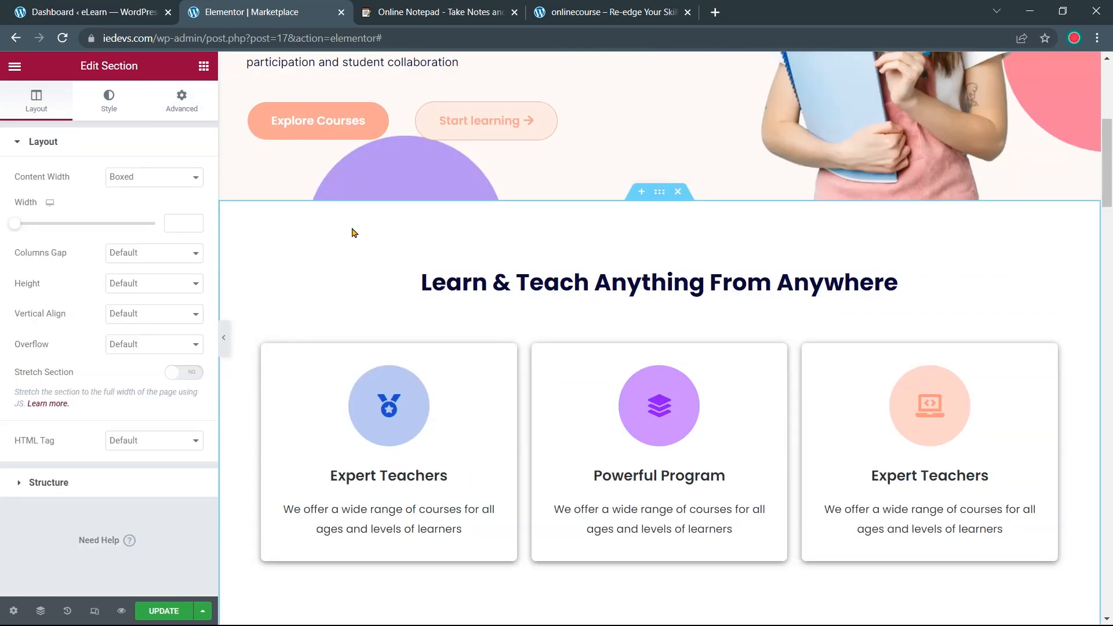
click(116, 109)
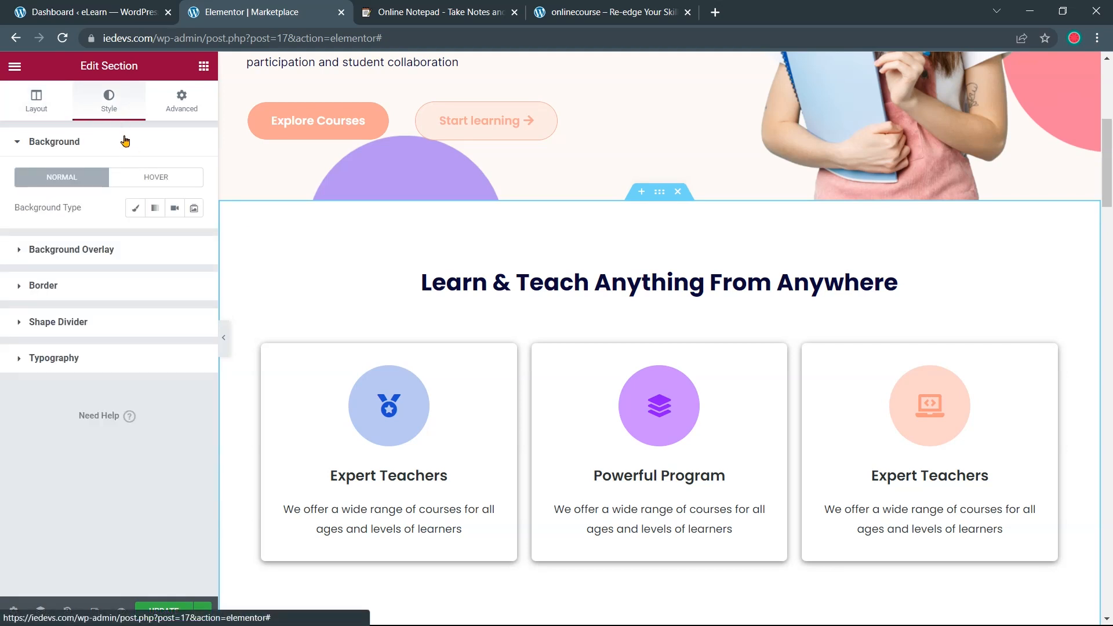
click(136, 212)
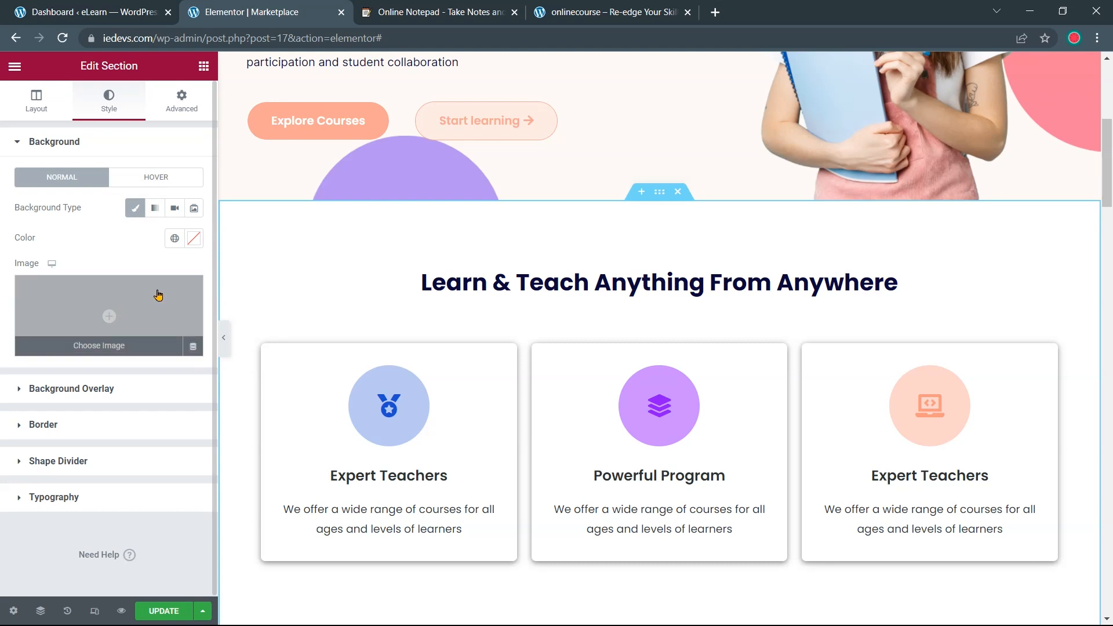
click(194, 239)
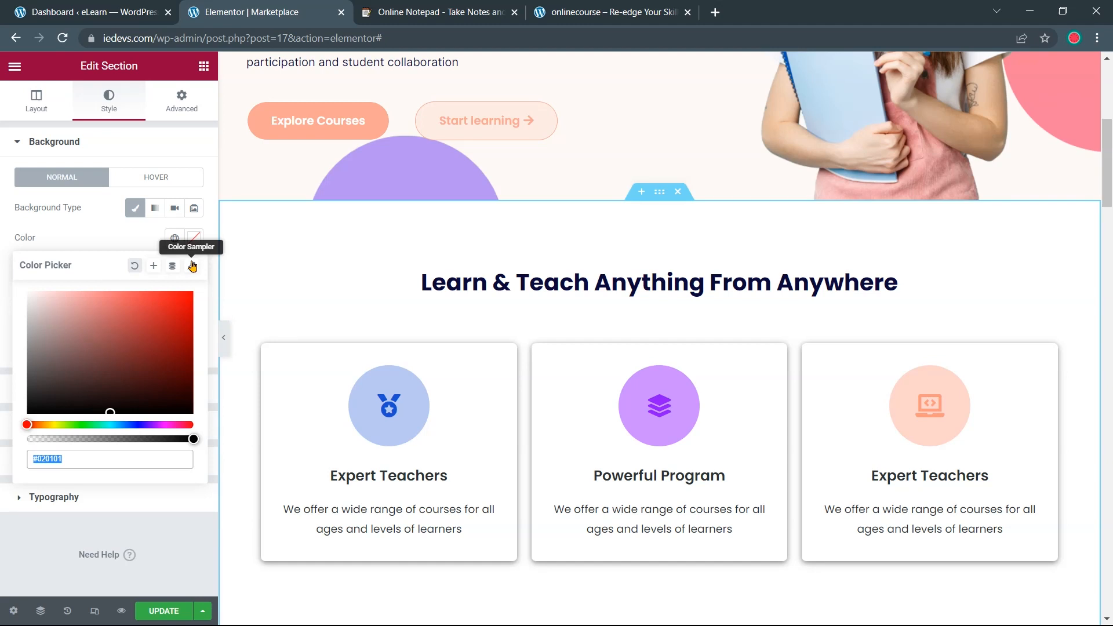
click(192, 267)
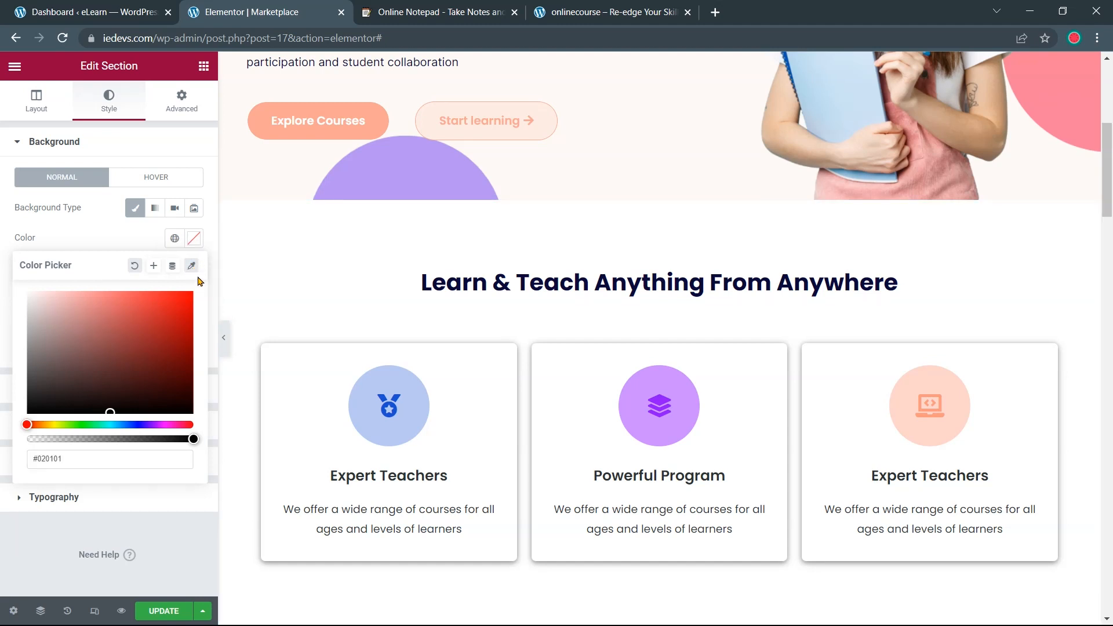
scroll(456, 551, down, 1)
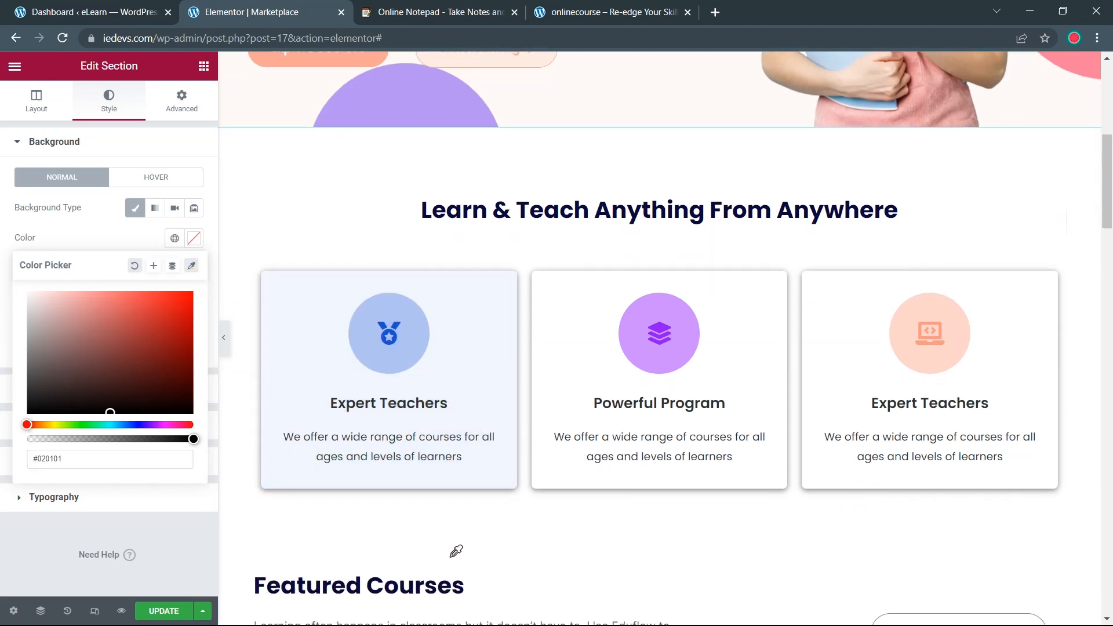
scroll(456, 551, down, 15)
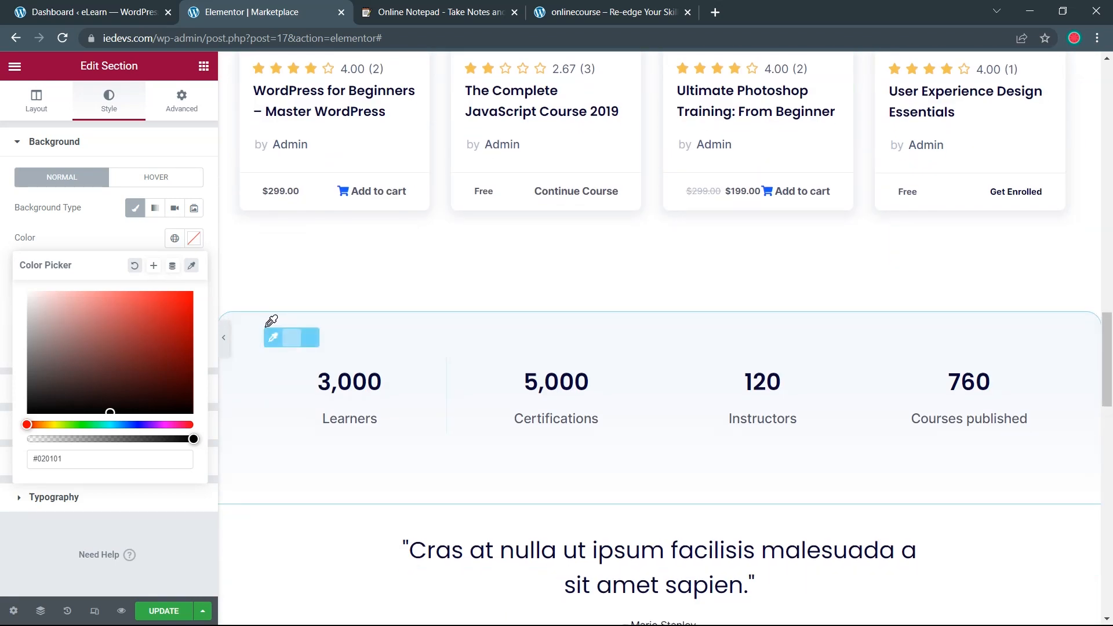
click(286, 349)
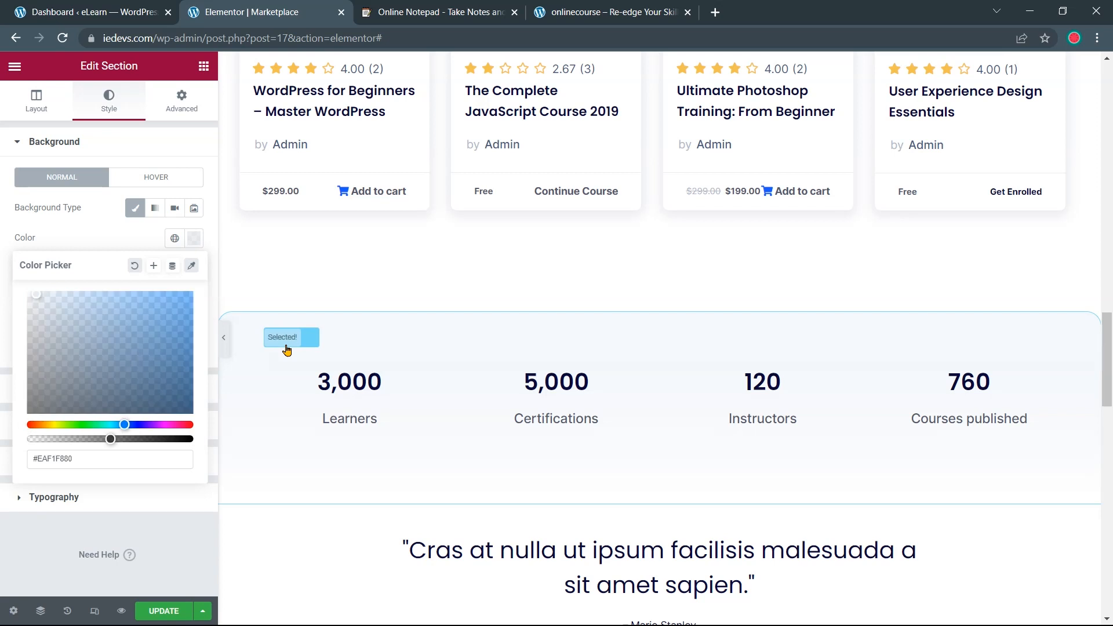
scroll(367, 333, up, 12)
scroll(367, 336, up, 8)
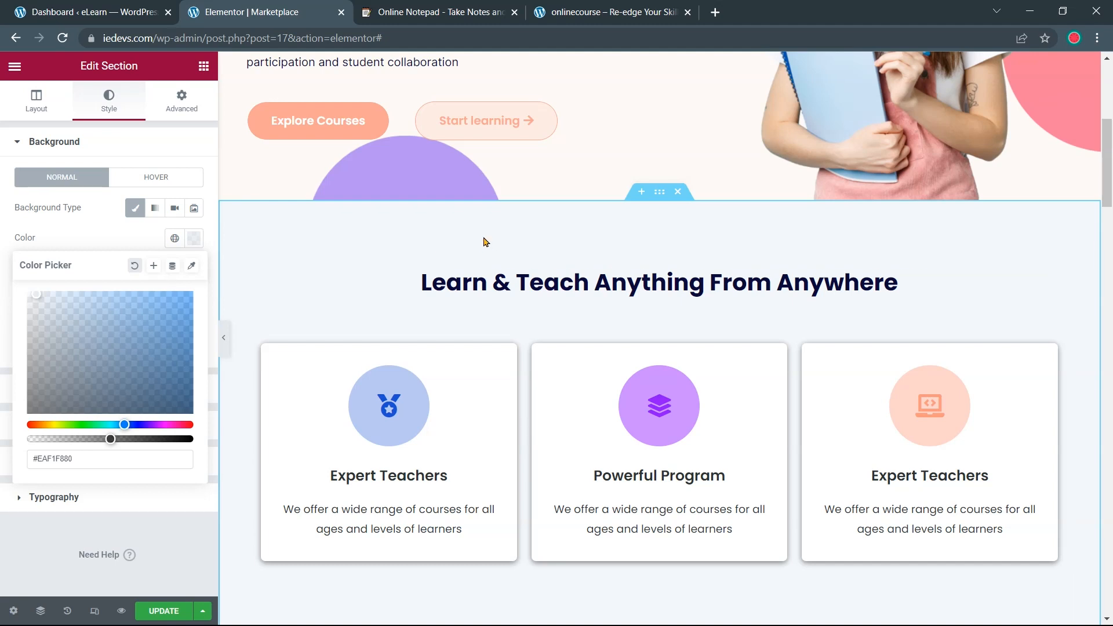
click(243, 341)
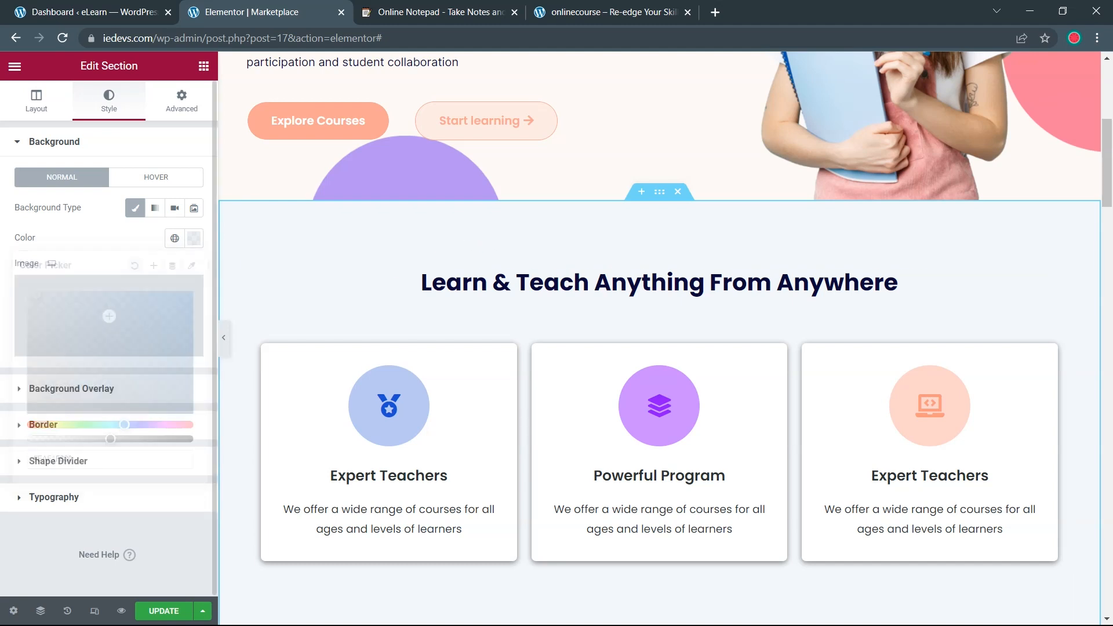
scroll(240, 341, down, 1)
click(224, 339)
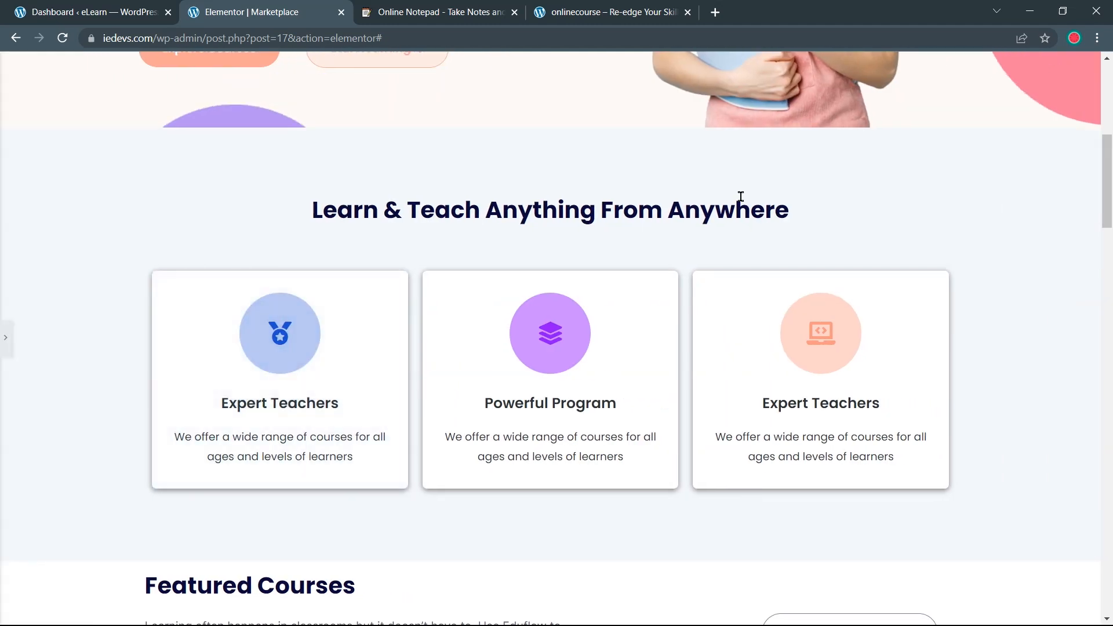
scroll(1007, 290, up, 6)
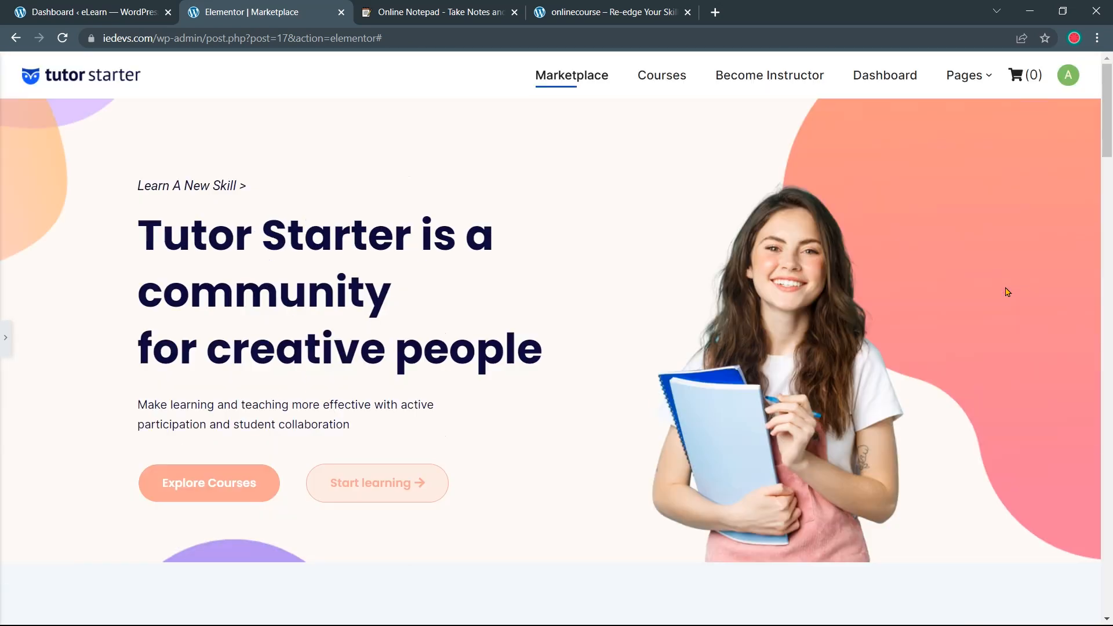
scroll(1007, 290, down, 7)
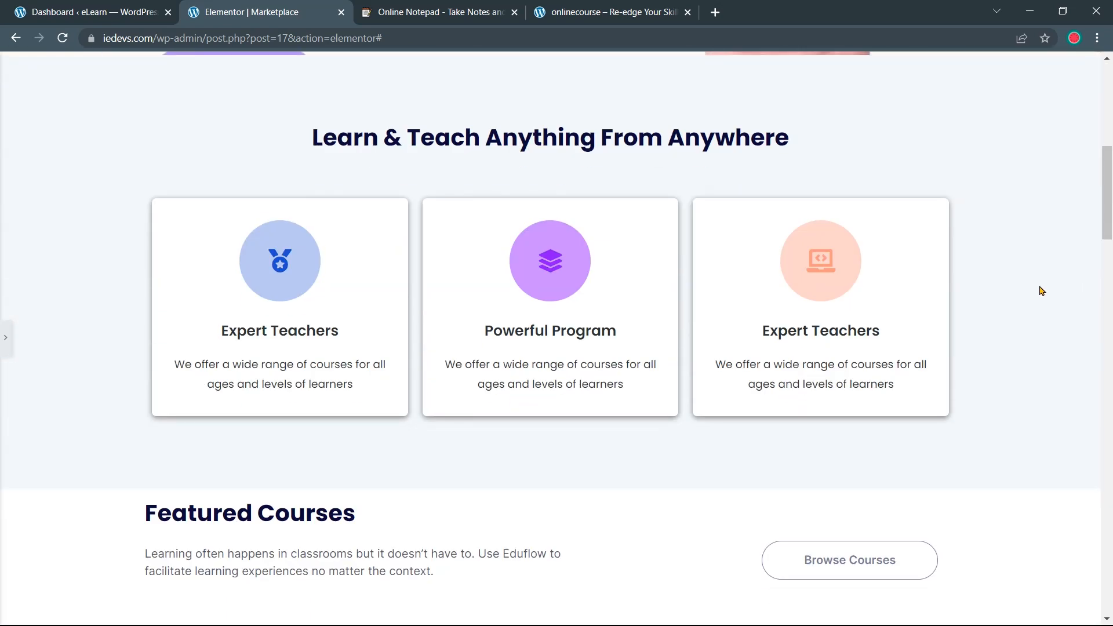
key(ctrl+Tab)
key(ctrl+Tab)
scroll(597, 210, down, 5)
scroll(597, 209, down, 12)
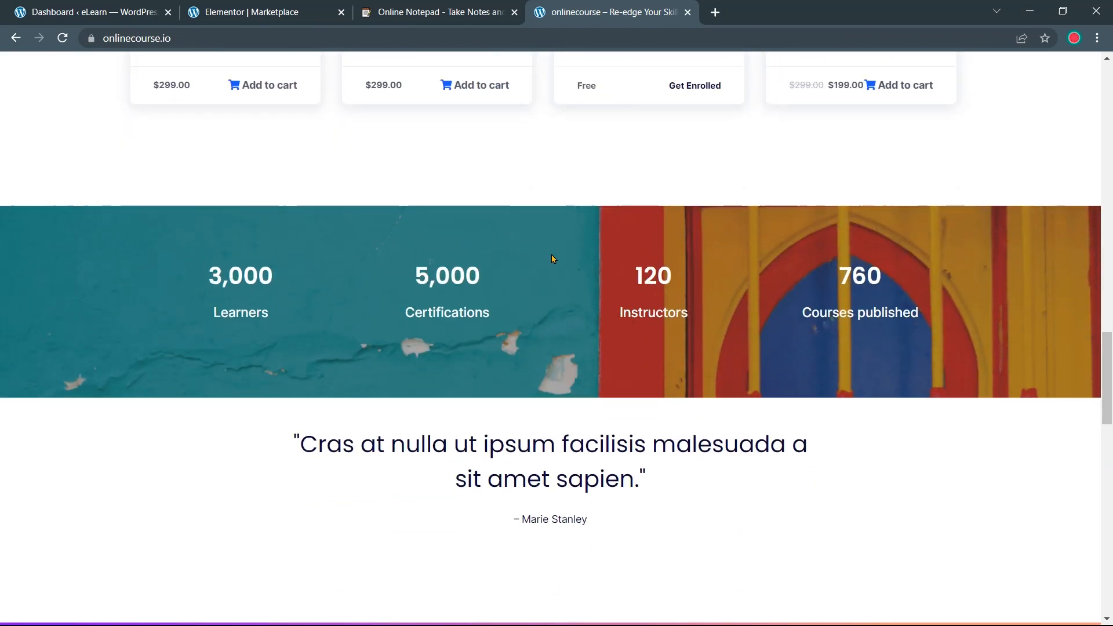
click(306, 14)
scroll(455, 296, down, 13)
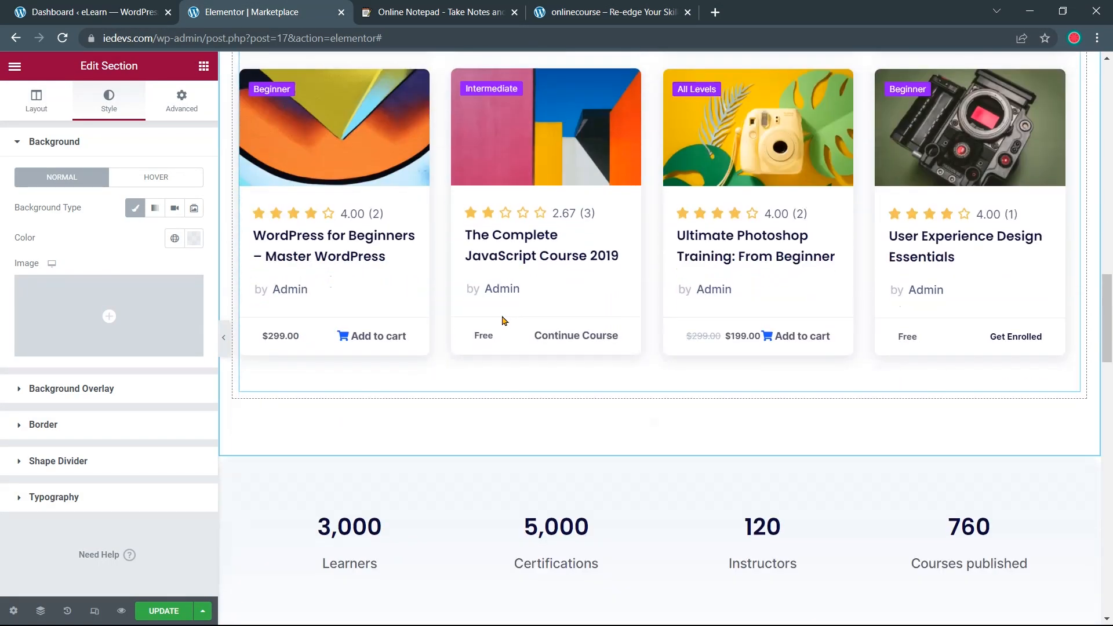
Give the stats section a Classic background using the teal window photo marketplace-blog9.png
scroll(502, 321, down, 5)
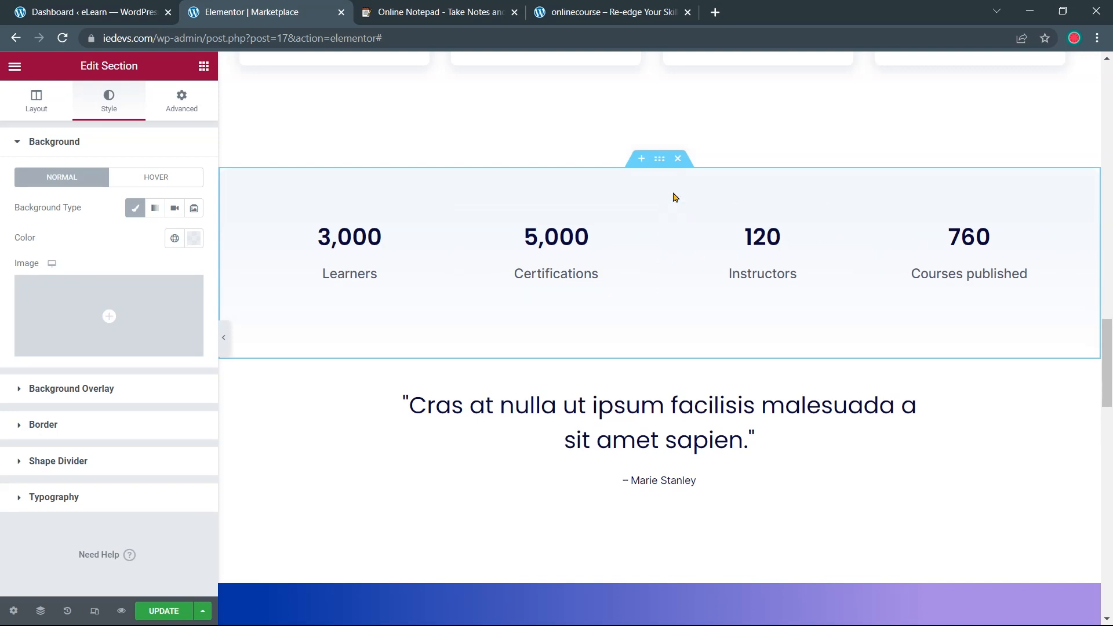
click(659, 161)
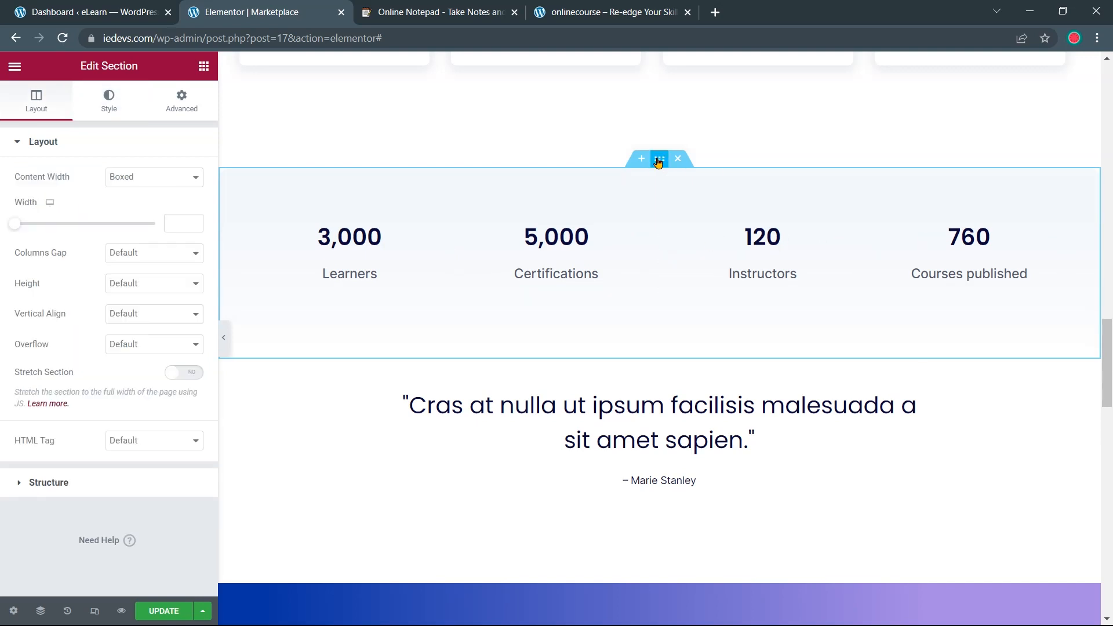
click(109, 103)
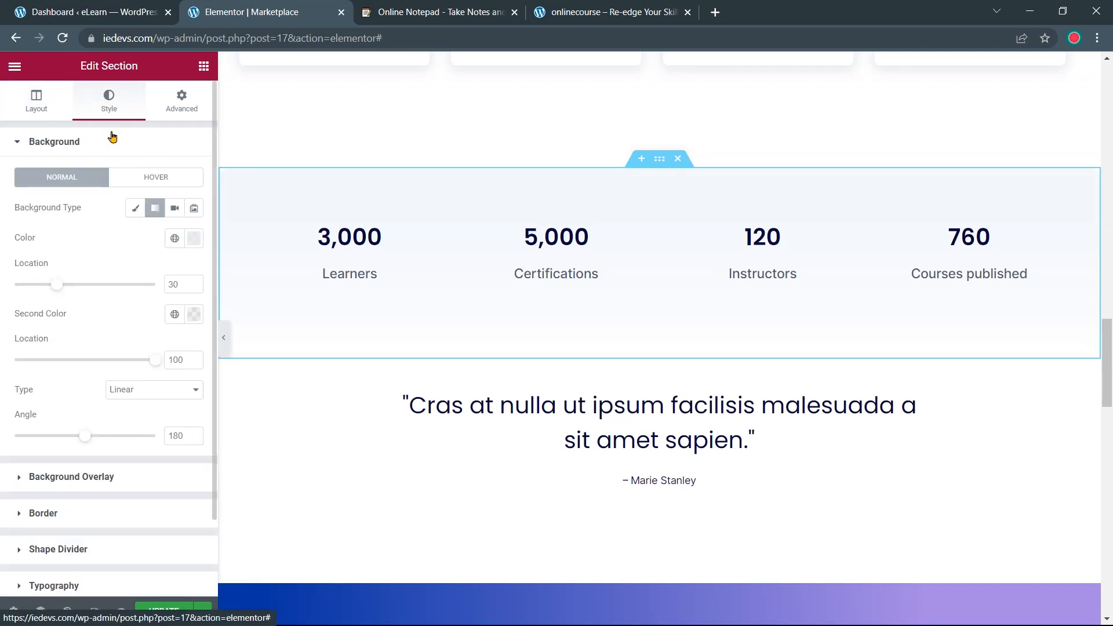
click(135, 210)
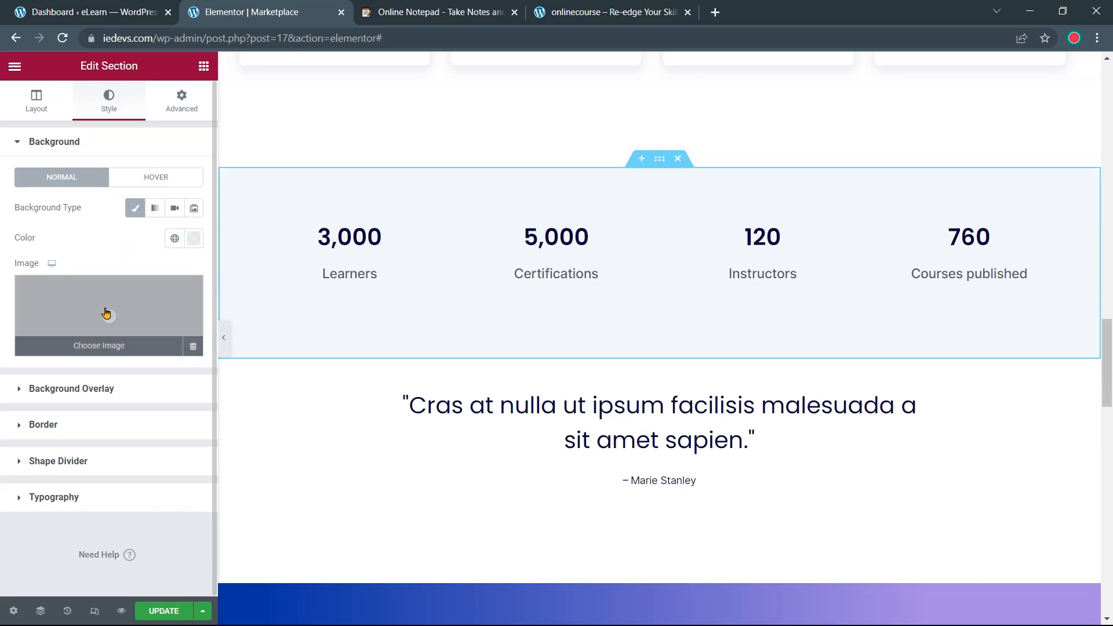
click(107, 314)
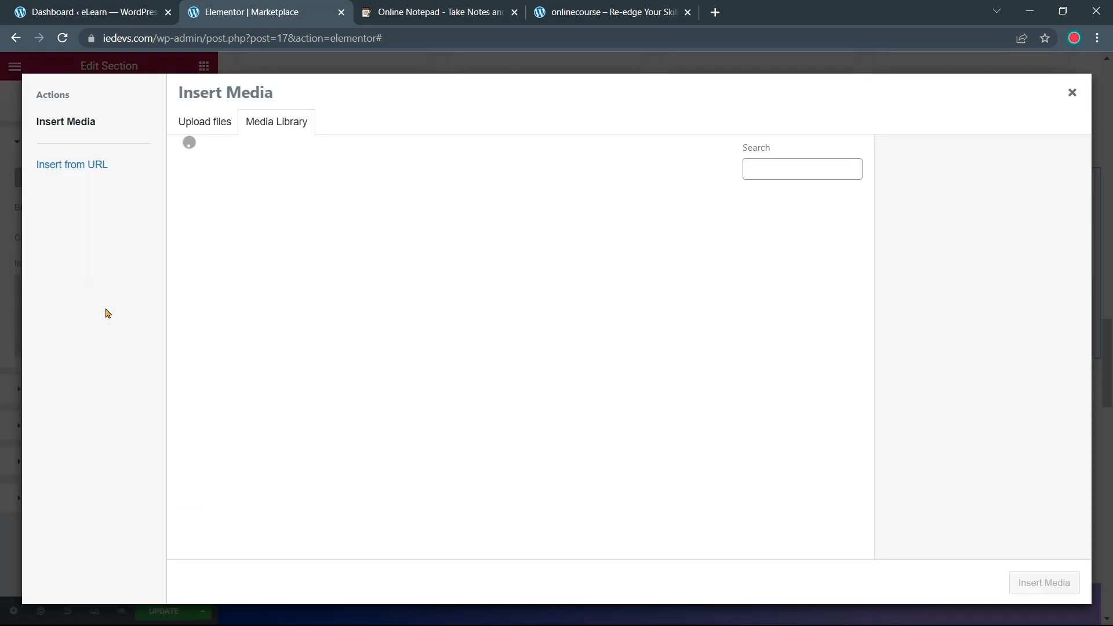
scroll(308, 325, down, 4)
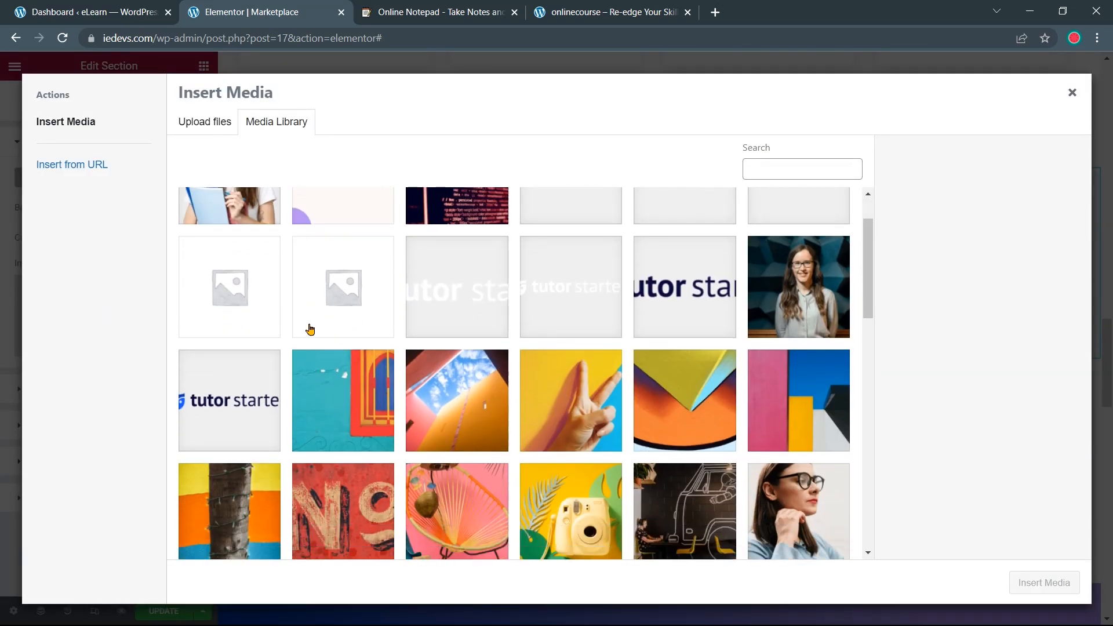
click(375, 265)
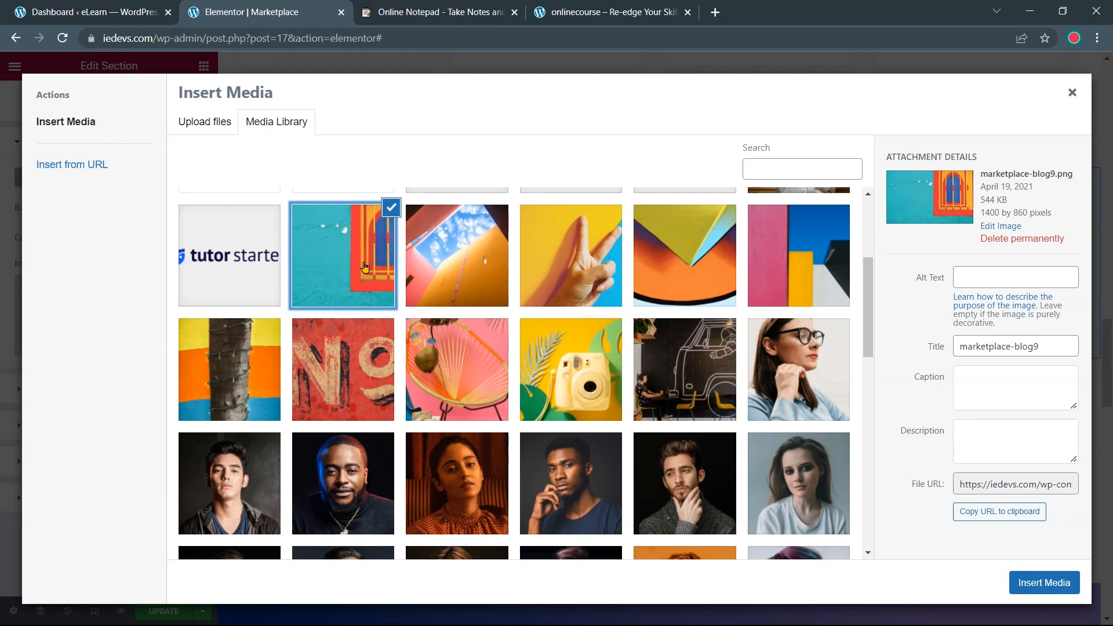
click(1044, 582)
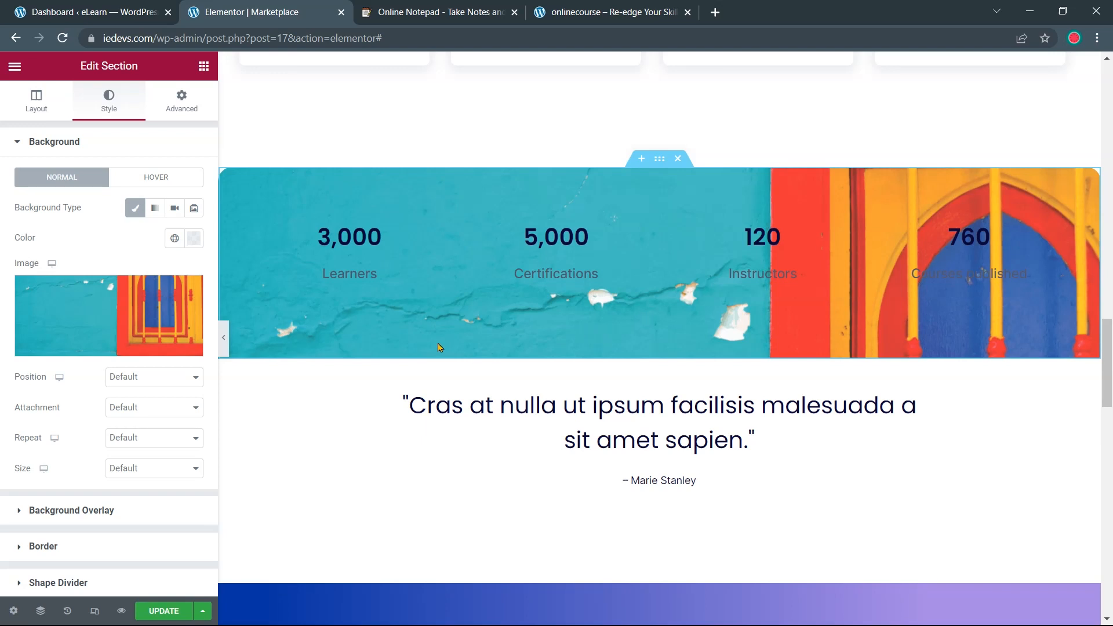
Set the background image to No-repeat and Cover, keeping the default attachment
click(189, 442)
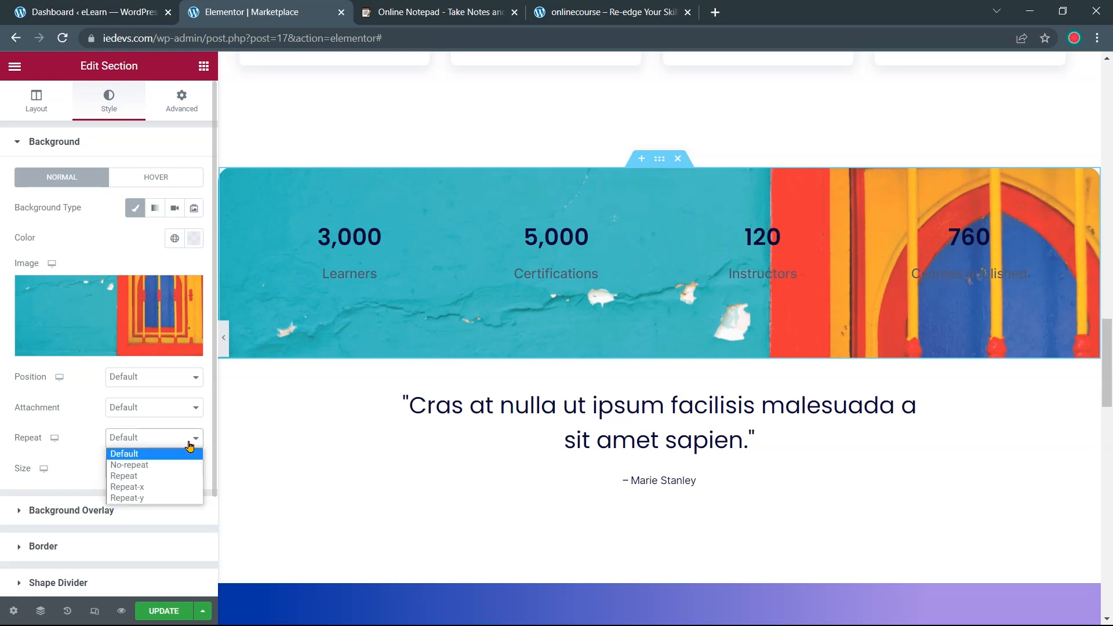
click(186, 465)
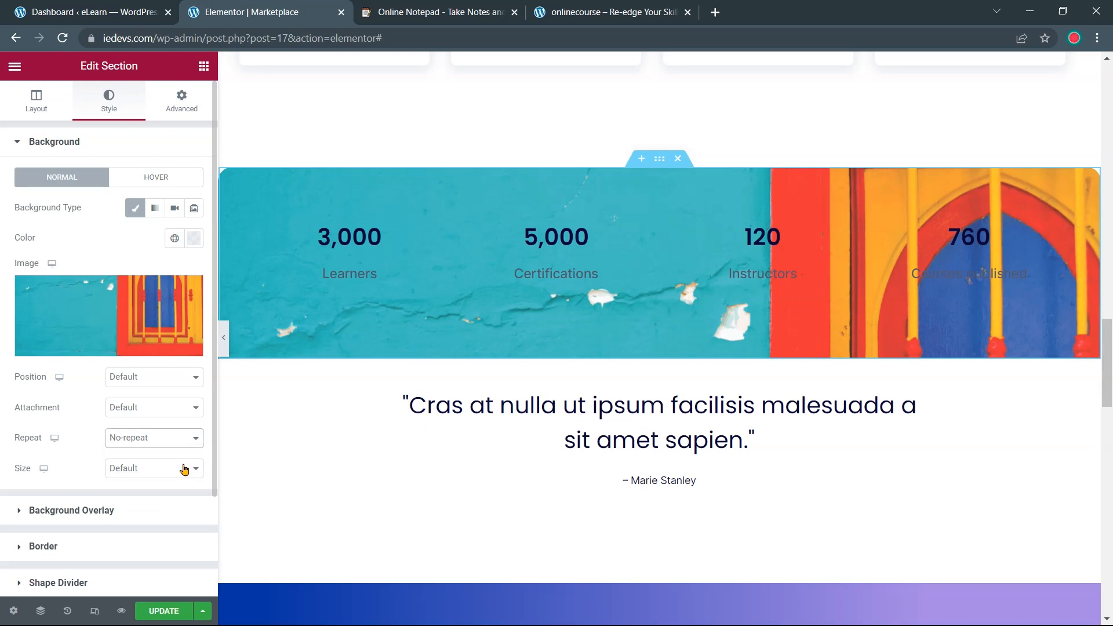
click(182, 471)
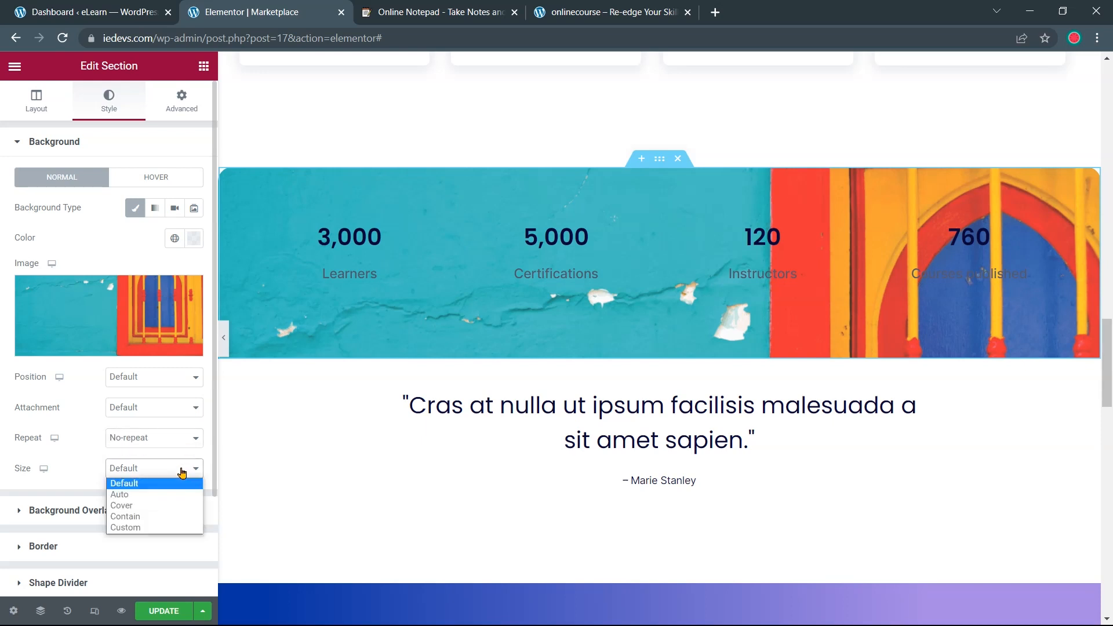
click(177, 506)
click(172, 409)
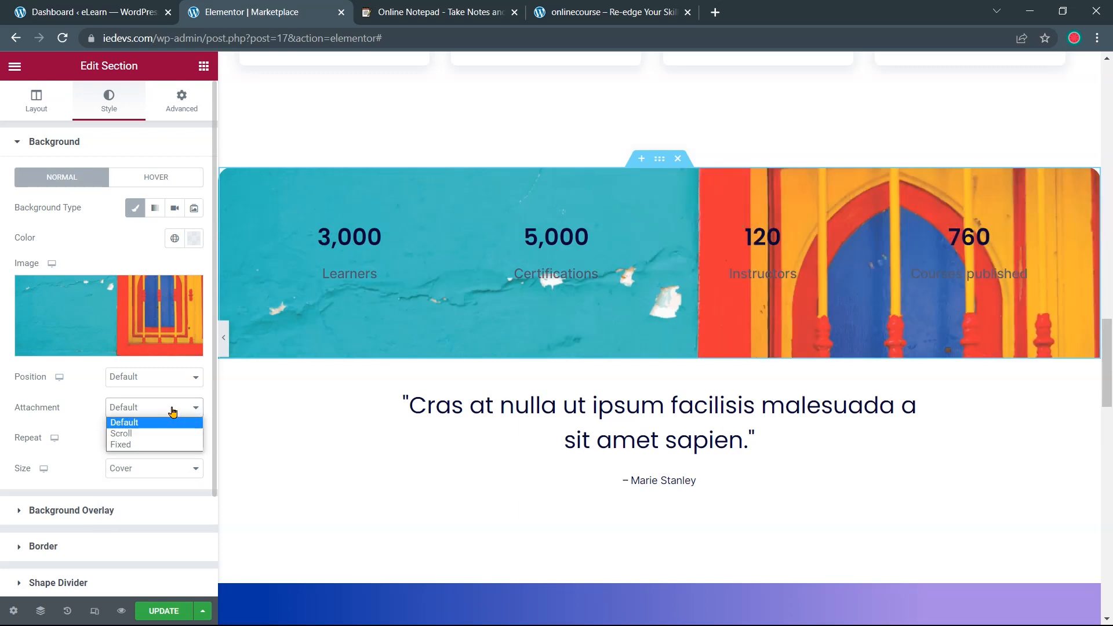
click(172, 412)
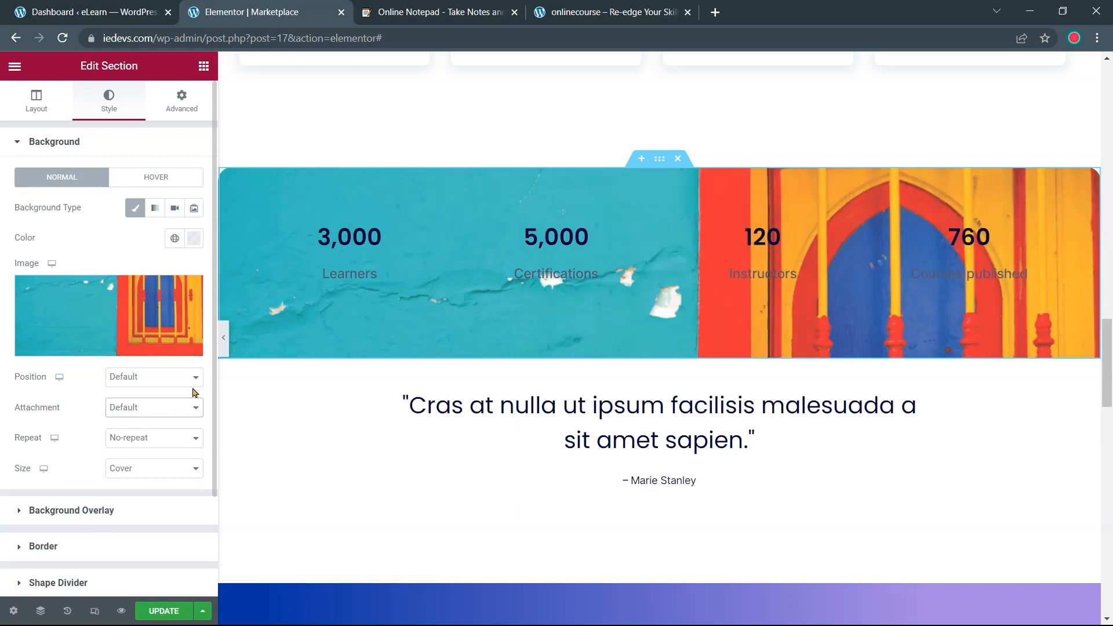
drag(345, 236, 345, 237)
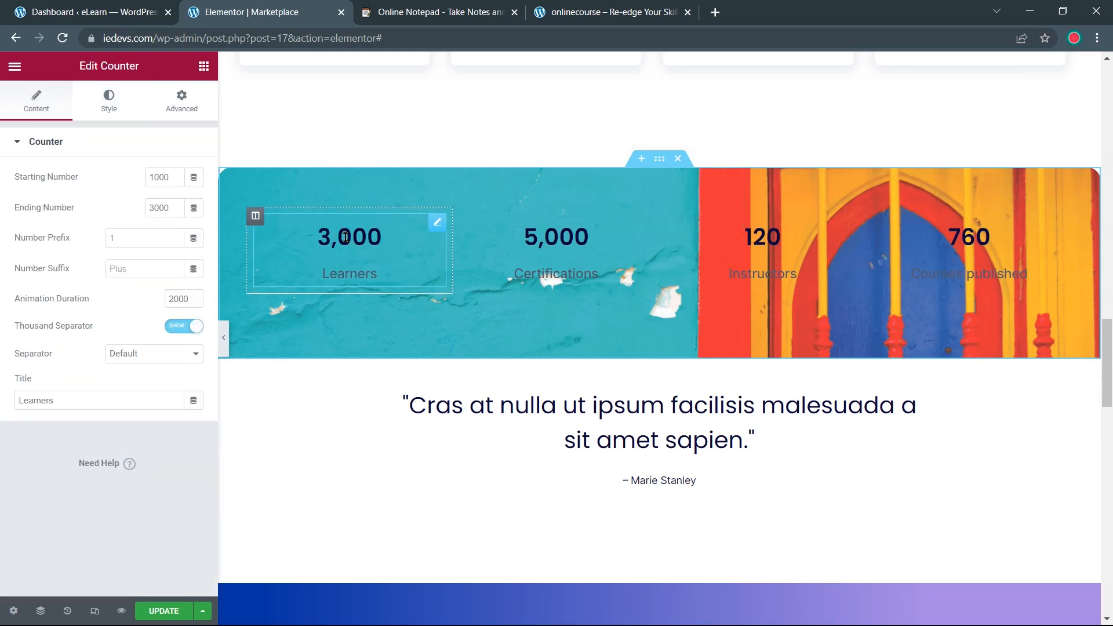
Make the 3,000 Learners counter's number and title white
click(112, 104)
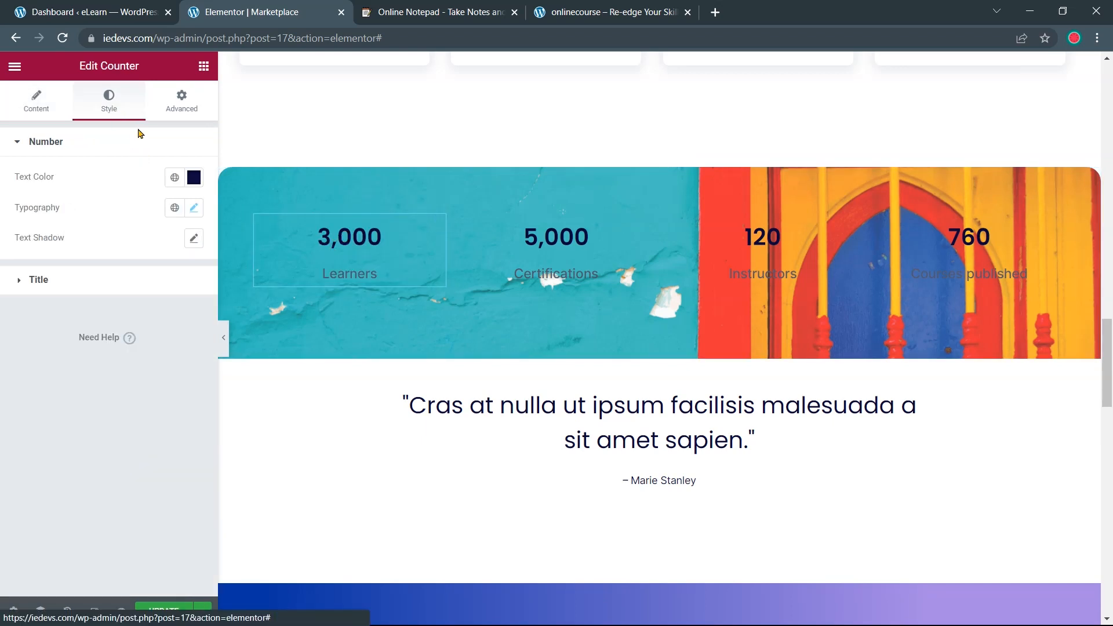
click(194, 176)
text(#FFFFFF)
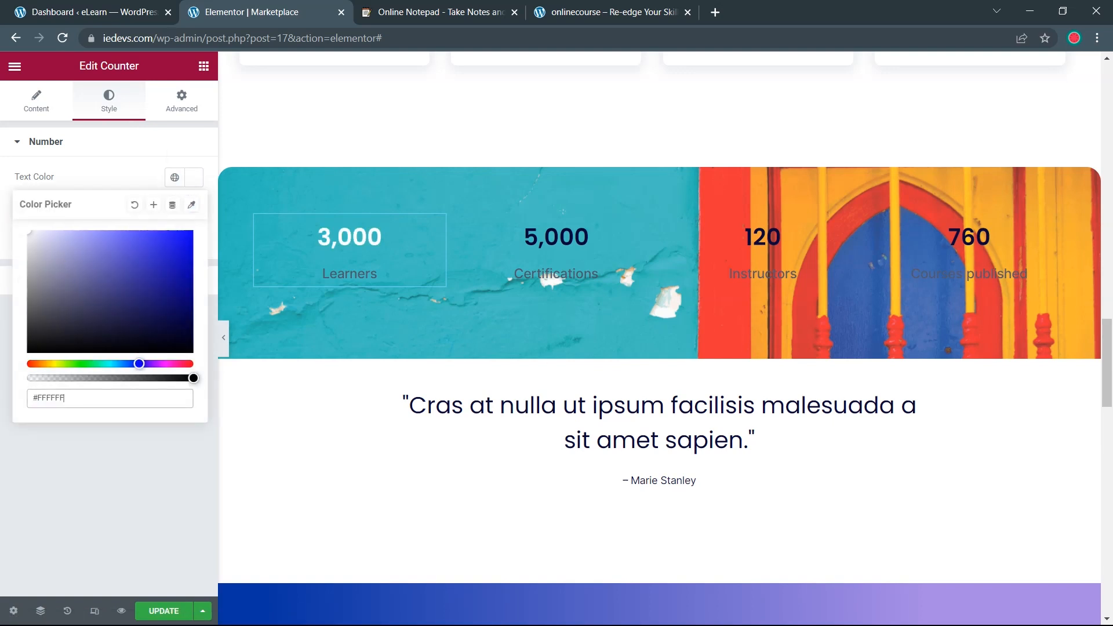
click(17, 288)
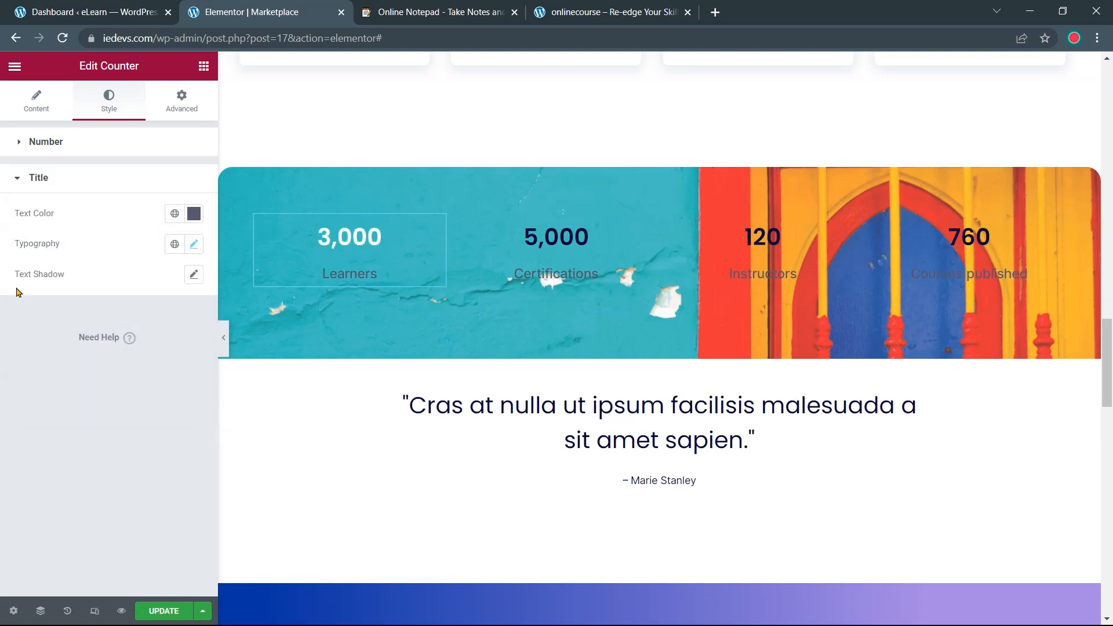
click(194, 213)
text(#FFFFFF)
click(194, 214)
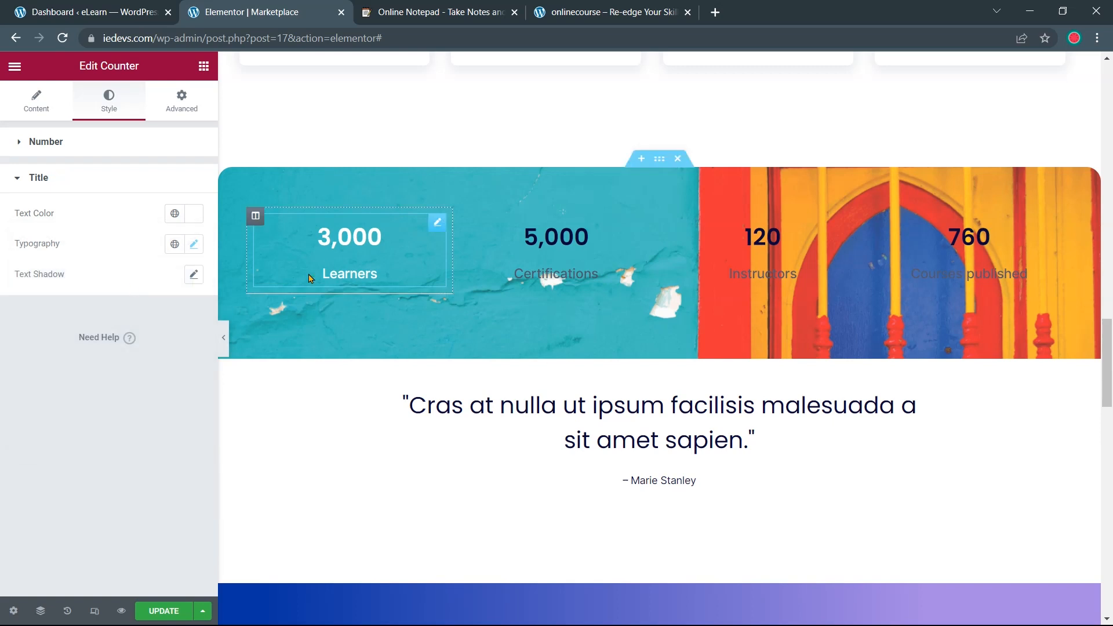
Make the 5,000 counter's number and title white
click(550, 240)
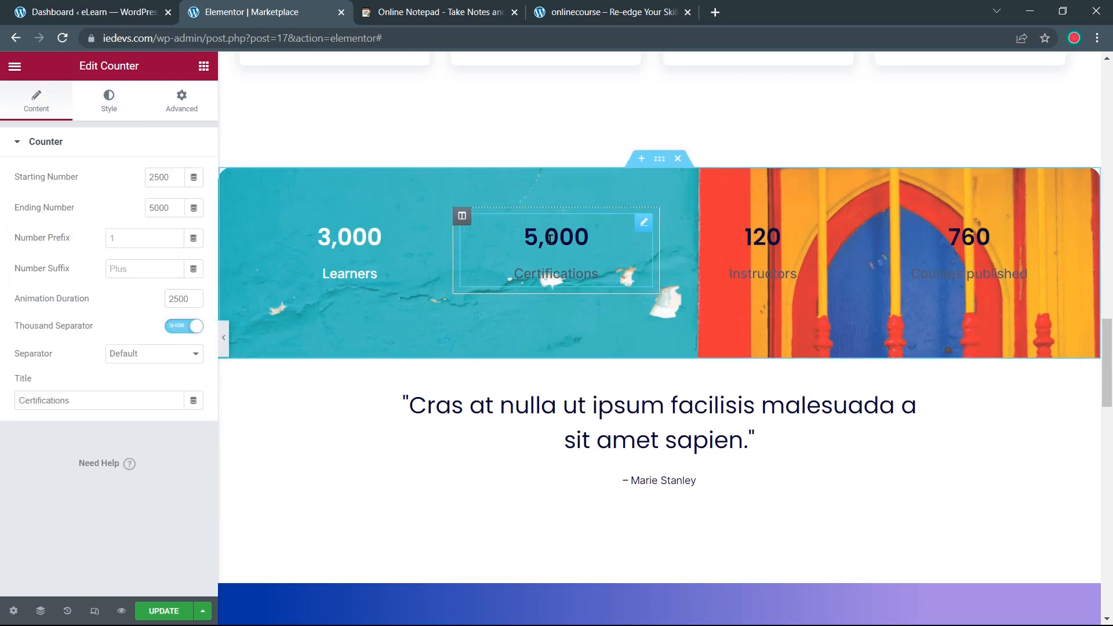
click(109, 101)
click(194, 177)
text(#FFFFFF)
click(194, 178)
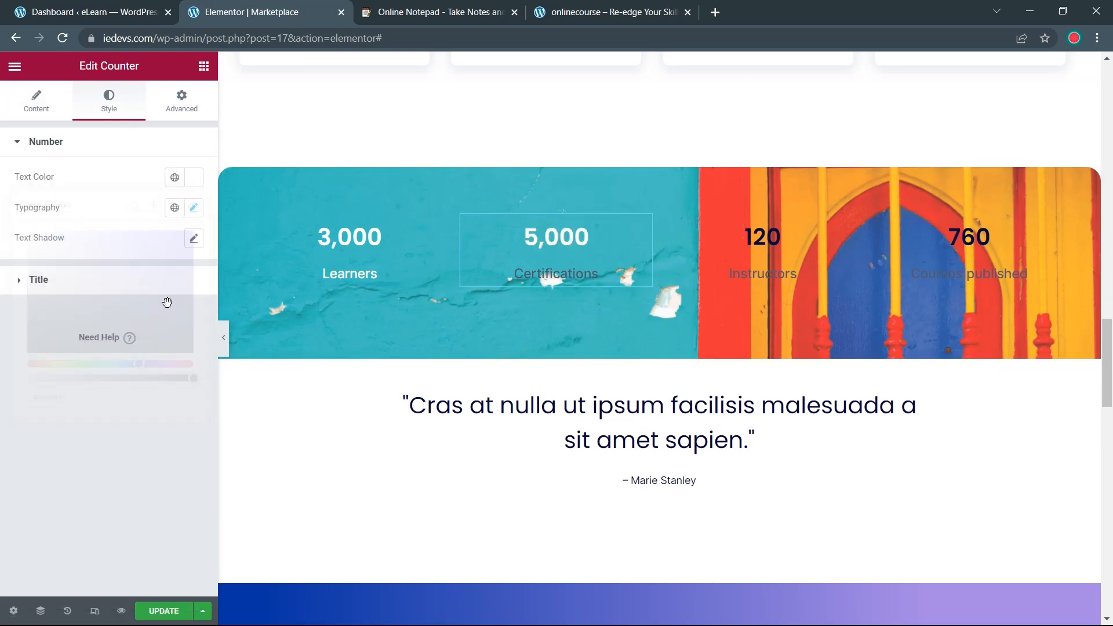
click(554, 274)
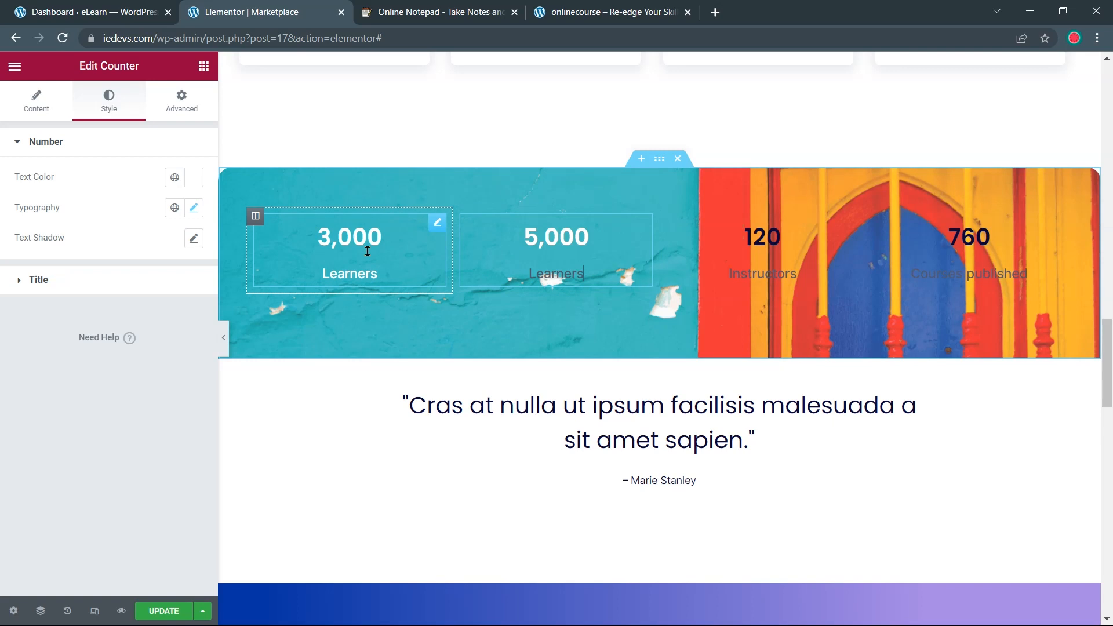
click(173, 279)
click(194, 214)
text(#FFFFFF)
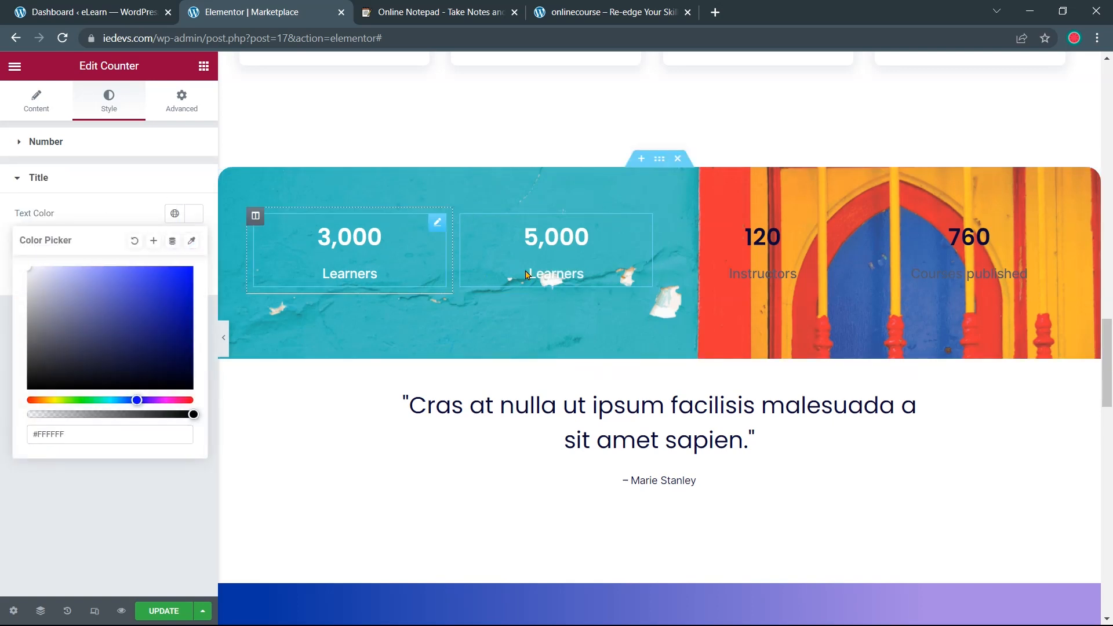
Make the 120 counter's number and title white
click(764, 236)
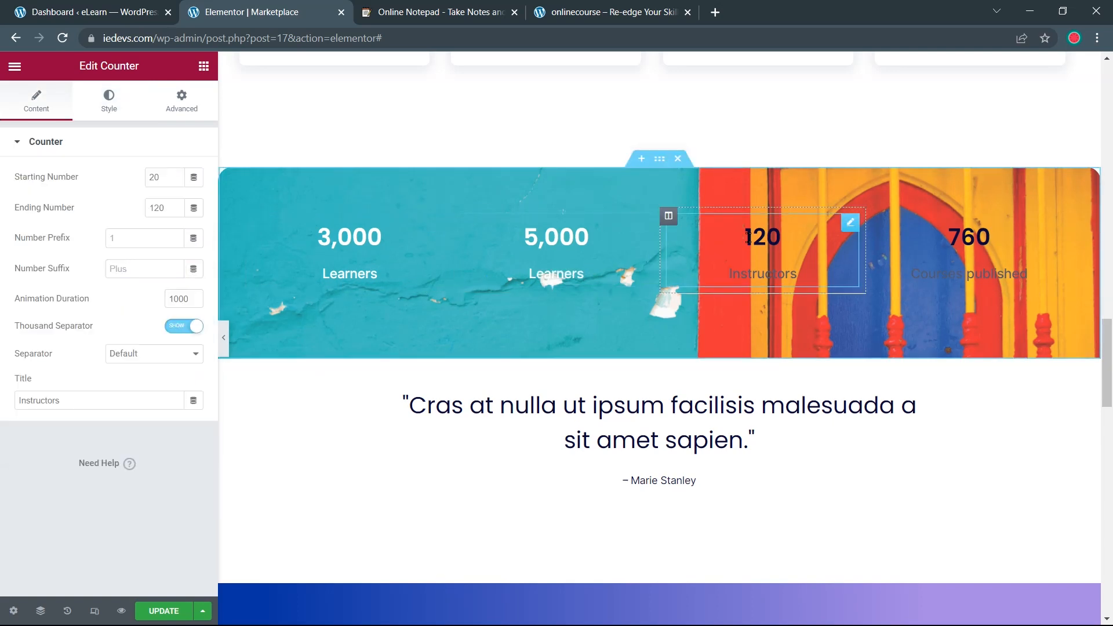
click(109, 101)
click(194, 178)
text(#FFFFFF)
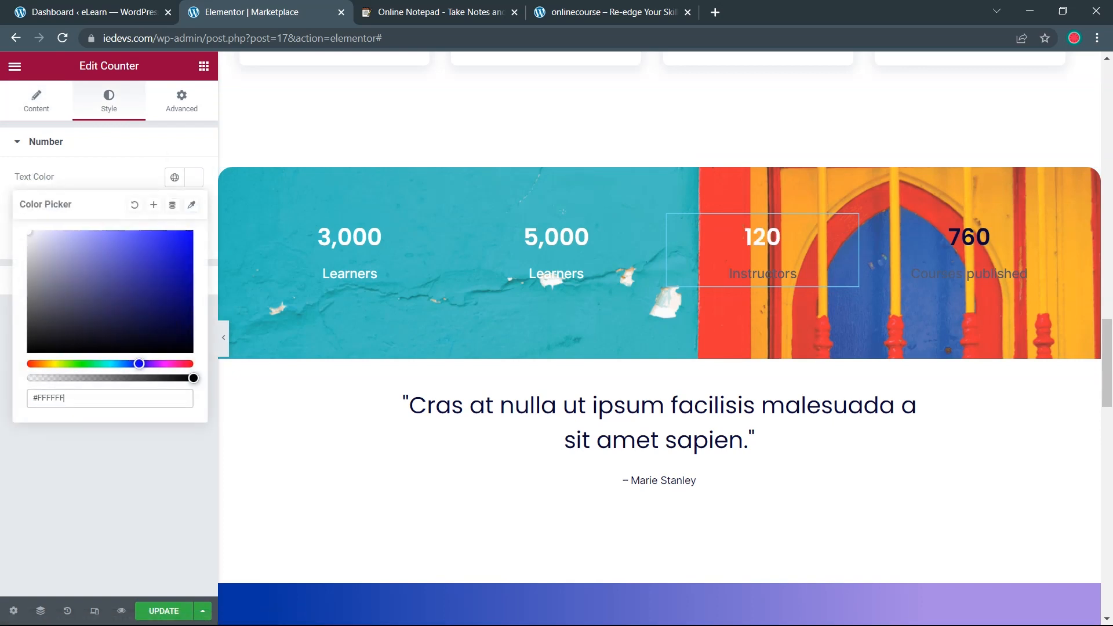
click(80, 441)
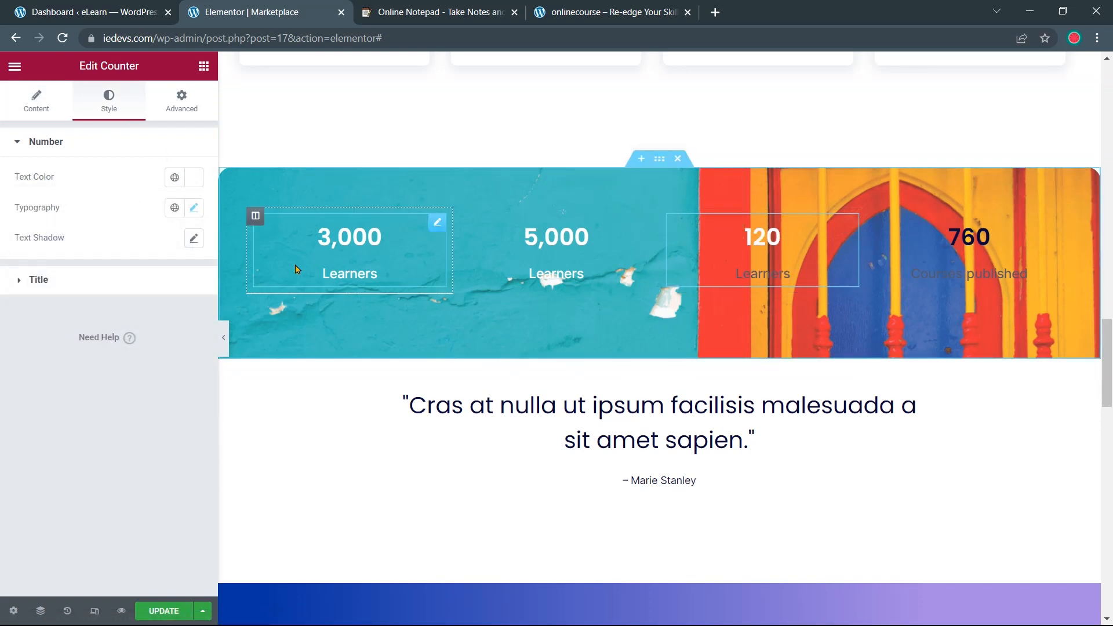
click(145, 280)
click(190, 217)
drag(93, 288, 19, 259)
click(7, 348)
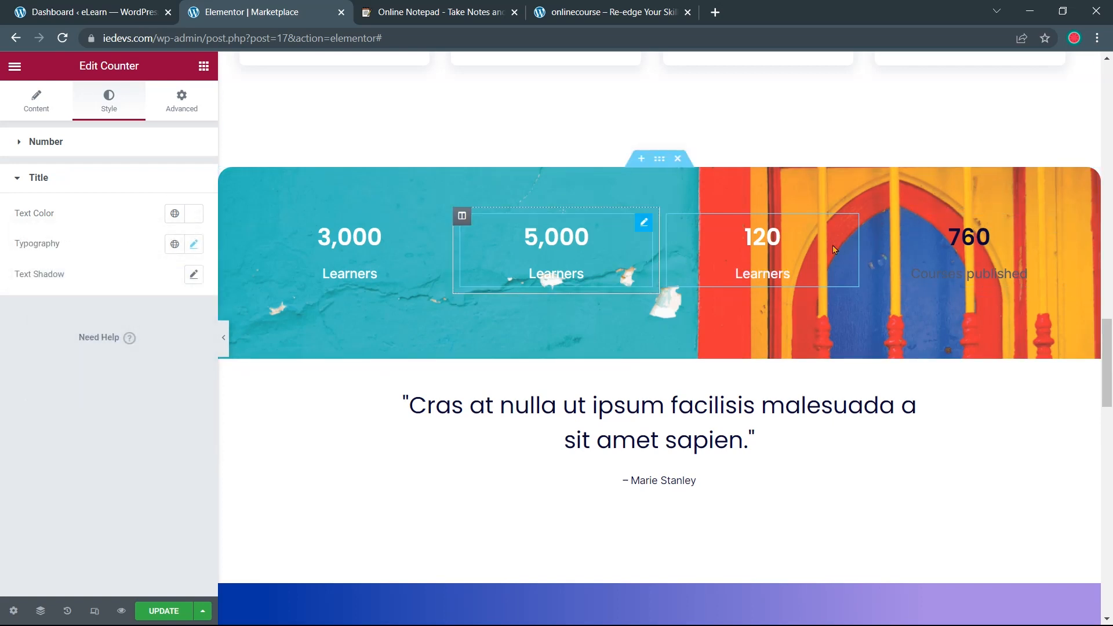
Make the 760 Courses published counter's number and title white
click(974, 235)
click(136, 115)
click(194, 177)
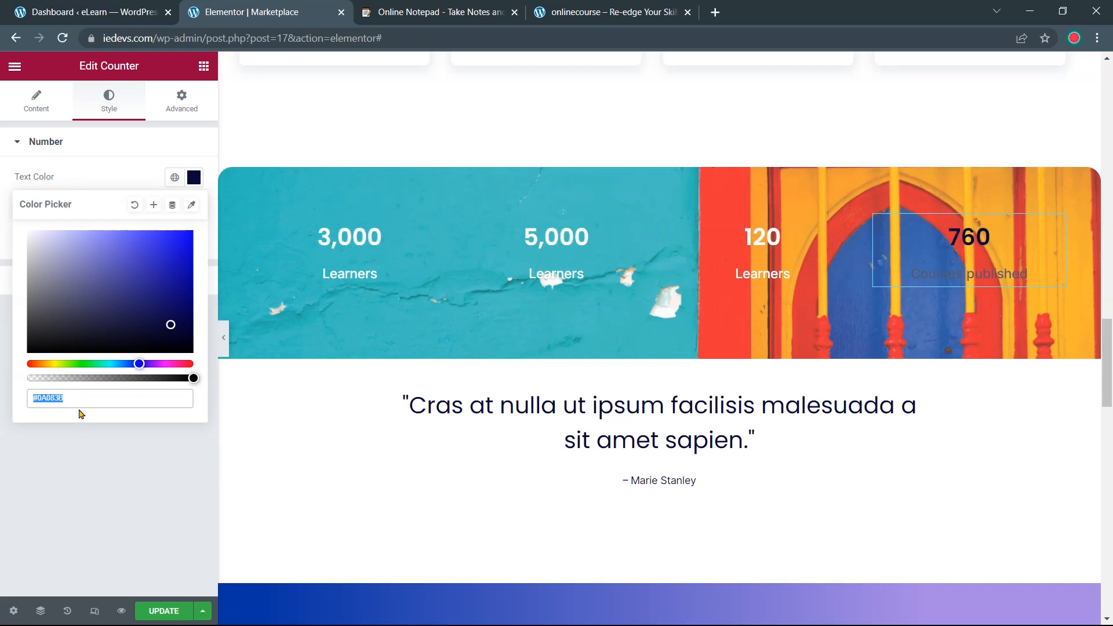
drag(78, 339, 19, 223)
click(7, 339)
click(188, 284)
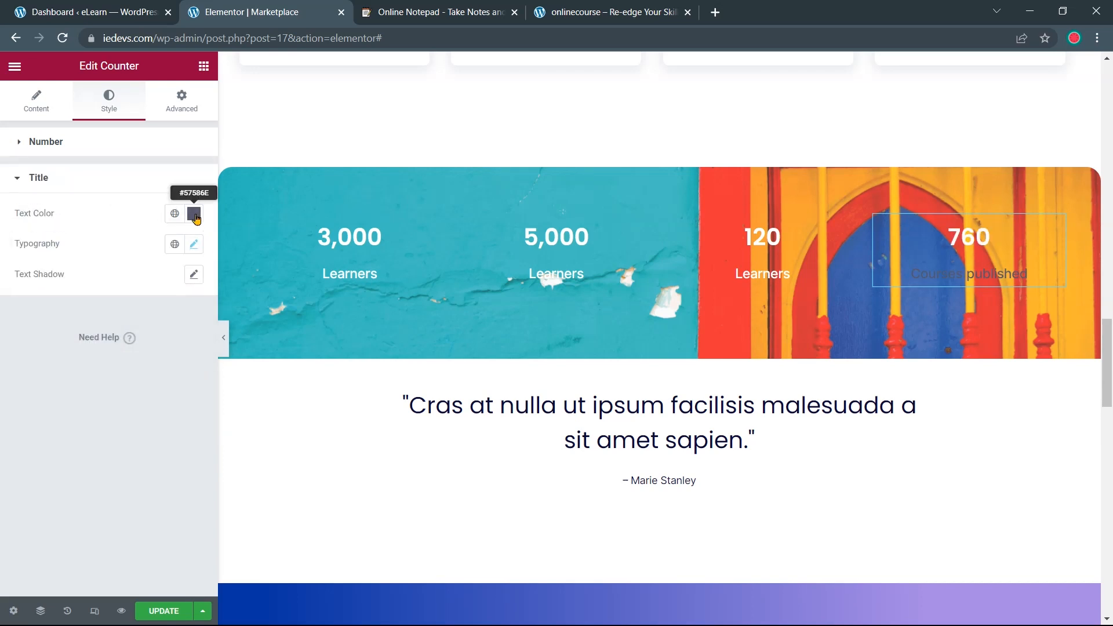
click(195, 218)
drag(141, 321, 9, 273)
click(9, 333)
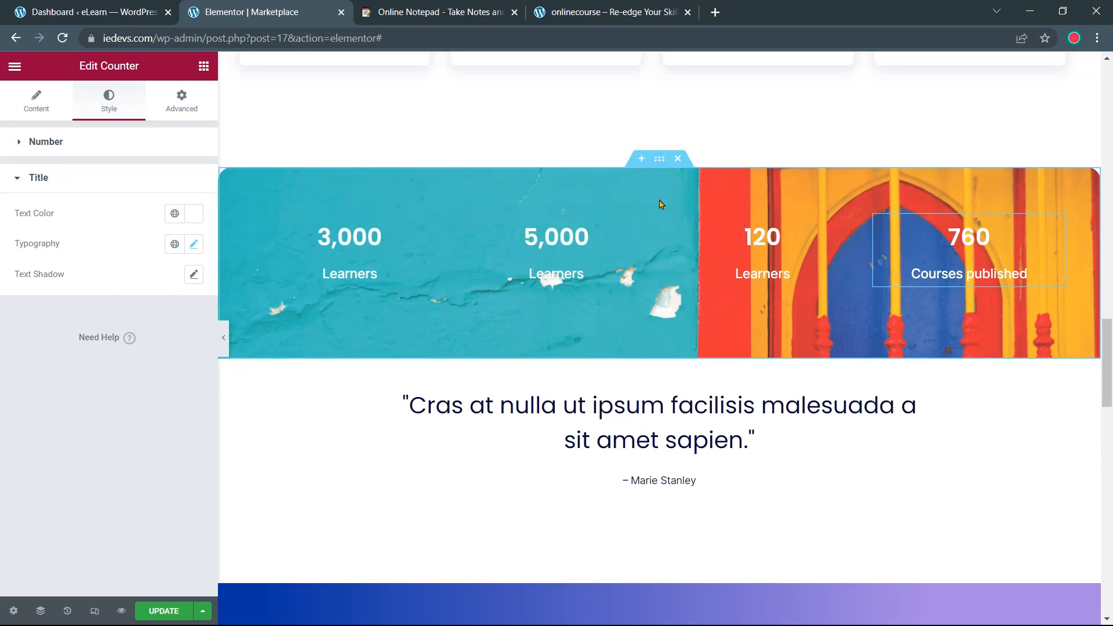
Add a Classic #000000 background overlay at 0.3 opacity to the counter band section
click(659, 166)
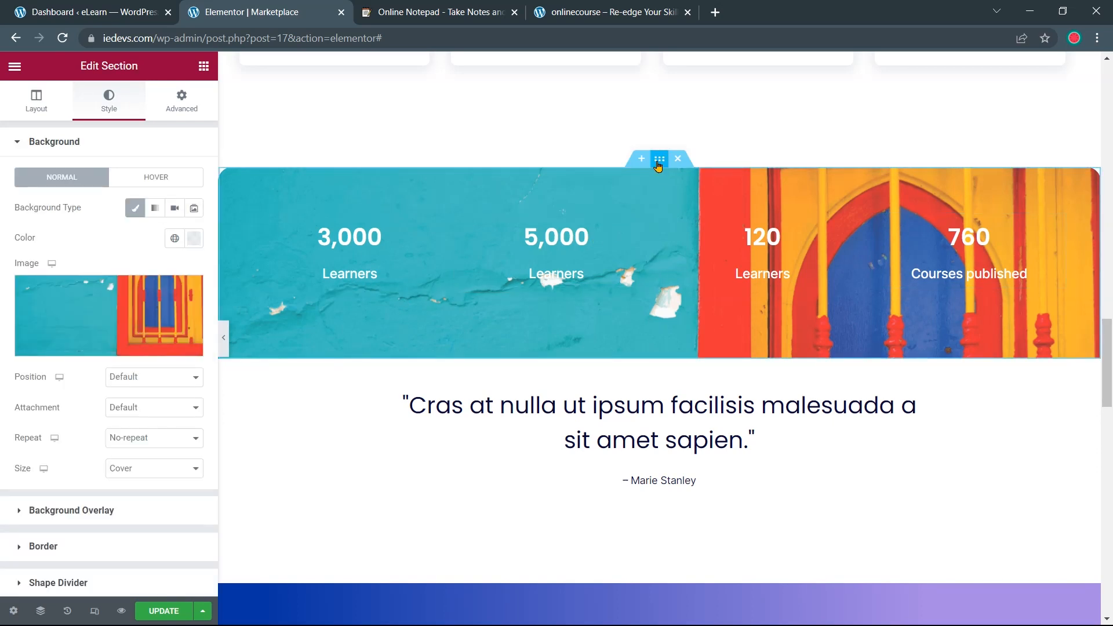
scroll(77, 367, down, 2)
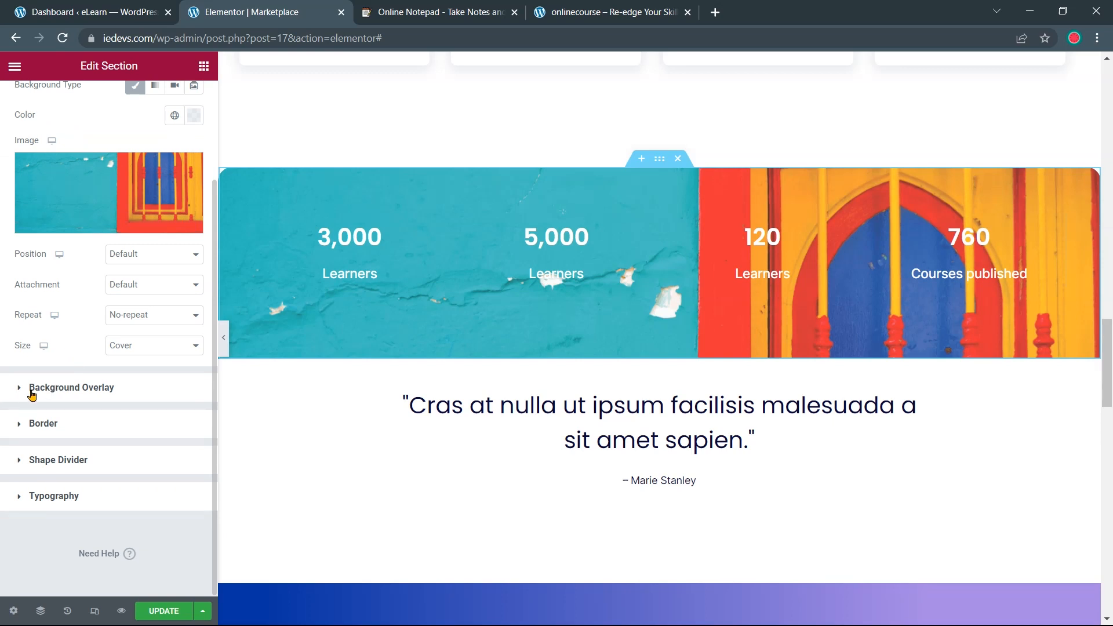
click(45, 388)
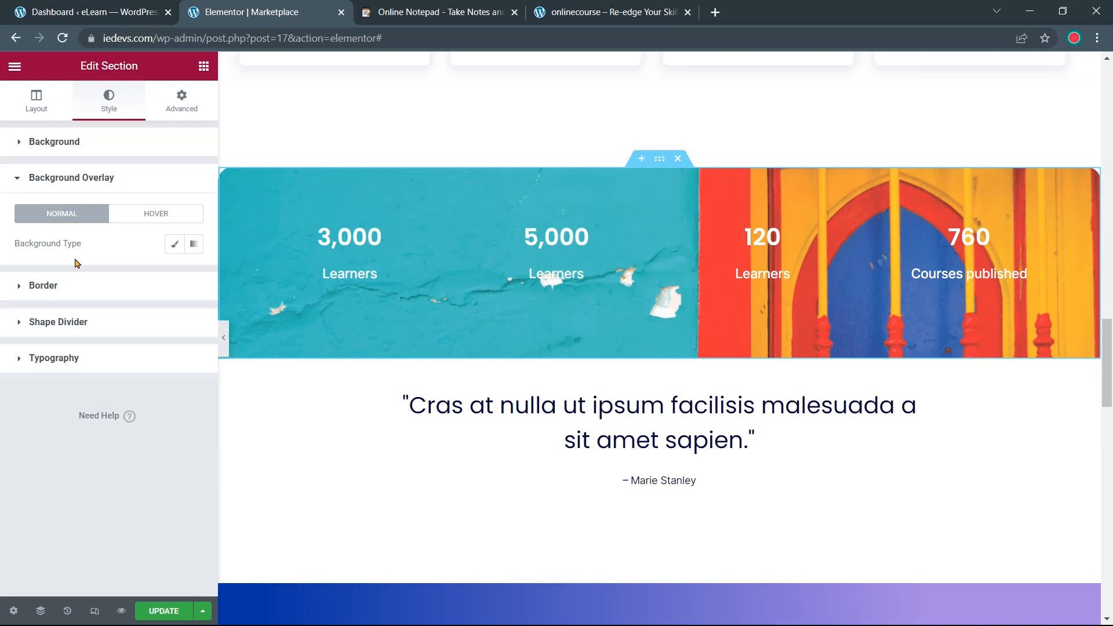
click(173, 246)
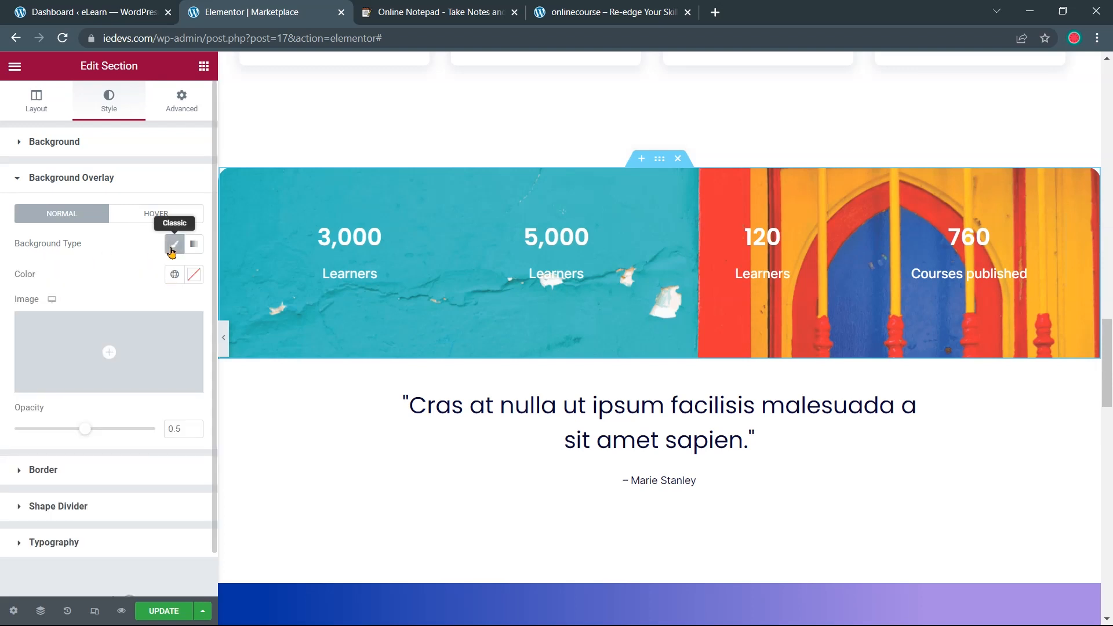
click(194, 275)
click(110, 450)
drag(39, 440, 24, 454)
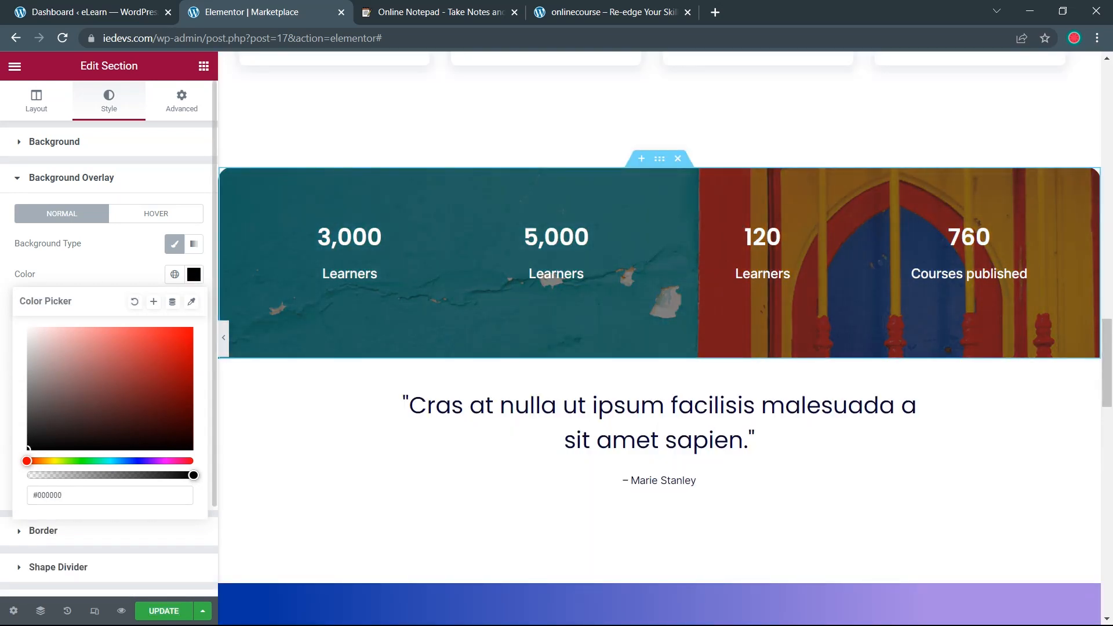
click(7, 420)
click(195, 433)
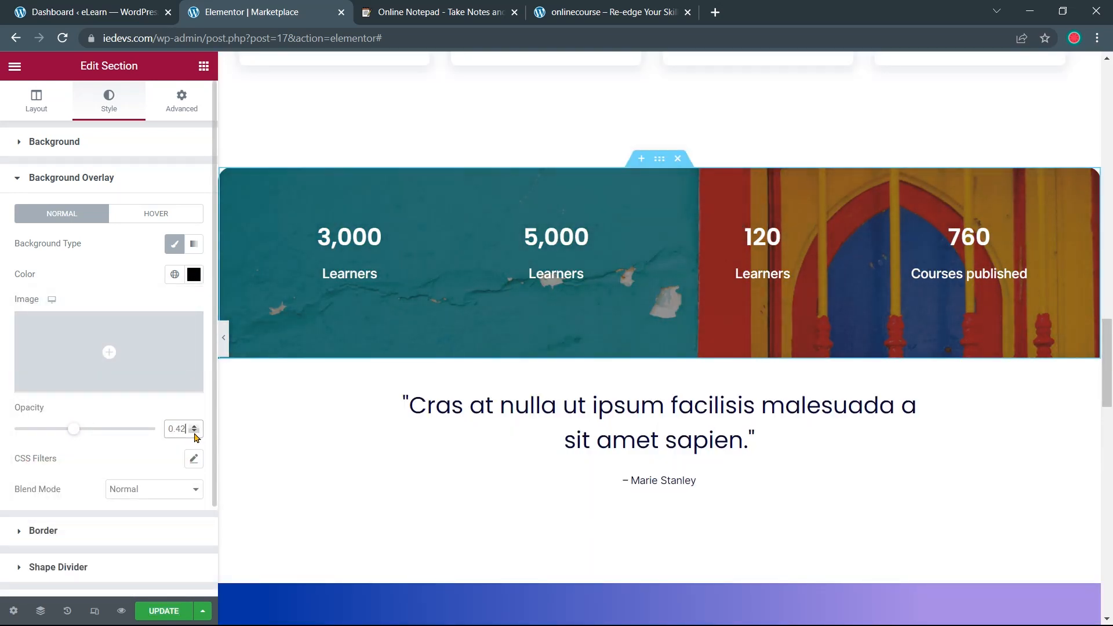
scroll(522, 319, up, 1)
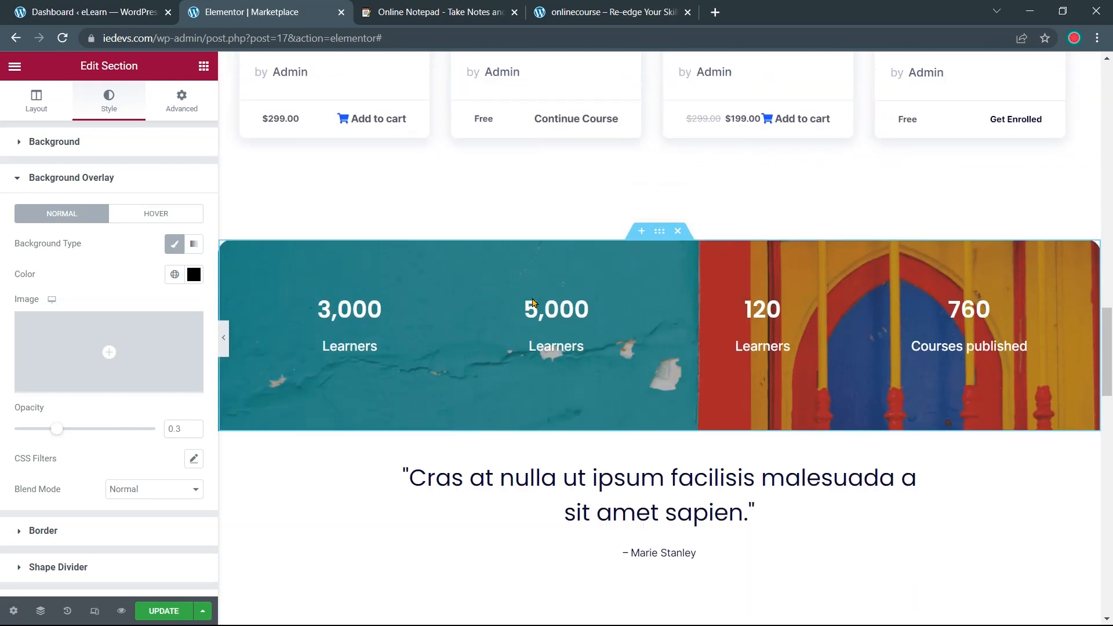
Compare the page with onlinecourse.io, then scroll the Elementor preview down to Latest News
scroll(695, 312, up, 2)
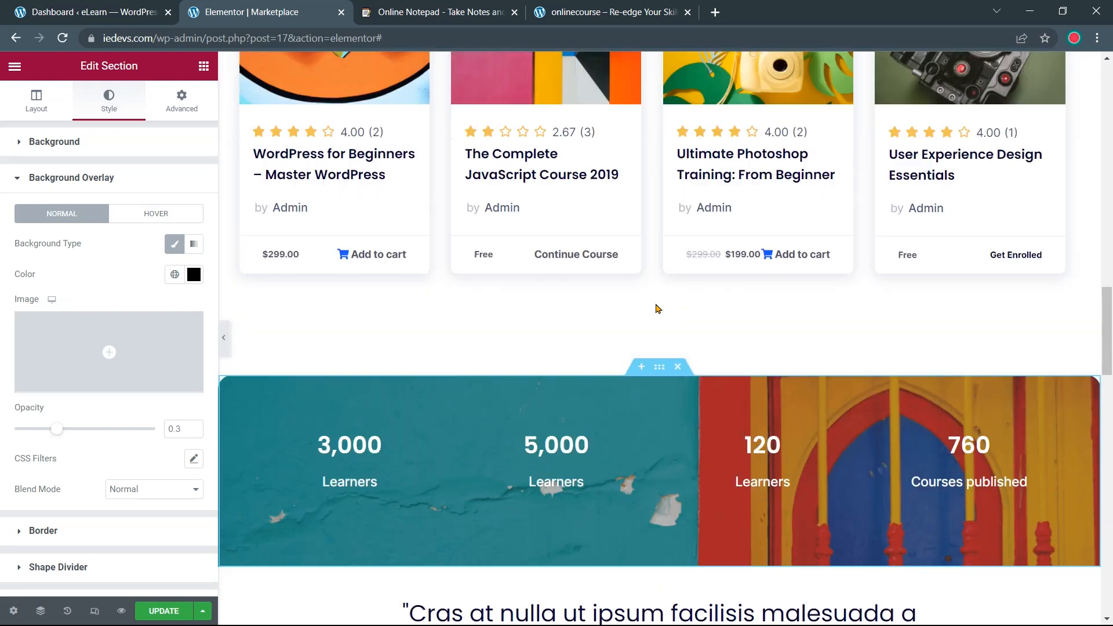
scroll(646, 311, down, 3)
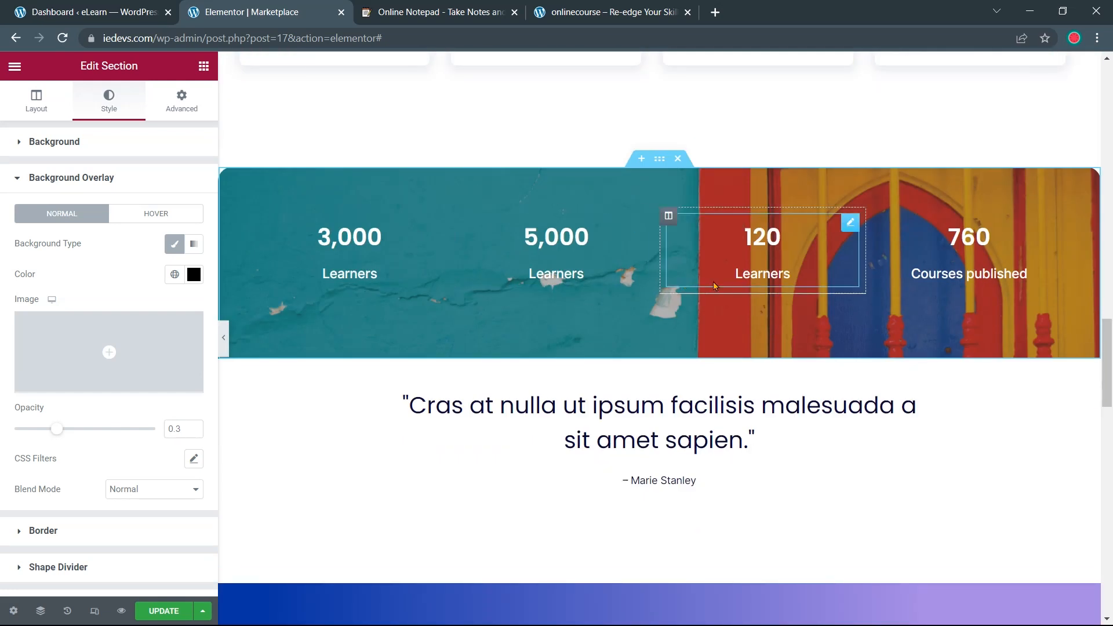
scroll(615, 341, down, 4)
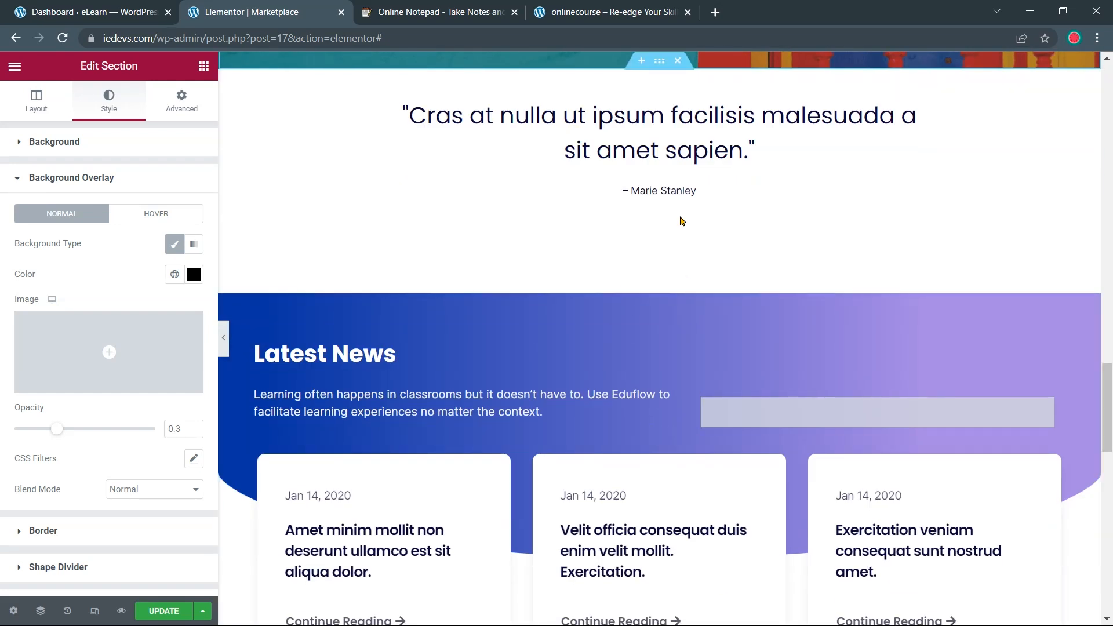
click(626, 16)
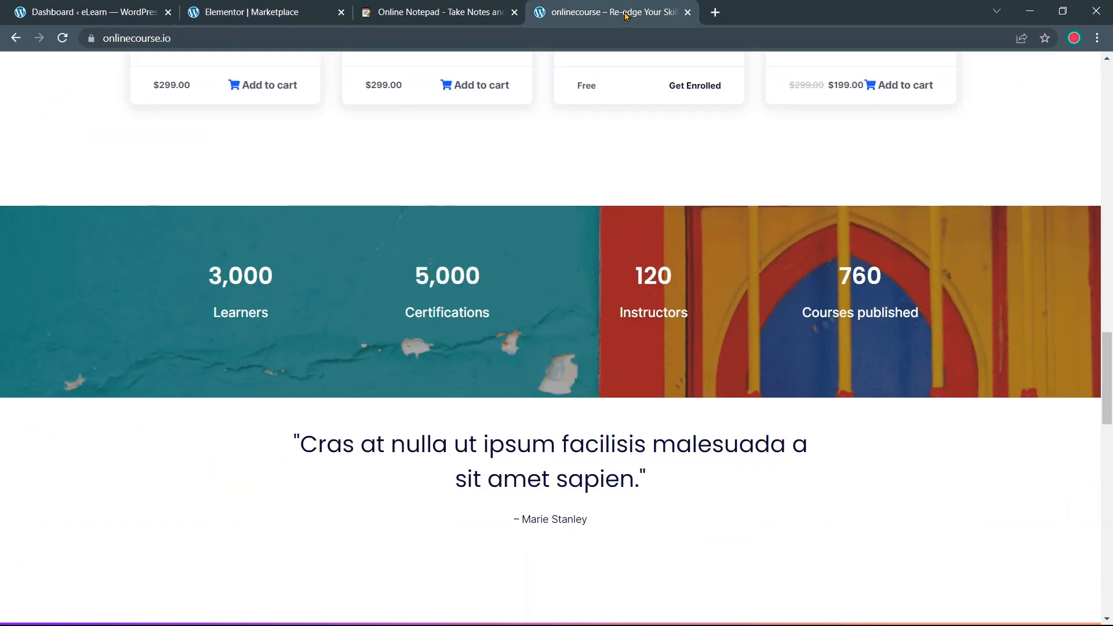
scroll(611, 206, down, 5)
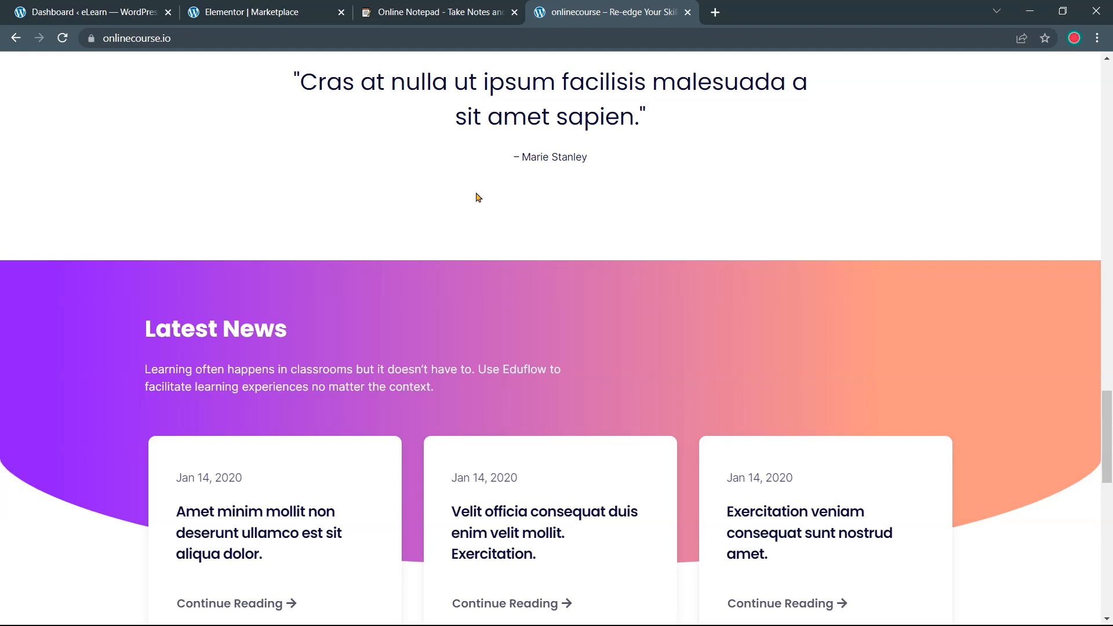
click(268, 11)
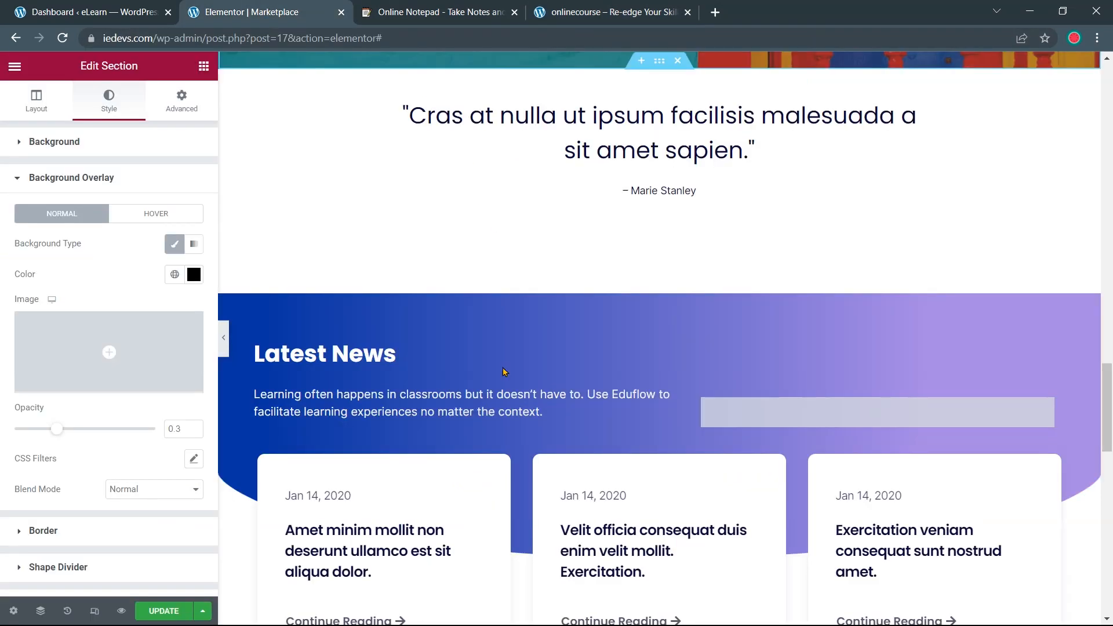
scroll(714, 212, down, 2)
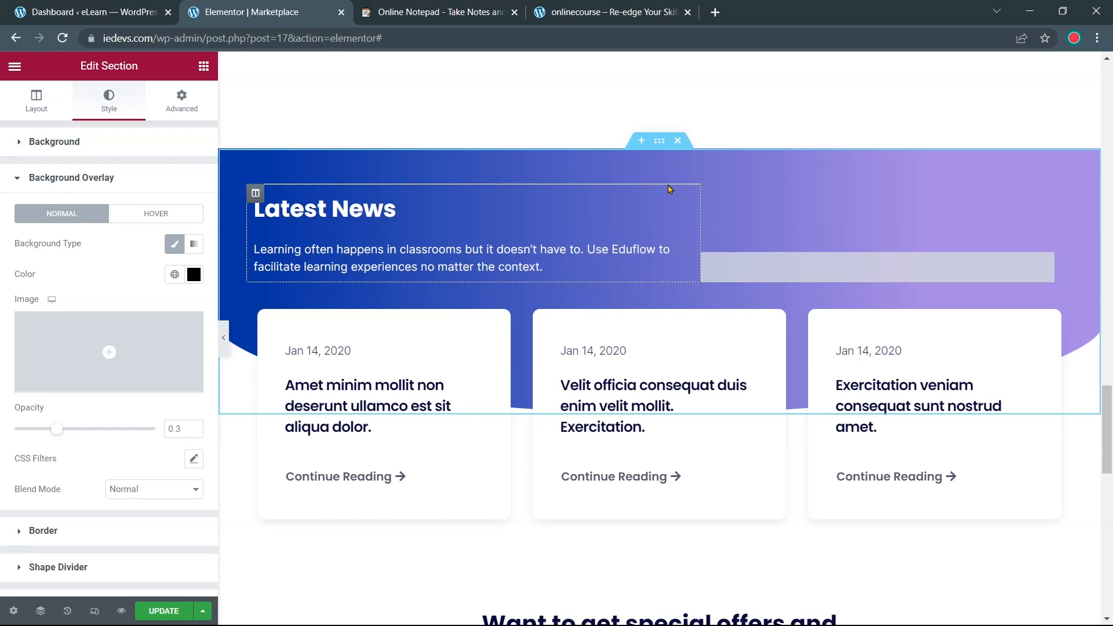
Set the Latest News gradient's first colour to deep purple #9013FE, copied from the notes
click(658, 148)
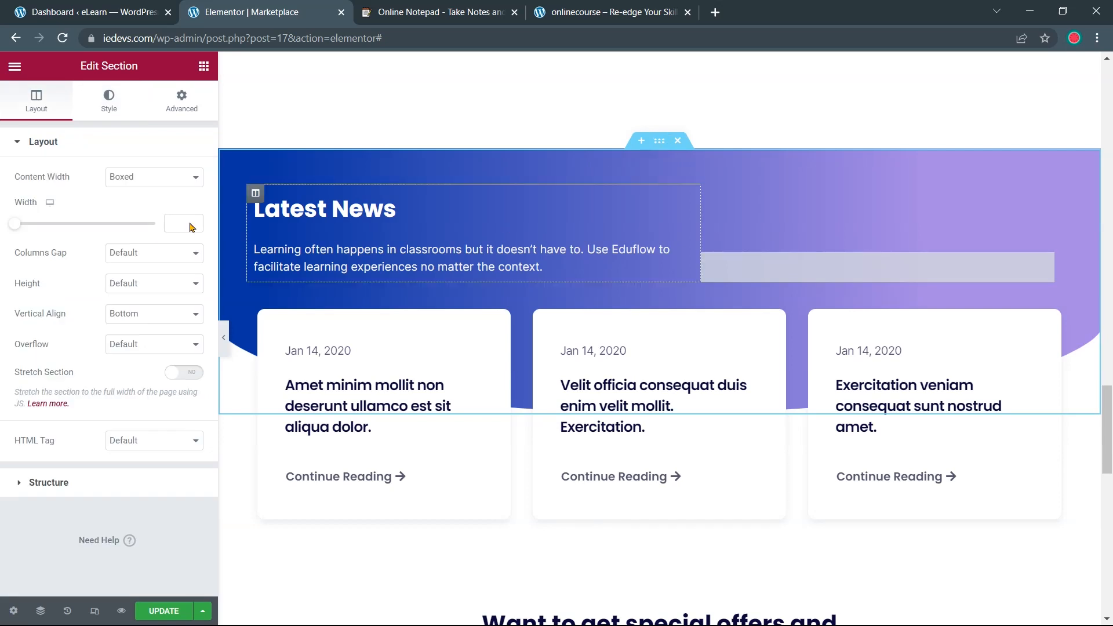
click(105, 110)
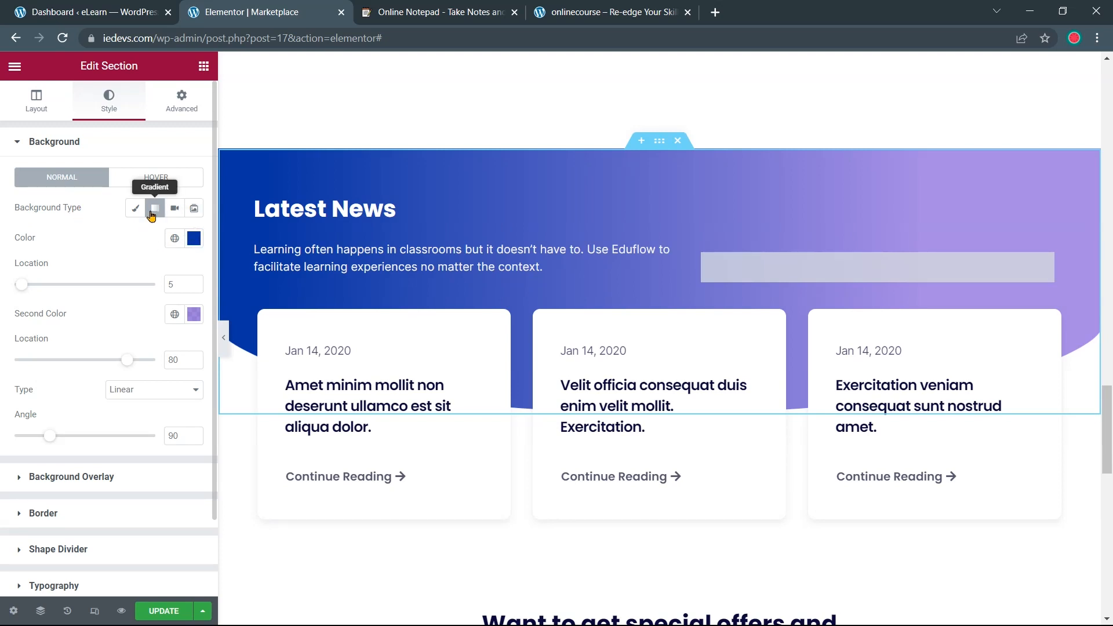
click(194, 239)
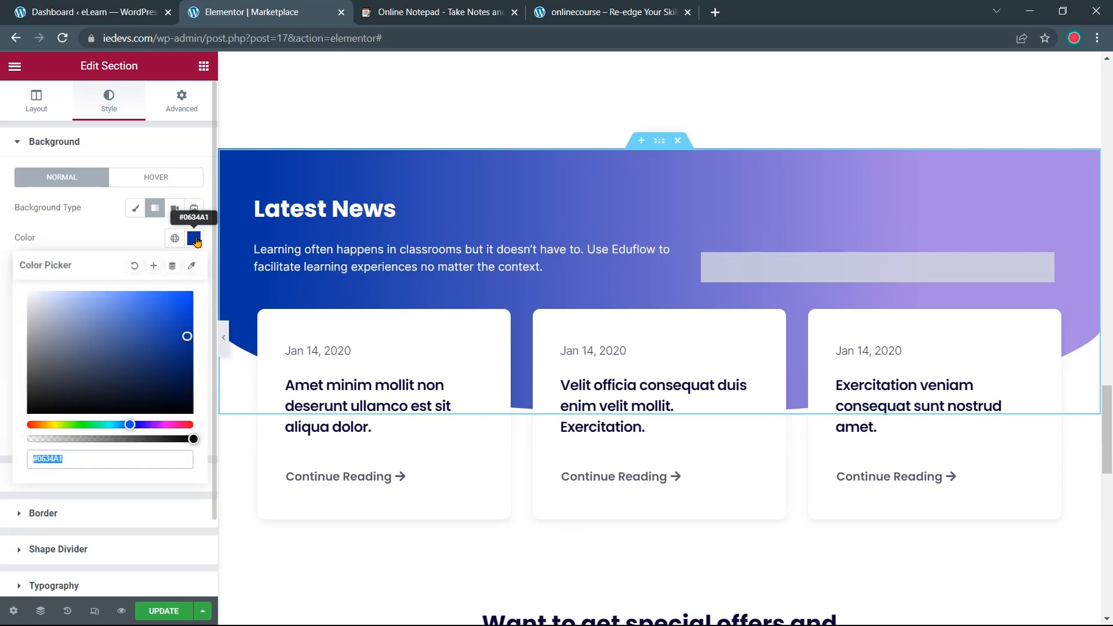
click(418, 7)
drag(225, 284, 278, 284)
right_click(269, 284)
click(308, 336)
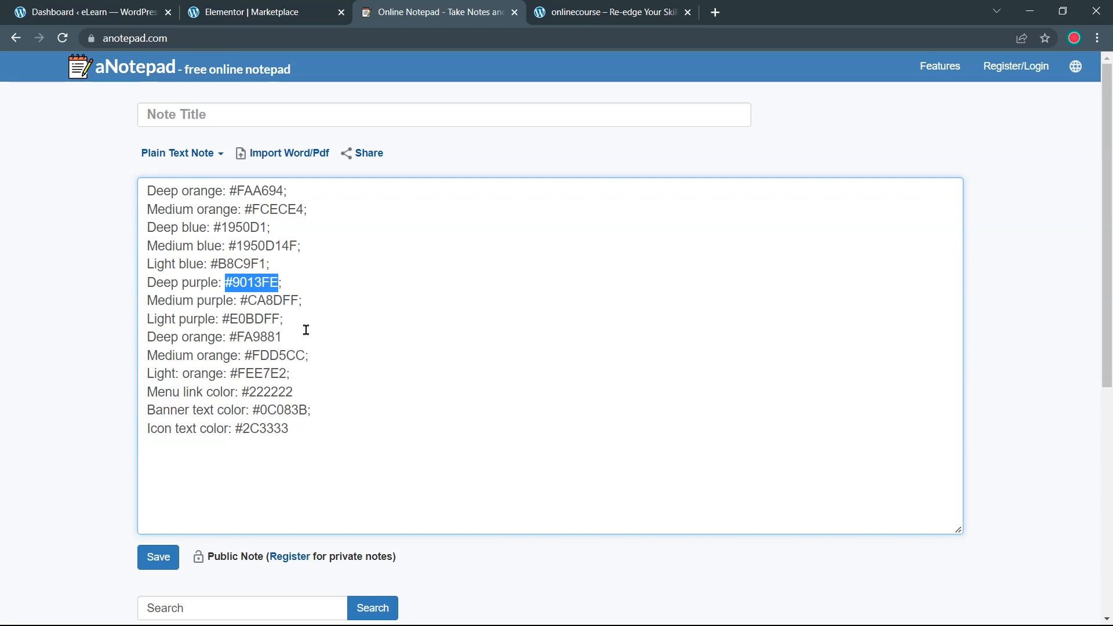
click(272, 8)
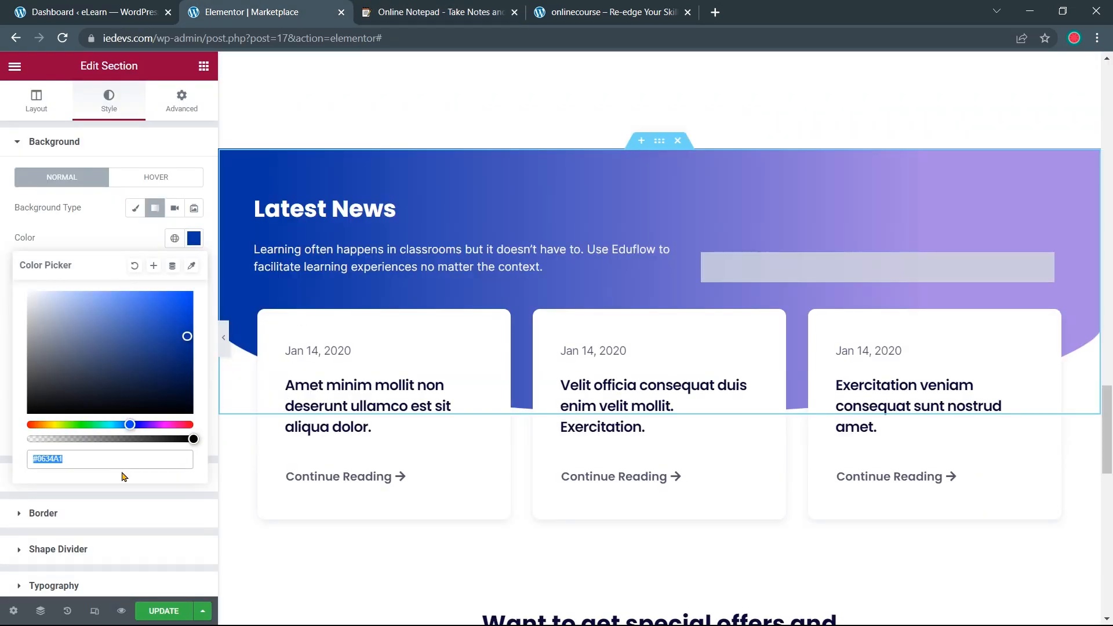
key(ctrl+v)
click(8, 434)
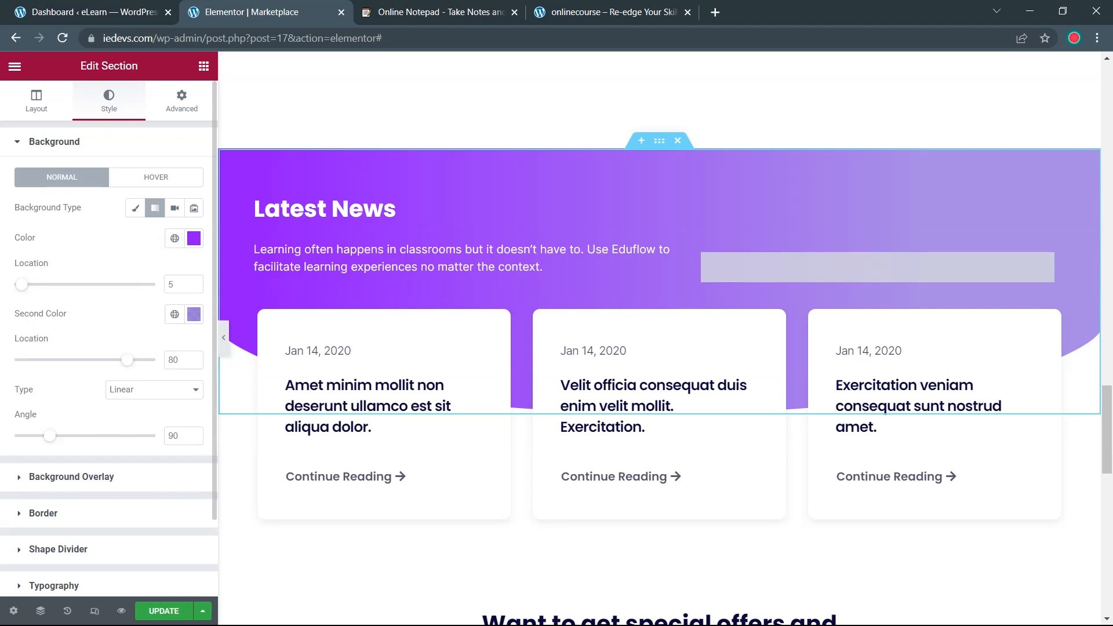
Set the gradient's second colour to orange #FA9881, copied from the notes
click(413, 14)
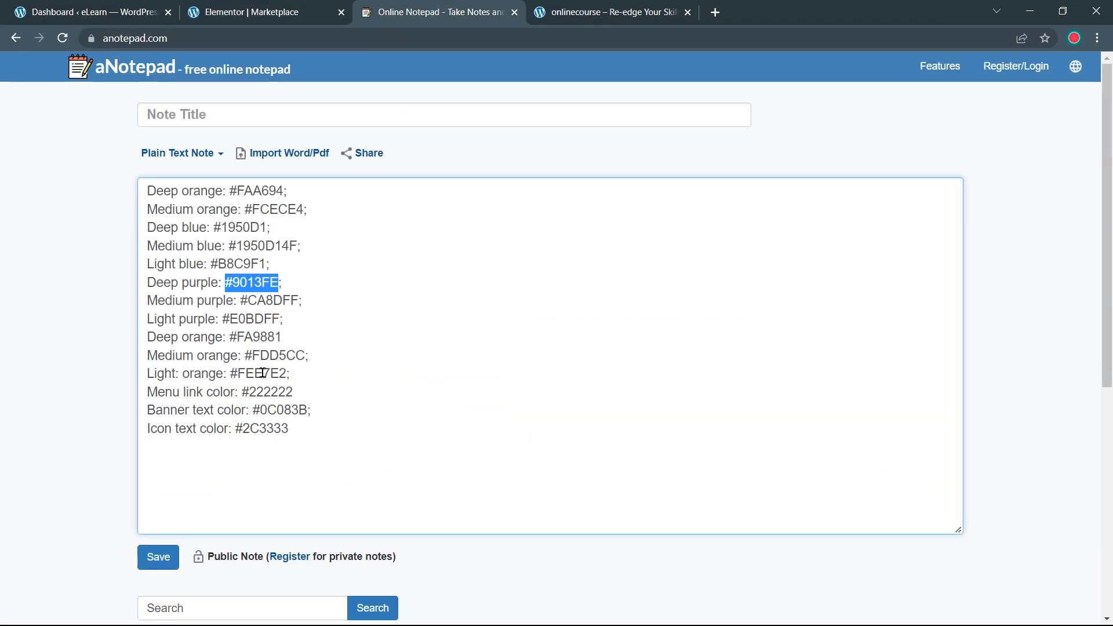
drag(282, 337, 230, 337)
right_click(249, 341)
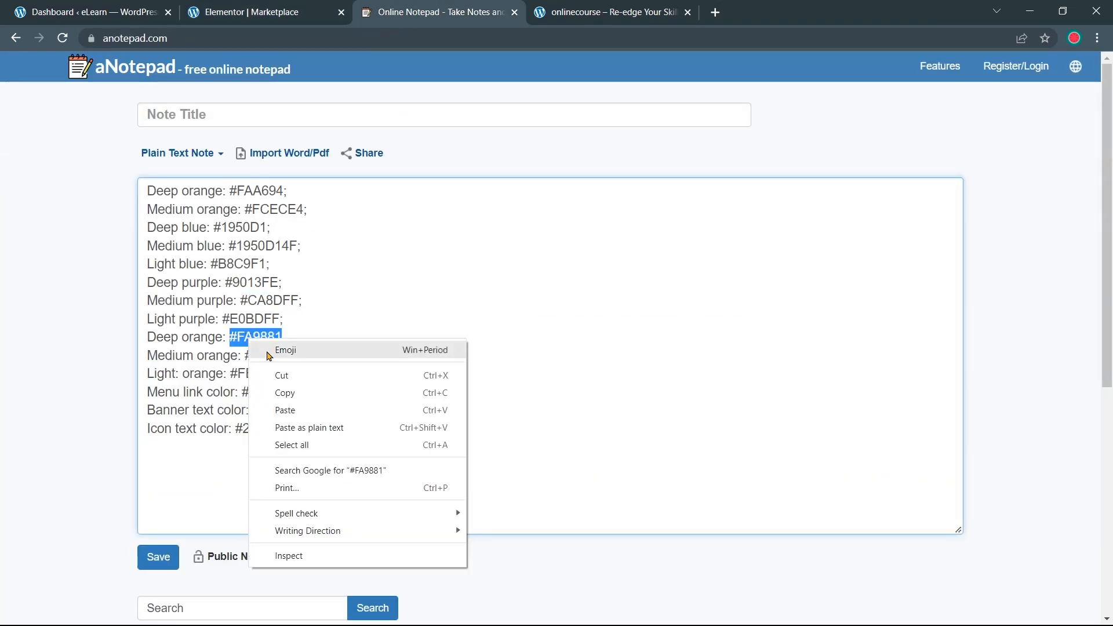
click(285, 393)
click(229, 11)
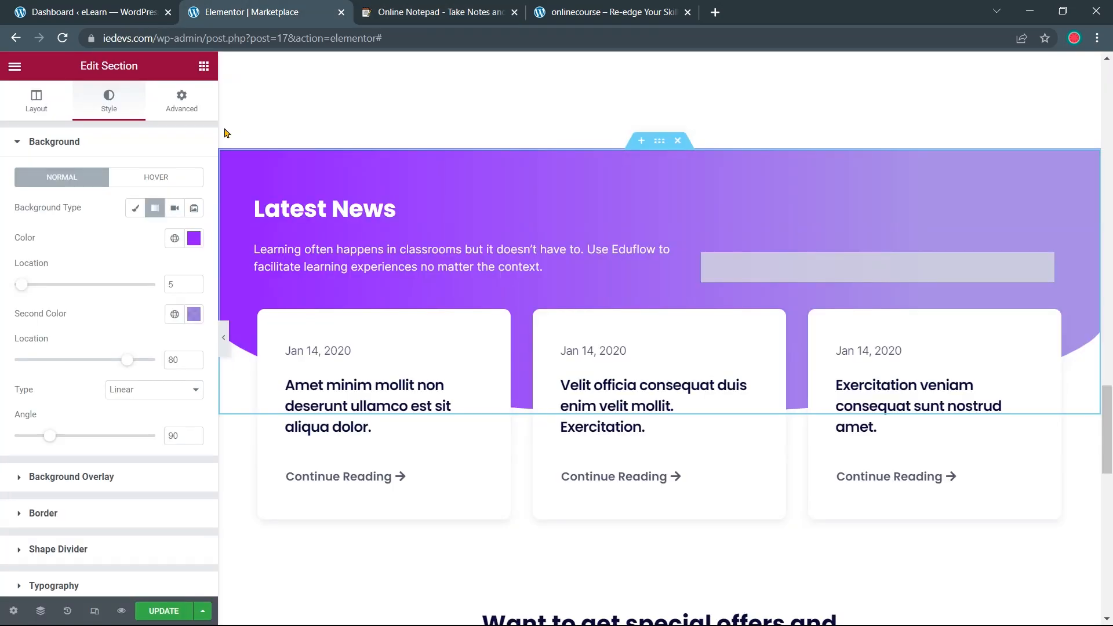
click(195, 315)
click(93, 464)
key(ctrl+v)
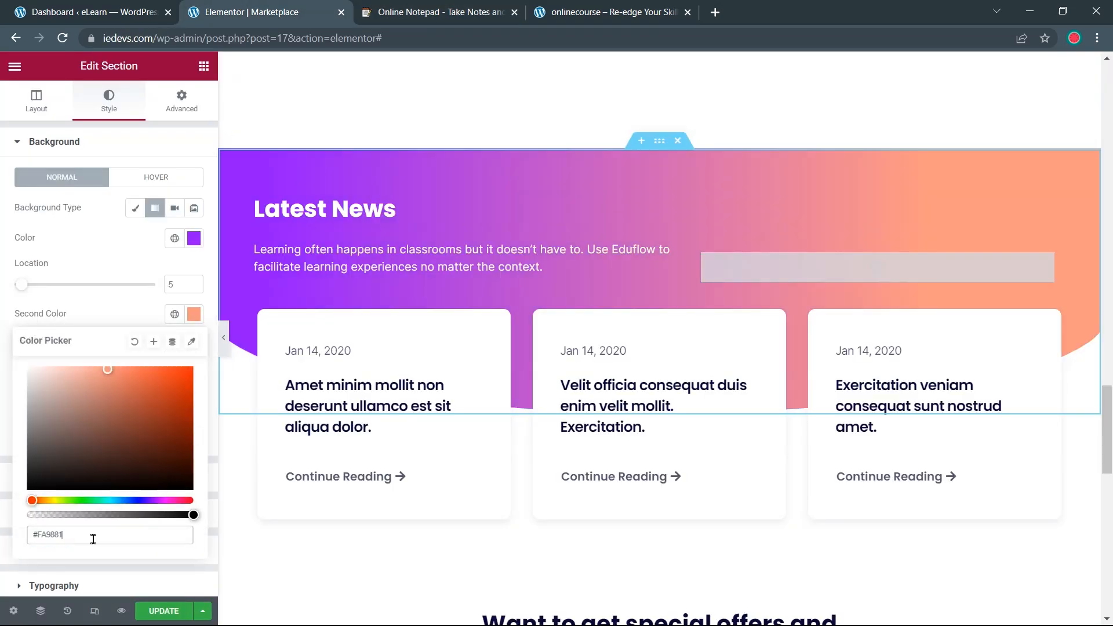
key(Escape)
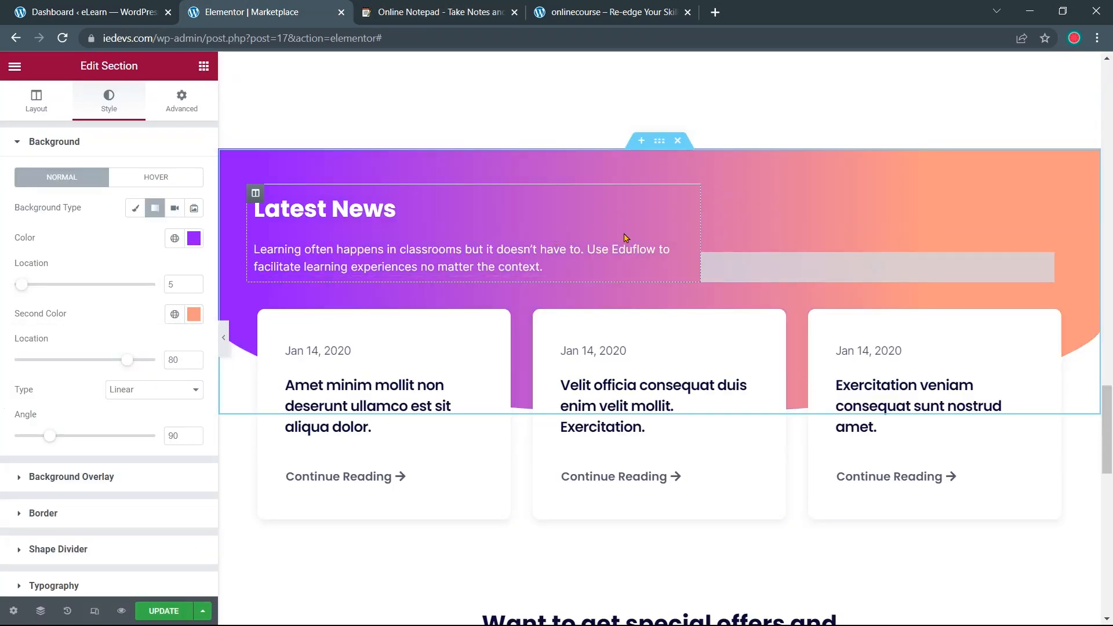
scroll(684, 229, down, 1)
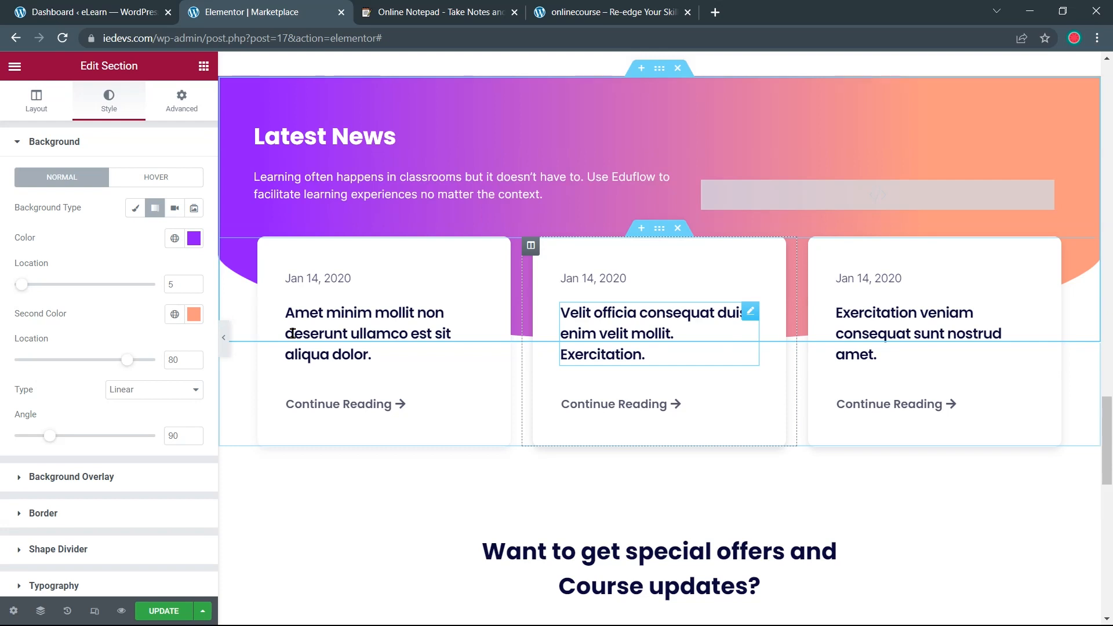
Collapse the editing panel and scroll through the full-width homepage preview
click(225, 341)
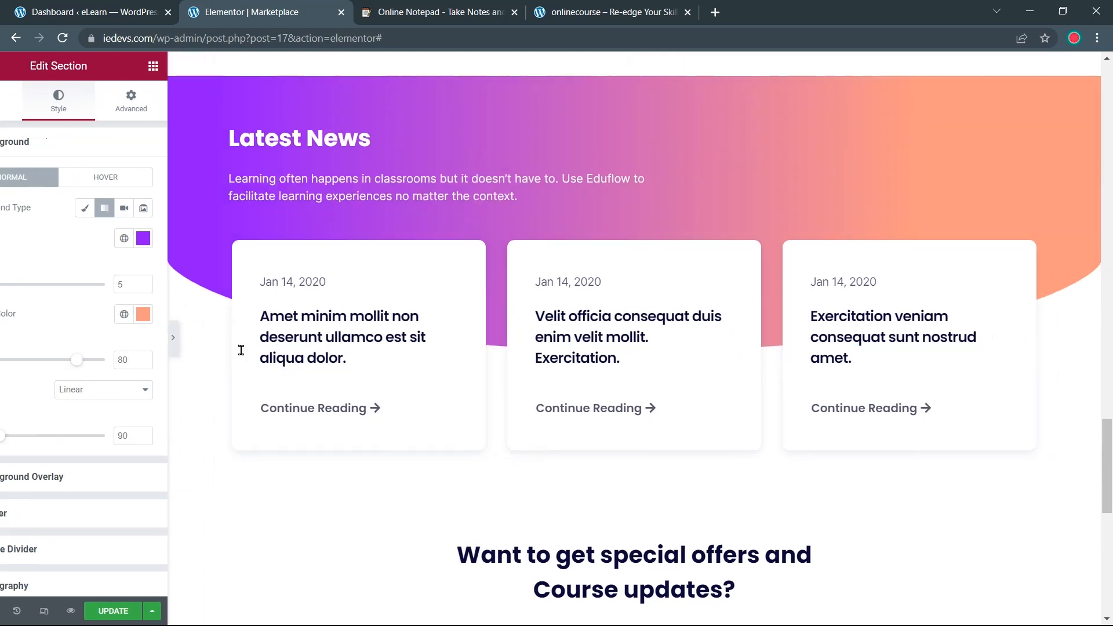
scroll(412, 381, up, 6)
scroll(422, 373, down, 6)
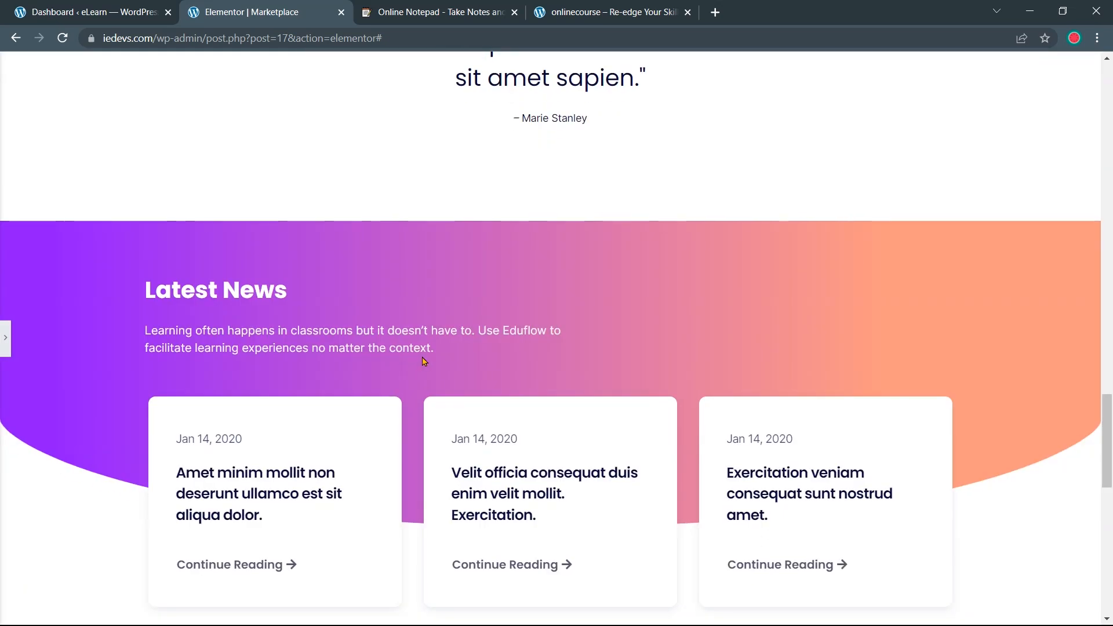
scroll(331, 379, down, 4)
scroll(489, 345, up, 6)
scroll(535, 328, up, 10)
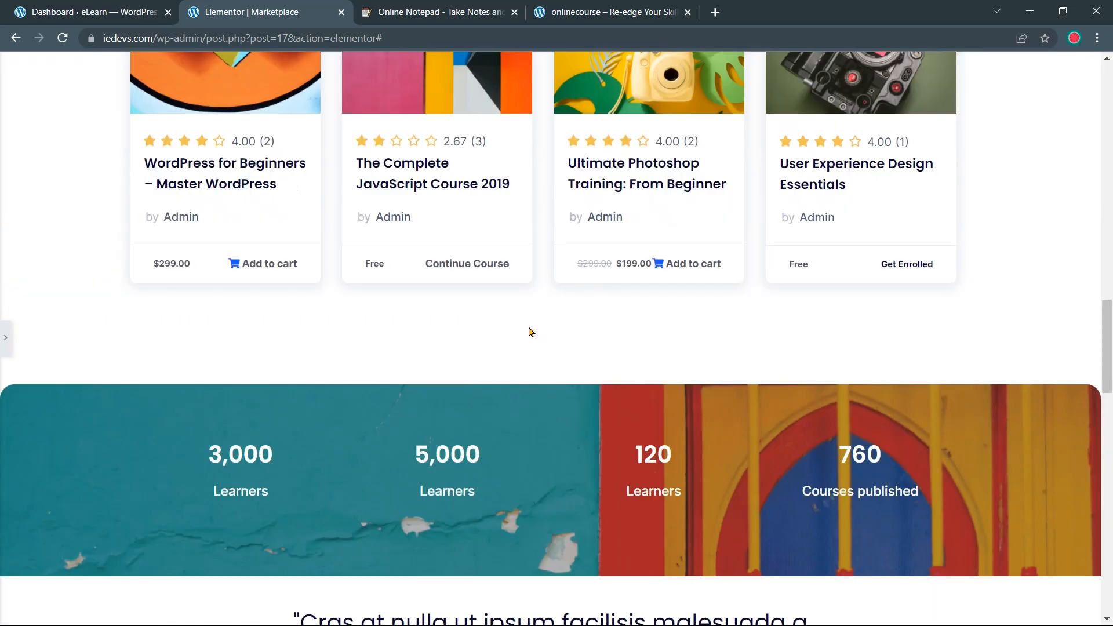
scroll(529, 332, up, 12)
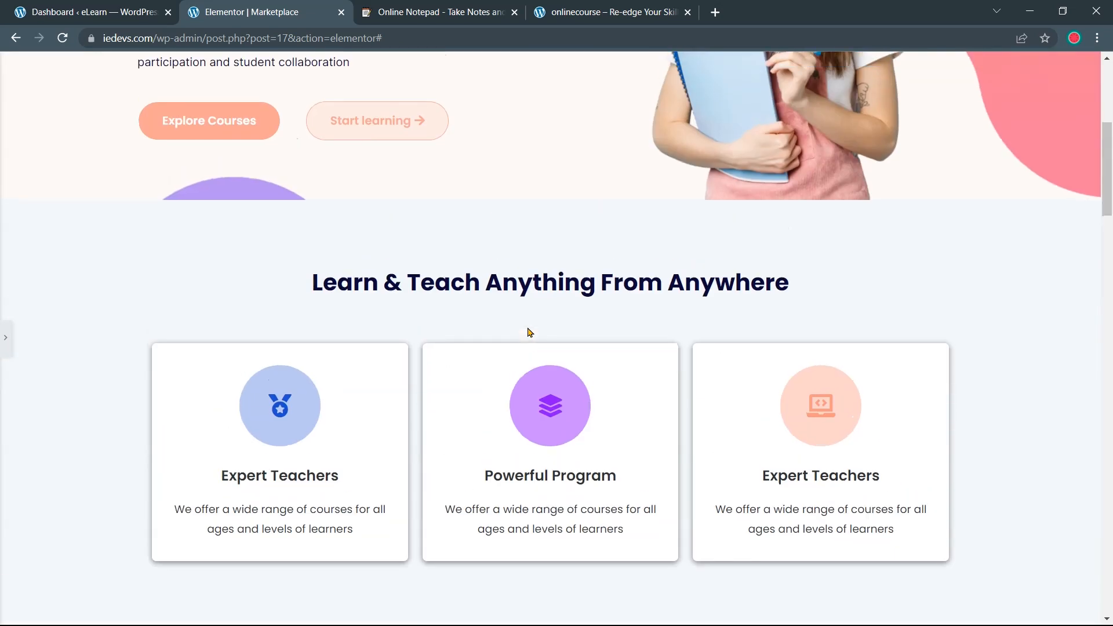
scroll(529, 333, up, 2)
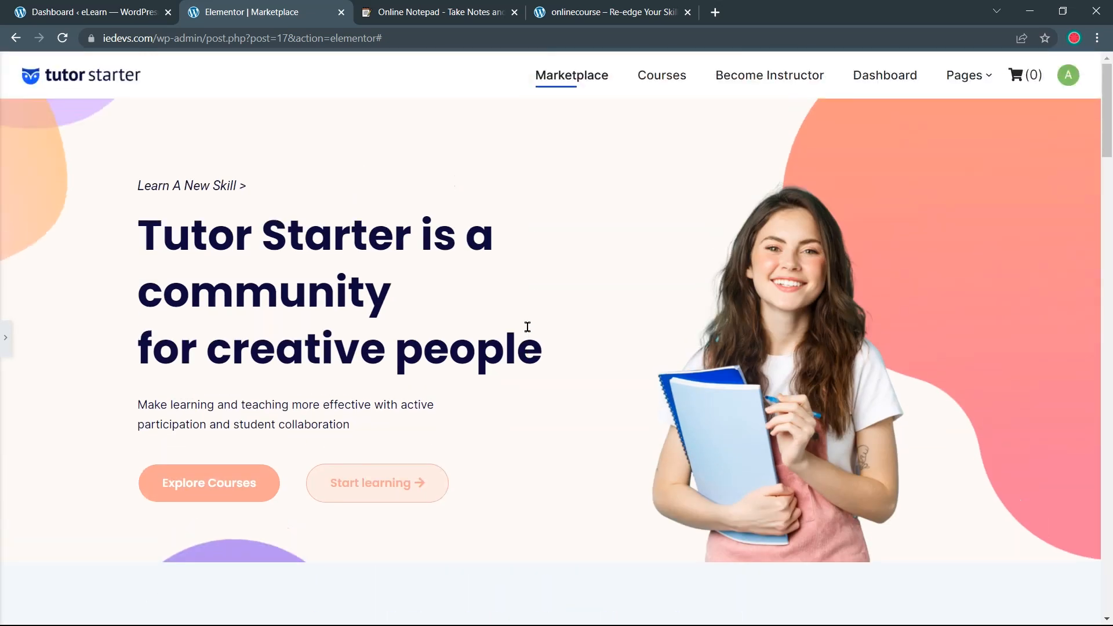
Compare against the onlinecourse.io original, then return and restore the editing panel
click(609, 14)
scroll(540, 174, down, 13)
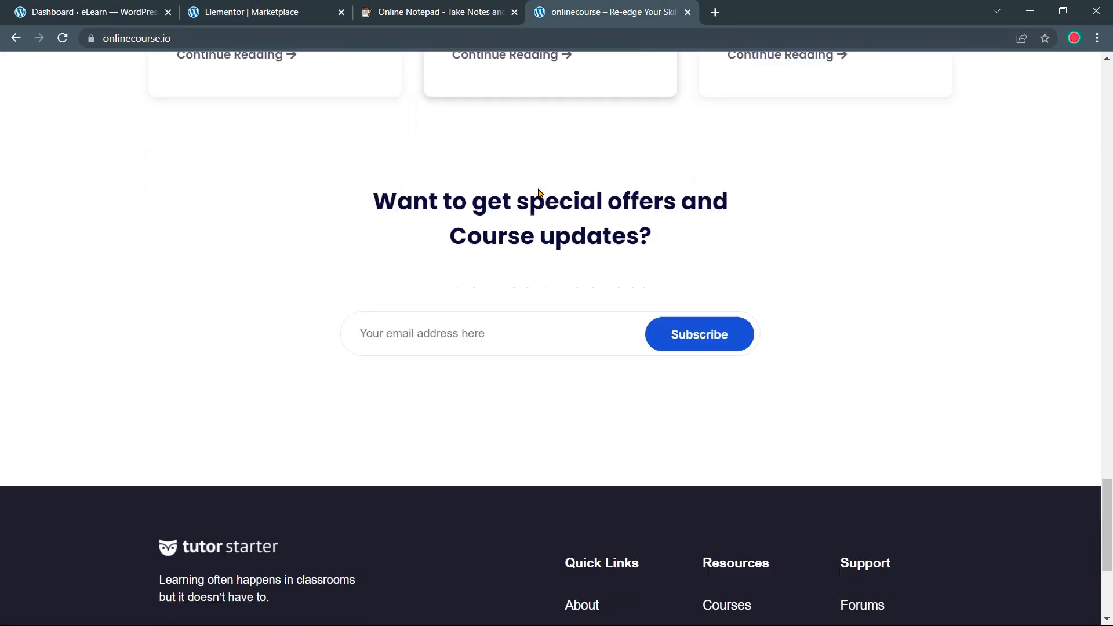
scroll(539, 191, up, 4)
scroll(540, 193, up, 14)
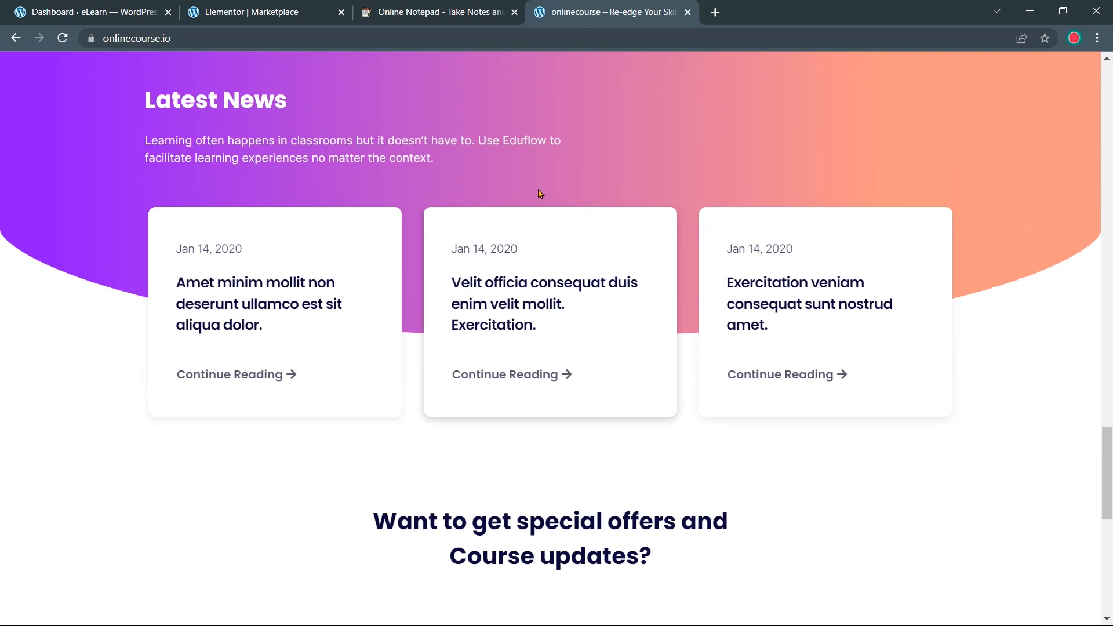
scroll(534, 193, up, 15)
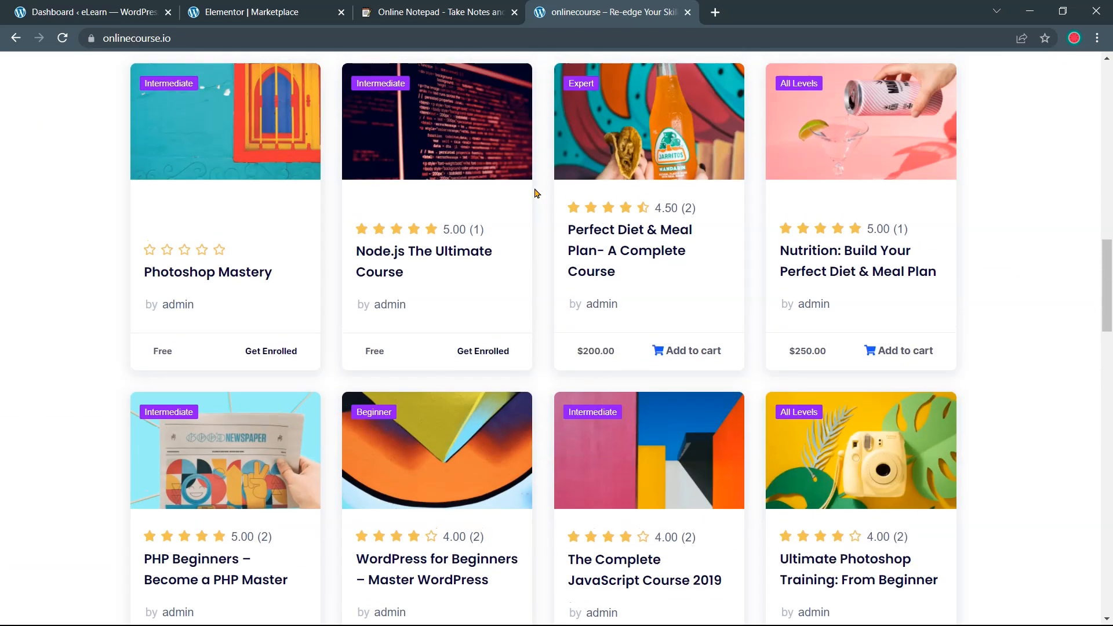
scroll(535, 193, up, 9)
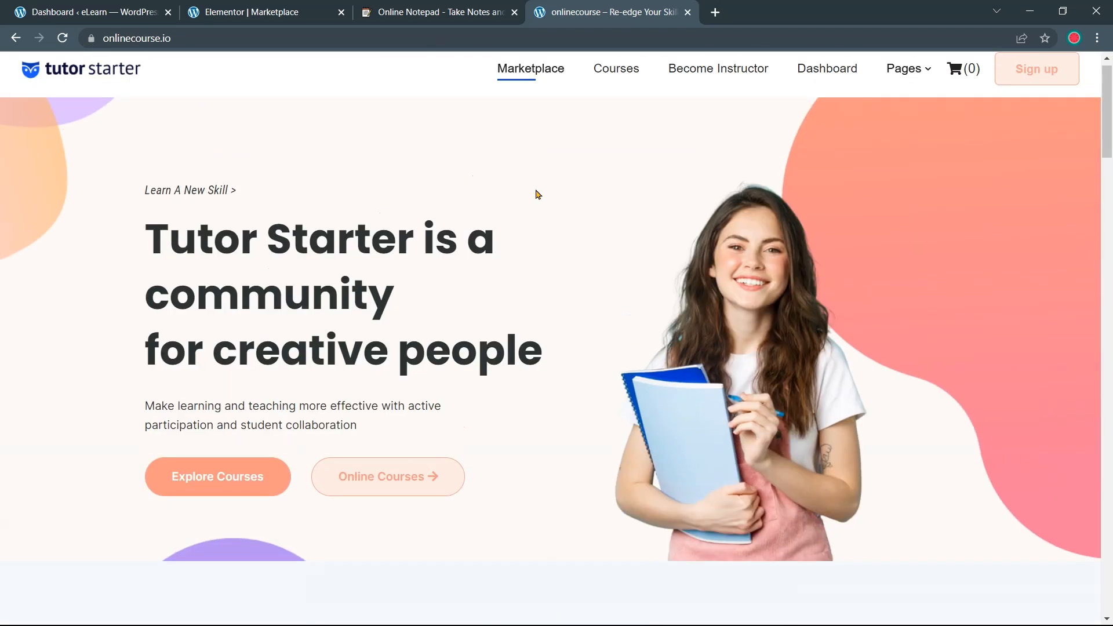
click(318, 10)
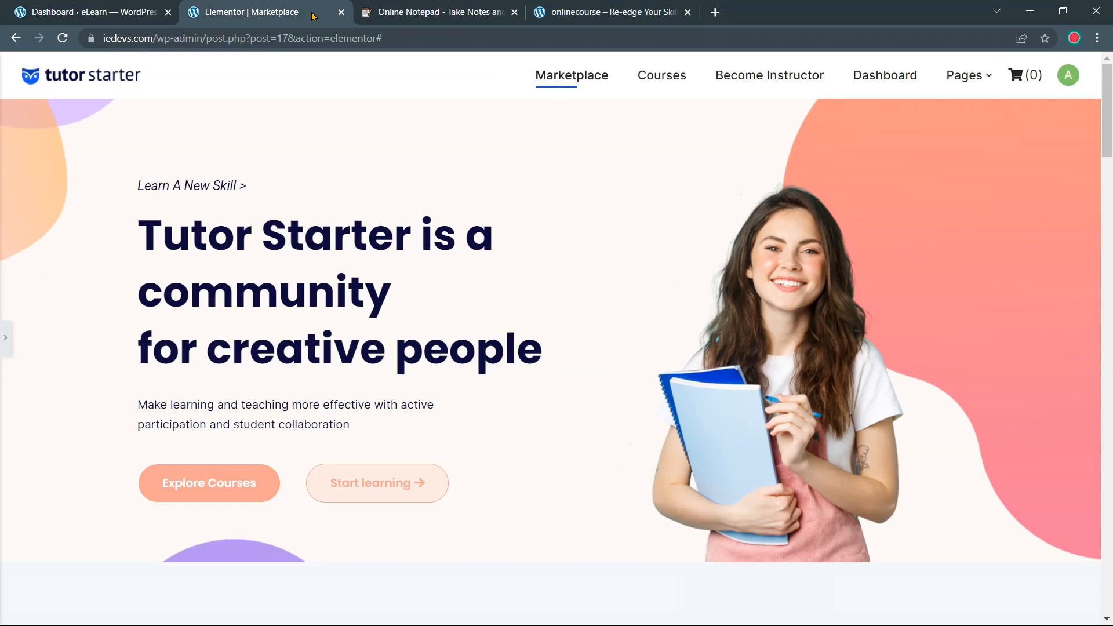
scroll(462, 141, down, 5)
scroll(464, 140, down, 15)
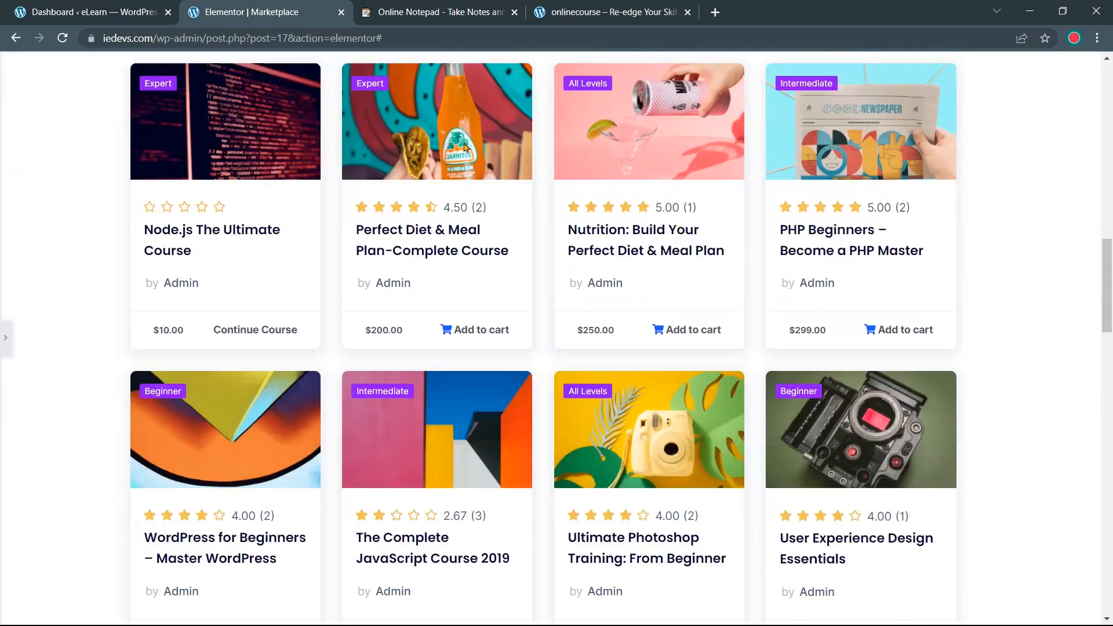
scroll(464, 150, down, 15)
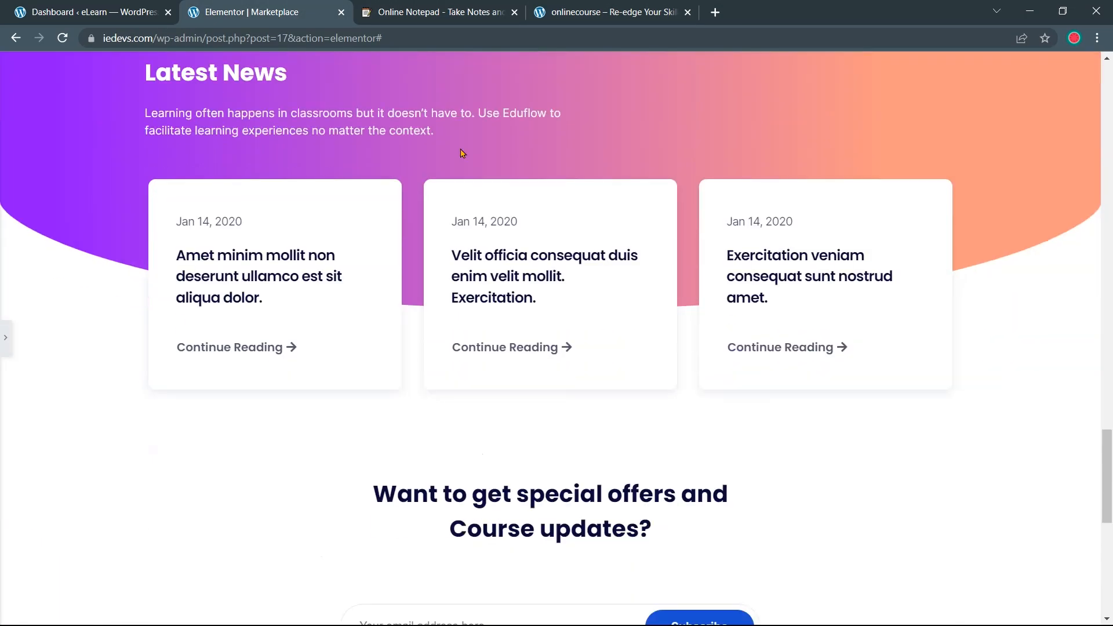
scroll(462, 155, up, 20)
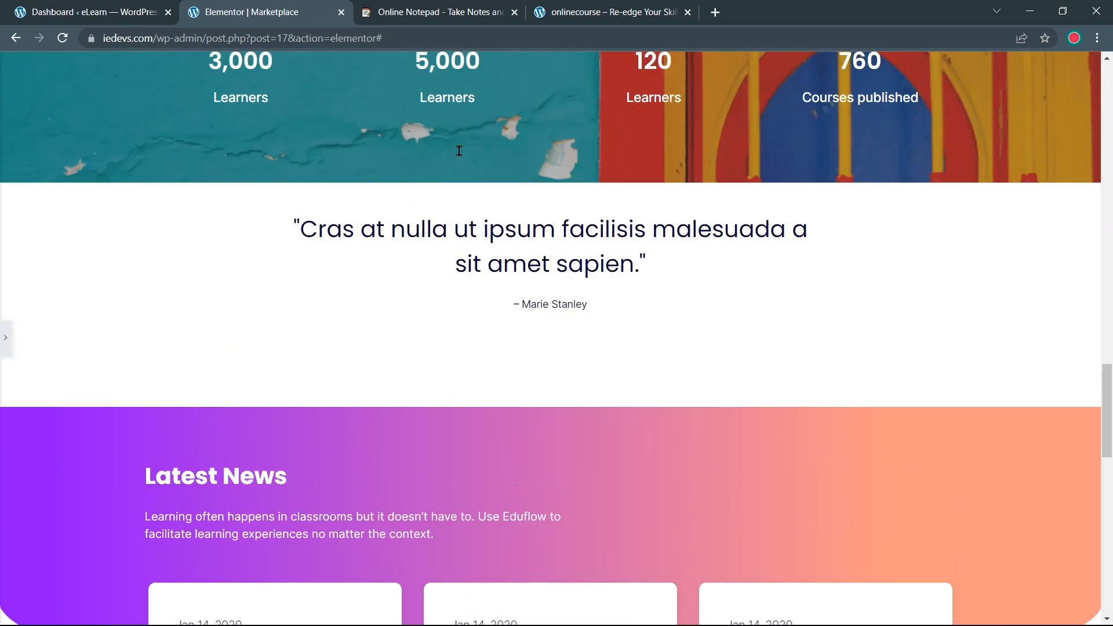
scroll(462, 156, up, 6)
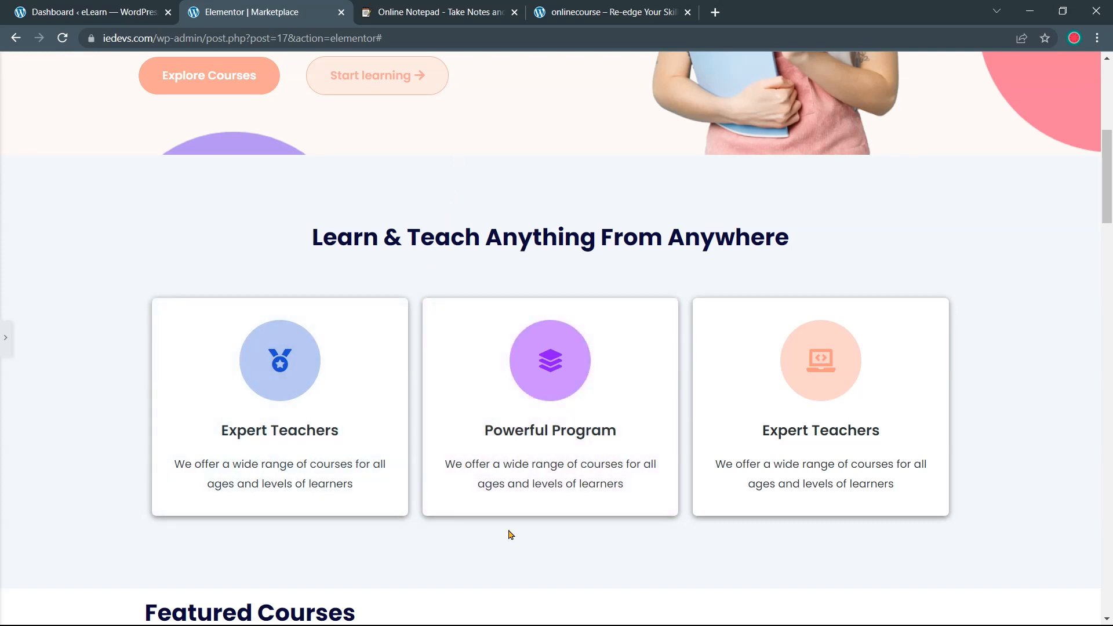
click(6, 338)
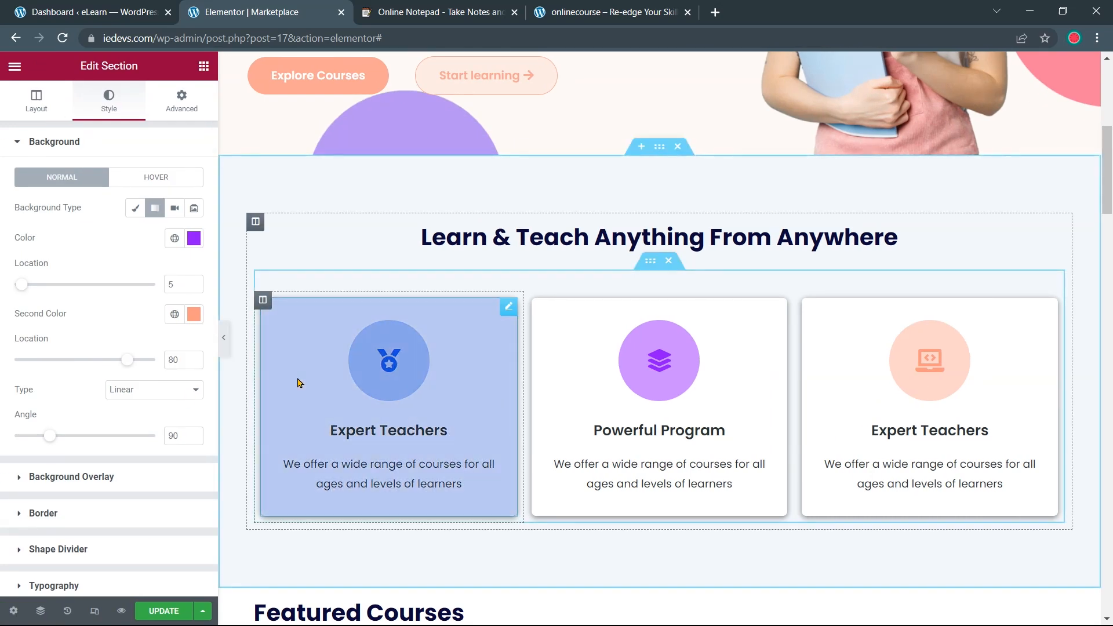
Make the first Expert Teachers card's box shadow more transparent and preview the result
click(295, 382)
click(115, 106)
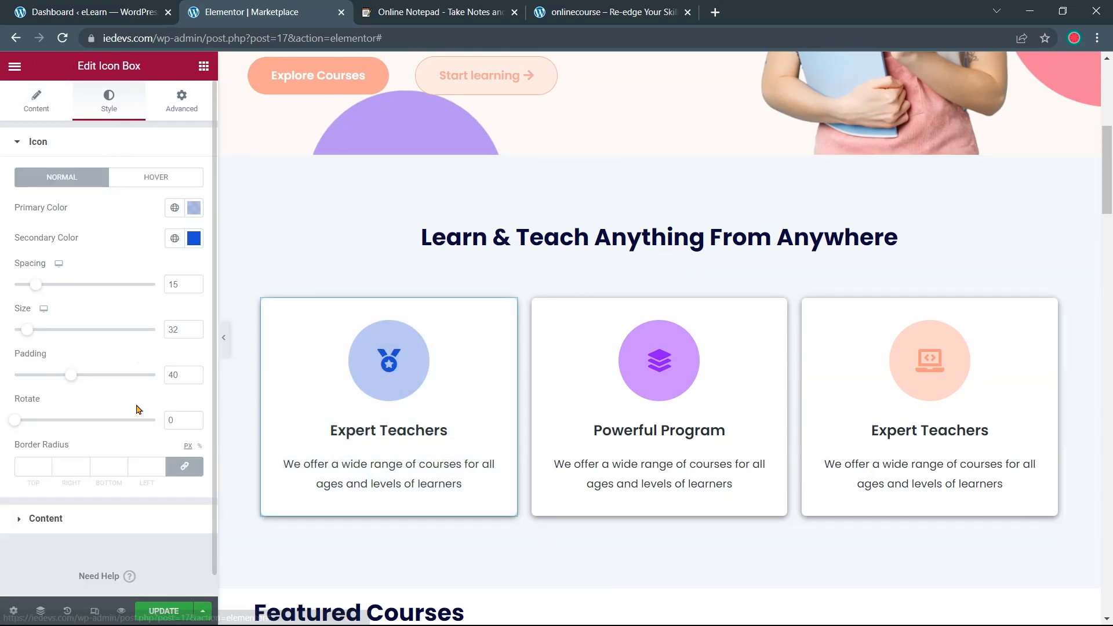
click(172, 116)
click(106, 515)
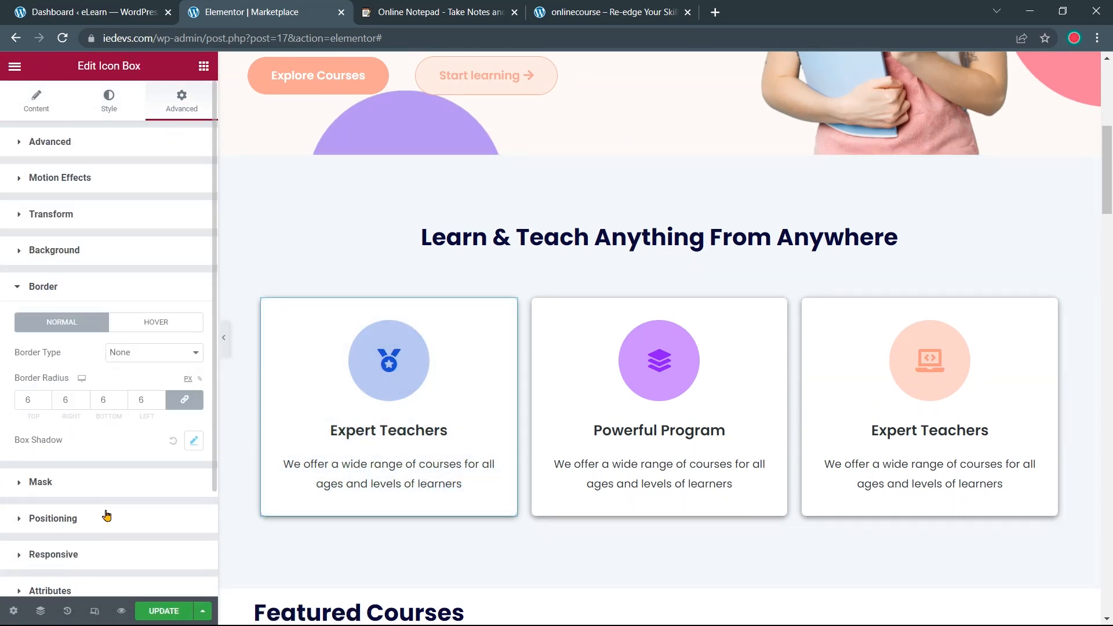
click(193, 442)
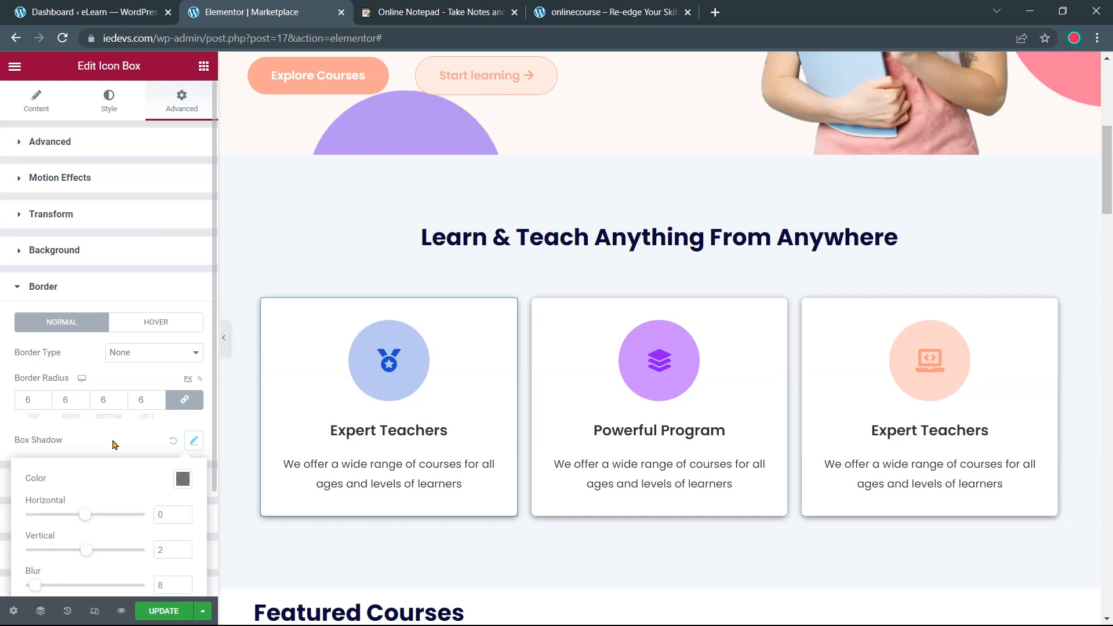
scroll(114, 445, down, 2)
click(183, 390)
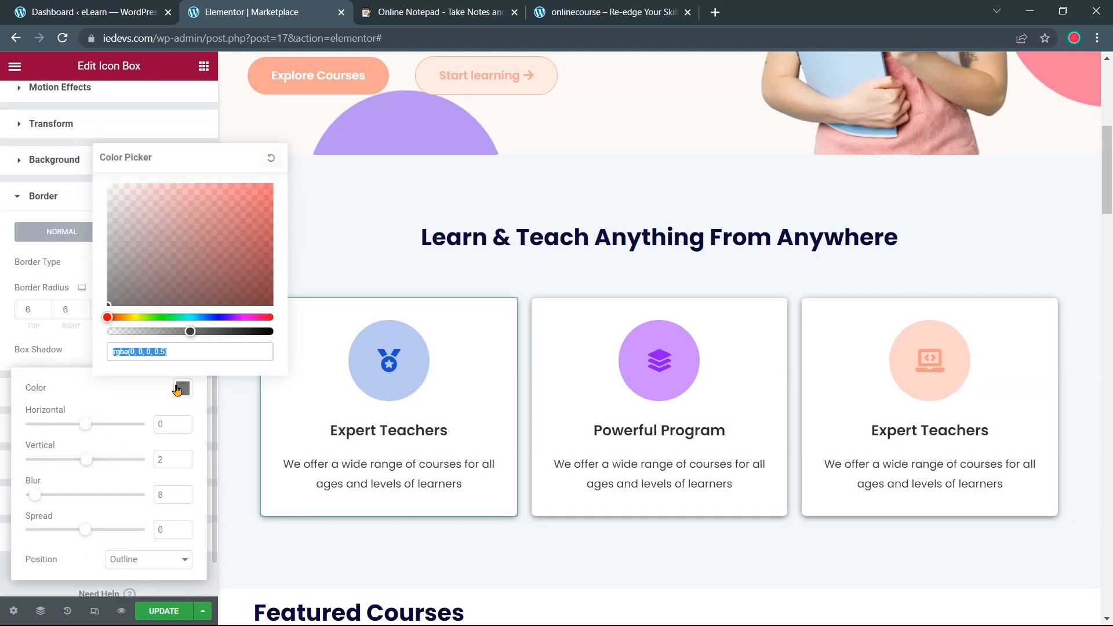
drag(191, 332, 144, 344)
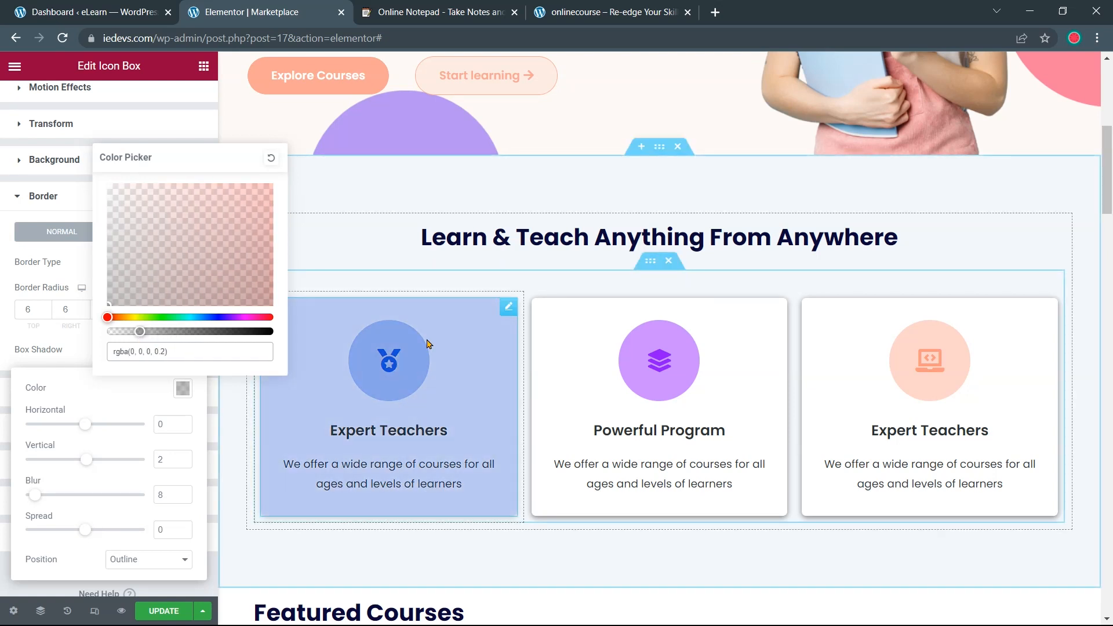
click(112, 350)
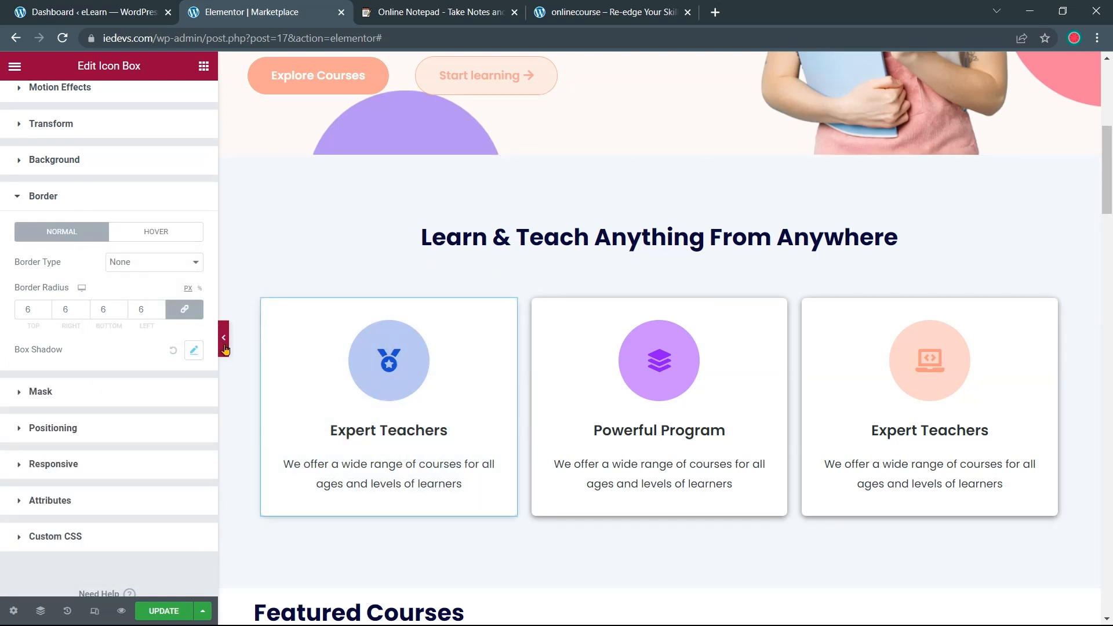
click(223, 340)
scroll(324, 344, down, 2)
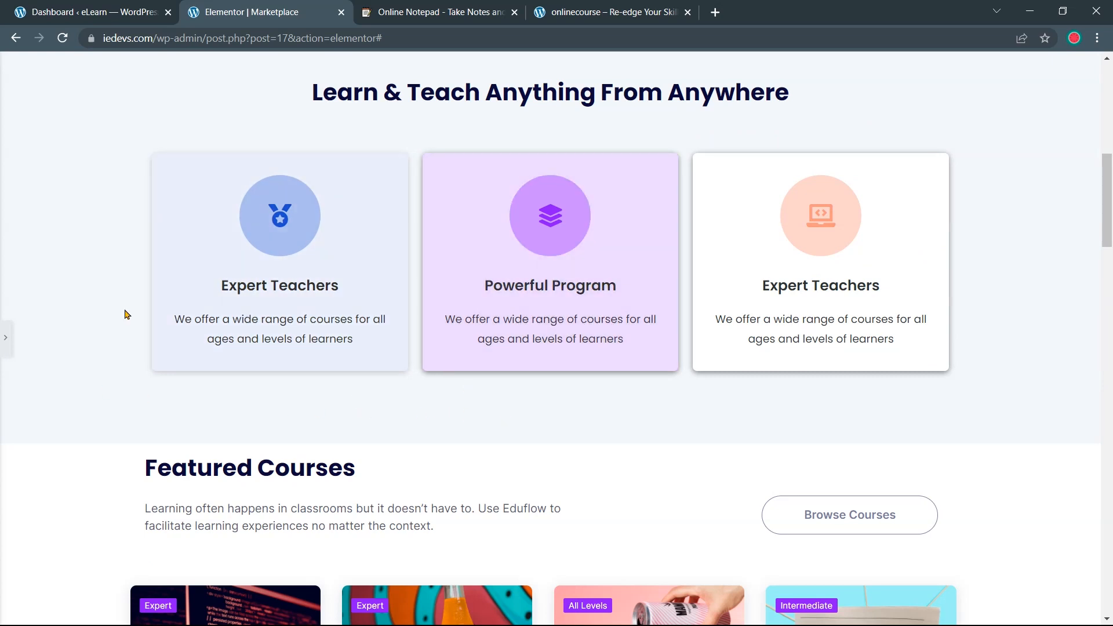
click(5, 339)
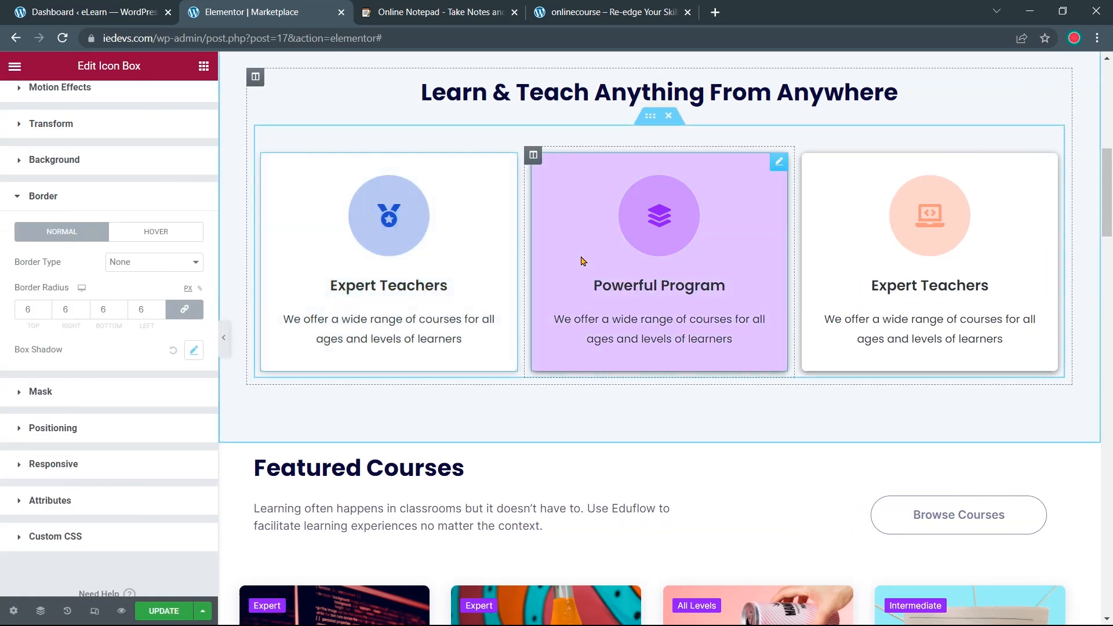
Lighten the Powerful Program card's box shadow to rgba(0, 0, 0, 0.2)
click(577, 261)
scroll(141, 279, down, 2)
scroll(119, 218, up, 2)
click(179, 110)
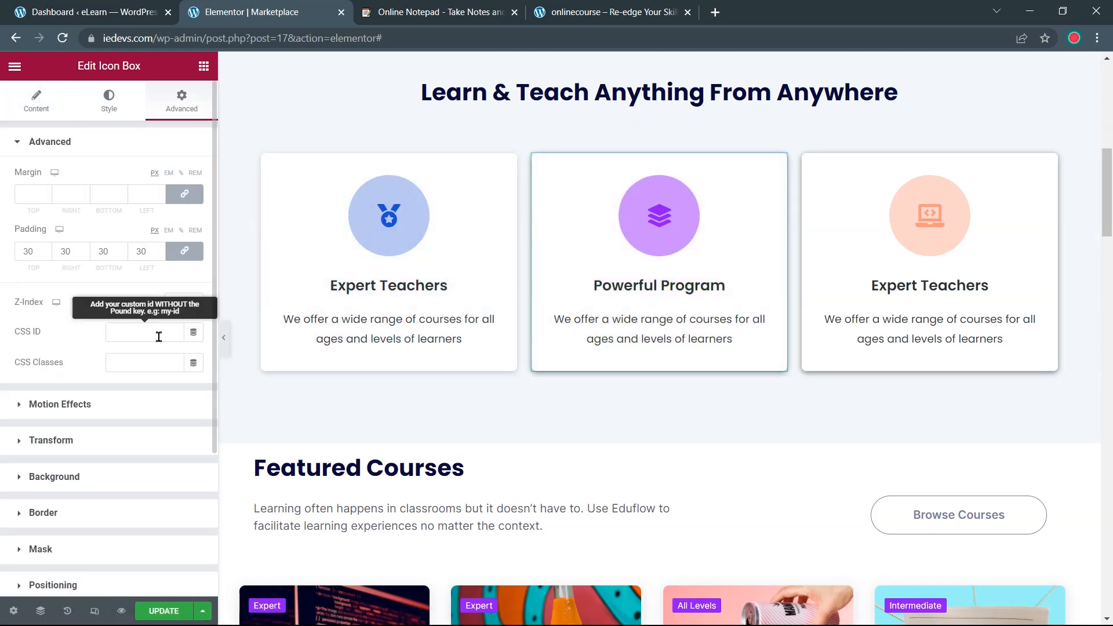
click(104, 520)
click(194, 441)
scroll(186, 406, down, 2)
click(183, 389)
drag(114, 352, 141, 339)
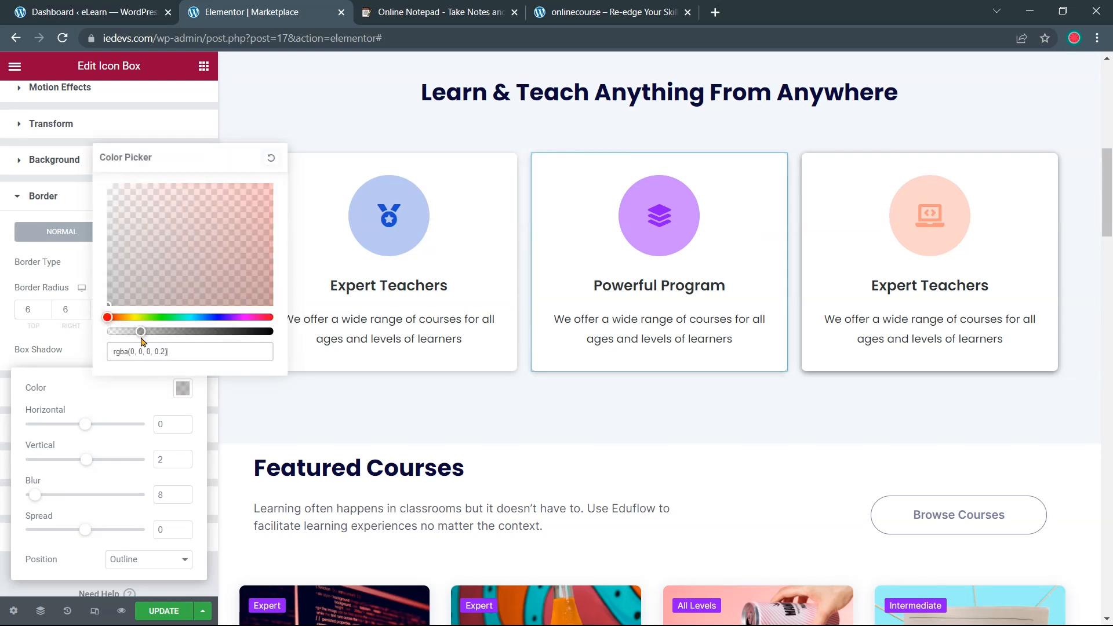
click(53, 353)
Lighten the third Expert Teachers card's box shadow to 0.2 opacity and preview full-width
click(822, 291)
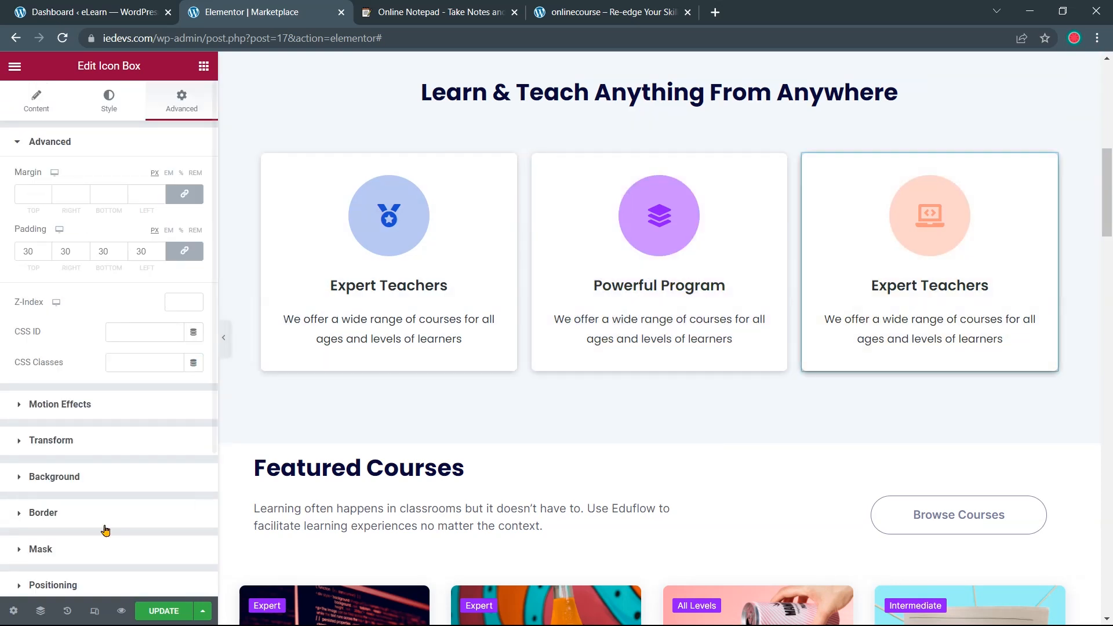
click(68, 515)
click(193, 442)
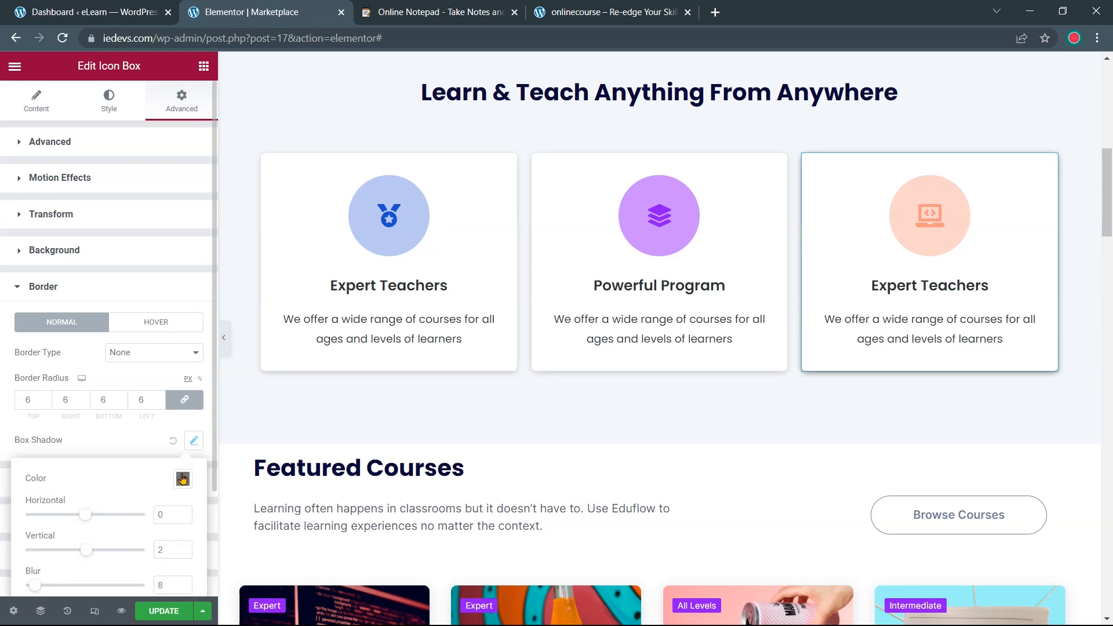
click(183, 479)
drag(190, 422, 141, 435)
click(80, 432)
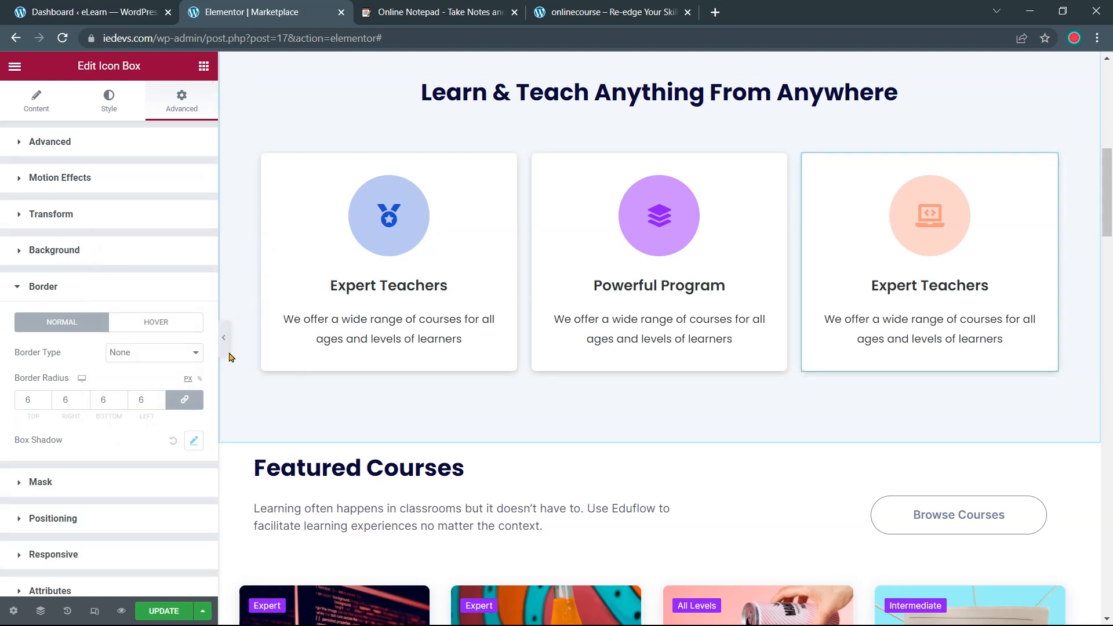
click(224, 339)
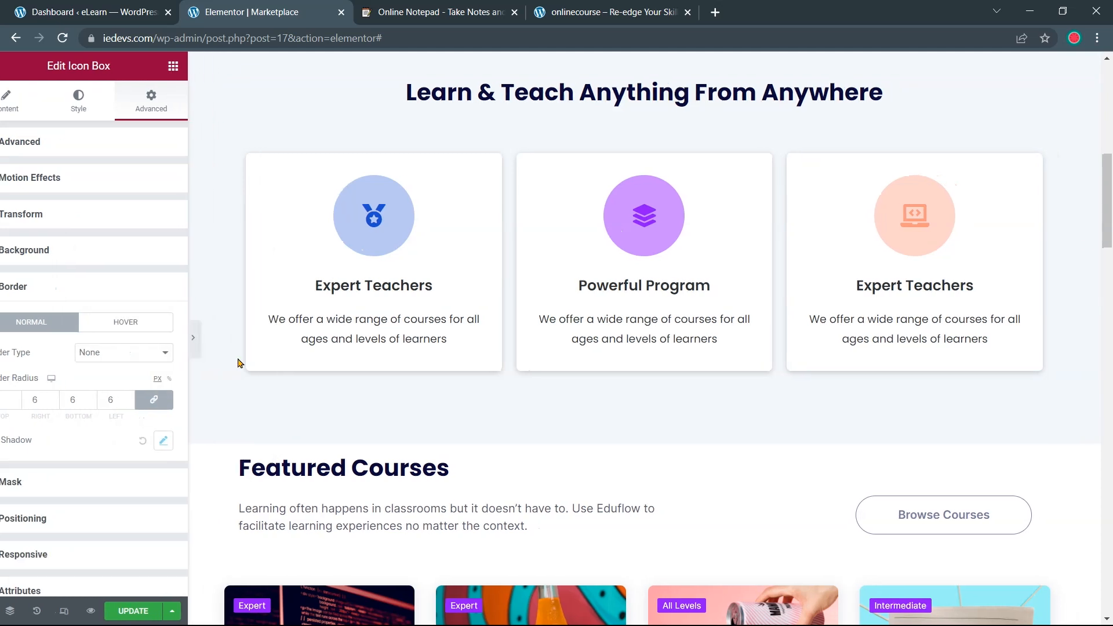
scroll(868, 389, up, 3)
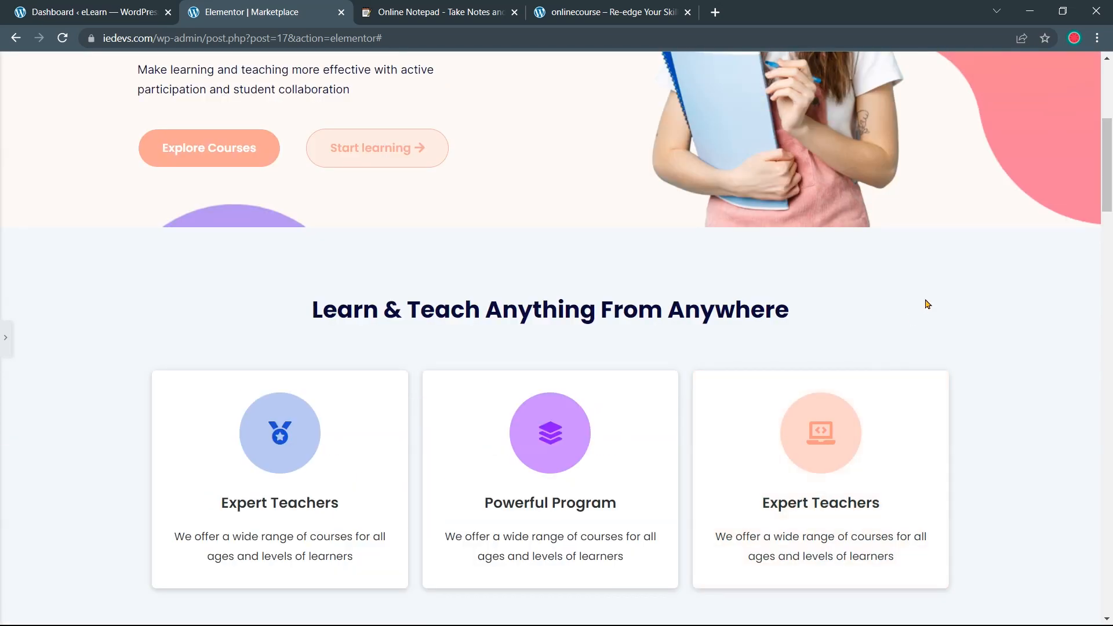
Bring back the Elementor panel and update the homepage to save the changes
scroll(998, 313, down, 1)
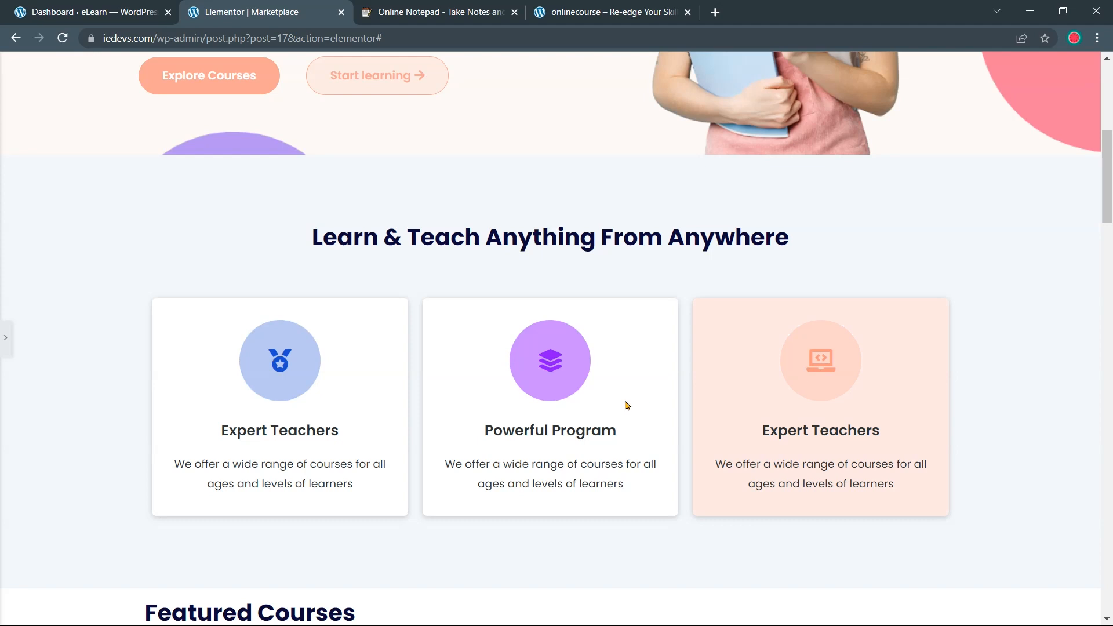
scroll(650, 356, up, 7)
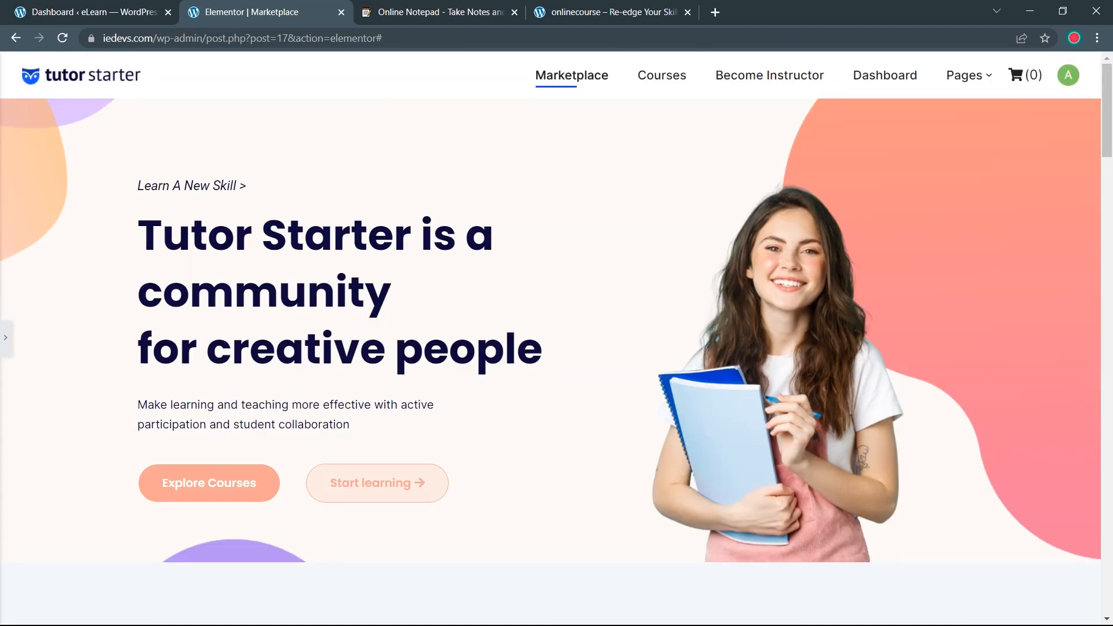
click(5, 337)
click(158, 610)
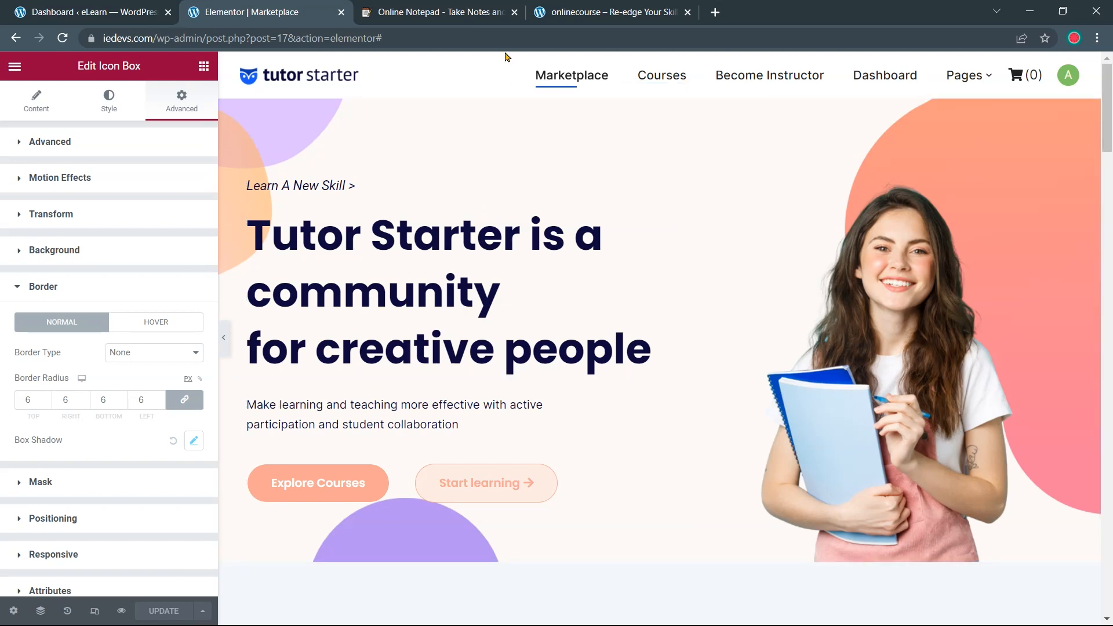
Close the aNotepad colour-codes tab and return to the Elementor editor
click(481, 13)
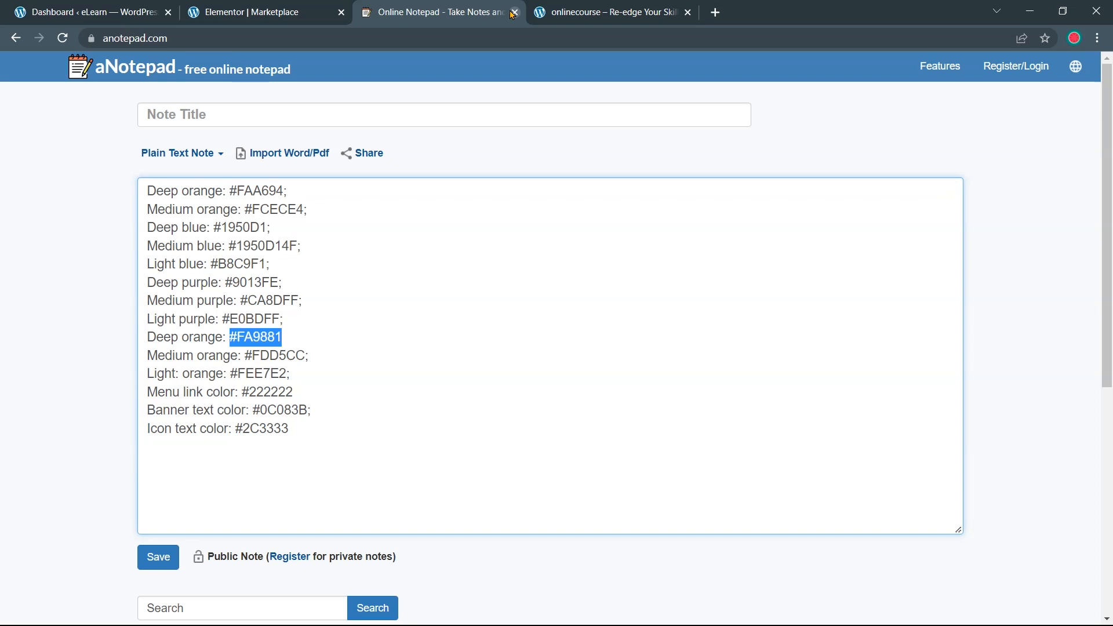
click(513, 12)
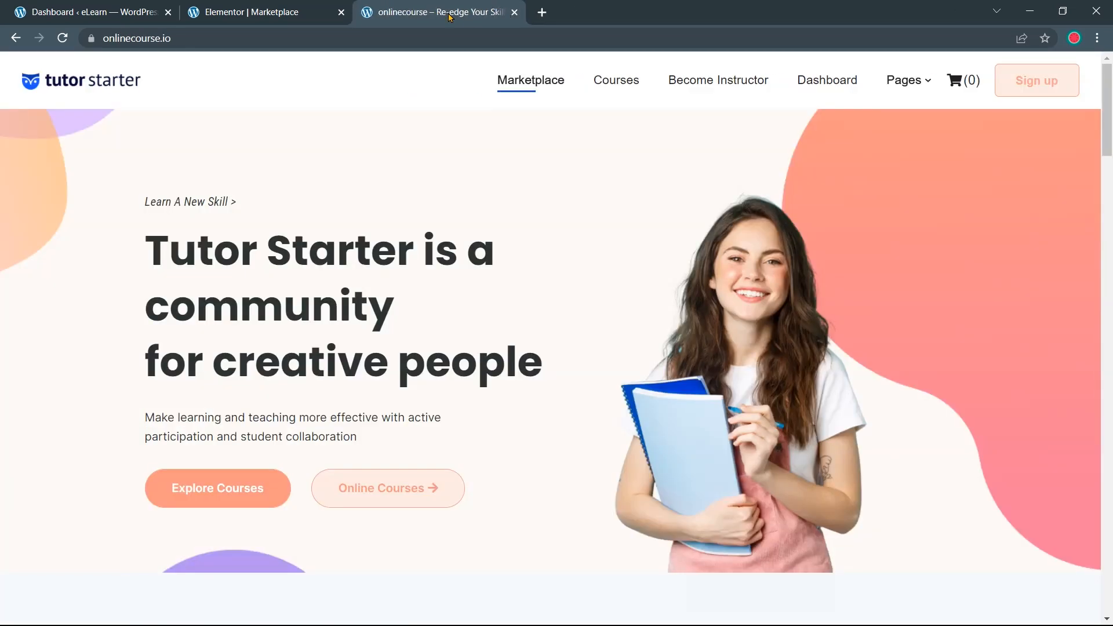
click(226, 13)
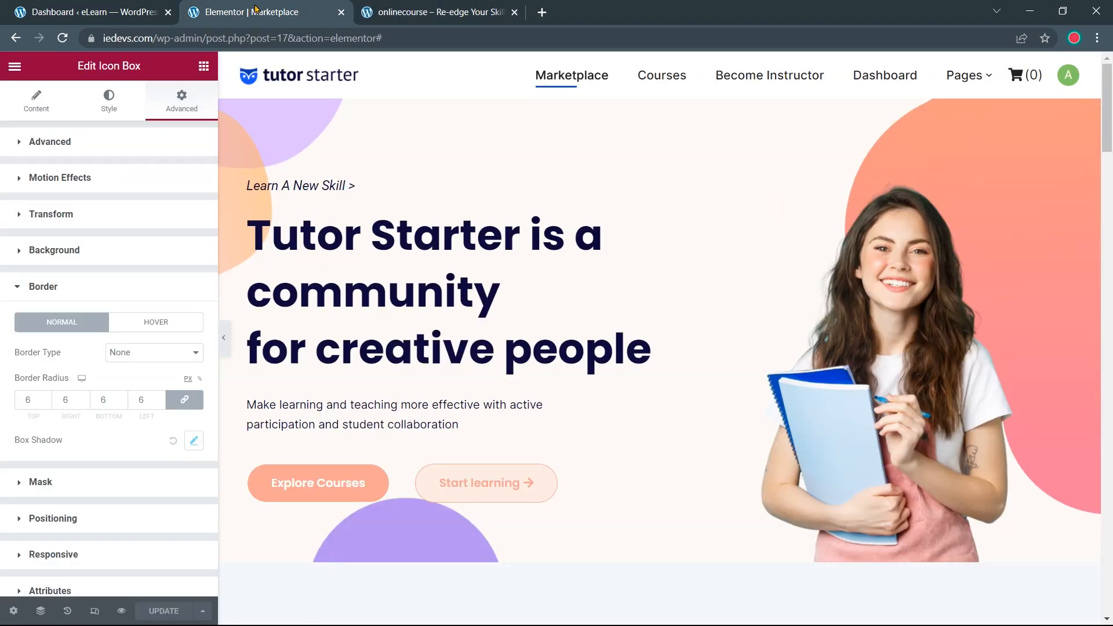
scroll(331, 93, down, 1)
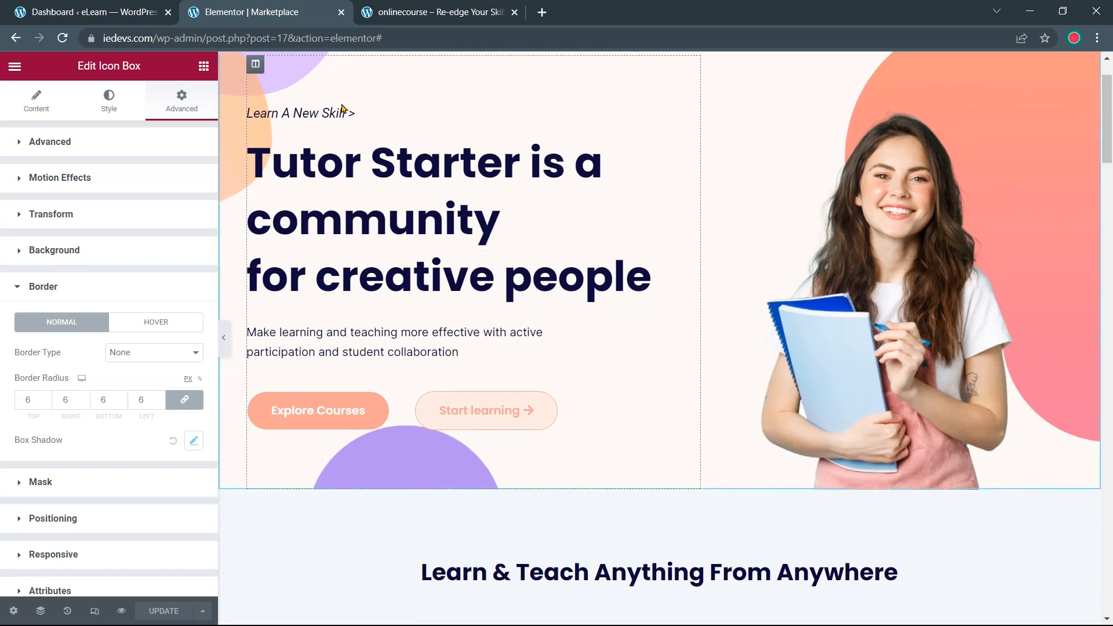
scroll(342, 109, up, 1)
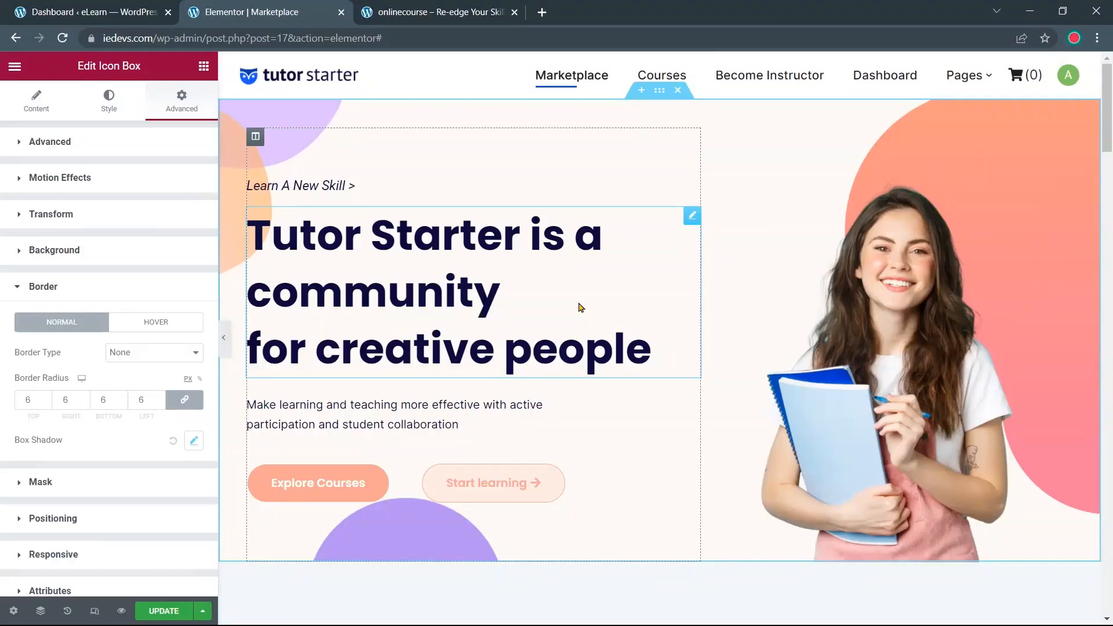
scroll(579, 308, down, 1)
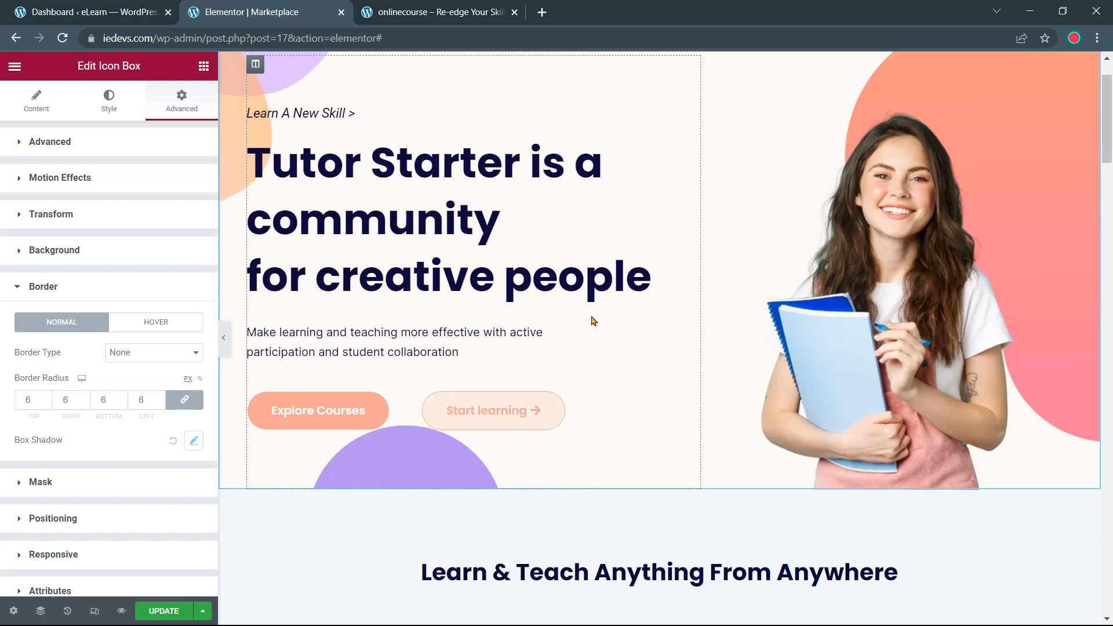
scroll(701, 292, up, 1)
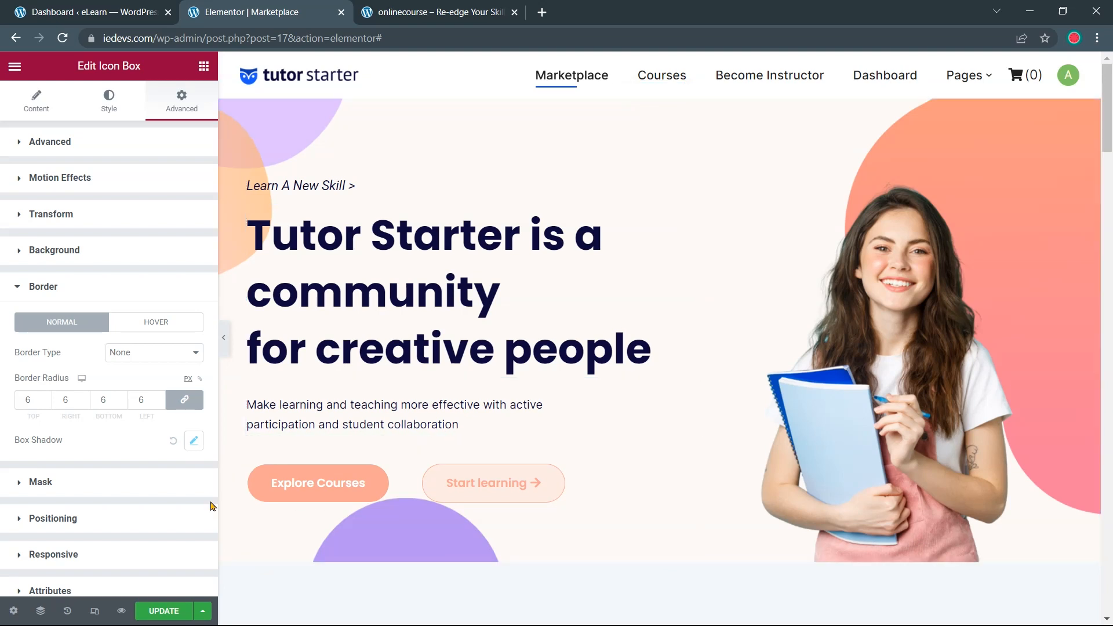
Switch Elementor's responsive mode to Tablet and scroll through the 768 px homepage preview
click(93, 616)
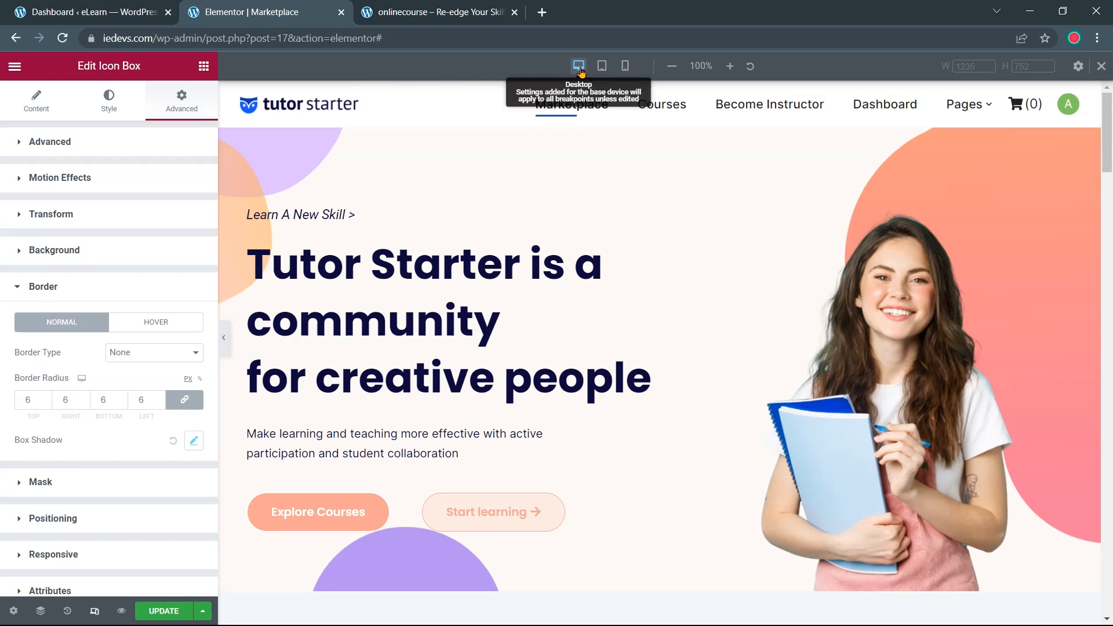
mouse_move(638, 141)
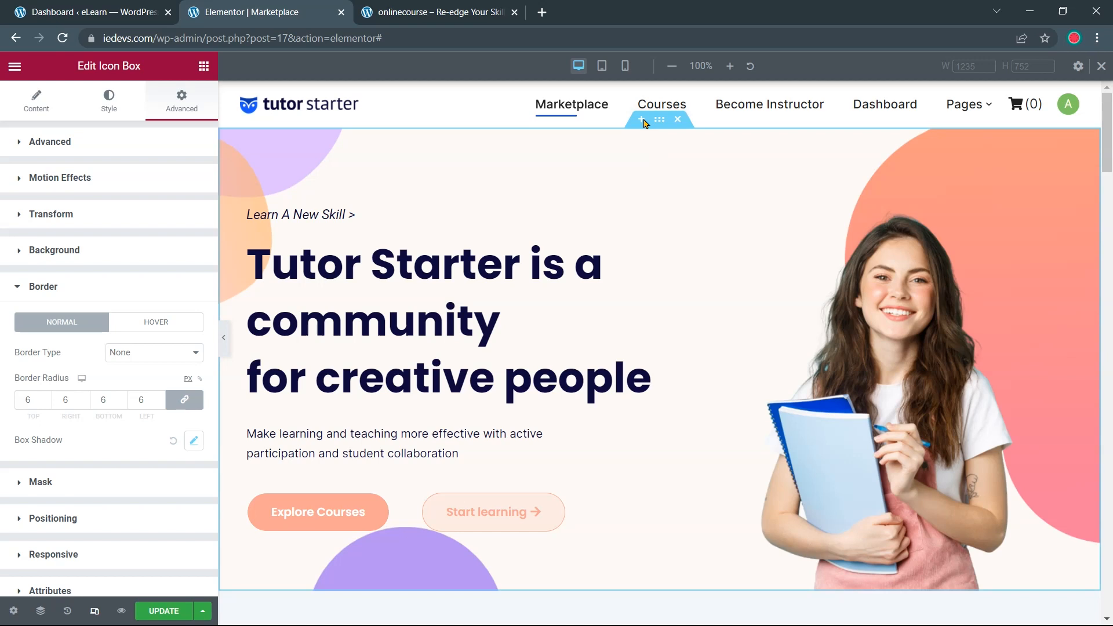
click(604, 70)
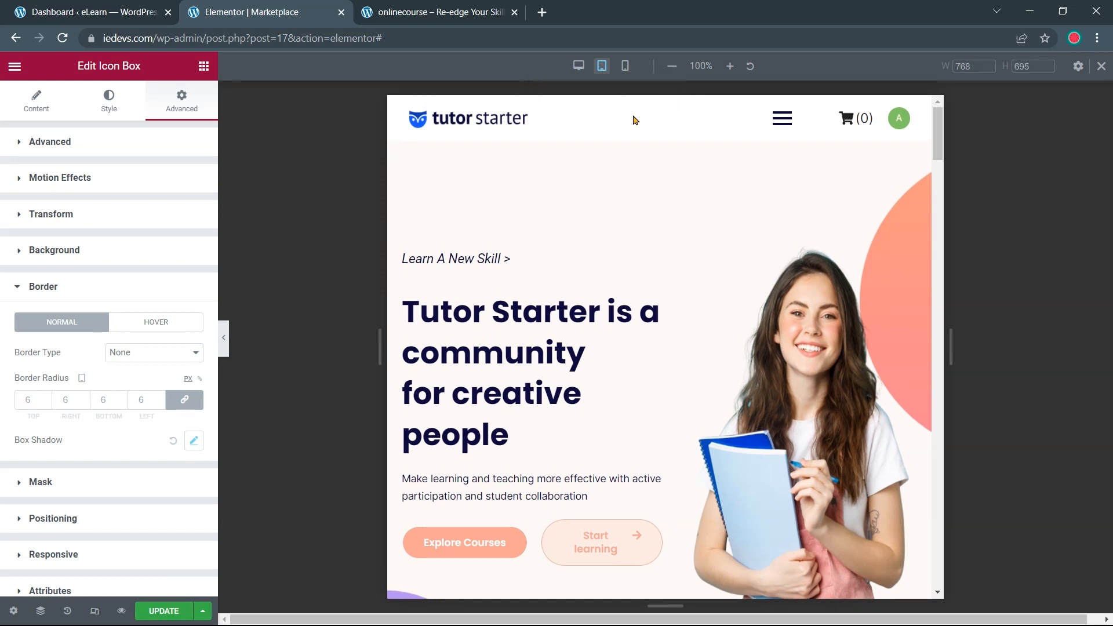
scroll(640, 129, down, 8)
scroll(661, 166, up, 5)
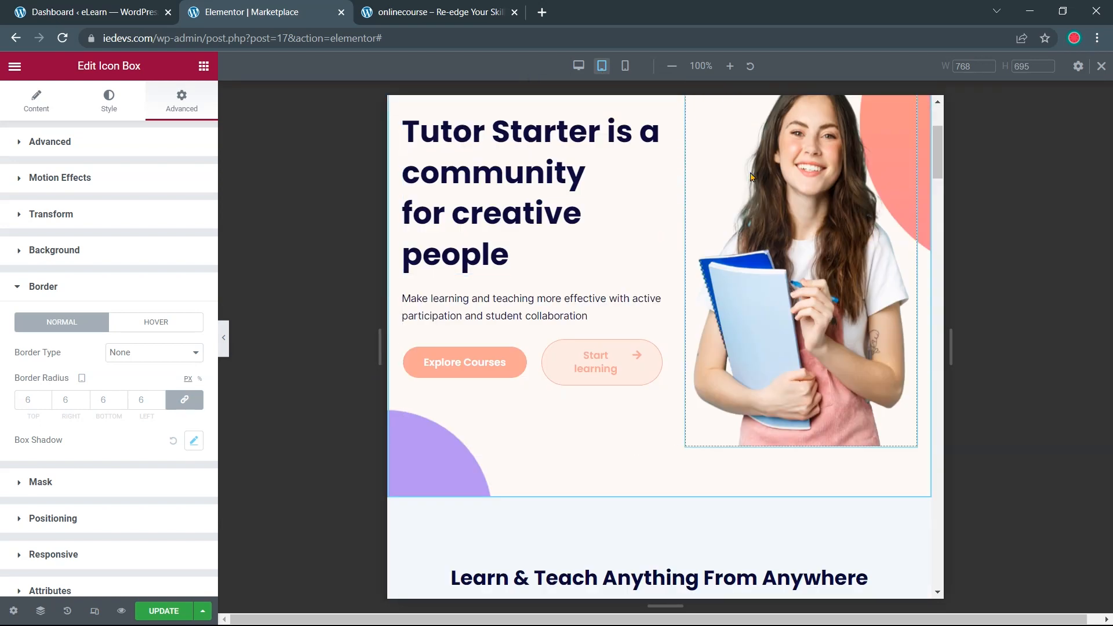
scroll(754, 180, up, 3)
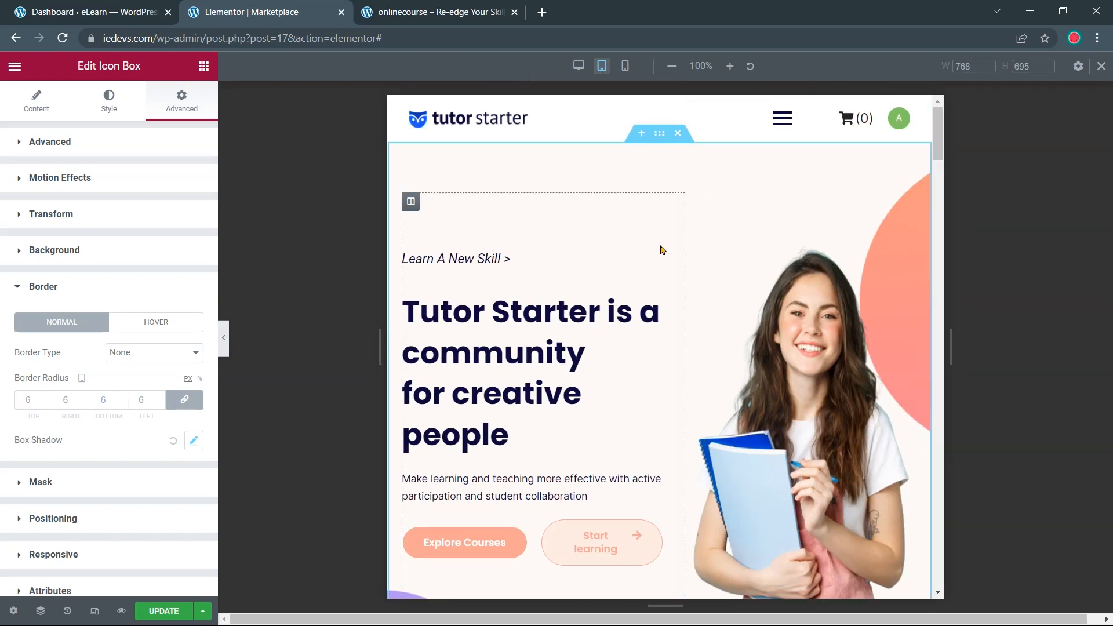
scroll(661, 248, down, 1)
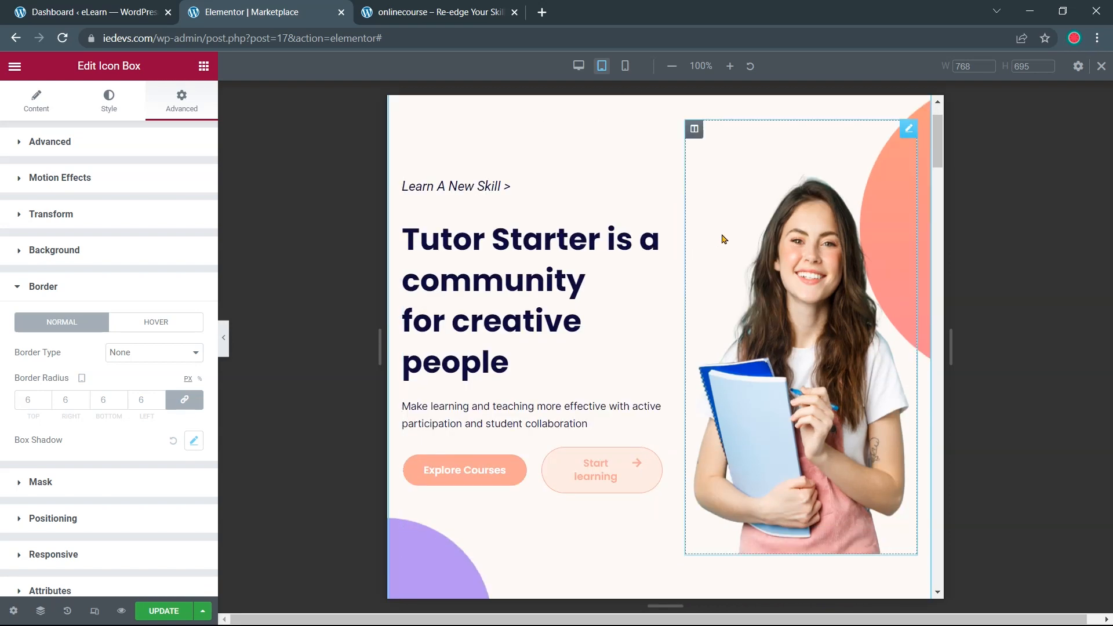
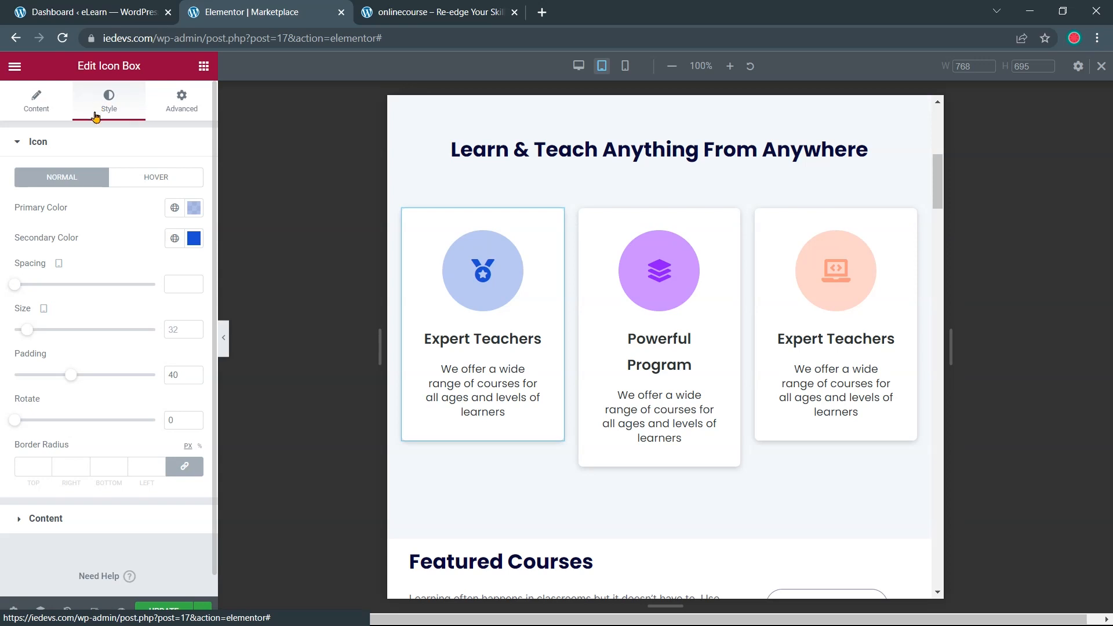
Set the first feature card's title typography size to 18 px
click(22, 183)
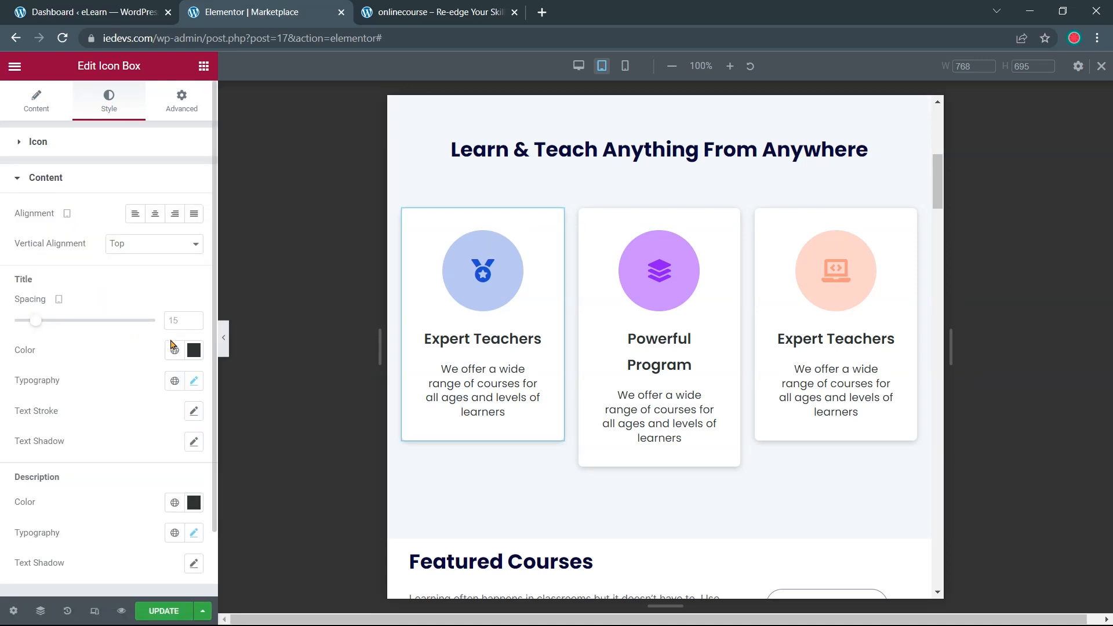
click(192, 382)
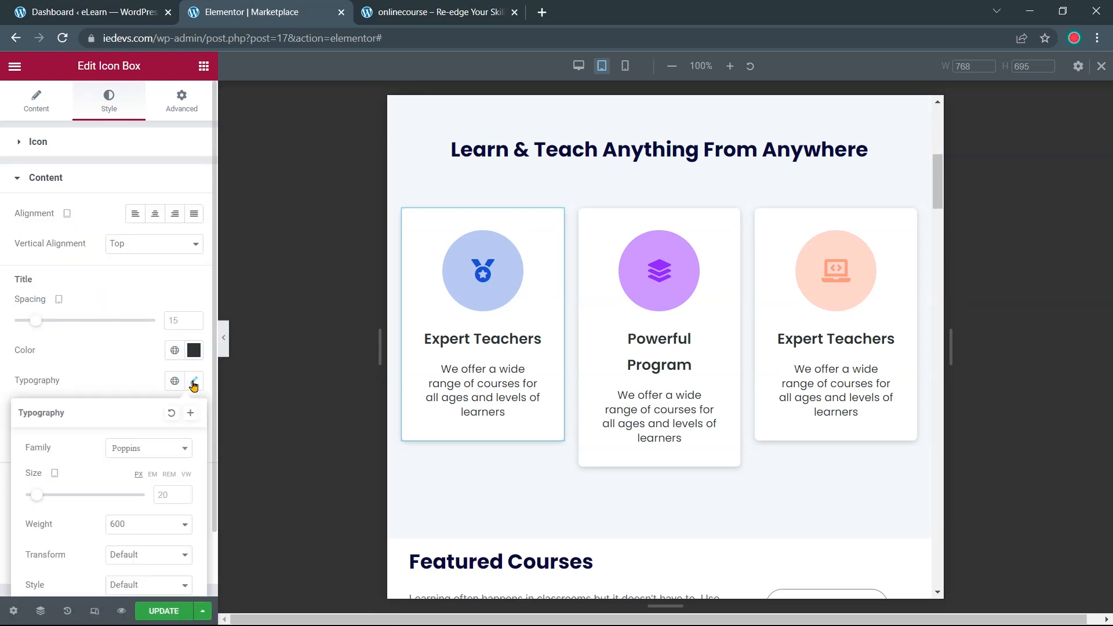
scroll(149, 353, down, 2)
click(185, 406)
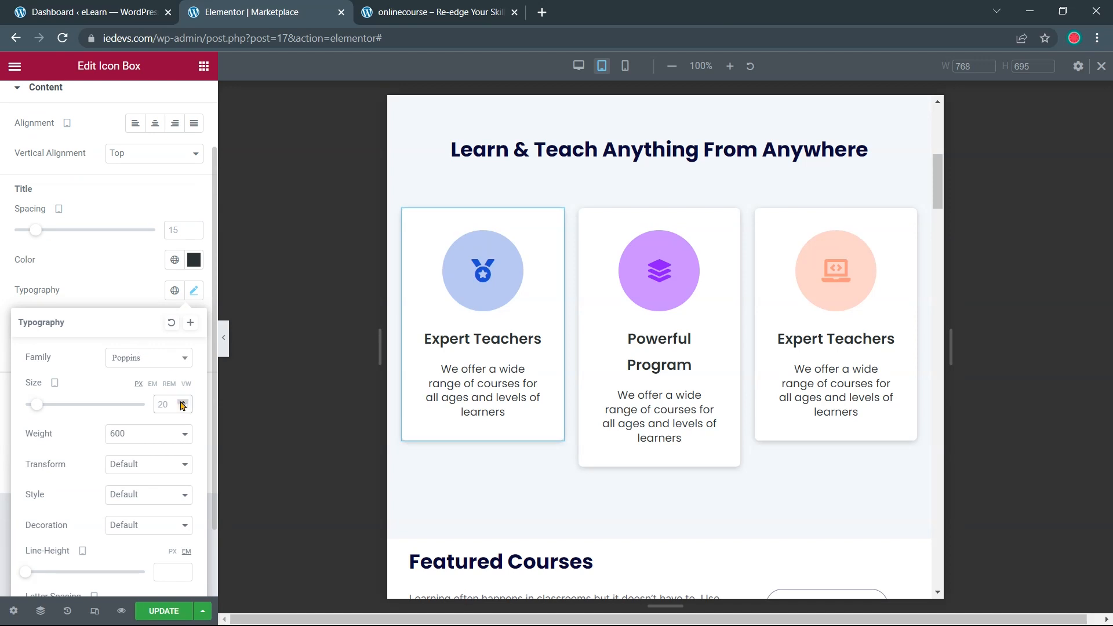
click(183, 407)
click(182, 407)
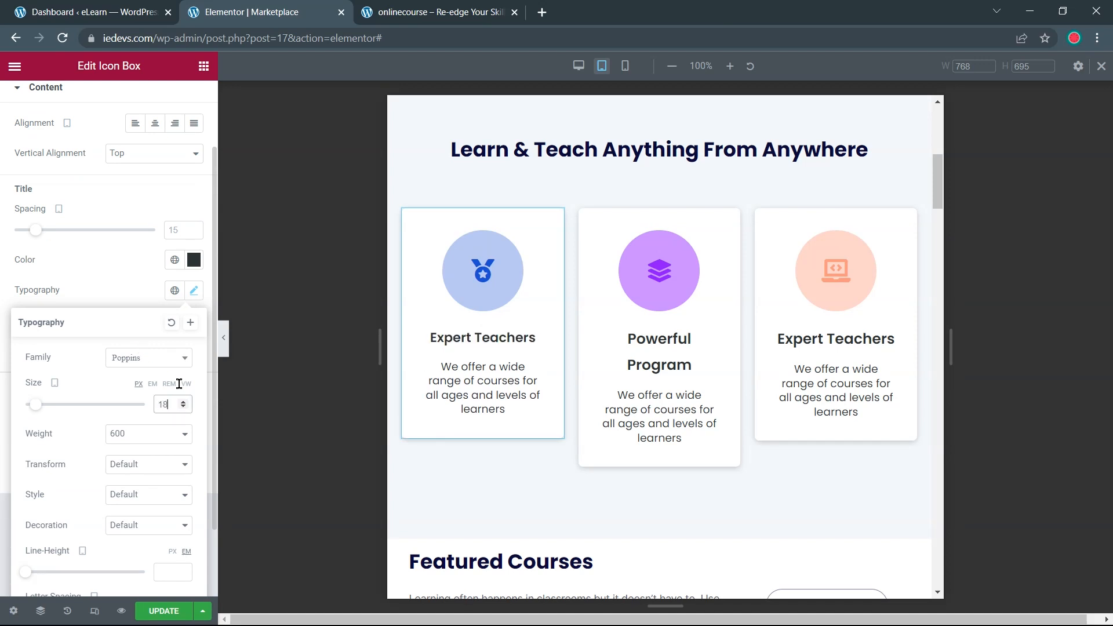
Set the Powerful Program card's title size to 18 px
click(658, 342)
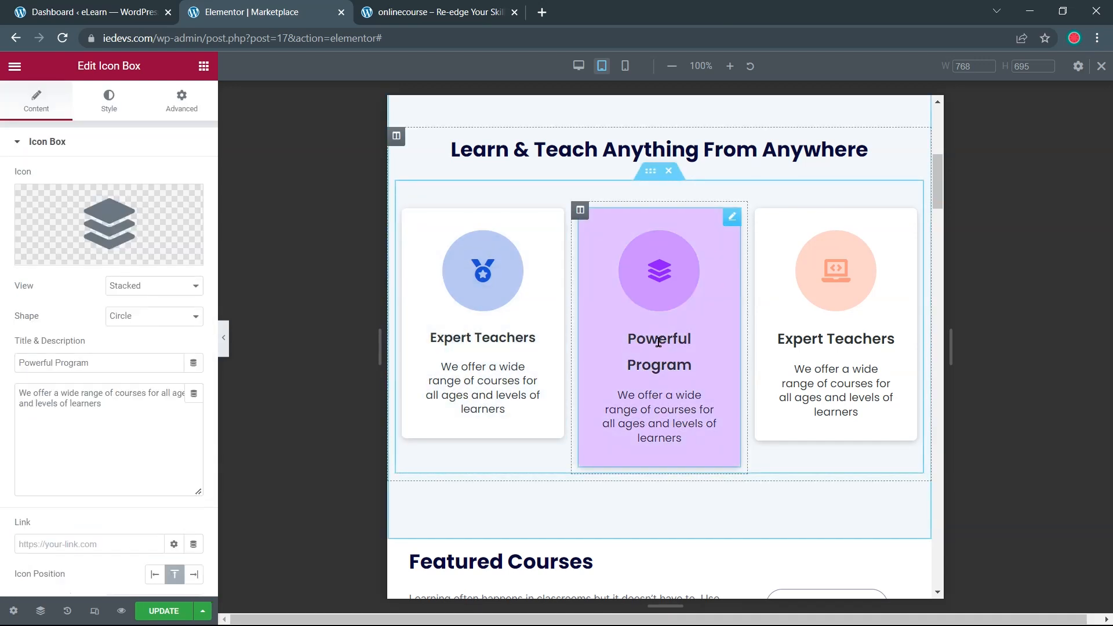
click(98, 112)
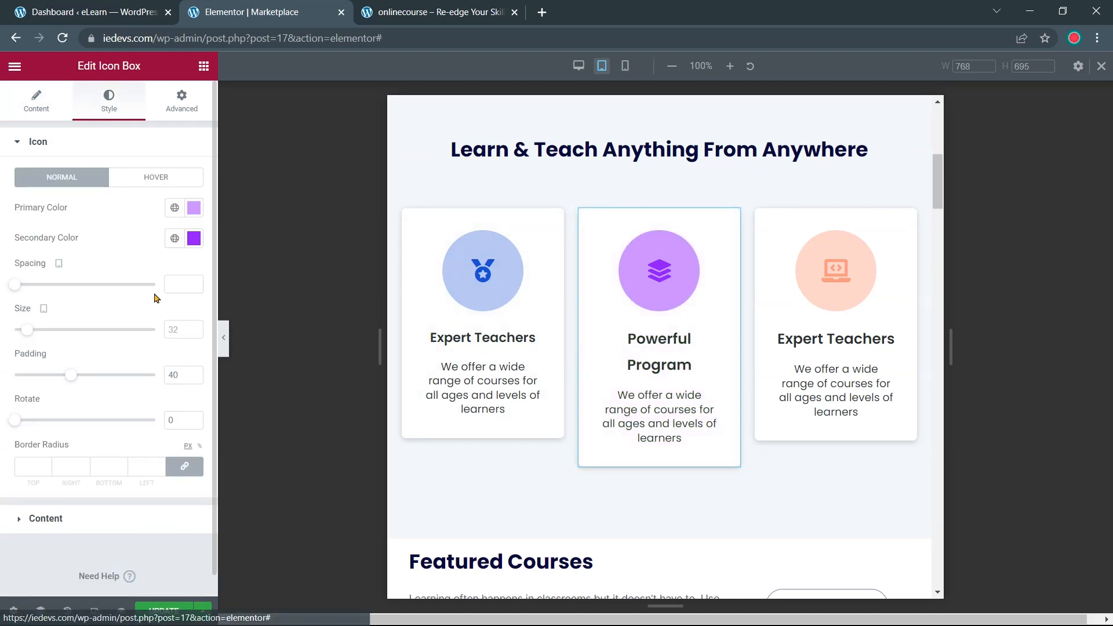
click(90, 520)
click(194, 380)
click(165, 494)
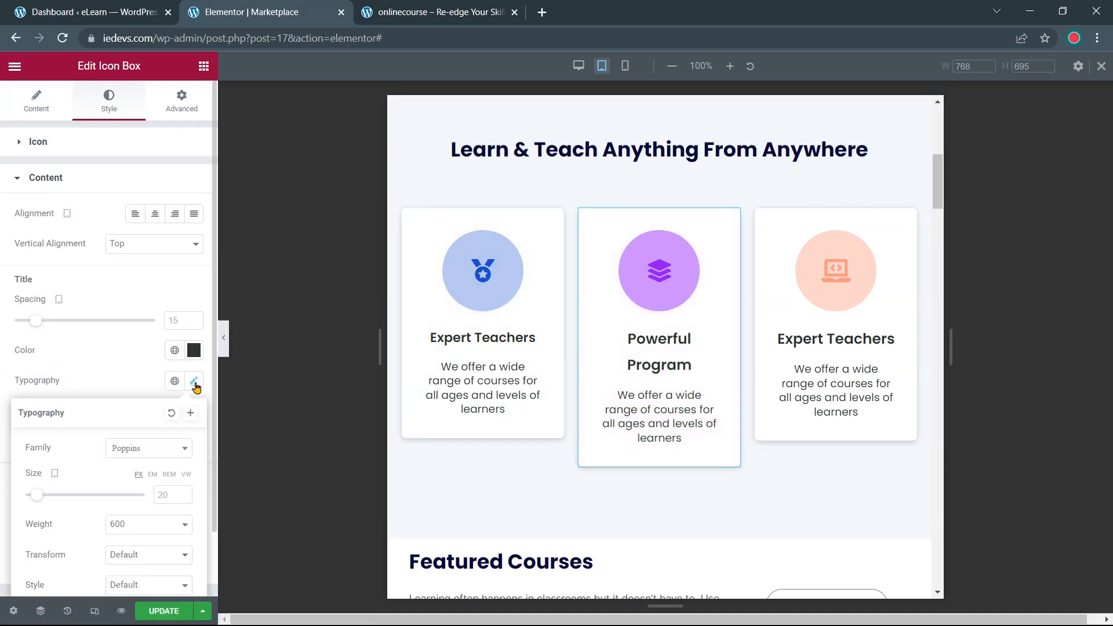
text(18)
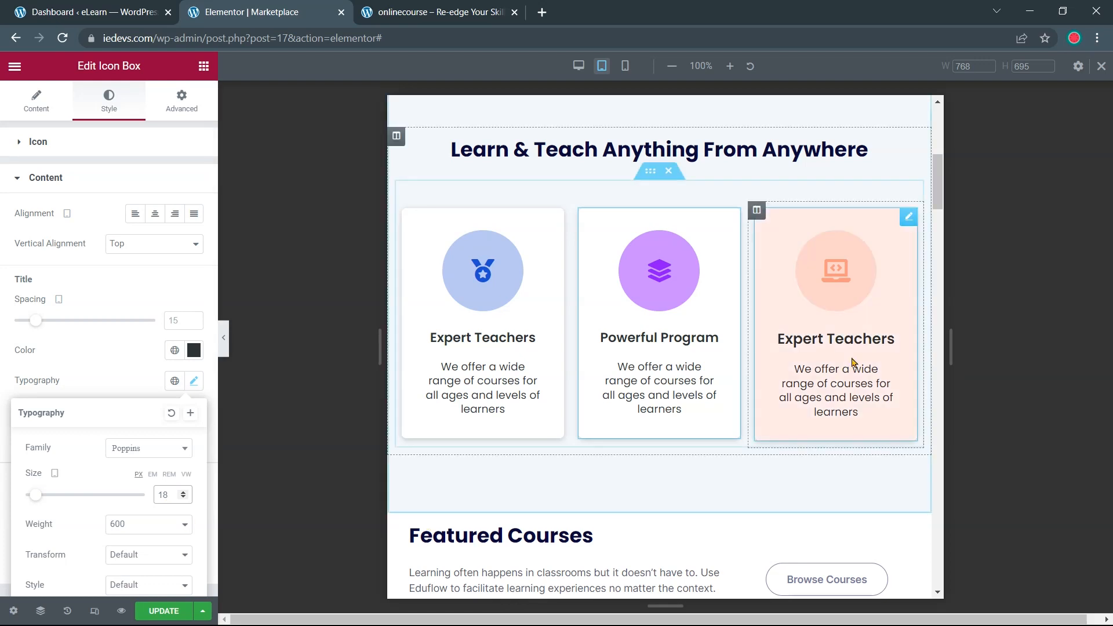
Set the Expert Teachers card's title size to 18 px and check the tablet preview
click(848, 340)
click(114, 111)
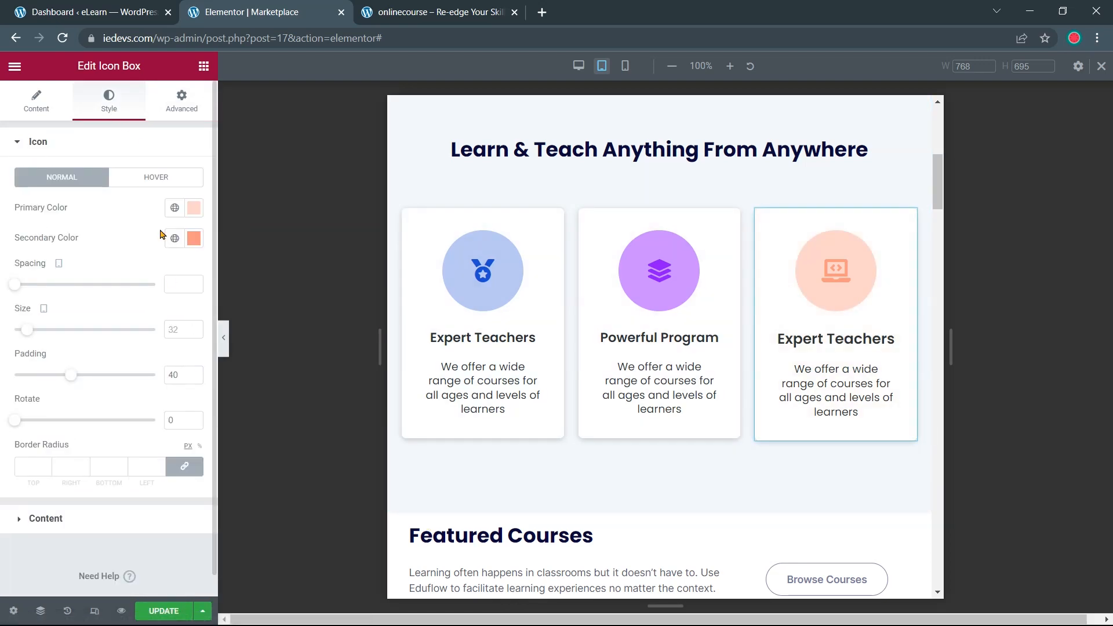
click(90, 518)
click(194, 381)
click(167, 495)
text(18)
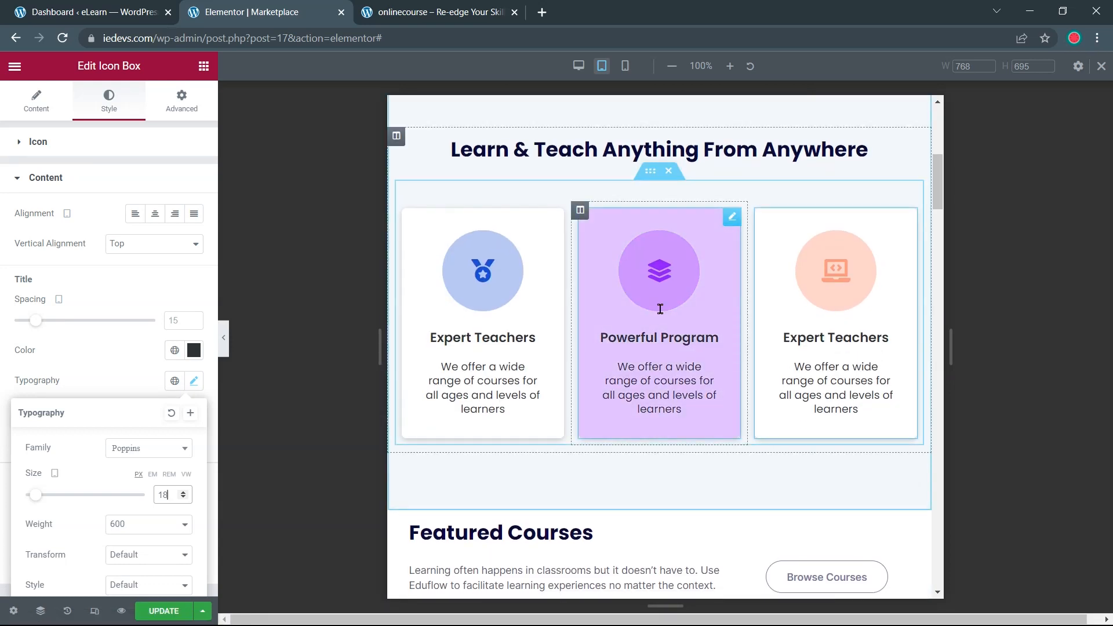
scroll(660, 309, down, 4)
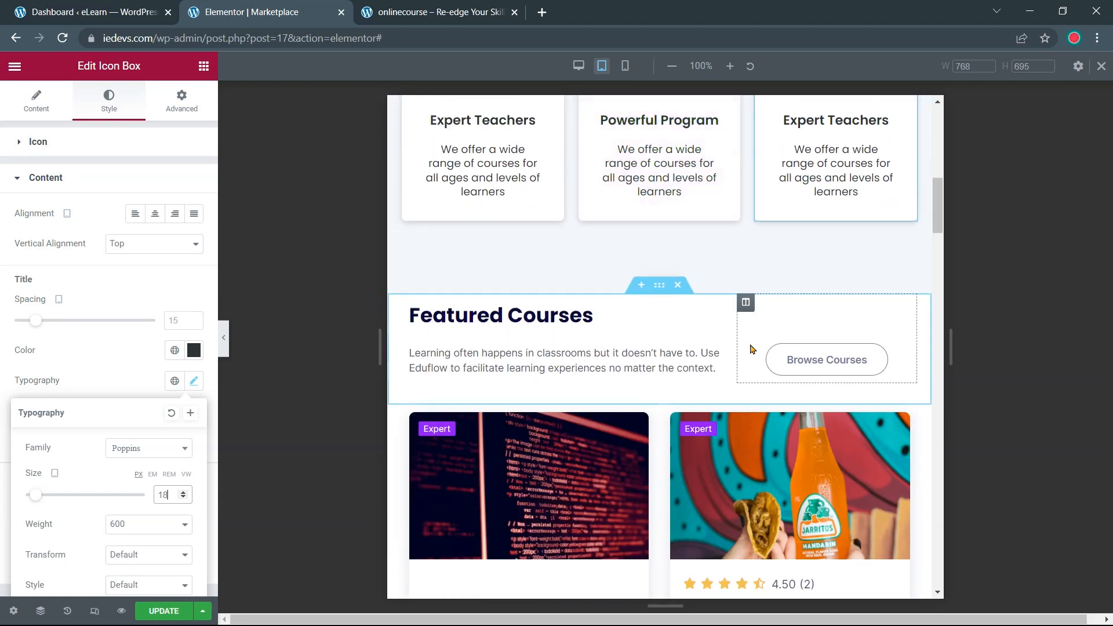
scroll(660, 346, down, 15)
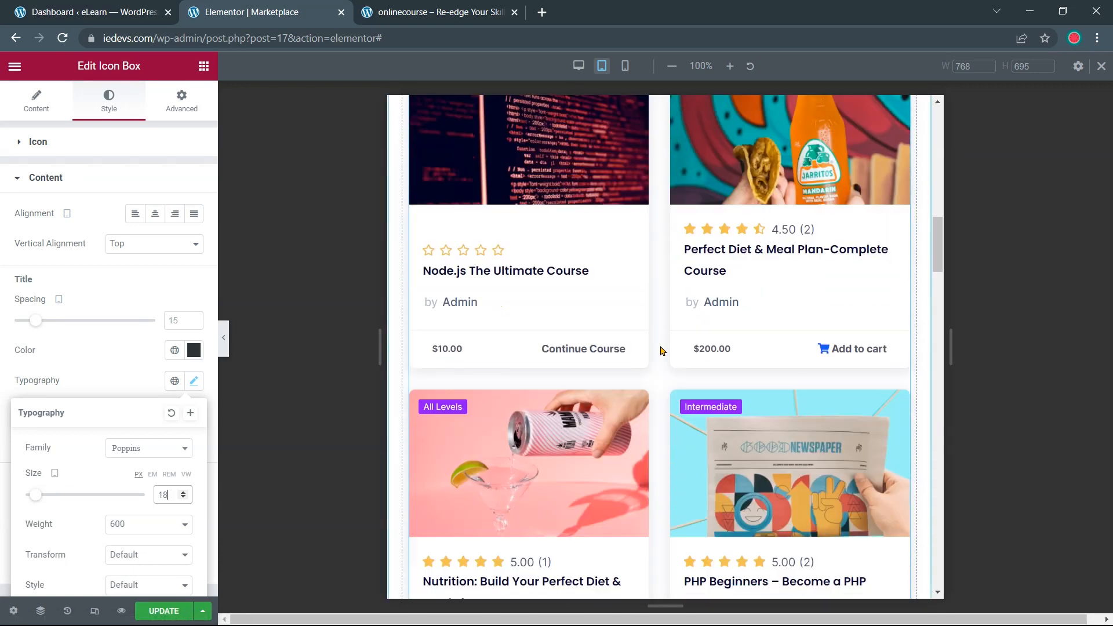
scroll(659, 350, down, 14)
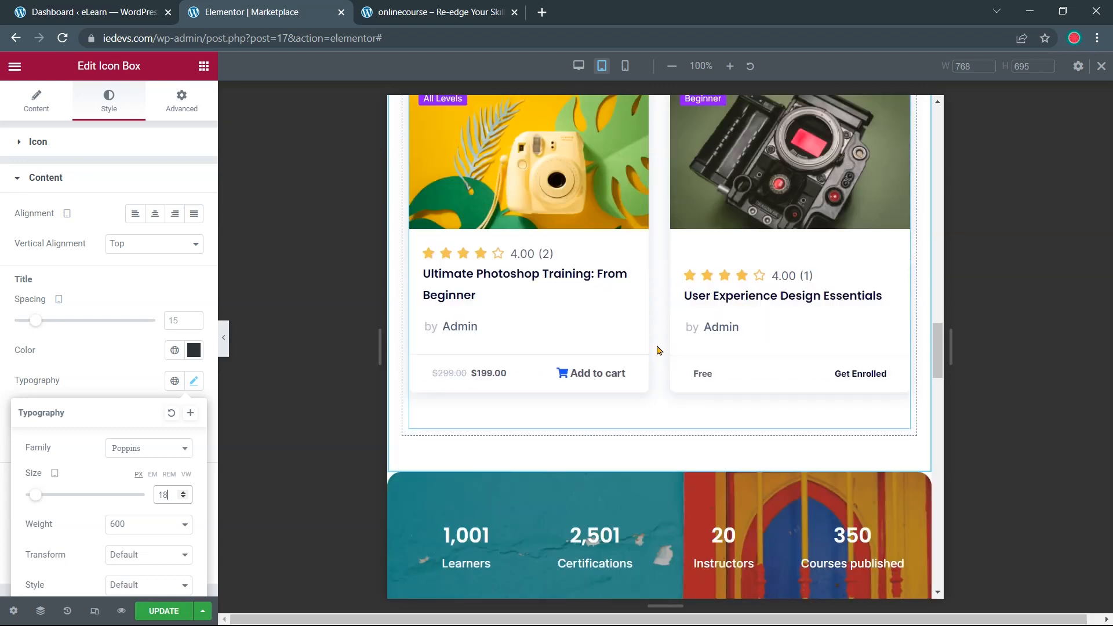
scroll(658, 350, down, 20)
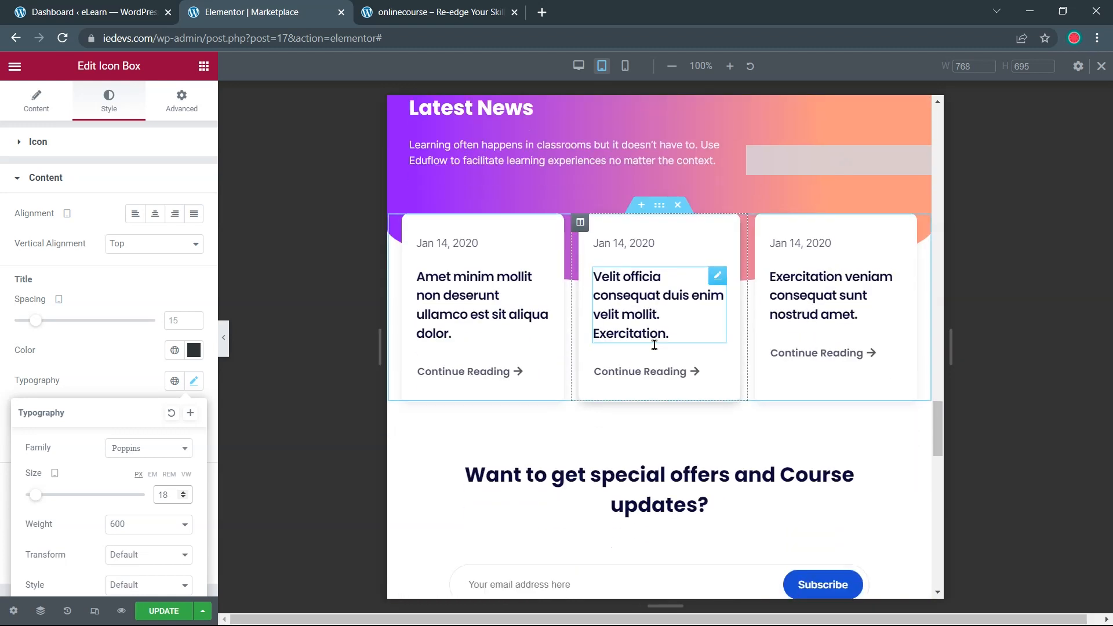
scroll(655, 350, up, 20)
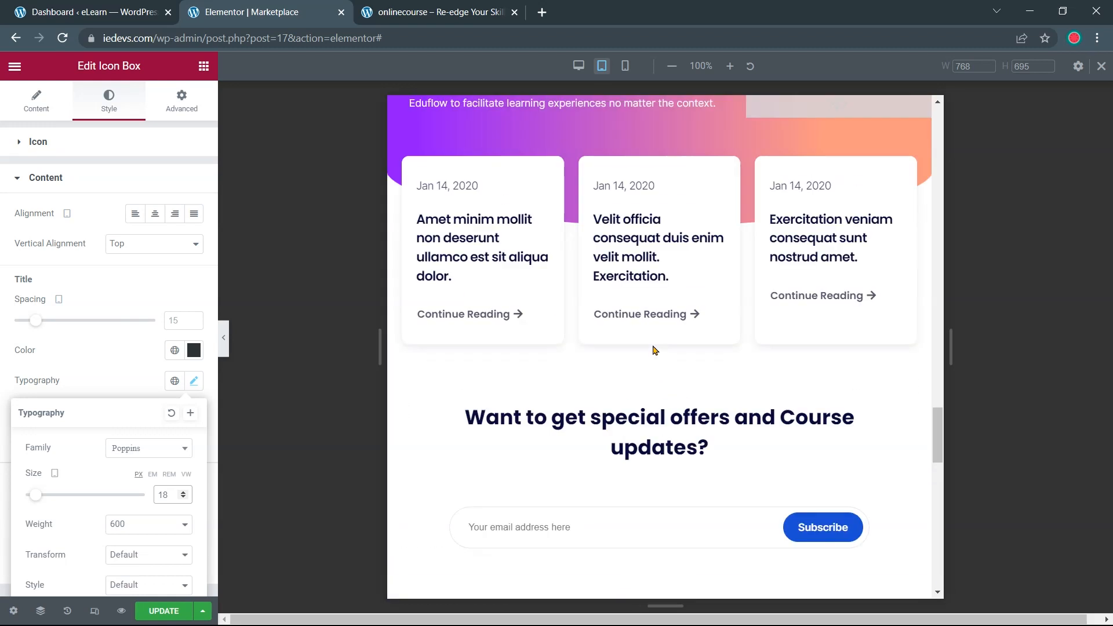
scroll(654, 350, up, 10)
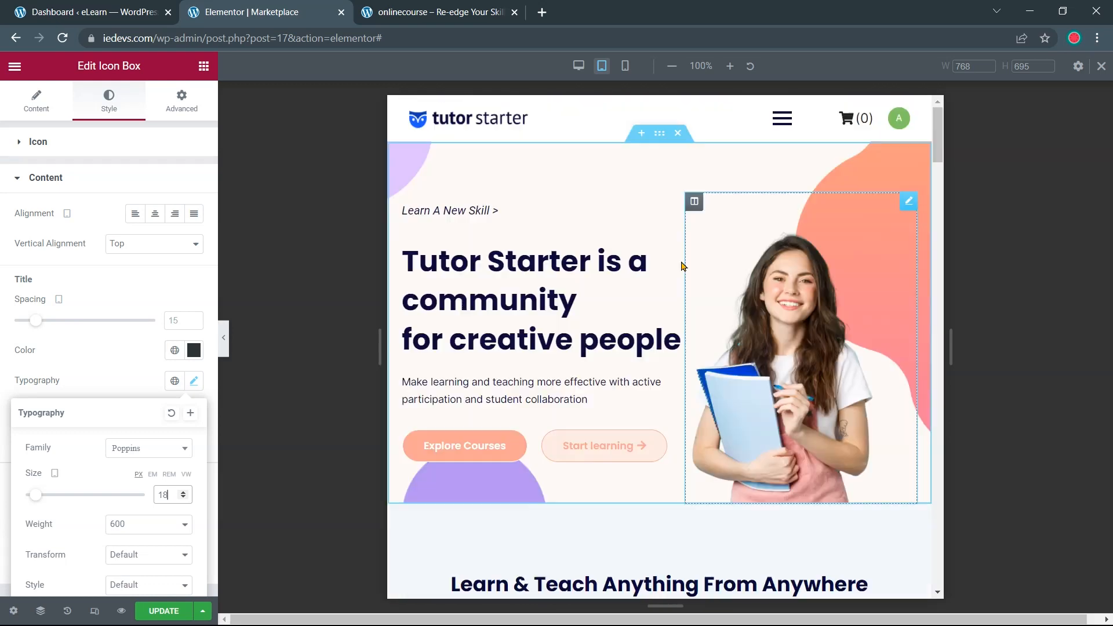
Switch the preview to Mobile (360 px) and scroll through the reflowed home page
click(625, 67)
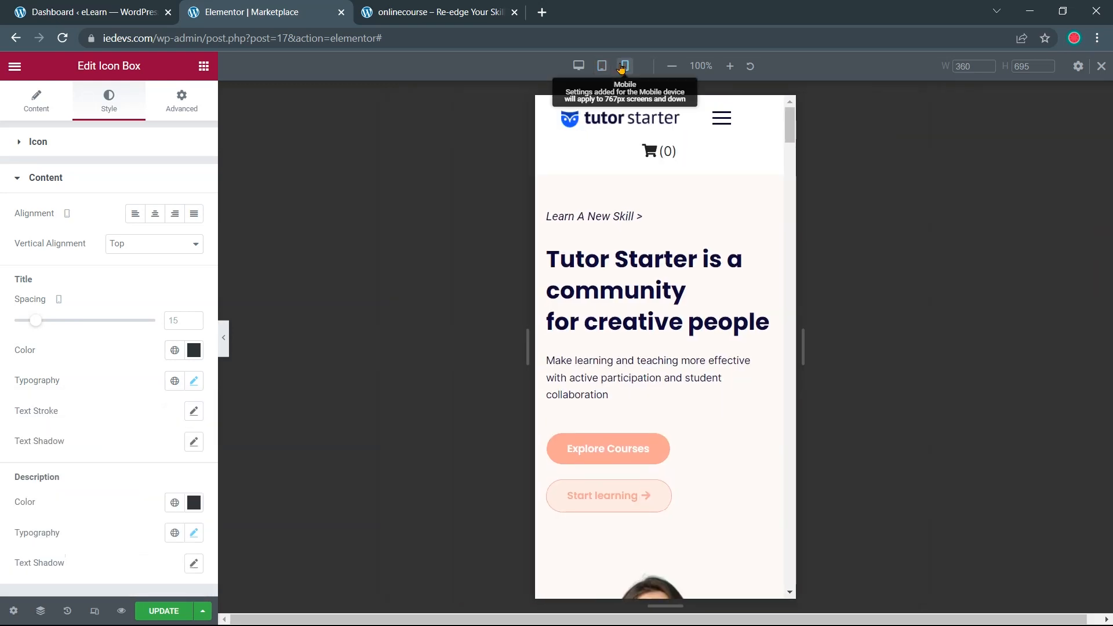
scroll(595, 234, down, 15)
scroll(655, 226, up, 6)
scroll(654, 226, up, 12)
scroll(641, 268, down, 5)
scroll(654, 246, up, 5)
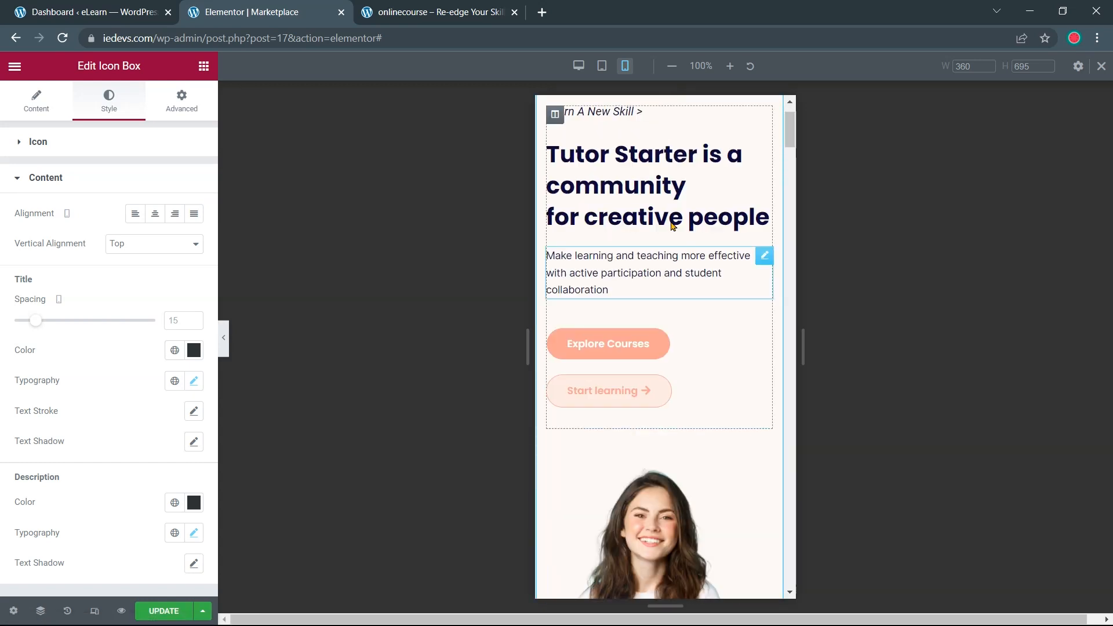
scroll(669, 359, down, 4)
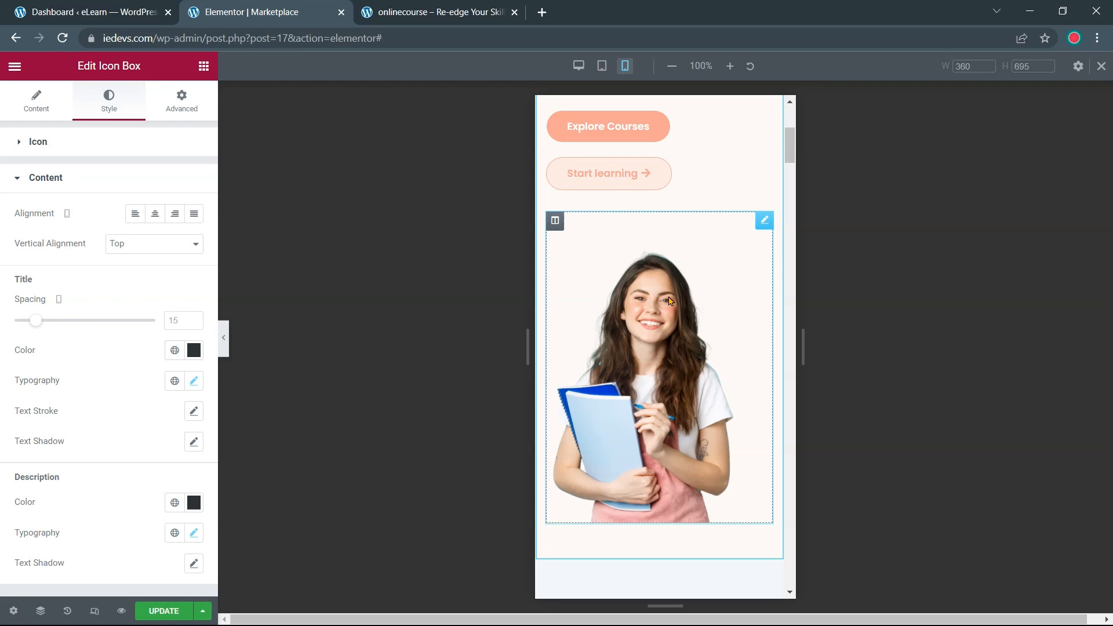
scroll(668, 300, down, 15)
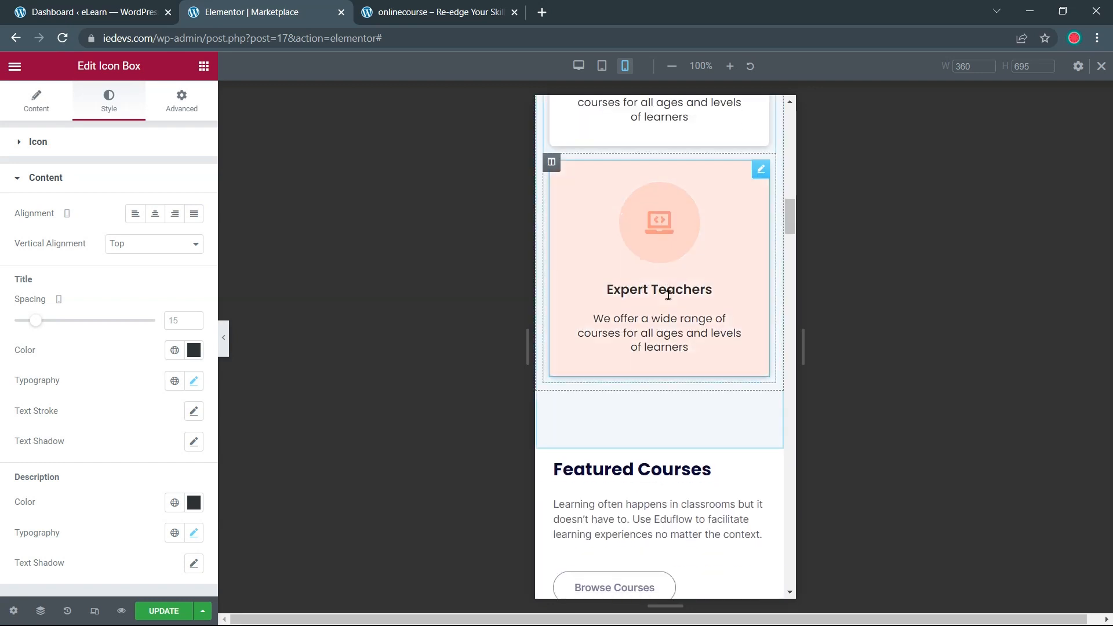
scroll(669, 296, down, 20)
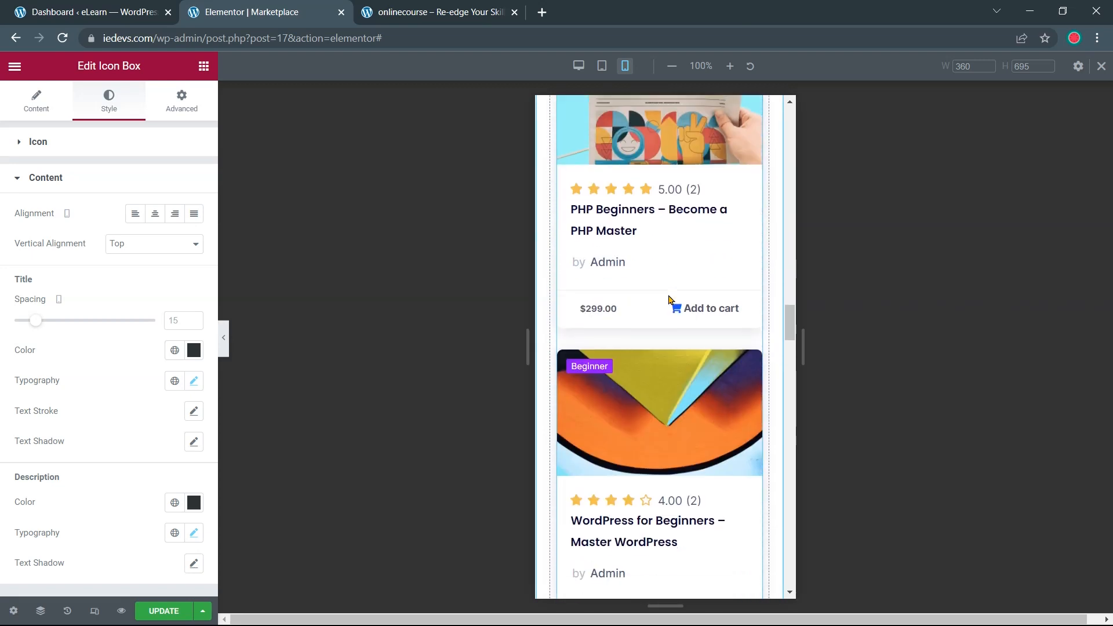
scroll(668, 299, down, 12)
scroll(669, 300, up, 8)
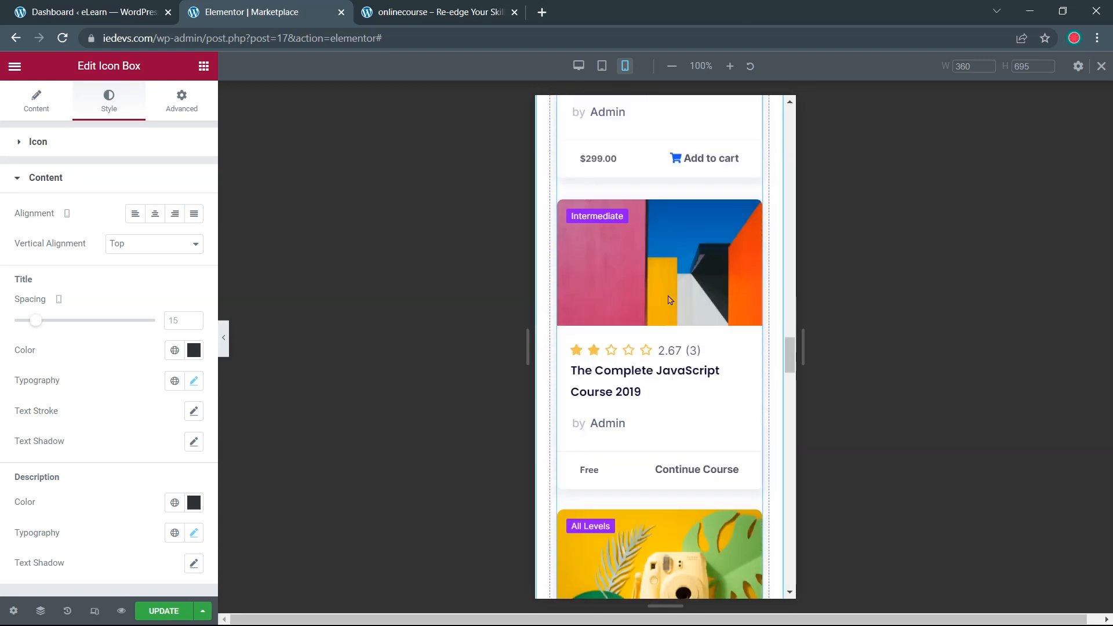
scroll(668, 300, up, 20)
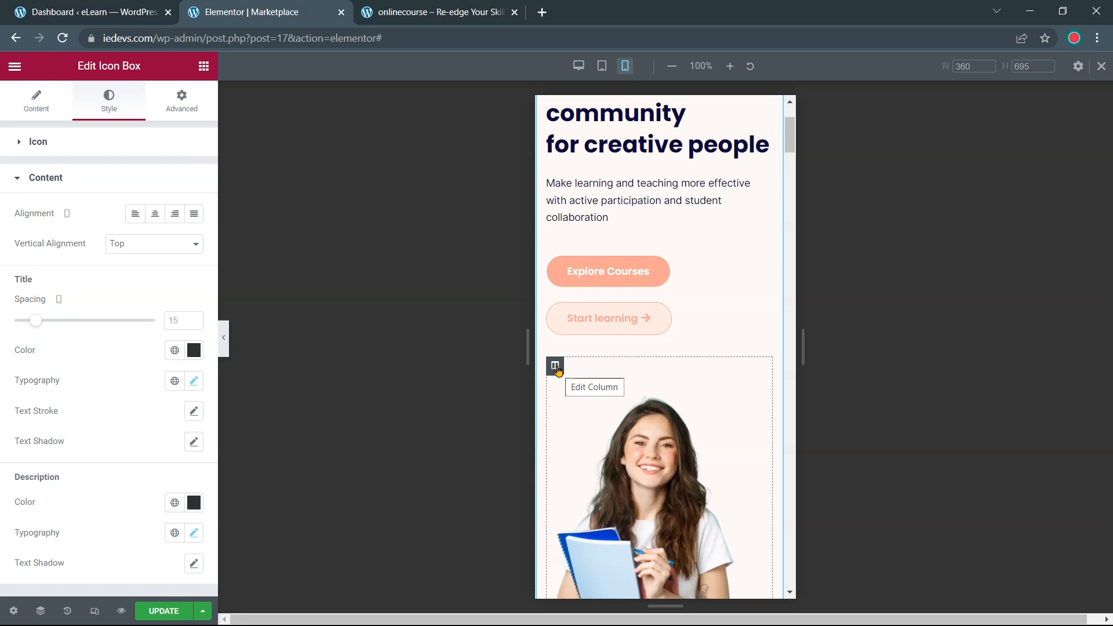
Set the student image column to Hide On Mobile under Advanced > Responsive
click(555, 366)
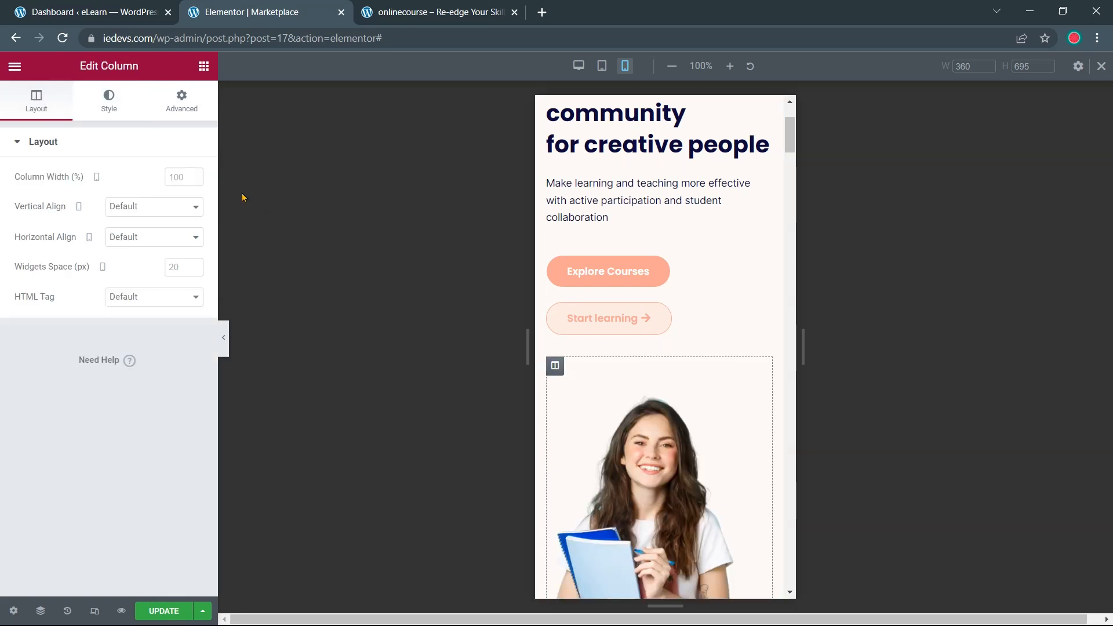
click(171, 112)
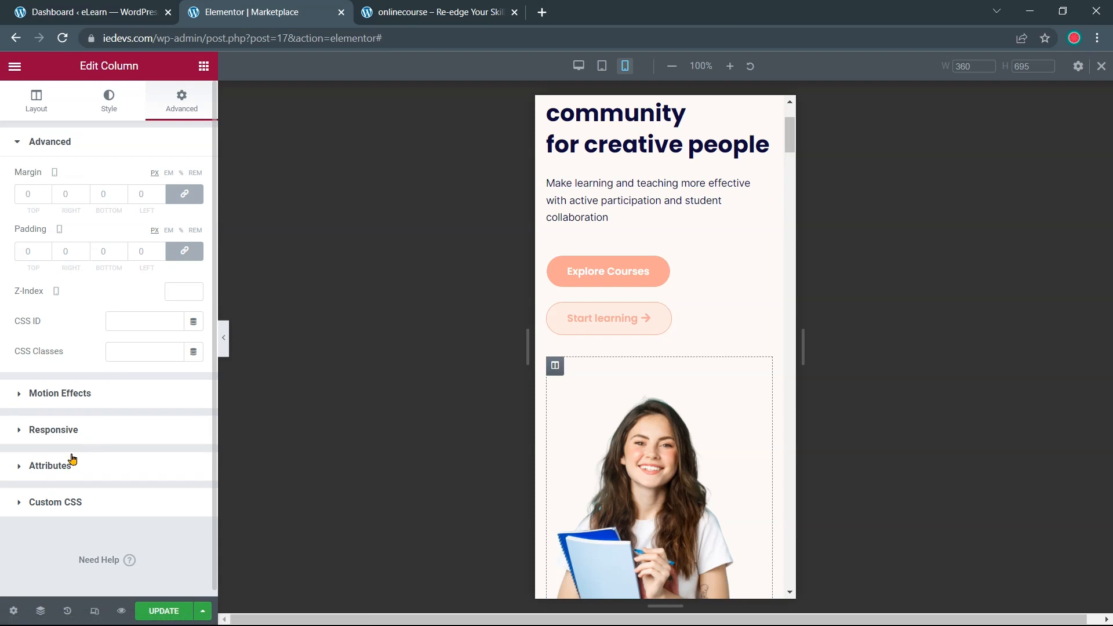
click(47, 432)
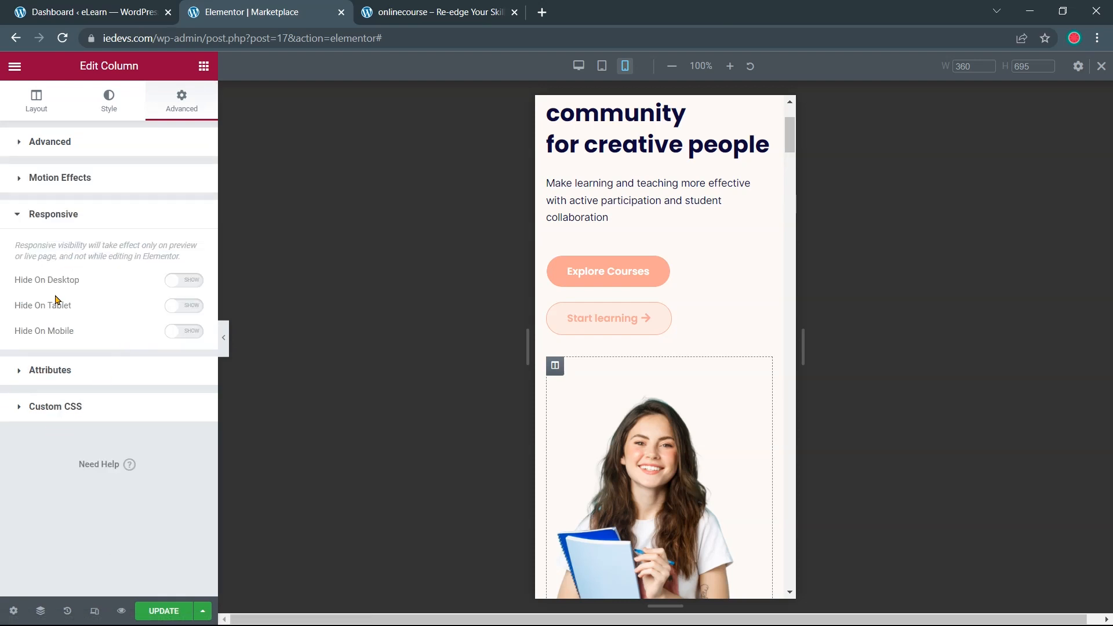
click(170, 332)
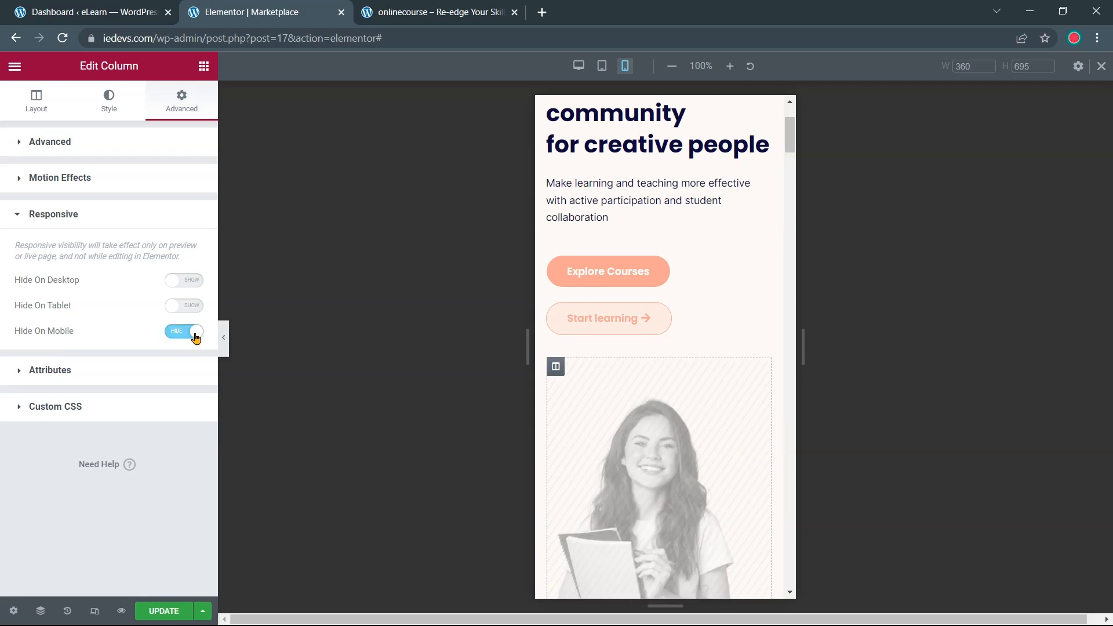
Check the mobile preview and save the page with Update
scroll(648, 328, up, 3)
scroll(648, 328, down, 5)
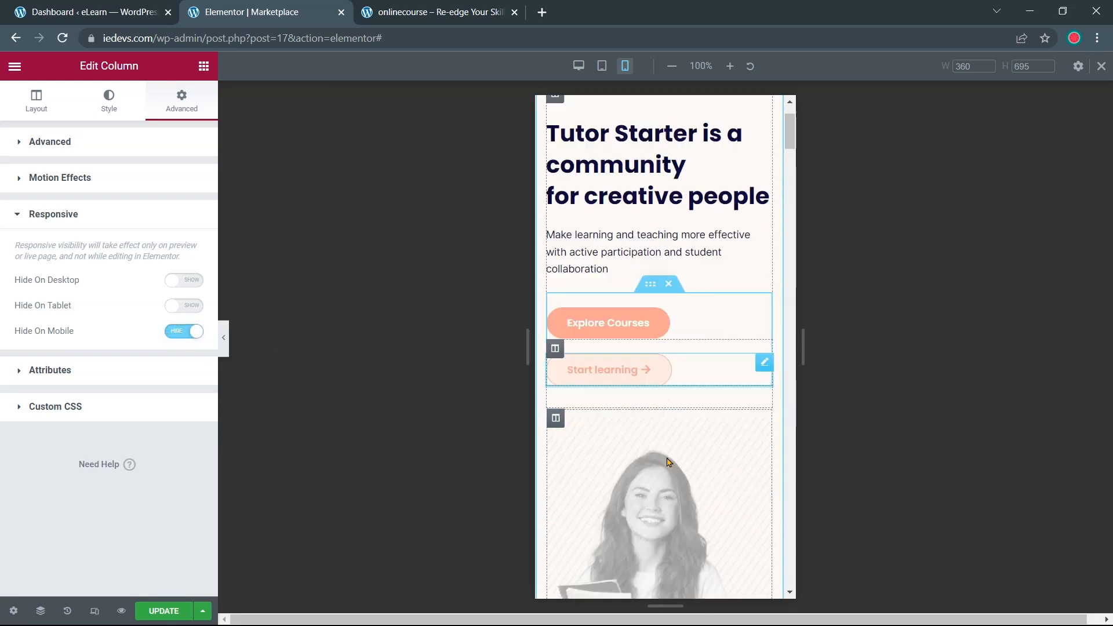
scroll(663, 325, down, 3)
scroll(676, 340, up, 7)
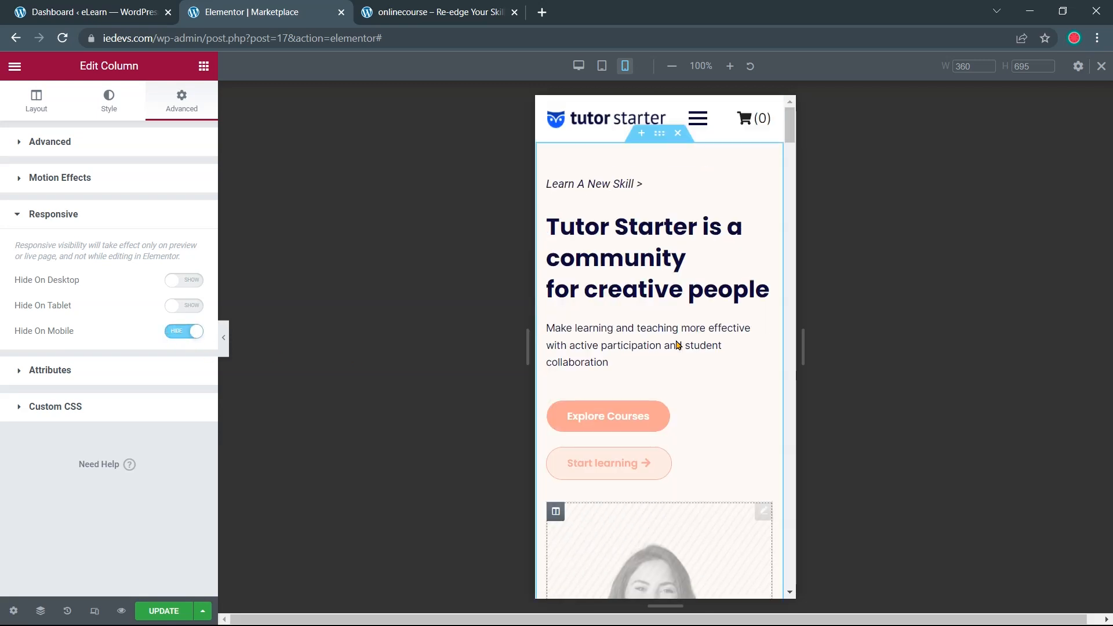
scroll(606, 342, down, 7)
click(149, 612)
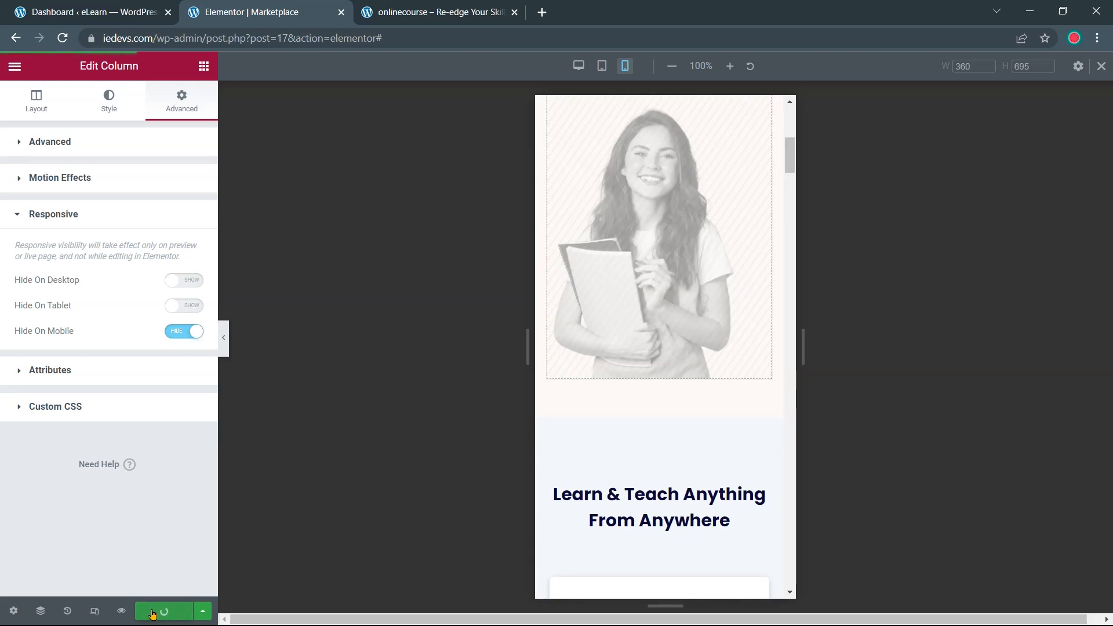
scroll(603, 453, up, 7)
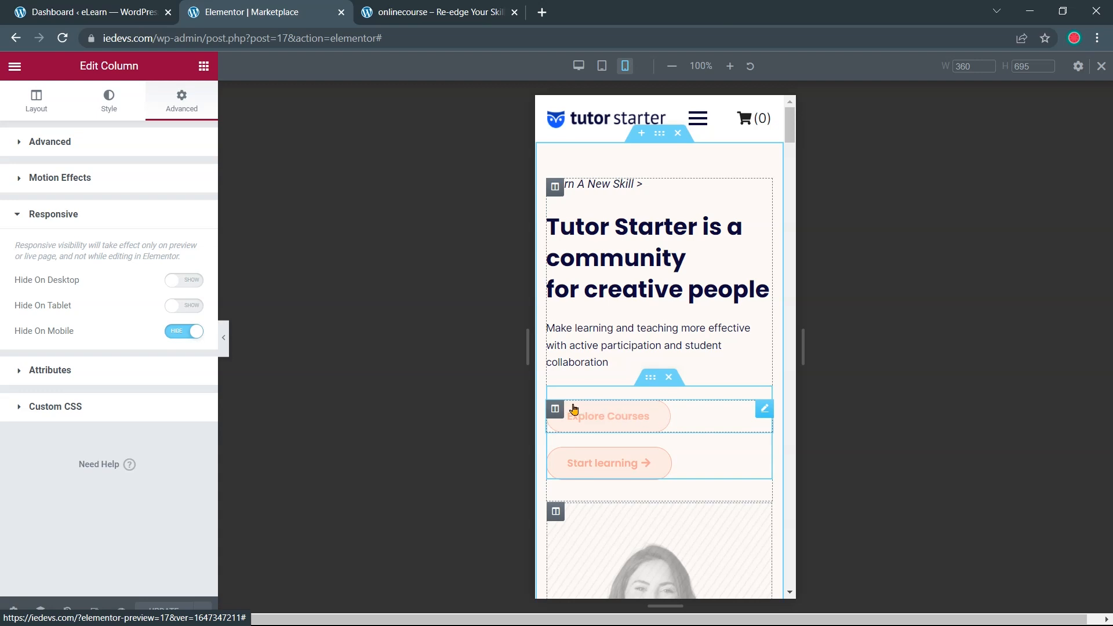
Center-align the Explore Courses and Start learning buttons
click(764, 411)
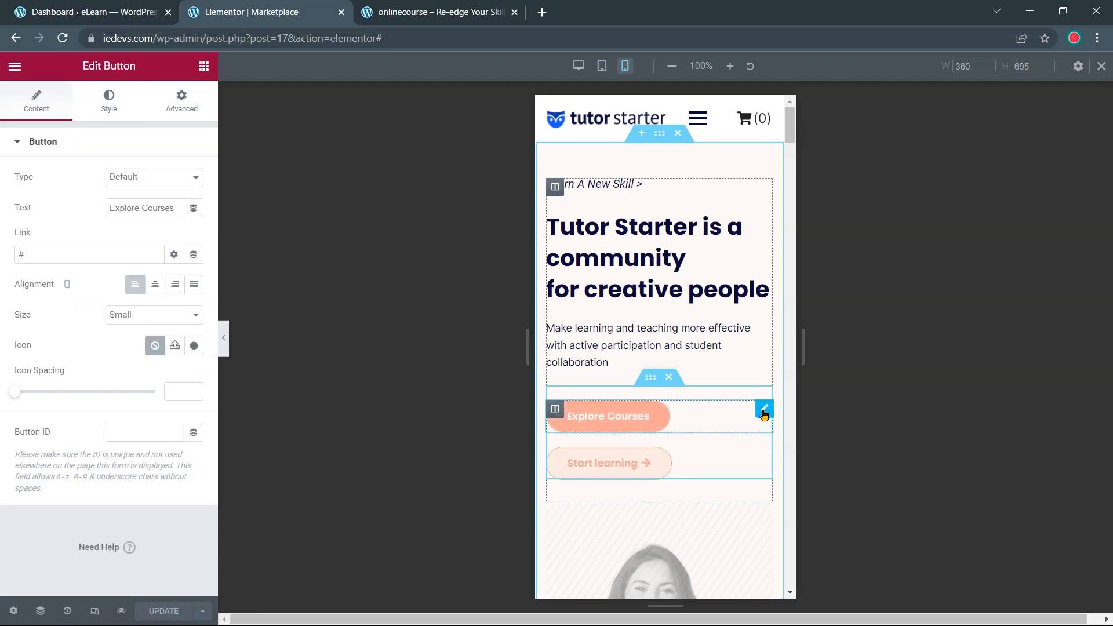
click(155, 284)
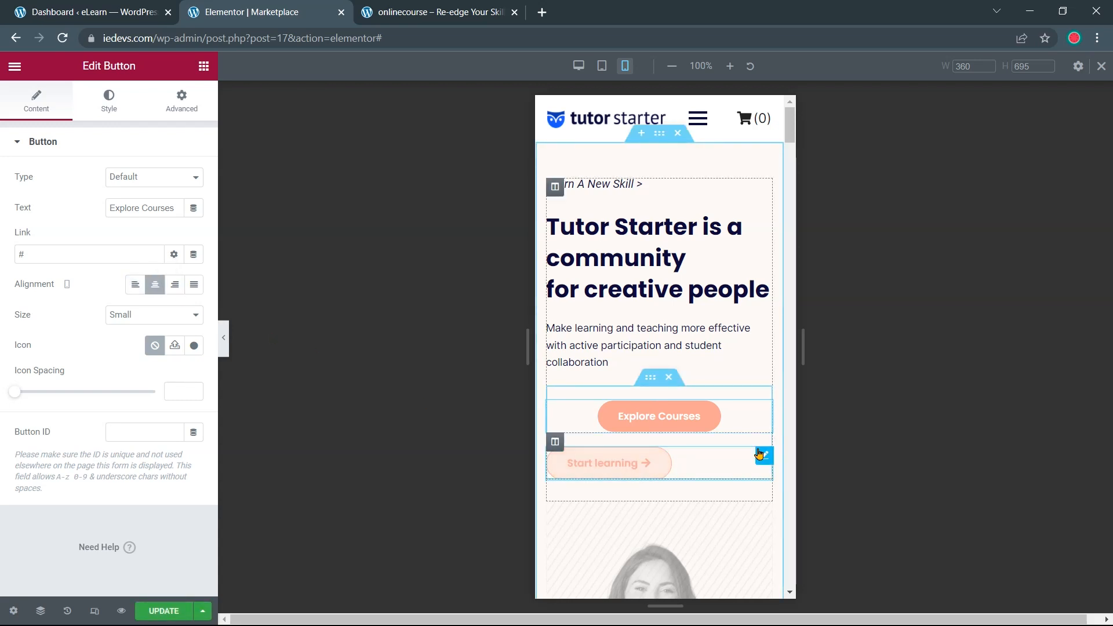
click(764, 457)
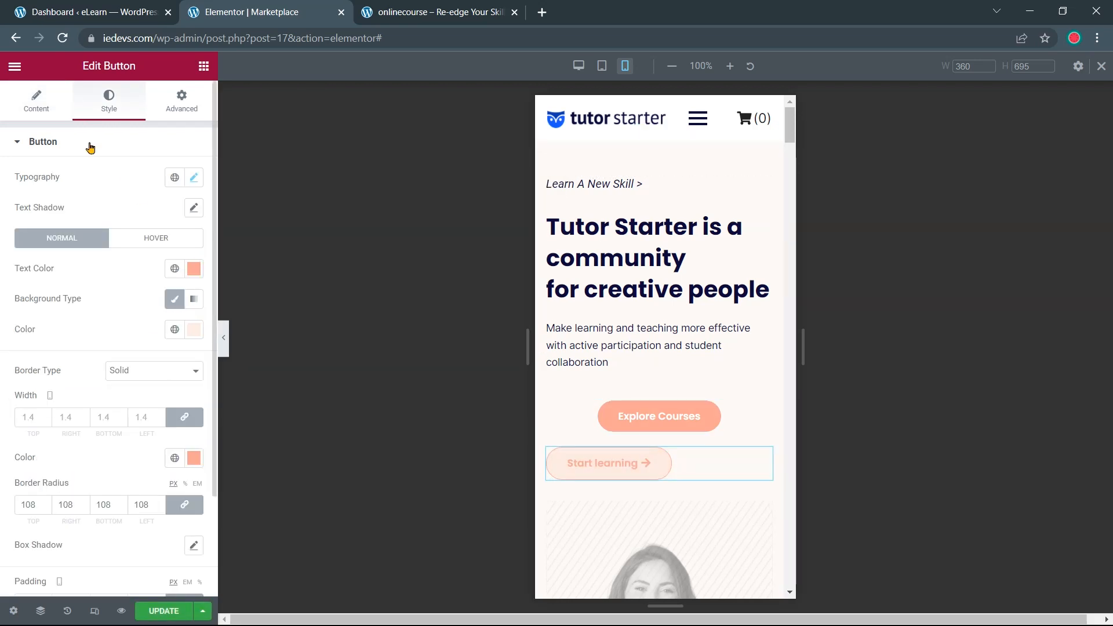
click(46, 110)
click(155, 287)
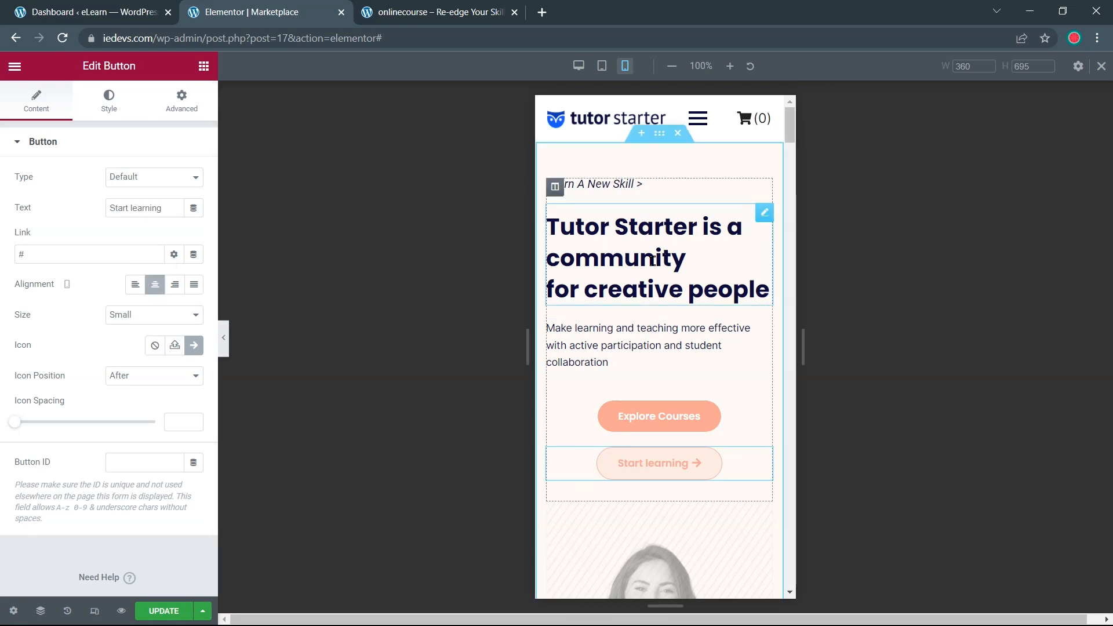
Center-align the main hero heading and its description paragraph
click(633, 253)
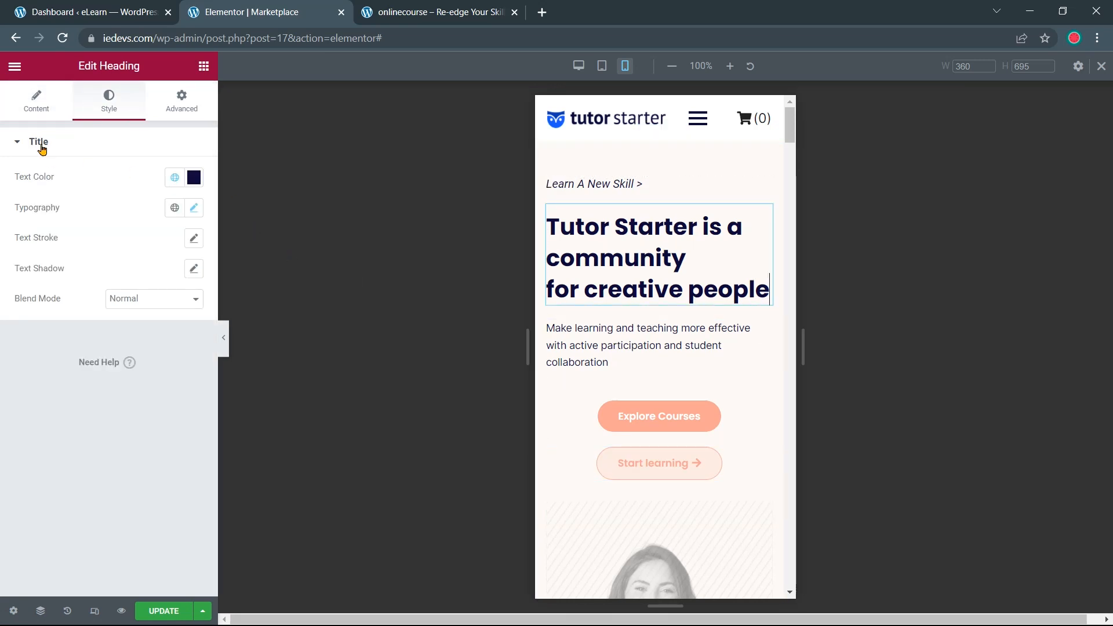
click(25, 106)
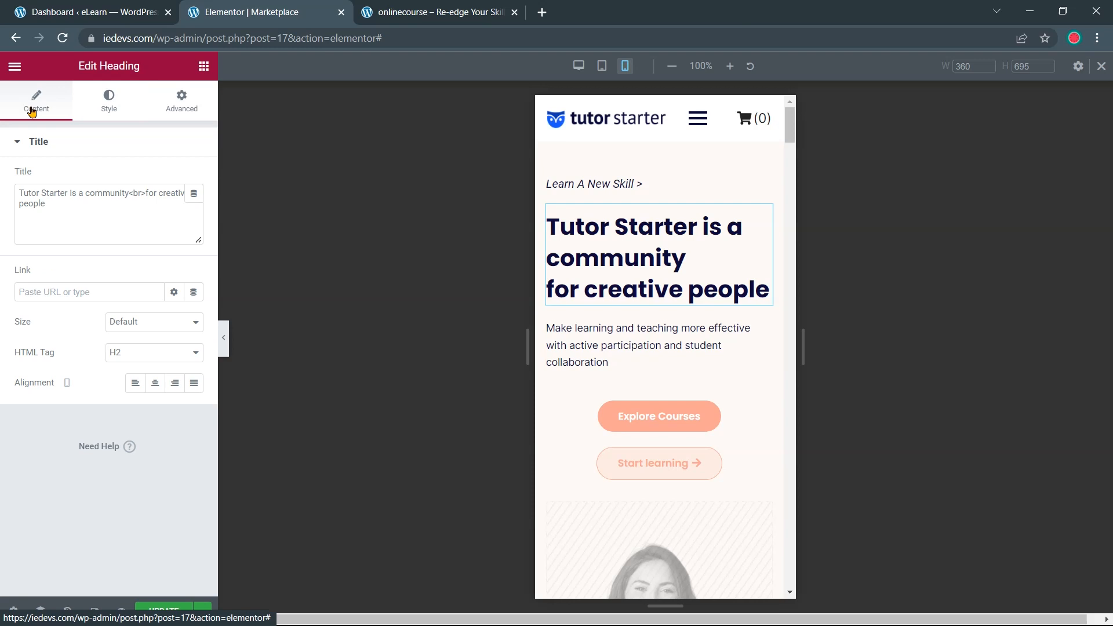
click(157, 390)
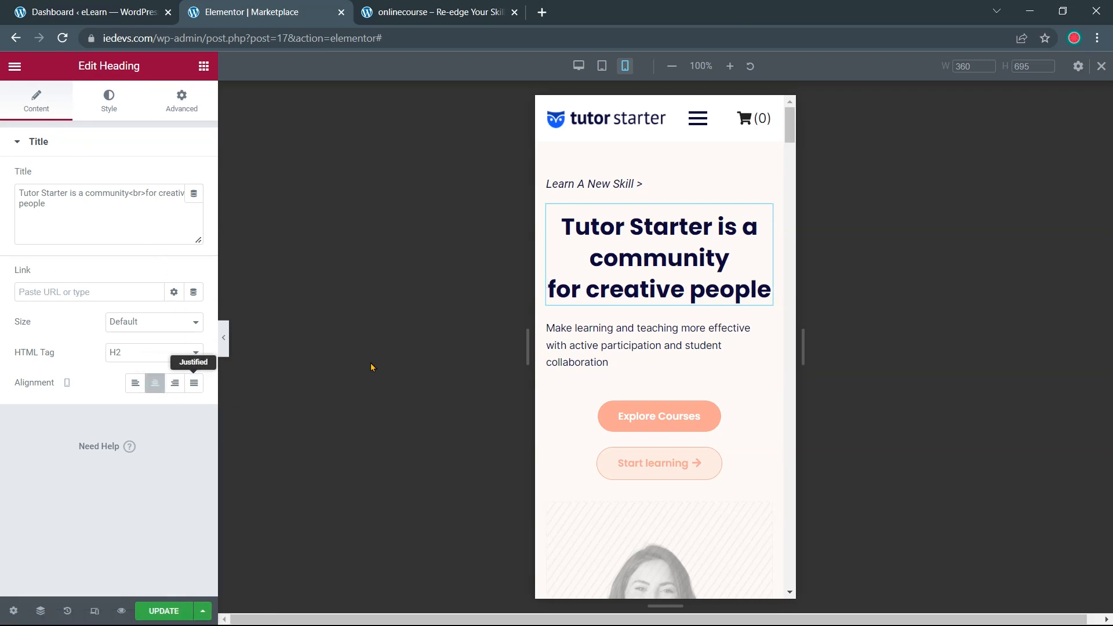
click(660, 332)
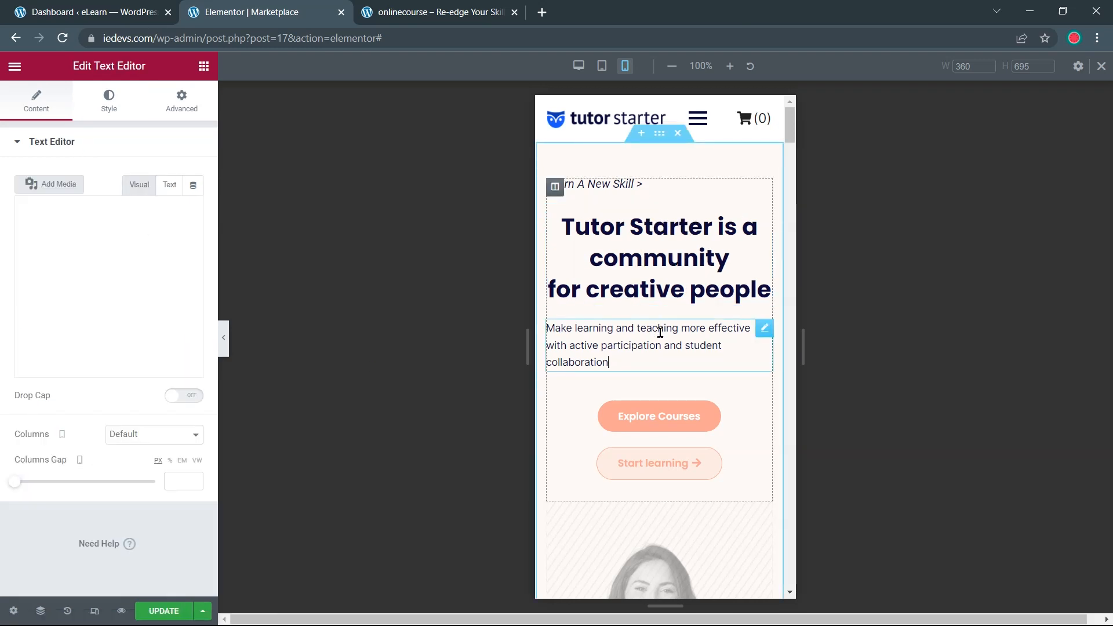
click(109, 111)
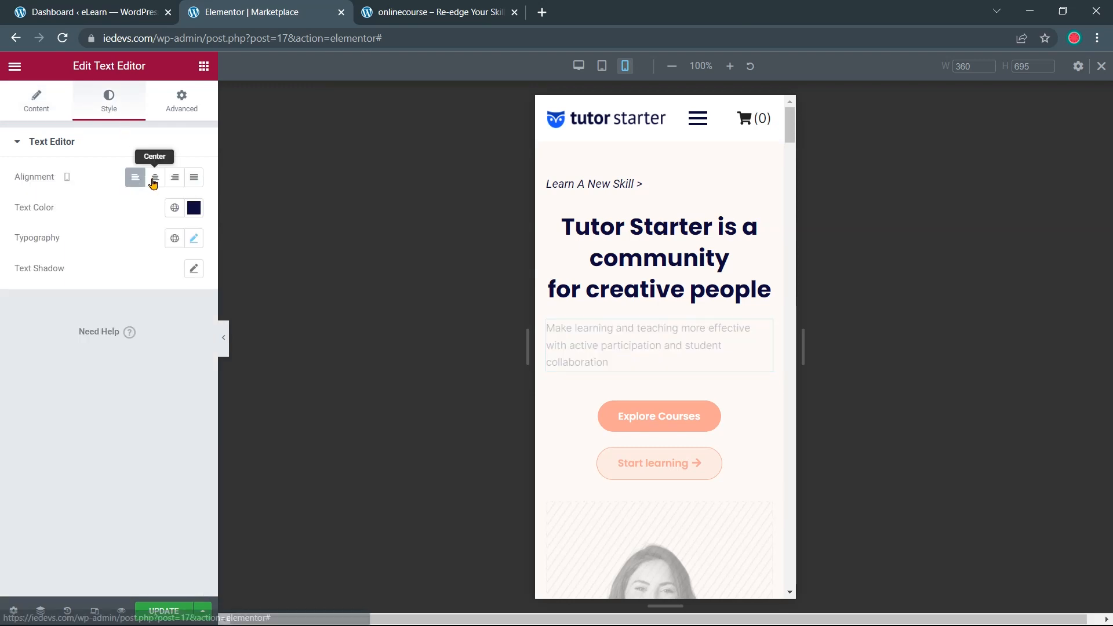
click(154, 178)
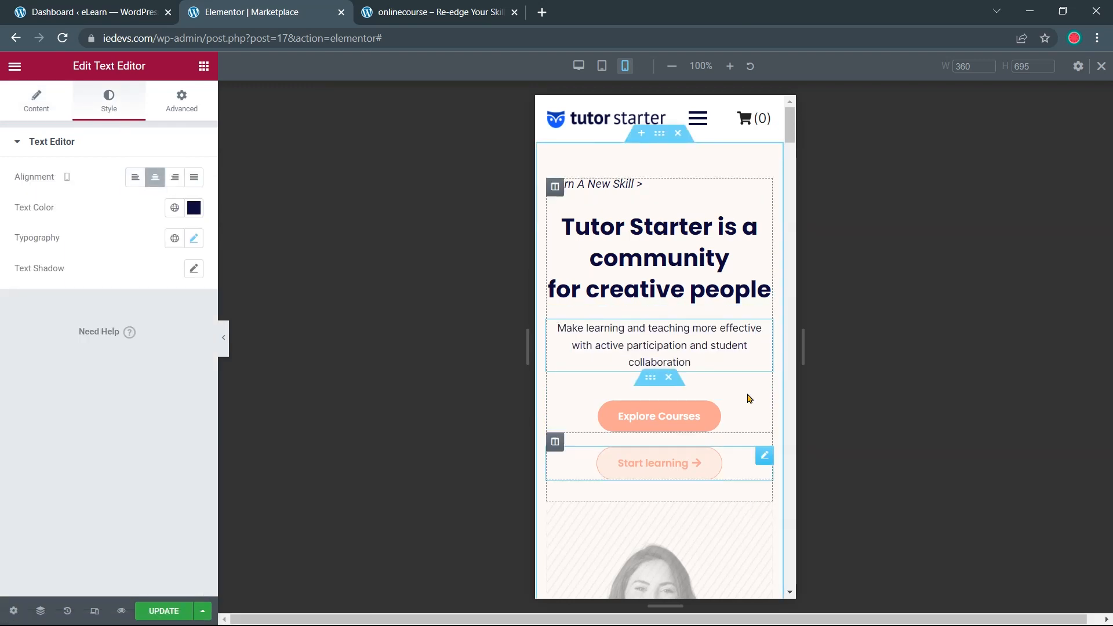
click(615, 185)
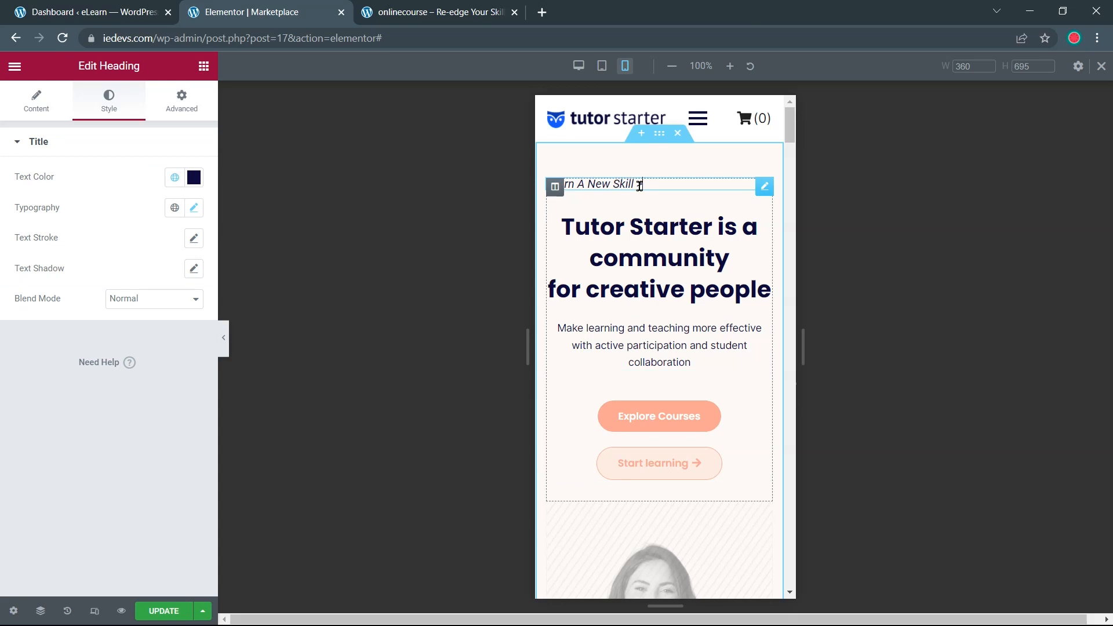
Turn on Hide On Mobile for the Learn A New Skill heading
click(180, 106)
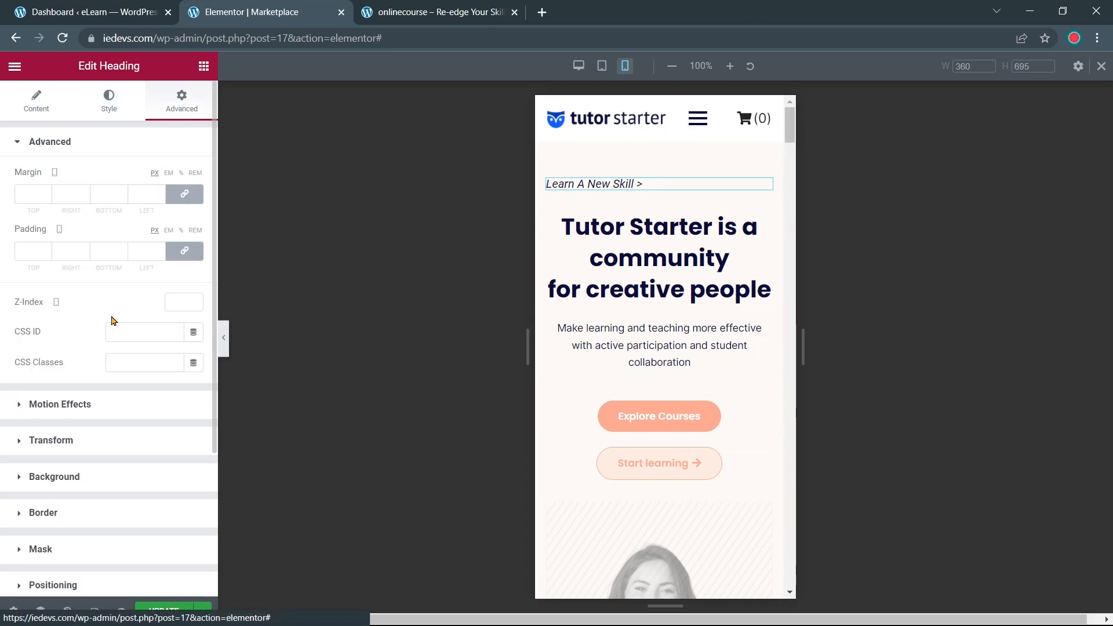
scroll(105, 348, down, 3)
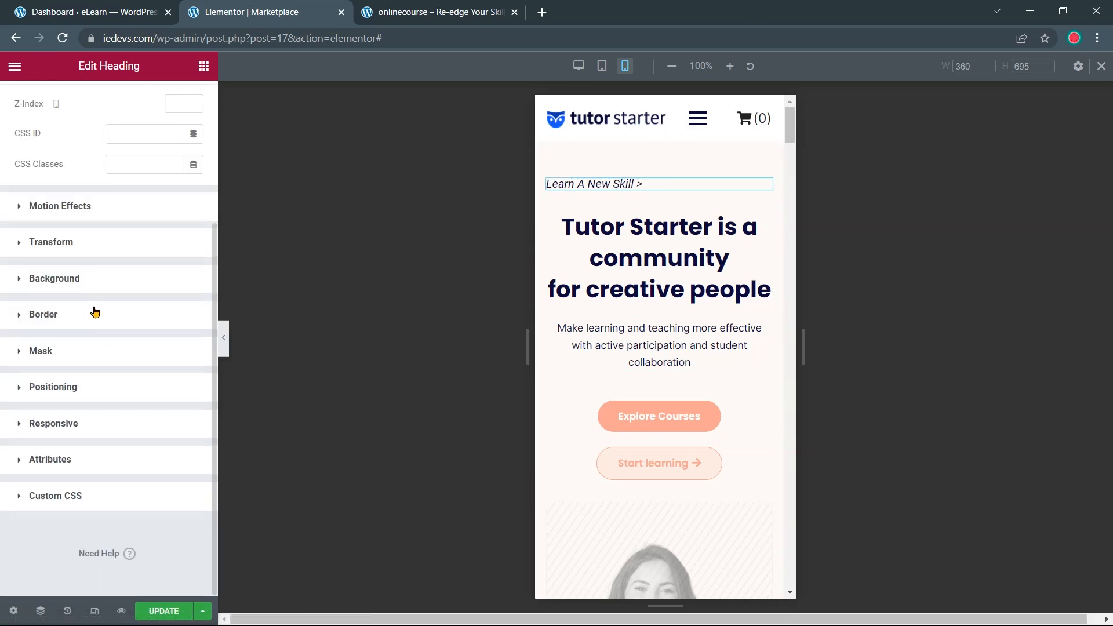
click(53, 424)
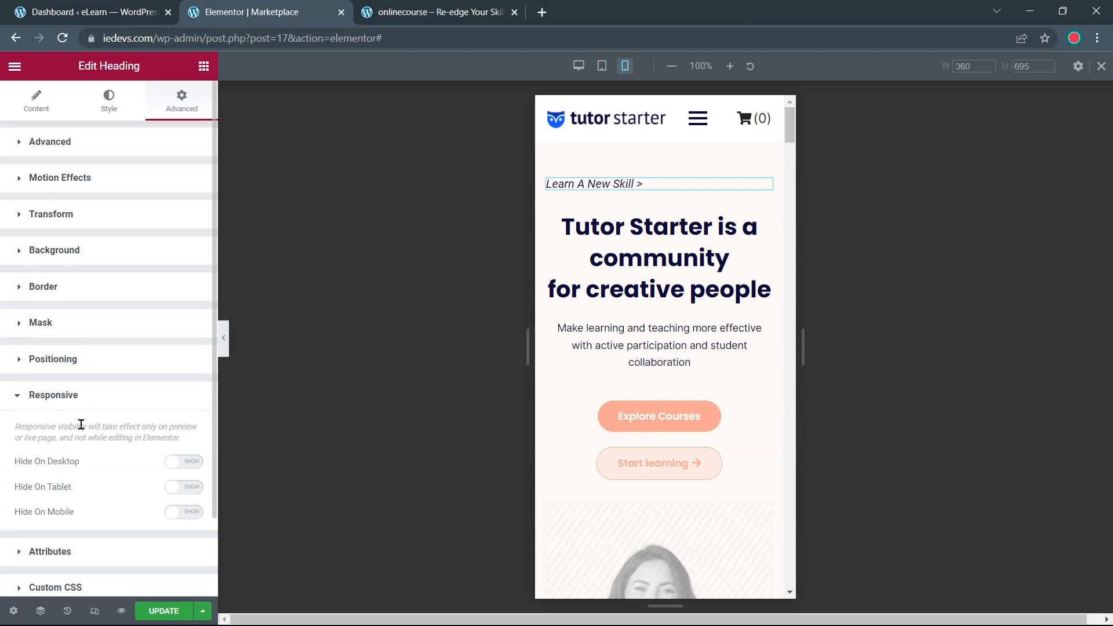
click(176, 518)
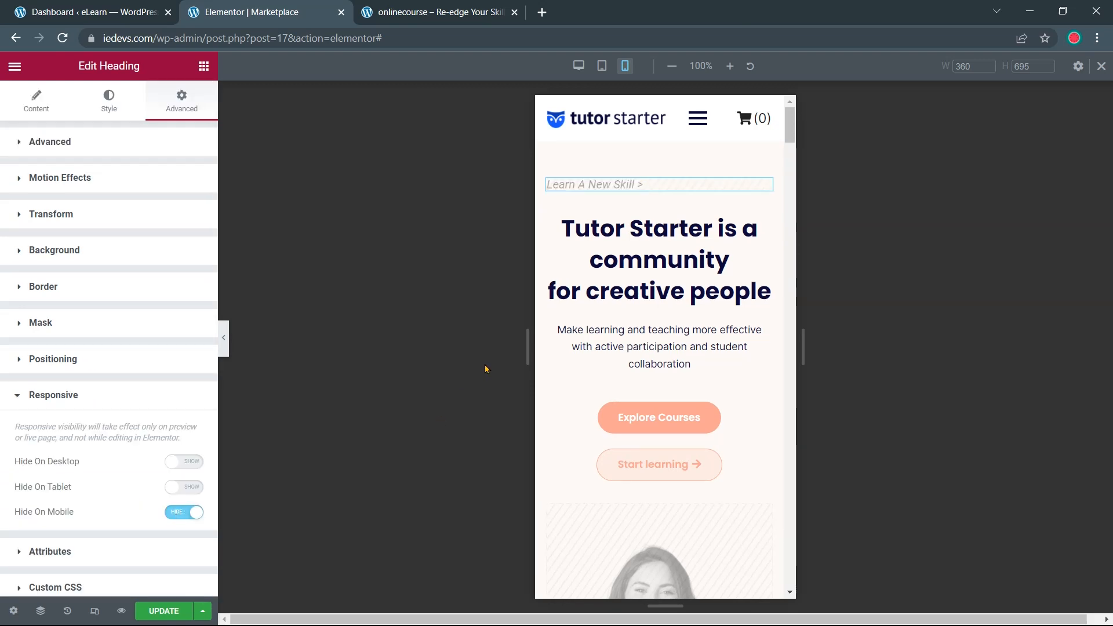
Save the page with Update and scroll back to the top of the preview
scroll(748, 313, down, 18)
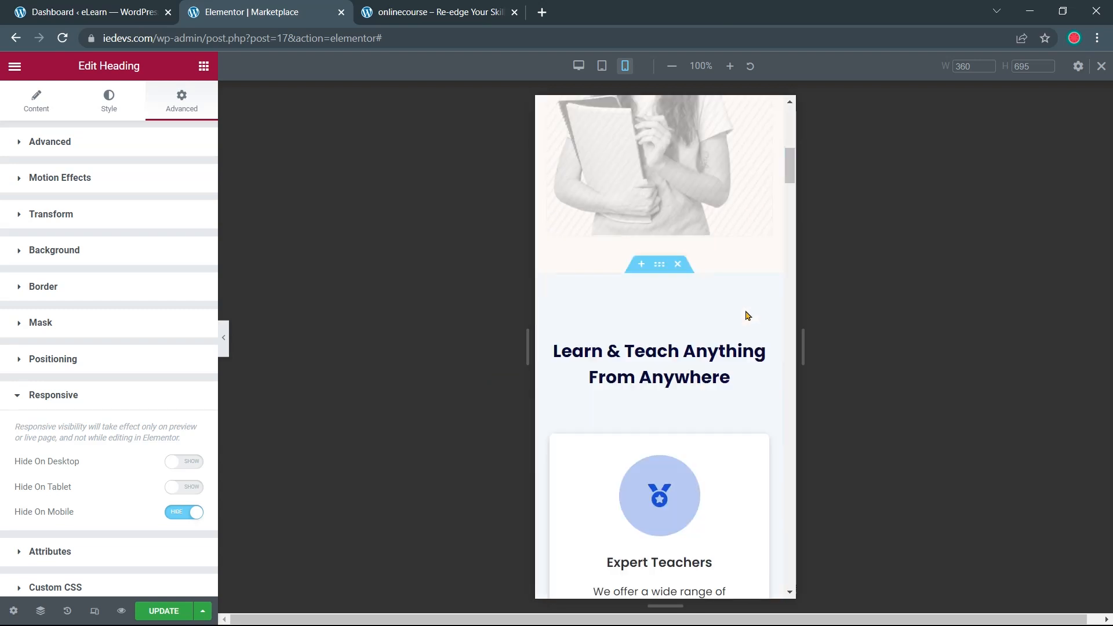
scroll(744, 316, down, 15)
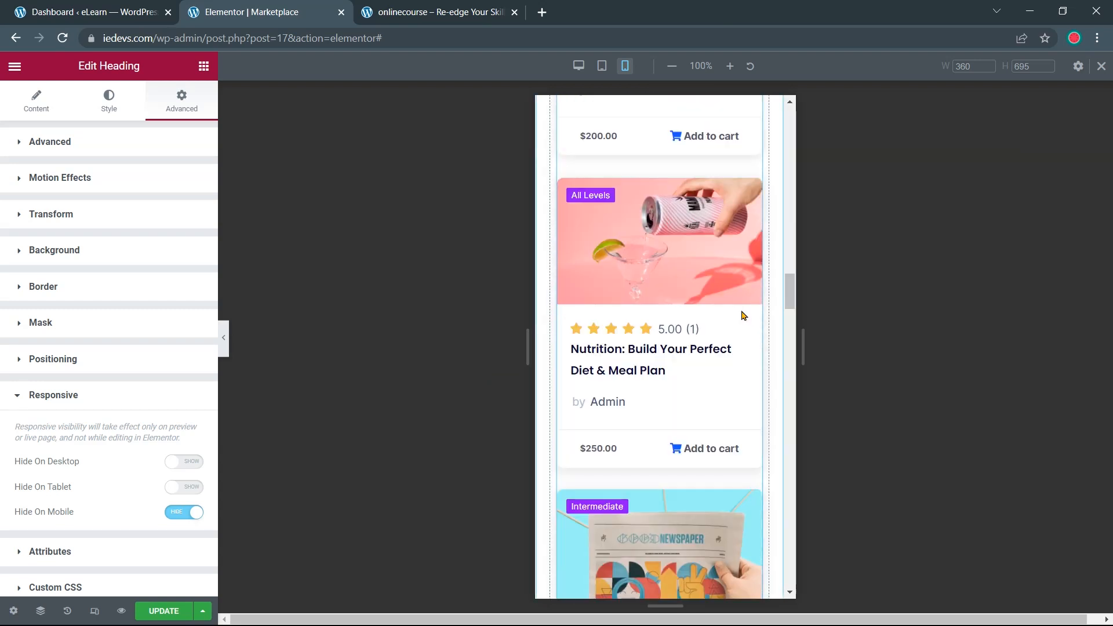
click(164, 611)
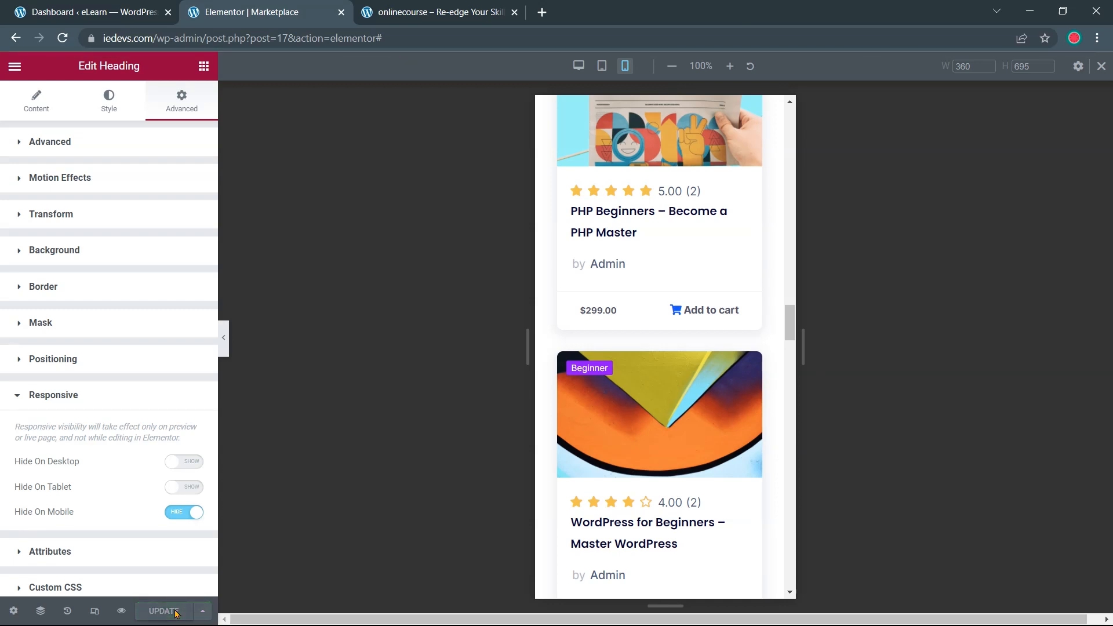
scroll(534, 503, up, 7)
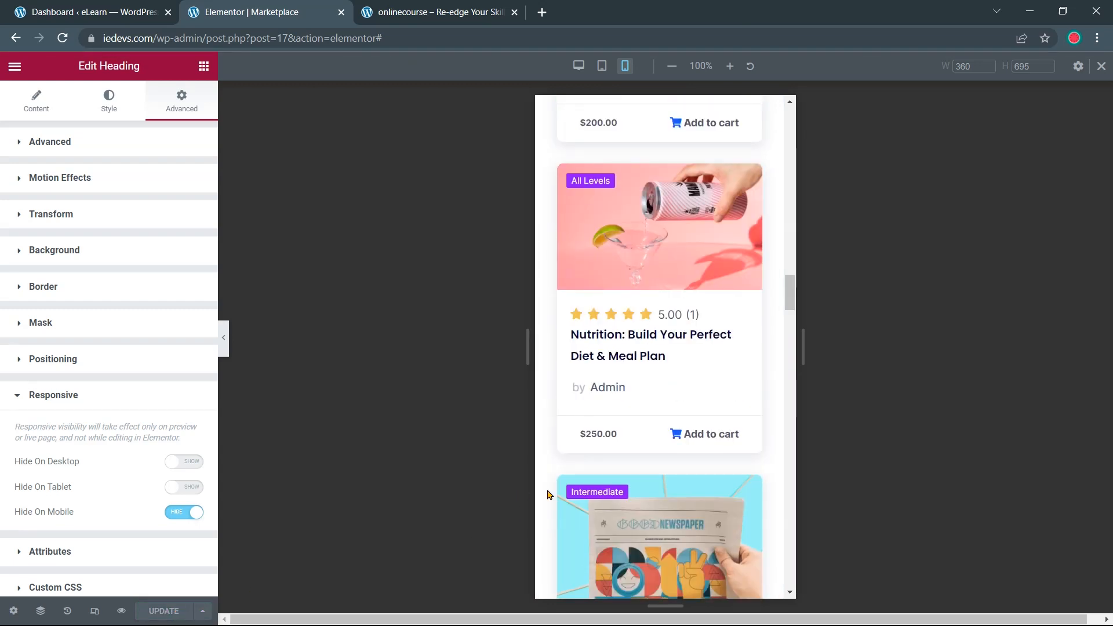
scroll(549, 494, up, 10)
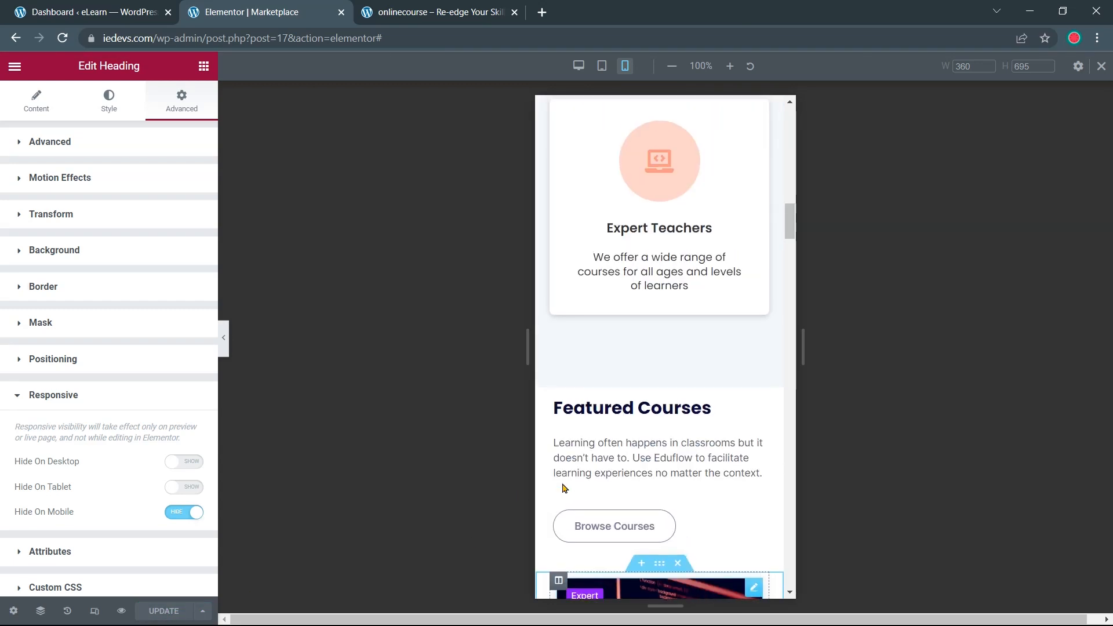
scroll(562, 488, up, 10)
scroll(561, 487, up, 5)
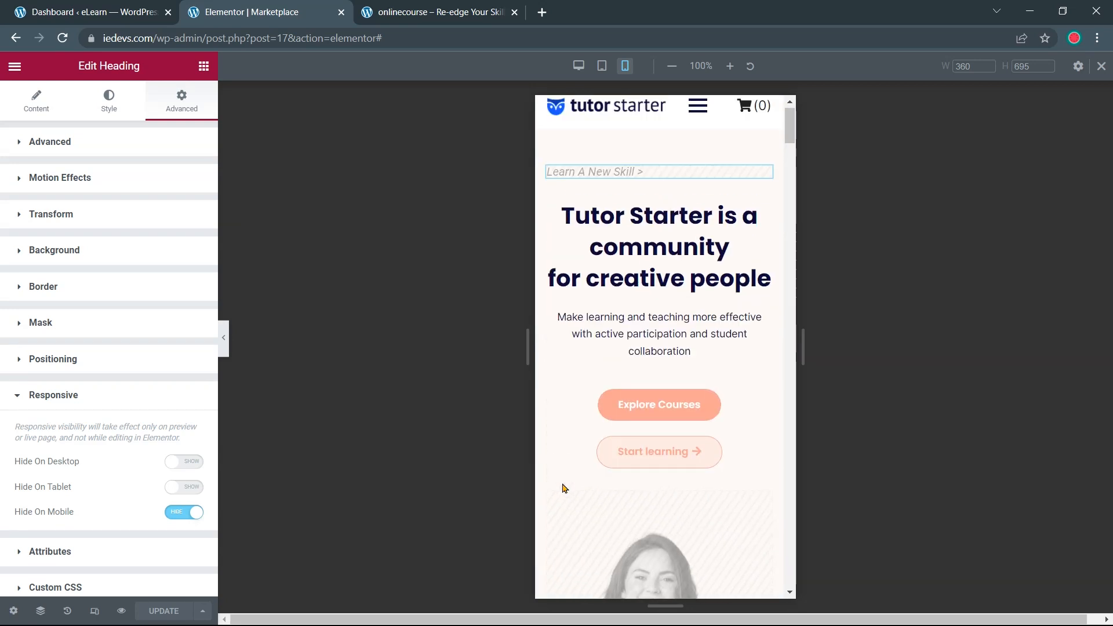
Preview the home page at desktop, tablet, mobile, then desktop width again, scrolling through it
click(579, 66)
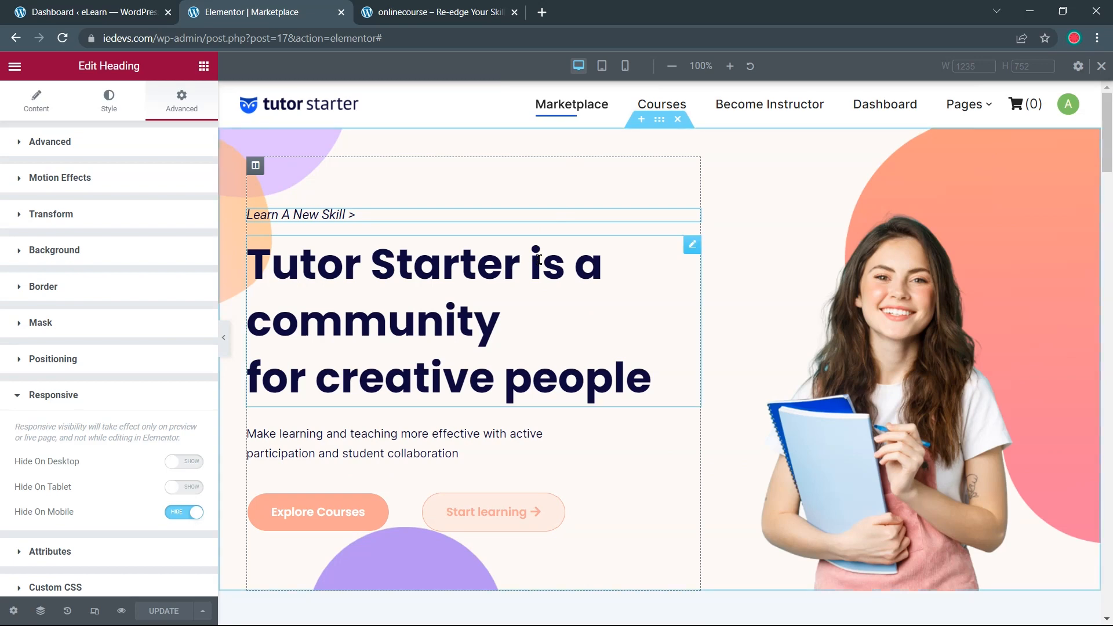
scroll(444, 299, down, 4)
scroll(446, 295, down, 10)
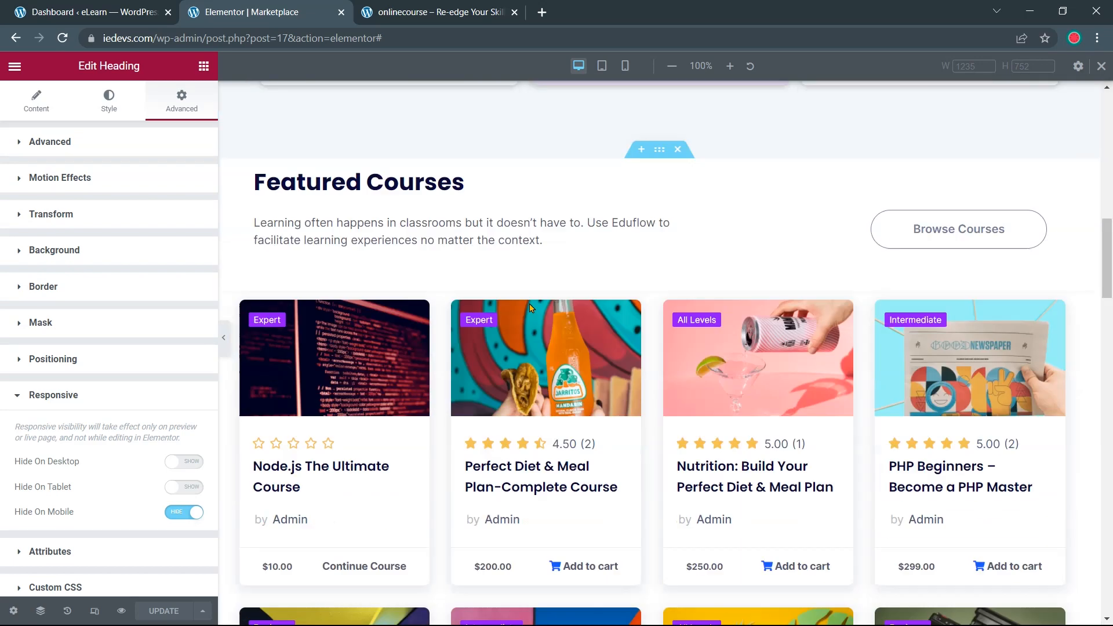
scroll(504, 255, down, 4)
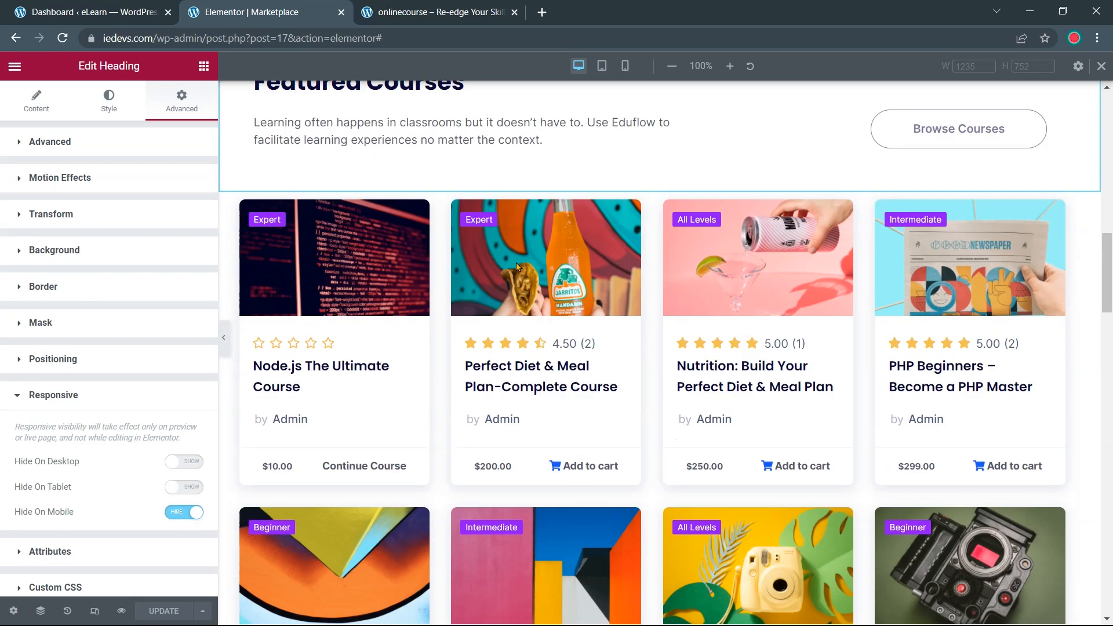
scroll(515, 266, down, 10)
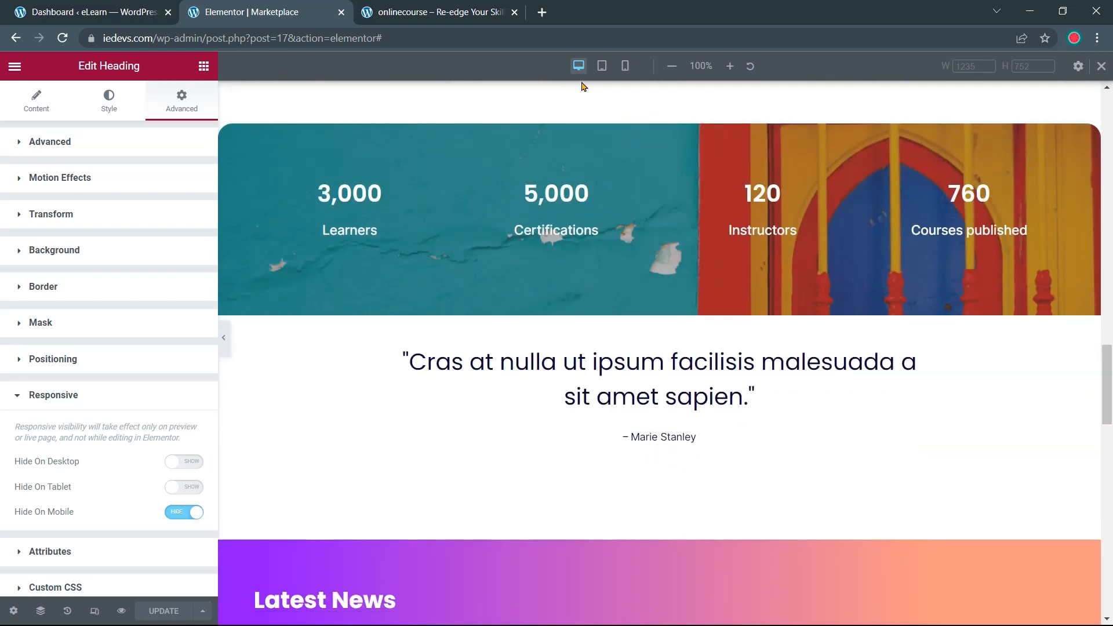
click(602, 66)
scroll(621, 264, down, 5)
scroll(623, 265, up, 15)
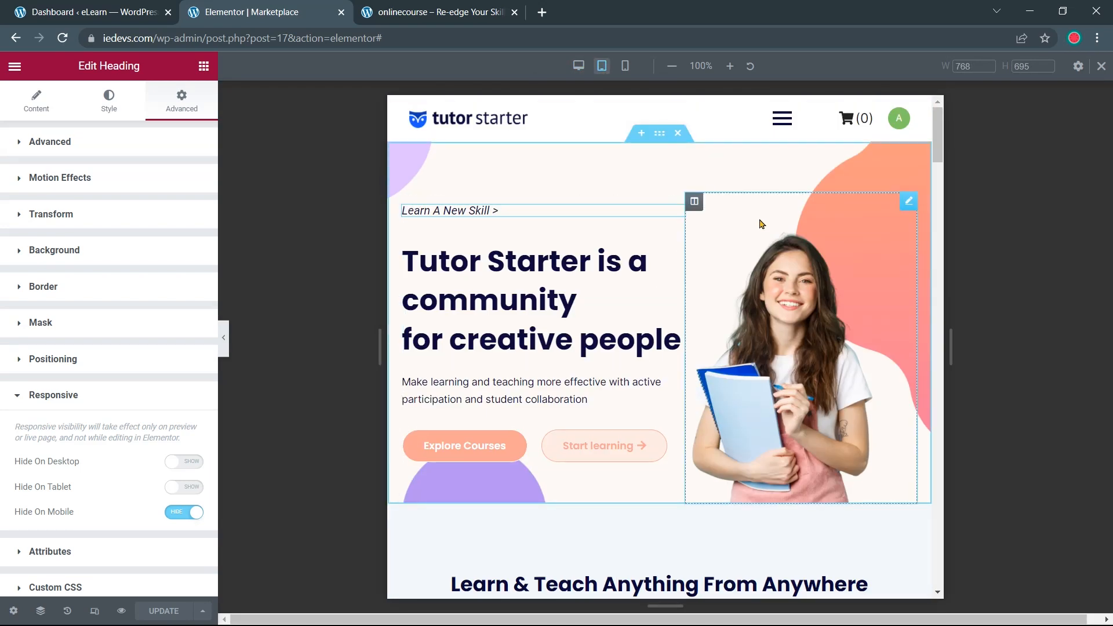
click(625, 66)
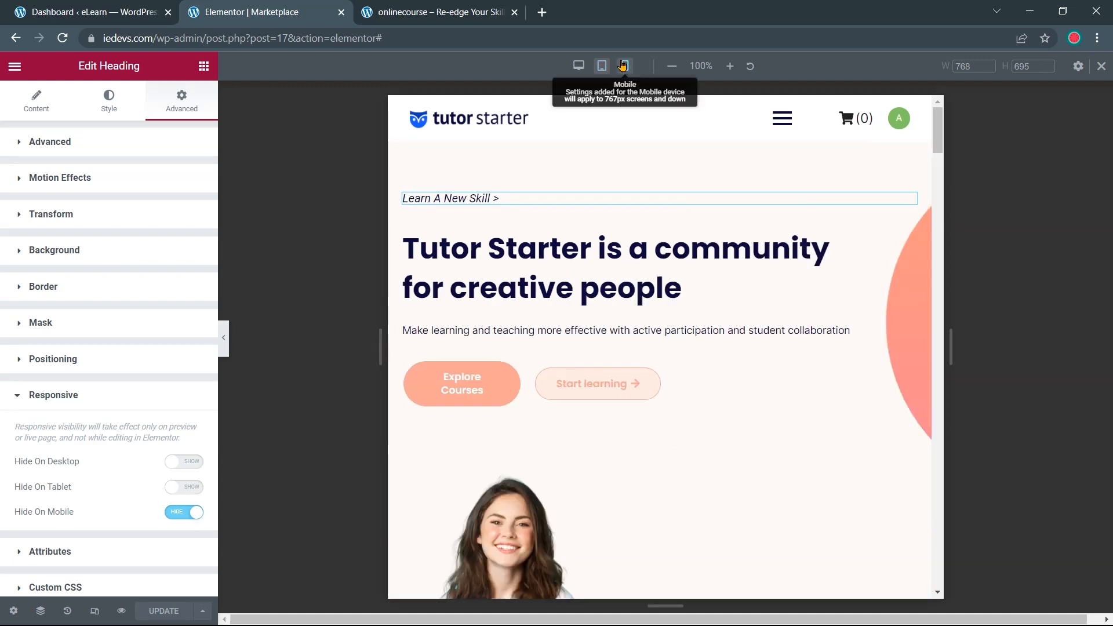
click(579, 65)
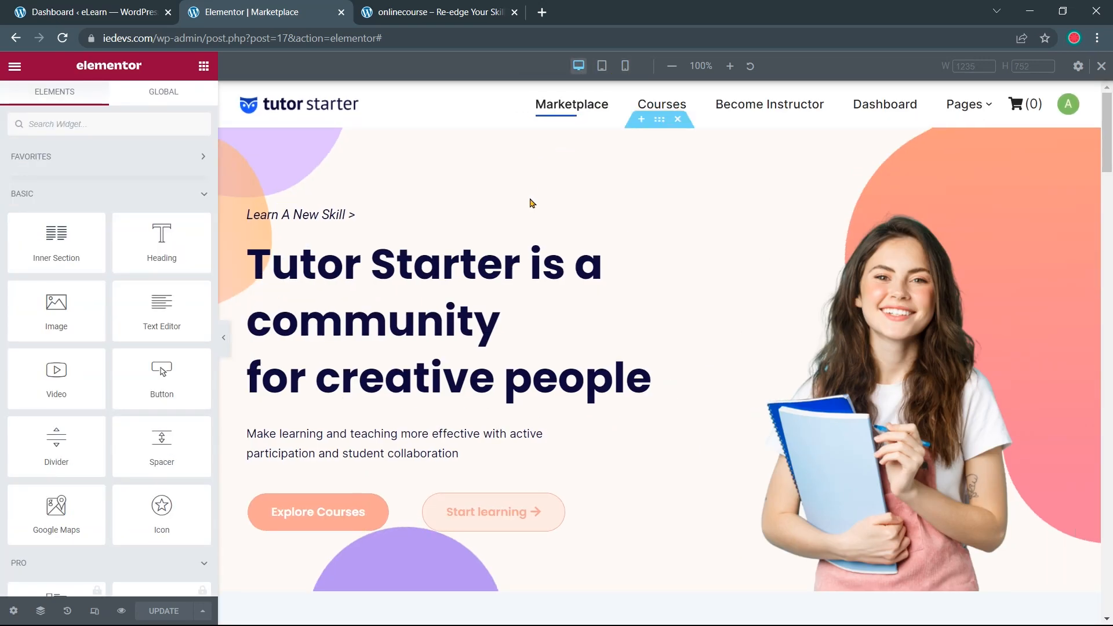
scroll(529, 204, down, 6)
scroll(504, 223, down, 15)
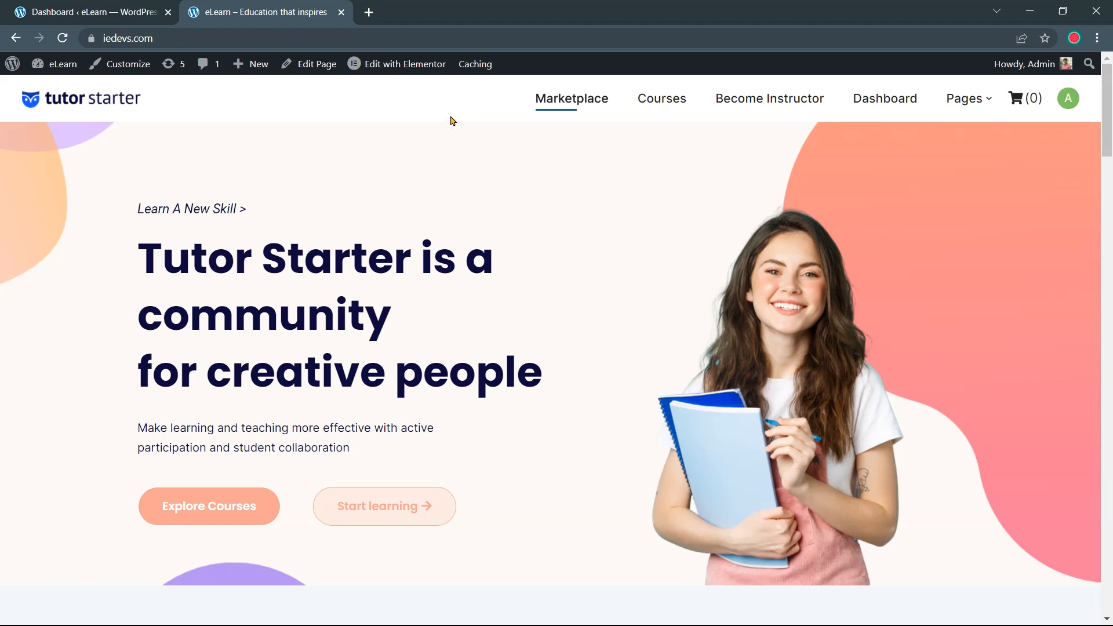
Open the eLearn site in an Incognito window and go to Become Instructor
click(1096, 40)
click(1061, 92)
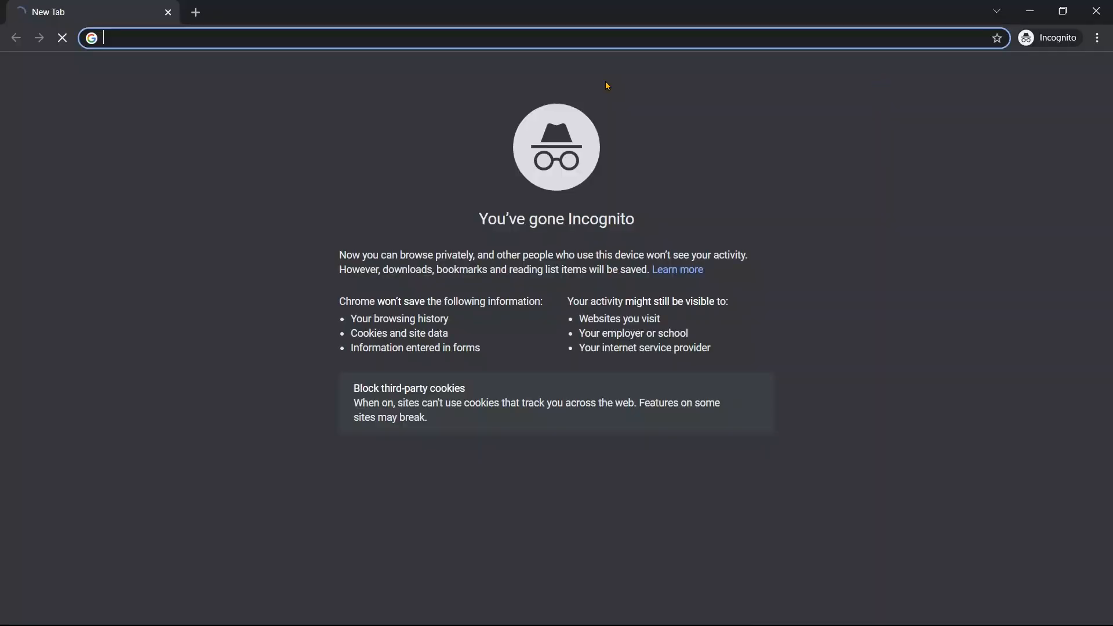
text(ie)
key(Return)
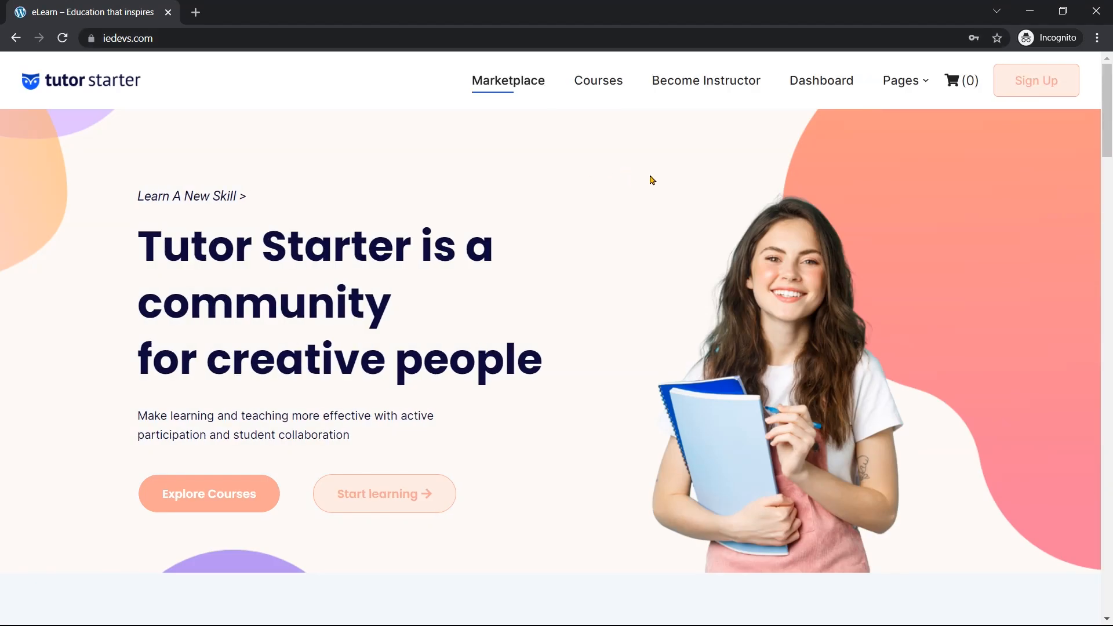
click(683, 90)
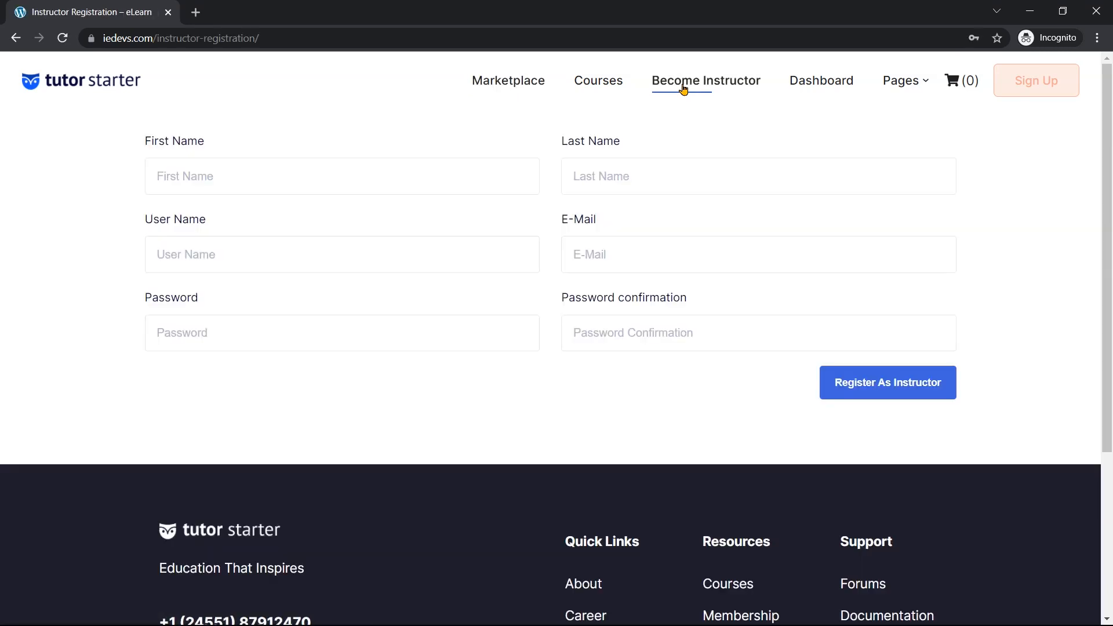
Fill in the applicant's first and last name, username, e-mail and password
click(413, 172)
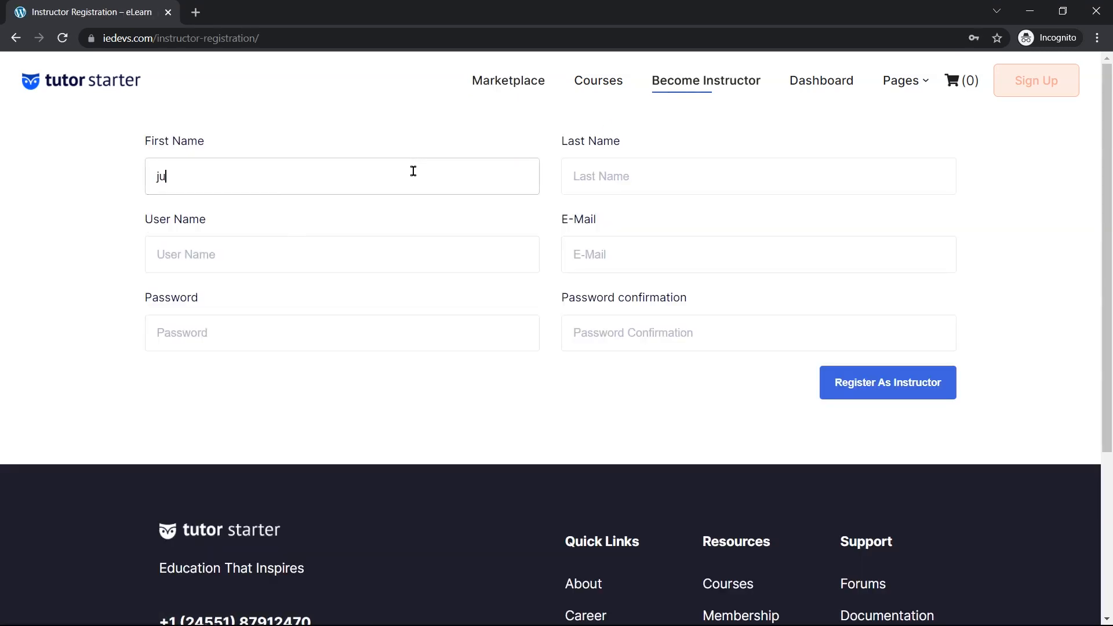
key(Tab)
key(Tab)
key(Tab)
key(Tab)
key(Tab)
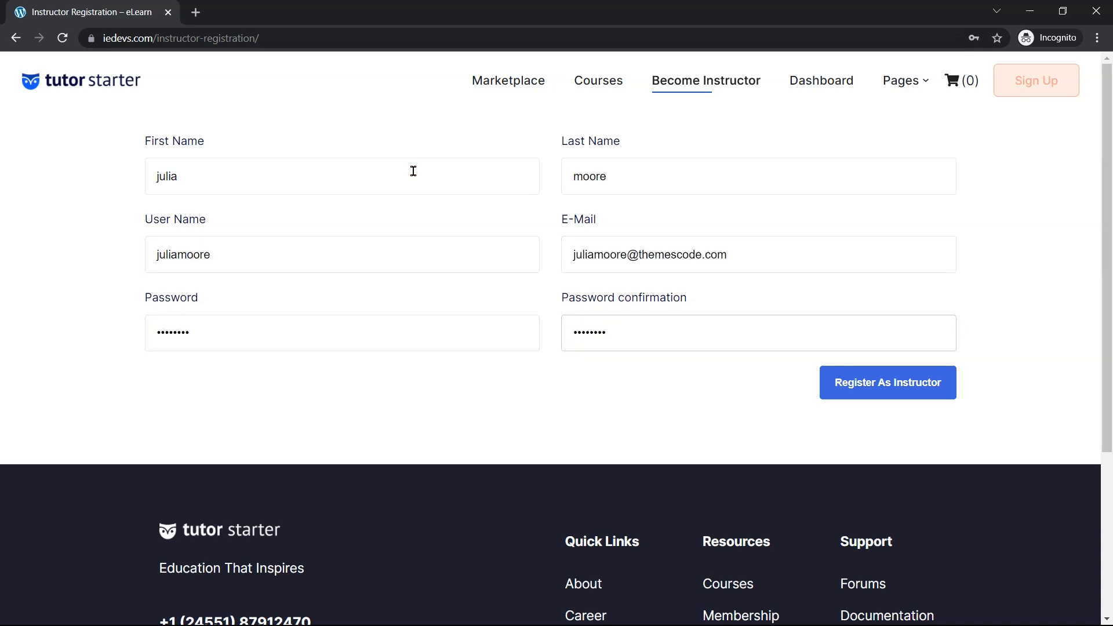
Submit Register As Instructor and check the thank-you page
click(883, 397)
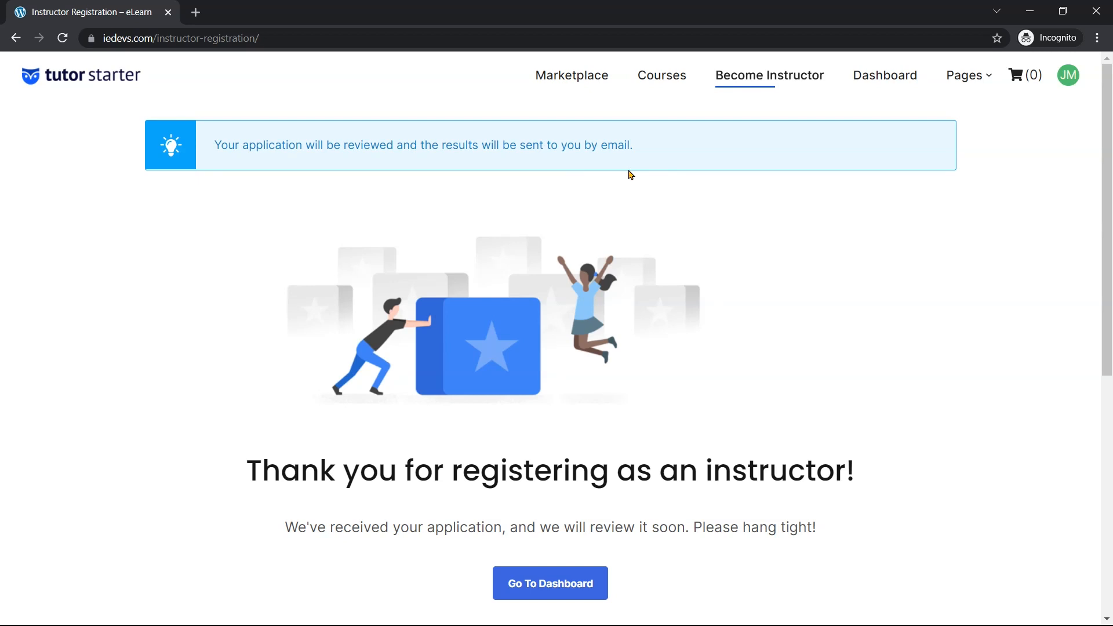
scroll(628, 172, down, 3)
scroll(632, 203, up, 3)
Approve the pending instructor applicant in Tutor LMS > Instructors on the admin dashboard
click(1030, 11)
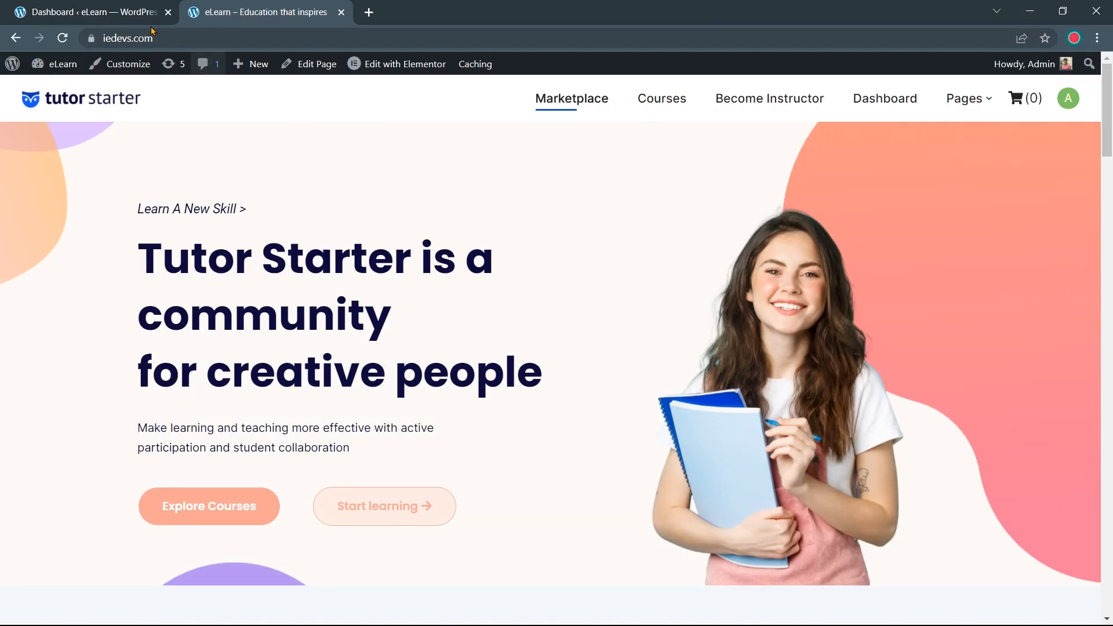
click(105, 11)
mouse_move(73, 188)
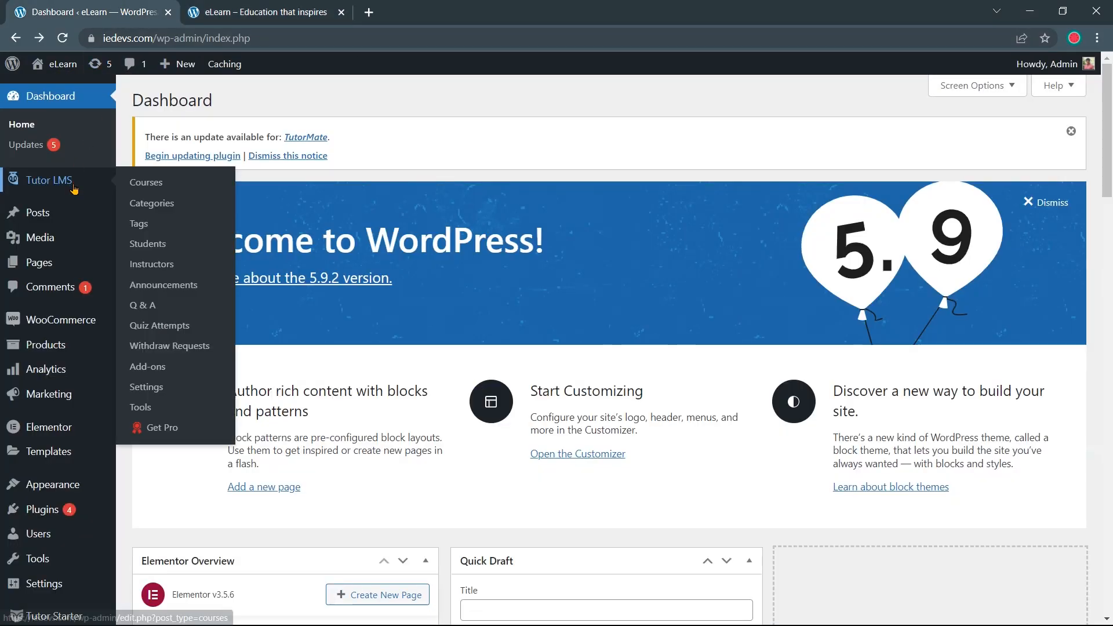
click(166, 267)
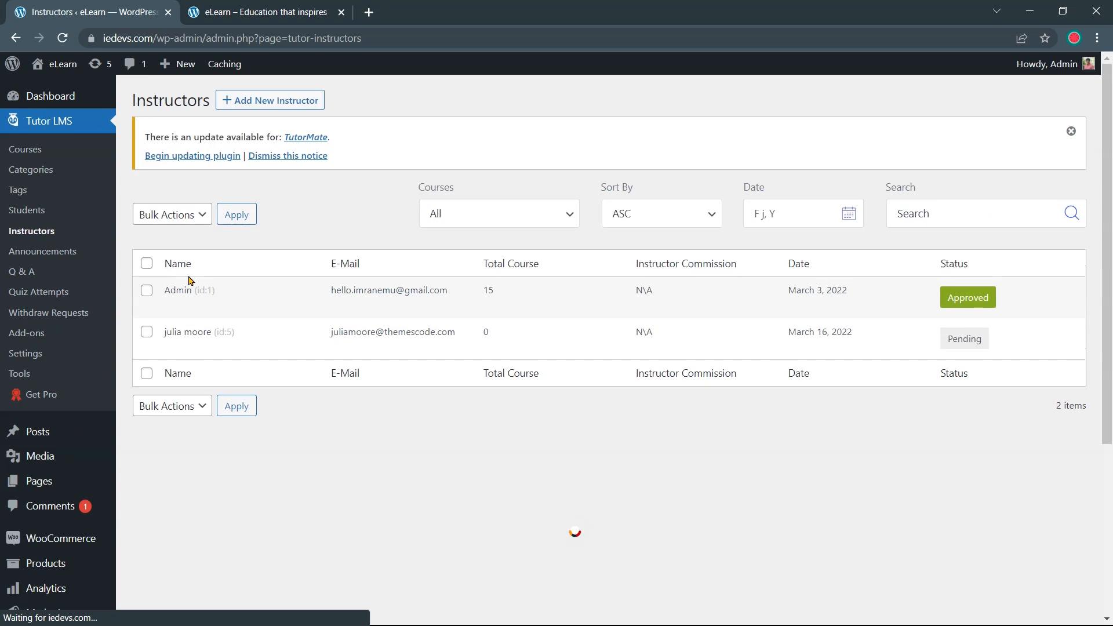
mouse_move(170, 346)
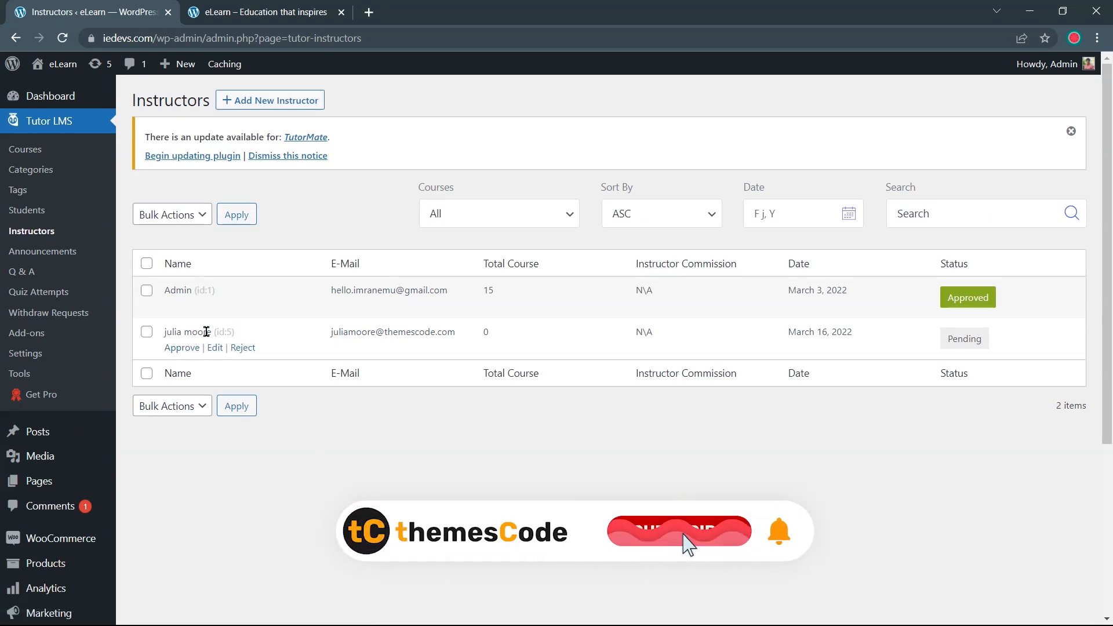
click(182, 351)
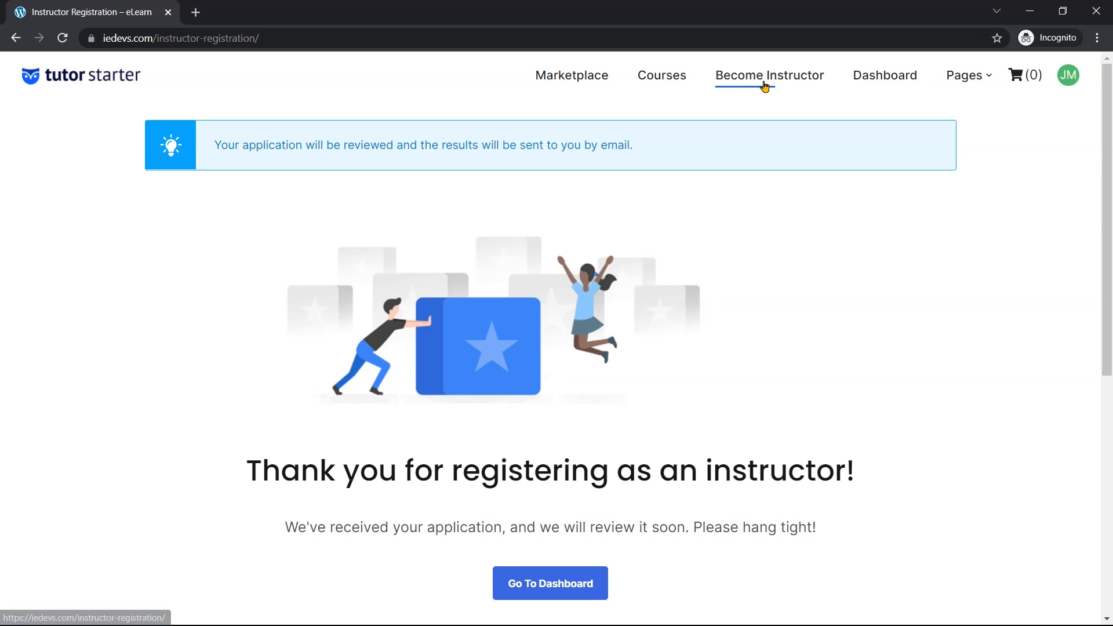
Open the instructor's frontend dashboard and choose Add A New Course
click(885, 81)
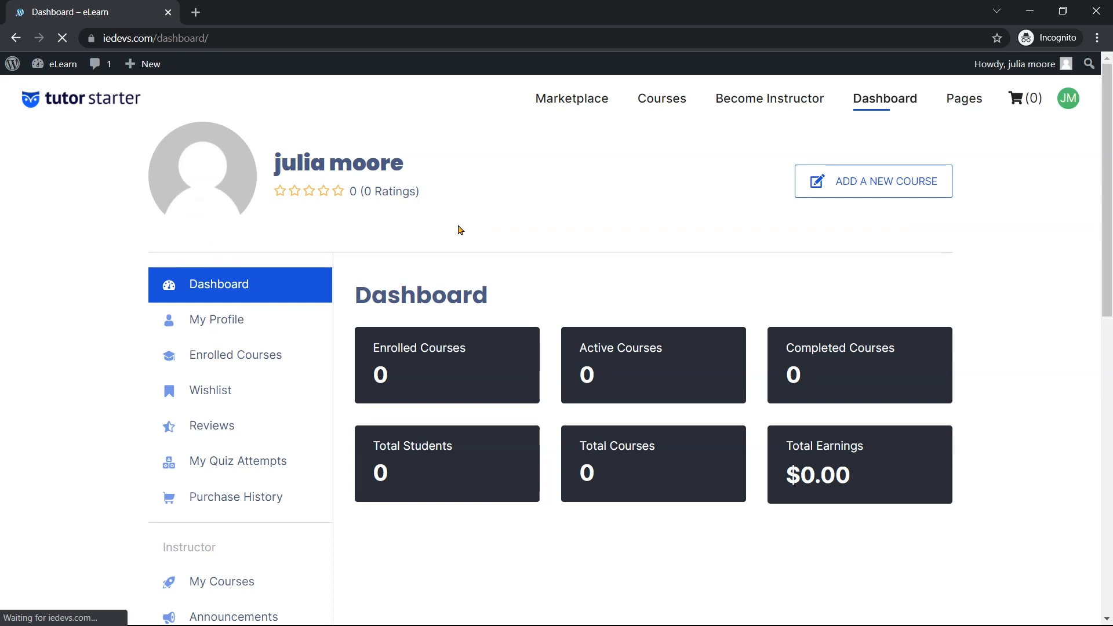
scroll(497, 239, down, 5)
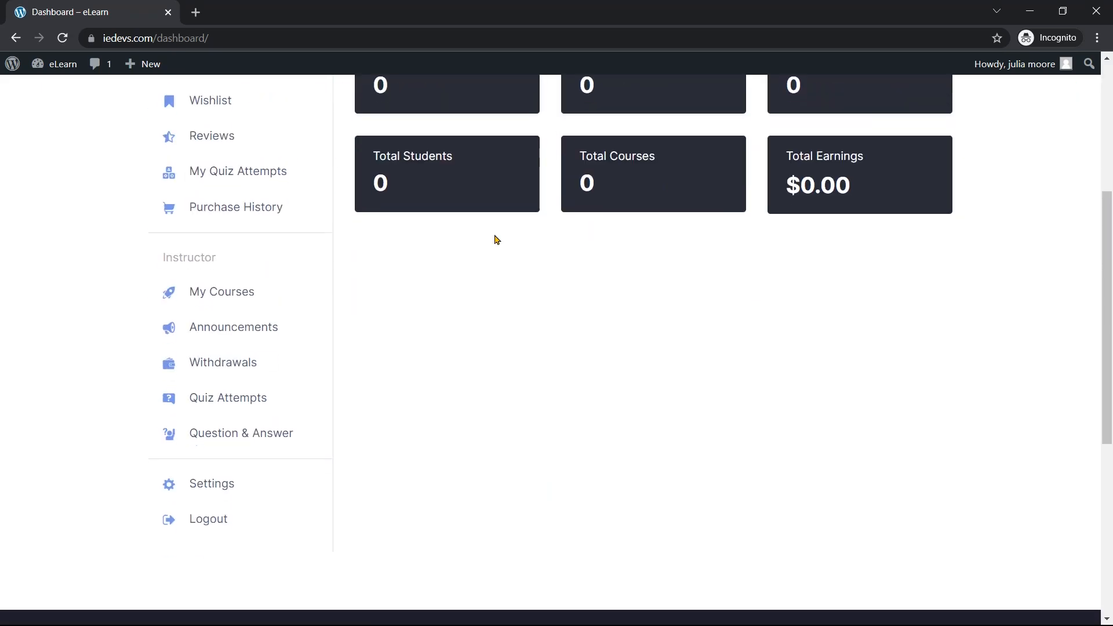
drag(236, 266, 163, 258)
scroll(383, 305, up, 5)
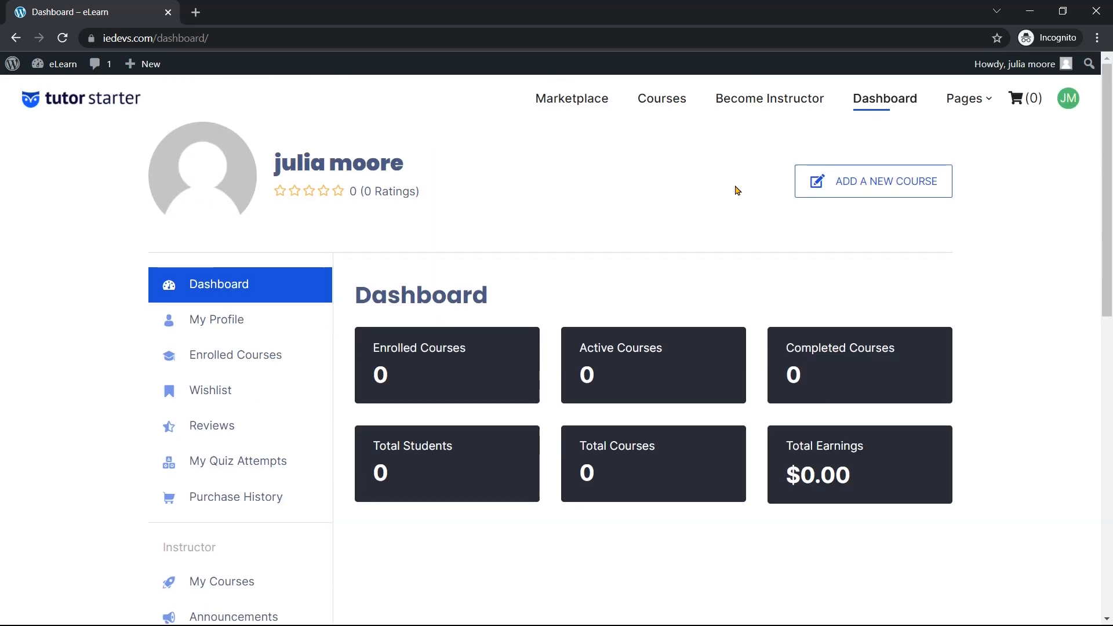
click(854, 188)
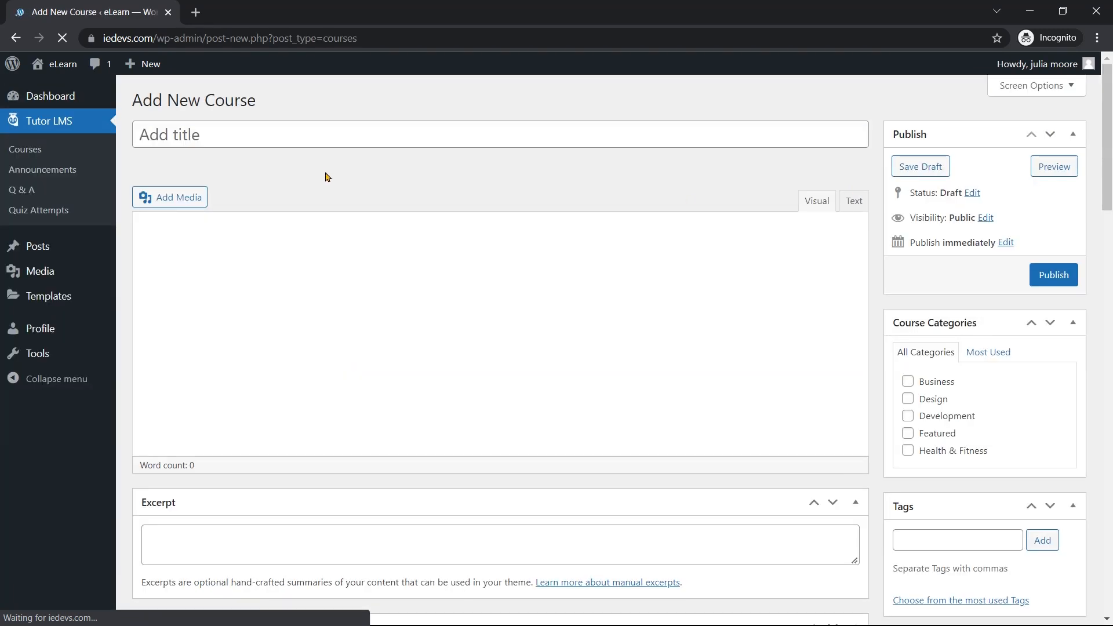
click(325, 135)
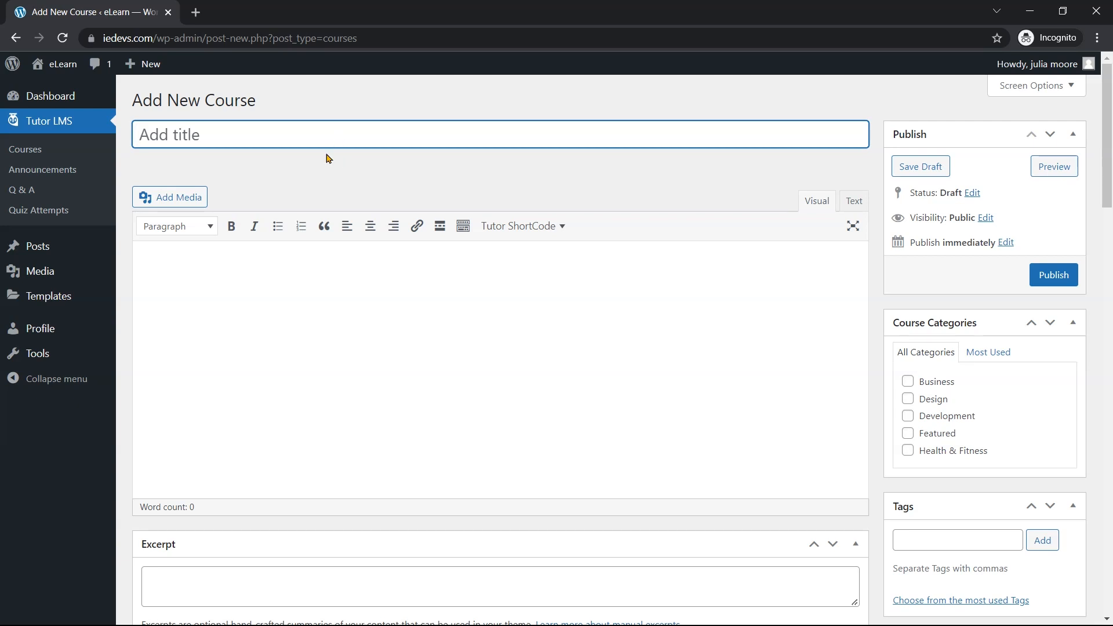
scroll(285, 173, down, 1)
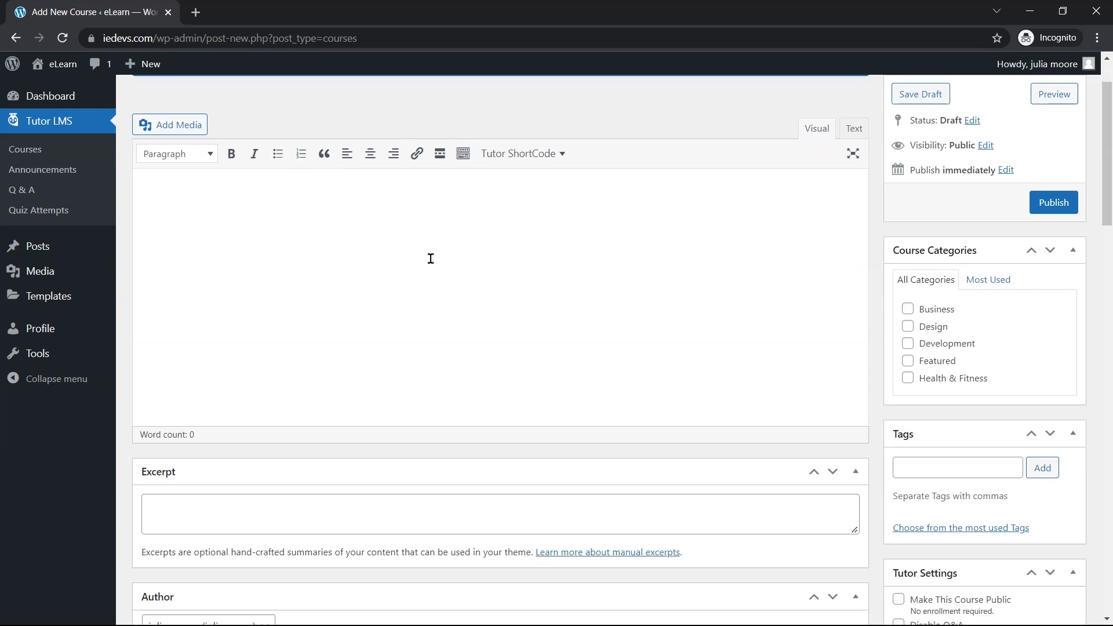
scroll(431, 258, down, 3)
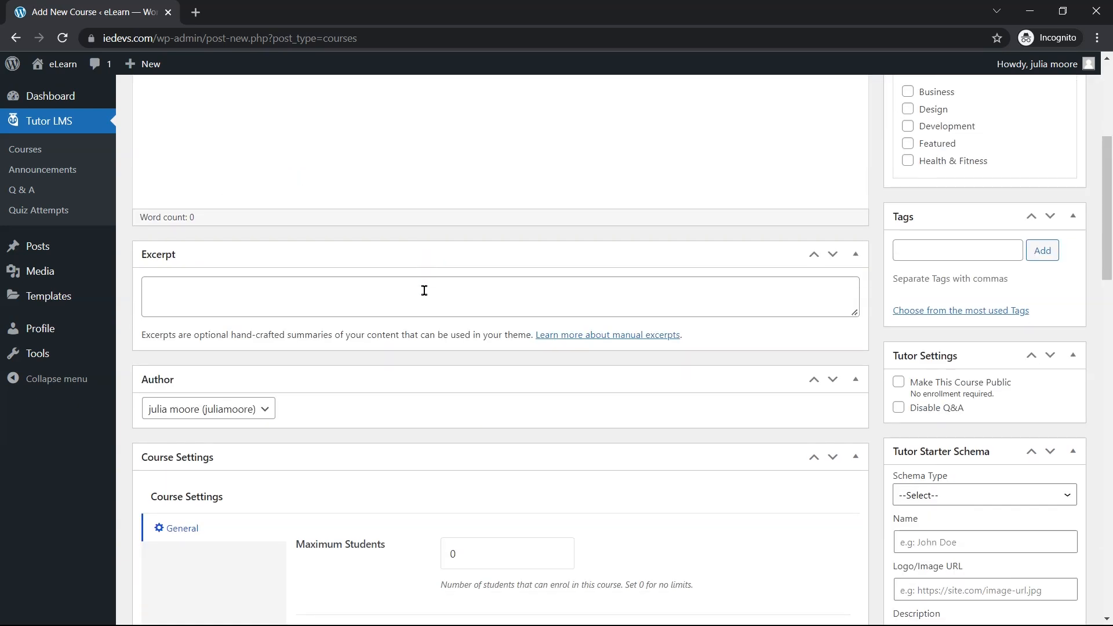
scroll(424, 290, down, 1)
scroll(497, 351, down, 10)
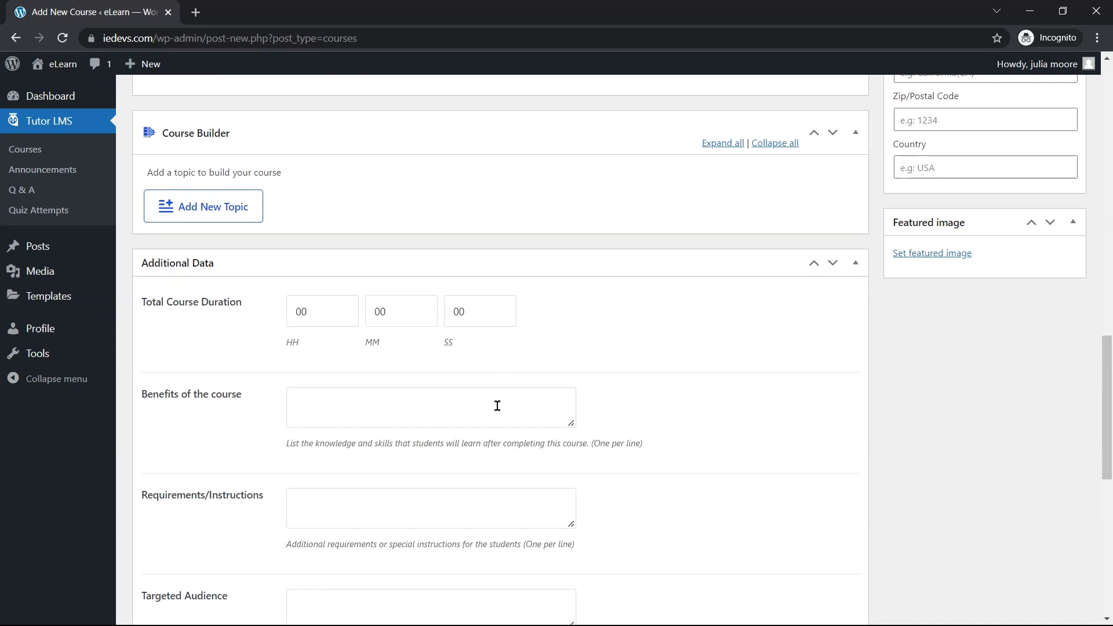
scroll(498, 406, up, 10)
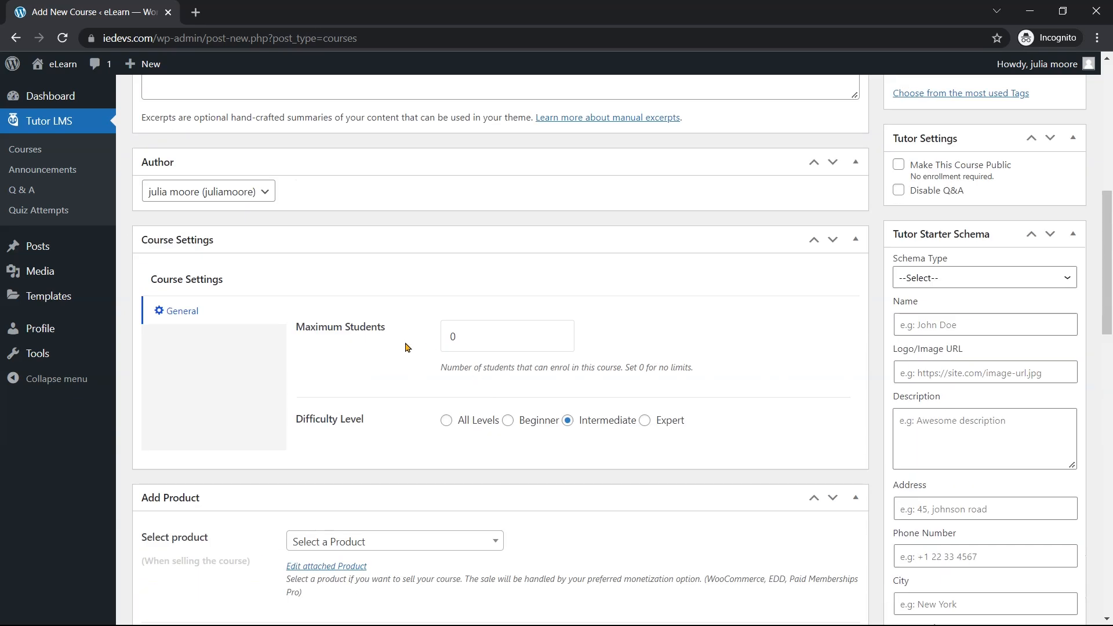
scroll(458, 342, up, 3)
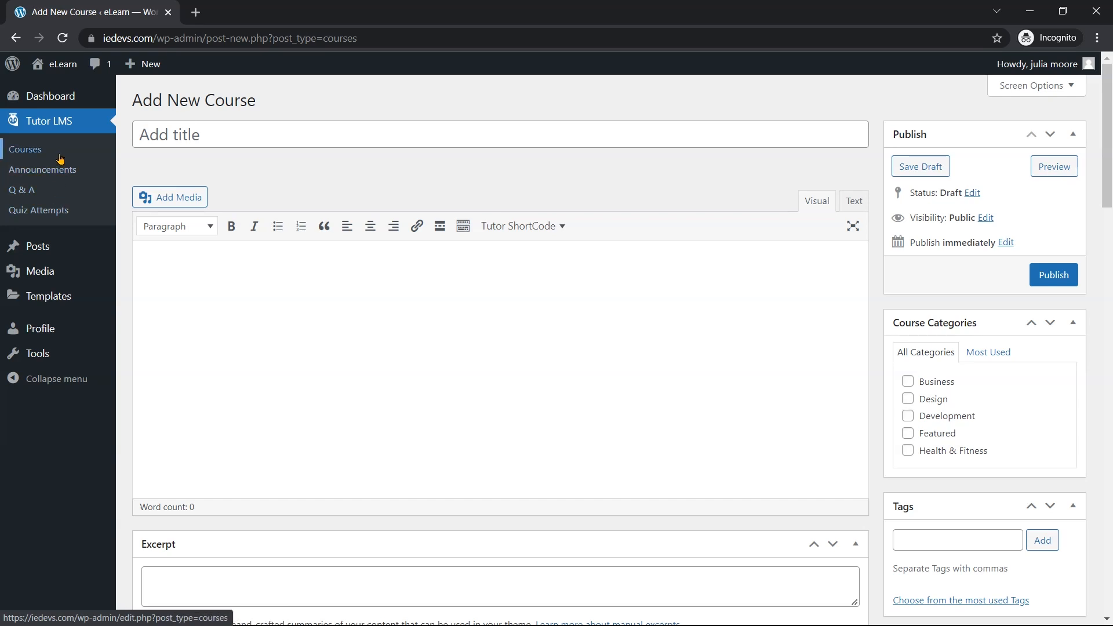
Browse the instructor dashboard's My Courses, Announcements, Q&A and Quiz Attempts pages
click(61, 158)
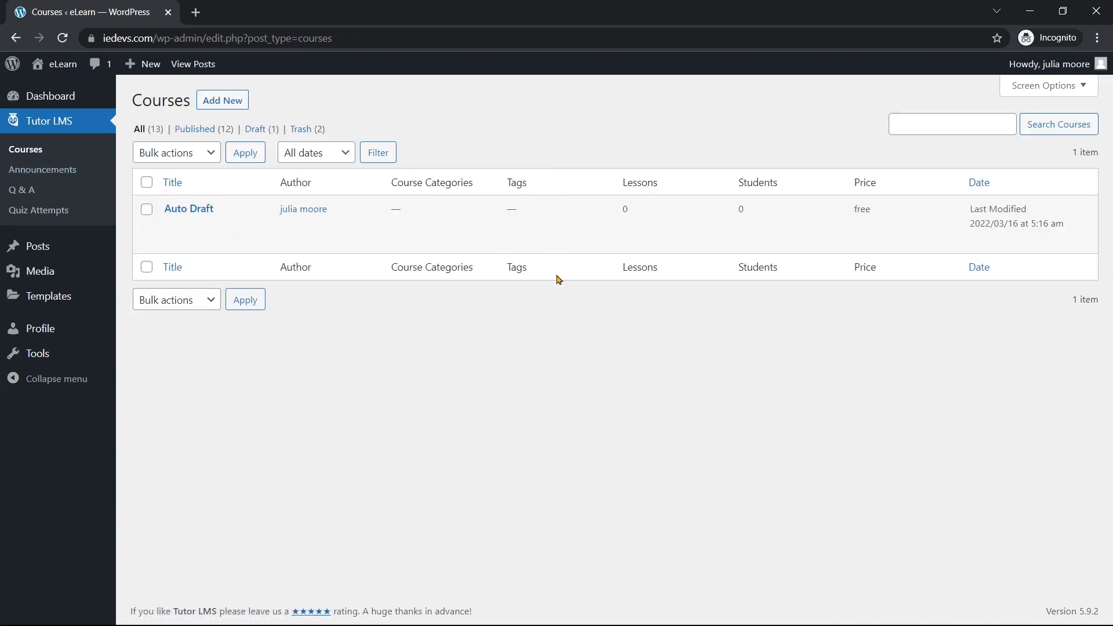
click(28, 173)
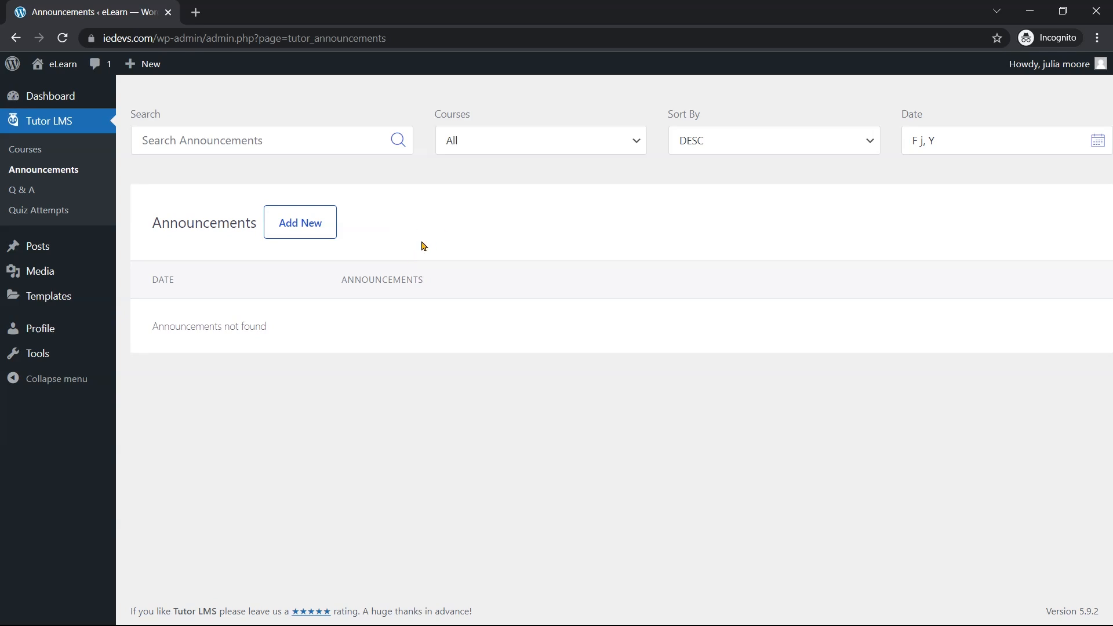
click(11, 191)
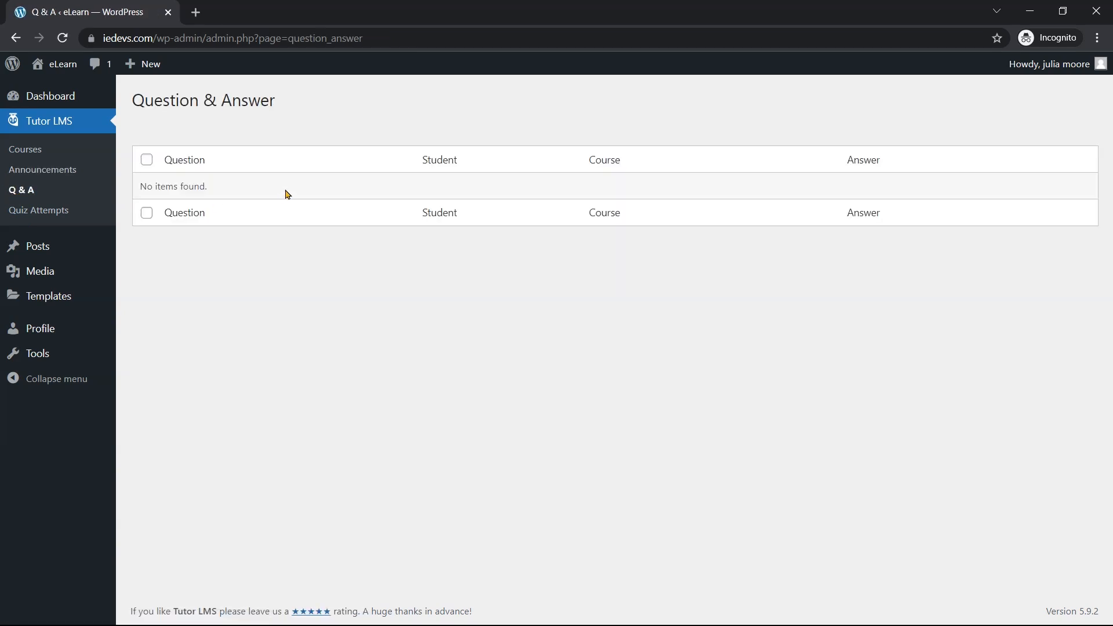
click(68, 211)
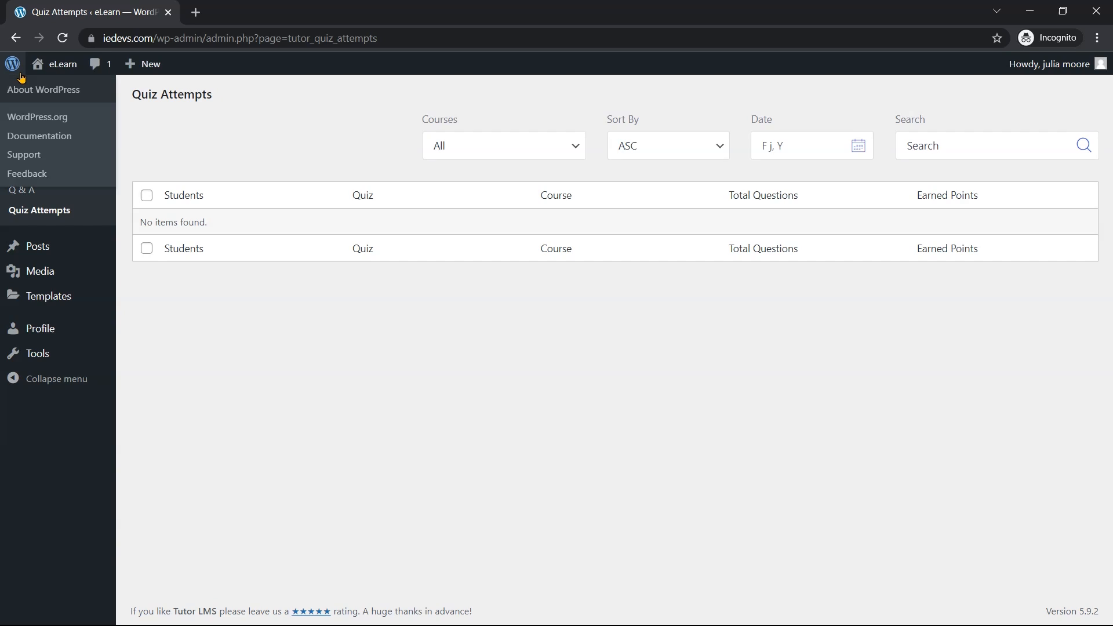
Step back through browser history past Add New Course to the front-end instructor dashboard
click(16, 38)
click(17, 38)
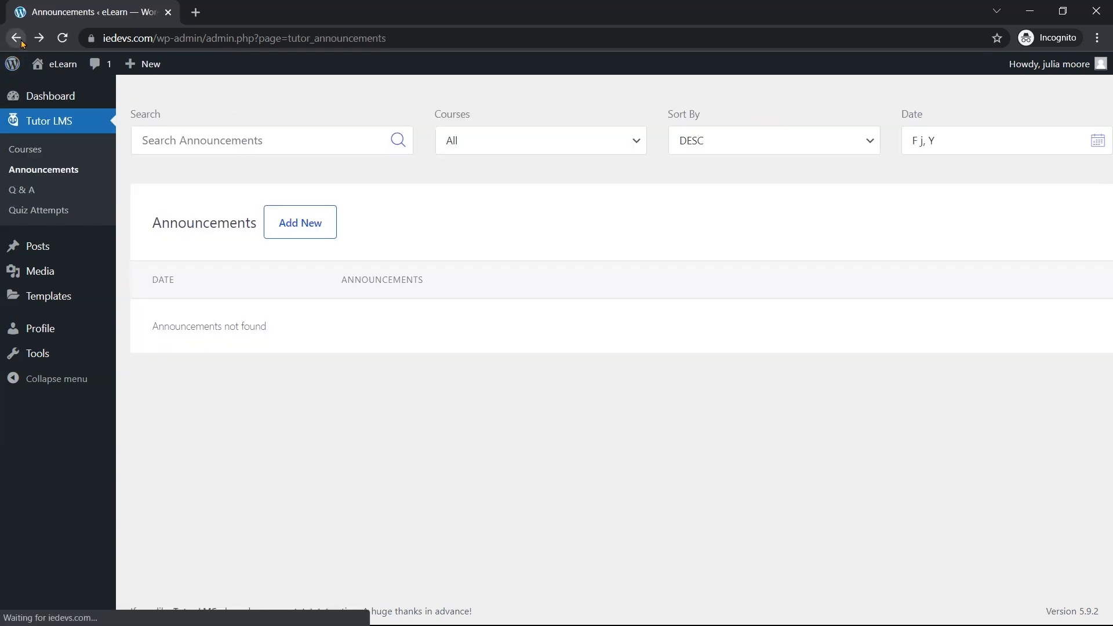
click(17, 38)
click(16, 38)
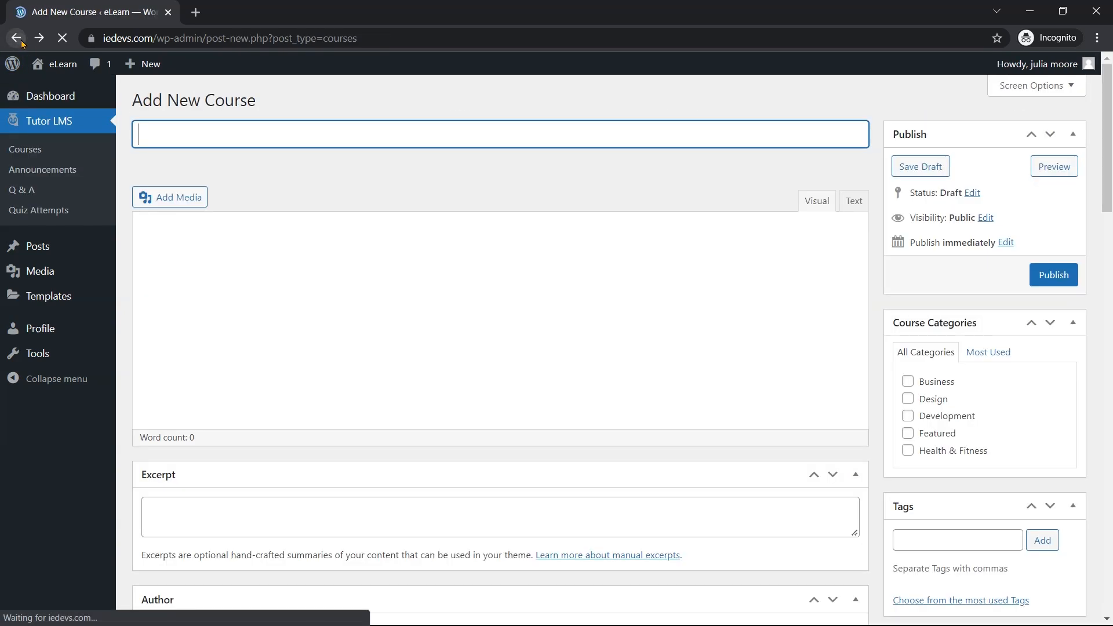
click(18, 39)
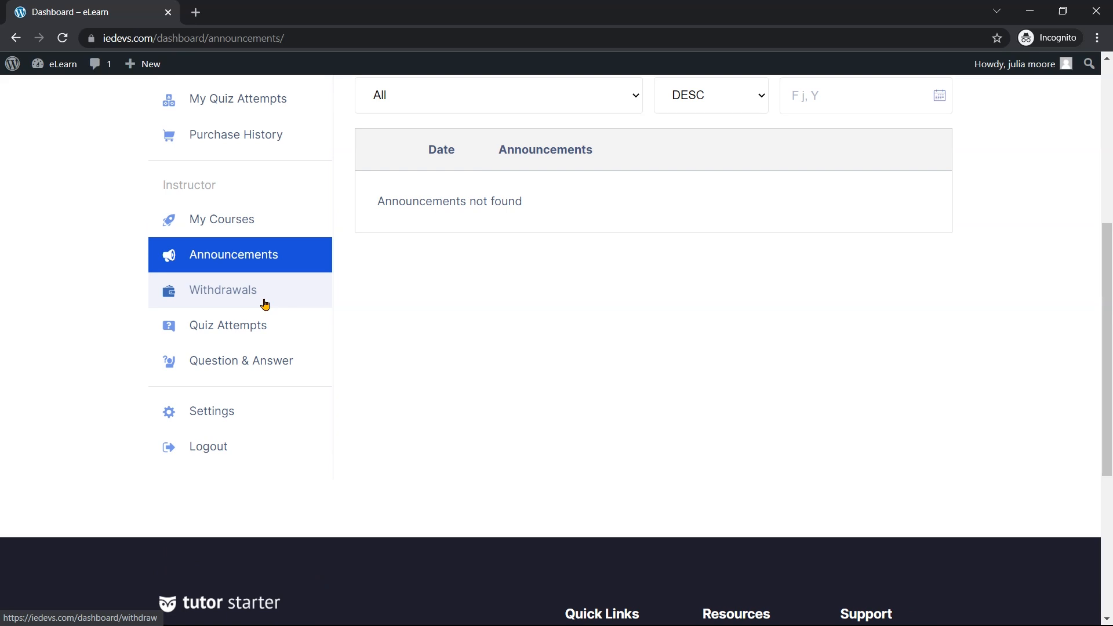
Look over the empty Withdrawals, Quiz Attempts and Question & Answer dashboard pages
click(265, 305)
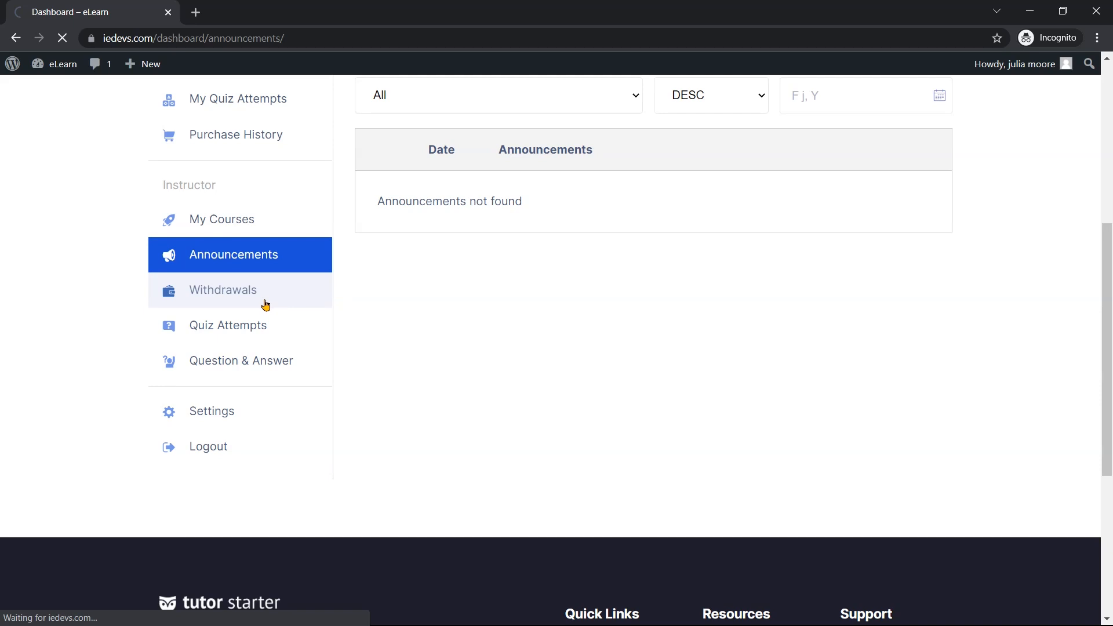
scroll(527, 276, down, 3)
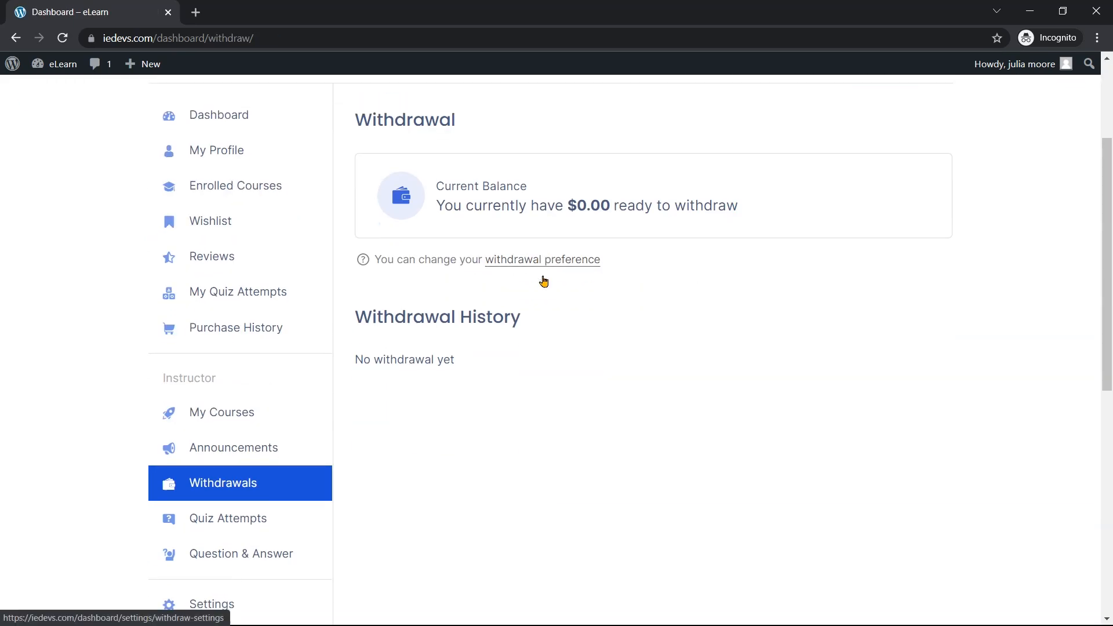
scroll(543, 281, down, 2)
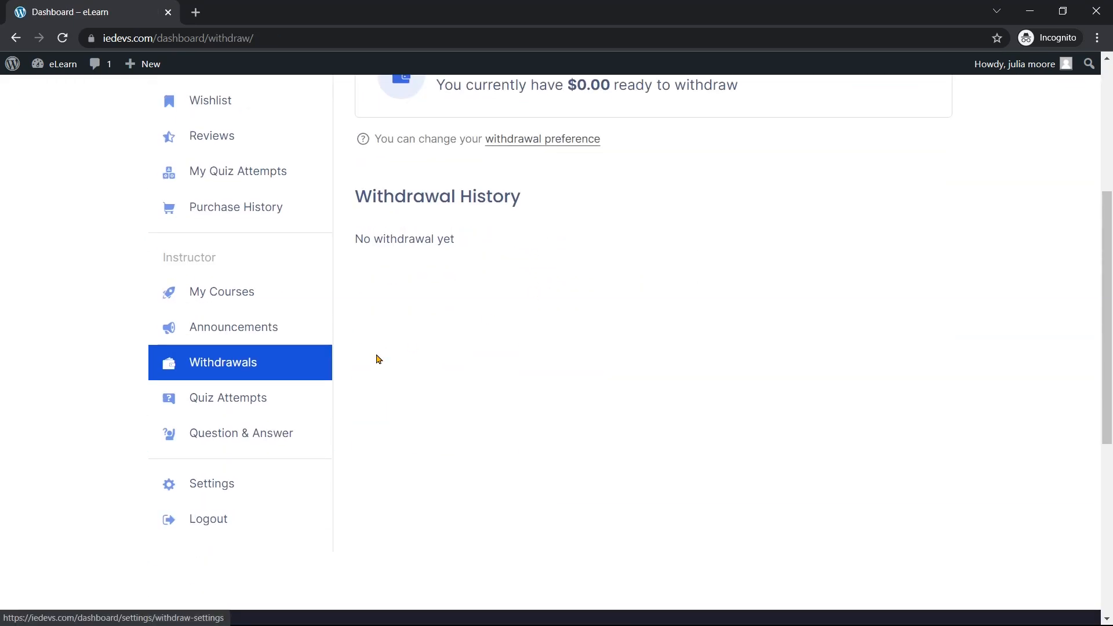
click(270, 404)
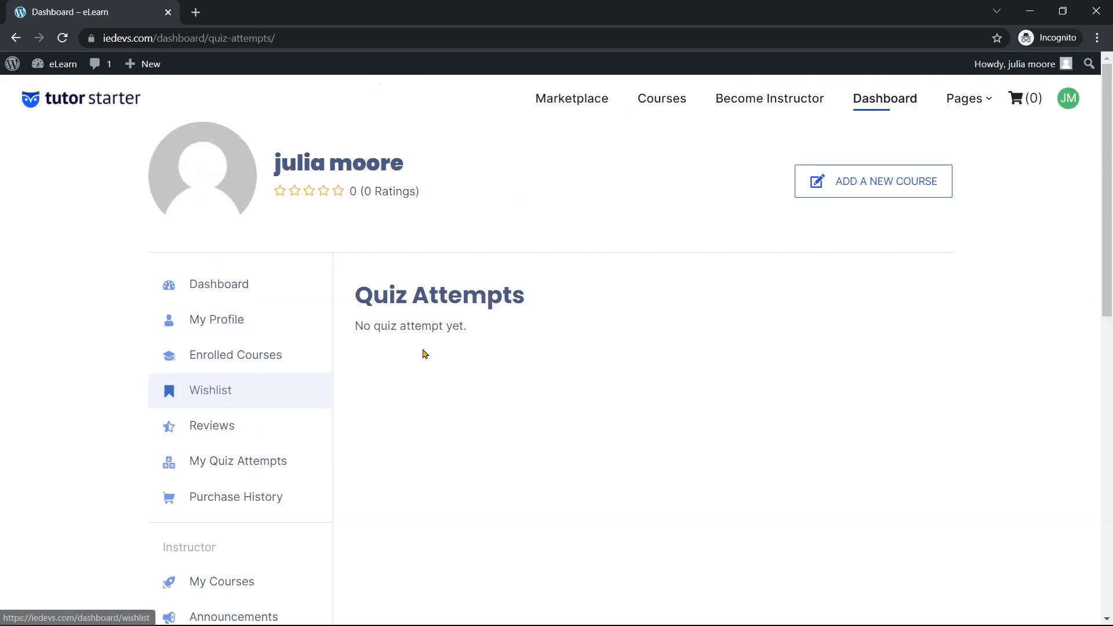
scroll(511, 324, down, 6)
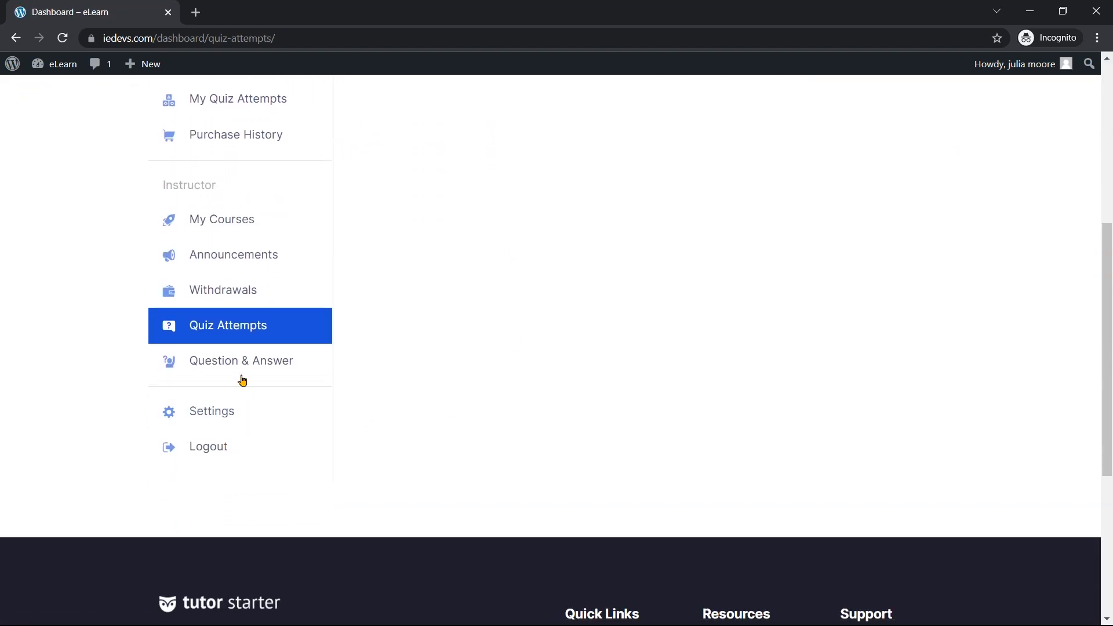
click(242, 377)
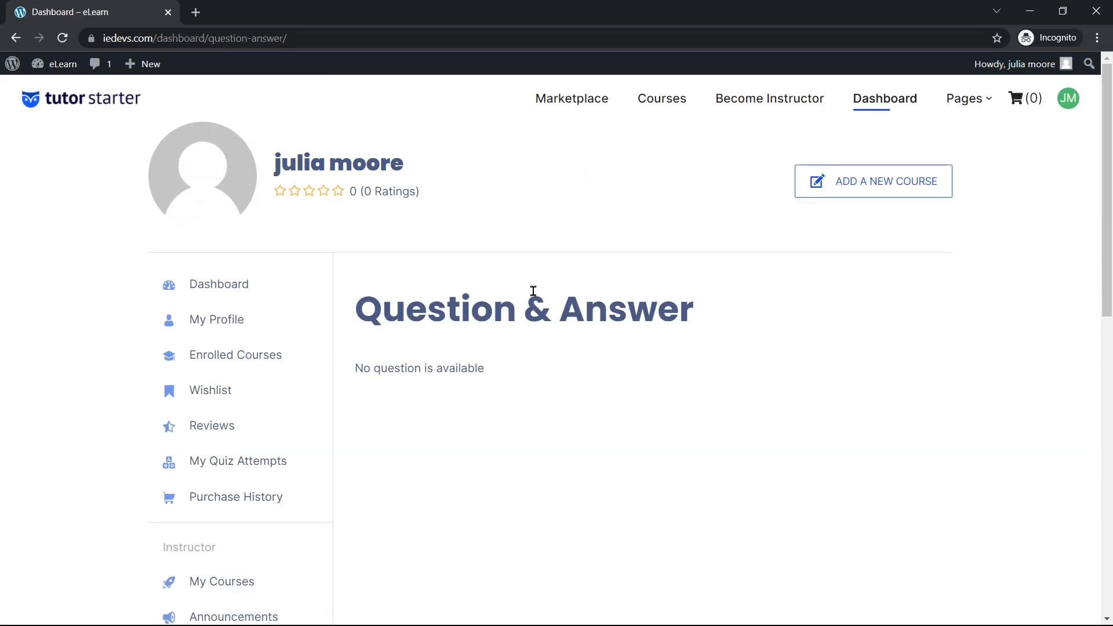
scroll(536, 354, down, 6)
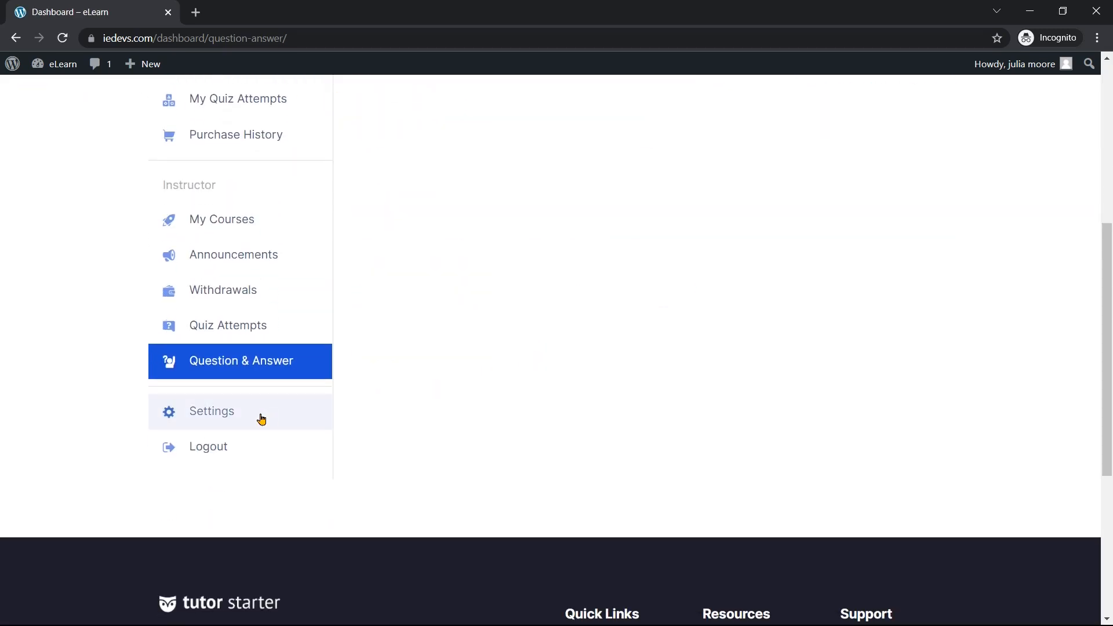
Bring up dashboard Settings and review the Profile form's empty phone, bio and social URL fields
click(251, 421)
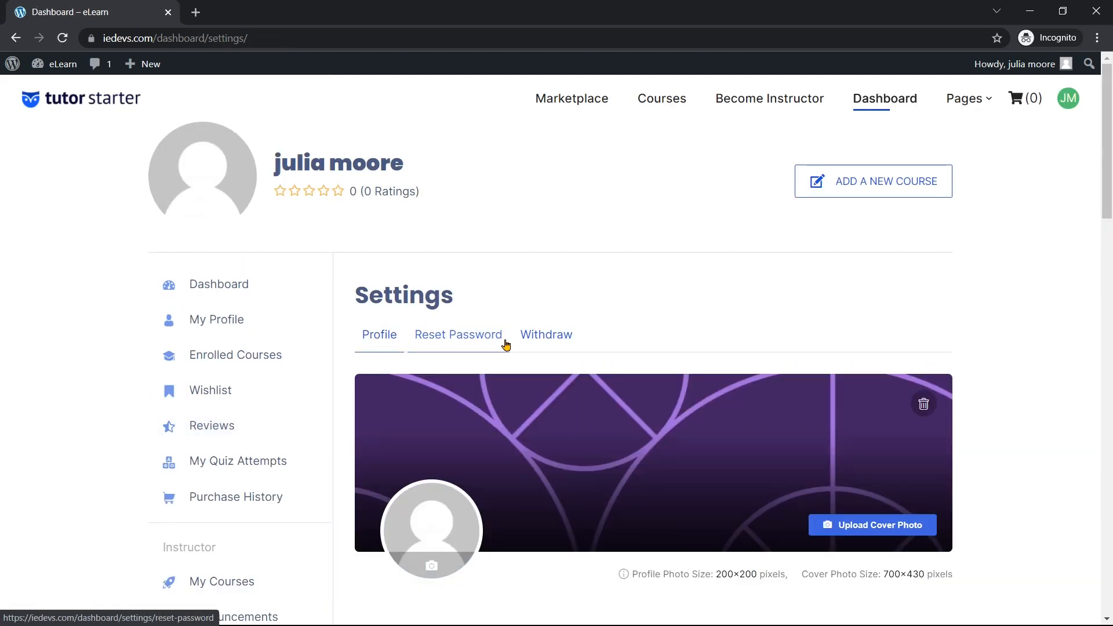
scroll(508, 344, down, 3)
scroll(413, 269, down, 3)
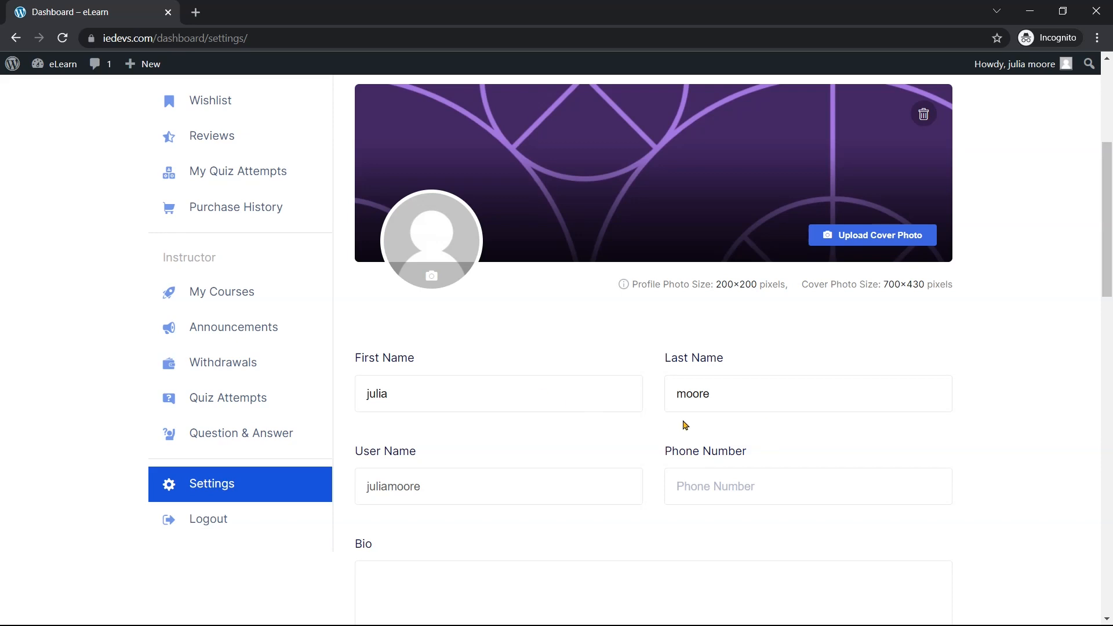
scroll(539, 475, down, 3)
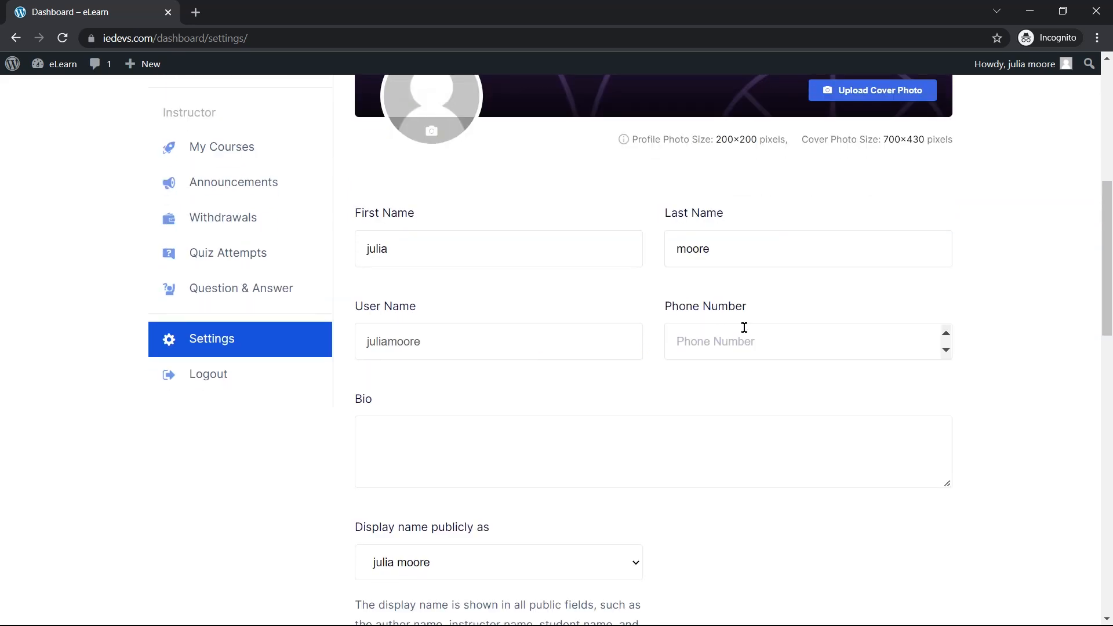
scroll(474, 261, down, 3)
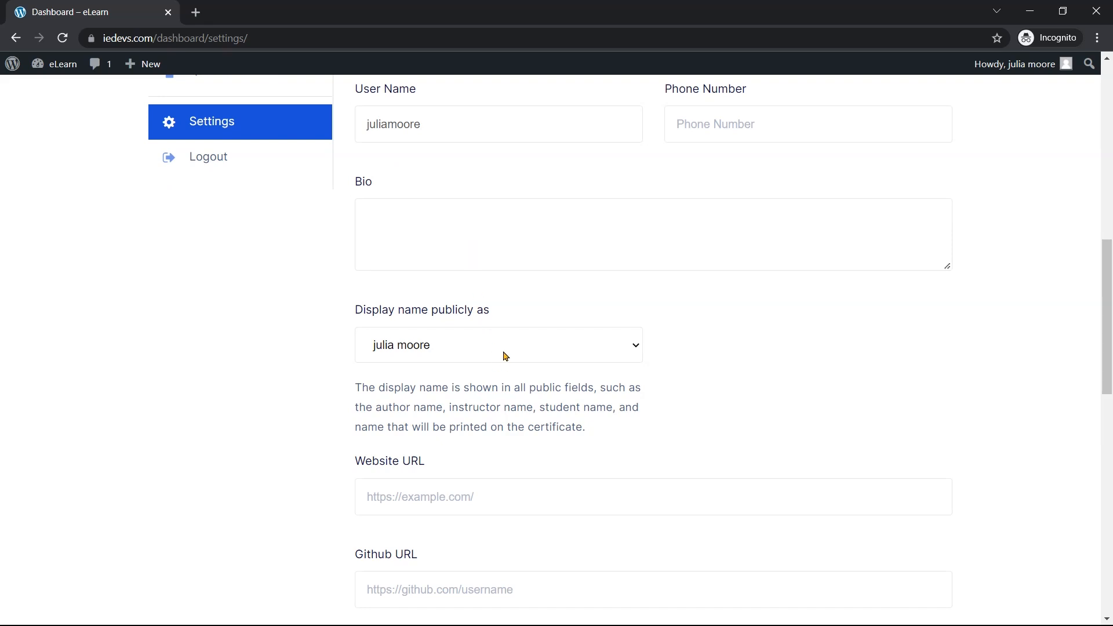
scroll(505, 356, down, 1)
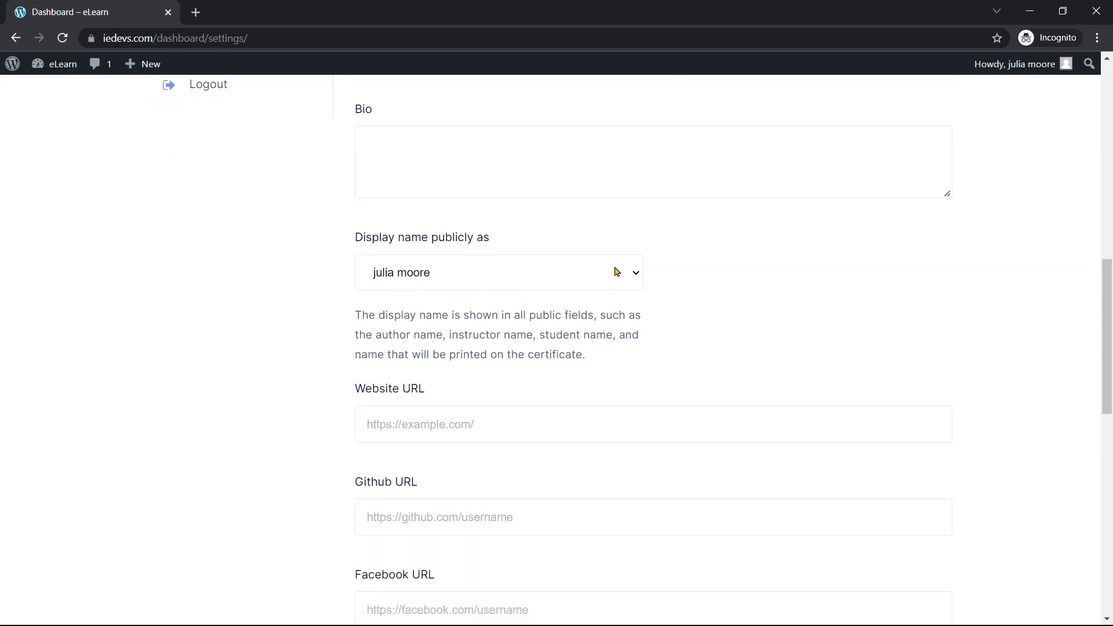
scroll(545, 313, down, 8)
scroll(535, 330, up, 3)
scroll(536, 330, up, 13)
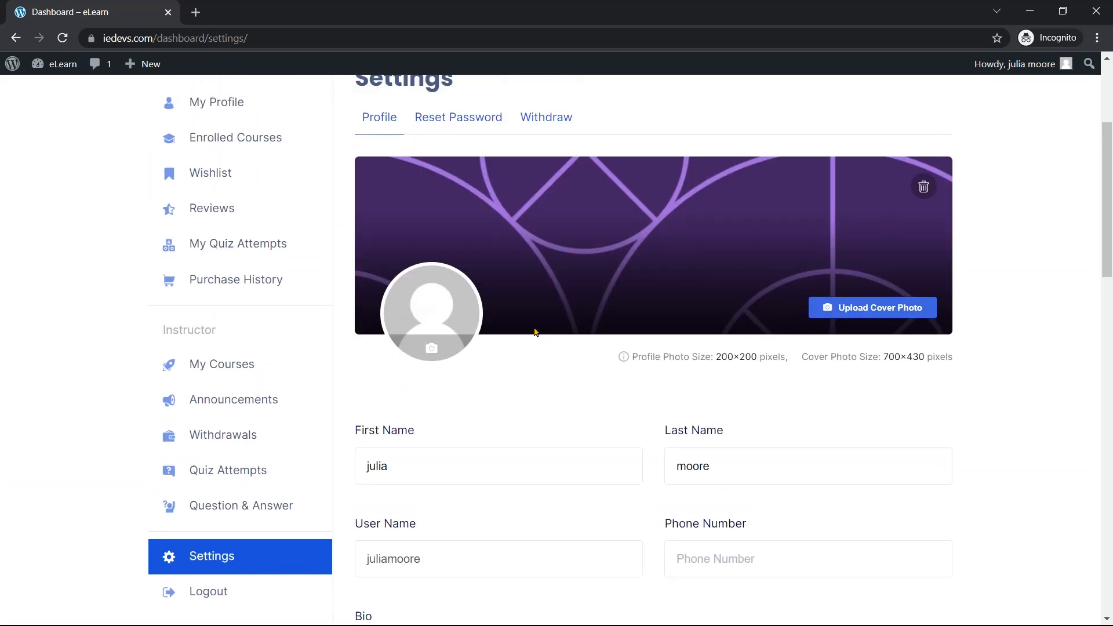
scroll(534, 331, up, 2)
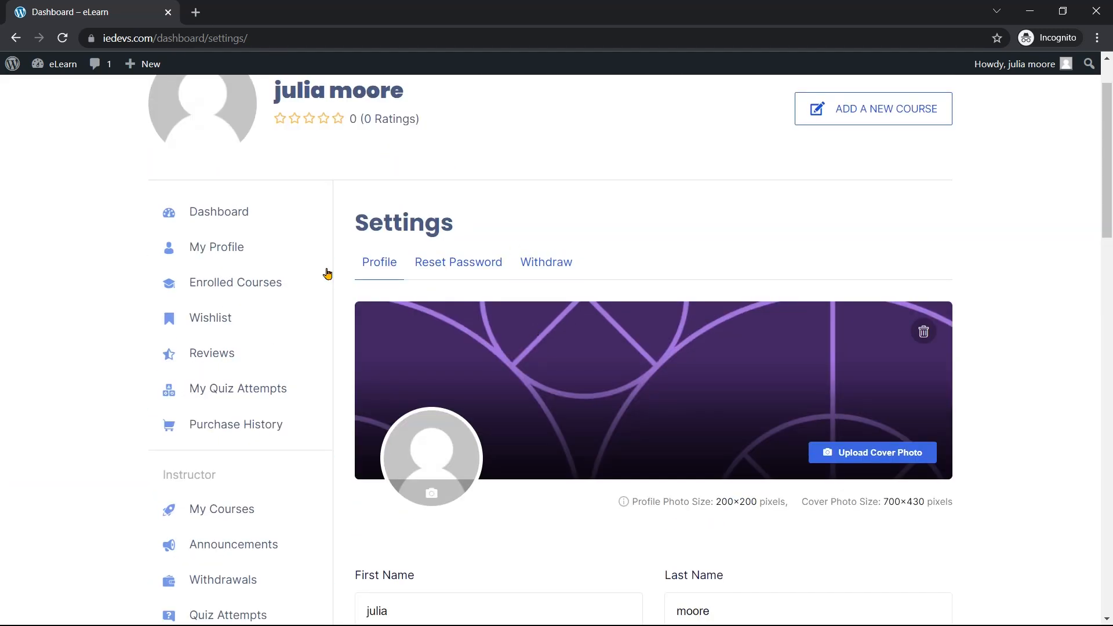
Check the empty Enrolled Courses page, then browse the public course list
click(210, 297)
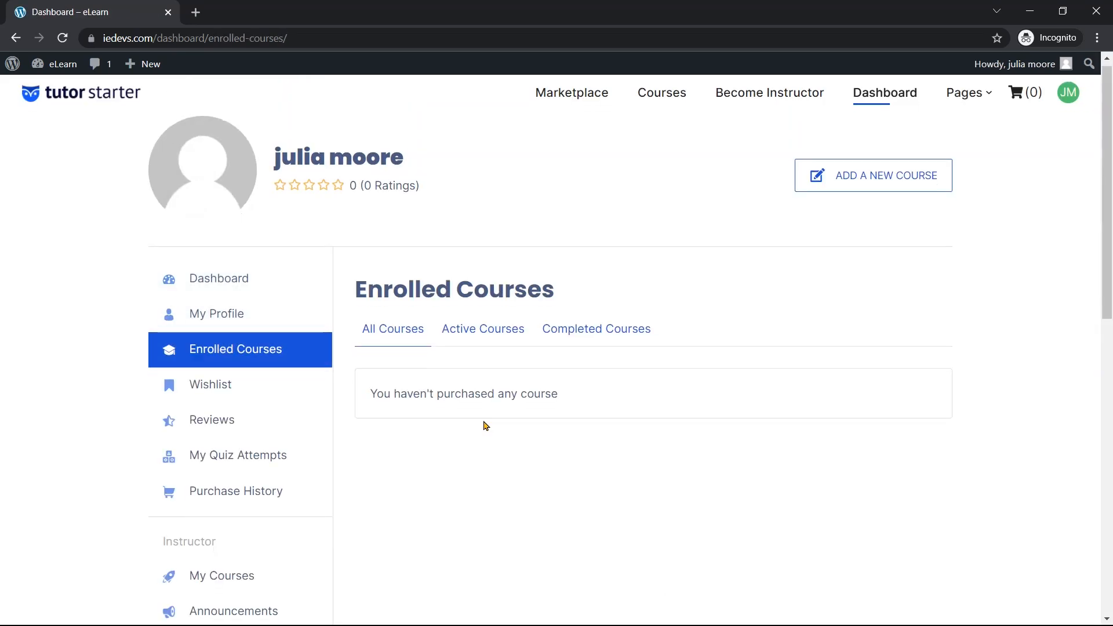
scroll(421, 347, down, 1)
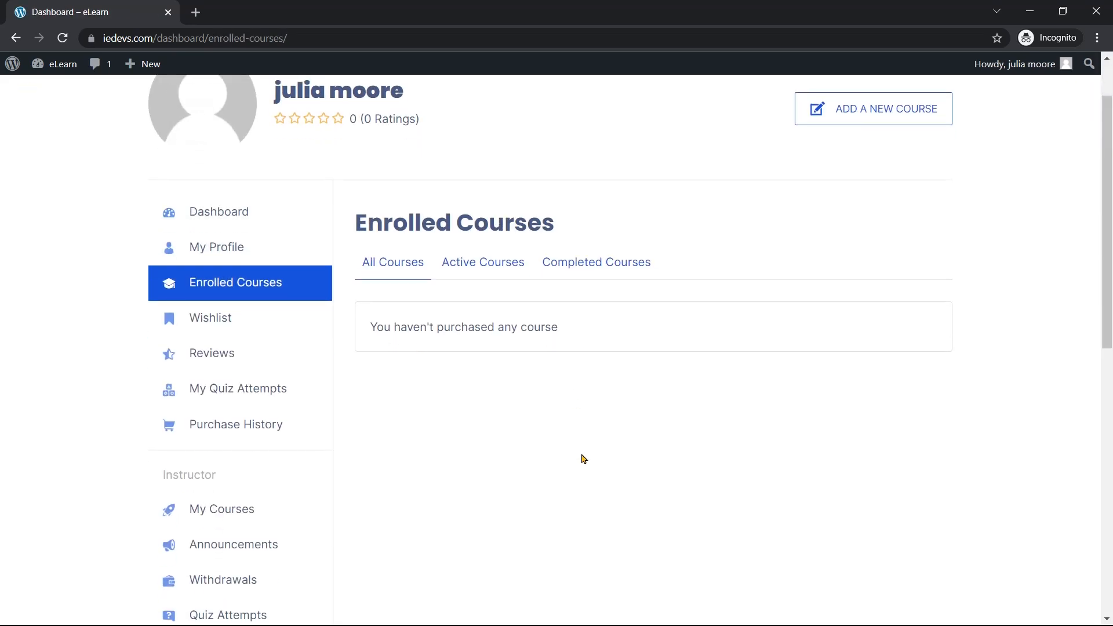
scroll(583, 459, up, 1)
click(661, 104)
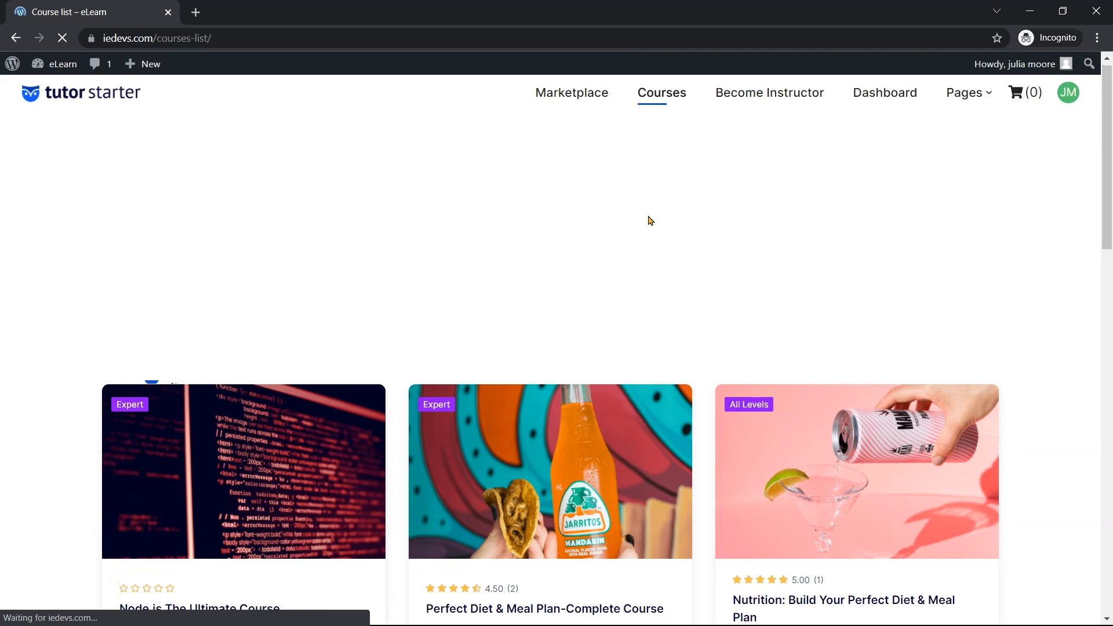
scroll(646, 219, down, 5)
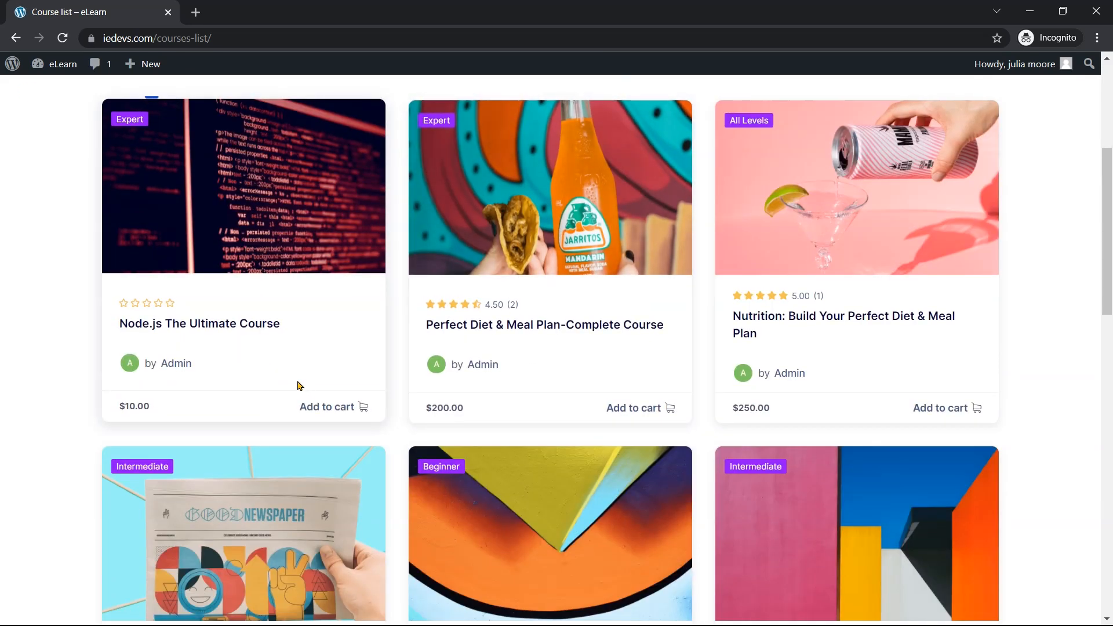
scroll(590, 365, down, 5)
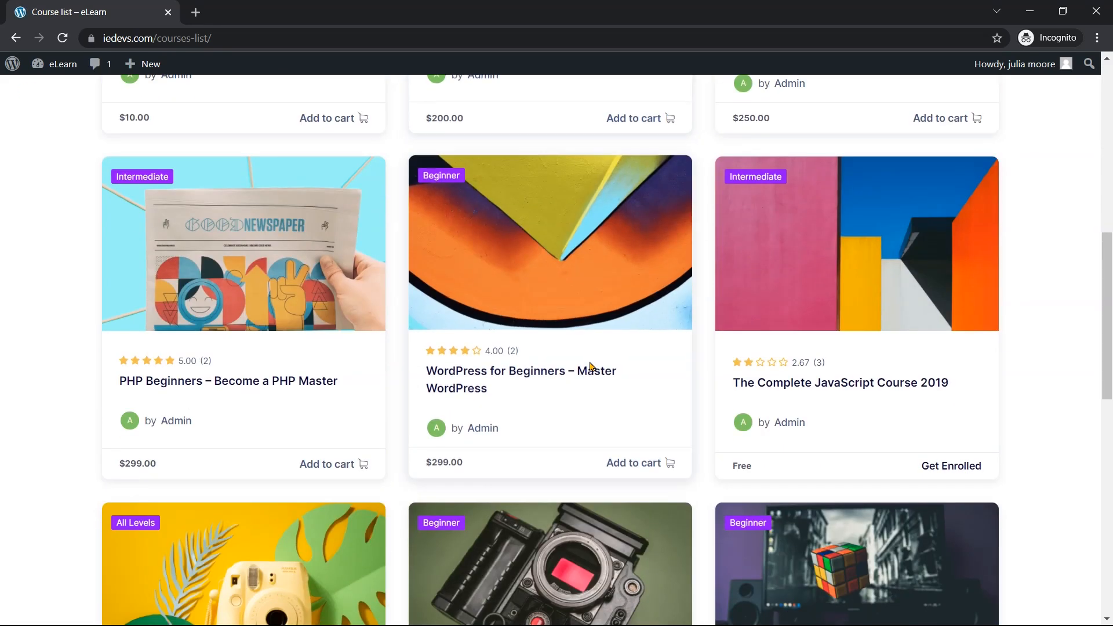
Enroll in the free Complete JavaScript Course 2019, then go to Enrolled Courses from the account menu
click(828, 387)
scroll(819, 444, down, 3)
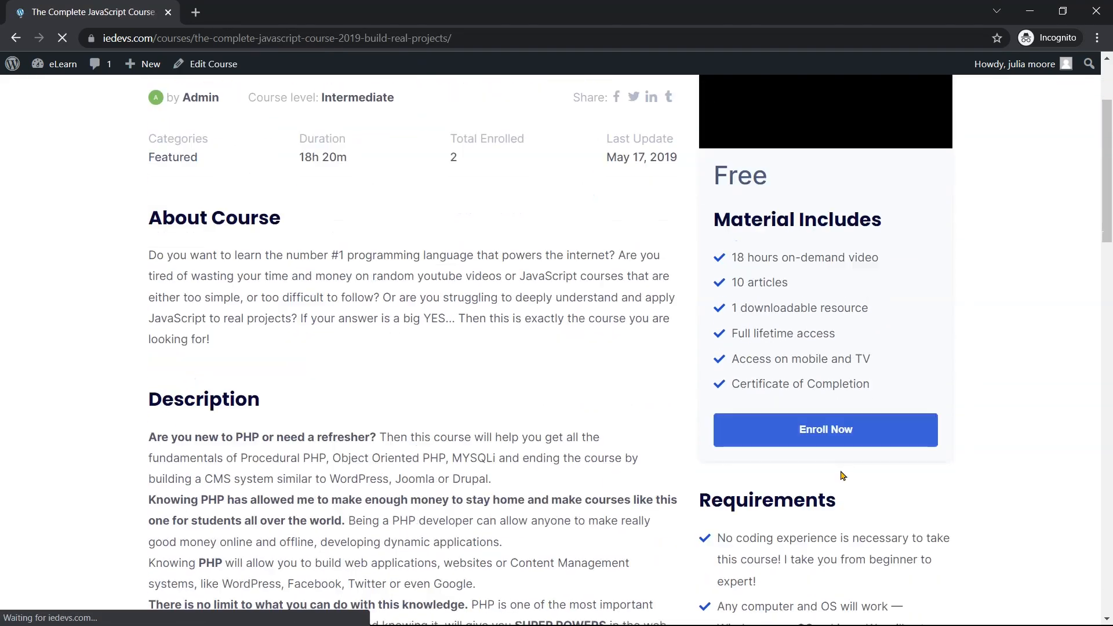
click(817, 442)
scroll(819, 442, down, 15)
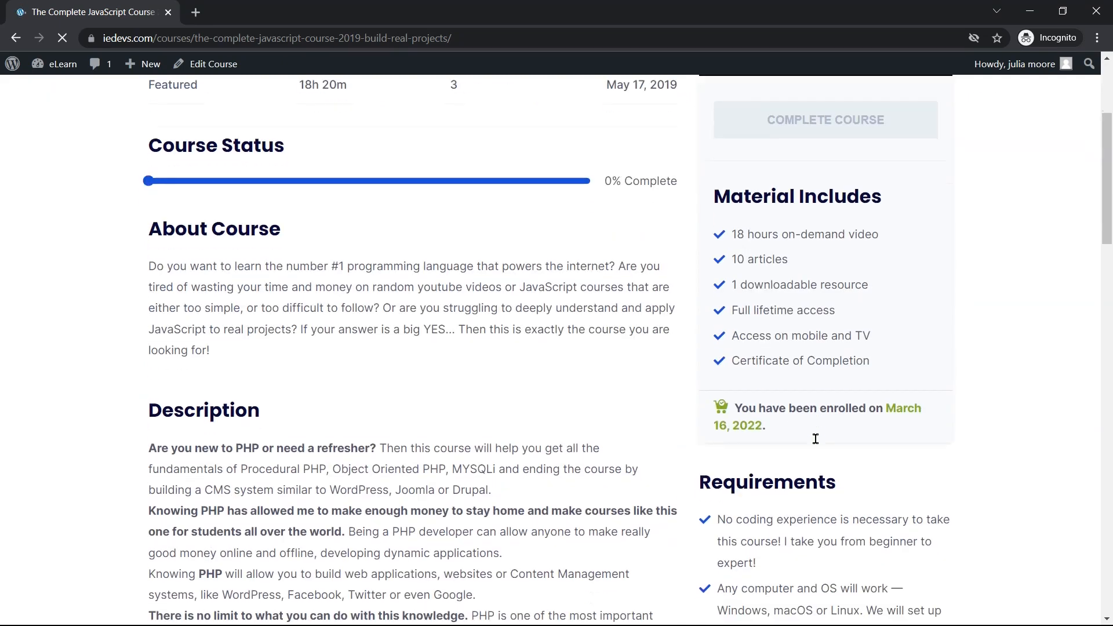
scroll(672, 407, down, 14)
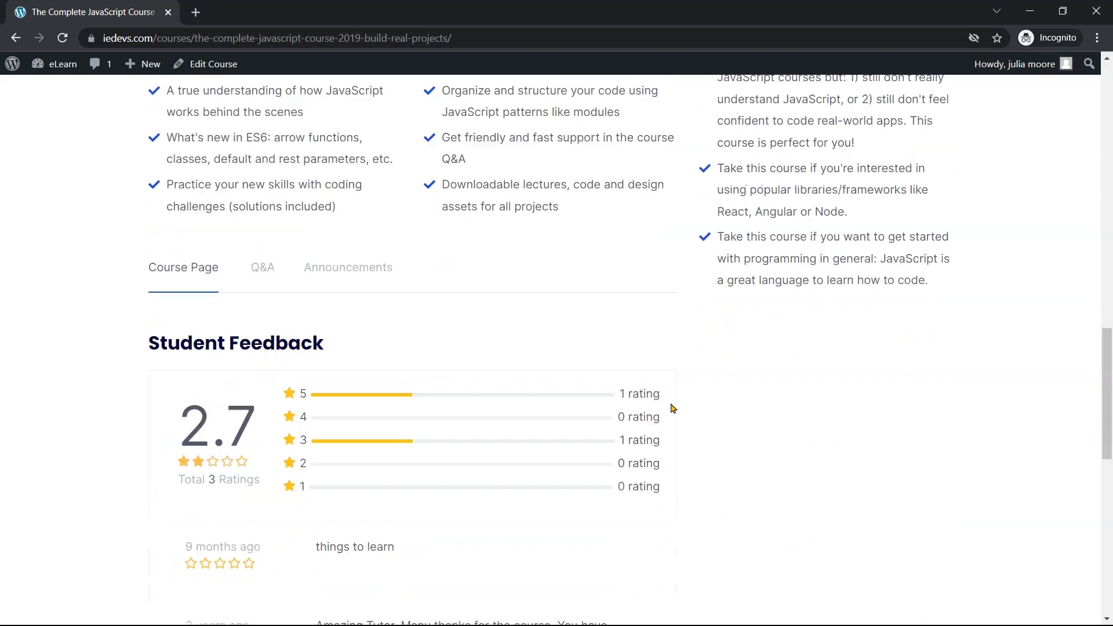
scroll(672, 408, up, 14)
scroll(673, 408, up, 15)
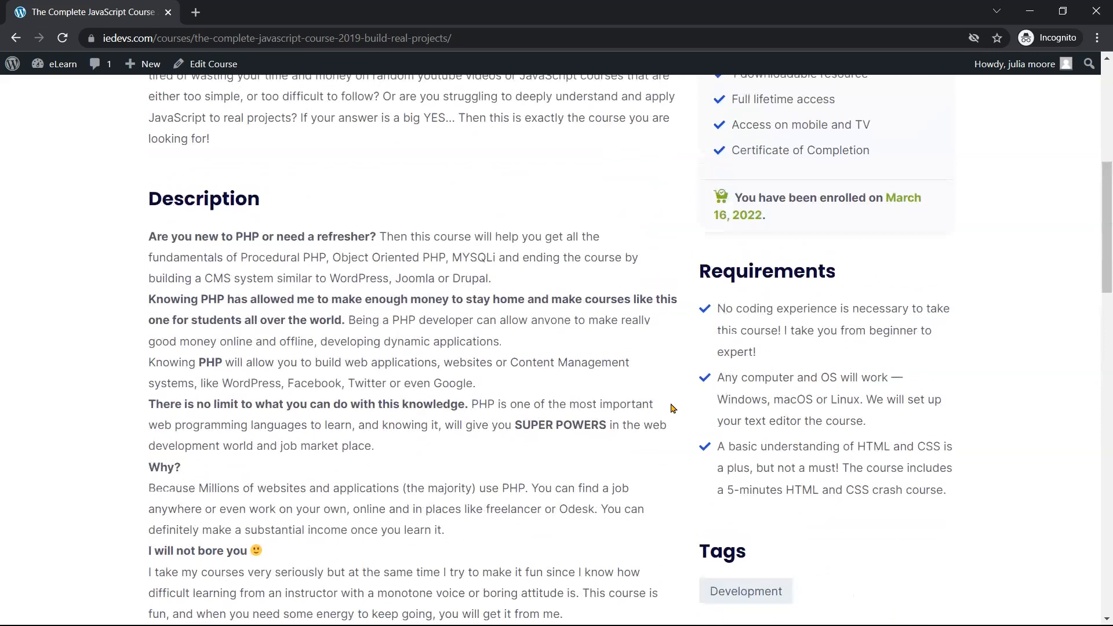
click(1068, 102)
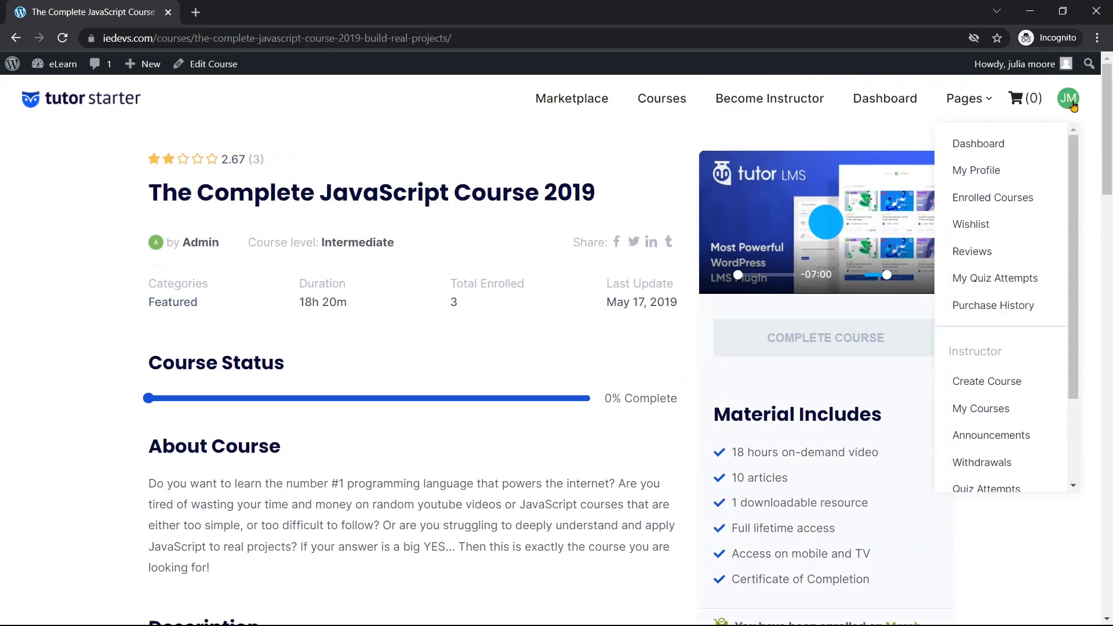
click(1009, 203)
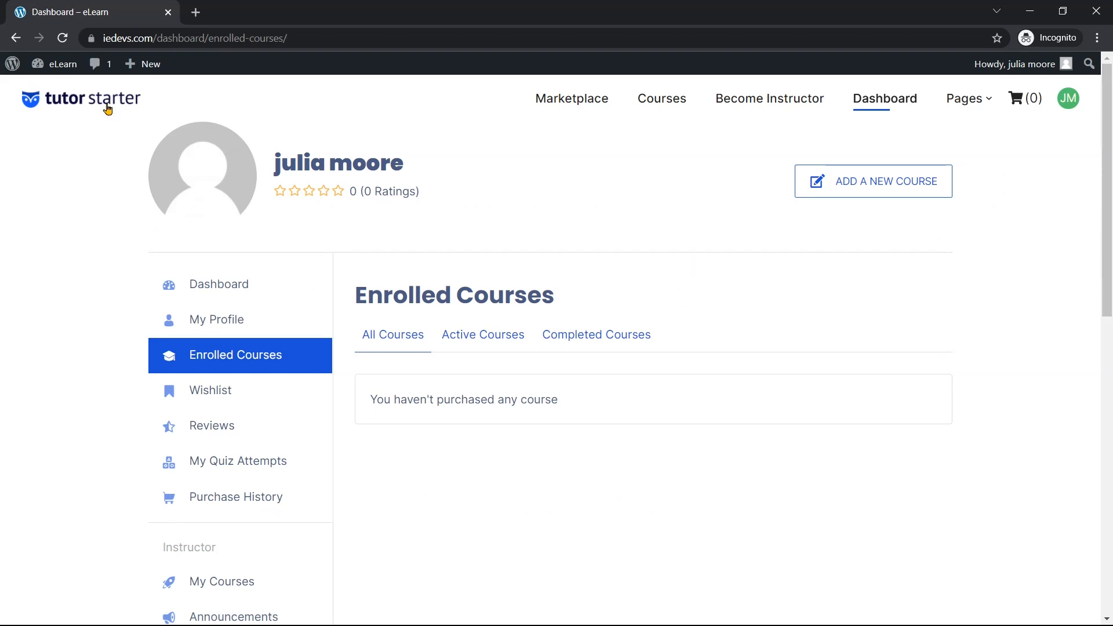
Reload the Enrolled Courses page to check for the new enrollment
click(64, 38)
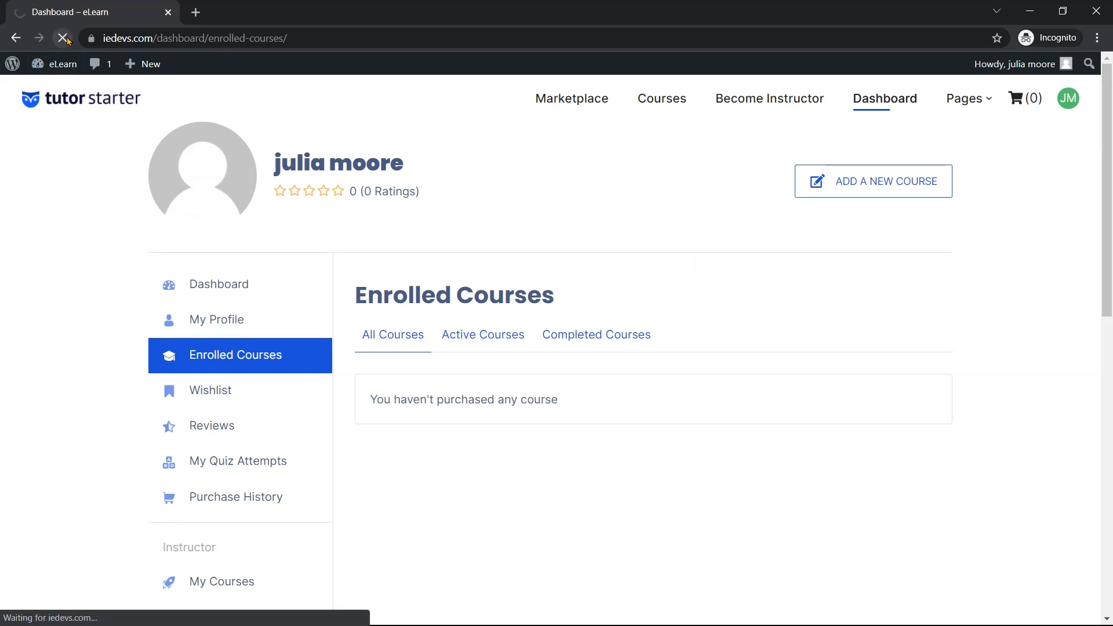
scroll(574, 394, down, 1)
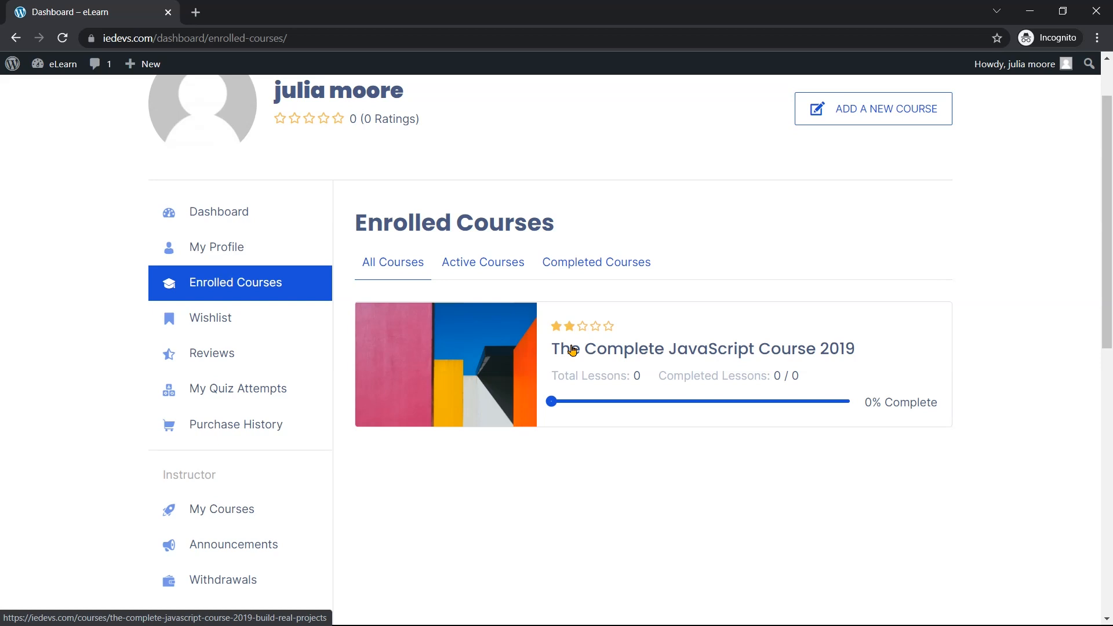
scroll(870, 353, up, 1)
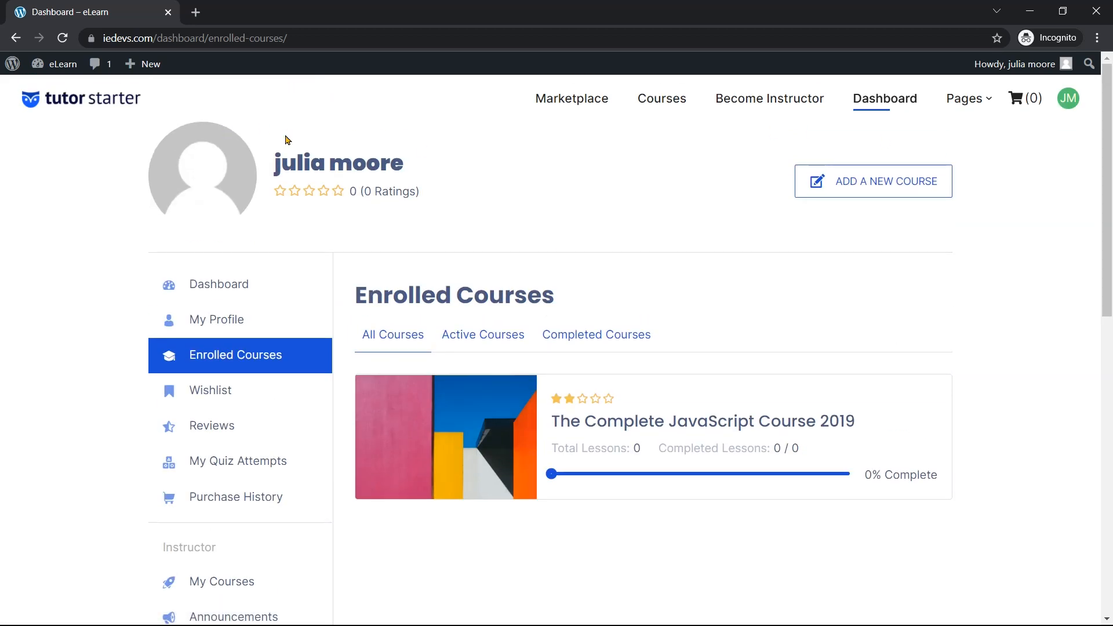
scroll(464, 209, down, 2)
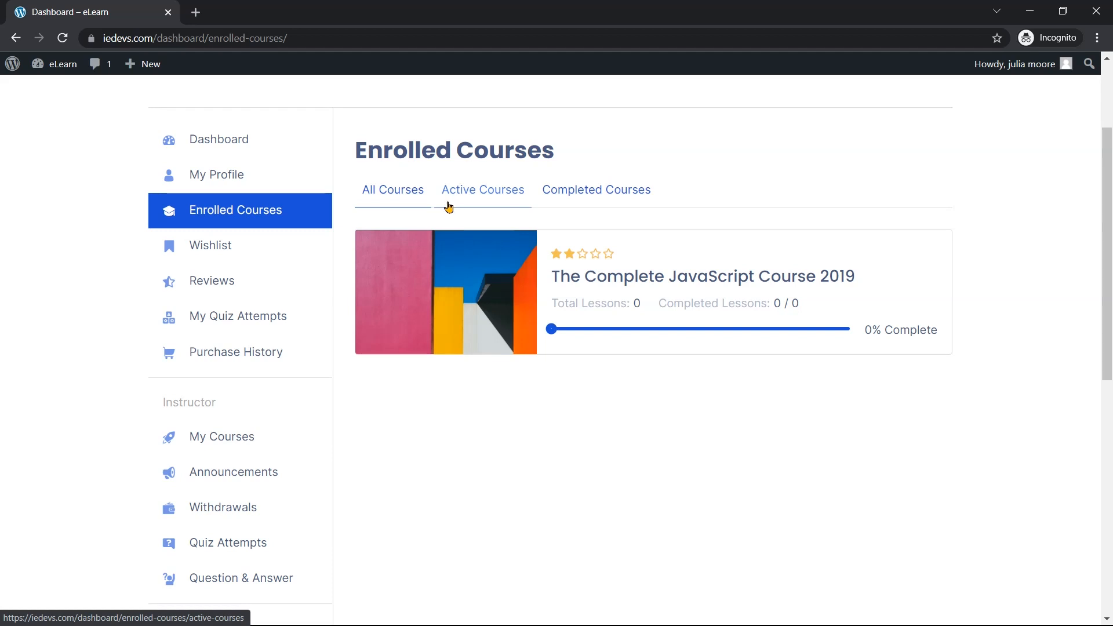
Visit the dashboard's Wishlist, Reviews and My Quiz Attempts pages
click(269, 261)
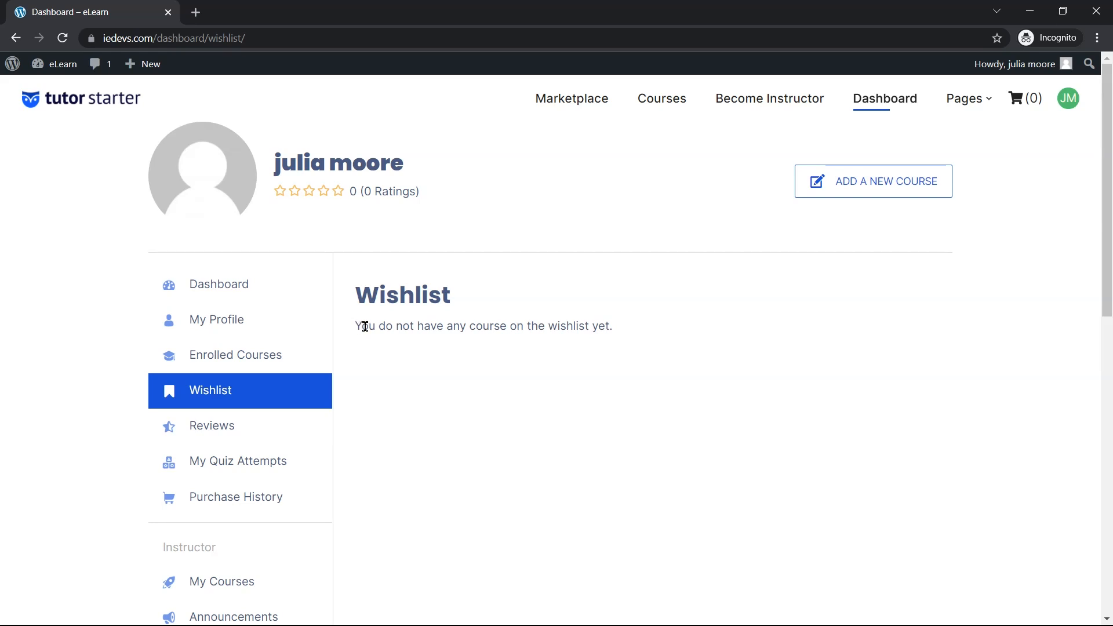
scroll(324, 348, down, 1)
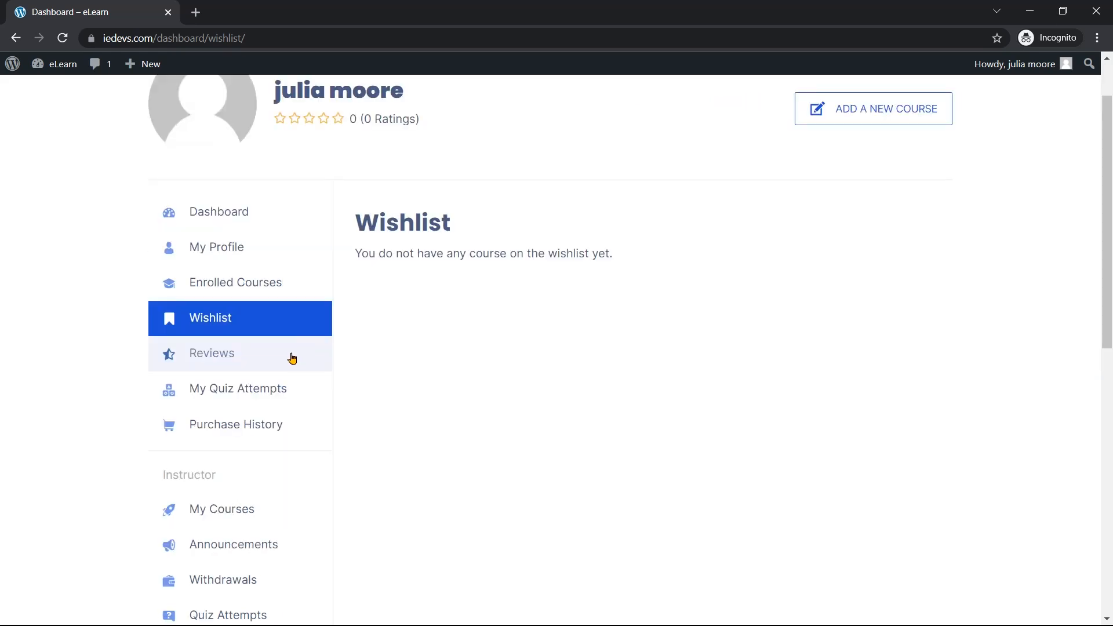
click(292, 357)
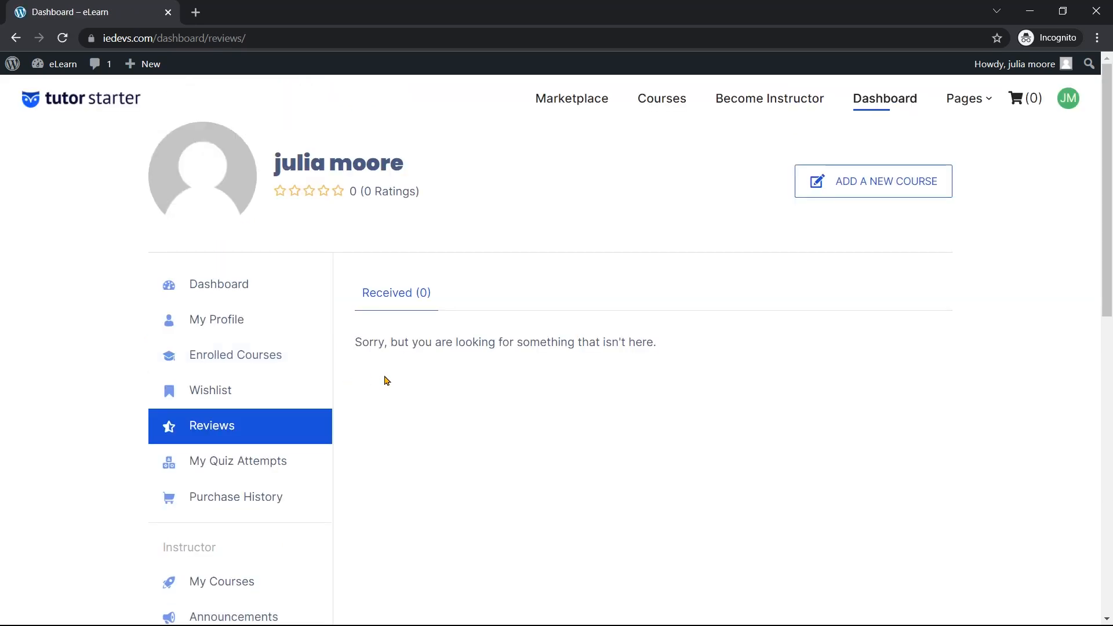
click(281, 467)
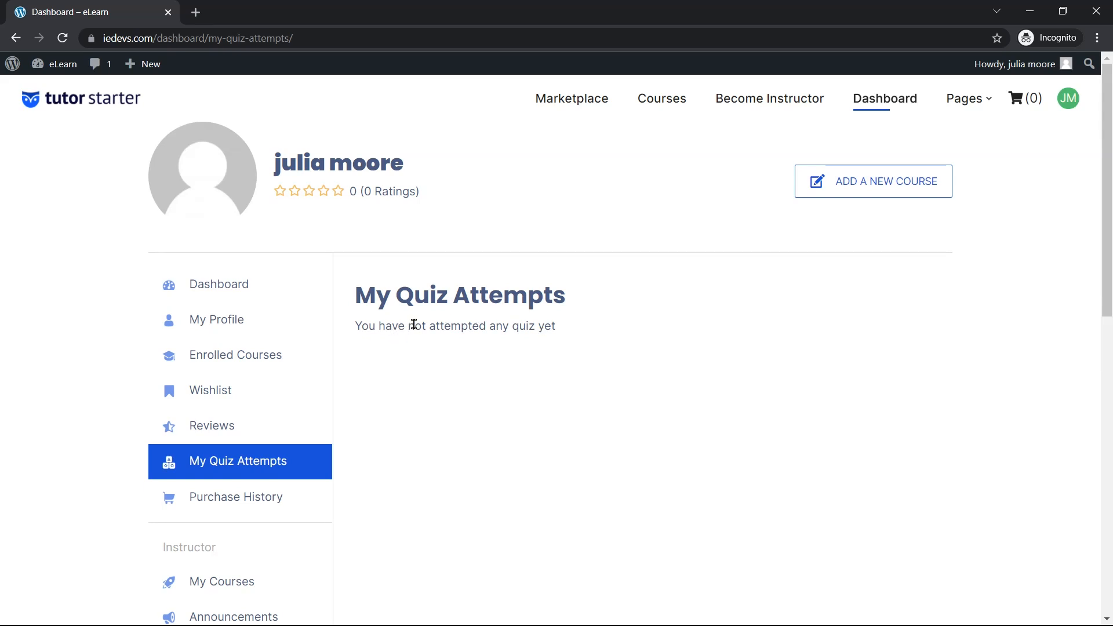
scroll(462, 320, down, 1)
scroll(459, 309, up, 1)
scroll(455, 299, down, 3)
Enable Profile Completion in Tutor LMS General settings, save, and return to the front-end dashboard
click(1030, 13)
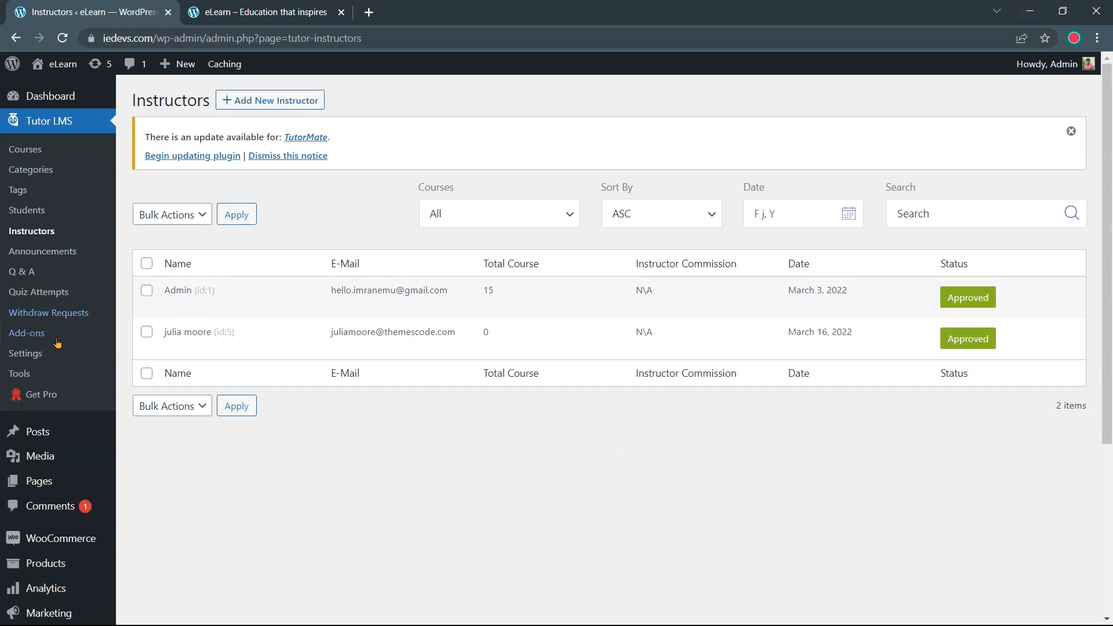
click(48, 354)
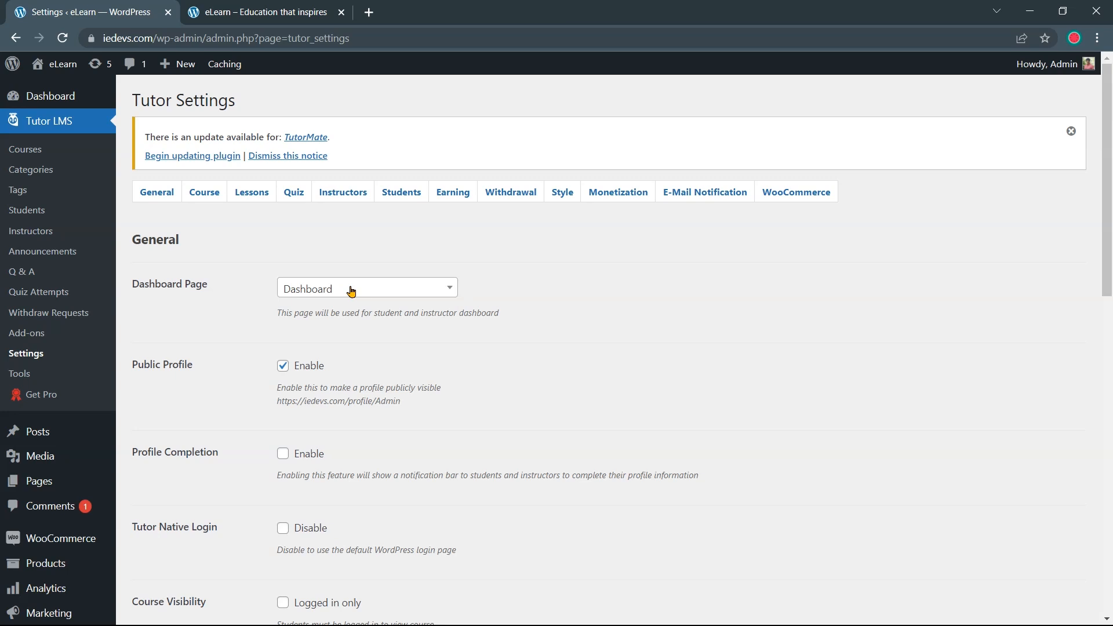
scroll(371, 293, down, 1)
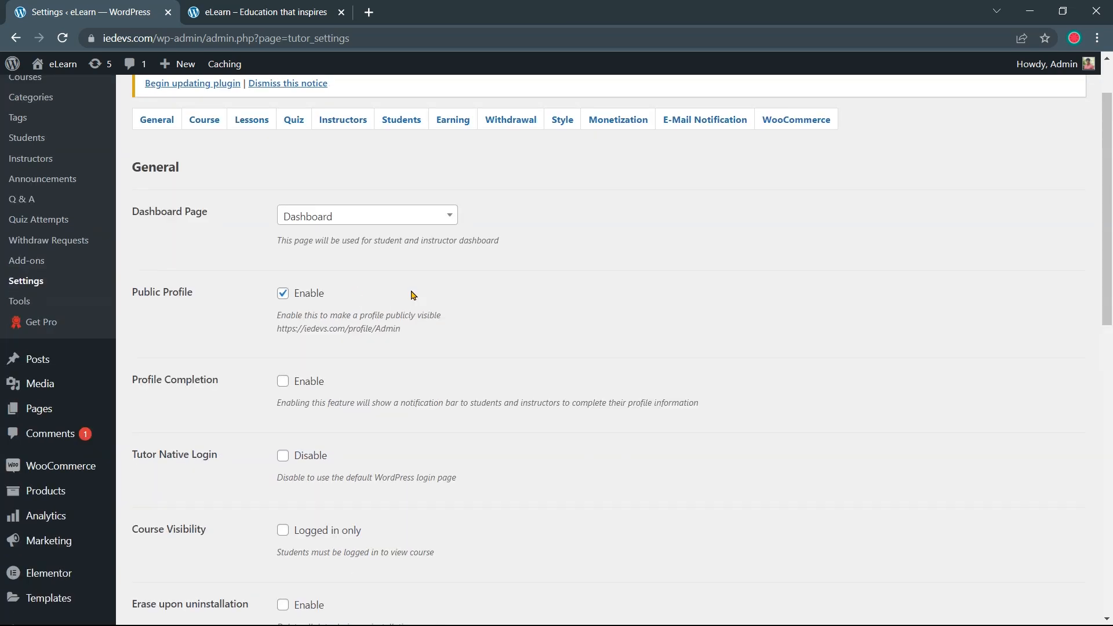
scroll(440, 293, down, 3)
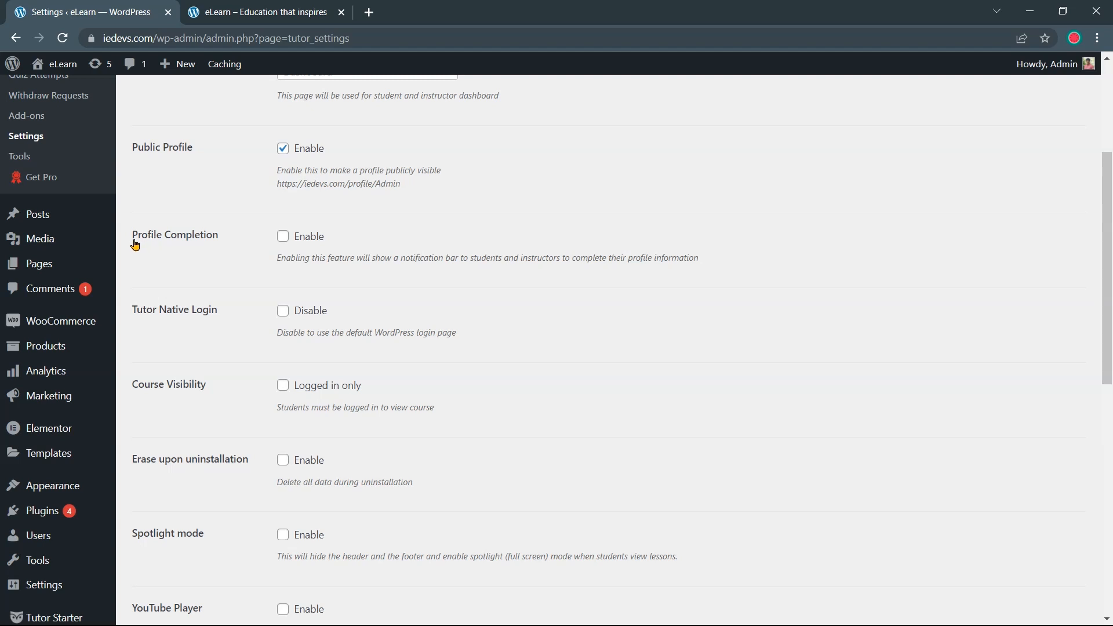
click(282, 240)
scroll(273, 256, down, 10)
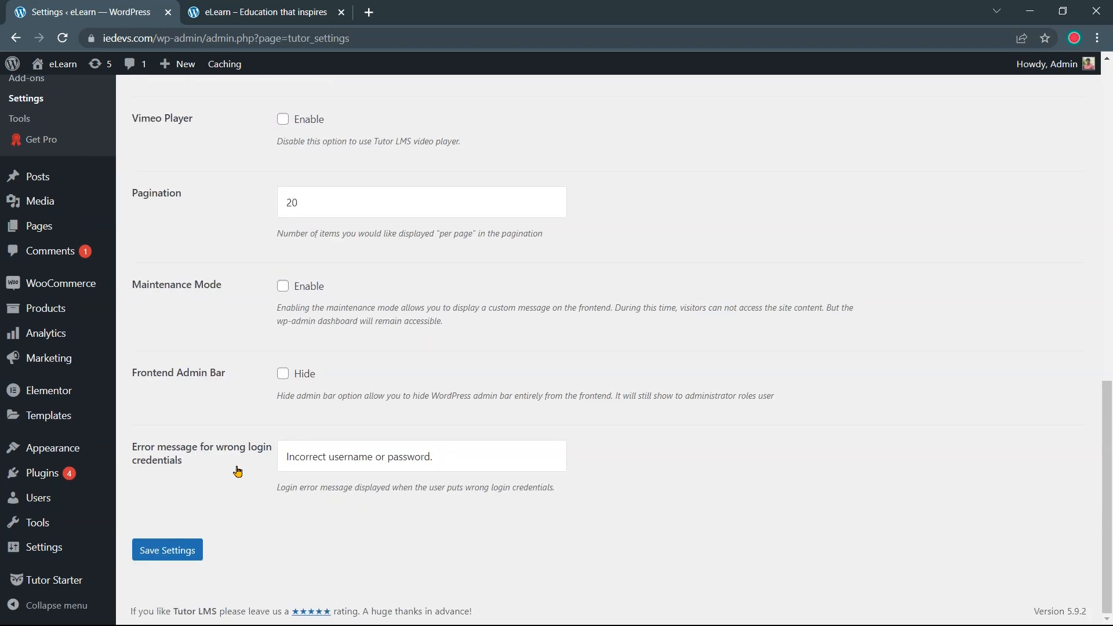
click(198, 553)
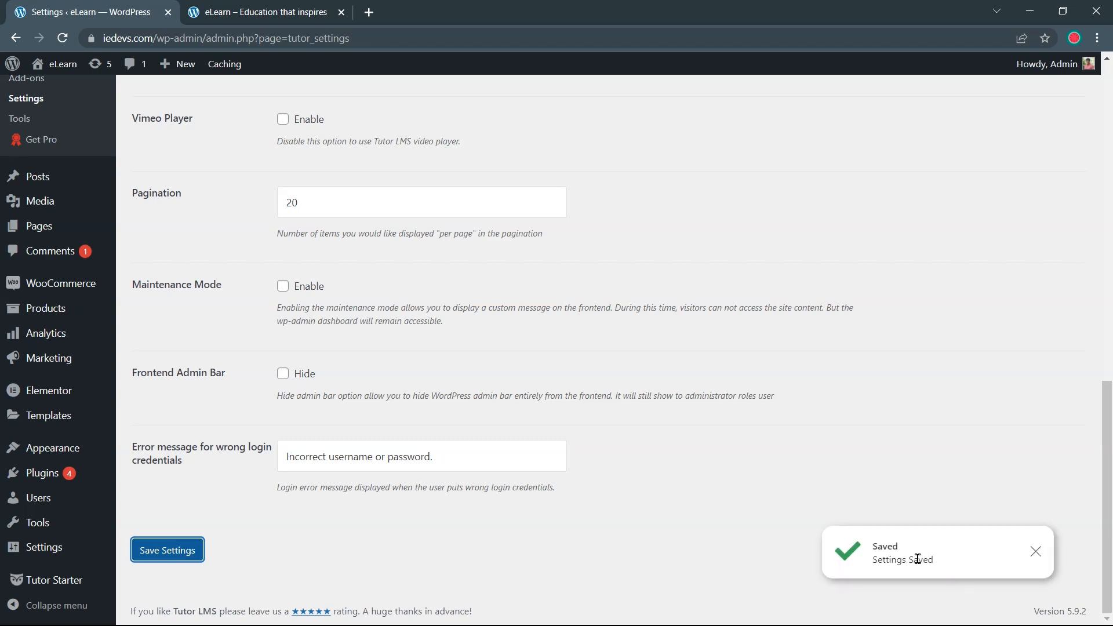
mouse_move(411, 612)
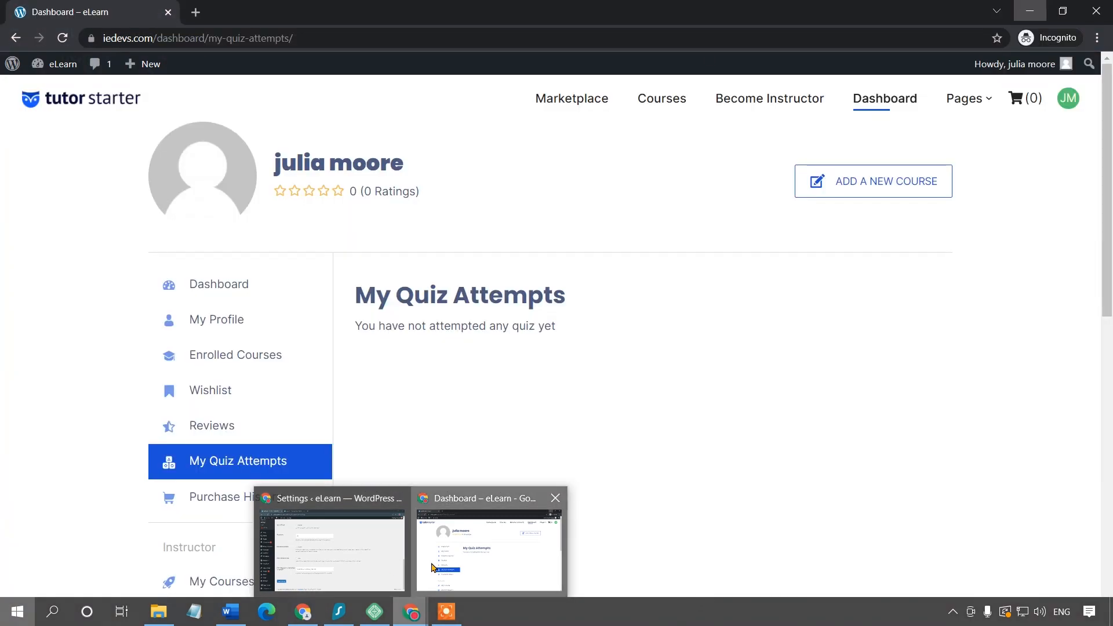
click(435, 567)
Reload the front-end Dashboard and highlight its Complete Your Profile notice at 75%
mouse_move(1067, 103)
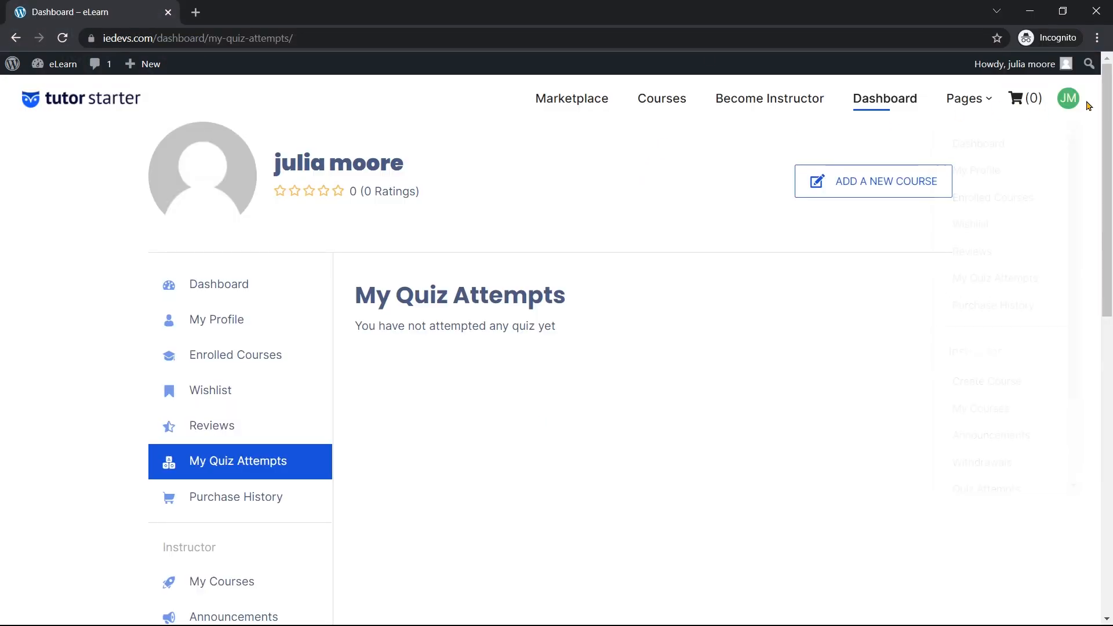
click(1013, 145)
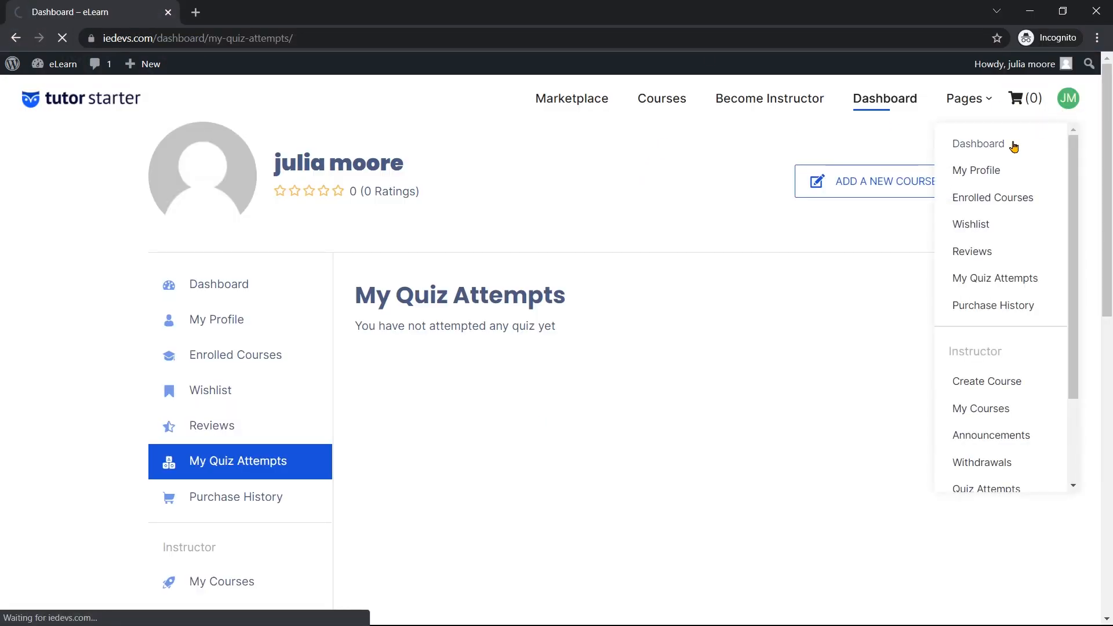
drag(206, 278, 370, 279)
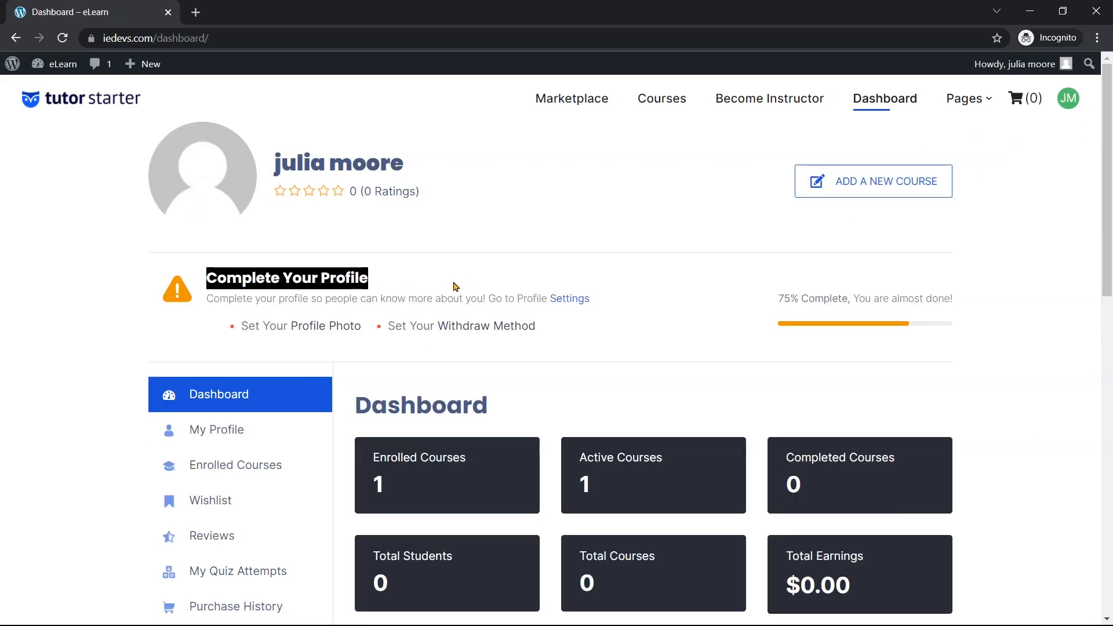
click(595, 318)
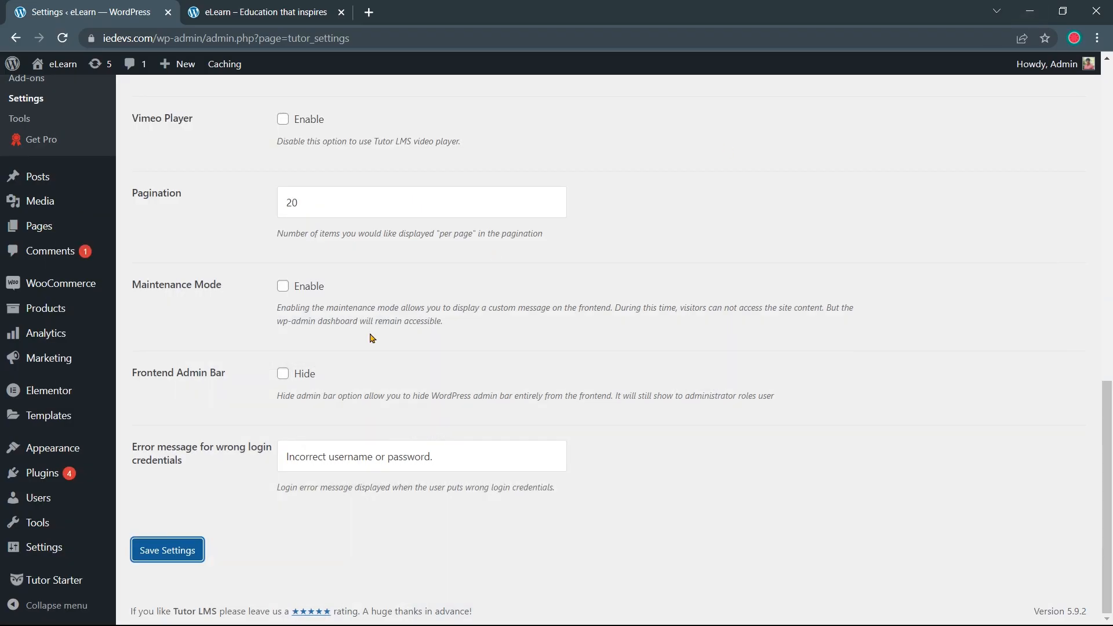
scroll(358, 346, up, 8)
Enable Frontend Admin Bar Hide in Tutor LMS General settings and save
scroll(358, 348, down, 5)
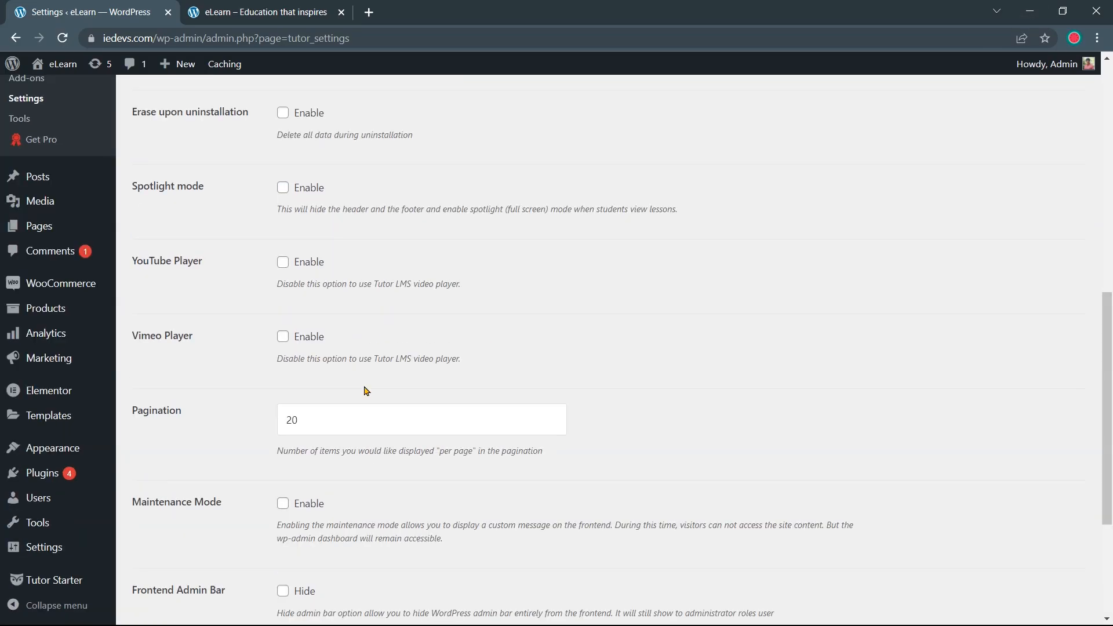
scroll(365, 390, down, 4)
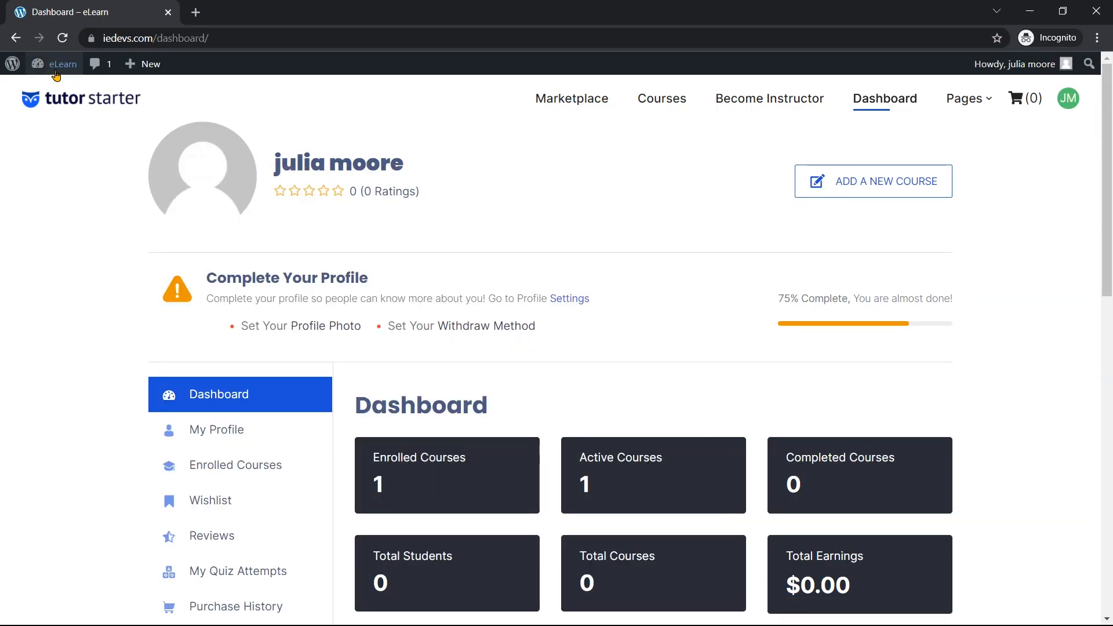
mouse_move(15, 69)
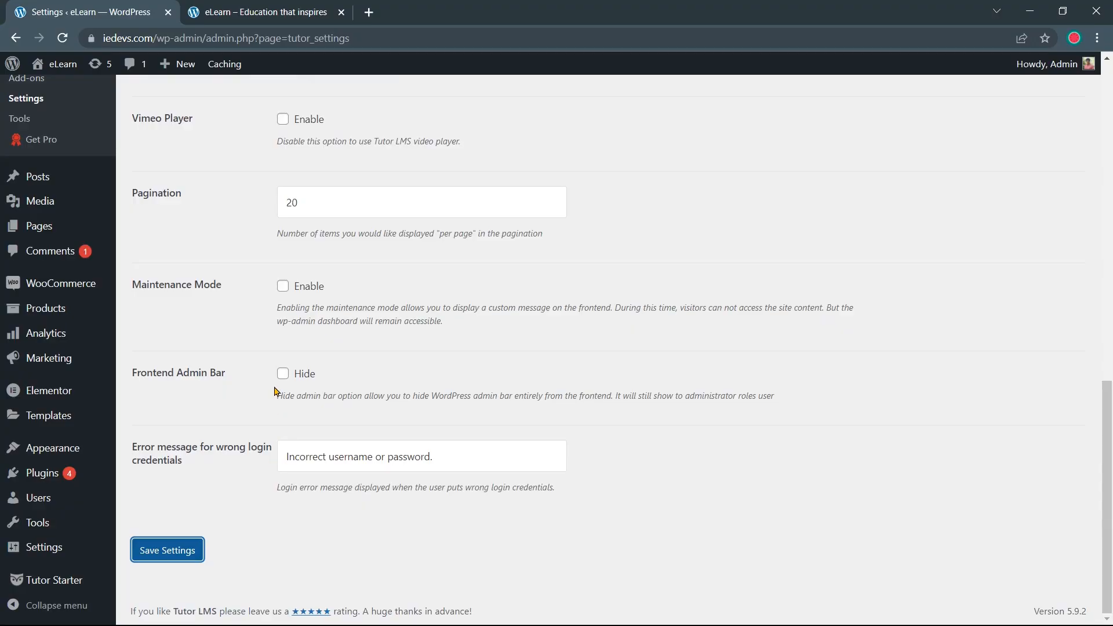
click(282, 373)
click(185, 562)
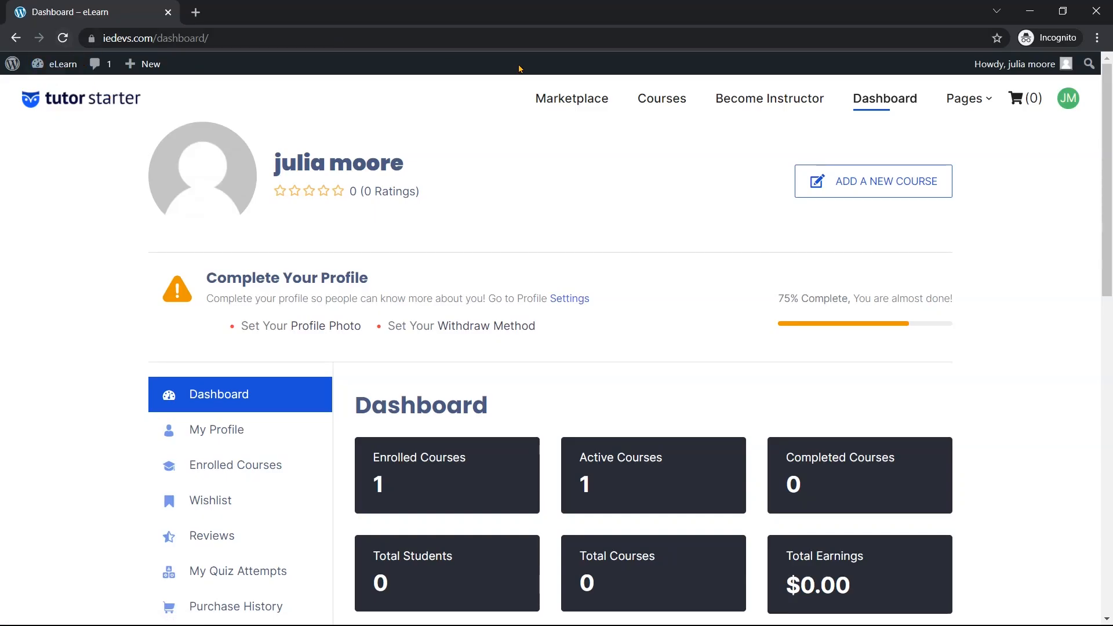
Confirm the front-end home page and user dashboard load without the admin bar
click(593, 104)
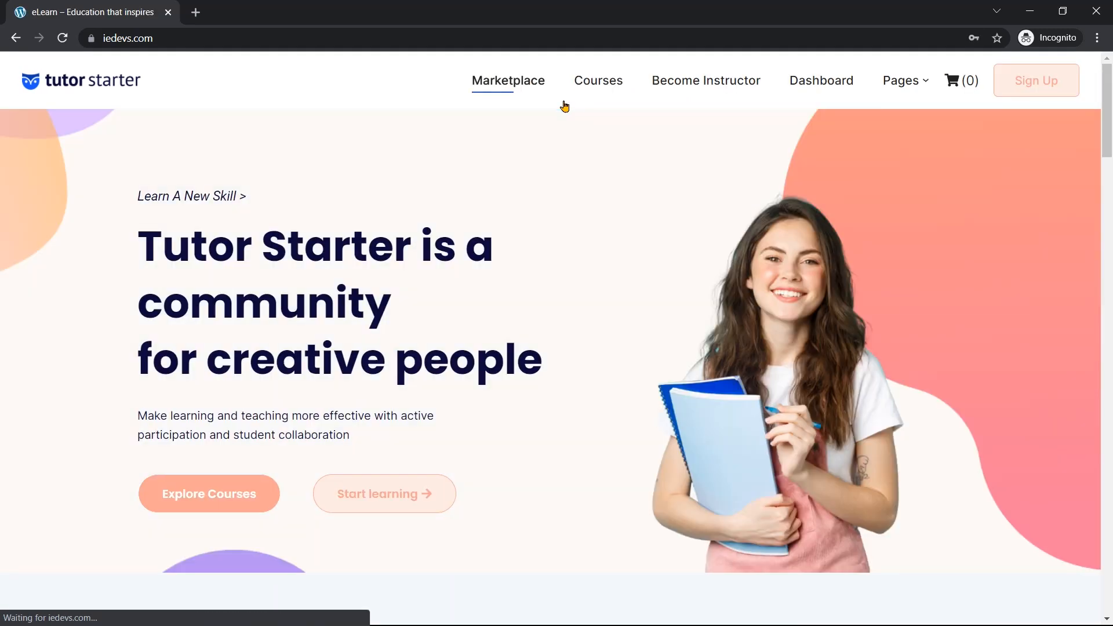
click(808, 86)
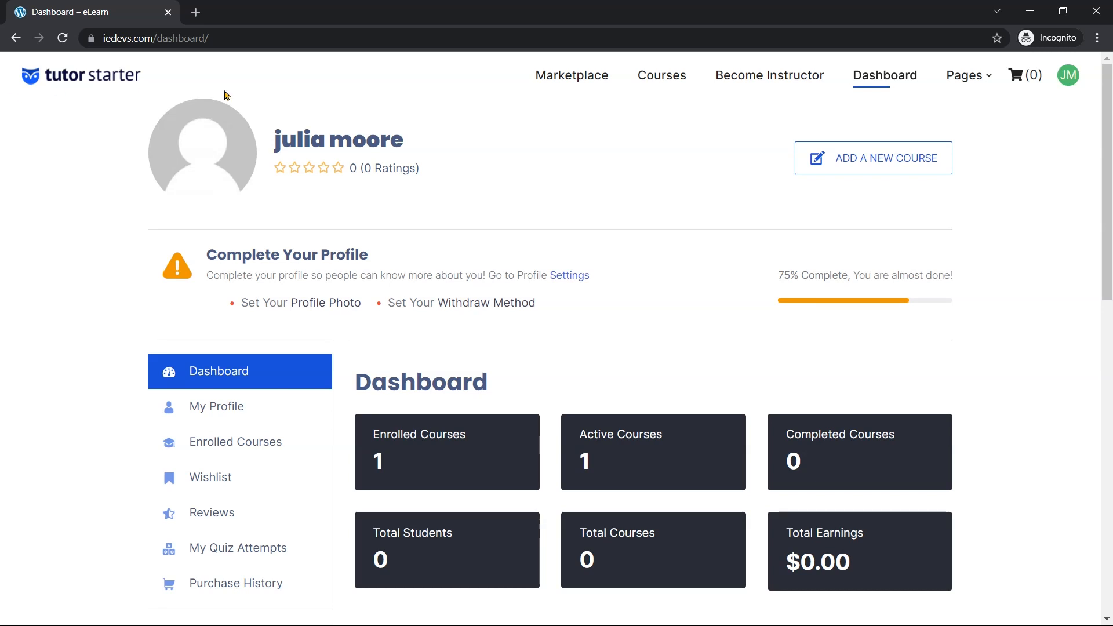
click(1027, 12)
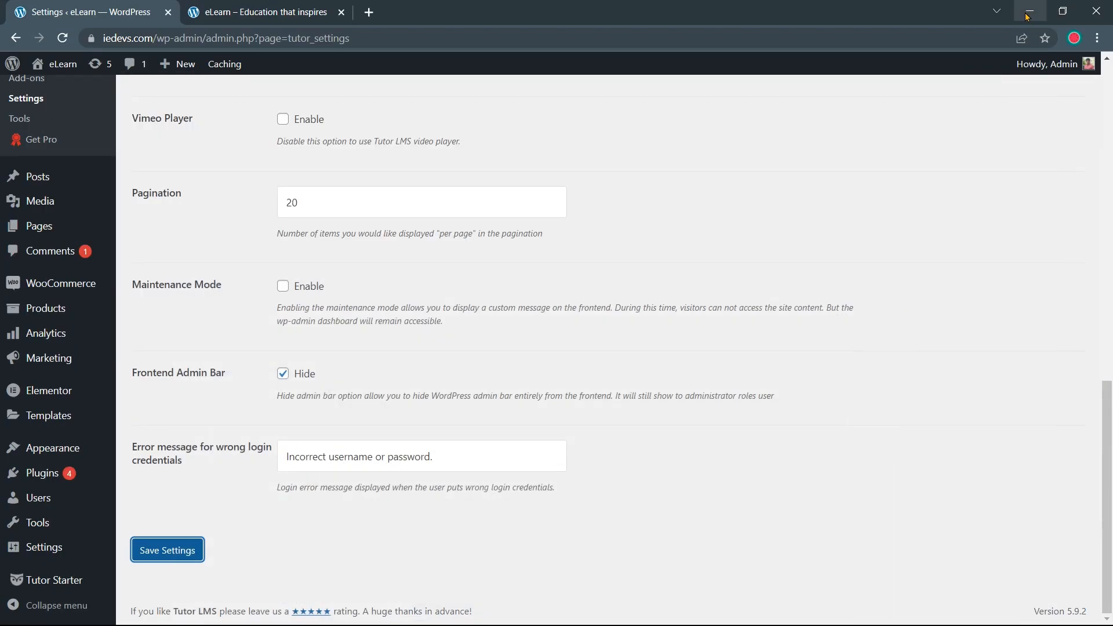
scroll(515, 344, up, 5)
scroll(515, 345, up, 6)
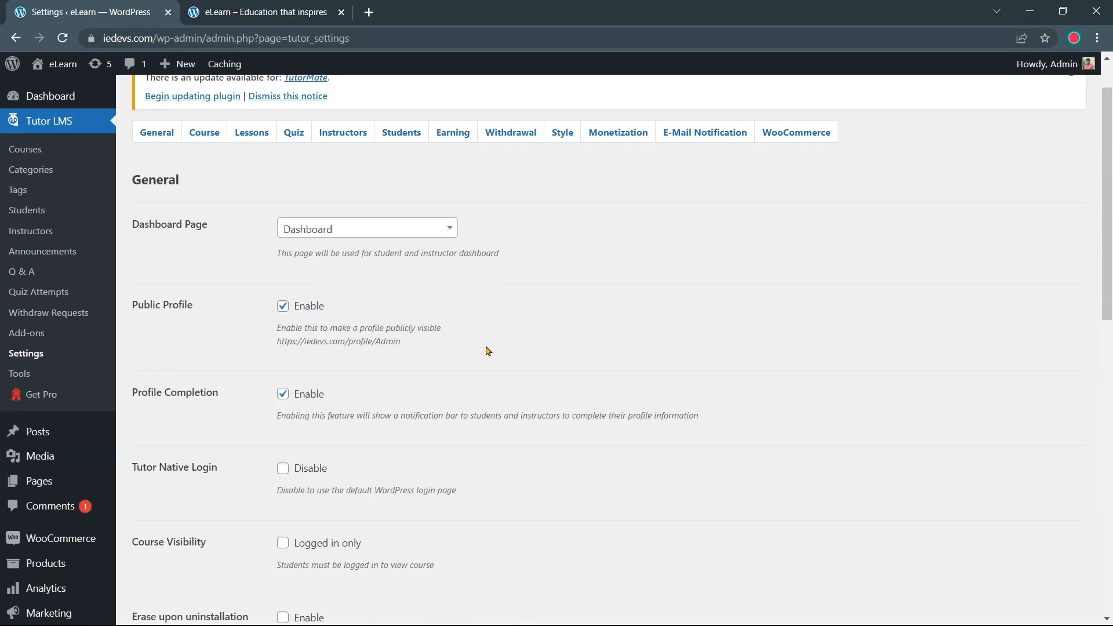
On the Course settings tab, enable Course Retake and pick Course list as the Course Archive Page
click(205, 137)
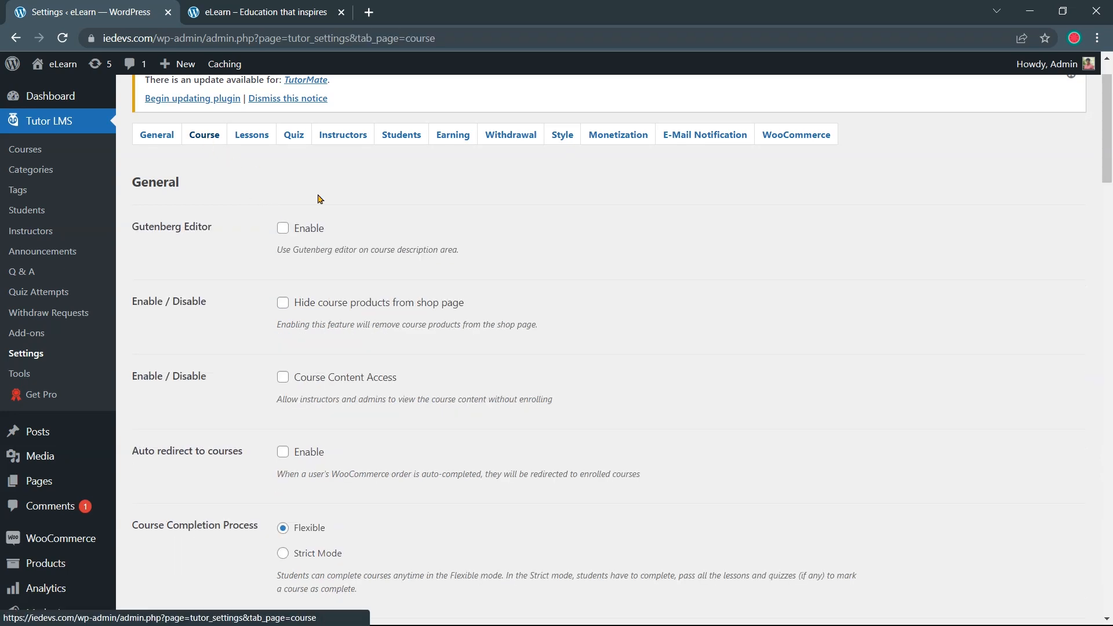
scroll(398, 254, down, 6)
scroll(398, 254, down, 1)
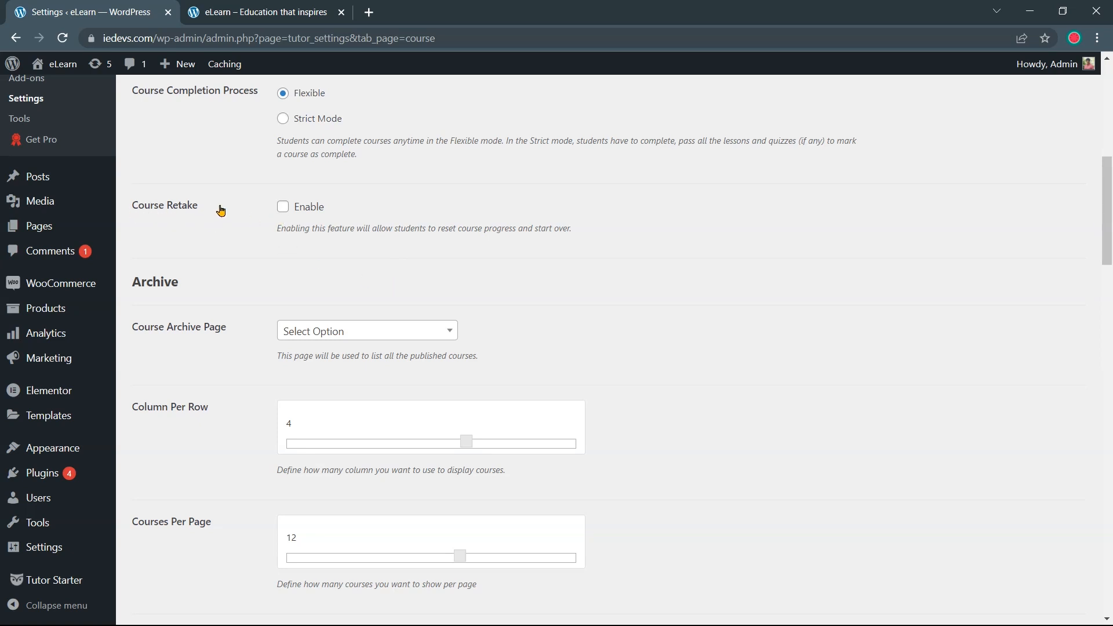
click(283, 210)
scroll(371, 295, down, 1)
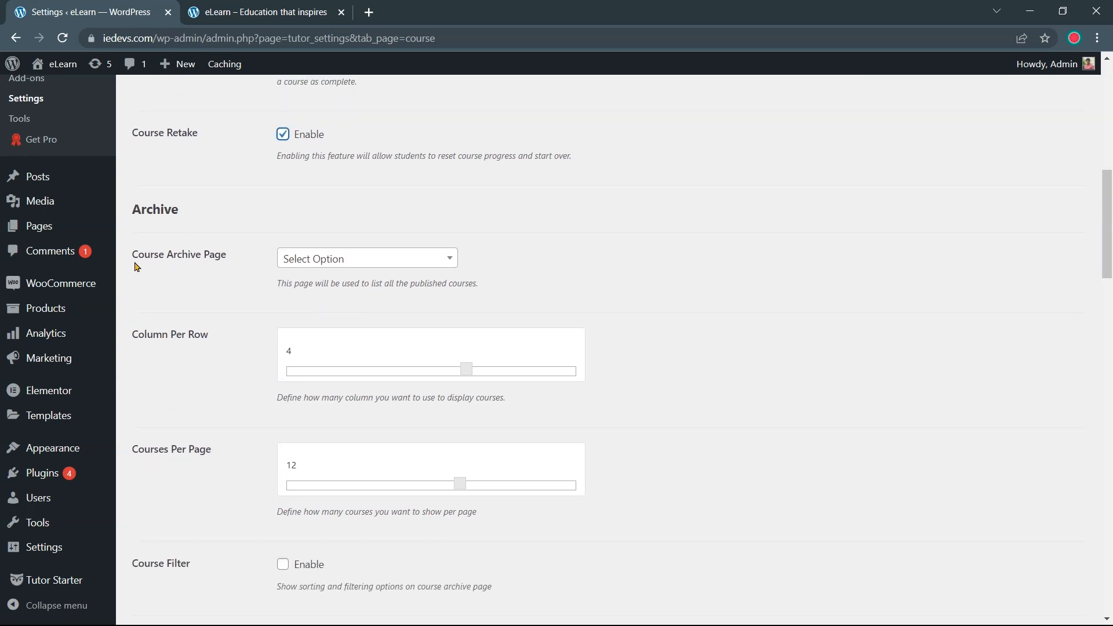
click(332, 259)
scroll(356, 355, down, 3)
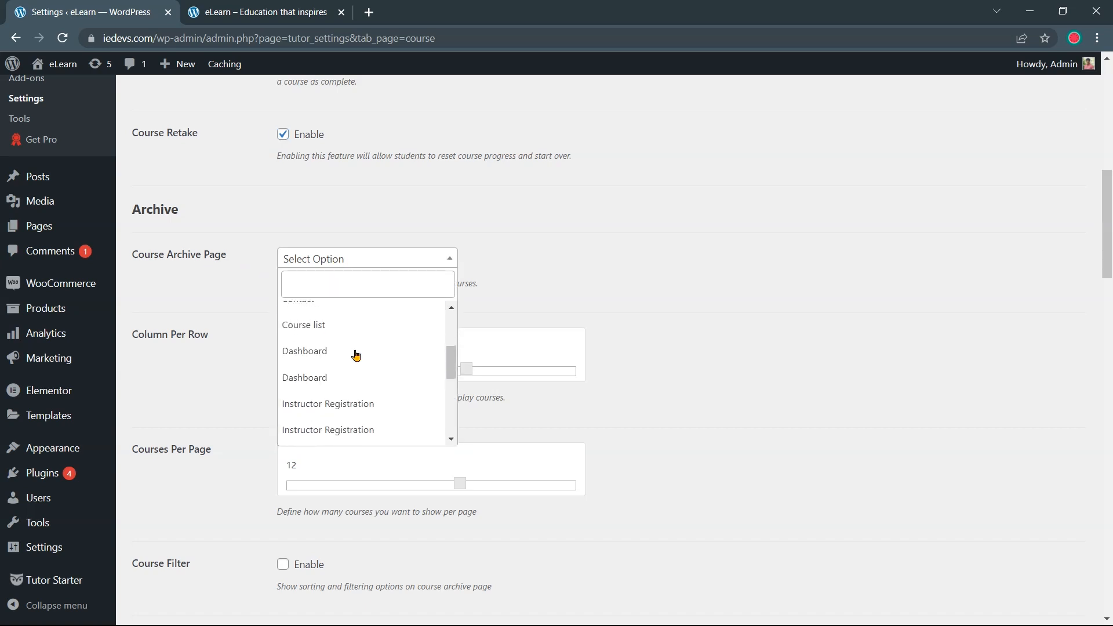
click(356, 330)
scroll(461, 269, down, 4)
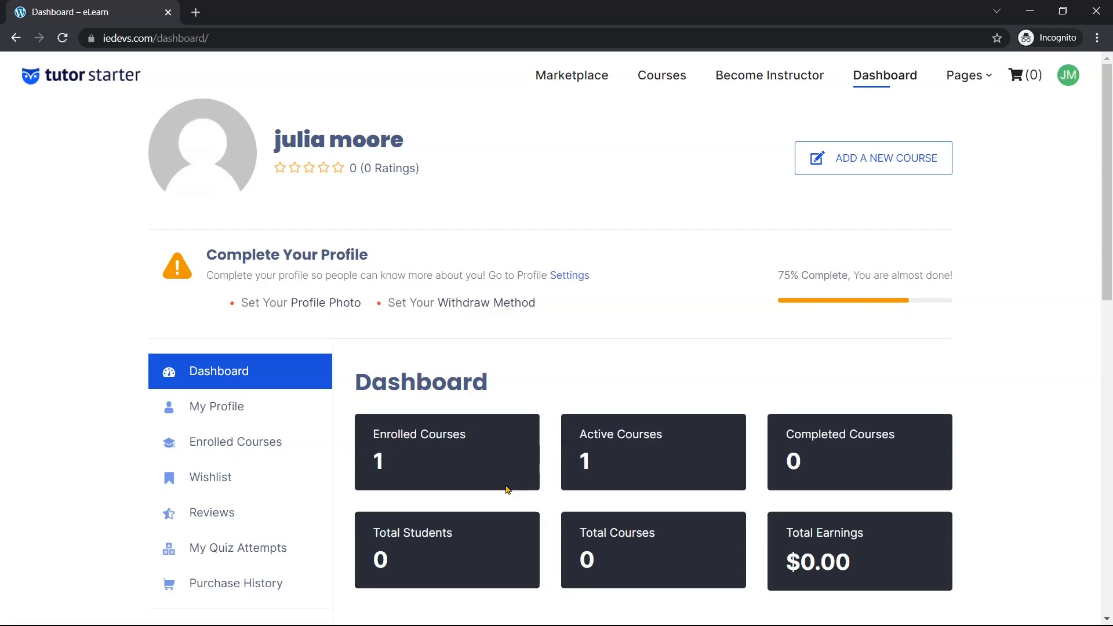
Enable Course Filter with Keyword Search, Category, Difficulty Level and Price Type filters
click(657, 82)
scroll(149, 309, down, 4)
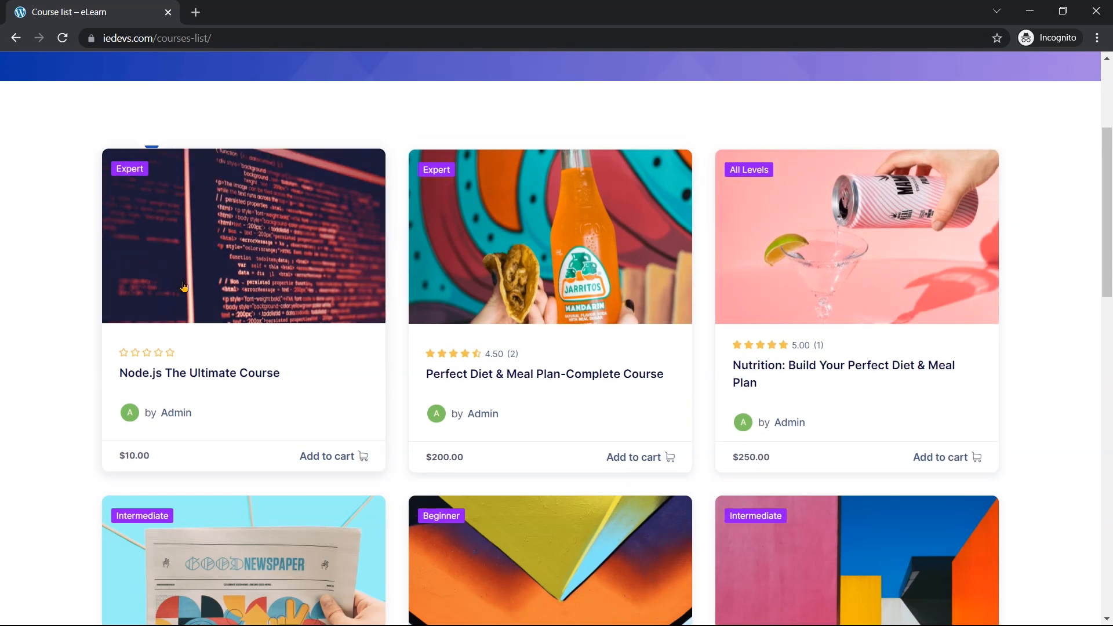
scroll(184, 286, down, 1)
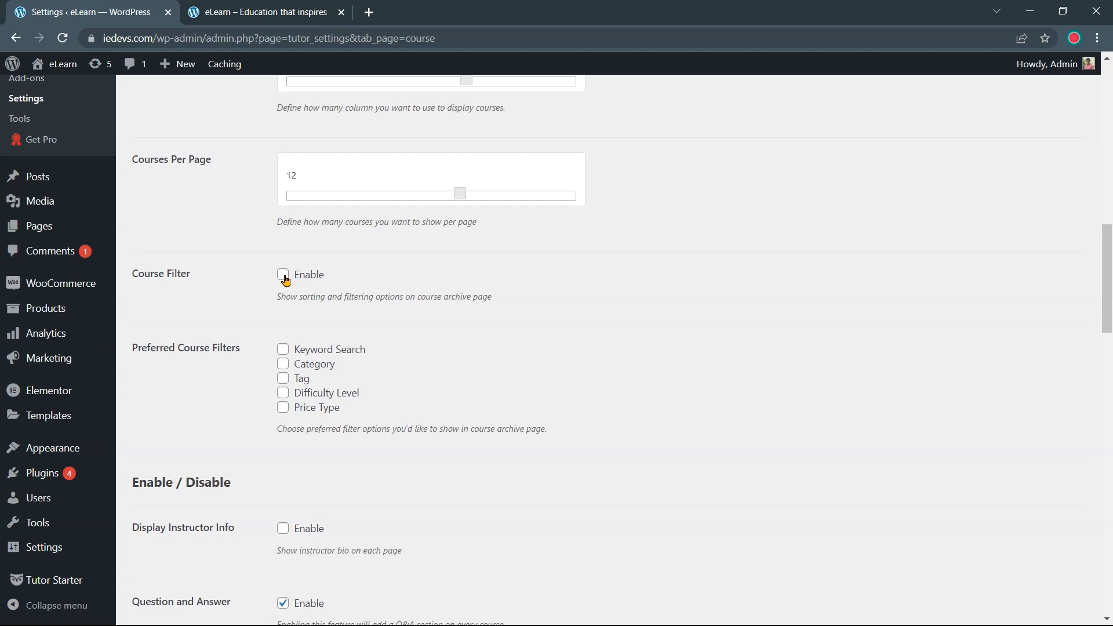
click(283, 276)
scroll(316, 287, down, 3)
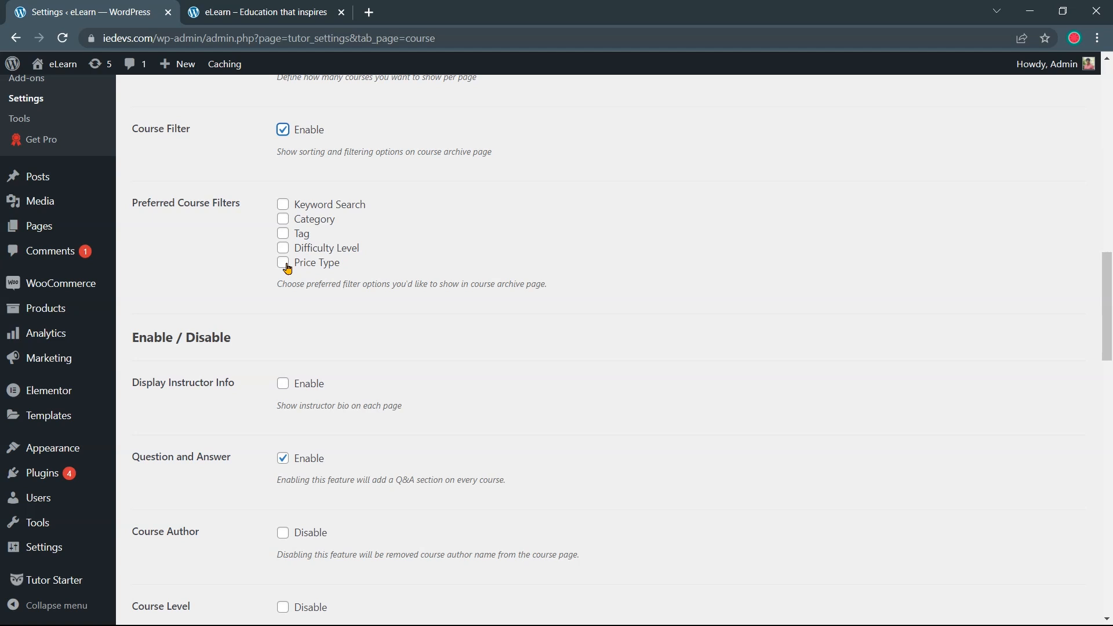
click(286, 268)
click(284, 249)
click(283, 222)
click(283, 205)
Save the course settings and reload the front-end course list to show the filter sidebar
scroll(318, 311, down, 1)
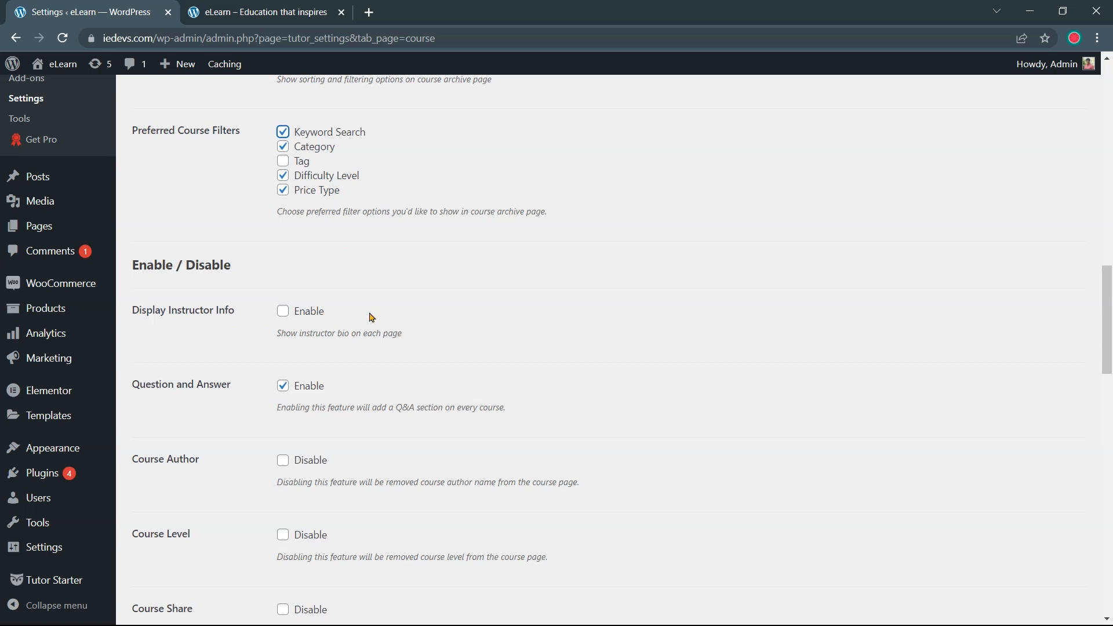
scroll(373, 313, down, 16)
scroll(274, 353, down, 2)
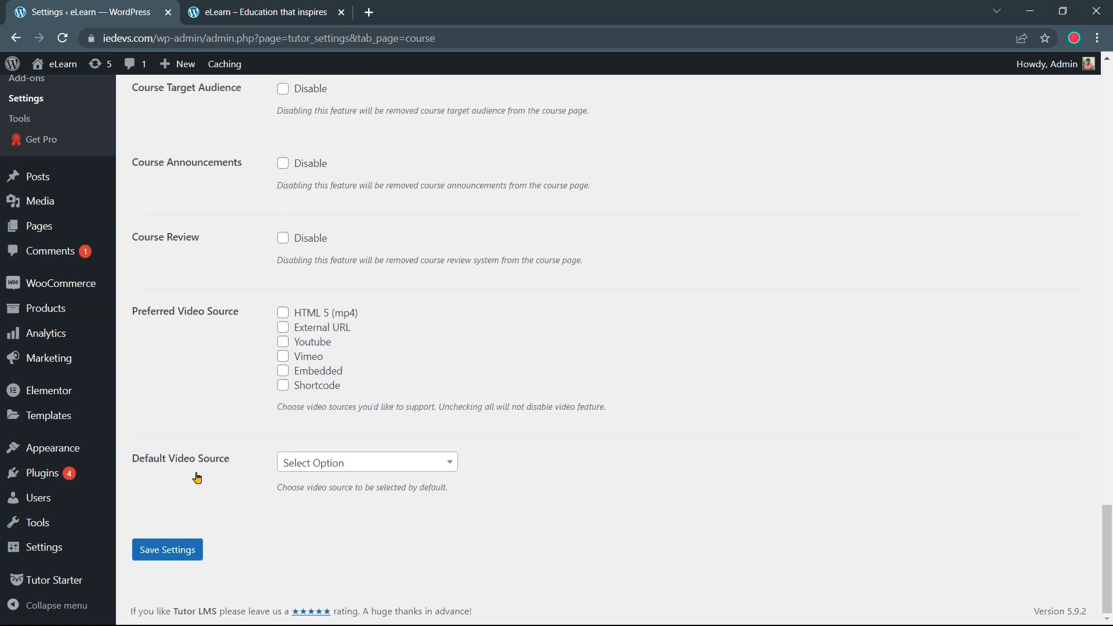
click(166, 550)
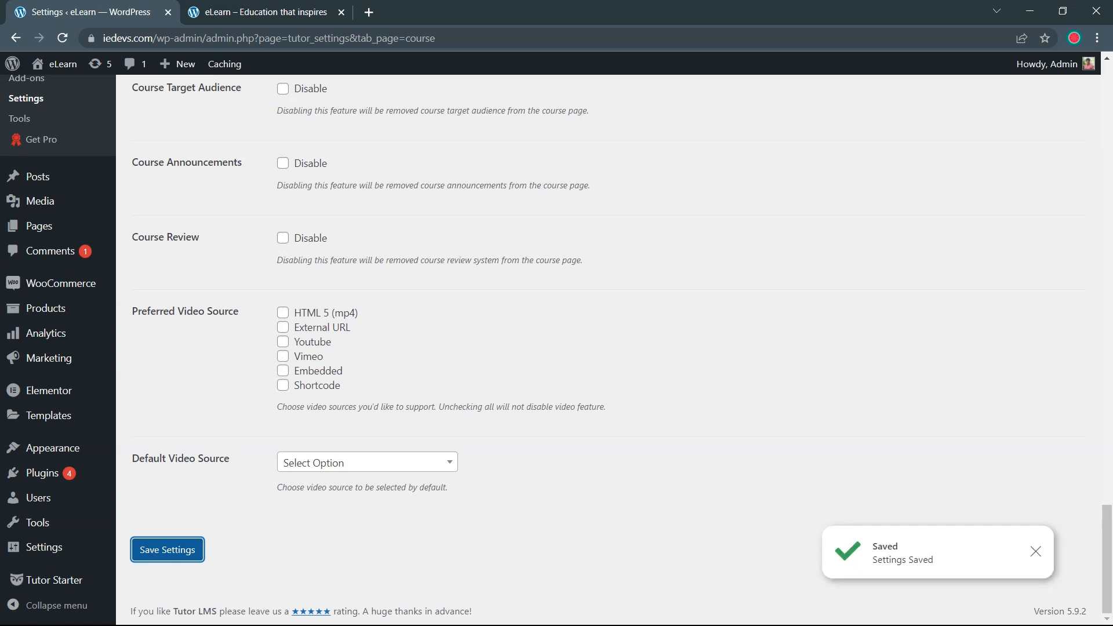
key(alt+Tab)
click(63, 42)
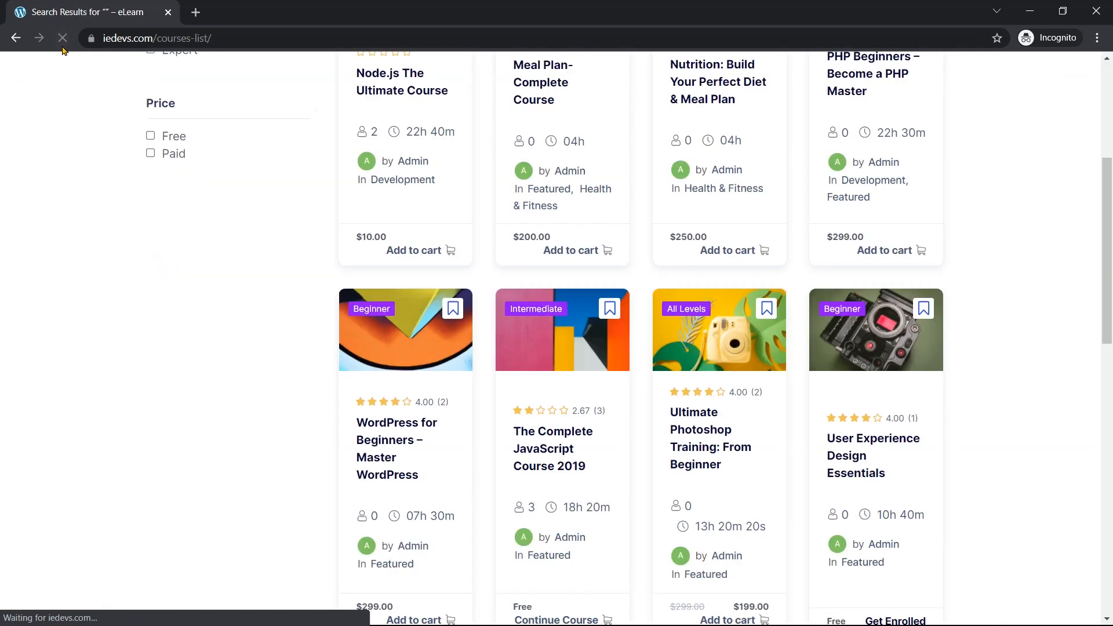
Try the Development category and Beginner and Intermediate level filters, then remove them
scroll(303, 295, up, 5)
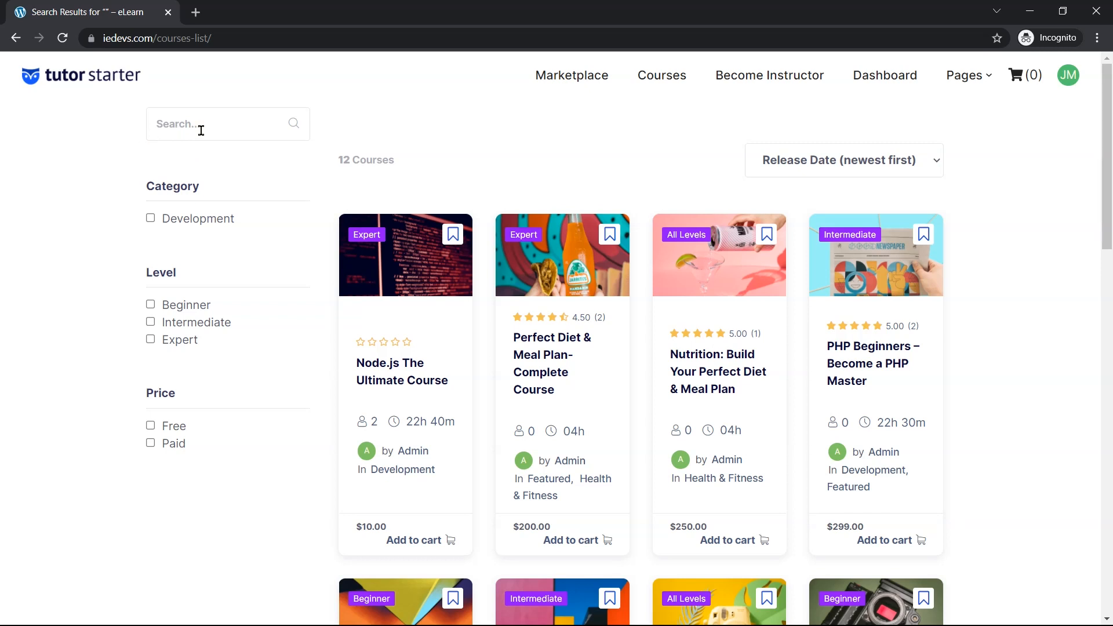
click(151, 219)
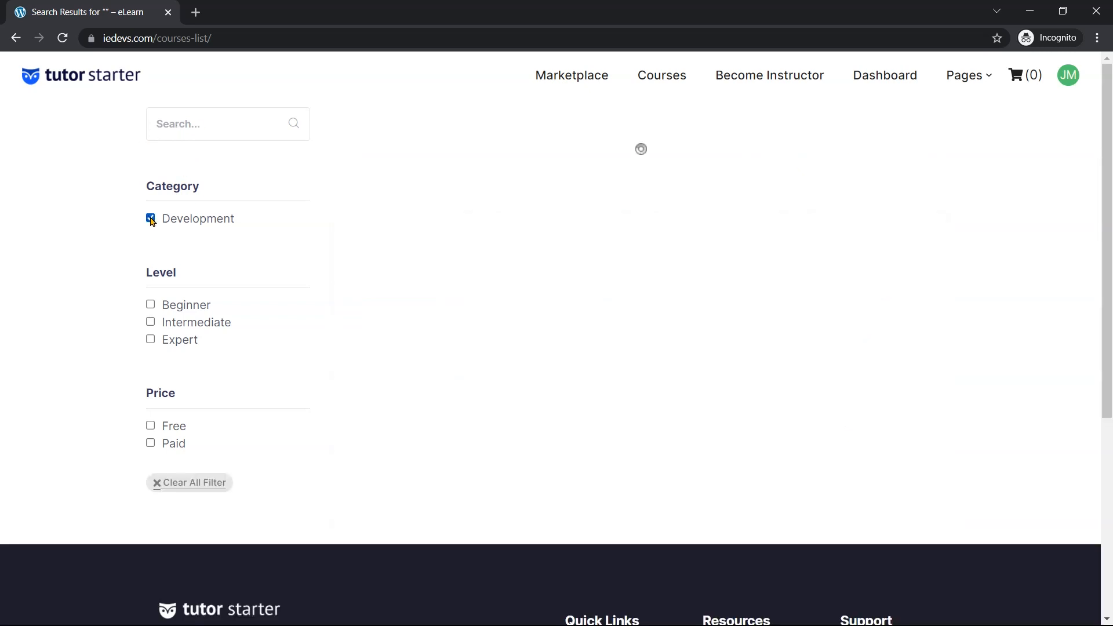
click(151, 306)
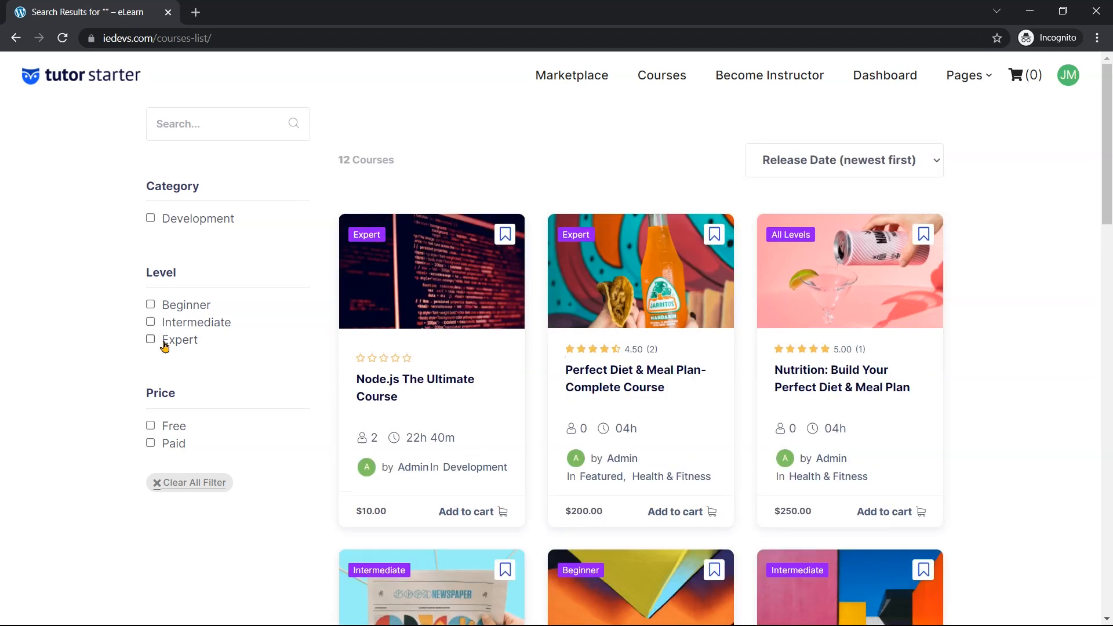
click(154, 484)
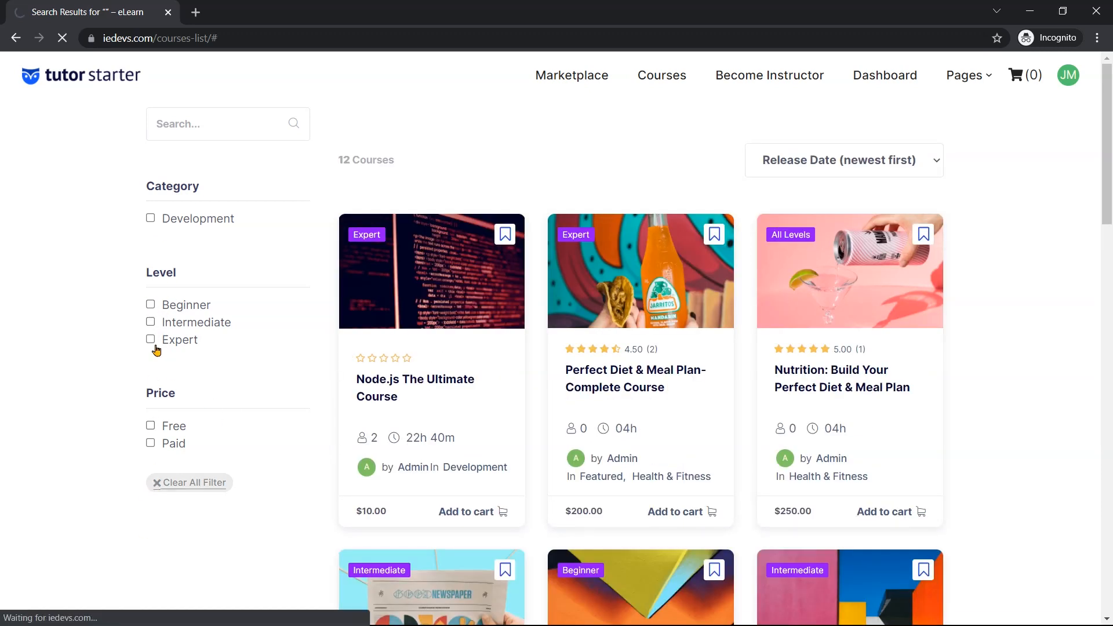
click(151, 305)
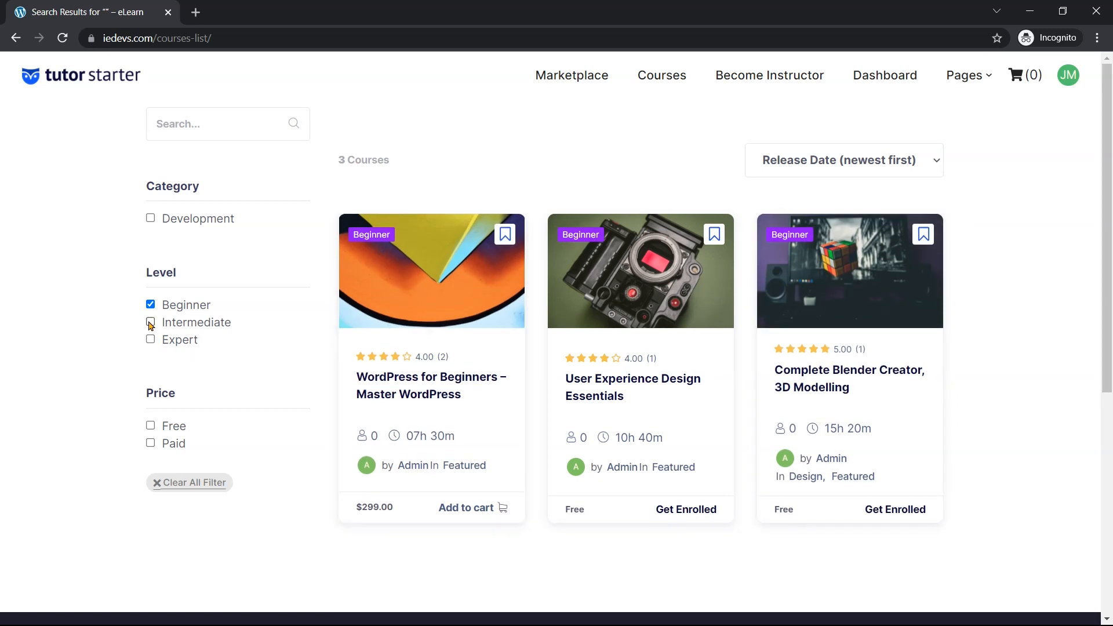
click(151, 322)
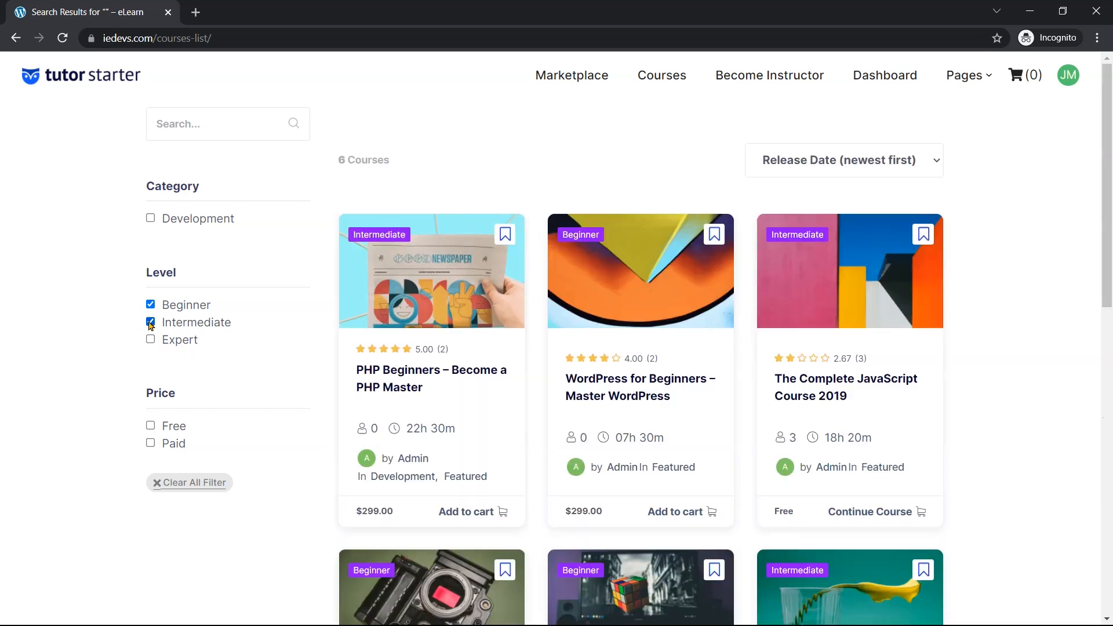
scroll(556, 319, down, 8)
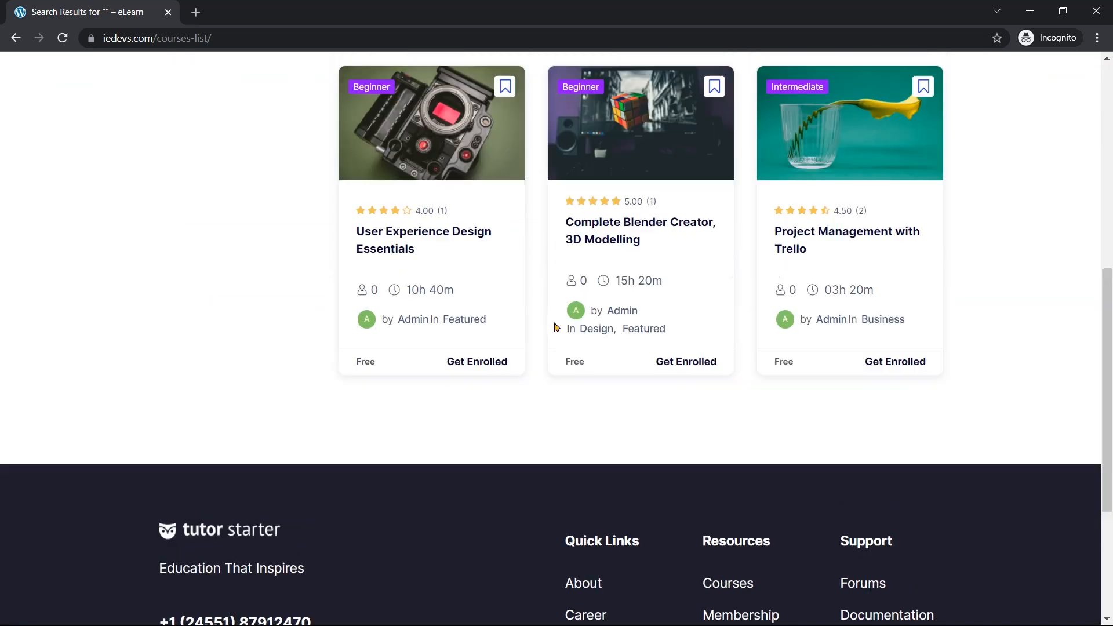
scroll(521, 308, up, 7)
click(151, 232)
click(151, 249)
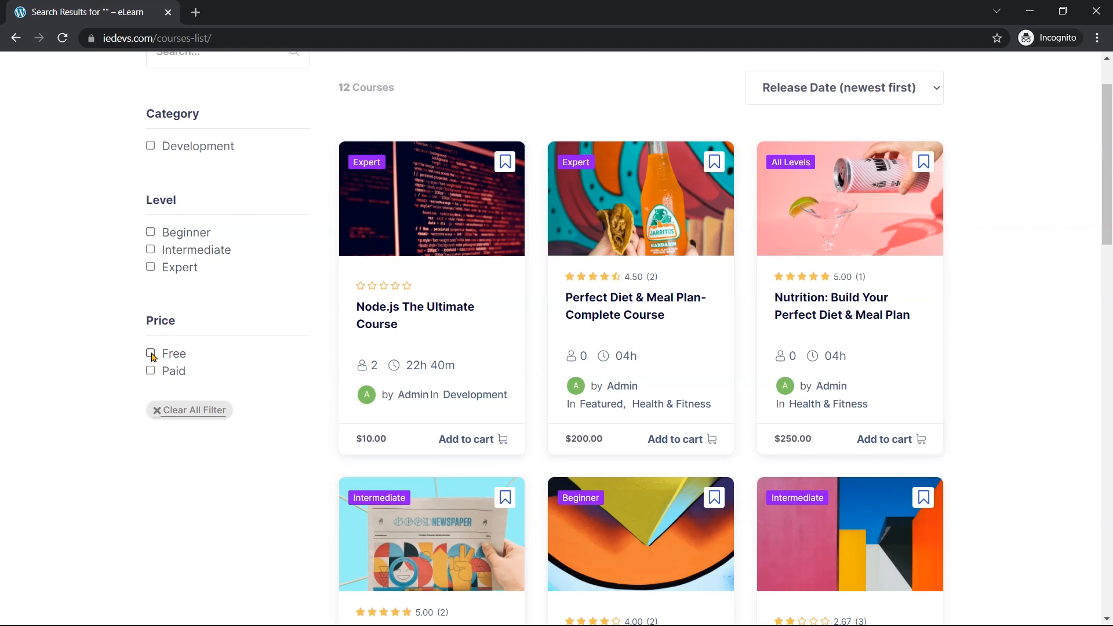
Filter to free courses, clear all filters, and return to the Tutor LMS settings window
click(151, 354)
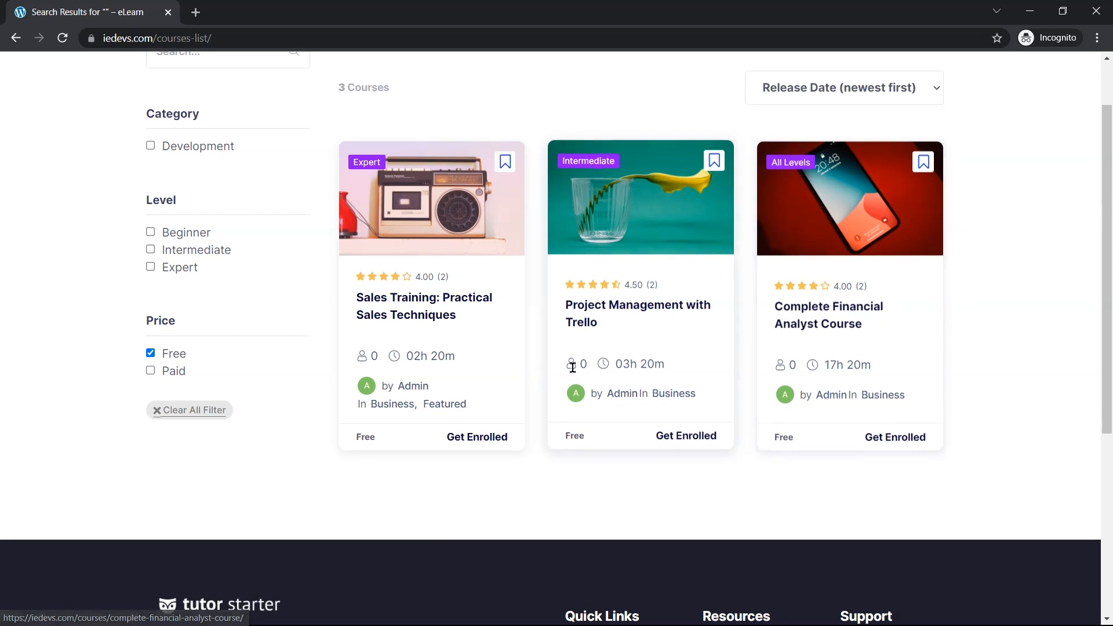
scroll(482, 360, up, 2)
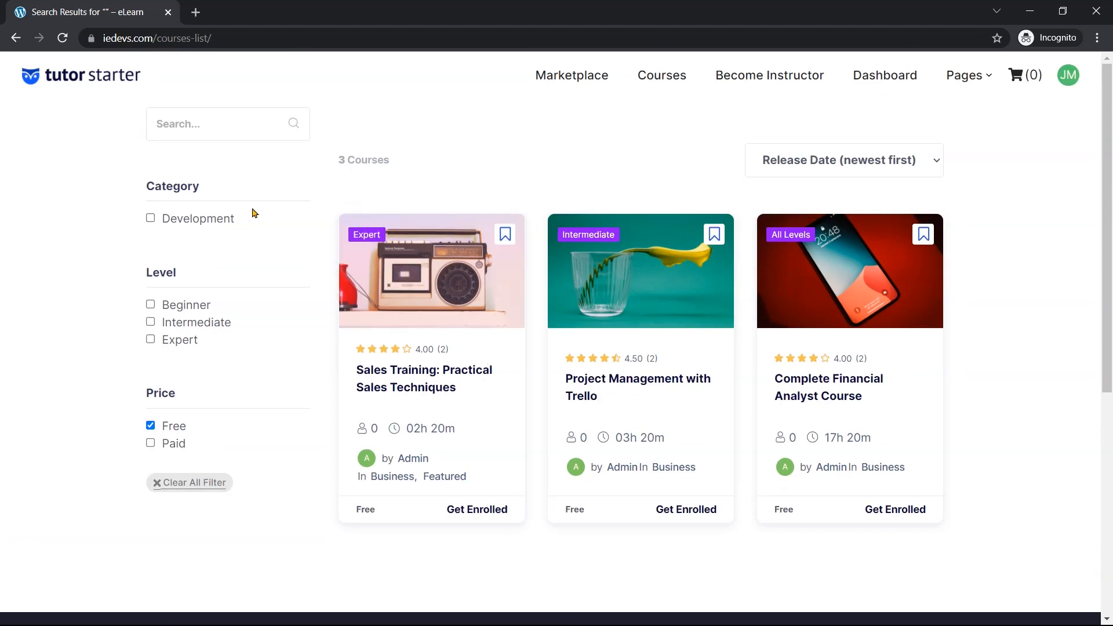
click(159, 487)
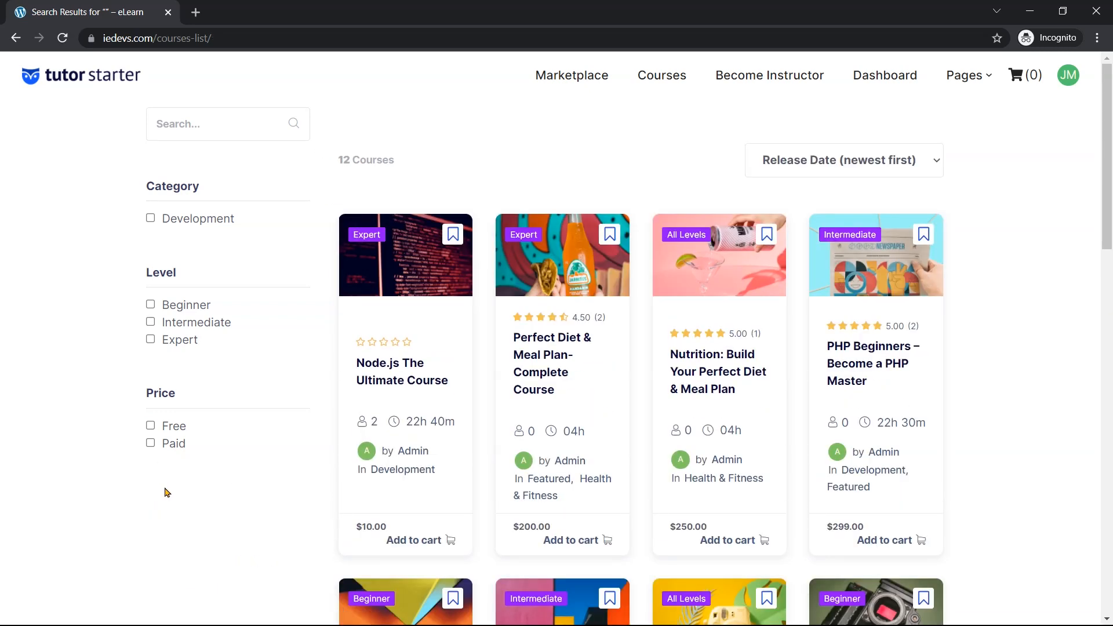
scroll(464, 429, down, 3)
scroll(1101, 283, up, 2)
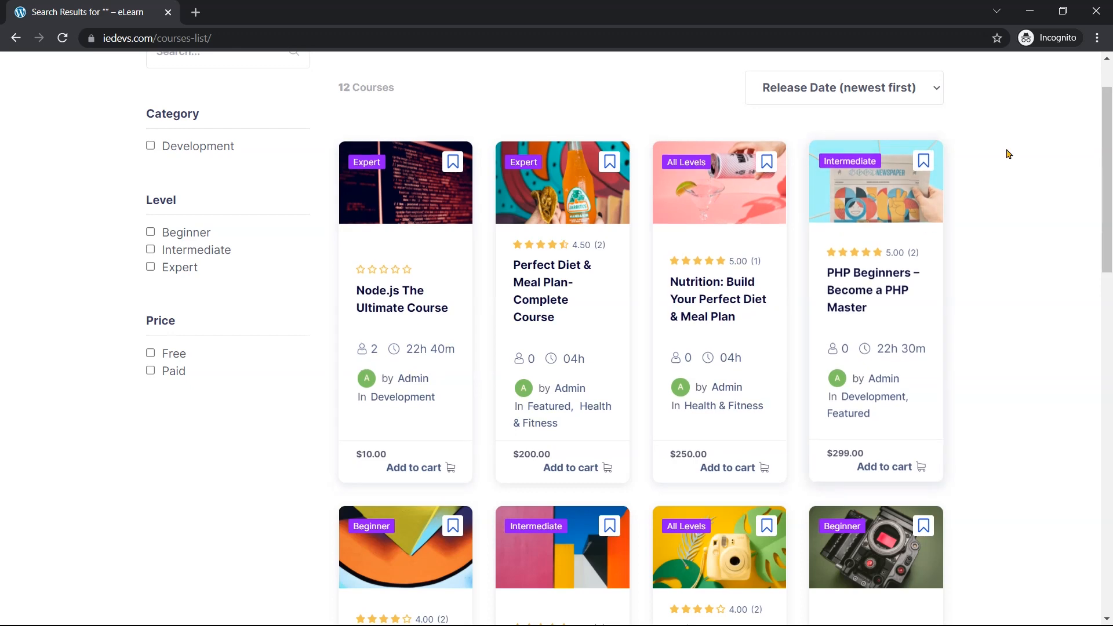
click(1030, 11)
Set Column Per Row to 3, save, and reload the course list to see the three-column grid
scroll(452, 384, up, 3)
scroll(452, 384, up, 15)
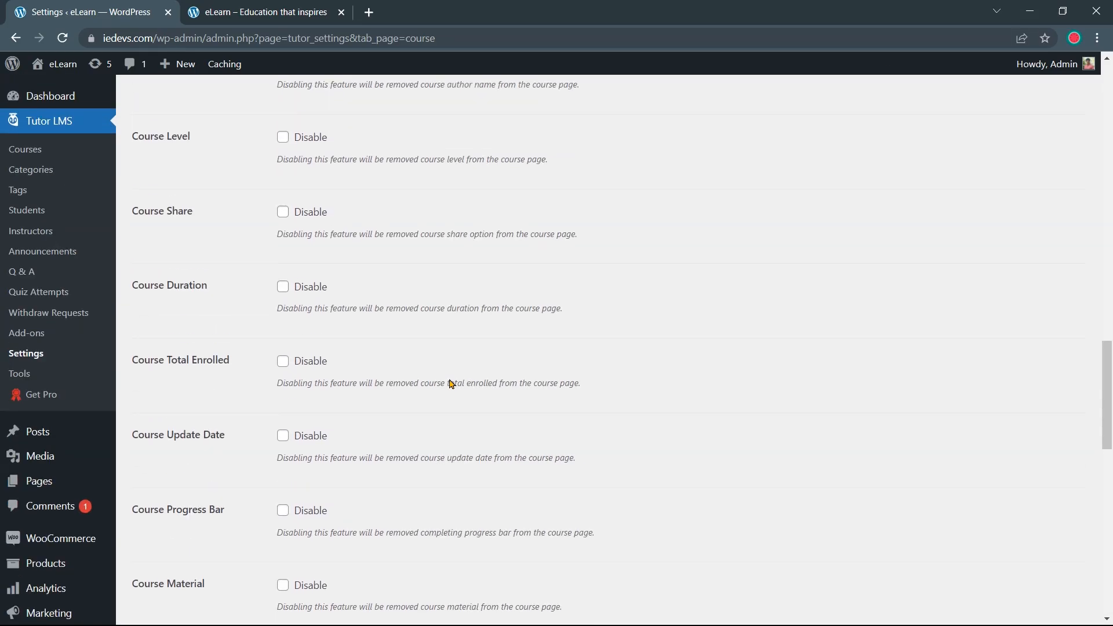
scroll(452, 384, up, 8)
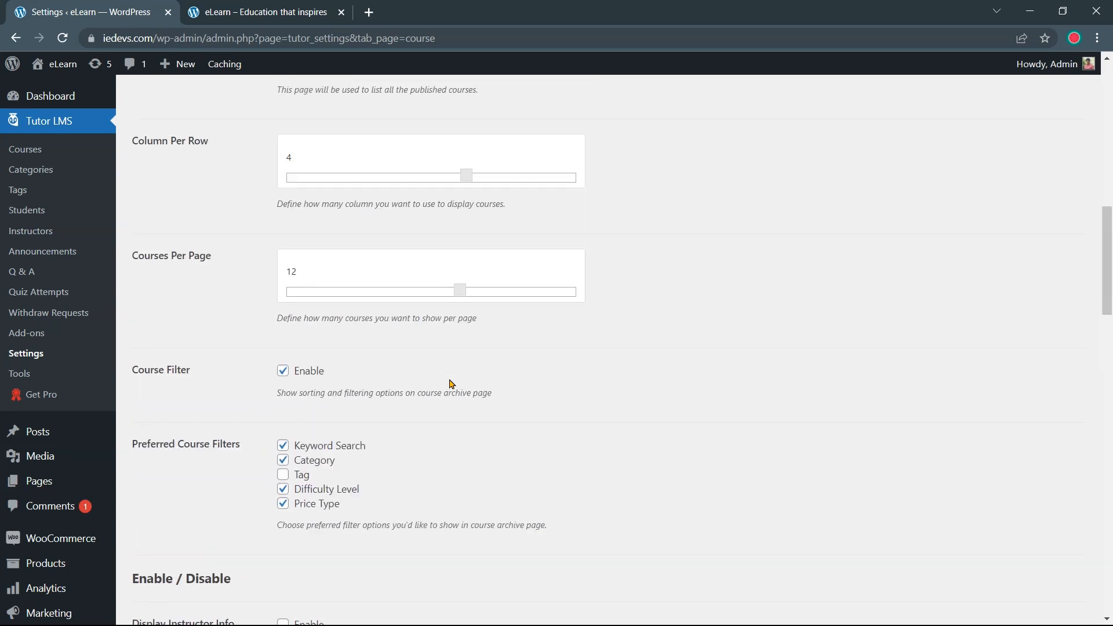
scroll(452, 384, up, 2)
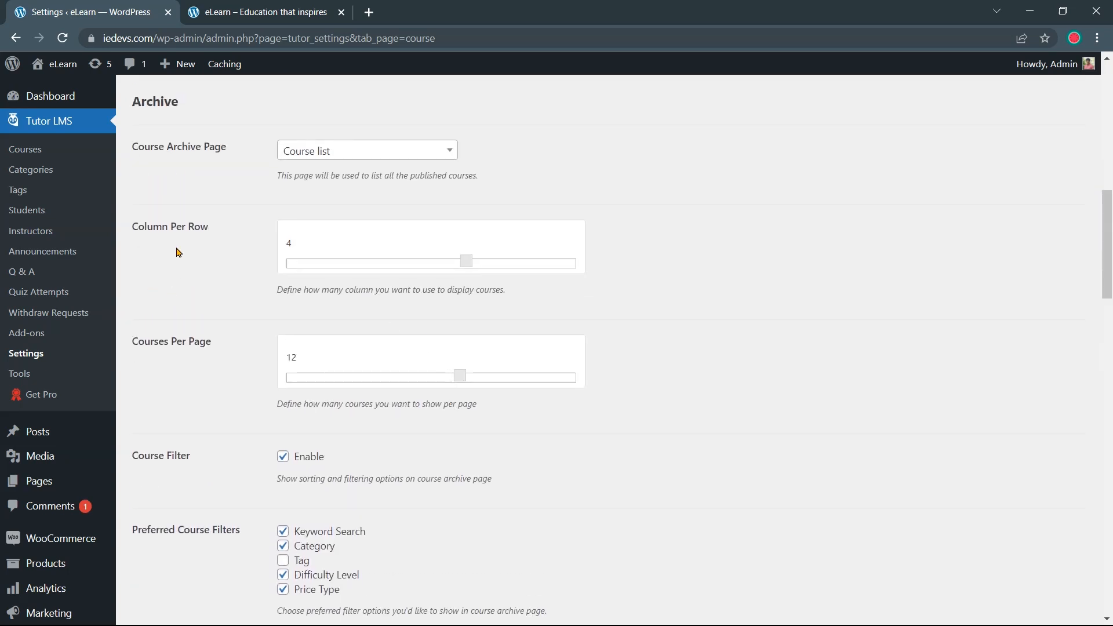
click(429, 262)
scroll(327, 582, down, 20)
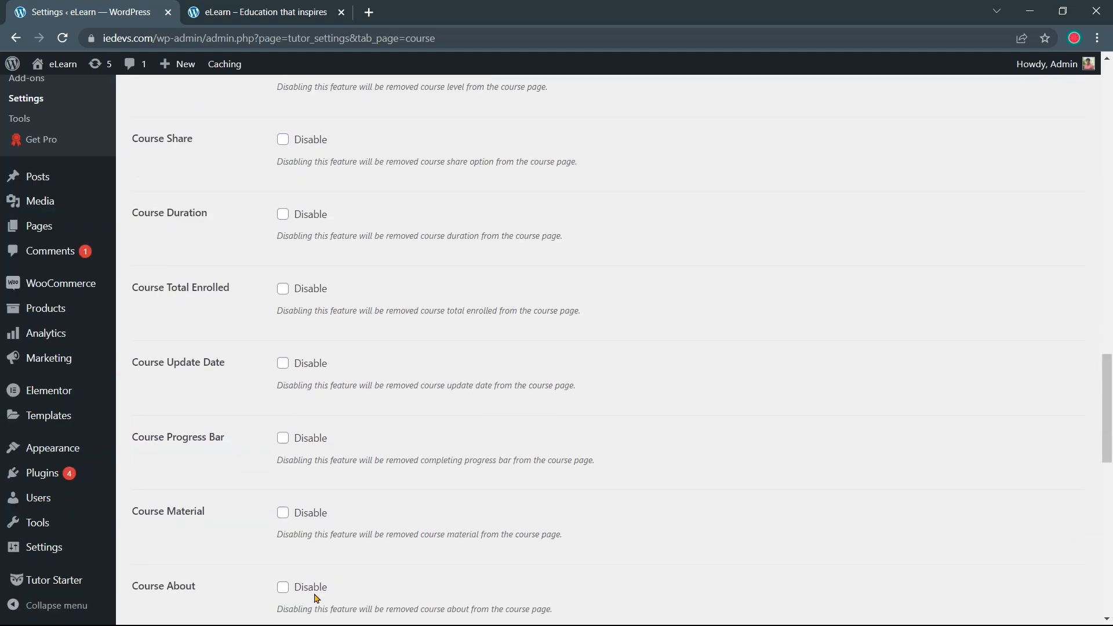
click(176, 550)
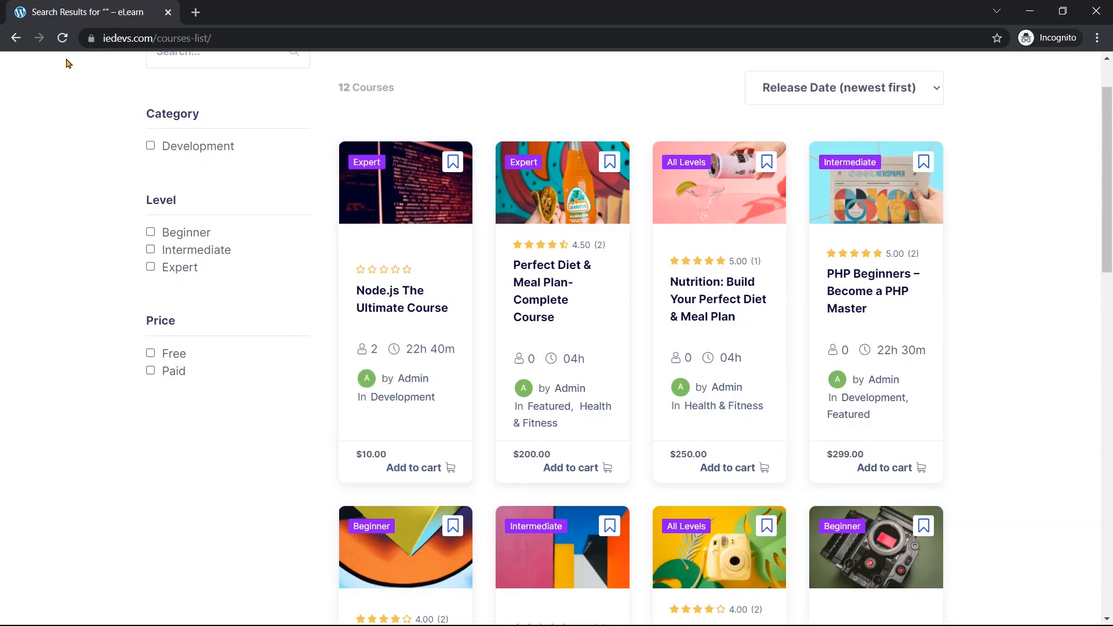
click(62, 39)
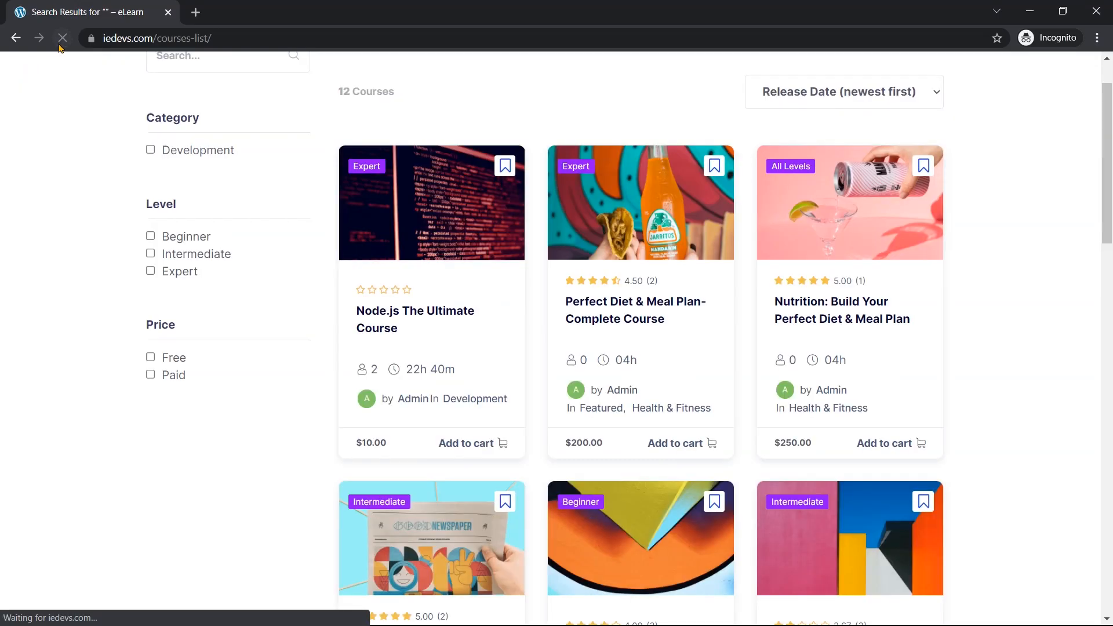
scroll(783, 178, down, 2)
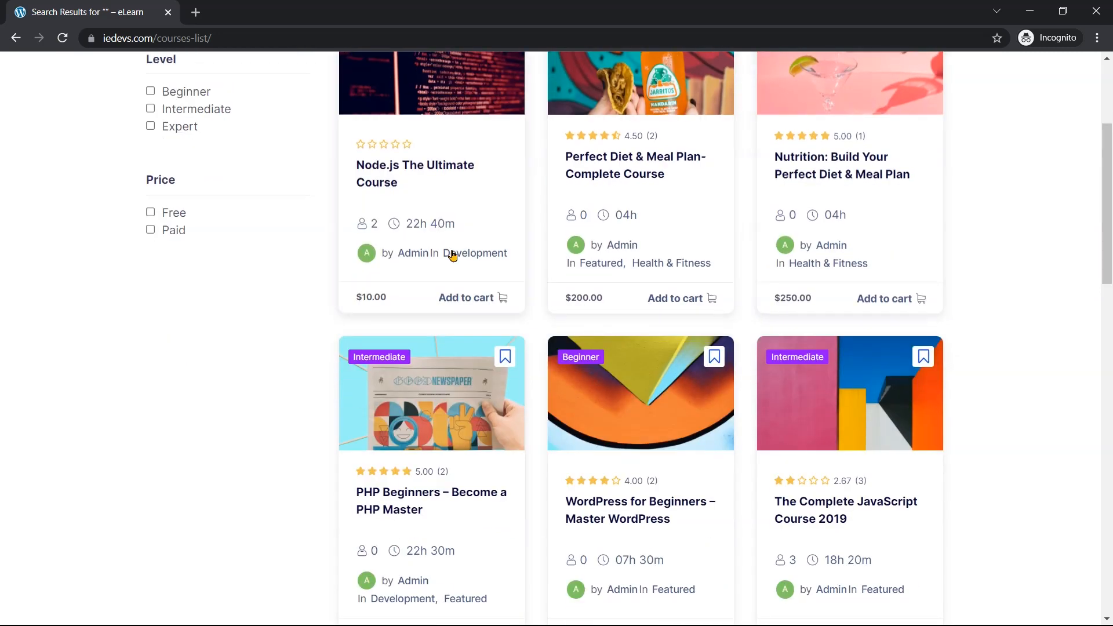
scroll(402, 199, up, 4)
Scroll back up the Tutor LMS Course settings to Course Filter, then switch to the incognito courses window
scroll(697, 187, down, 1)
scroll(697, 187, down, 15)
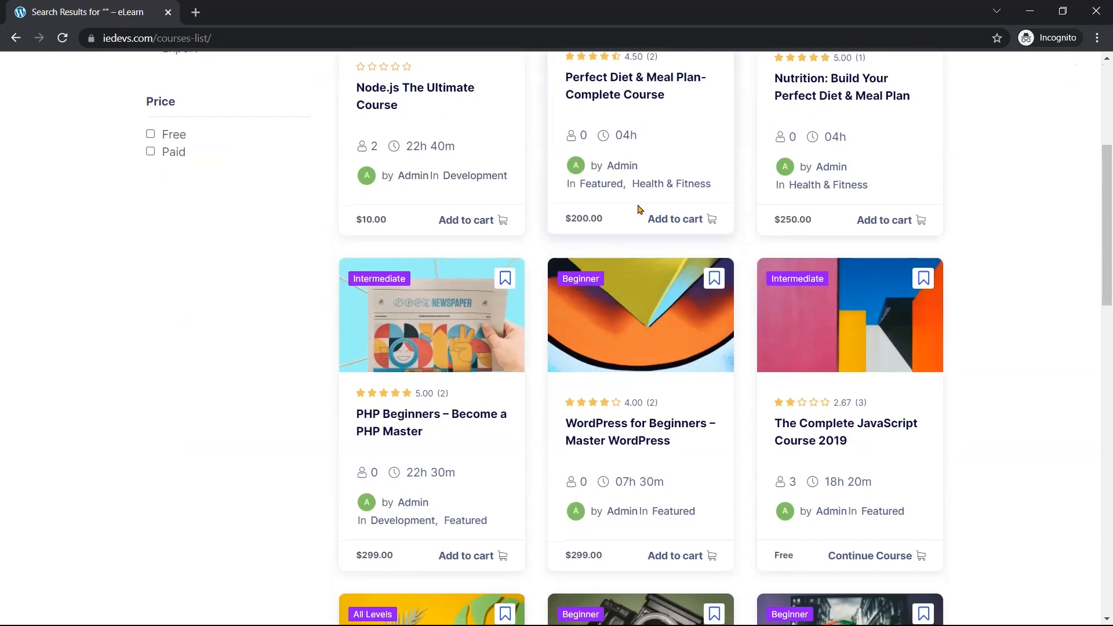
scroll(637, 164, up, 15)
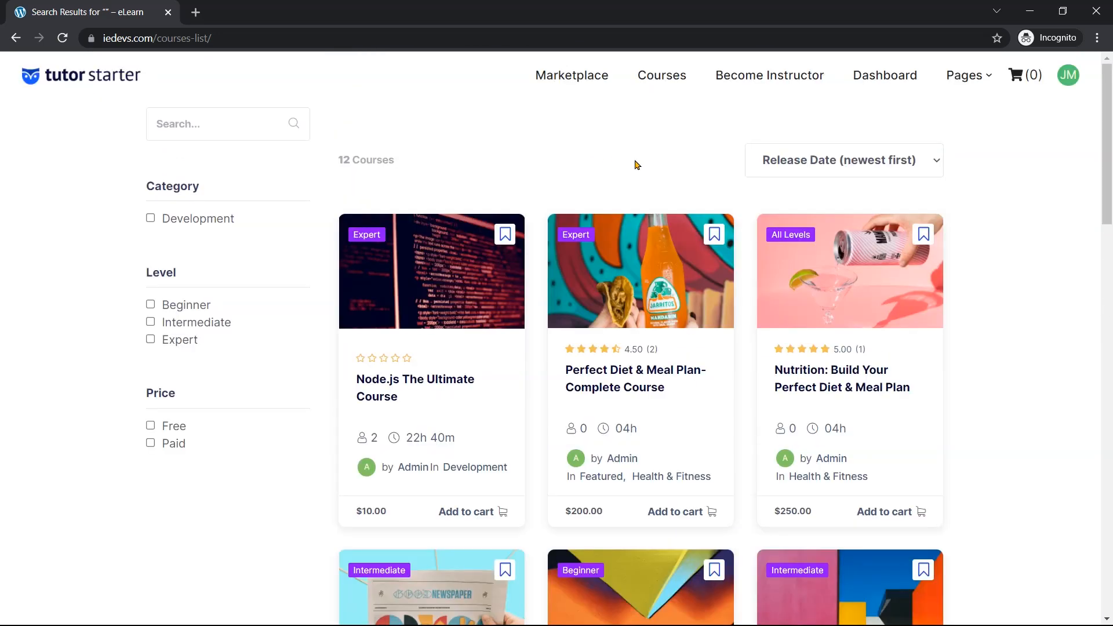
click(1030, 11)
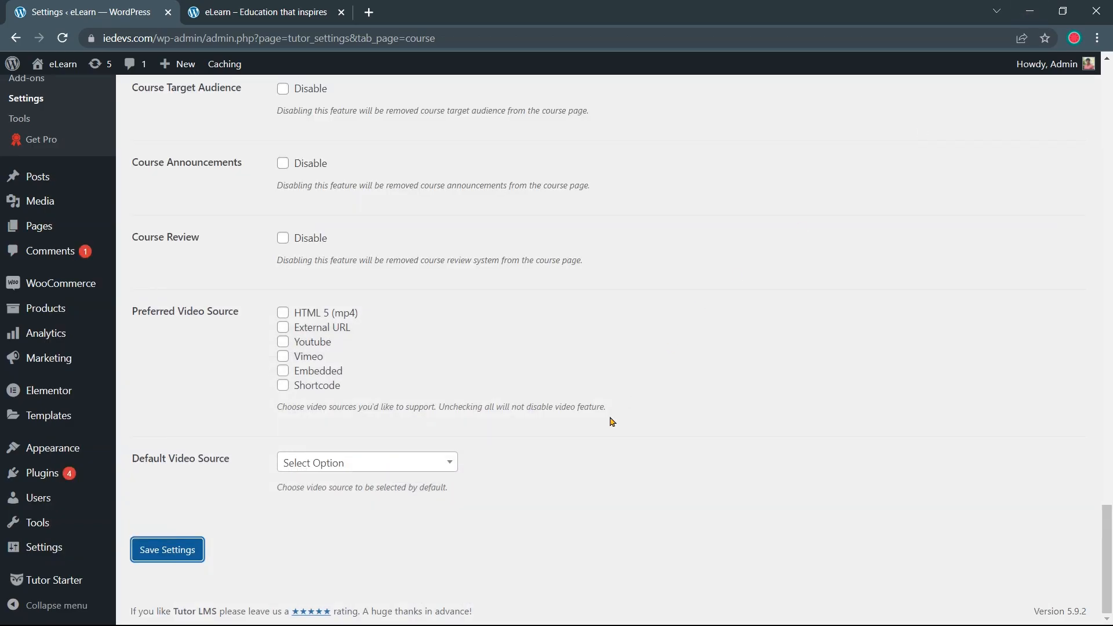
scroll(571, 465, up, 8)
scroll(506, 482, up, 7)
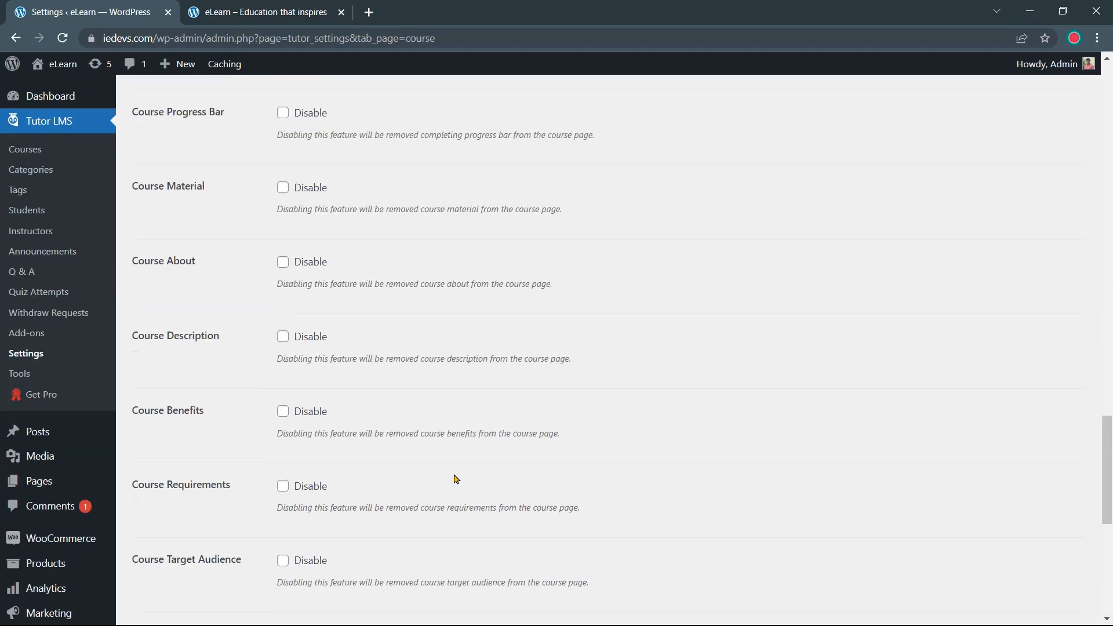
scroll(446, 479, up, 7)
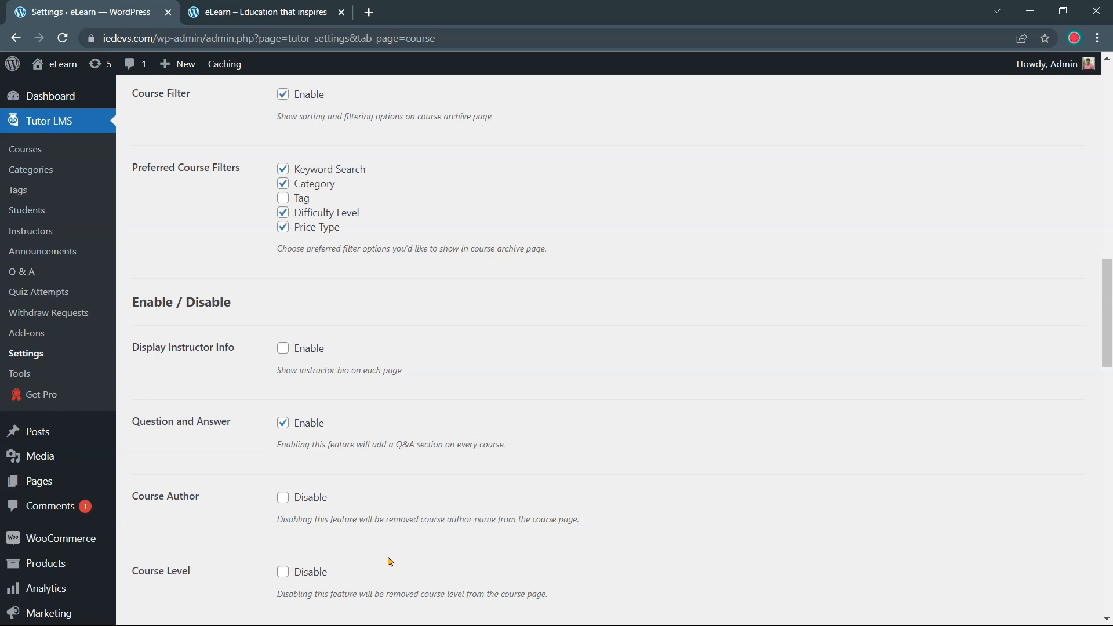
key(alt+Tab)
Open the Node.js The Ultimate Course page and scroll through it to confirm there is no instructor section
click(425, 389)
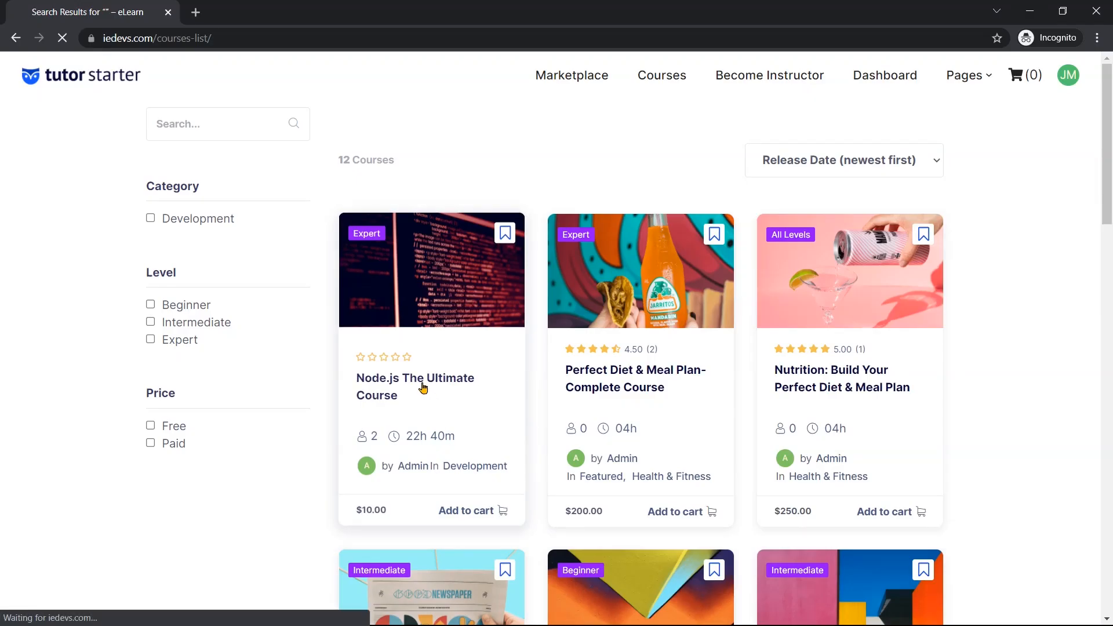
scroll(424, 388, down, 14)
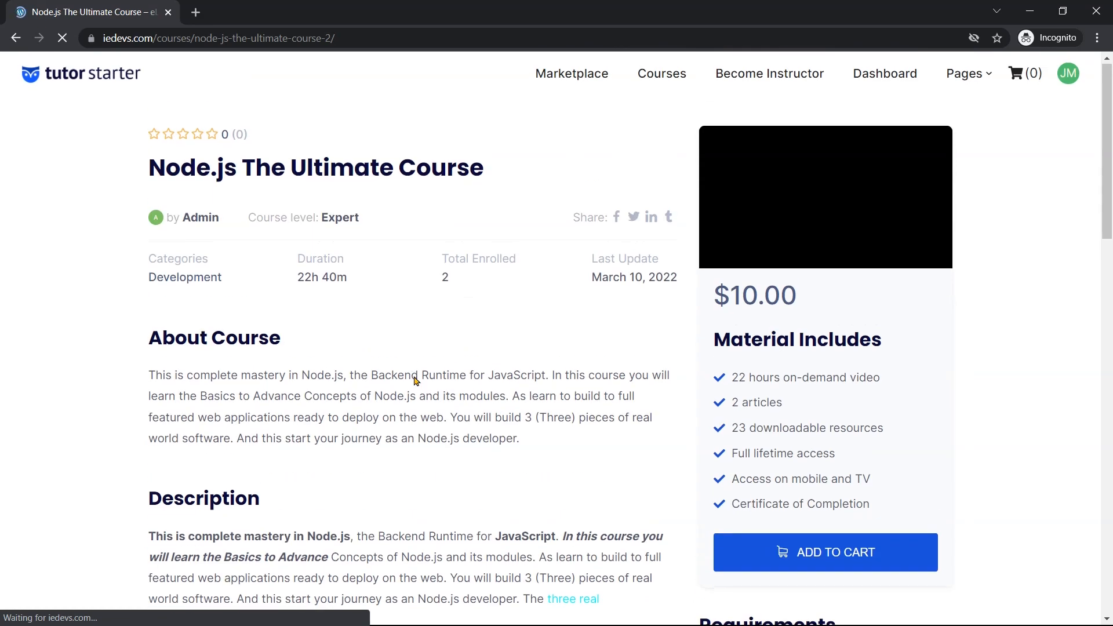
scroll(415, 381, down, 5)
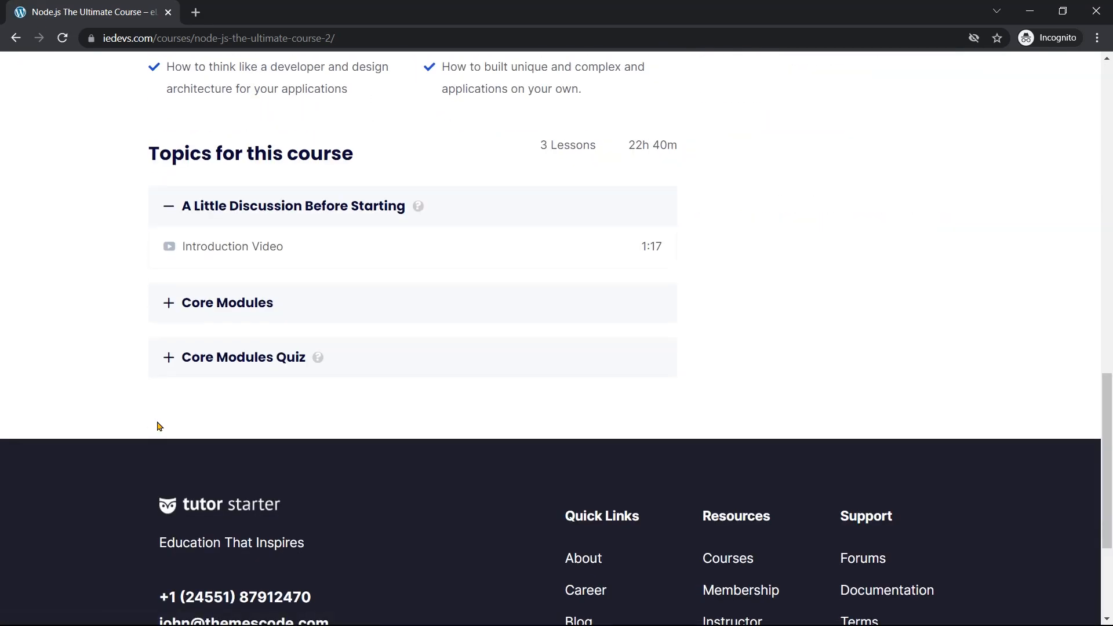
scroll(447, 396, up, 18)
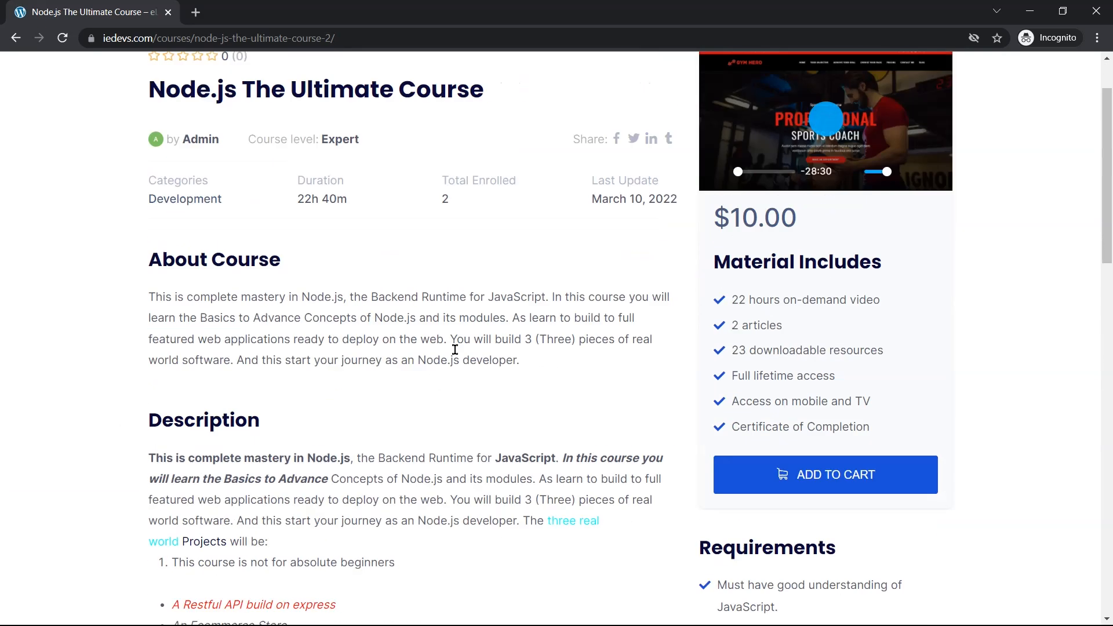
scroll(441, 297, up, 2)
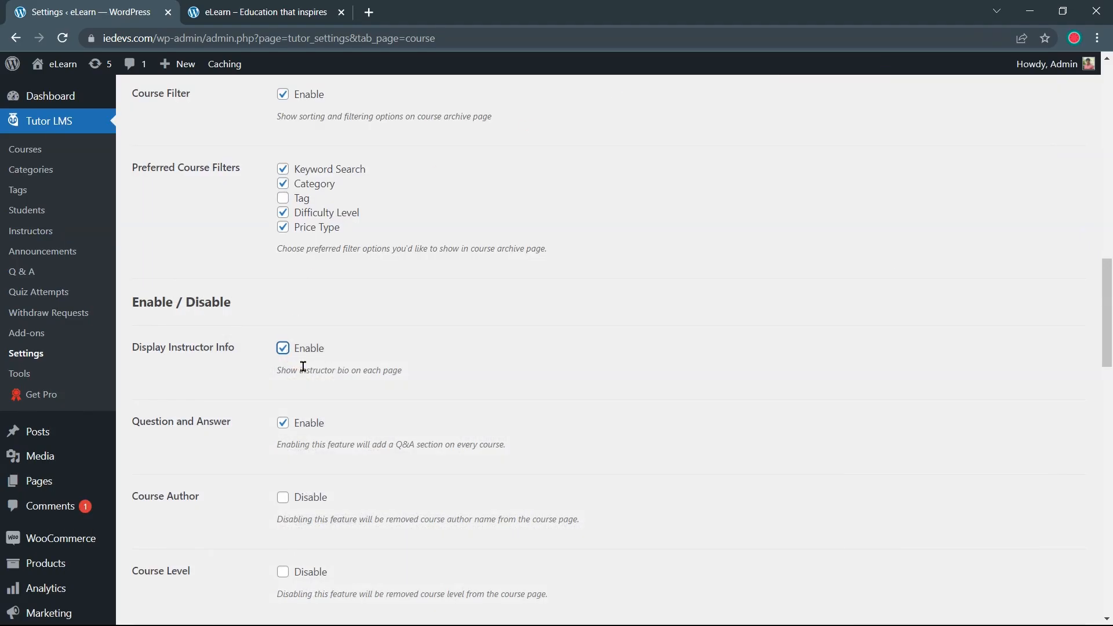
Save the course settings and reload the Node.js course page to see About the instructor
scroll(303, 365, down, 18)
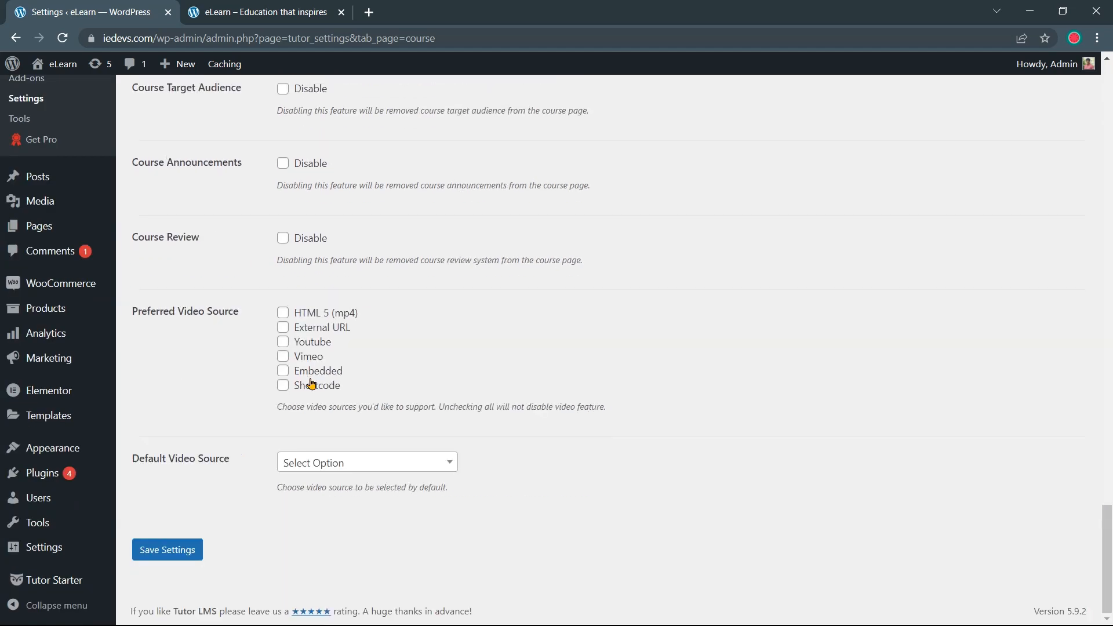
click(181, 559)
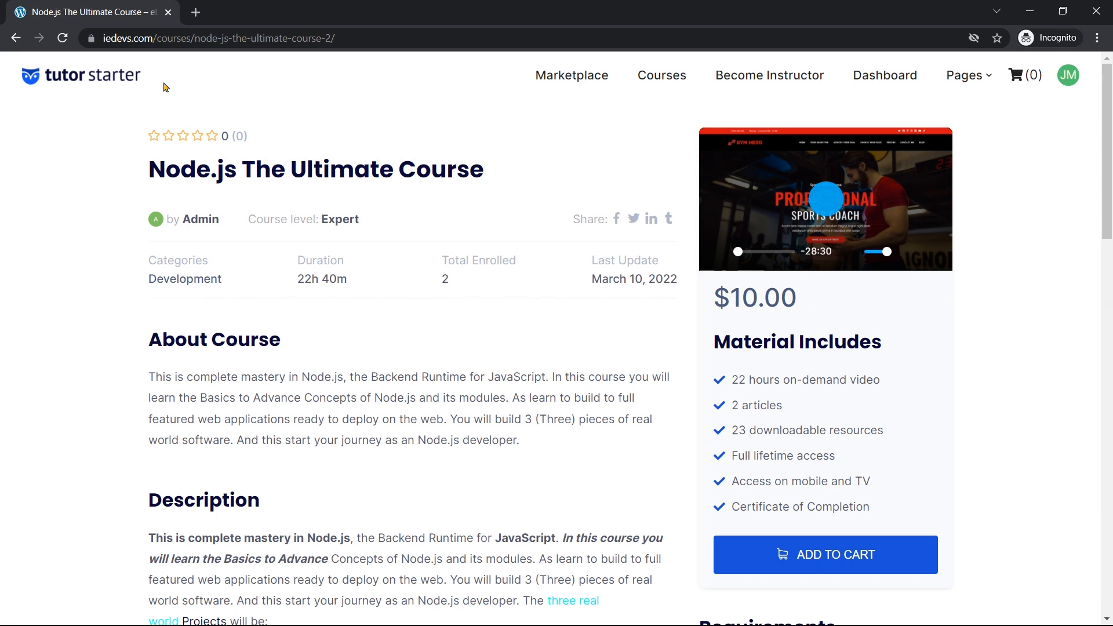
click(63, 41)
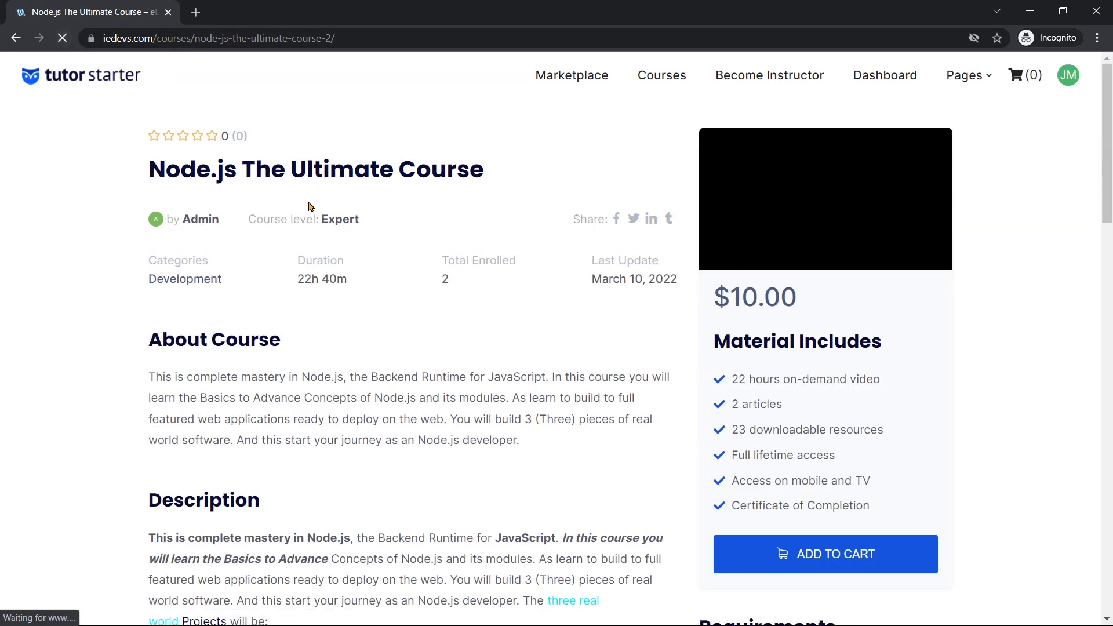
scroll(325, 232, down, 7)
scroll(330, 241, down, 12)
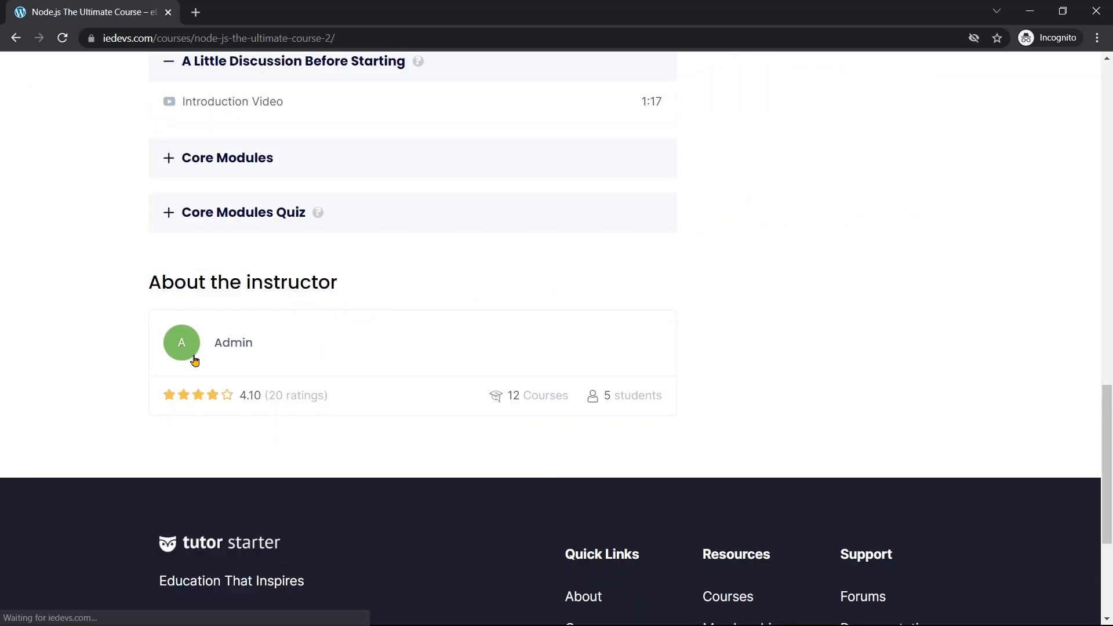
View the instructor's public profile, return to the course page, and minimize the site window
click(231, 349)
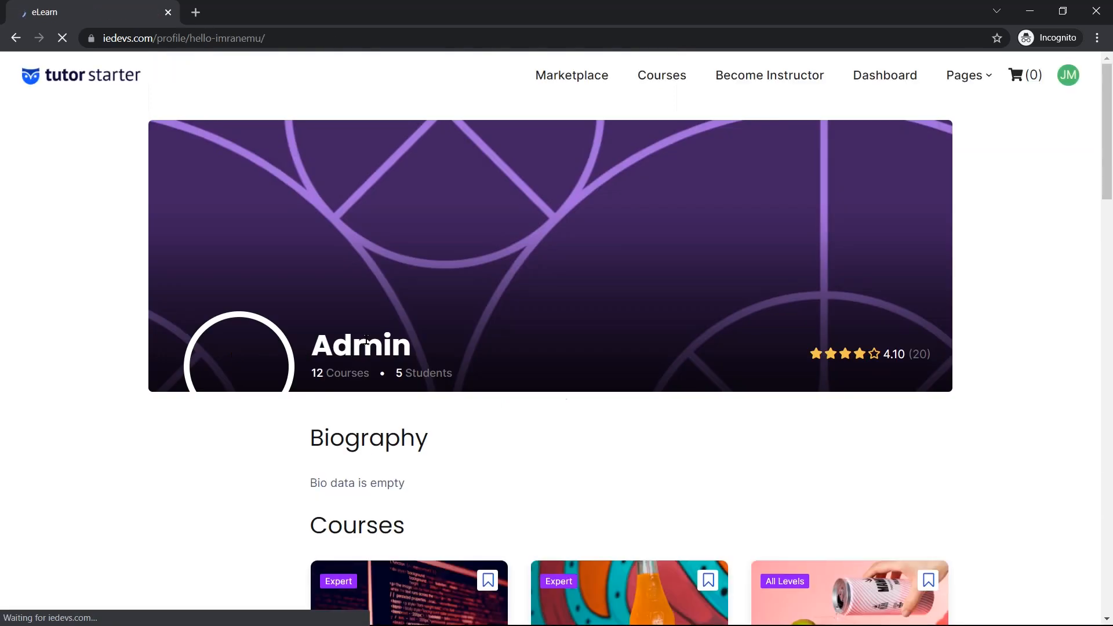
scroll(367, 363, down, 8)
scroll(367, 363, down, 18)
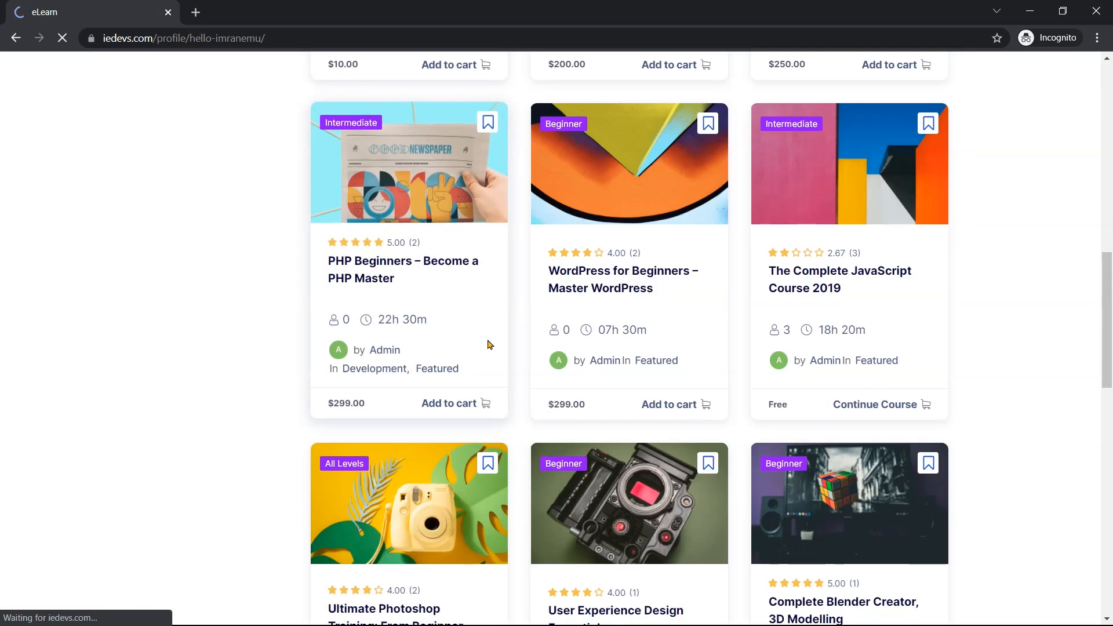
scroll(440, 353, up, 7)
scroll(438, 359, up, 19)
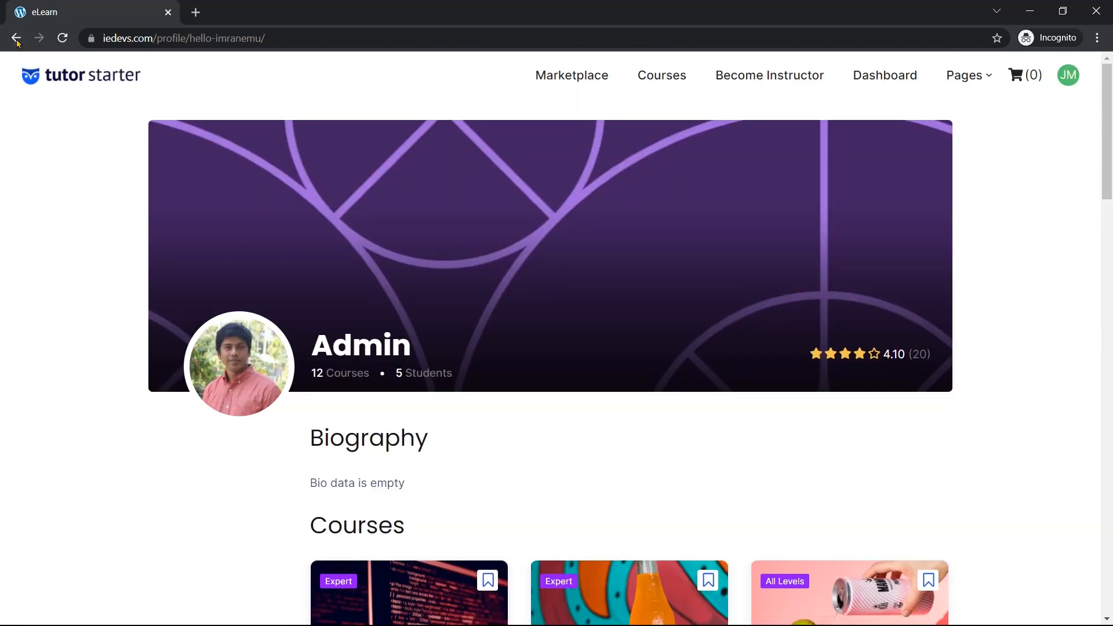
click(18, 39)
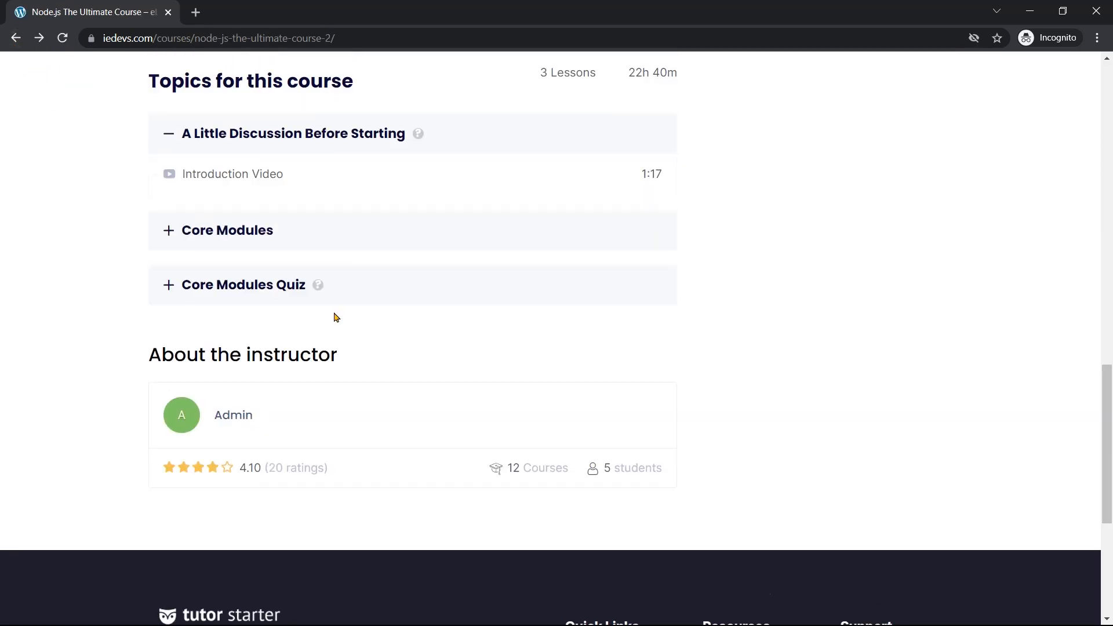
scroll(336, 318, up, 20)
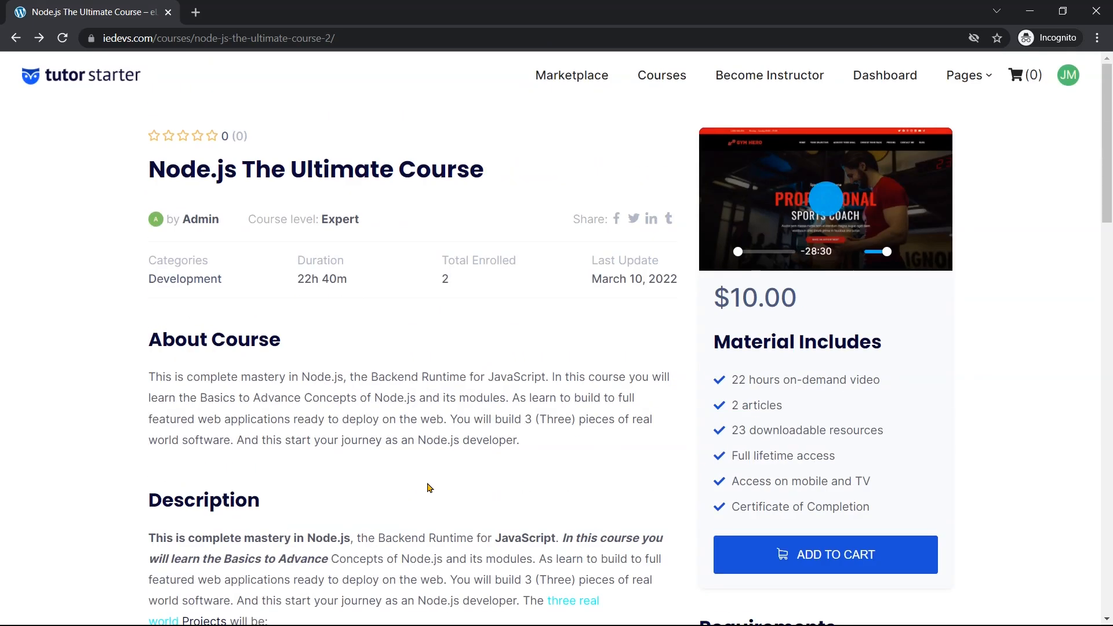
click(1029, 12)
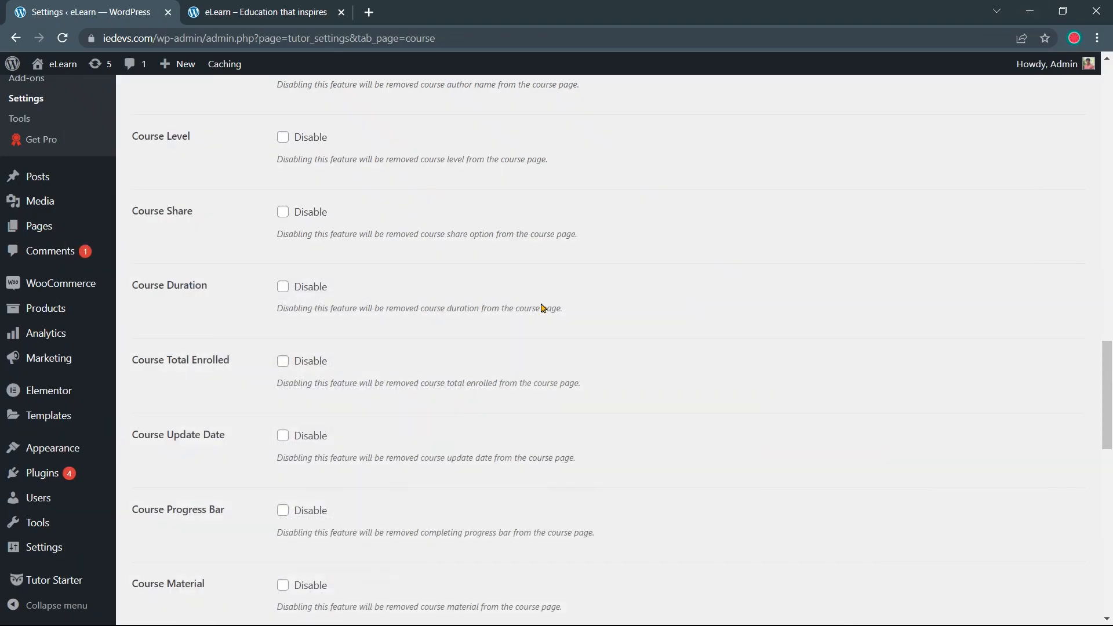
Look through the Lessons and Quiz settings tabs, ending on the Instructors tab
scroll(296, 404, up, 15)
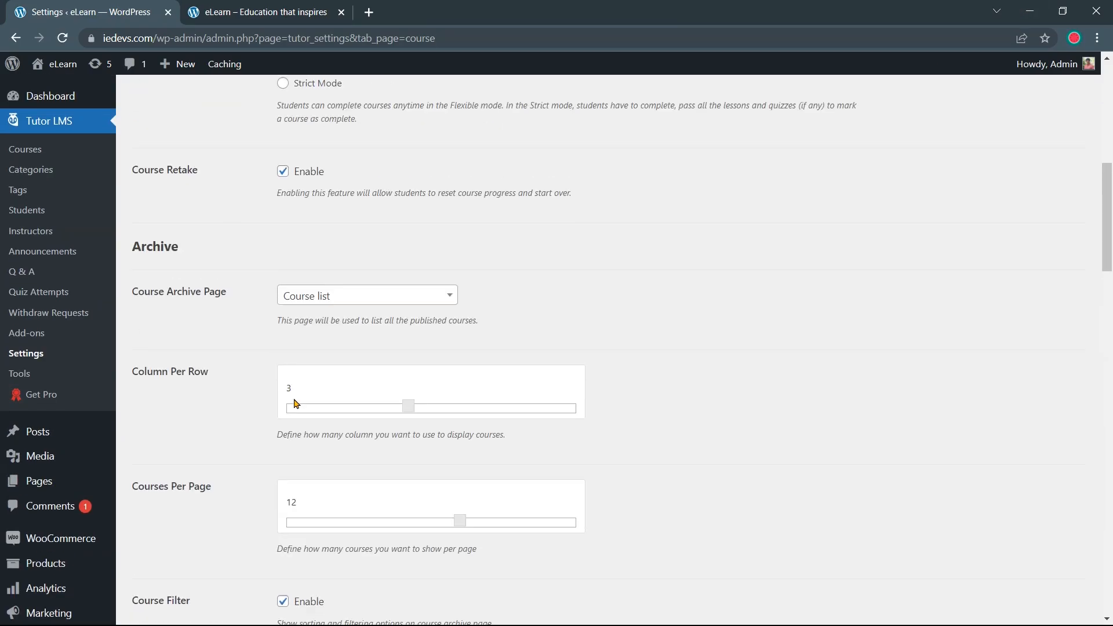
scroll(295, 404, up, 10)
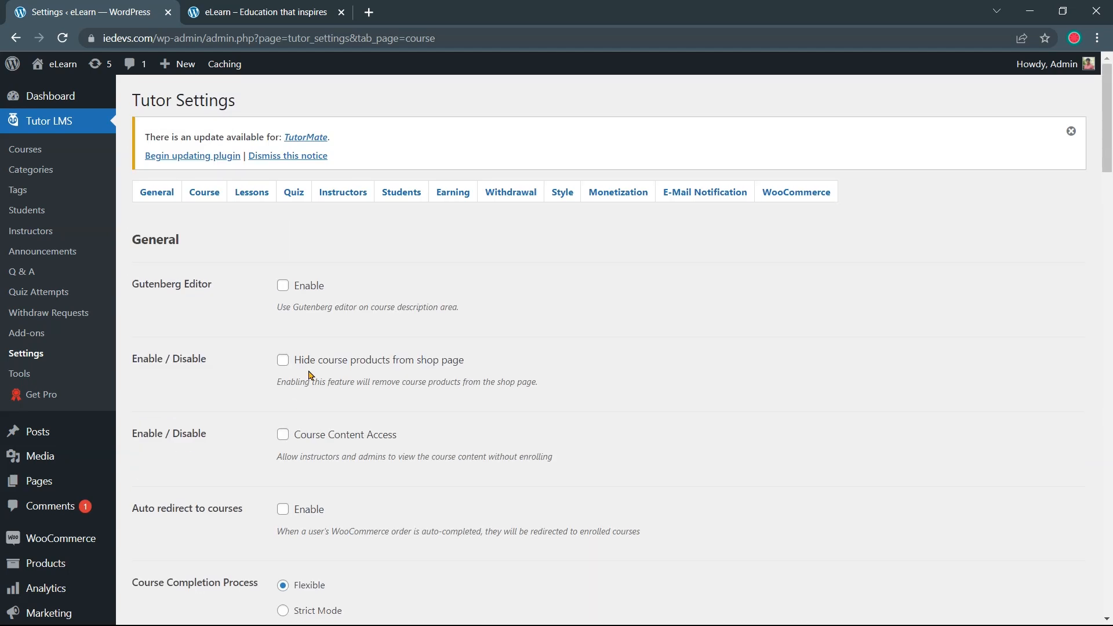
click(253, 202)
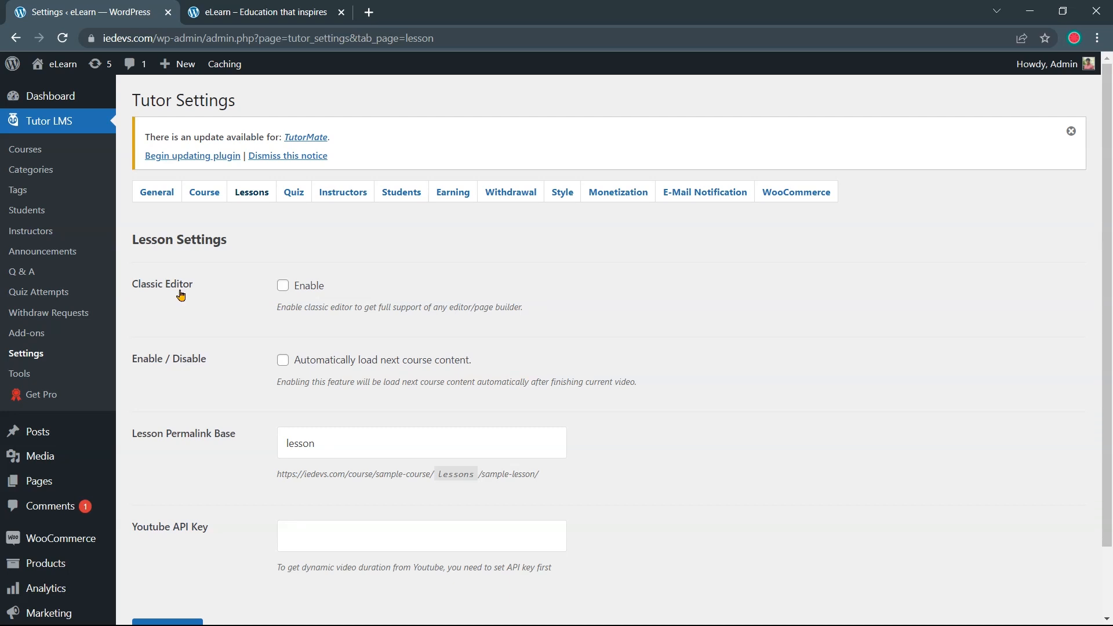
click(306, 196)
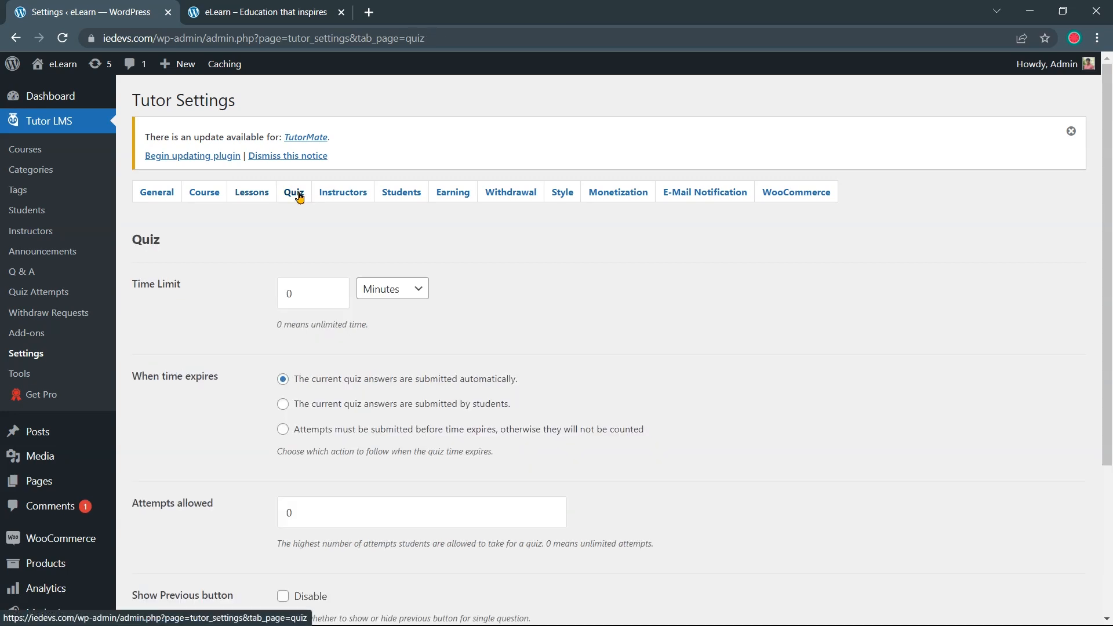
scroll(288, 267, down, 4)
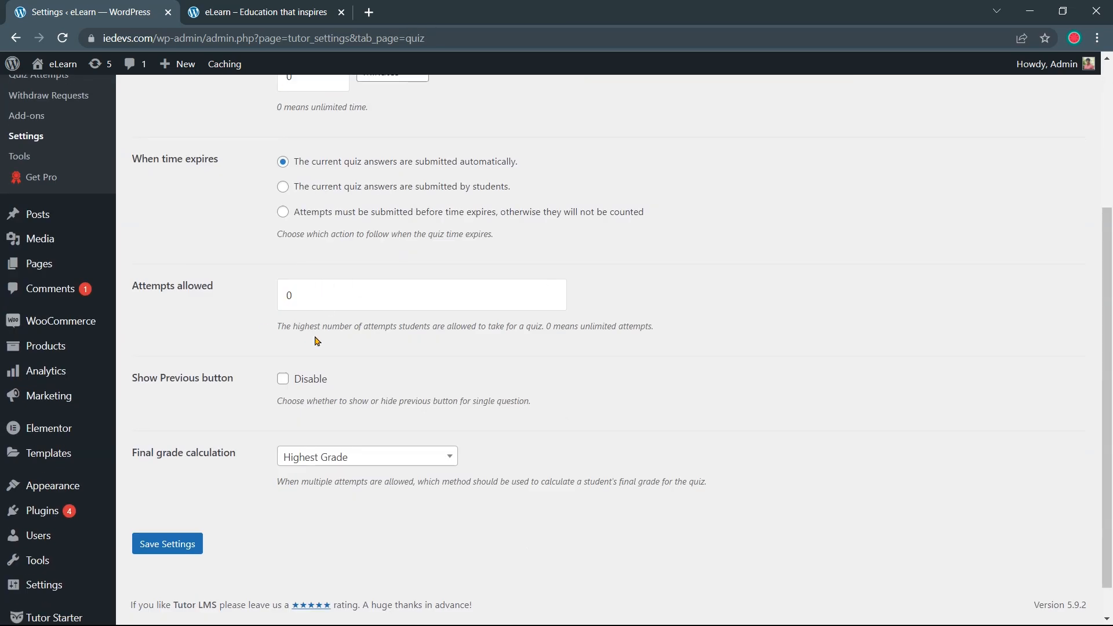
scroll(348, 345, up, 4)
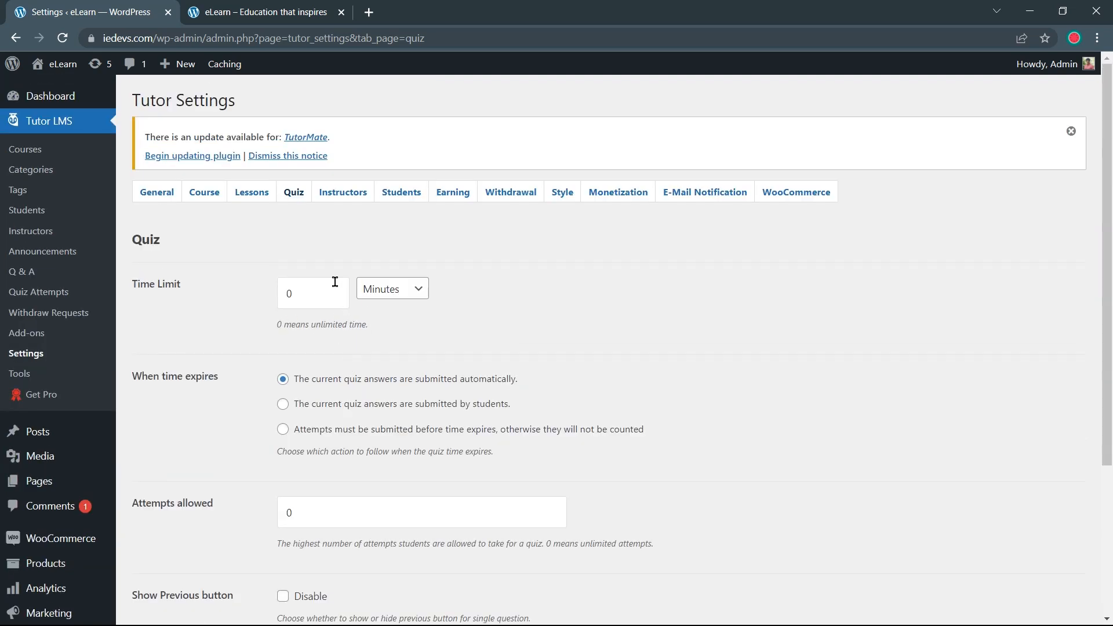
click(358, 197)
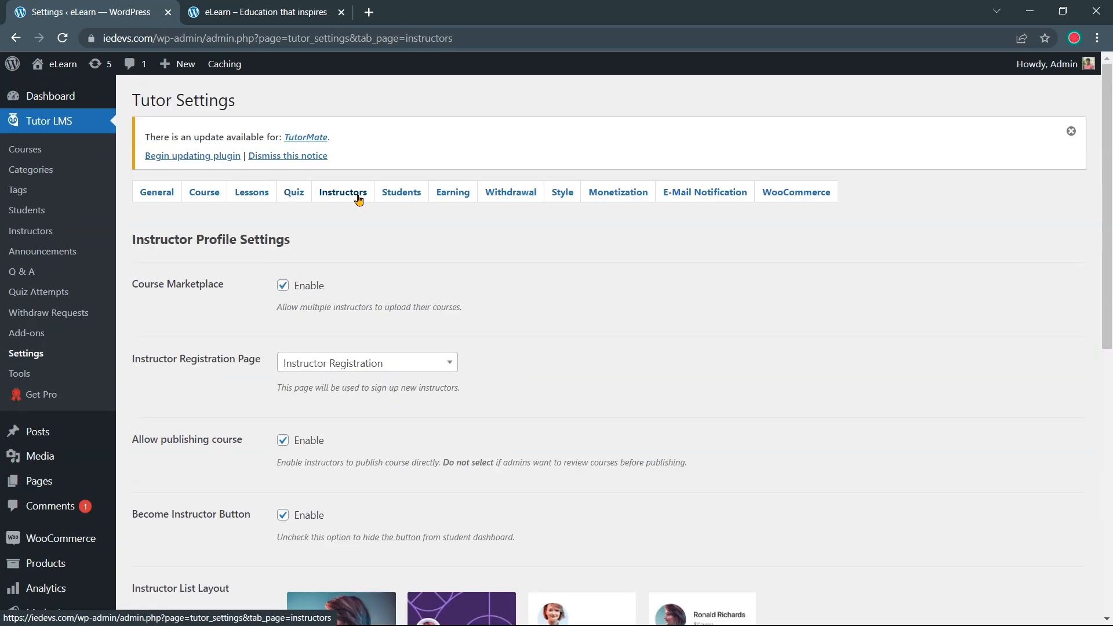
Turn off instructors publishing courses without review, save, and move to the Students tab
scroll(342, 273, down, 1)
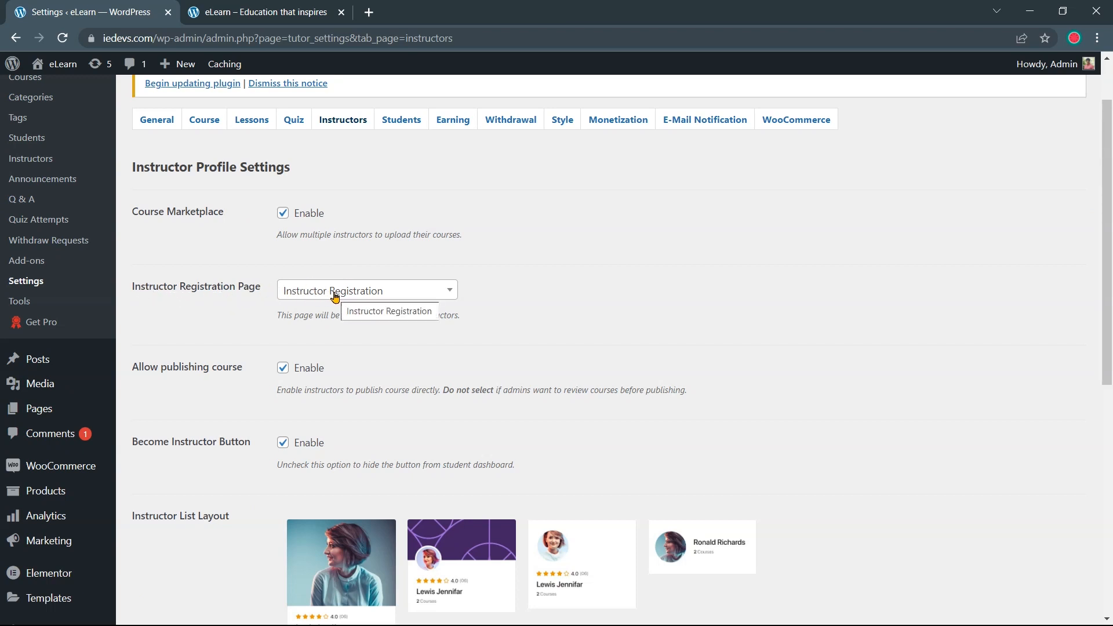
scroll(335, 297, down, 1)
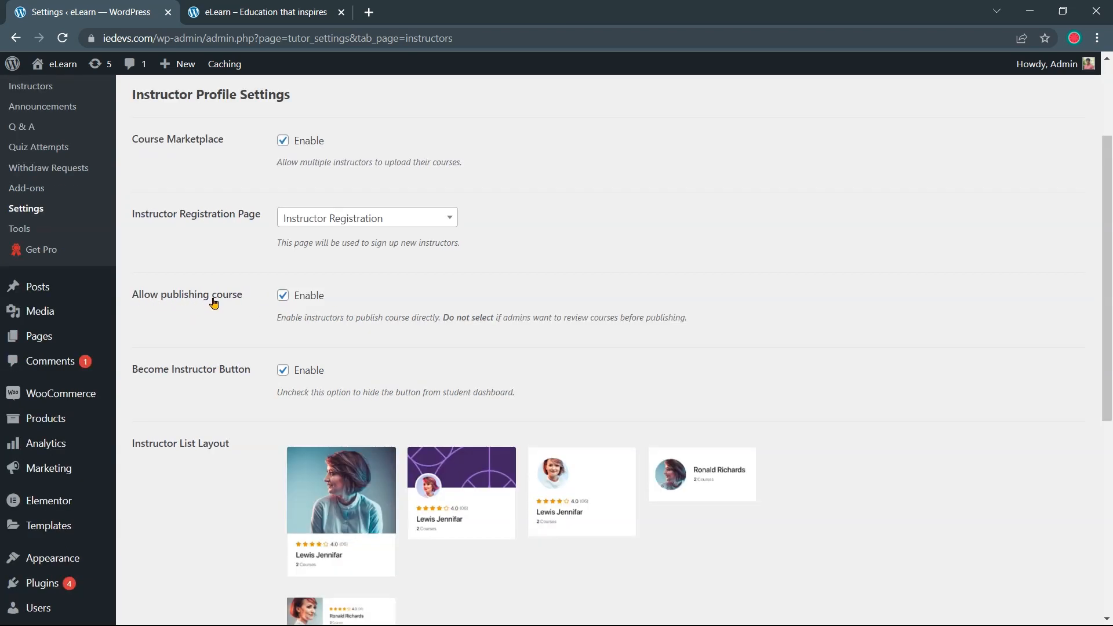
click(284, 297)
scroll(329, 310, down, 1)
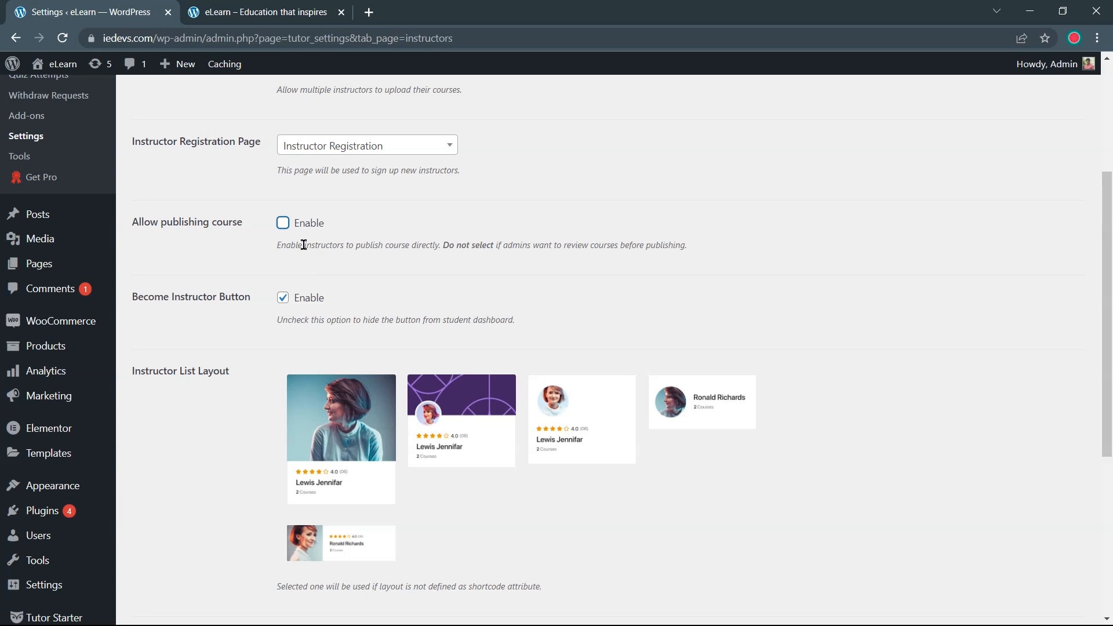
scroll(307, 249, down, 5)
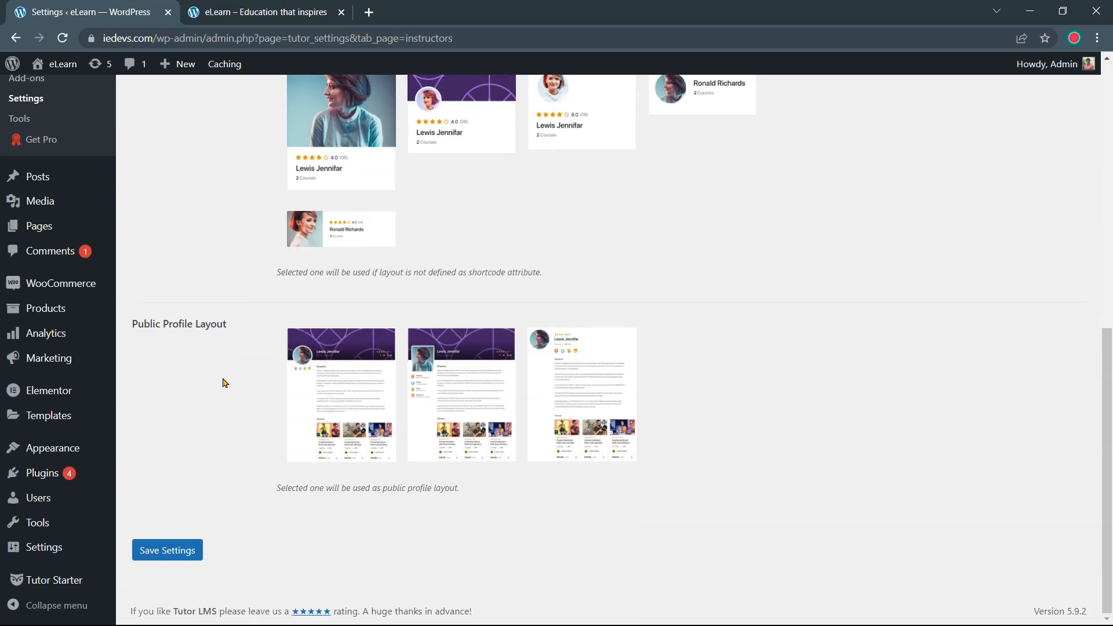
click(175, 551)
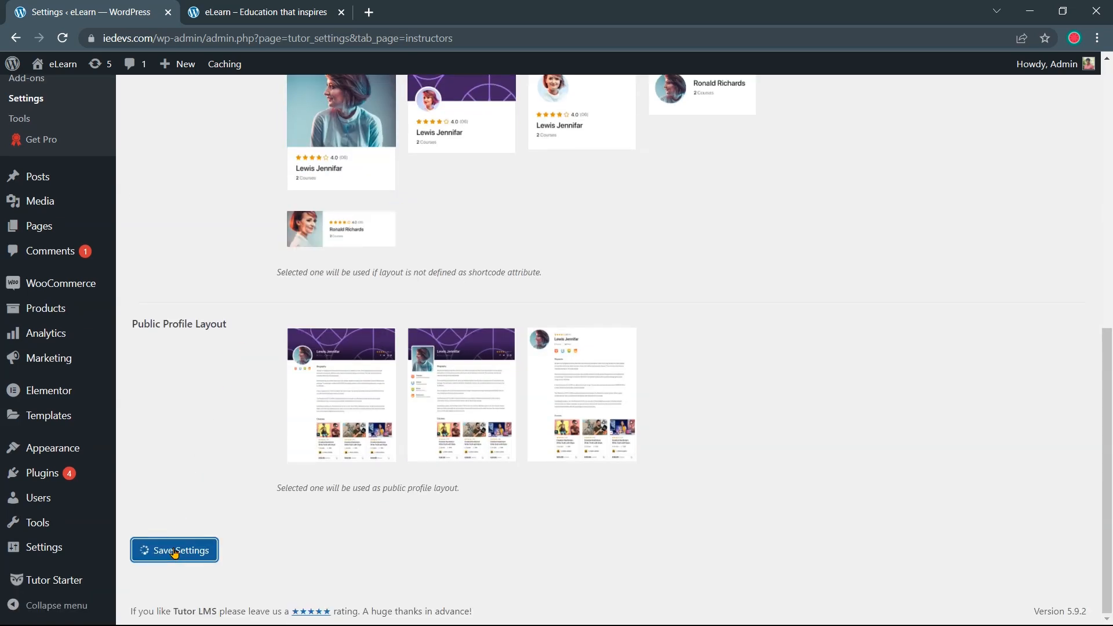
scroll(240, 522, up, 5)
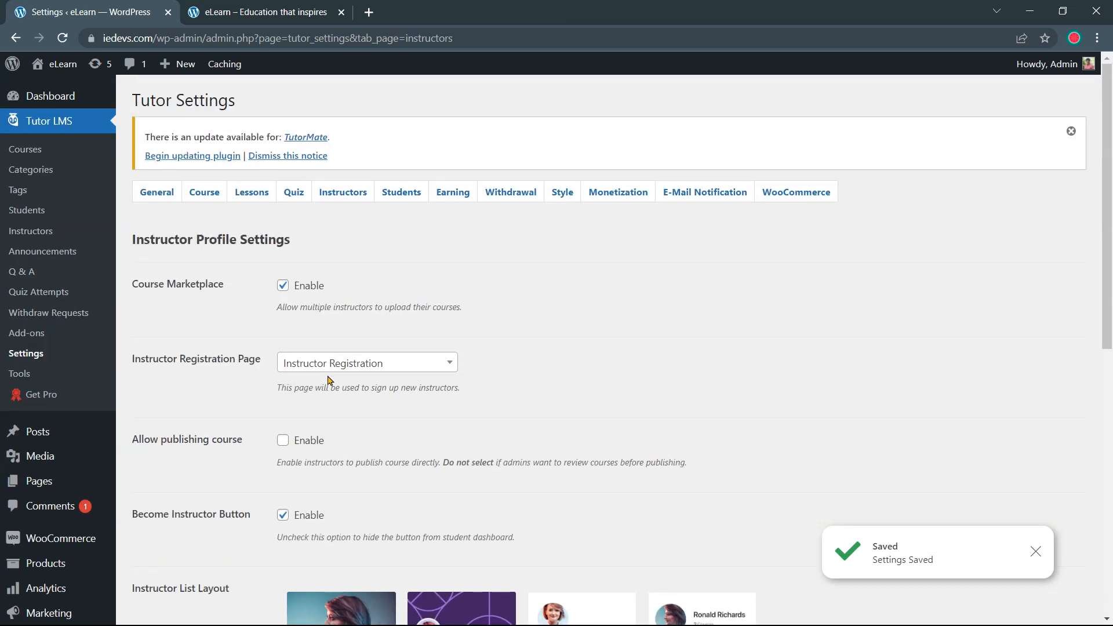
click(398, 197)
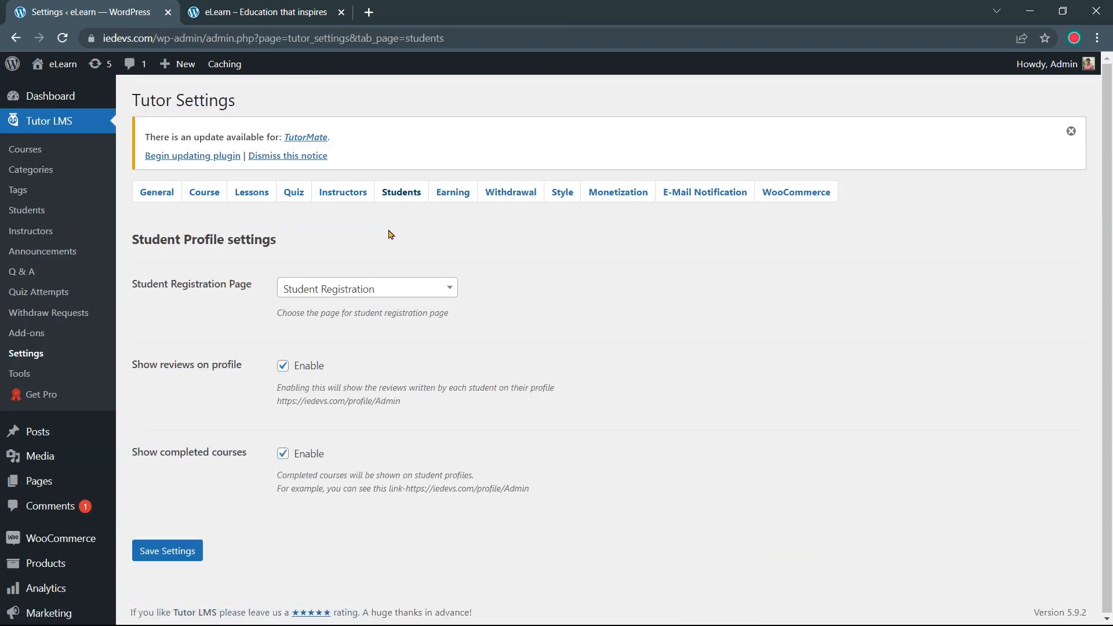
Skim the Students options, then open the Earning tab showing the 20% admin / 80% instructor split
scroll(284, 345, down, 3)
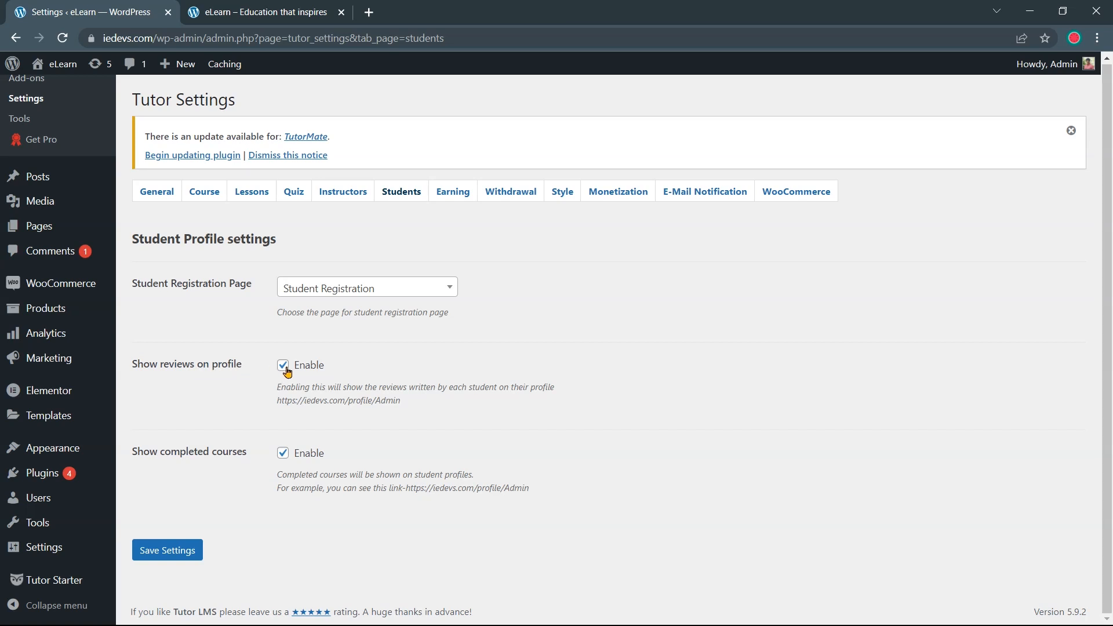
click(456, 197)
scroll(432, 255, down, 1)
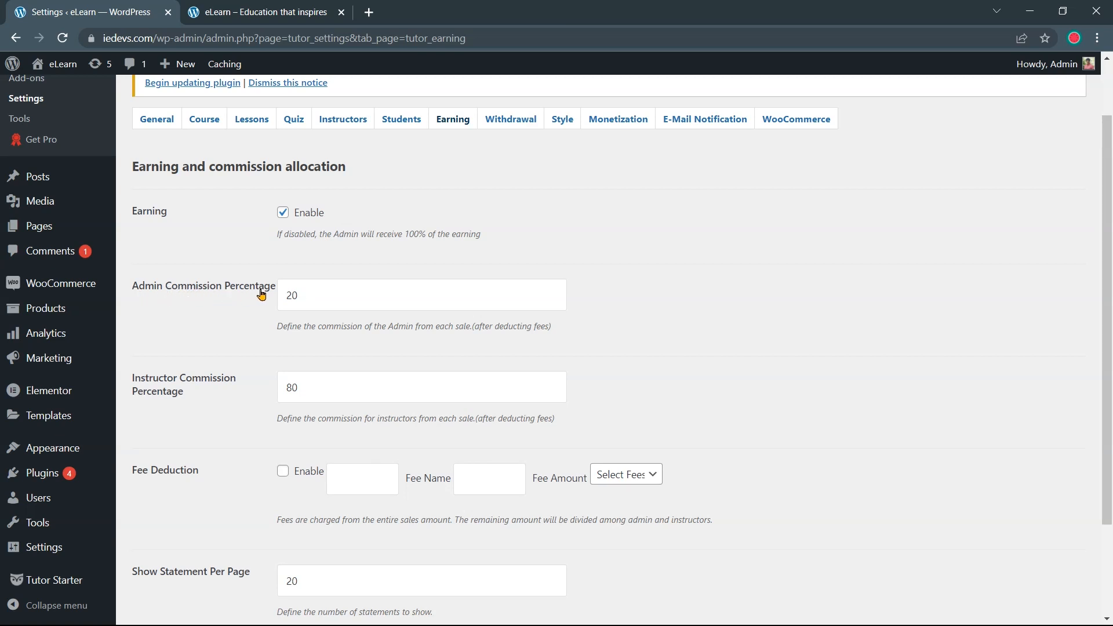
Confirm the 20% admin and 80% instructor commission values and save the Earning settings
scroll(312, 294, down, 2)
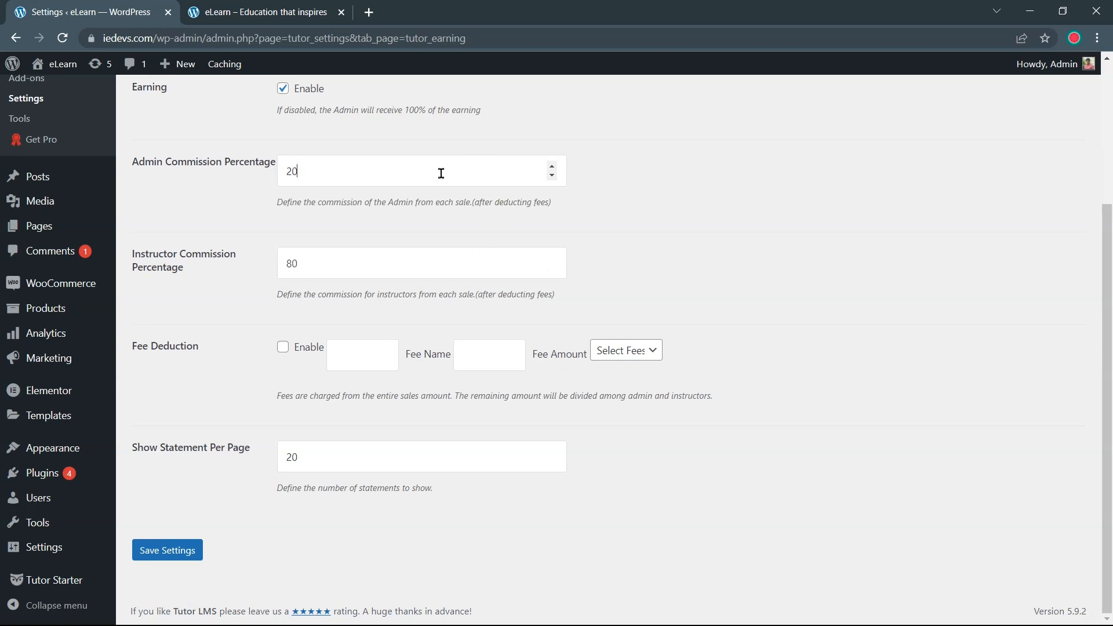
click(421, 258)
scroll(248, 365, up, 4)
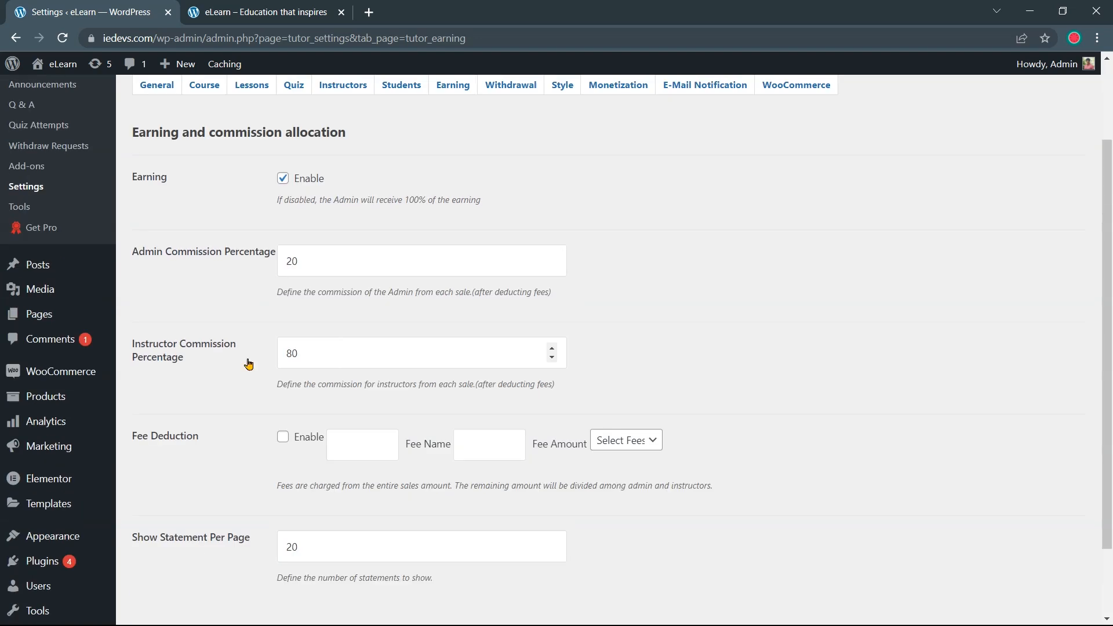
scroll(248, 364, down, 2)
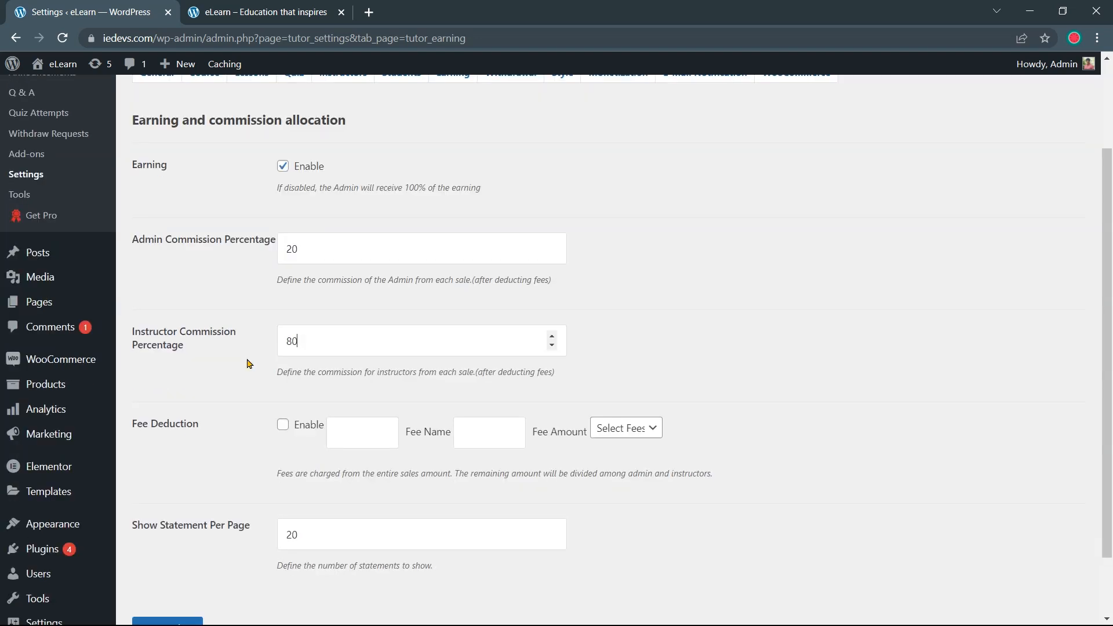
scroll(248, 364, down, 2)
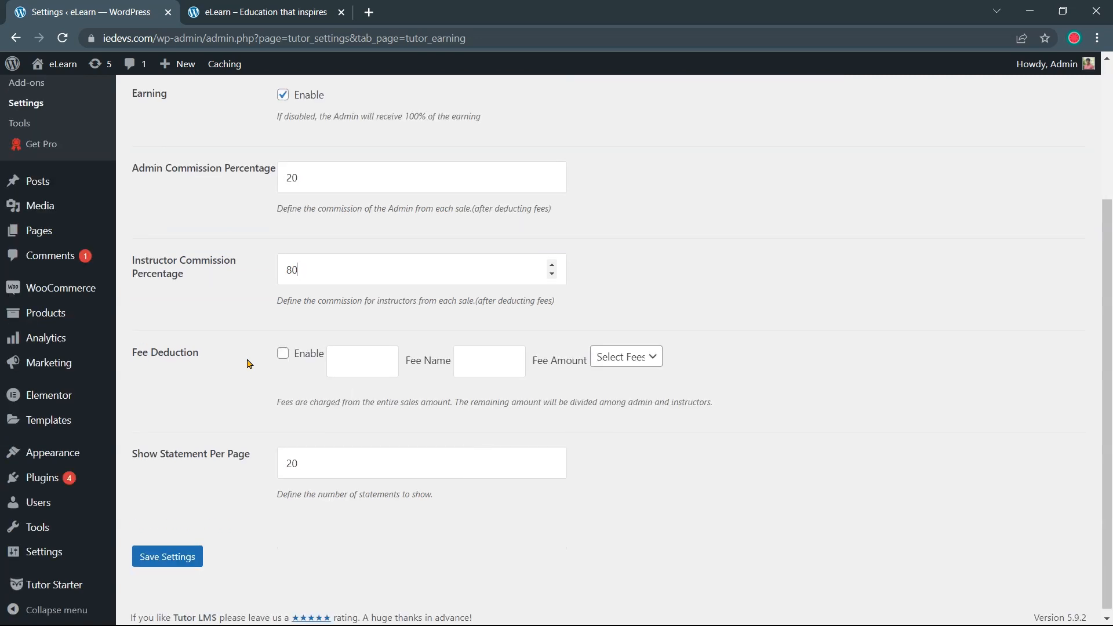
scroll(248, 364, down, 1)
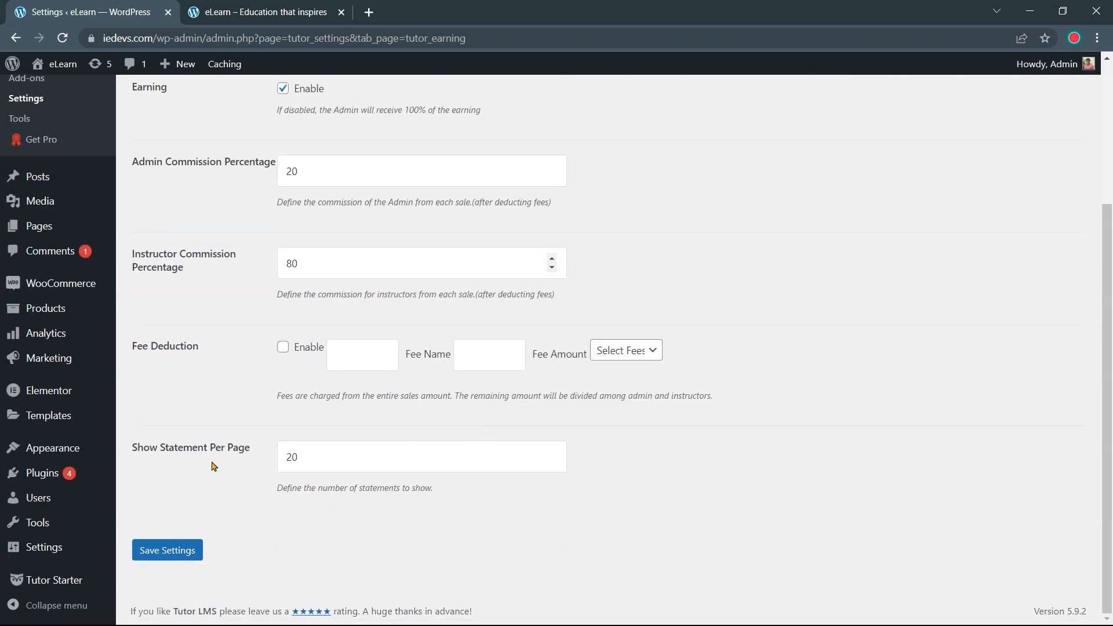
click(176, 555)
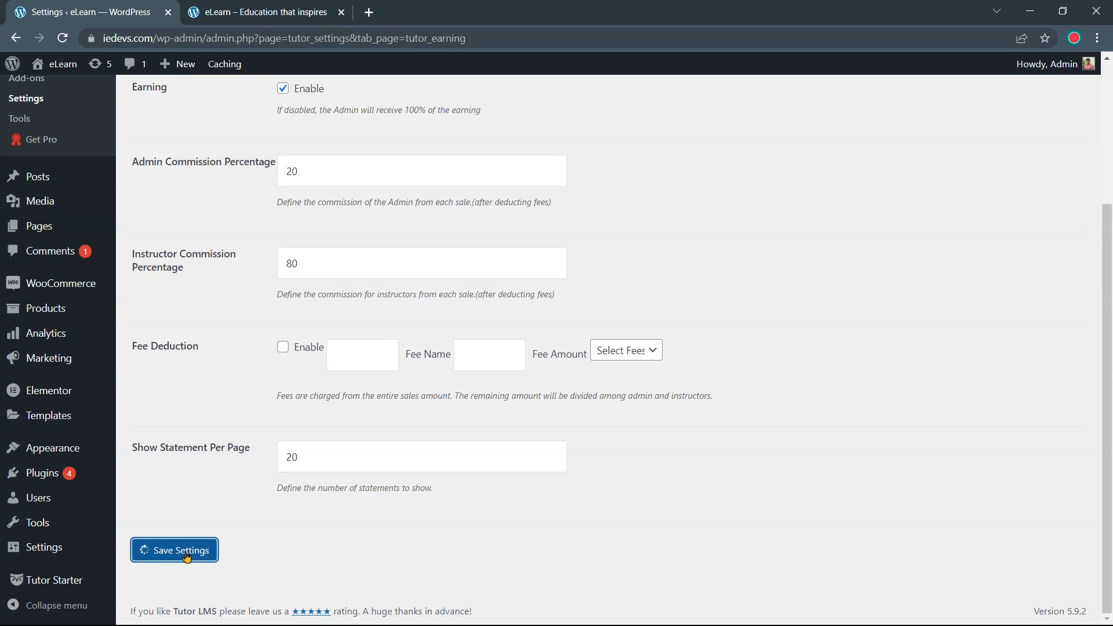
scroll(187, 532, up, 5)
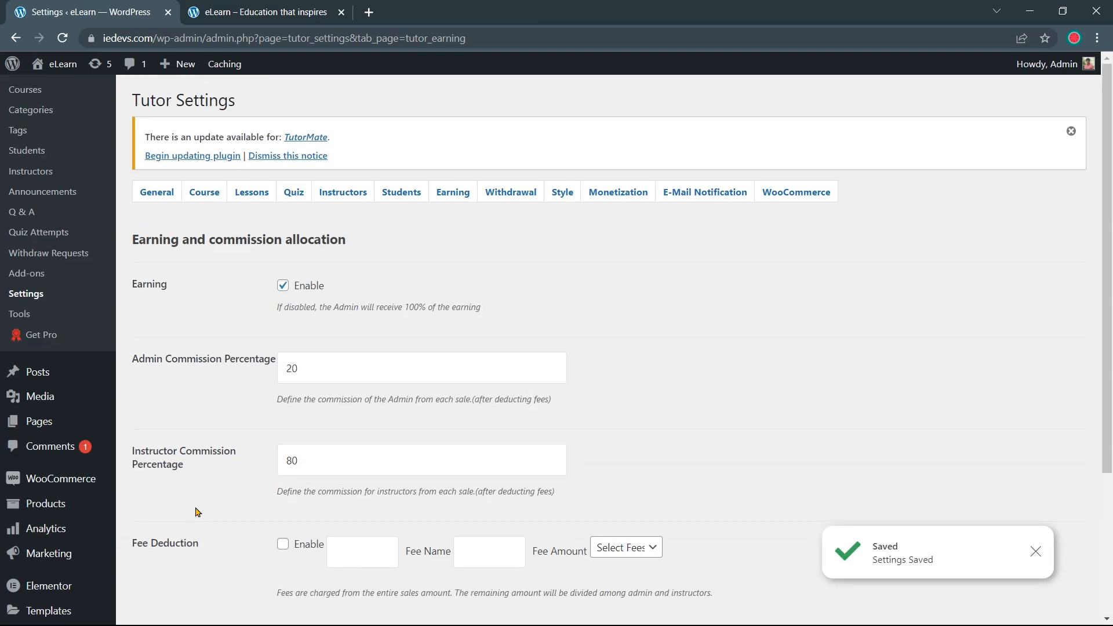
Open the Withdrawal tab and step the Minimum Withdraw Amount down from 80 to 50
click(505, 199)
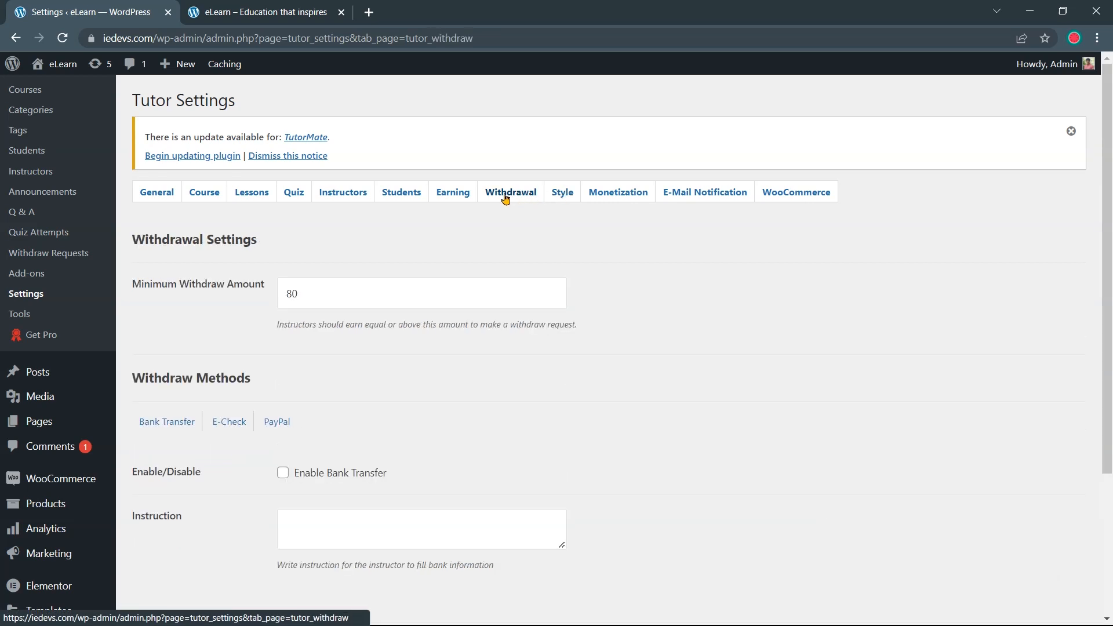
scroll(407, 251, down, 1)
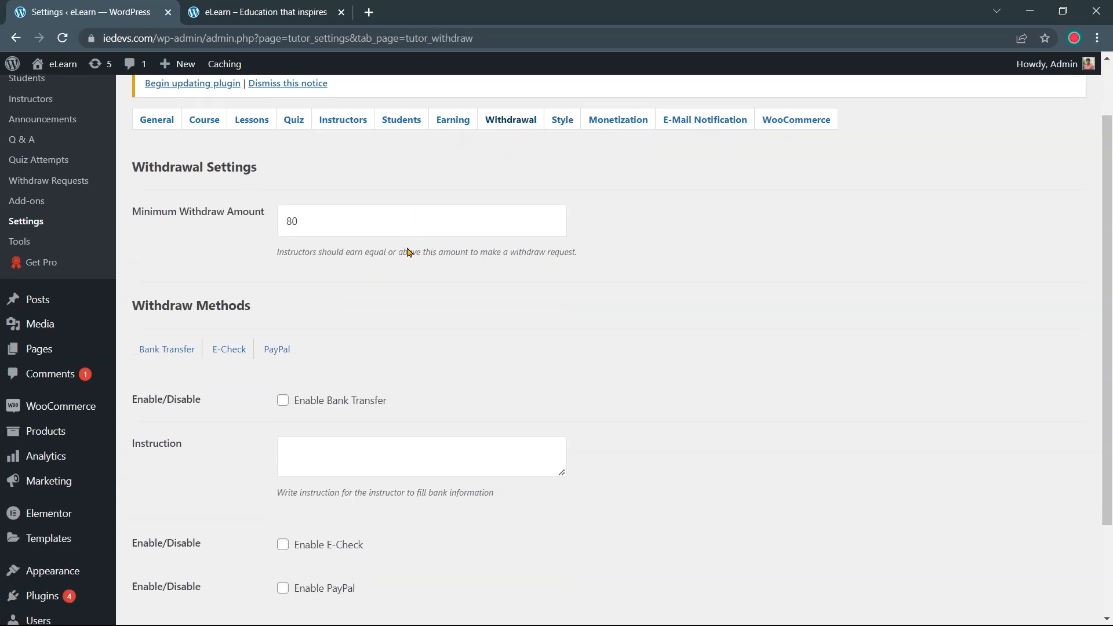
click(304, 220)
click(552, 225)
click(552, 225)
click(552, 226)
click(552, 225)
click(552, 226)
click(552, 225)
click(552, 226)
click(552, 226)
scroll(460, 313, down, 1)
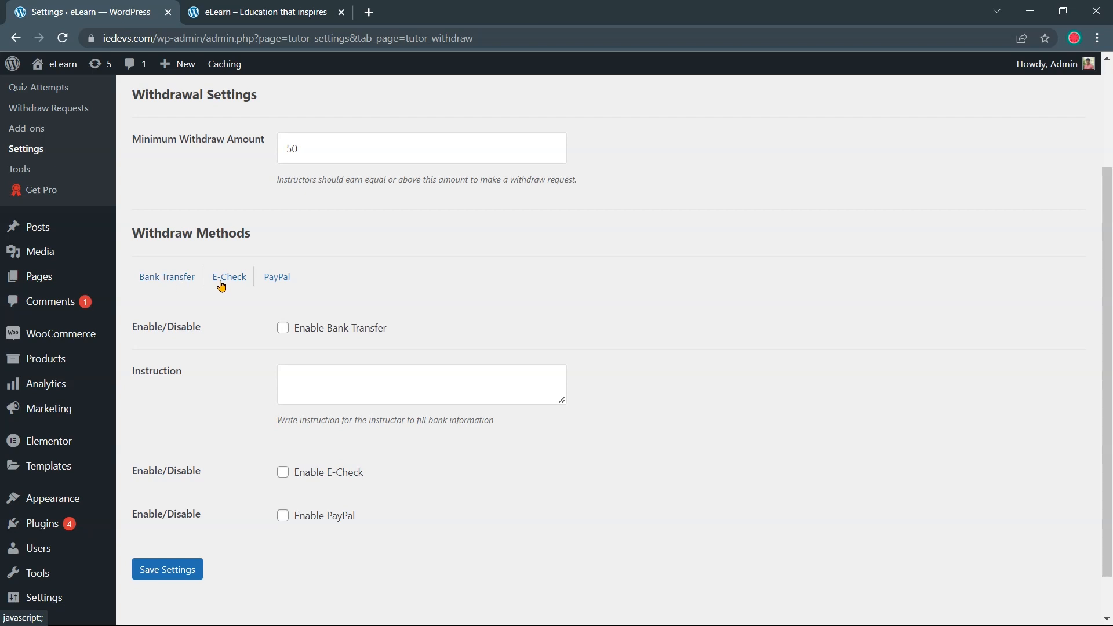
scroll(174, 284, down, 1)
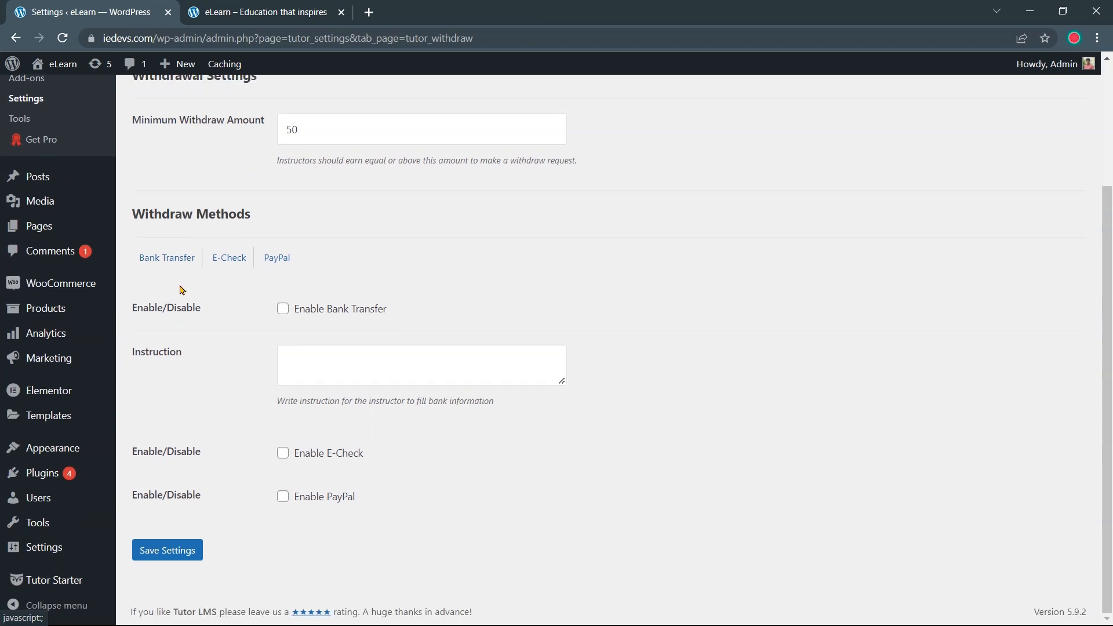
Enable Bank Transfer with the instruction 'Submit your bank details with withdrawal amount' and save
click(283, 313)
click(298, 363)
text(Submit your bank details with withdrawal amount)
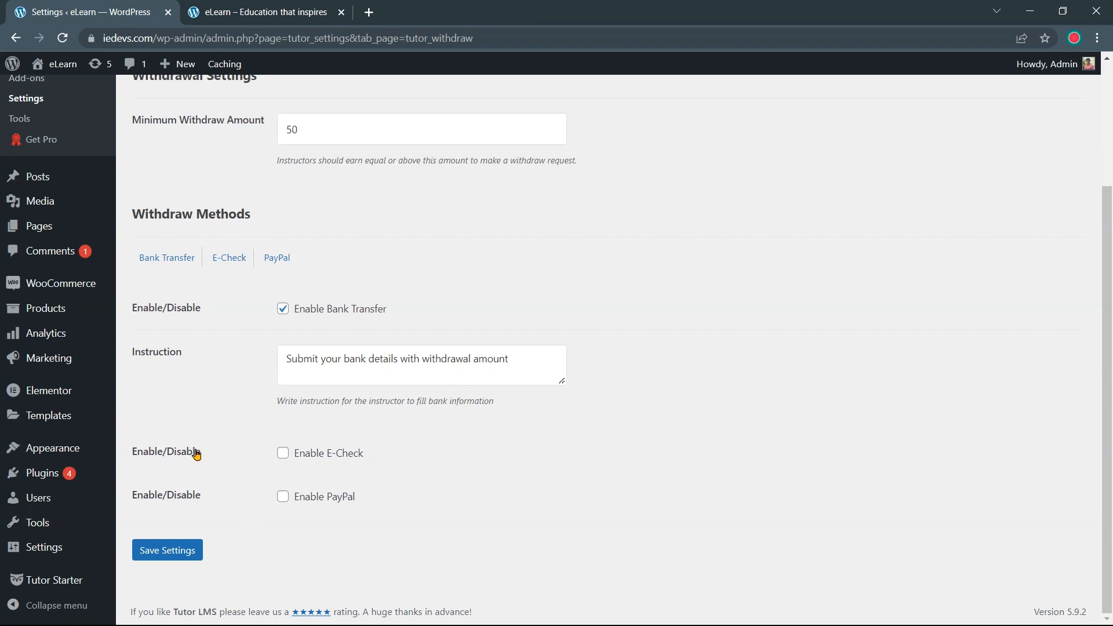
scroll(209, 470, up, 3)
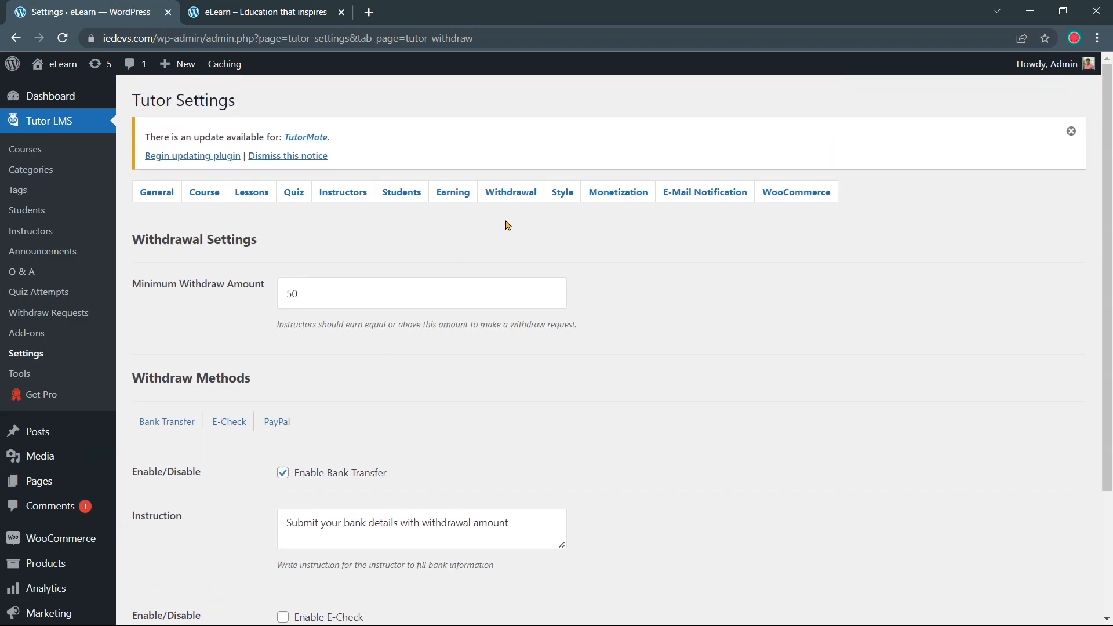
scroll(513, 255, down, 3)
click(173, 557)
scroll(173, 558, up, 4)
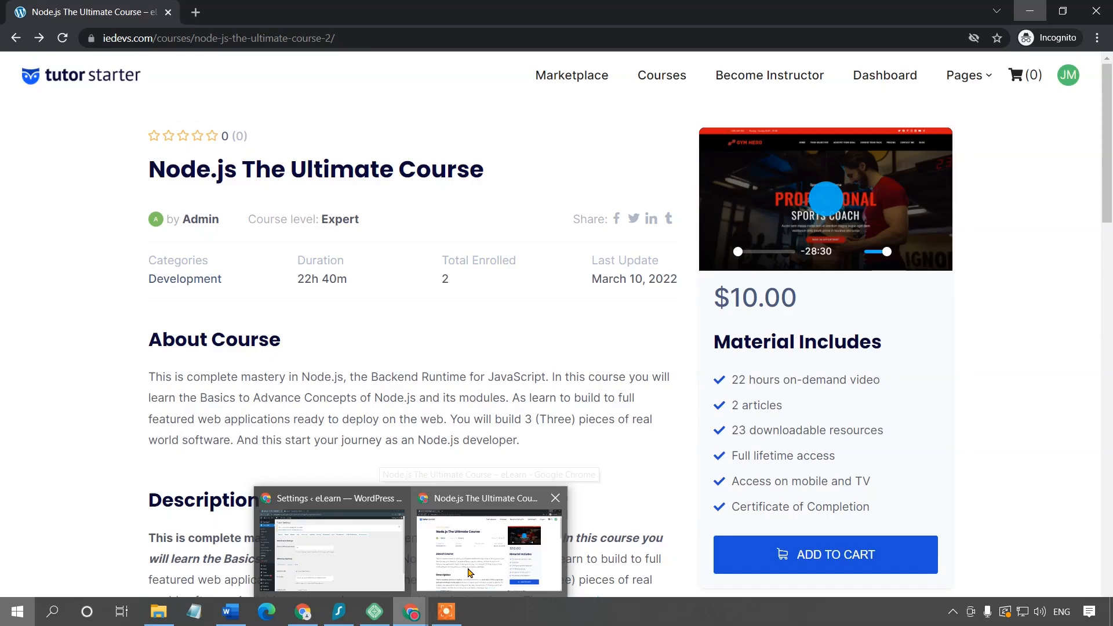
In the instructor's dashboard, open the withdrawal preference settings and choose Bank Transfer as the method
click(487, 525)
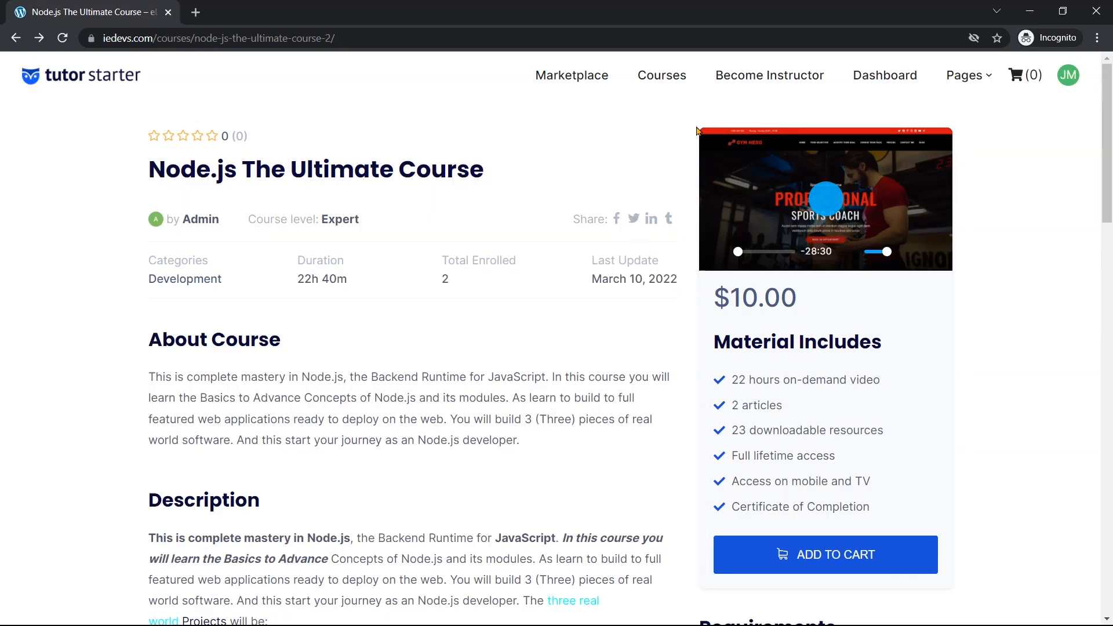
mouse_move(1065, 91)
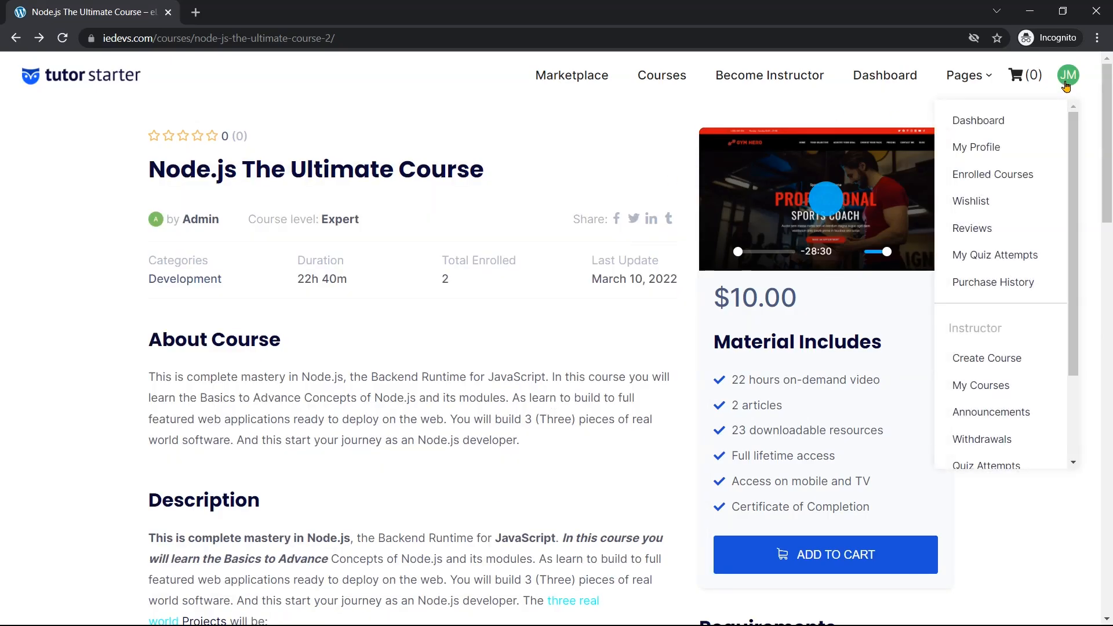
scroll(1012, 348, down, 2)
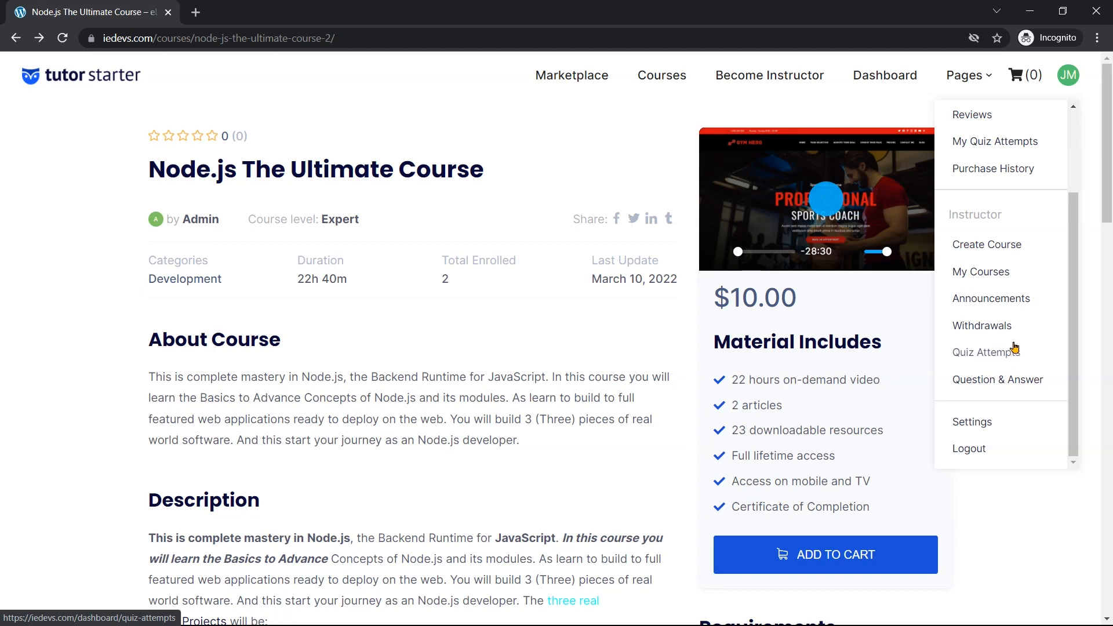
click(1008, 334)
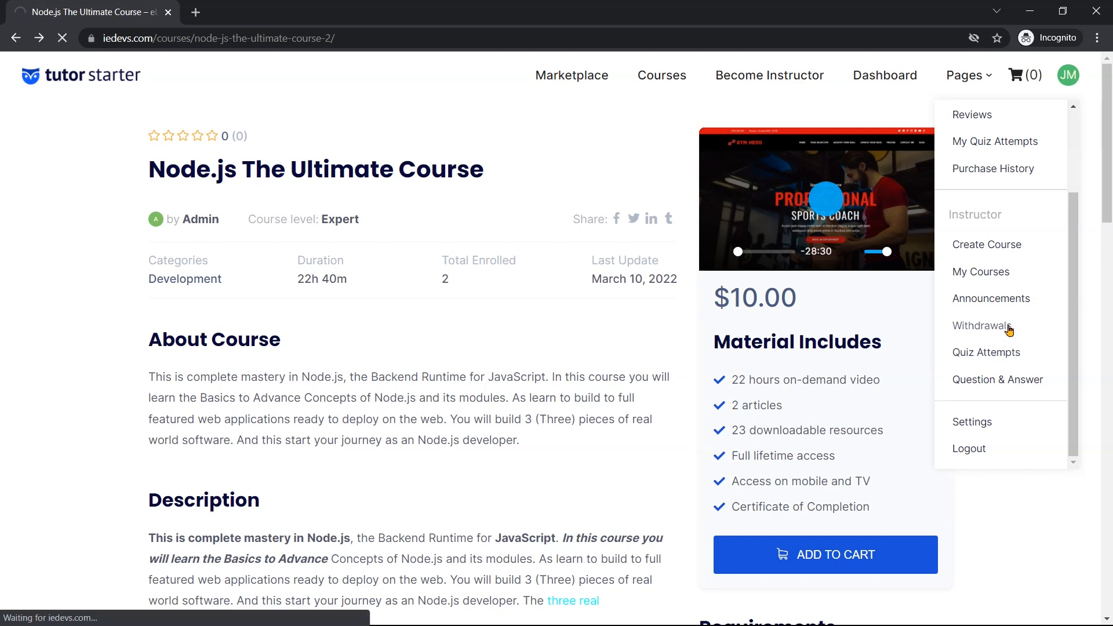
scroll(611, 378, down, 1)
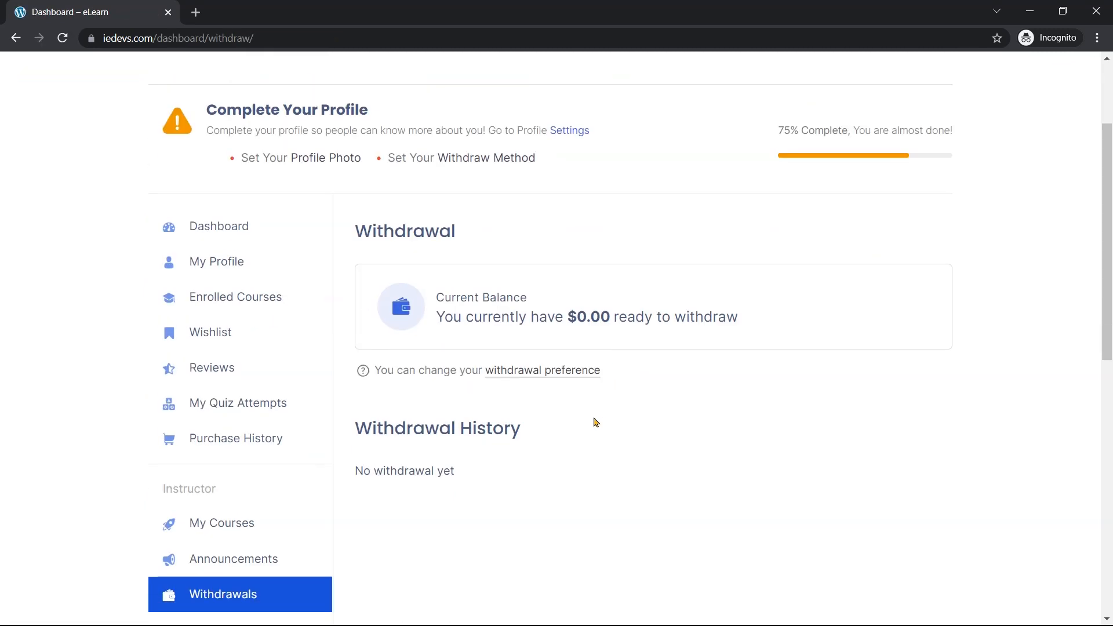
click(536, 375)
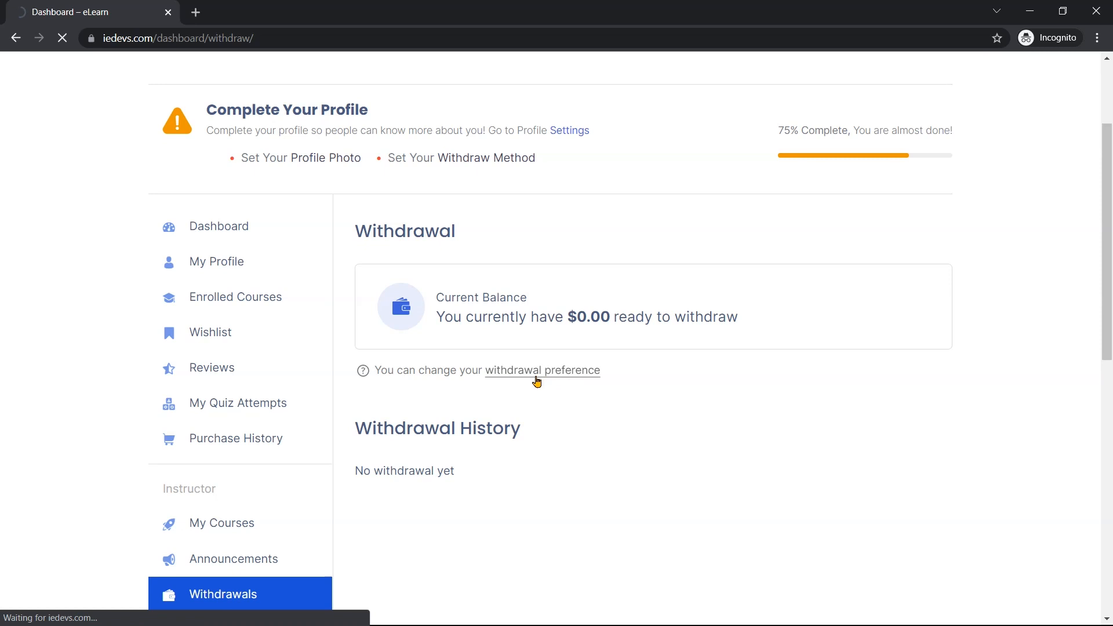
scroll(535, 380, down, 2)
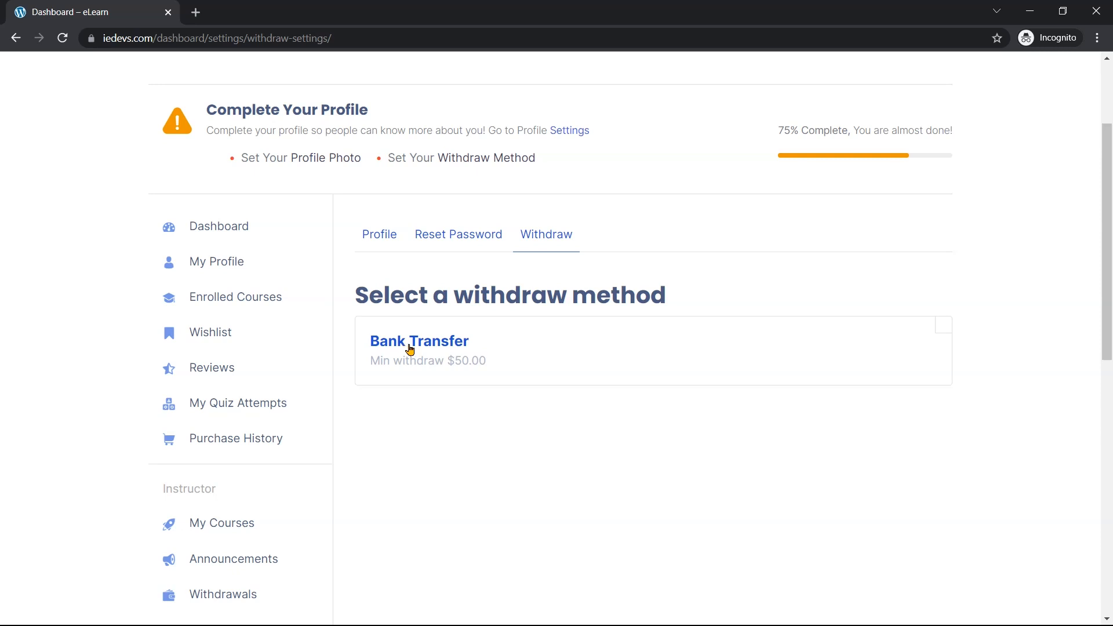
click(442, 346)
scroll(442, 346, down, 1)
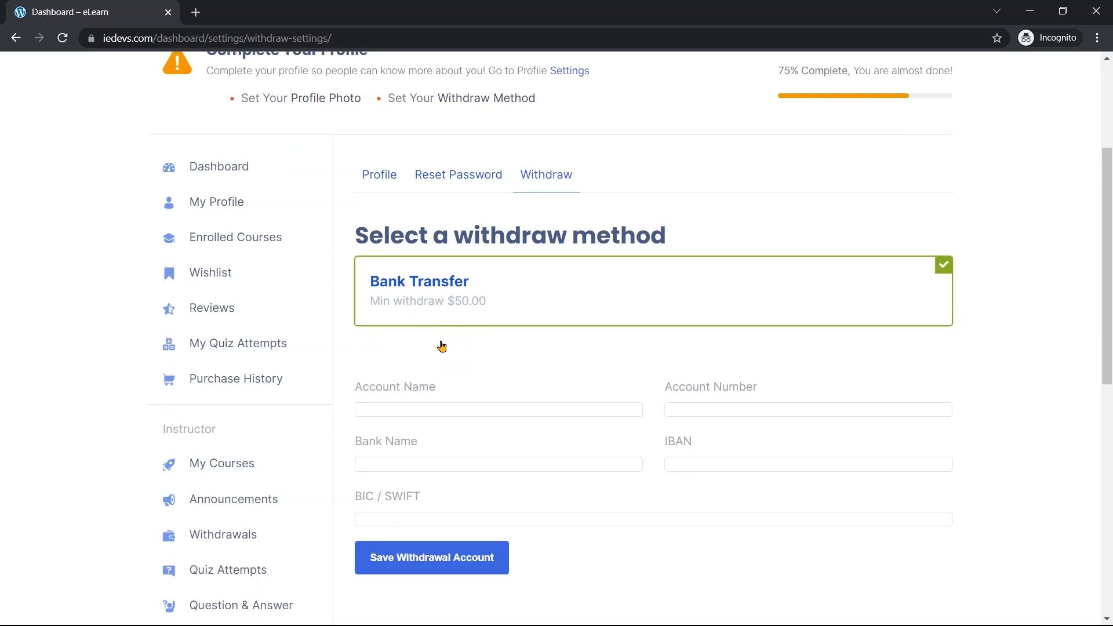
scroll(441, 345, down, 1)
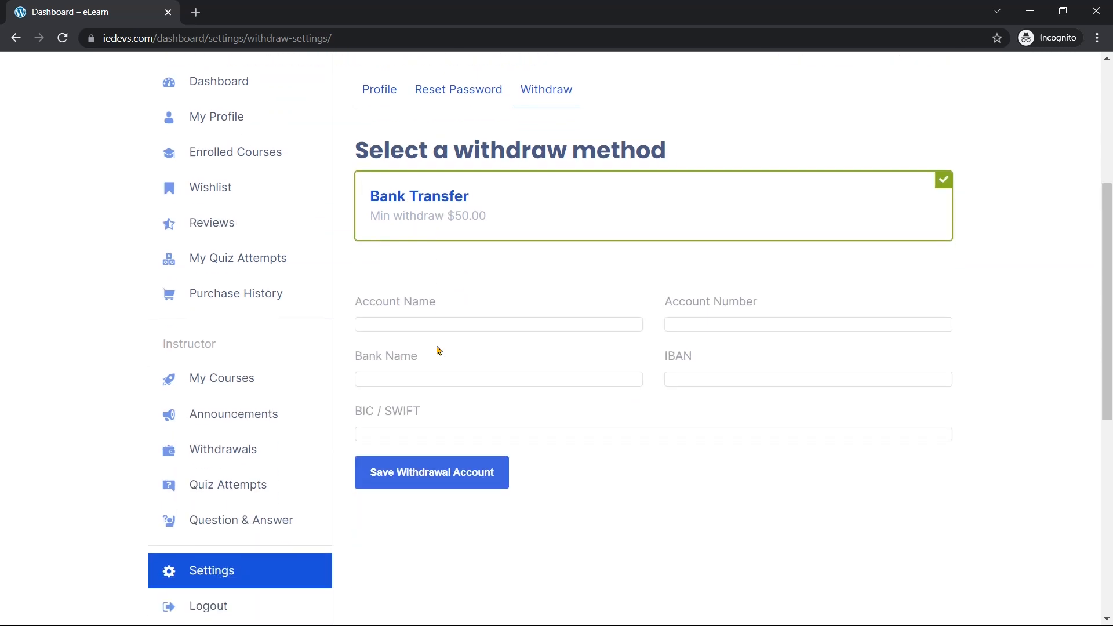
Enter the account name and number, bank name 'The global bank', IBAN and BIC/SWIFT, then save
click(464, 318)
click(706, 322)
click(560, 328)
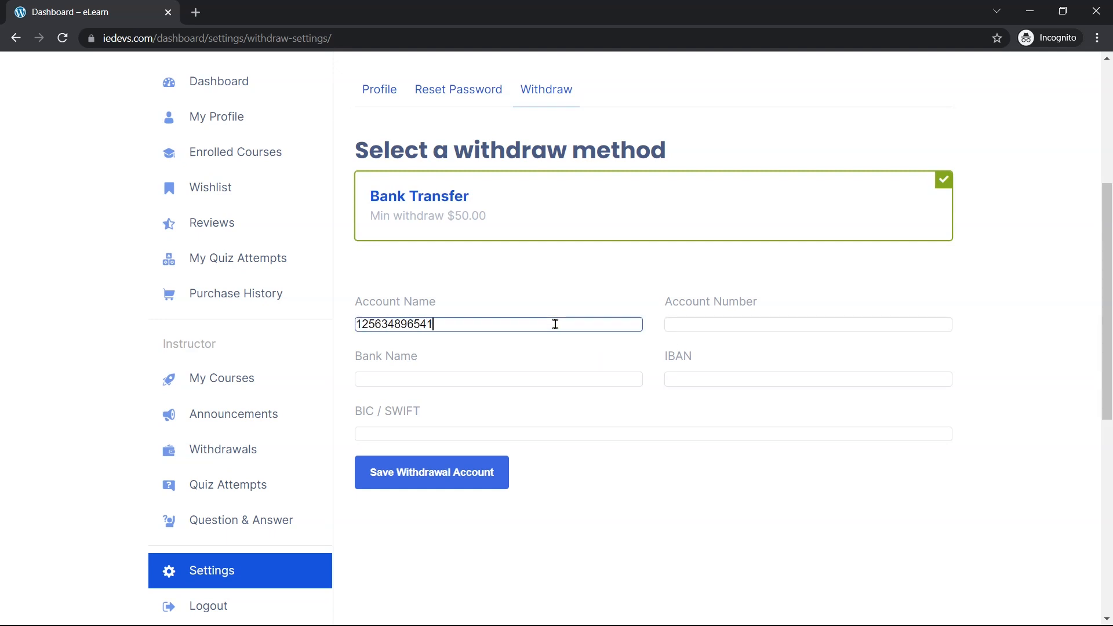
click(712, 323)
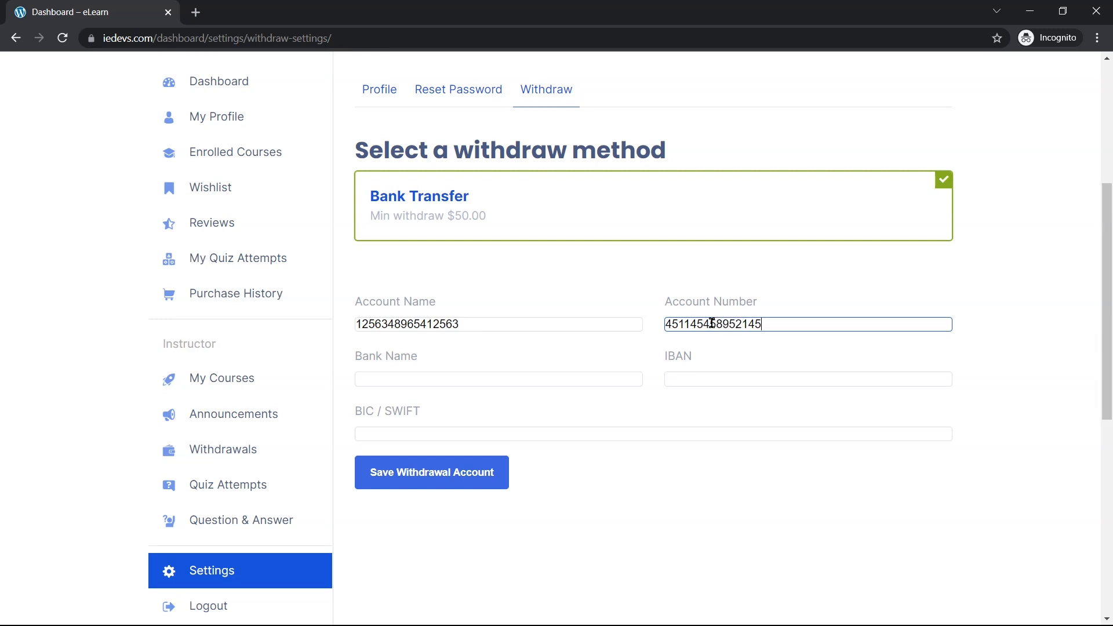
click(582, 376)
text(The global bank)
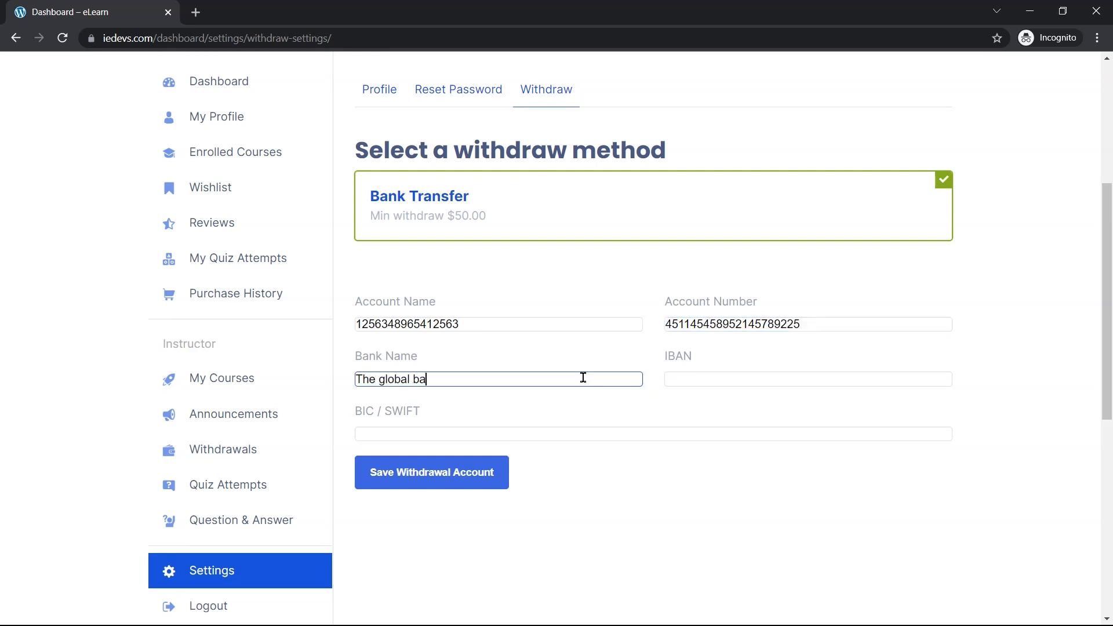
click(778, 382)
click(776, 435)
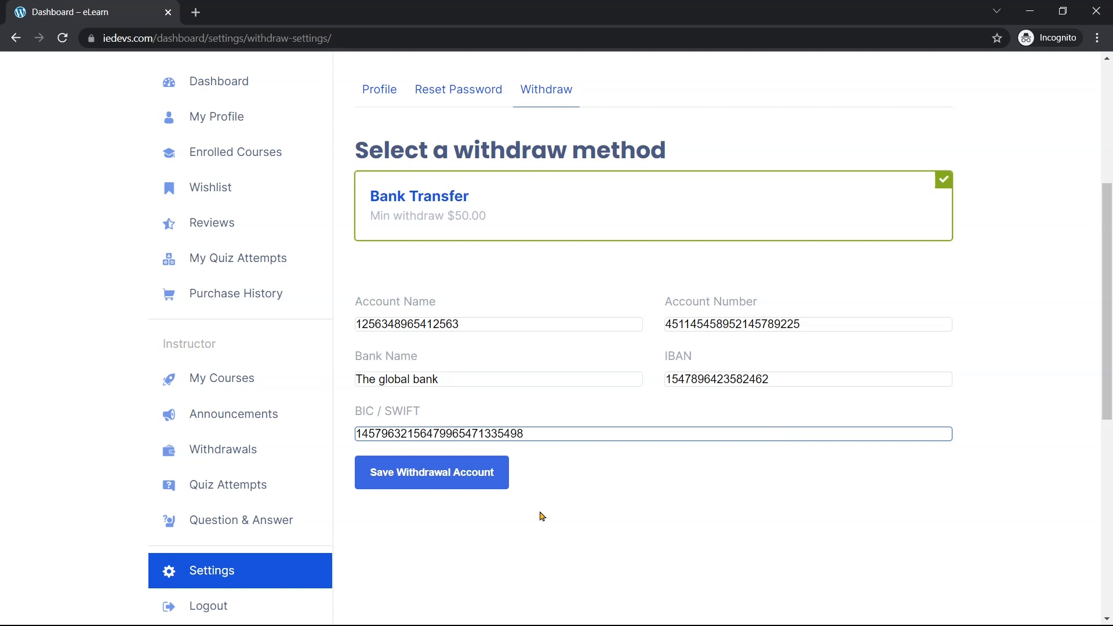
click(452, 488)
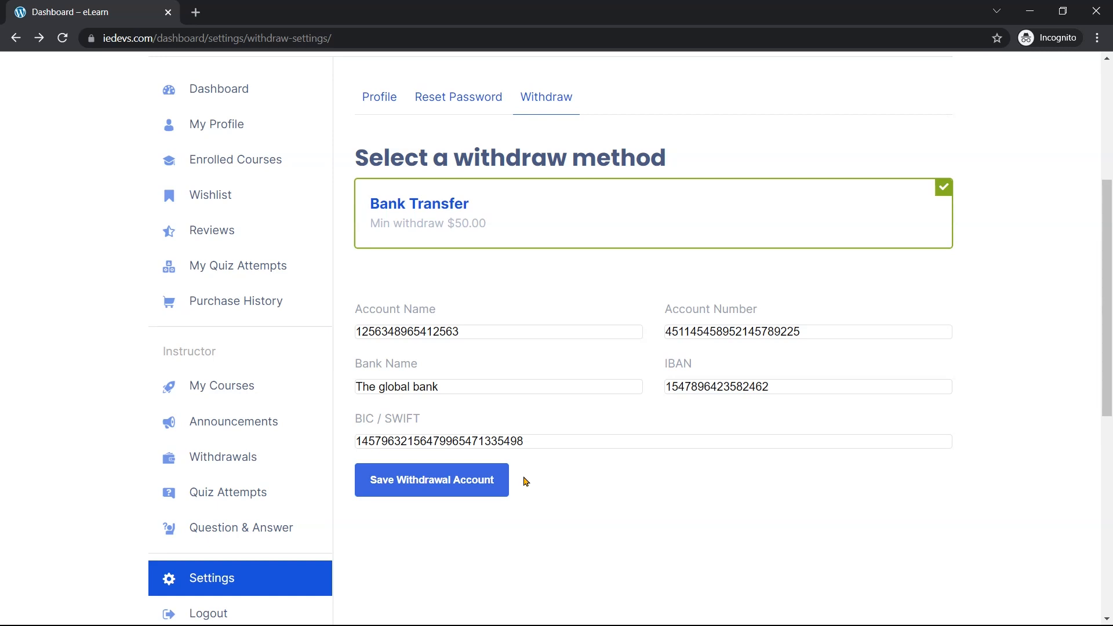
Request a $55 withdrawal from the instructor's Withdrawals page, then close the dialog and the instructor window
click(255, 456)
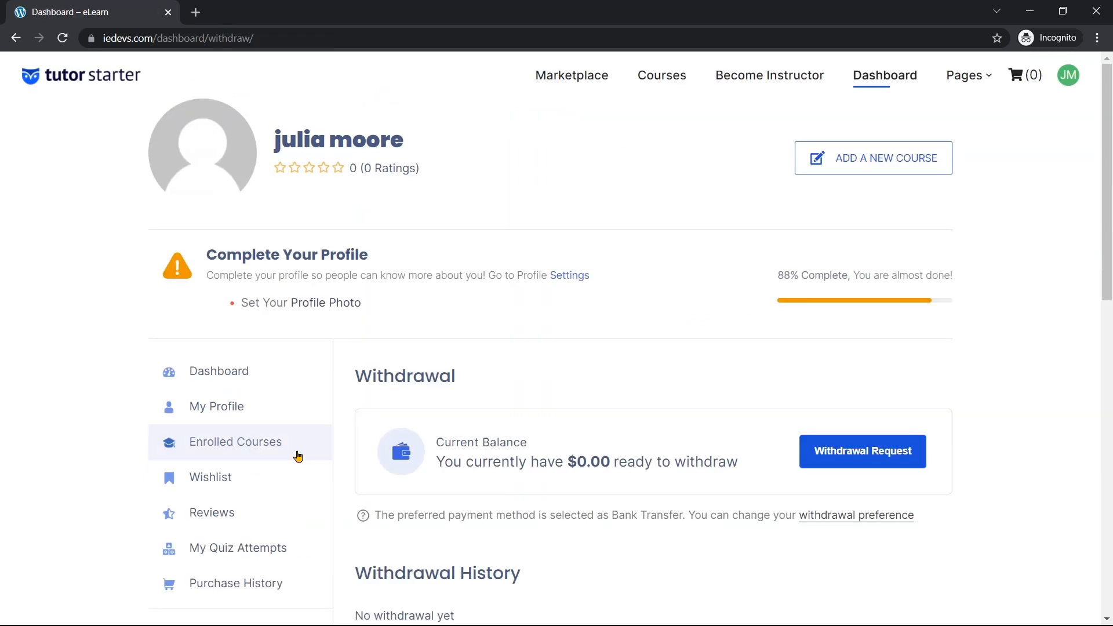
scroll(808, 404, down, 1)
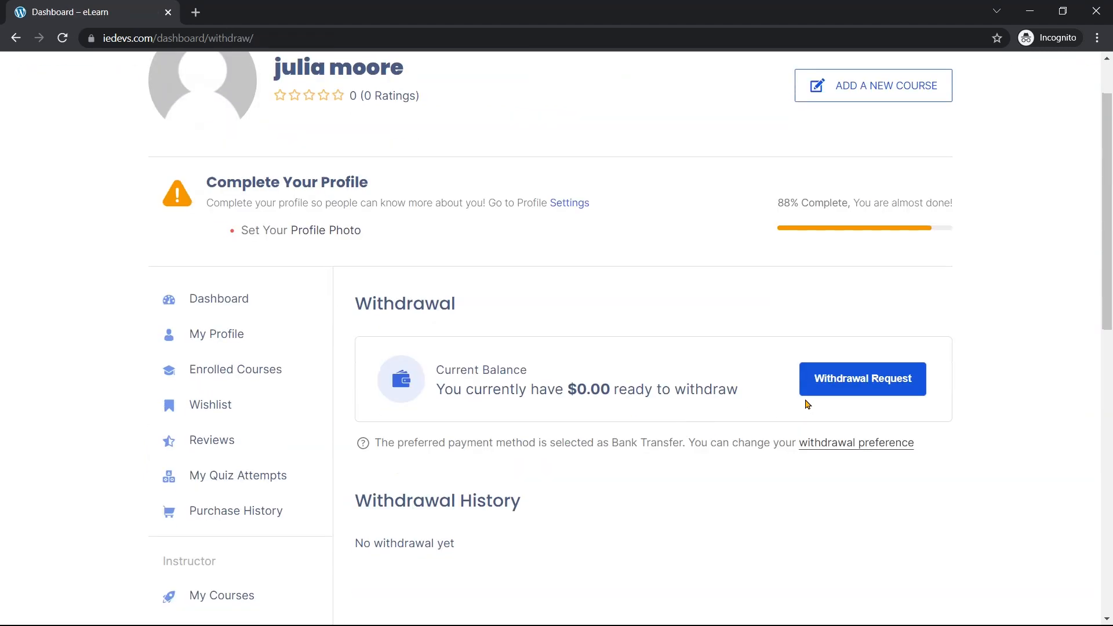
click(852, 382)
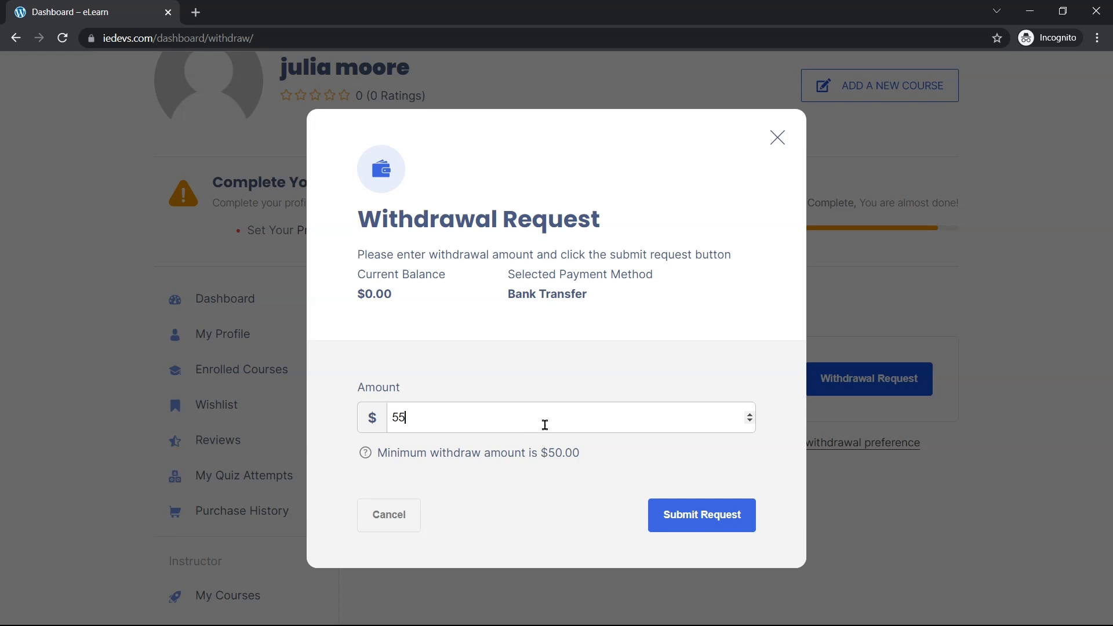
click(691, 521)
click(775, 144)
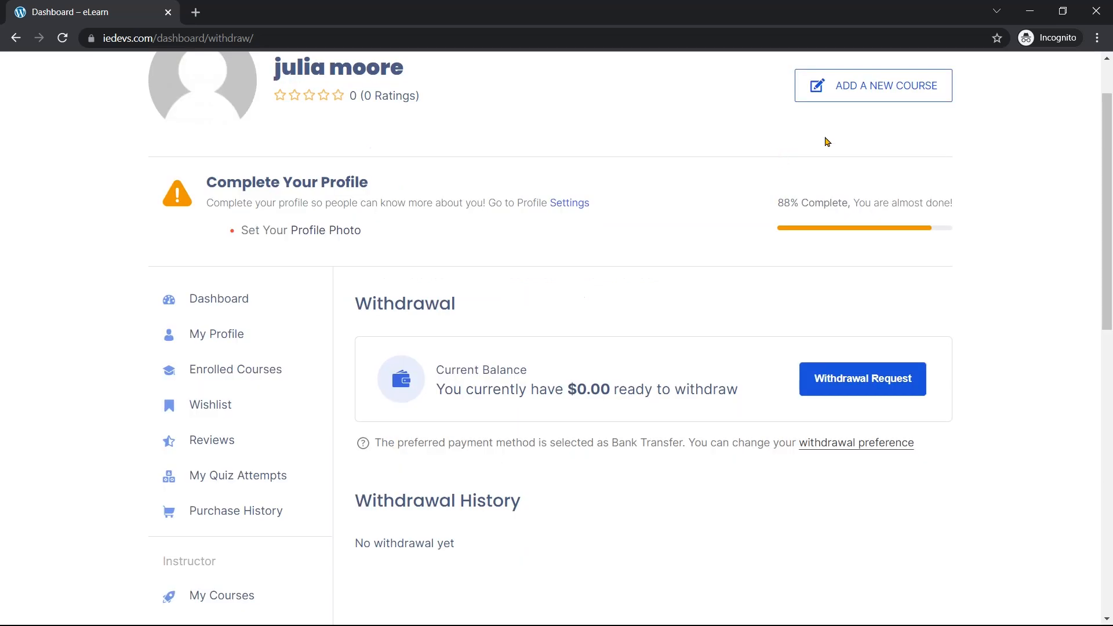
click(1030, 10)
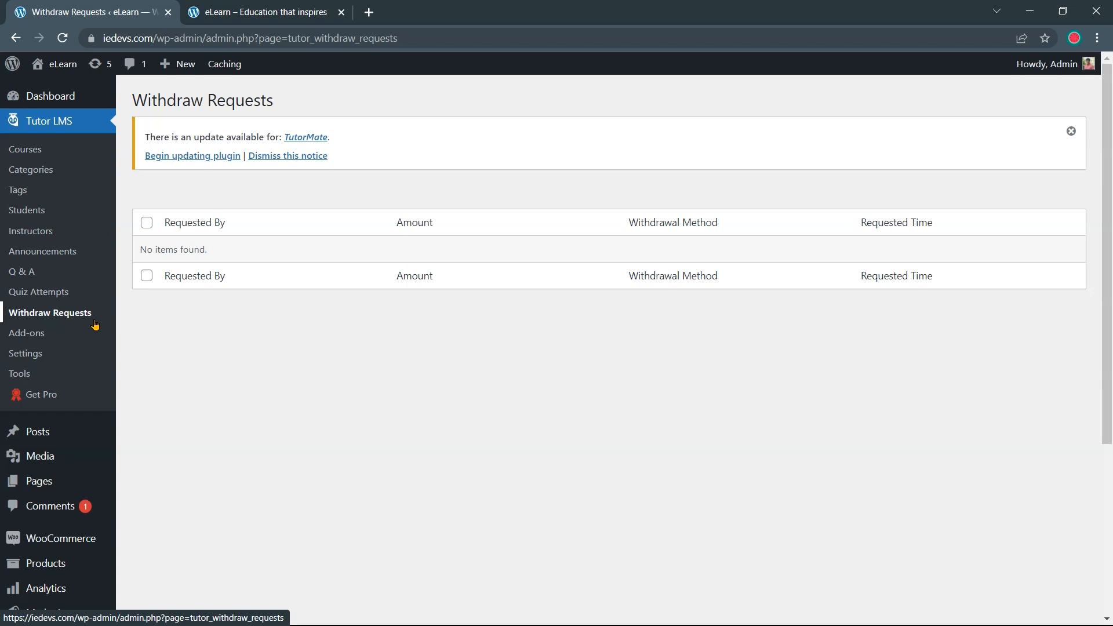
Open the Tutor LMS Style tab and browse its Color Style options, all unset
click(58, 356)
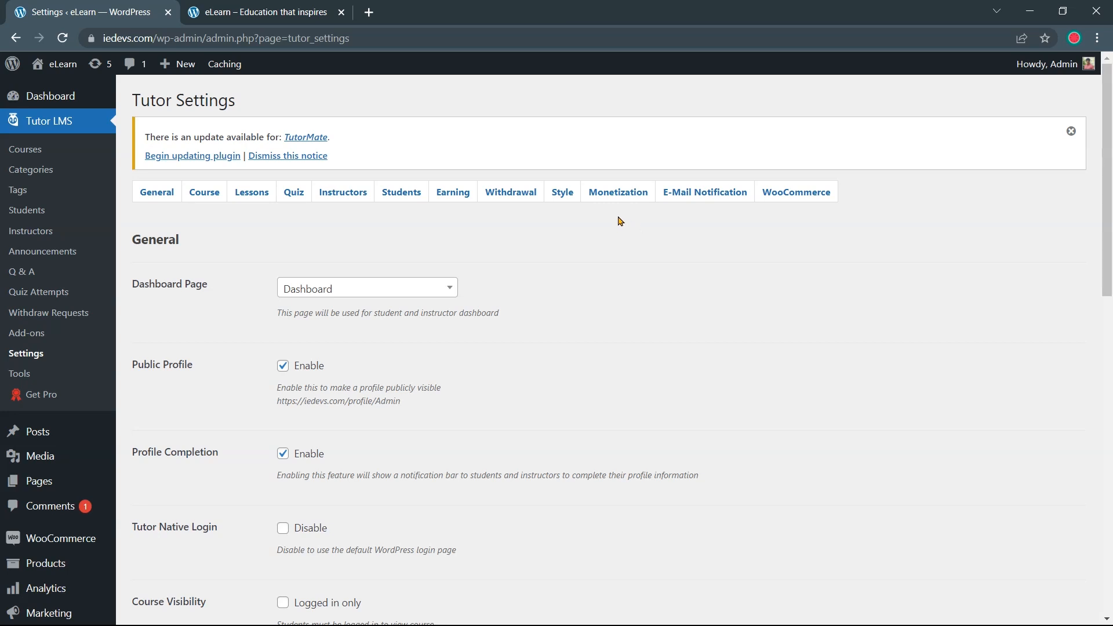
click(563, 193)
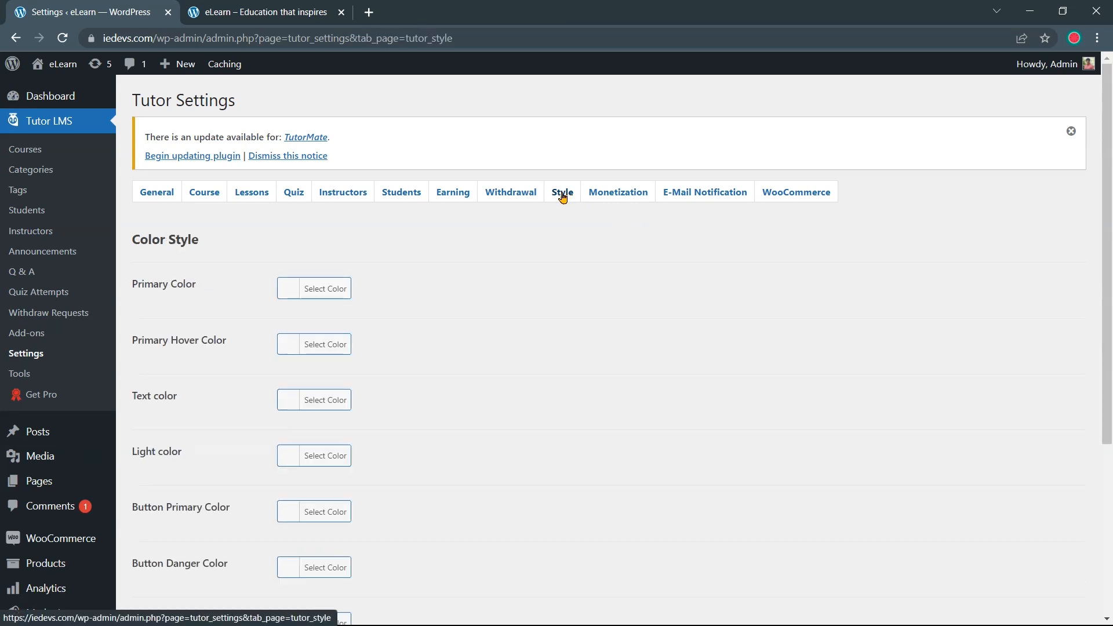
scroll(403, 280, down, 4)
scroll(403, 280, up, 4)
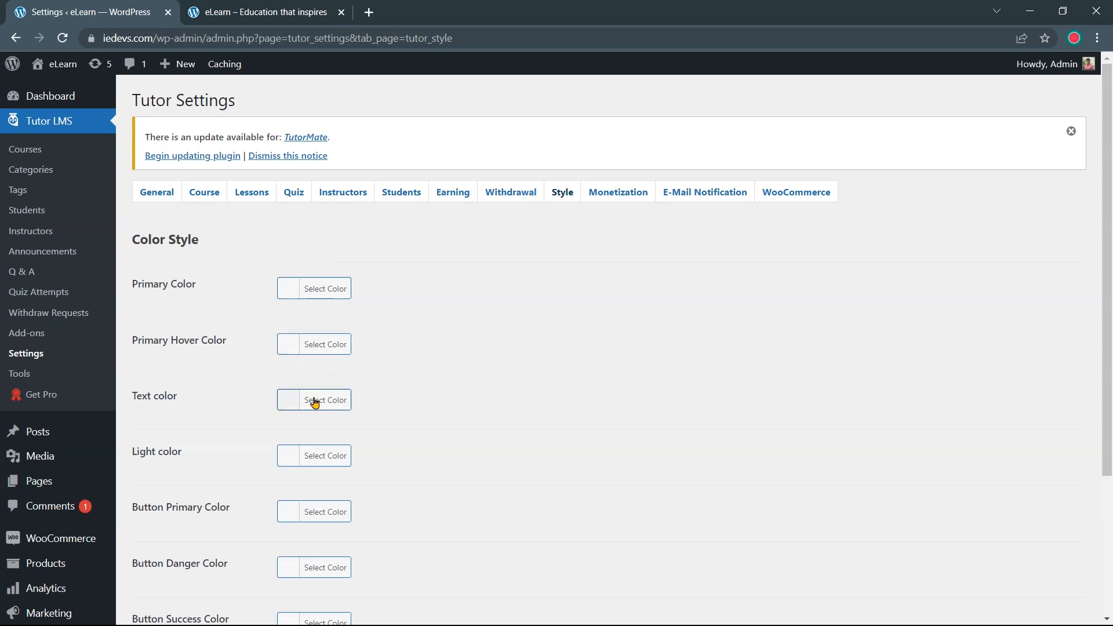
scroll(314, 400, down, 1)
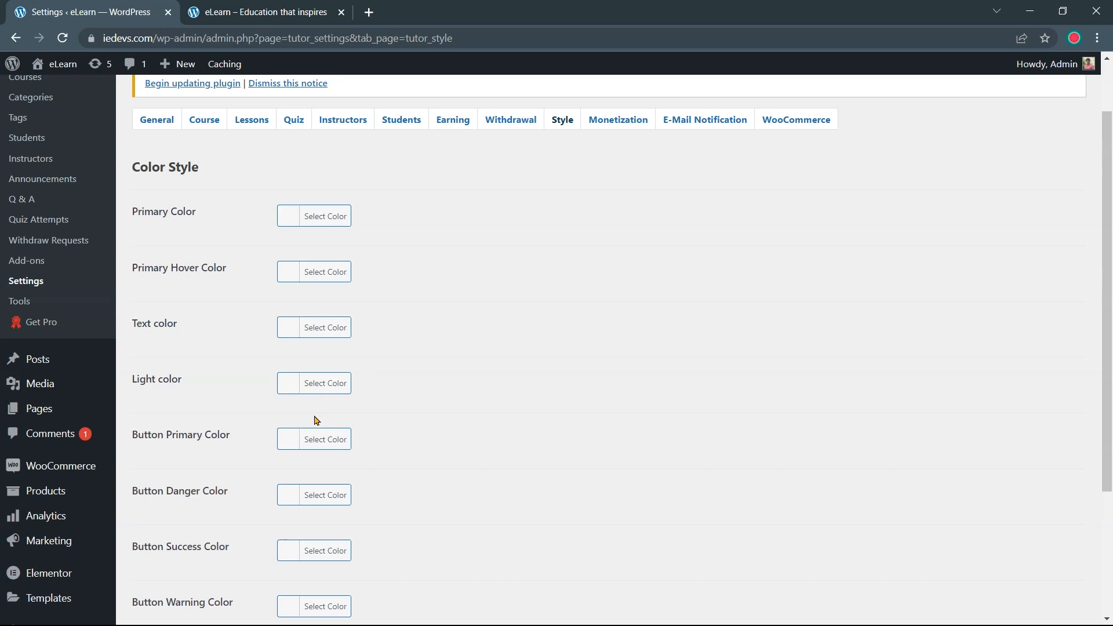
scroll(311, 438, down, 2)
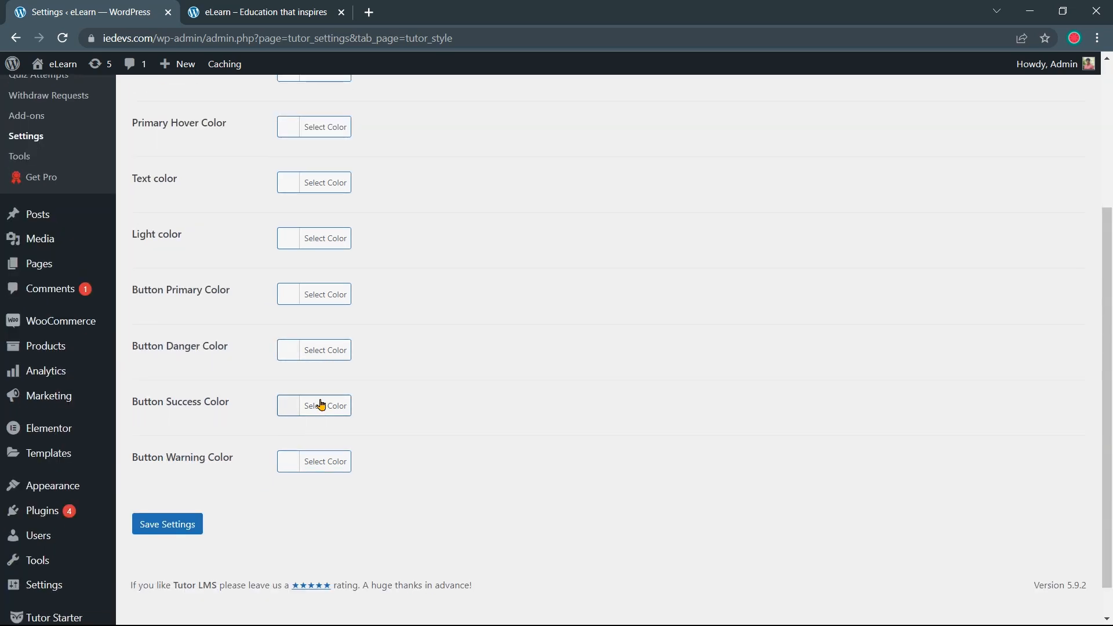
scroll(438, 437, up, 3)
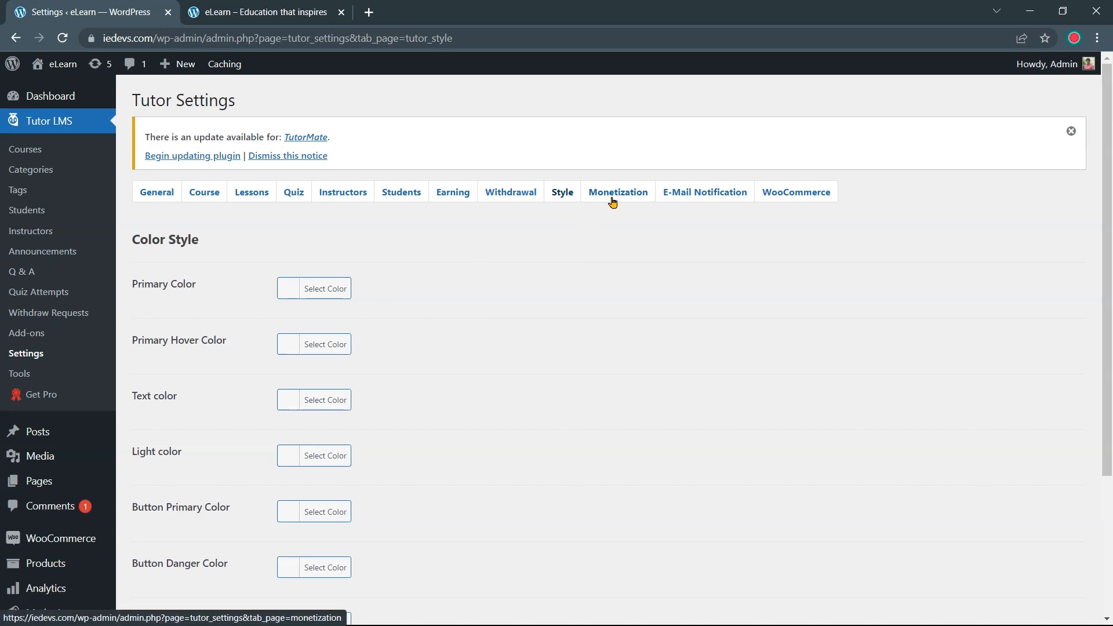
Review the Monetization and E-Mail Notification tabs, then show WooCommerce with guest add-to-cart unchecked
click(613, 199)
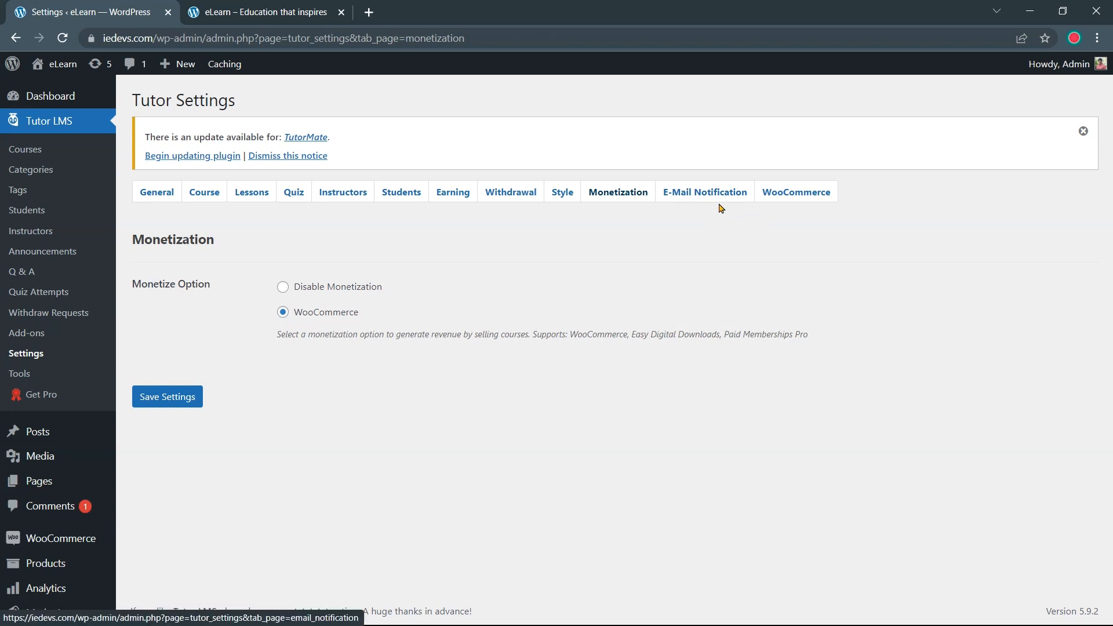
click(695, 198)
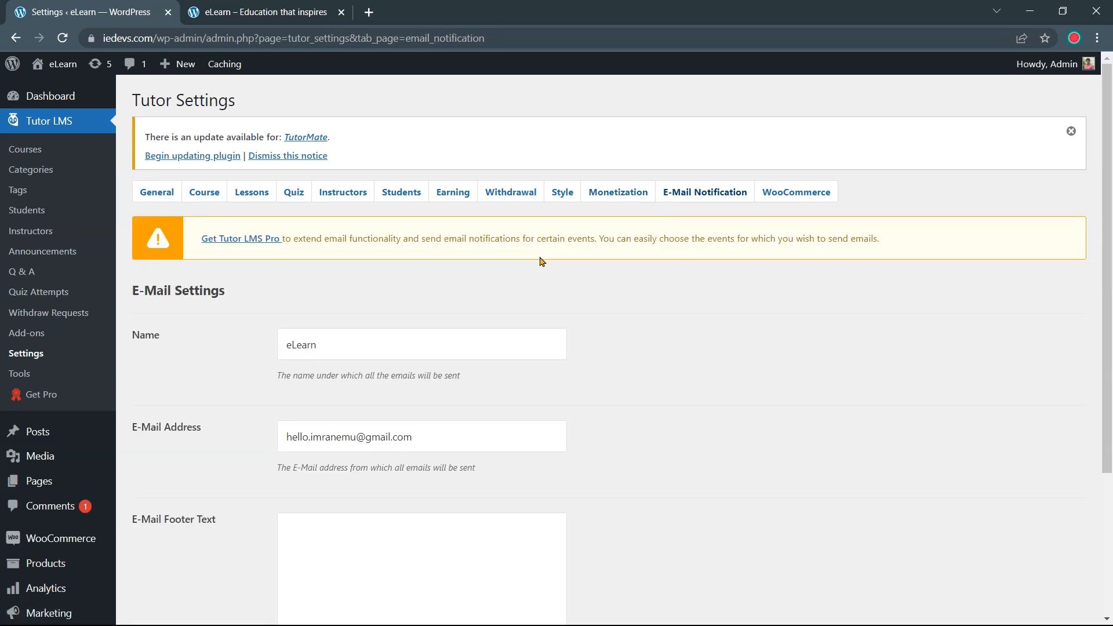
scroll(540, 258, down, 1)
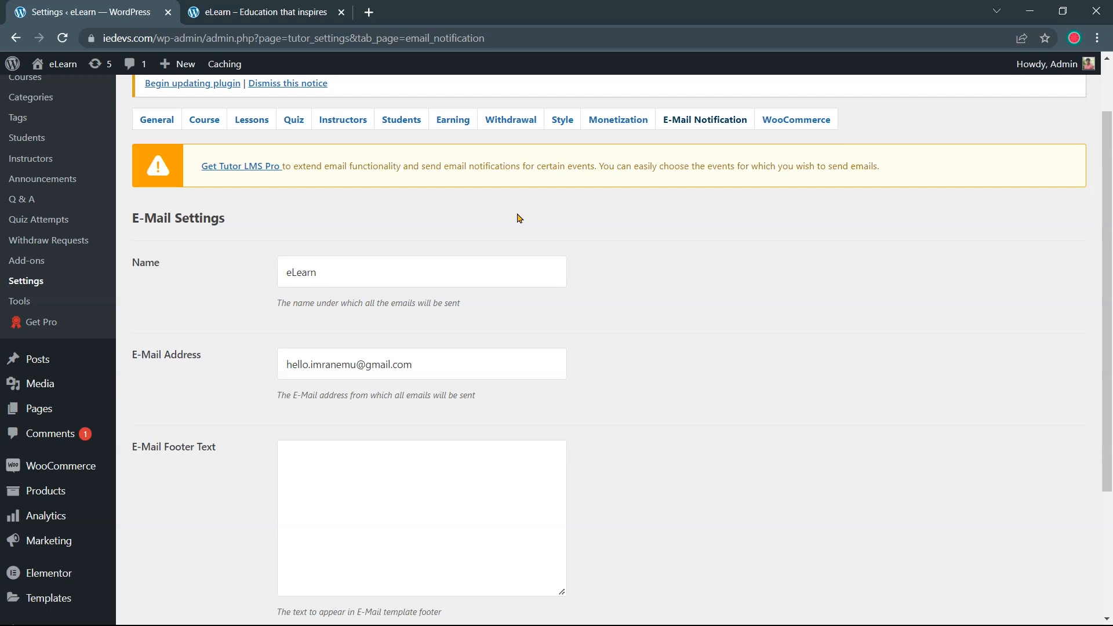
scroll(520, 213, up, 1)
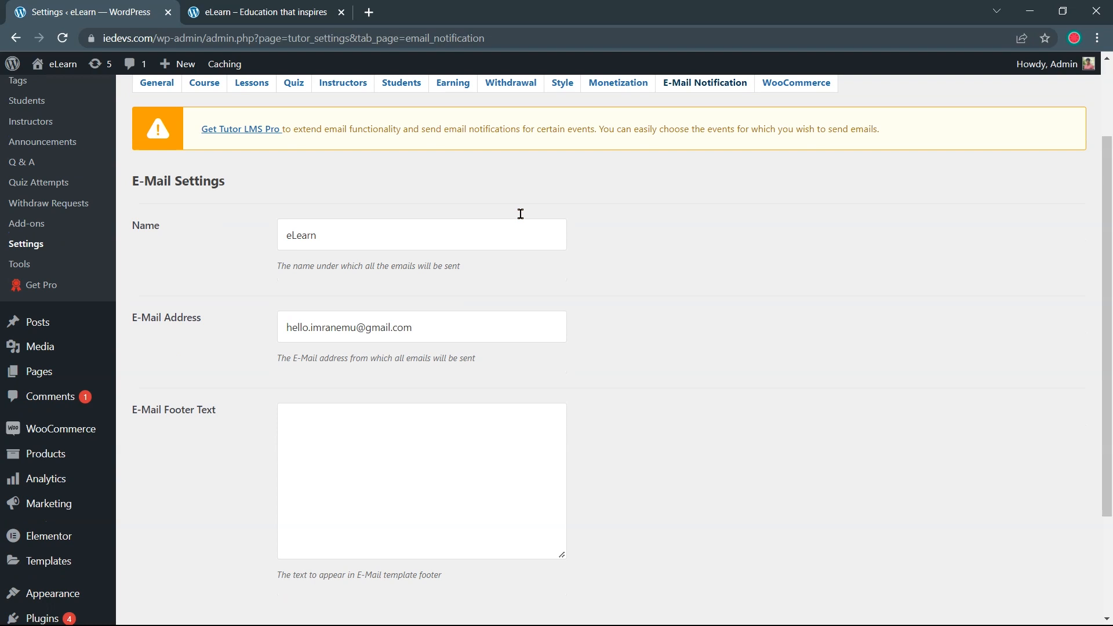
scroll(741, 268, down, 2)
scroll(752, 267, up, 3)
click(783, 197)
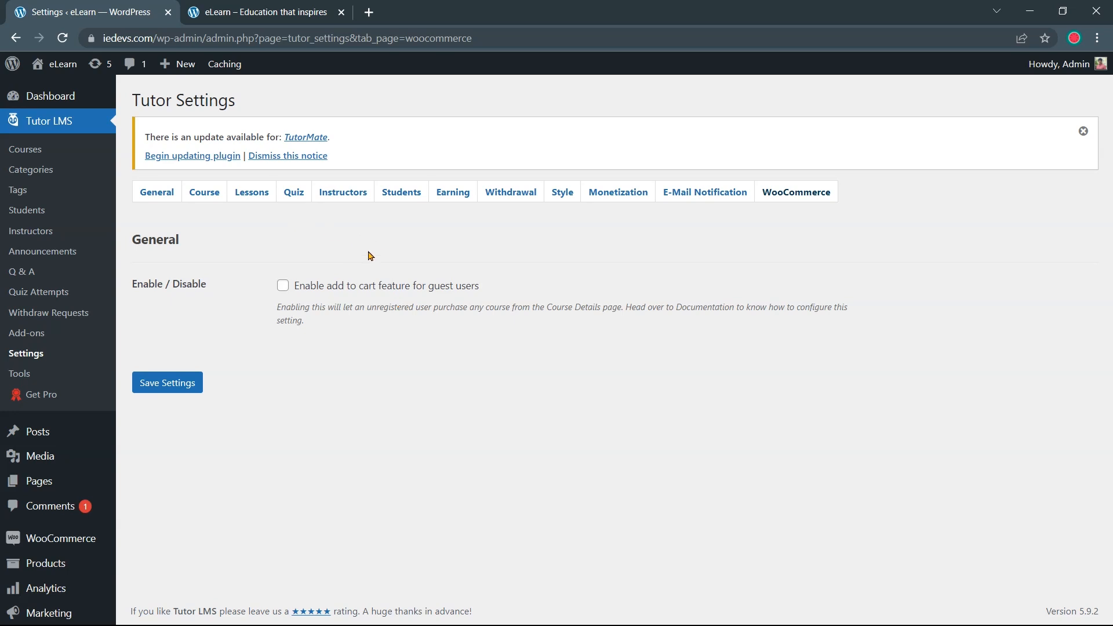
Check the instructor's Withdrawal page (88% profile, $0.00 balance) and go to the Marketplace home page
click(270, 5)
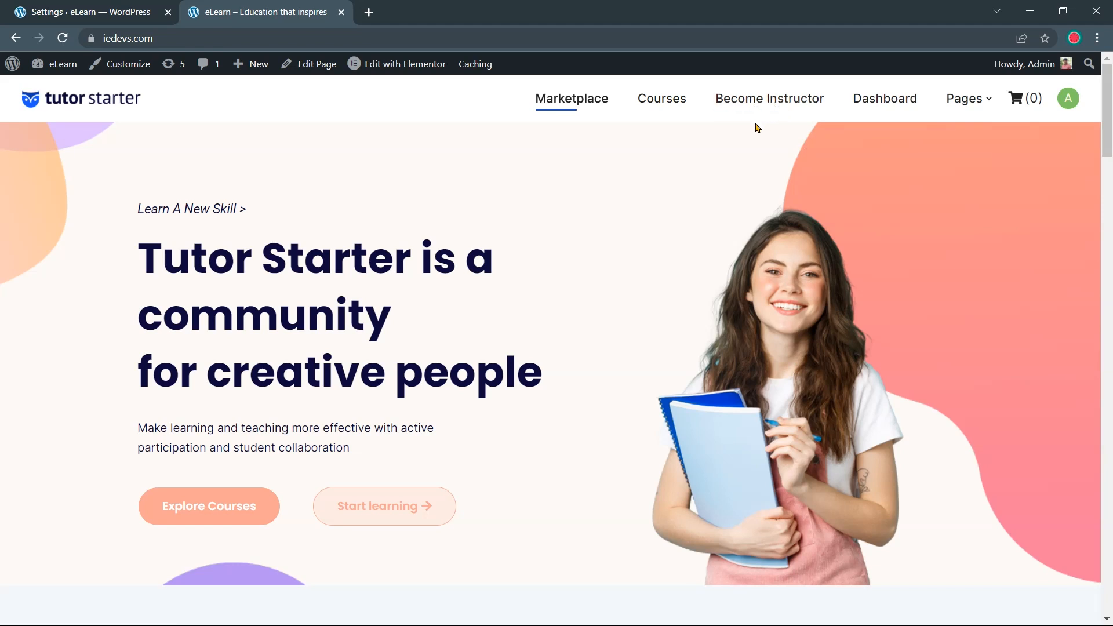
scroll(748, 131, down, 6)
scroll(732, 155, up, 6)
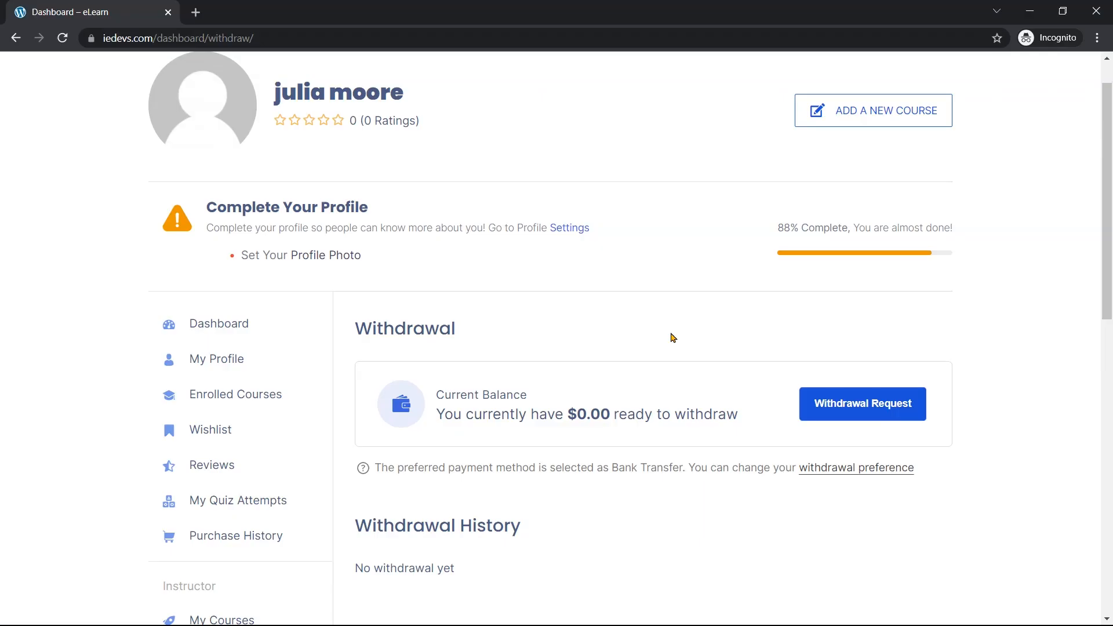
scroll(673, 337, up, 1)
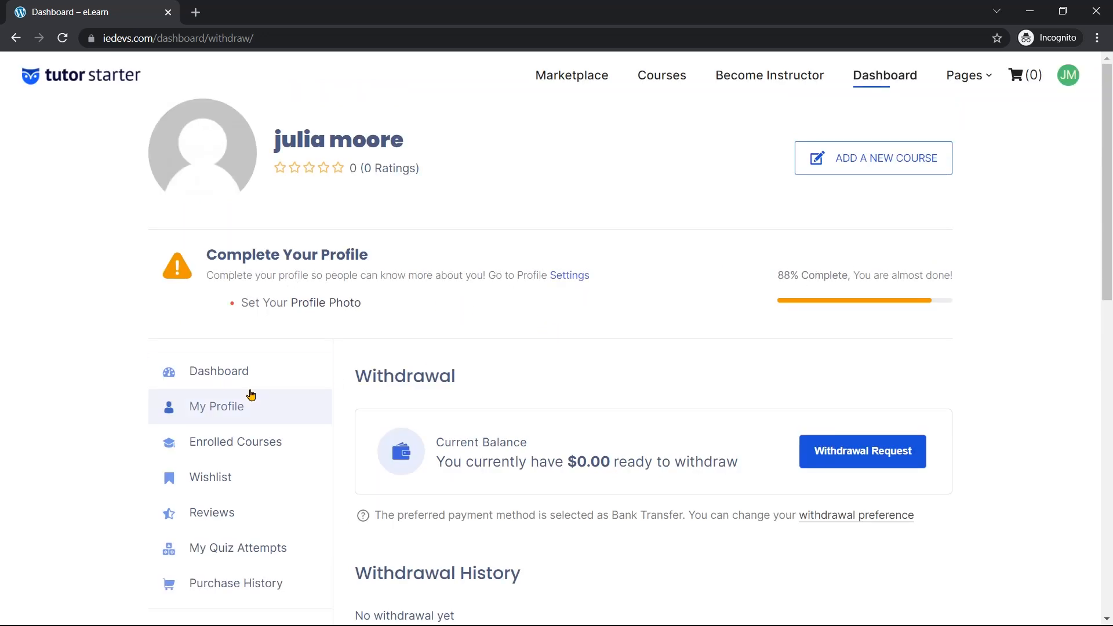
scroll(255, 400, down, 6)
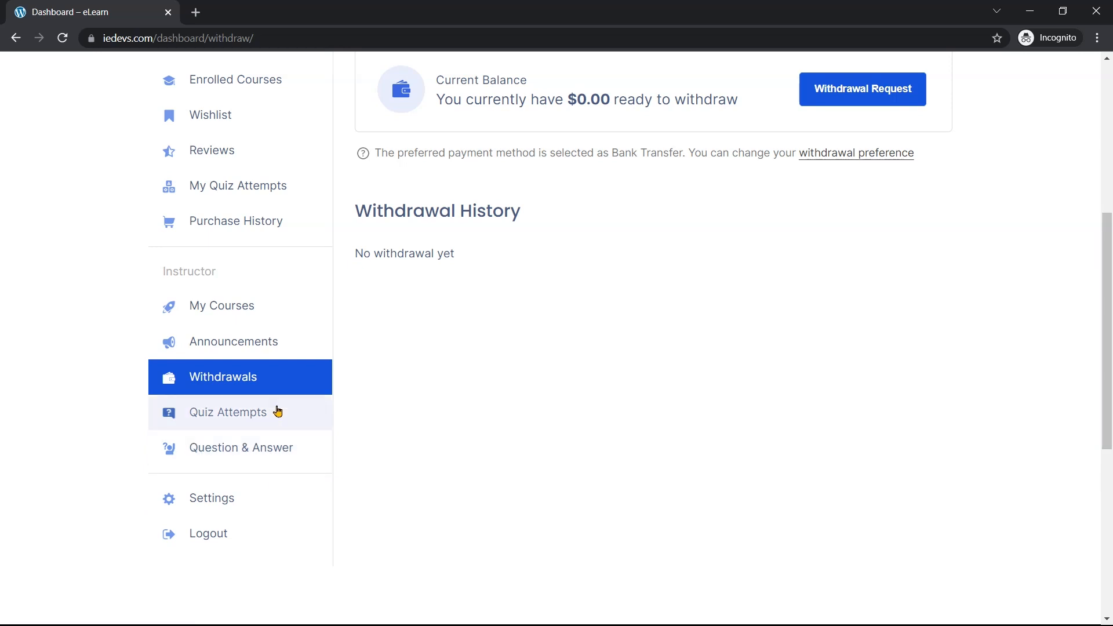
scroll(278, 412, up, 6)
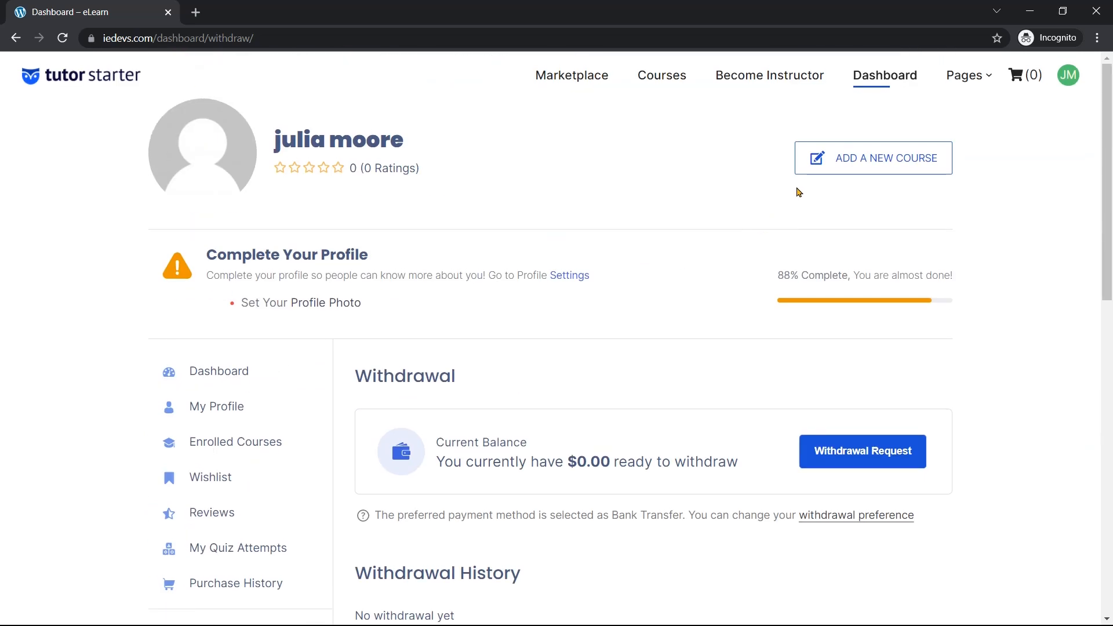
click(583, 87)
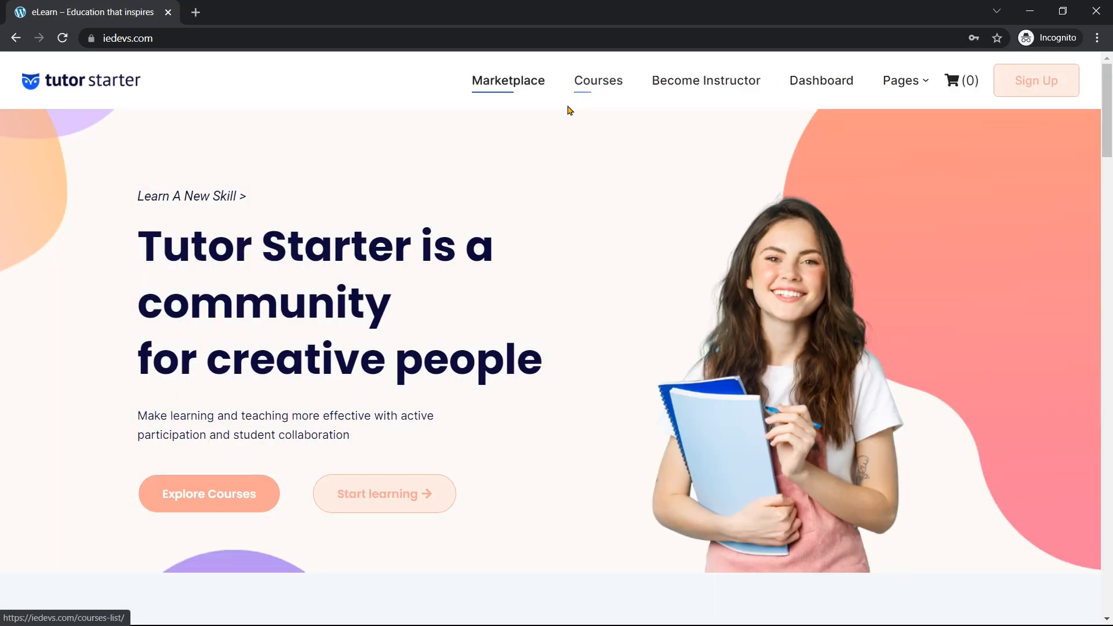